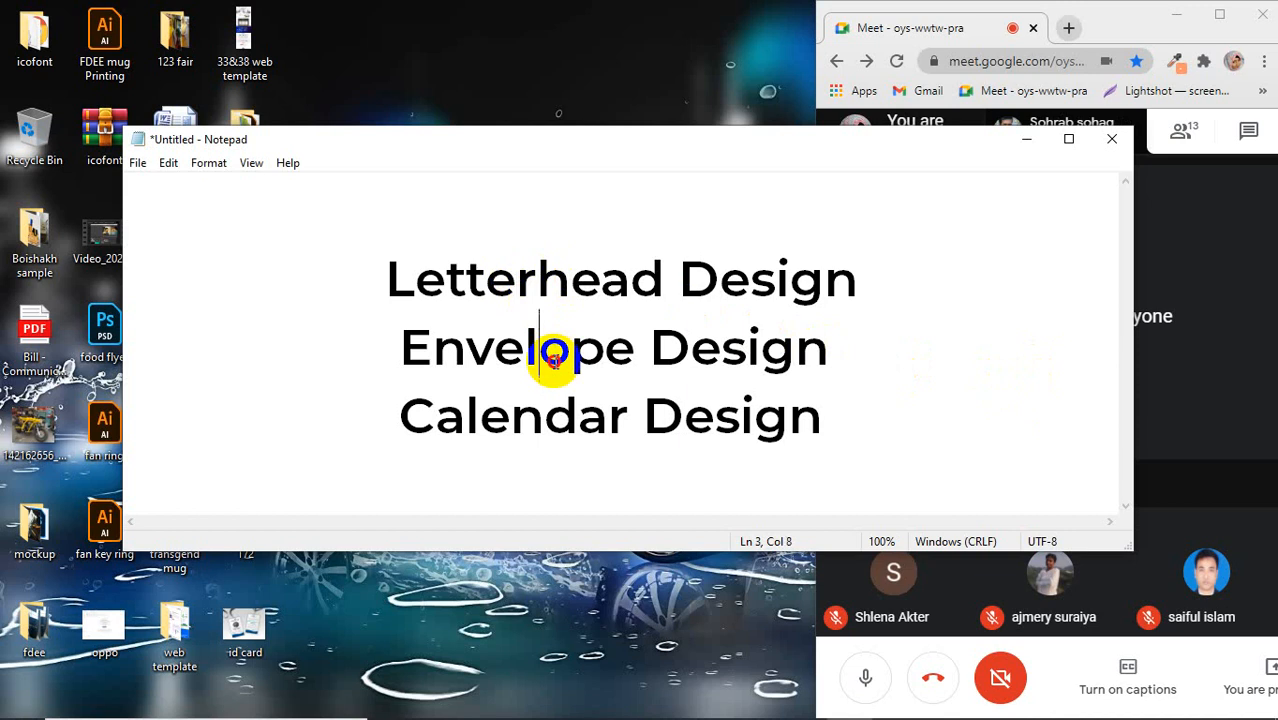
click(546, 420)
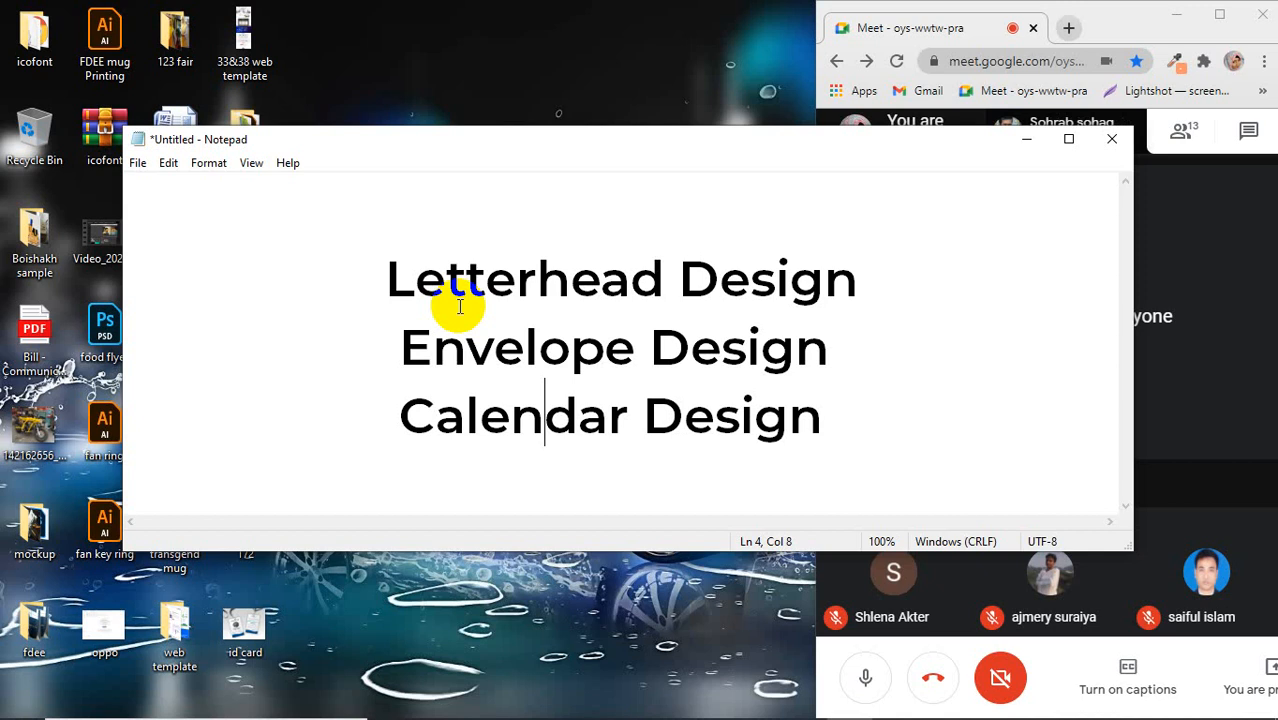
click(167, 218)
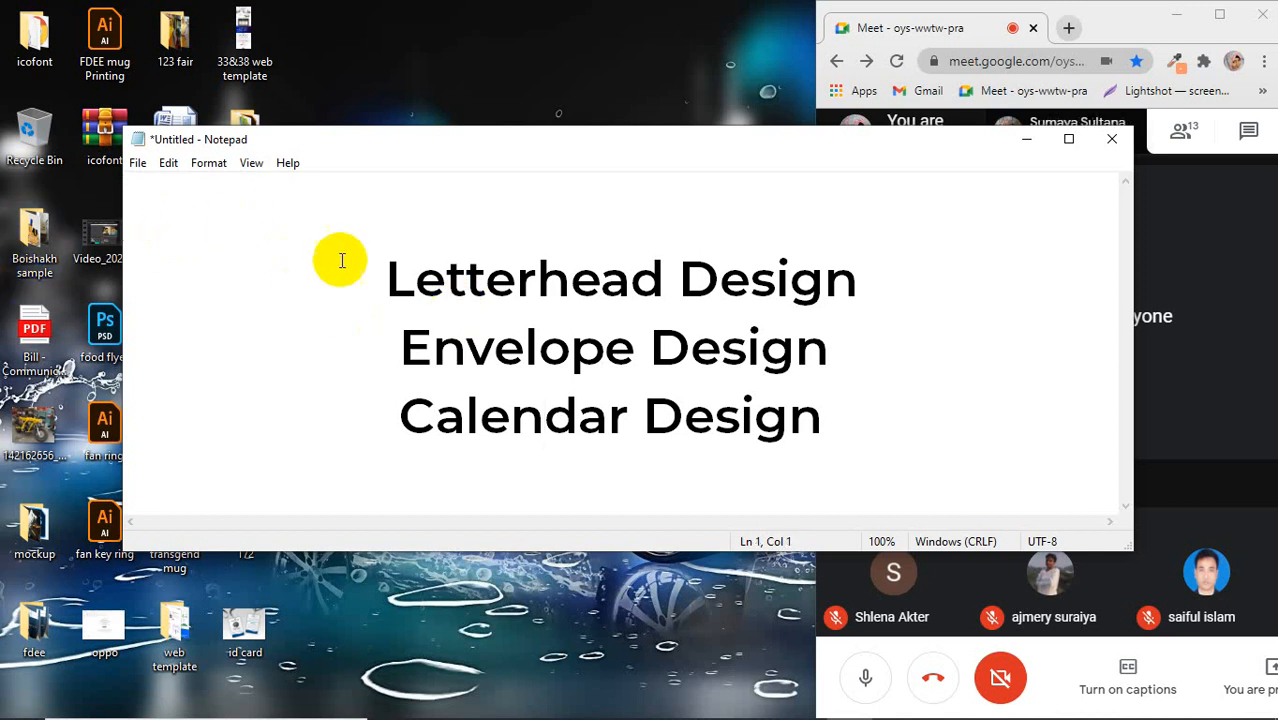
drag(410, 266, 753, 280)
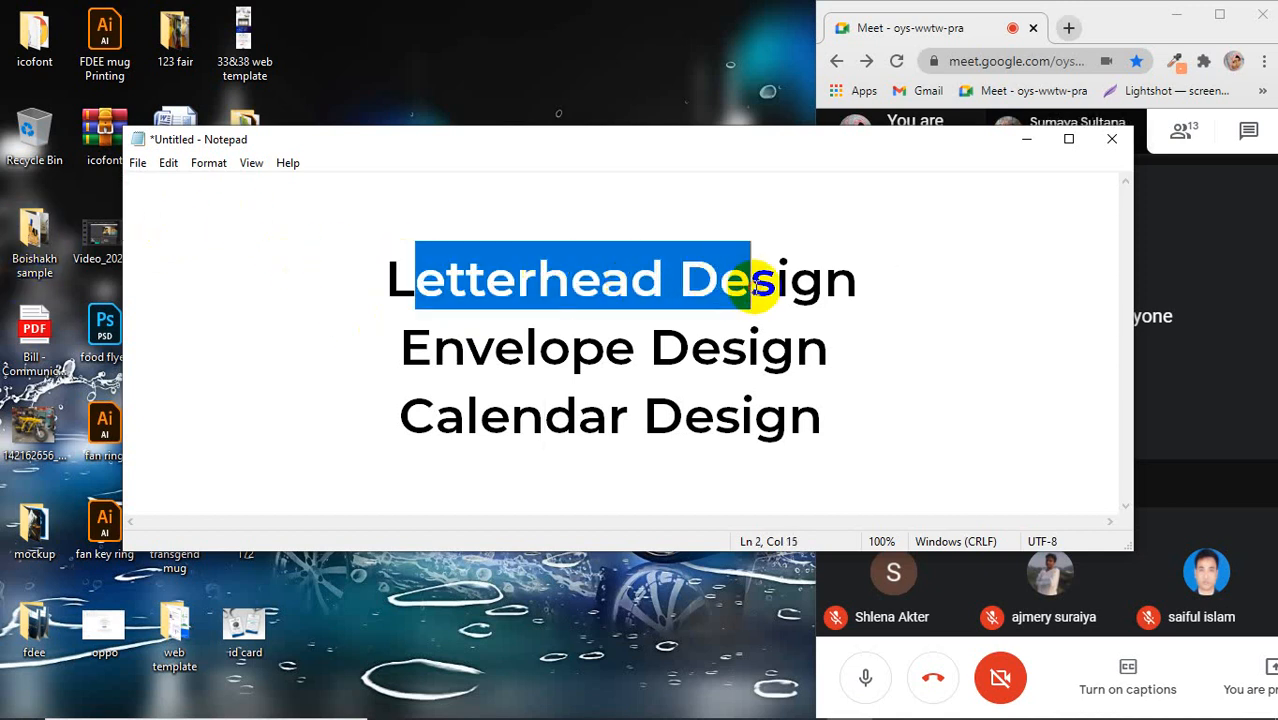
Minimize the Notepad list, switch to Chrome and open a separate new window widened across most of the desktop.
click(1026, 139)
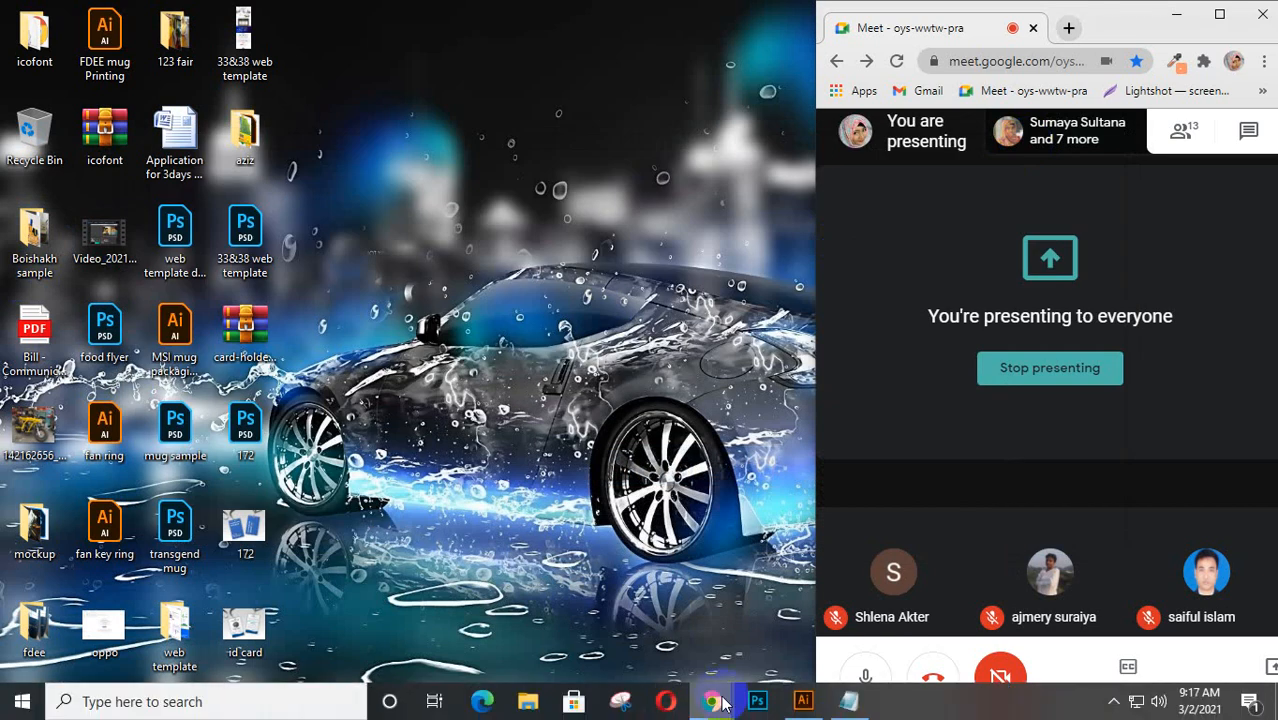
mouse_move(712, 701)
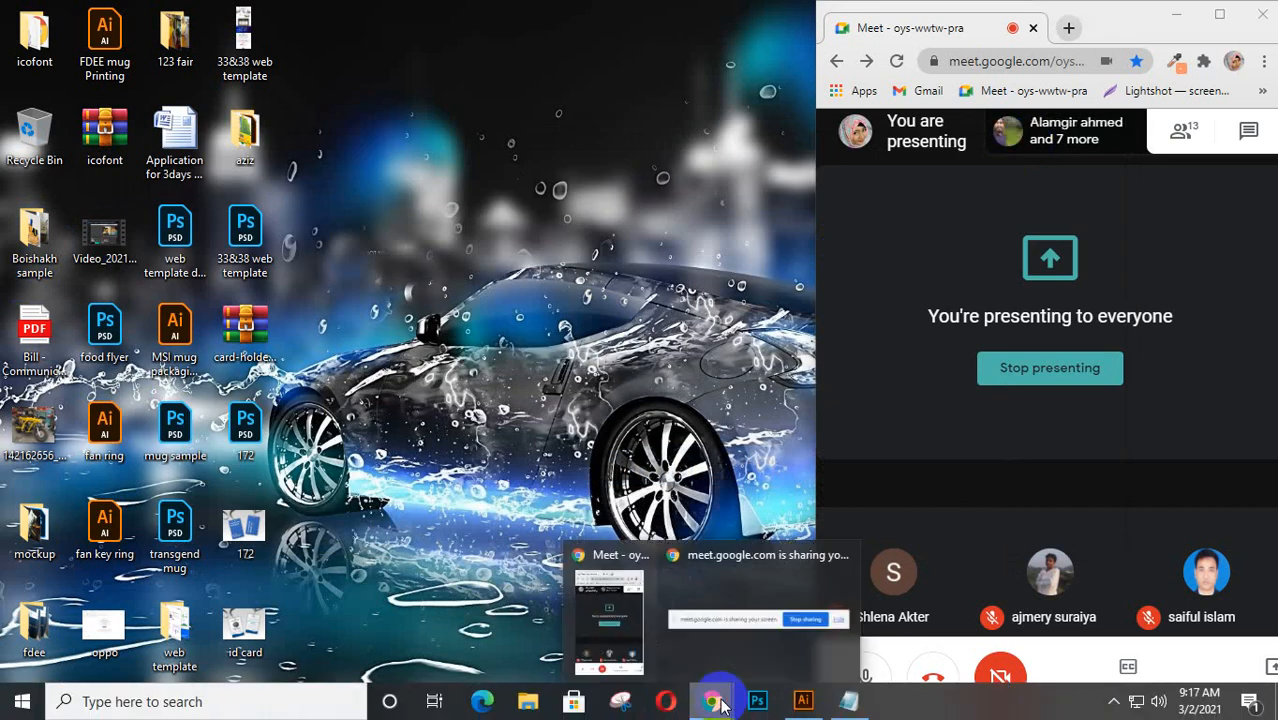
click(1068, 28)
drag(993, 33, 83, 45)
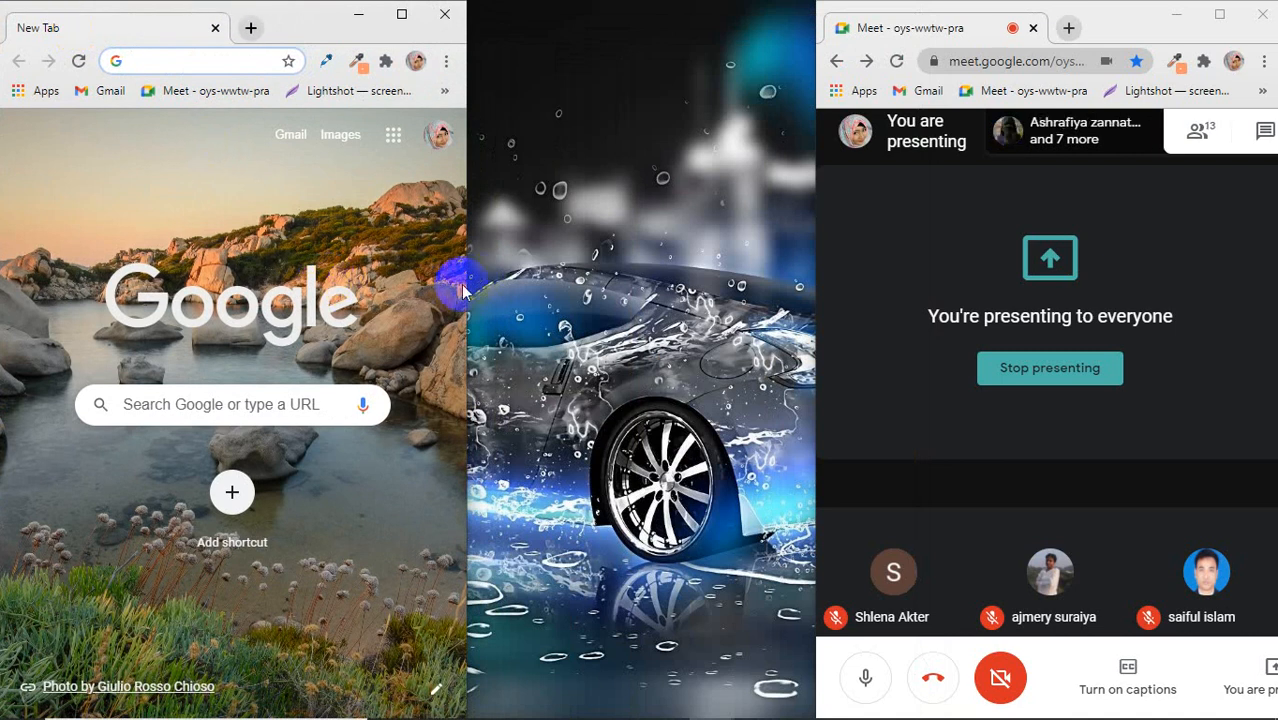
drag(462, 282, 1160, 306)
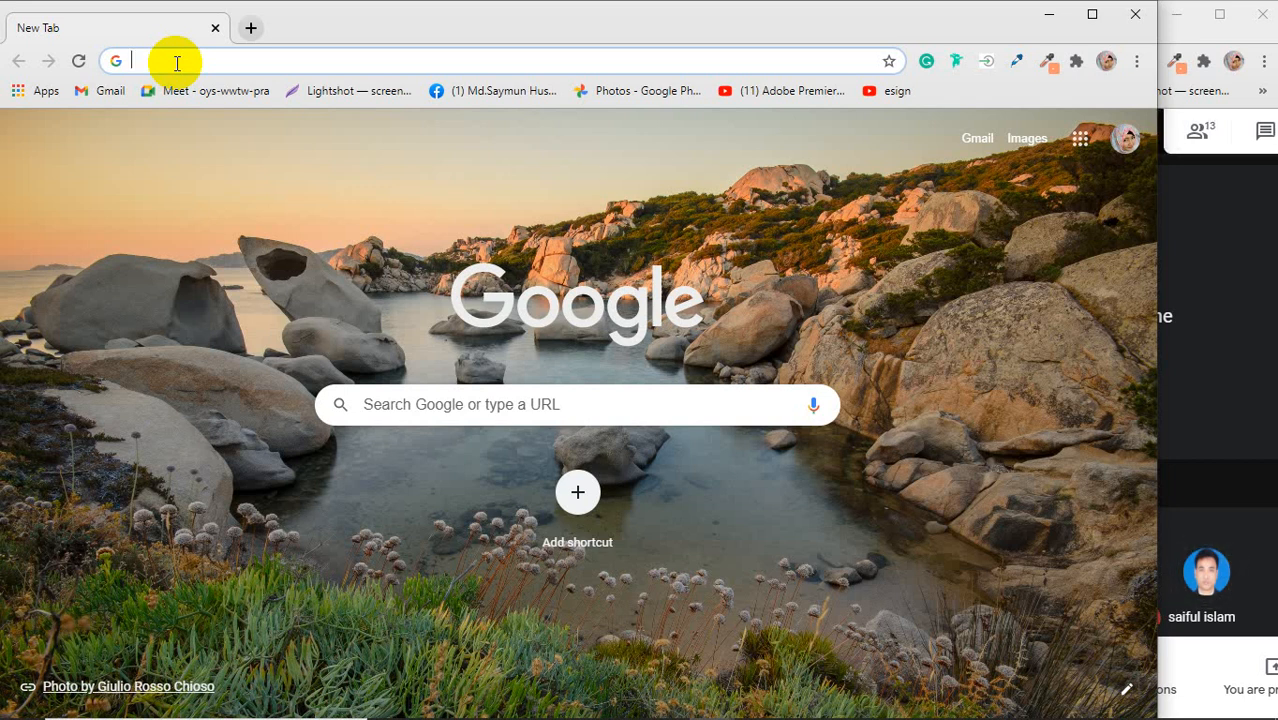
Search Google for "letterhead design" and show the image results.
text(l)
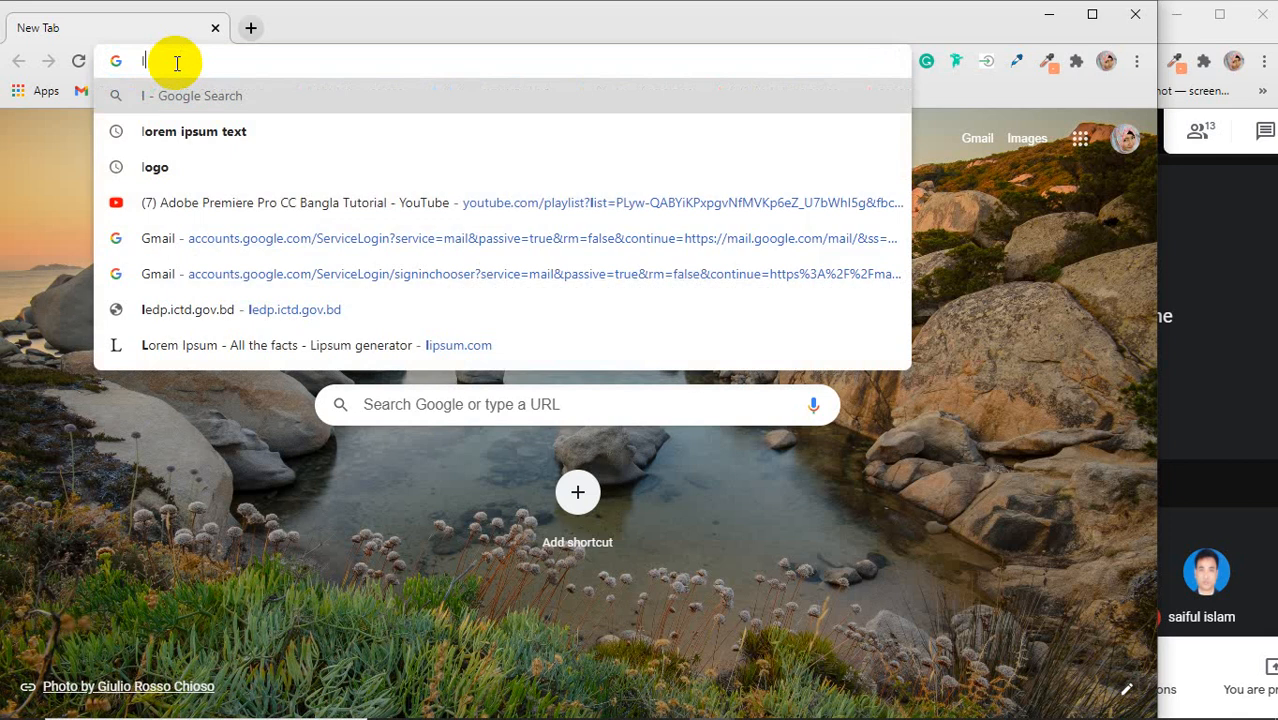
text(ette)
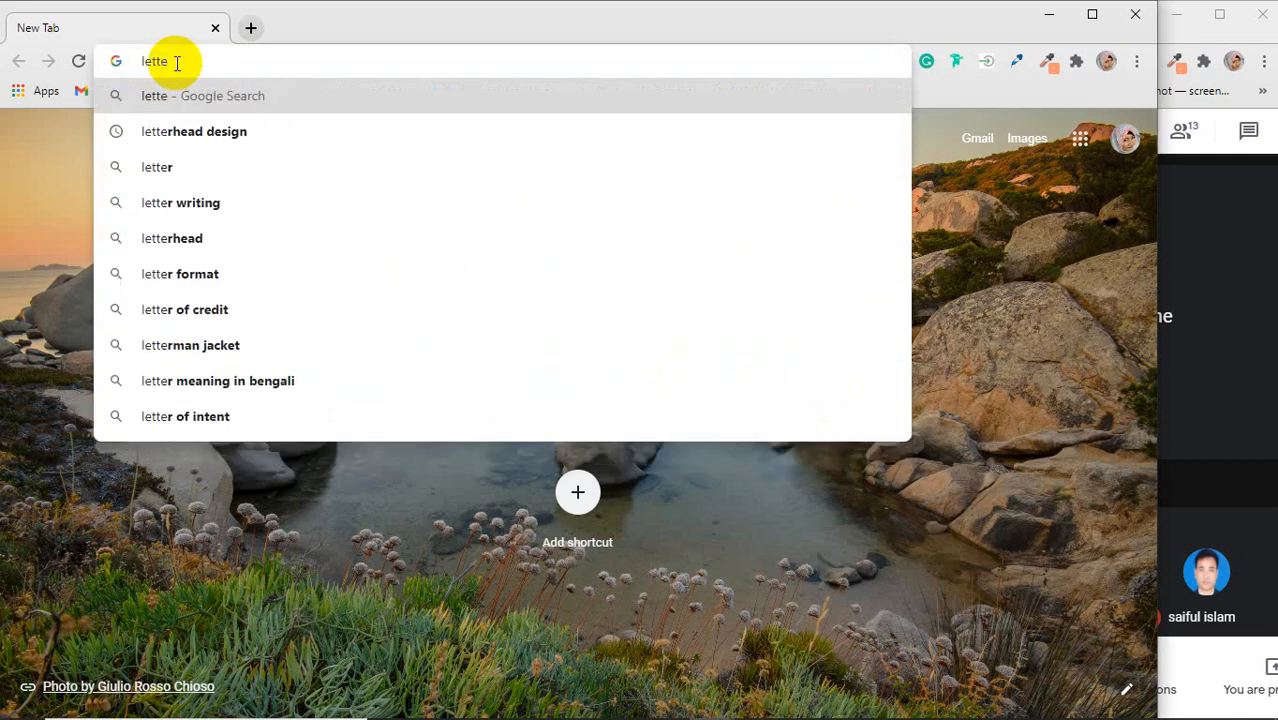
key(Down)
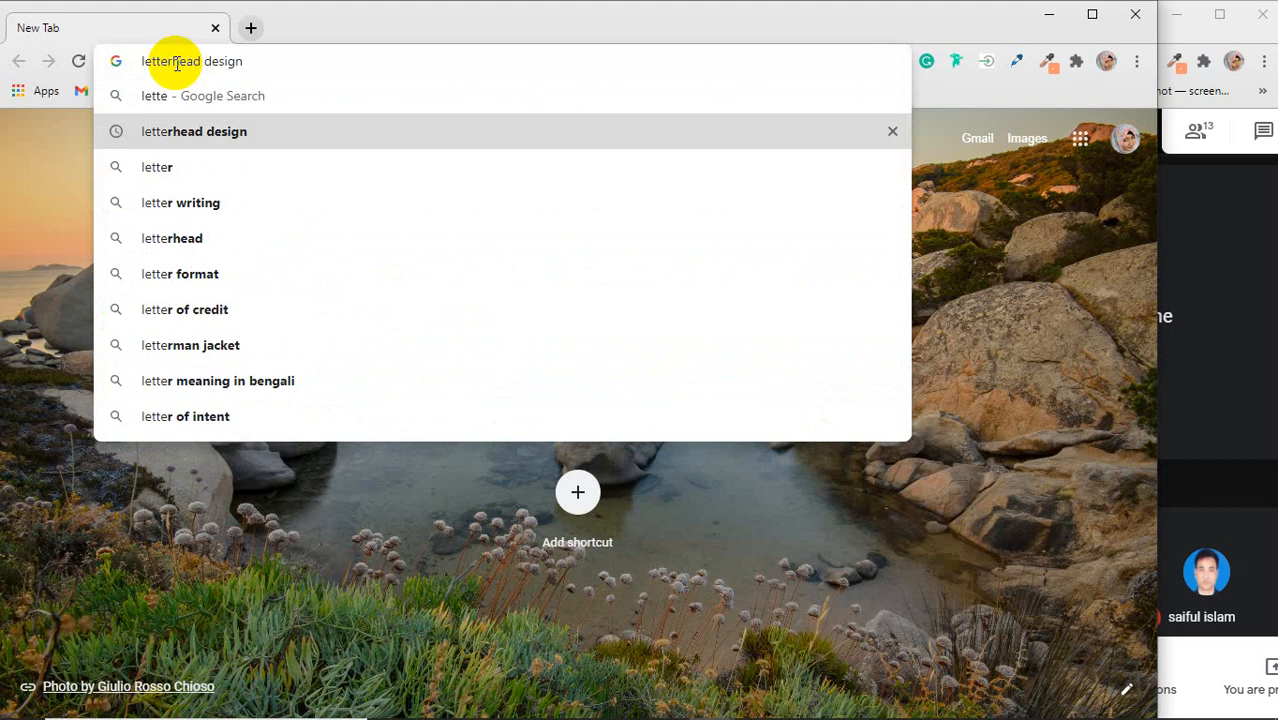
key(Return)
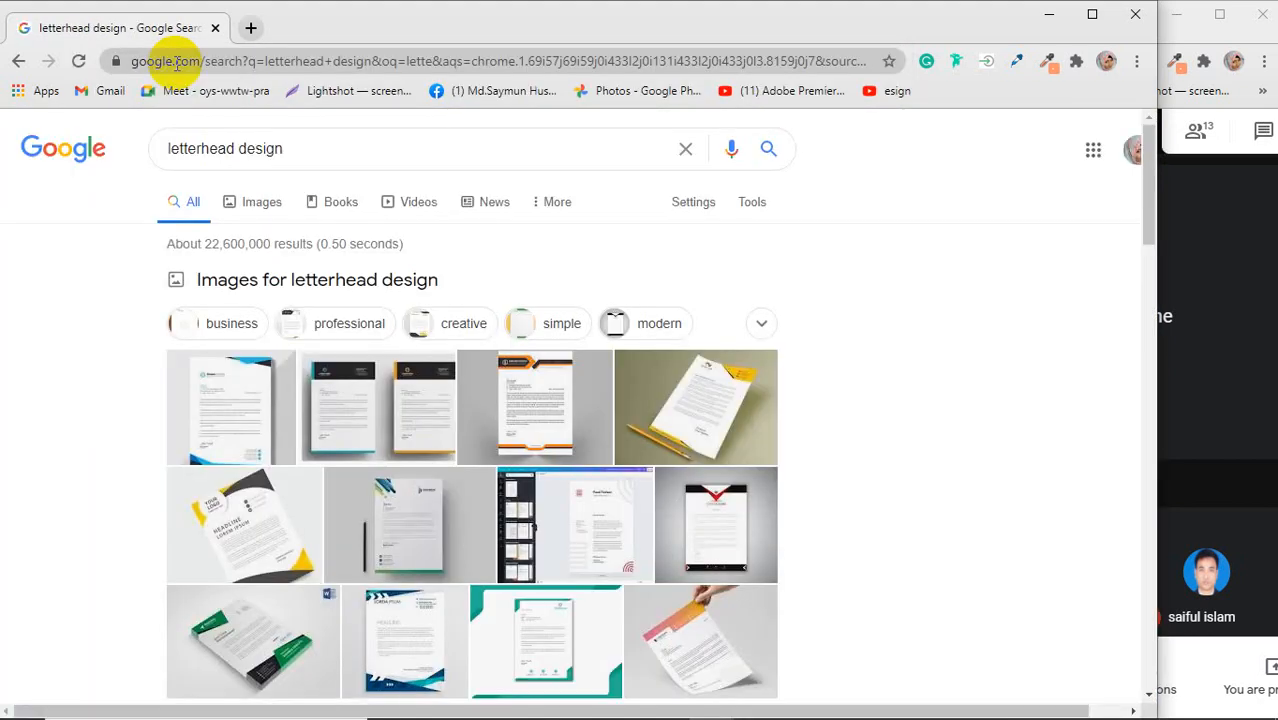
click(260, 205)
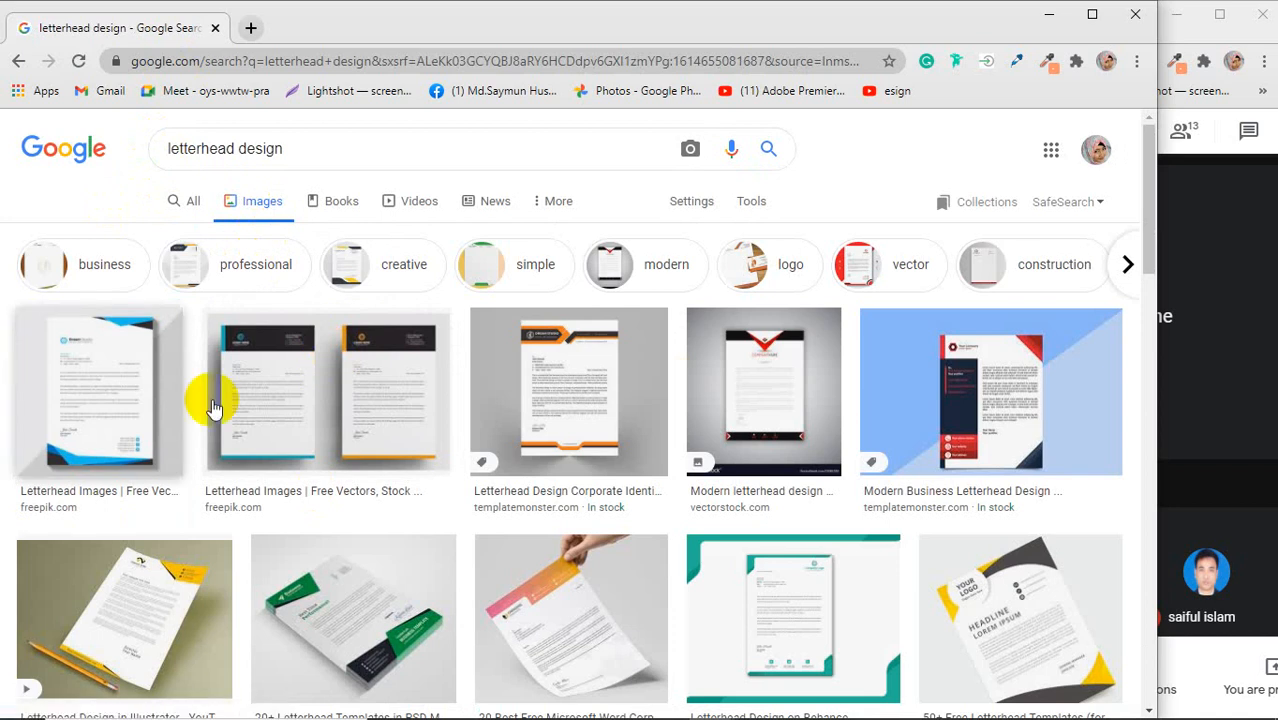
Preview the blue-cornered Freepik letterhead, the yellow Illustrator letterhead and the blue geometric Freepik letterhead among the image results.
click(113, 357)
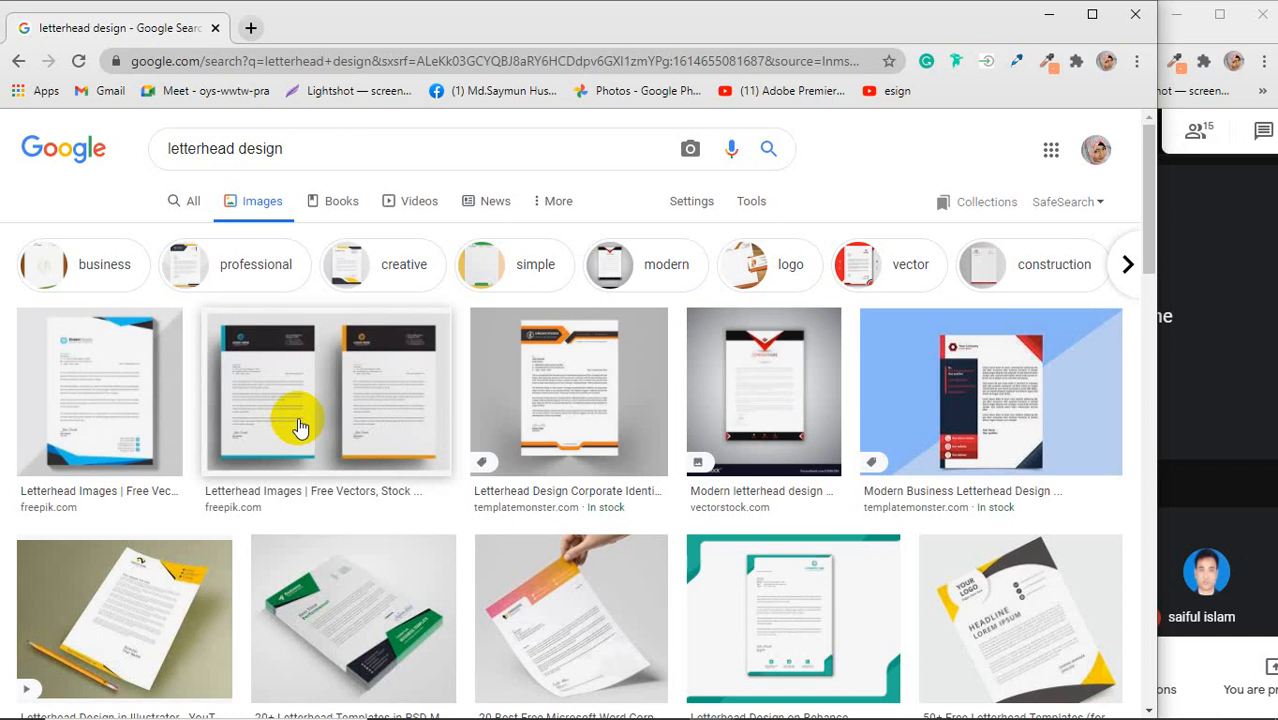
click(137, 372)
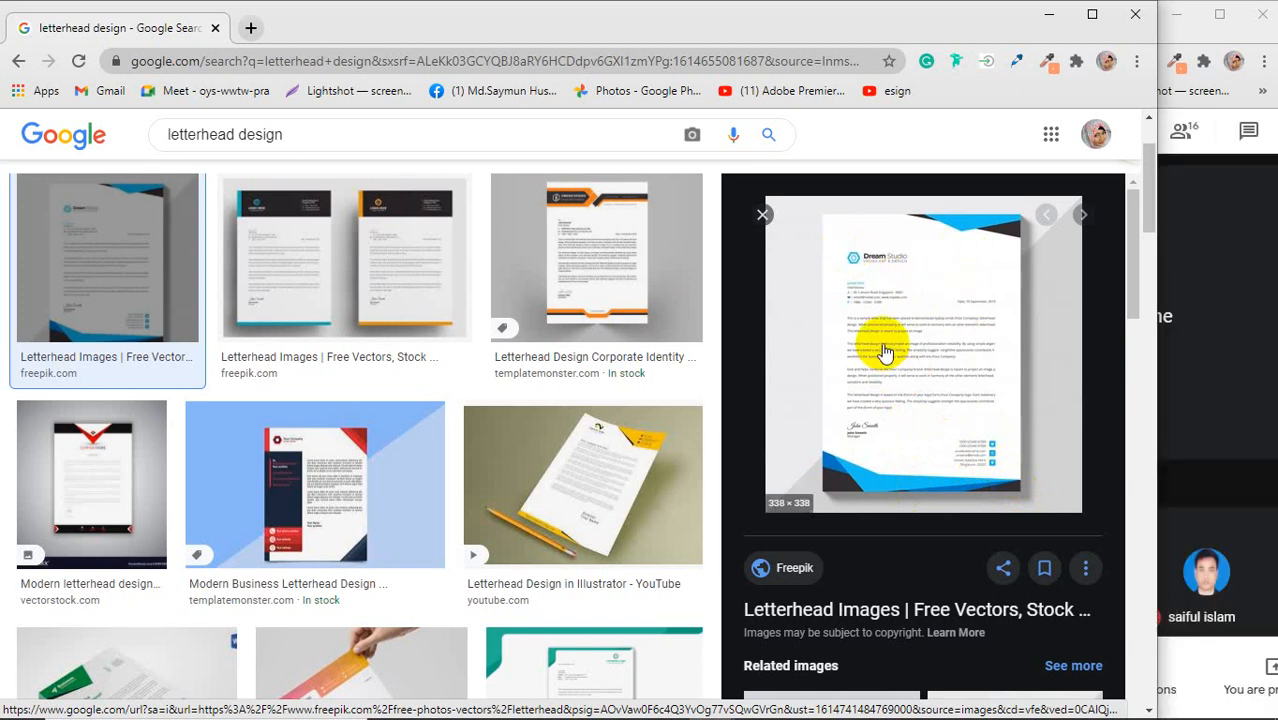
click(613, 460)
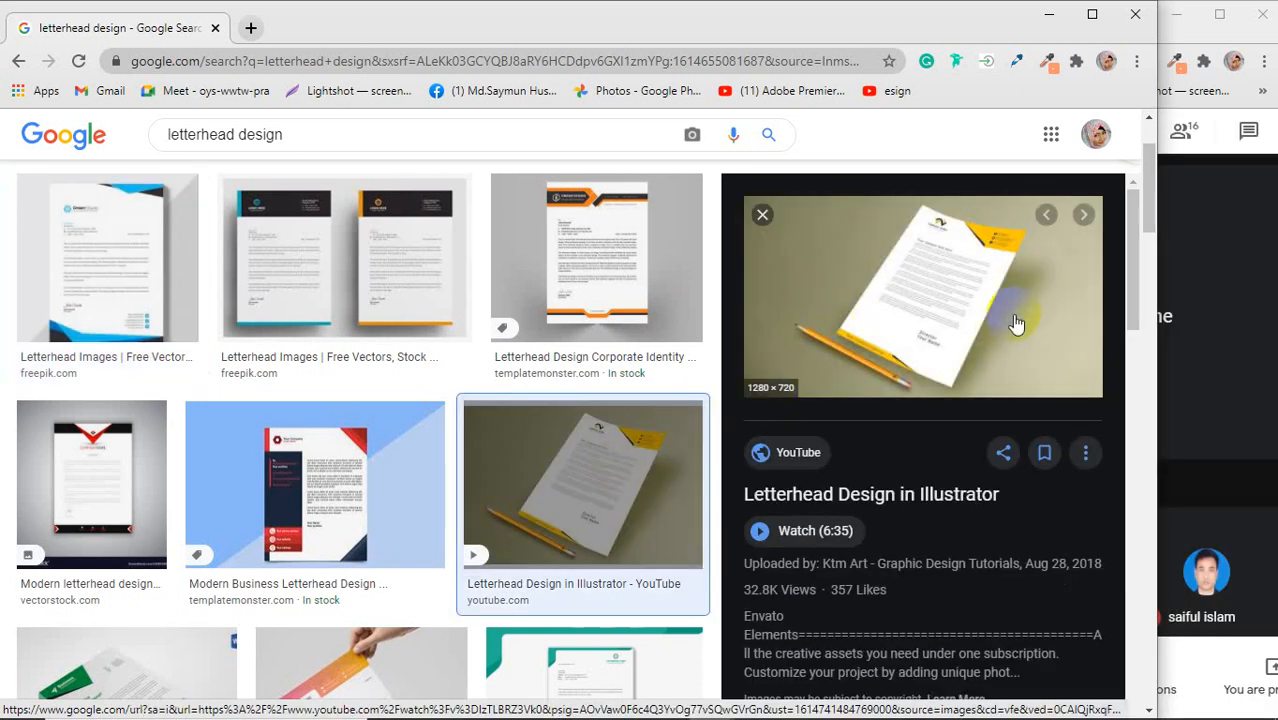
scroll(507, 402, down, 1)
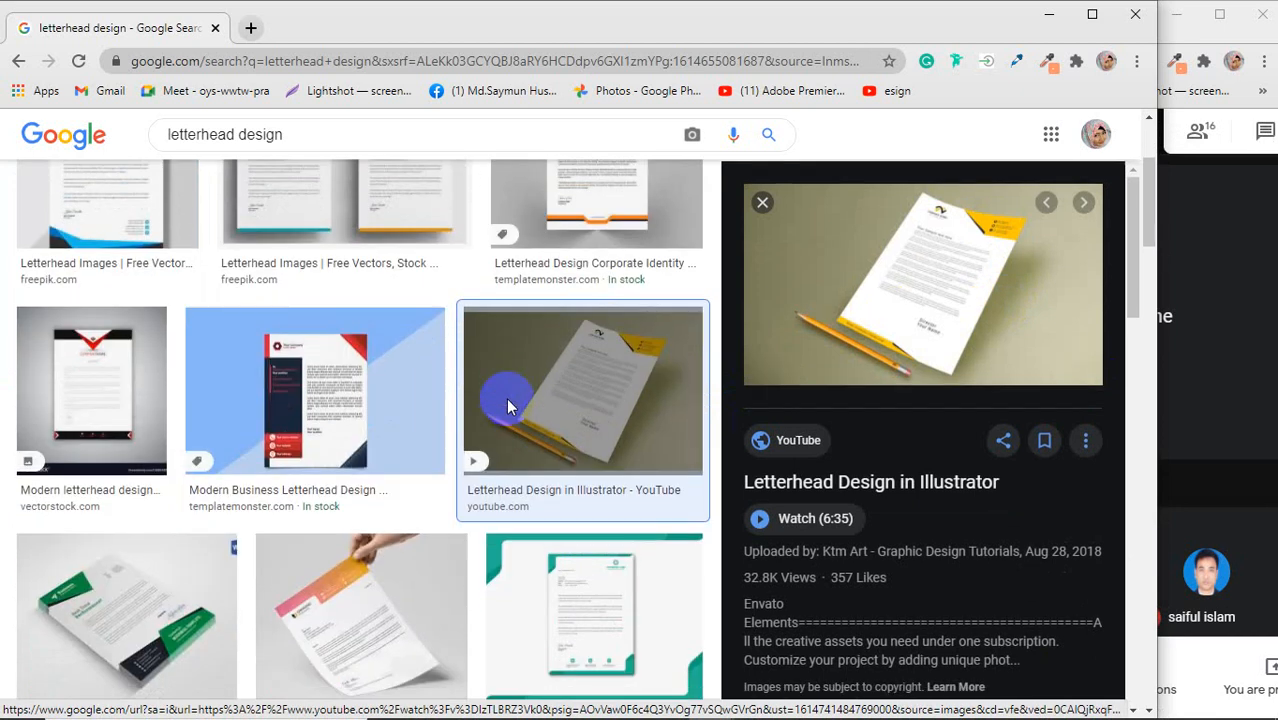
scroll(507, 404, down, 2)
scroll(507, 405, down, 1)
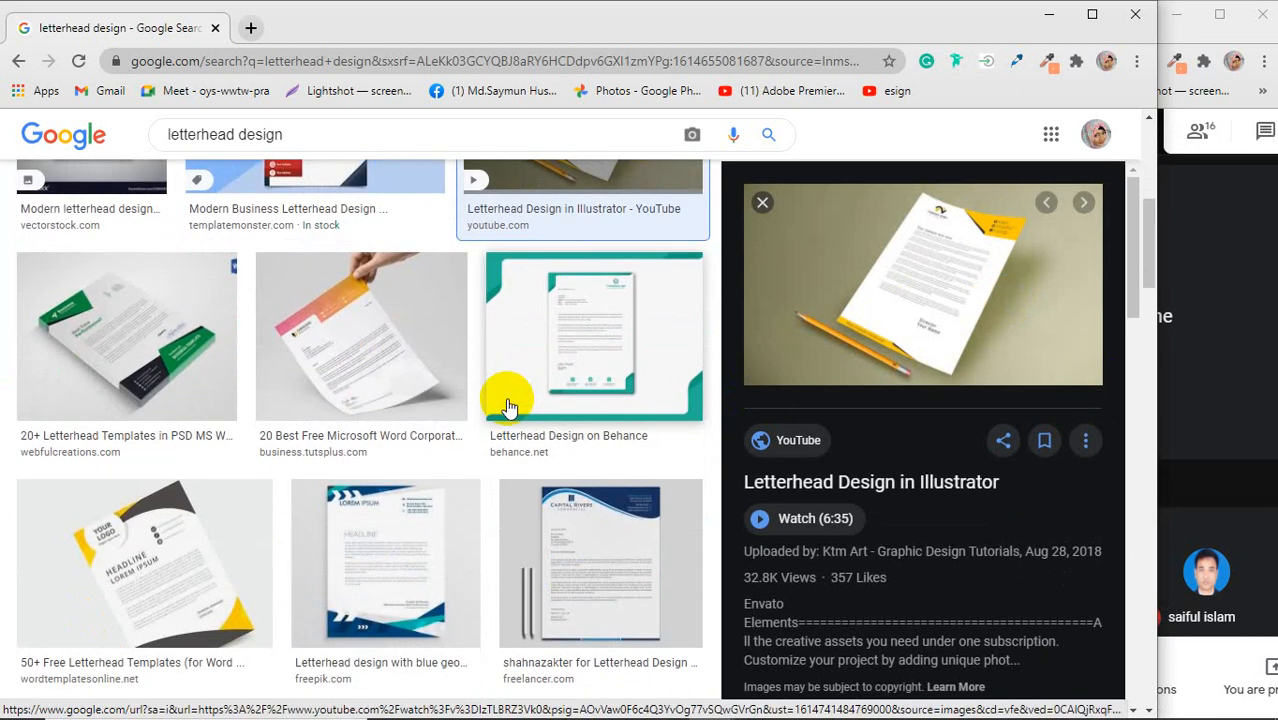
scroll(397, 423, down, 1)
click(394, 480)
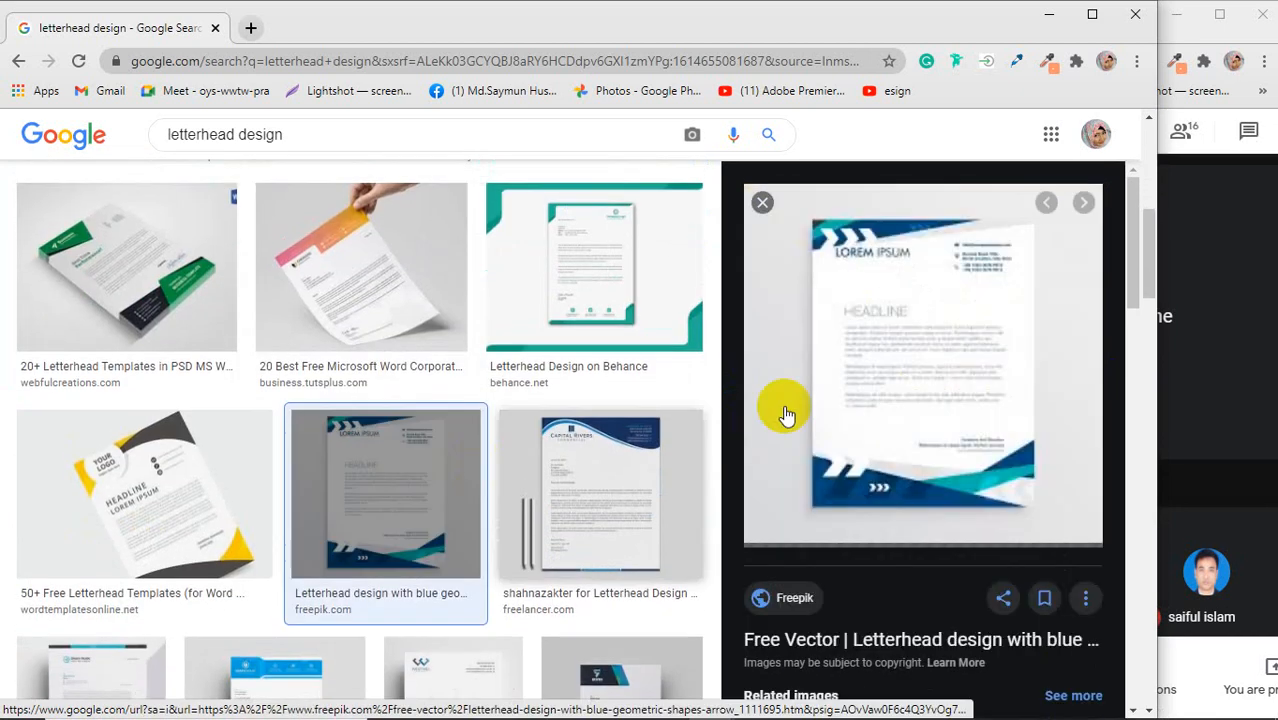
scroll(922, 517, down, 1)
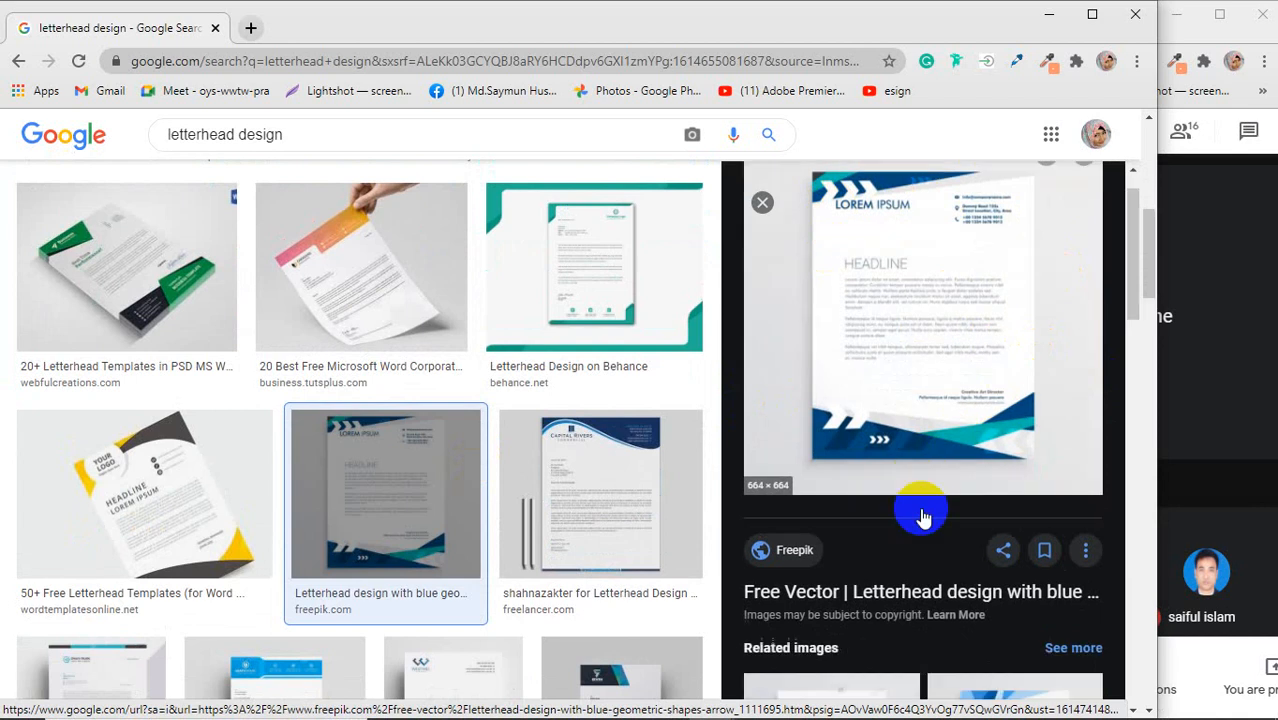
Preview the yellow-and-black, green Webful Creations, Behance and orange-gradient Envato Tuts+ letterheads to compare their layouts, then minimize the browser.
click(145, 495)
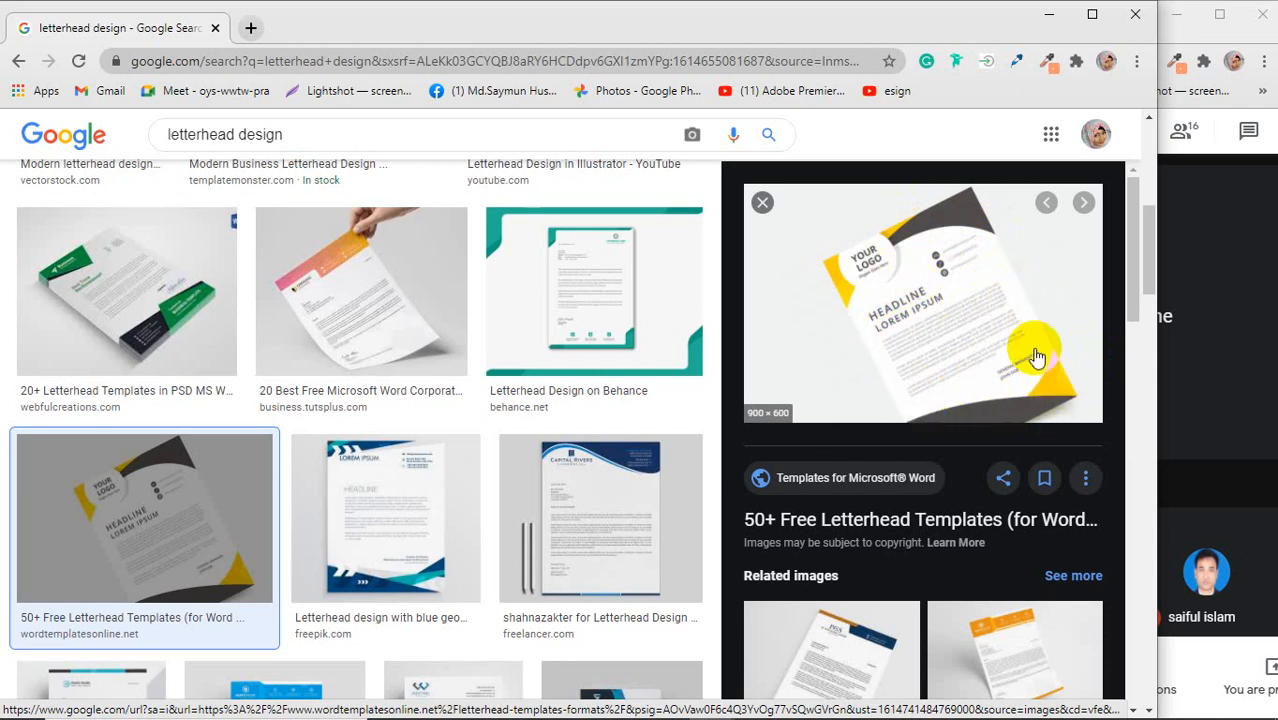
click(135, 340)
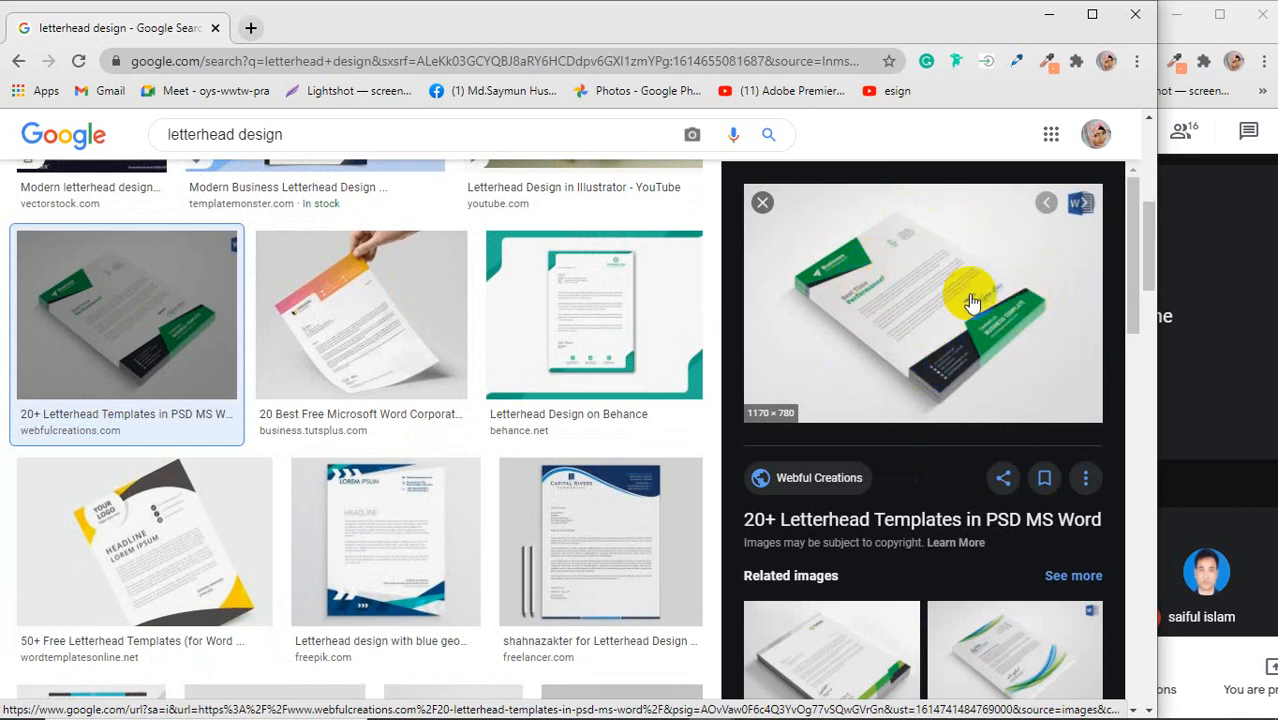
click(612, 298)
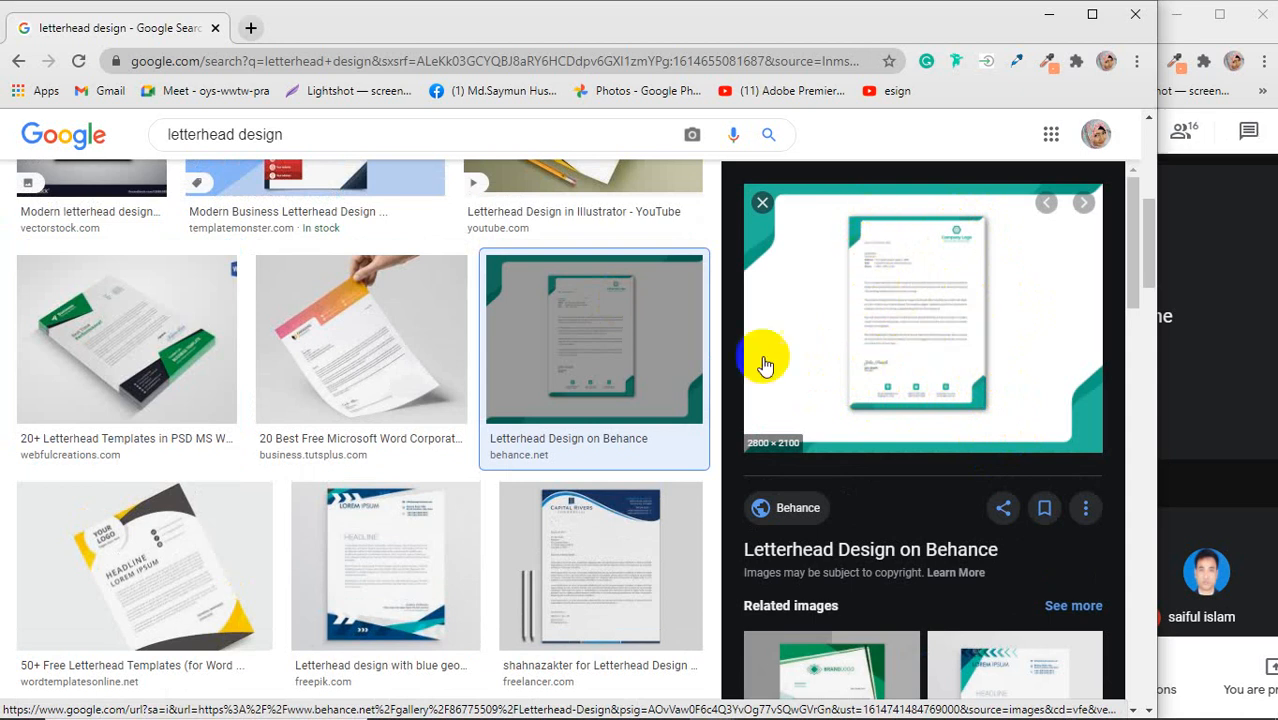
click(368, 356)
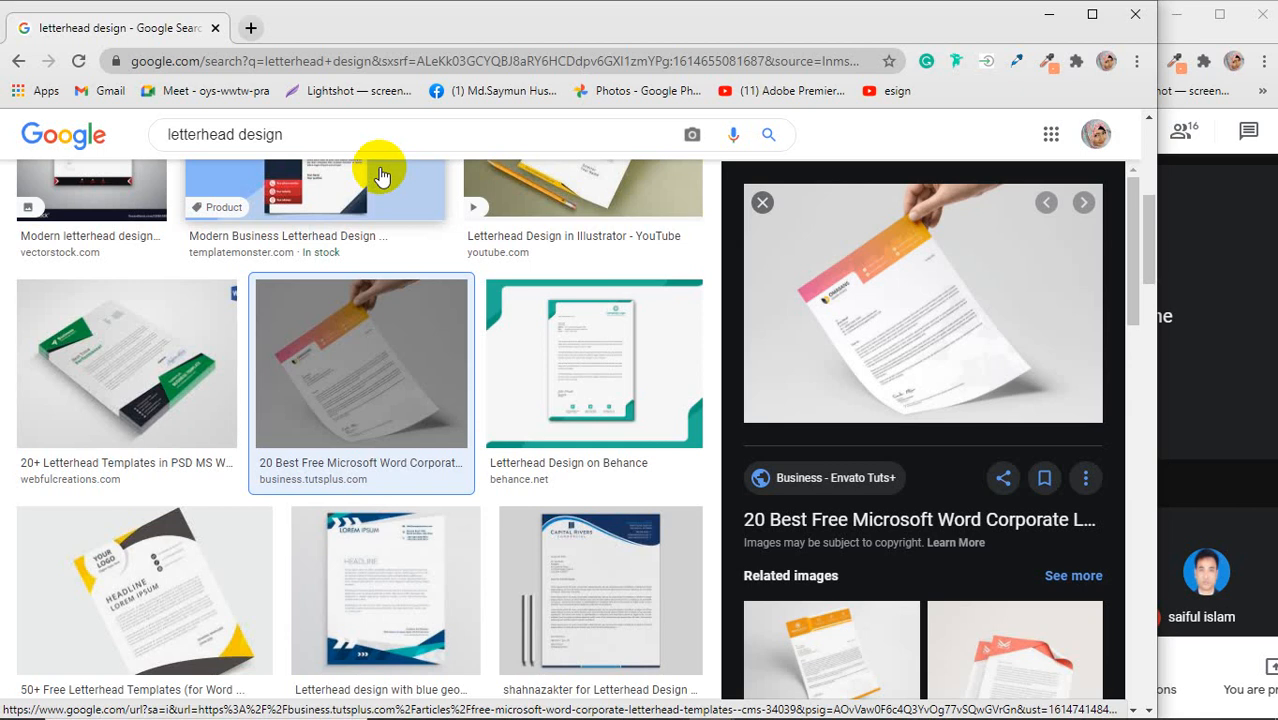
click(1047, 14)
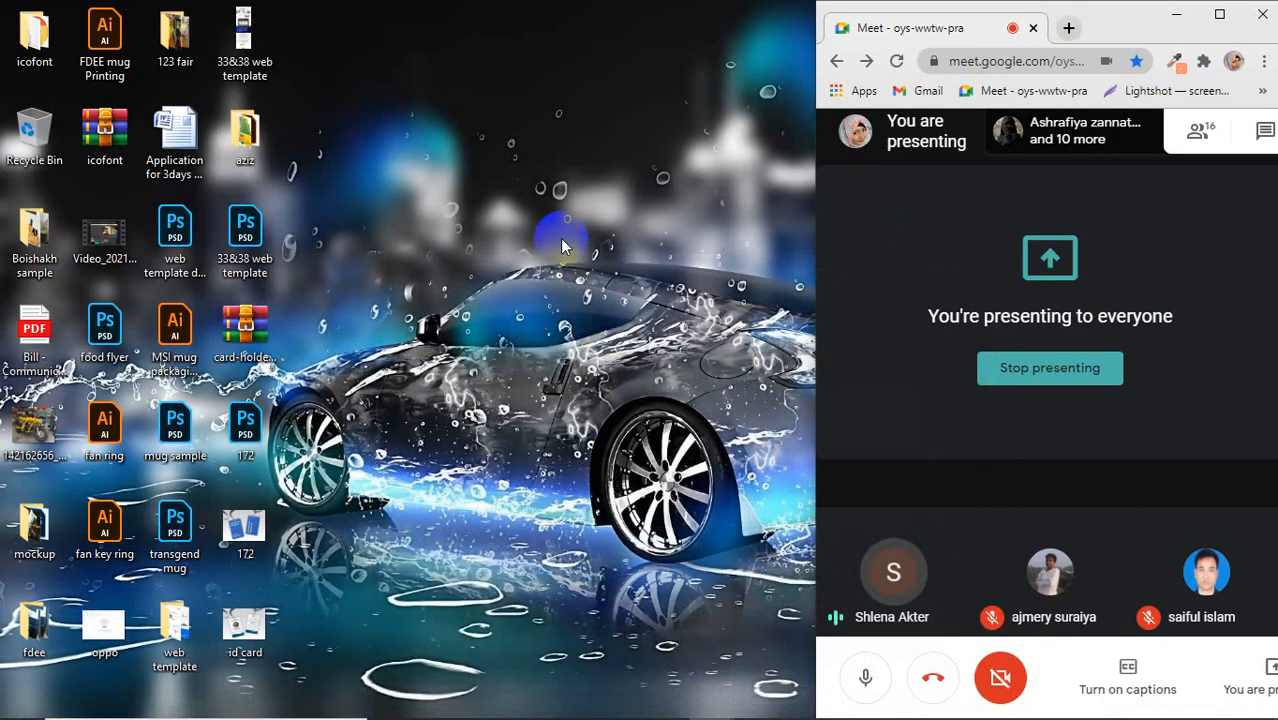
right_click(551, 200)
click(566, 248)
right_click(480, 120)
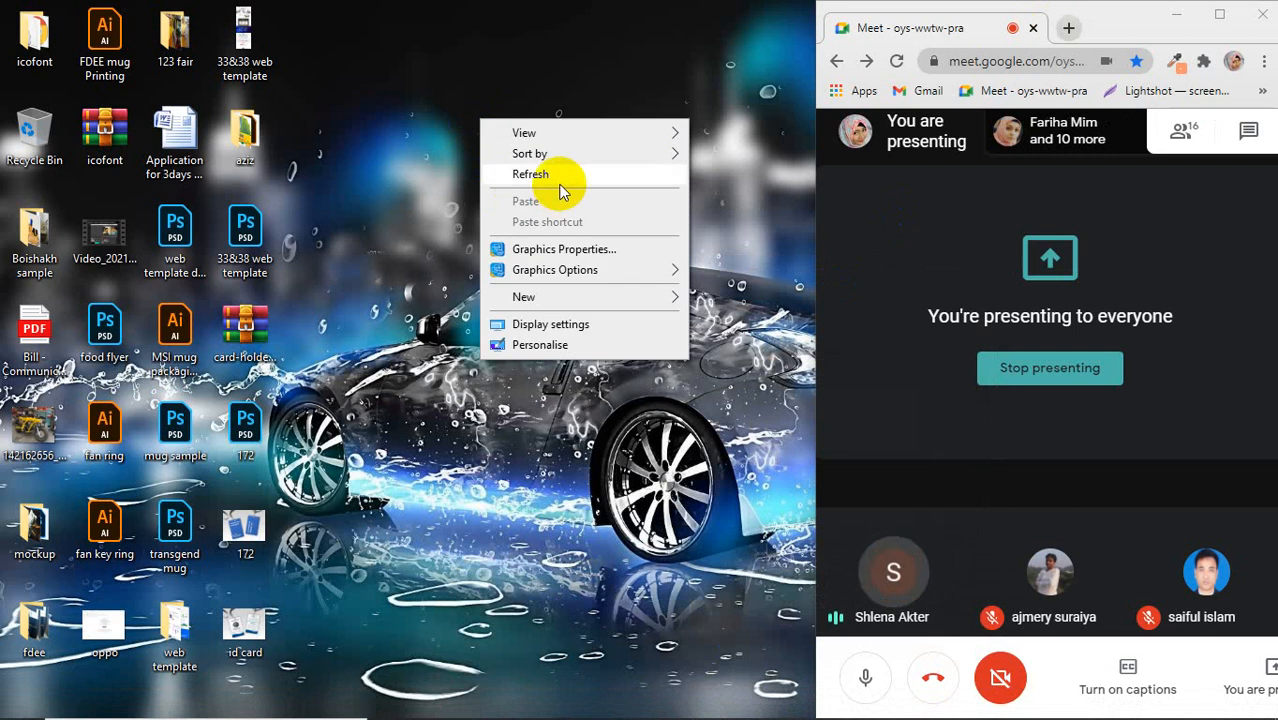
click(560, 184)
right_click(528, 126)
click(562, 182)
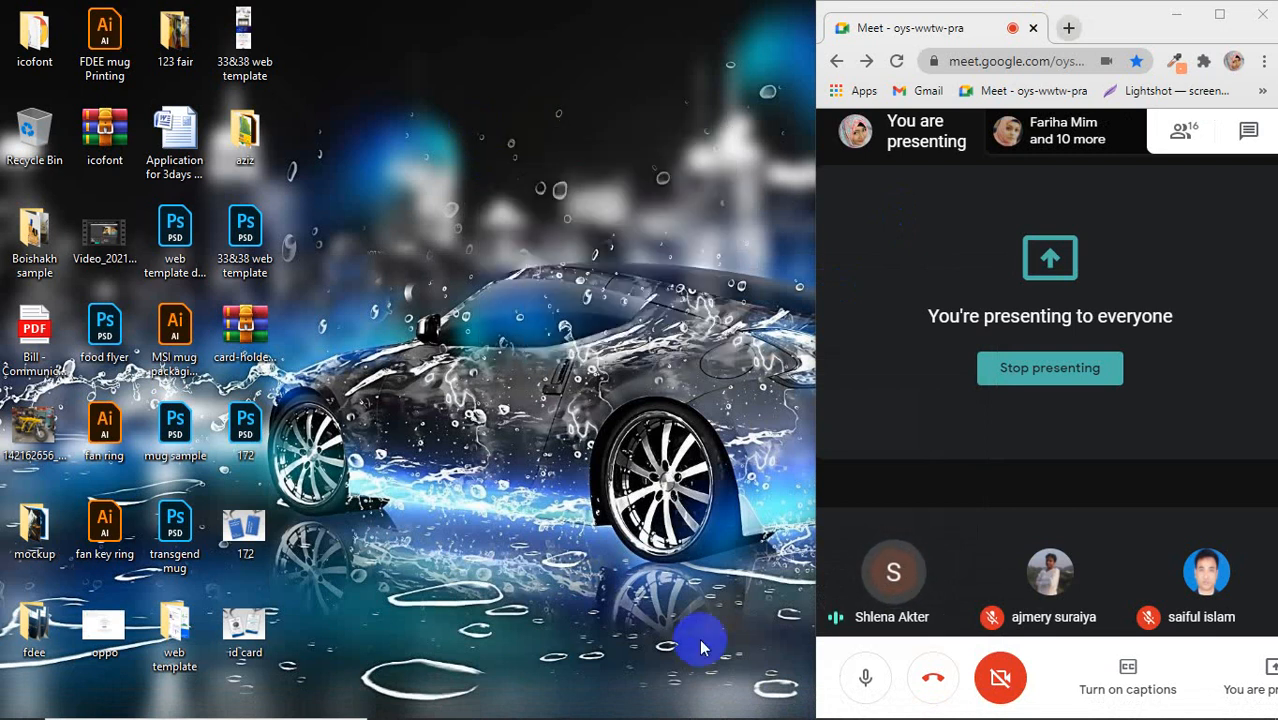
Switch to Illustrator and start a new document named "letterhead".
click(803, 700)
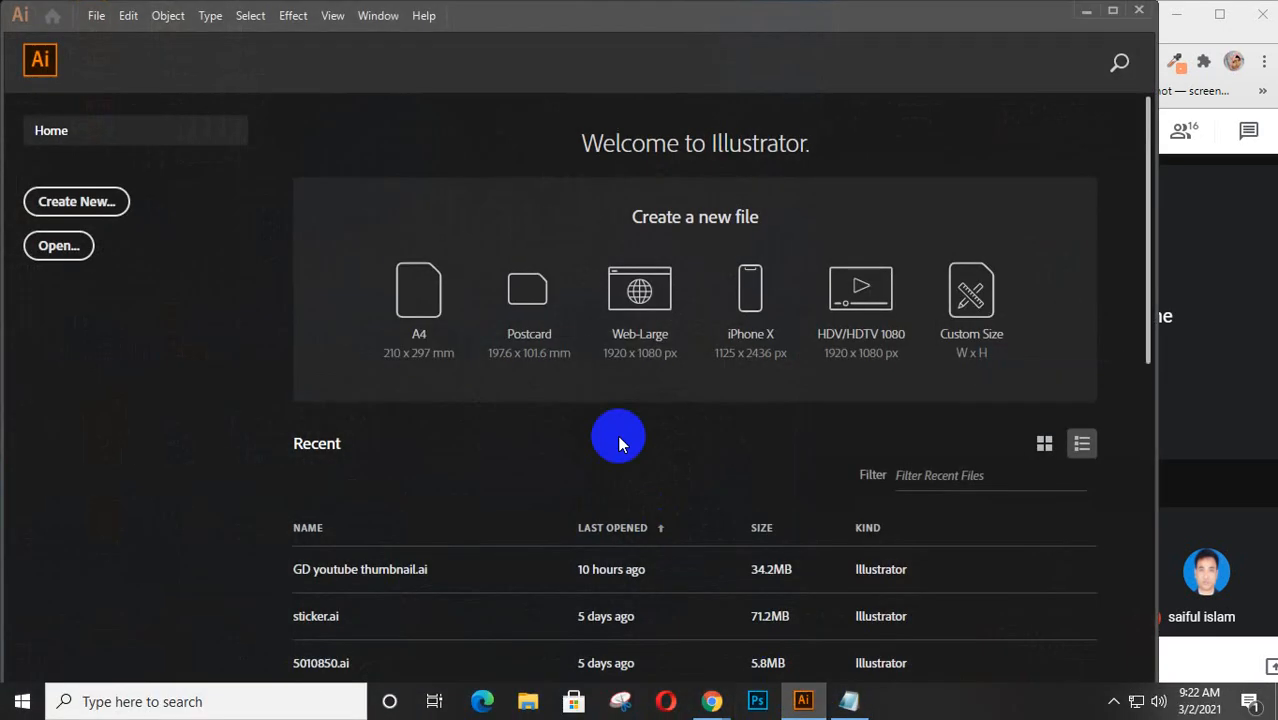
click(82, 201)
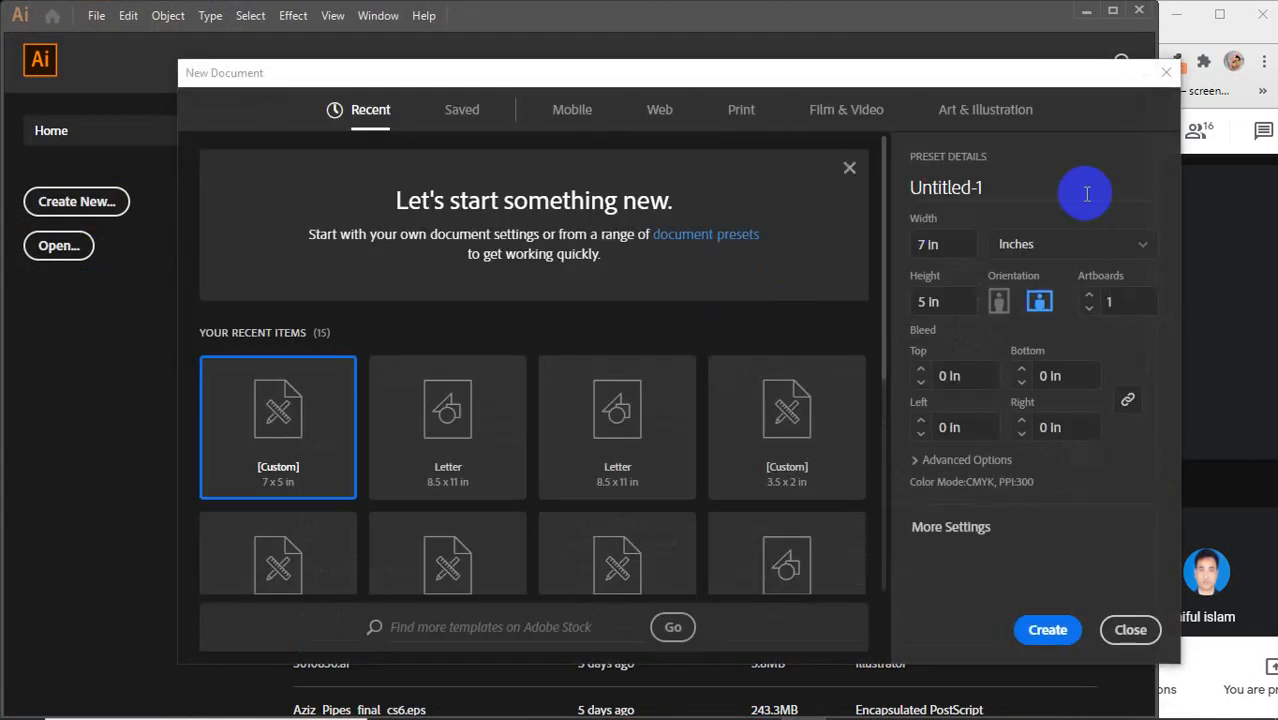
drag(988, 188, 850, 184)
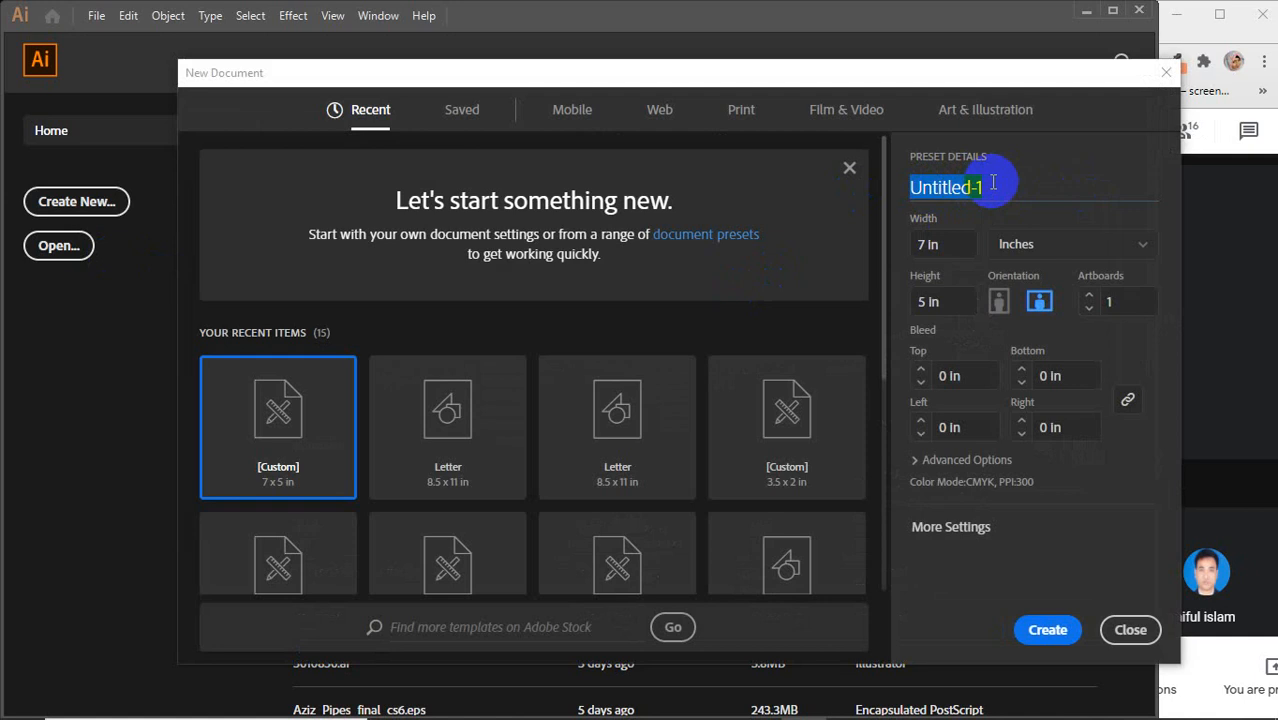
text(le)
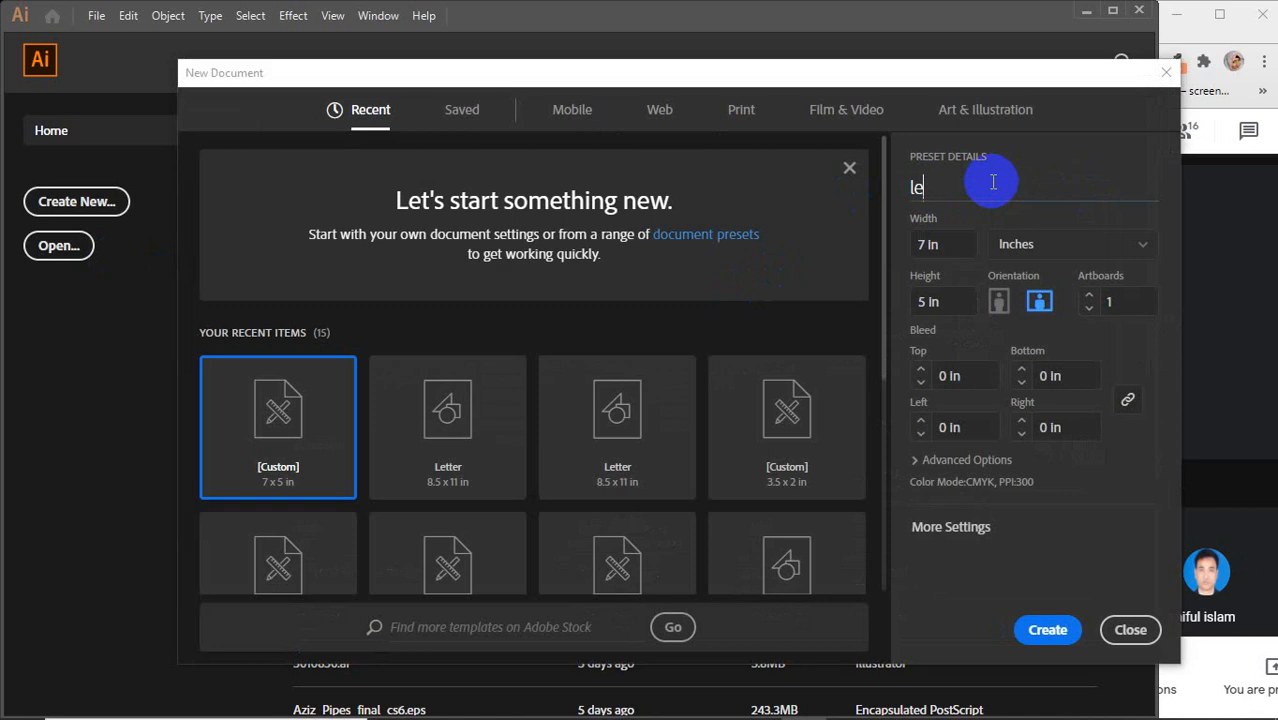
text(tterhead)
Set the document's width to 8.5 in and height to 11 in, and create it.
click(959, 240)
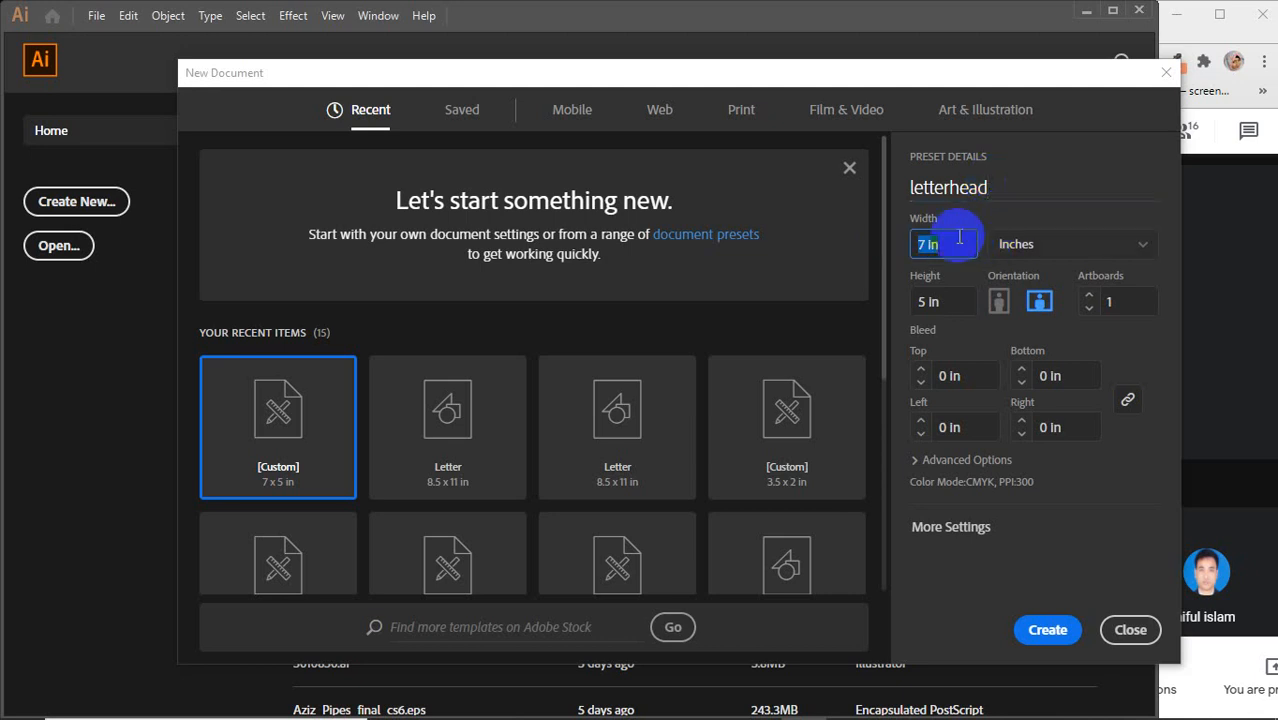
text(8.5)
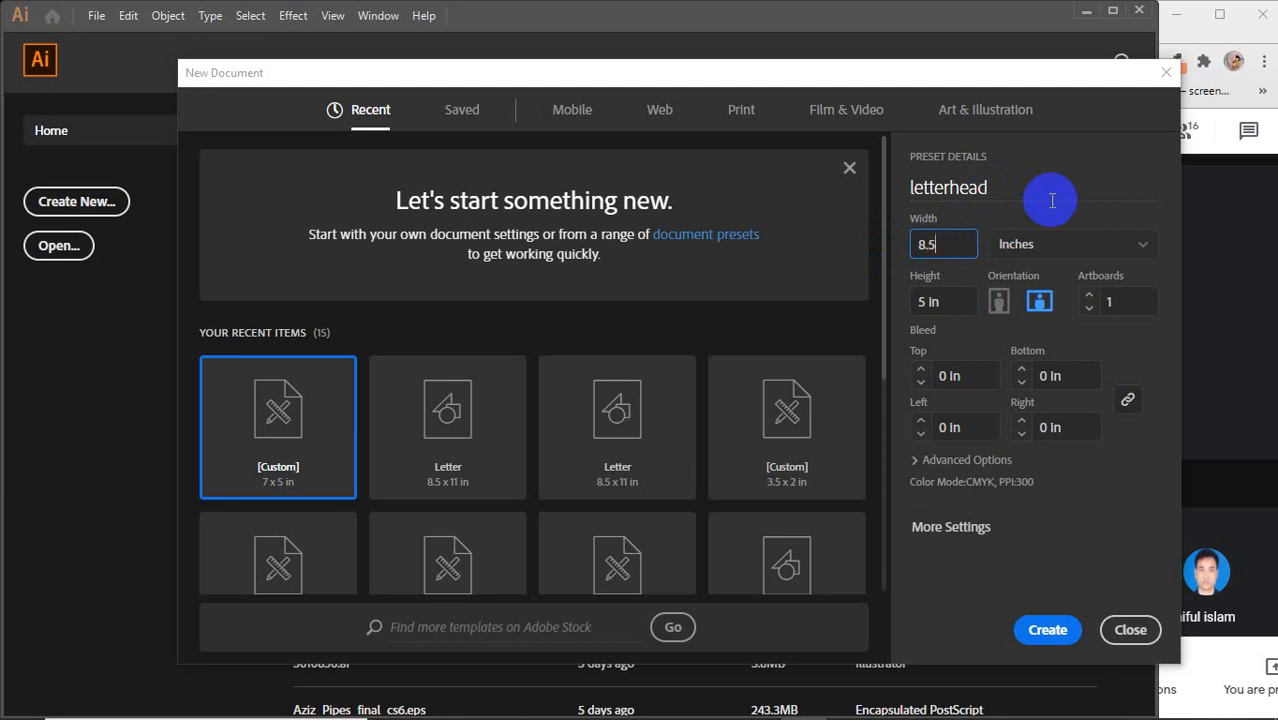
click(957, 300)
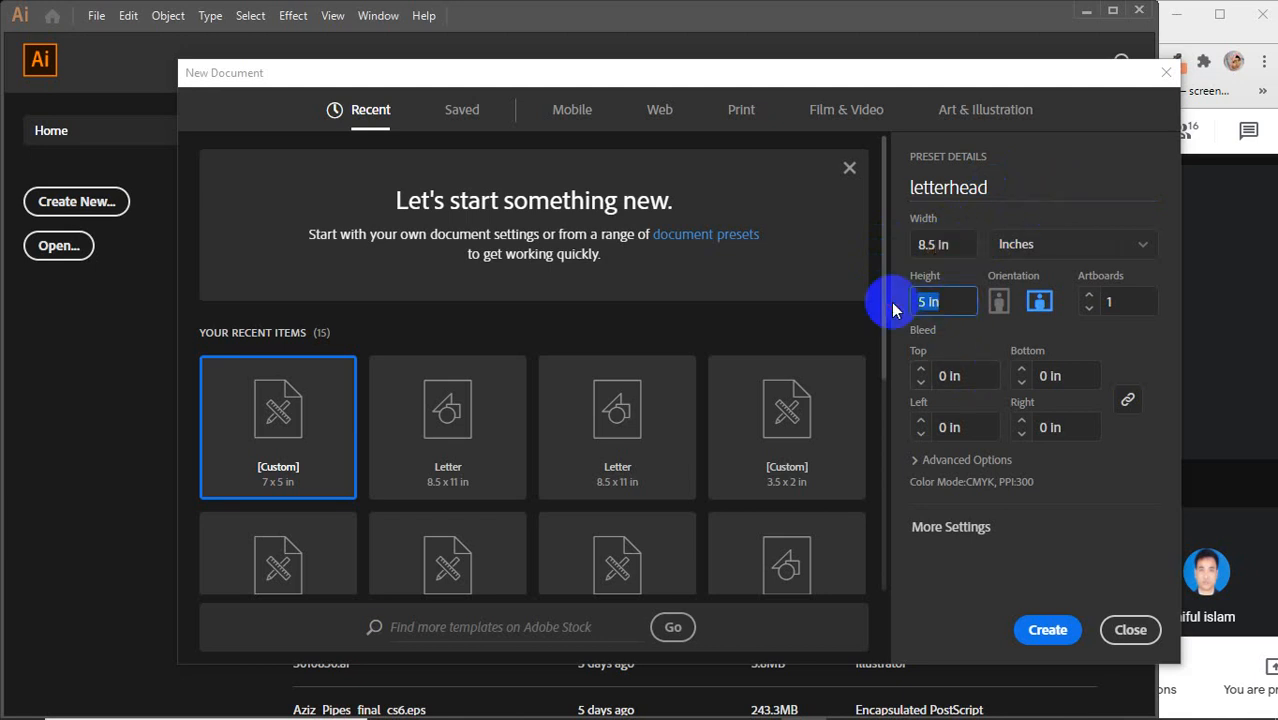
text(11)
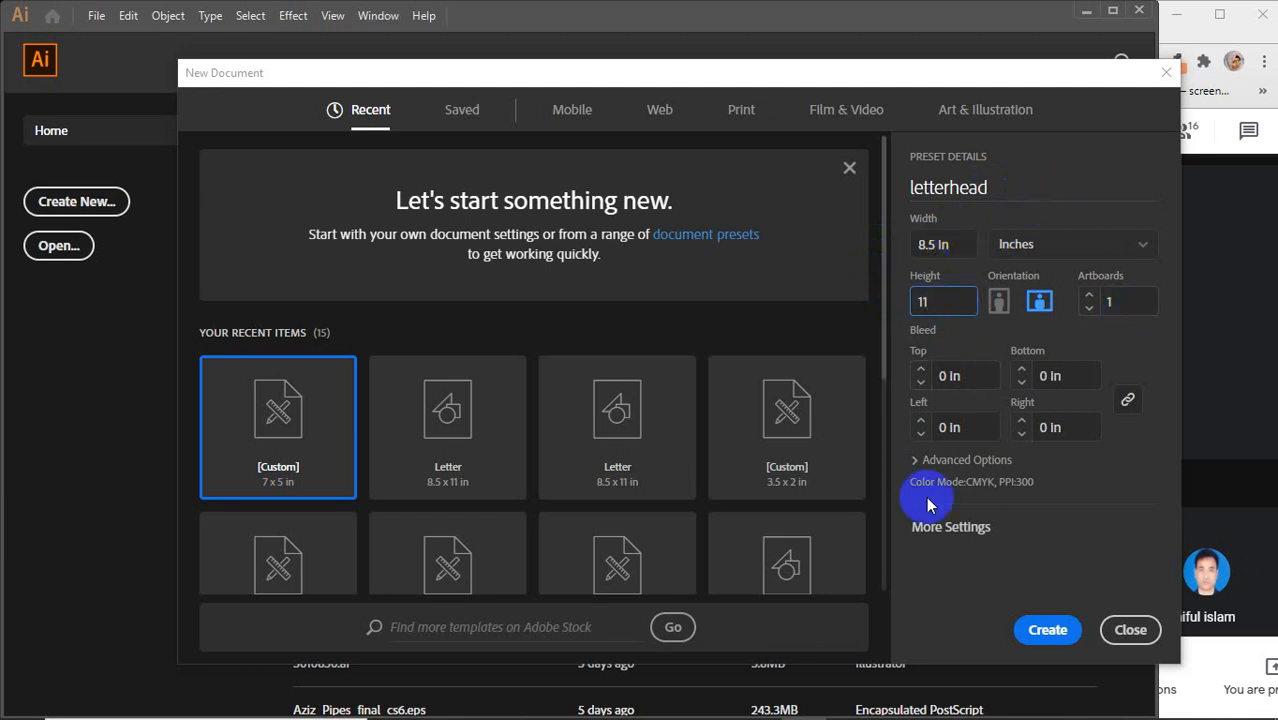
click(1038, 622)
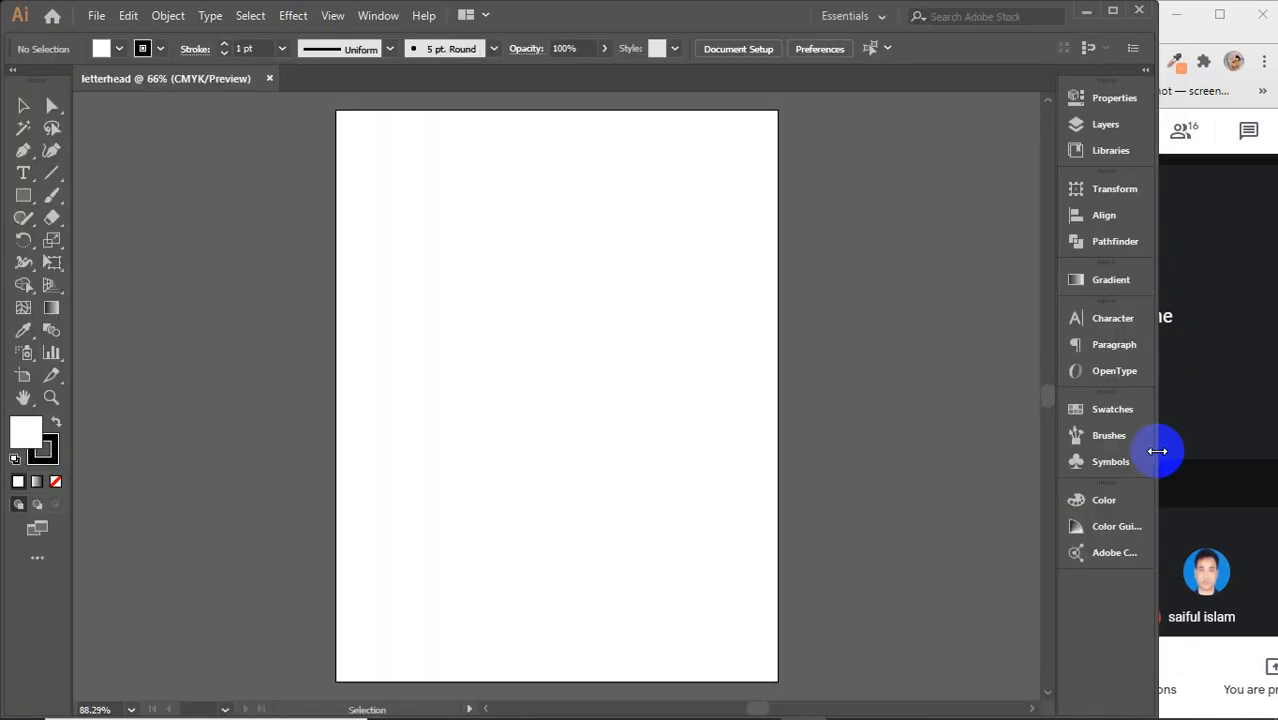
Draw a rectangle covering the whole artboard from its upper-left corner to its lower-right corner.
drag(1157, 451, 1214, 448)
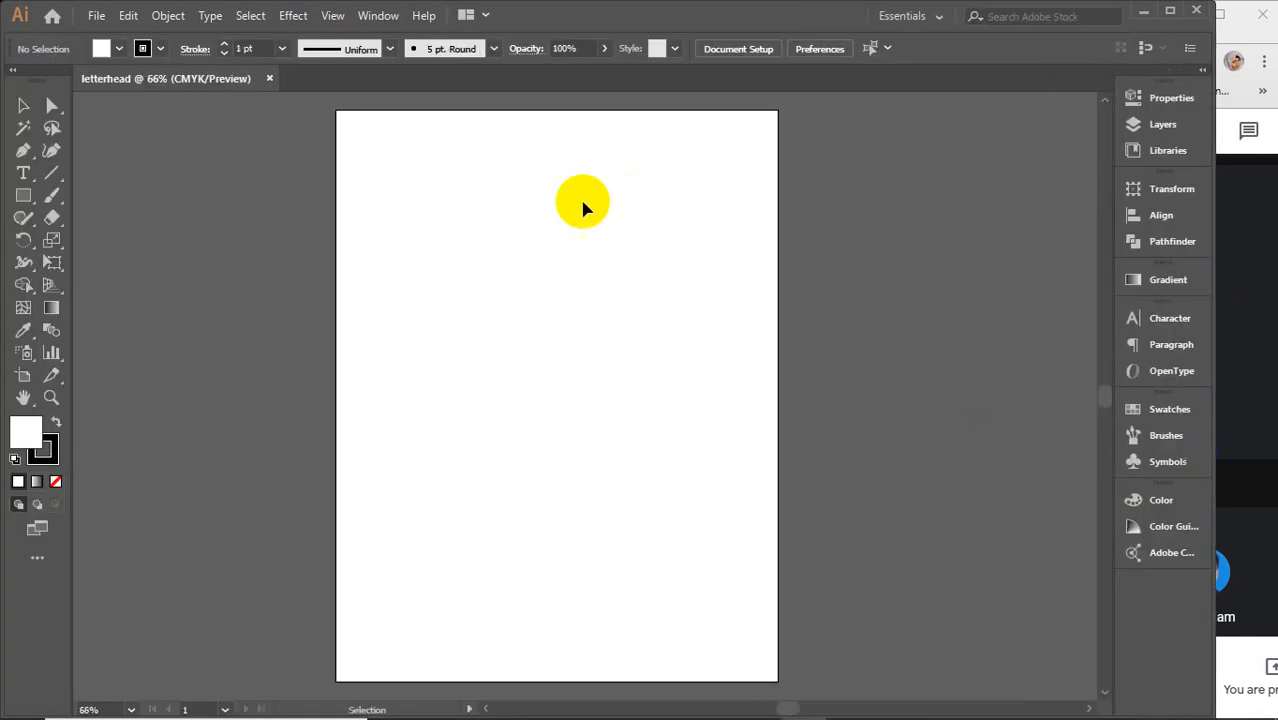
scroll(639, 271, down, 1)
drag(735, 372, 707, 410)
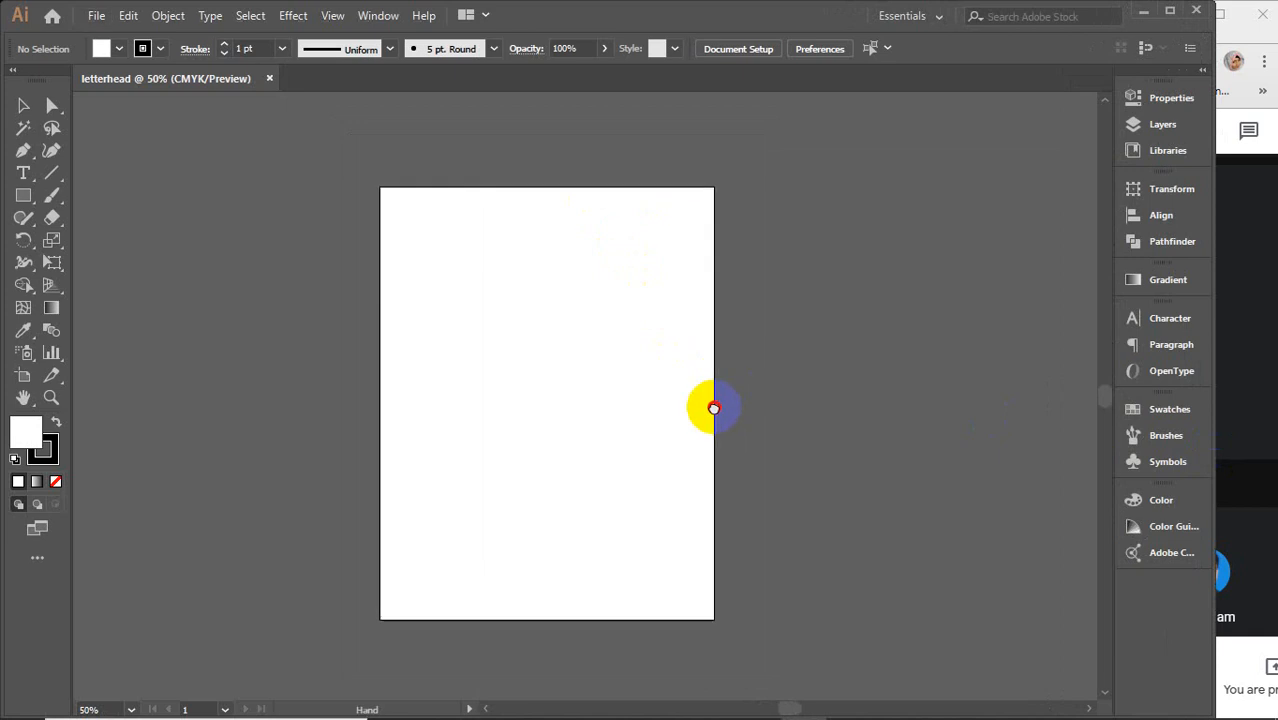
drag(316, 134, 716, 640)
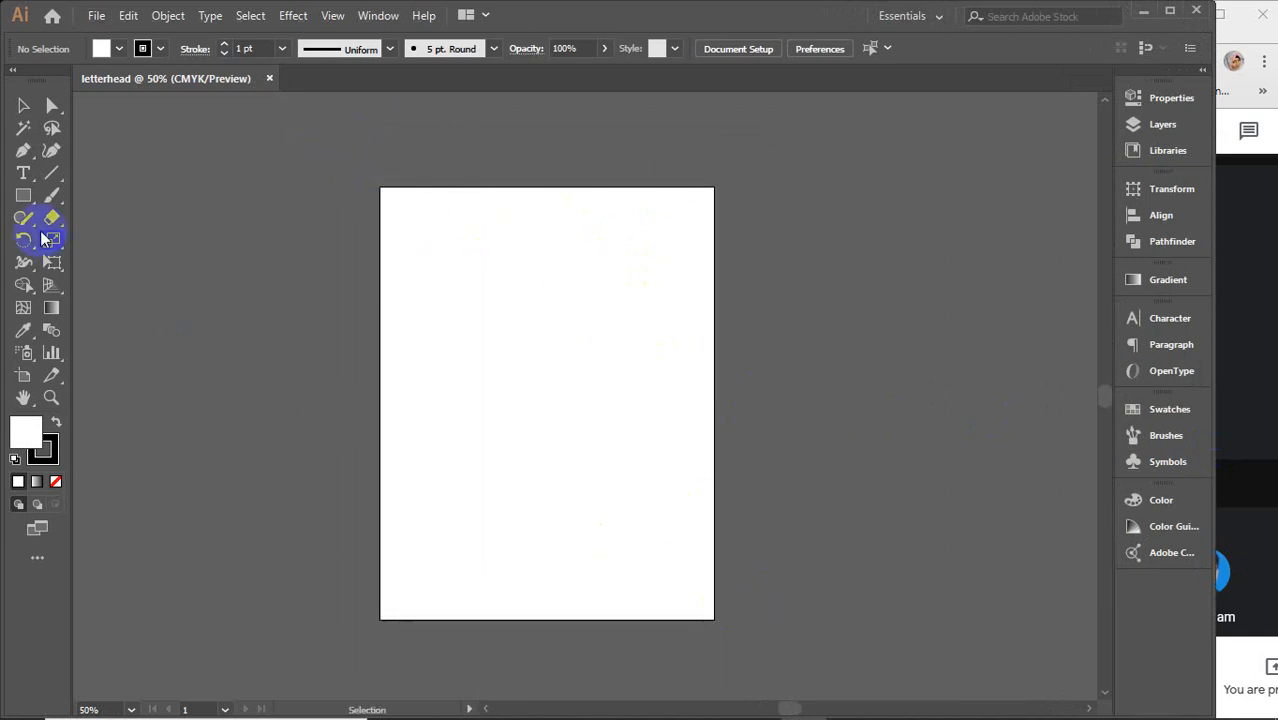
click(23, 195)
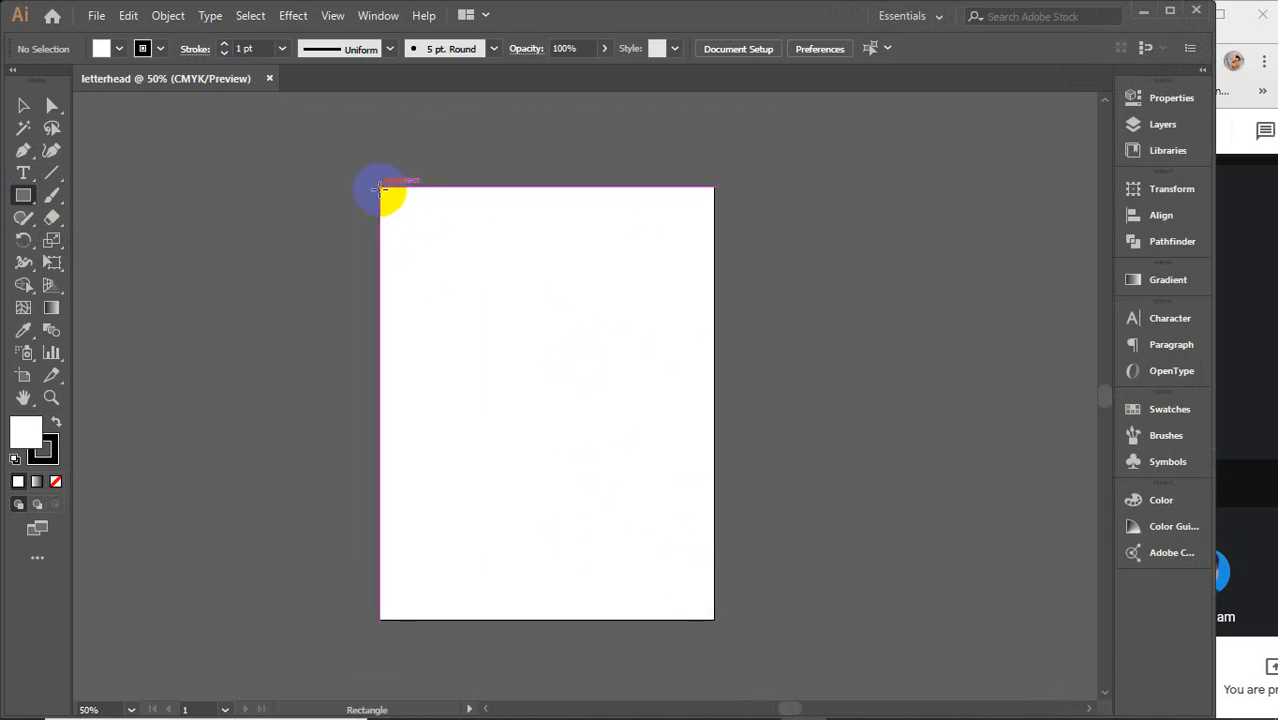
drag(381, 187, 713, 617)
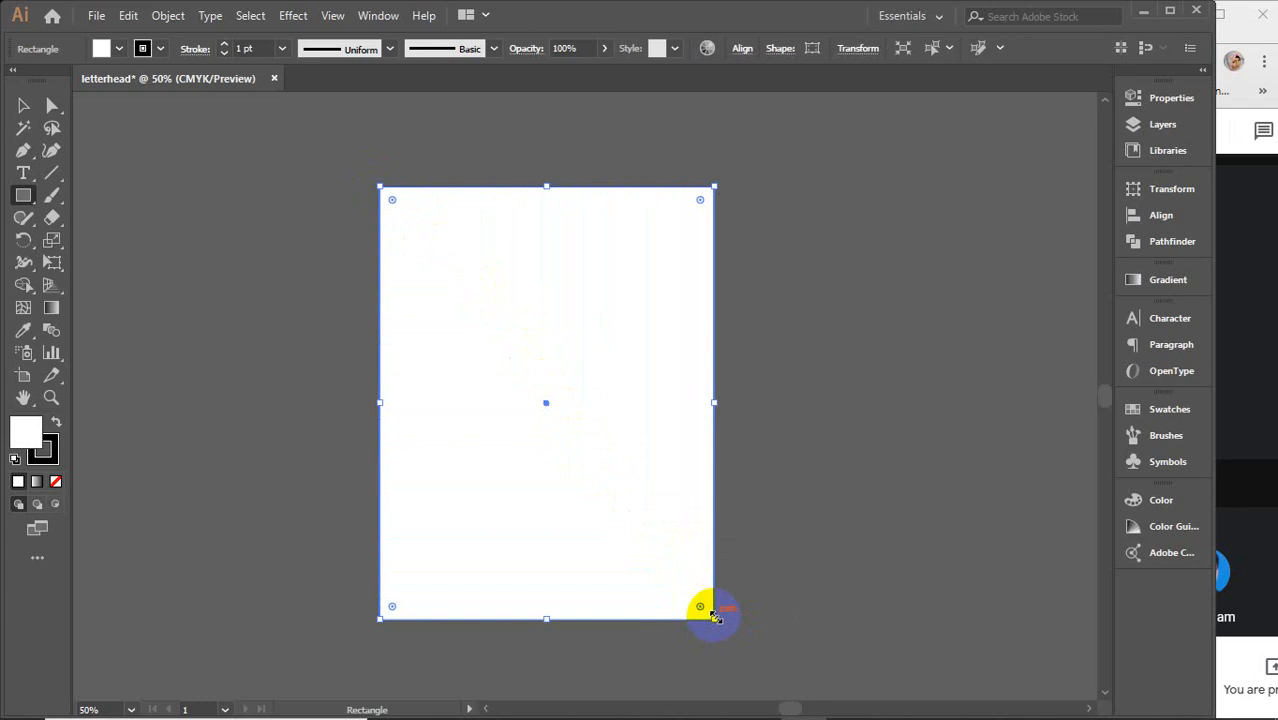
click(23, 107)
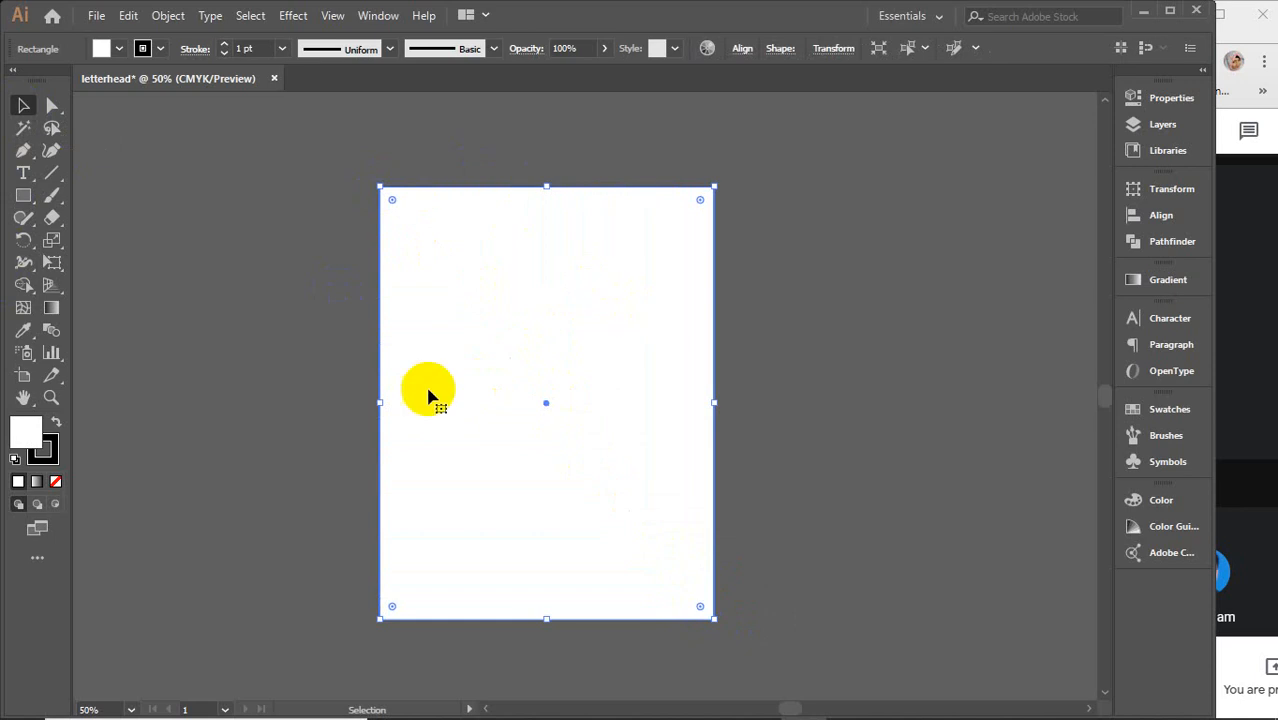
Try a pale yellow #fff6d2 fill on the page-size rectangle and undo it.
double_click(22, 430)
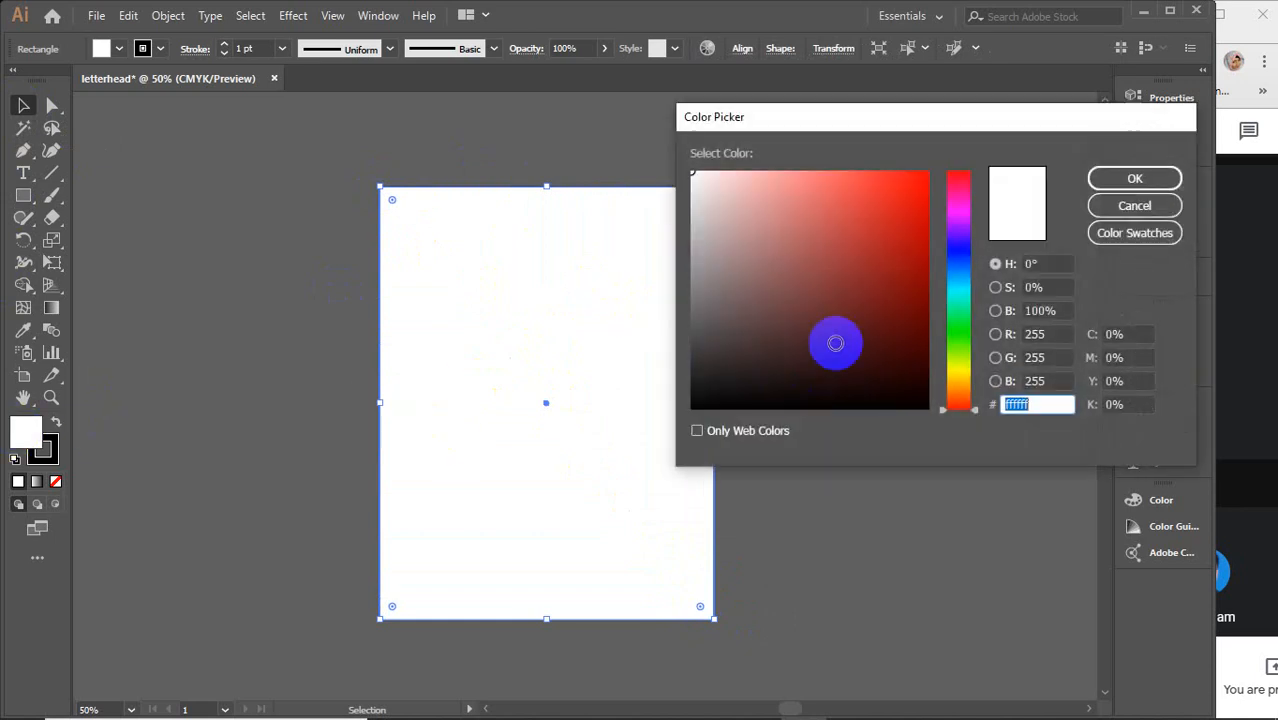
click(959, 380)
click(733, 172)
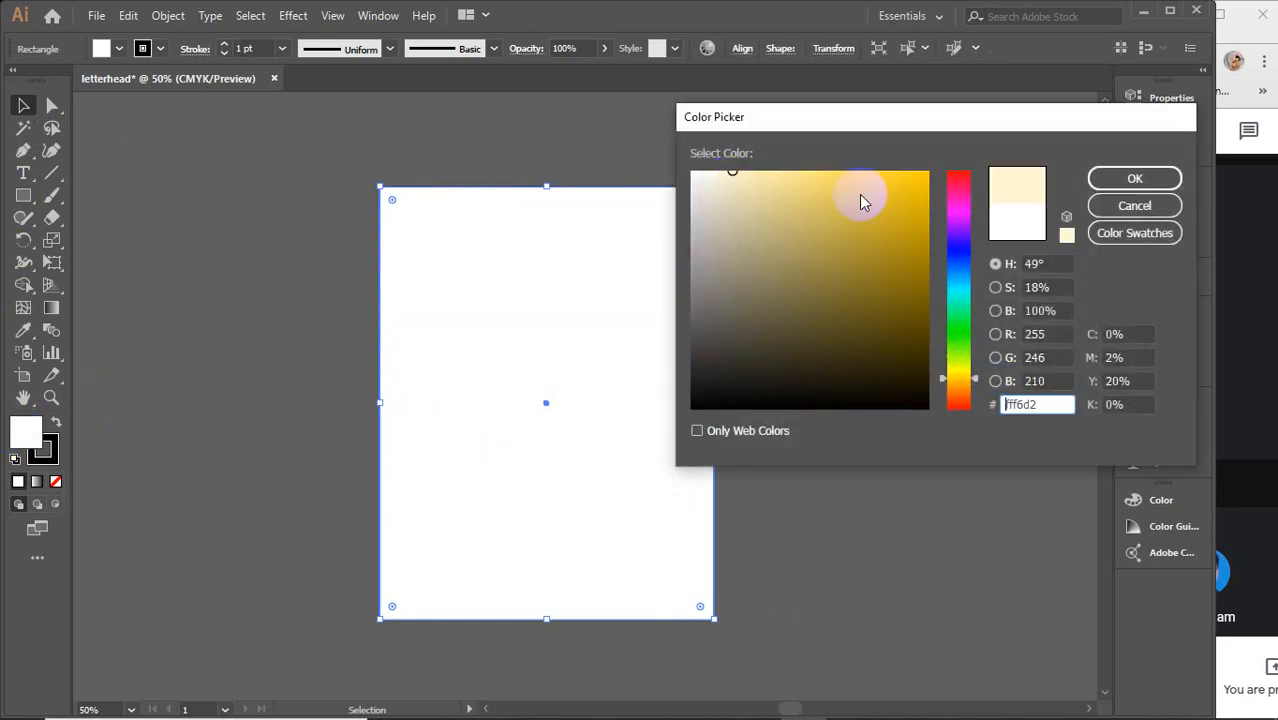
click(1098, 190)
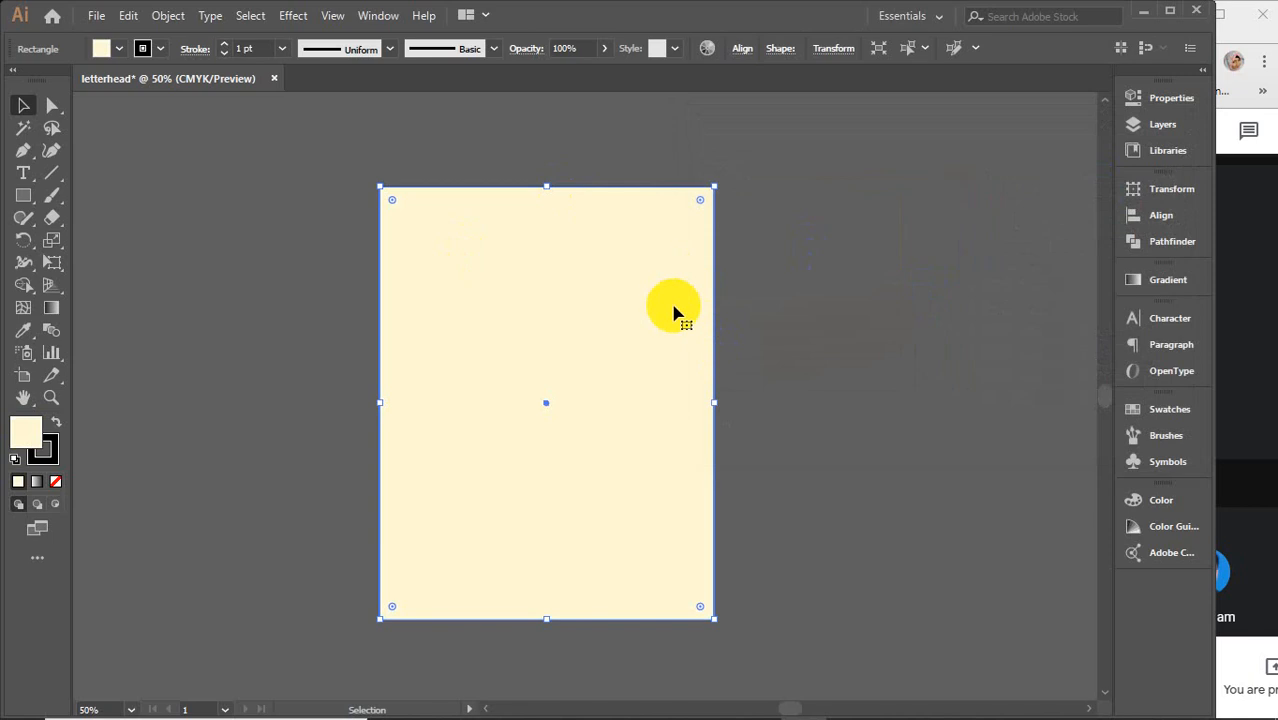
key(ctrl+z)
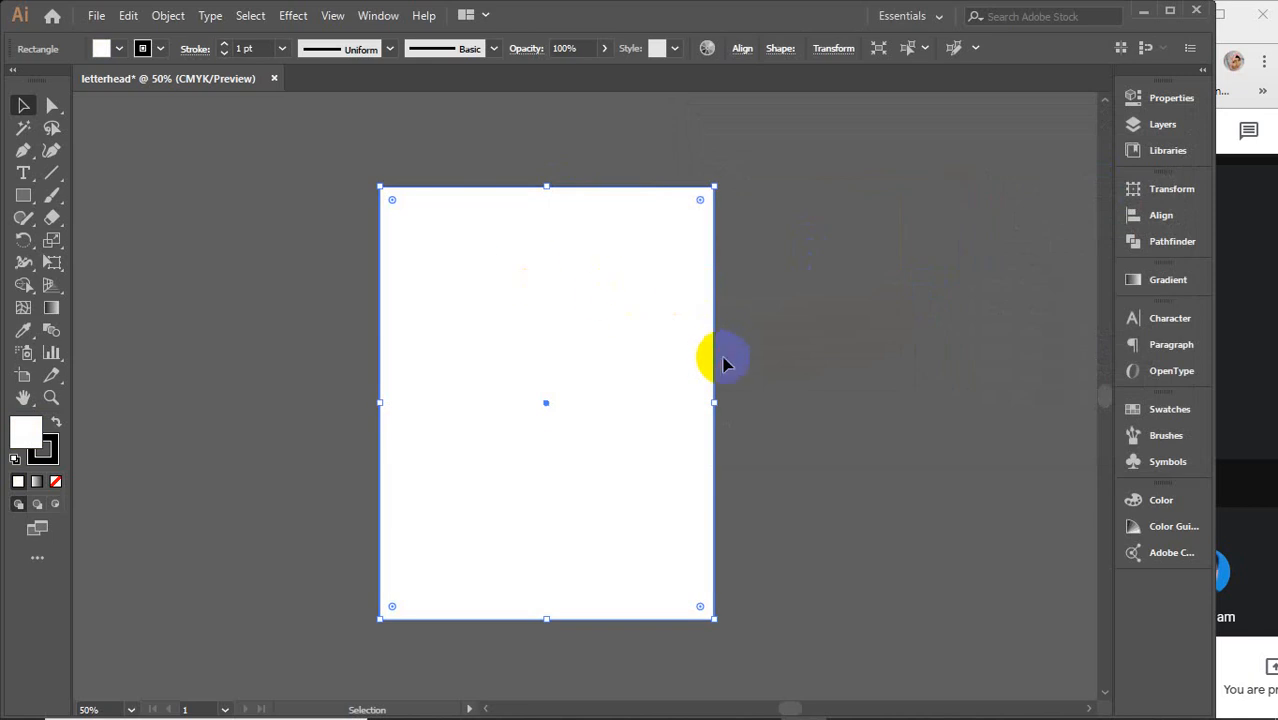
Offset the page-size rectangle's path outward by 0.125 in with miter joins to create the bleed rectangle.
click(811, 364)
click(625, 342)
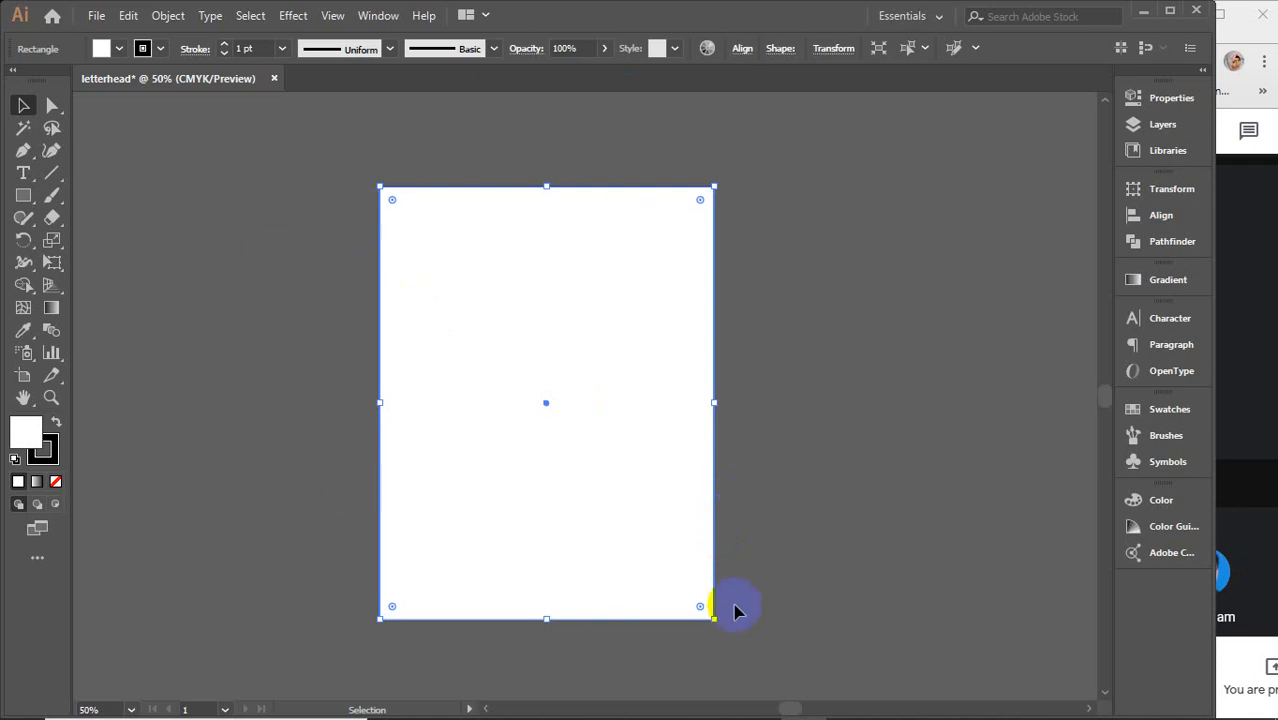
click(167, 16)
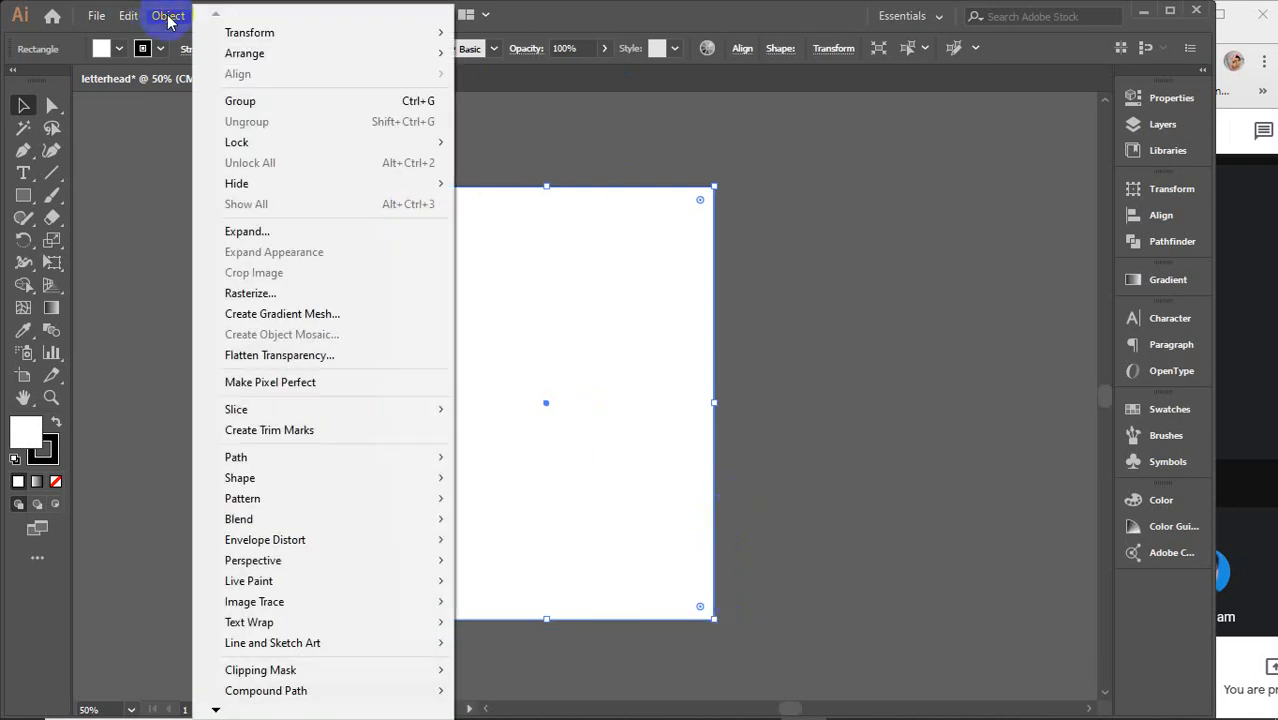
mouse_move(262, 457)
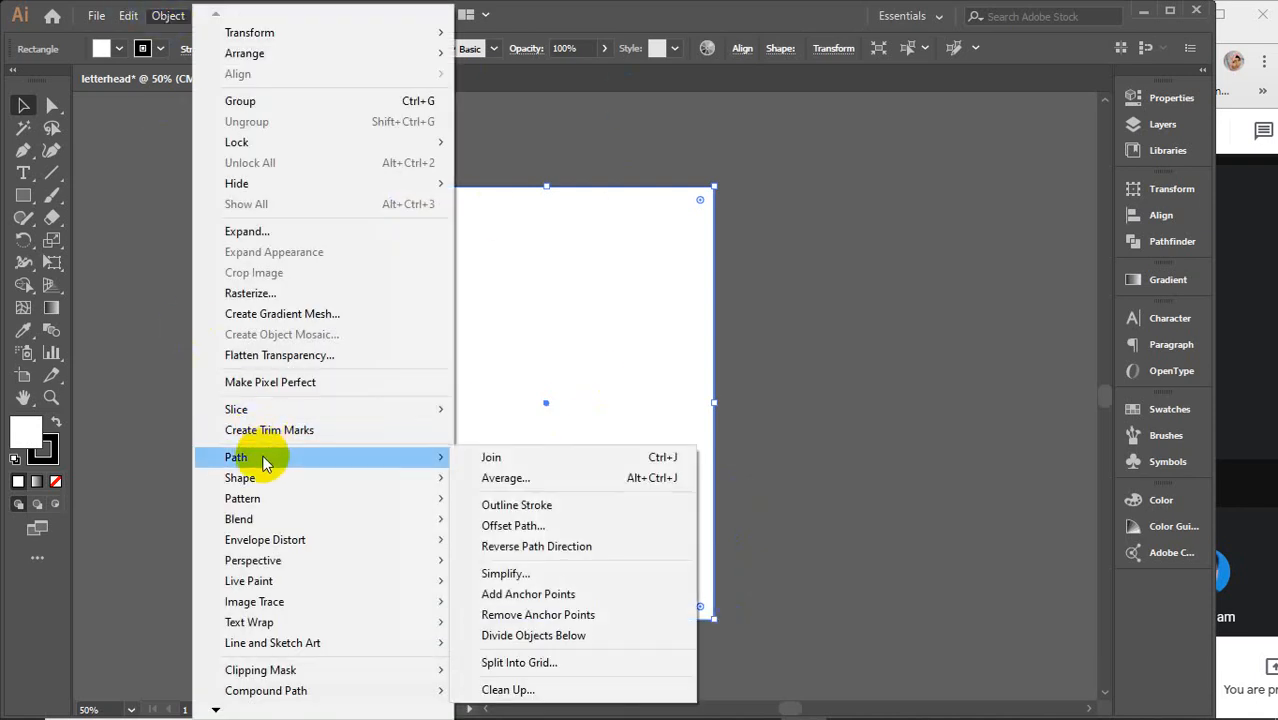
click(562, 525)
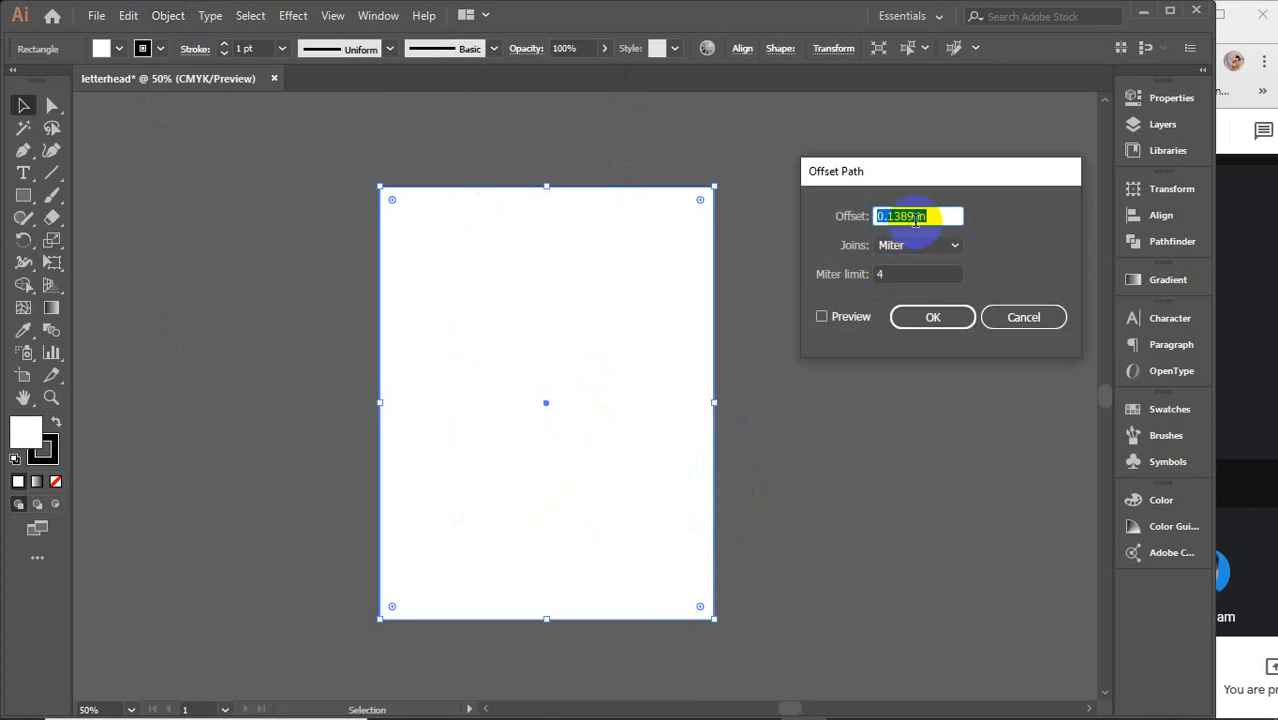
text(.125)
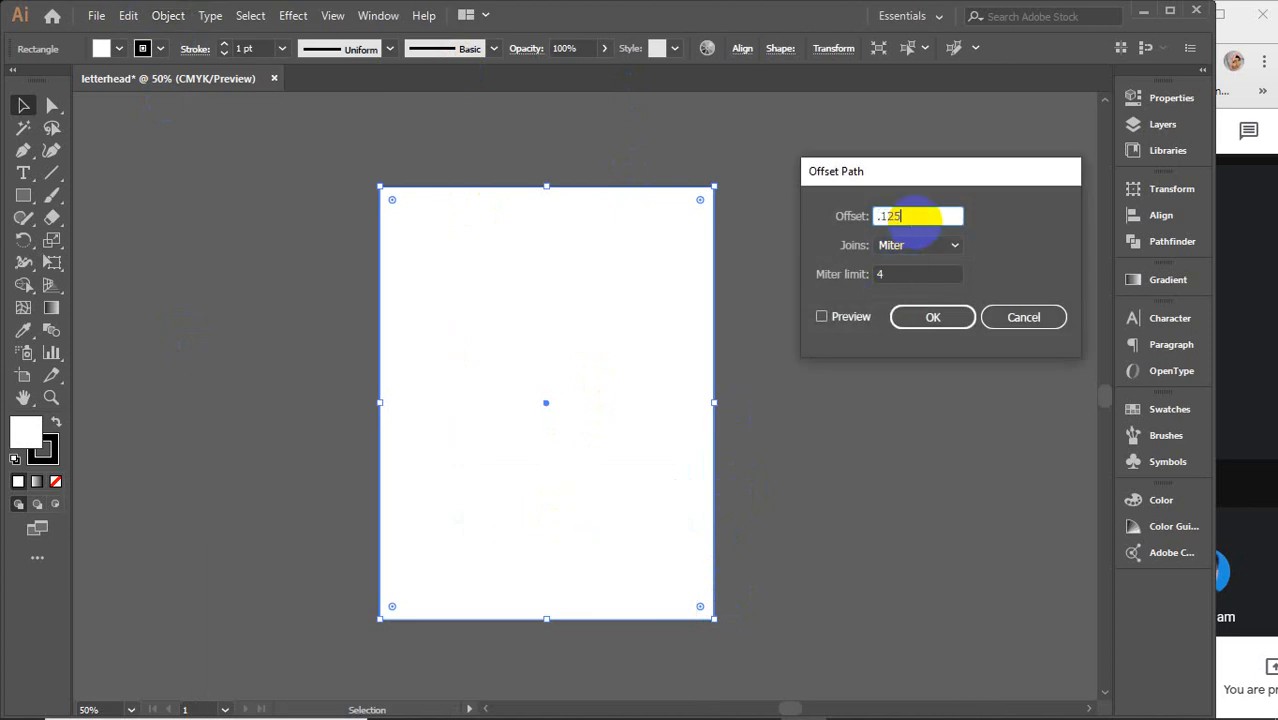
click(848, 320)
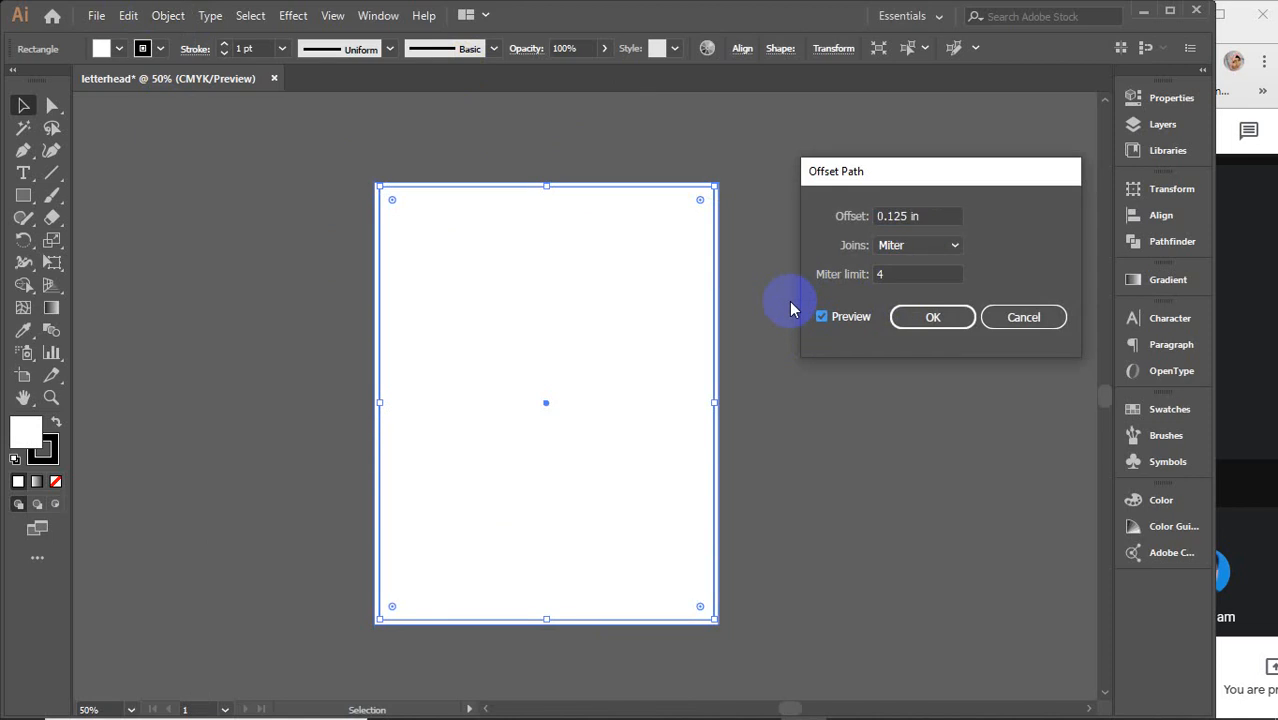
click(962, 318)
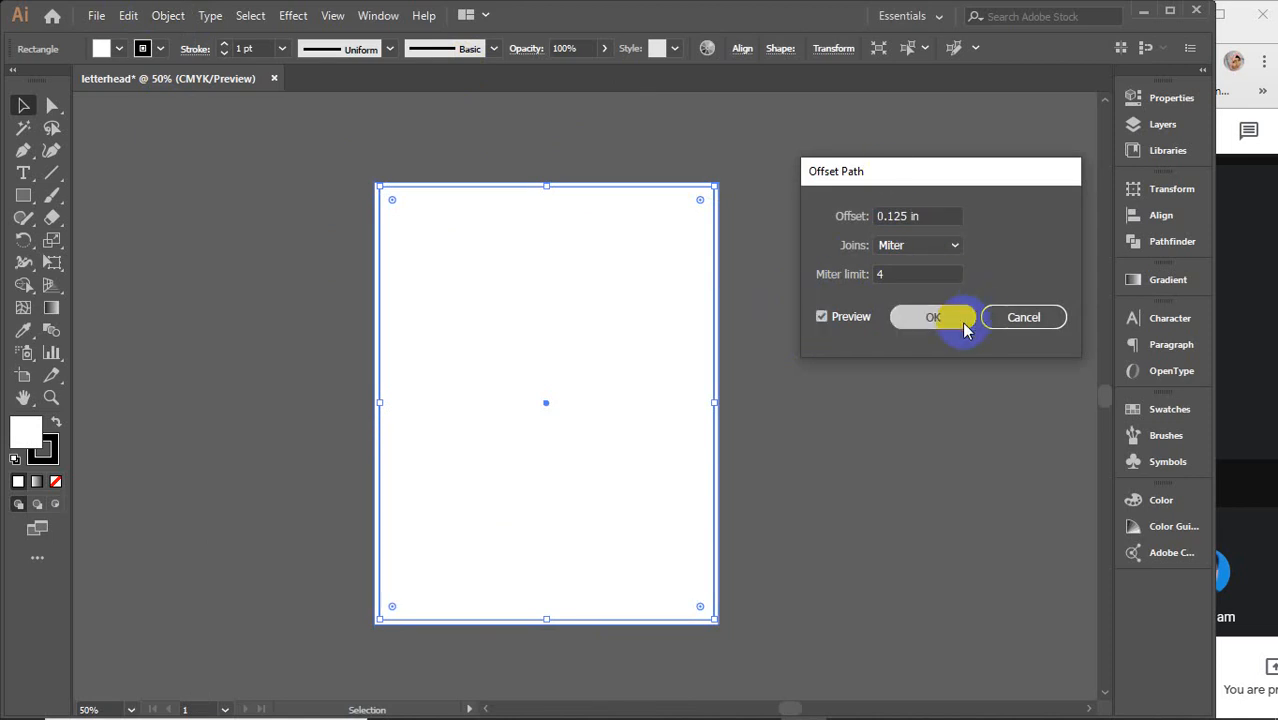
Fill the outer bleed rectangle with light blue and deselect it.
click(119, 48)
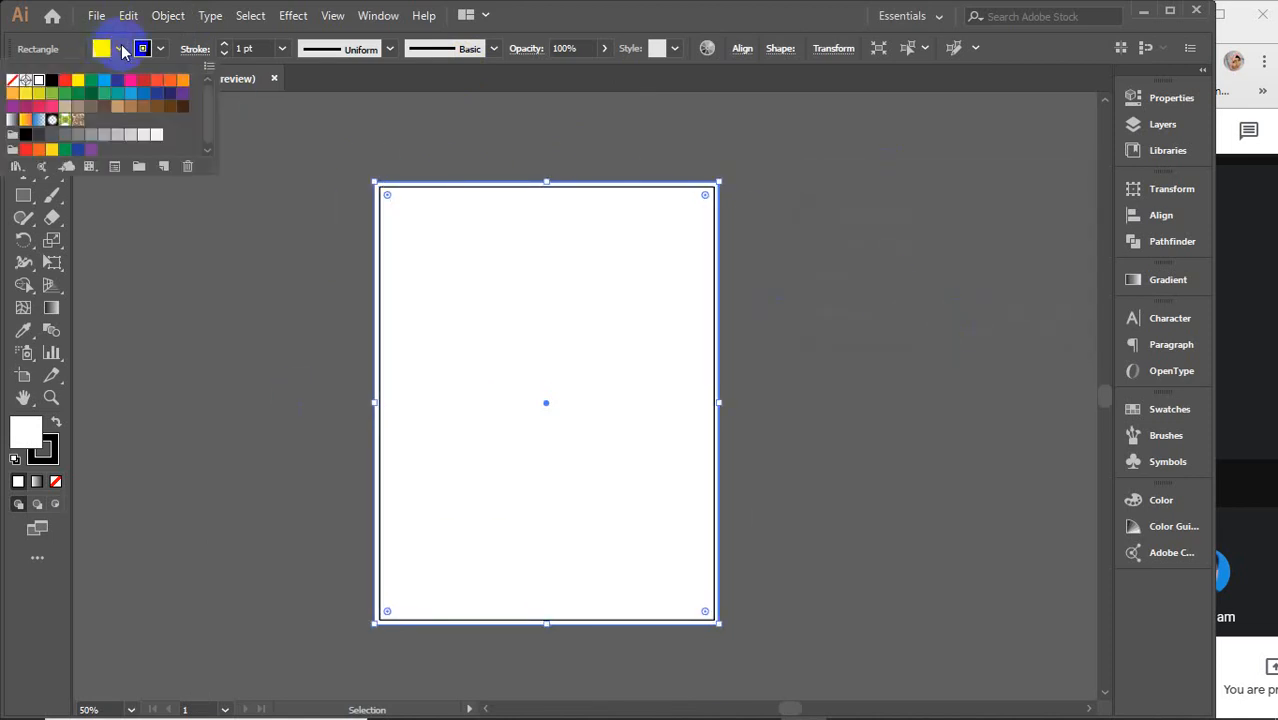
click(132, 93)
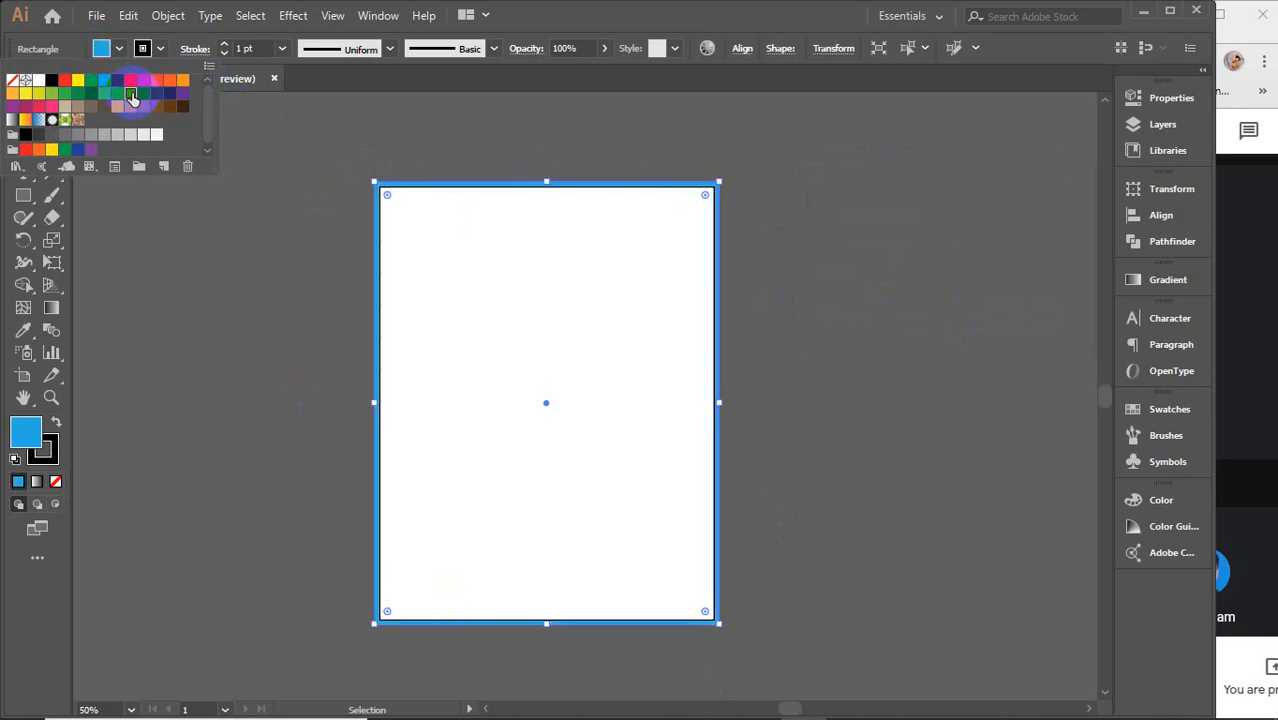
click(183, 277)
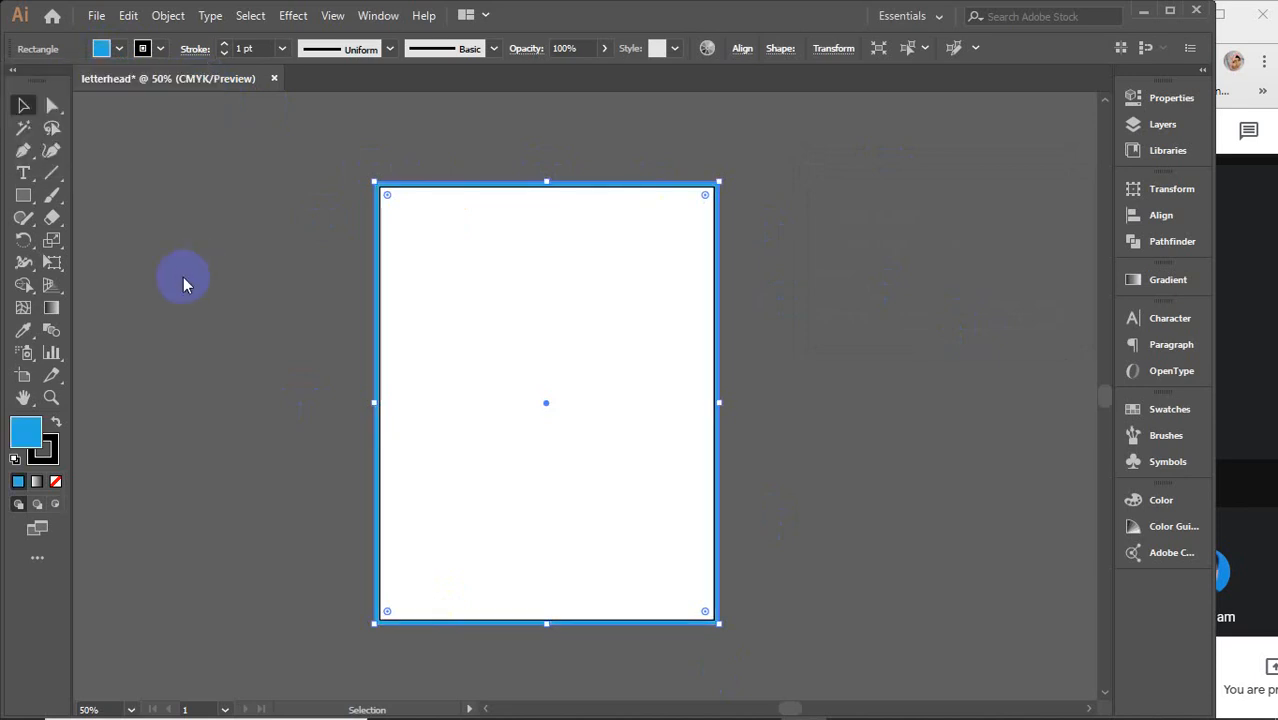
click(183, 277)
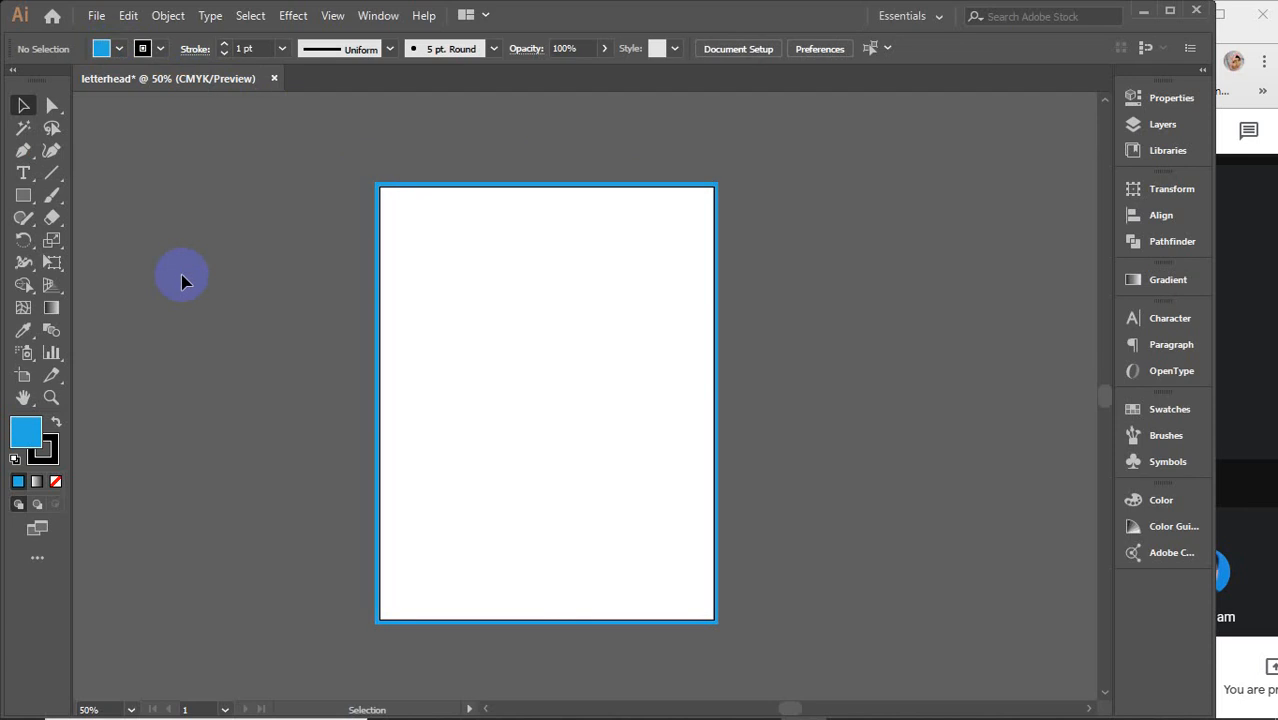
Set up an inward path offset of -0.25 in on the white page rectangle and toggle its preview to check the margin.
click(529, 355)
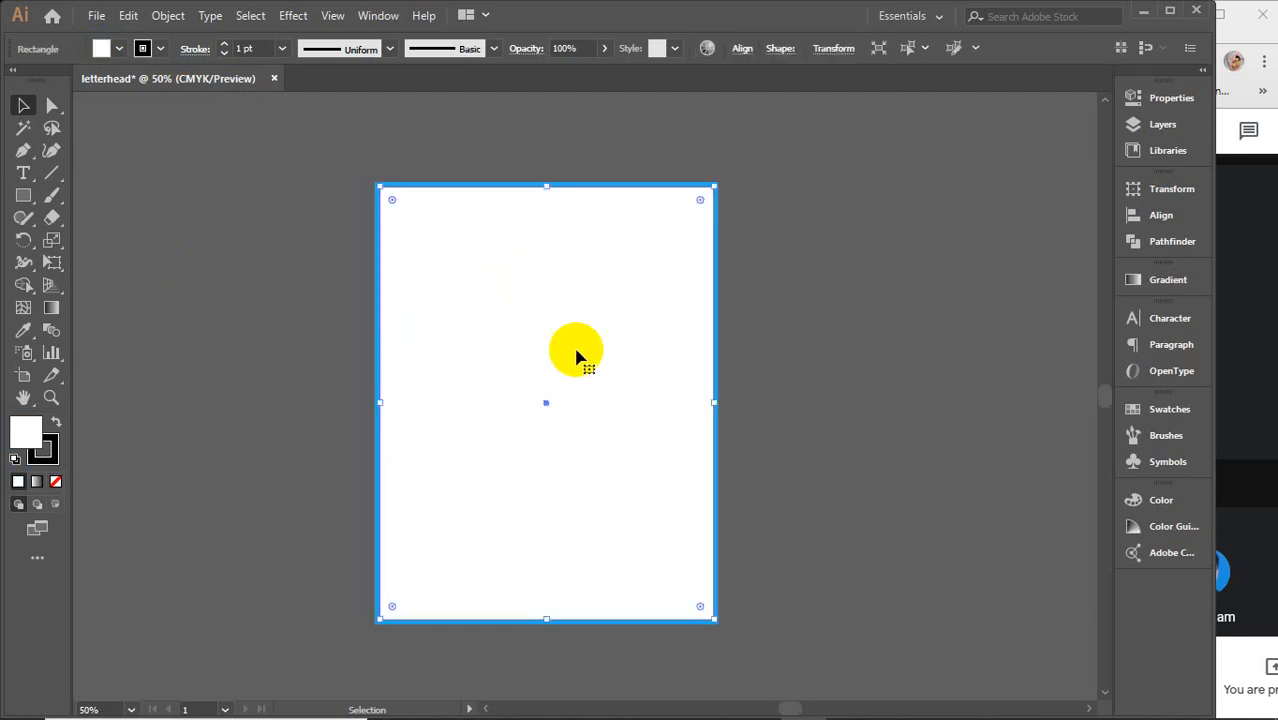
click(168, 15)
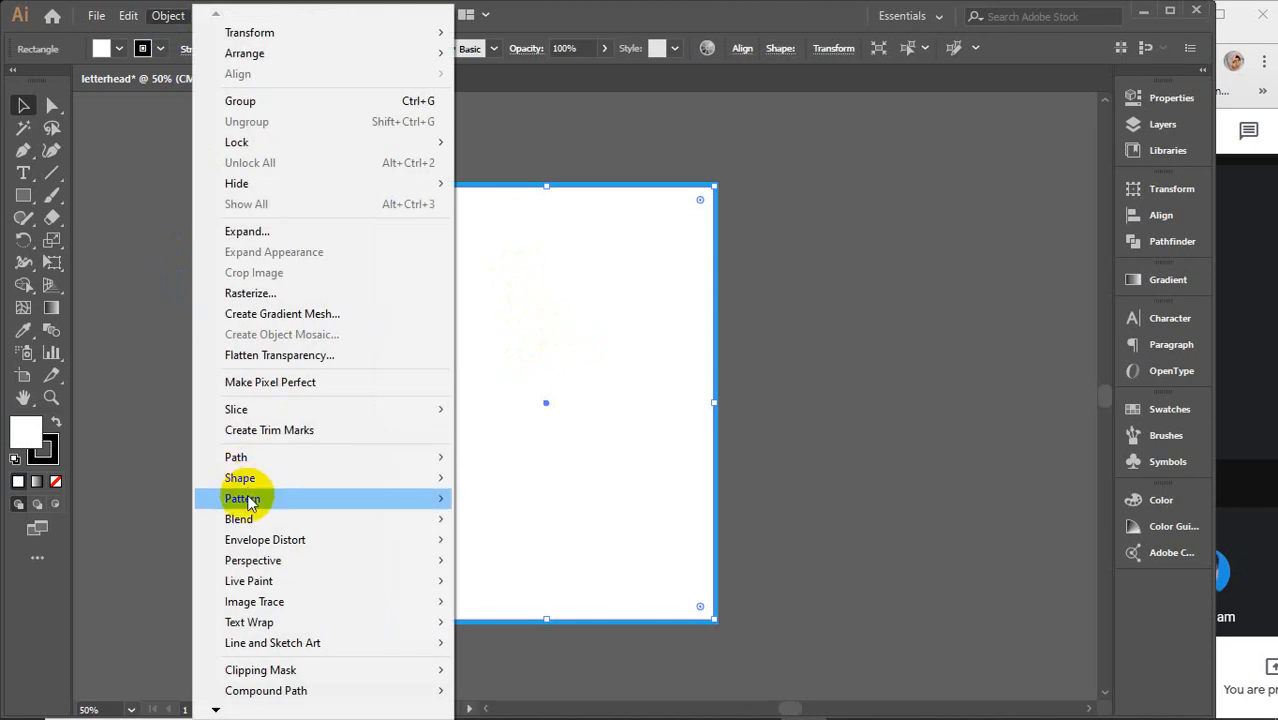
mouse_move(240, 457)
click(530, 525)
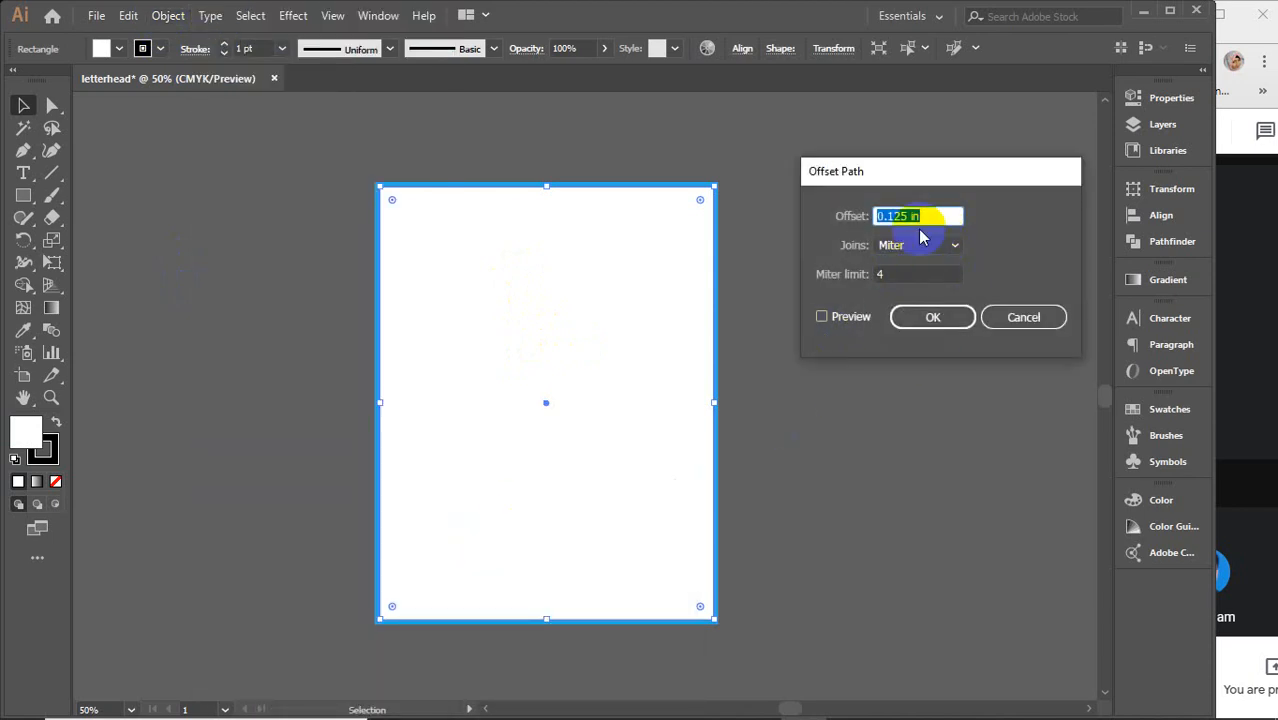
text(-.25)
click(837, 322)
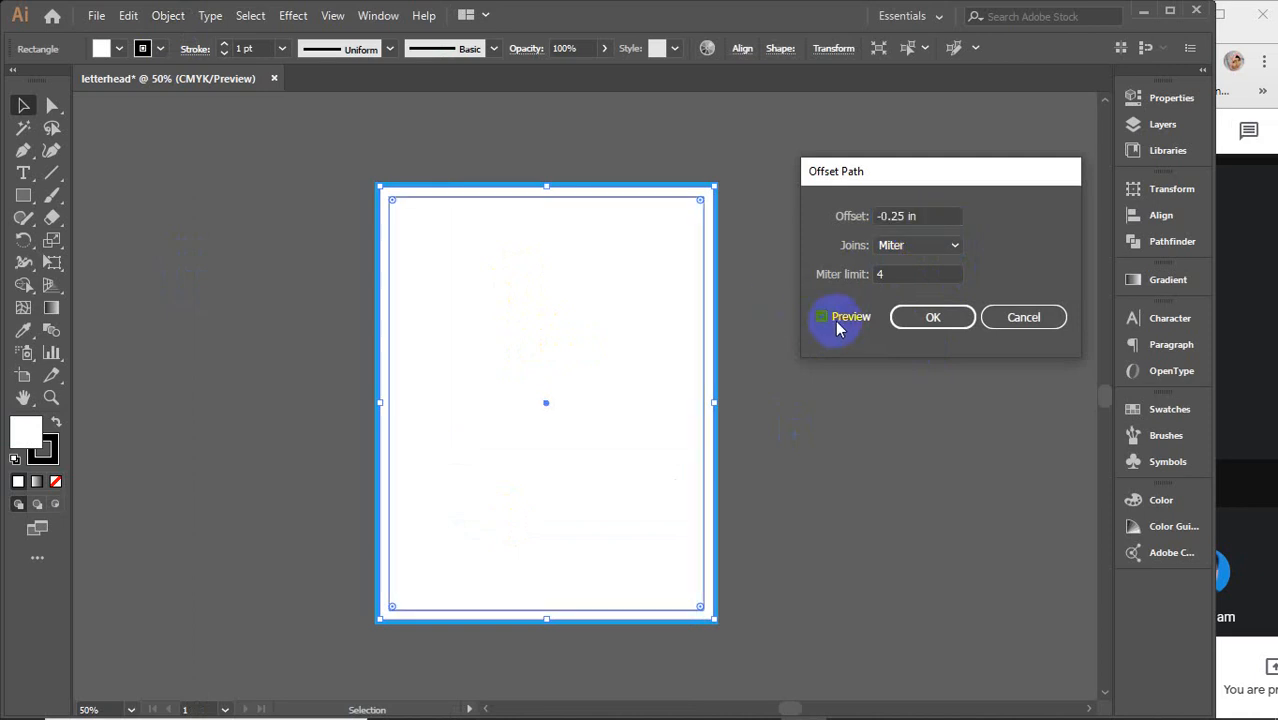
click(837, 322)
click(837, 322)
click(837, 322)
click(837, 322)
click(837, 322)
click(837, 322)
Try an offset of -0.5 in for the inner margin and compare it in the preview.
click(910, 216)
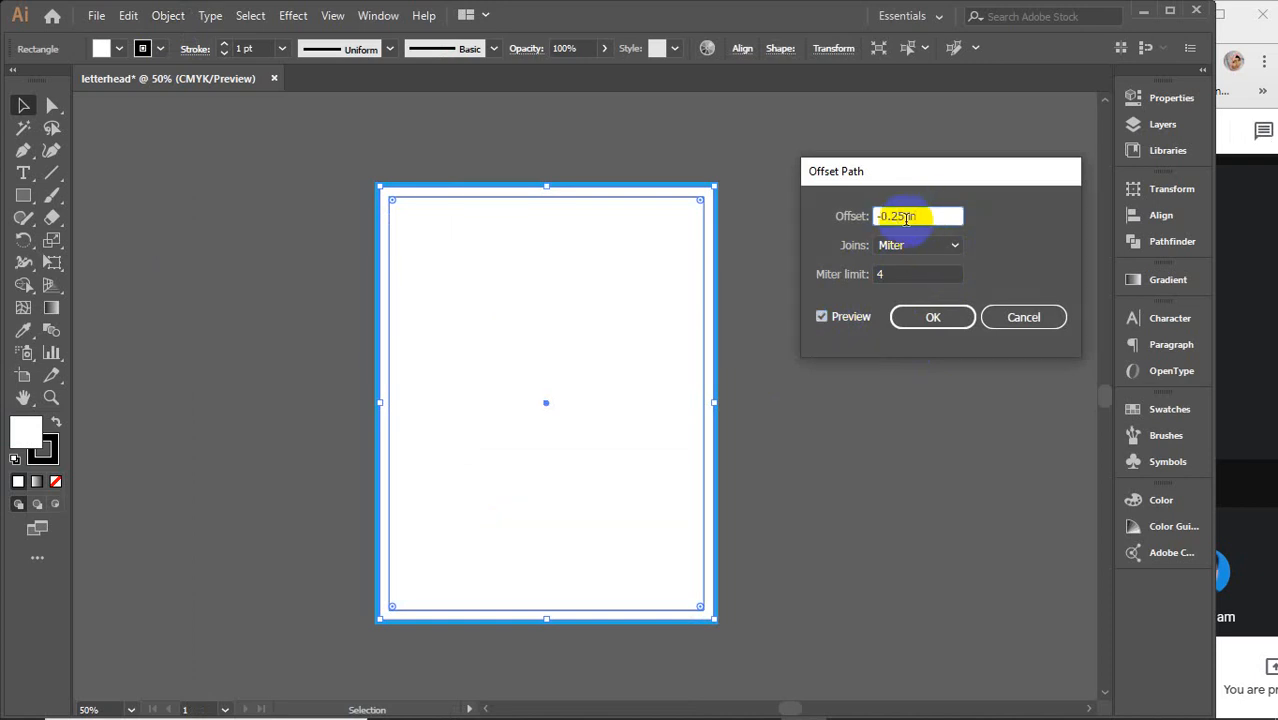
key(BackSpace)
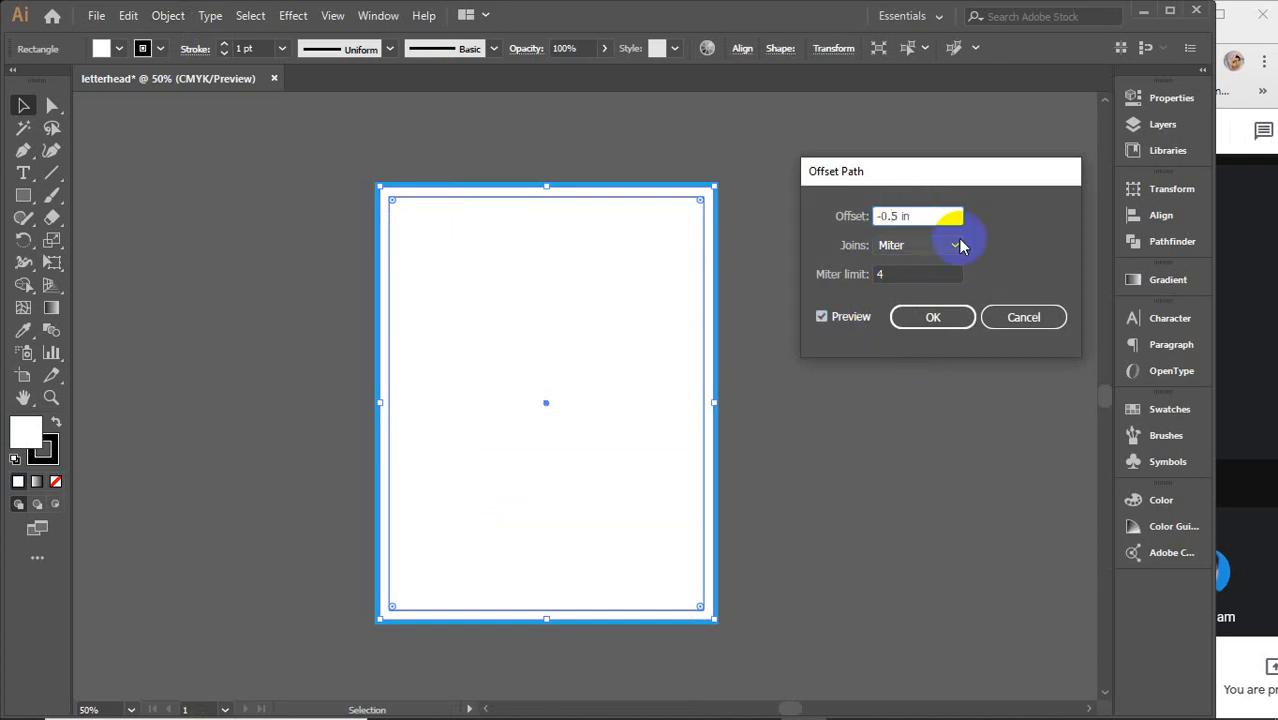
click(828, 317)
click(835, 318)
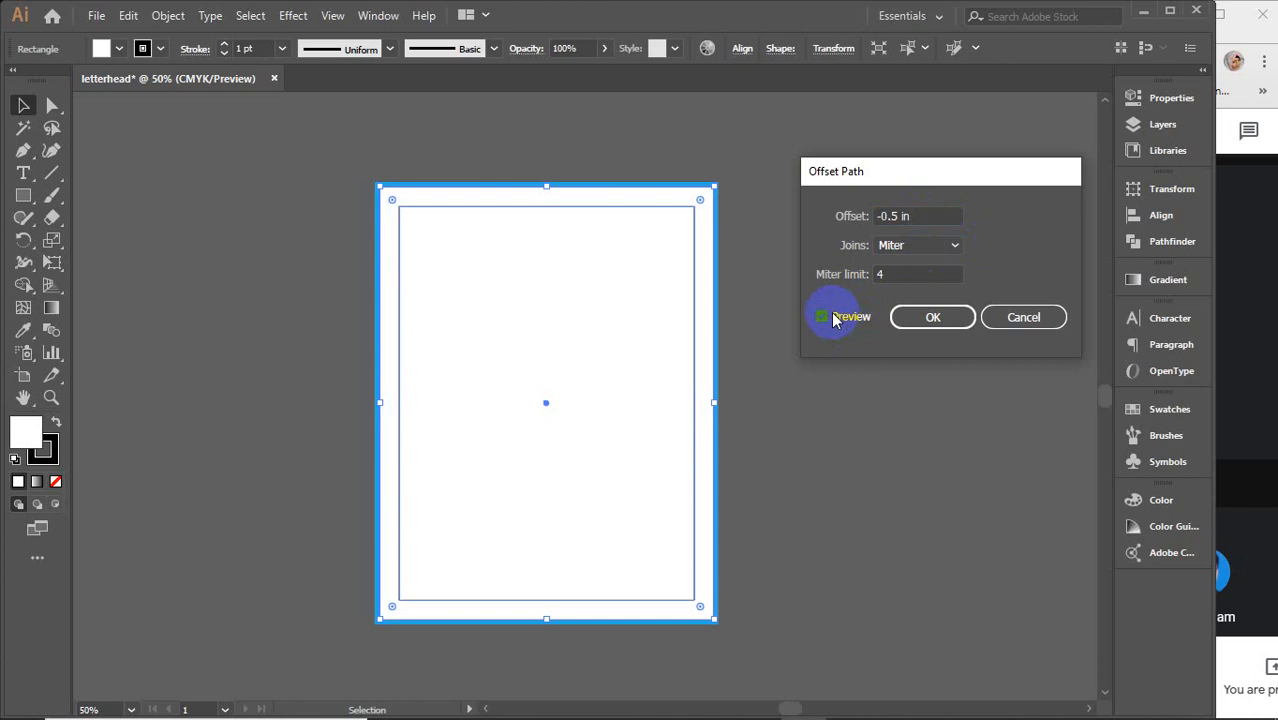
click(833, 318)
click(833, 318)
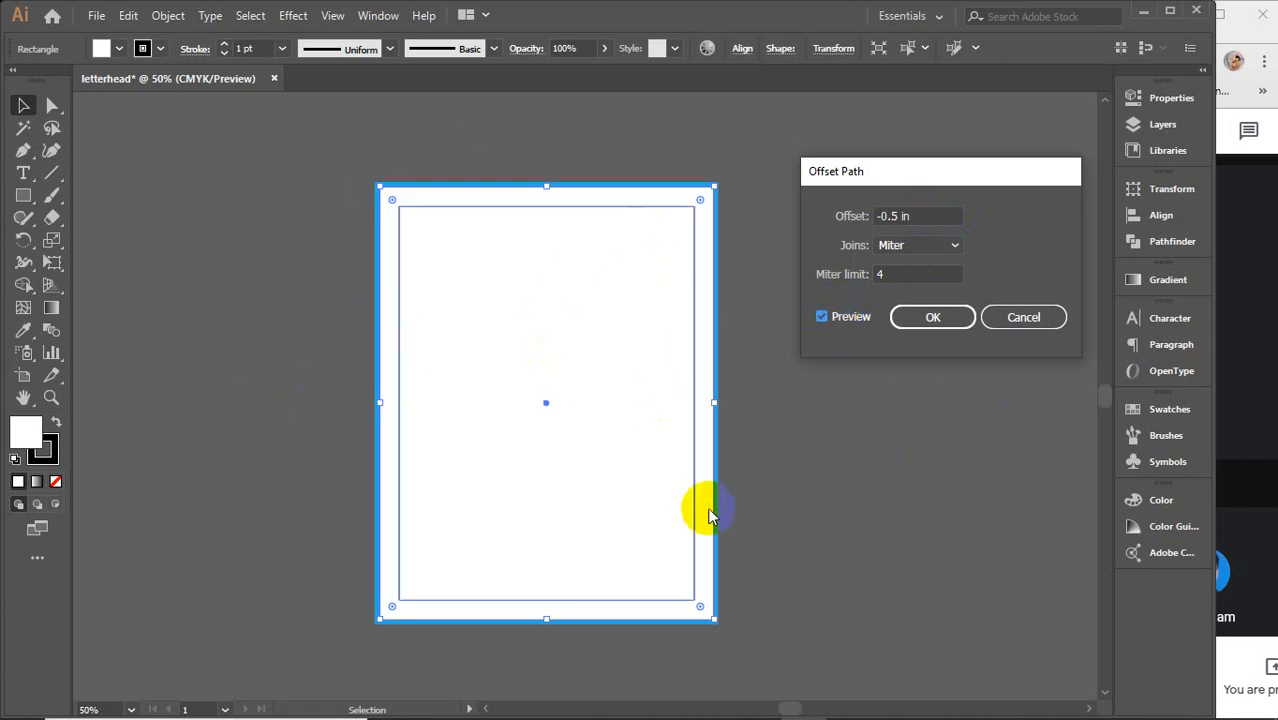
Set the offset back to -0.25 in and create the inner margin rectangle.
double_click(896, 216)
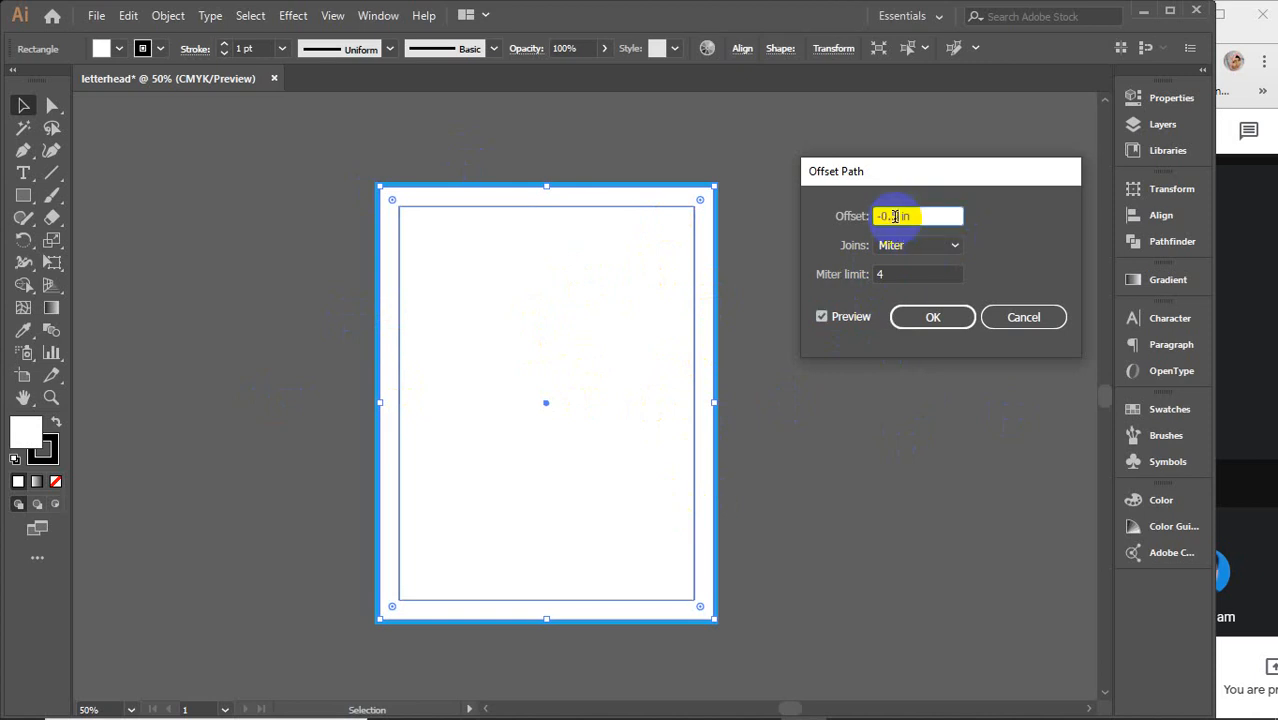
key(Up)
key(Up)
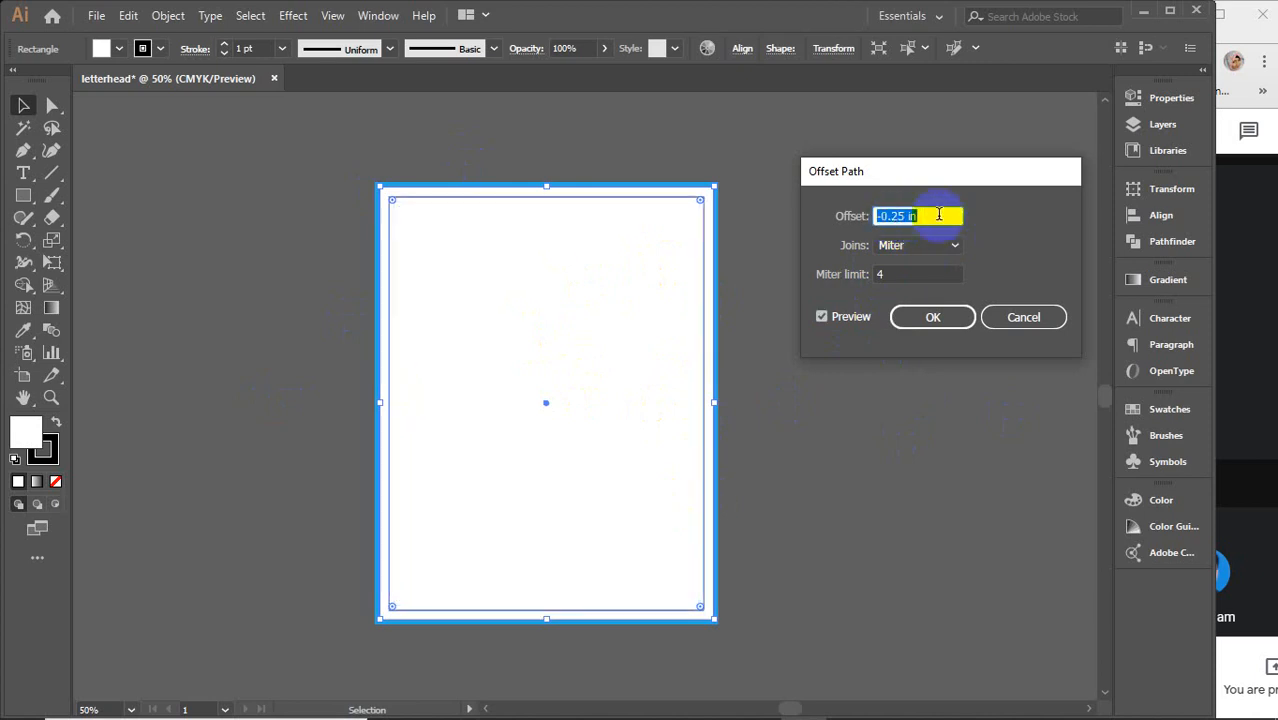
click(920, 320)
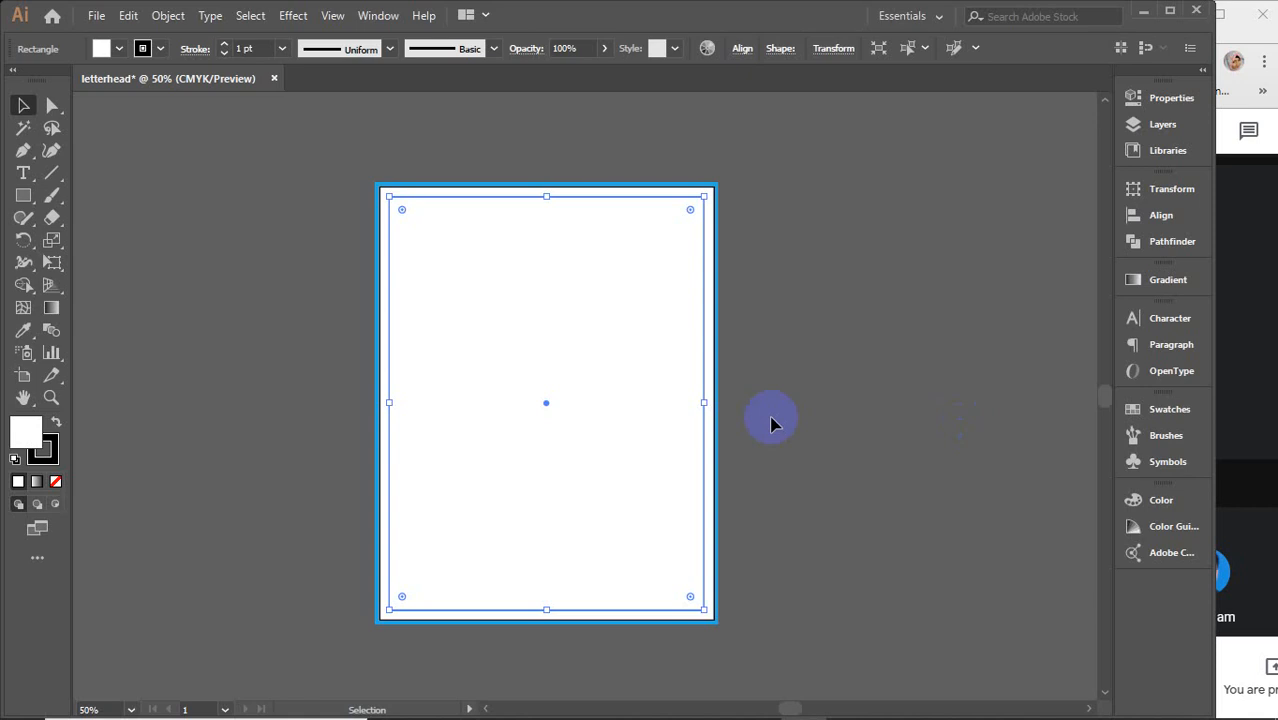
Convert the inner margin rectangle into guides at its original position inside the page.
drag(525, 342, 688, 408)
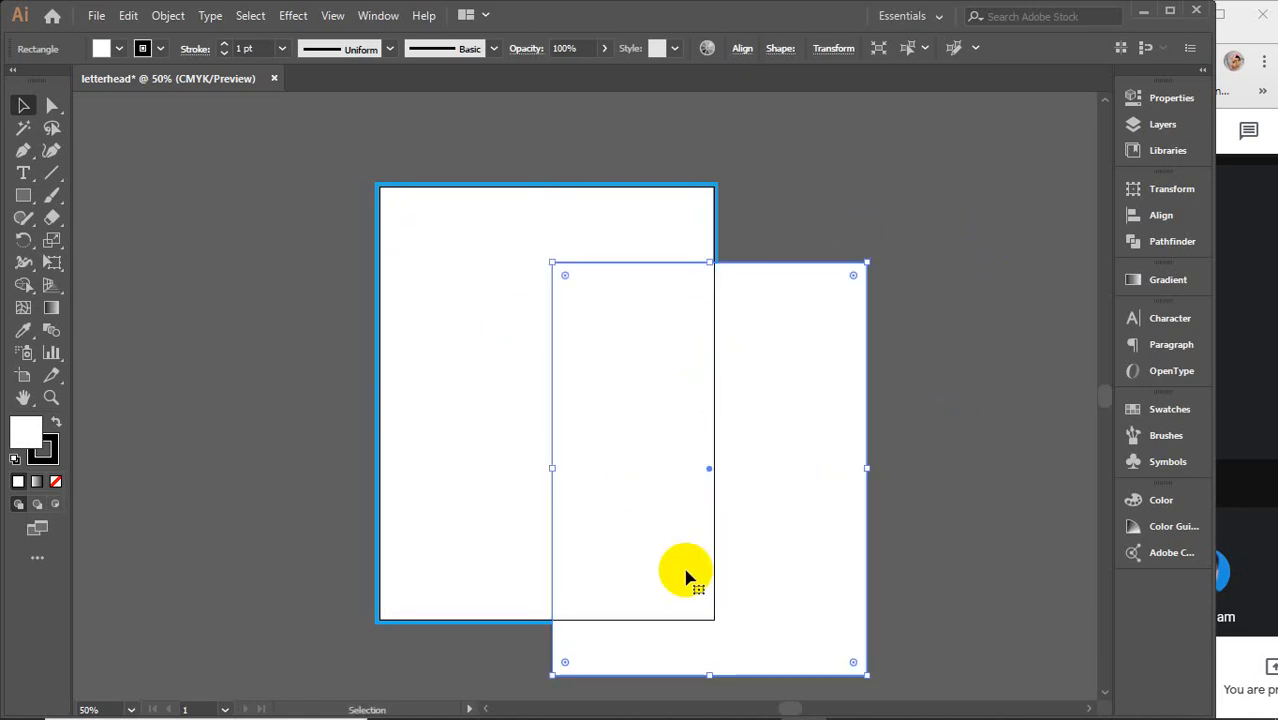
key(ctrl+z)
right_click(474, 296)
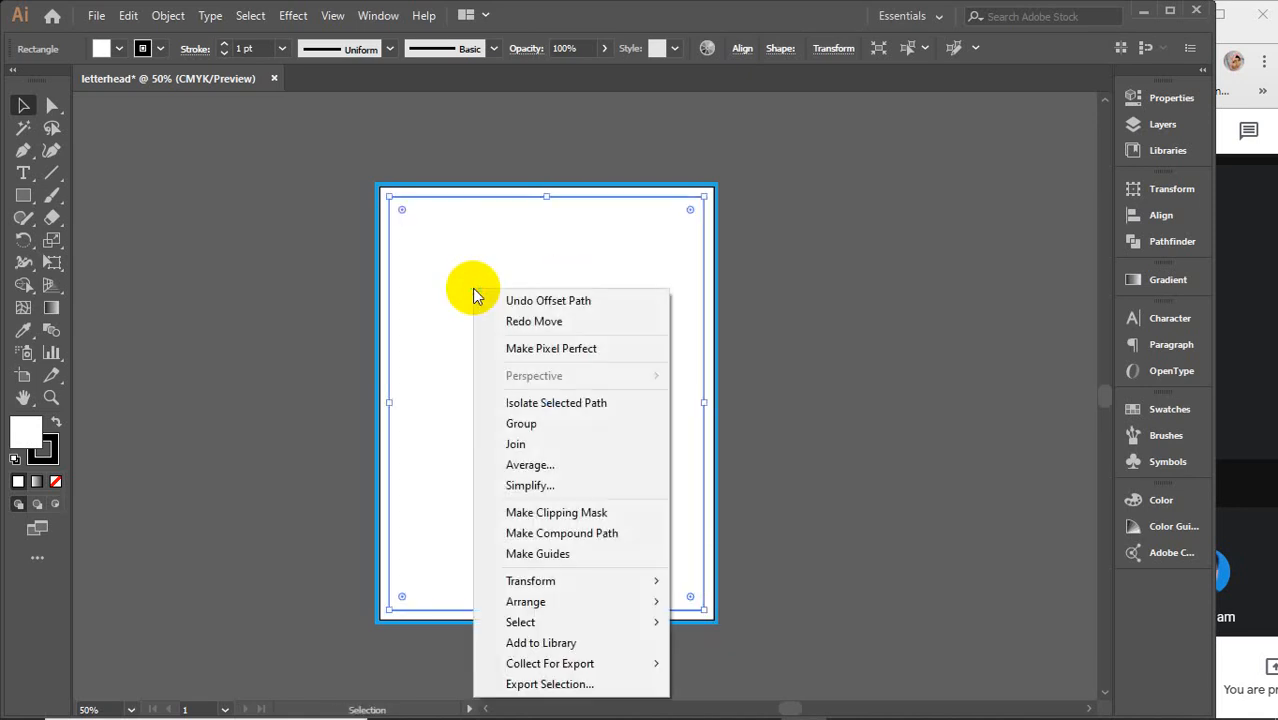
click(560, 555)
Move the margin guide rectangle horizontally so it extends past the page's right edge.
click(933, 388)
drag(648, 417, 897, 428)
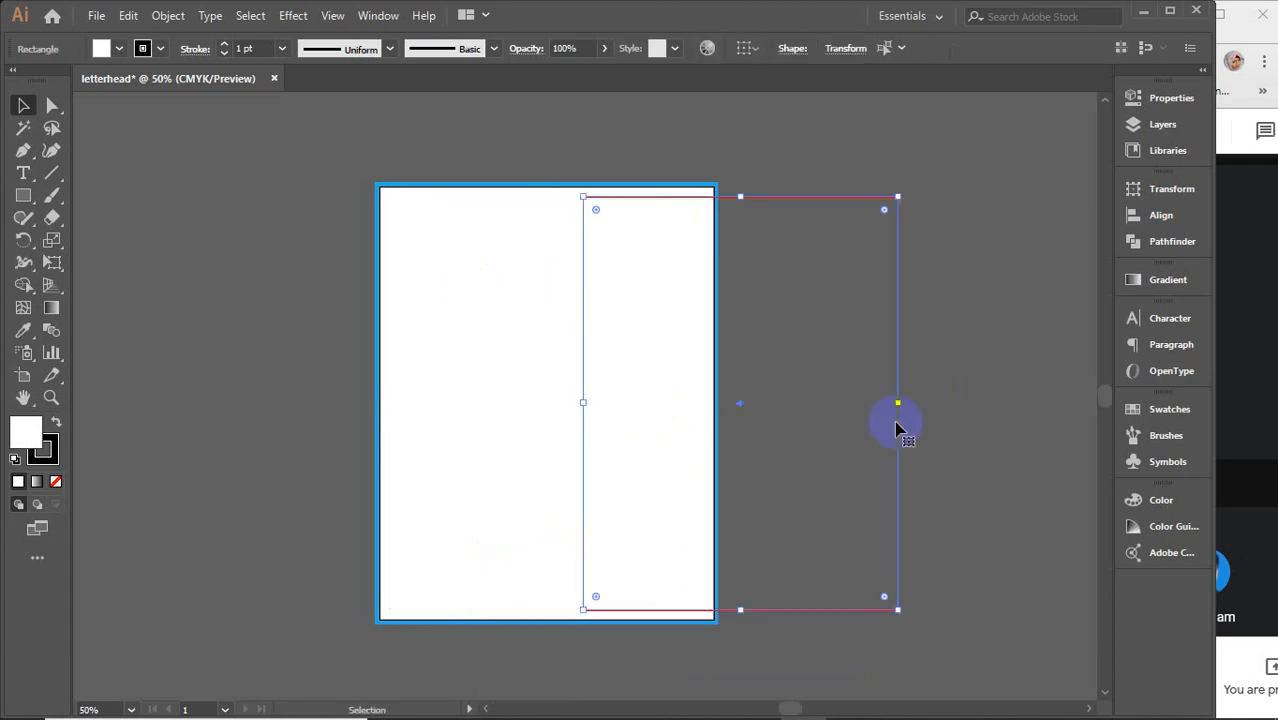
Undo the horizontal move of the margin guides so they sit inside the page again.
click(1063, 368)
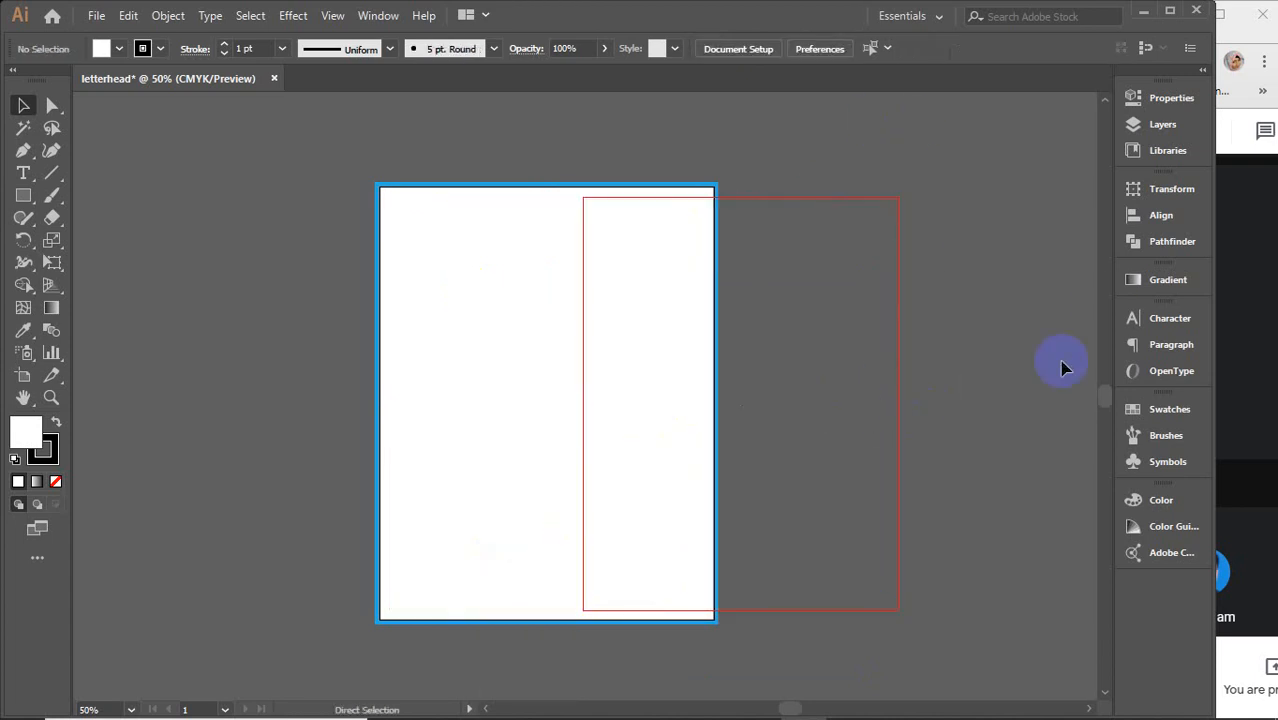
key(ctrl+z)
key(ctrl+z)
click(302, 158)
drag(302, 158, 800, 605)
click(815, 443)
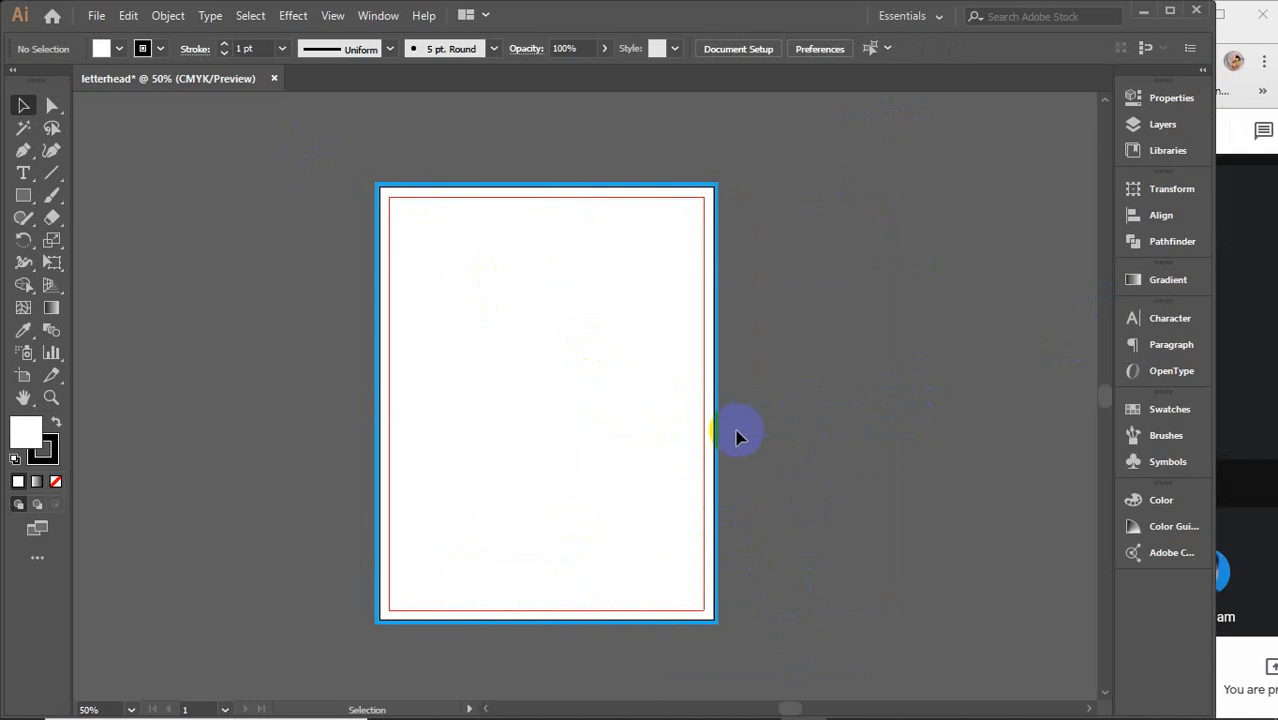
Delete the blue bleed rectangle and the white page-sized rectangle, keeping only the margin guides on the artboard.
scroll(735, 433, up, 3)
click(679, 382)
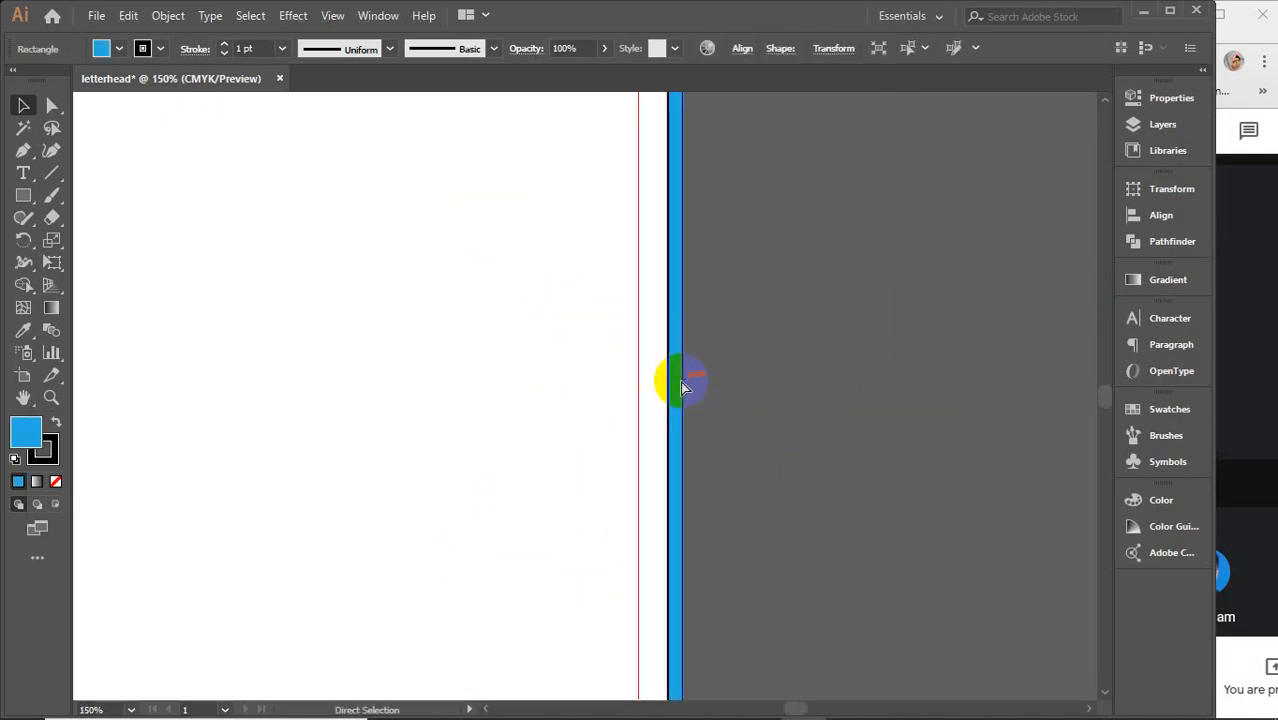
key(Delete)
scroll(681, 383, down, 4)
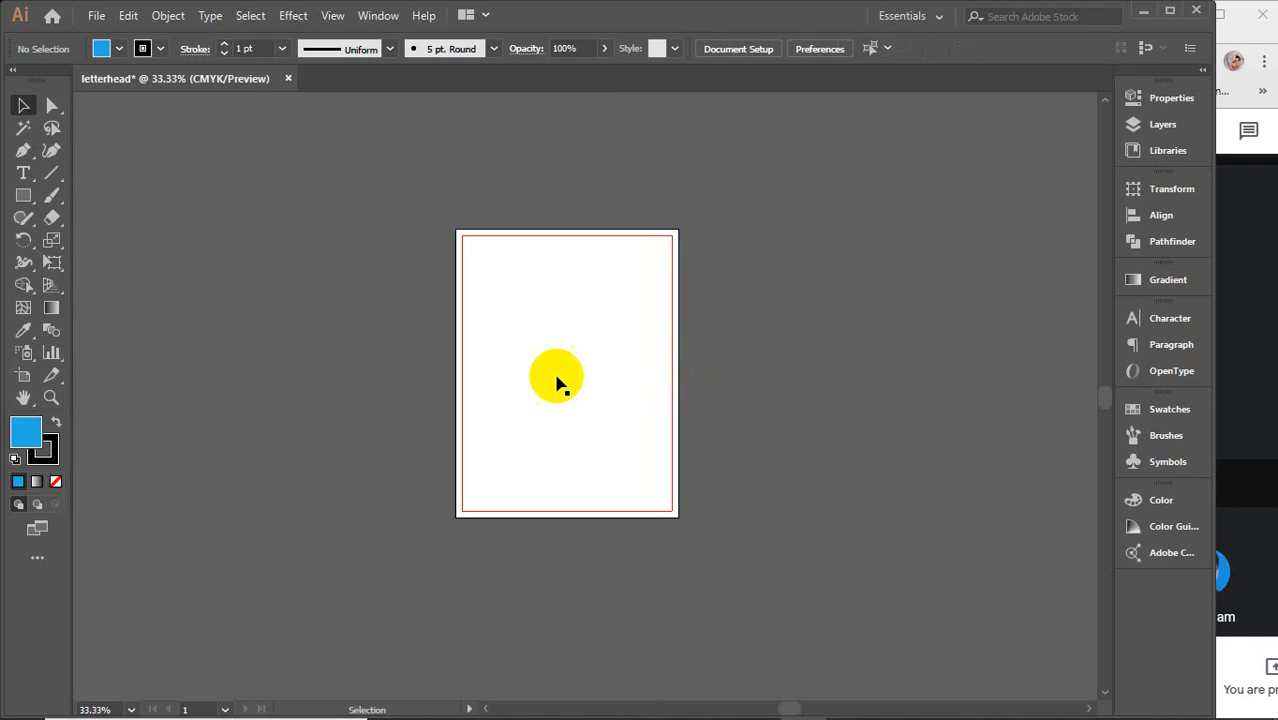
click(559, 369)
key(Delete)
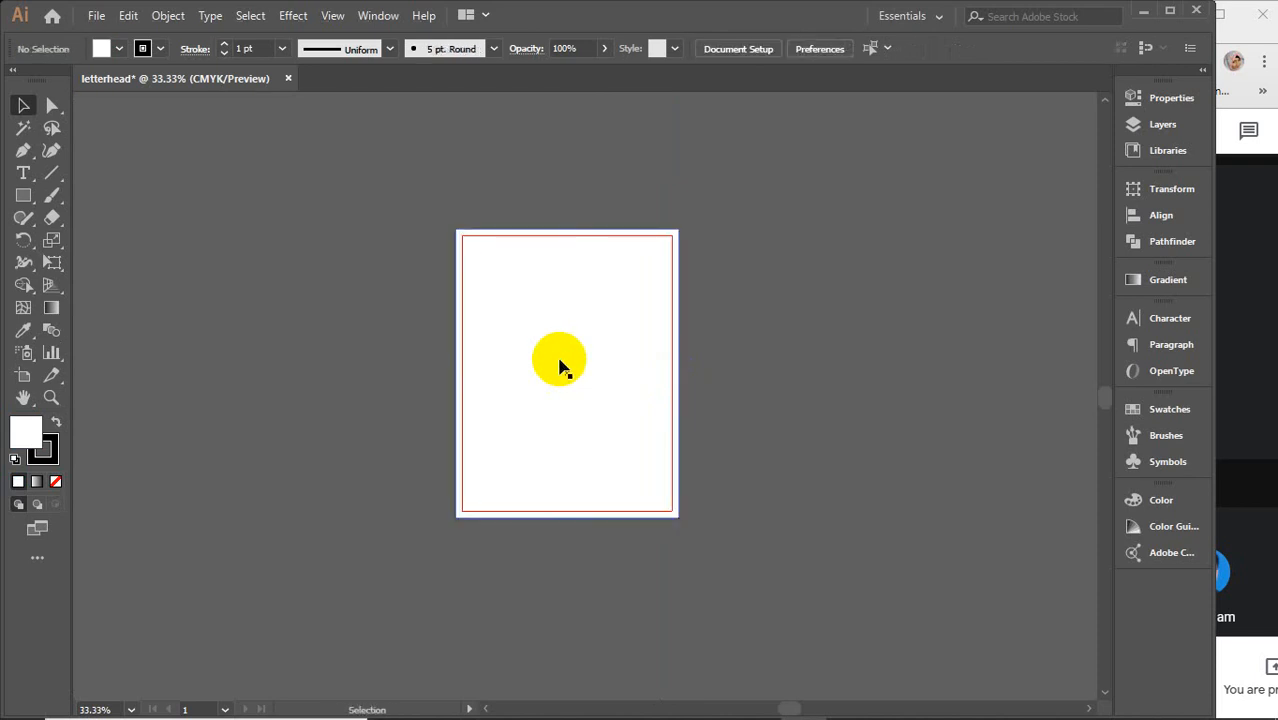
Add the text LOGO on the empty pasteboard beside the page's right edge.
scroll(548, 303, up, 2)
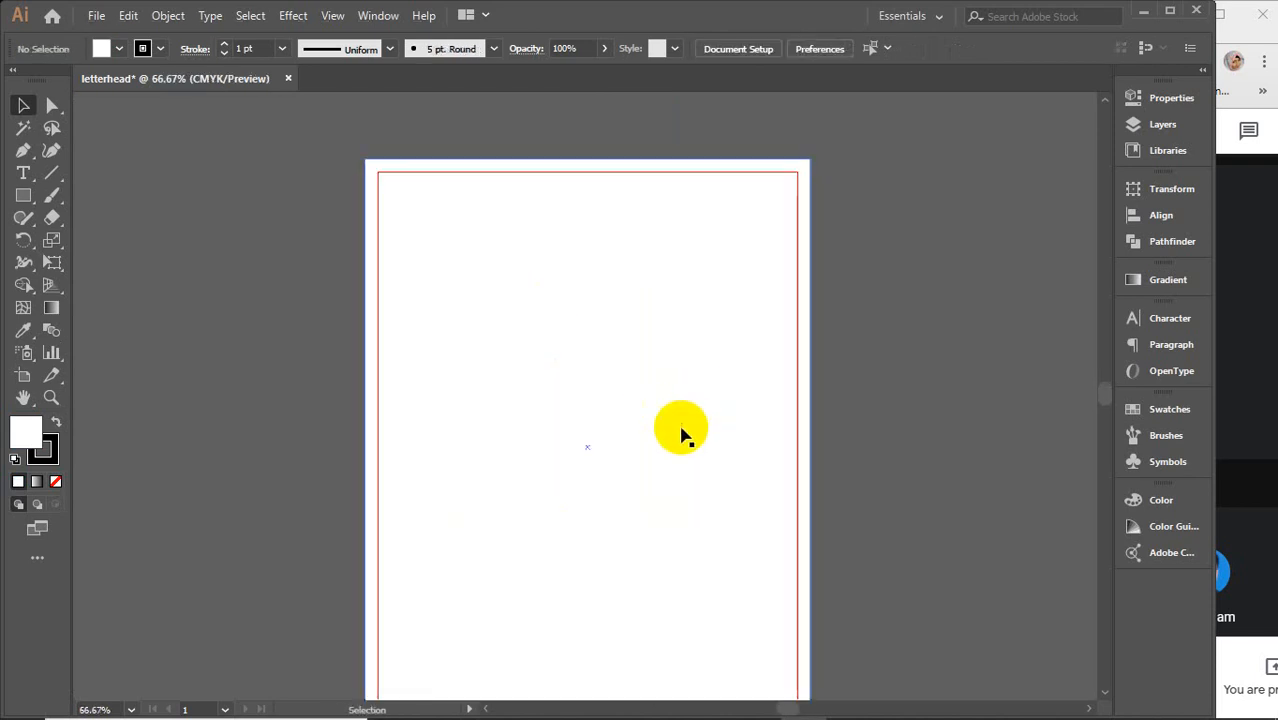
drag(681, 432, 641, 408)
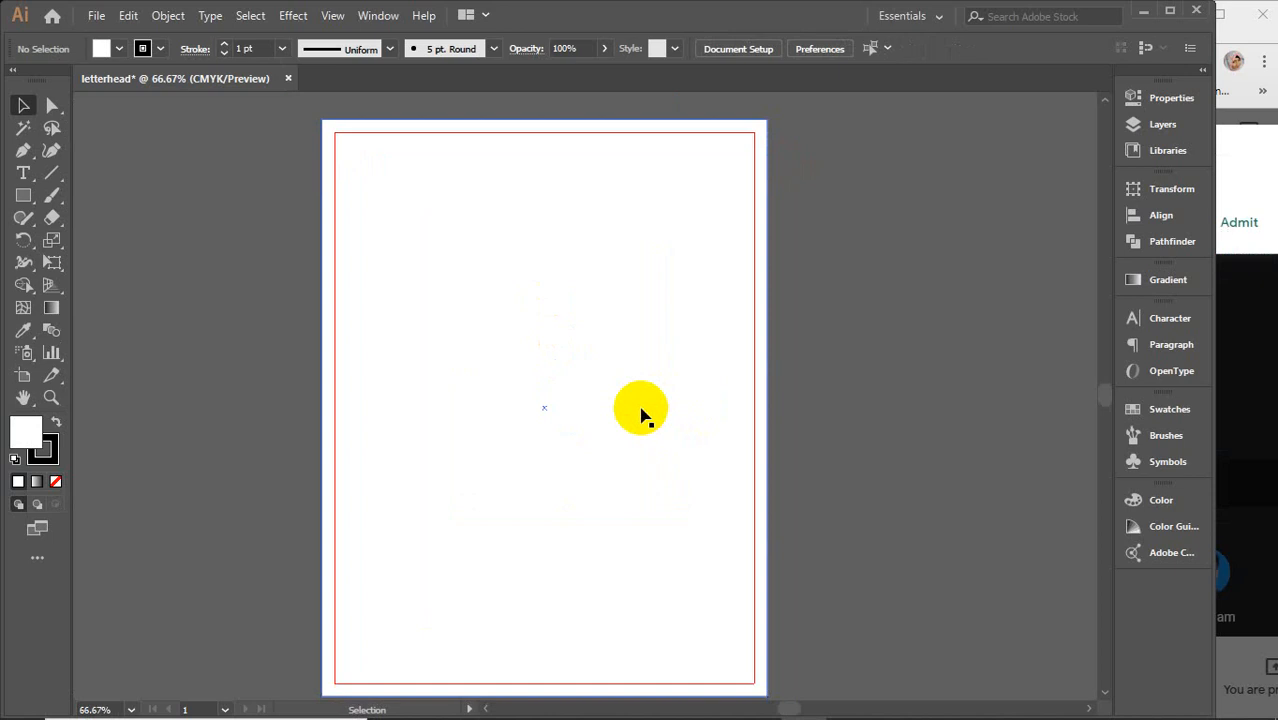
click(23, 173)
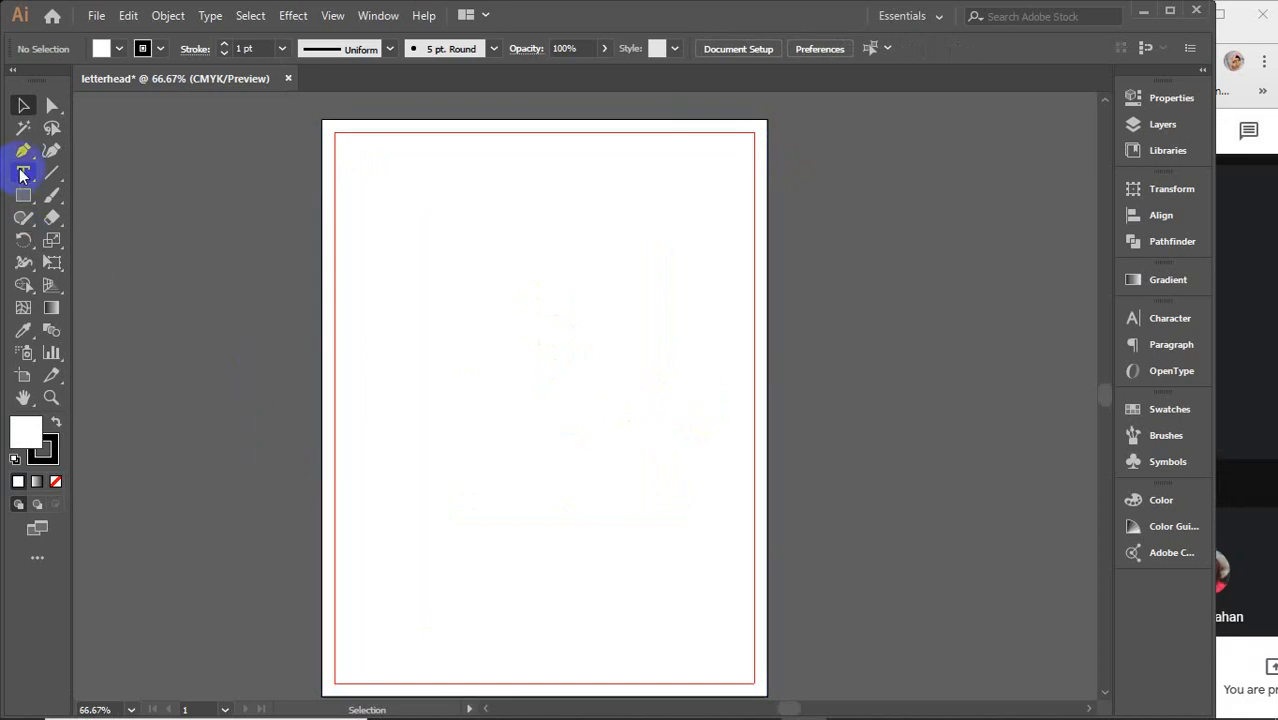
scroll(905, 385, up, 3)
drag(912, 378, 713, 359)
click(715, 355)
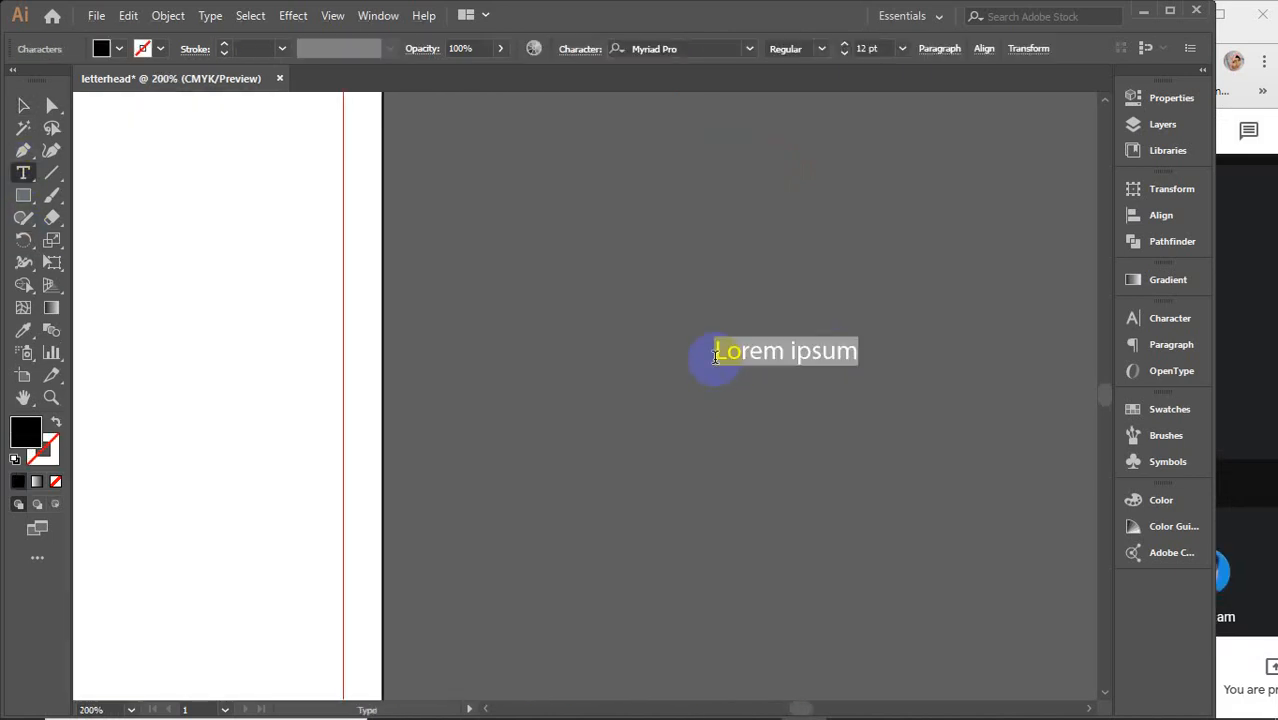
text(LOGO)
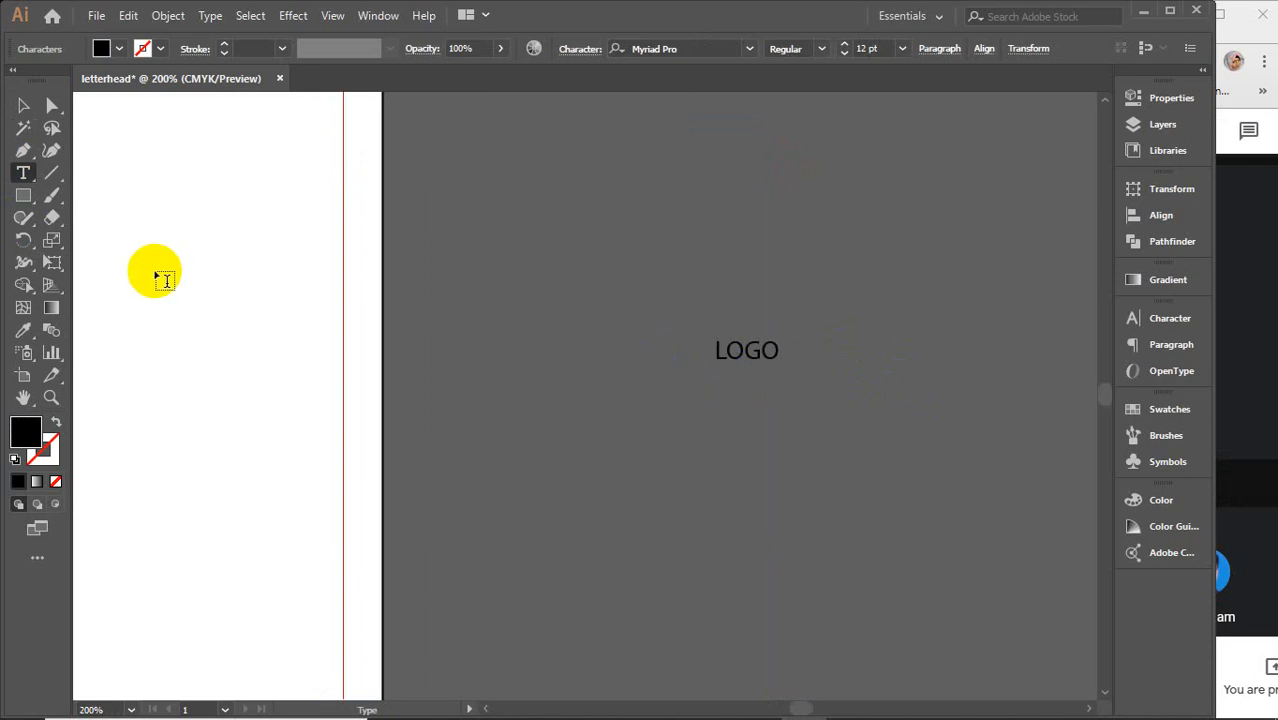
Enlarge the LOGO text to about 79.75 pt and move it so it overlaps the page's right edge.
click(23, 105)
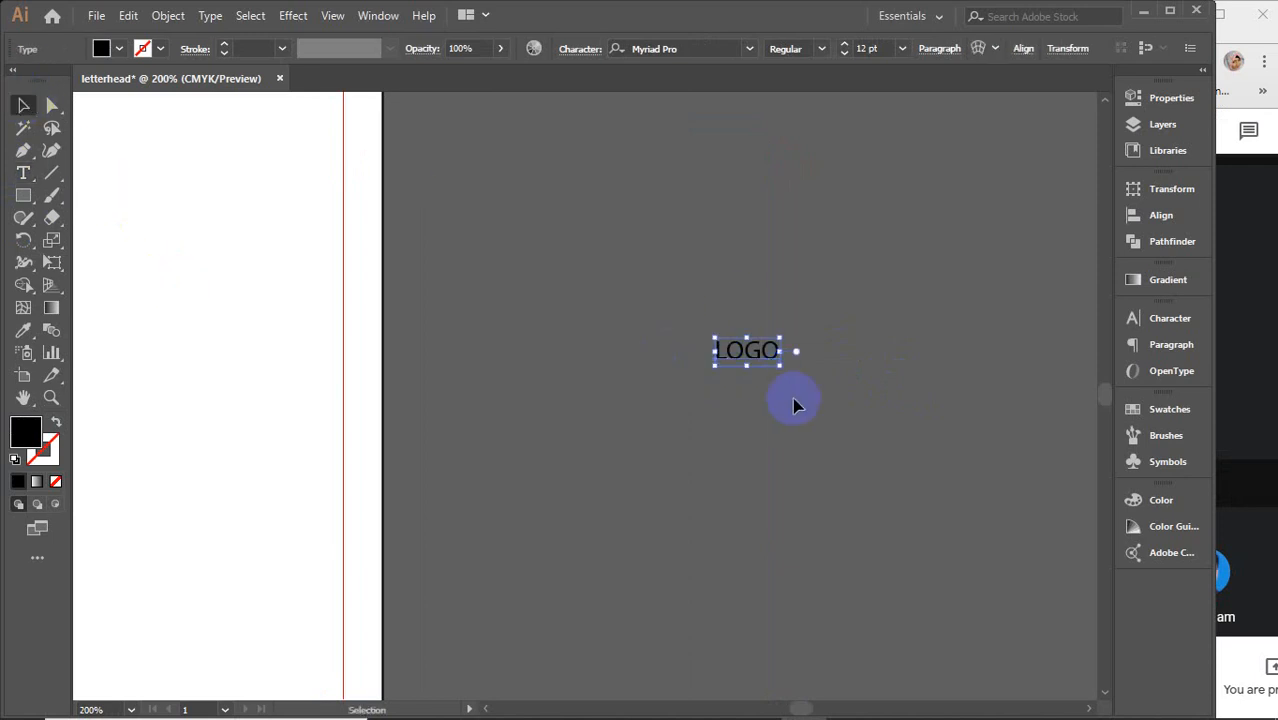
drag(781, 367, 961, 542)
drag(868, 336, 579, 342)
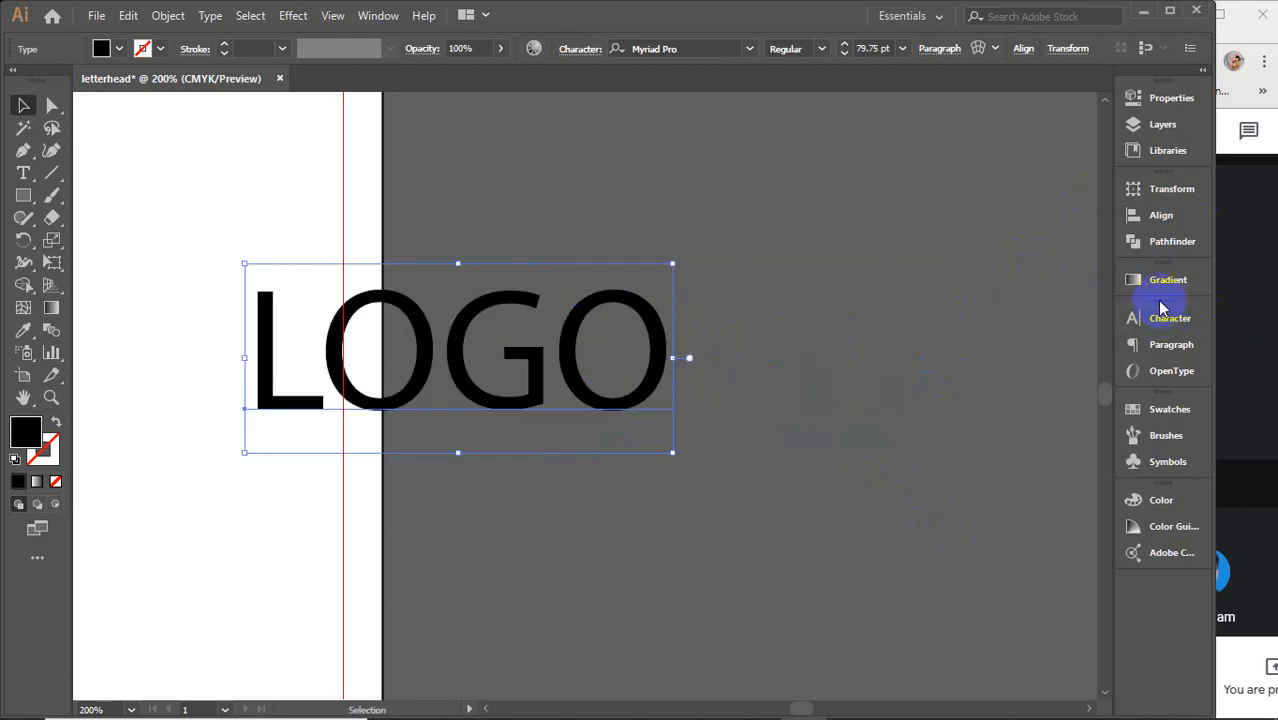
Regroup the docked panels so Character, Paragraph and OpenType sit above Transform, and Gradient sits between Align and Pathfinder.
drag(1158, 305, 1158, 173)
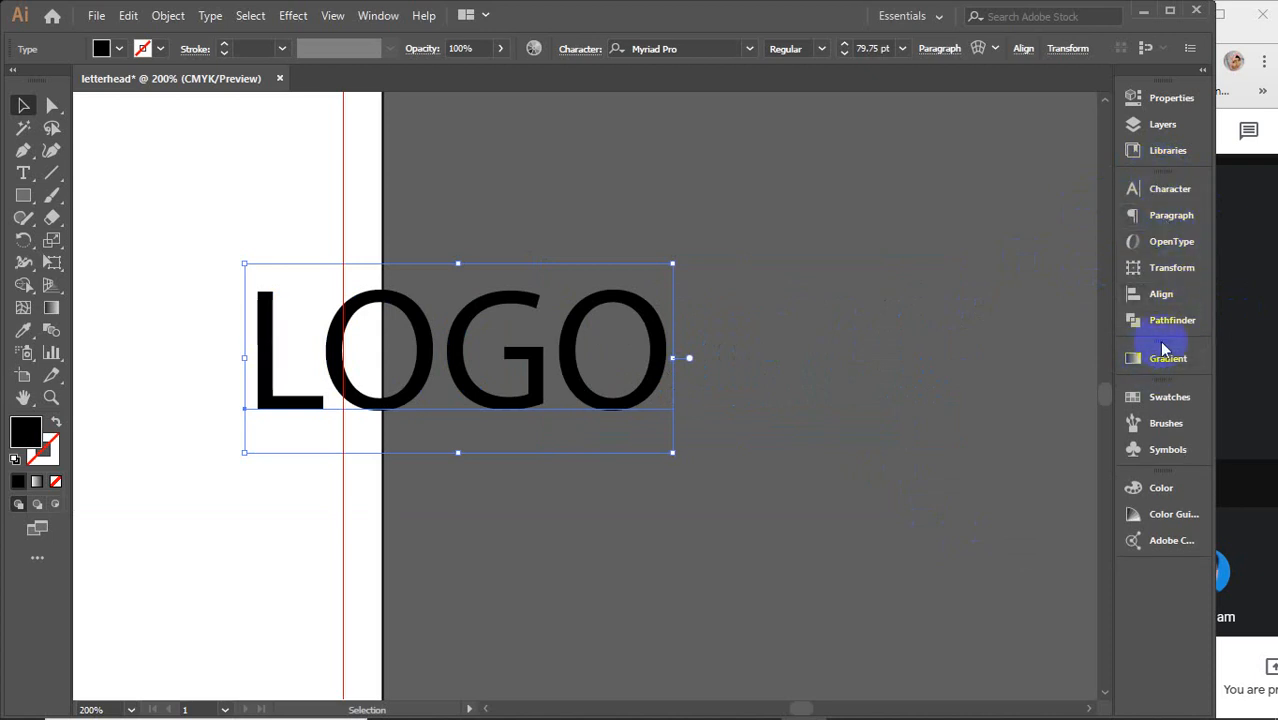
mouse_move(1168, 345)
mouse_down()
mouse_move(1158, 323)
mouse_move(1175, 331)
mouse_move(1024, 352)
mouse_move(1178, 290)
mouse_move(1174, 350)
mouse_up()
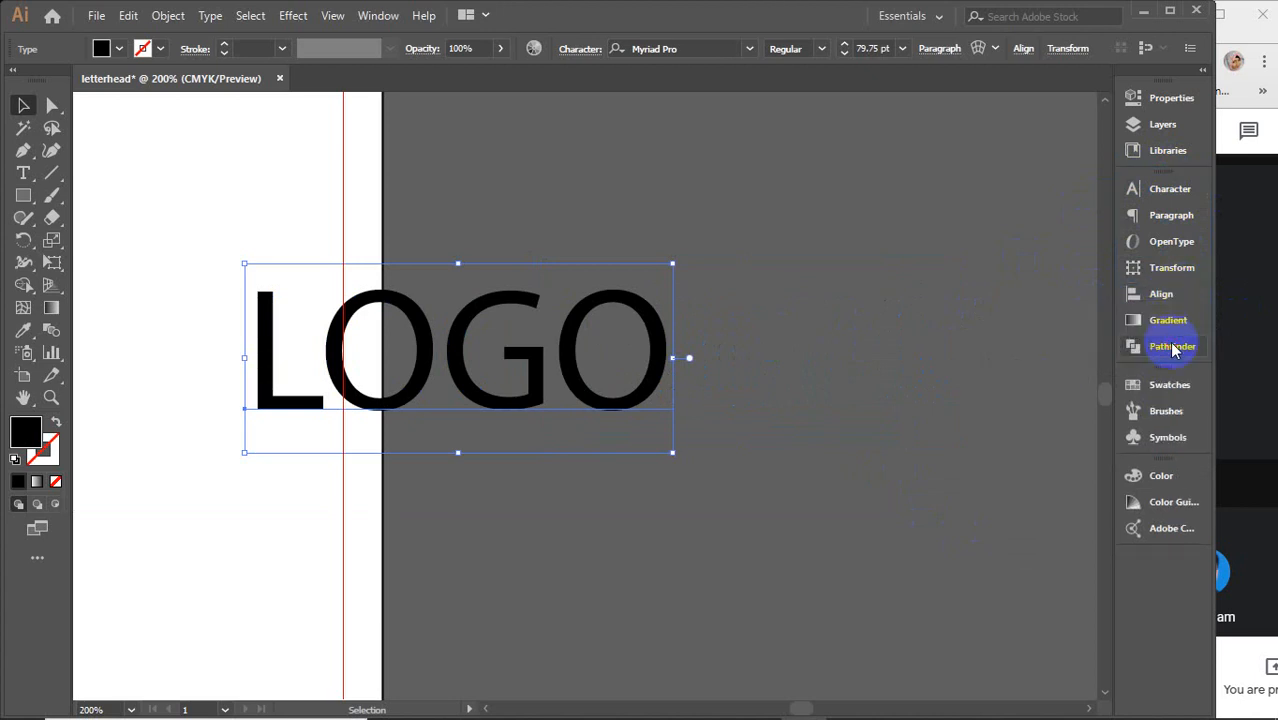
Set the LOGO text's font to Astro Armada Expanded and move the text completely off the page.
click(1170, 189)
click(1095, 209)
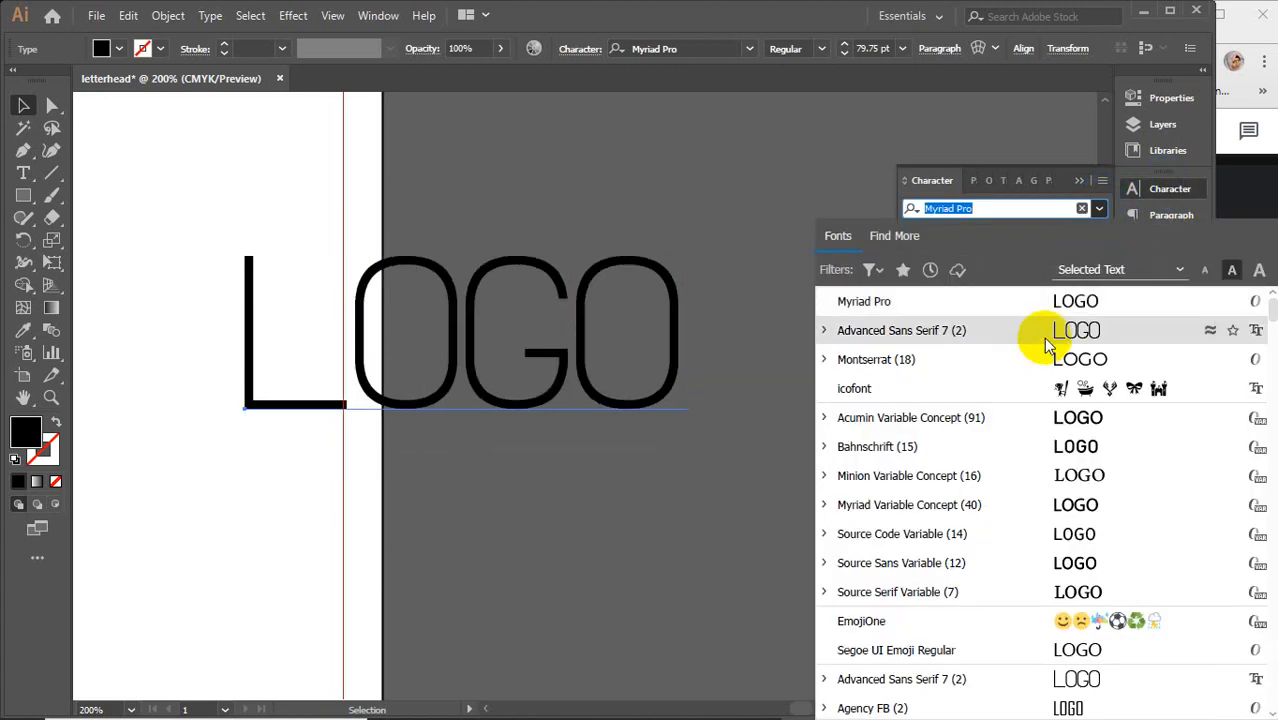
scroll(1047, 360, down, 5)
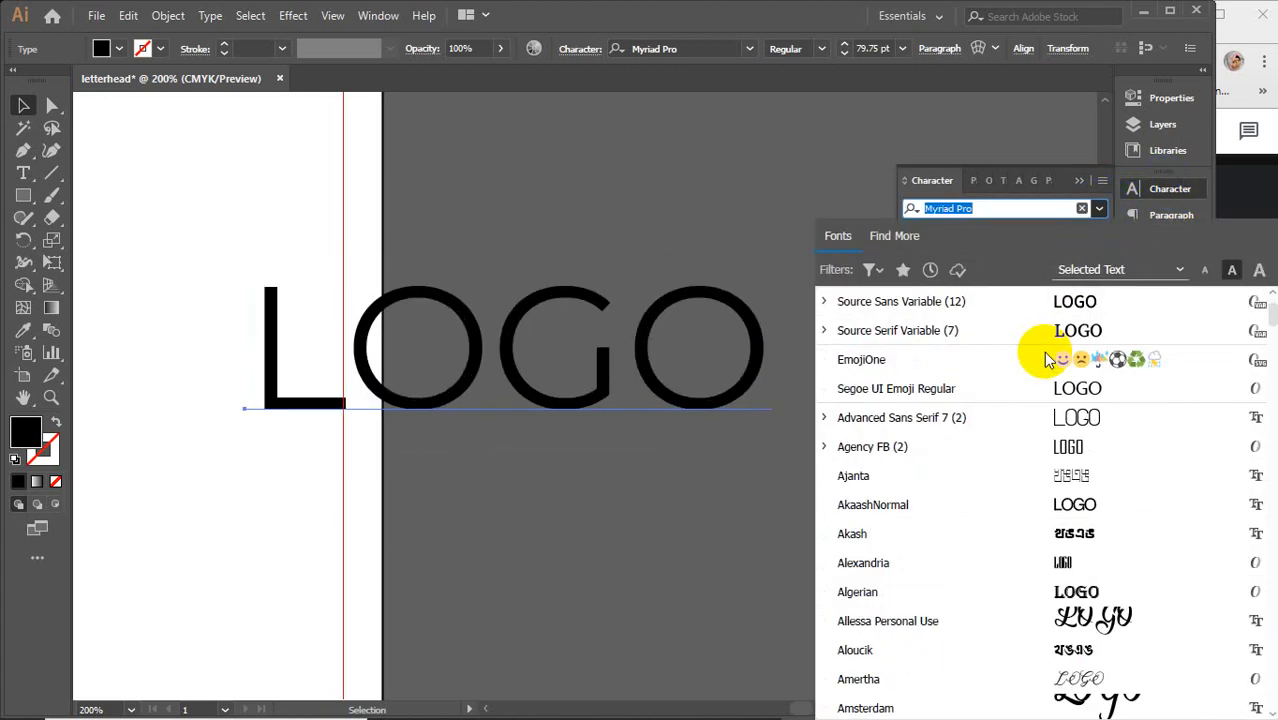
scroll(1047, 360, down, 9)
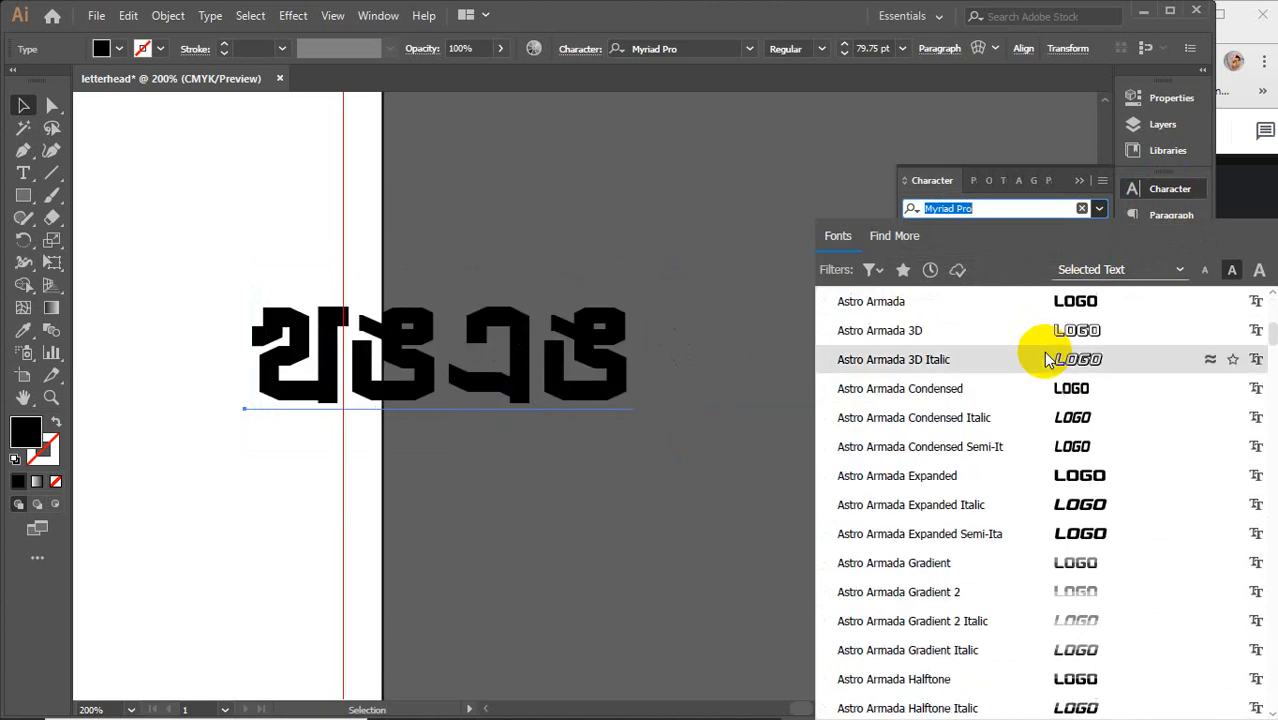
click(1066, 487)
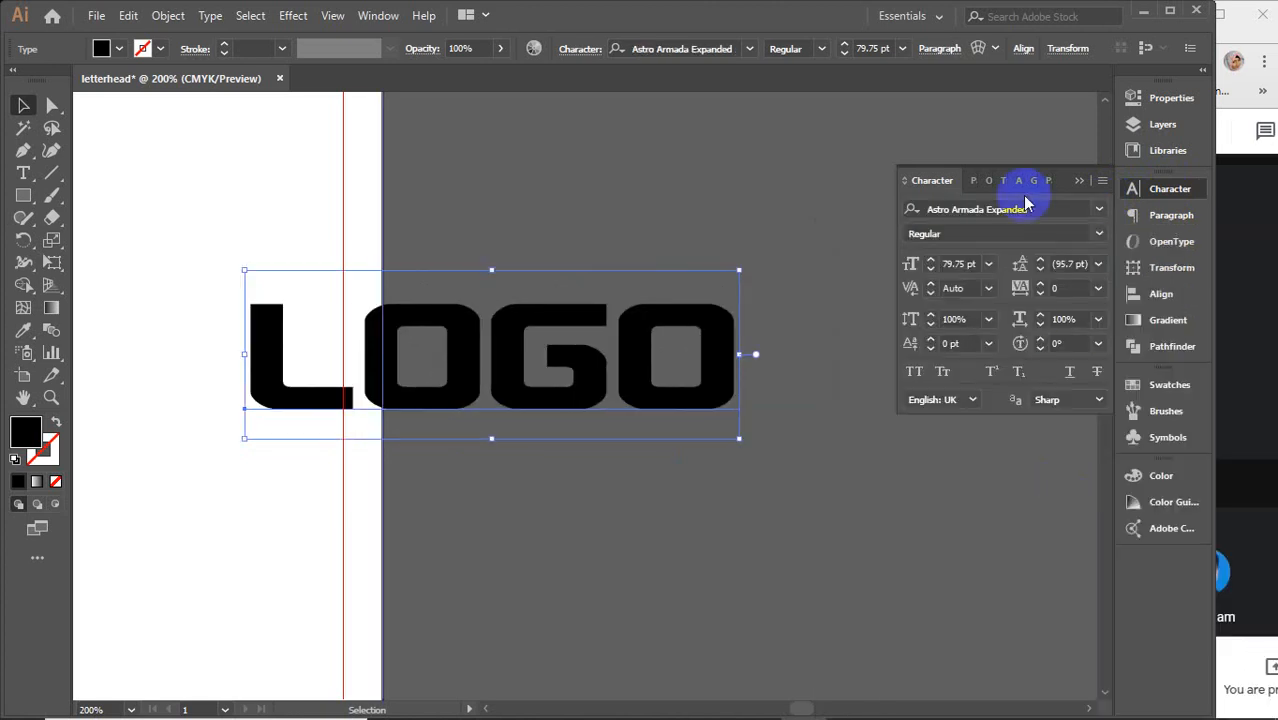
click(1079, 180)
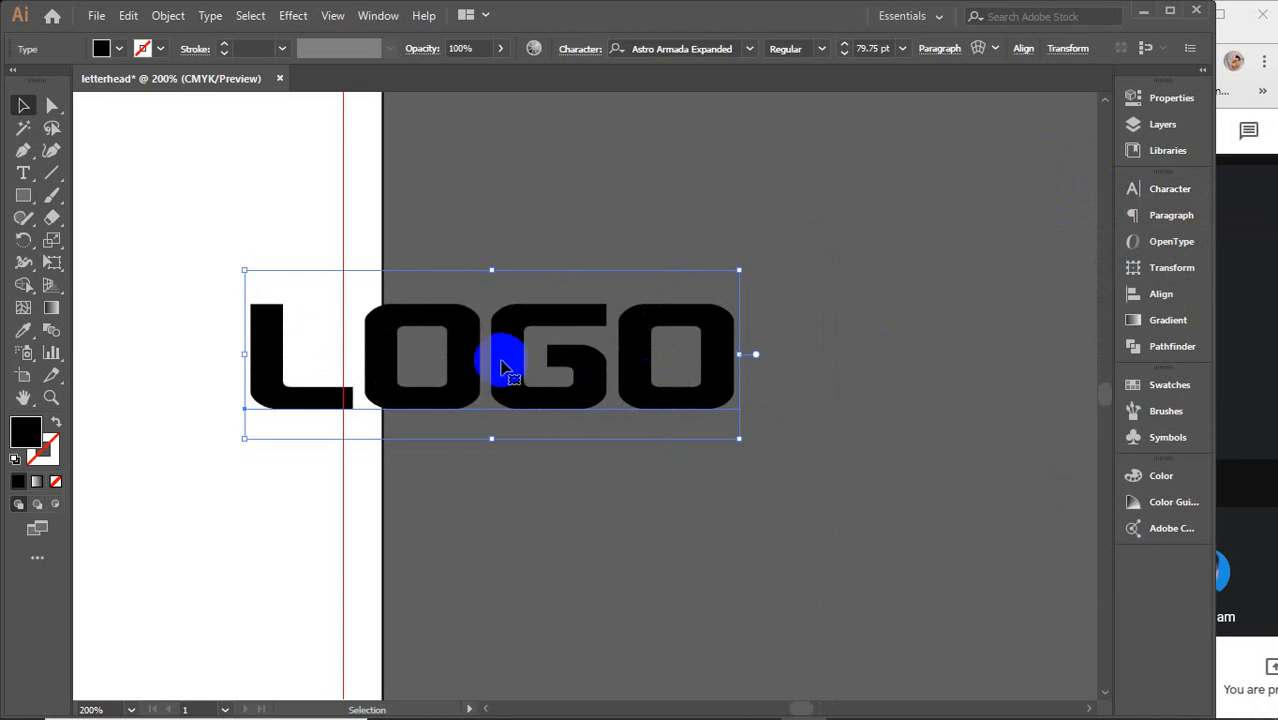
drag(505, 368, 763, 372)
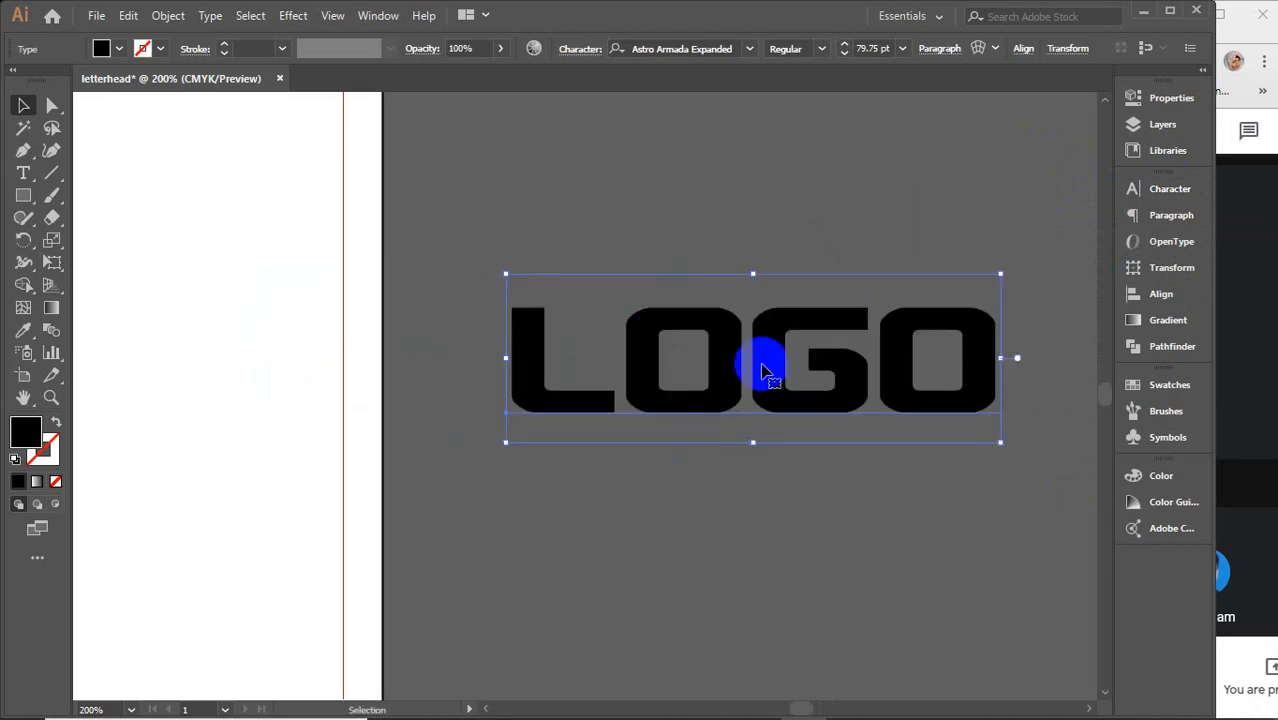
Convert the LOGO text to outlines.
click(155, 16)
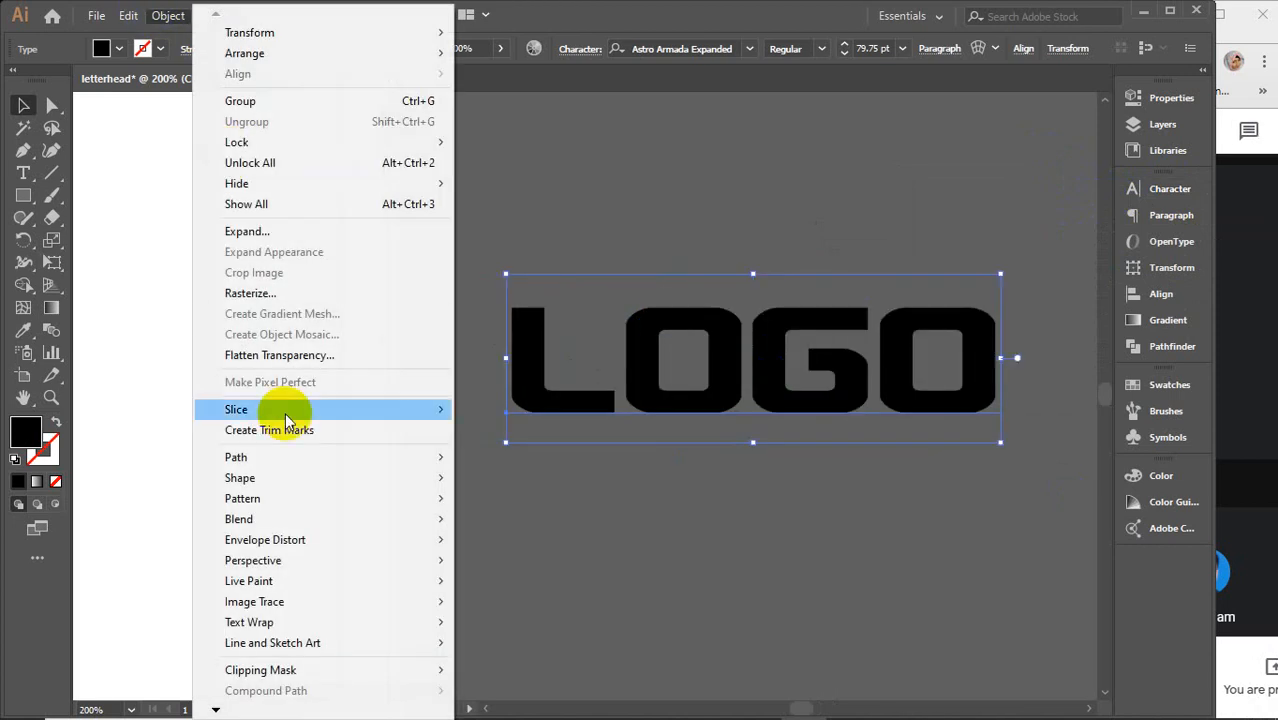
mouse_move(248, 457)
click(646, 325)
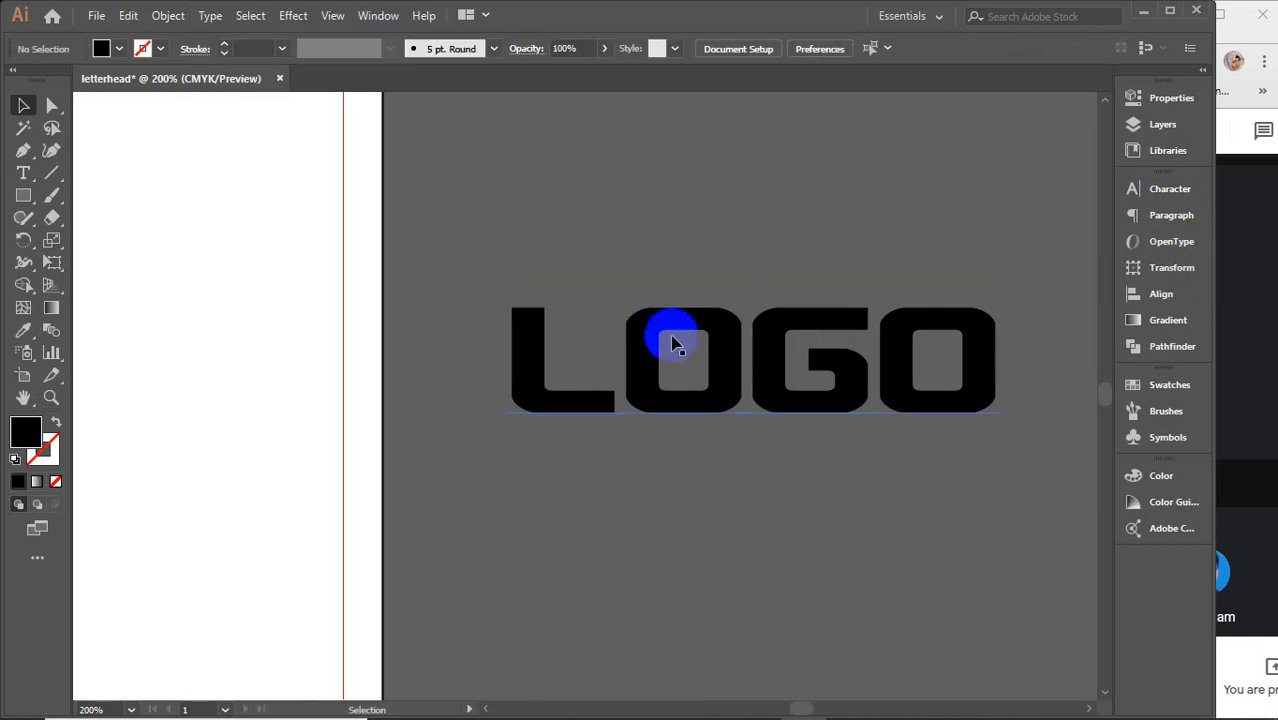
key(shift+ctrl+o)
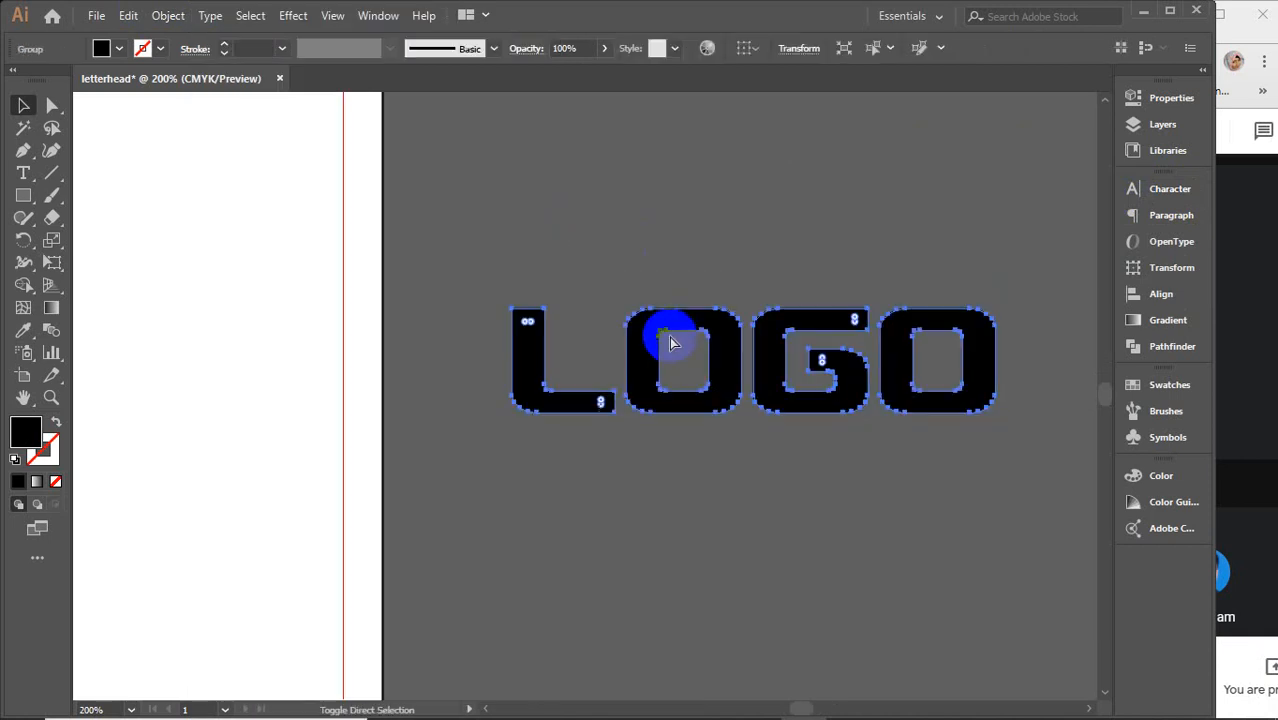
Start an Offset Path on the LOGO outlines with preview on, trying 0.25 in and reducing it to 0.125 in.
click(167, 15)
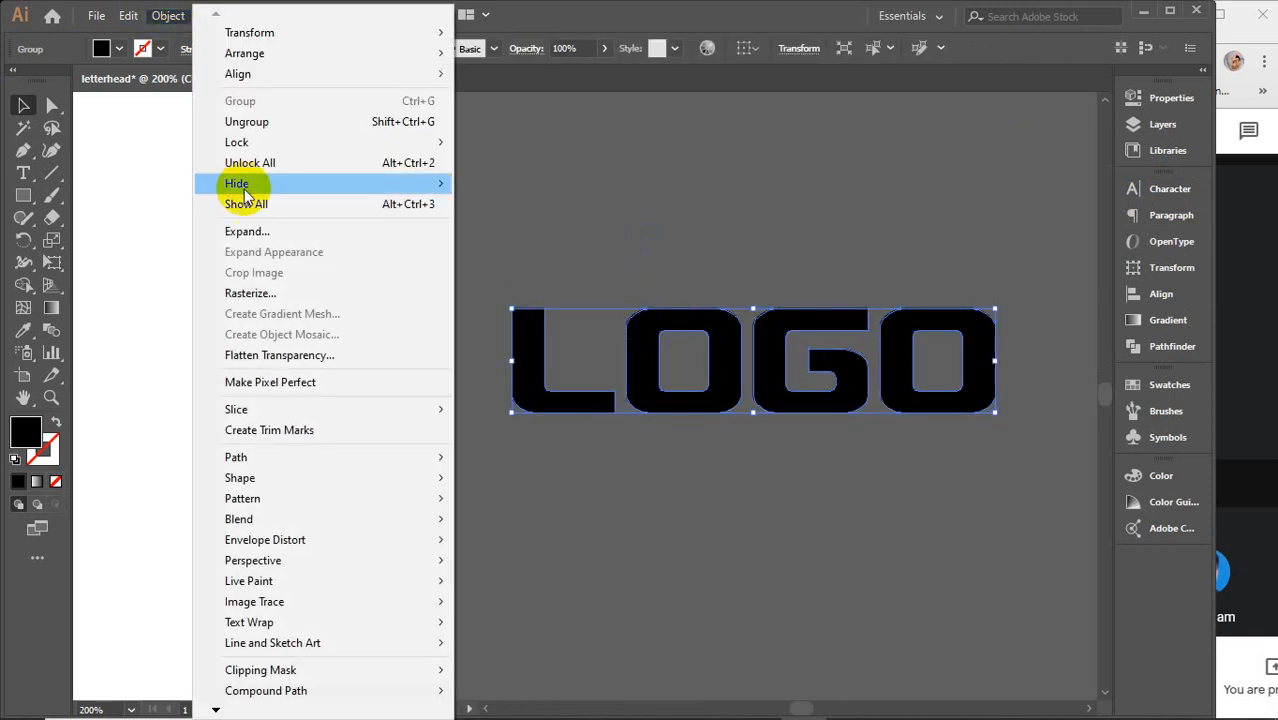
mouse_move(262, 457)
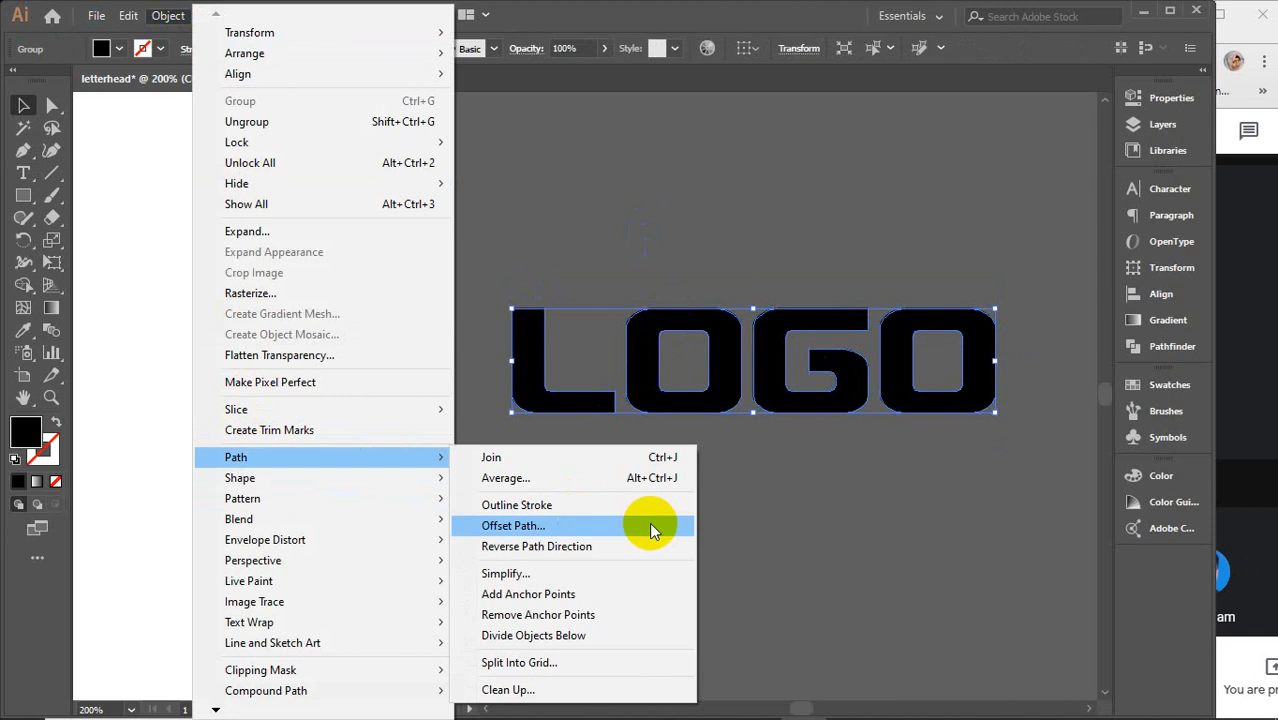
click(525, 526)
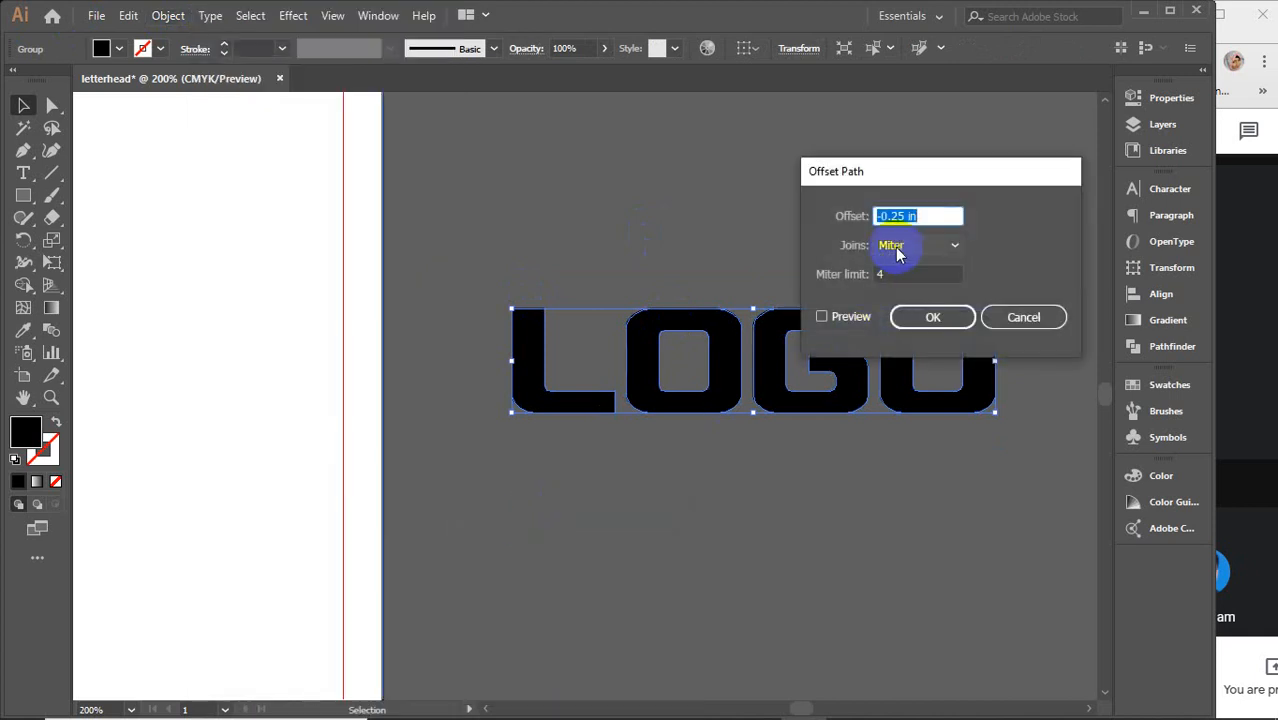
click(843, 317)
click(923, 216)
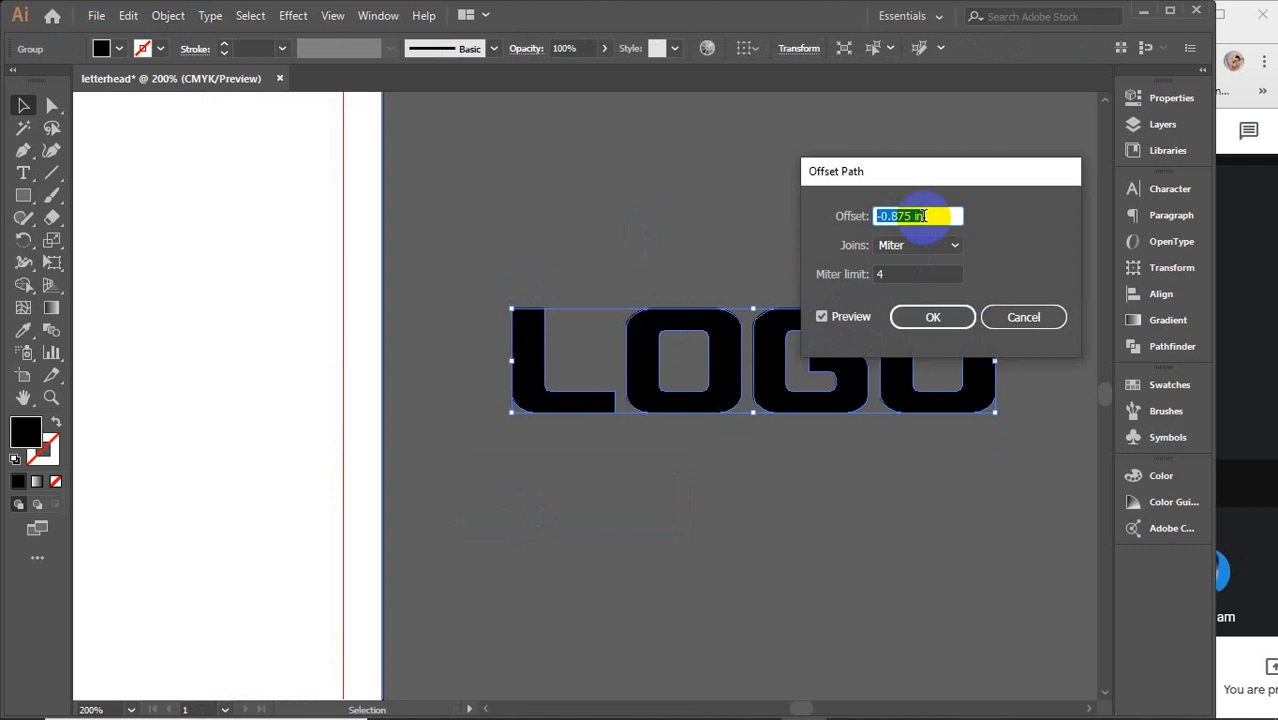
scroll(924, 216, up, 11)
scroll(924, 216, down, 2)
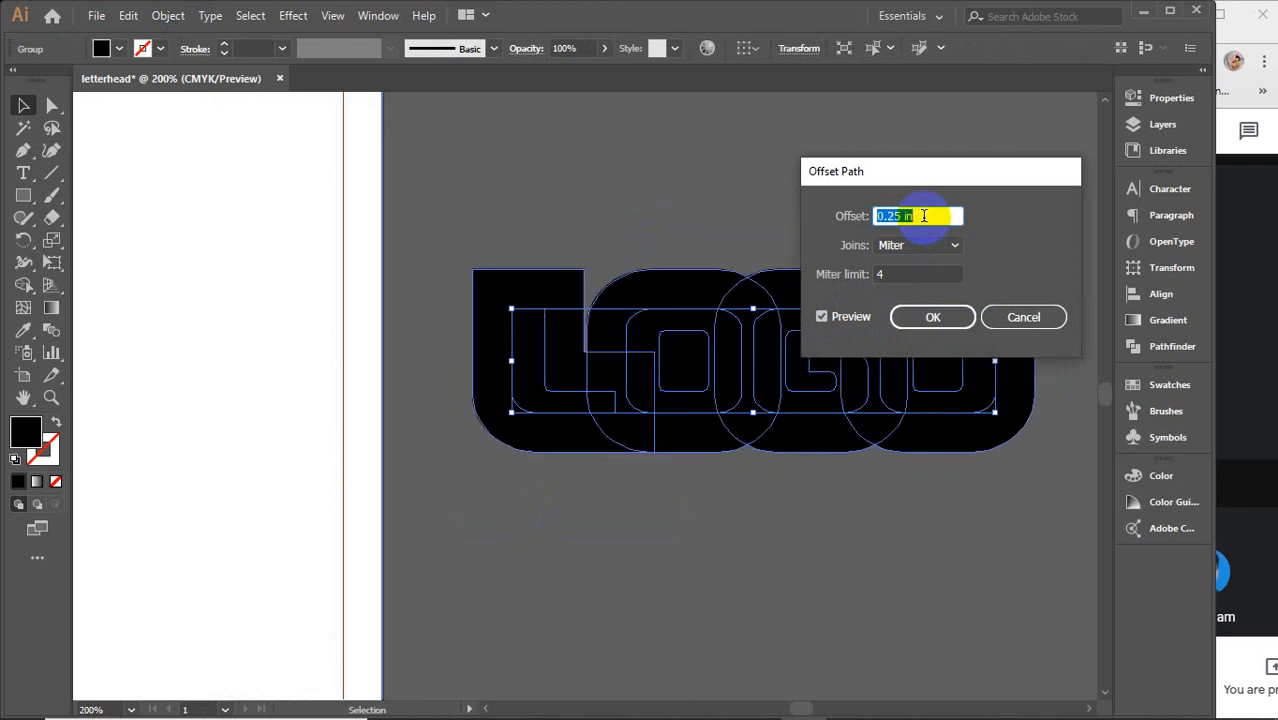
scroll(924, 216, down, 1)
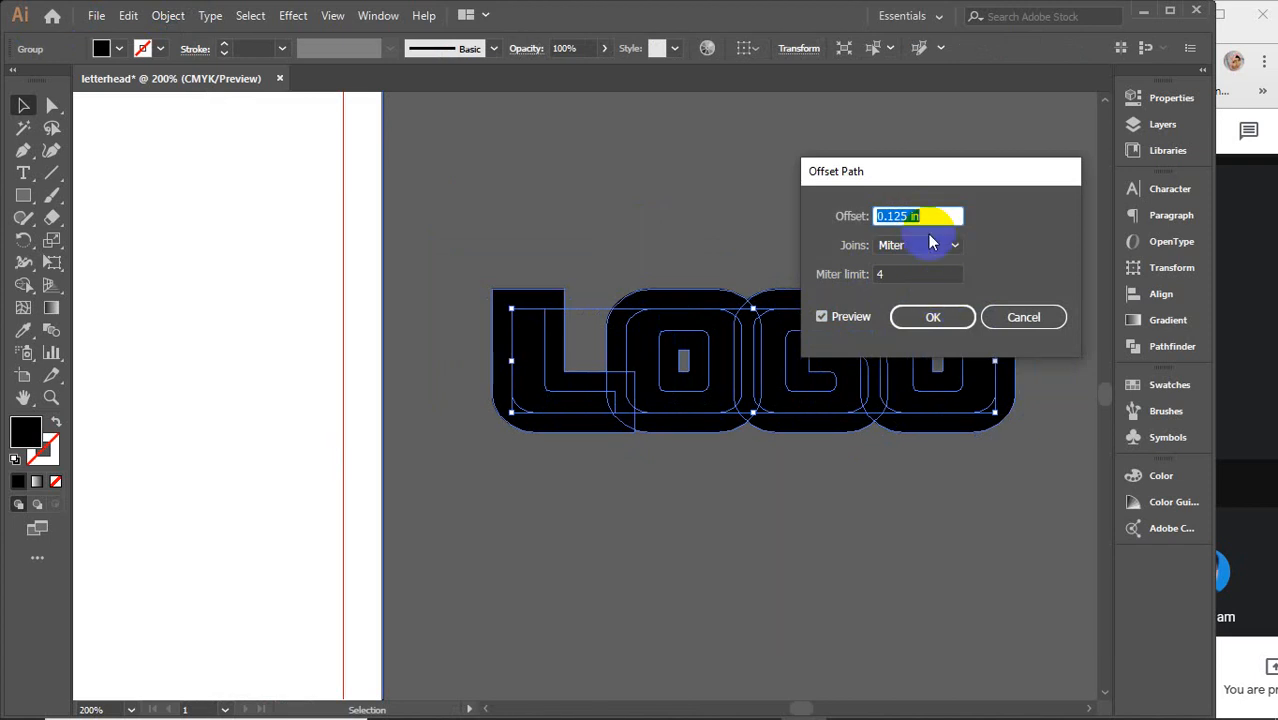
Reduce the offset slightly further and create the outer path around the LOGO letters with Miter joins.
click(903, 216)
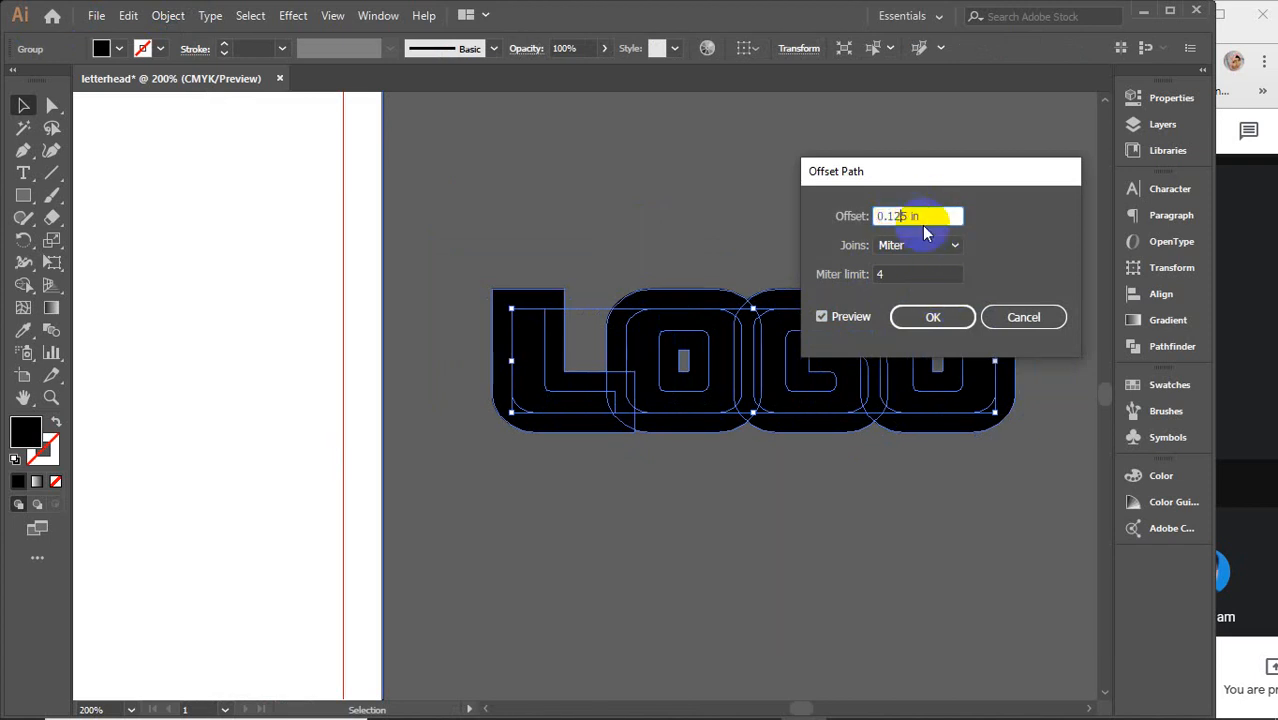
click(850, 319)
click(850, 319)
click(917, 325)
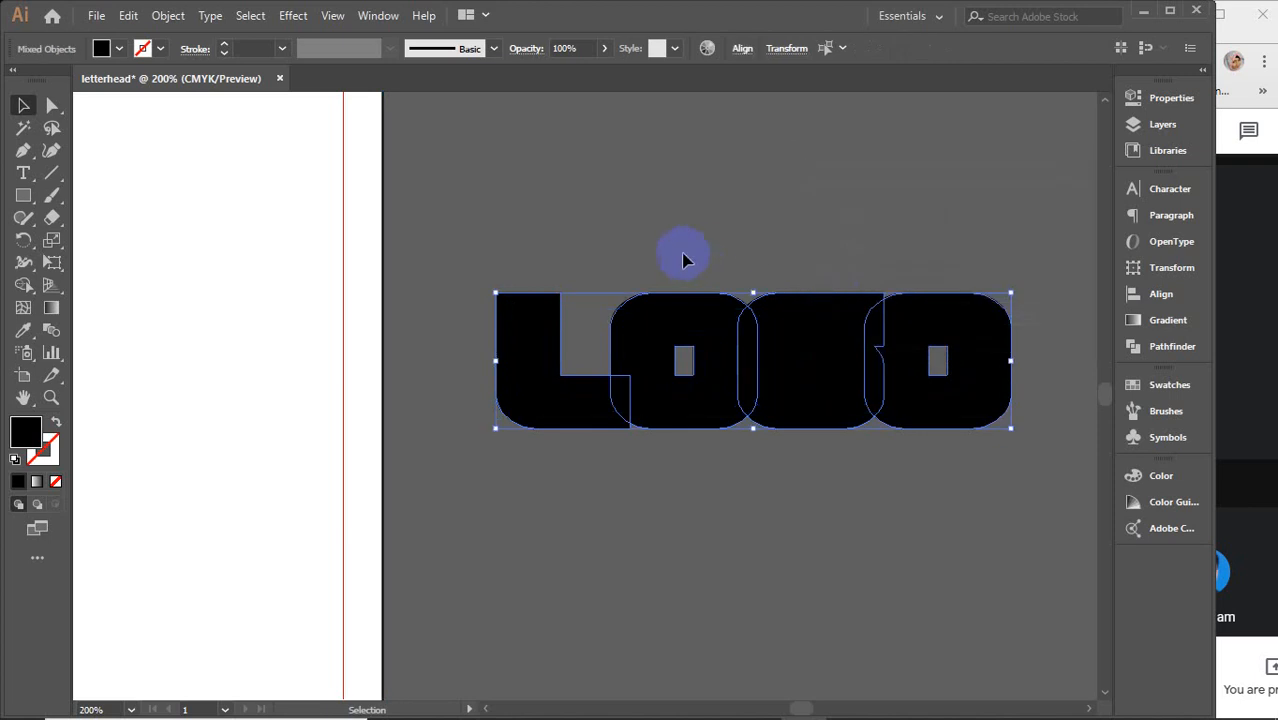
Fill the offset shapes behind the LOGO letters with yellow and deselect them.
click(119, 49)
click(79, 82)
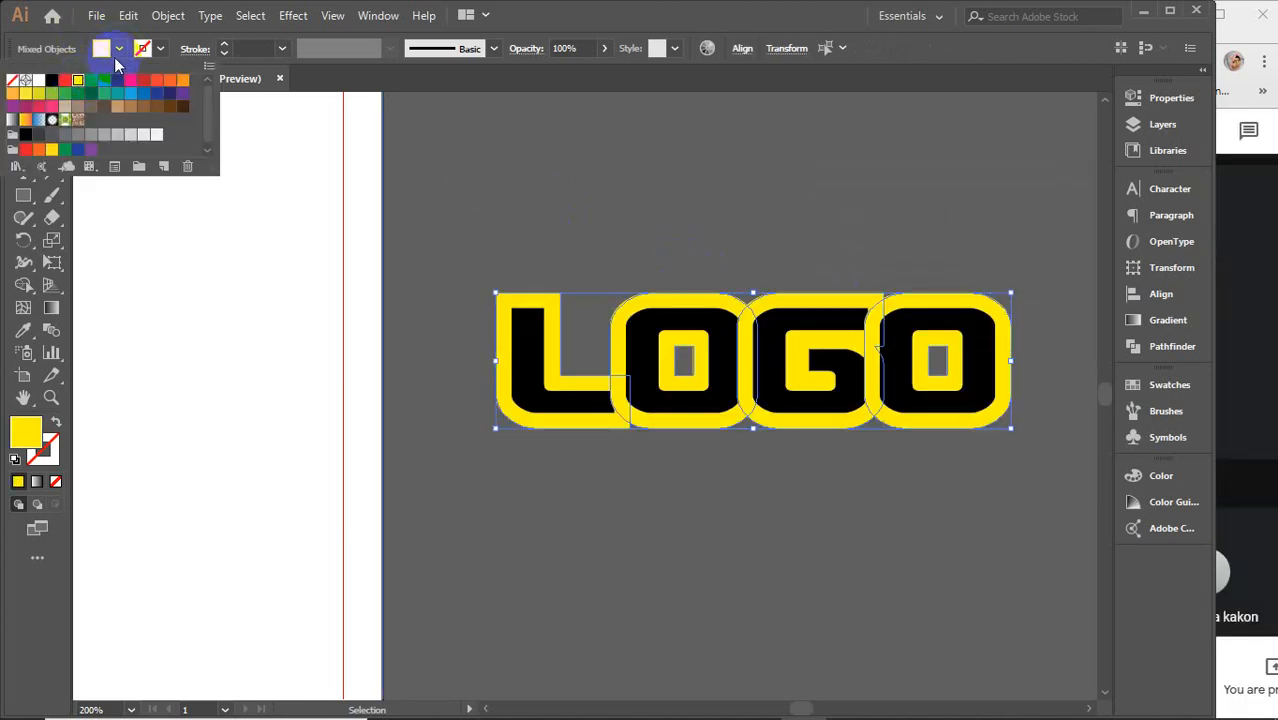
click(123, 45)
click(22, 105)
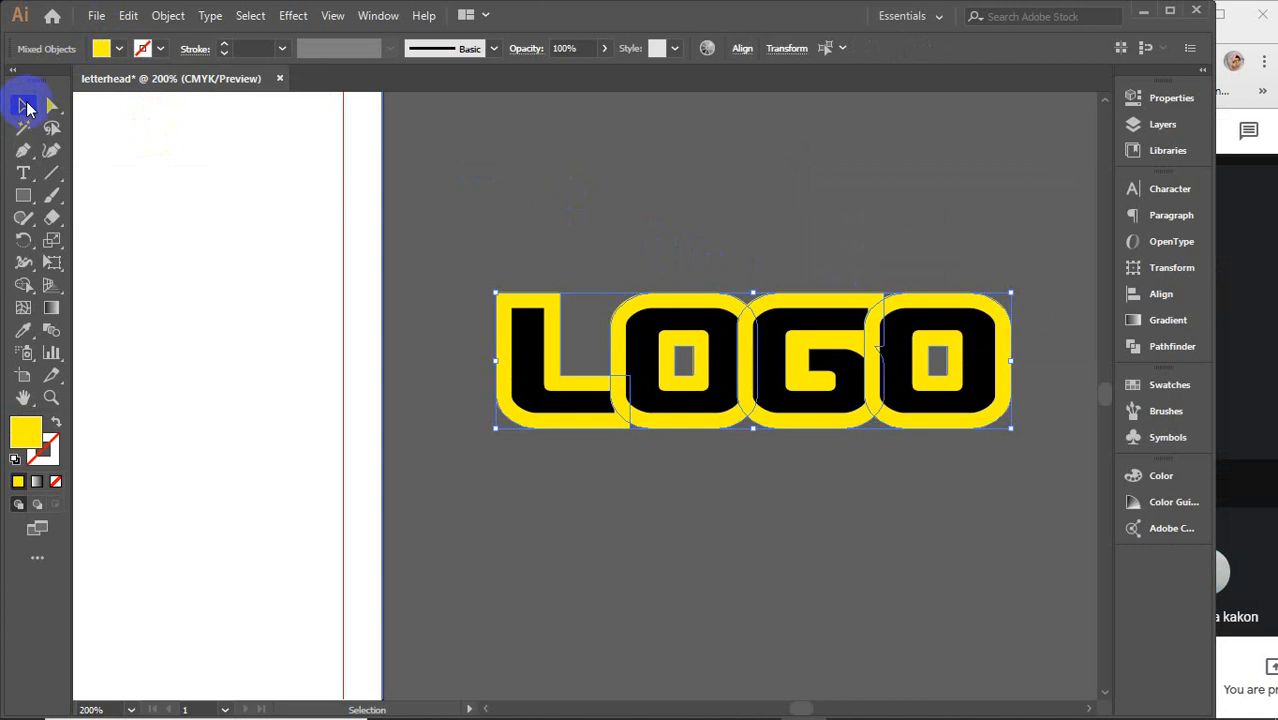
click(737, 211)
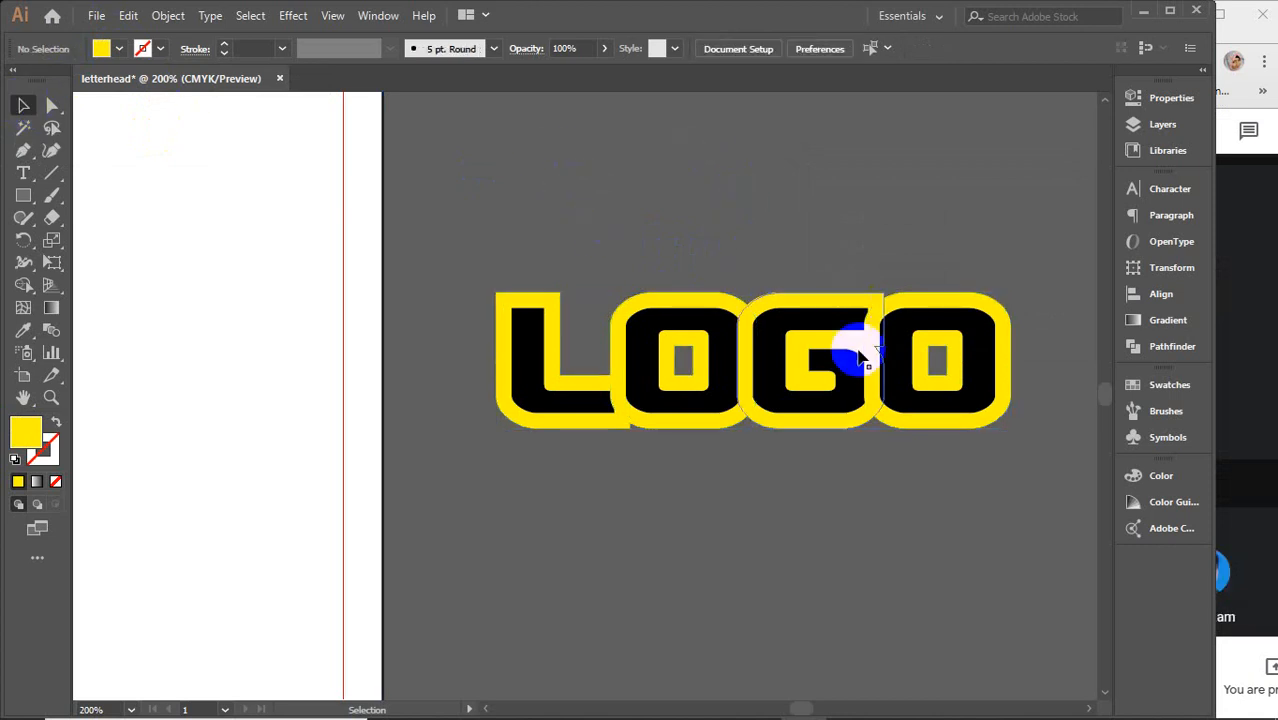
scroll(888, 370, up, 1)
scroll(890, 375, up, 1)
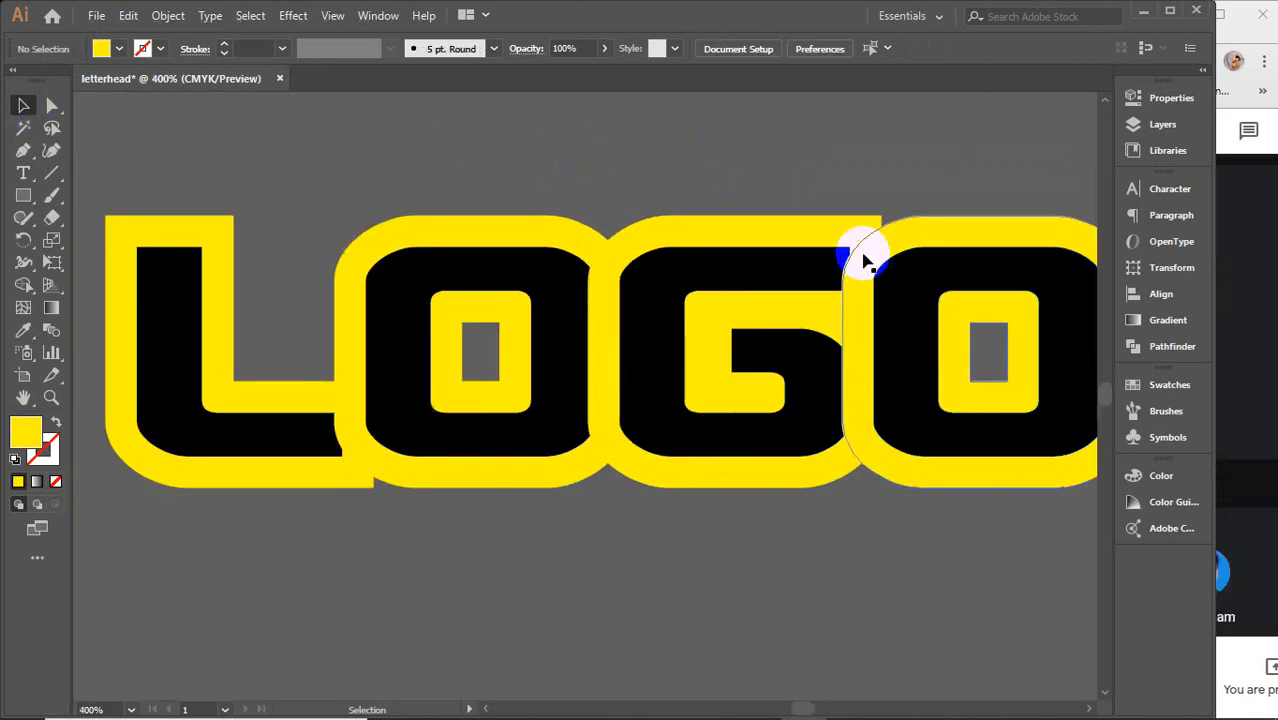
Isolate the LOGO group and send the yellow offset shape of the last O to the back.
click(865, 262)
double_click(865, 262)
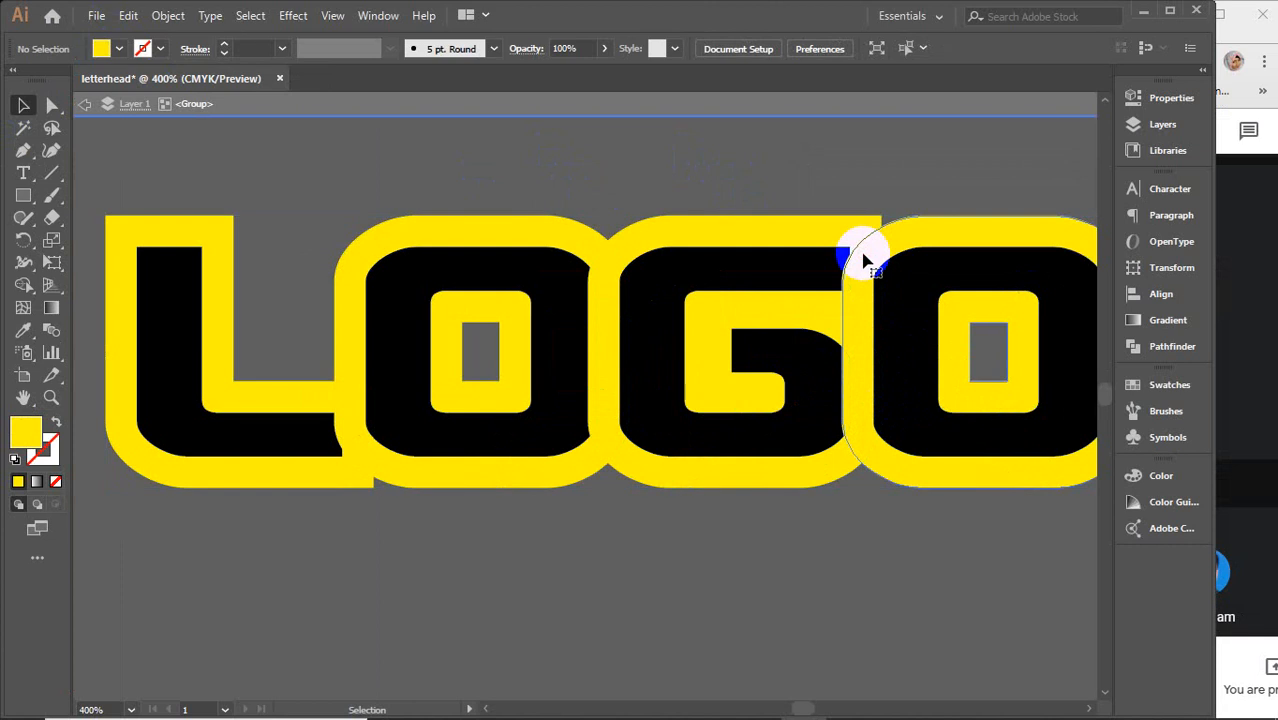
click(865, 262)
right_click(866, 262)
mouse_move(956, 484)
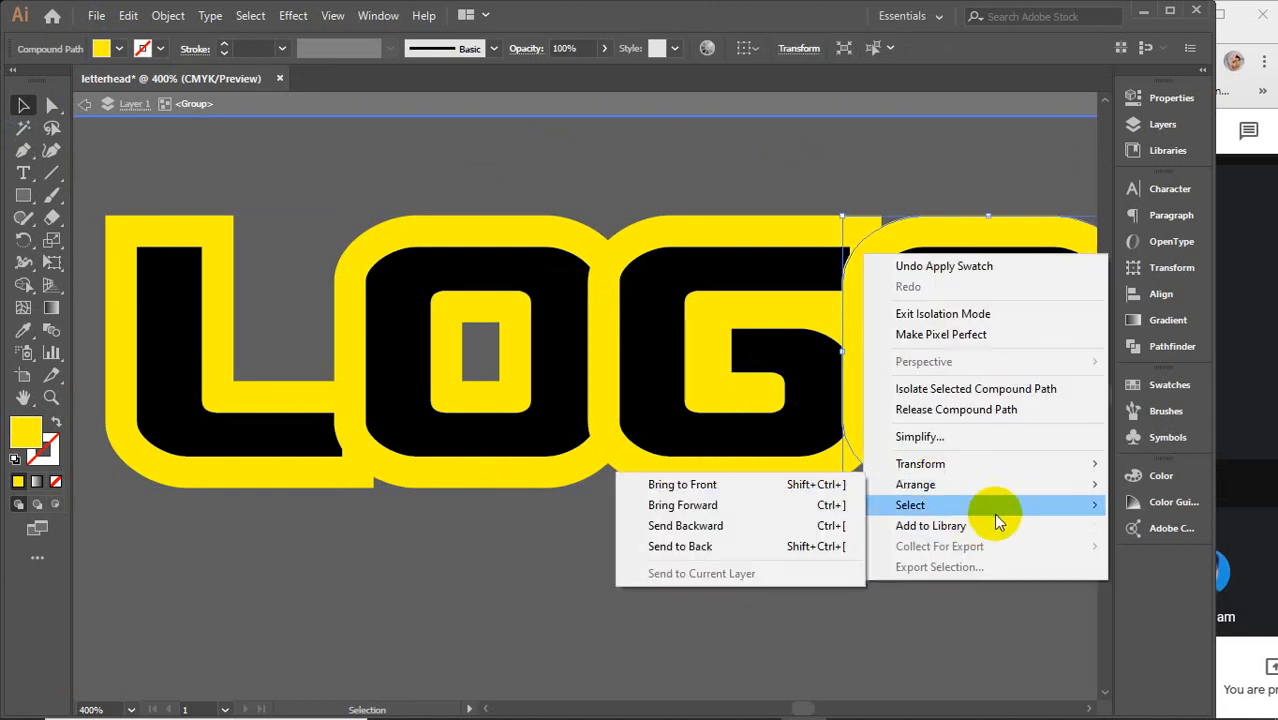
click(813, 545)
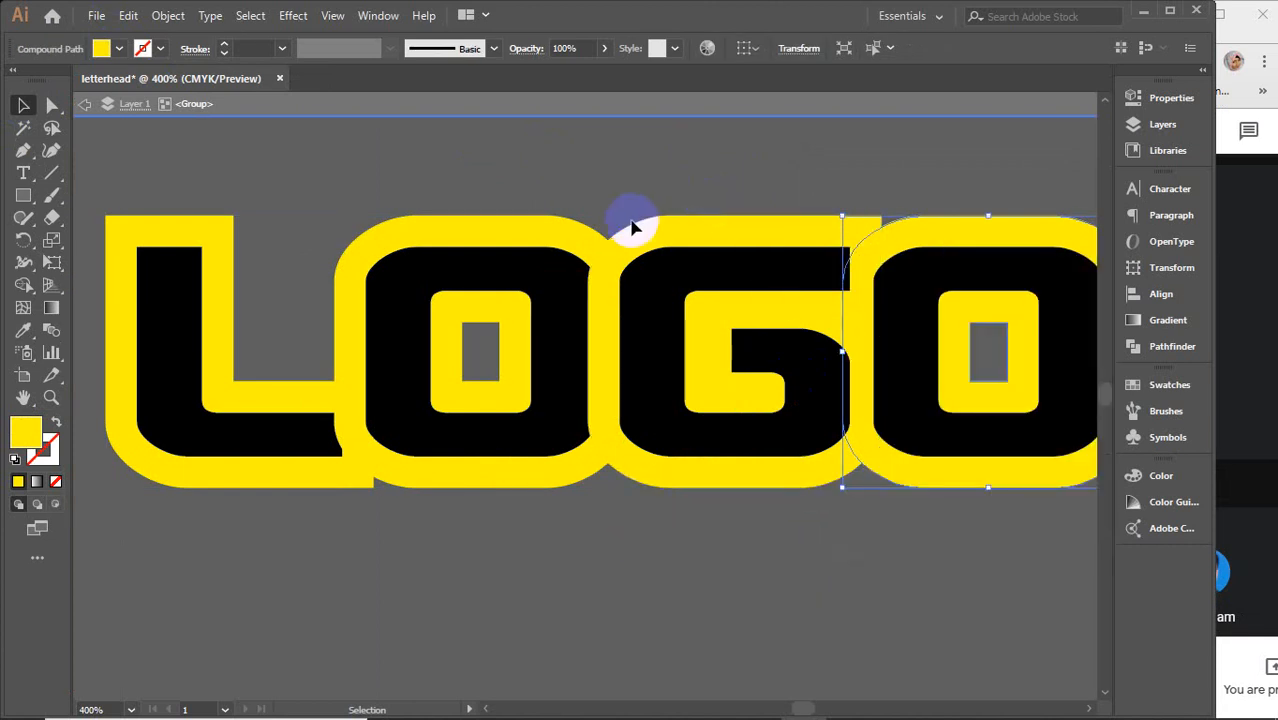
Send the yellow offset shapes of the G and the first O to the back and leave isolation mode.
click(636, 234)
right_click(636, 234)
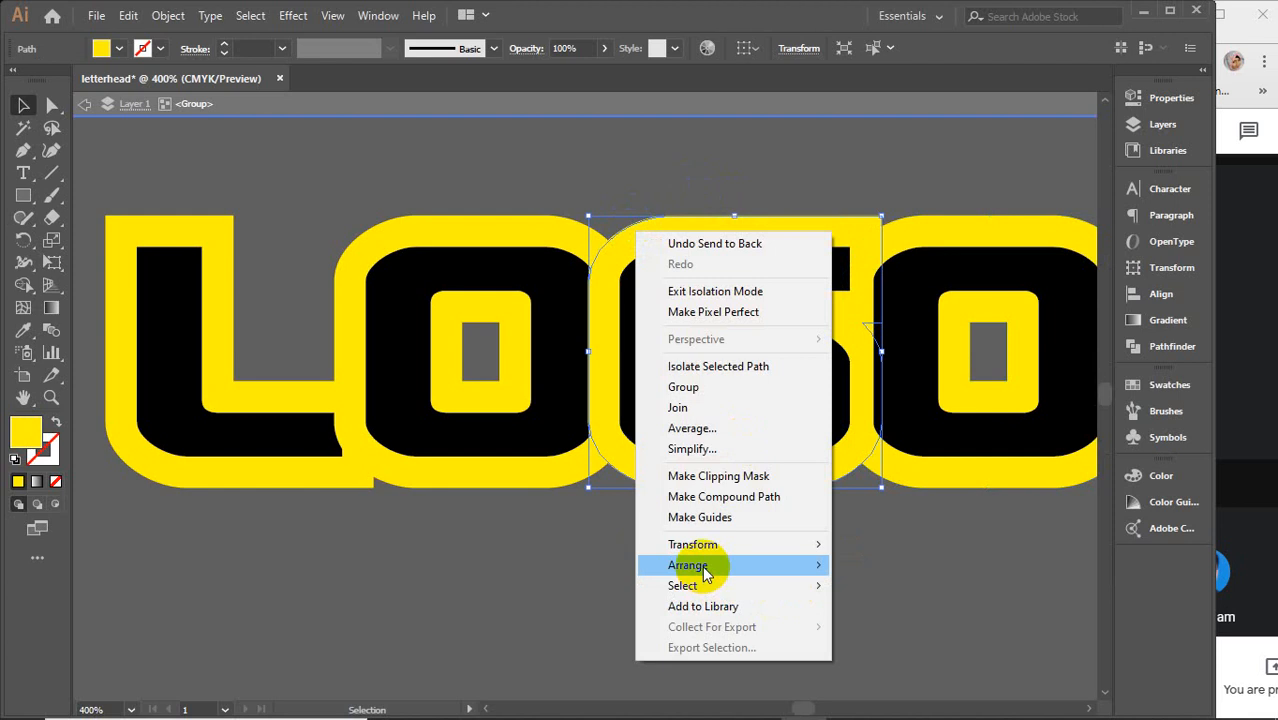
mouse_move(690, 566)
click(891, 630)
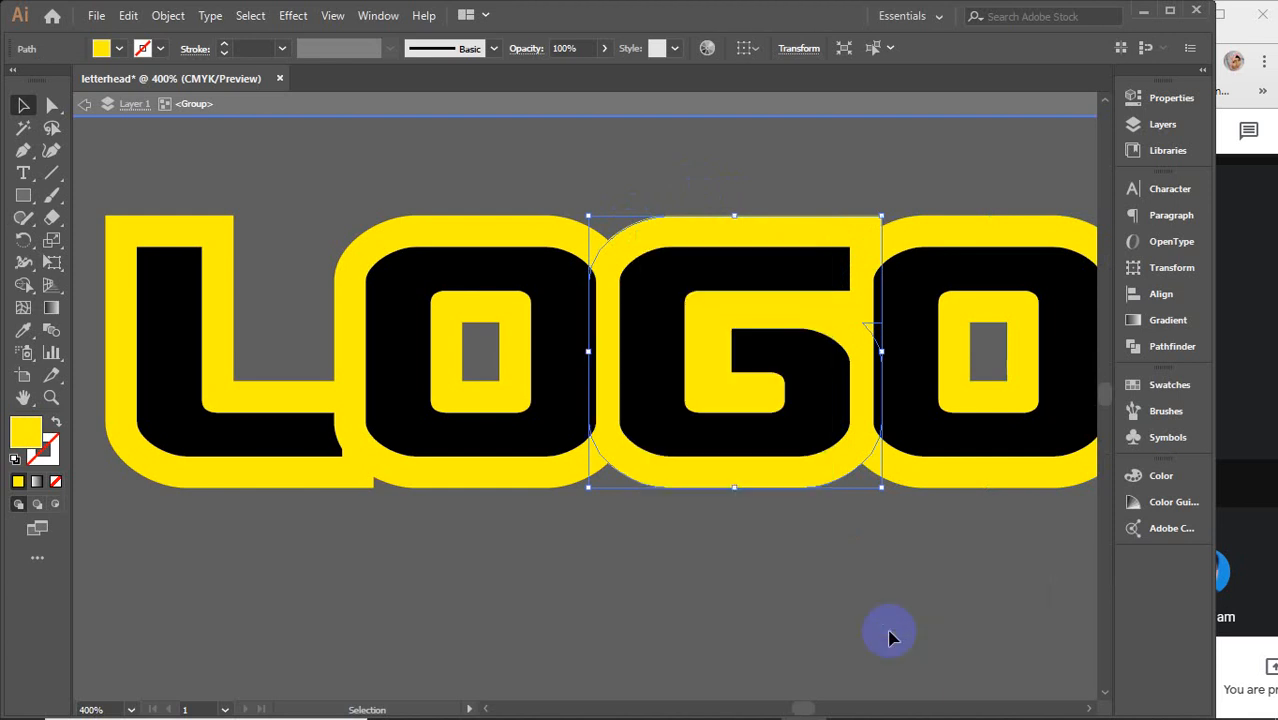
click(326, 270)
right_click(346, 270)
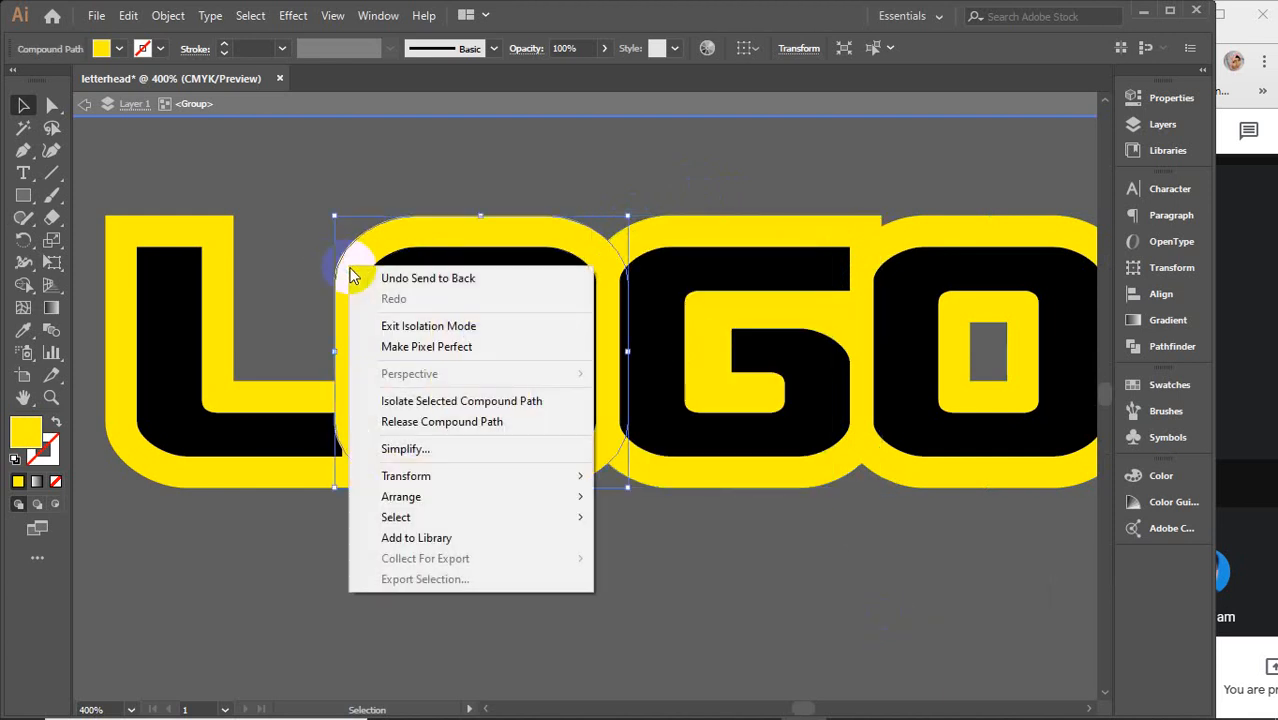
mouse_move(422, 498)
click(660, 560)
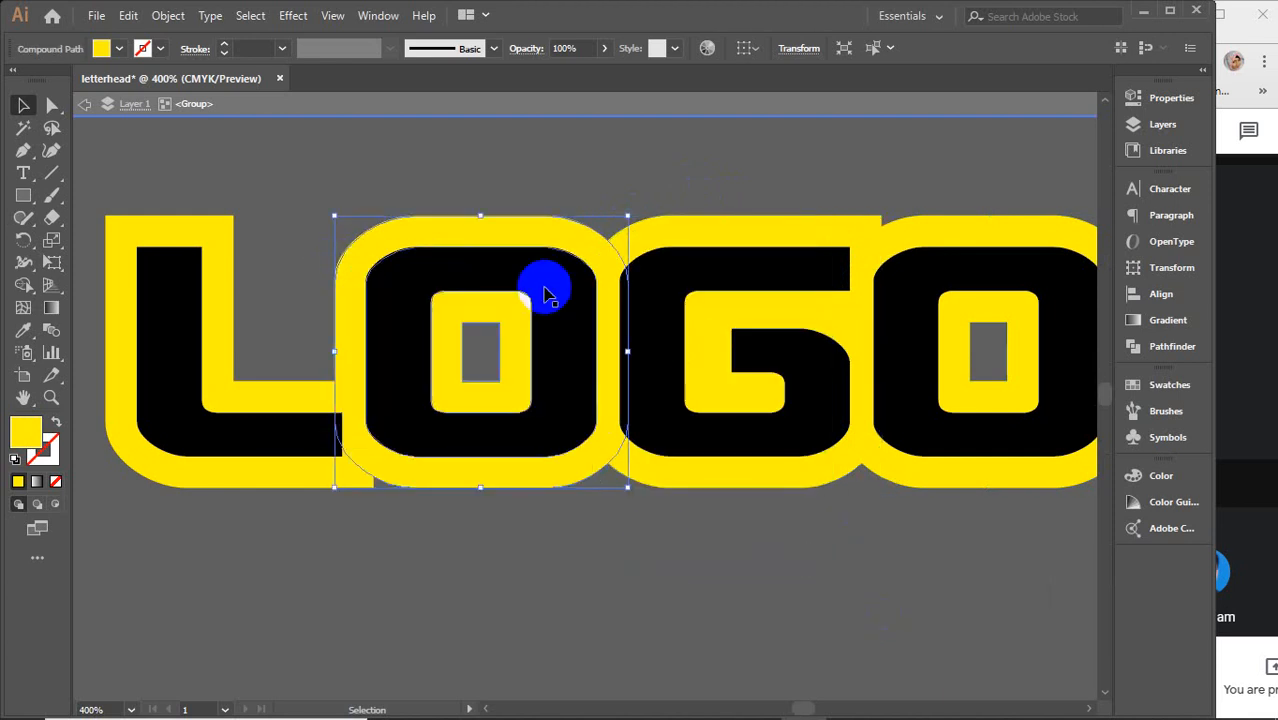
click(463, 110)
click(498, 176)
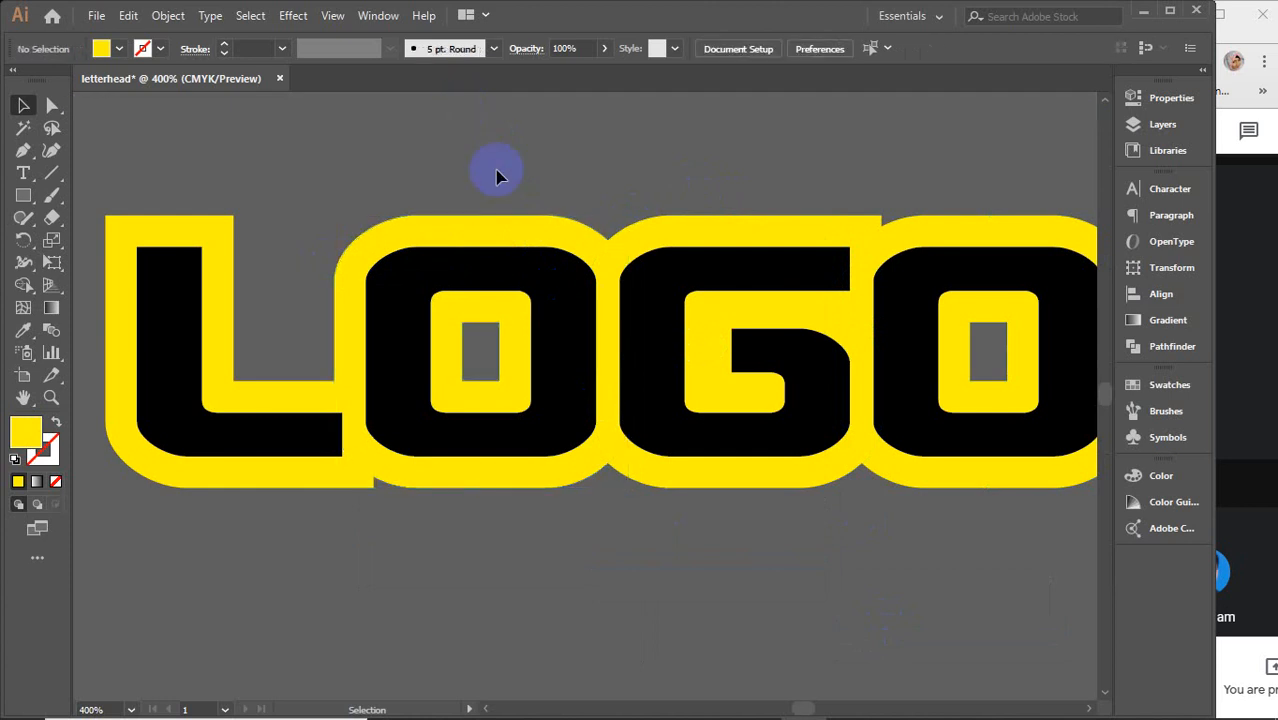
Move the whole LOGO wordmark down and slightly right on the pasteboard beside the page.
scroll(498, 176, down, 2)
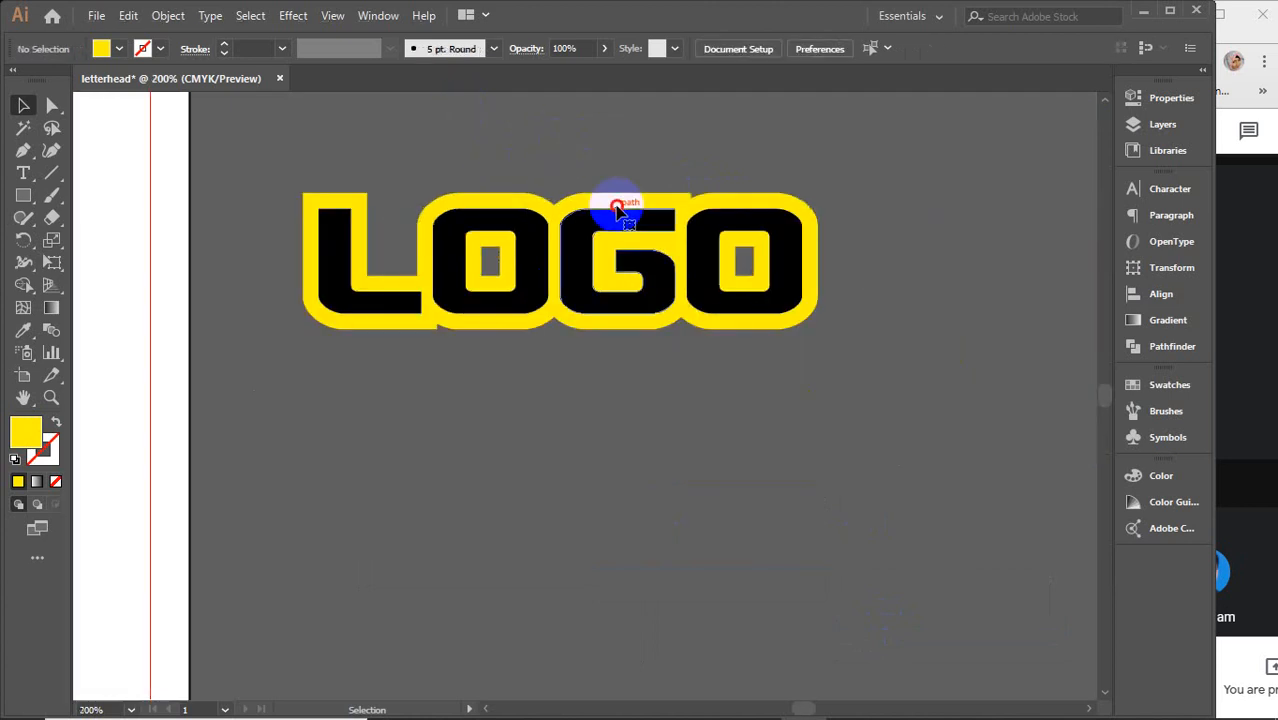
click(613, 205)
drag(598, 172, 622, 228)
click(579, 188)
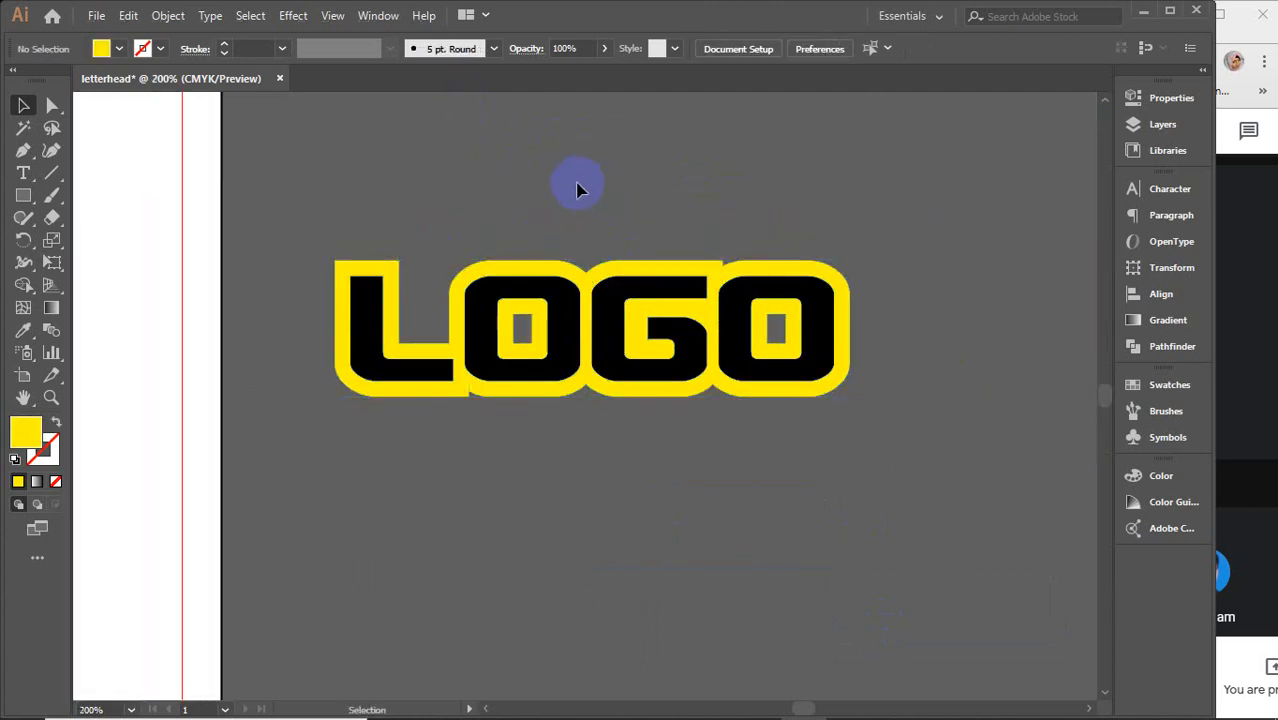
click(520, 272)
drag(520, 272, 542, 349)
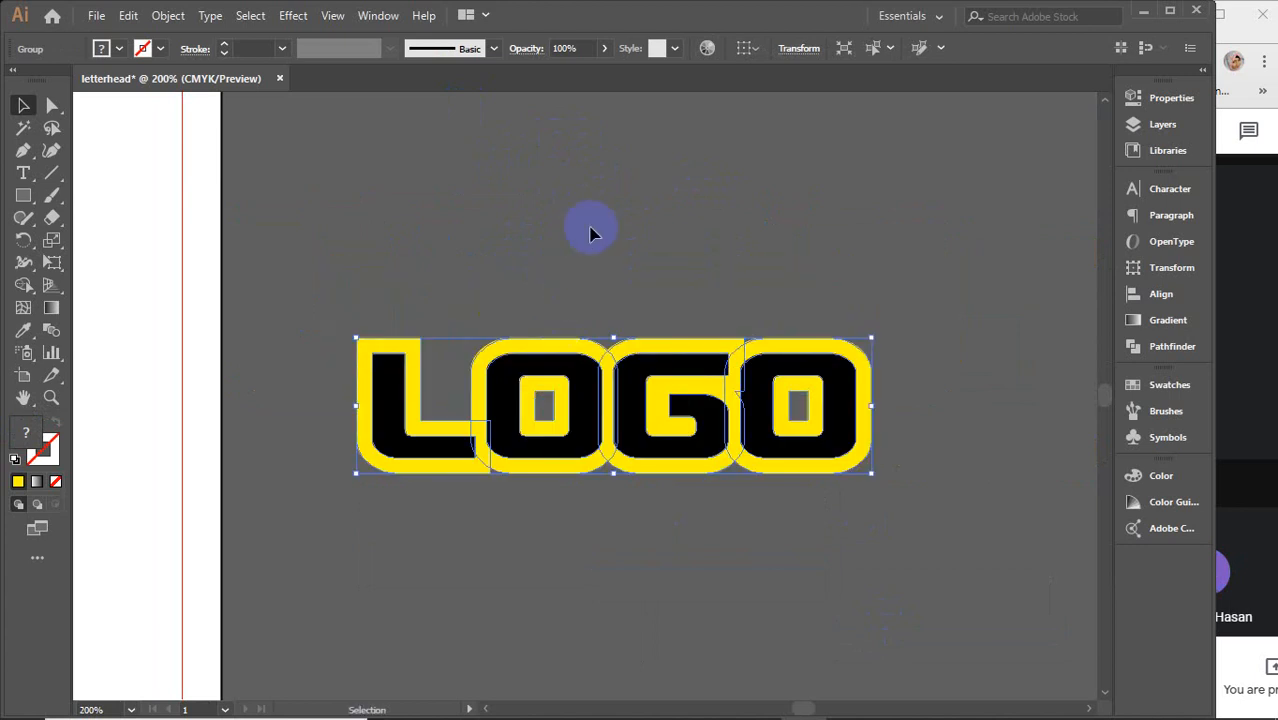
click(587, 228)
click(678, 395)
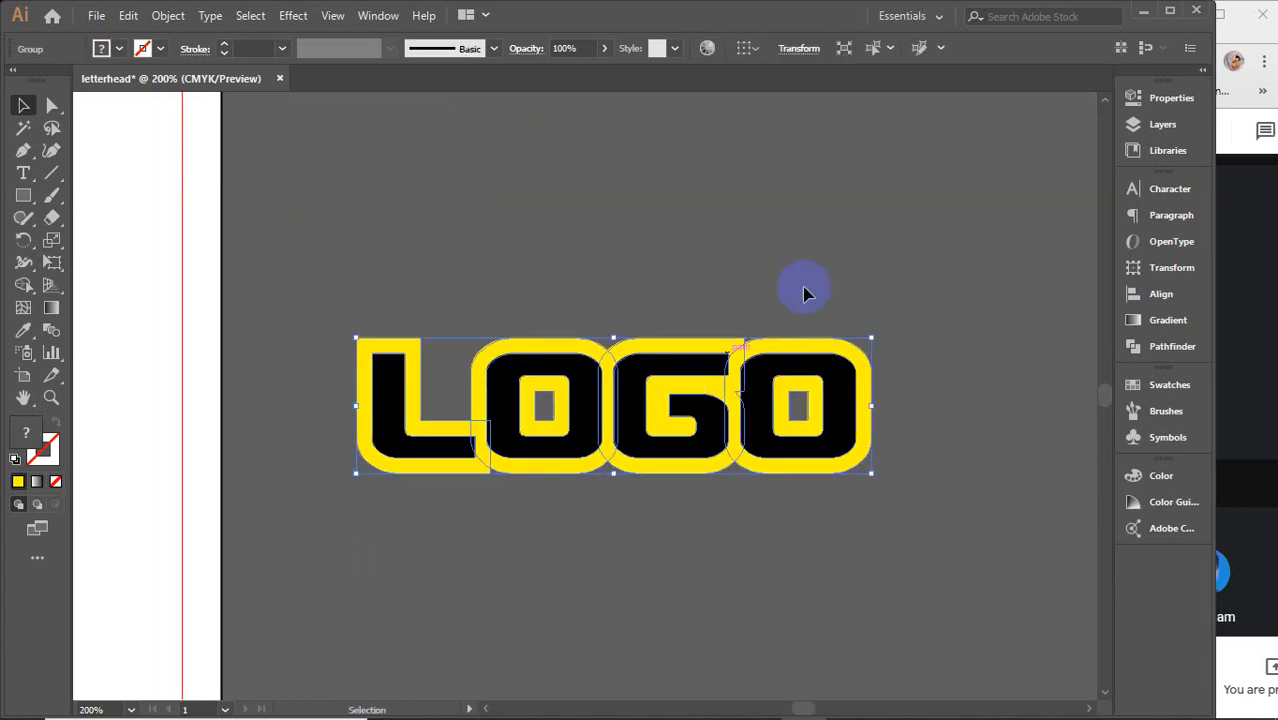
Place the LOGO wordmark on the pasteboard beside the page's upper-right corner and deselect it.
mouse_move(1142, 718)
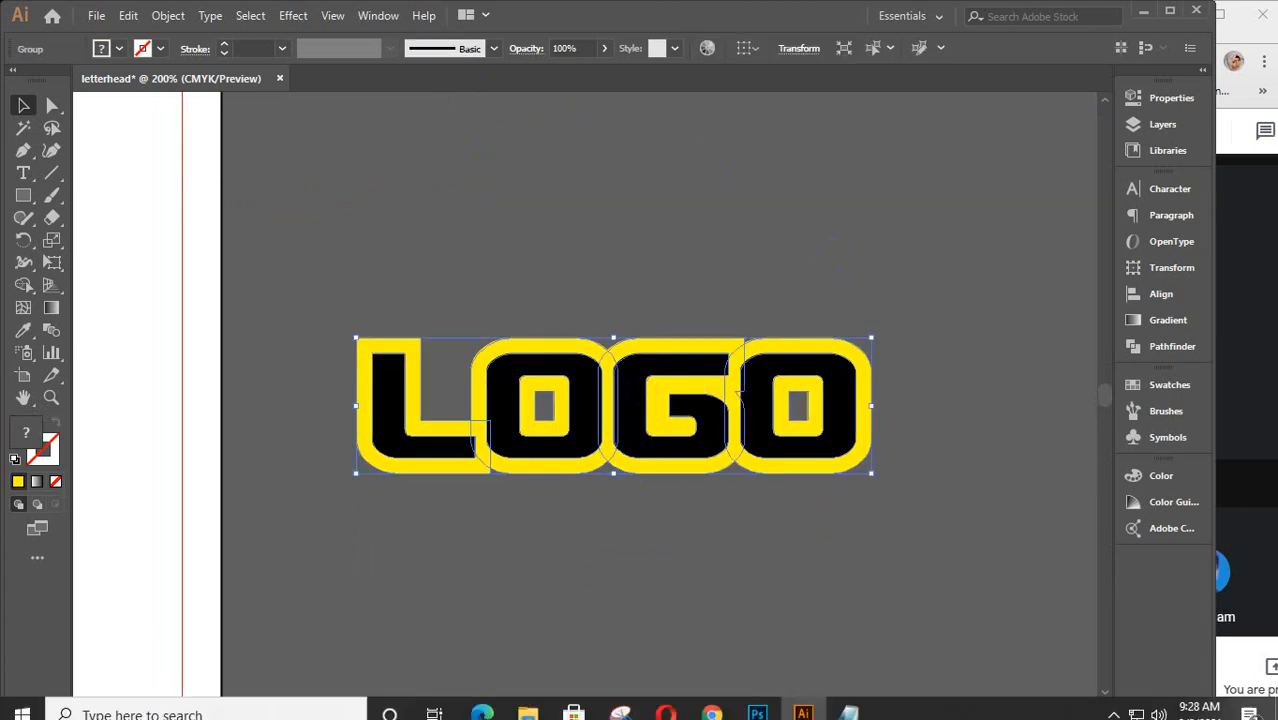
click(1114, 701)
click(561, 578)
scroll(561, 578, down, 3)
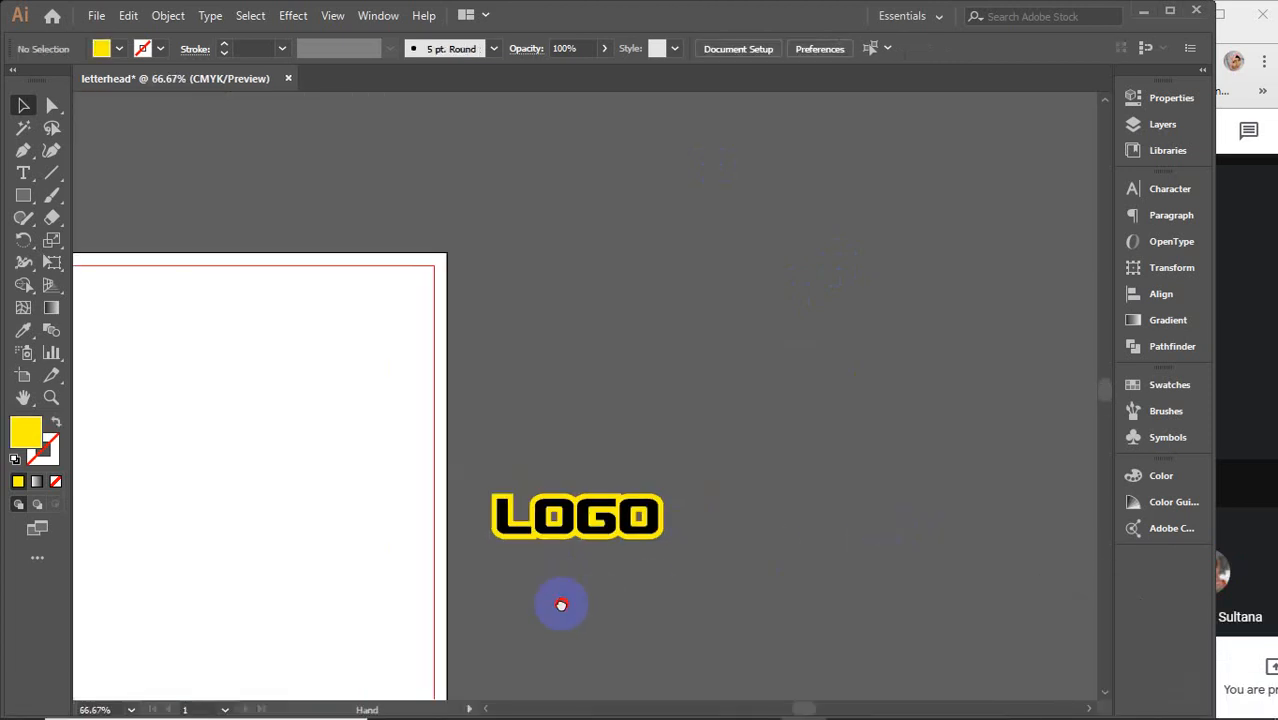
drag(562, 602, 825, 525)
drag(855, 450, 918, 250)
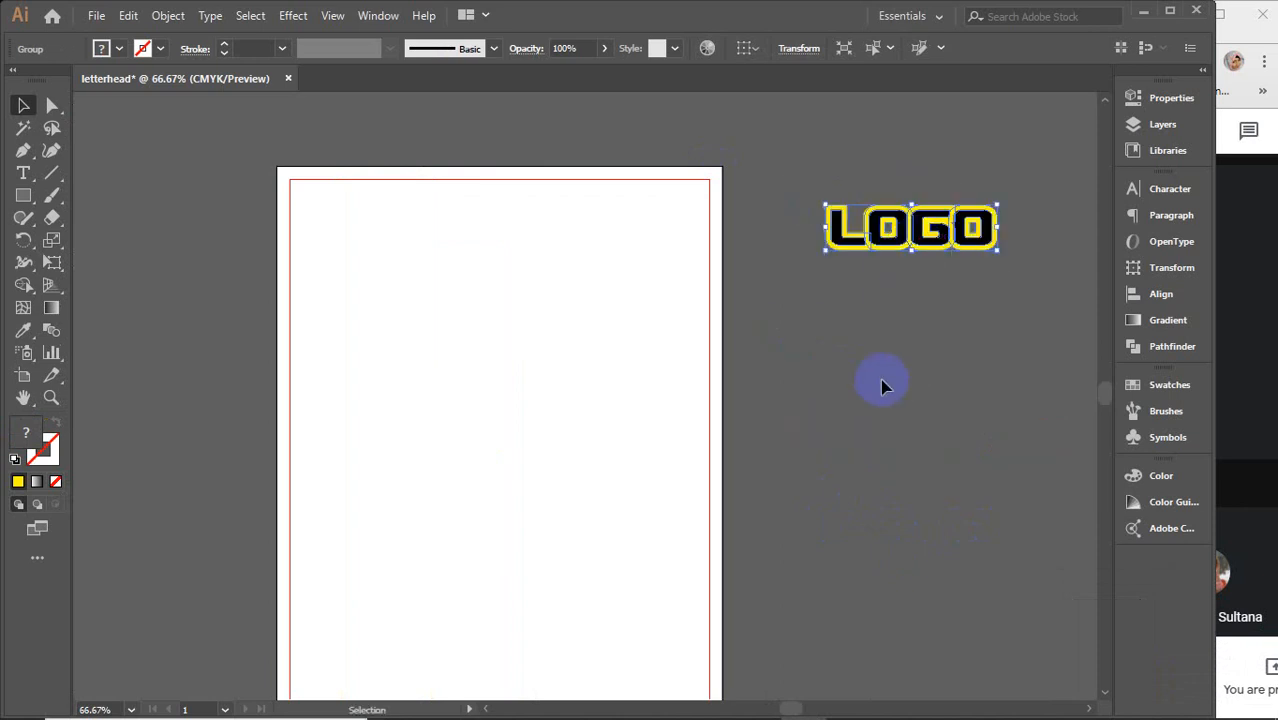
scroll(884, 382, down, 3)
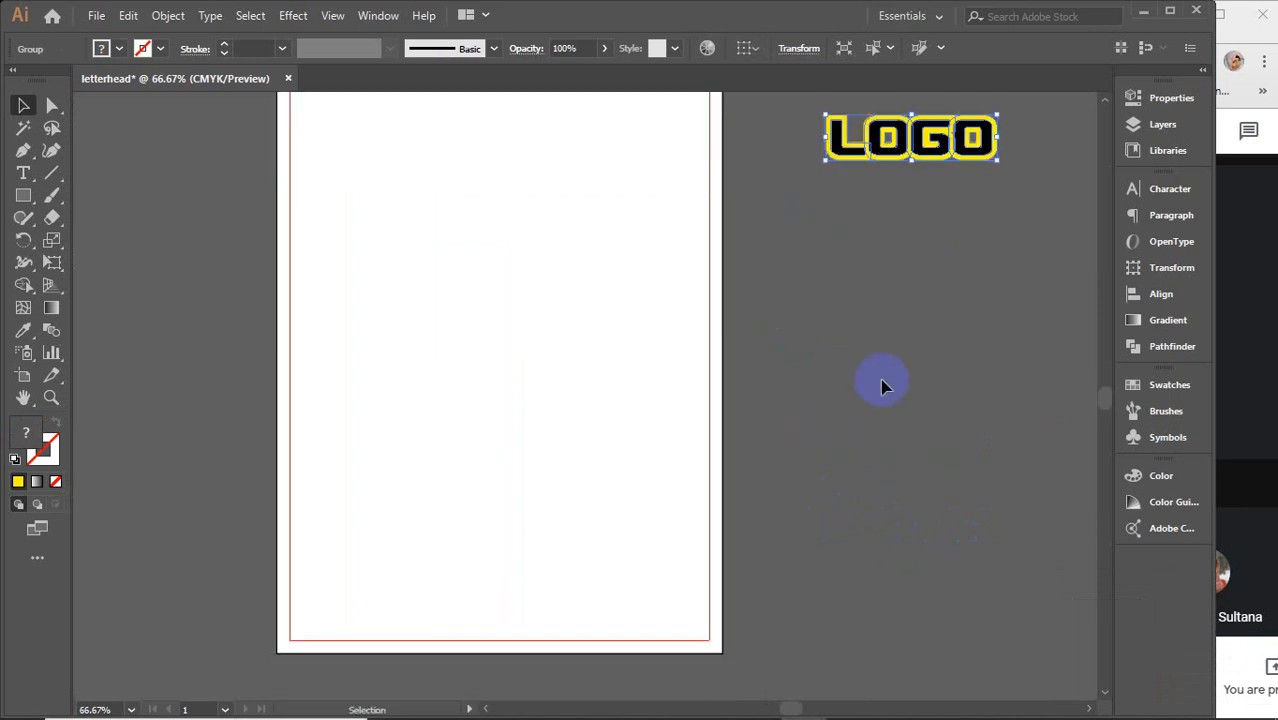
click(866, 441)
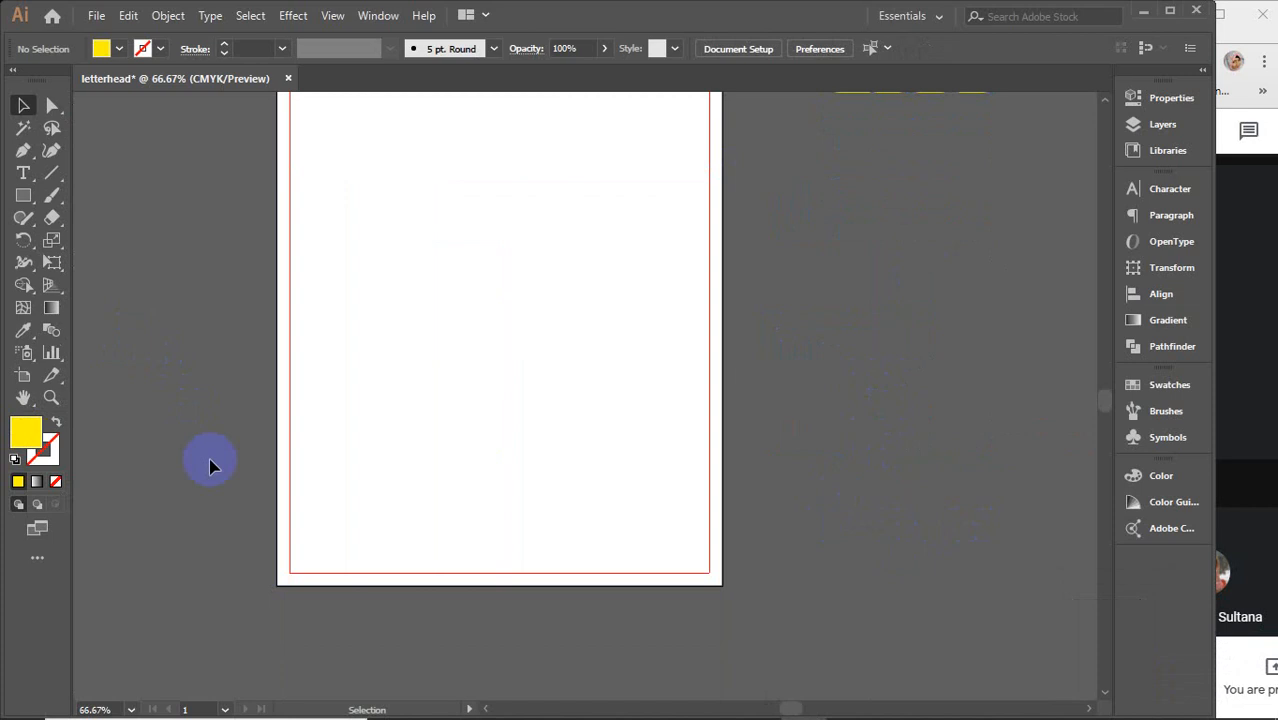
Draw a yellow rectangle from the page's upper-left corner, extending across the margin guides.
scroll(185, 478, up, 3)
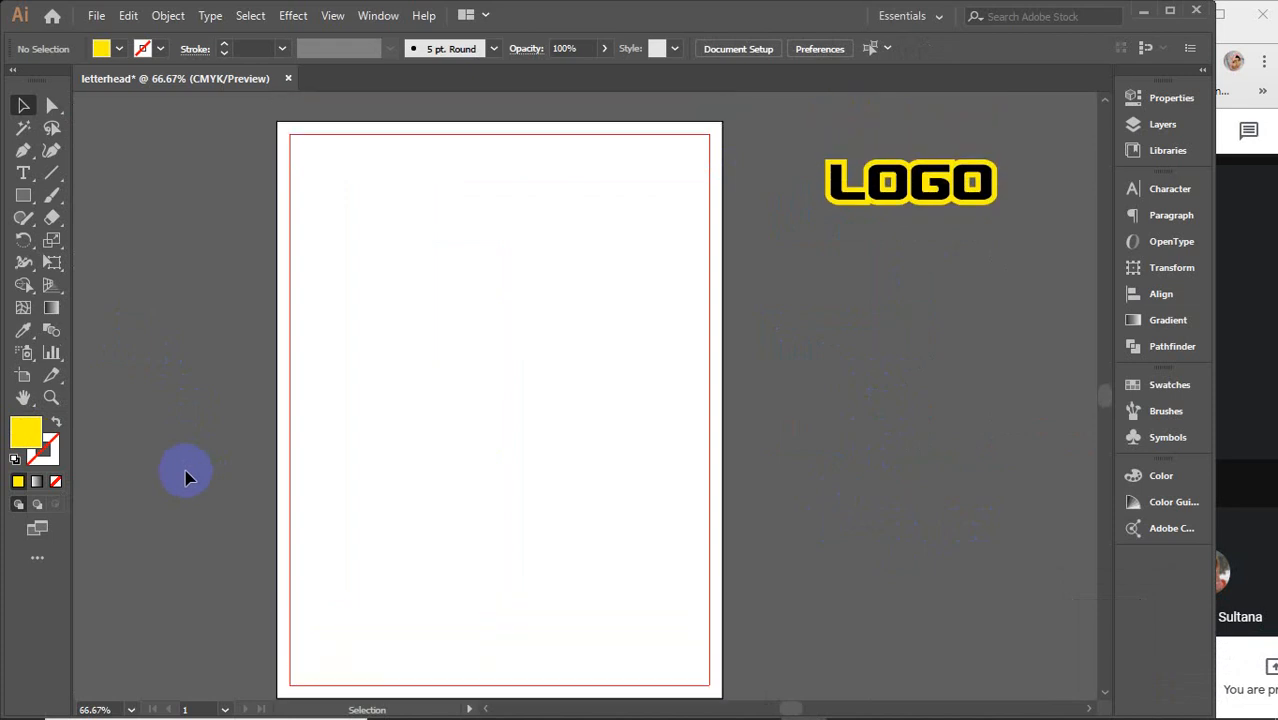
scroll(185, 478, up, 2)
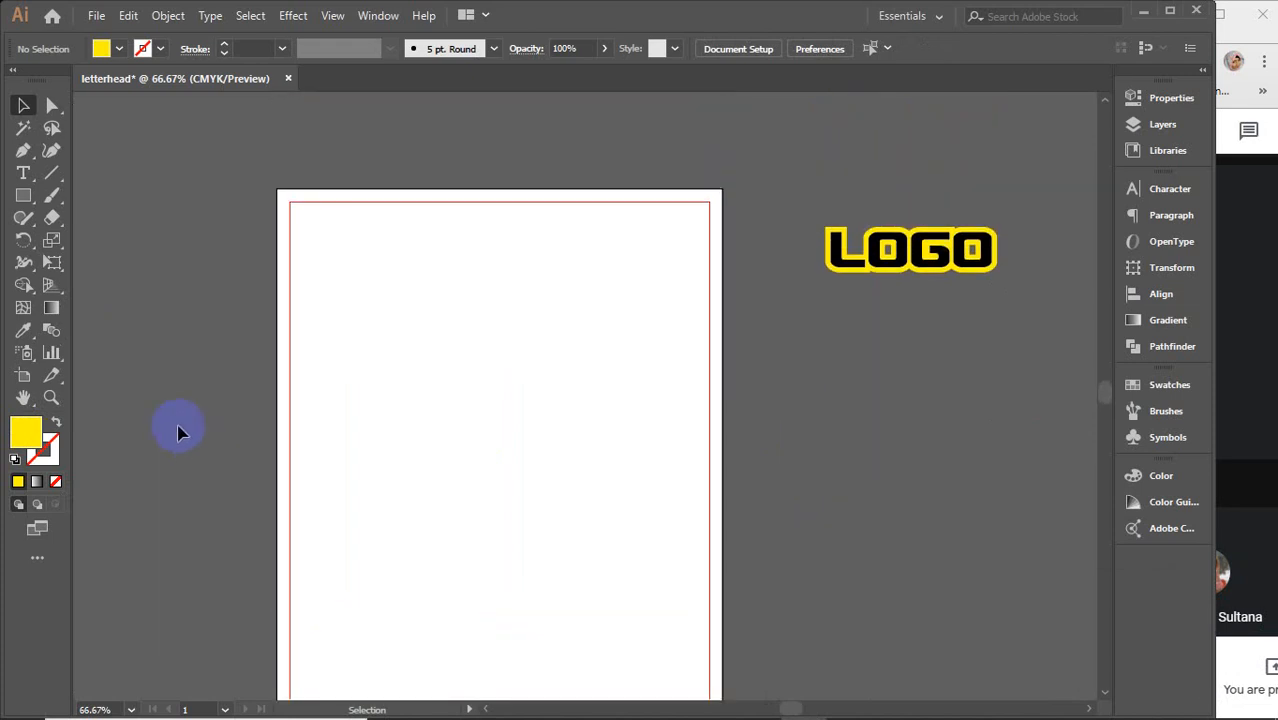
click(24, 197)
click(23, 198)
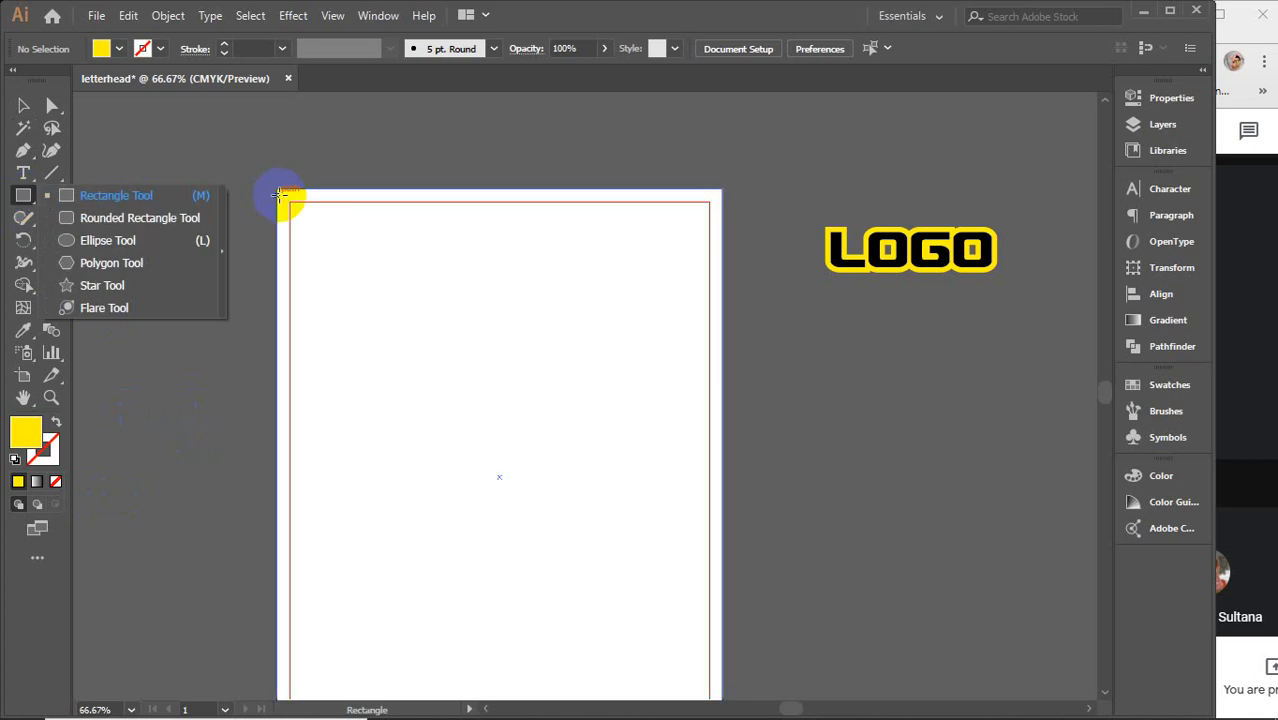
drag(278, 188, 406, 266)
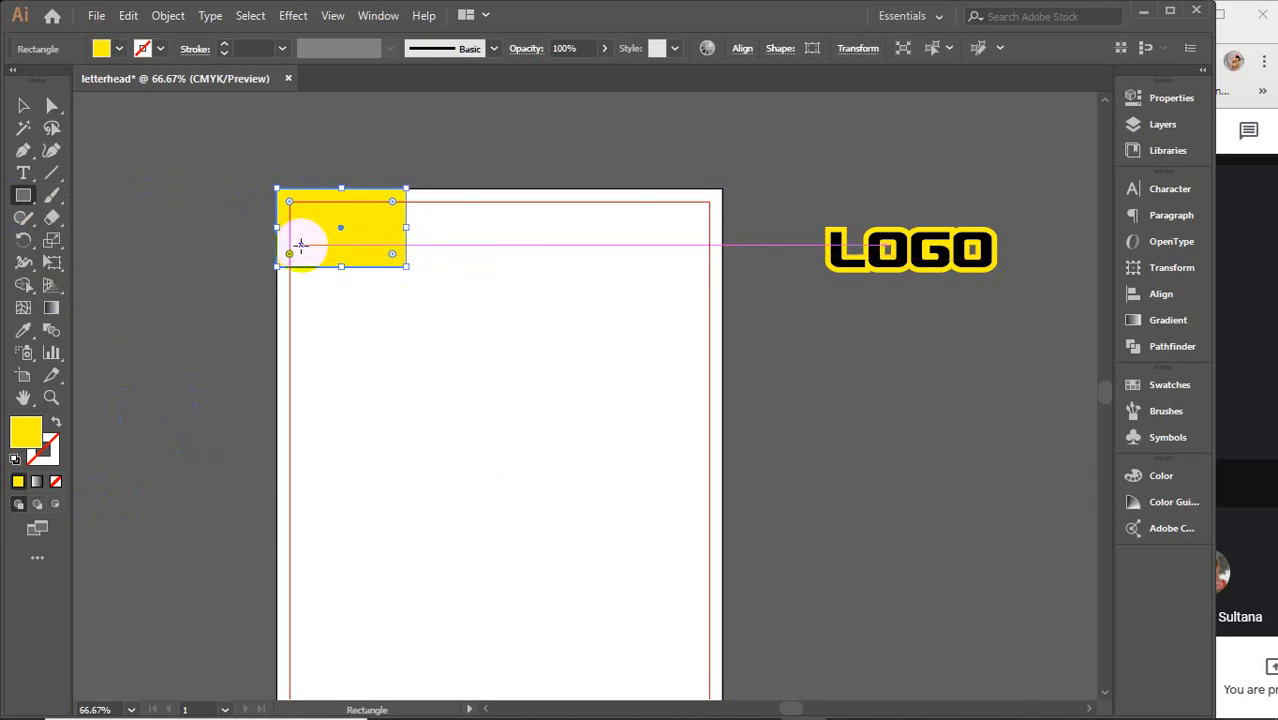
Fill the rectangle in the page's upper-left corner with dark olive #939324 and deselect it.
click(22, 106)
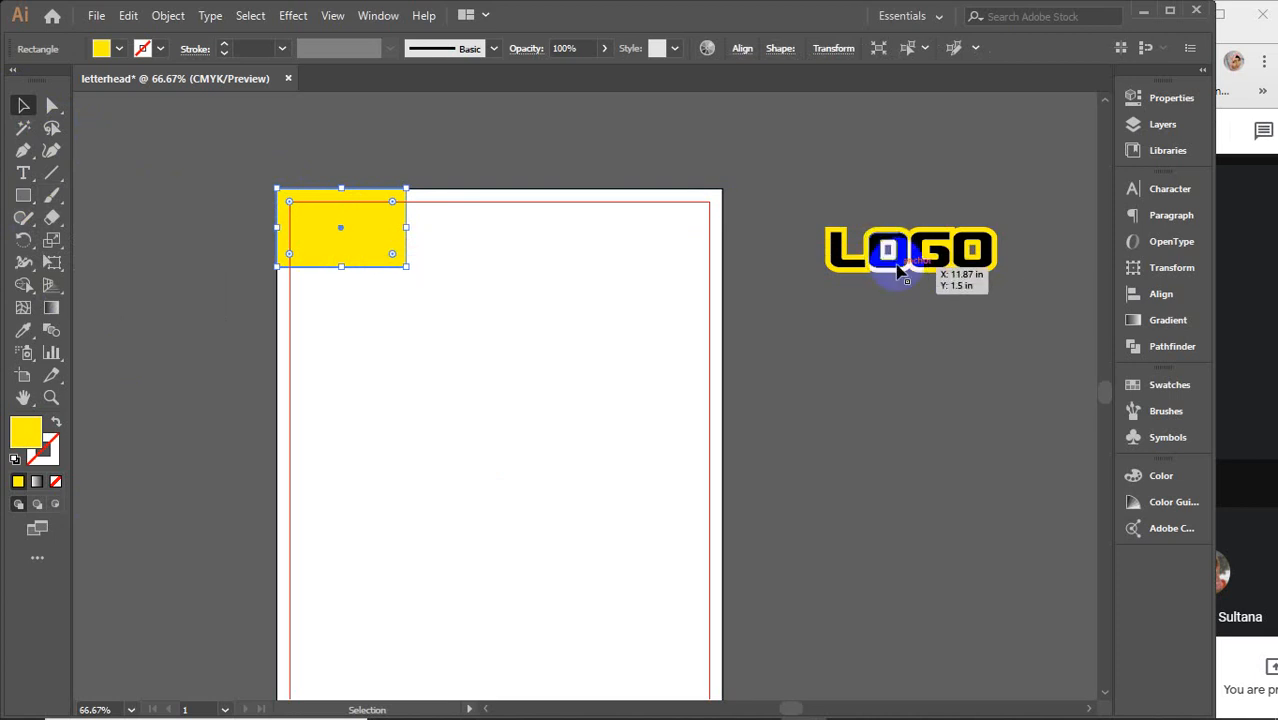
click(880, 262)
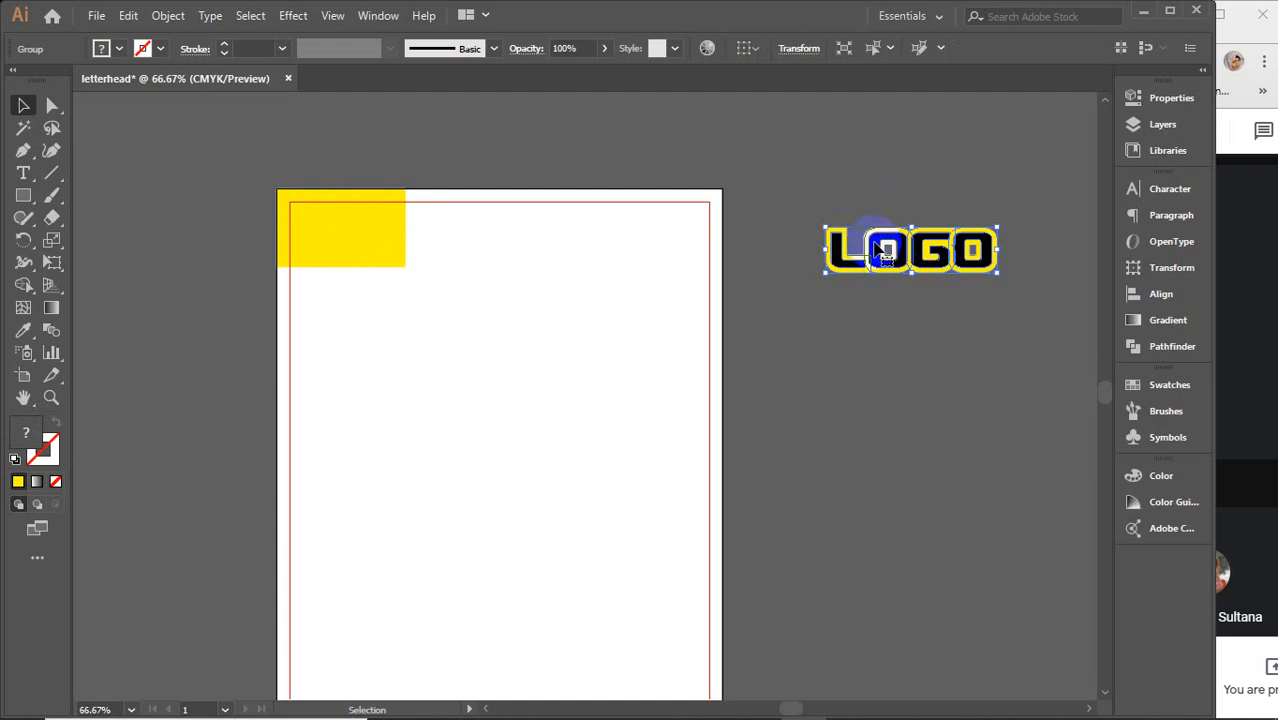
click(390, 224)
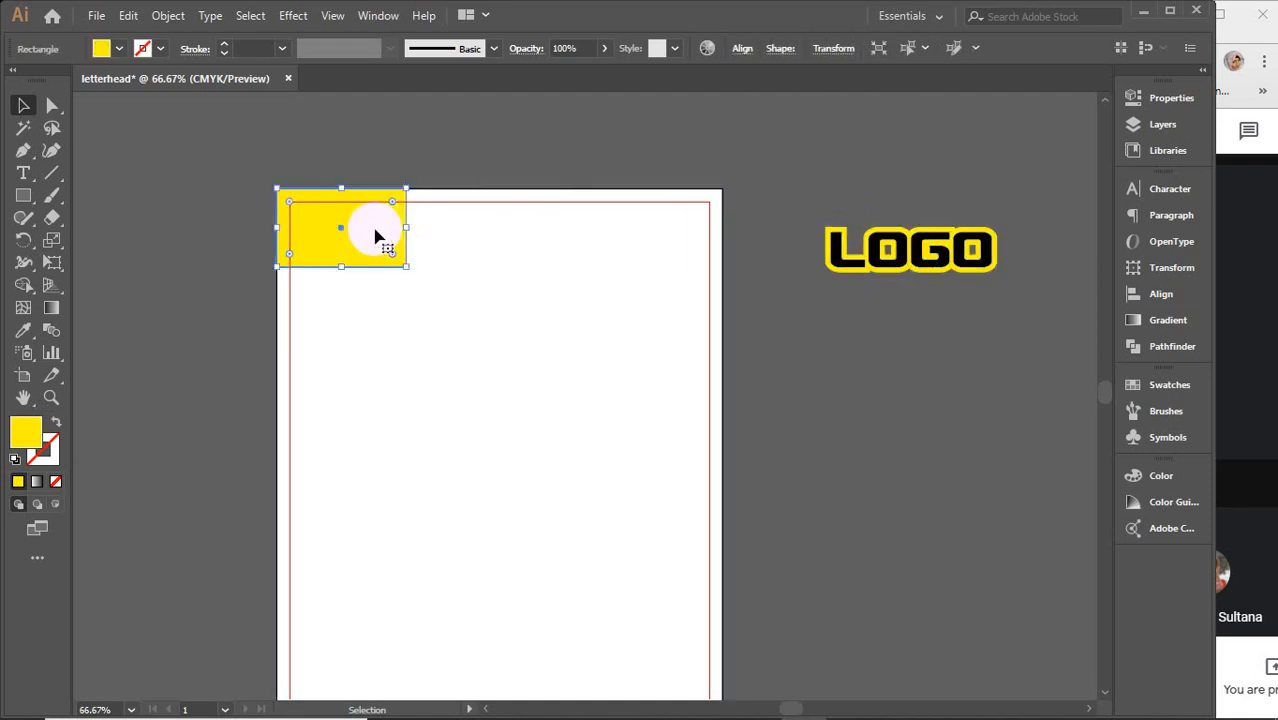
double_click(28, 430)
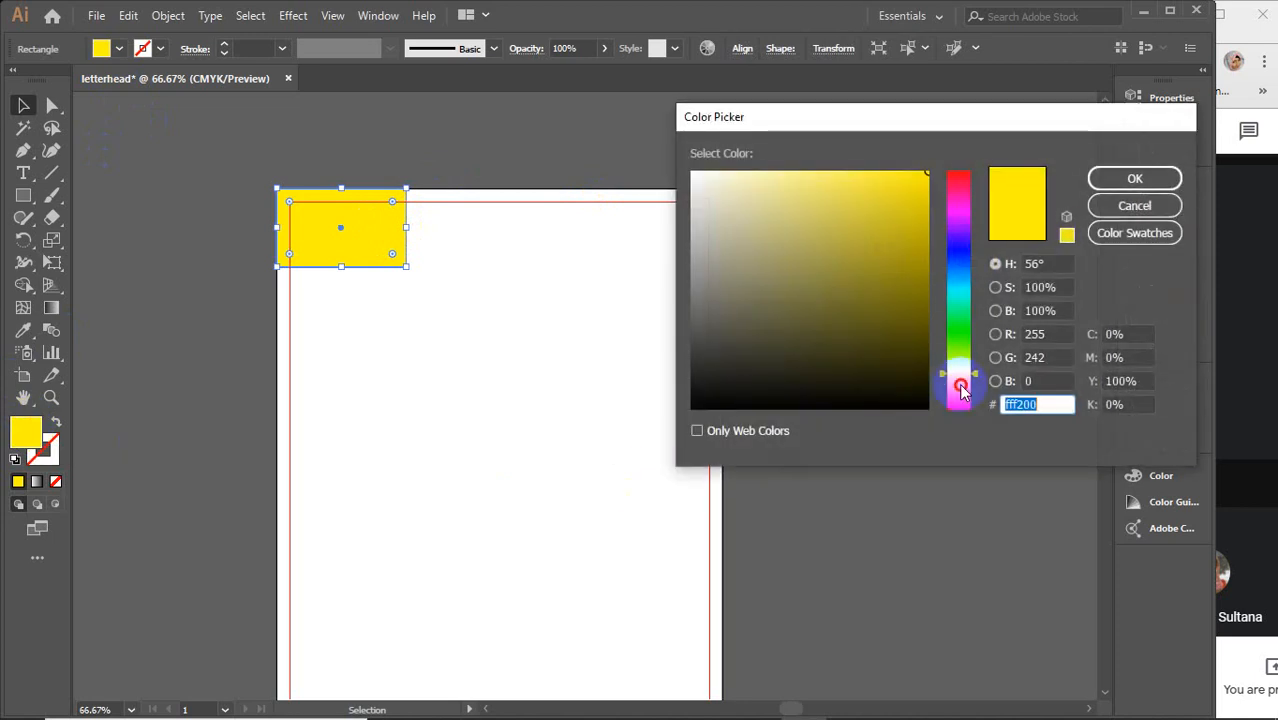
click(960, 388)
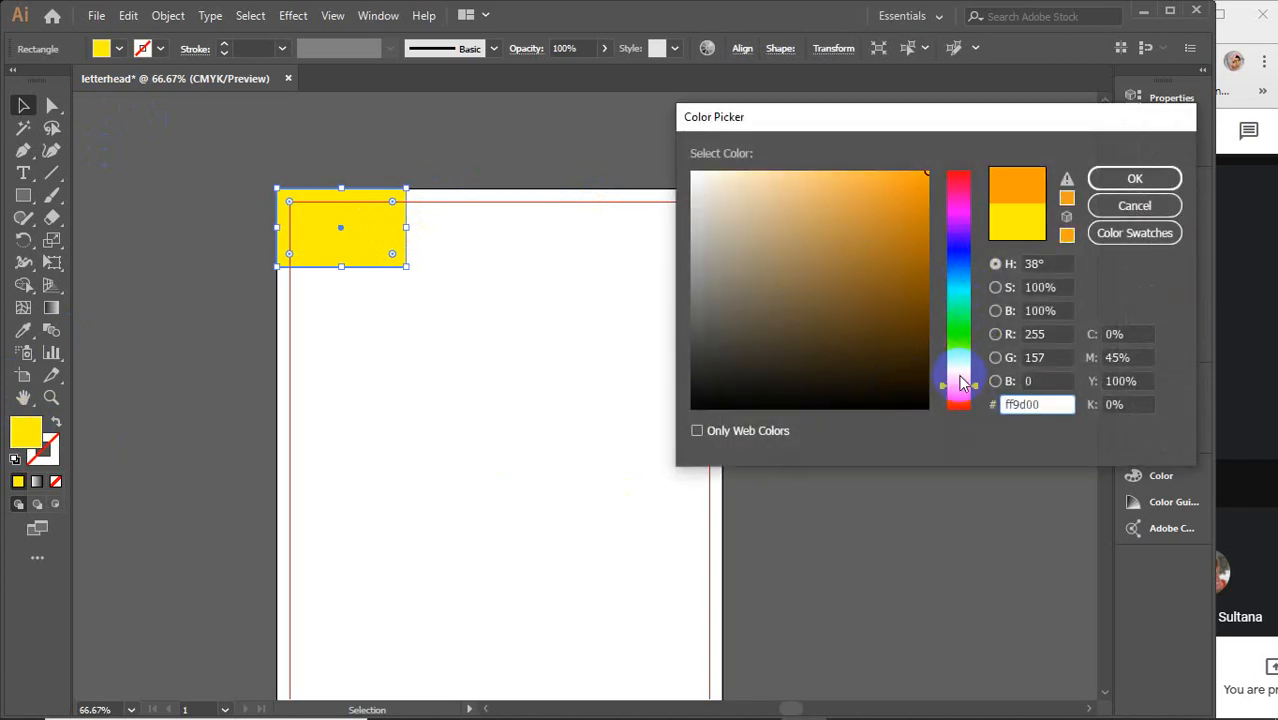
click(959, 370)
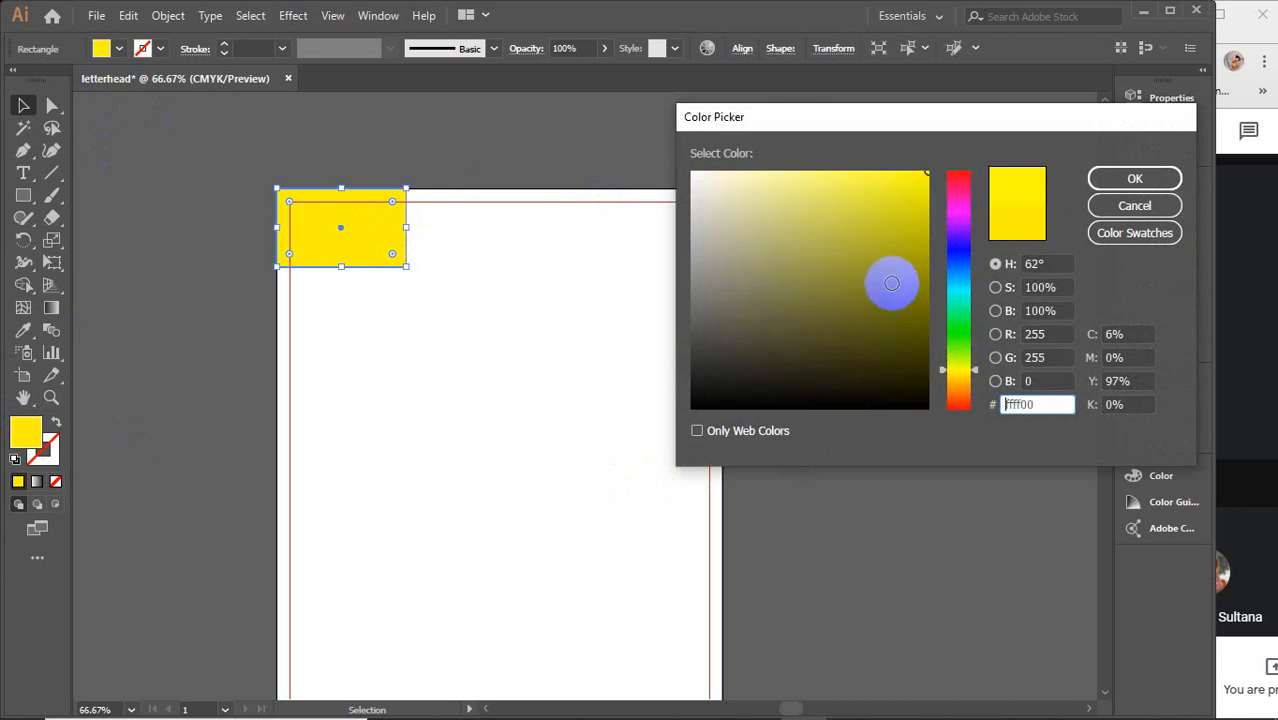
mouse_move(893, 277)
mouse_down()
mouse_move(893, 243)
mouse_move(870, 271)
mouse_up()
click(1125, 173)
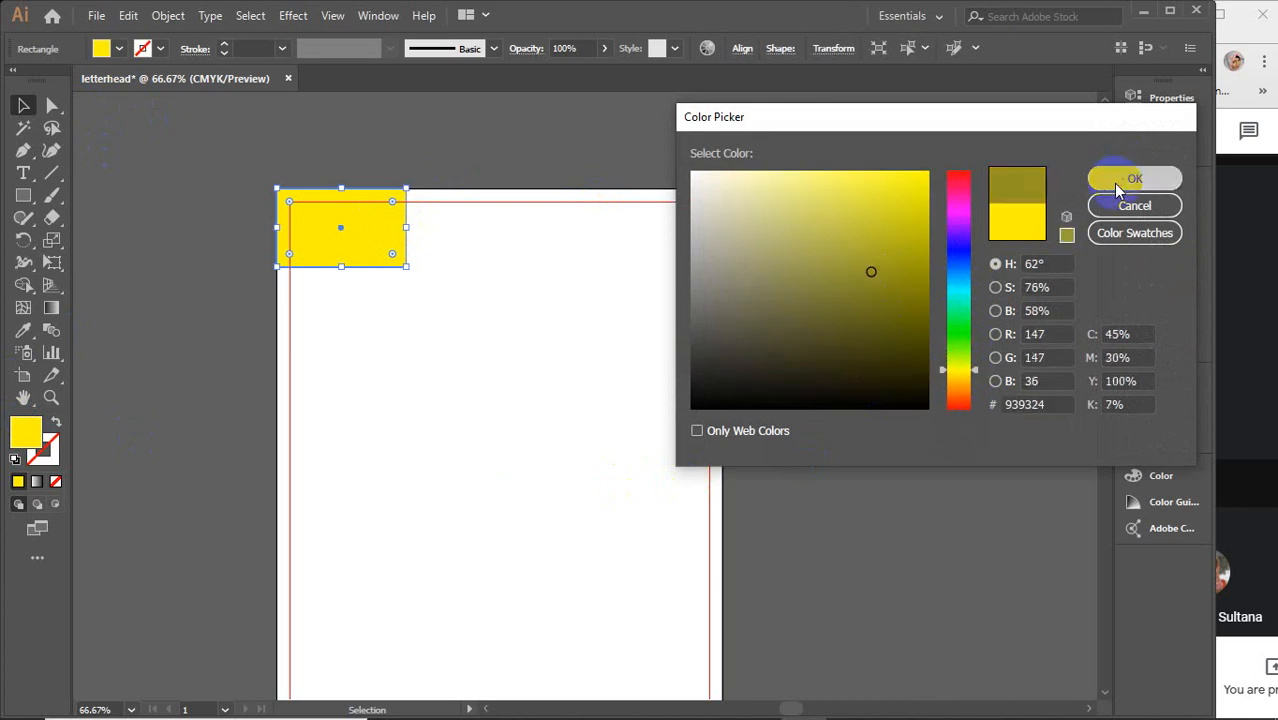
click(224, 170)
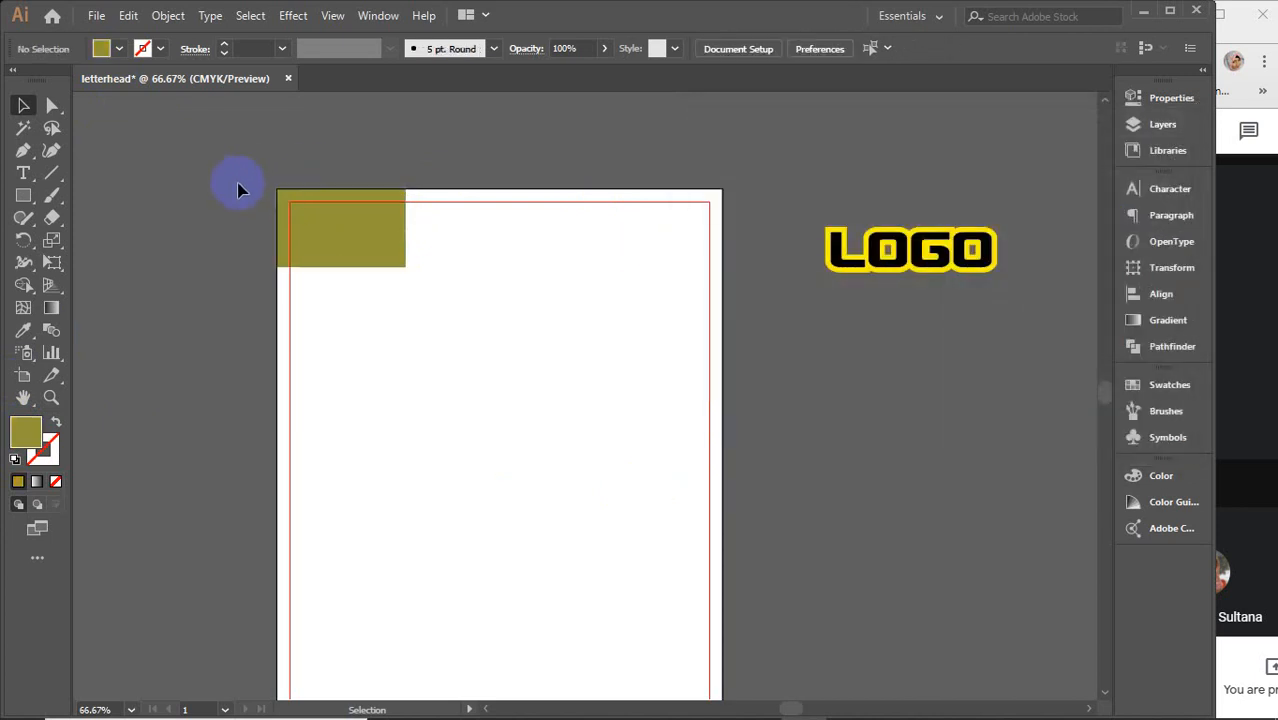
Scale the olive rectangle down to about three quarters of its size, keeping it anchored to the page's upper-left corner.
scroll(305, 197, up, 2)
click(390, 265)
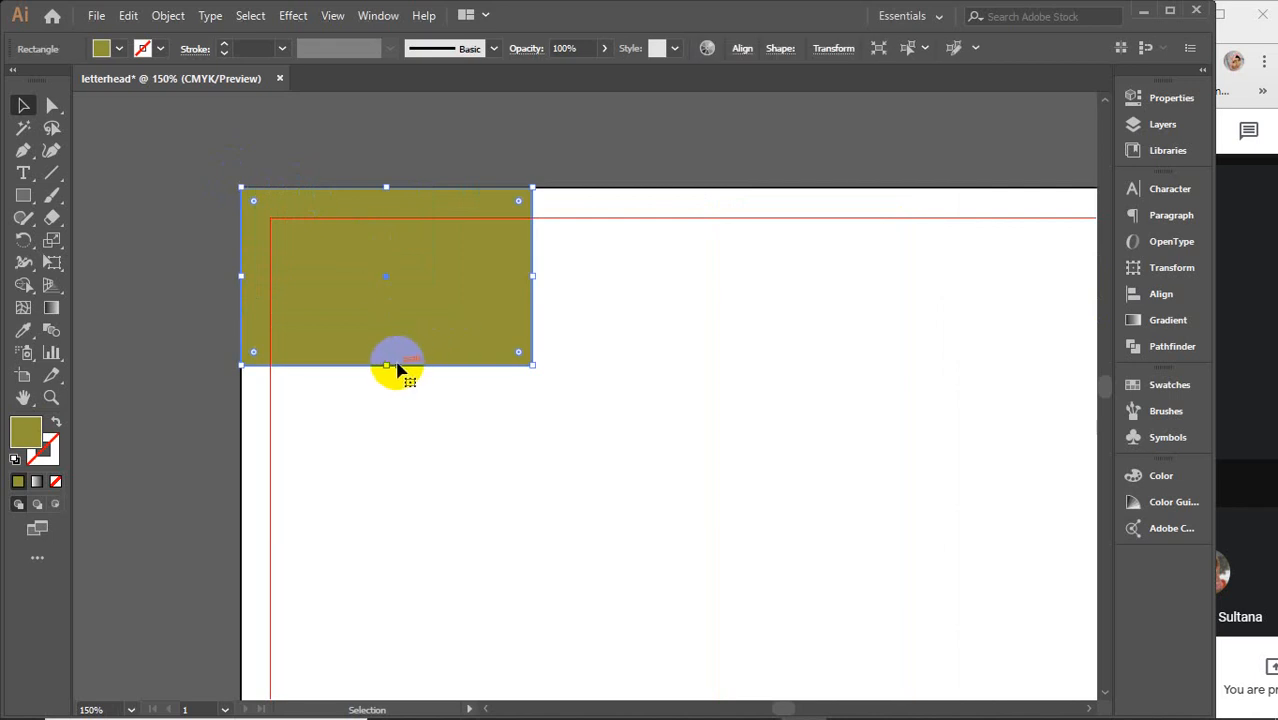
drag(535, 365, 458, 326)
click(154, 229)
Overlay a copy of the olive rectangle, narrowed slightly at its right edge, and fill it with lighter olive #afab23.
click(399, 286)
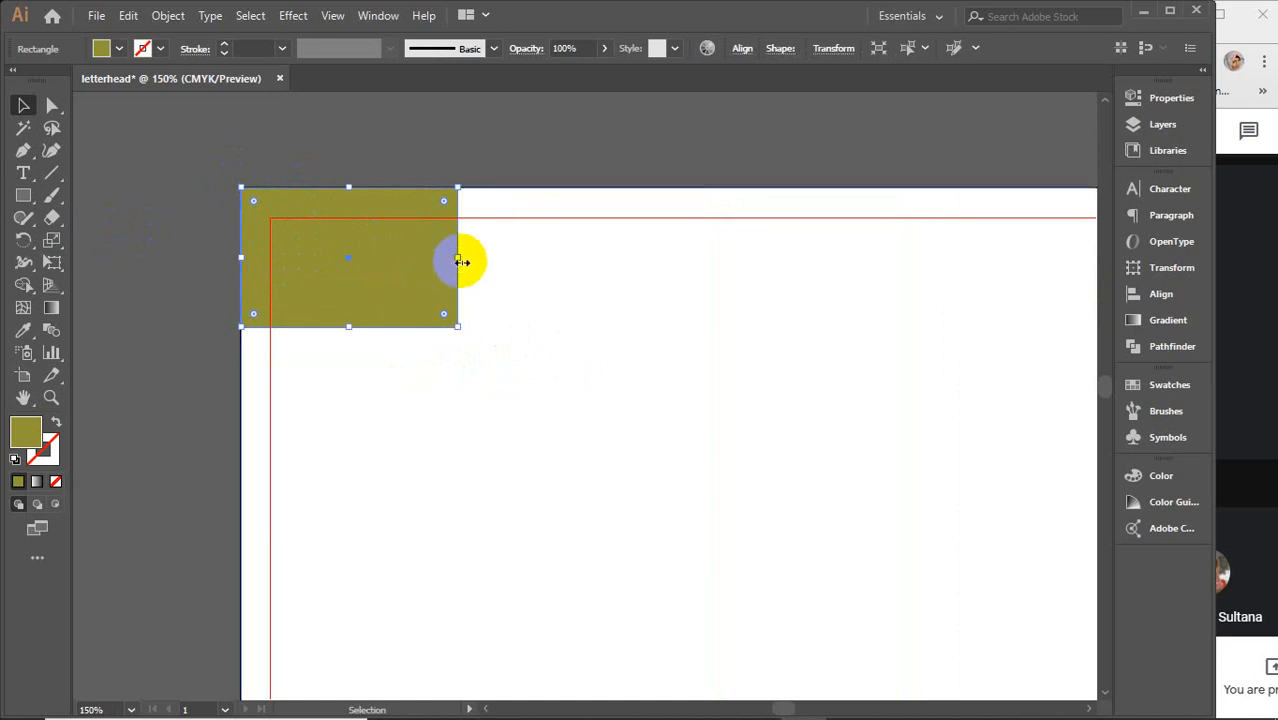
drag(457, 257, 452, 260)
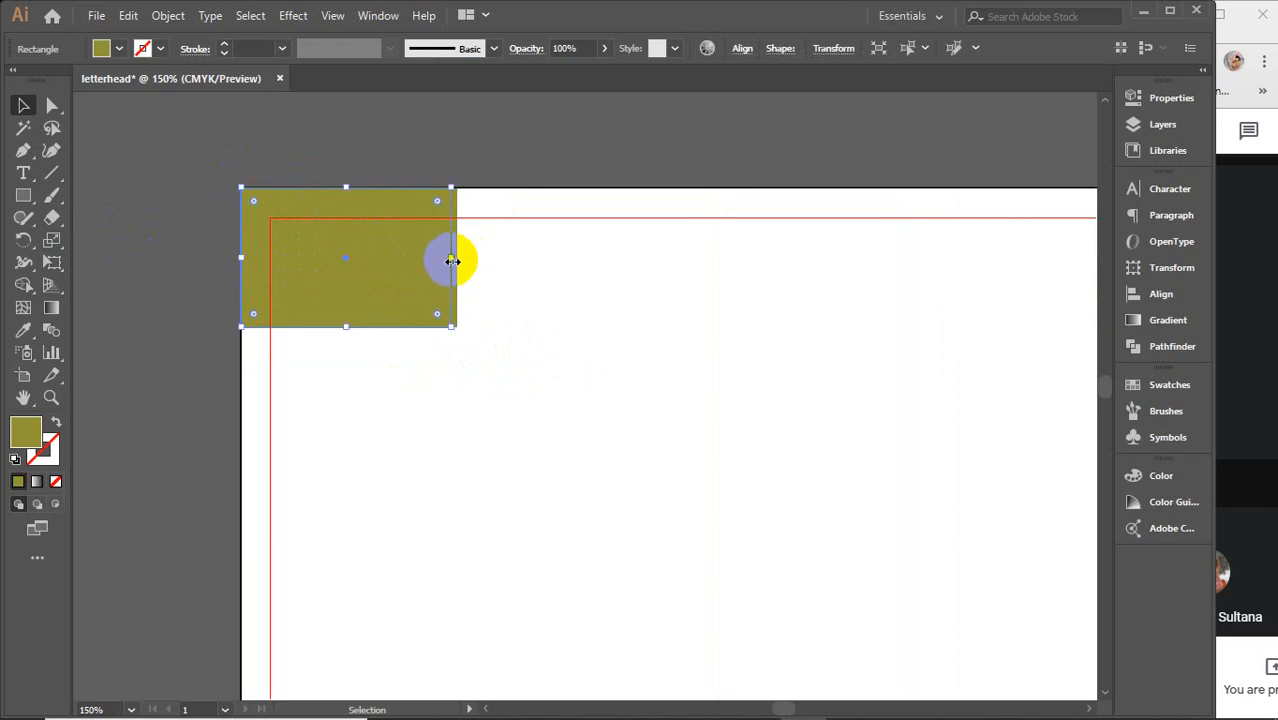
double_click(35, 433)
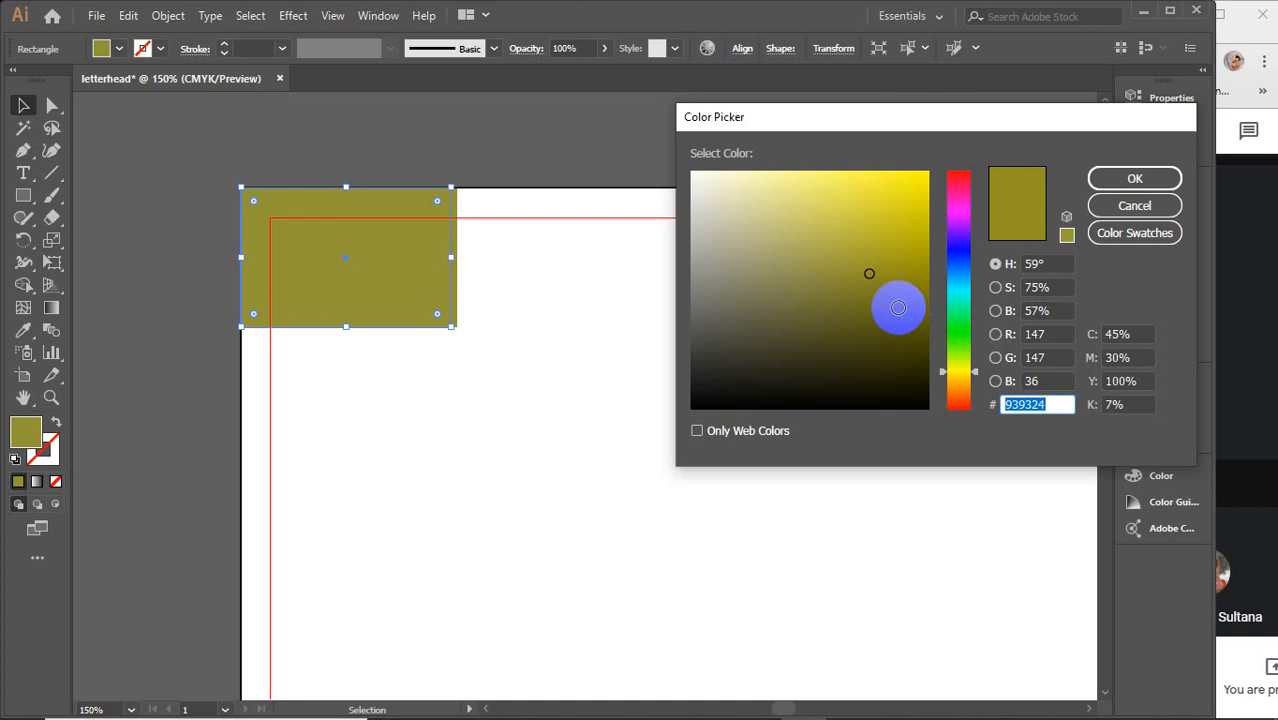
click(881, 245)
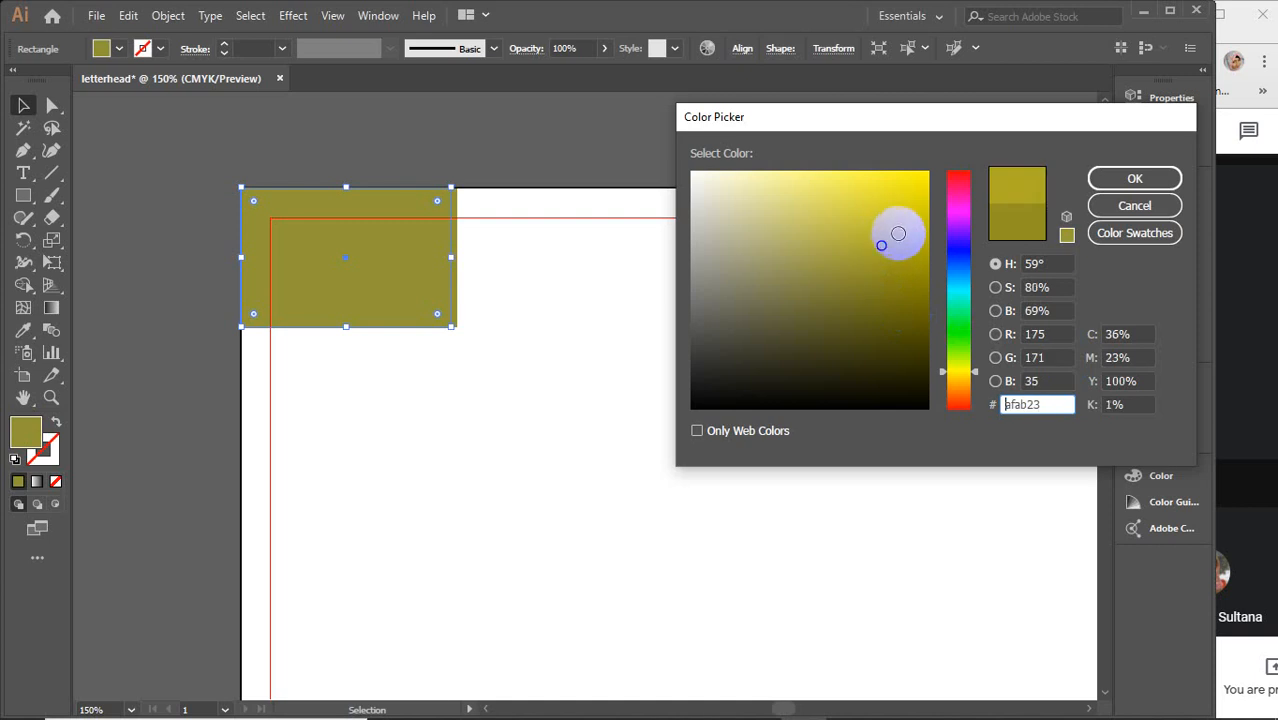
click(1132, 180)
click(299, 133)
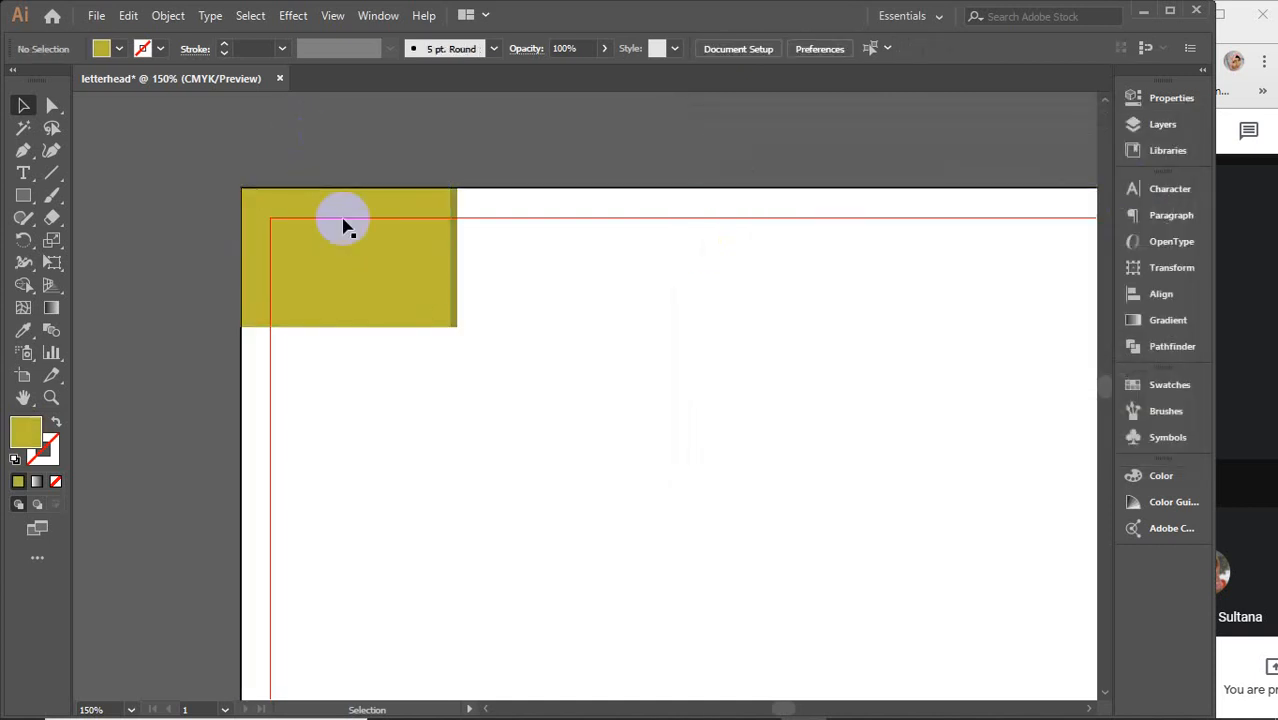
Overlay a copy of the lighter olive rectangle, narrowed slightly at its right edge, fill it with bright yellow #eae136 and deselect it.
click(352, 266)
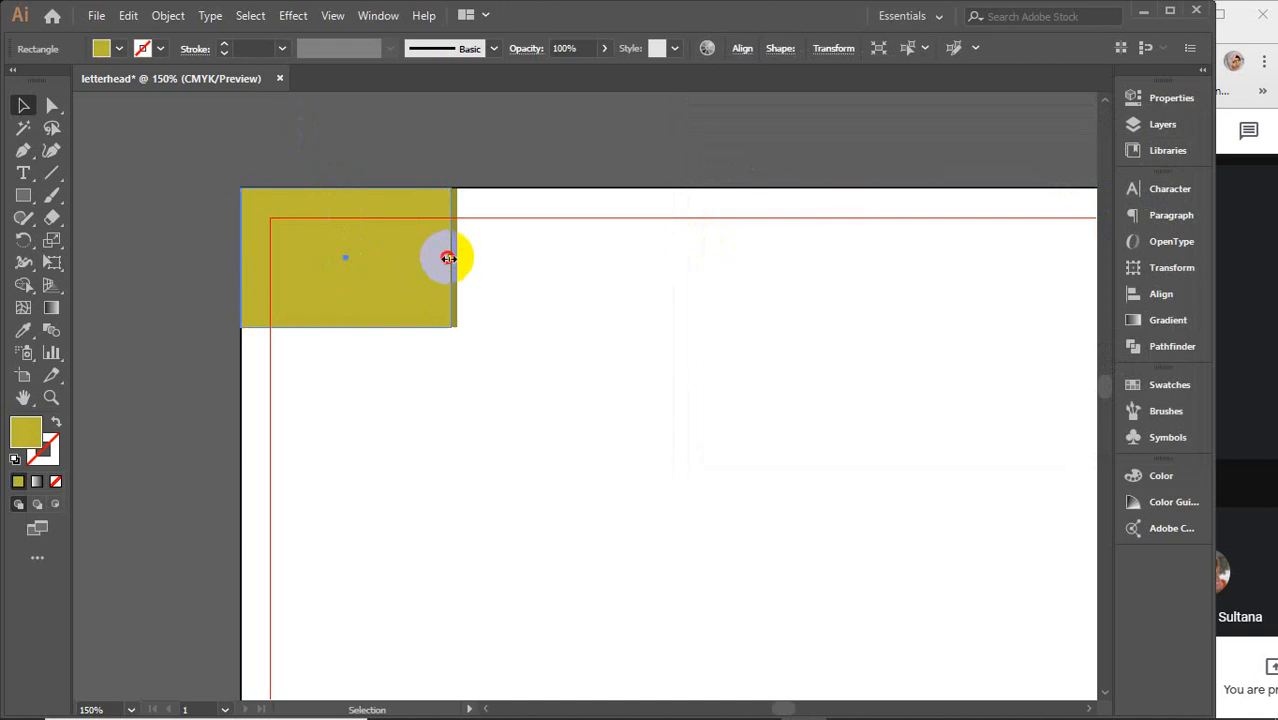
drag(448, 258, 443, 258)
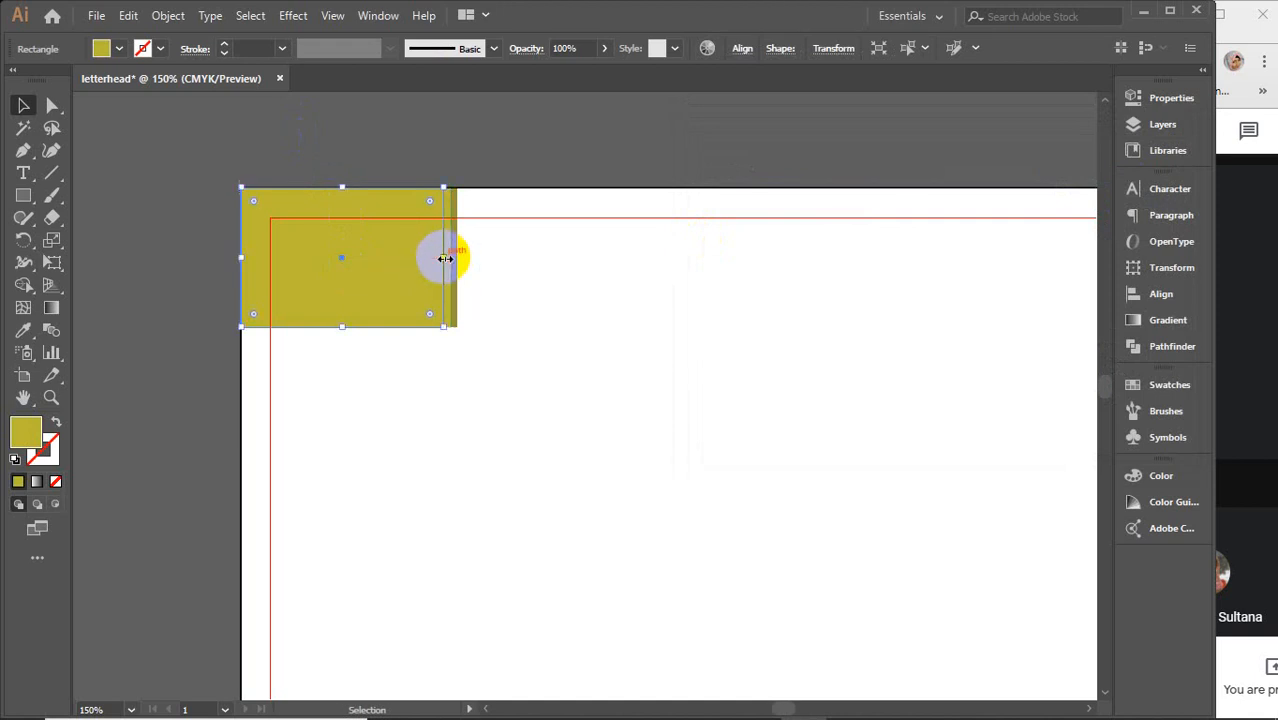
double_click(34, 436)
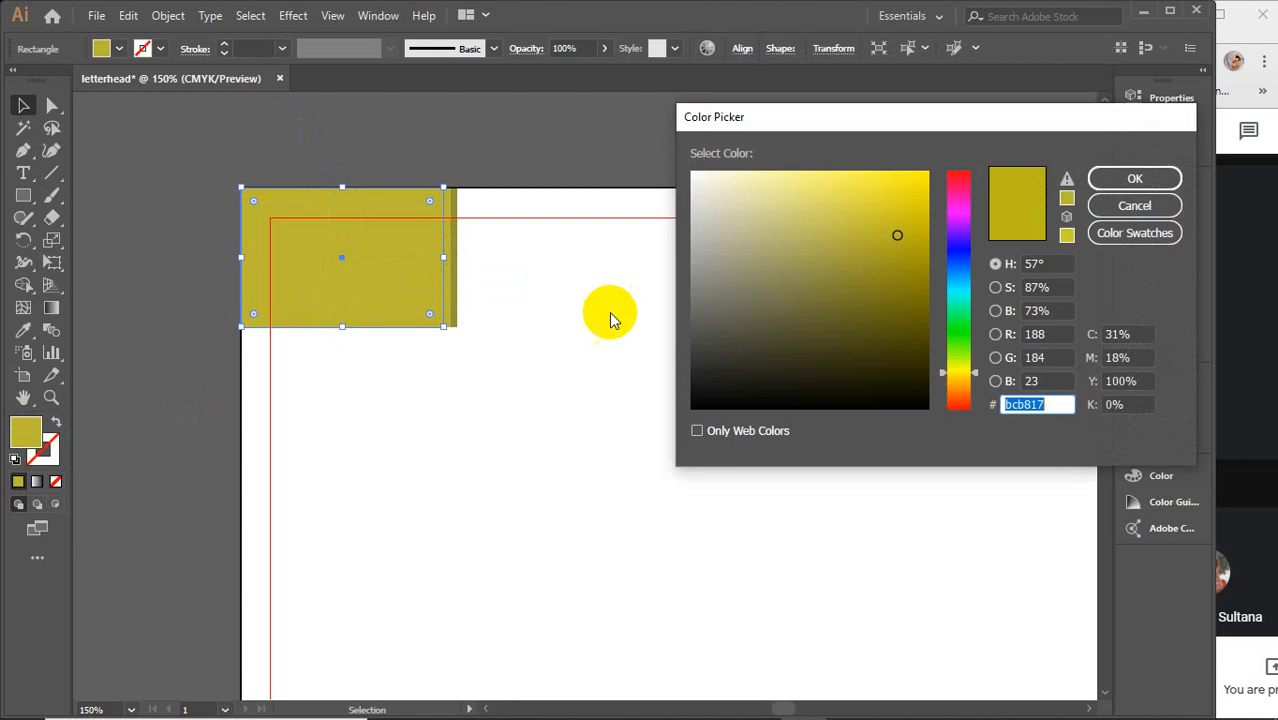
click(876, 197)
click(1133, 178)
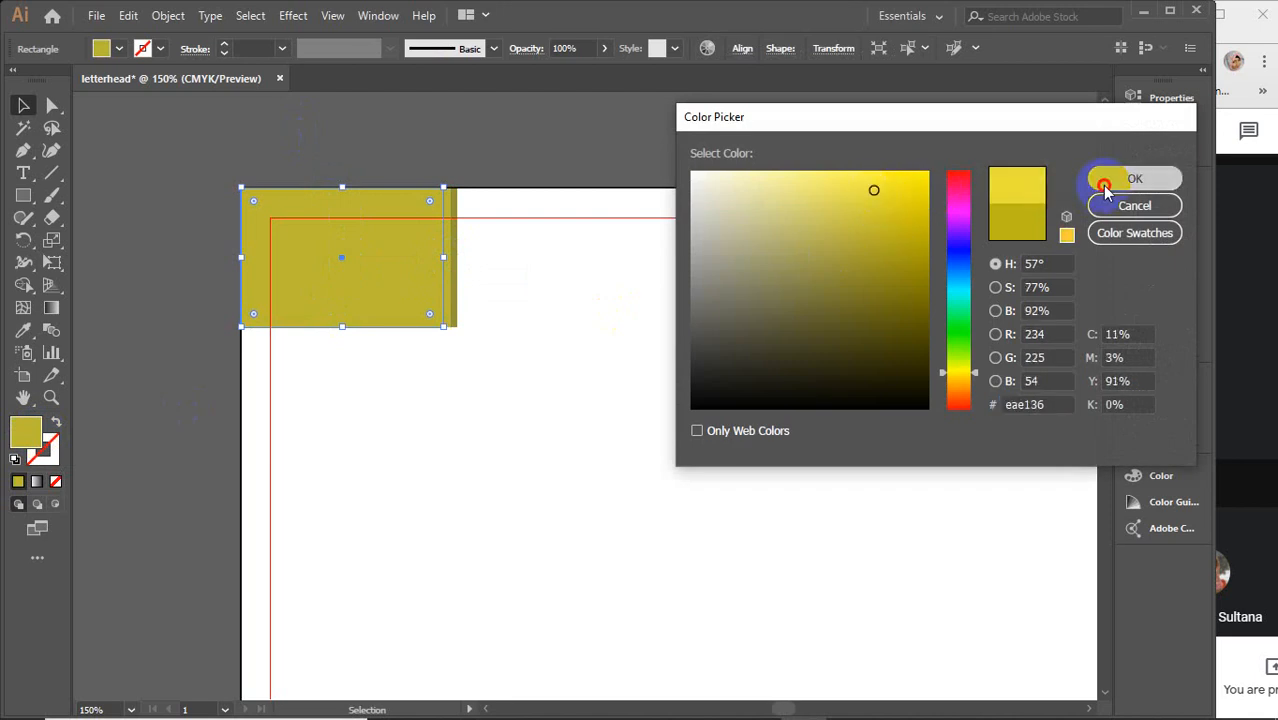
click(376, 146)
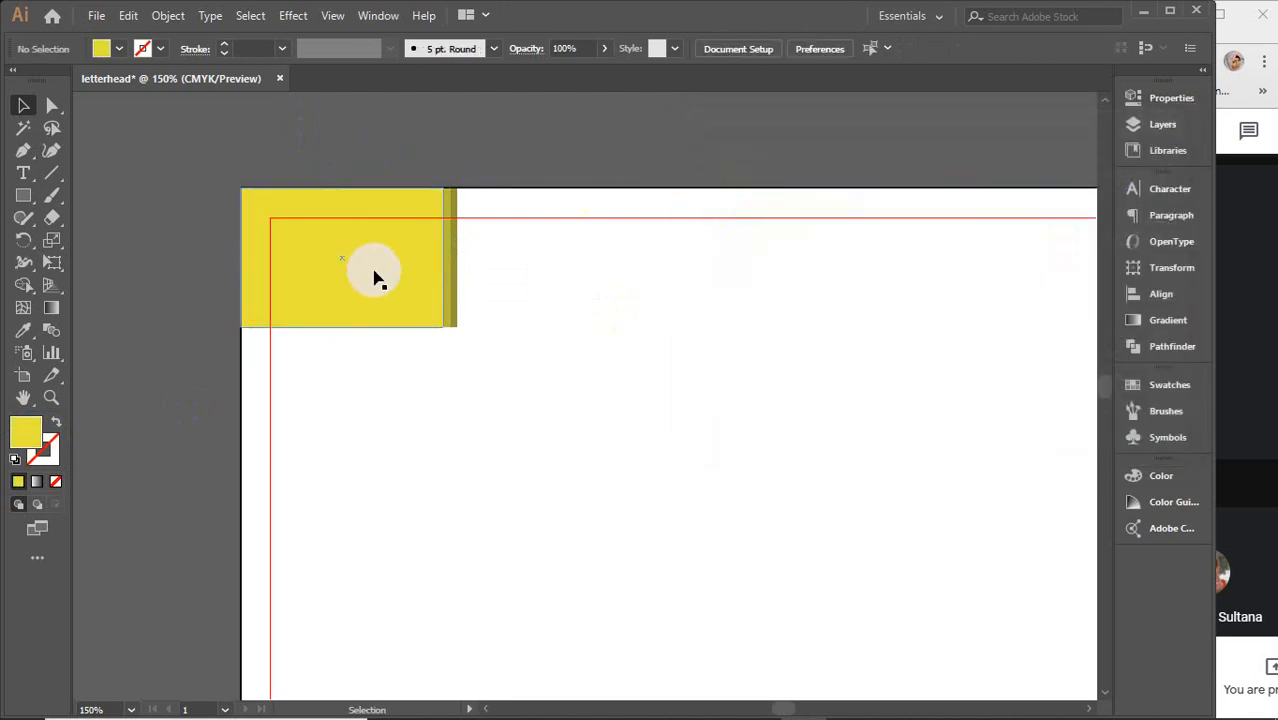
Overlay a copy of the bright yellow rectangle, narrowed slightly at its right edge, fill it with pale yellow and deselect it.
scroll(374, 275, up, 2)
click(371, 278)
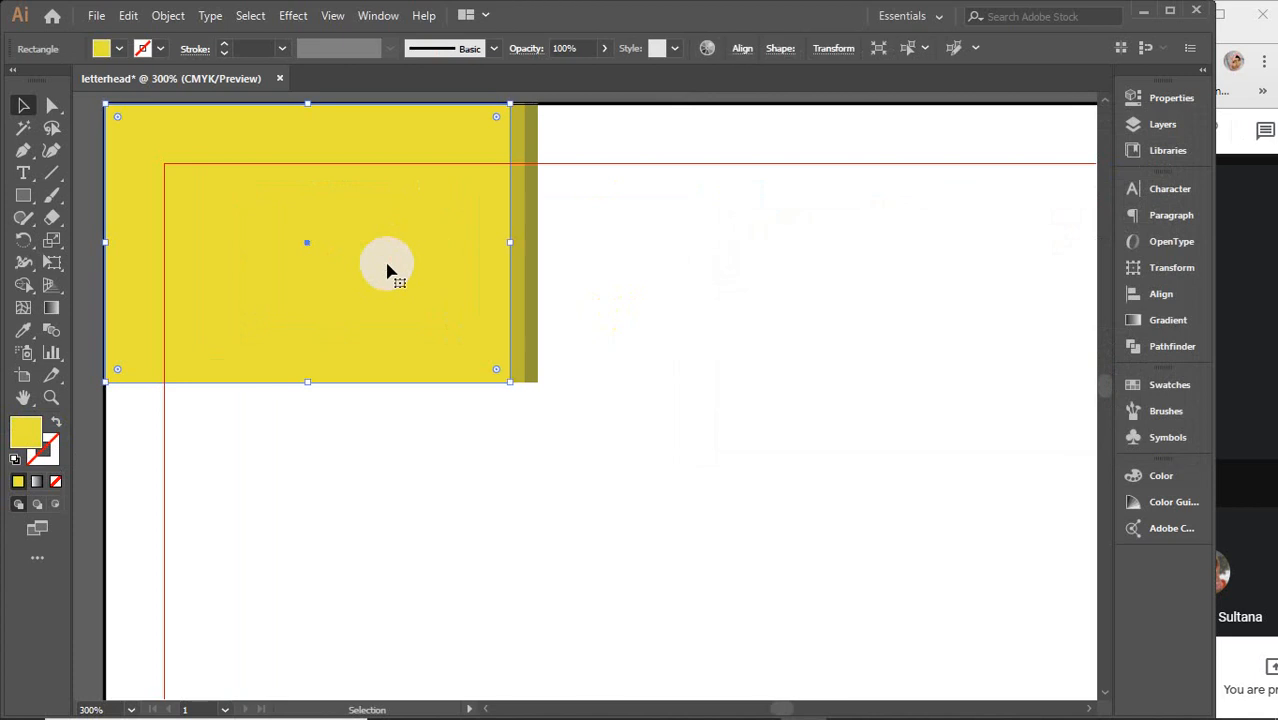
double_click(28, 436)
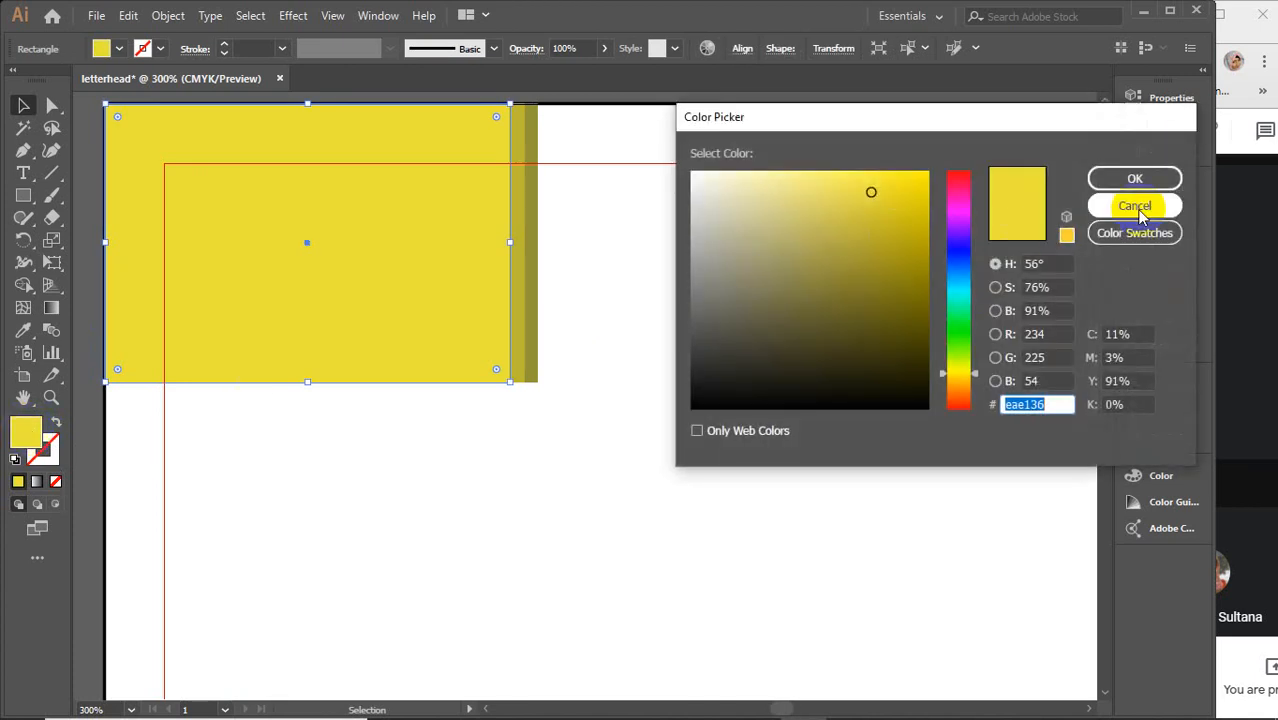
click(1130, 207)
key(v)
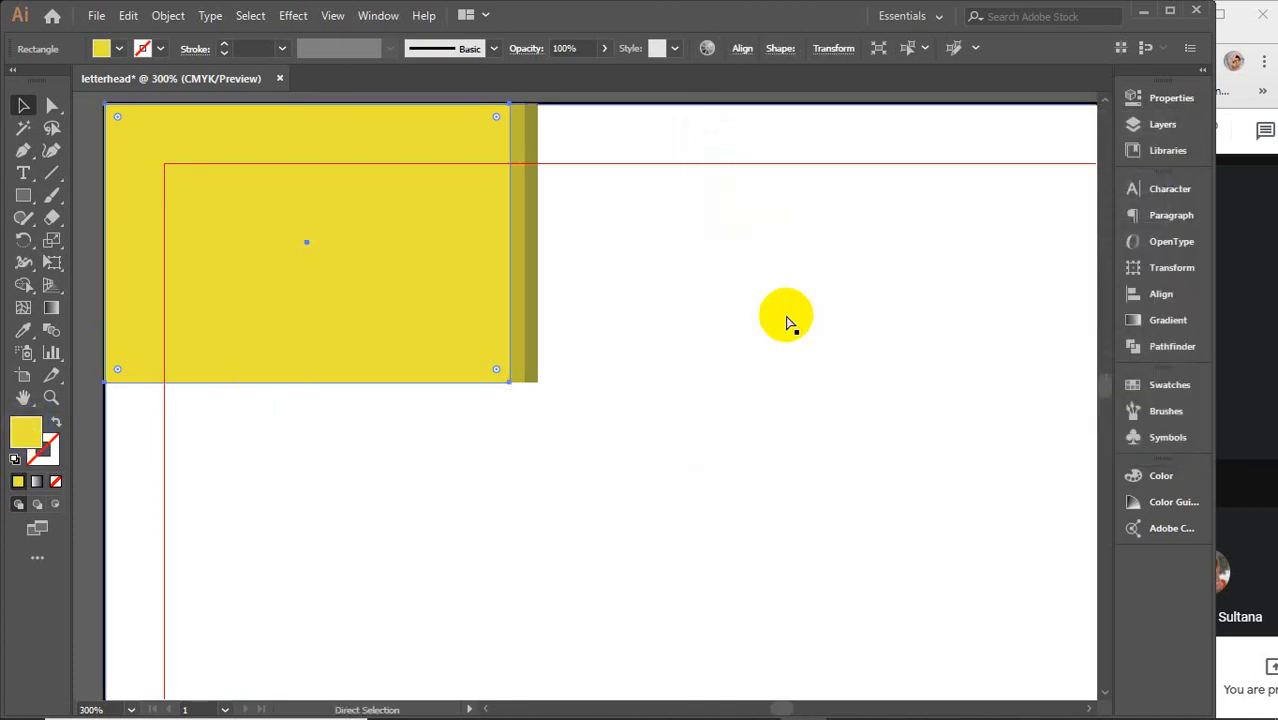
drag(509, 243, 494, 243)
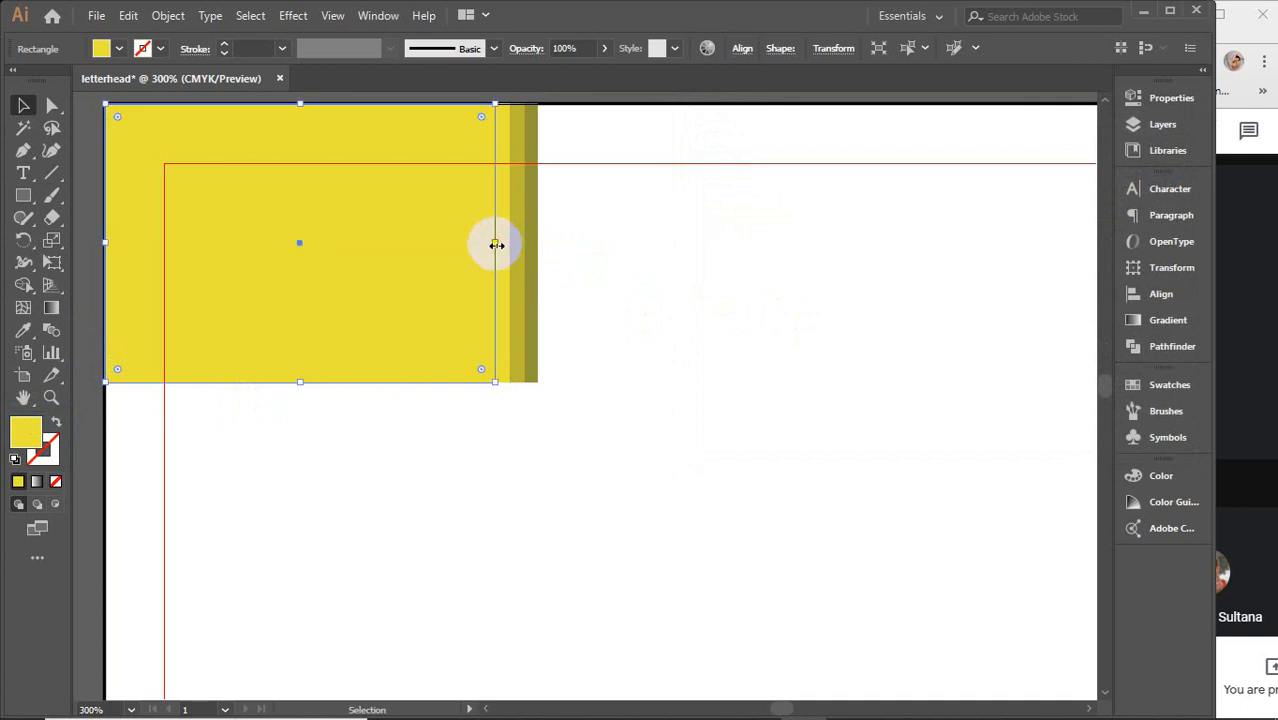
click(28, 440)
mouse_move(916, 176)
mouse_down()
mouse_move(922, 161)
mouse_move(800, 143)
mouse_up()
click(1110, 178)
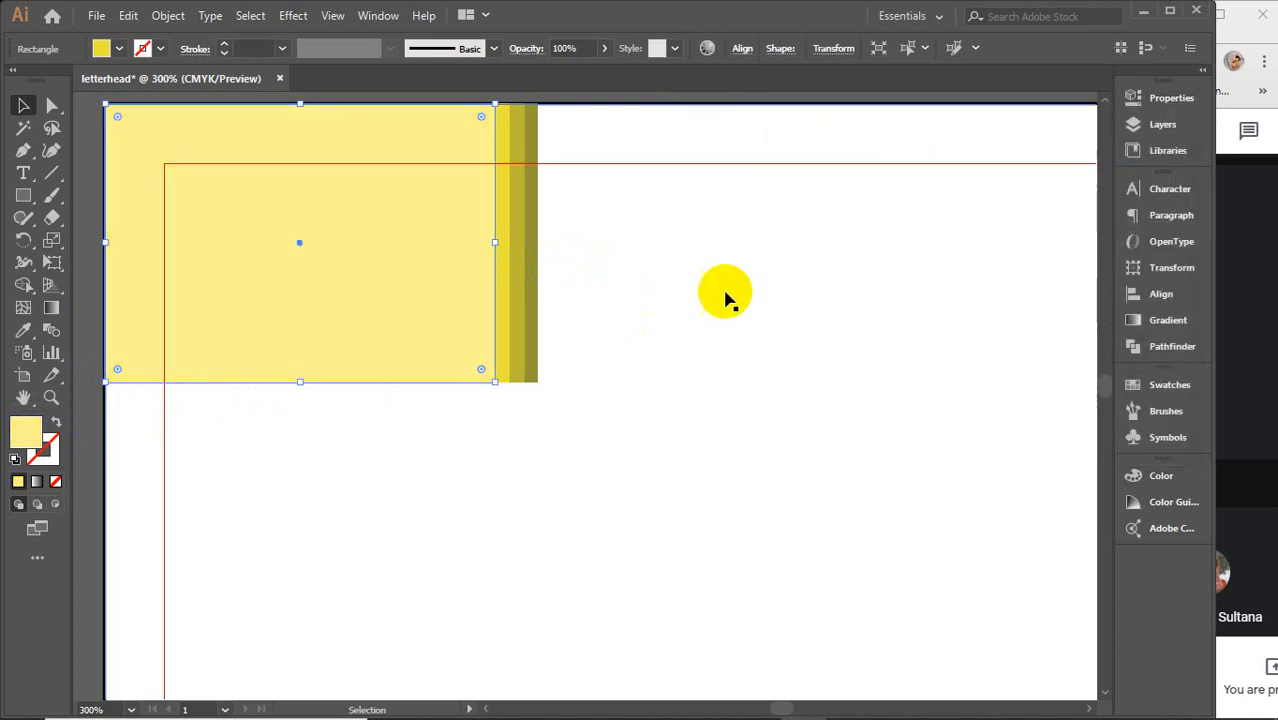
click(688, 300)
scroll(688, 300, down, 1)
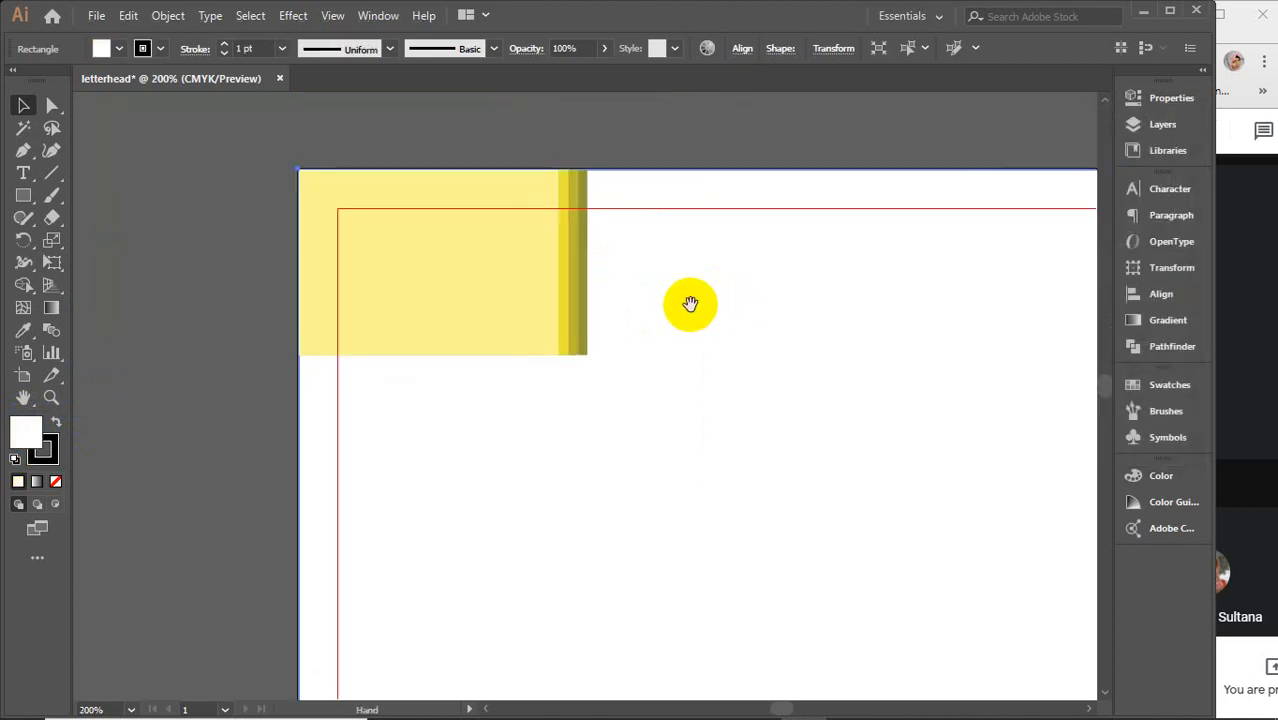
drag(690, 303, 586, 341)
click(511, 165)
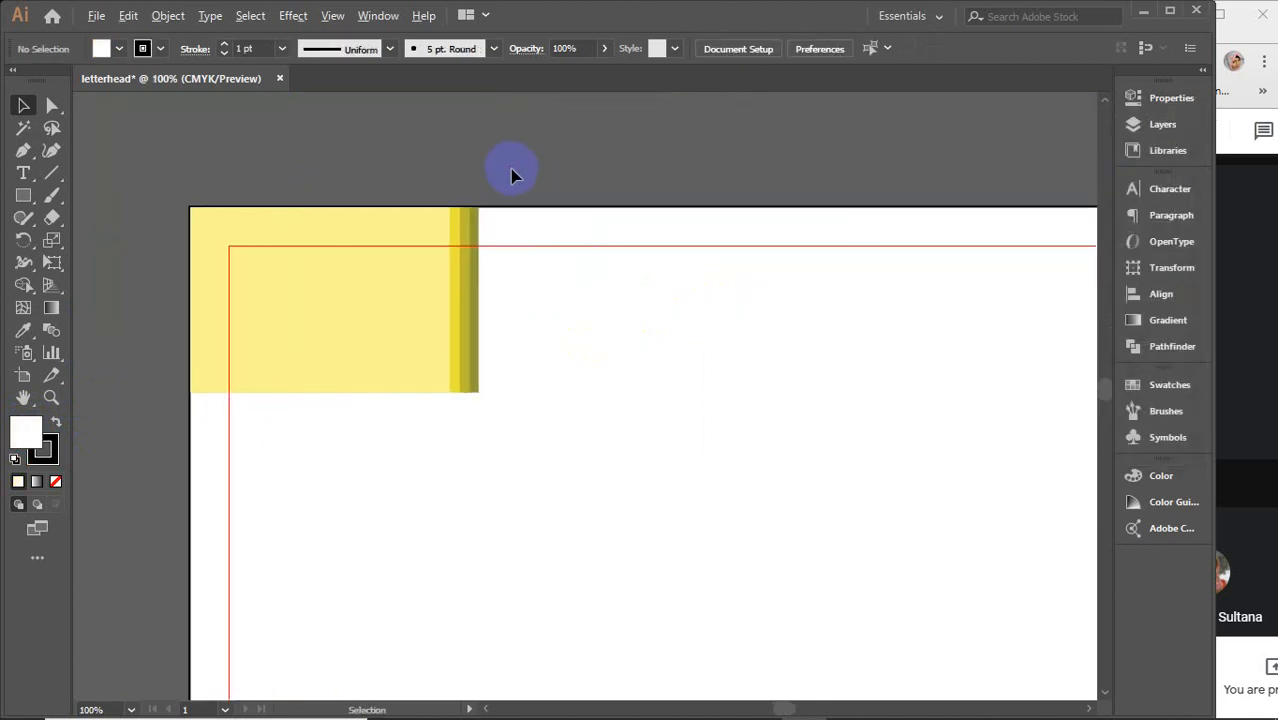
Isolate the LOGO wordmark group and recolor its four inner black letters with the yellow sampled from the outline.
scroll(511, 166, down, 3)
drag(807, 262, 652, 308)
click(808, 277)
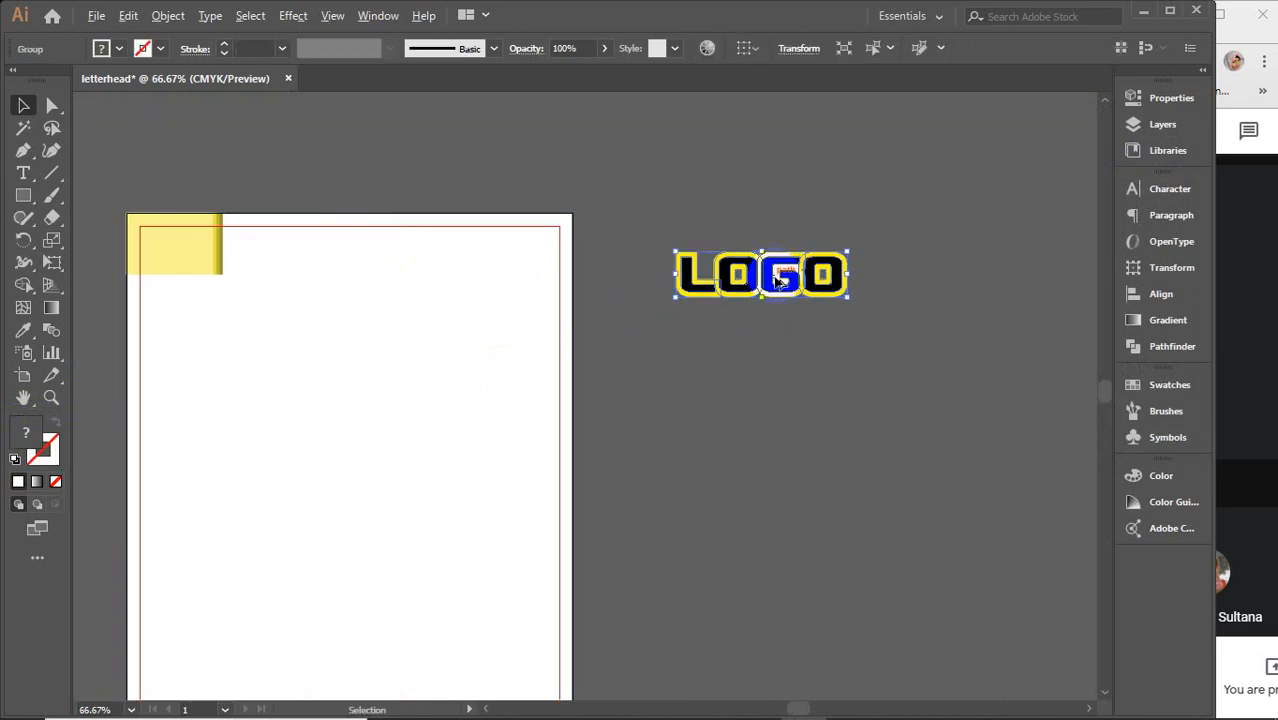
scroll(775, 280, up, 4)
click(594, 210)
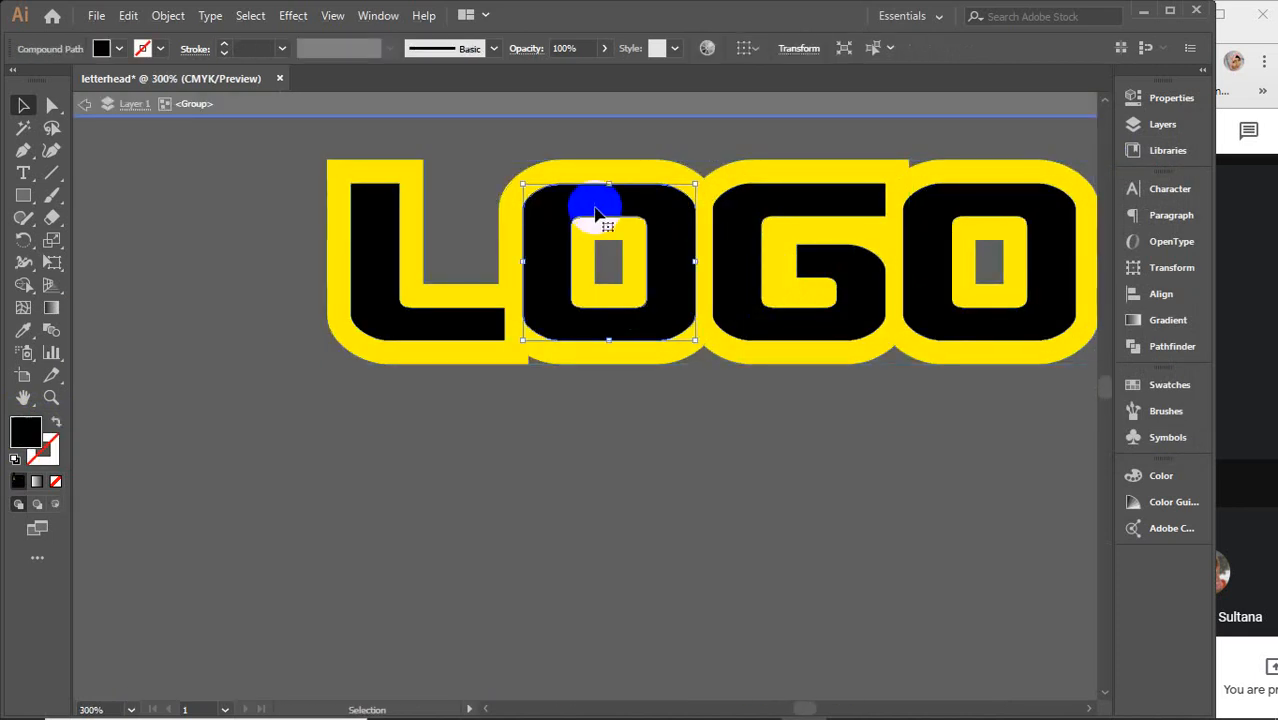
shift+click(396, 242)
shift+click(752, 236)
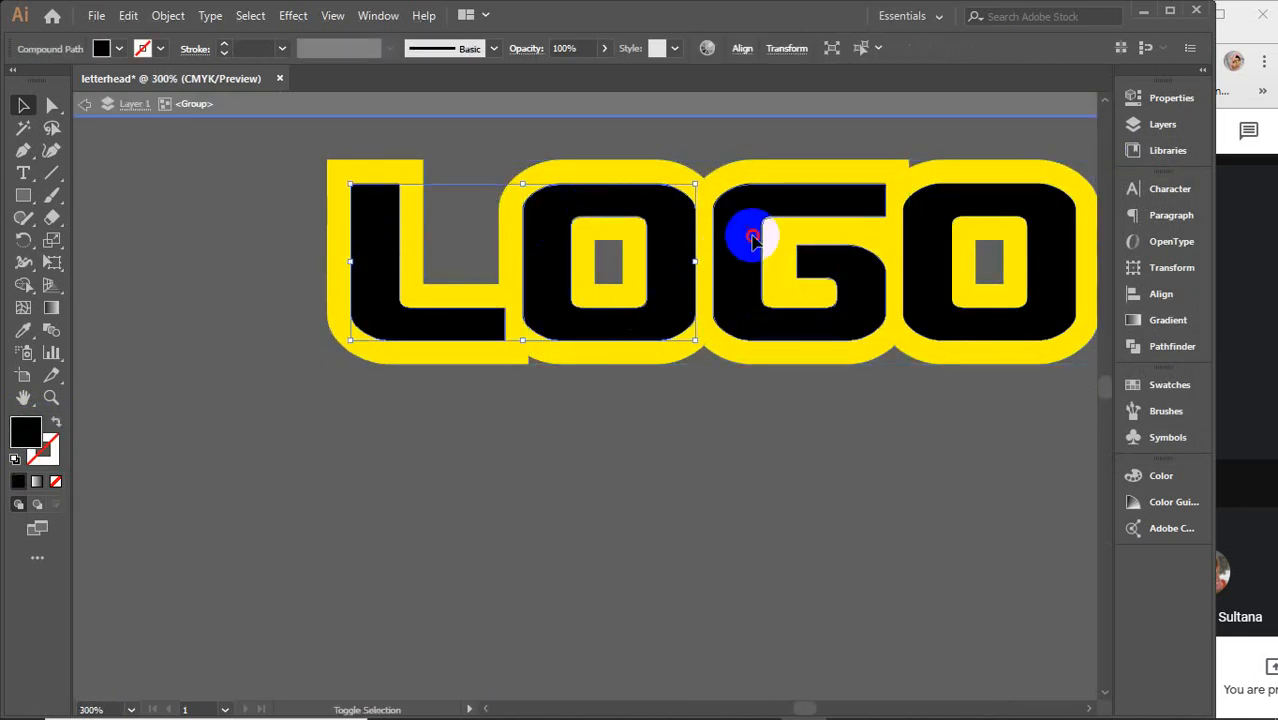
shift+click(924, 264)
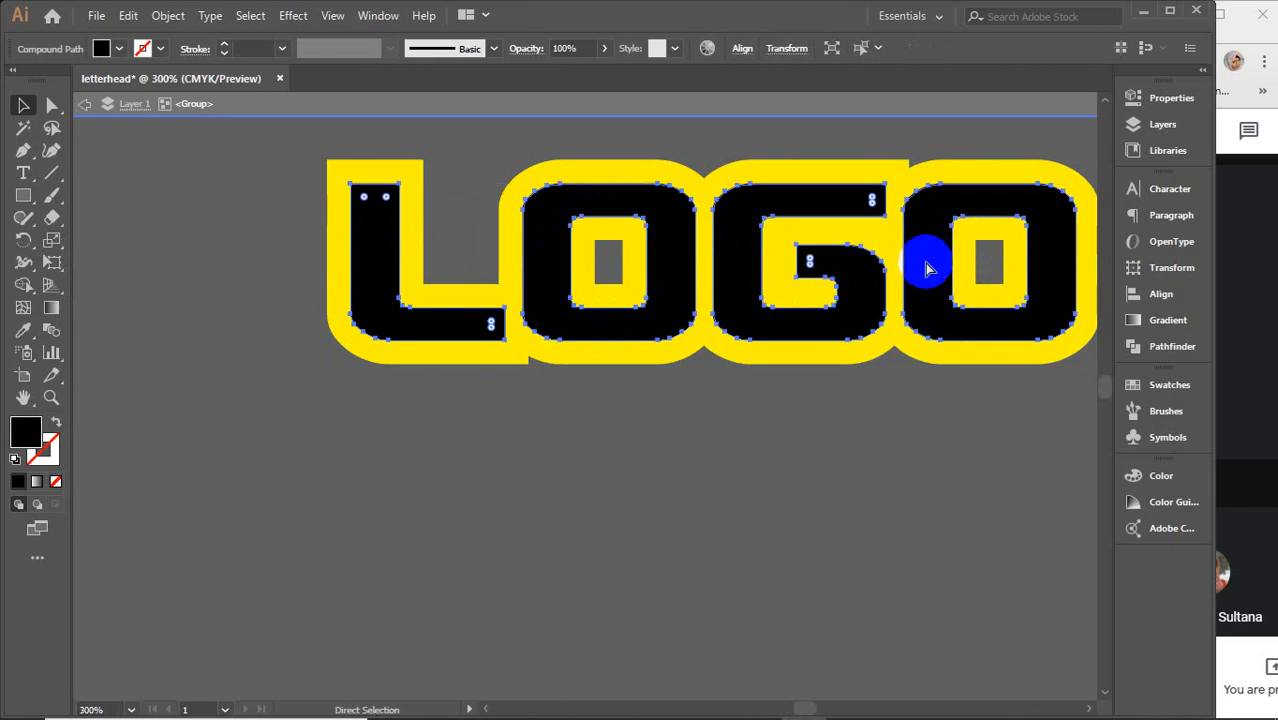
key(i)
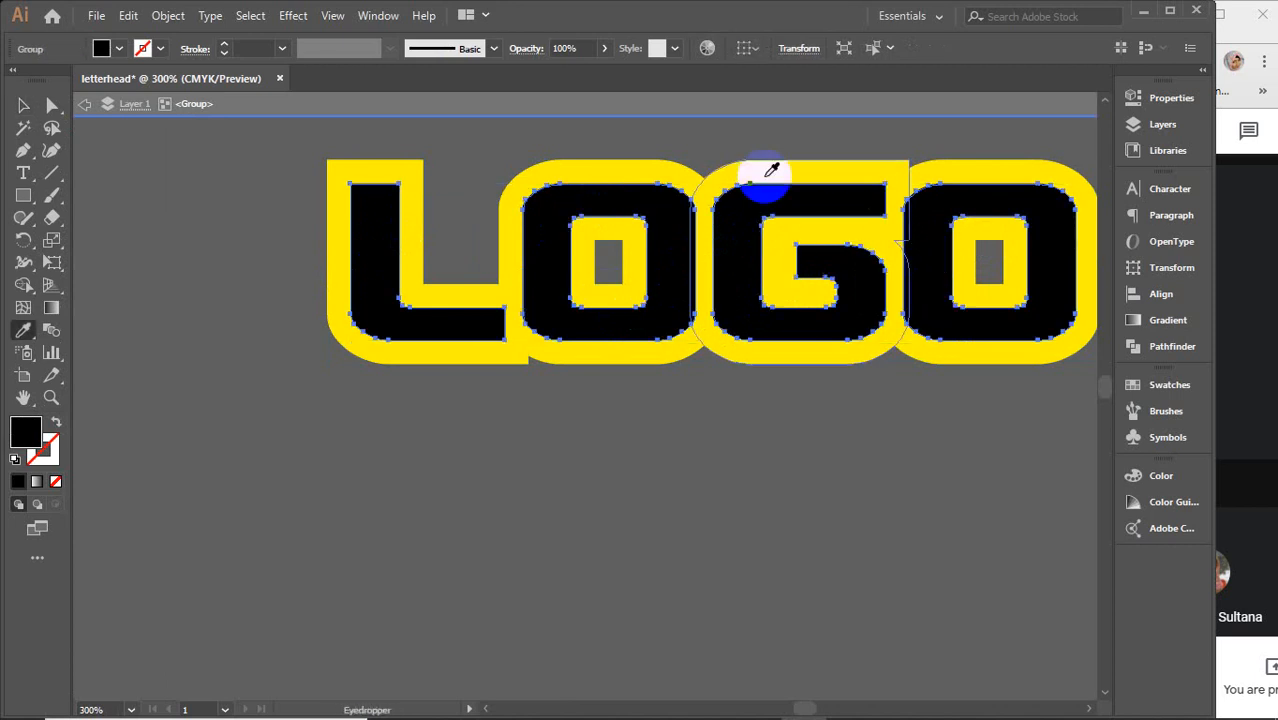
click(747, 163)
key(v)
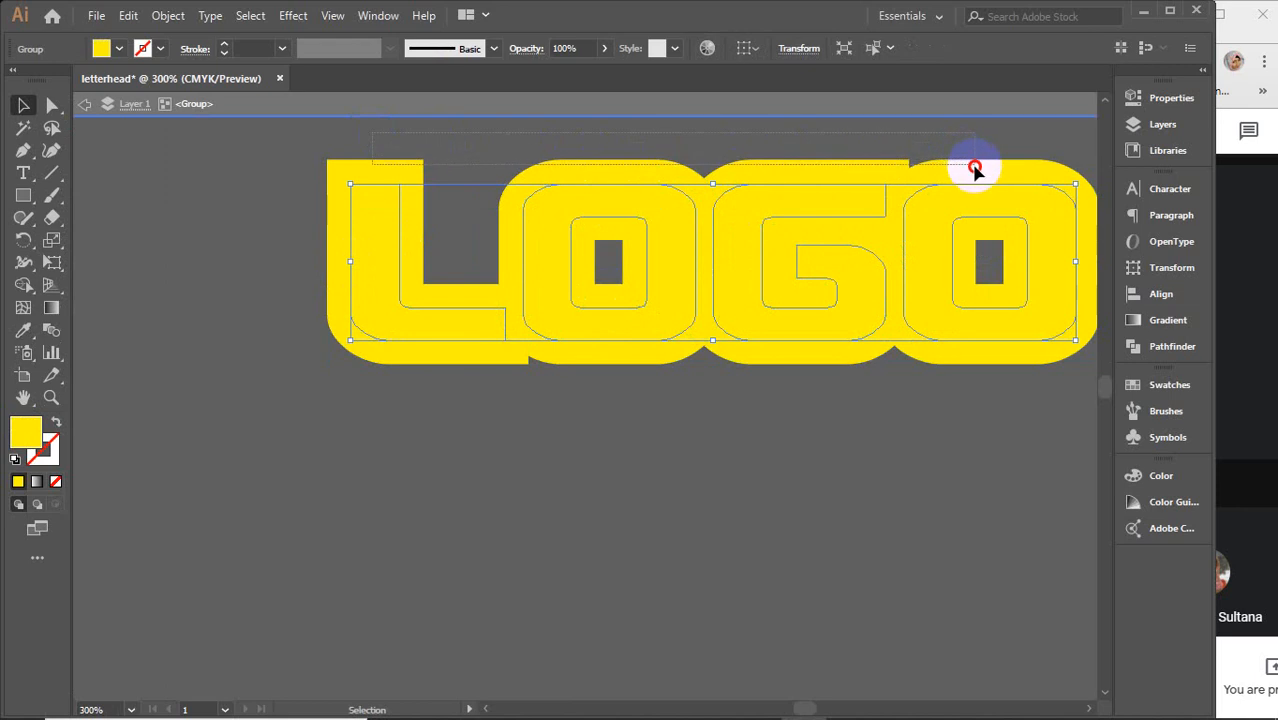
Fill the wordmark's outer outline shapes with black and leave the group isolation.
key(a)
key(v)
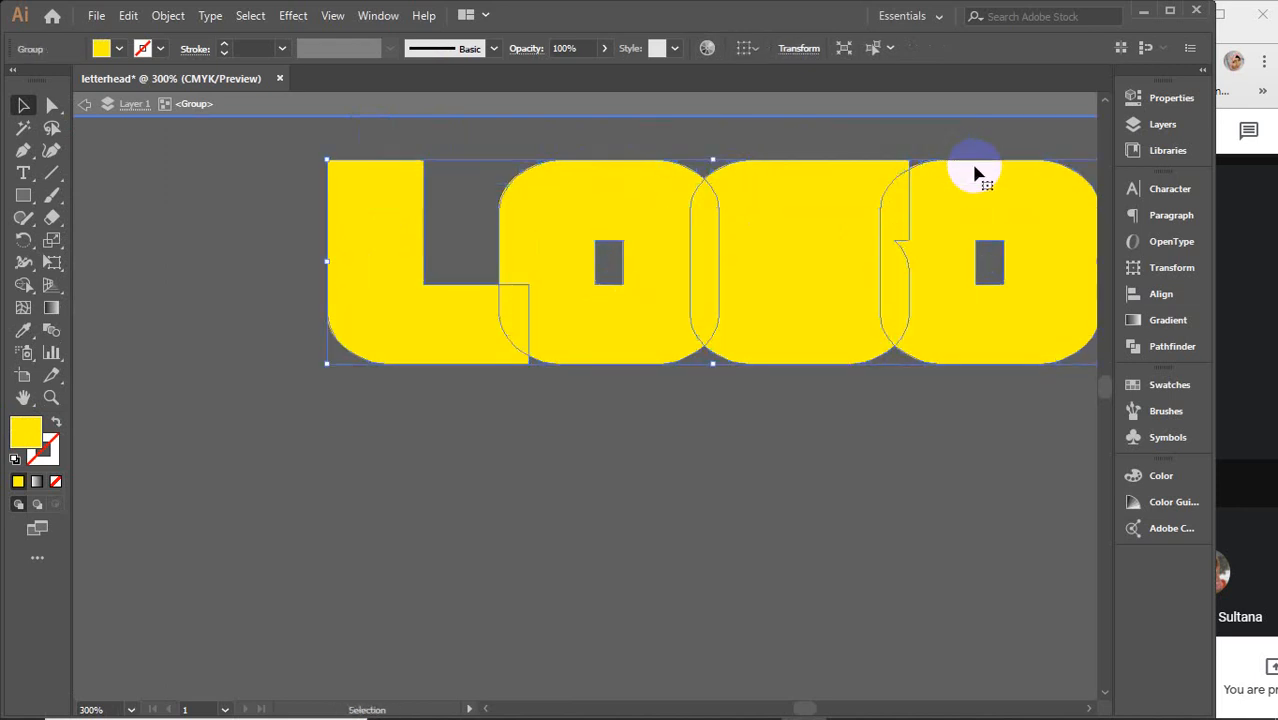
double_click(26, 440)
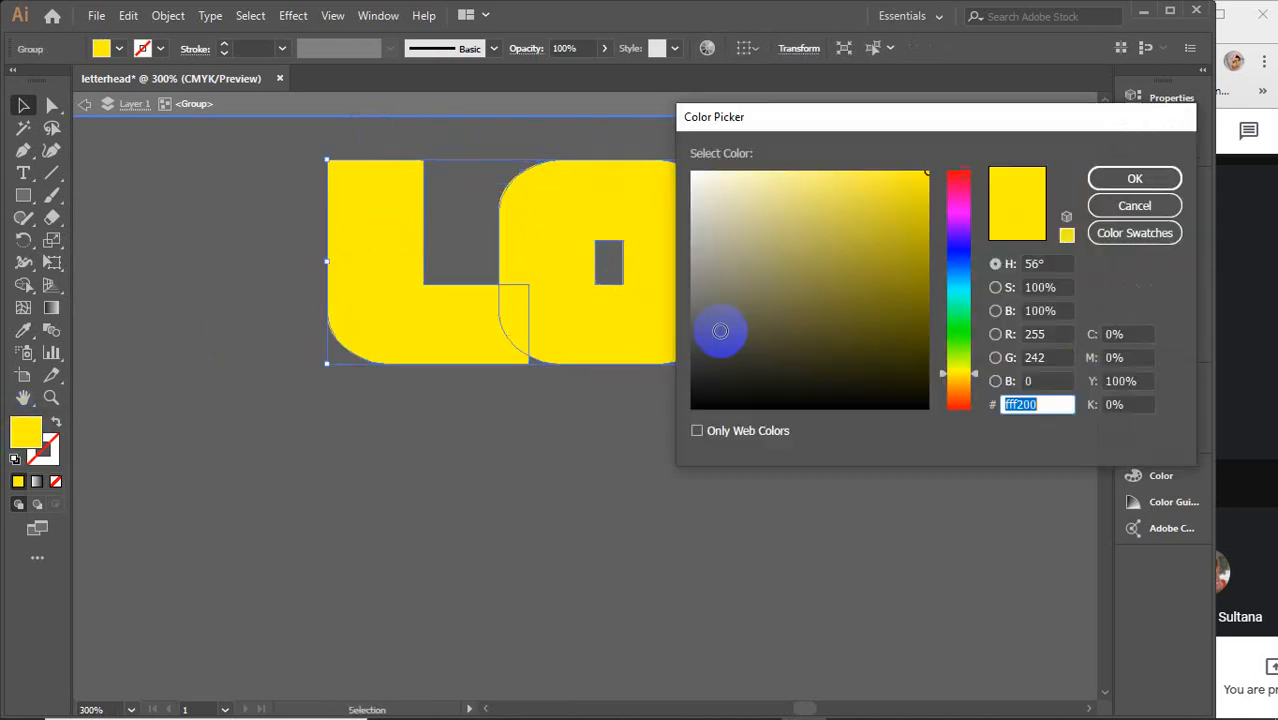
click(691, 407)
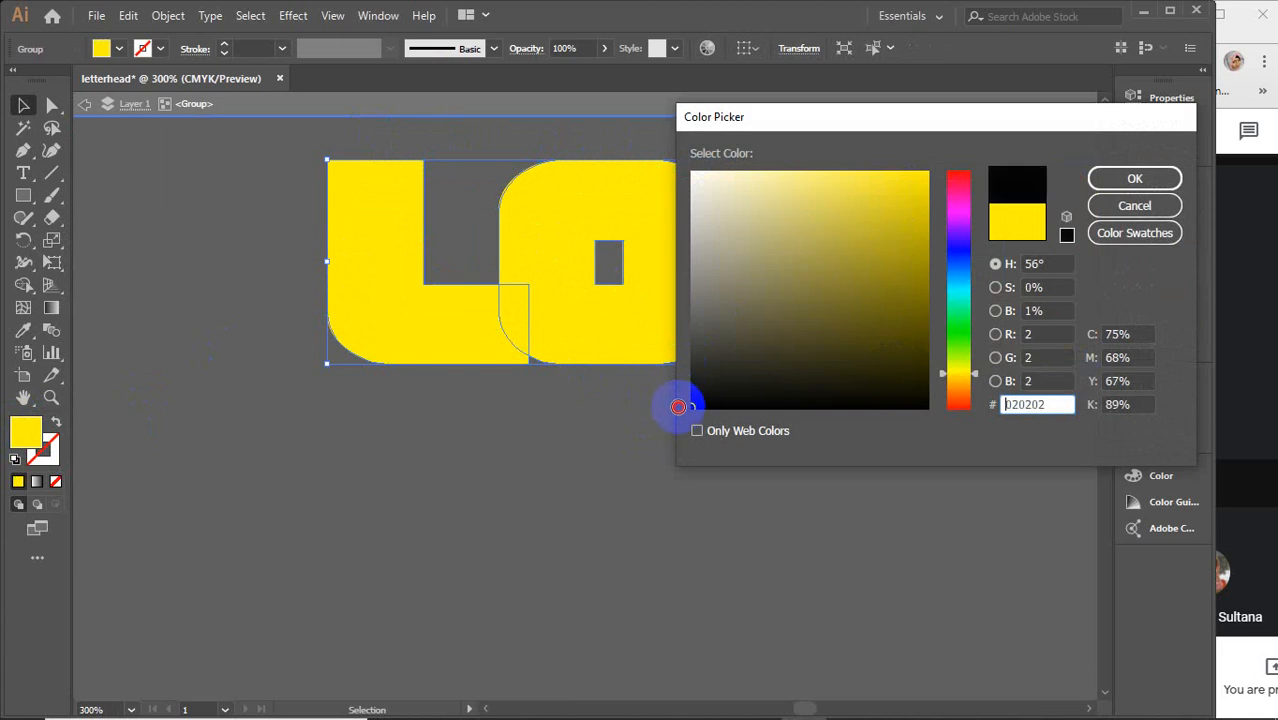
click(1134, 178)
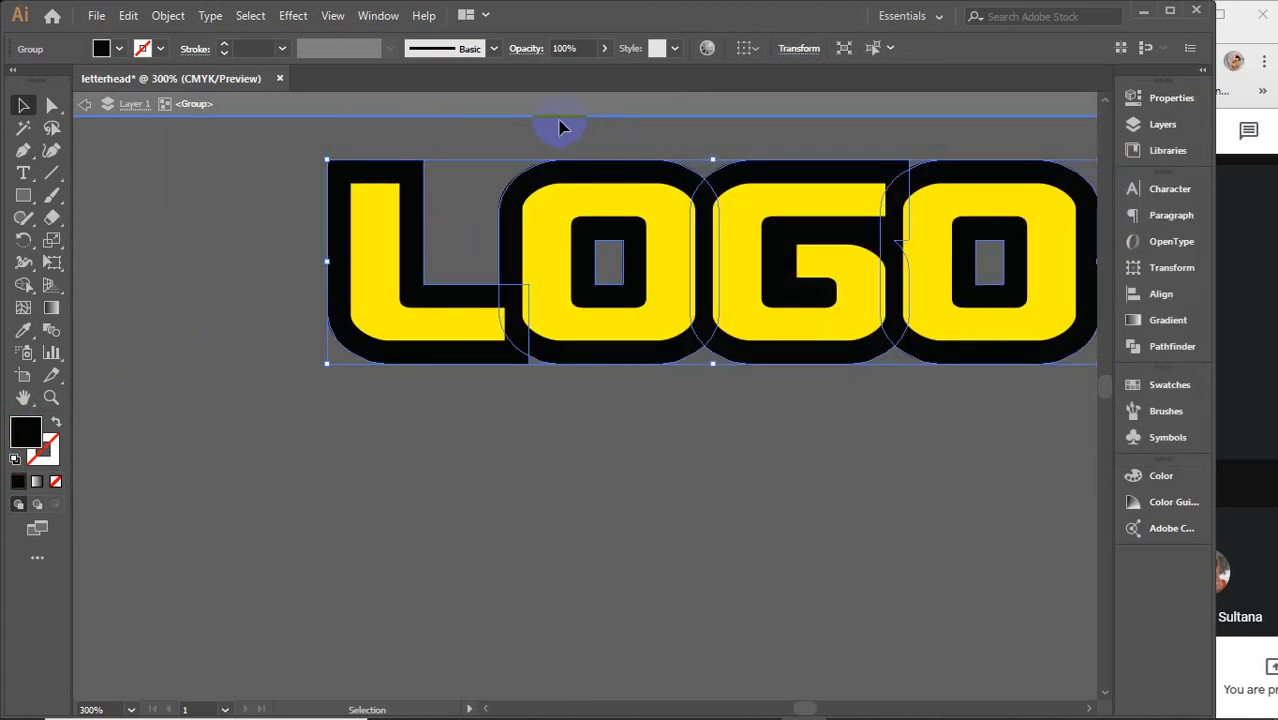
click(641, 561)
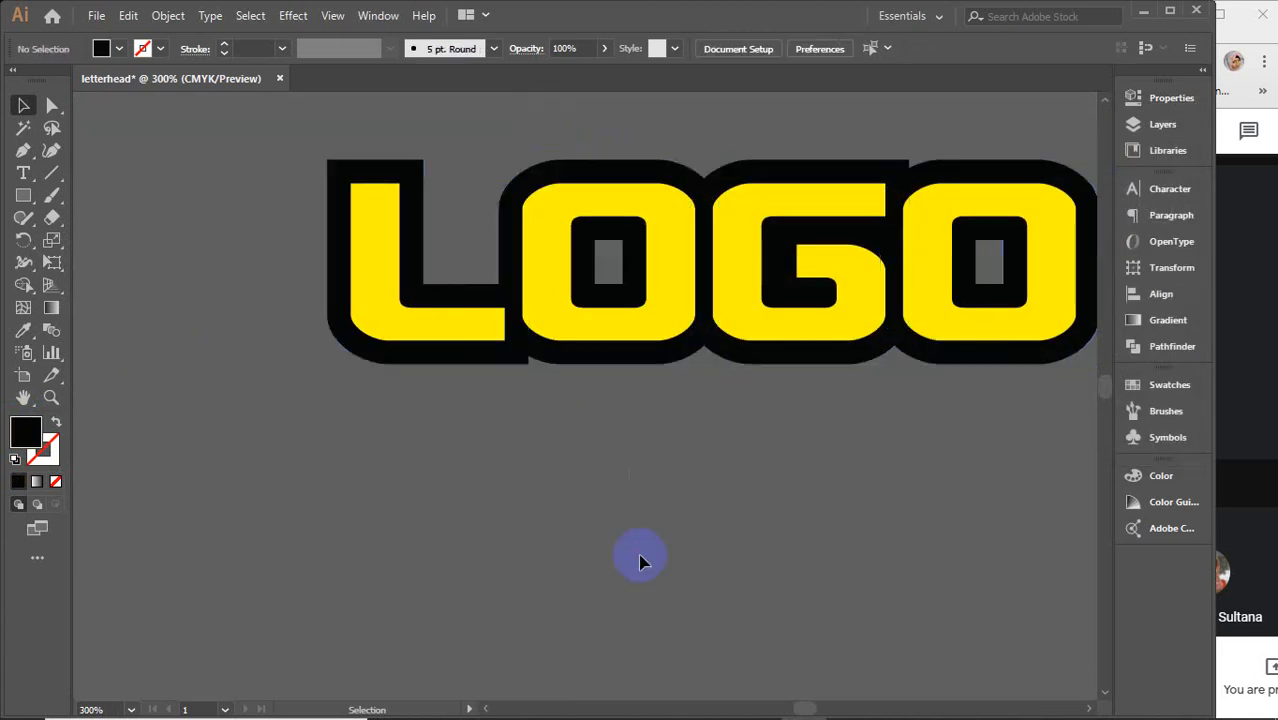
Move the LOGO wordmark onto the layered rectangles in the page's upper-left corner and bring it to the front.
scroll(643, 540, down, 3)
drag(522, 527, 937, 391)
drag(1018, 322, 615, 362)
scroll(197, 266, up, 2)
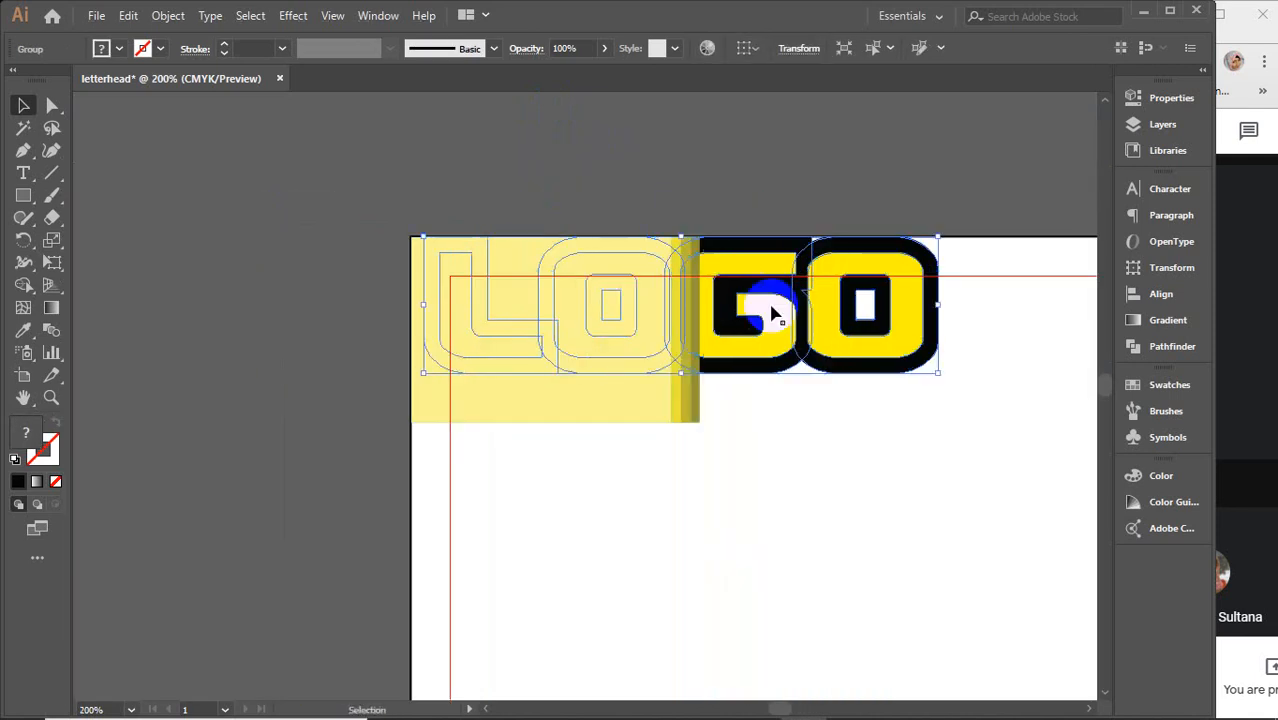
right_click(780, 298)
mouse_move(847, 529)
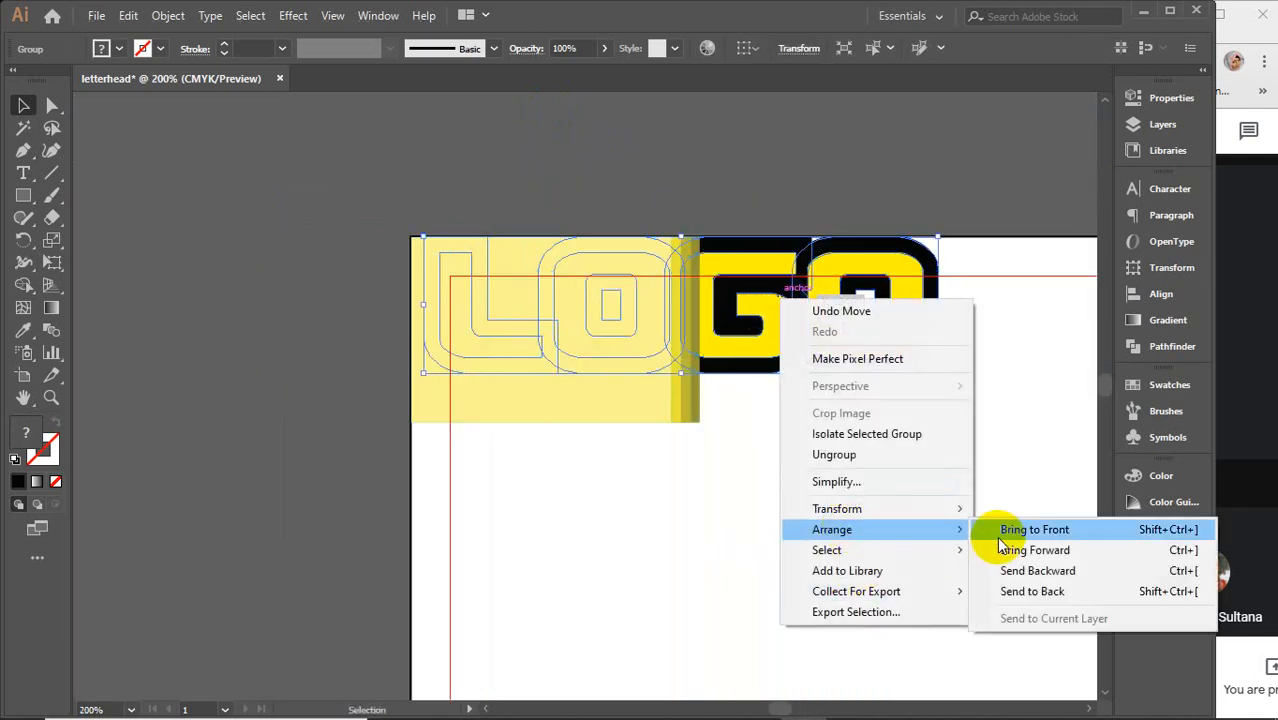
click(1005, 530)
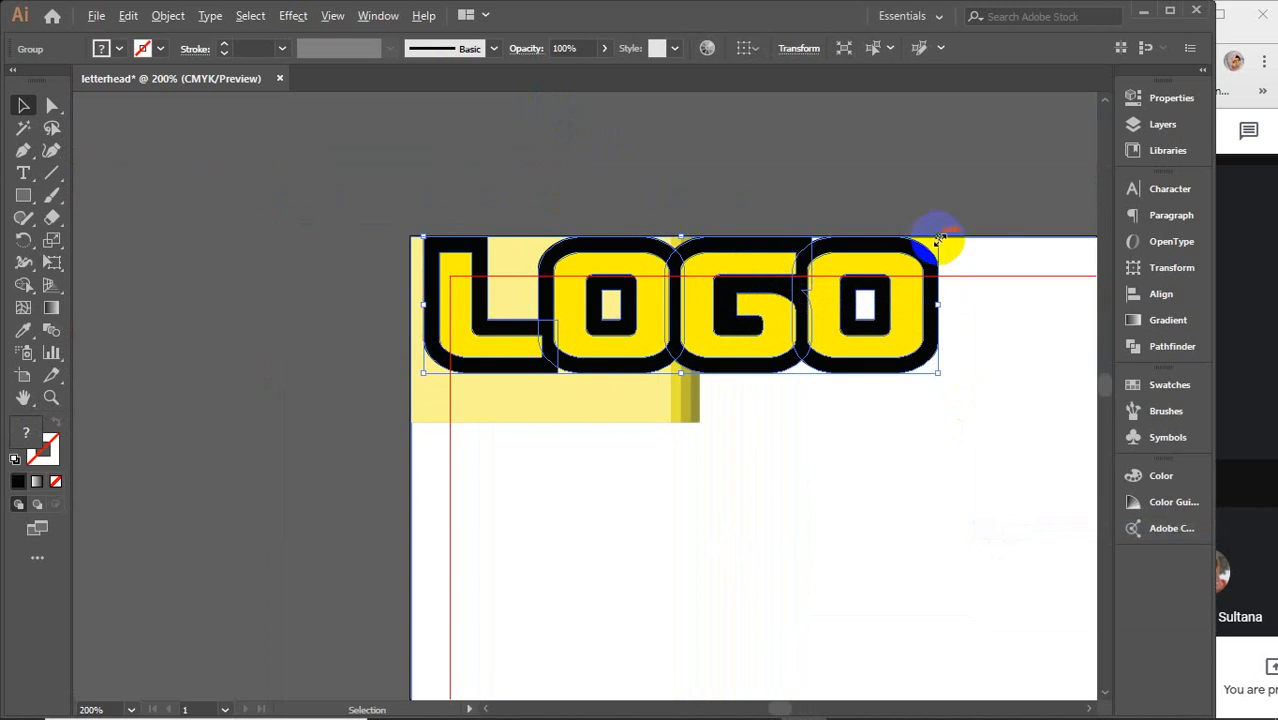
Scale the LOGO wordmark down to about a quarter of its width and place it inside the pale yellow rectangle.
drag(938, 238, 872, 283)
drag(705, 314, 574, 337)
mouse_move(636, 303)
mouse_down()
mouse_move(618, 320)
mouse_move(628, 310)
mouse_move(613, 310)
mouse_up()
click(334, 266)
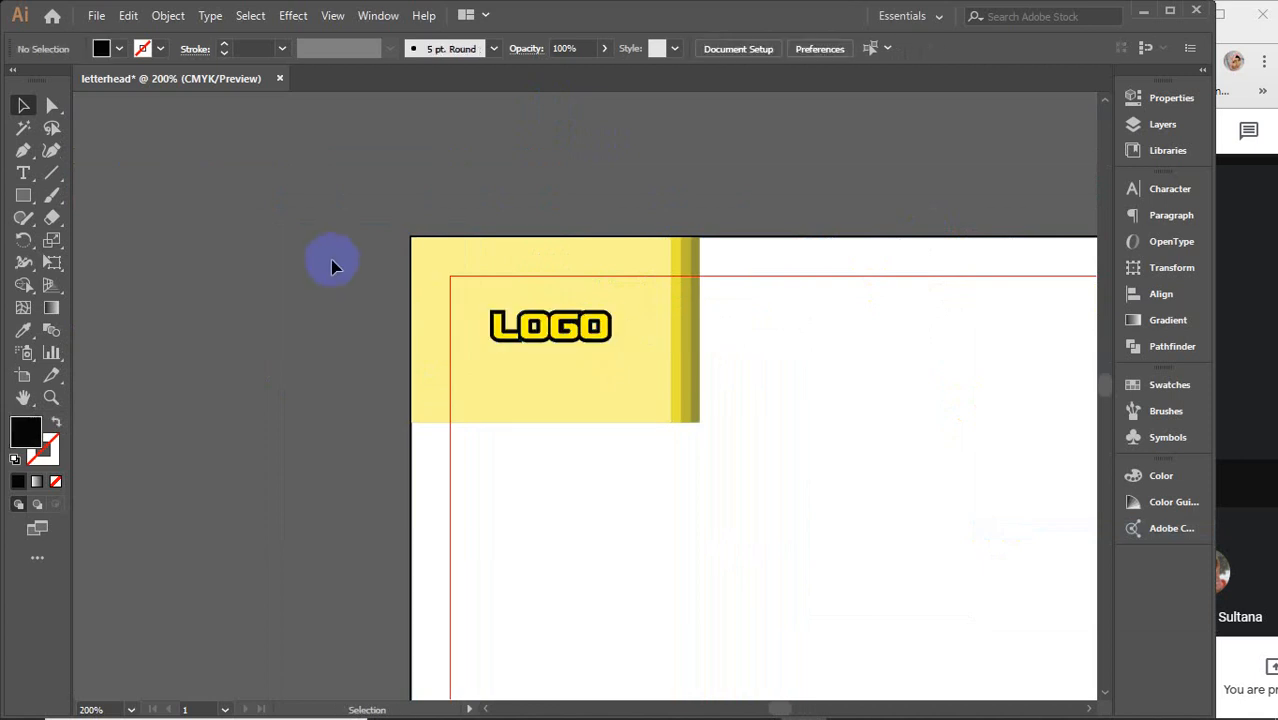
Group the four layered rectangles, shorten the group from its bottom edge to about 70% height, and move the wordmark up within it.
click(665, 414)
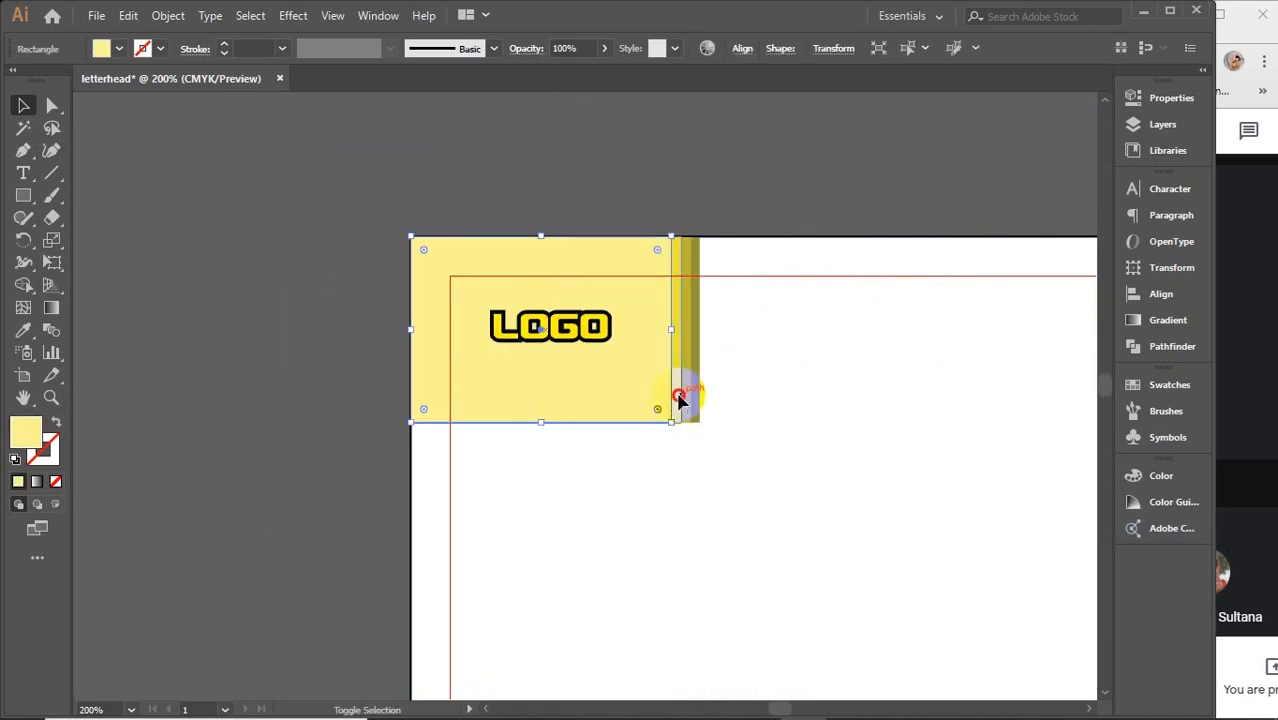
shift+click(690, 398)
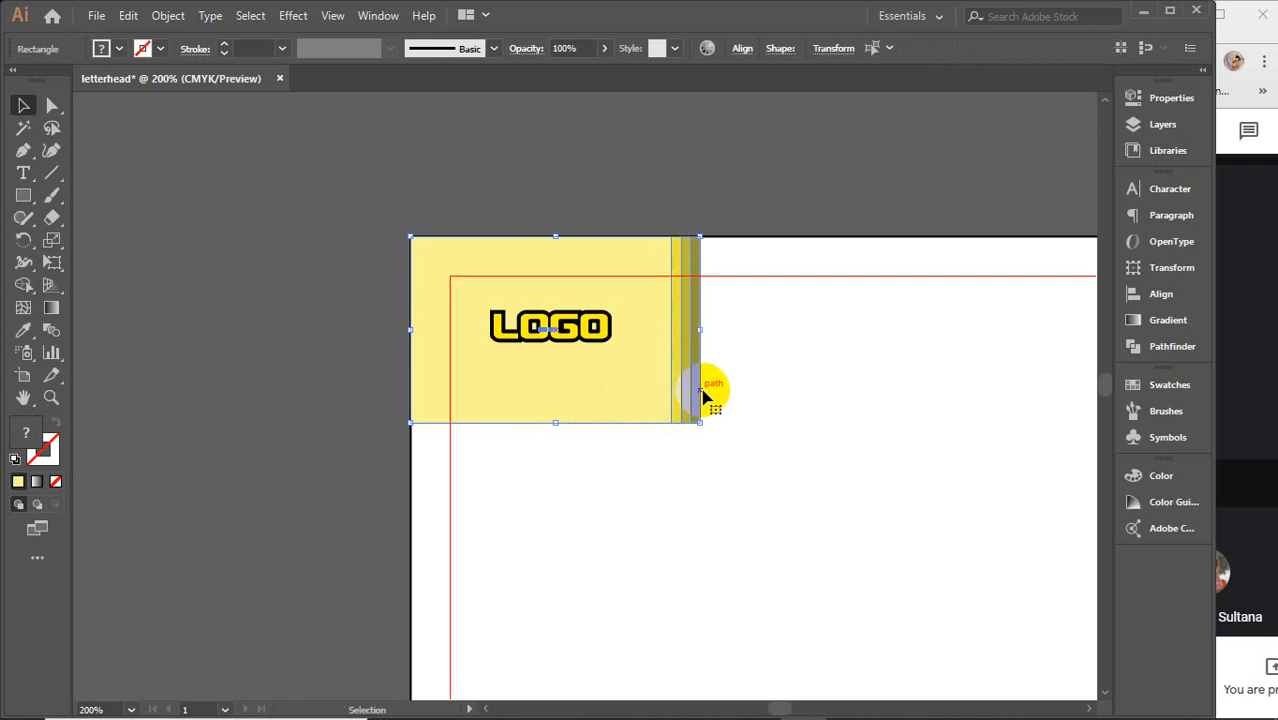
key(ctrl+g)
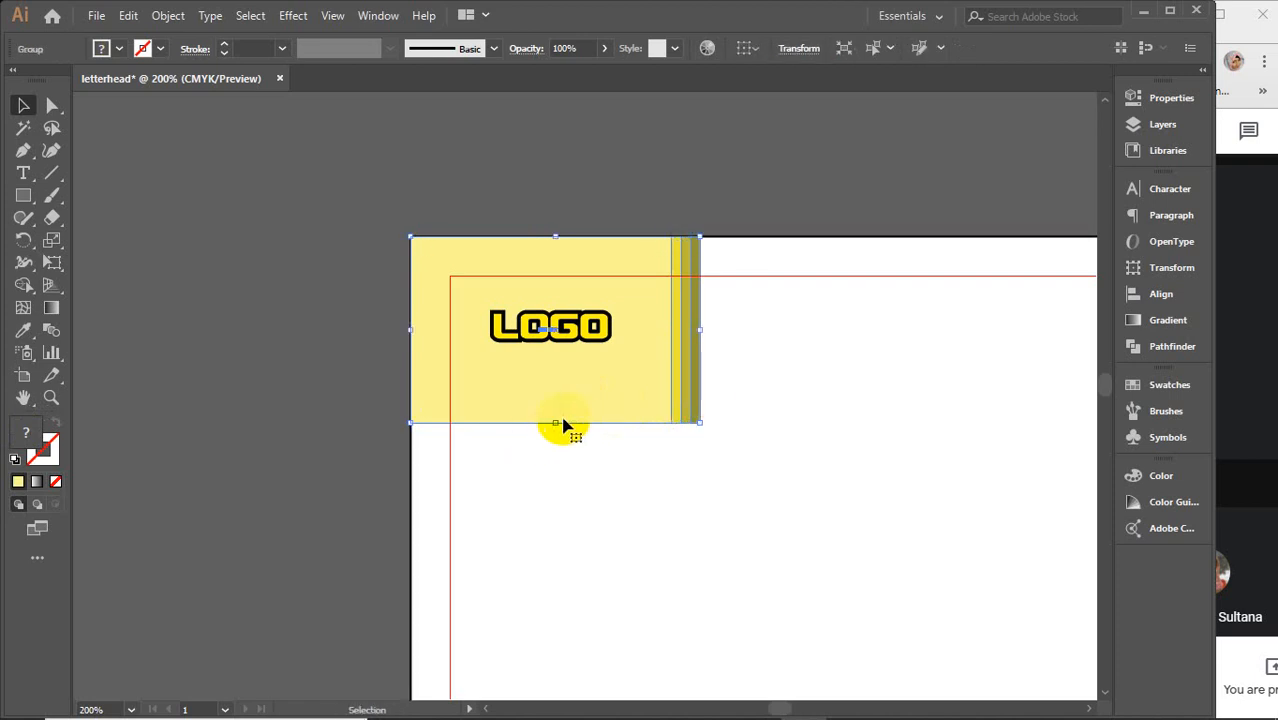
drag(555, 421, 518, 304)
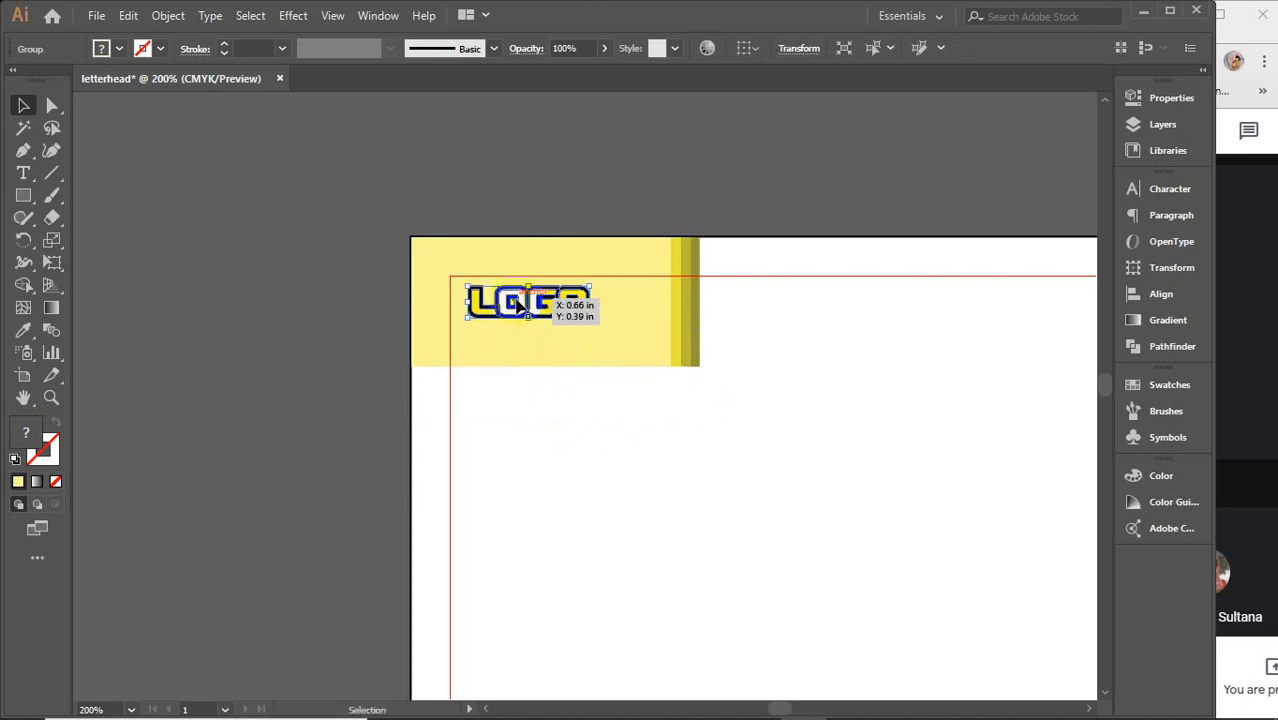
Align the LOGO wordmark to the horizontal center of the rectangle group and deselect both.
click(525, 354)
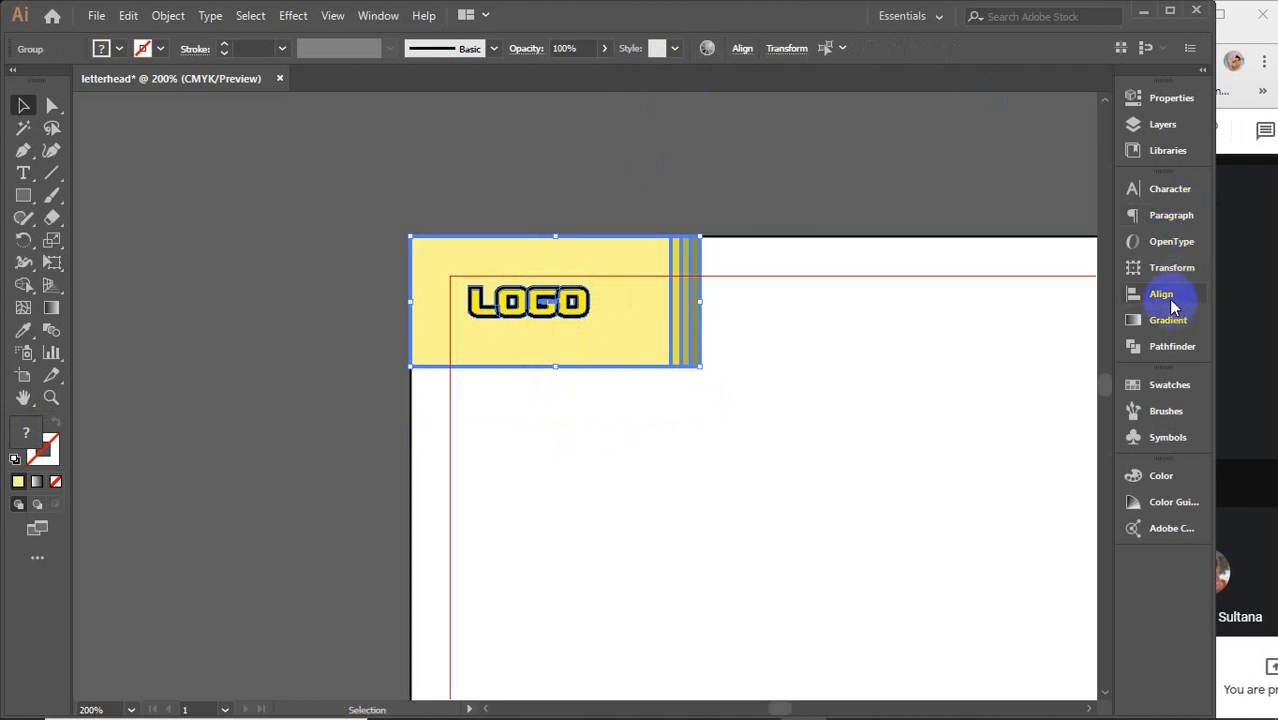
click(1171, 300)
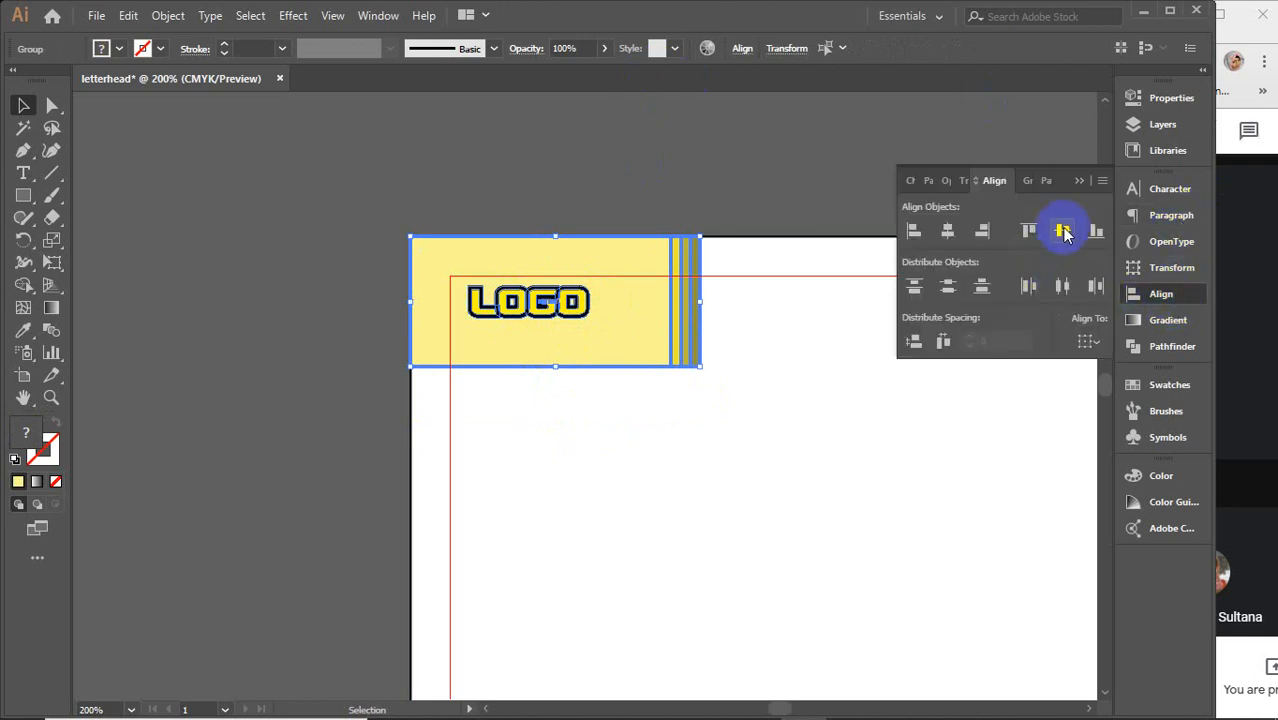
click(948, 231)
click(727, 185)
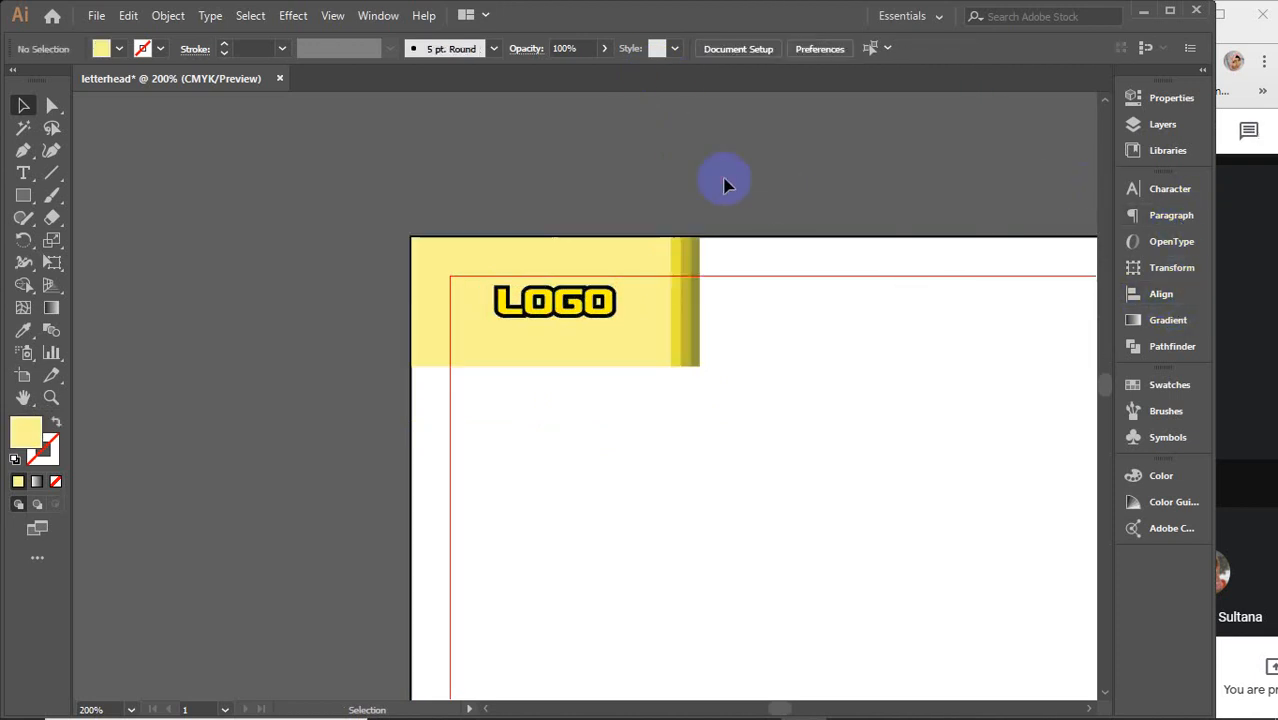
scroll(540, 310, up, 1)
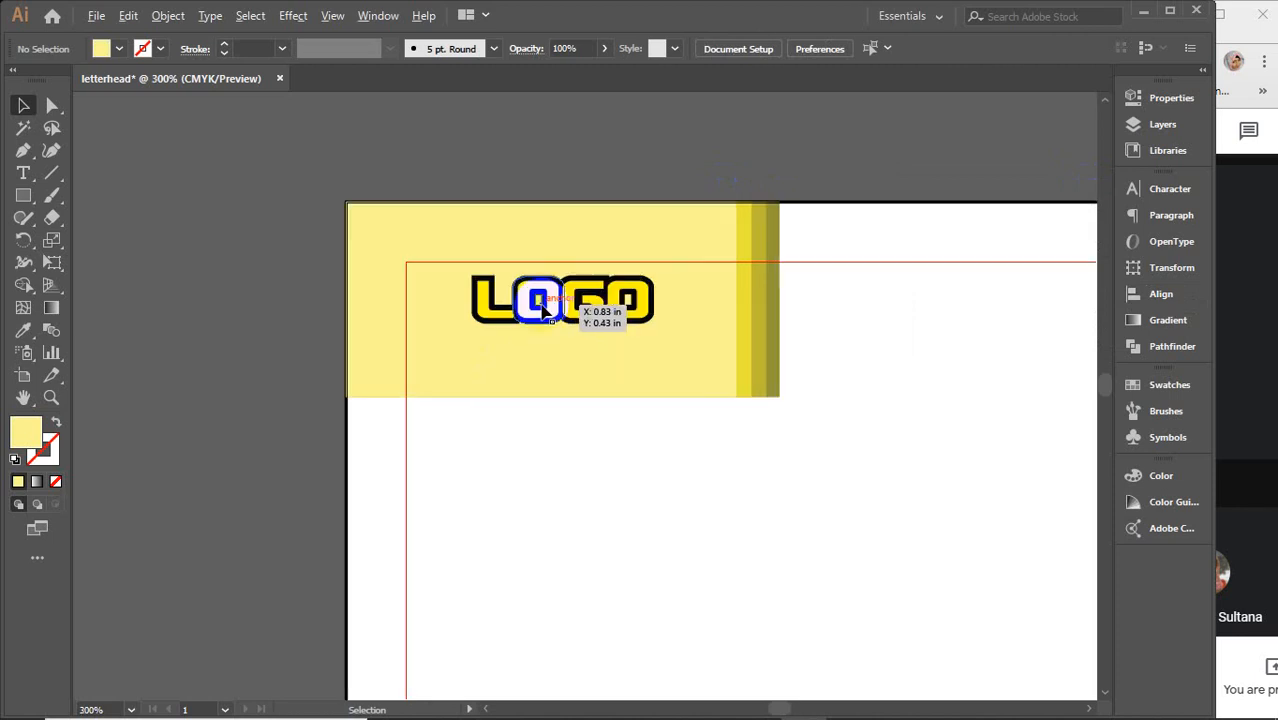
Enlarge the LOGO wordmark from its center to about 1.5 times its size within the pale yellow rectangle.
click(588, 303)
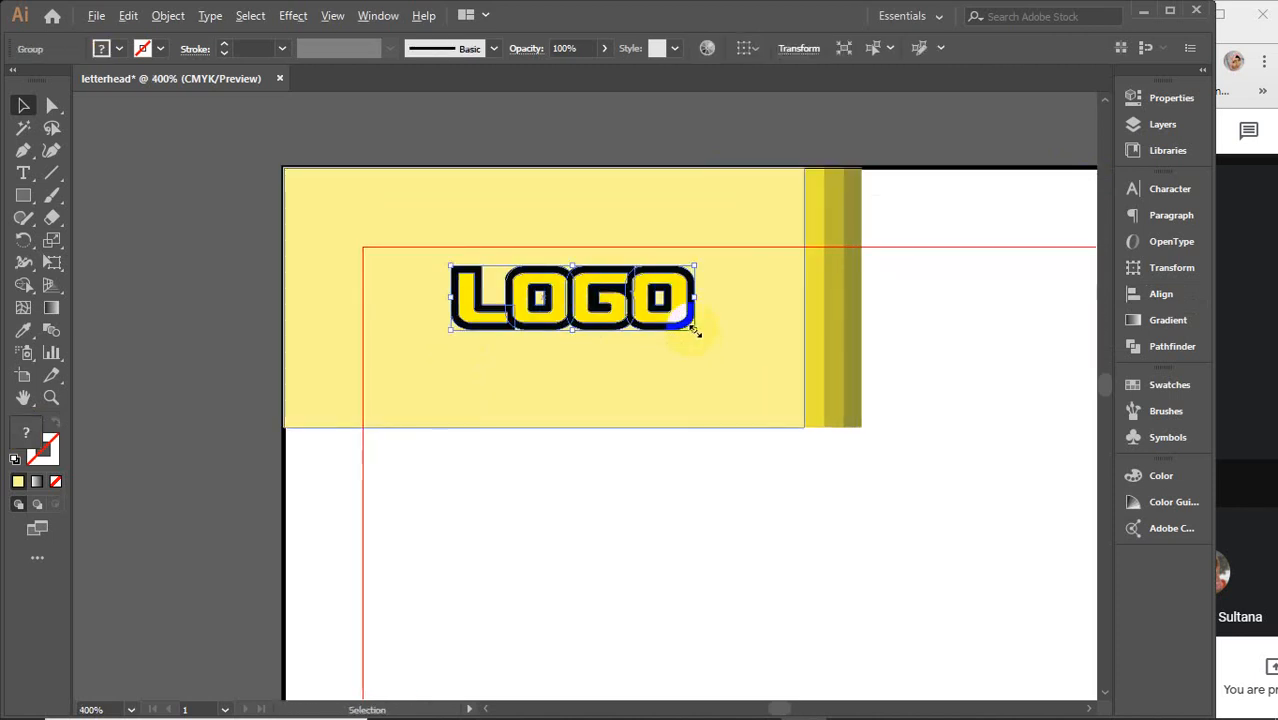
drag(694, 331, 760, 353)
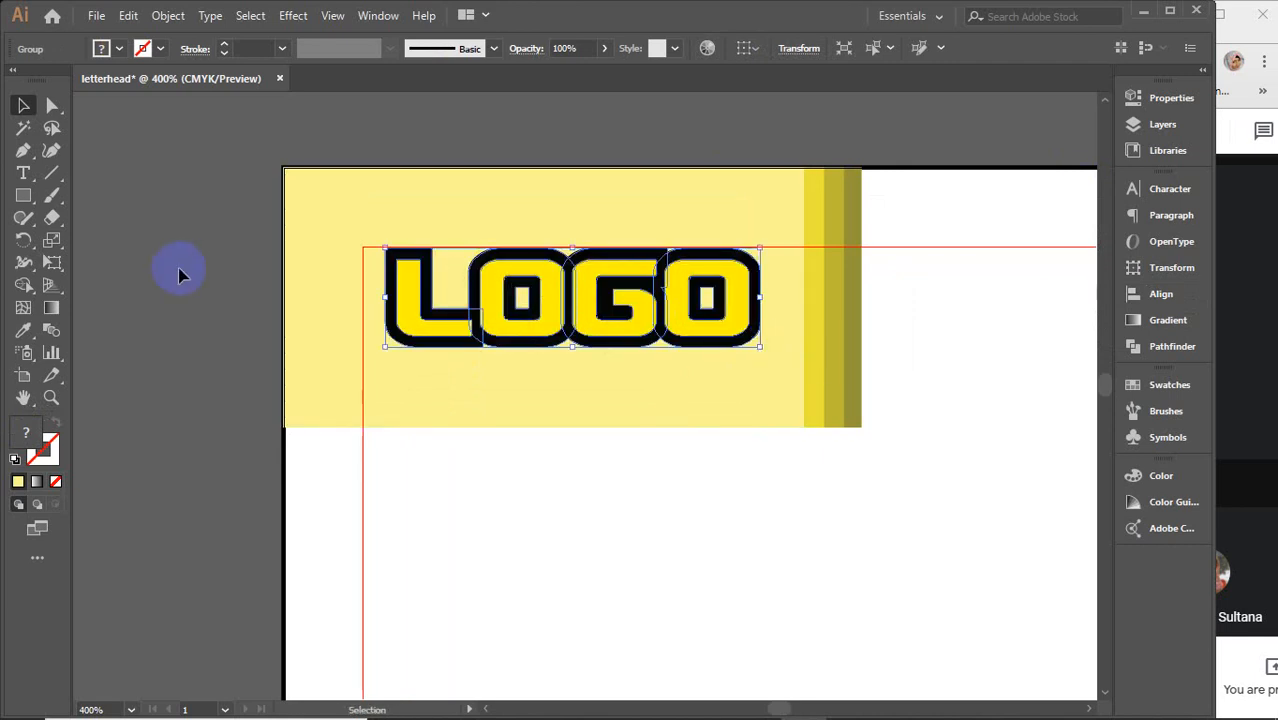
click(262, 294)
Draw a rectangle from the logo block's outer edge to the far page edge, between the top margin guide and the block's bottom.
scroll(268, 298, down, 2)
scroll(270, 299, down, 2)
drag(544, 396, 450, 399)
scroll(350, 316, up, 2)
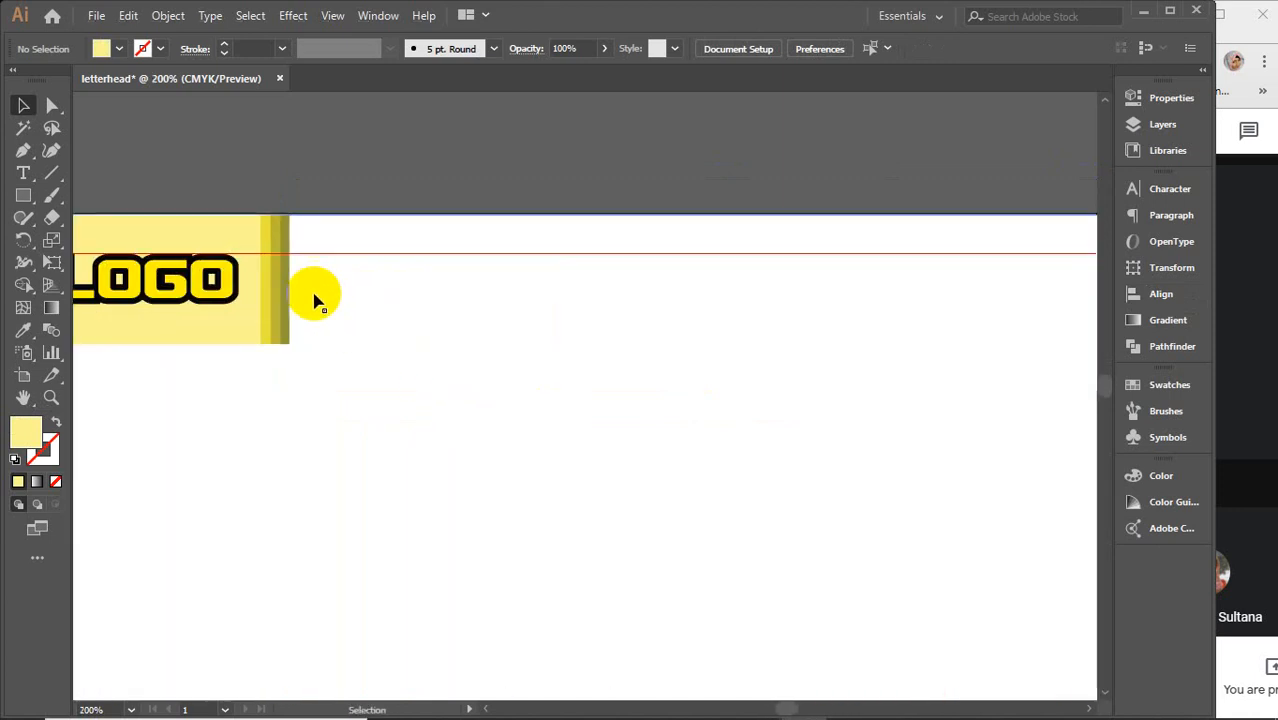
click(33, 203)
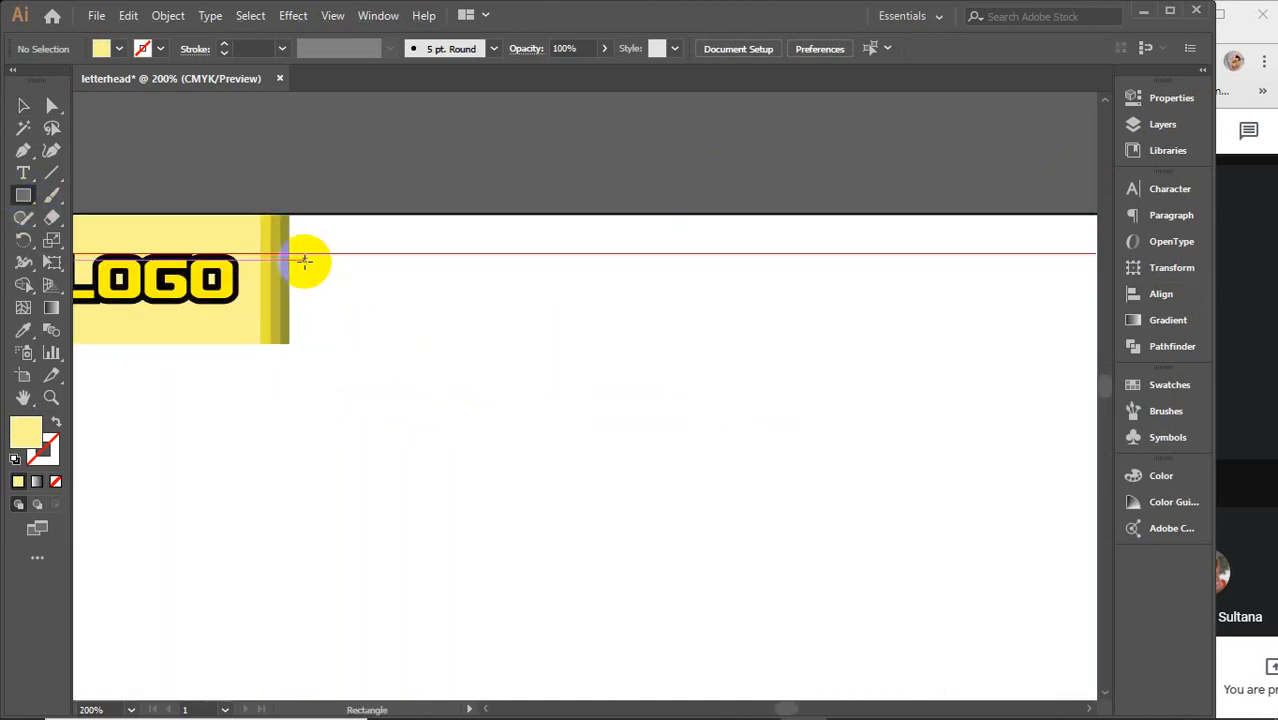
scroll(289, 258, down, 1)
drag(328, 294, 290, 288)
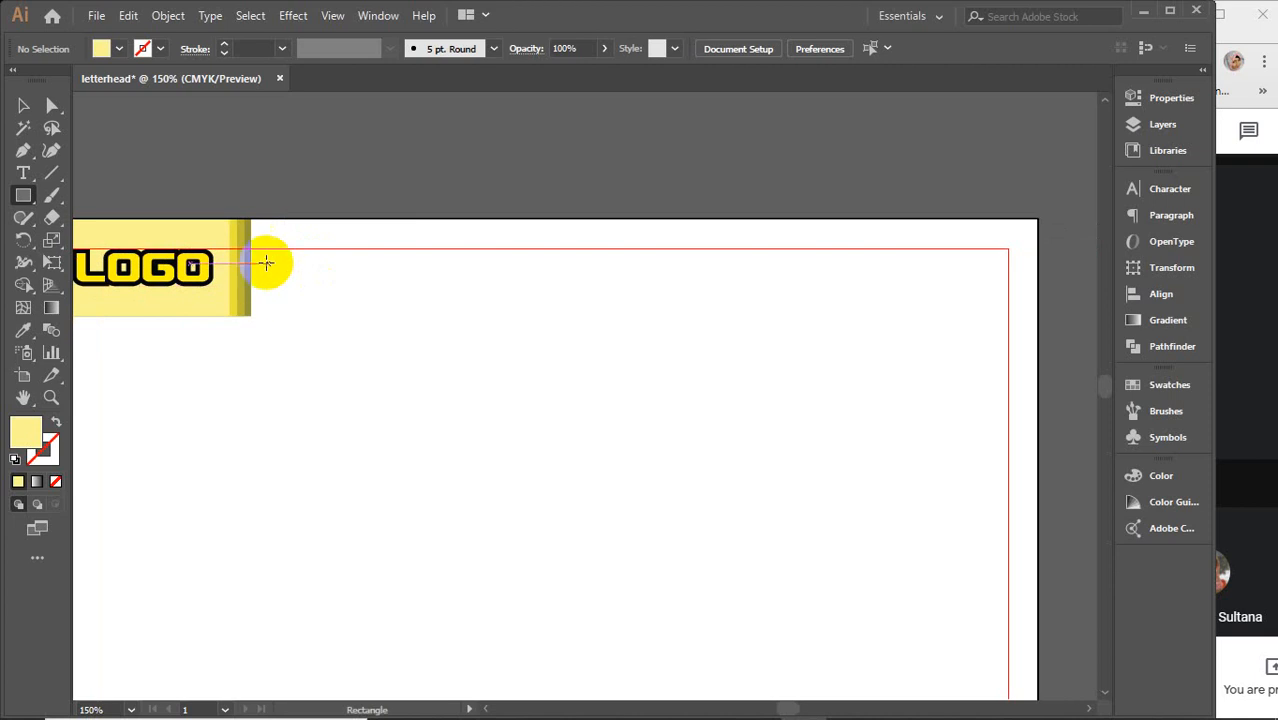
drag(251, 248, 1041, 313)
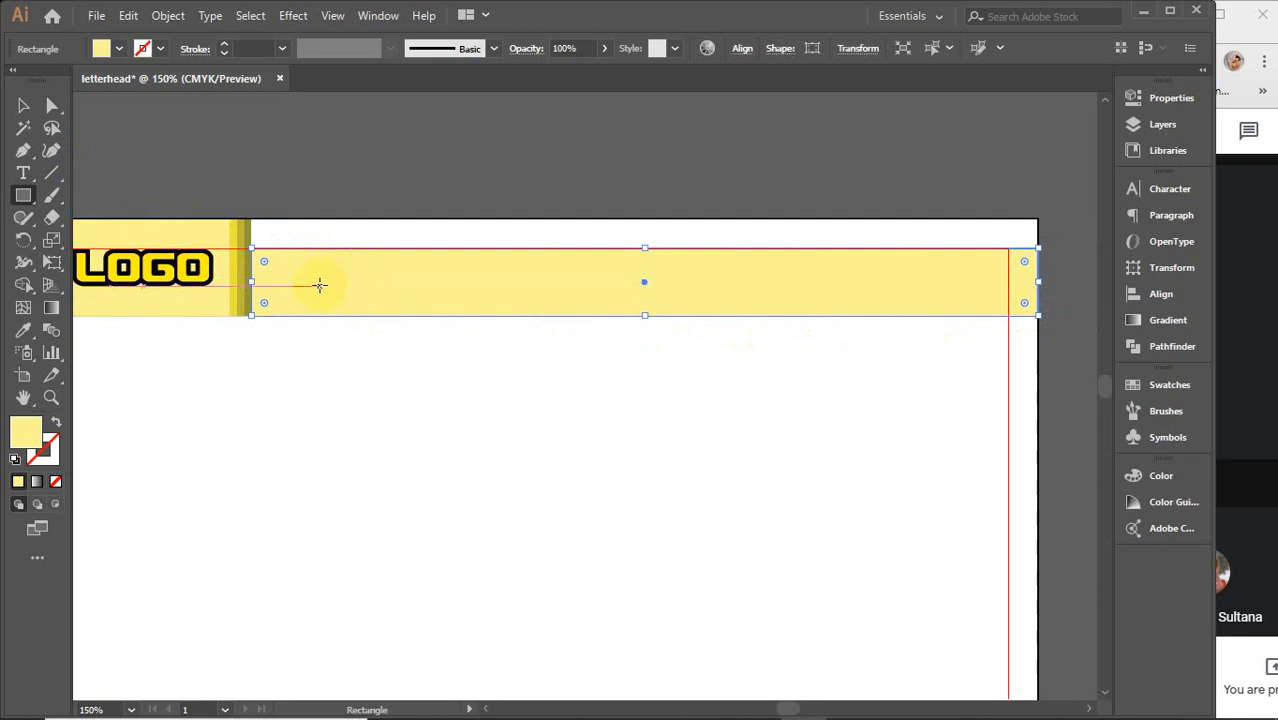
Fill the new header bar with the medium olive sampled from the logo block's stripes.
key(i)
click(255, 278)
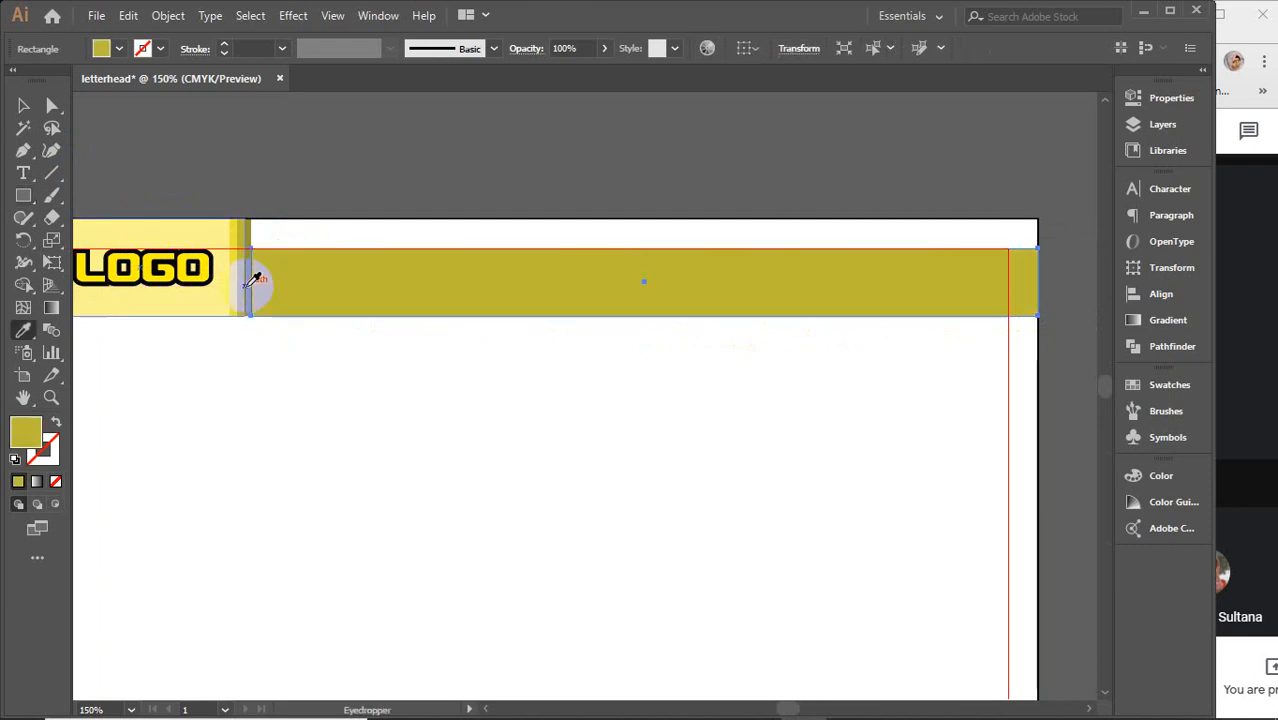
key(v)
click(375, 186)
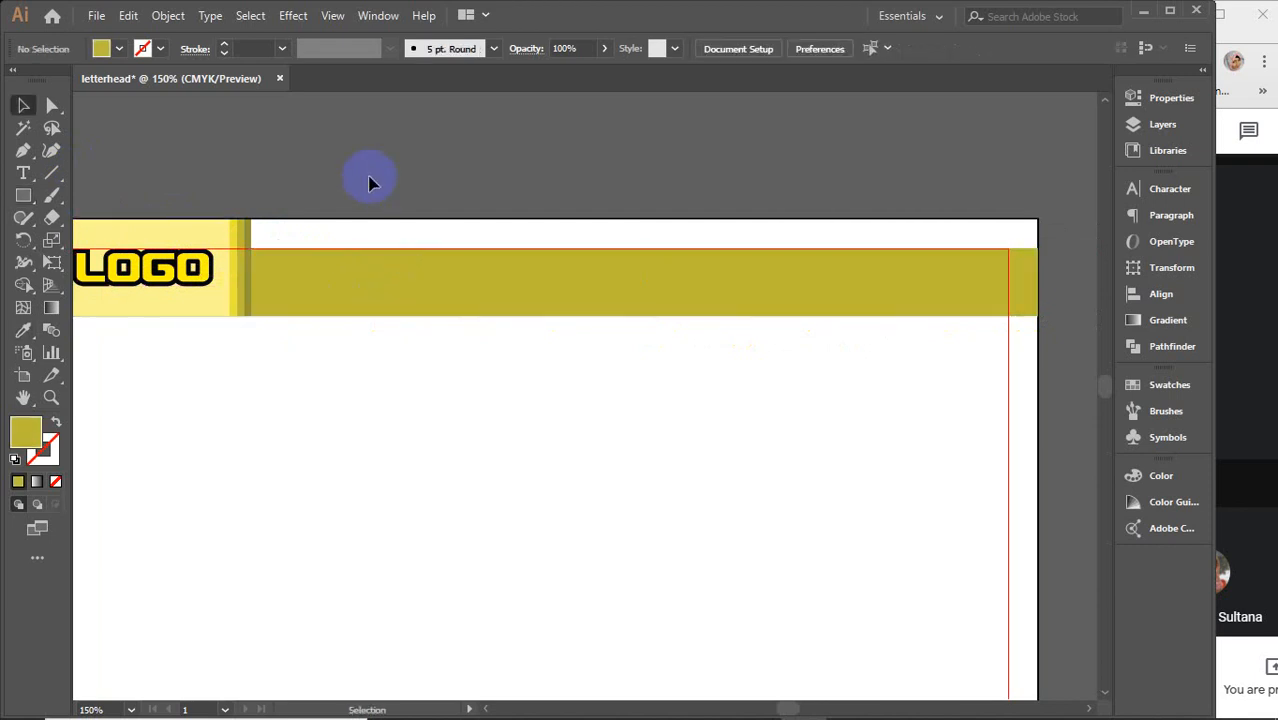
Fill the header bar with the dark olive sampled from the logo block's outermost stripe.
scroll(279, 274, up, 3)
click(256, 274)
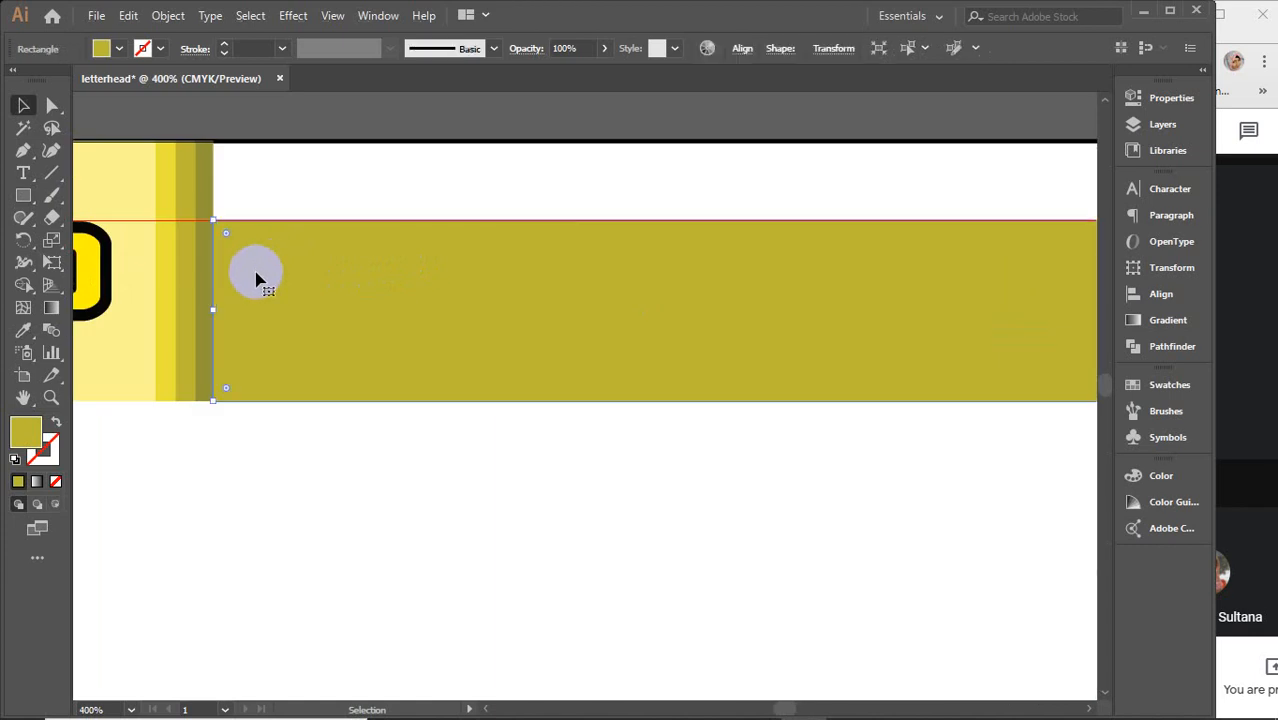
key(i)
click(210, 263)
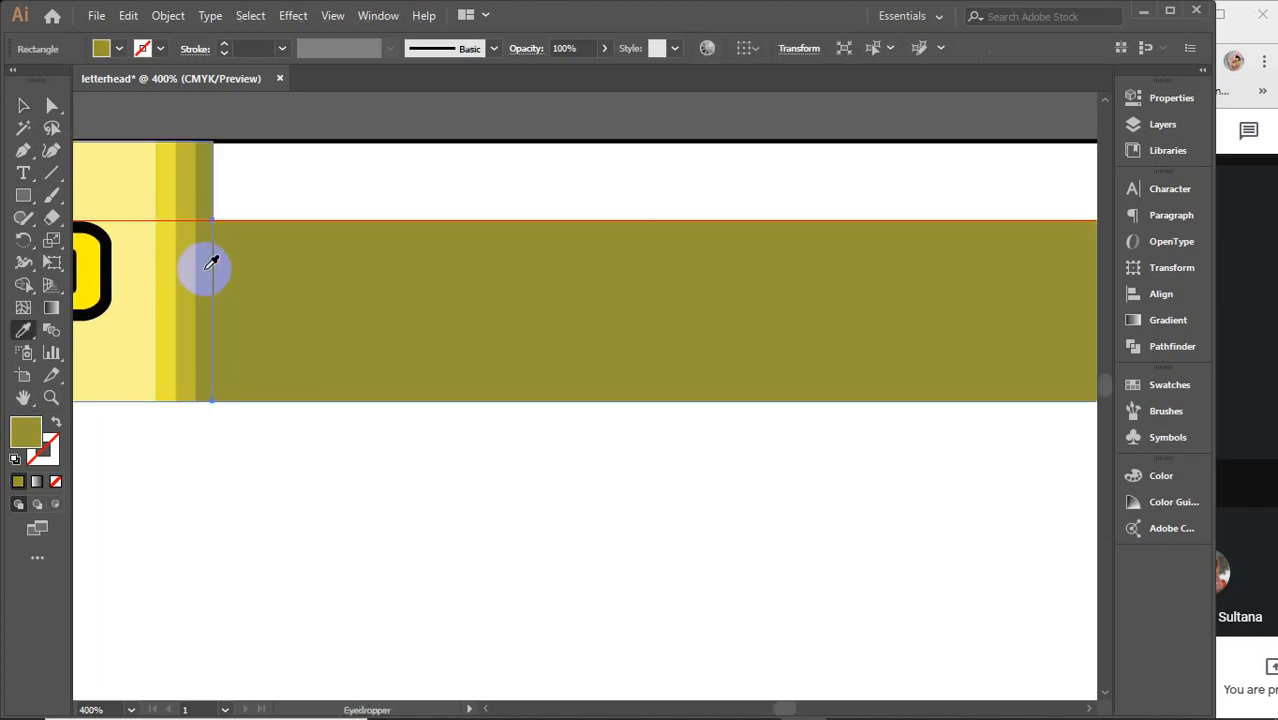
key(v)
click(305, 114)
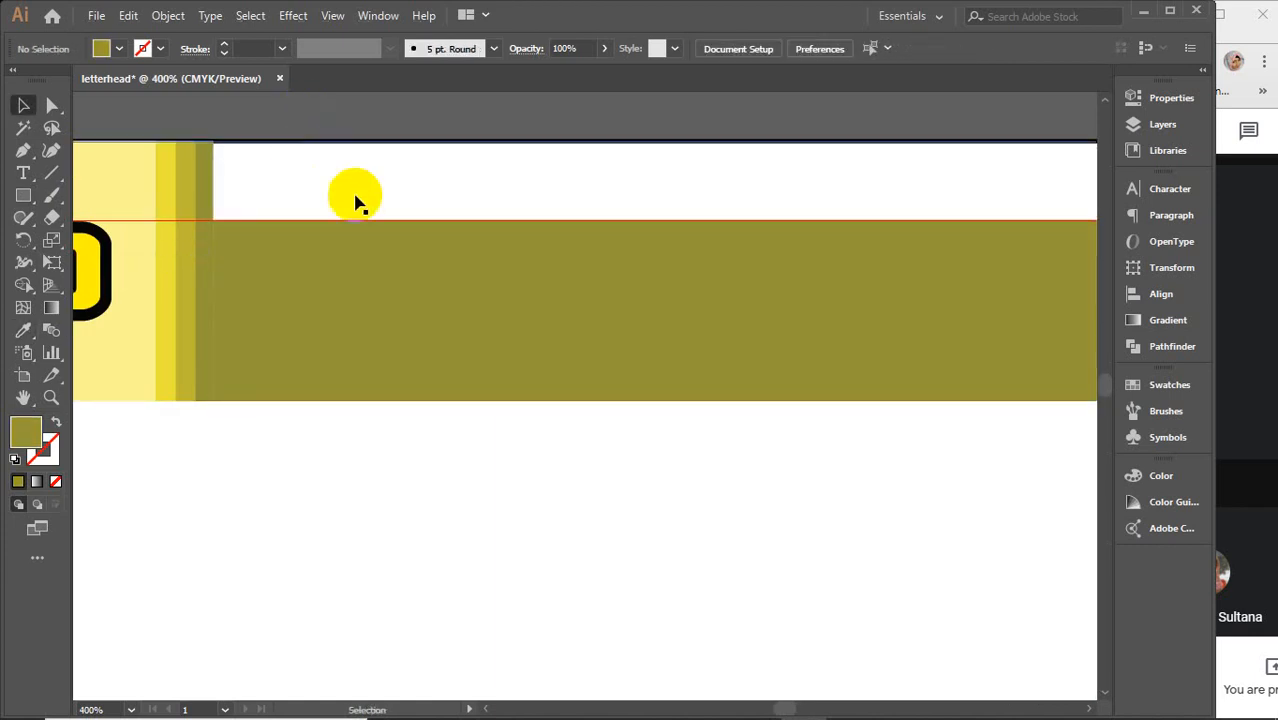
Extend the dark olive bar slightly into the logo block's outermost stripe and up to the page's top edge.
click(333, 256)
drag(213, 310, 205, 309)
click(308, 137)
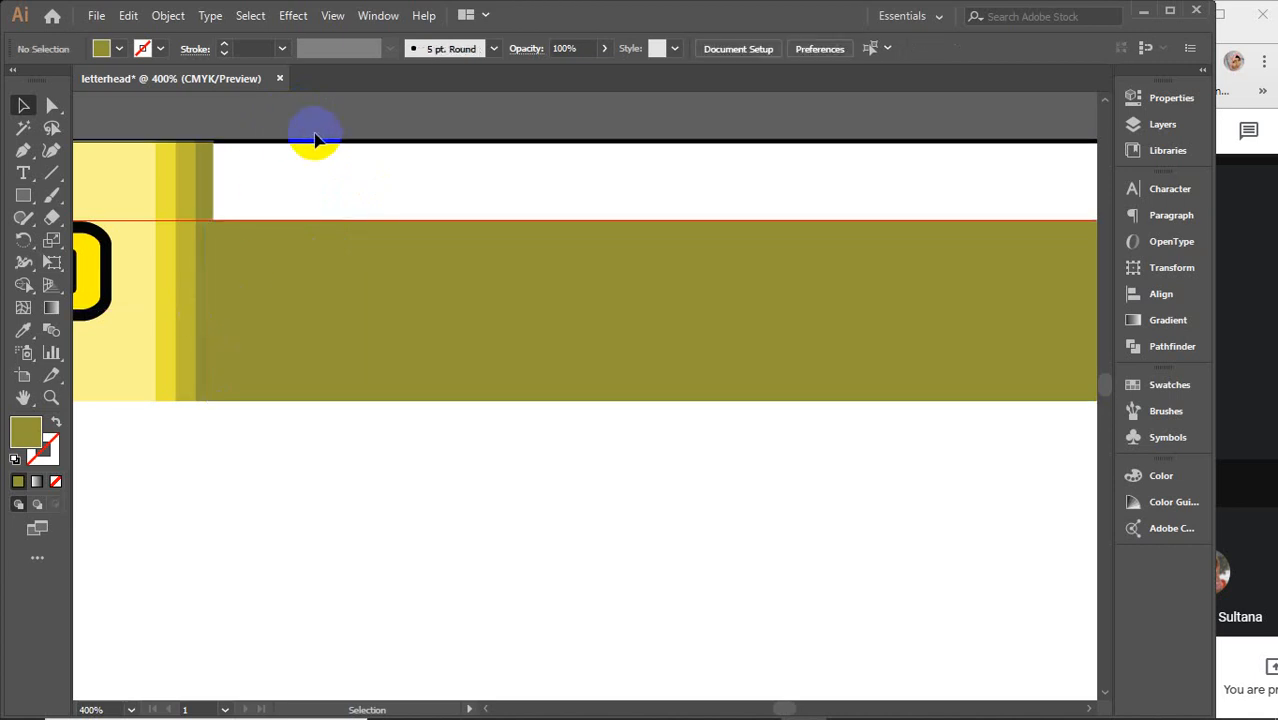
scroll(324, 207, down, 5)
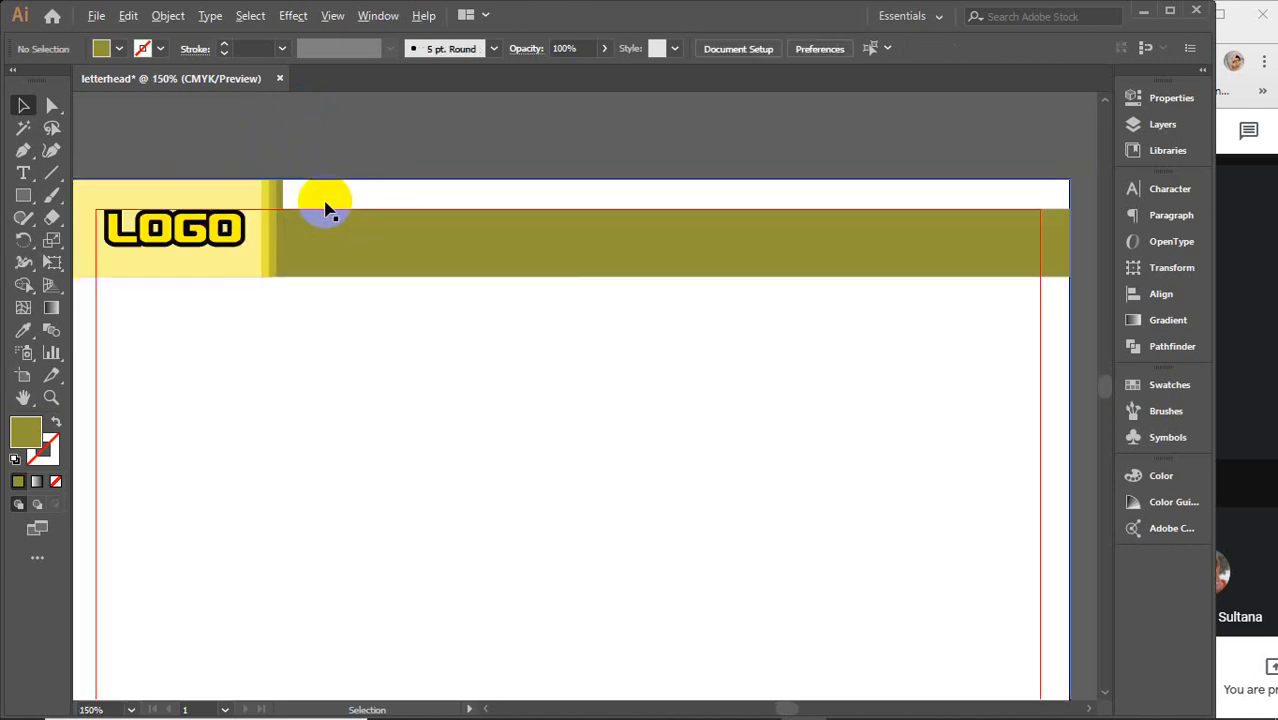
drag(470, 237, 480, 282)
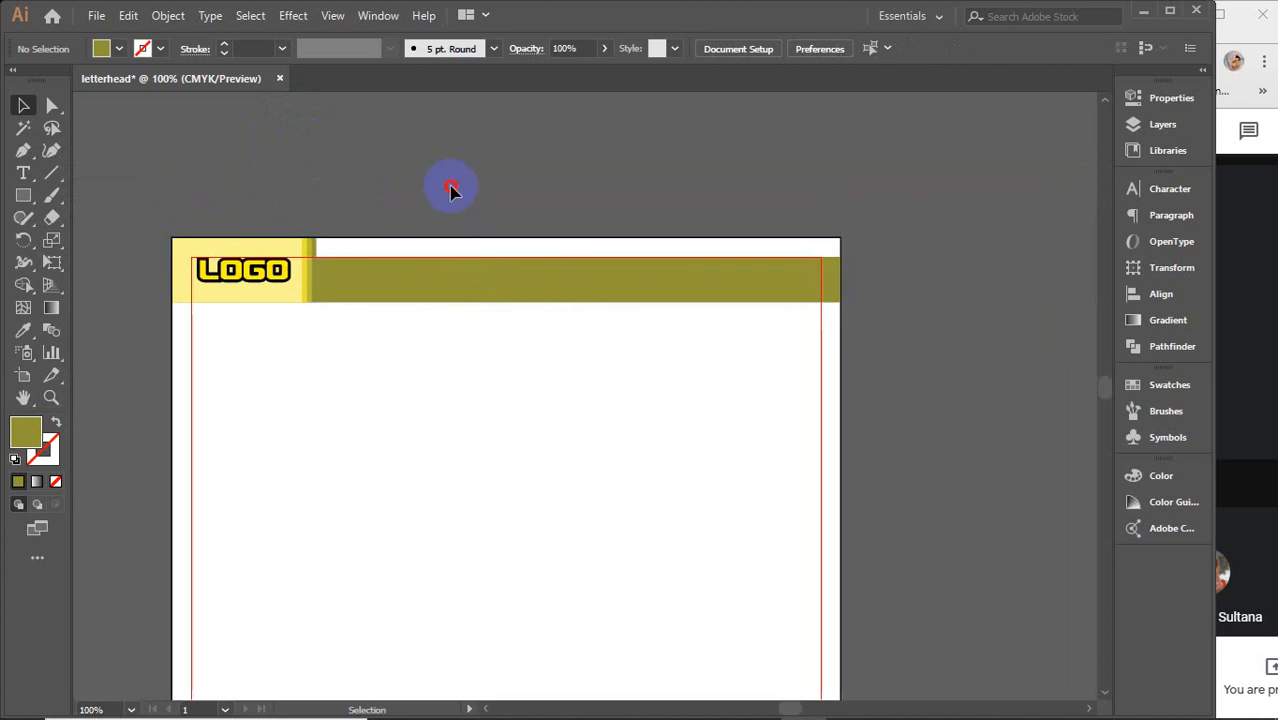
scroll(408, 303, up, 2)
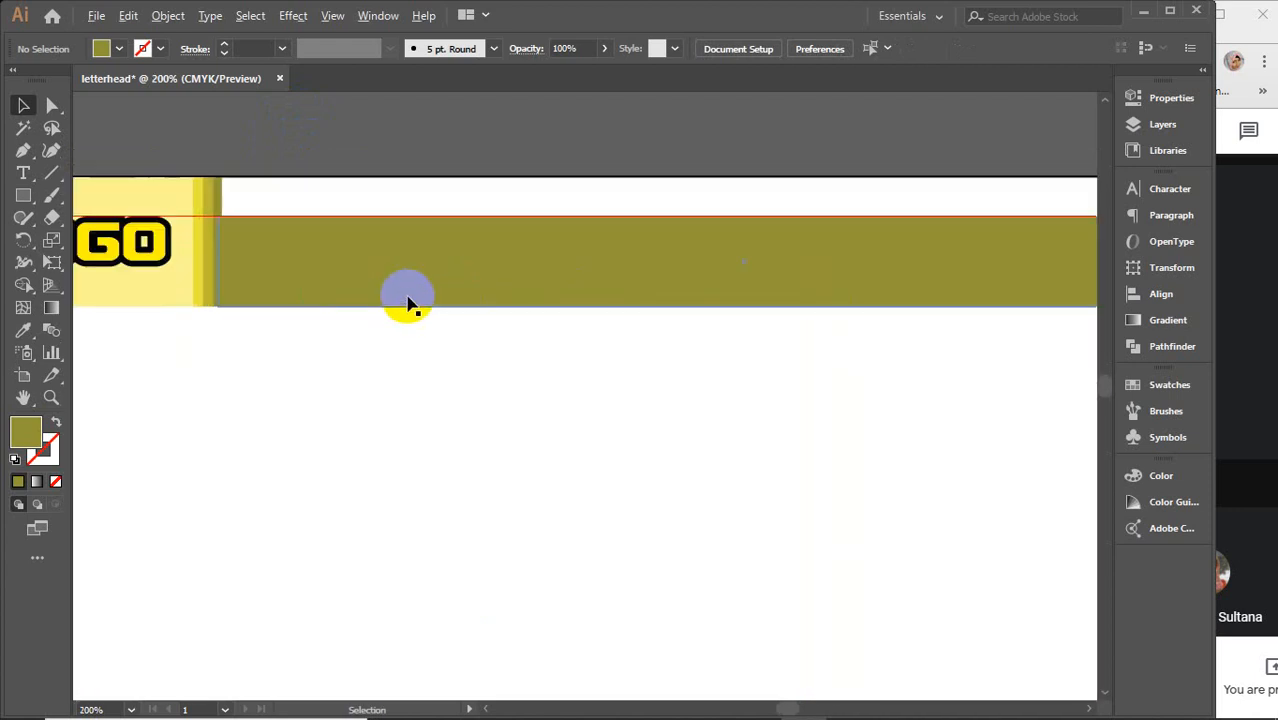
click(417, 274)
drag(742, 215, 740, 178)
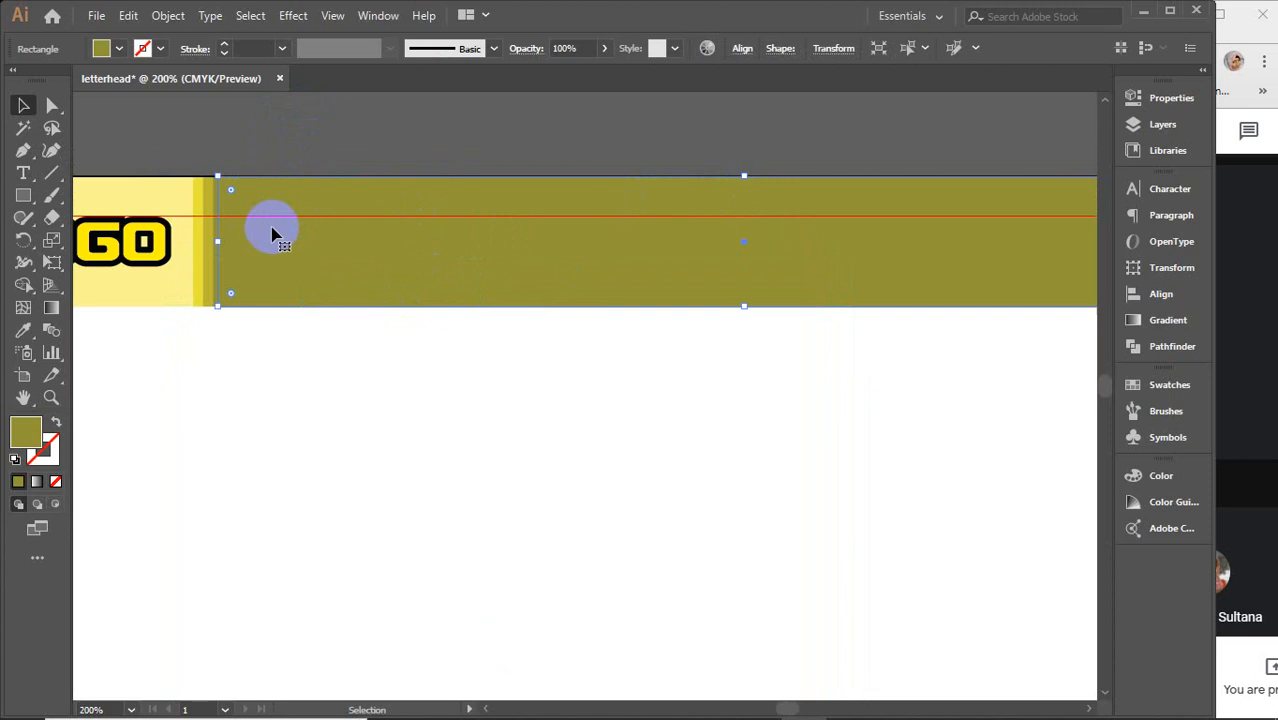
Group the LOGO wordmark with its layered rectangles and bring the group to the front.
scroll(237, 230, up, 3)
scroll(233, 237, left, 5)
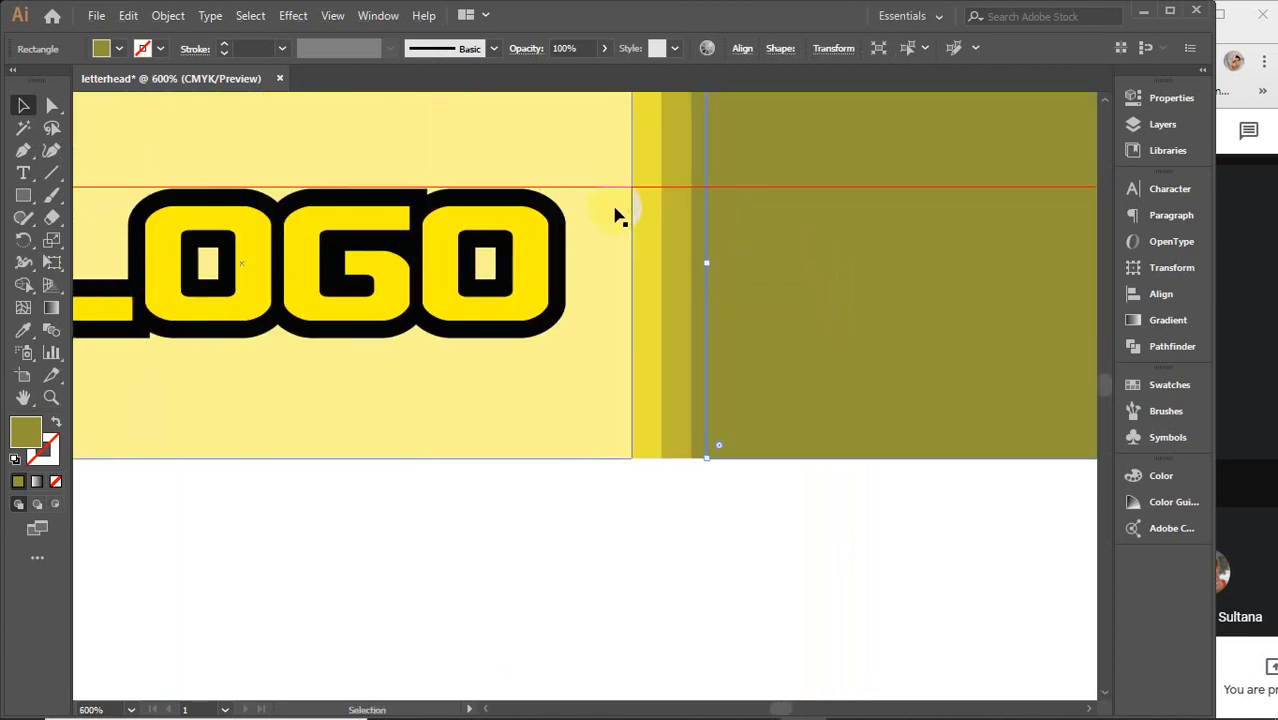
click(519, 237)
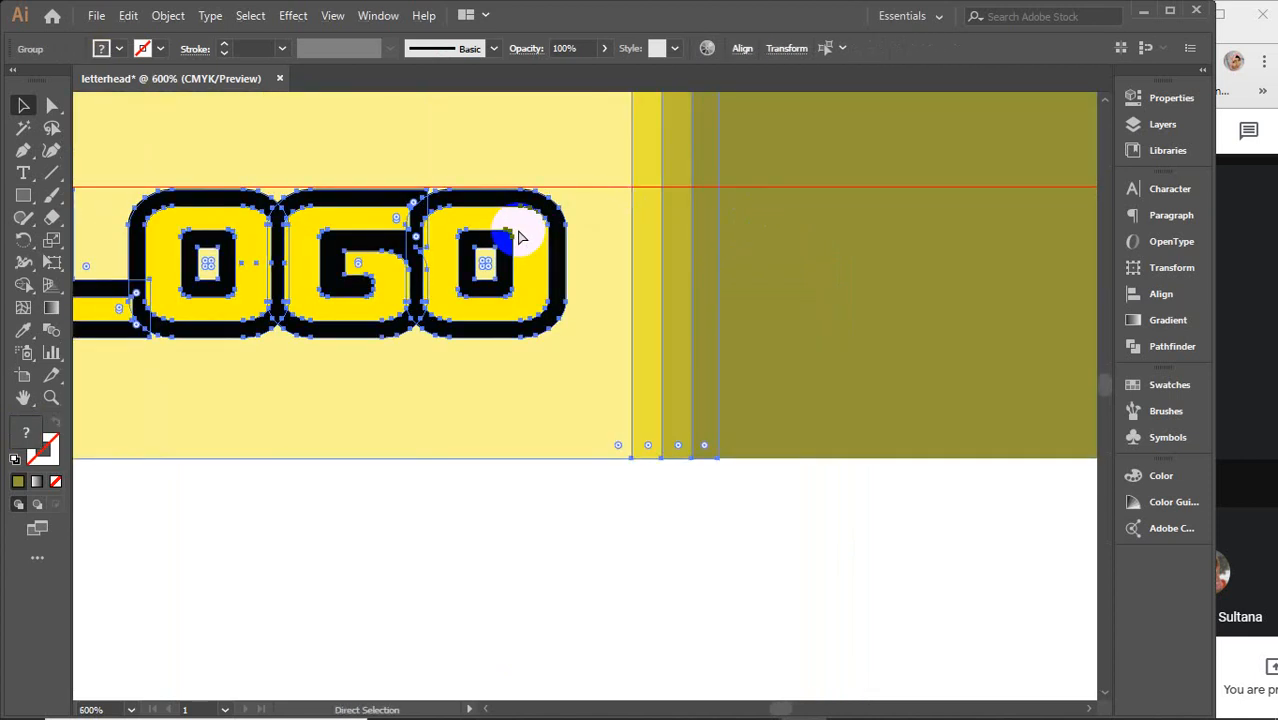
right_click(519, 237)
mouse_move(570, 463)
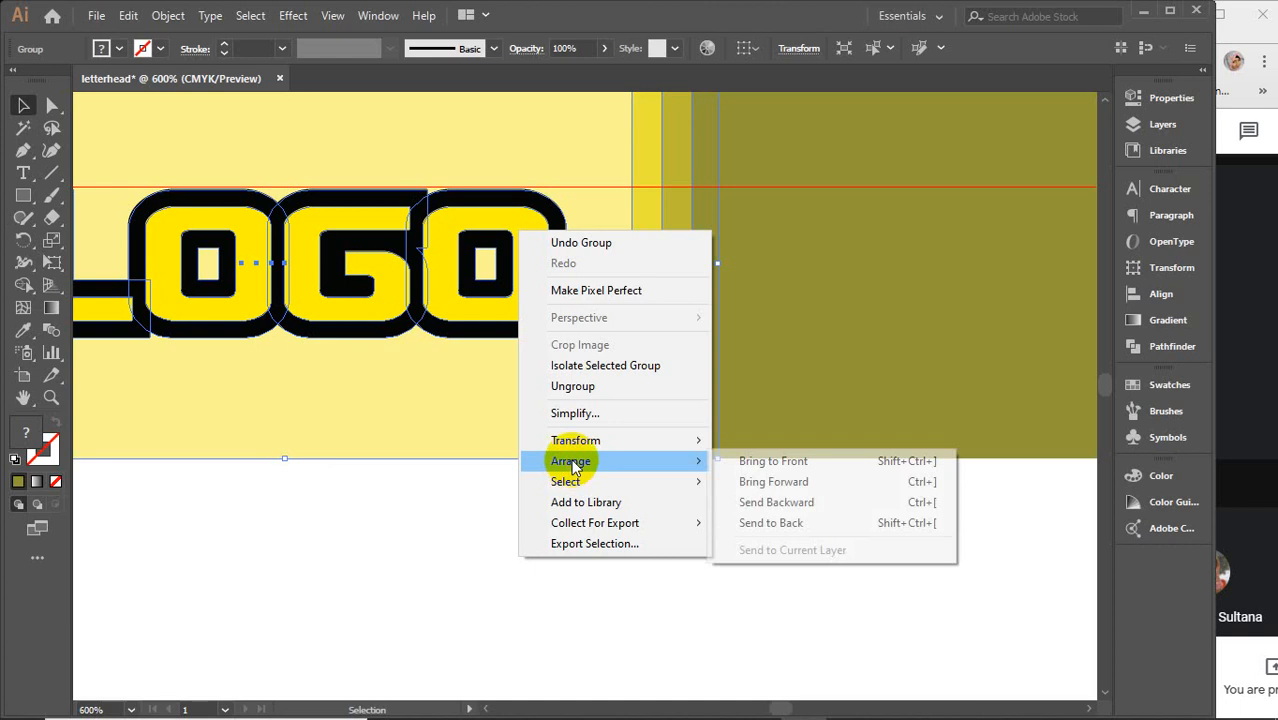
click(804, 466)
scroll(741, 345, down, 1)
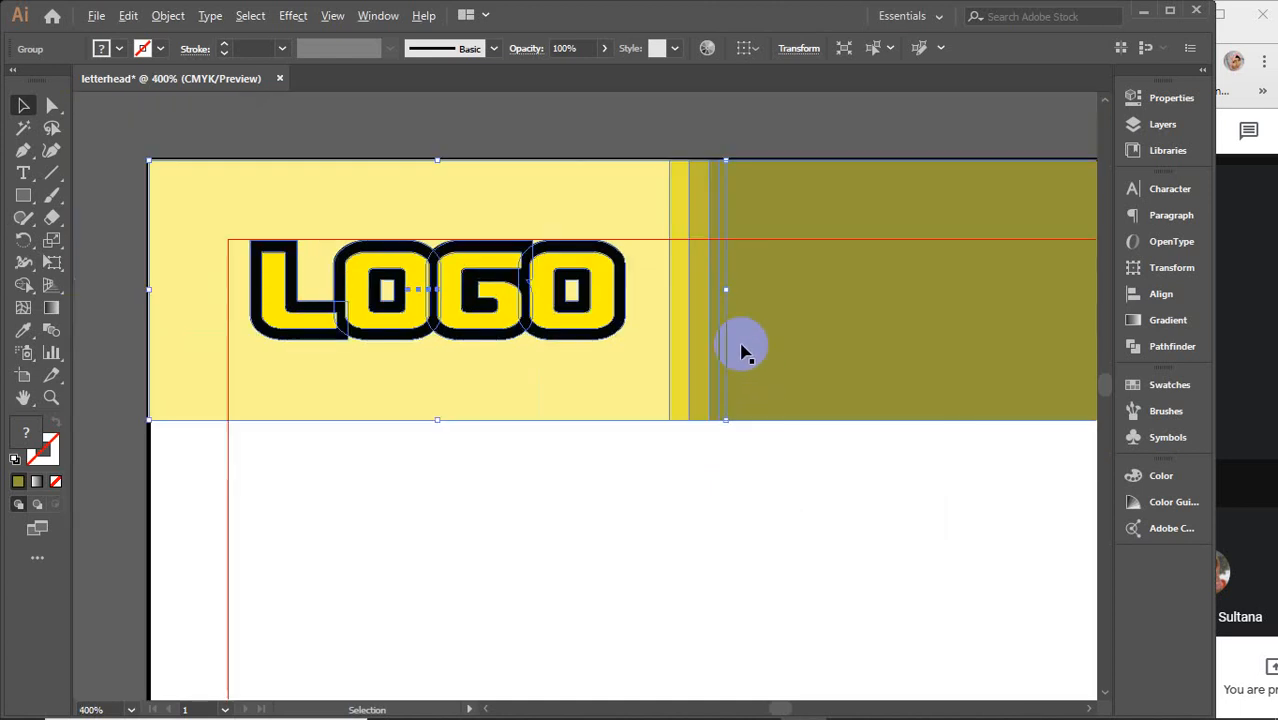
Paste a copy of the dark olive bar in place in front and lower the copy's top edge slightly.
drag(944, 336, 660, 358)
click(629, 165)
click(629, 170)
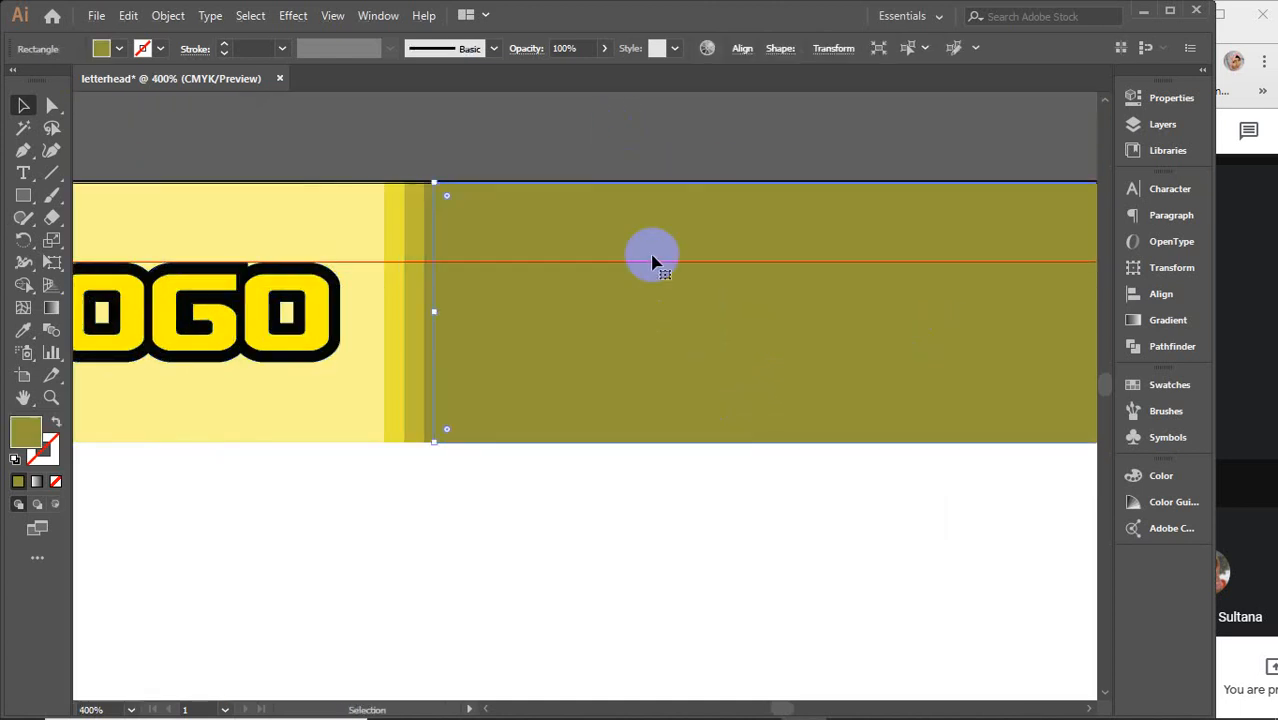
key(a)
drag(707, 300, 582, 294)
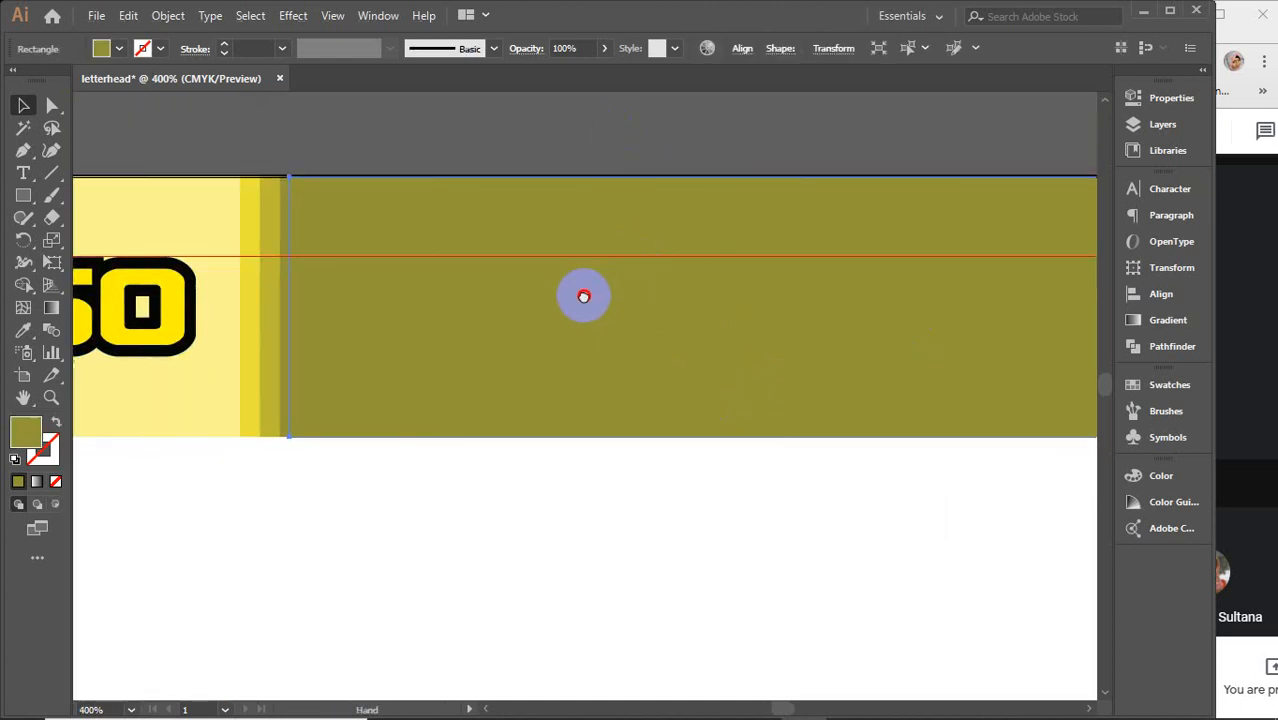
key(v)
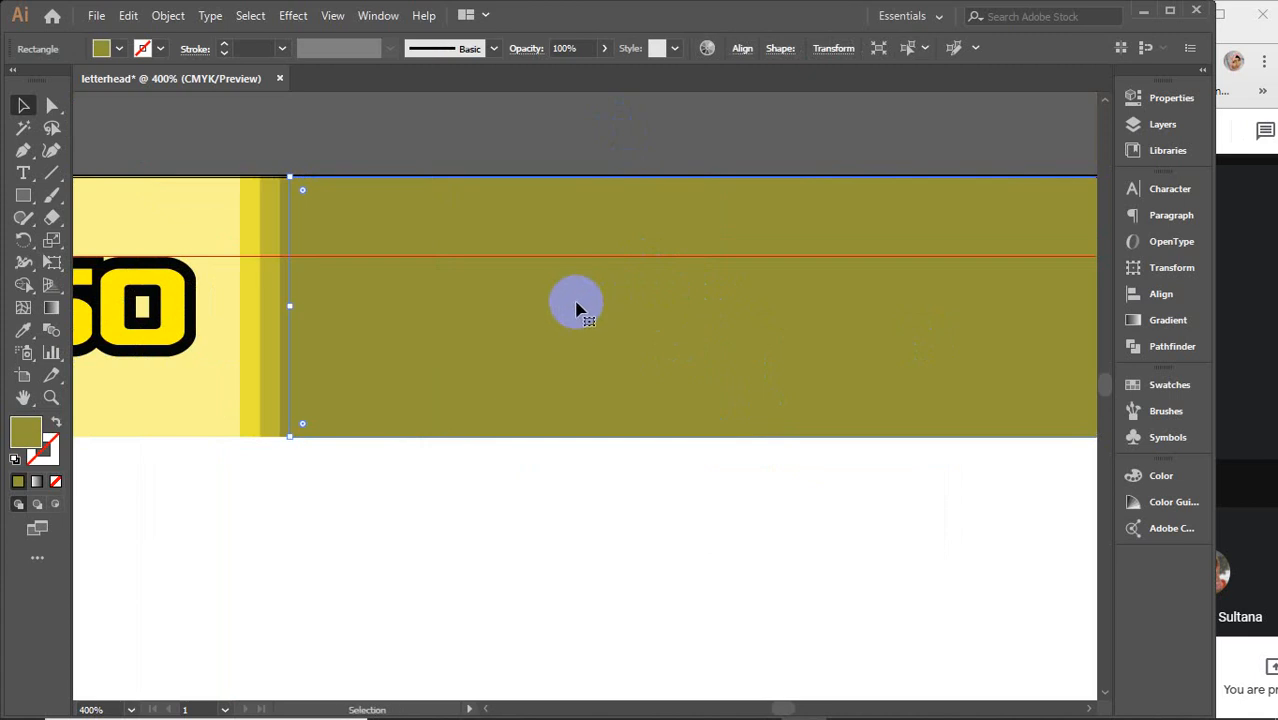
scroll(950, 420, down, 1)
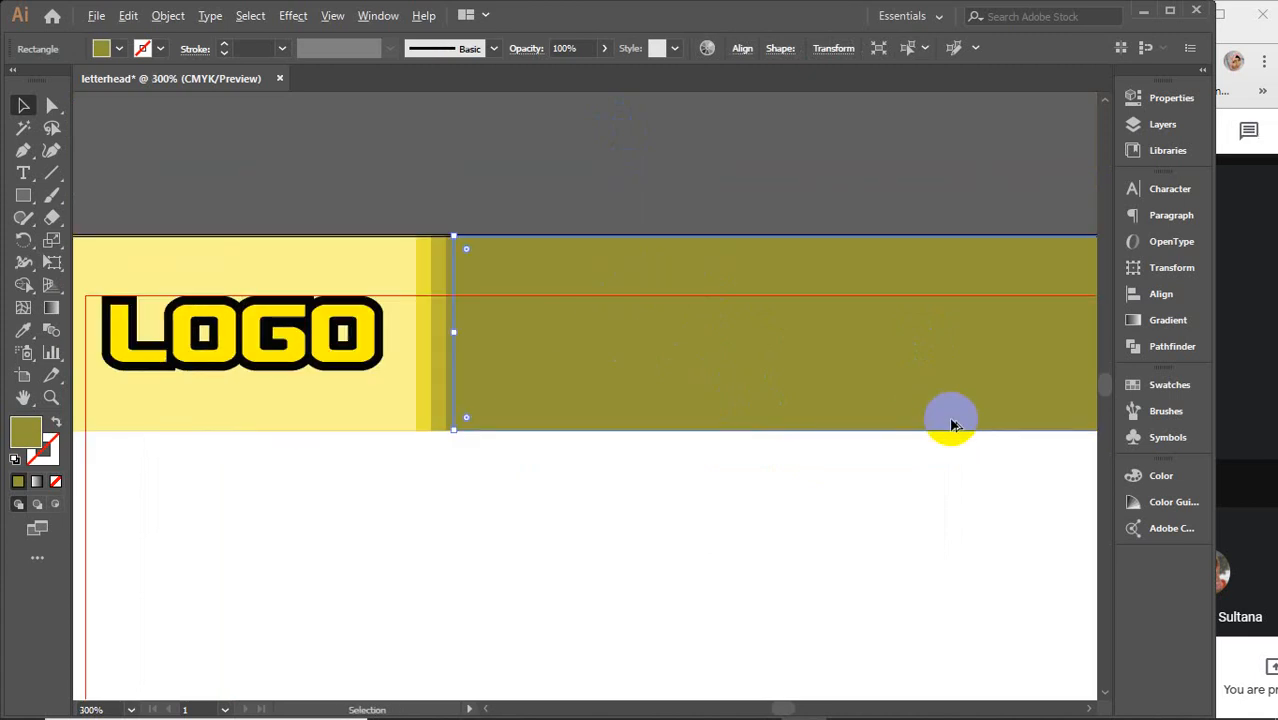
drag(990, 397, 776, 360)
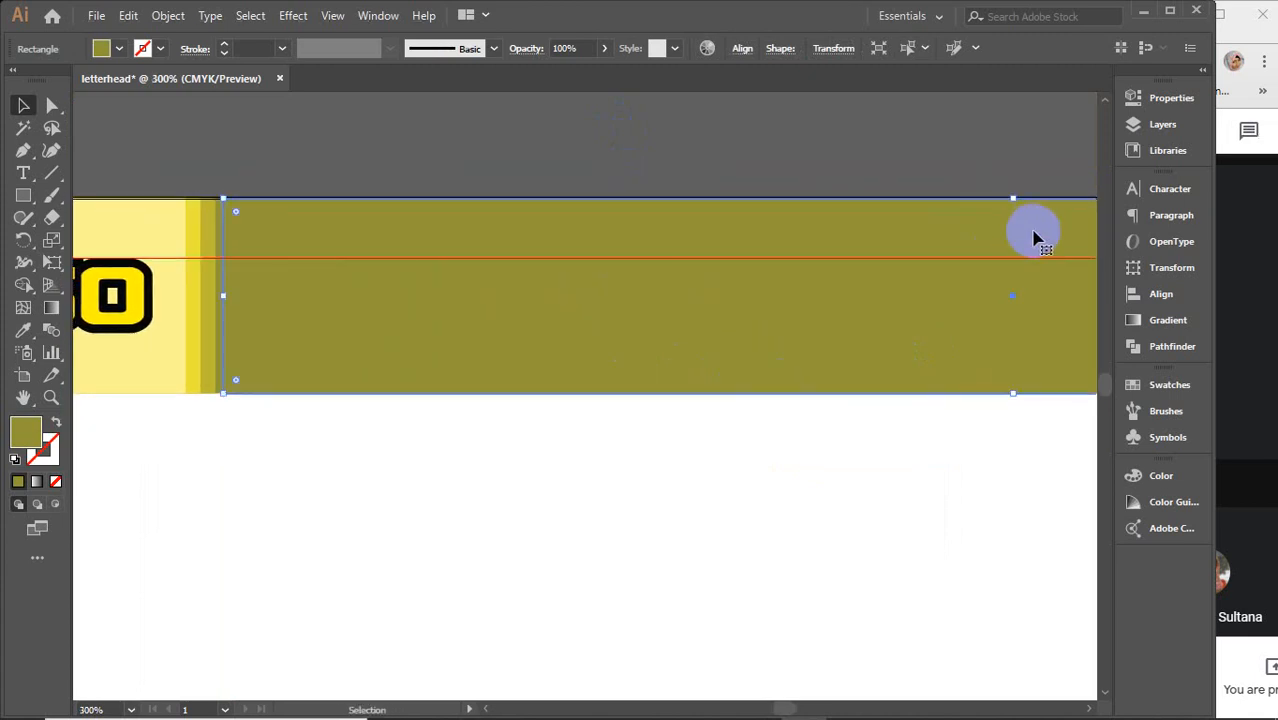
drag(1014, 199, 1013, 208)
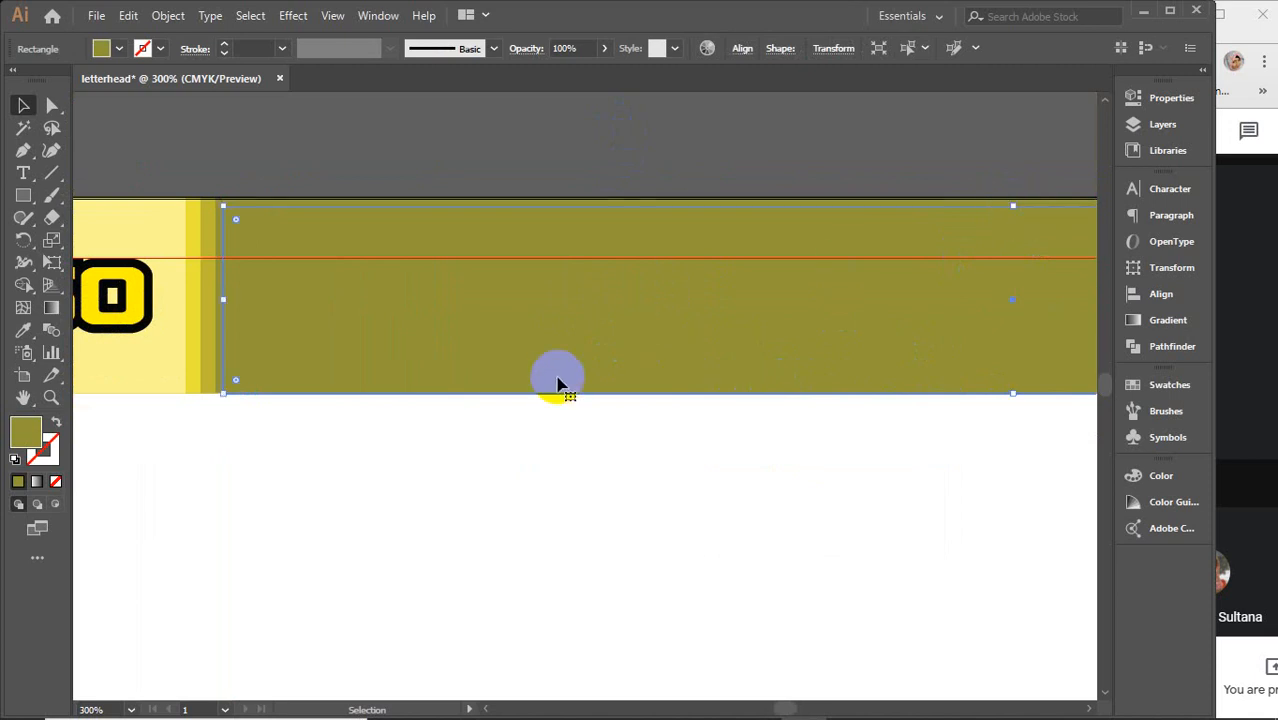
Fill the shortened bar copy with the medium olive sampled from the logo block's stripes.
key(i)
click(213, 240)
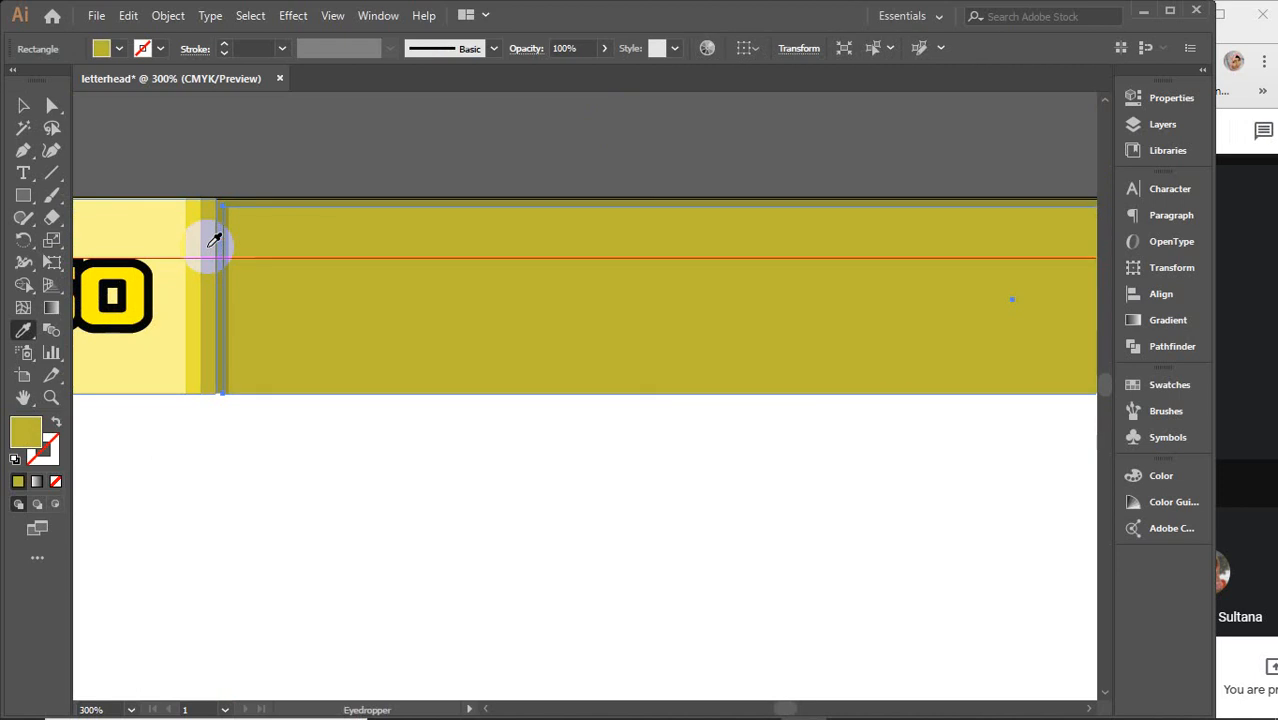
key(v)
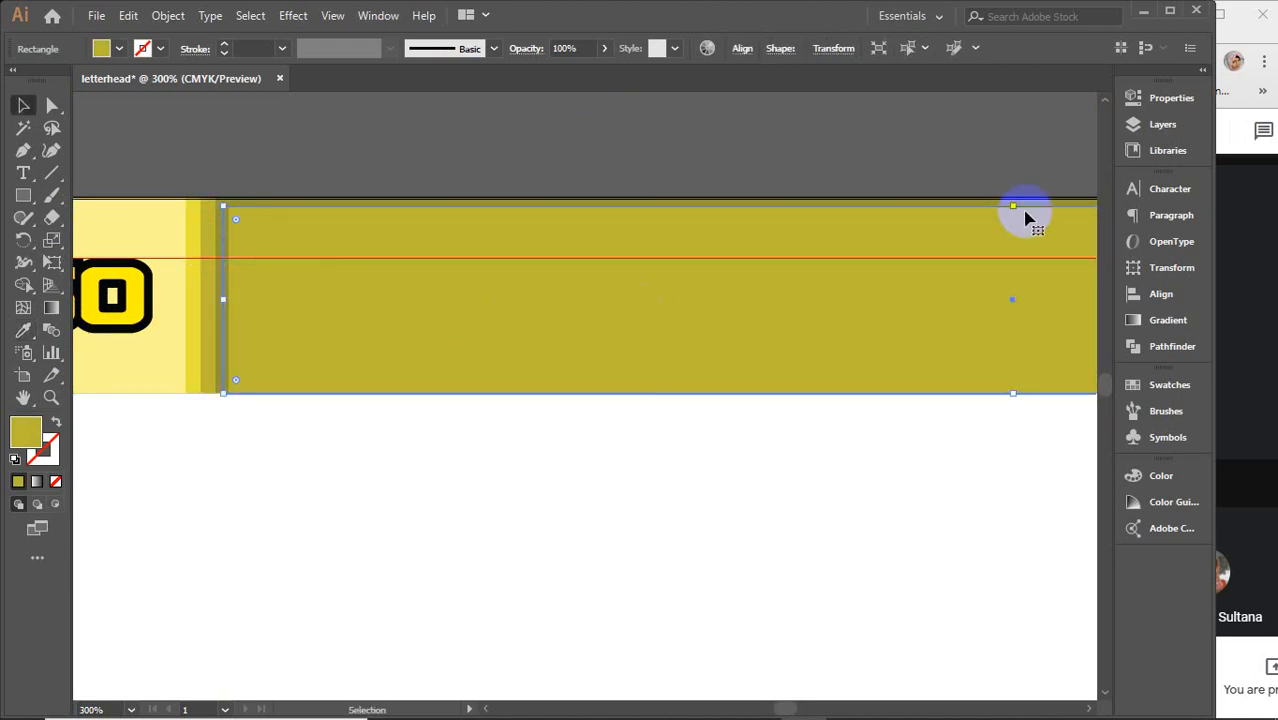
Duplicate the medium olive bar in place, lower the copy's top edge slightly, and fill it with the block's bright yellow stripe color.
drag(1013, 206, 1012, 218)
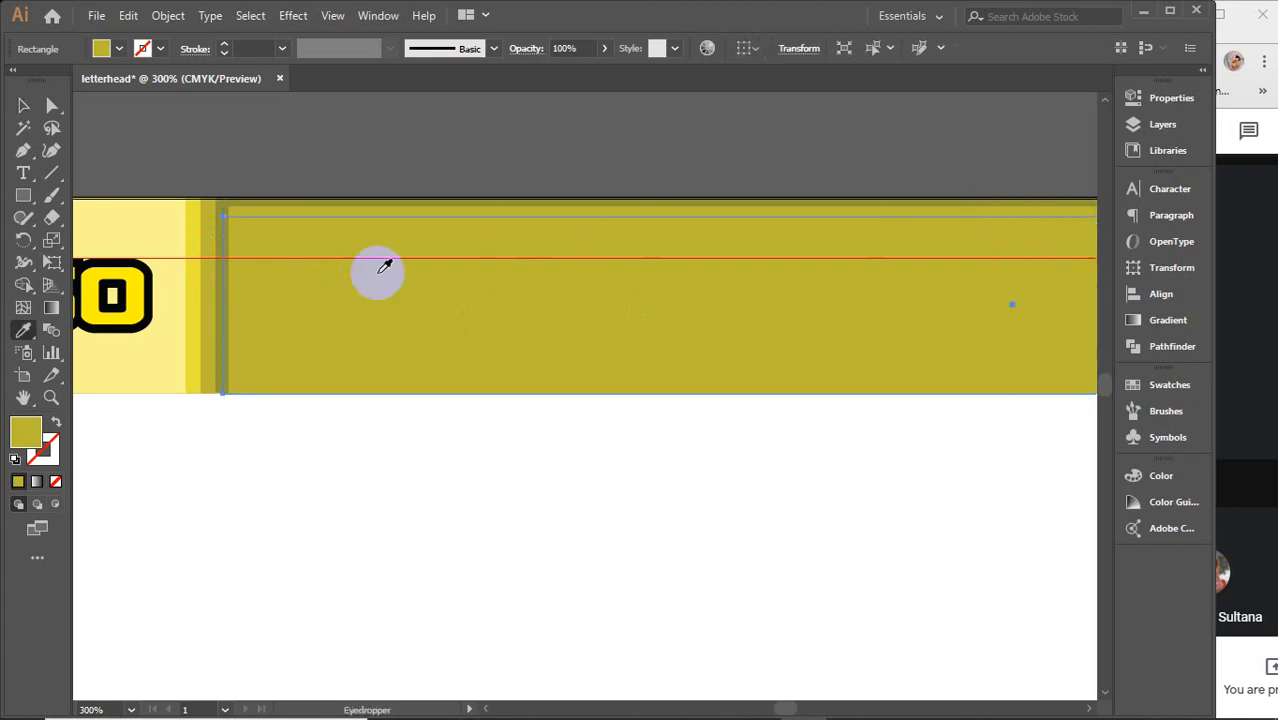
key(i)
click(197, 292)
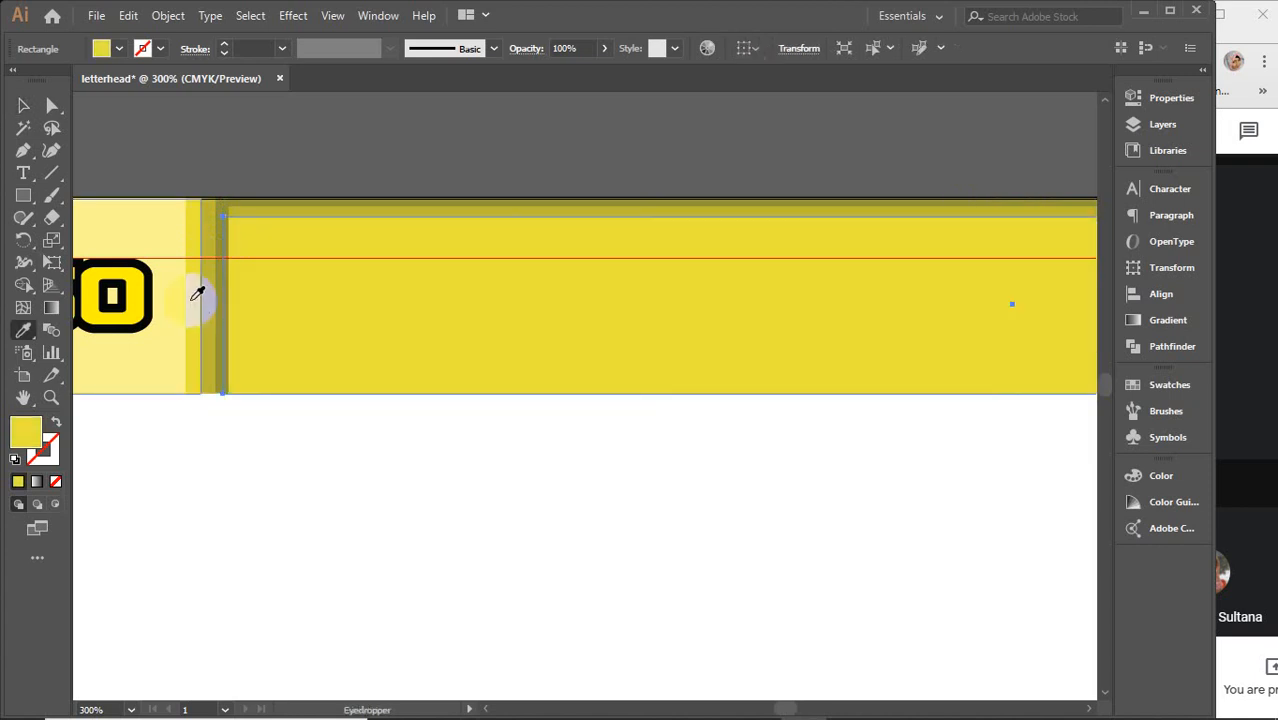
key(a)
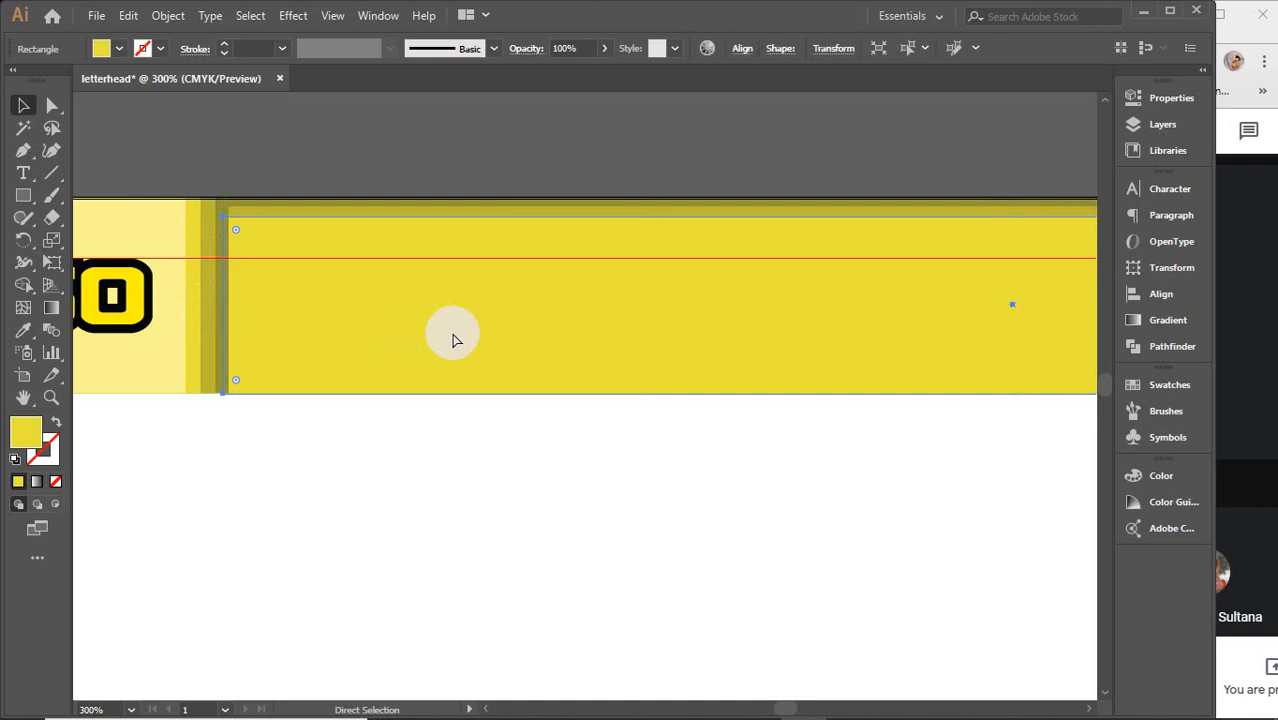
Duplicate the bright yellow bar in place, lower the copy's top edge slightly, and fill it with the logo block's pale yellow.
key(v)
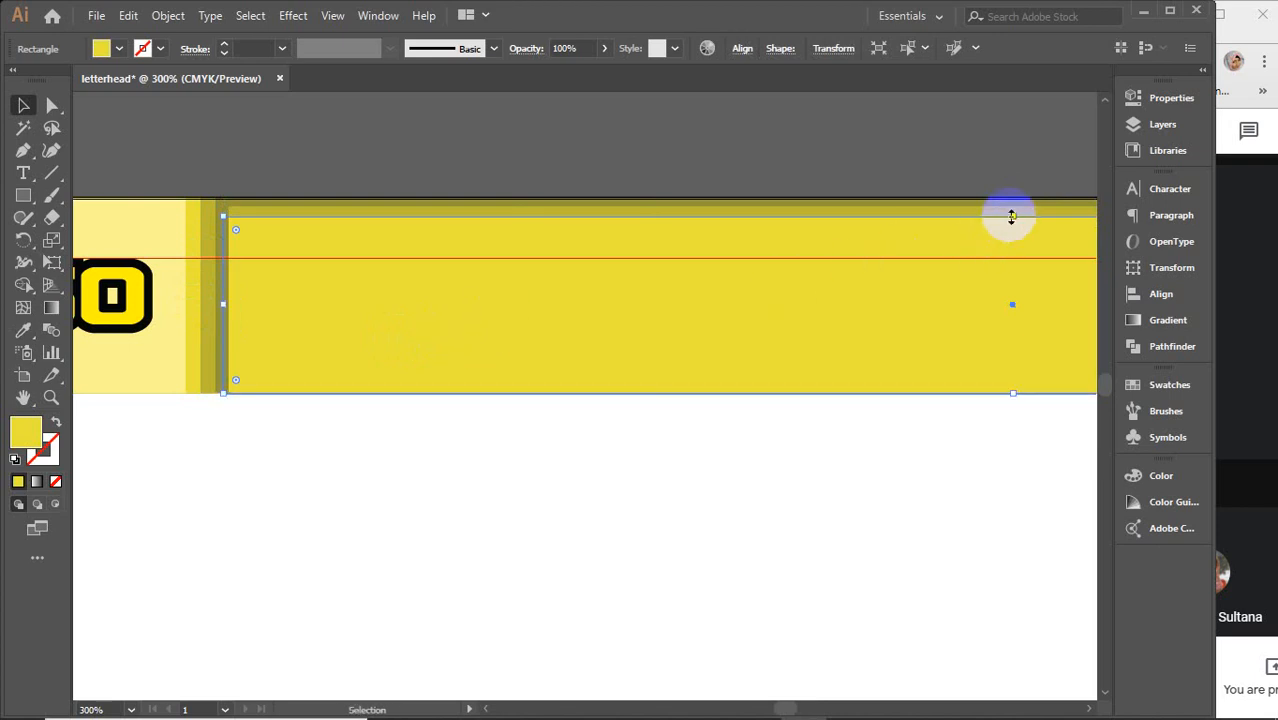
drag(1012, 217, 1010, 228)
key(i)
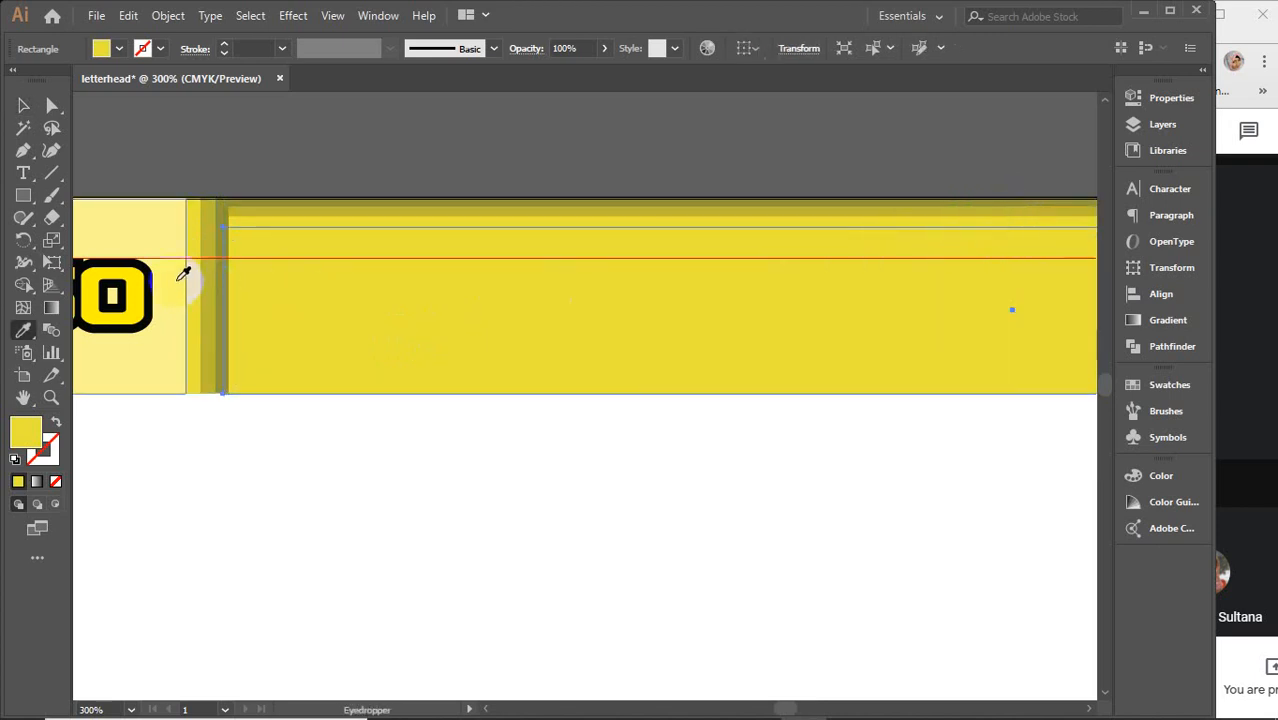
click(162, 215)
key(v)
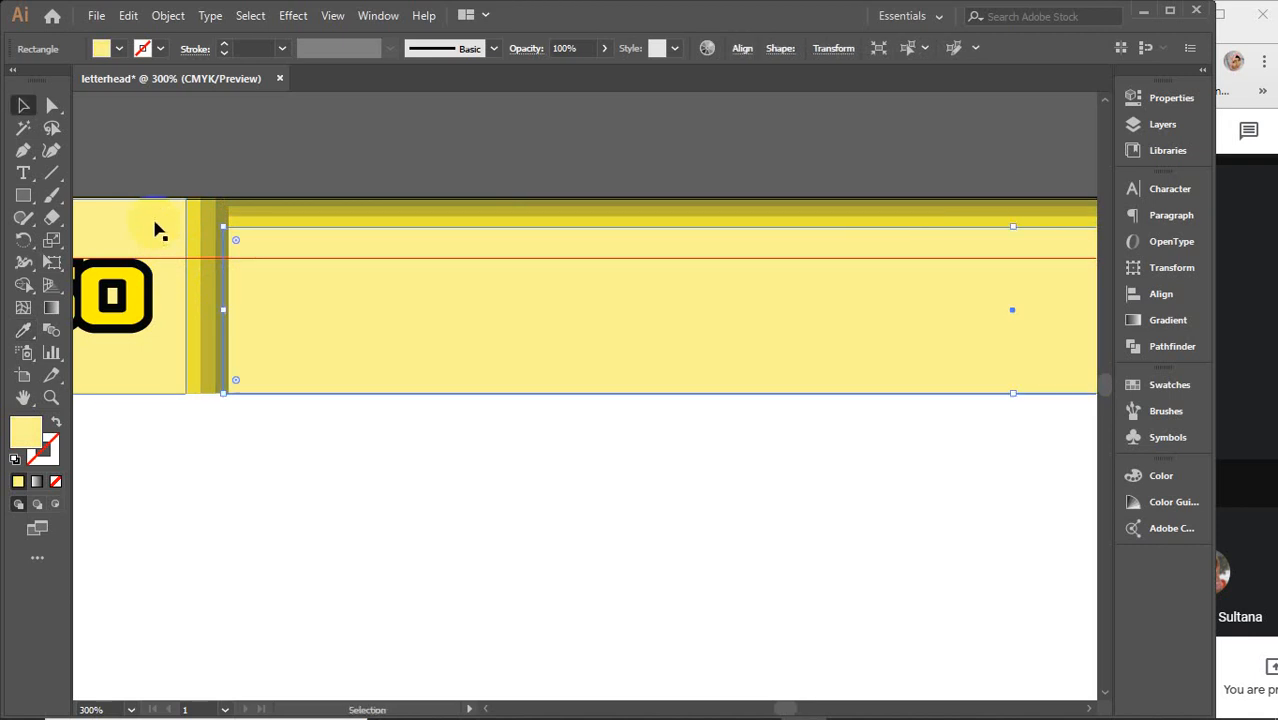
click(310, 160)
scroll(428, 194, down, 5)
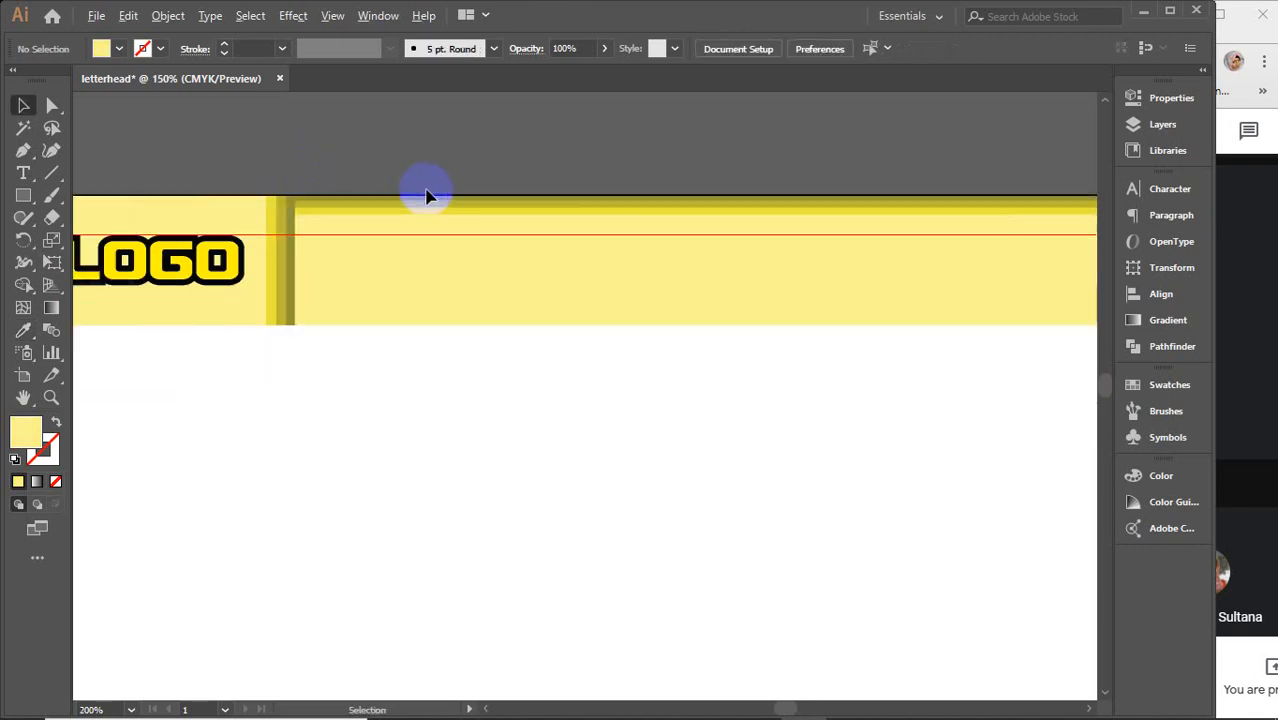
Add a point-text line with a placeholder phone number on the empty canvas above the artboard.
drag(752, 263, 673, 297)
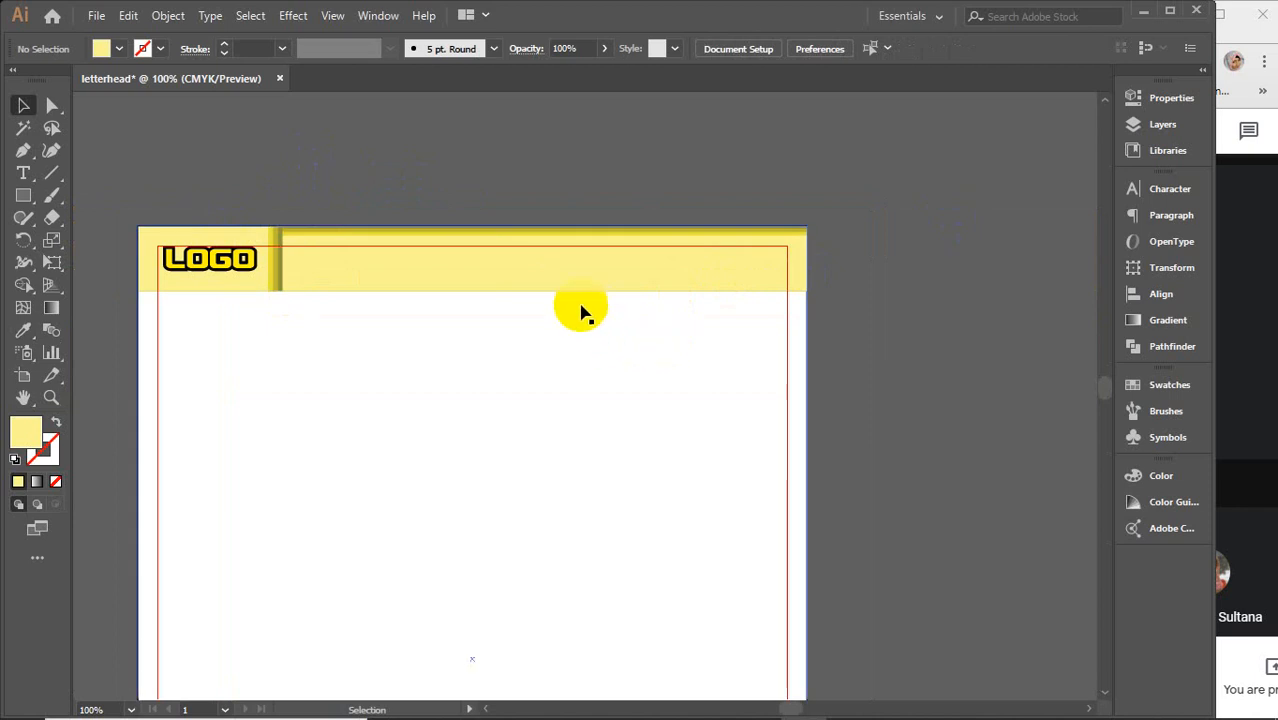
scroll(513, 265, up, 4)
scroll(510, 265, down, 2)
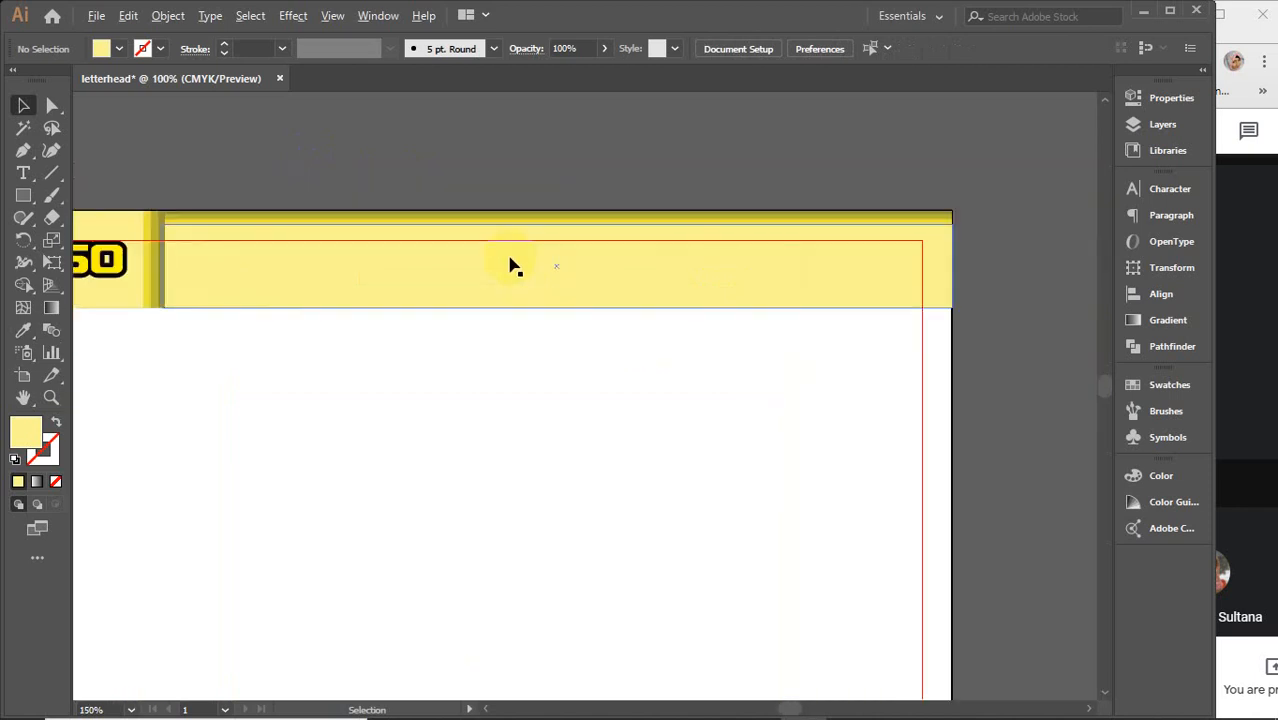
scroll(510, 265, down, 1)
drag(462, 160, 522, 328)
click(23, 173)
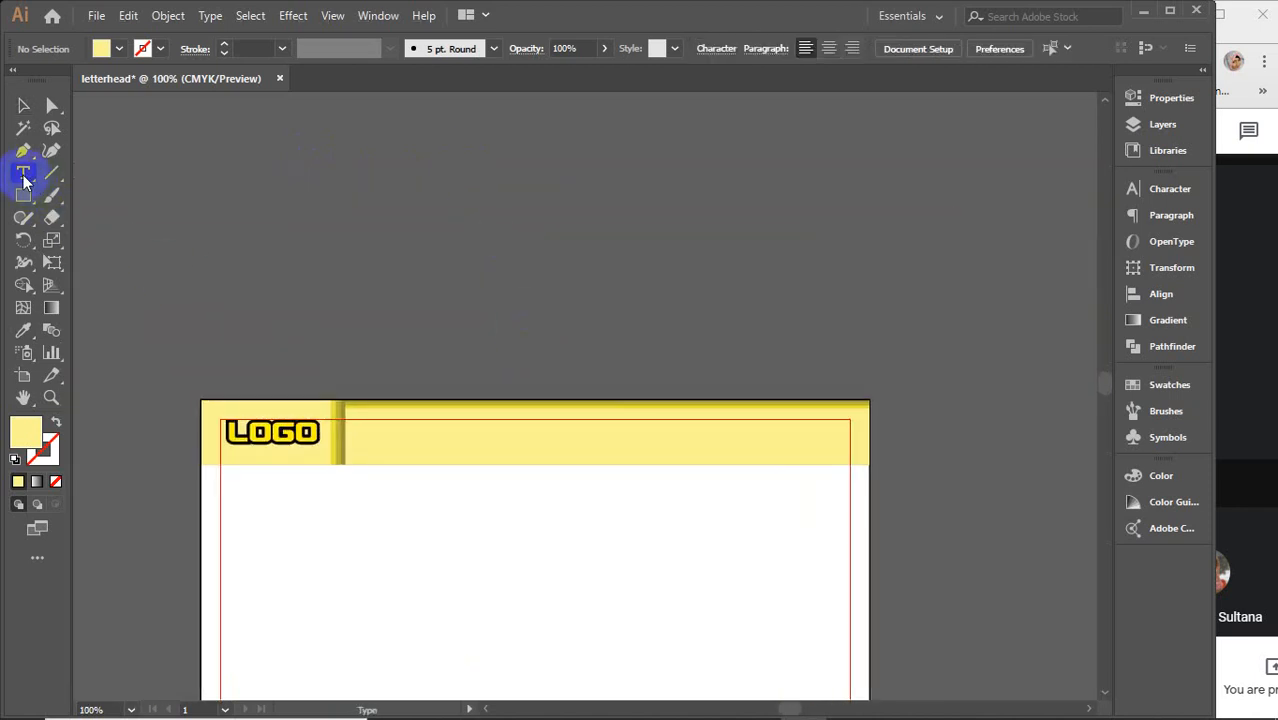
click(527, 207)
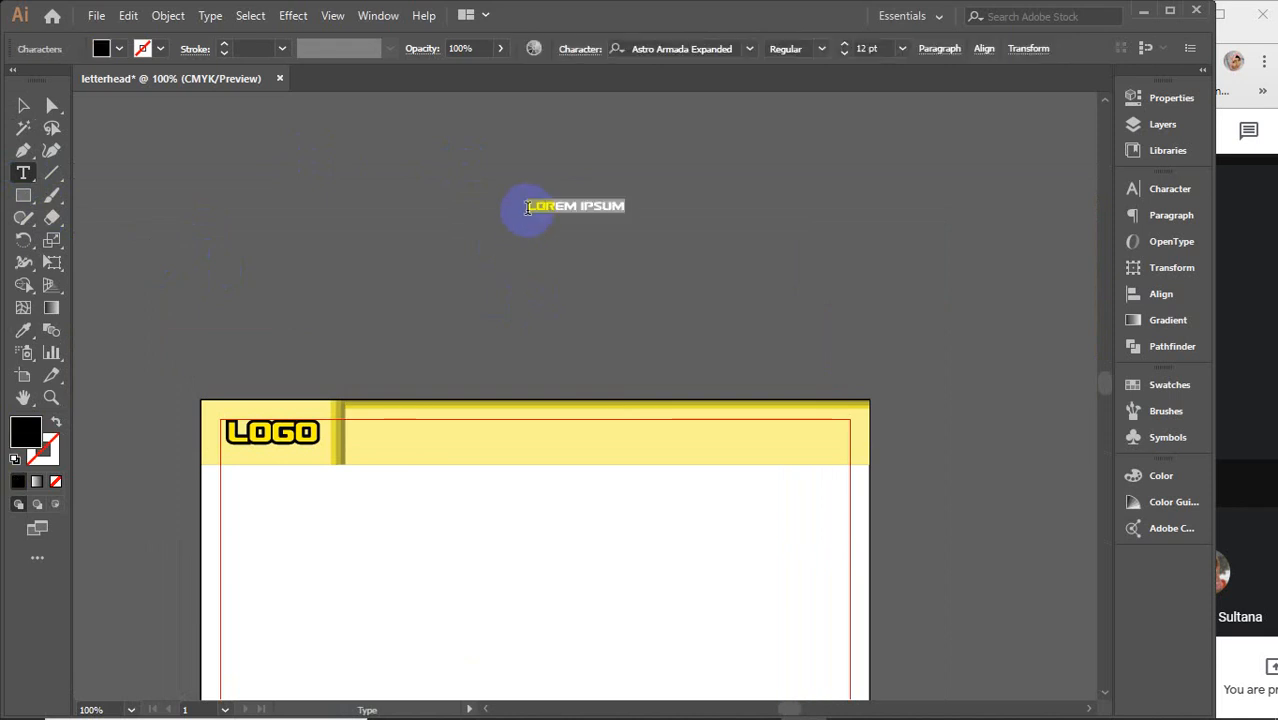
text(0123)
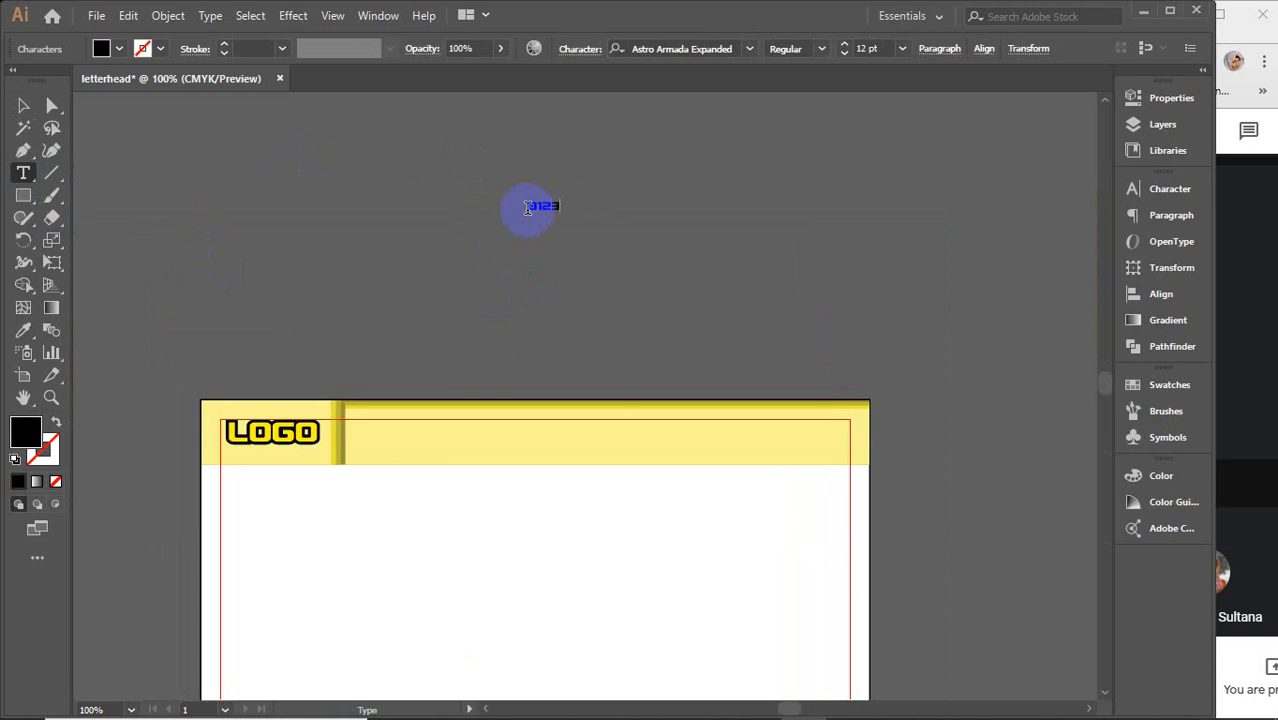
text(456789)
click(526, 249)
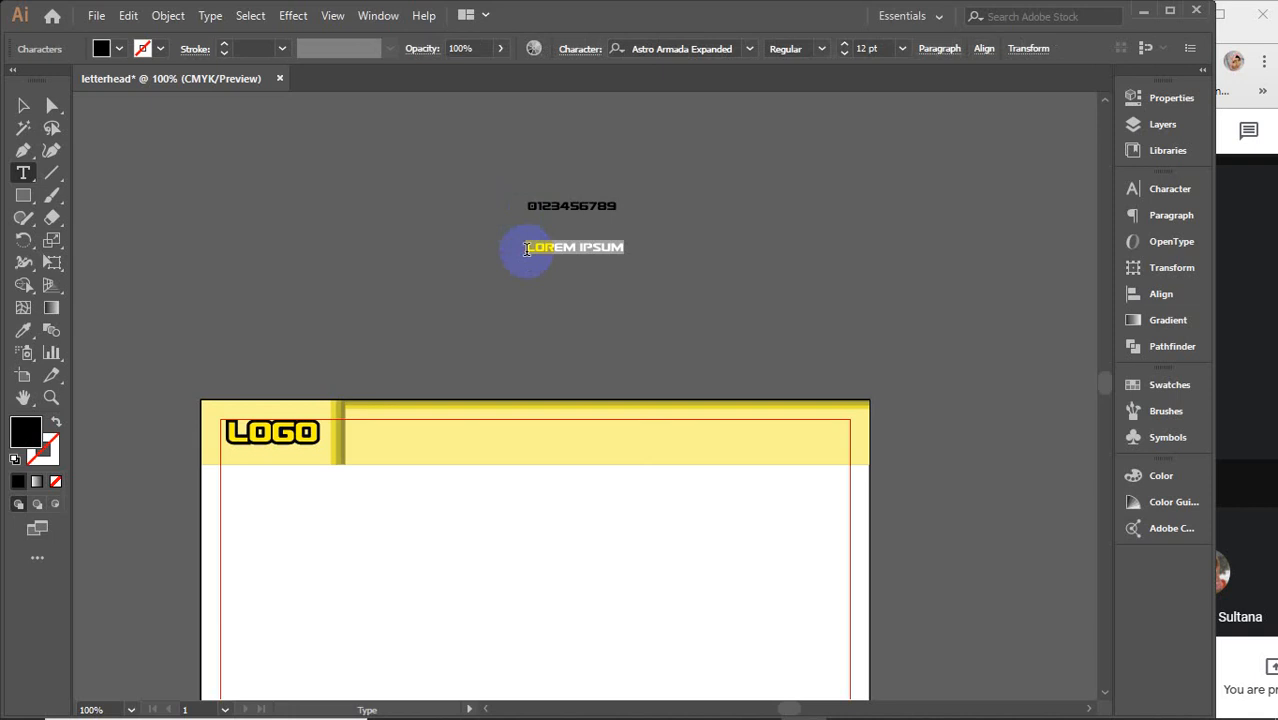
text(www)
text(.webadd)
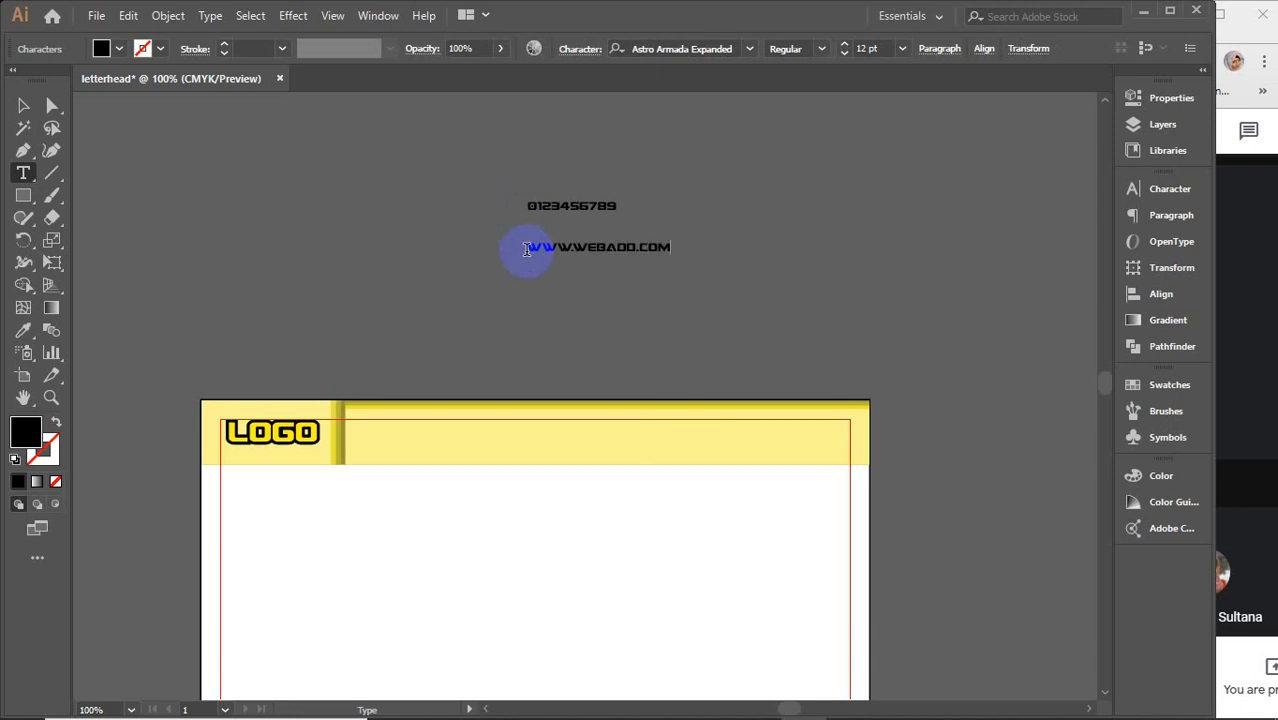
click(530, 274)
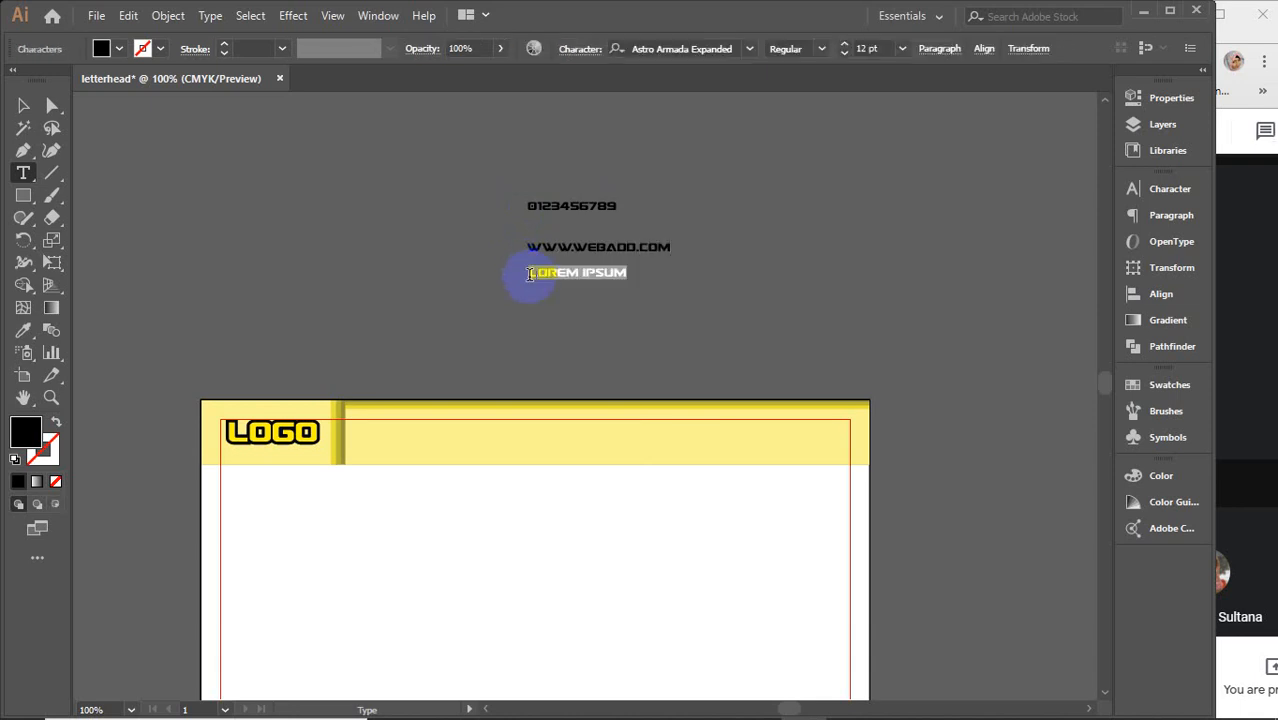
key(BackSpace)
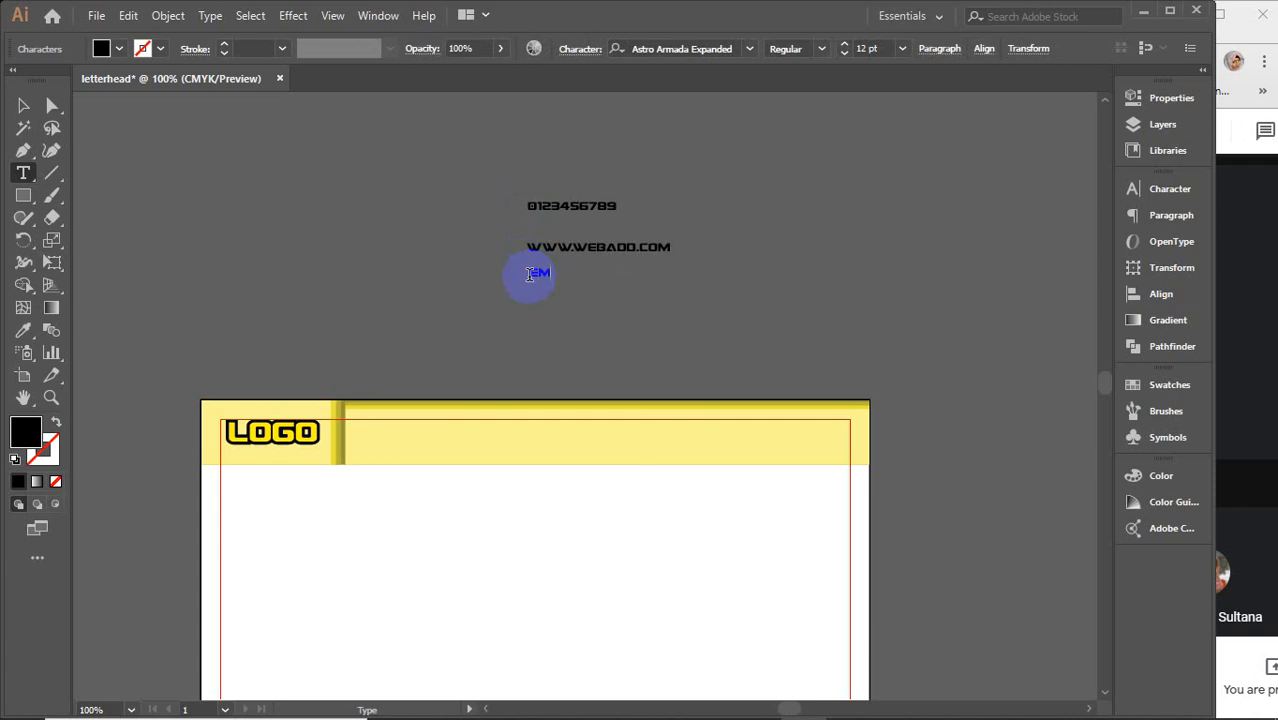
text(EMAILID@GMAIL.COM)
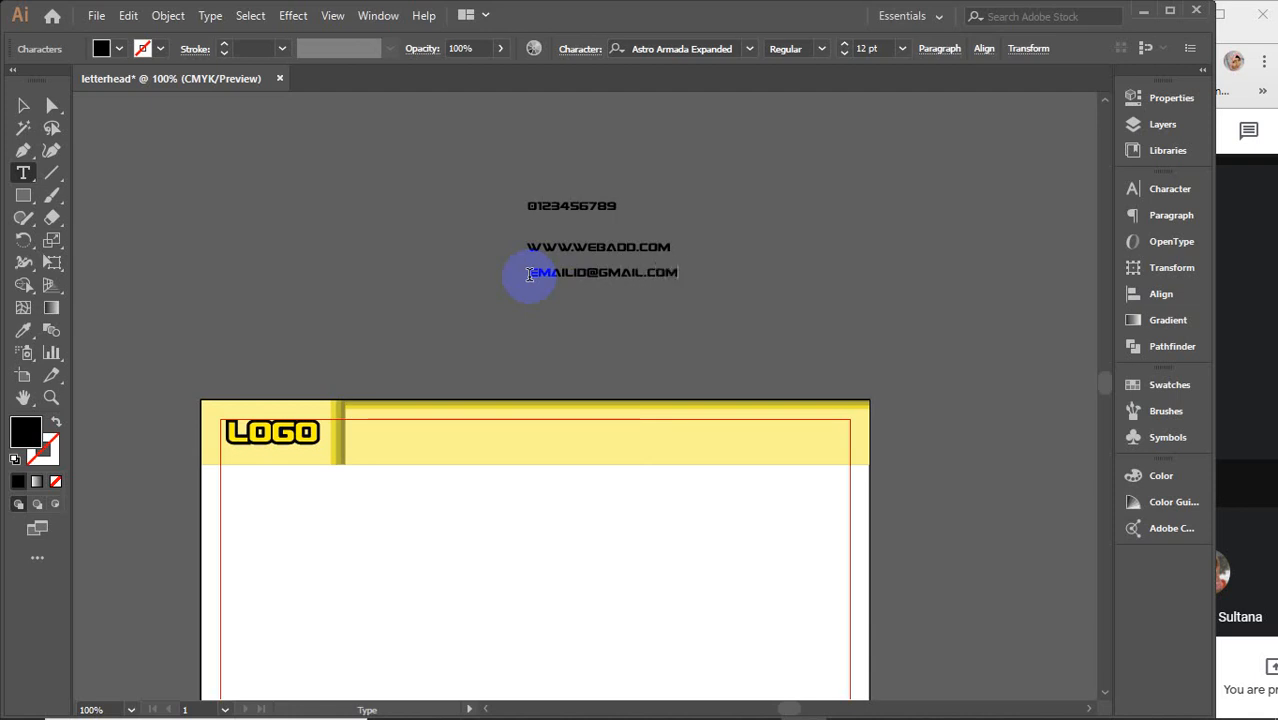
Add a fourth separate text line below the e-mail with a placeholder postal address.
click(540, 295)
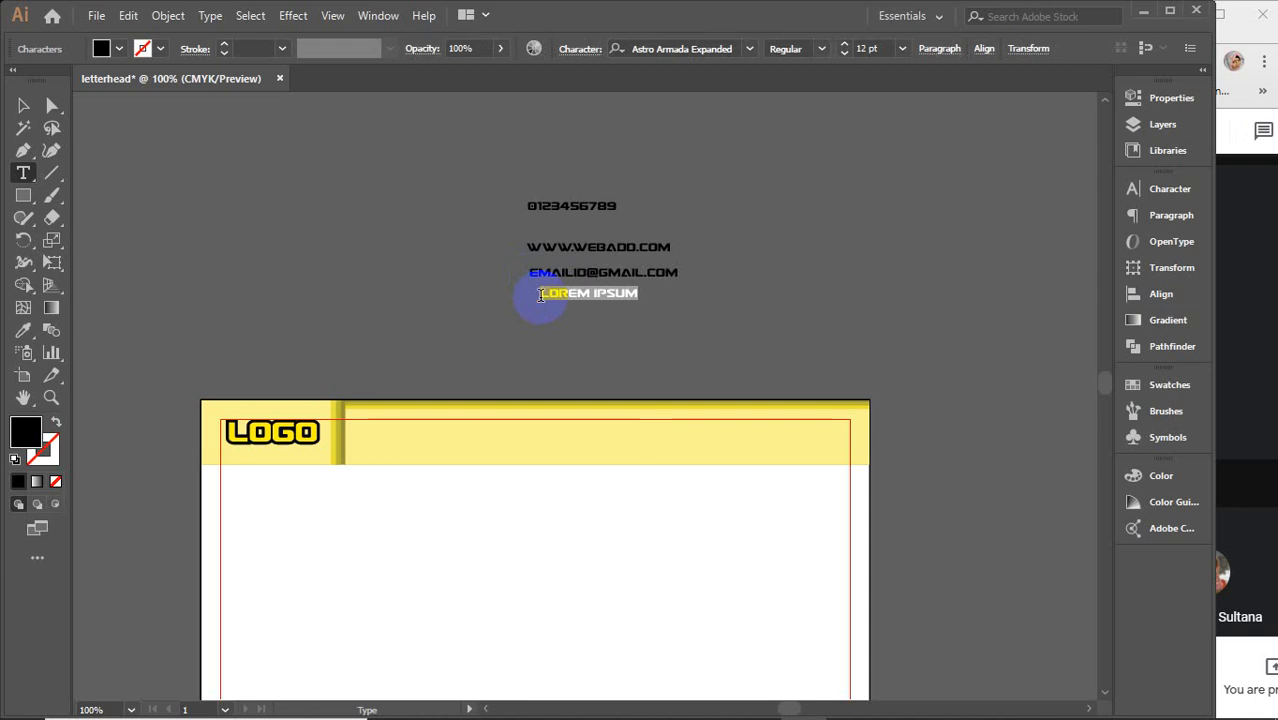
key(BackSpace)
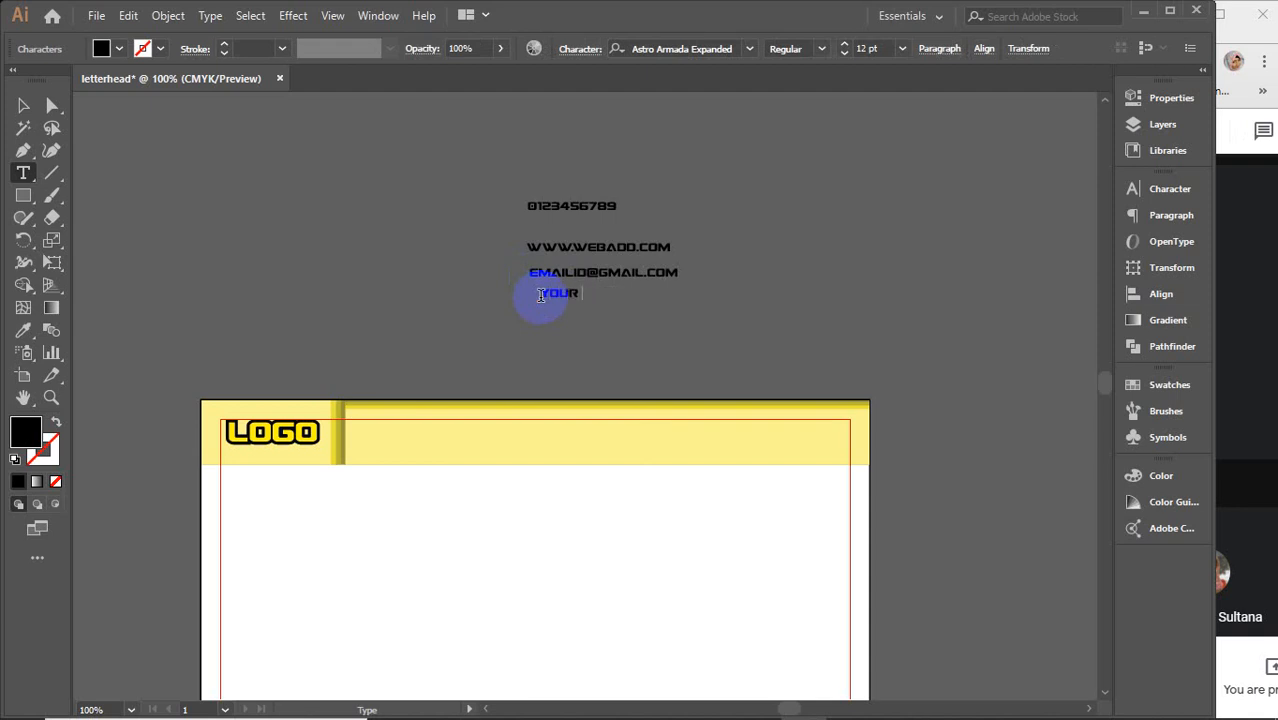
text(YOUR ADDRESS, LOCATION)
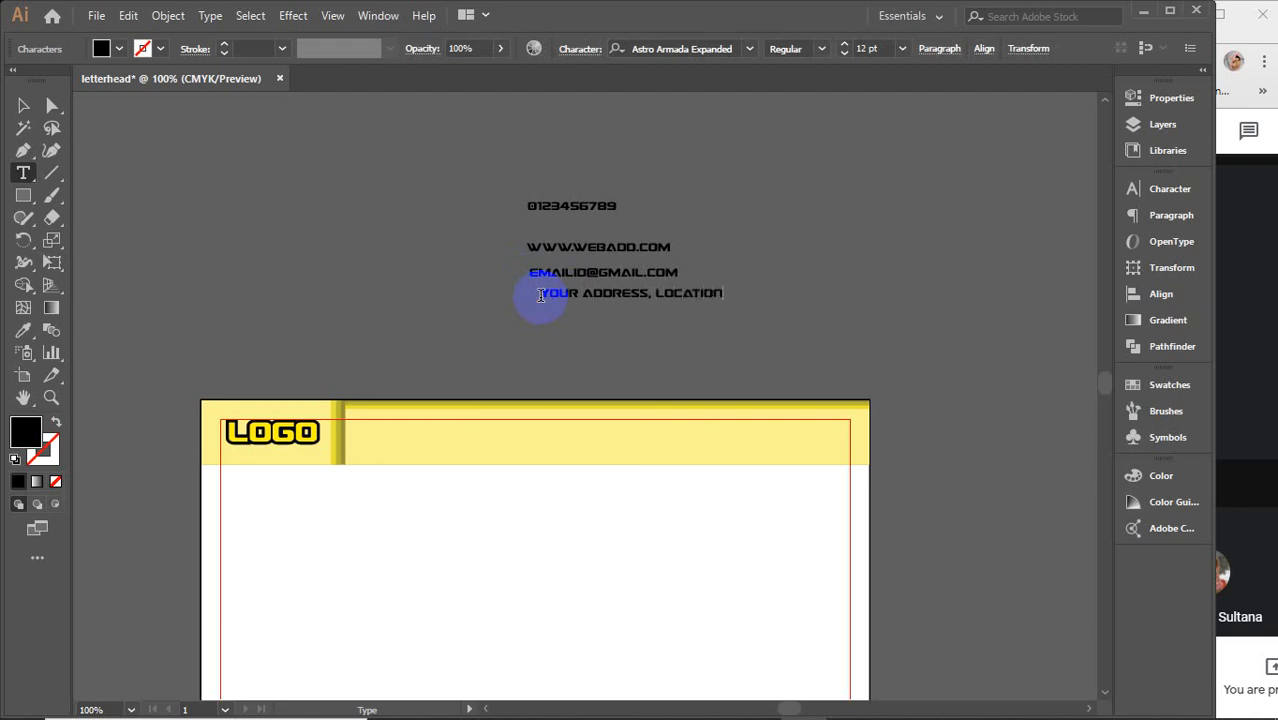
text(, DHAKA)
click(22, 106)
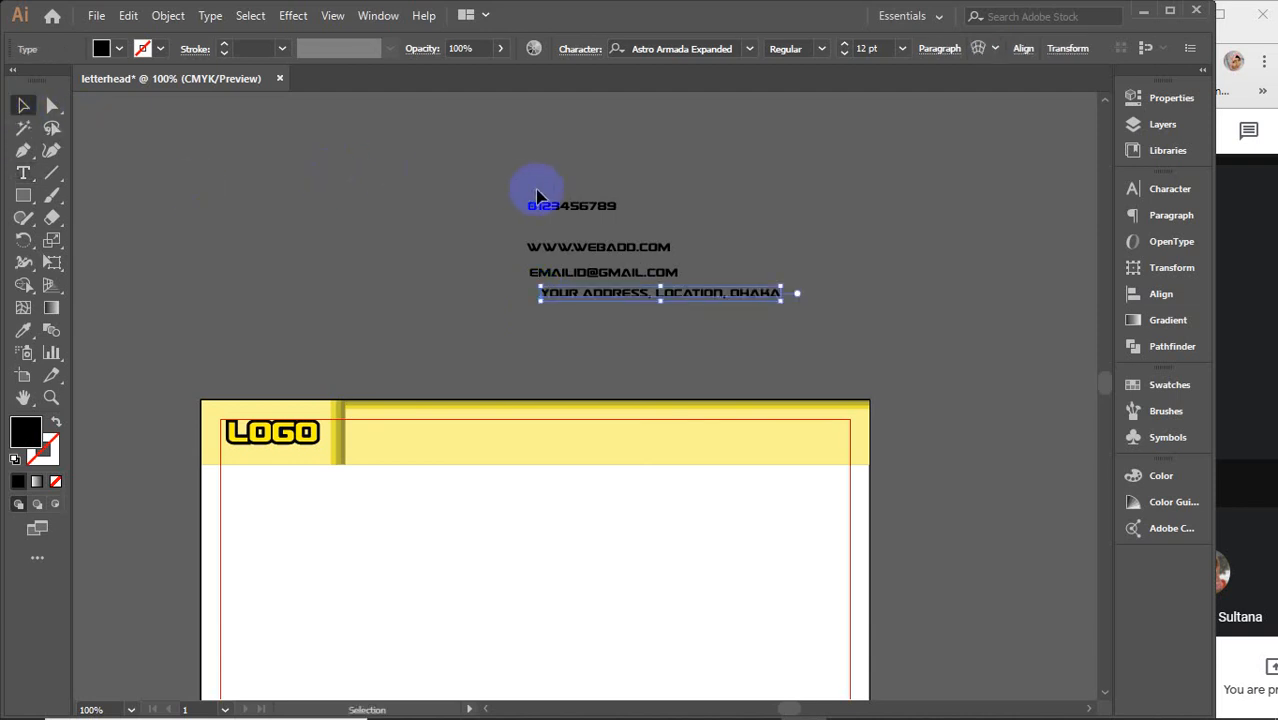
Set all four contact text lines in the Montserrat font with the SemiBold style.
drag(520, 188, 619, 337)
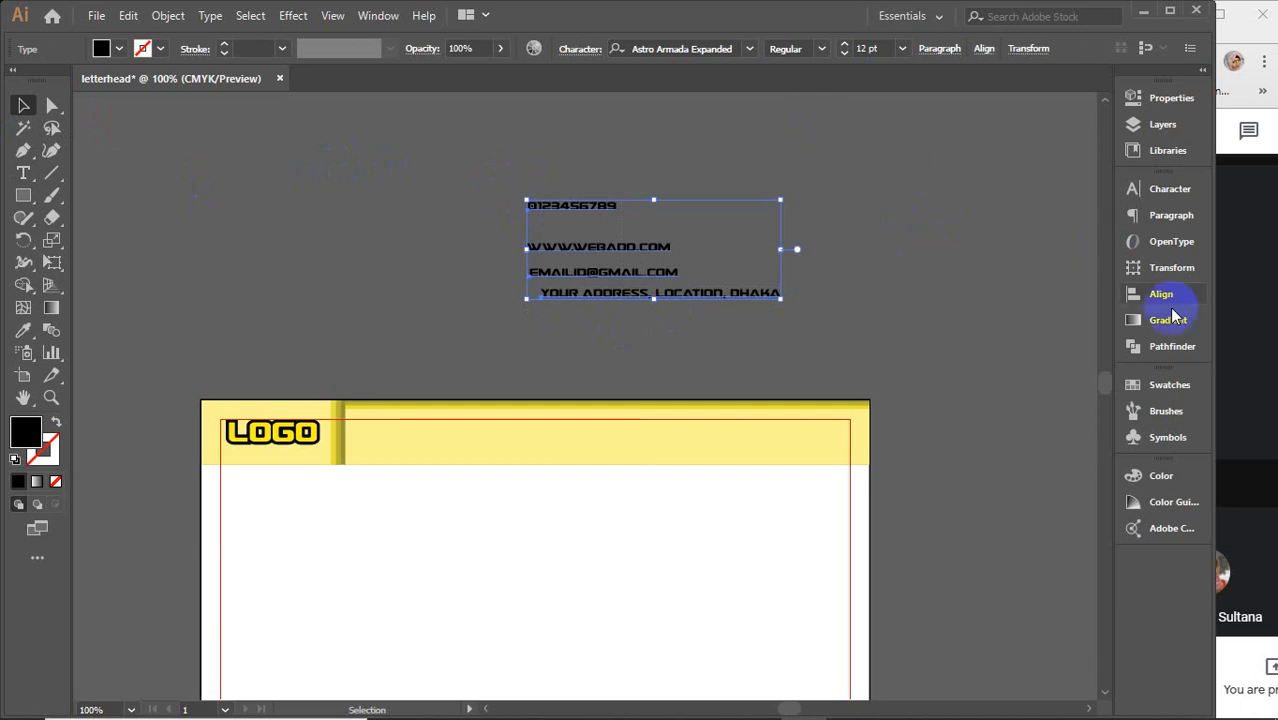
click(1166, 189)
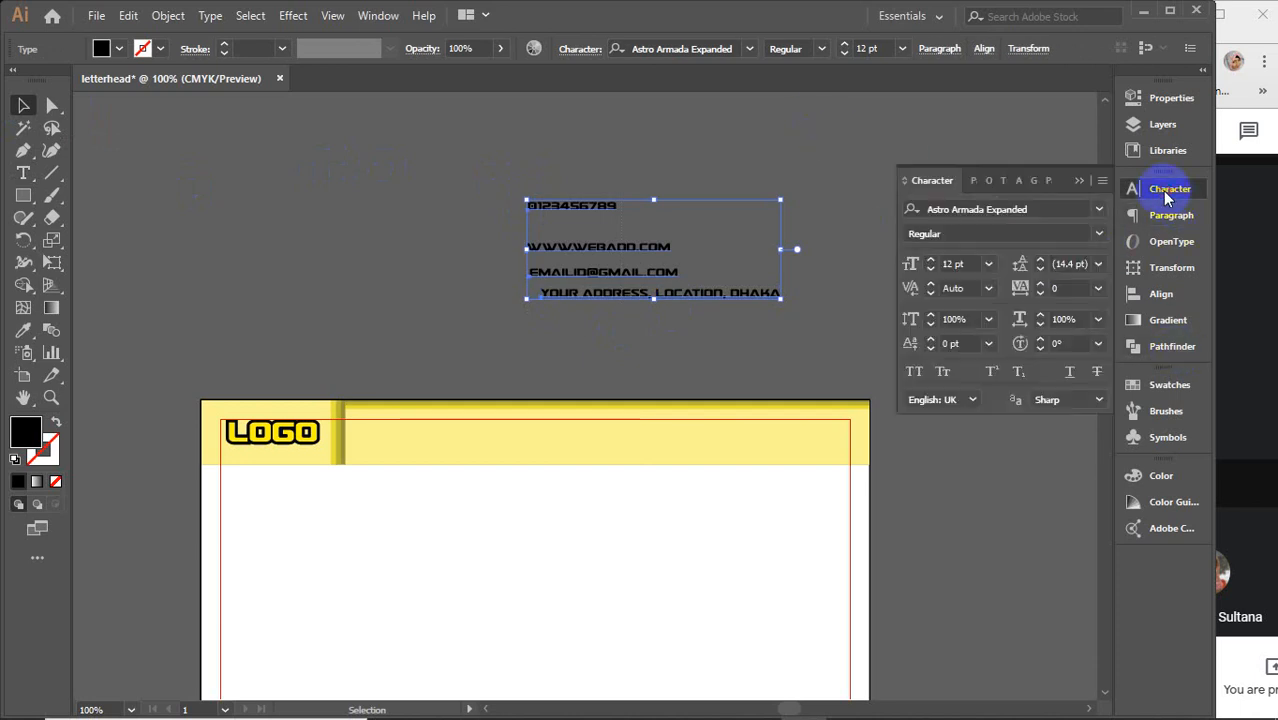
click(1097, 209)
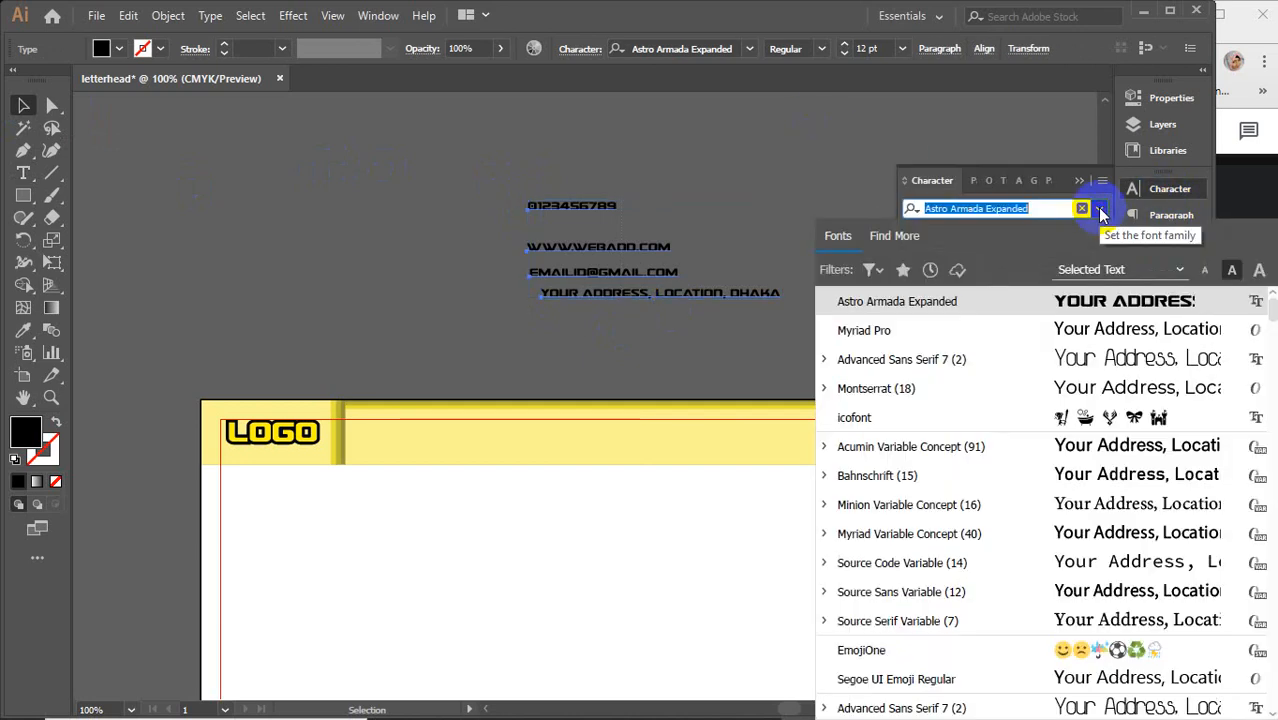
click(998, 391)
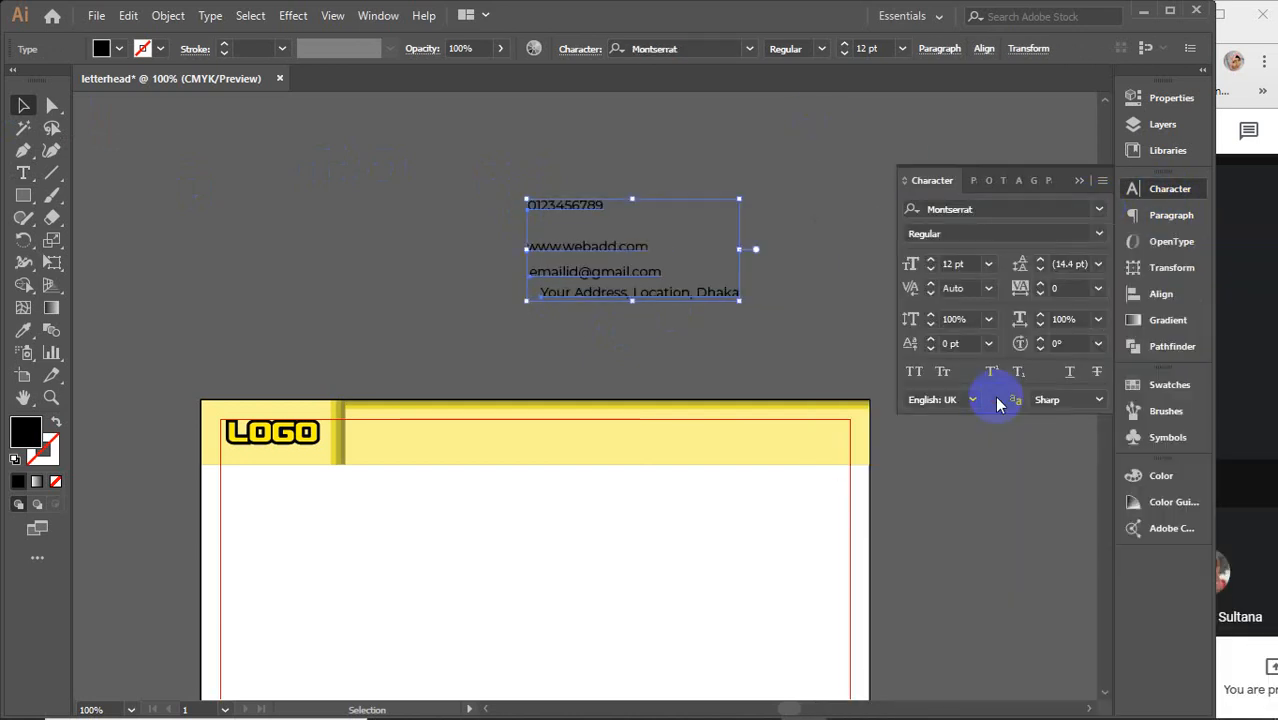
click(1097, 234)
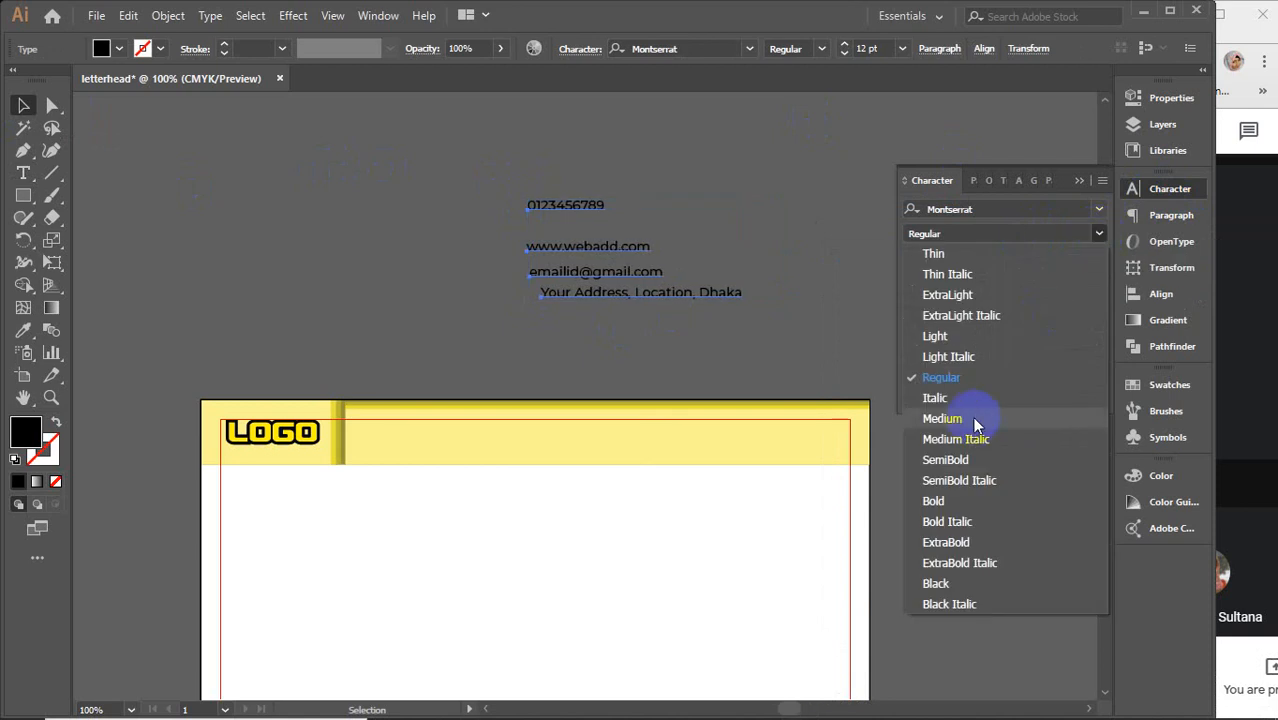
click(973, 461)
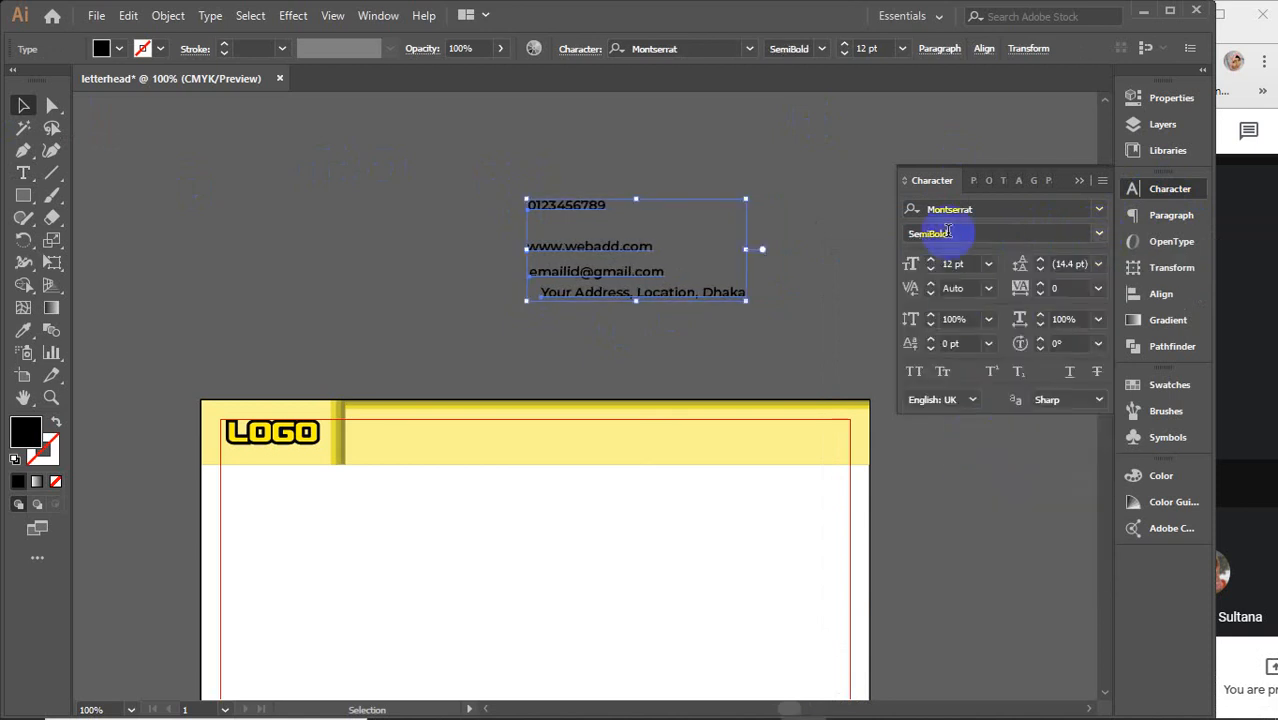
click(1078, 181)
click(924, 240)
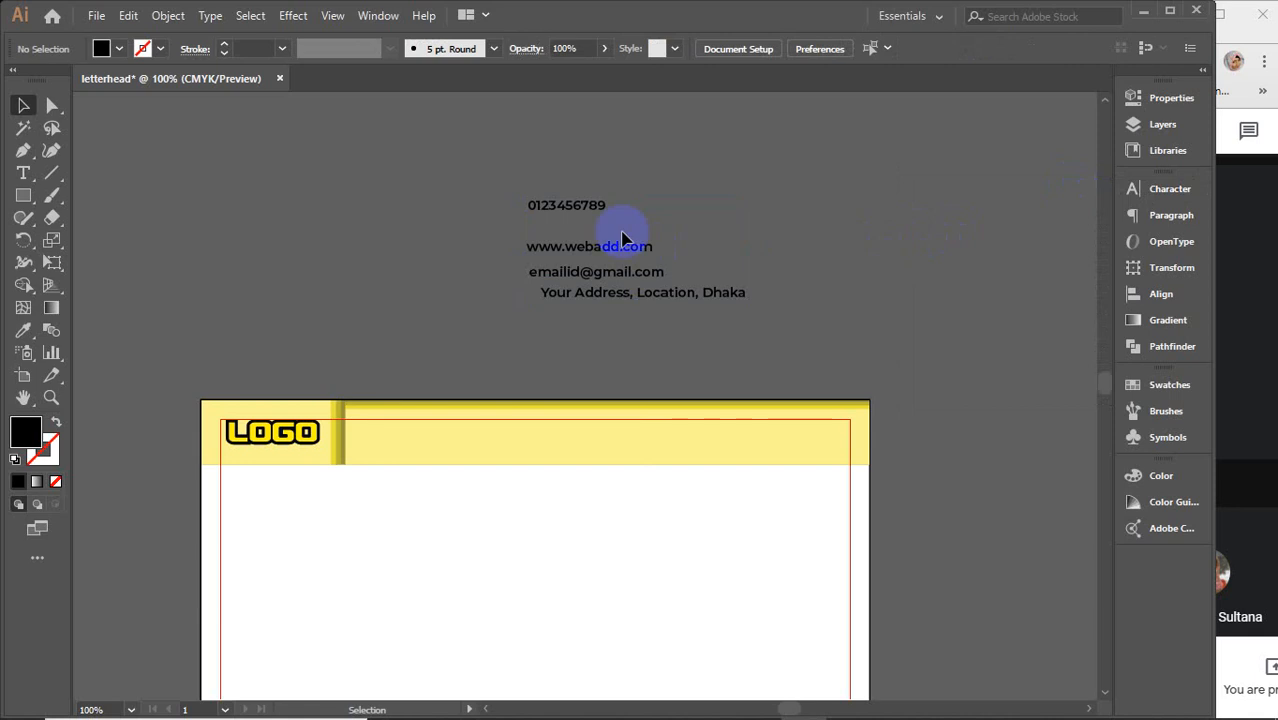
Move the phone number down closer to the web address and set all four contact lines to 10 pt.
drag(562, 212, 580, 232)
drag(456, 165, 605, 326)
click(868, 50)
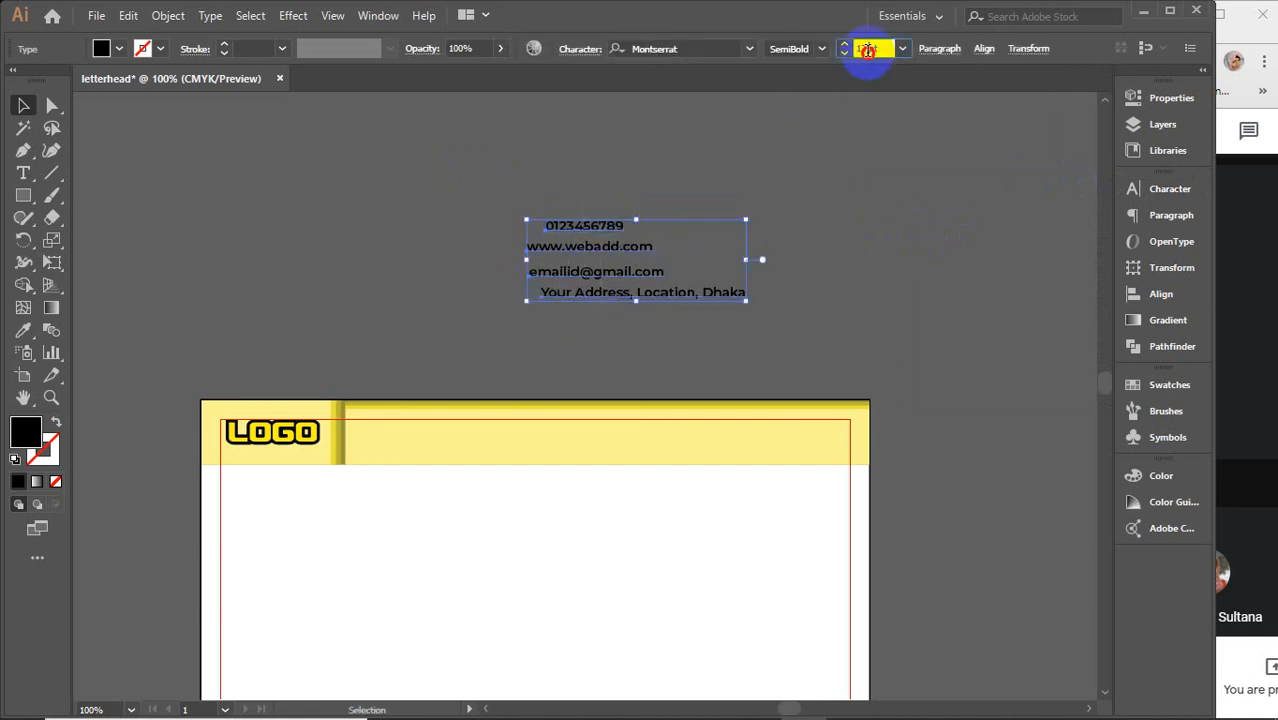
key(Down)
key(Down)
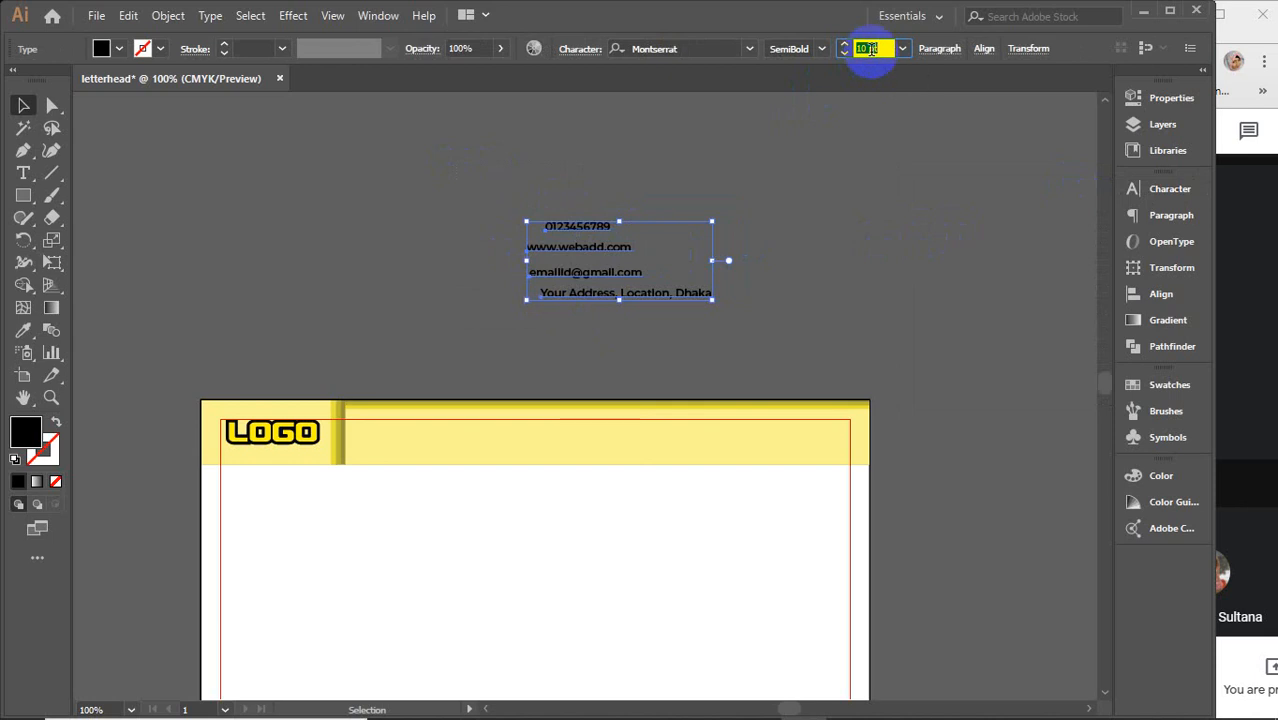
click(833, 205)
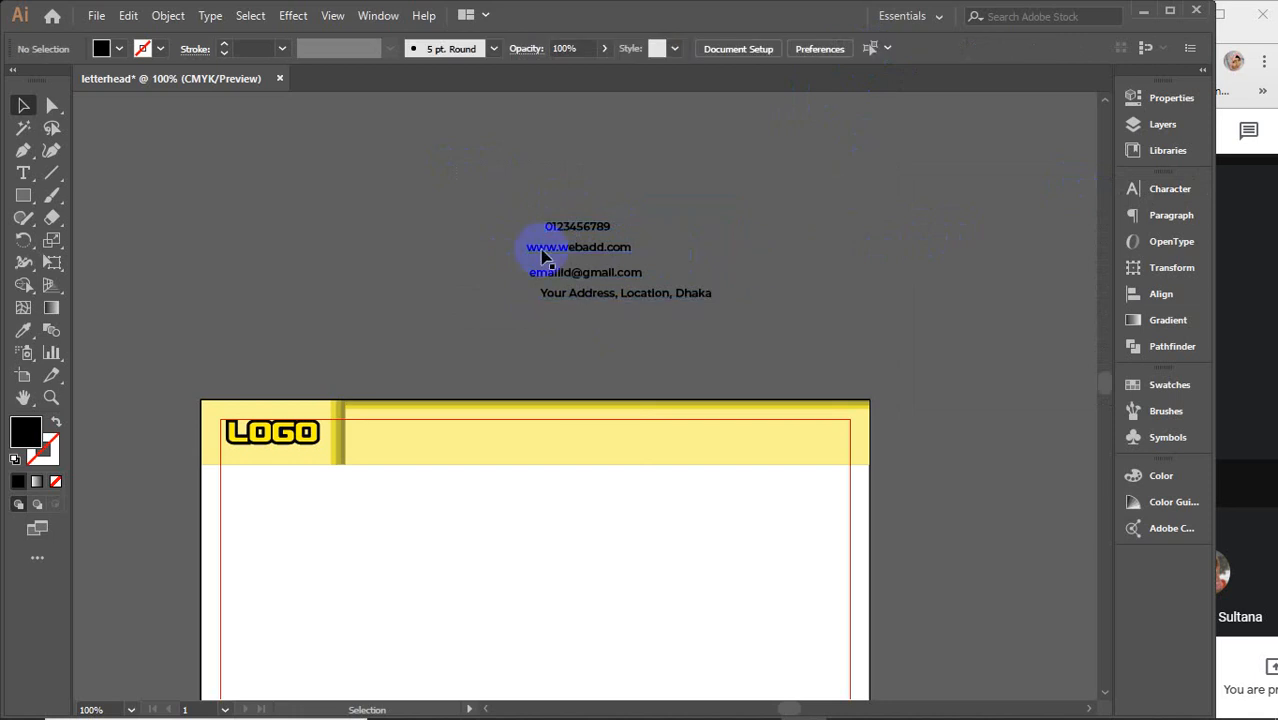
drag(519, 222, 608, 322)
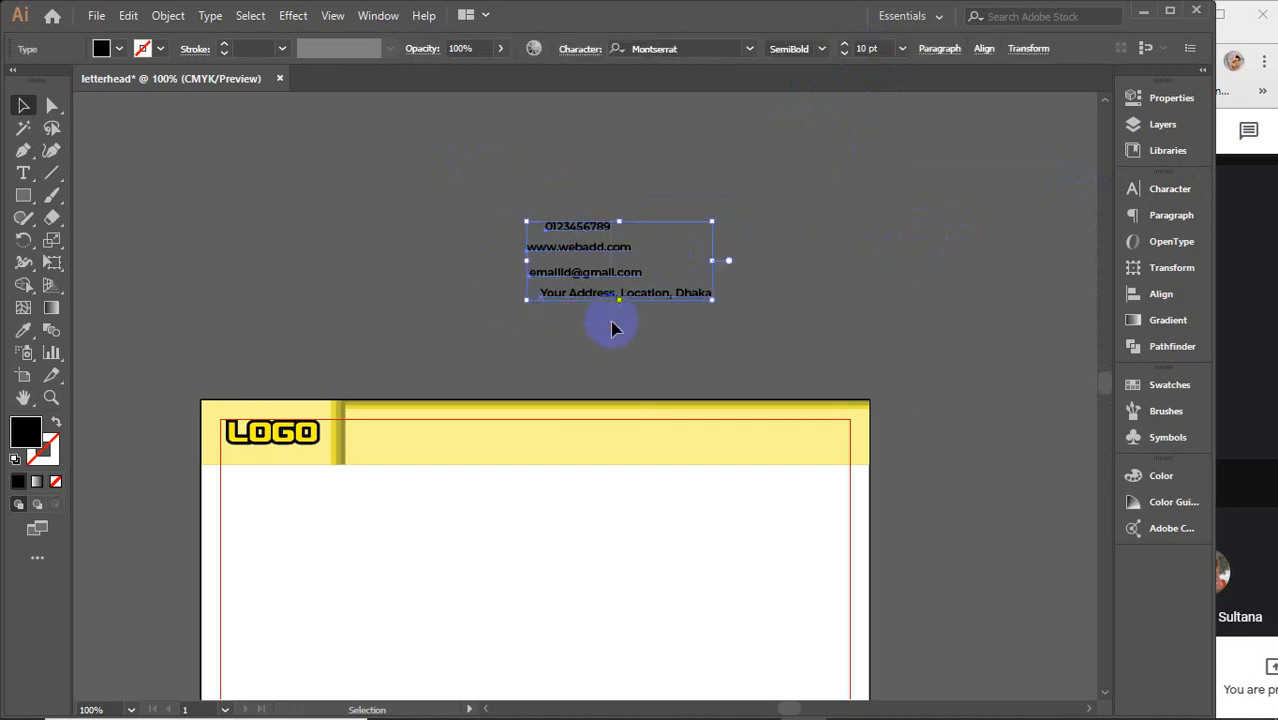
click(1160, 293)
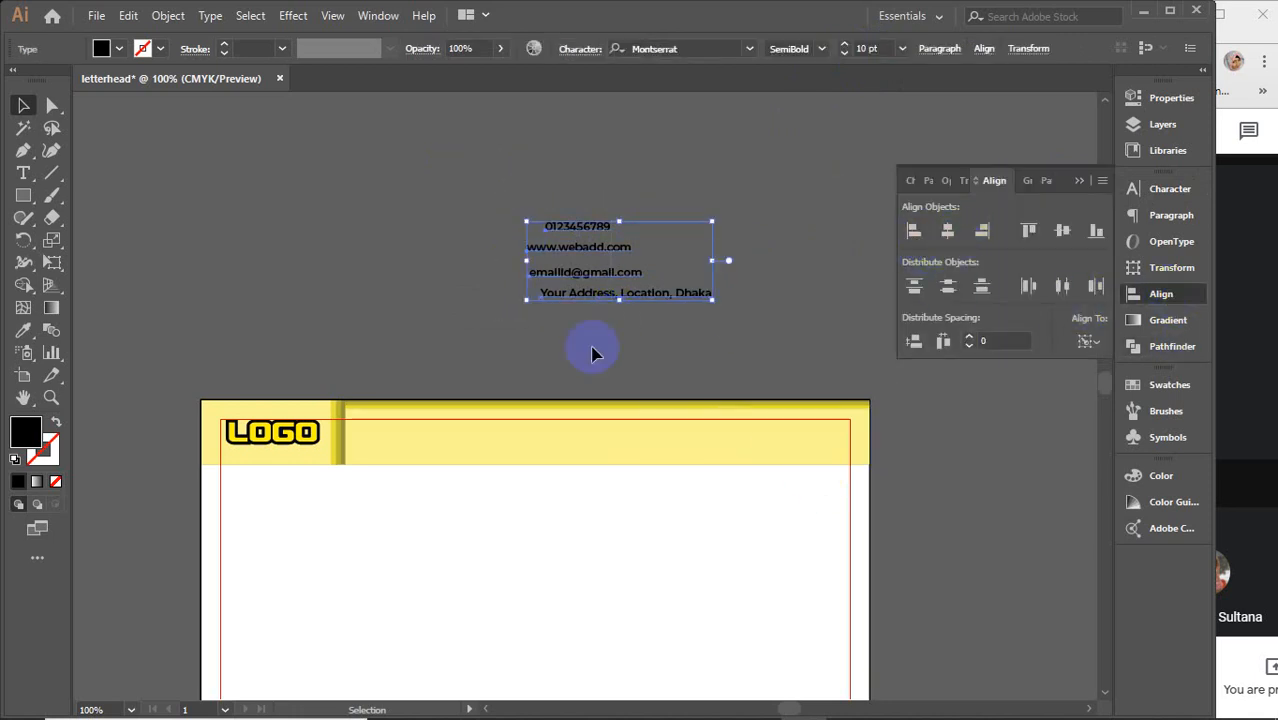
click(1078, 184)
click(853, 268)
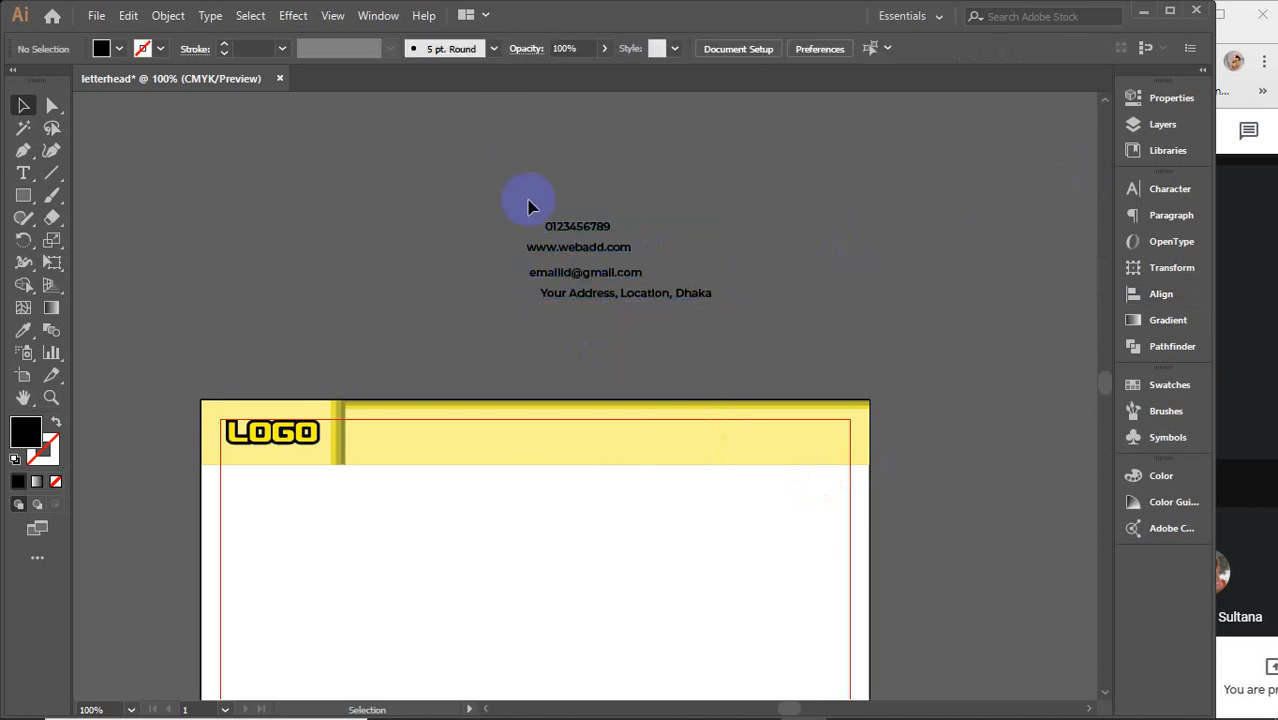
Align the right edges of the four contact text lines with each other.
drag(519, 188, 617, 345)
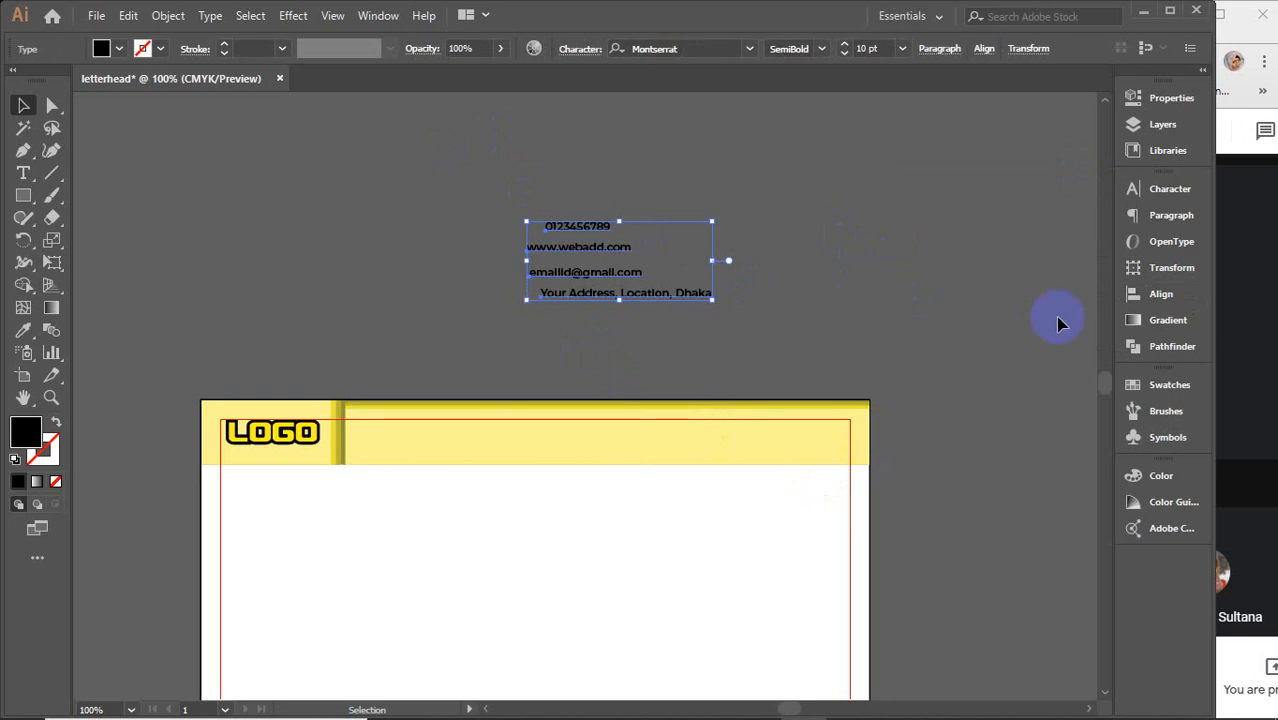
click(1161, 294)
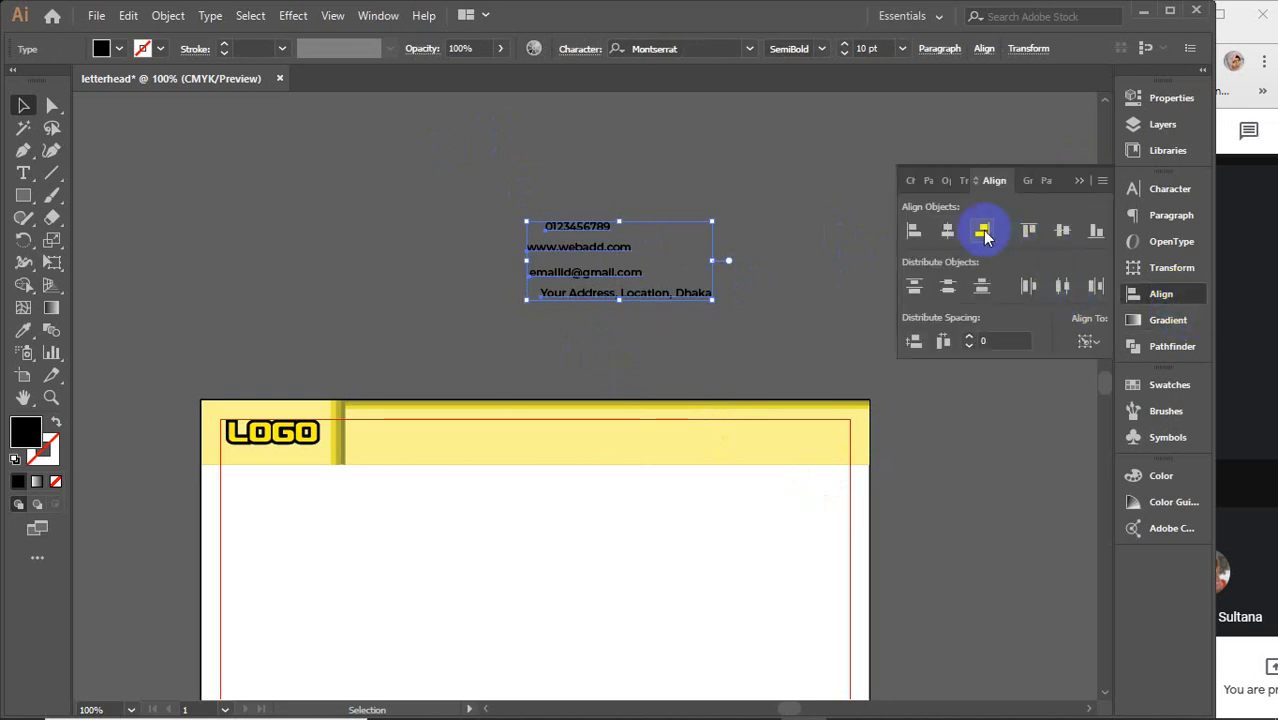
click(983, 231)
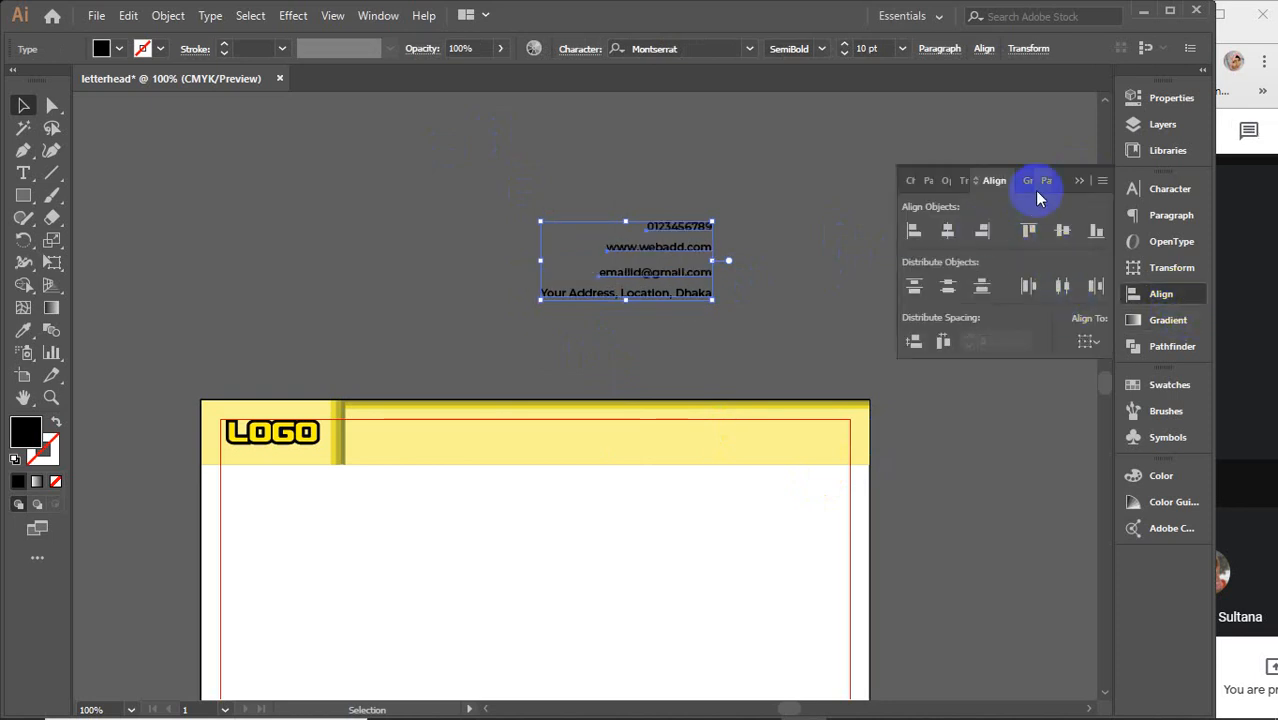
click(1081, 183)
click(787, 305)
Move the address, e-mail, web address and phone lines one by one into the pale yellow header bar, near the right margin guide.
drag(670, 300, 766, 463)
drag(685, 280, 781, 452)
drag(652, 245, 728, 428)
drag(665, 248, 752, 429)
Reduce the font size of all four contact lines in the header bar to 8 pt.
scroll(752, 429, up, 2)
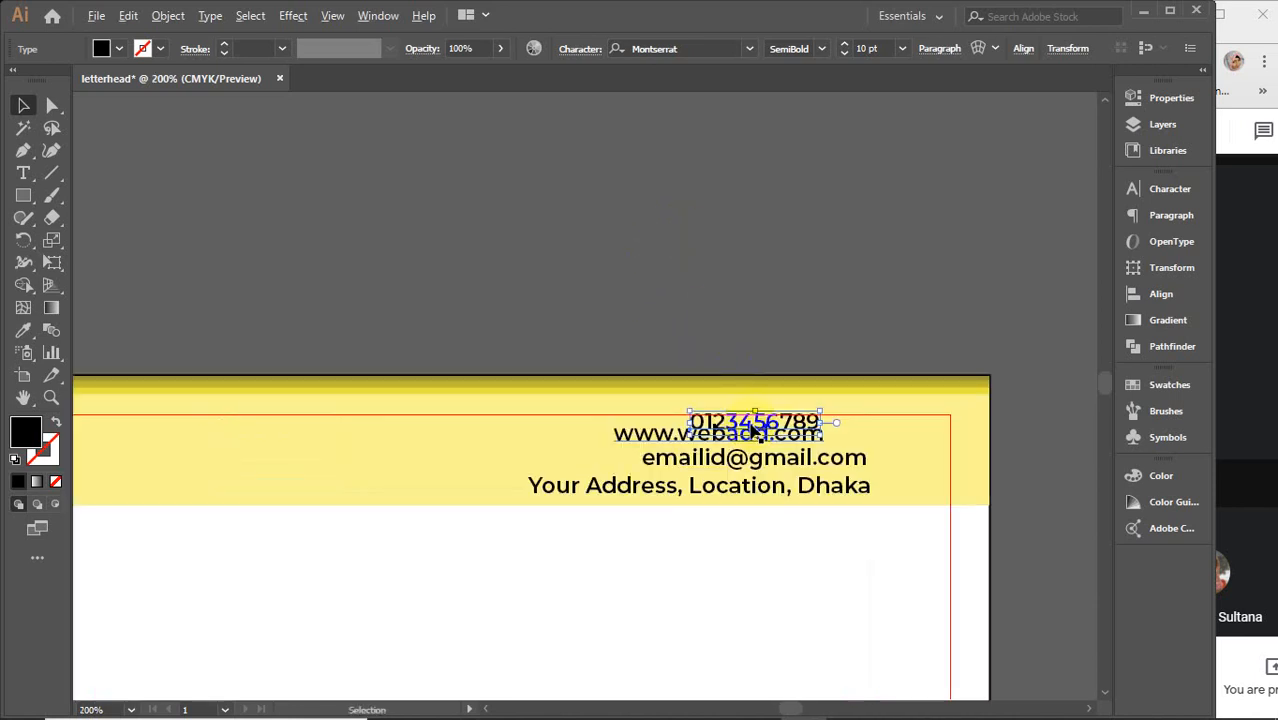
scroll(907, 462, up, 2)
drag(901, 456, 693, 427)
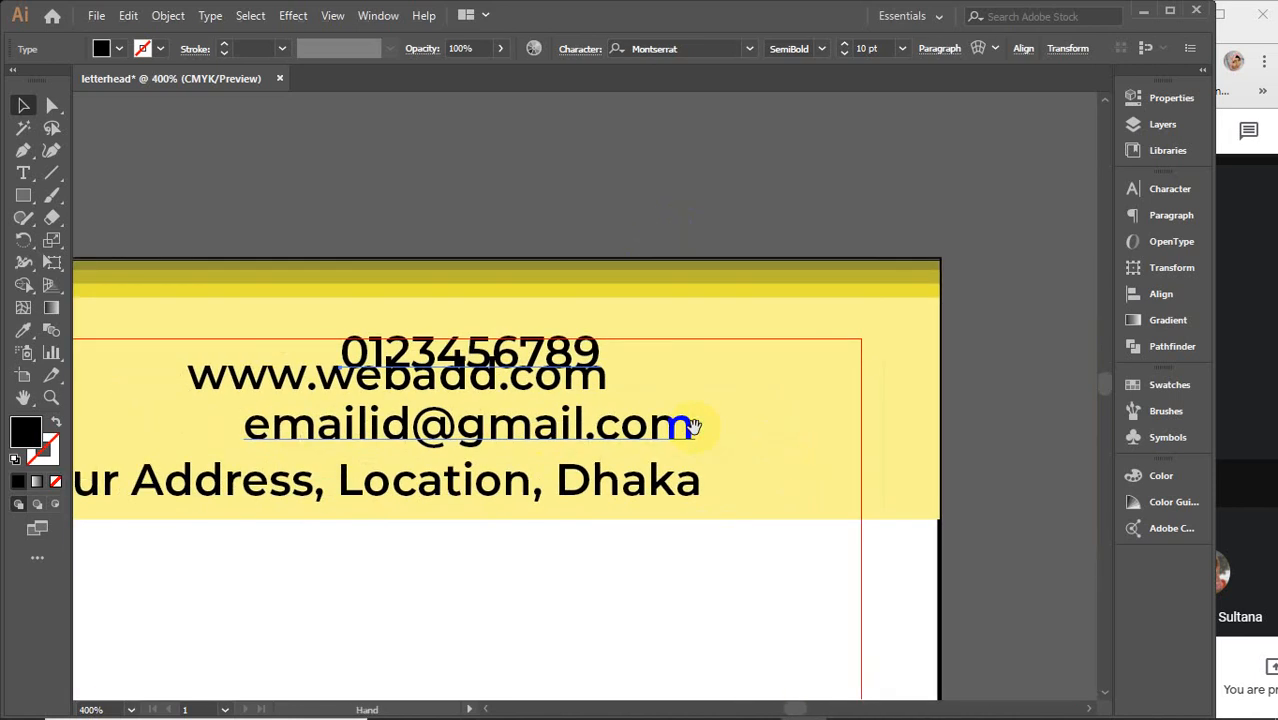
click(508, 358)
shift+click(284, 386)
shift+click(330, 446)
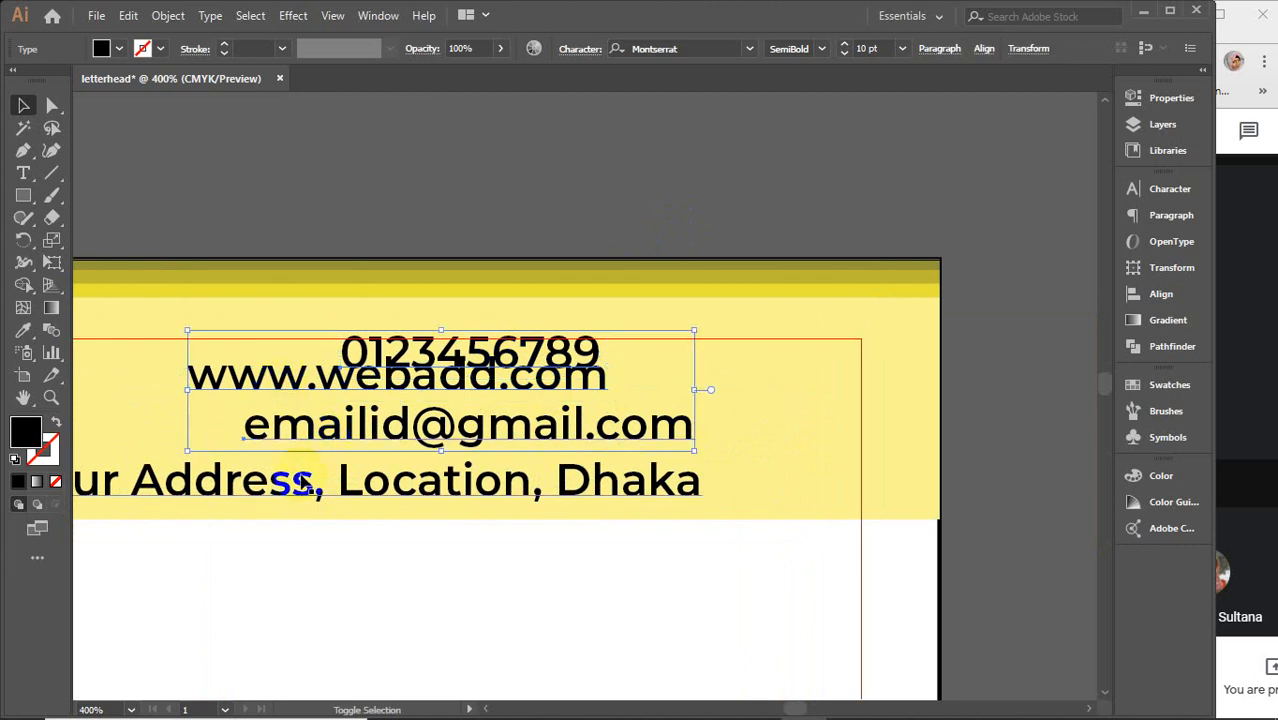
shift+click(288, 480)
click(872, 49)
key(Down)
key(Down)
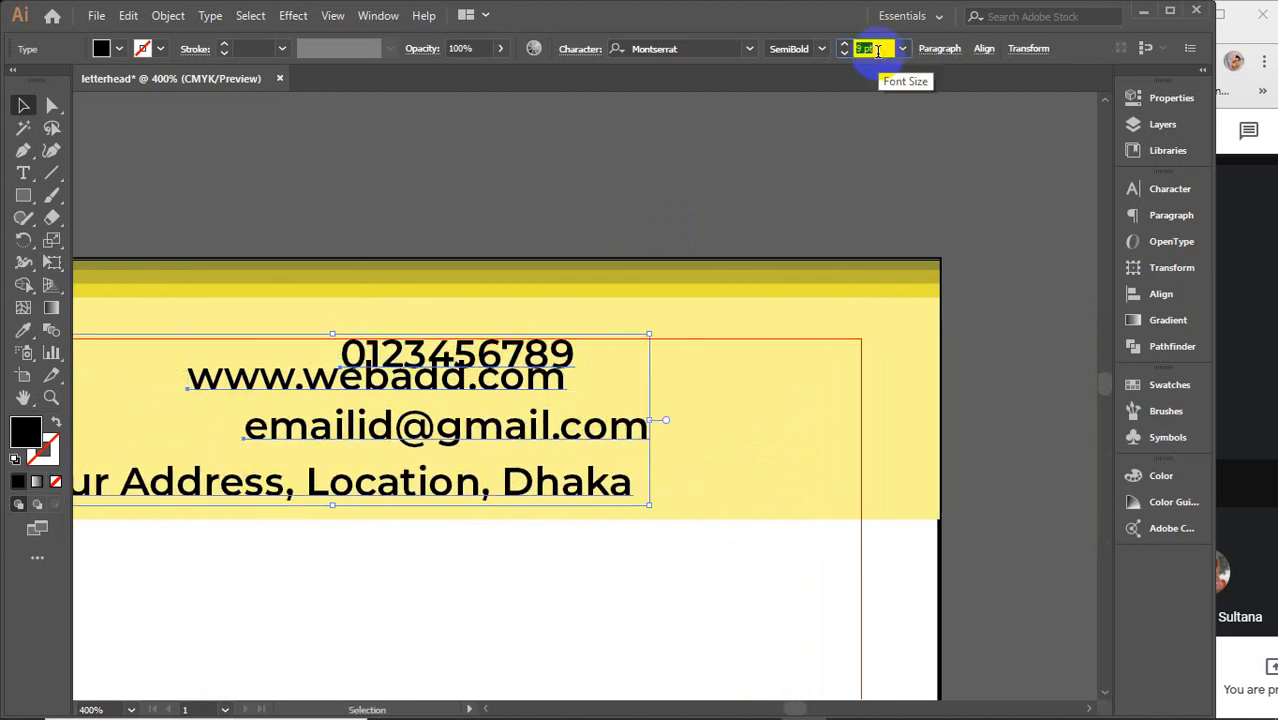
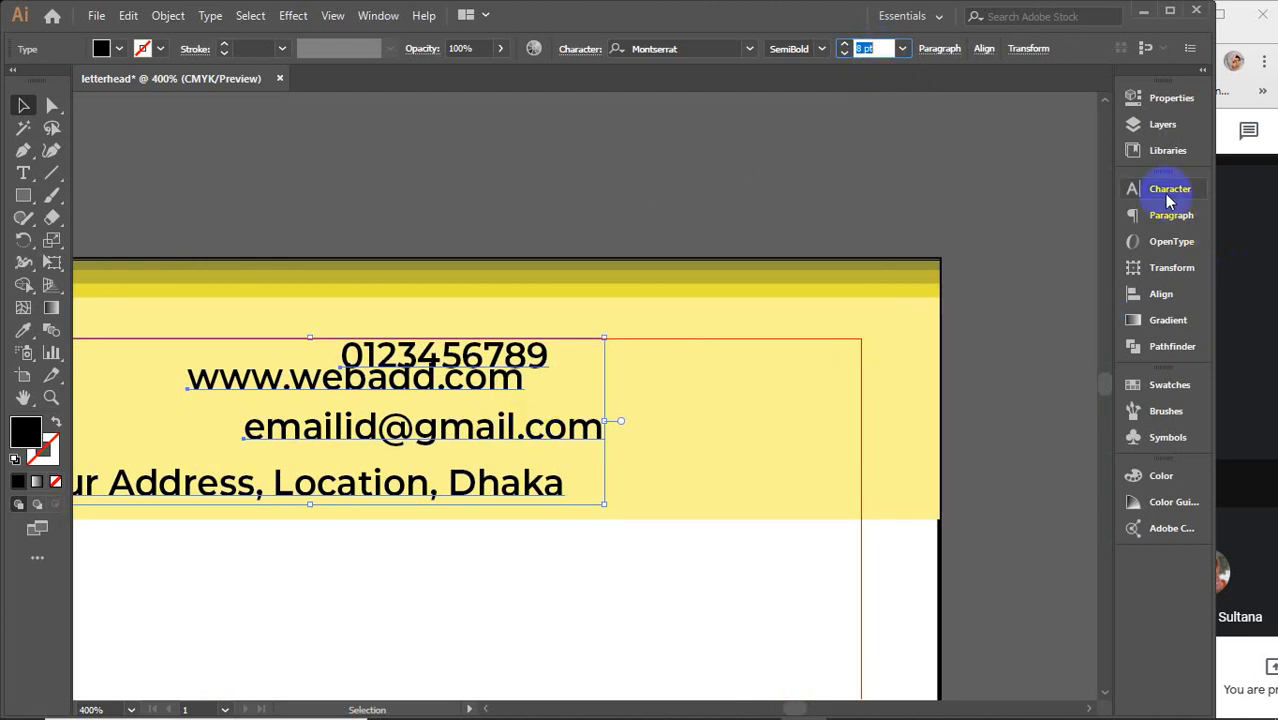
Align the right edges of the four contact lines and distribute their vertical centres evenly.
click(1160, 294)
click(982, 231)
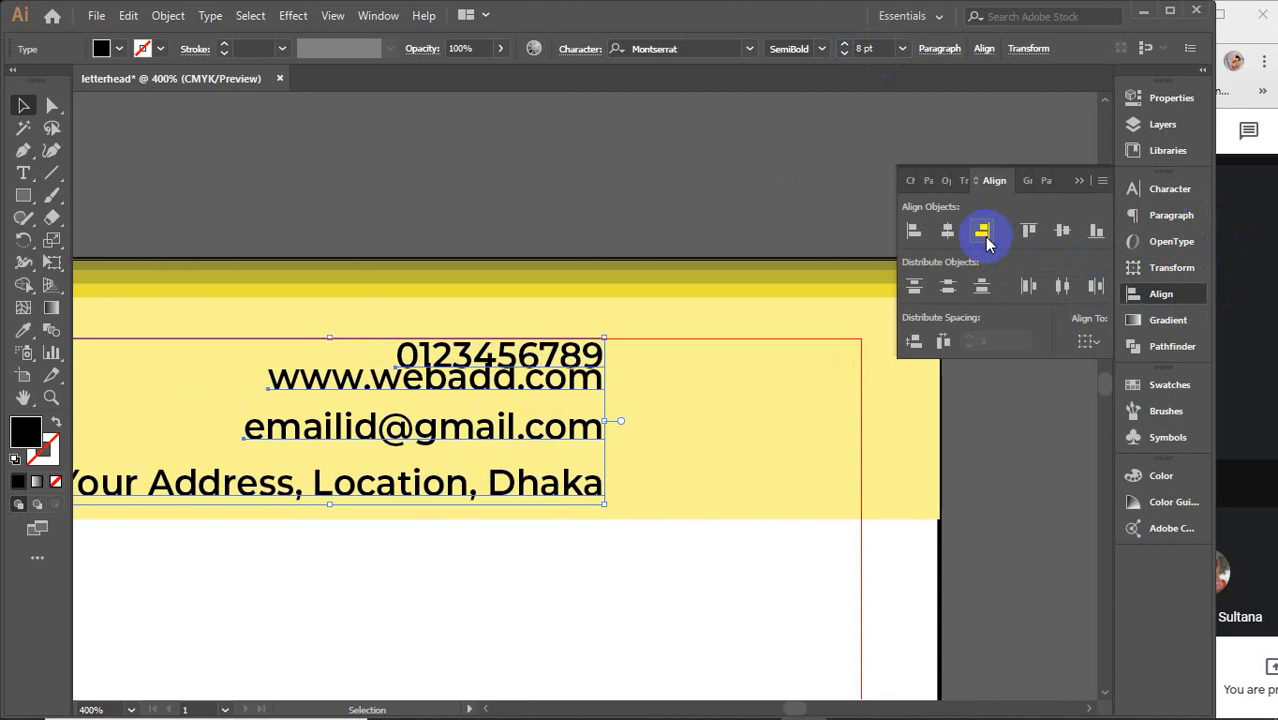
click(948, 287)
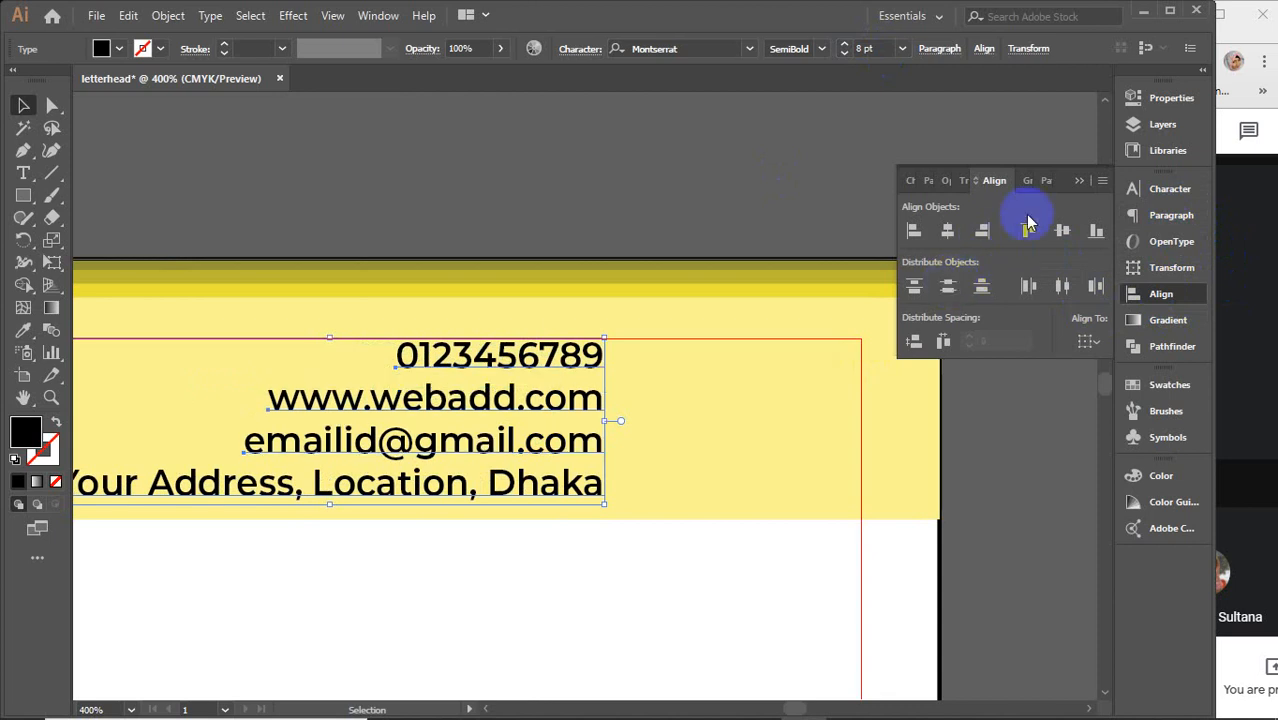
click(1077, 180)
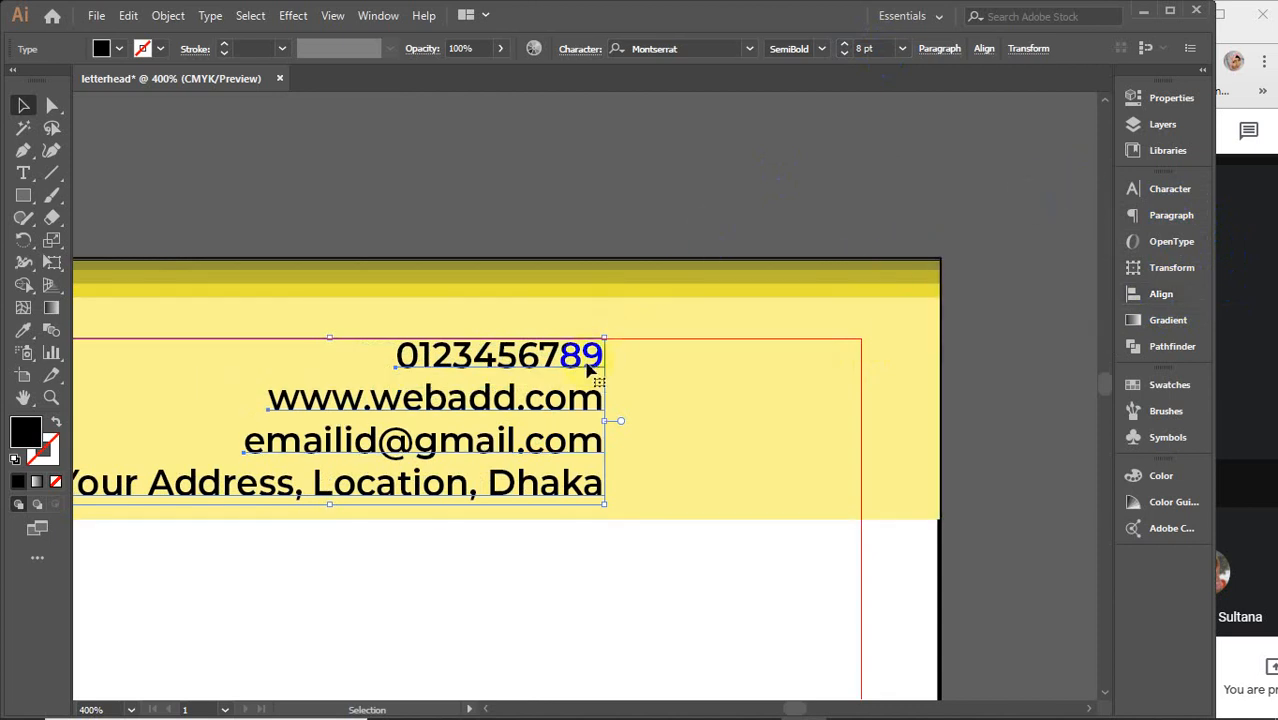
Move the four contact lines close to the right margin guide and set them to 7 pt with their right edges aligned.
drag(588, 370, 820, 368)
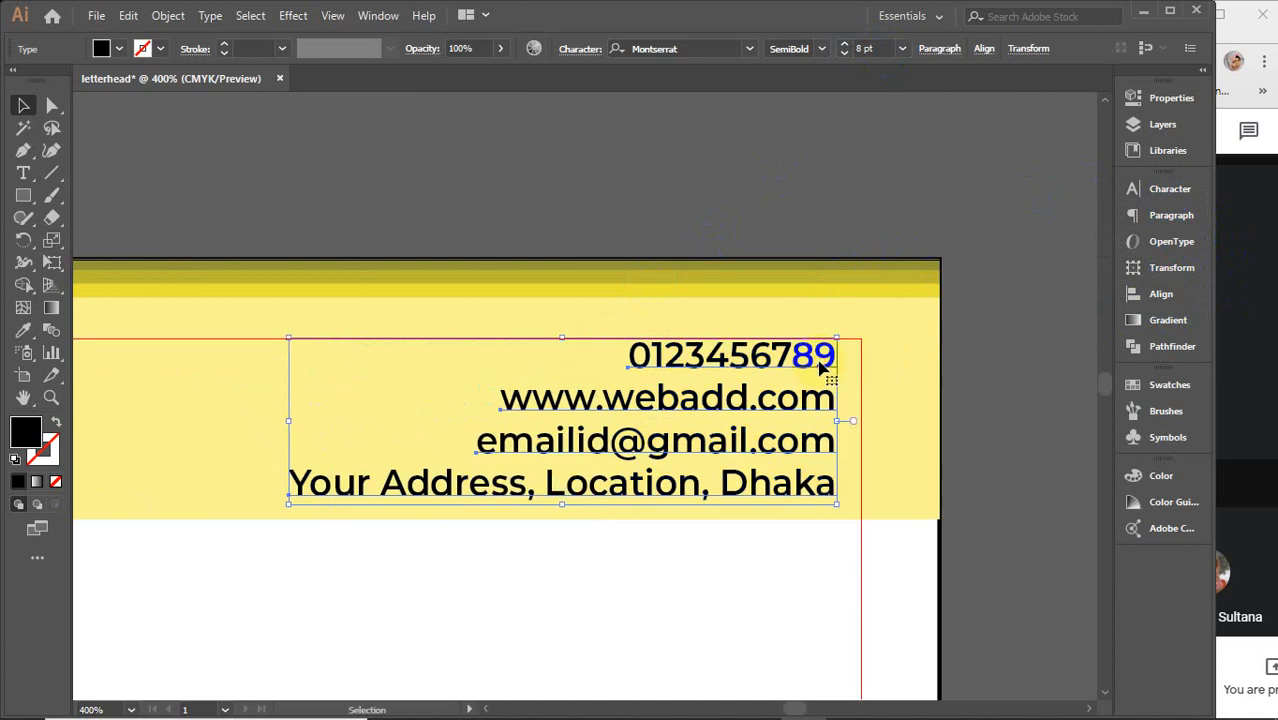
click(875, 50)
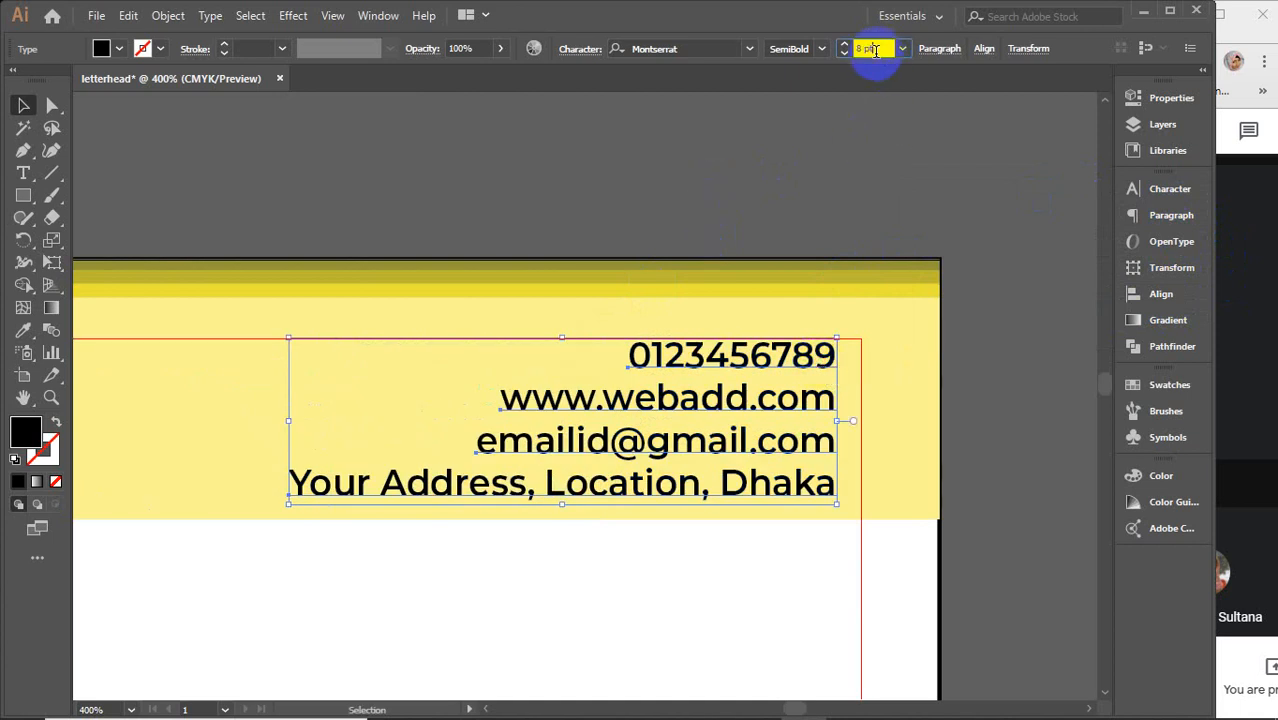
key(Down)
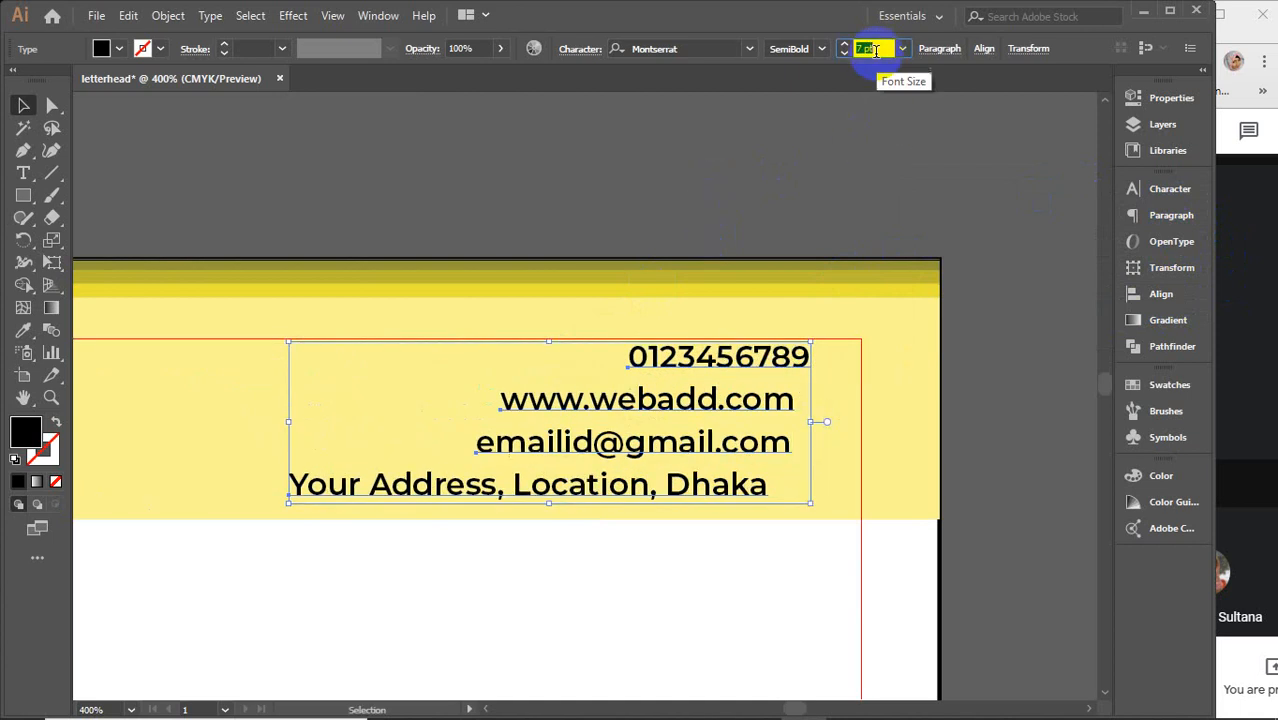
click(1161, 294)
click(985, 230)
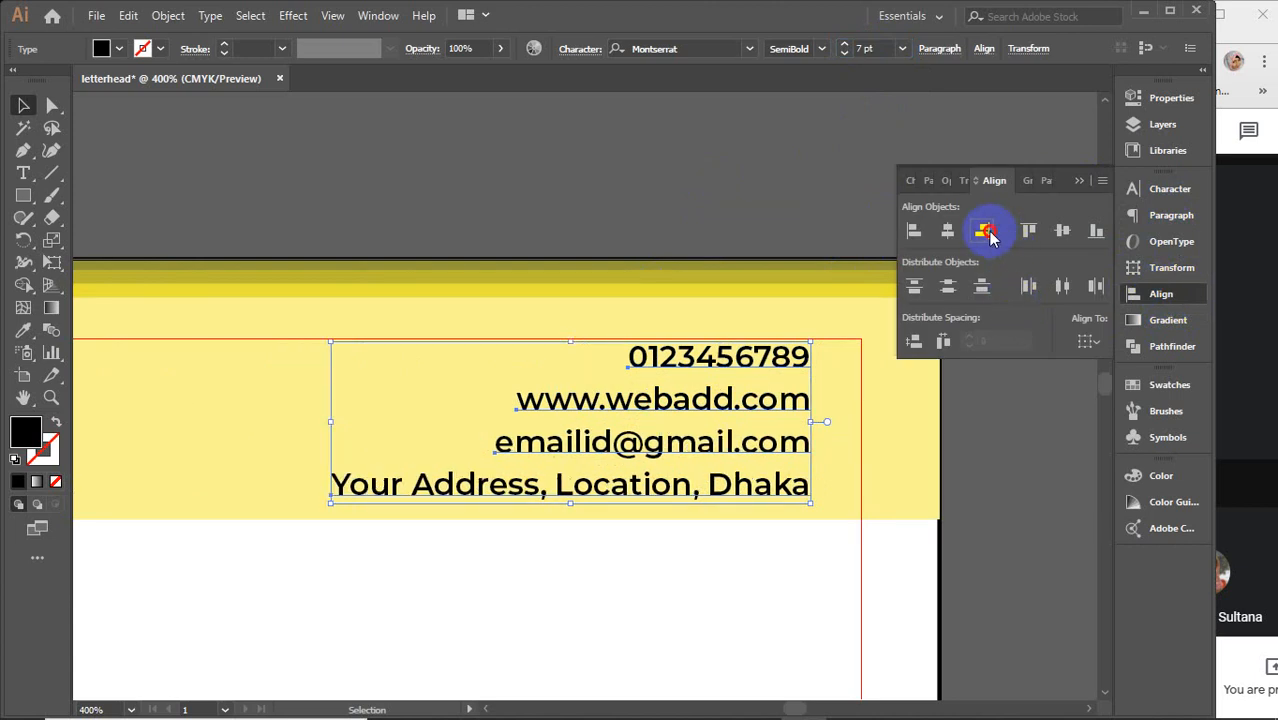
click(1078, 181)
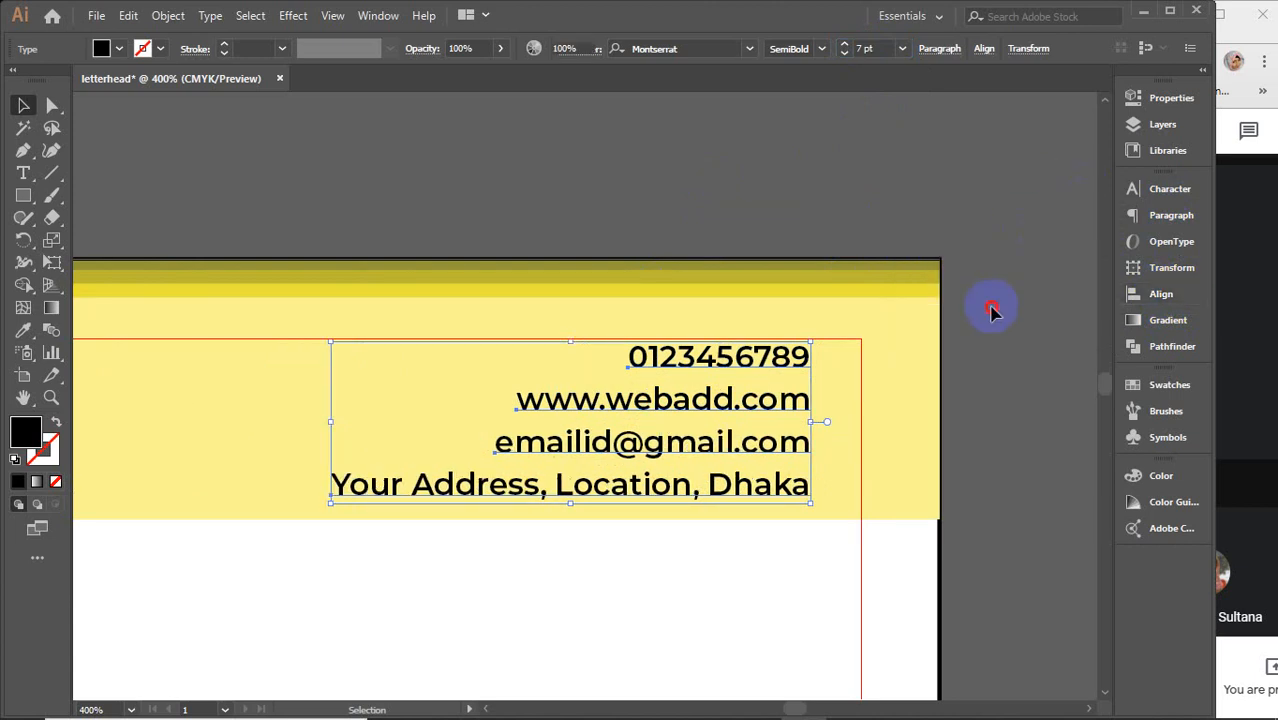
Nudge the address line up toward the e-mail line and distribute the vertical centres of all four contact lines evenly.
click(990, 305)
click(745, 485)
key(Up)
key(Up)
key(Up)
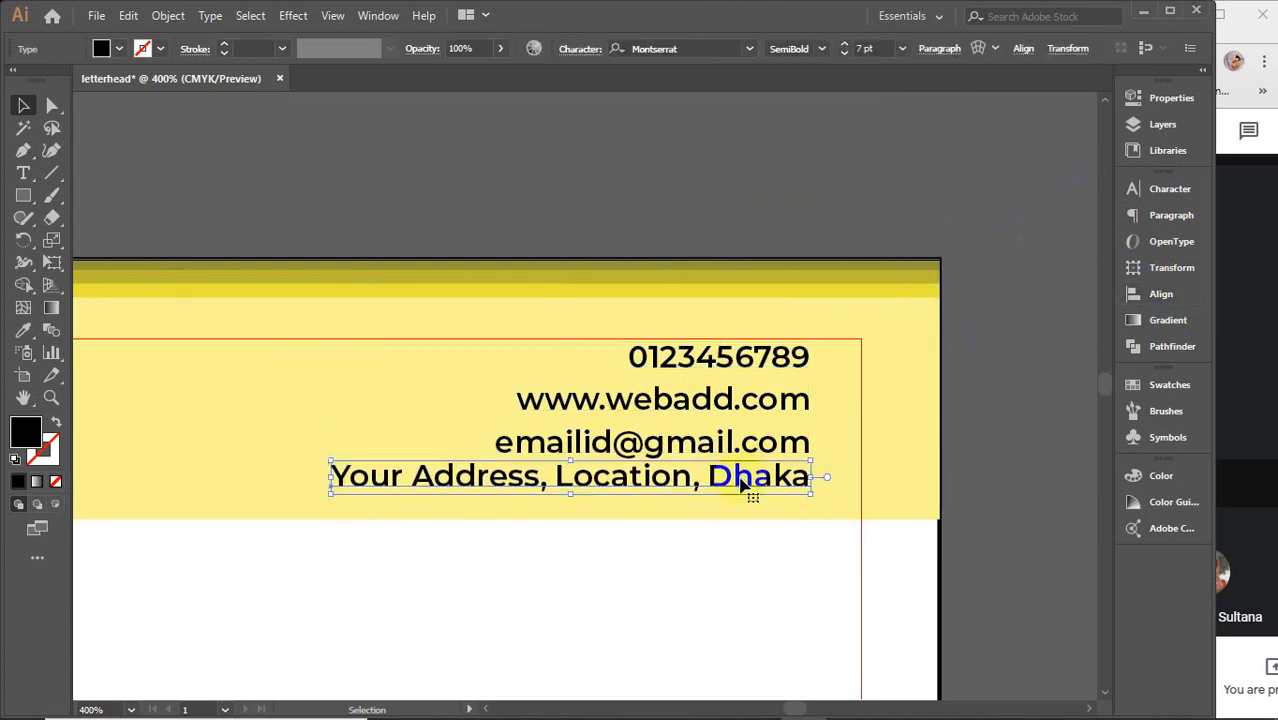
shift+click(732, 426)
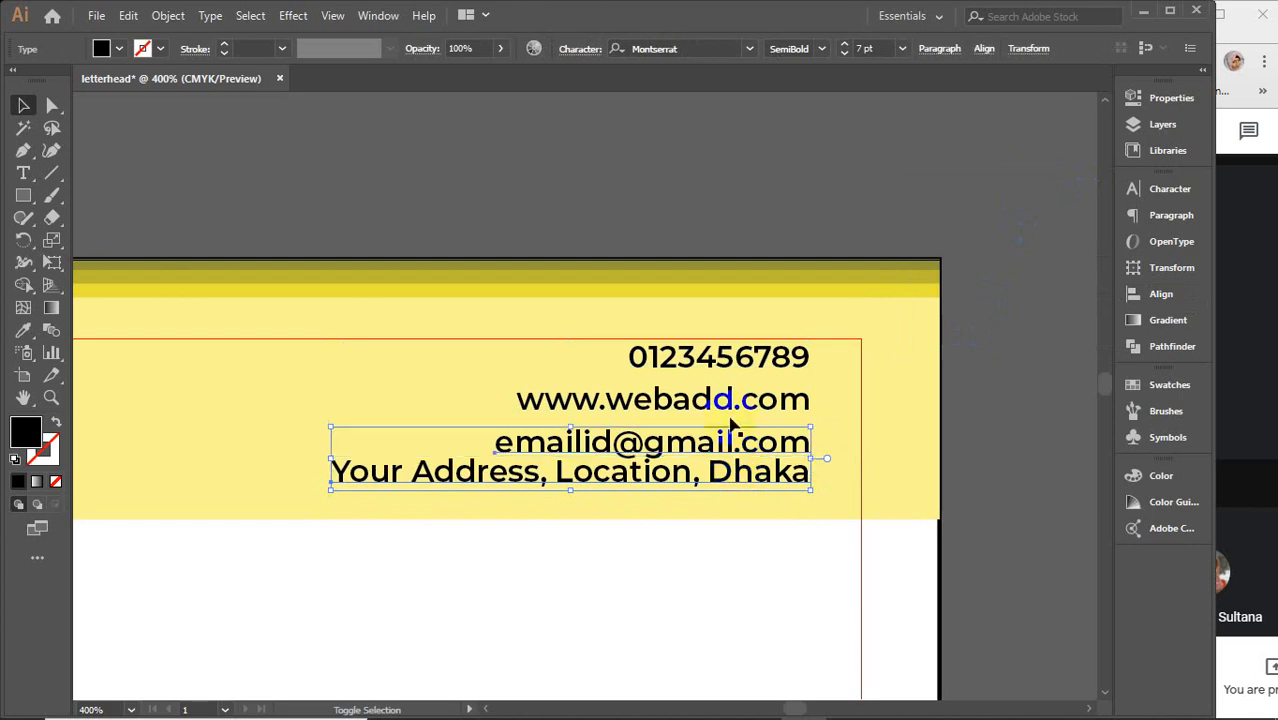
shift+click(725, 397)
shift+click(728, 360)
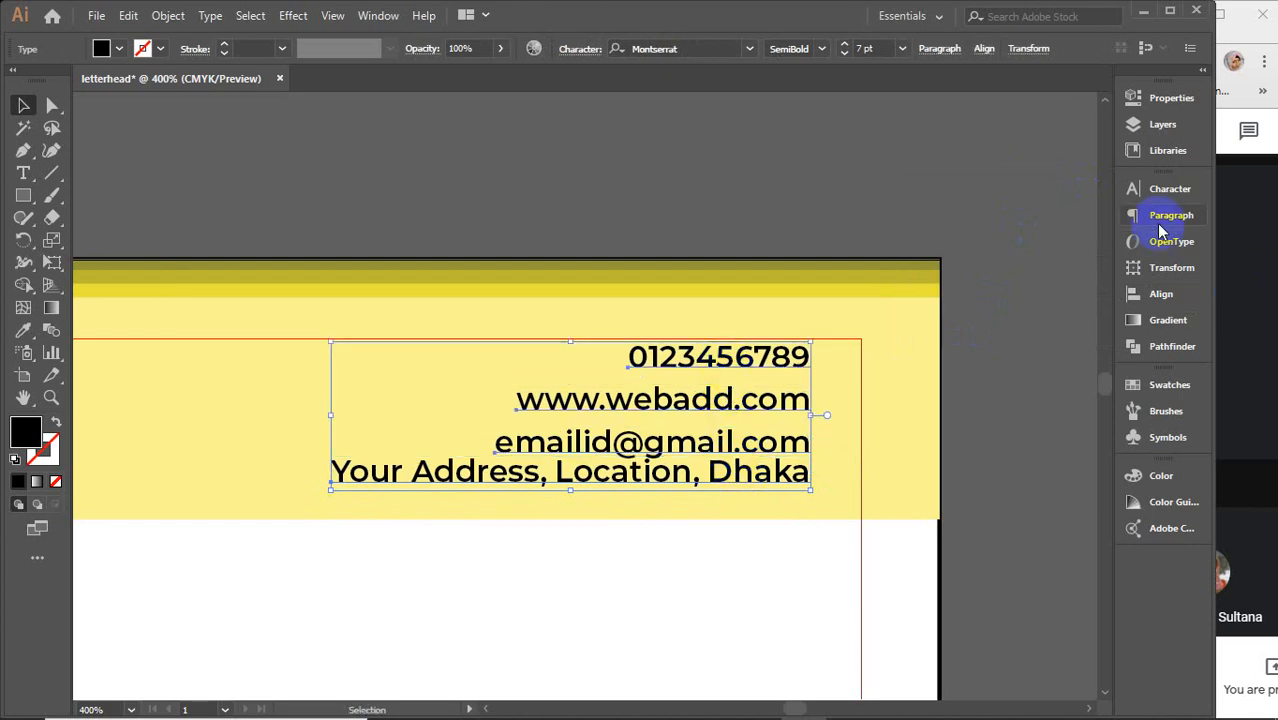
click(1158, 293)
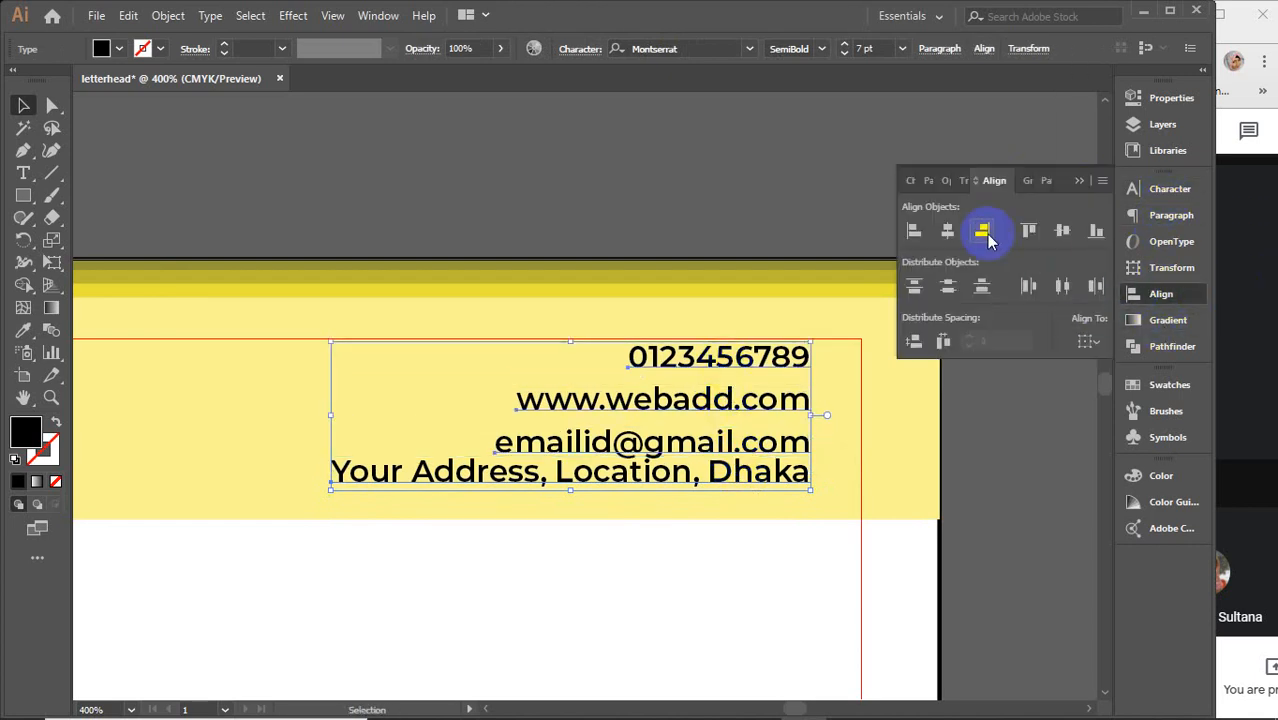
click(947, 287)
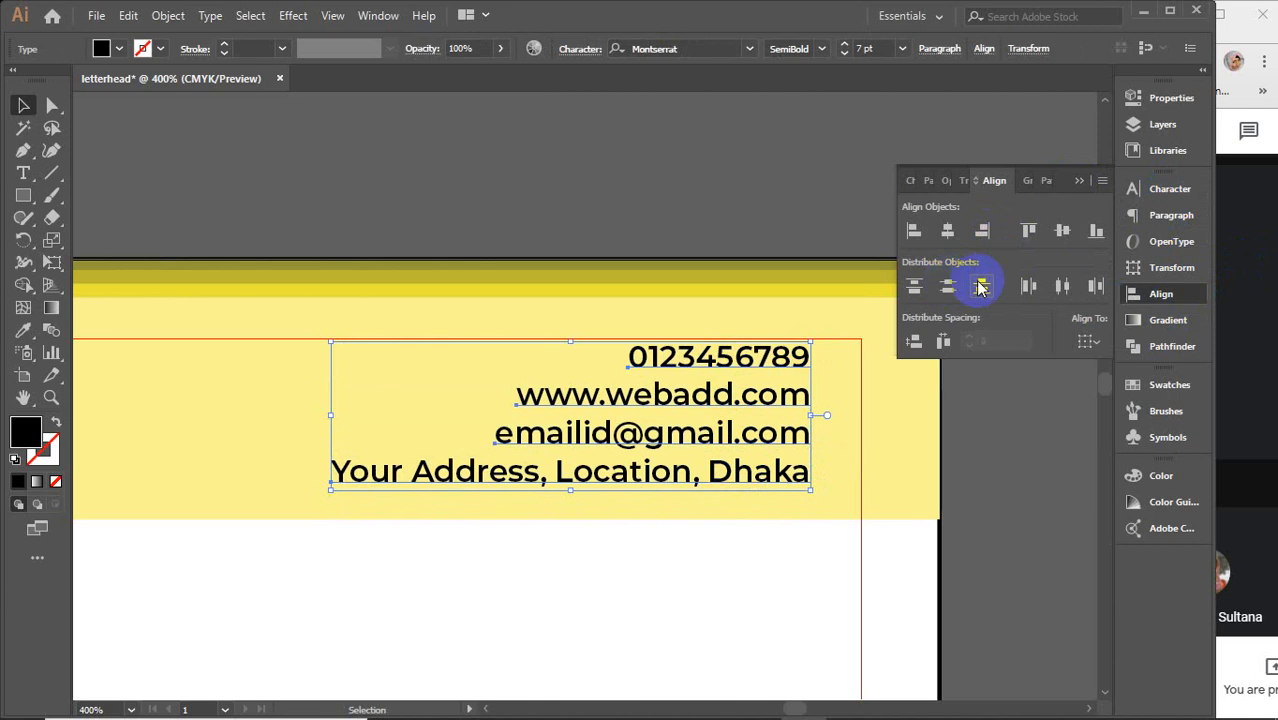
click(1079, 182)
Group the four contact lines and move the group into the corner where the top and right margin guides meet.
key(ctrl+g)
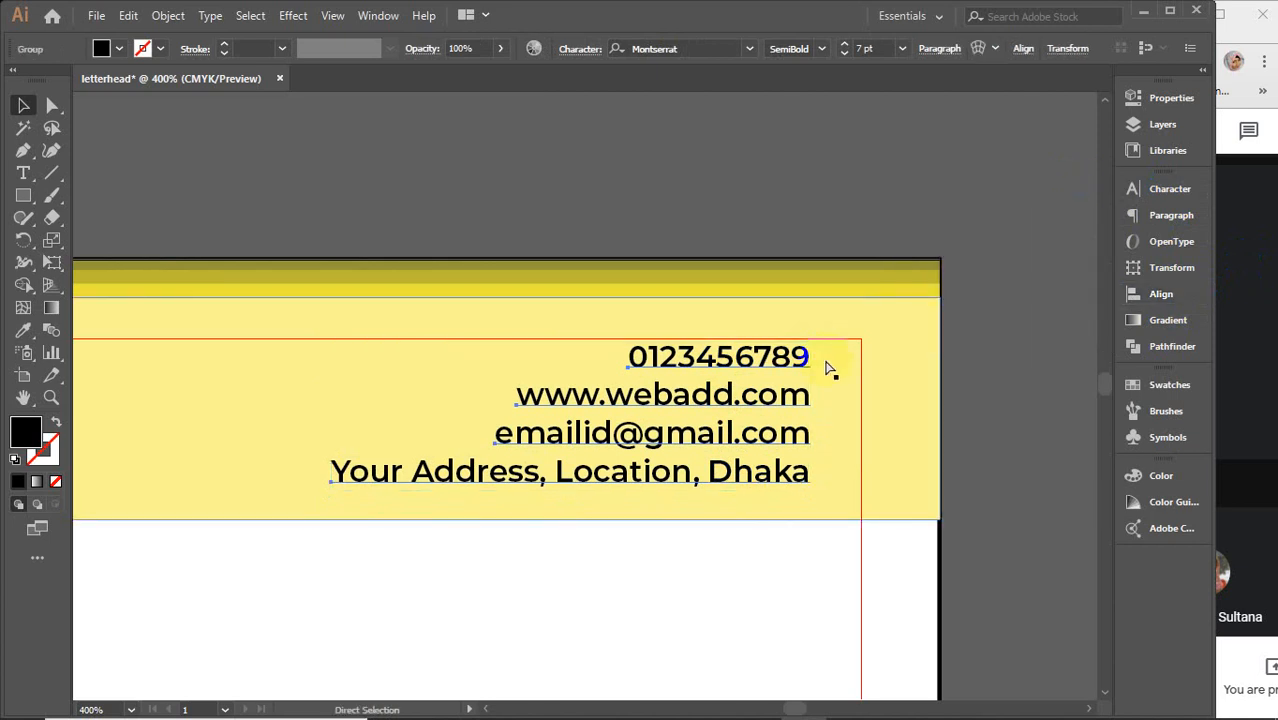
drag(781, 397, 822, 394)
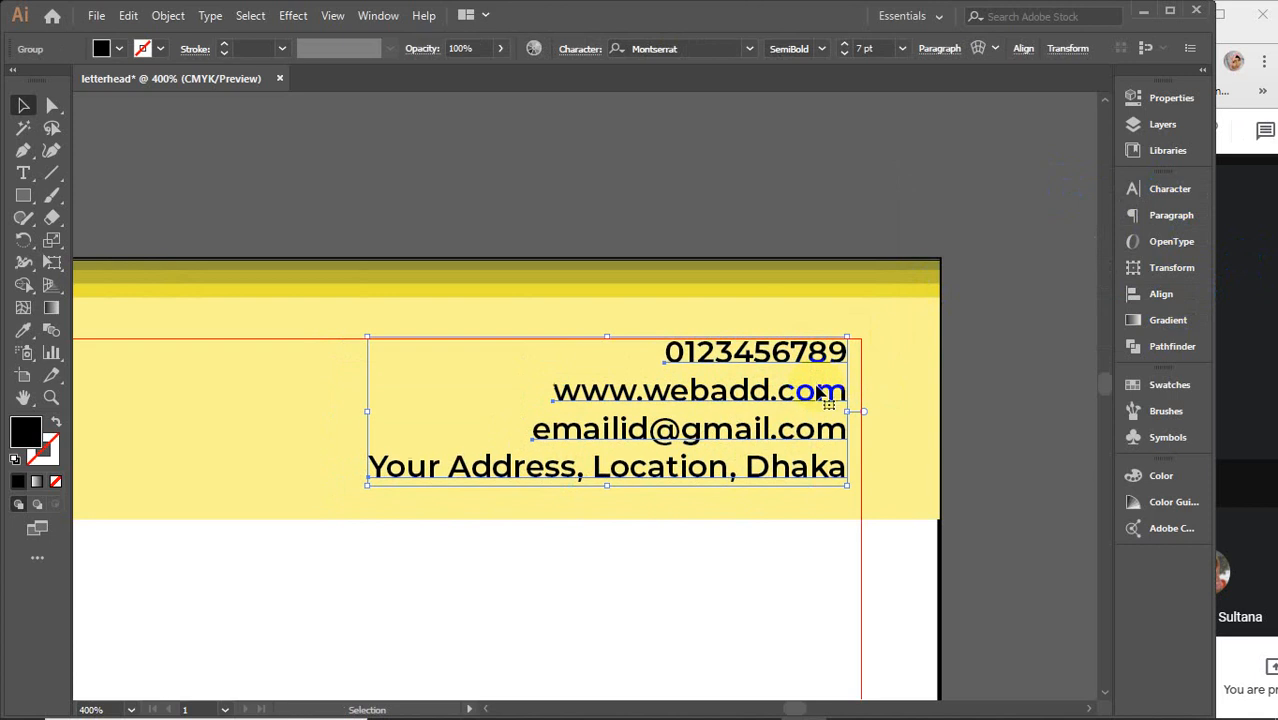
key(Right)
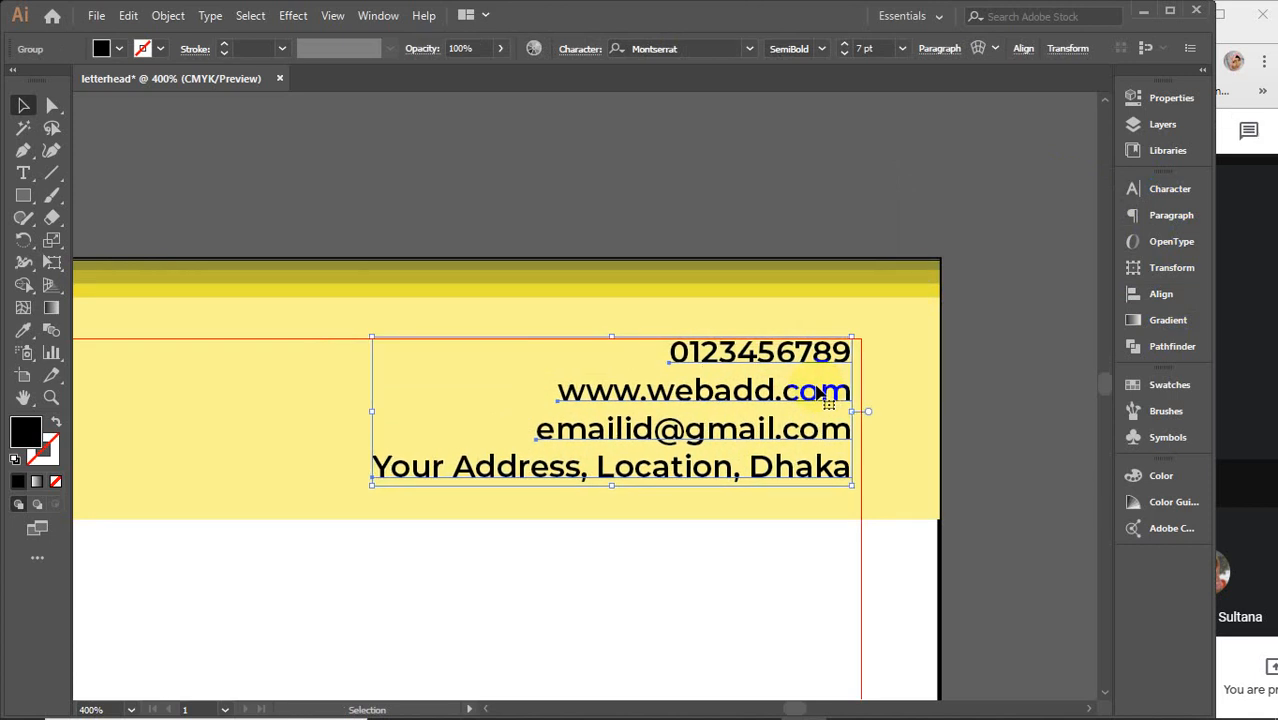
key(ctrl+minus)
key(ctrl+minus)
key(ctrl+minus)
key(ctrl+minus)
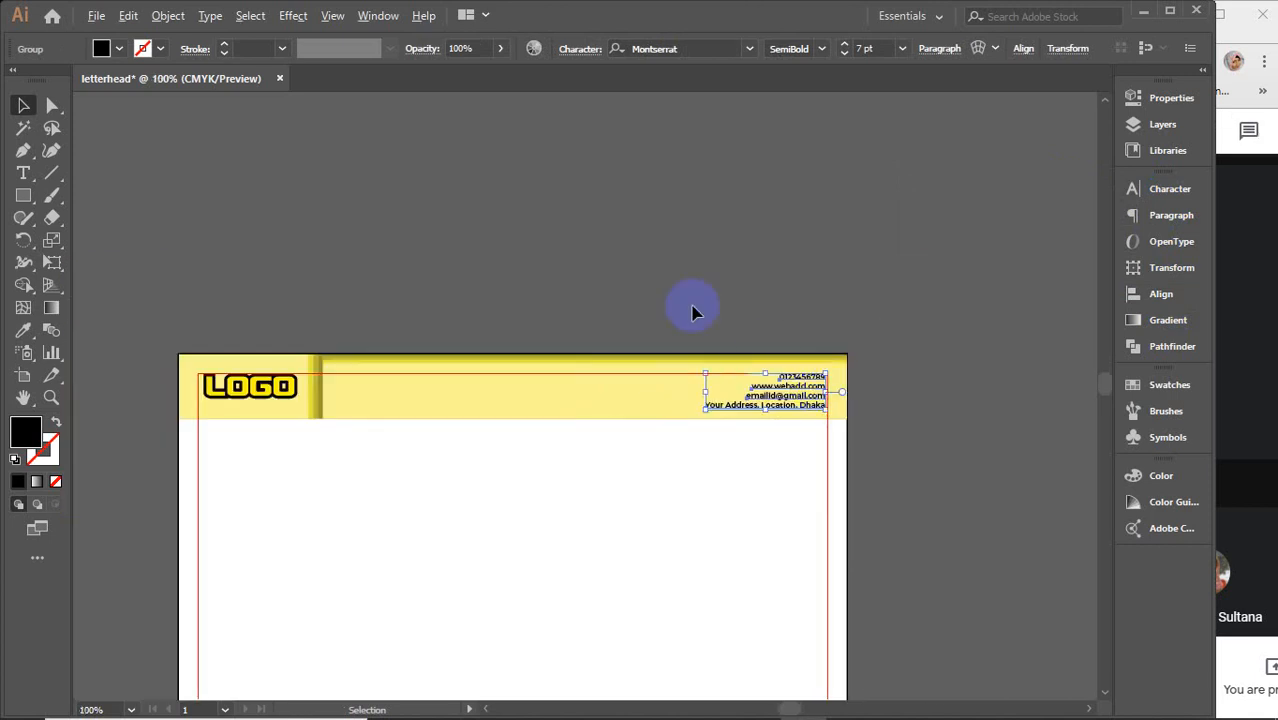
click(677, 300)
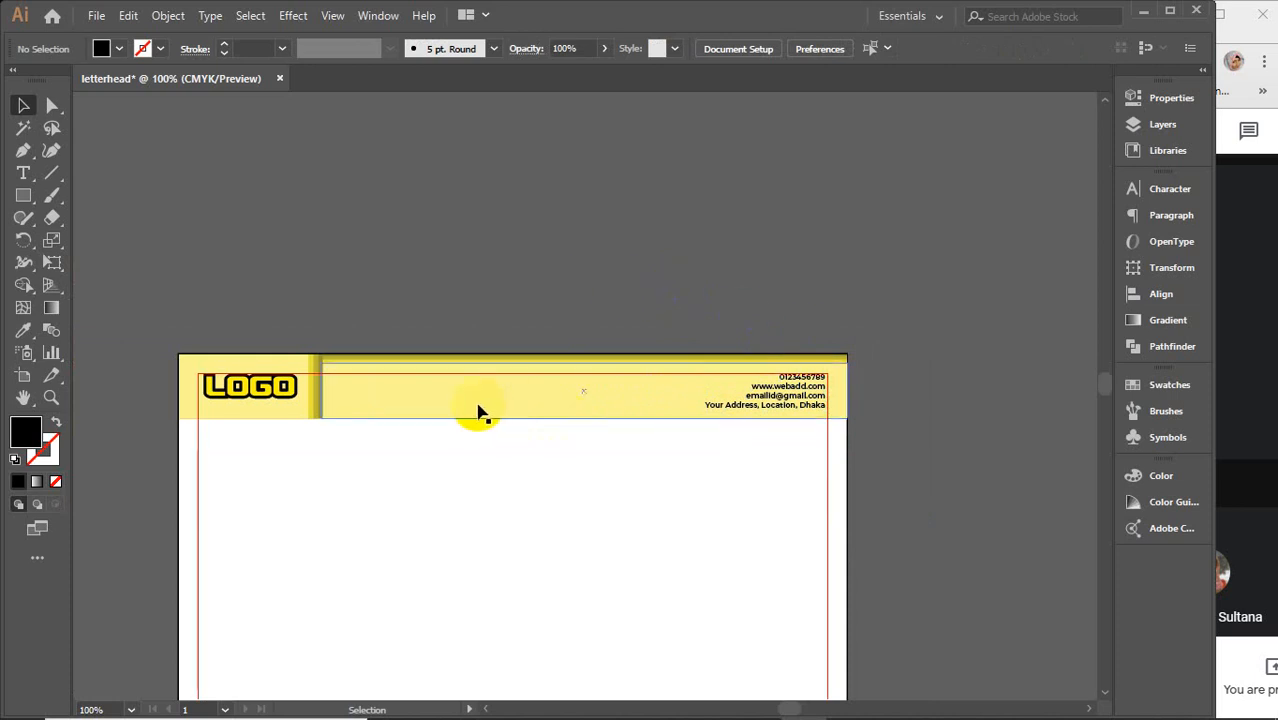
Delete the three darker yellow rectangles that form the horizontal stripes along the top of the header bar.
scroll(478, 410, down, 2)
scroll(478, 410, down, 2)
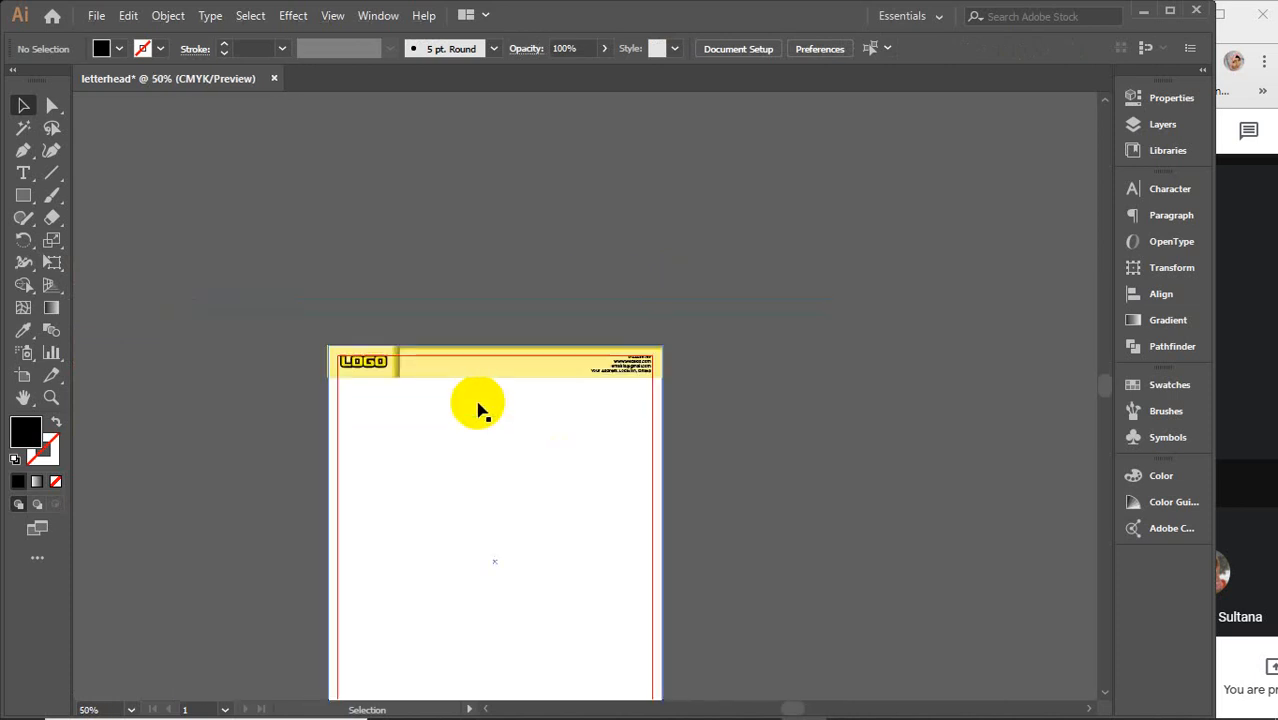
scroll(608, 408, down, 1)
scroll(582, 271, up, 4)
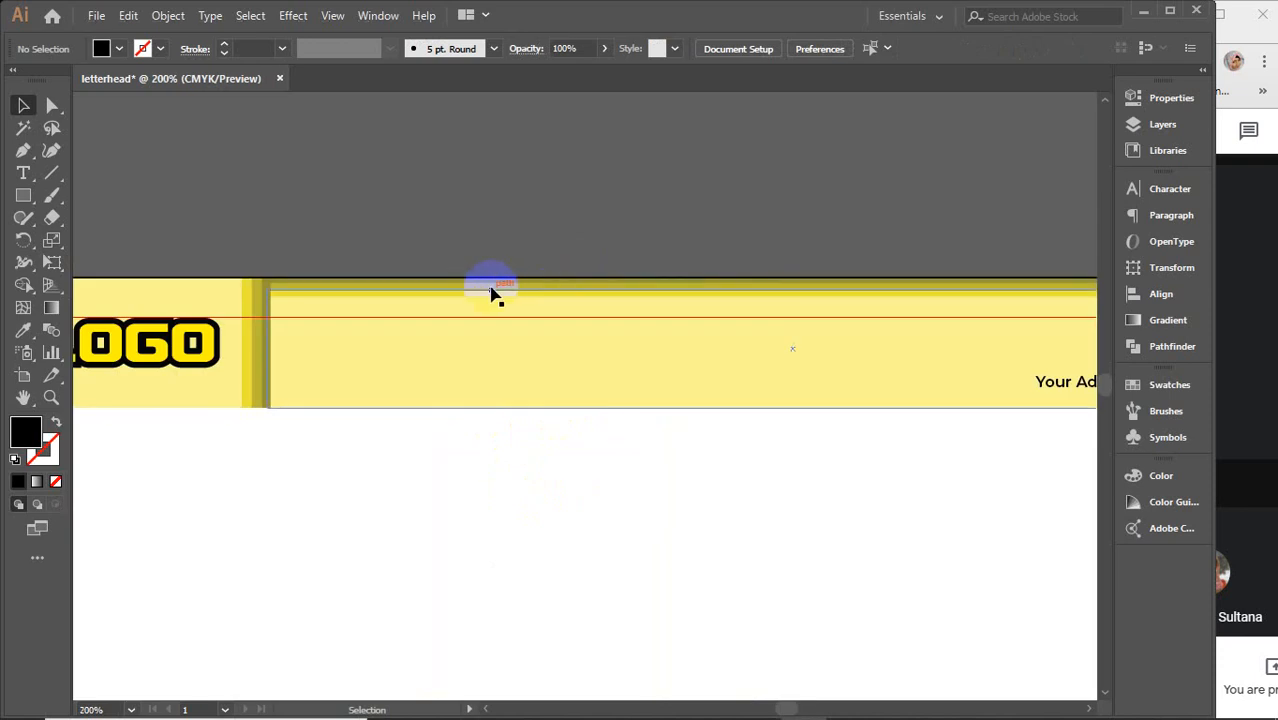
click(492, 293)
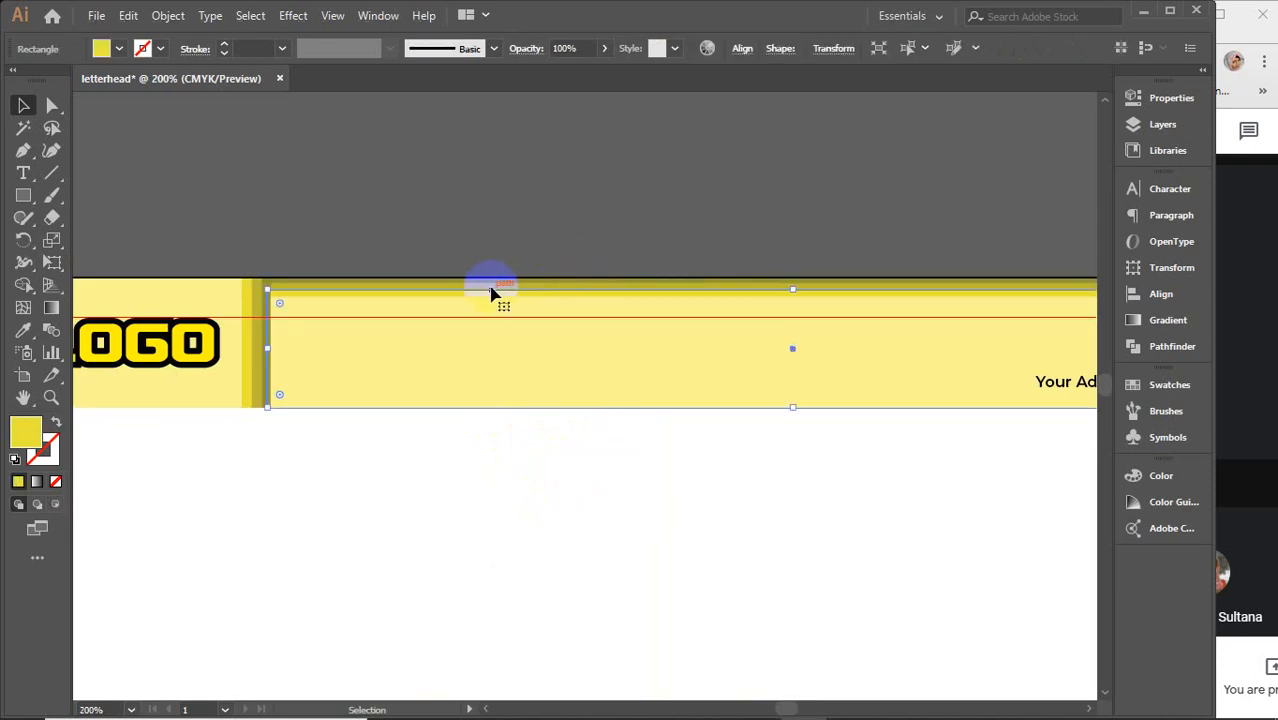
key(Delete)
click(490, 289)
key(Delete)
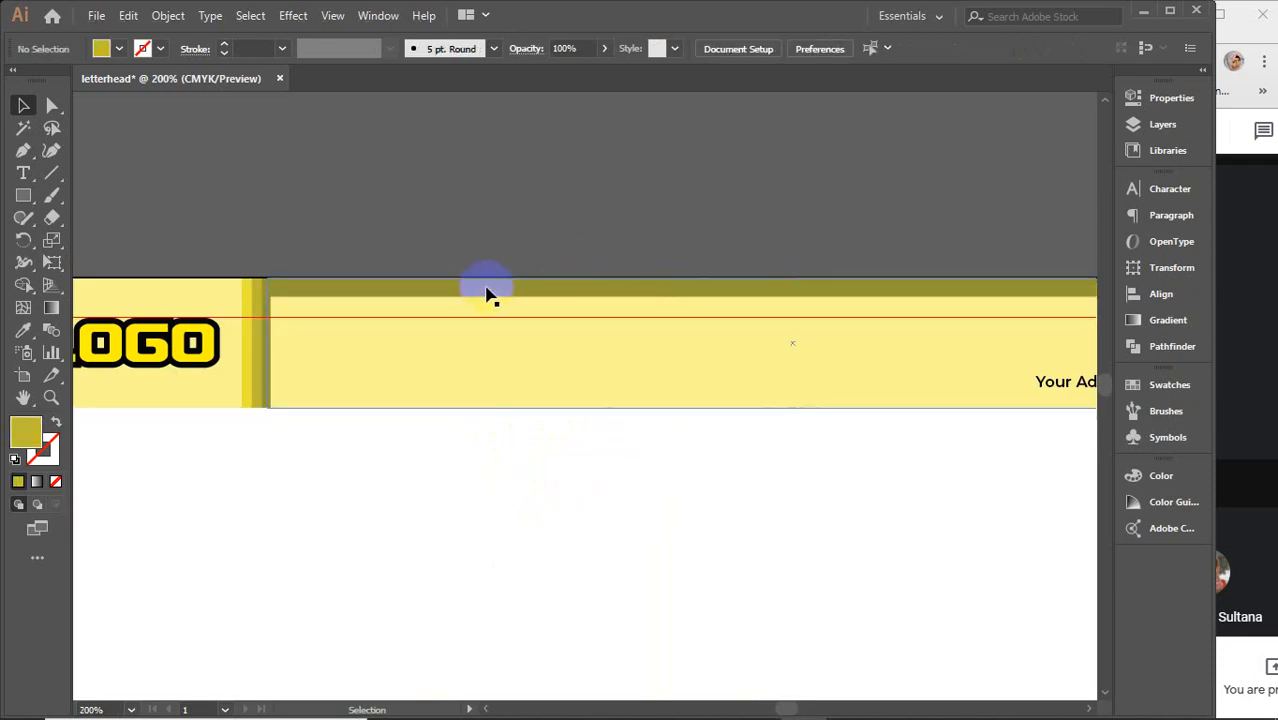
click(486, 288)
key(Delete)
Shorten the pale yellow header bar by lowering its top edge to the top margin guide.
click(649, 336)
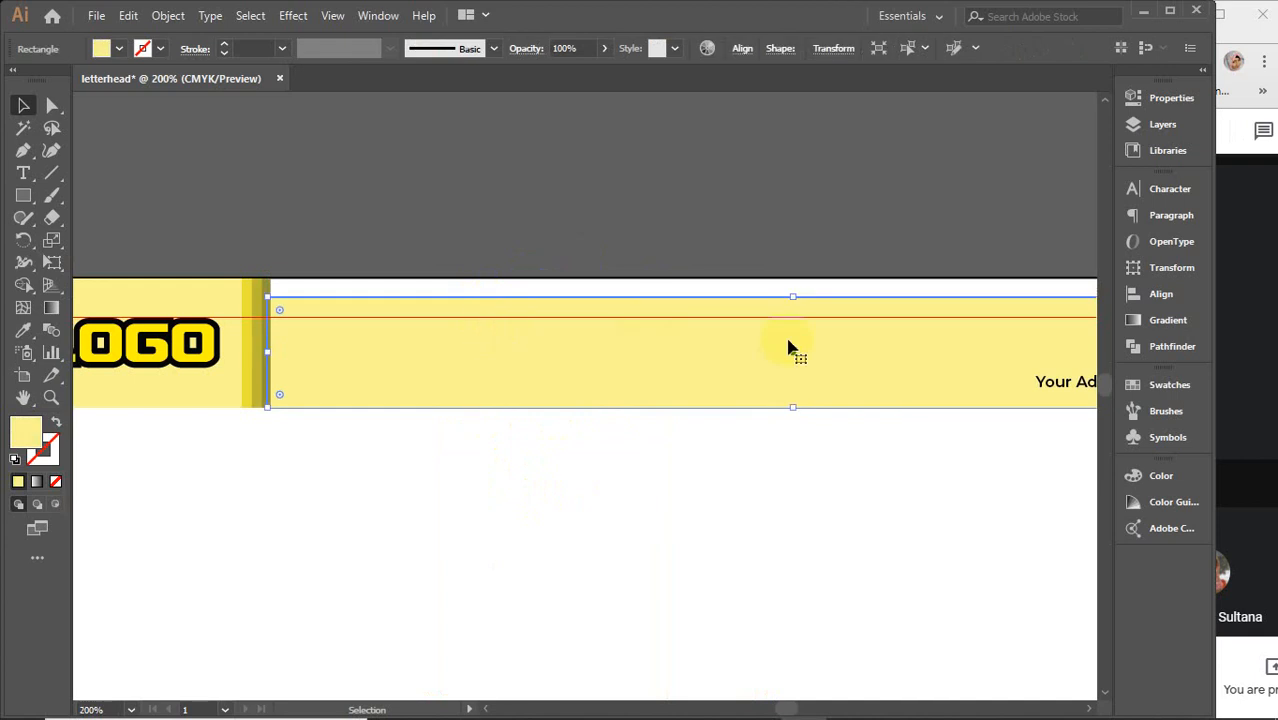
scroll(790, 347, down, 1)
drag(813, 356, 645, 370)
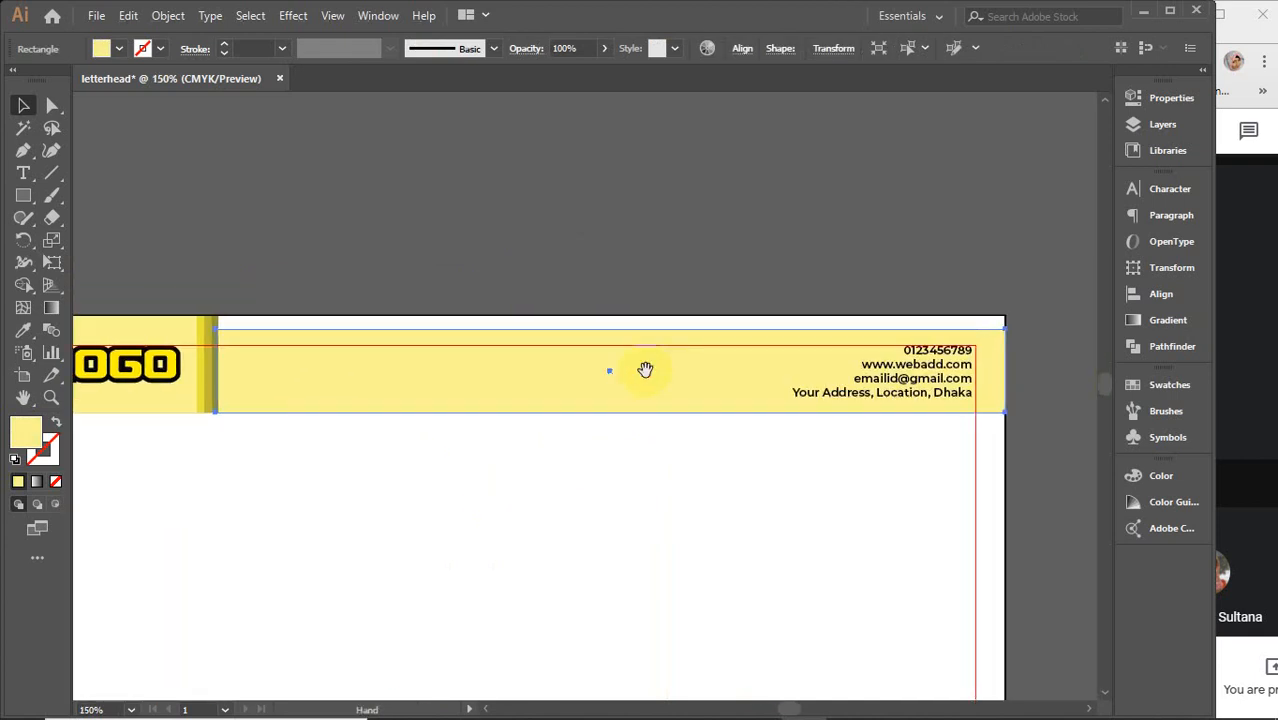
scroll(643, 367, up, 1)
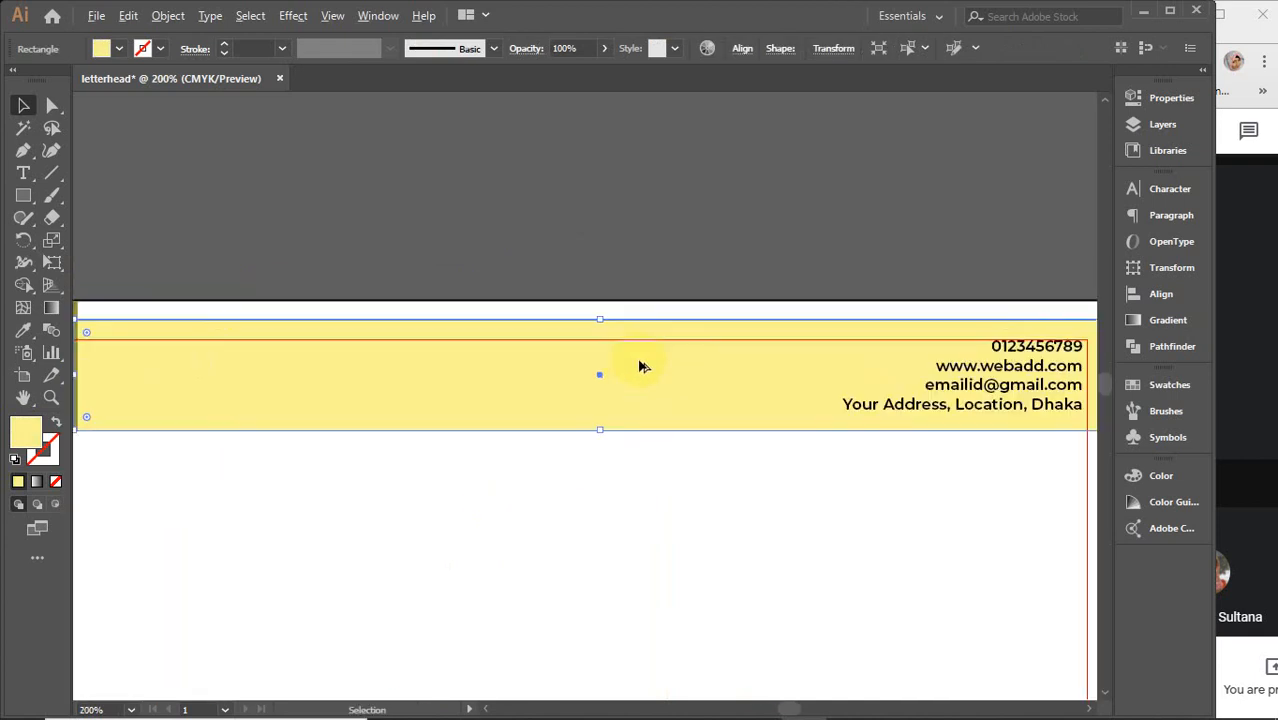
drag(600, 318, 597, 343)
Centre the contact details group vertically within the pale yellow header bar.
scroll(919, 414, up, 1)
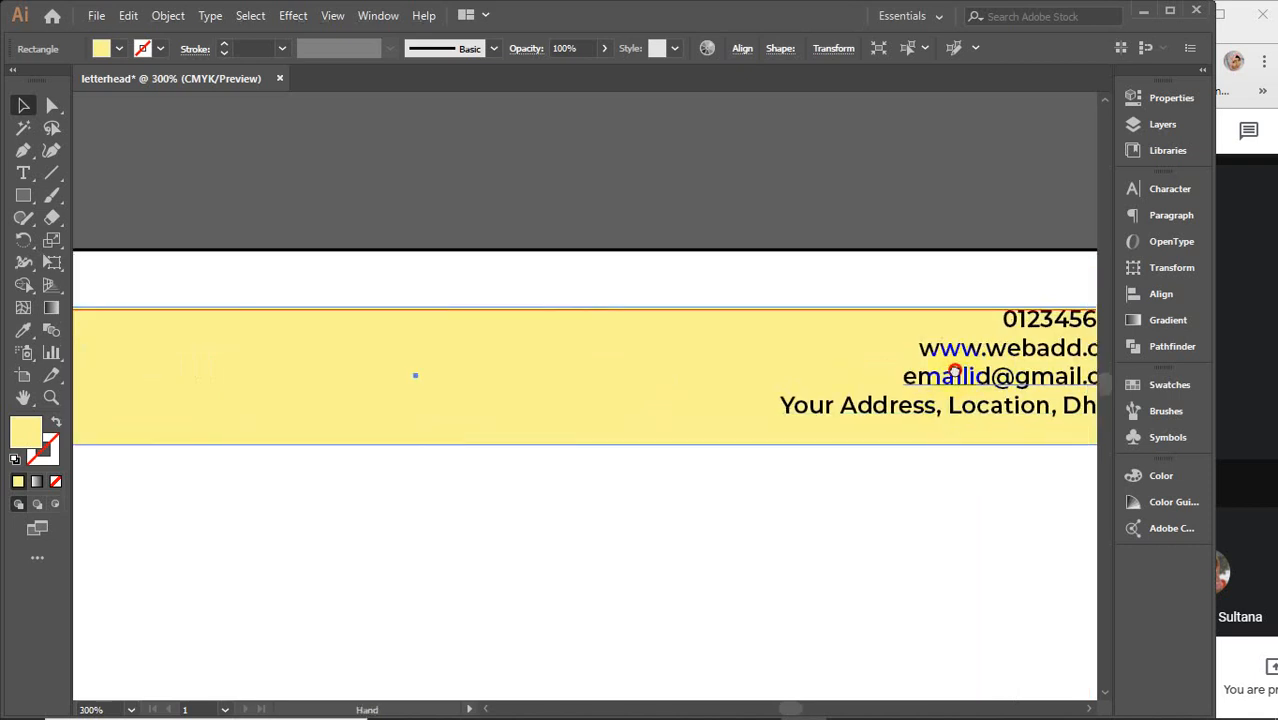
drag(955, 372, 603, 372)
shift+click(710, 340)
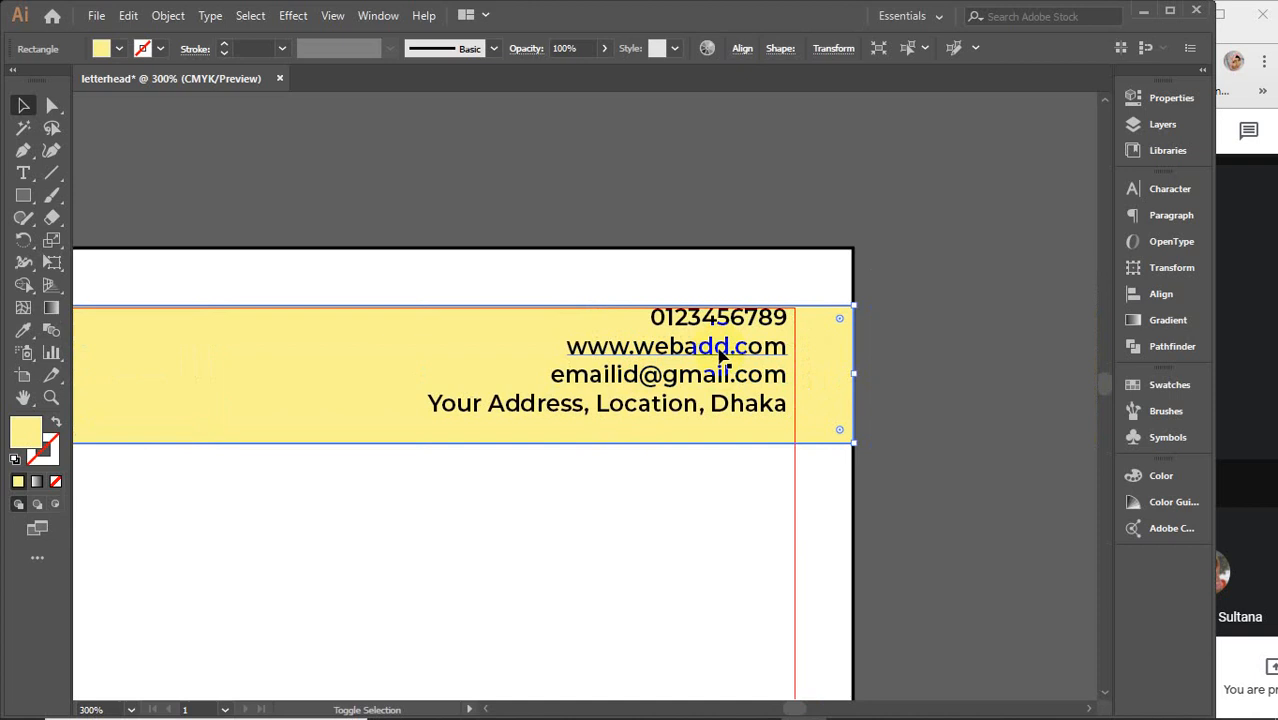
click(830, 358)
click(712, 50)
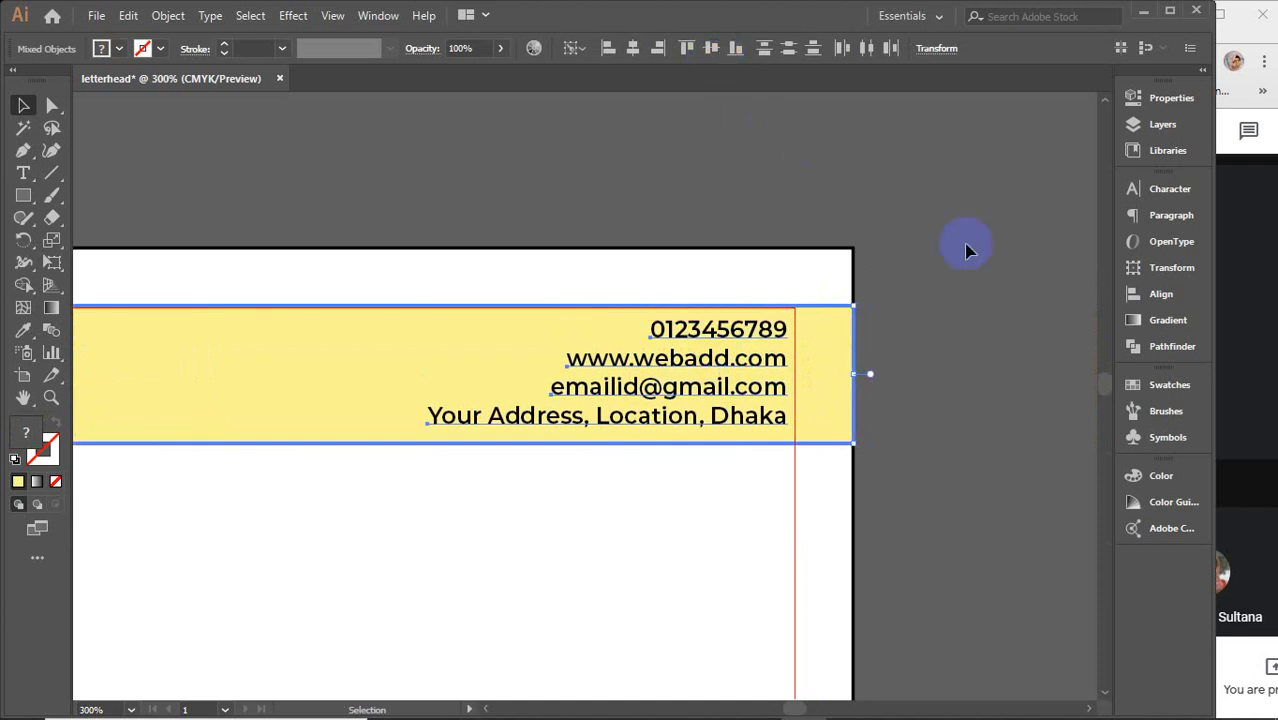
click(975, 305)
Draw a pale yellow rectangle in the page's bottom-left corner and lower its top edge to about the bottom margin guide.
key(ctrl+0)
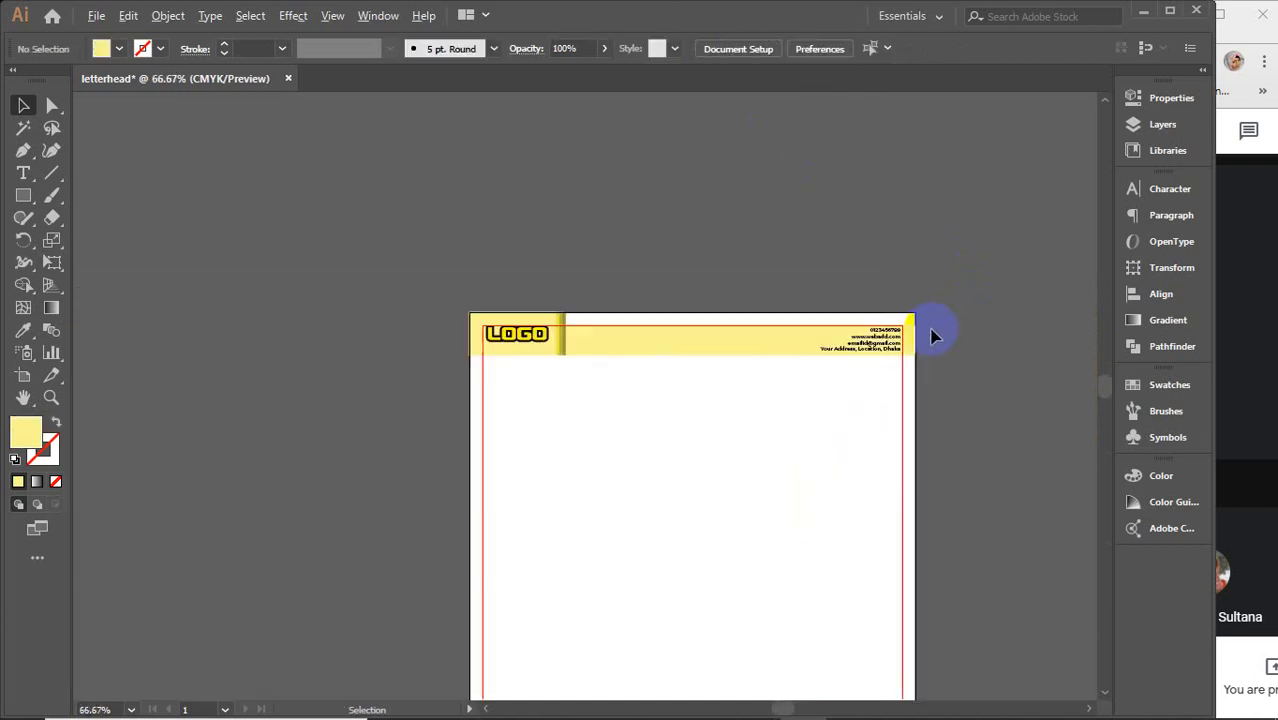
drag(806, 261, 795, 219)
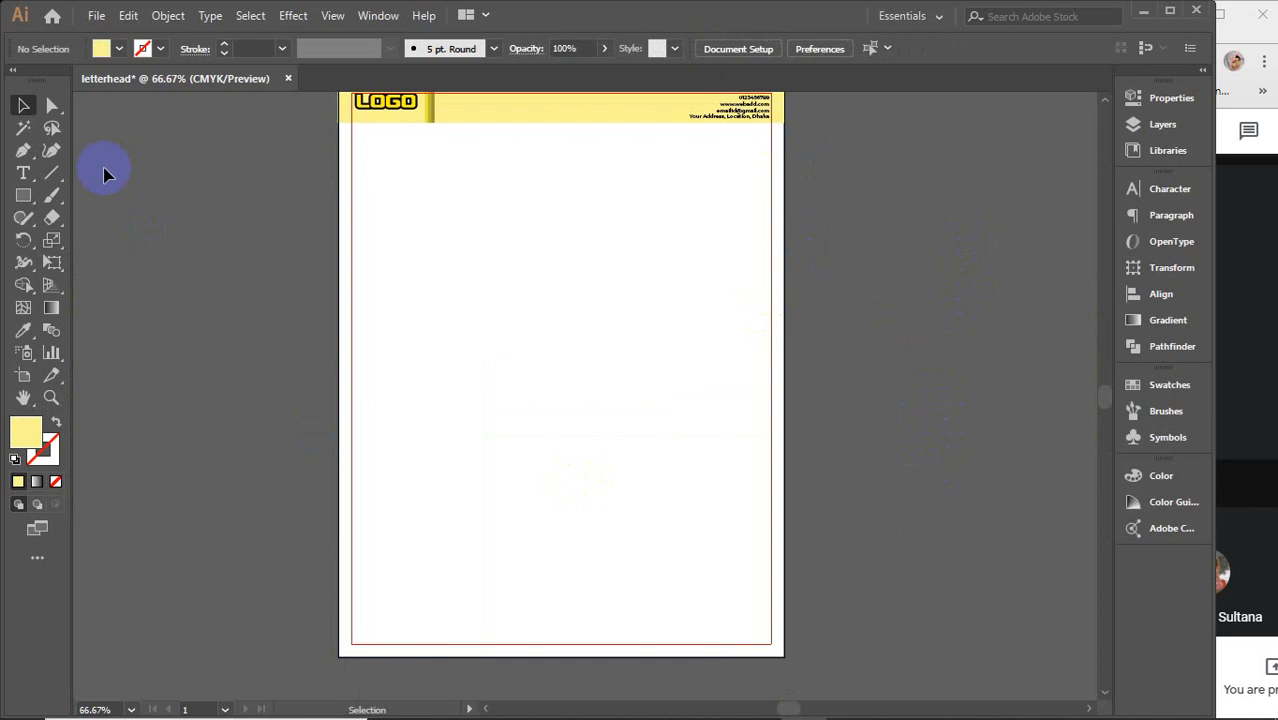
click(22, 200)
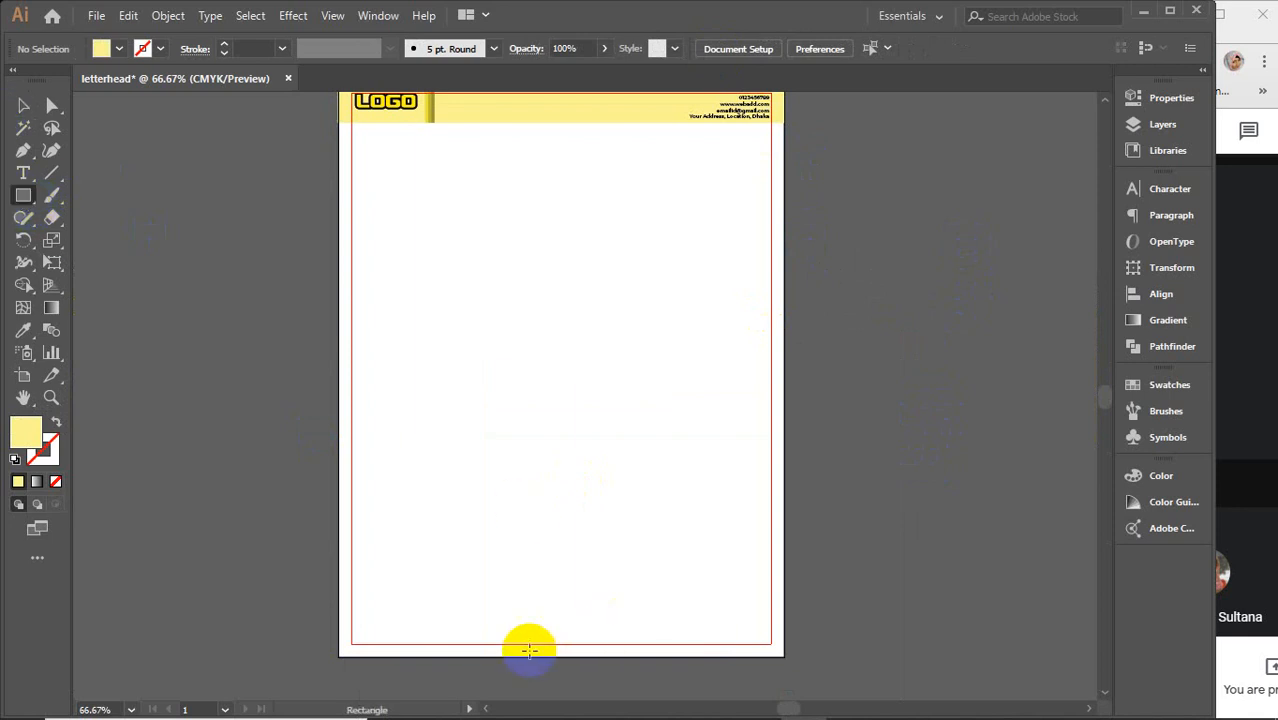
scroll(528, 642, up, 1)
scroll(542, 552, down, 3)
drag(249, 504, 423, 531)
click(23, 105)
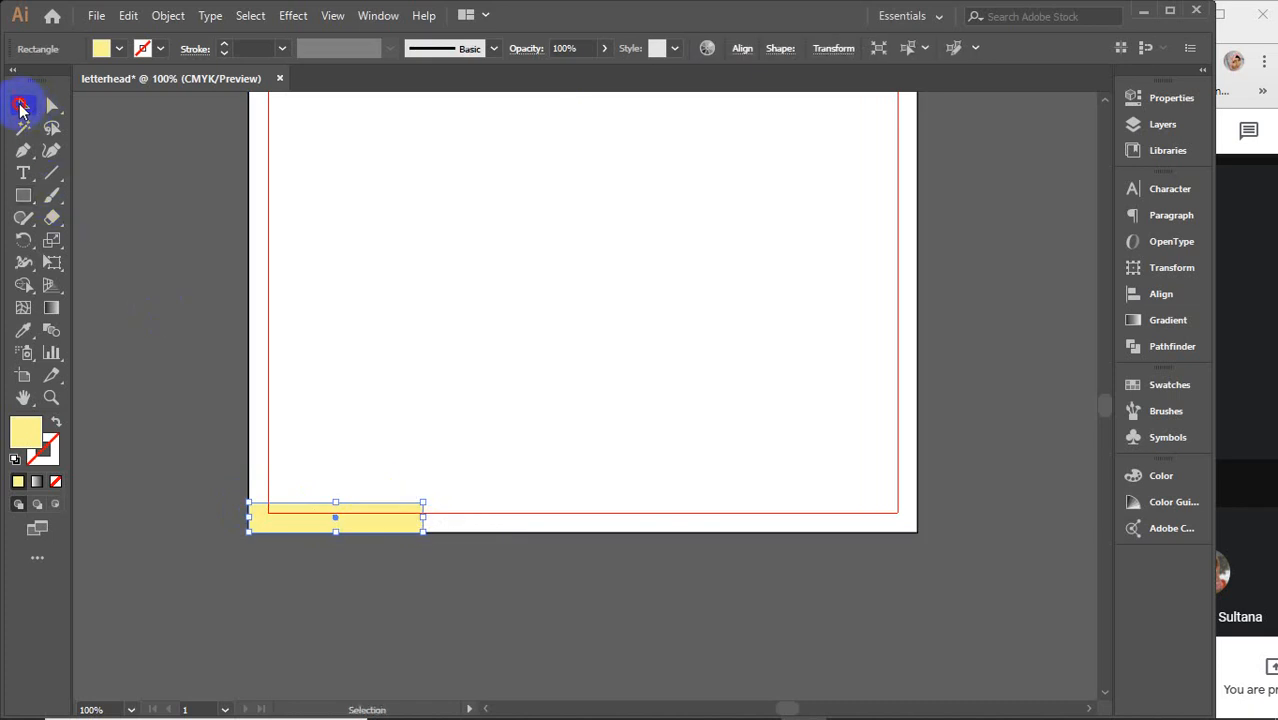
drag(338, 504, 335, 511)
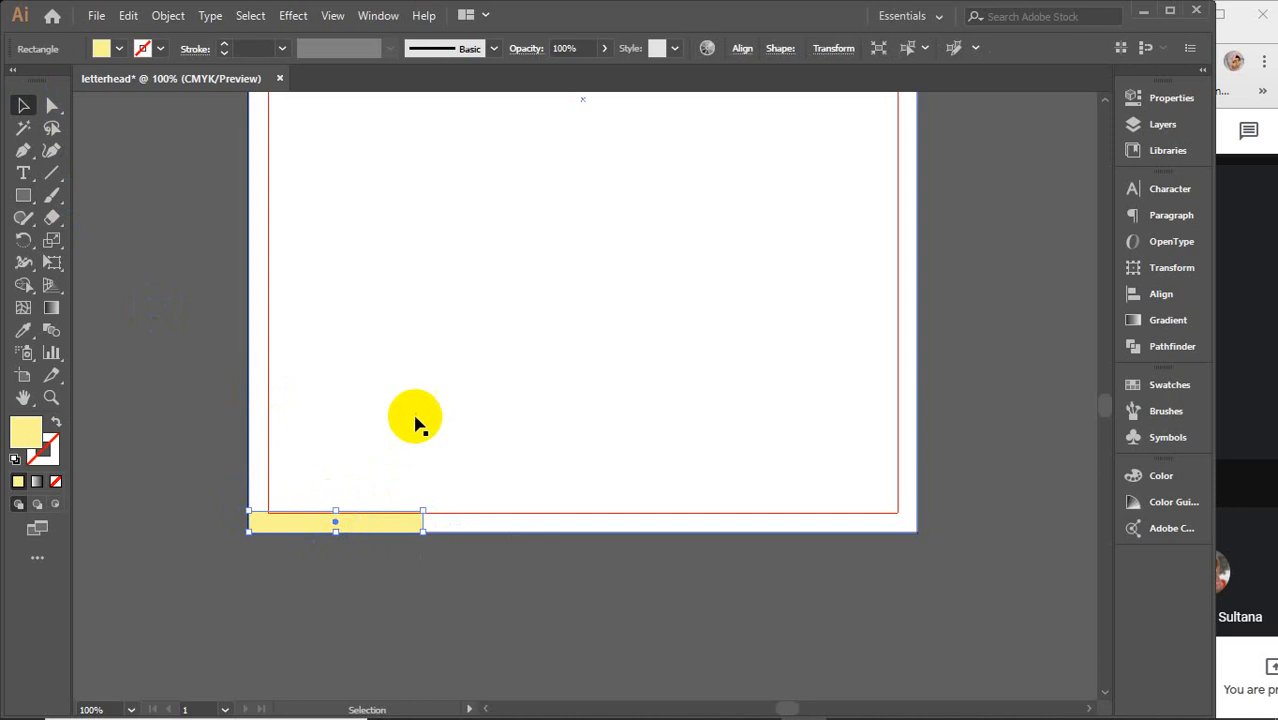
Place two stacked copies of the pale yellow footer rectangle off the page, above the LOGO block.
scroll(391, 360, down, 1)
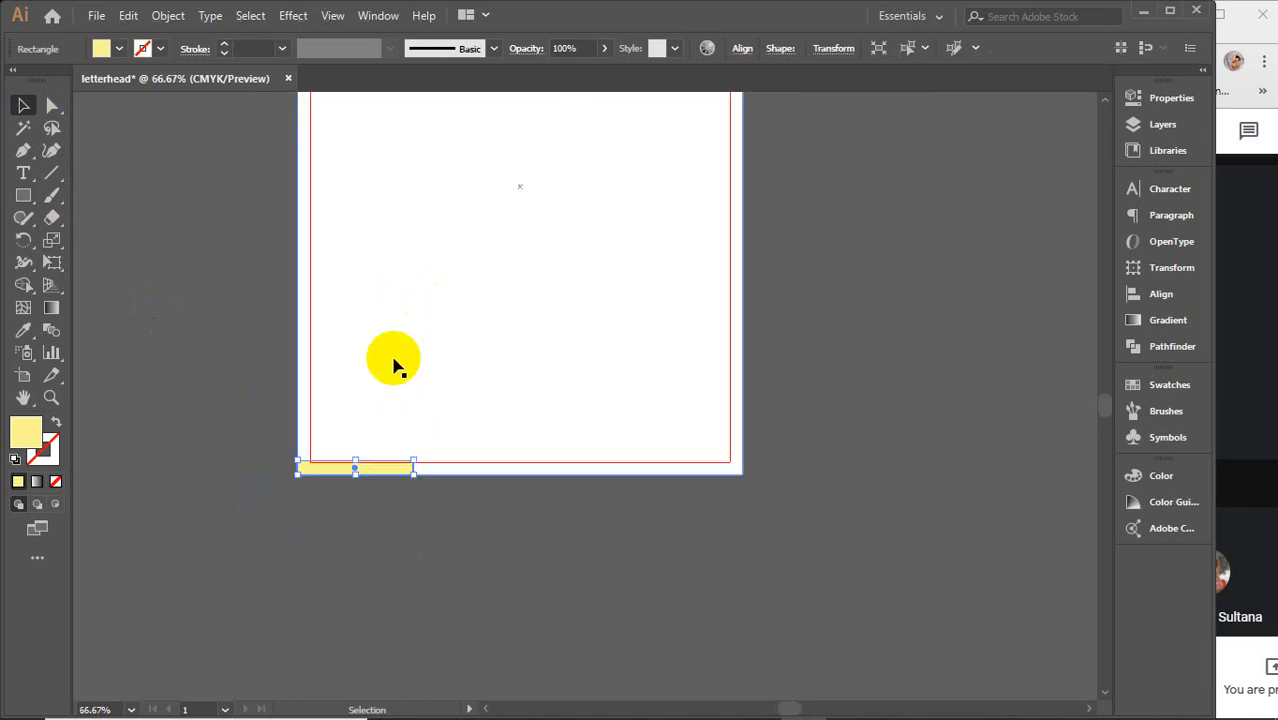
click(384, 470)
drag(384, 470, 194, 196)
drag(262, 156, 421, 558)
drag(364, 600, 513, 334)
scroll(538, 238, up, 4)
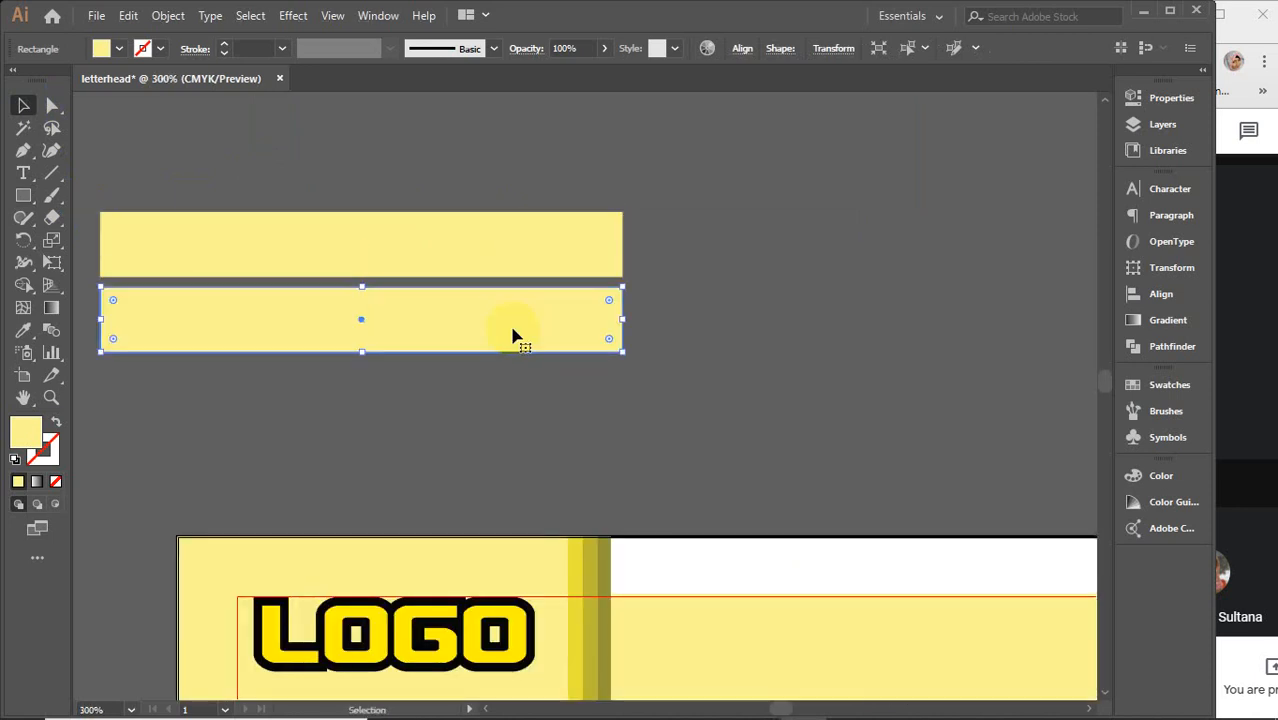
Repeat the duplication twice for a stack of four rectangles and fill the second with the bright yellow stripe's sampled colour.
key(ctrl+d)
key(ctrl+d)
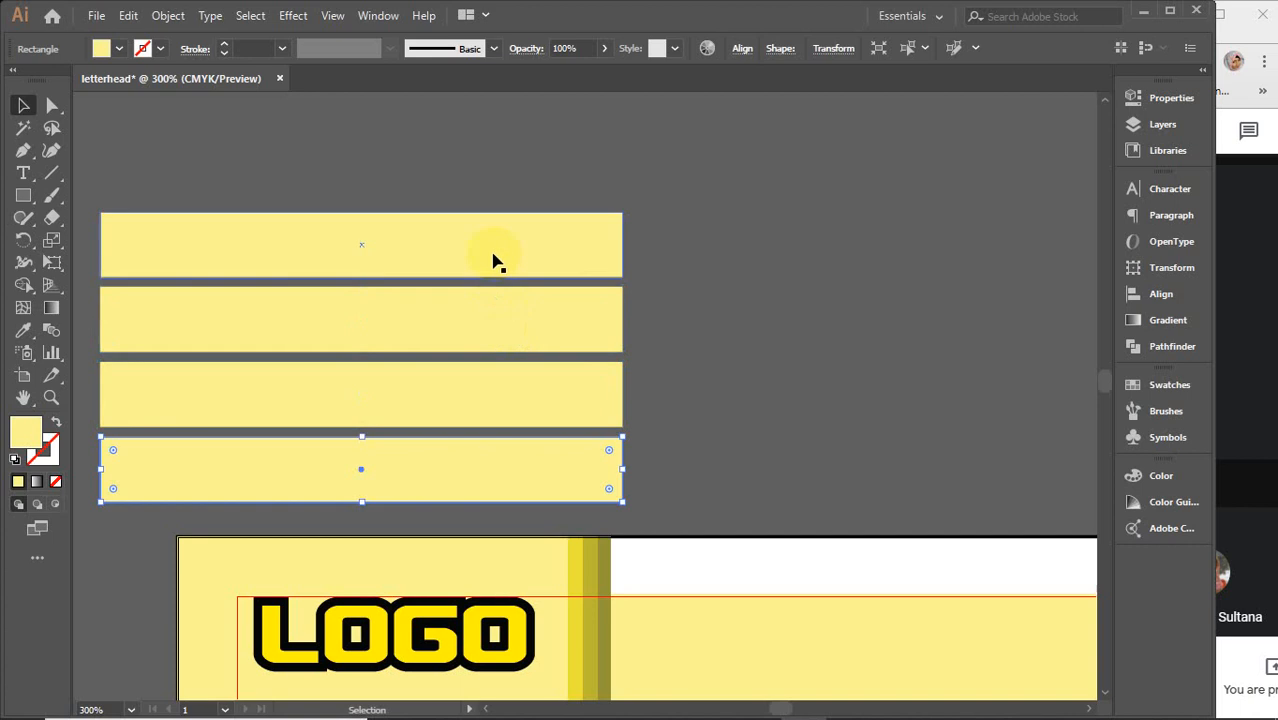
click(497, 262)
key(i)
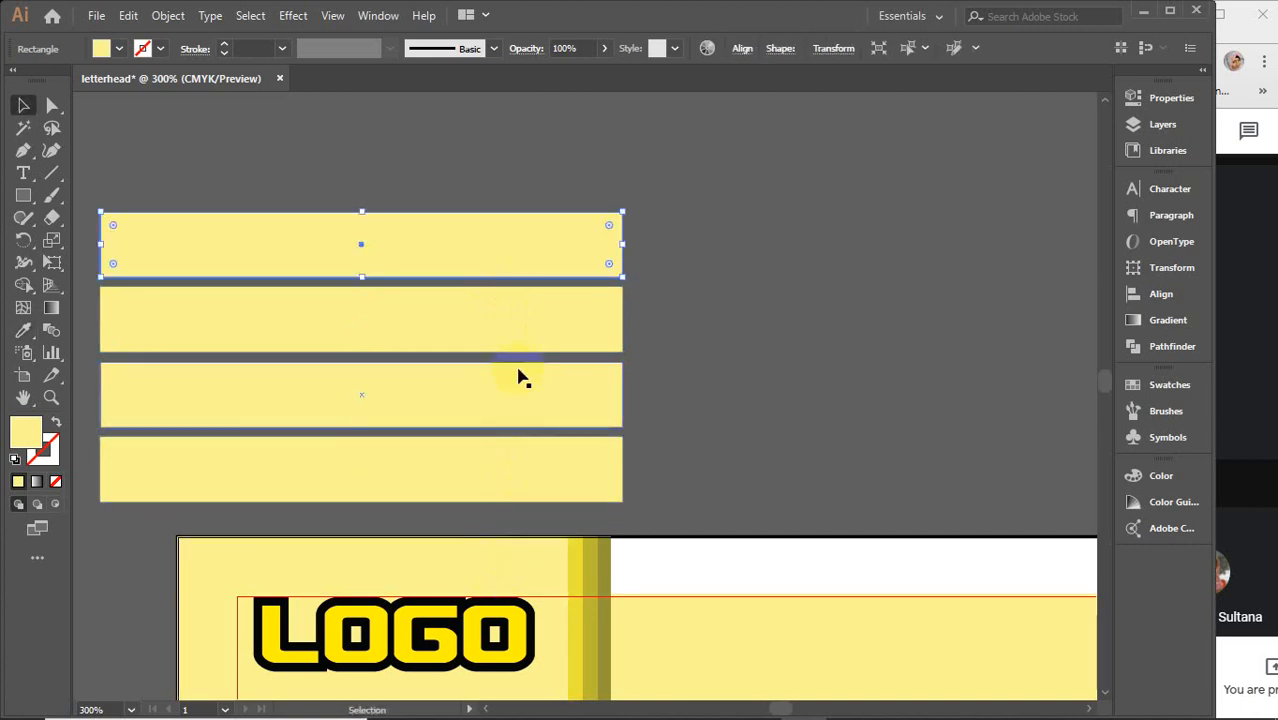
ctrl+click(522, 337)
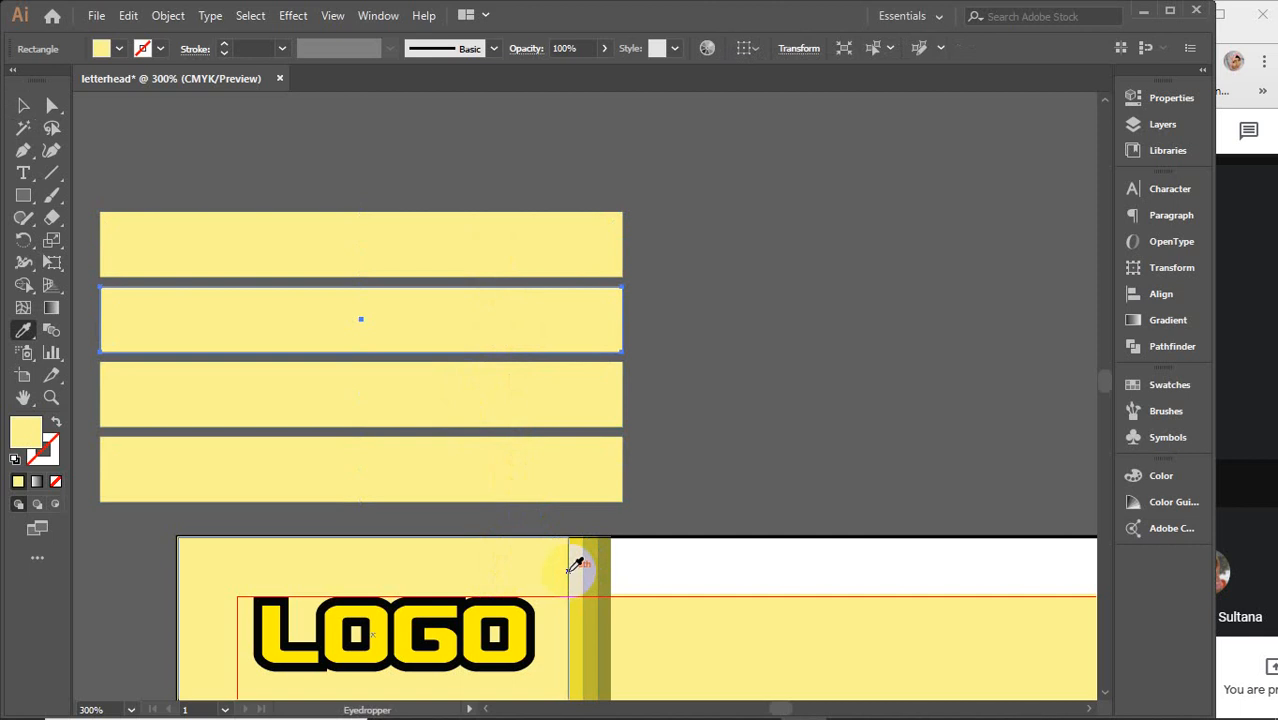
click(576, 562)
Fill the third and fourth stacked rectangles with the colours sampled from the olive and dark olive stripes beside the LOGO block.
key(v)
click(516, 404)
key(i)
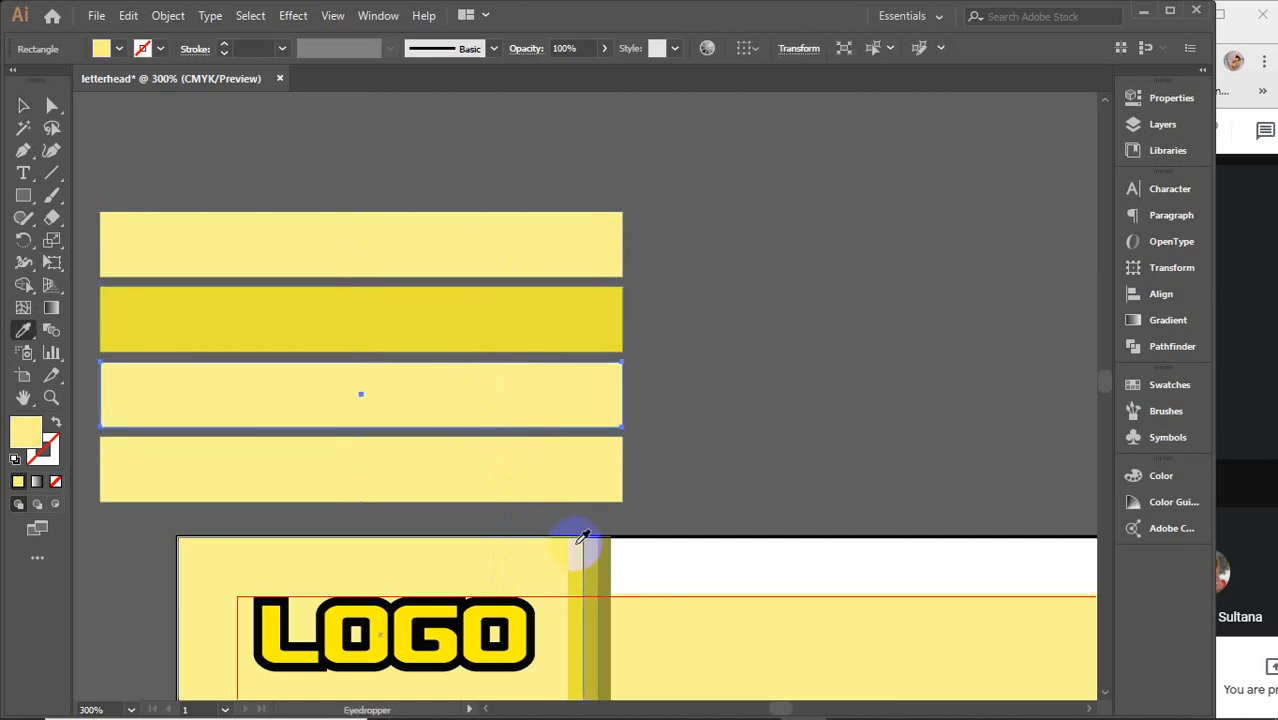
click(589, 548)
key(v)
click(540, 495)
key(i)
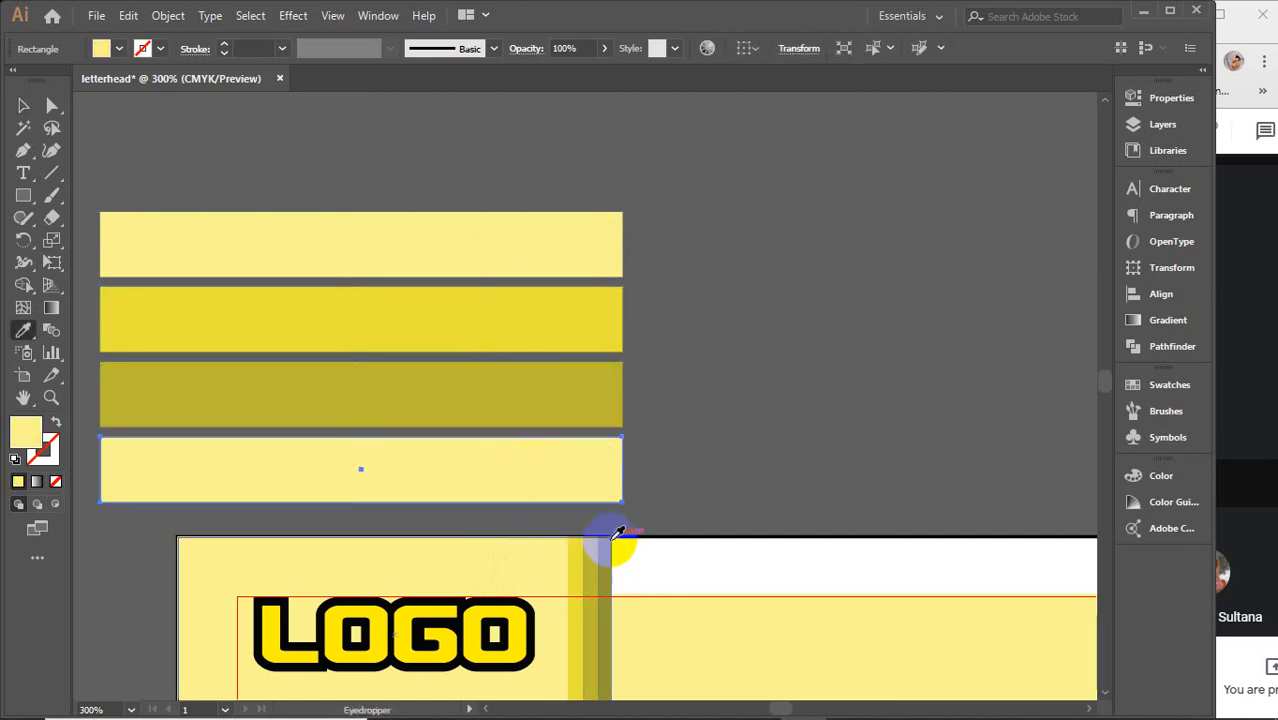
click(612, 543)
click(23, 106)
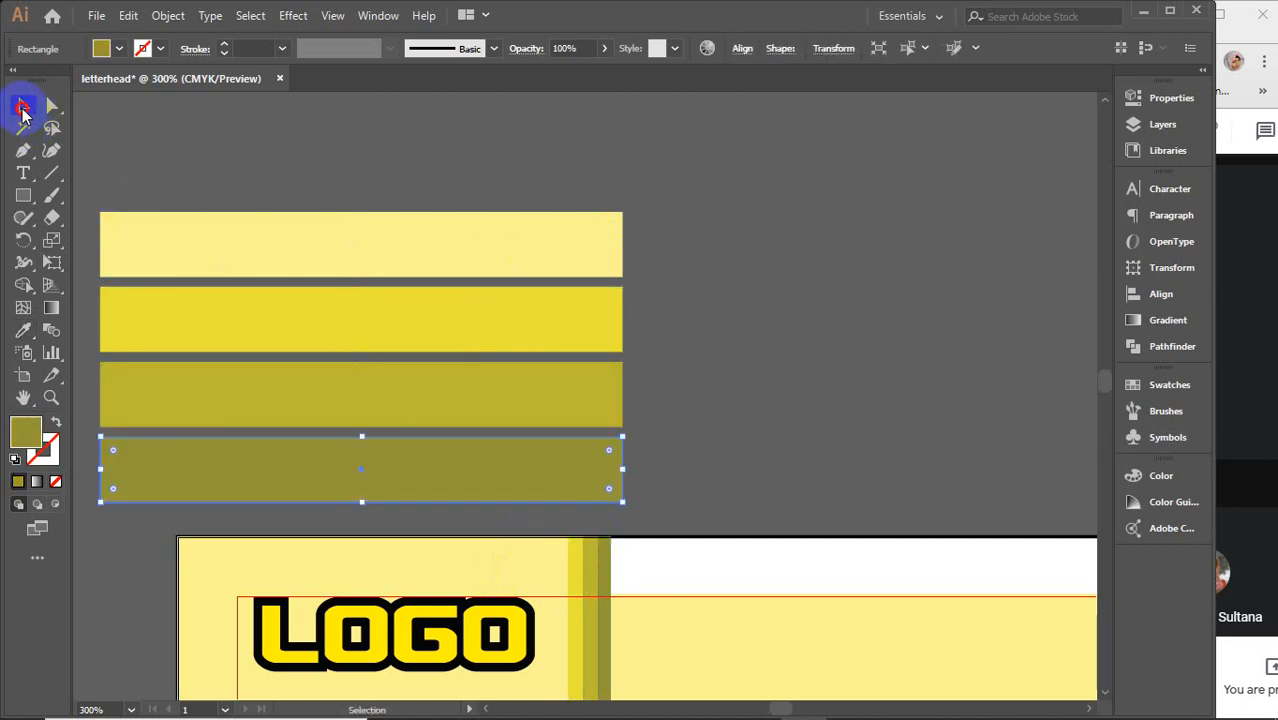
Move all four stacked rectangles to just below the page, in line with its left edge.
scroll(490, 345, down, 2)
scroll(679, 382, down, 5)
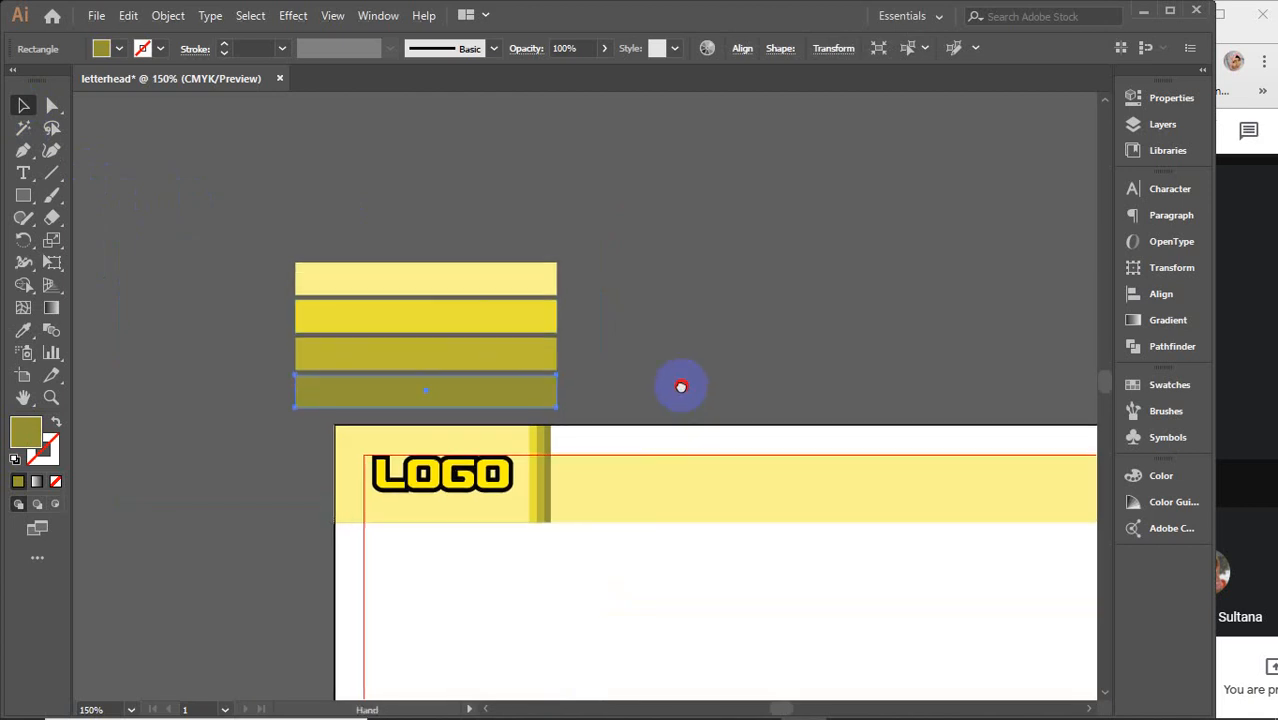
drag(261, 104, 326, 187)
drag(376, 115, 199, 526)
scroll(203, 526, down, 3)
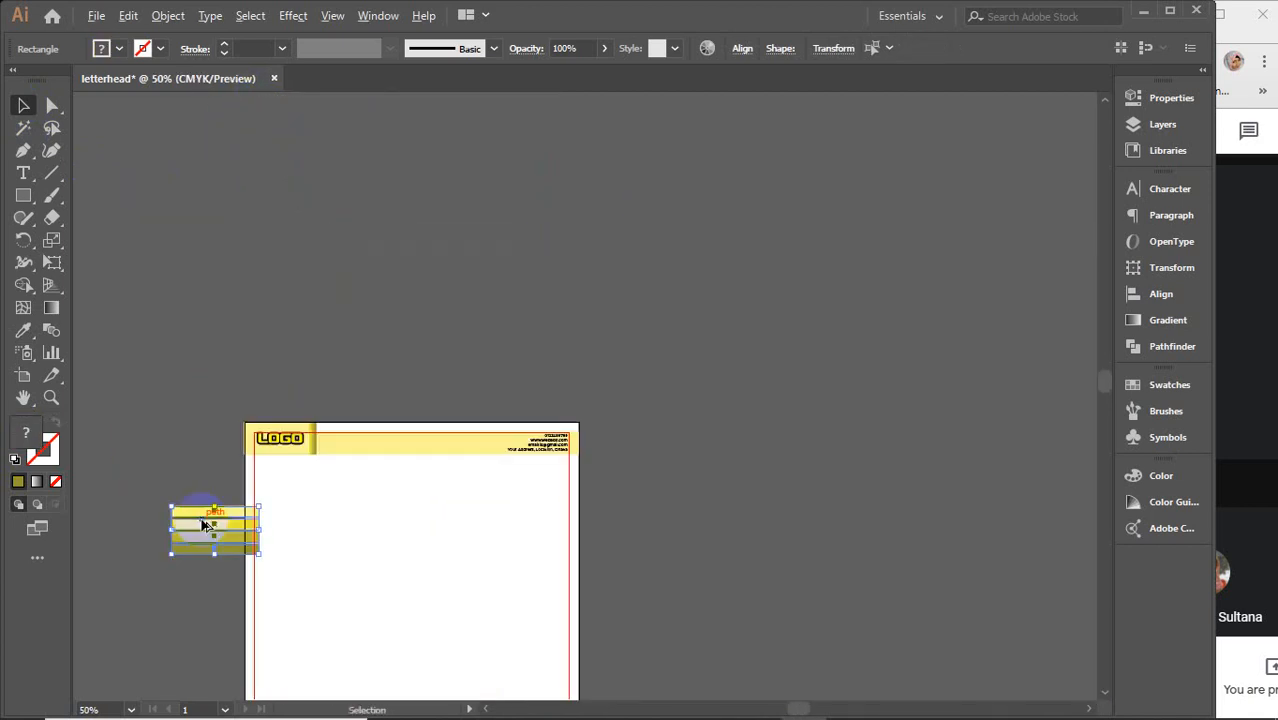
drag(314, 580, 437, 221)
drag(333, 153, 402, 510)
scroll(369, 500, up, 4)
scroll(590, 600, down, 2)
scroll(590, 600, right, 2)
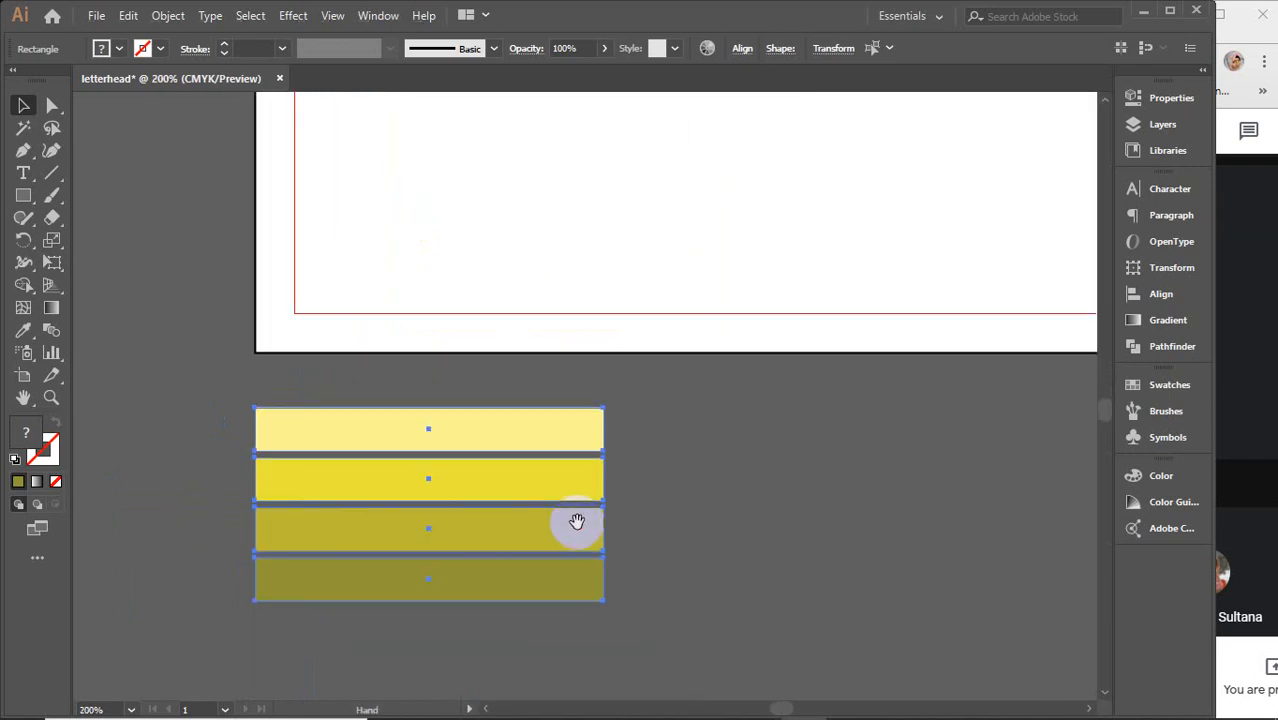
Place the pale yellow rectangle in the page's bottom-left corner and butt the bright yellow one against its right end.
click(645, 471)
drag(528, 439, 530, 338)
drag(722, 528, 542, 499)
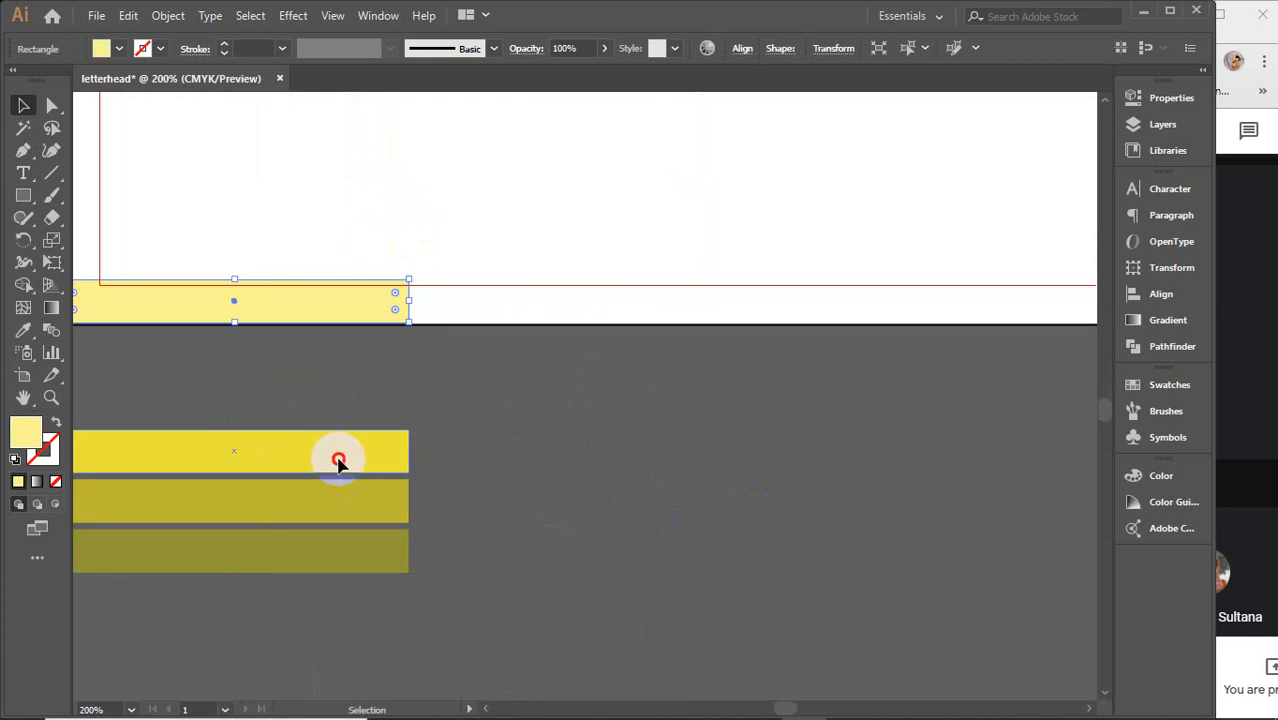
drag(349, 461, 685, 314)
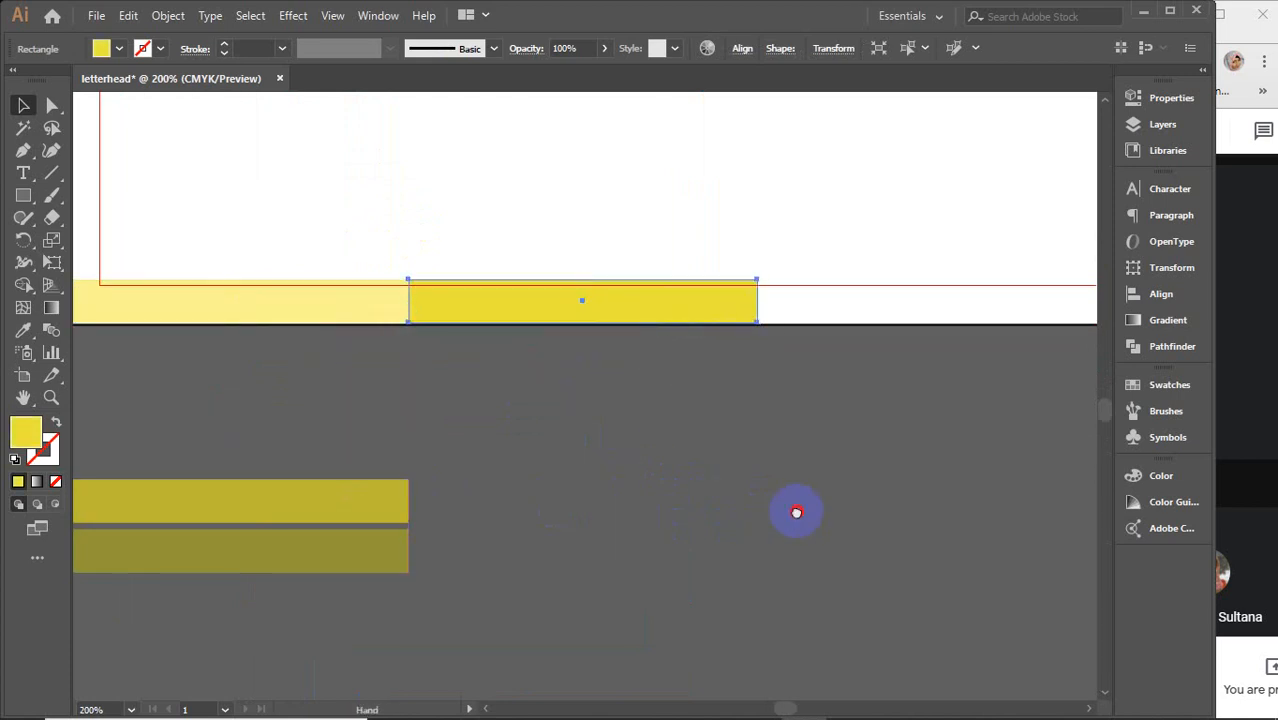
scroll(494, 479, right, 2)
Continue the footer strip along the page's bottom edge with the olive rectangle followed by the dark olive one.
drag(193, 515, 890, 314)
drag(953, 458, 833, 468)
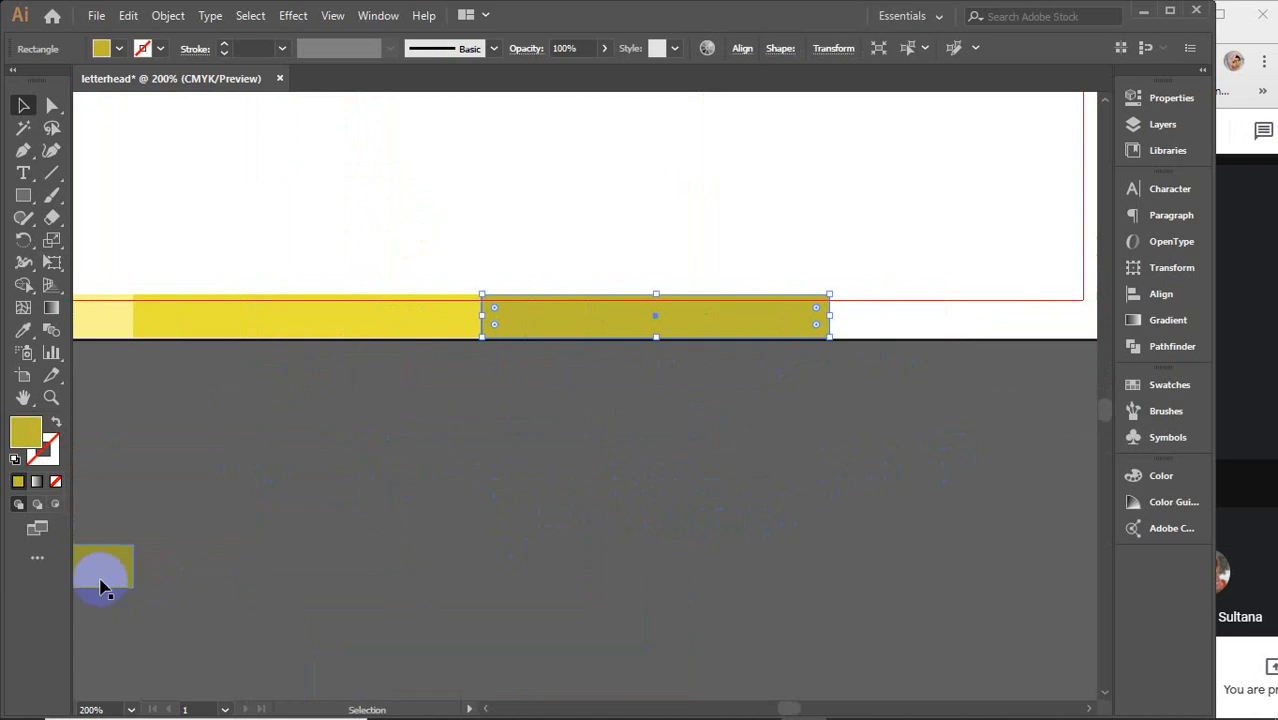
drag(103, 579, 1011, 376)
drag(977, 484, 645, 491)
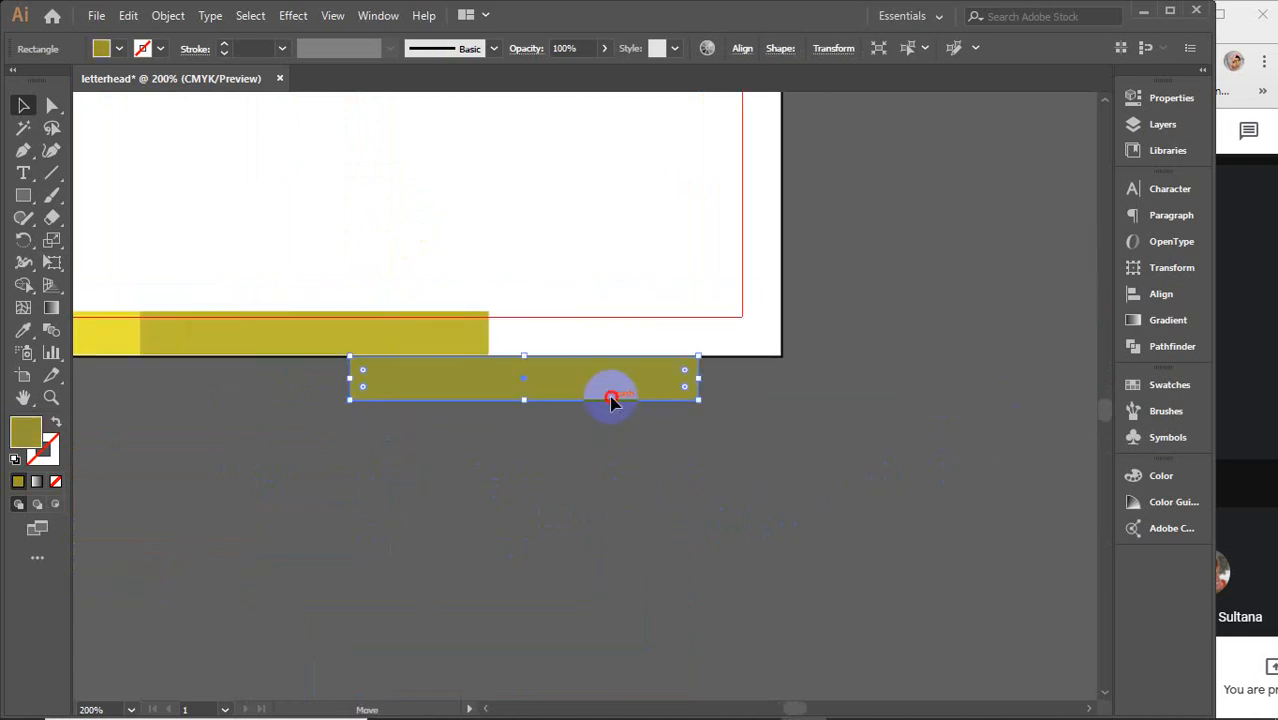
drag(611, 397, 750, 354)
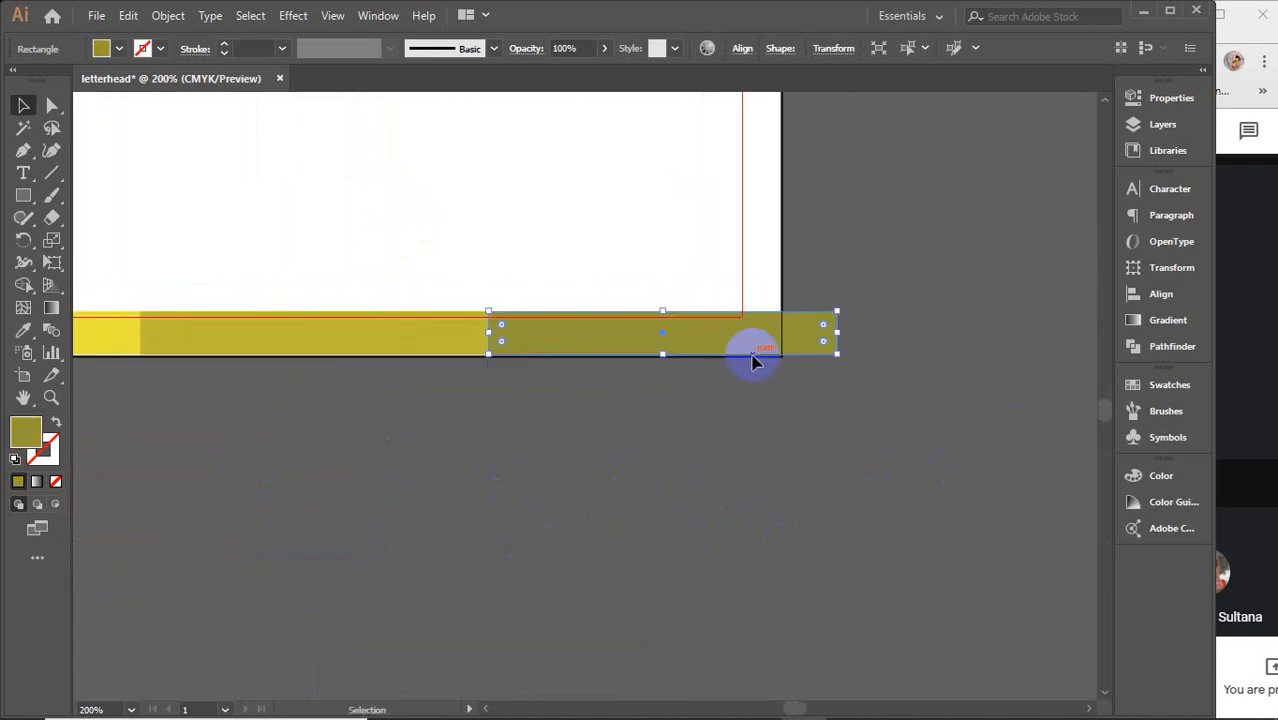
Select all four footer rectangles, align their vertical centres and distribute them evenly by their horizontal centres.
scroll(712, 482, down, 2)
drag(476, 523, 708, 523)
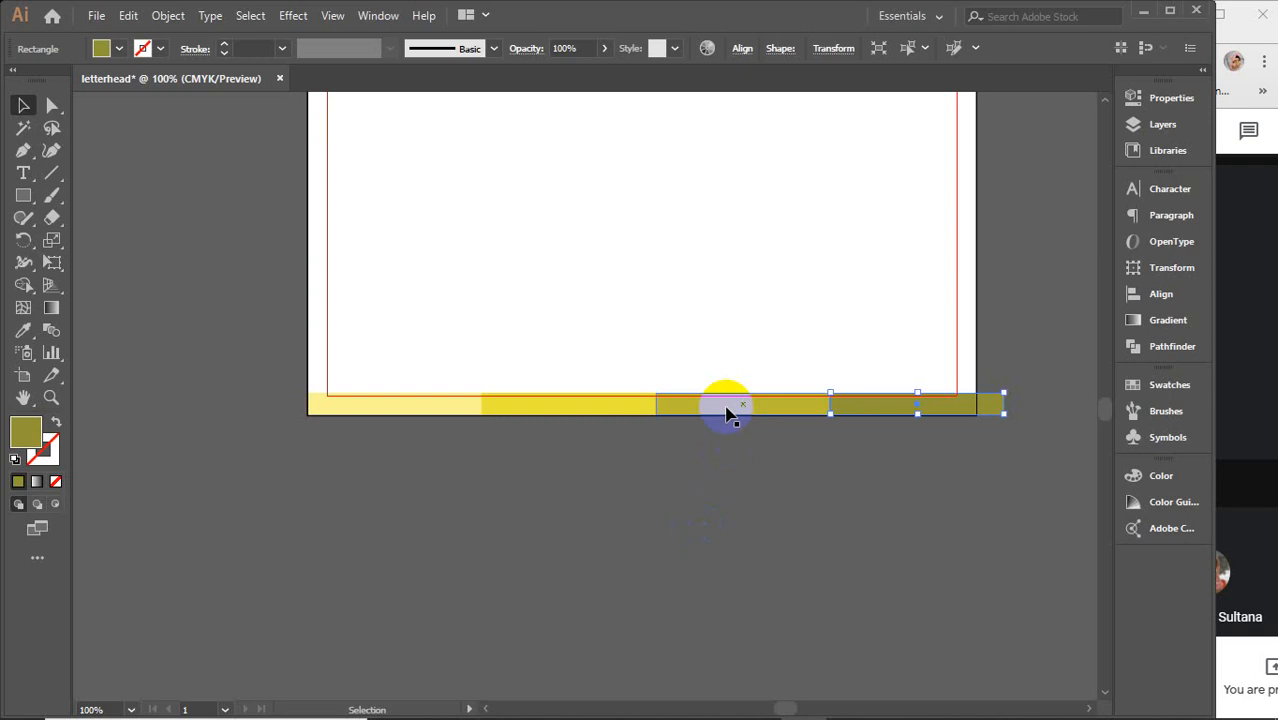
shift+click(705, 402)
shift+click(580, 404)
shift+click(410, 408)
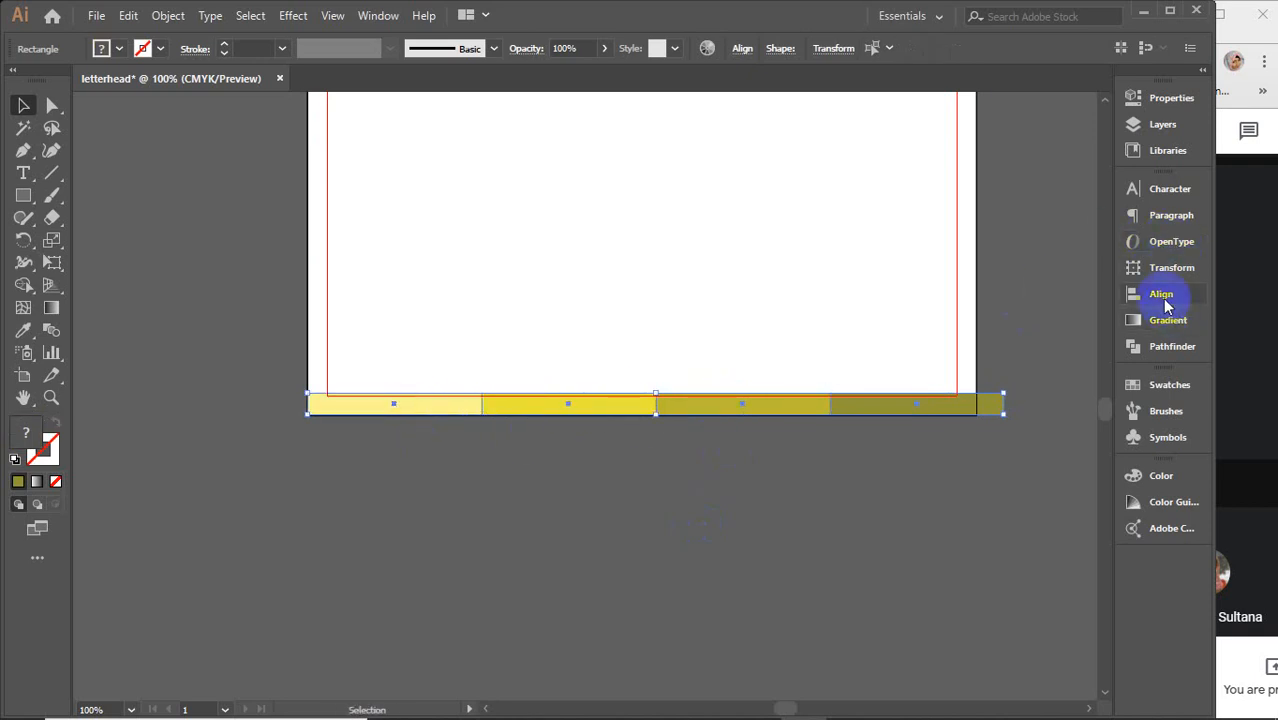
click(1163, 297)
click(1063, 240)
click(1063, 287)
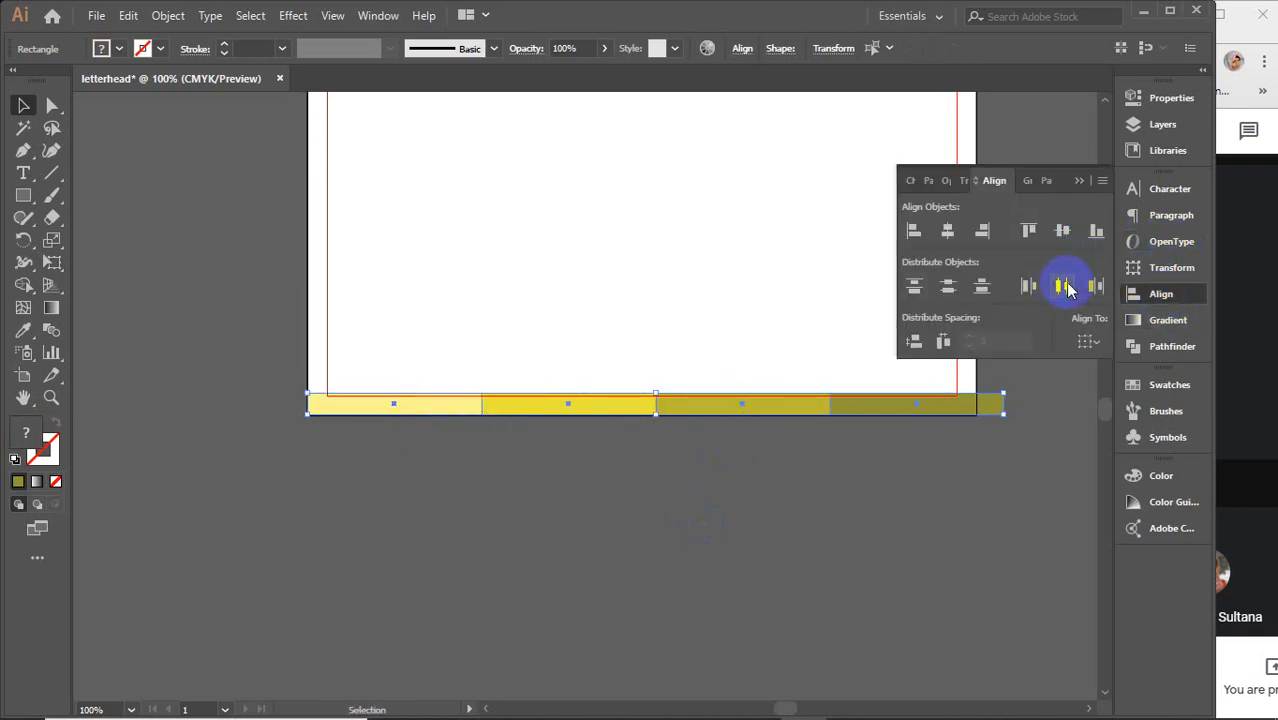
click(1080, 180)
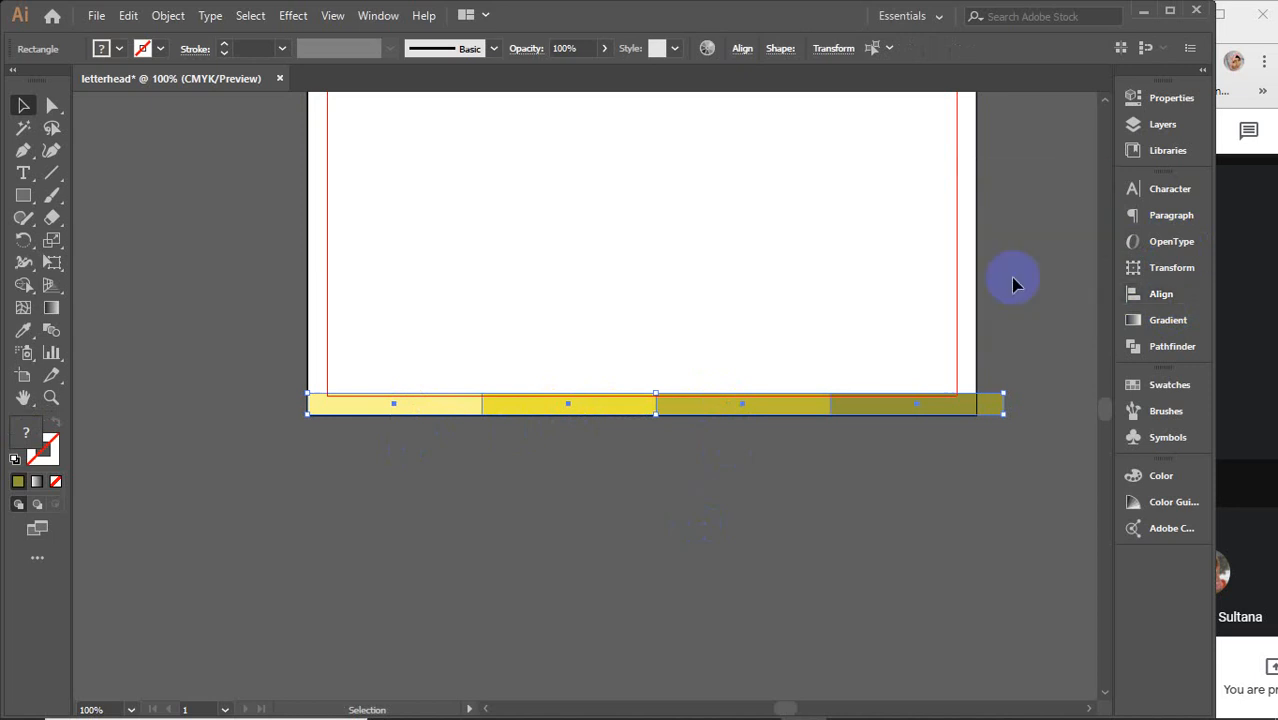
Group the four footer rectangles and narrow the group so it ends at the page's right edge.
key(ctrl+g)
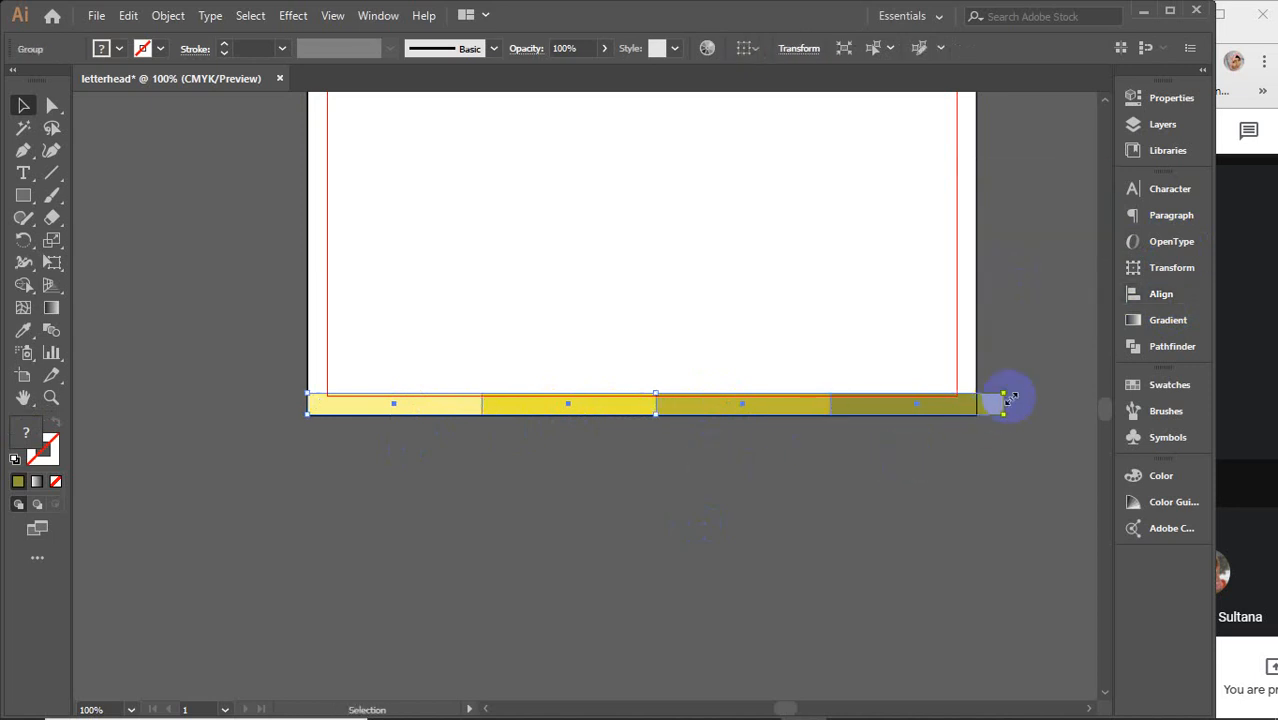
drag(1006, 403, 975, 406)
click(870, 555)
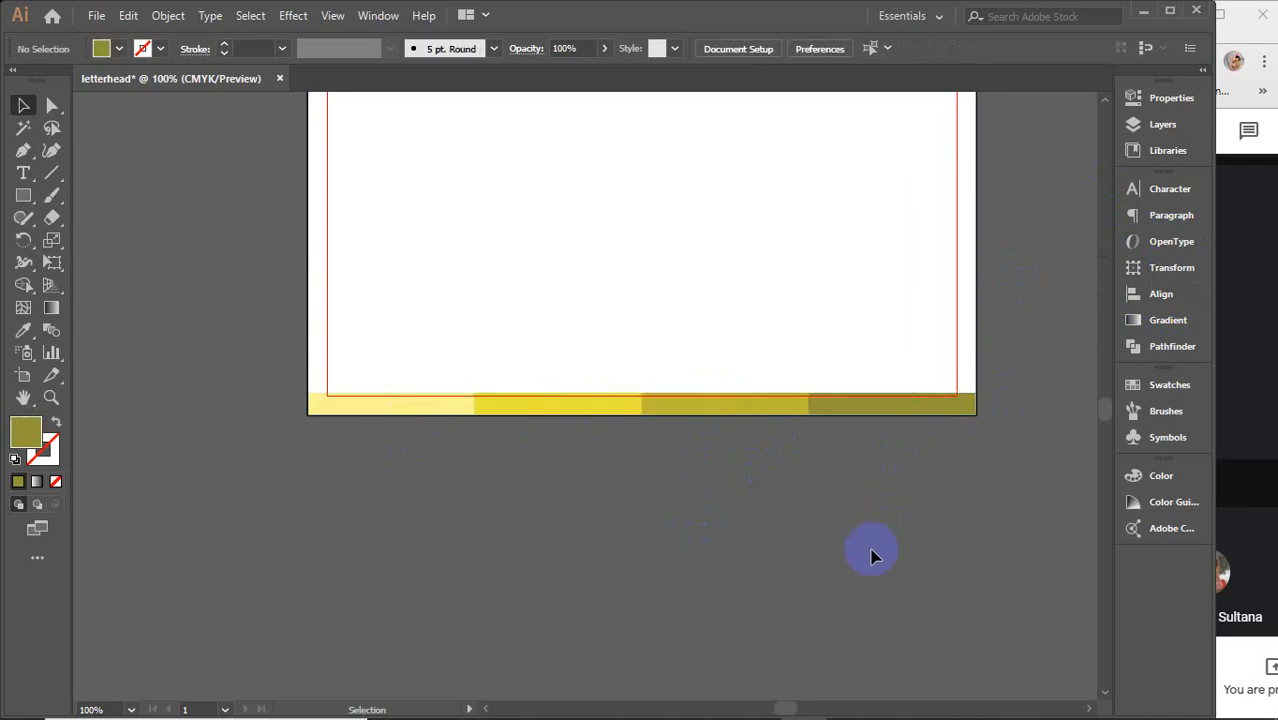
Select the whole letterhead, including the page background, header and footer strip, and group it.
scroll(871, 550, down, 1)
drag(843, 549, 792, 643)
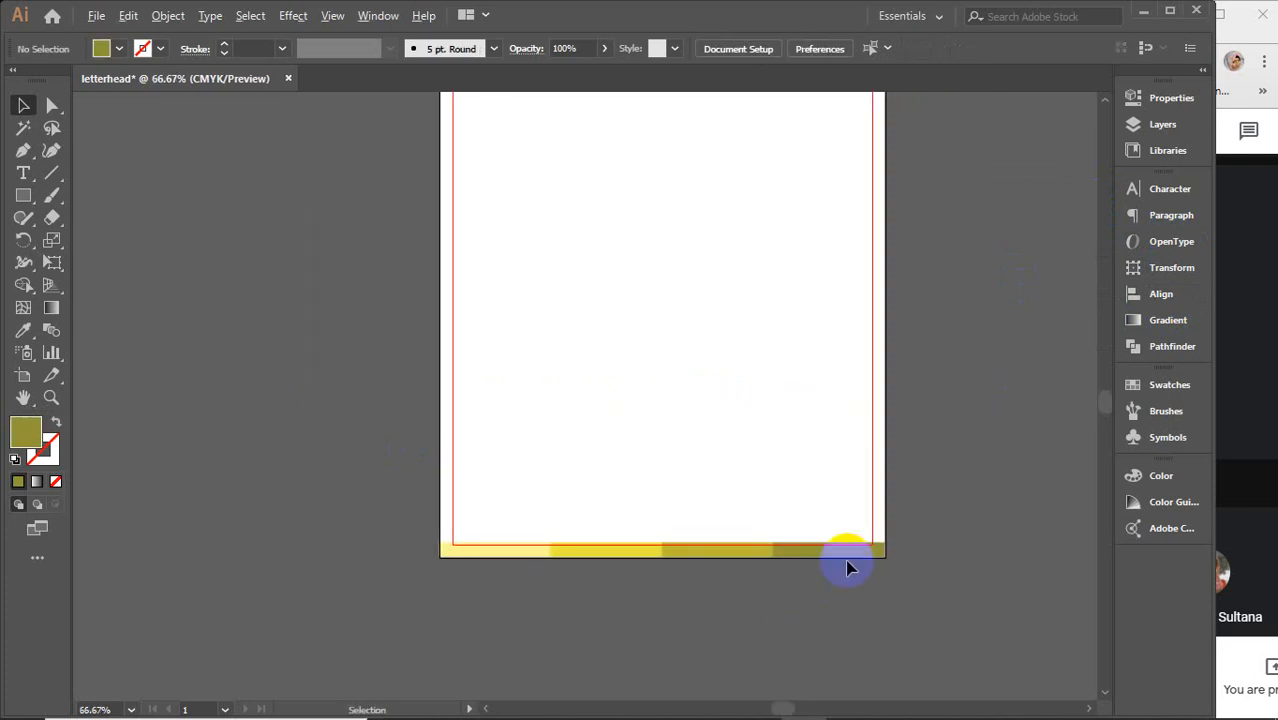
scroll(846, 559, down, 2)
drag(968, 438, 852, 456)
drag(438, 312, 810, 565)
click(810, 565)
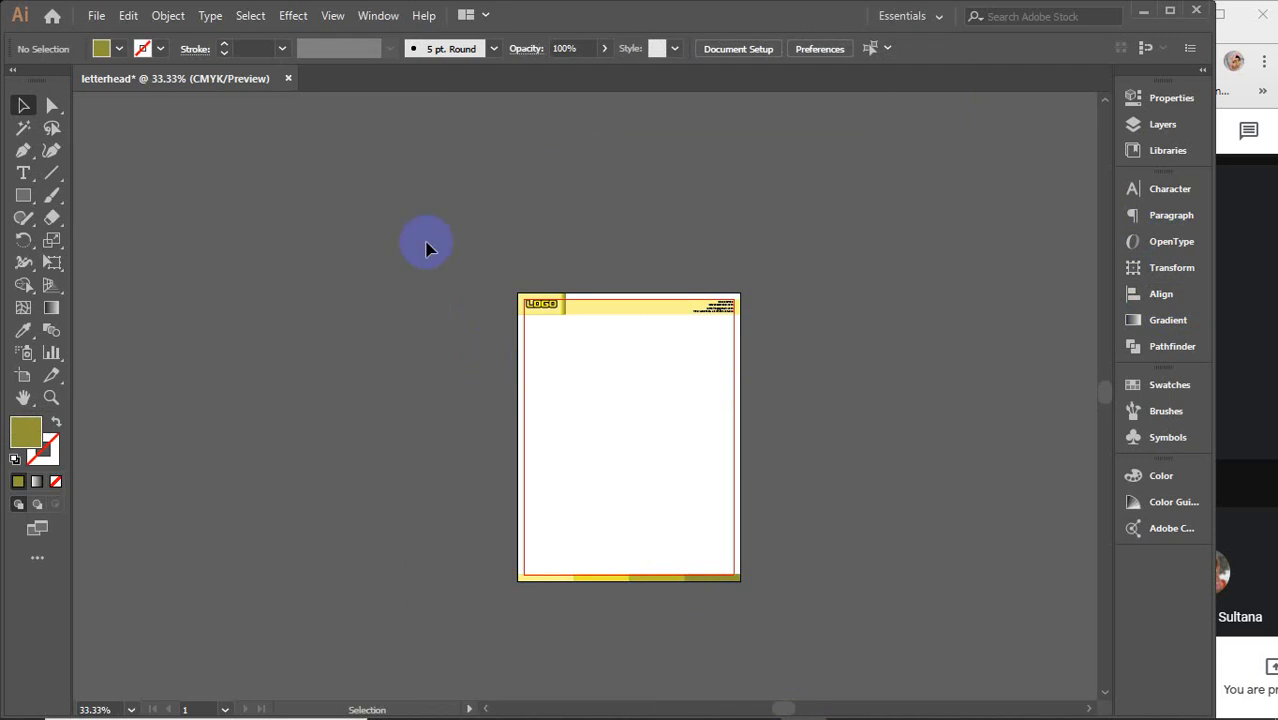
drag(428, 236, 757, 600)
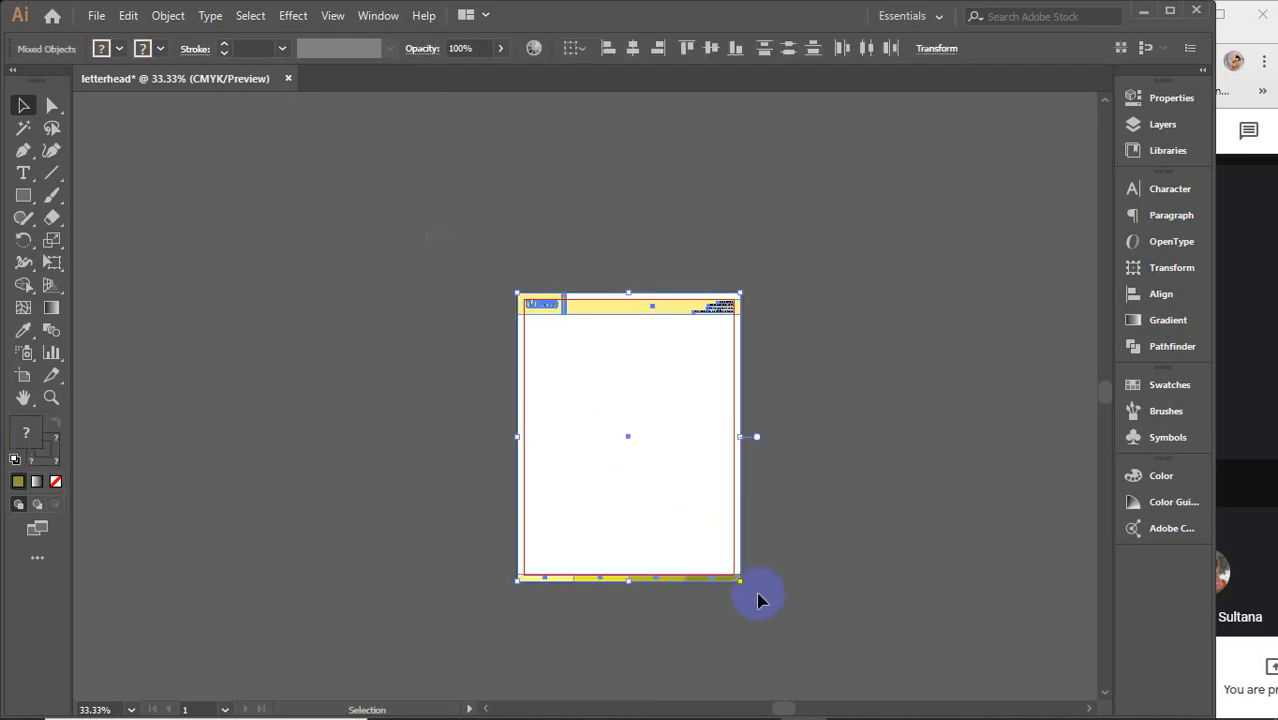
key(ctrl+g)
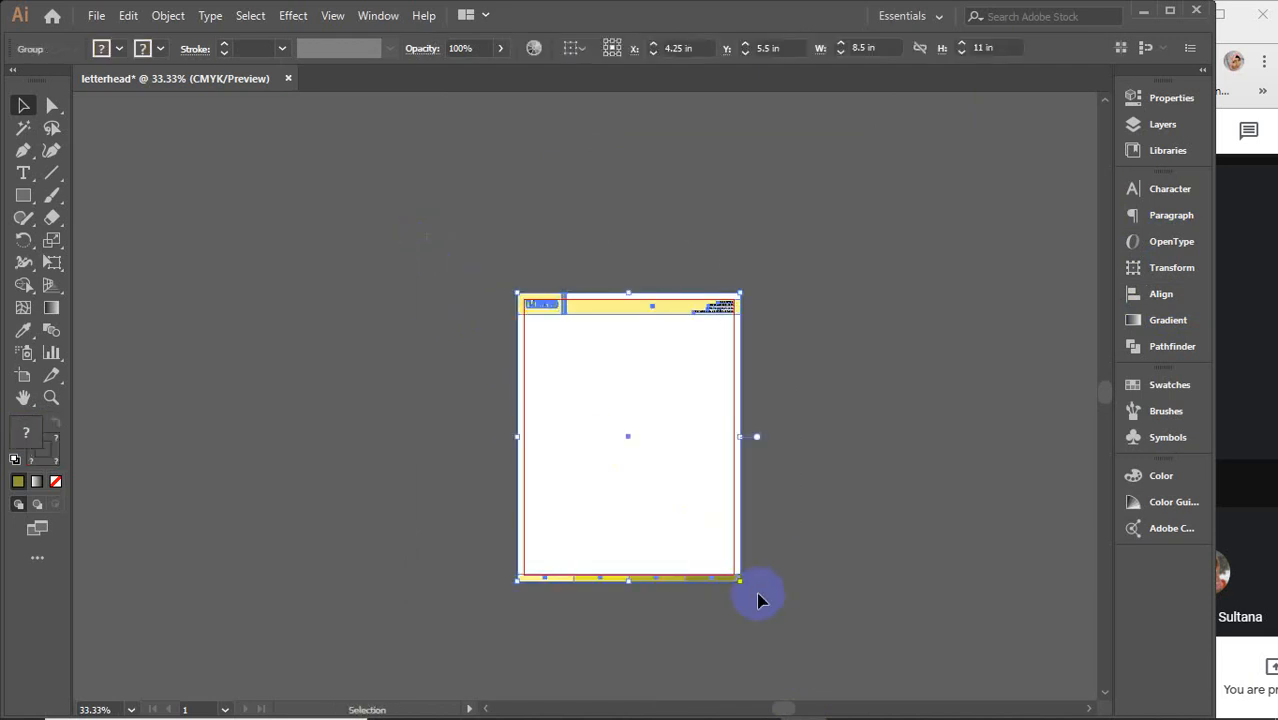
Export the letterhead to the Desktop as a PNG named letterhead, at High (300 ppi) resolution with a transparent background.
click(108, 14)
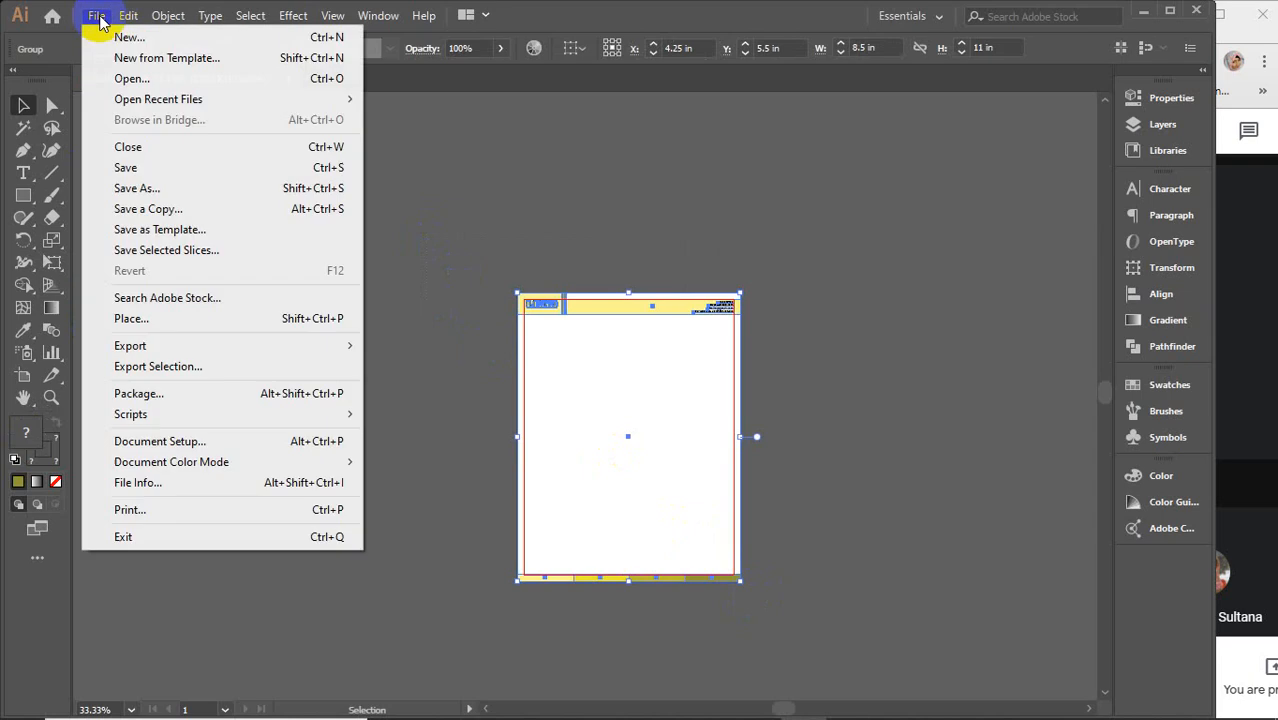
mouse_move(155, 346)
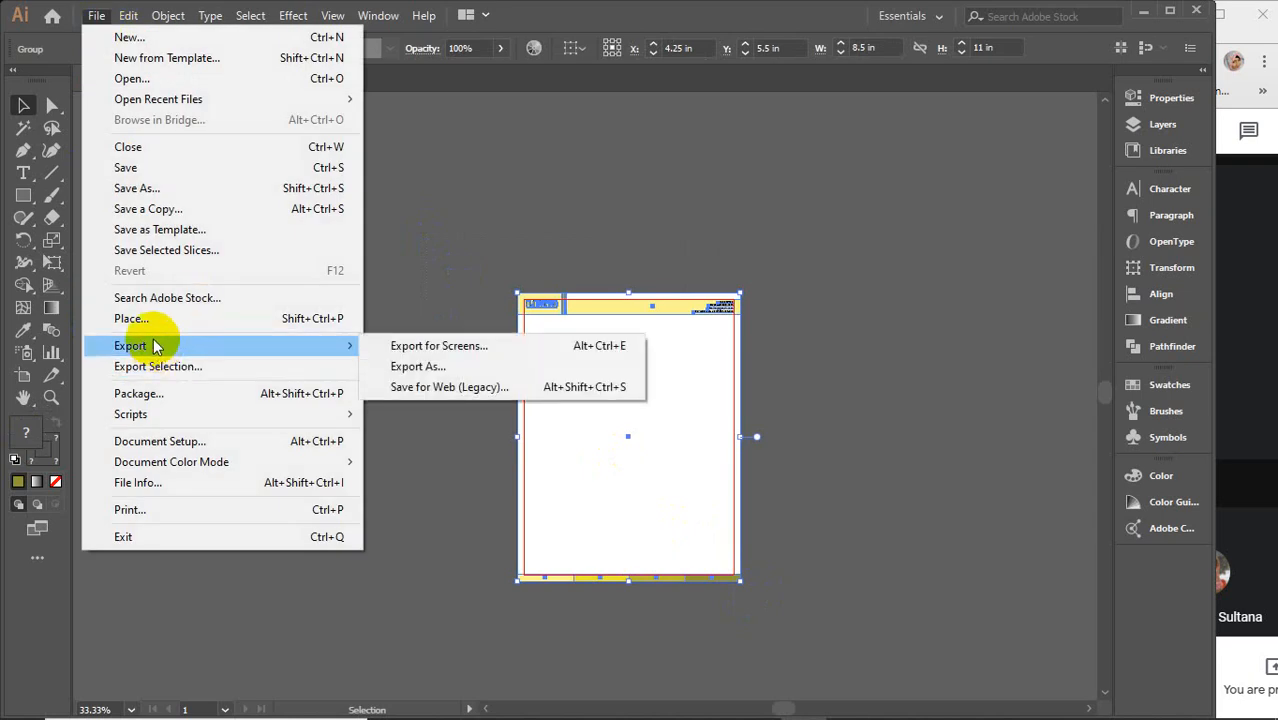
click(412, 366)
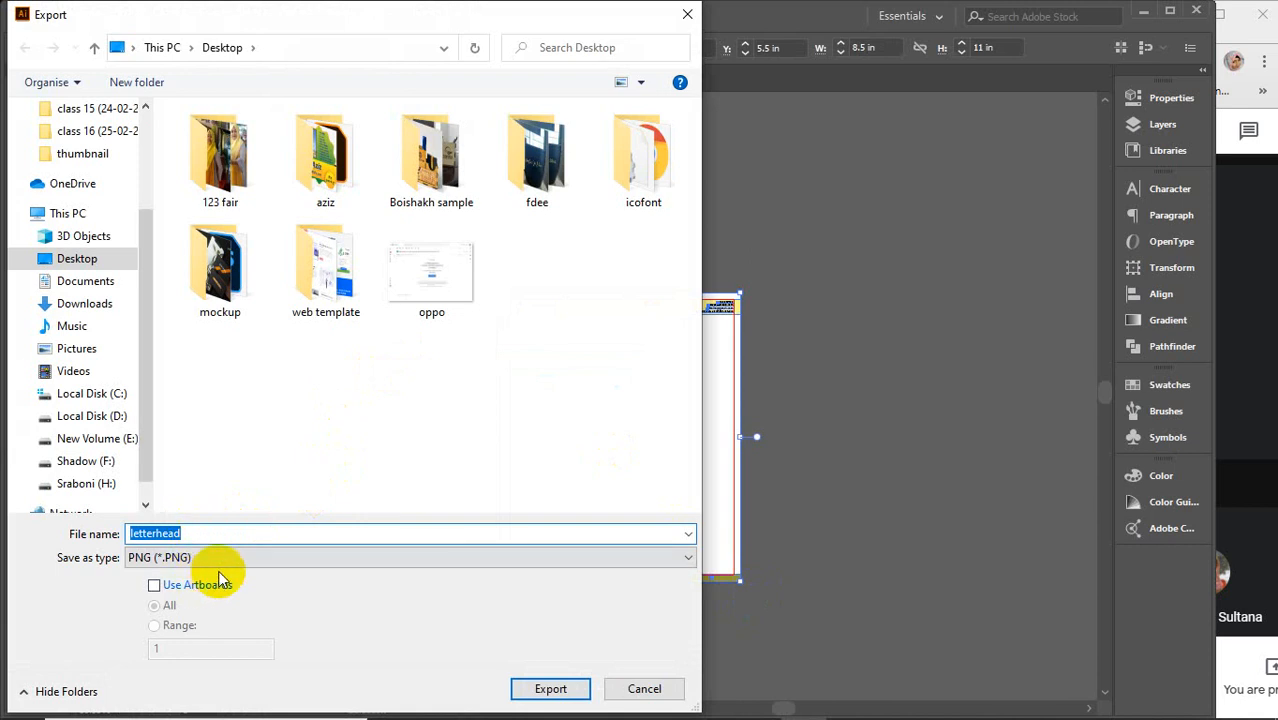
click(548, 689)
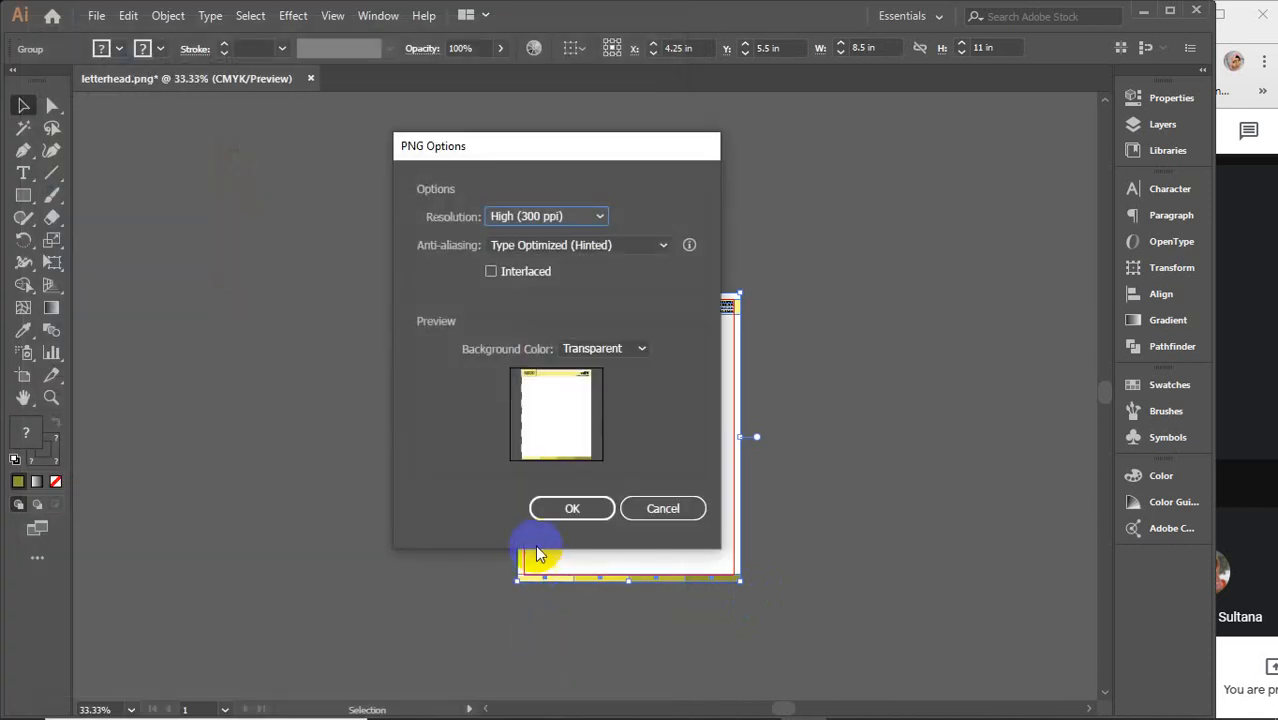
click(572, 509)
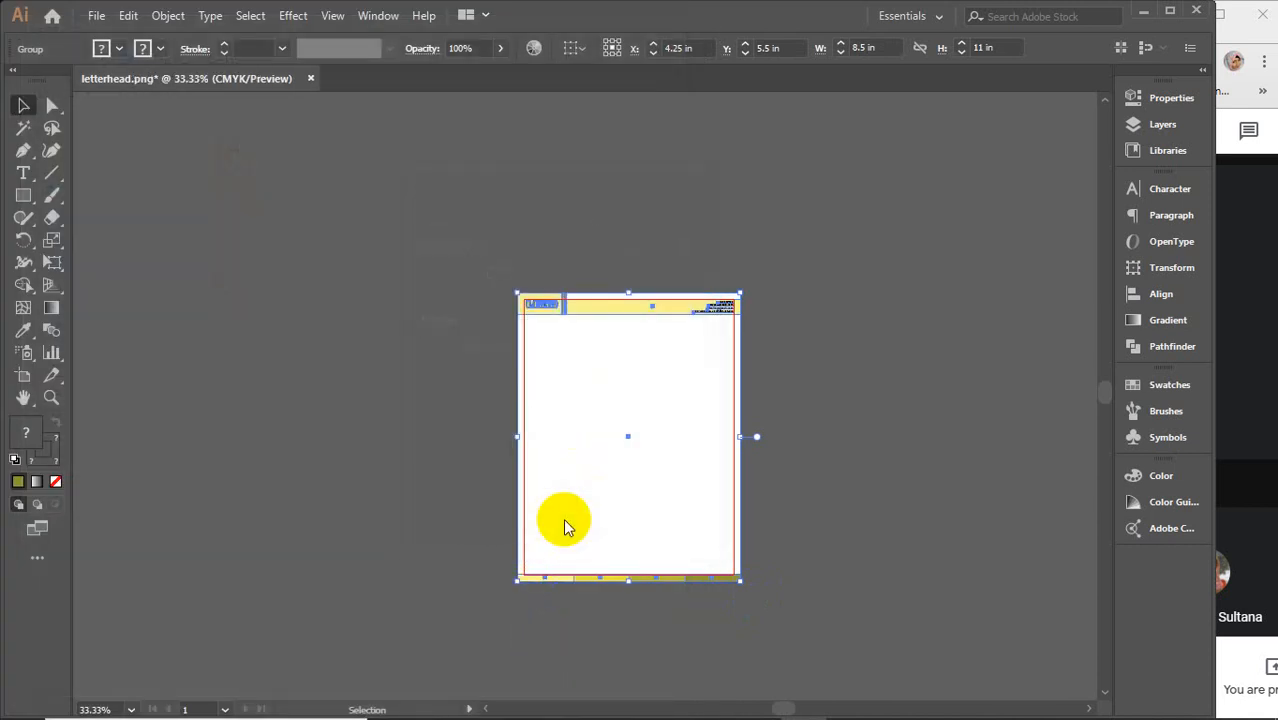
Open the exported letterhead image from the desktop, examine the finished design and close the viewer.
click(1143, 12)
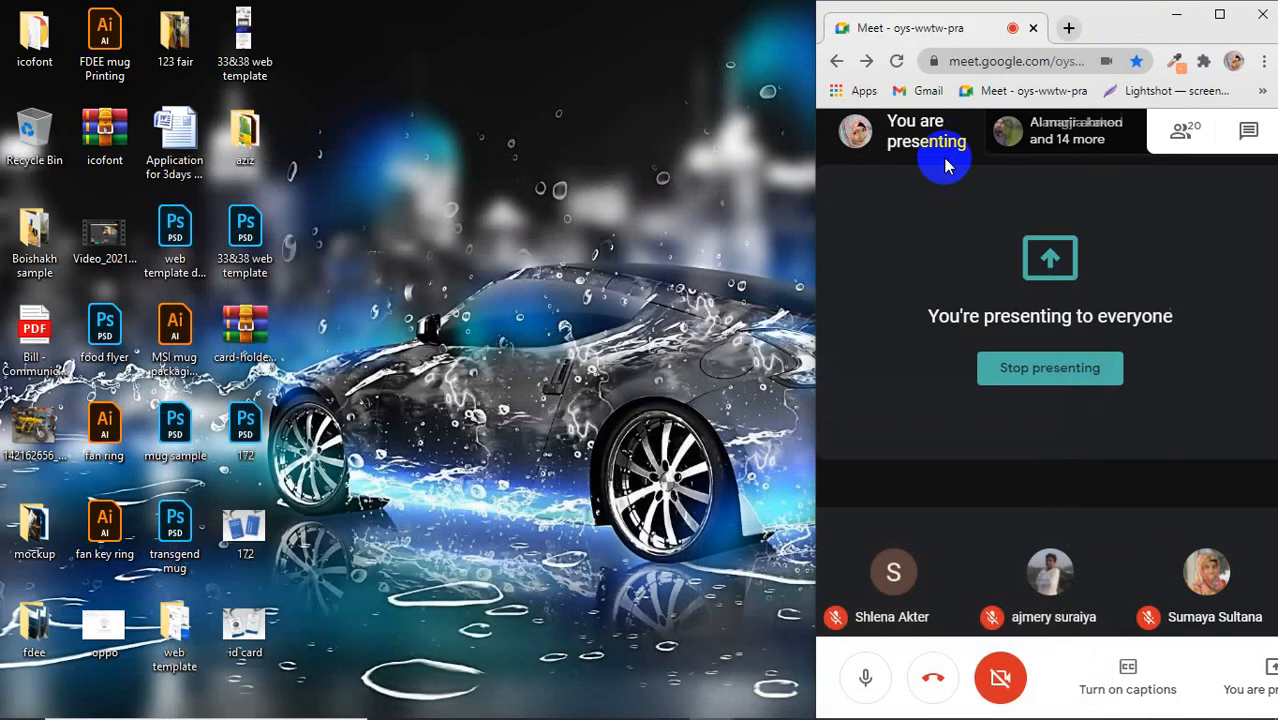
right_click(528, 238)
click(556, 289)
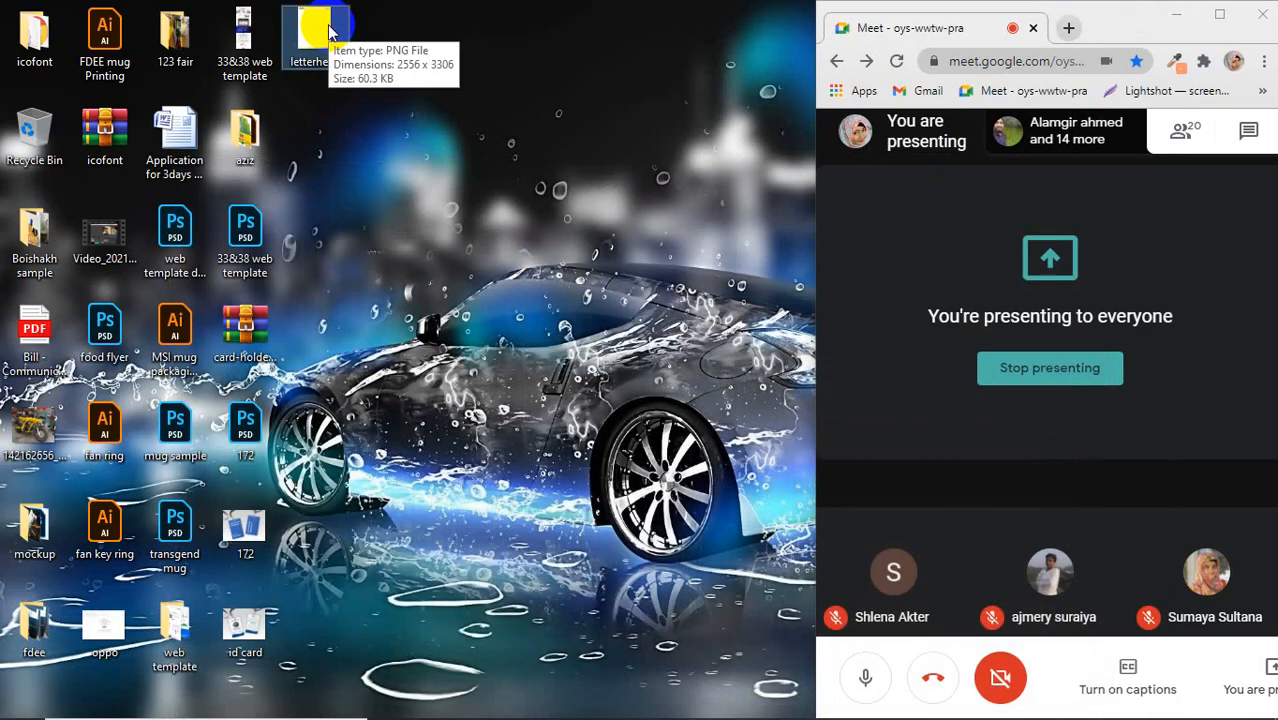
double_click(330, 32)
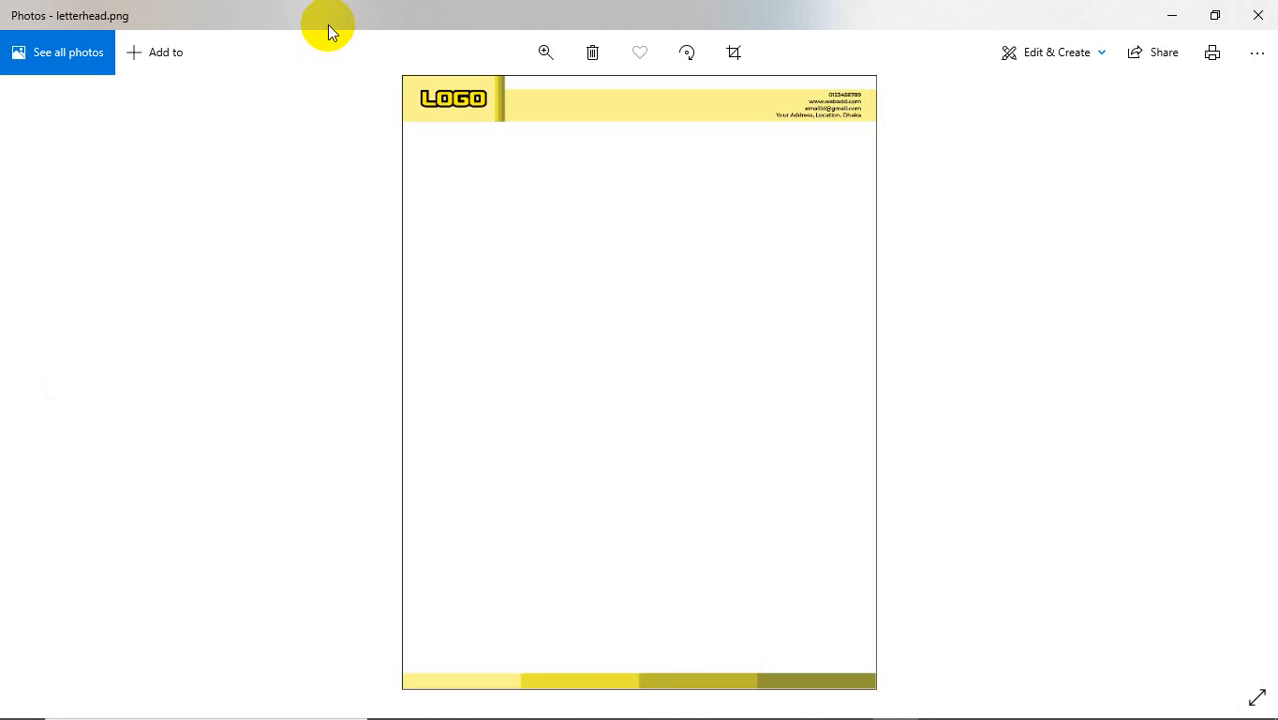
click(1258, 15)
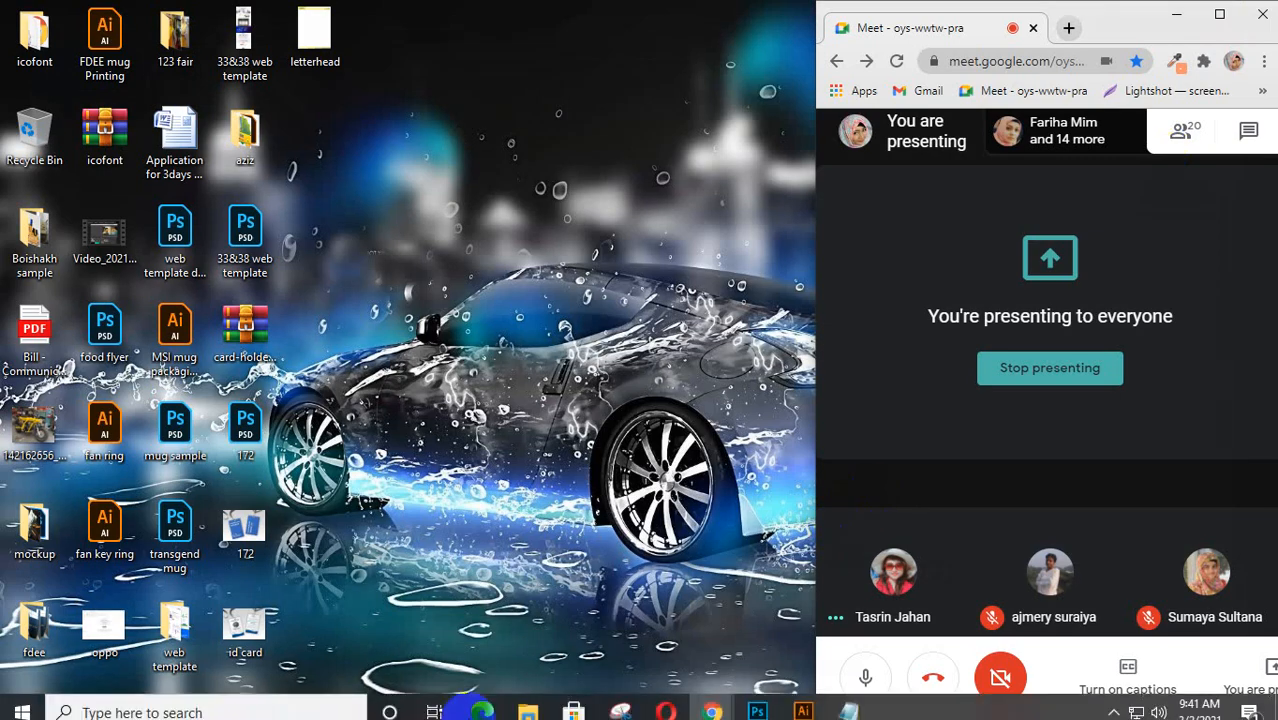
Open File Explorer and browse on the H: drive to the mockup folder inside GD elements.
click(527, 711)
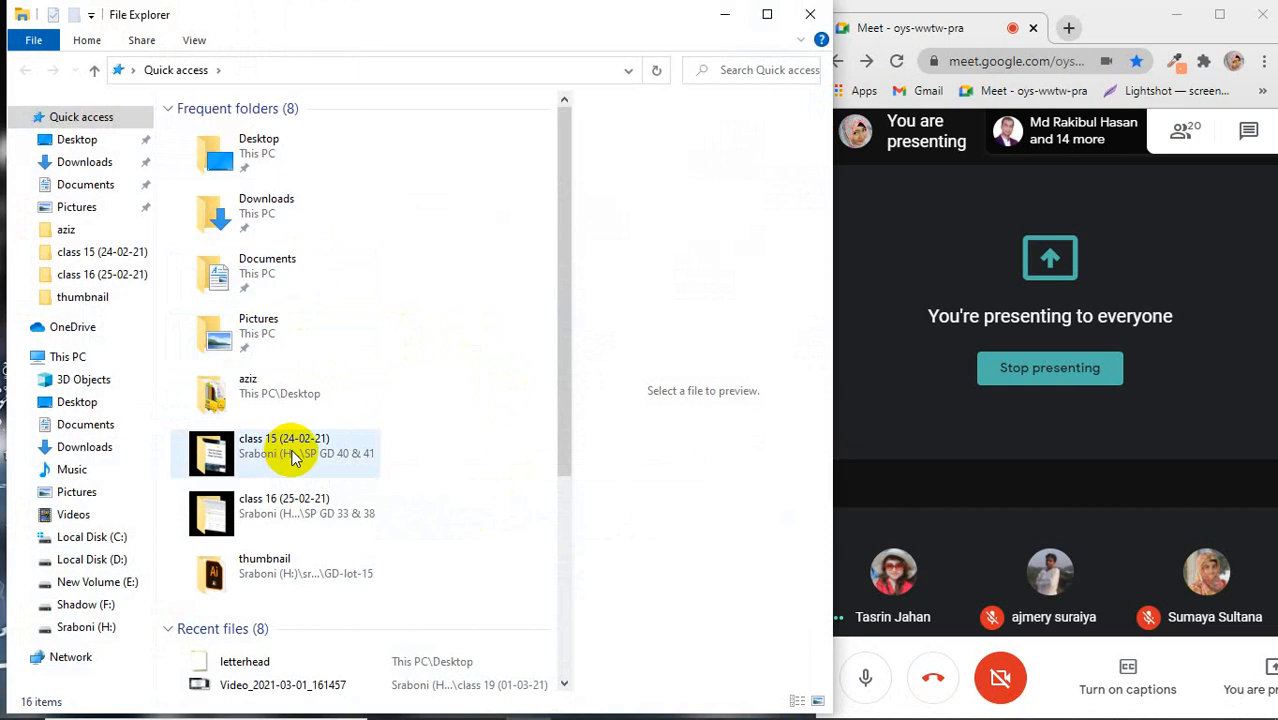
scroll(295, 455, down, 3)
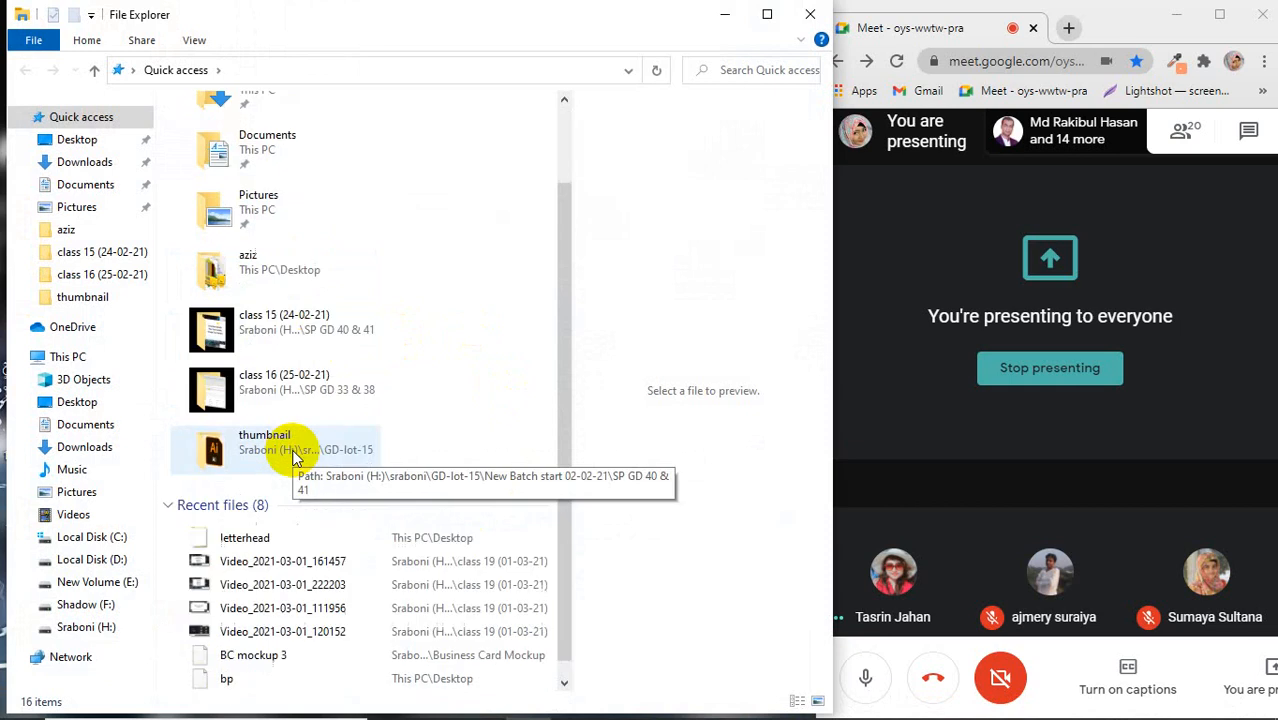
click(97, 626)
double_click(504, 149)
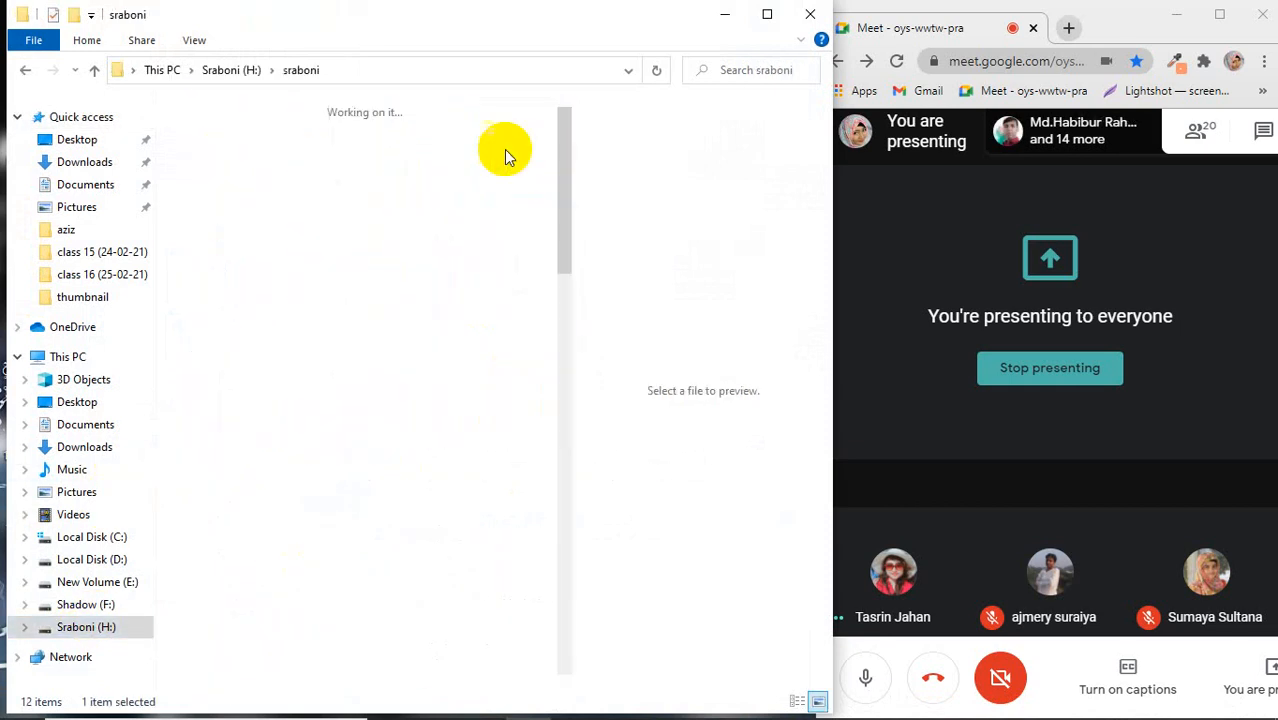
scroll(491, 474, down, 3)
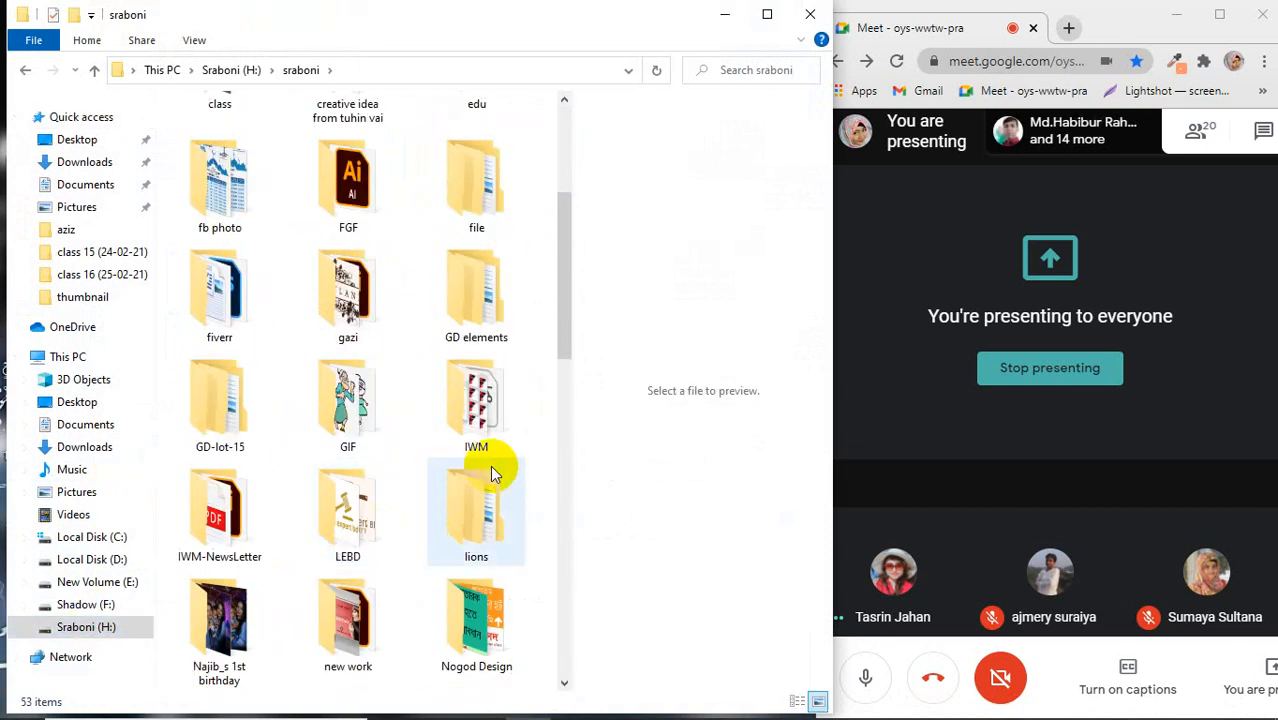
double_click(476, 292)
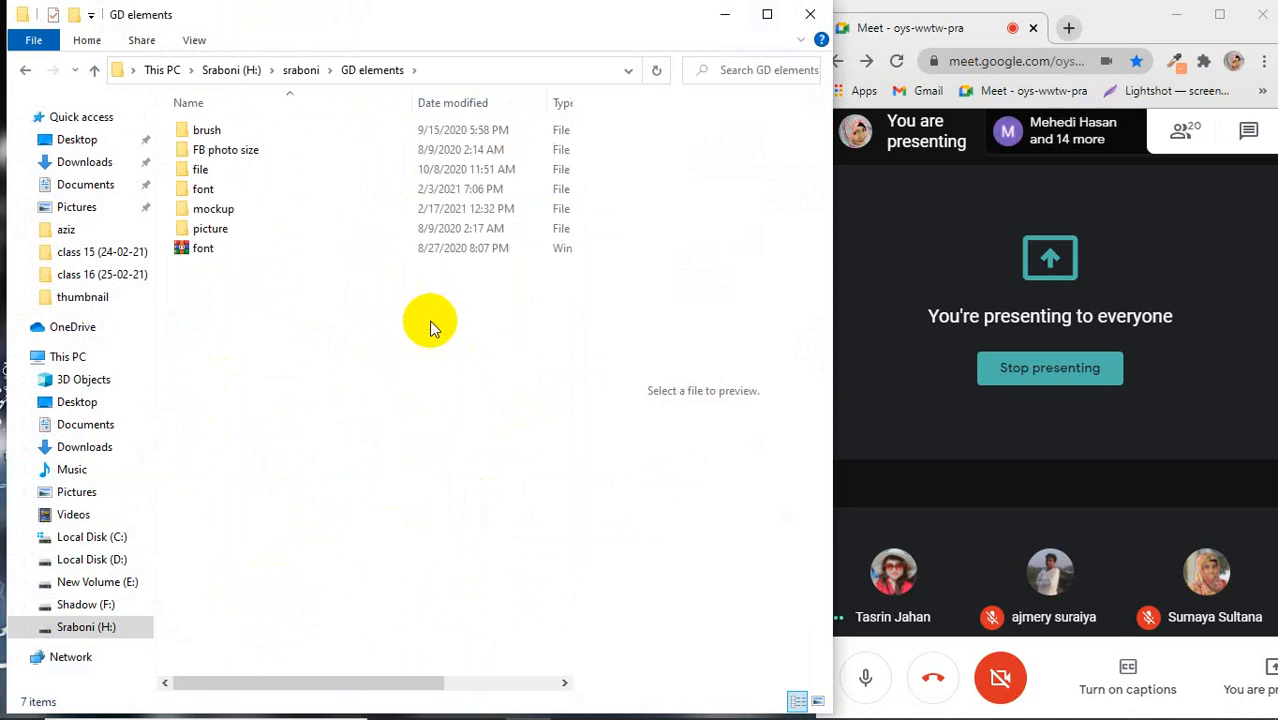
double_click(260, 209)
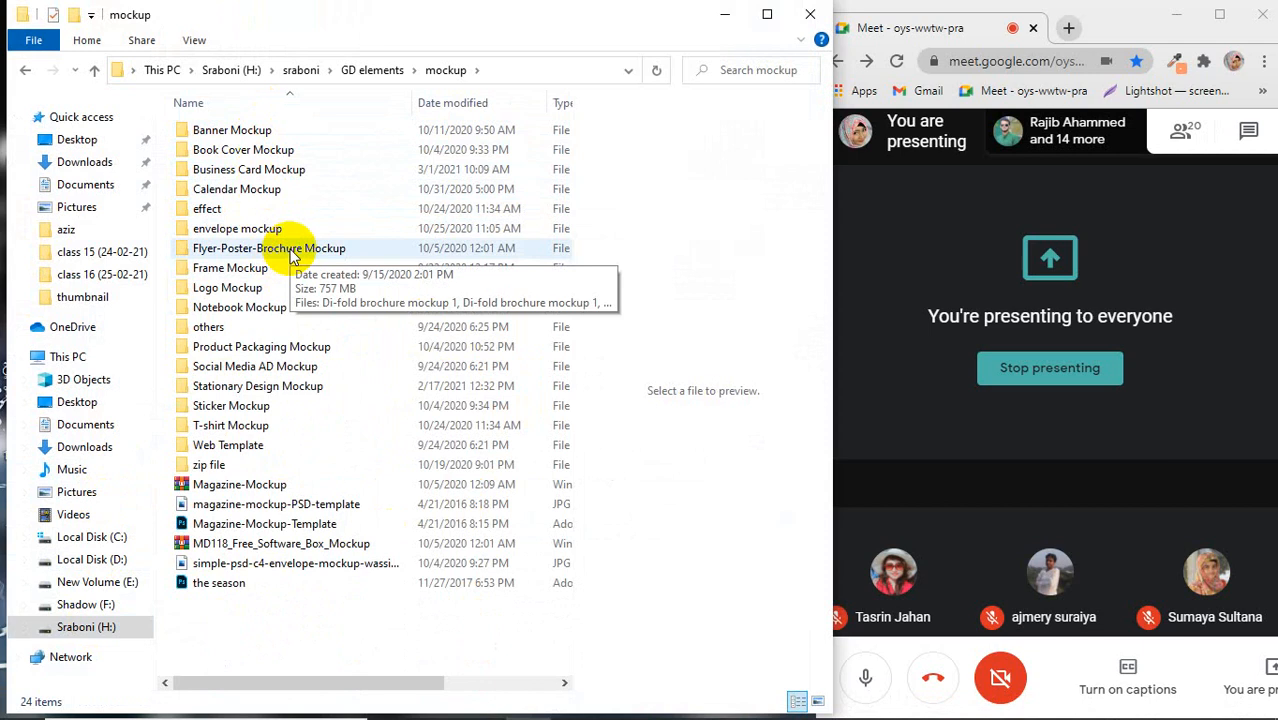
Open the flyer design 3 PSD from the Flyer-Poster-Brochure Mockup folder in Photoshop.
double_click(293, 250)
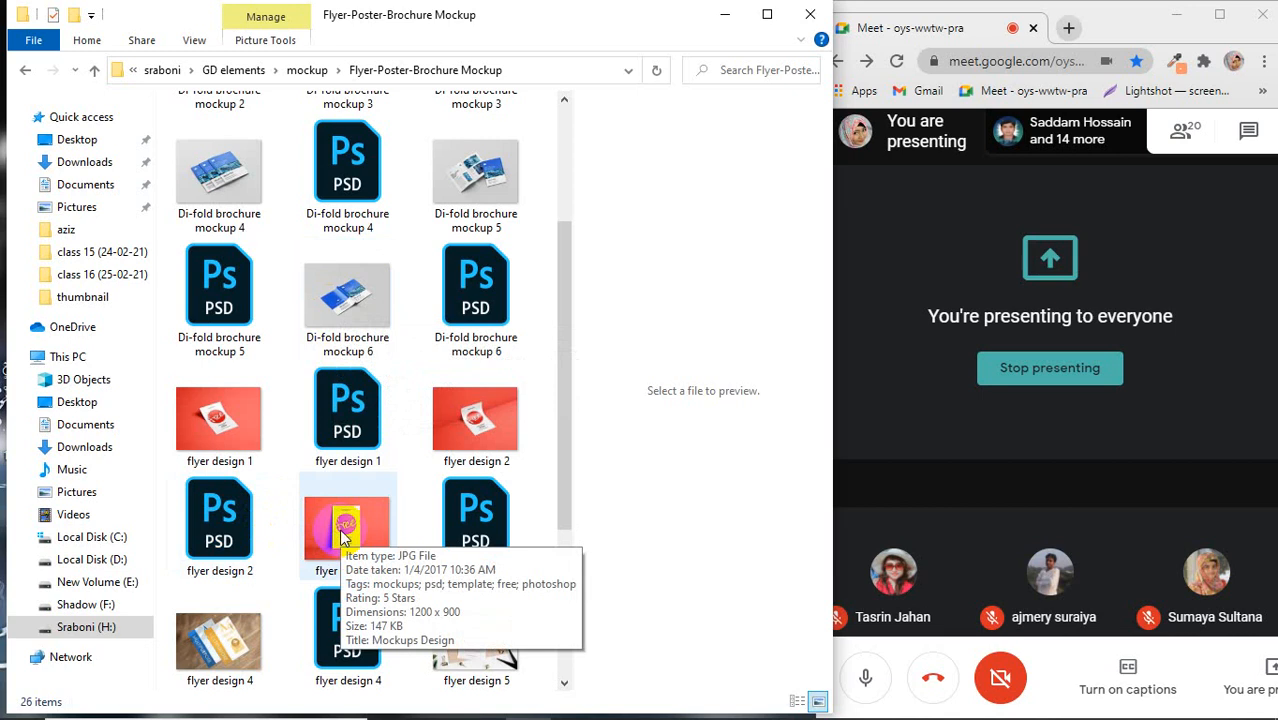
click(341, 537)
click(475, 537)
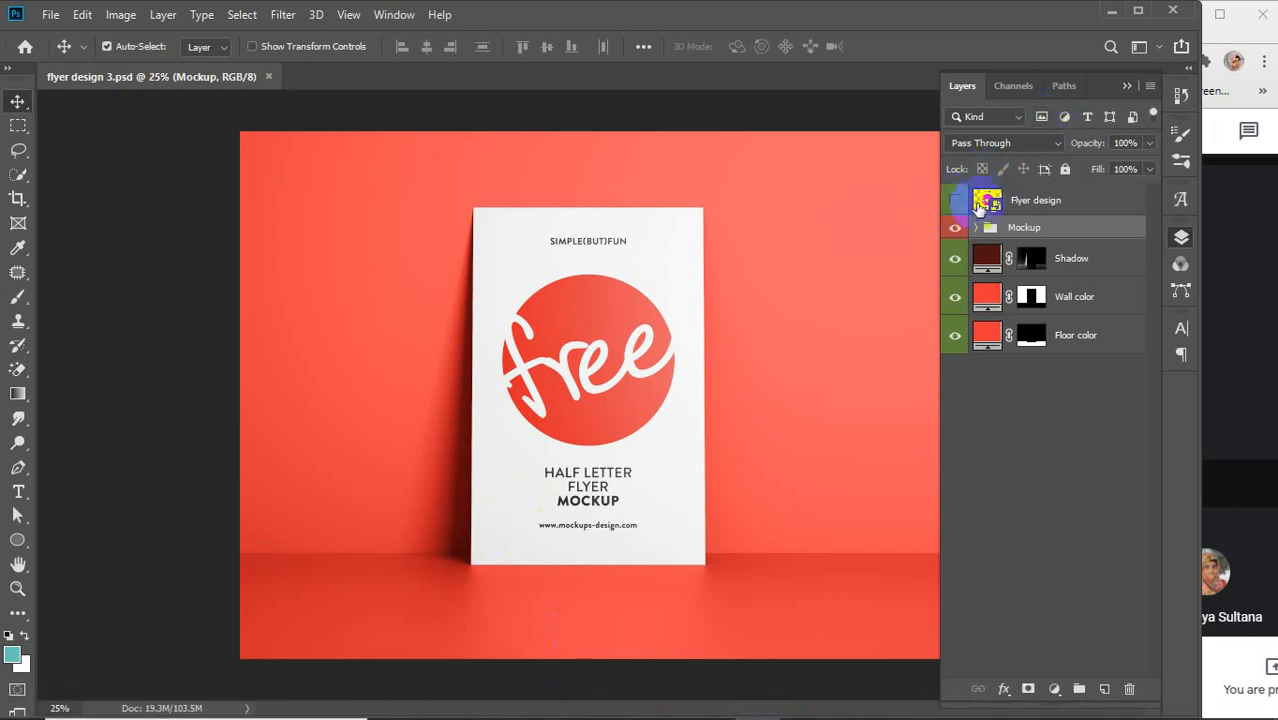
Open the Flyer design smart object's contents and place the letterhead image from the Desktop as an embedded file.
double_click(987, 200)
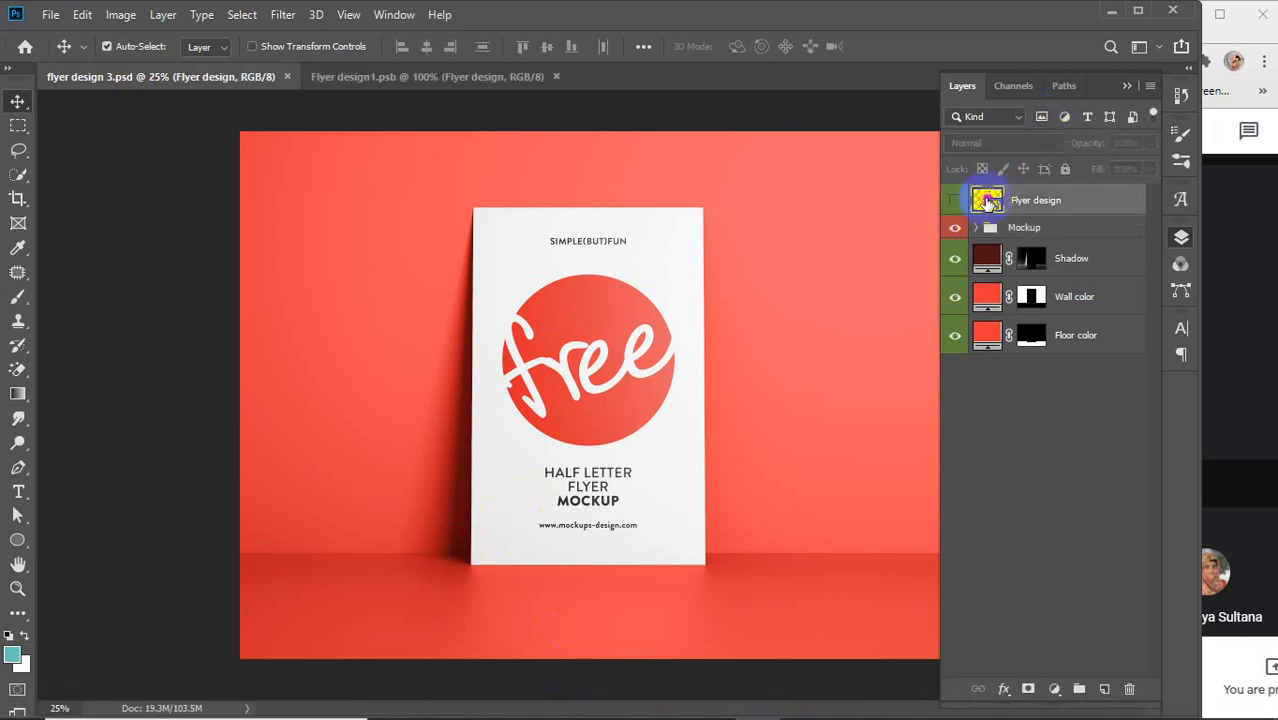
click(43, 15)
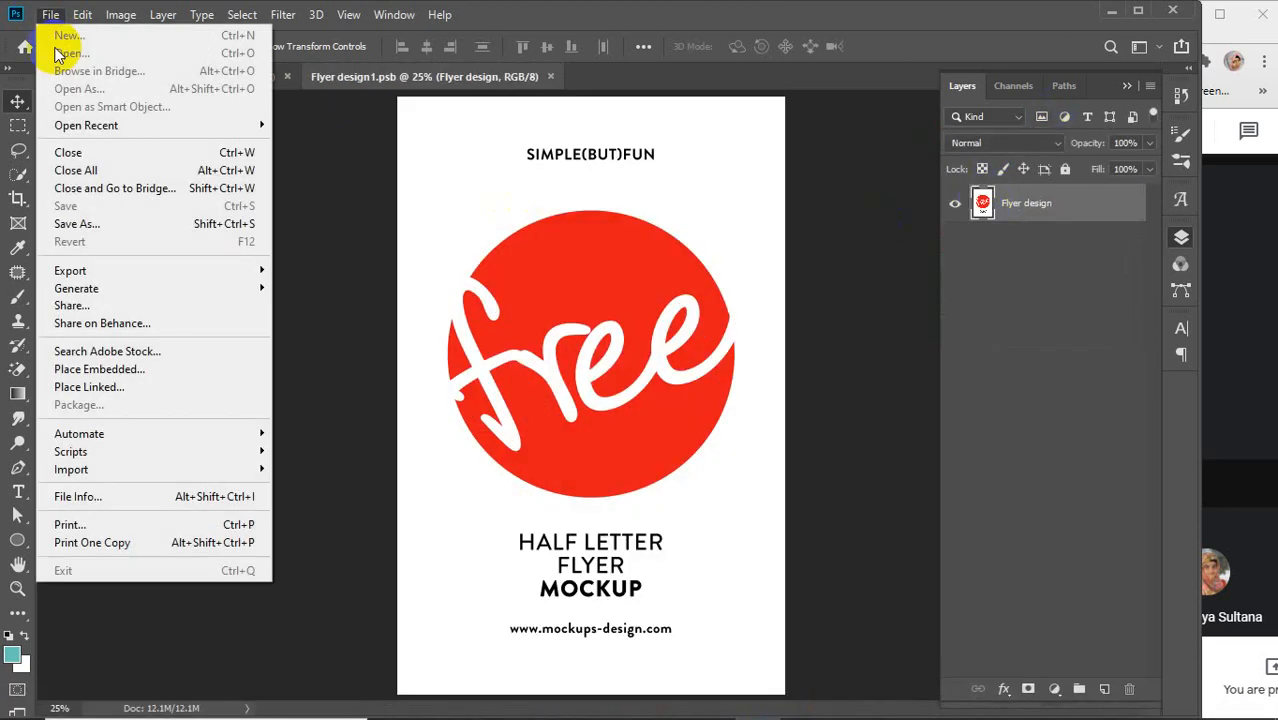
click(104, 369)
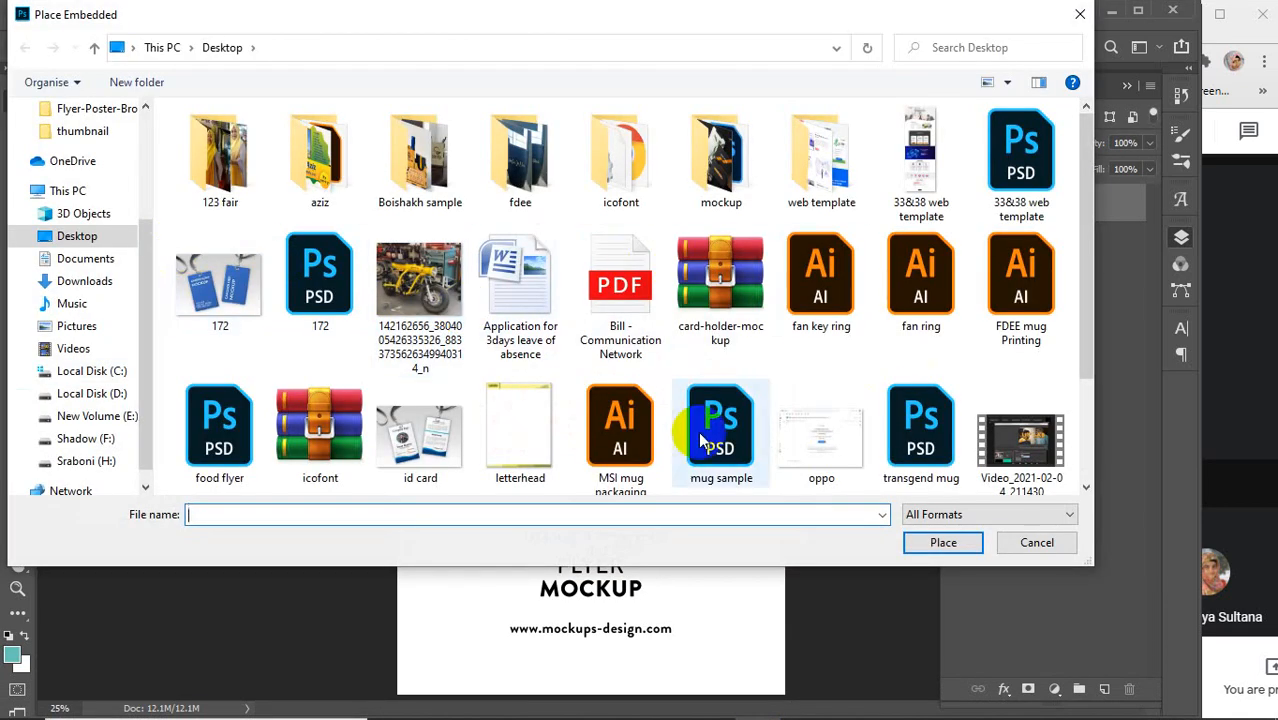
click(515, 420)
click(940, 543)
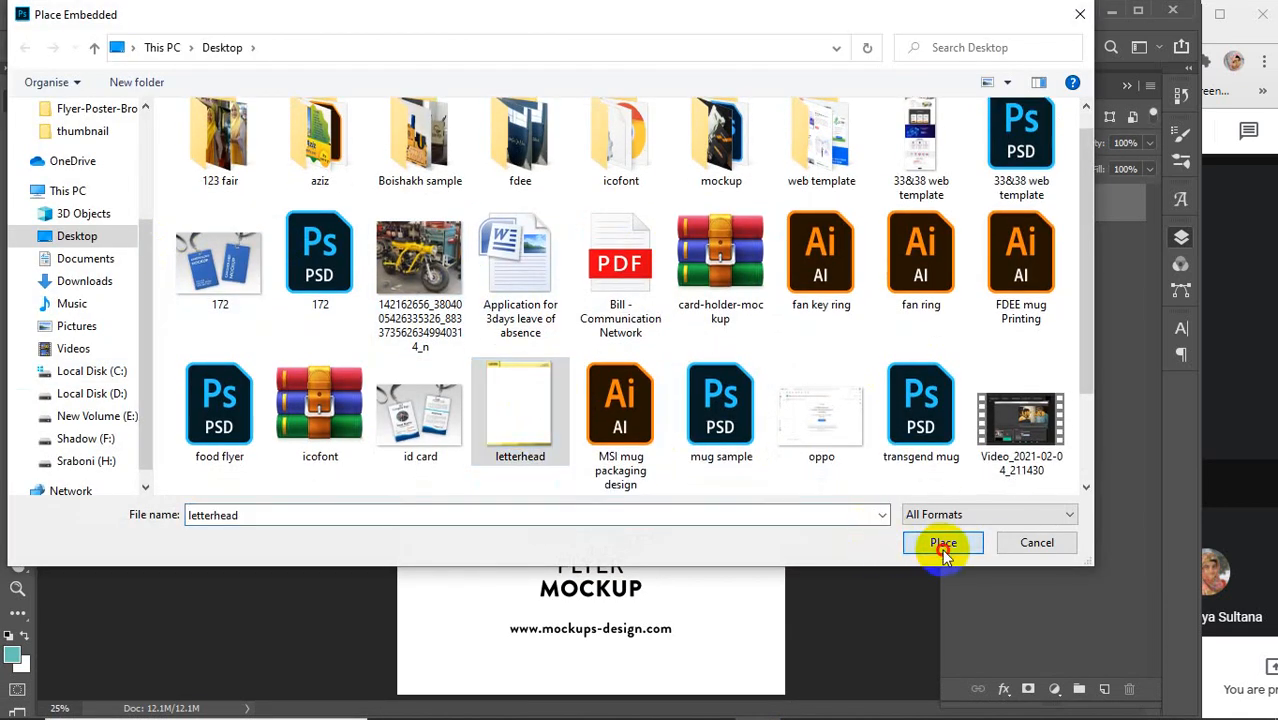
Align the placed letterhead with the canvas's upper-left corner and stretch it to cover the canvas, about 270% wide and 322% high.
drag(614, 348, 492, 142)
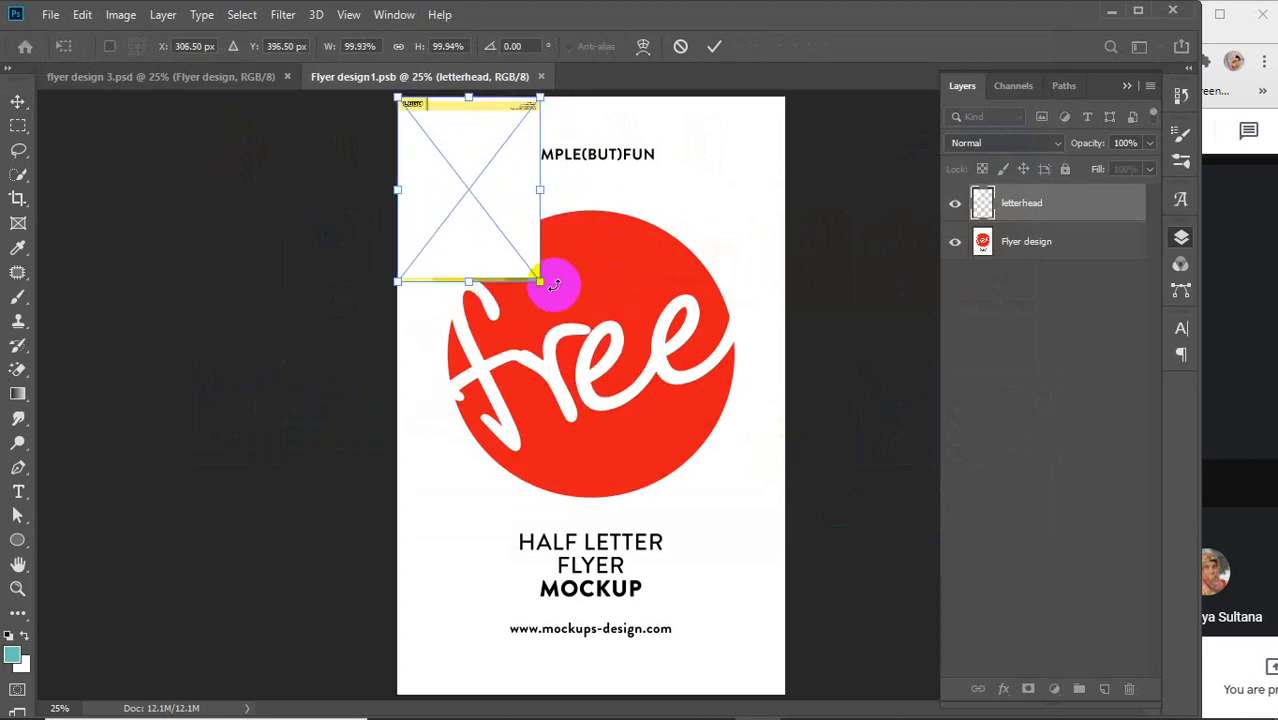
drag(540, 281, 790, 697)
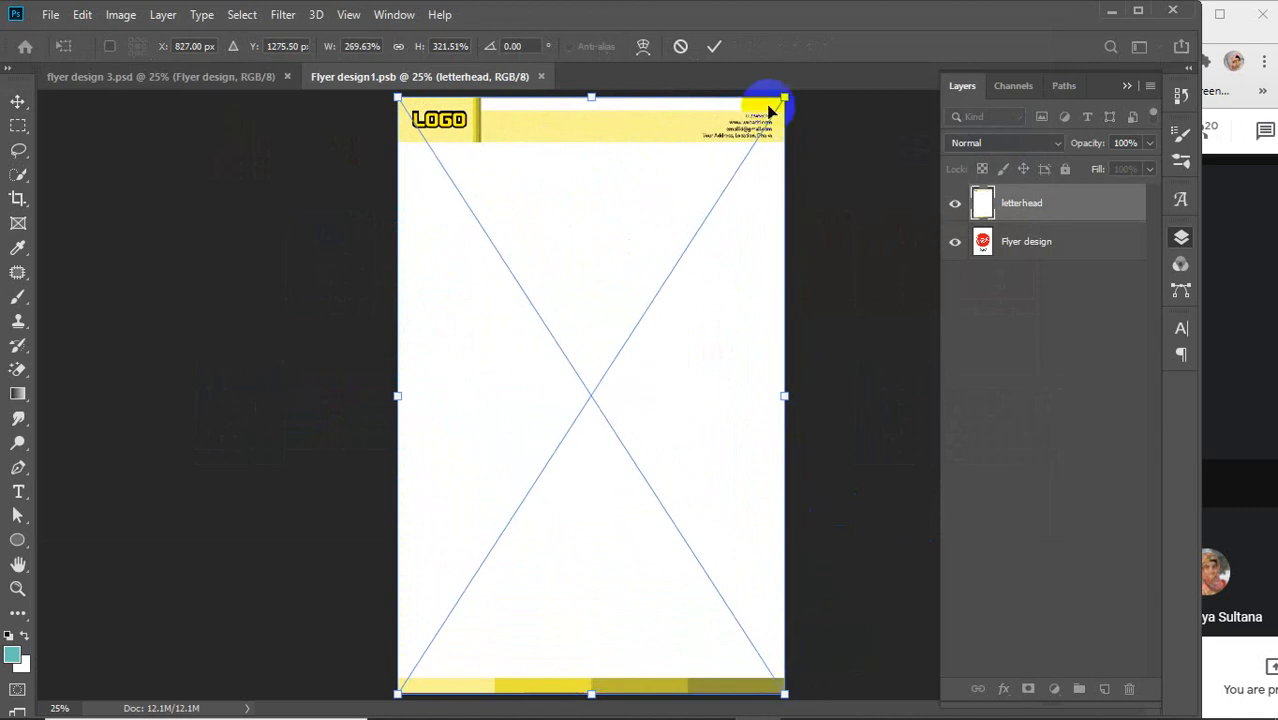
click(714, 46)
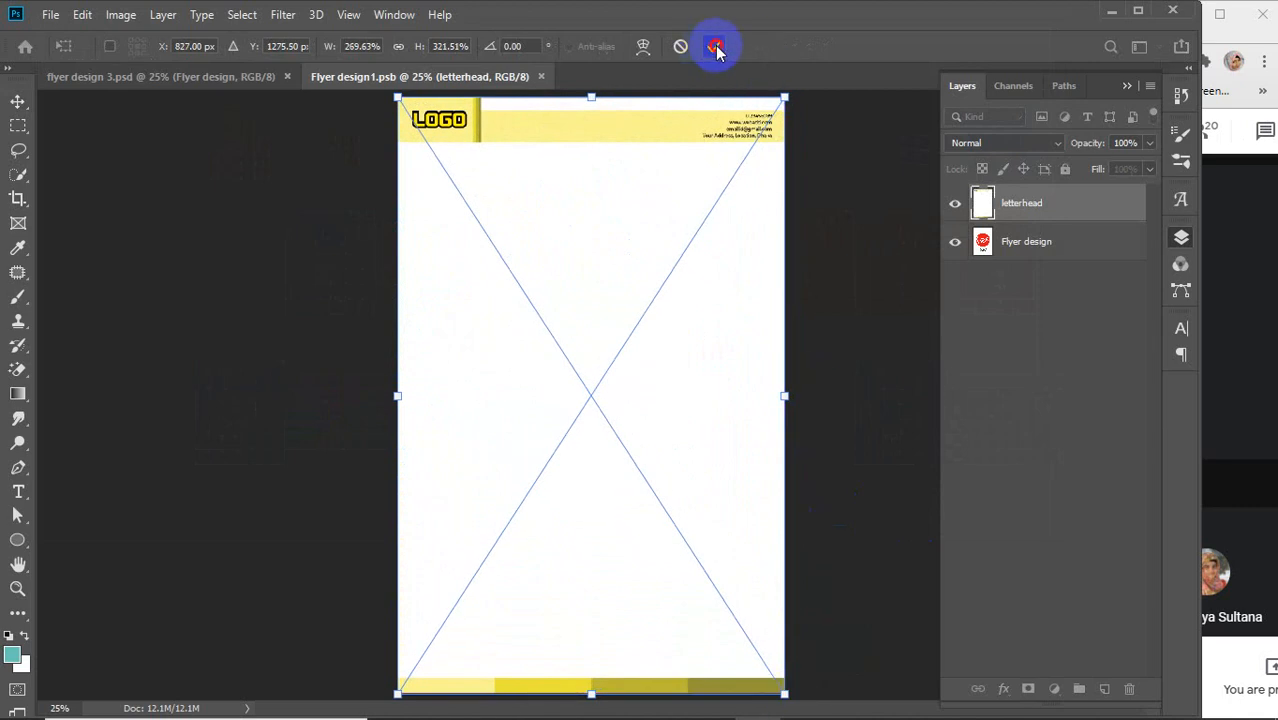
Hide the original Flyer design layer, then save and close the smart object to update the mockup.
click(955, 243)
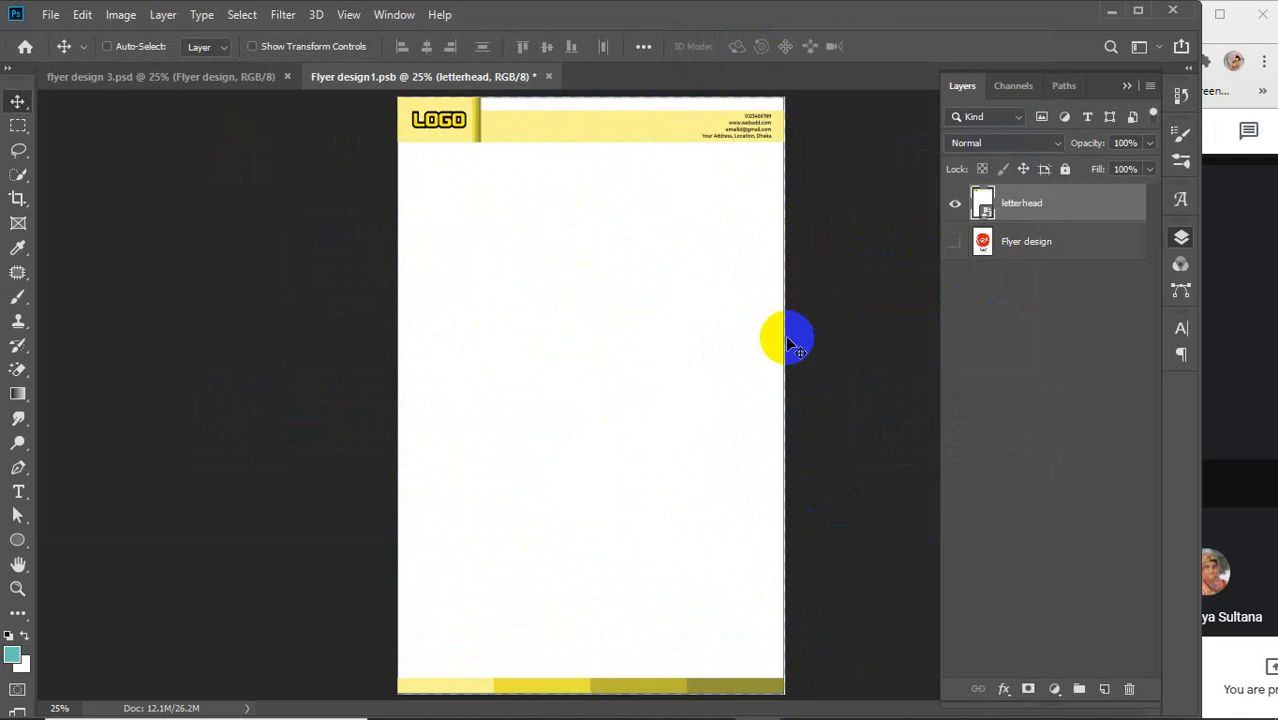
key(ctrl+s)
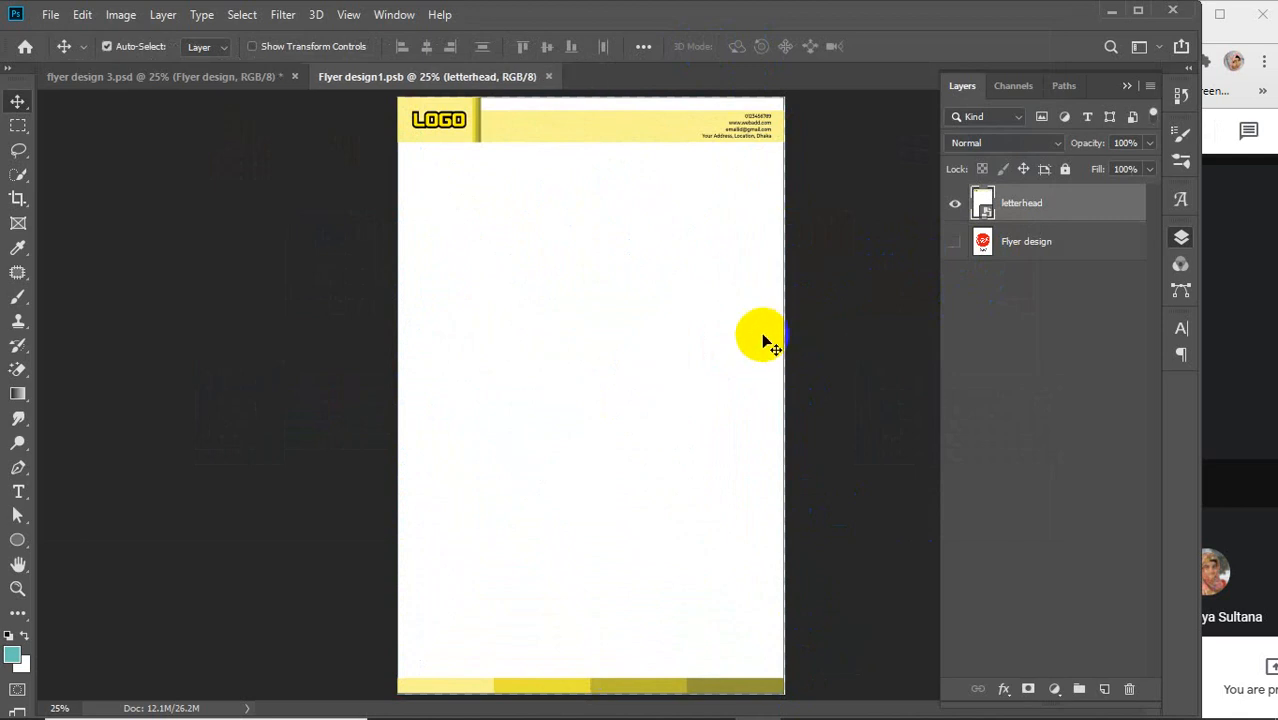
click(548, 77)
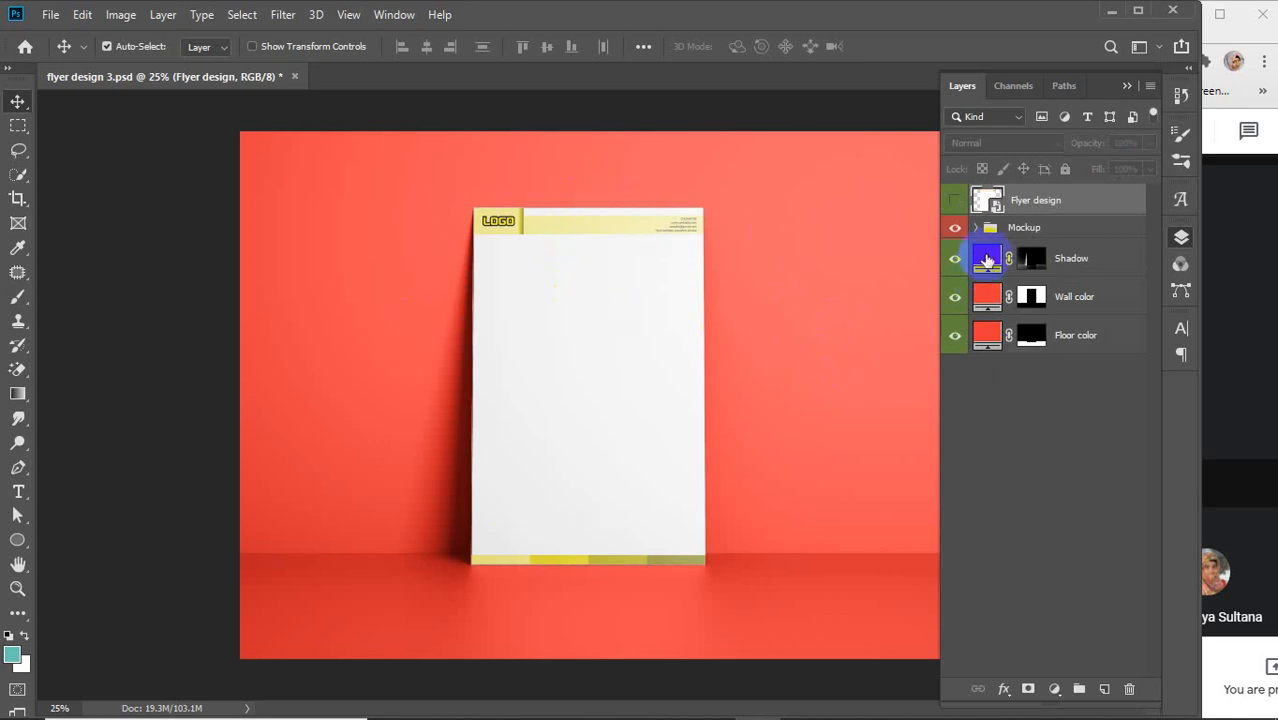
double_click(986, 258)
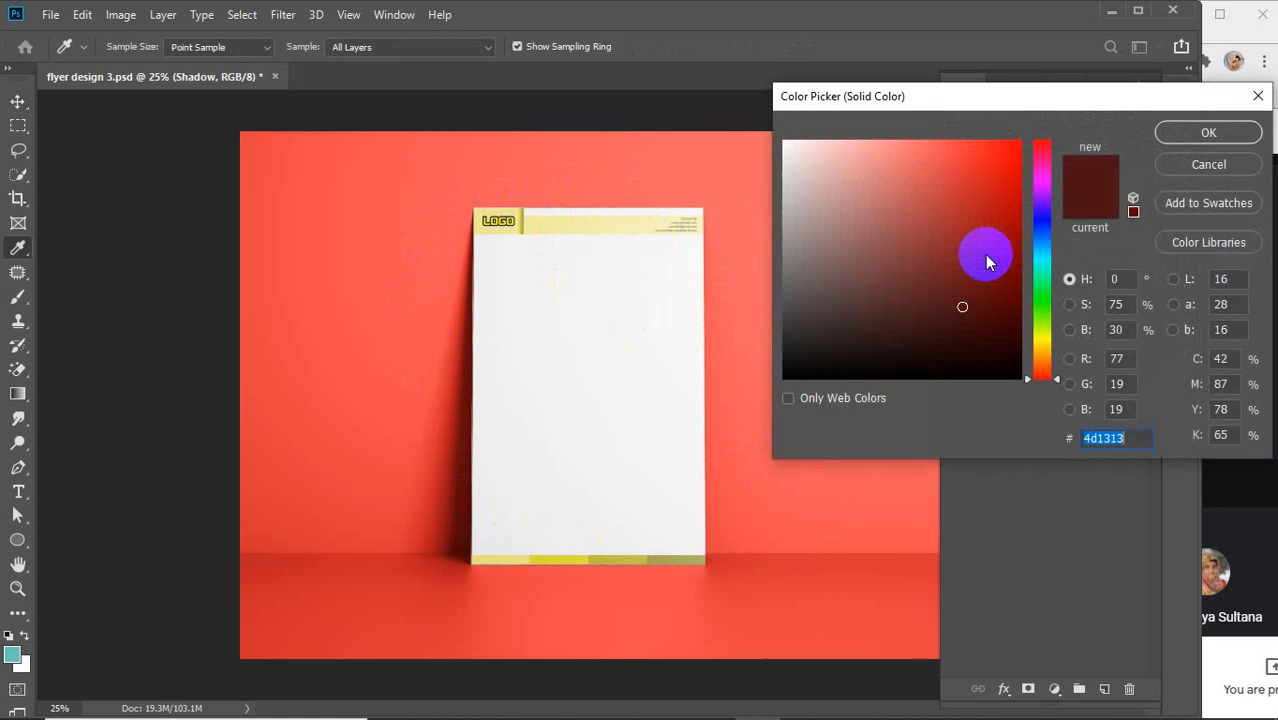
click(517, 209)
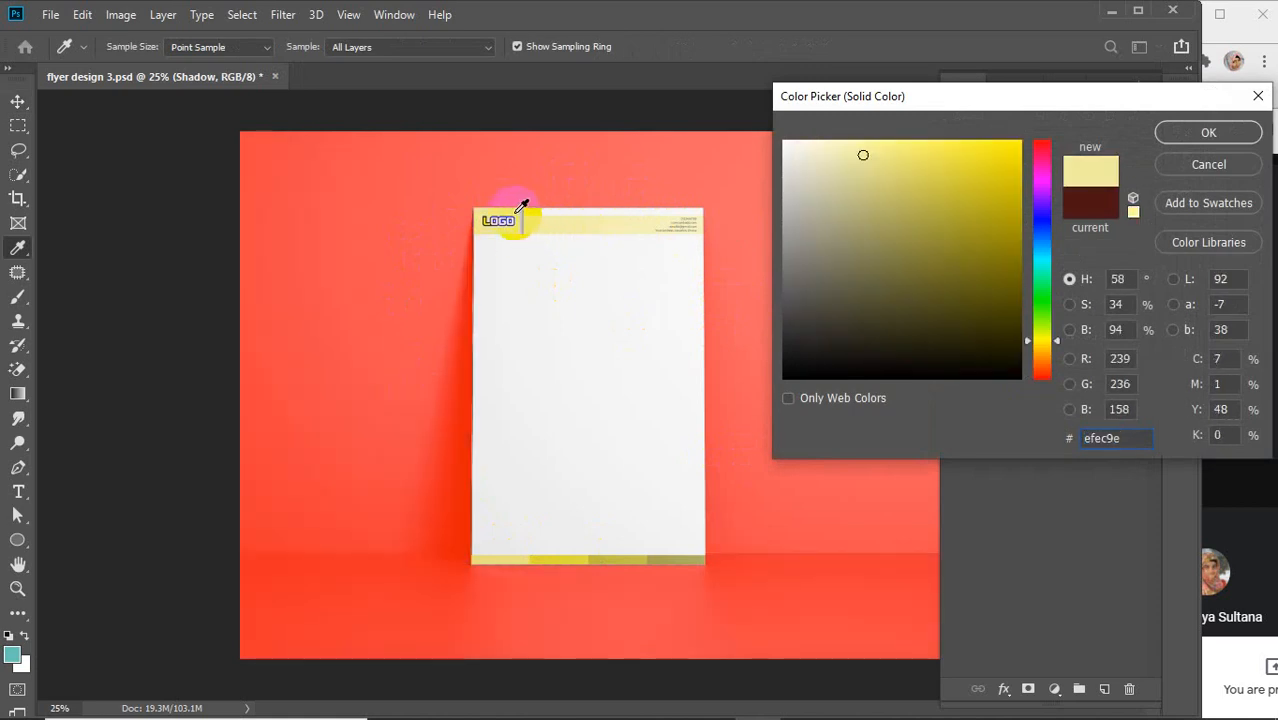
mouse_move(832, 271)
mouse_down()
mouse_move(761, 416)
mouse_move(804, 334)
mouse_move(770, 264)
mouse_up()
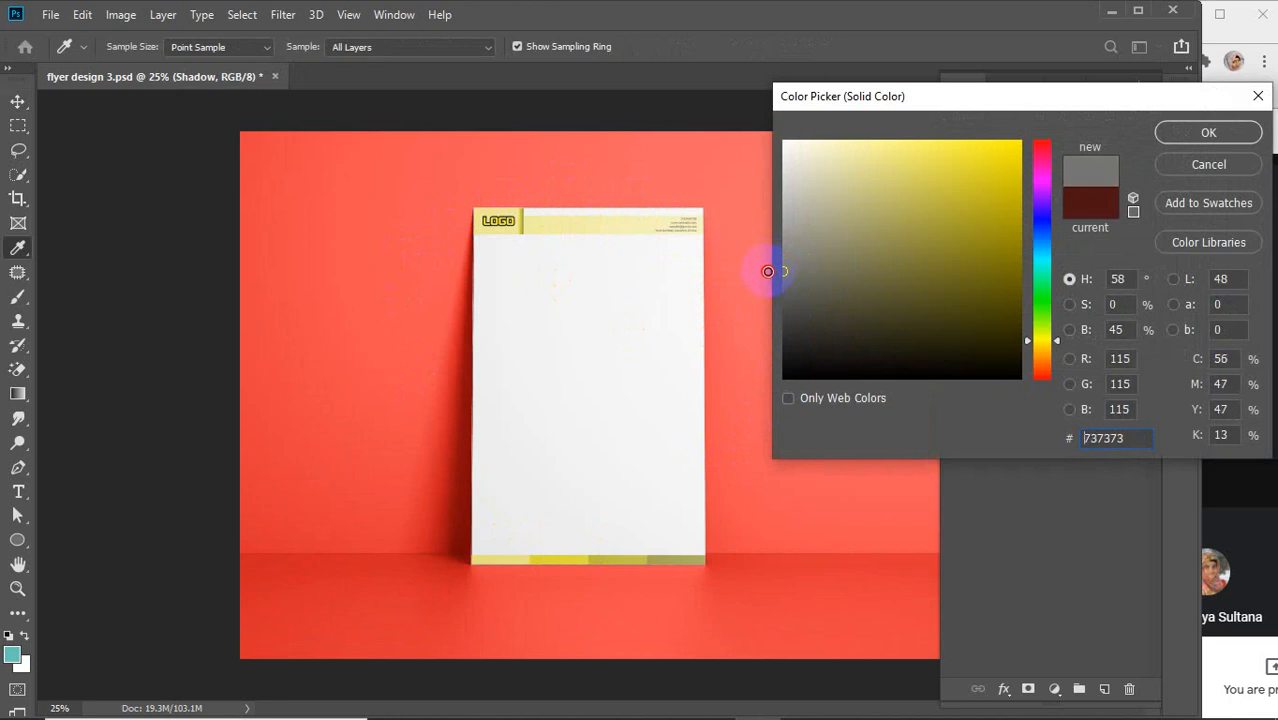
click(1190, 136)
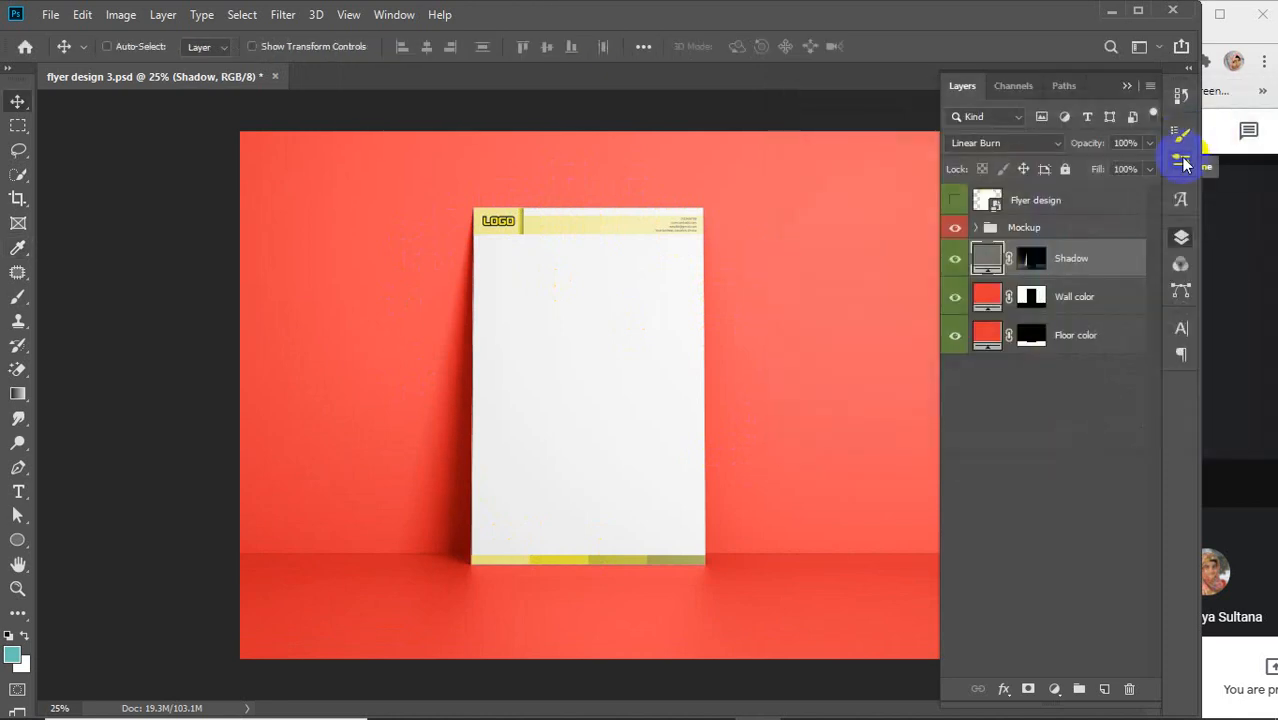
Change the Wall color fill layer to golden yellow, e1b01a.
double_click(986, 295)
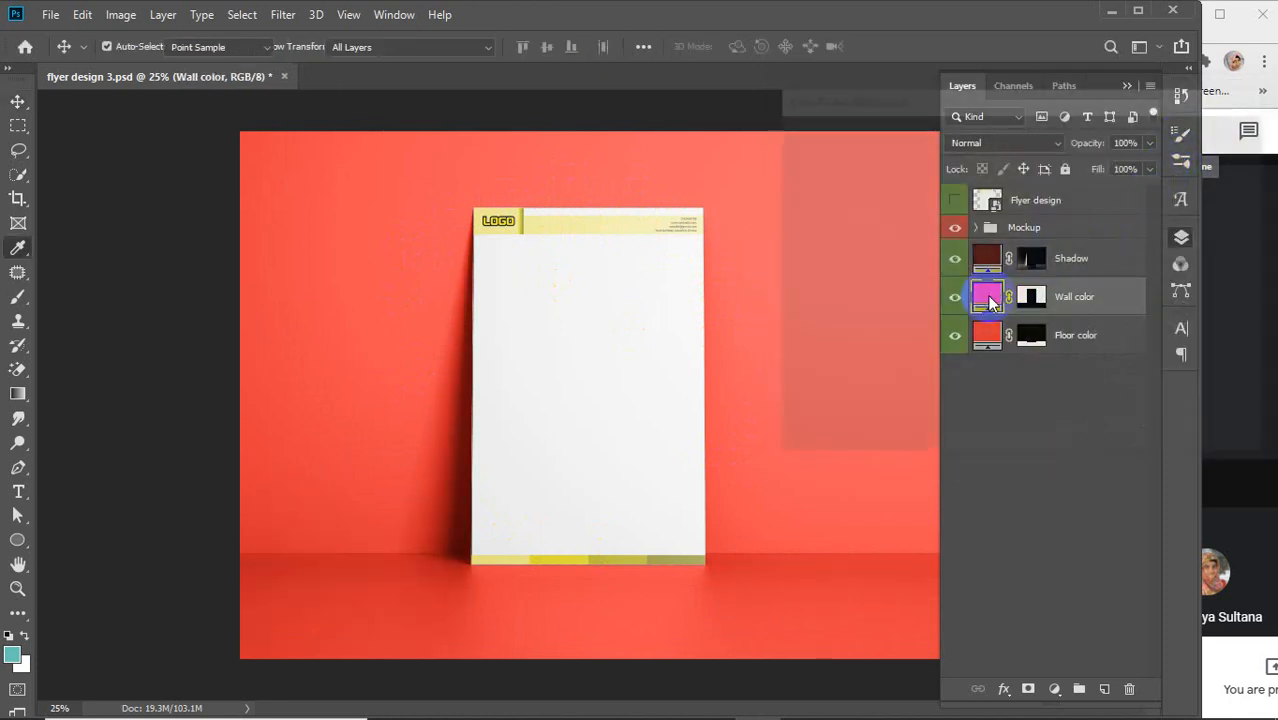
click(510, 216)
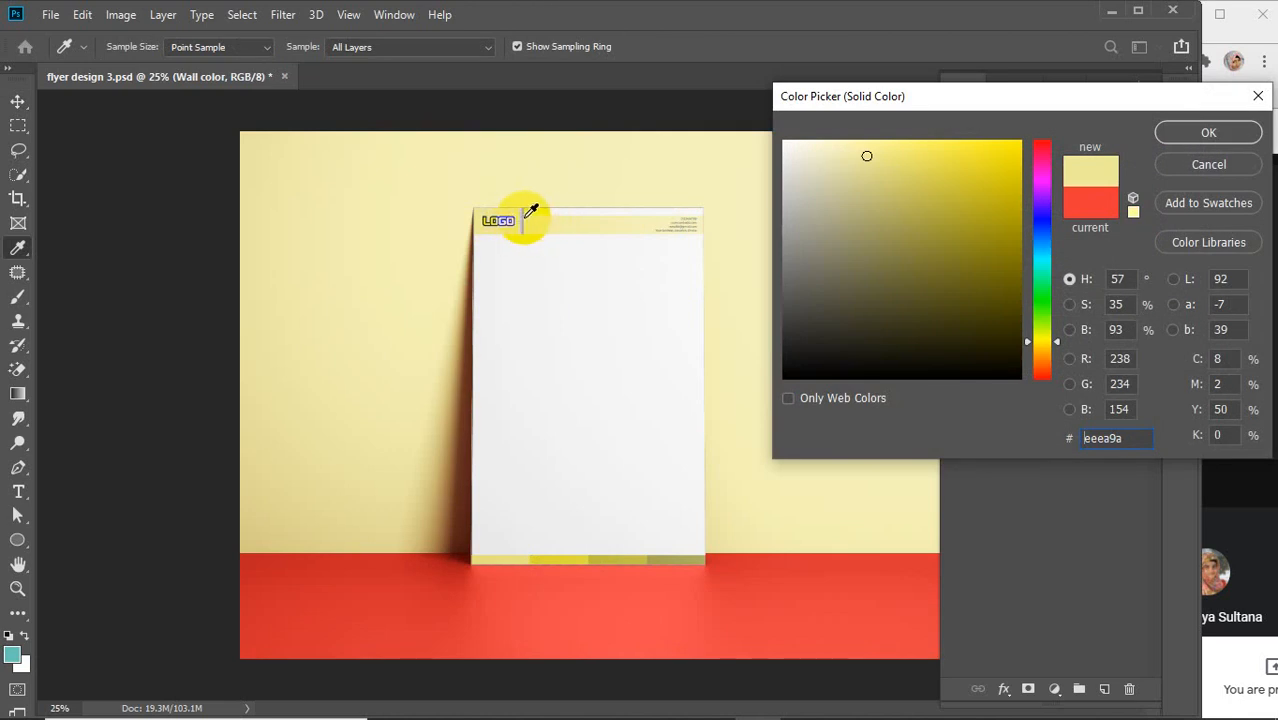
click(522, 222)
click(522, 221)
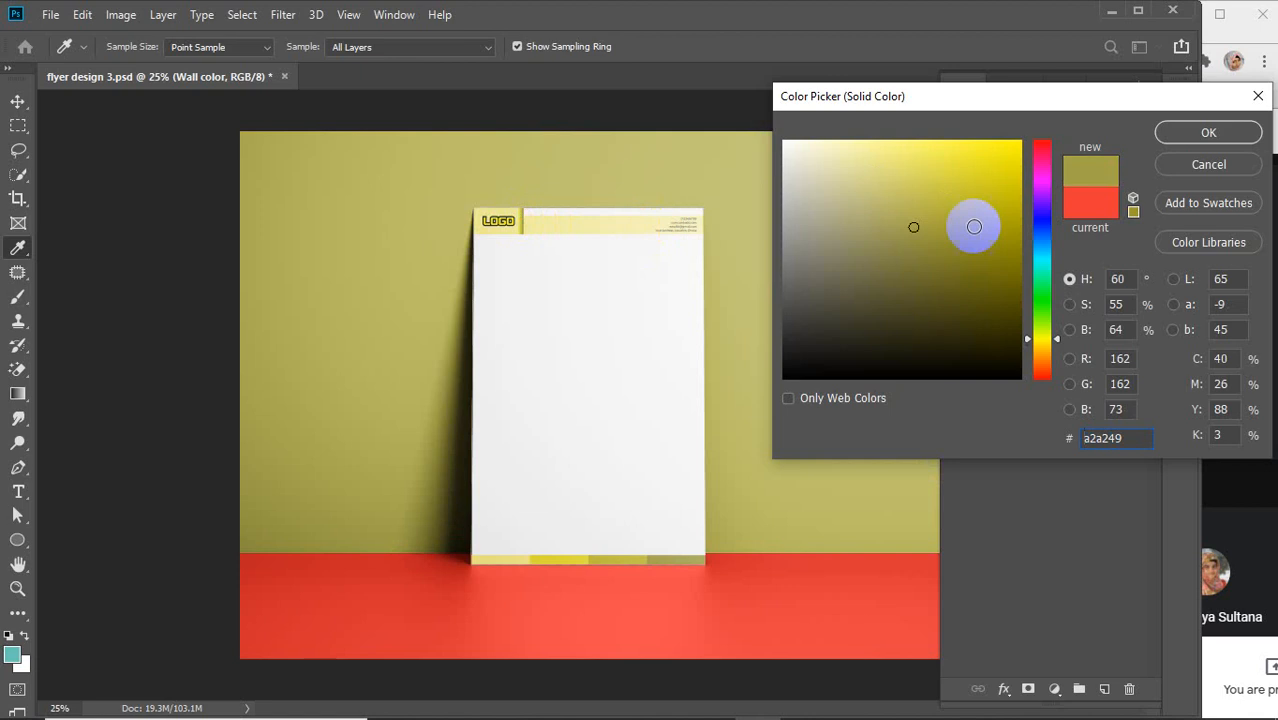
mouse_move(968, 222)
mouse_down()
mouse_move(967, 200)
mouse_move(980, 218)
mouse_up()
click(1043, 340)
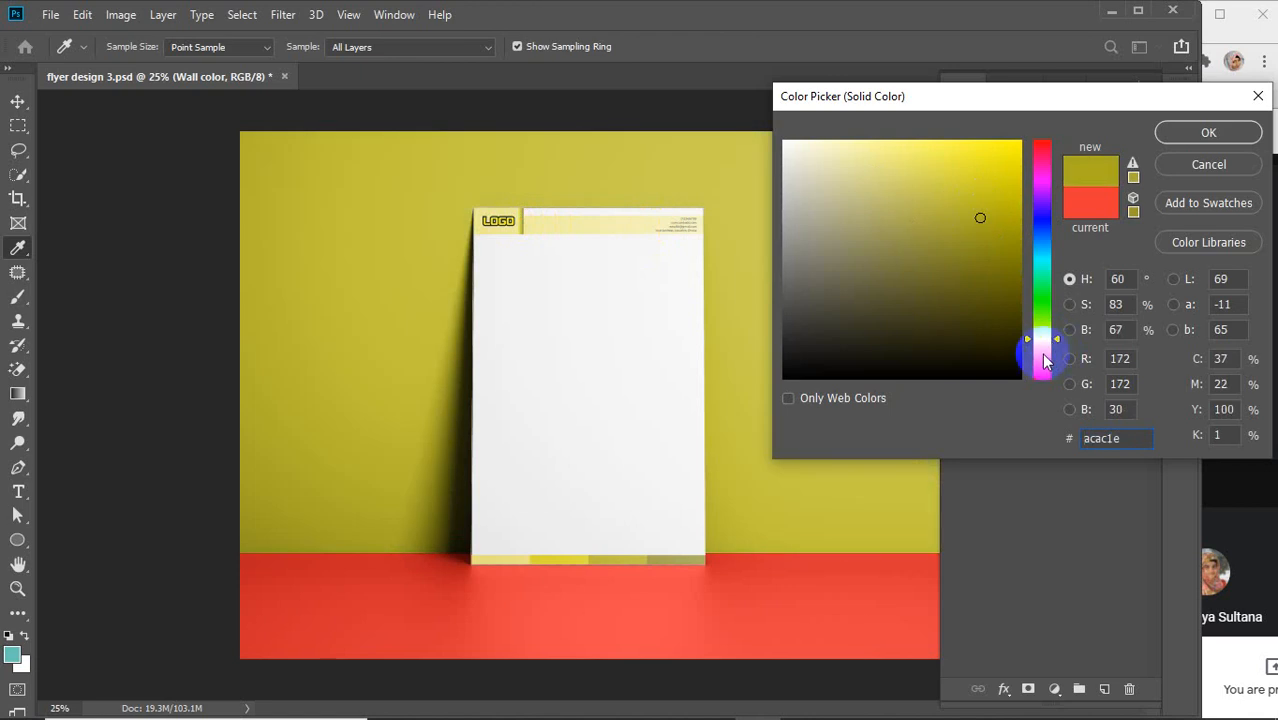
click(1040, 347)
drag(1039, 346, 1039, 343)
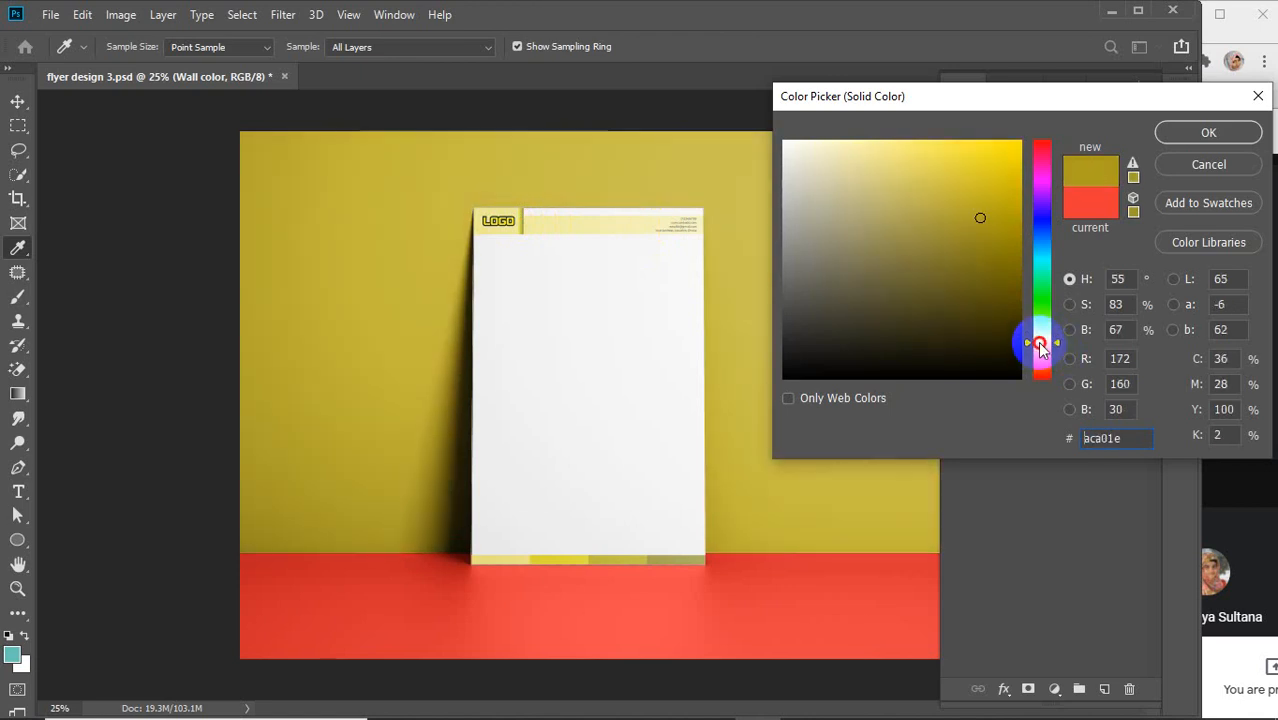
click(1037, 339)
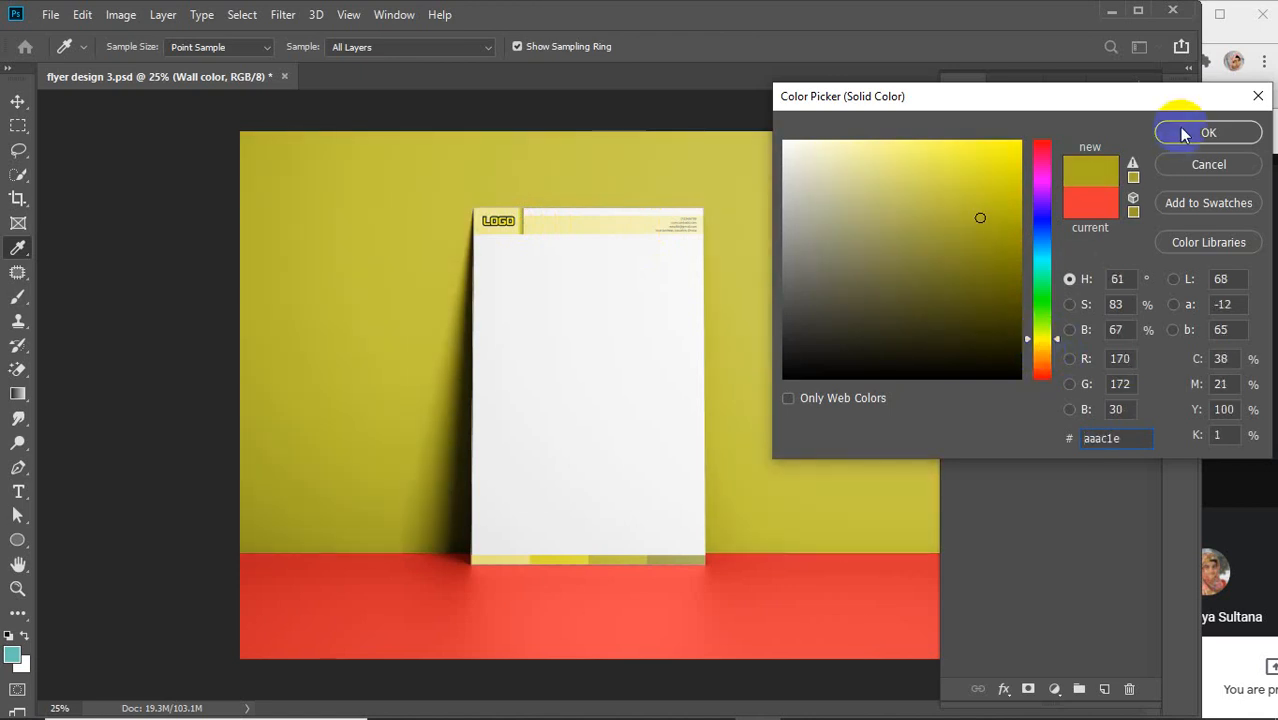
click(993, 168)
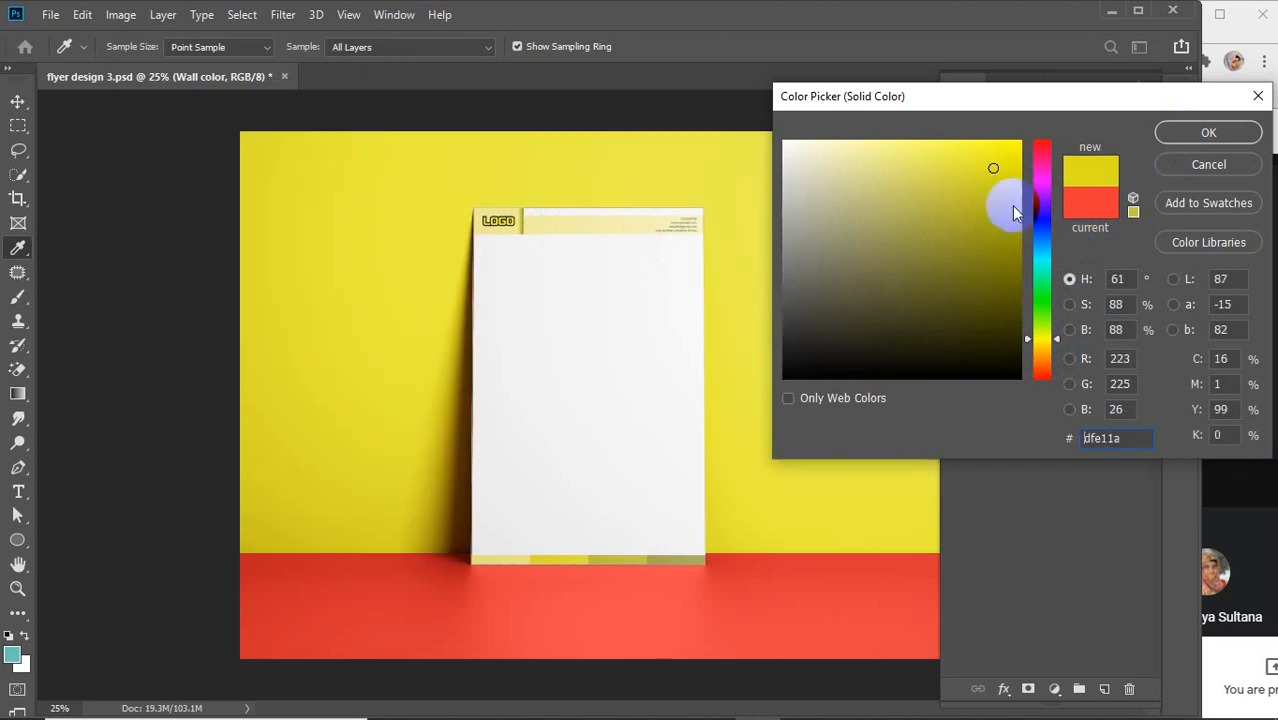
click(1039, 348)
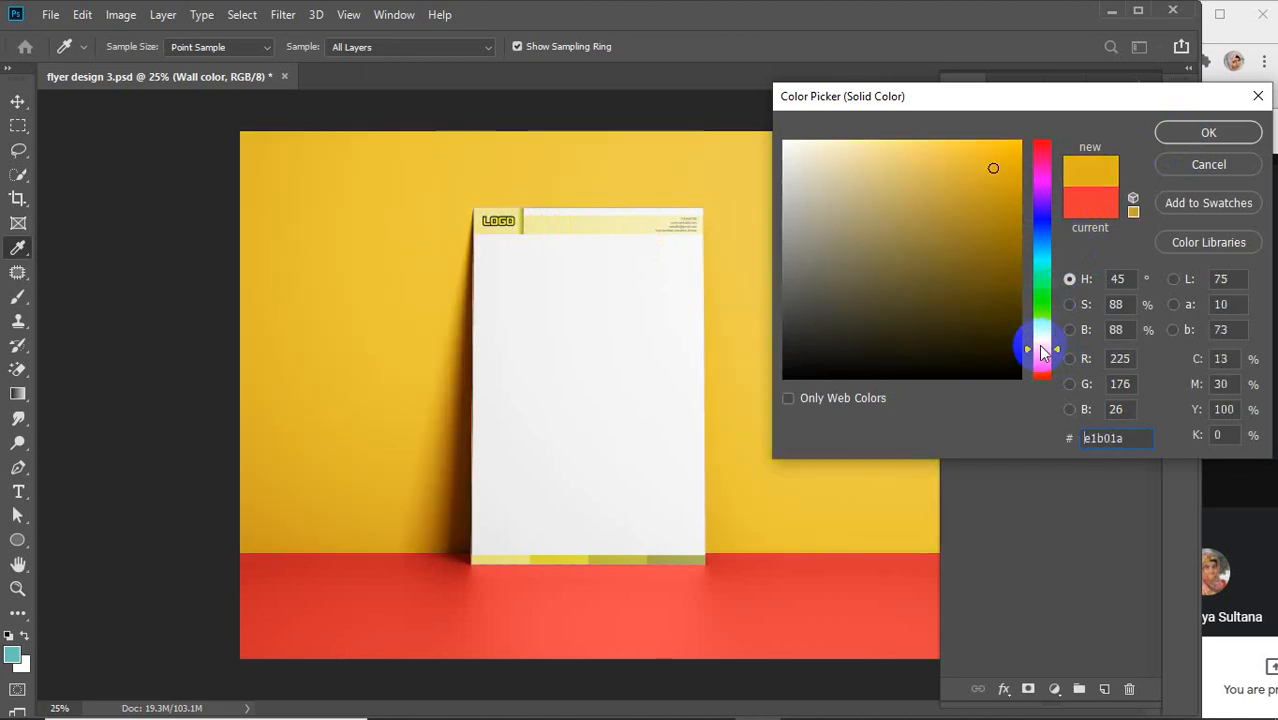
click(1172, 131)
Change the Floor color fill layer to dark gold, a88415.
double_click(987, 335)
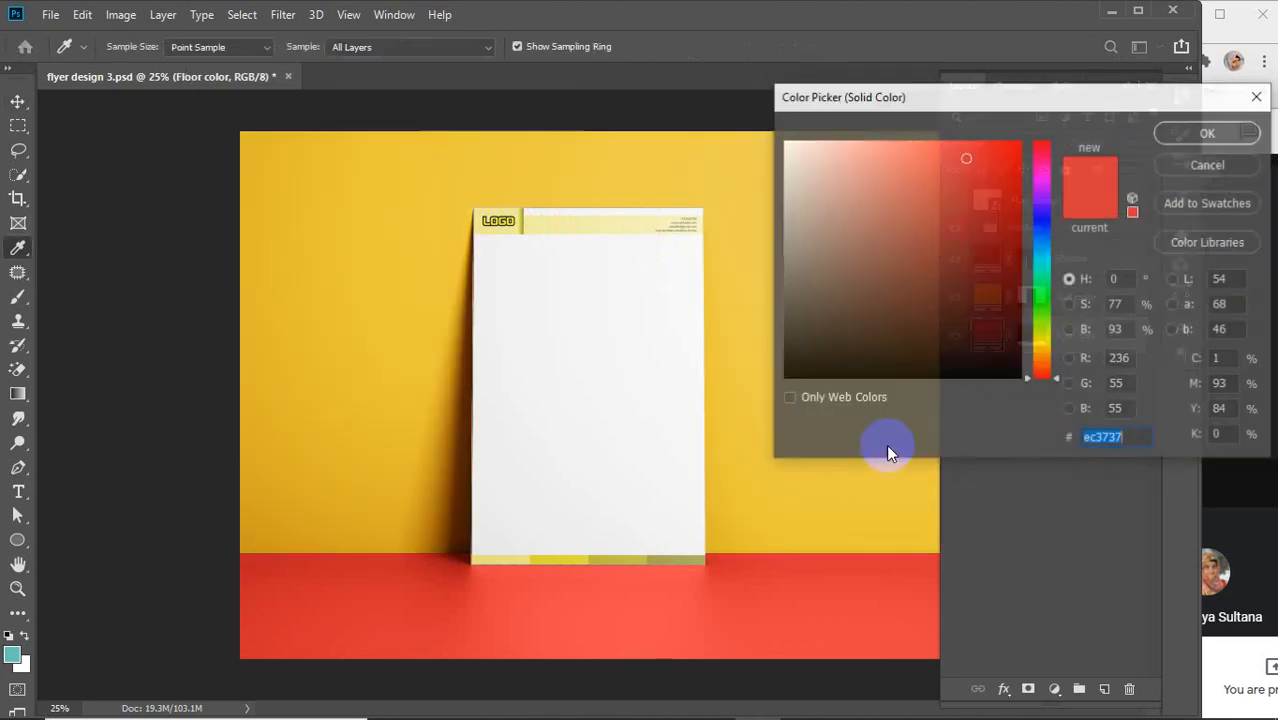
click(677, 557)
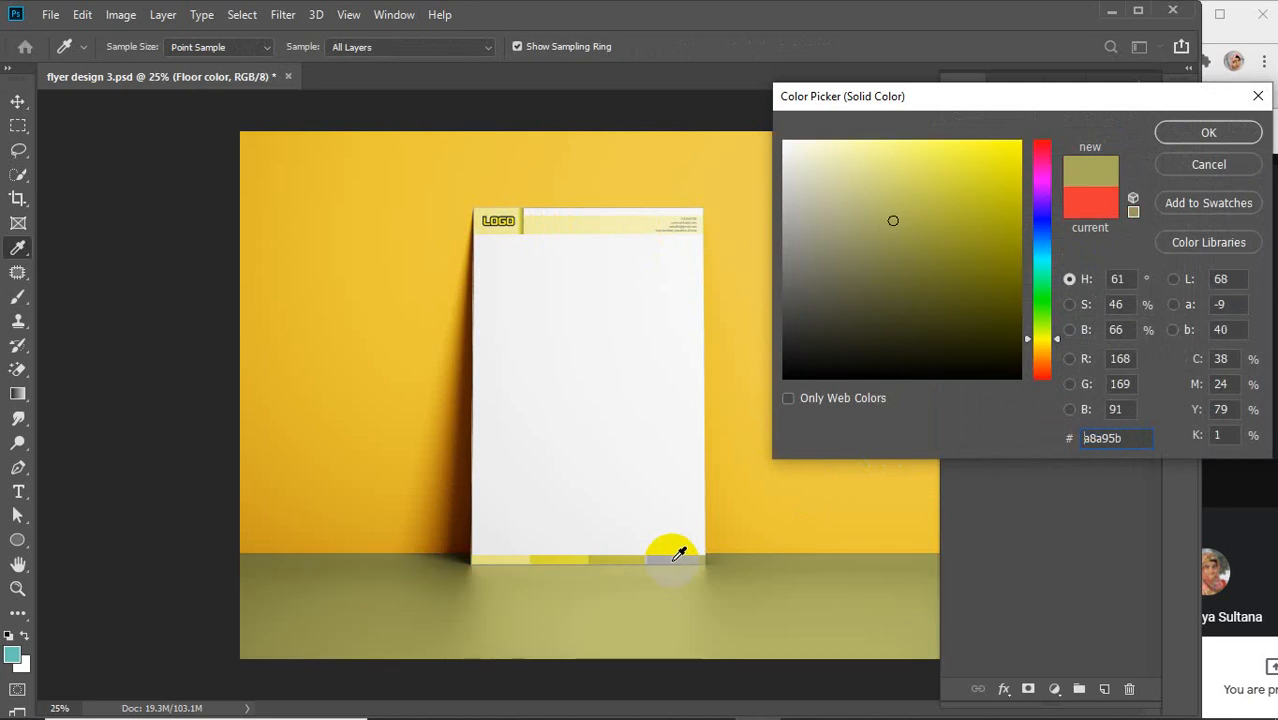
click(635, 556)
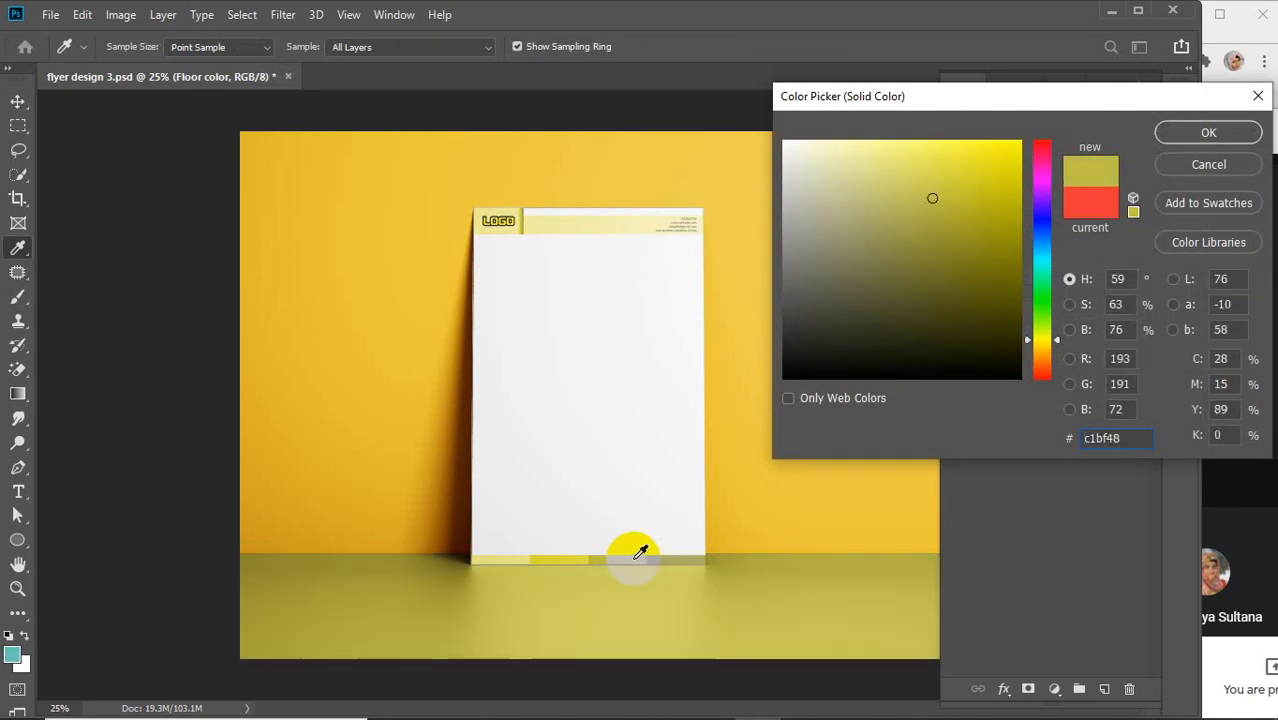
click(579, 552)
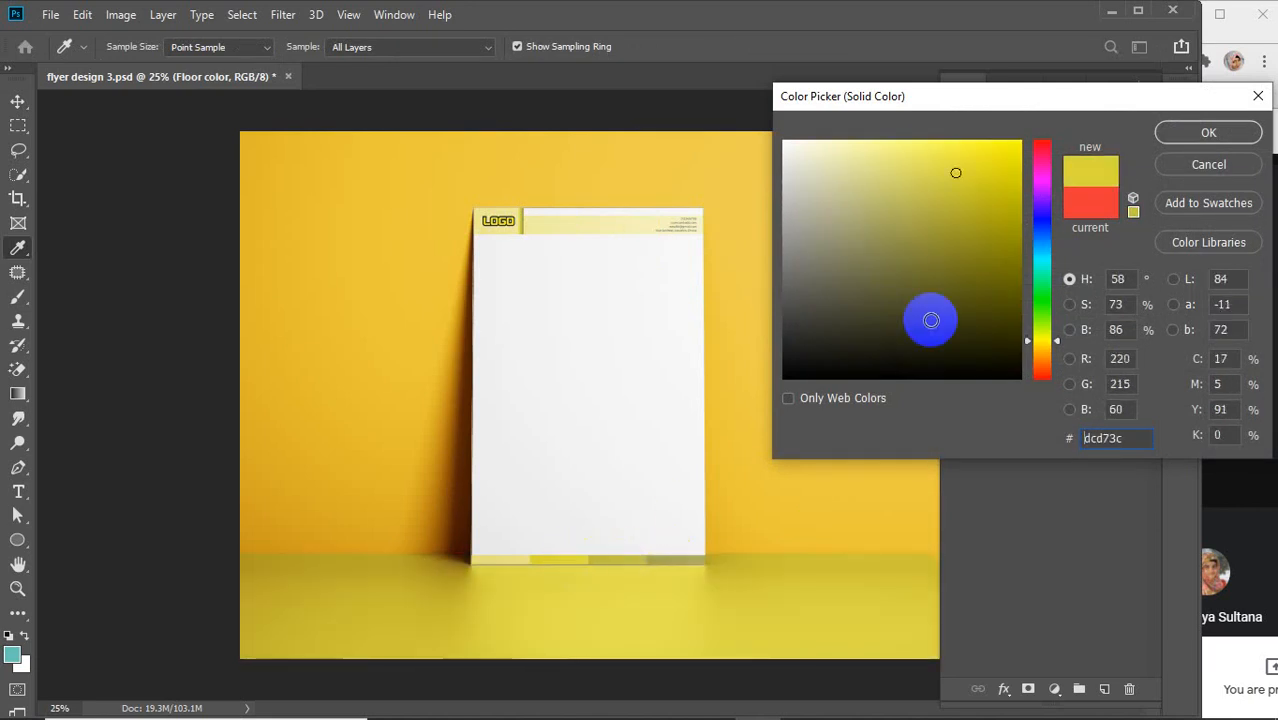
click(989, 227)
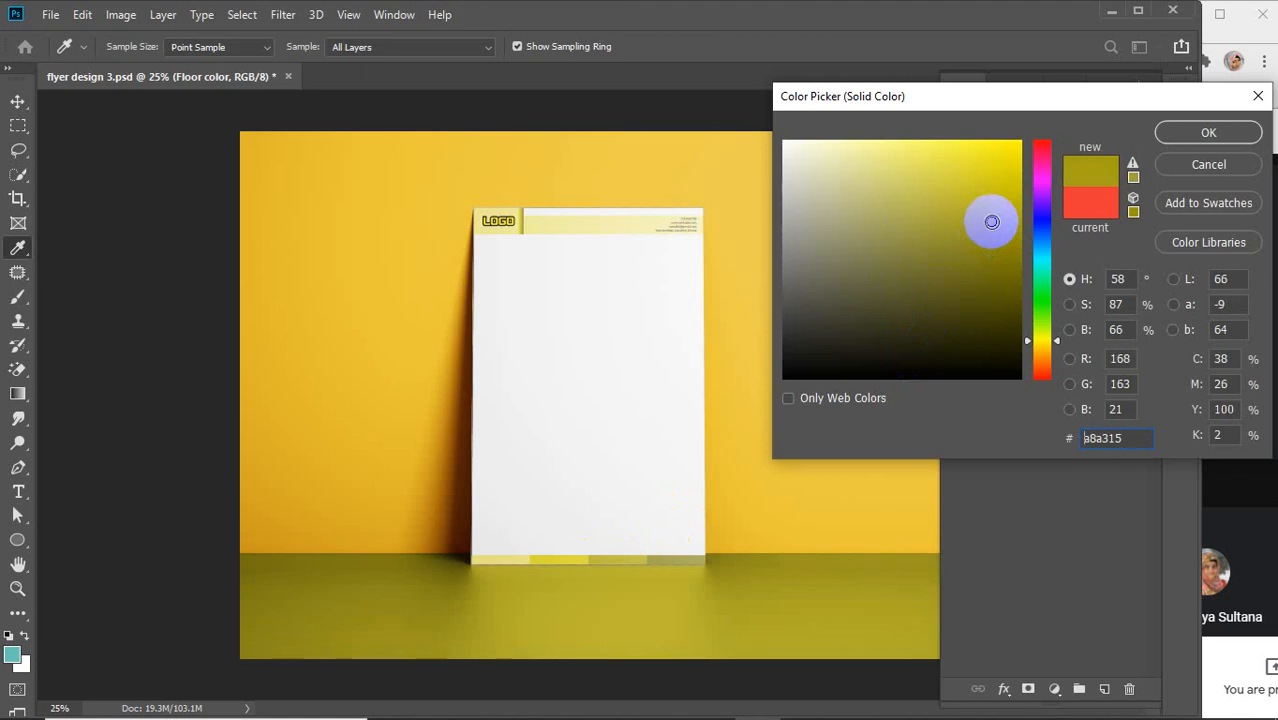
click(1036, 349)
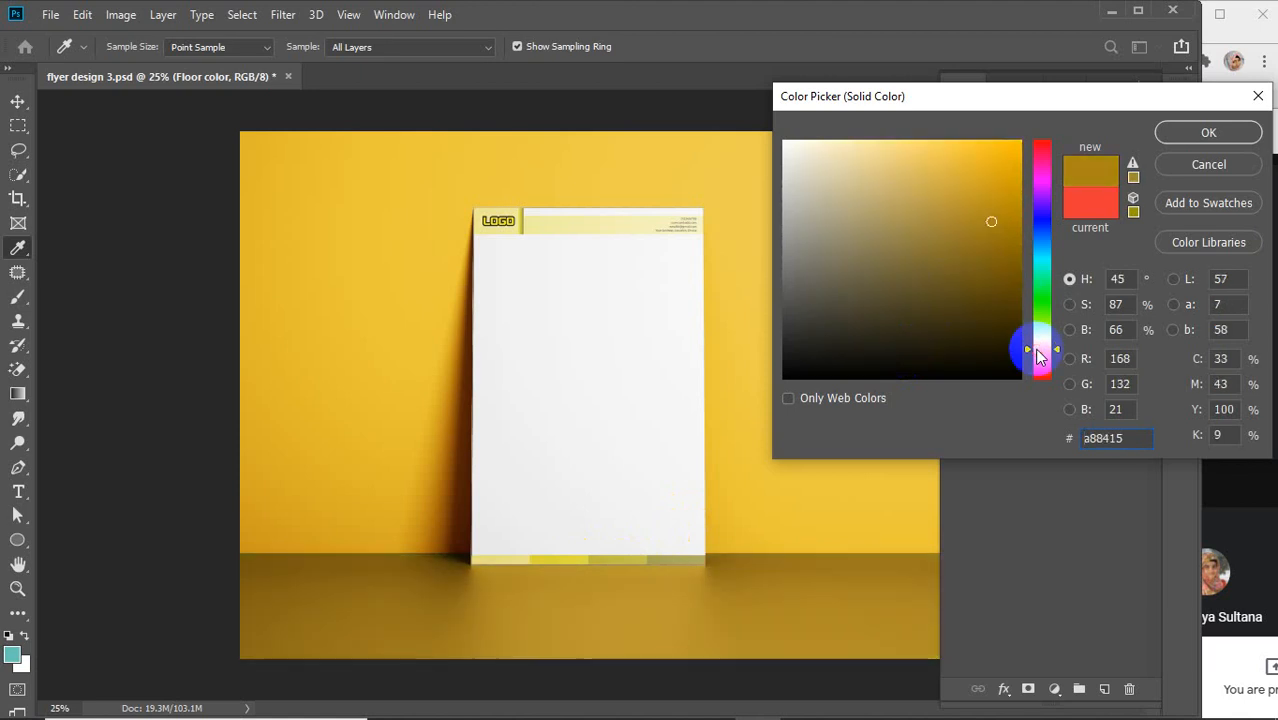
click(1175, 134)
key(v)
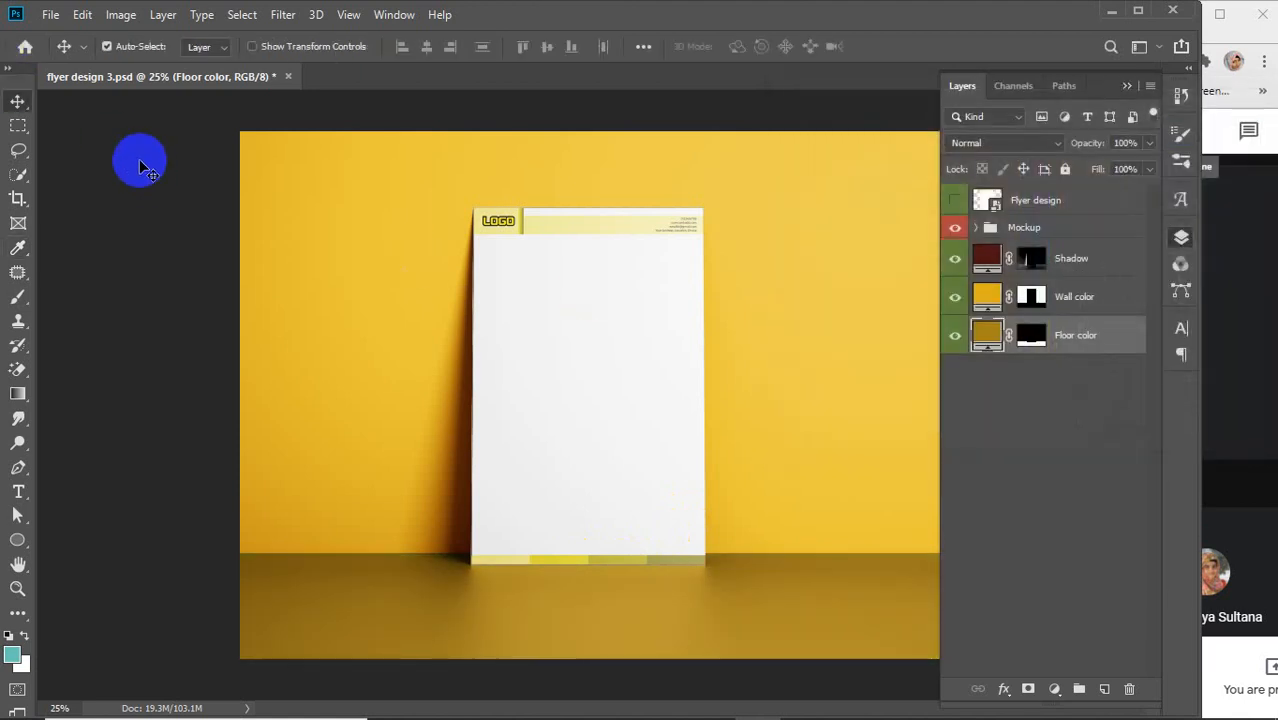
Save the finished mockup to the Desktop as a JPEG named flyer design 3.
drag(49, 14, 96, 241)
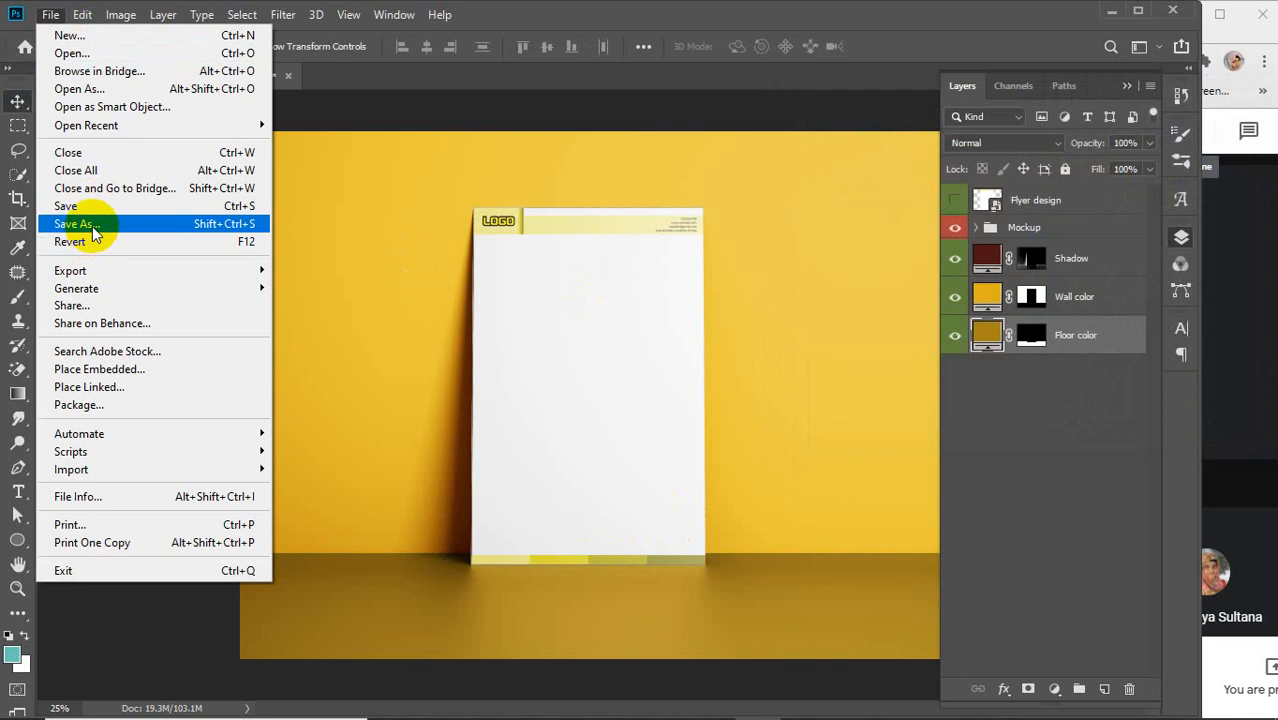
click(92, 226)
click(71, 211)
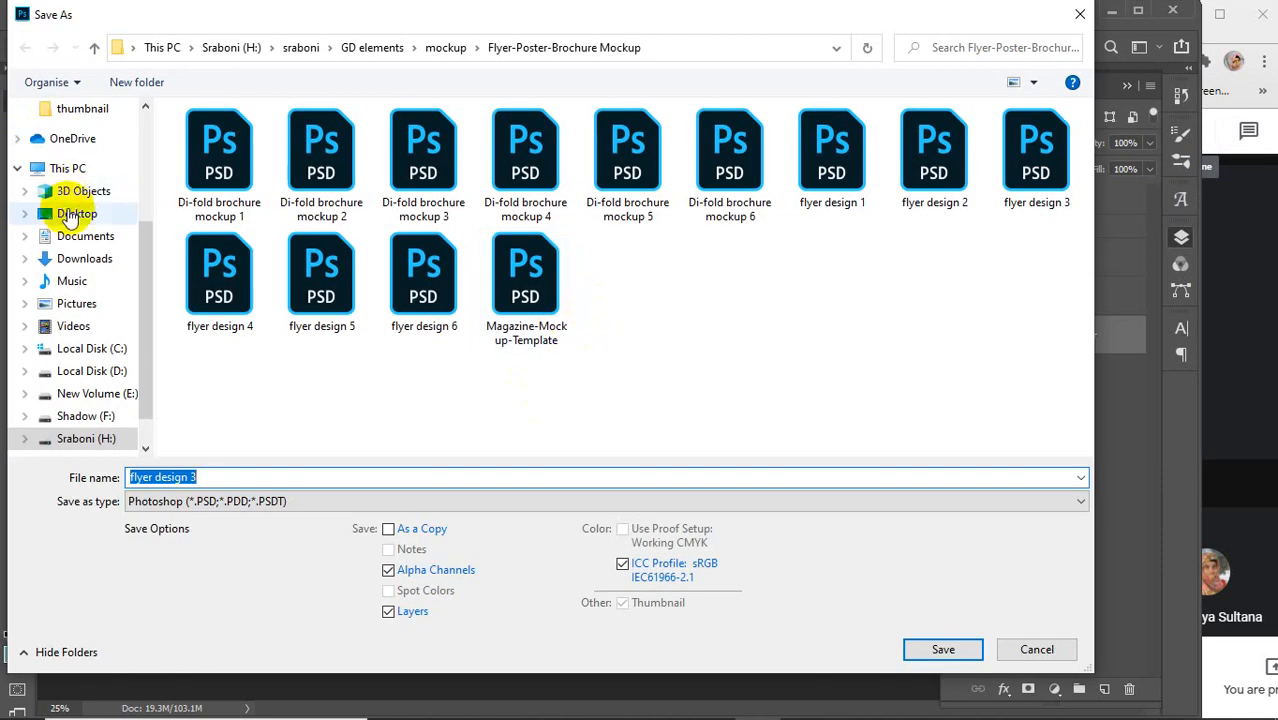
click(390, 501)
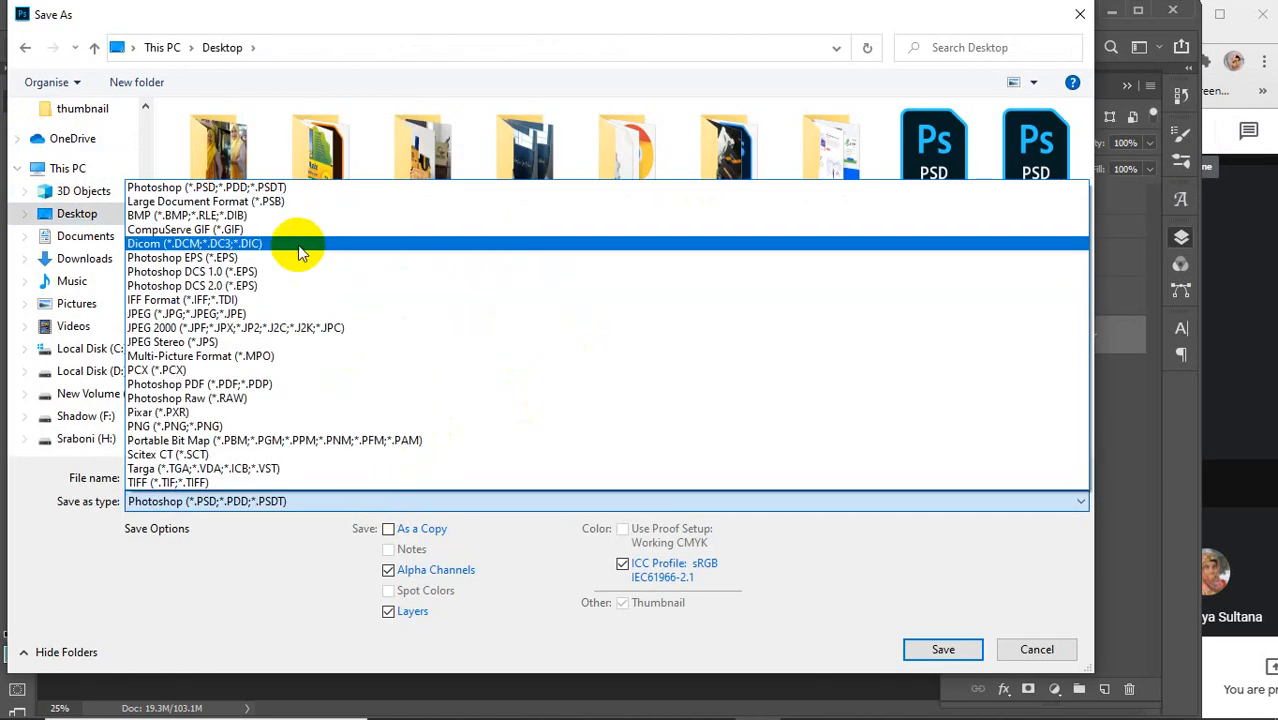
click(285, 313)
click(941, 650)
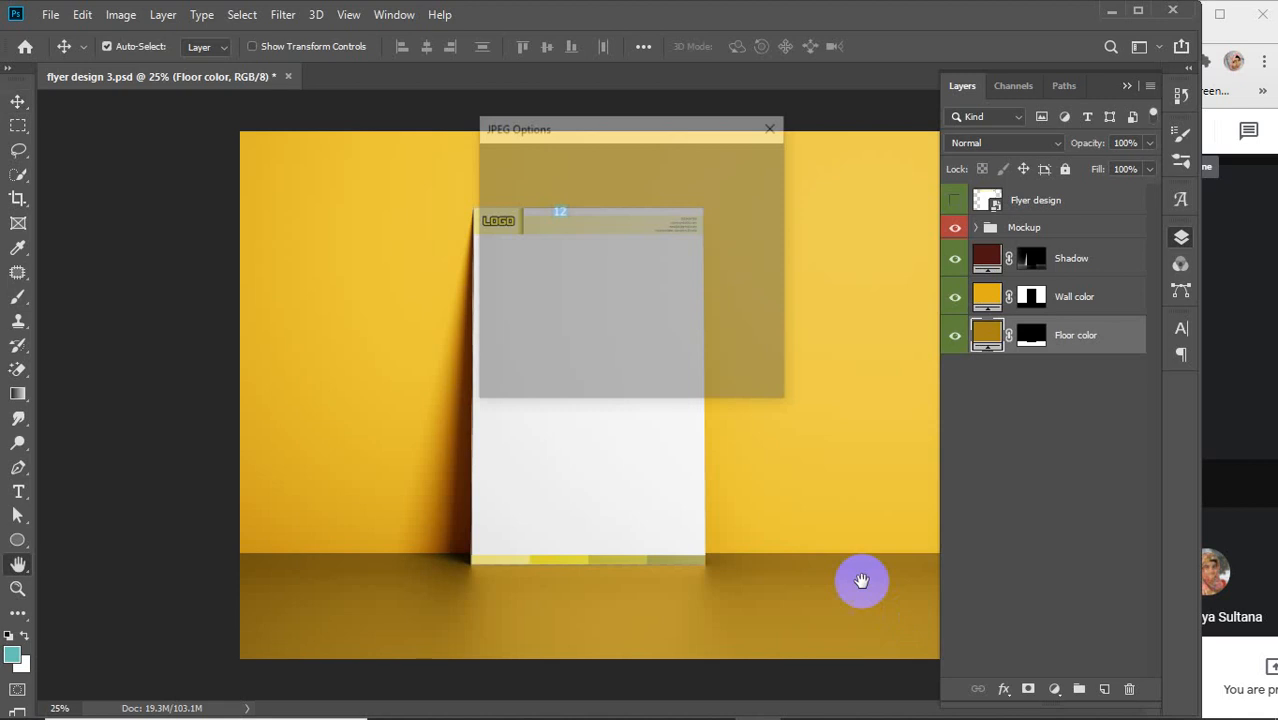
click(736, 164)
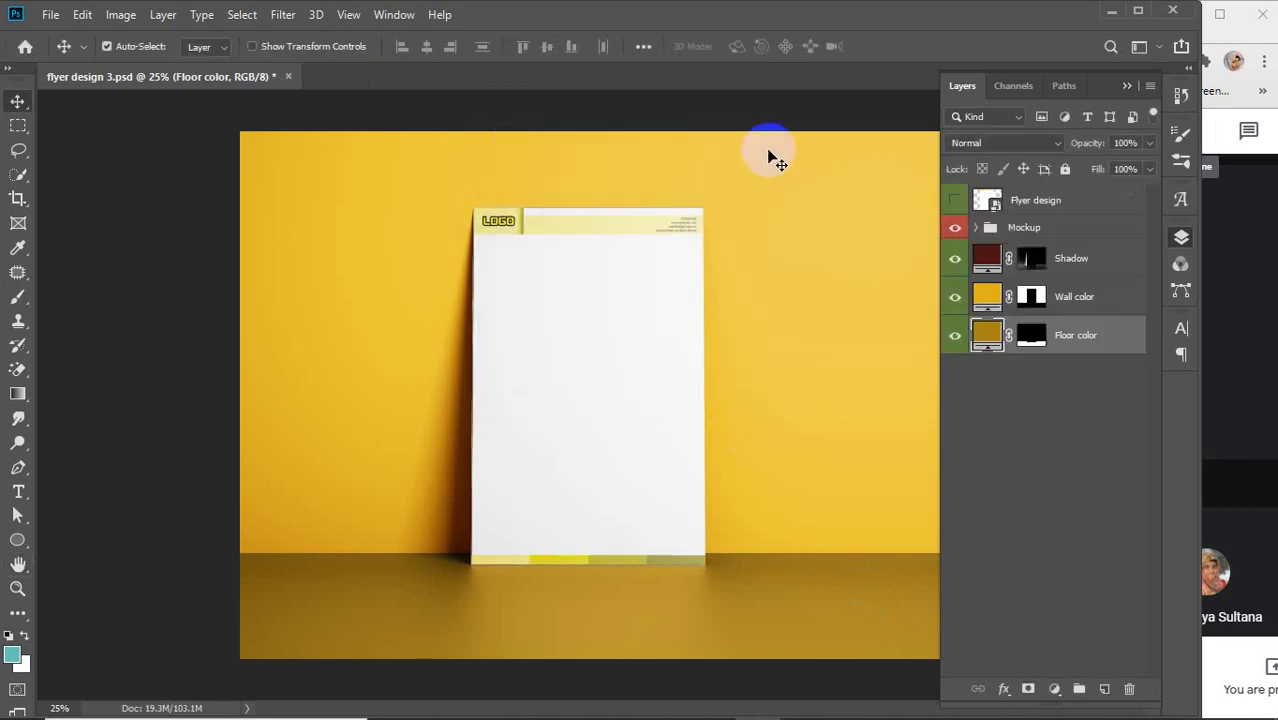
Close the flyer design 3 mockup without saving it, then minimise Photoshop and the file browser and refresh the desktop.
click(288, 77)
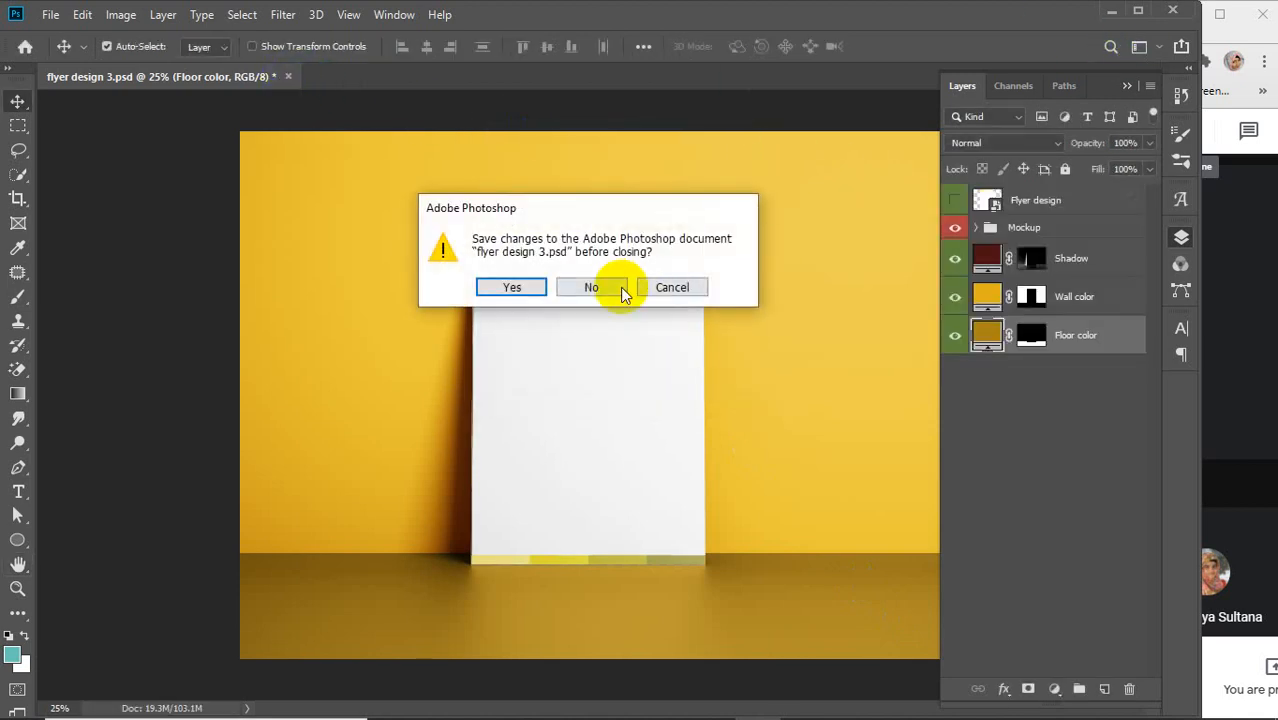
click(608, 286)
click(1110, 11)
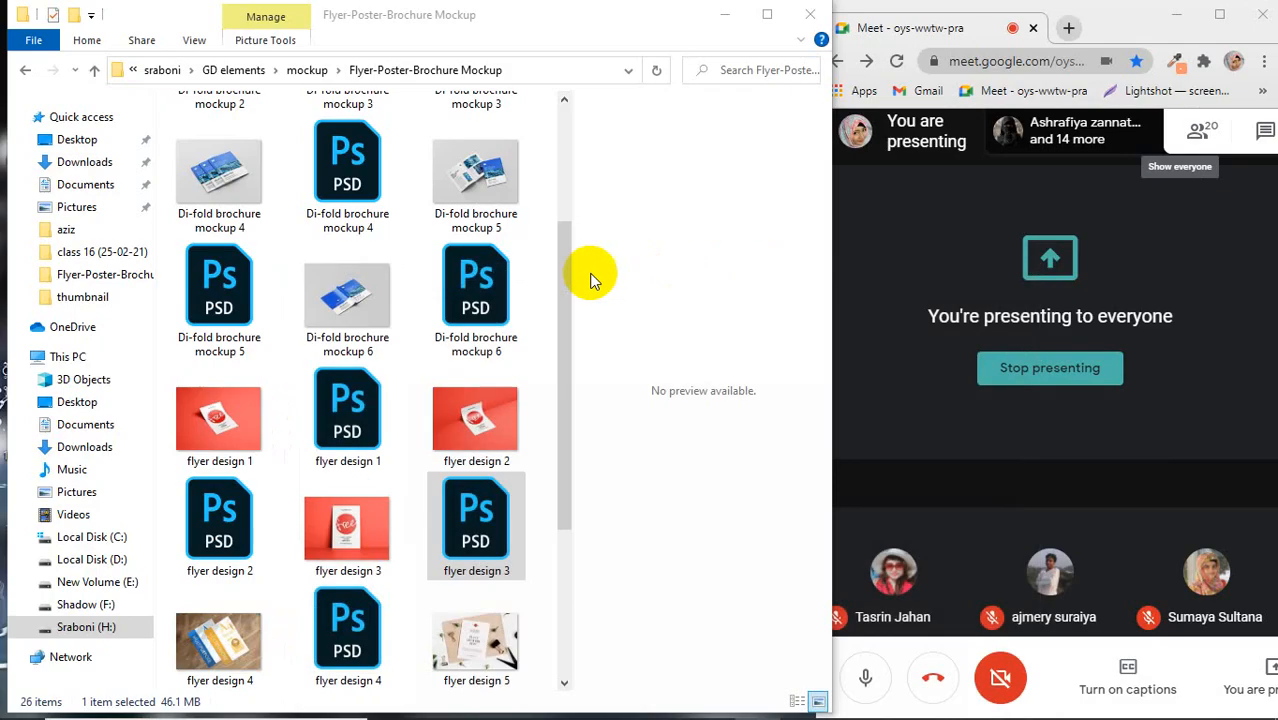
click(722, 15)
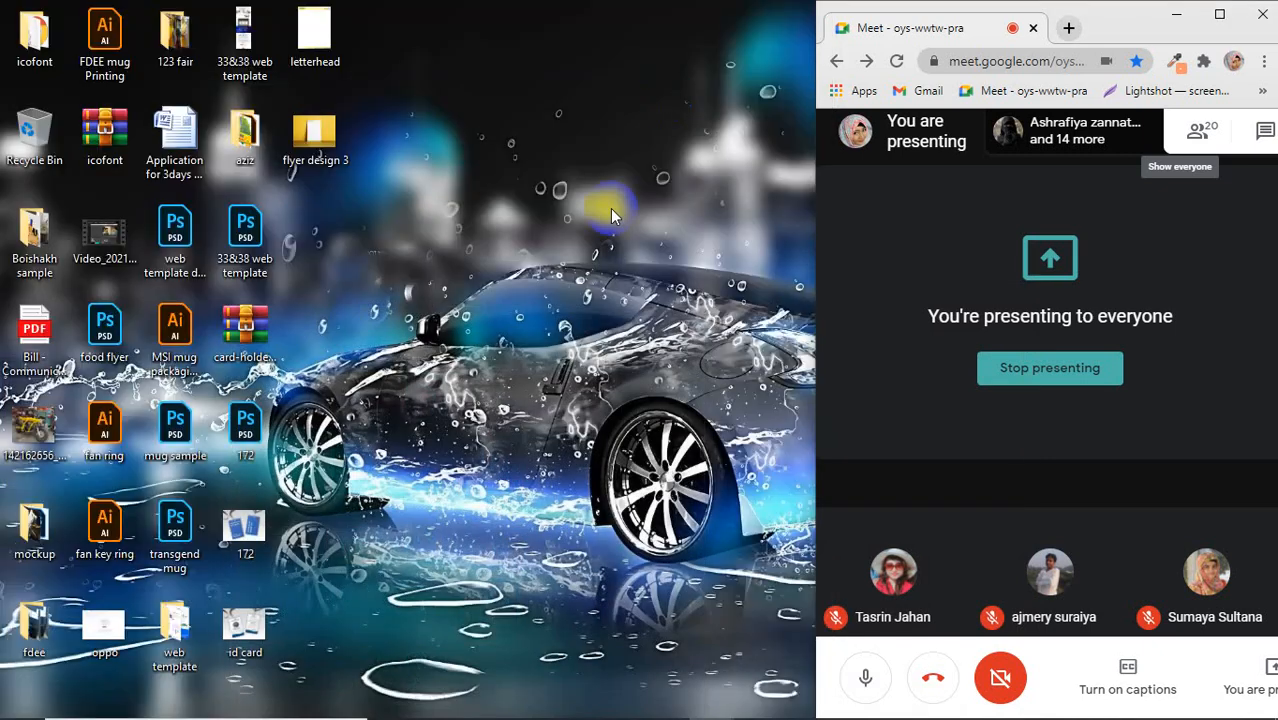
right_click(600, 191)
click(679, 247)
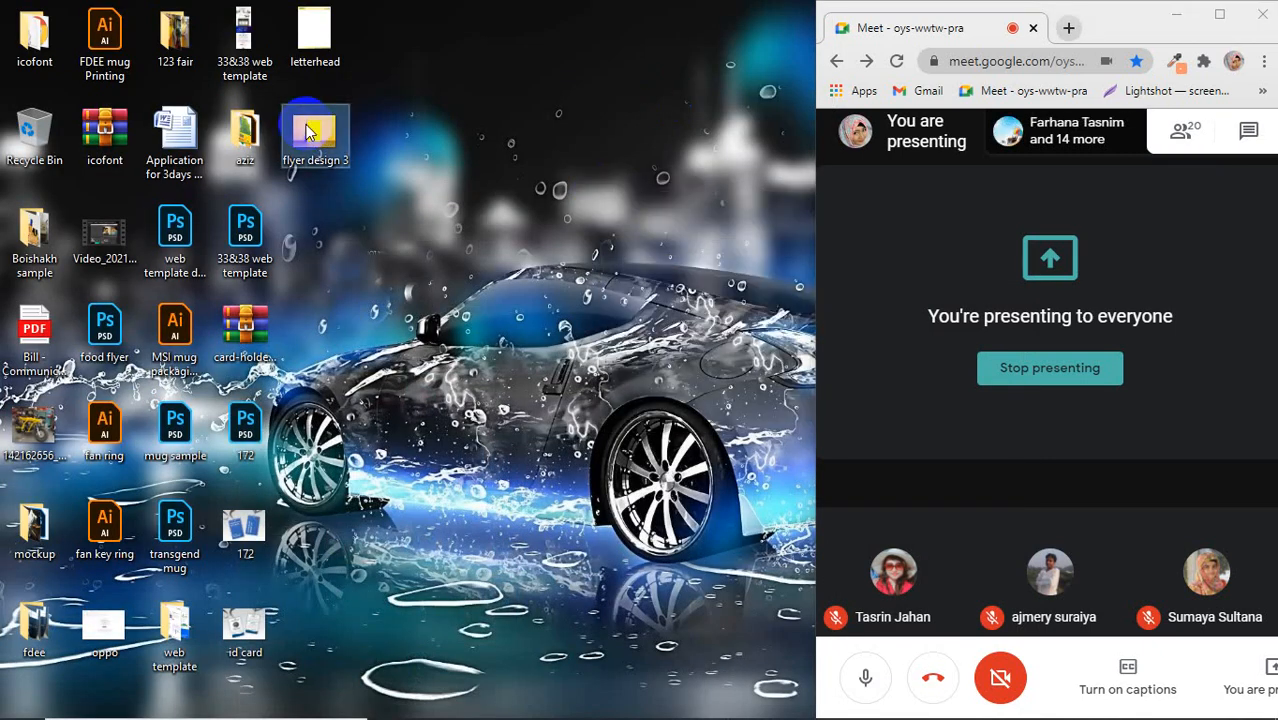
Open the exported flyer design 3 JPEG from the desktop, compare it with the letterhead image, and close the viewer.
double_click(310, 128)
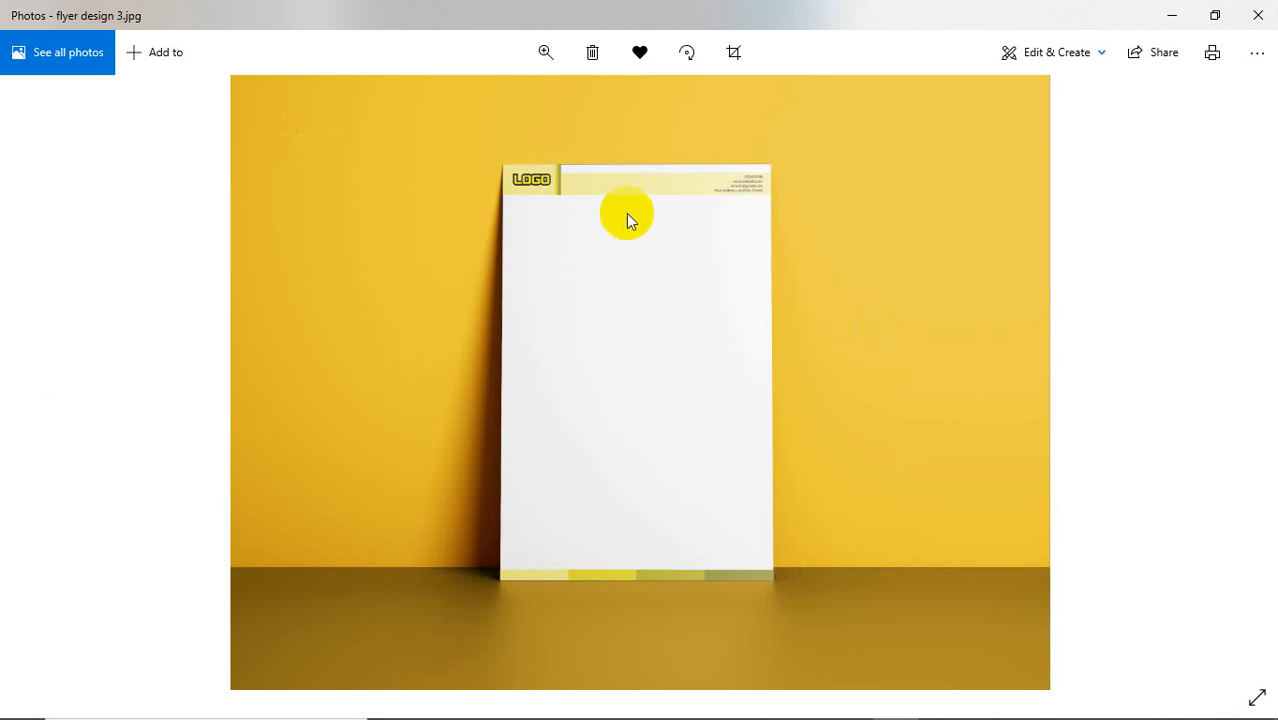
key(Right)
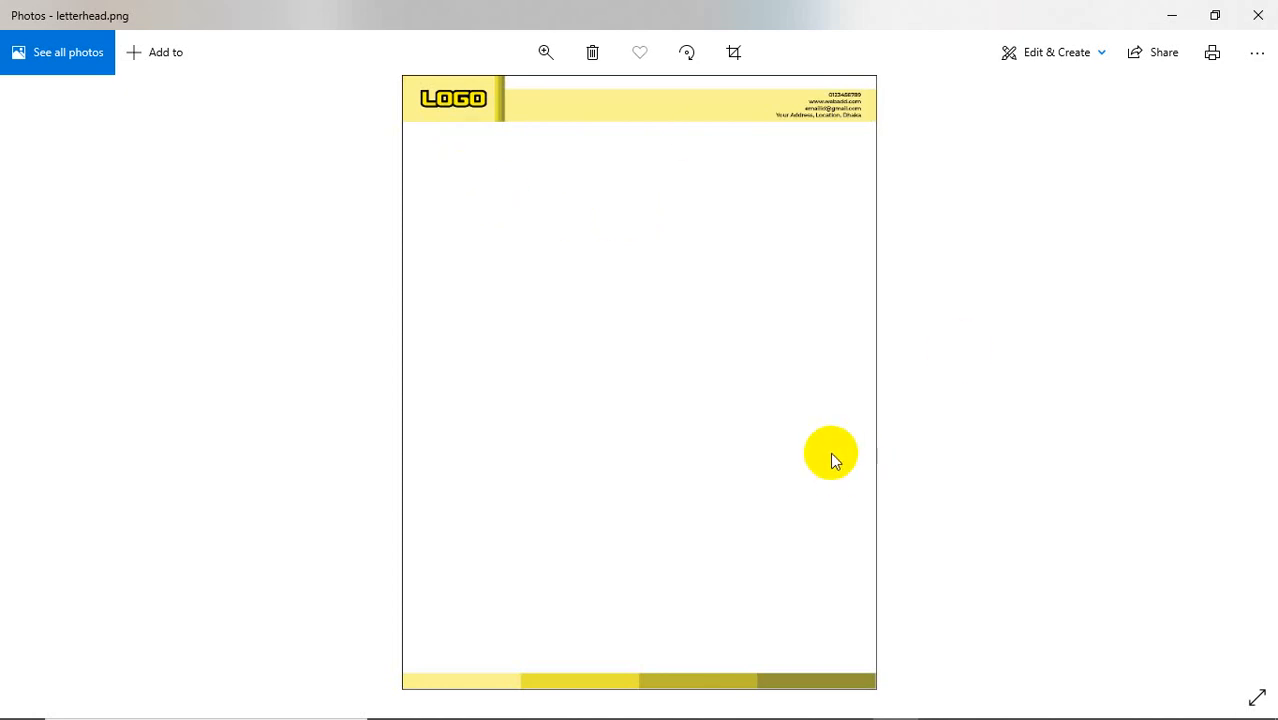
key(Left)
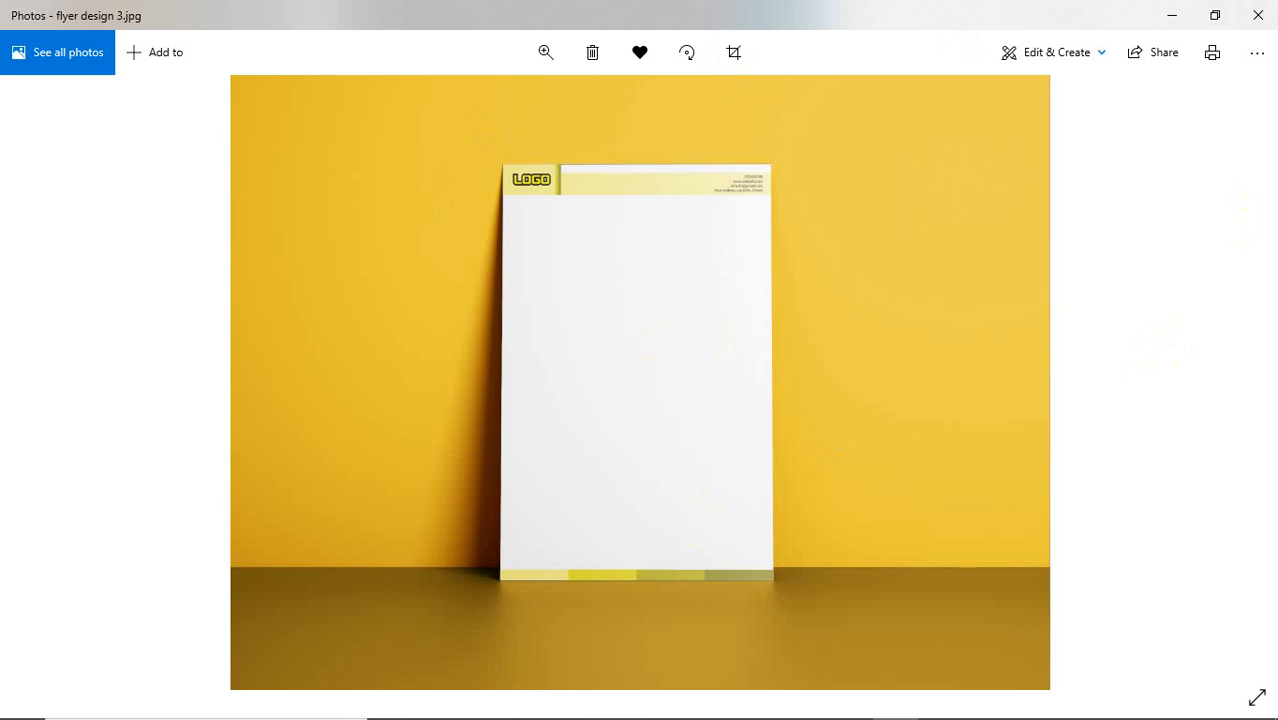
click(1257, 14)
Switch to Illustrator and bring the empty canvas beside the letterhead artboard into view.
mouse_move(720, 708)
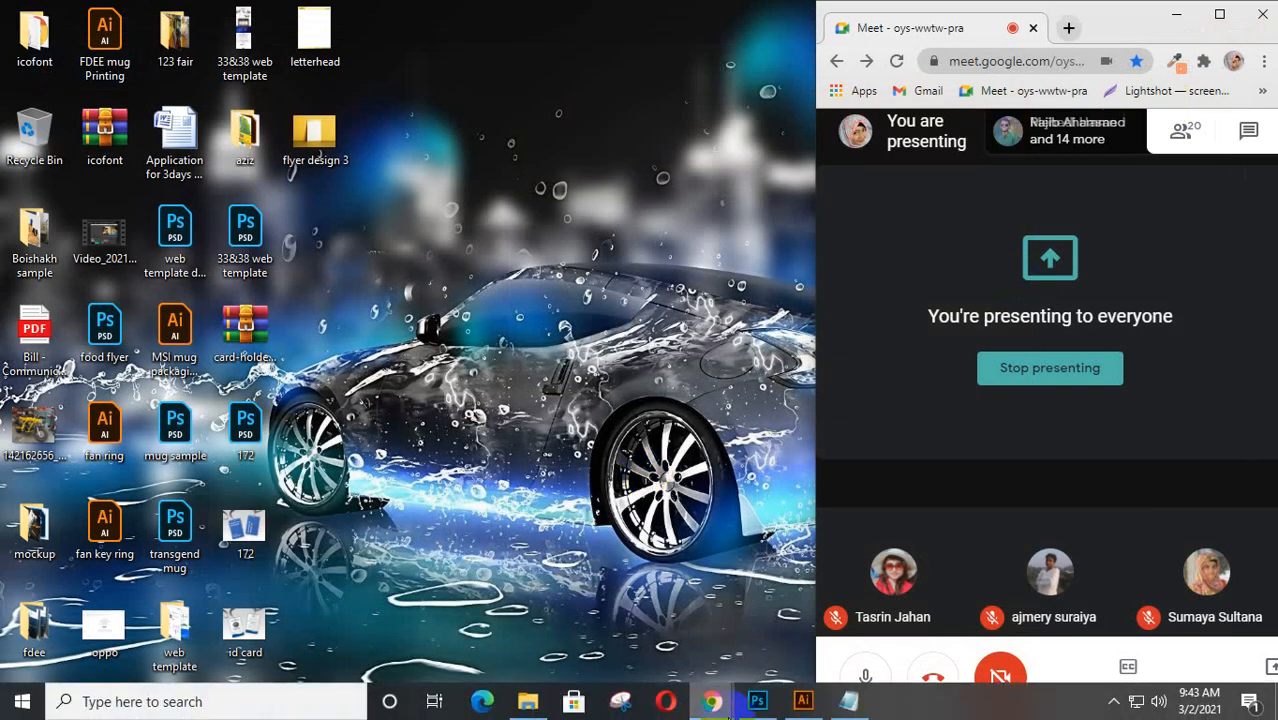
click(802, 702)
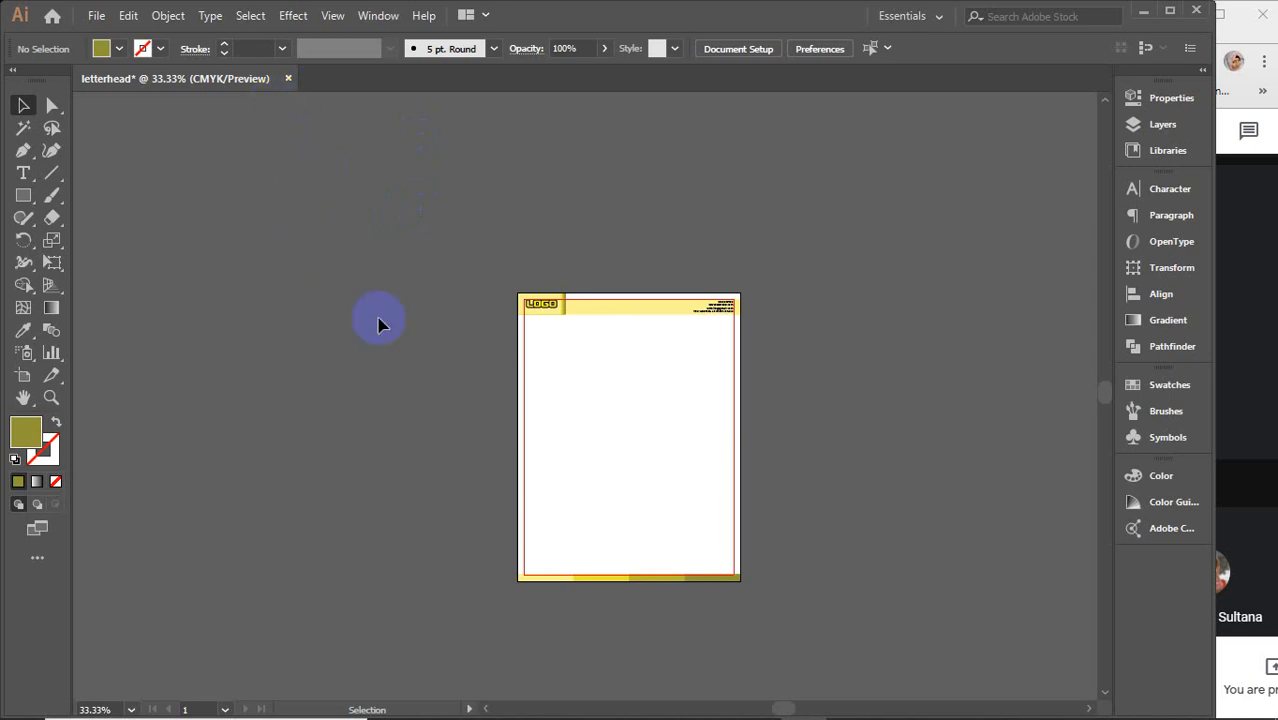
drag(833, 491, 211, 420)
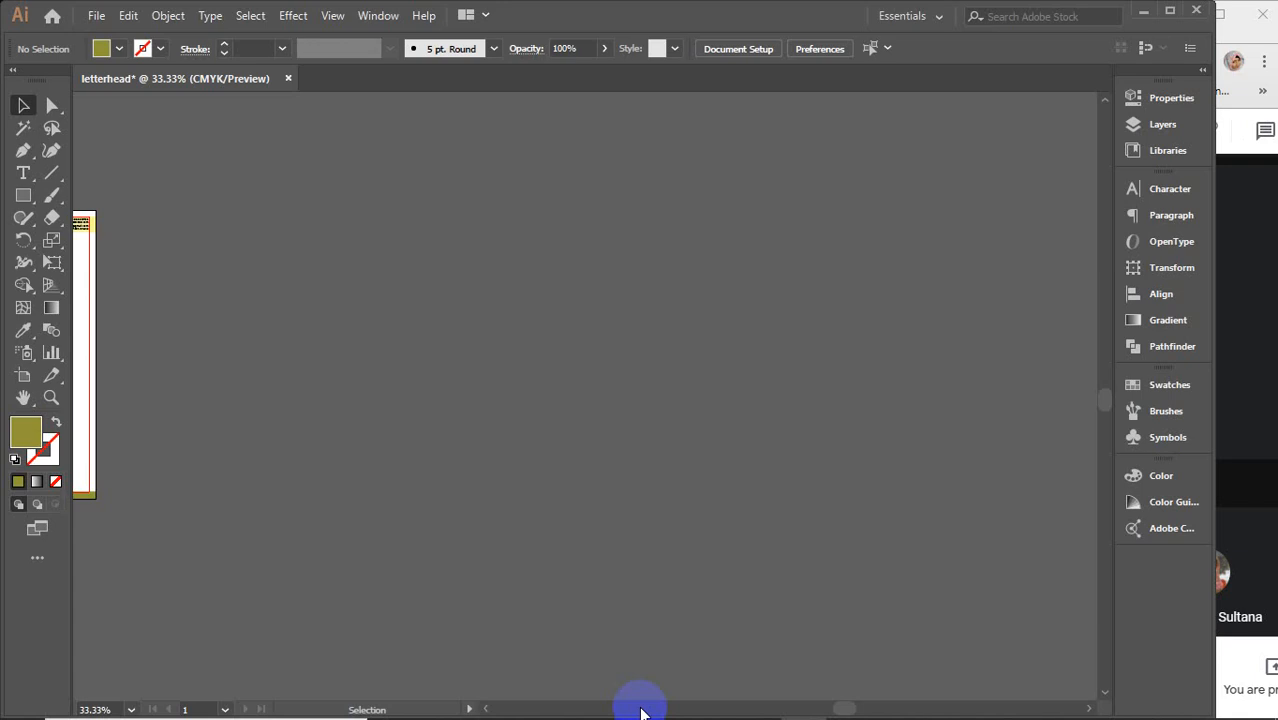
Switch to the Chrome window with the letterhead design results and search Google Images for envelope instead.
mouse_move(450, 712)
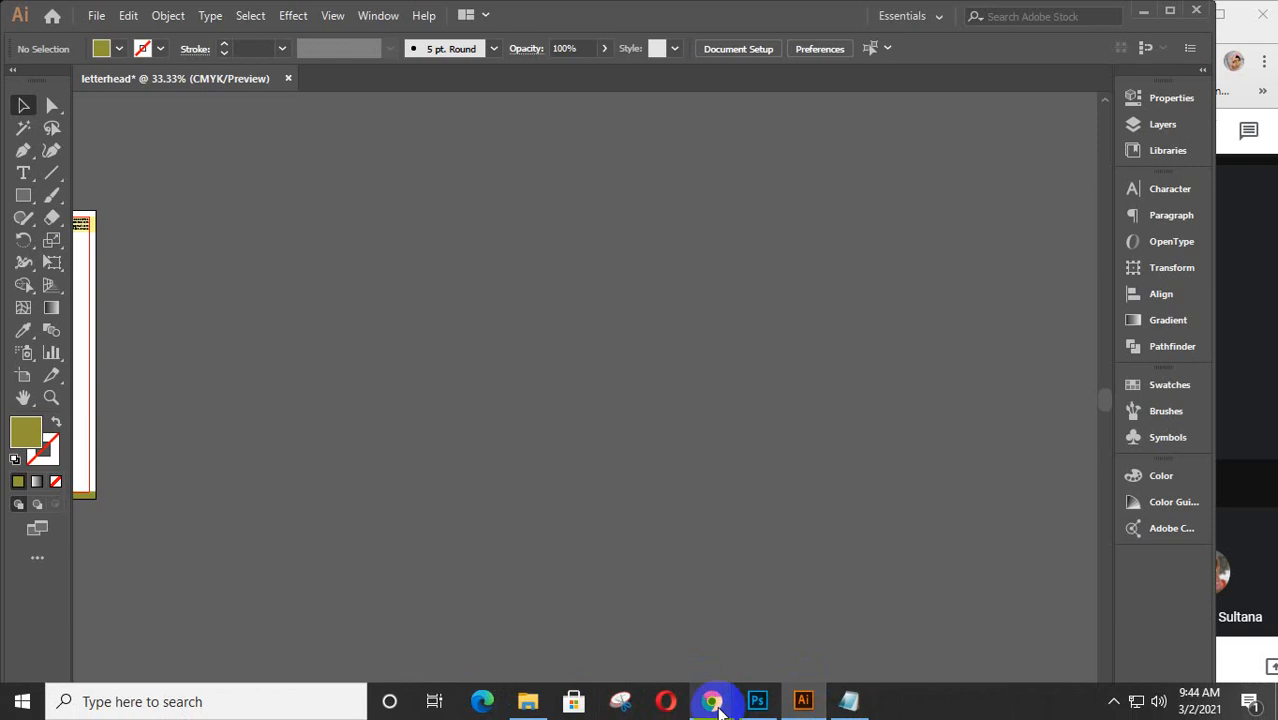
mouse_move(711, 701)
click(884, 625)
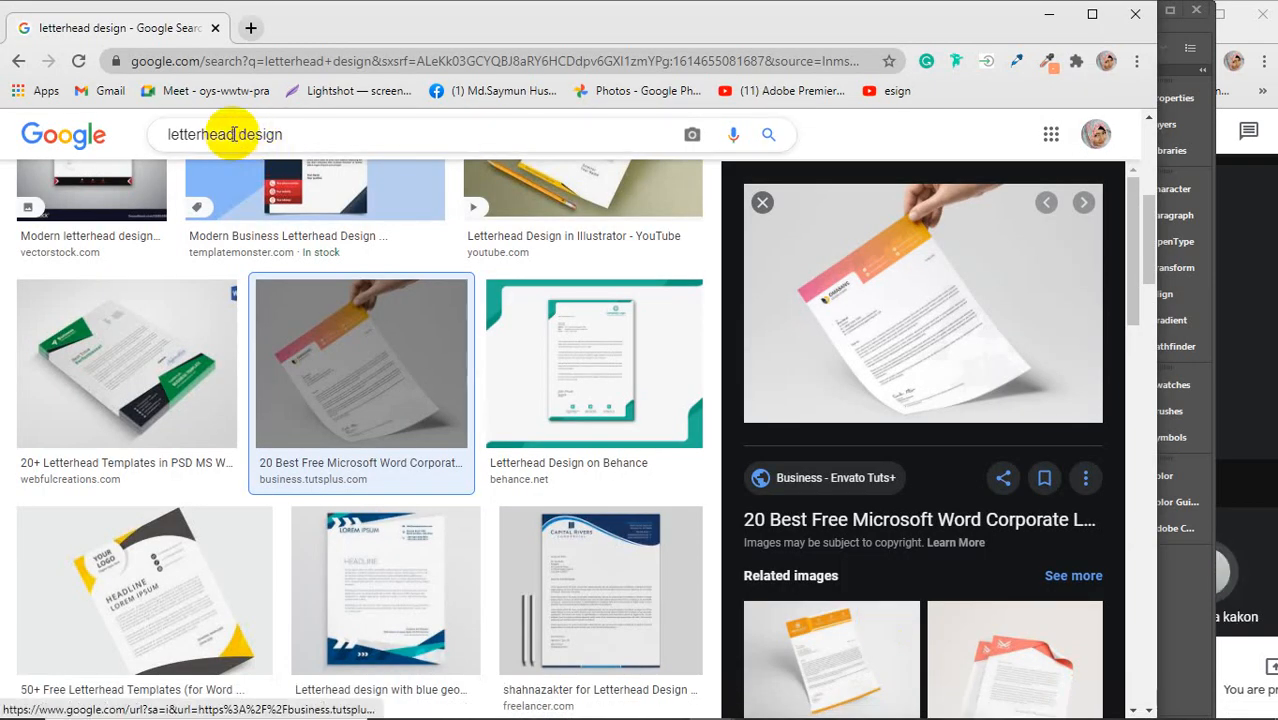
double_click(177, 131)
click(1240, 385)
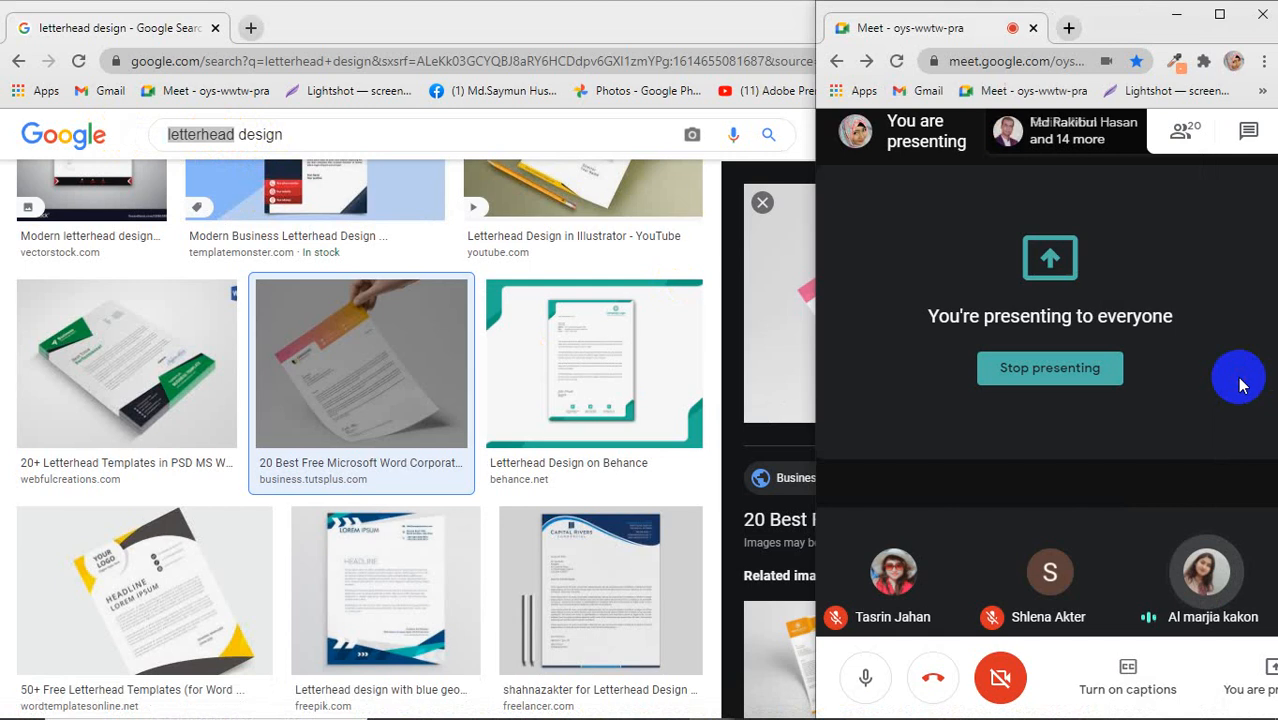
click(233, 132)
double_click(233, 132)
text(e)
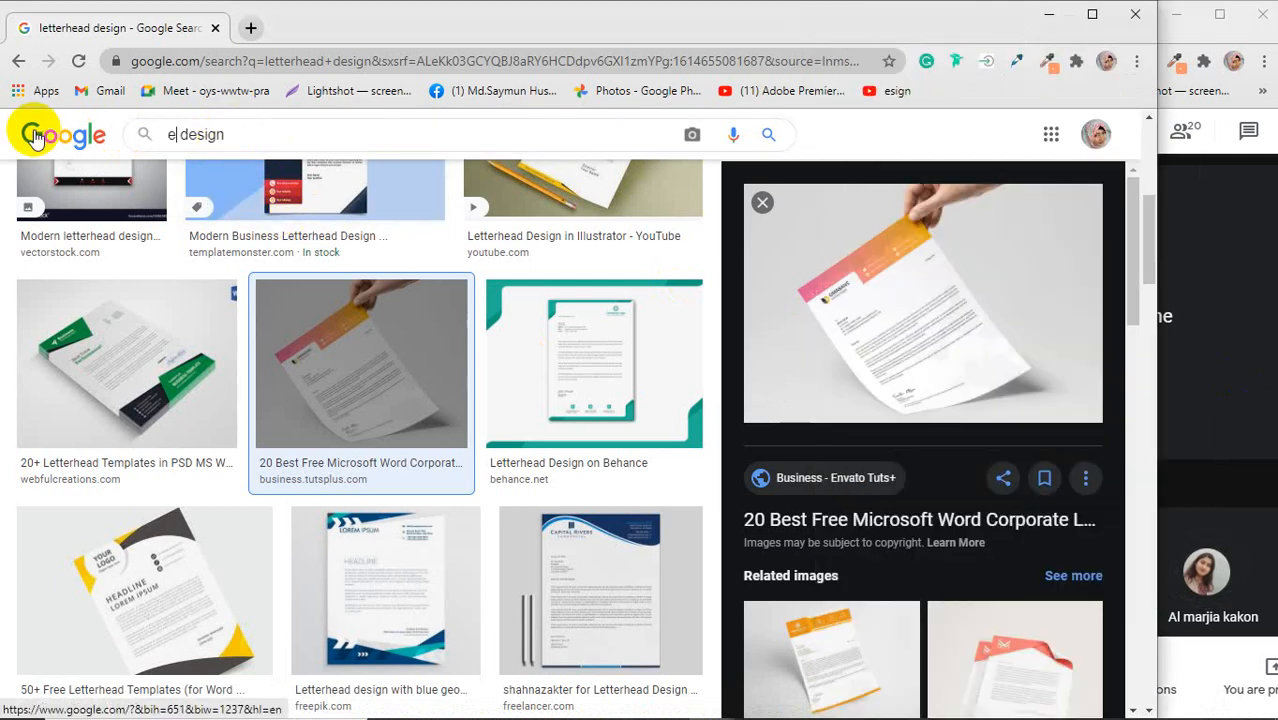
text(n)
text(velope)
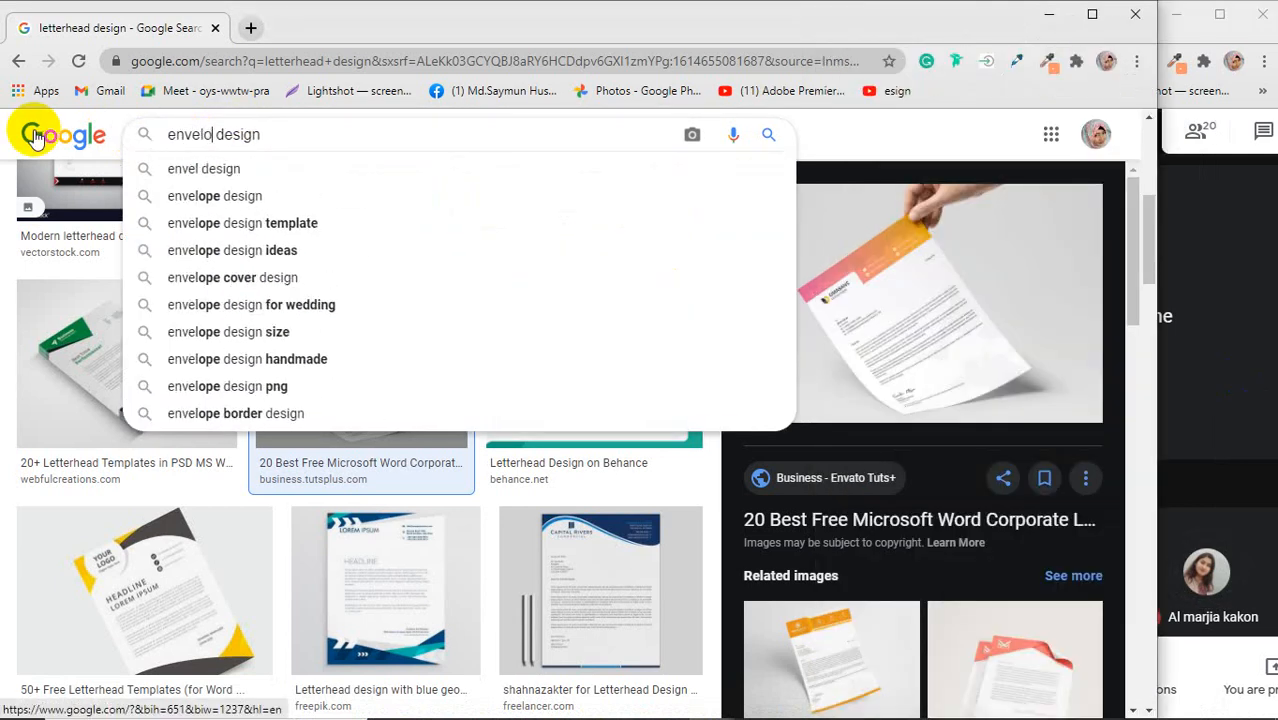
key(Delete)
key(Delete)
key(Delete)
key(Delete)
key(Delete)
key(Delete)
key(Delete)
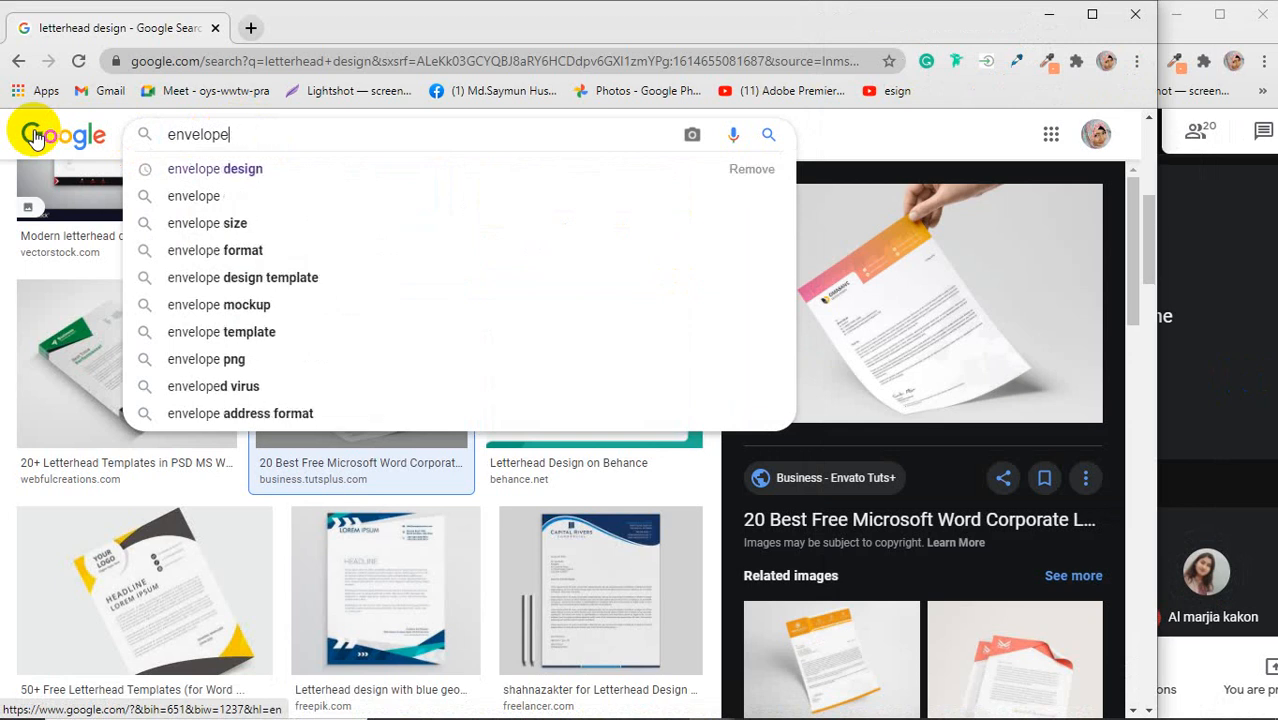
key(Return)
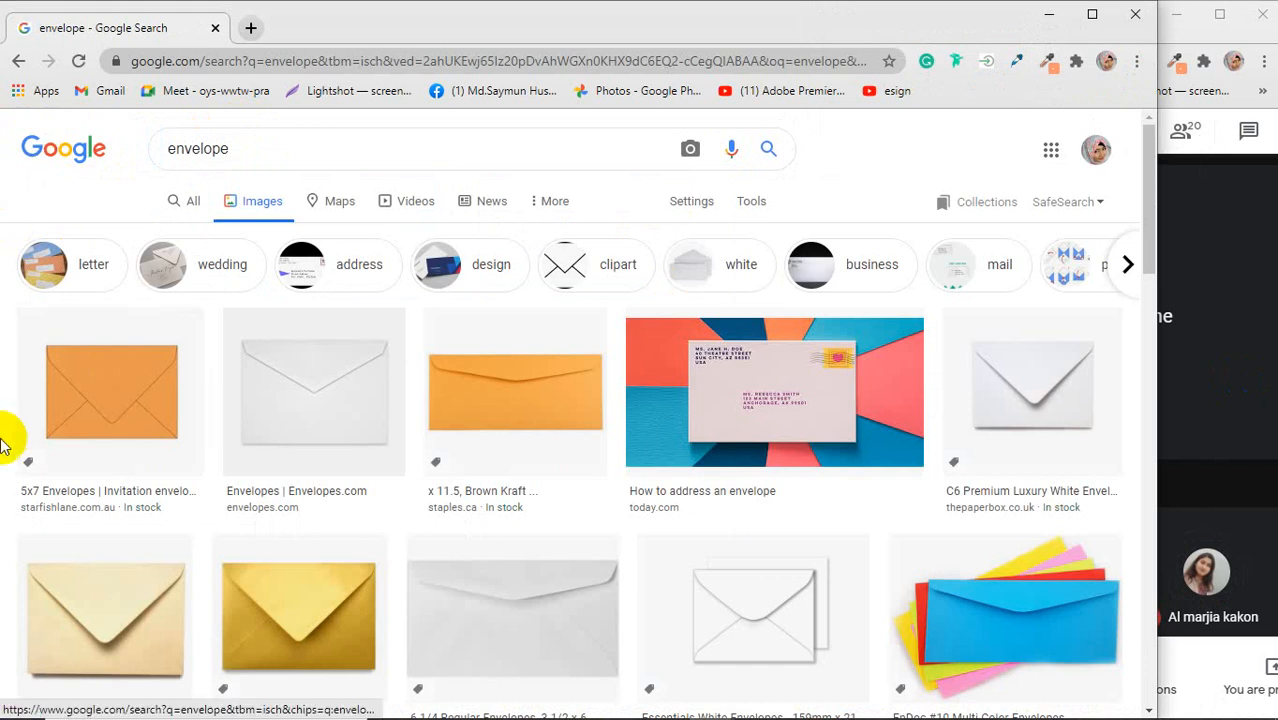
Browse the envelope image results and preview the Any Budget Printing & Mailing envelope with its related images.
click(172, 415)
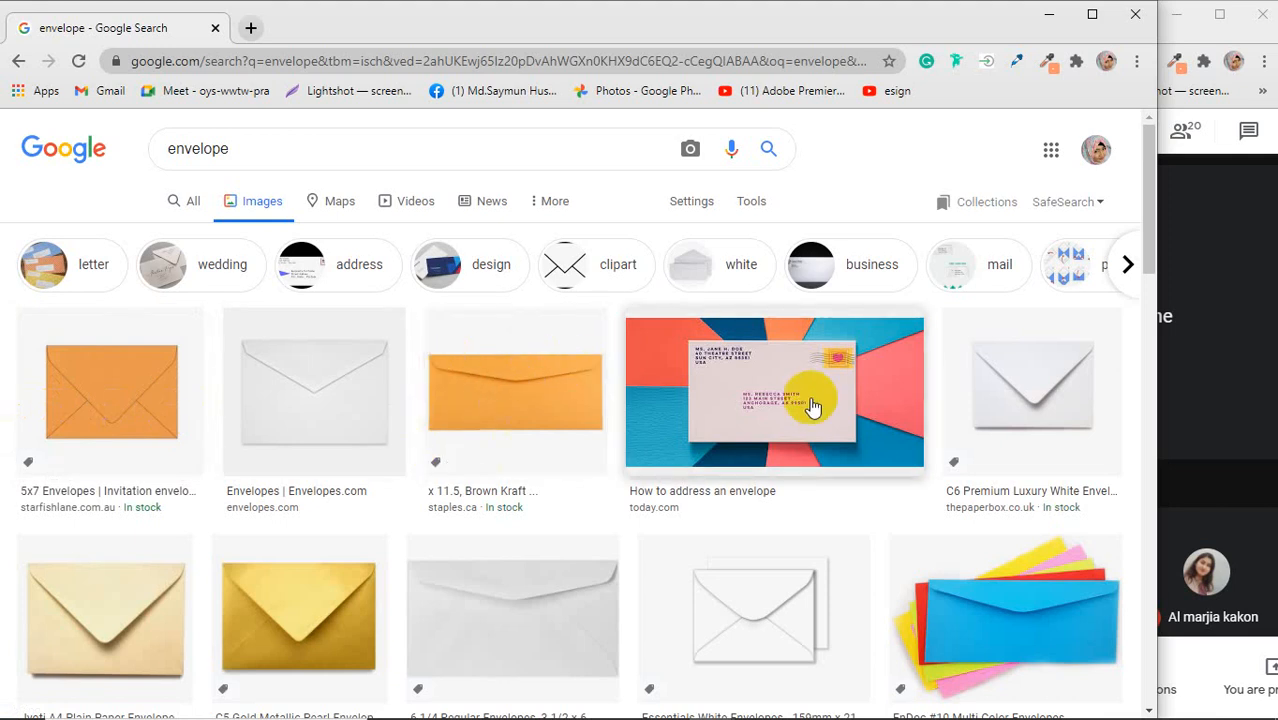
scroll(395, 410, down, 3)
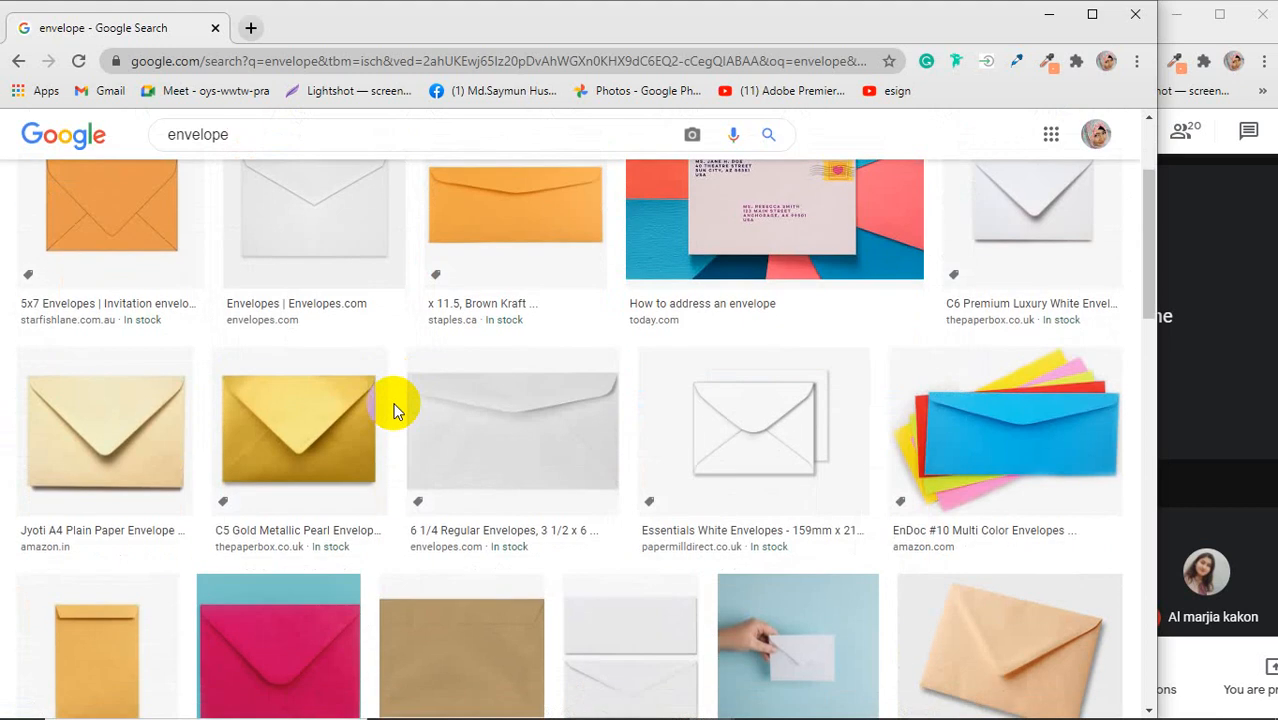
scroll(395, 410, down, 2)
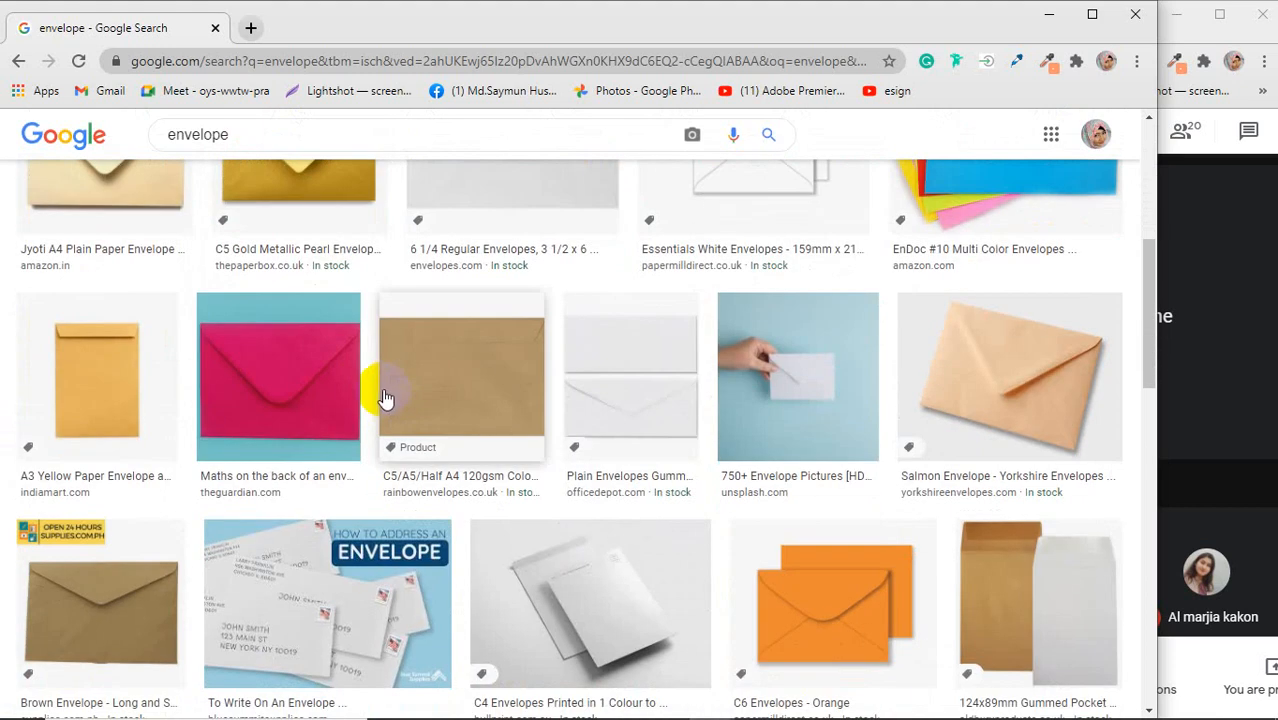
scroll(386, 398, down, 2)
scroll(386, 398, down, 2)
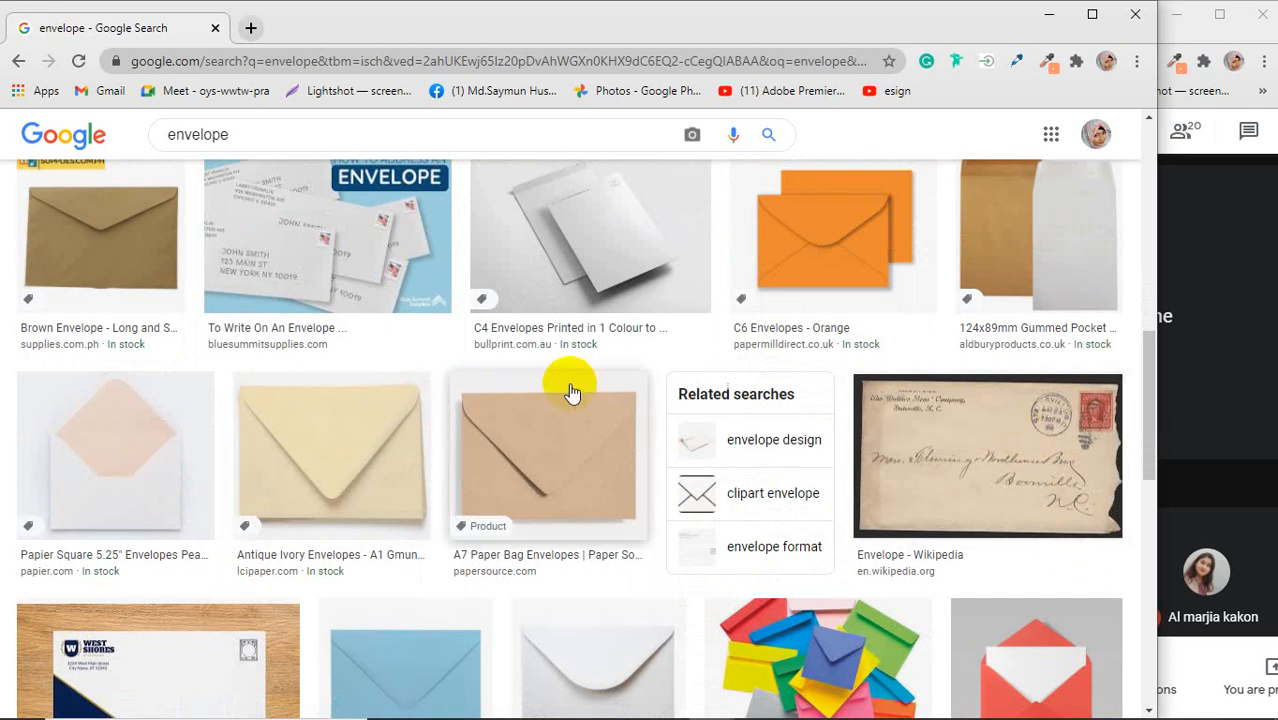
scroll(503, 484, down, 2)
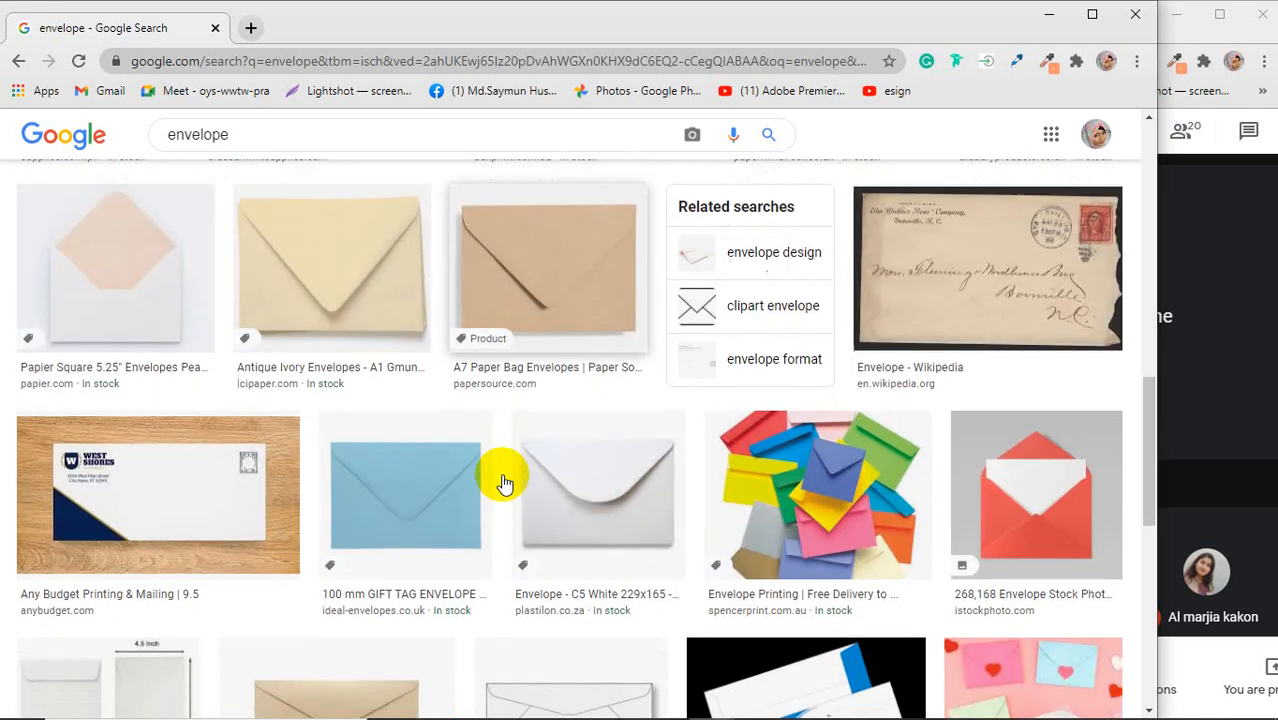
click(158, 495)
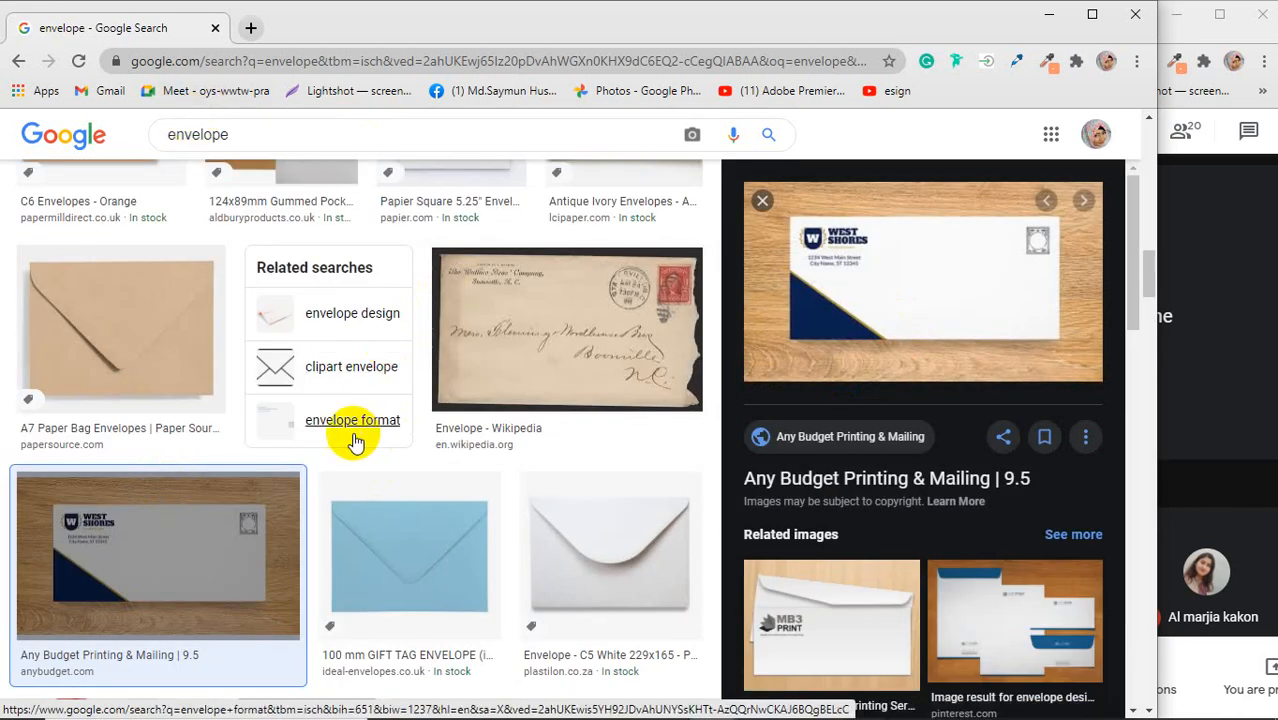
scroll(927, 455, down, 1)
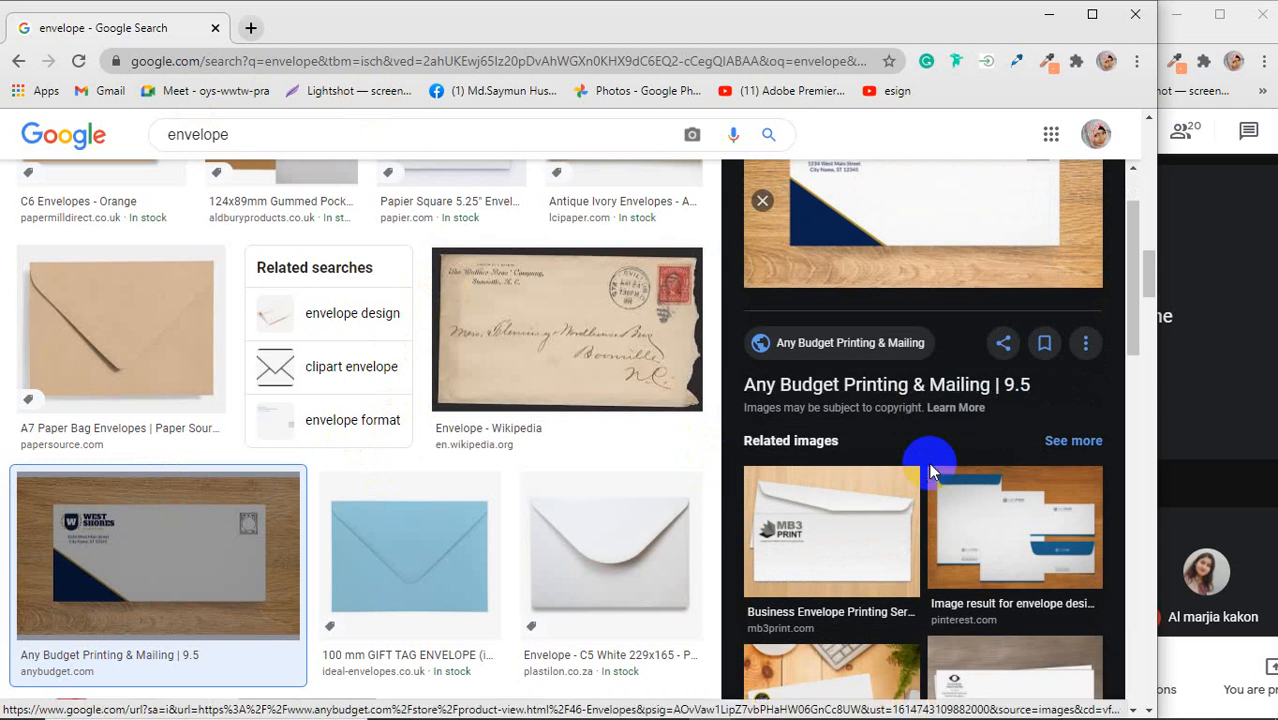
Refine the image search to envelope design.
click(267, 130)
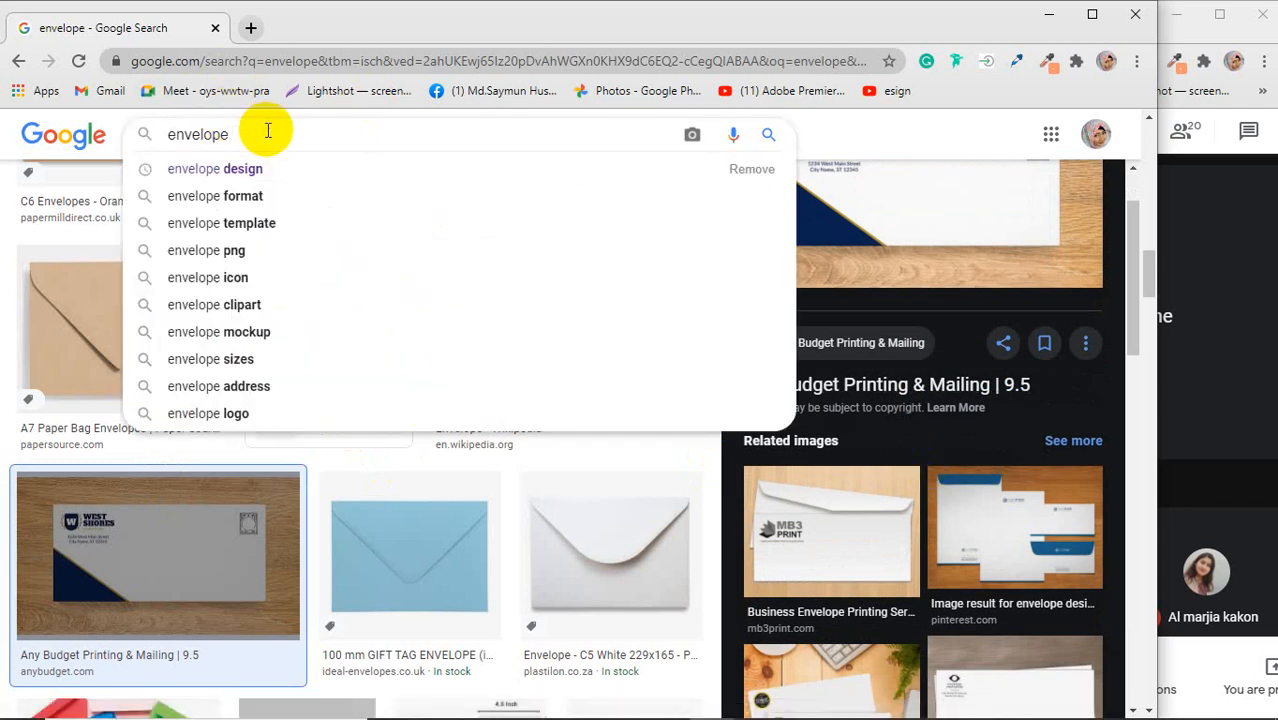
key(Down)
key(Return)
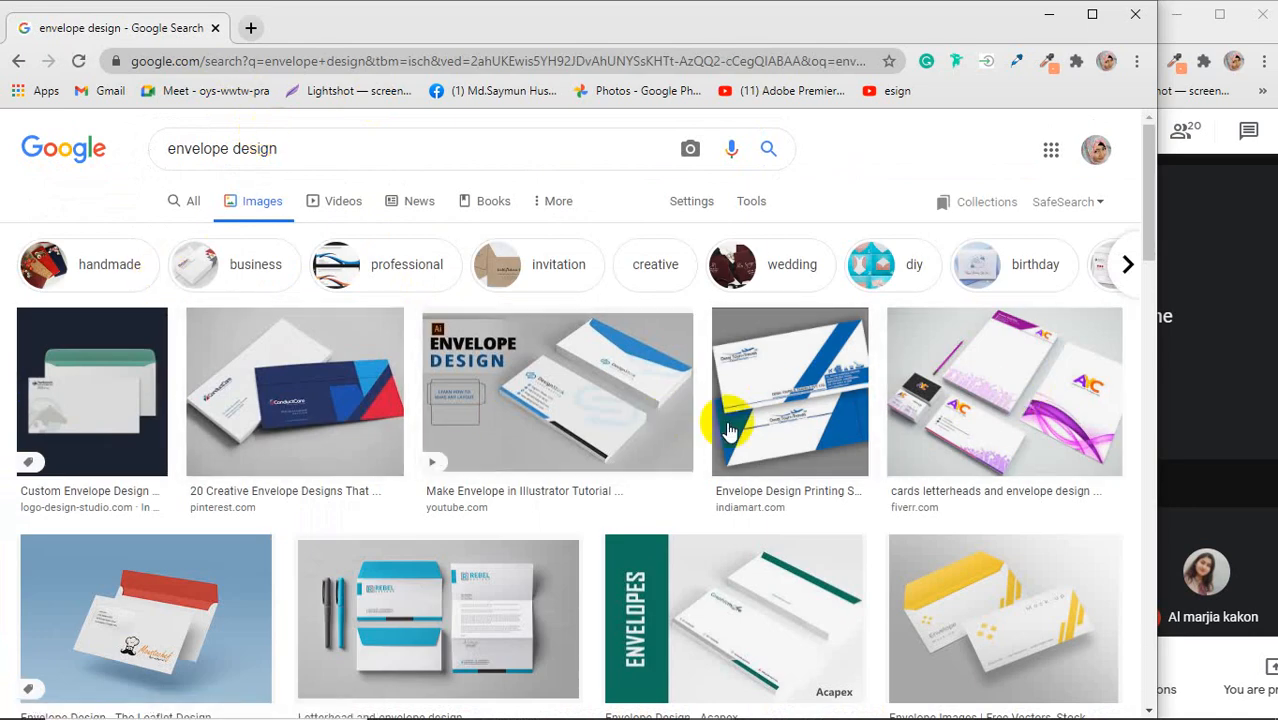
Examine the envelope design results for layout ideas and preview the 123RF envelope Design set image.
scroll(403, 428, down, 6)
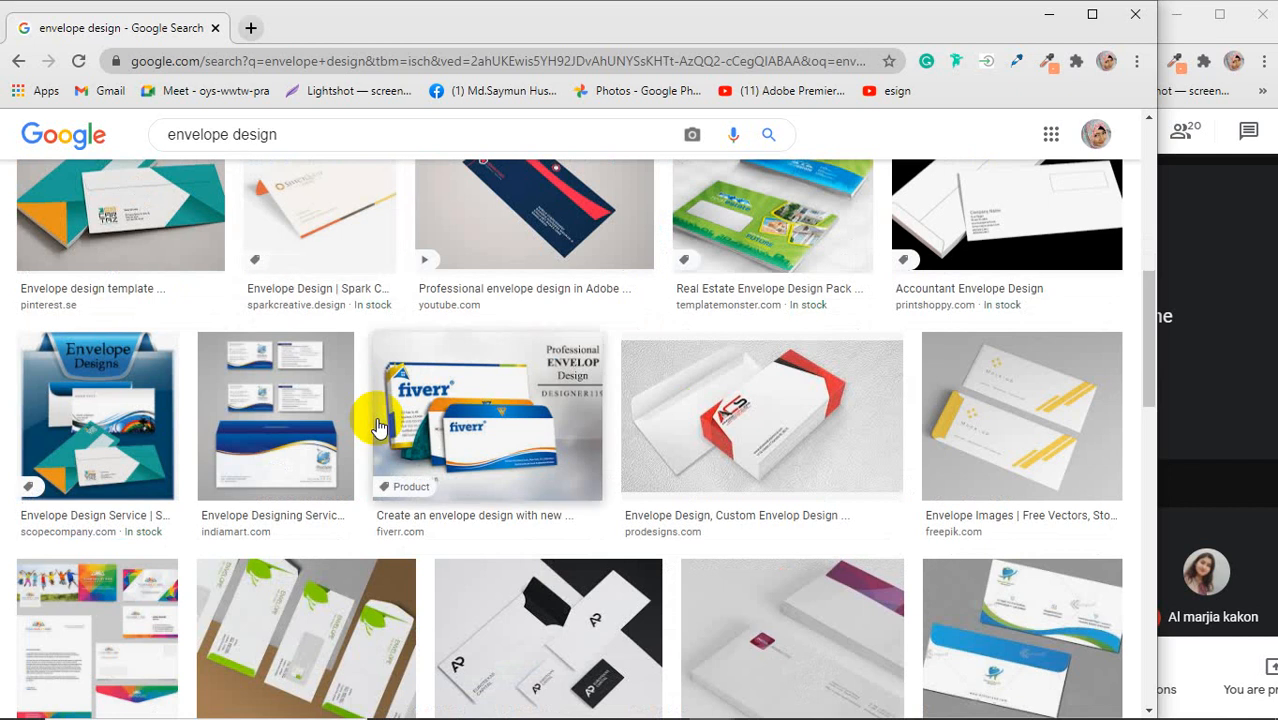
scroll(378, 428, down, 5)
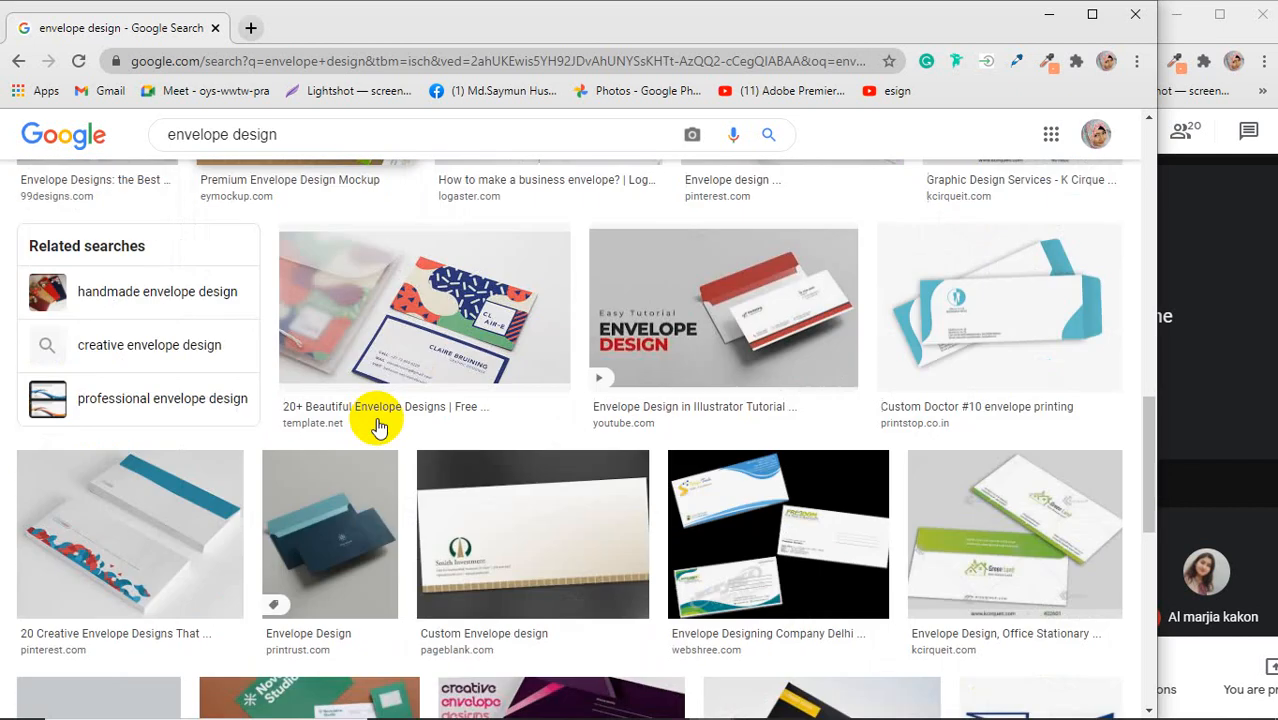
scroll(378, 428, down, 6)
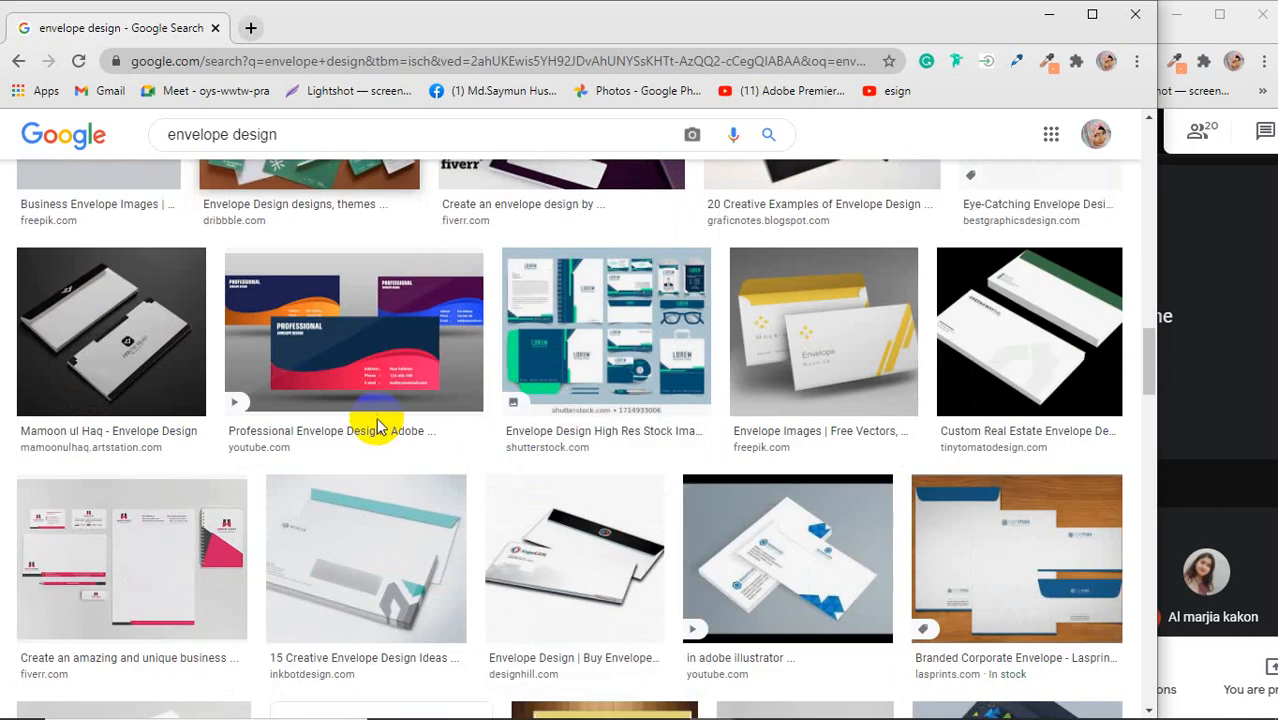
scroll(378, 428, down, 2)
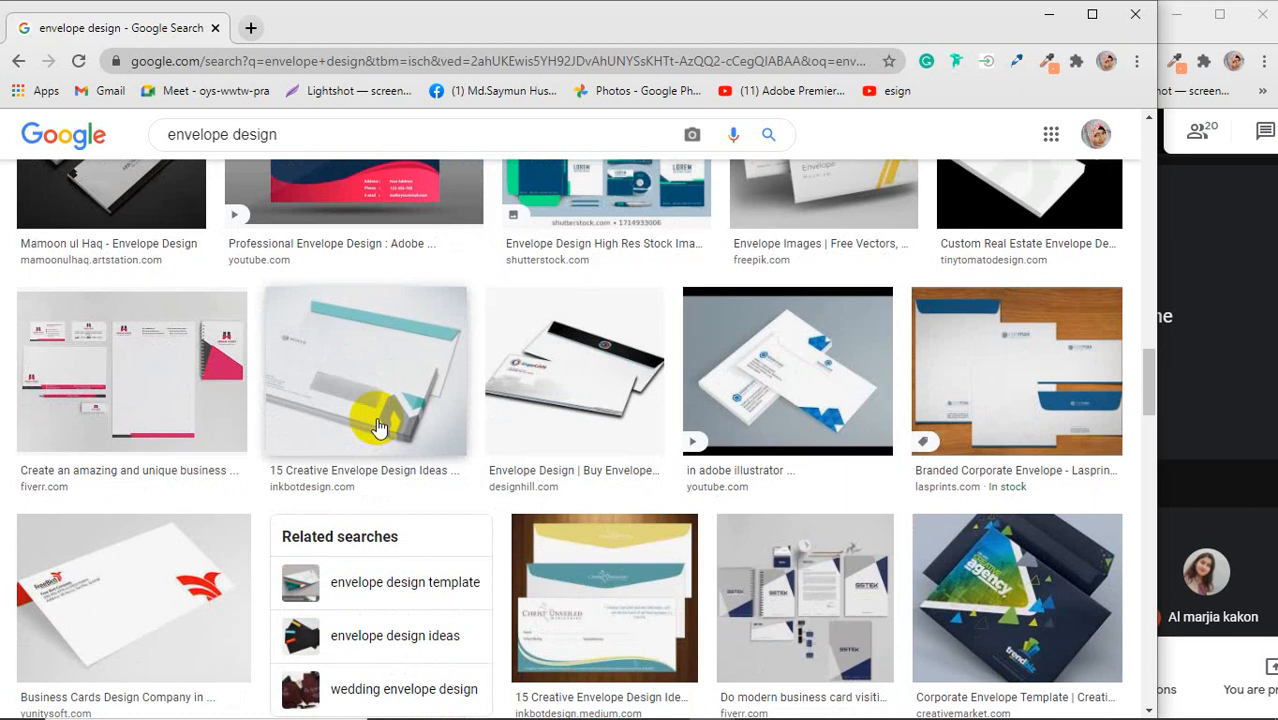
scroll(378, 428, down, 4)
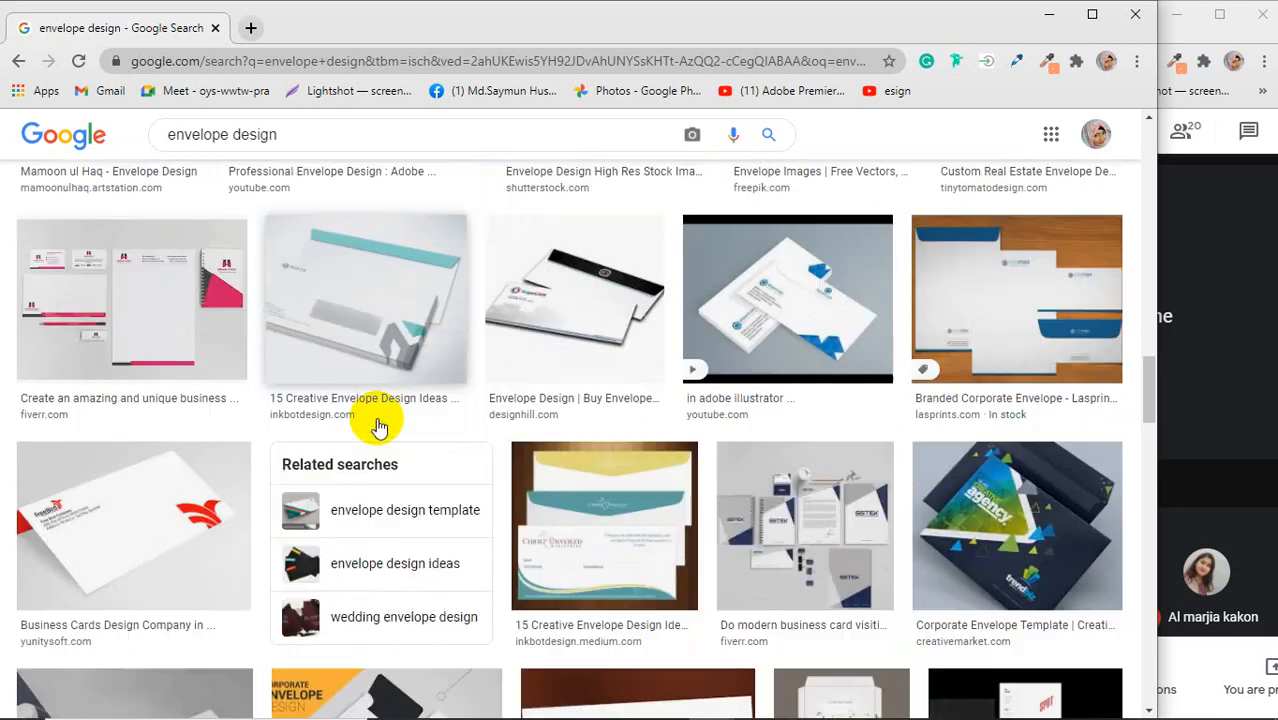
scroll(378, 428, down, 5)
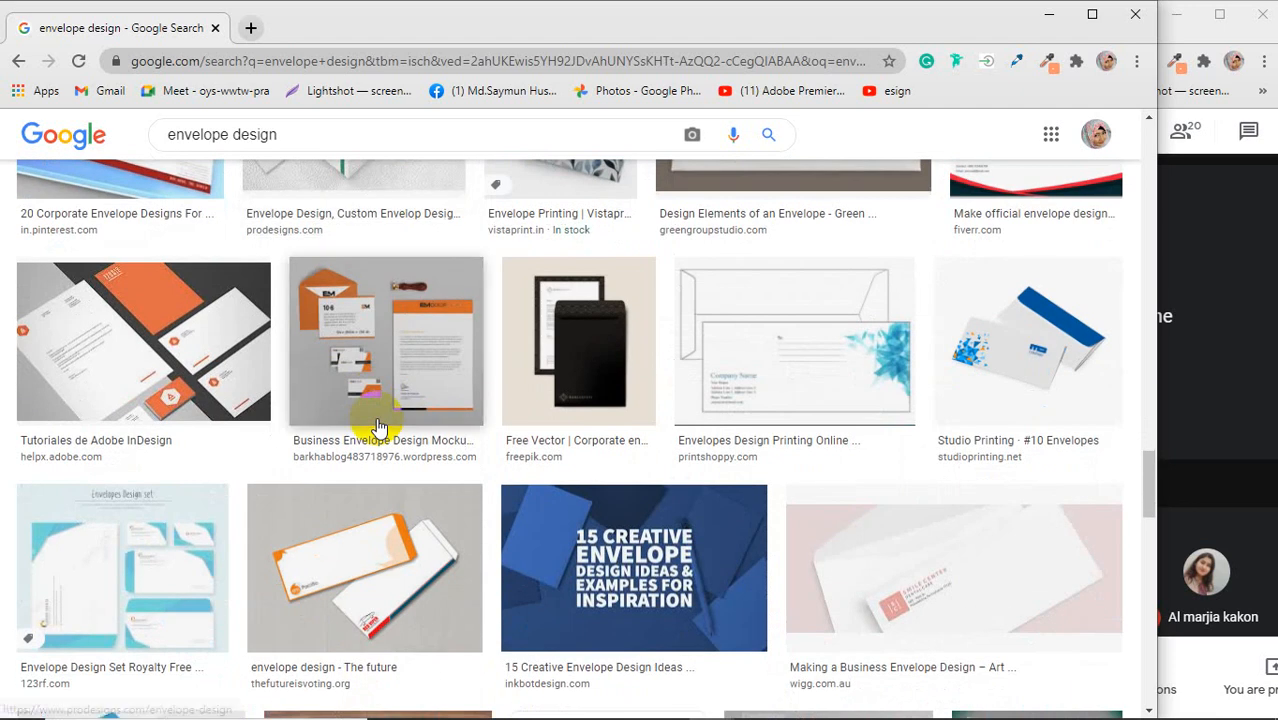
click(133, 556)
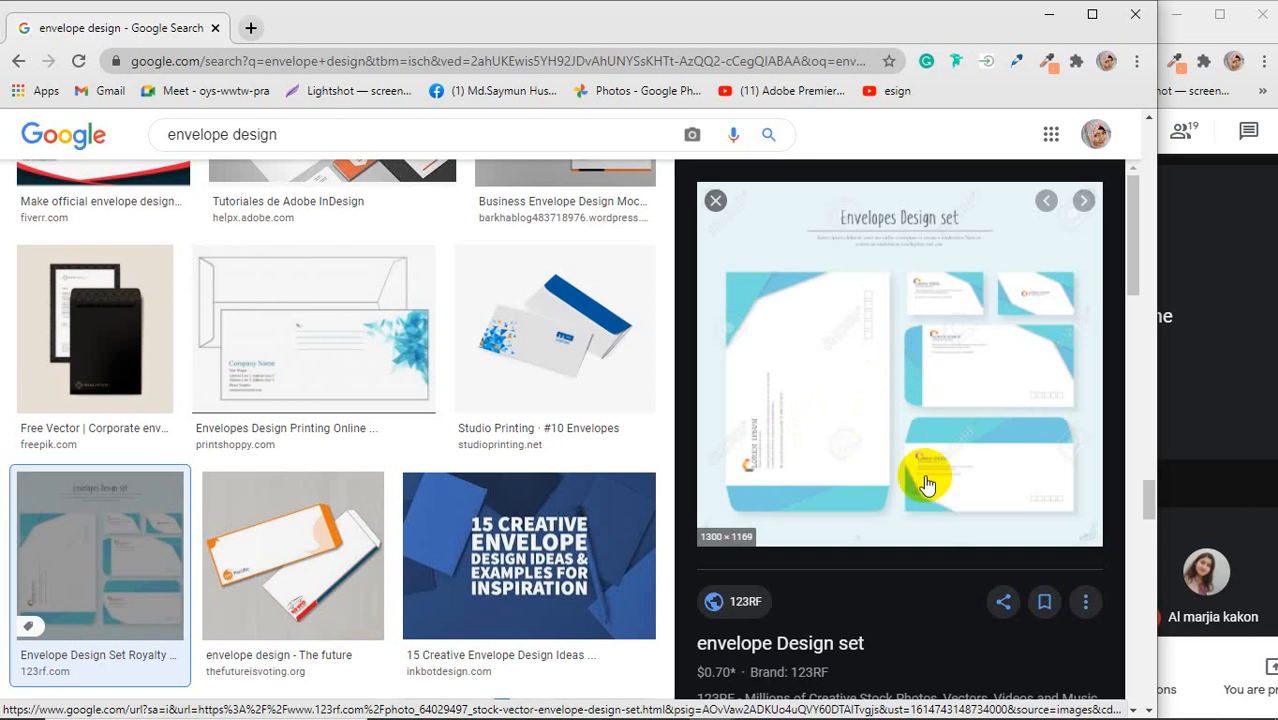
scroll(410, 397, up, 1)
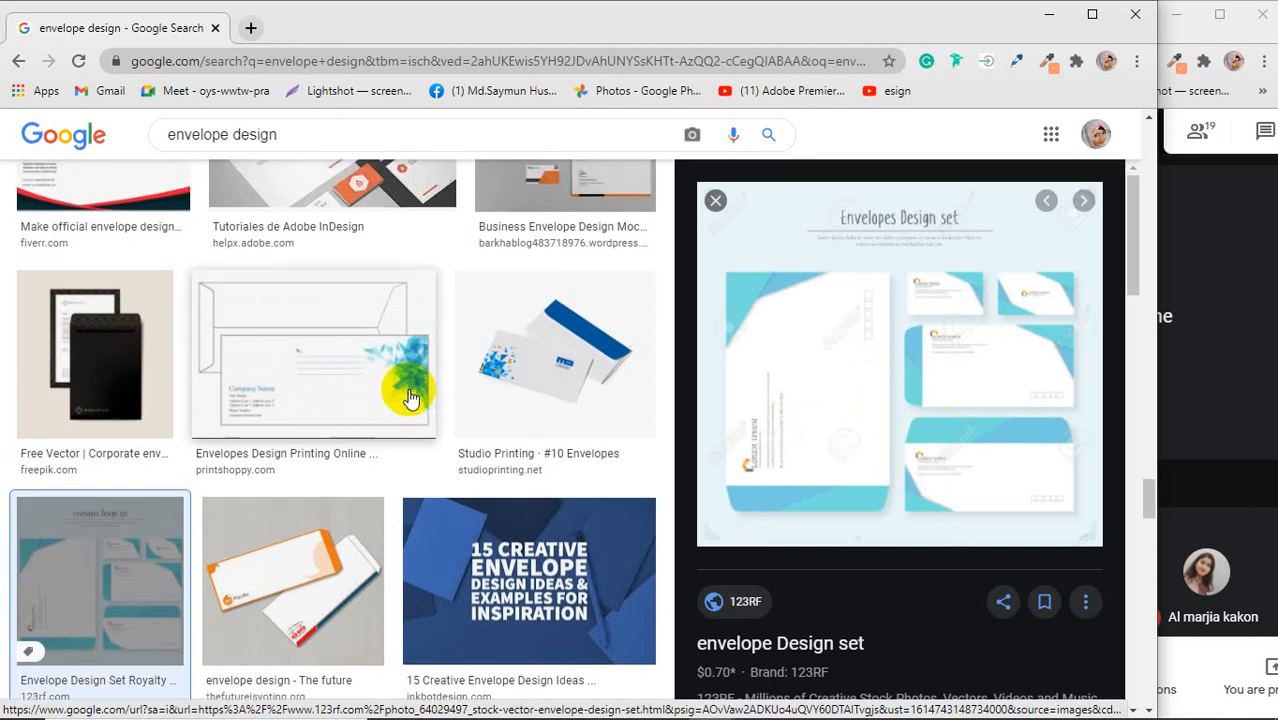
scroll(410, 397, up, 7)
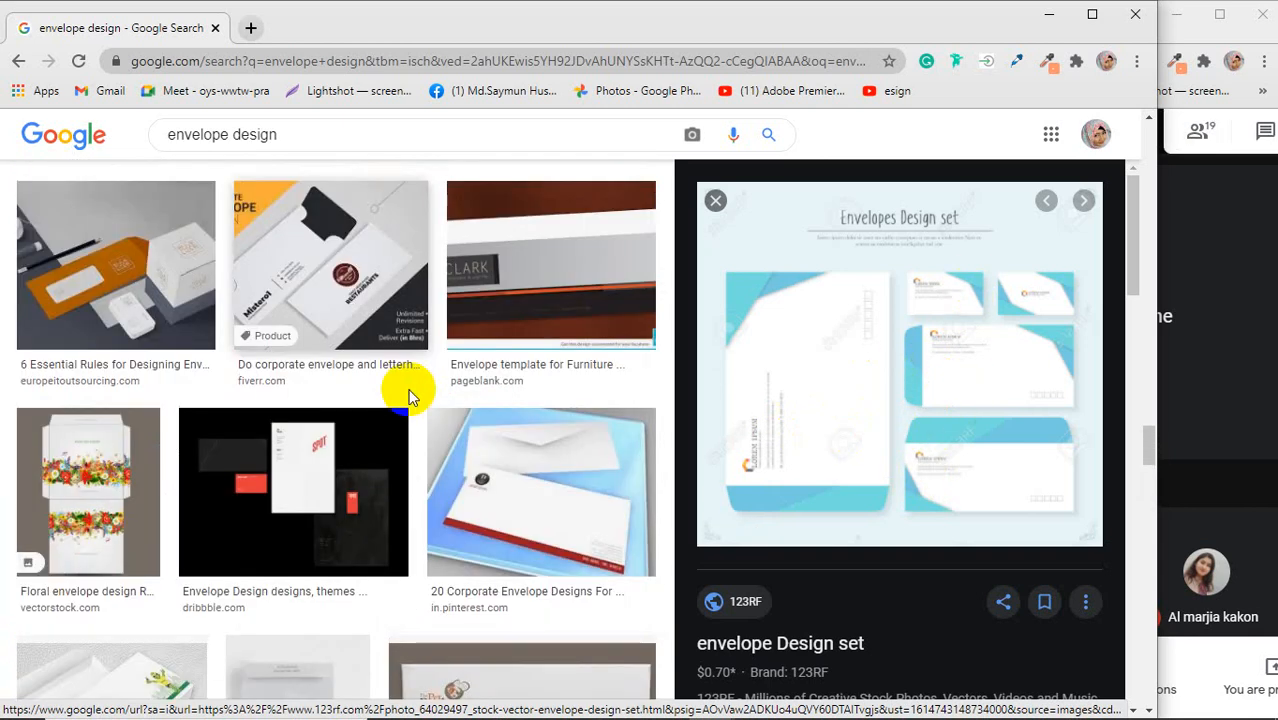
Browse the envelope design results, previewing the YouTube professional envelope tutorial image and the Lasprint Branded Corporate Envelope.
scroll(410, 397, up, 7)
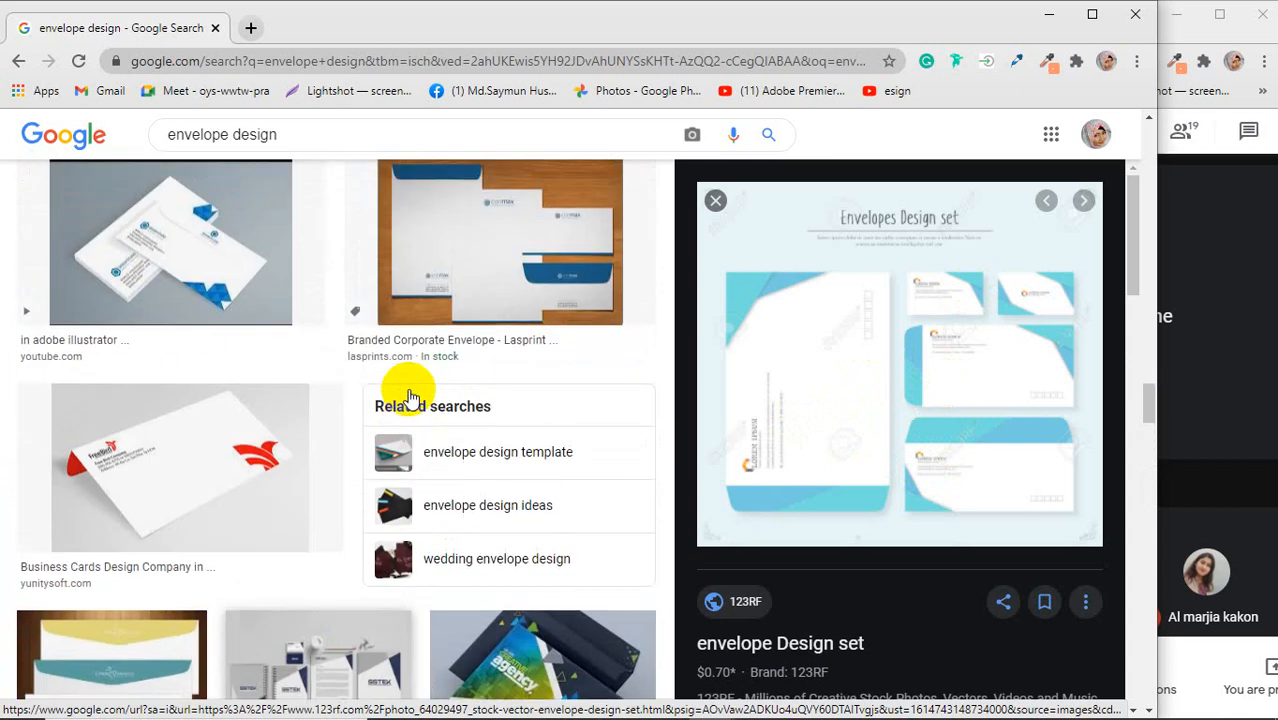
click(178, 224)
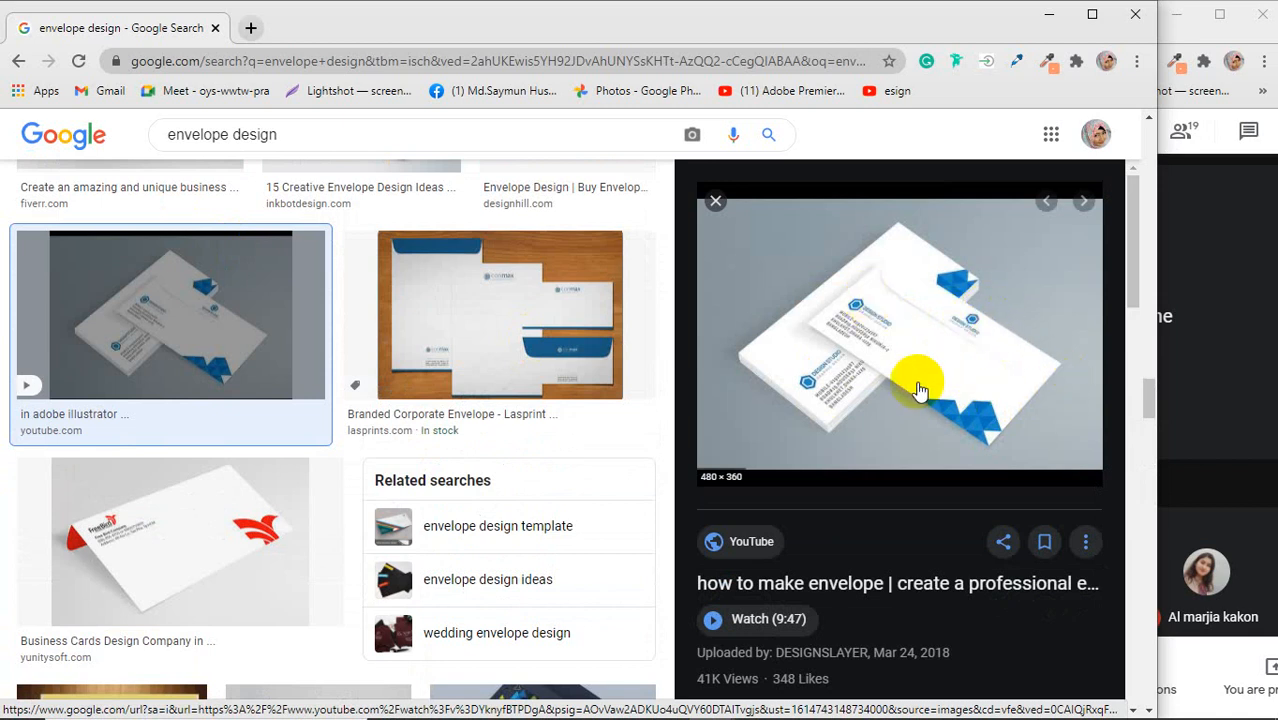
click(446, 305)
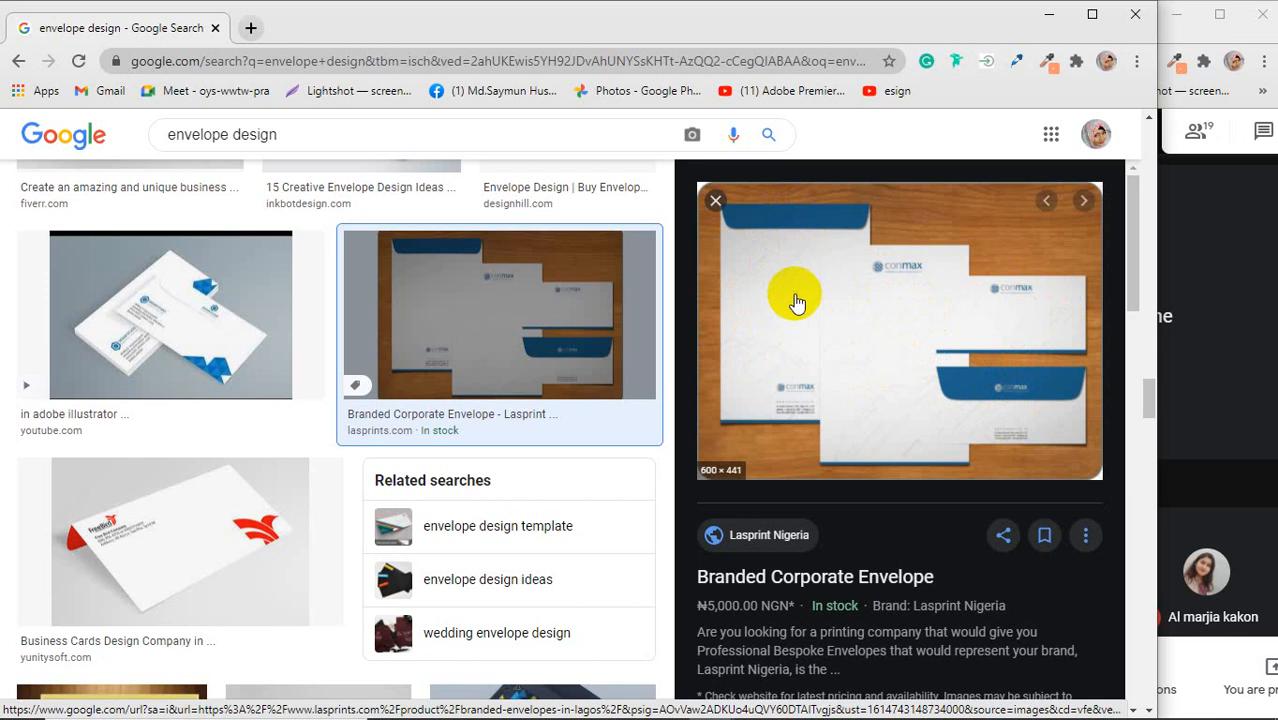
scroll(358, 372, up, 3)
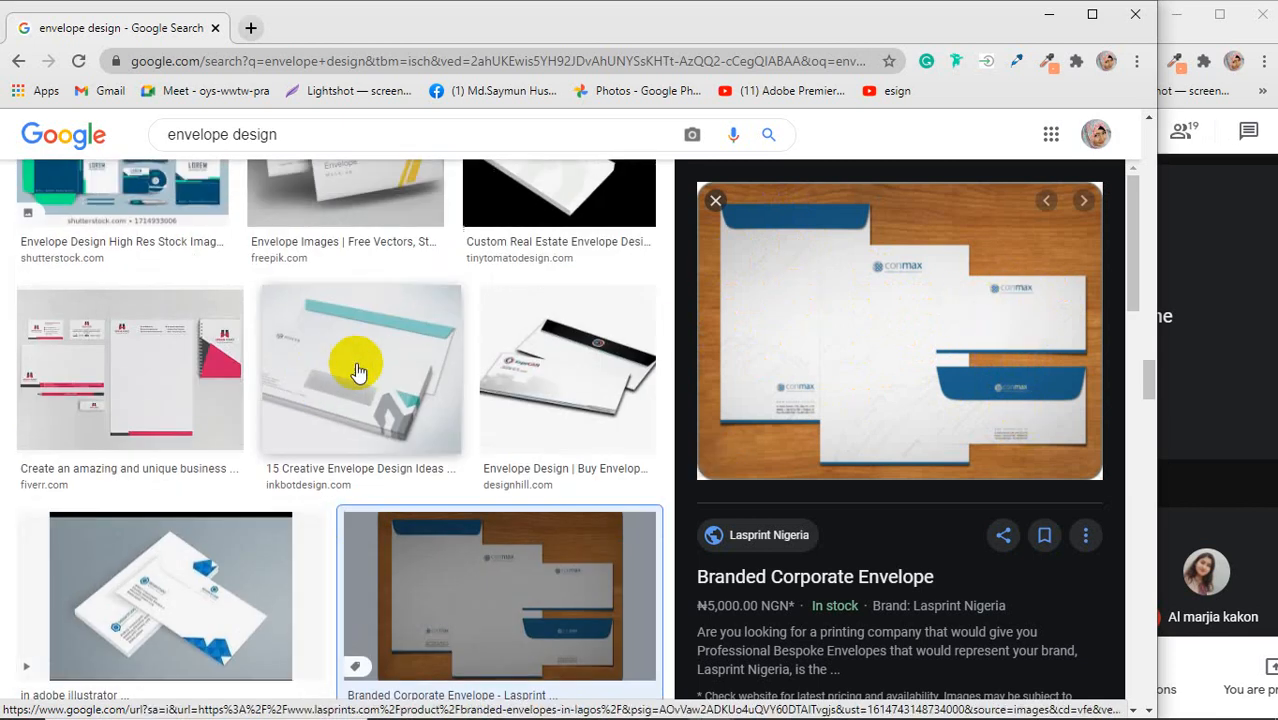
scroll(360, 375, up, 6)
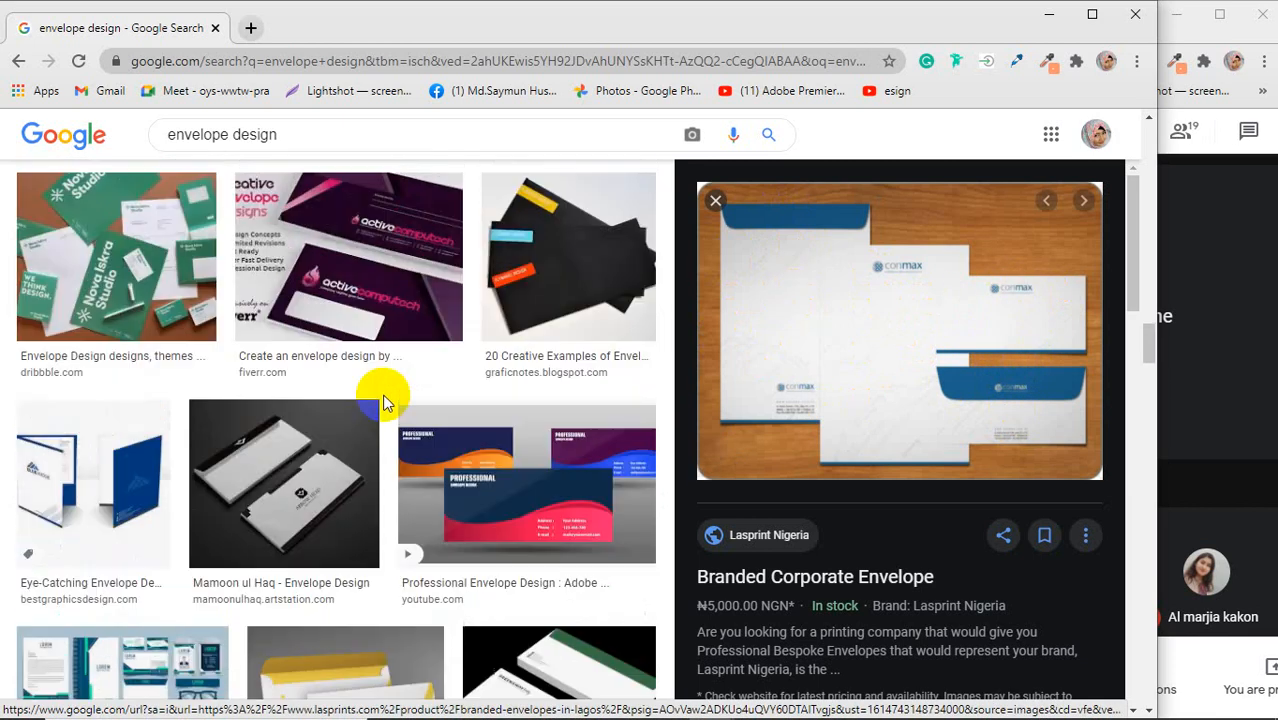
scroll(385, 401, up, 5)
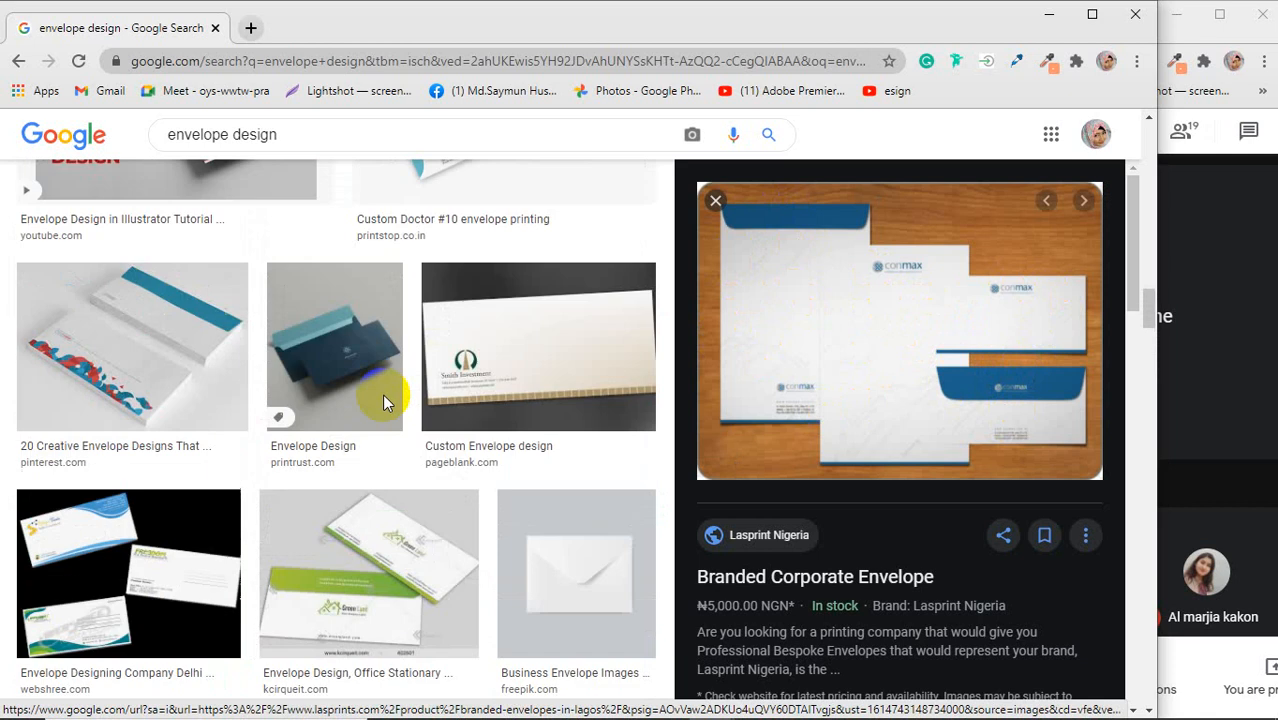
scroll(383, 398, up, 7)
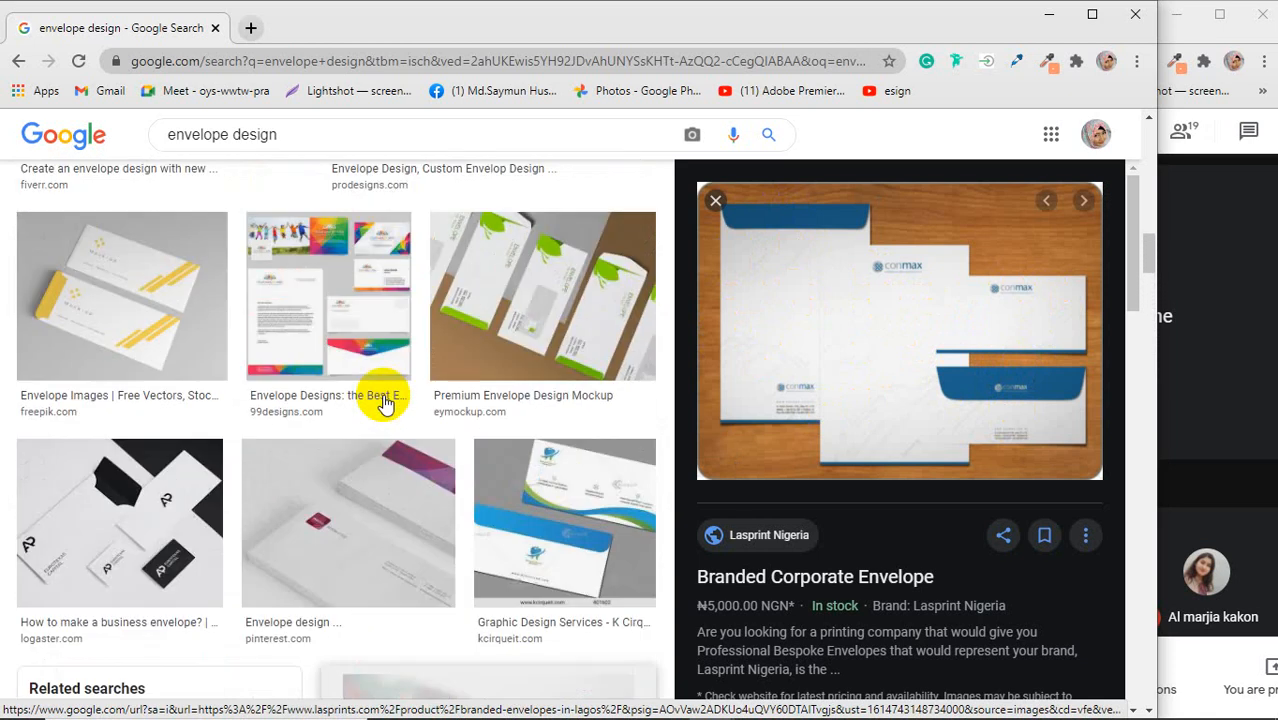
Preview the PrintStop Doctor #10 envelope and the Envelope Design in Illustrator Tutorial images, comparing their flap and logo layouts.
scroll(385, 401, down, 6)
click(564, 325)
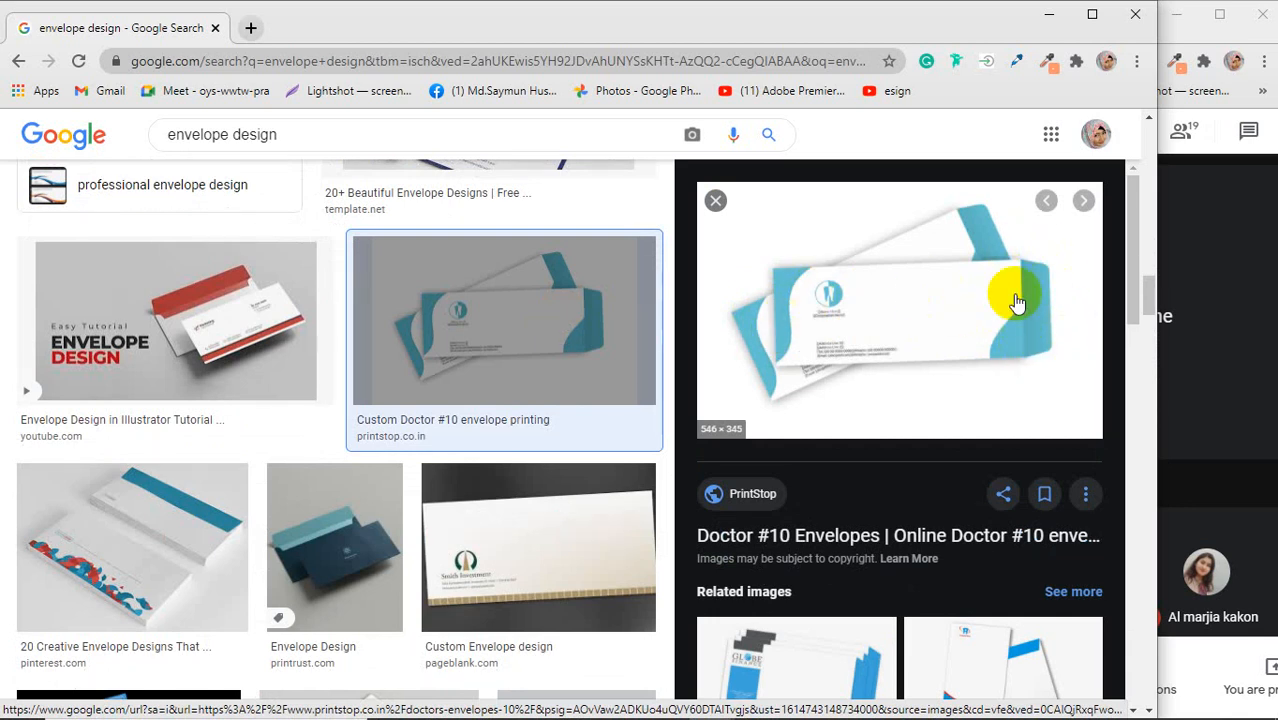
click(100, 294)
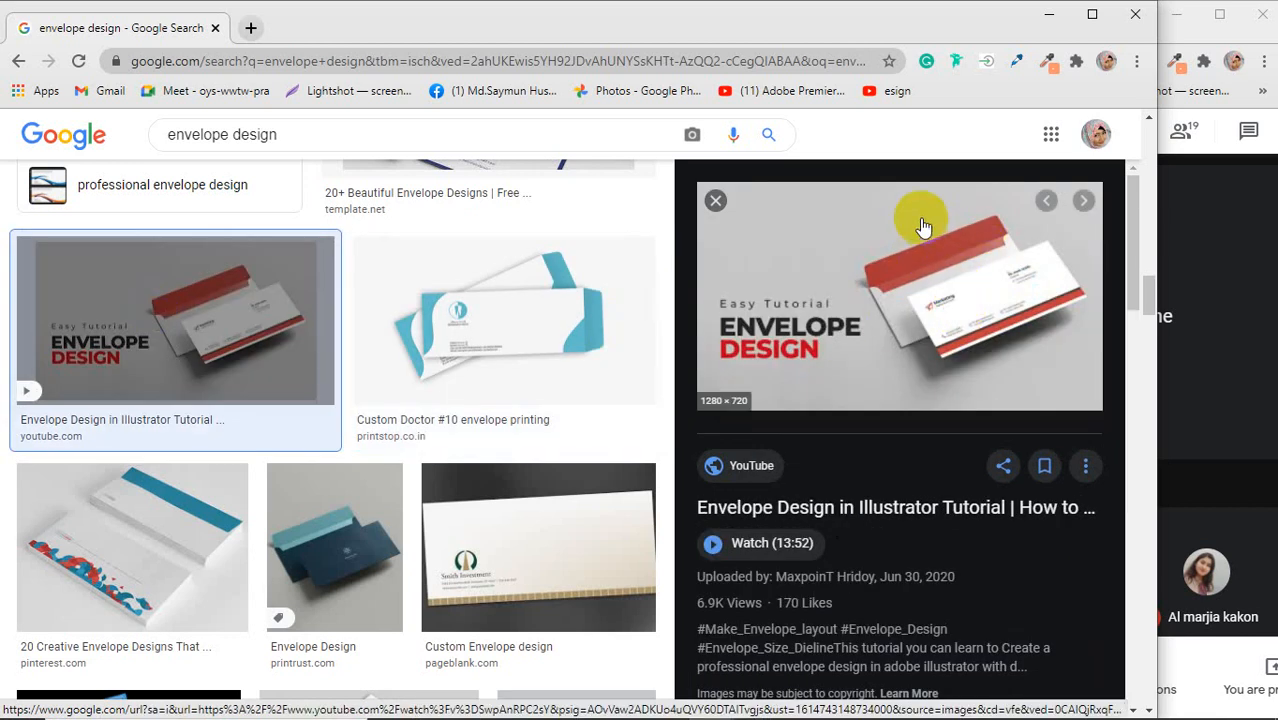
click(940, 256)
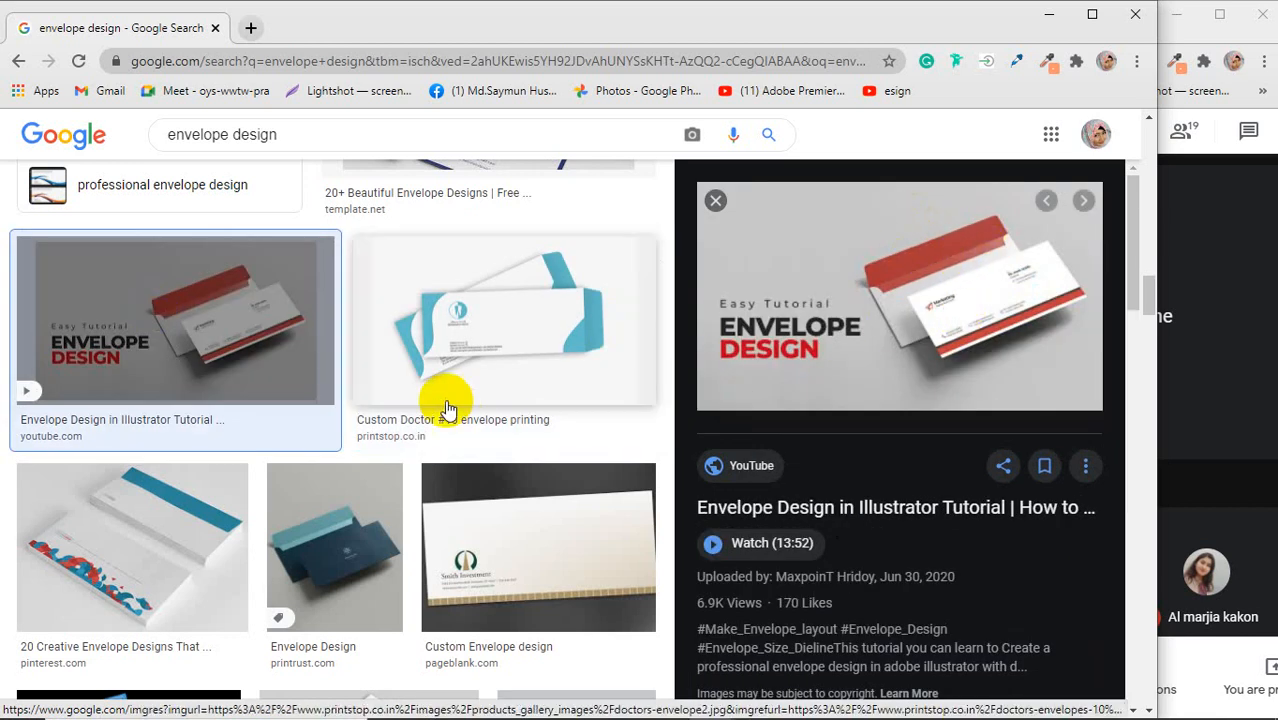
scroll(445, 402, up, 6)
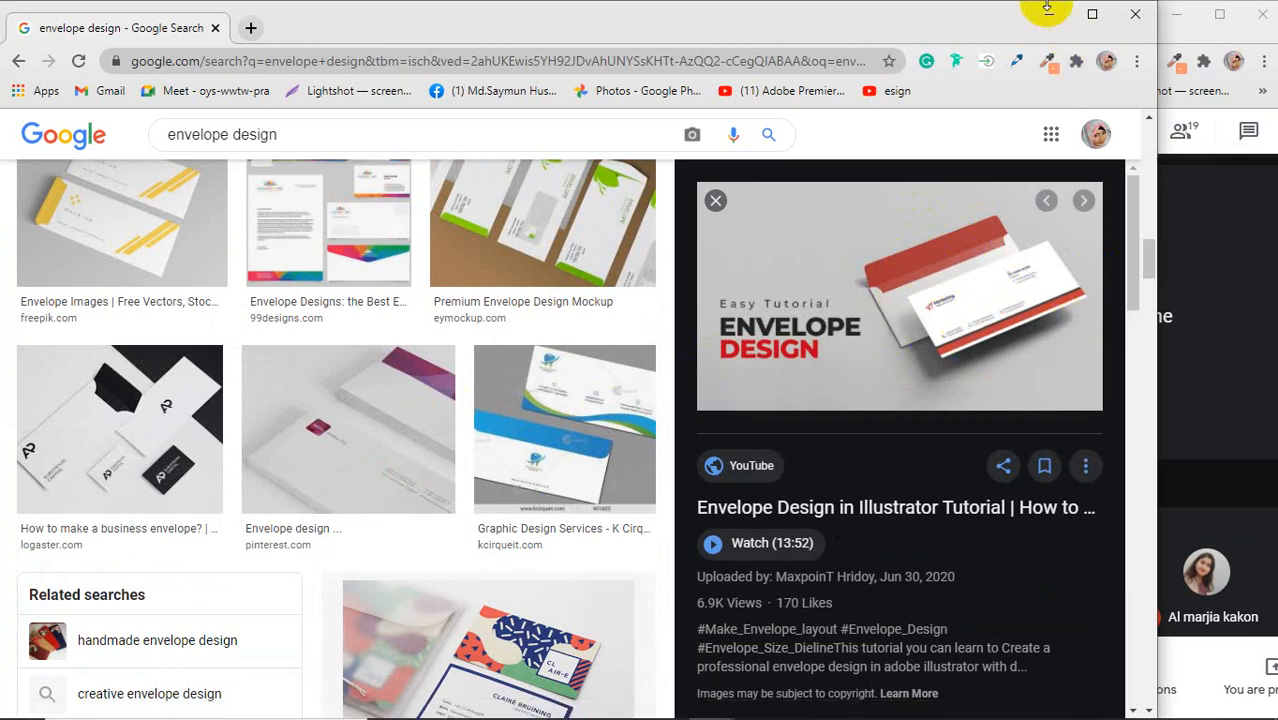
Switch back to Illustrator and inspect the width and height of the letterhead group.
click(1048, 14)
click(308, 365)
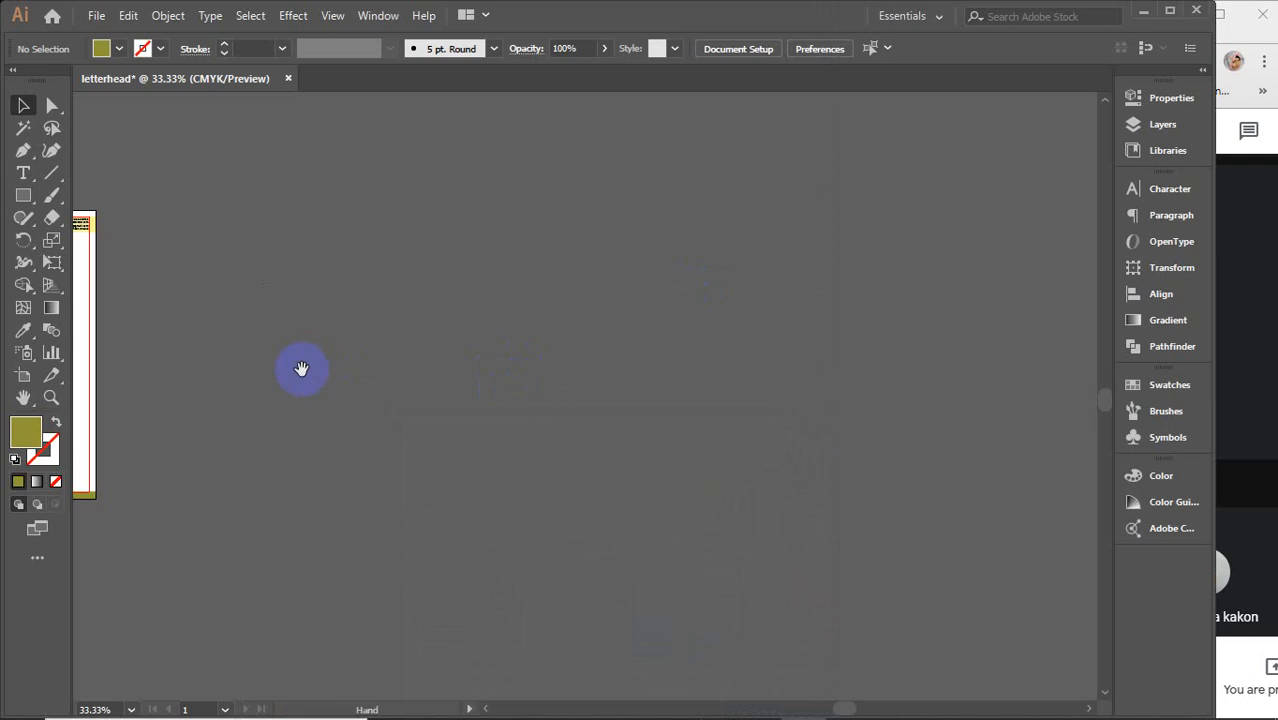
drag(301, 369, 556, 351)
click(279, 311)
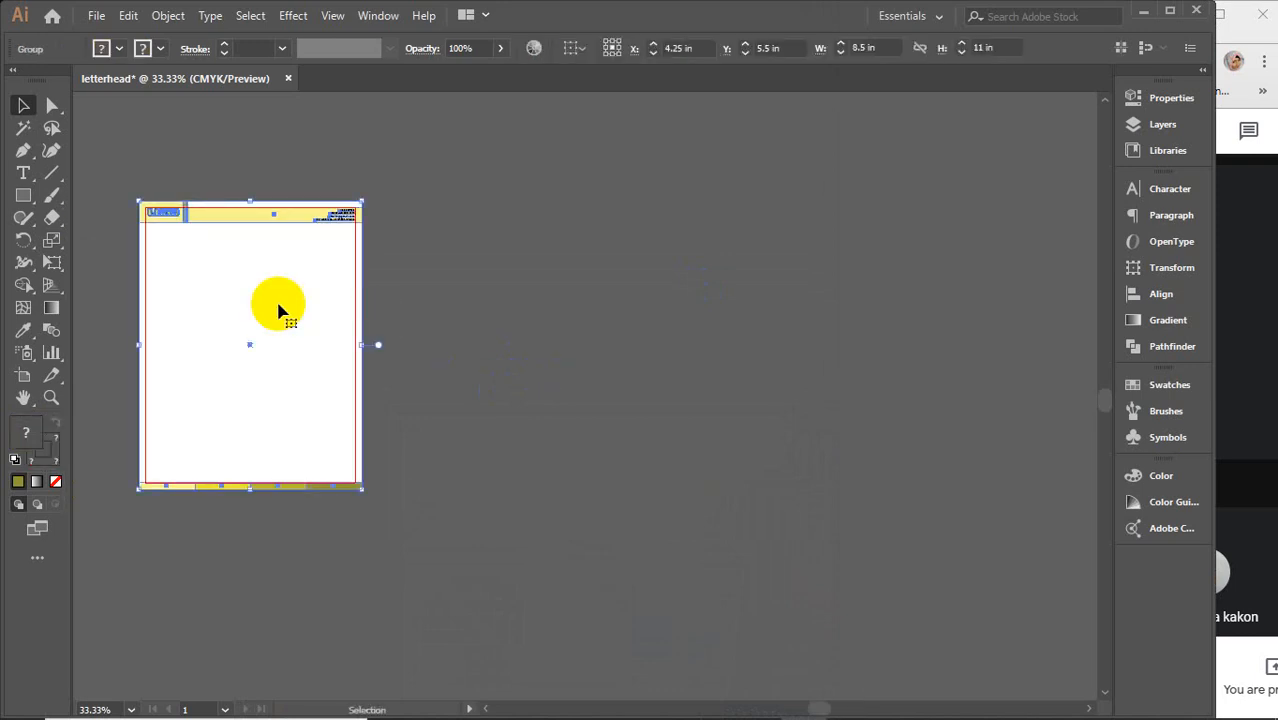
click(990, 49)
click(895, 48)
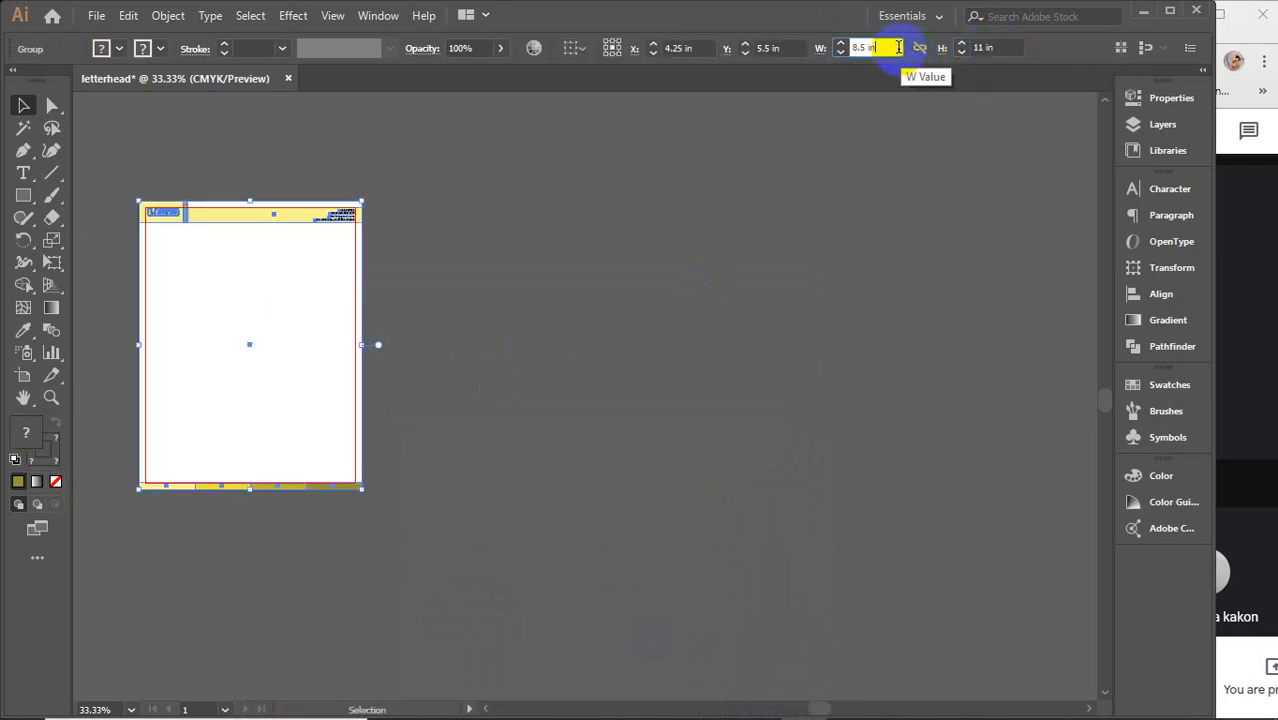
click(1013, 48)
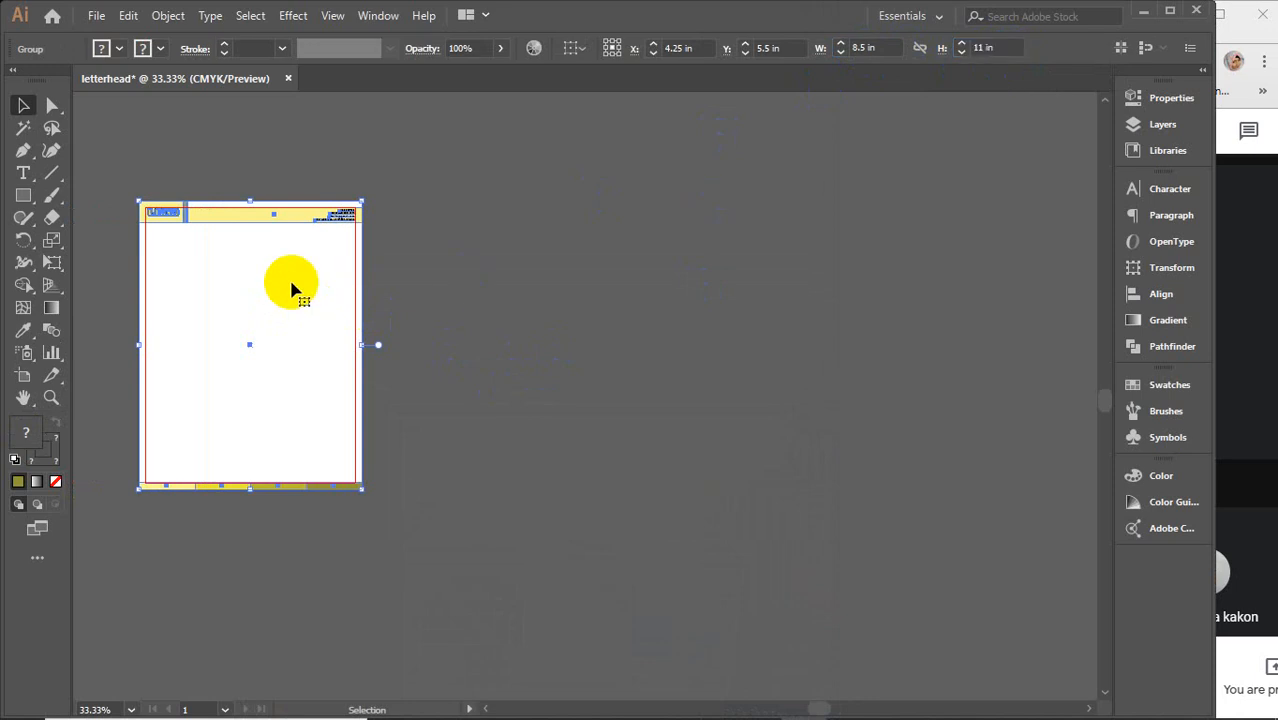
Isolate the letterhead group and create a placeholder text area filling the blank body between the header and footer bands.
double_click(240, 296)
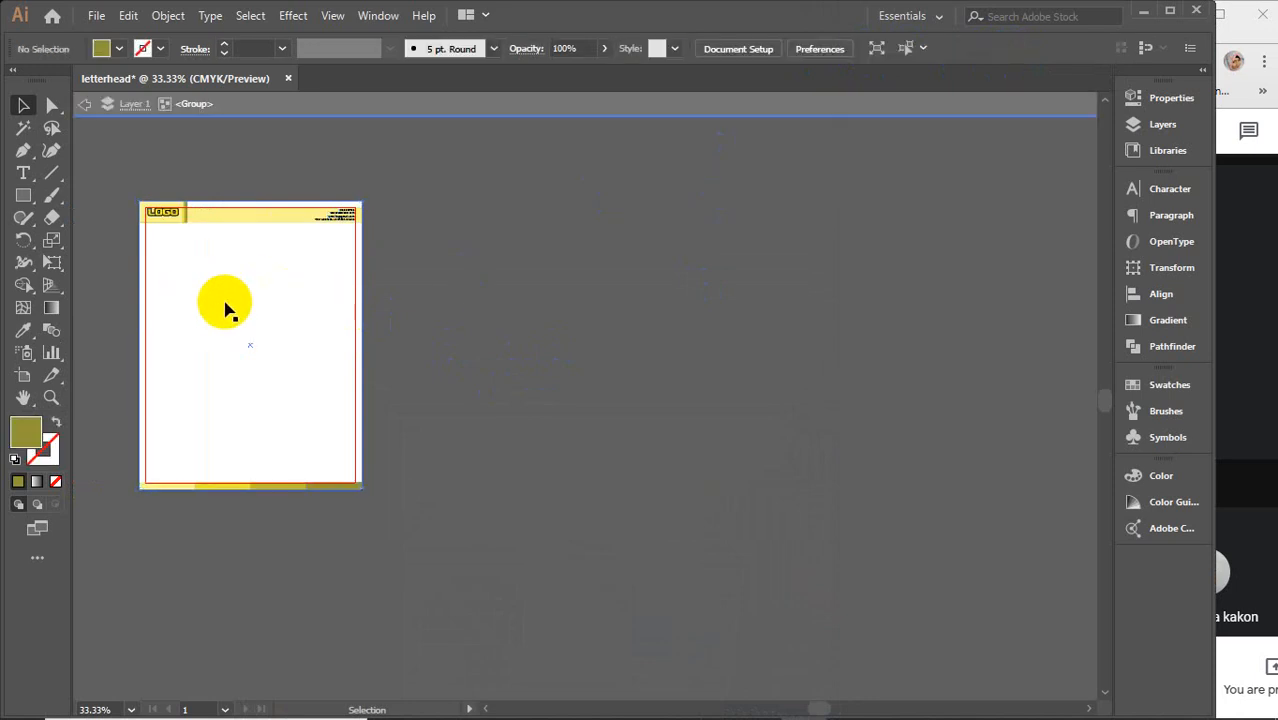
drag(186, 325, 337, 376)
scroll(337, 378, up, 2)
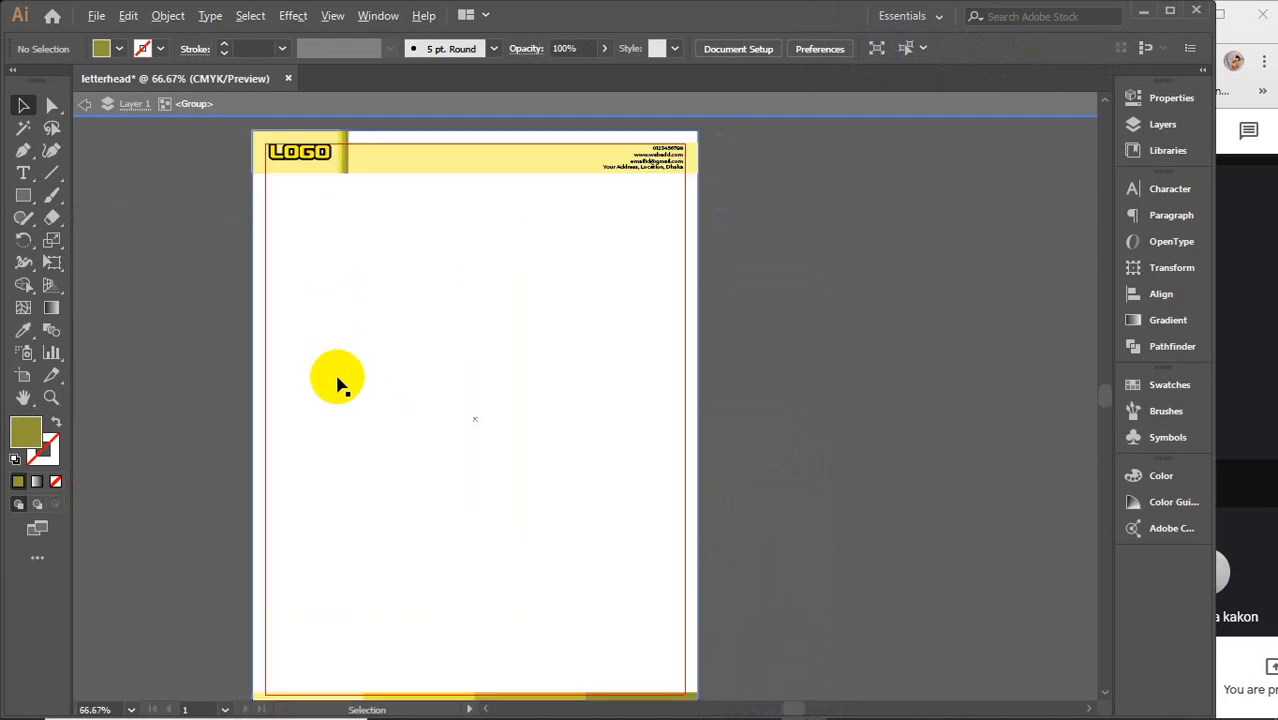
scroll(470, 410, down, 1)
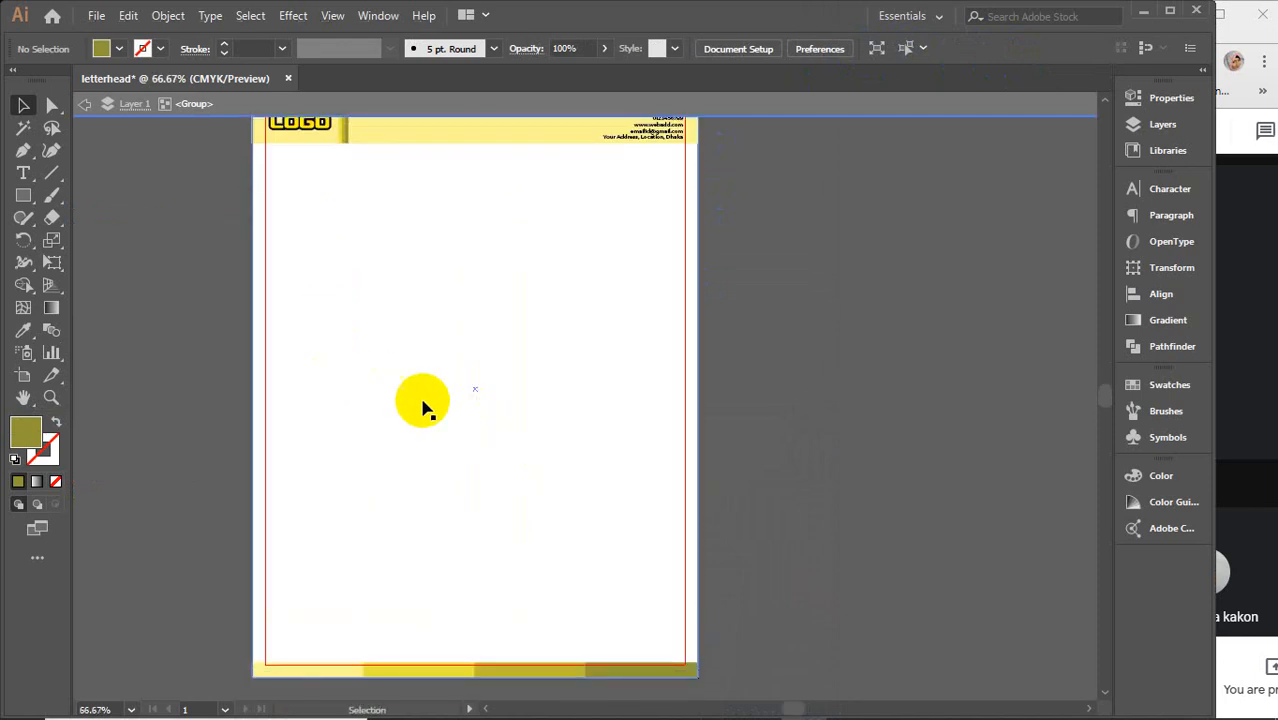
click(23, 173)
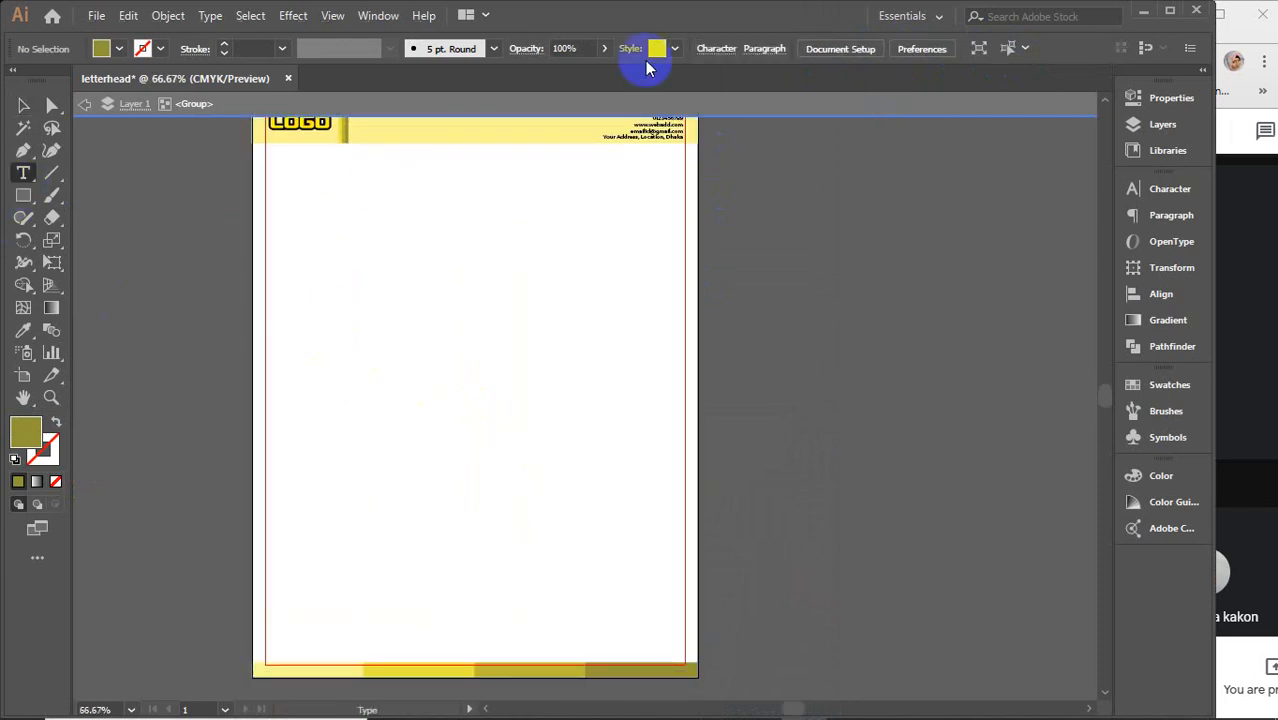
click(1181, 192)
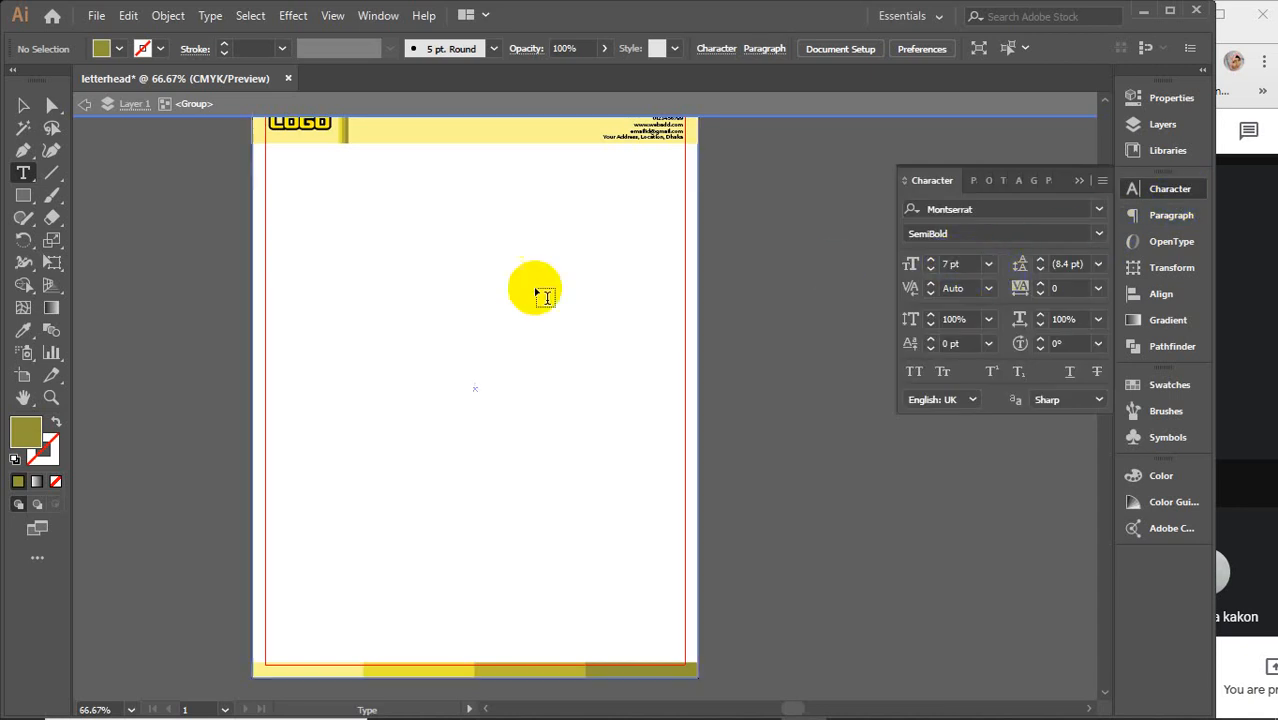
drag(266, 159, 685, 645)
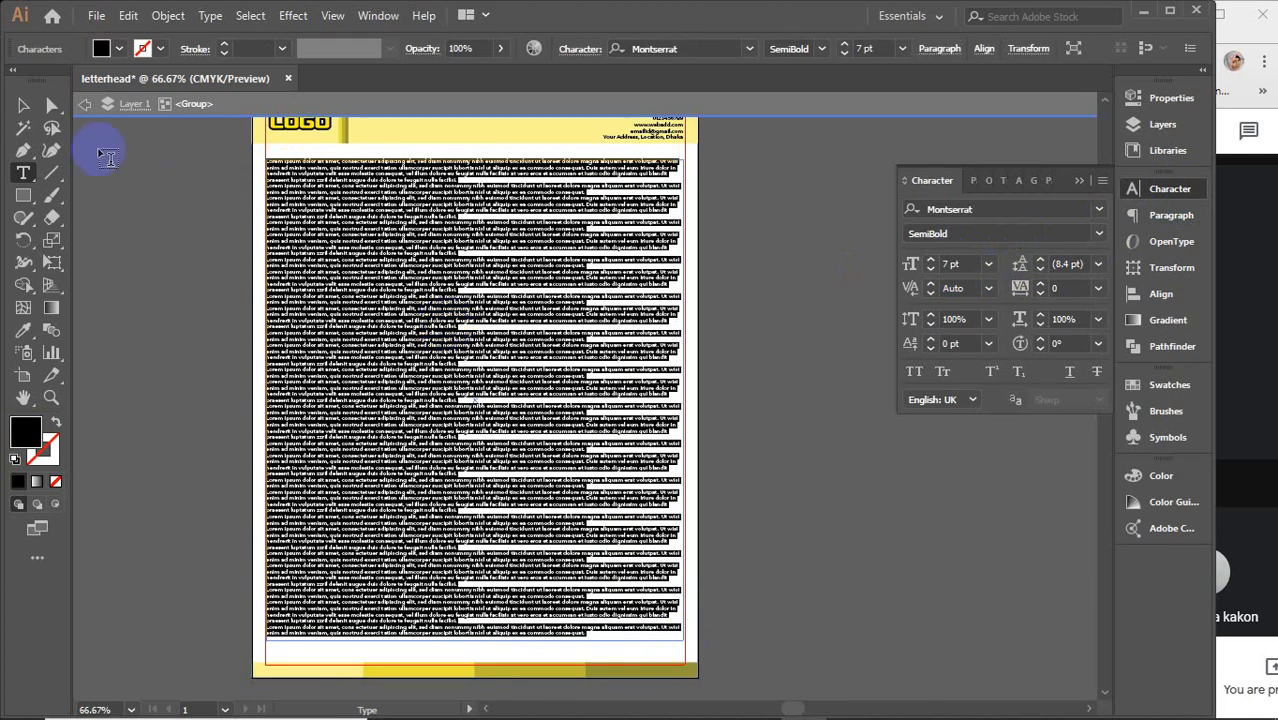
Set the body placeholder text's font size to 11 pt.
click(955, 264)
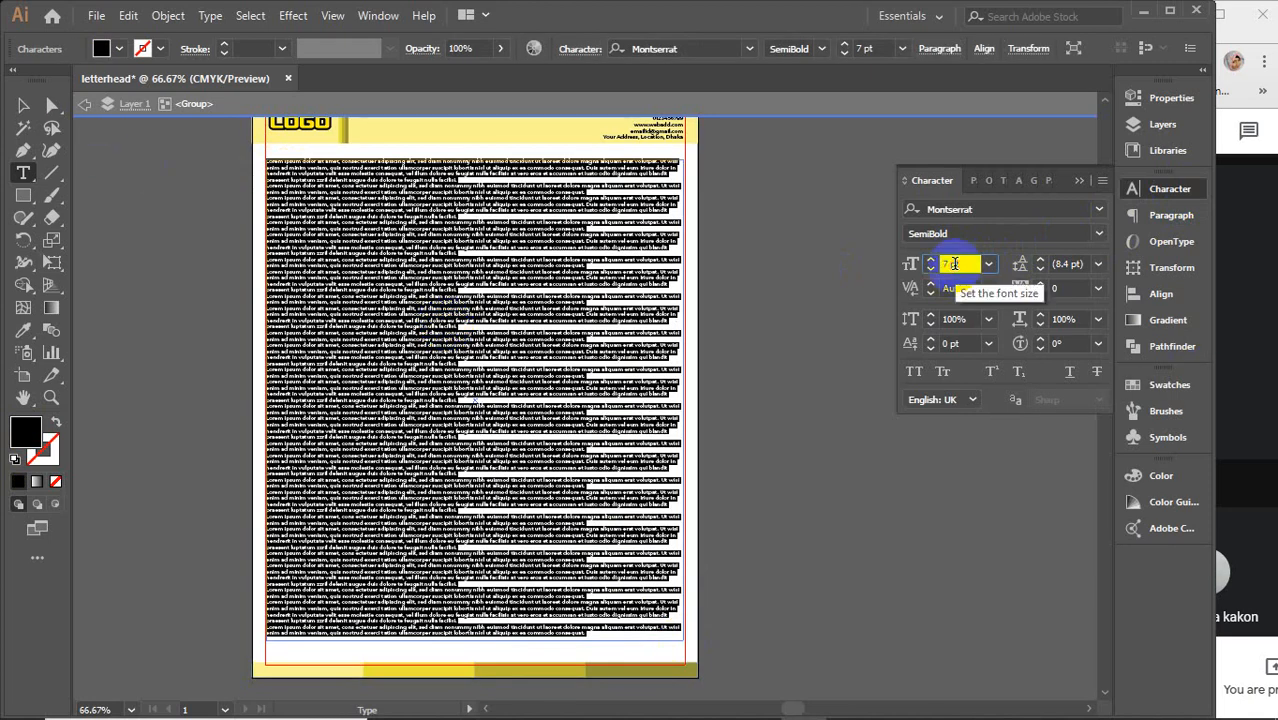
text(10)
key(Return)
key(Up)
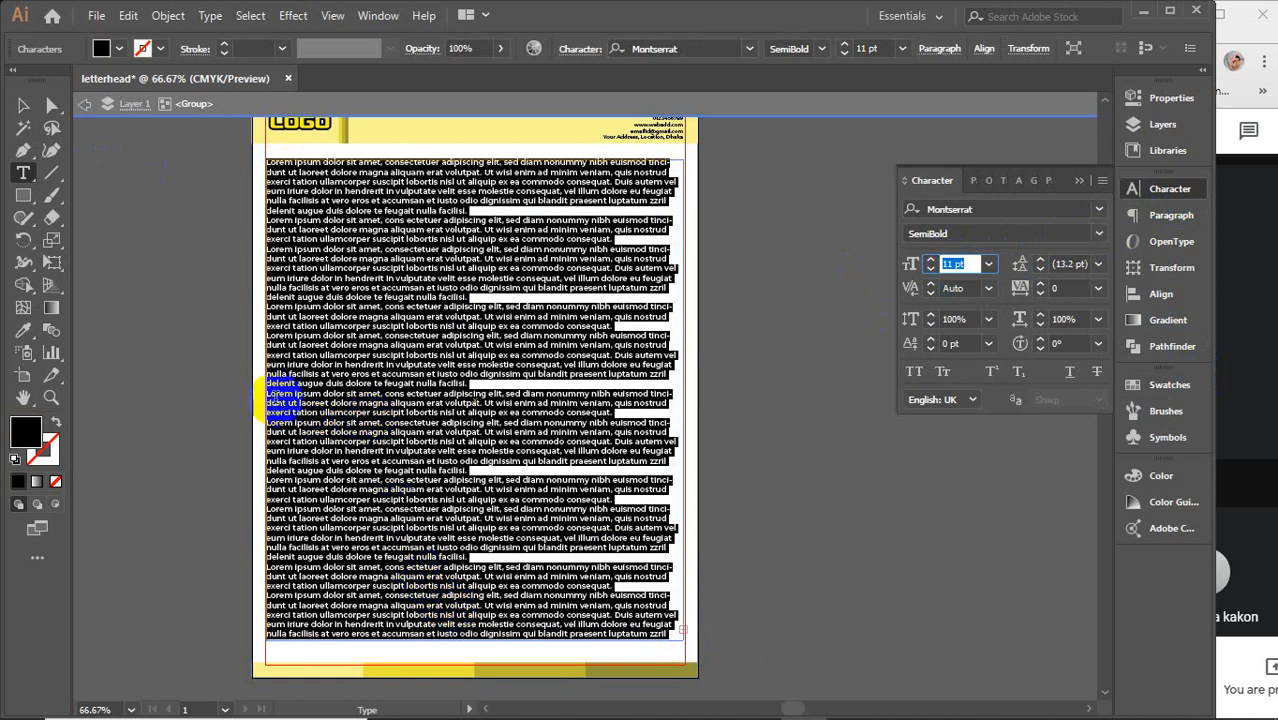
Delete several passages from the middle of the placeholder text to vary its paragraph lengths.
click(271, 394)
drag(271, 394, 531, 509)
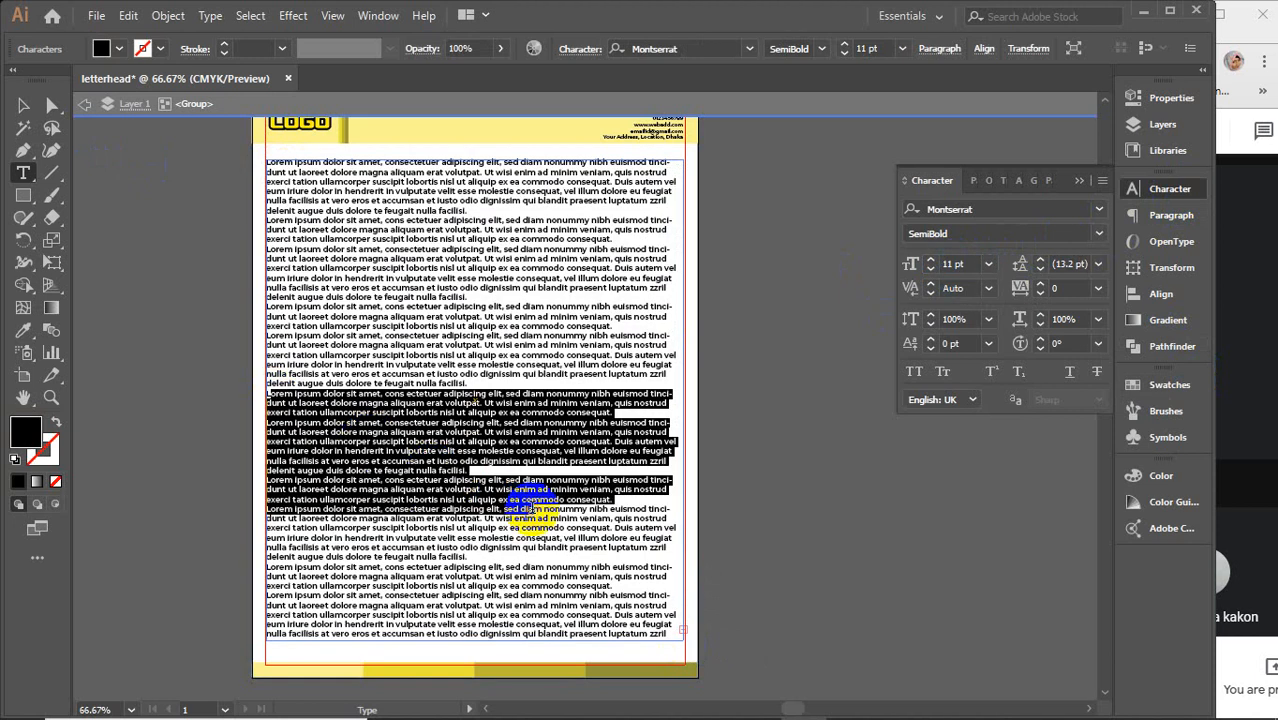
key(BackSpace)
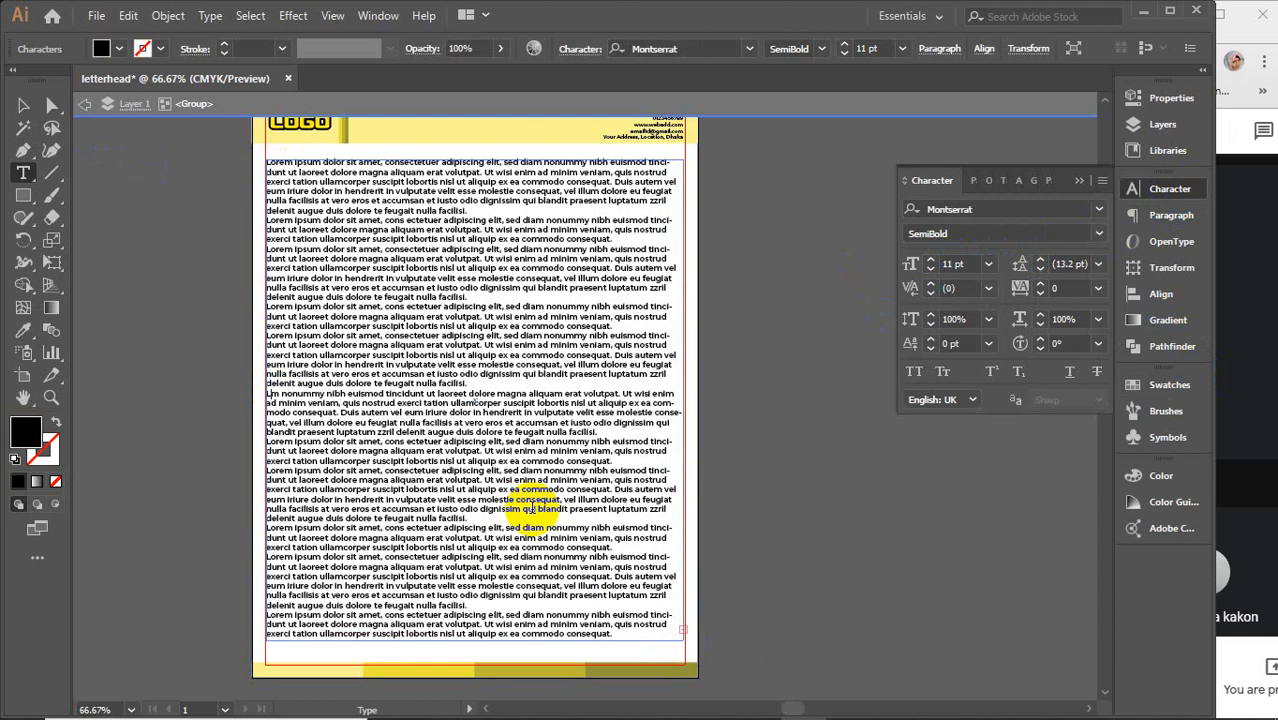
key(BackSpace)
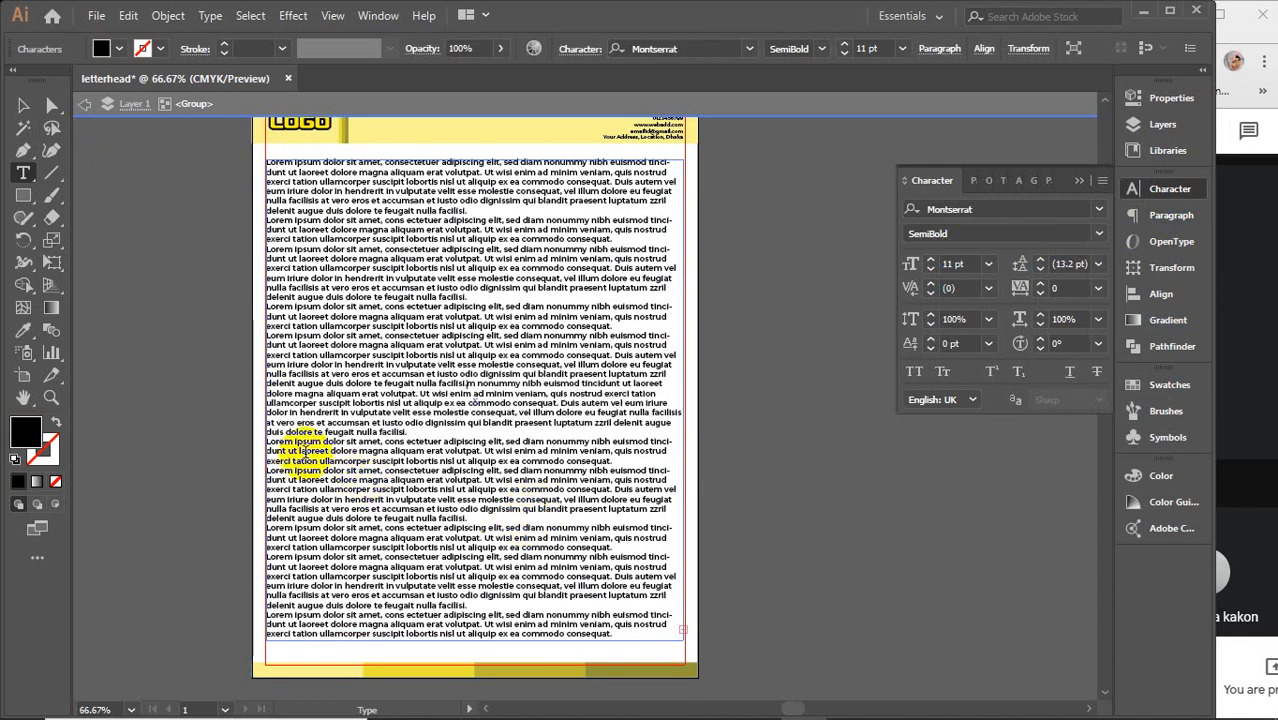
drag(270, 441, 484, 511)
key(BackSpace)
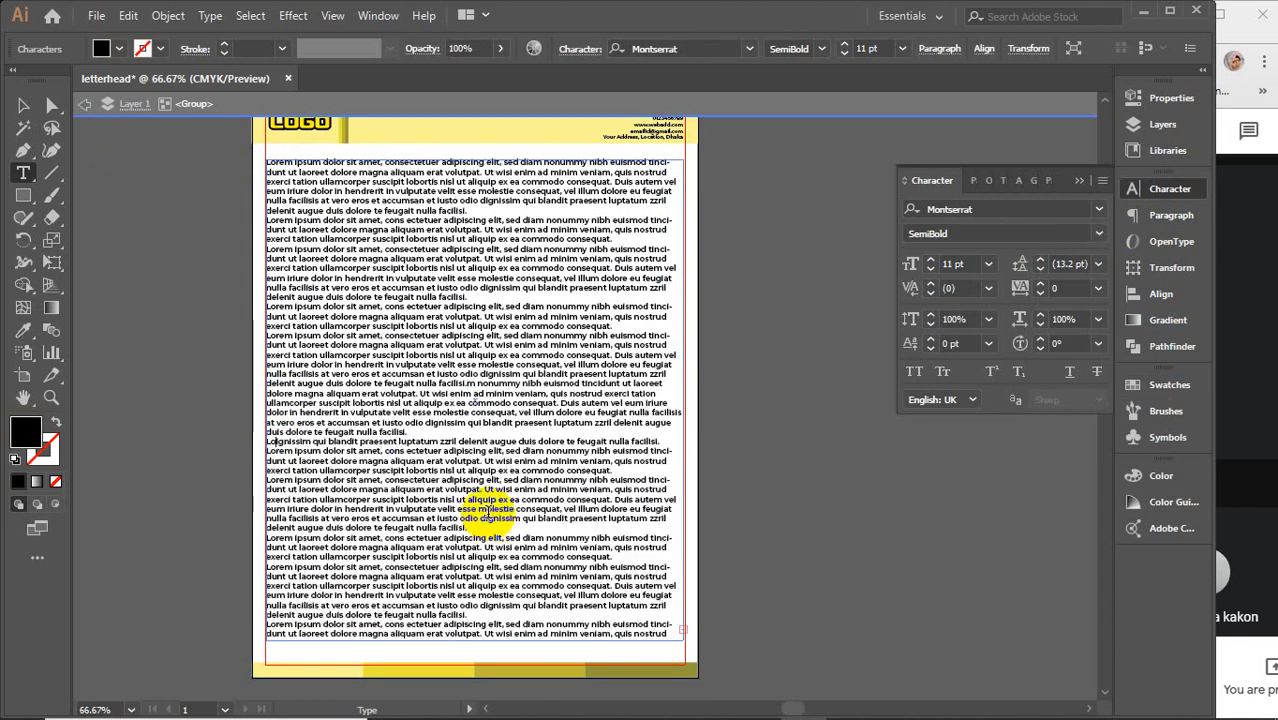
drag(268, 394, 490, 500)
key(BackSpace)
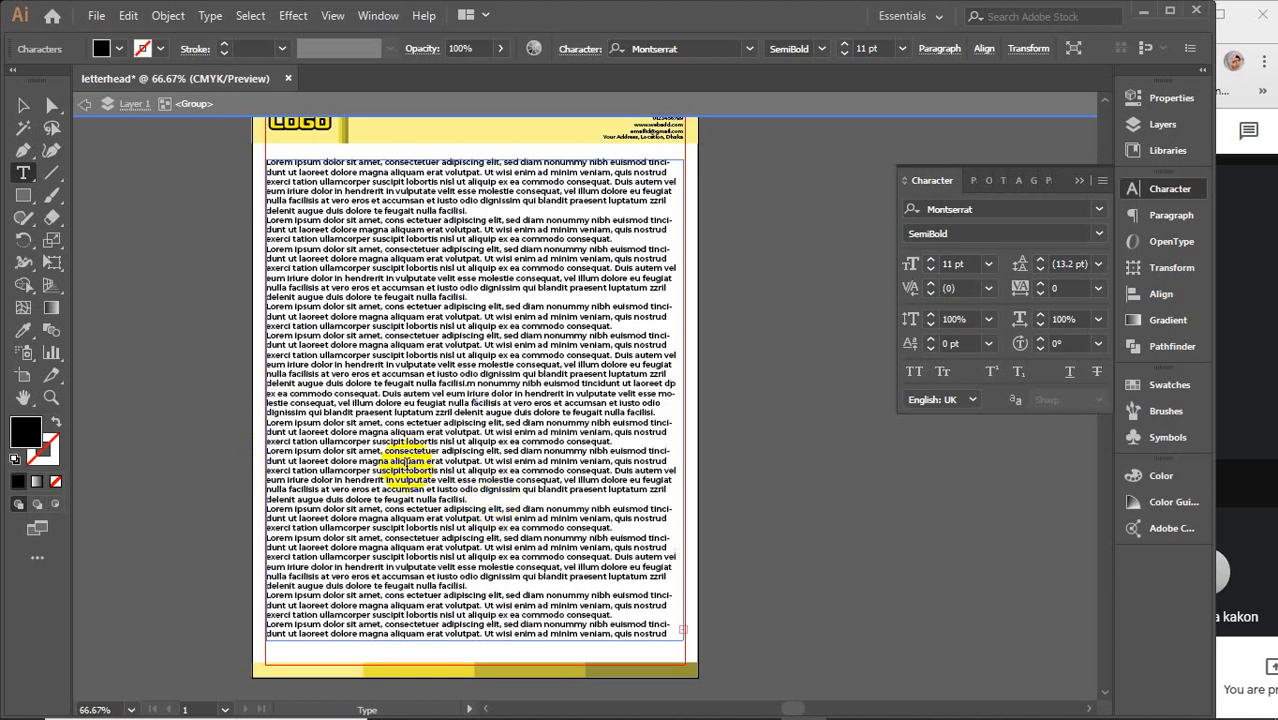
drag(300, 431, 475, 497)
key(BackSpace)
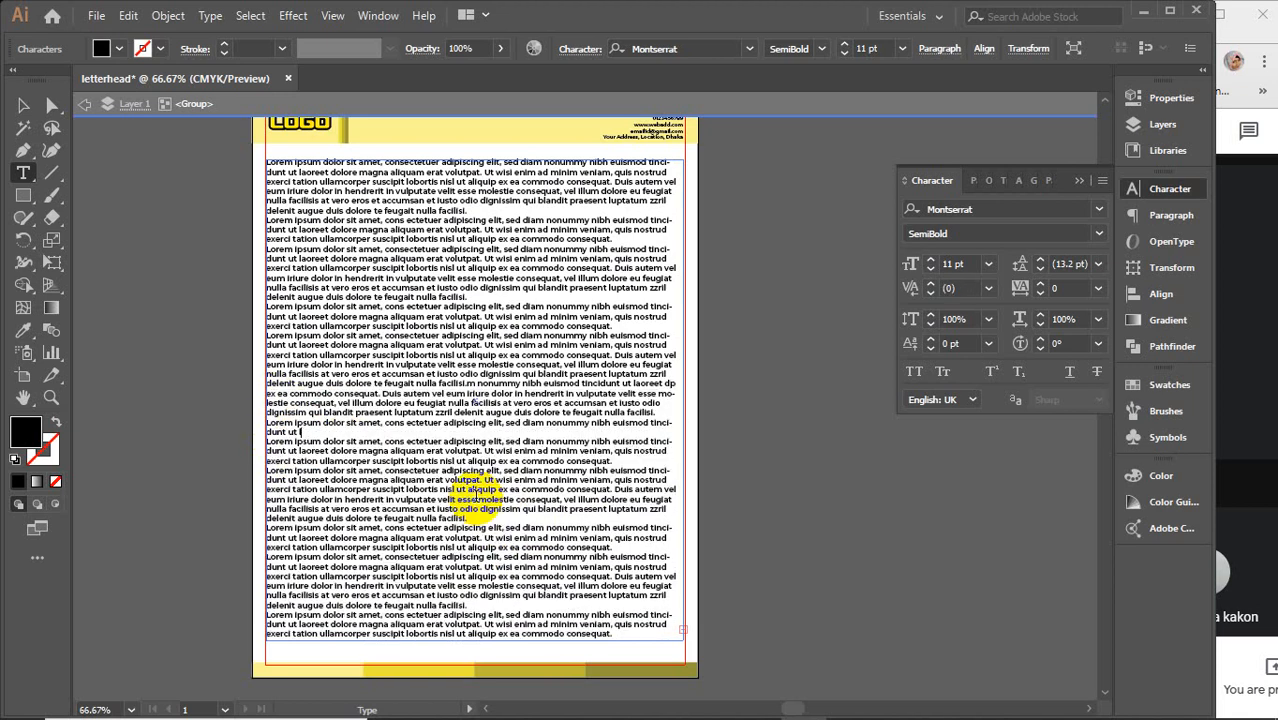
shift+click(500, 535)
key(BackSpace)
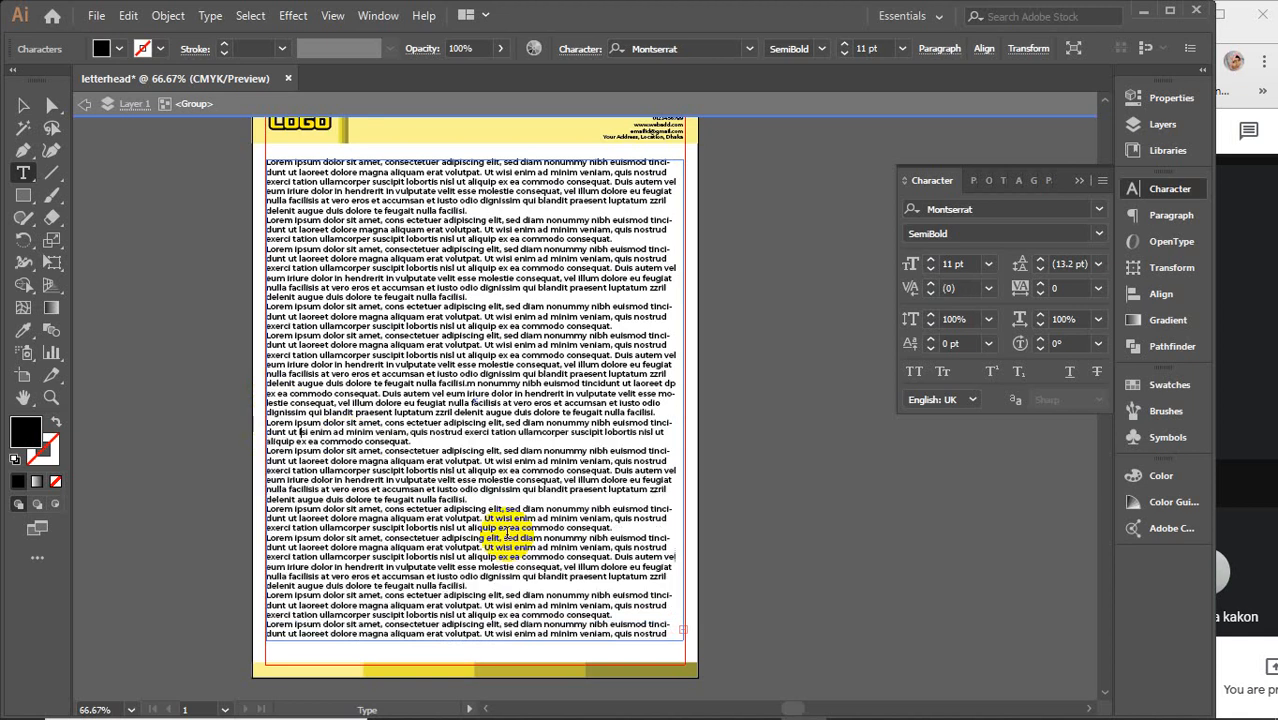
Exit the group's isolation mode, collapse the Character settings and select the whole letterhead group.
click(23, 104)
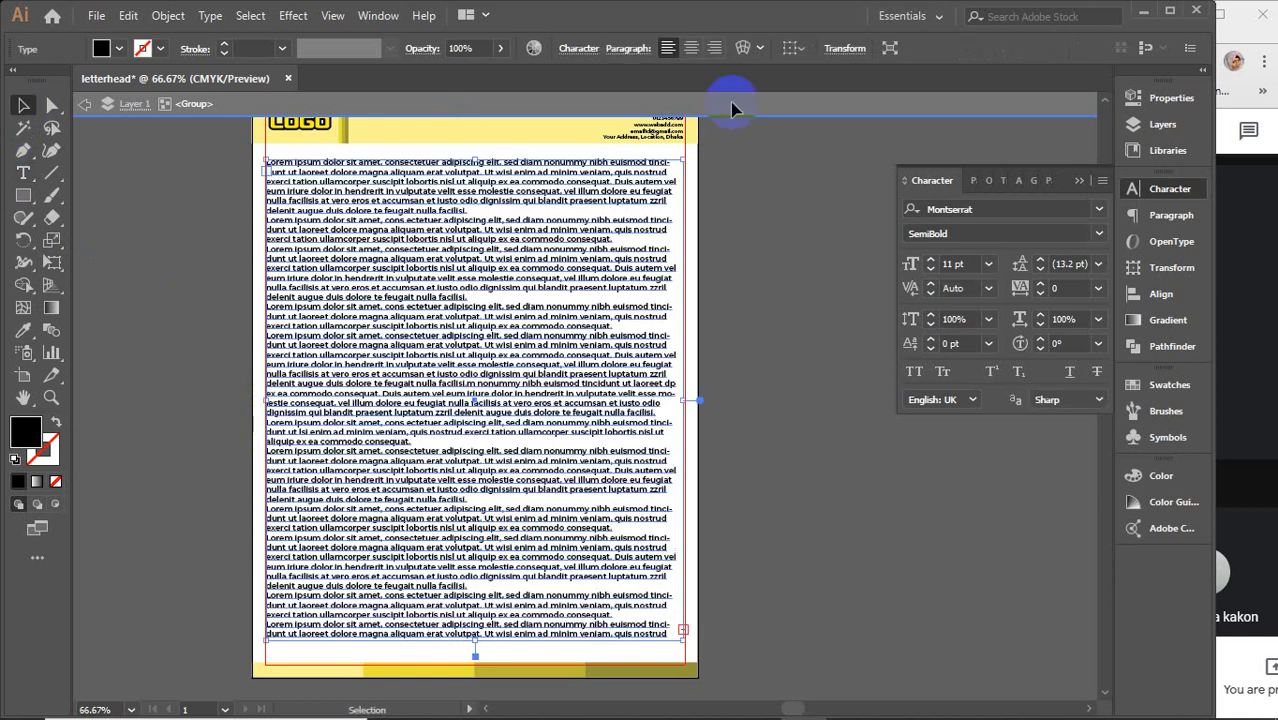
click(736, 93)
click(829, 295)
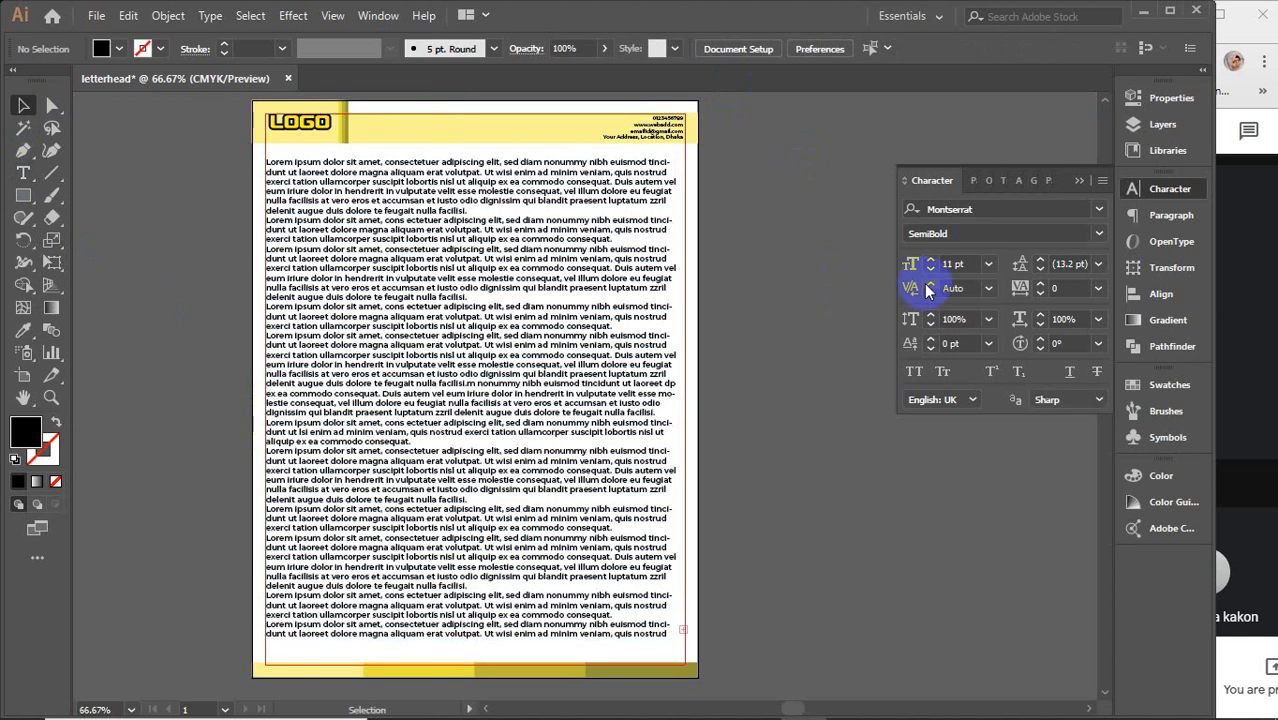
click(1078, 181)
click(500, 130)
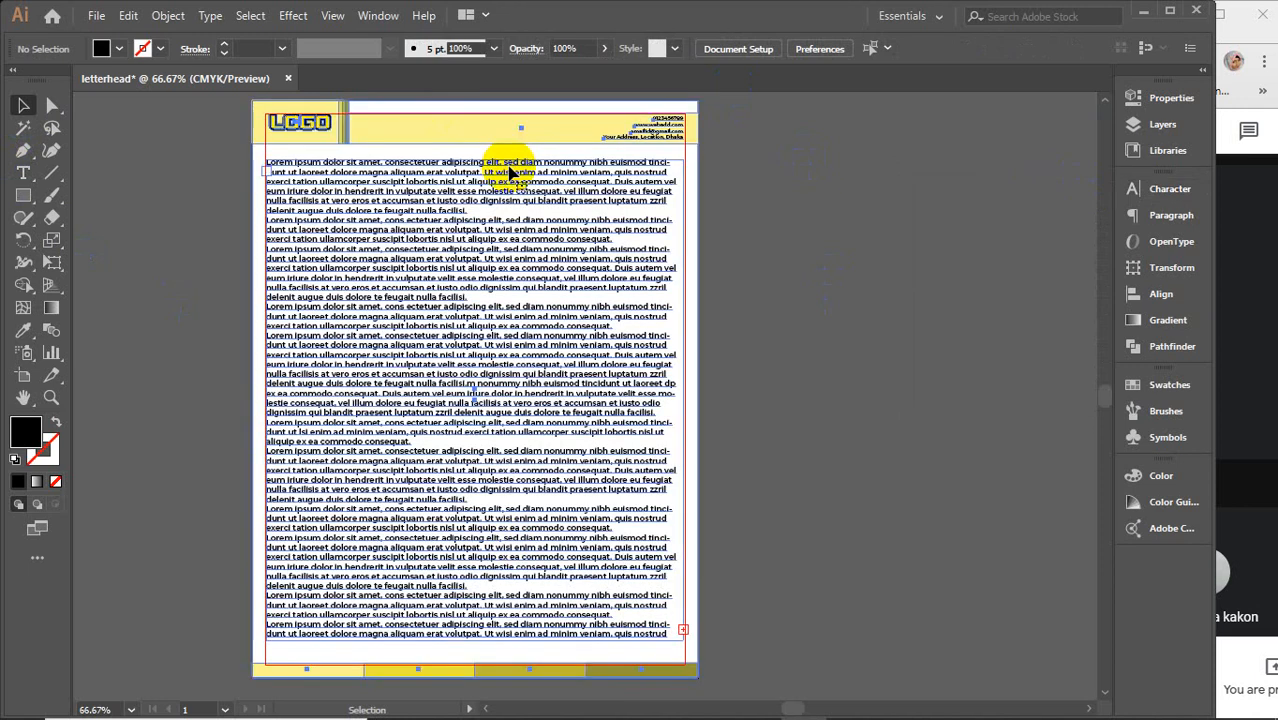
scroll(510, 170, down, 1)
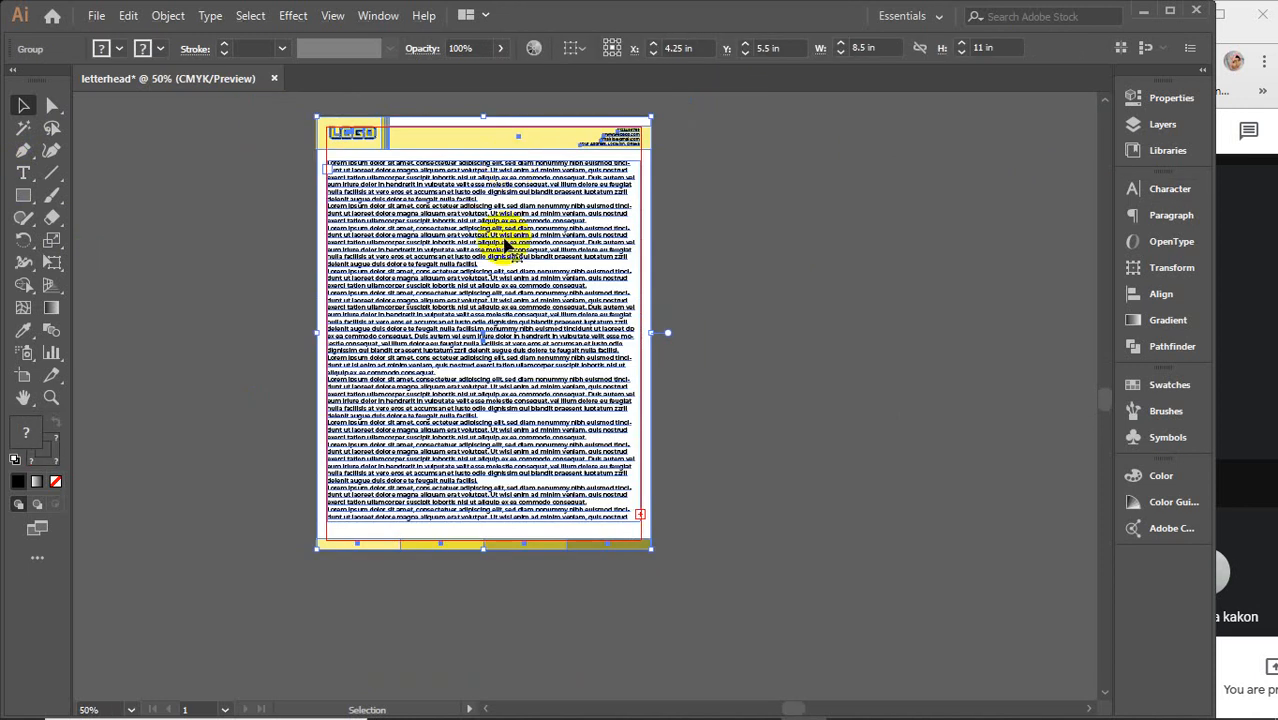
drag(588, 243, 572, 279)
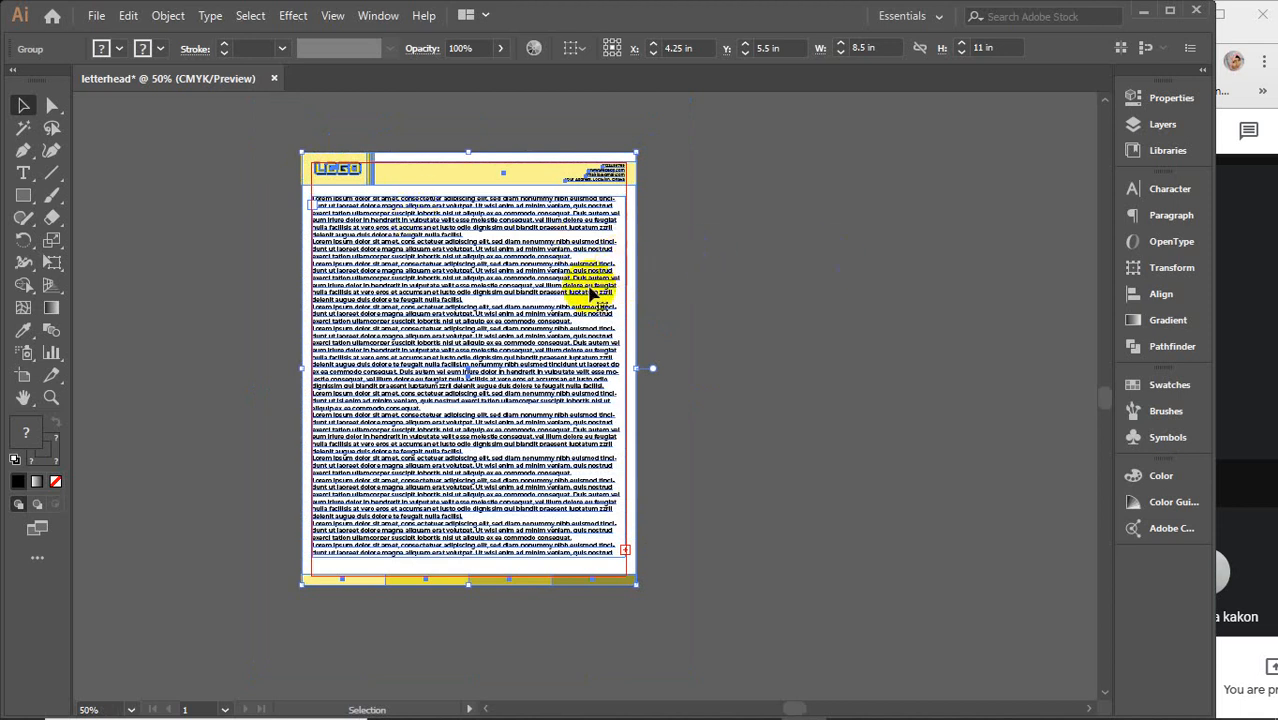
Draw two horizontal lines across the letterhead body as fold marks, about 15.8 in and 14.3 in long.
click(52, 172)
drag(167, 308, 785, 300)
drag(187, 483, 750, 483)
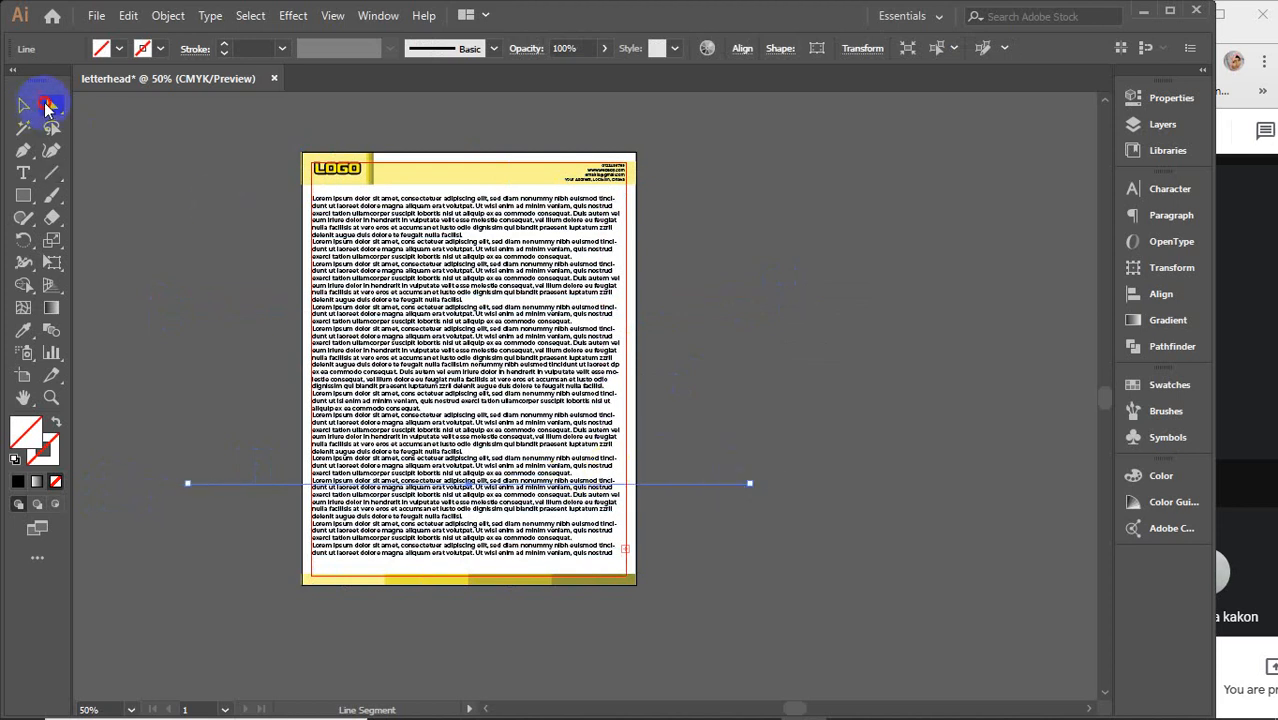
Select both horizontal lines and give them a white stroke.
click(50, 104)
drag(260, 528, 240, 138)
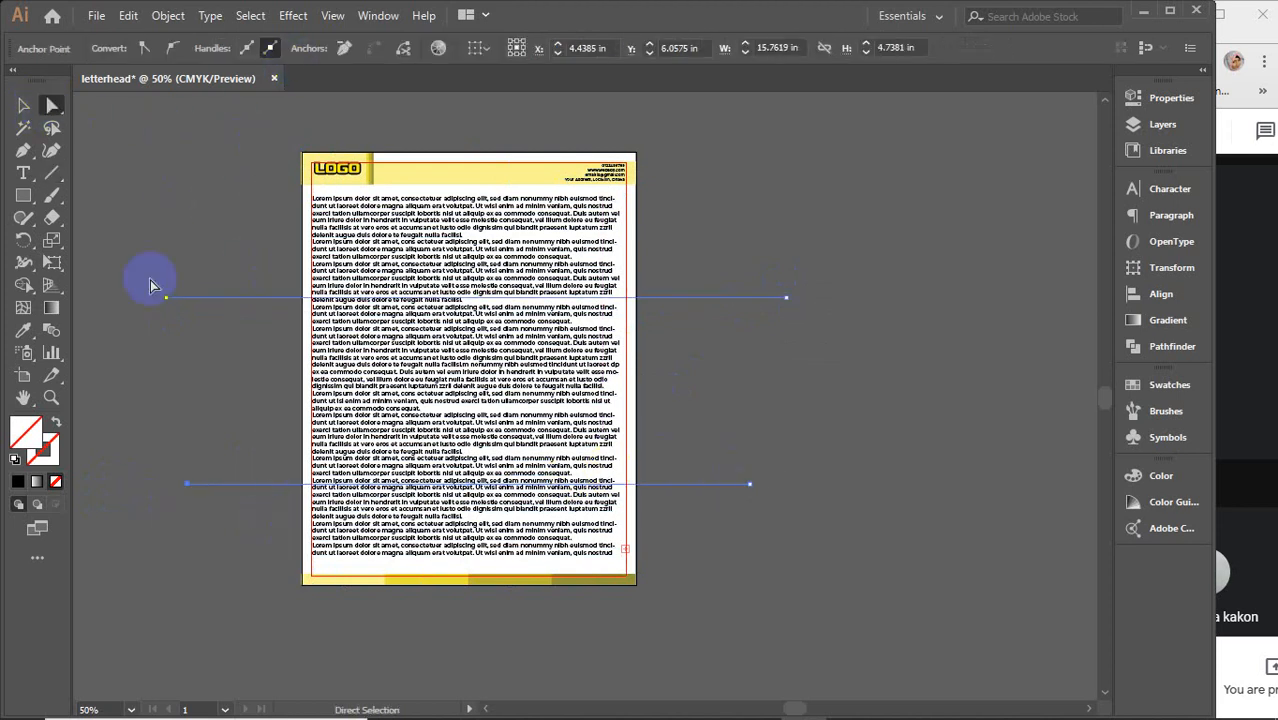
click(50, 456)
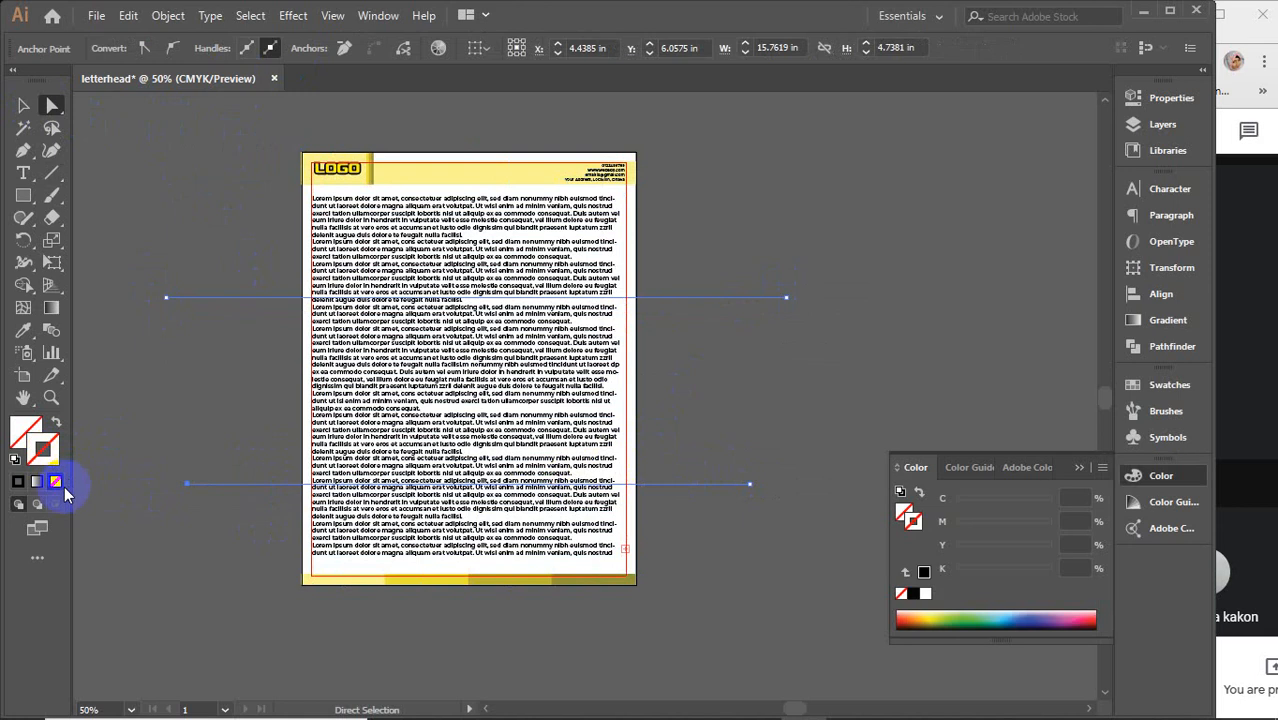
click(18, 481)
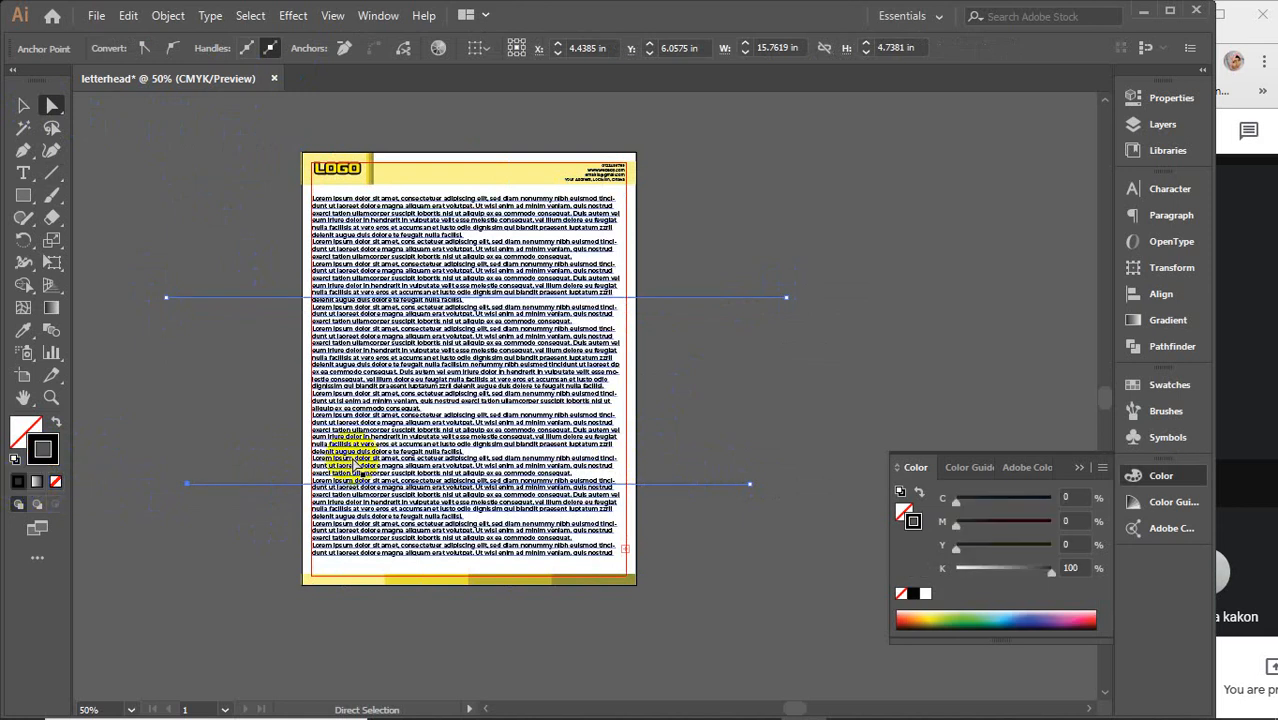
click(924, 592)
click(1079, 466)
click(708, 488)
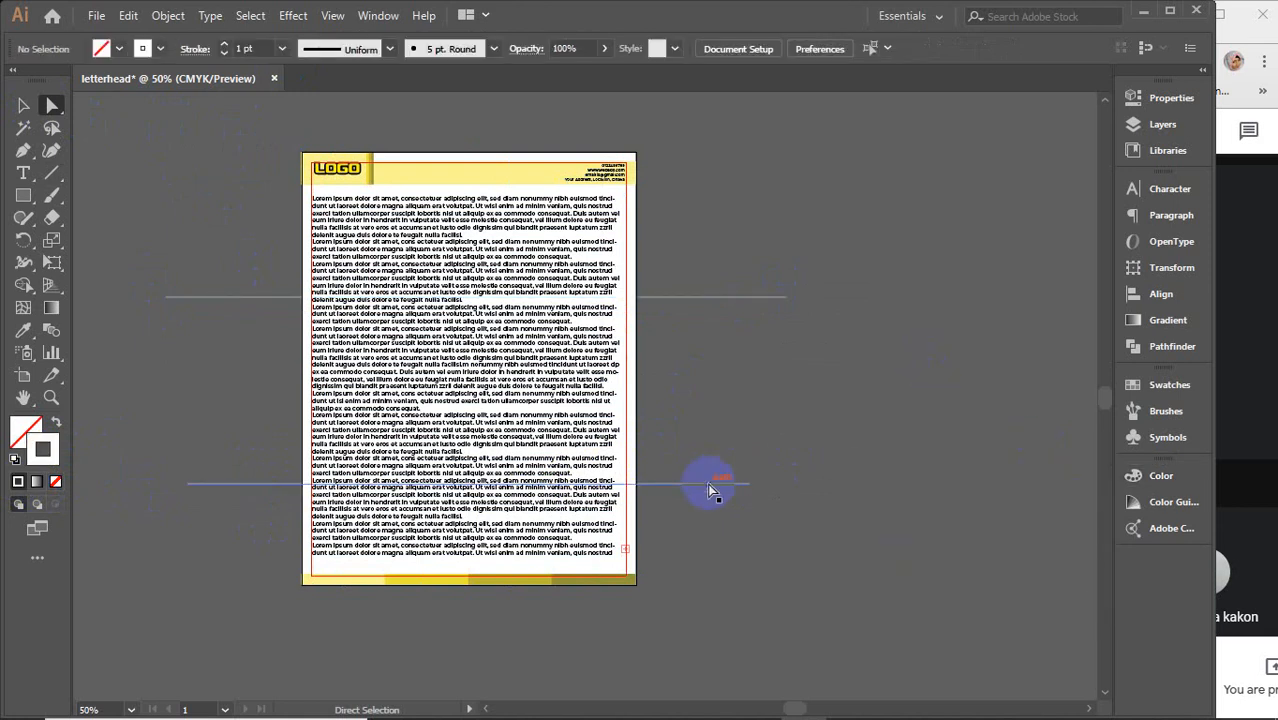
Move both white lines upward so they split the letterhead into roughly equal thirds.
drag(708, 483, 707, 443)
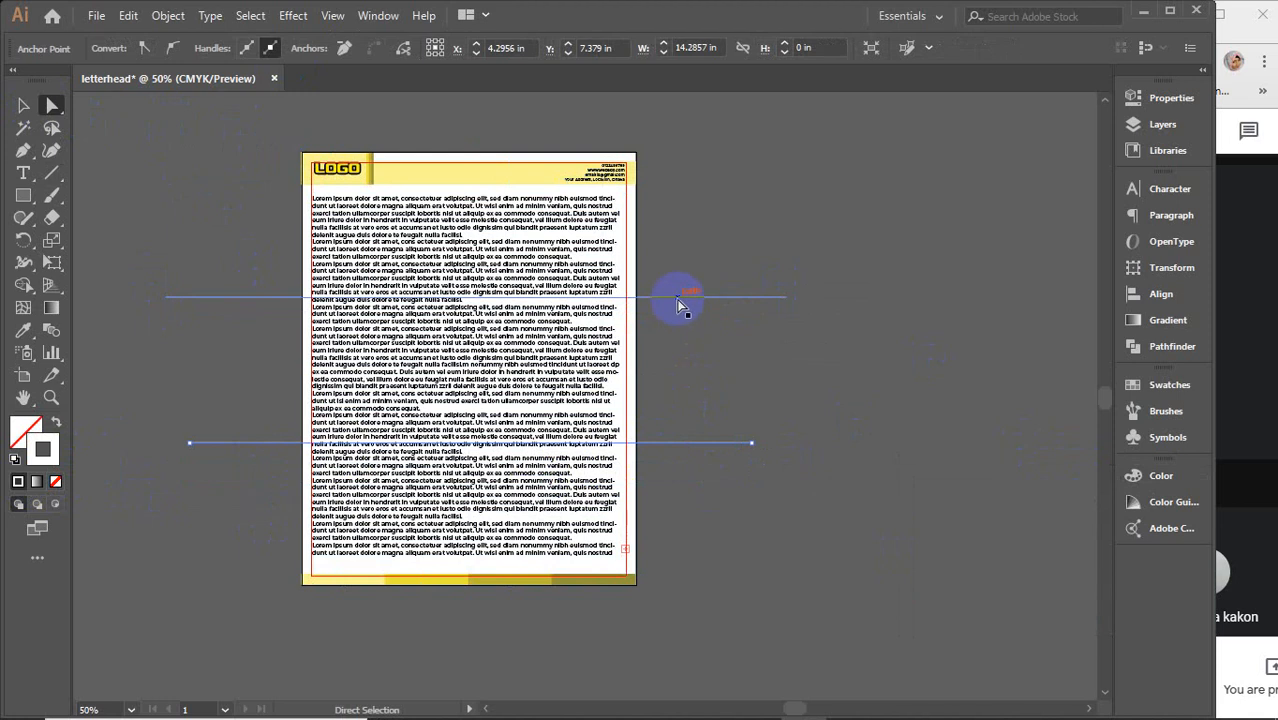
drag(676, 299, 674, 280)
drag(706, 445, 690, 432)
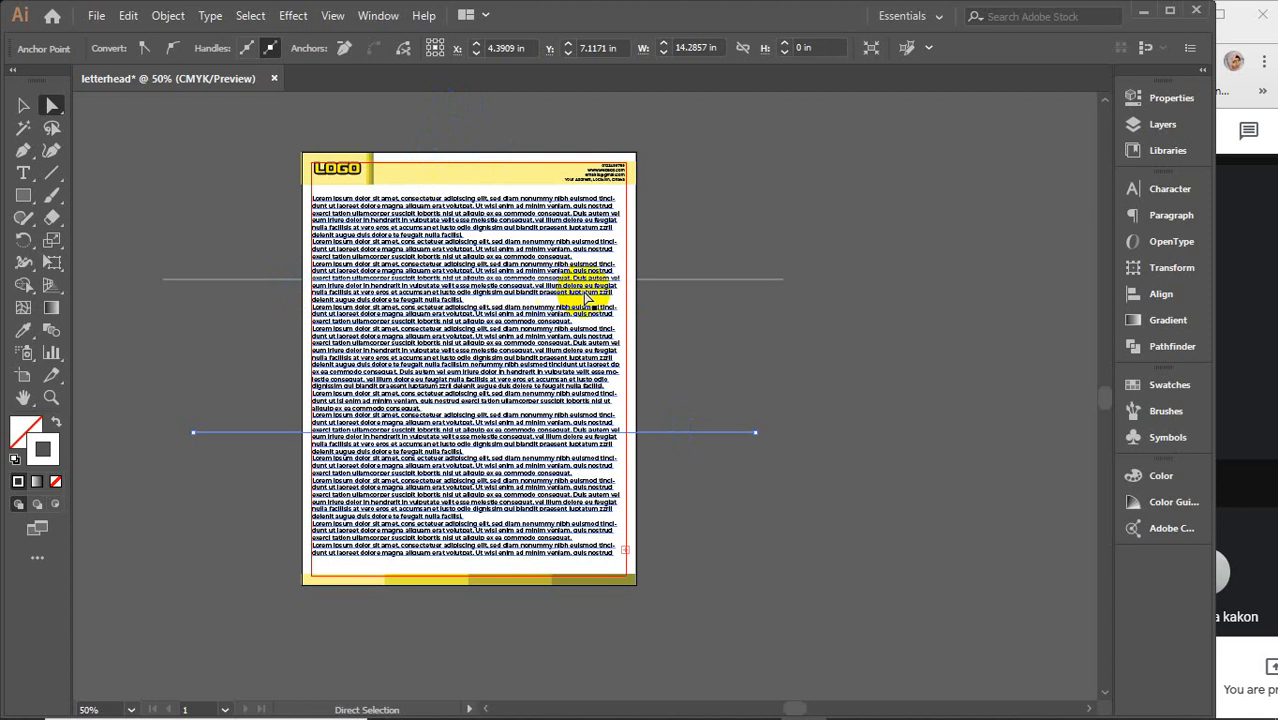
Change the stroke colour of both fold lines to black, 000000.
drag(663, 267, 714, 506)
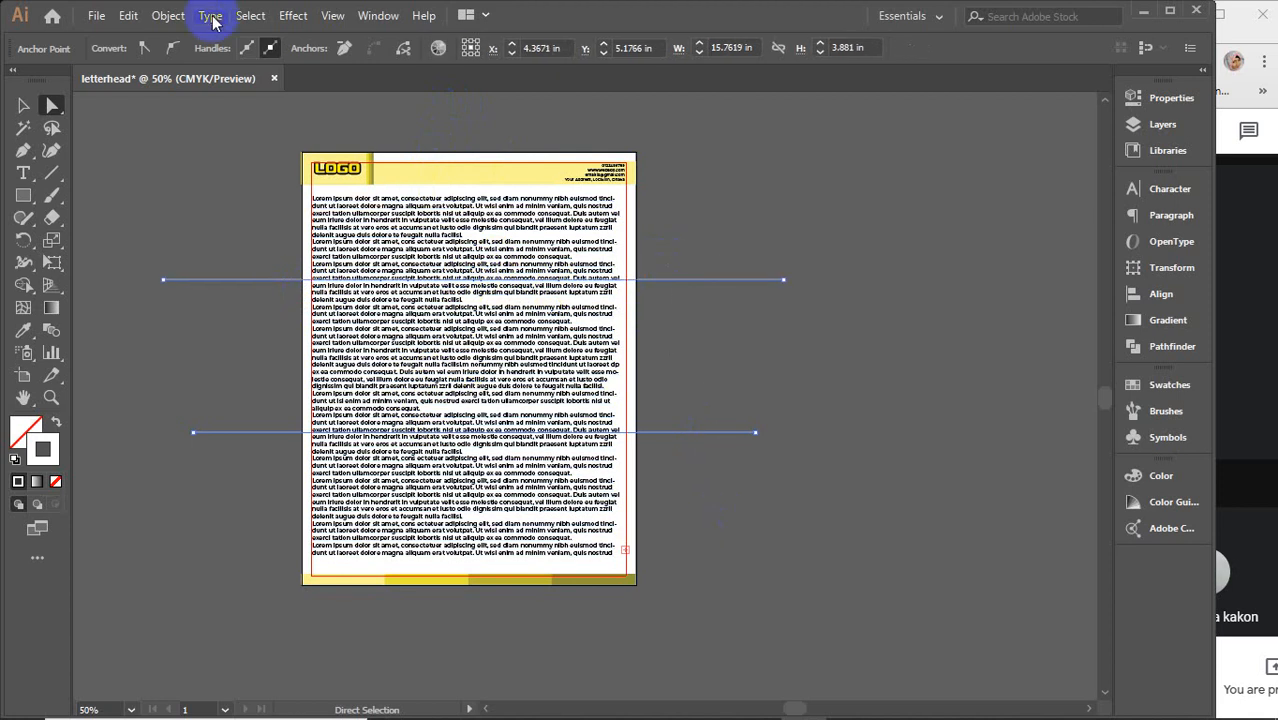
click(45, 450)
double_click(45, 450)
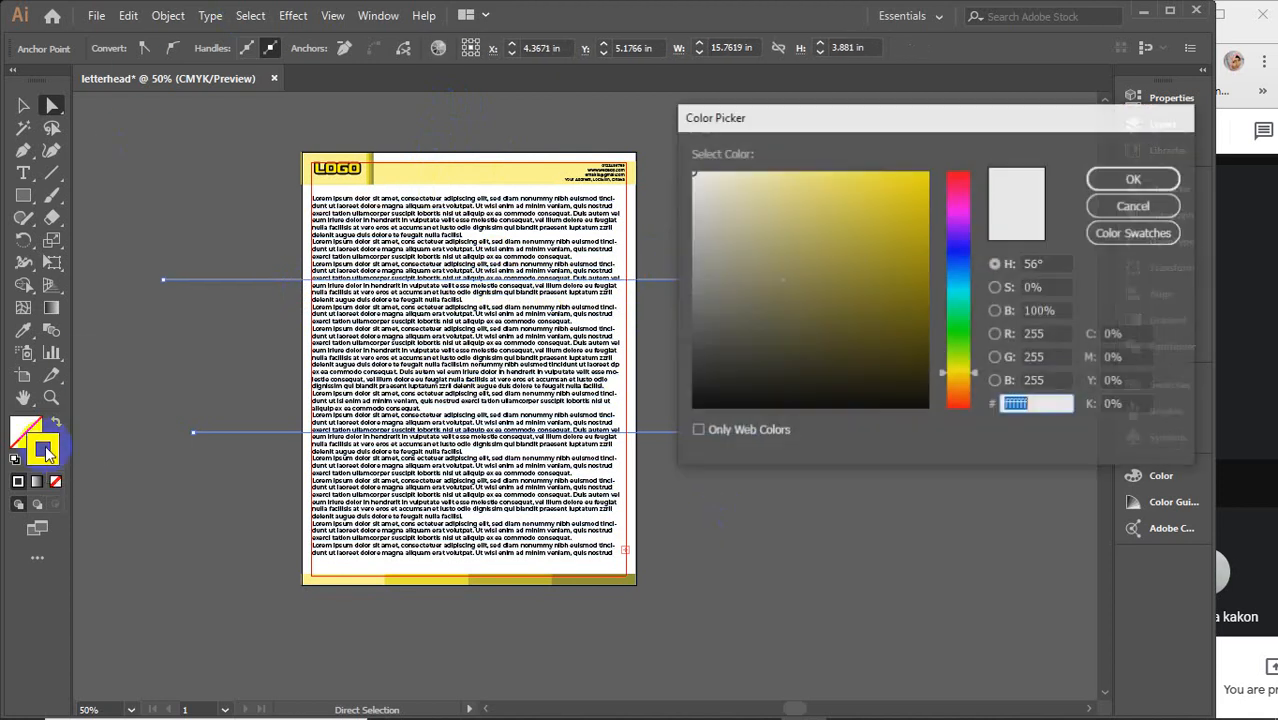
mouse_move(852, 360)
mouse_down()
mouse_move(833, 400)
mouse_move(845, 408)
mouse_up()
click(1134, 178)
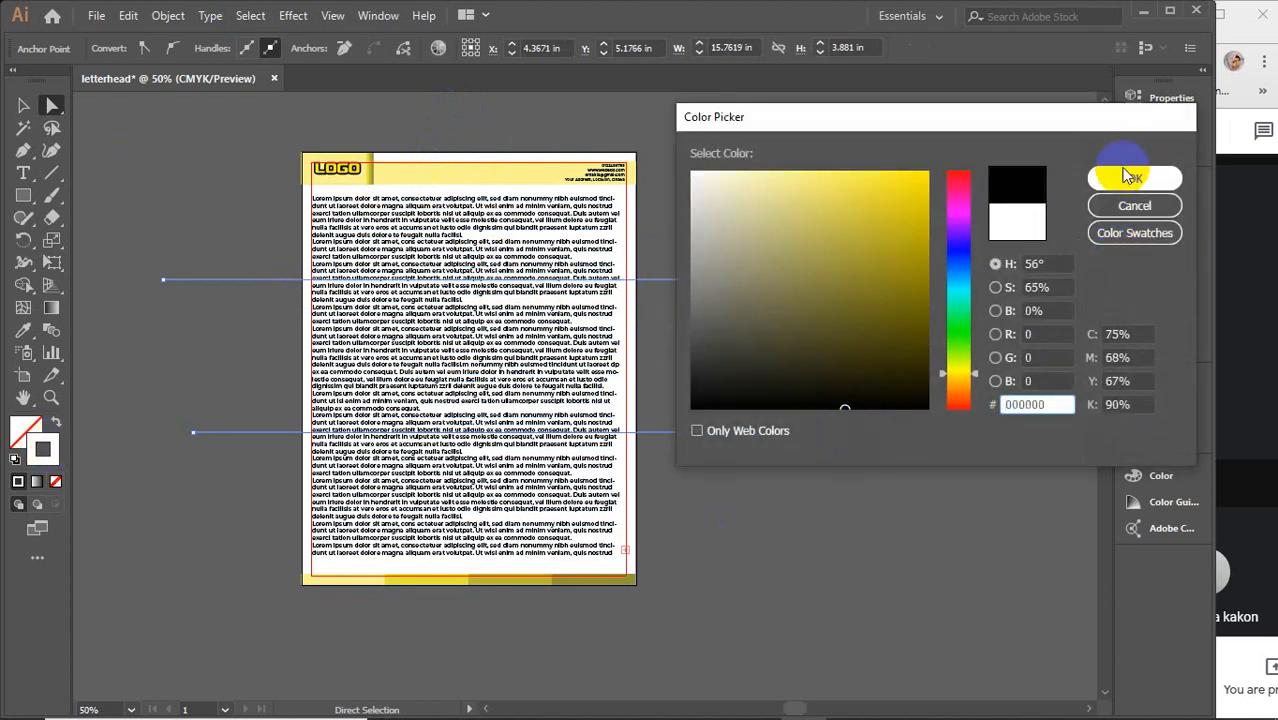
click(23, 105)
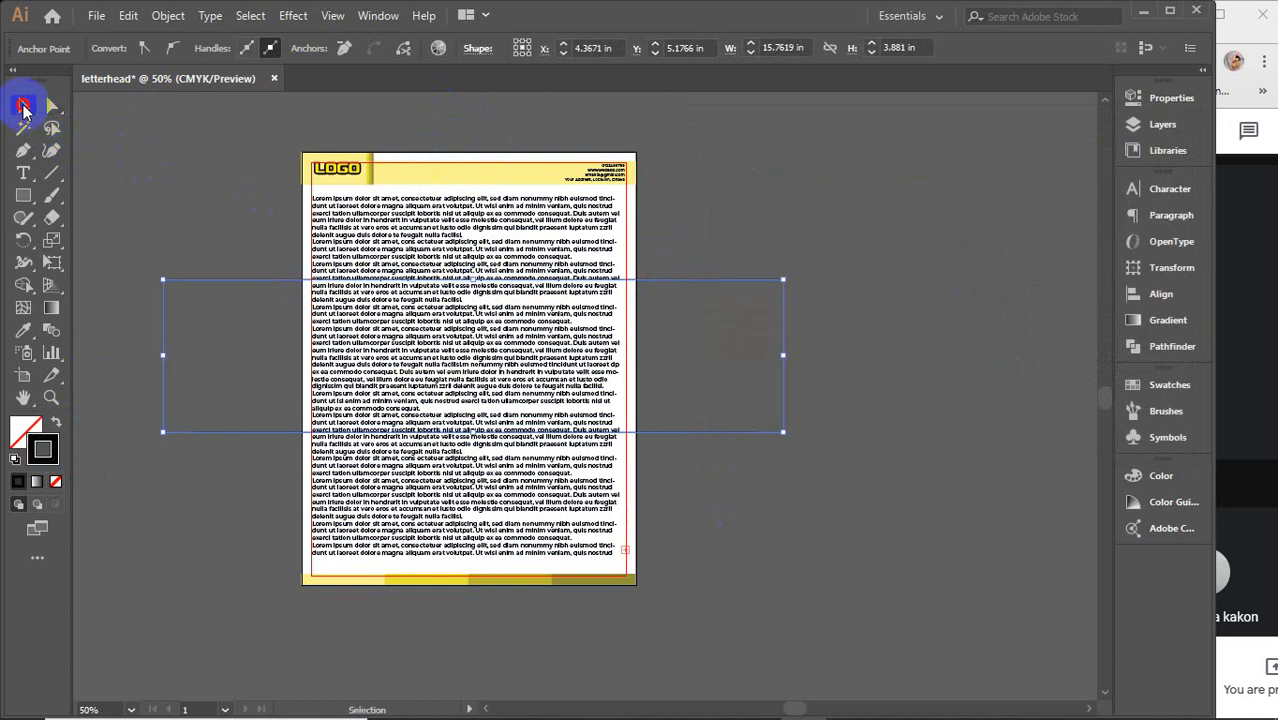
click(859, 263)
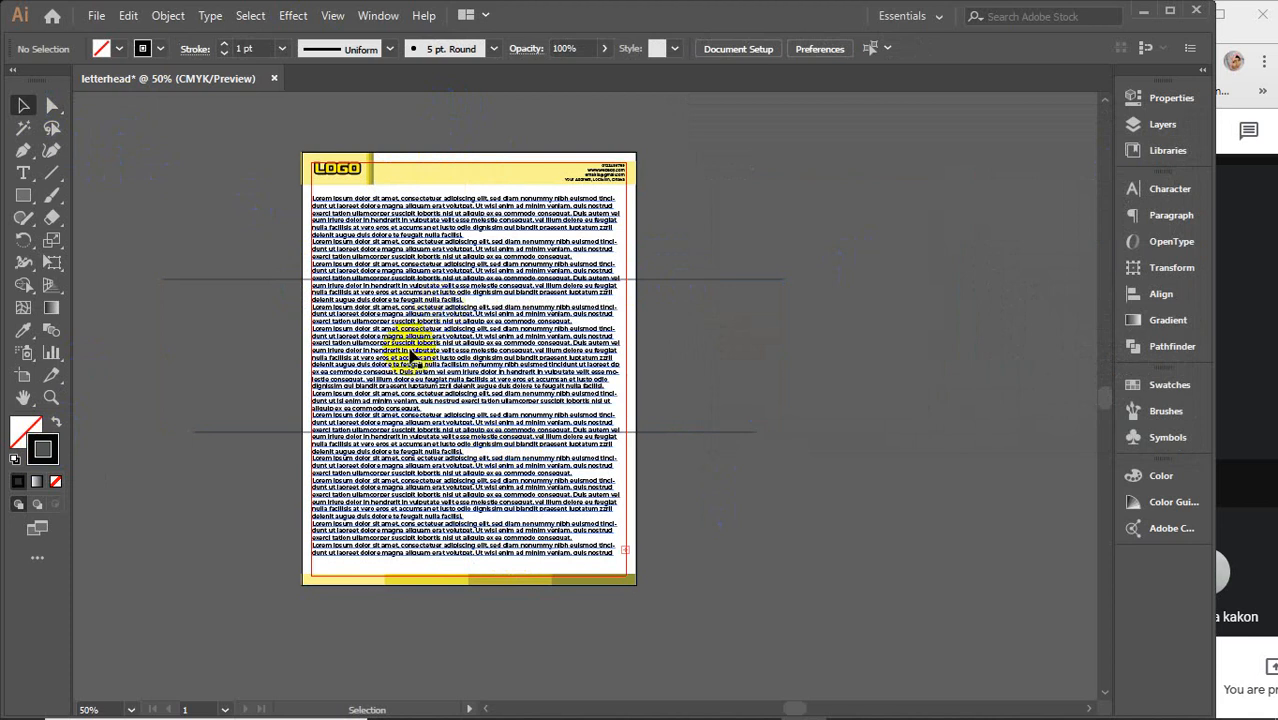
Delete both fold lines and undo a trial move of the letterhead group.
drag(177, 260, 253, 503)
click(253, 503)
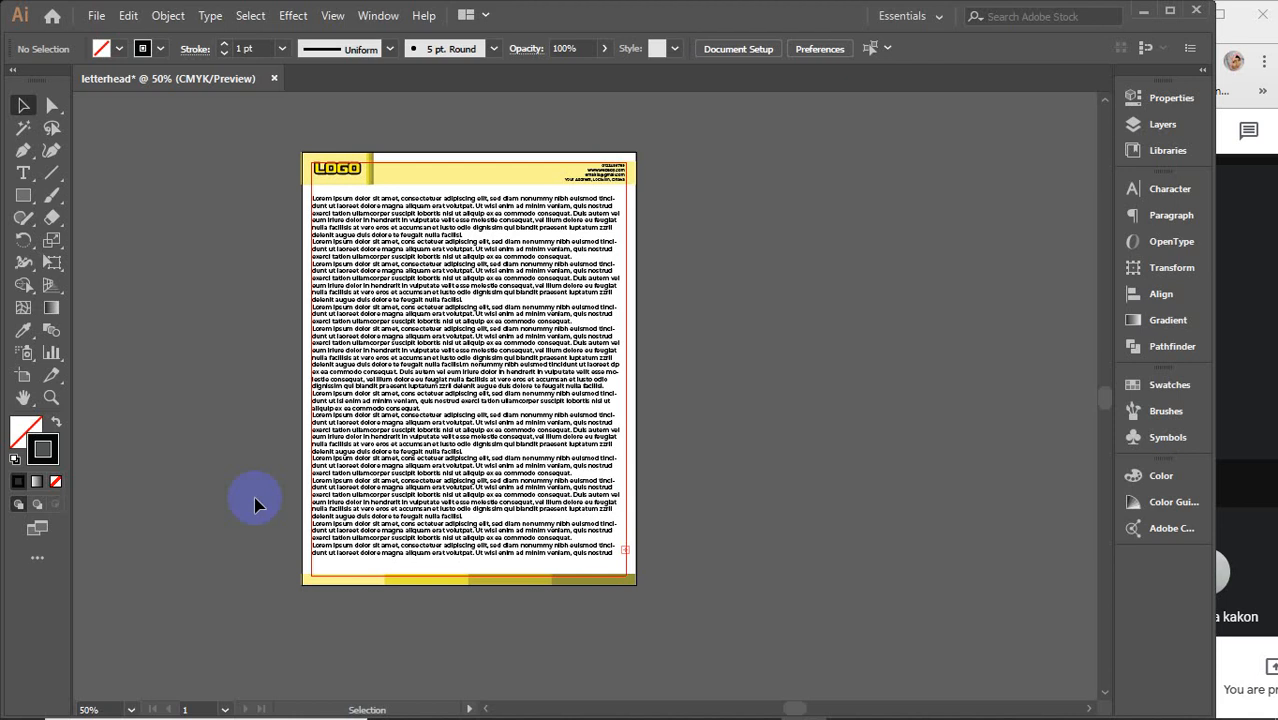
drag(571, 322, 437, 340)
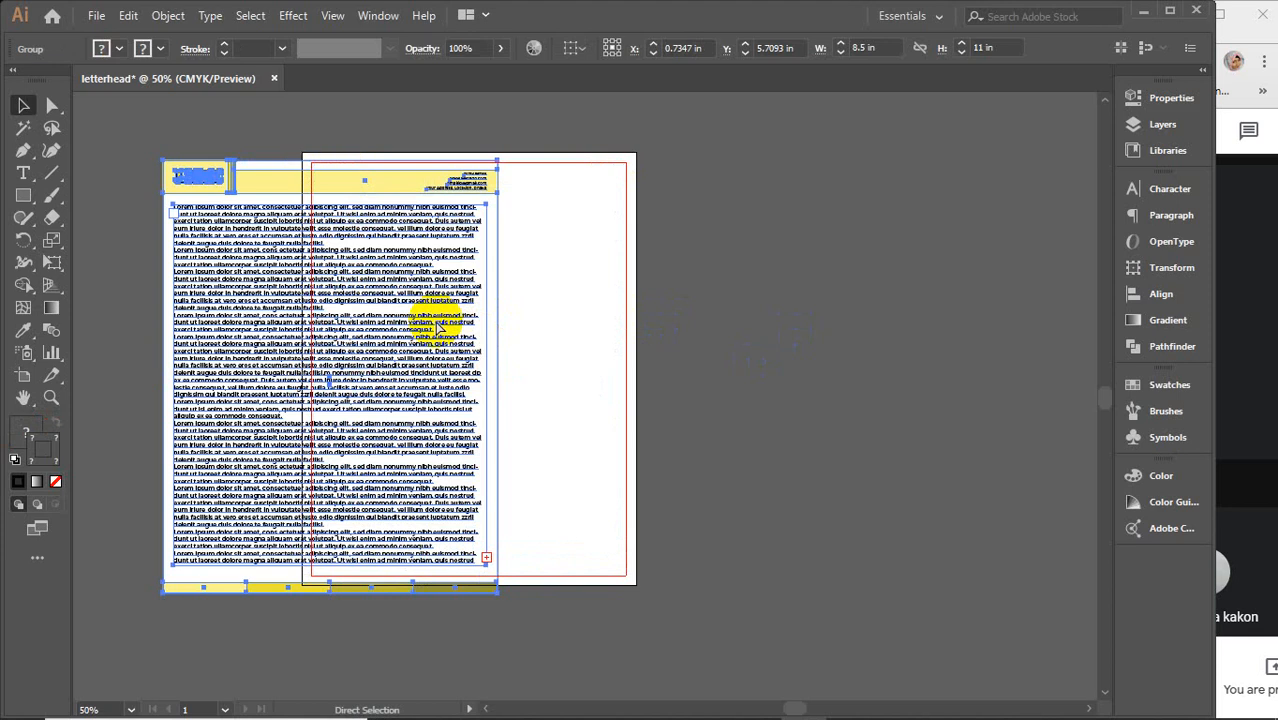
key(ctrl+z)
Create a rectangle beside the letterhead, 8.5 in wide and one third of 11 in (3.6667 in) high.
click(23, 196)
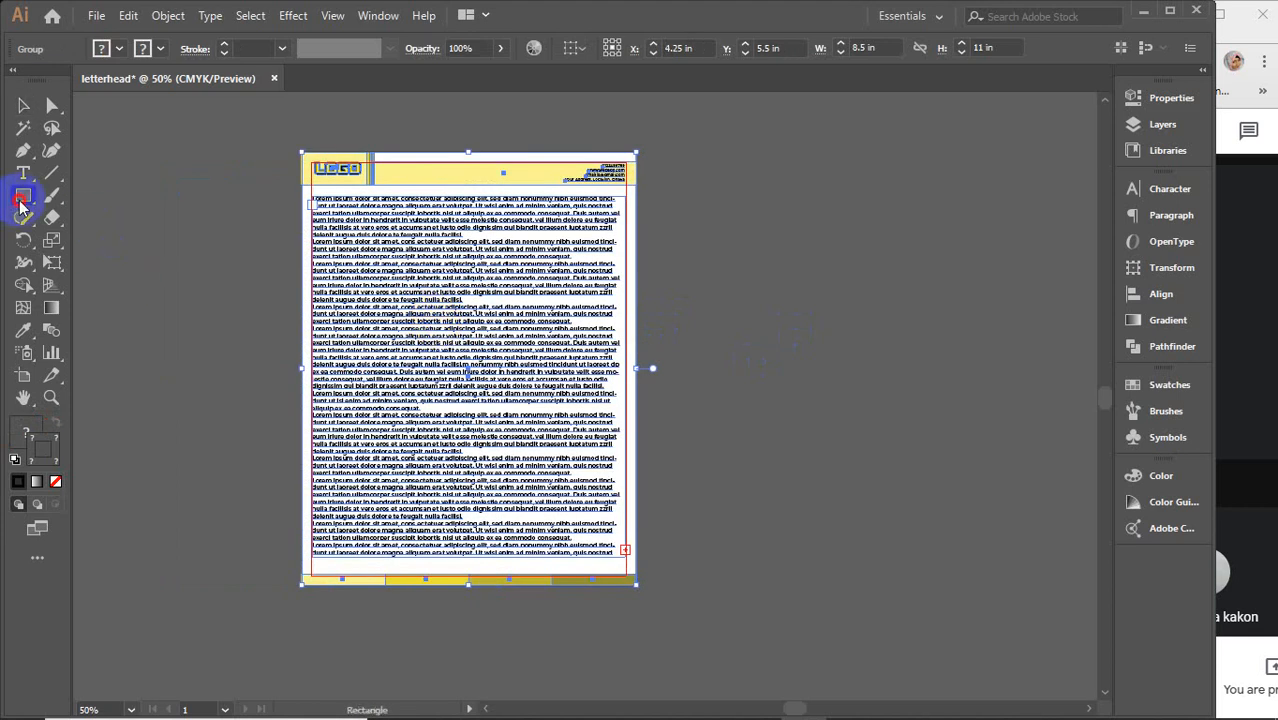
drag(862, 287, 665, 245)
click(673, 232)
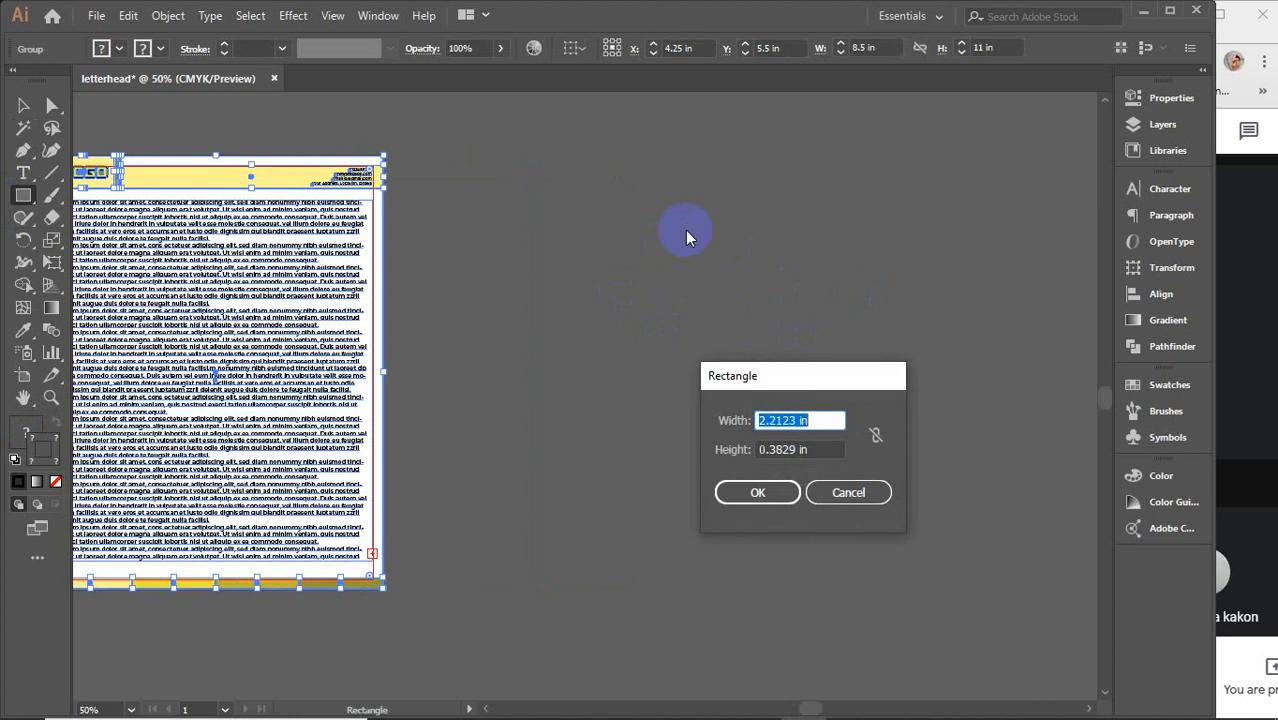
text(8.5)
key(Tab)
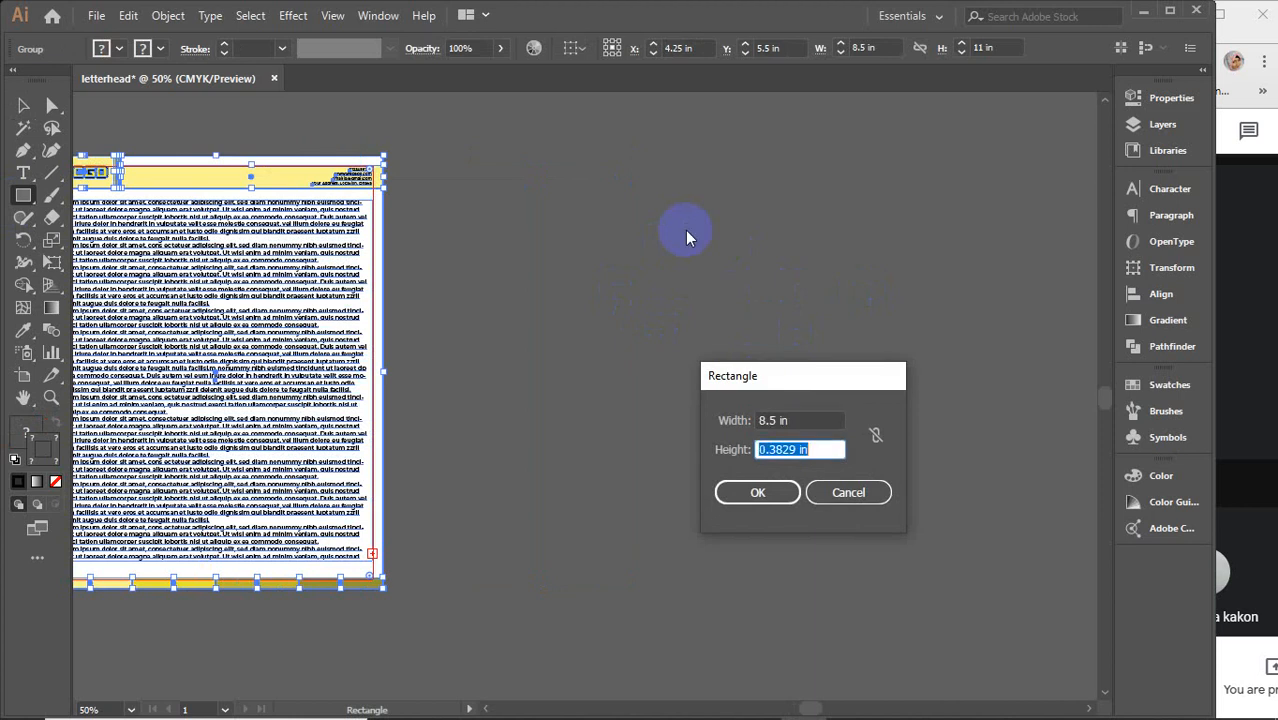
text(11)
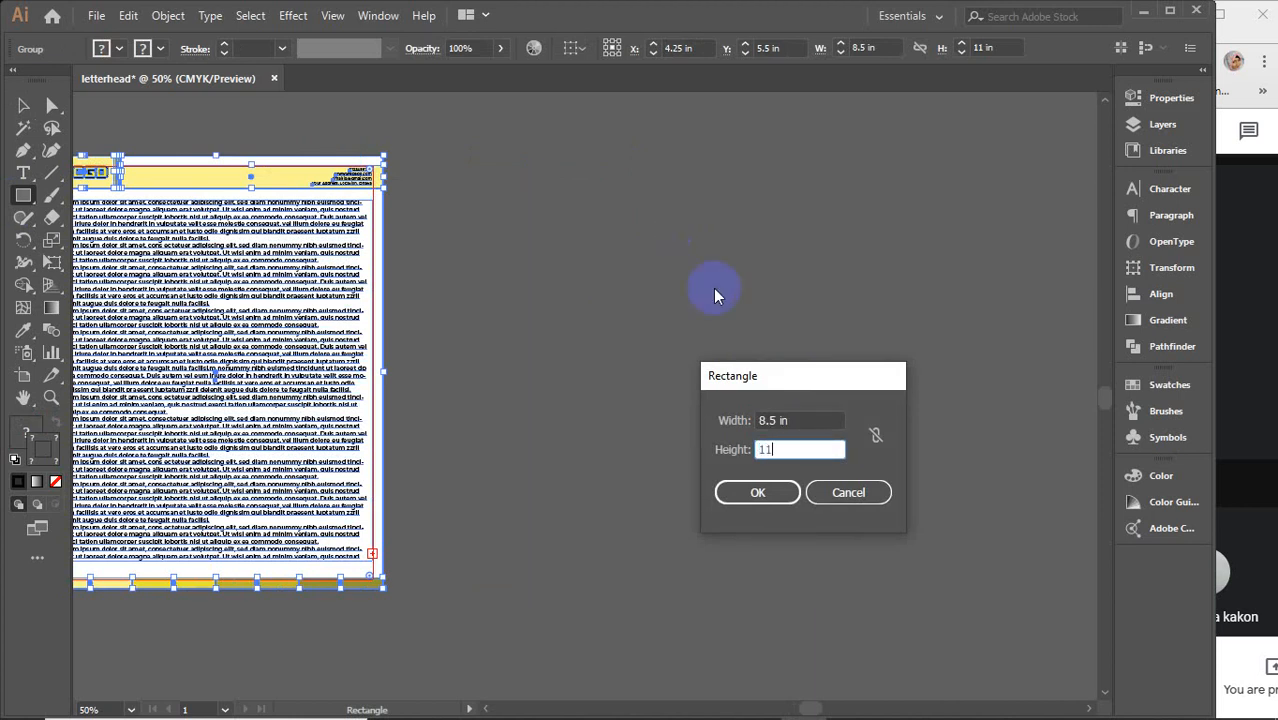
click(796, 419)
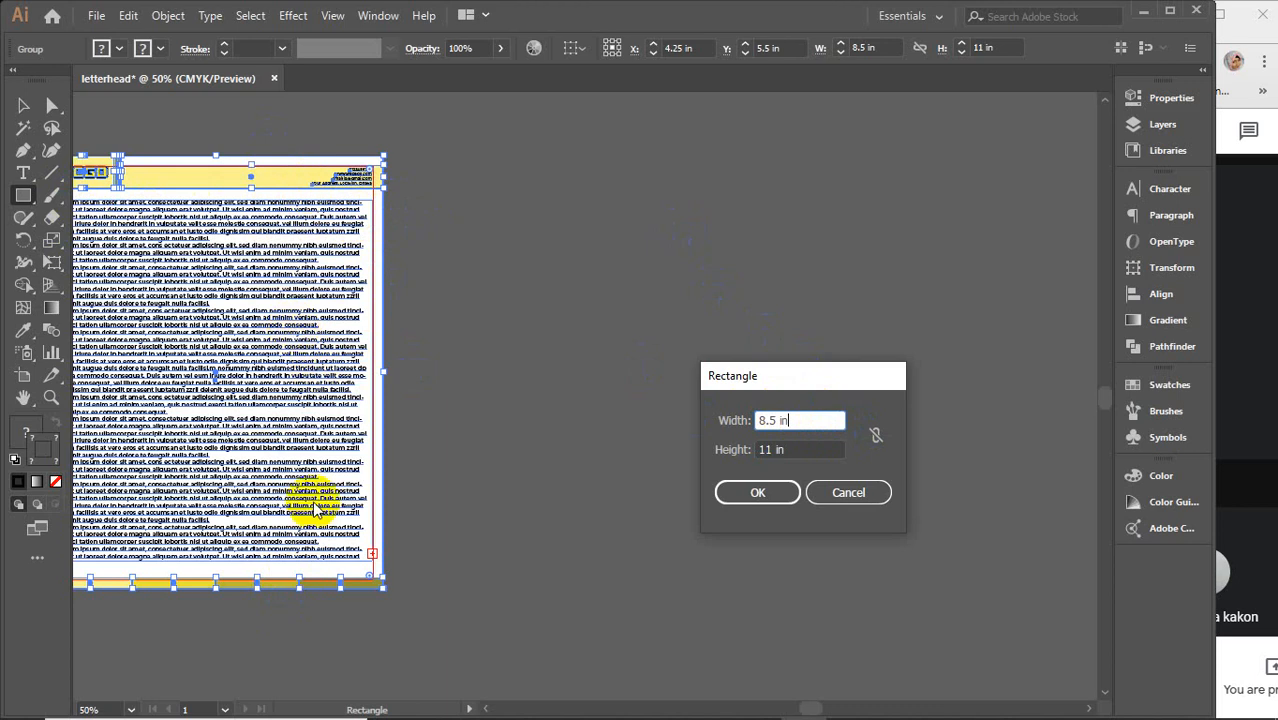
click(801, 447)
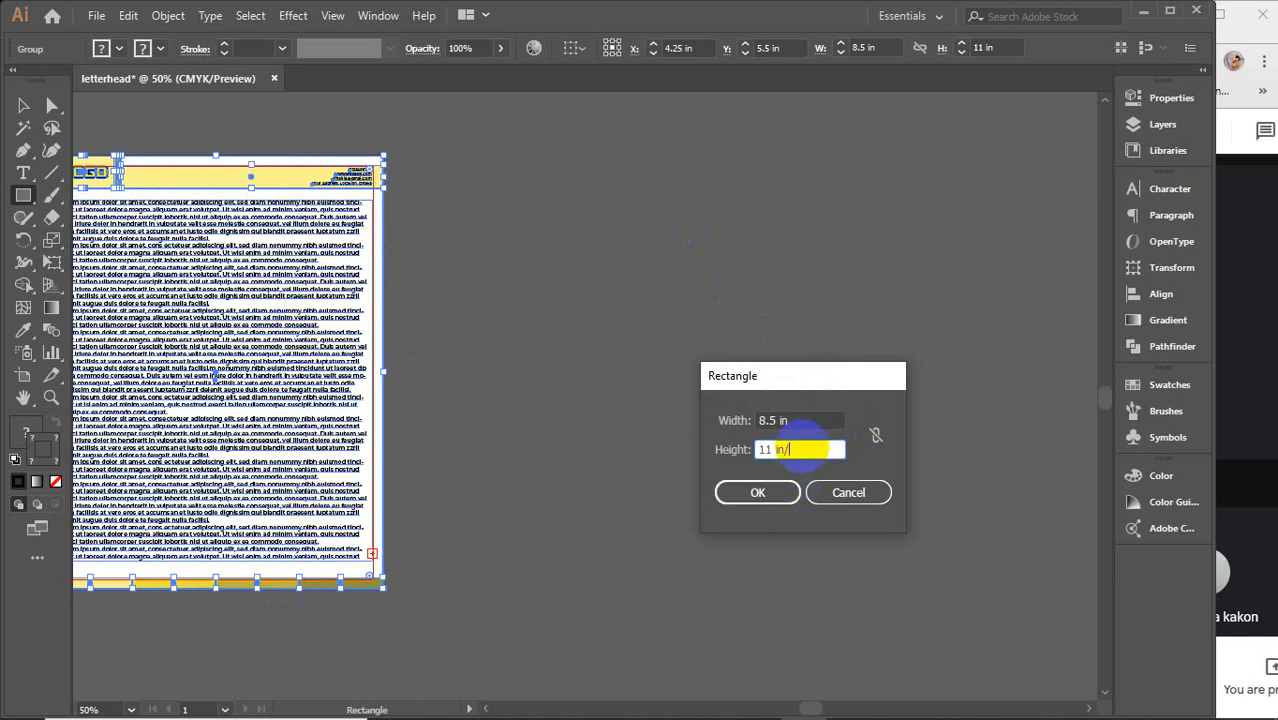
key(Return)
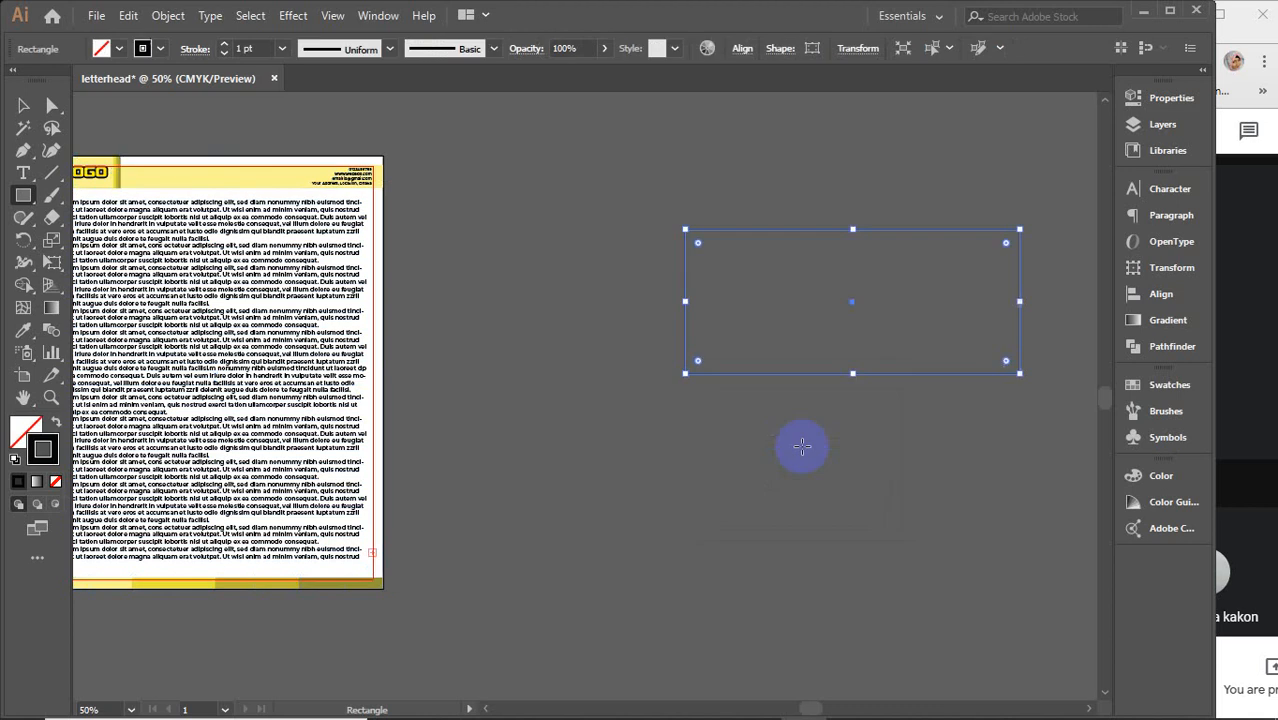
Fill the new rectangle with white and move it down, level with the middle of the letterhead.
key(v)
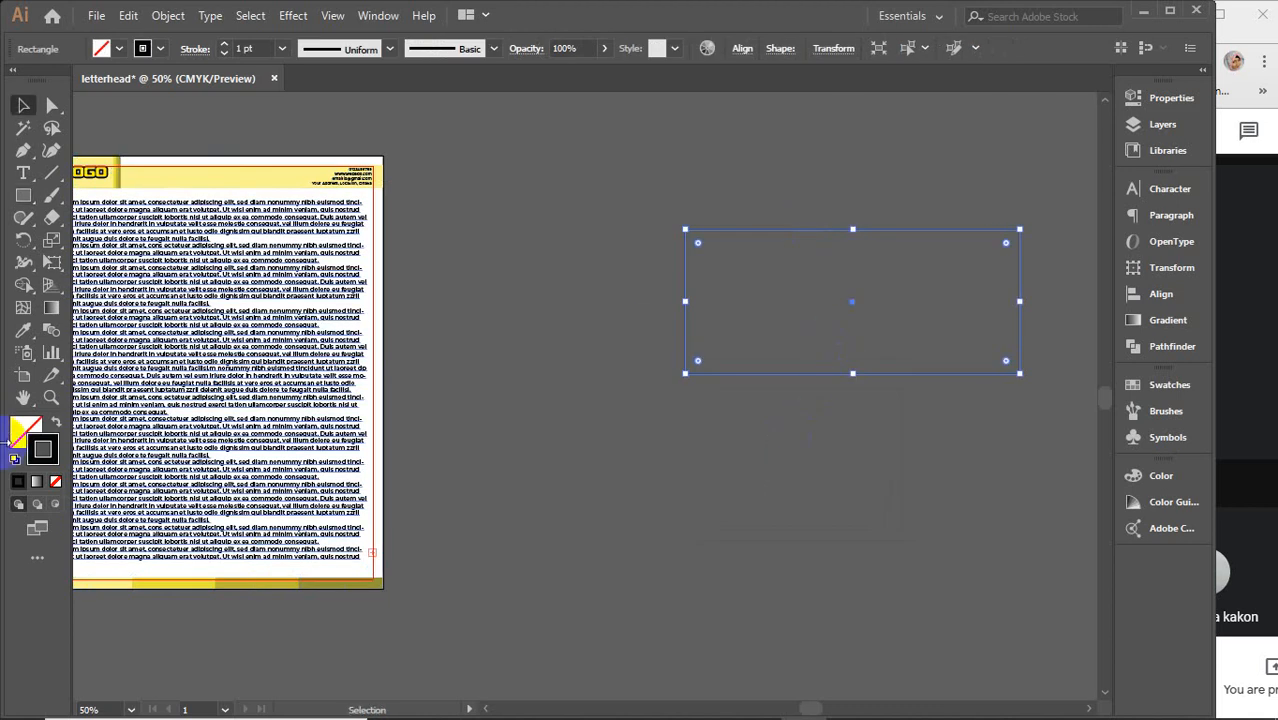
click(20, 479)
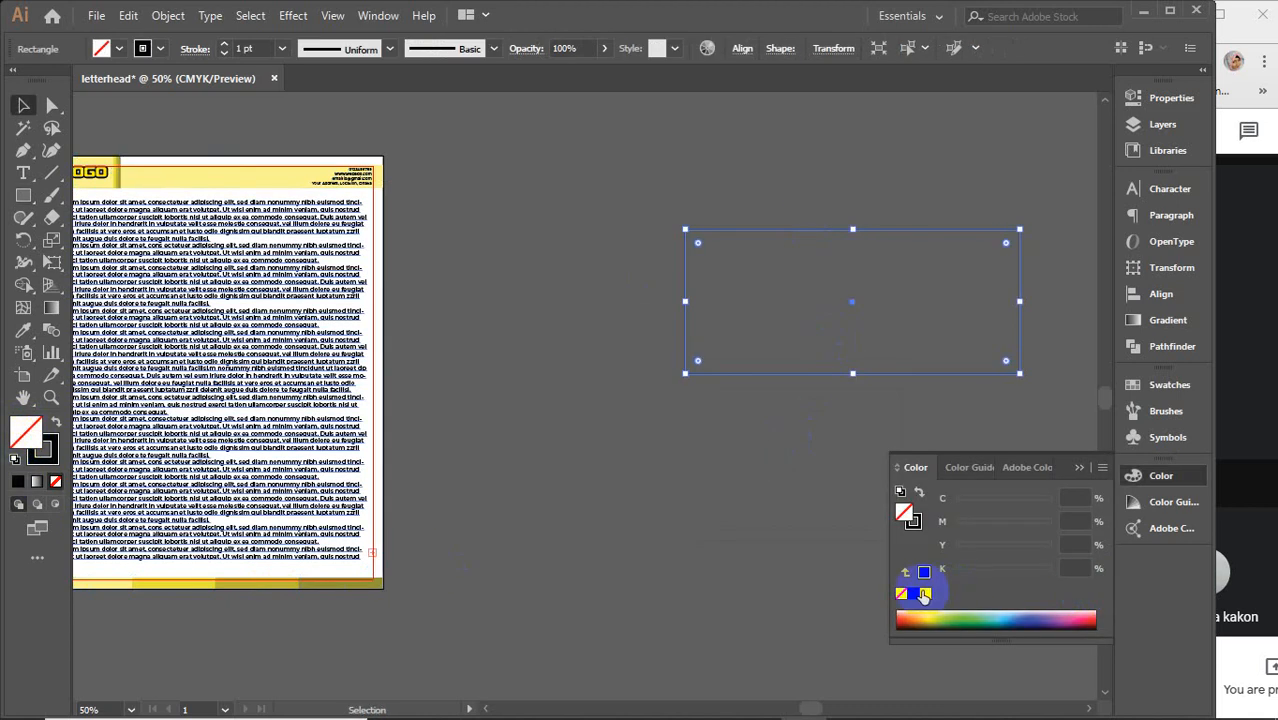
click(925, 593)
click(1076, 477)
click(917, 472)
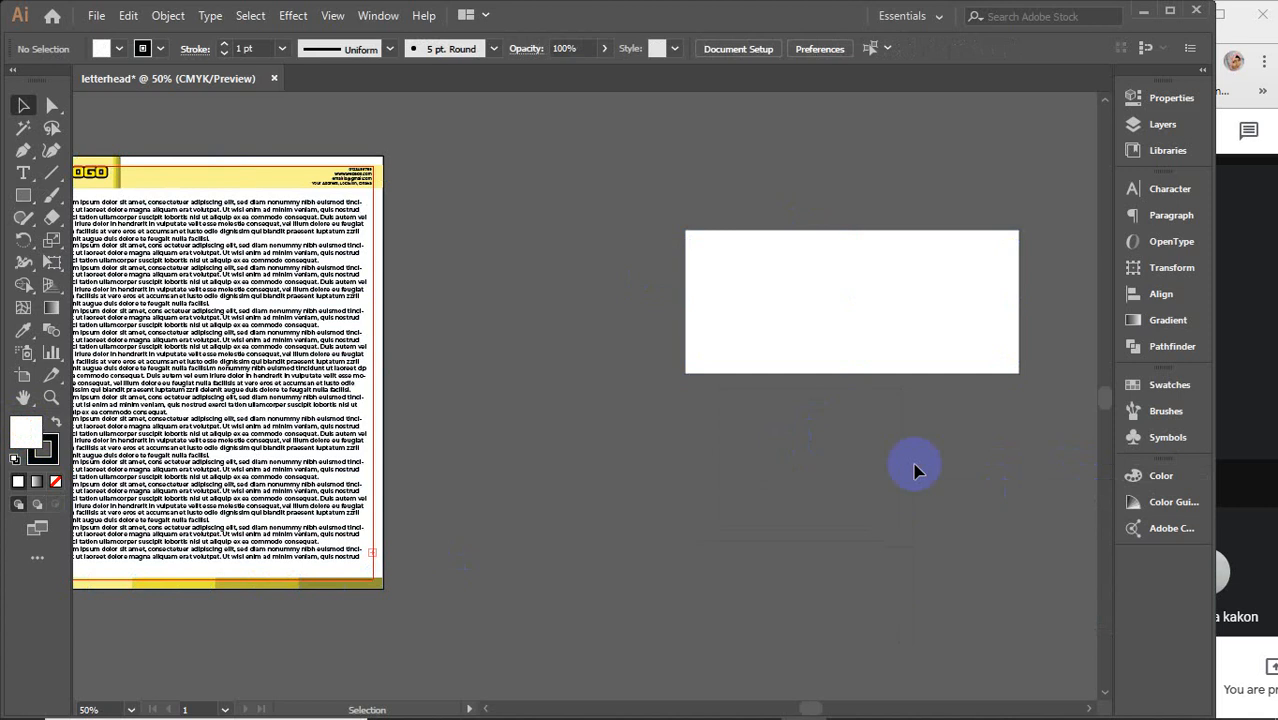
drag(745, 330, 722, 392)
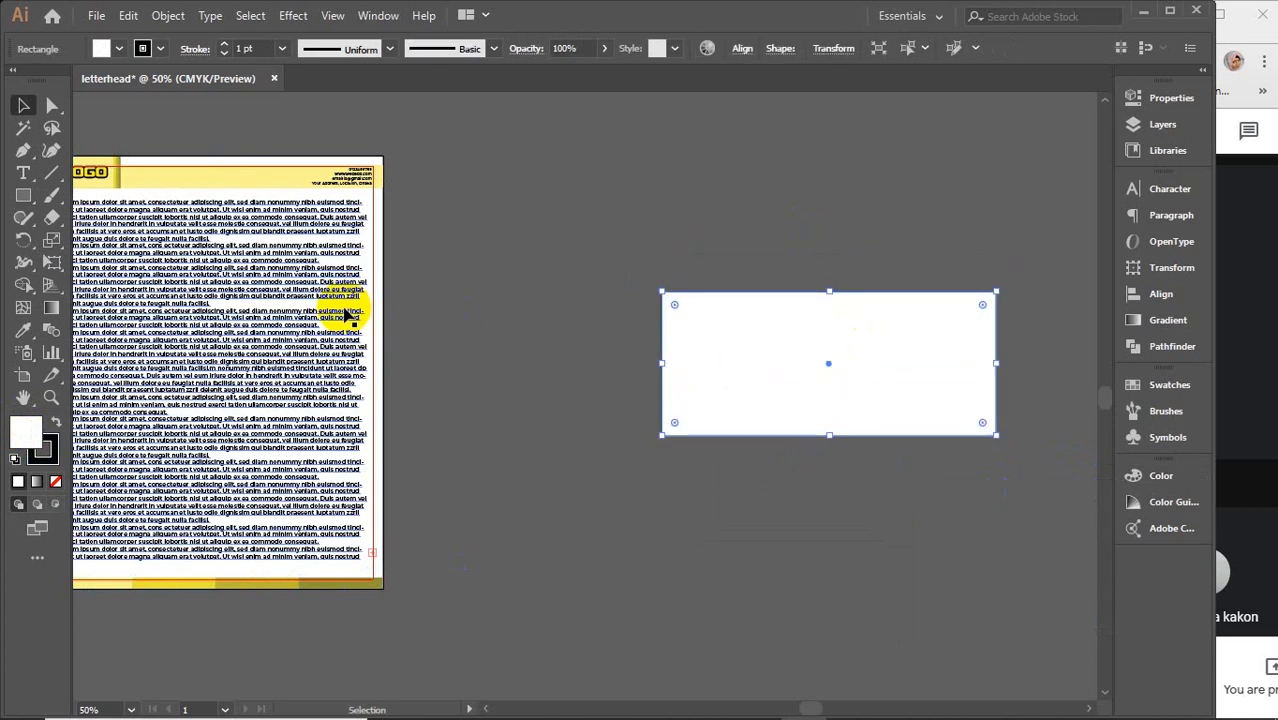
Select the letterhead and the white rectangle in turn to compare their sizes, and delete the rectangle.
click(345, 314)
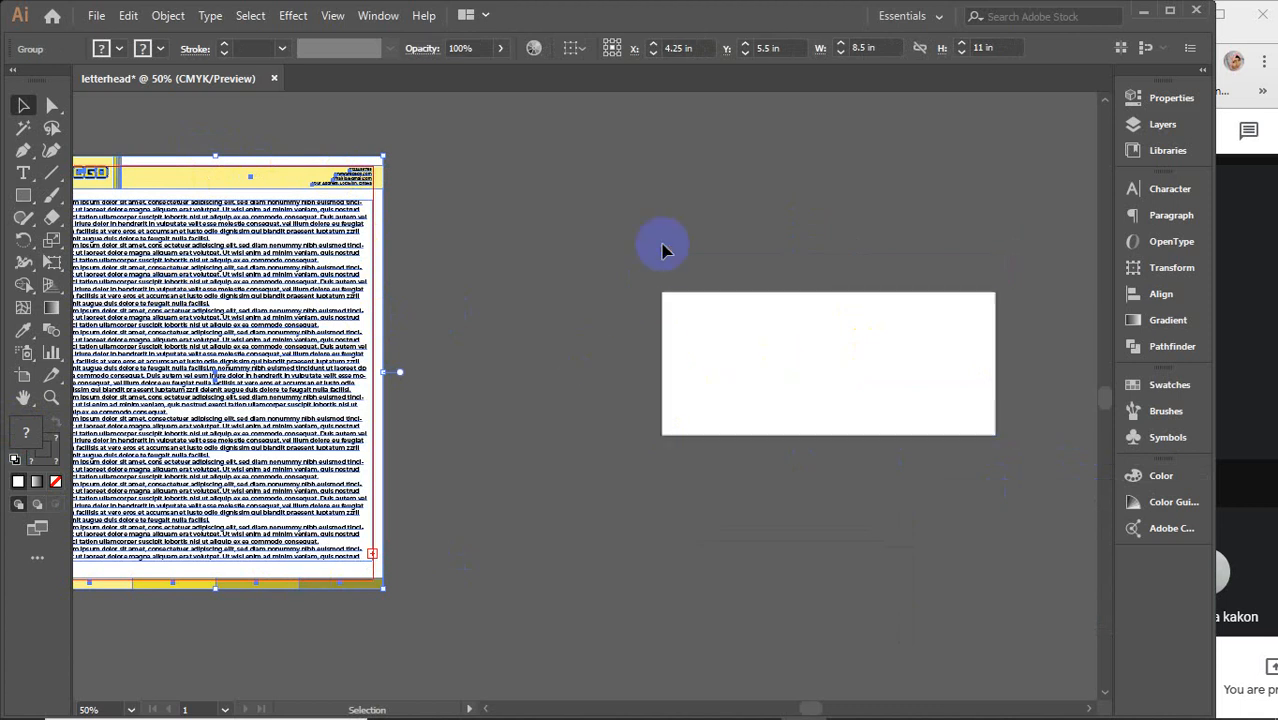
click(880, 374)
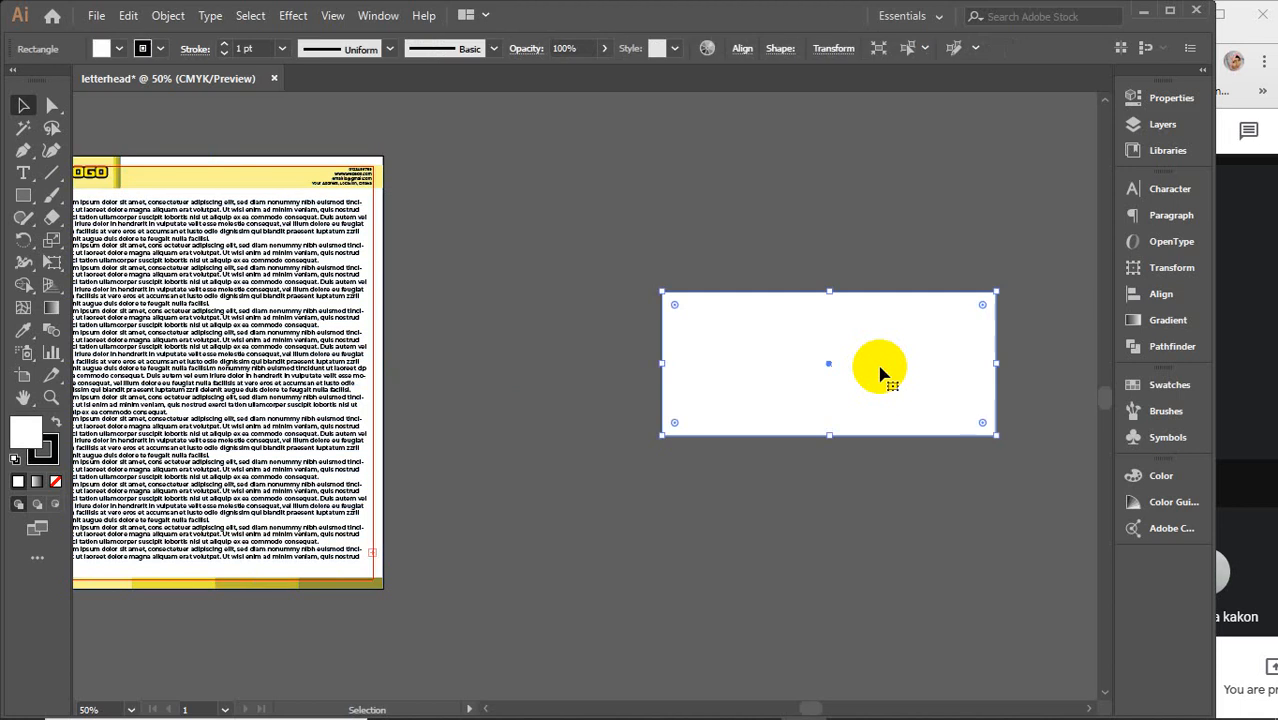
click(347, 226)
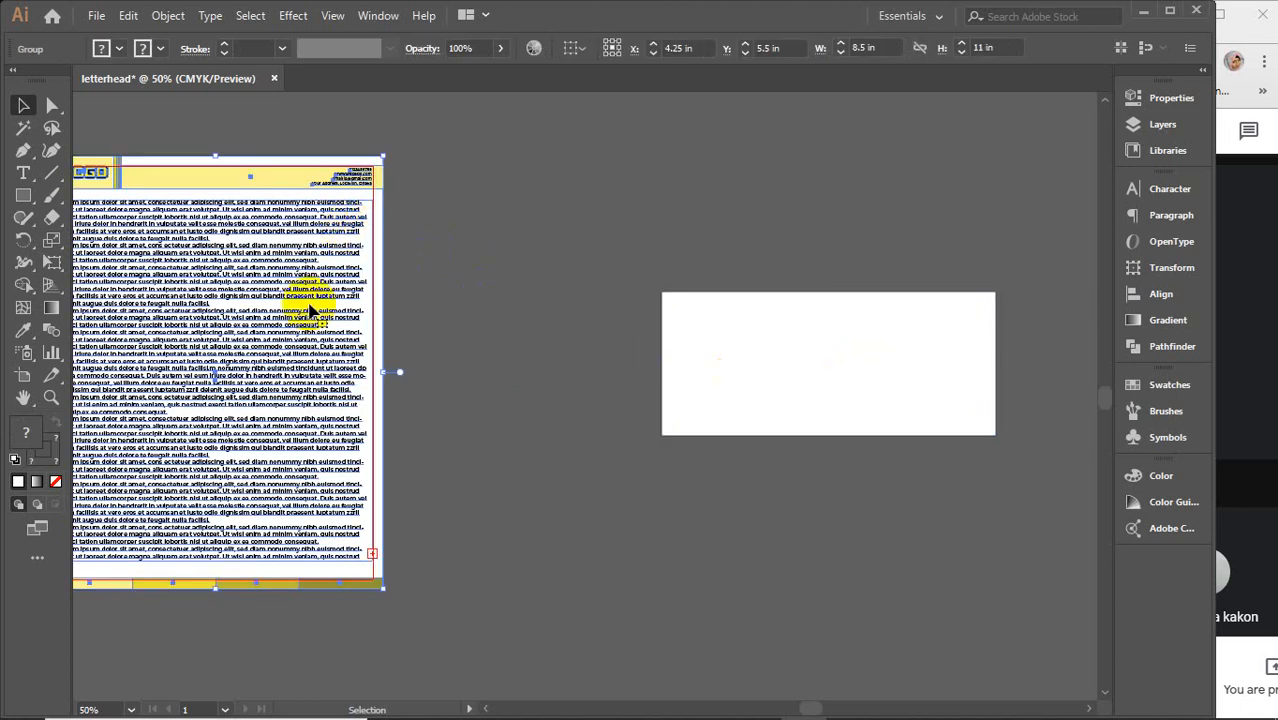
drag(630, 340, 990, 483)
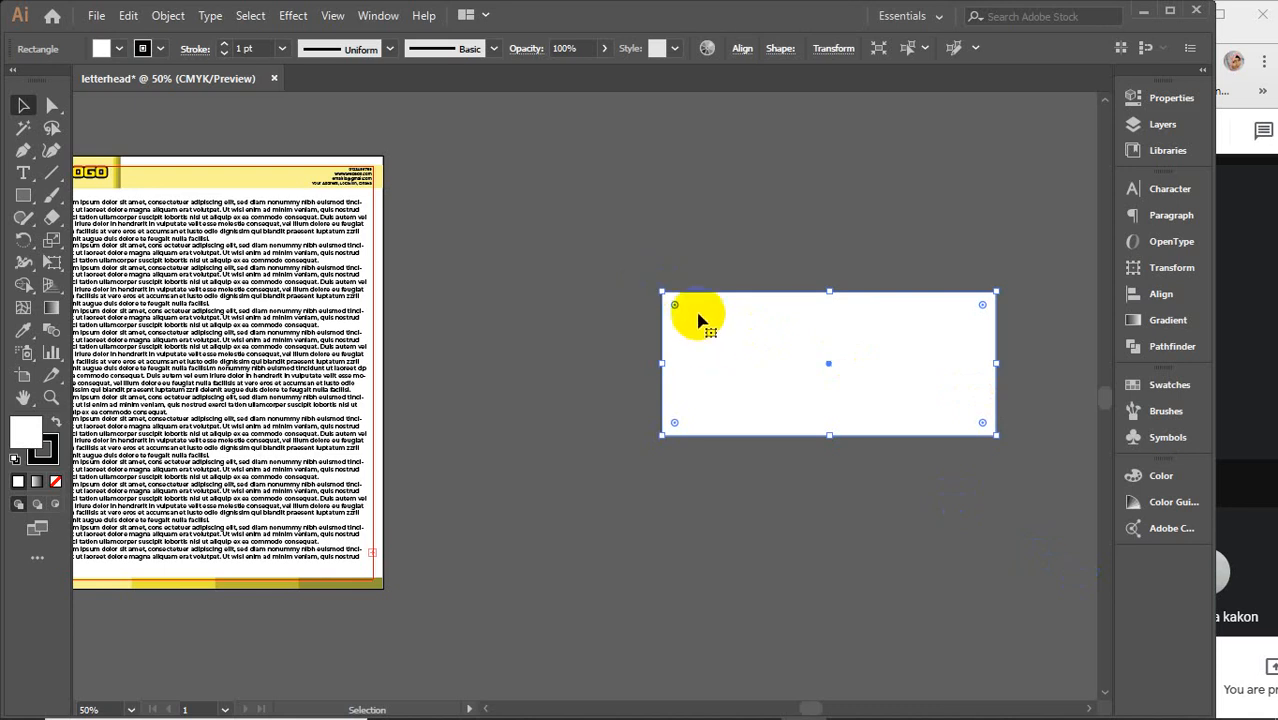
key(Delete)
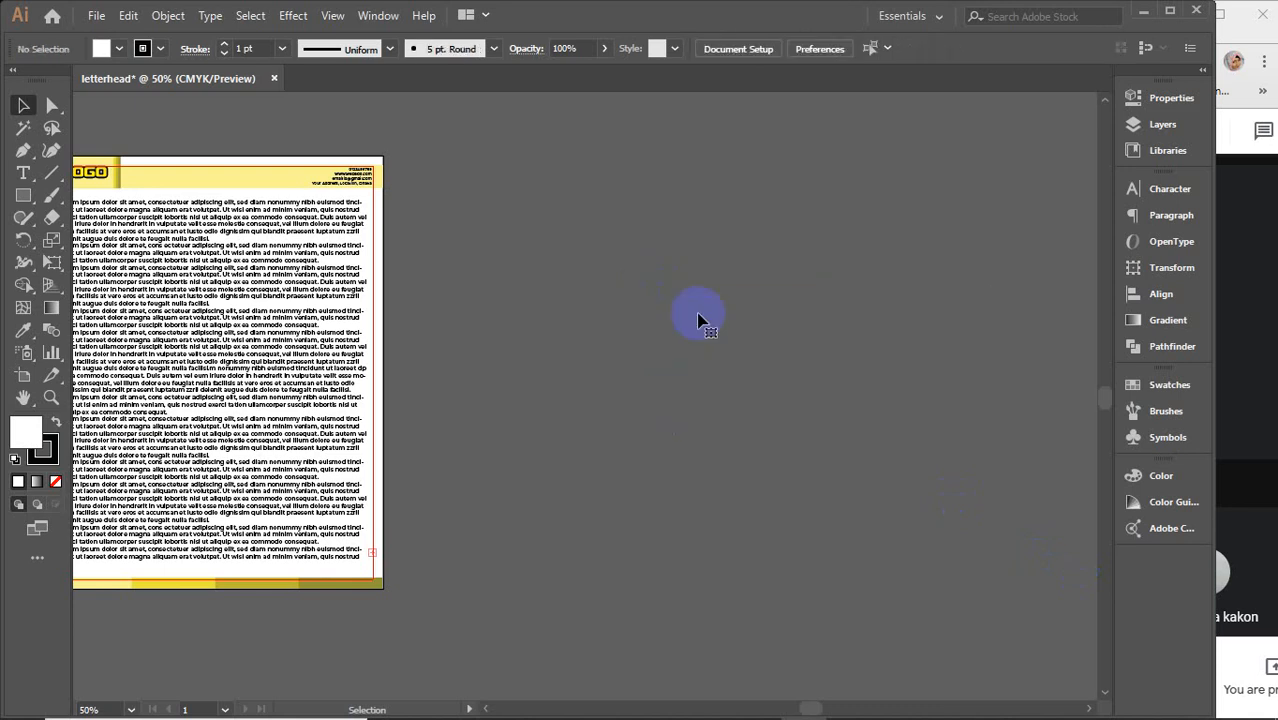
Create a rectangle beside the letterhead, 8.7 in wide and one third of 12 in (4 in) high.
click(23, 197)
click(936, 340)
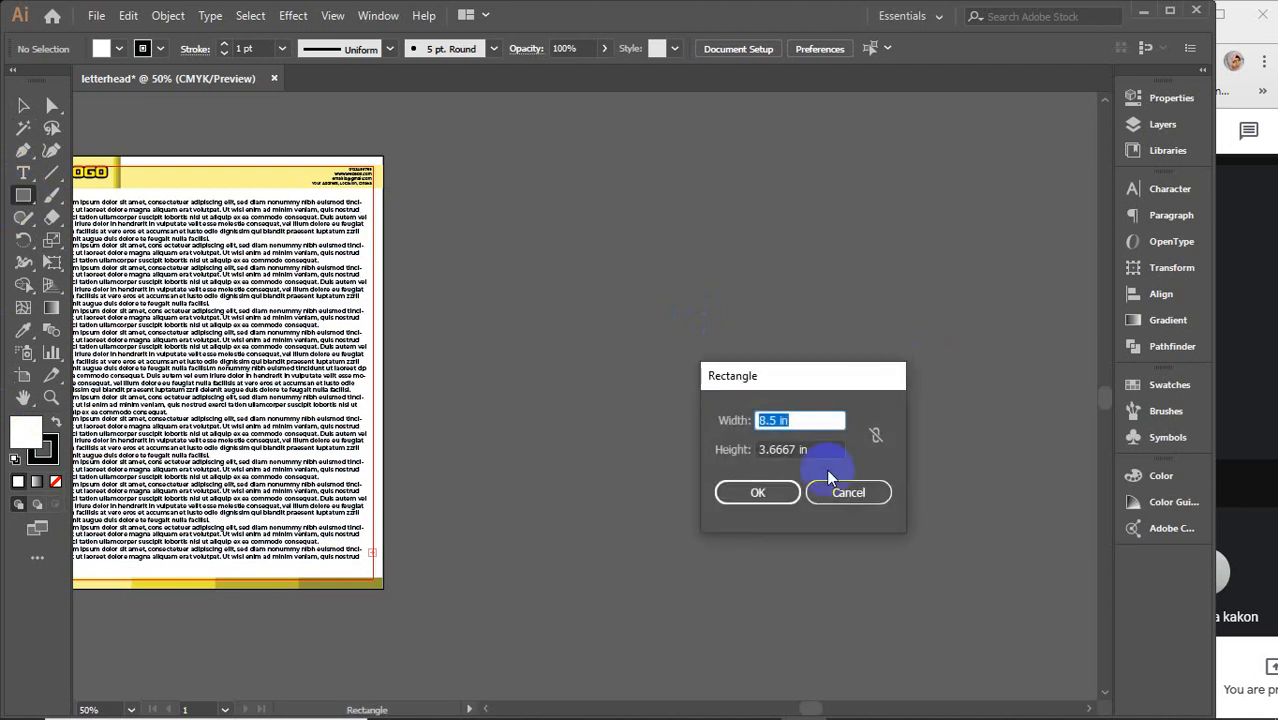
drag(806, 449, 720, 446)
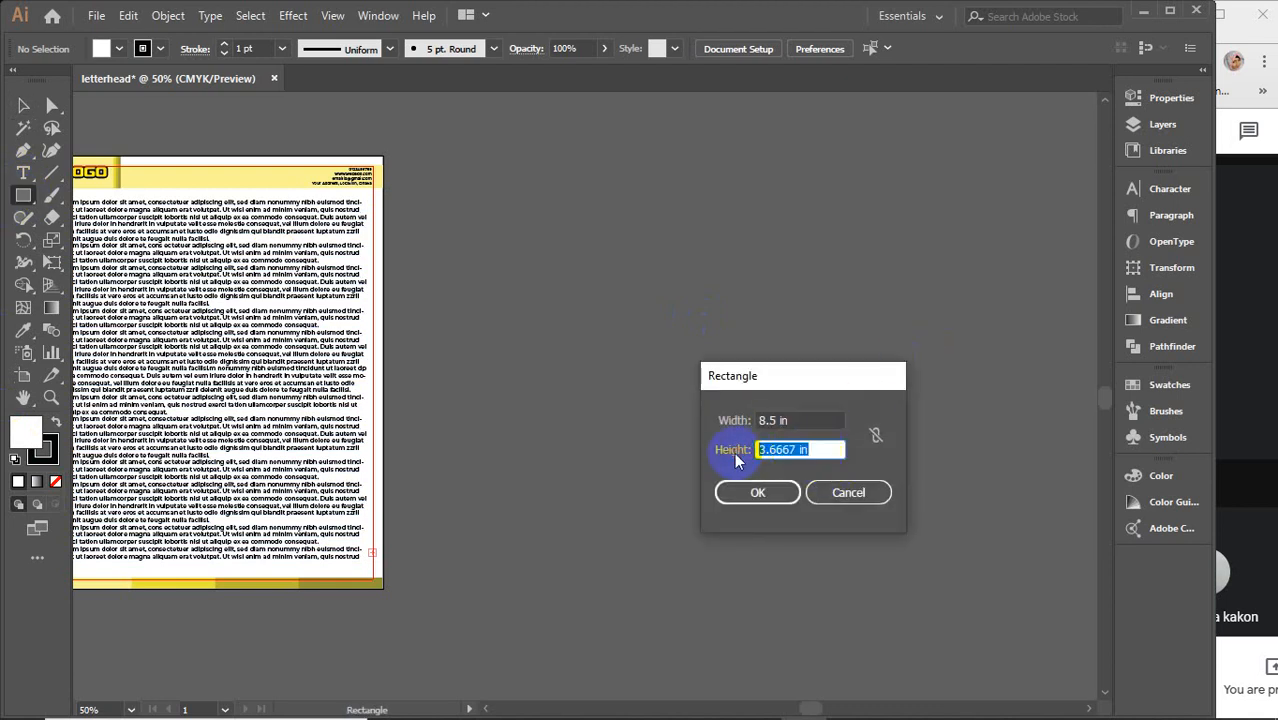
text(11)
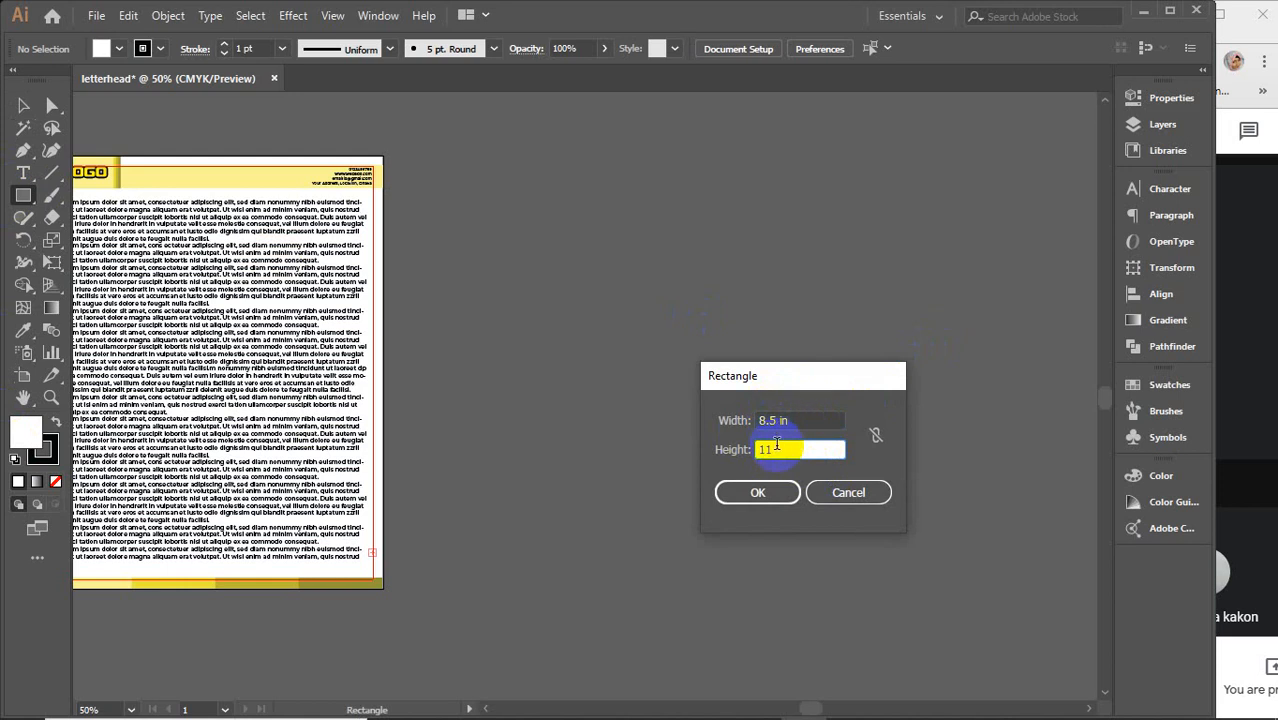
drag(772, 420, 745, 422)
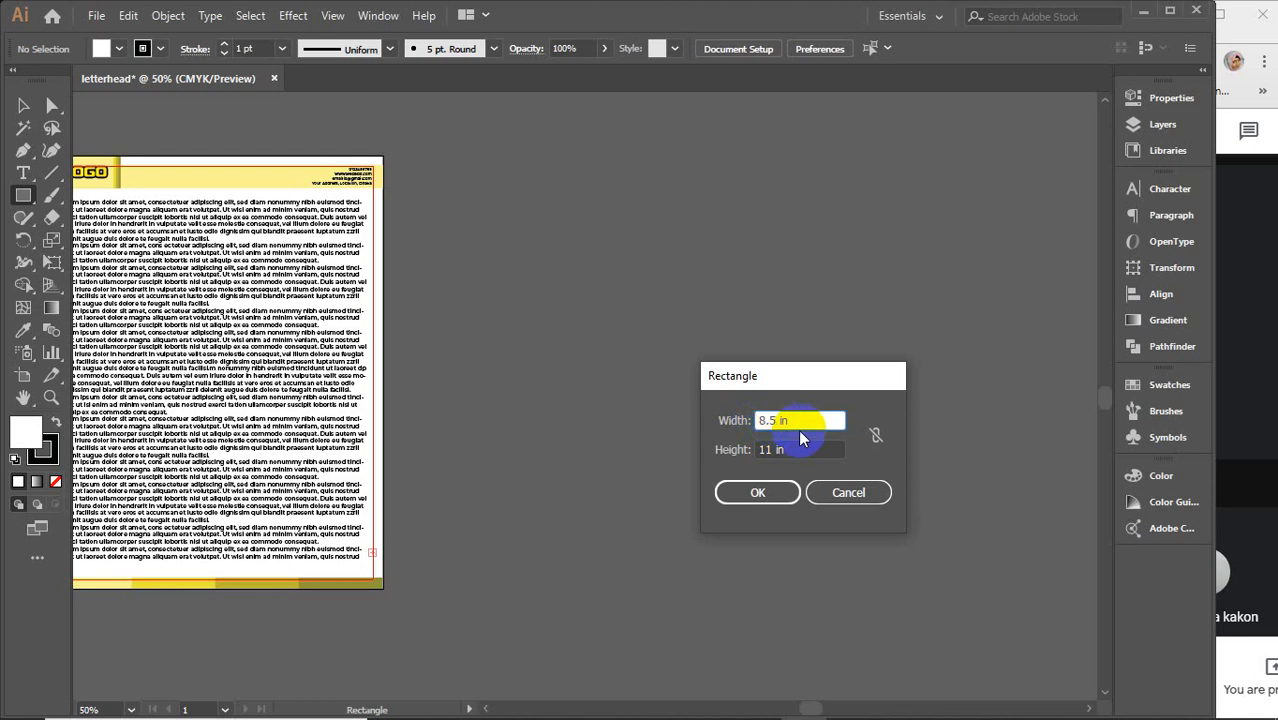
key(BackSpace)
text(7)
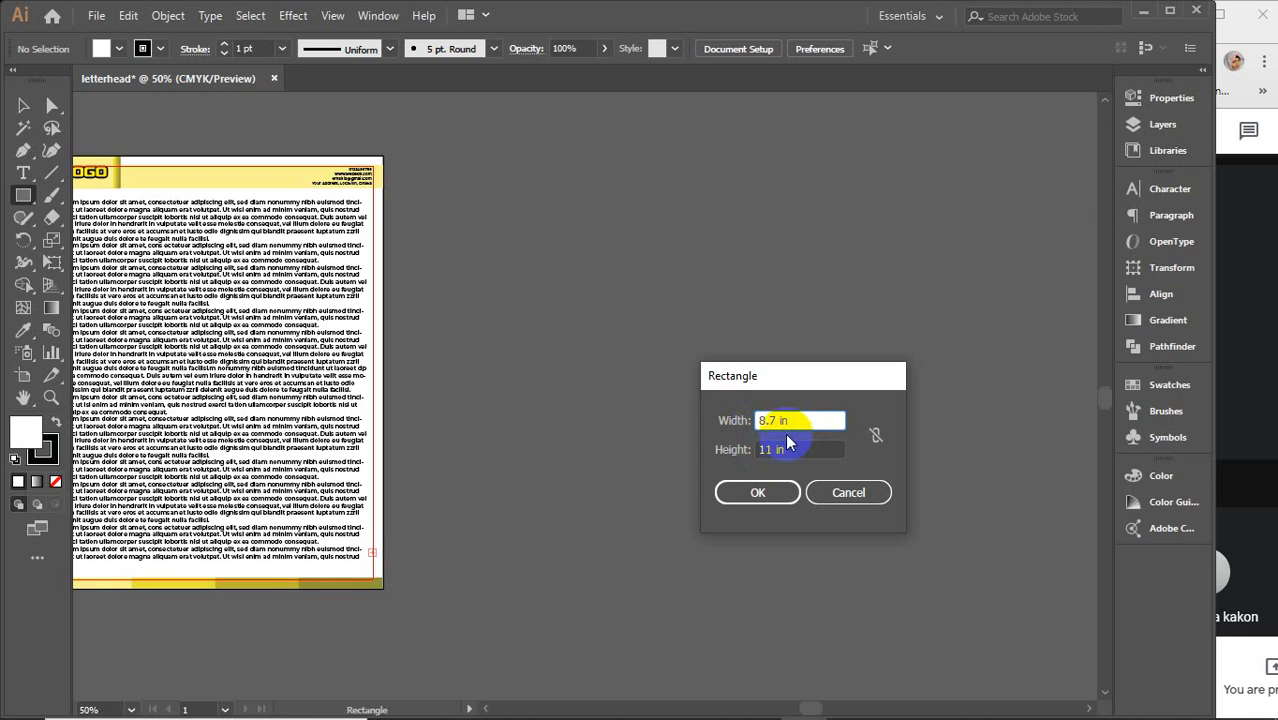
click(768, 450)
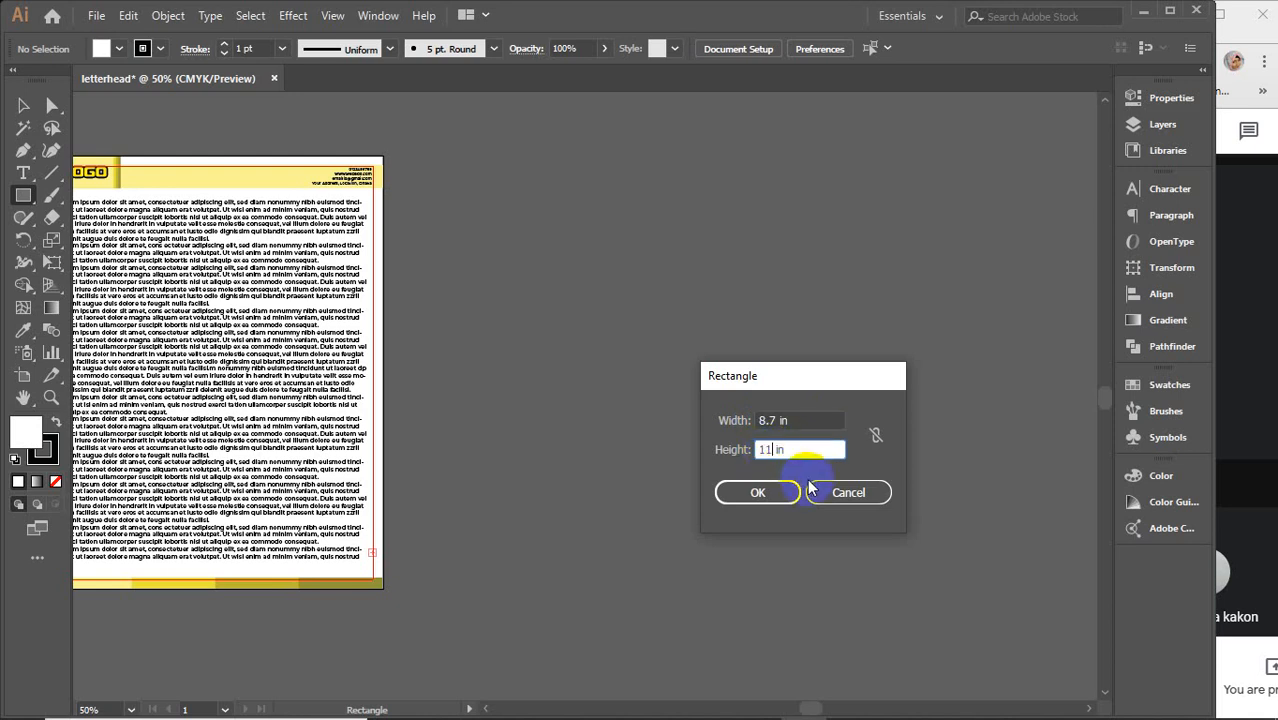
key(BackSpace)
text(2)
click(791, 445)
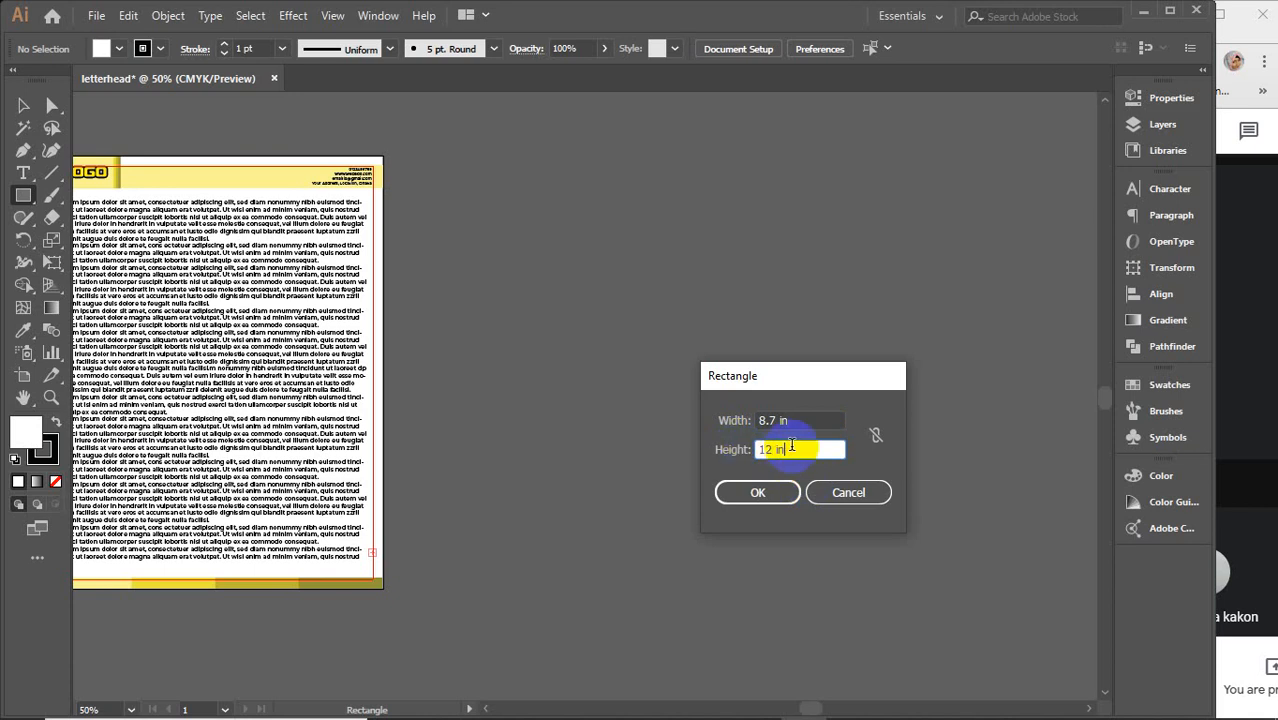
text(/3)
key(Return)
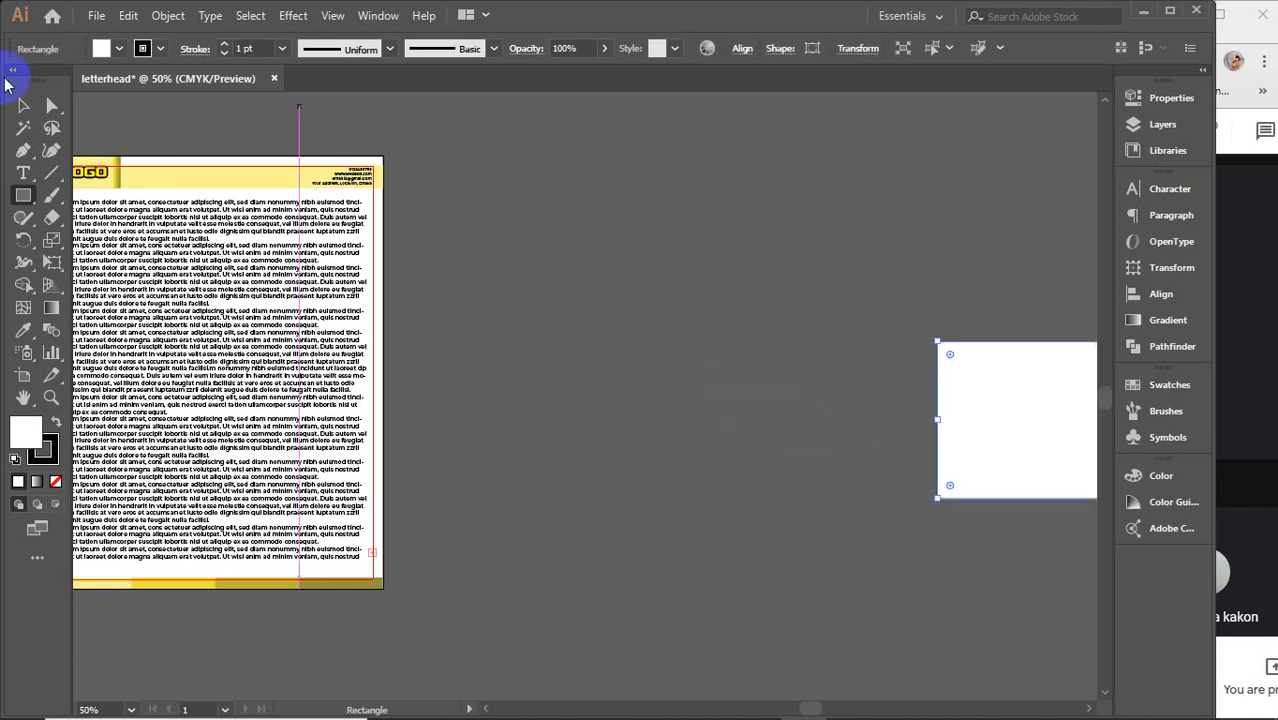
Move the new rectangle over the middle of the letterhead, with its left edge on the page's left edge.
click(21, 104)
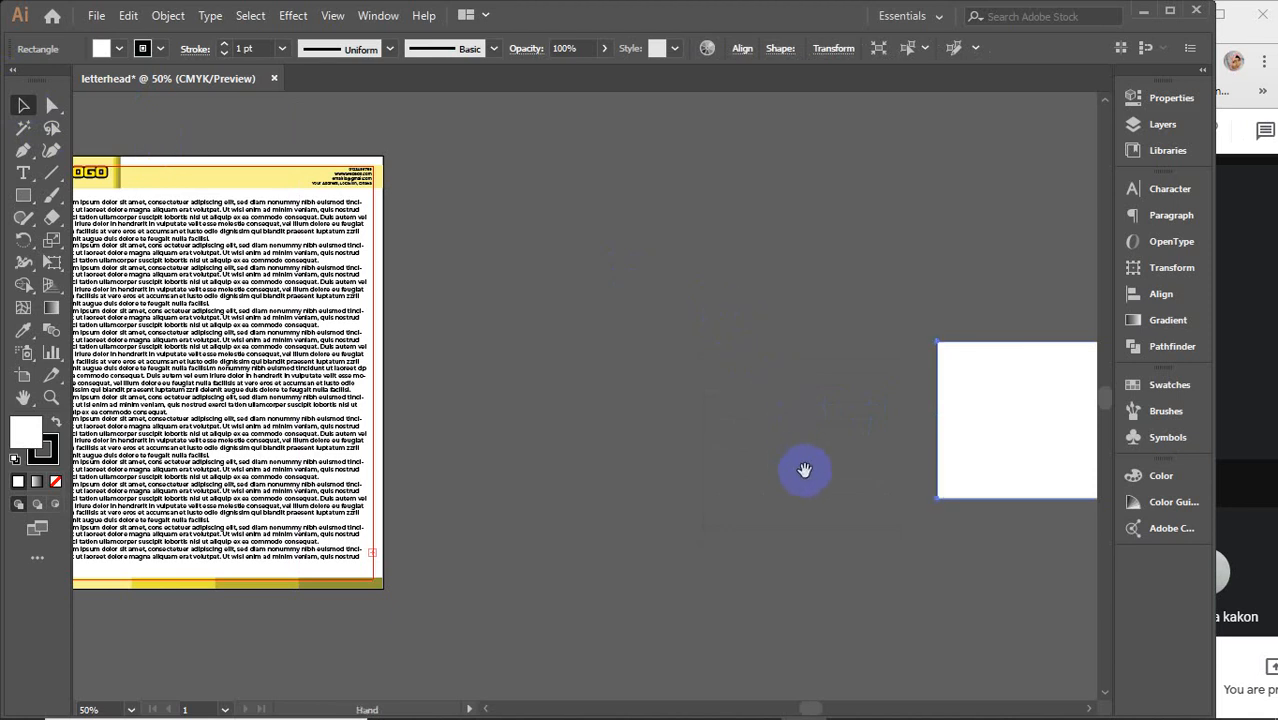
mouse_move(807, 468)
mouse_down()
mouse_move(706, 469)
mouse_move(816, 469)
mouse_up()
drag(1000, 430, 551, 399)
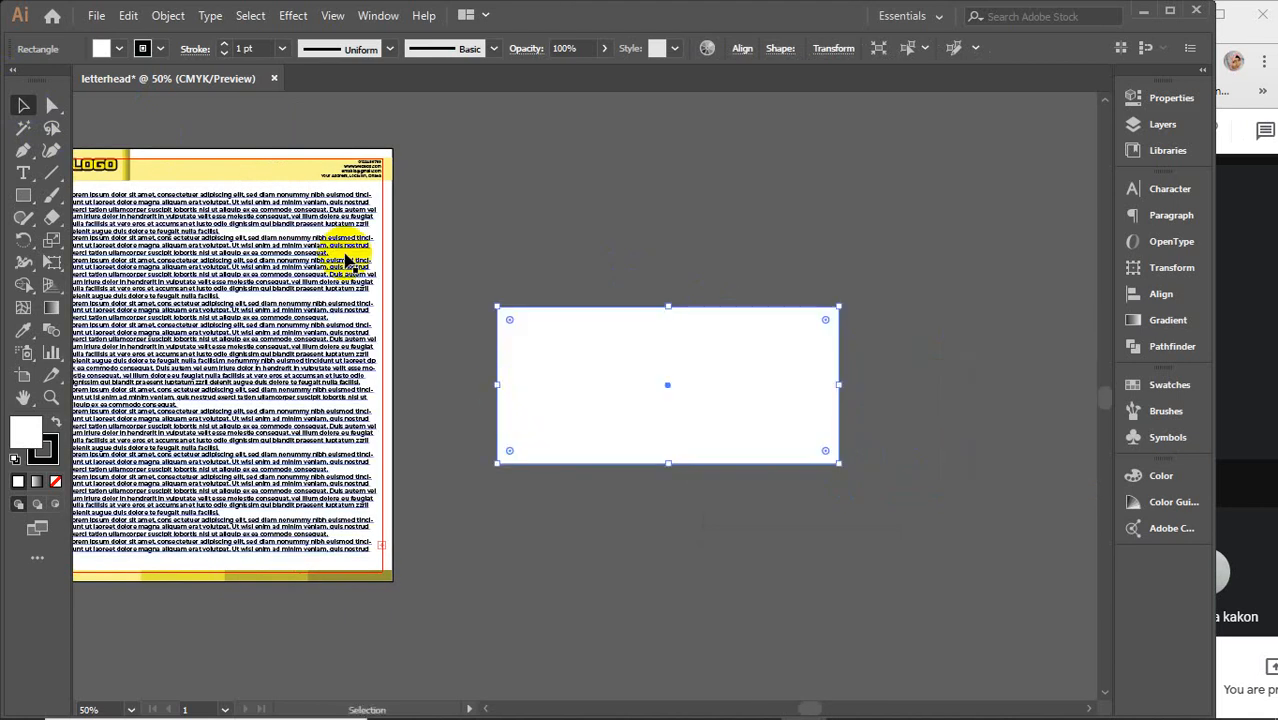
click(307, 181)
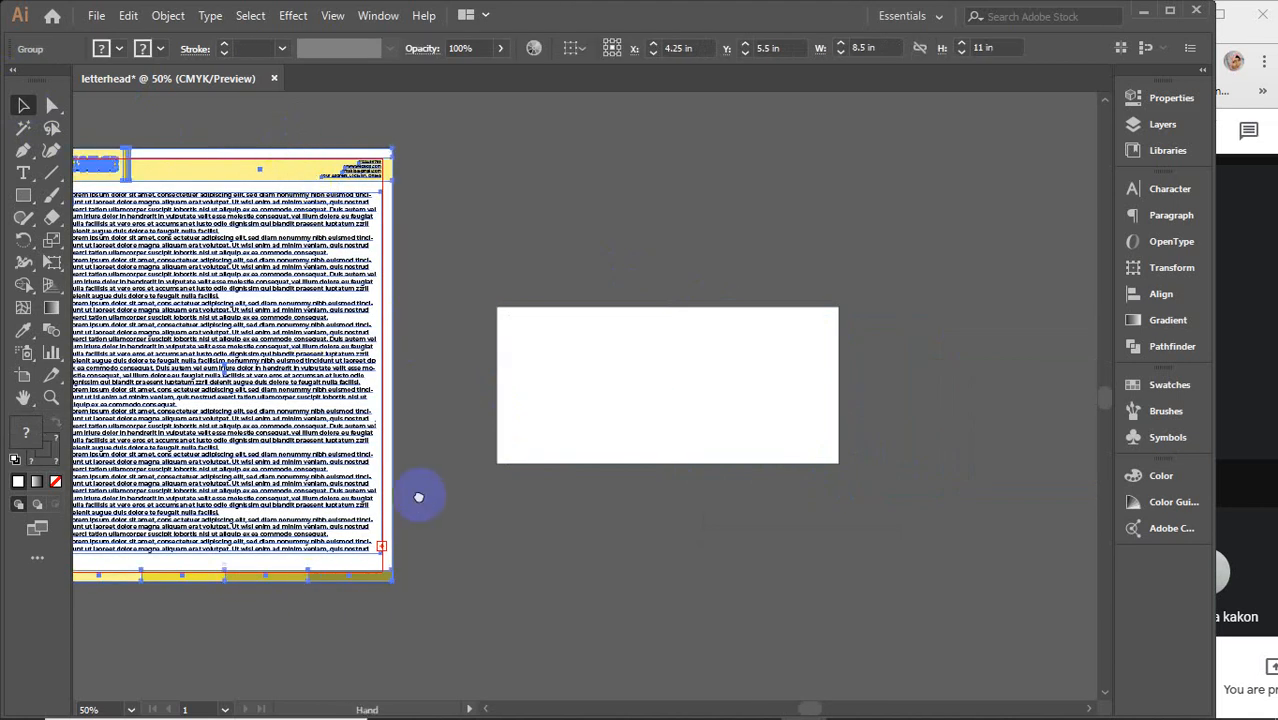
drag(419, 497, 574, 485)
drag(813, 374, 380, 369)
Fill the rectangle on the letterhead with bright red.
double_click(26, 432)
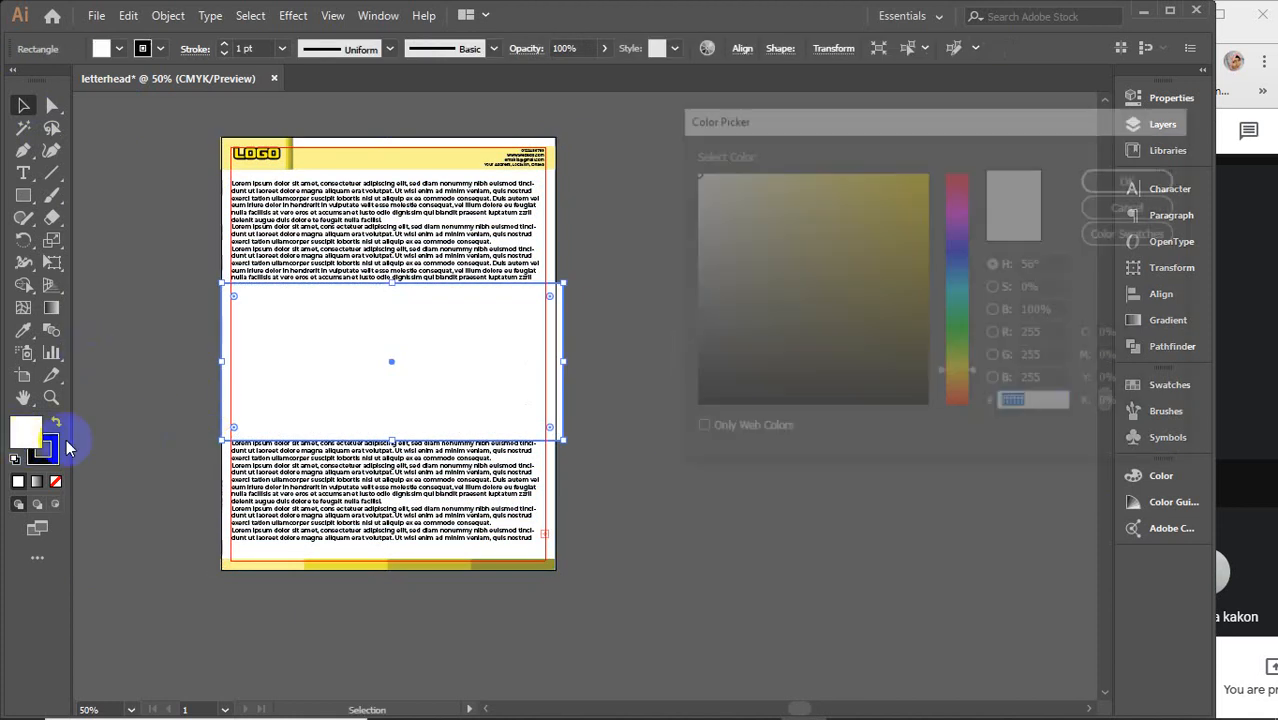
click(865, 319)
drag(956, 251, 961, 148)
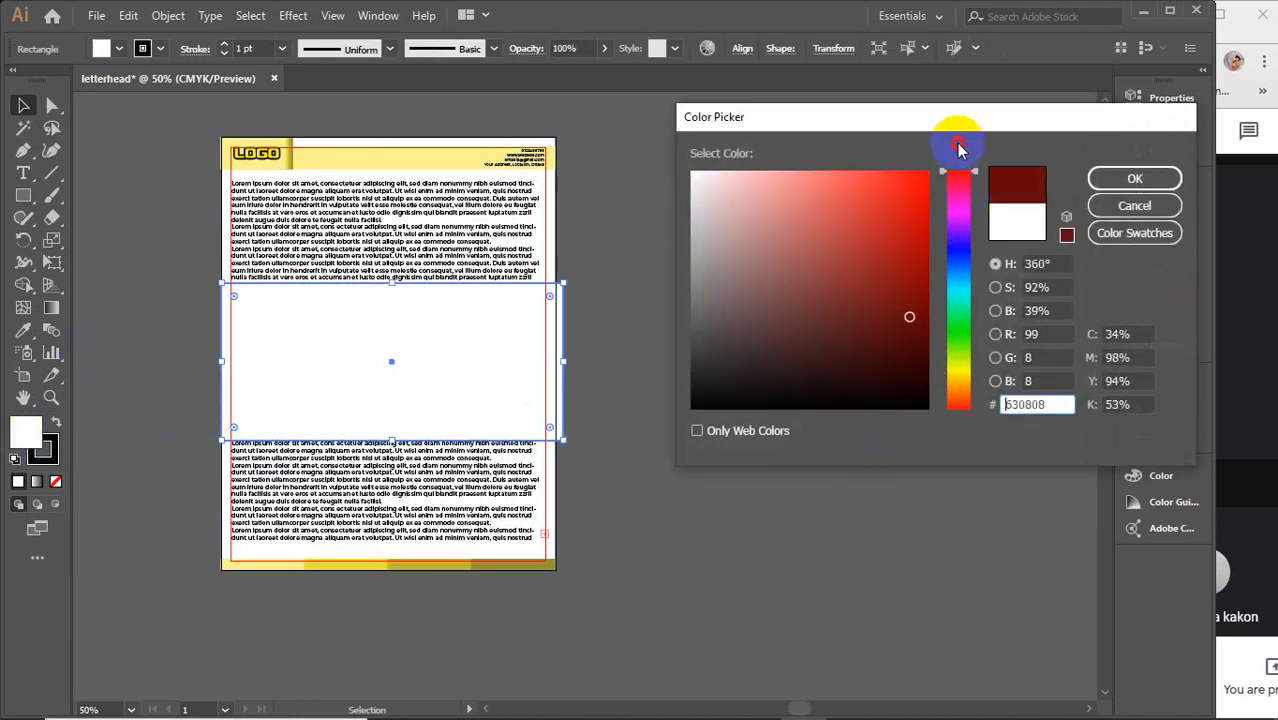
click(909, 178)
click(1112, 178)
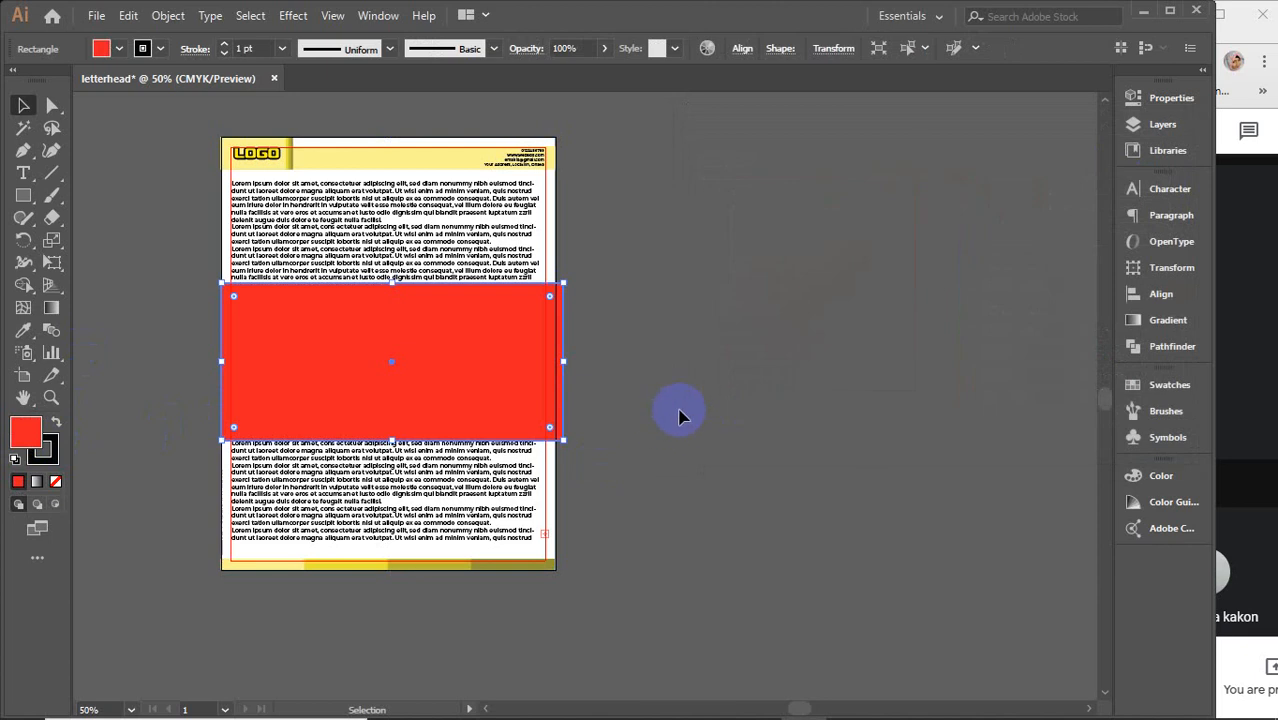
Centre the red rectangle and the letterhead on each other horizontally.
click(352, 352)
scroll(352, 348, up, 2)
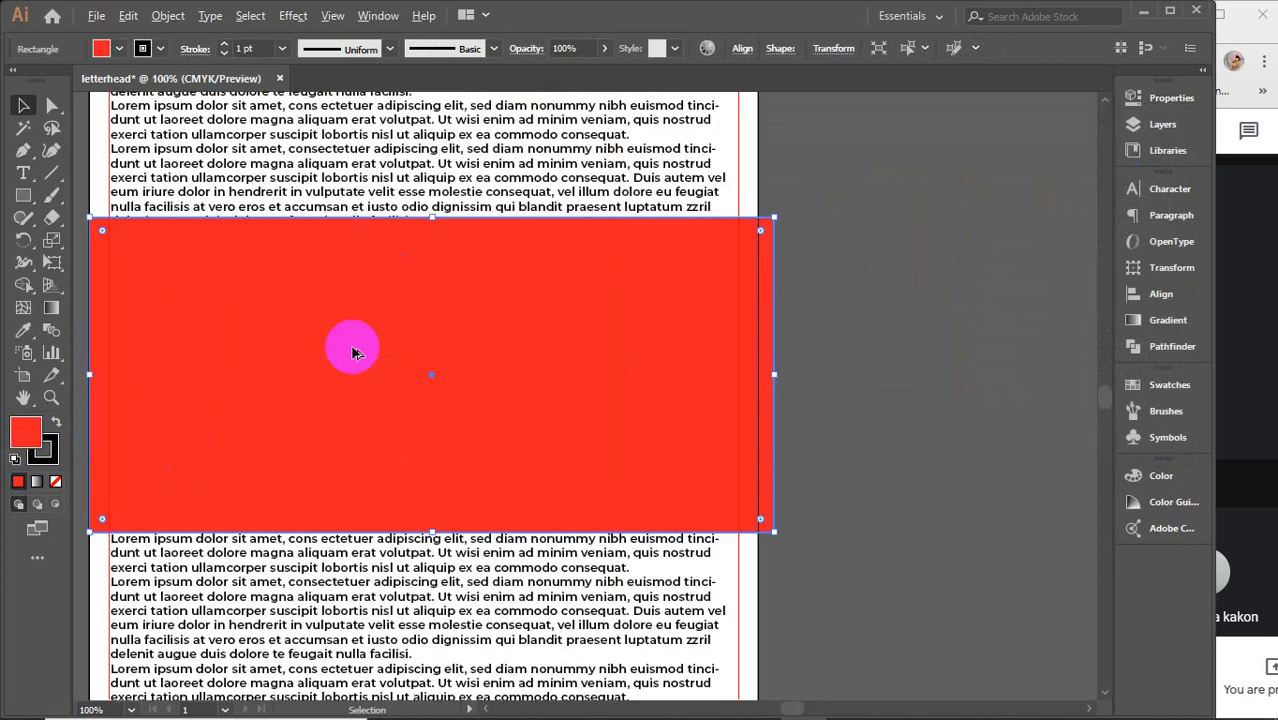
drag(447, 339, 574, 353)
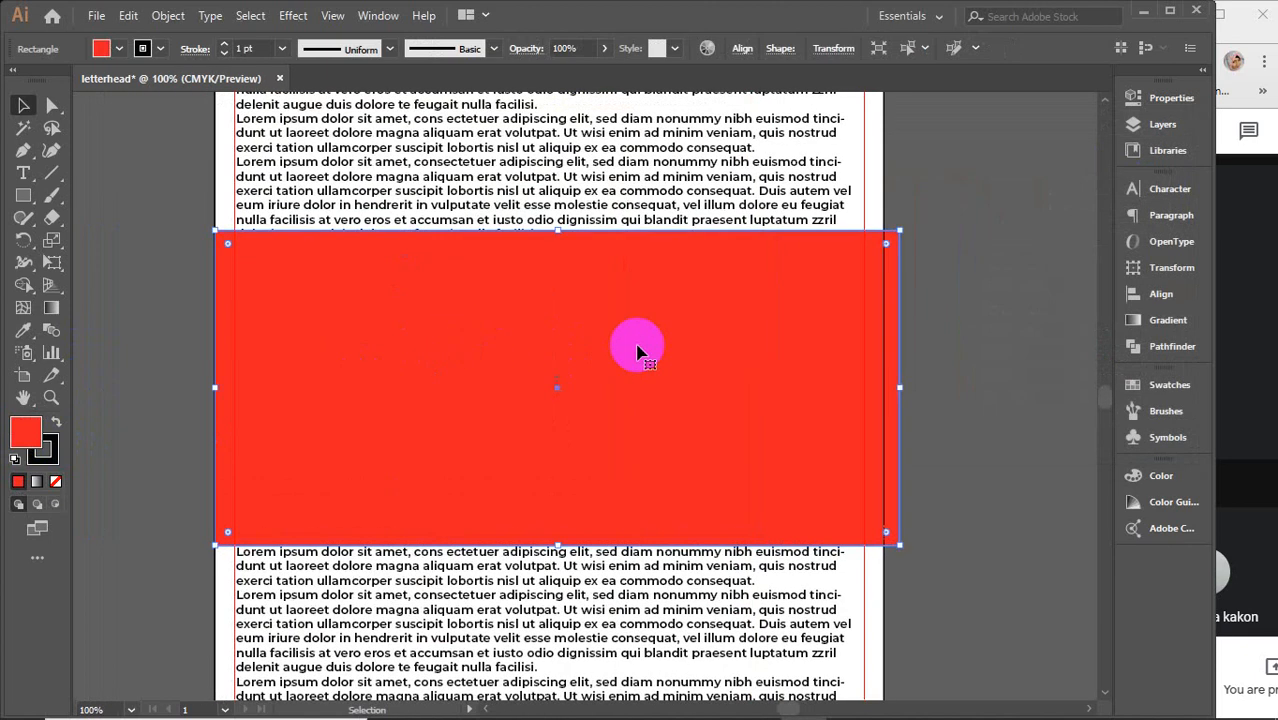
shift+click(882, 208)
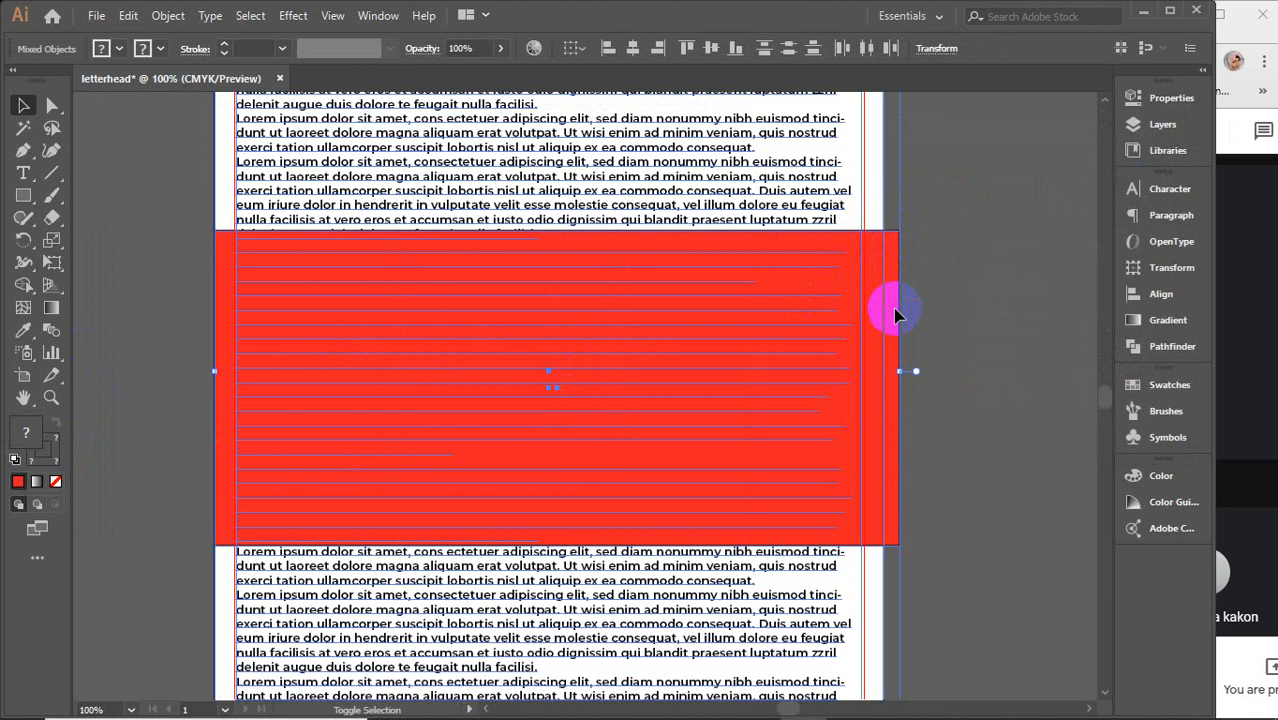
shift+click(800, 127)
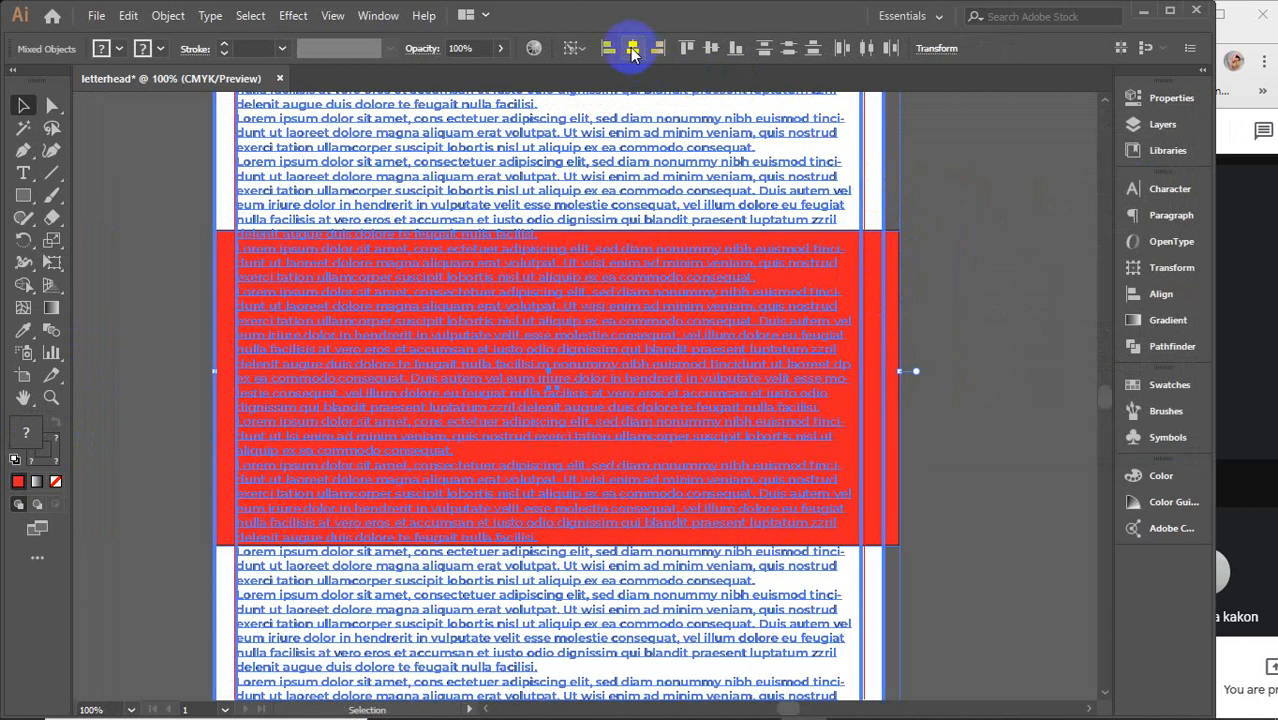
click(633, 48)
click(997, 300)
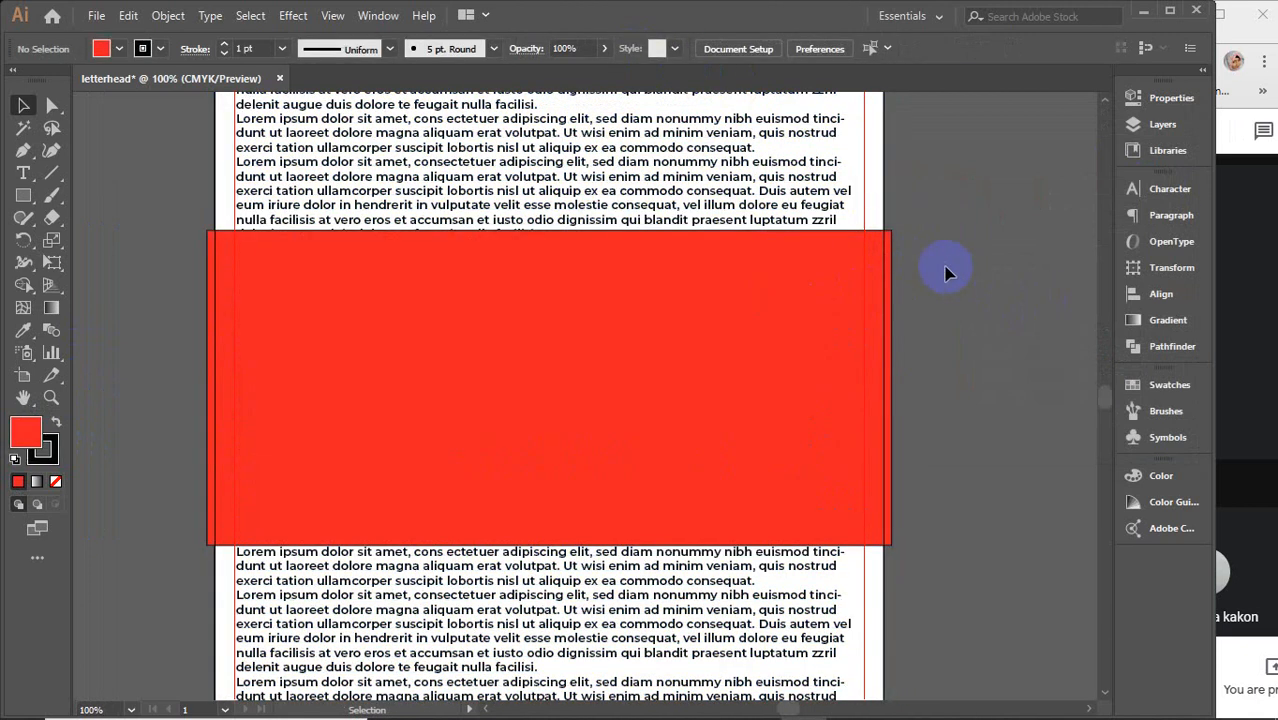
Examine how far the red rectangle extends past the letterhead's side edge and compare it with the page width.
scroll(921, 291, up, 2)
scroll(900, 260, down, 1)
scroll(832, 422, up, 1)
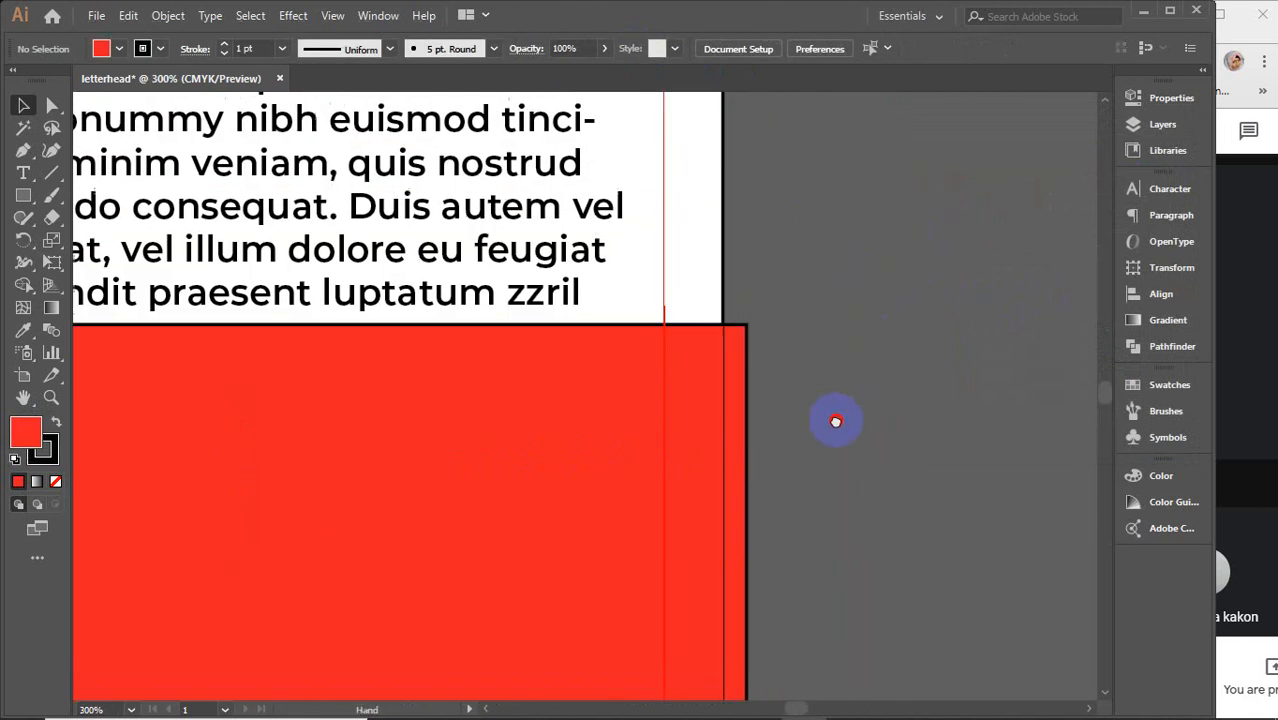
scroll(892, 374, down, 5)
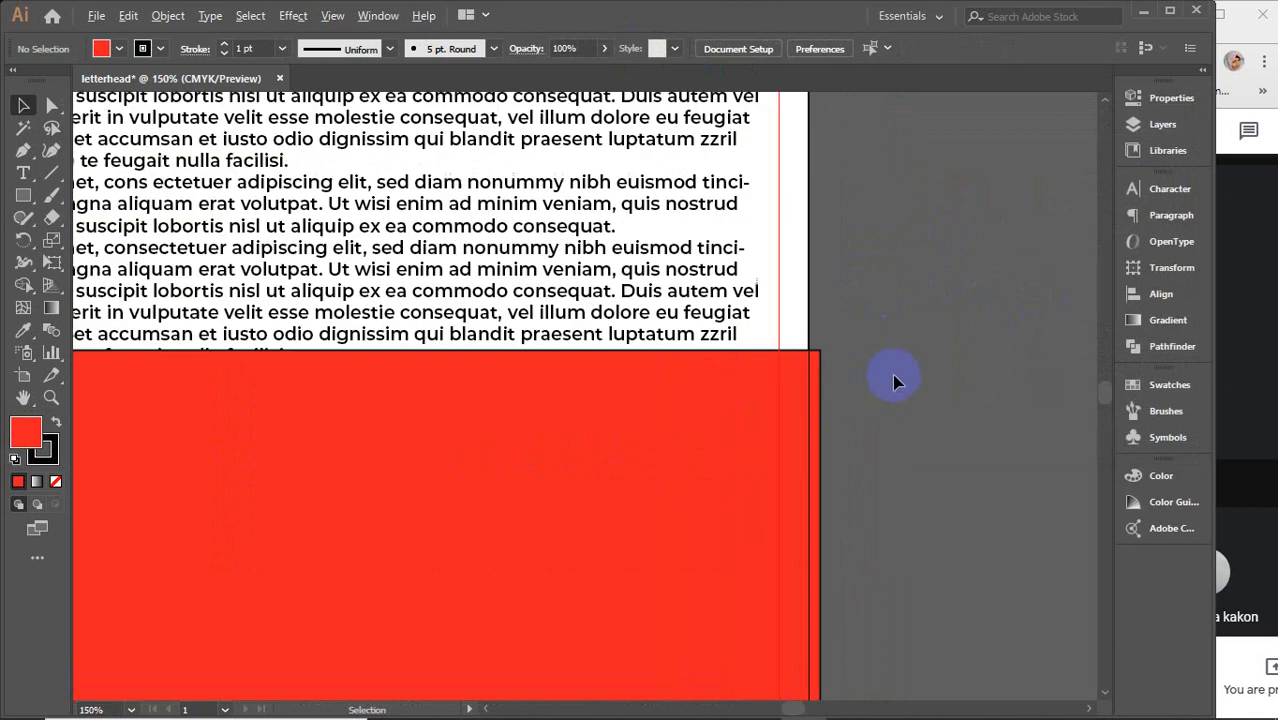
drag(918, 425, 870, 368)
click(574, 190)
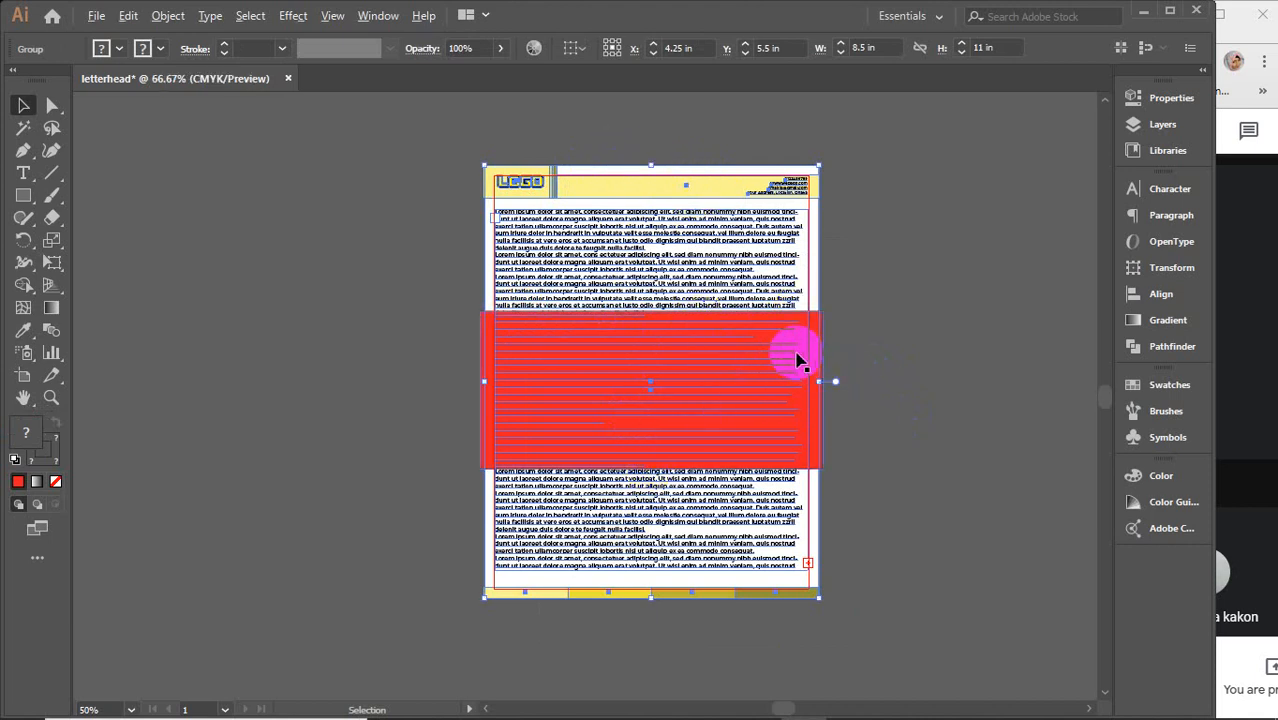
scroll(799, 357, up, 1)
scroll(785, 305, up, 2)
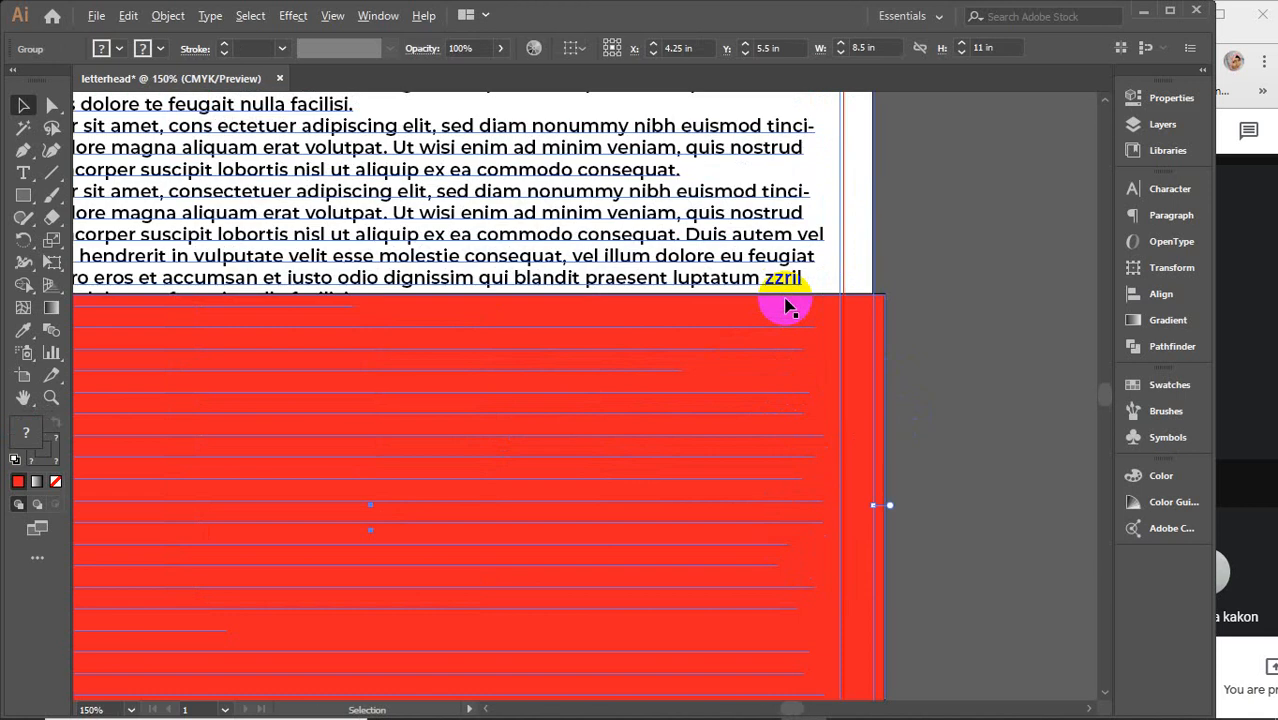
scroll(775, 308, down, 3)
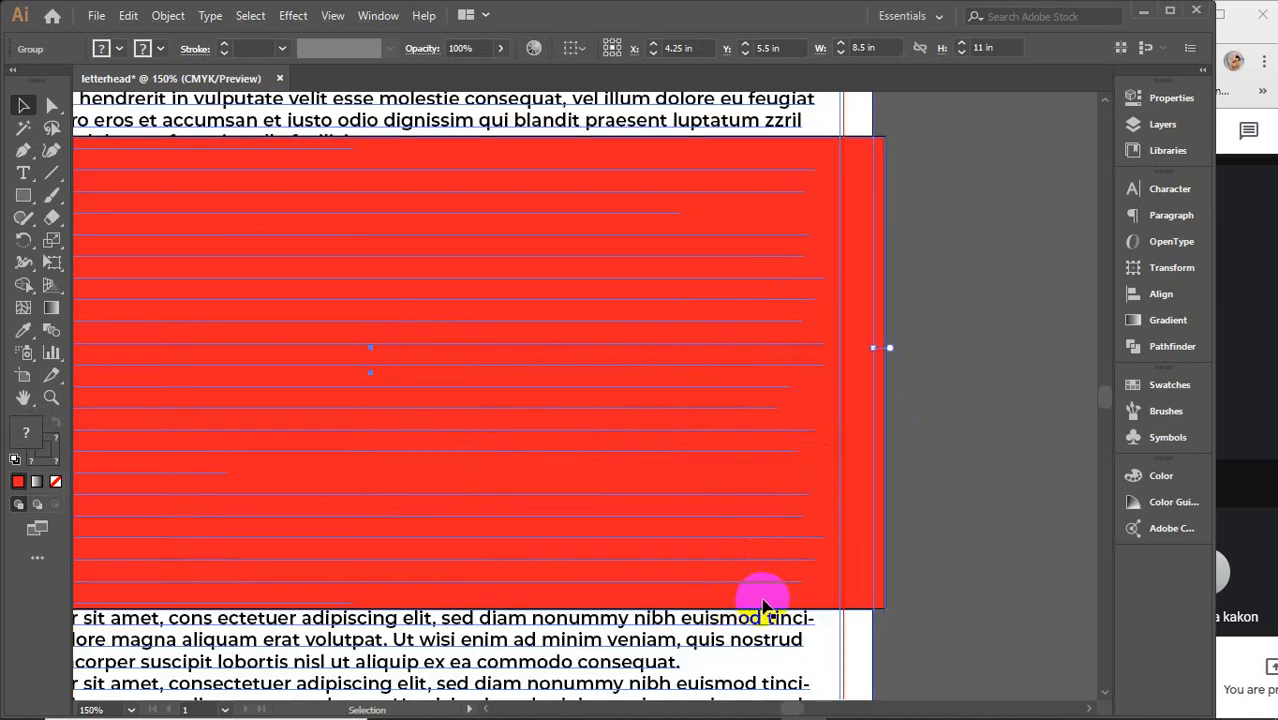
click(941, 320)
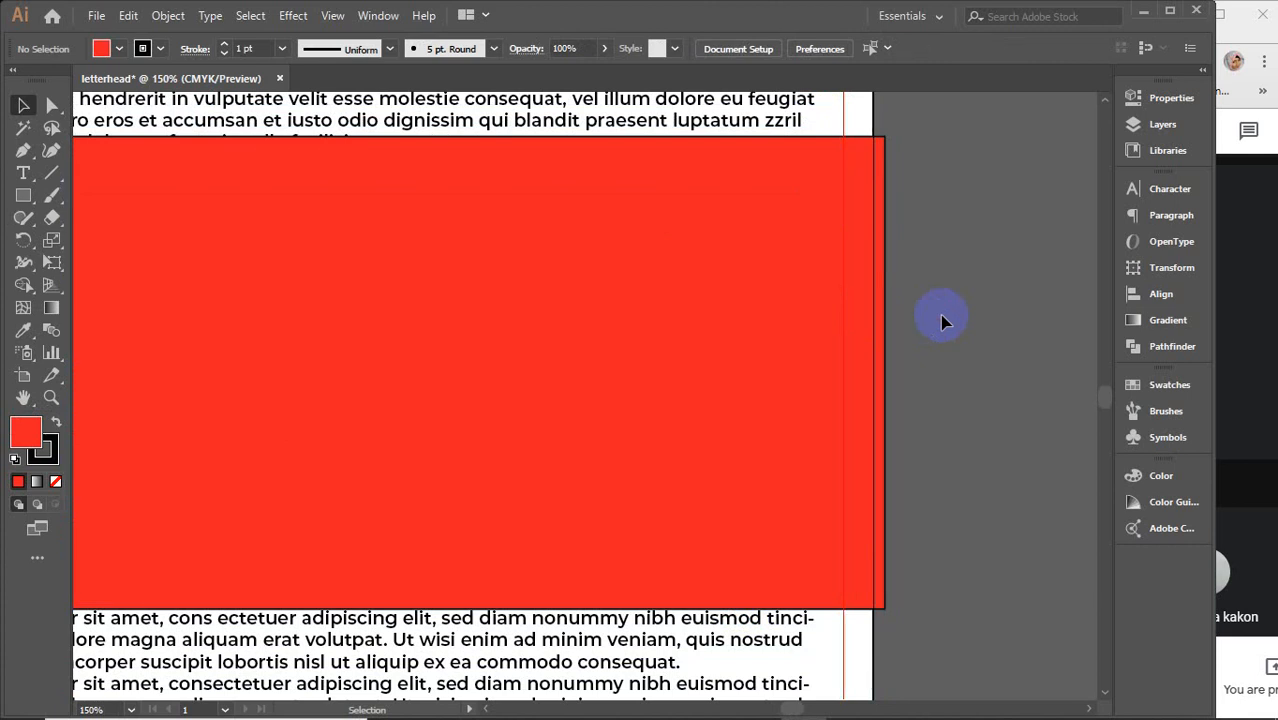
scroll(940, 315, down, 3)
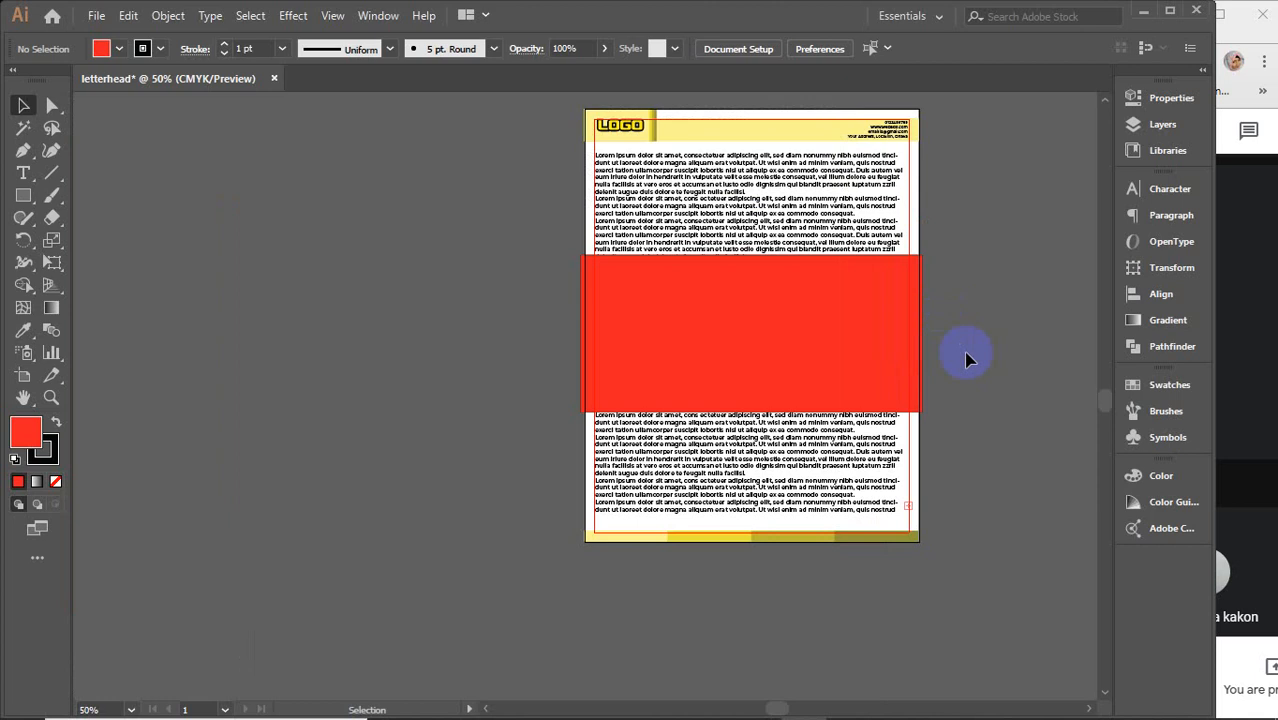
Move the red rectangle off the letterhead into the empty area on its right.
drag(970, 357, 748, 415)
click(628, 395)
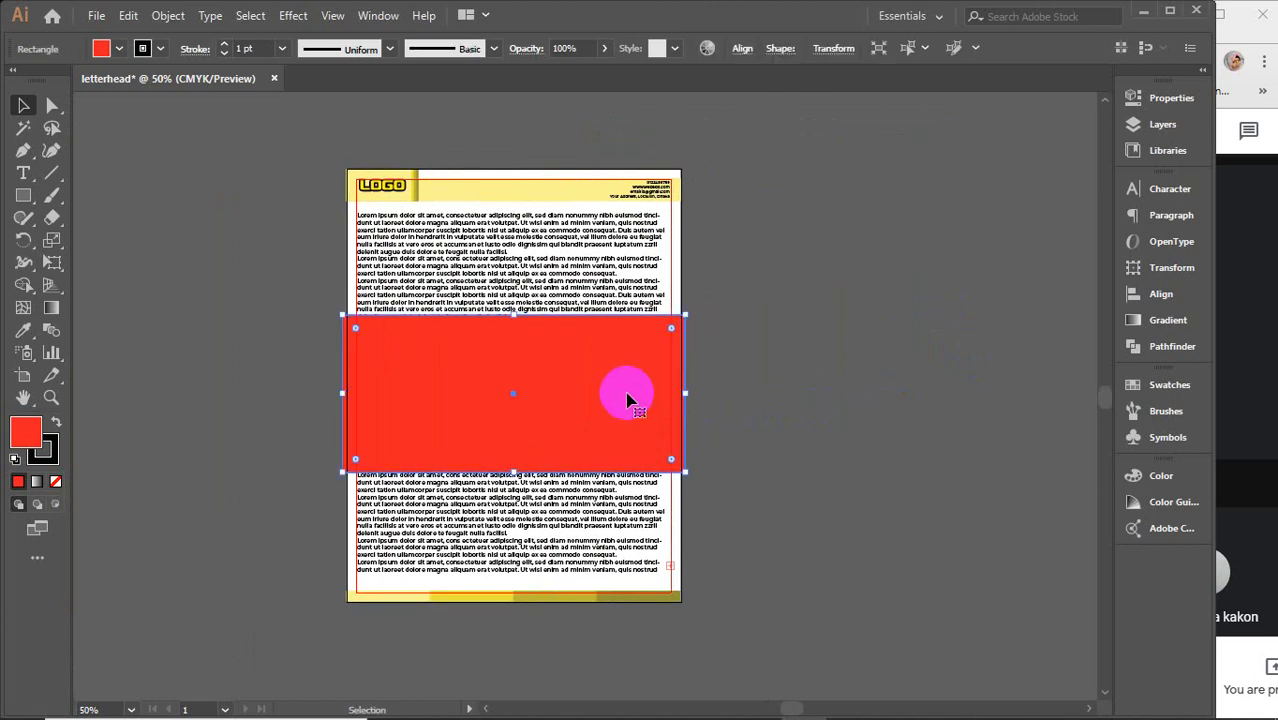
drag(548, 396, 933, 380)
drag(783, 438, 650, 457)
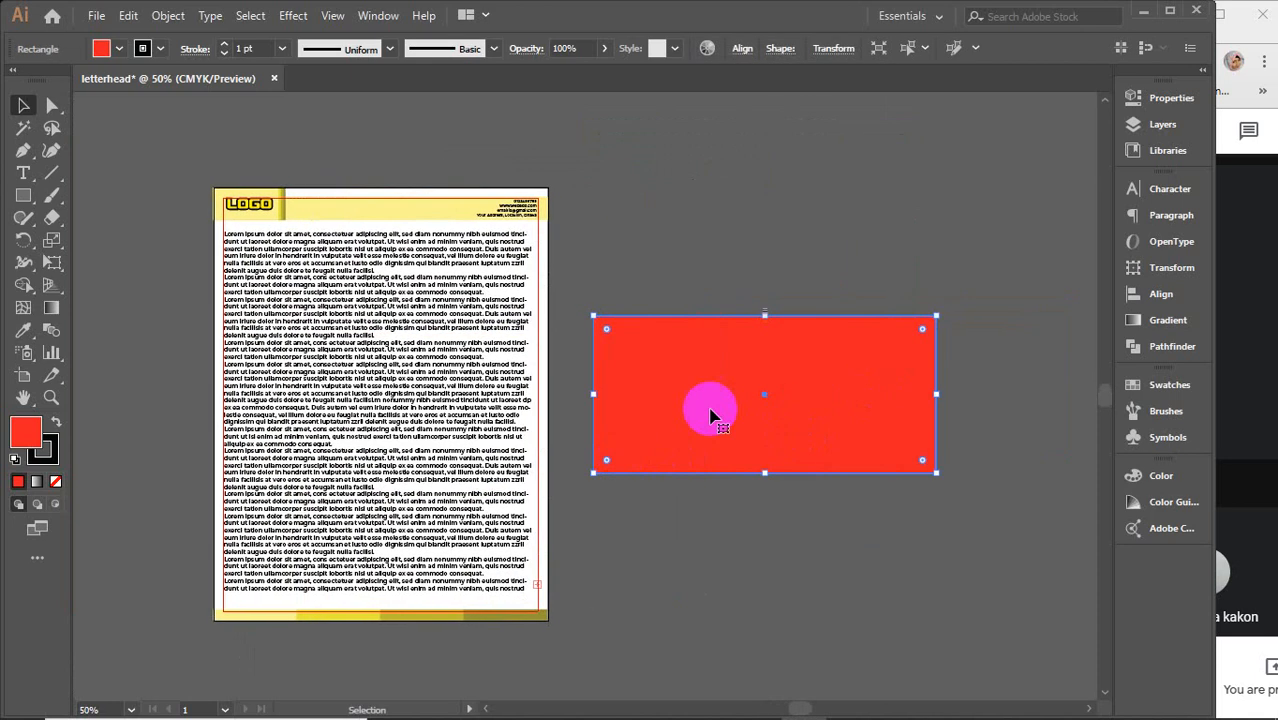
drag(728, 384, 791, 401)
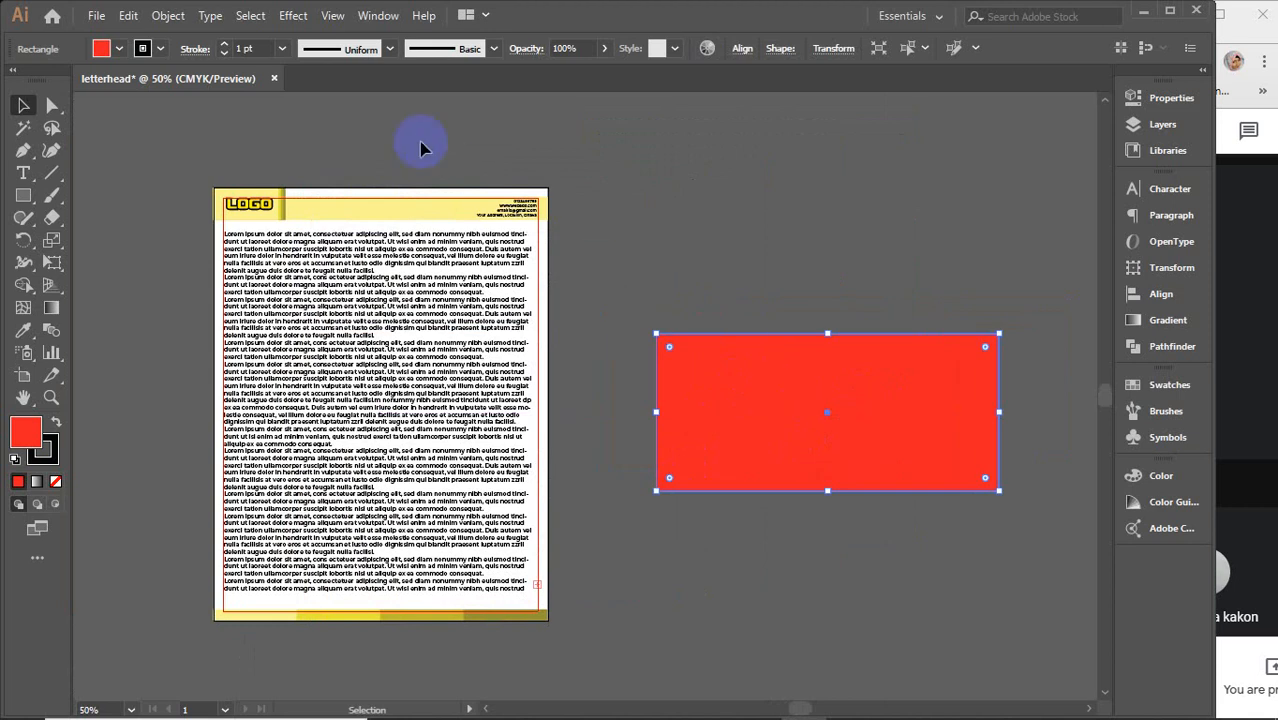
Select the letterhead and the red rectangle in turn to compare them, and delete the rectangle.
drag(194, 163, 600, 655)
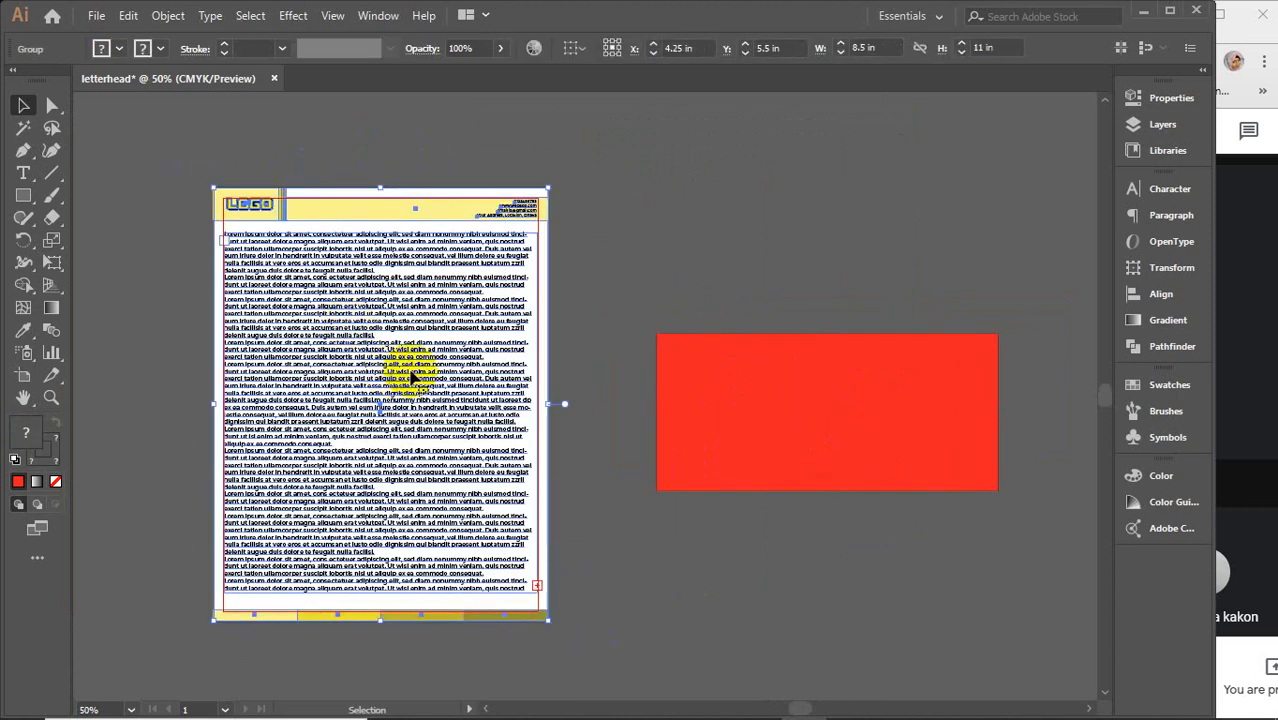
drag(673, 303, 630, 477)
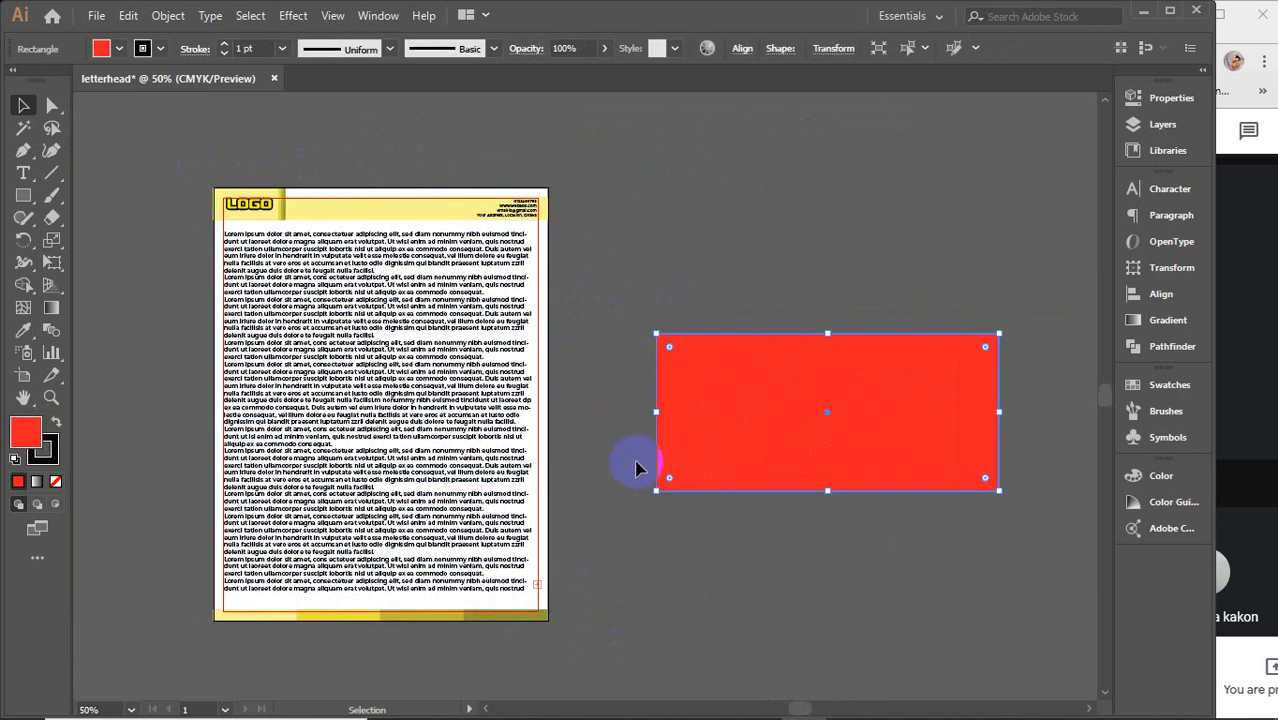
click(707, 397)
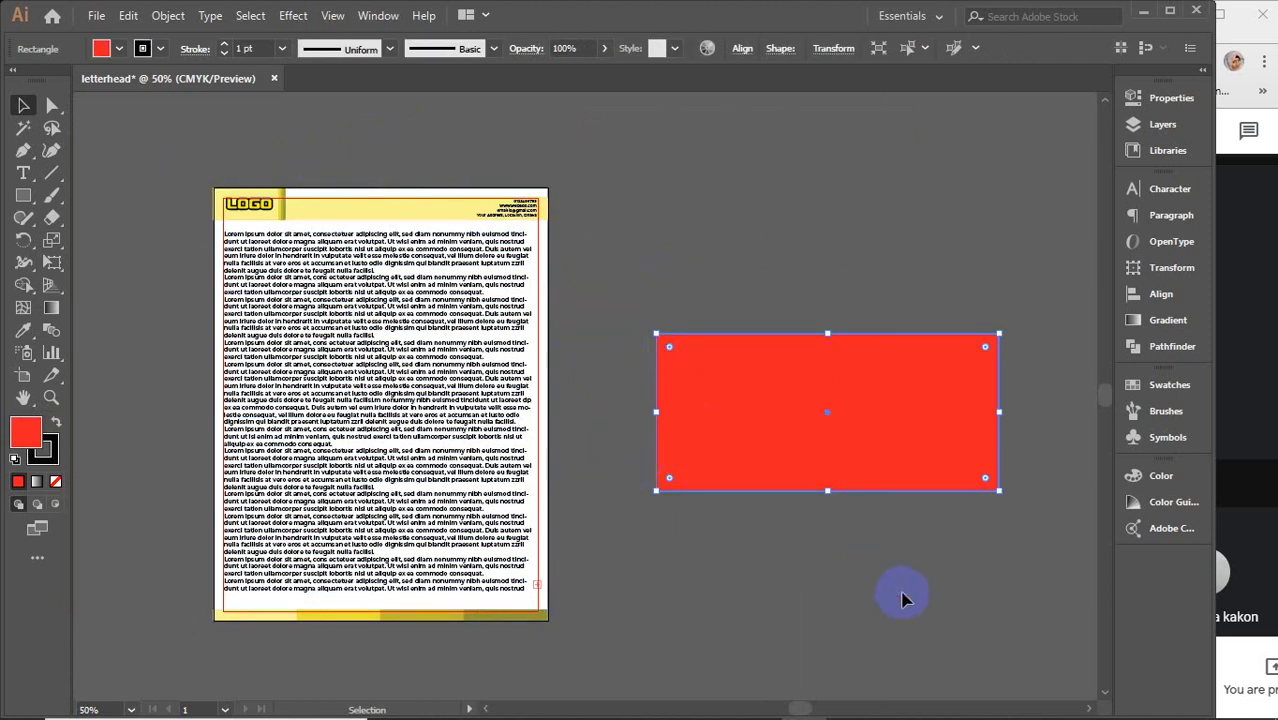
key(Delete)
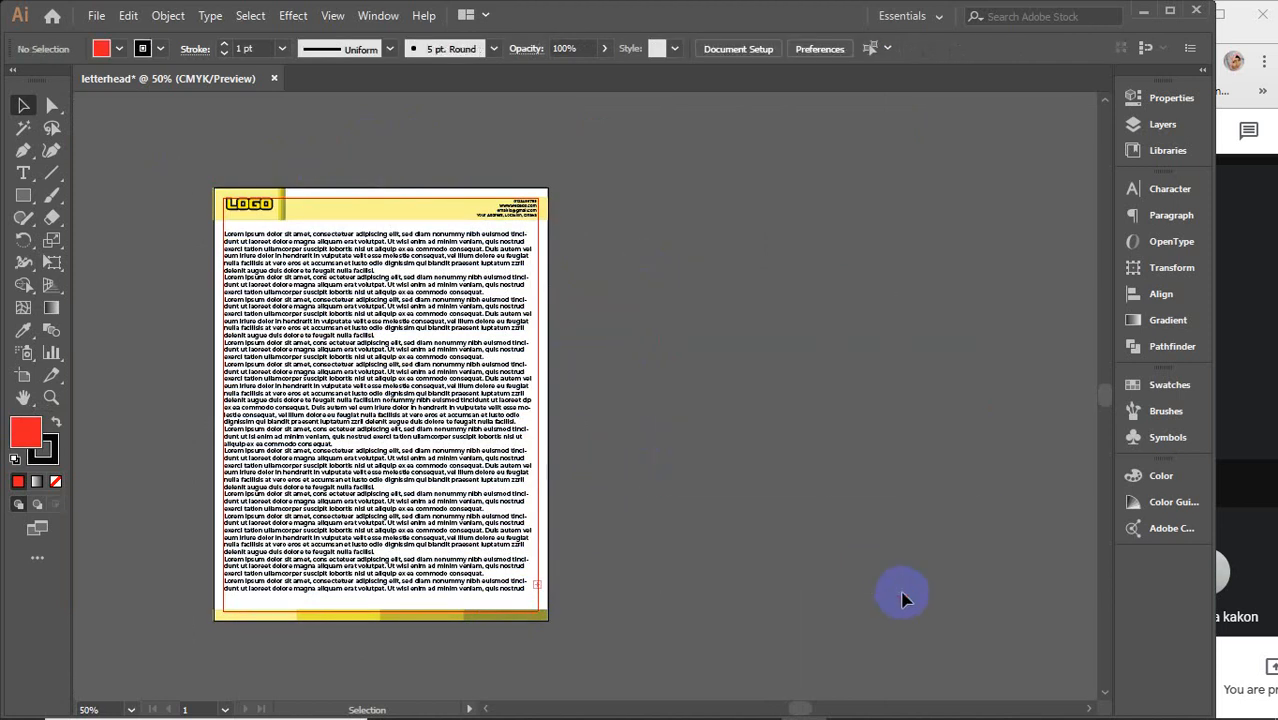
Create a rectangle 8.26 in wide and 11.69 in high beside the letterhead and shift it up next to the page.
click(24, 196)
click(716, 264)
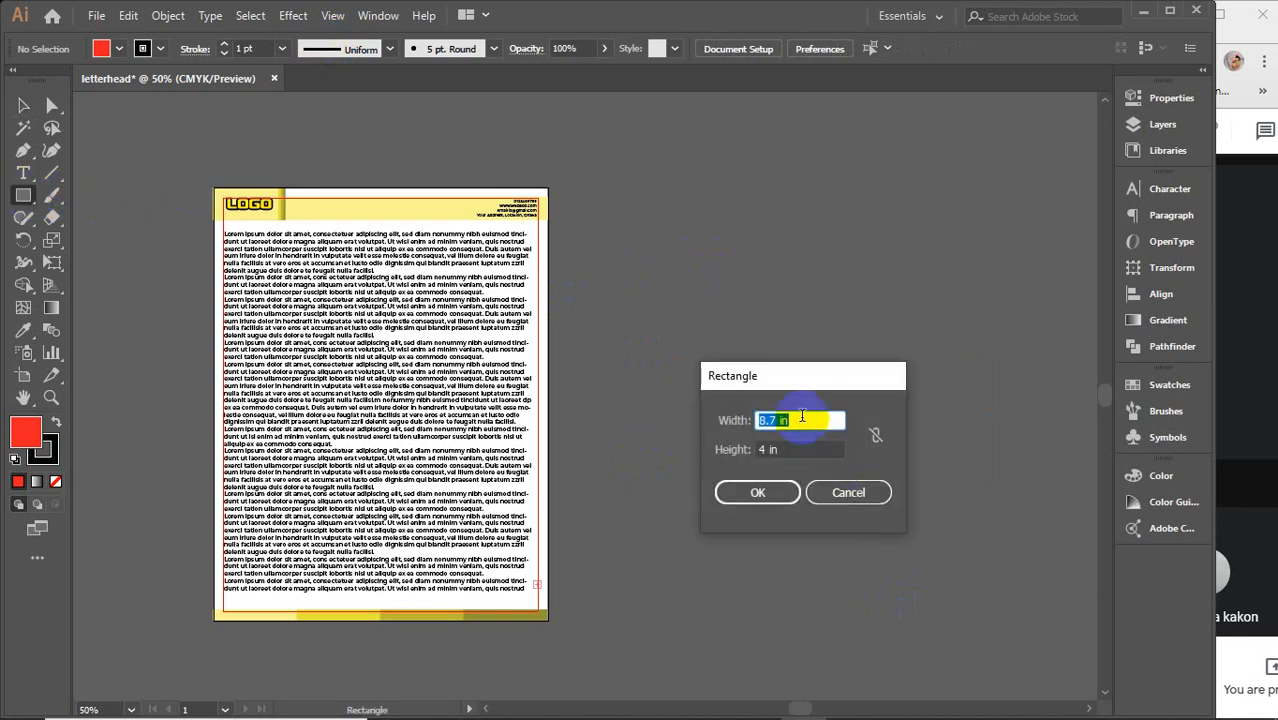
text(8.26)
key(Tab)
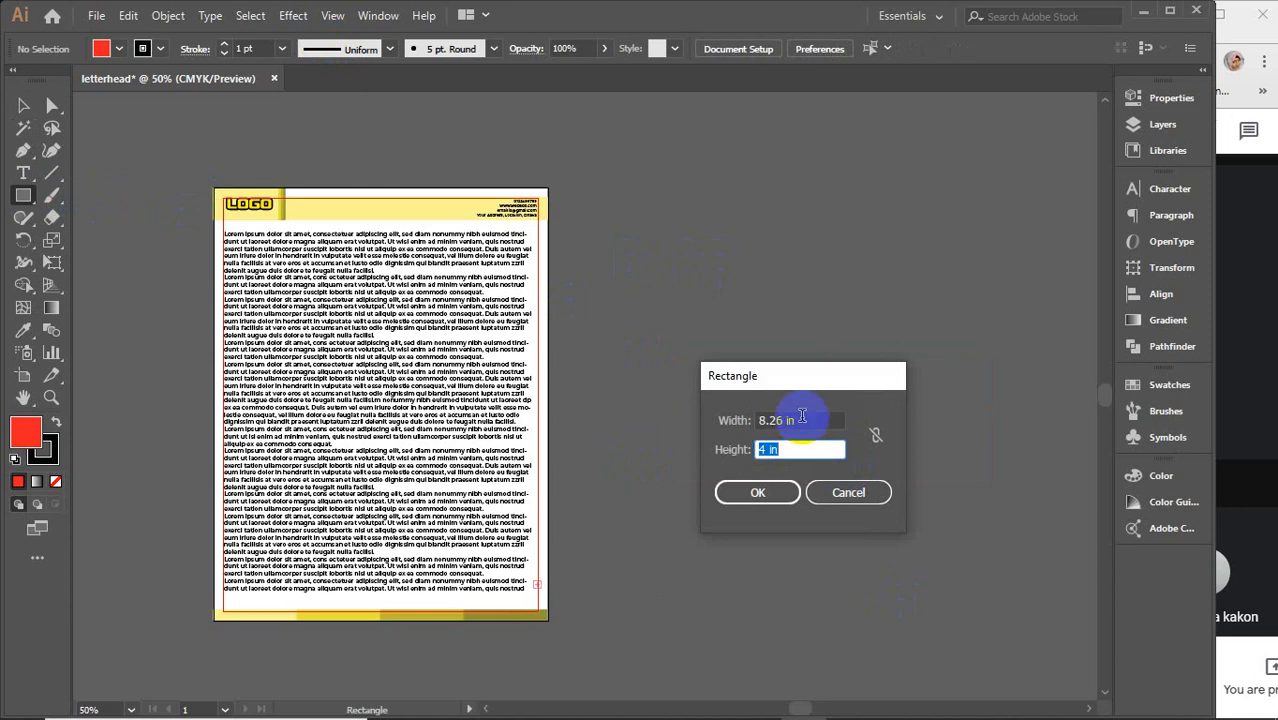
text(11.69)
key(Return)
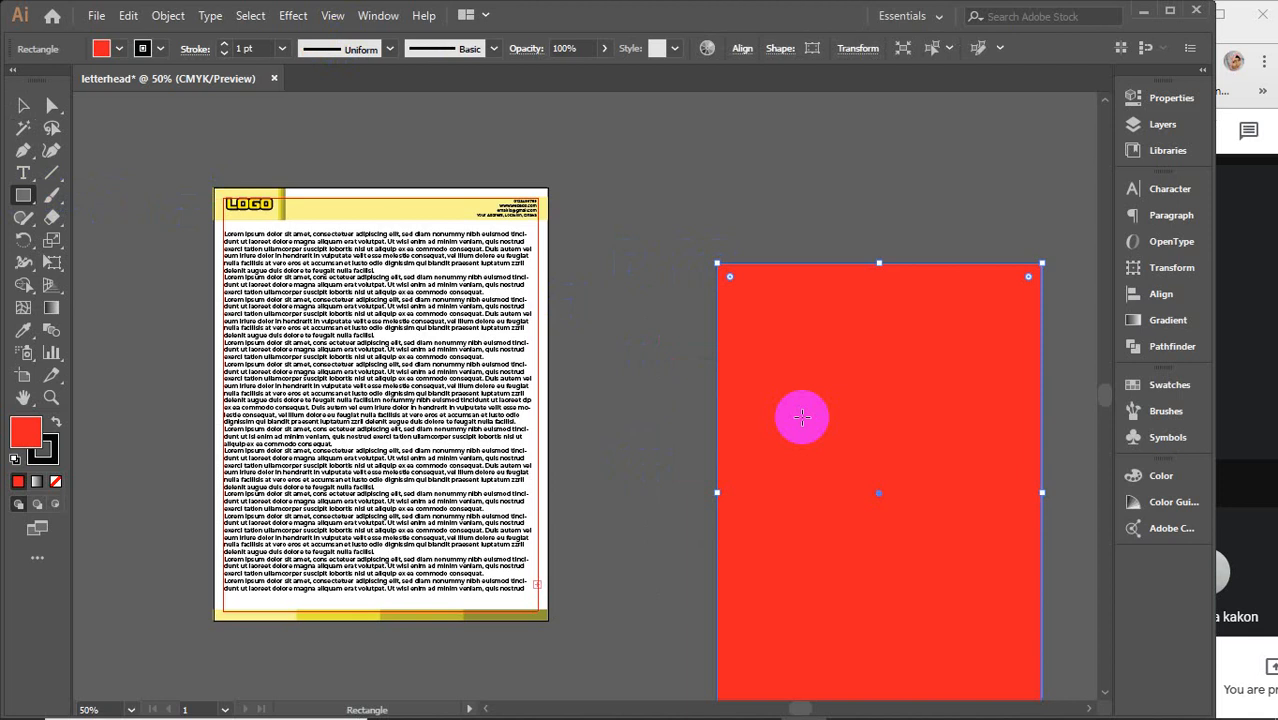
click(23, 105)
drag(899, 536, 838, 424)
scroll(836, 425, down, 1)
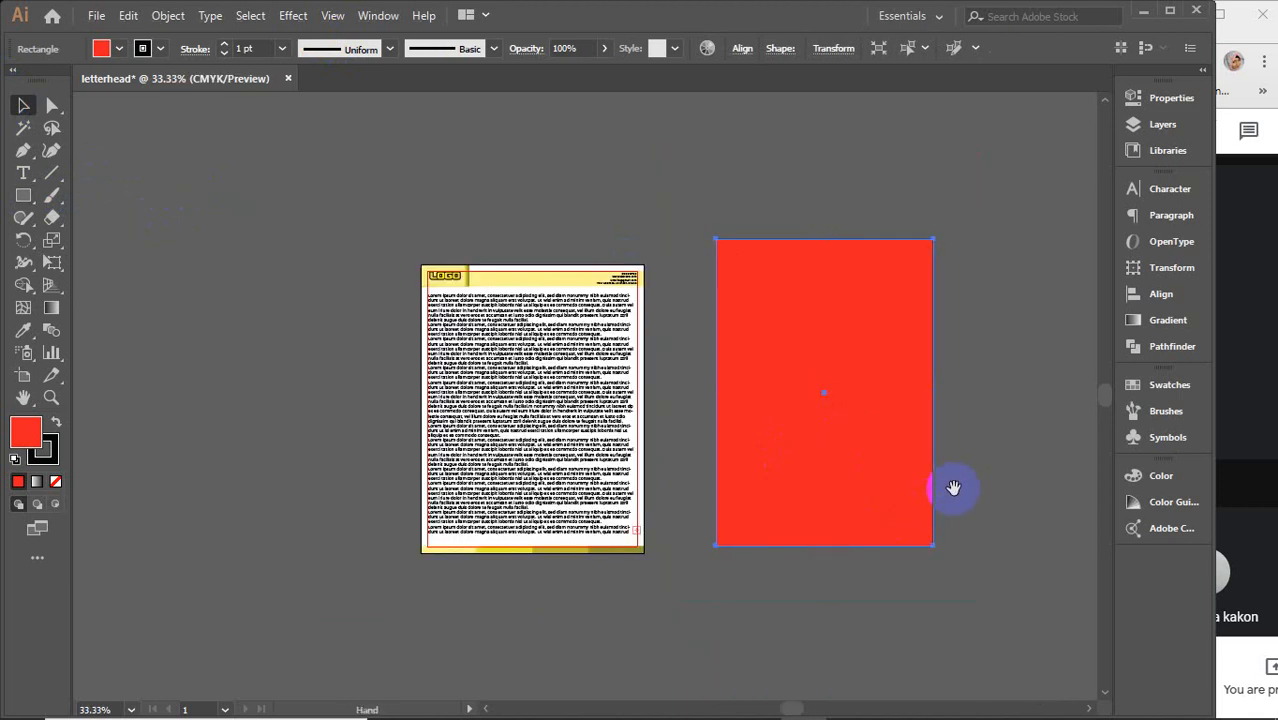
drag(950, 491, 536, 471)
drag(382, 420, 375, 427)
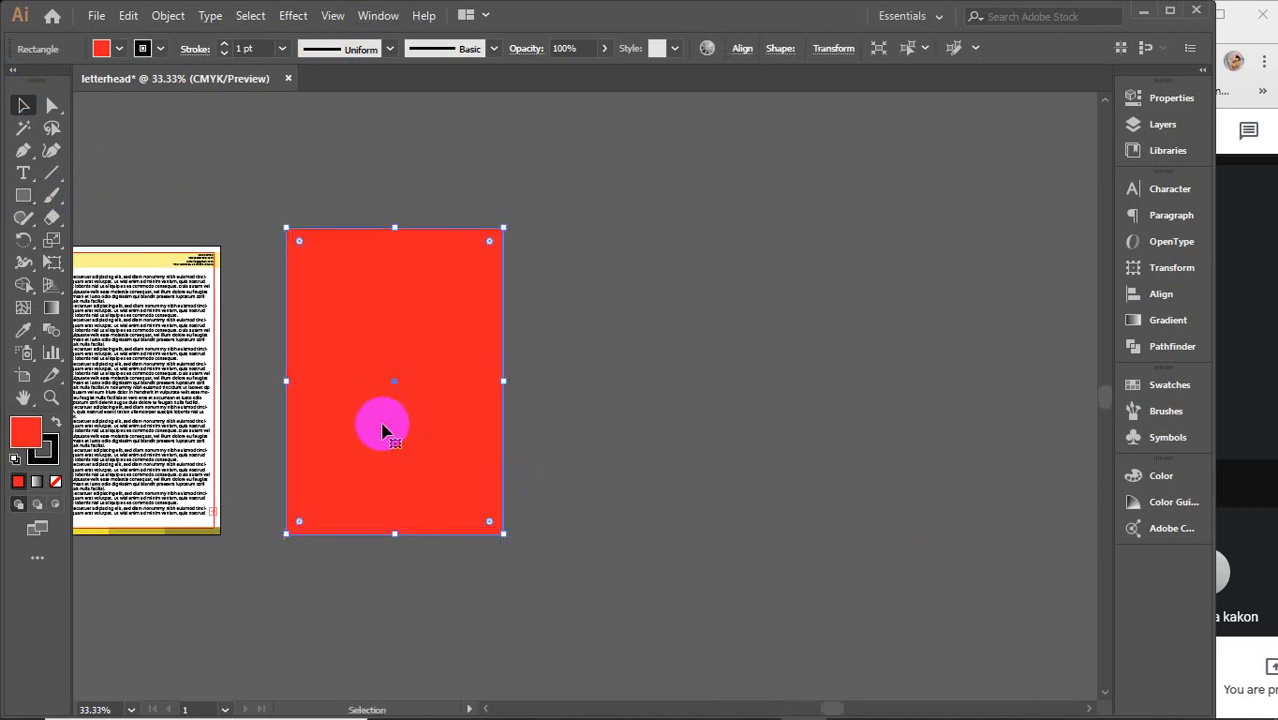
Create a second rectangle 8.26 in wide with a height of 11.69 in divided by 3, right of the tall one.
click(23, 195)
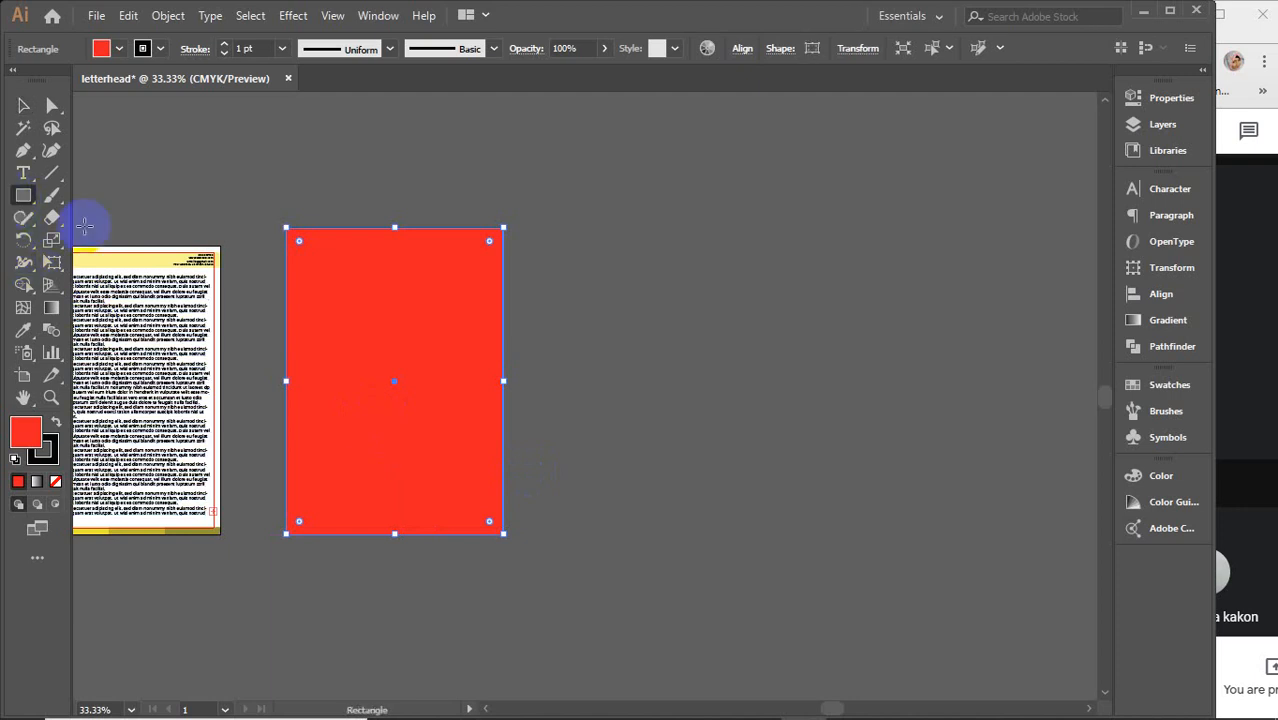
click(680, 333)
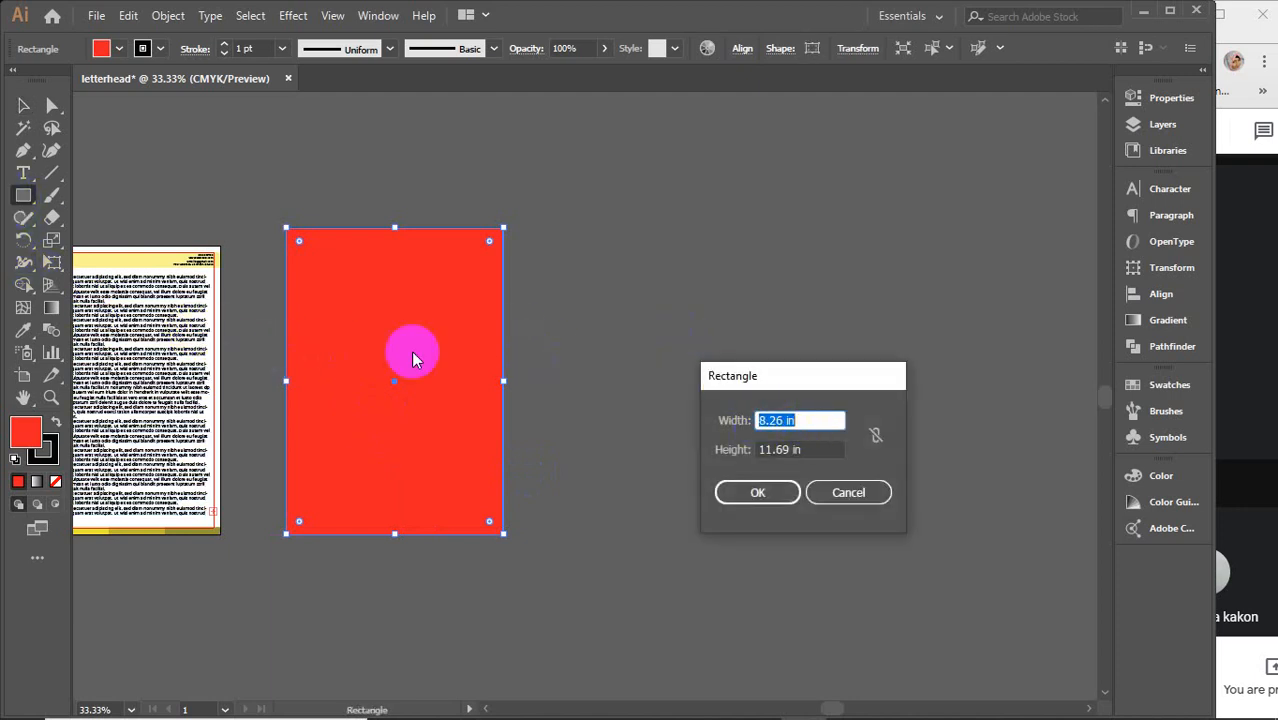
click(820, 450)
text(/3)
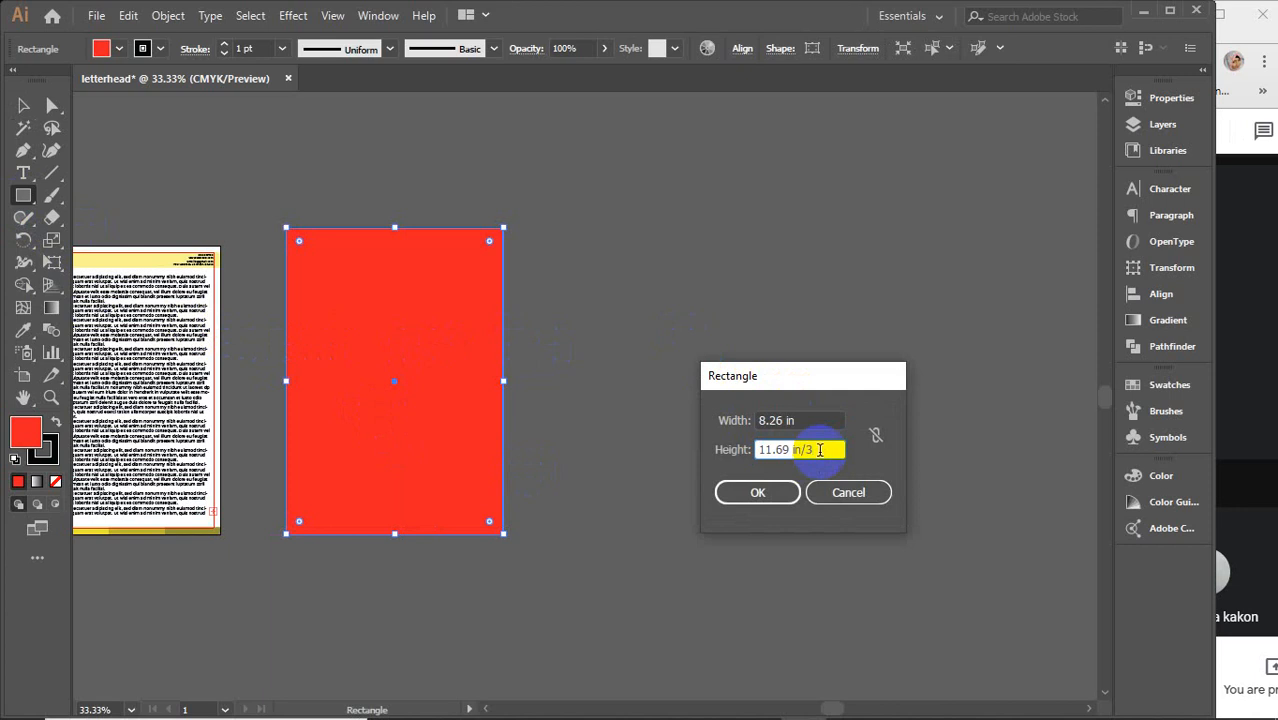
key(Return)
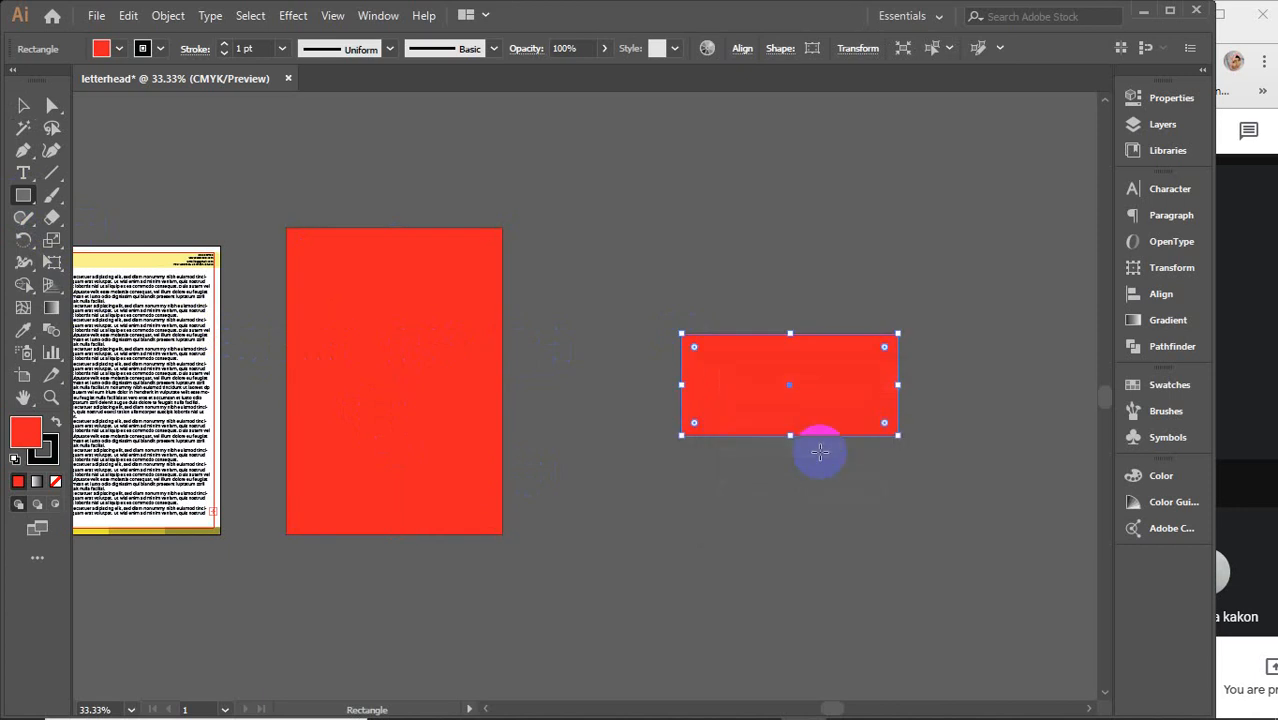
key(v)
click(828, 443)
Enlarge the short rectangle from its lower-right corner to about 8.39 in by 4 in and deselect it.
scroll(907, 408, up, 2)
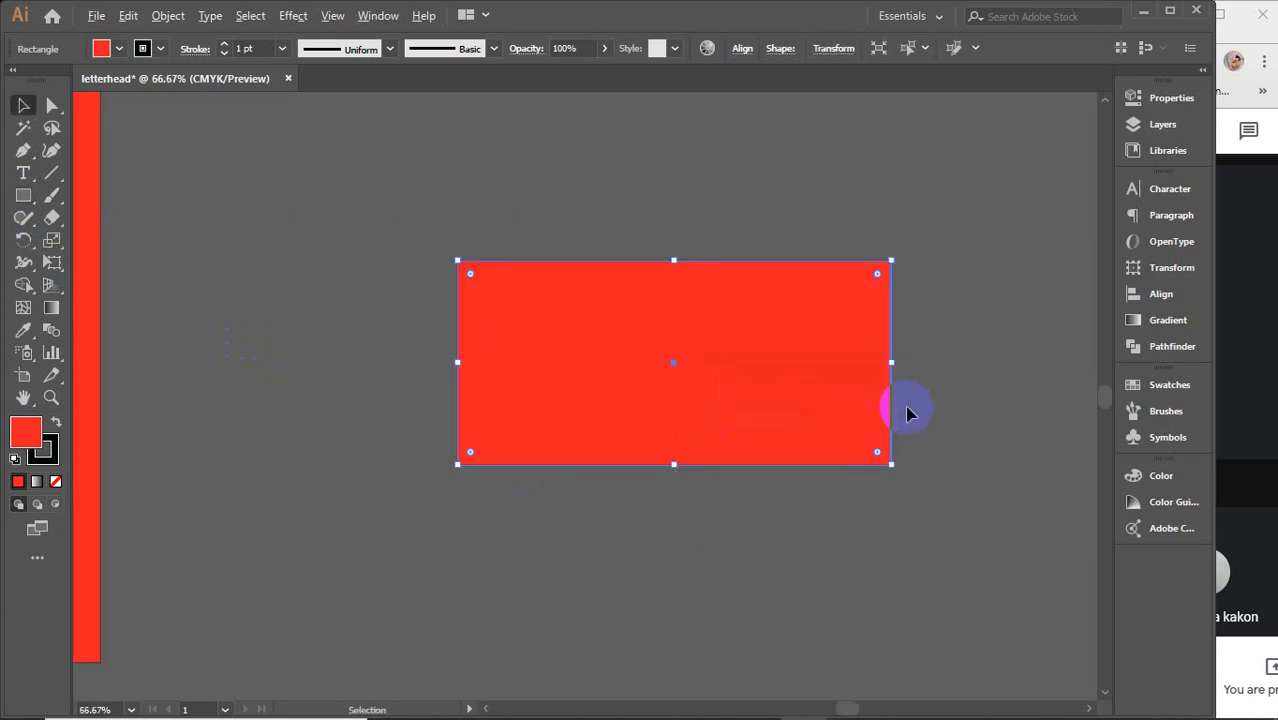
drag(928, 437, 845, 420)
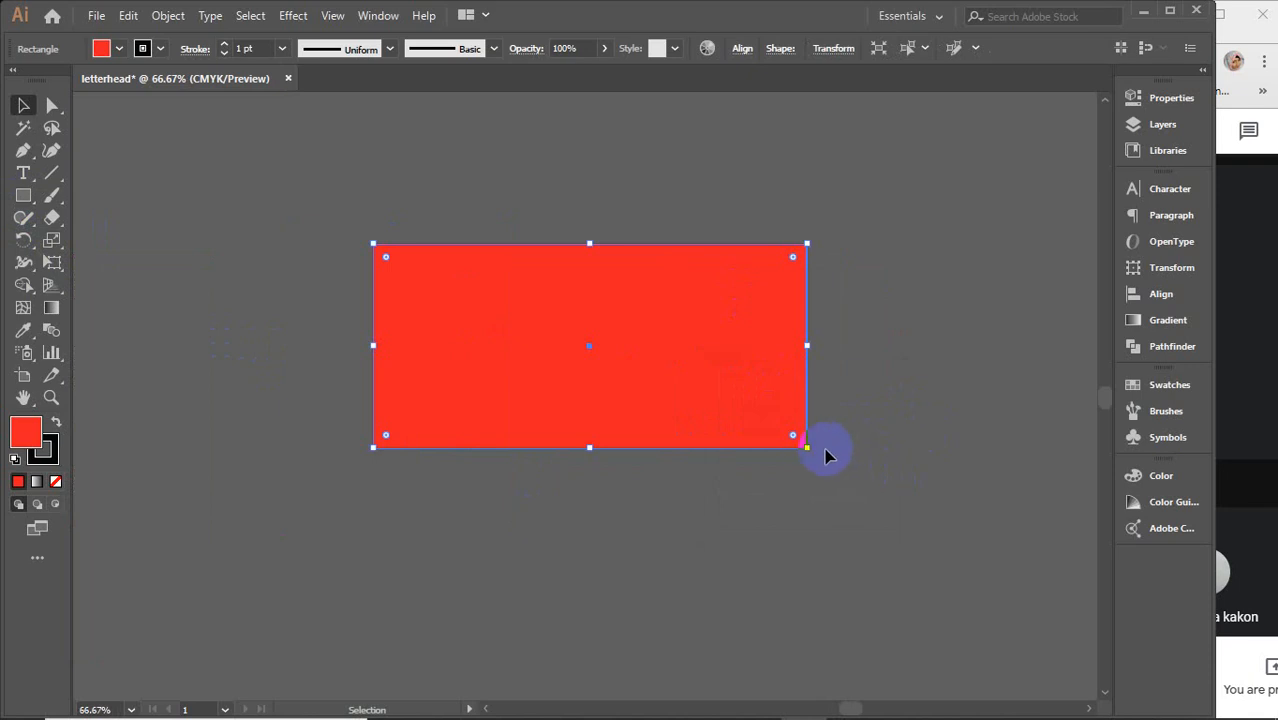
scroll(810, 452, up, 2)
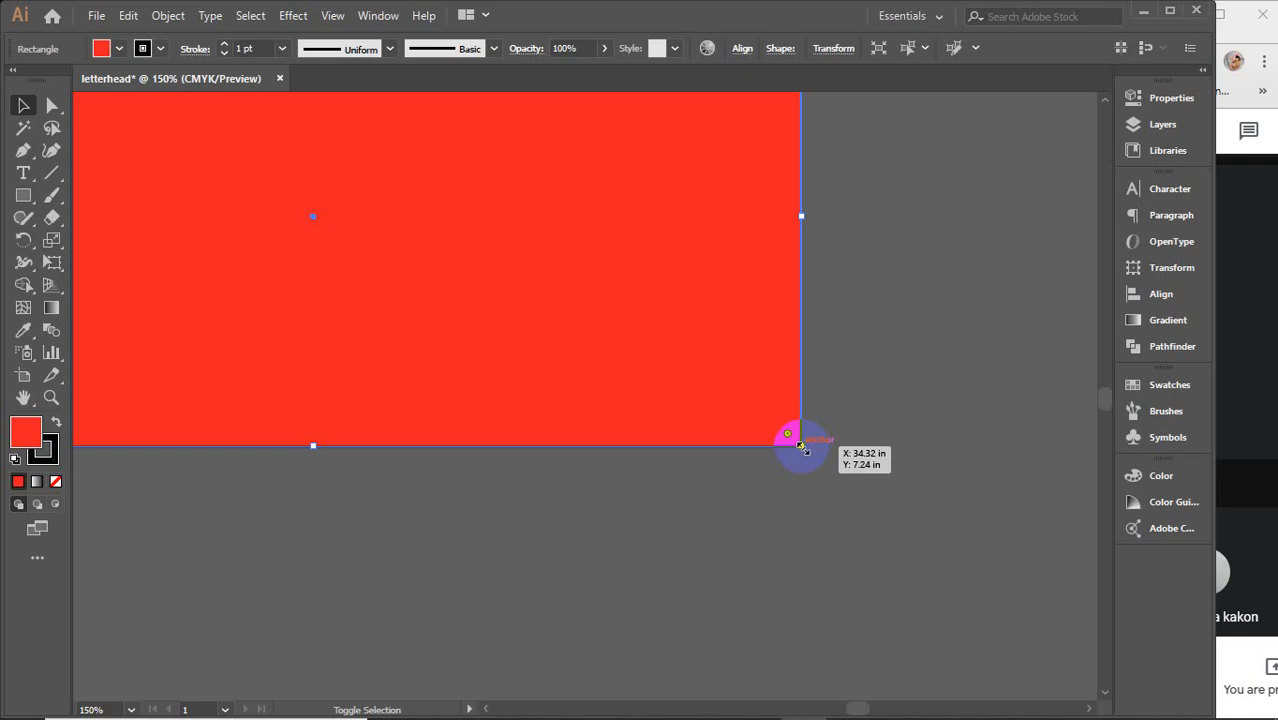
drag(801, 446, 802, 448)
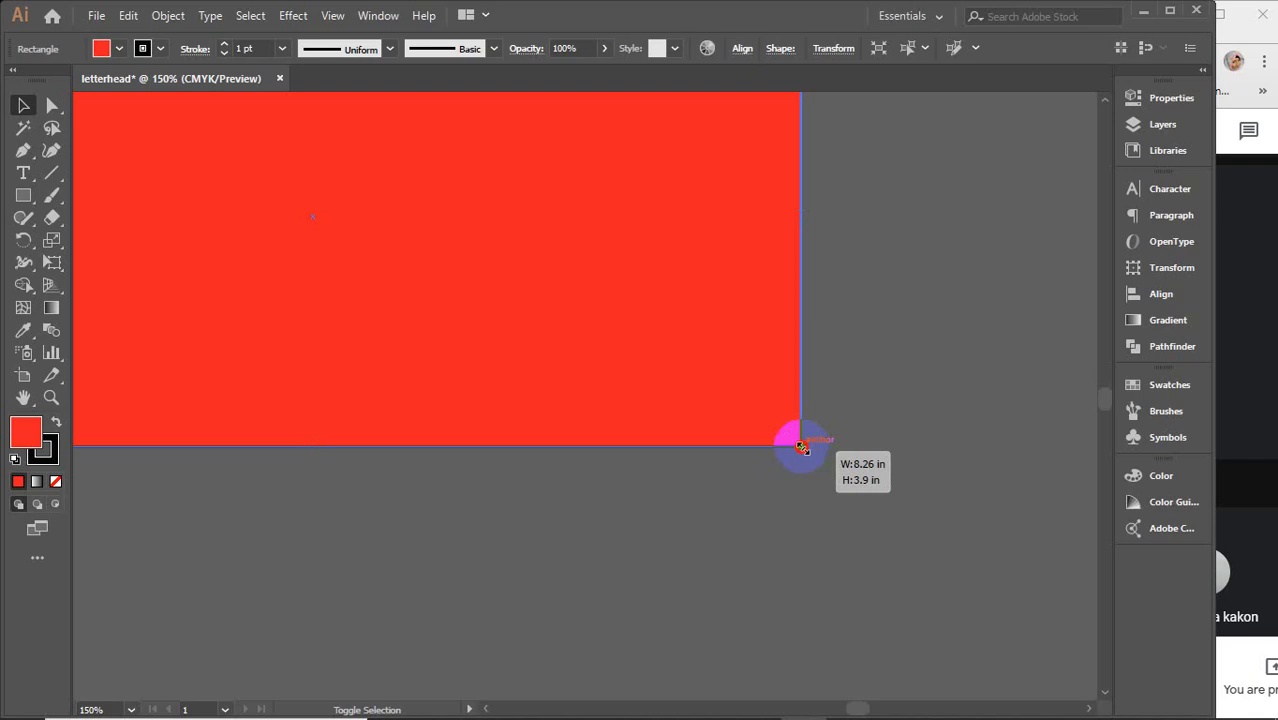
drag(802, 447, 823, 485)
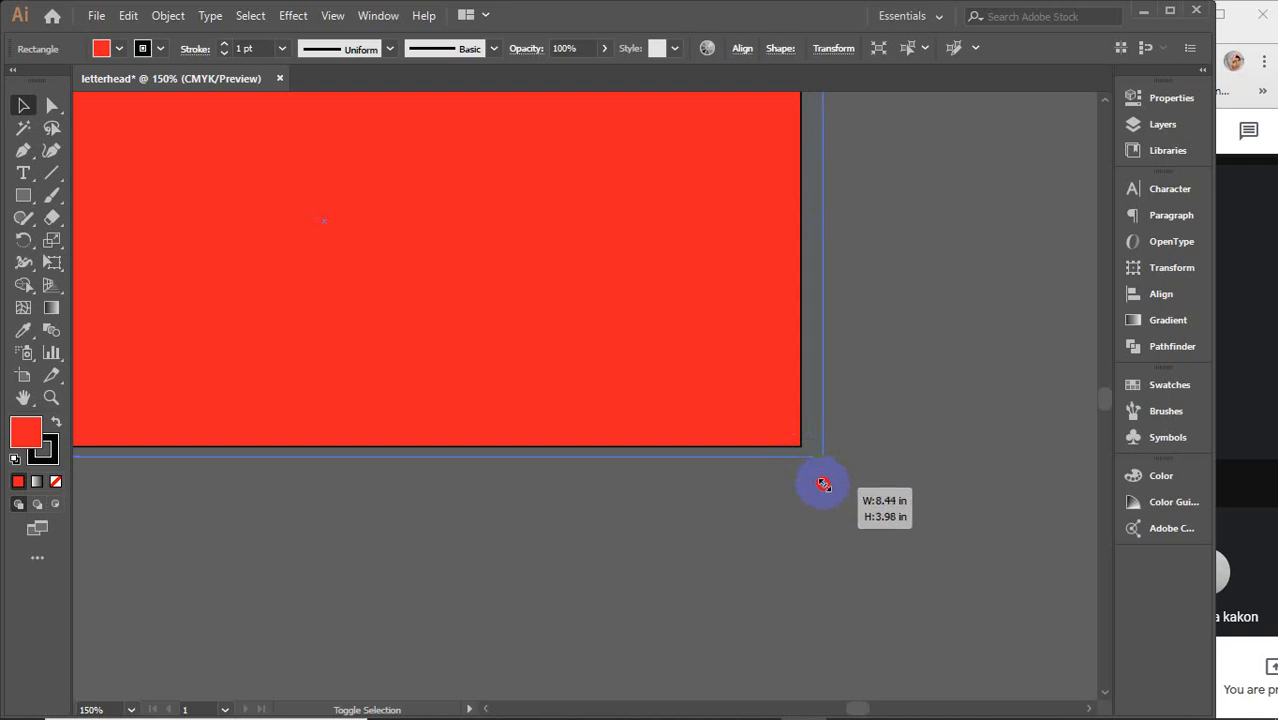
drag(823, 485, 817, 461)
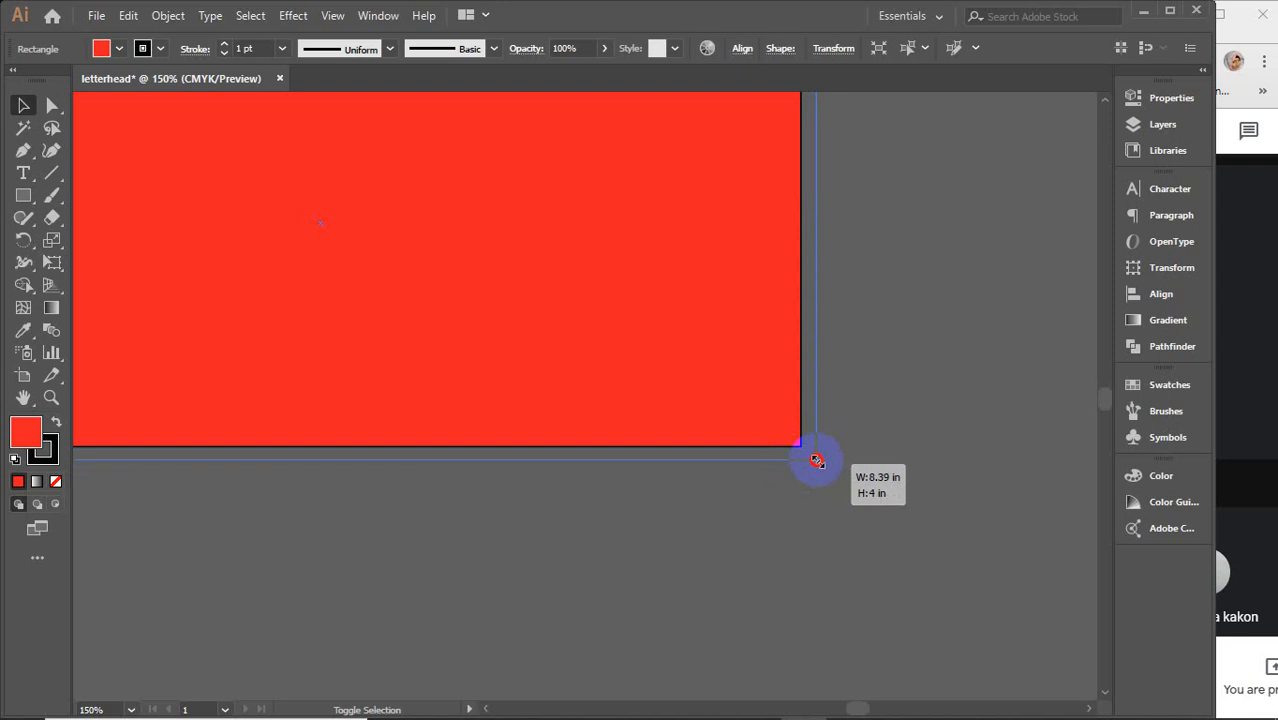
drag(817, 461, 815, 460)
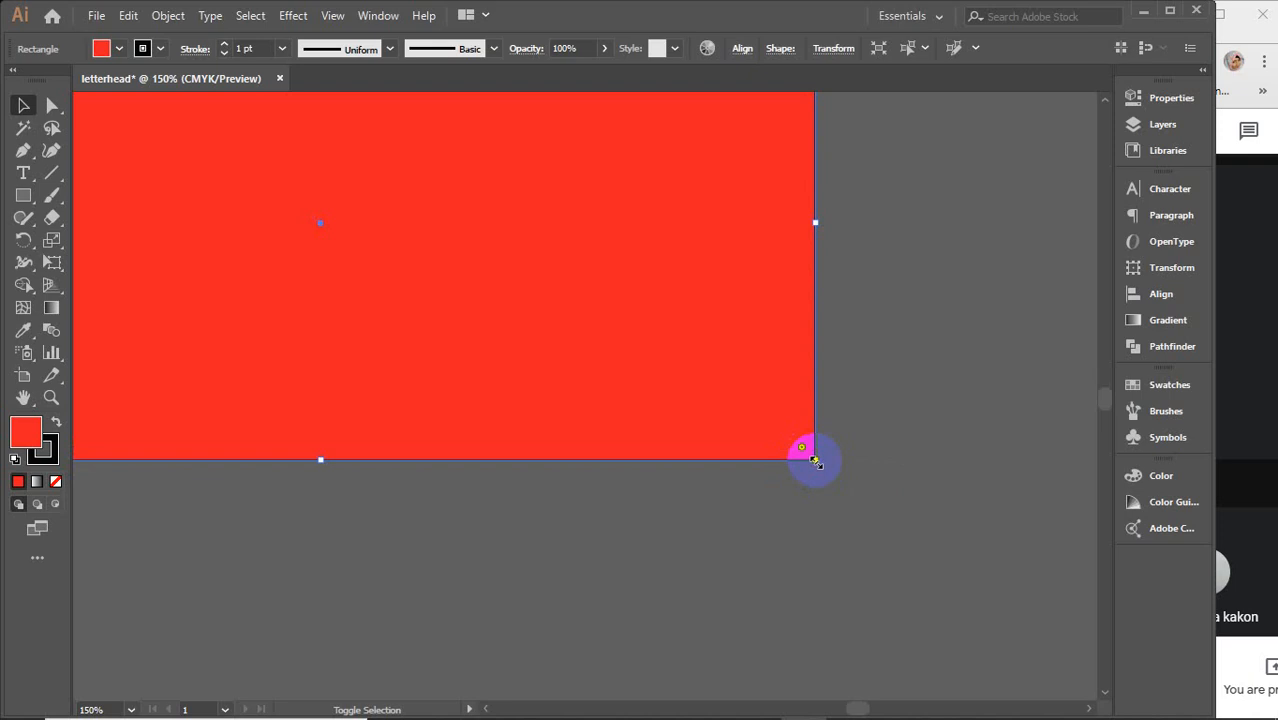
scroll(900, 361, down, 2)
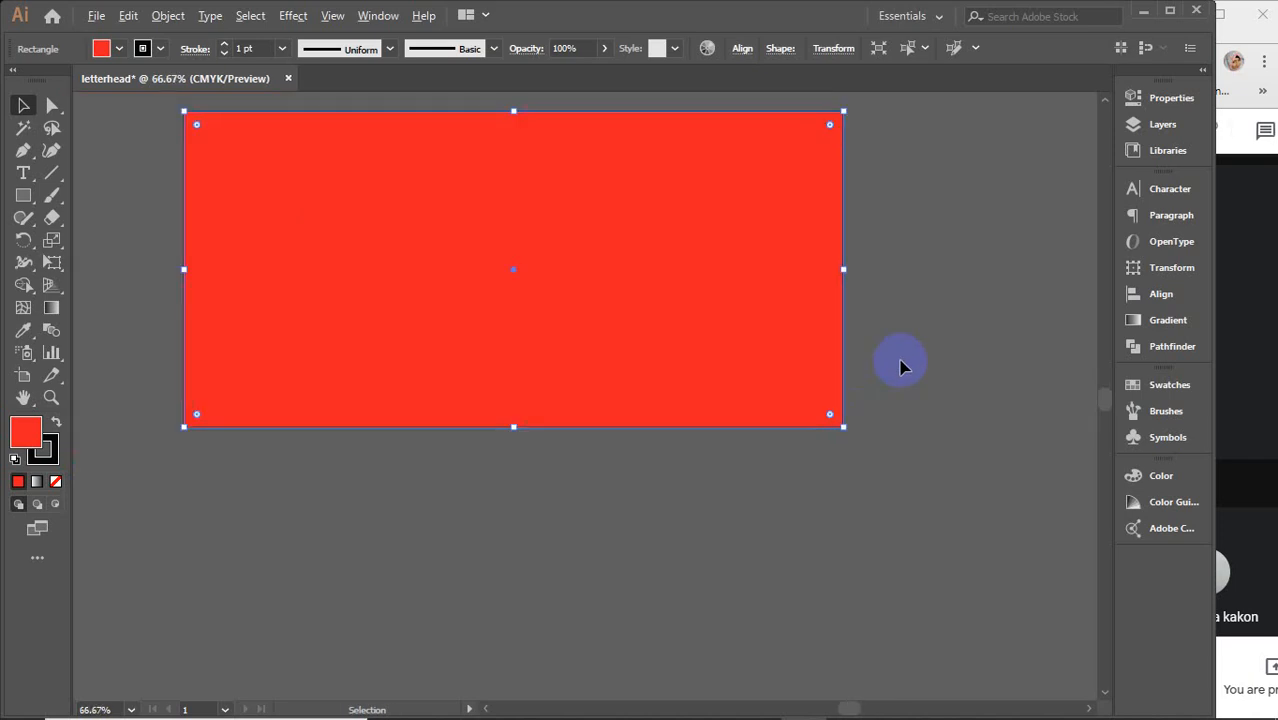
drag(903, 351, 880, 436)
click(925, 353)
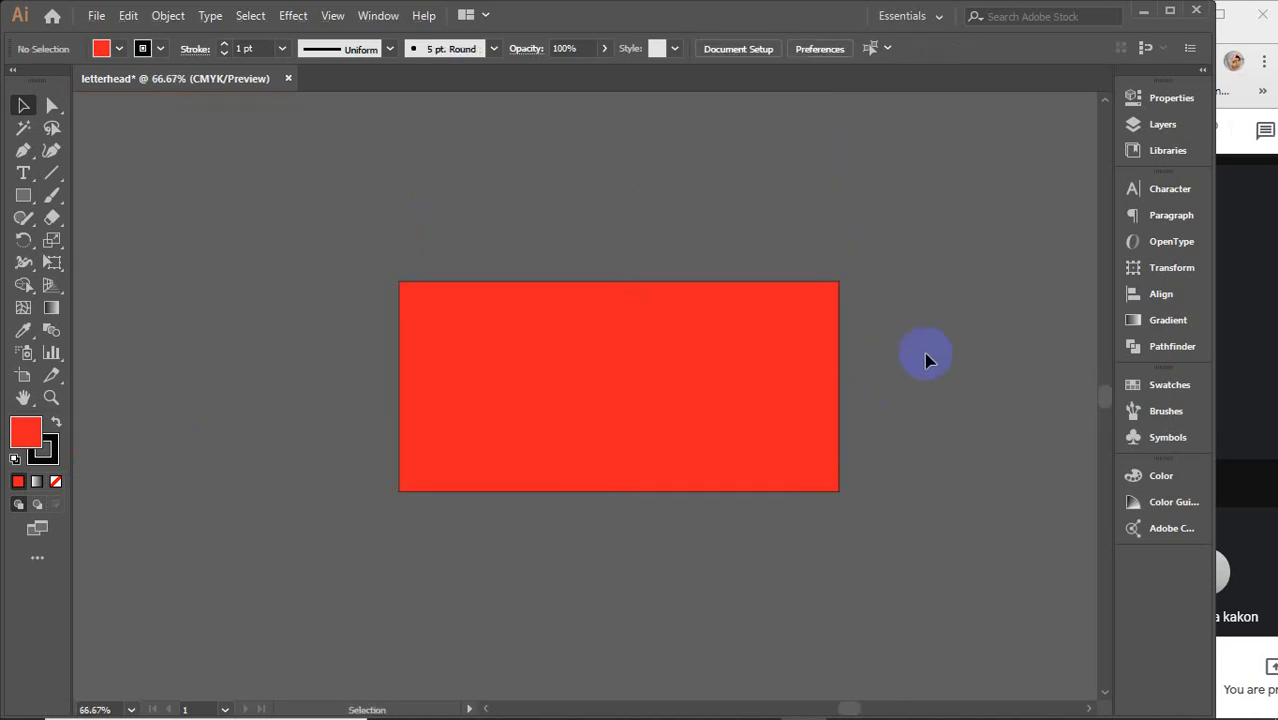
Delete the tall red rectangle between the letterhead and the envelope-sized rectangle.
click(644, 367)
scroll(644, 367, down, 2)
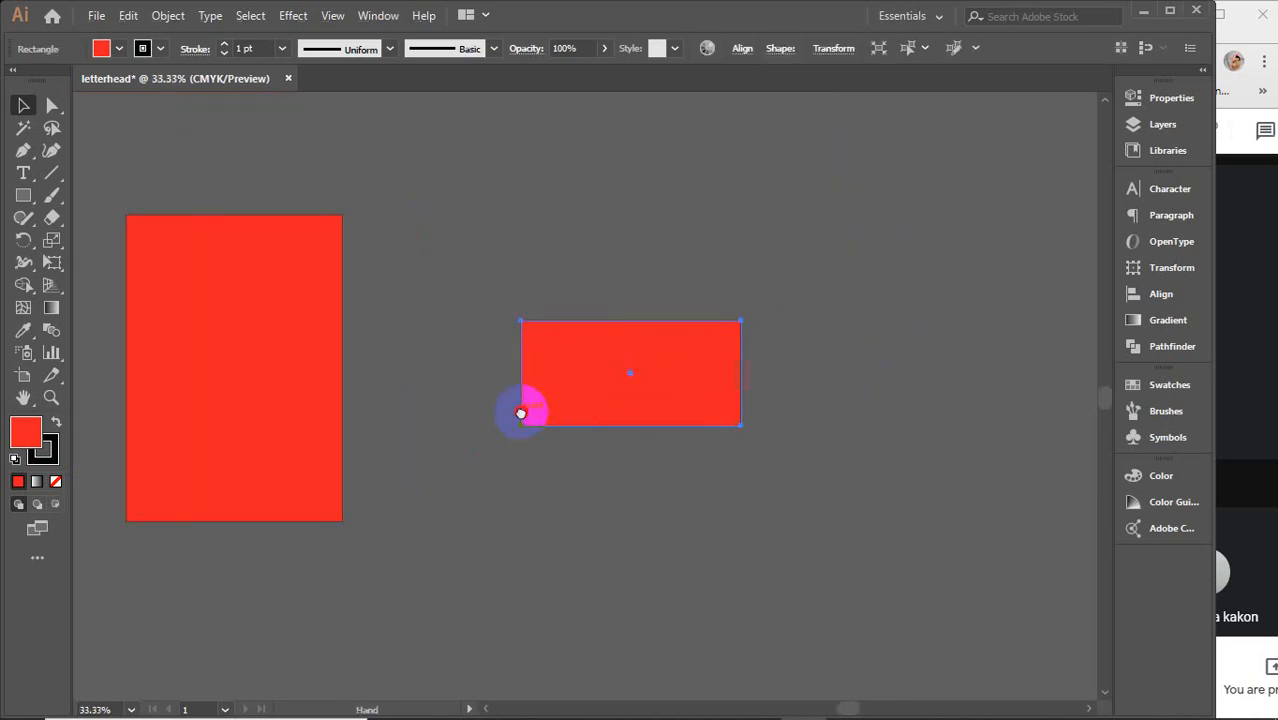
drag(519, 408, 665, 408)
click(414, 377)
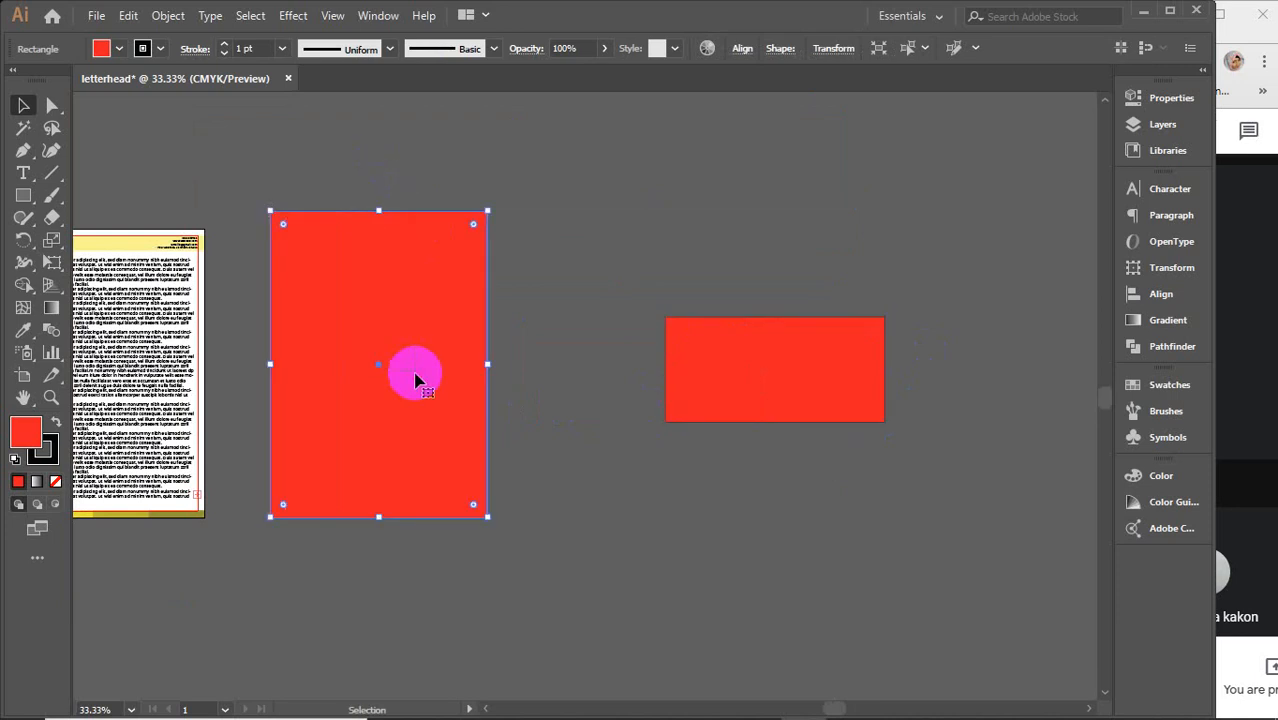
key(Delete)
Move the envelope rectangle closer to the letterhead and centre it in view.
drag(785, 359, 557, 402)
scroll(556, 400, up, 3)
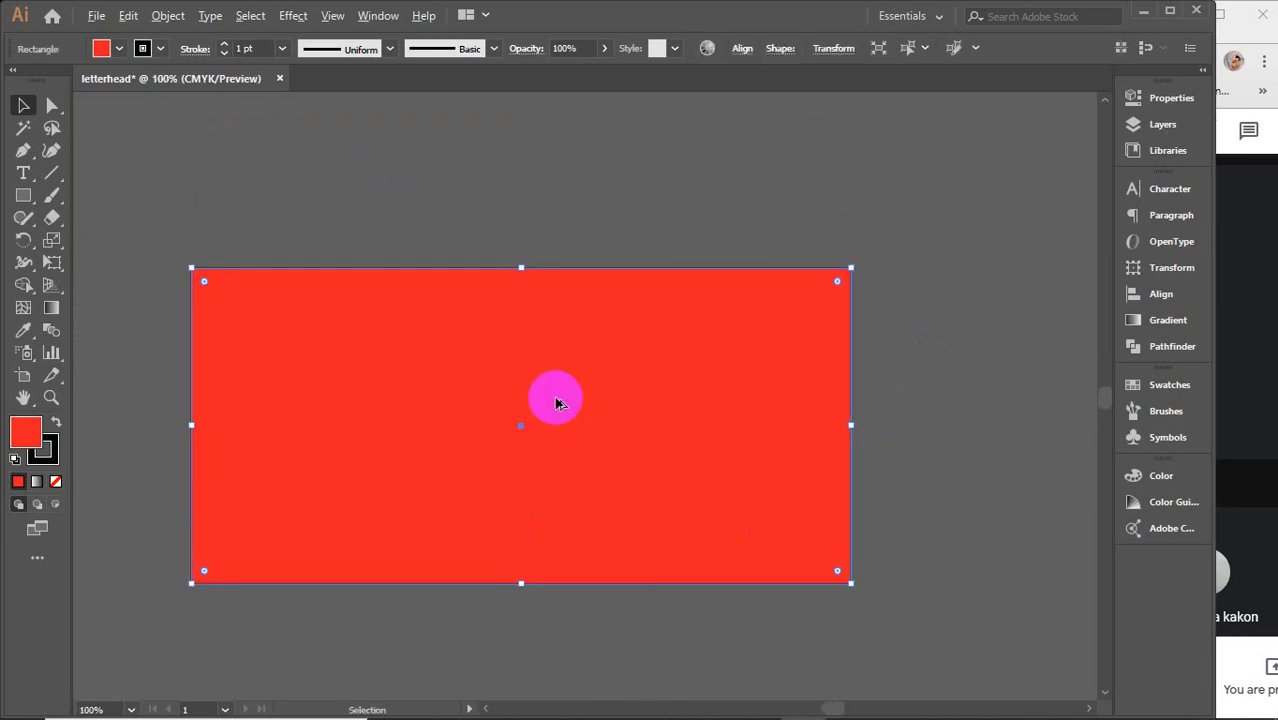
key(space)
drag(622, 436, 642, 419)
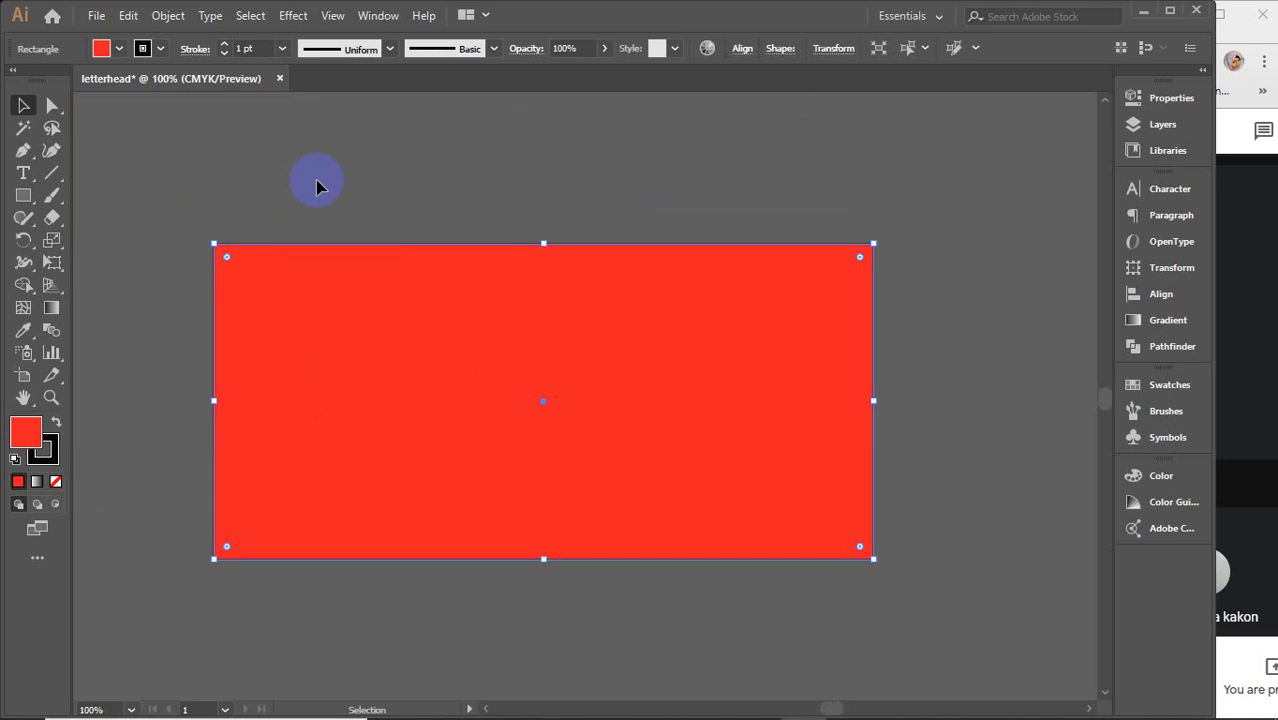
Change the envelope rectangle's fill from red to white.
drag(316, 187, 456, 499)
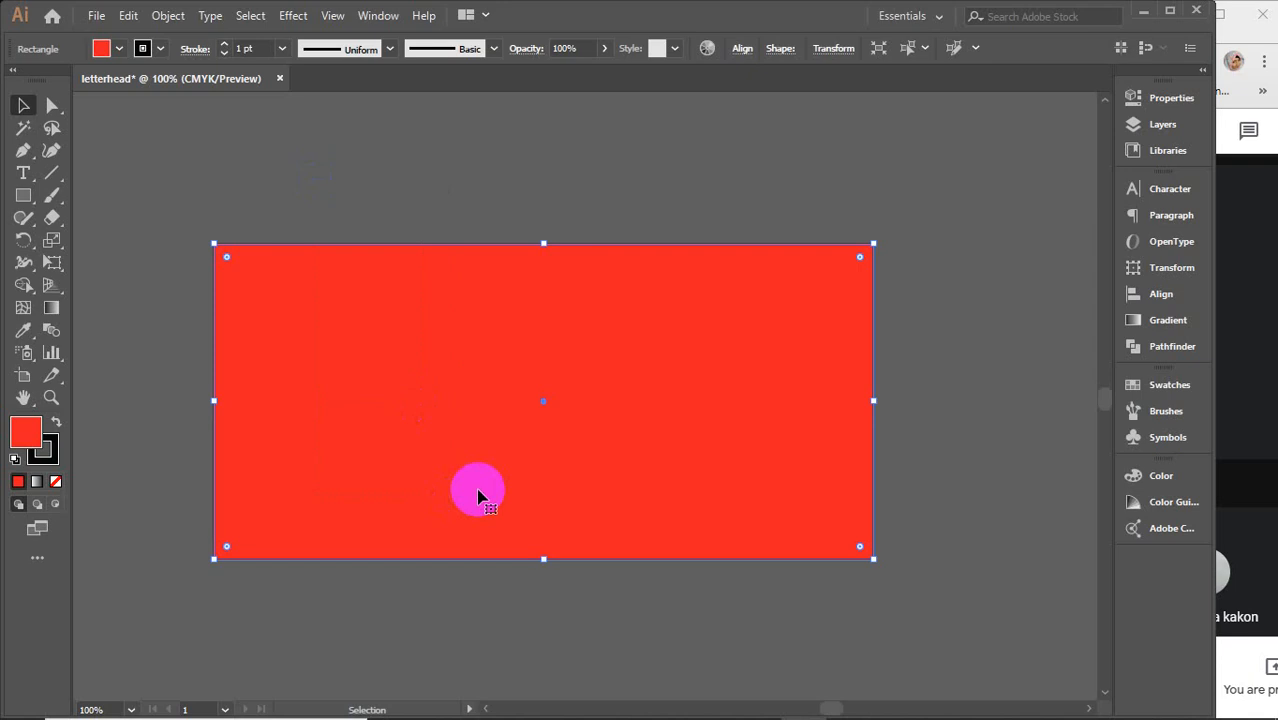
click(104, 48)
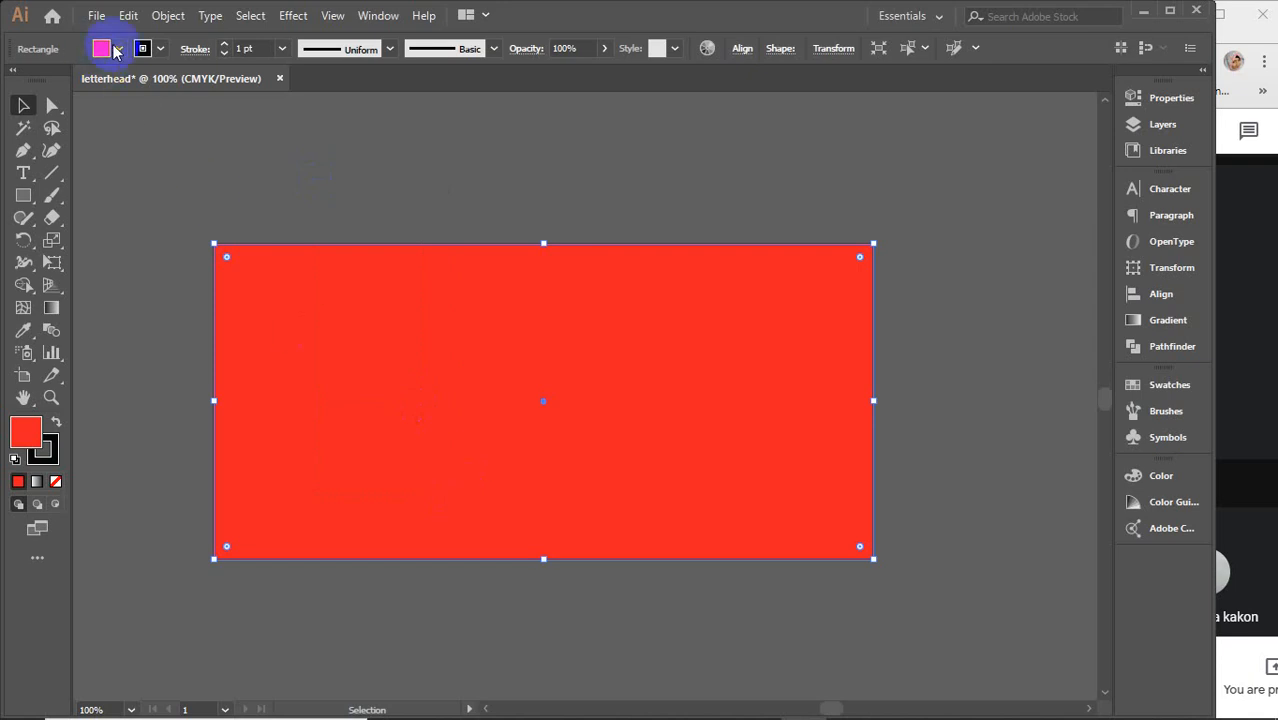
click(43, 82)
click(555, 222)
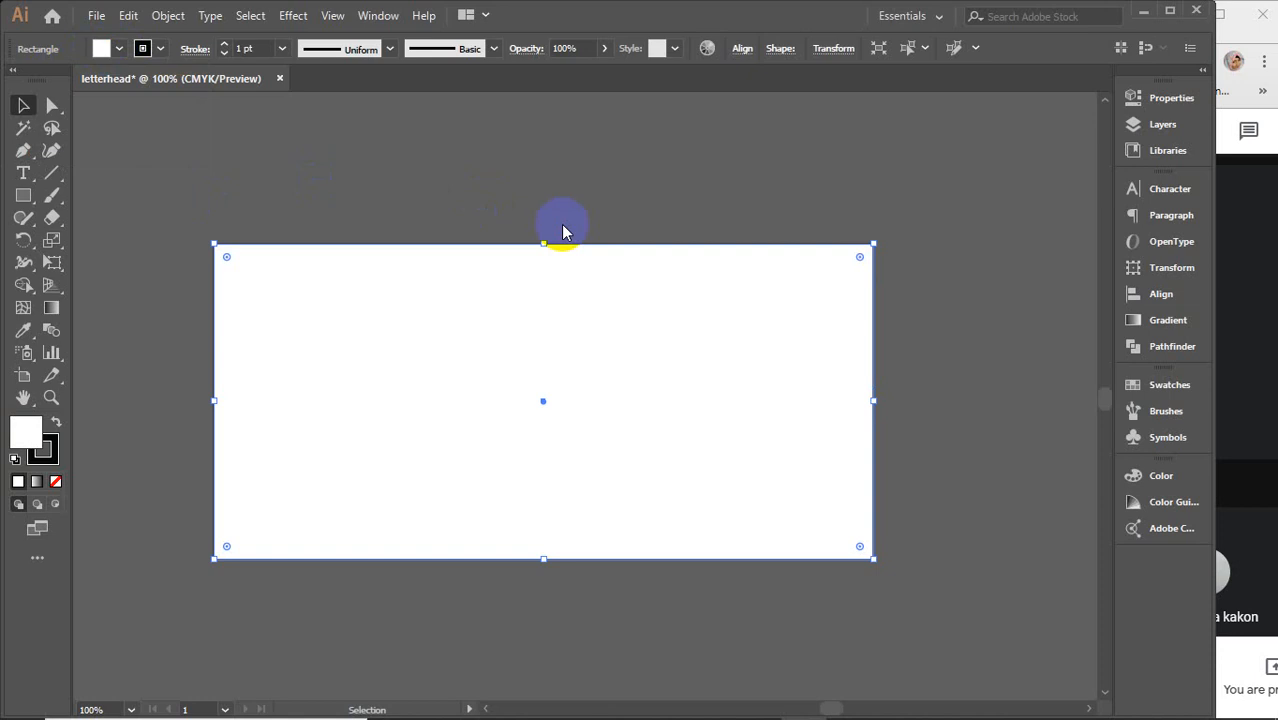
Examine the white envelope rectangle against the letterhead, selecting each in turn to compare their proportions.
scroll(528, 322, down, 4)
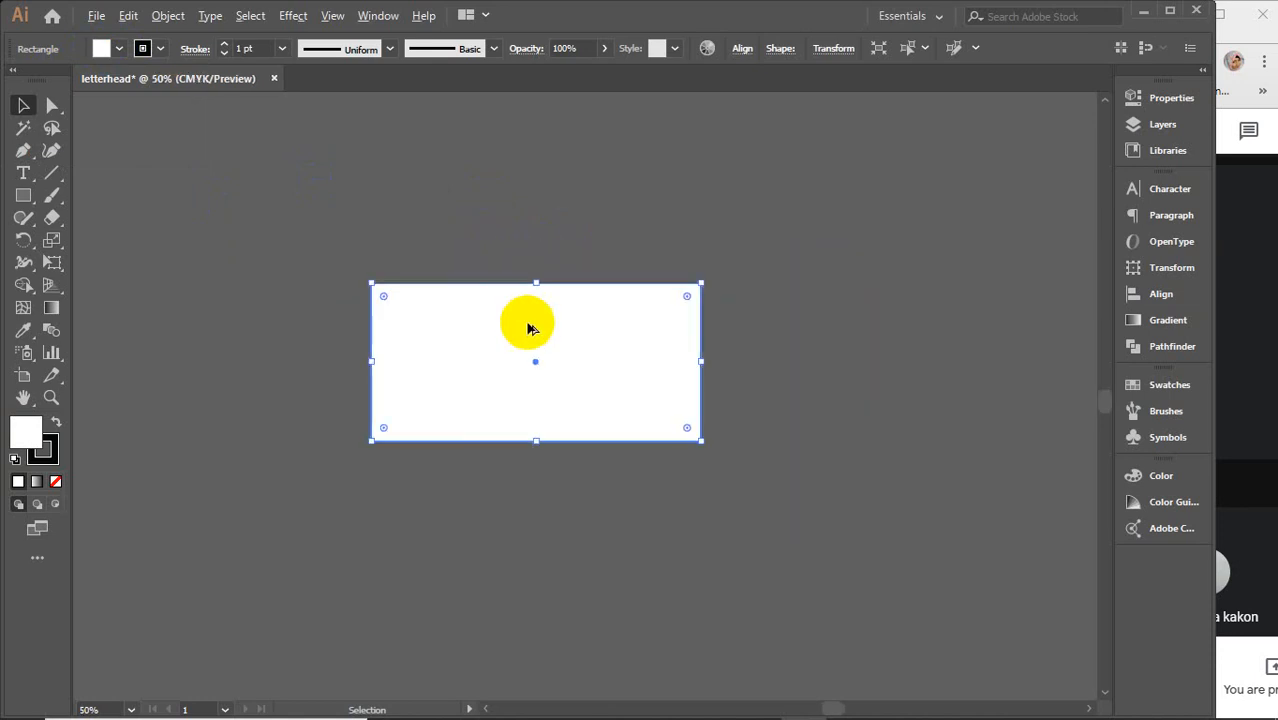
drag(404, 242, 682, 520)
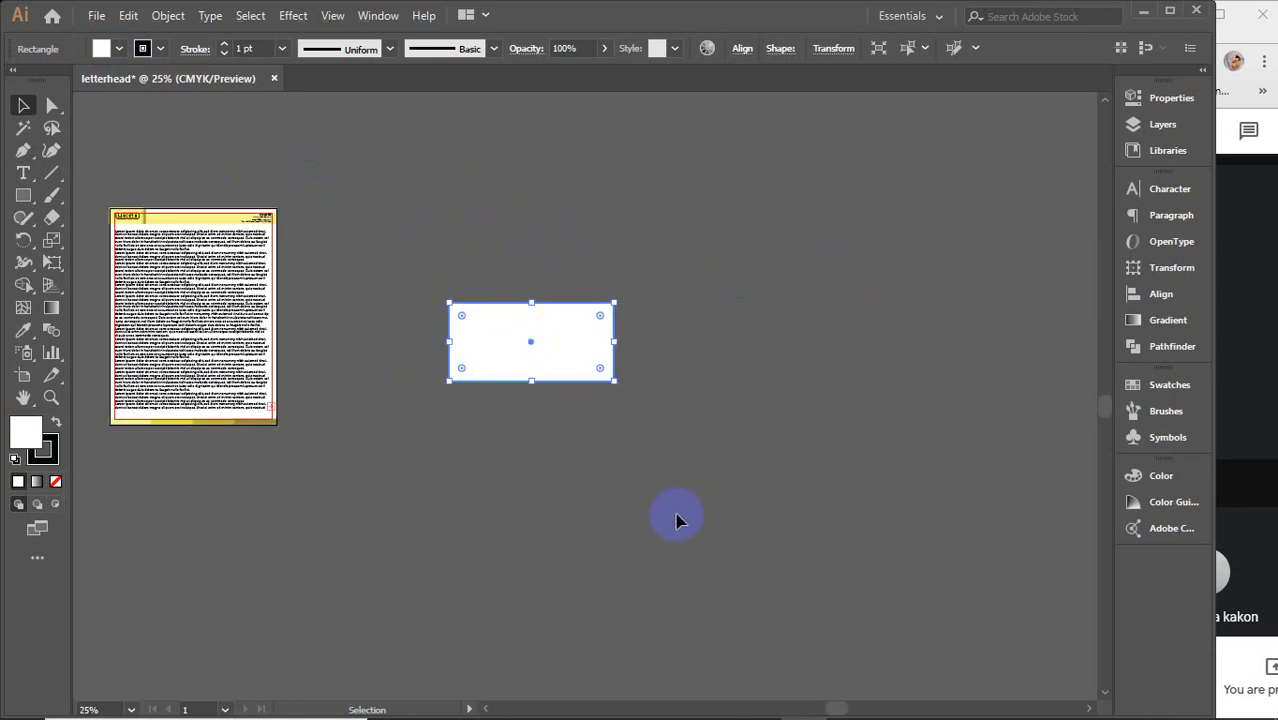
drag(372, 358, 436, 362)
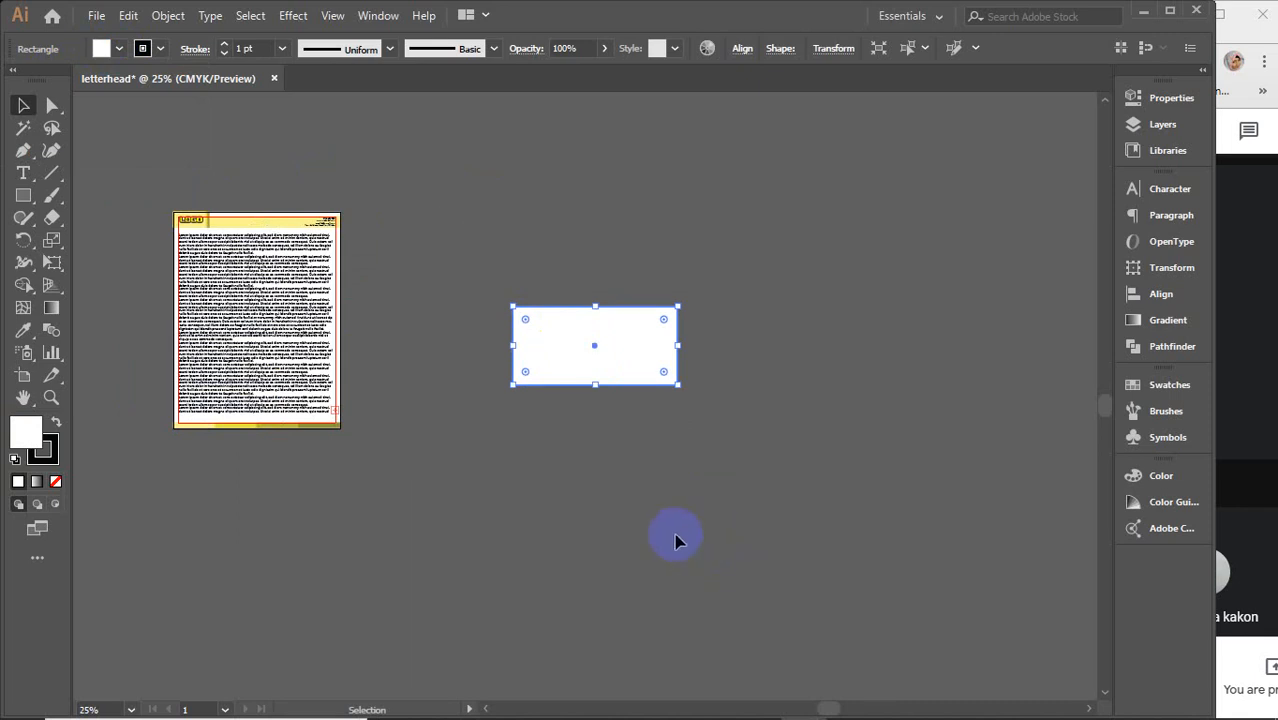
drag(184, 208, 330, 430)
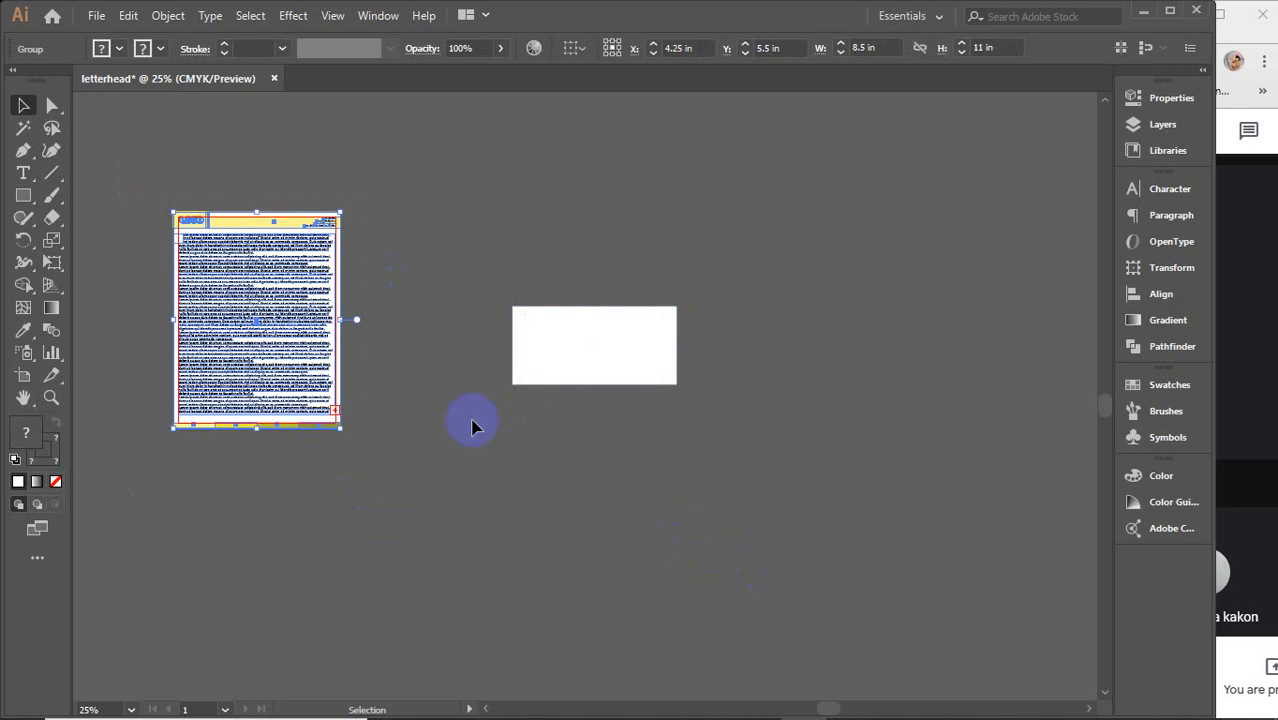
click(545, 369)
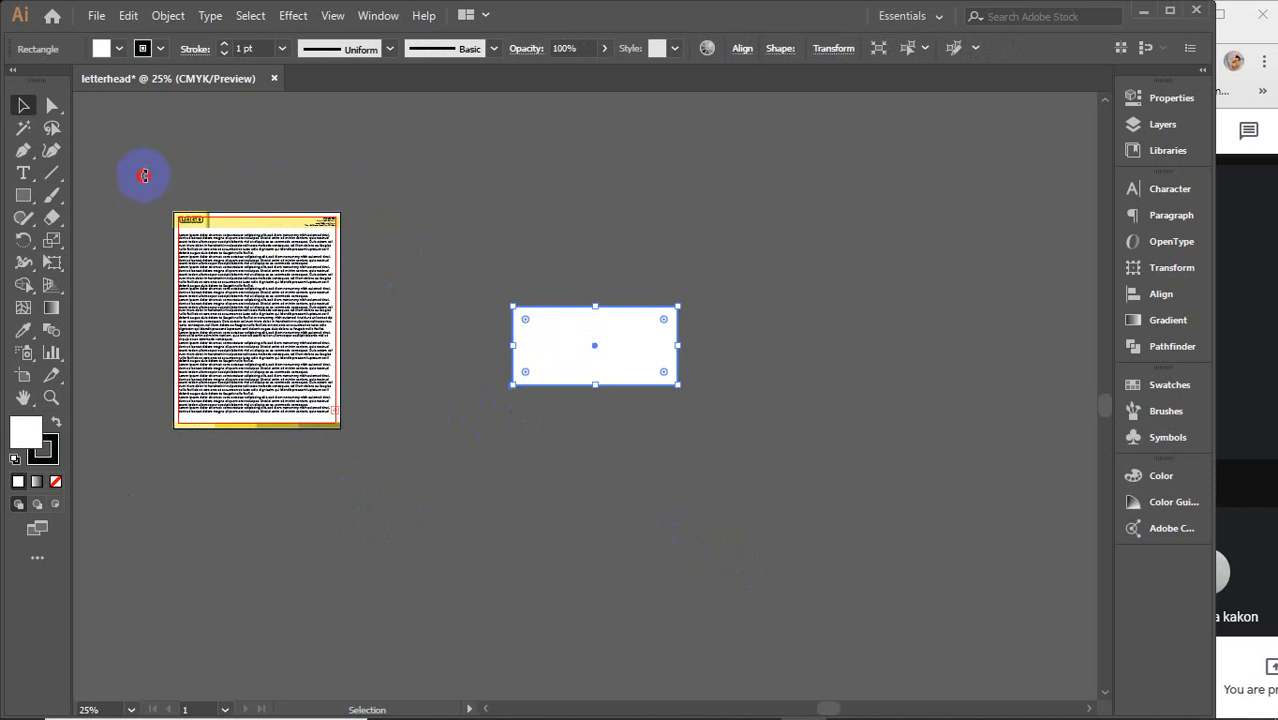
drag(143, 176, 374, 537)
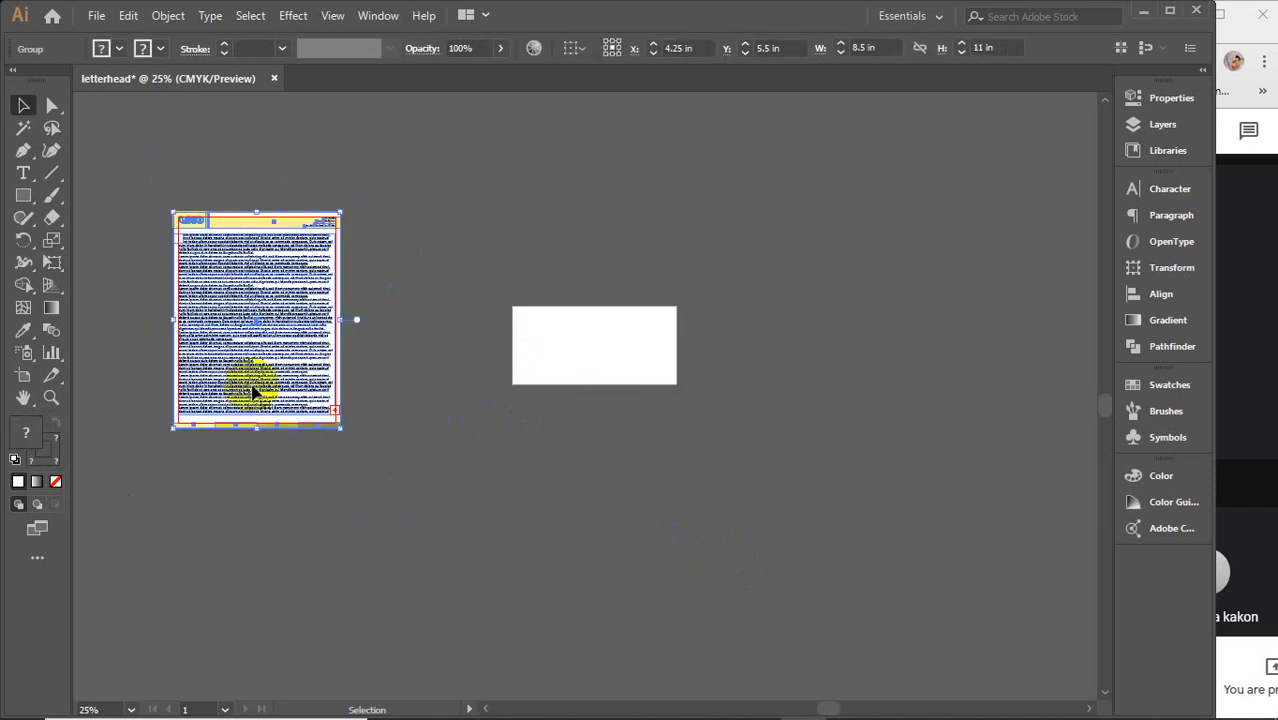
click(526, 330)
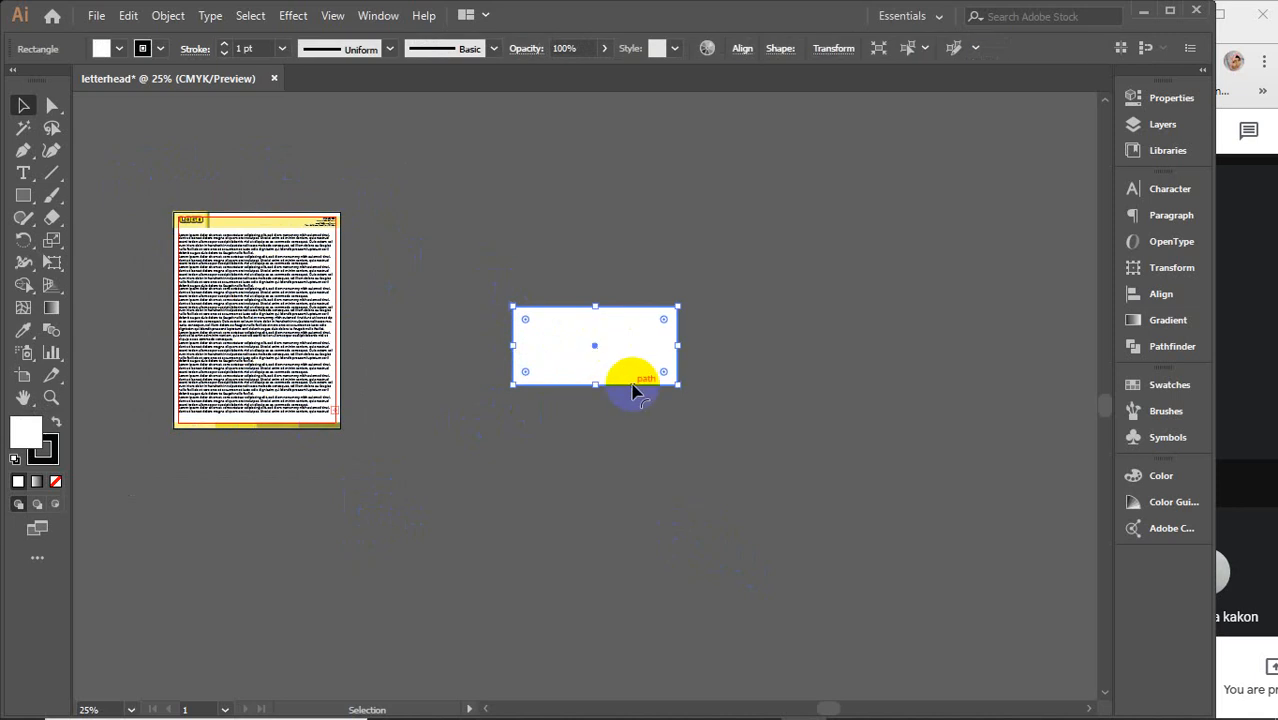
drag(450, 262, 686, 483)
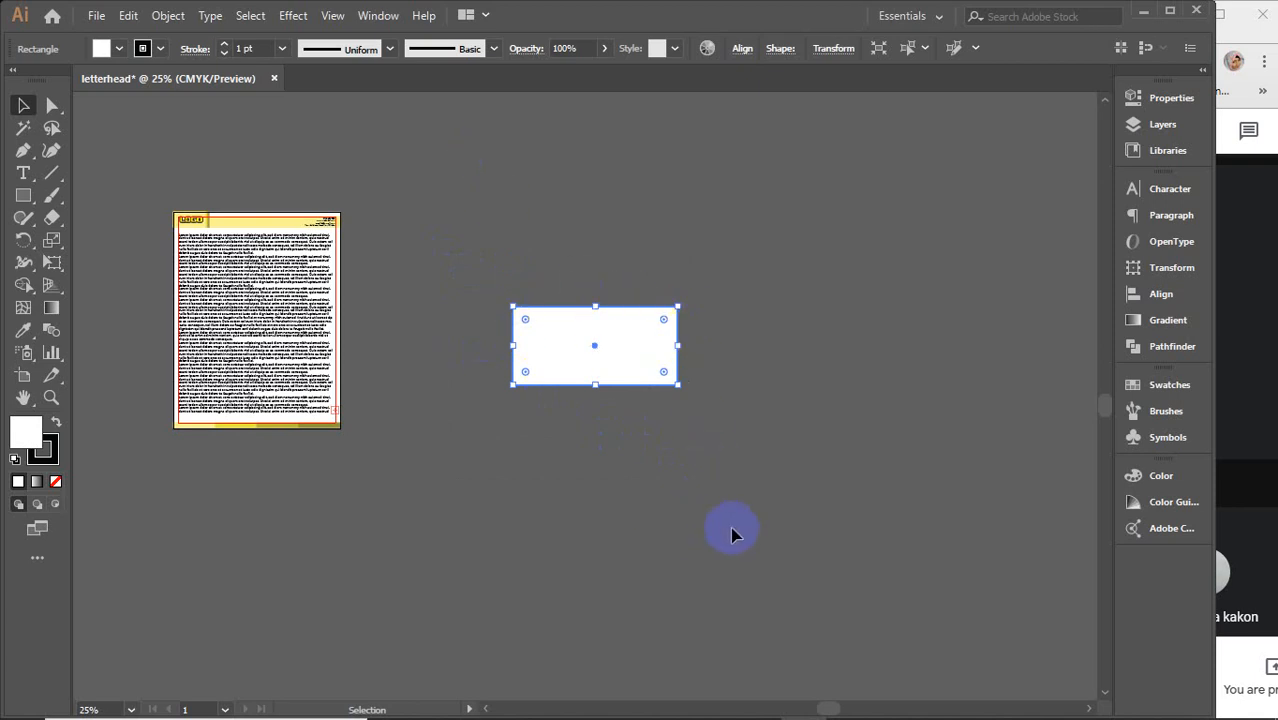
click(300, 255)
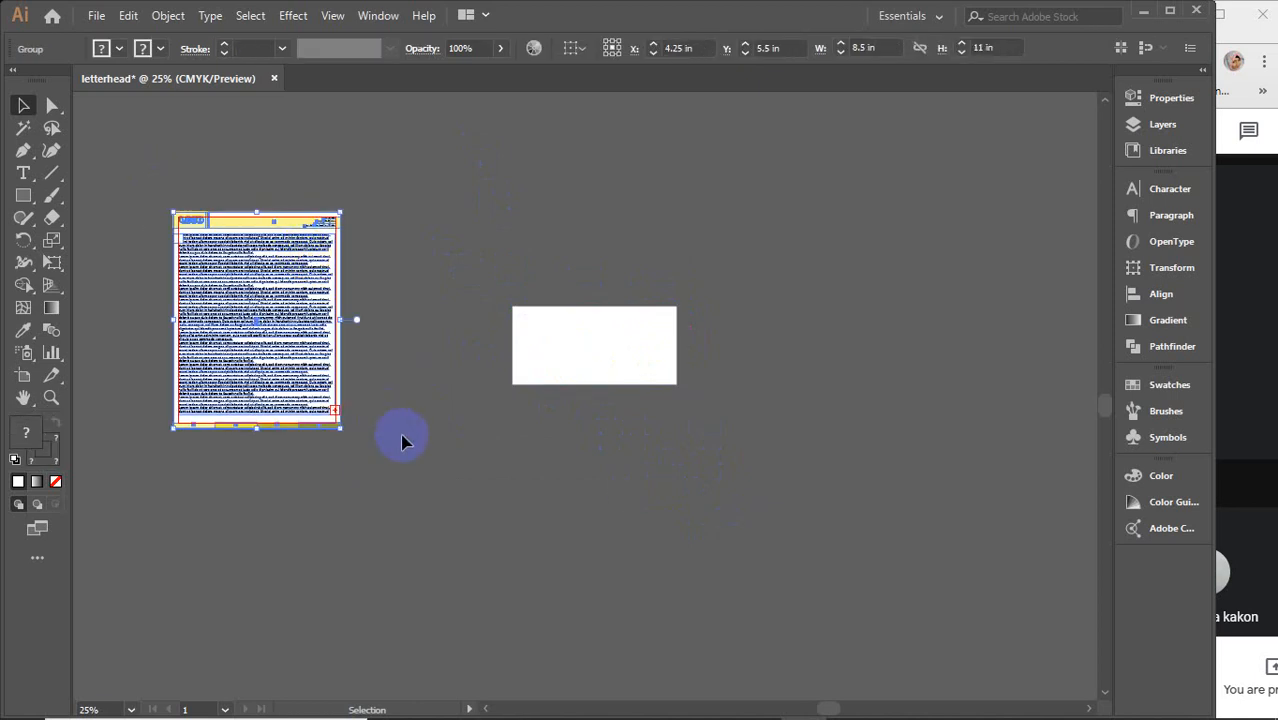
click(235, 268)
click(322, 265)
click(579, 306)
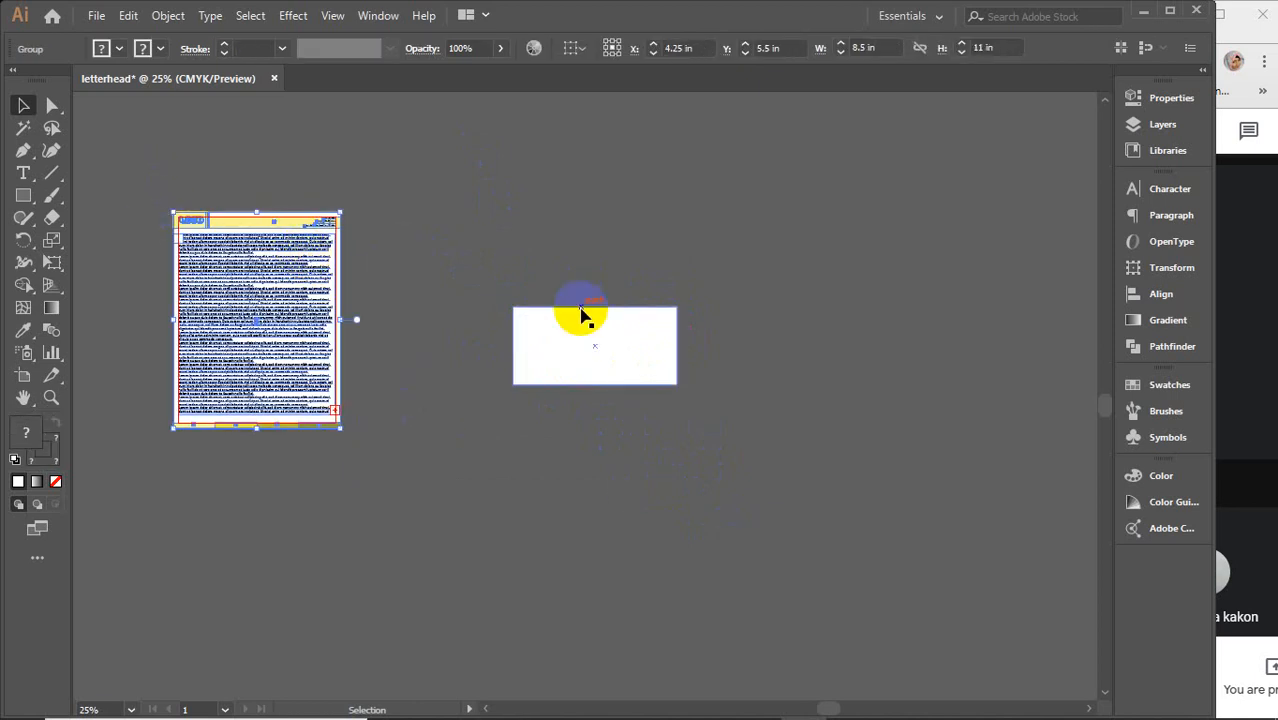
Display the transform settings of the white envelope rectangle to read its width and height.
scroll(608, 380, up, 1)
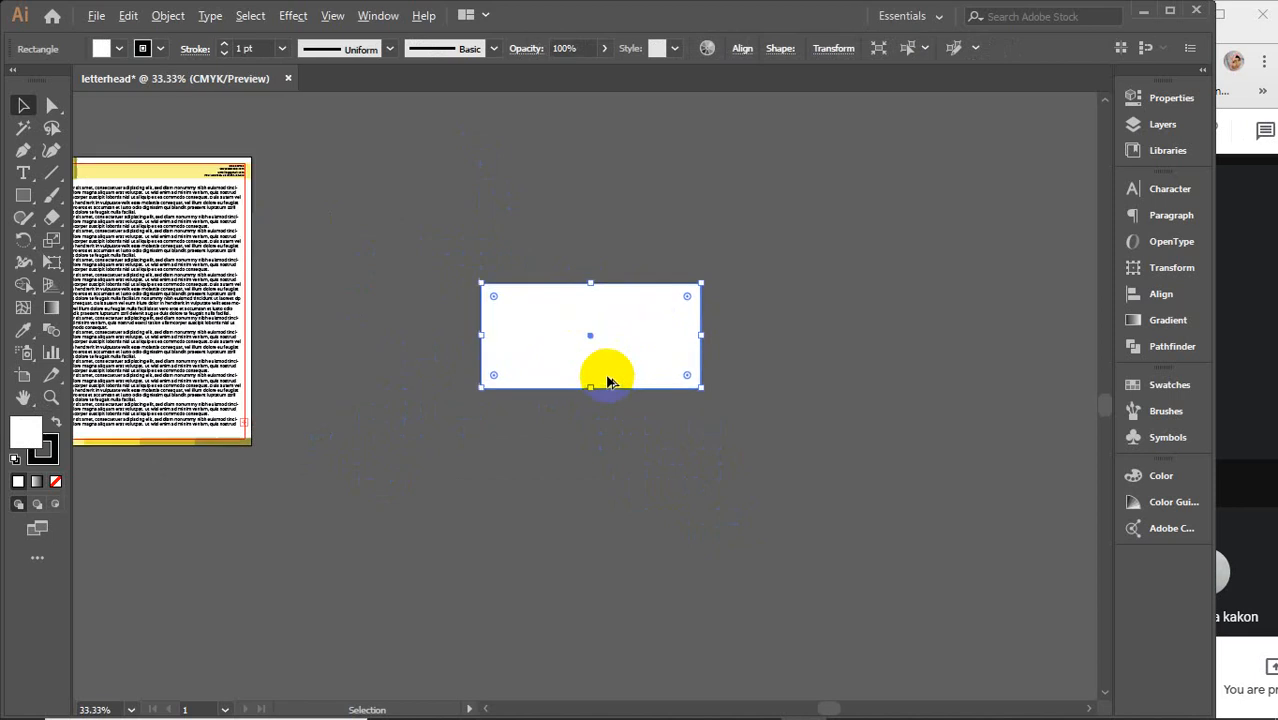
drag(710, 416, 427, 431)
drag(343, 367, 645, 398)
scroll(644, 398, up, 1)
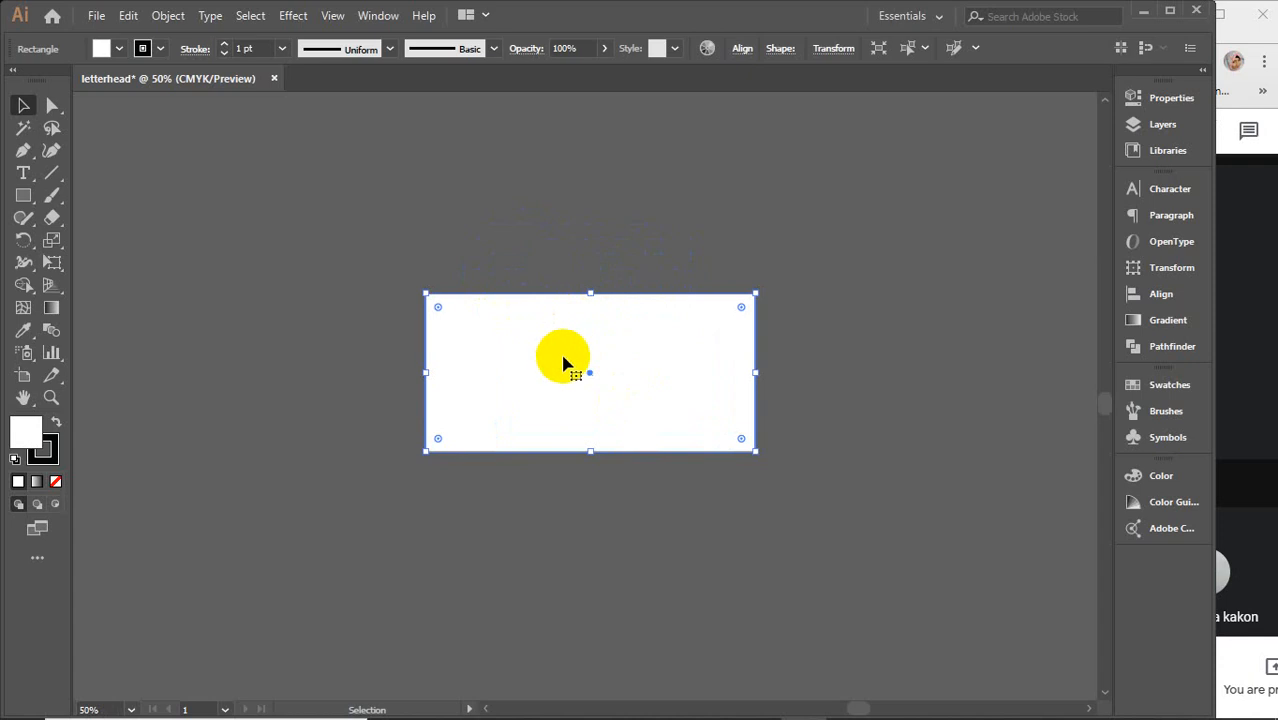
drag(625, 380, 548, 381)
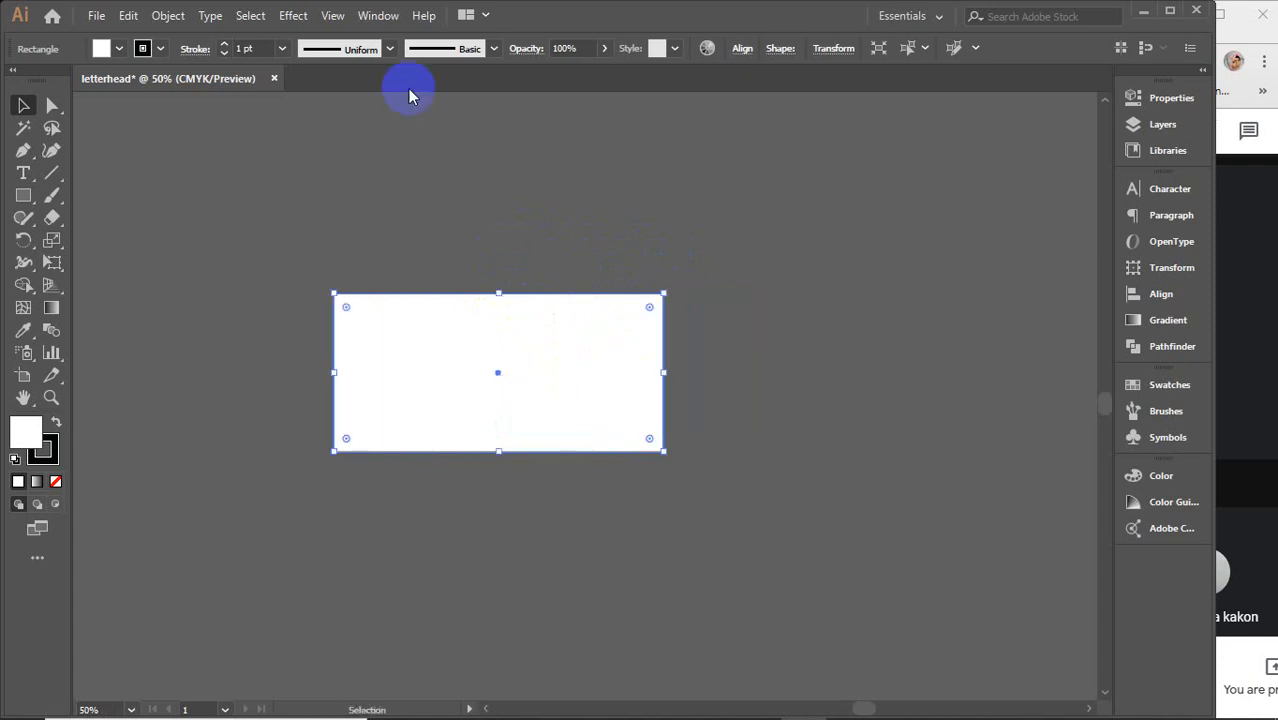
click(375, 15)
click(448, 708)
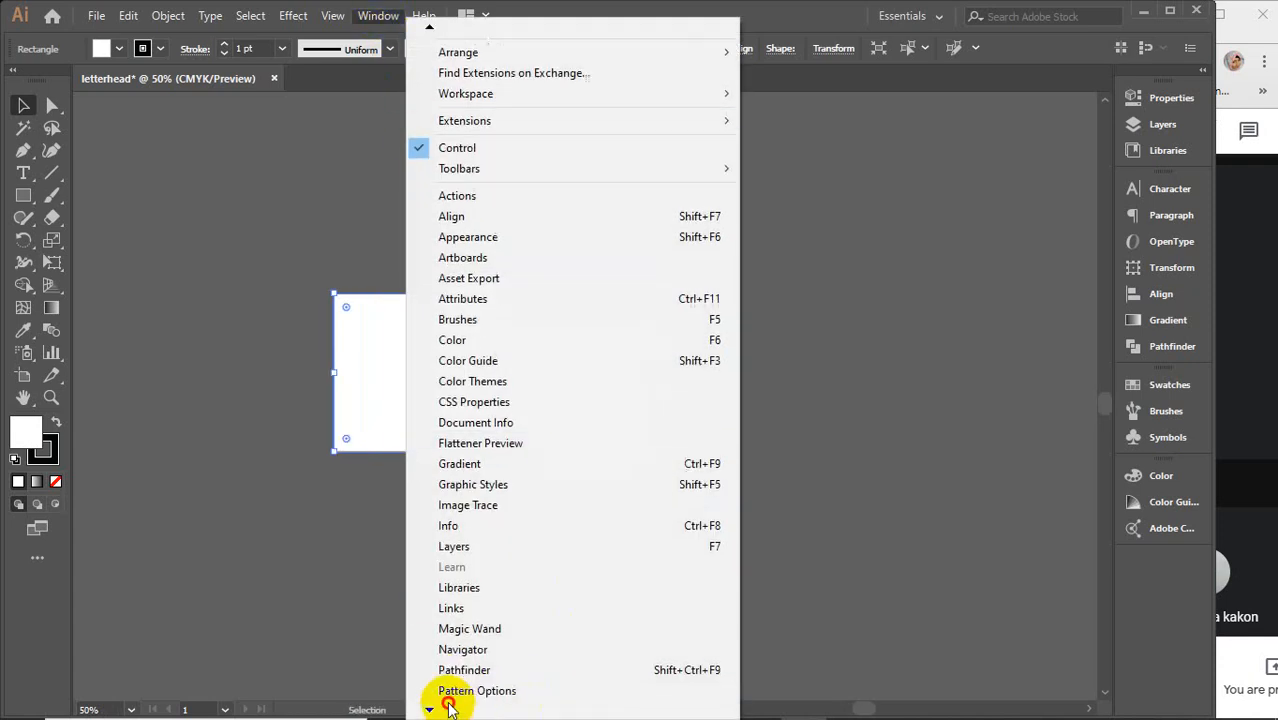
click(449, 708)
click(449, 708)
click(449, 708)
click(449, 708)
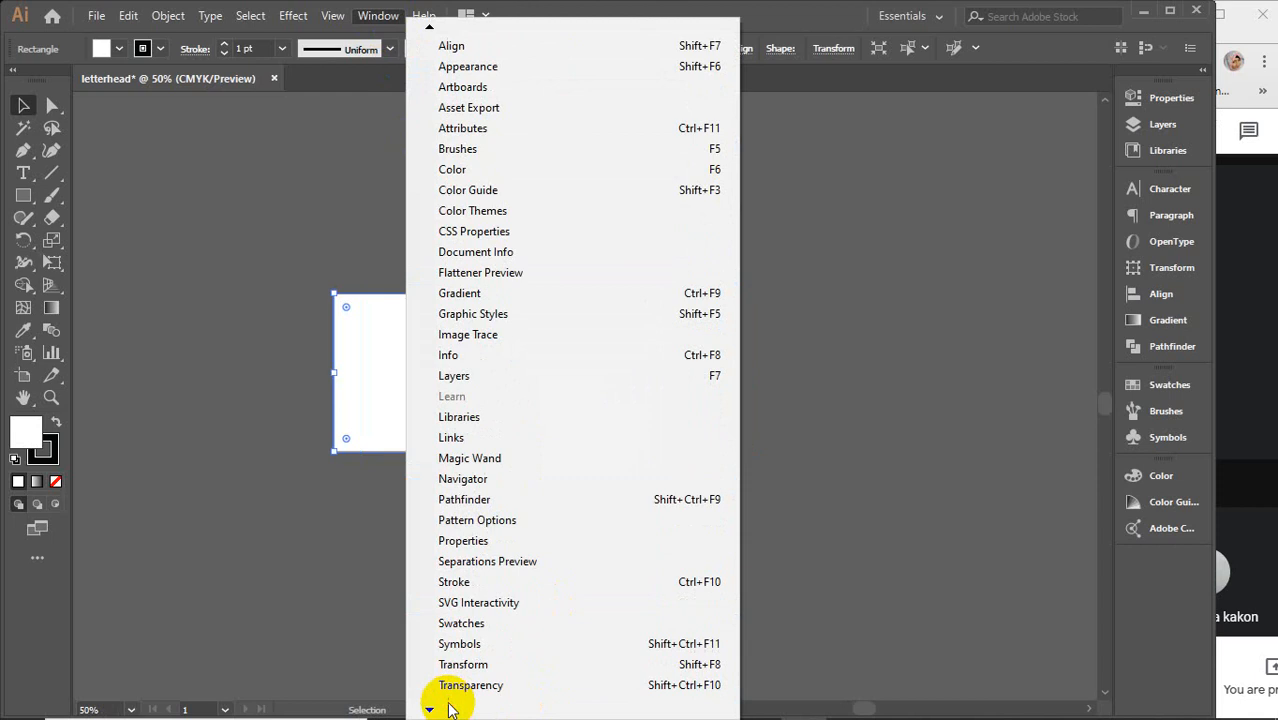
click(486, 624)
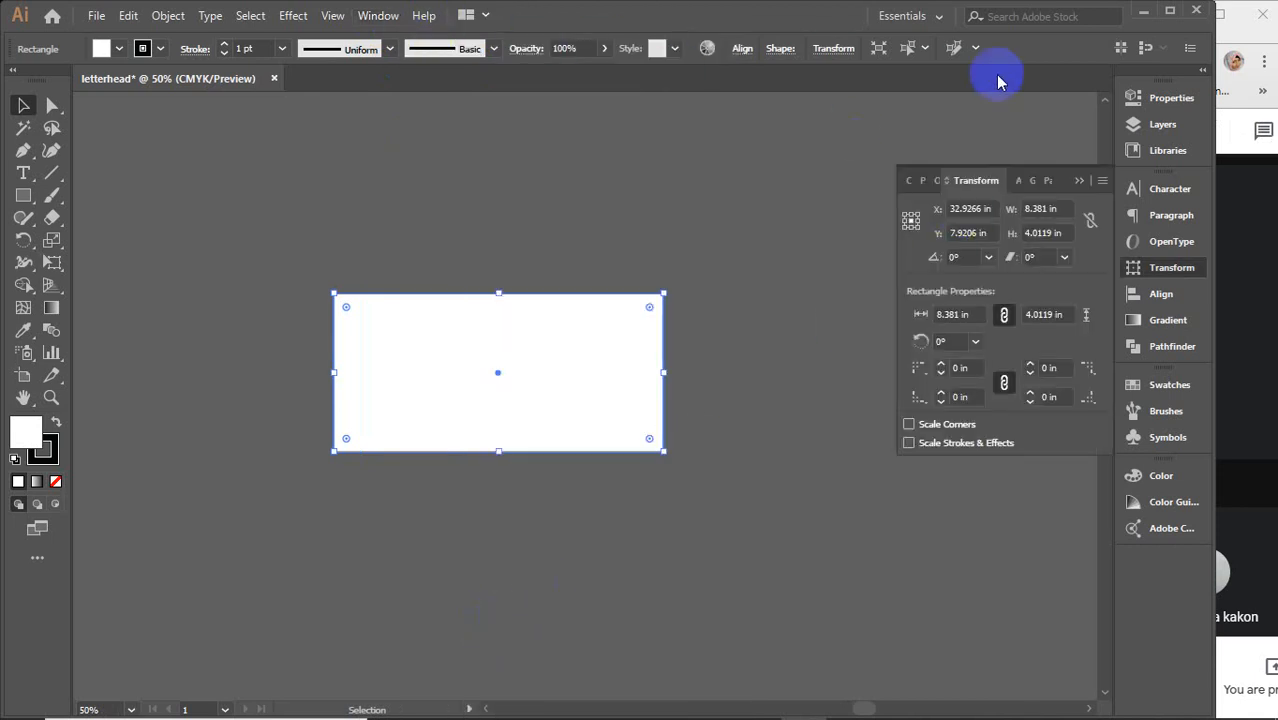
Display the rectangle's full object properties and place a copy of it directly beneath the original, edges touching.
click(1172, 99)
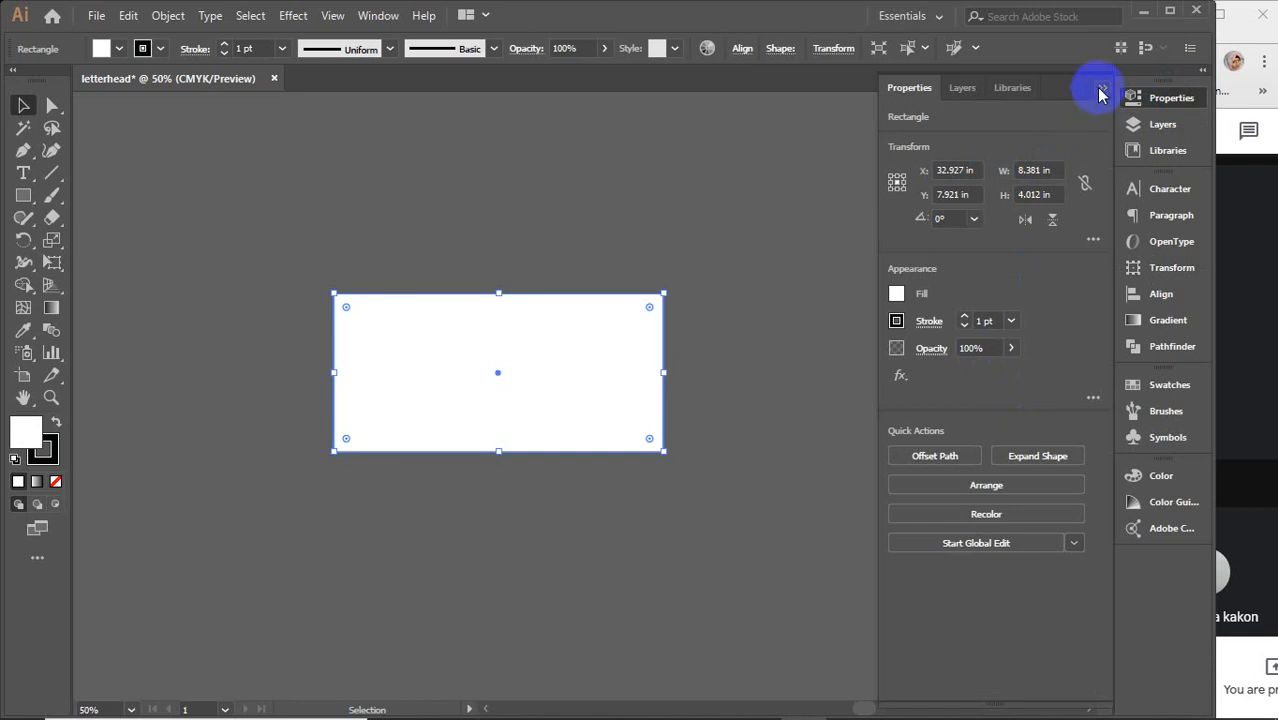
click(1172, 268)
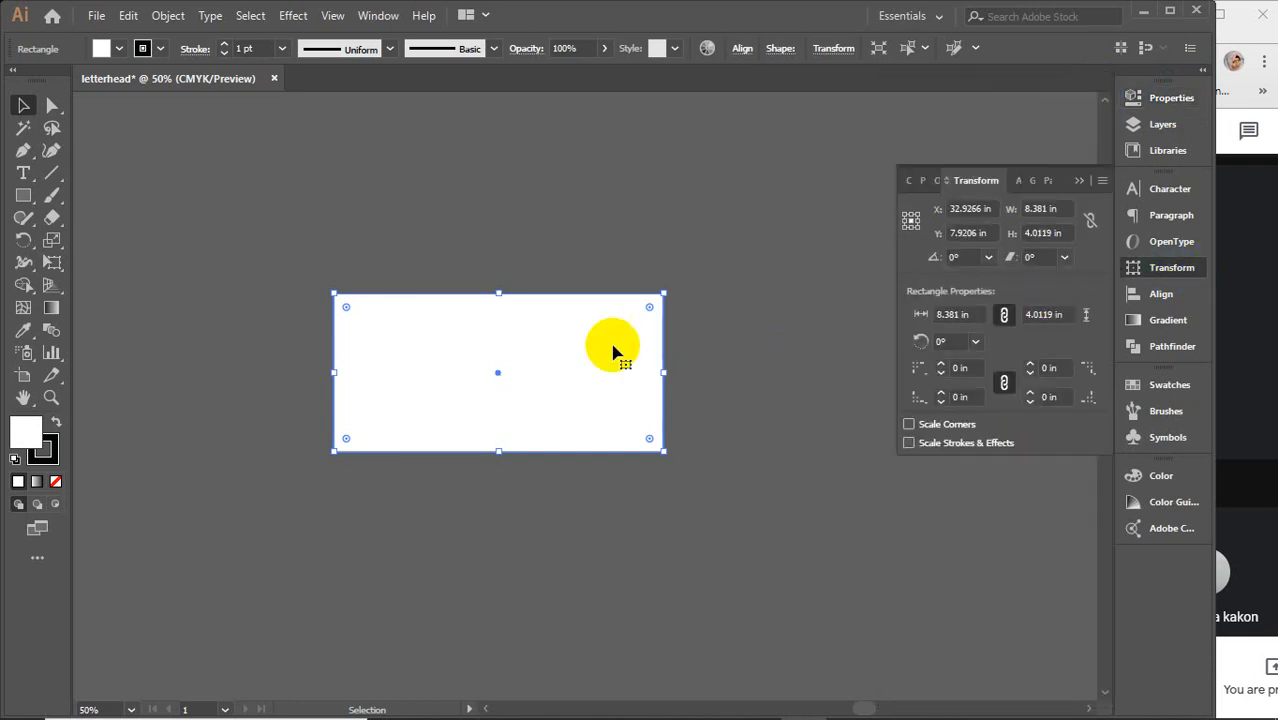
click(1172, 99)
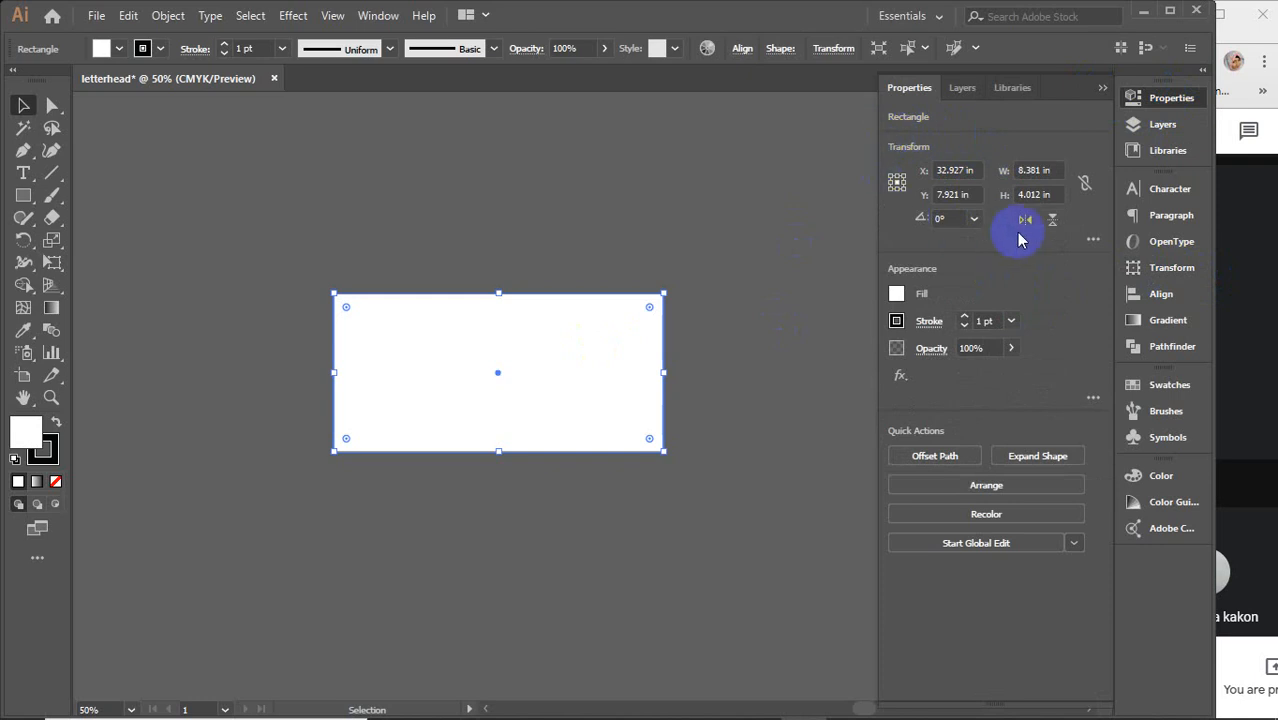
click(487, 357)
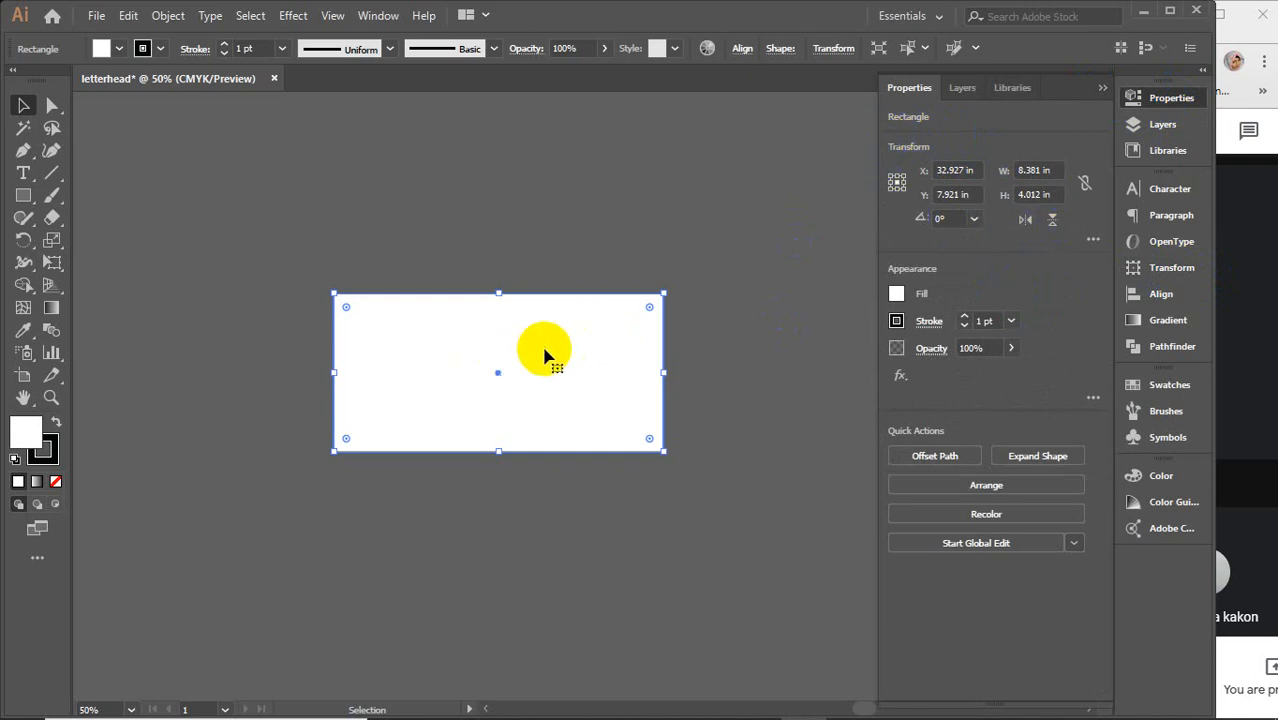
drag(542, 342, 540, 484)
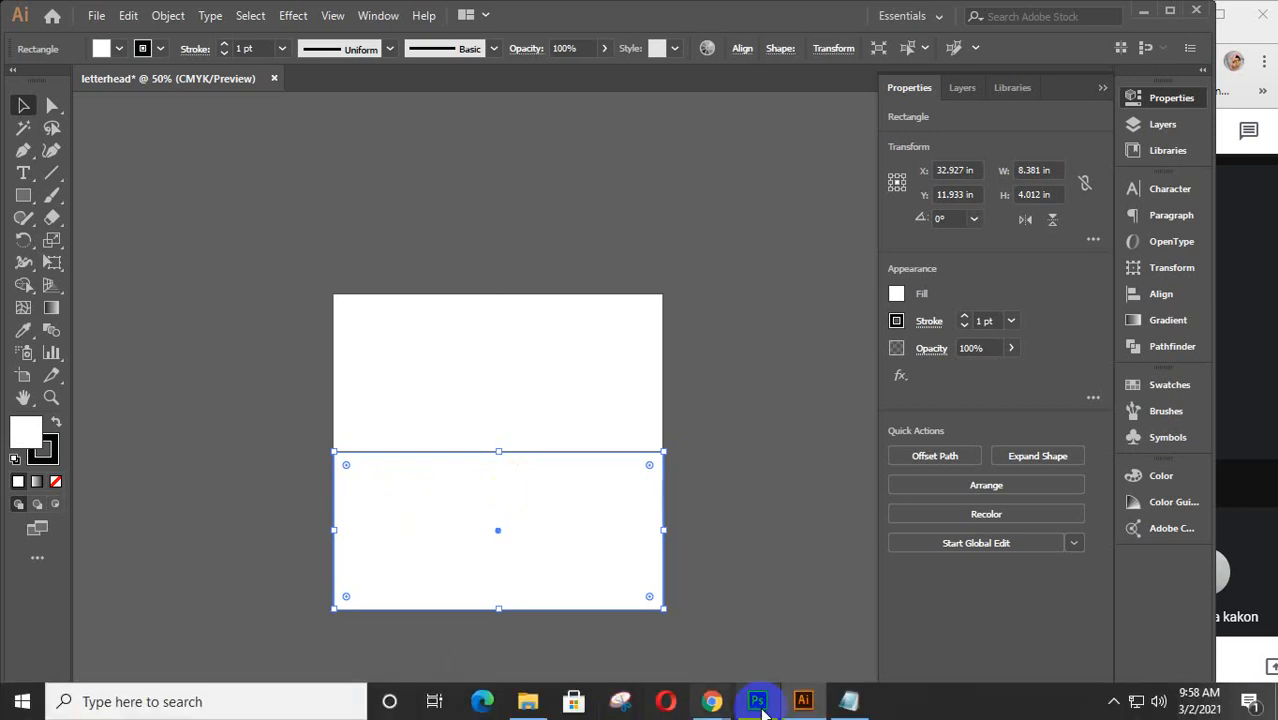
Switch to Chrome to examine the red-and-white envelope mockup in the image results, and return to Illustrator.
mouse_move(712, 701)
click(858, 622)
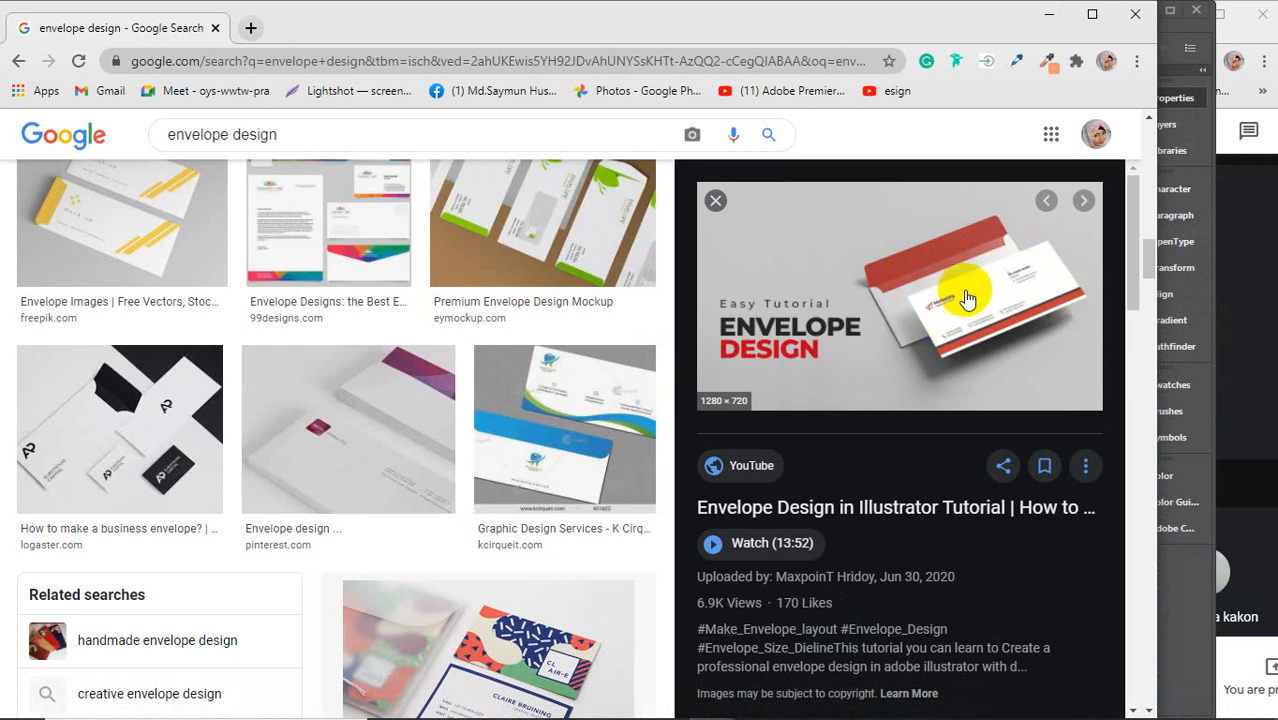
click(898, 297)
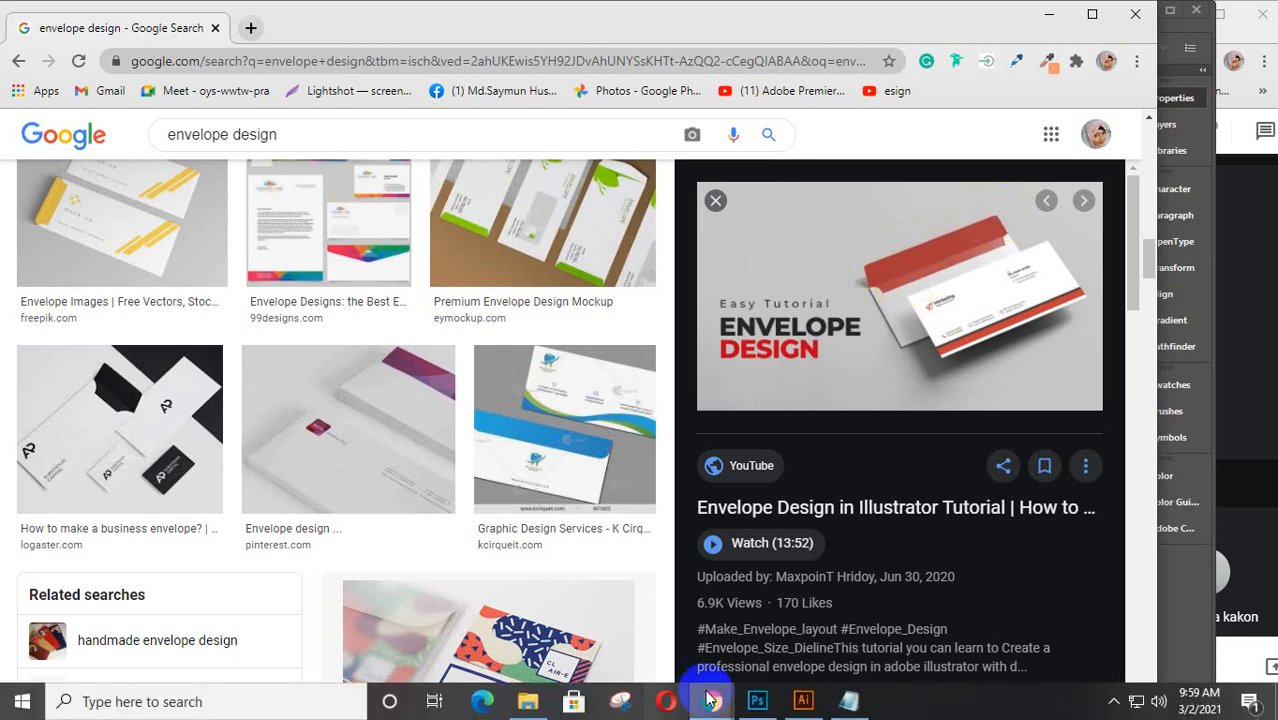
click(803, 703)
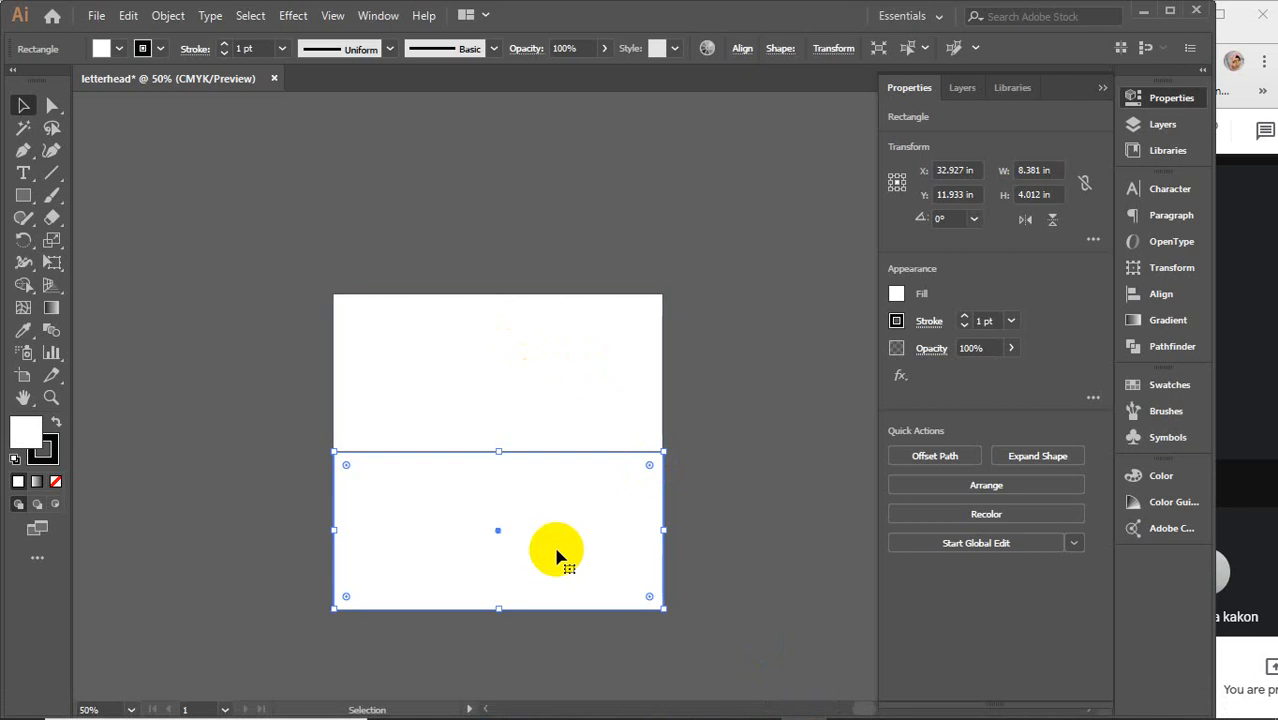
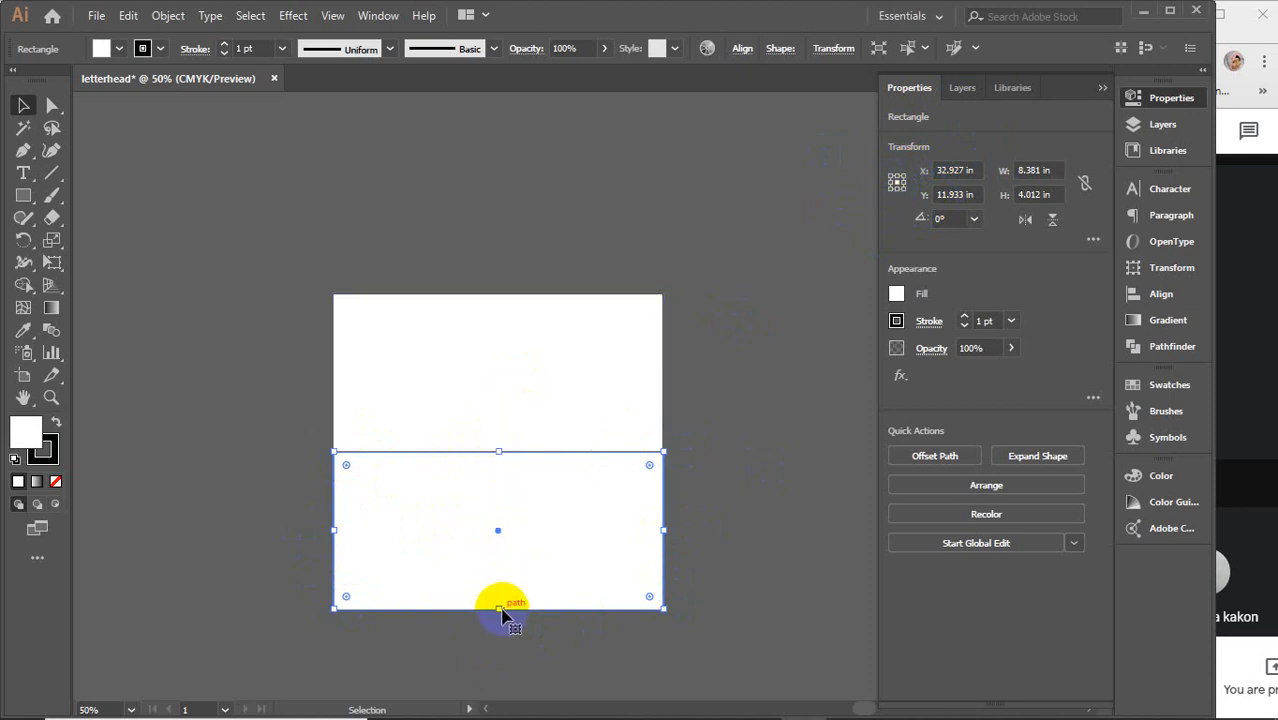
Anchor the lower rectangle at its top centre and set its height to 3.5 in.
click(897, 176)
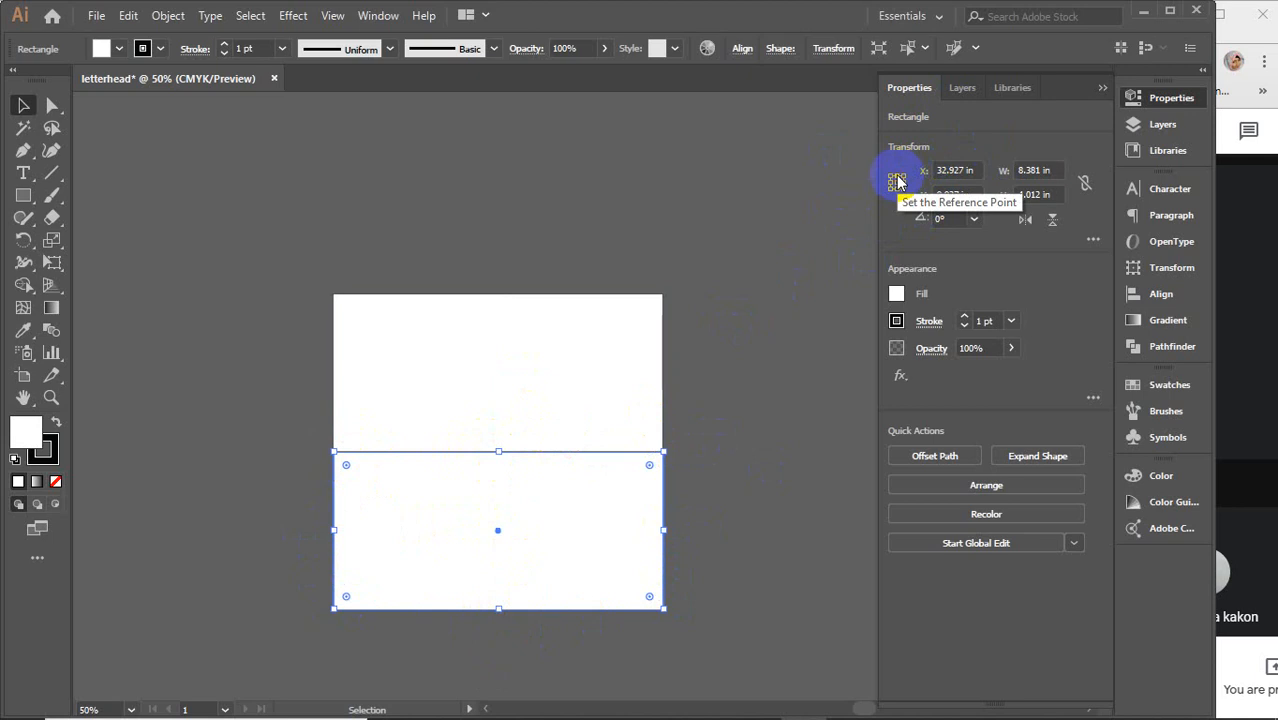
click(1058, 194)
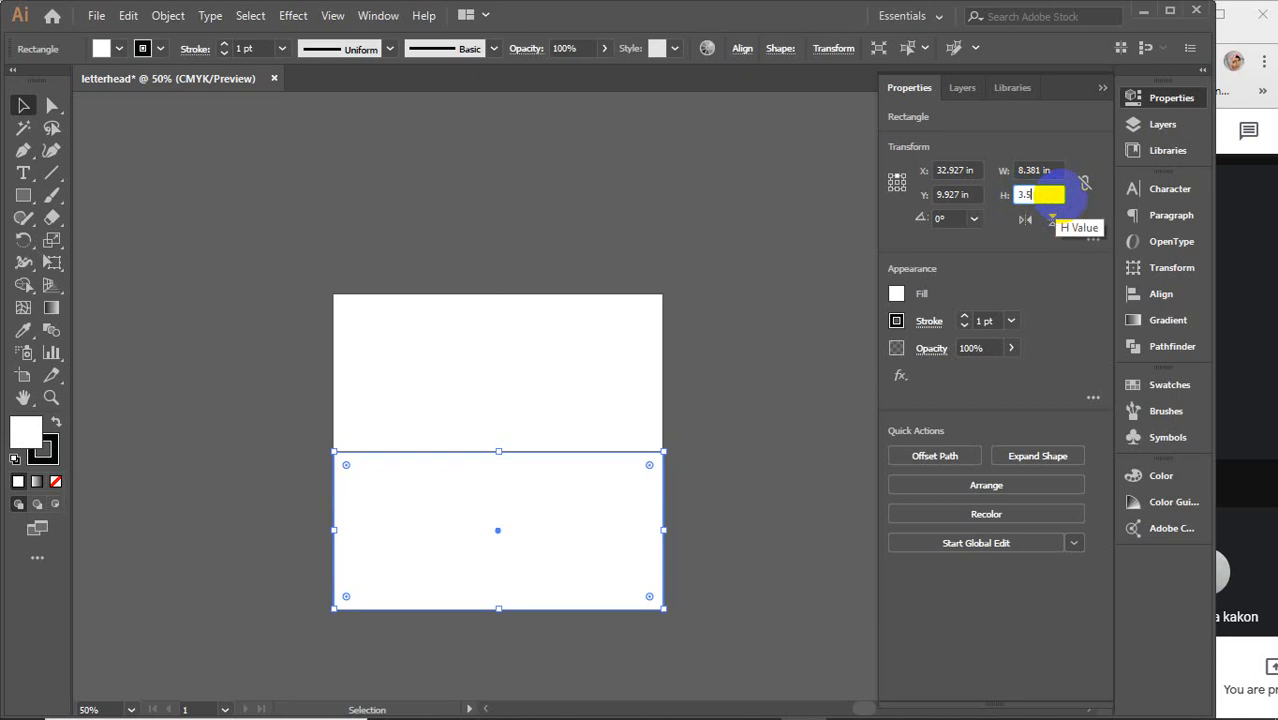
key(Return)
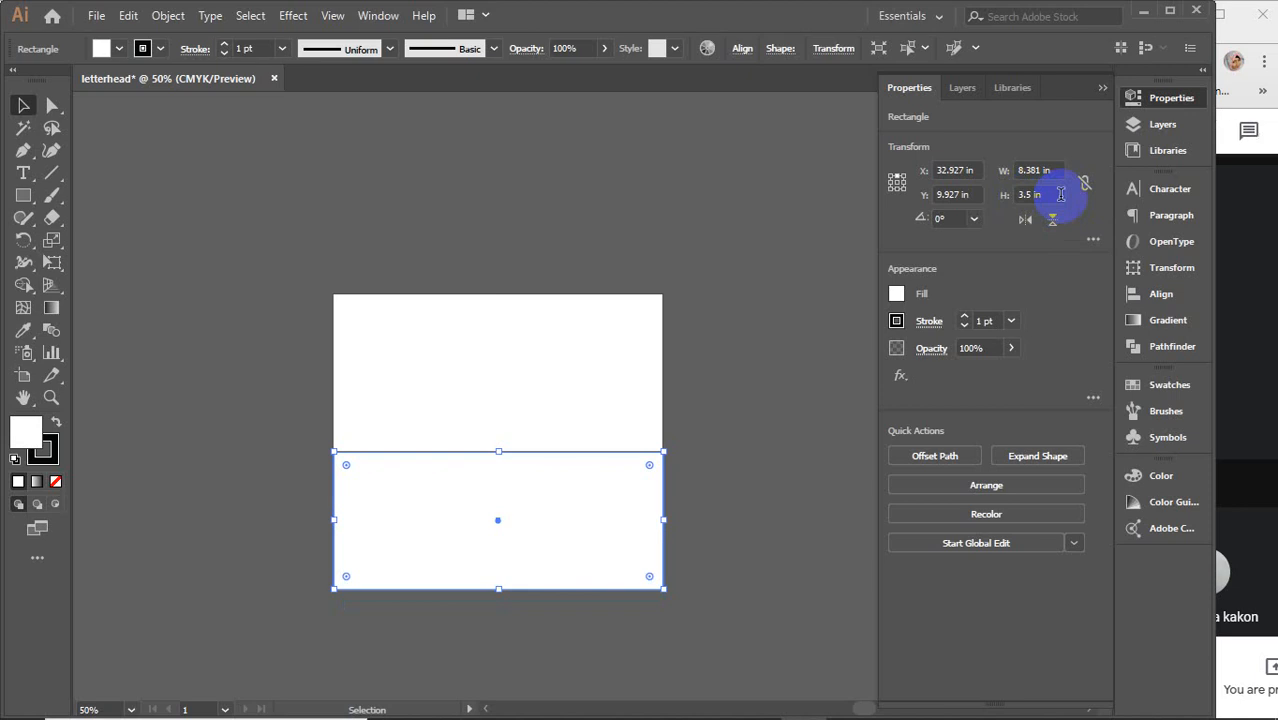
click(712, 482)
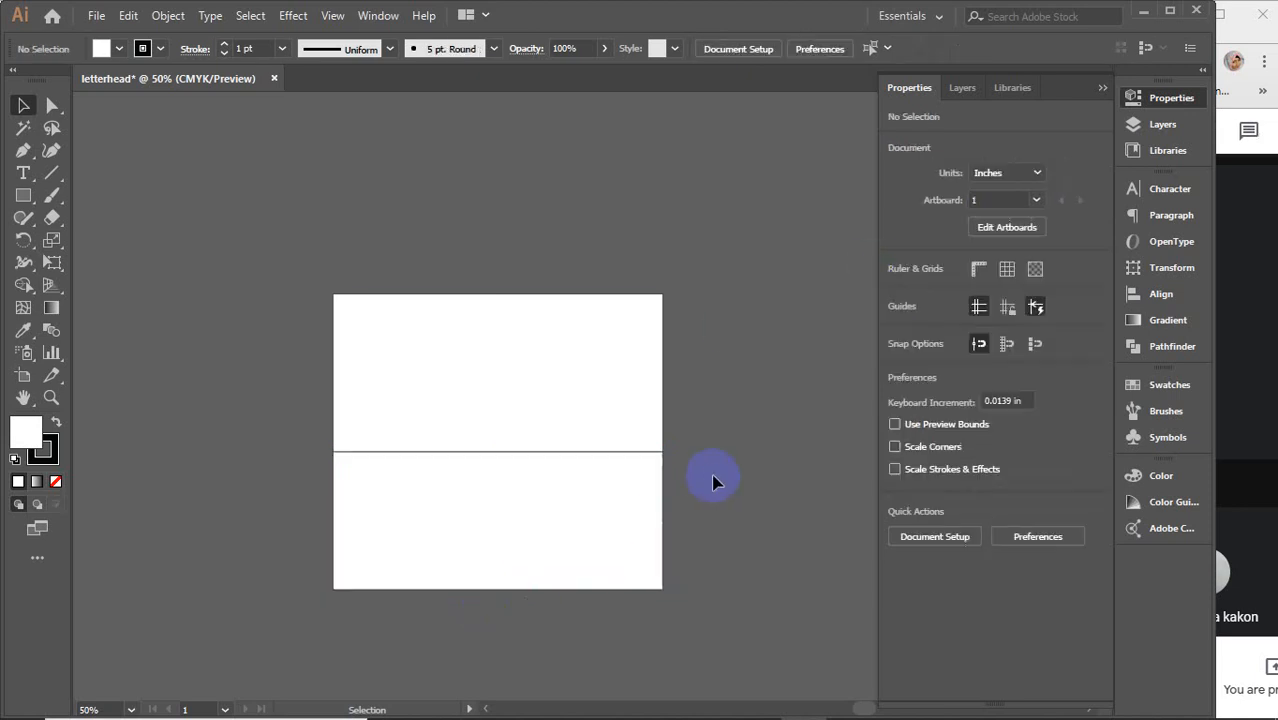
Try the lower rectangle at full height beside the upper one to compare them, and undo the move.
click(405, 510)
drag(405, 510, 737, 356)
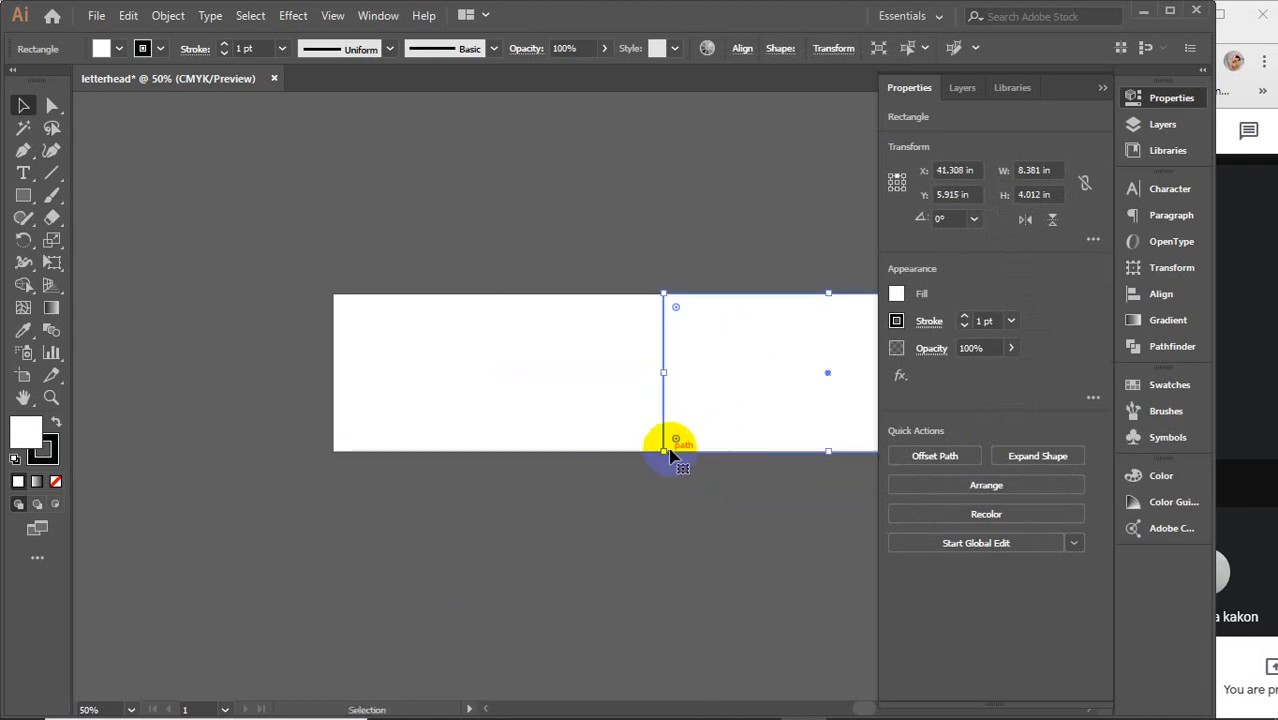
key(ctrl+z)
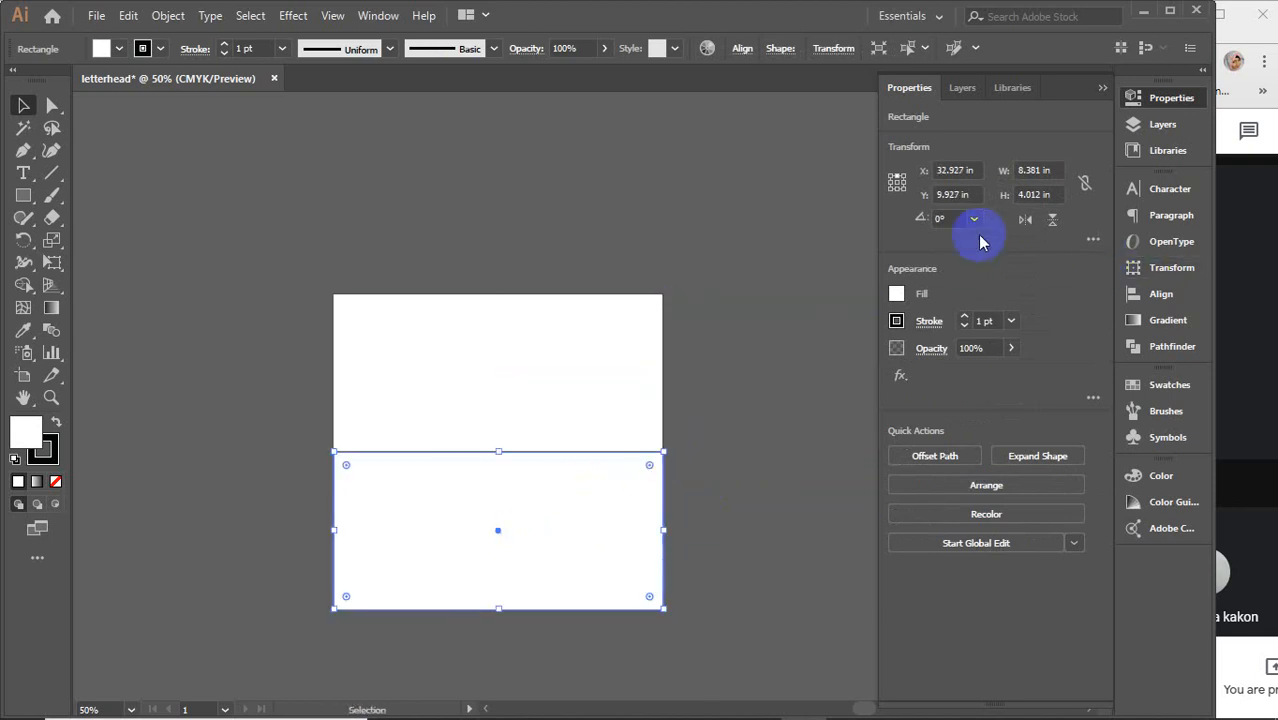
Set the lower rectangle's height to 3.5 in and compare it temporarily beside the upper rectangle, undoing the move.
click(1038, 194)
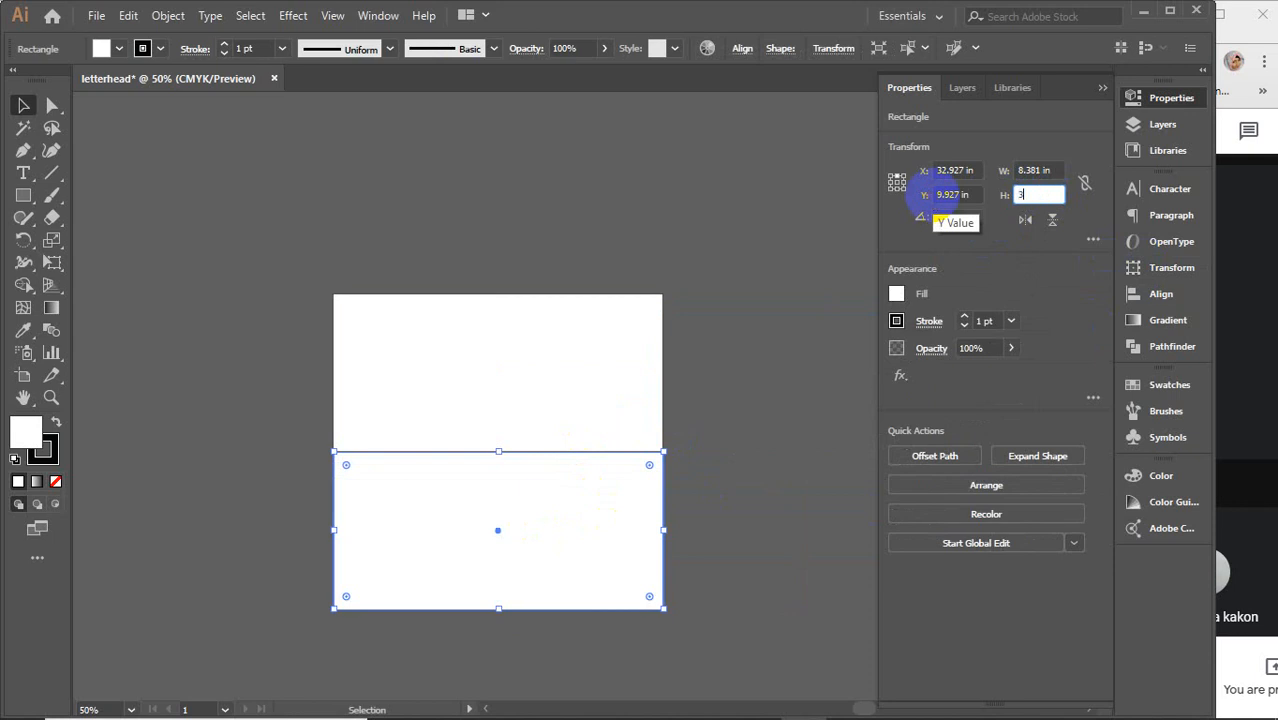
key(Return)
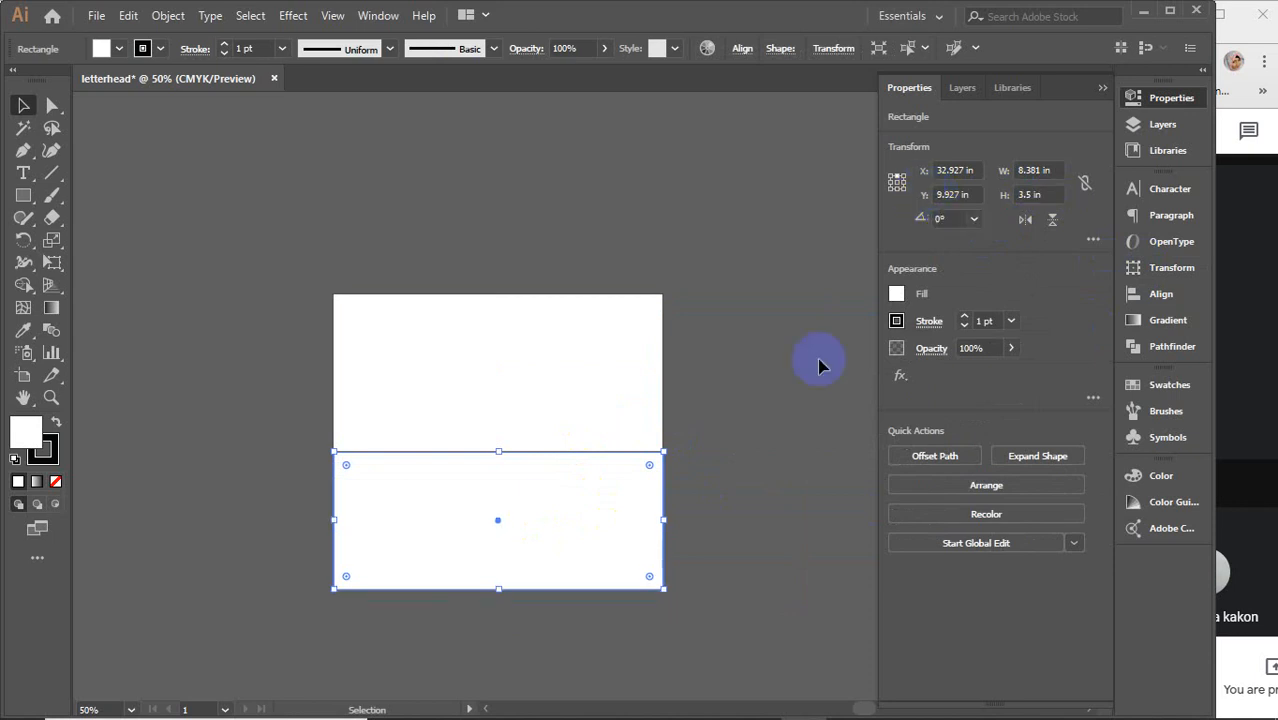
drag(410, 521, 740, 370)
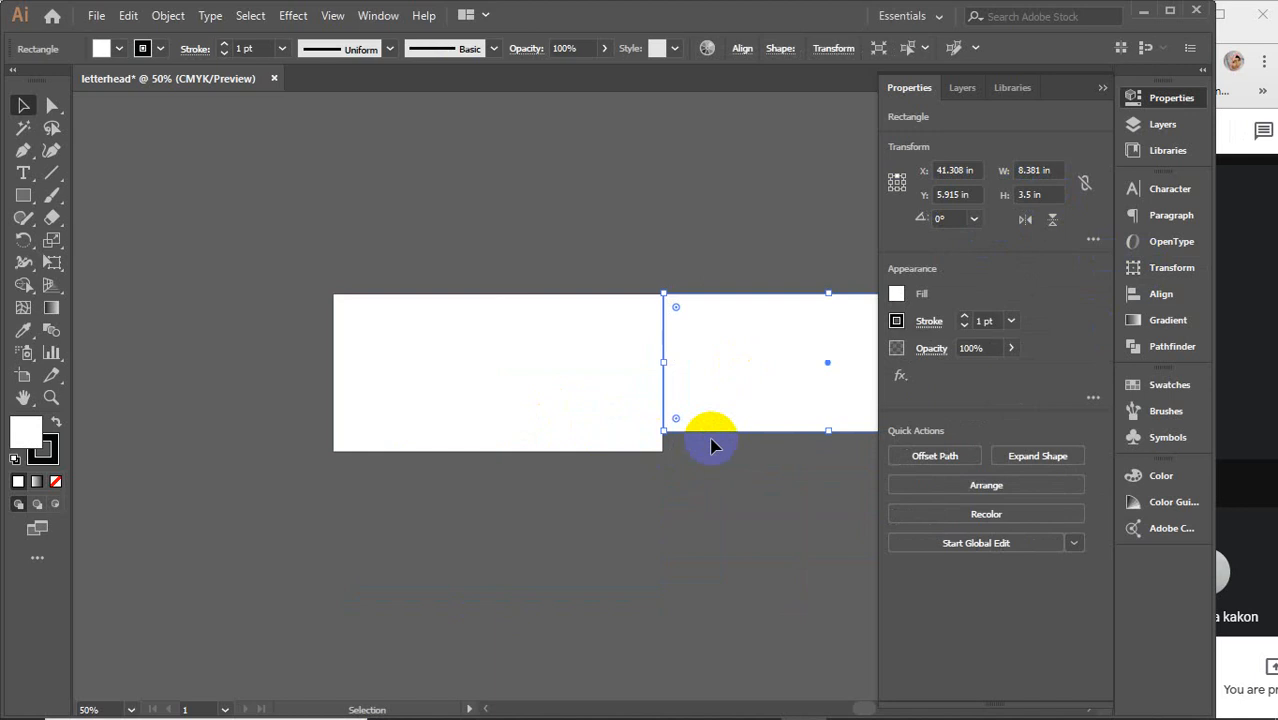
key(ctrl+z)
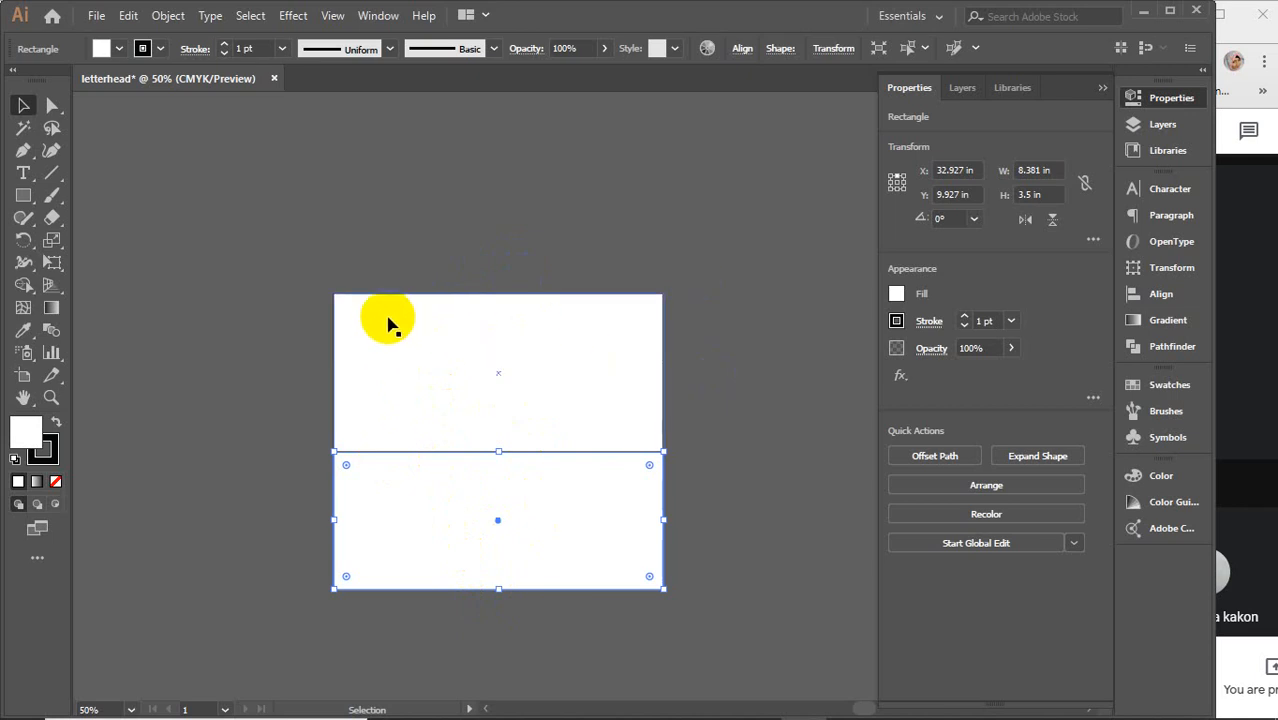
Duplicate the 4.012 in high rectangle directly above itself and set the copy's height to 1 in, anchored at its bottom centre.
click(567, 417)
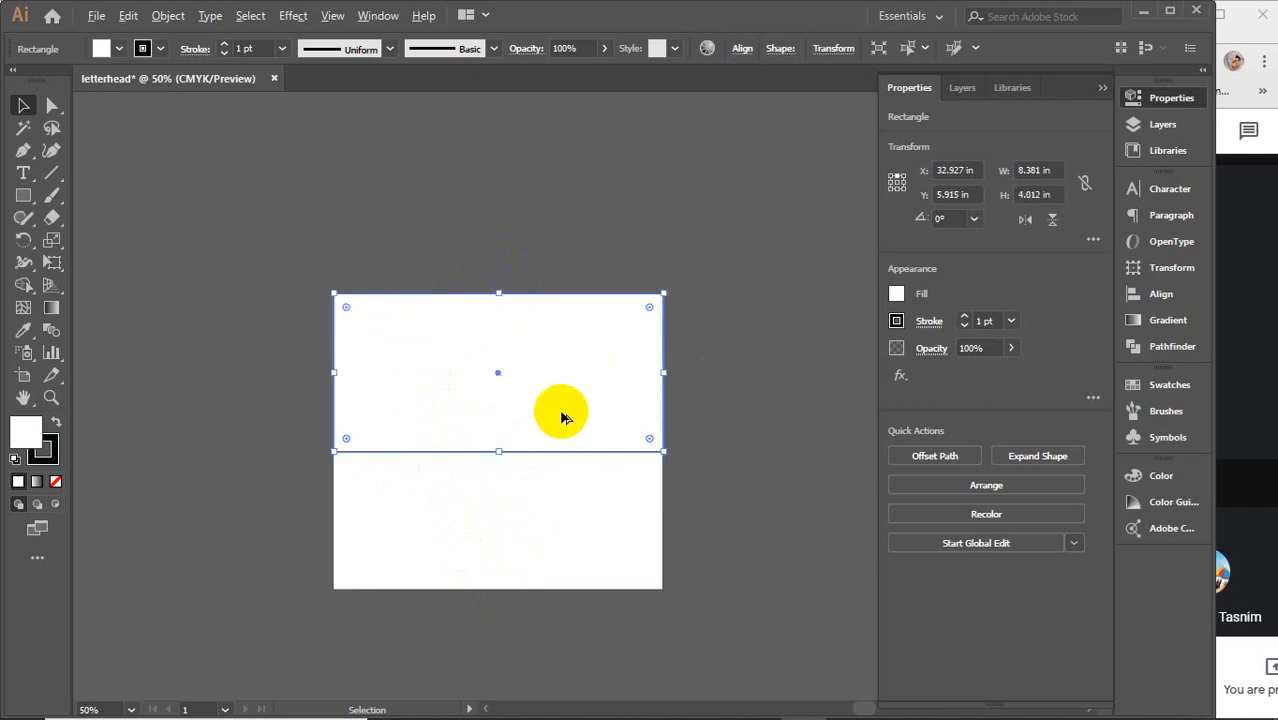
drag(562, 417, 545, 266)
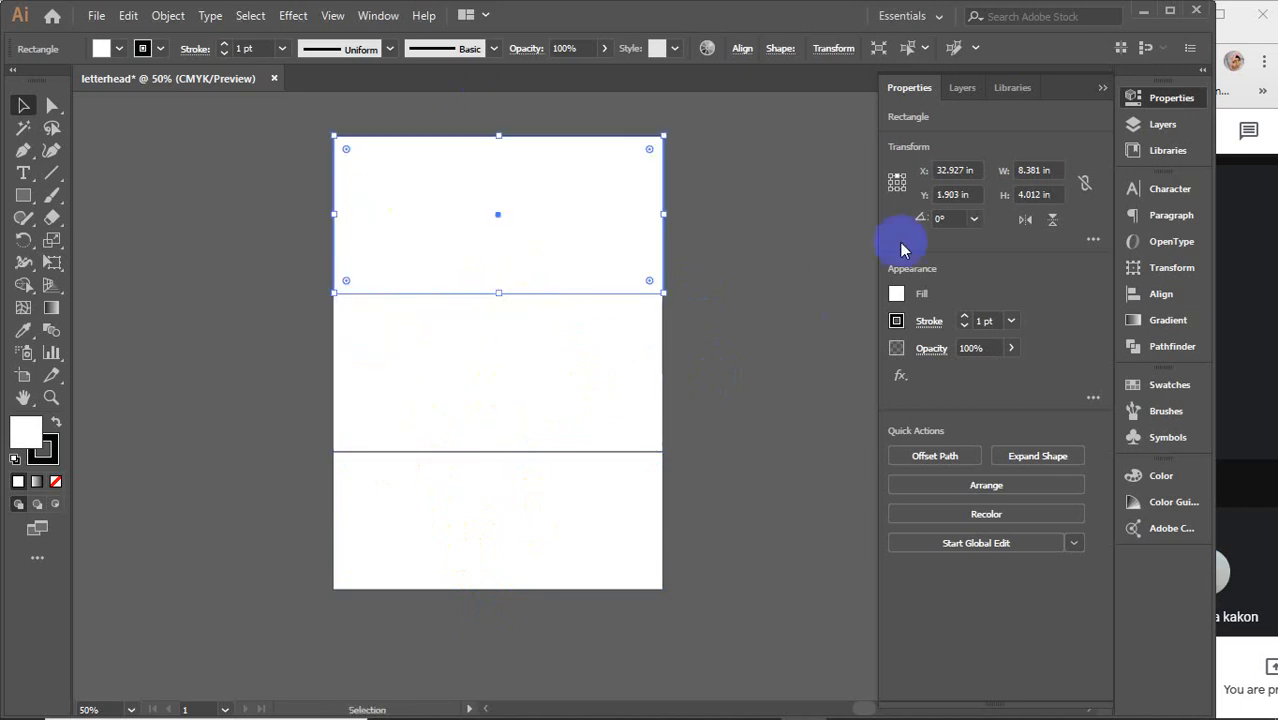
click(897, 190)
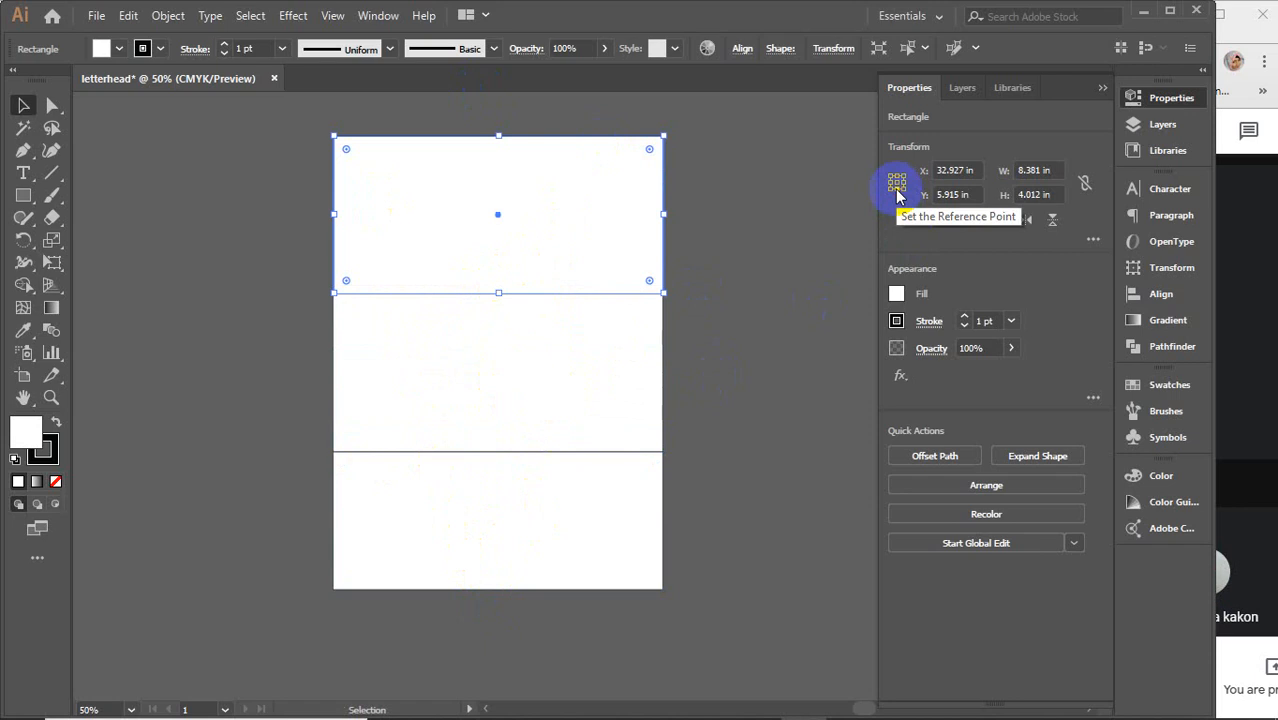
click(1056, 194)
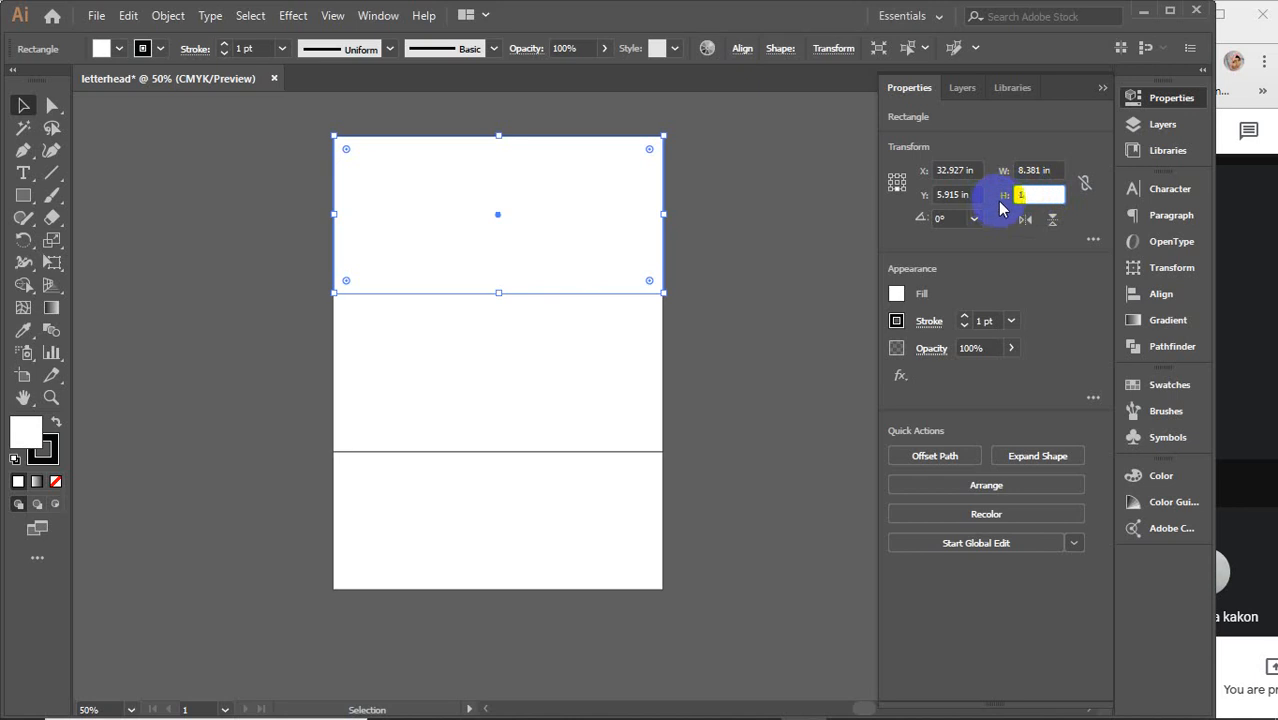
key(Return)
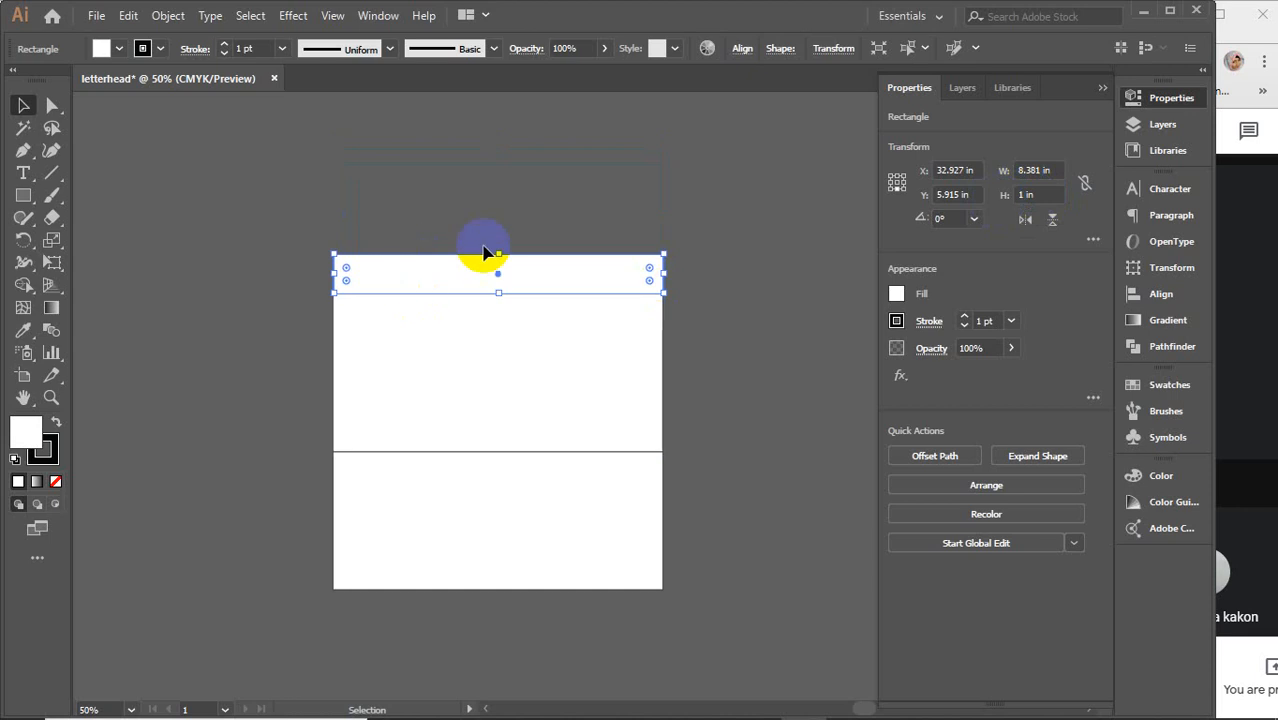
click(685, 389)
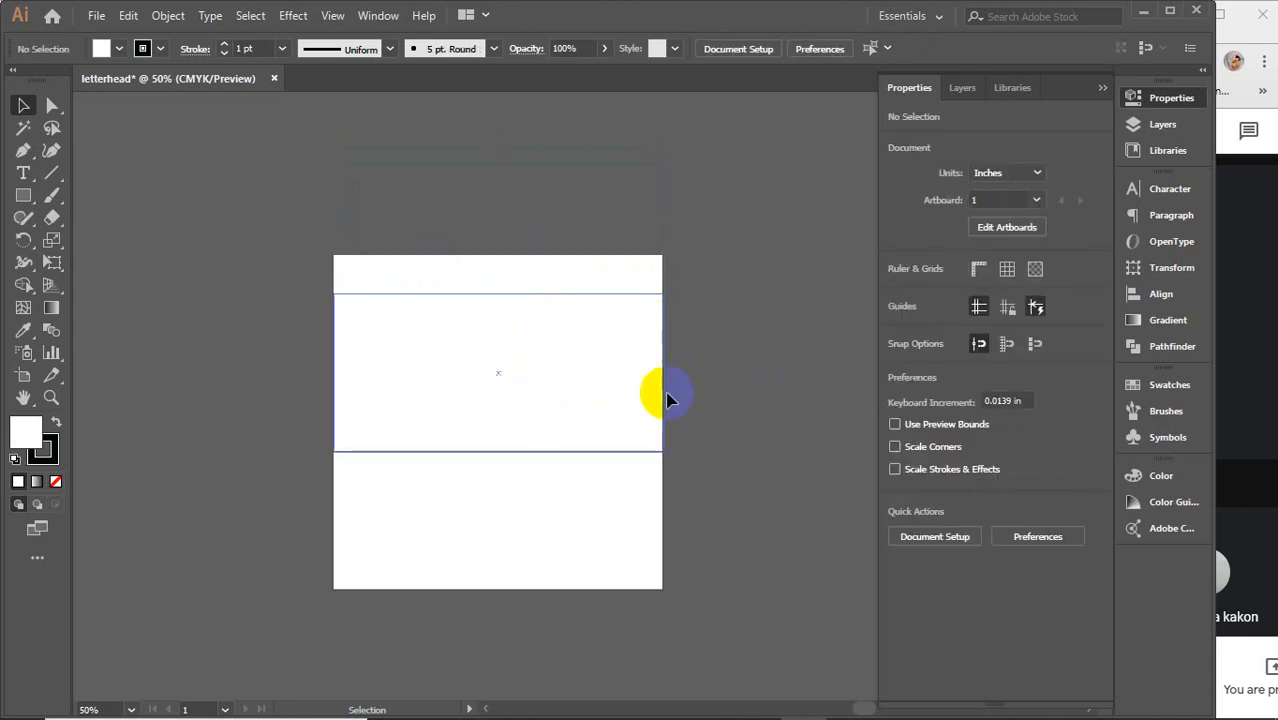
Check the envelope mockup in Chrome again, return to Illustrator and select the middle rectangle.
mouse_move(712, 701)
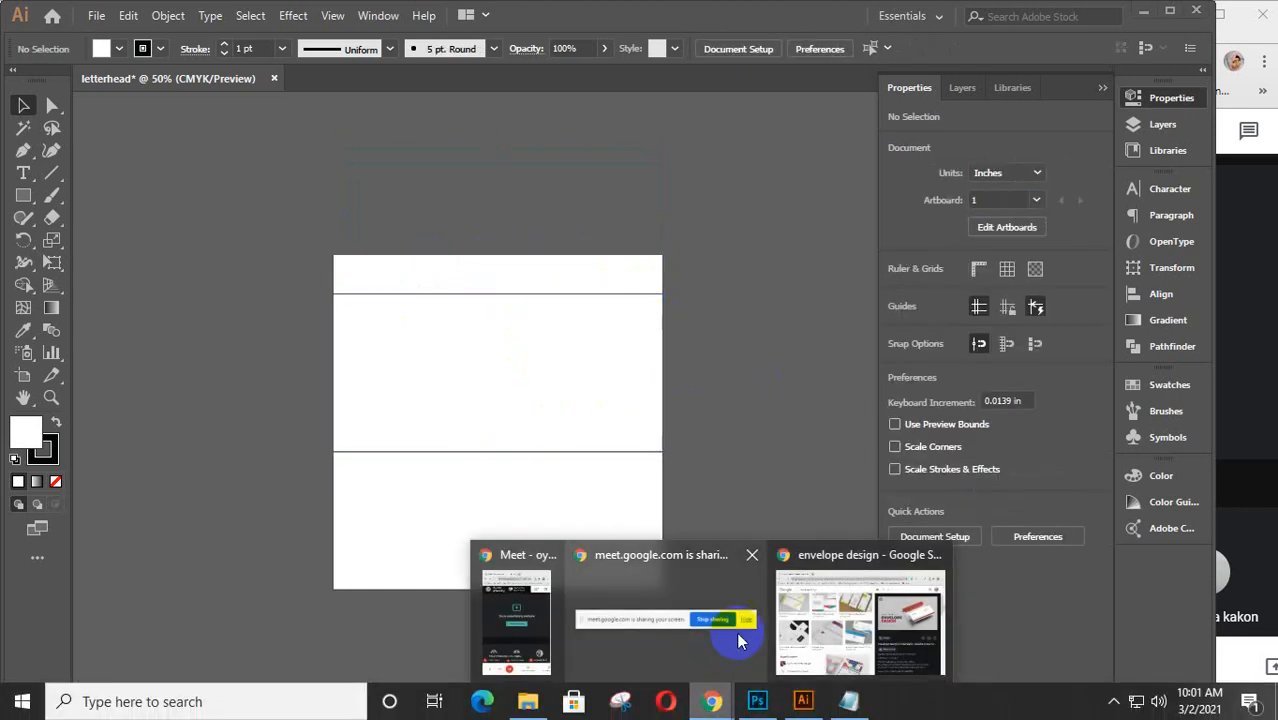
click(893, 588)
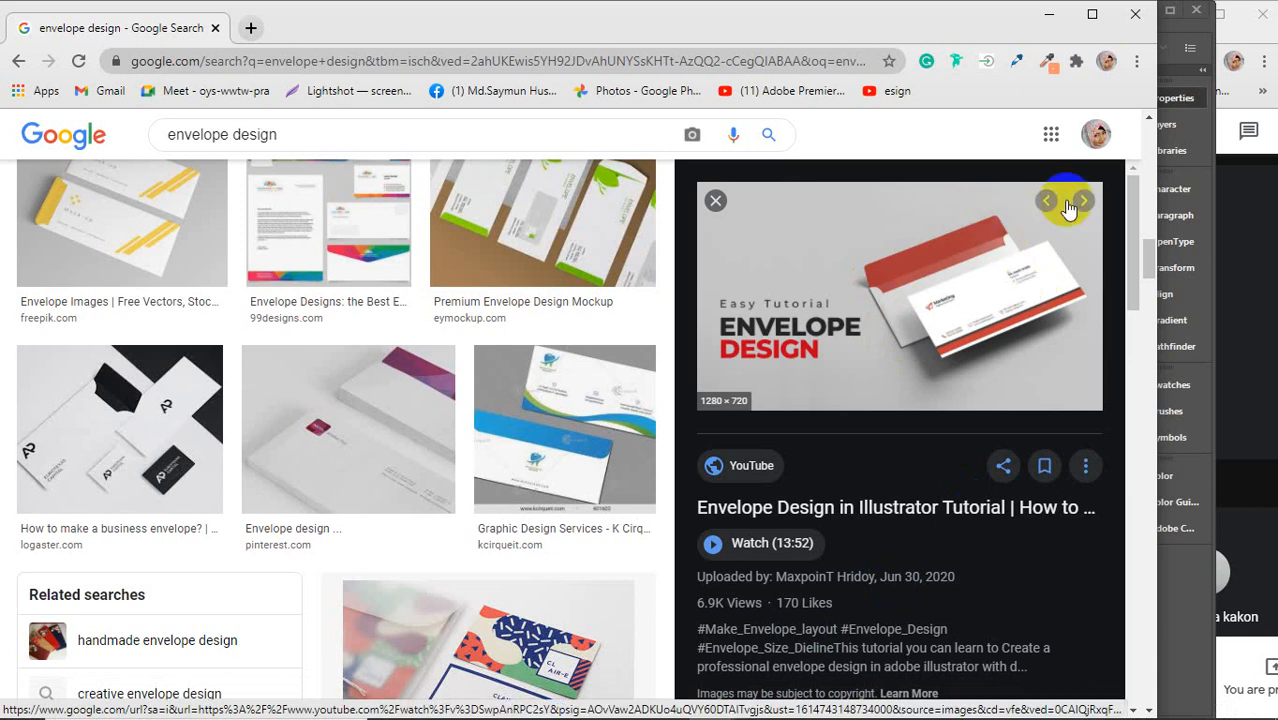
click(1048, 16)
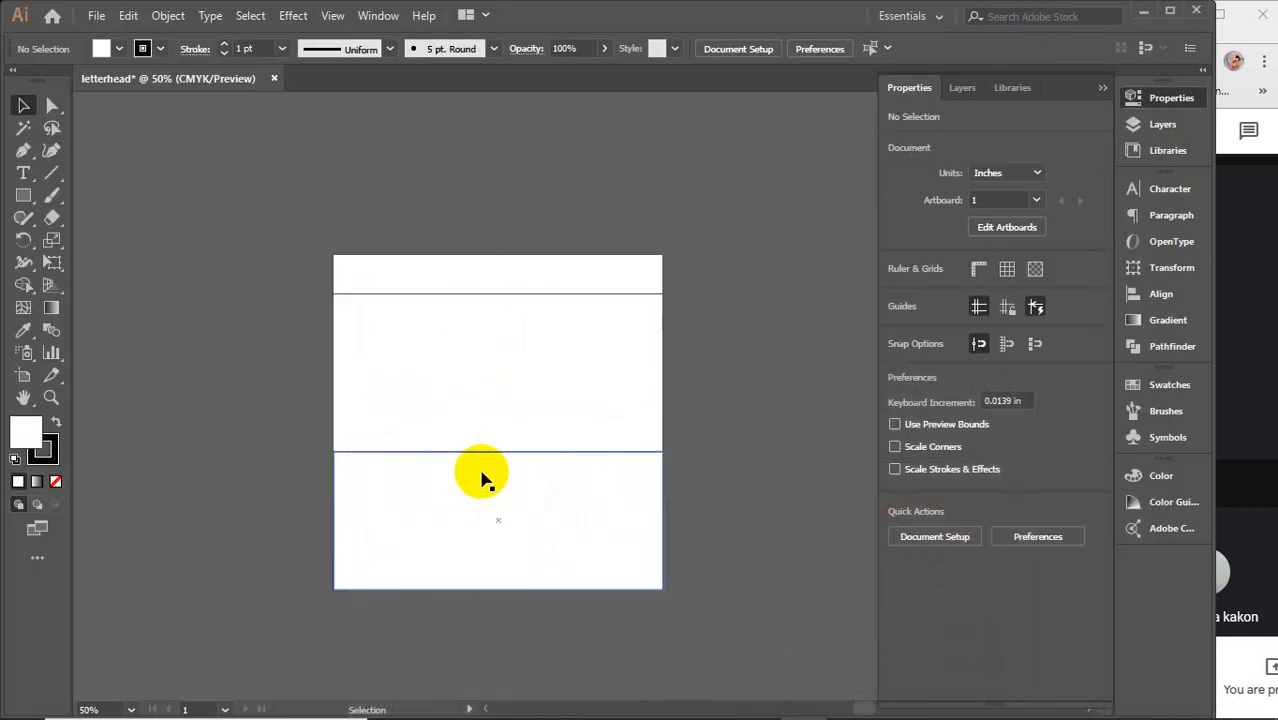
click(455, 395)
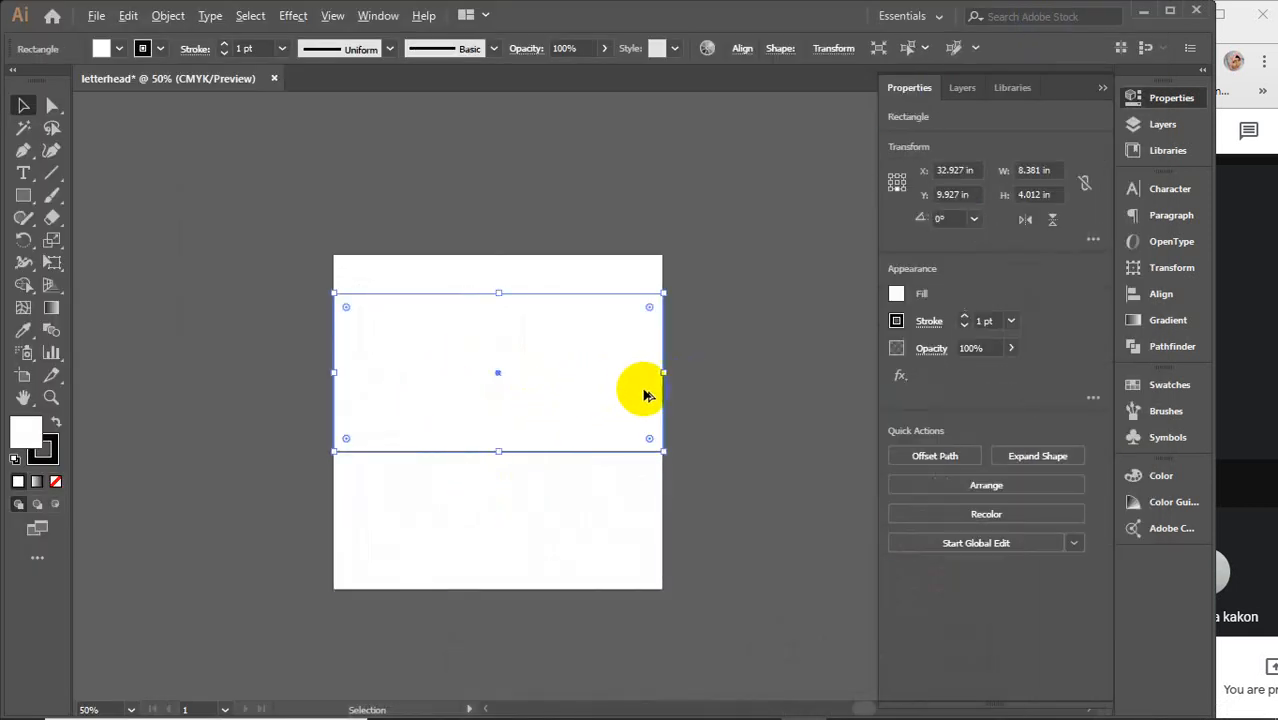
Duplicate the middle rectangle flush against its left side and set the copy's width to 0.5 in, anchored at its right edge.
drag(645, 395, 311, 402)
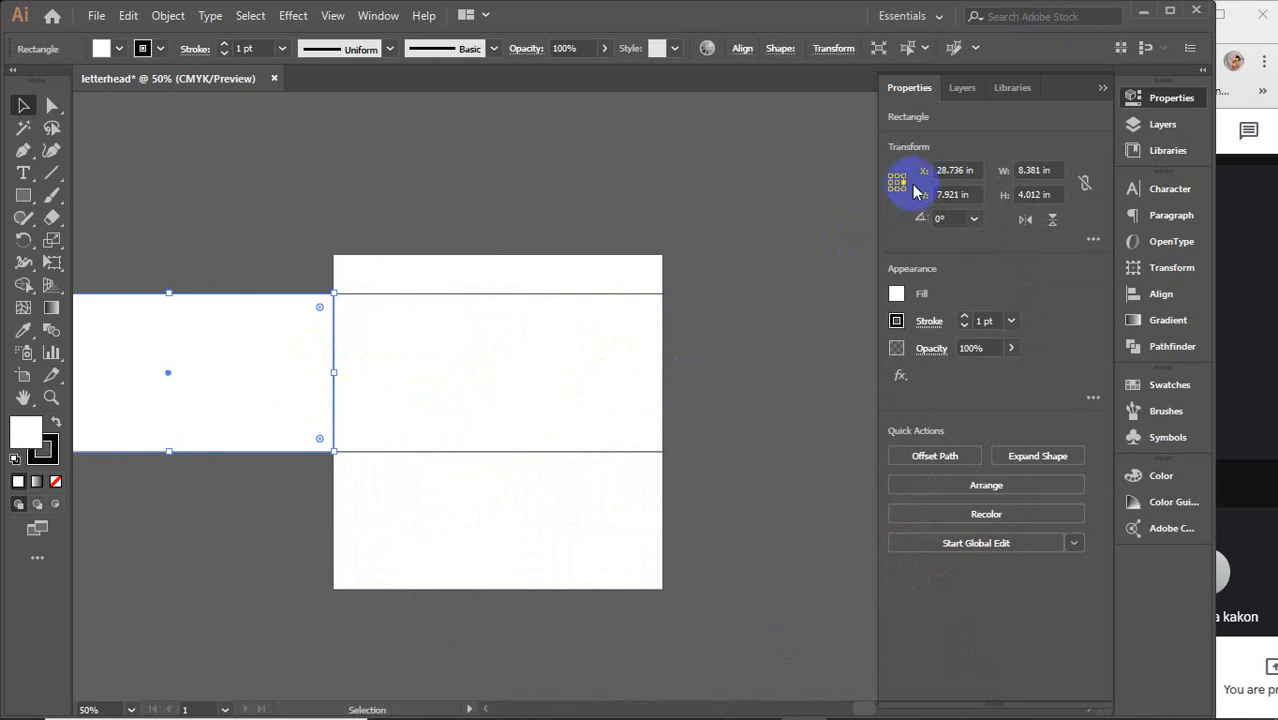
click(1057, 168)
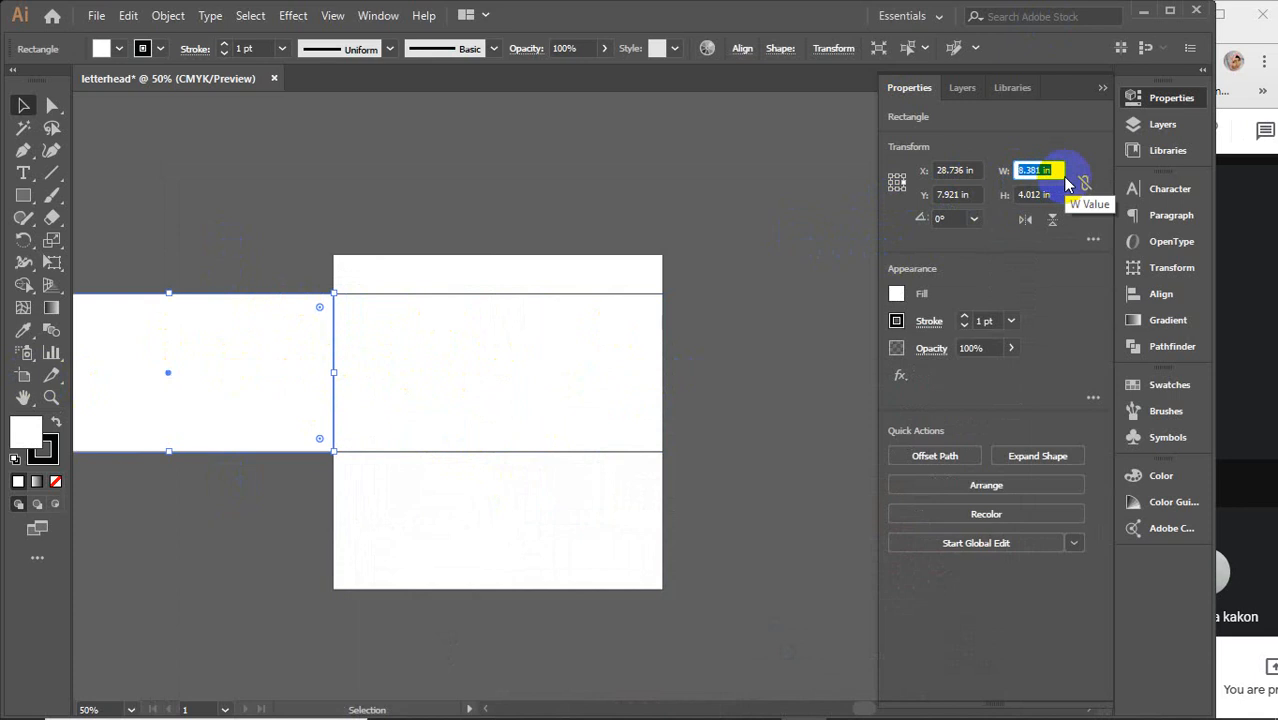
text(.5)
key(Return)
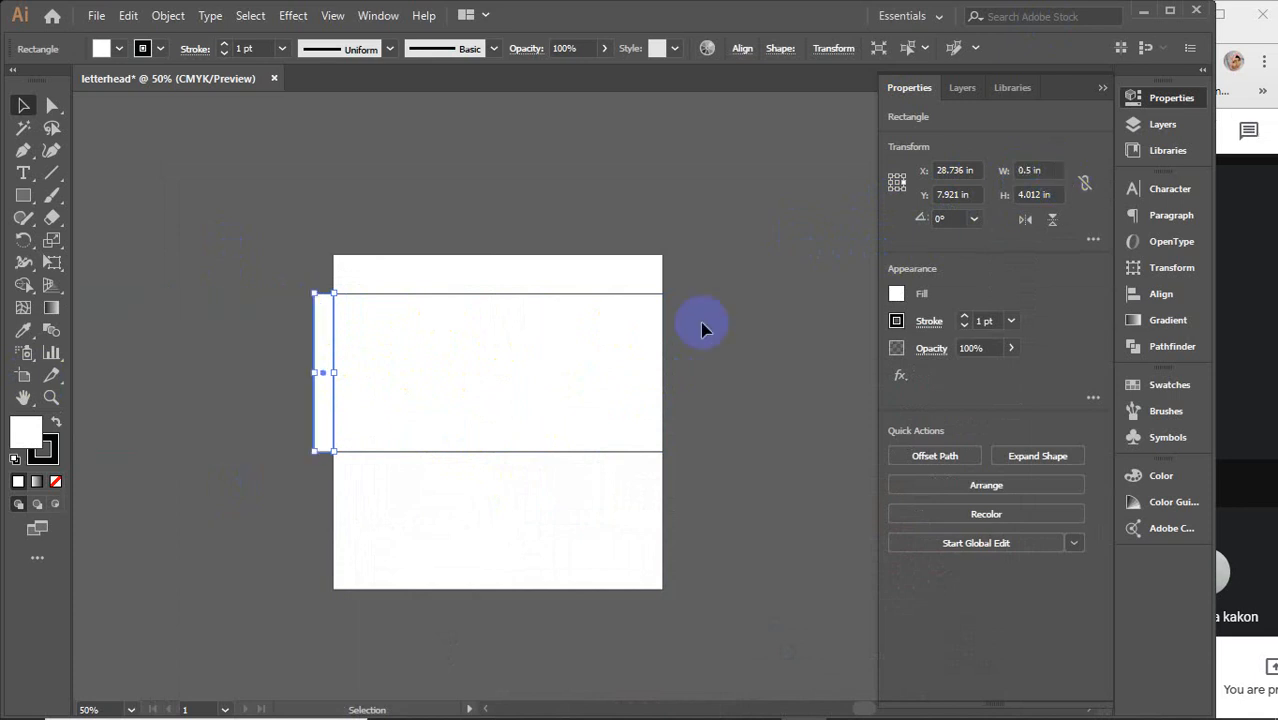
Duplicate the middle rectangle flush against its right side and set the copy's width to 0.5 in, anchored at its left edge.
click(410, 375)
drag(395, 387, 712, 370)
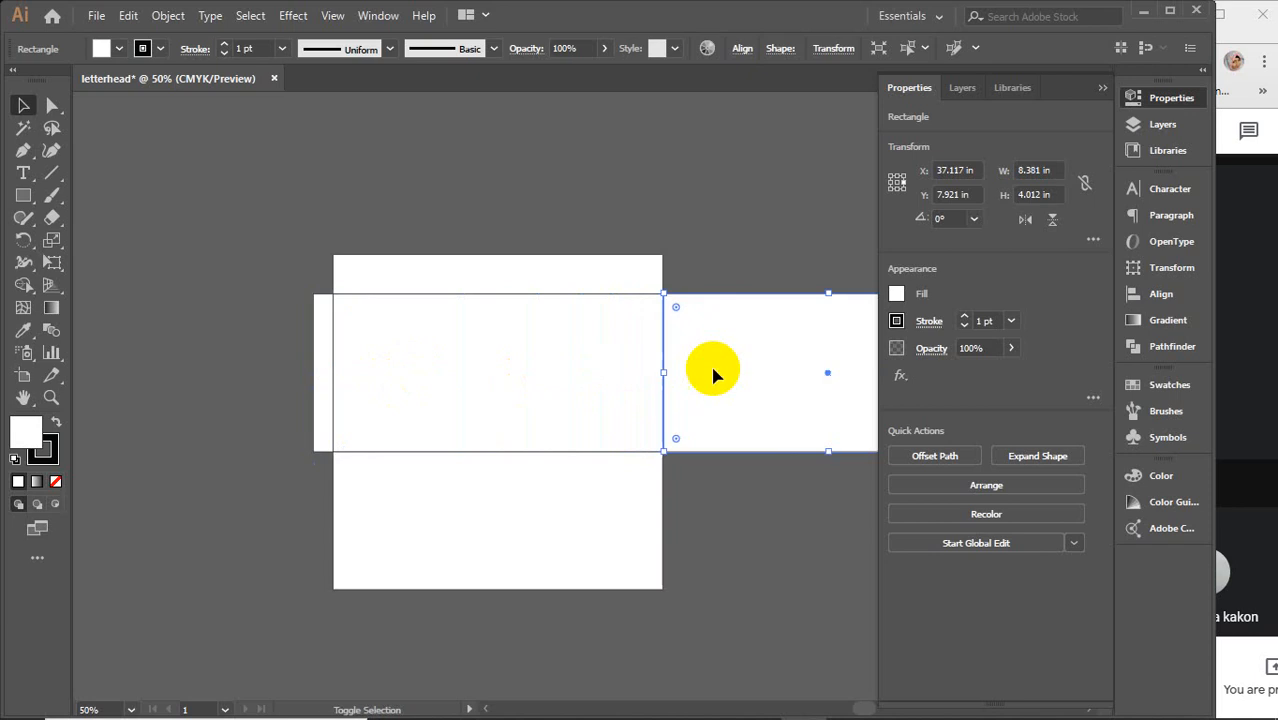
click(893, 186)
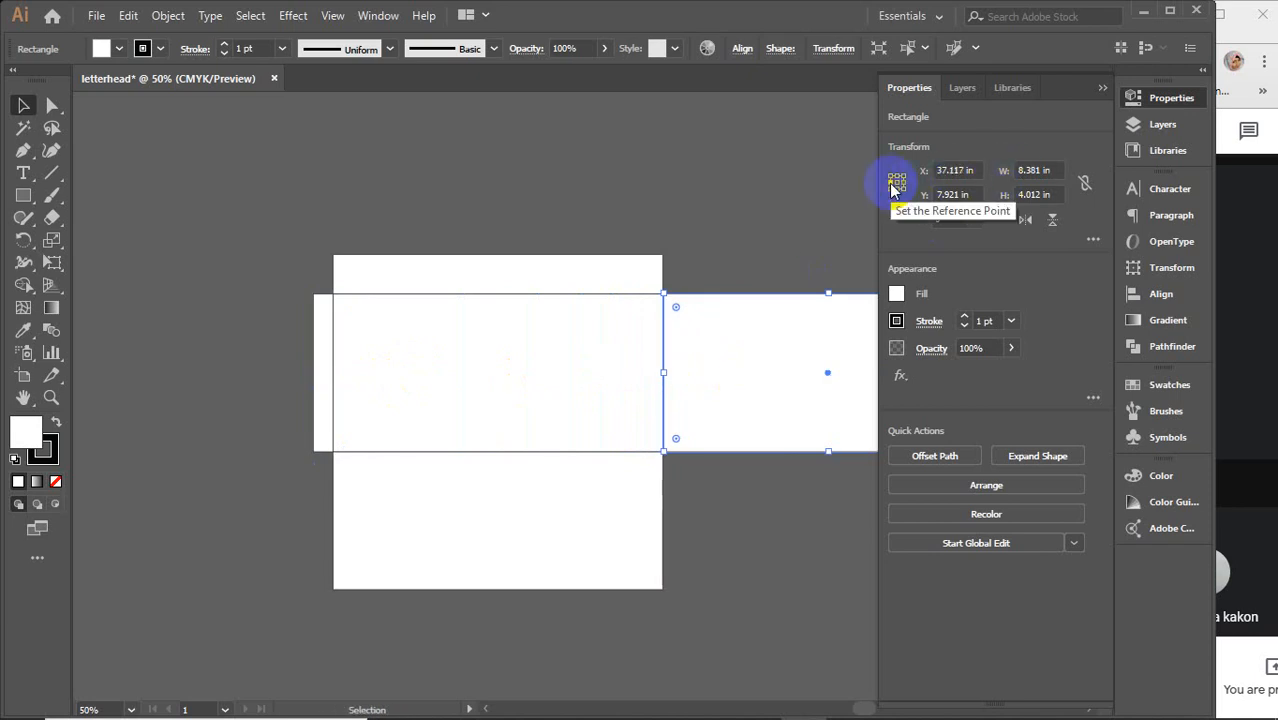
click(1054, 172)
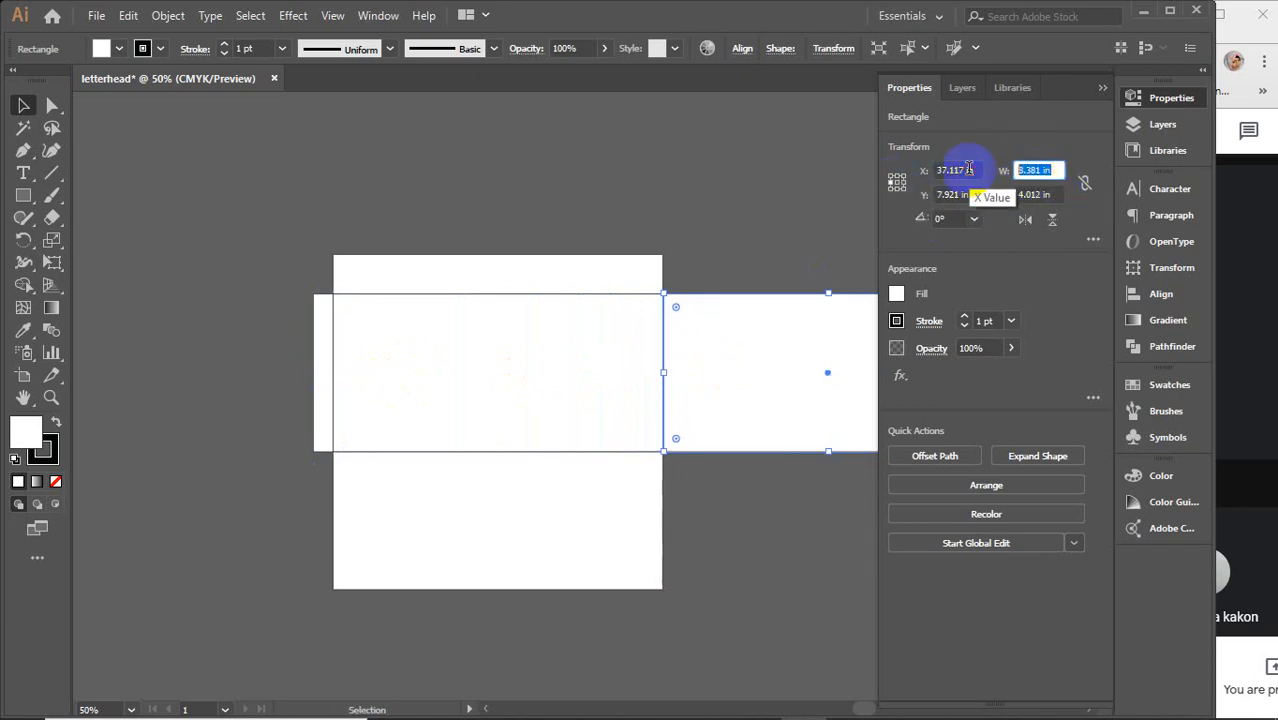
text(.5)
key(Return)
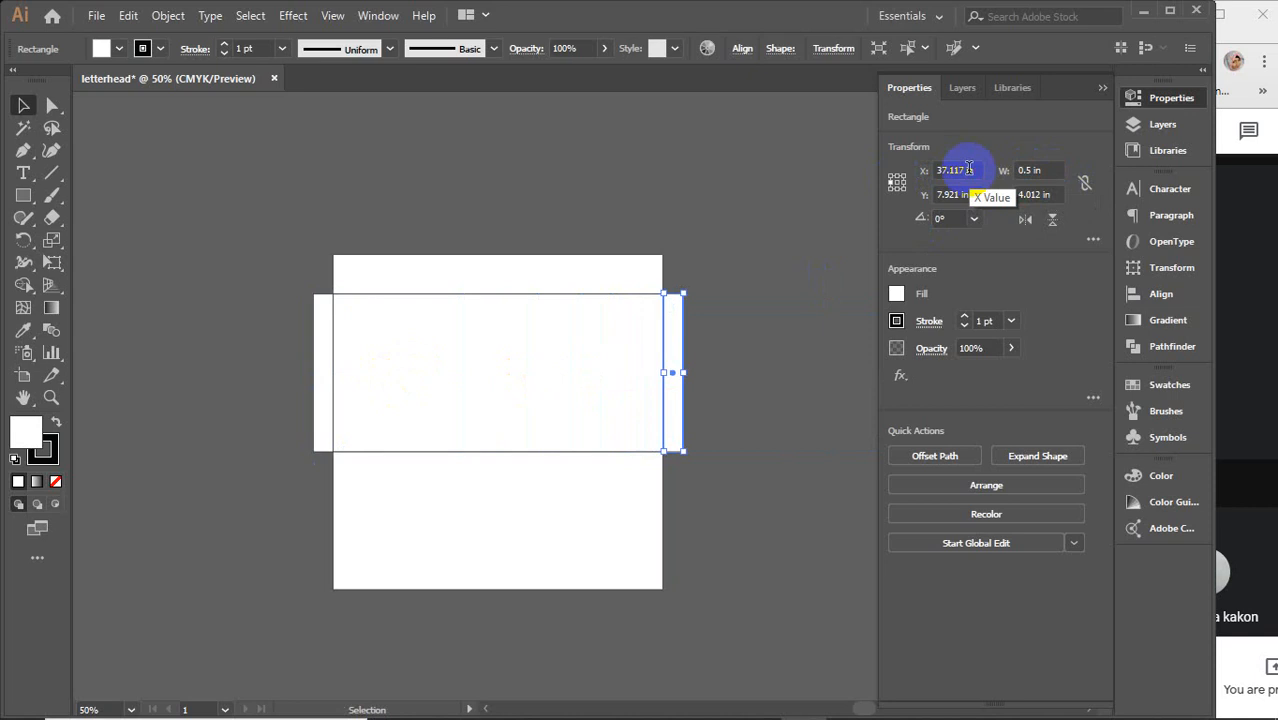
Round the two upper corners of the 1 in top flap to their maximum radius, keeping its lower corners square.
click(713, 320)
scroll(502, 340, up, 1)
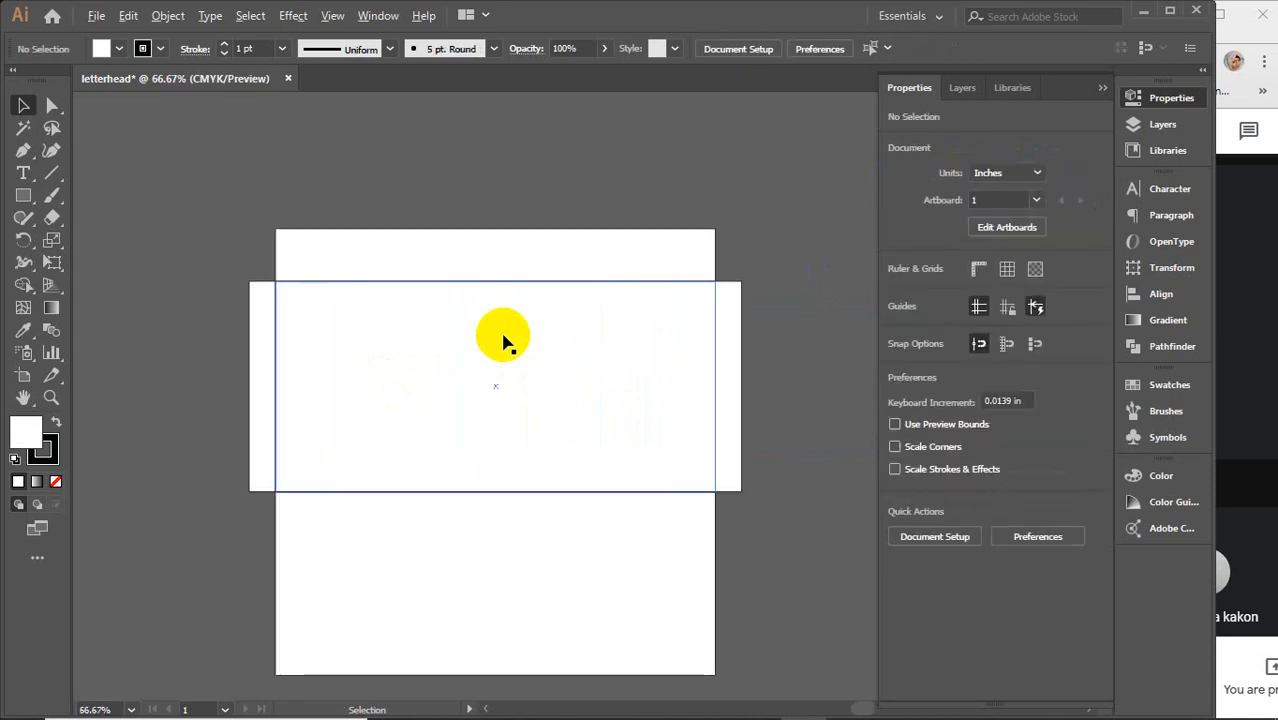
drag(551, 360, 442, 337)
click(330, 222)
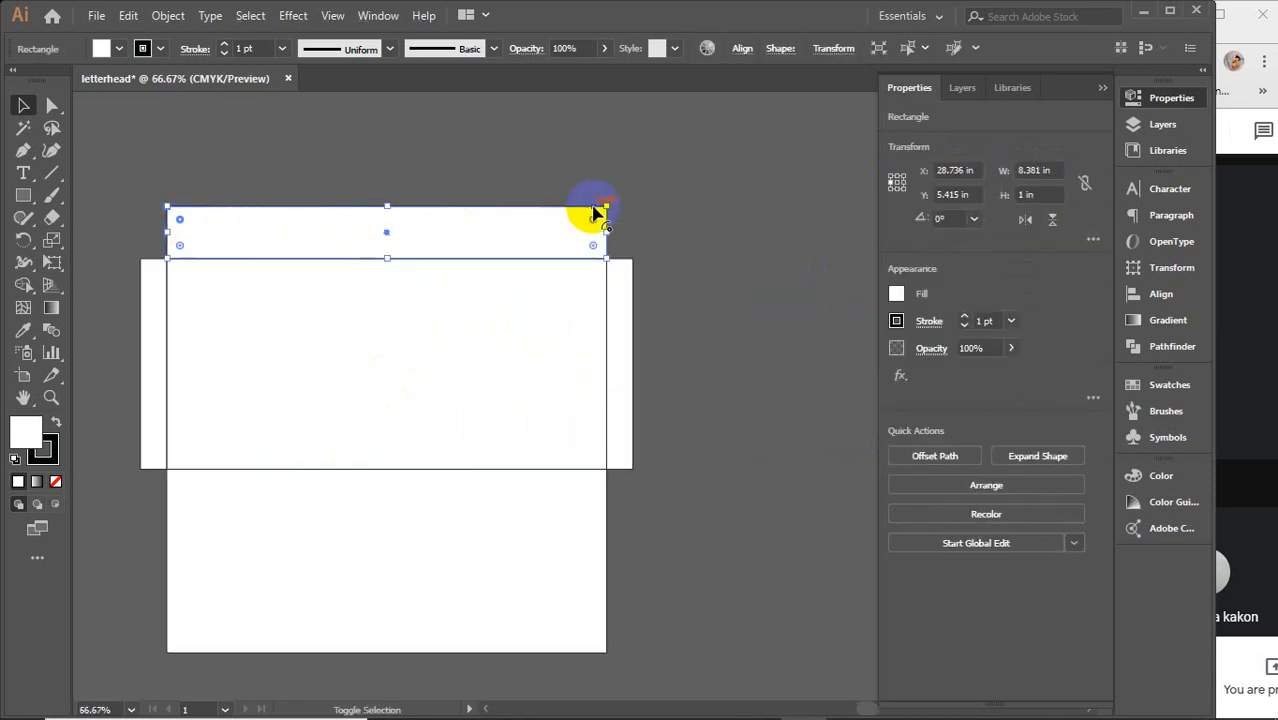
drag(593, 222, 556, 266)
Round the two outer corners of the left side flap to their maximum radius.
click(155, 330)
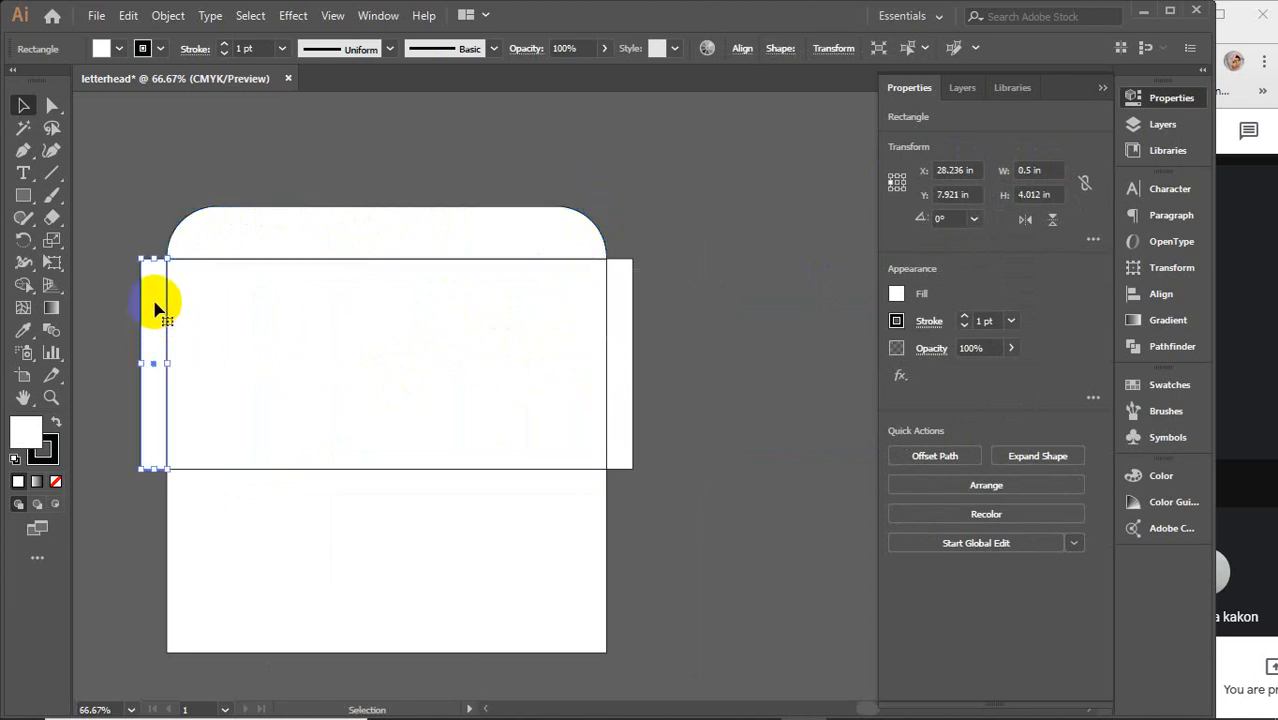
scroll(157, 310, up, 3)
drag(287, 310, 432, 236)
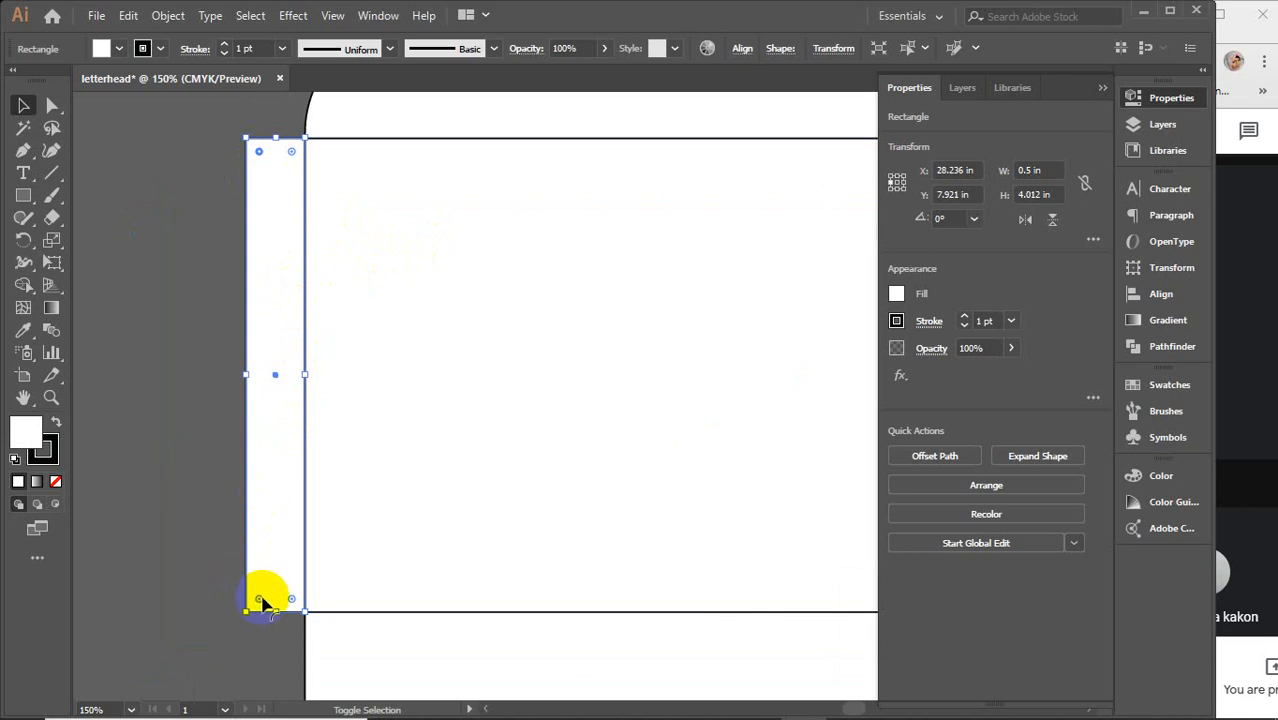
drag(260, 600, 356, 551)
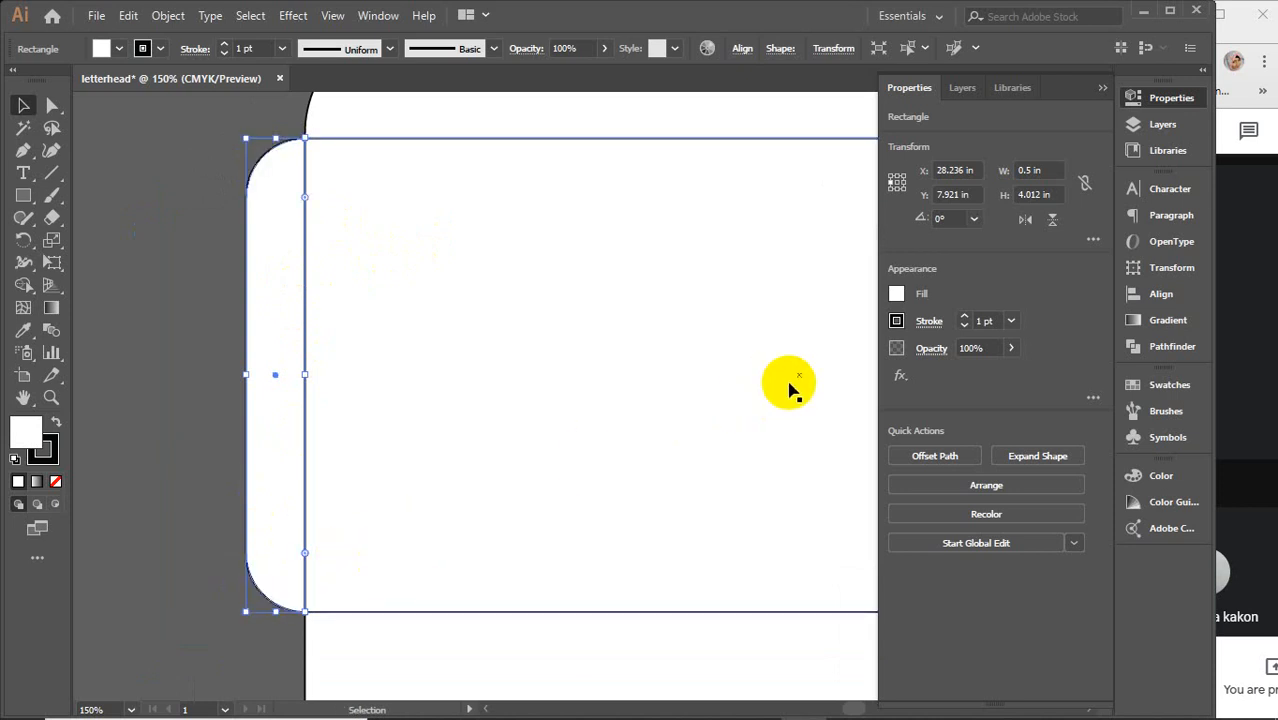
Round the two outer corners of the right side flap to their maximum radius and deselect it.
drag(793, 371, 385, 375)
drag(846, 371, 431, 371)
click(422, 185)
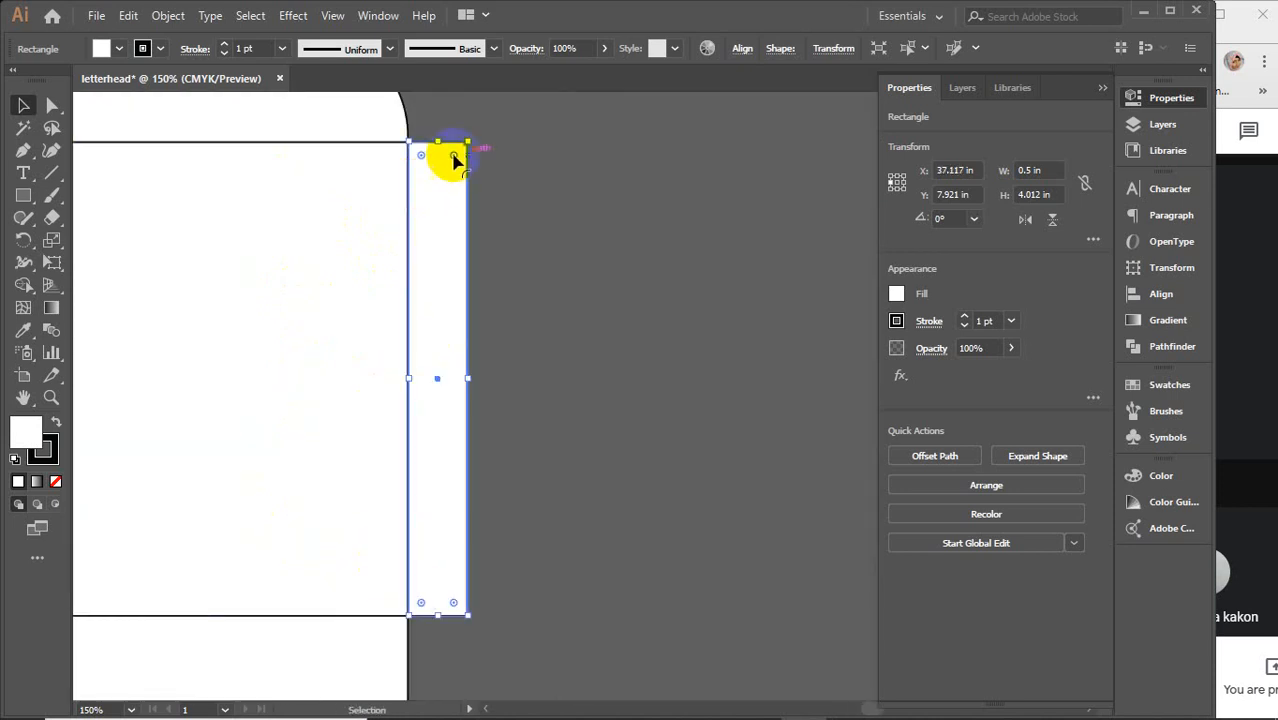
click(453, 157)
shift+click(452, 602)
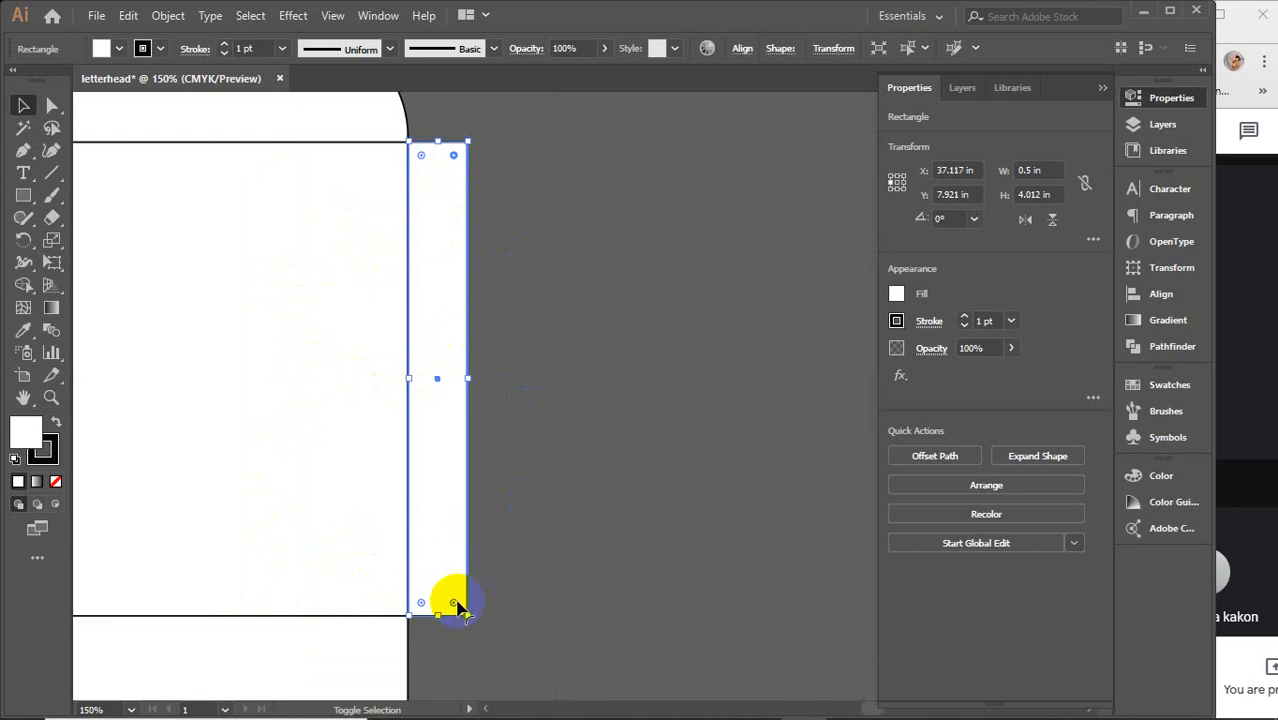
drag(456, 605, 353, 584)
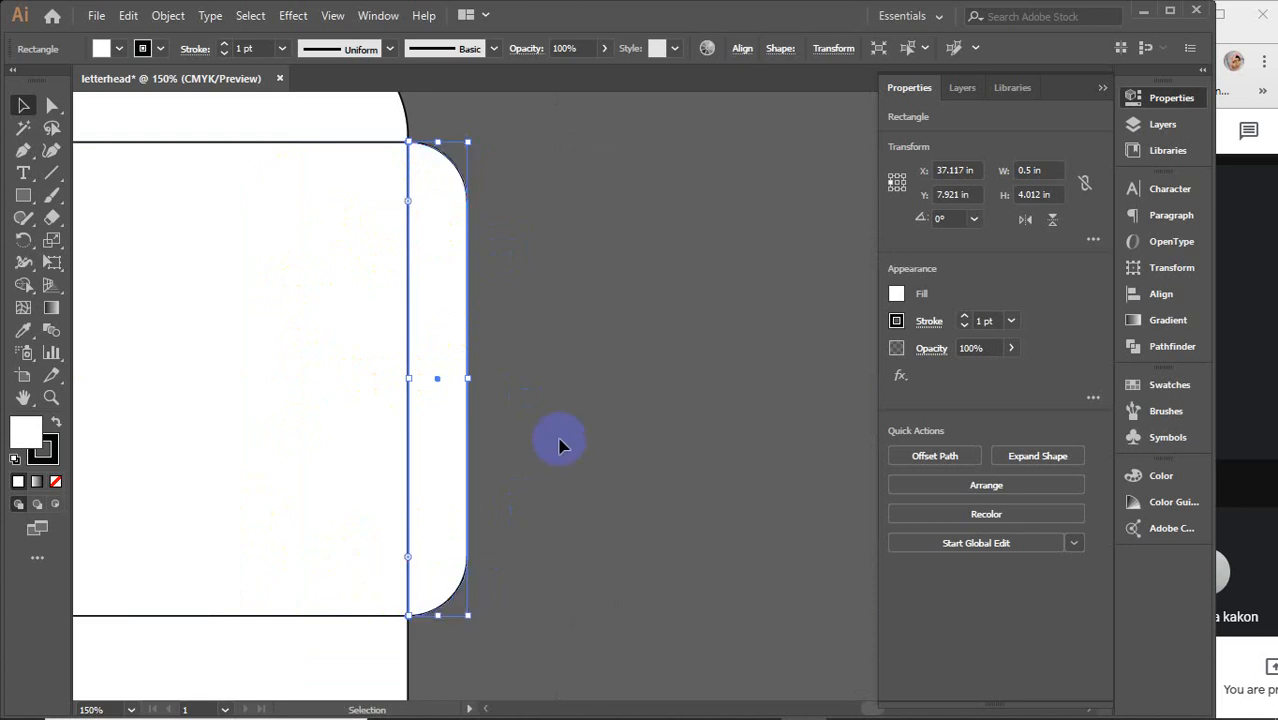
click(562, 439)
Duplicate the middle rectangle into the empty area right of the dieline and rotate the copy to 270°.
scroll(560, 446, down, 1)
scroll(560, 440, down, 2)
drag(598, 454, 665, 362)
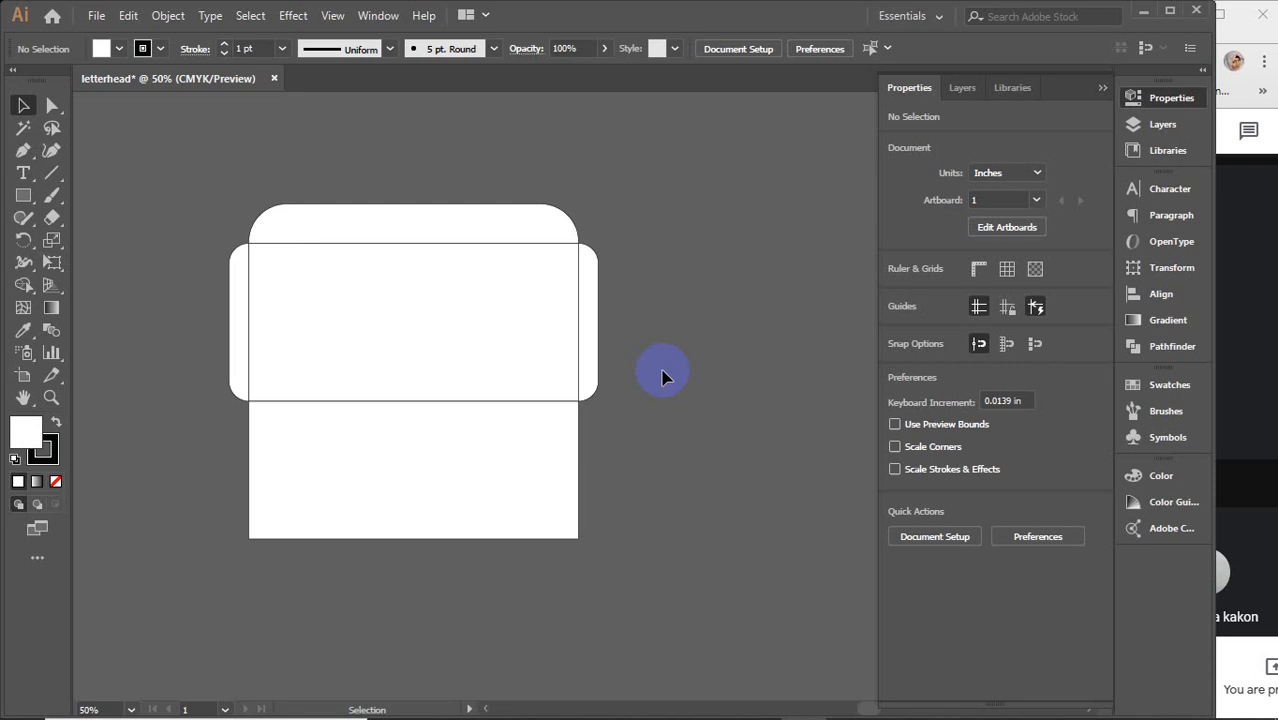
key(ctrl+minus)
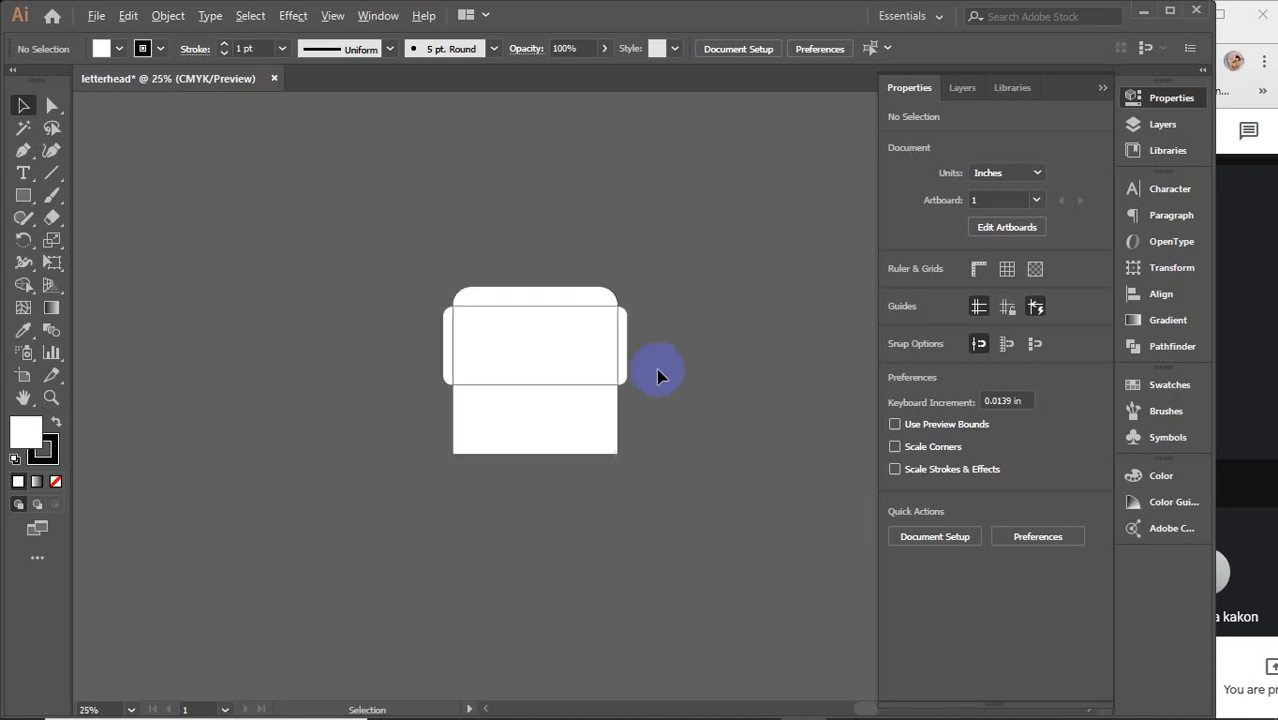
drag(673, 428, 285, 402)
click(130, 316)
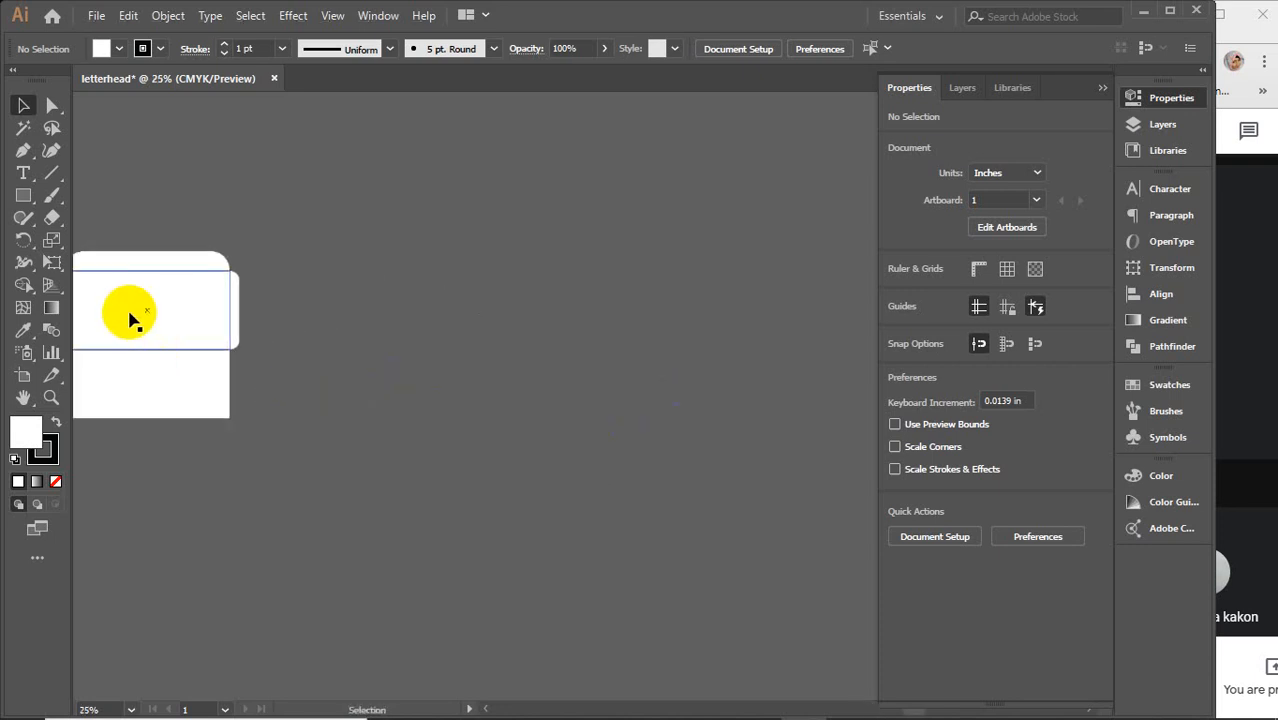
drag(123, 318, 555, 318)
drag(667, 271, 628, 395)
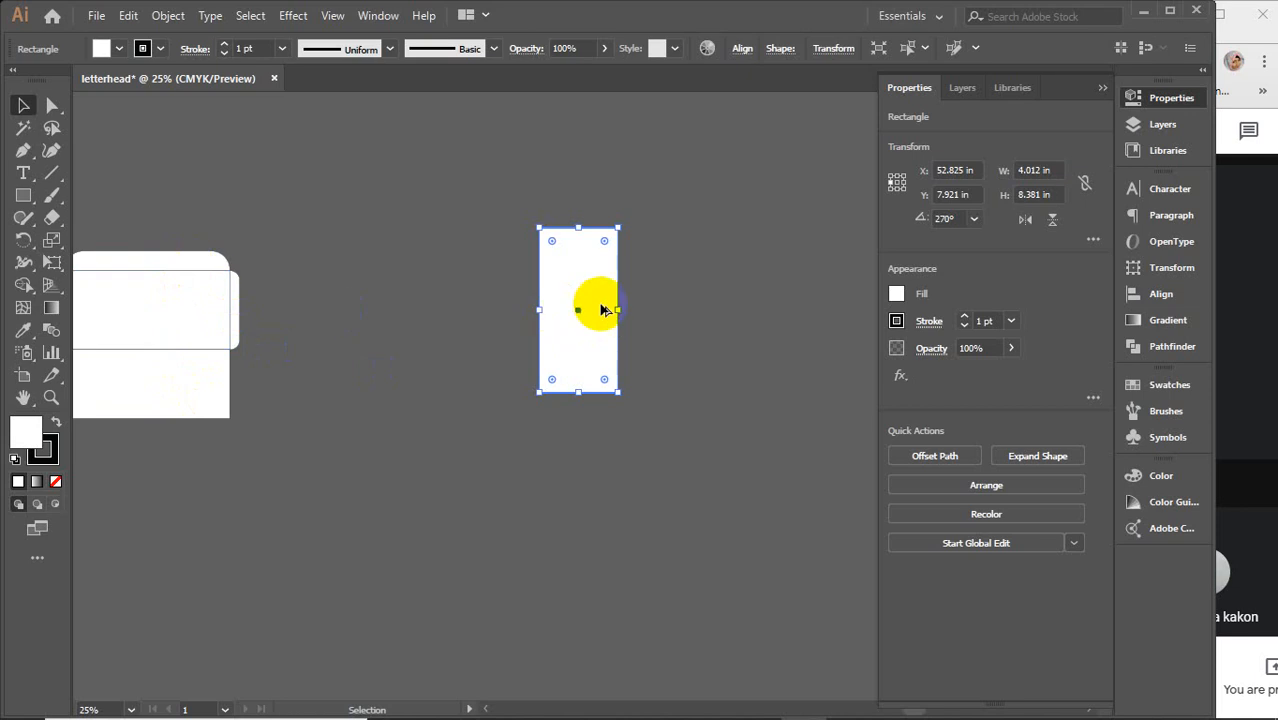
Duplicate the upright rectangle flush against its own right side.
scroll(600, 310, up, 1)
scroll(590, 318, up, 1)
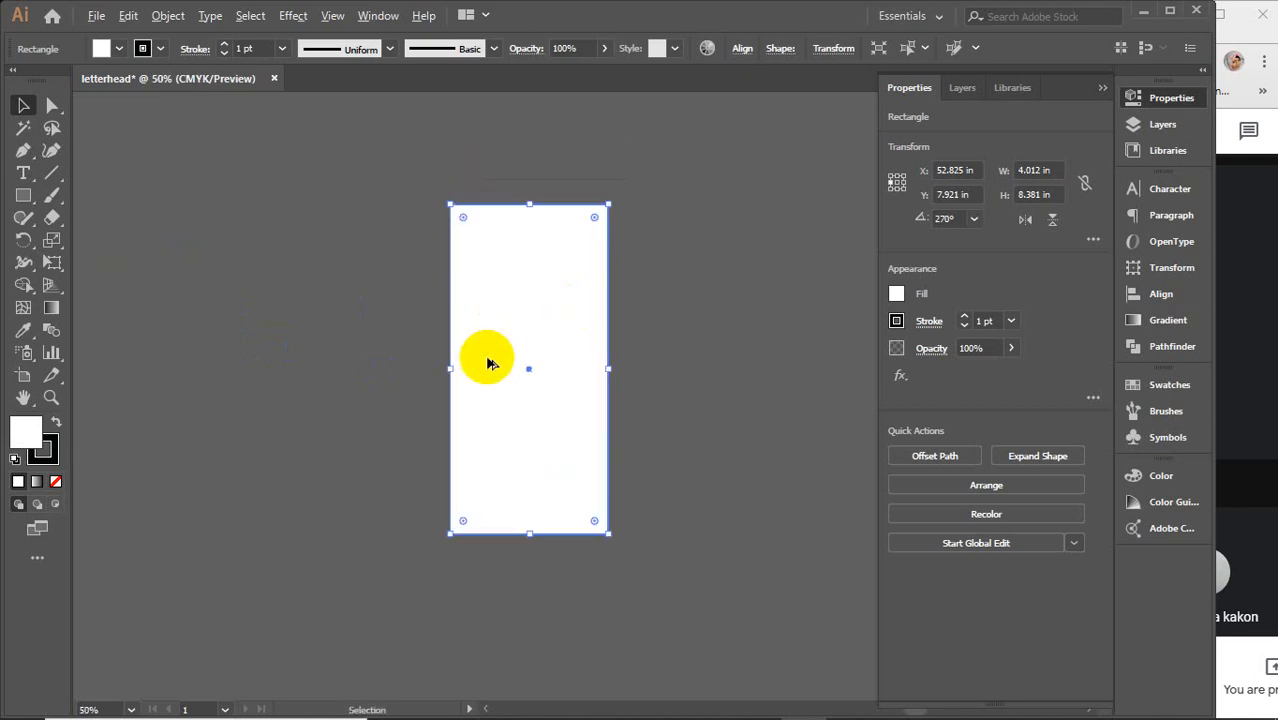
drag(487, 357, 643, 355)
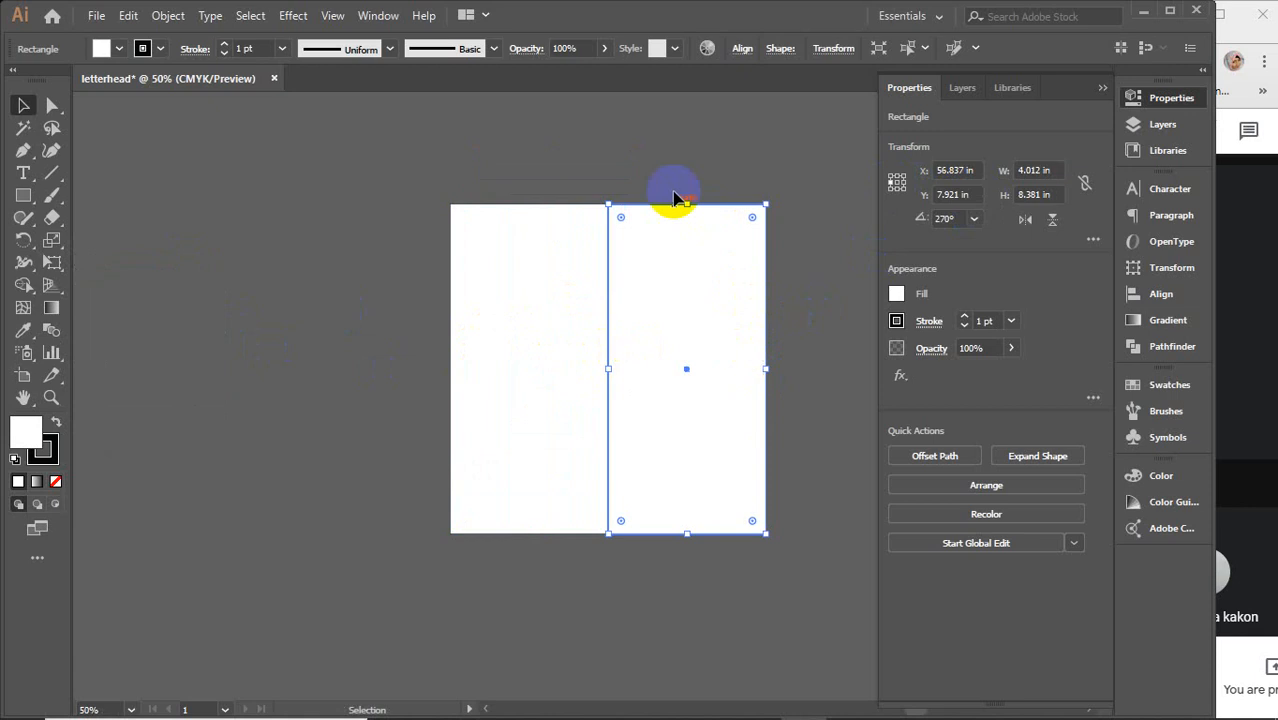
Switch to Chrome, open the Logaster business envelope image and look through its related envelope images.
mouse_move(755, 711)
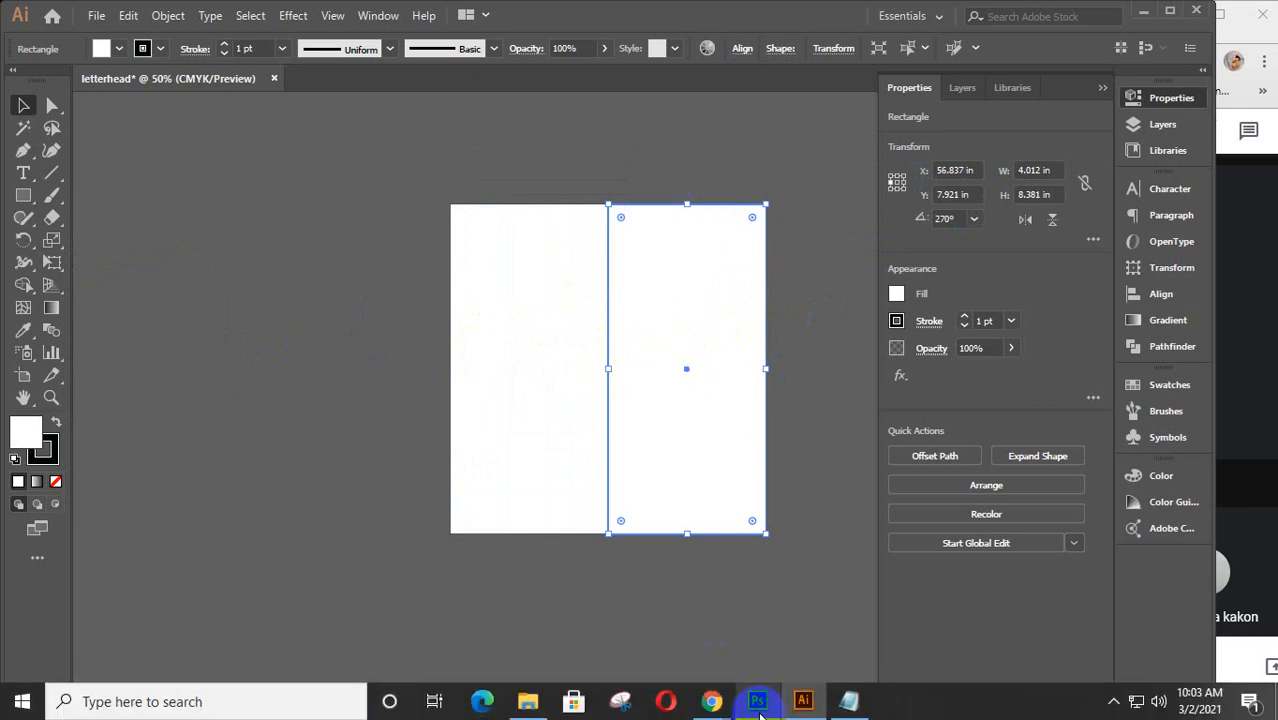
mouse_move(712, 701)
click(822, 606)
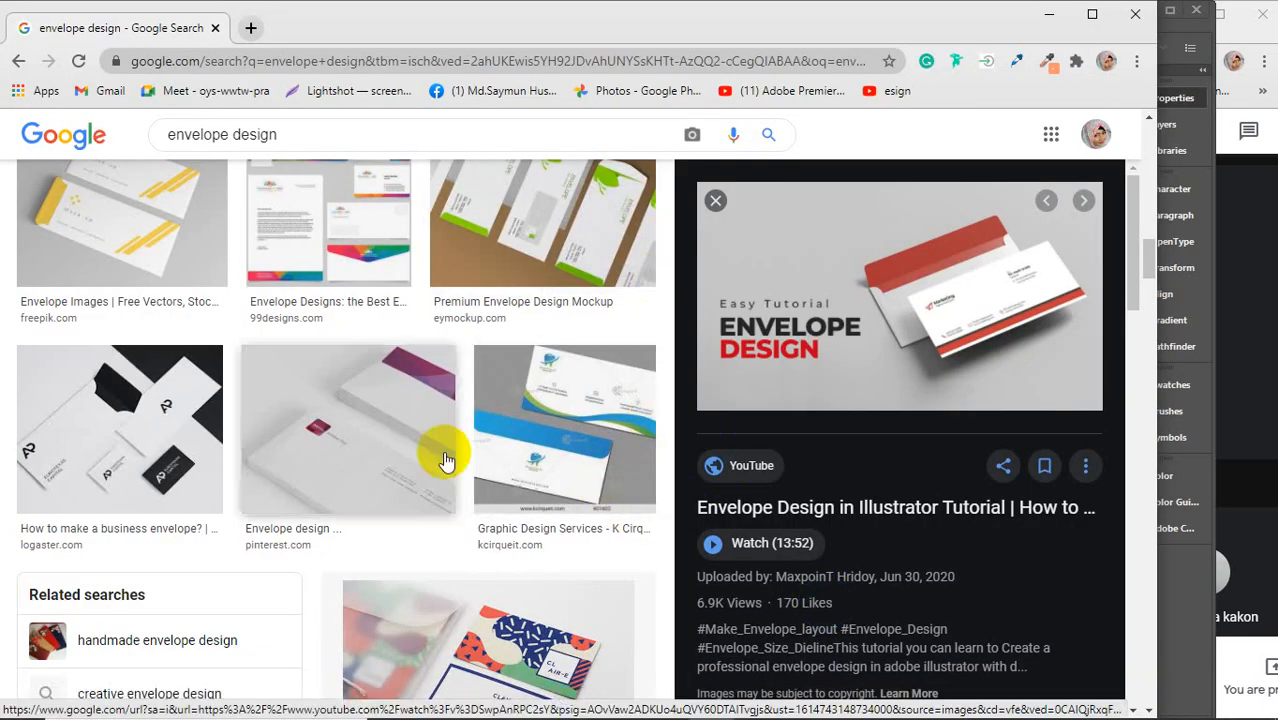
click(100, 430)
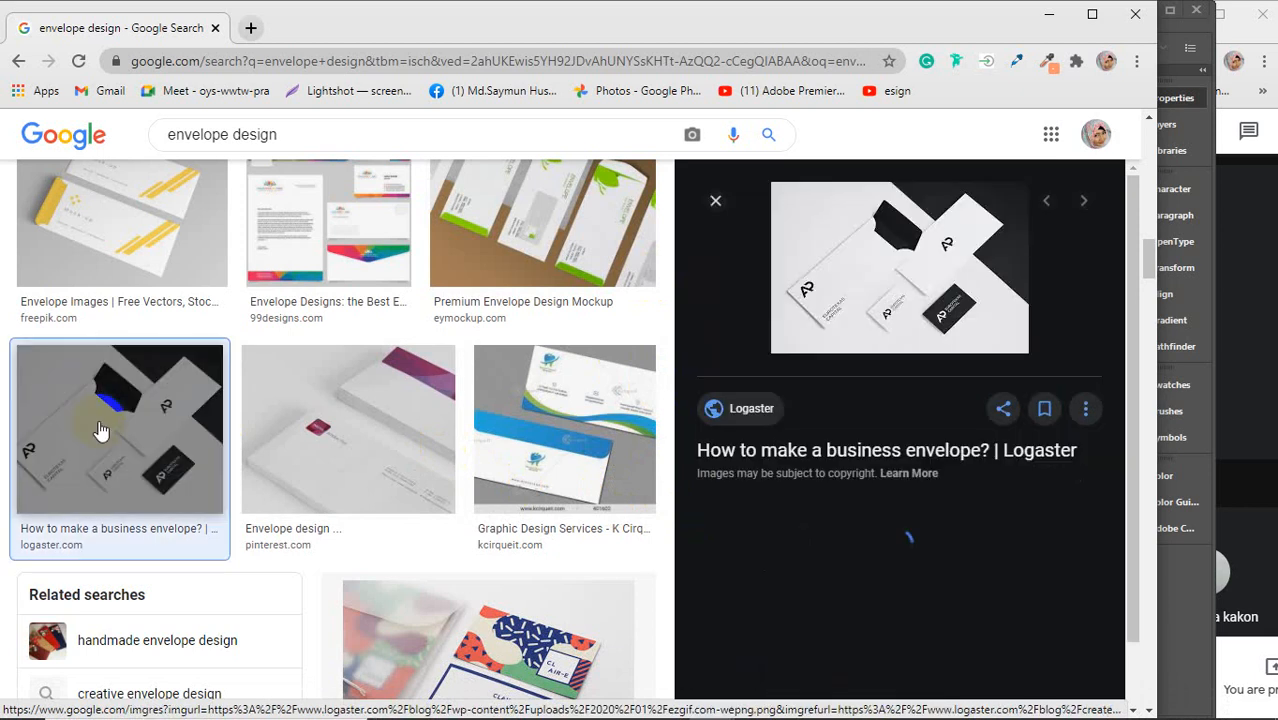
click(921, 258)
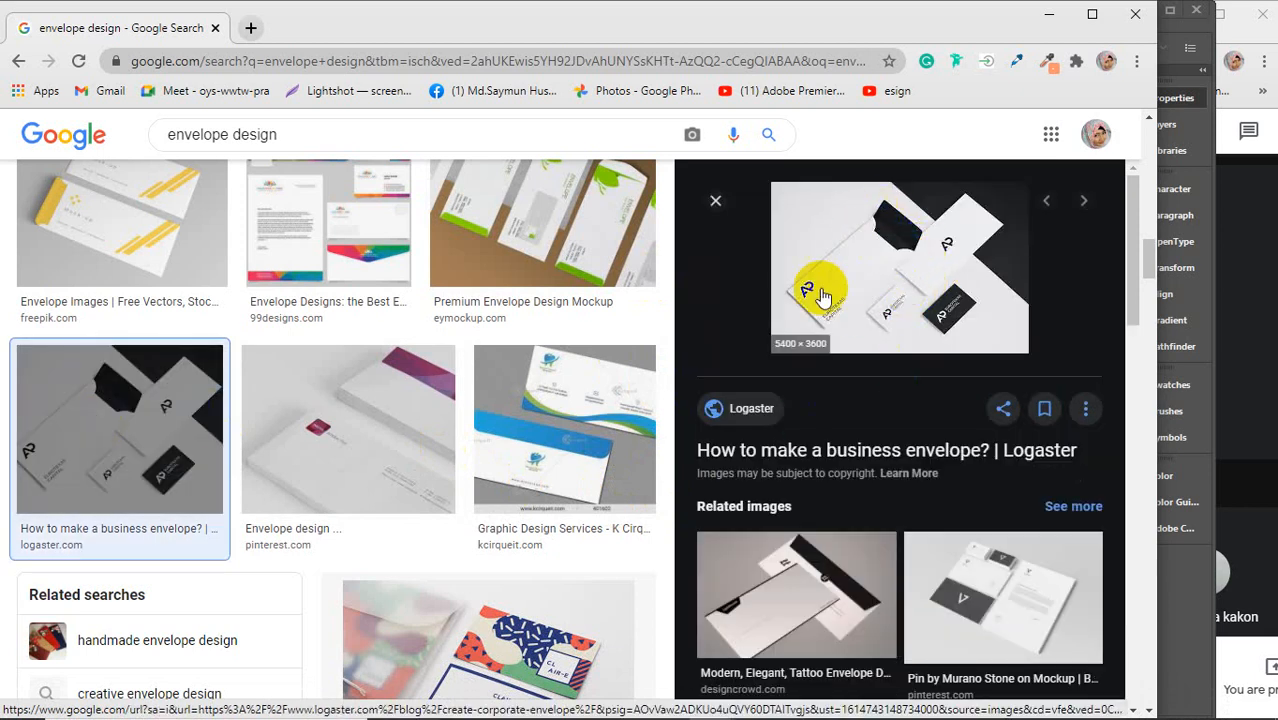
scroll(882, 316, down, 5)
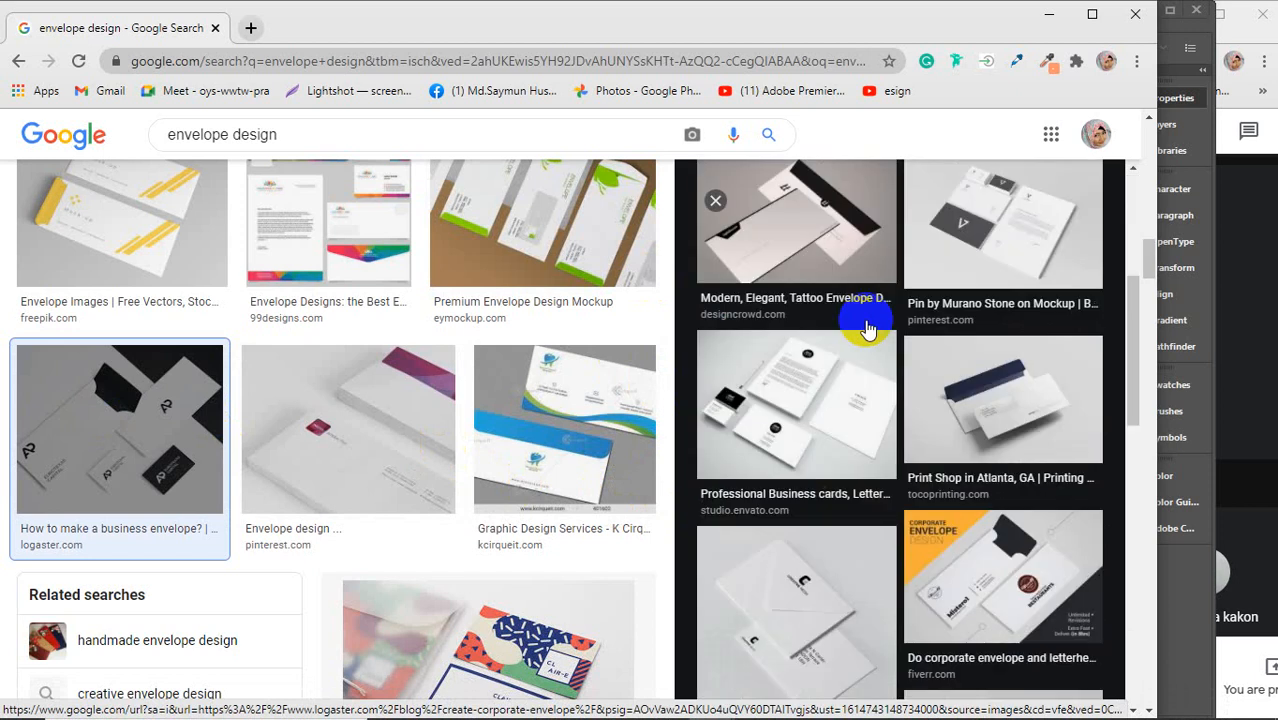
click(868, 330)
scroll(868, 330, down, 4)
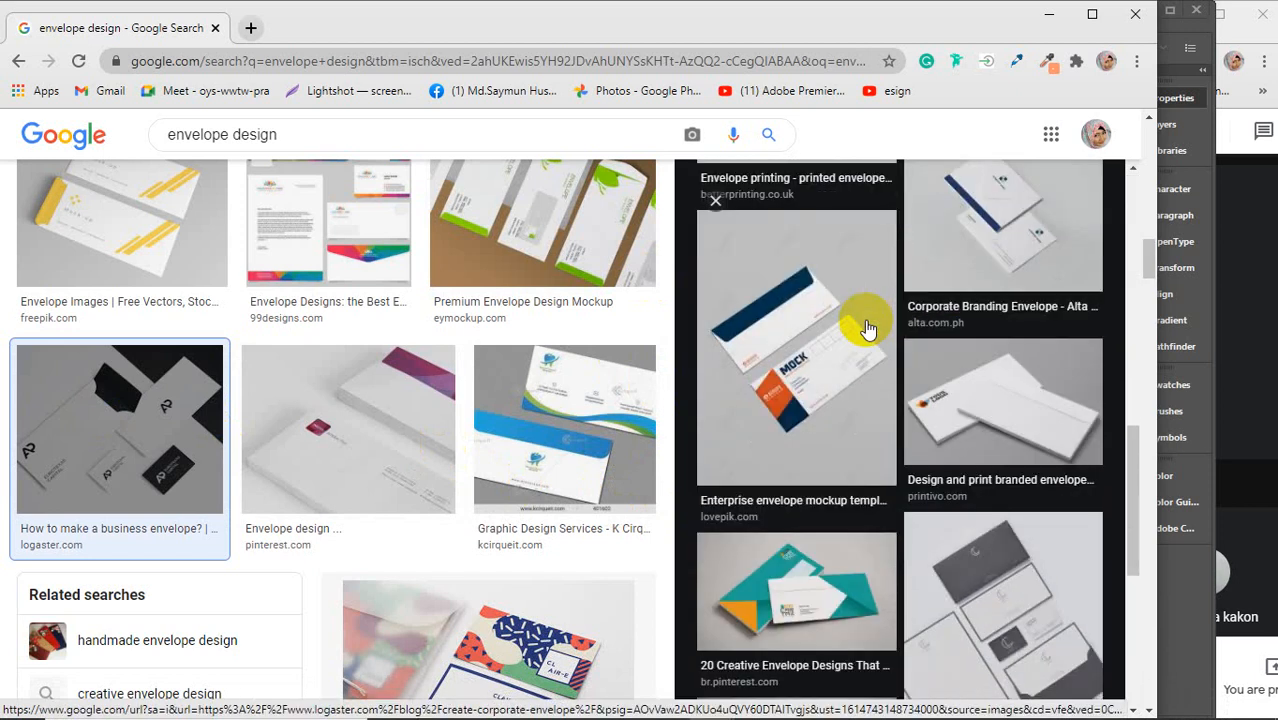
scroll(866, 329, down, 1)
Look through the envelope design image results for layouts that suit an upright envelope.
scroll(430, 325, down, 5)
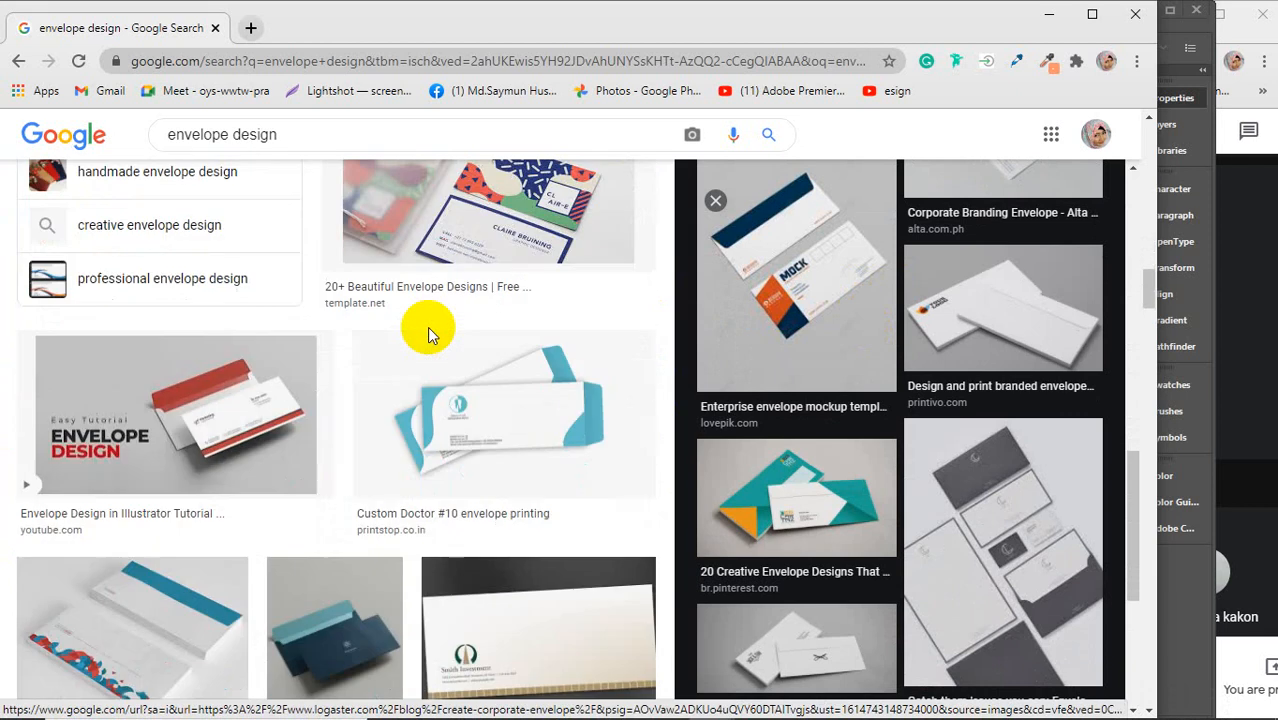
scroll(428, 333, down, 3)
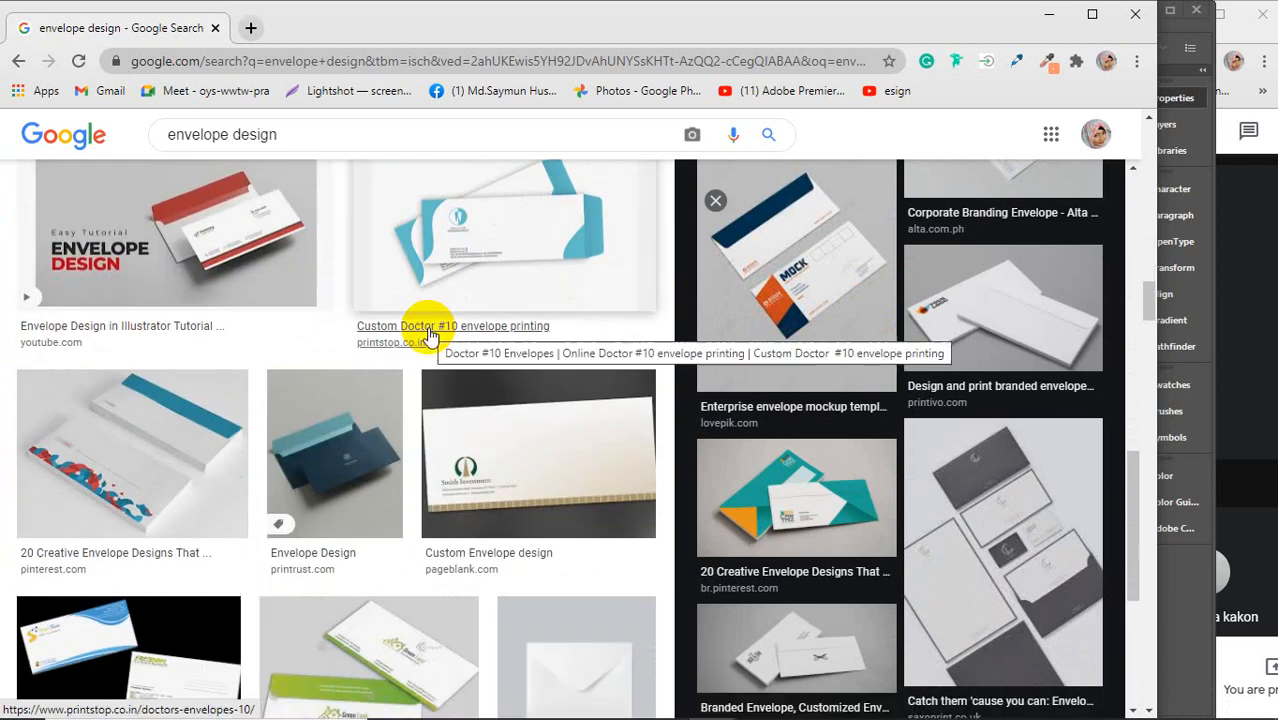
scroll(430, 335, down, 2)
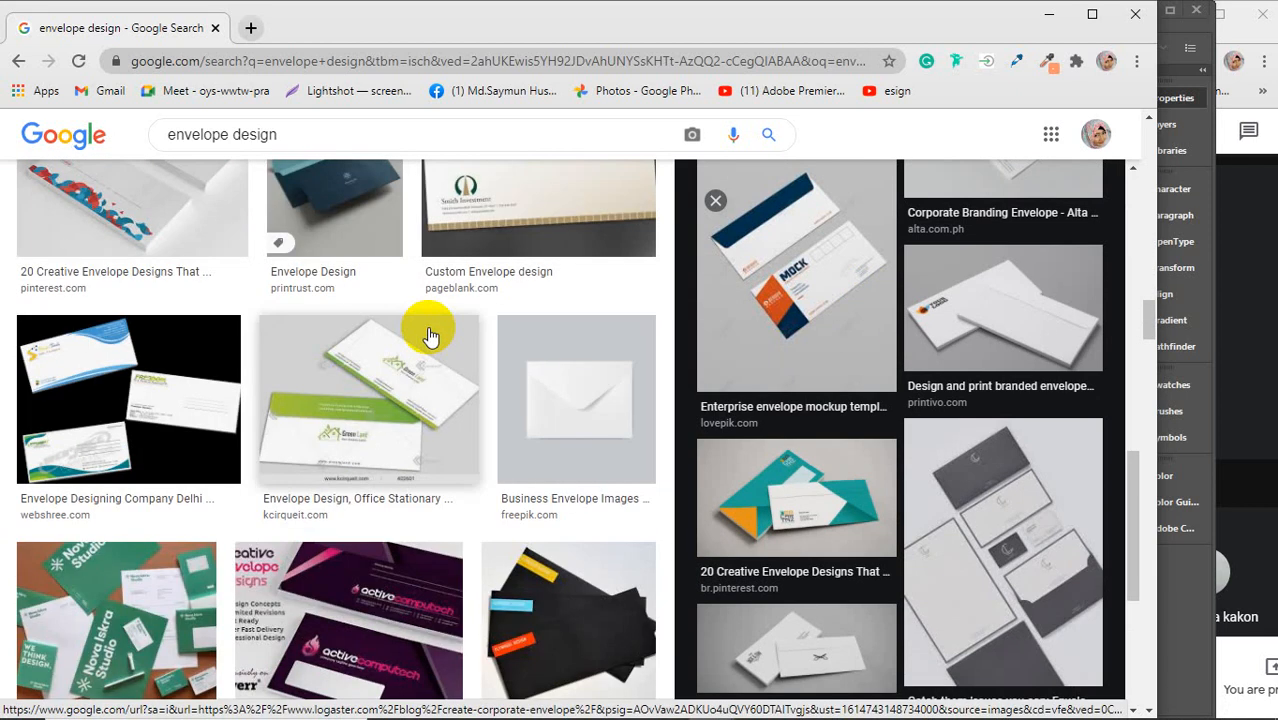
scroll(430, 337, down, 4)
scroll(430, 337, down, 2)
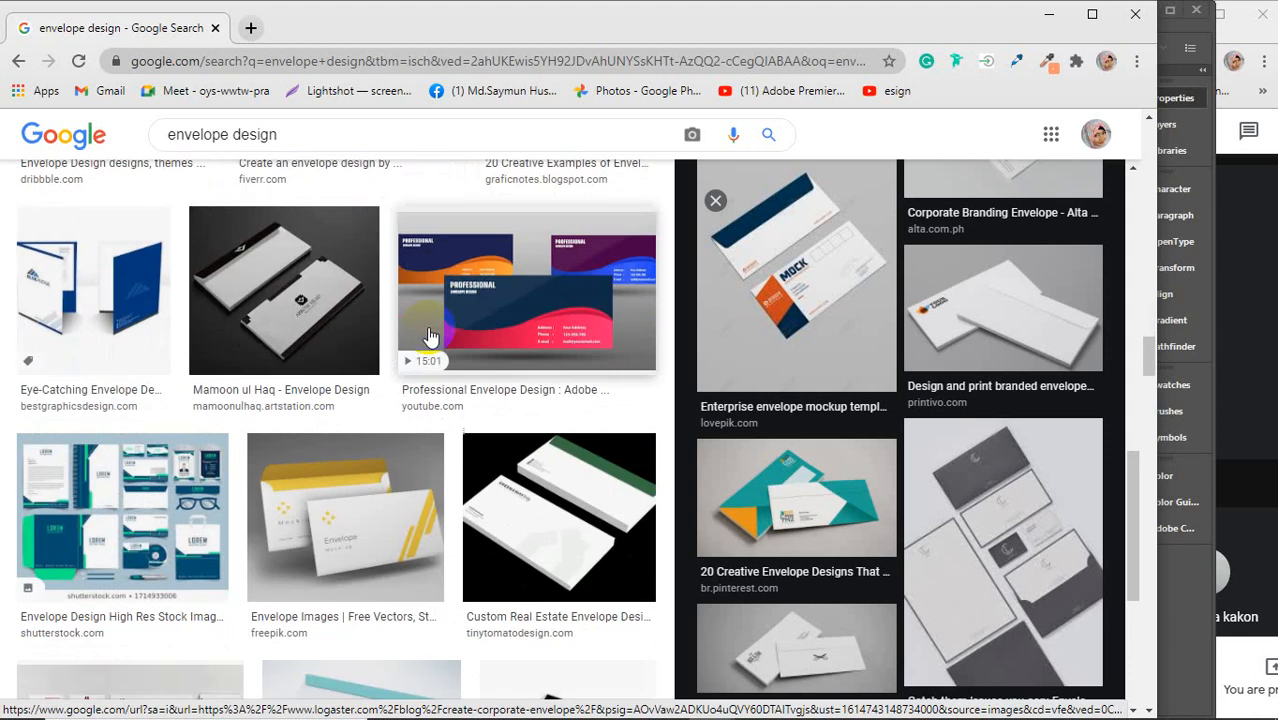
scroll(430, 337, down, 2)
scroll(430, 337, down, 2)
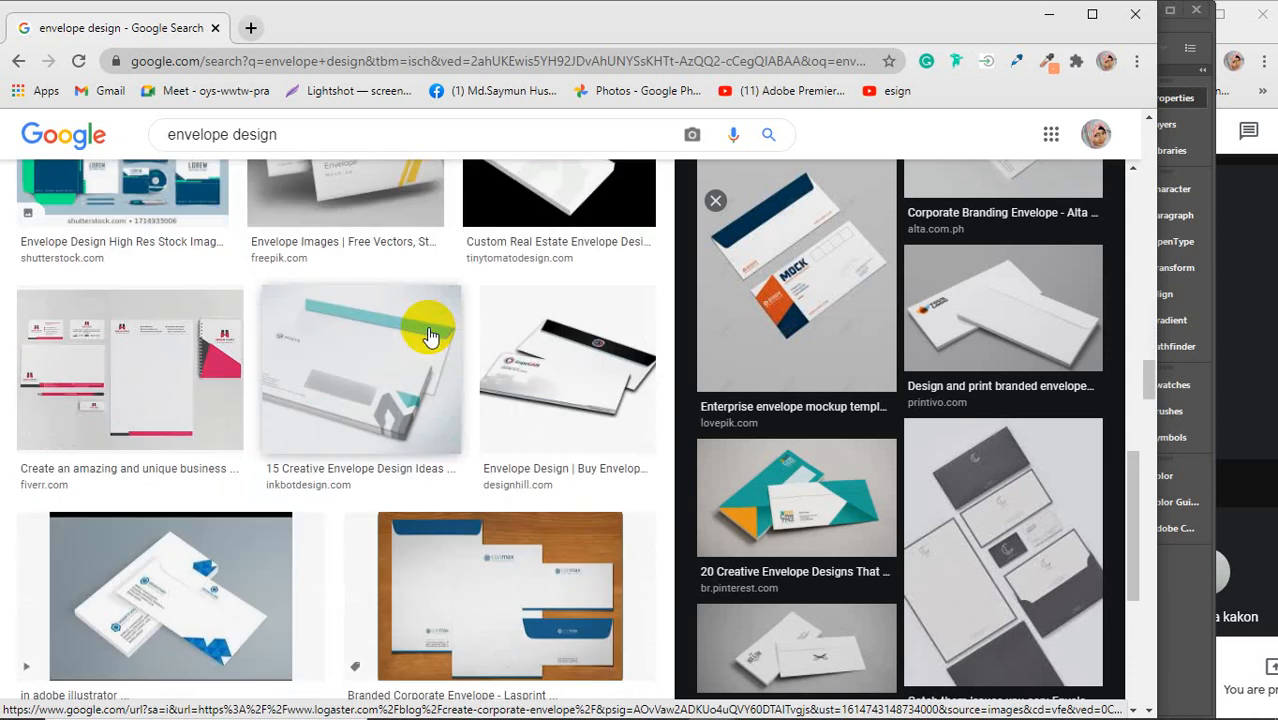
scroll(430, 337, down, 2)
scroll(430, 337, down, 4)
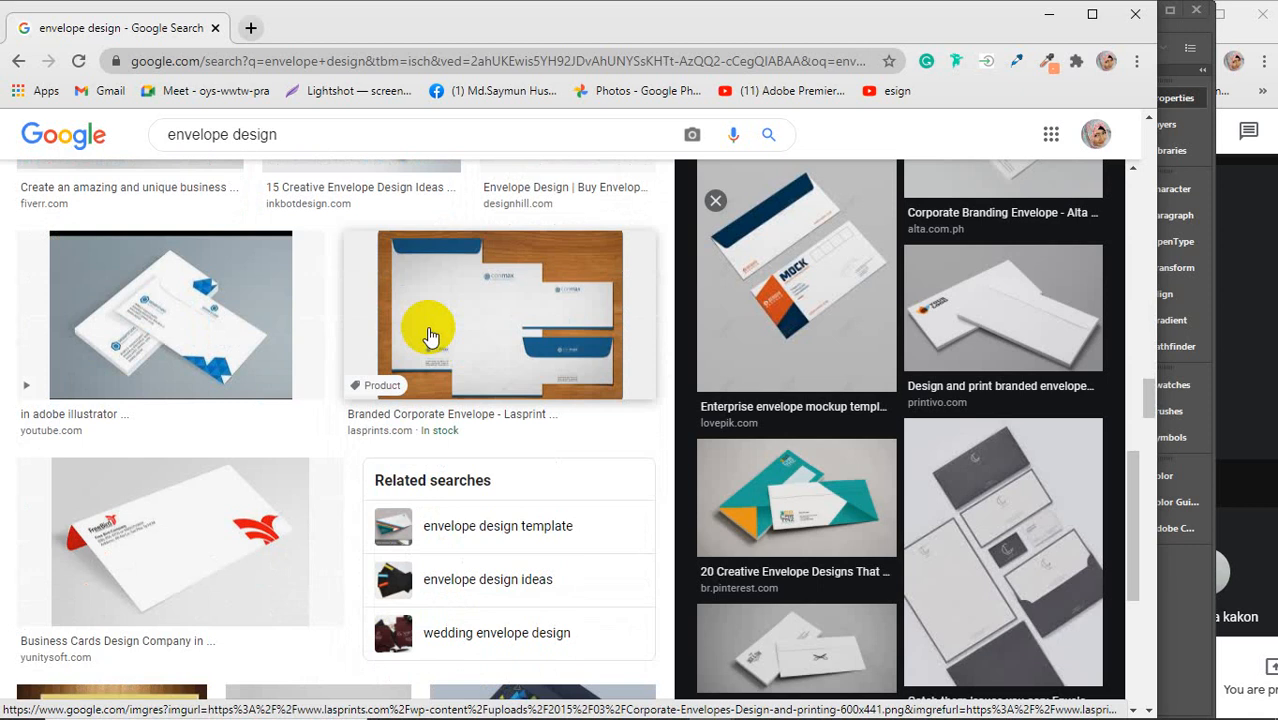
scroll(429, 336, down, 3)
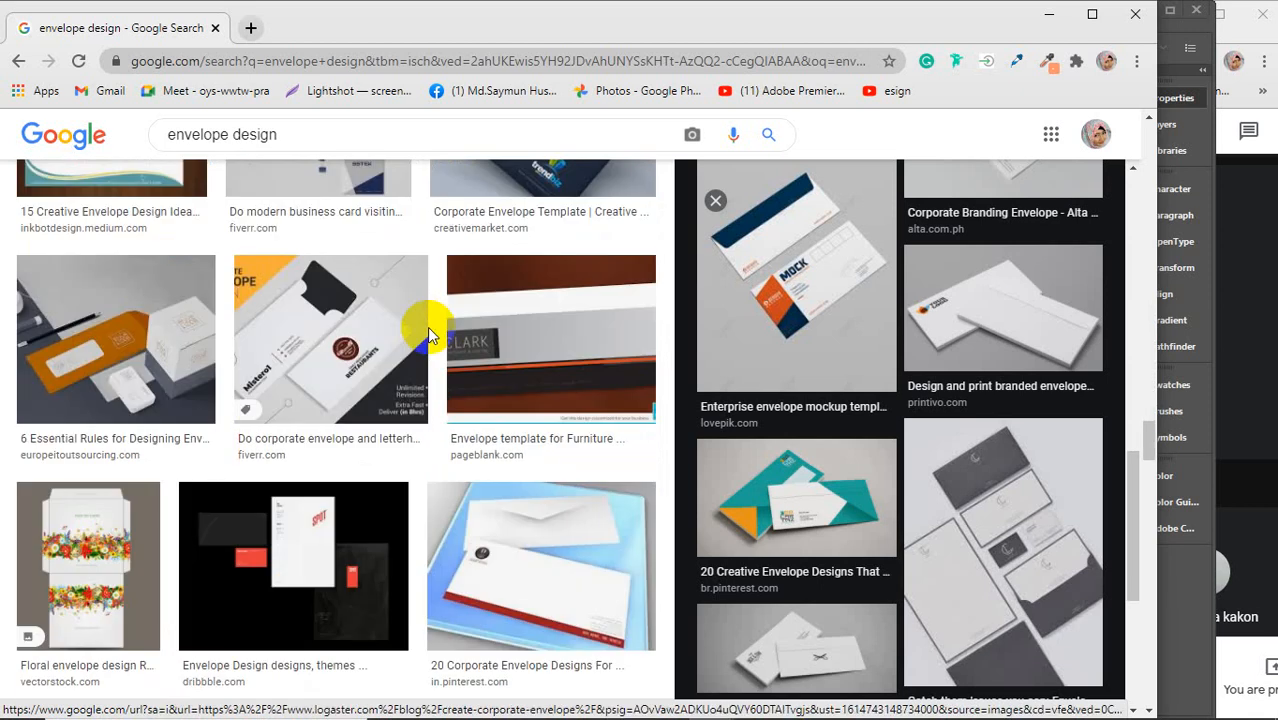
scroll(427, 326, down, 3)
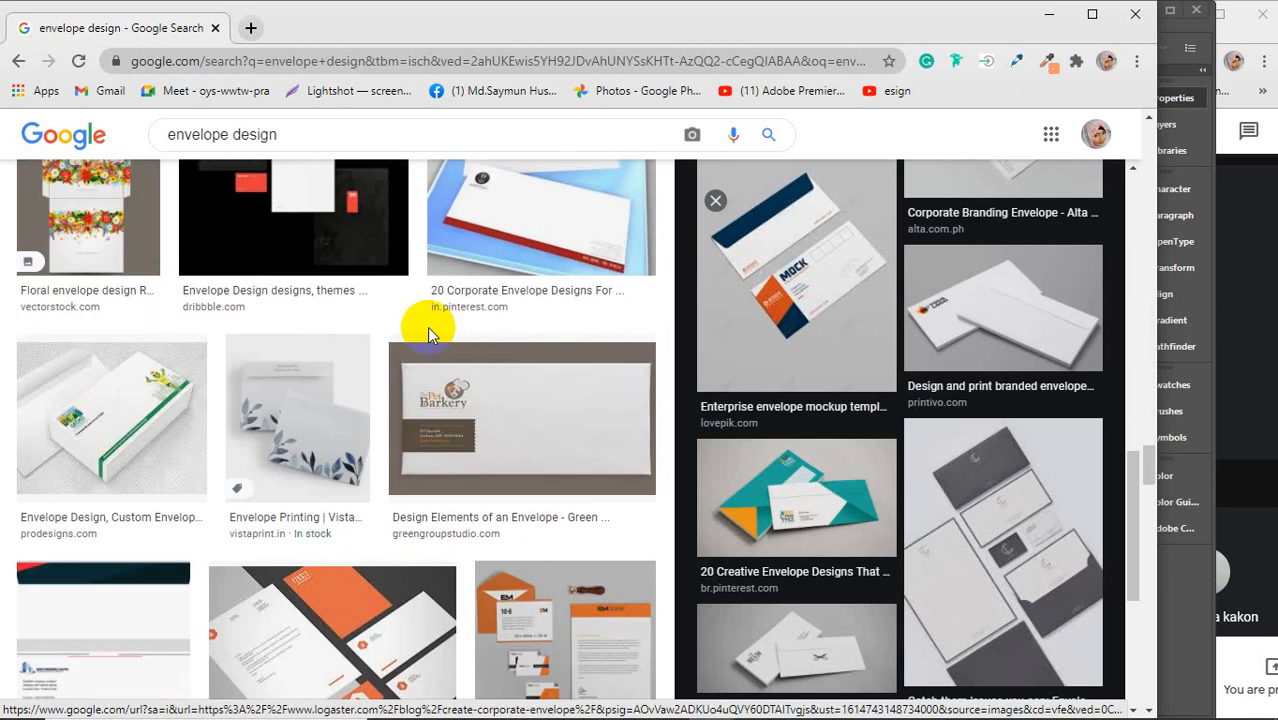
scroll(427, 326, down, 3)
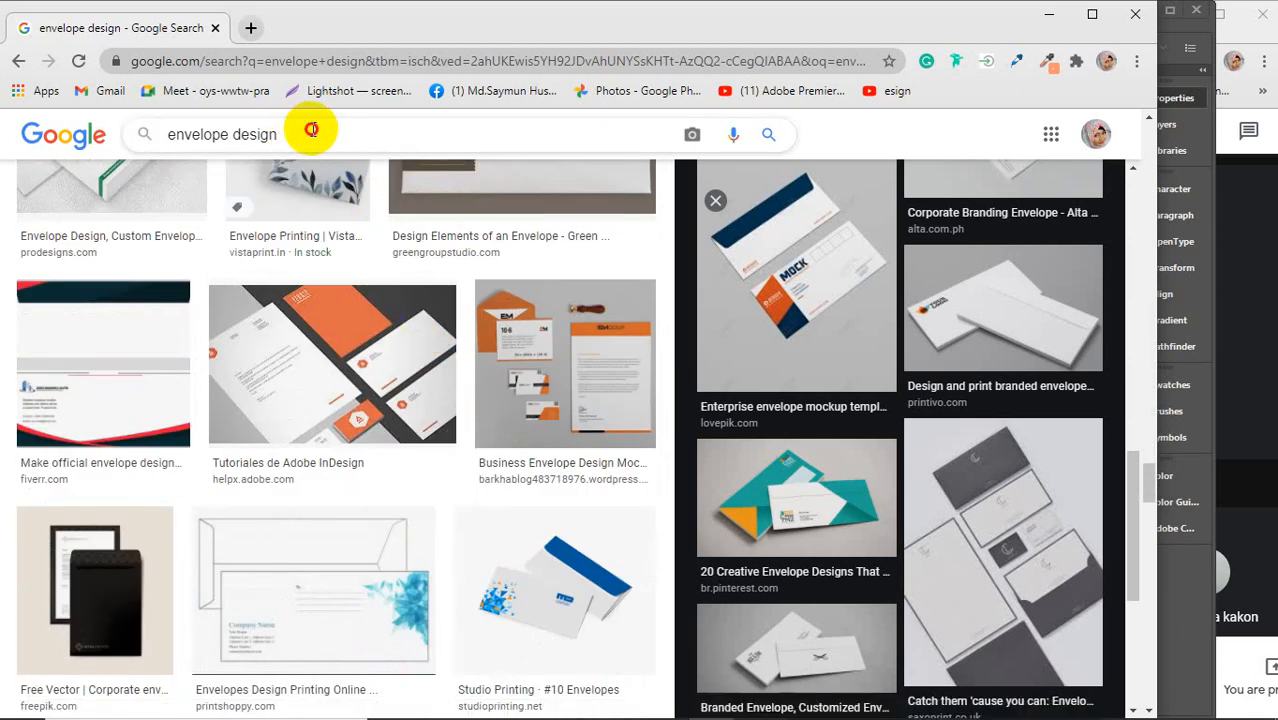
Search Google Images for "envelope design" again and look through the first rows of results.
drag(312, 128, 65, 150)
text(E)
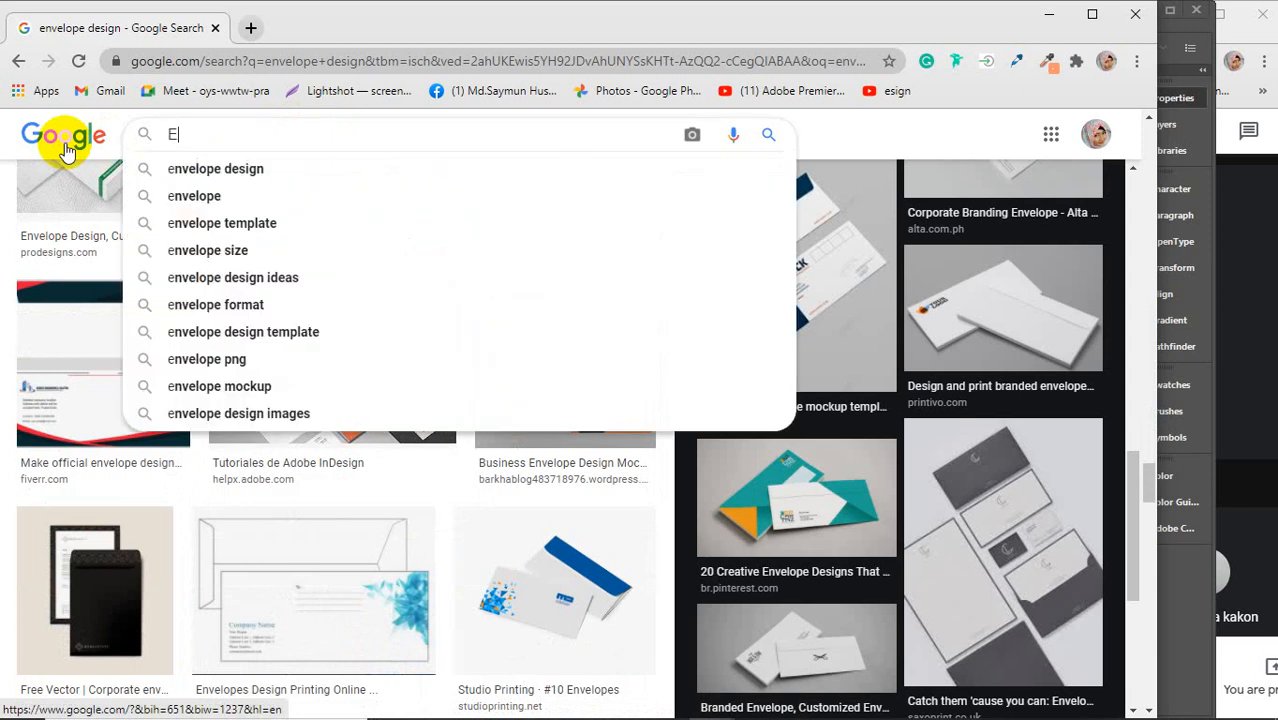
text(n)
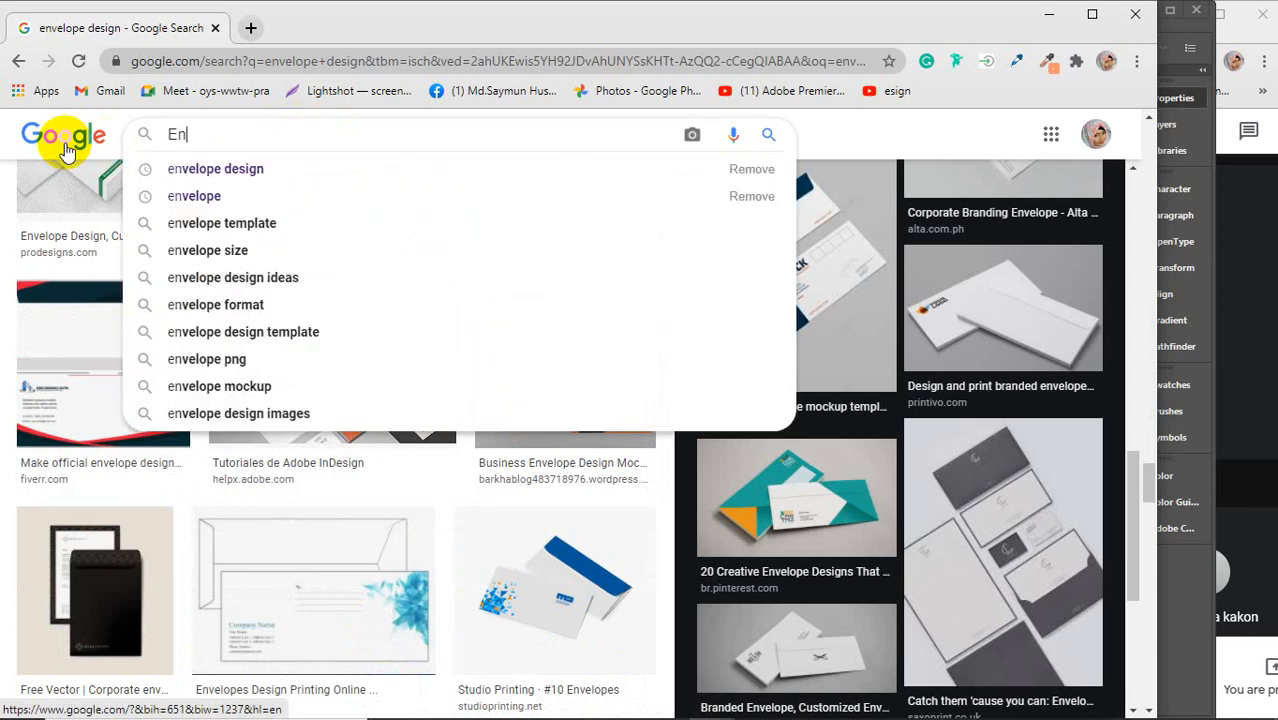
text(ve)
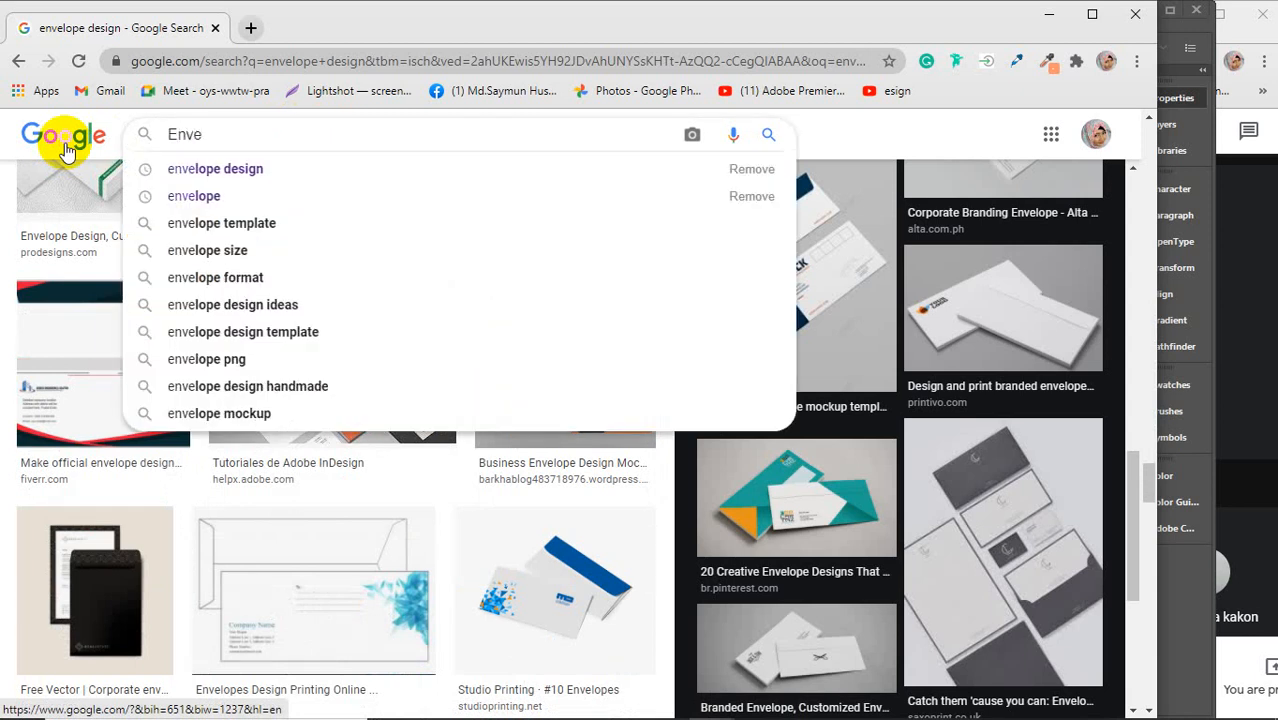
key(Down)
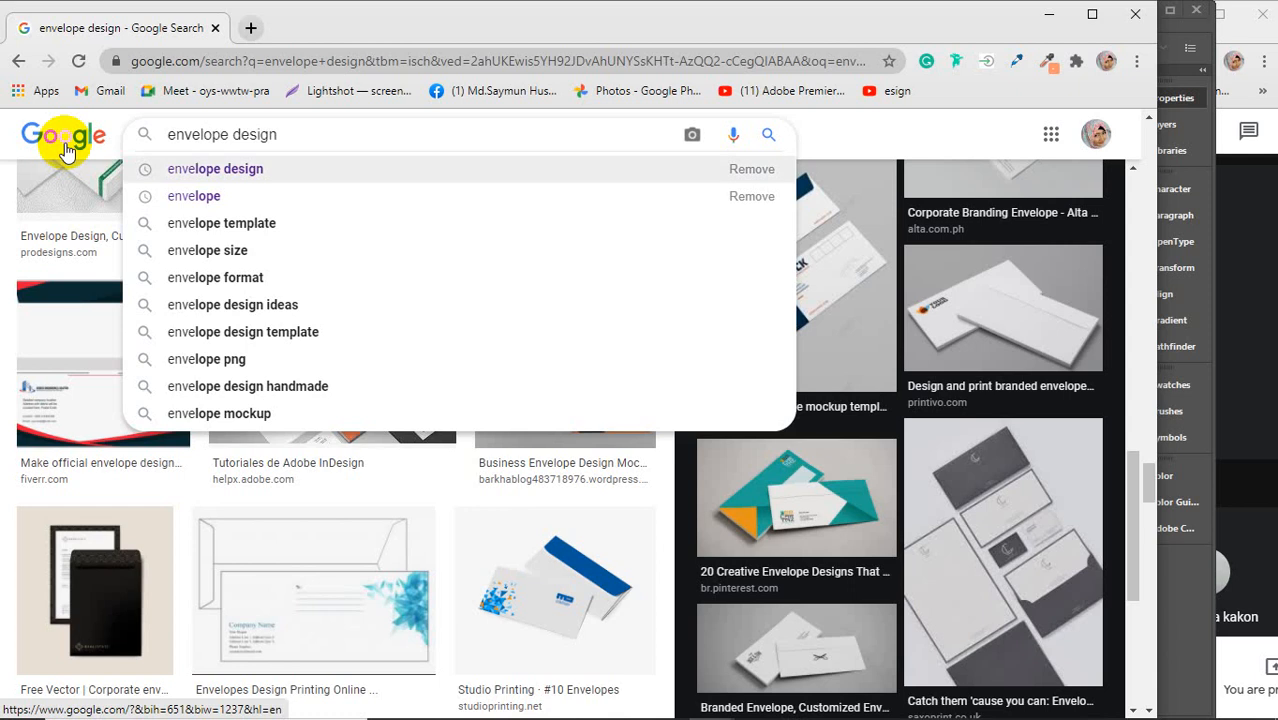
key(Return)
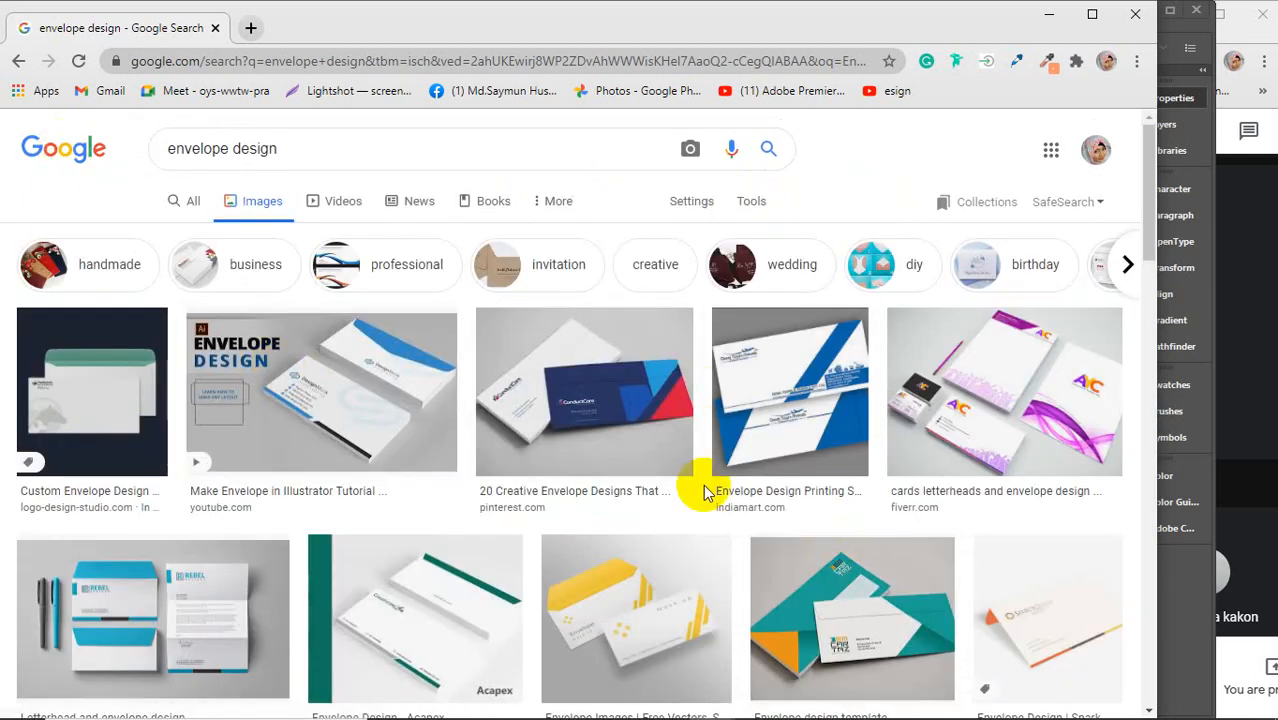
scroll(627, 397, down, 1)
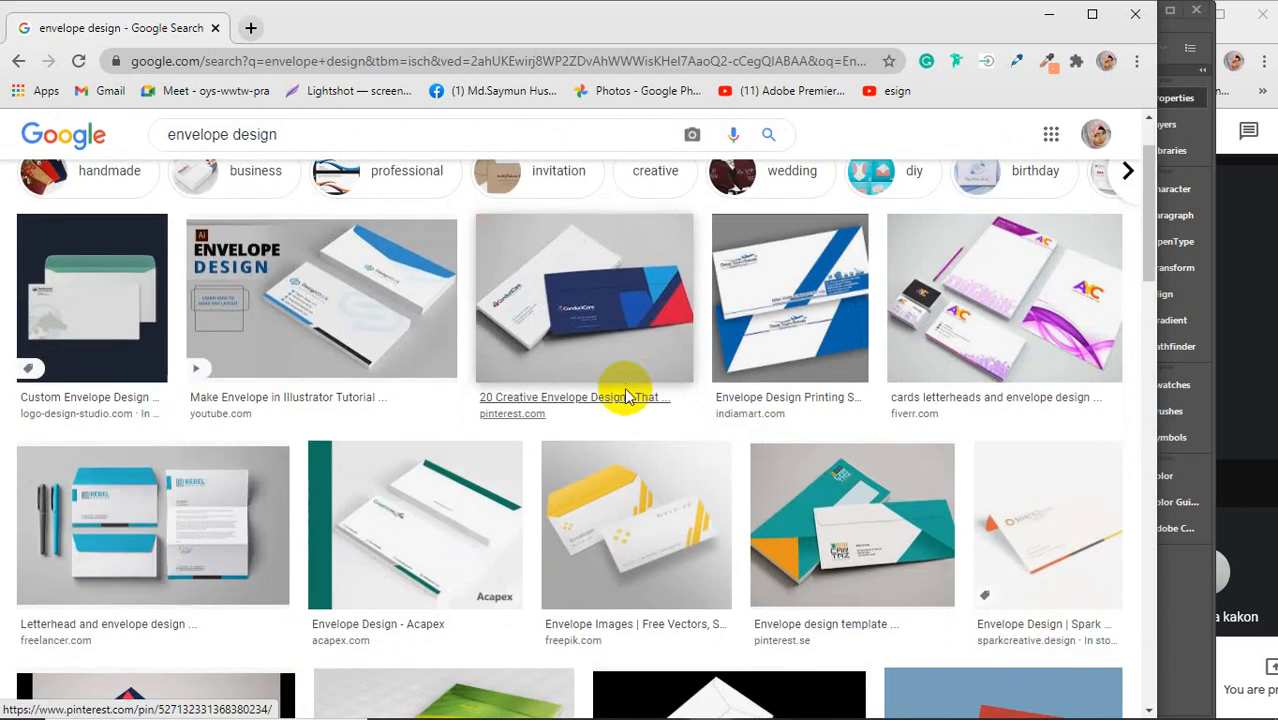
scroll(559, 337, down, 2)
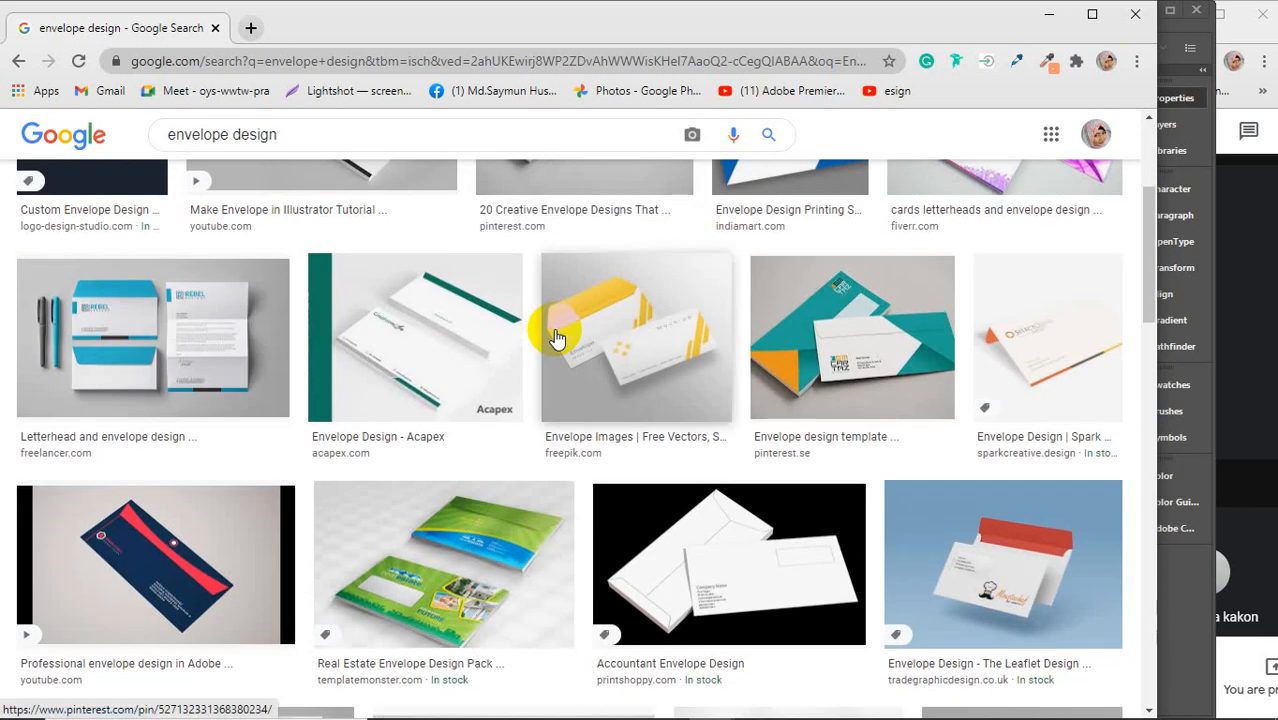
scroll(740, 600, down, 1)
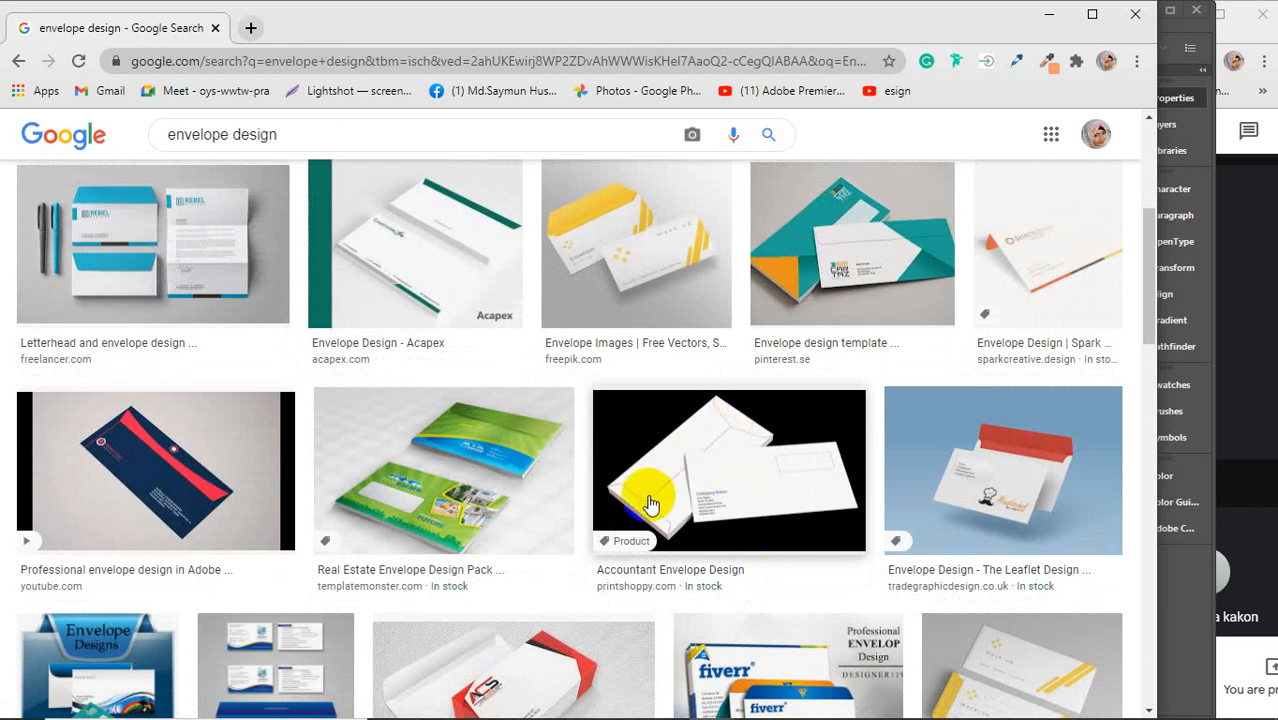
Switch to Illustrator and set the right rectangle's width to 2.3 in, keeping its left edge fixed.
click(1049, 14)
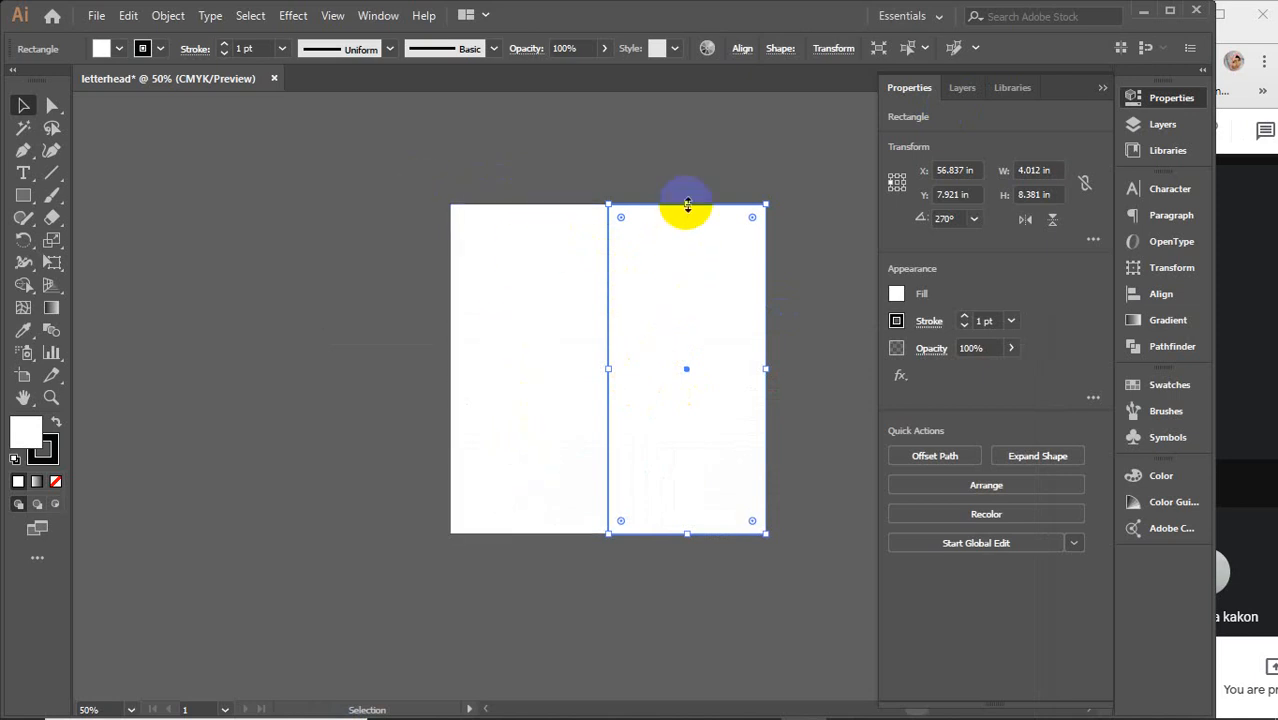
alt+scroll(696, 245, up, 1)
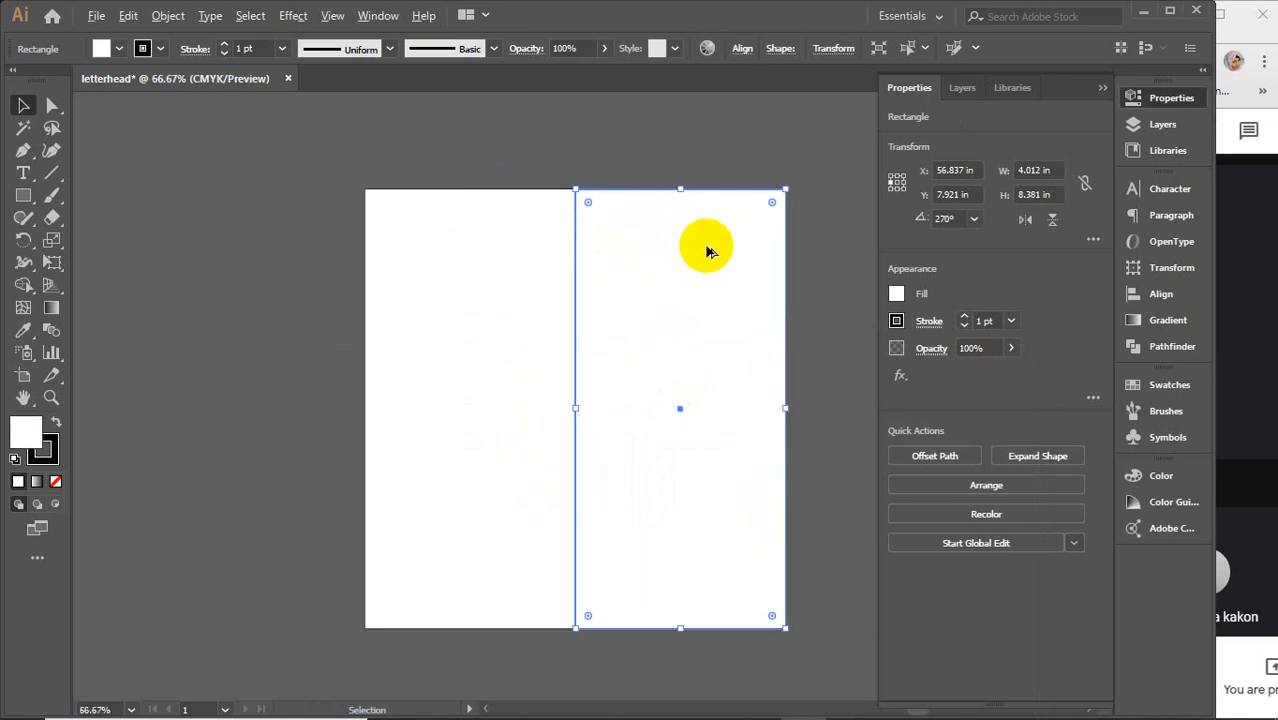
drag(756, 277, 675, 282)
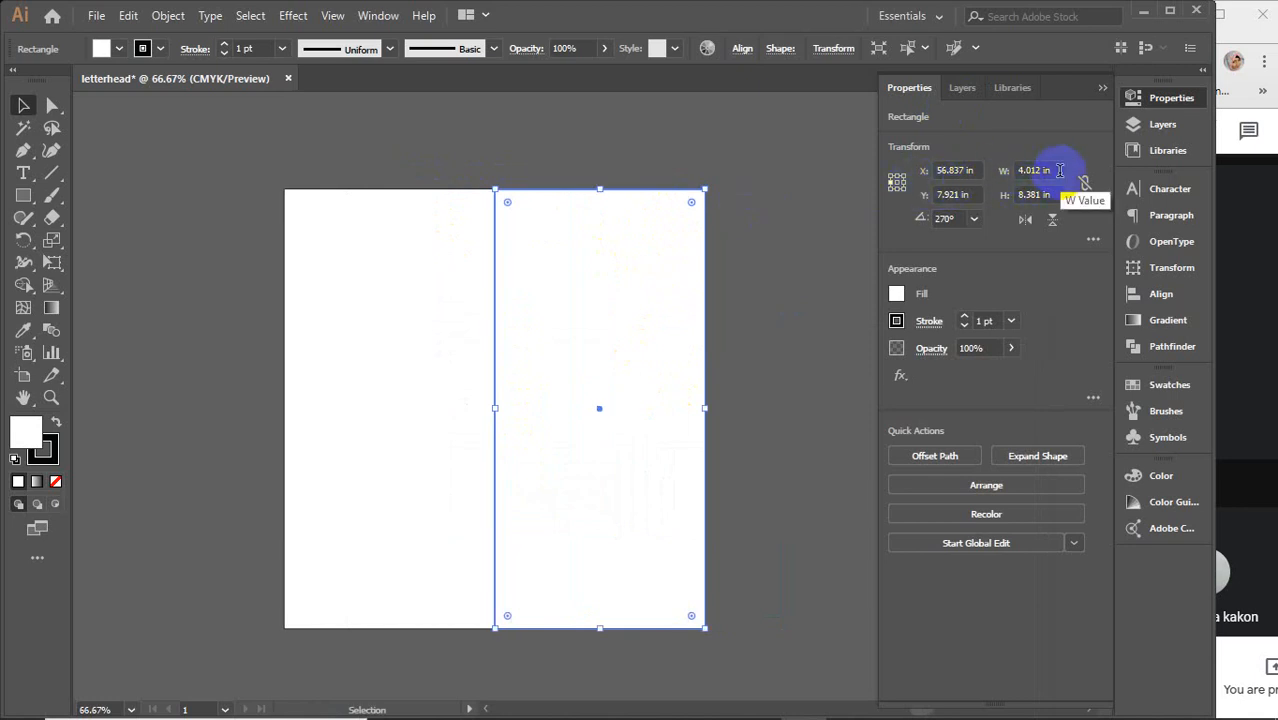
drag(1059, 171, 1004, 173)
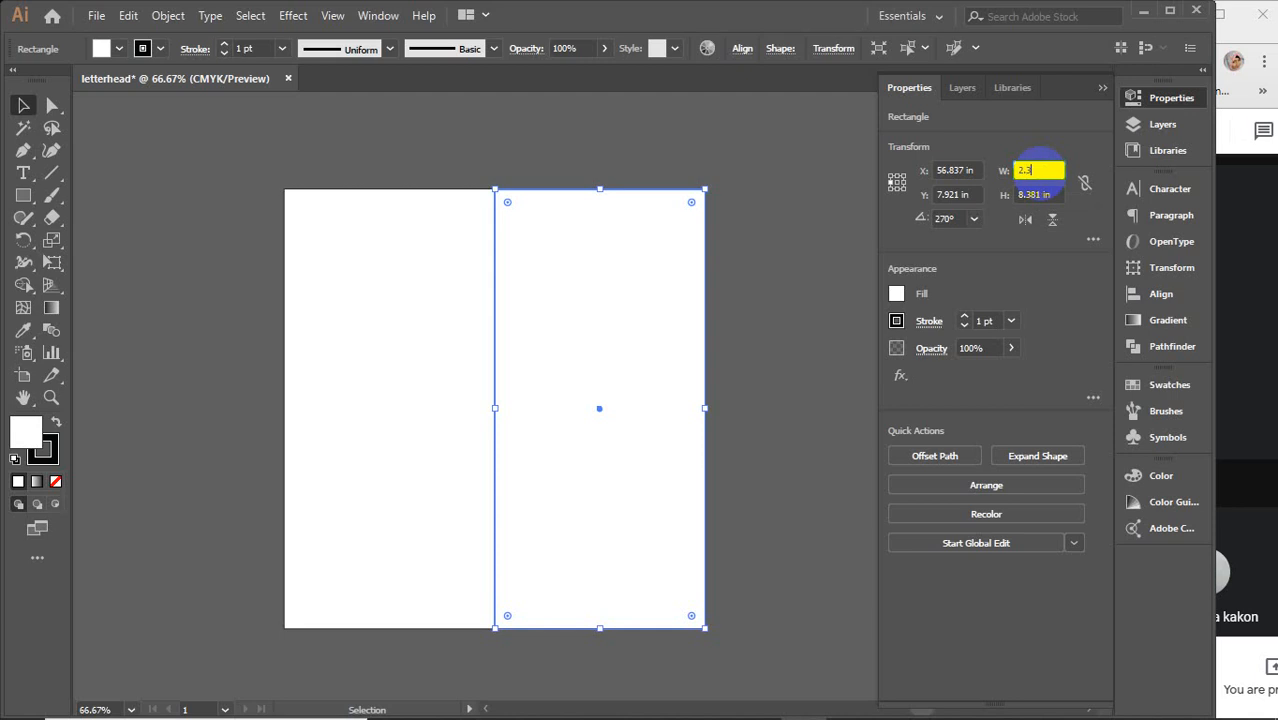
key(Return)
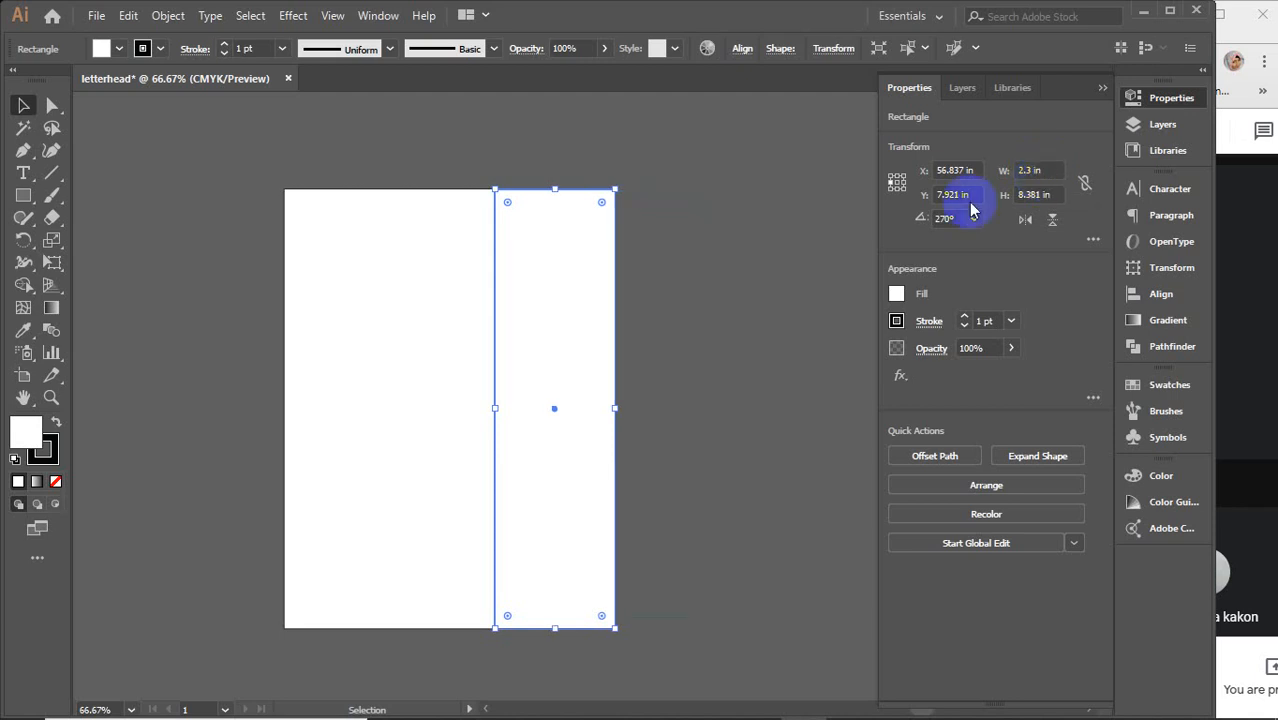
Duplicate the wide rectangle flush against its left side and set the copy's width to 2.3 in, anchored at its right edge.
click(460, 371)
drag(480, 392, 272, 383)
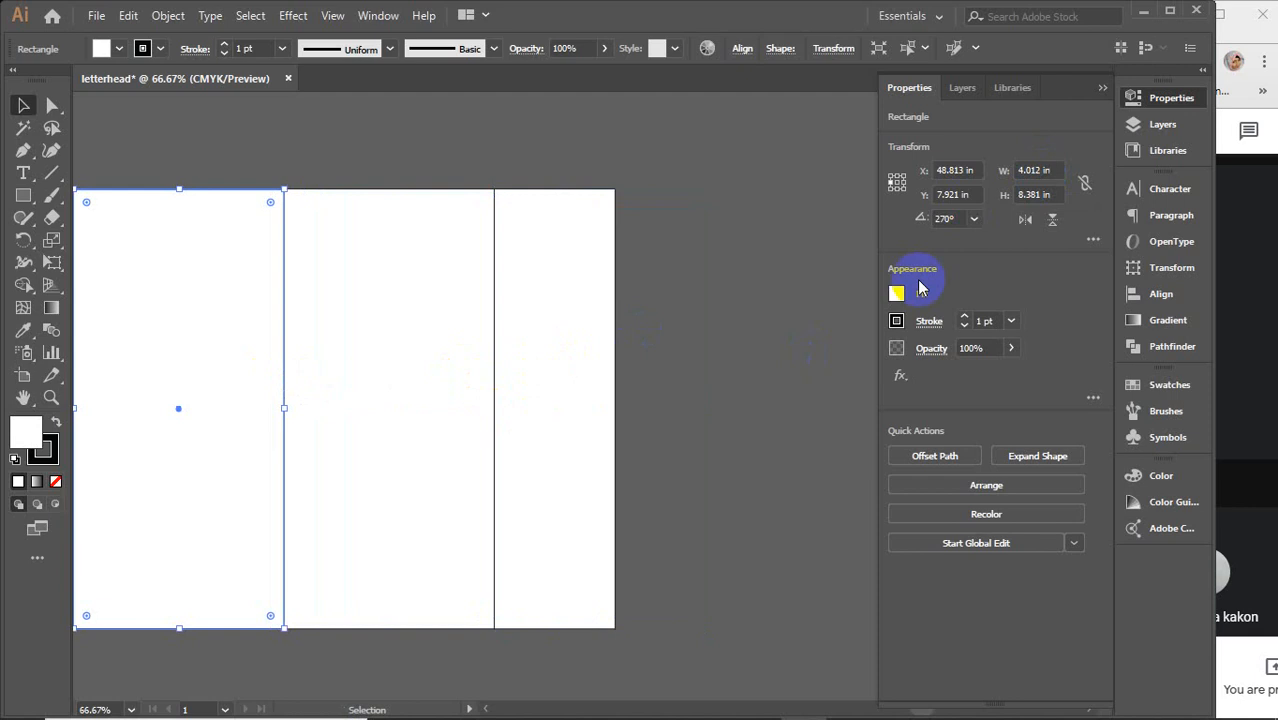
click(897, 186)
click(903, 189)
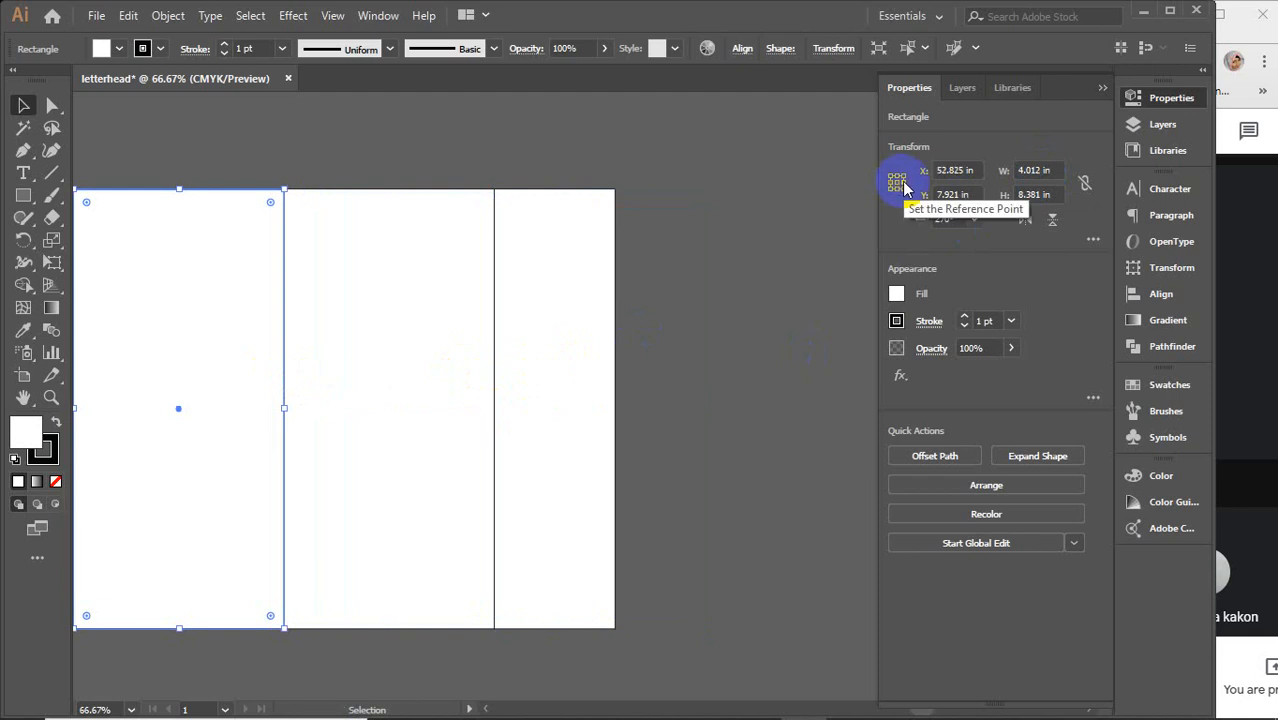
click(1040, 170)
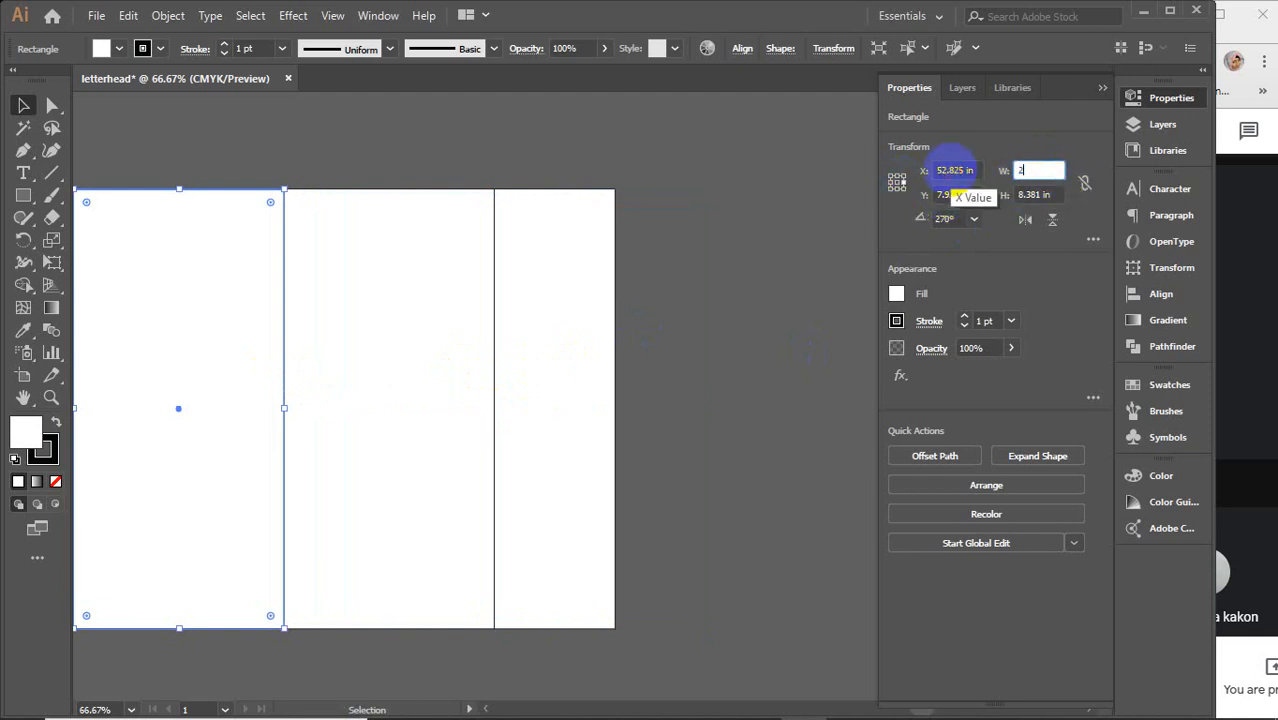
text(2.3)
key(Return)
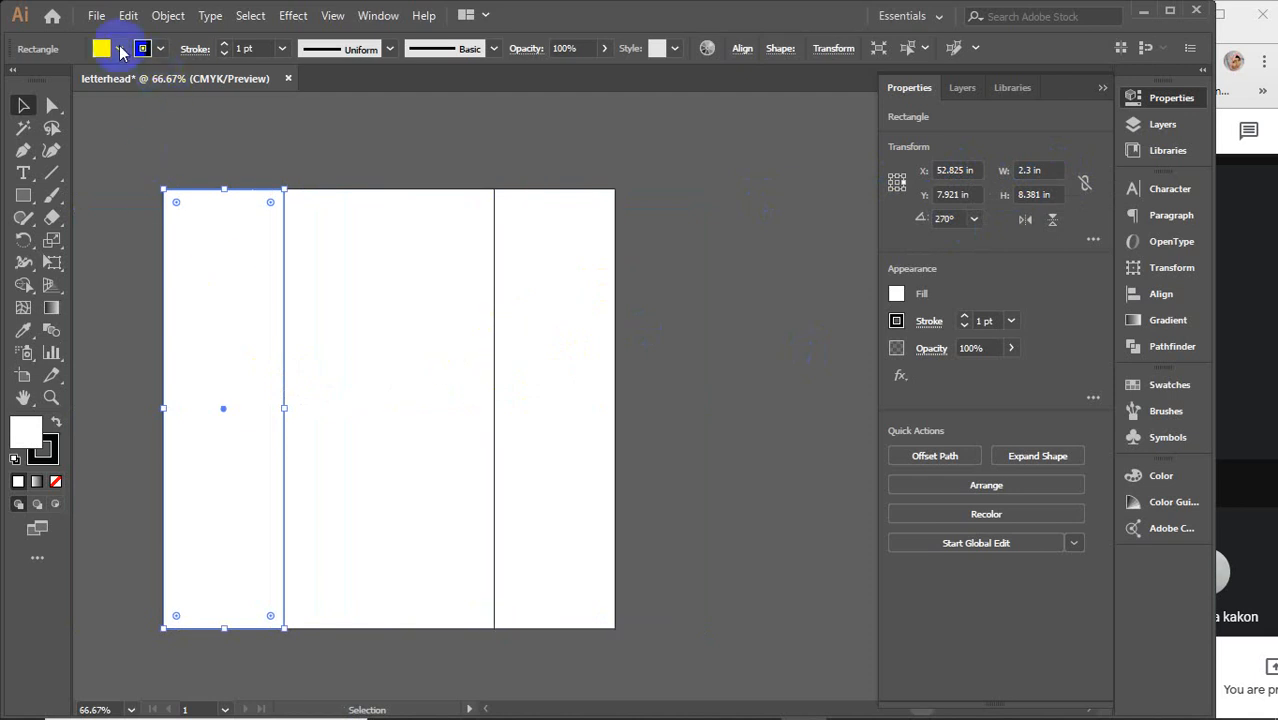
Fill the left flap with red and the right flap with green, leaving nothing selected.
click(119, 48)
click(64, 81)
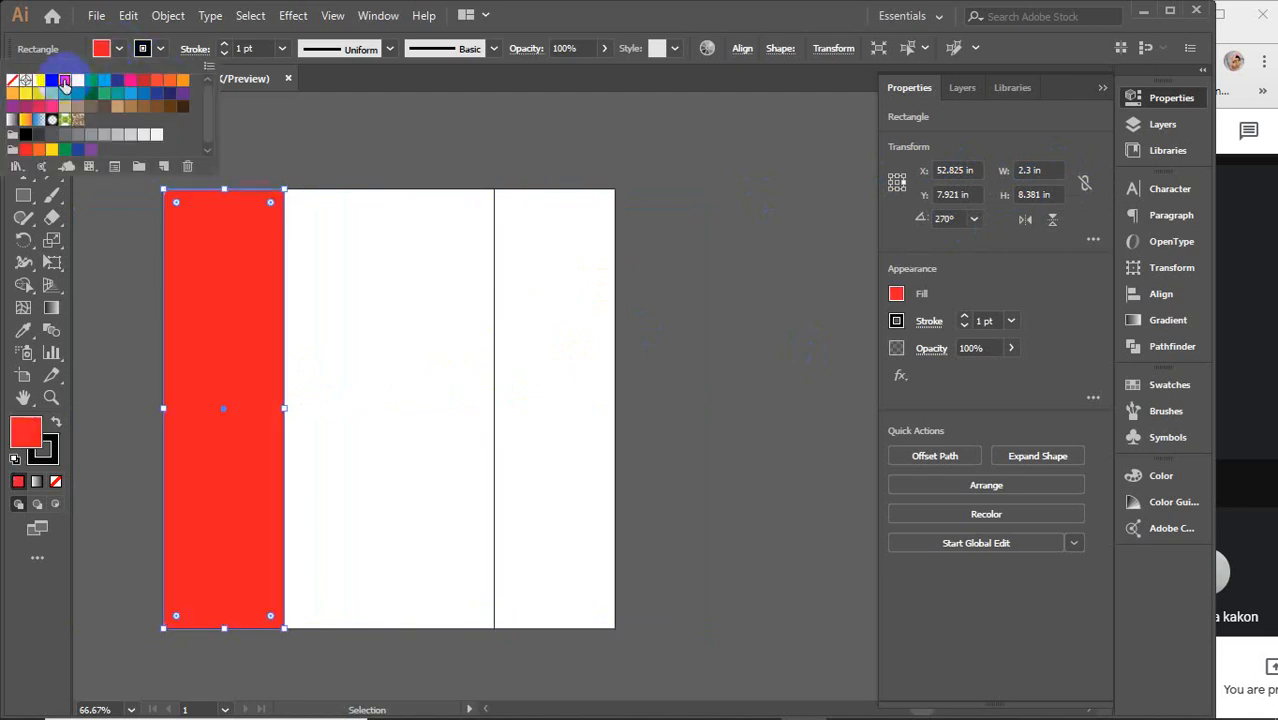
click(513, 248)
click(120, 48)
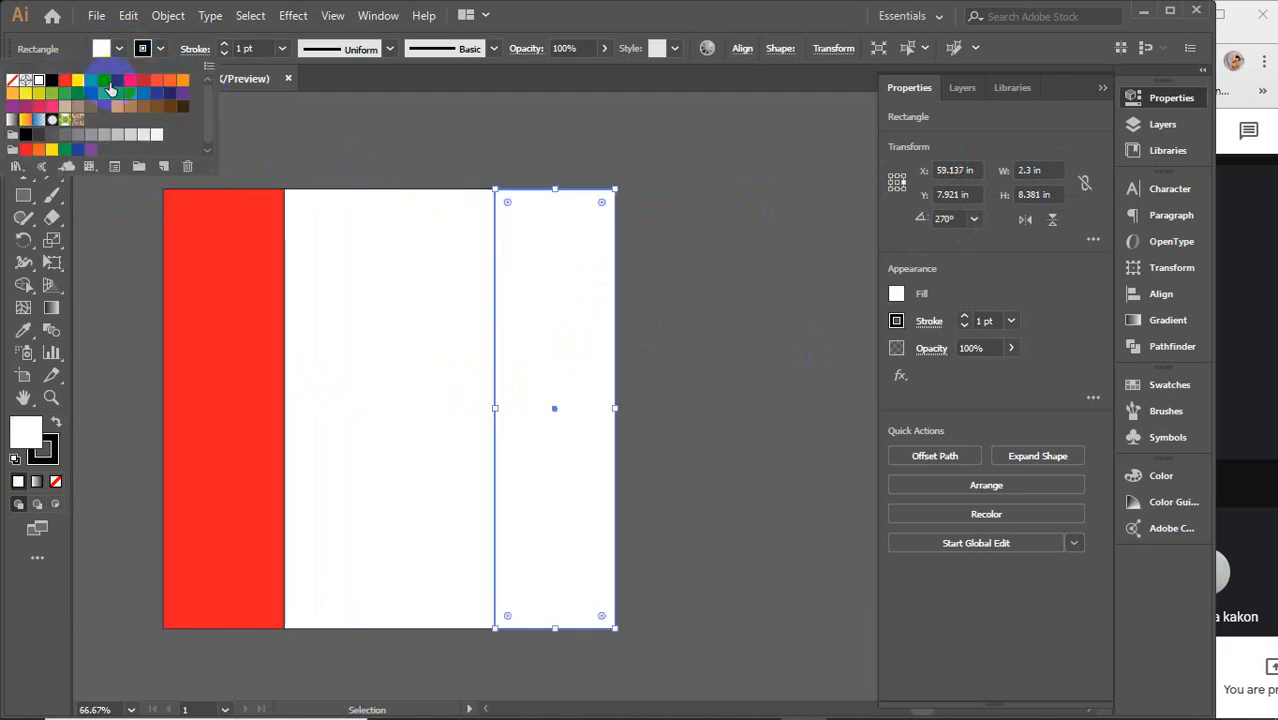
click(91, 79)
click(438, 161)
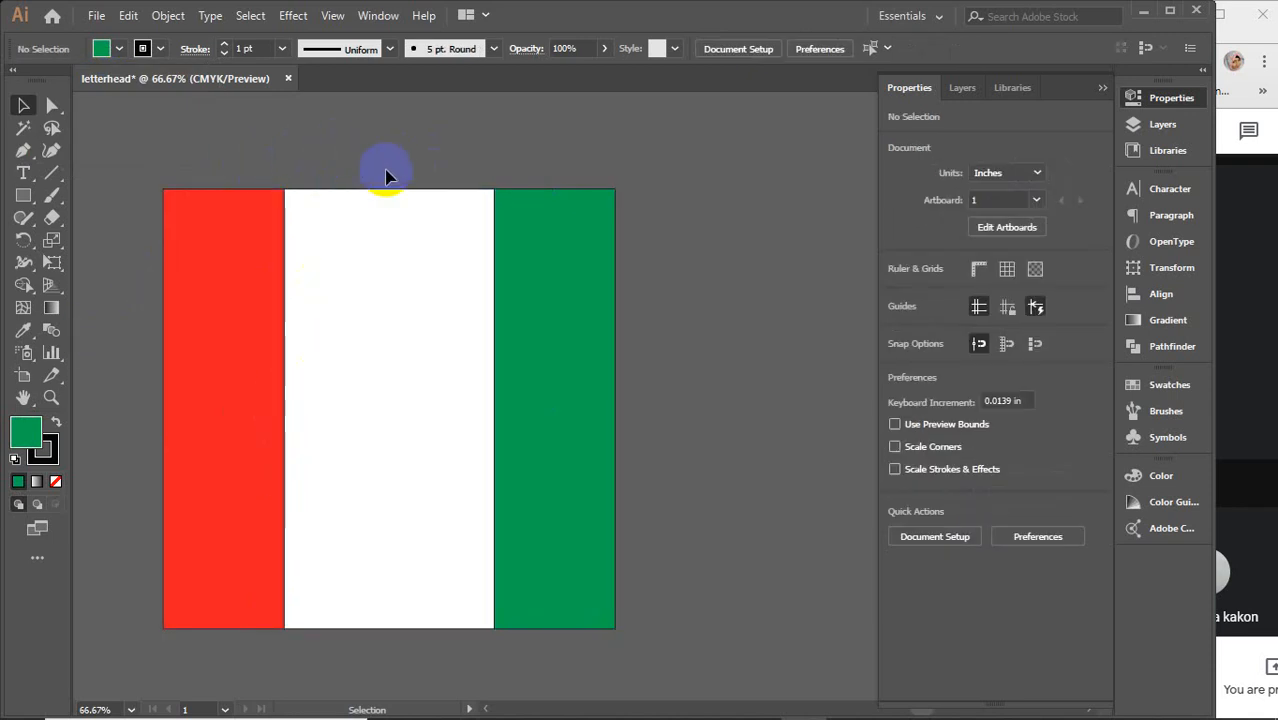
Move both flaps over the white panel, red flush with its left edge and green flush with its right edge, and check their overlap.
click(196, 248)
drag(196, 248, 320, 250)
click(514, 245)
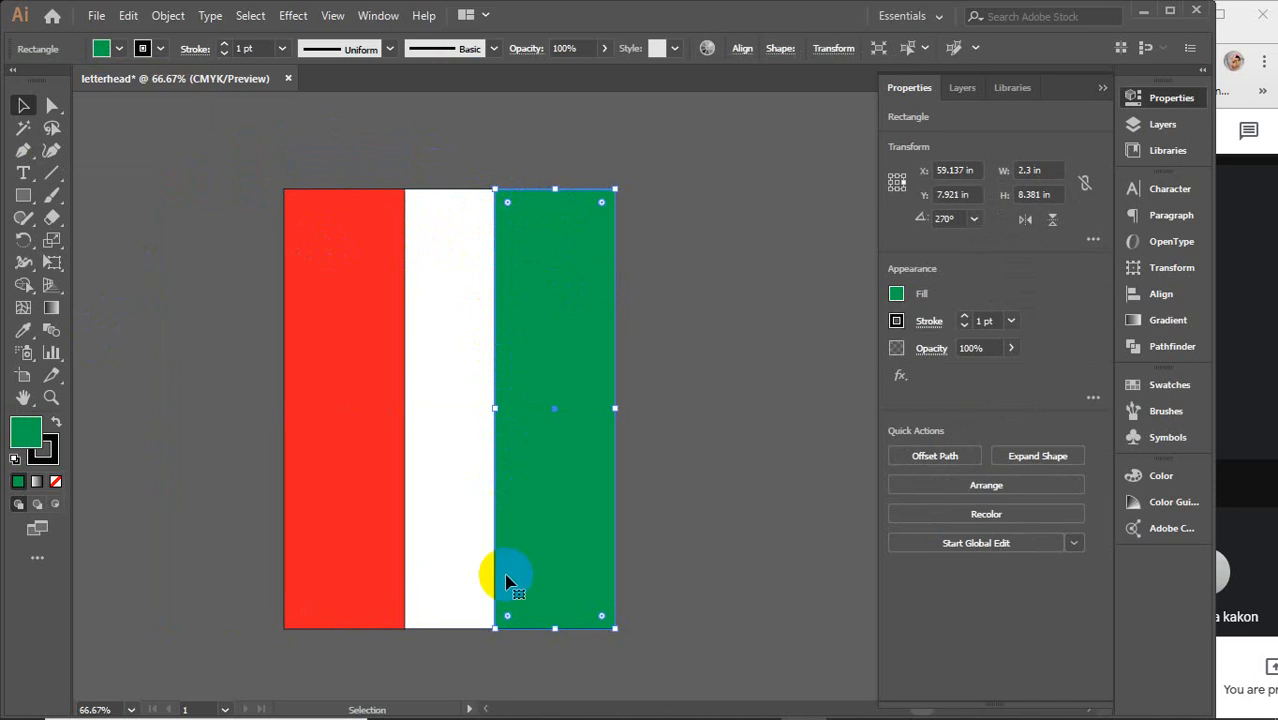
drag(588, 265, 489, 250)
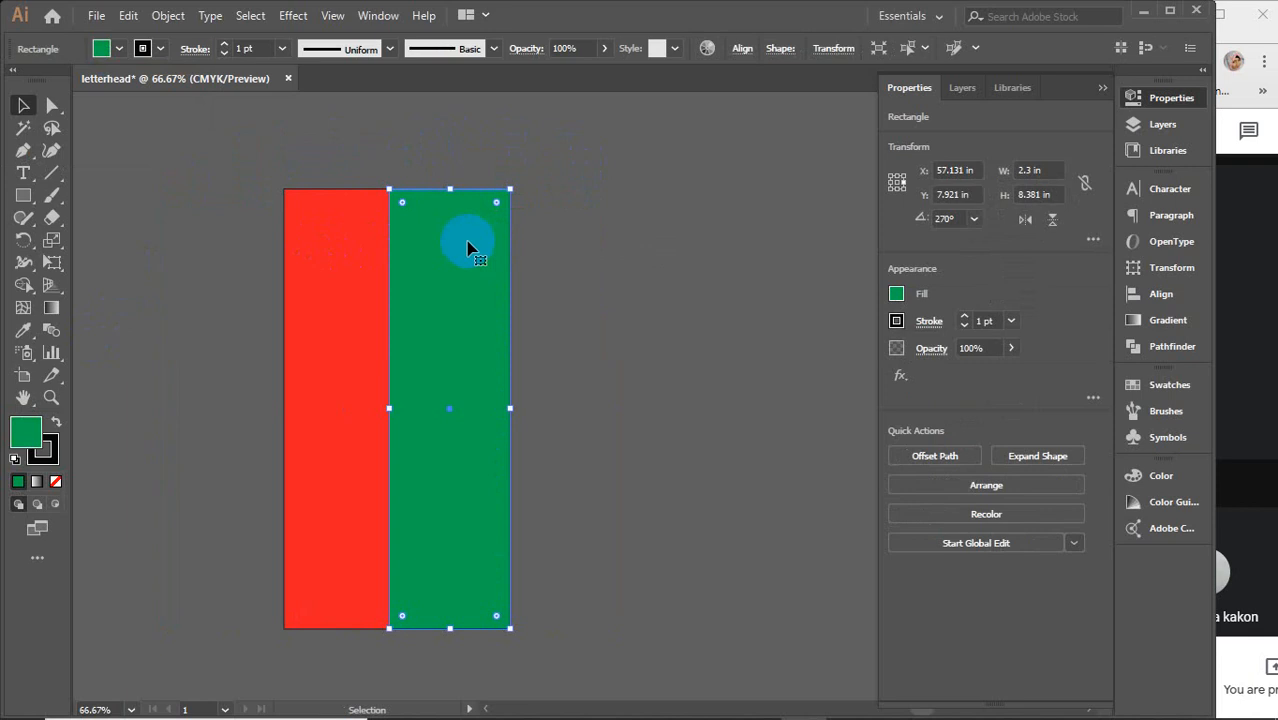
drag(311, 148, 446, 318)
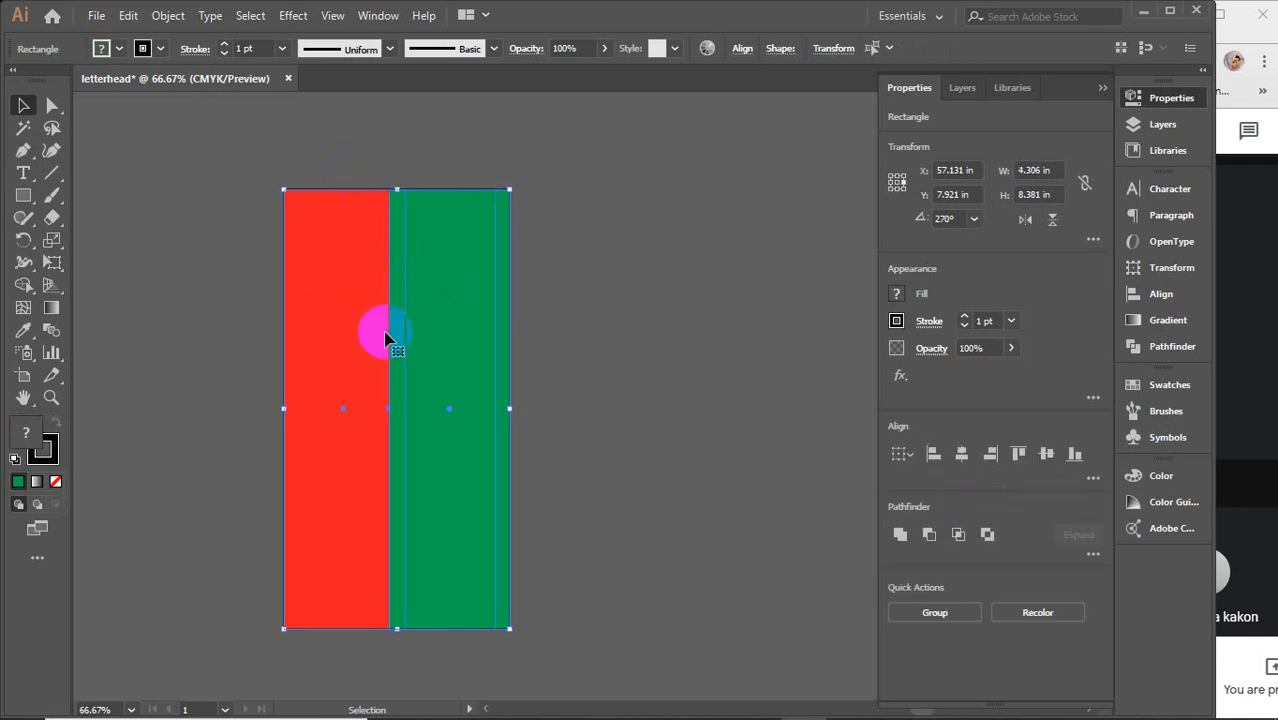
click(576, 237)
drag(448, 262, 432, 270)
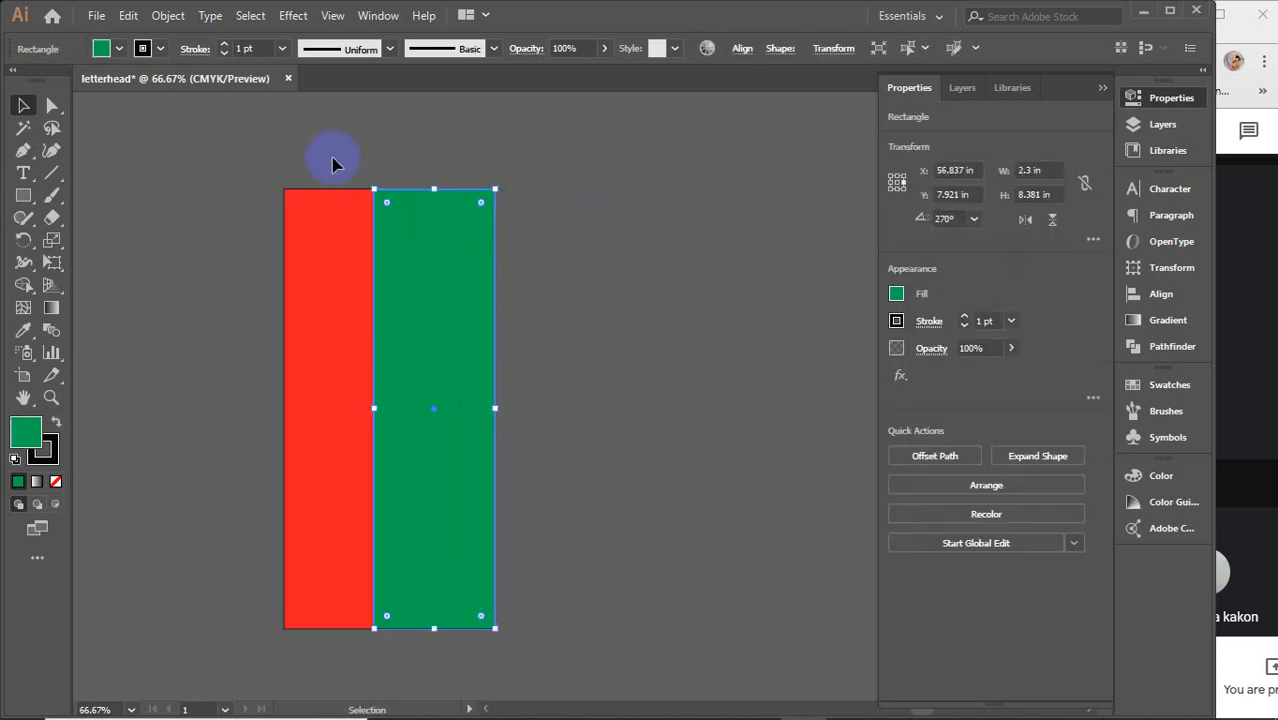
drag(334, 163, 439, 342)
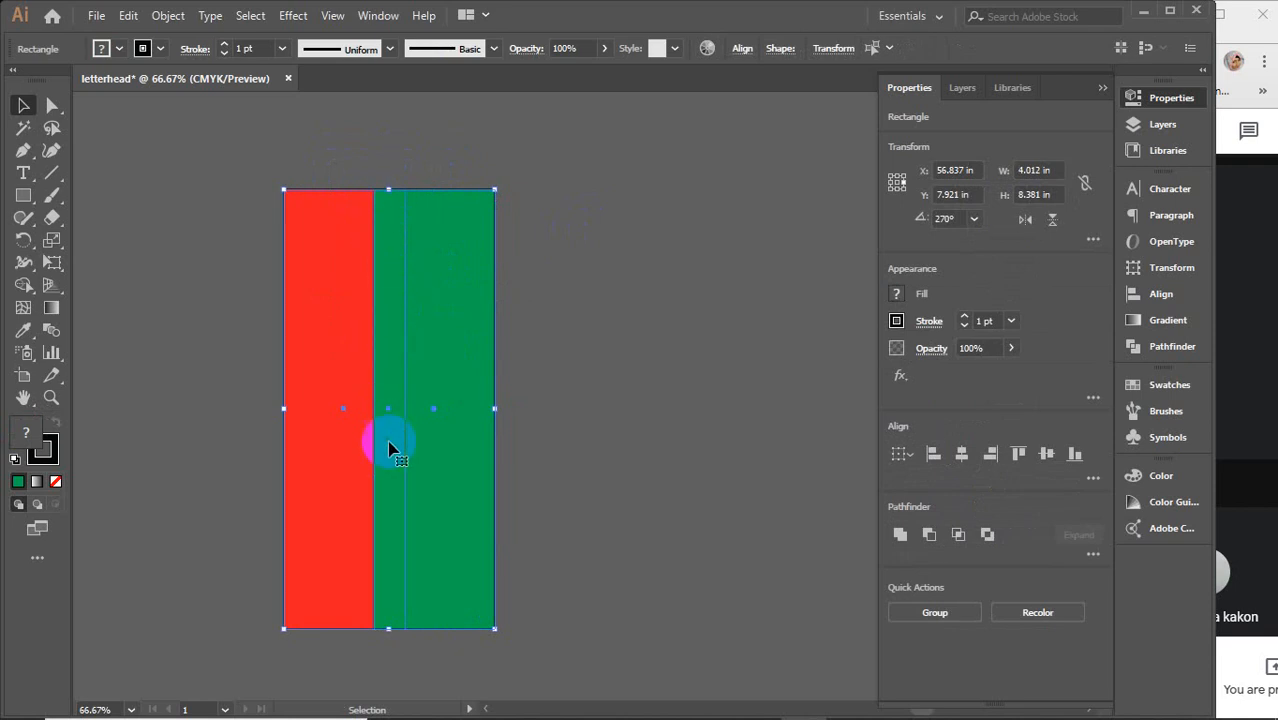
click(568, 277)
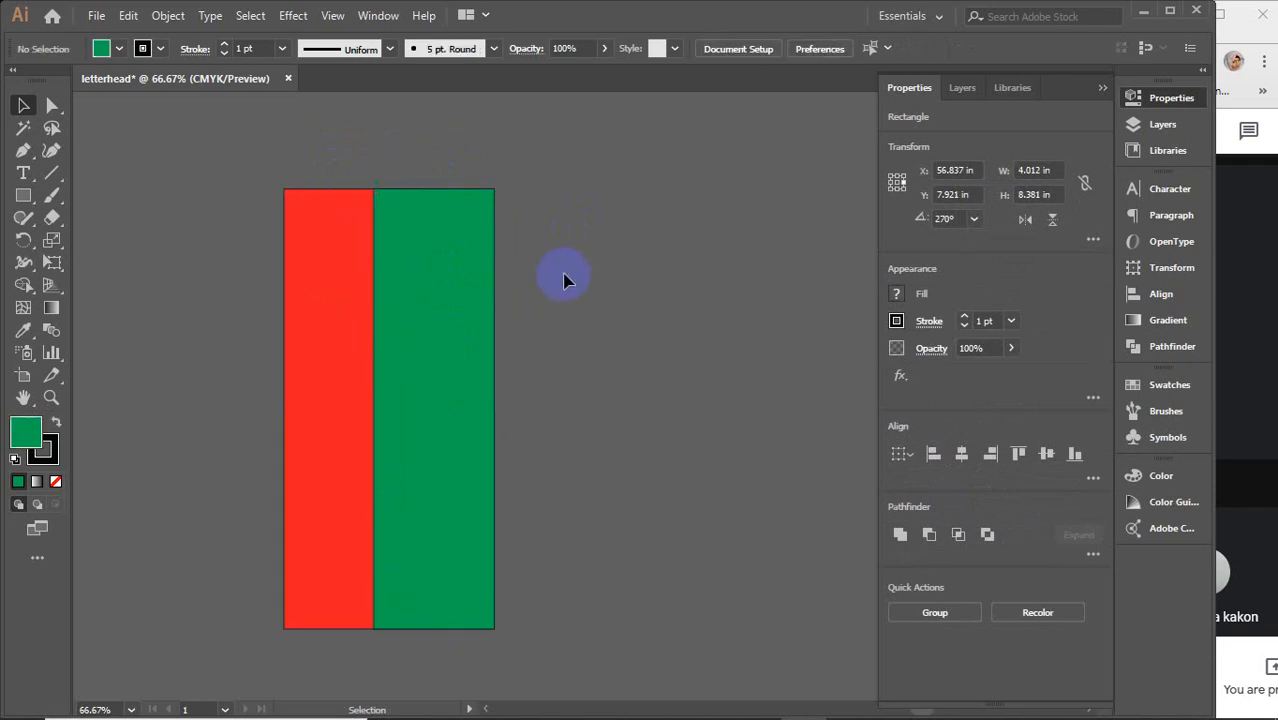
Select the red and green flaps together, remove their fill, and deselect them.
click(465, 277)
shift+click(360, 284)
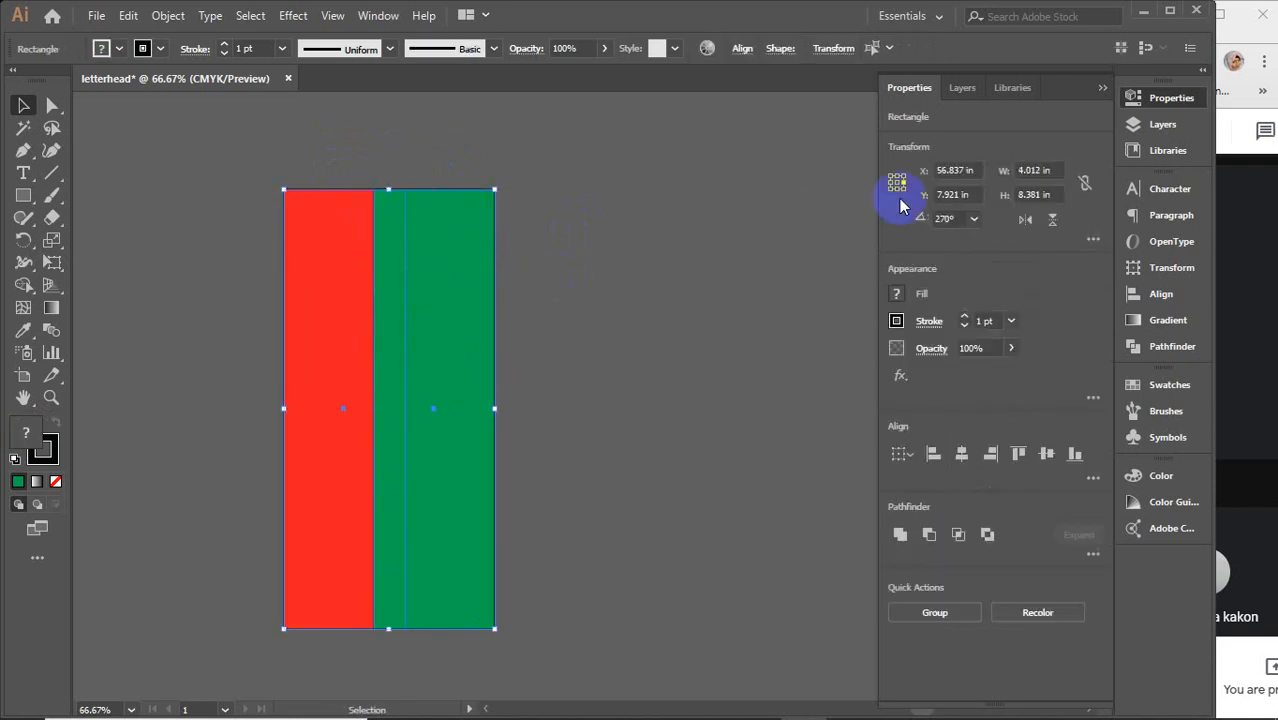
click(55, 481)
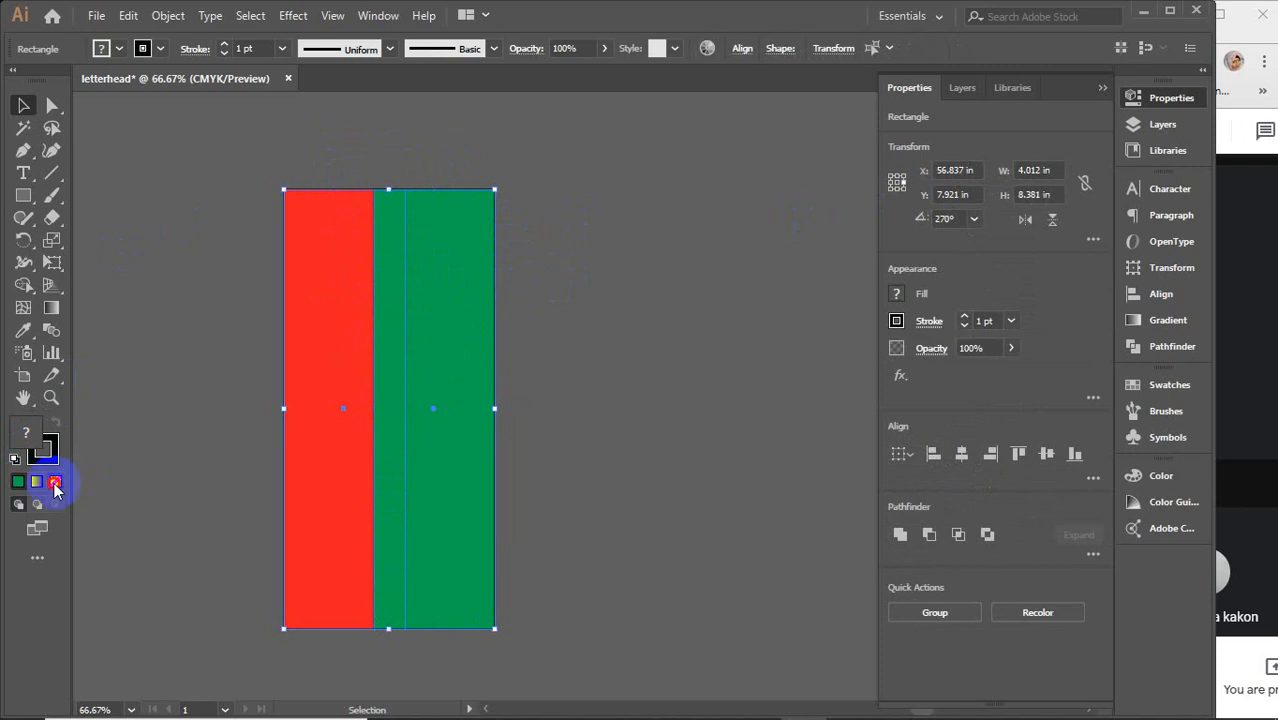
click(571, 308)
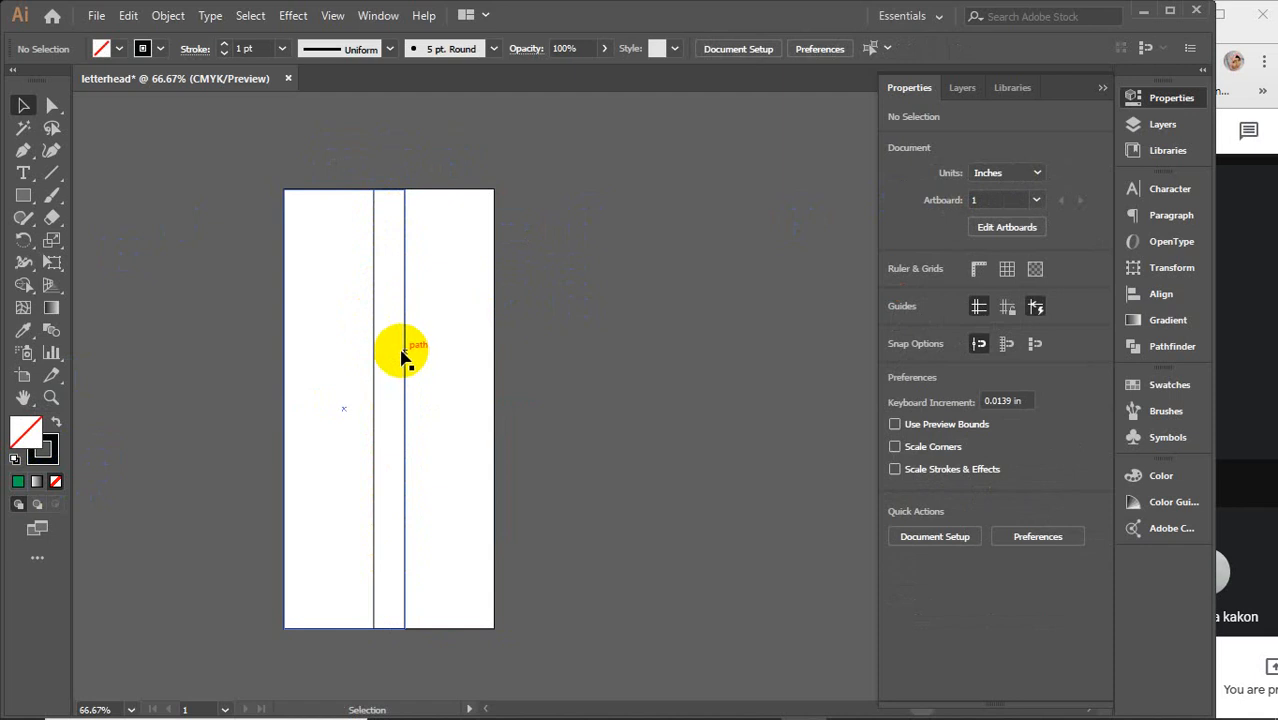
Switch to the browser to view the envelope design image results, and return to Illustrator.
mouse_move(586, 716)
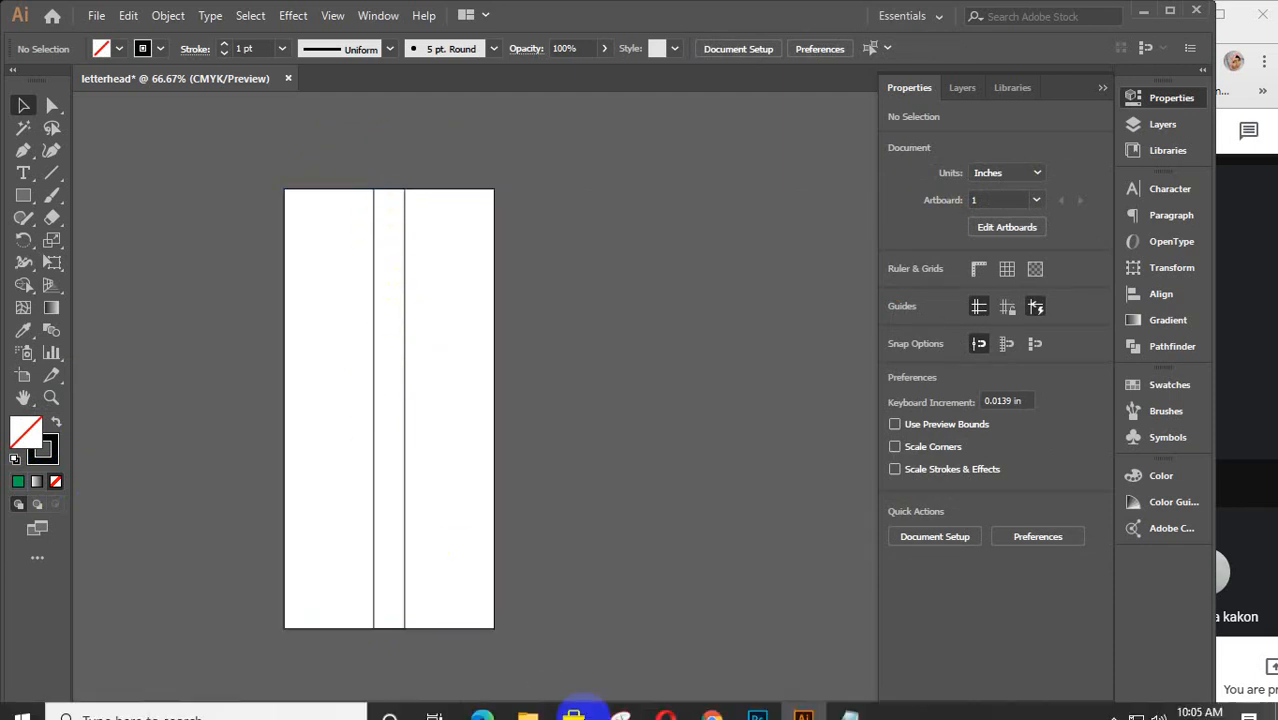
mouse_move(713, 708)
click(819, 519)
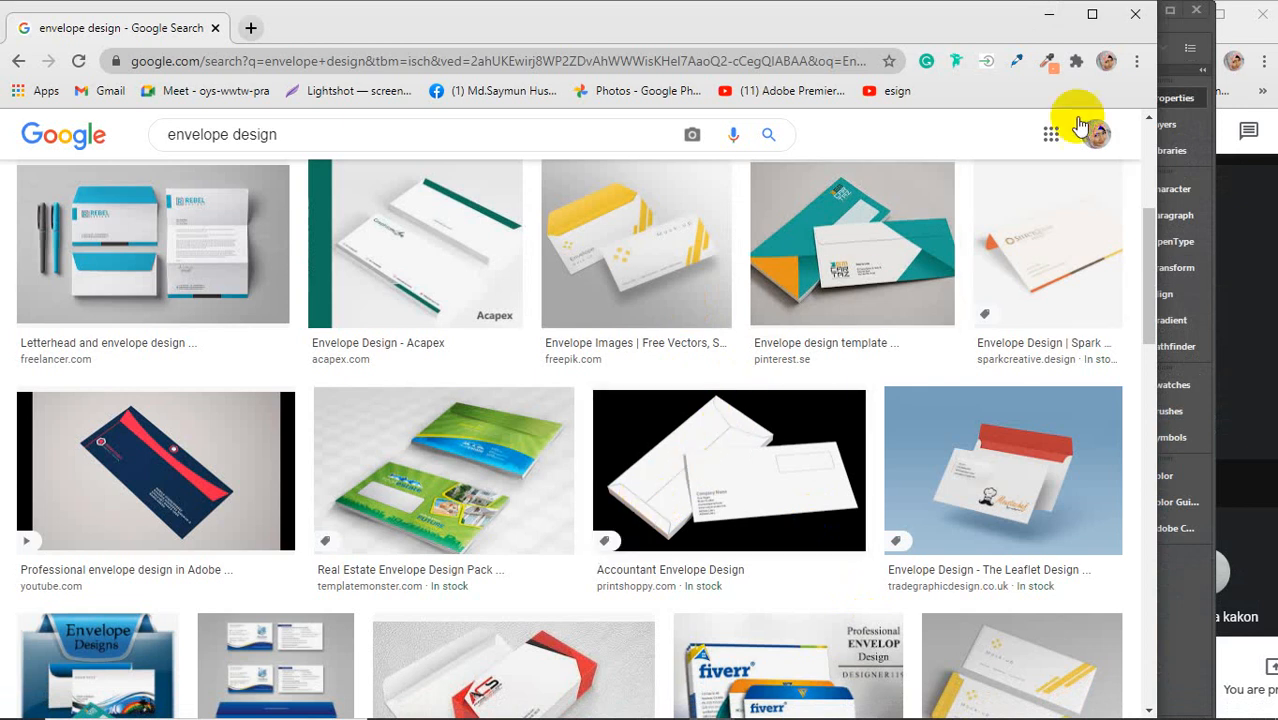
click(1049, 16)
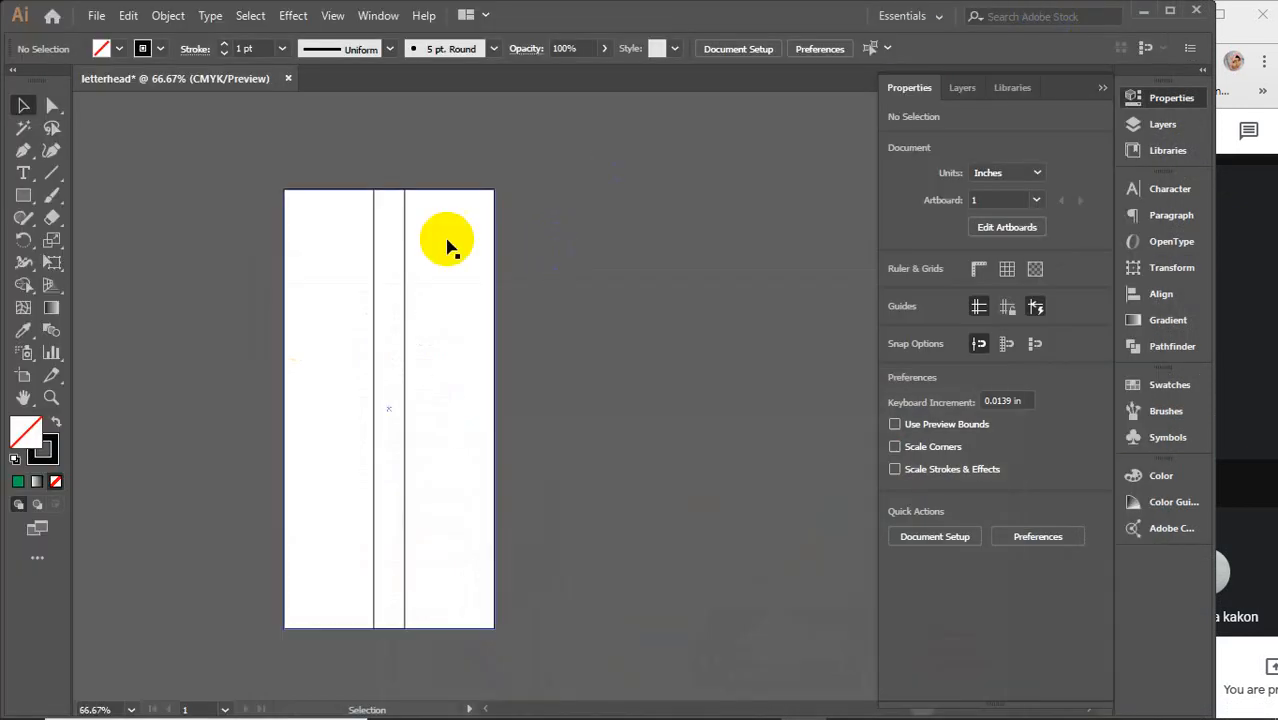
Undo the fill removal and both flap moves so the flaps sit beside the white panel again, leaving nothing selected.
key(ctrl+z)
key(ctrl+z)
key(ctrl+z)
key(ctrl+z)
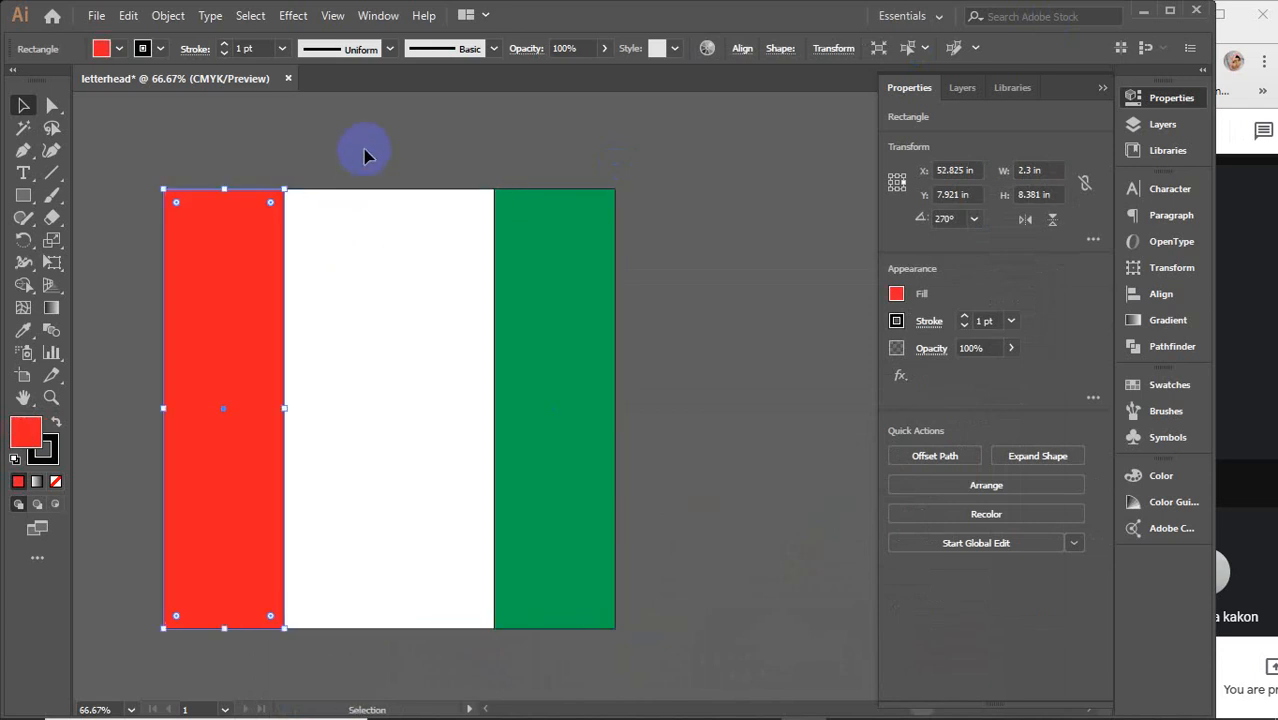
click(362, 153)
Duplicate the white middle panel straight down so the copy sits flush against its bottom edge.
click(413, 300)
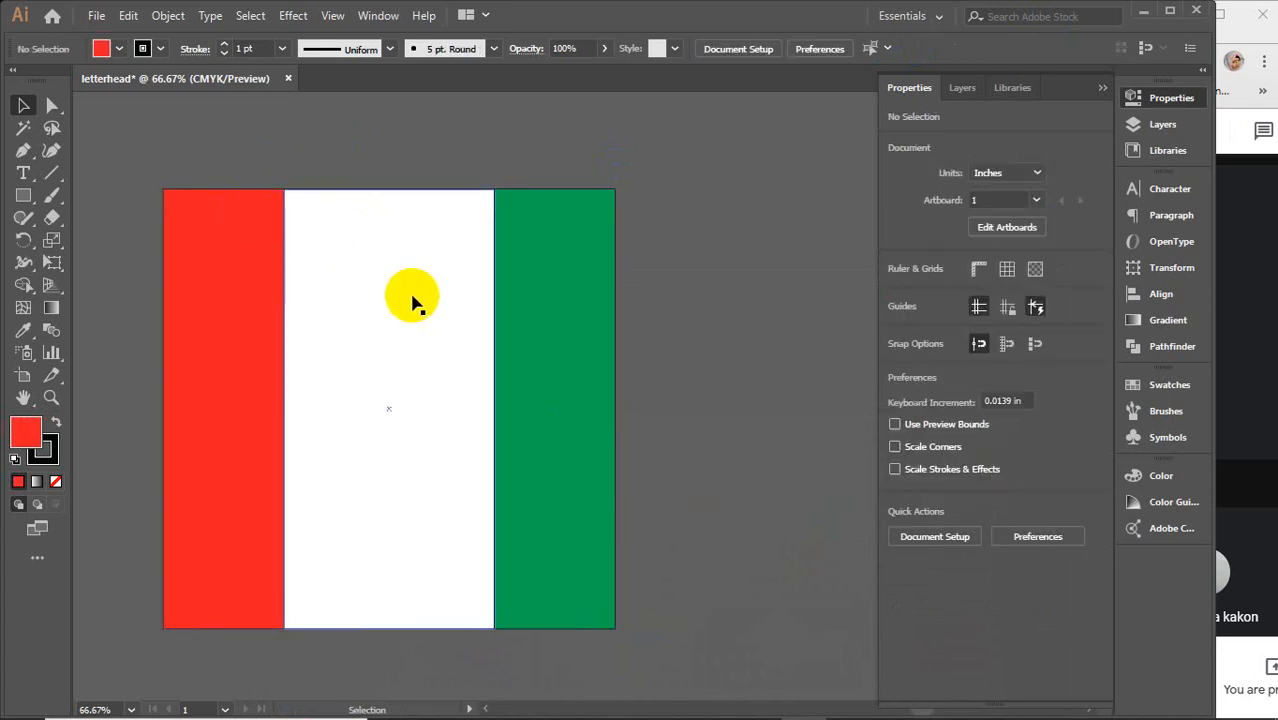
scroll(413, 300, down, 2)
drag(411, 272, 413, 440)
key(ctrl+z)
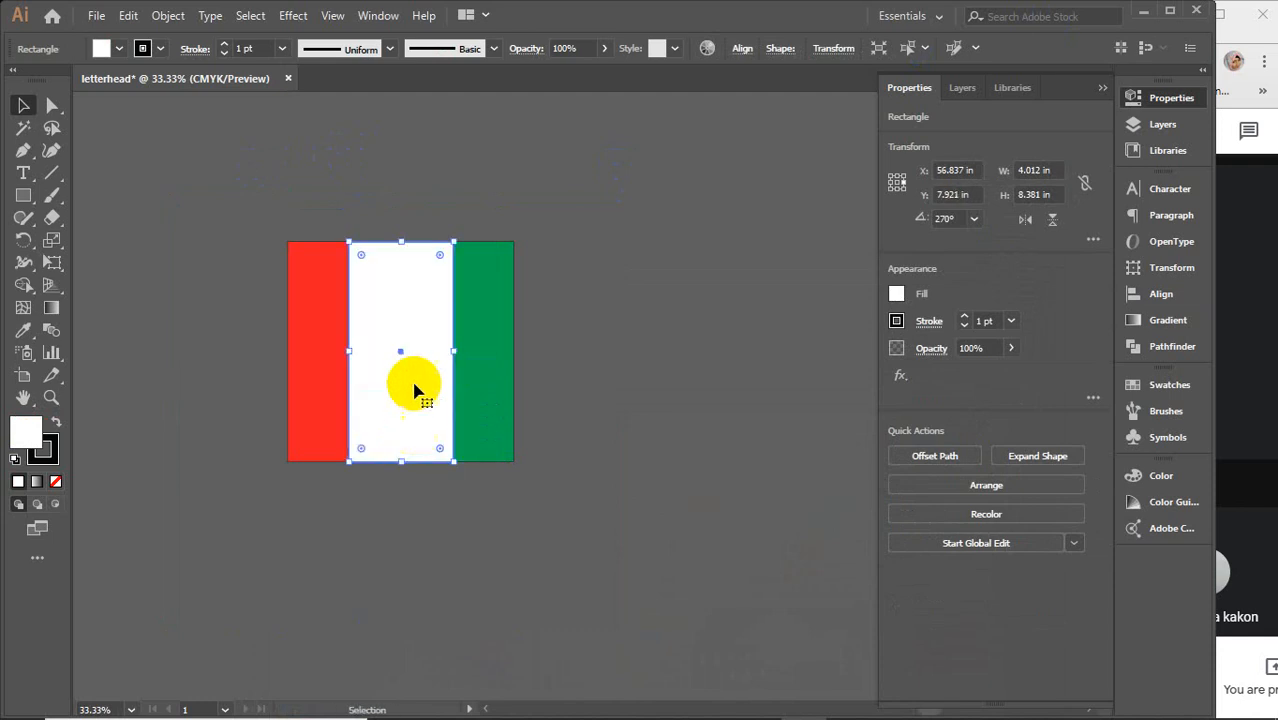
drag(422, 279, 417, 500)
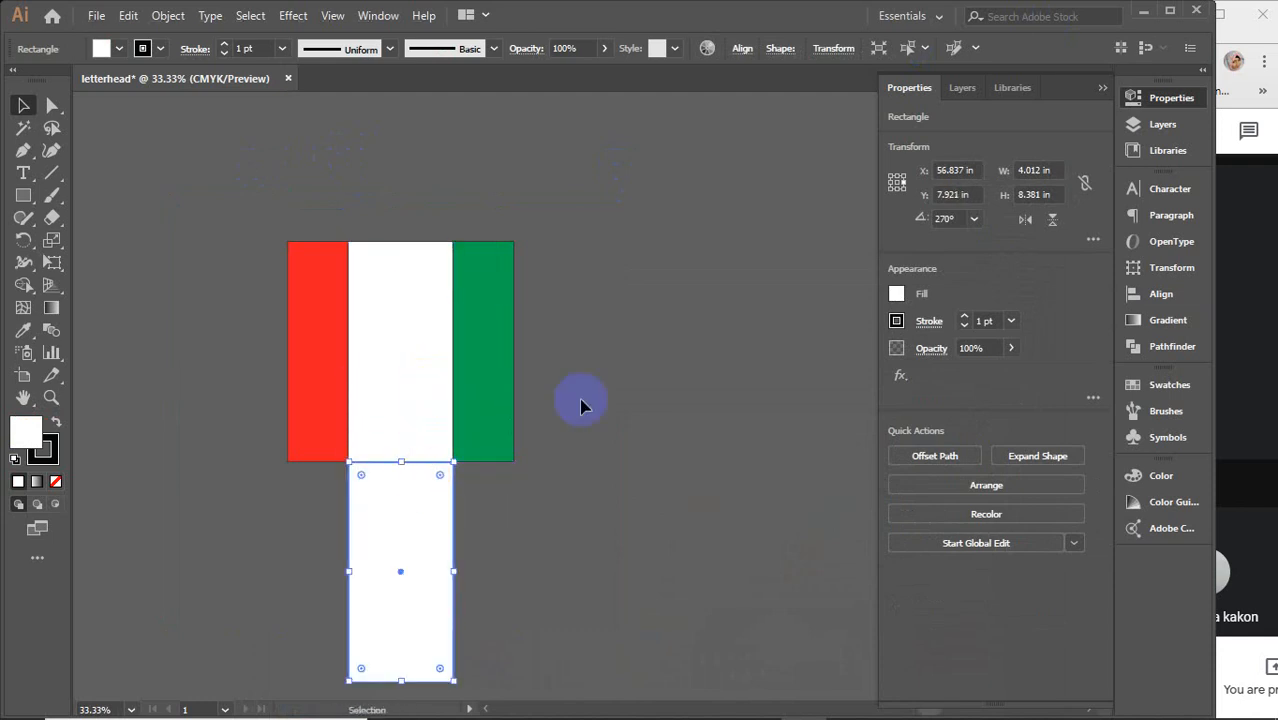
Try setting the lower copy's height to 0.5 in with the bottom edge as the reference point, and undo it.
click(897, 189)
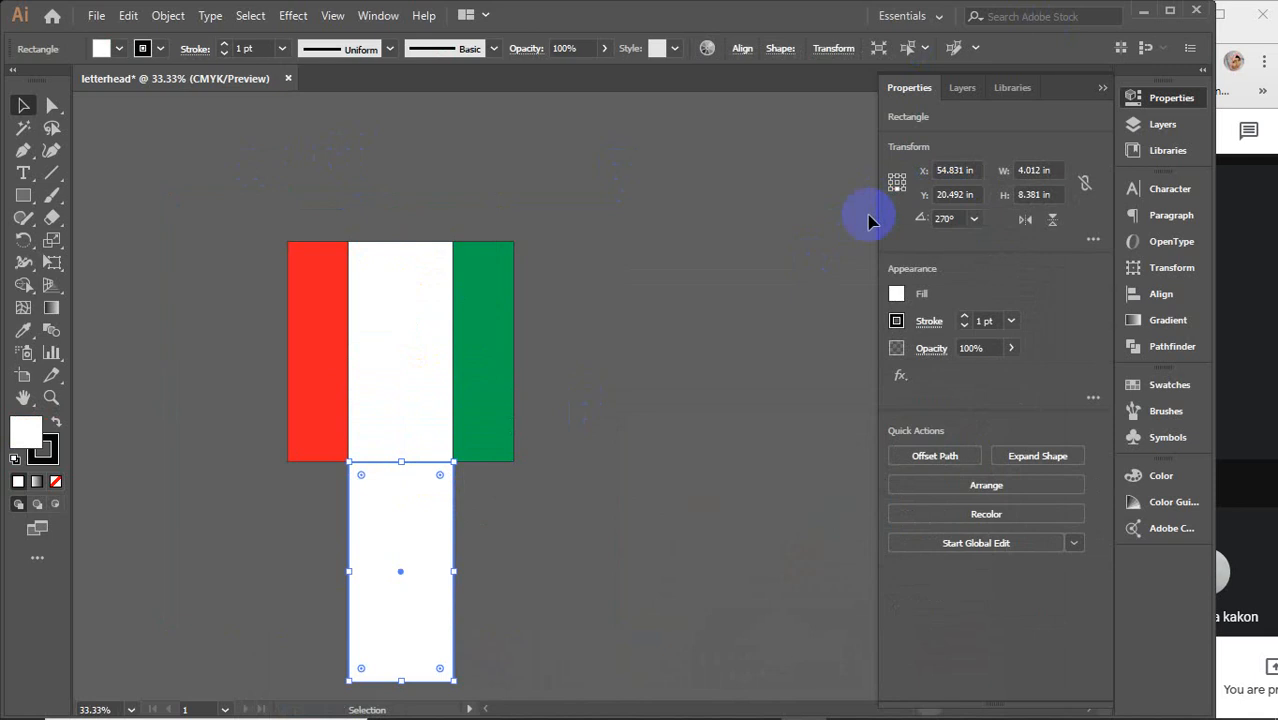
click(1050, 194)
key(BackSpace)
text(.5)
key(Return)
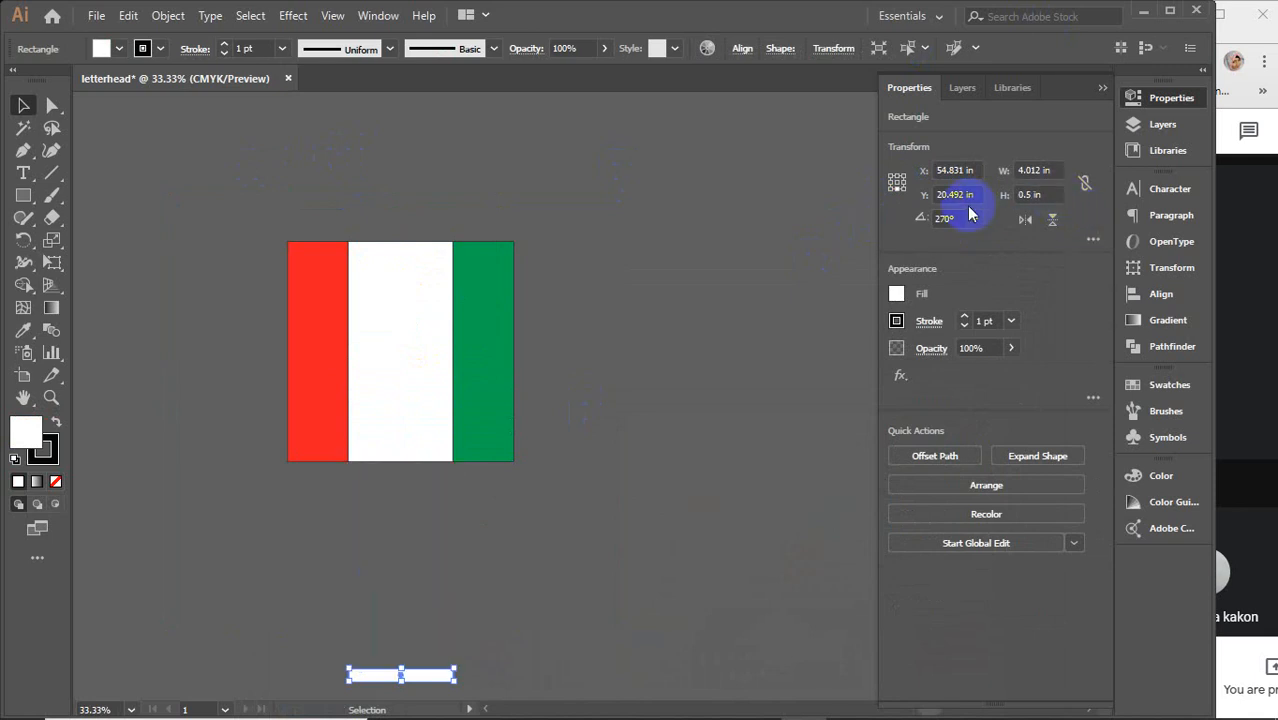
key(ctrl+z)
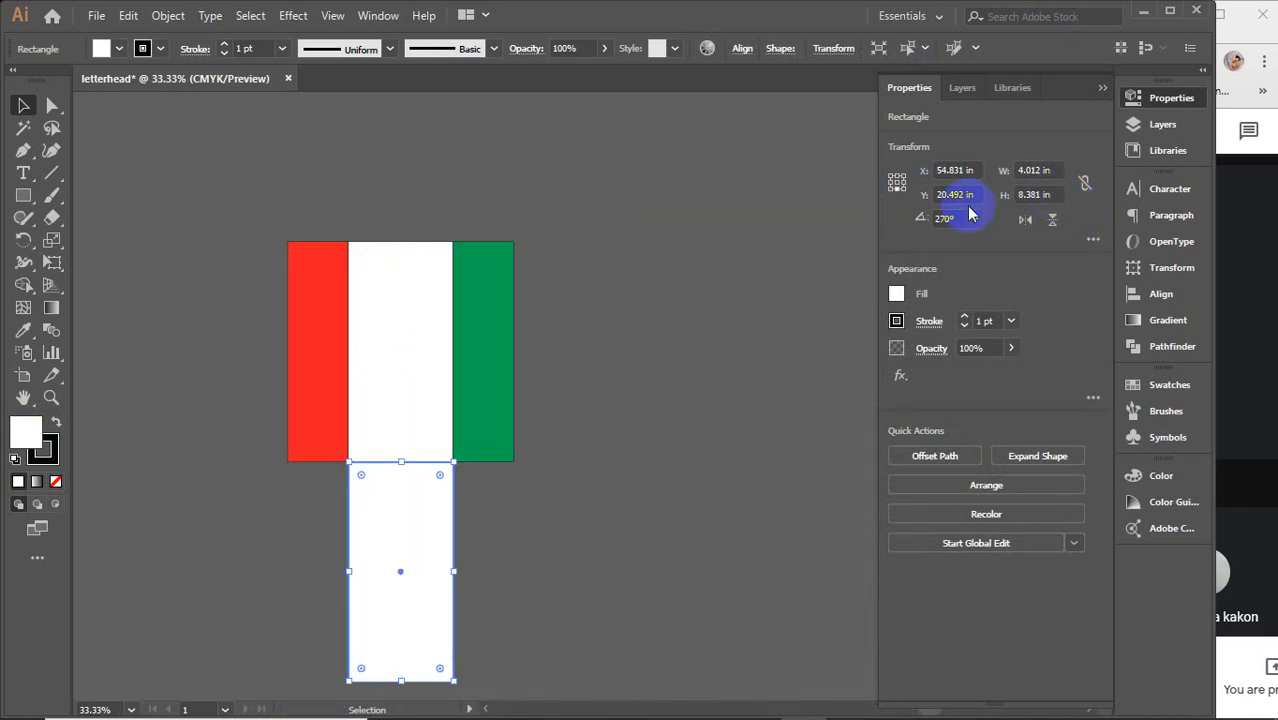
Set the lower copy's height to 0.5 in, anchored at its top edge.
click(897, 181)
click(1036, 194)
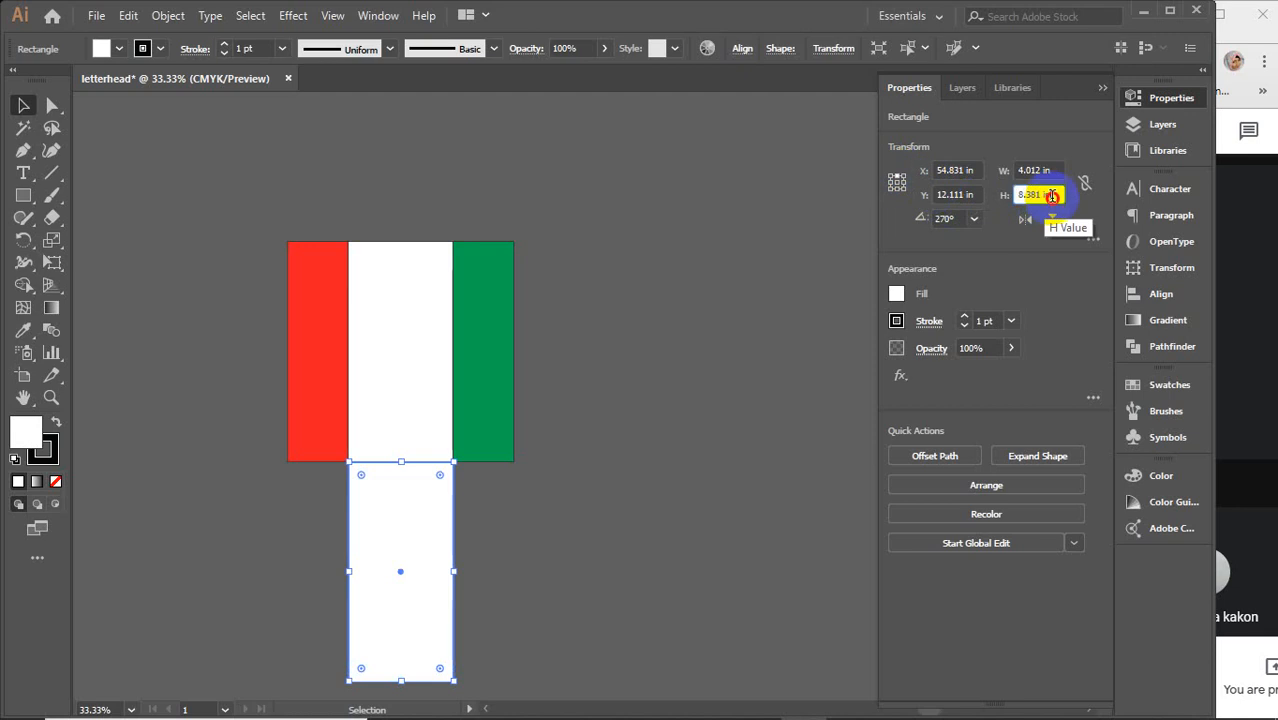
key(BackSpace)
key(Return)
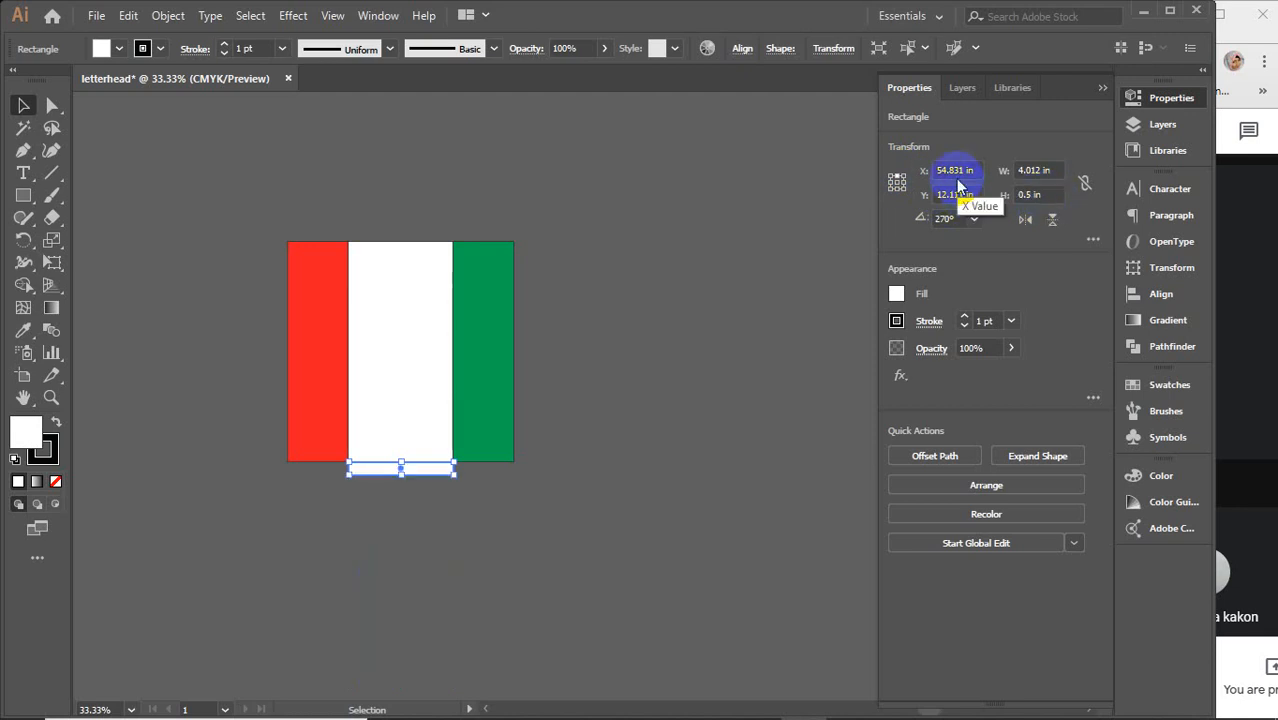
Duplicate the white middle panel straight up so the copy sits flush against its top edge.
scroll(400, 380, up, 2)
click(419, 458)
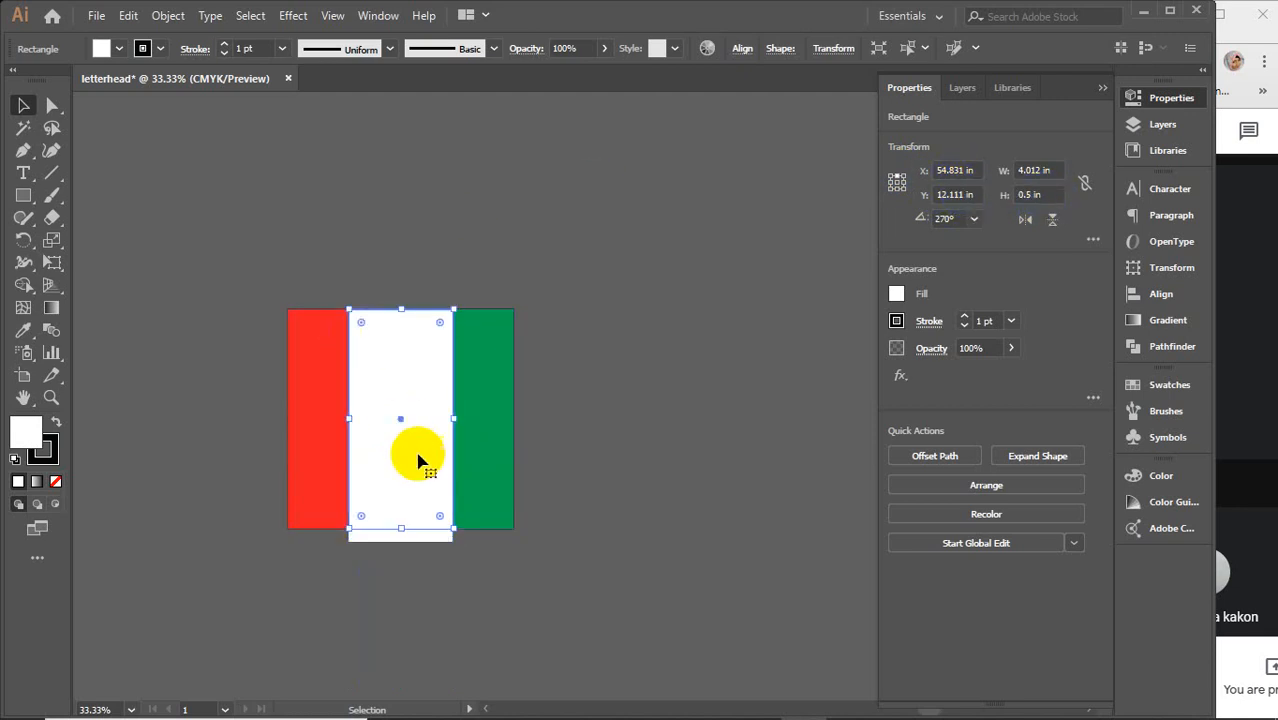
drag(417, 470, 423, 257)
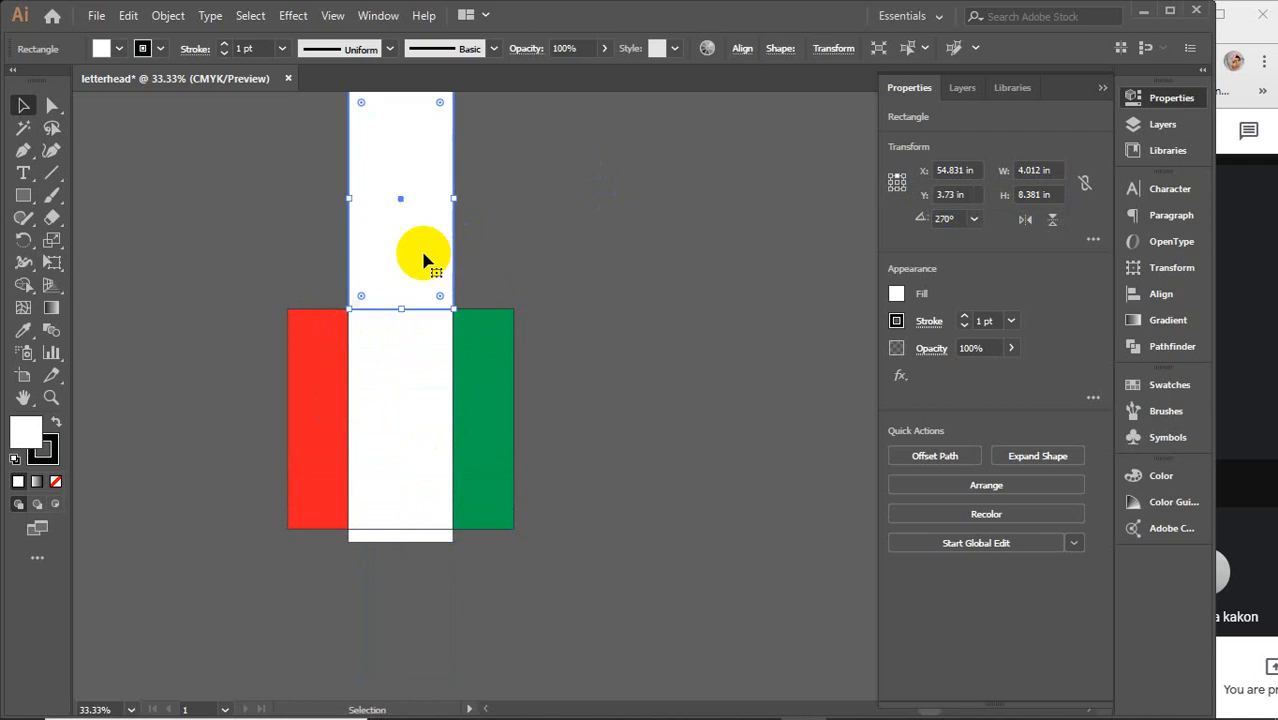
Set the upper copy's height to 1 in, anchored at its bottom edge.
scroll(423, 260, up, 2)
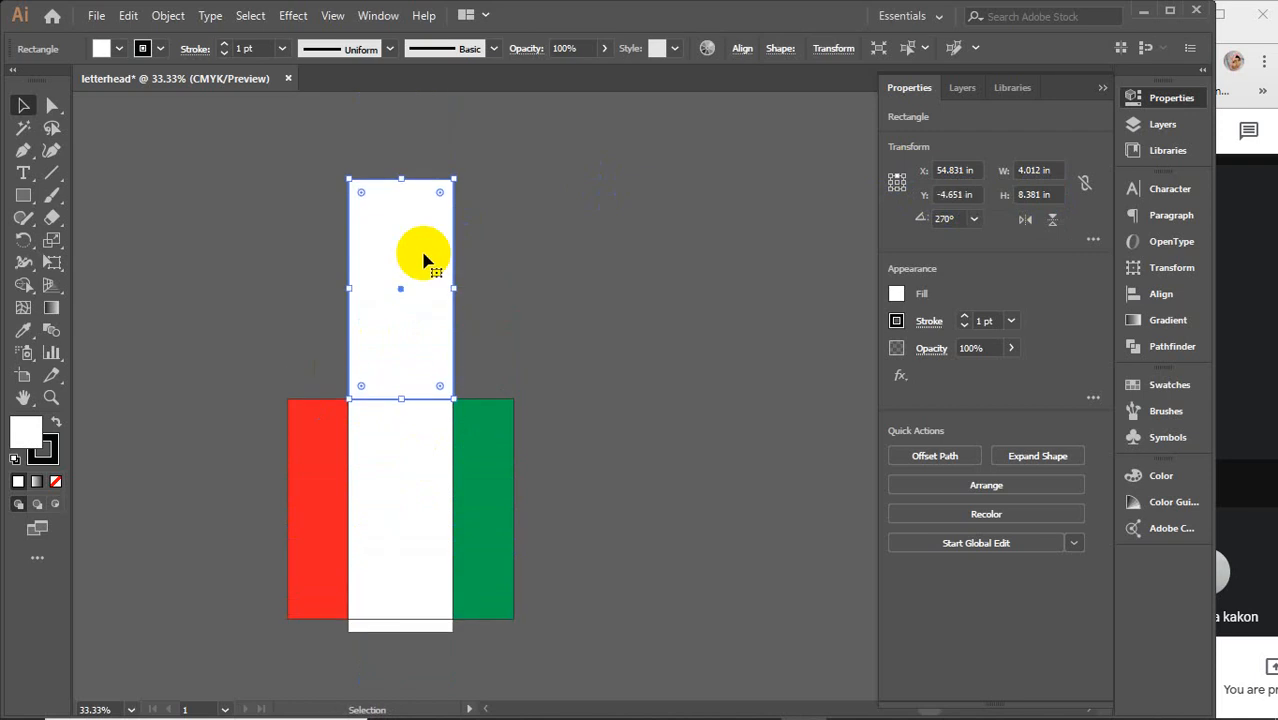
click(896, 188)
click(1040, 194)
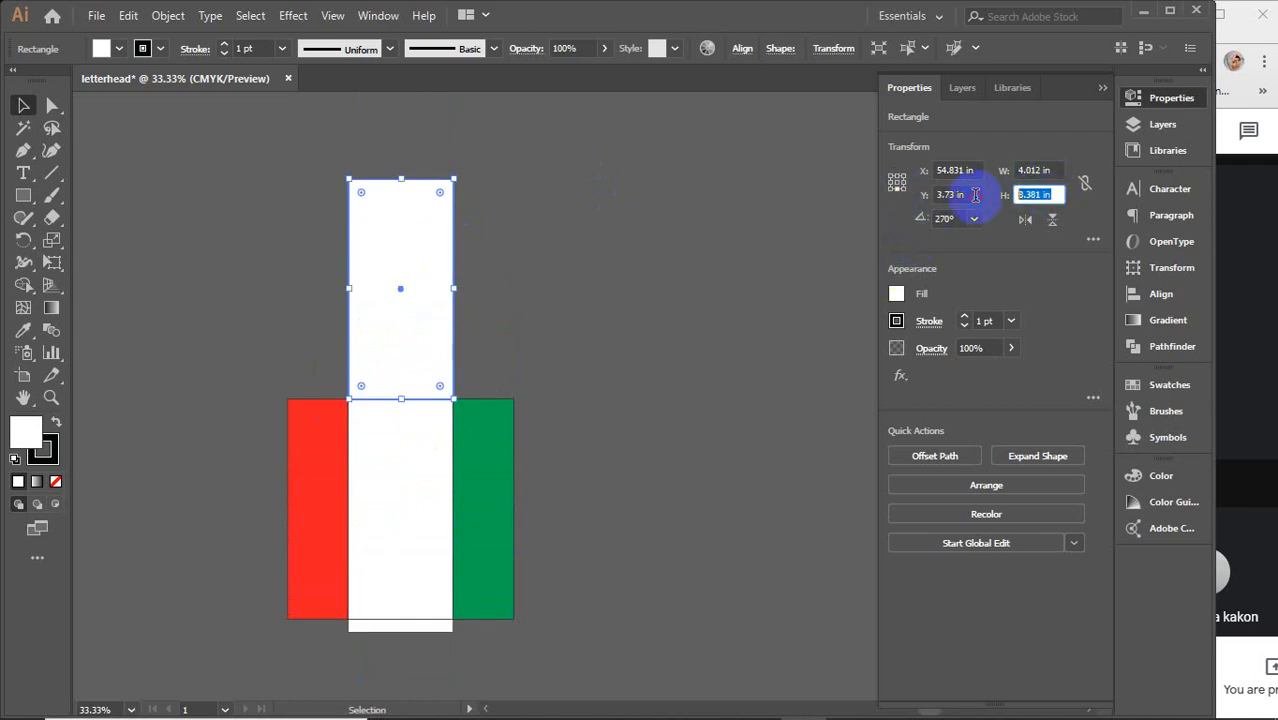
text(1)
key(Return)
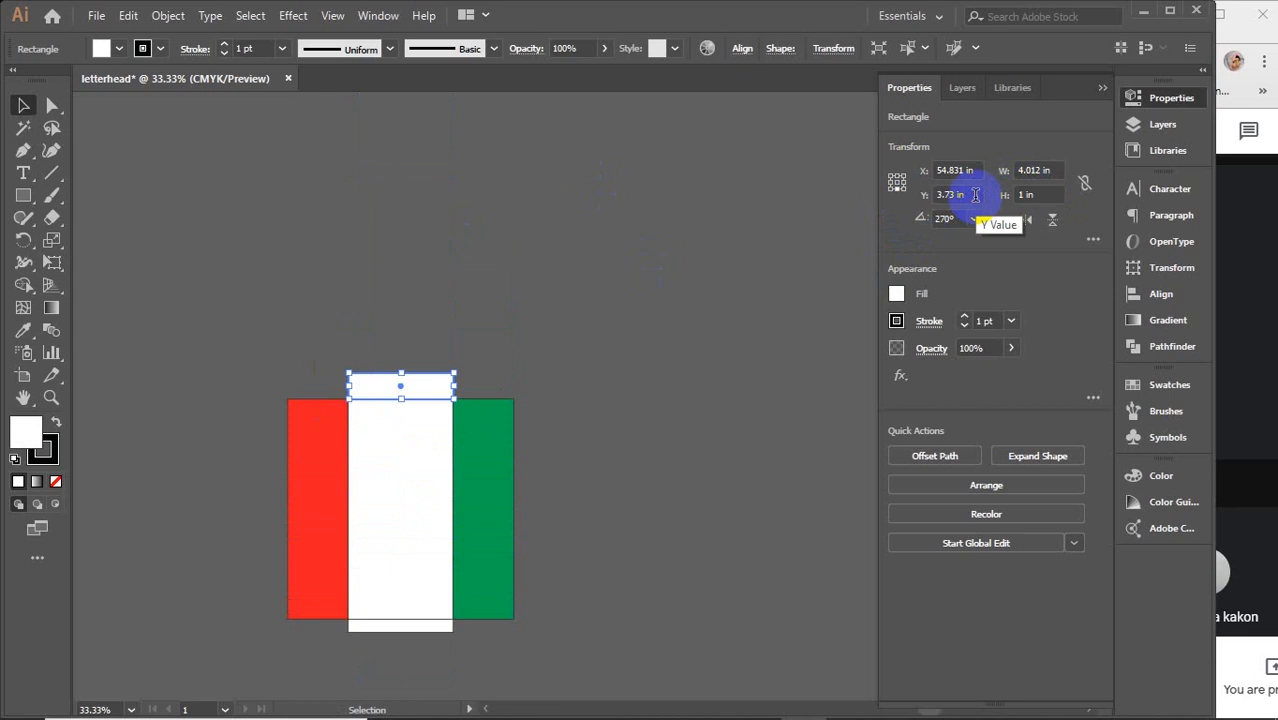
Select the upper-left live corner of the 1 in top flap for rounding.
scroll(414, 396, up, 3)
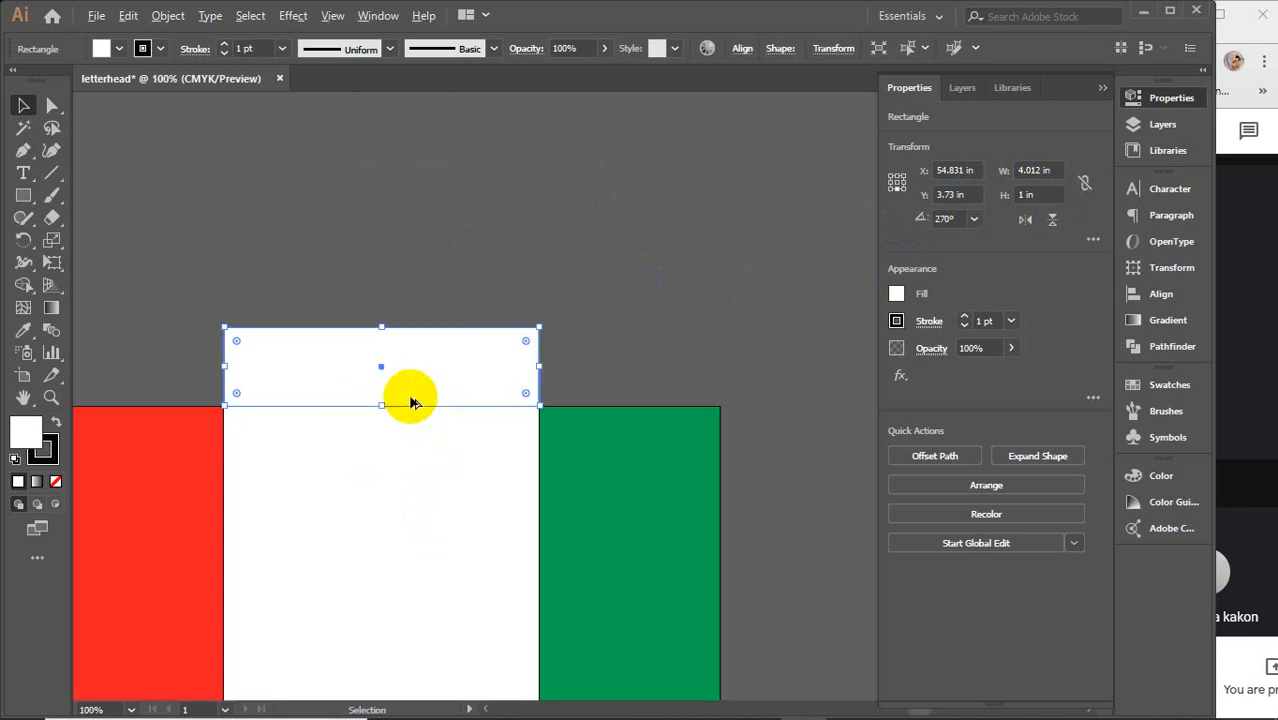
key(space)
drag(522, 396, 634, 340)
click(348, 286)
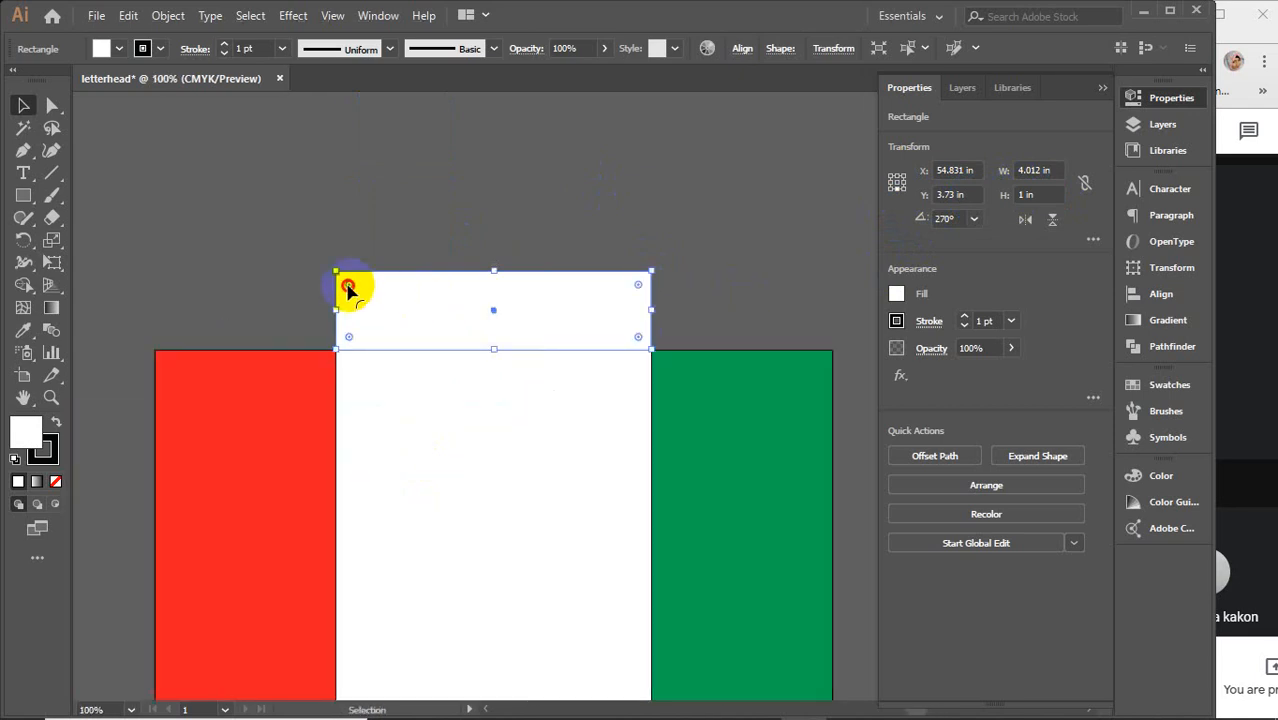
Round the two outer corners of both the flap above and the flap below the white centre panel to their full radius.
shift+click(638, 286)
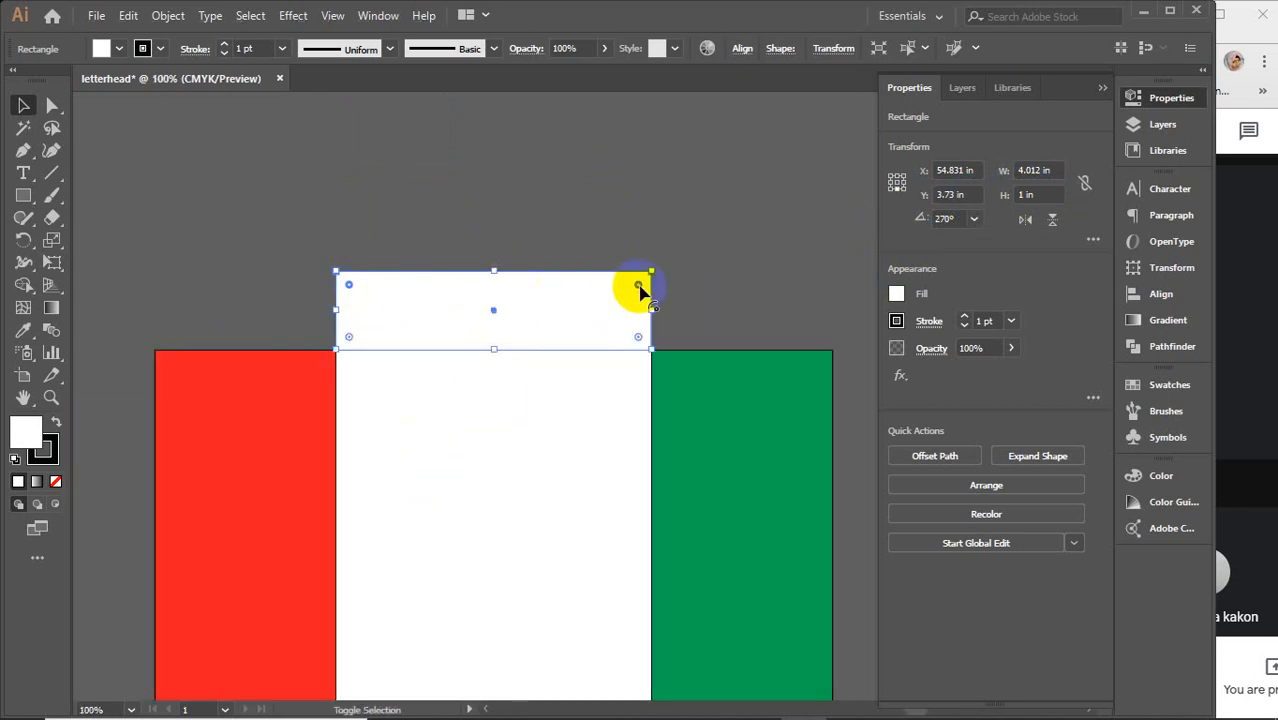
drag(640, 290, 571, 357)
scroll(621, 430, down, 1)
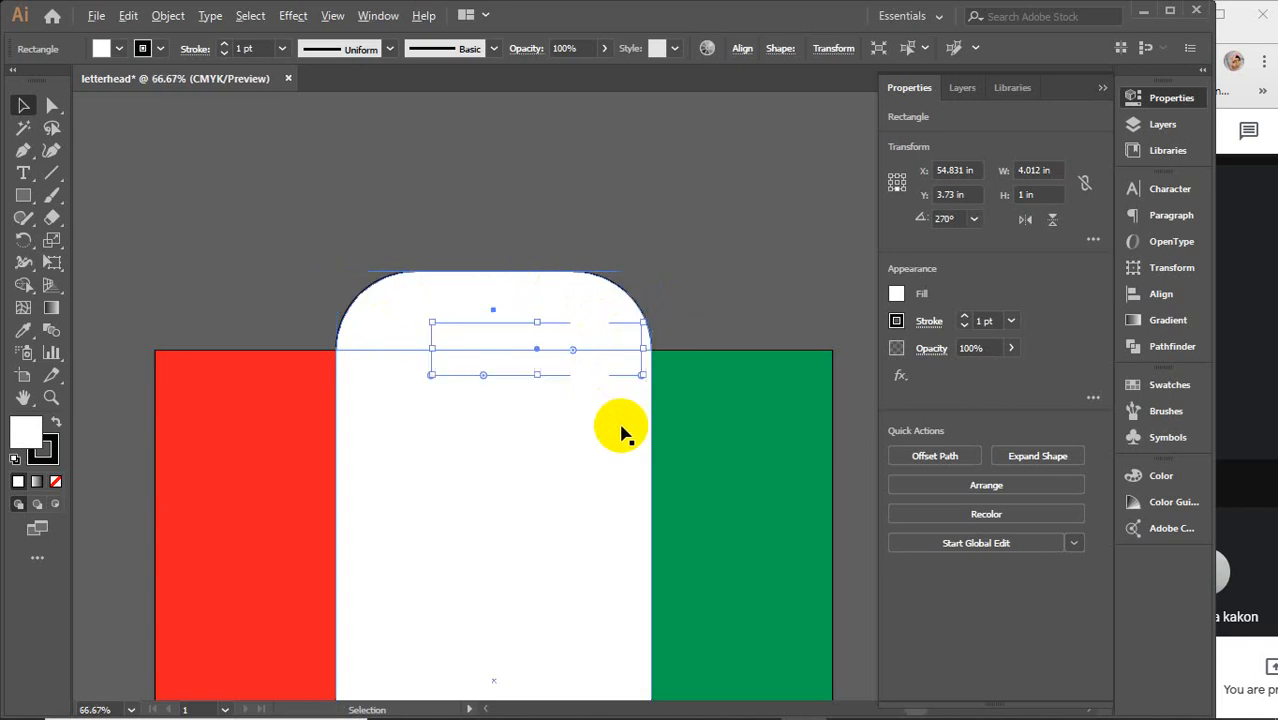
scroll(621, 430, down, 1)
key(space)
drag(645, 577, 536, 420)
scroll(519, 446, up, 3)
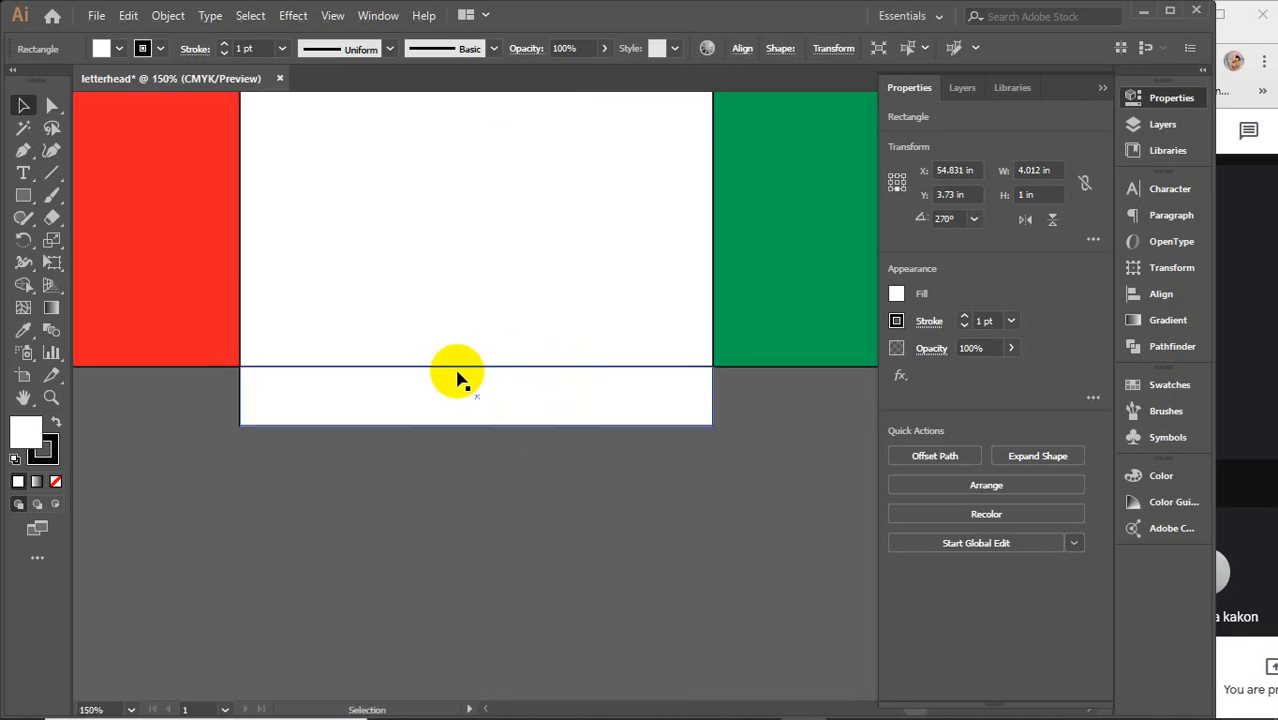
click(251, 408)
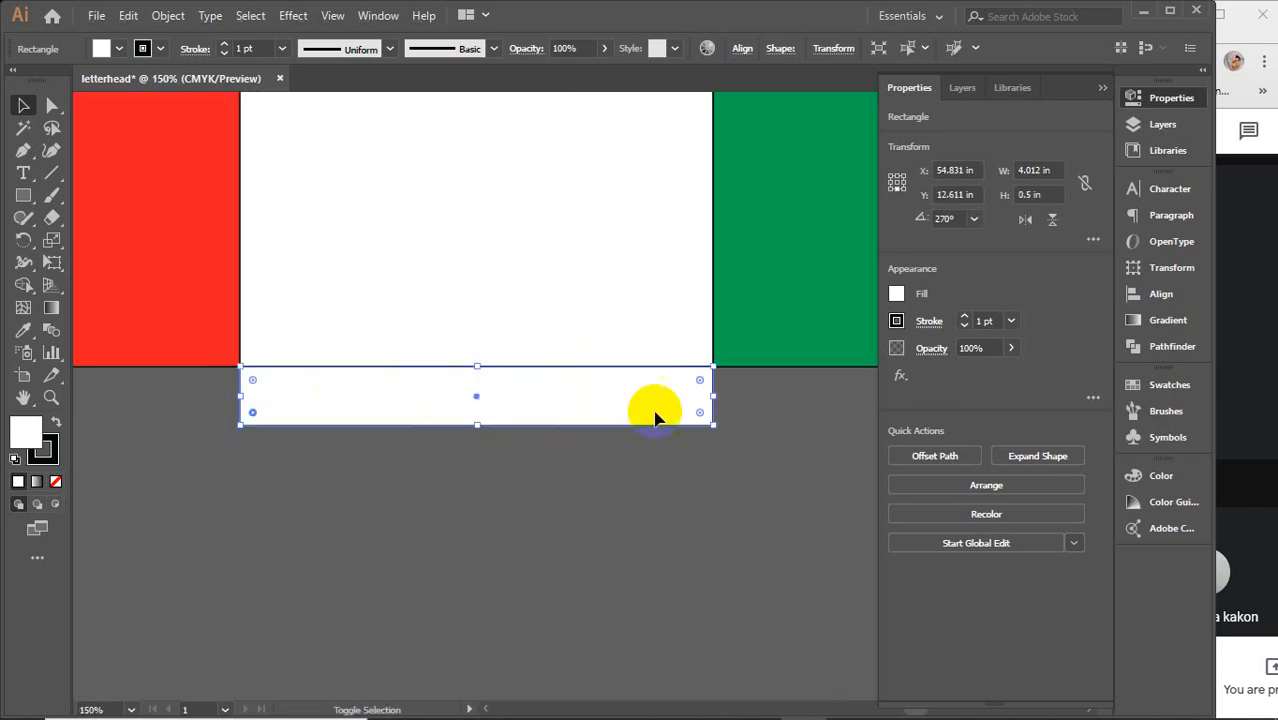
drag(701, 414, 674, 340)
click(634, 495)
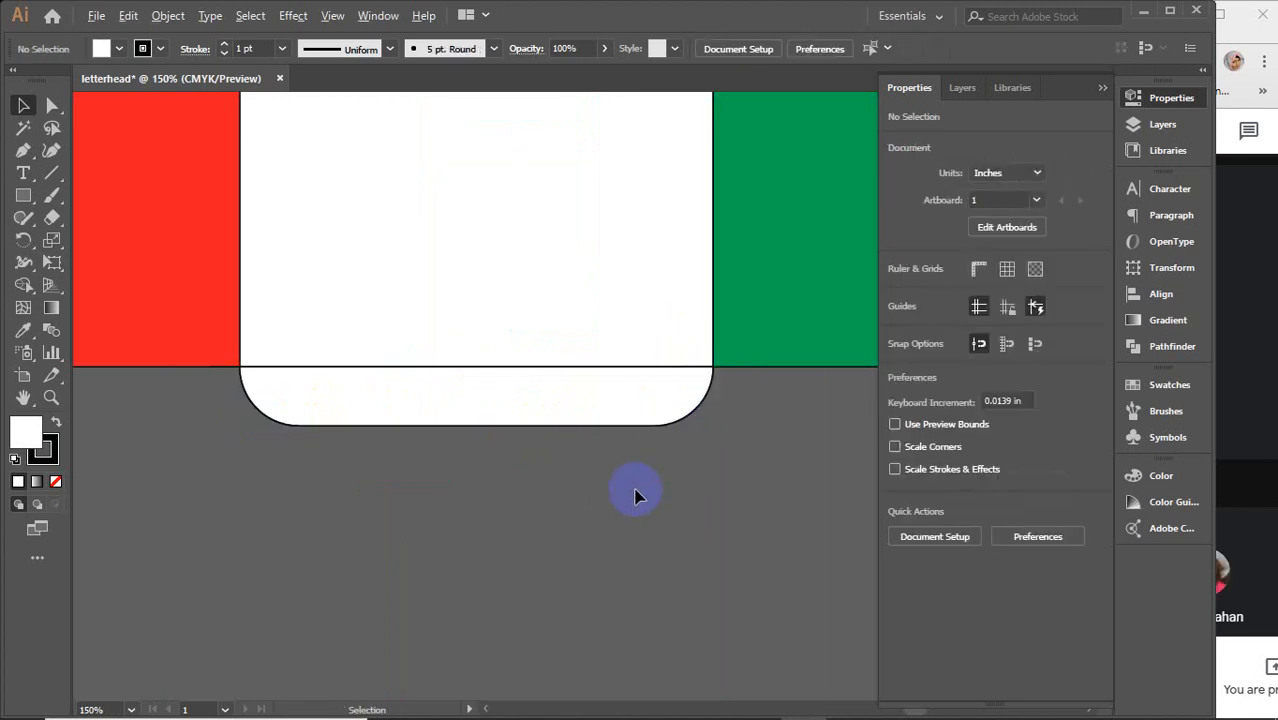
Shorten the rounded flap below the white centre panel to a height of about 0.28 in.
scroll(634, 495, down, 3)
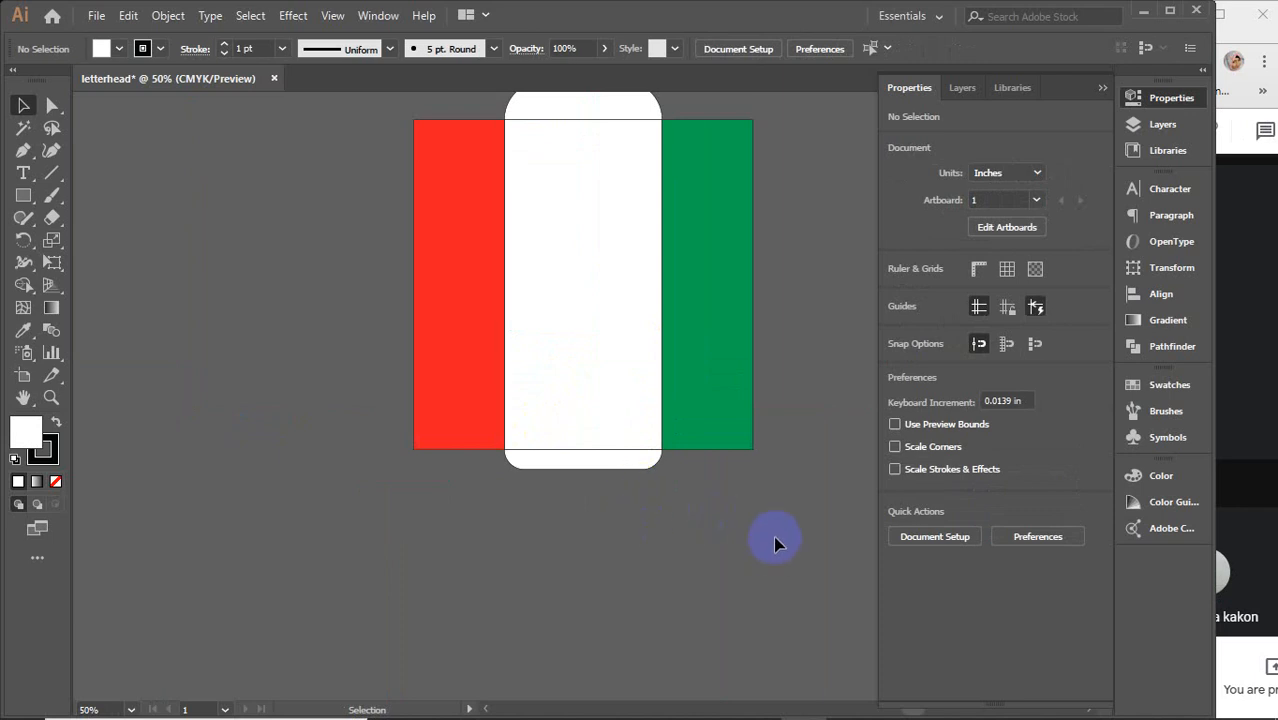
scroll(775, 543, up, 1)
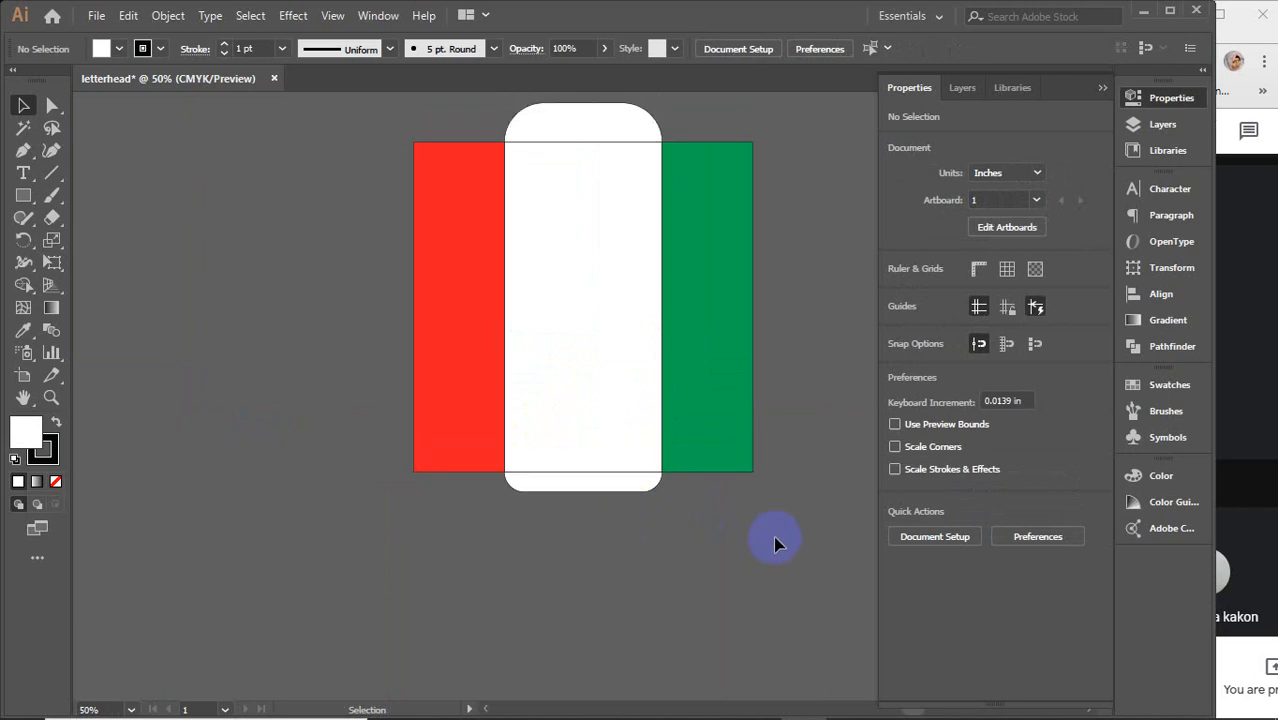
scroll(770, 541, up, 3)
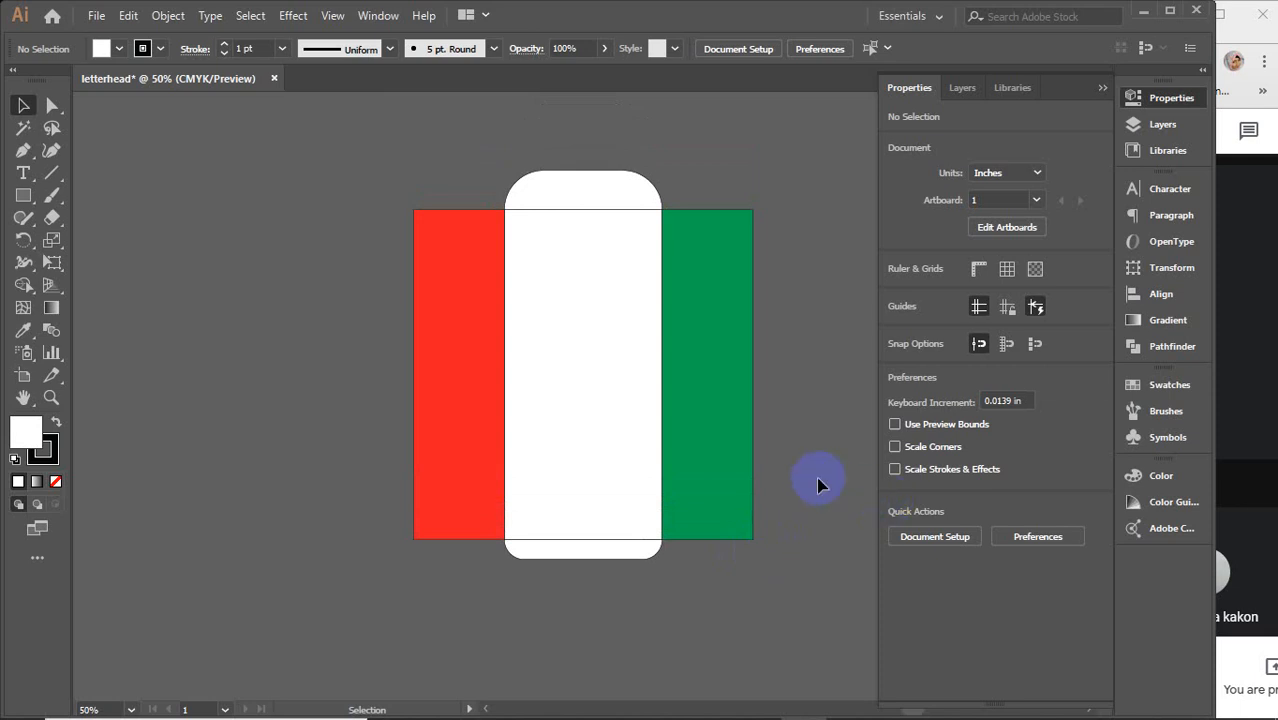
click(546, 555)
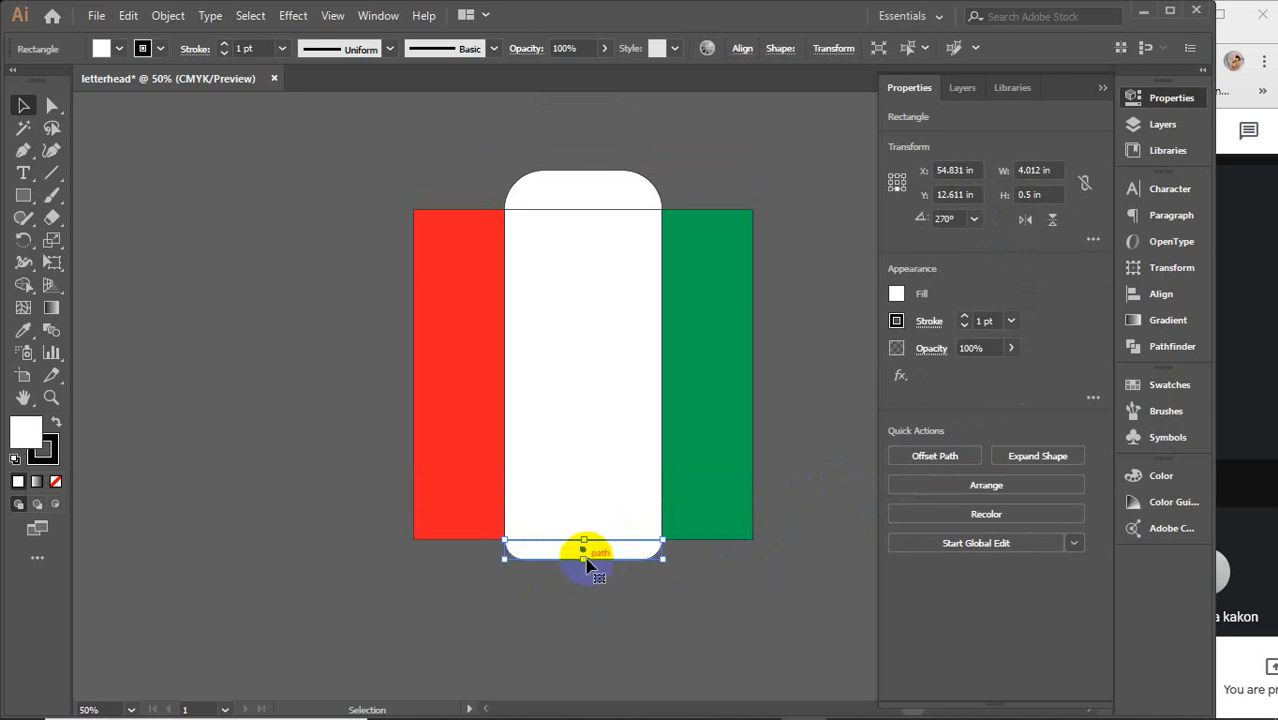
drag(588, 562, 595, 628)
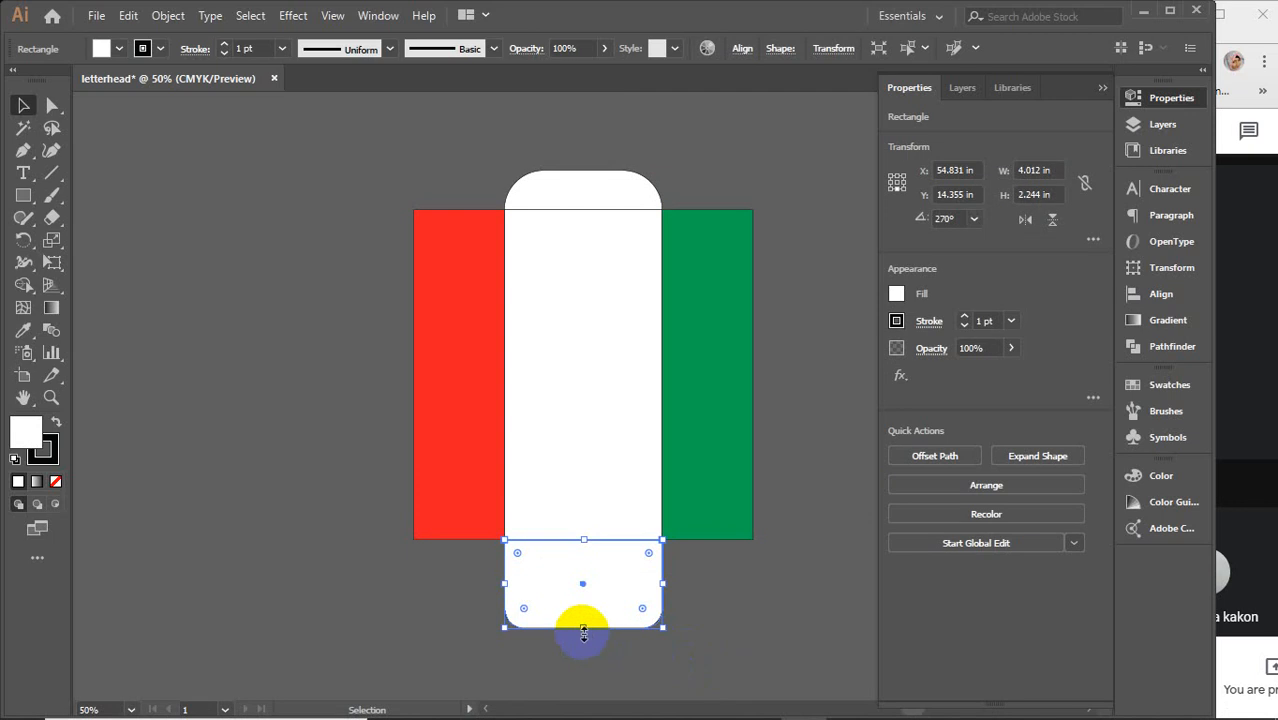
drag(583, 629, 584, 549)
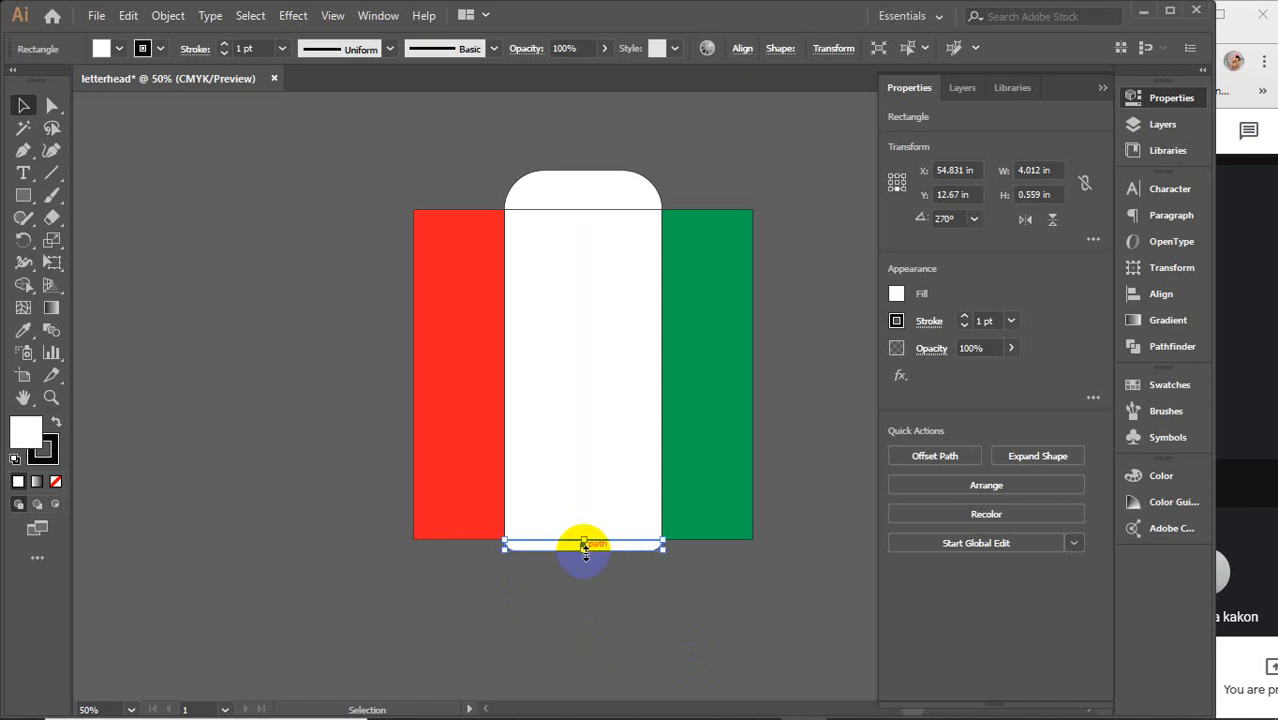
scroll(606, 561, up, 3)
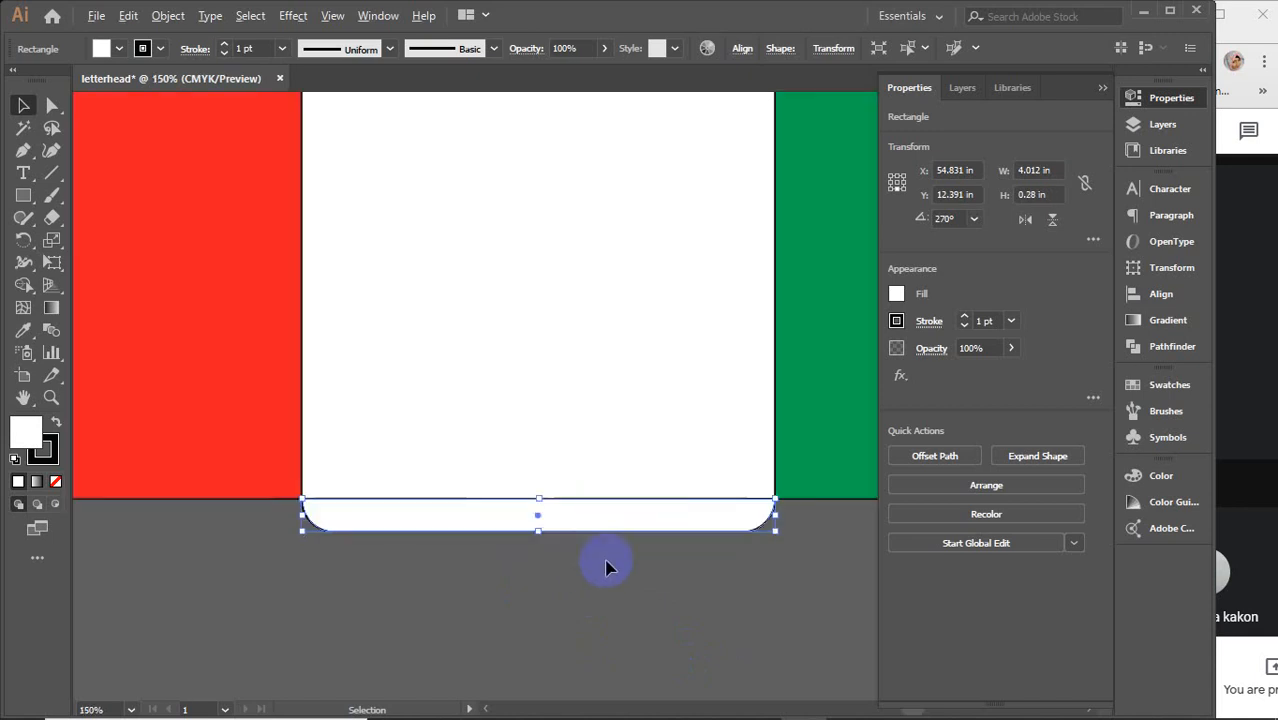
scroll(602, 532, up, 1)
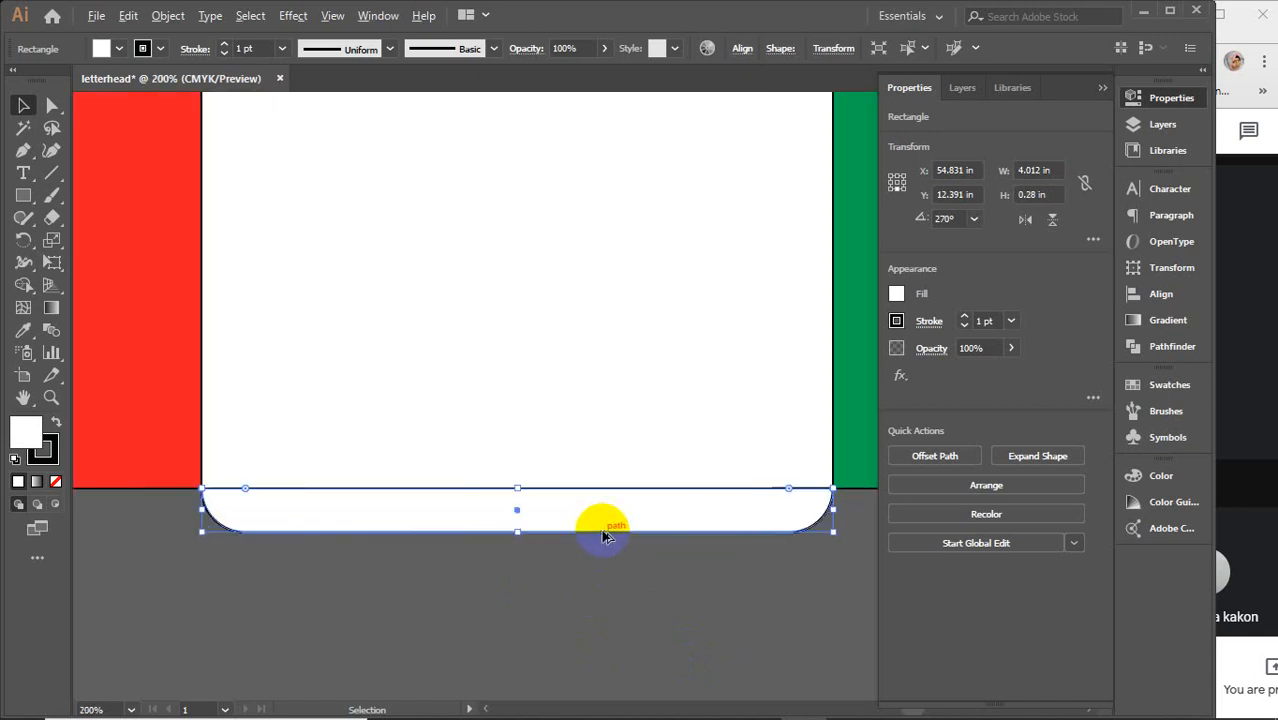
scroll(603, 537, down, 1)
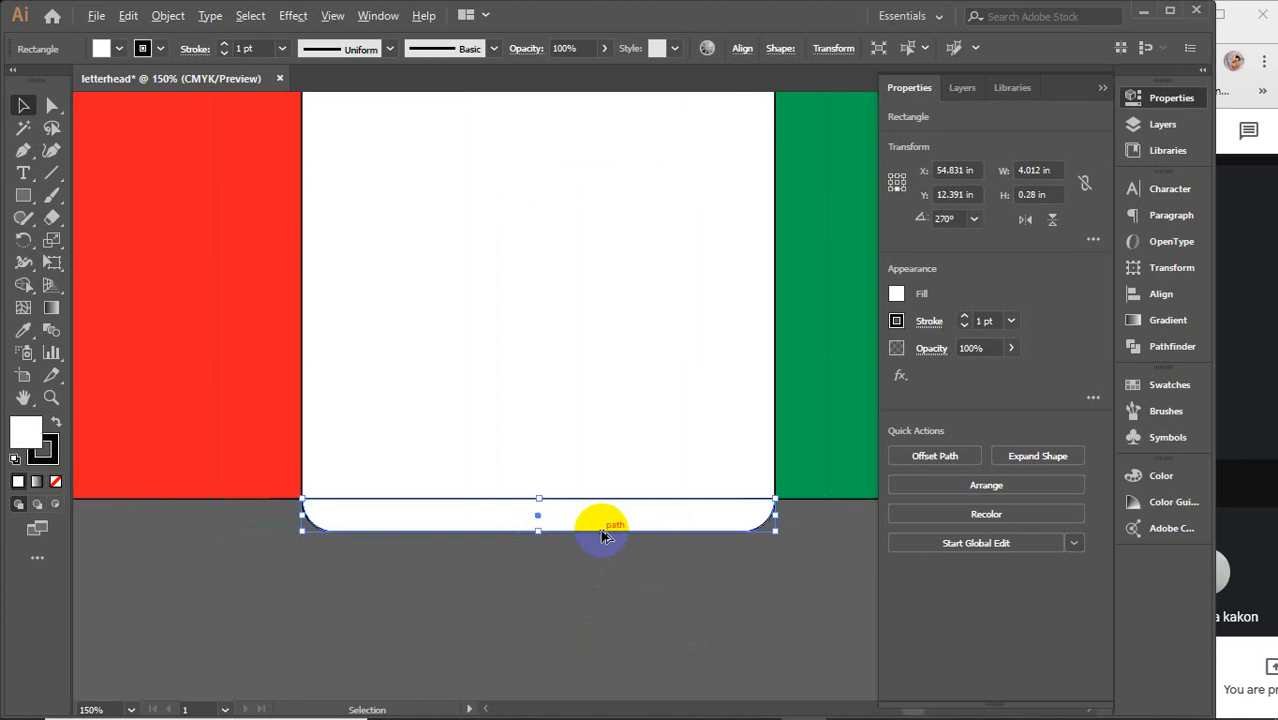
scroll(602, 537, down, 3)
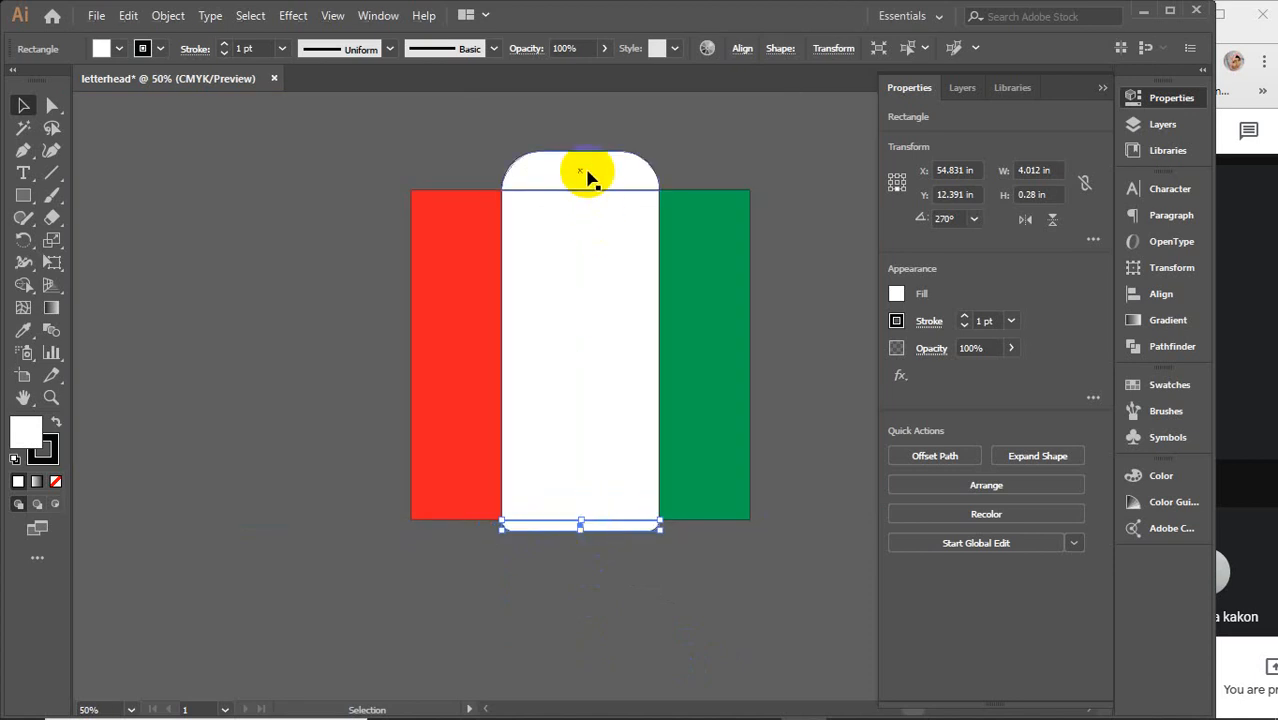
Select the complete white envelope layout and the coloured envelope layout in turn to review both.
click(360, 166)
drag(354, 154, 797, 582)
click(272, 360)
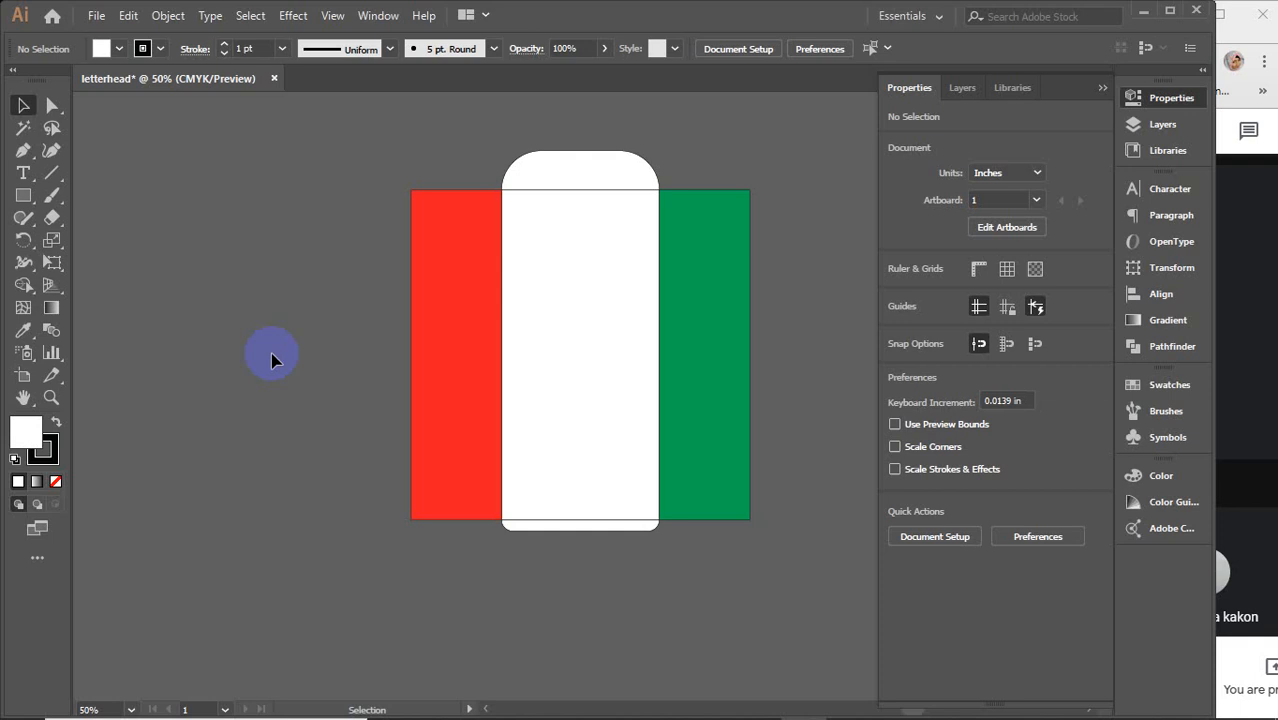
scroll(272, 354, down, 3)
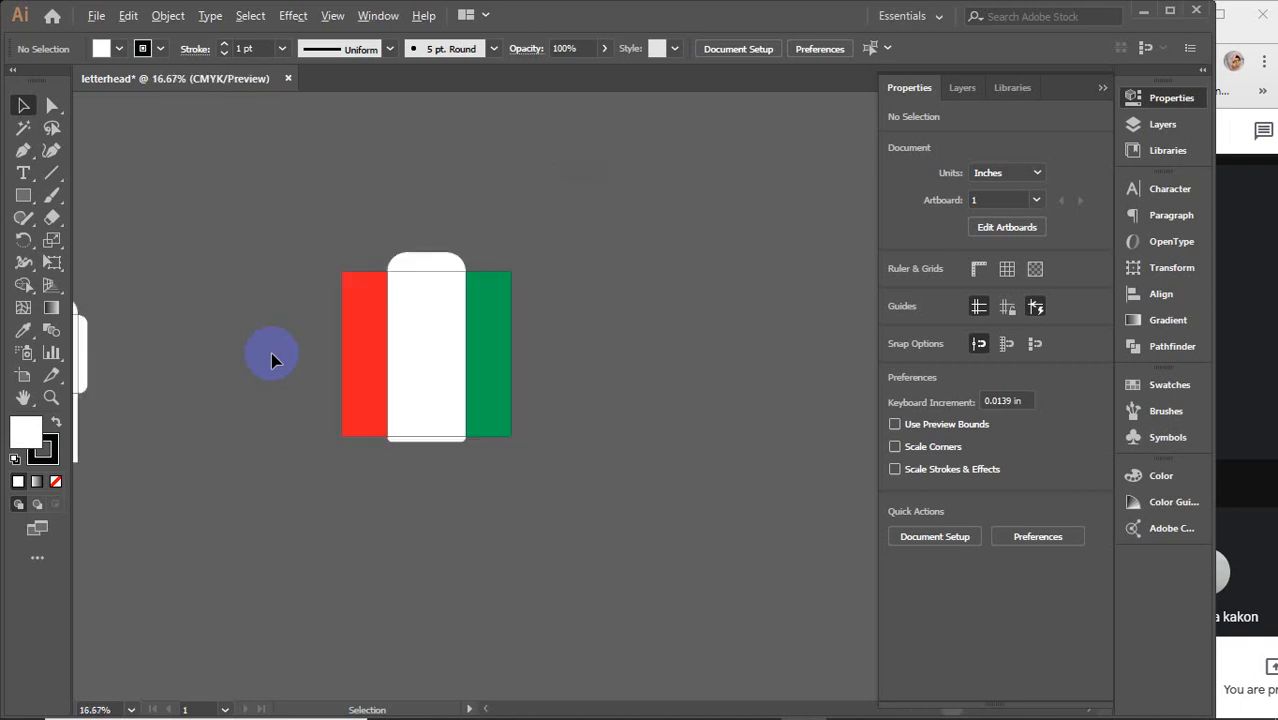
drag(305, 488, 485, 422)
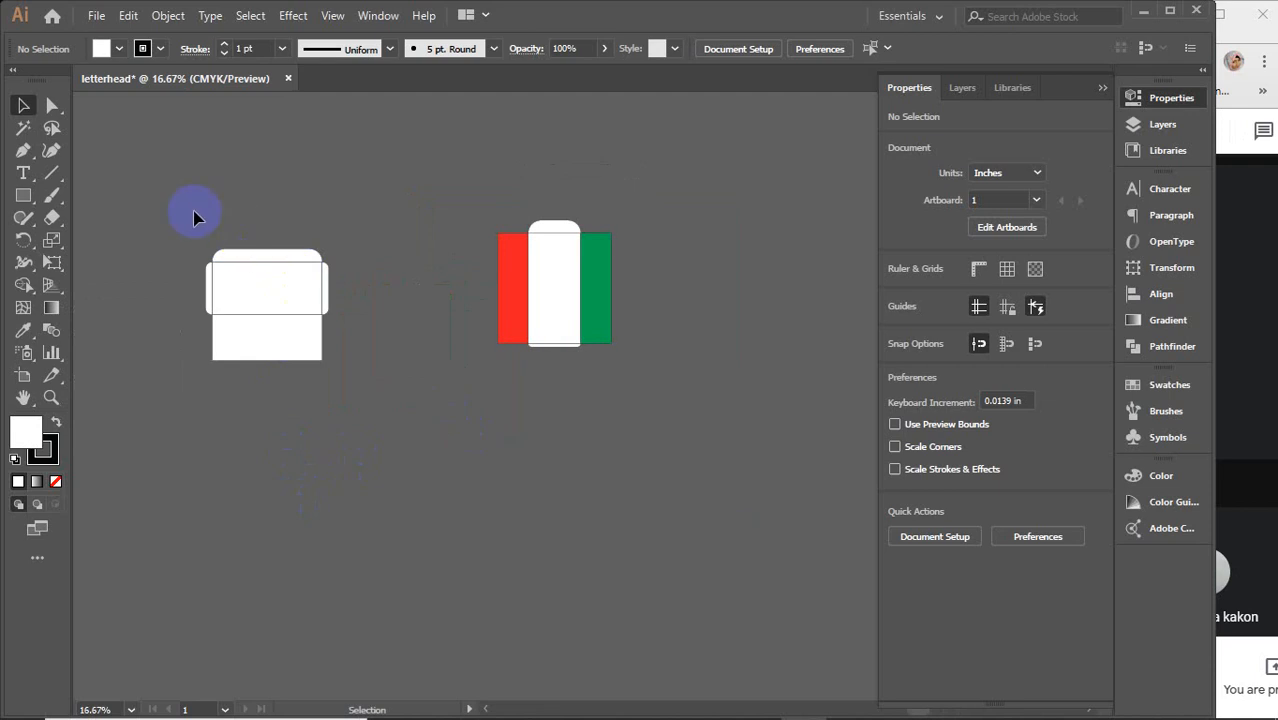
drag(194, 214, 350, 424)
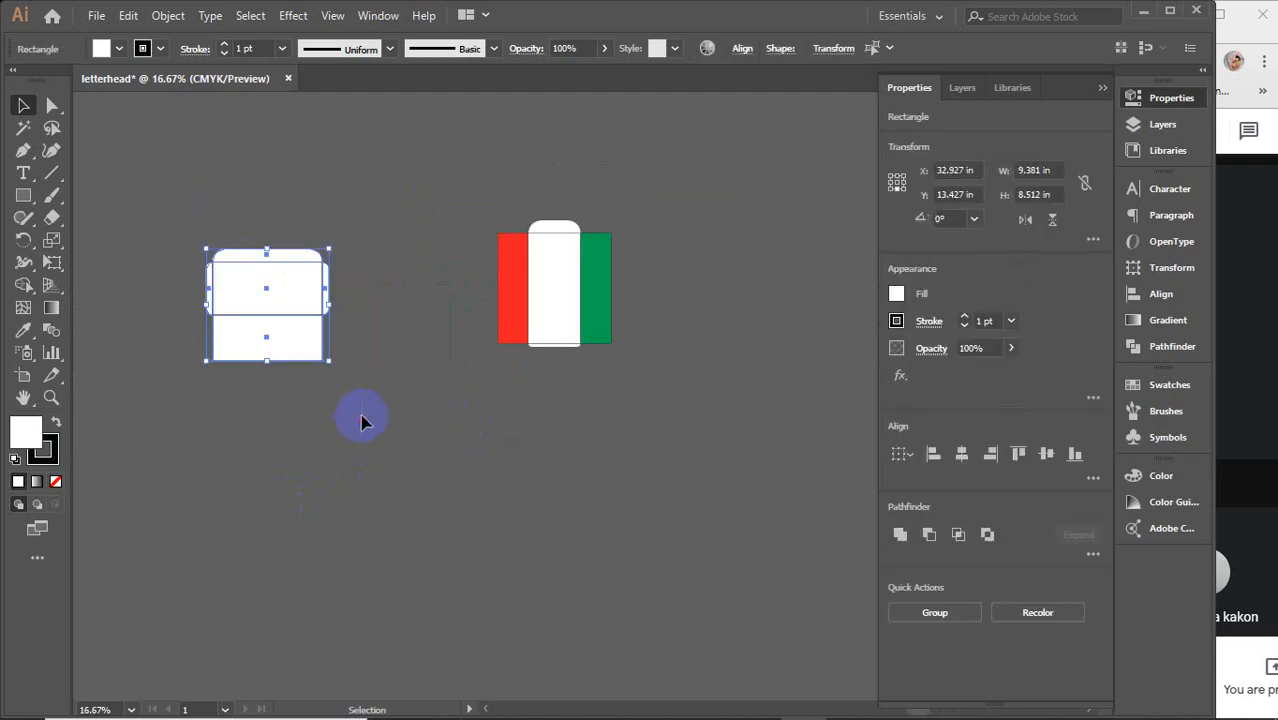
drag(447, 180, 678, 442)
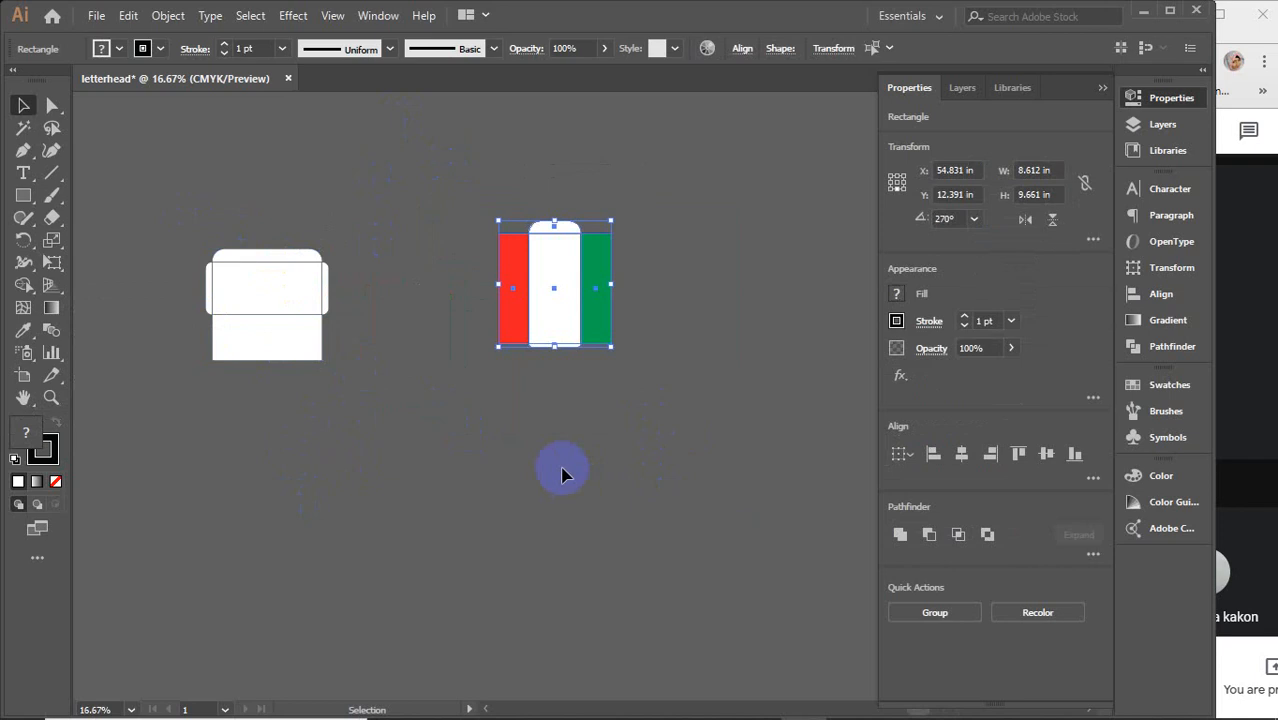
Begin a new rectangle in the empty space below the two envelope layouts with a width of 8.3 in and a height of 11.69 in.
drag(372, 542, 429, 490)
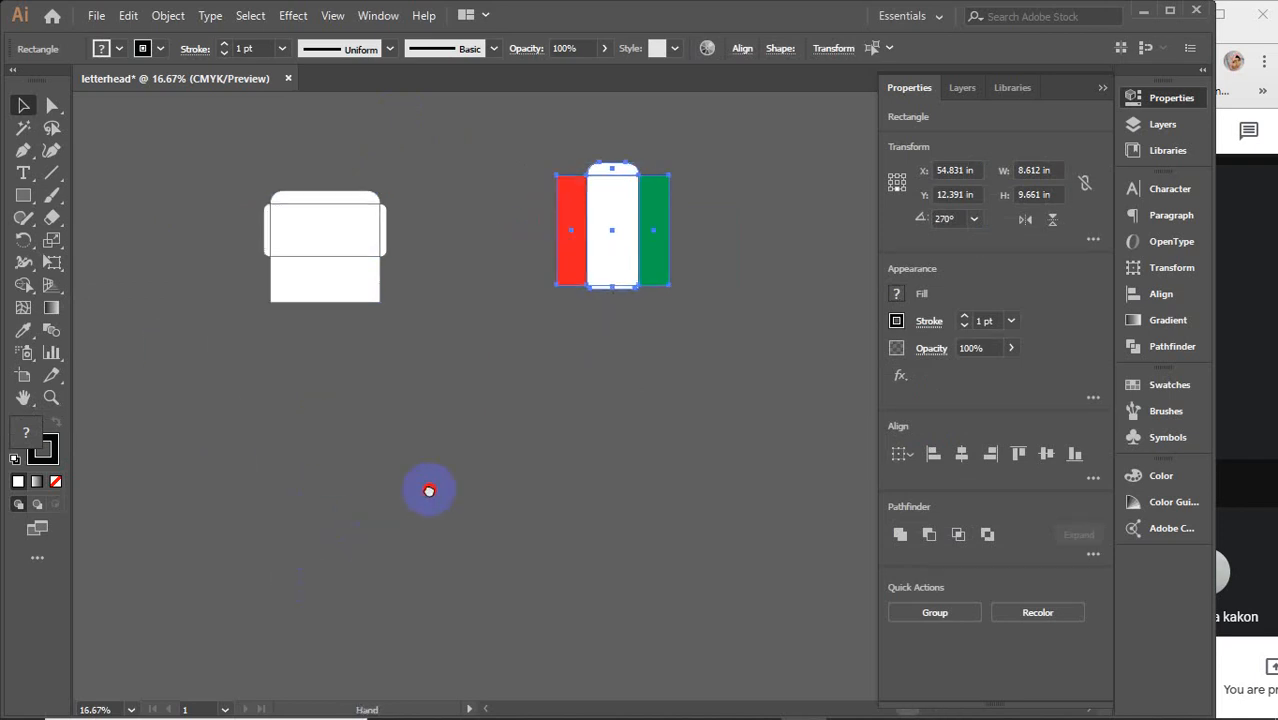
click(23, 195)
click(444, 460)
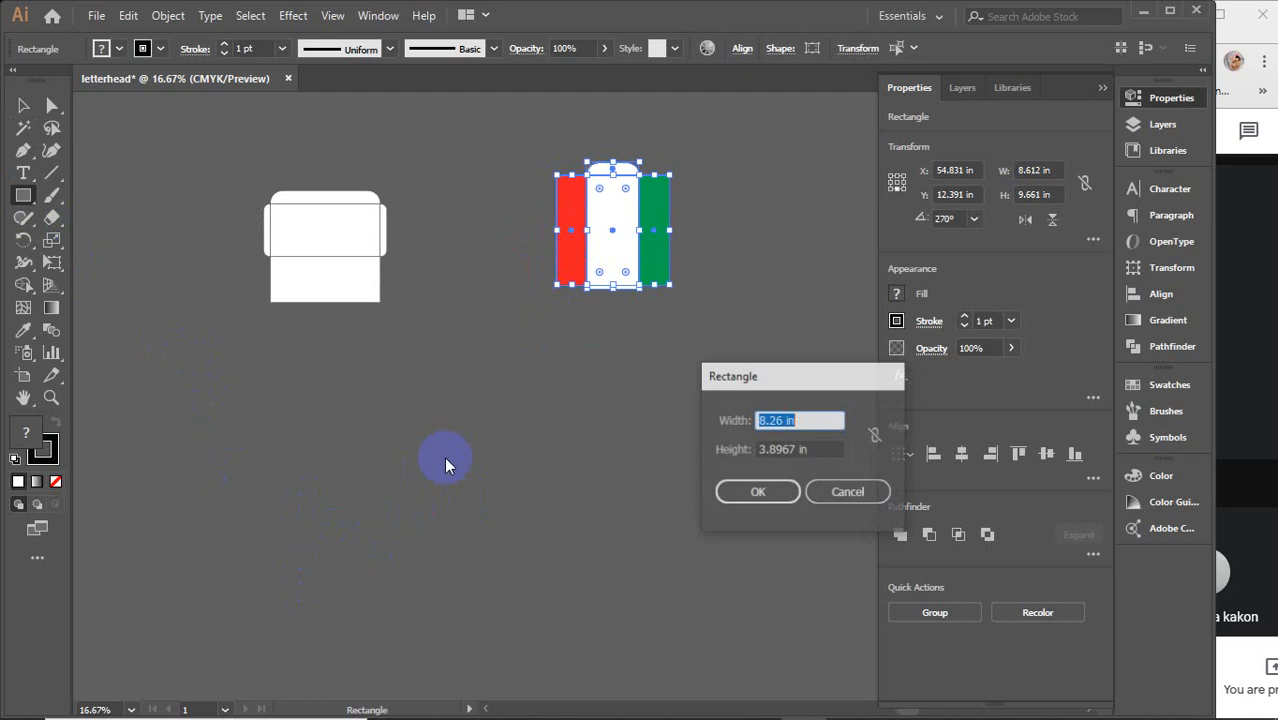
key(Tab)
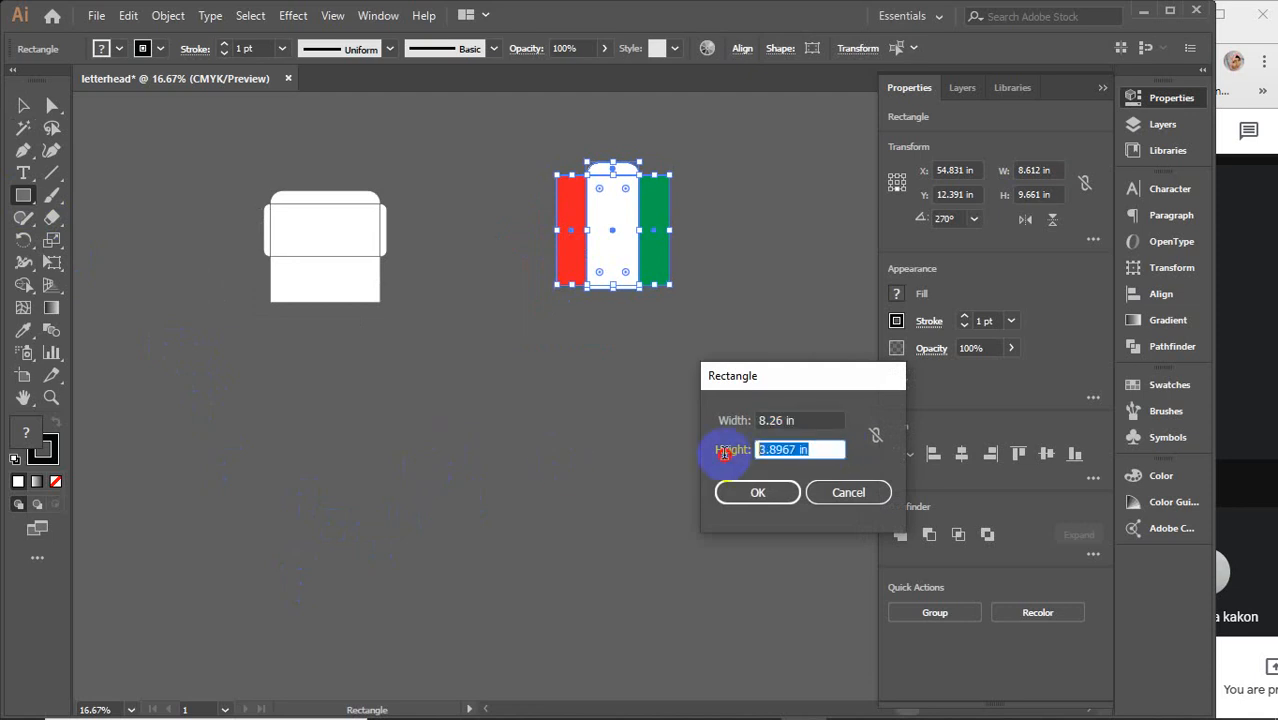
text(11.69)
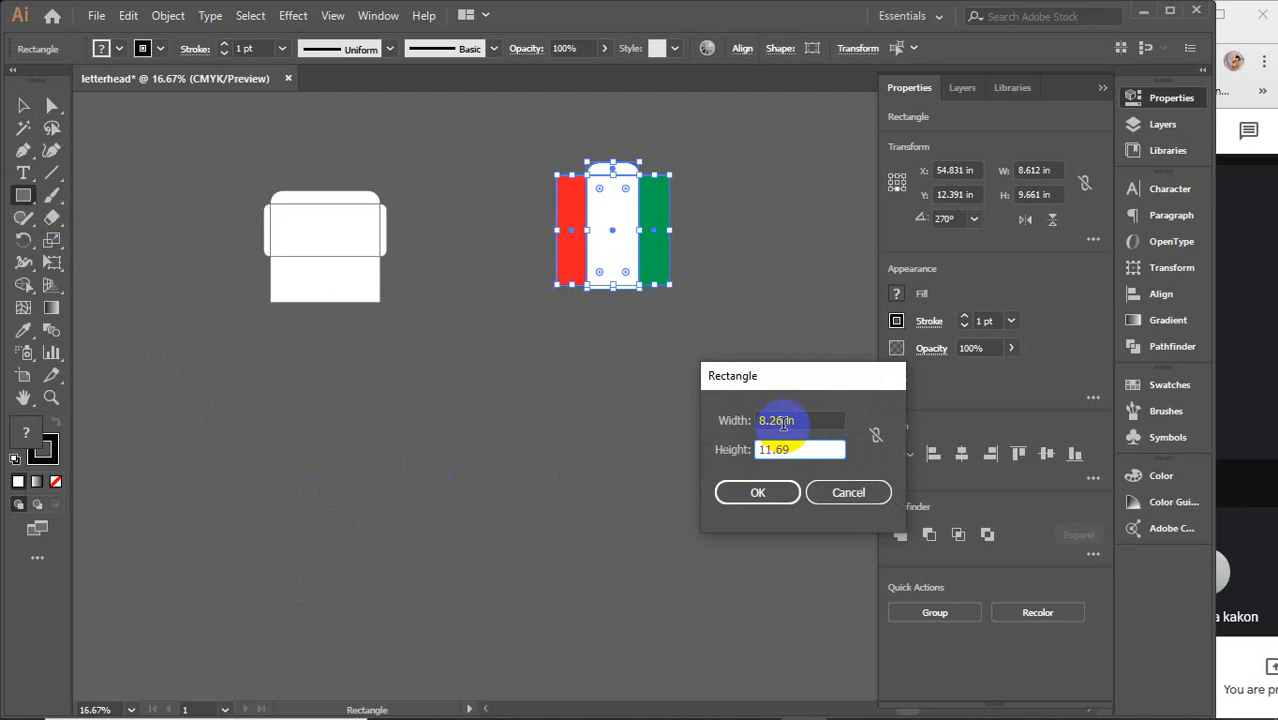
click(784, 421)
click(784, 421)
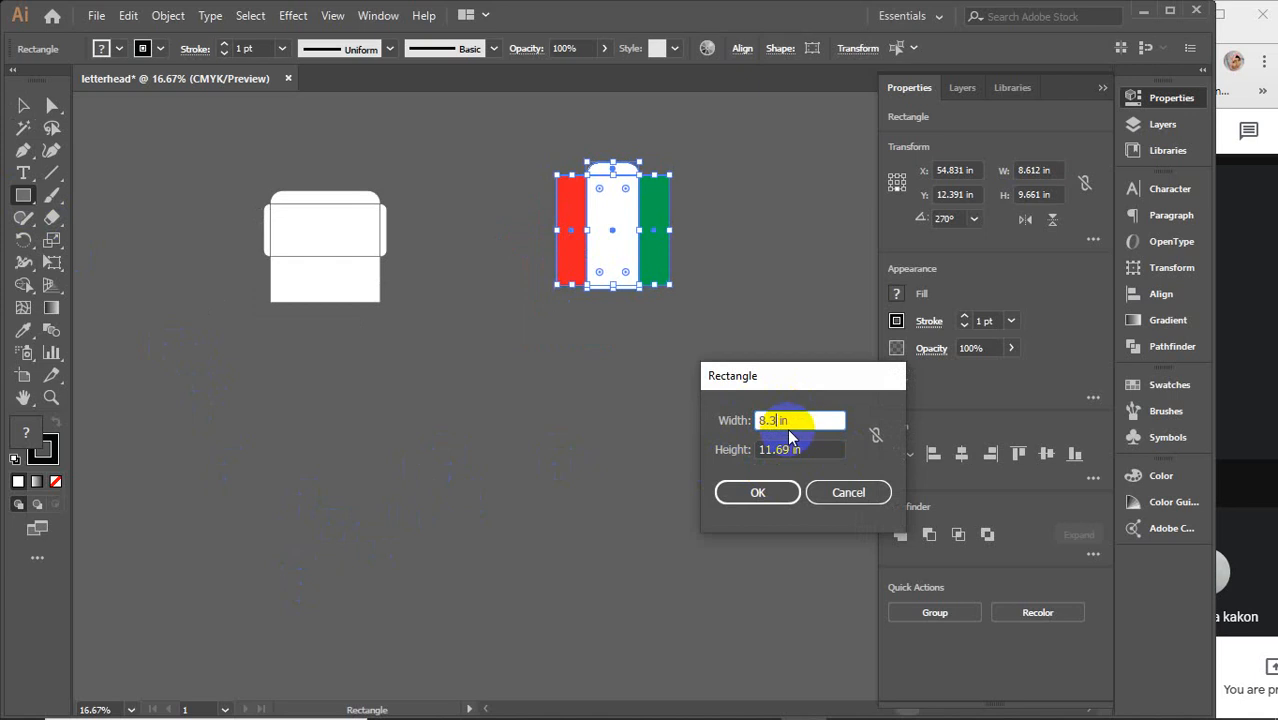
text(3)
click(796, 450)
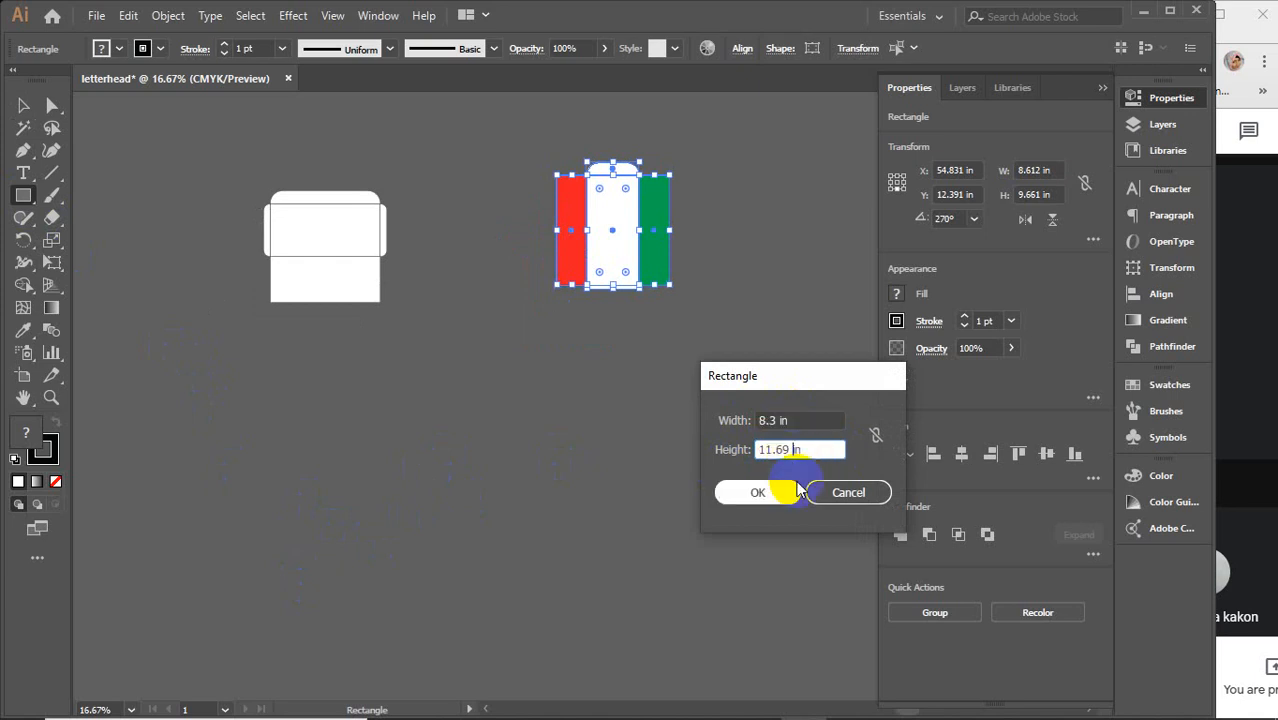
Change the new rectangle's size to 8.31 in wide by 11.74 in high and create it.
key(BackSpace)
key(BackSpace)
click(778, 420)
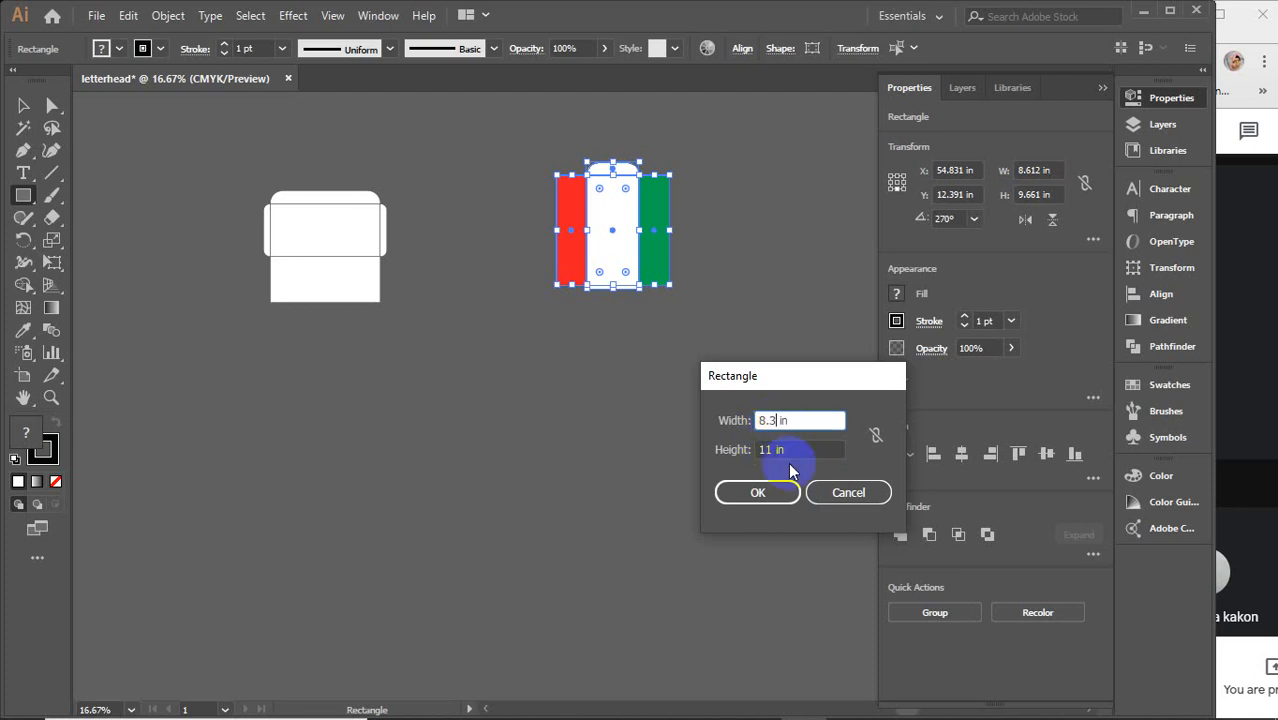
key(BackSpace)
text(31)
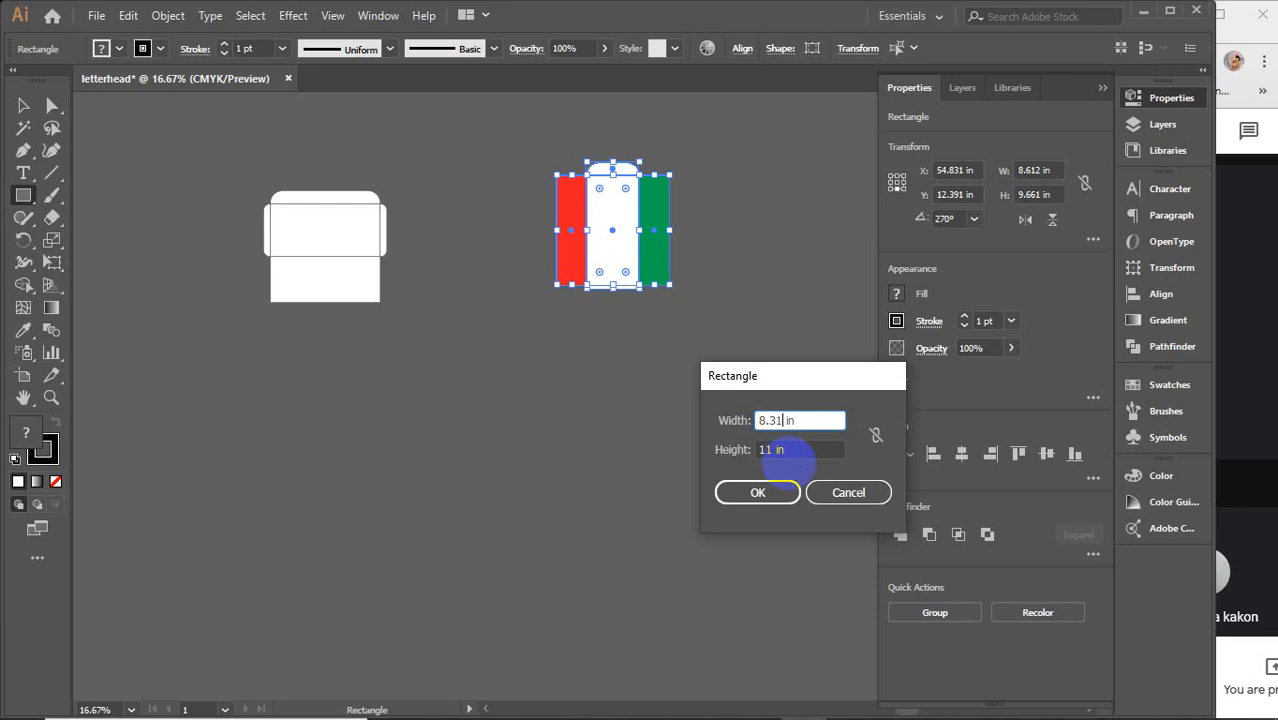
click(772, 449)
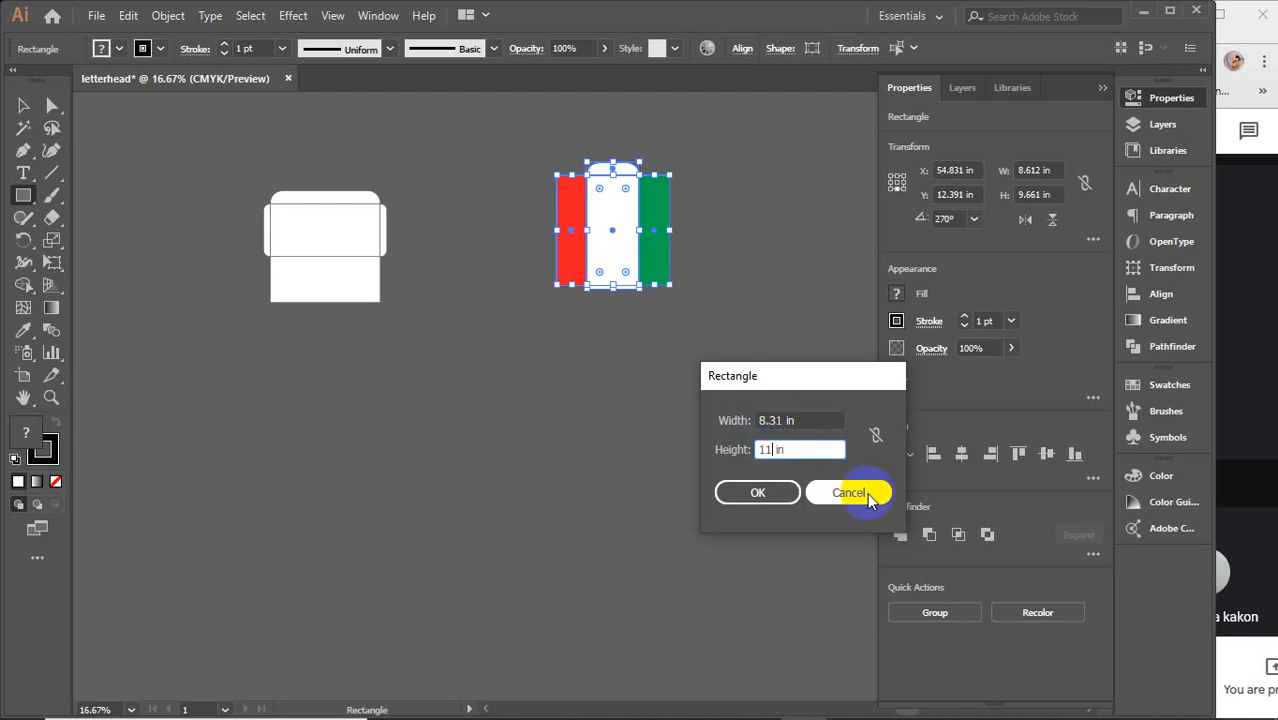
text(.)
text(74)
key(Return)
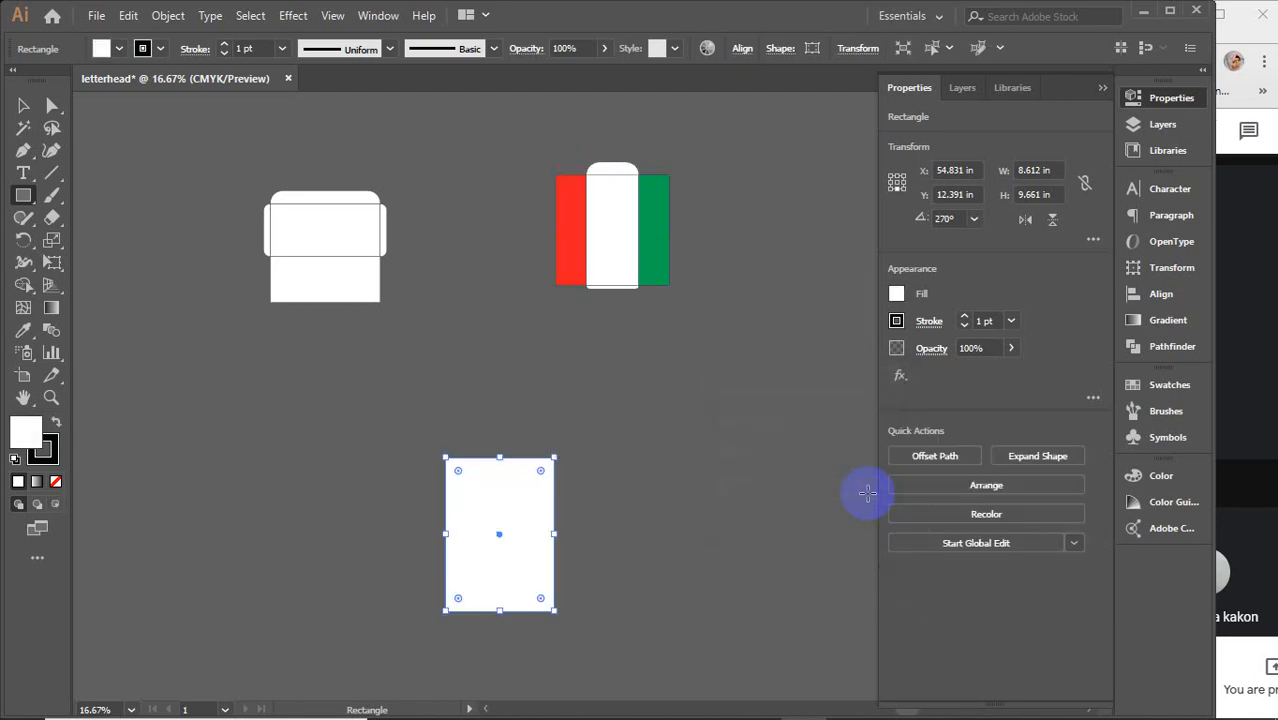
Move the new 8.31 × 11.74 in rectangle up and to the left so it sits centrally below the two envelope layouts.
key(v)
drag(548, 540, 476, 479)
scroll(494, 508, up, 2)
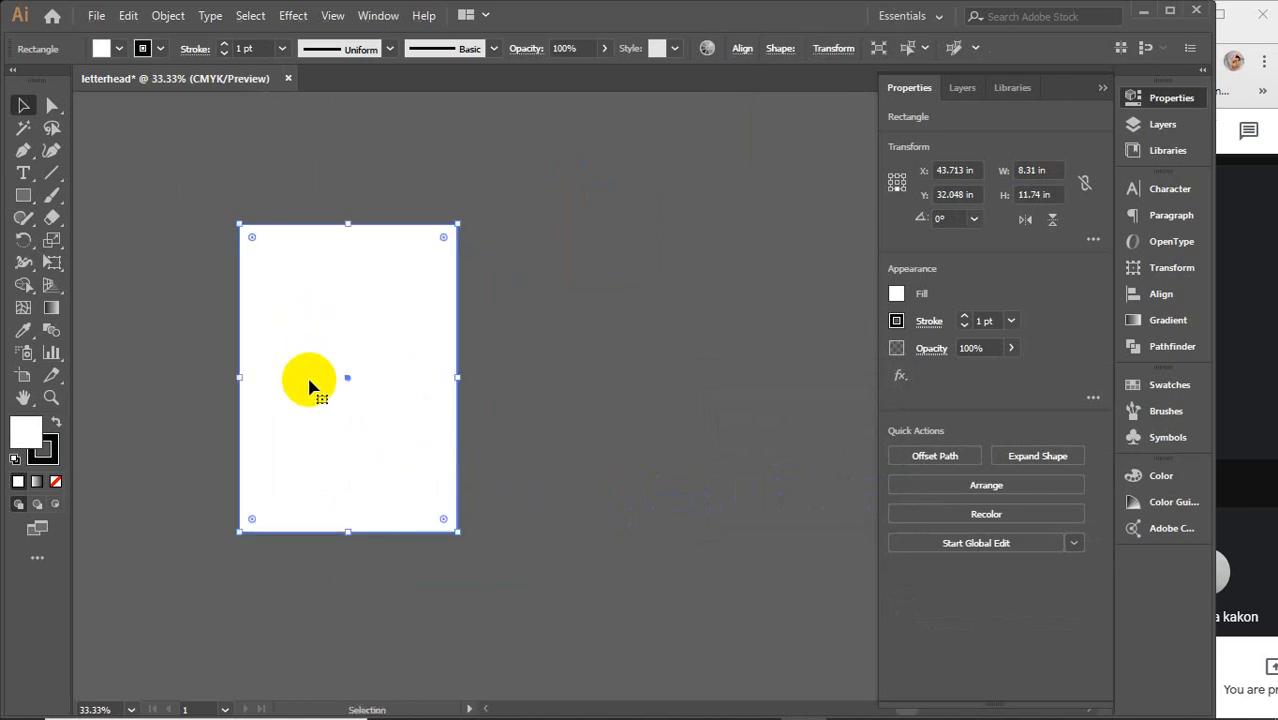
scroll(466, 318, down, 1)
drag(466, 318, 540, 587)
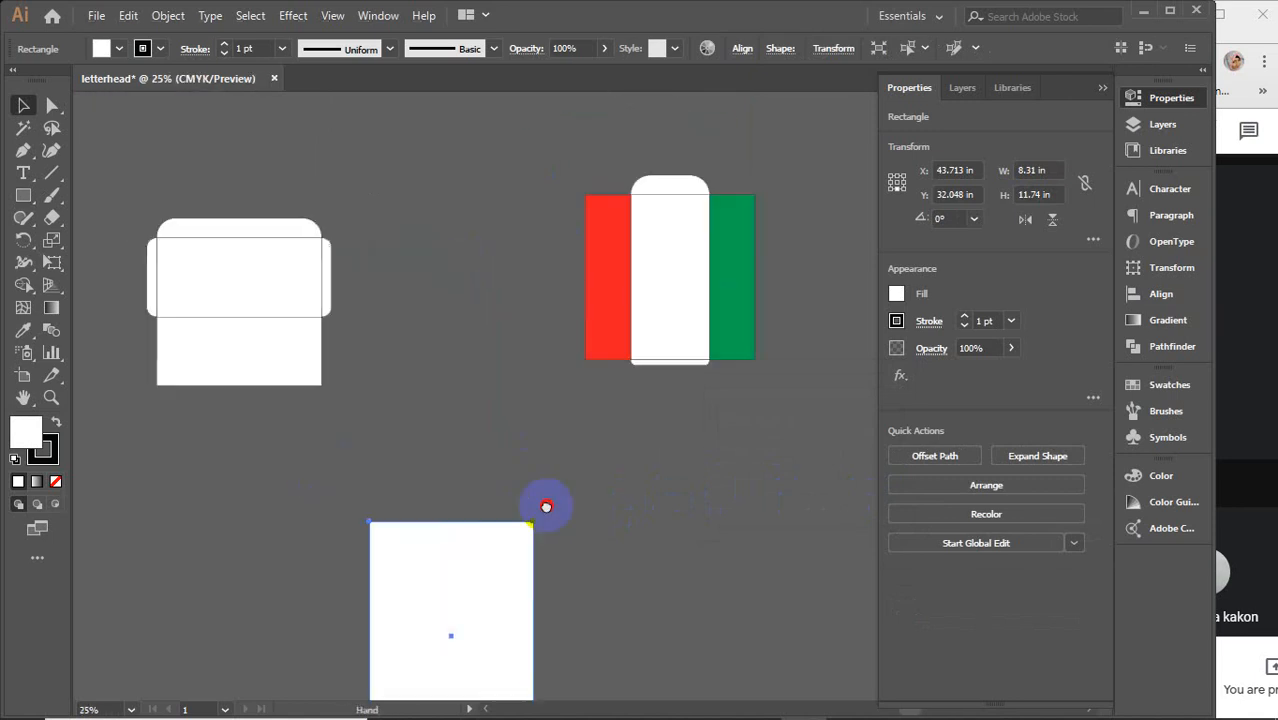
Select all parts of the coloured envelope layout and collapse the Properties panel to widen the canvas.
click(480, 410)
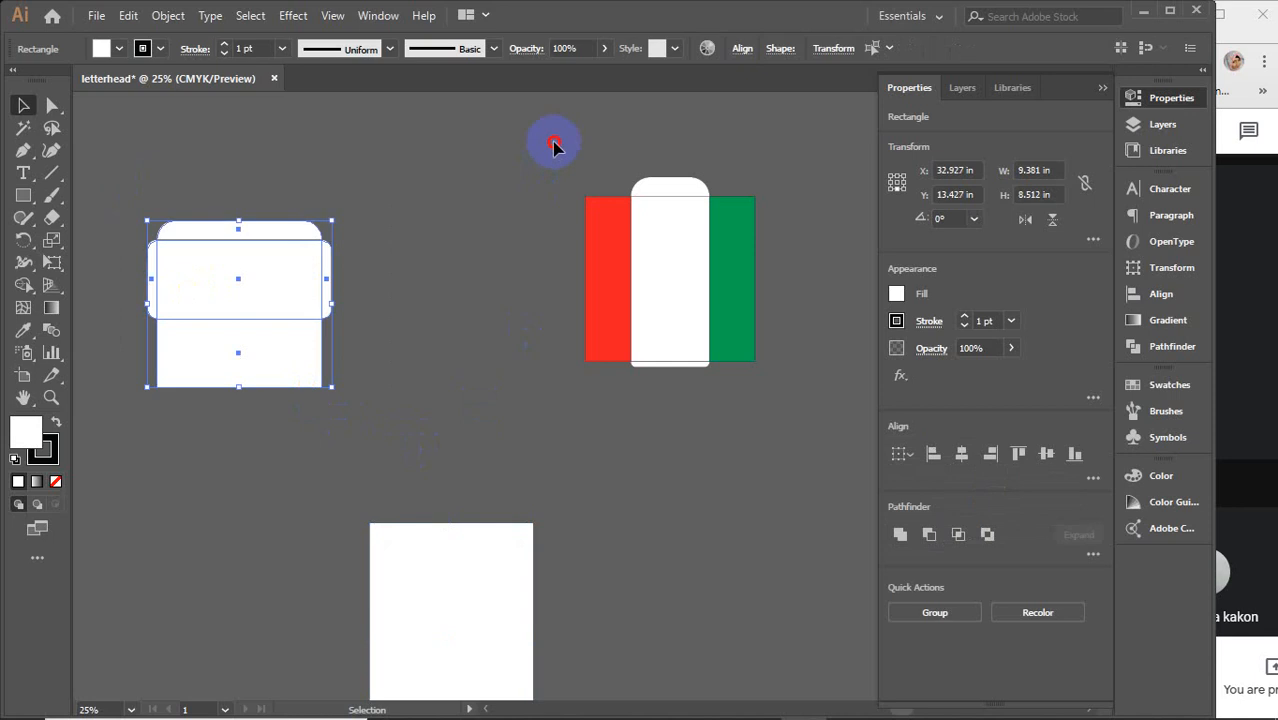
drag(553, 142, 820, 418)
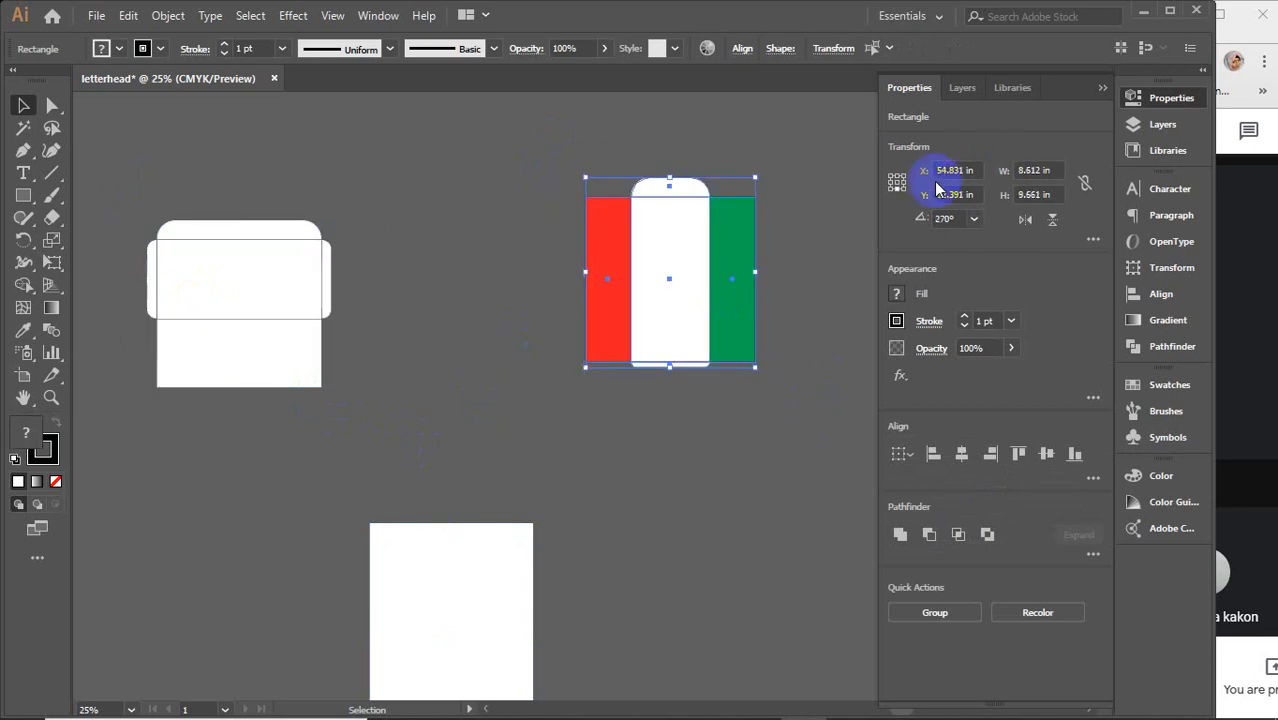
click(1103, 89)
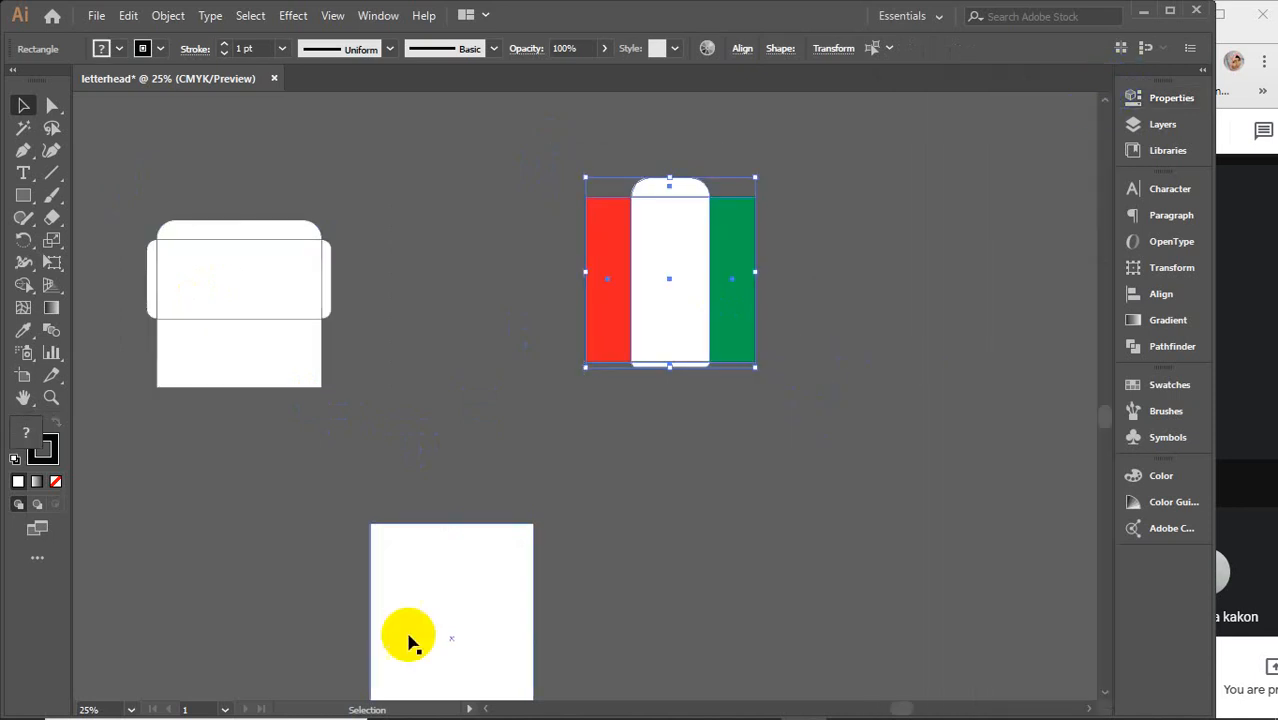
Move the 8.31 × 11.74 in page down and to the right, and place a copy flush against its right edge.
scroll(405, 620, down, 5)
click(413, 513)
drag(413, 513, 600, 586)
scroll(633, 556, down, 4)
scroll(633, 553, down, 2)
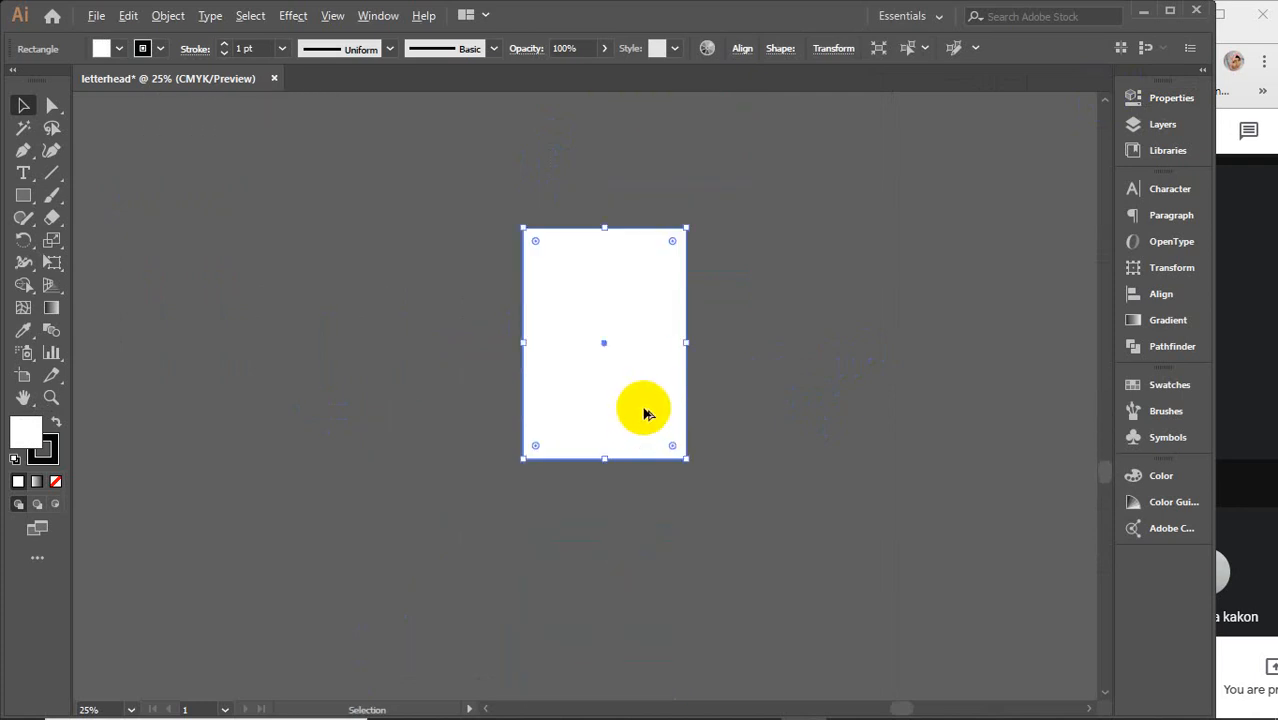
scroll(645, 411, up, 2)
drag(647, 274, 622, 381)
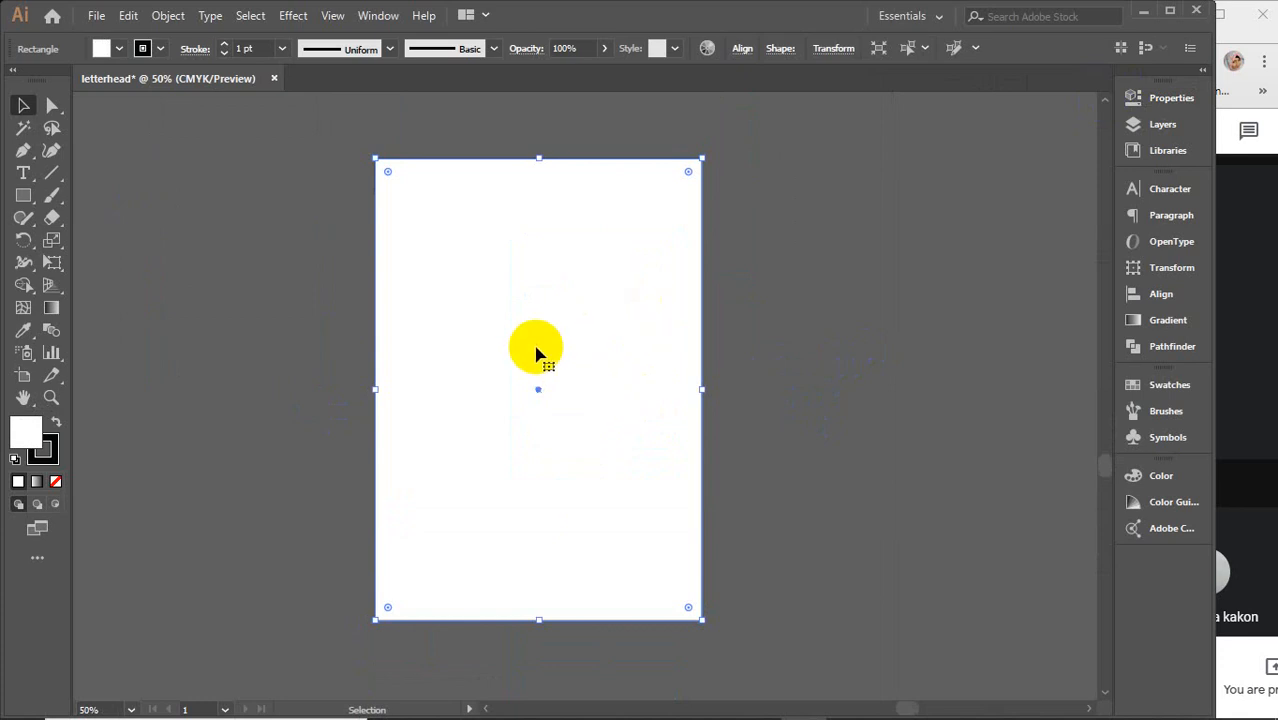
drag(422, 400, 743, 378)
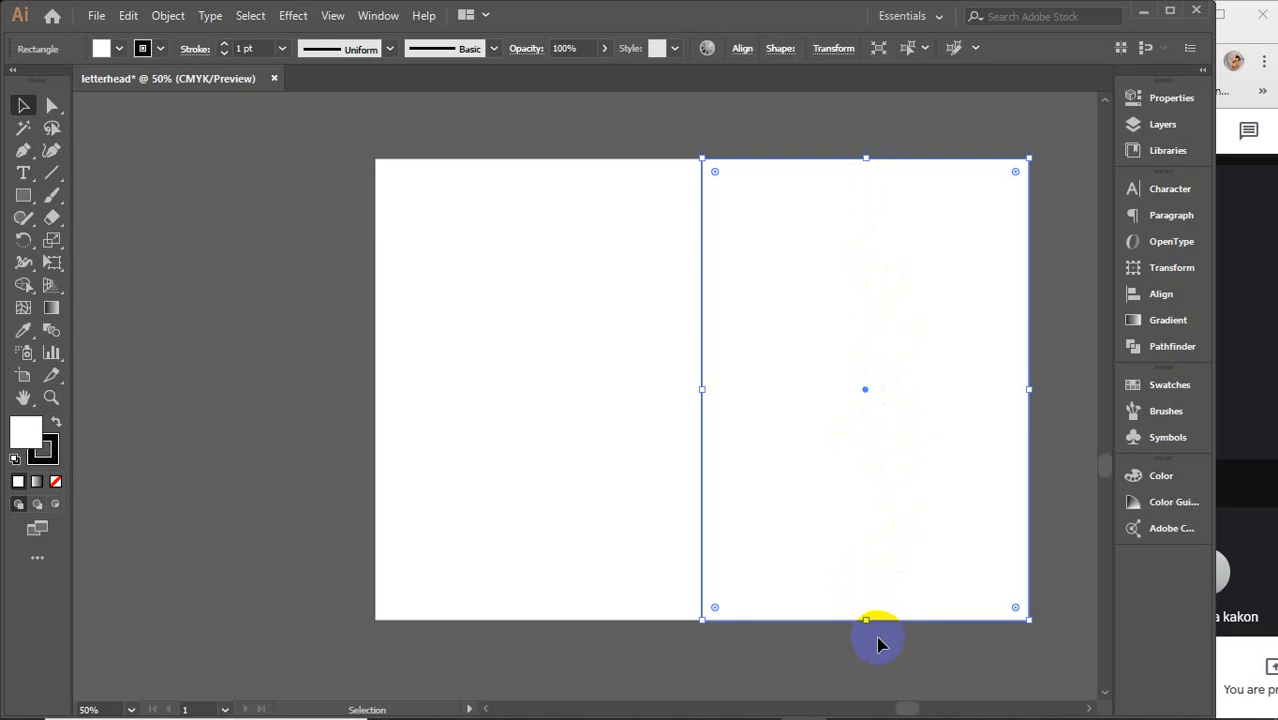
Examine the coloured upright envelope's panels and flaps as a reference for the page-size layout.
click(1157, 105)
click(1115, 98)
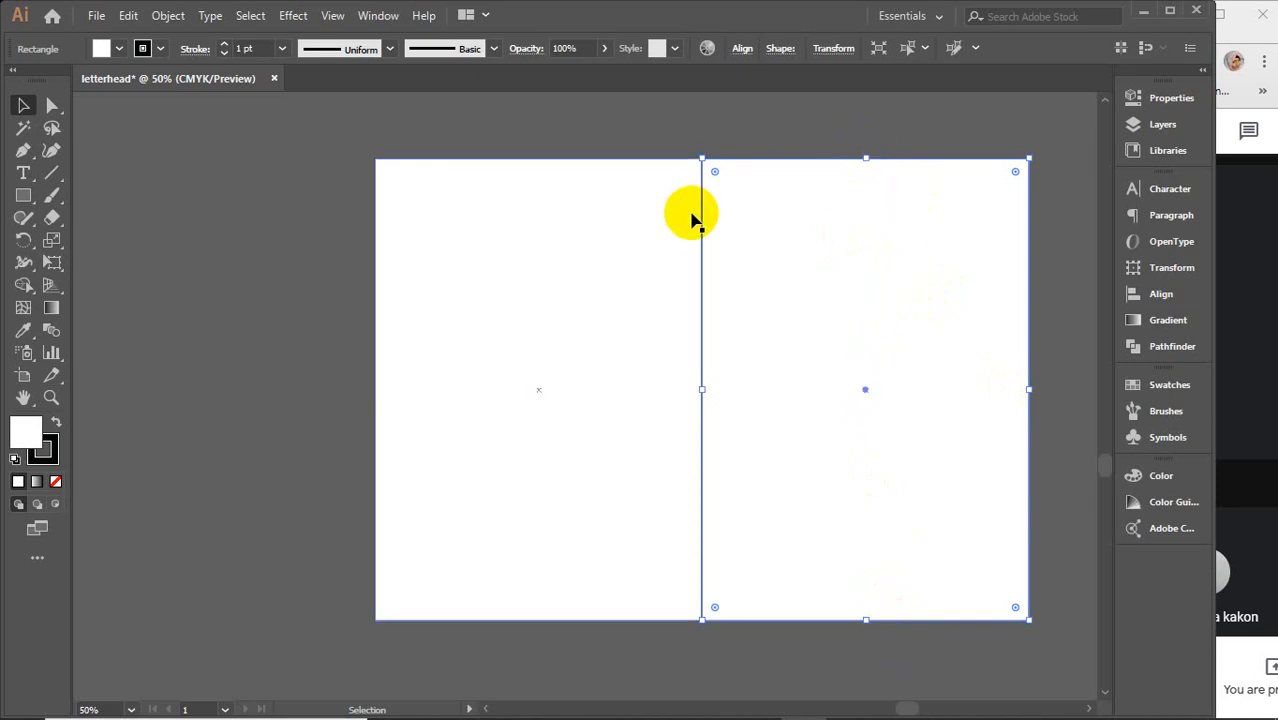
scroll(693, 214, up, 1)
scroll(693, 214, down, 2)
drag(735, 190, 713, 434)
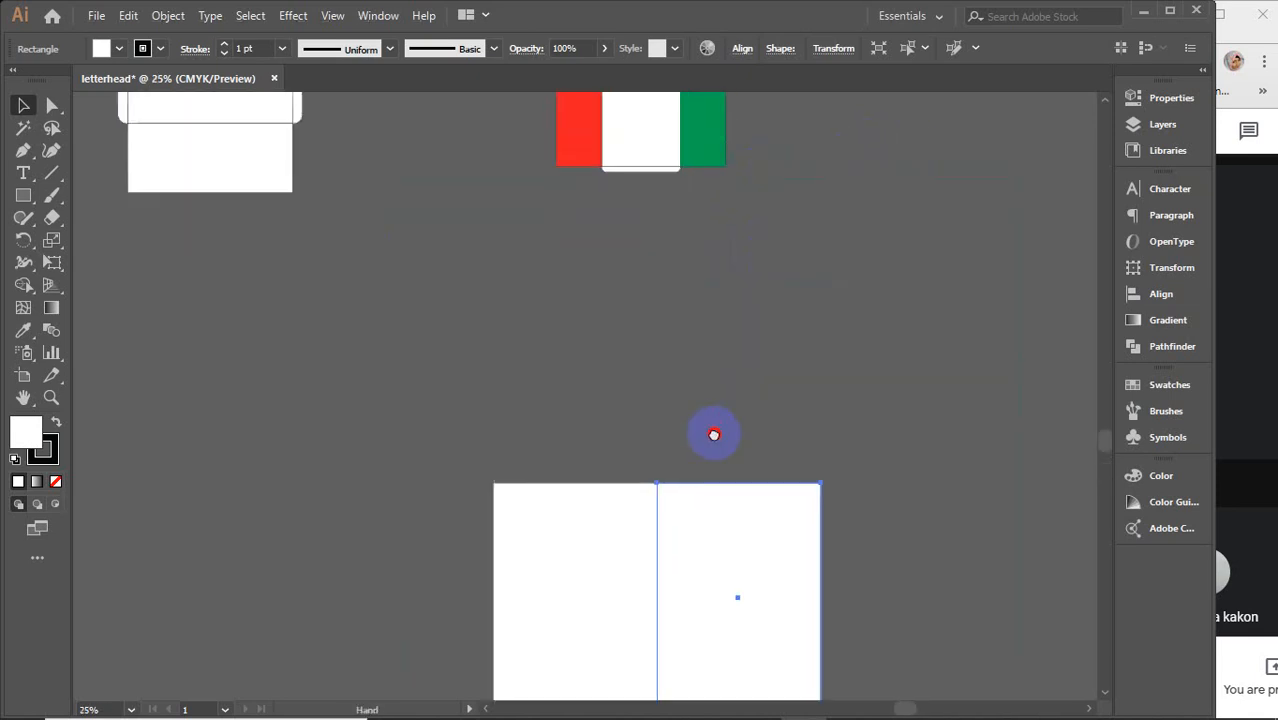
drag(750, 265, 743, 331)
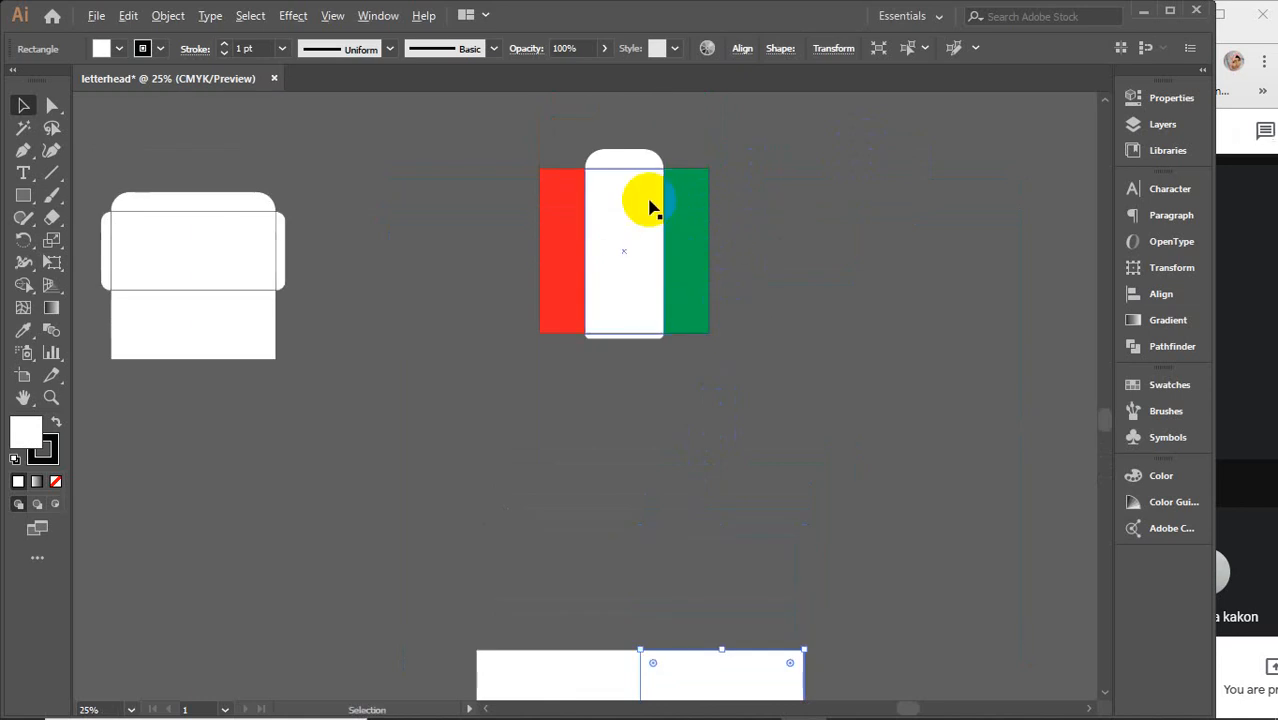
scroll(620, 195, up, 2)
click(608, 185)
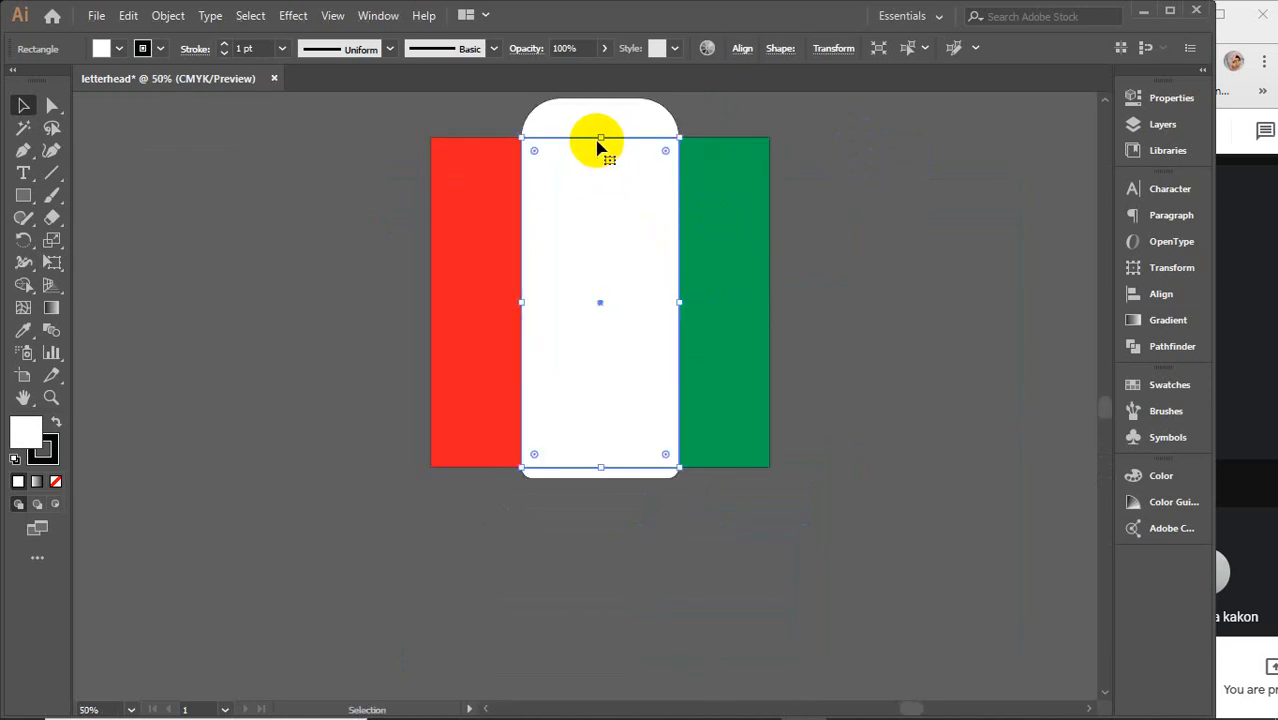
scroll(908, 455, down, 10)
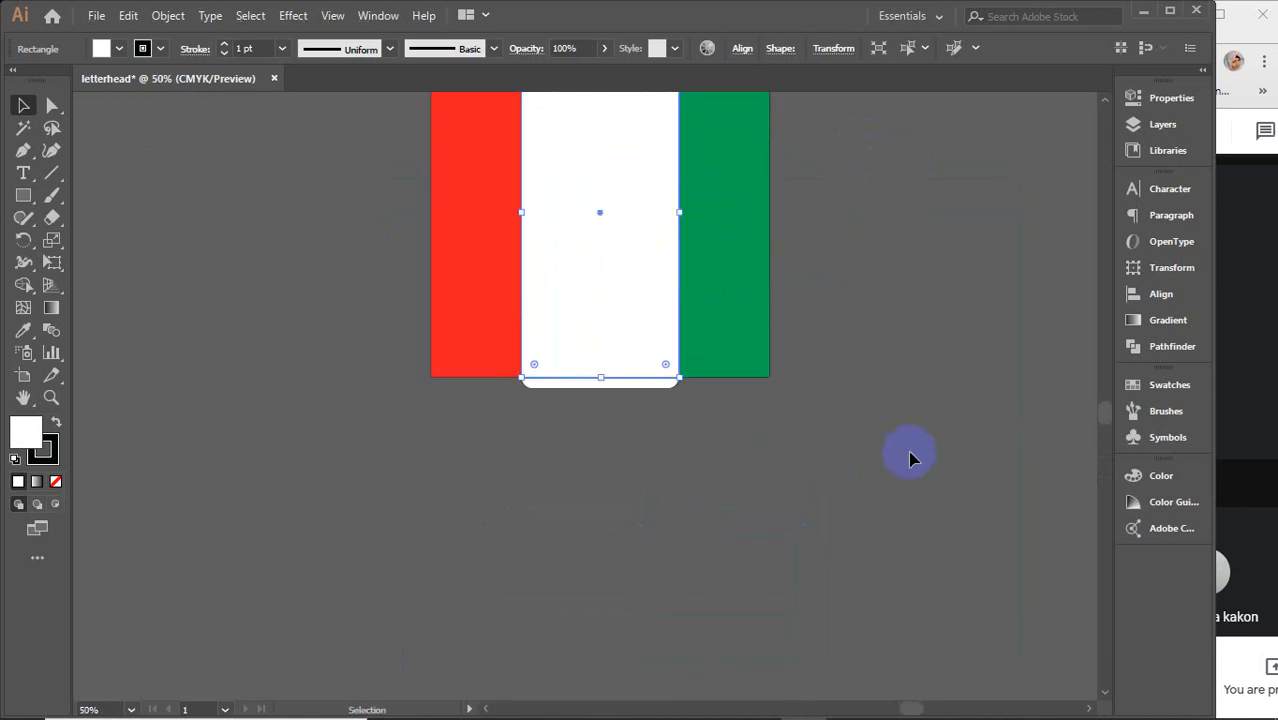
scroll(910, 456, down, 3)
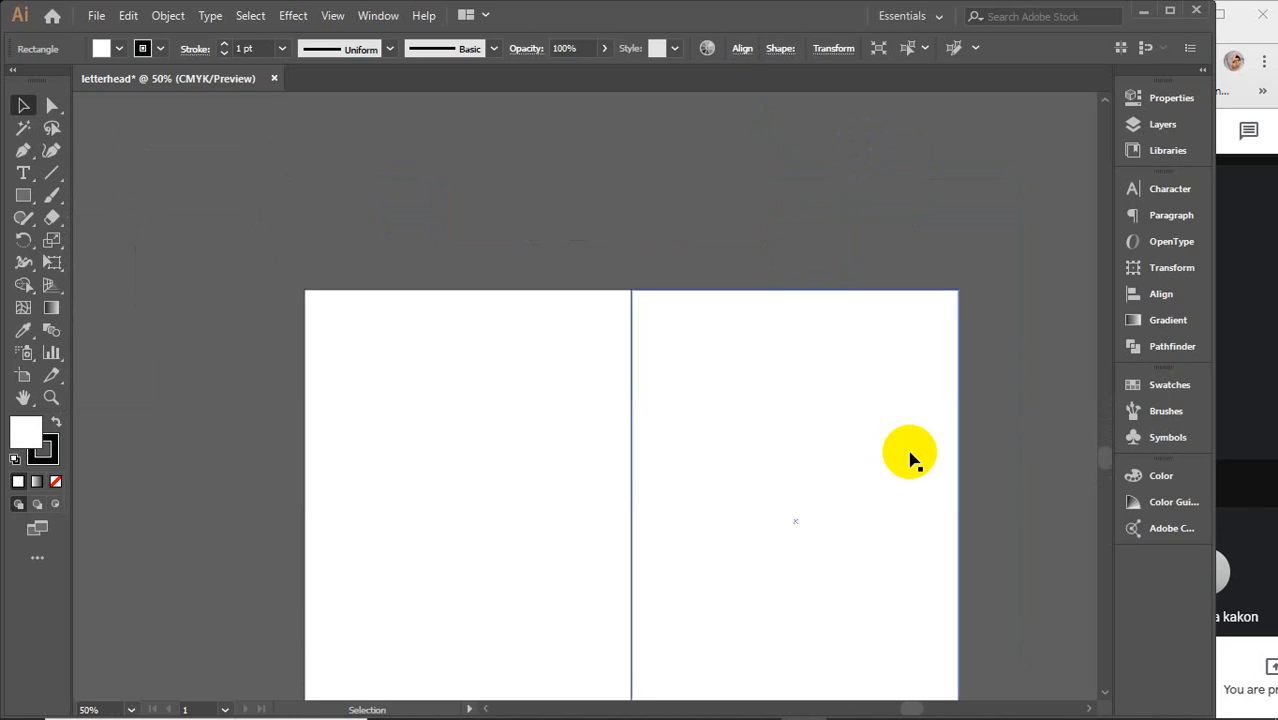
Narrow the page copy from its outer edge to a side panel slightly wider than half the page.
click(790, 448)
drag(842, 422, 792, 345)
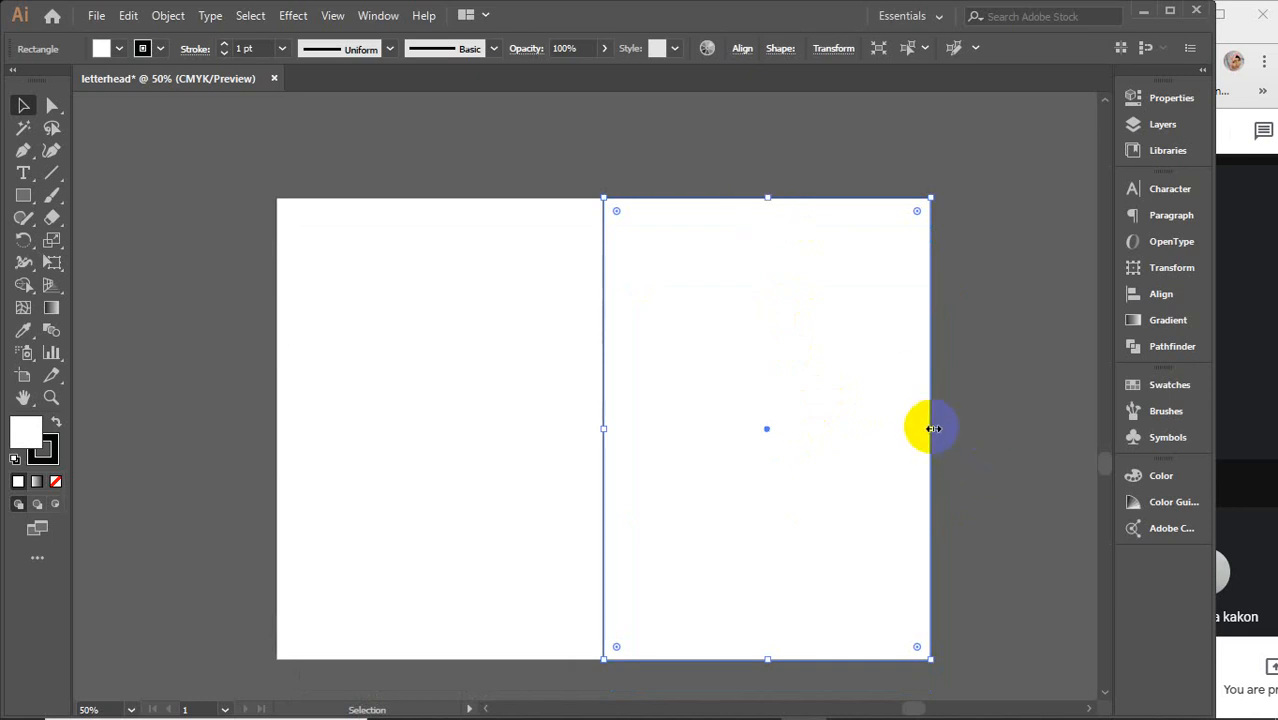
drag(932, 428, 770, 447)
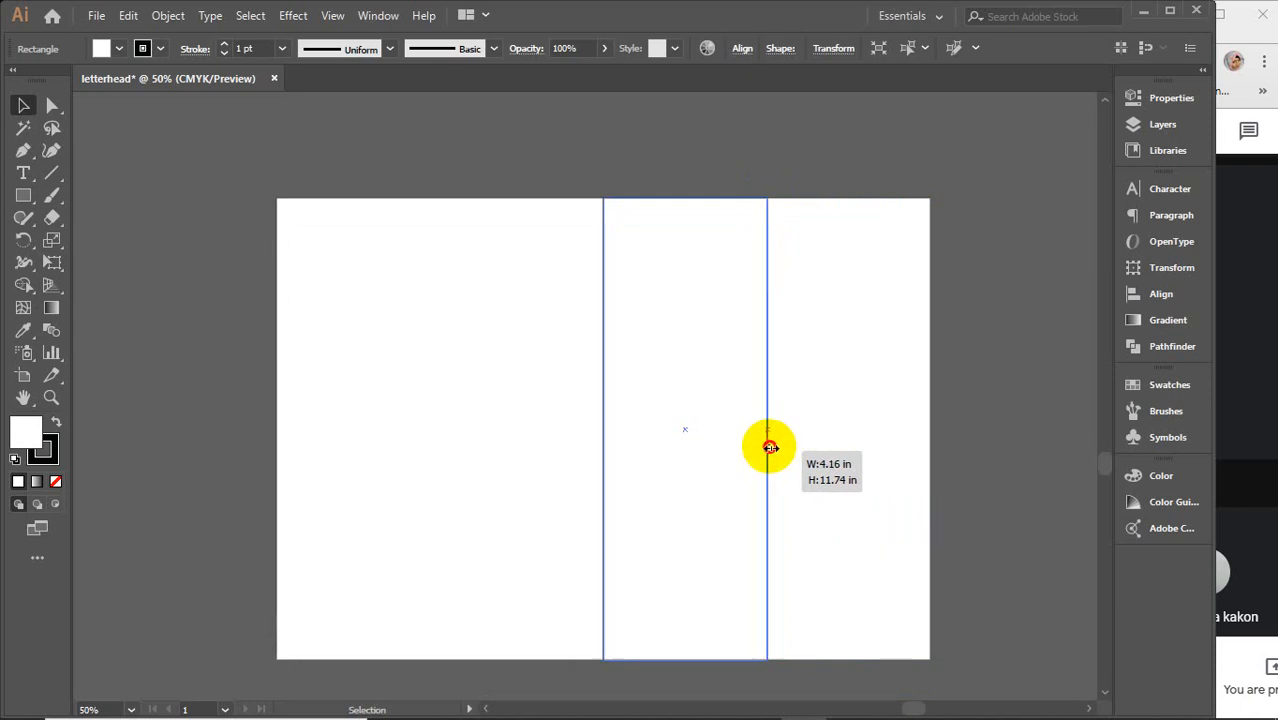
mouse_move(770, 447)
mouse_down()
mouse_move(931, 445)
mouse_move(766, 459)
mouse_move(778, 458)
mouse_up()
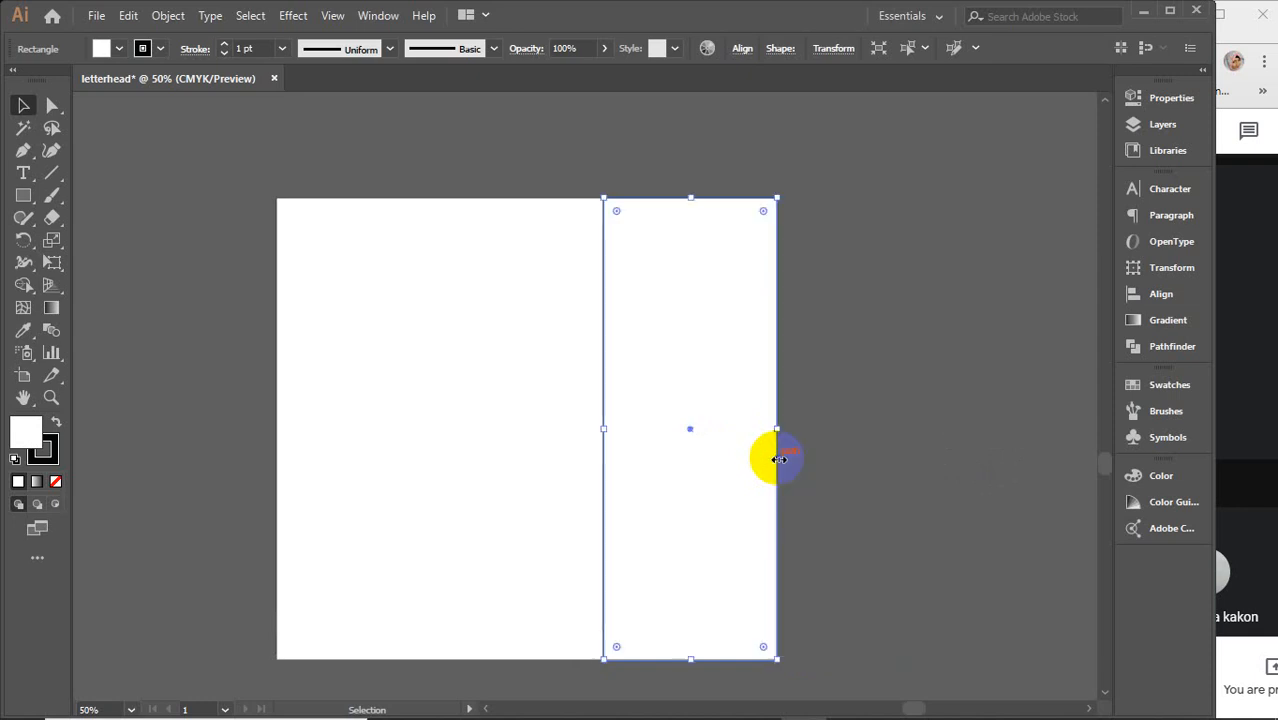
Duplicate the narrowed side panel and place the copy flush against the page's left edge.
click(750, 480)
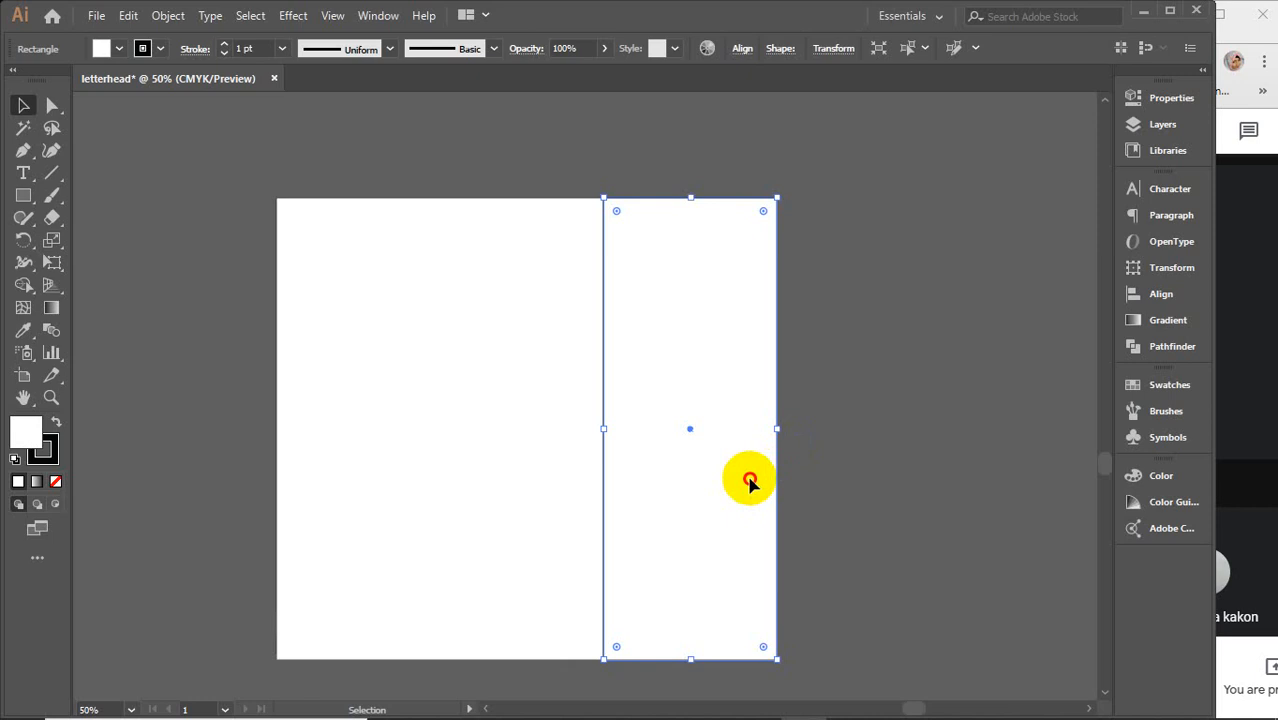
drag(750, 482, 250, 483)
scroll(516, 488, down, 1)
drag(587, 537, 633, 433)
Duplicate the central page directly below itself and shorten the copy into a narrow bottom flap.
click(556, 252)
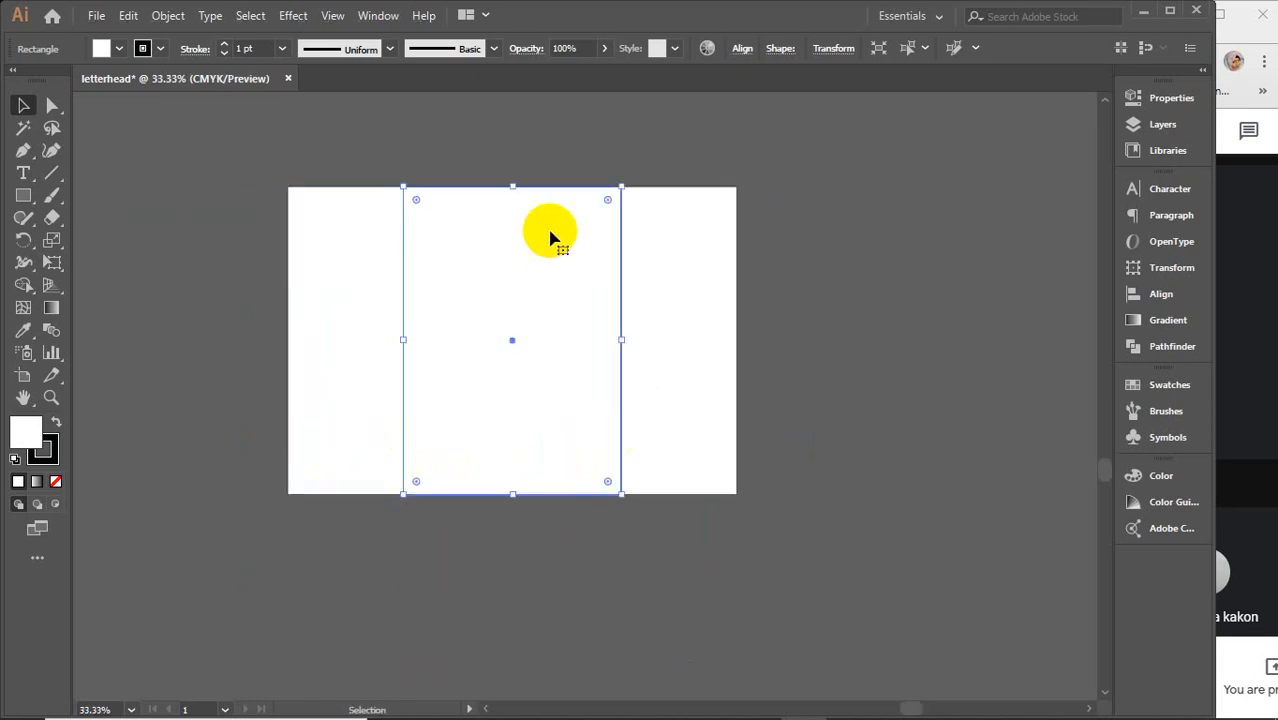
drag(536, 205, 537, 517)
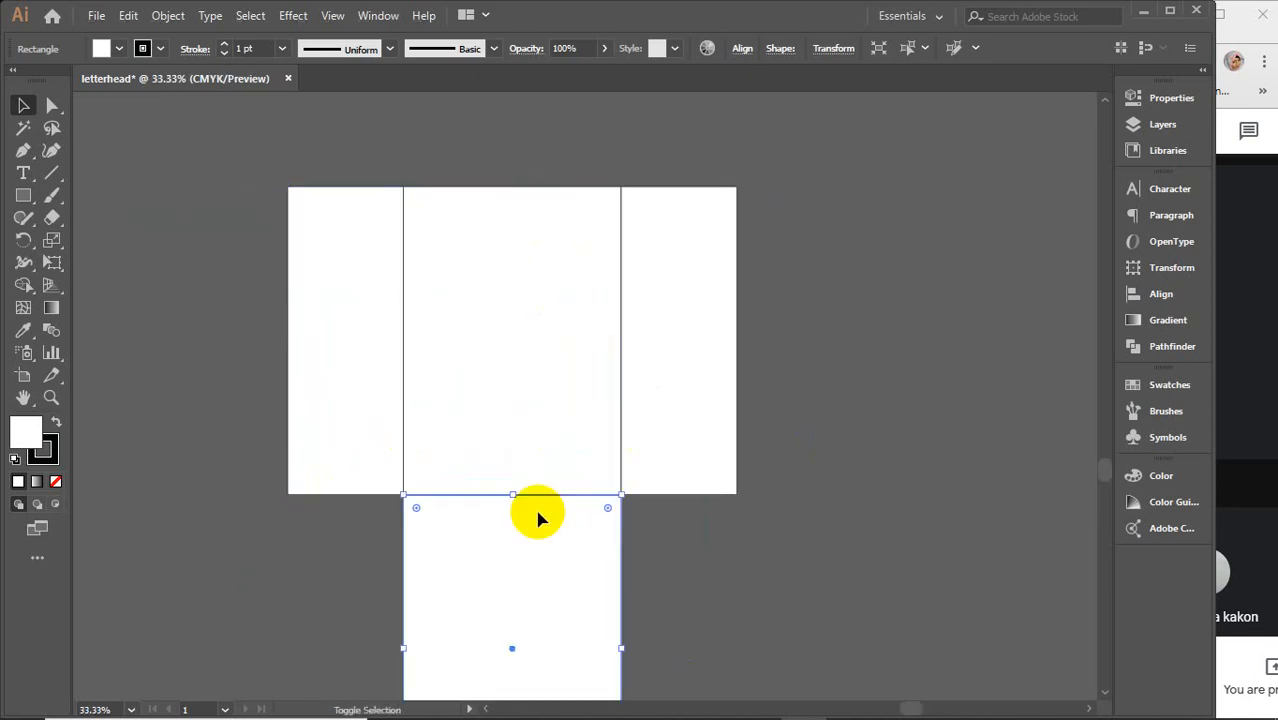
scroll(537, 517, down, 3)
drag(512, 643, 505, 350)
scroll(505, 351, up, 5)
Duplicate the central page directly above itself and shorten the copy to a top flap about 1.04 in high.
click(512, 545)
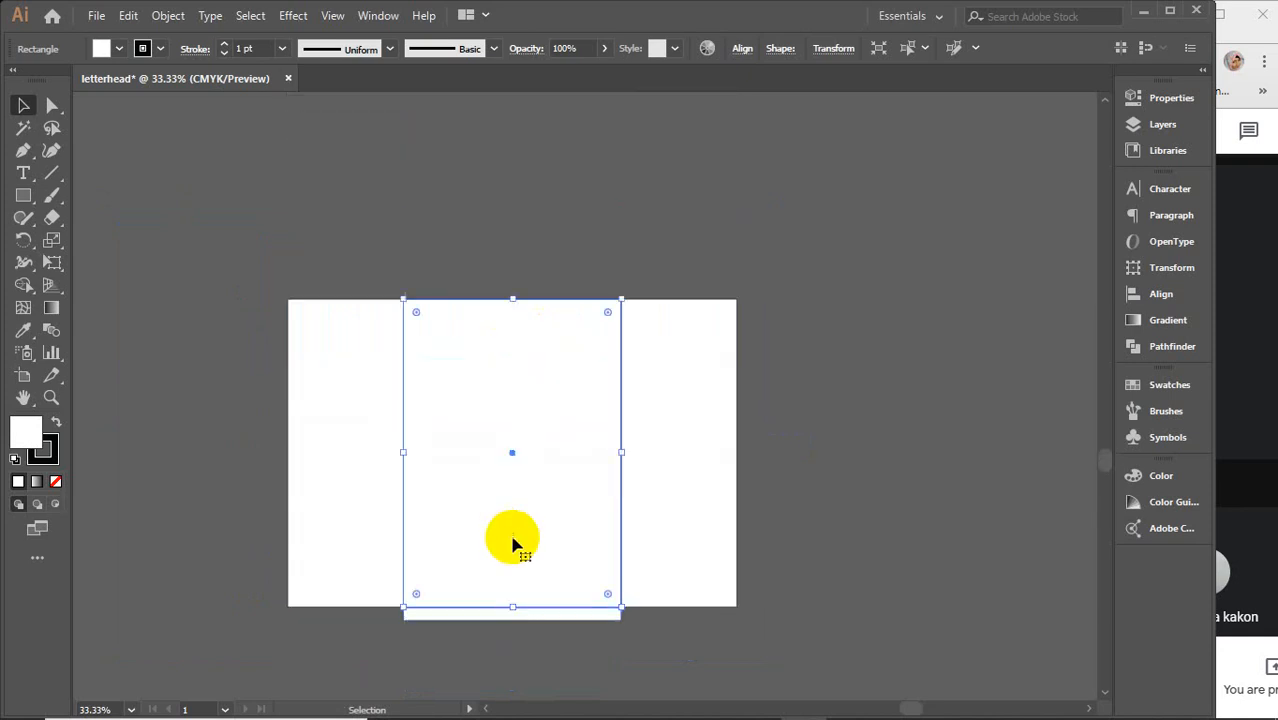
drag(536, 571, 533, 263)
scroll(533, 263, up, 3)
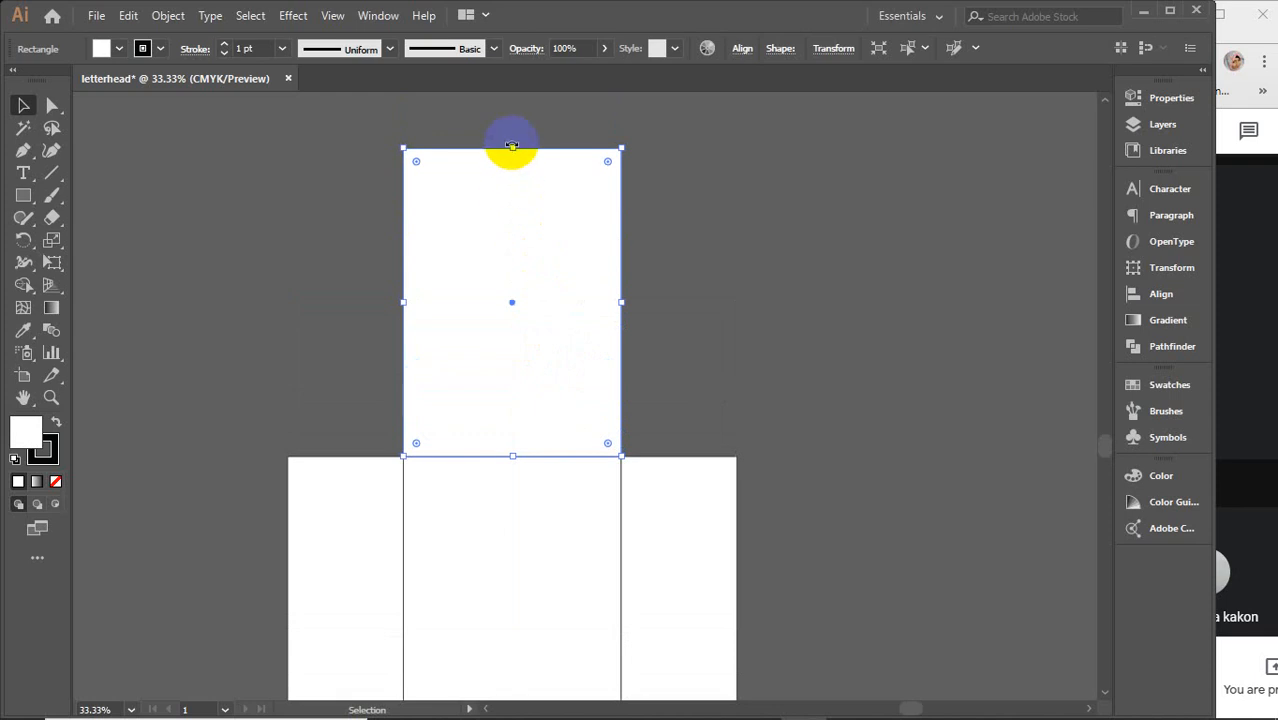
drag(513, 148, 508, 432)
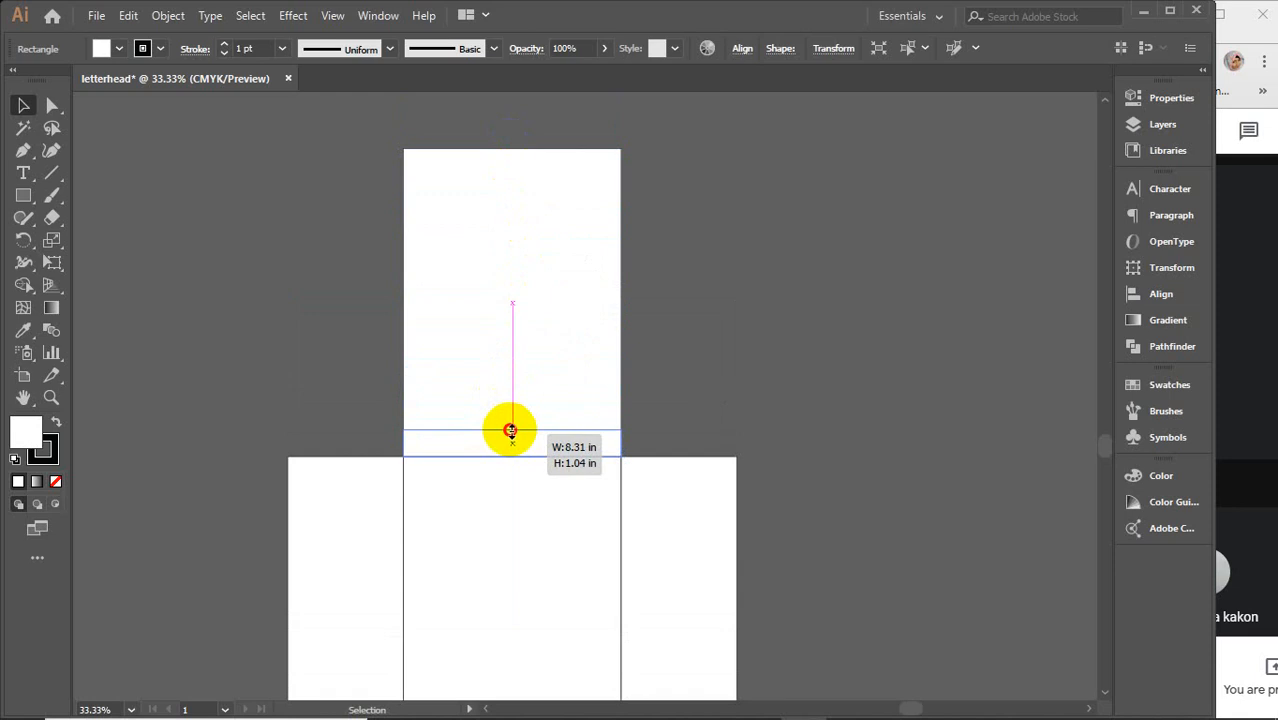
drag(511, 429, 510, 432)
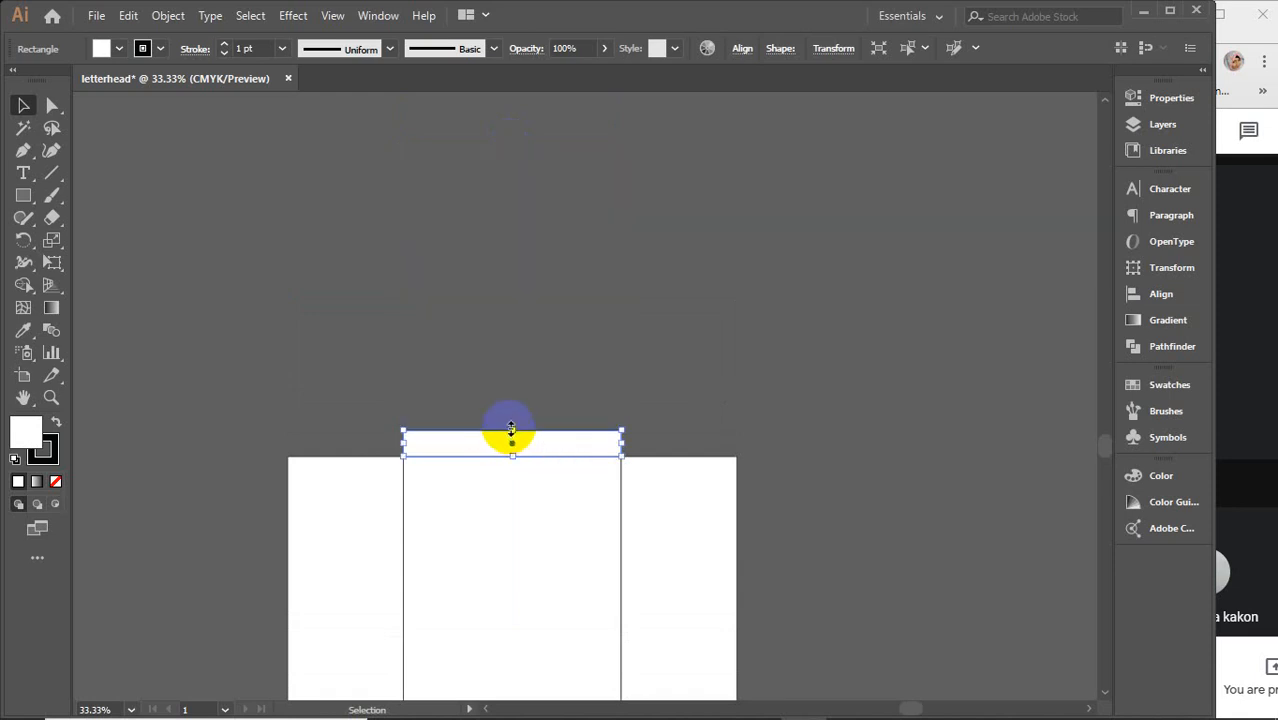
click(588, 322)
Compare the new page-size envelope layout with the two smaller envelope layouts above it.
scroll(588, 322, down, 4)
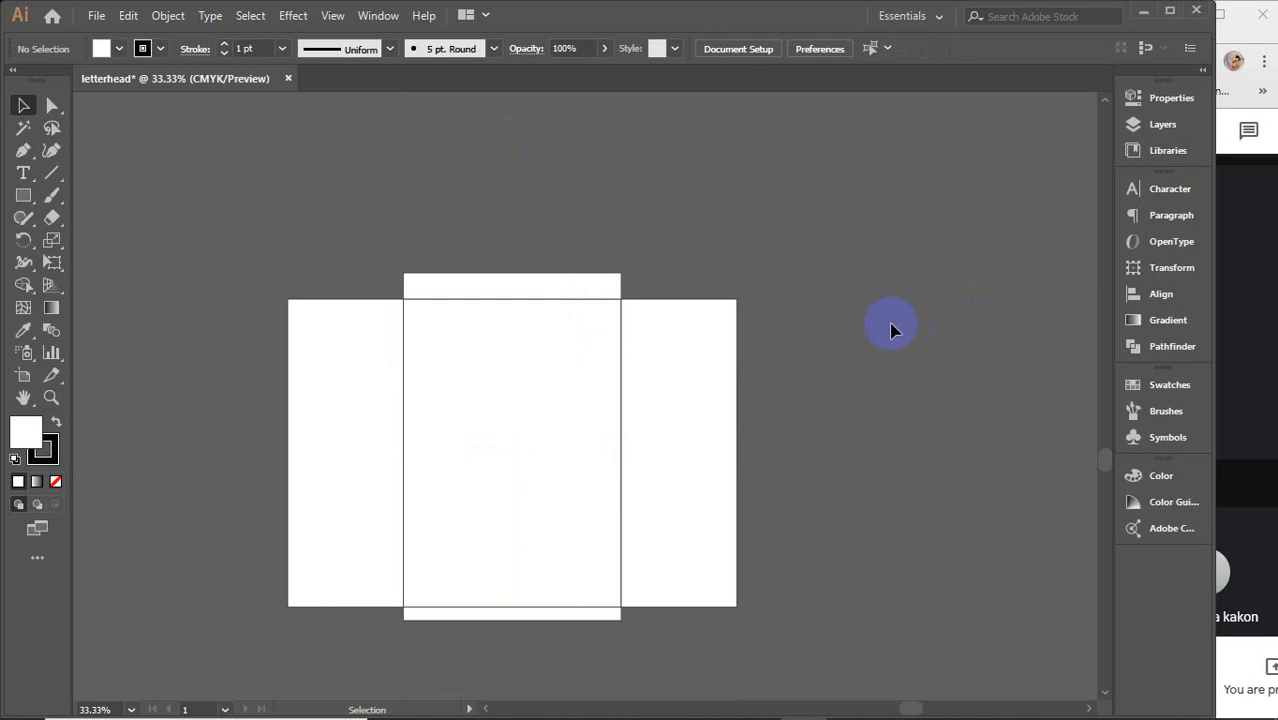
scroll(882, 300, down, 2)
scroll(807, 362, up, 5)
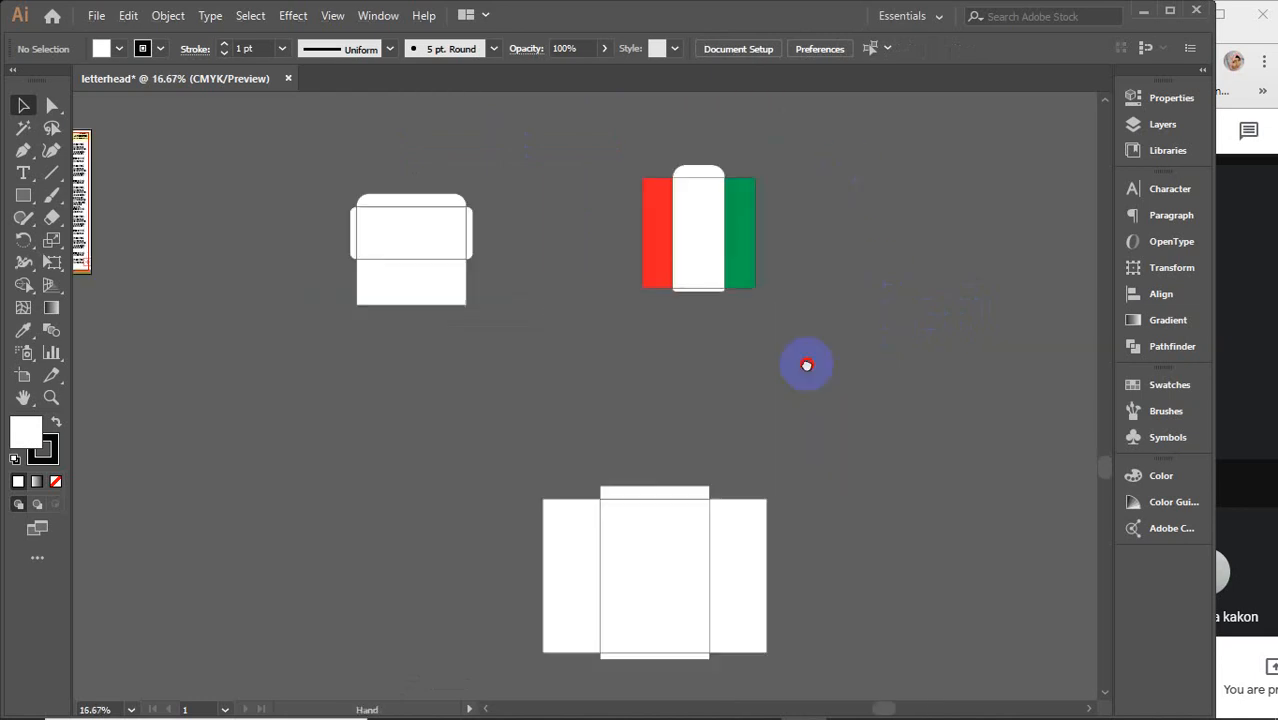
drag(796, 516, 790, 503)
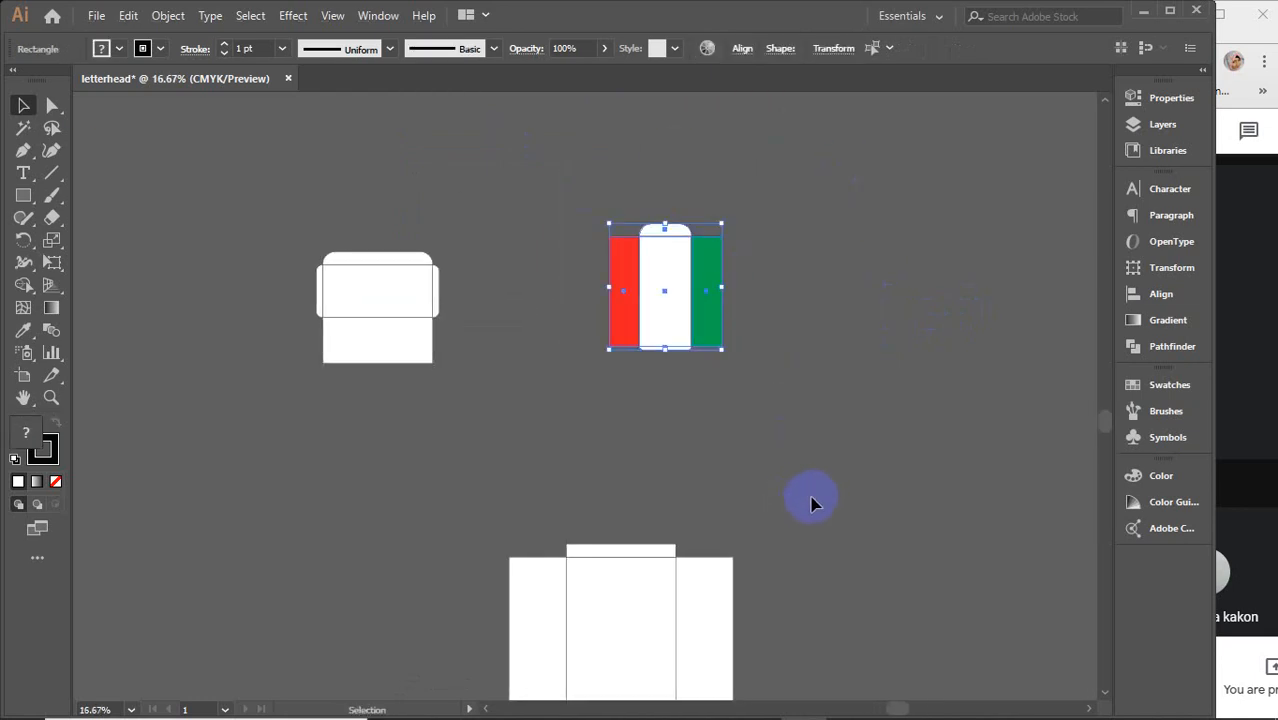
scroll(836, 553, down, 3)
drag(458, 382, 524, 447)
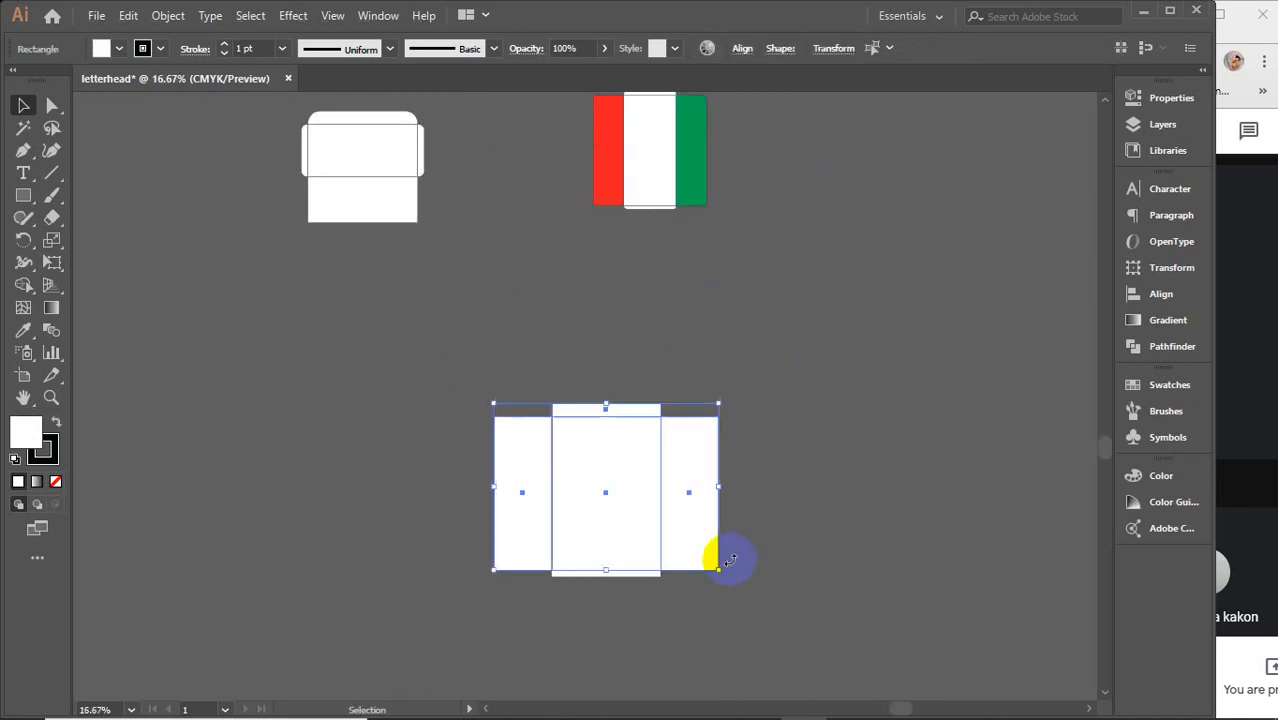
click(784, 569)
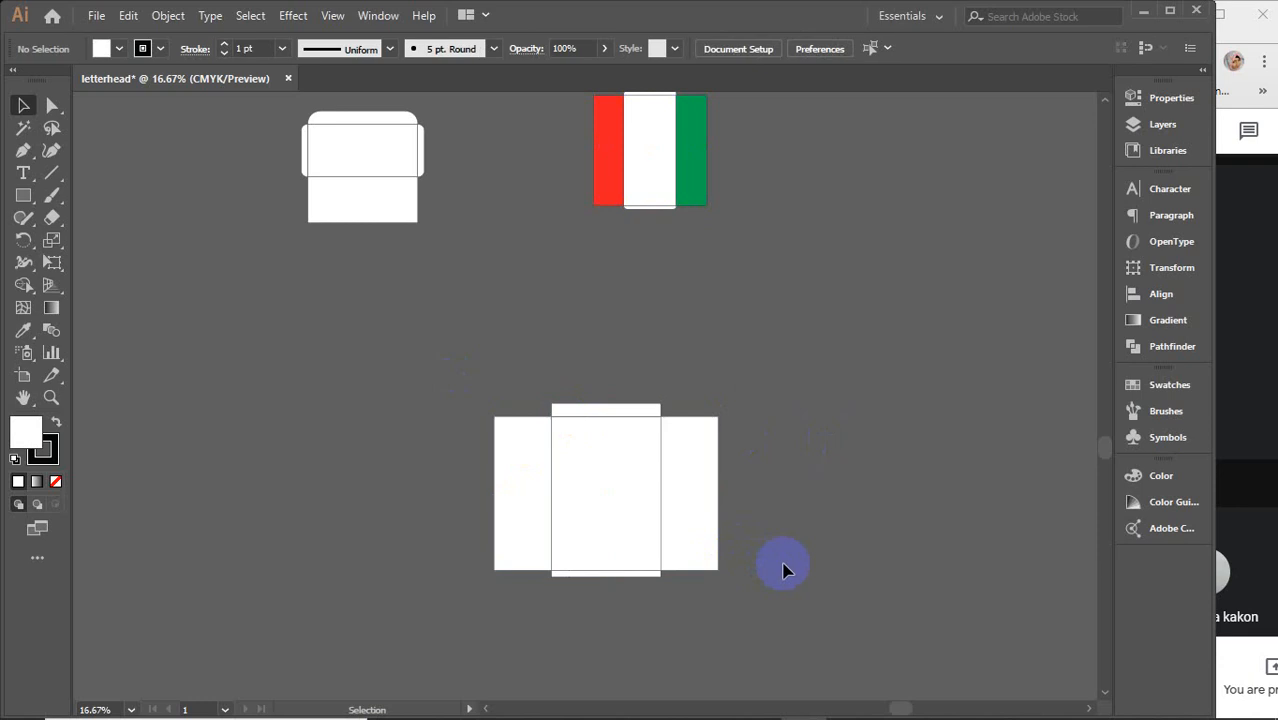
drag(422, 371, 757, 633)
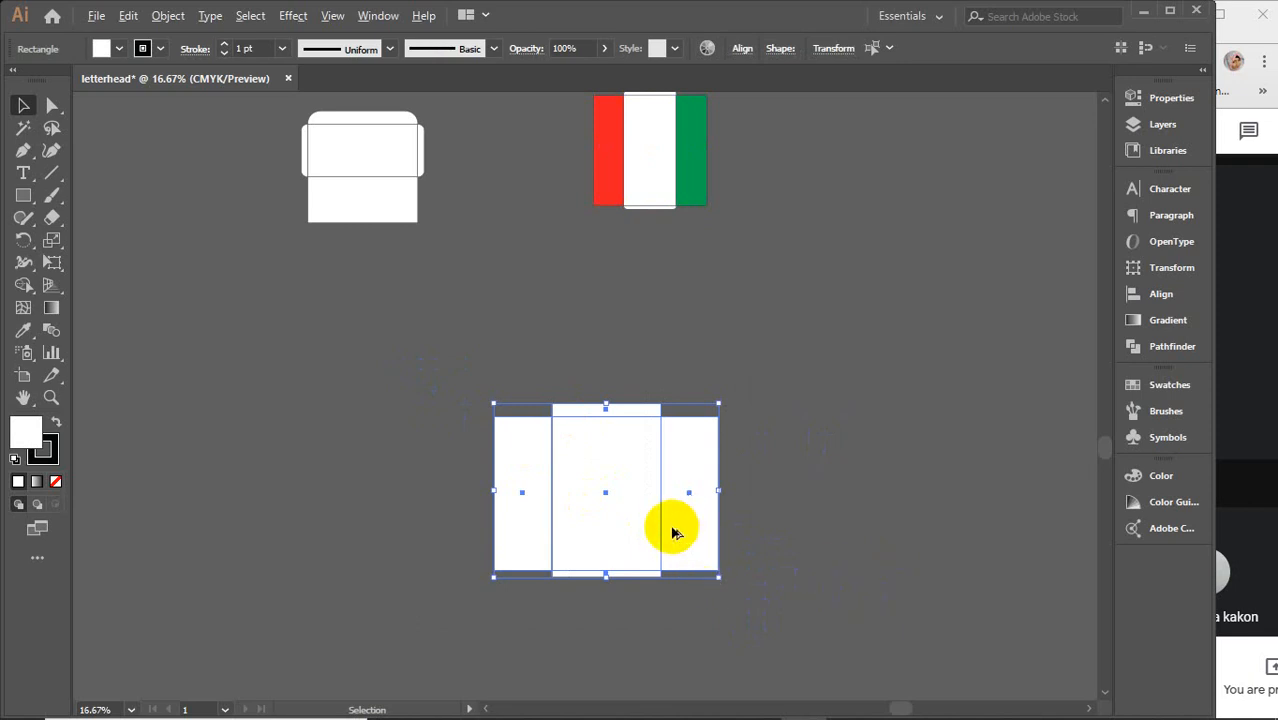
Round the two outer corners of the page-size envelope's top flap.
scroll(672, 528, up, 3)
click(921, 386)
click(346, 176)
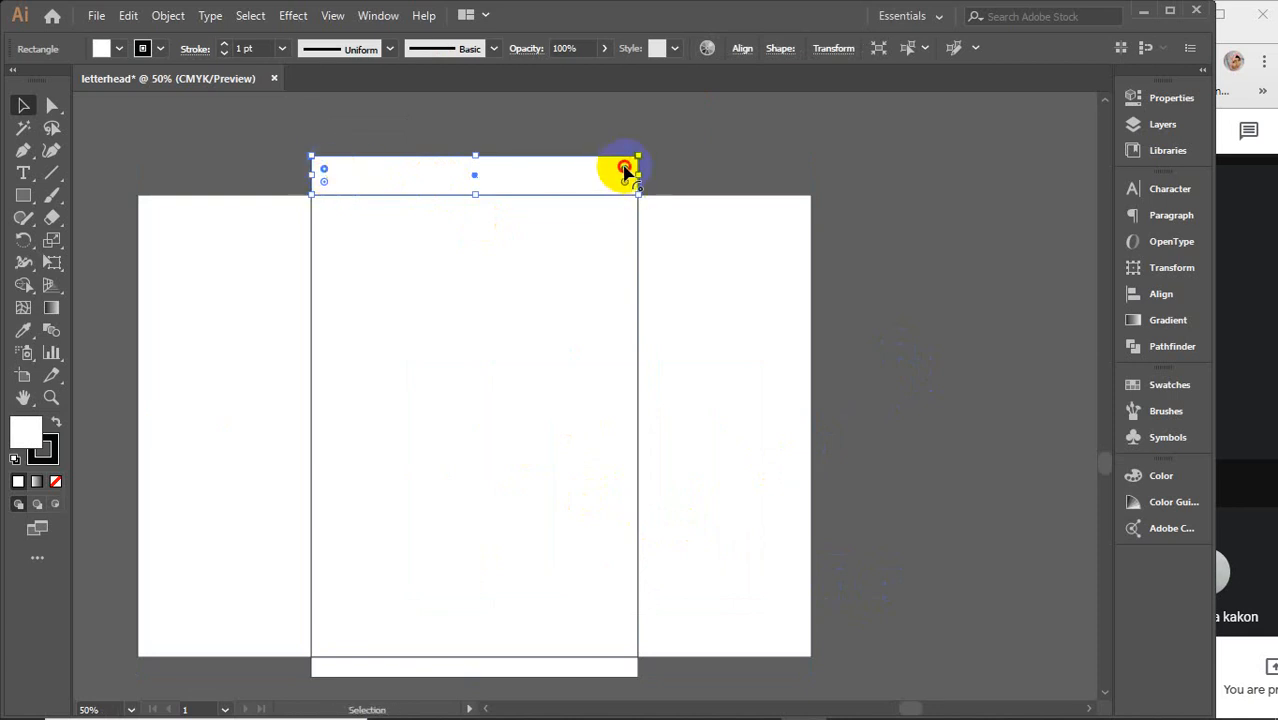
drag(624, 172, 586, 224)
scroll(659, 434, down, 2)
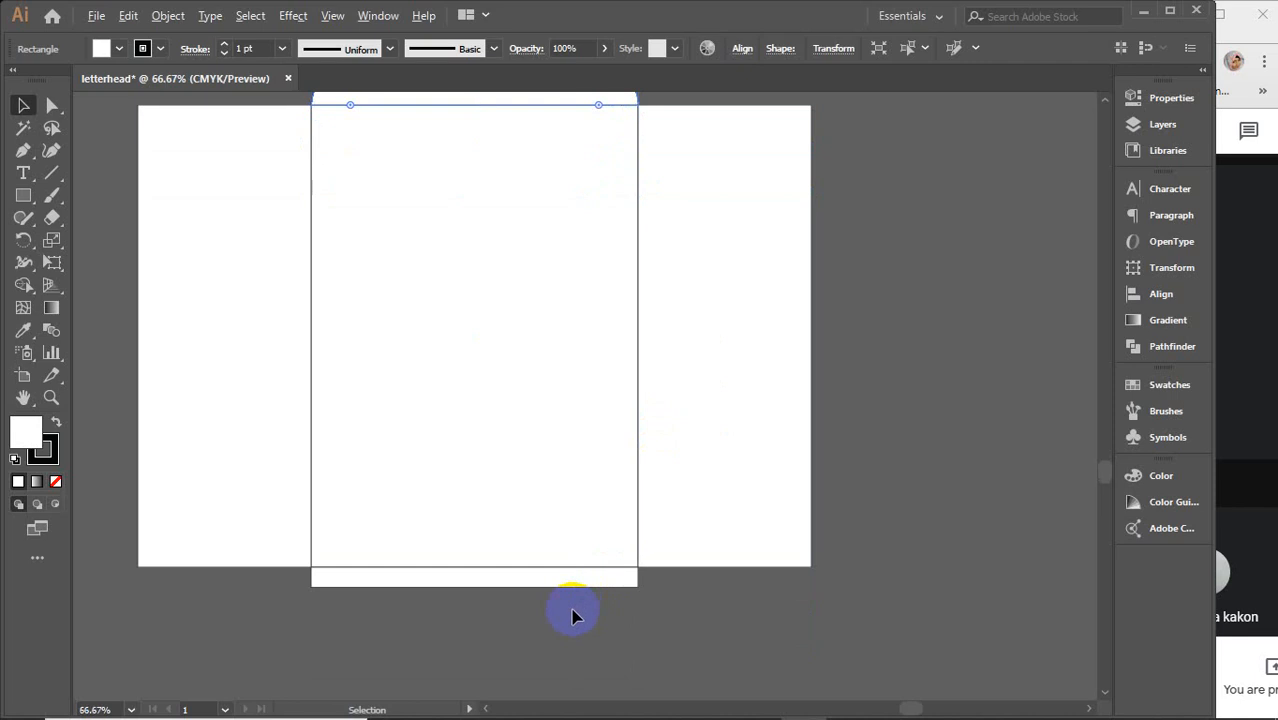
Round the two outer corners of the page-size envelope's bottom flap.
scroll(573, 614, up, 2)
drag(592, 630, 796, 588)
click(700, 512)
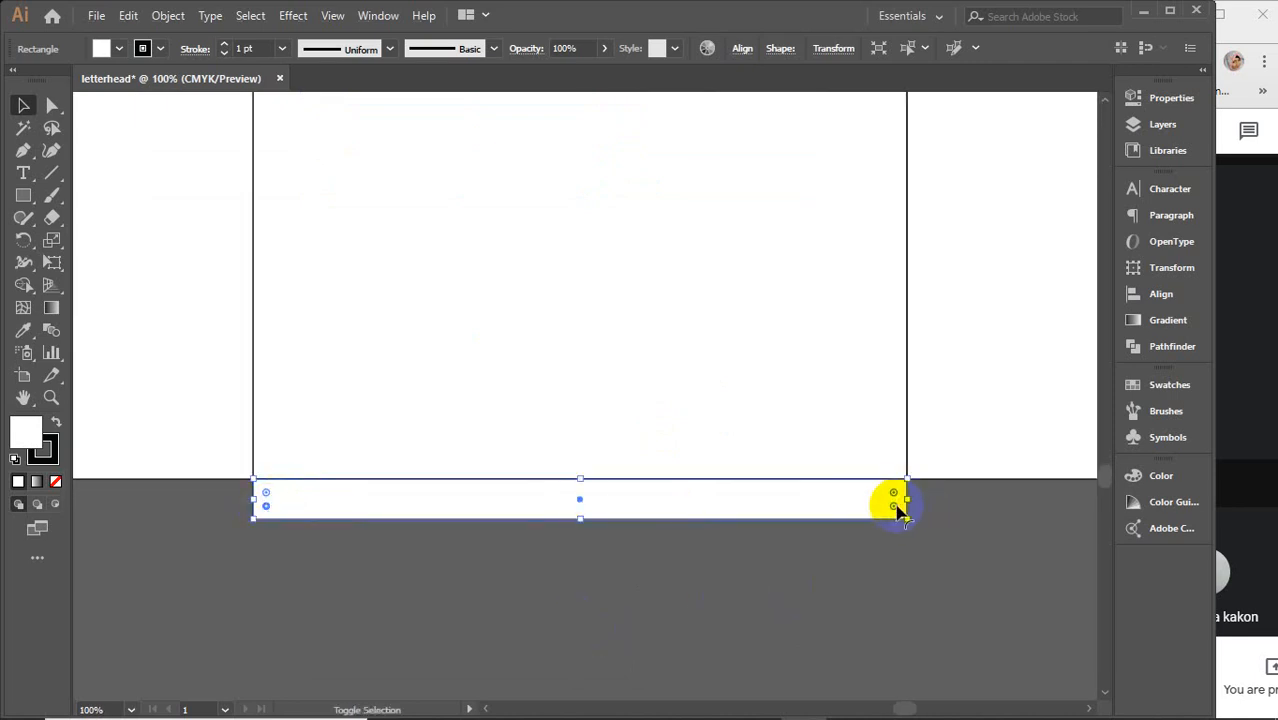
drag(896, 508, 736, 537)
click(670, 620)
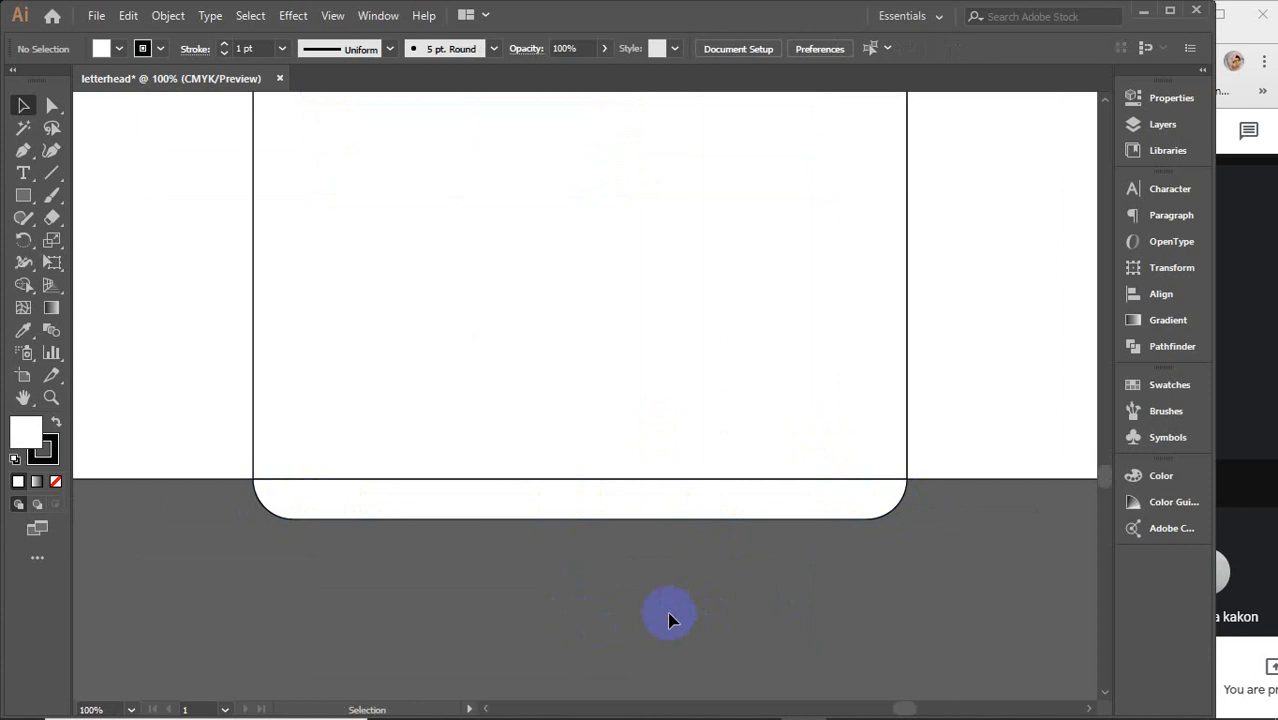
Move all parts of the landscape envelope layout close to the right side of the finished letterhead design.
scroll(670, 620, down, 3)
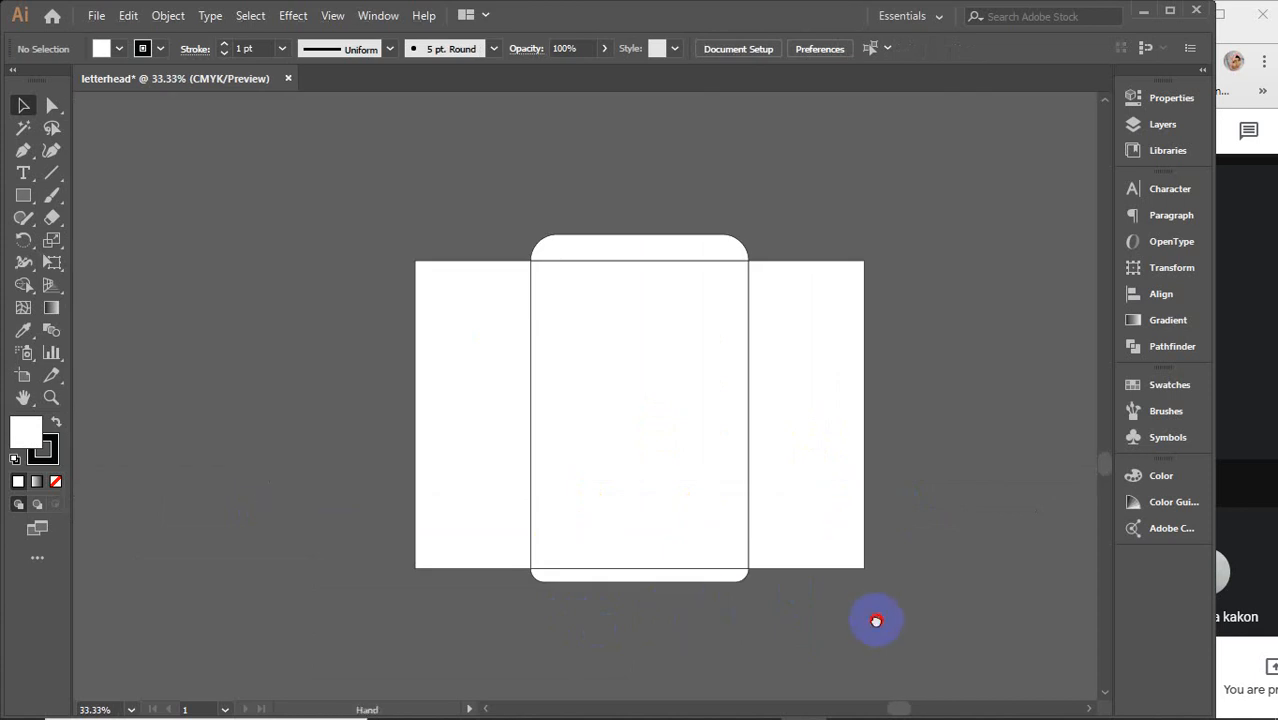
drag(876, 619, 838, 581)
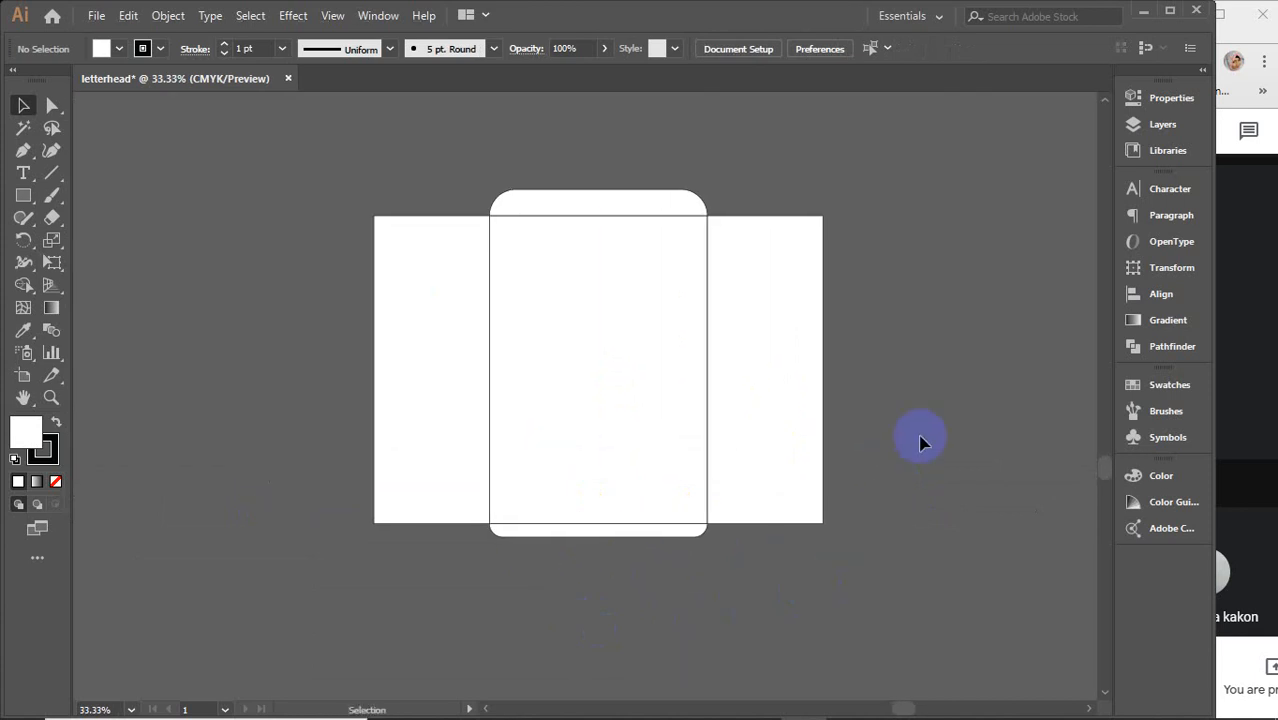
scroll(920, 443, down, 3)
drag(953, 411, 858, 418)
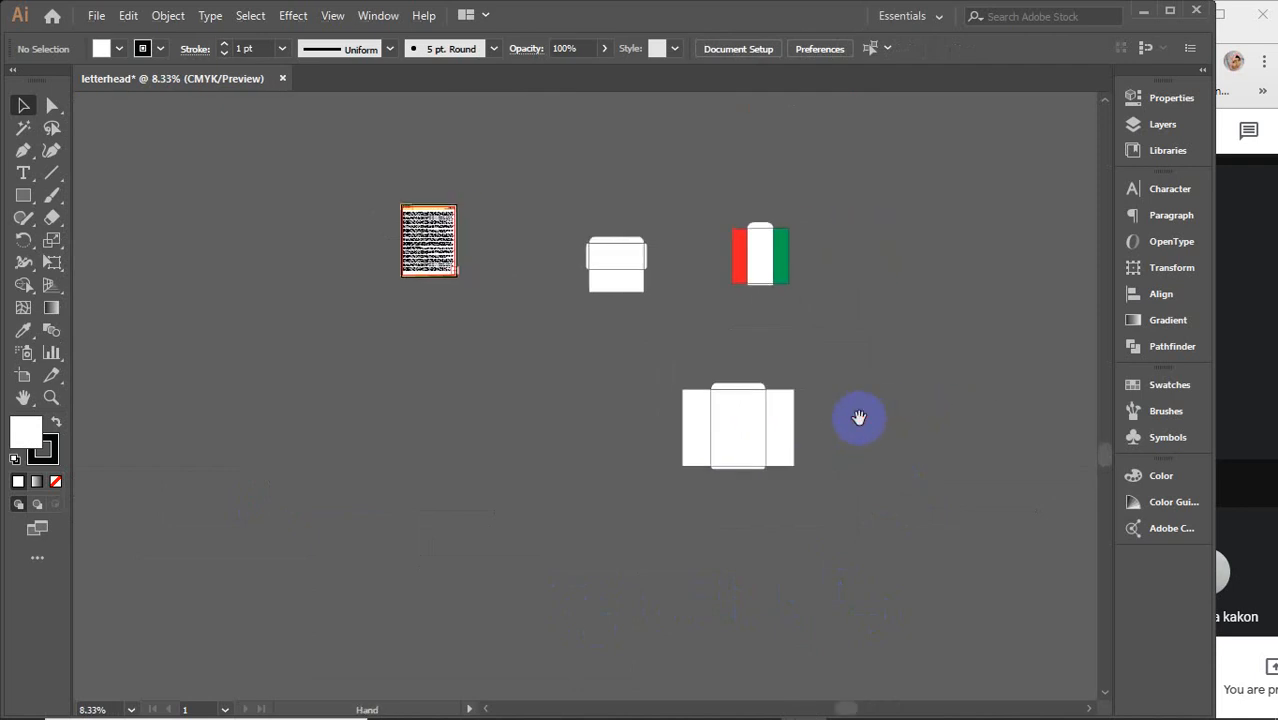
scroll(587, 267, up, 3)
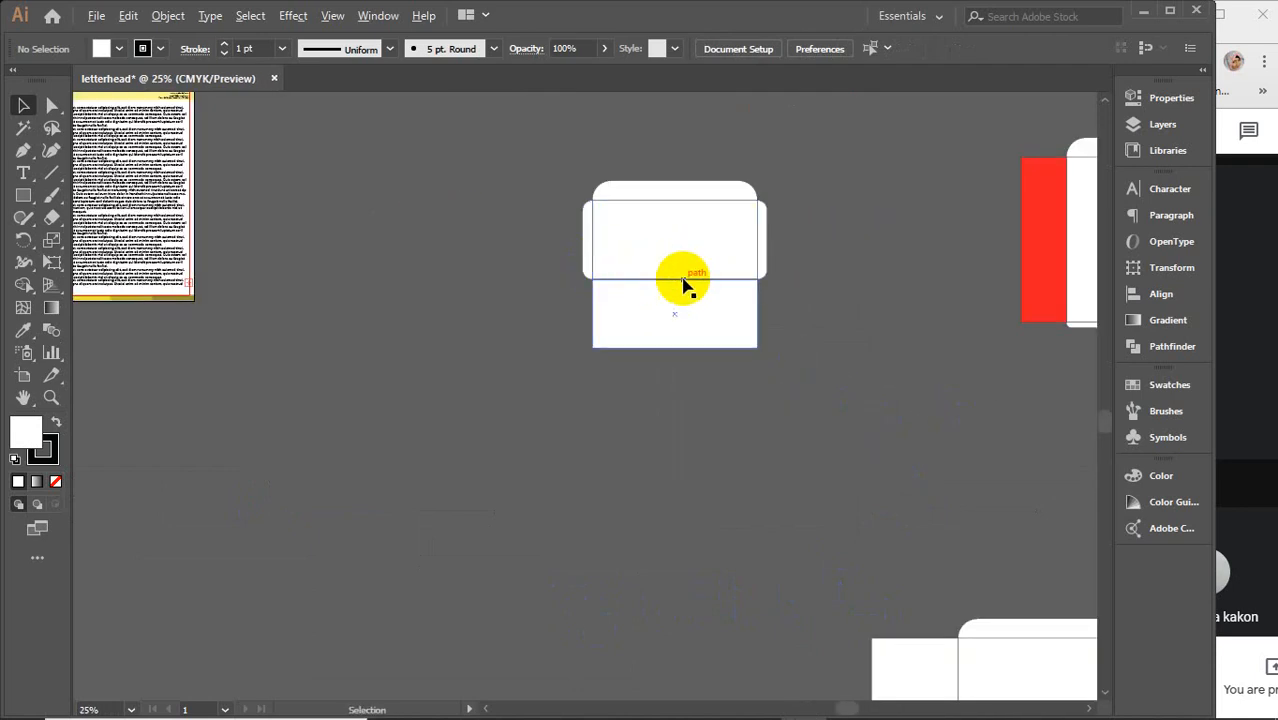
drag(502, 142, 786, 430)
drag(662, 252, 375, 224)
drag(357, 334, 483, 465)
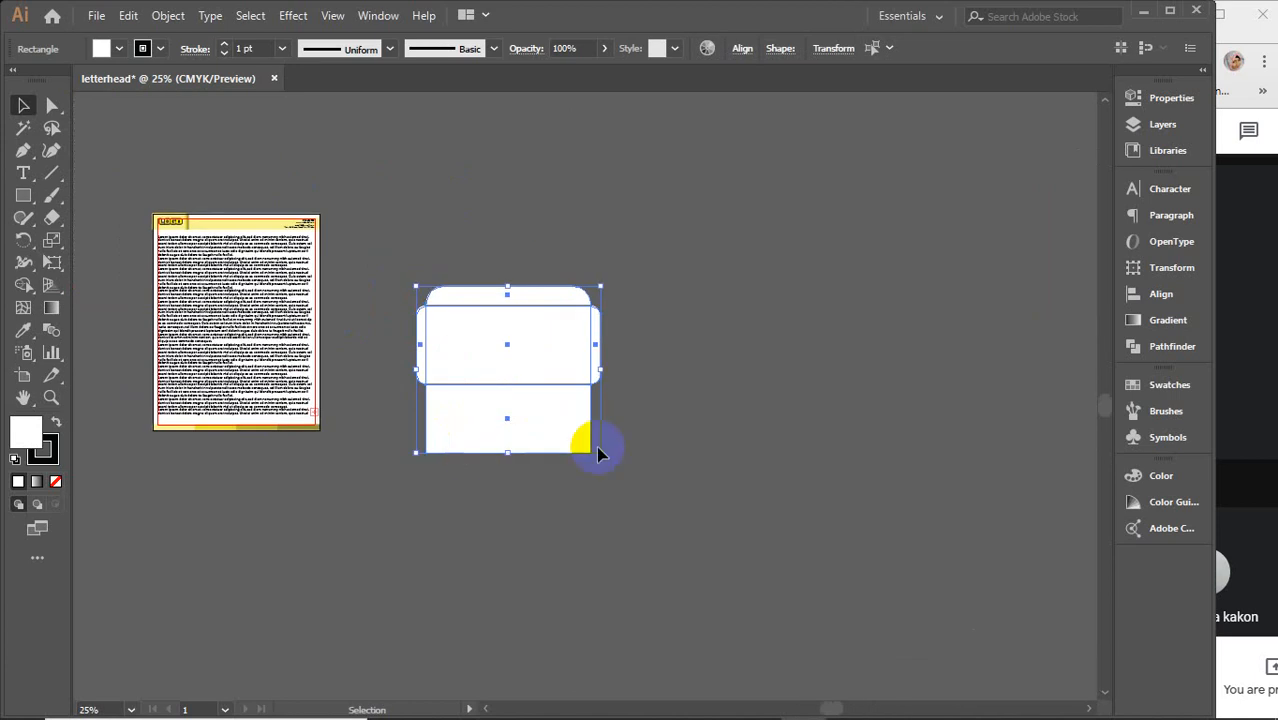
scroll(476, 322, up, 2)
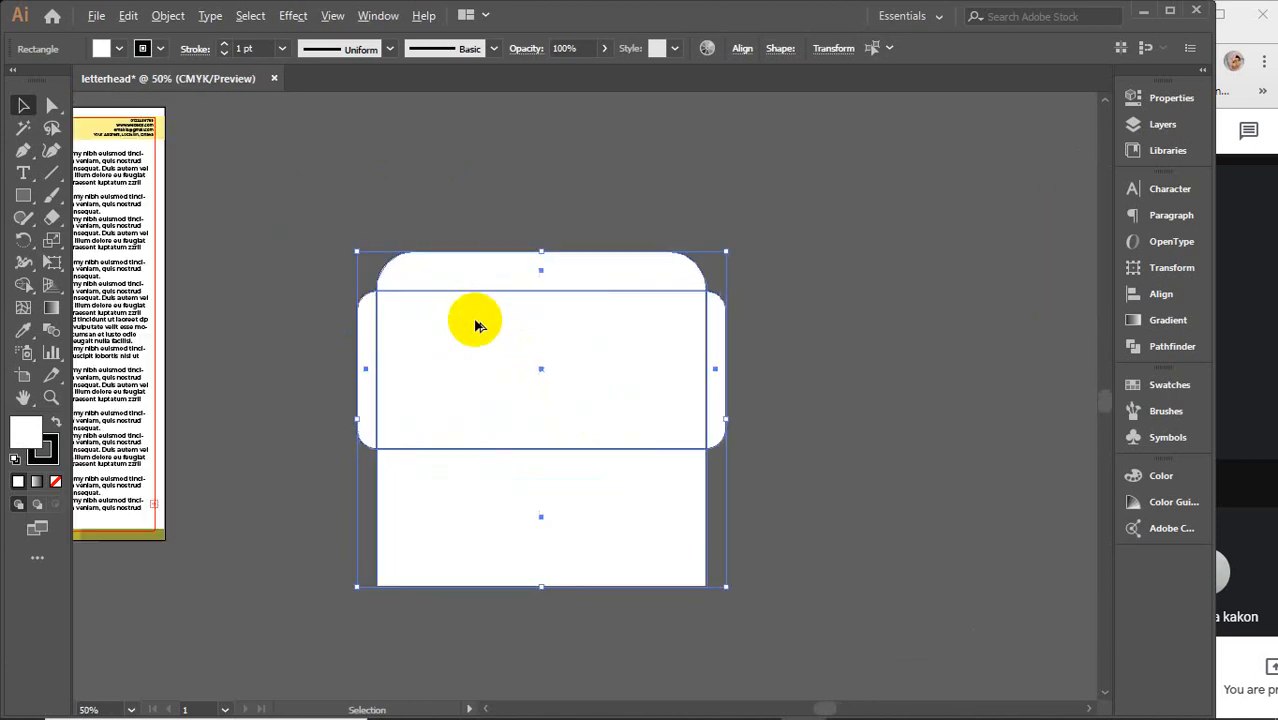
Copy the logo from the letterhead group and place the copy above the landscape envelope layout.
drag(506, 382, 776, 427)
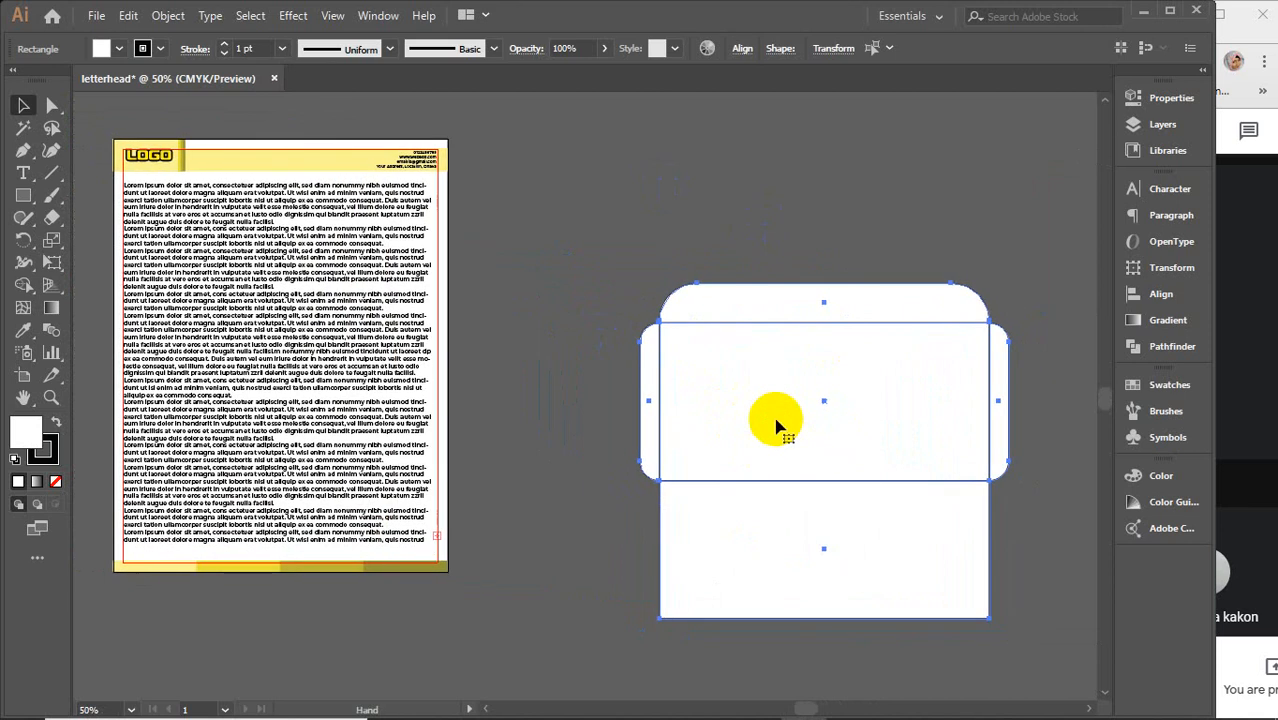
click(731, 195)
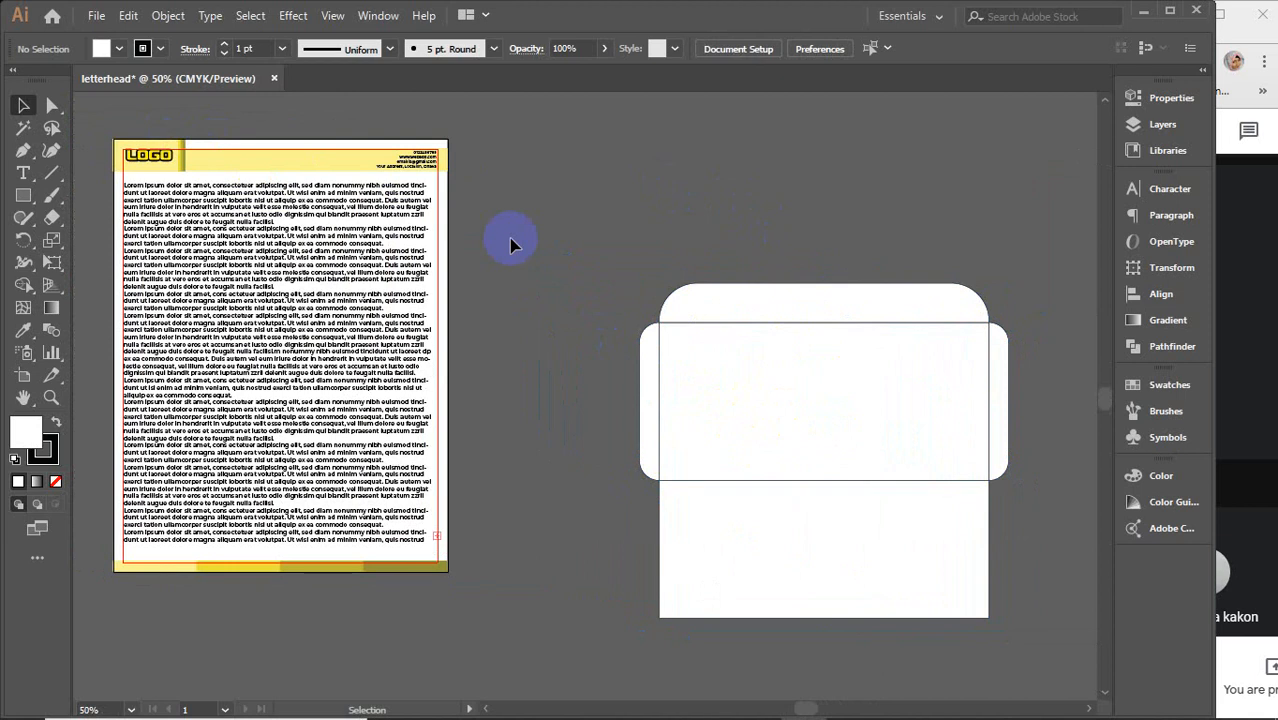
double_click(151, 170)
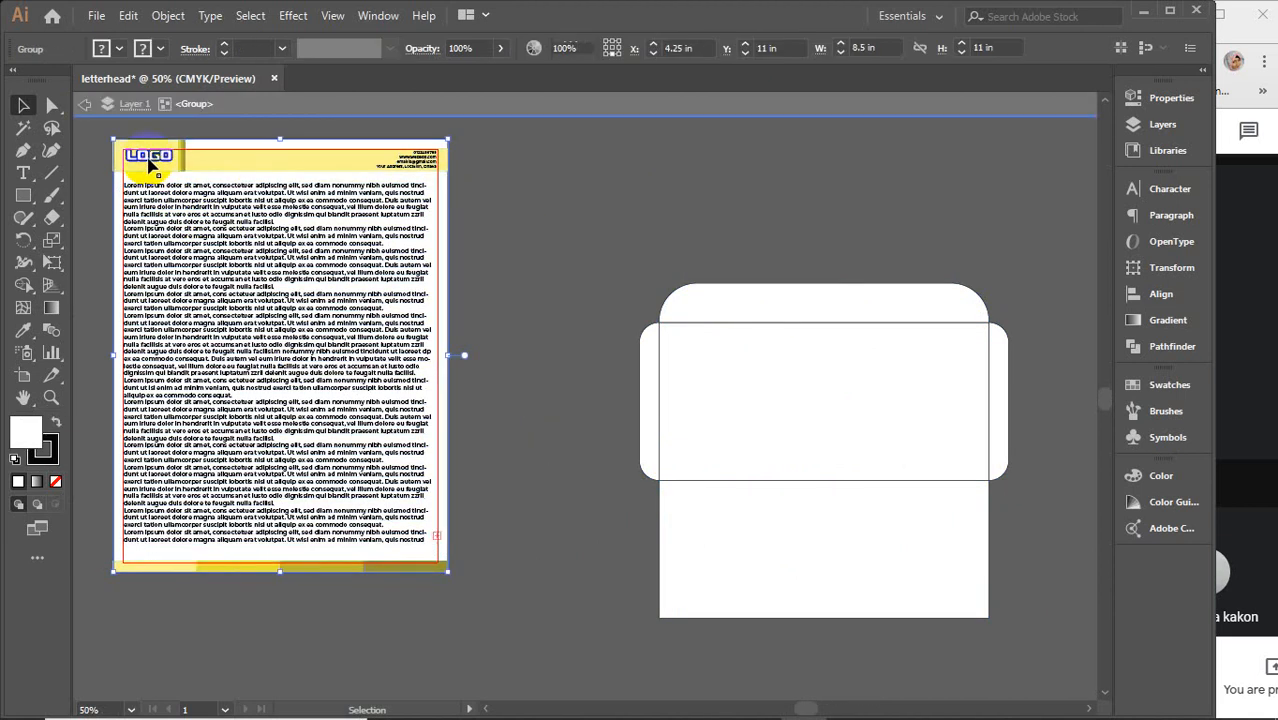
double_click(148, 165)
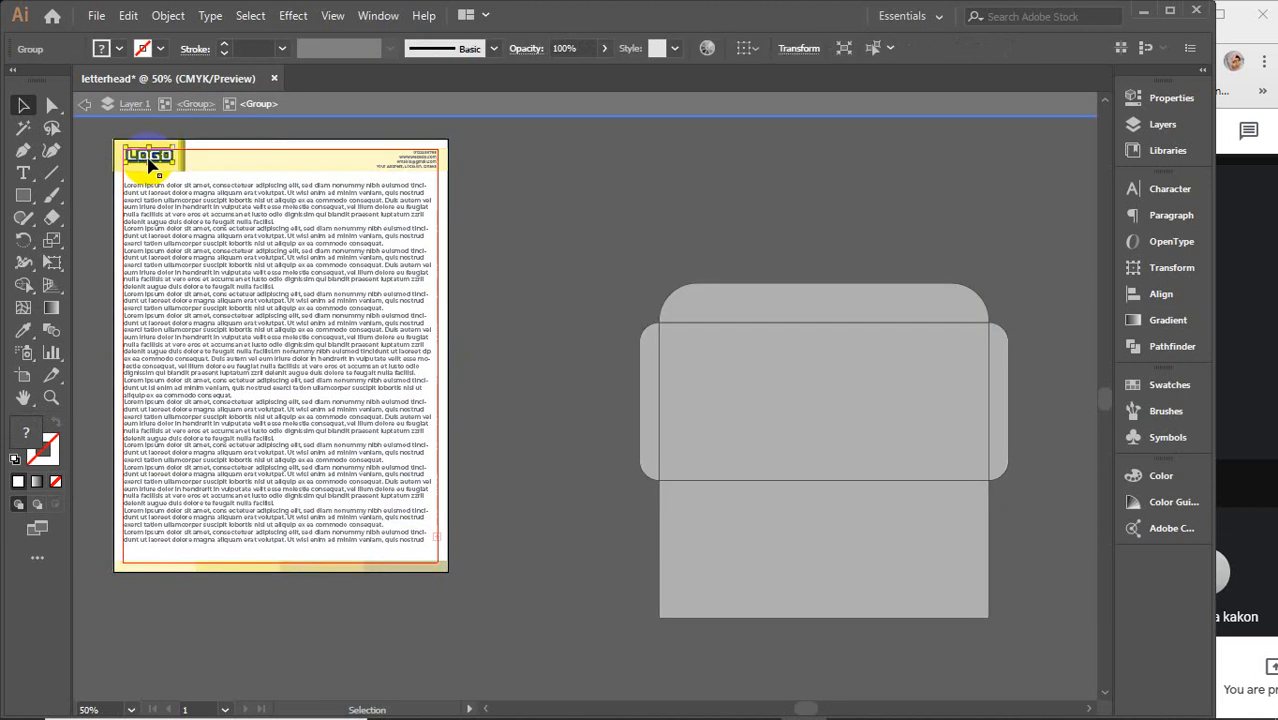
click(499, 104)
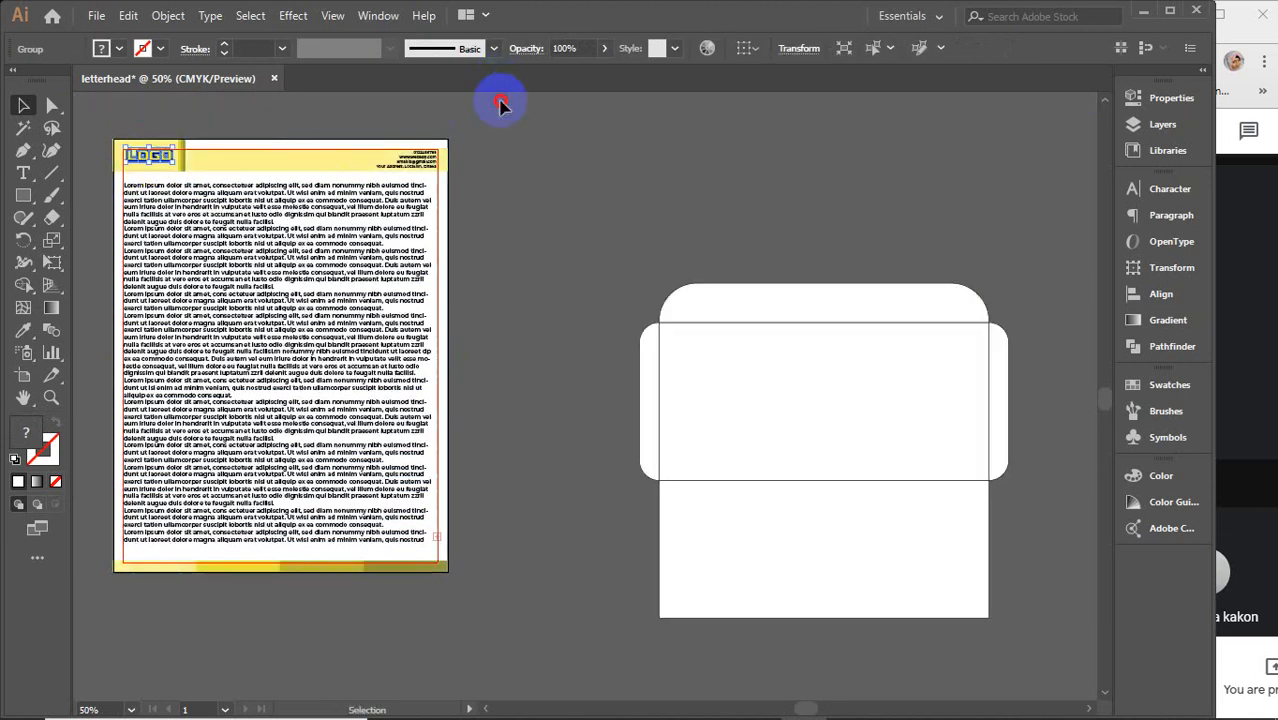
click(631, 200)
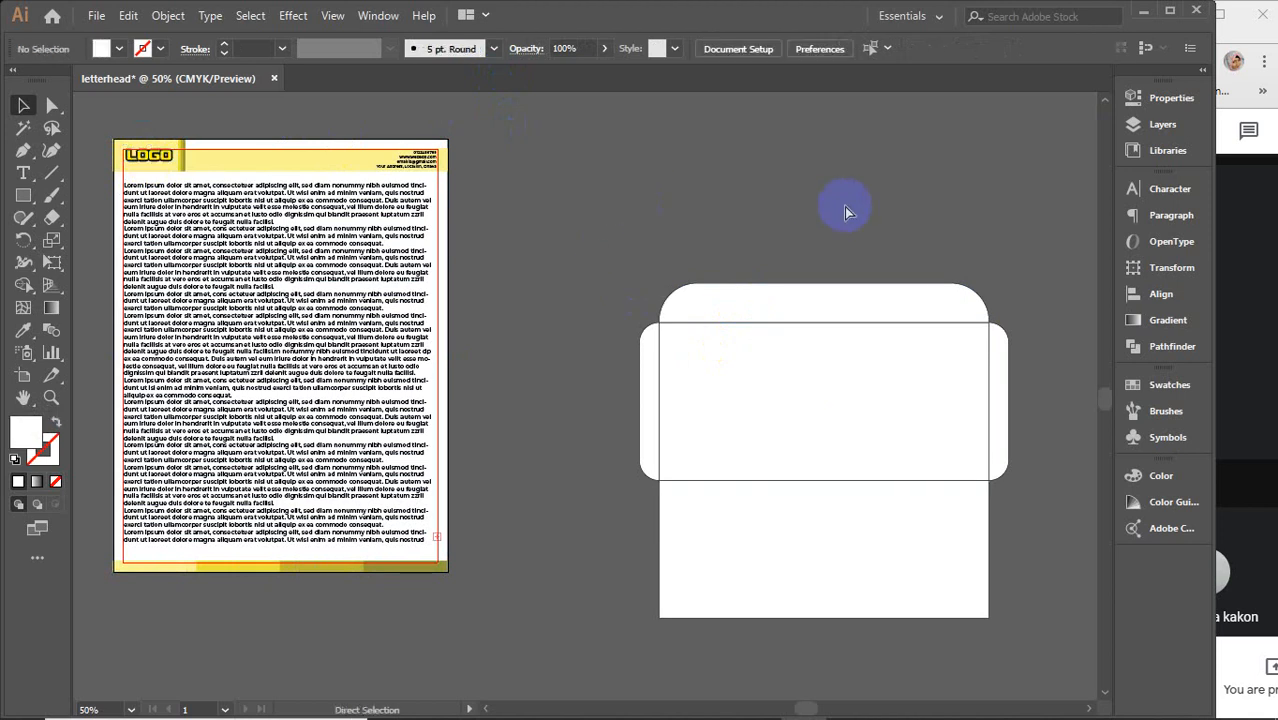
key(ctrl+v)
drag(578, 398, 697, 157)
Copy the contact details text from the letterhead header and place it under the logo copy above the envelope.
click(412, 163)
double_click(410, 165)
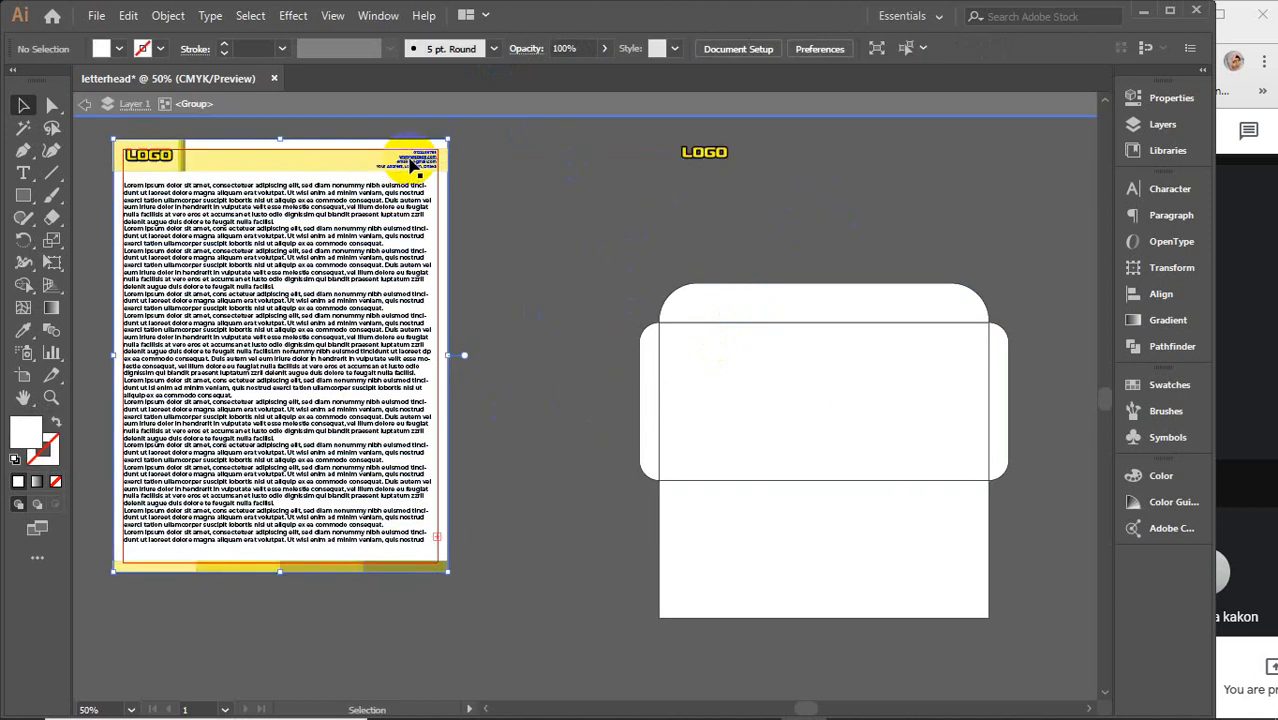
click(410, 165)
key(ctrl+c)
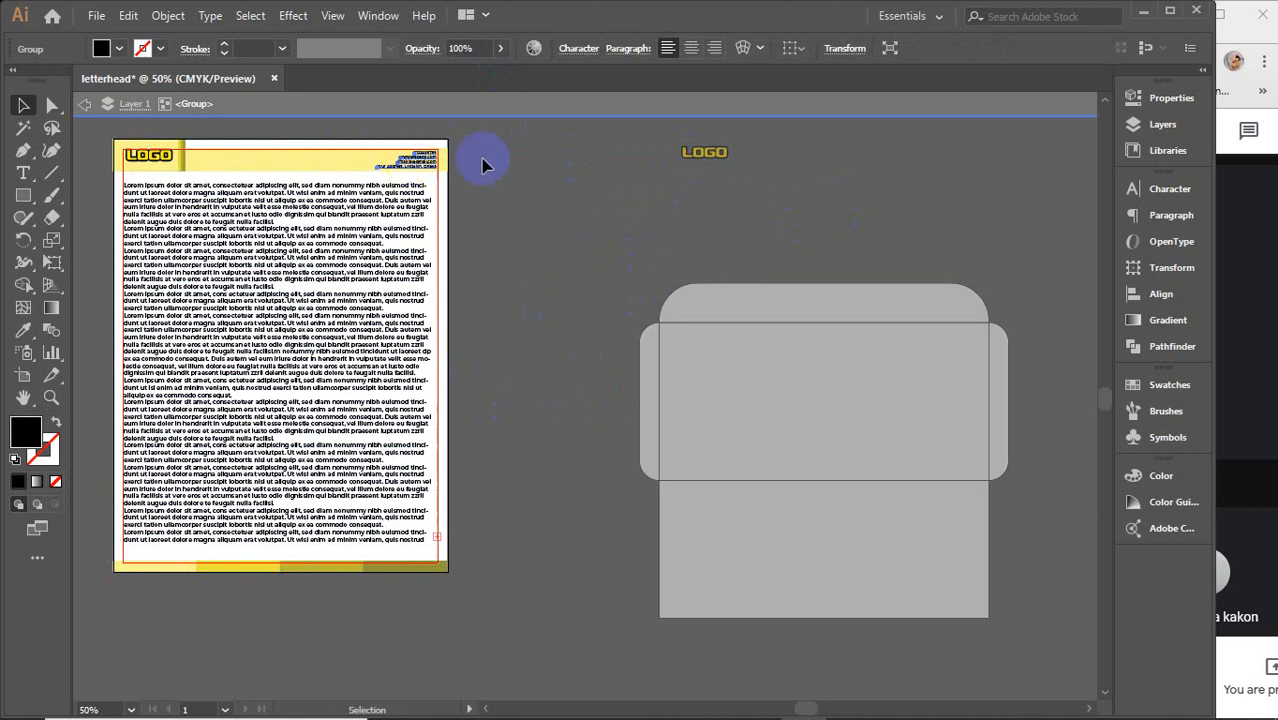
click(599, 104)
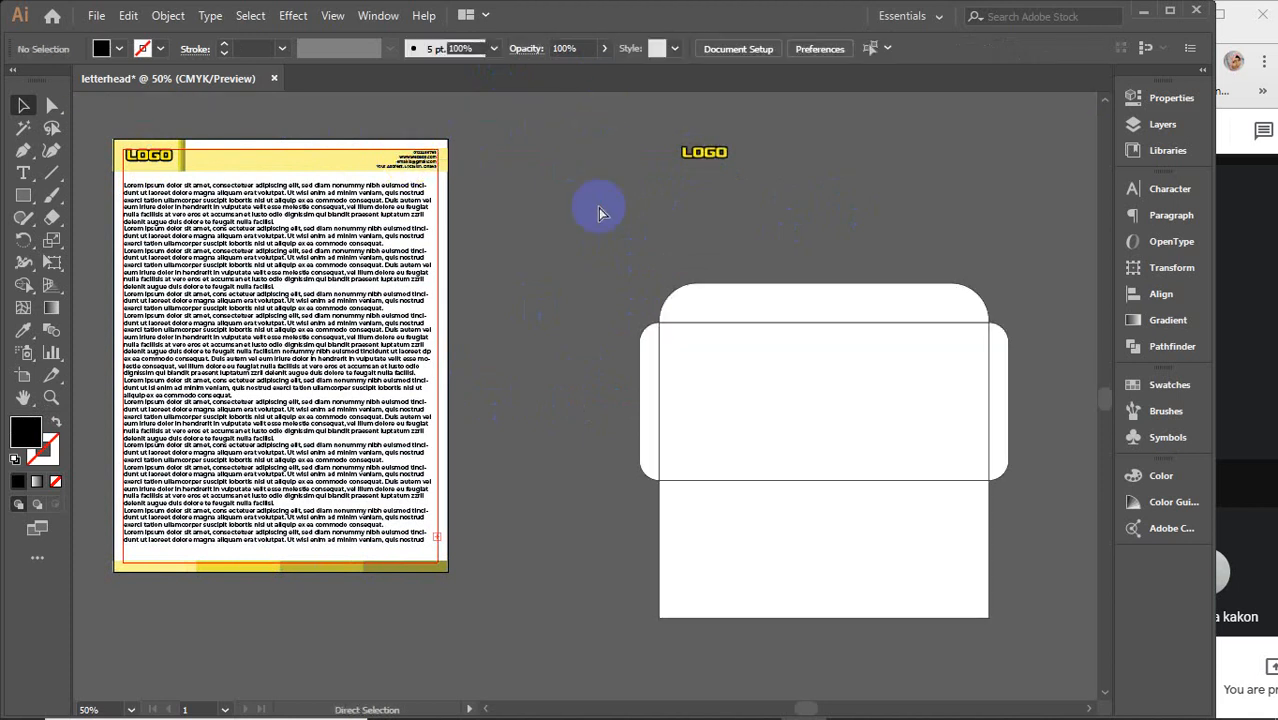
key(ctrl+v)
drag(584, 396, 713, 190)
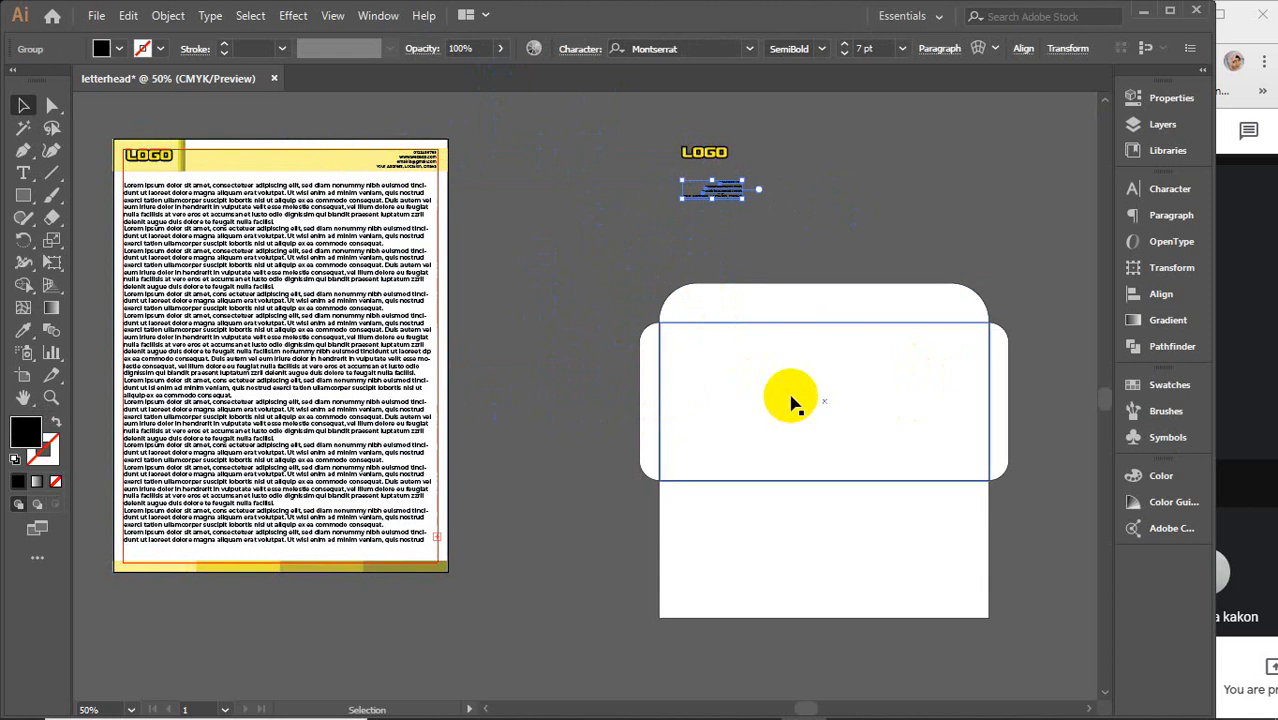
Move the logo copy into the upper-left corner of the envelope's main panel.
click(585, 237)
drag(708, 152, 724, 346)
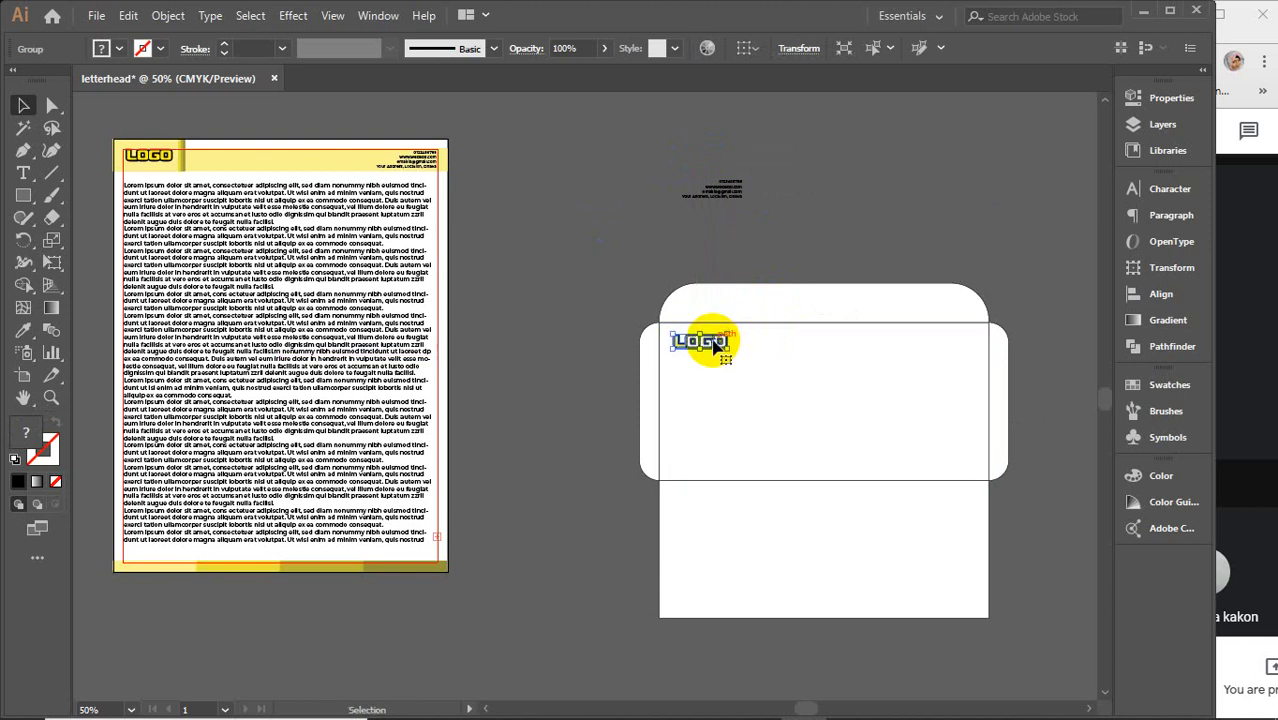
drag(576, 254, 1047, 646)
click(1036, 359)
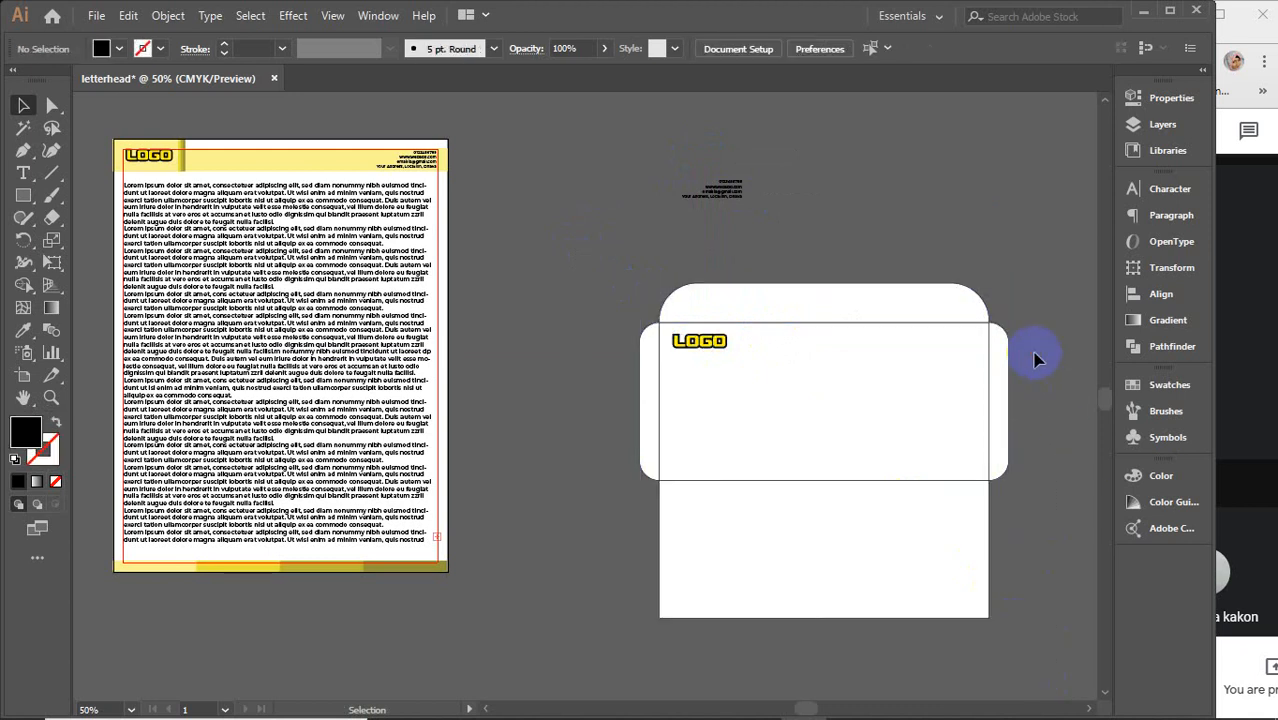
Move the copied contact details text to the empty area left of the envelope.
click(702, 345)
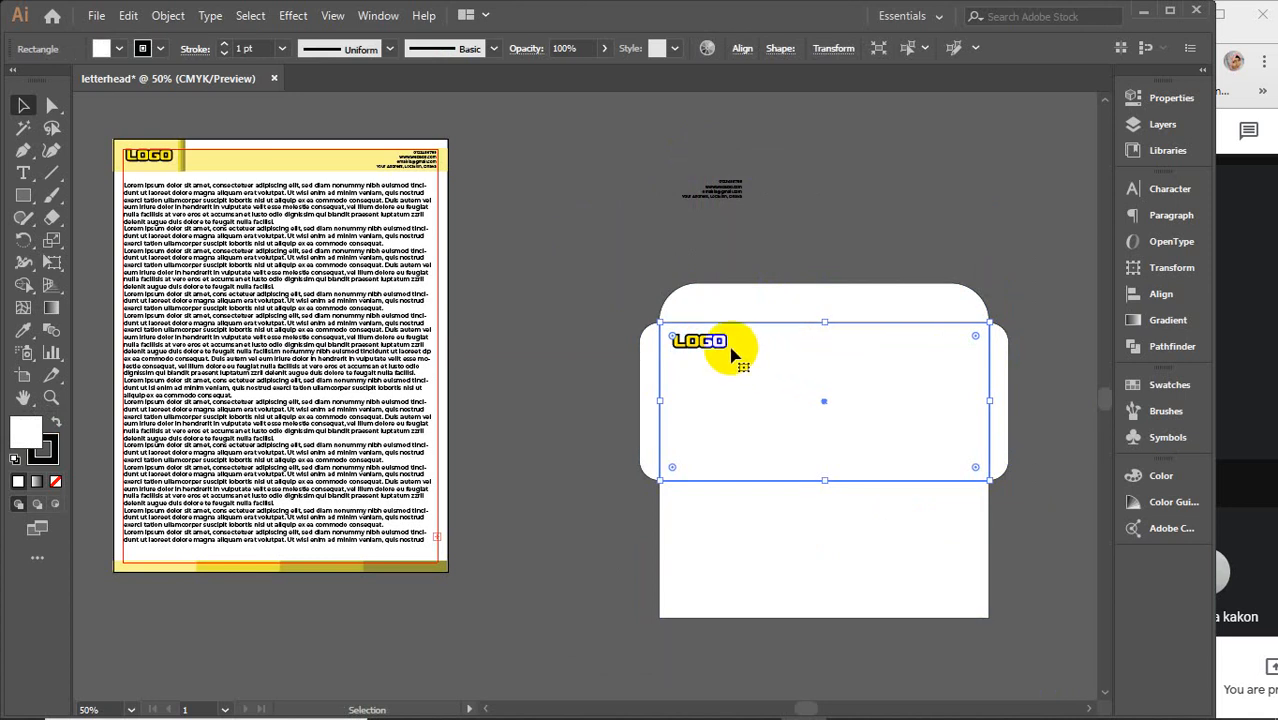
scroll(730, 352, up, 1)
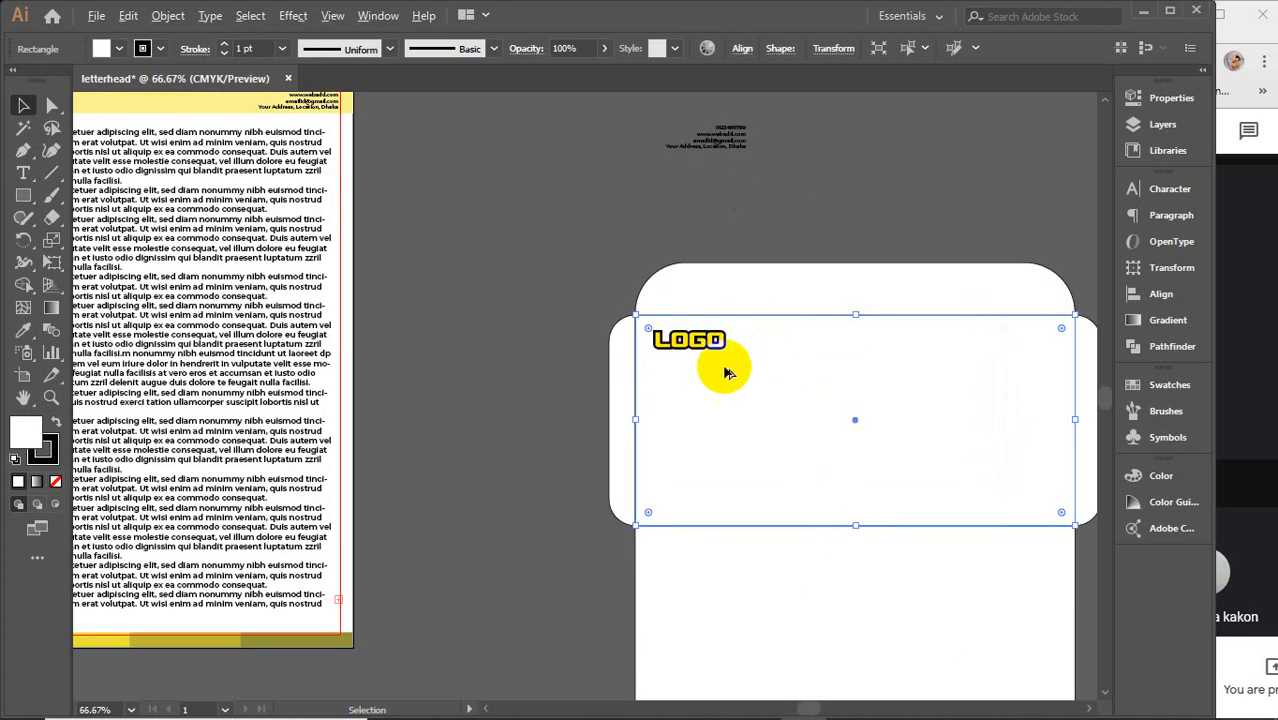
scroll(728, 355, up, 1)
scroll(476, 208, up, 3)
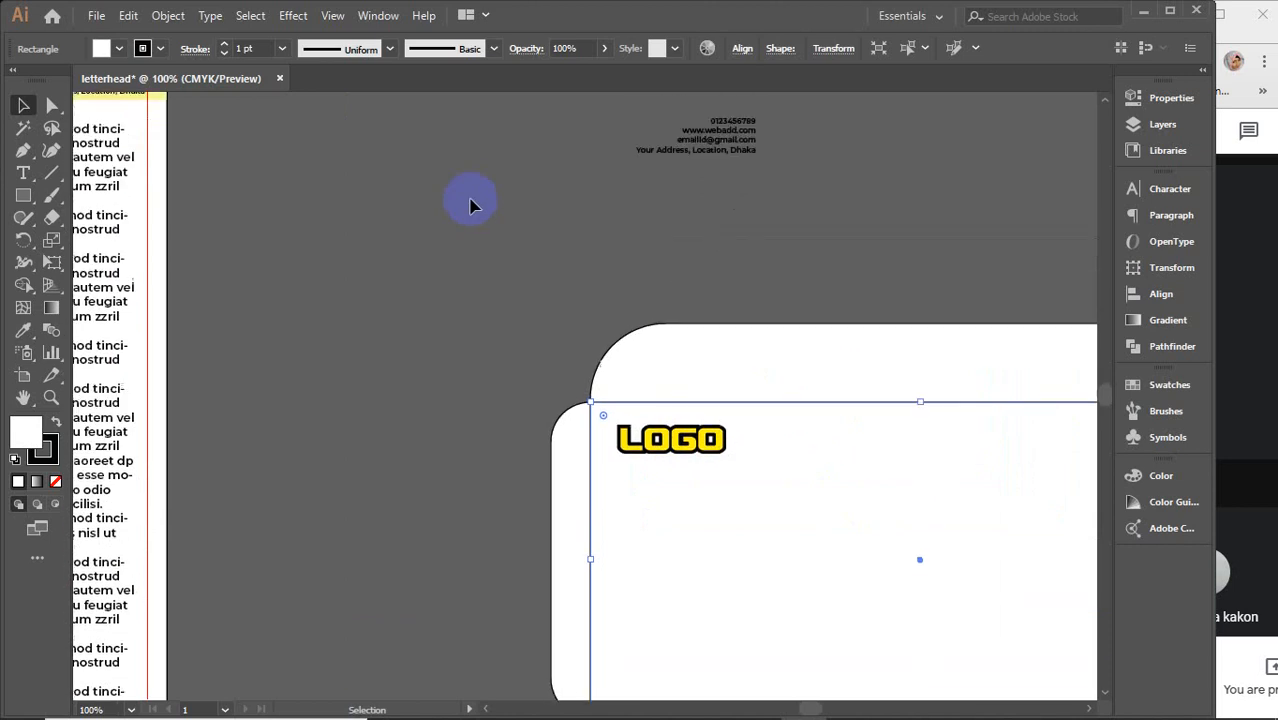
click(720, 143)
drag(724, 139, 357, 286)
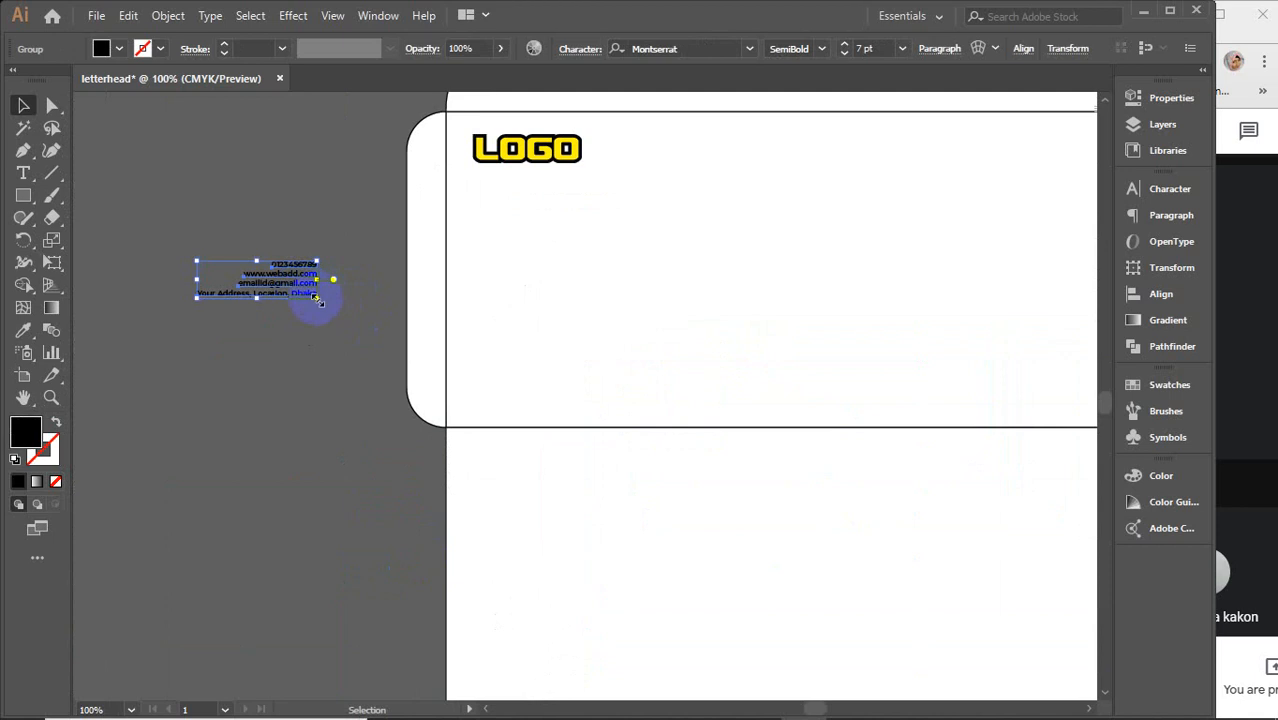
Try enlarging the copied contact details text to 12 pt.
click(875, 49)
key(Up)
key(Up)
key(Up)
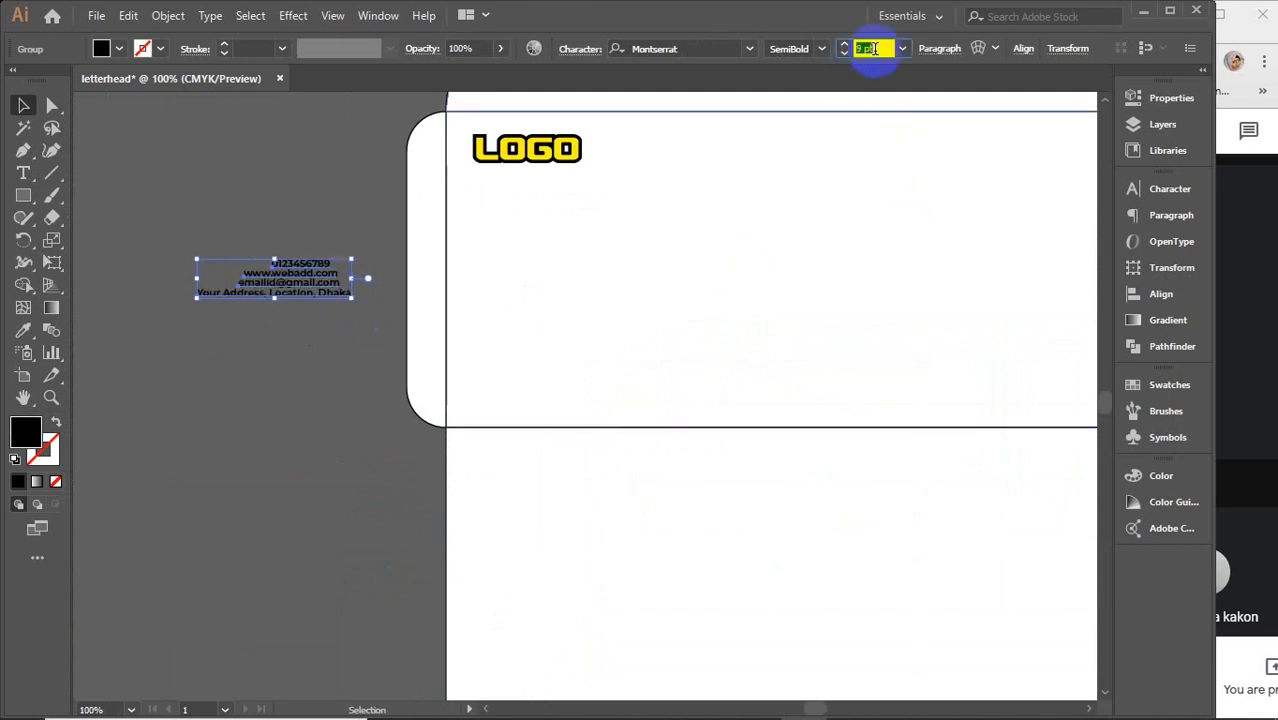
key(Up)
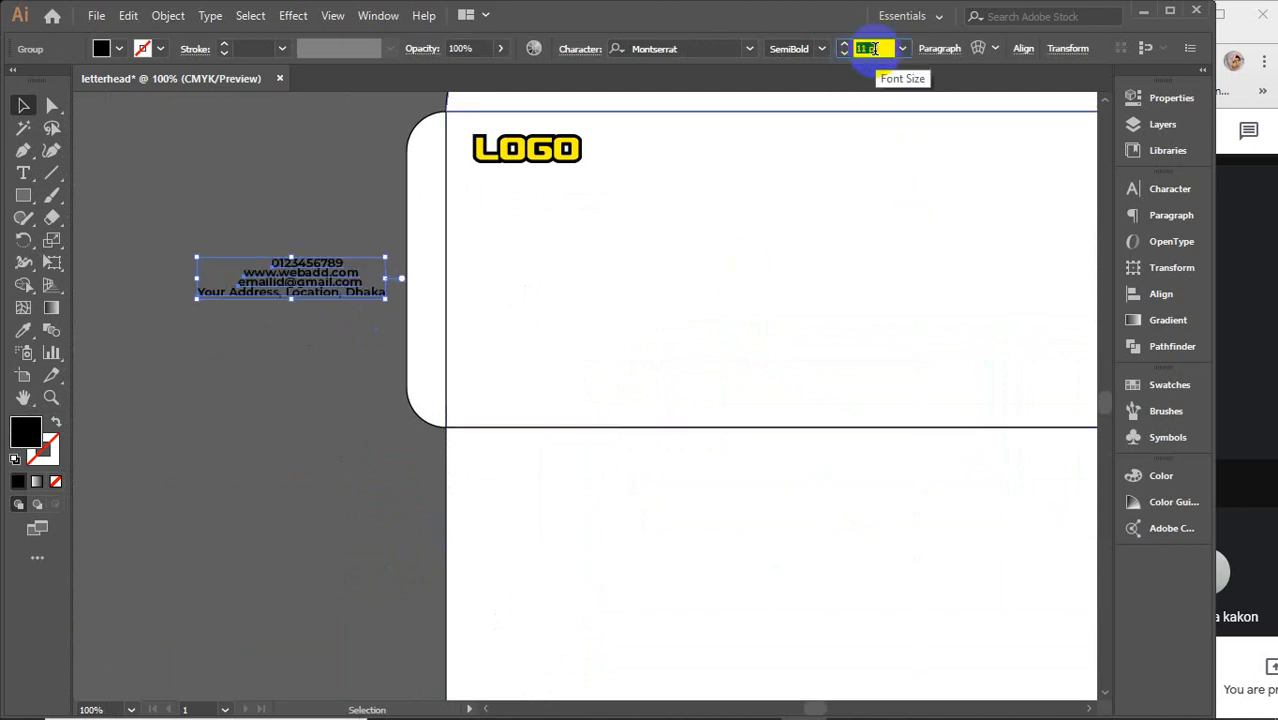
key(Up)
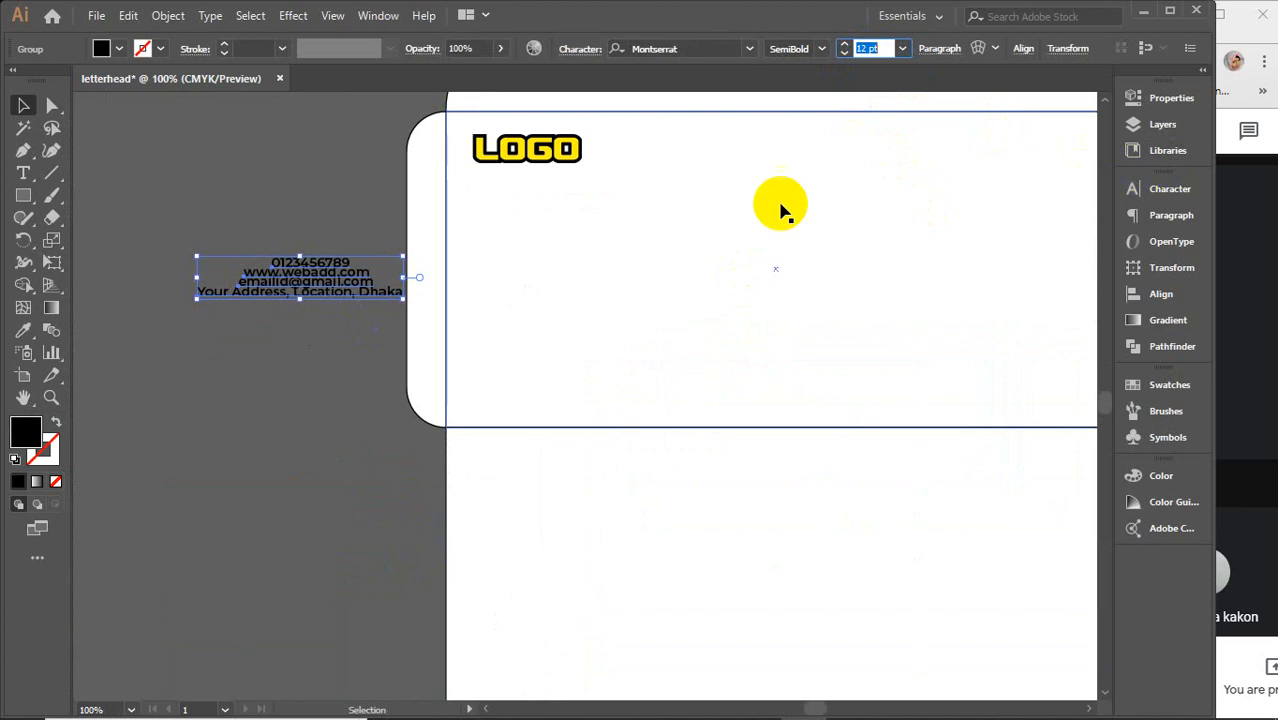
Start an Offset Path on the envelope's main panel with the preview on and the offset at -0.25 in.
drag(807, 305, 633, 357)
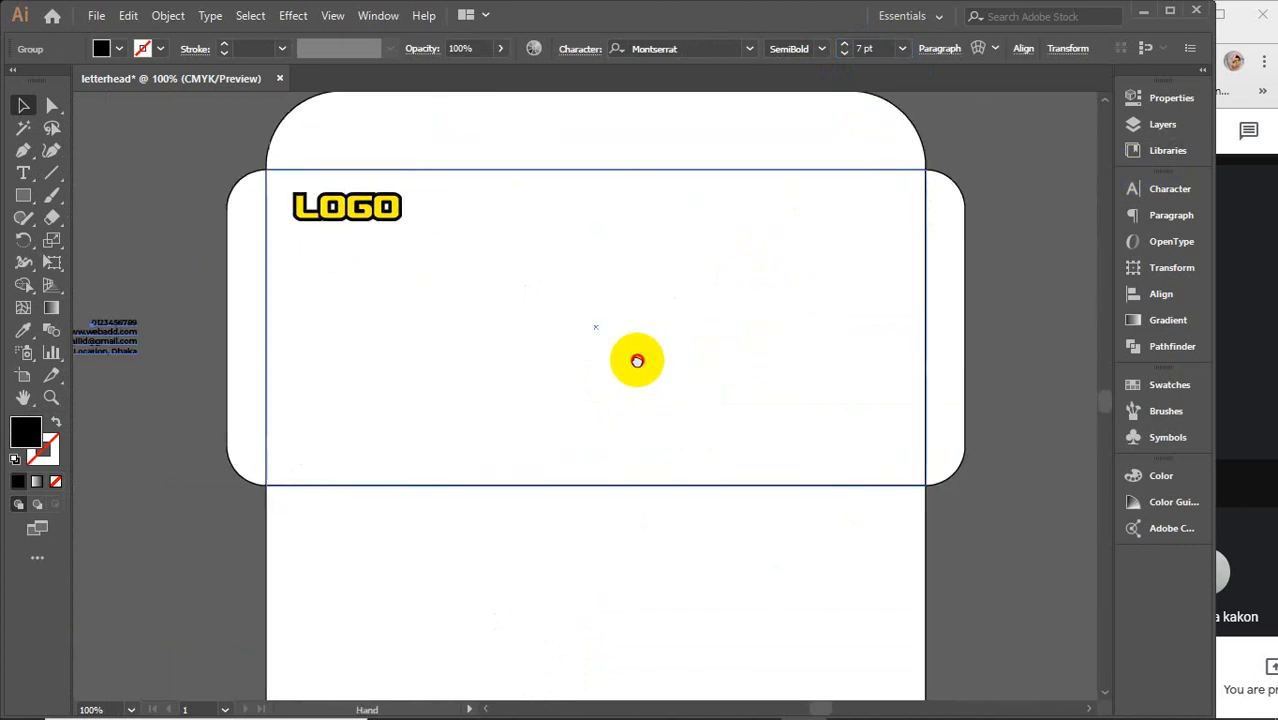
click(653, 299)
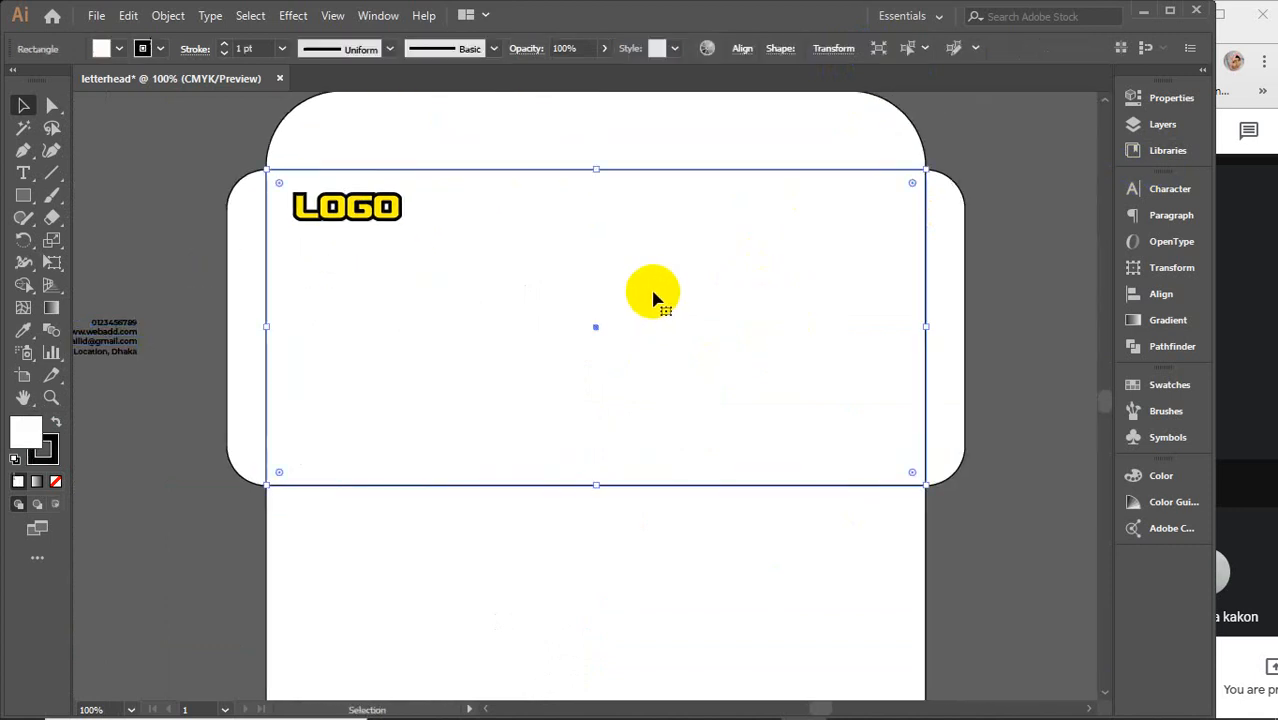
click(170, 16)
mouse_move(271, 457)
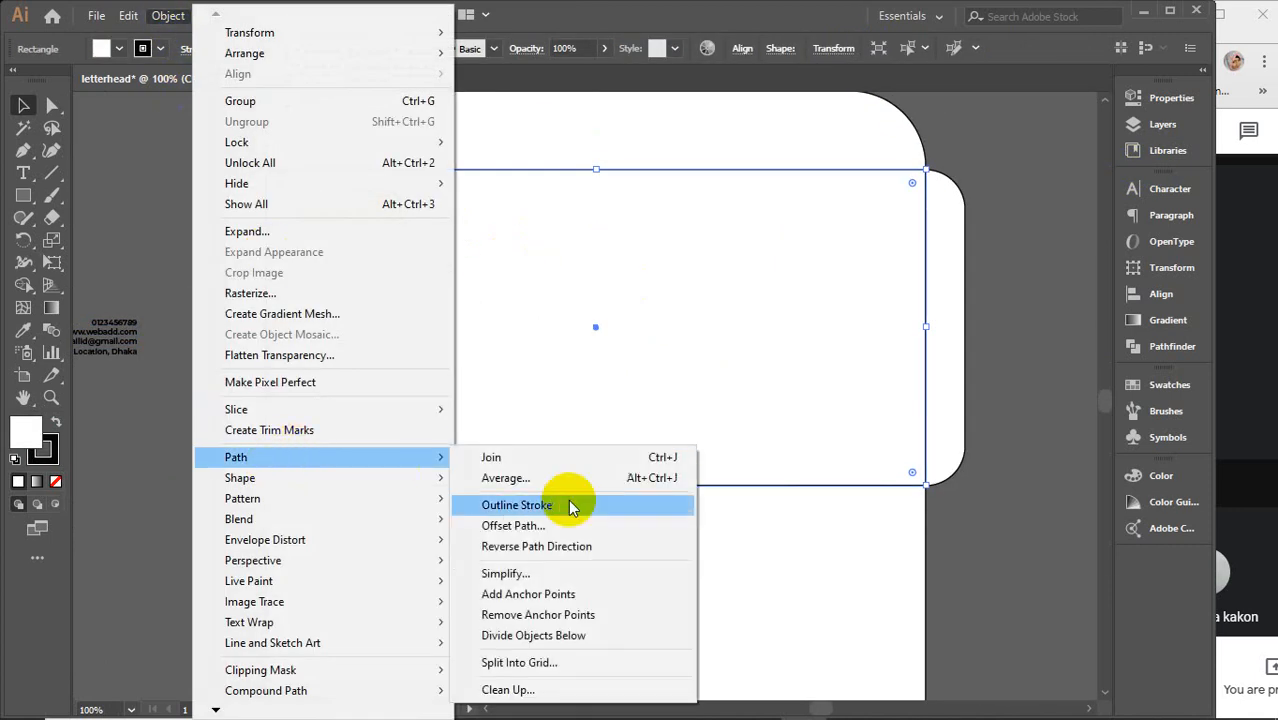
click(505, 524)
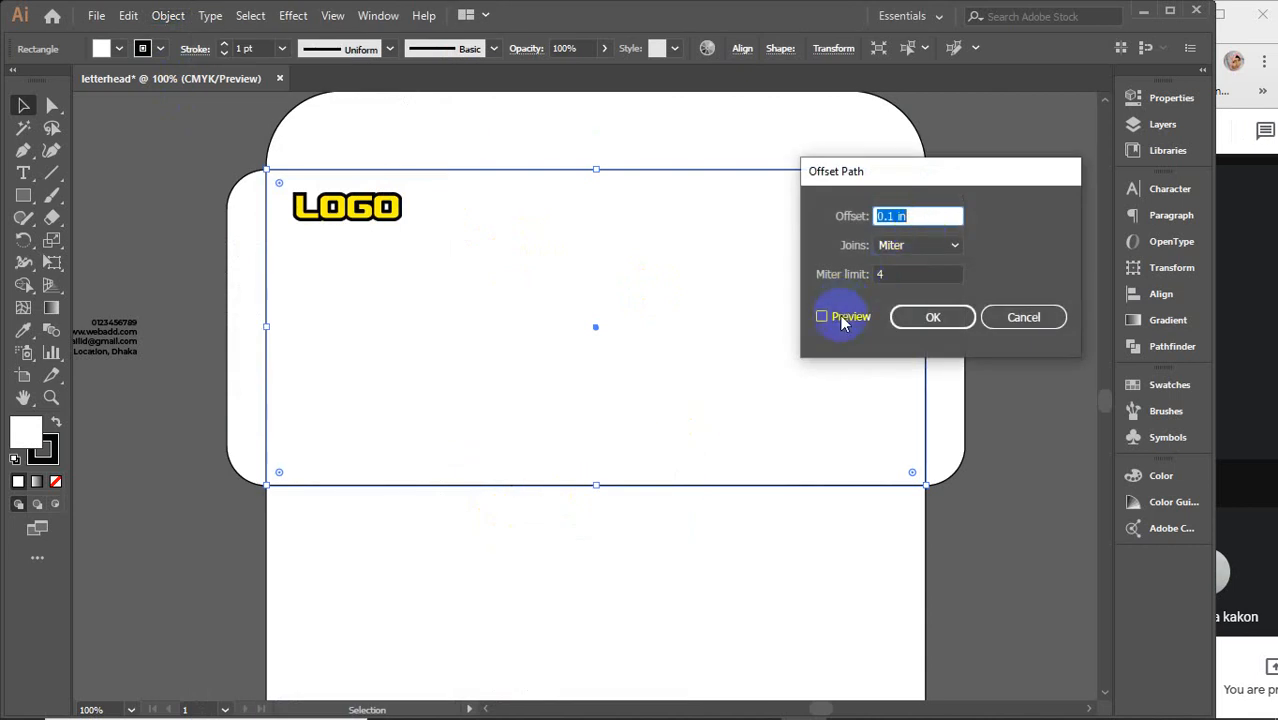
click(842, 320)
click(913, 215)
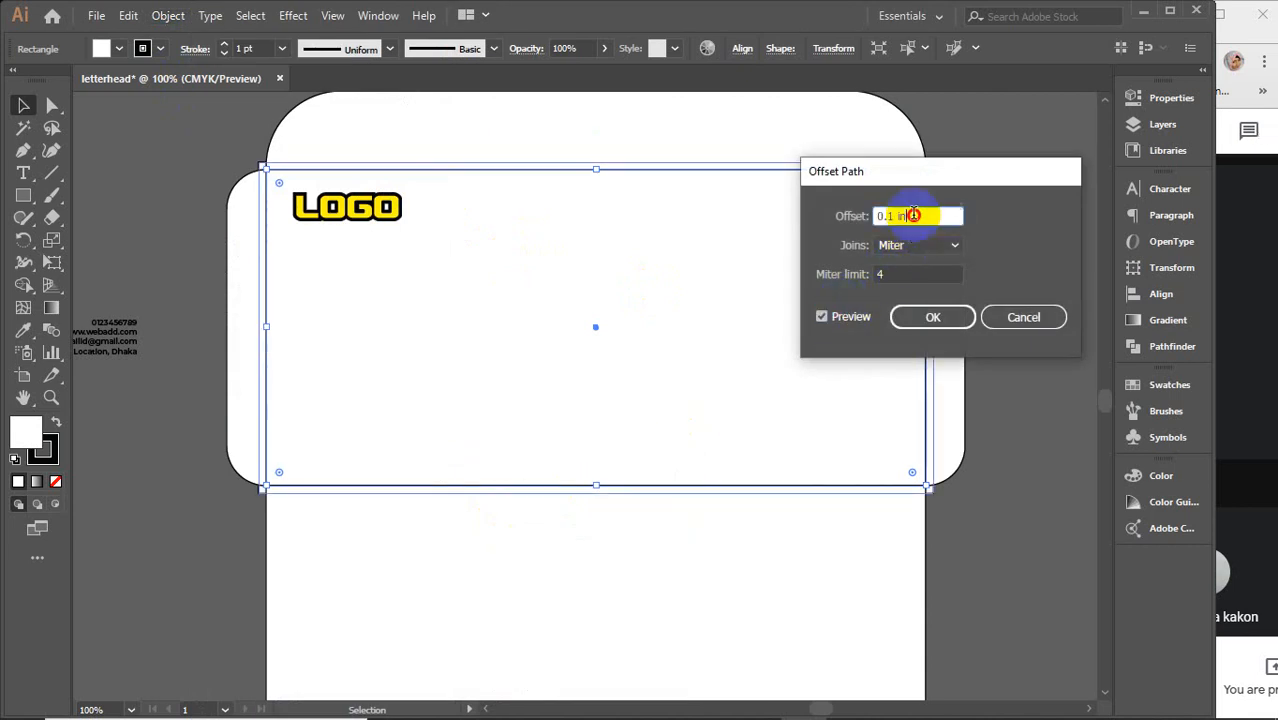
key(Down)
key(Down)
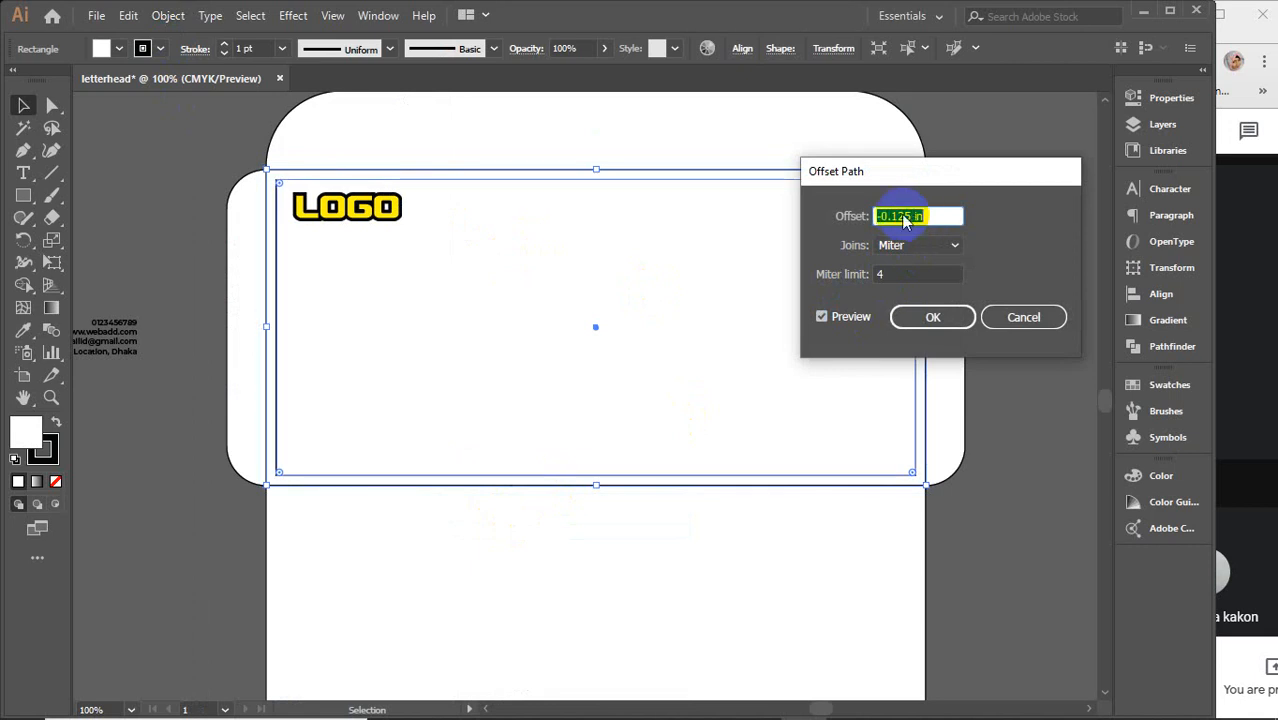
key(Down)
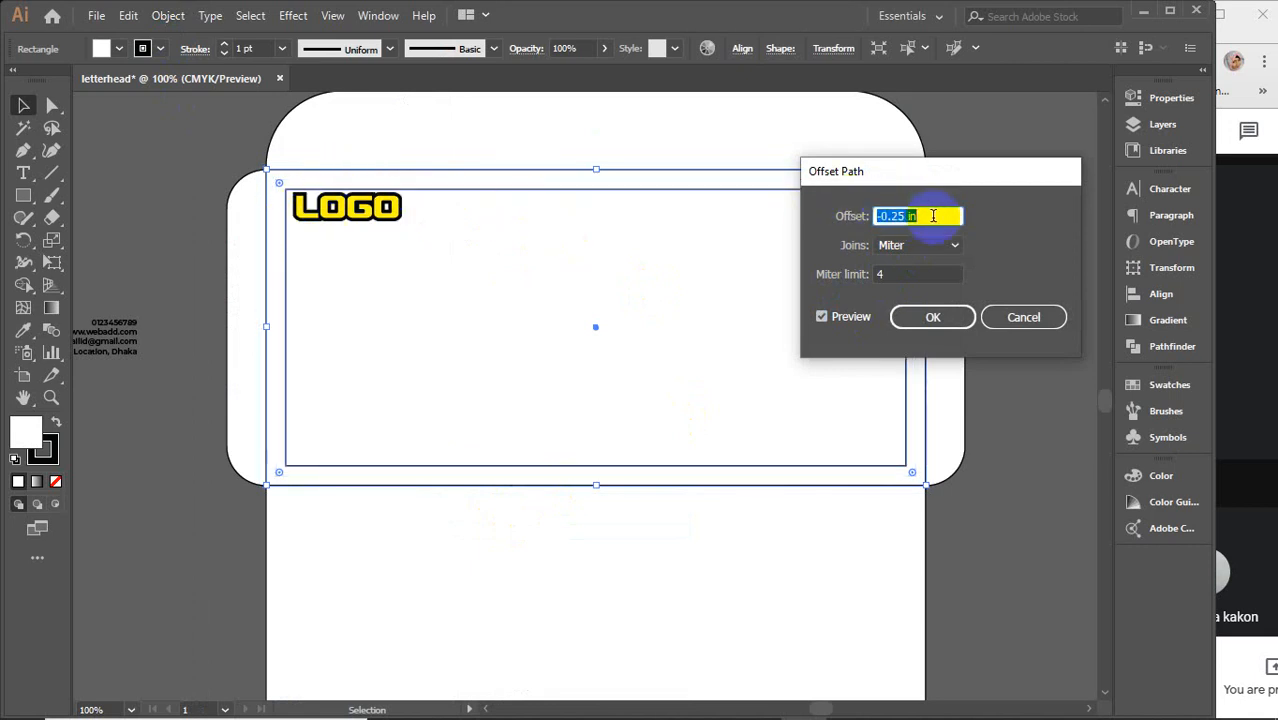
Preview offsets of -0.5 in and -0.375 in, create the inset rectangle at -0.25 in, and give it a red outline.
key(Down)
key(Down)
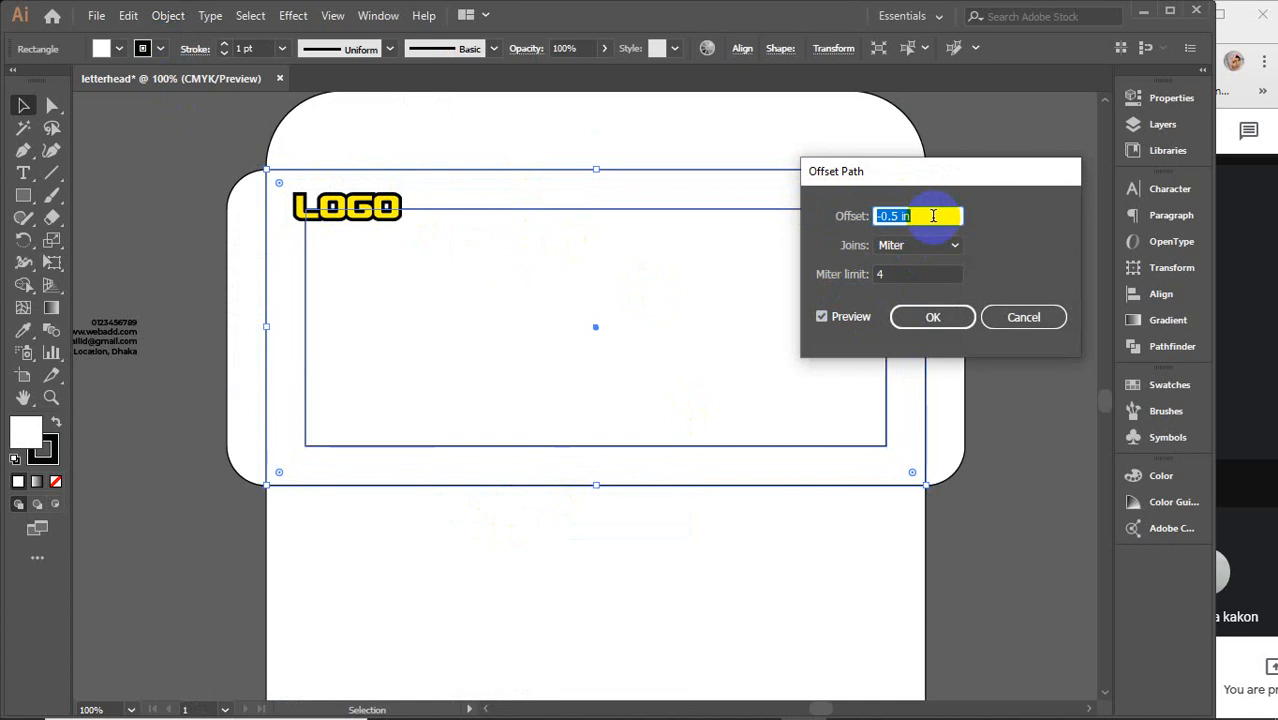
key(Up)
key(Up)
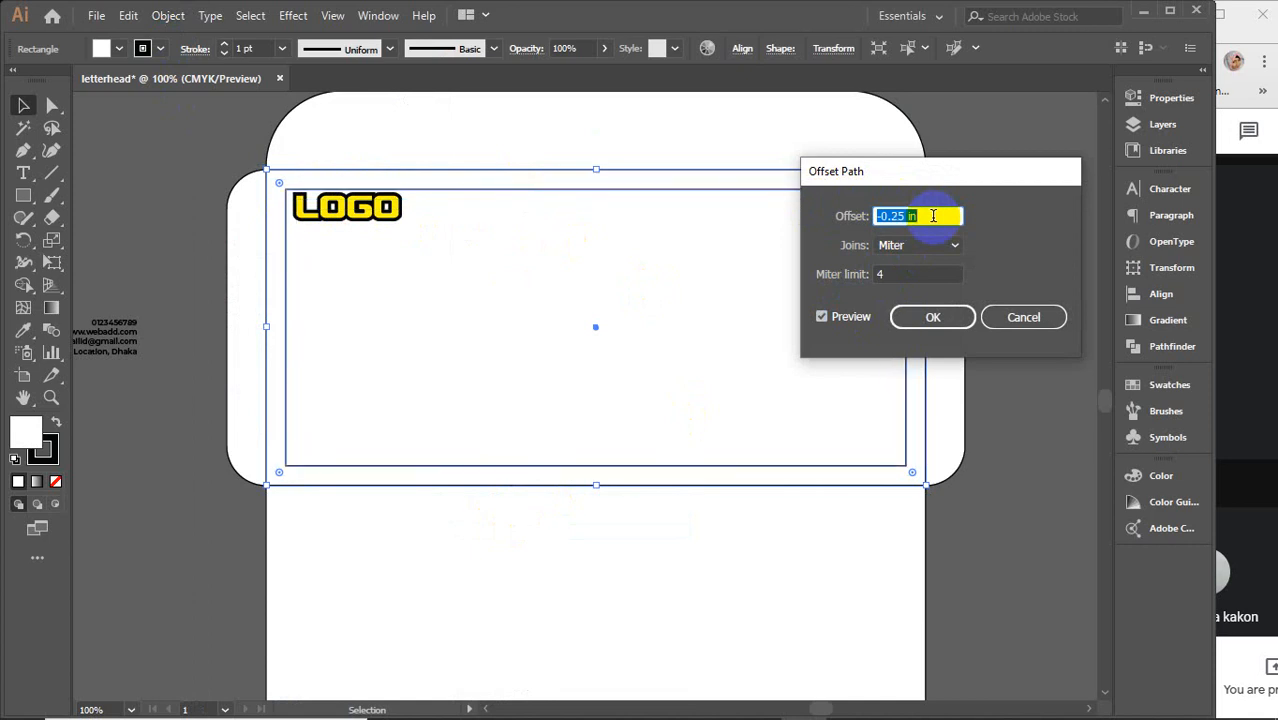
key(Down)
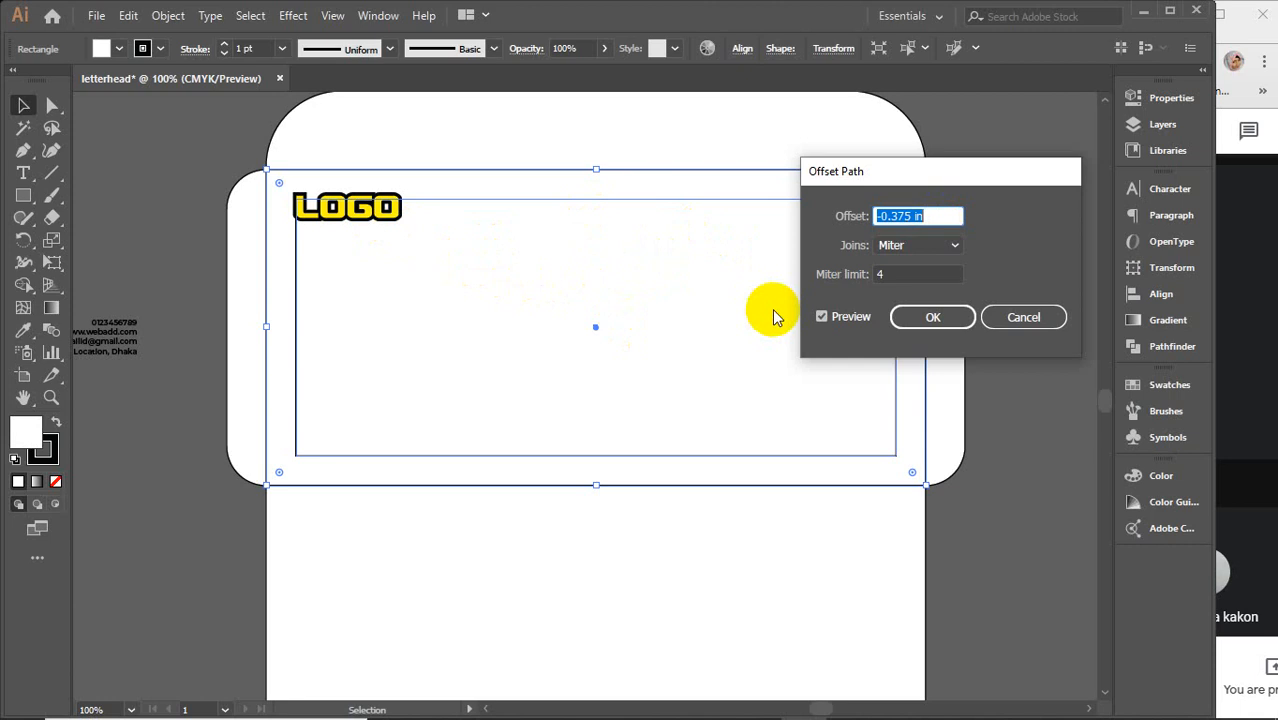
scroll(937, 221, up, 1)
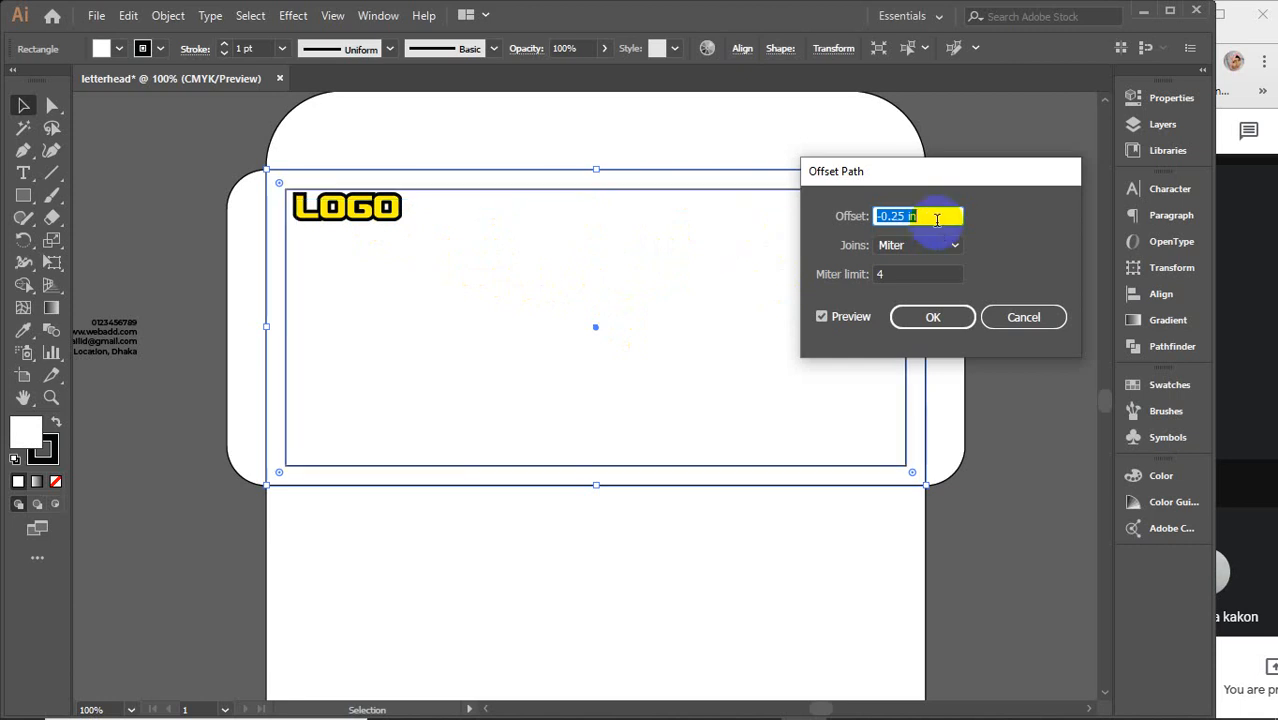
click(935, 316)
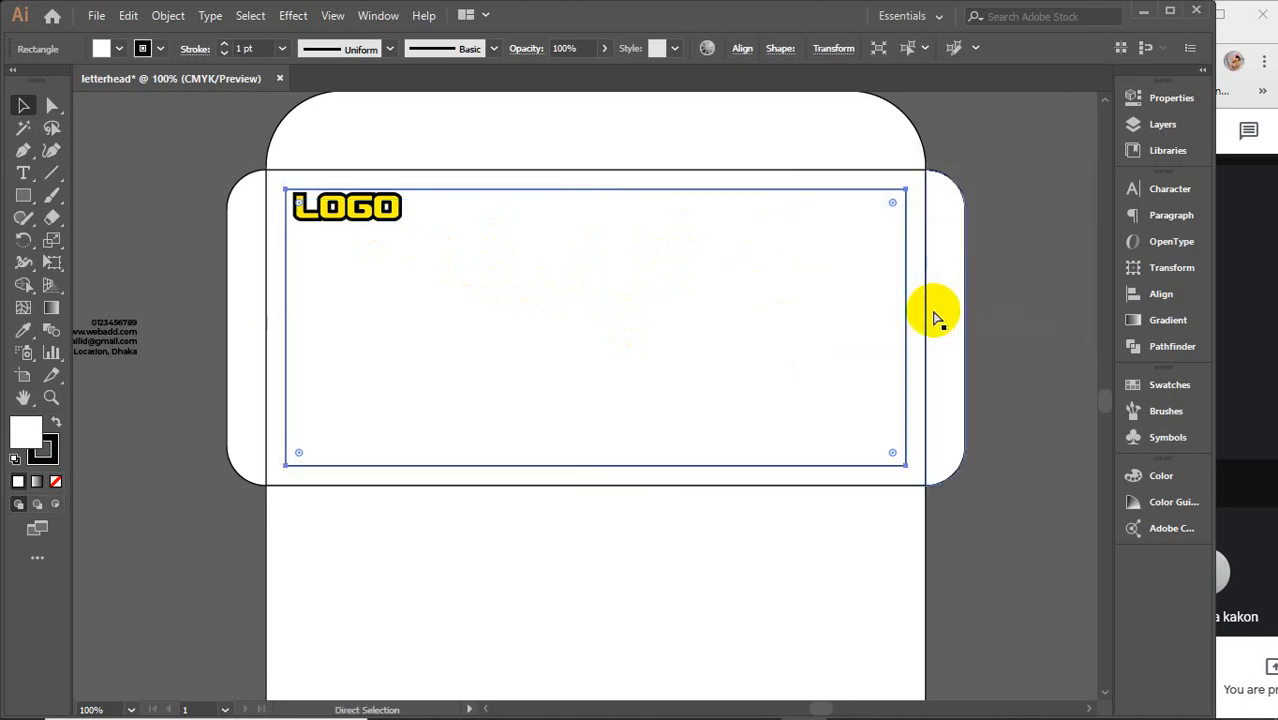
click(1012, 262)
Nudge the envelope's logo left and down to even out its gaps to the red margin's upper-left corner.
click(380, 216)
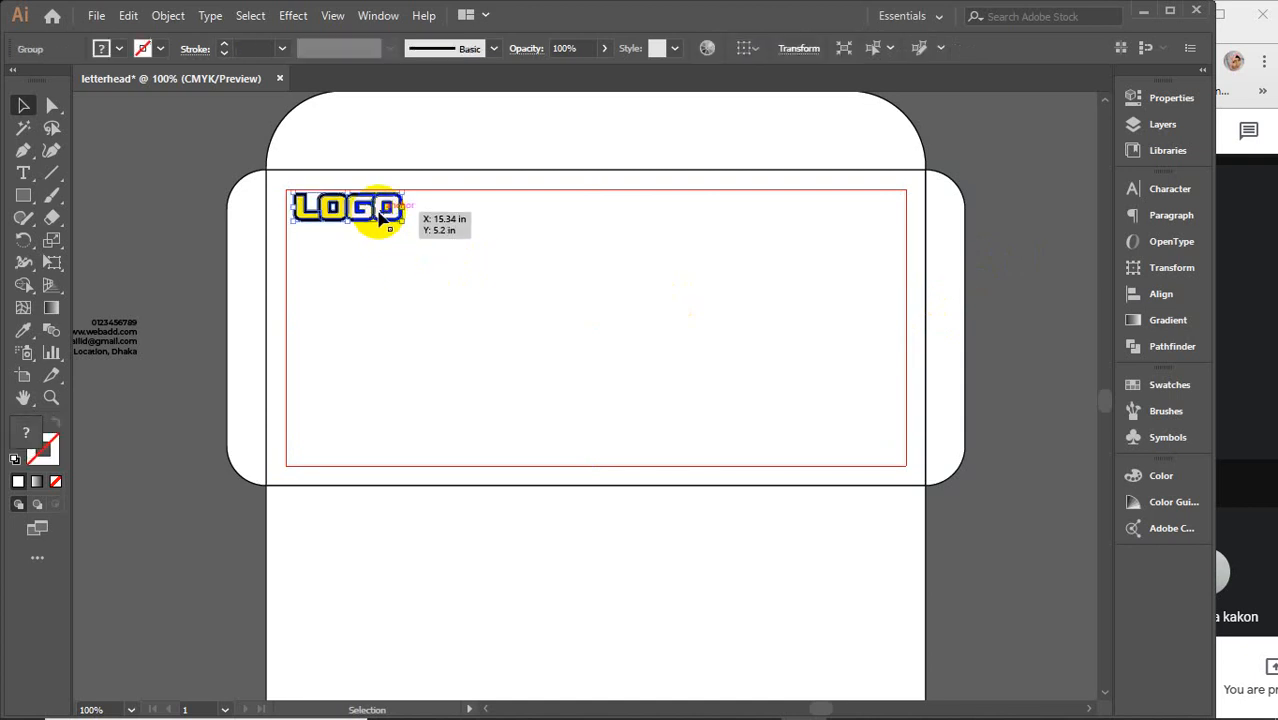
scroll(338, 215, up, 3)
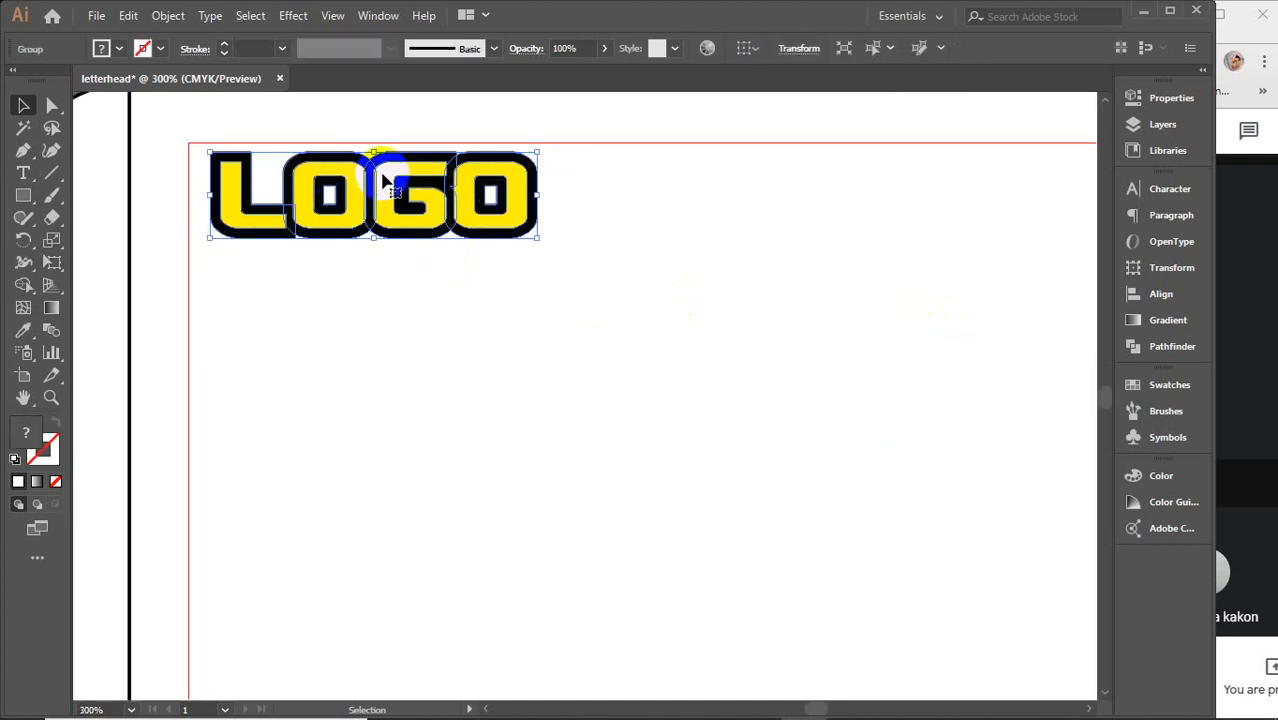
key(Left)
key(Left)
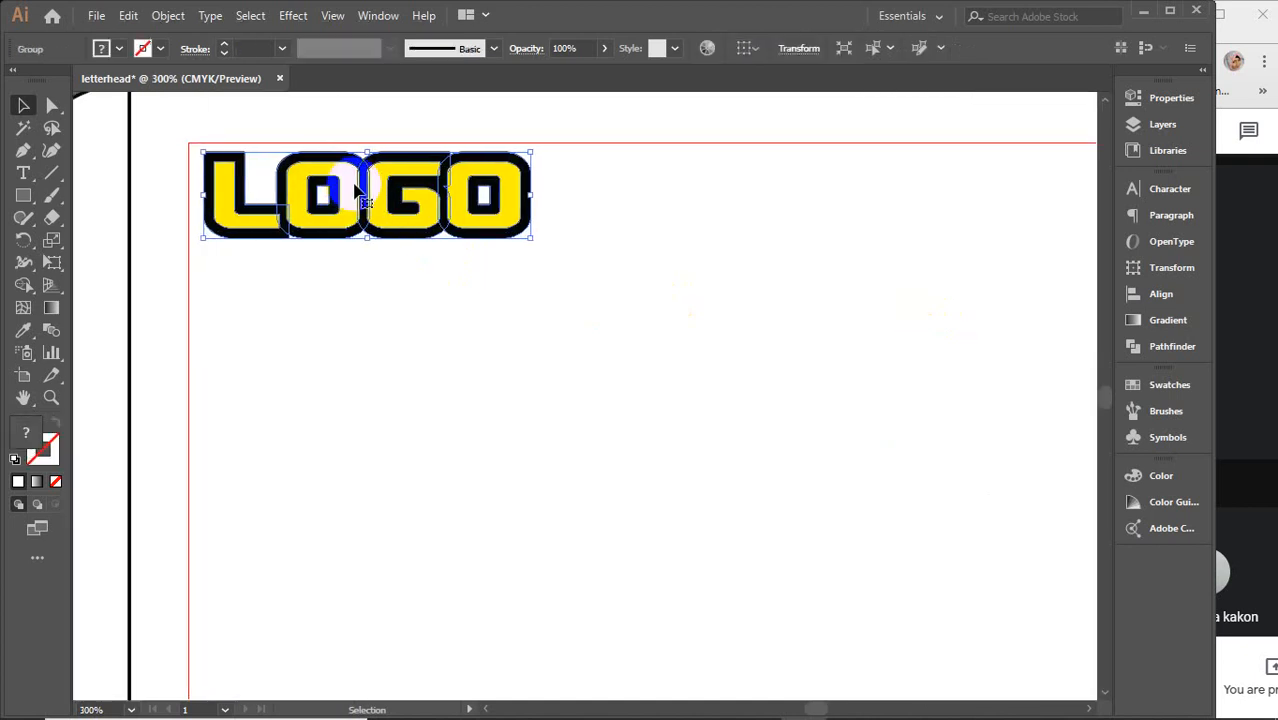
key(Down)
key(Down)
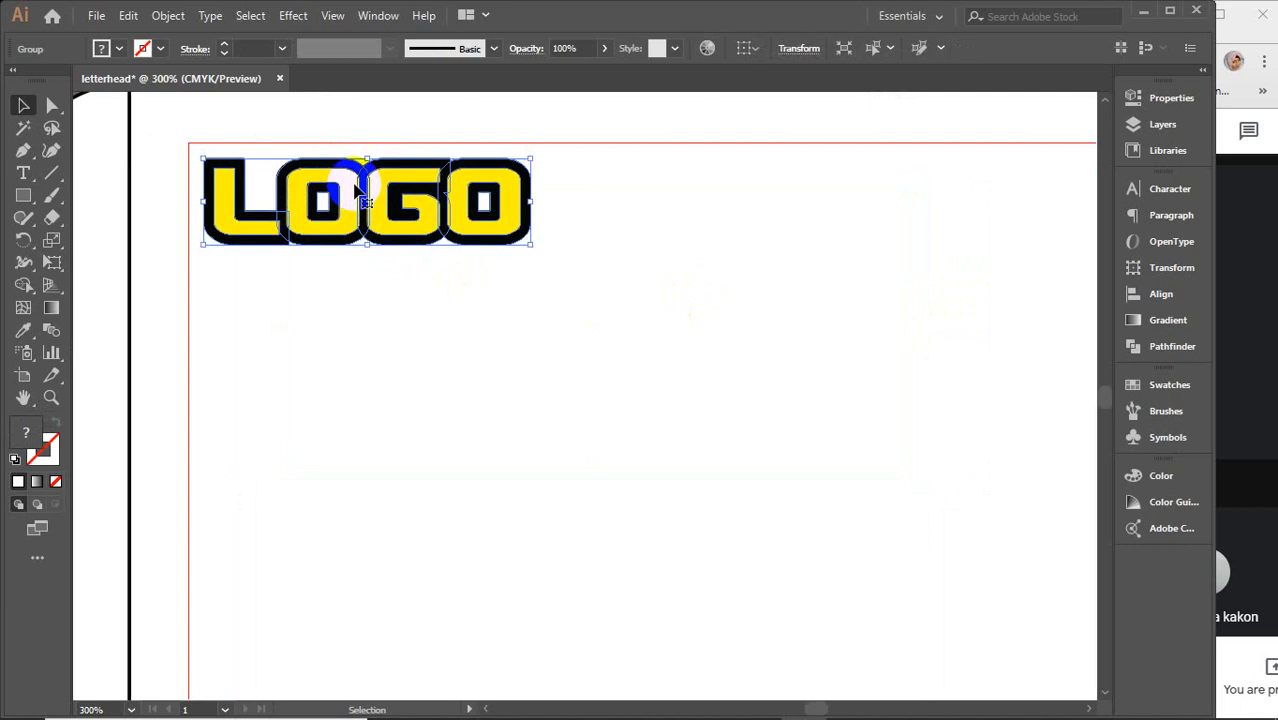
Nudge the envelope's logo slightly up toward the top edge of the red margin.
key(Up)
key(ctrl+minus)
key(ctrl+minus)
key(ctrl+minus)
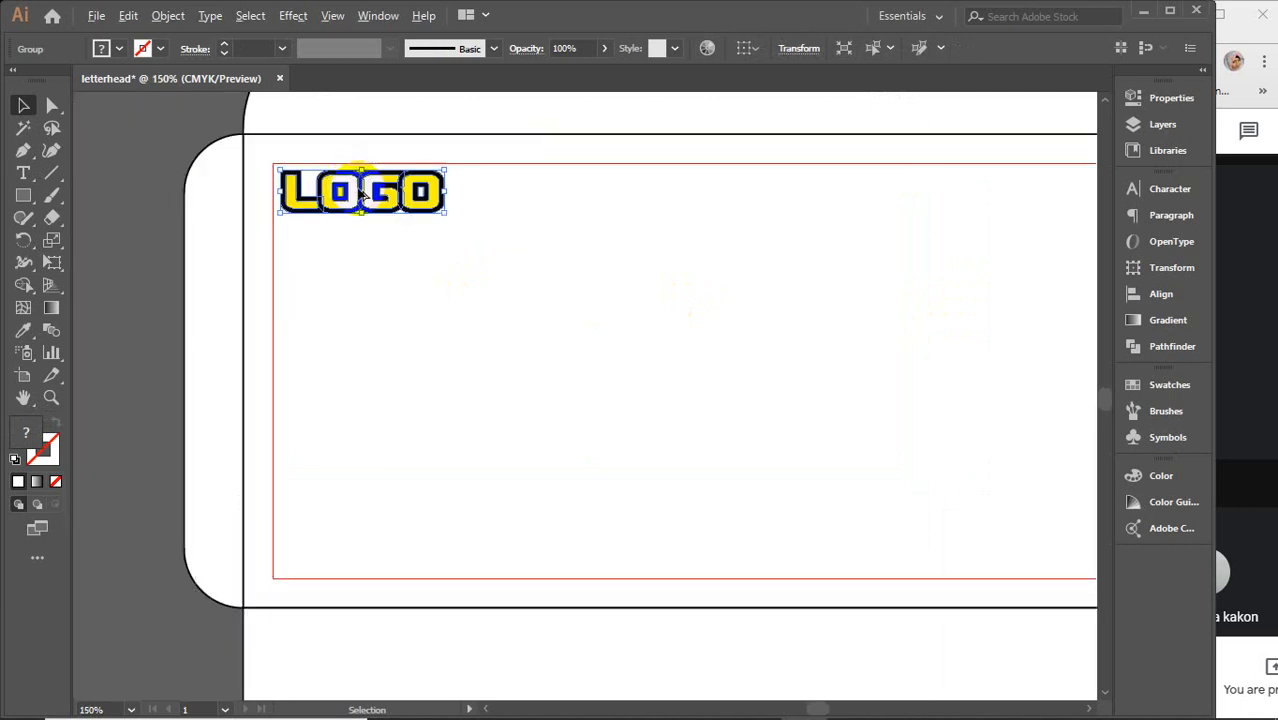
Set the font size of the contact details beside the envelope to 10 pt.
click(212, 272)
drag(212, 280, 878, 312)
click(868, 48)
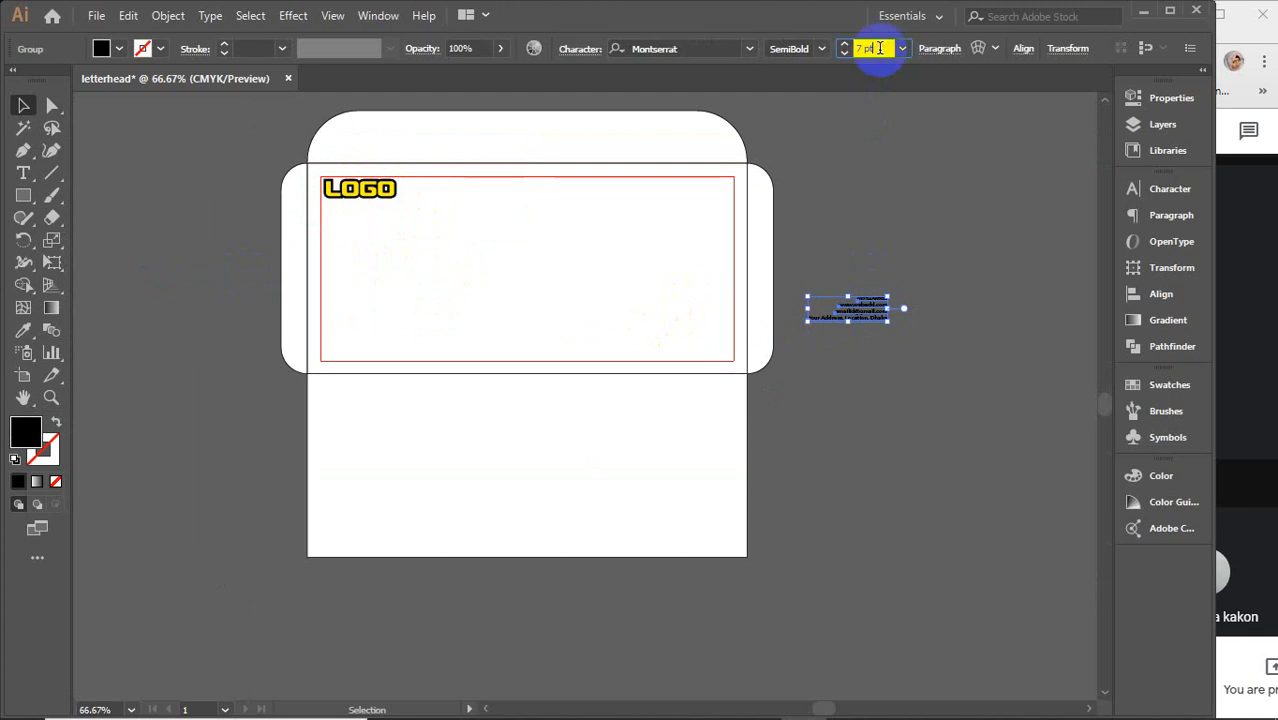
key(Up)
key(Up)
key(Up)
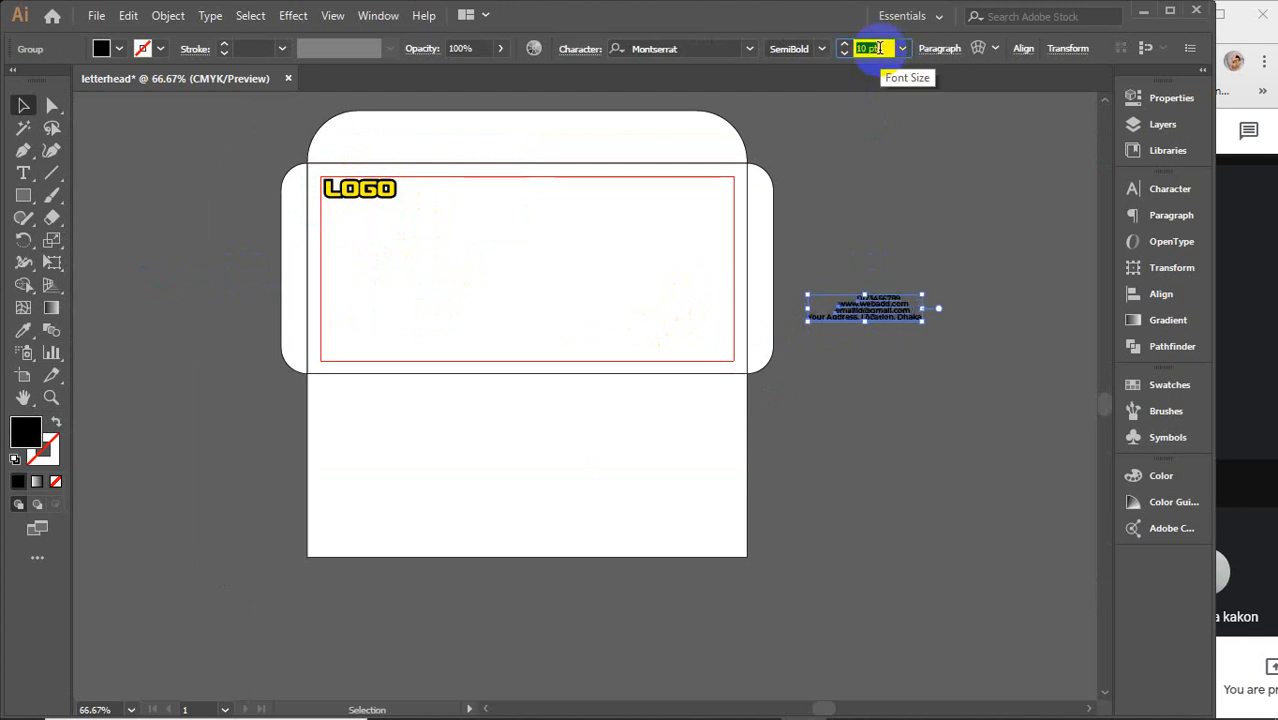
Change the contact details' Montserrat font style to Regular.
click(1153, 191)
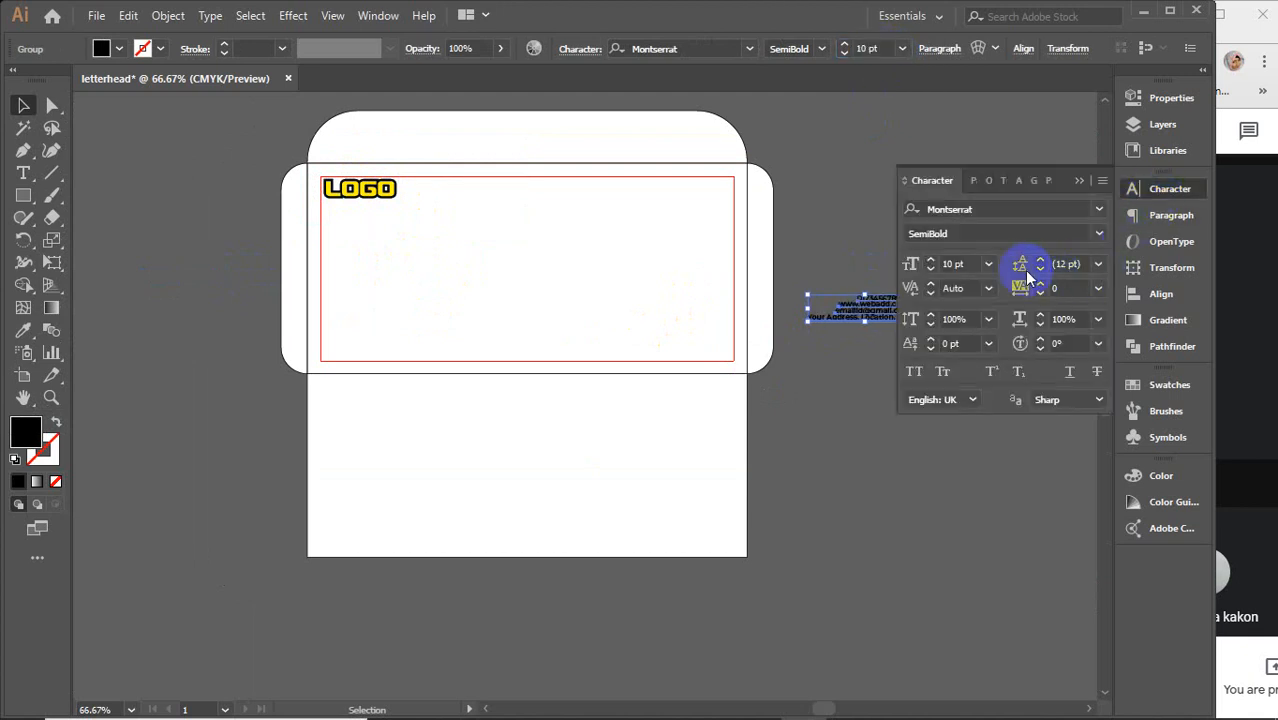
click(1097, 234)
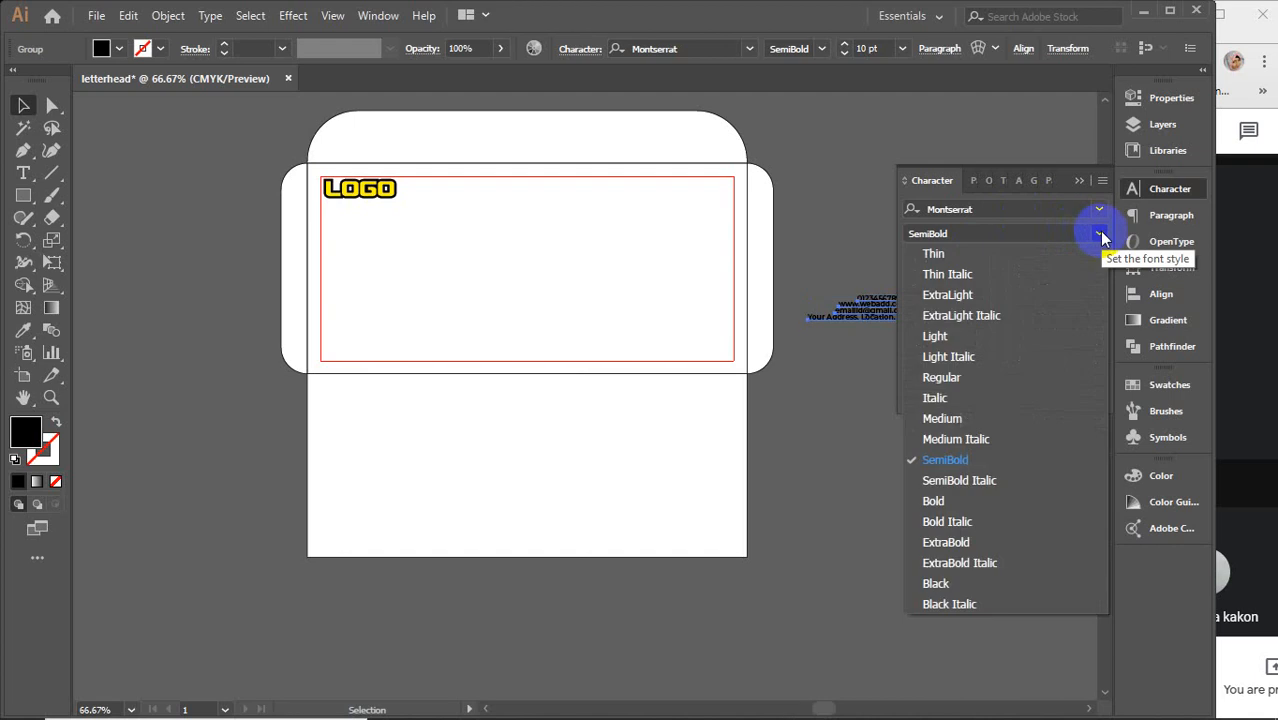
click(965, 385)
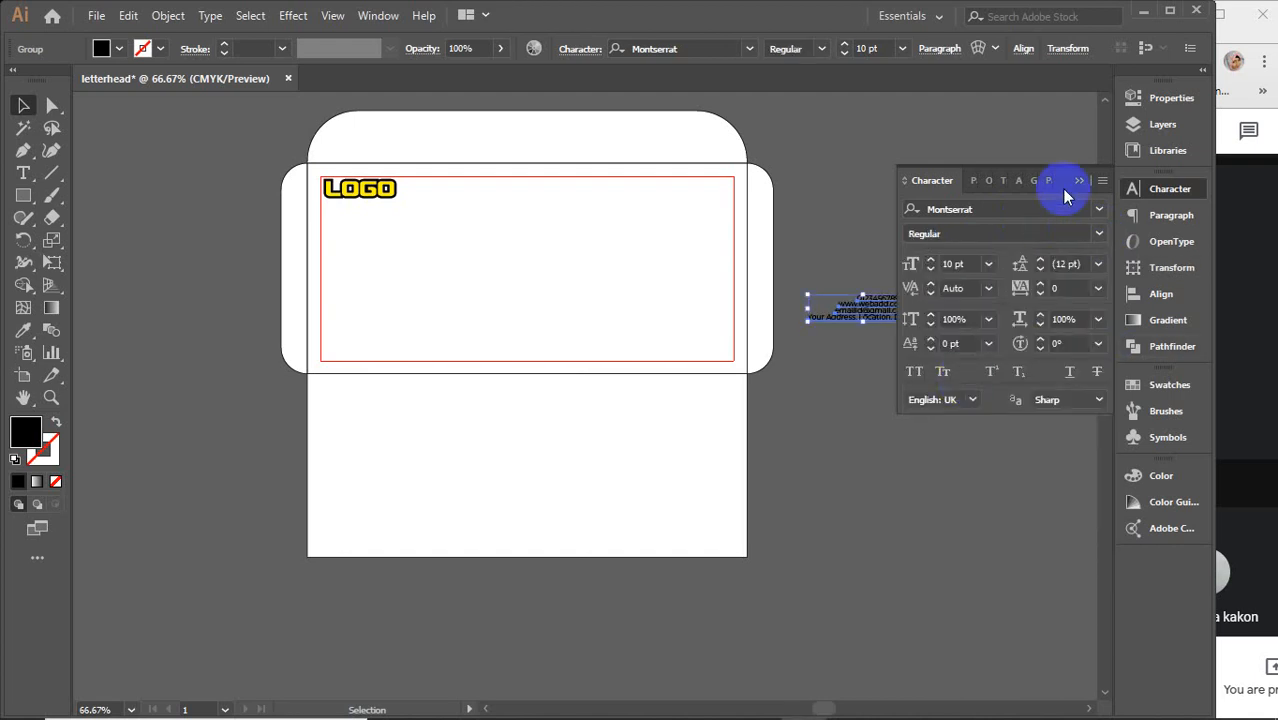
click(1079, 180)
click(928, 328)
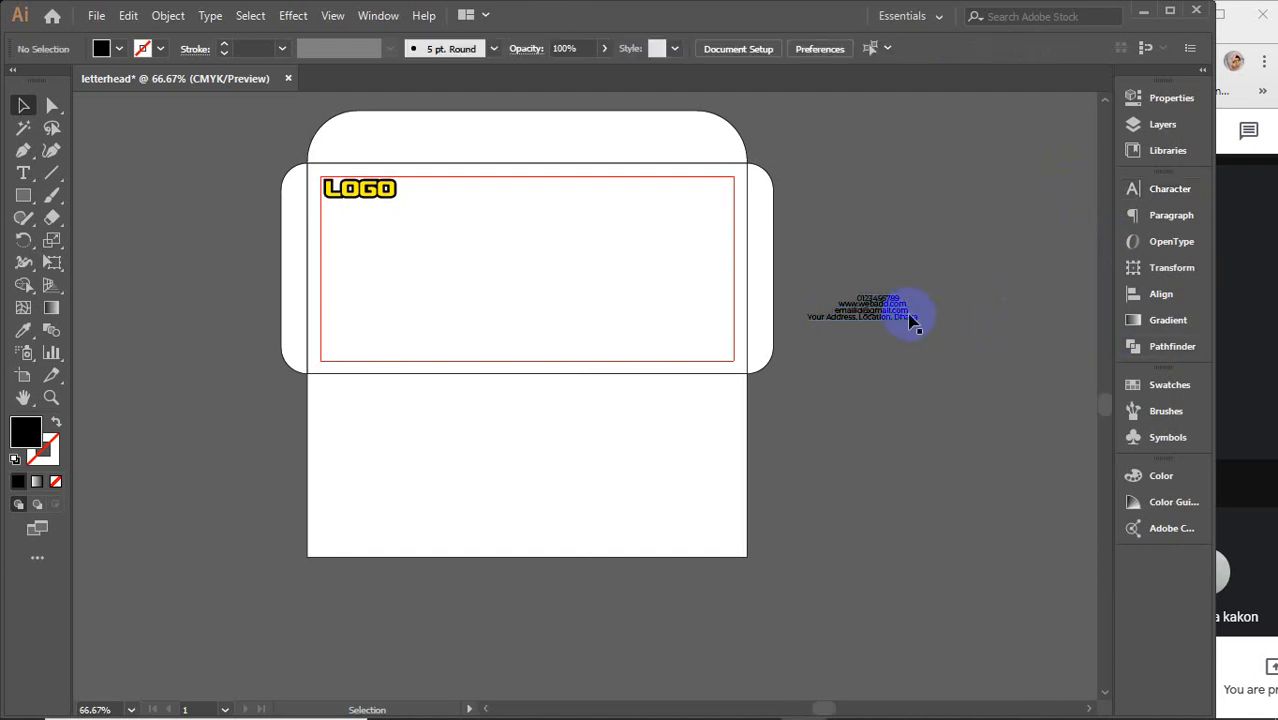
Move the address line down inside the contact details group and distribute all its lines evenly by their vertical centers.
double_click(912, 318)
drag(922, 375, 930, 379)
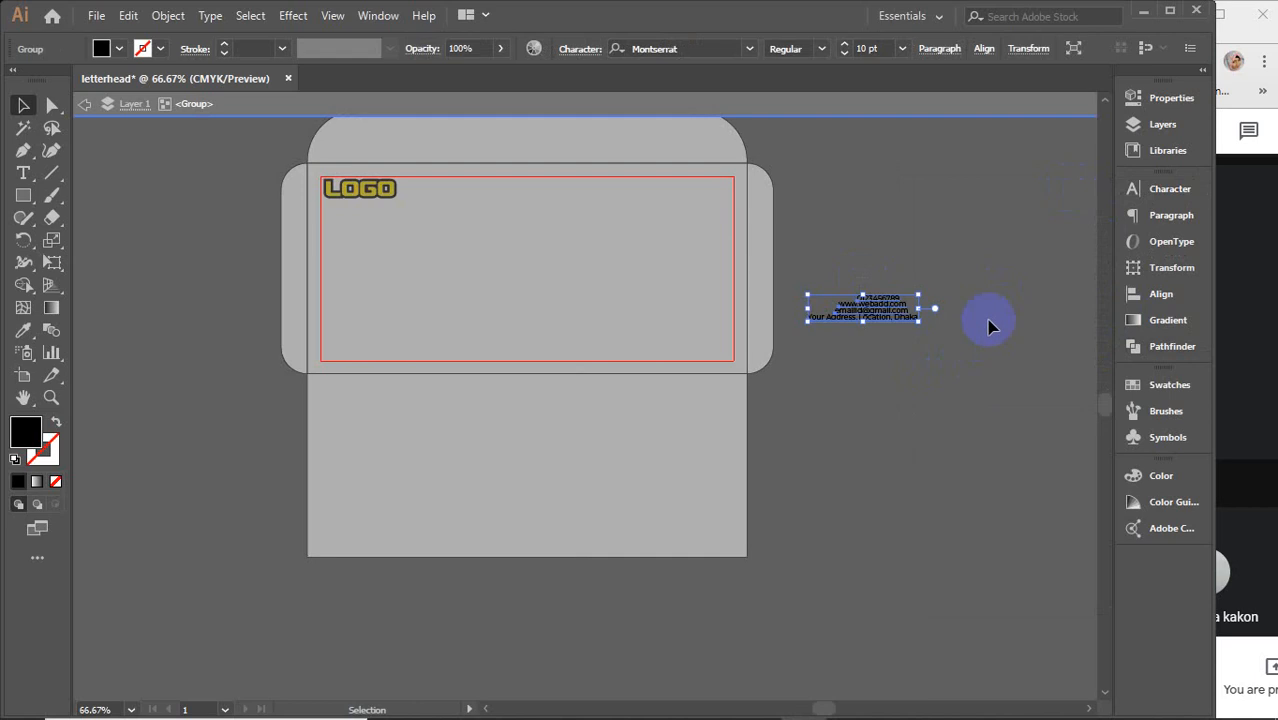
click(1163, 296)
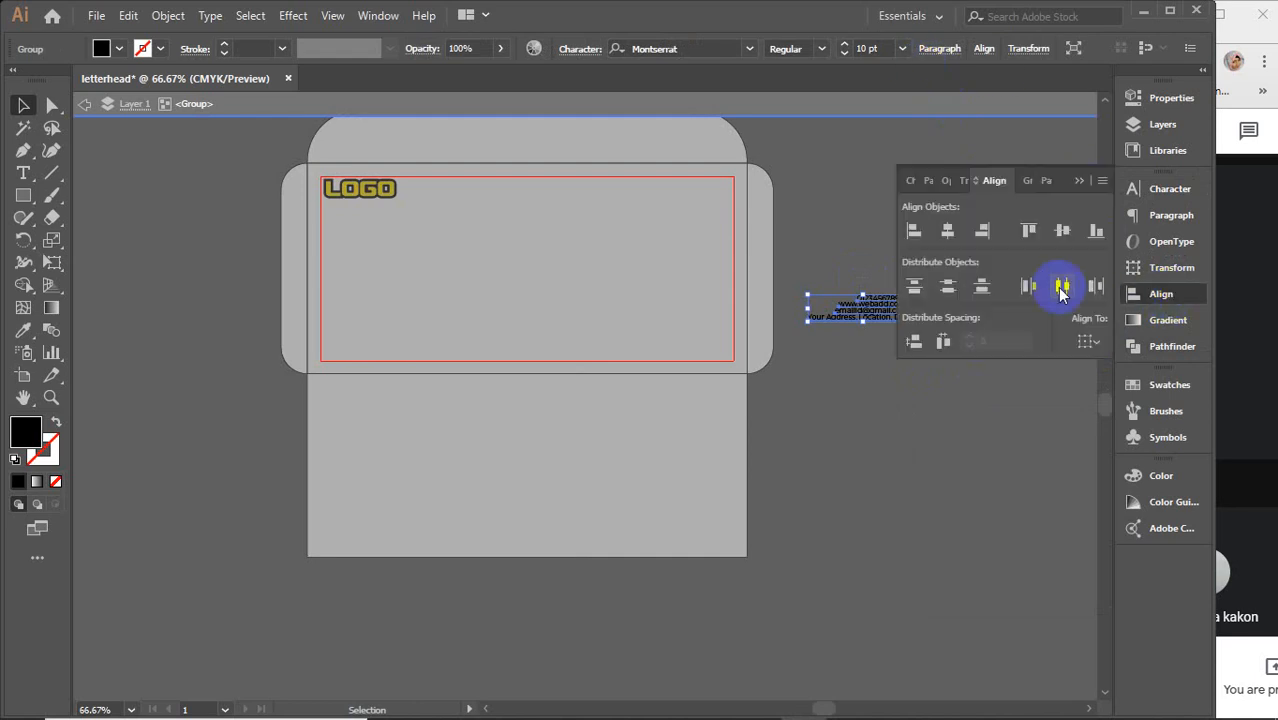
click(845, 350)
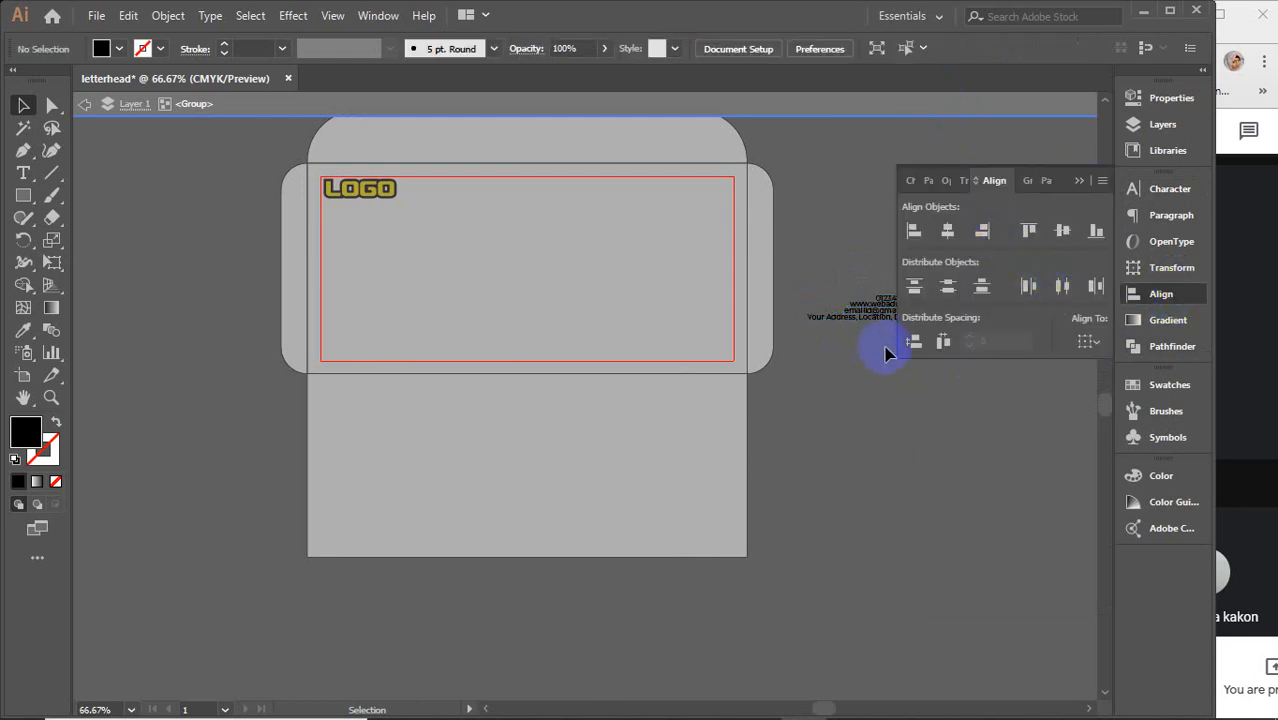
scroll(875, 341, up, 4)
drag(847, 274, 840, 305)
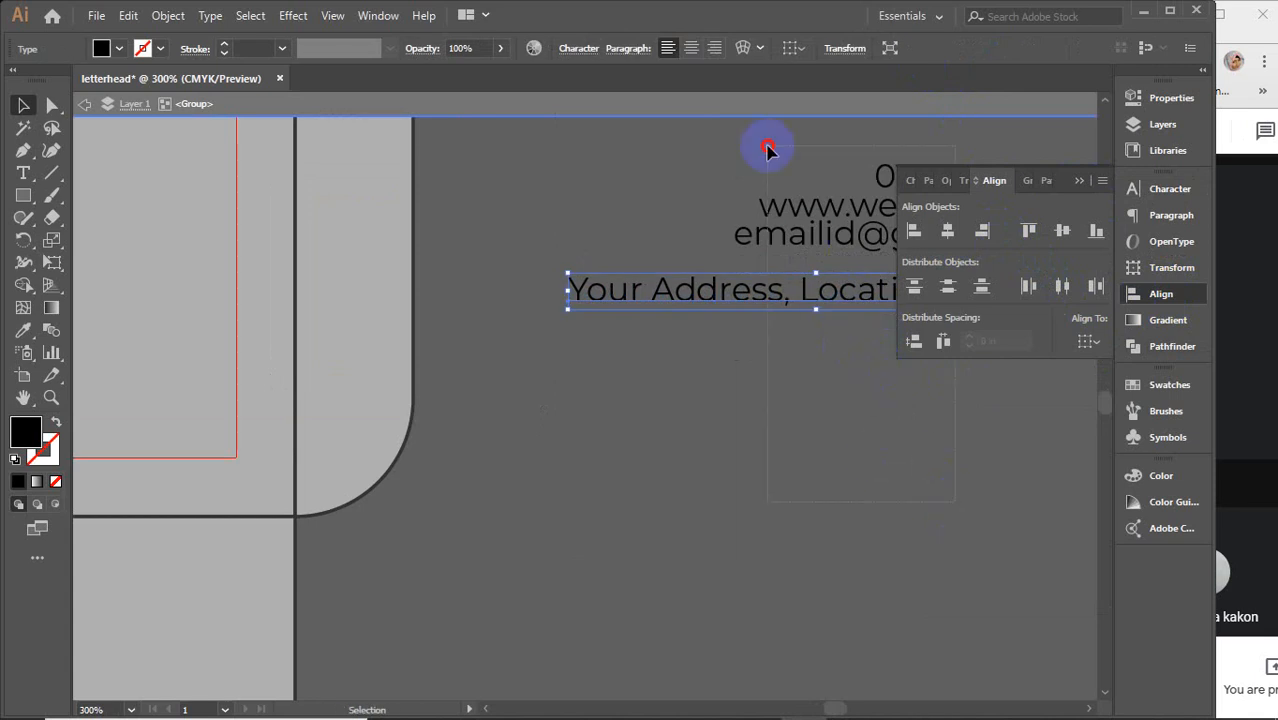
shift+click(767, 149)
click(947, 289)
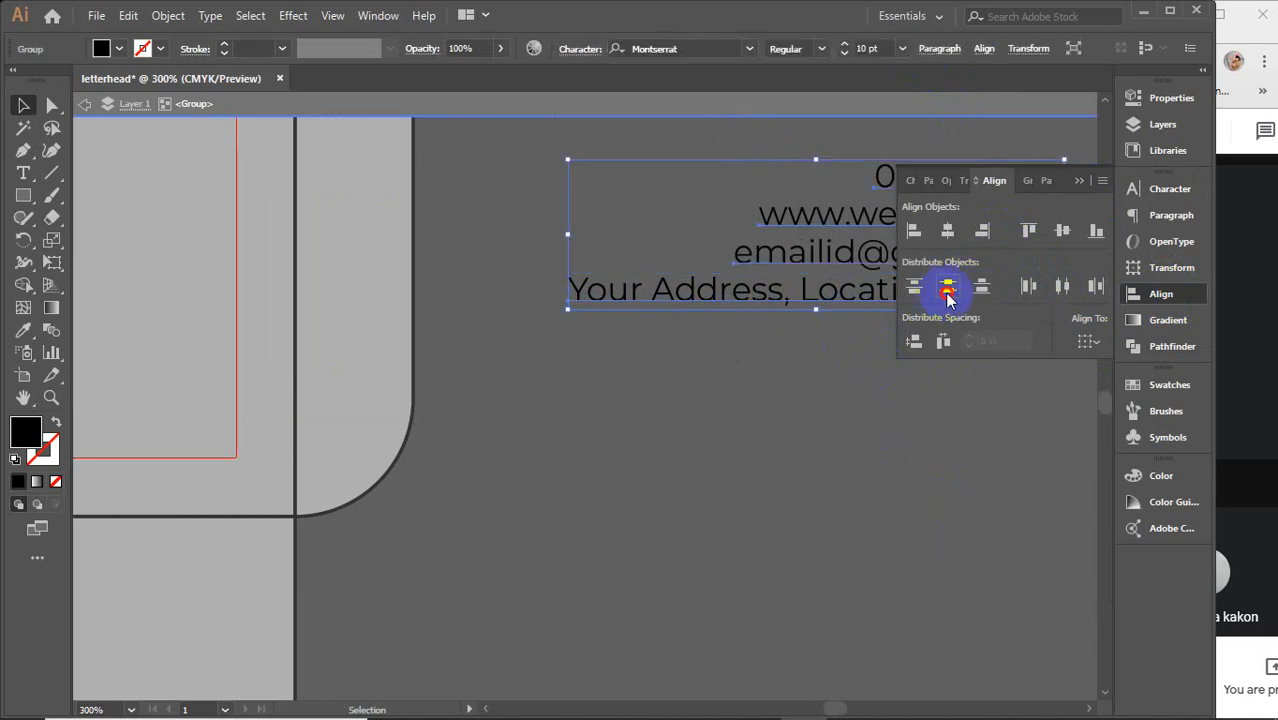
click(1079, 180)
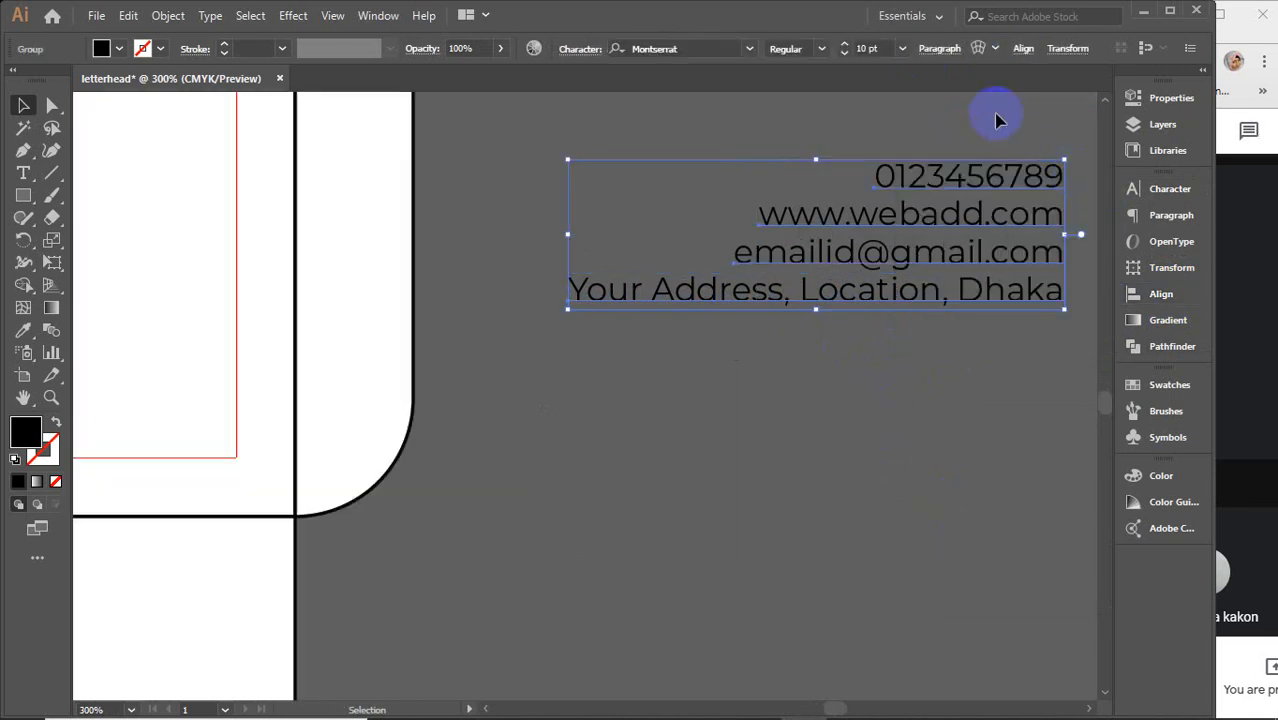
Move the contact details into the red margin's lower-right corner, and from there across to its lower-left corner.
scroll(870, 397, down, 3)
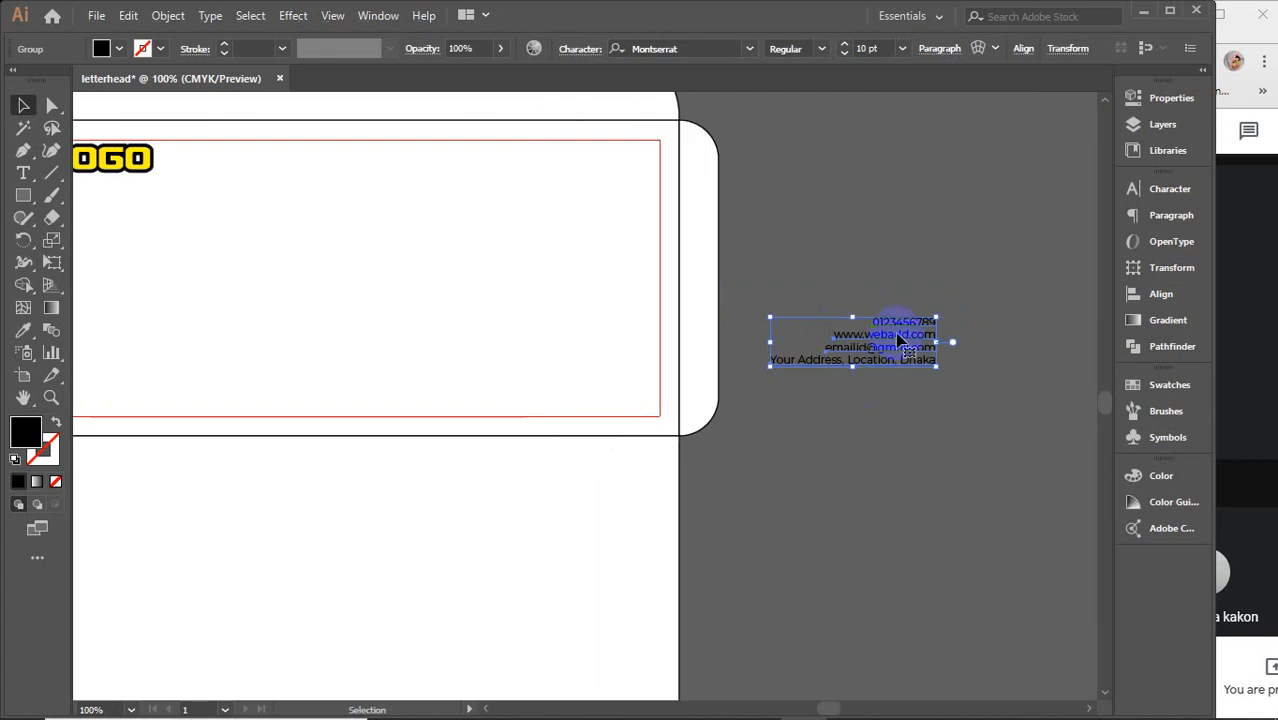
drag(898, 341, 610, 395)
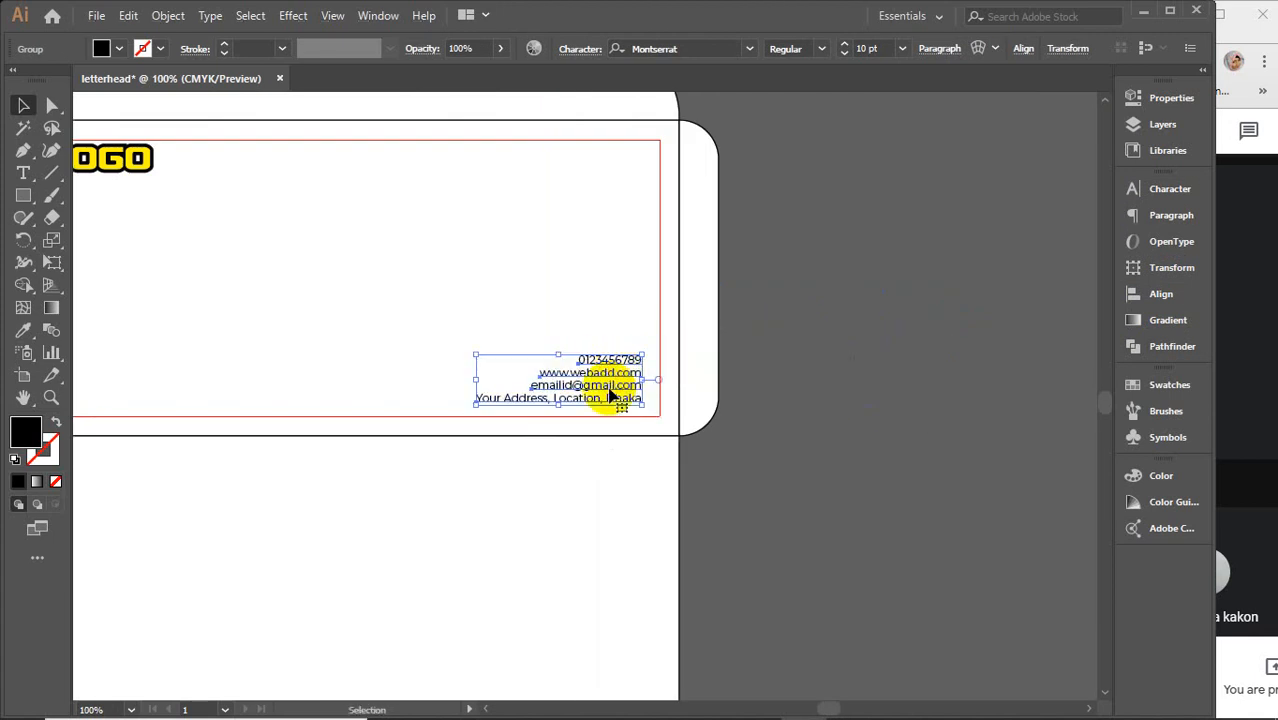
scroll(610, 395, left, 3)
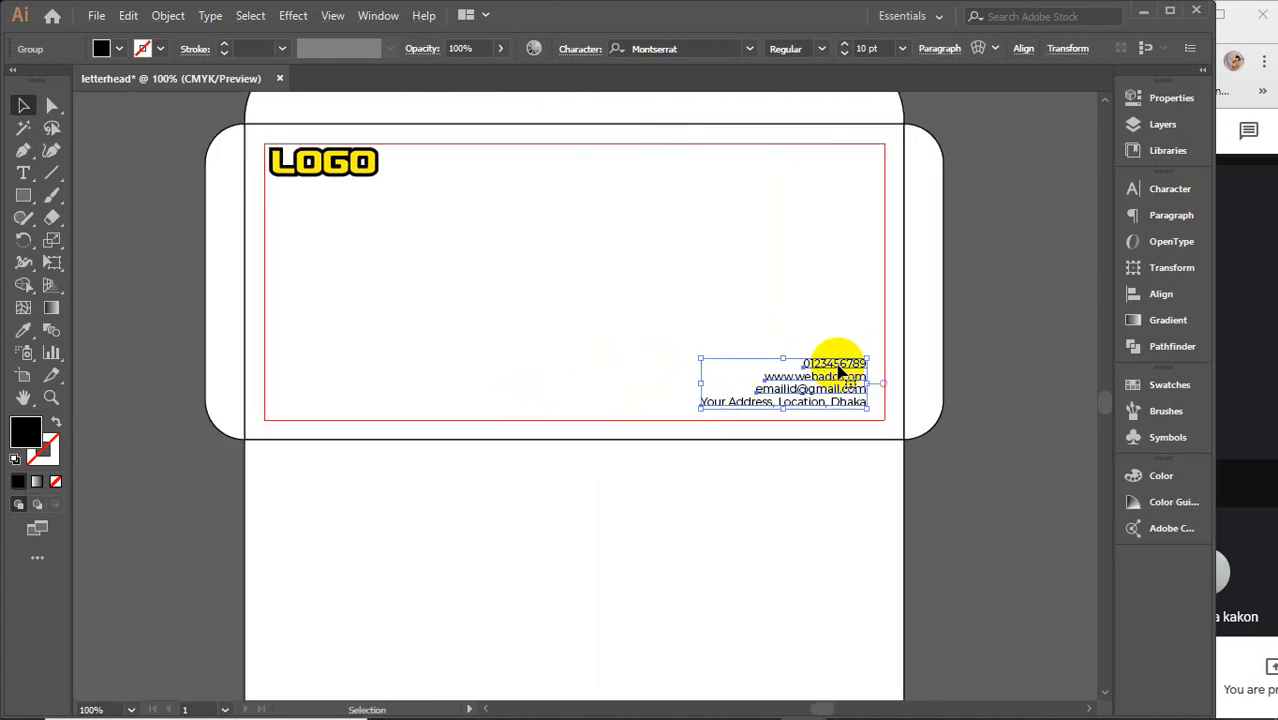
drag(838, 370, 421, 369)
Align the contact detail lines to their left edges inside the group.
click(1138, 293)
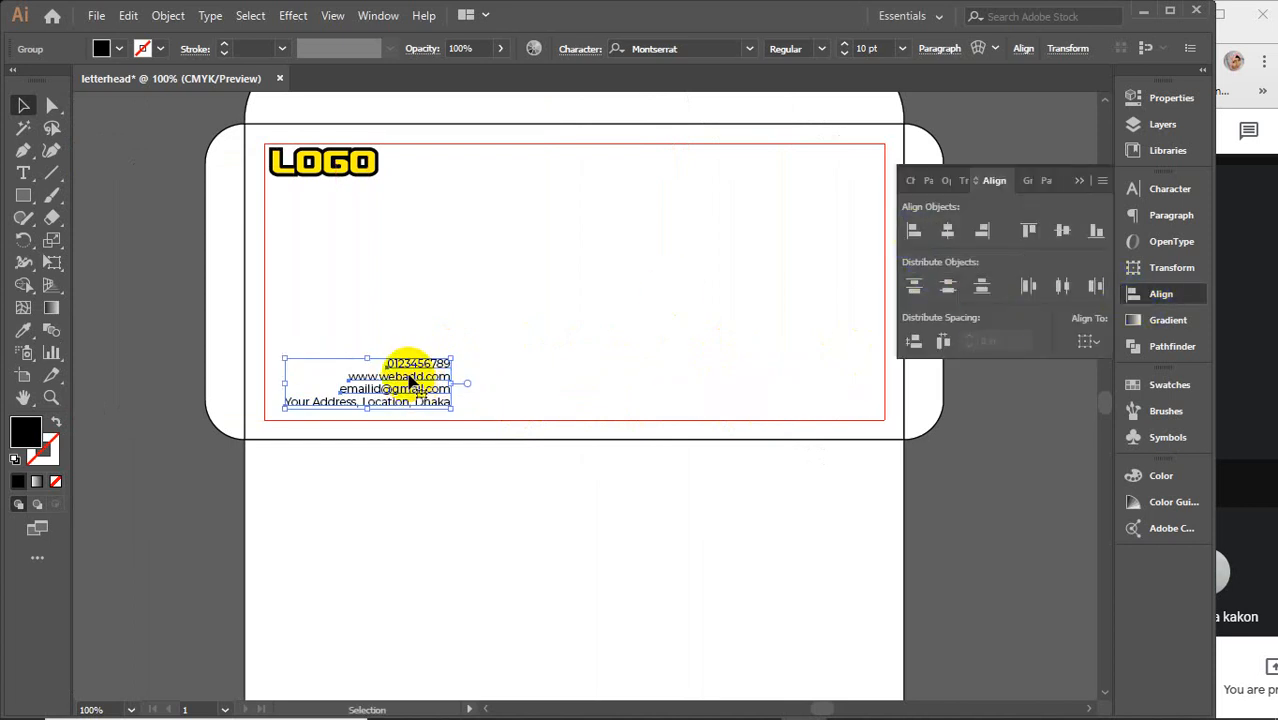
double_click(407, 378)
key(ctrl+a)
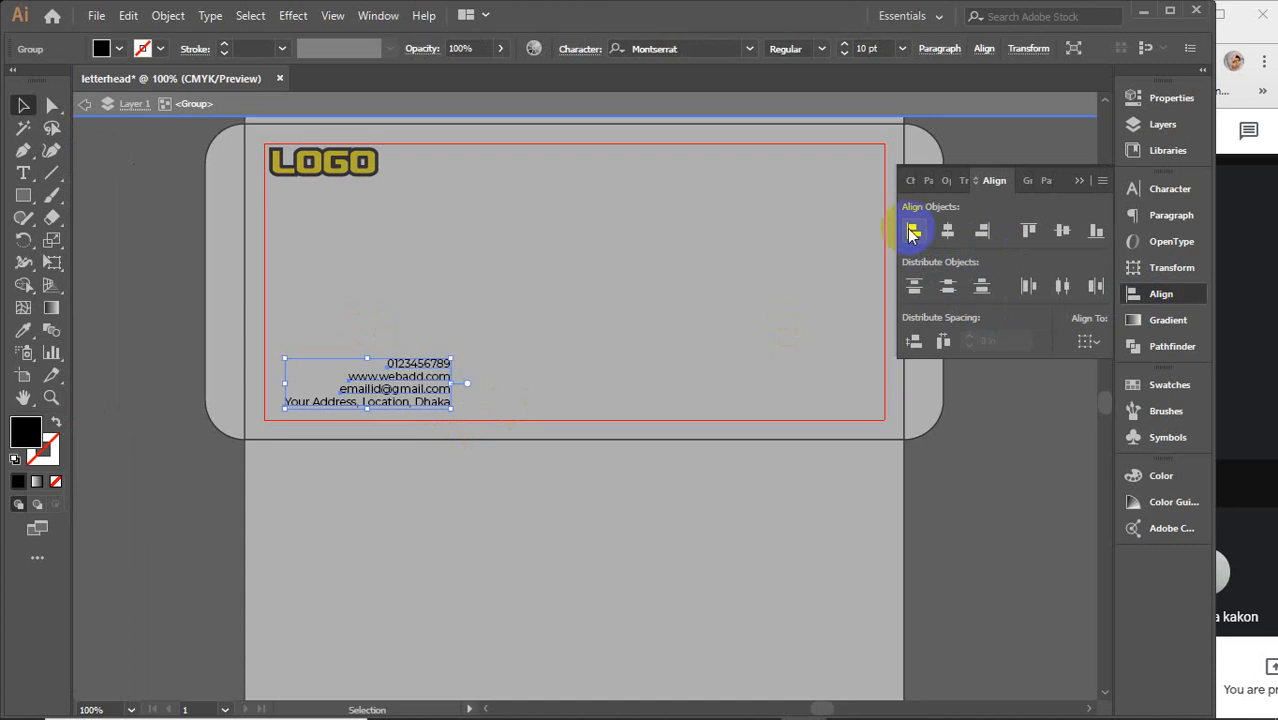
click(913, 231)
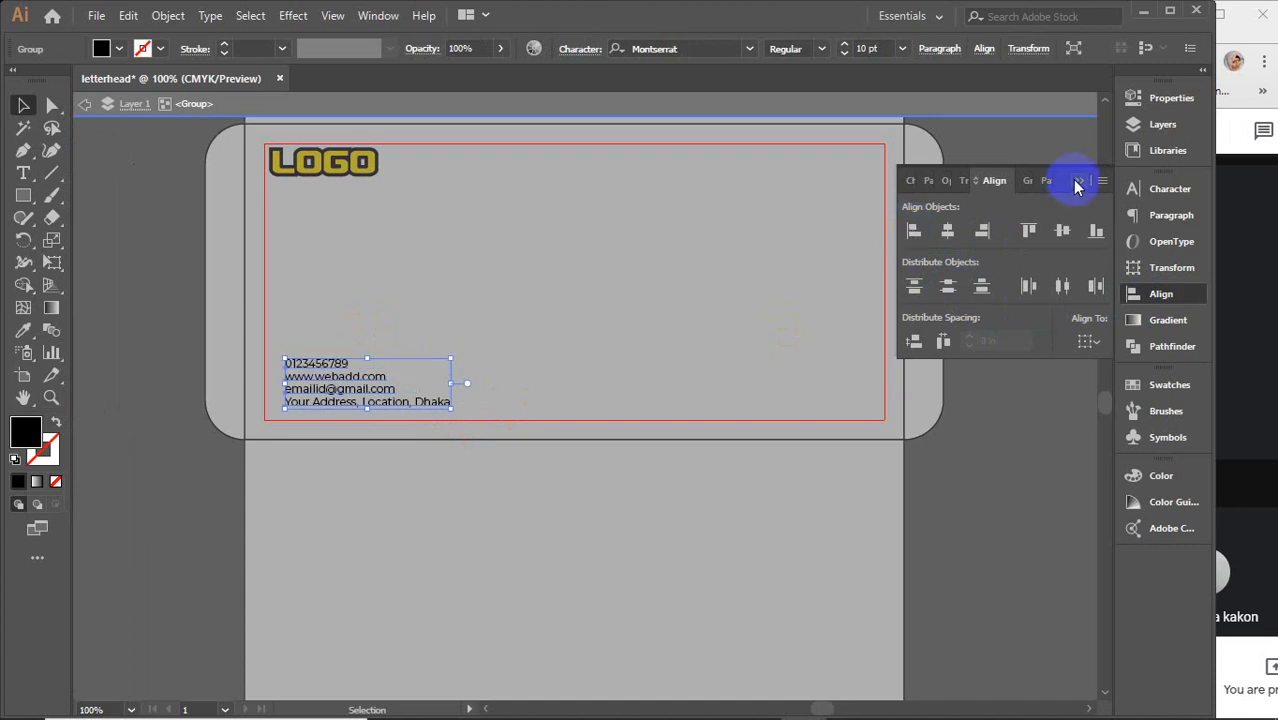
Try the Medium font style on the contact detail lines and set them to SemiBold.
click(910, 181)
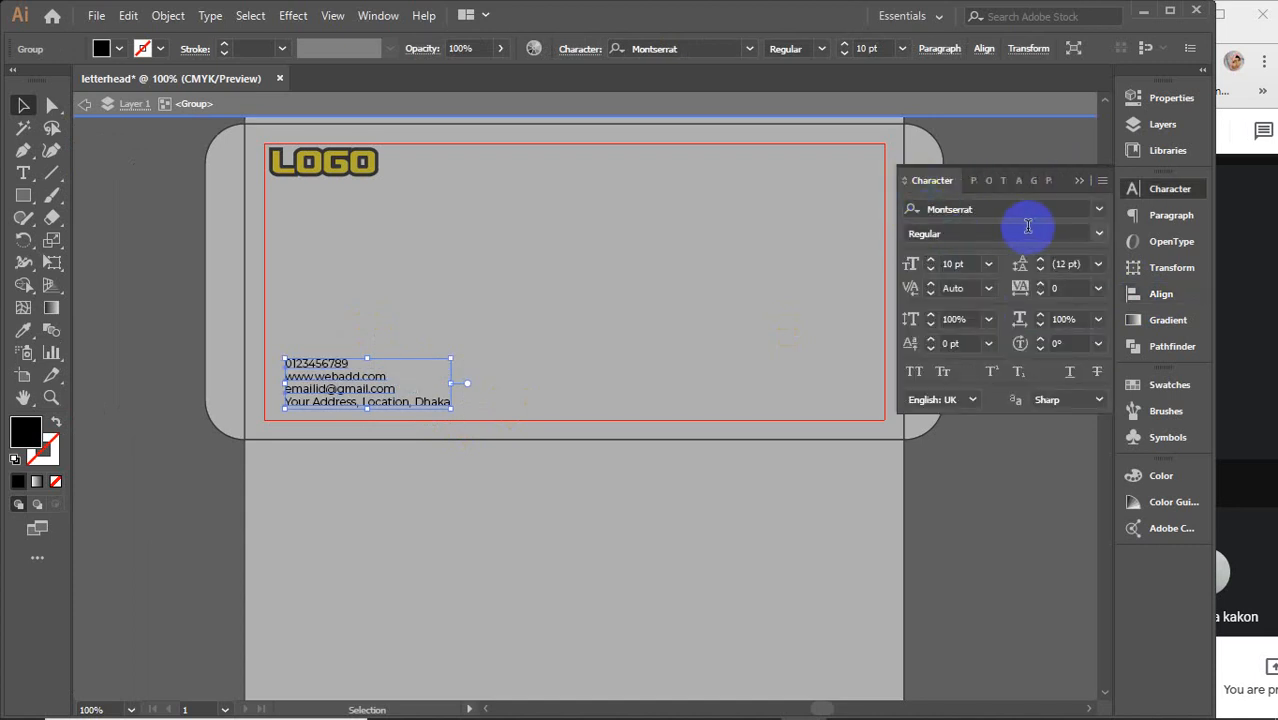
click(1103, 234)
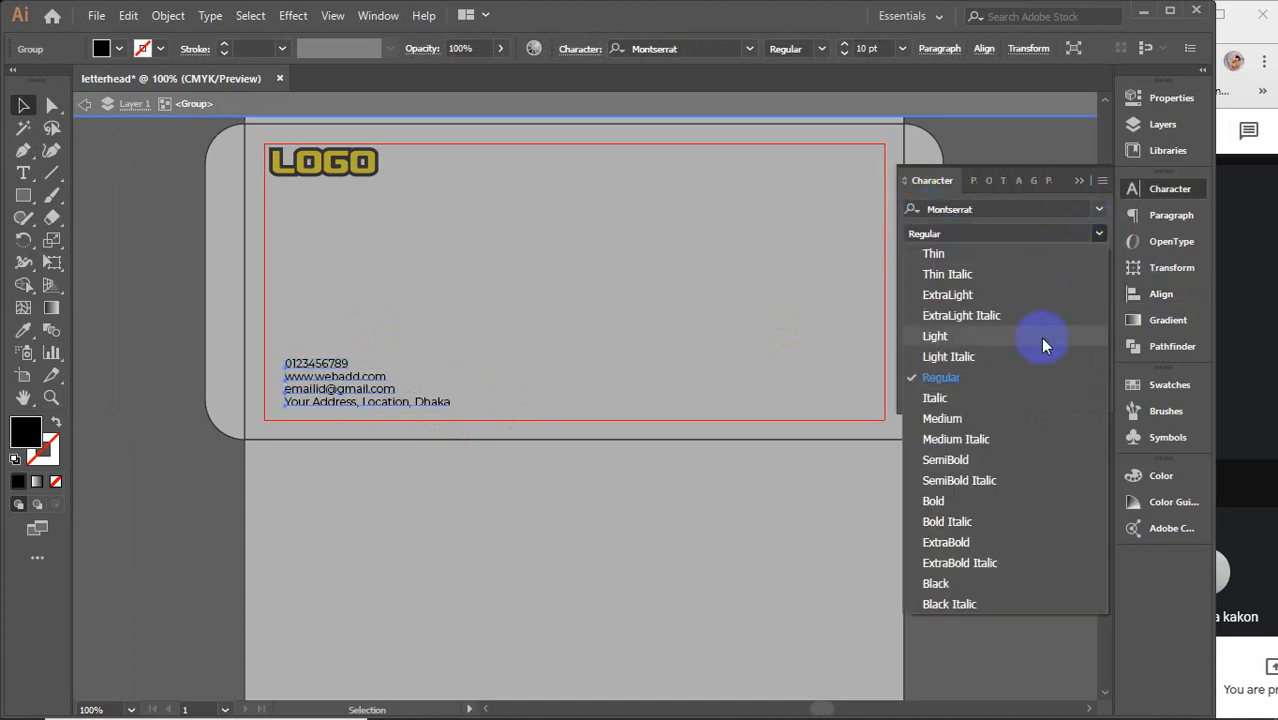
click(999, 416)
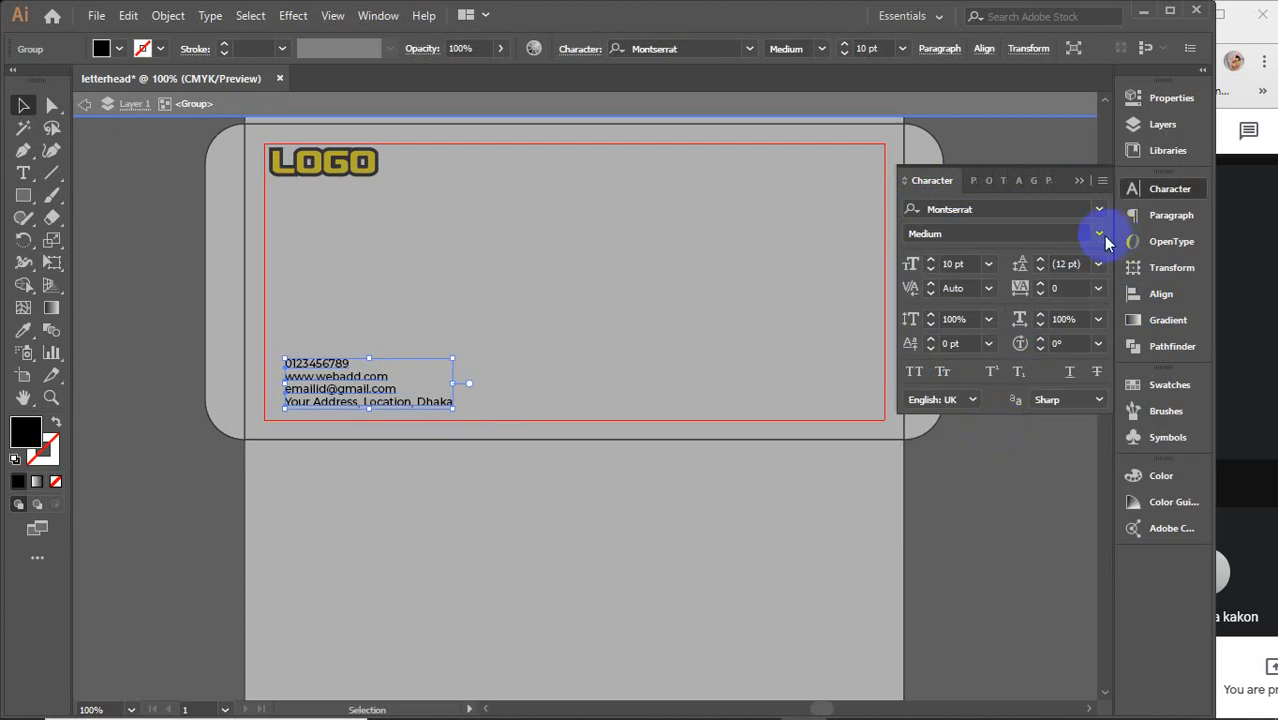
click(1100, 234)
click(993, 456)
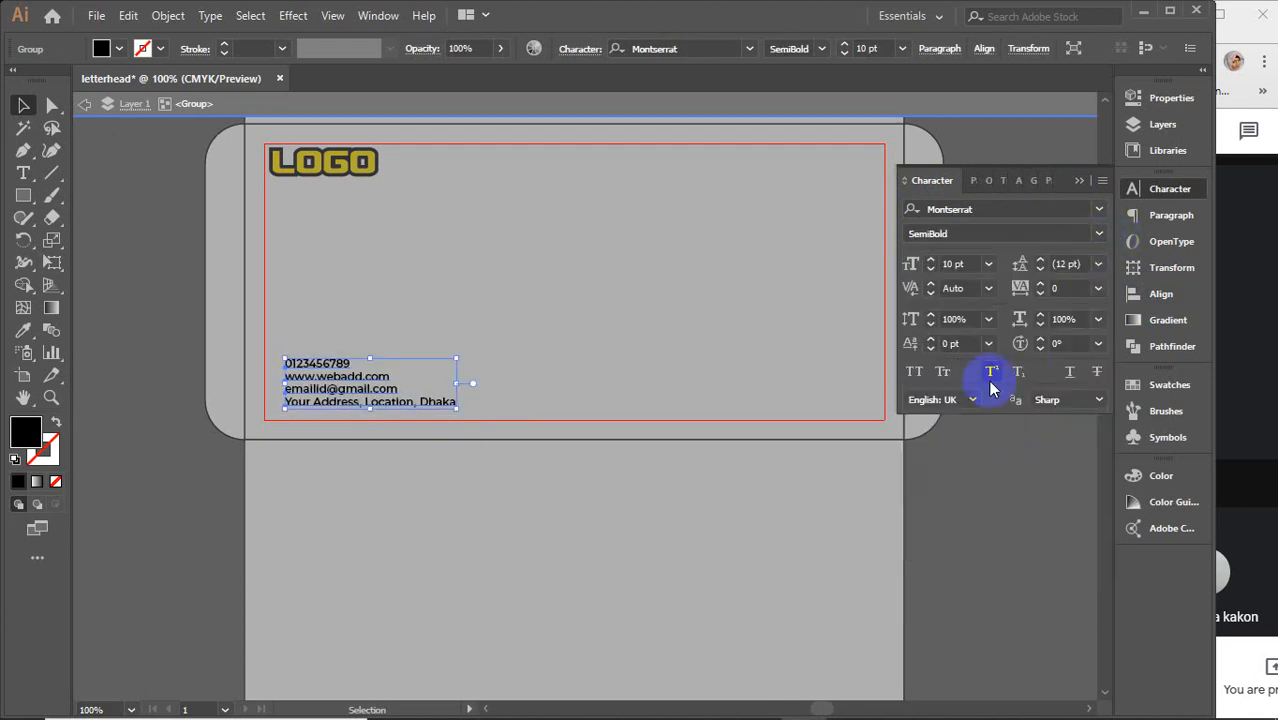
Raise the phone number line slightly, redistribute the contact lines by their vertical centers, and leave the group's isolation mode.
click(1017, 181)
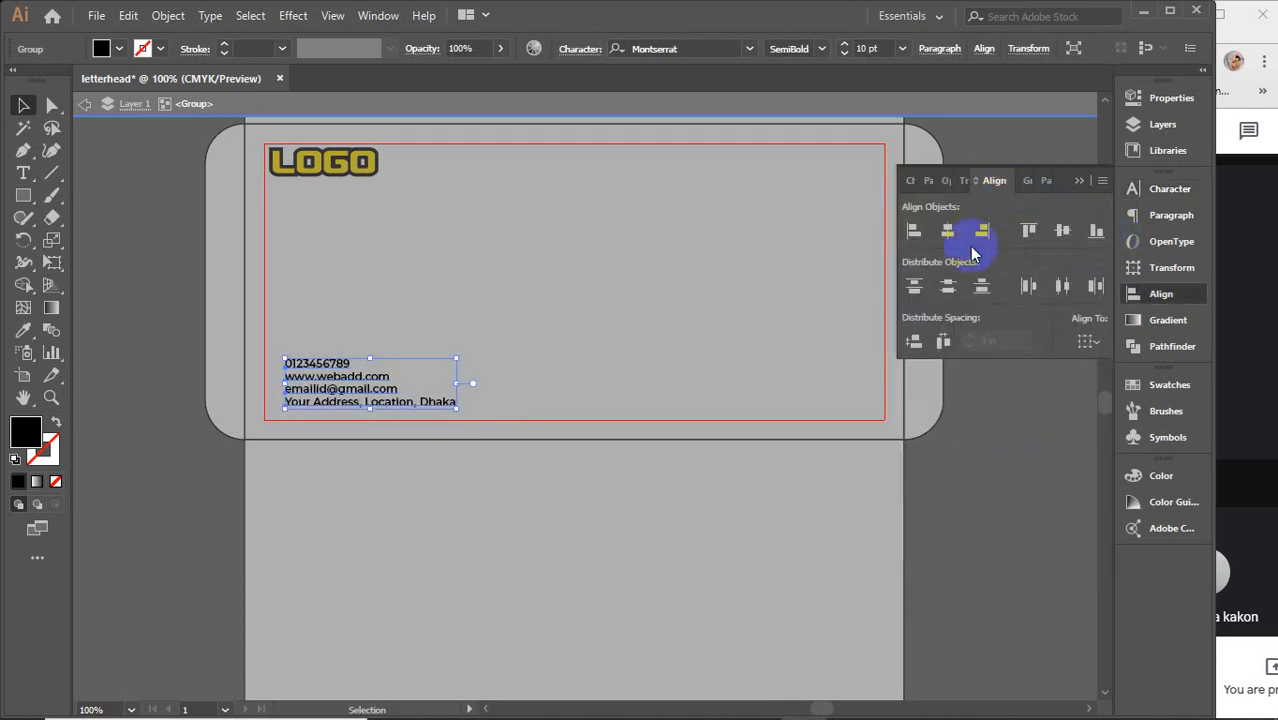
click(320, 370)
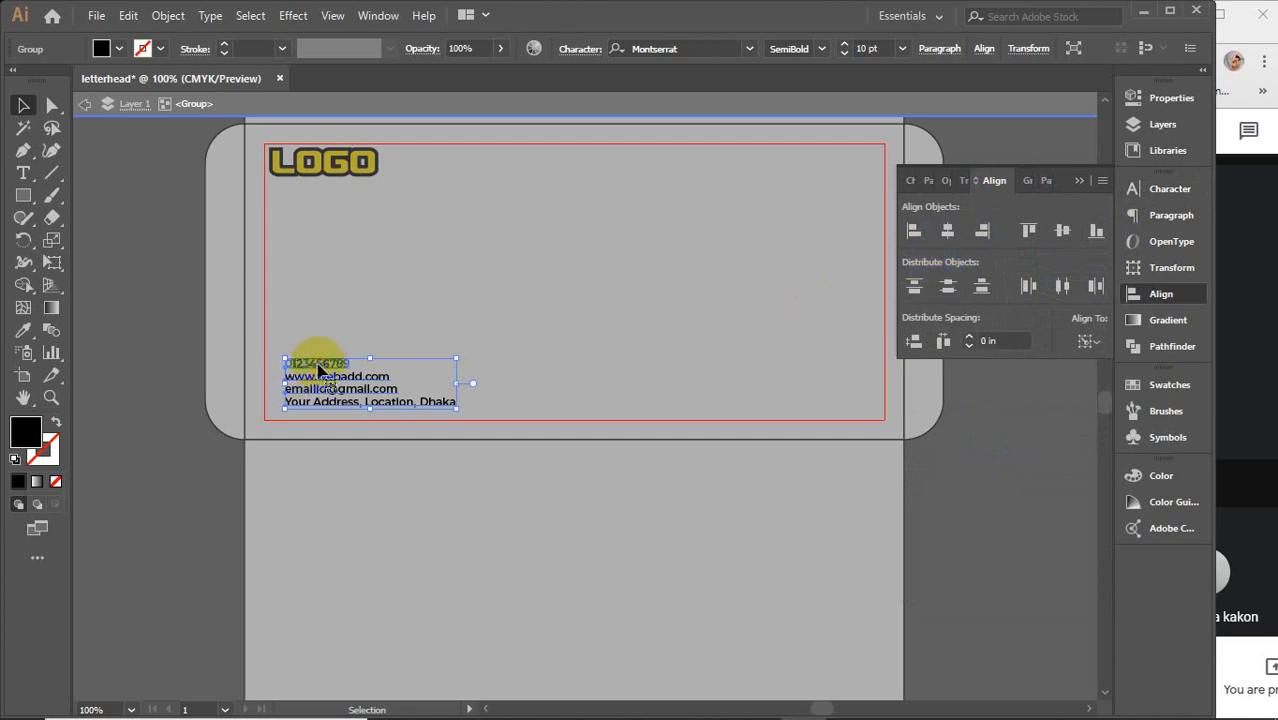
click(320, 370)
click(327, 350)
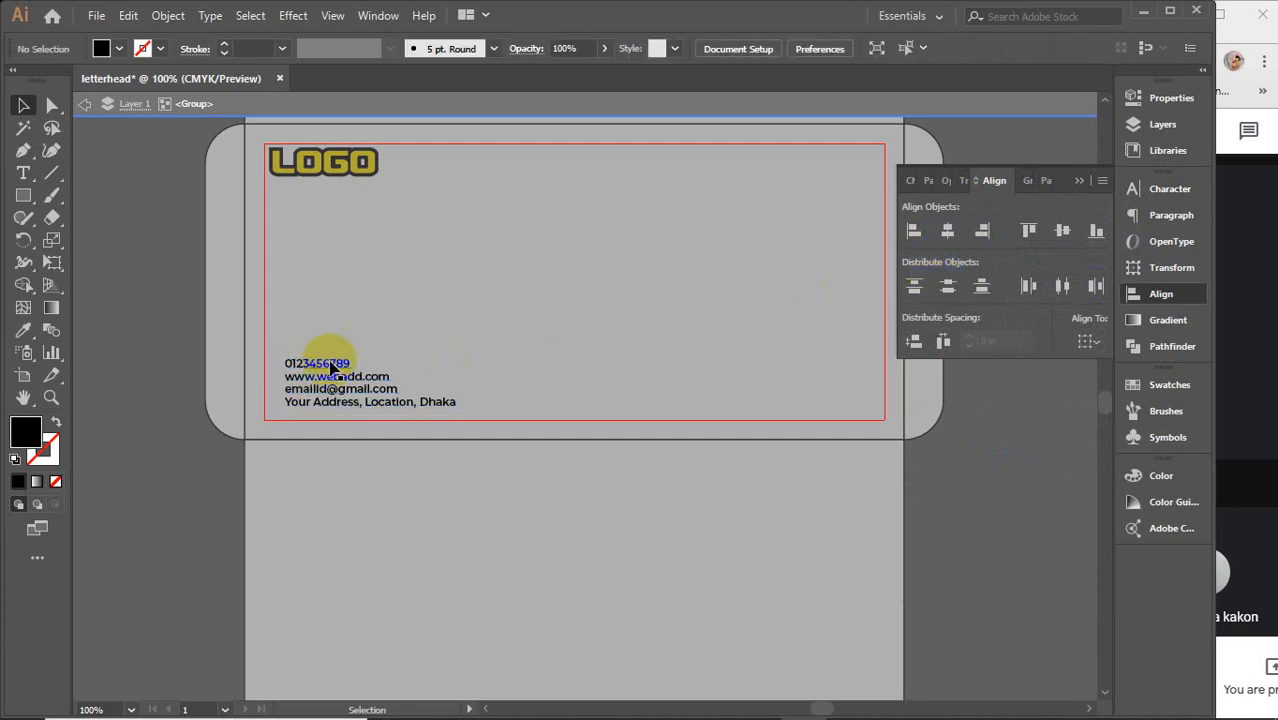
double_click(333, 364)
drag(332, 366, 333, 357)
drag(320, 314, 422, 471)
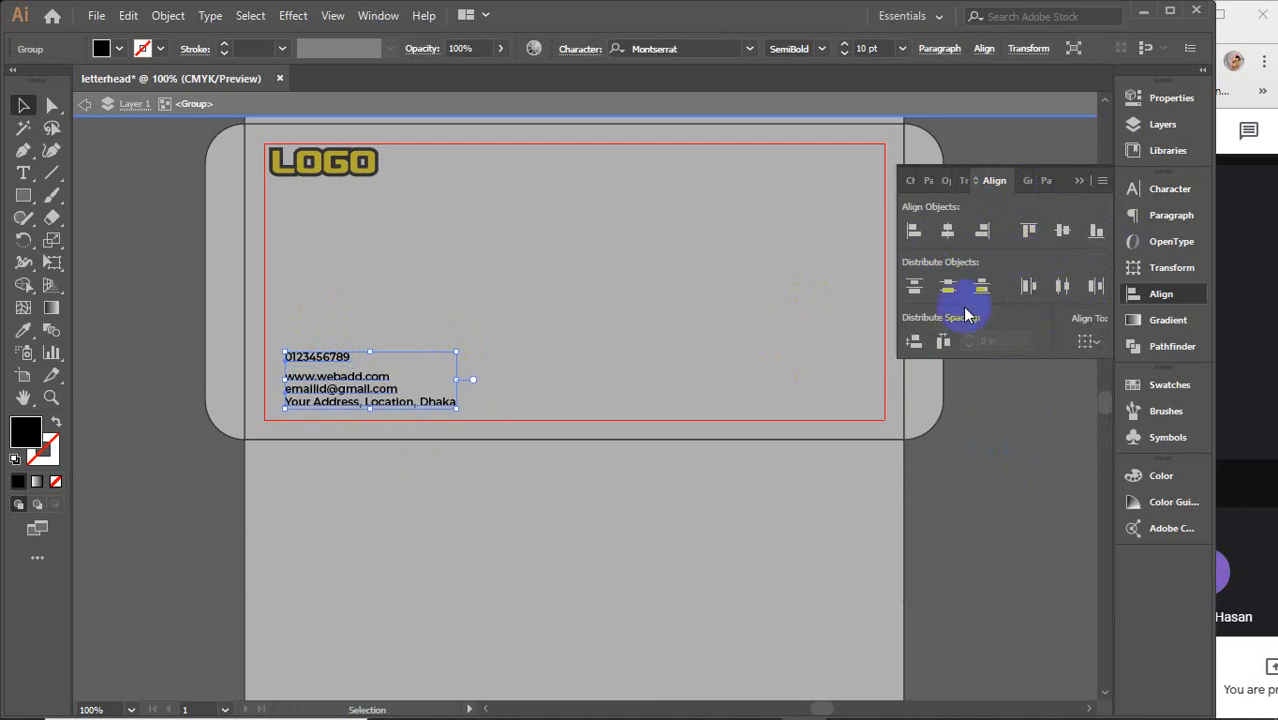
click(946, 290)
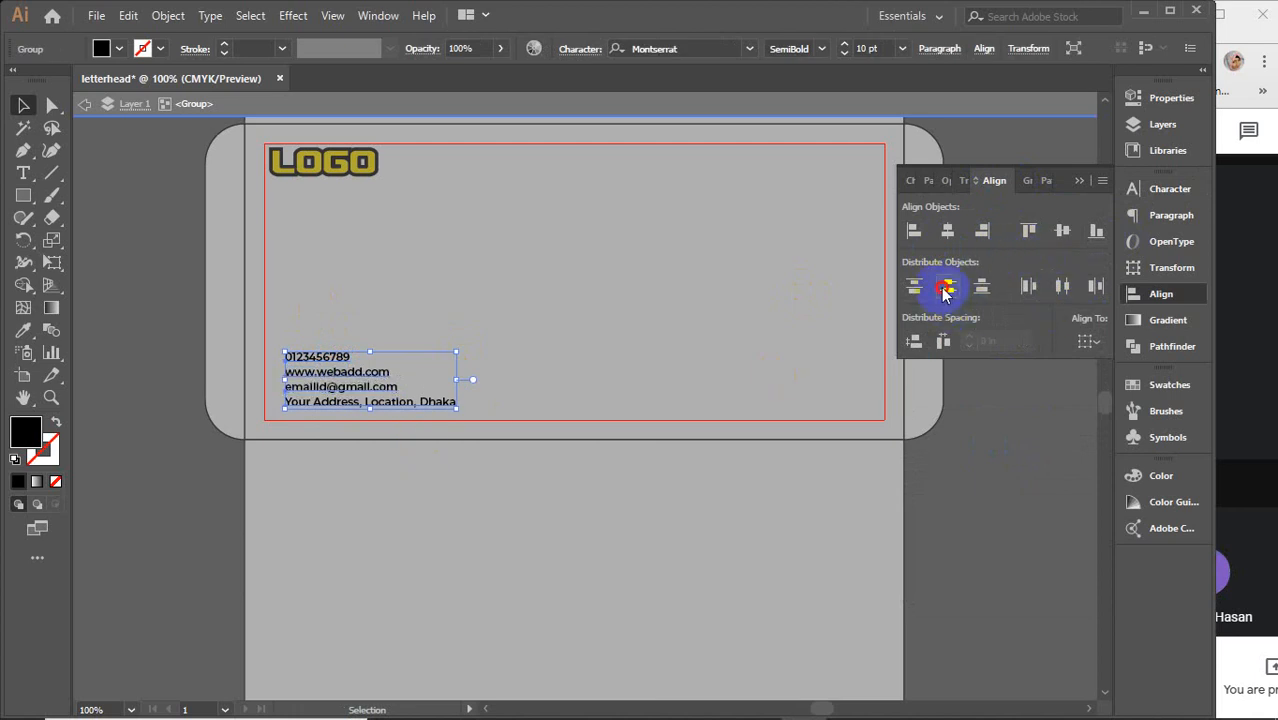
click(1079, 183)
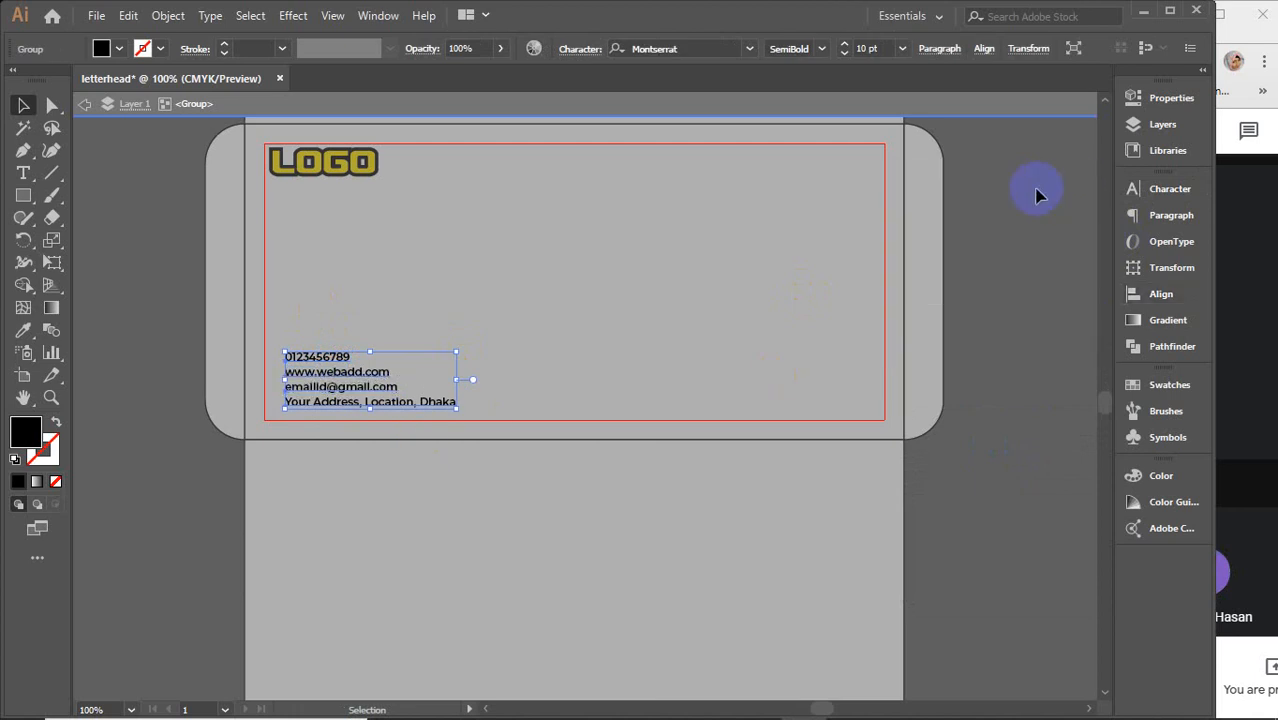
click(978, 118)
click(987, 266)
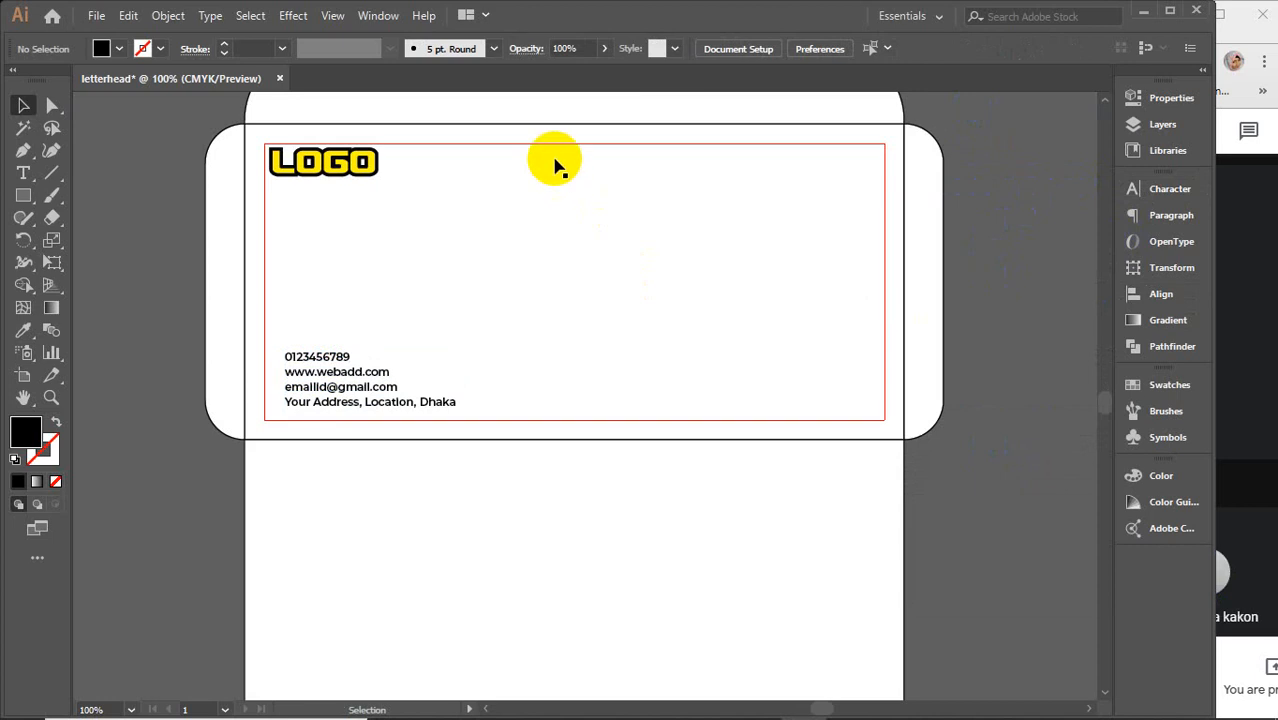
Fill the envelope's top flap with the logo's yellow and no outline by sampling the logo with the Eyedropper.
scroll(805, 349, down, 1)
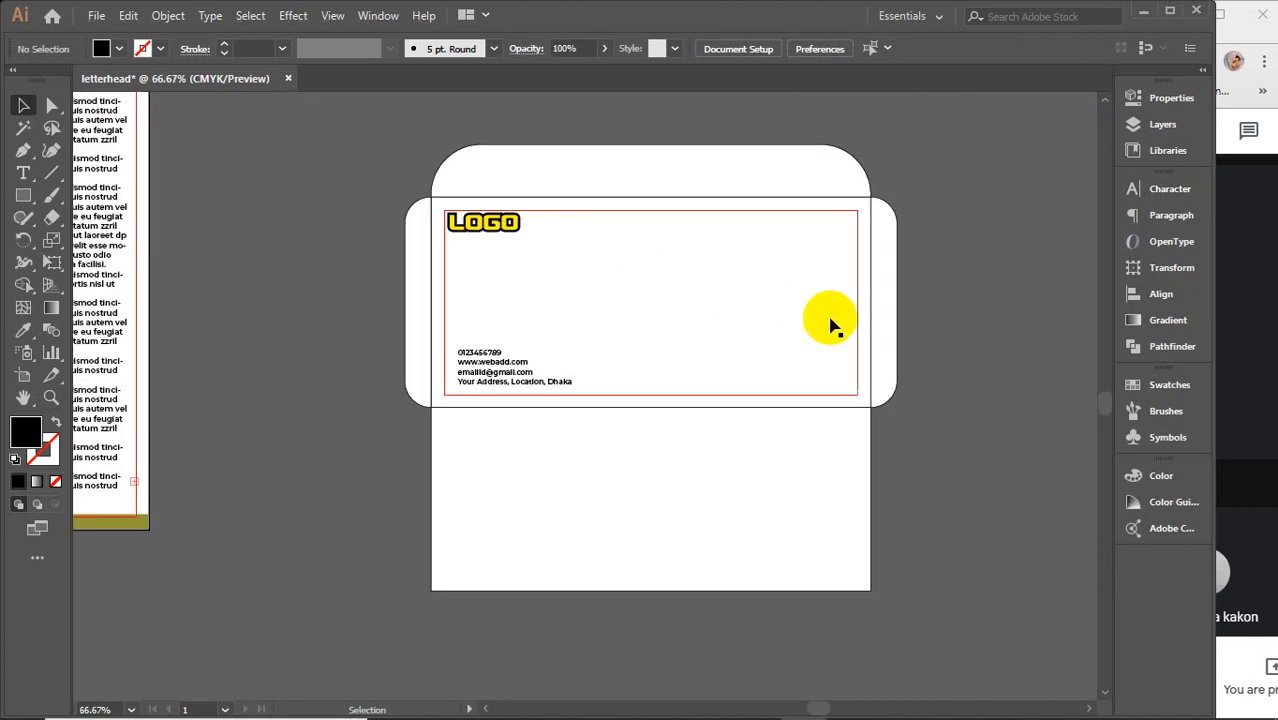
drag(785, 400, 726, 400)
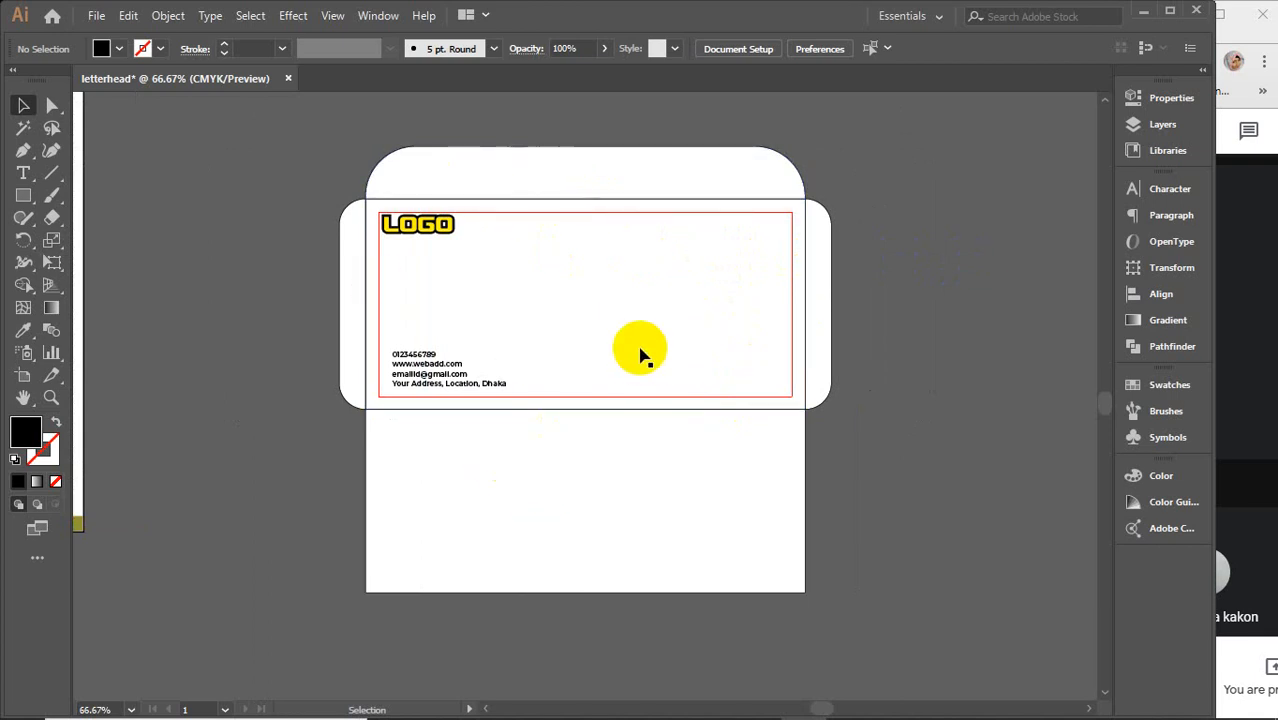
click(502, 179)
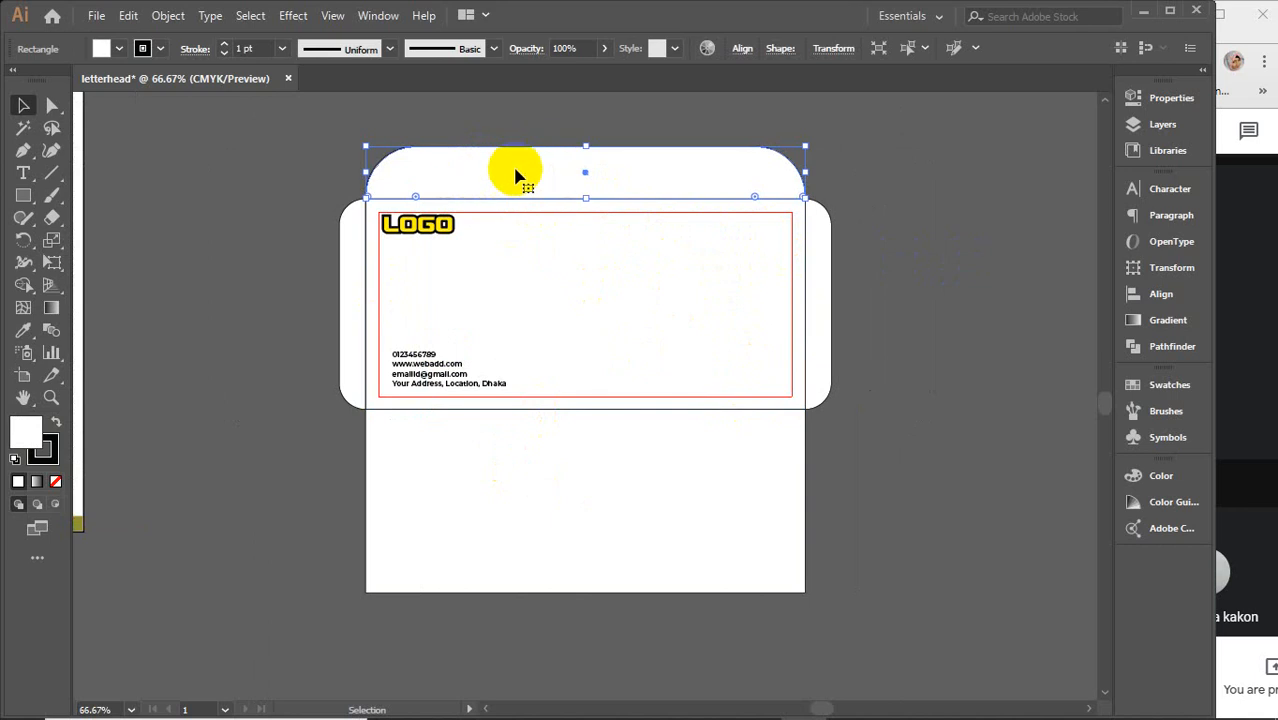
key(i)
click(432, 226)
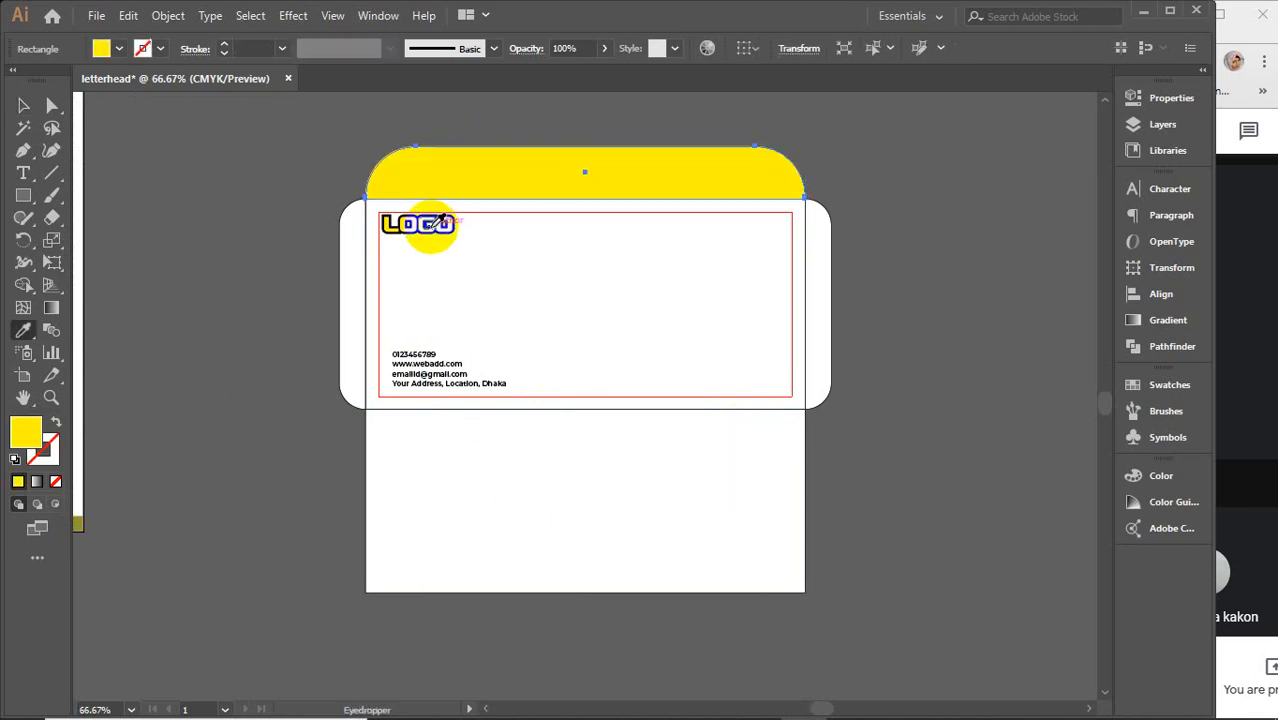
key(v)
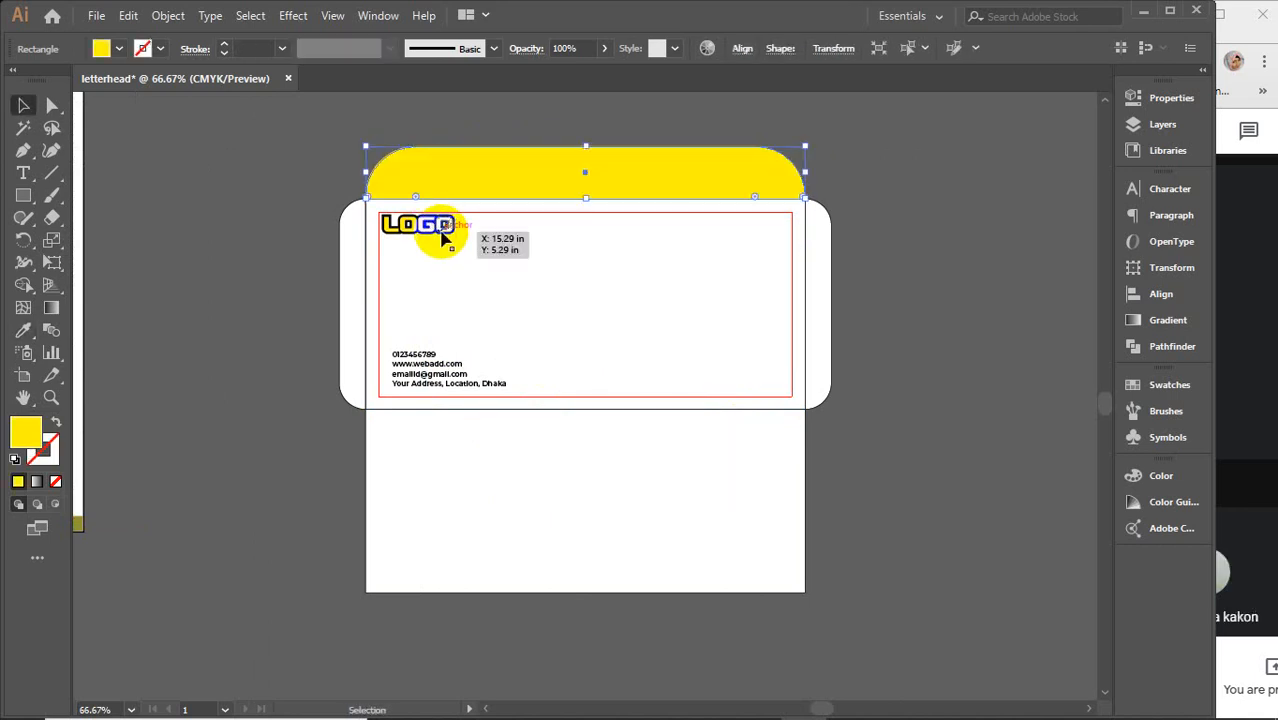
Fill the envelope's lower panel with the top flap's yellow and no outline by sampling the flap with the Eyedropper.
click(1029, 295)
click(686, 490)
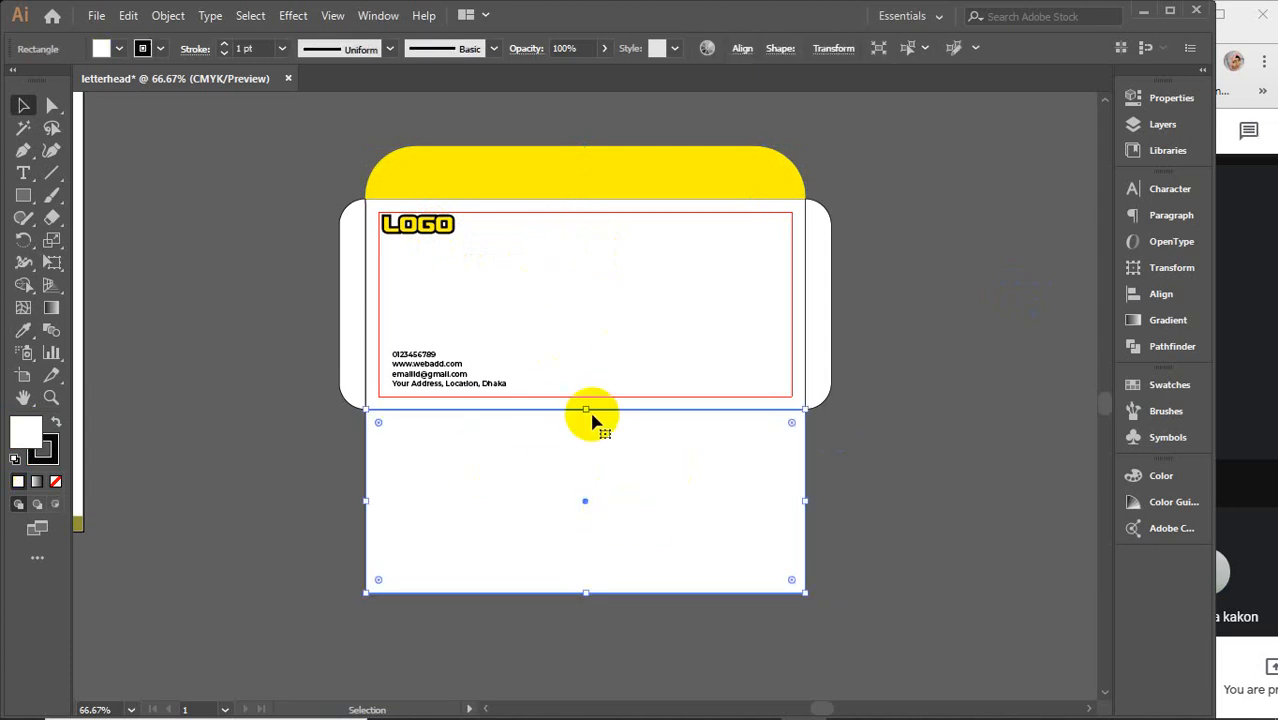
key(i)
click(466, 161)
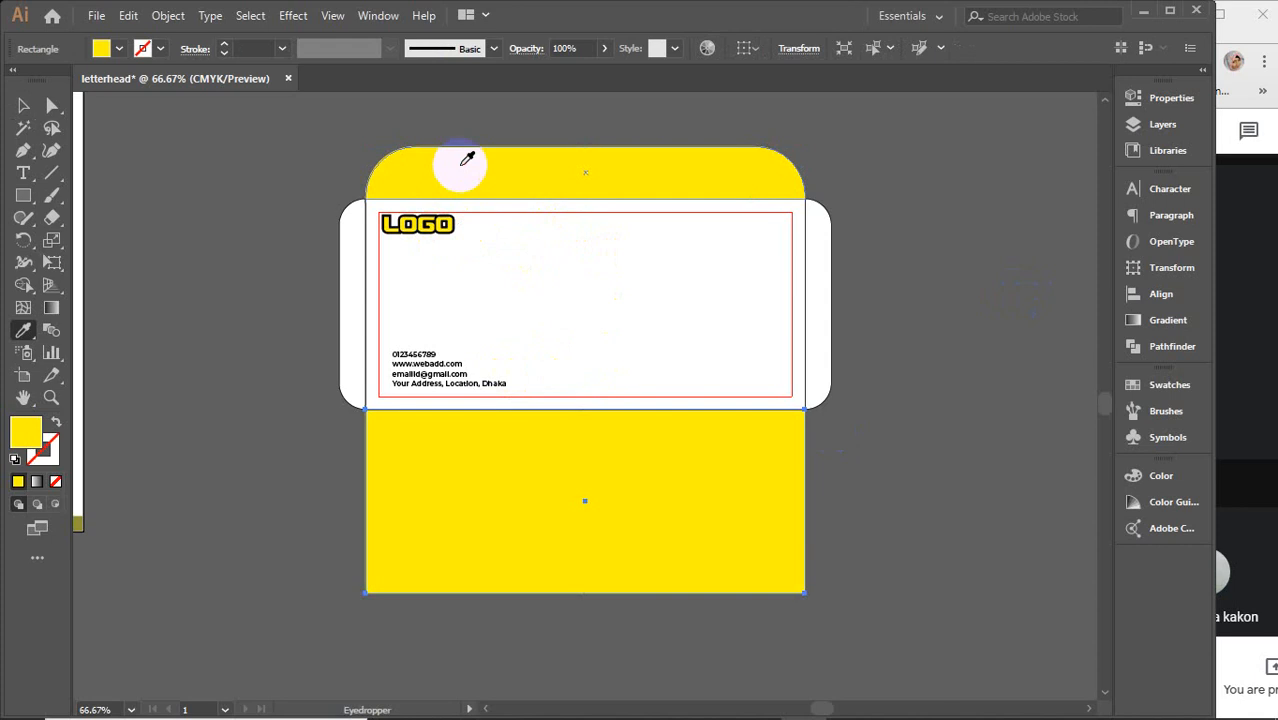
key(v)
click(936, 389)
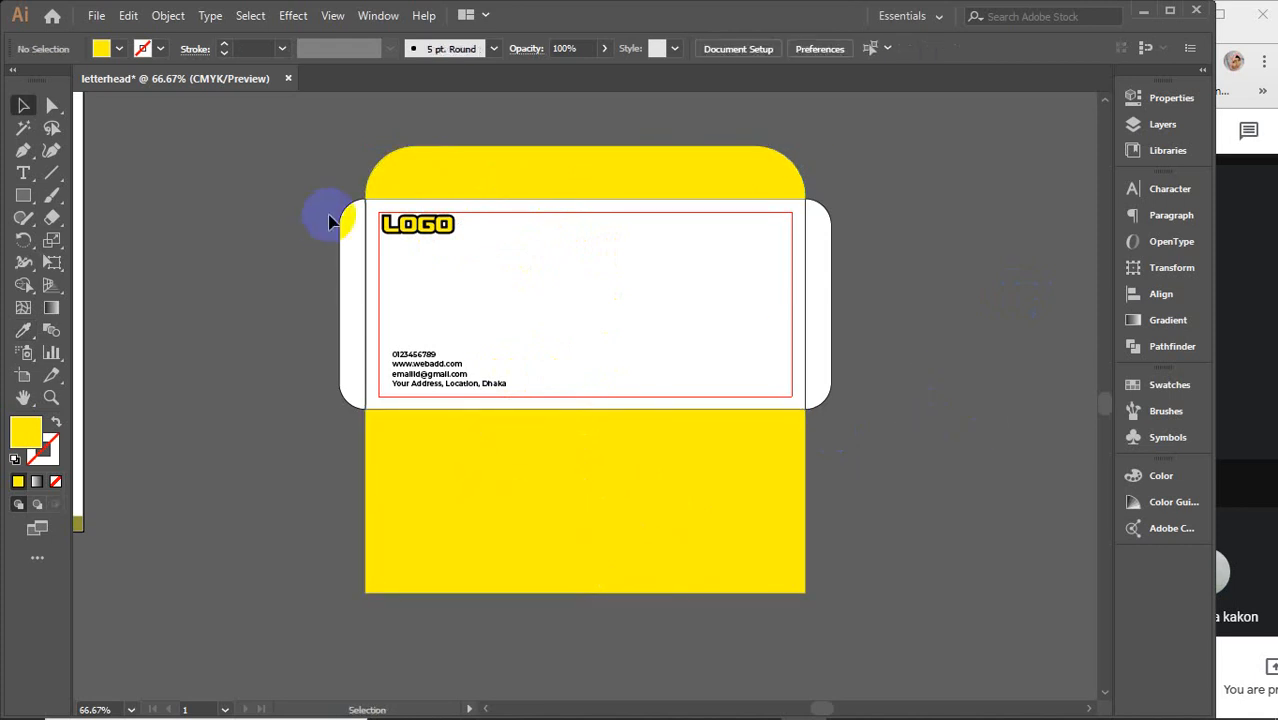
Place an enlarged copy of the logo near the middle of the envelope's lower panel.
click(405, 228)
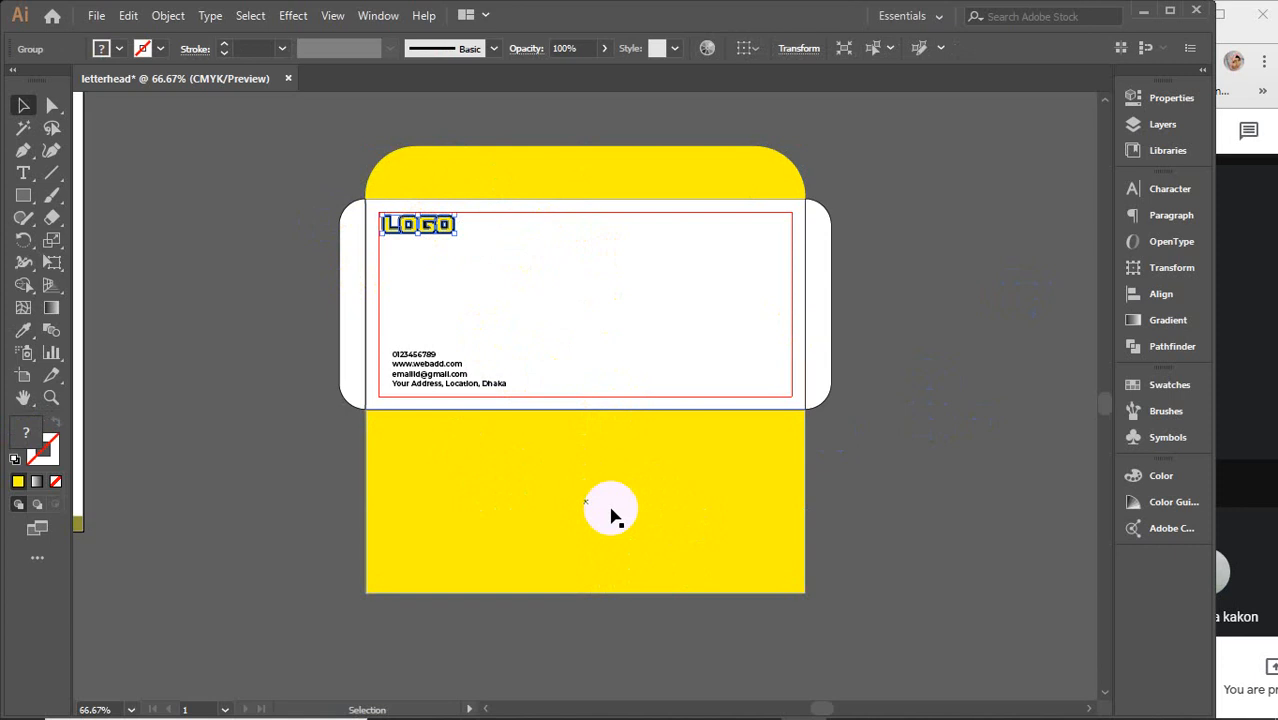
click(611, 516)
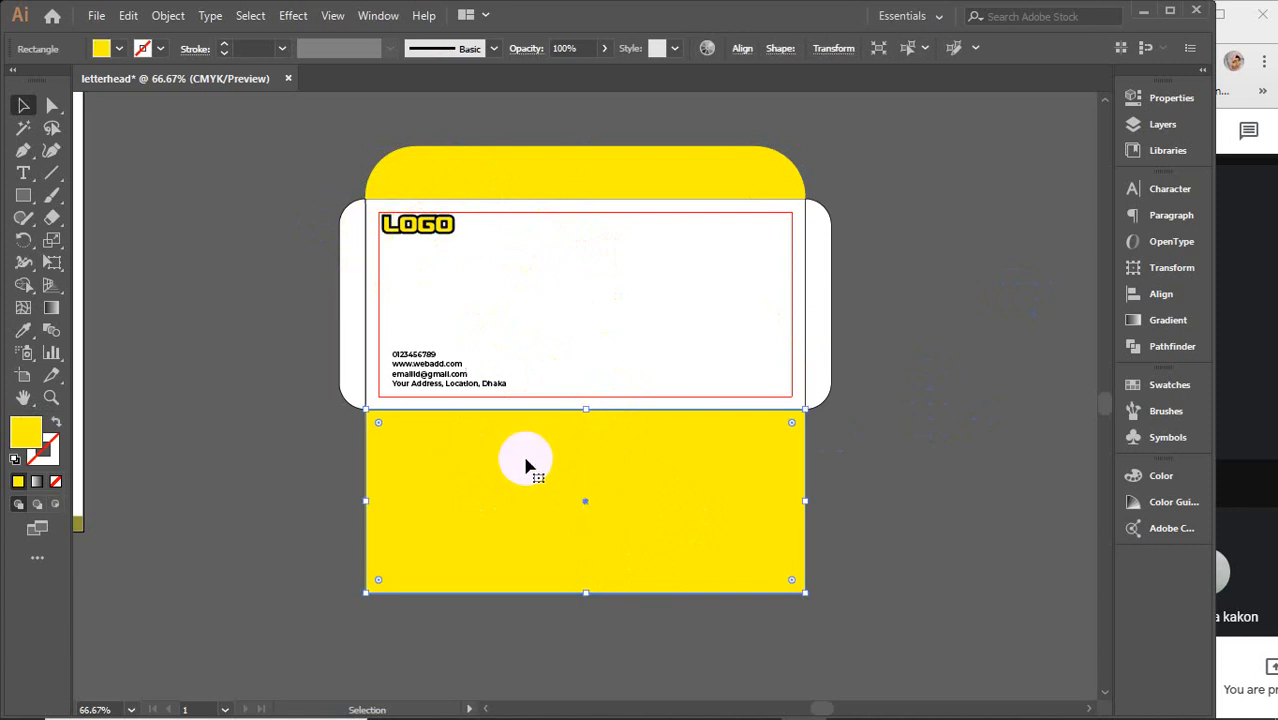
click(866, 430)
drag(410, 230, 565, 470)
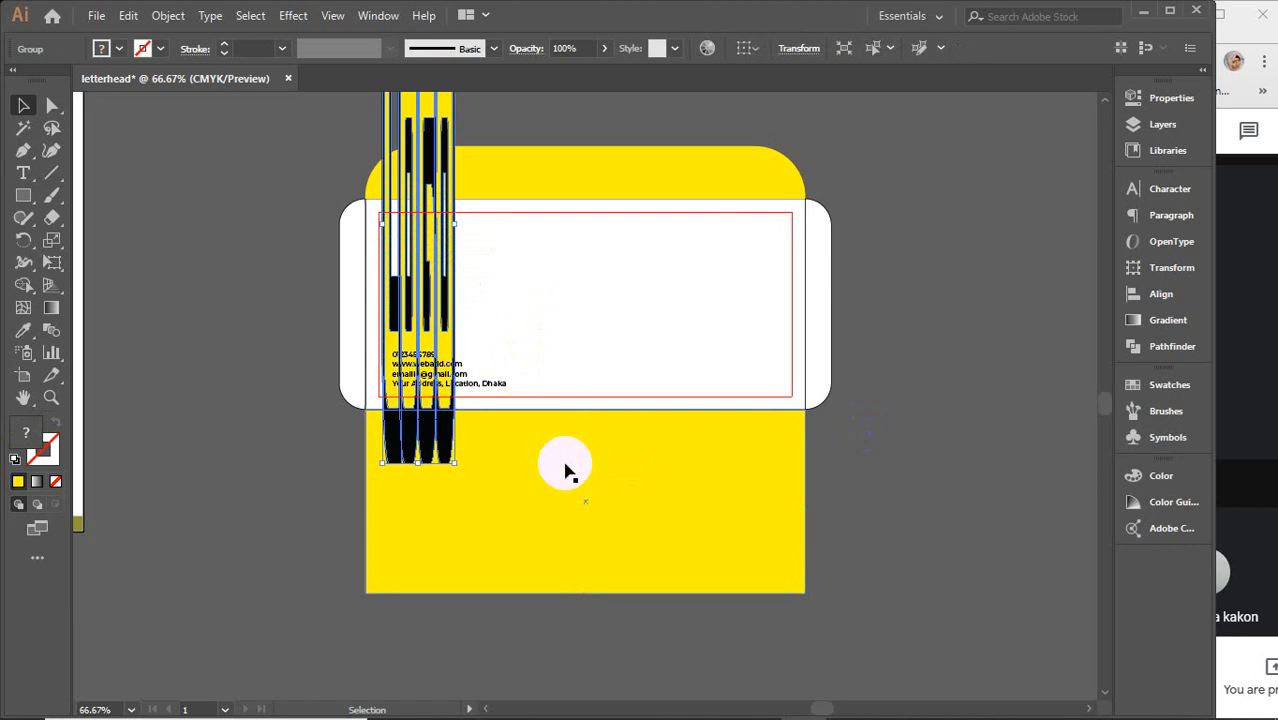
key(ctrl+z)
drag(437, 238, 638, 540)
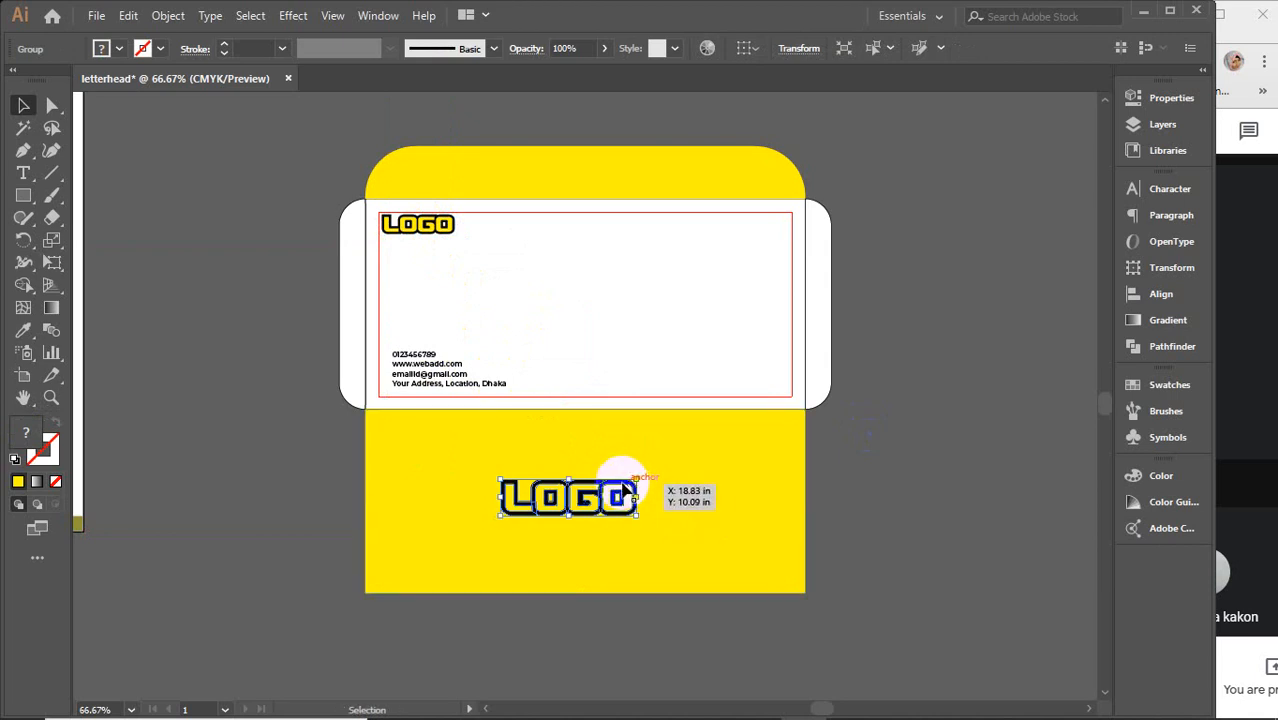
Give the lower panel a white fill and 1 pt black outline by sampling the main panel with the Eyedropper.
click(705, 480)
key(i)
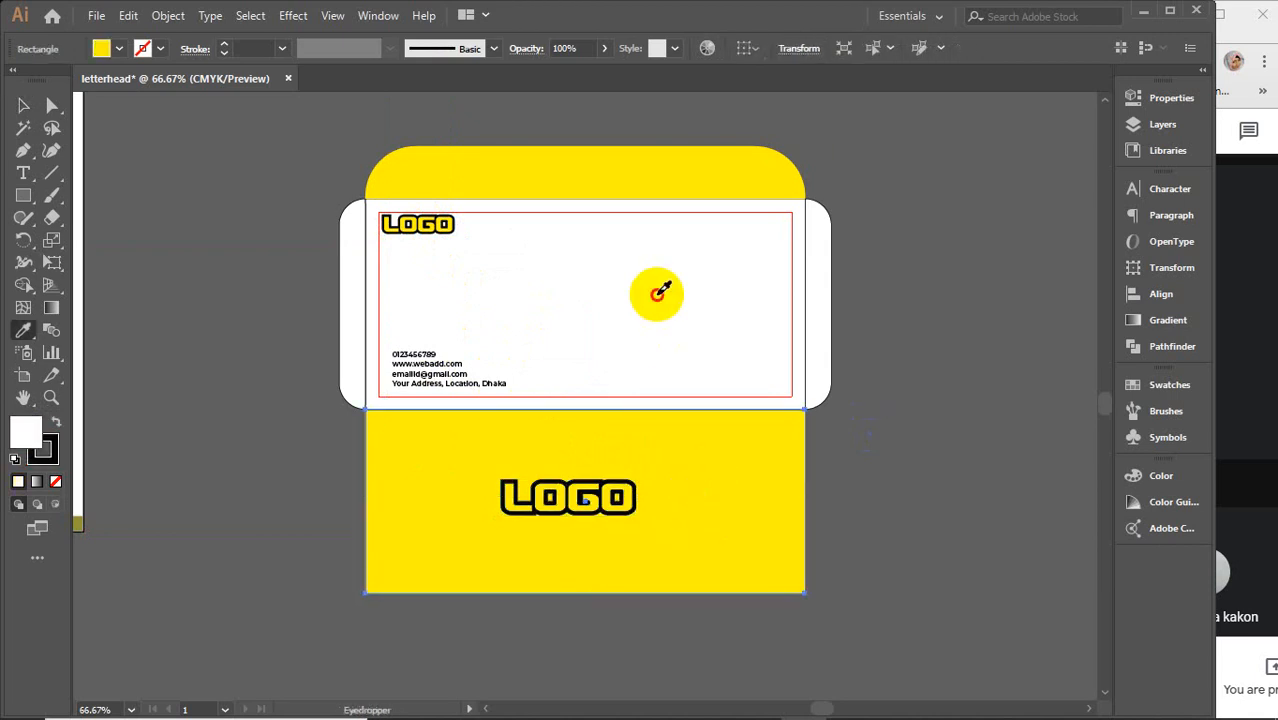
click(658, 294)
key(v)
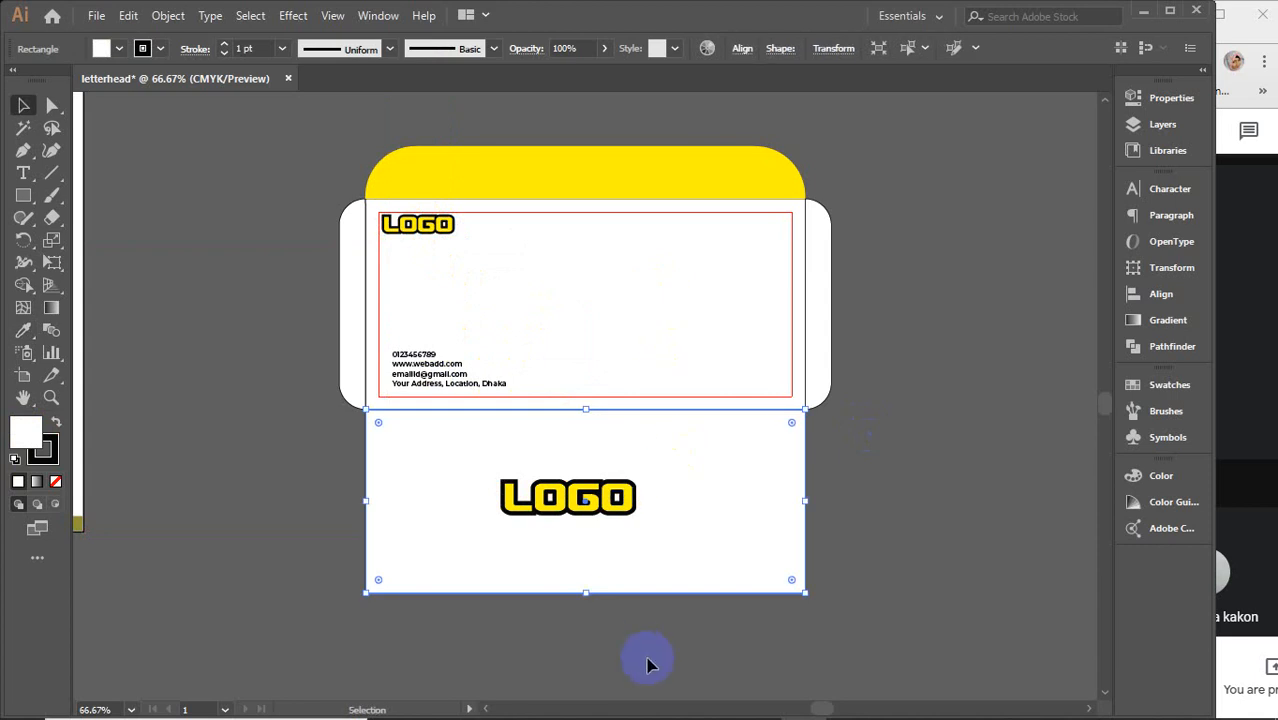
Center the enlarged logo horizontally and vertically on the lower panel.
drag(650, 664, 484, 488)
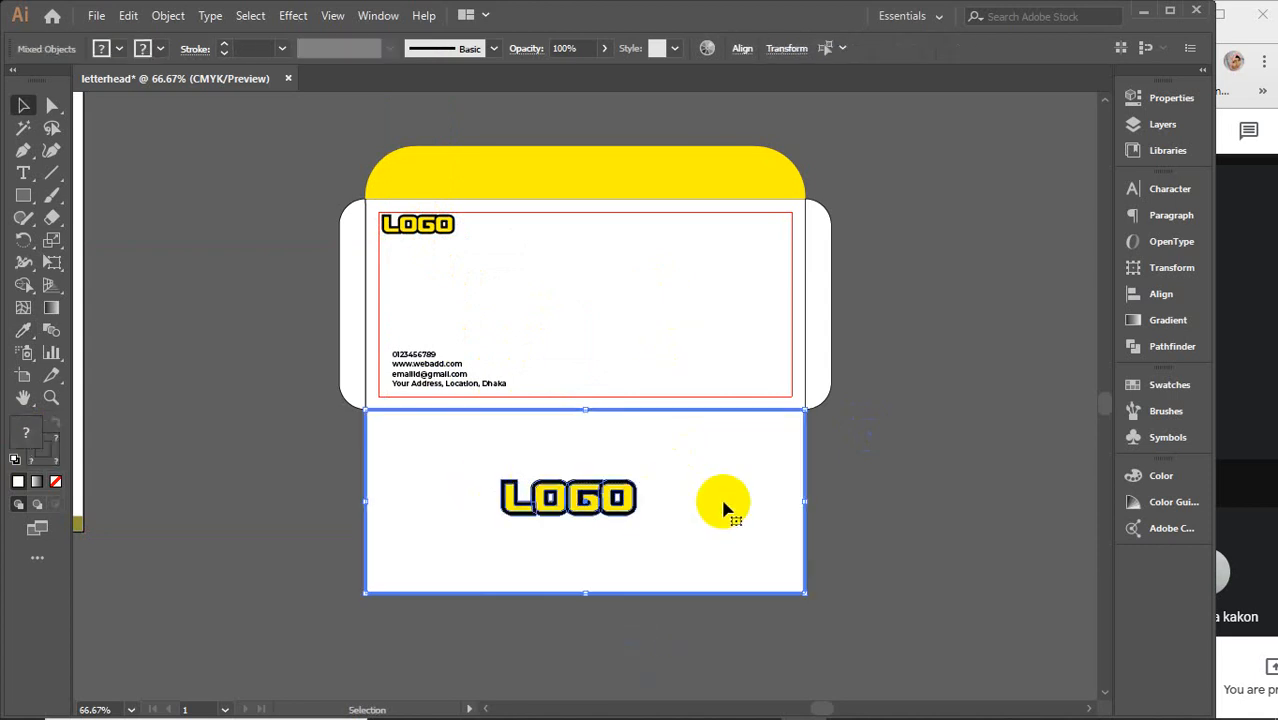
click(1162, 294)
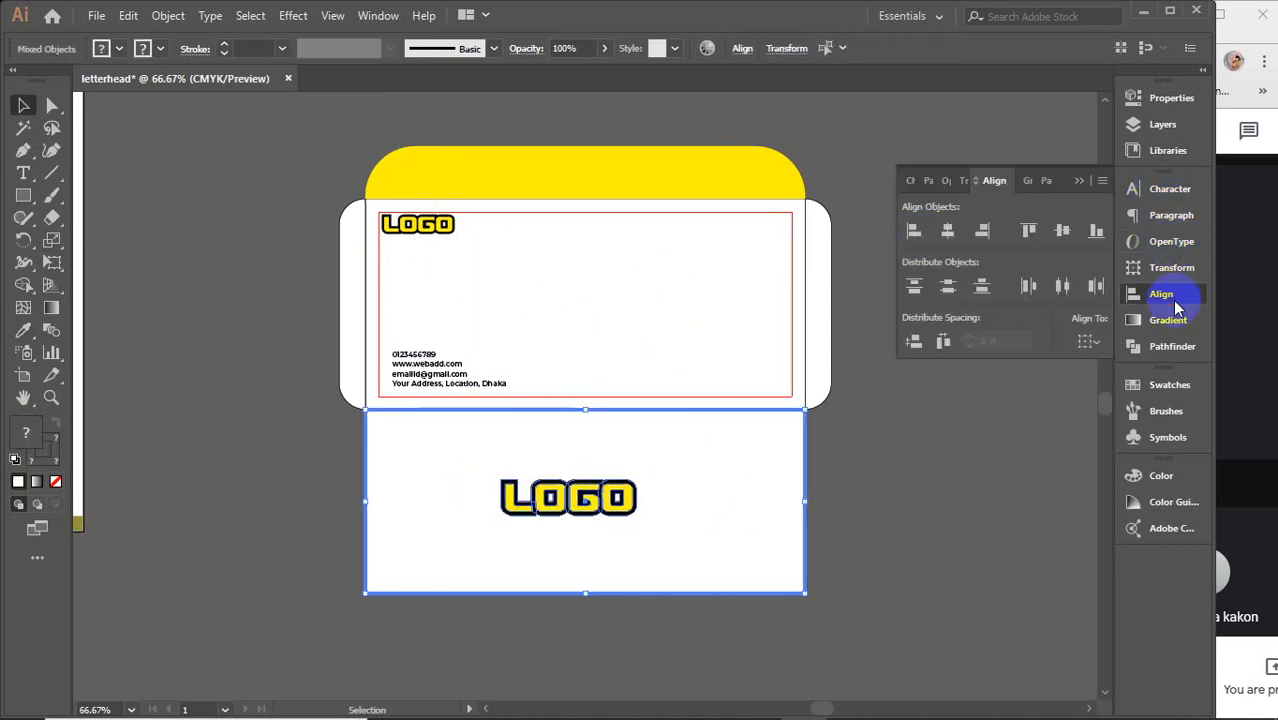
click(988, 234)
click(1060, 230)
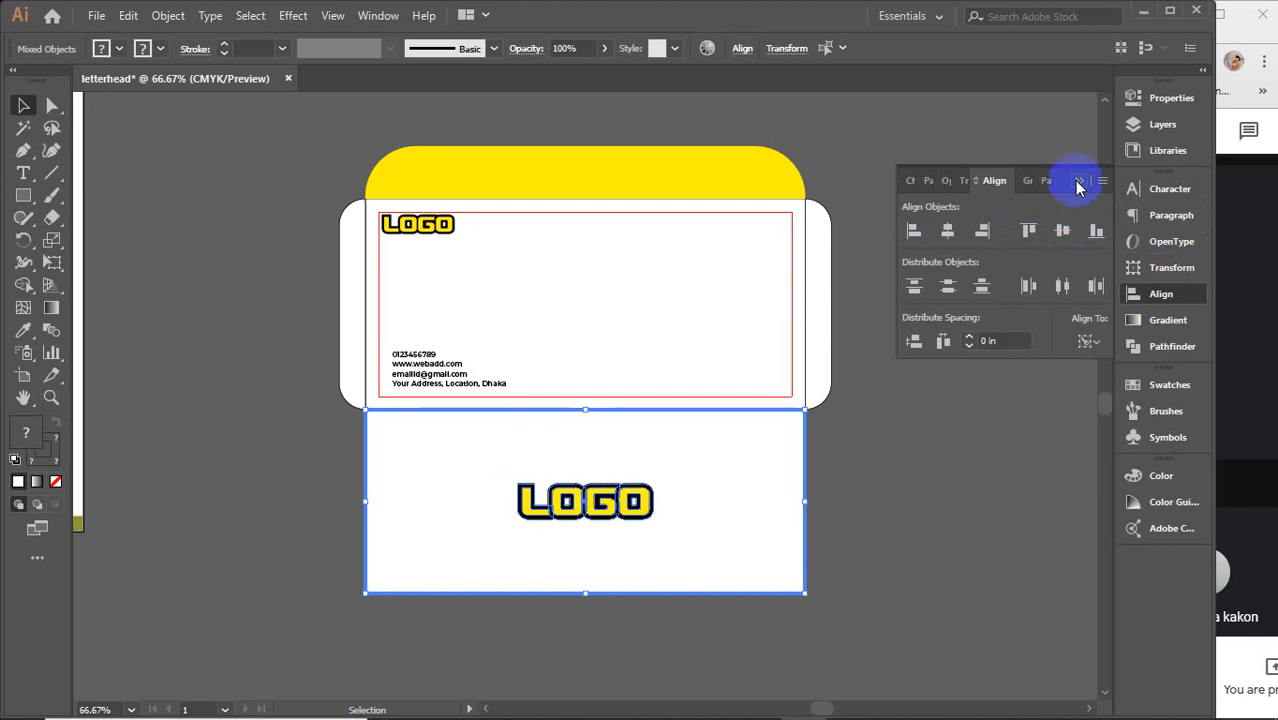
click(984, 514)
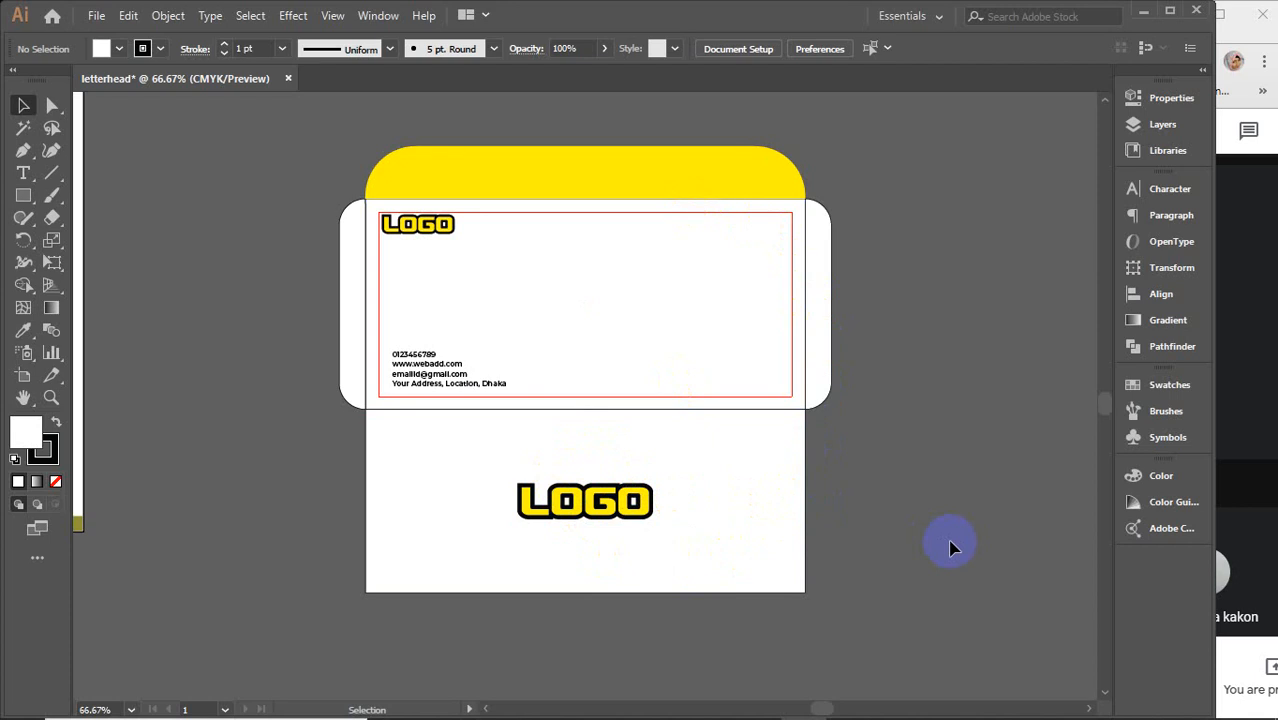
Rotate the lower panel's logo by 180°.
click(598, 504)
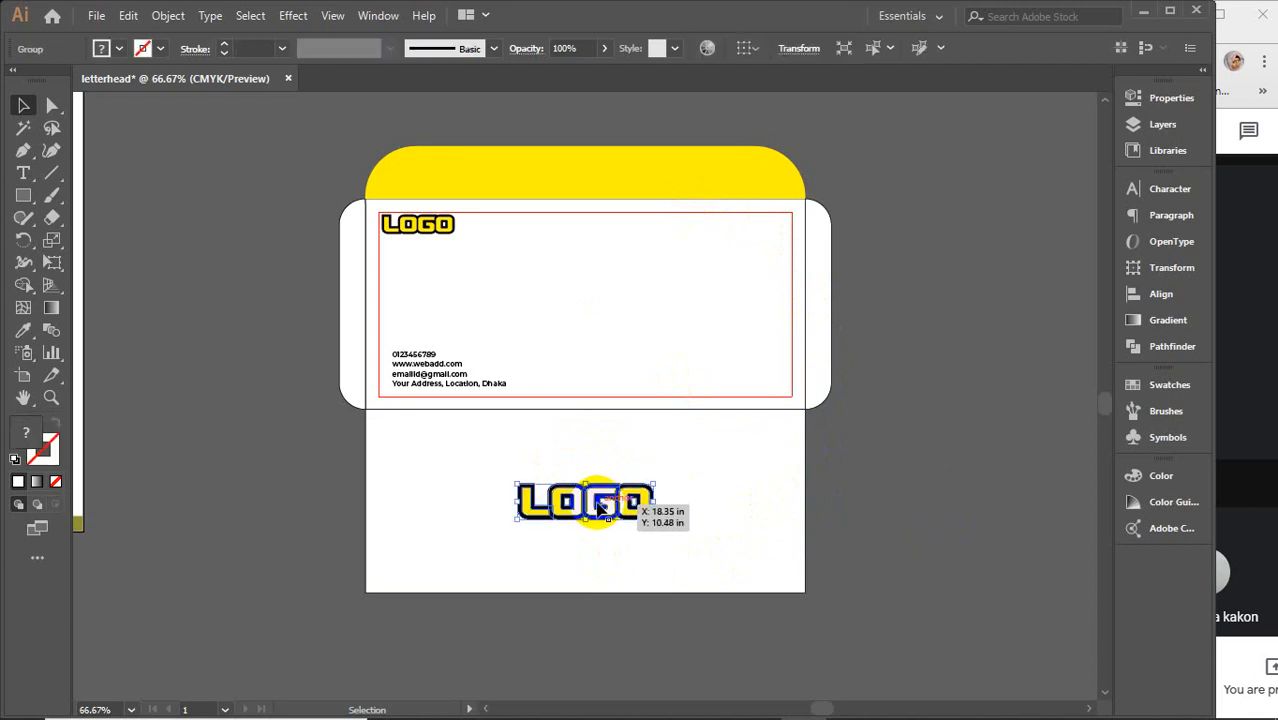
right_click(598, 506)
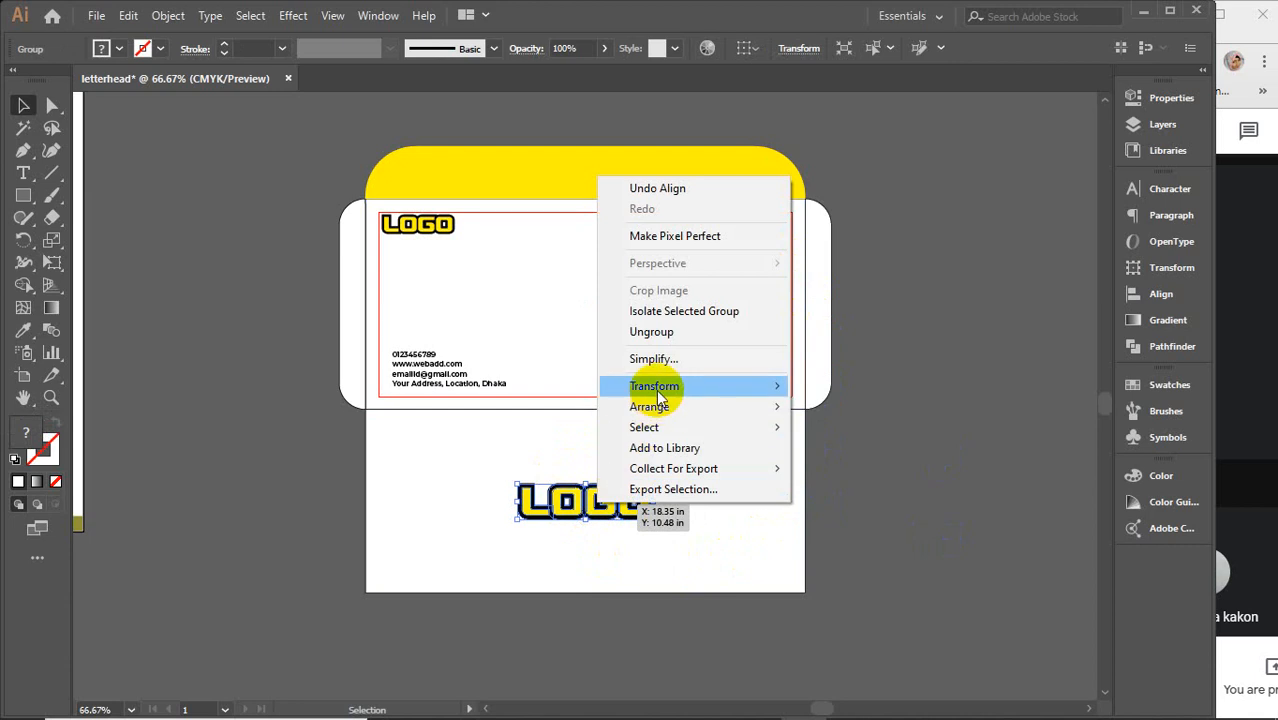
mouse_move(657, 392)
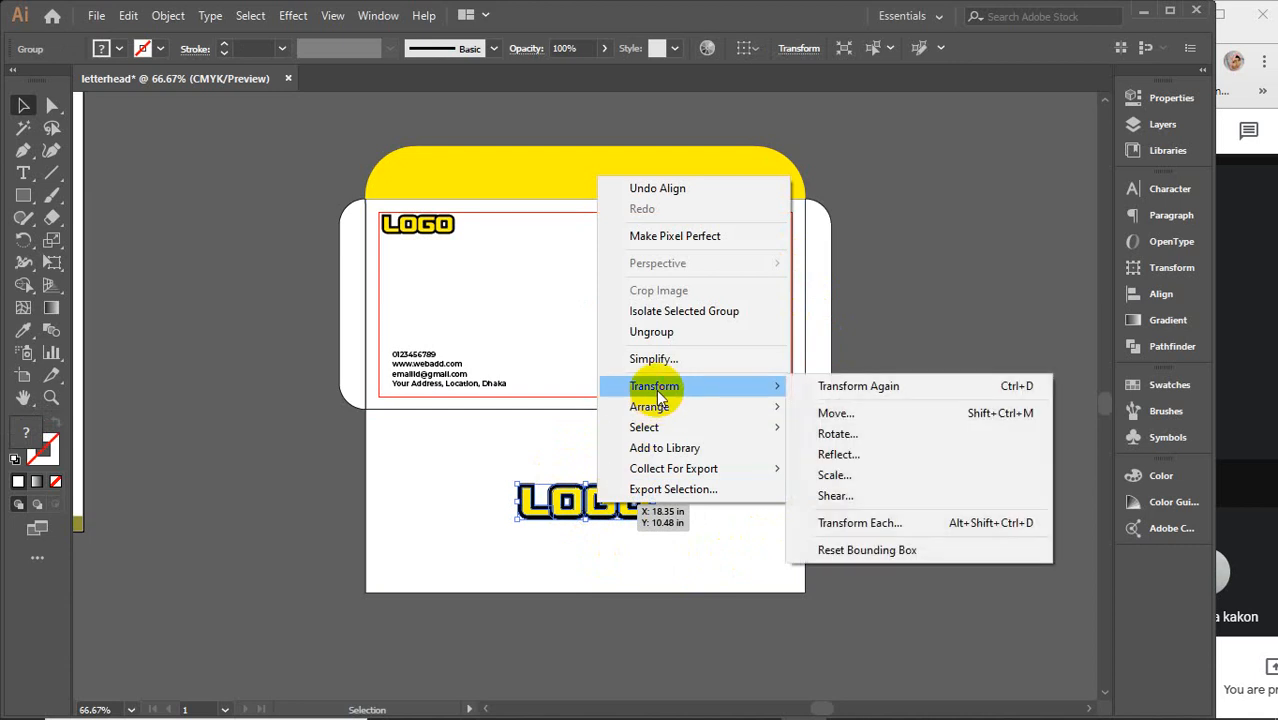
click(838, 433)
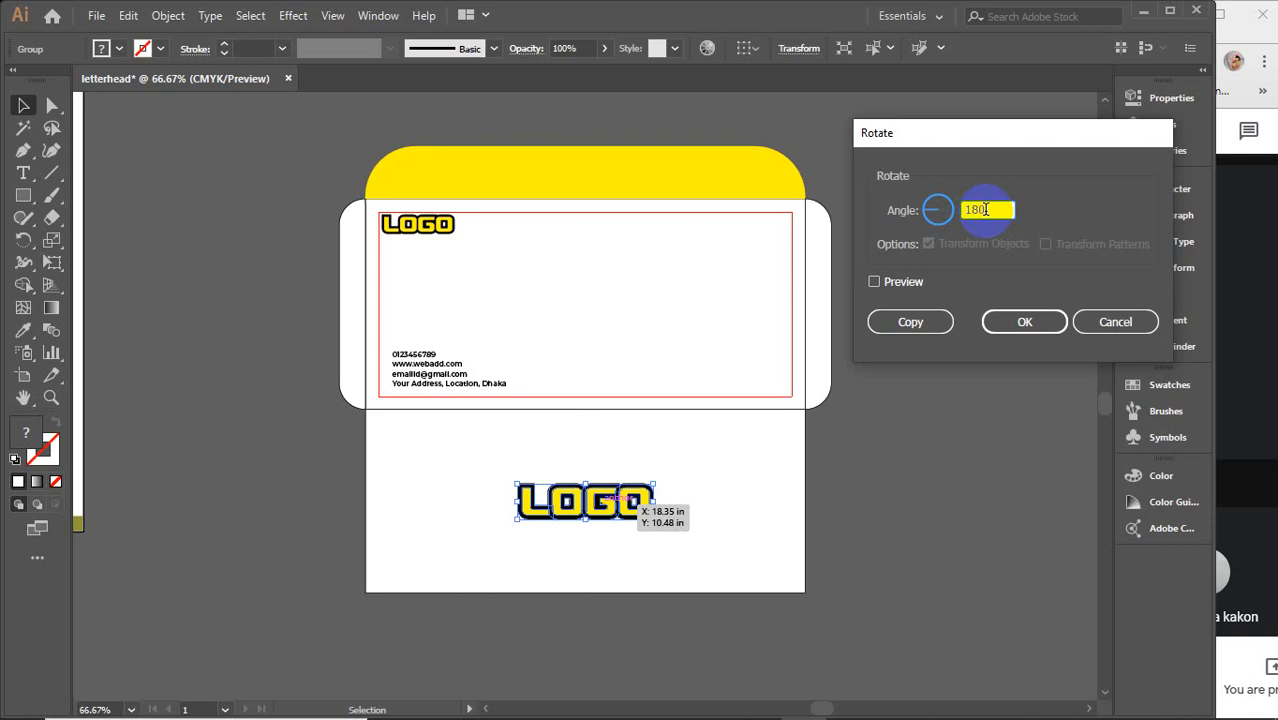
click(904, 324)
click(907, 286)
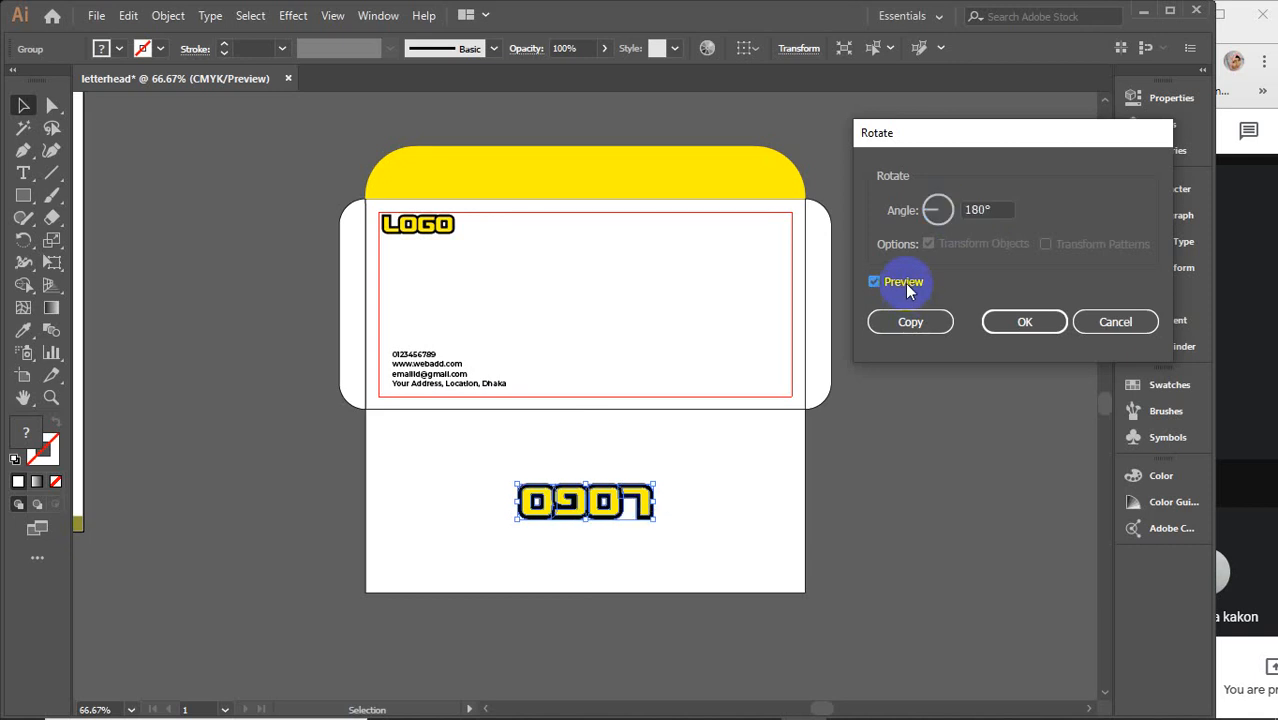
click(1030, 322)
click(1013, 528)
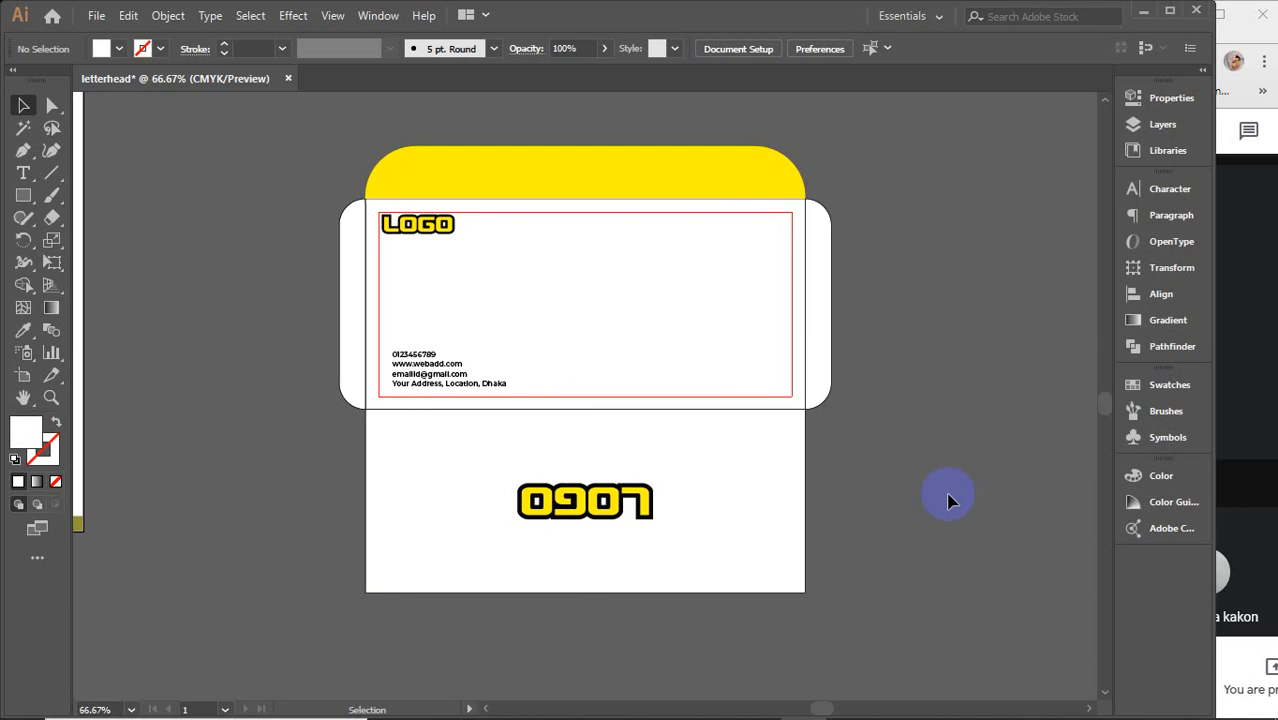
Group the lower panel with its rotated logo, and undo a trial move of the group away from the envelope.
scroll(950, 500, down, 2)
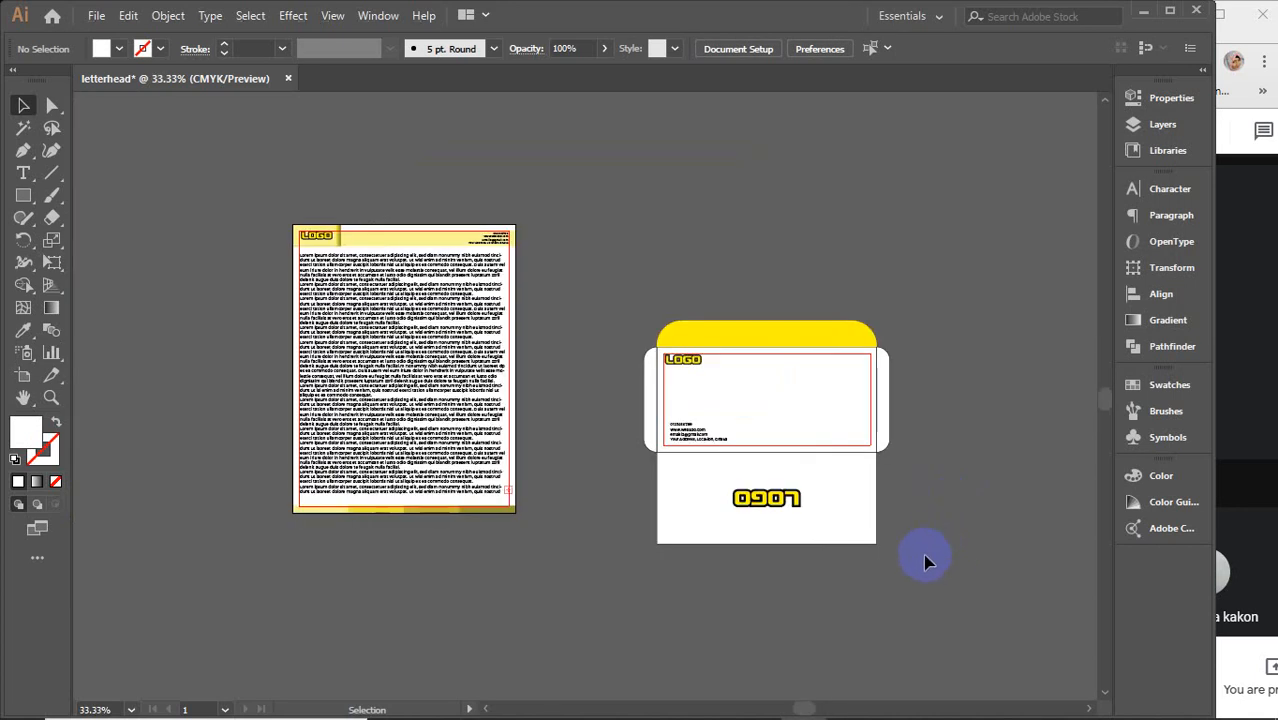
scroll(912, 575, up, 2)
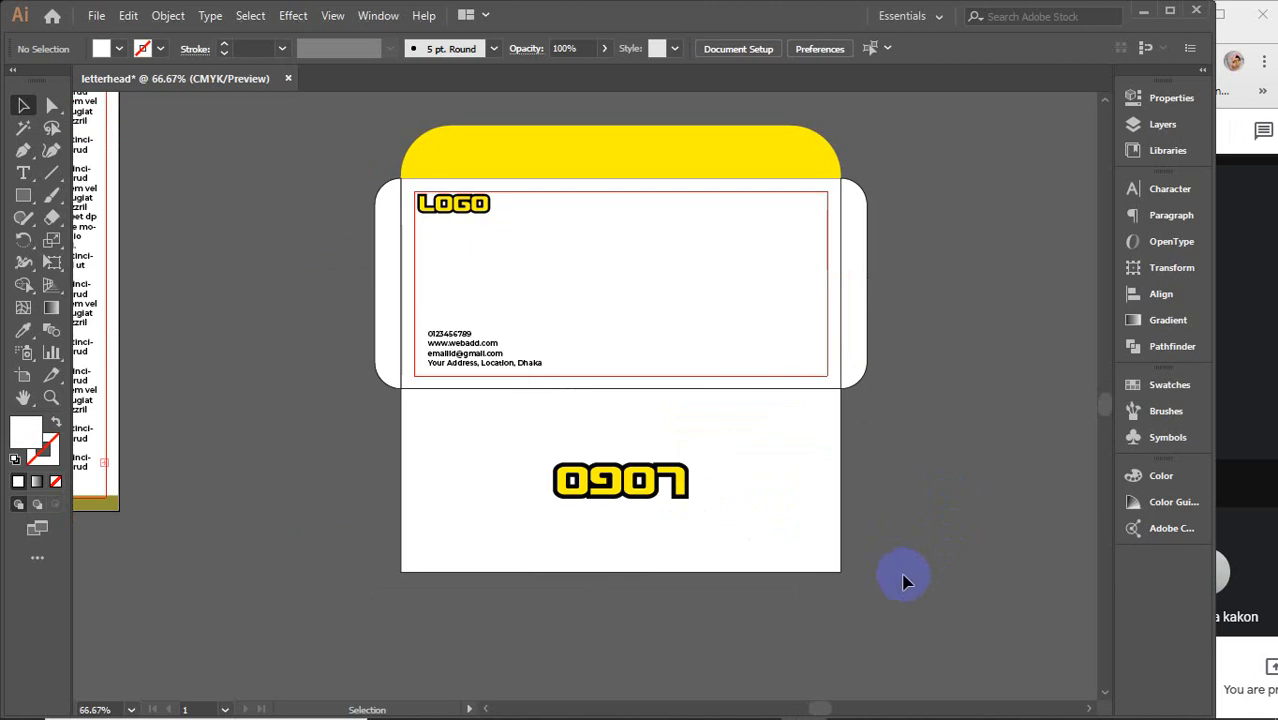
drag(903, 582, 836, 523)
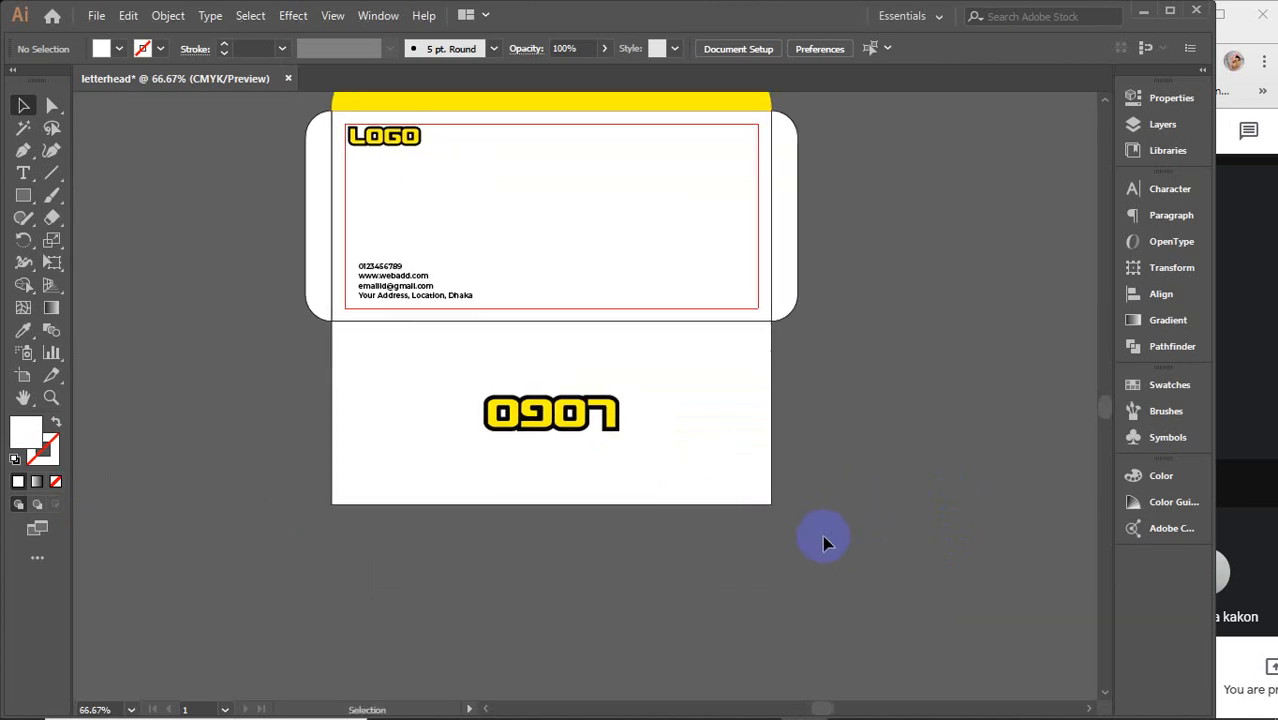
scroll(822, 546, up, 1)
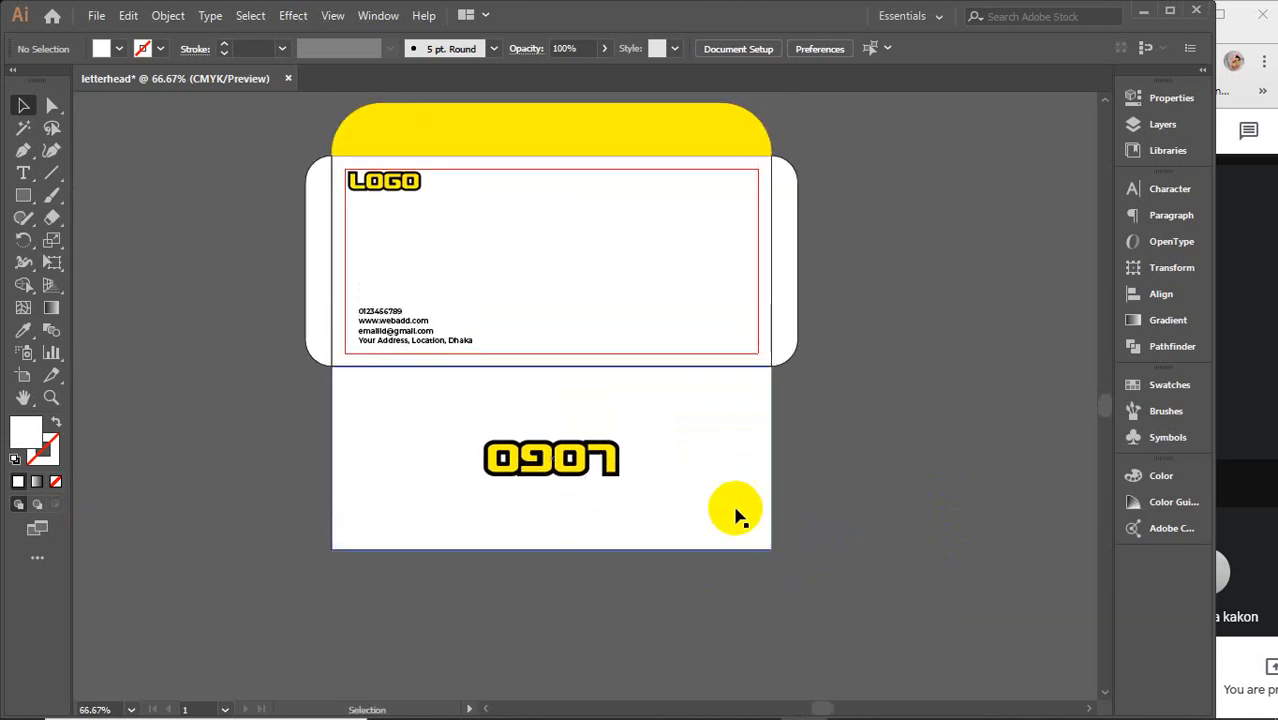
drag(827, 586, 524, 517)
key(ctrl+g)
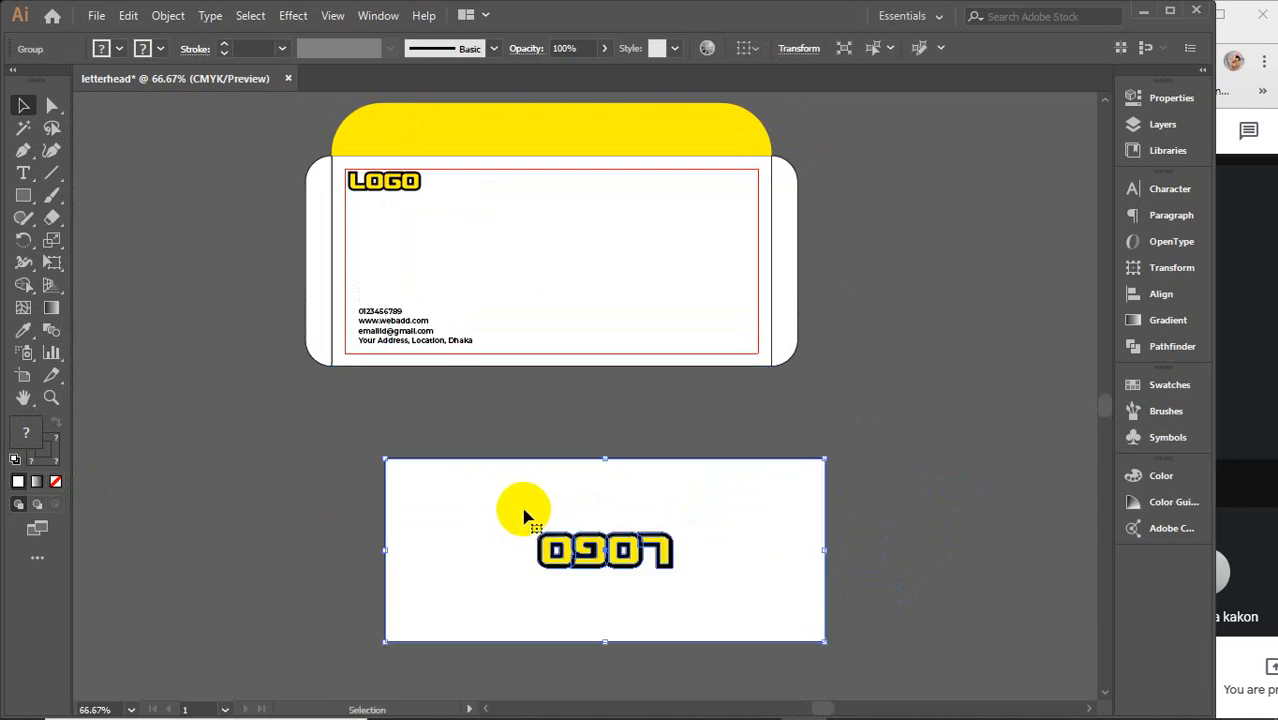
key(a)
key(ctrl+z)
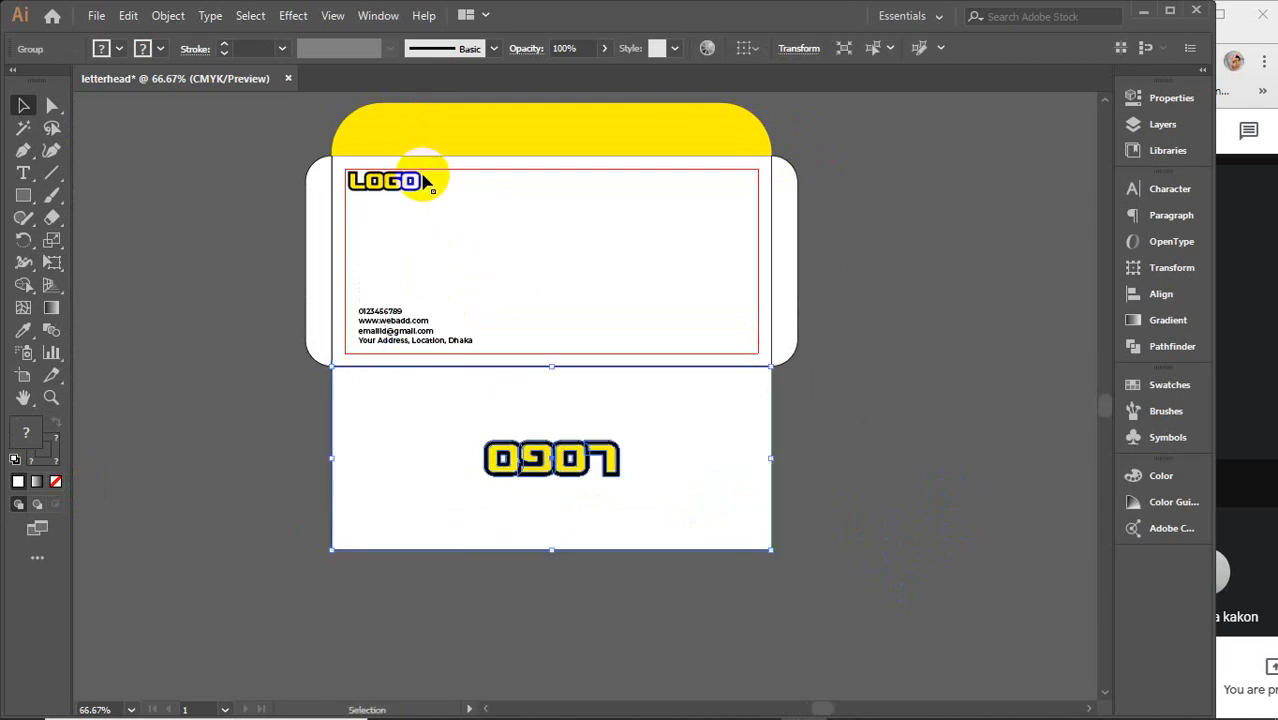
Group the envelope's main panel with its margin frame, logo and contact details.
click(399, 178)
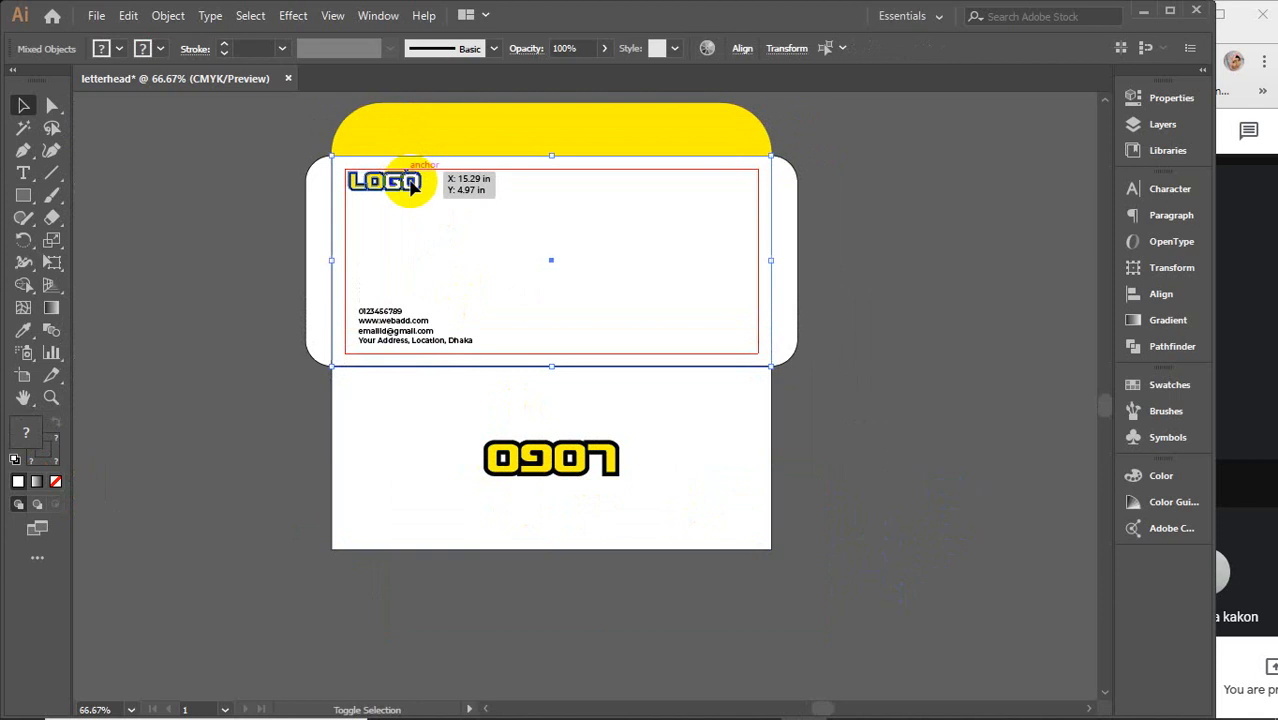
click(392, 328)
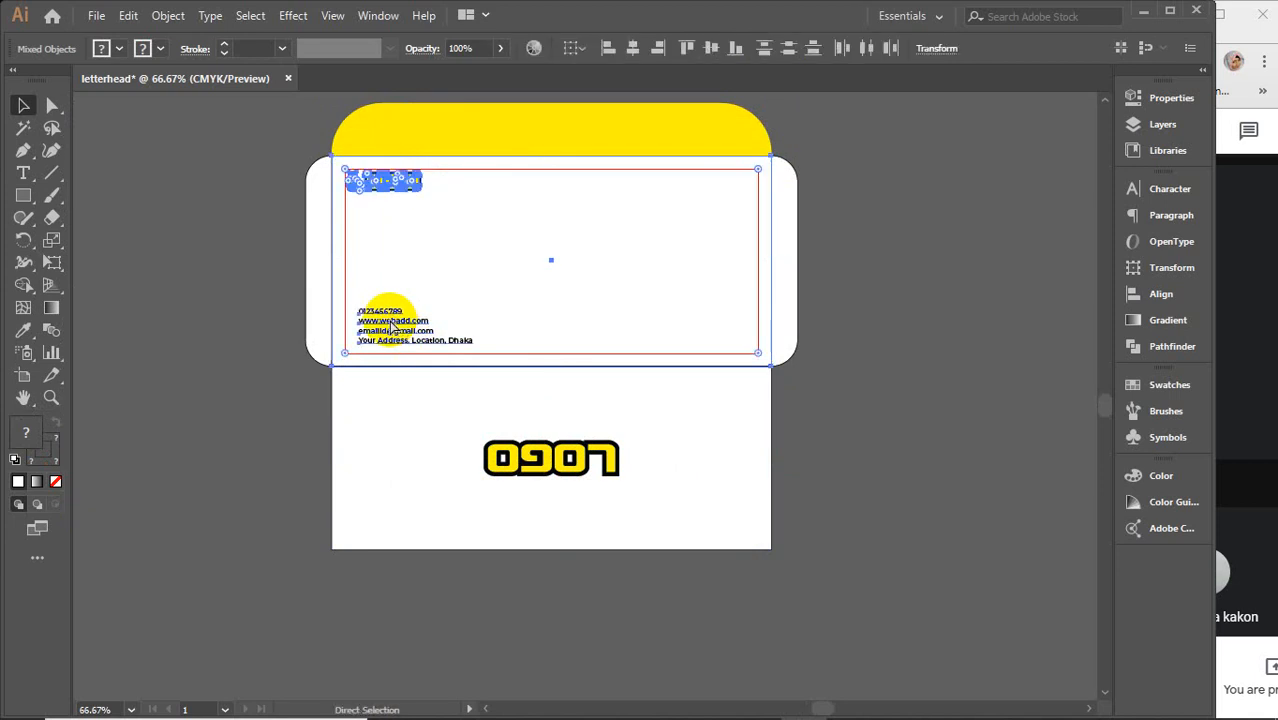
key(ctrl+g)
click(929, 429)
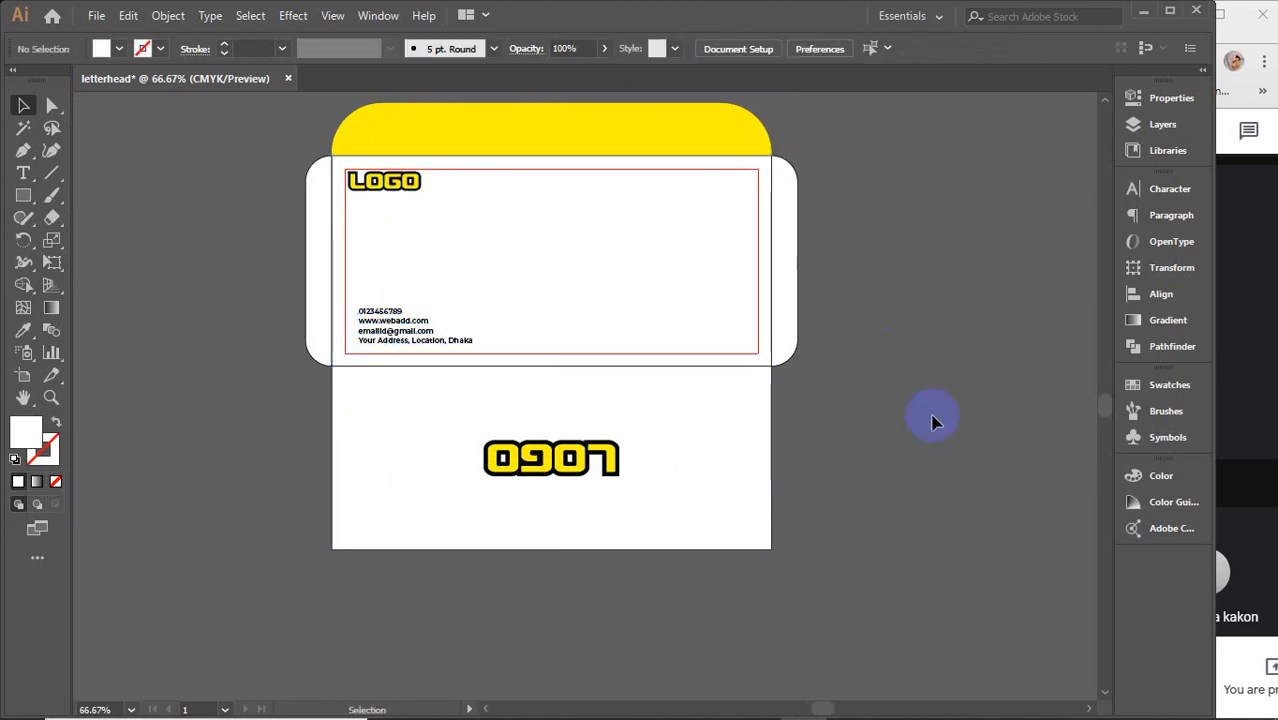
Delete the envelope's yellow top flap and both side flaps.
drag(795, 332, 961, 326)
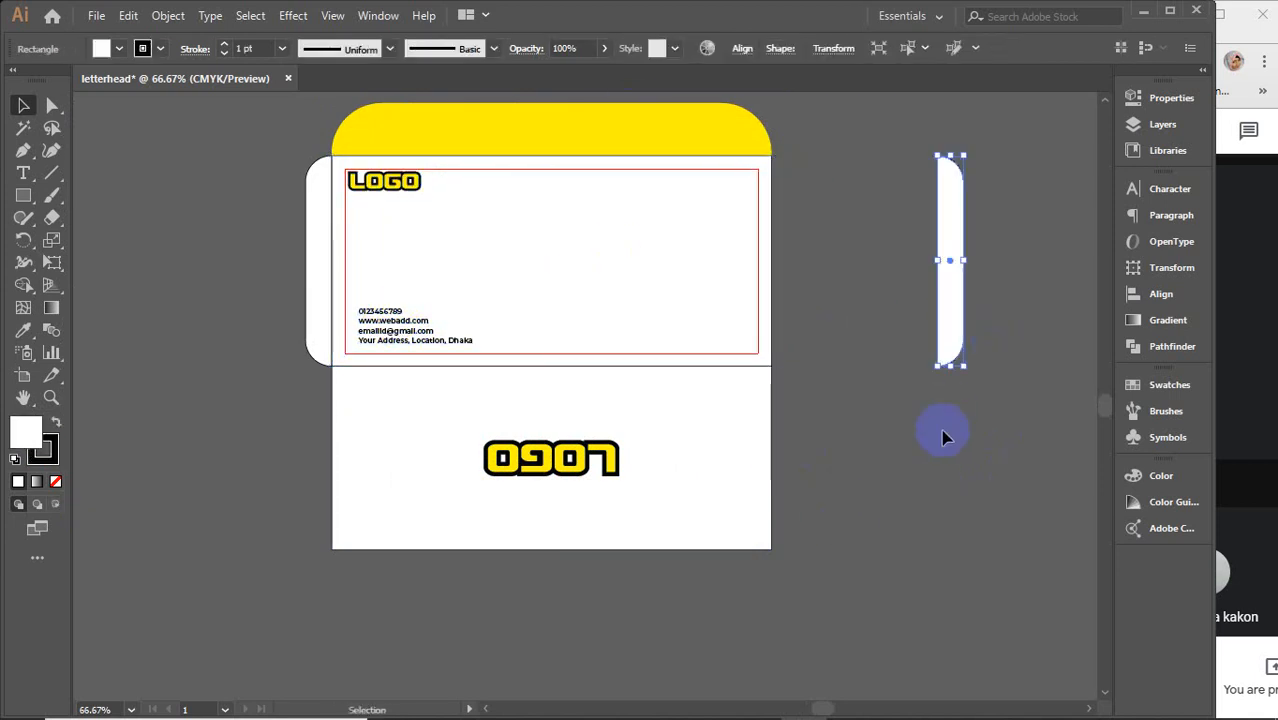
key(ctrl+z)
scroll(910, 373, up, 2)
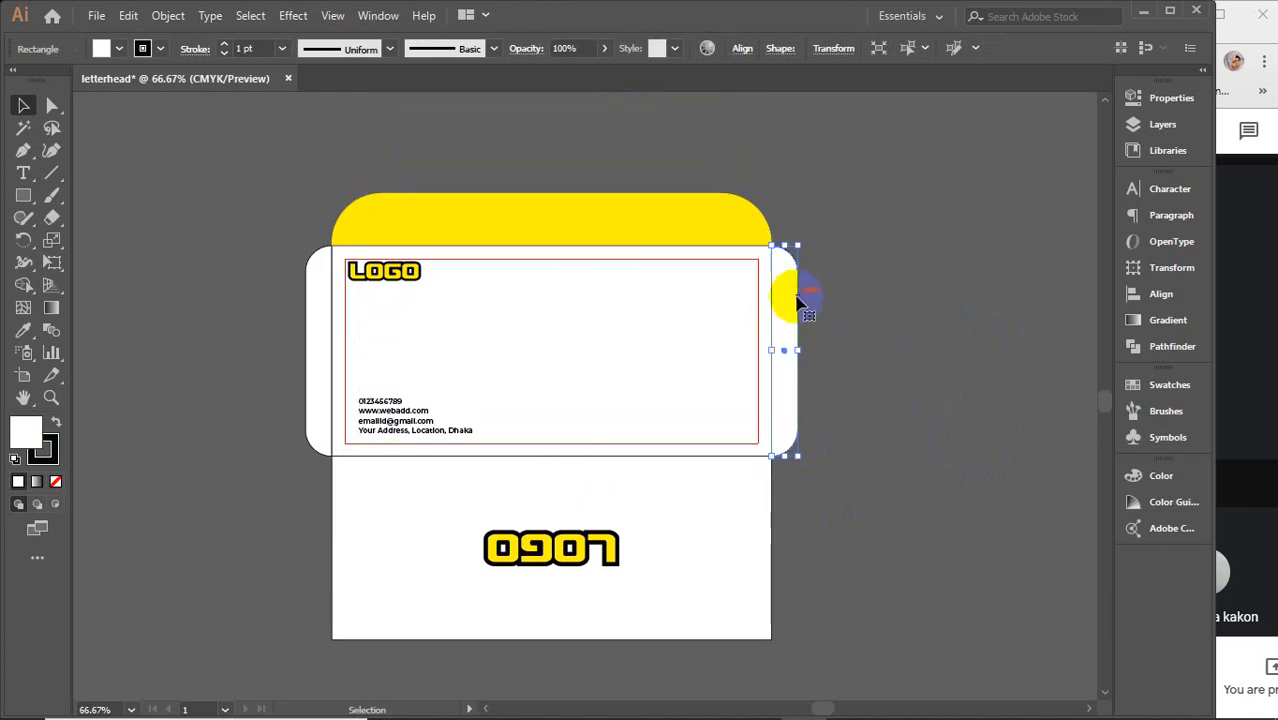
click(685, 222)
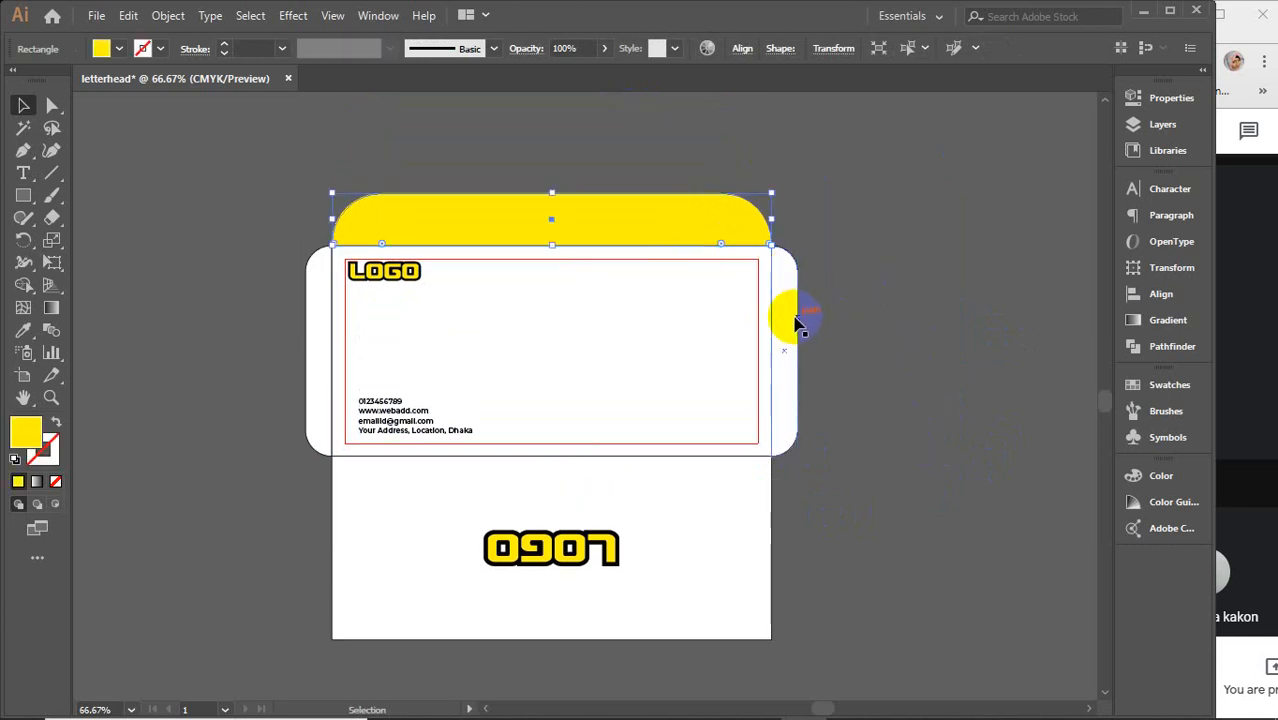
shift+click(314, 343)
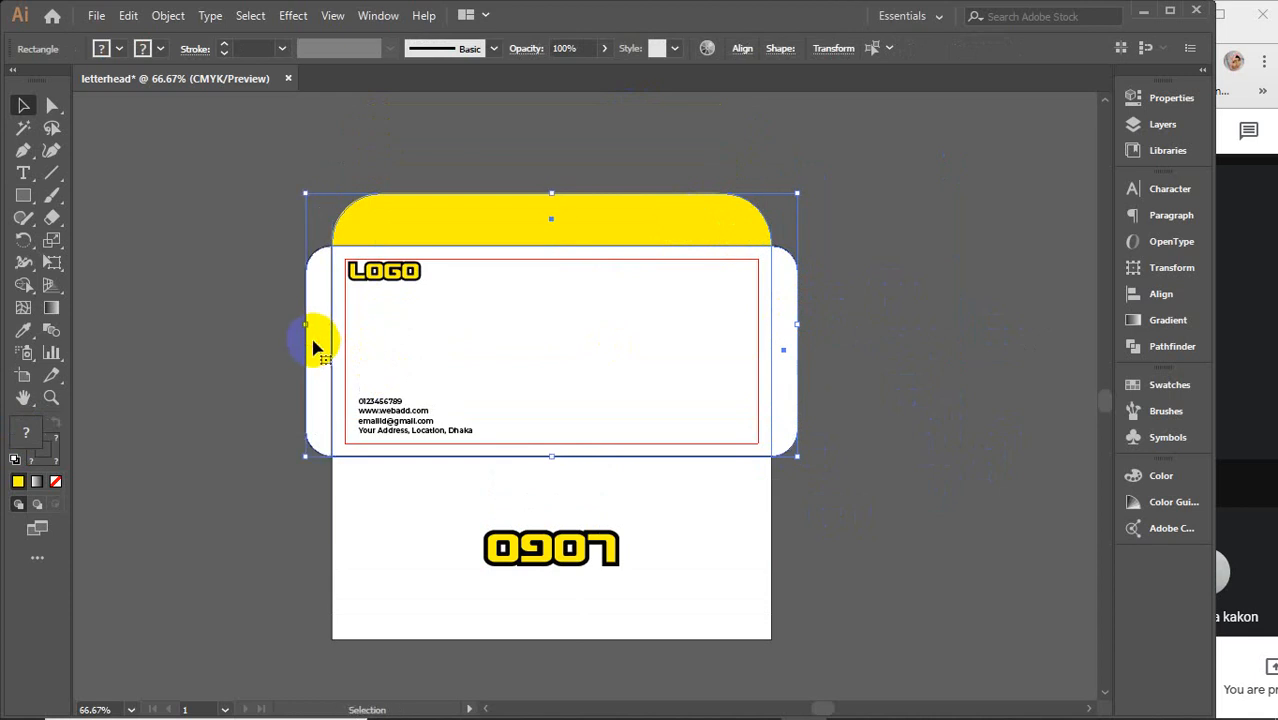
key(Delete)
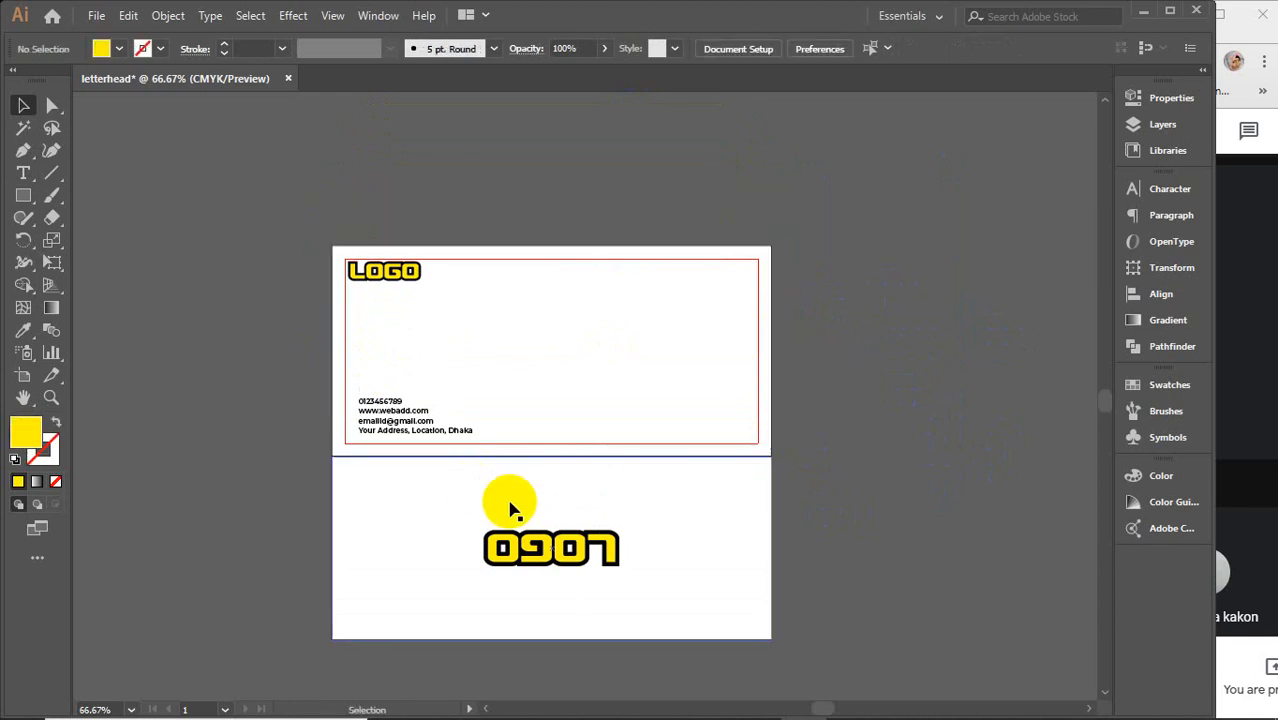
Restore the hidden yellow top flap and both side flaps around the envelope.
drag(300, 200, 648, 475)
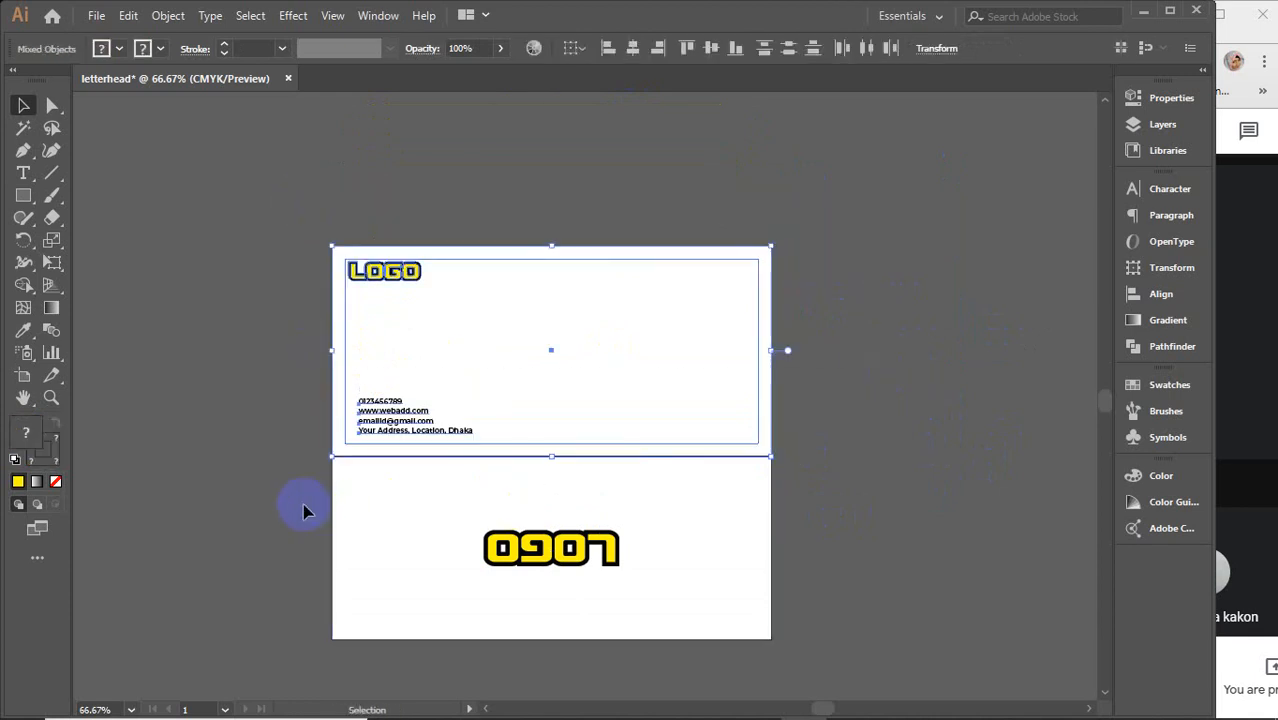
drag(333, 506, 628, 556)
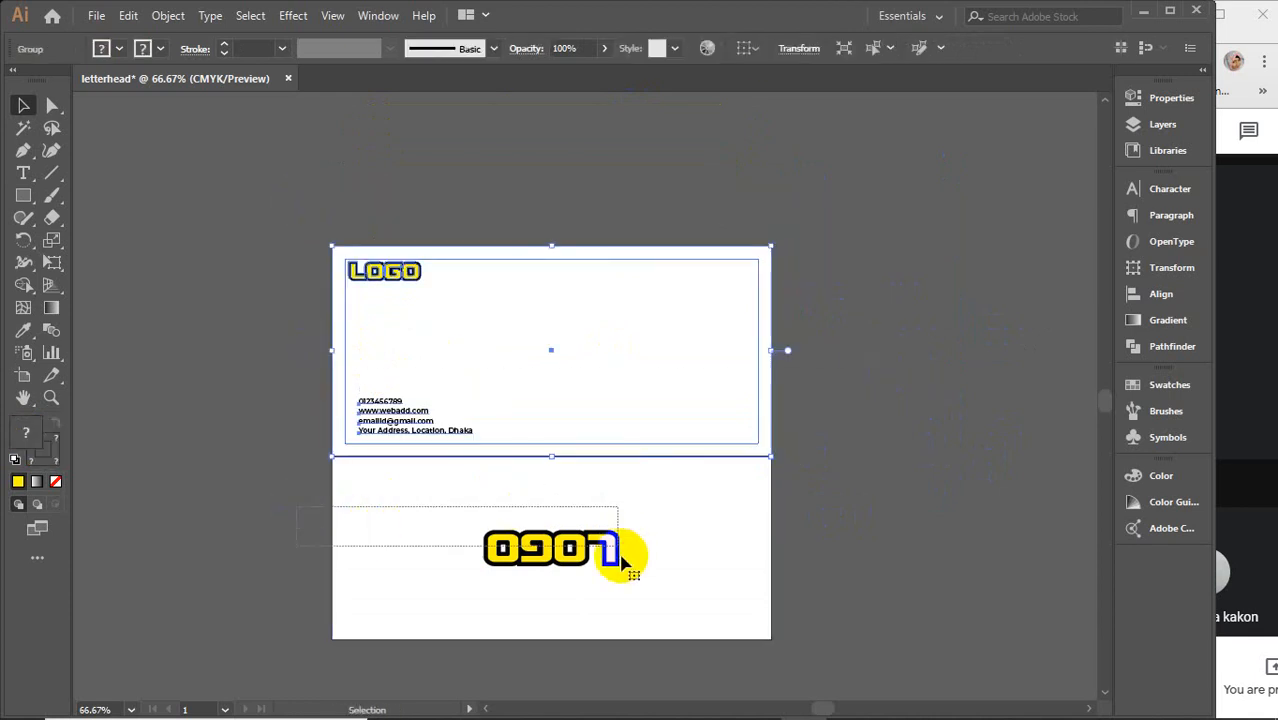
click(312, 305)
key(ctrl+alt+3)
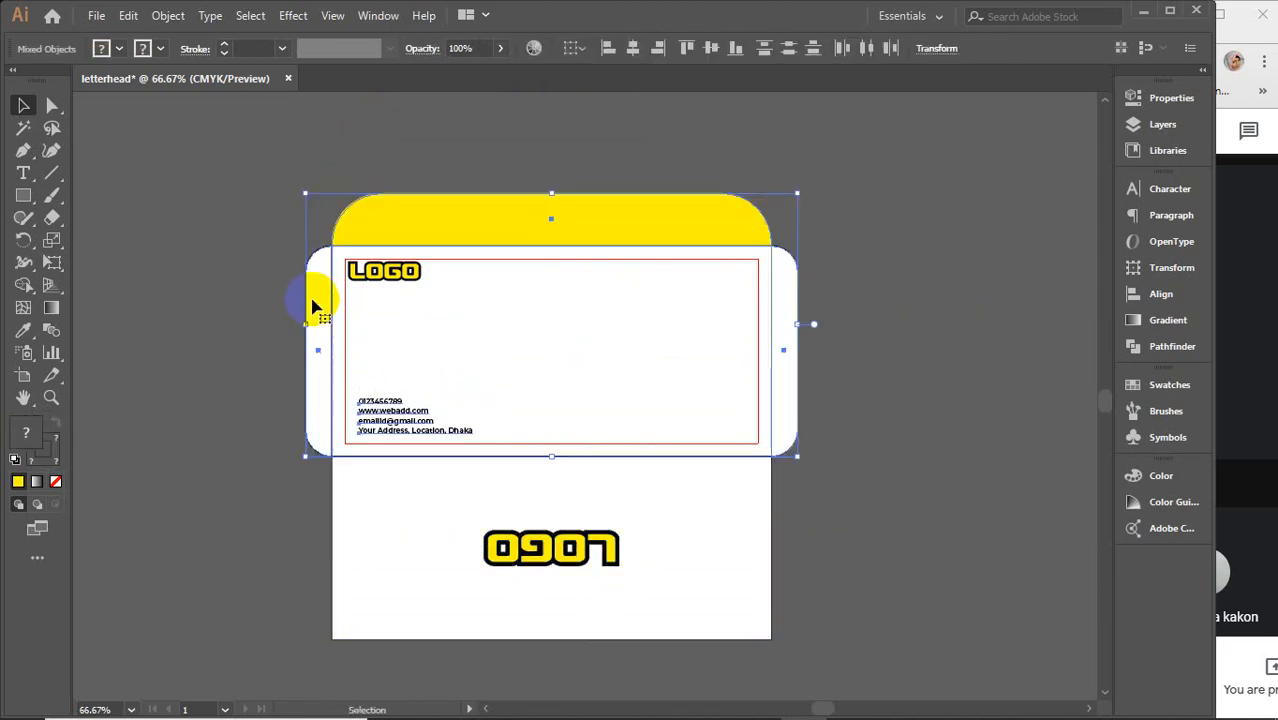
click(238, 353)
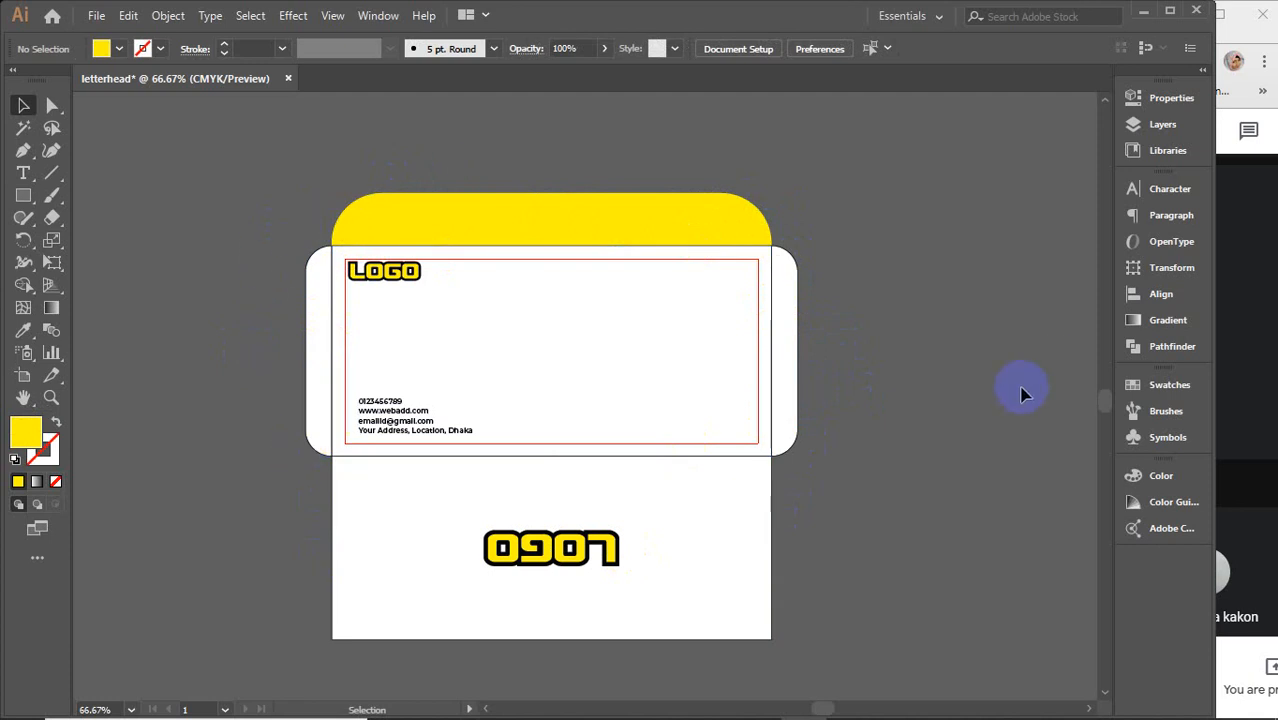
click(551, 319)
click(594, 504)
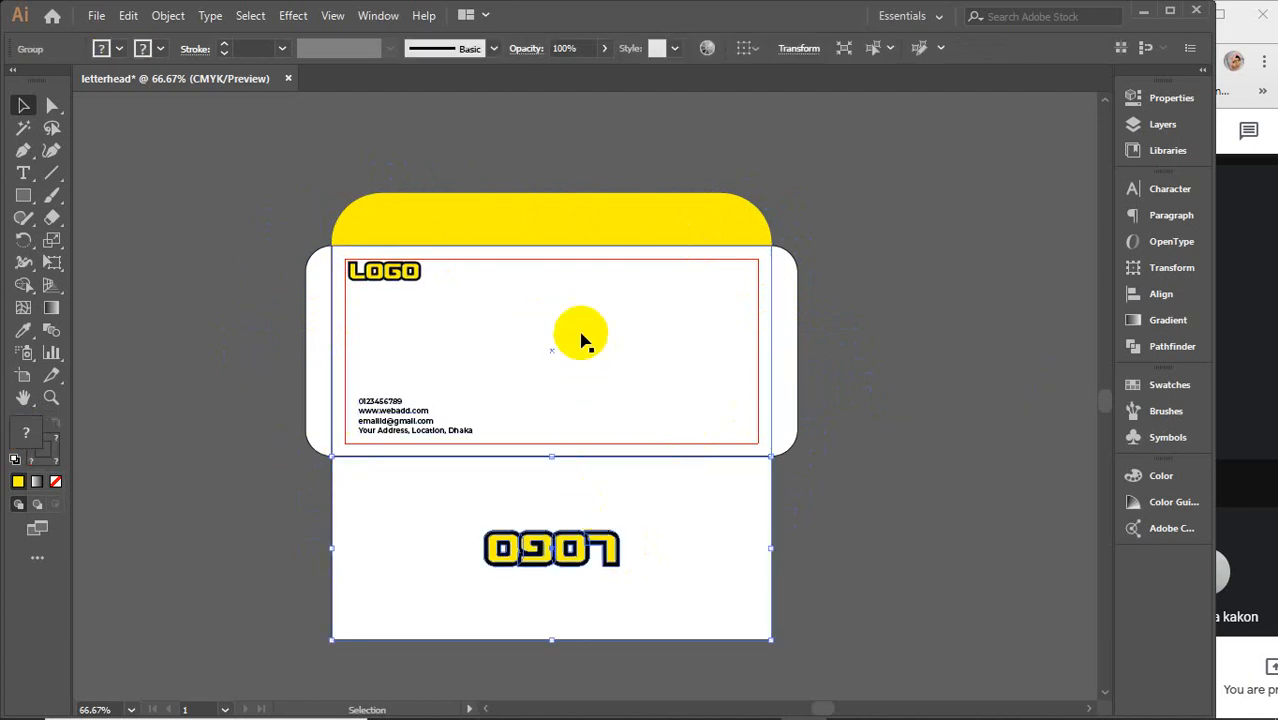
click(580, 334)
click(627, 514)
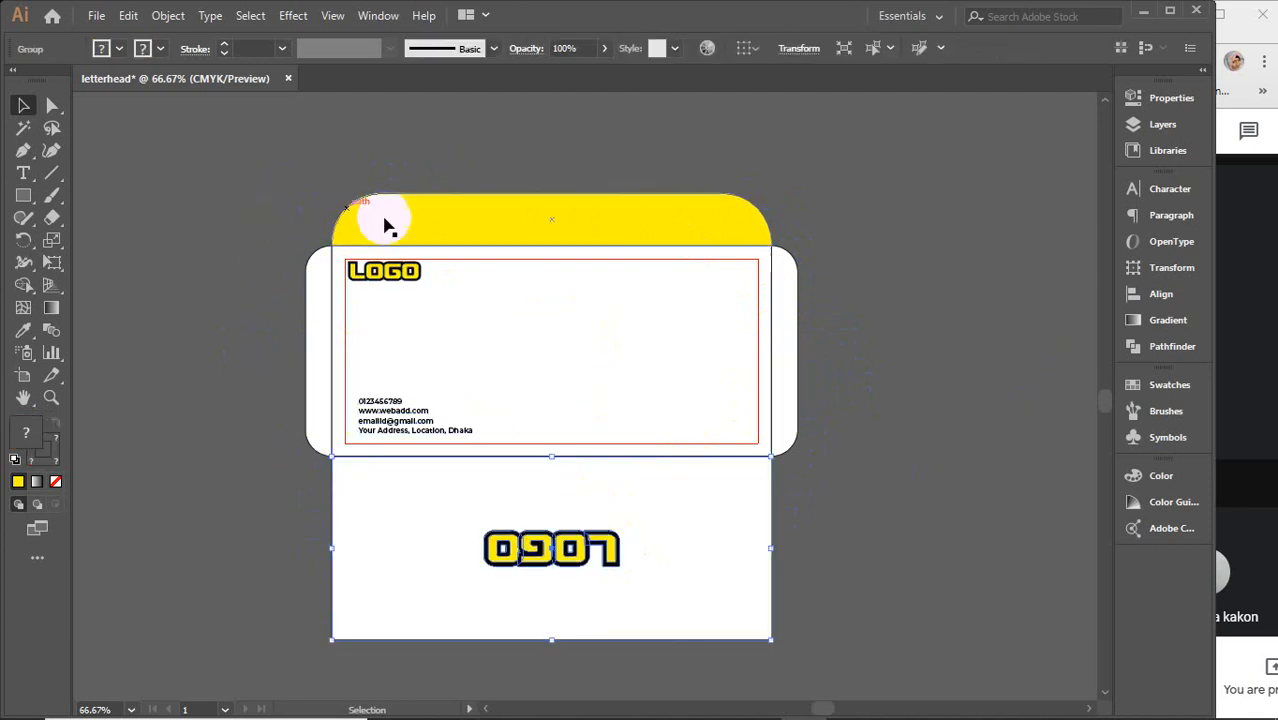
Draw a rectangle spanning the whole envelope including its flaps, and send it to the back.
scroll(165, 234, down, 1)
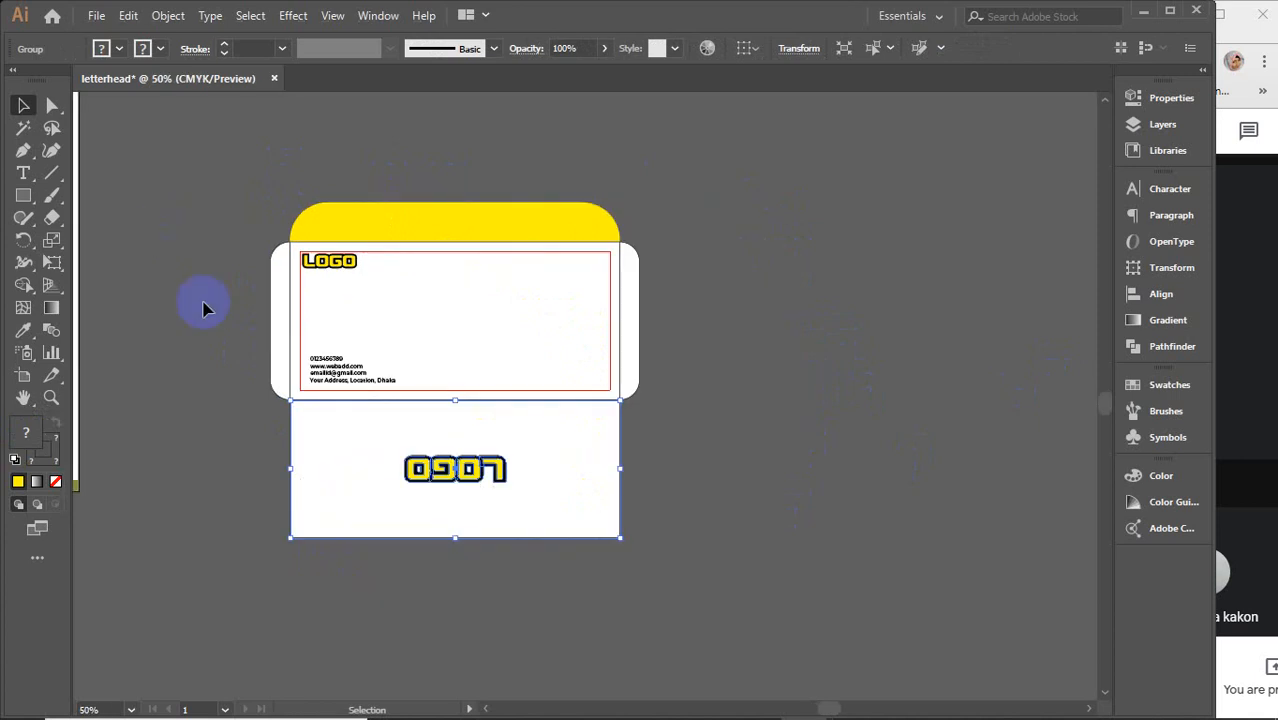
drag(195, 325, 227, 281)
click(24, 197)
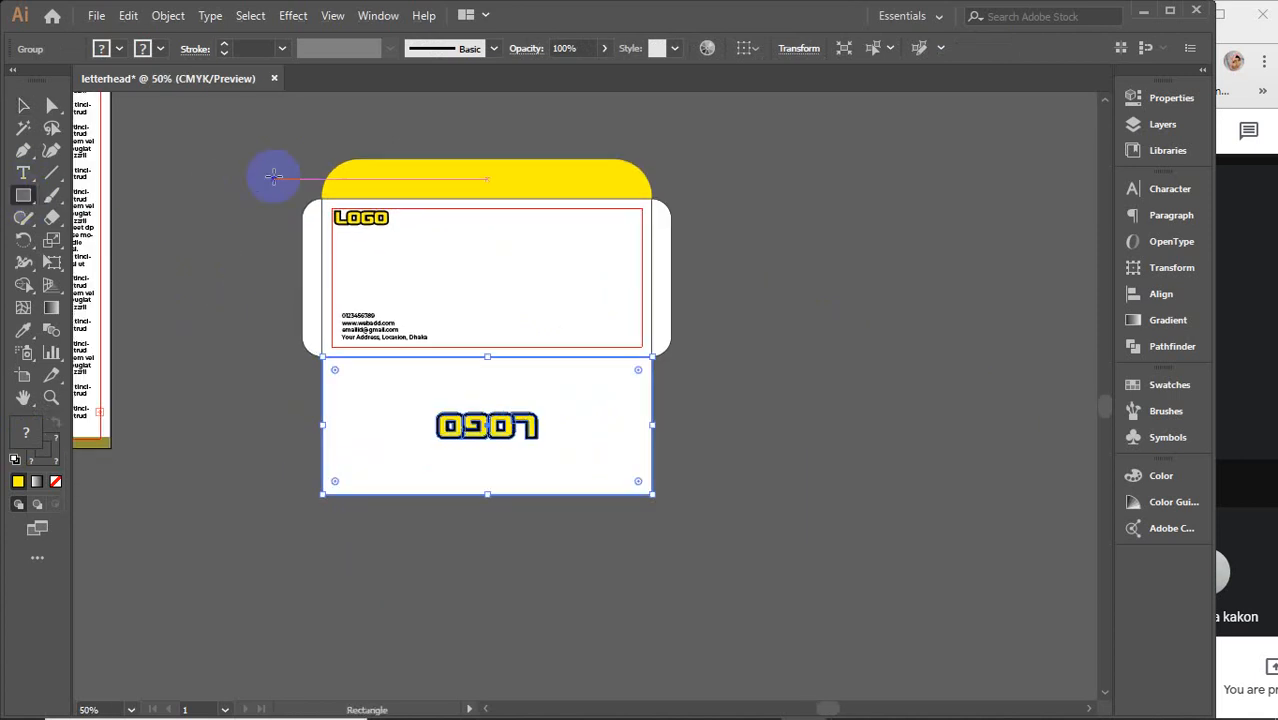
drag(302, 158, 672, 494)
click(24, 105)
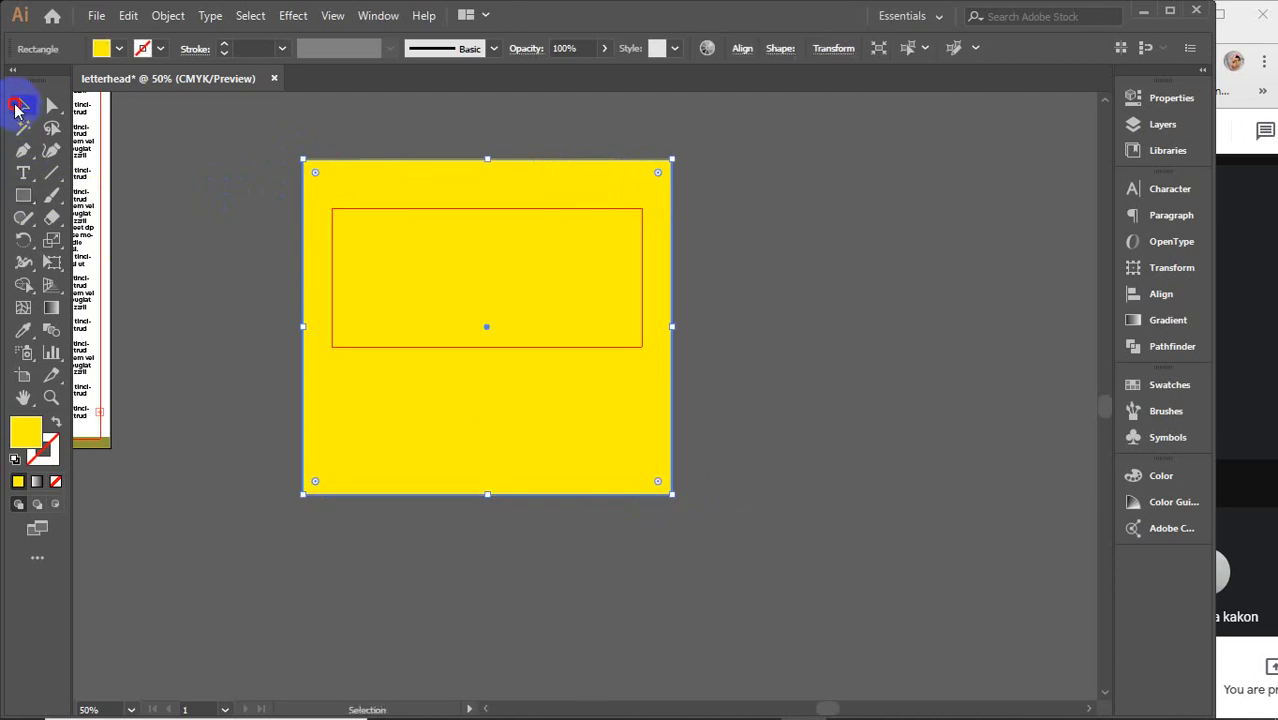
right_click(397, 220)
mouse_move(565, 509)
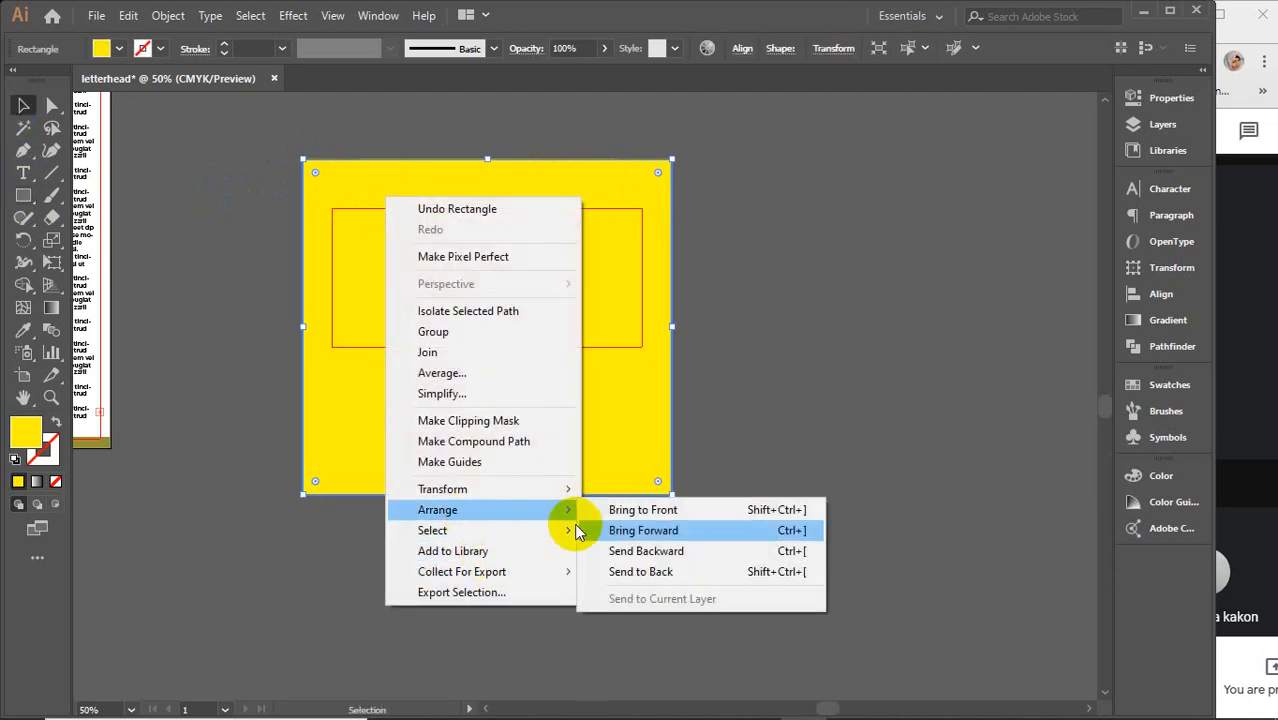
click(640, 571)
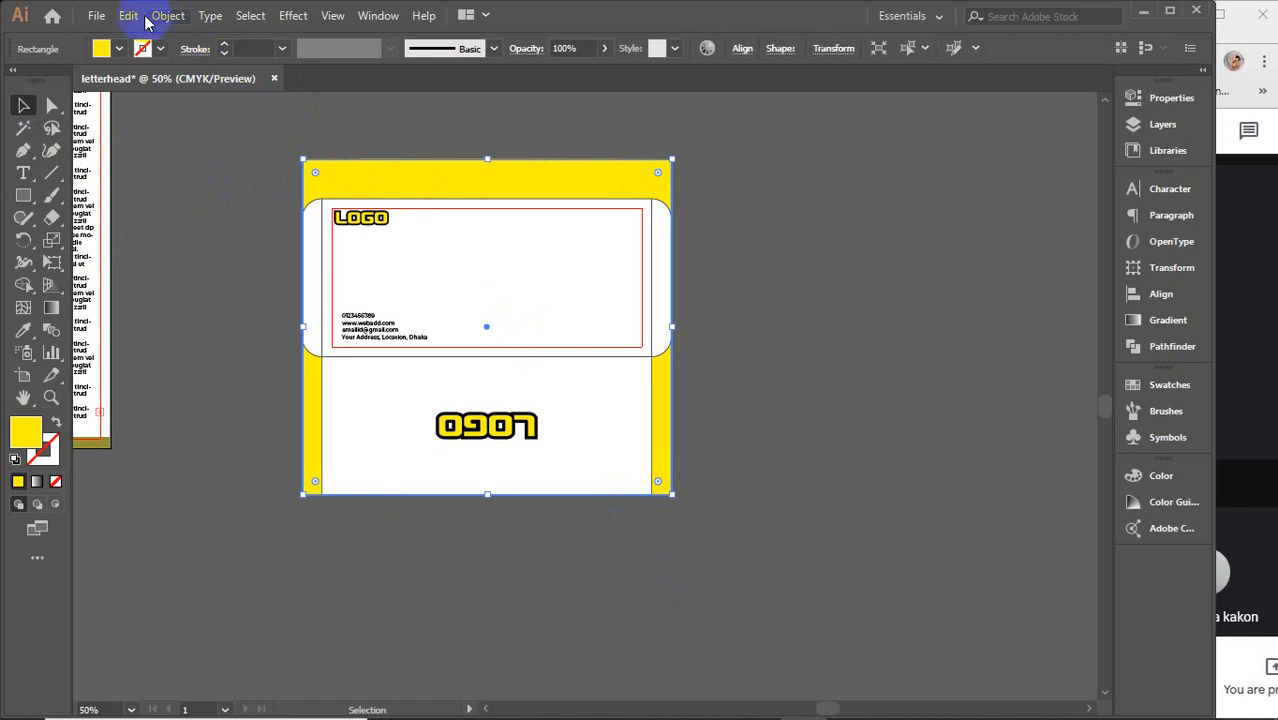
Fill the background rectangle behind the envelope with light blue.
click(141, 49)
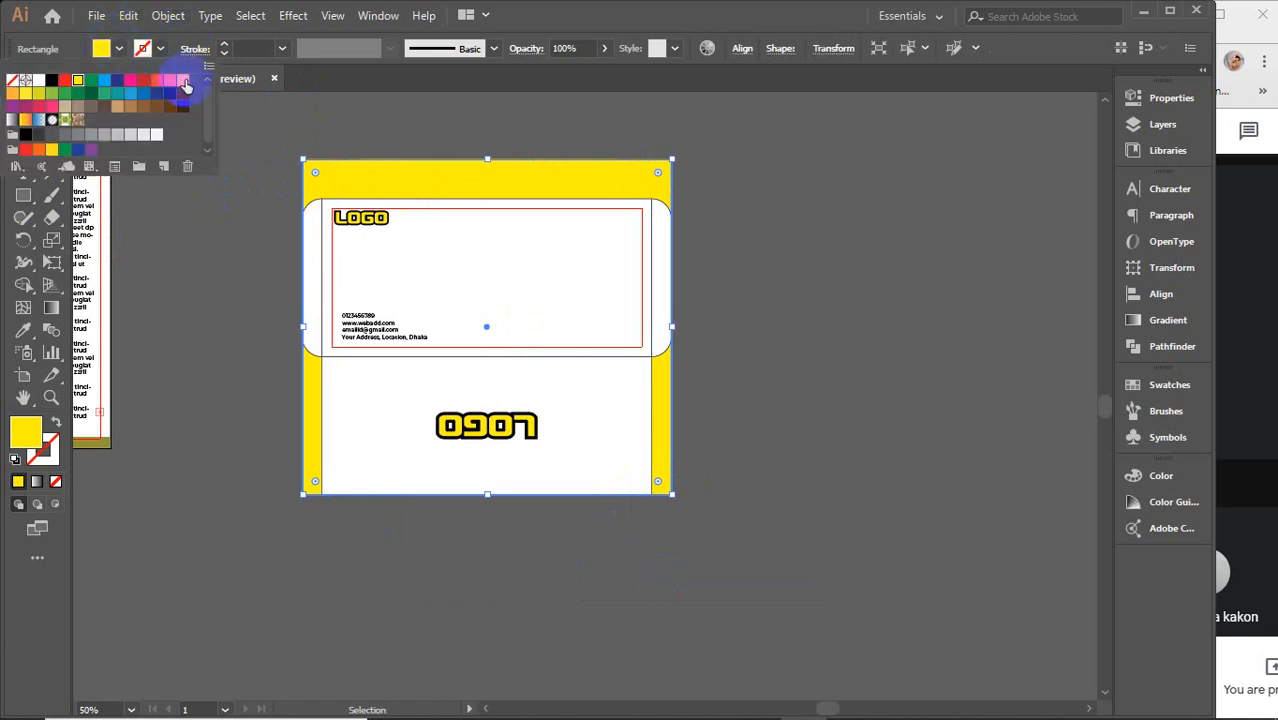
click(130, 101)
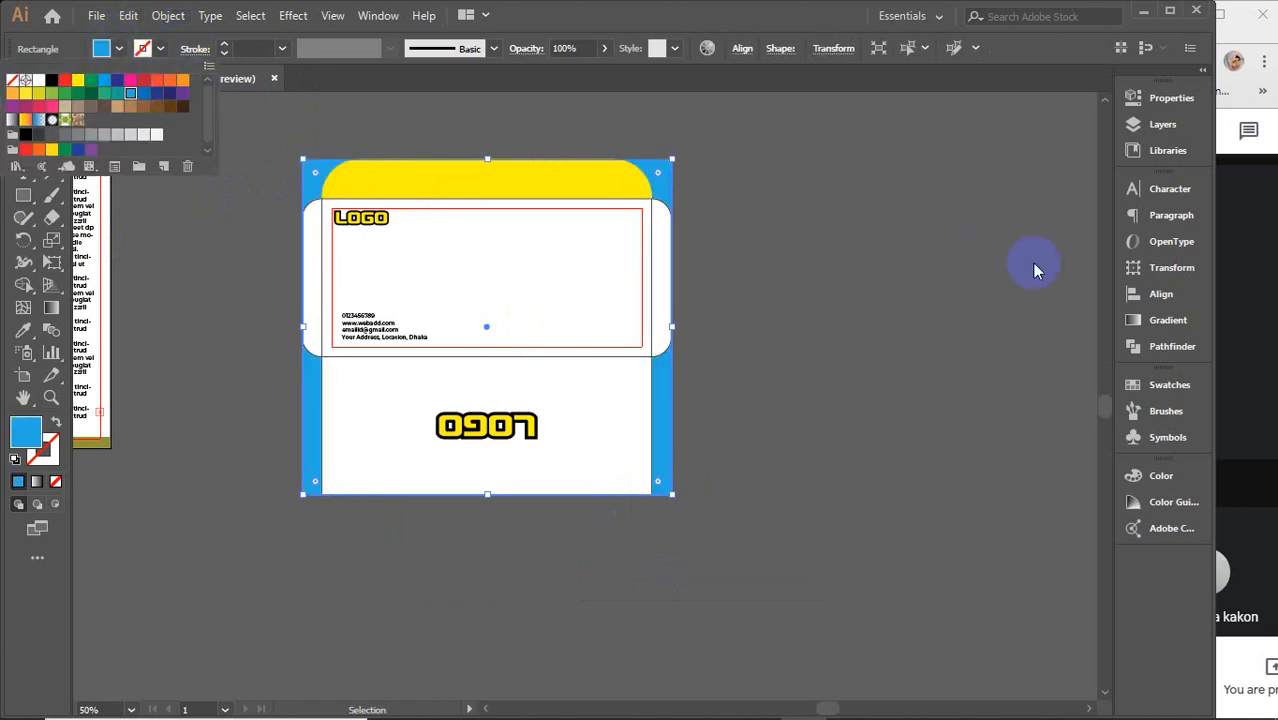
click(831, 282)
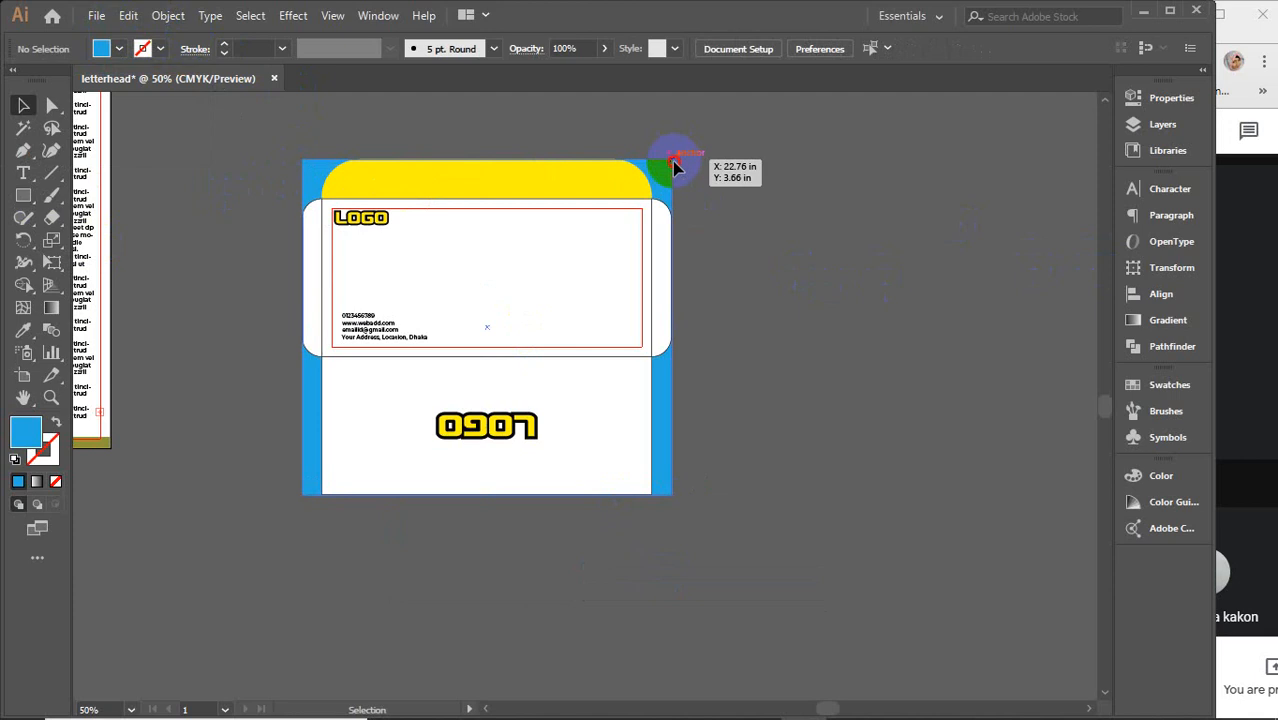
click(669, 165)
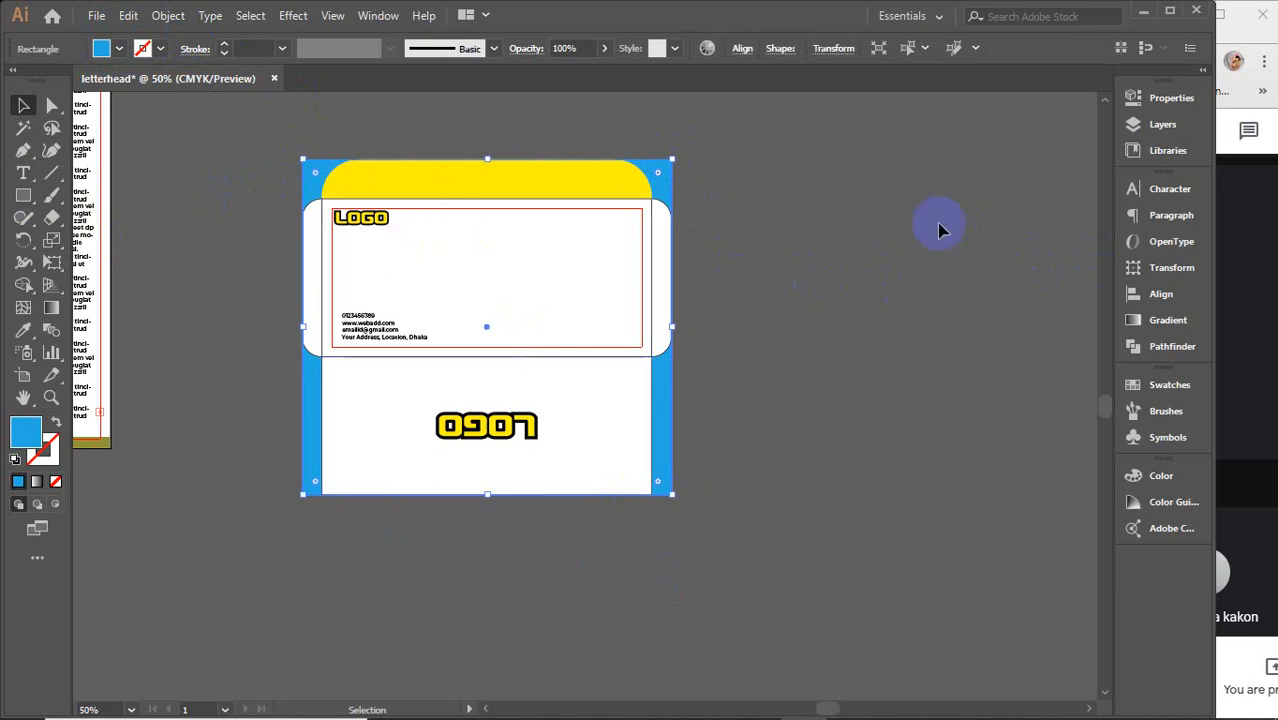
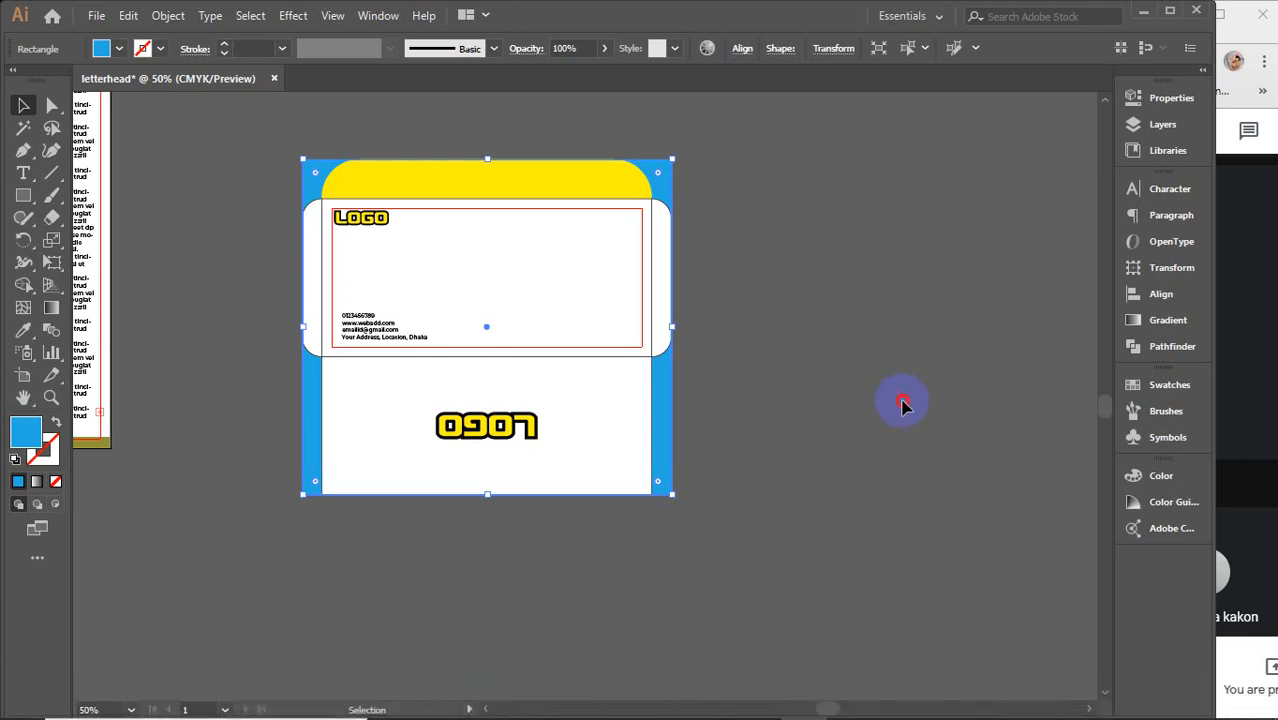
Delete the blue background rectangle behind the envelope.
click(903, 404)
click(668, 438)
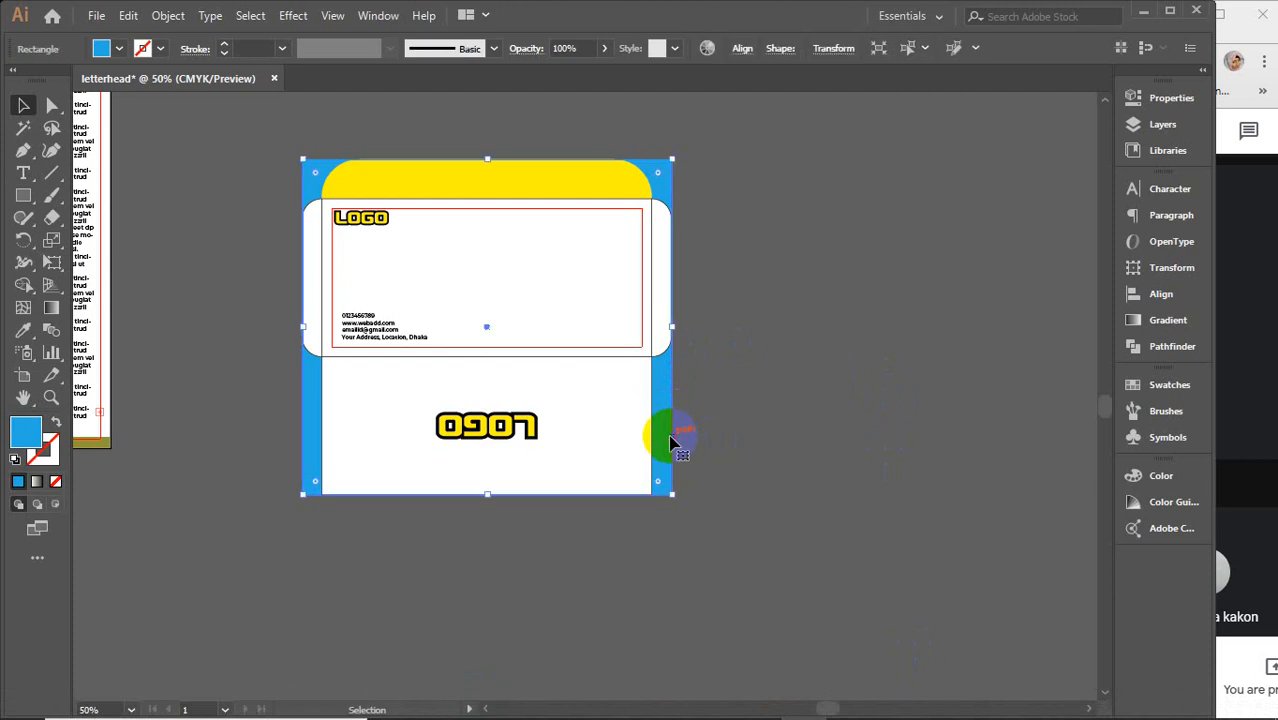
key(Delete)
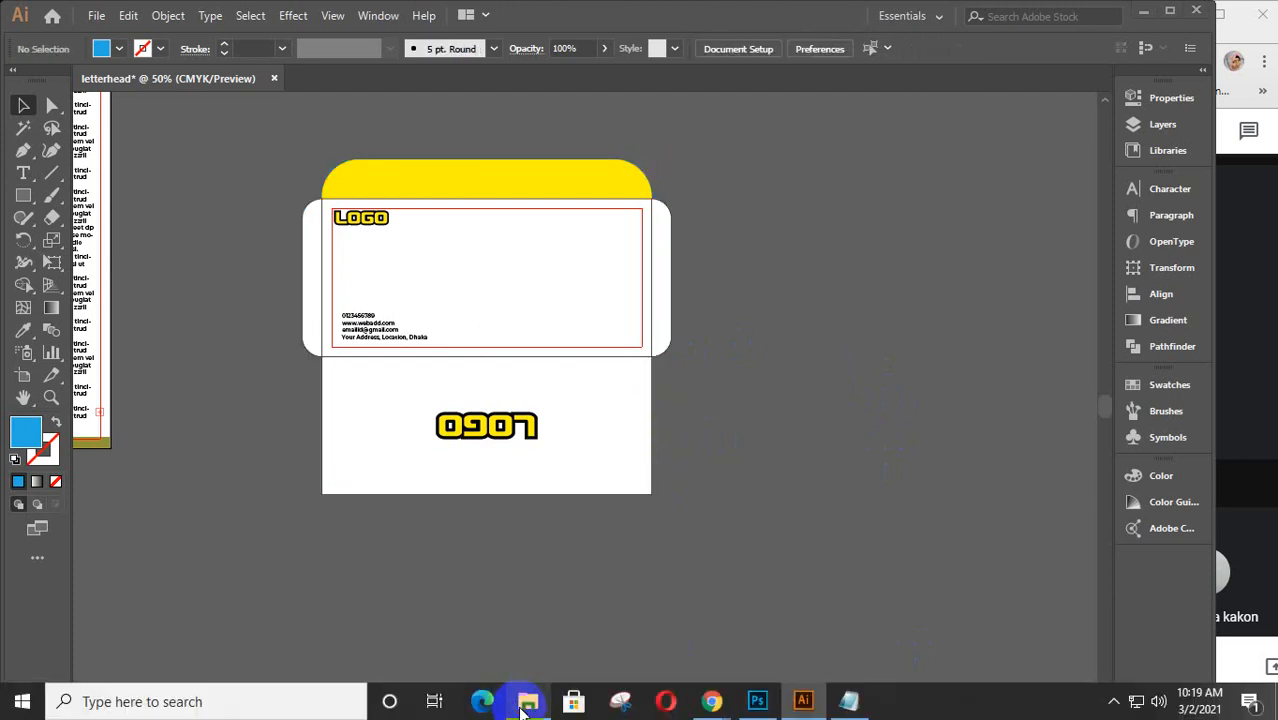
Switch to File Explorer and open 313-stationery-scene-mockup from the envelope mockup folder in Photoshop.
click(525, 702)
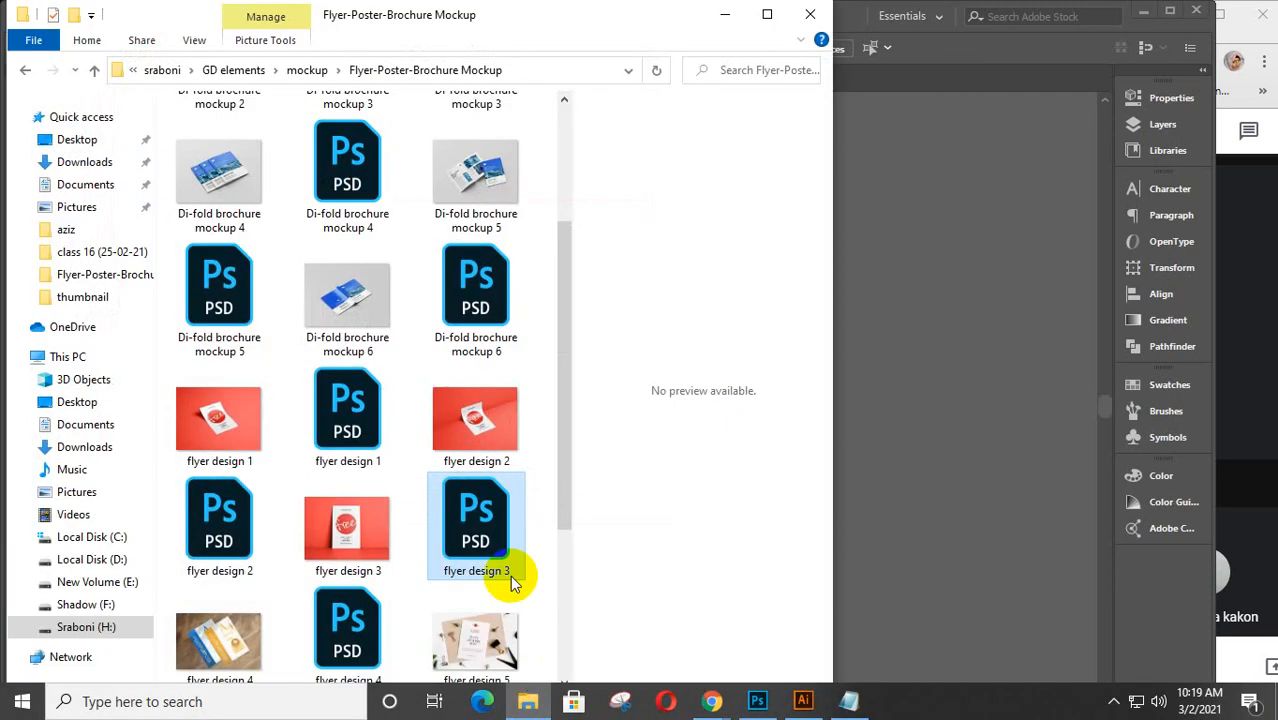
click(27, 72)
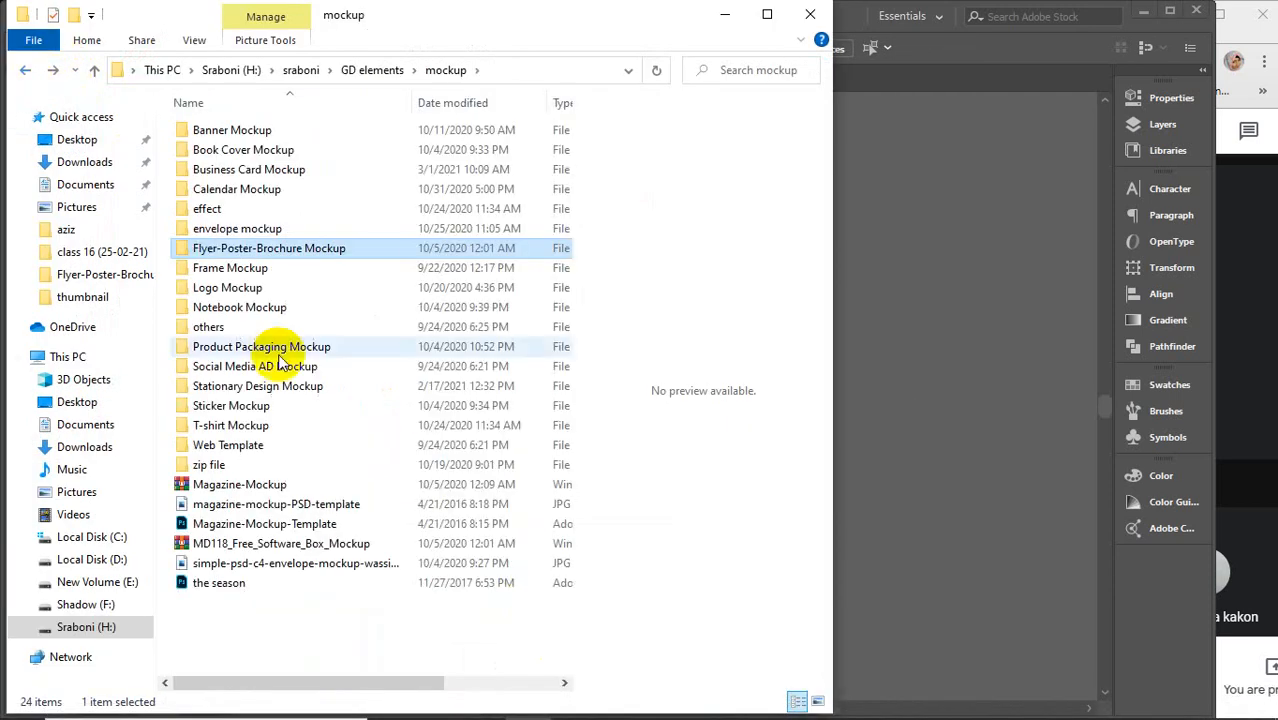
double_click(262, 229)
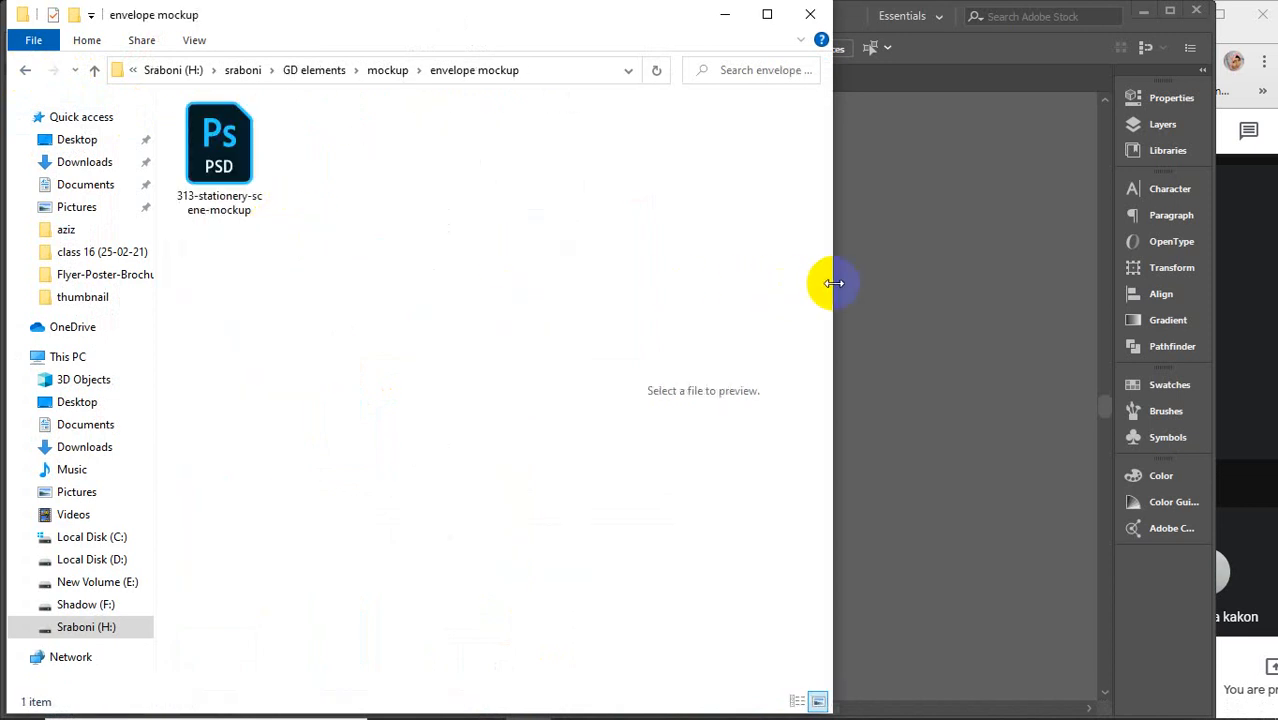
drag(834, 283, 1028, 295)
click(224, 168)
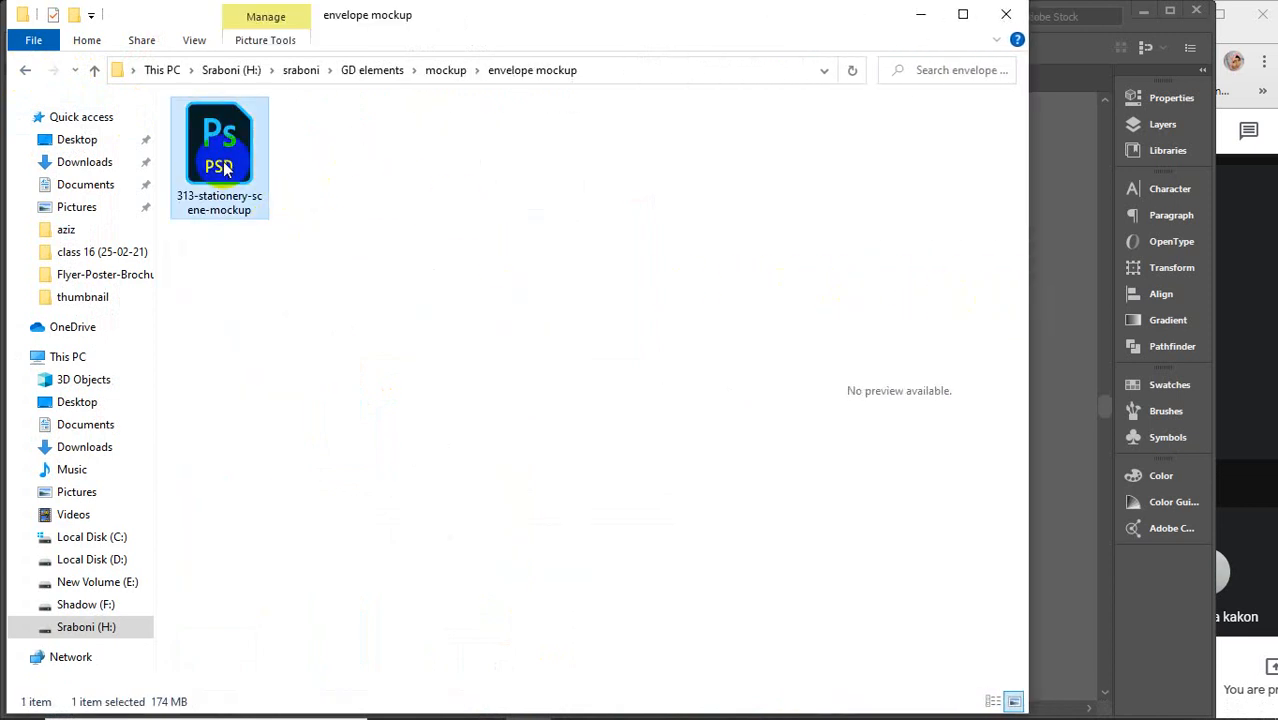
double_click(223, 163)
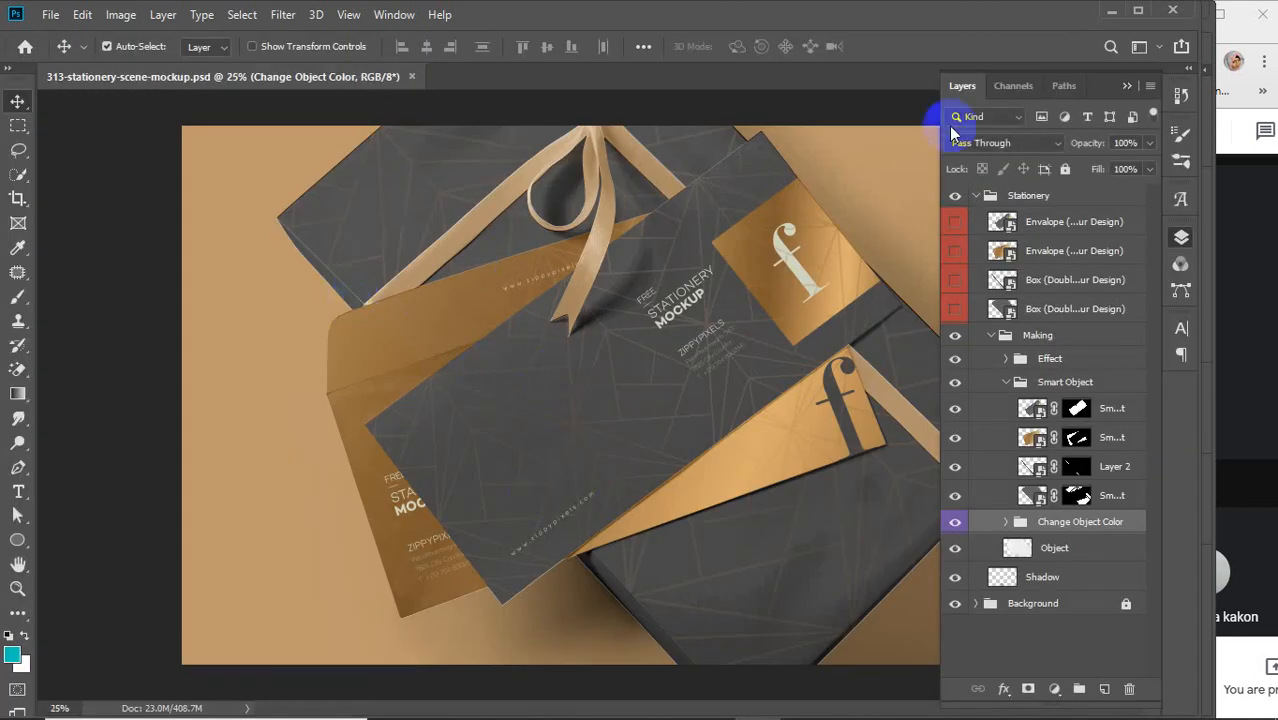
Return to Illustrator and copy the envelope's grouped main panel with its logo and contact details.
click(1112, 10)
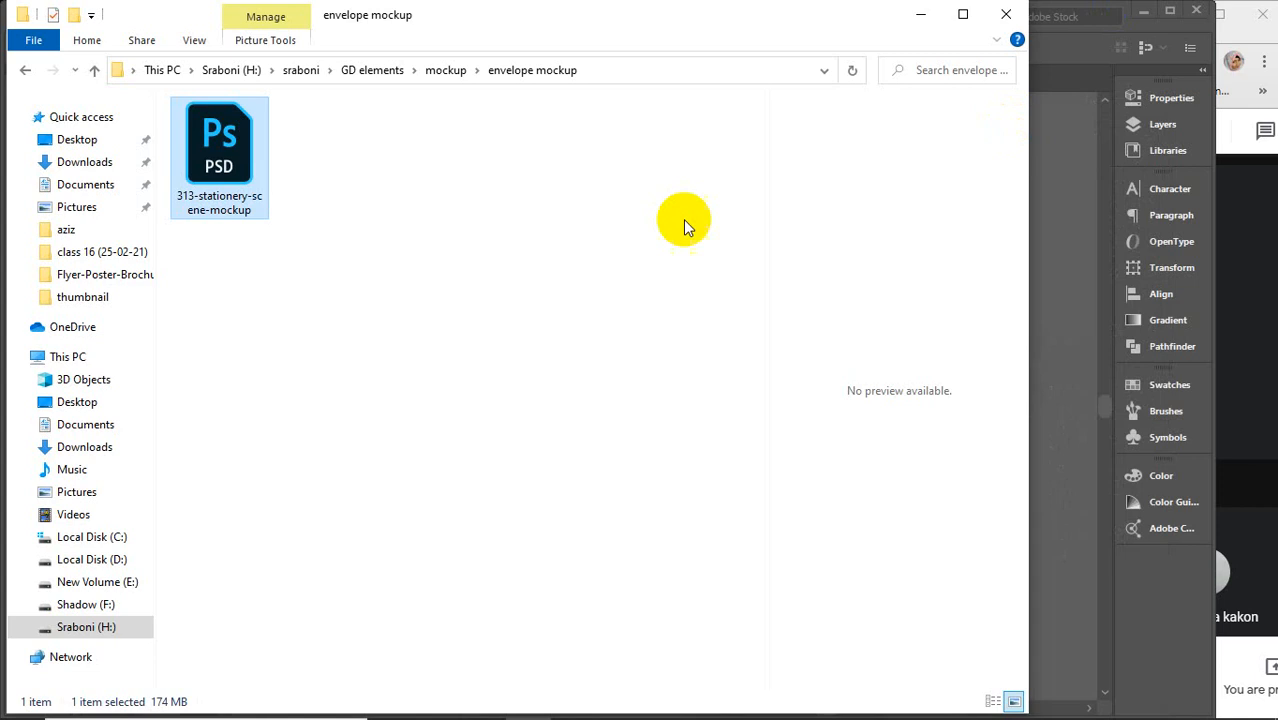
click(920, 18)
click(412, 302)
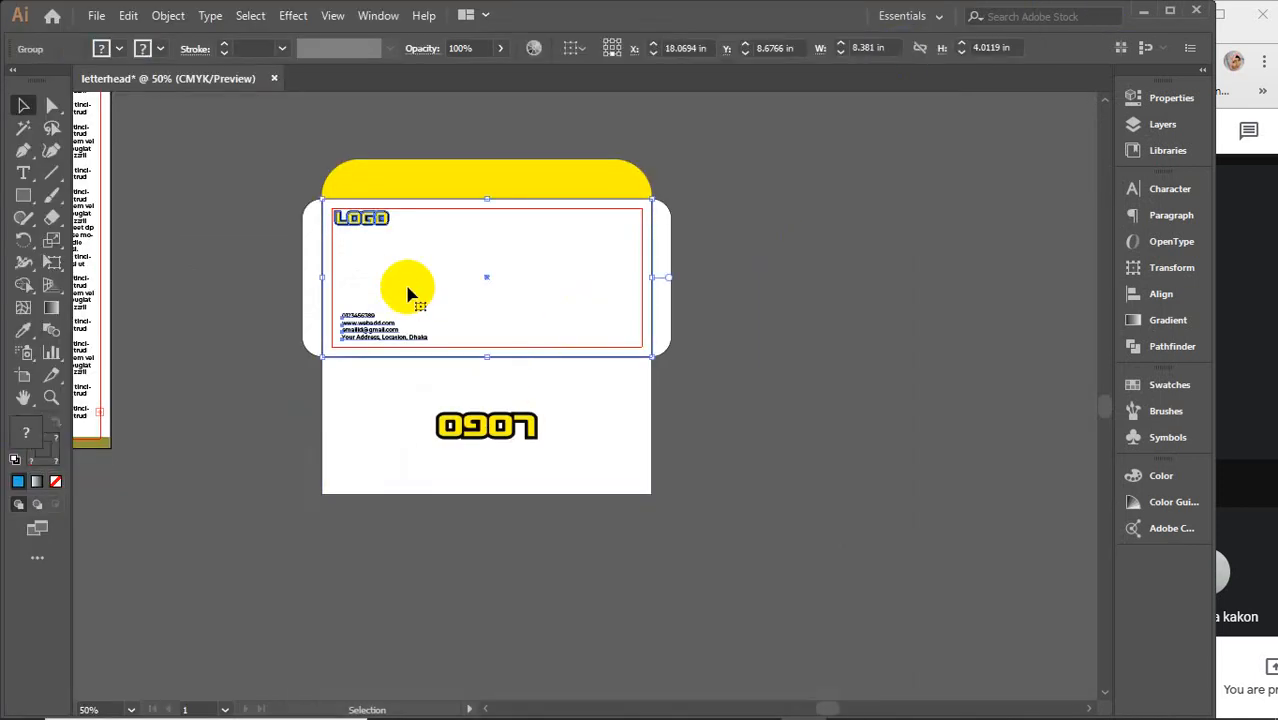
key(a)
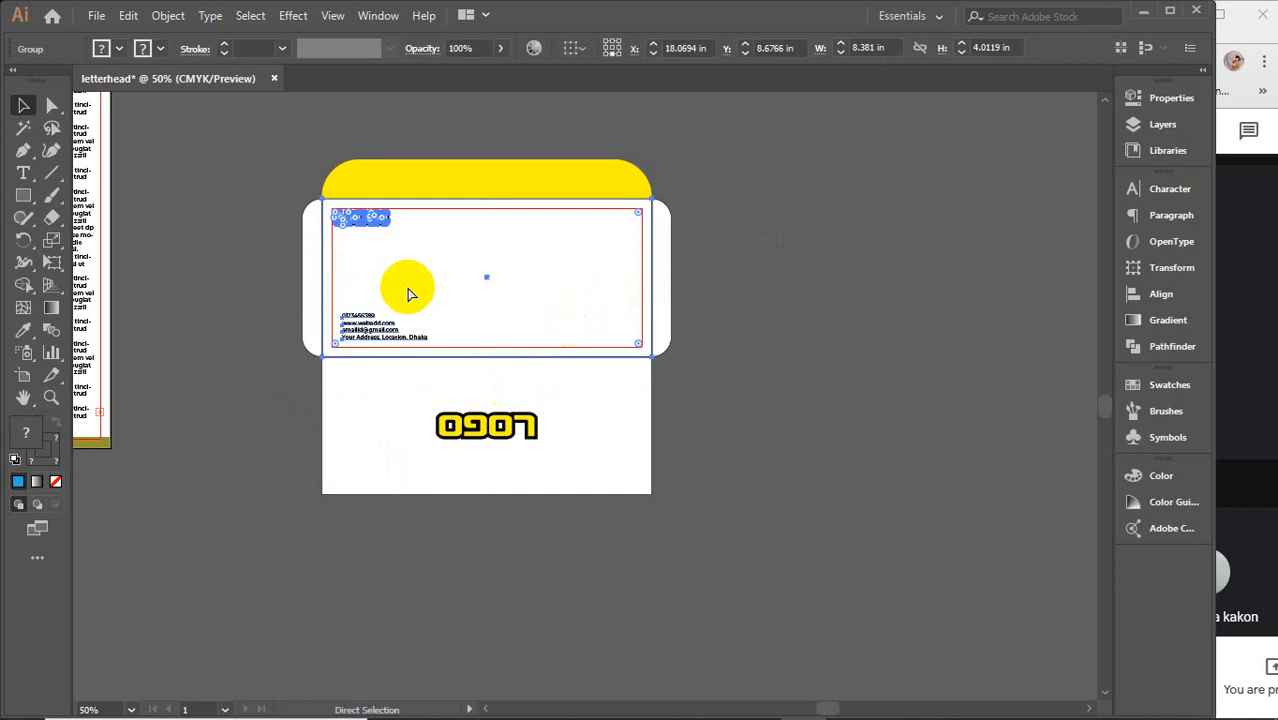
click(408, 293)
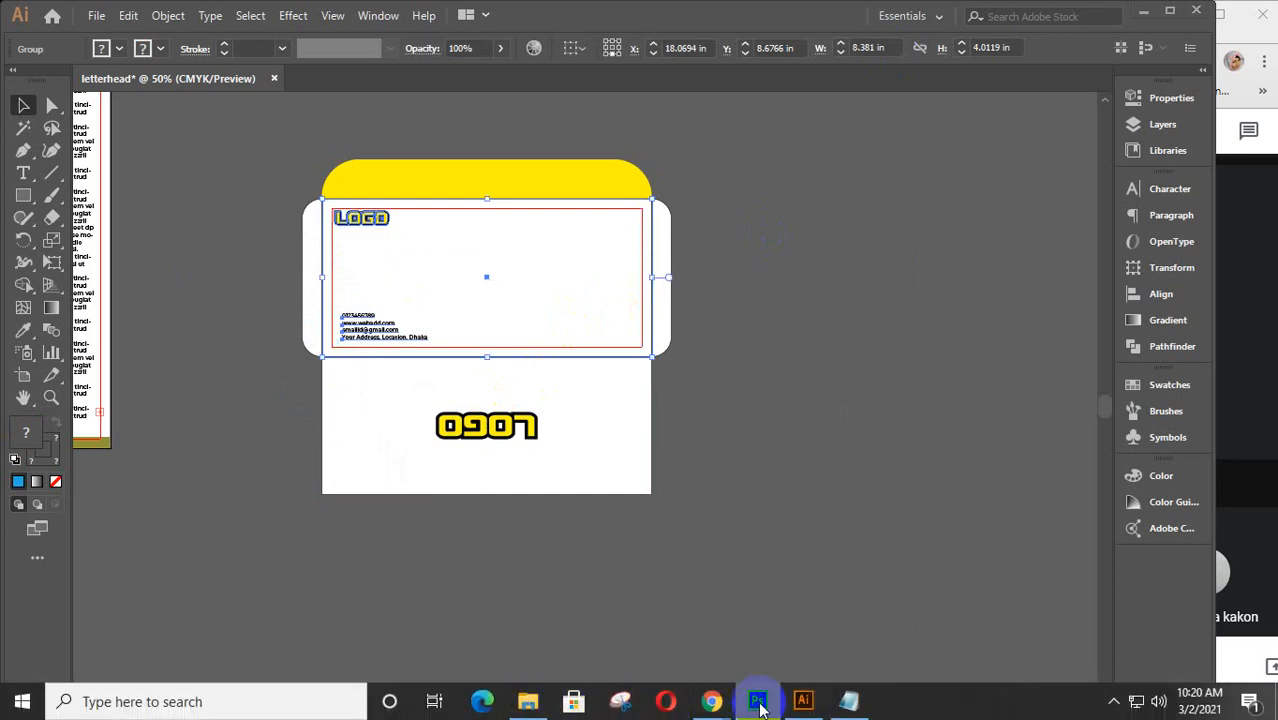
Switch to Photoshop, identify the envelope front by toggling the uppermost smart object's visibility, and open that smart object's contents.
click(757, 701)
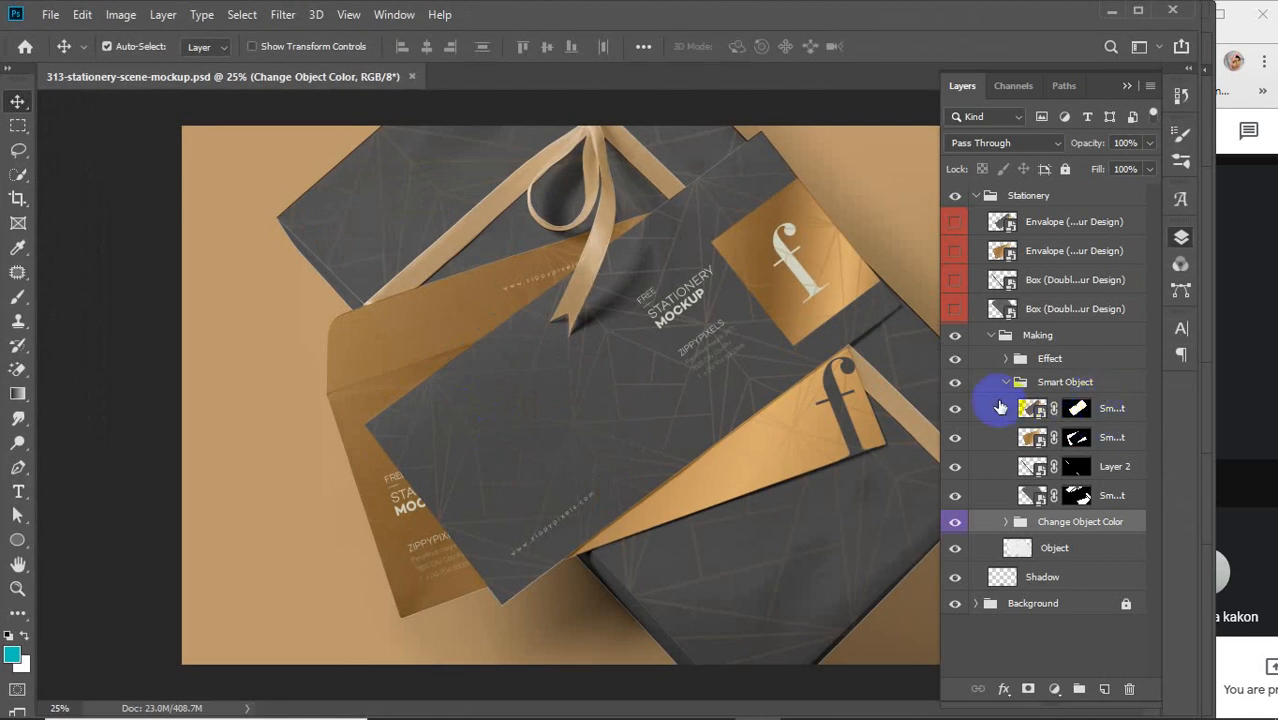
click(955, 409)
click(955, 409)
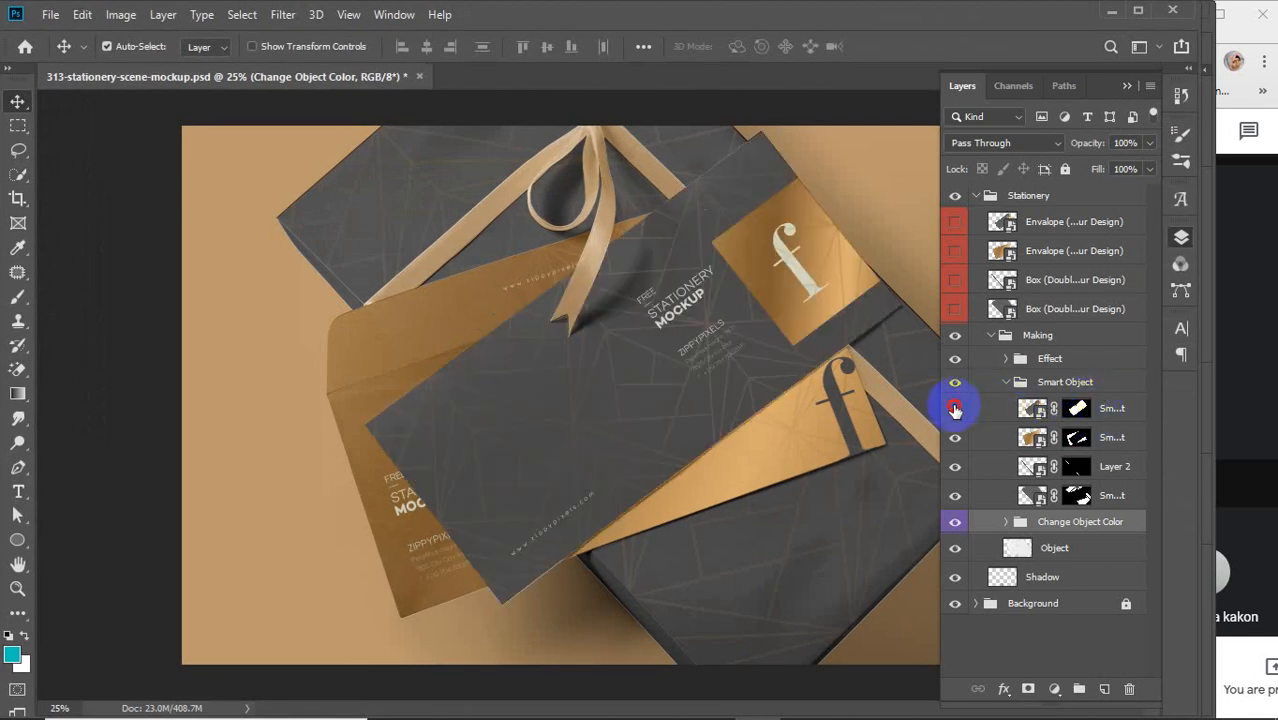
click(955, 409)
click(955, 409)
double_click(1030, 409)
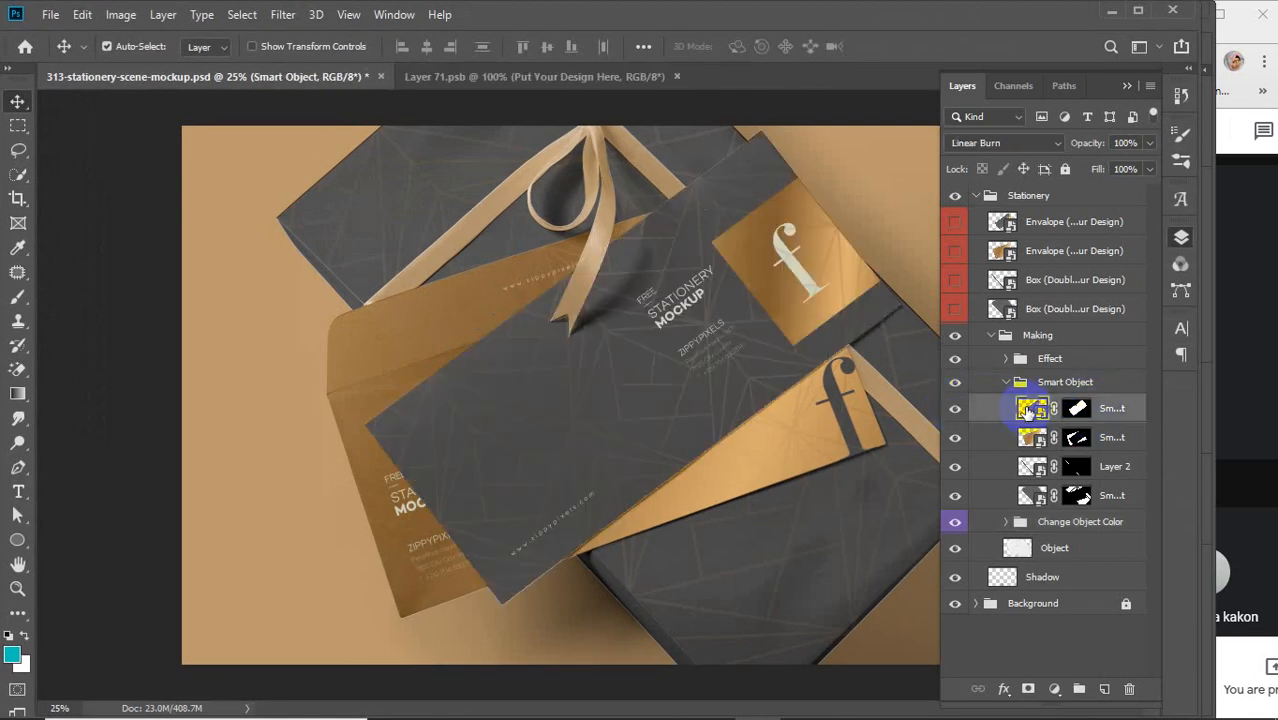
Try to paste the copied envelope panel as a smart object and stretch it over the canvas at 109.59% width and 104.33% height.
key(ctrl+v)
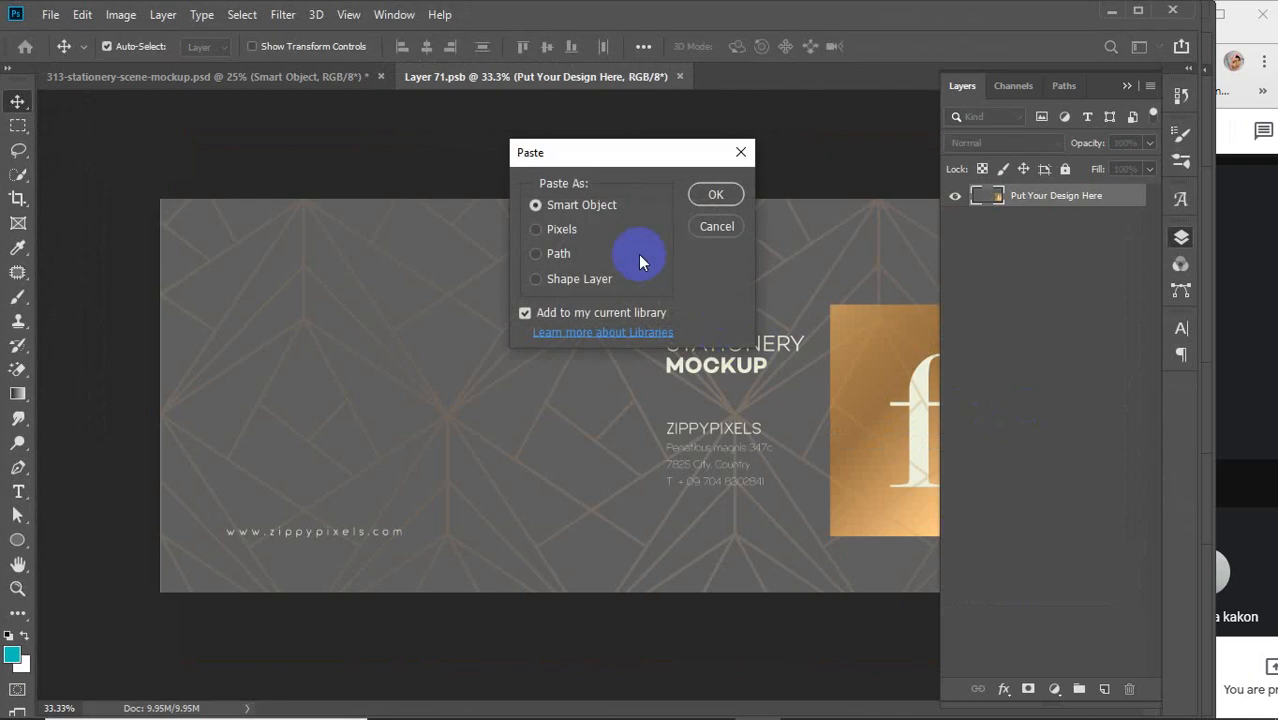
click(704, 195)
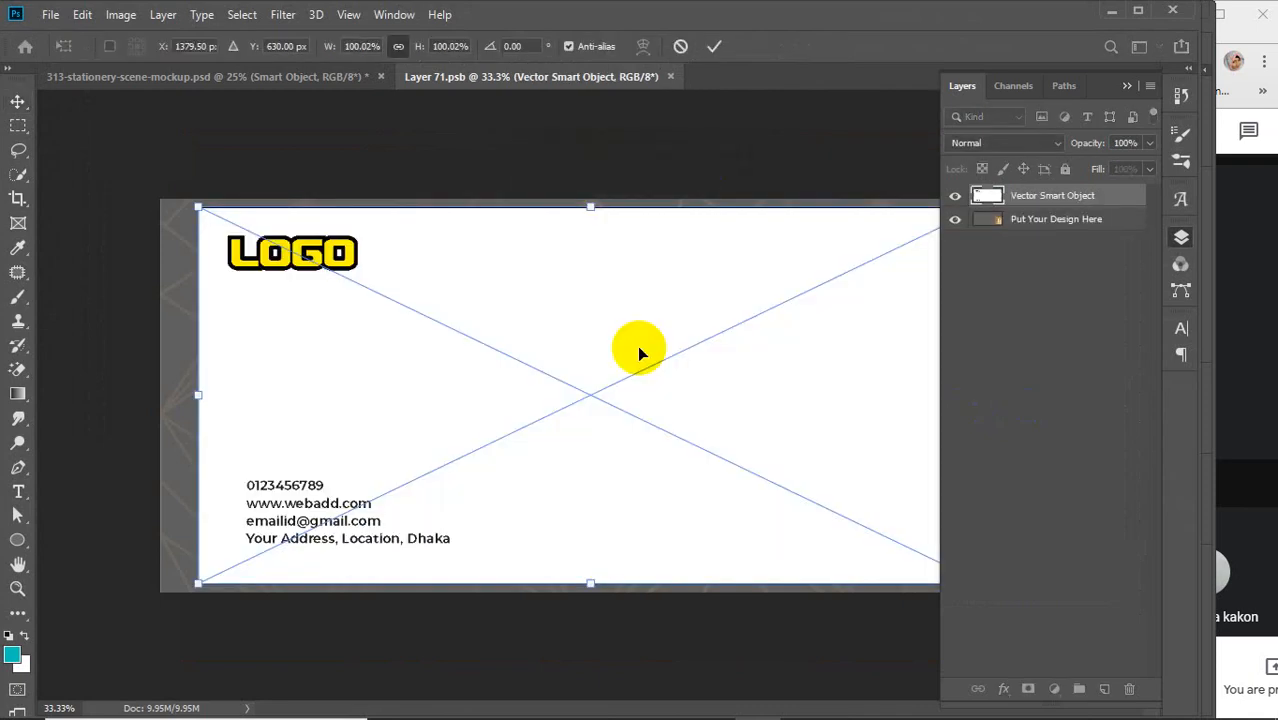
drag(608, 340, 571, 331)
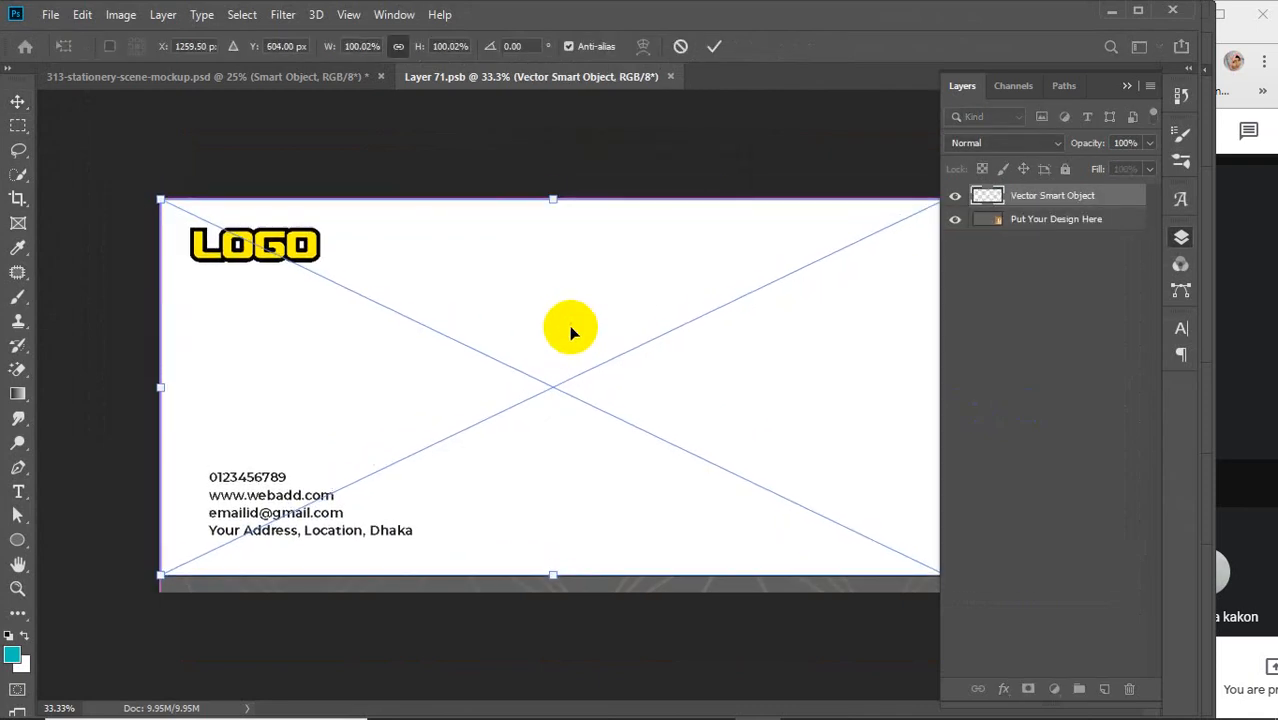
scroll(590, 345, down, 3)
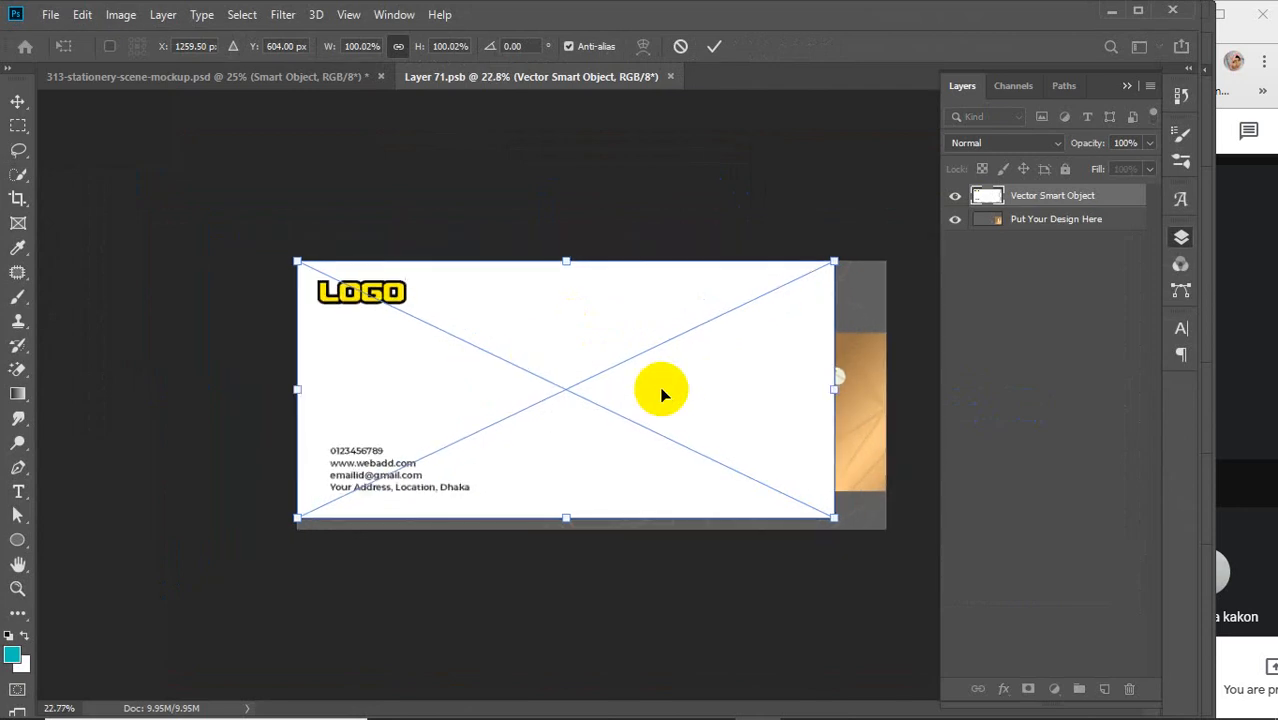
drag(830, 518, 884, 527)
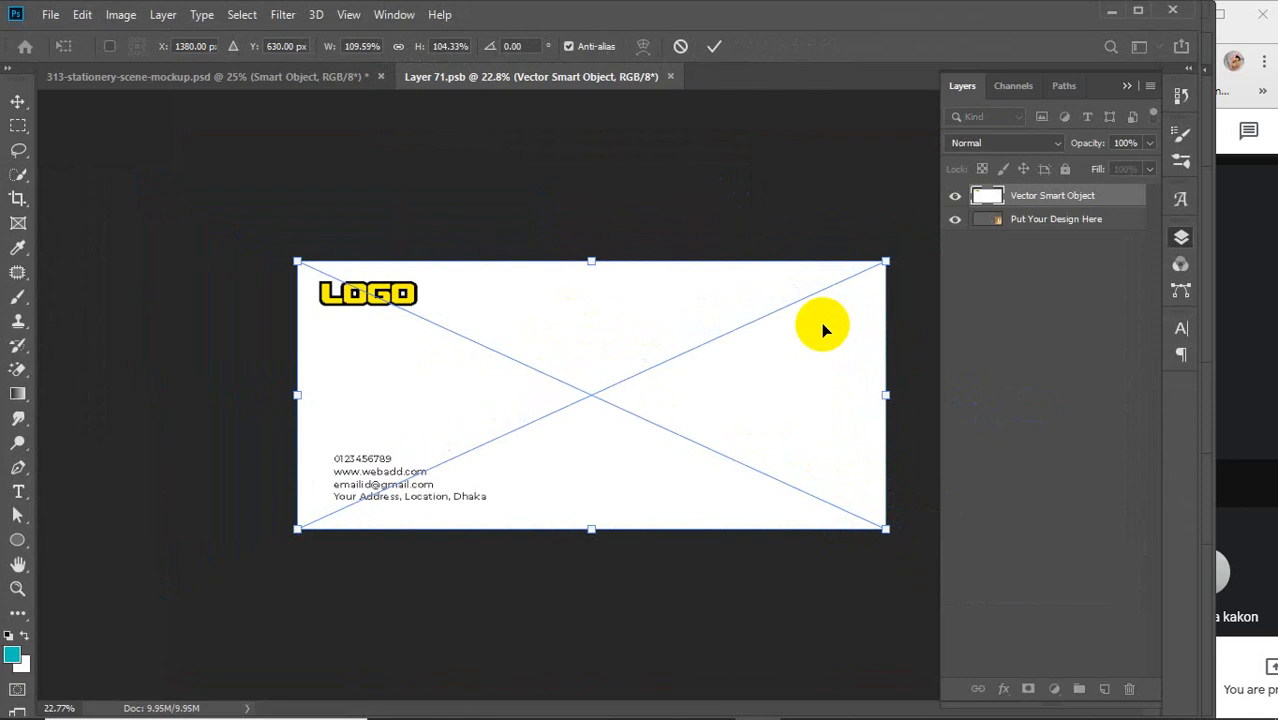
click(714, 46)
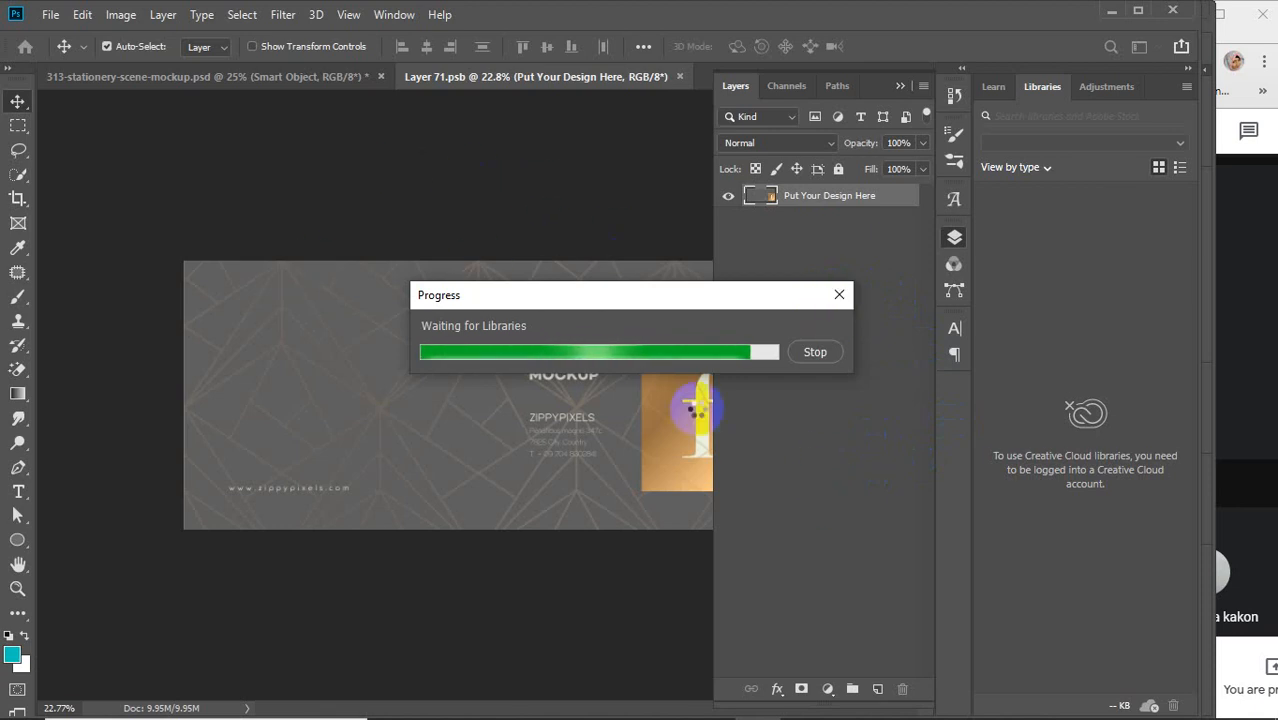
Force Adobe Photoshop CC 2019 to quit through Task Manager, and close Task Manager.
click(838, 303)
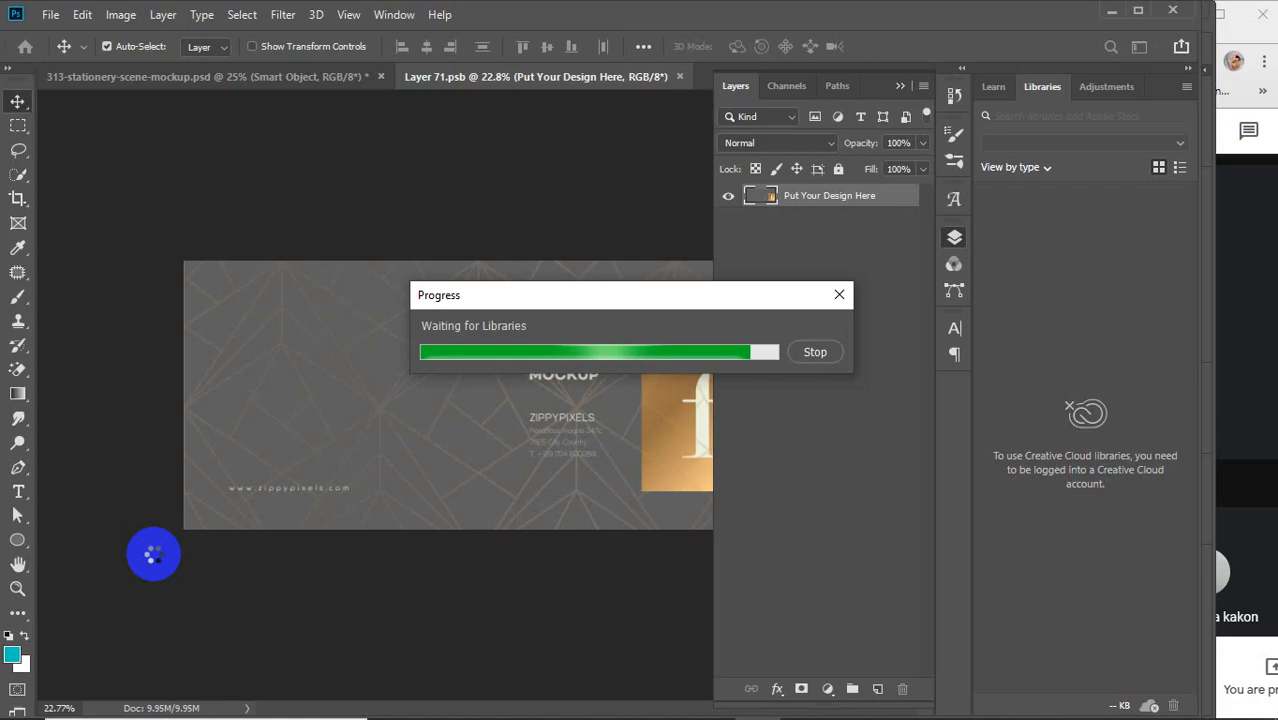
key(ctrl+shift+Escape)
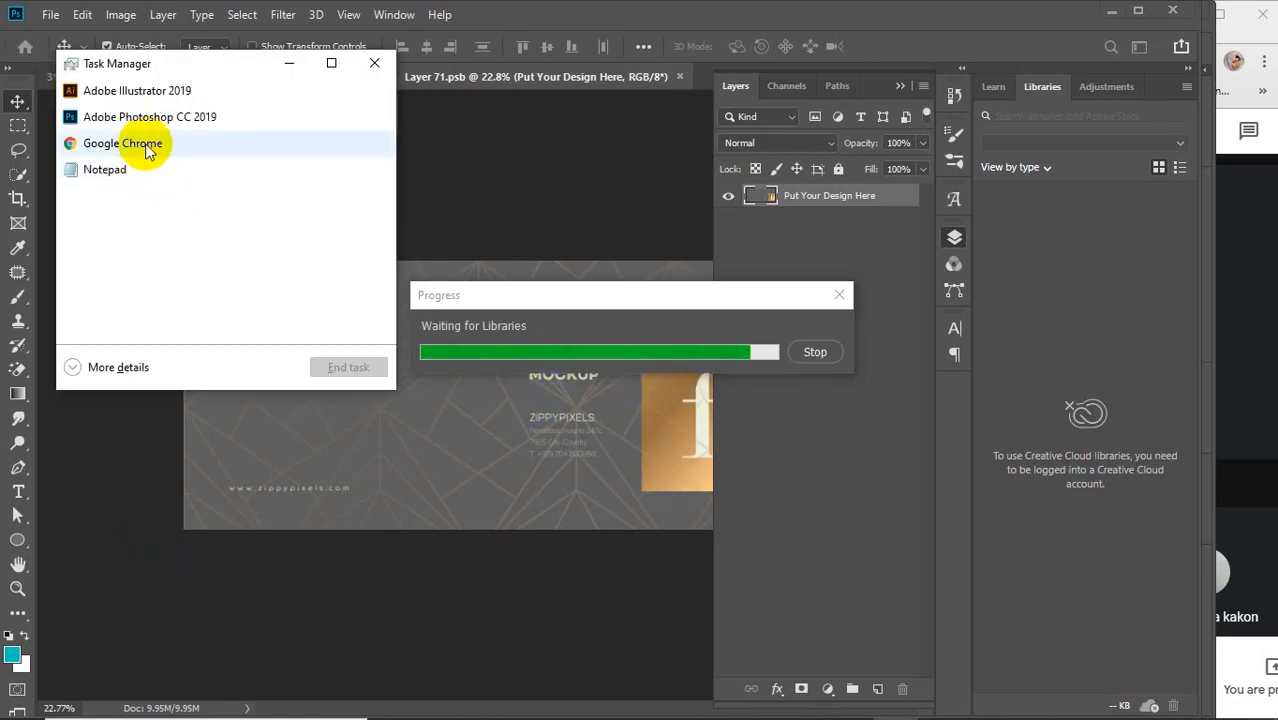
click(128, 118)
click(350, 367)
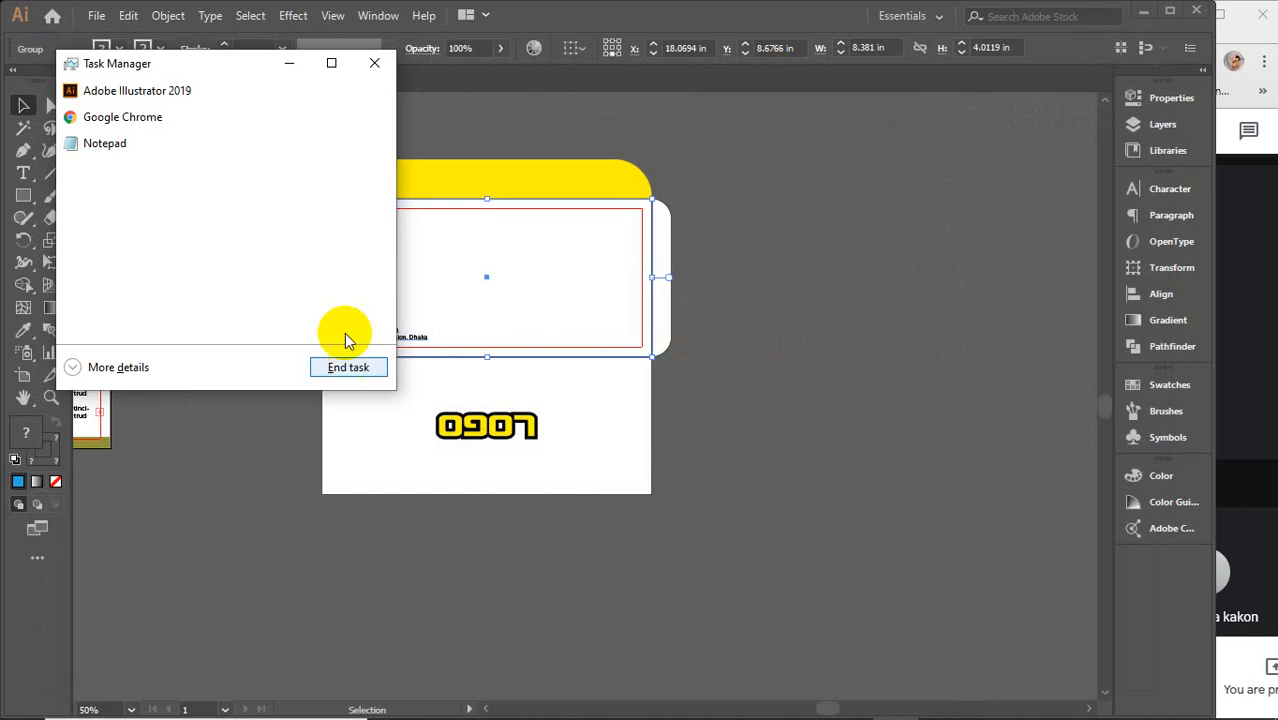
click(374, 63)
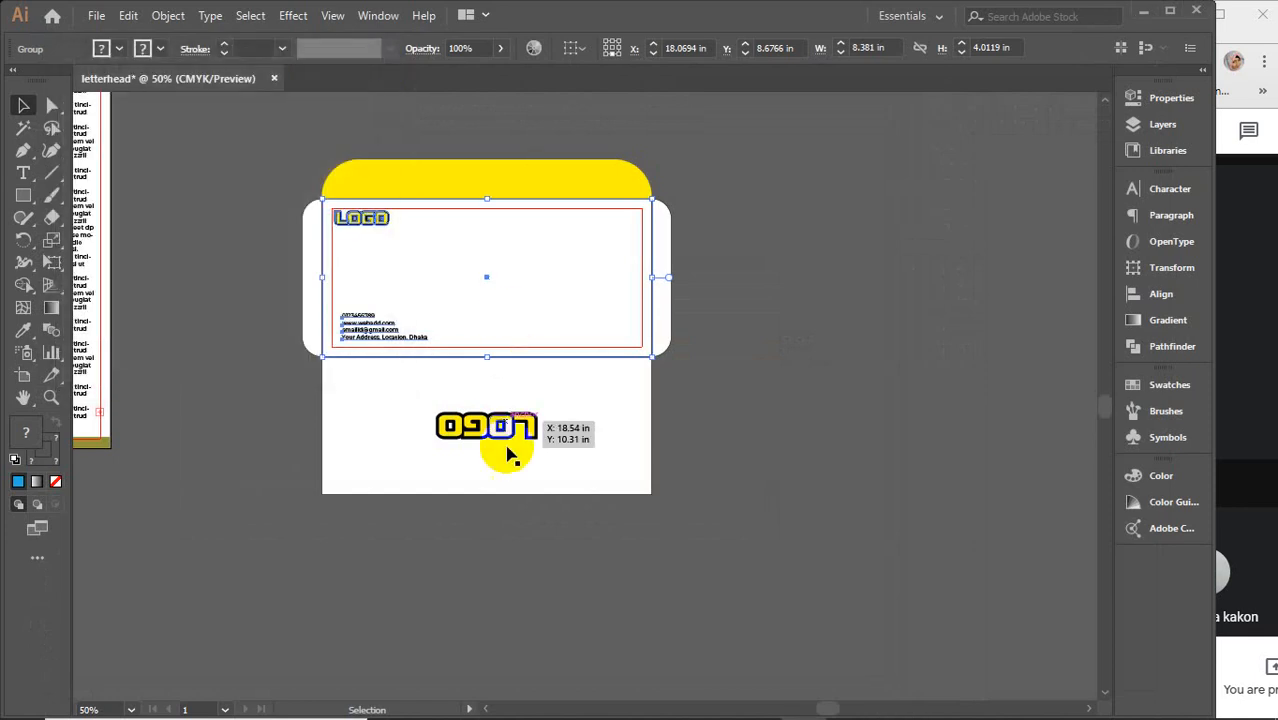
Reopen 313-stationery-scene-mockup from the envelope mockup folder in Photoshop and open the contents of the uppermost Envelope smart object.
mouse_move(478, 712)
click(527, 706)
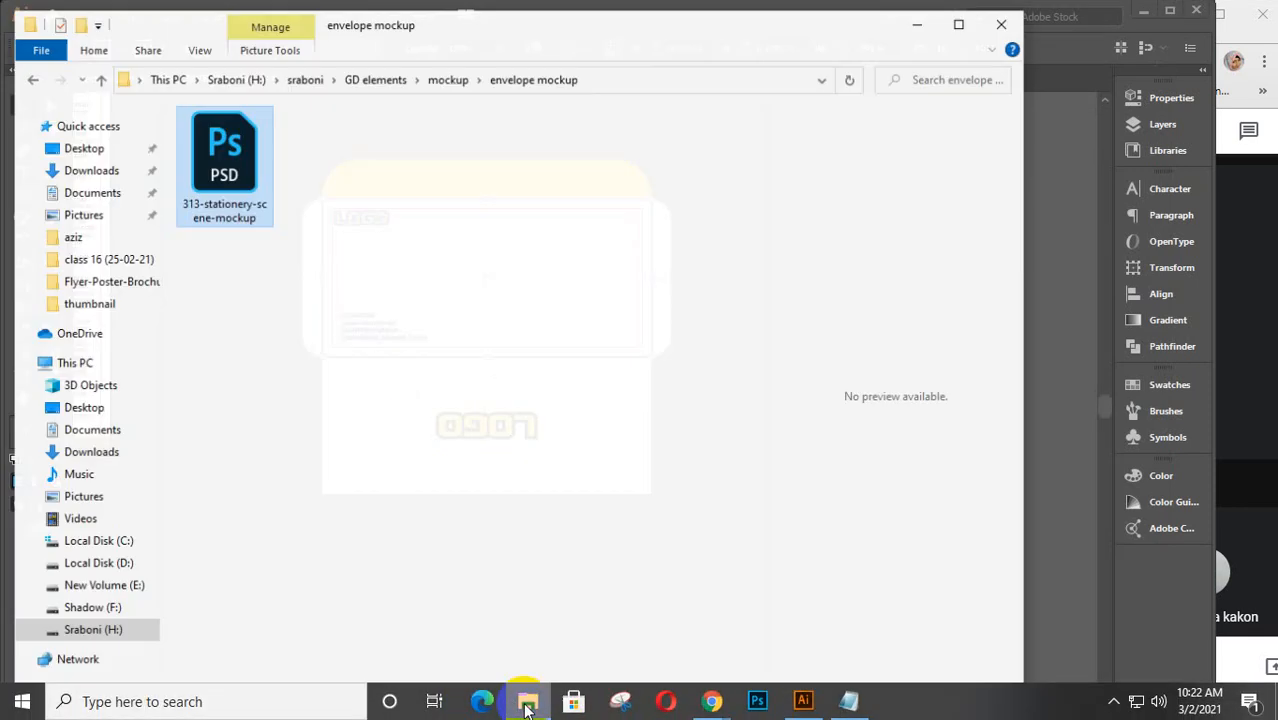
double_click(220, 155)
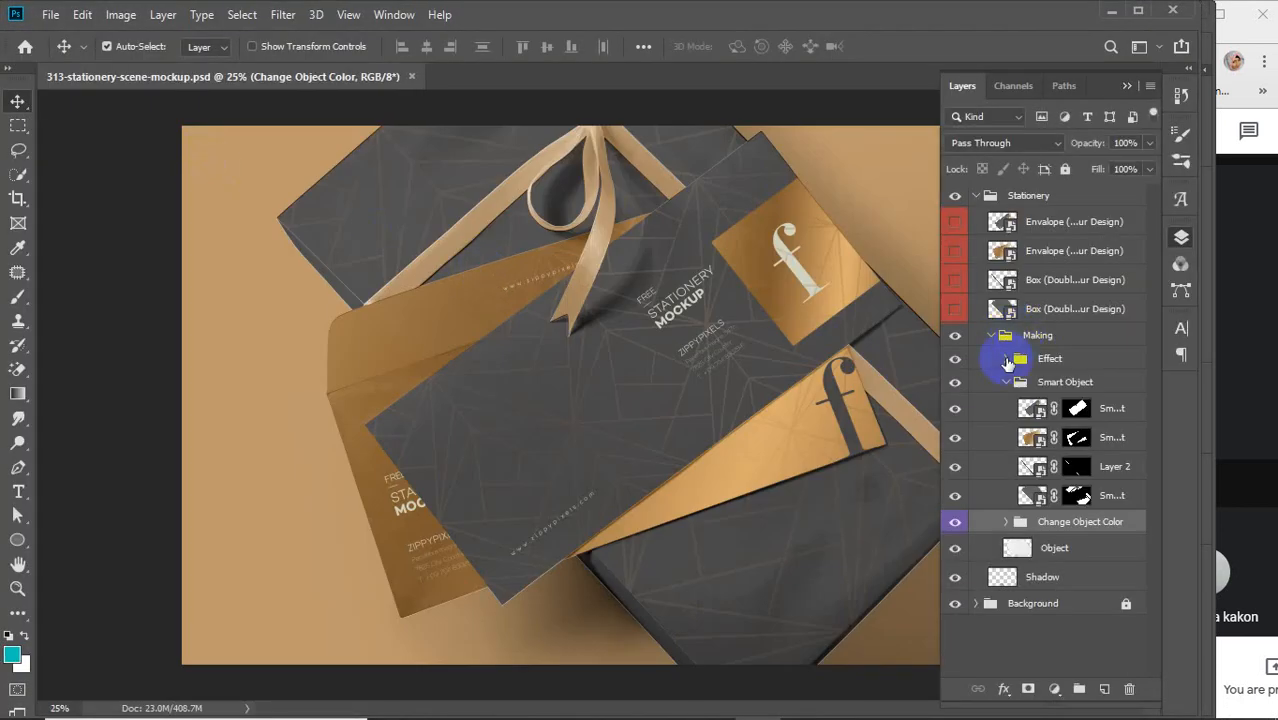
click(1073, 410)
click(992, 226)
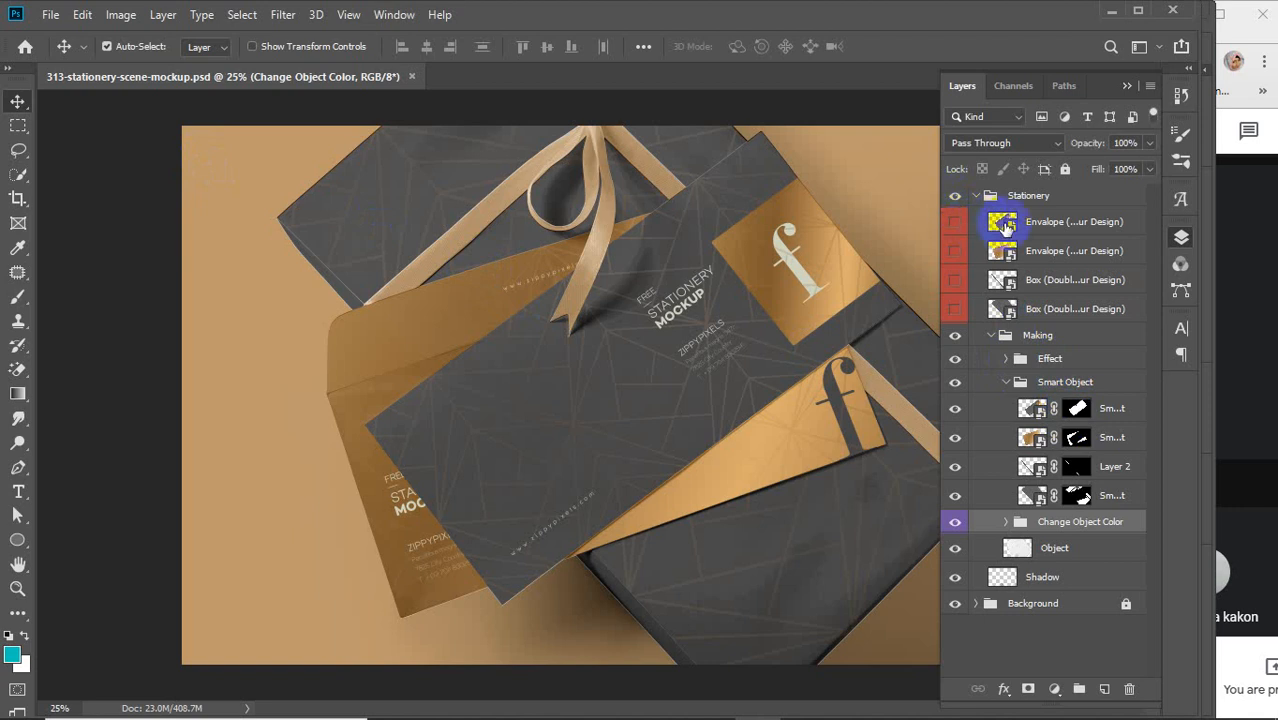
double_click(1004, 226)
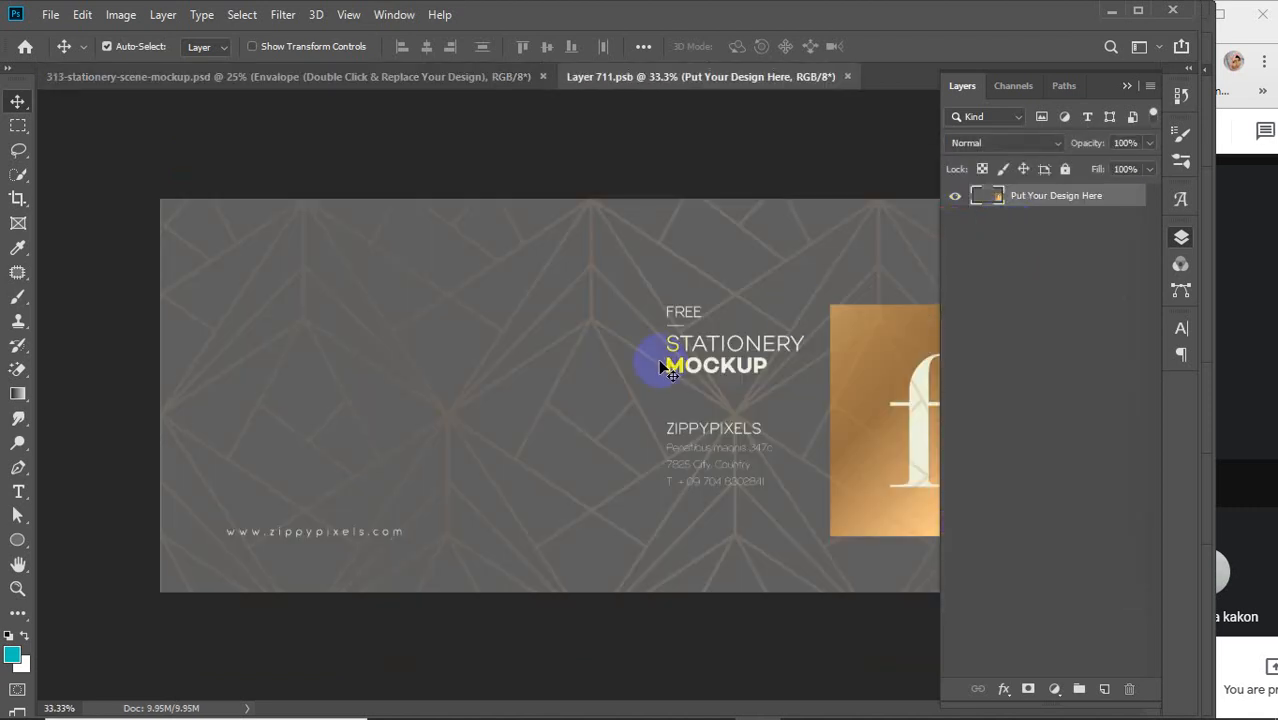
Paste the envelope panel as a smart object, stretch it over the canvas at 109.59% width and 104.33% height, and close the Libraries panel.
key(ctrl+v)
click(712, 196)
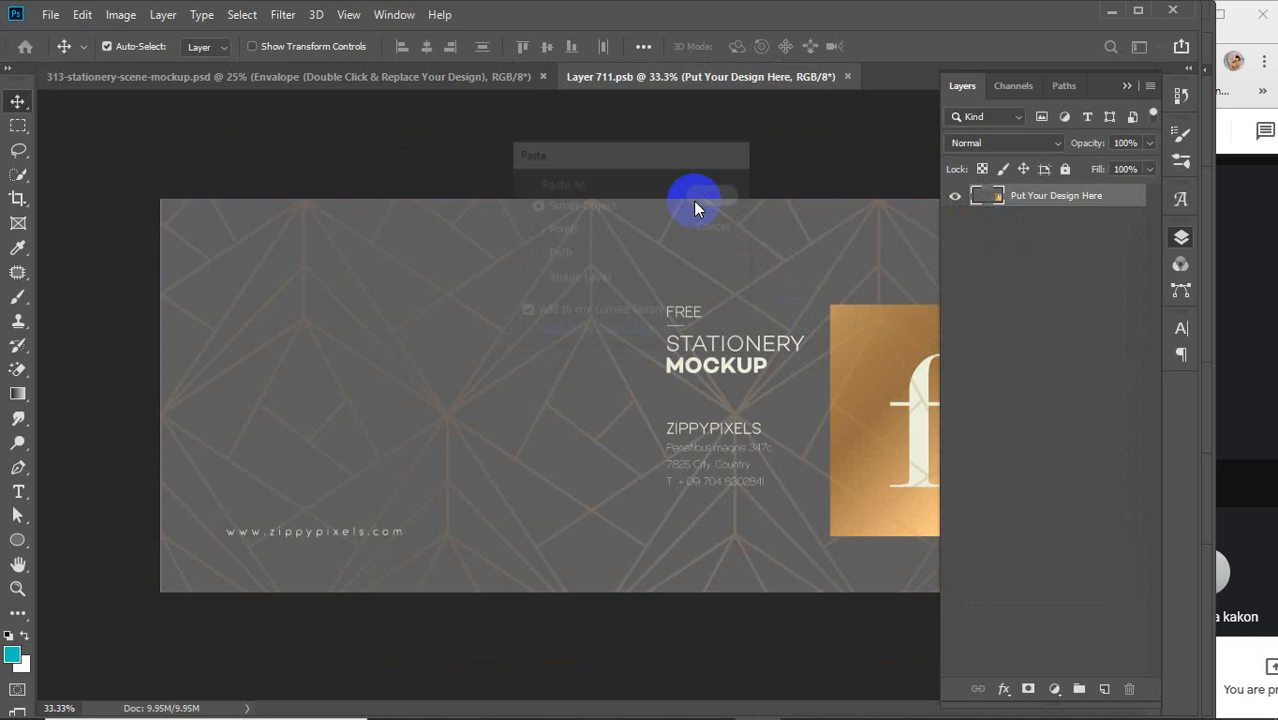
drag(578, 336, 613, 308)
click(1127, 86)
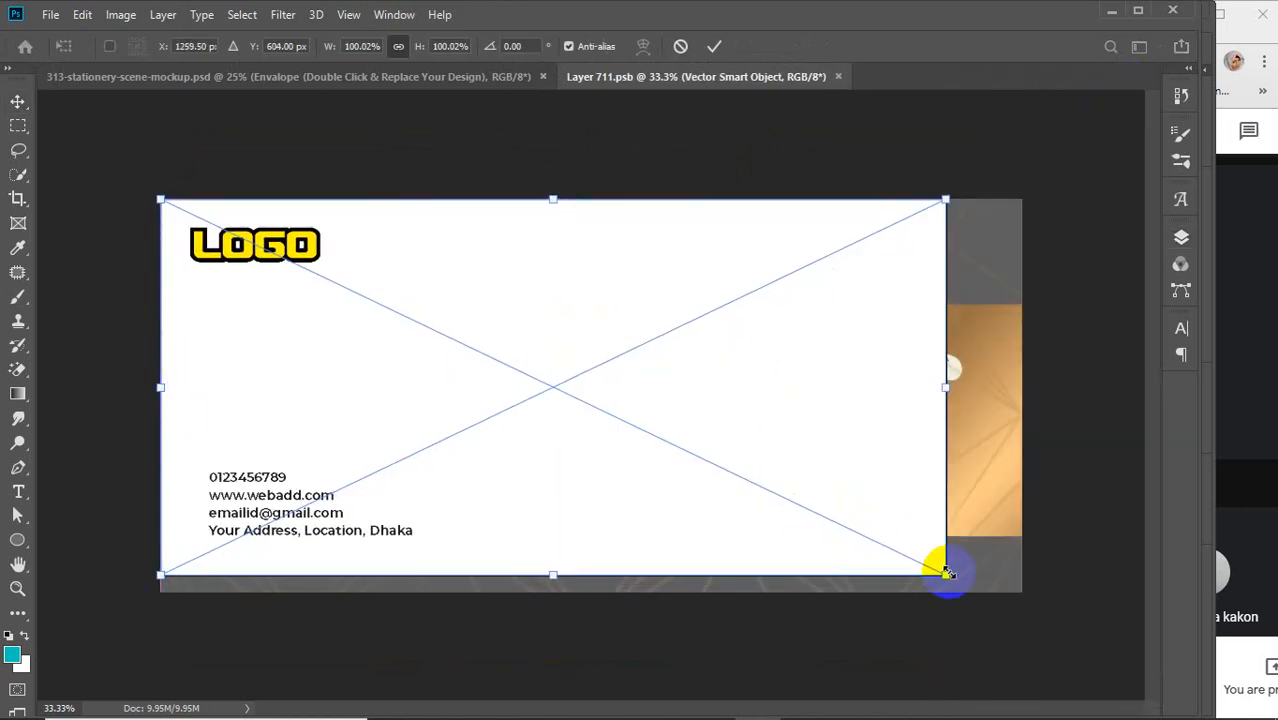
drag(948, 572, 1022, 590)
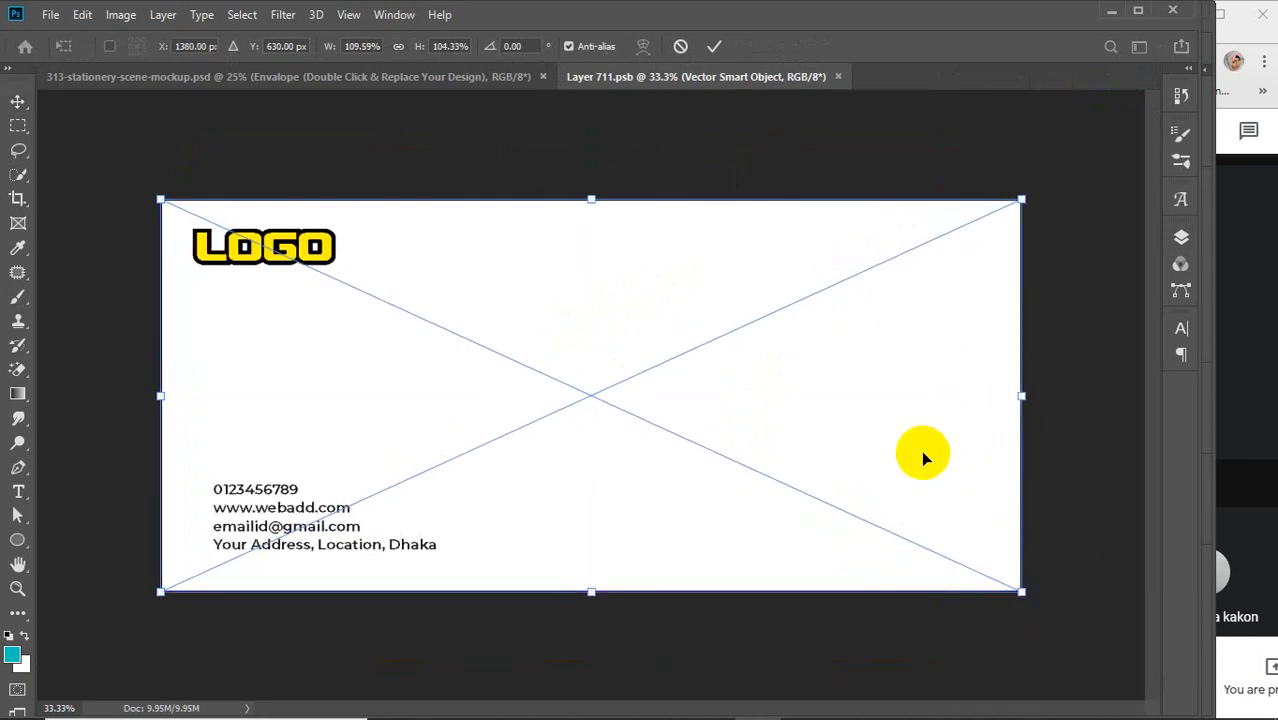
click(714, 46)
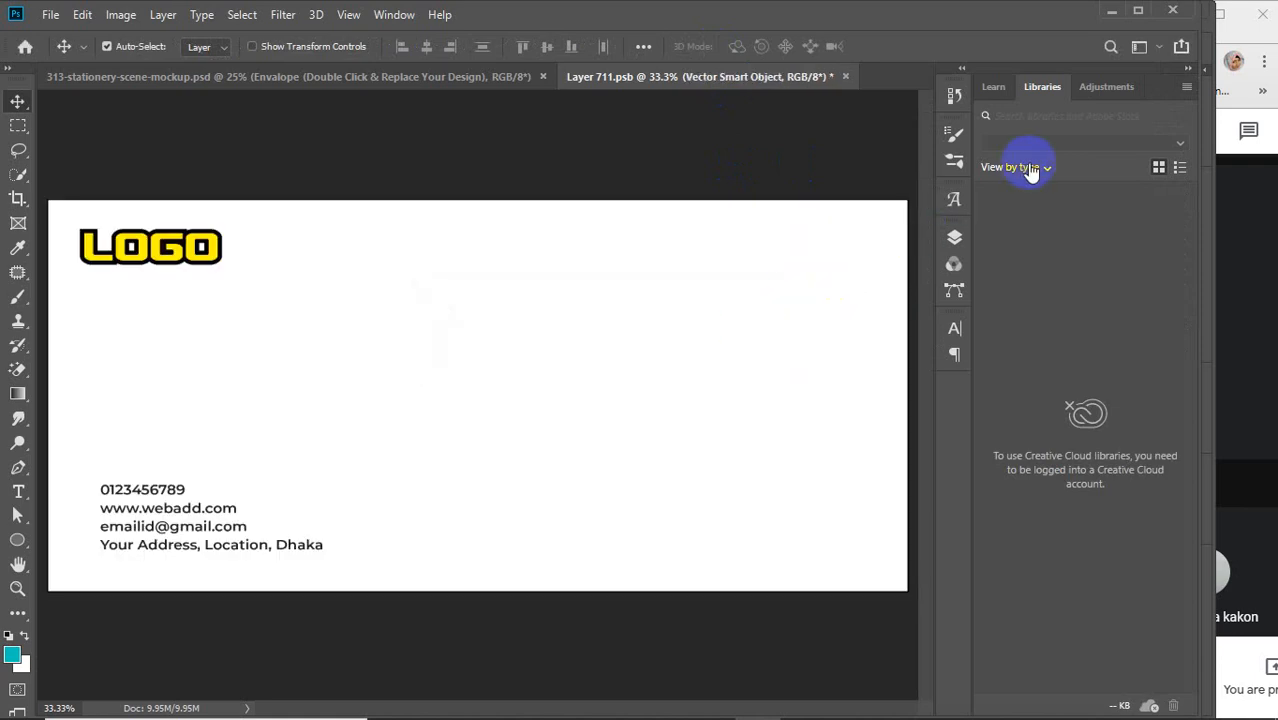
click(1188, 84)
click(1107, 273)
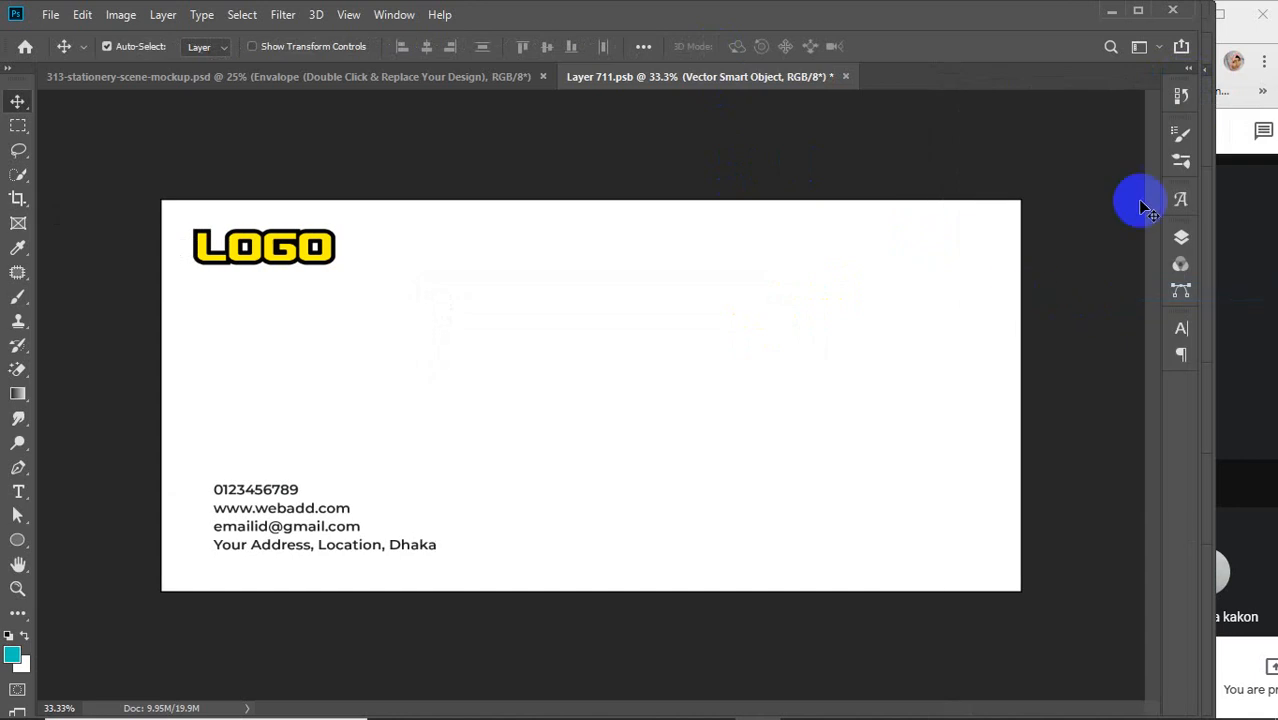
Hide the Put Your Design Here layer, then save and close the envelope front's smart object document.
click(1181, 240)
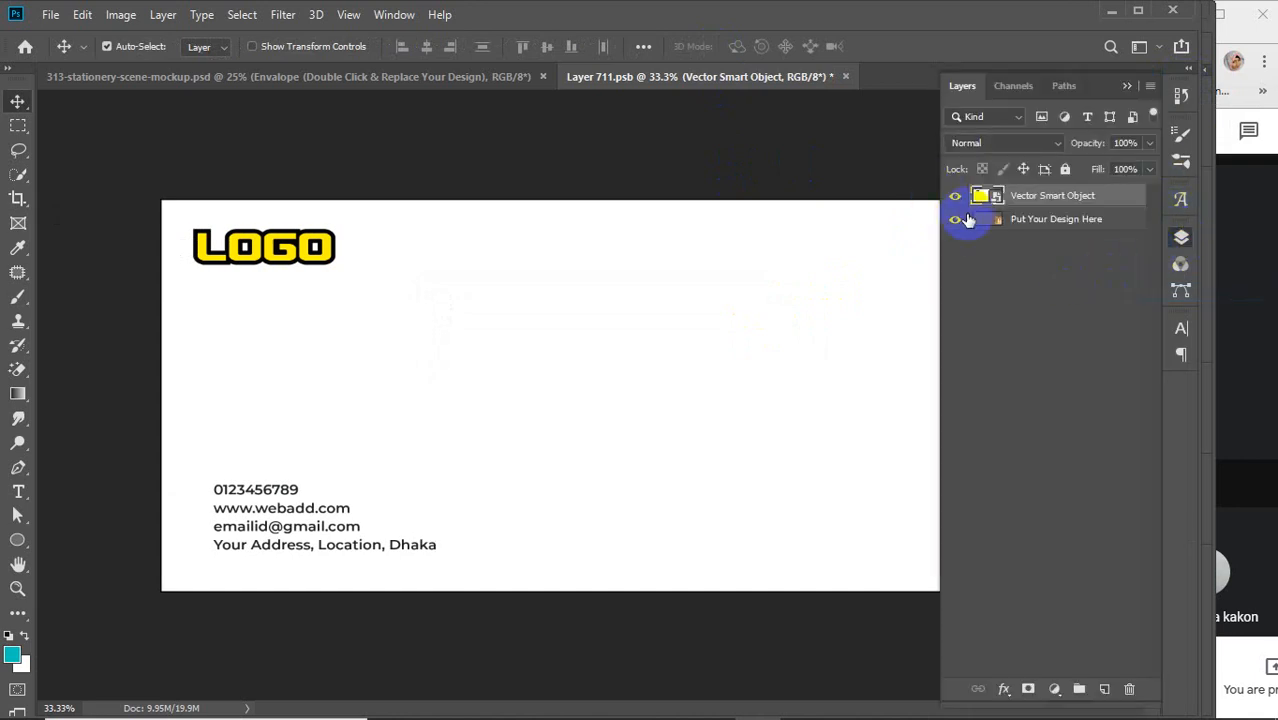
click(955, 221)
key(ctrl+s)
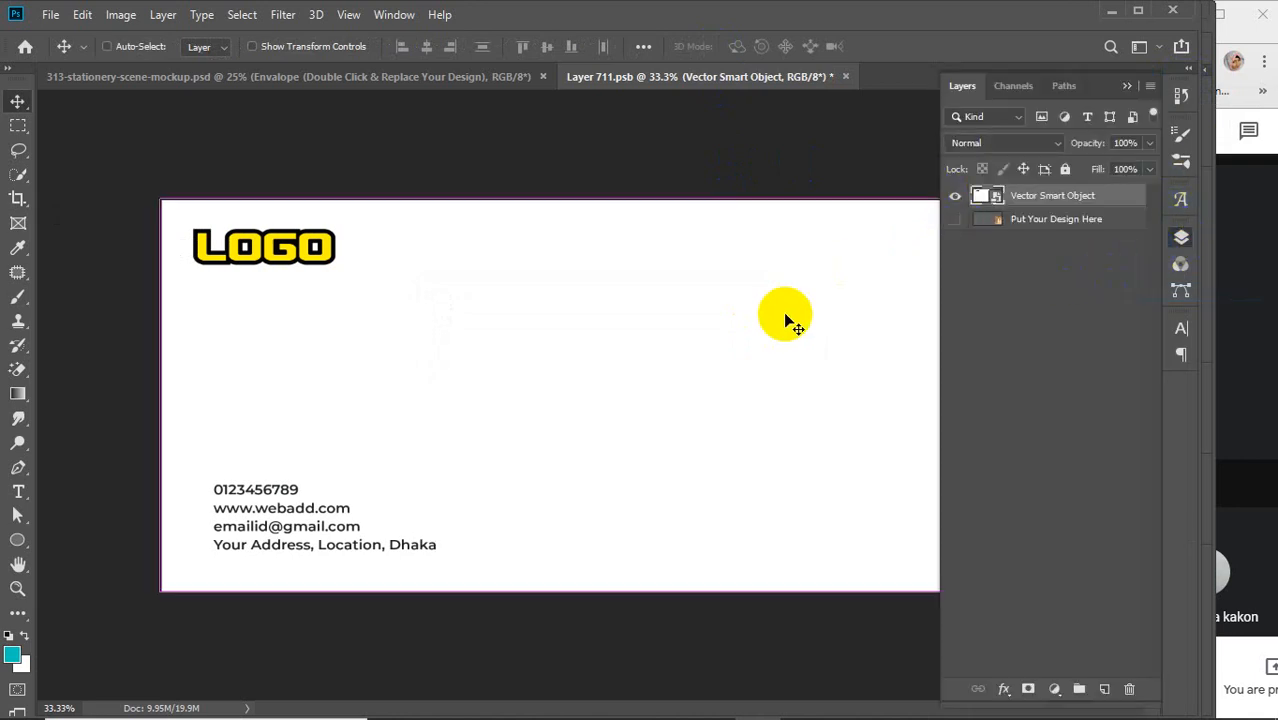
click(846, 77)
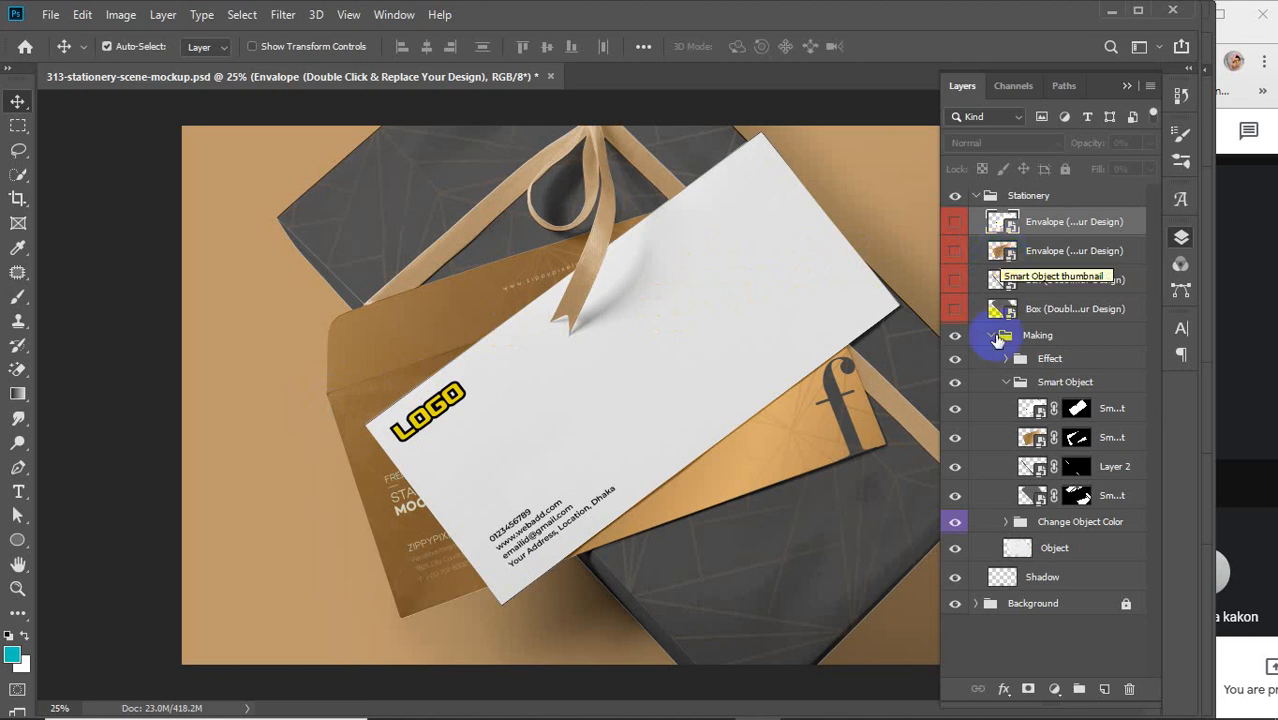
Identify the rear envelope by toggling its smart object's visibility, and open the contents of the second Envelope smart object.
click(960, 439)
click(960, 439)
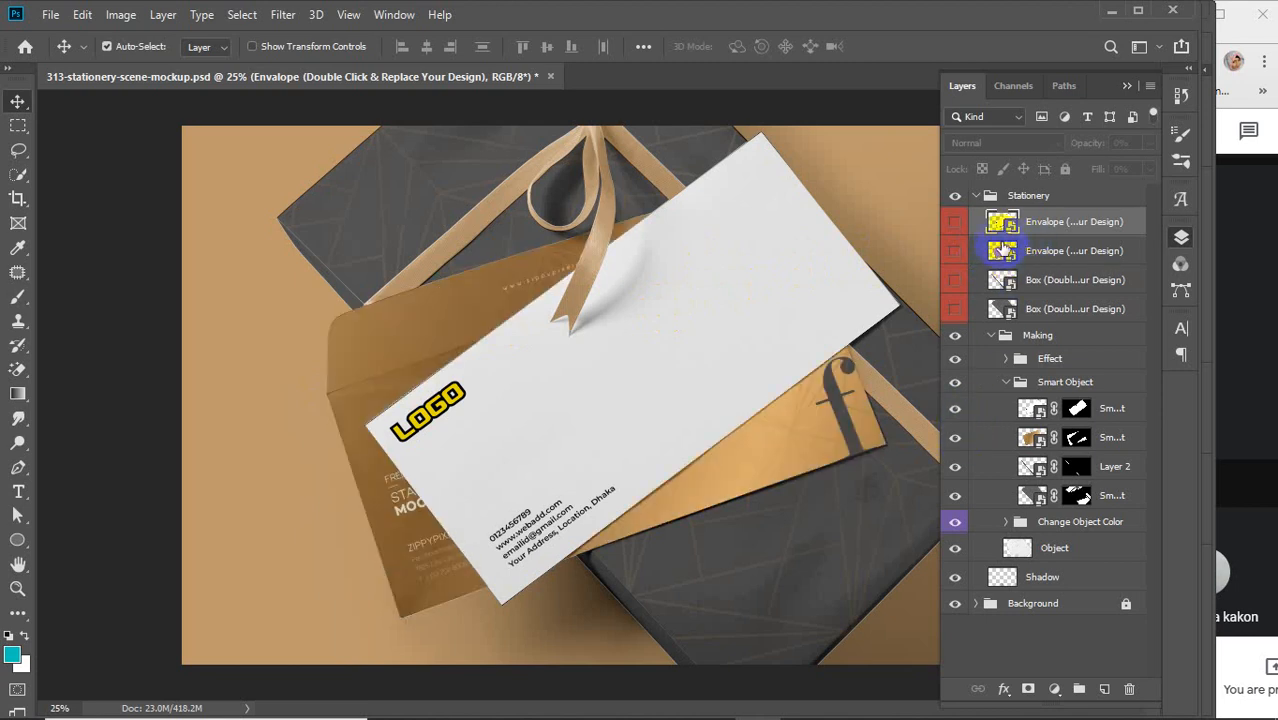
double_click(1003, 252)
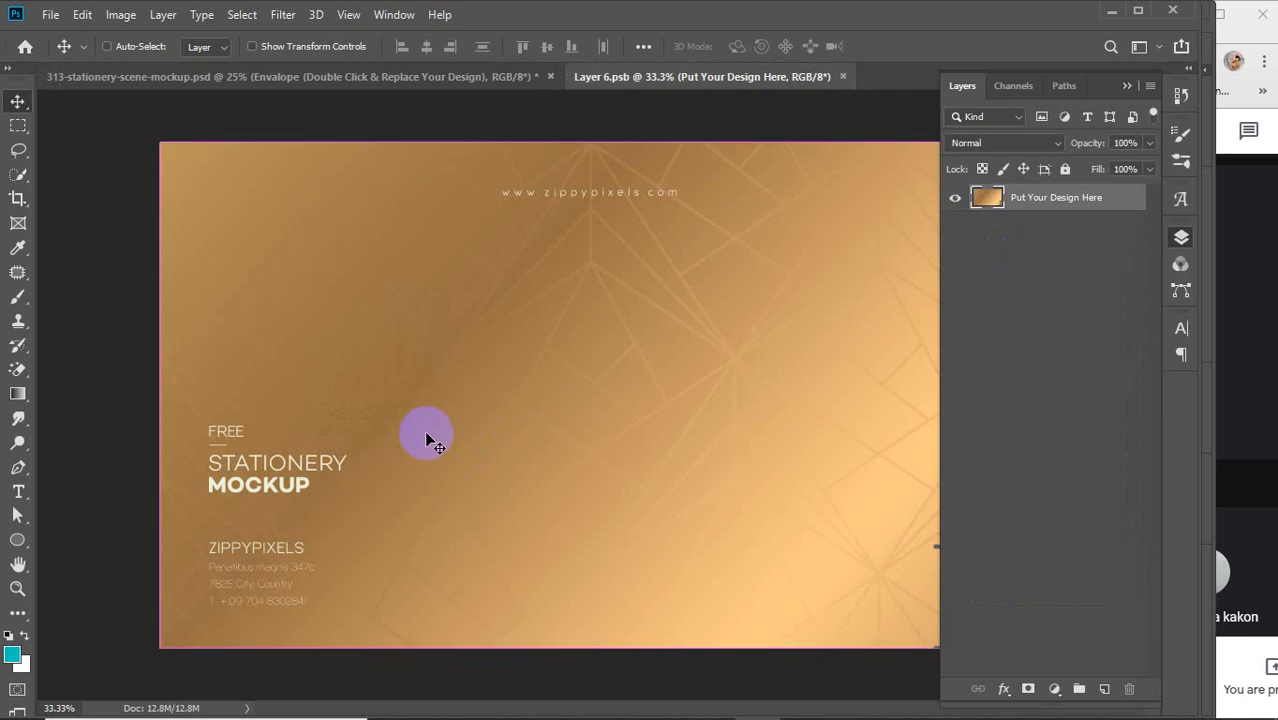
Paste the envelope panel as a smart object into the rear envelope document and stretch it to 109.59% width and 134.14% height.
key(ctrl+v)
click(714, 195)
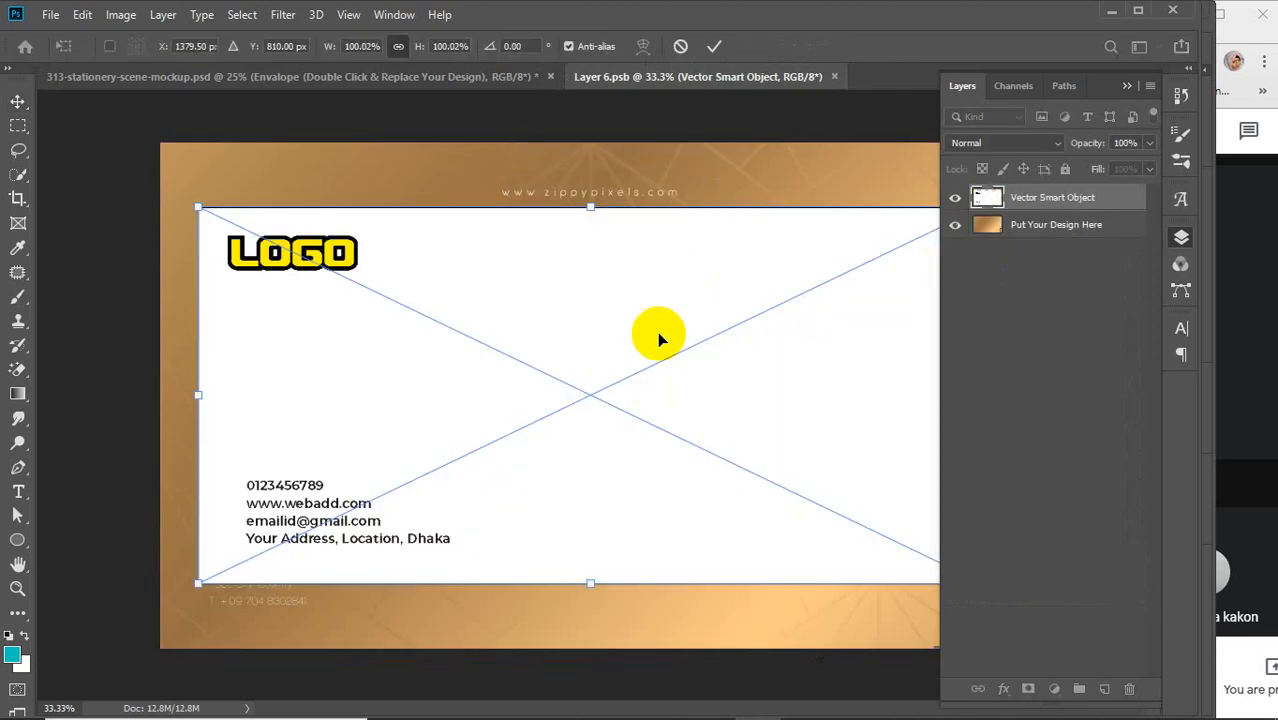
drag(570, 337, 530, 268)
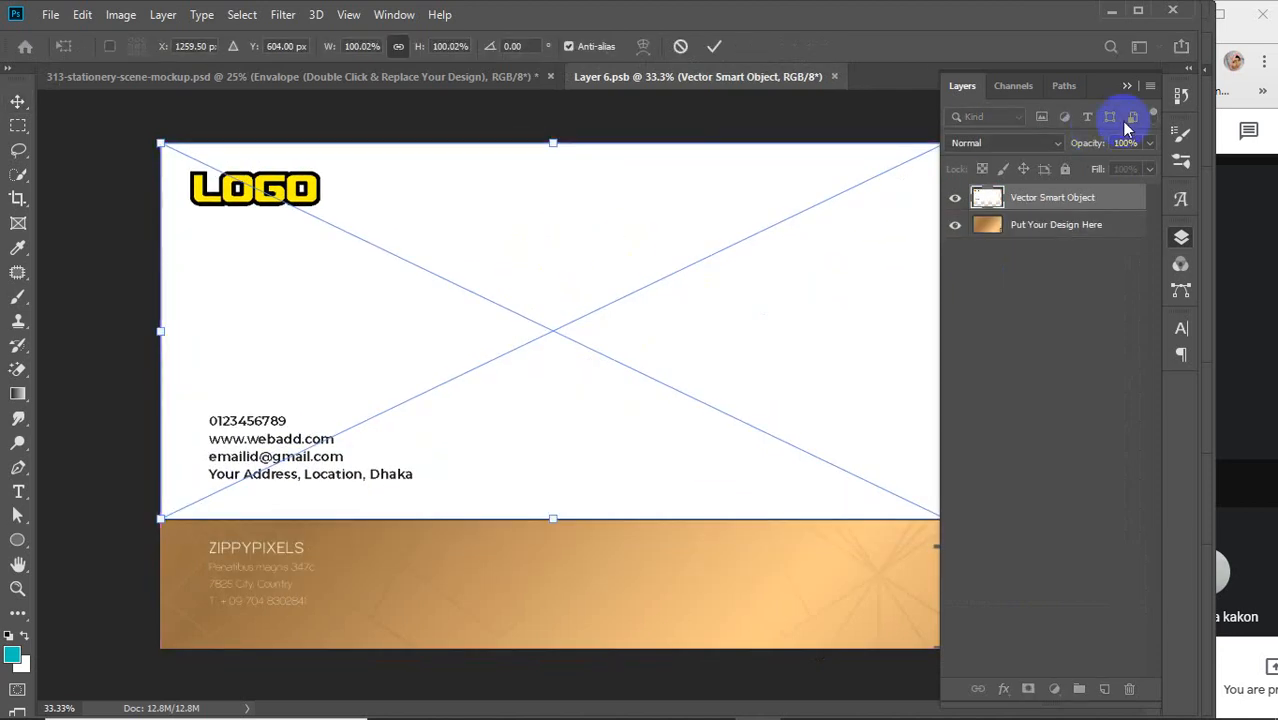
click(1127, 86)
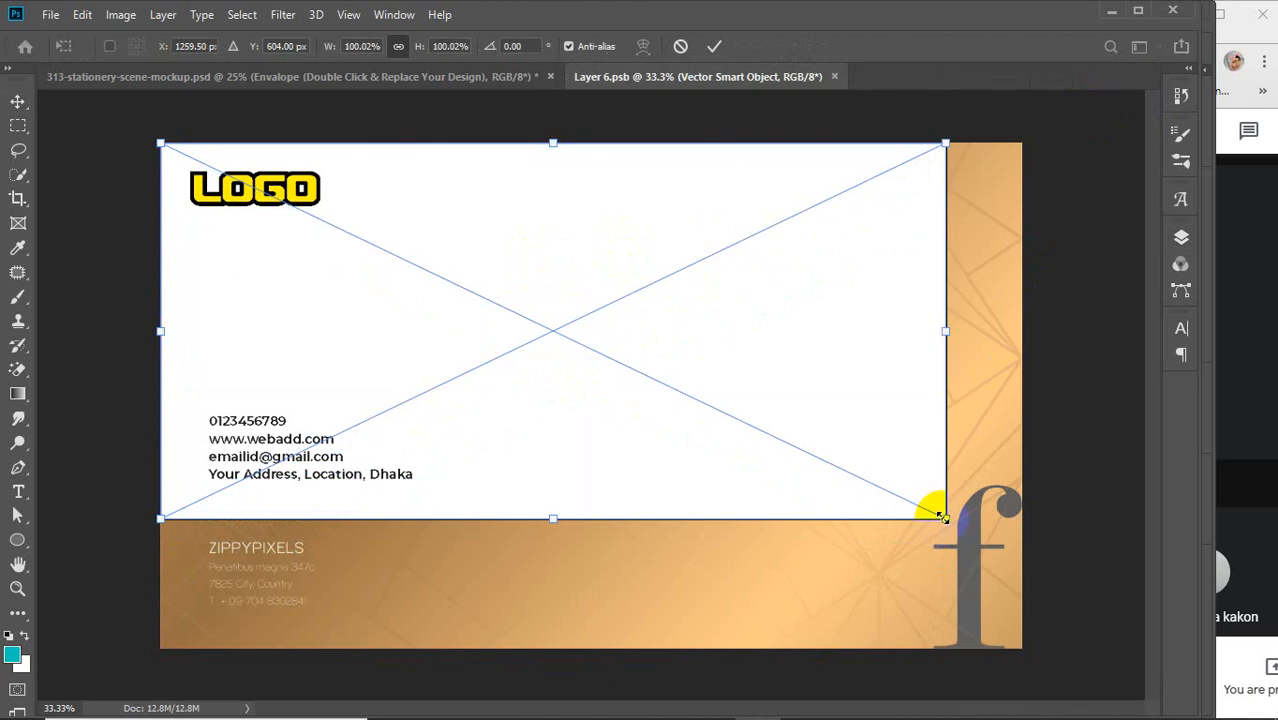
drag(943, 515, 1016, 644)
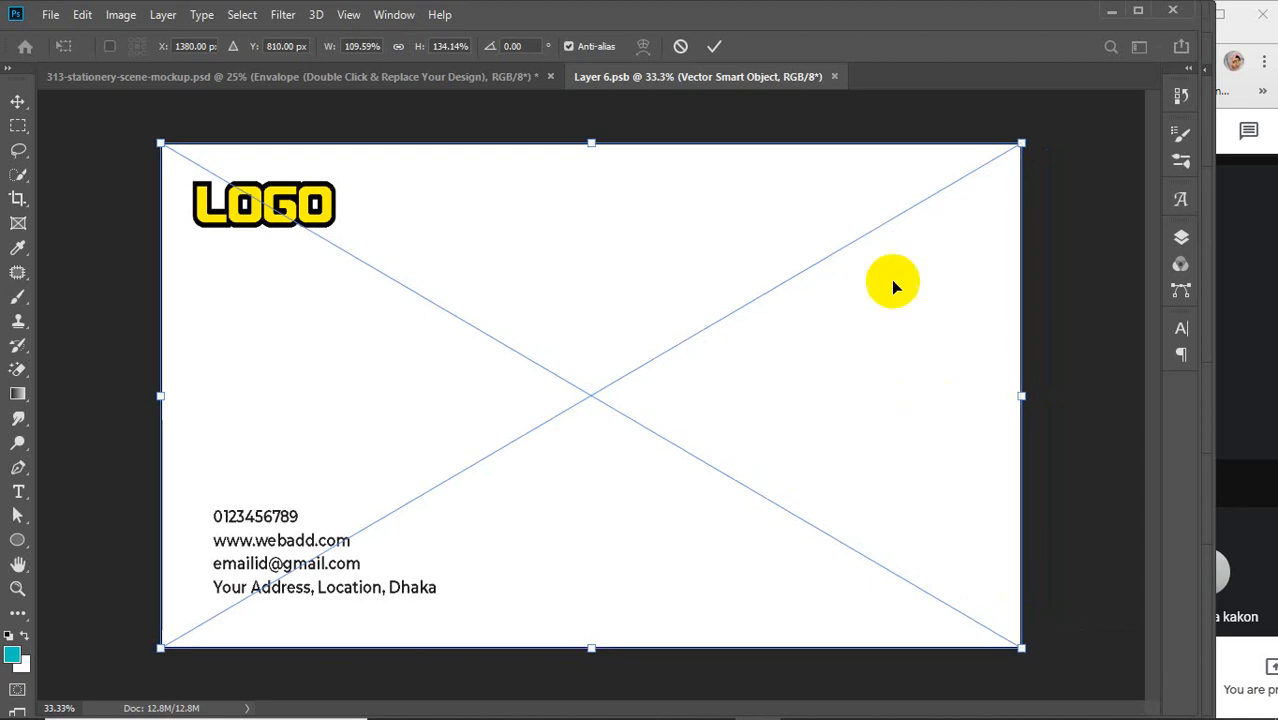
click(714, 46)
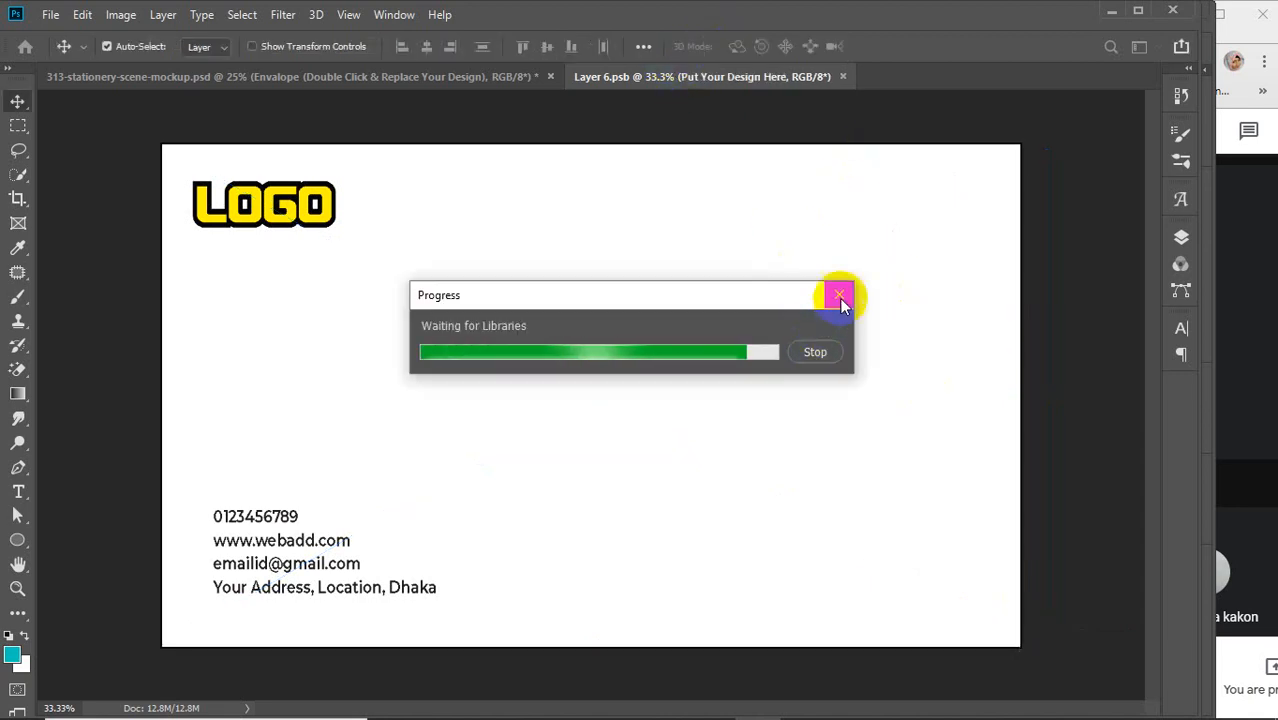
click(839, 297)
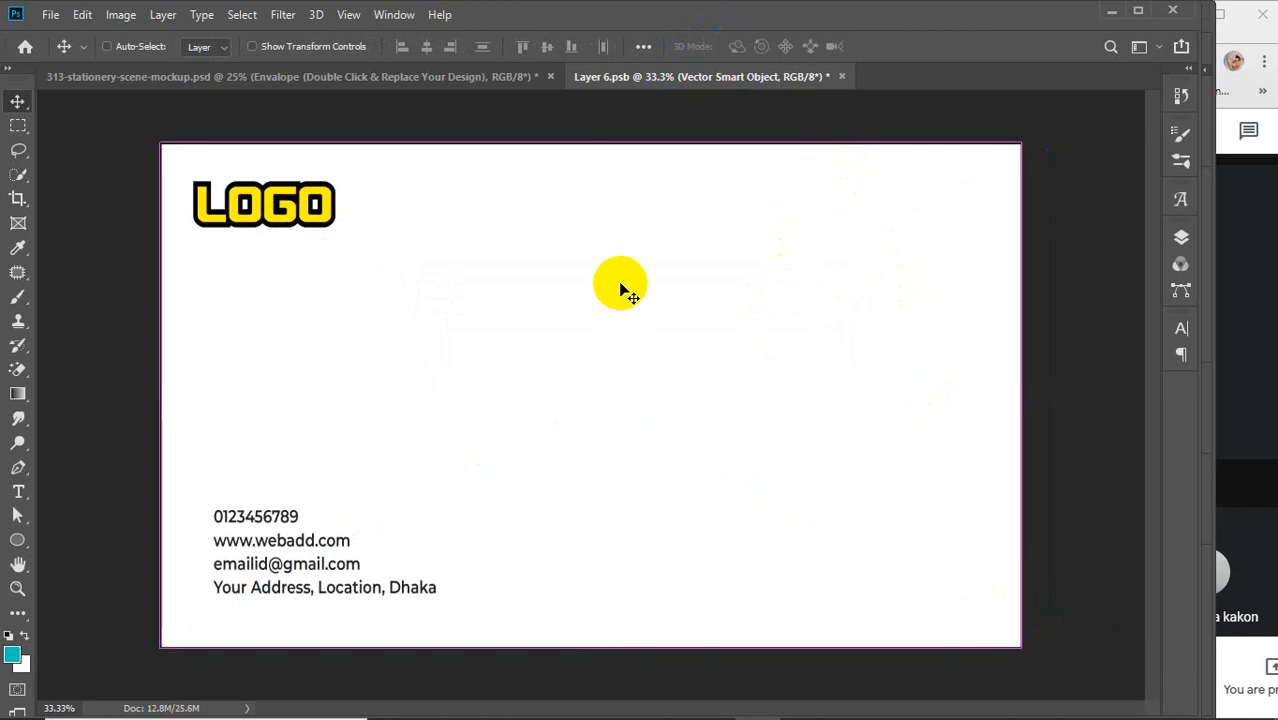
Lower the pasted panel's upper edge to uncover the flap strip across the top of the canvas.
key(ctrl+t)
drag(590, 143, 580, 251)
key(ctrl+z)
click(714, 46)
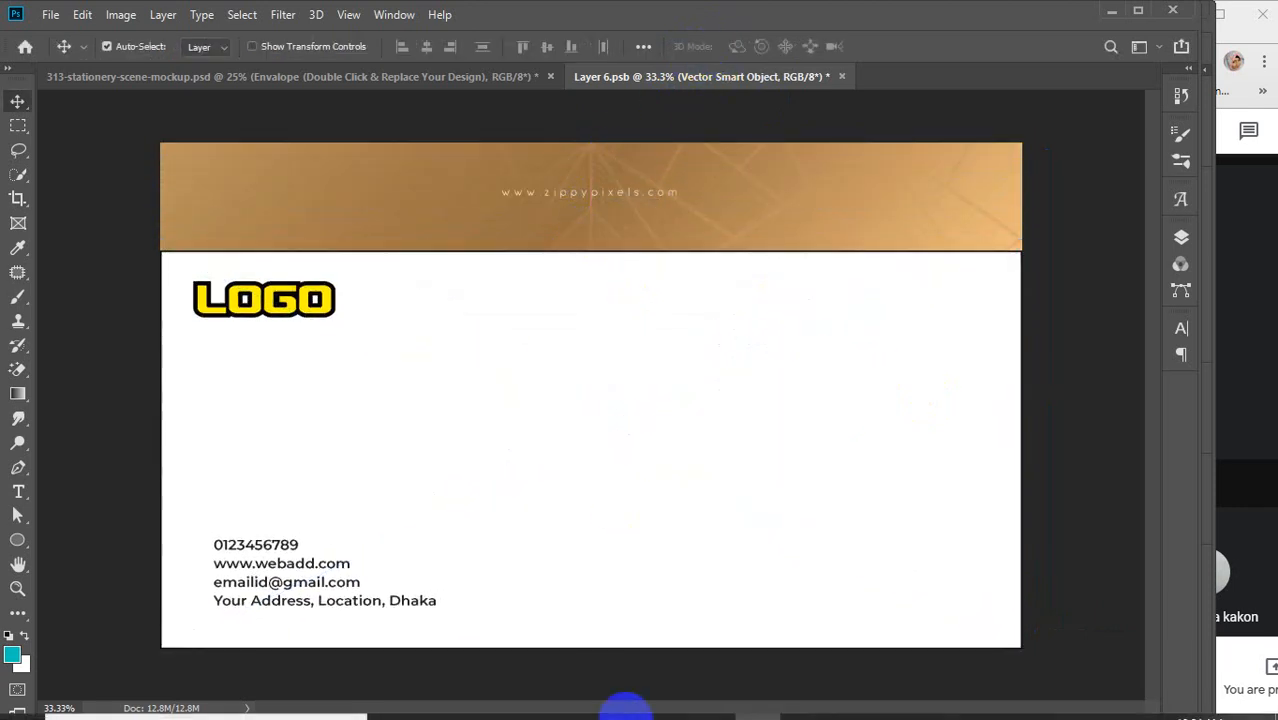
Paste the yellow flap from Illustrator as a smart object and fit it over the gold strip at 109.77% width and 115% height.
click(803, 700)
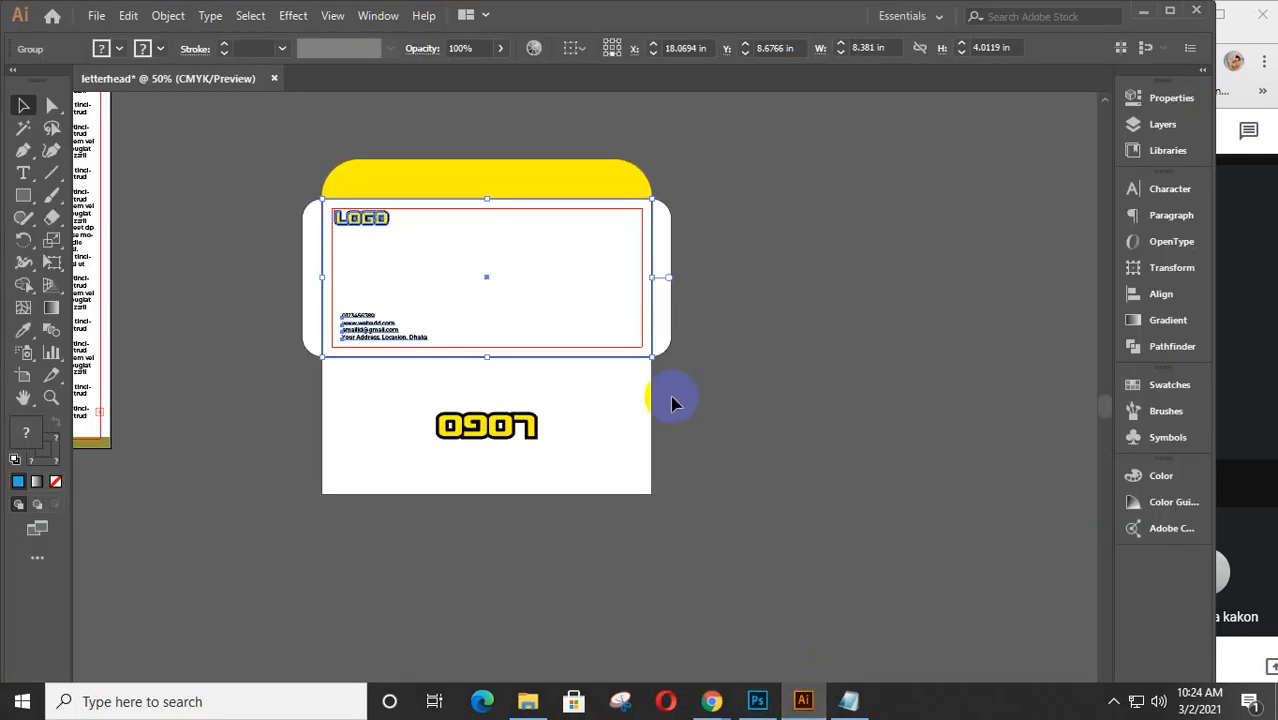
click(490, 184)
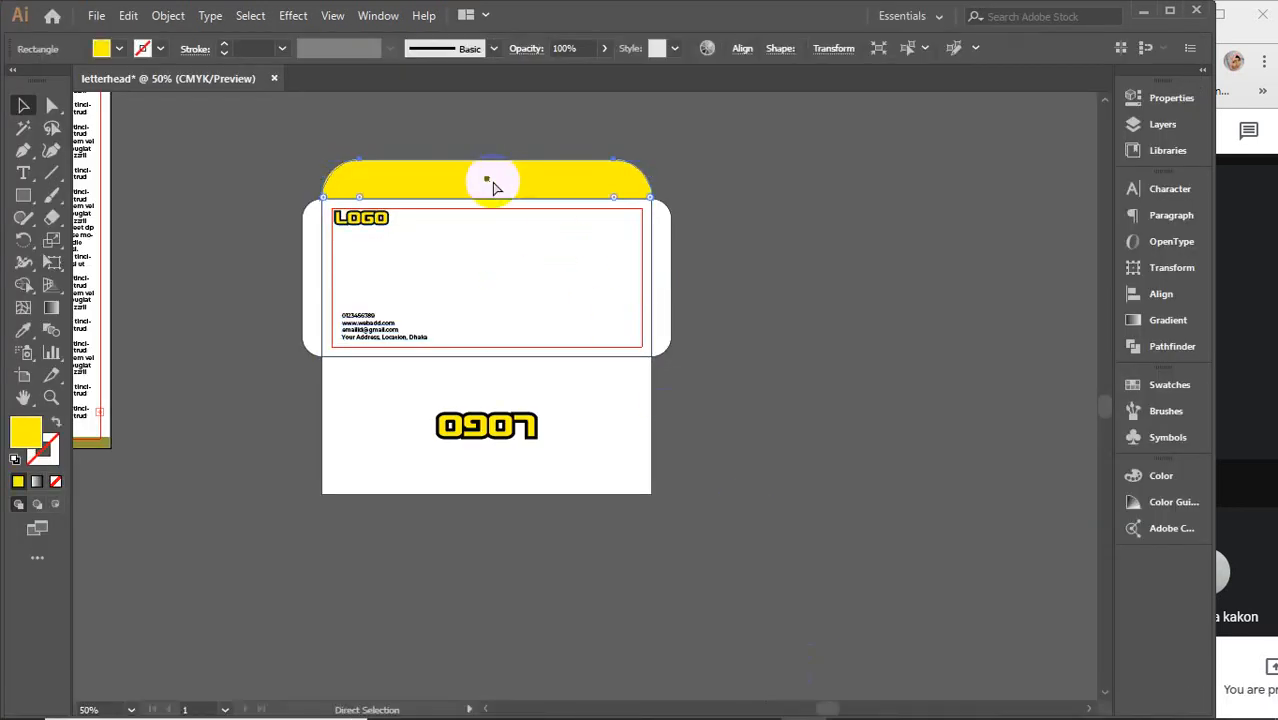
key(ctrl+c)
click(1143, 10)
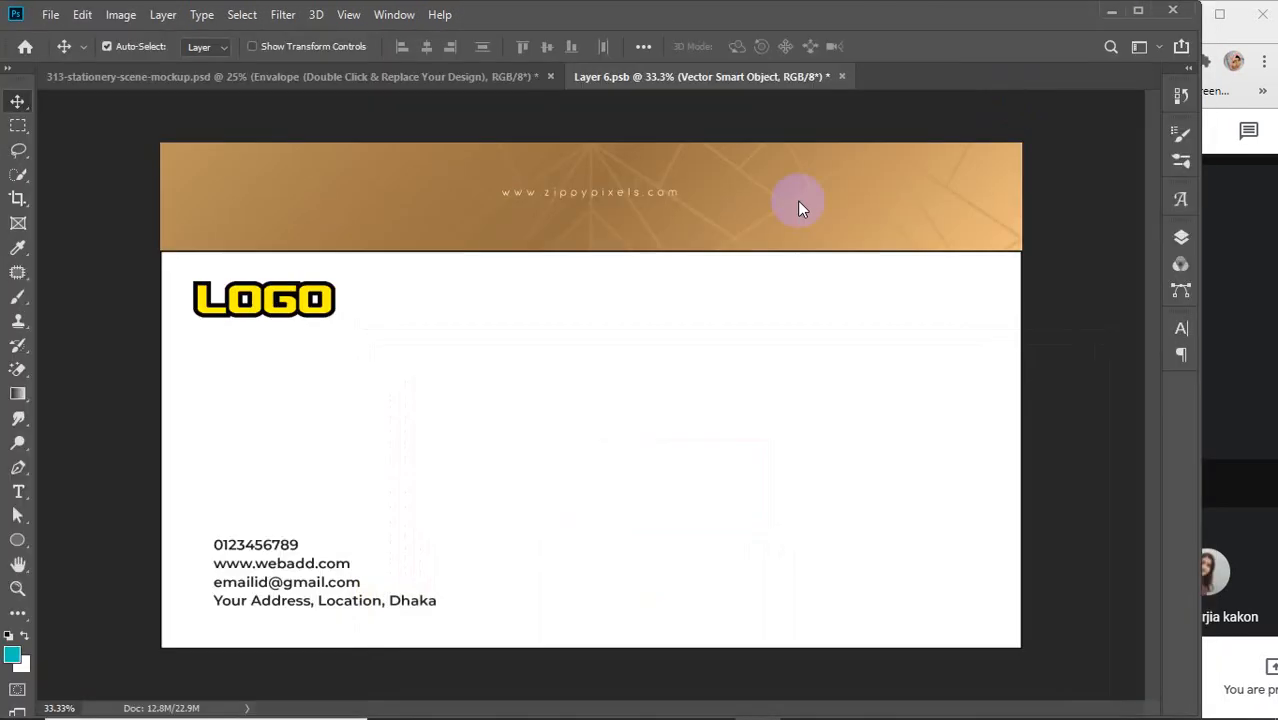
key(ctrl+v)
click(714, 195)
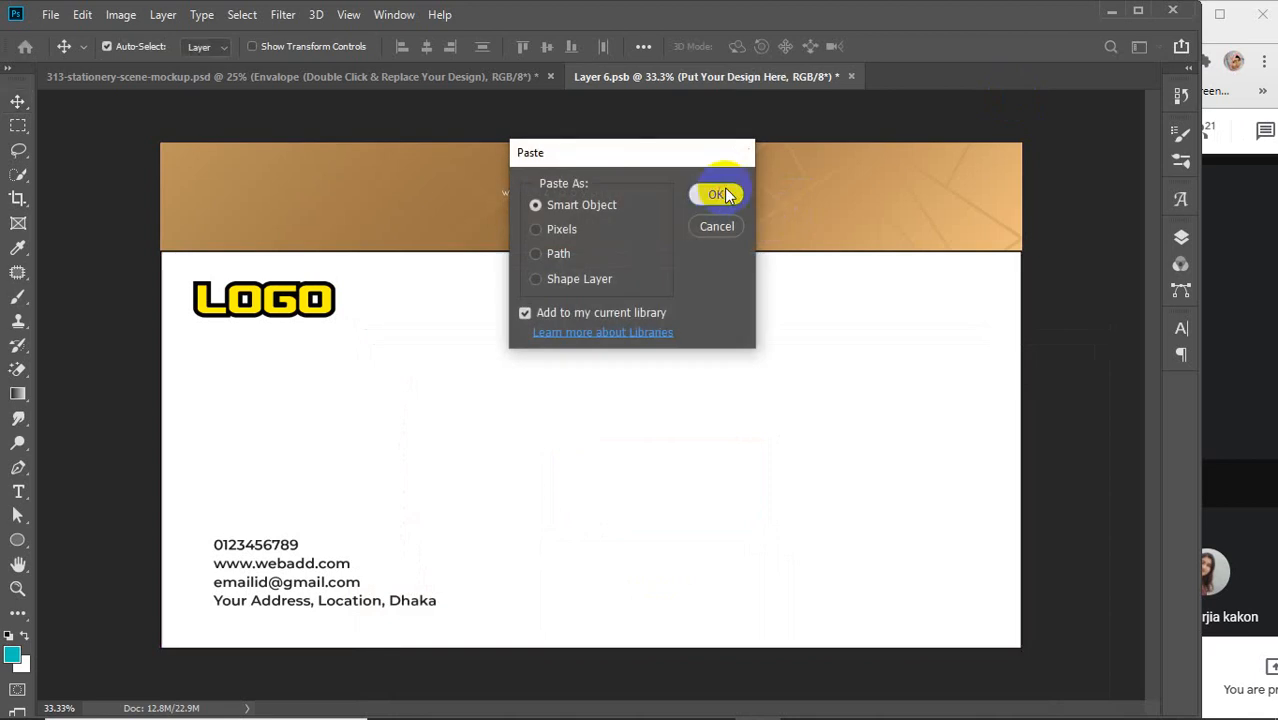
drag(596, 402, 560, 193)
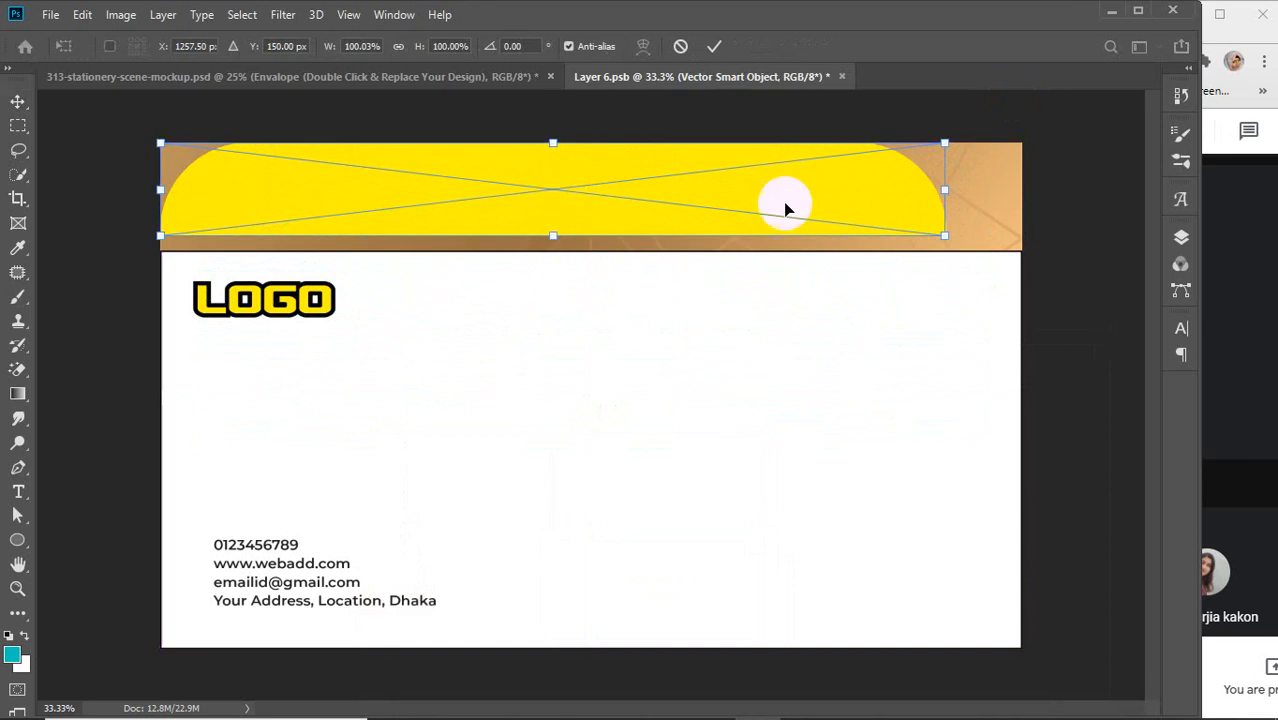
drag(945, 237, 1021, 250)
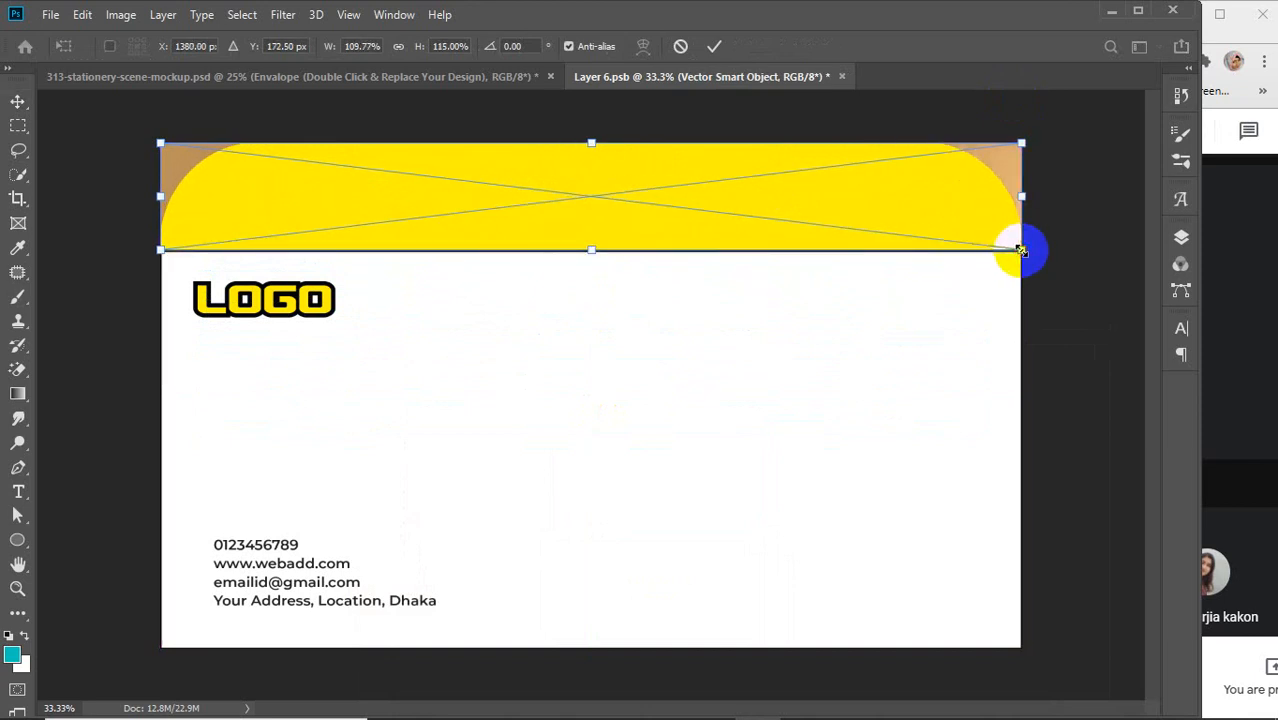
key(Return)
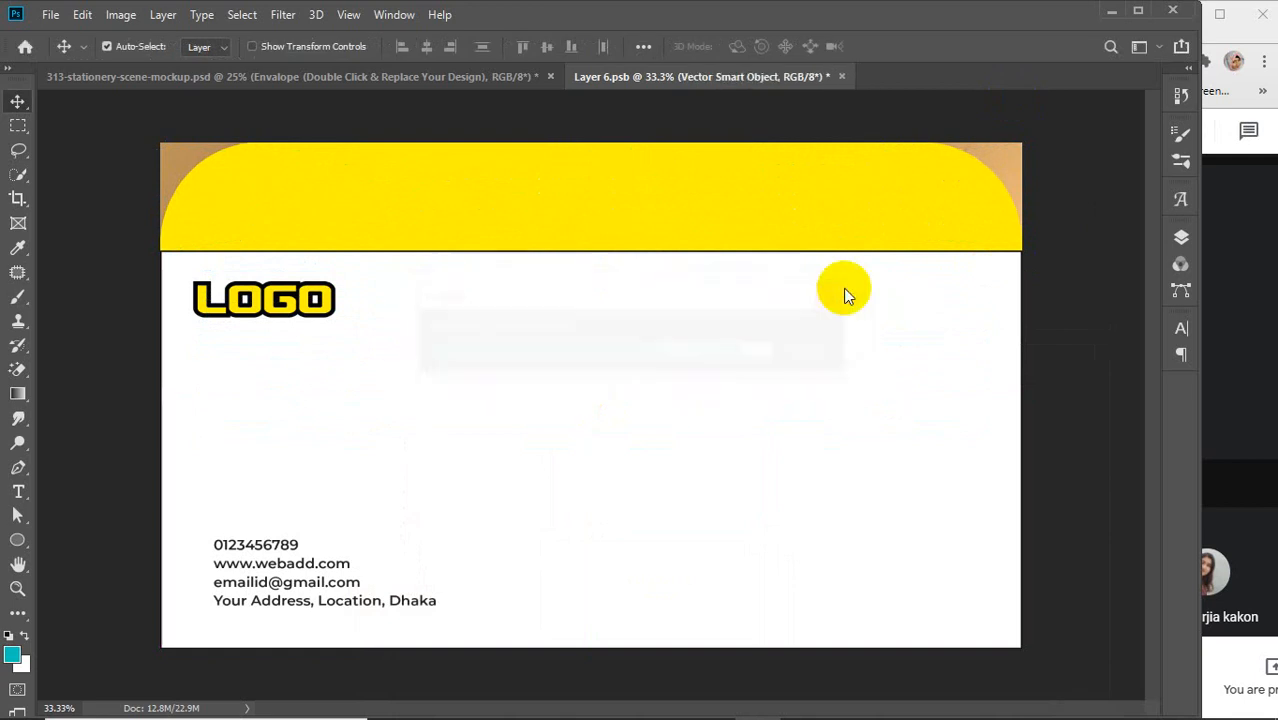
Hide the Put Your Design Here layer, then save and close the rear envelope's smart object document.
click(1201, 264)
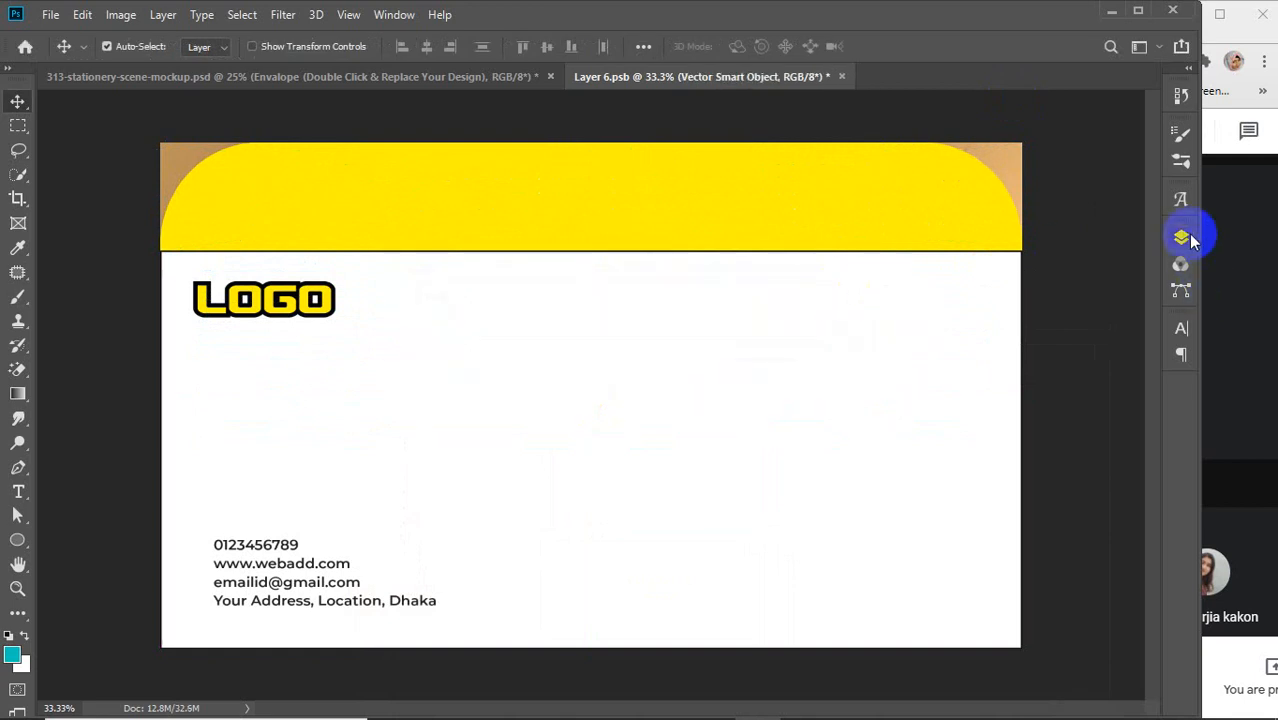
click(1186, 238)
click(955, 252)
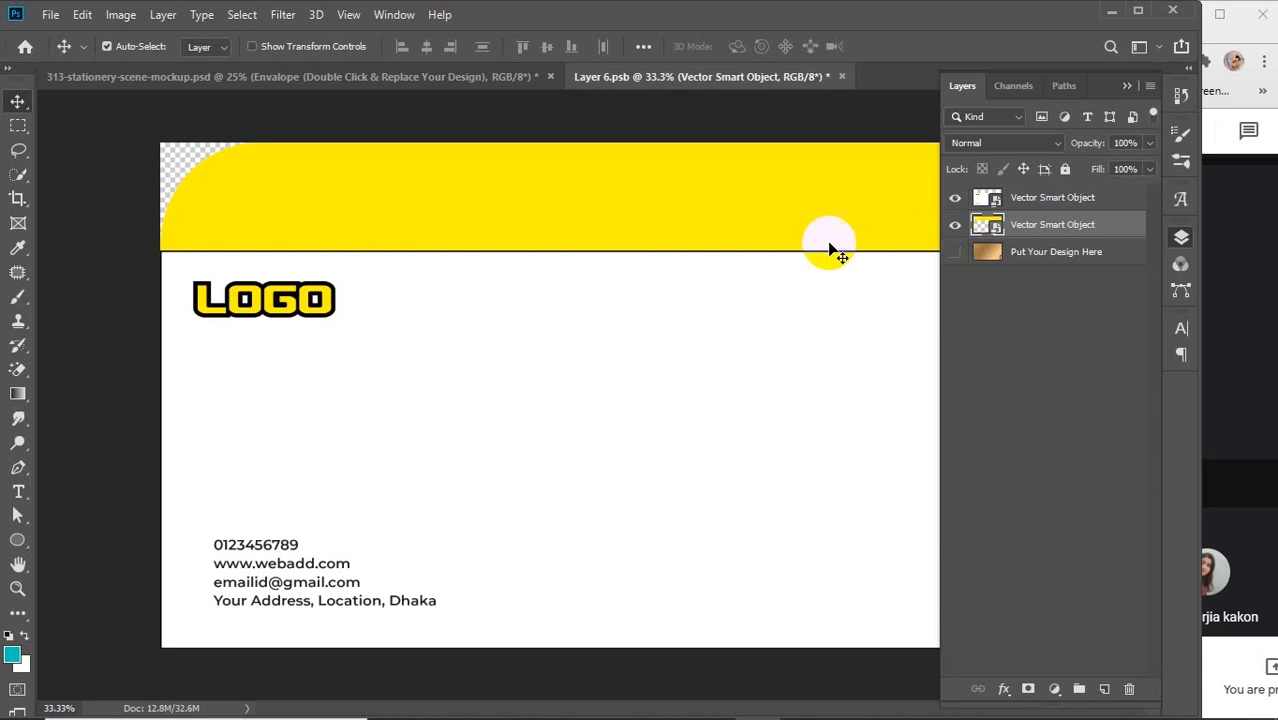
click(640, 305)
key(ctrl+s)
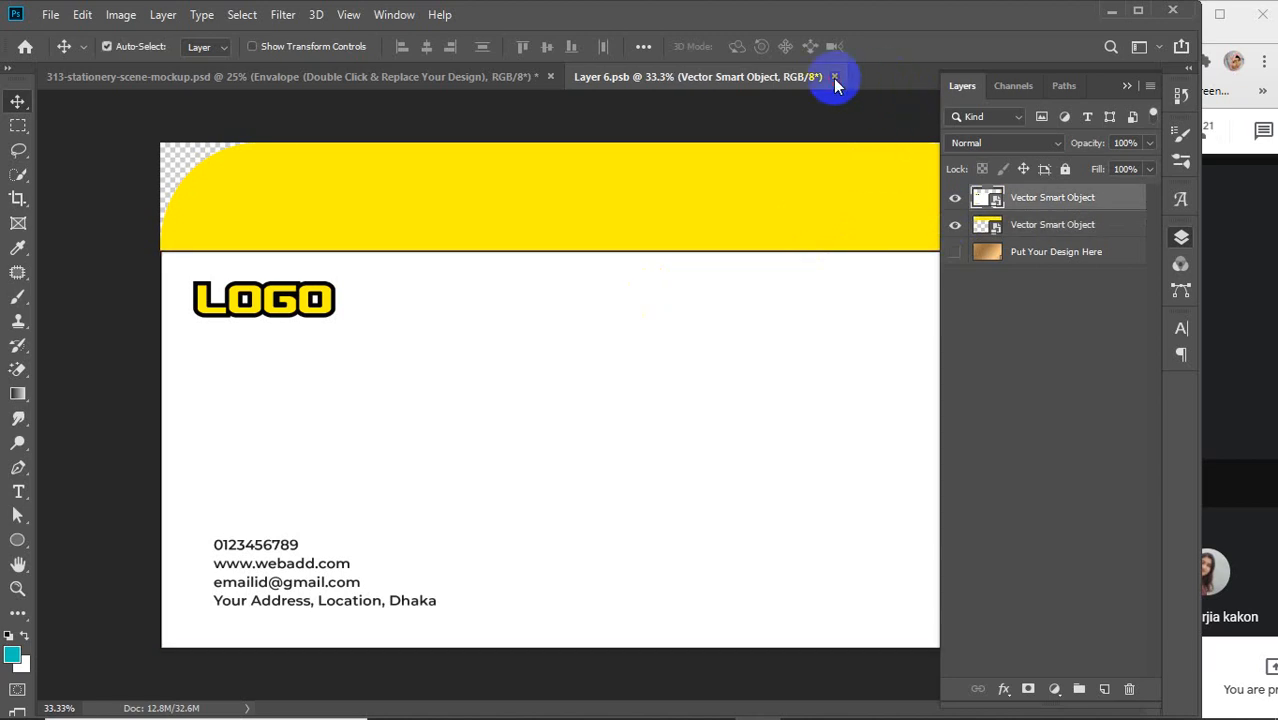
click(834, 77)
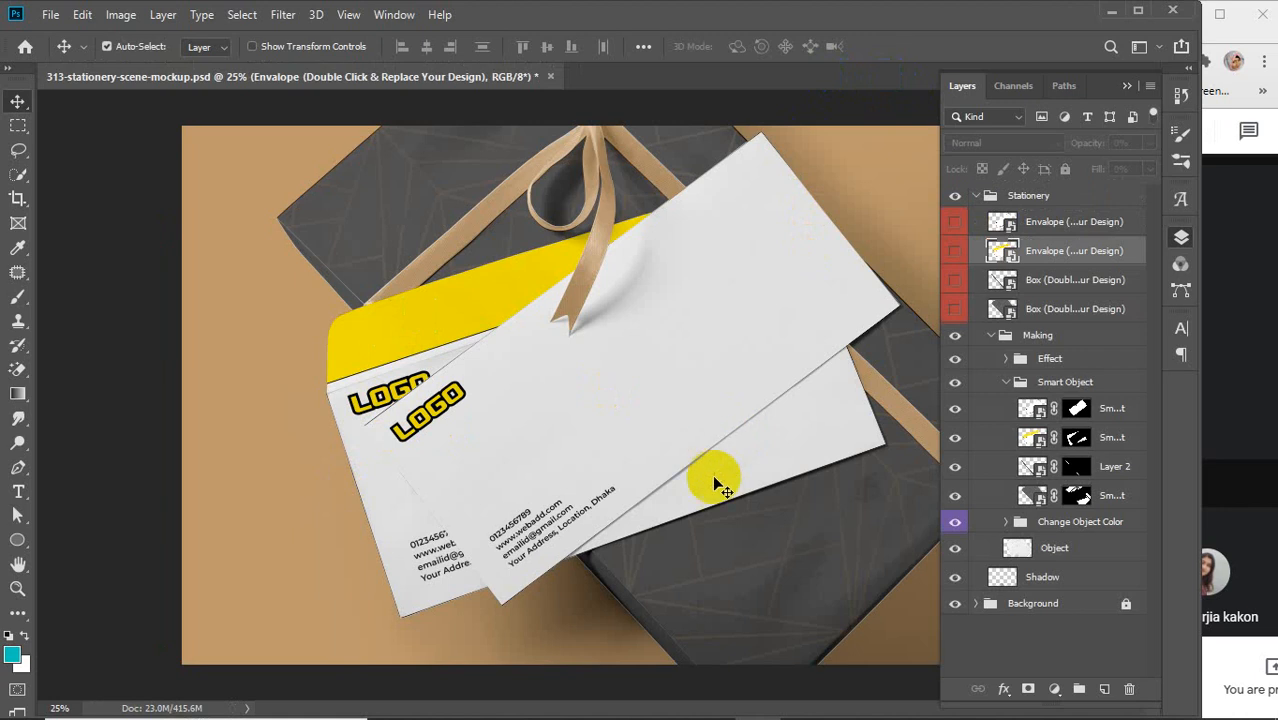
click(1126, 86)
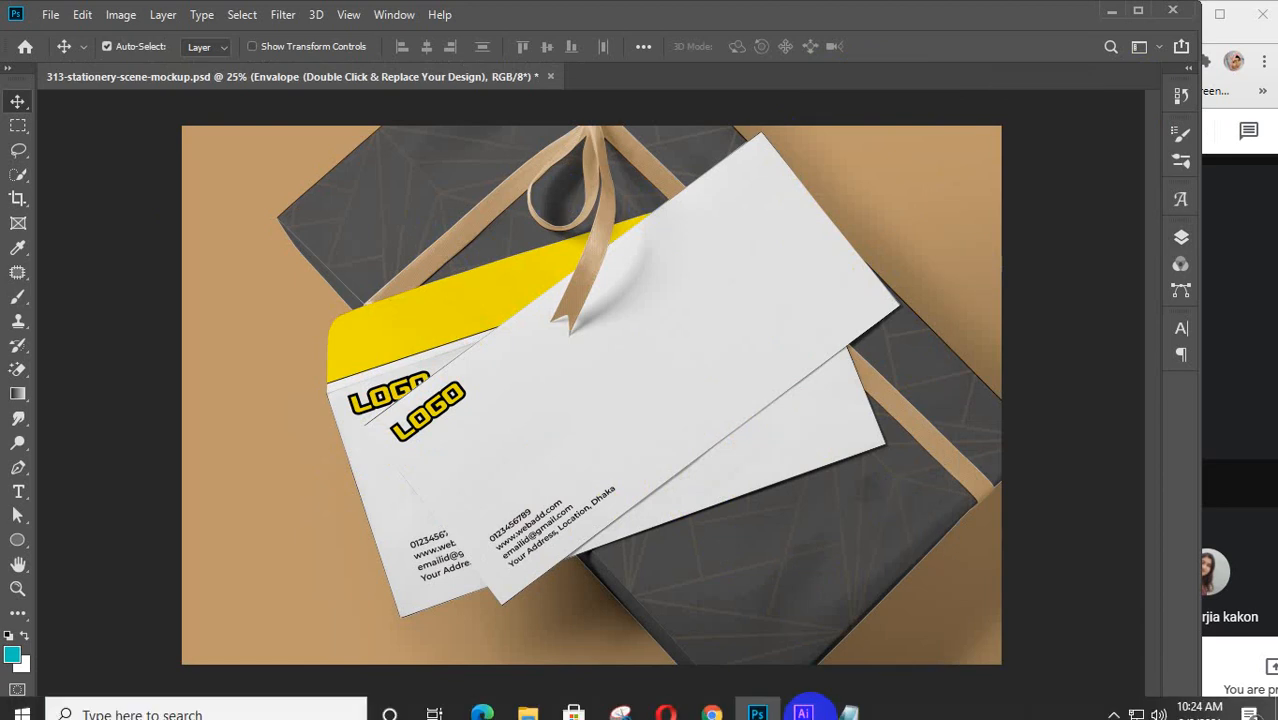
Switch to Illustrator and delete the letterhead artwork and its red margin frame from the artboard.
click(792, 700)
click(800, 702)
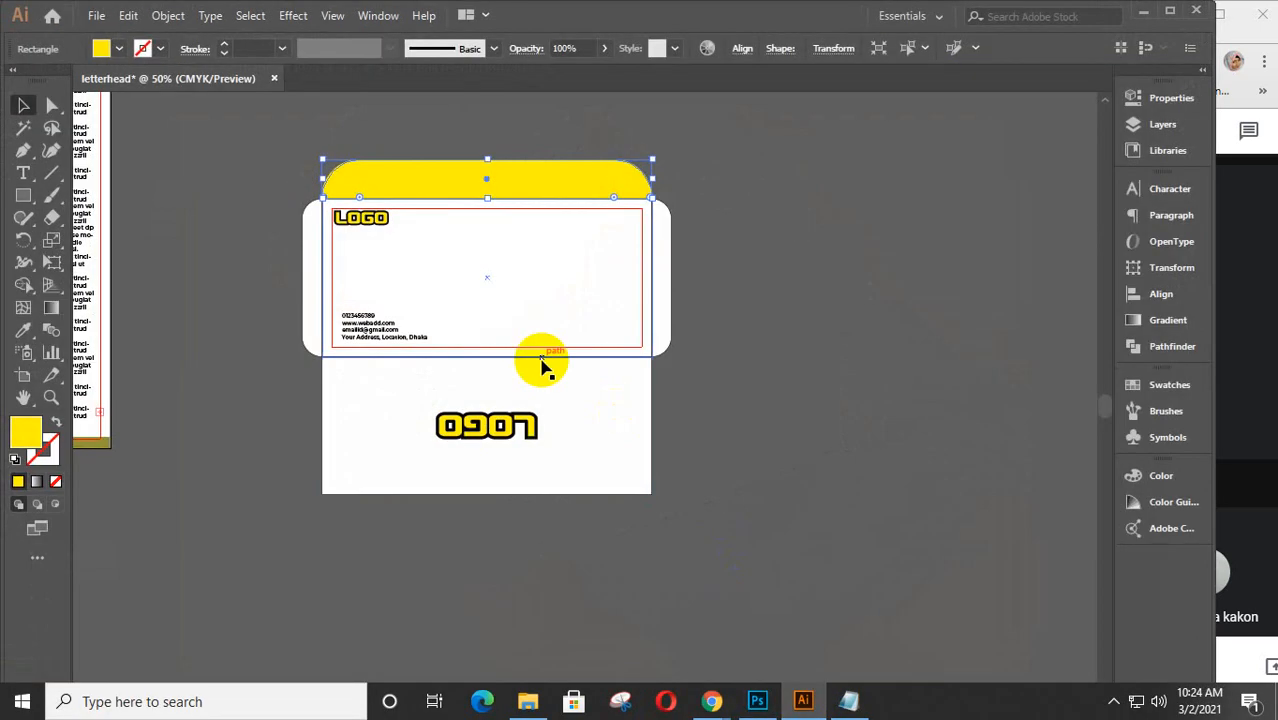
click(828, 355)
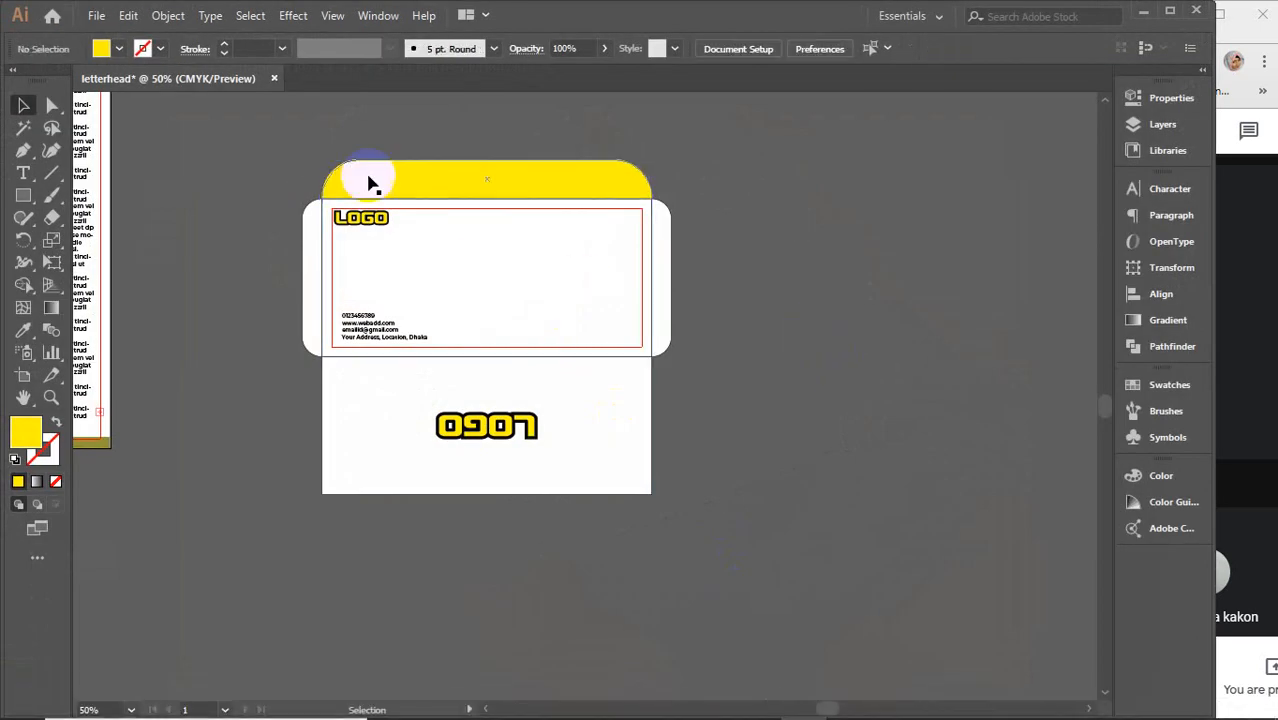
drag(240, 143, 755, 497)
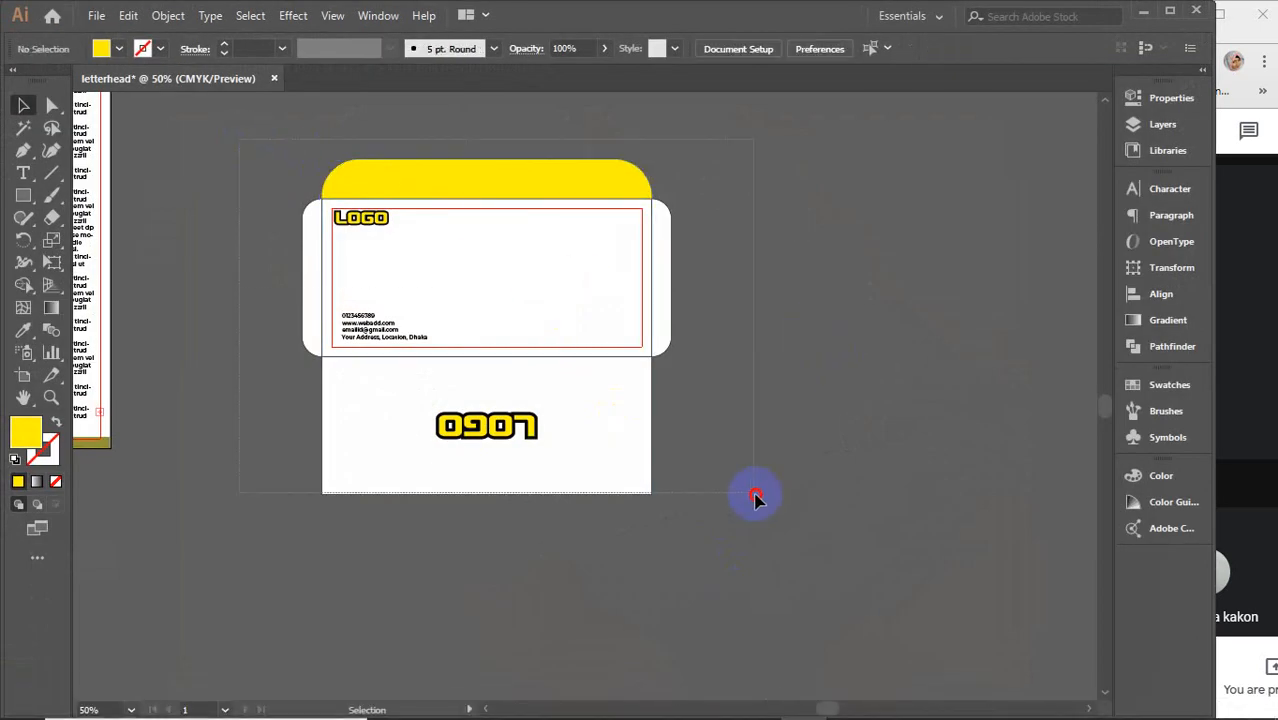
click(822, 536)
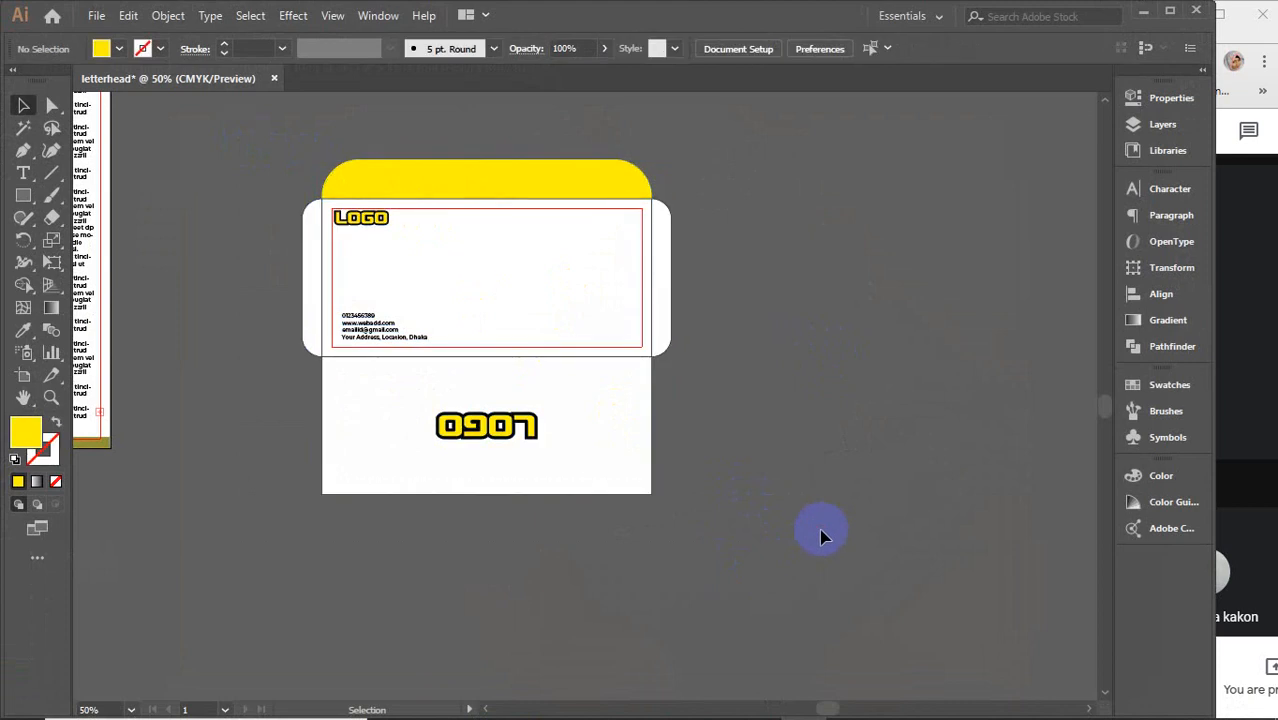
scroll(822, 535, down, 1)
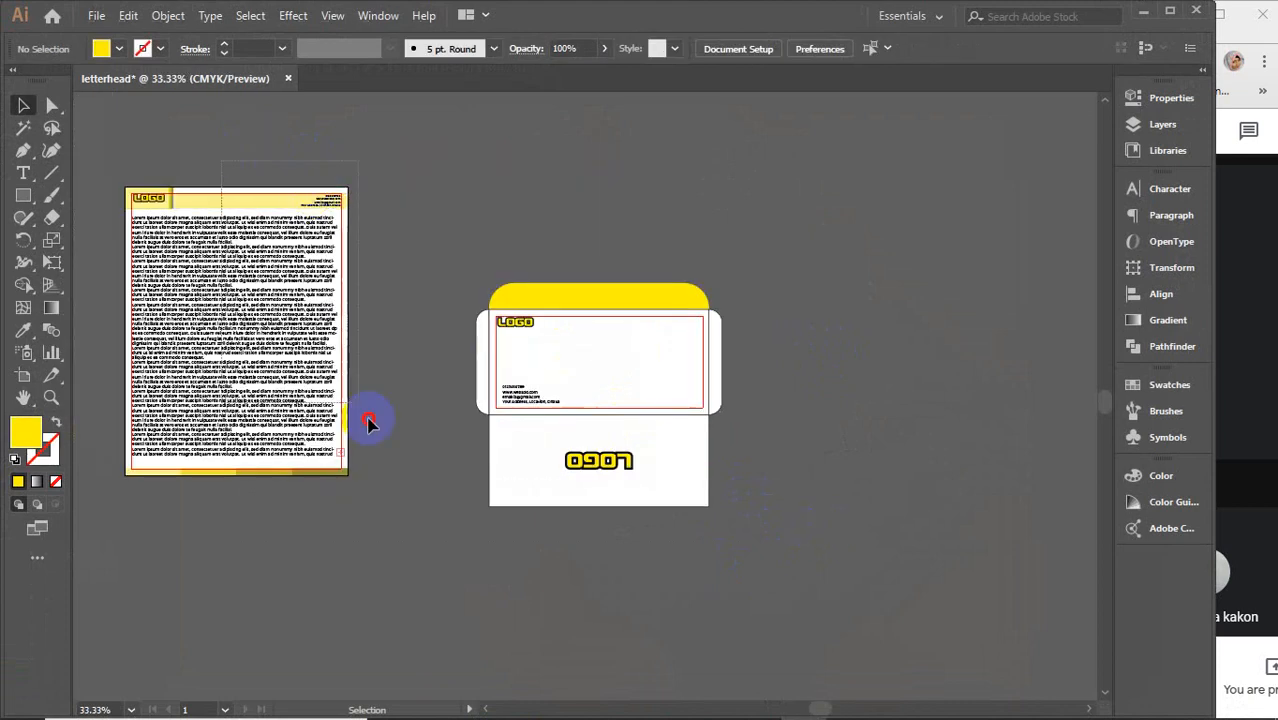
drag(368, 424, 369, 421)
key(Delete)
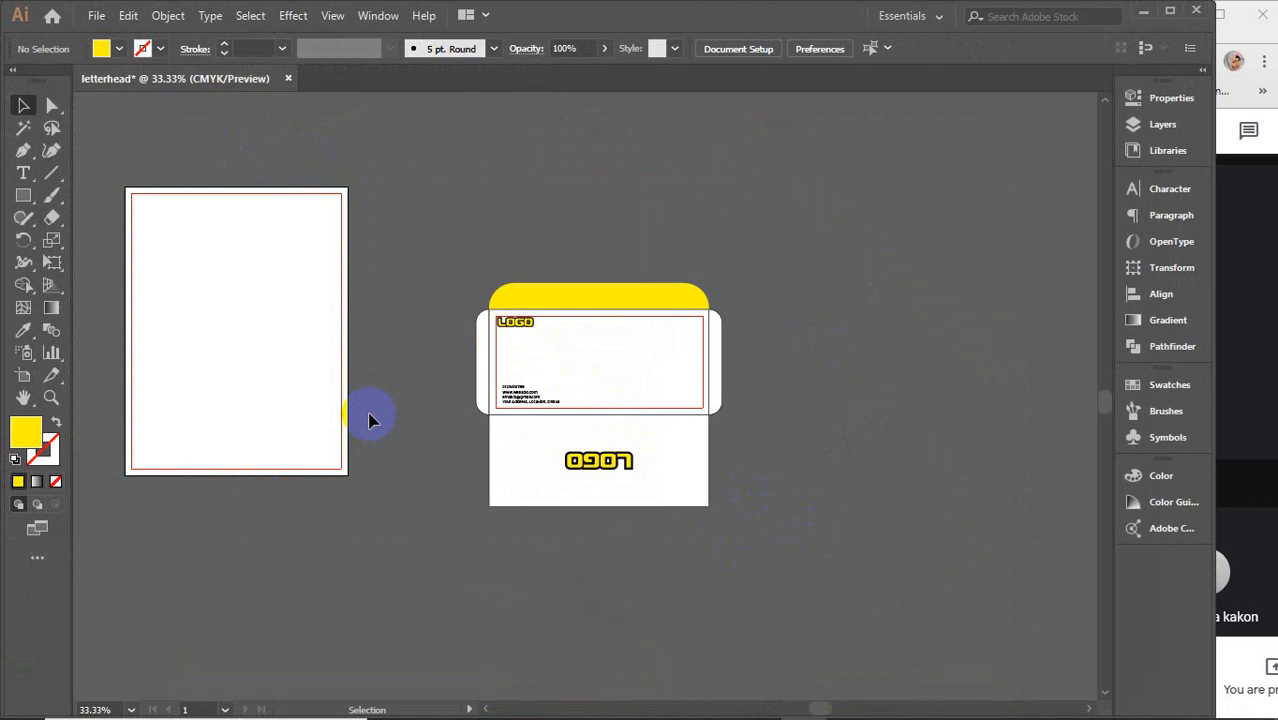
key(ctrl+alt+2)
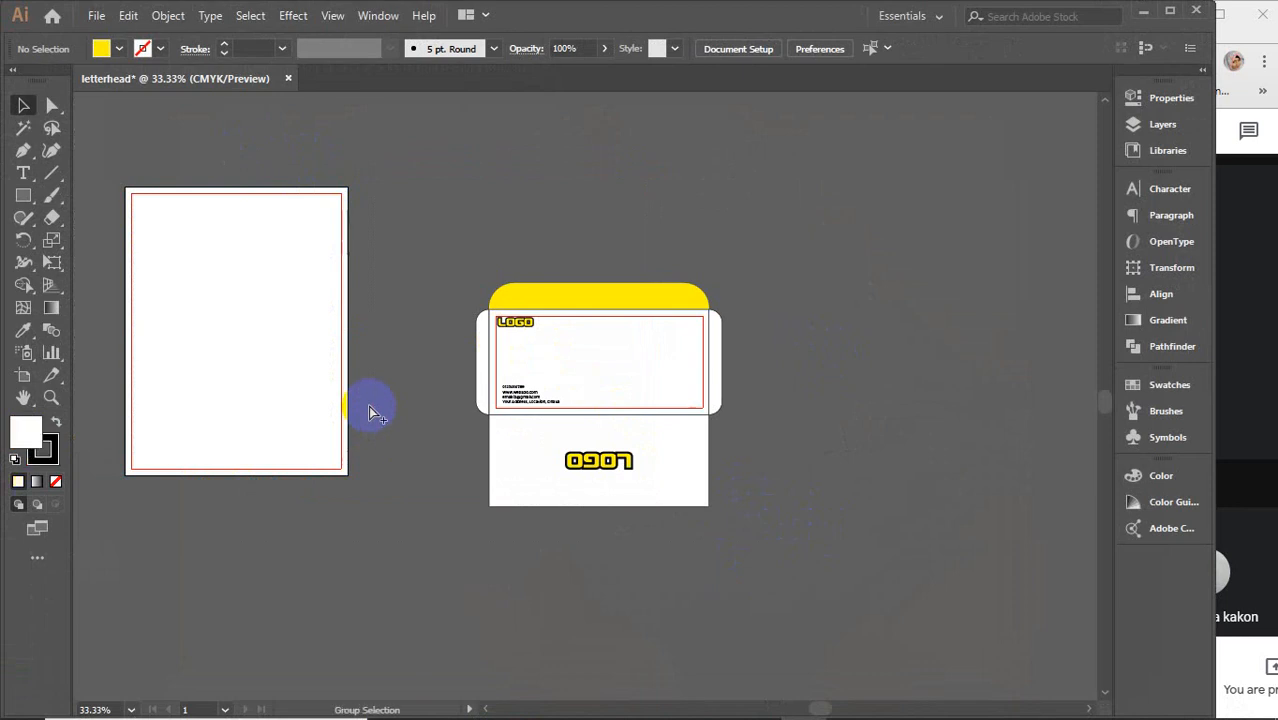
click(368, 412)
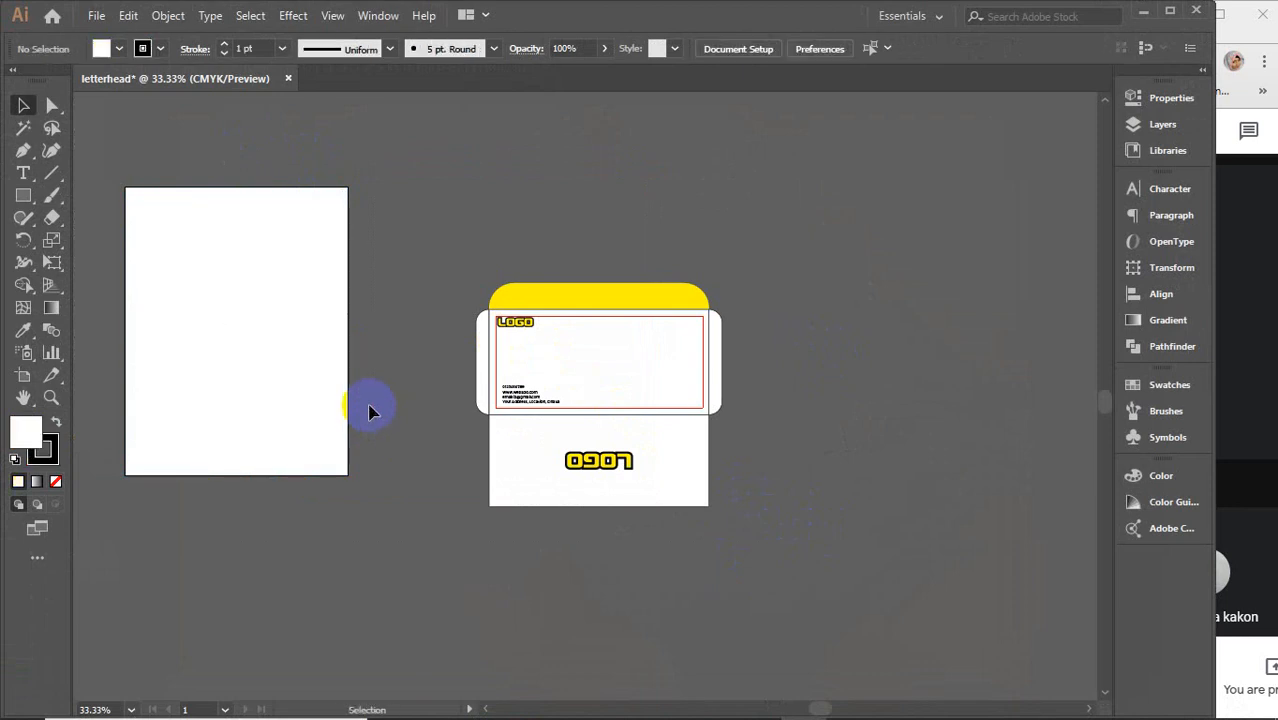
Move the whole envelope layout onto the emptied artboard and centre it there.
drag(426, 227, 770, 551)
drag(637, 403, 277, 339)
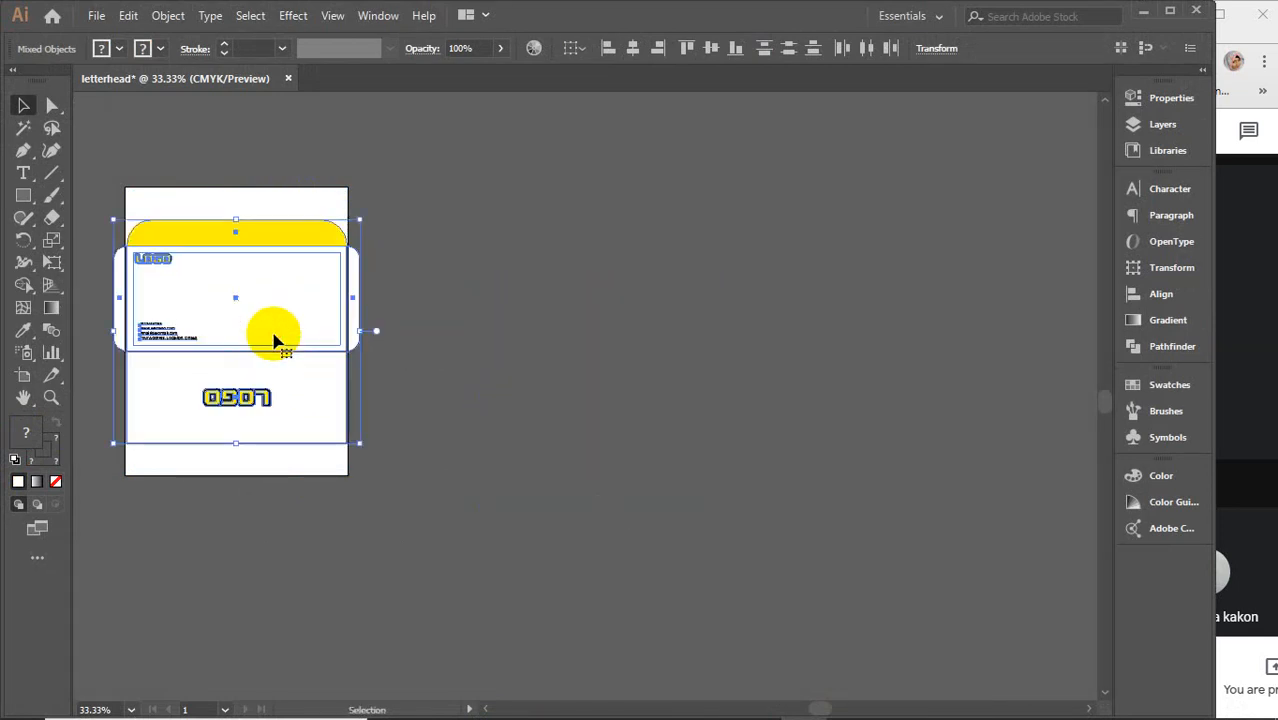
drag(431, 311, 539, 314)
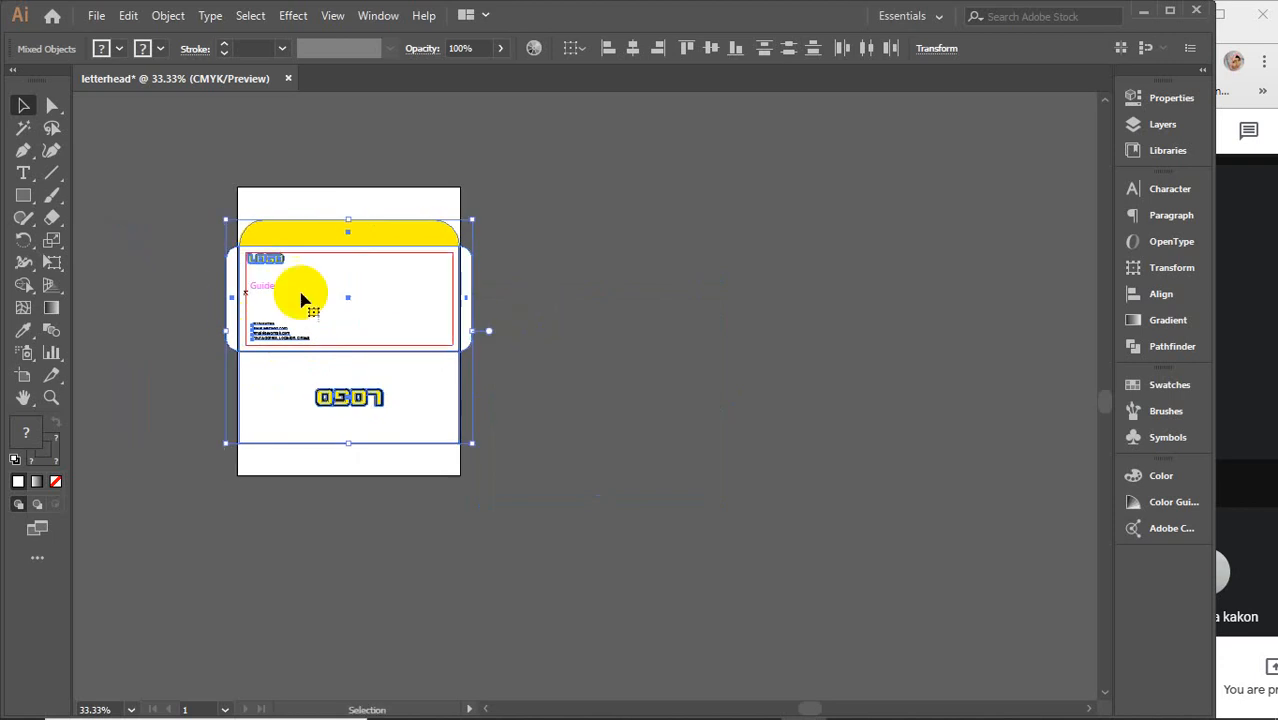
click(604, 320)
Shorten the artboard to a height of 9 in around the envelope and widen it past both side flaps.
click(23, 375)
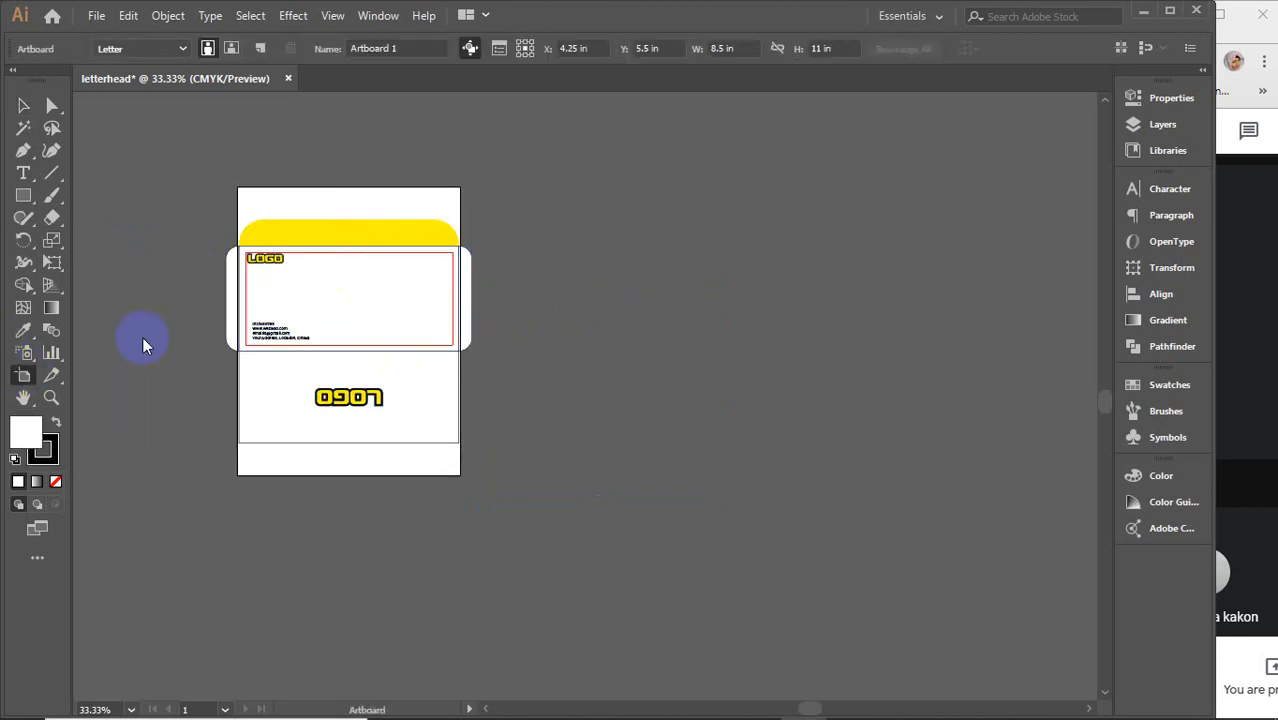
click(359, 198)
drag(349, 188, 346, 215)
drag(349, 476, 349, 451)
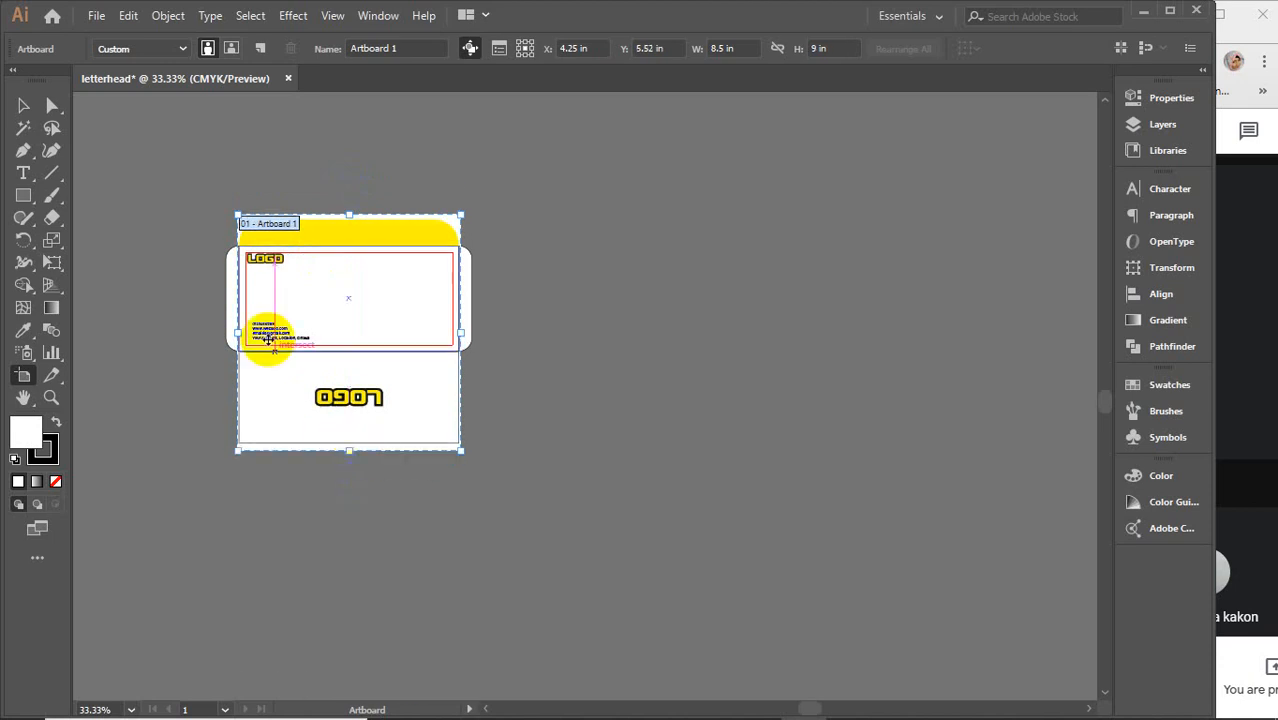
drag(241, 339, 221, 332)
mouse_move(461, 332)
mouse_down()
mouse_move(485, 331)
mouse_move(472, 332)
mouse_up()
click(26, 108)
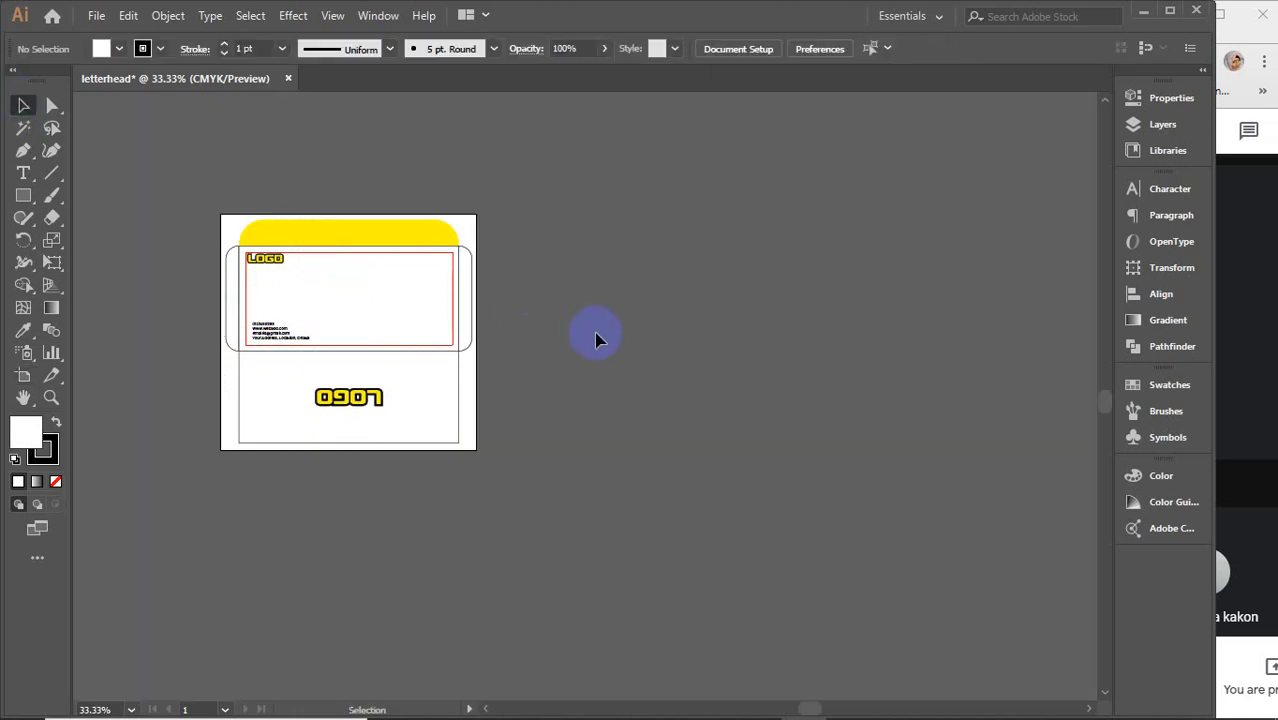
click(96, 15)
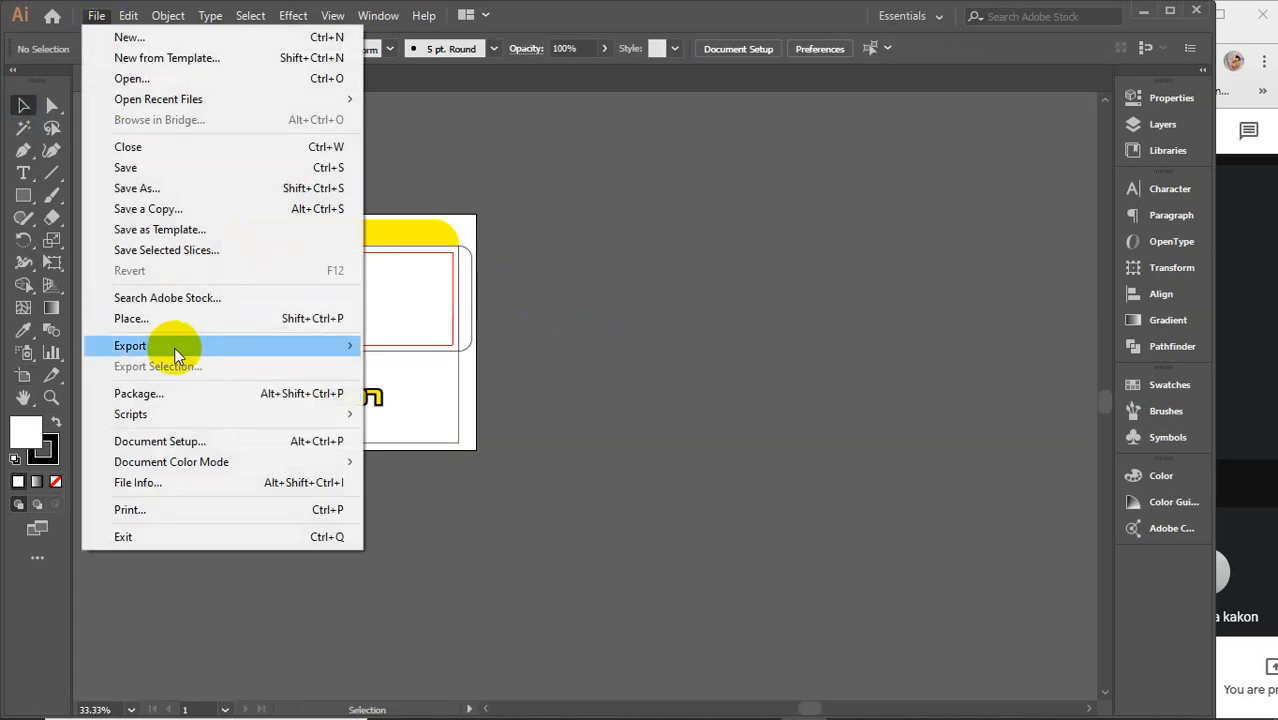
mouse_move(334, 348)
click(399, 367)
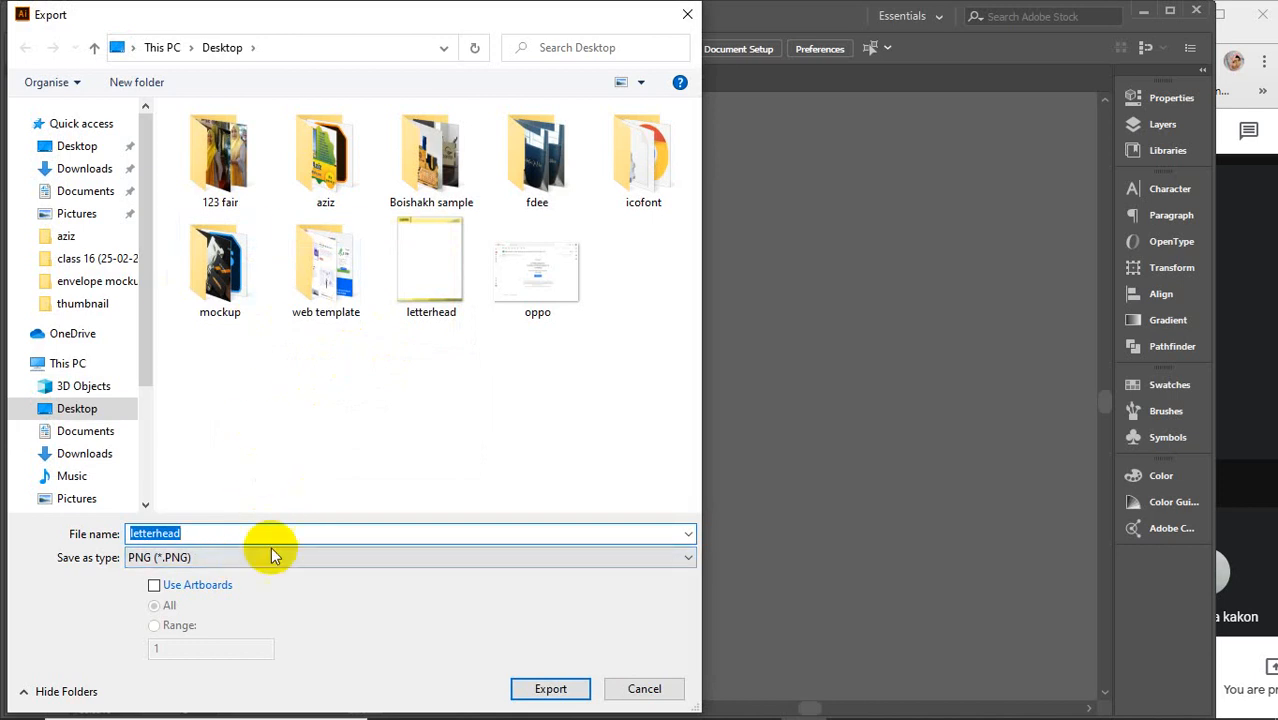
click(528, 695)
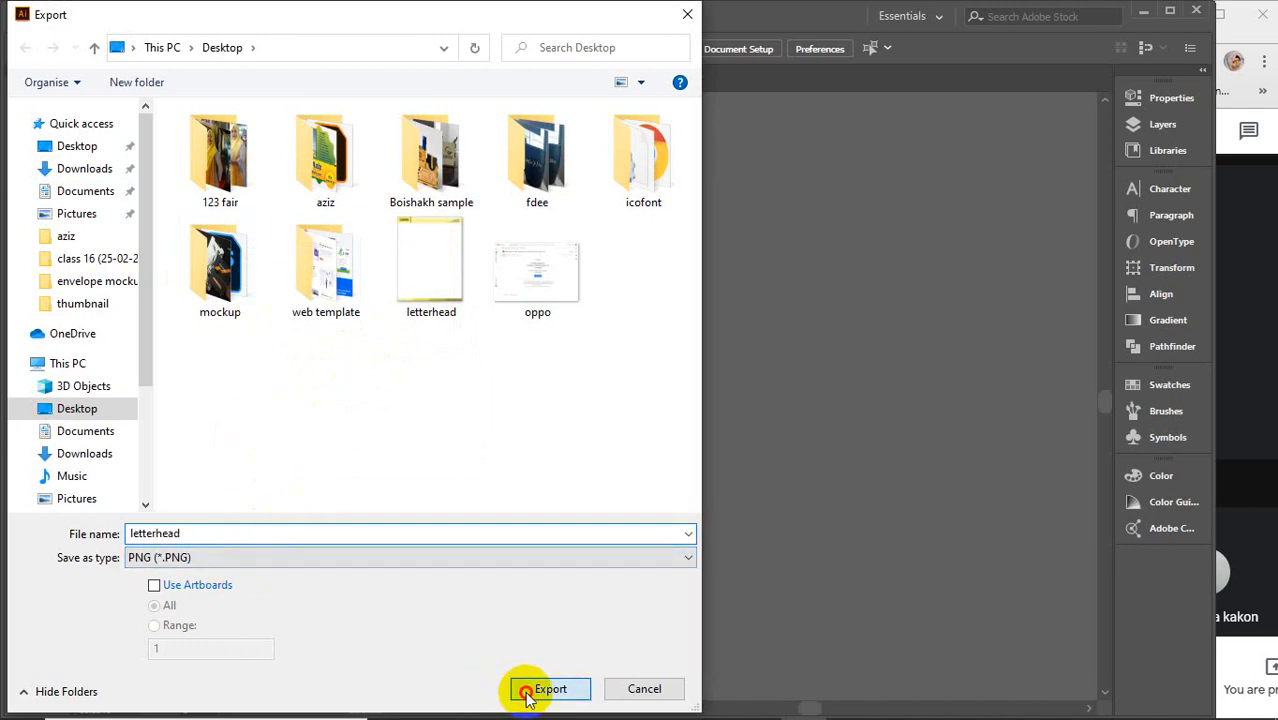
click(762, 438)
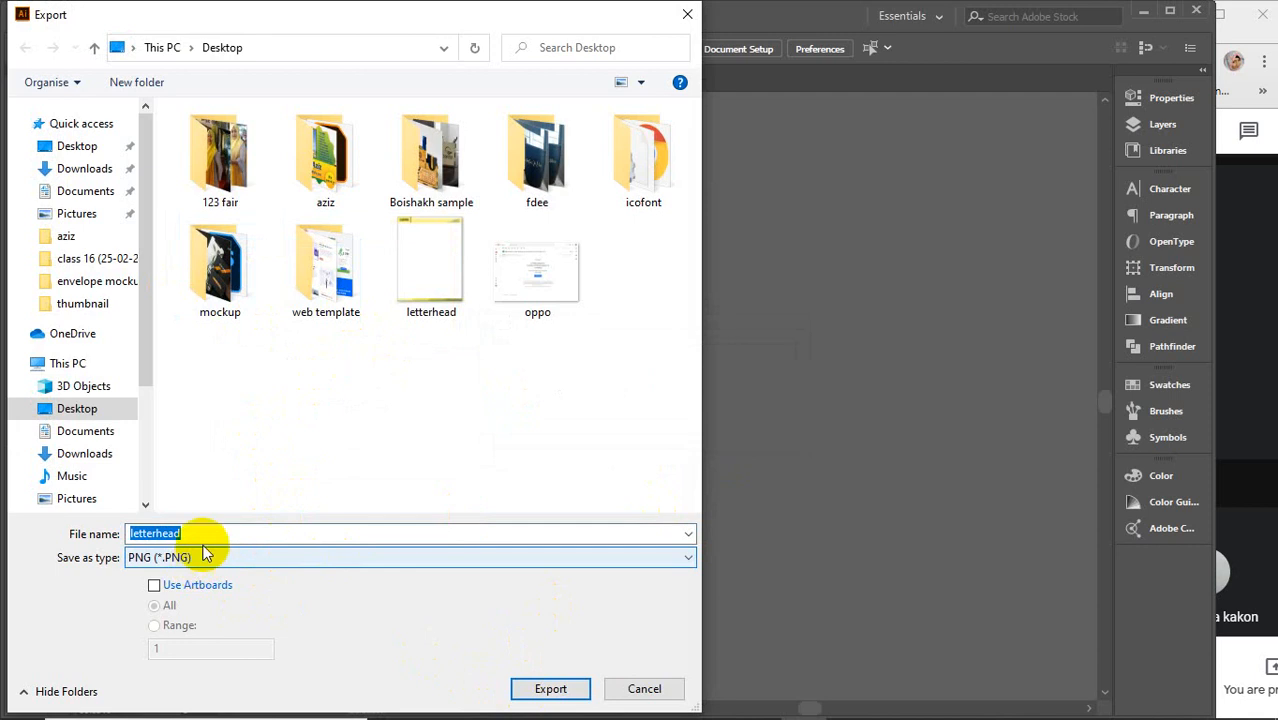
drag(203, 533, 33, 533)
text(e)
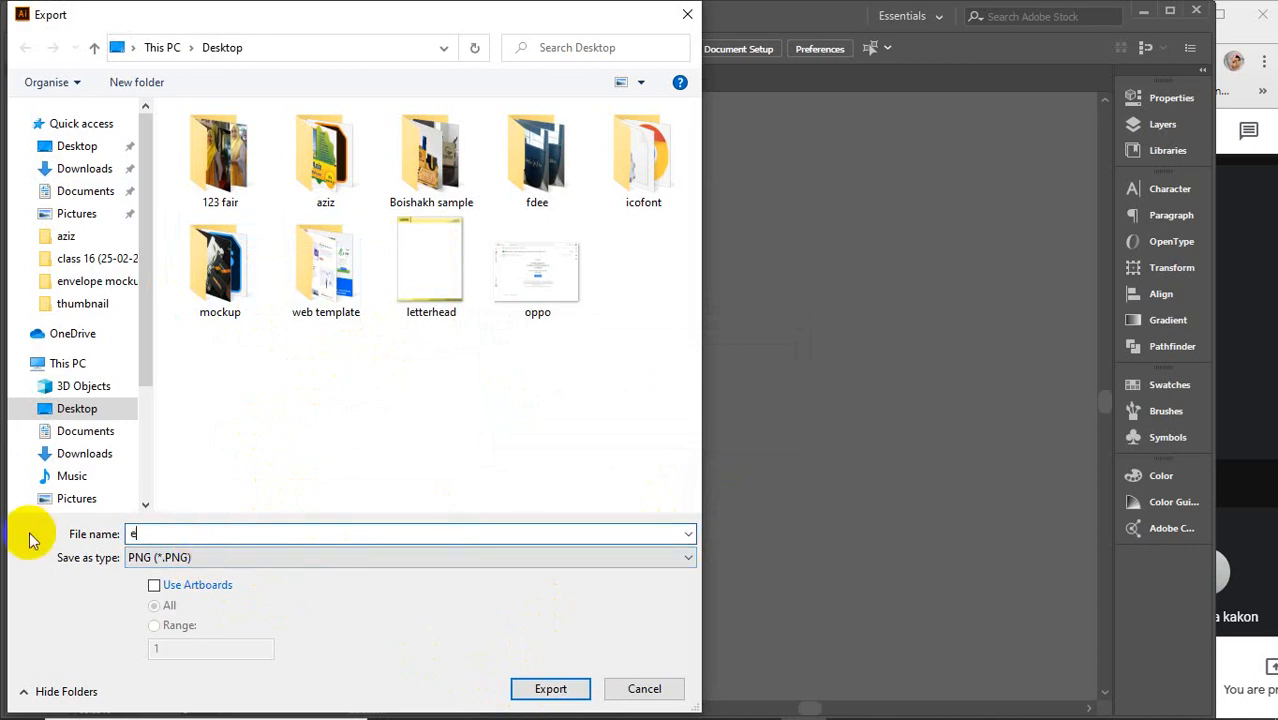
text(nvelope)
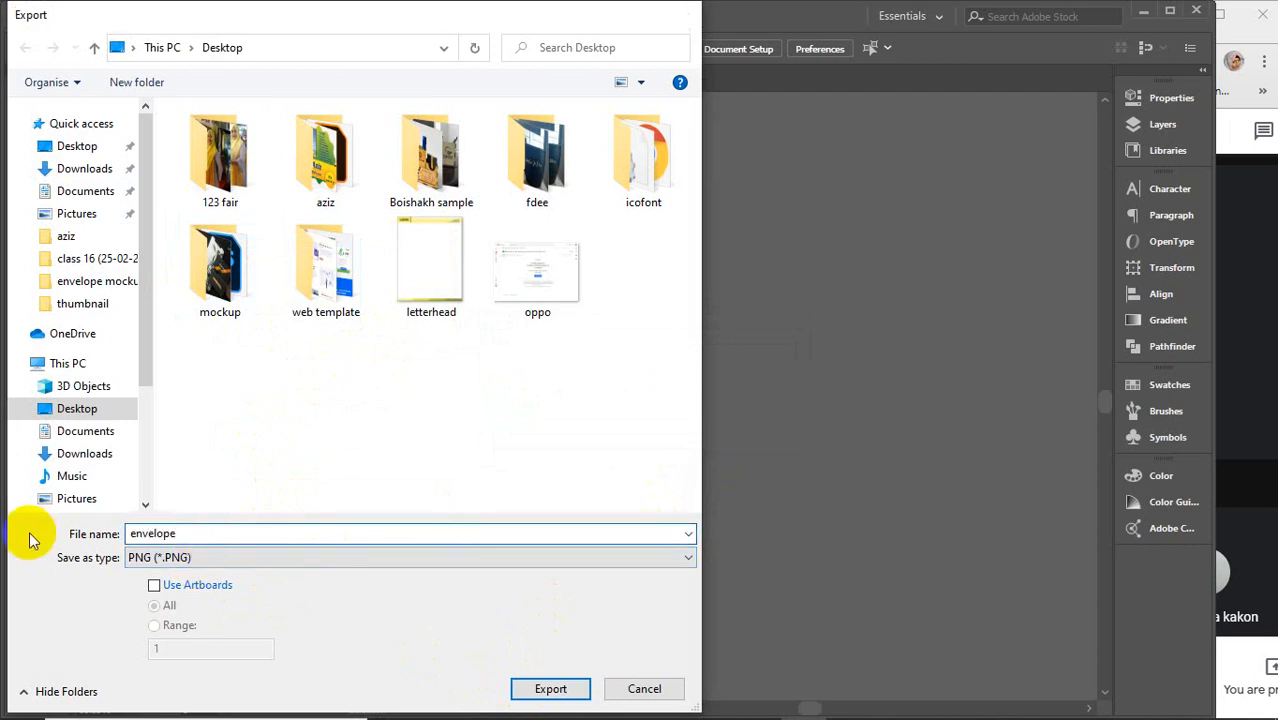
key(Return)
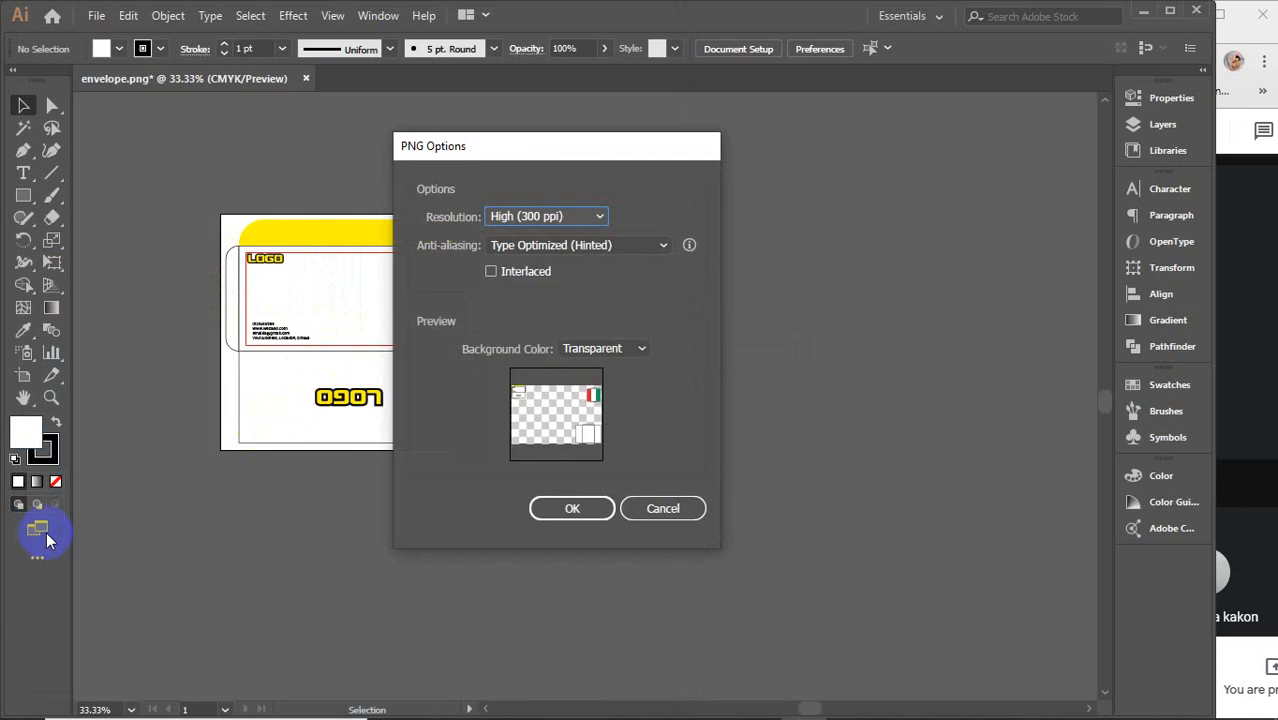
click(664, 508)
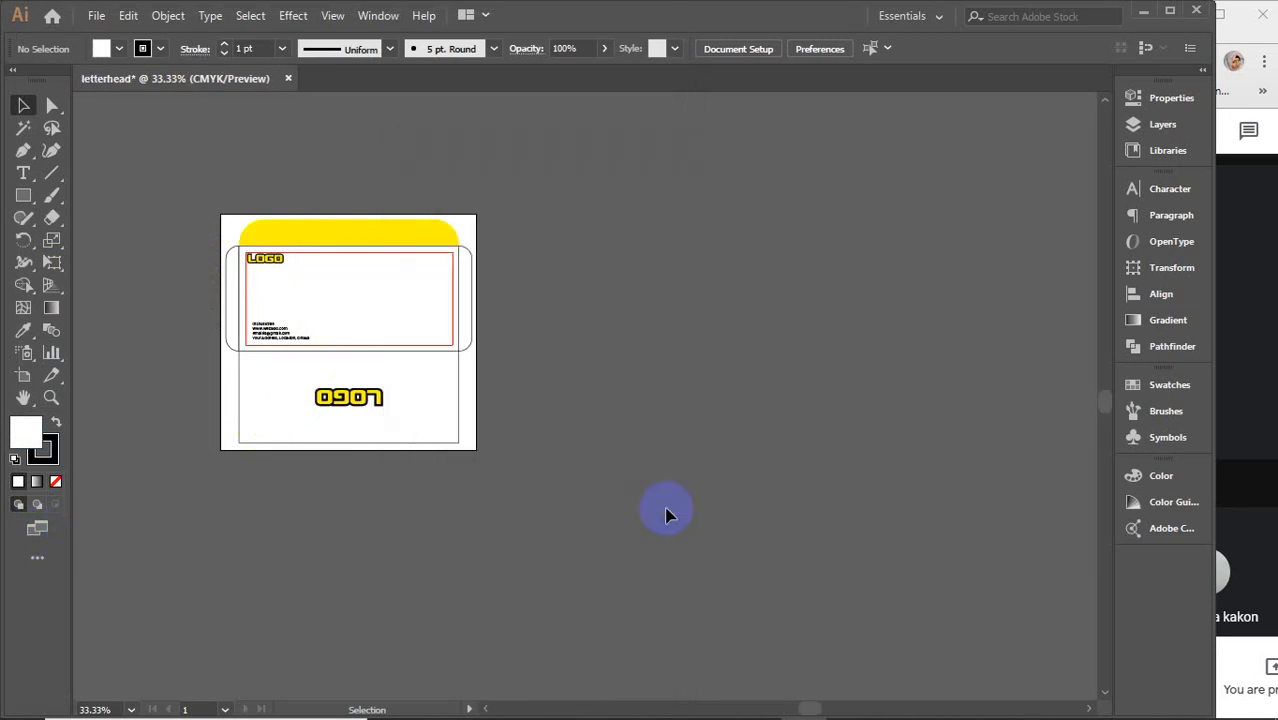
Delete the leftover striped and white dieline shapes lying outside the envelope's artboard.
scroll(667, 515, down, 4)
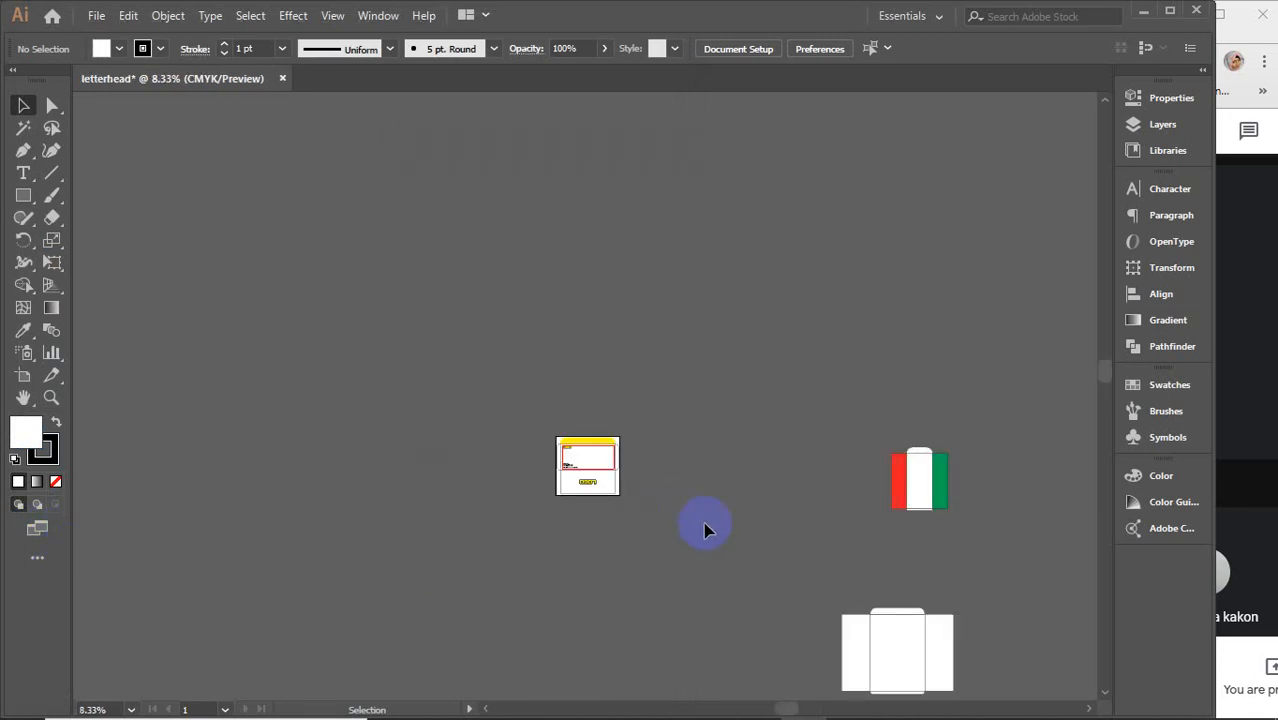
drag(705, 526, 499, 374)
drag(513, 220, 862, 604)
key(Delete)
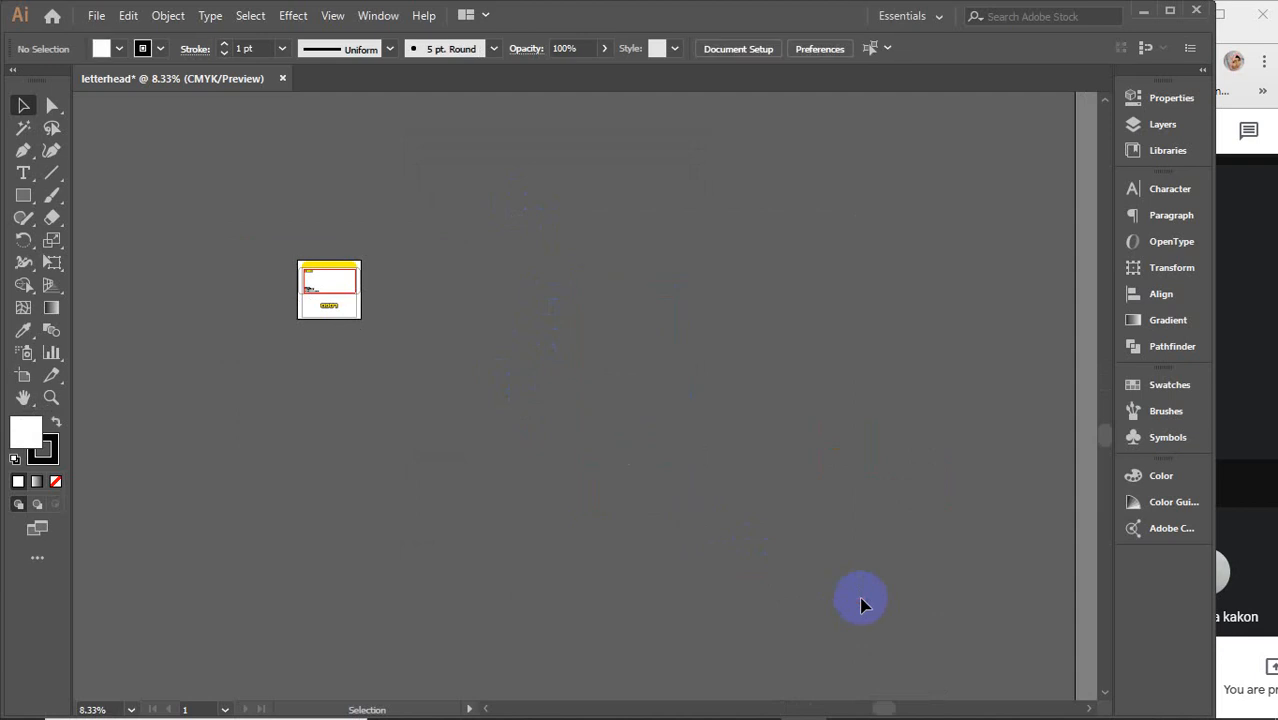
Export the flat envelope to the Desktop as a PNG named envelope at High (300 ppi) with a transparent background.
click(90, 15)
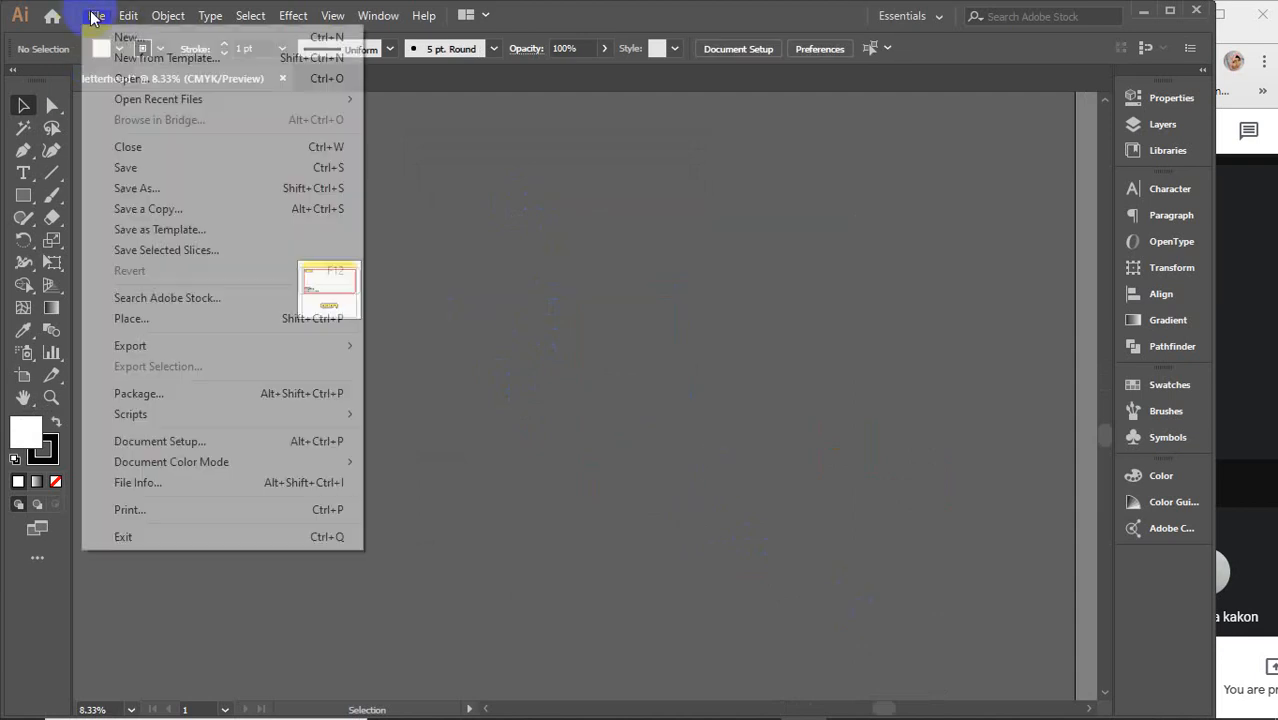
mouse_move(180, 348)
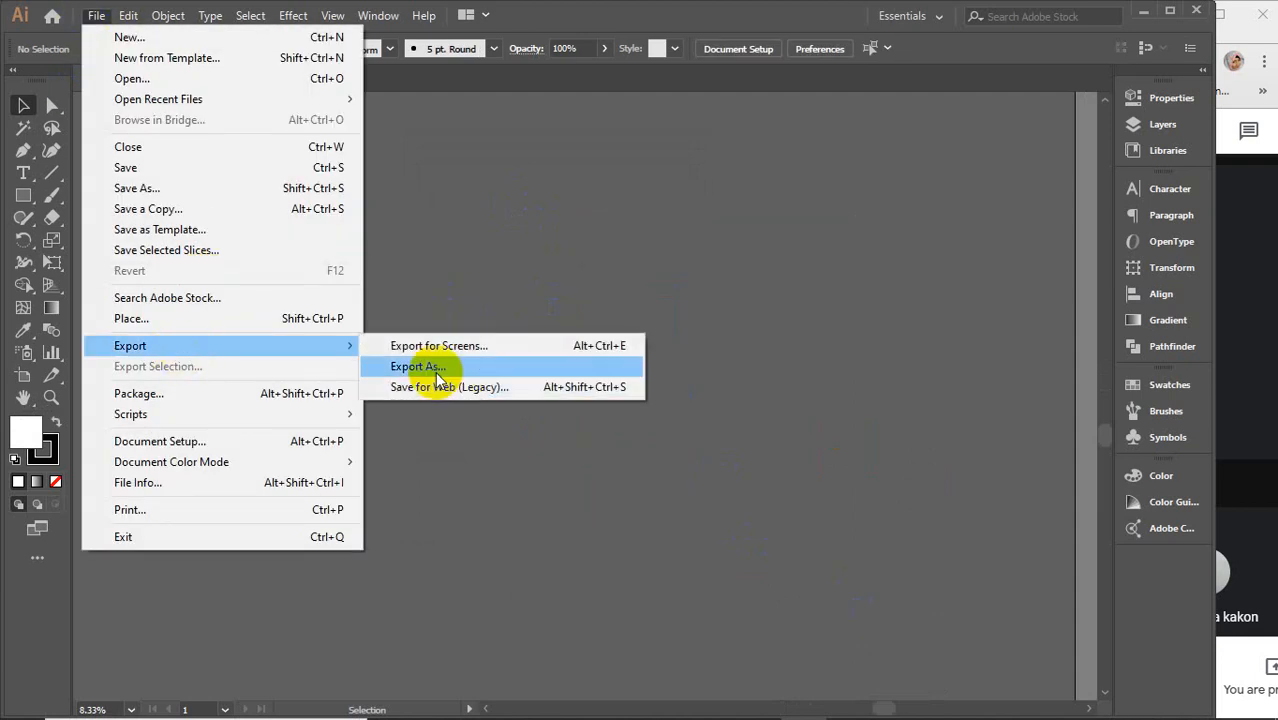
click(433, 368)
text(e)
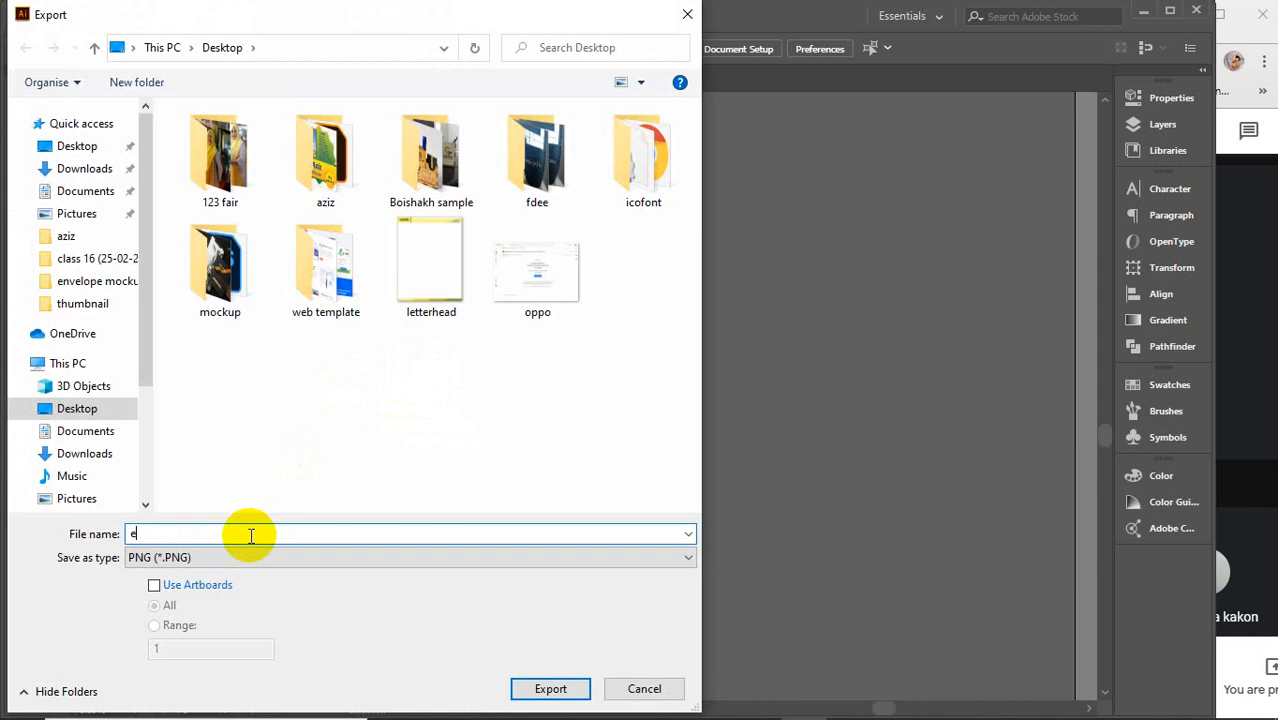
text(nve)
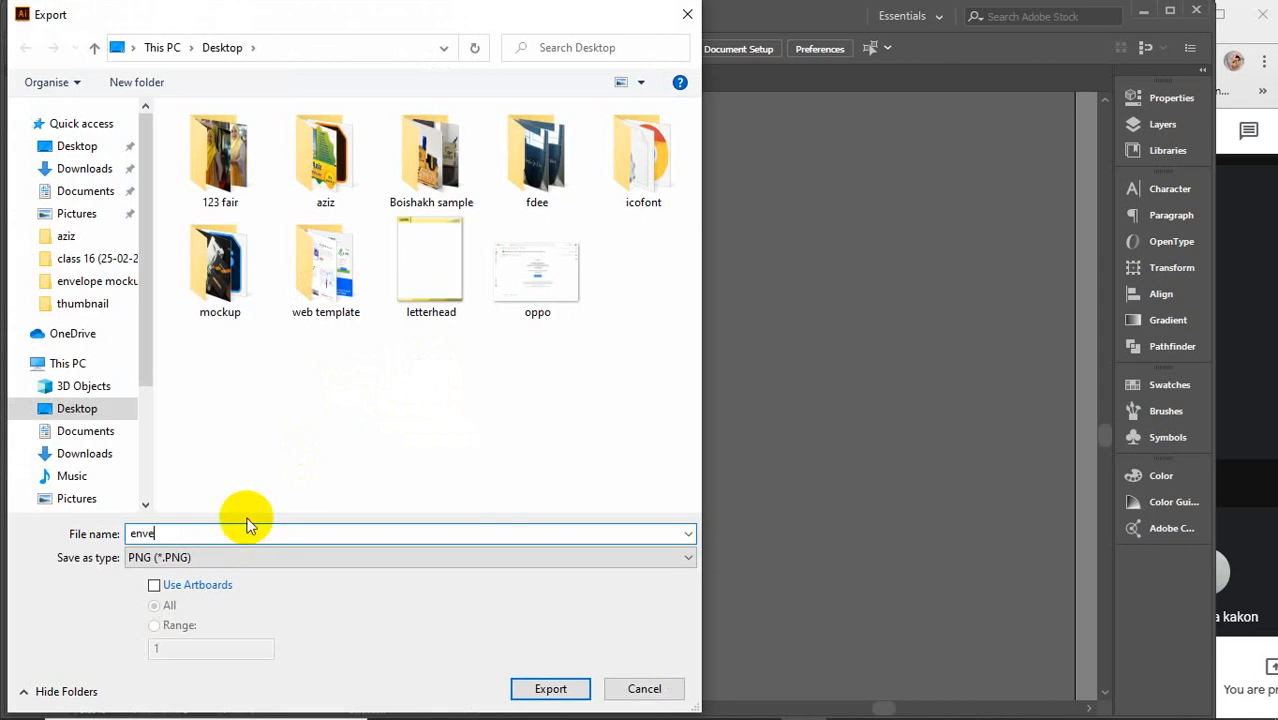
text(lope)
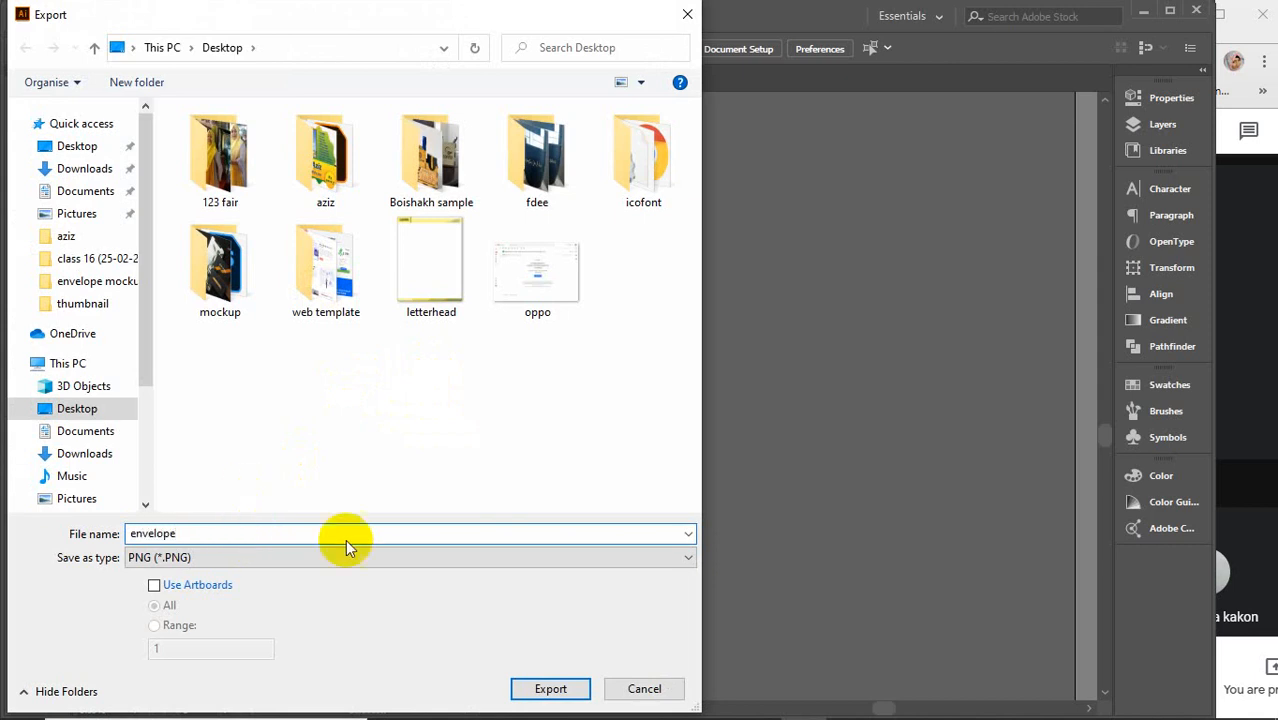
click(530, 687)
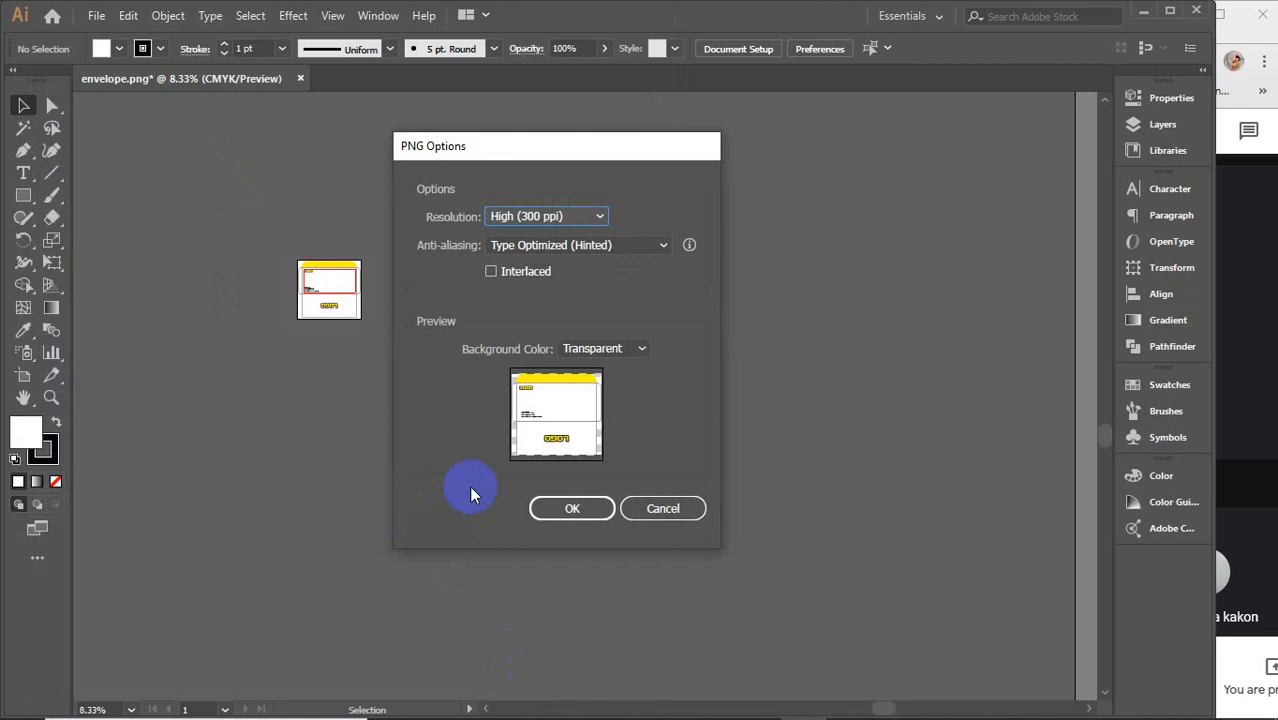
click(566, 508)
Open the exported envelope image from the desktop, check the flat layout, and close the viewer.
click(1142, 12)
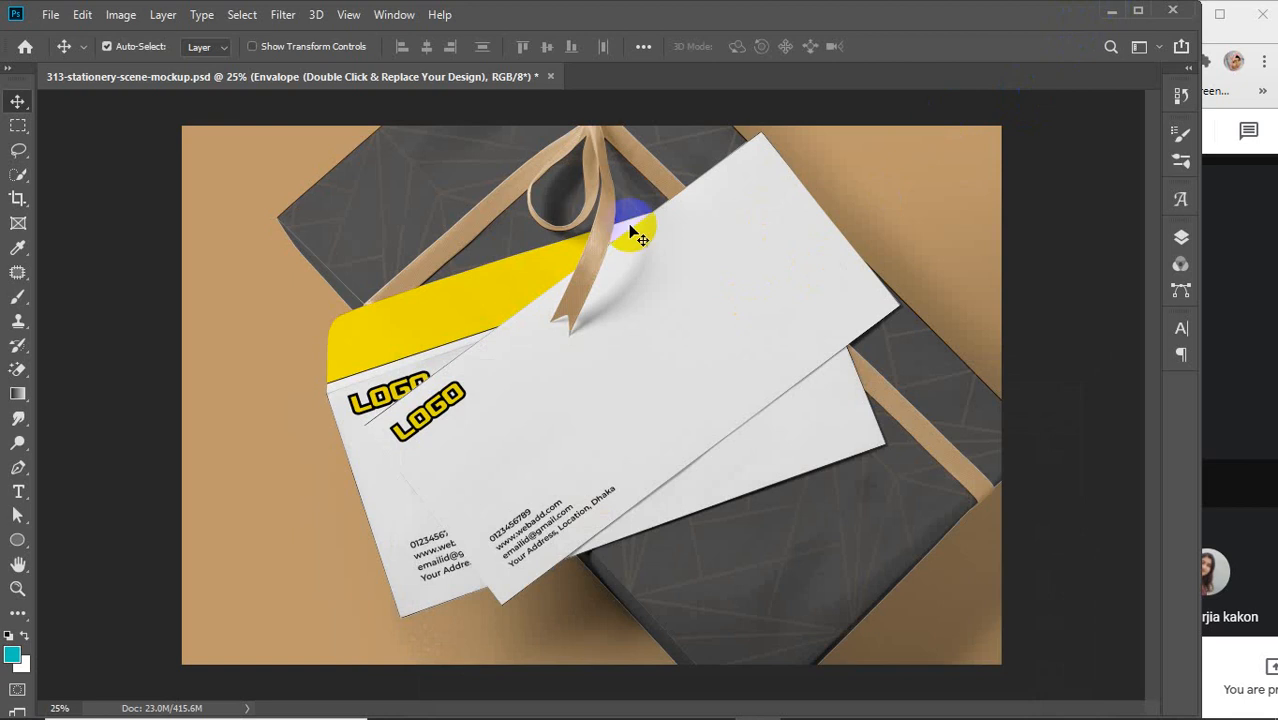
click(1112, 12)
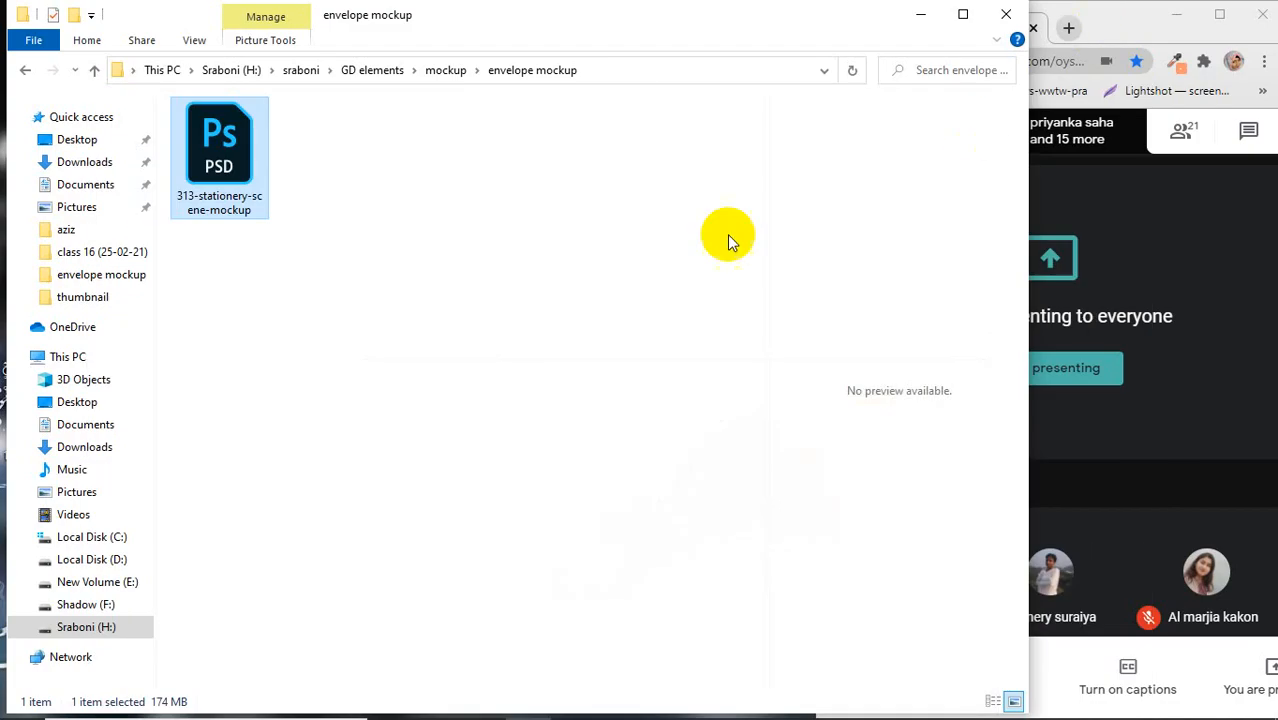
click(921, 14)
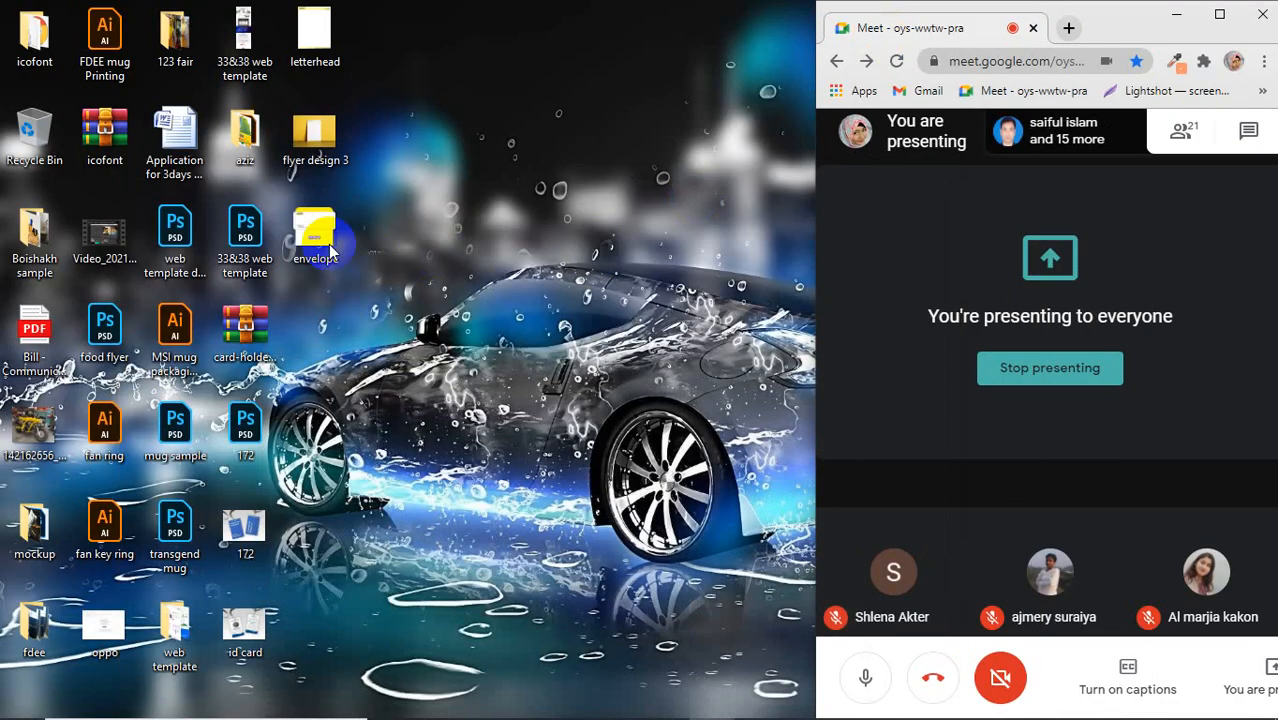
double_click(315, 232)
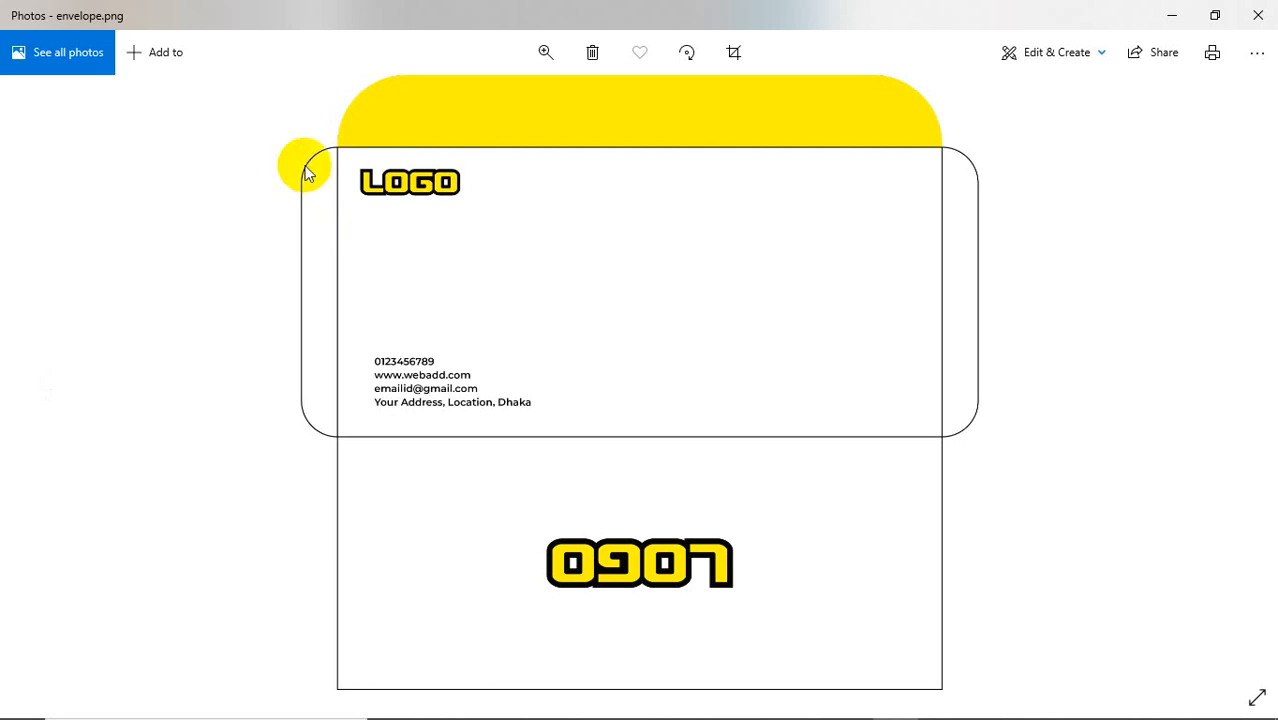
click(1256, 15)
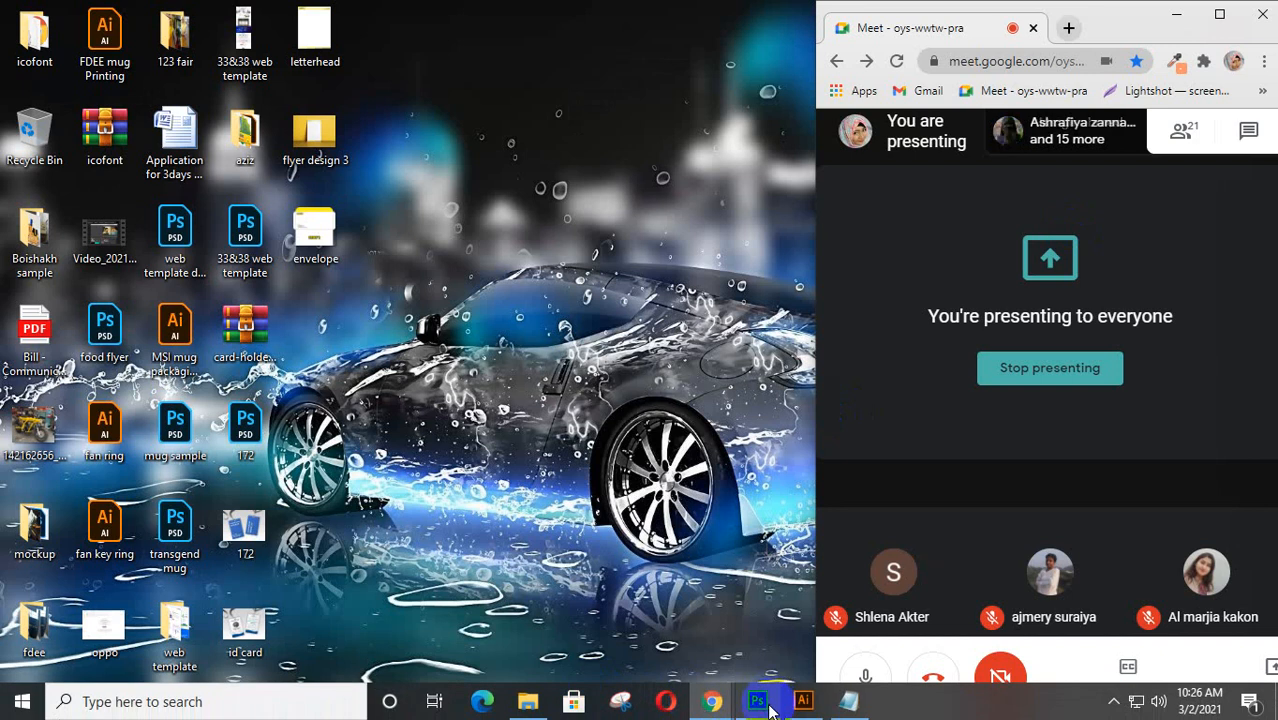
click(752, 702)
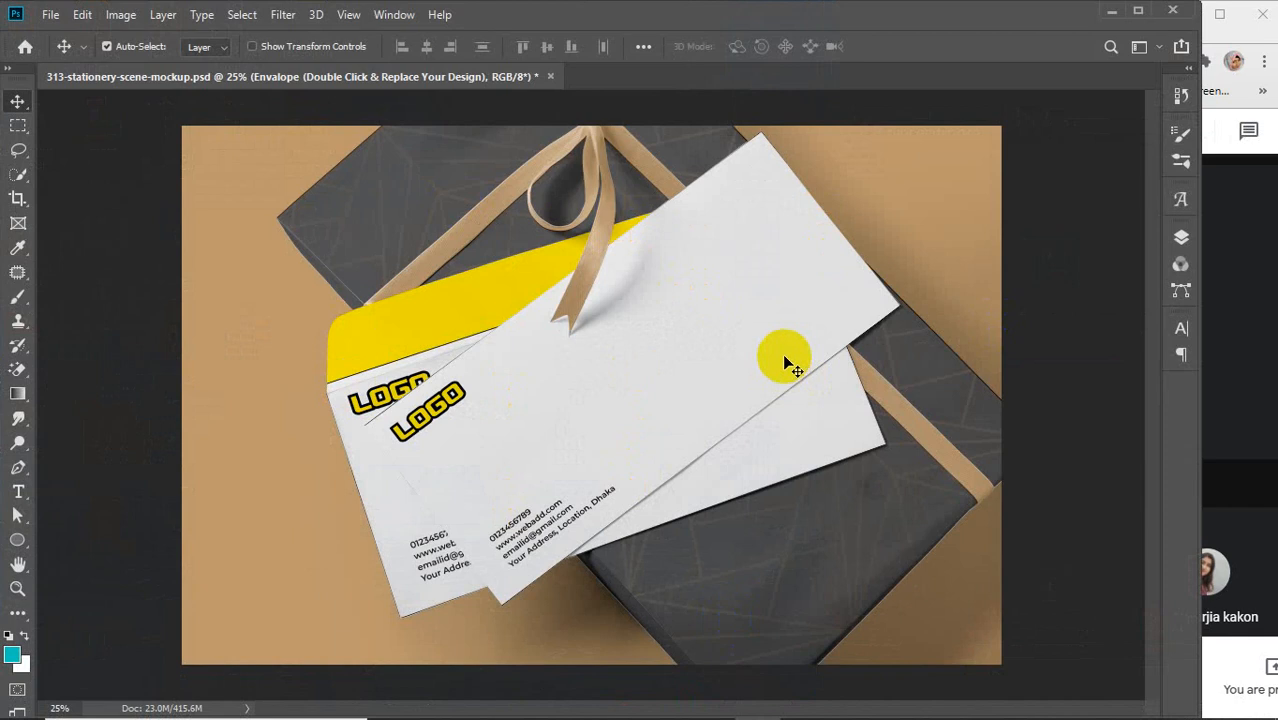
click(1110, 16)
right_click(630, 207)
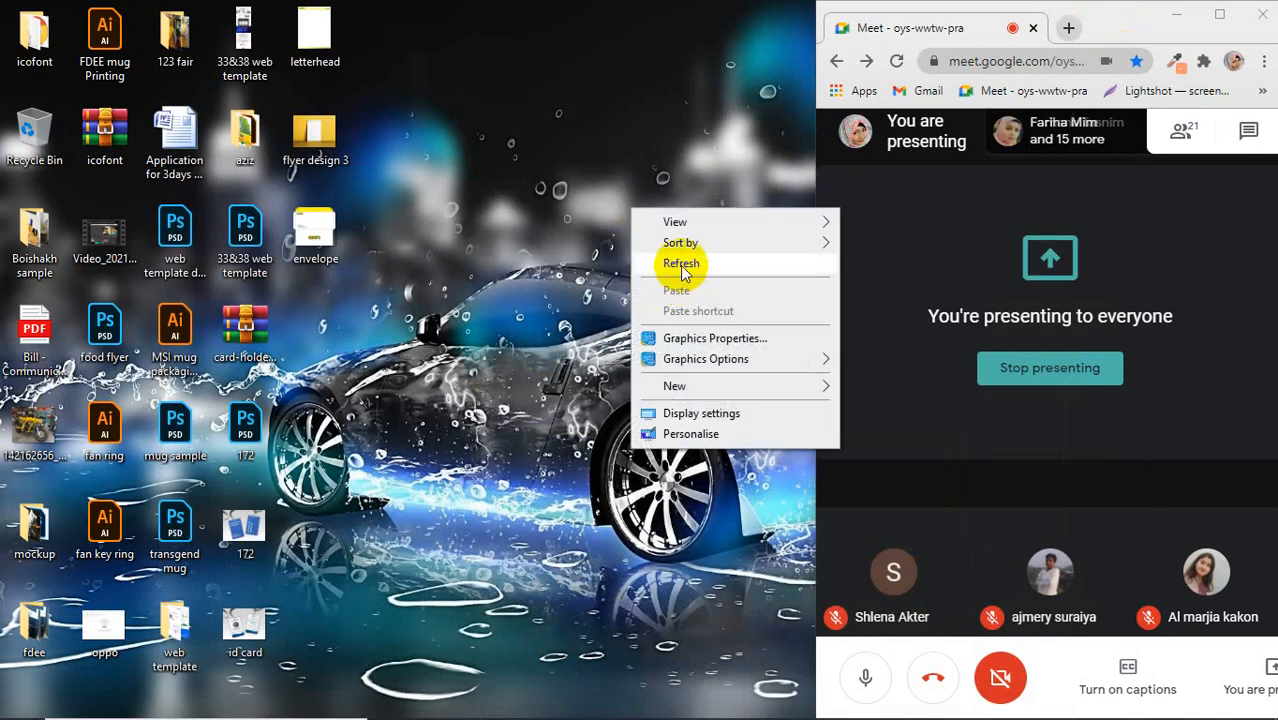
click(680, 265)
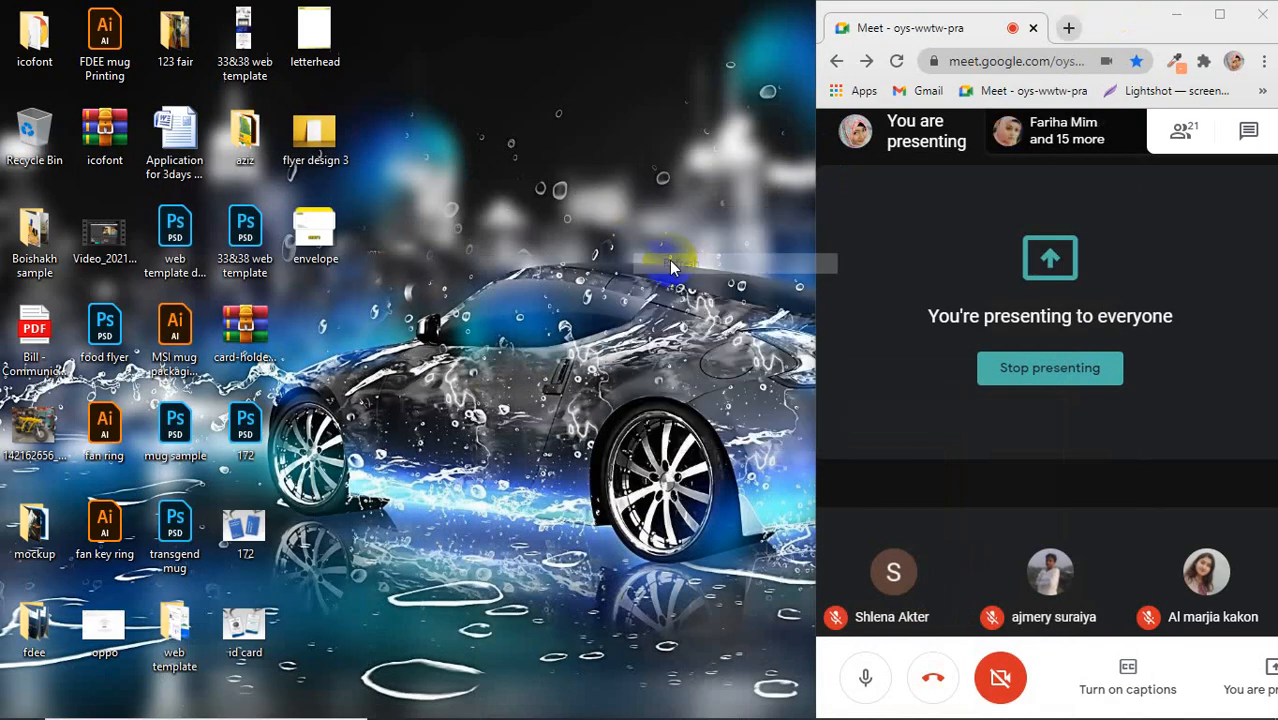
right_click(444, 221)
click(484, 280)
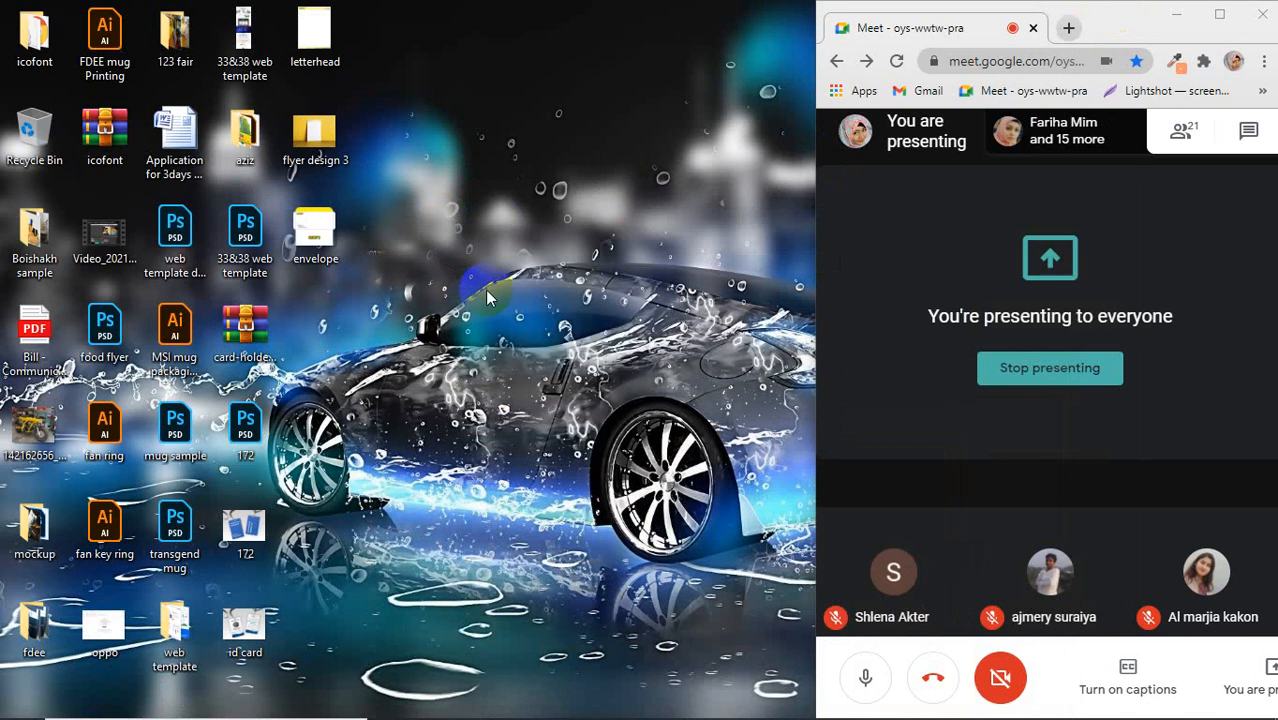
Switch to Illustrator and delete all the envelope artwork from the artboard.
mouse_move(613, 716)
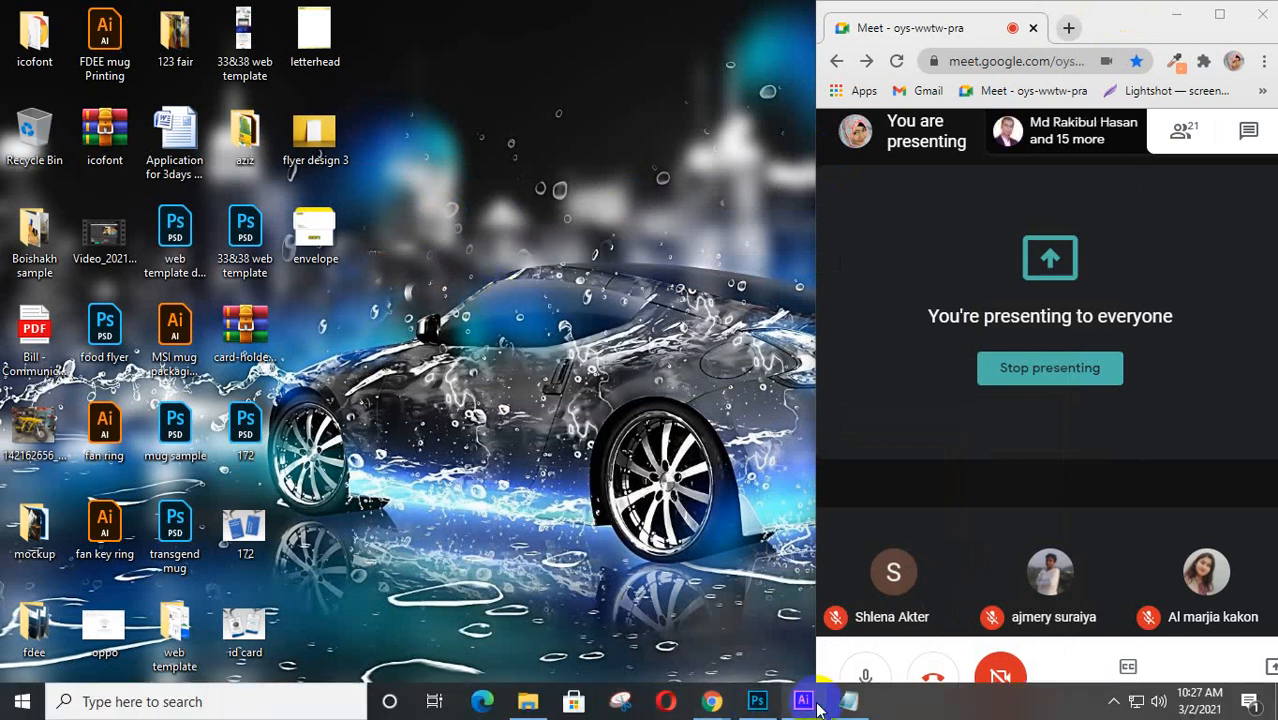
click(816, 704)
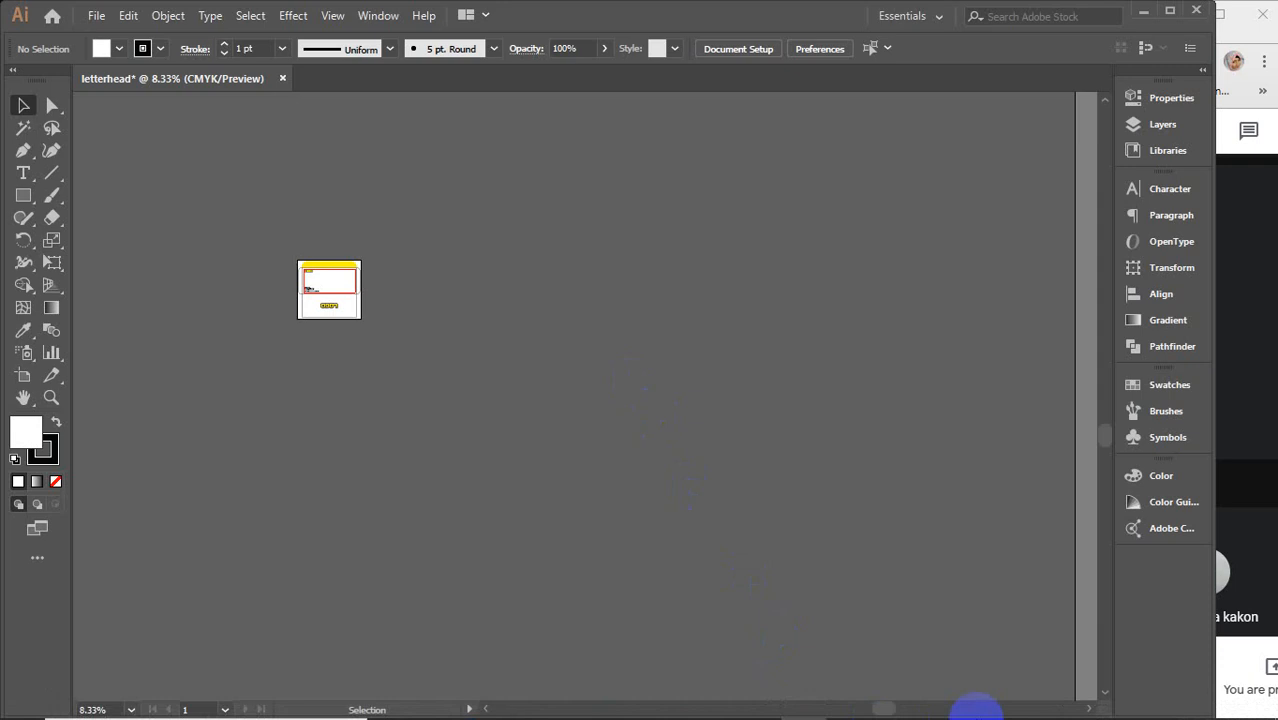
mouse_move(975, 716)
mouse_move(848, 700)
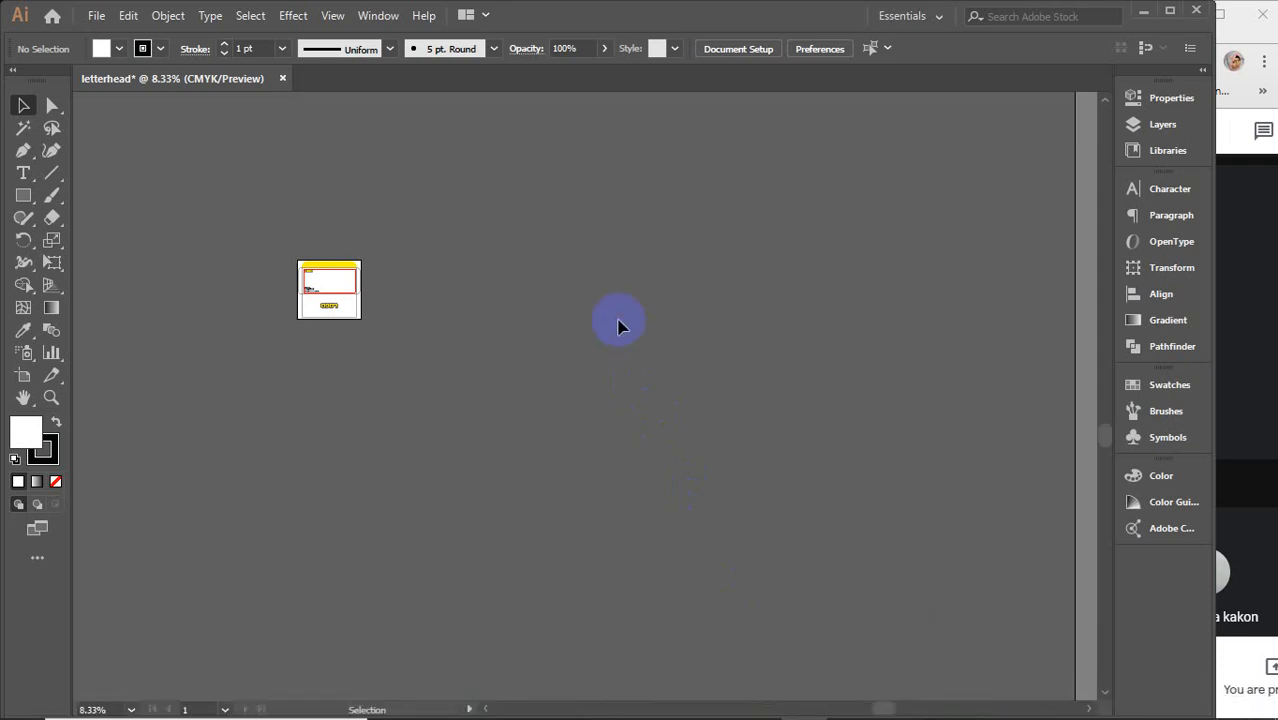
drag(272, 215, 500, 408)
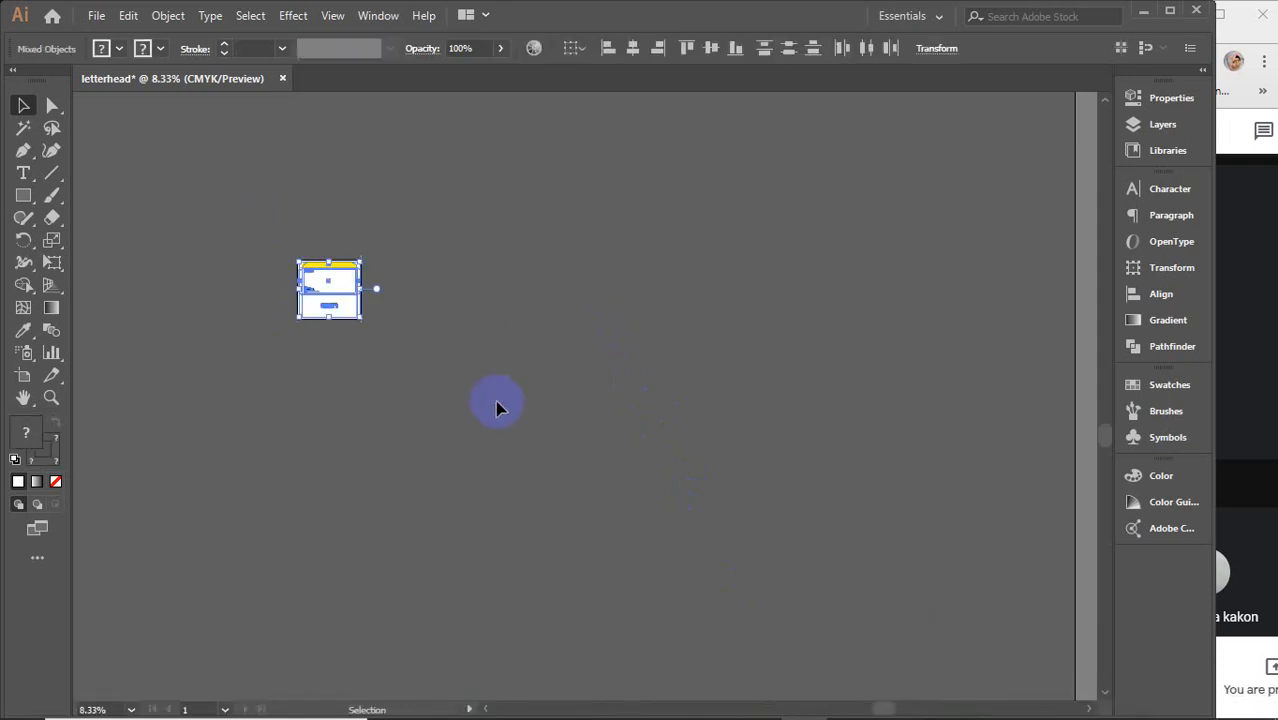
key(Delete)
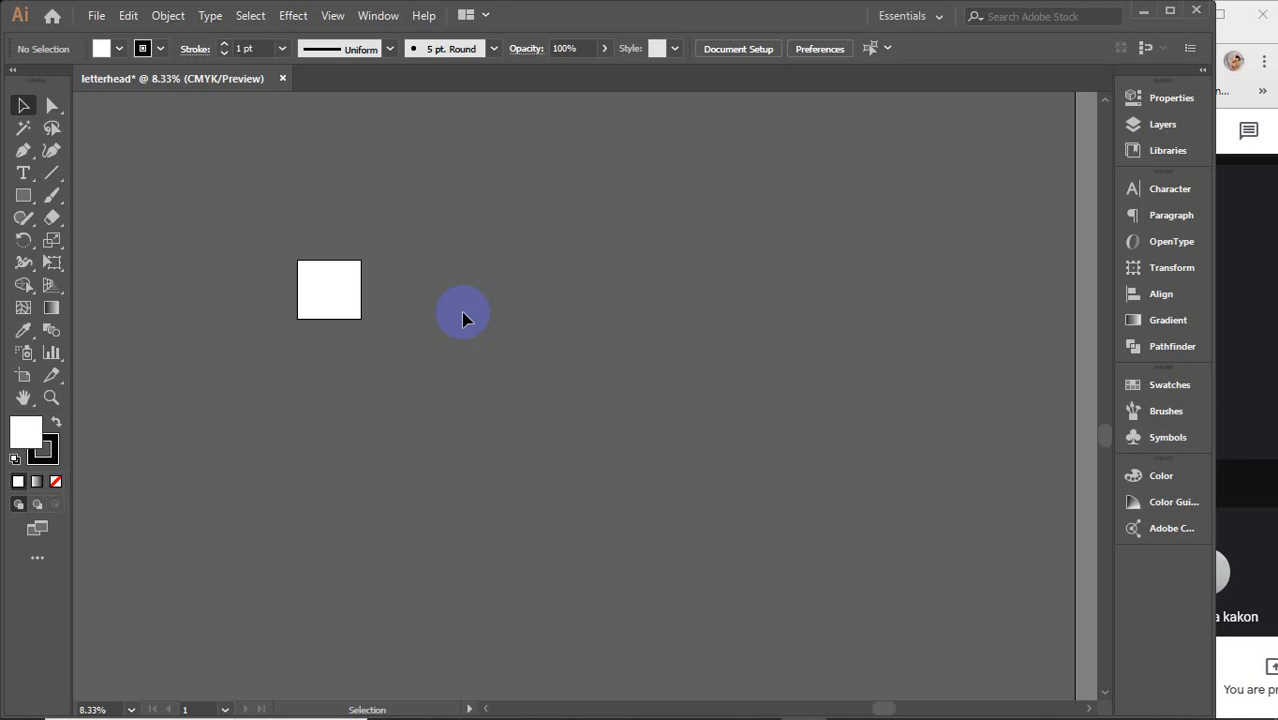
scroll(462, 318, up, 4)
key(space)
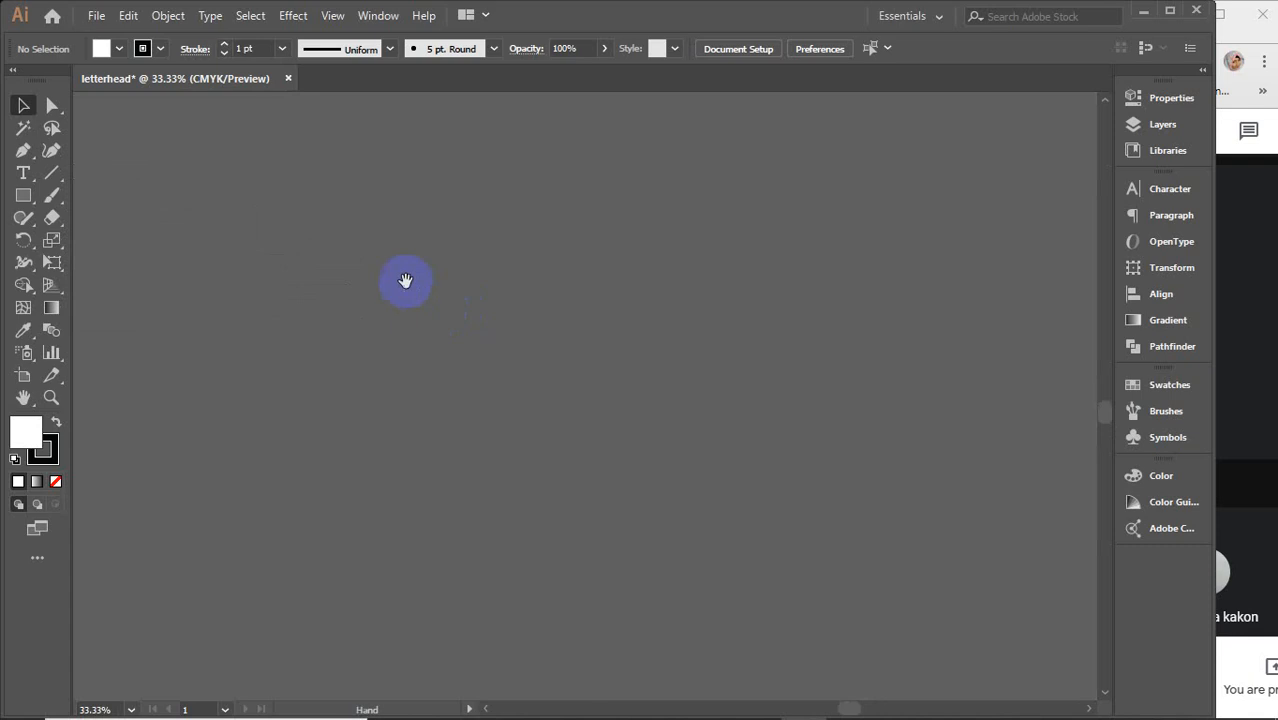
drag(408, 280, 415, 353)
key(space)
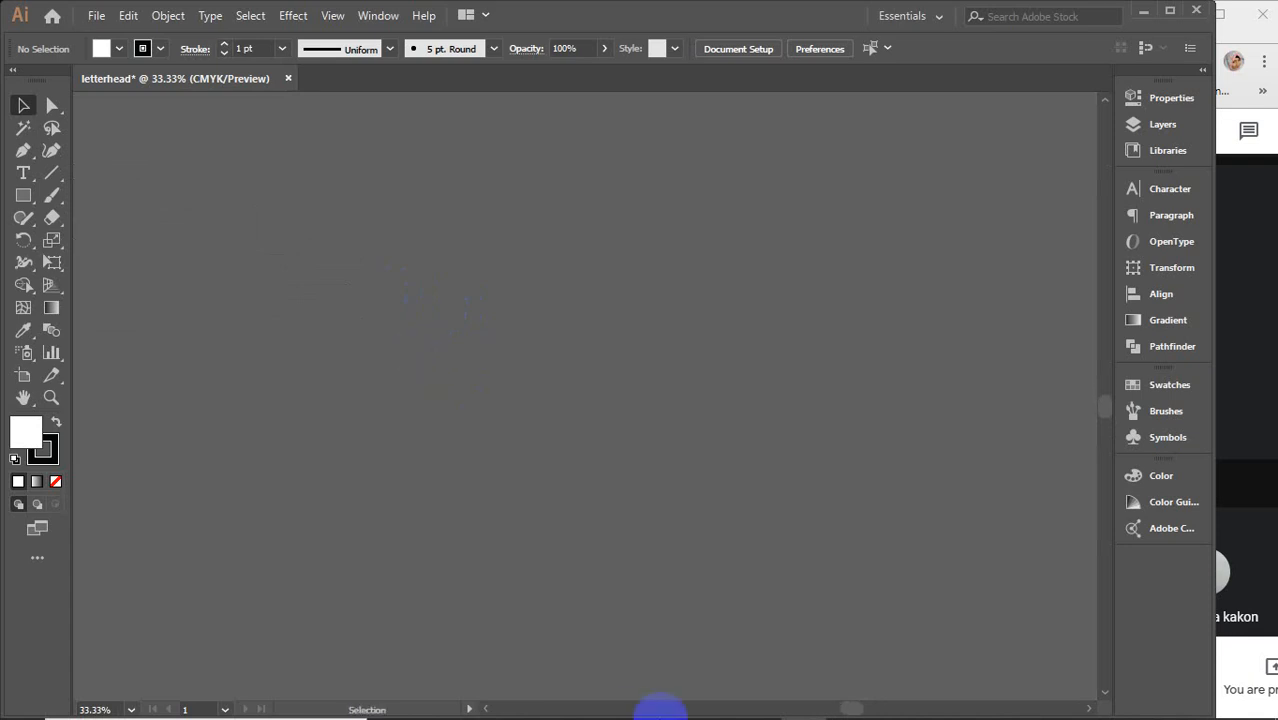
Switch to Chrome and examine the image results for envelope design as reference for other envelope styles.
mouse_move(712, 703)
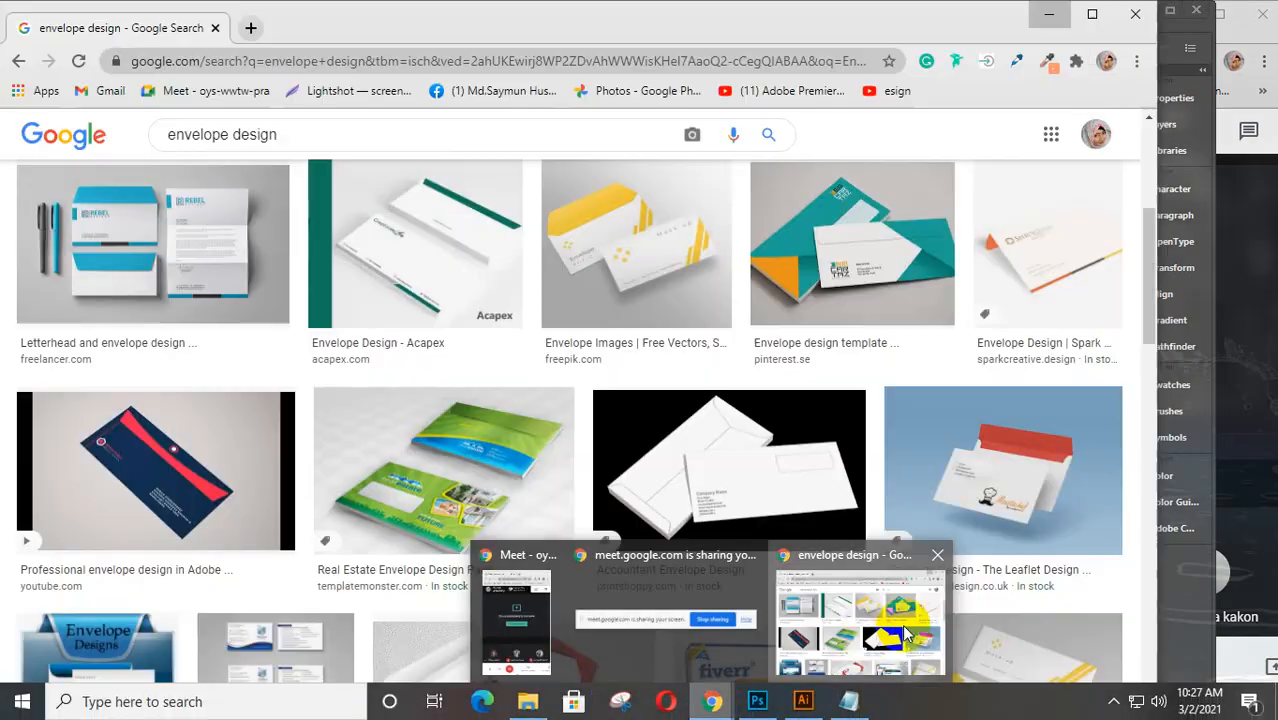
click(860, 615)
drag(227, 136, 148, 128)
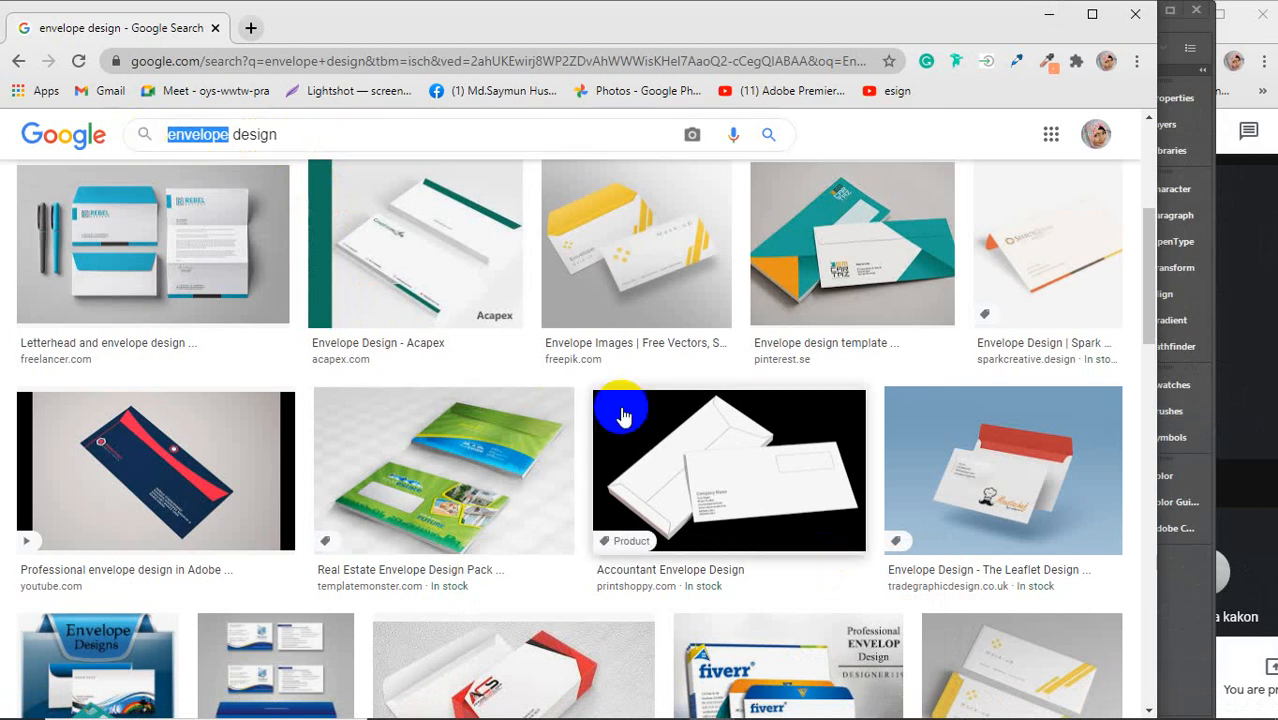
scroll(625, 413, down, 3)
scroll(625, 413, down, 5)
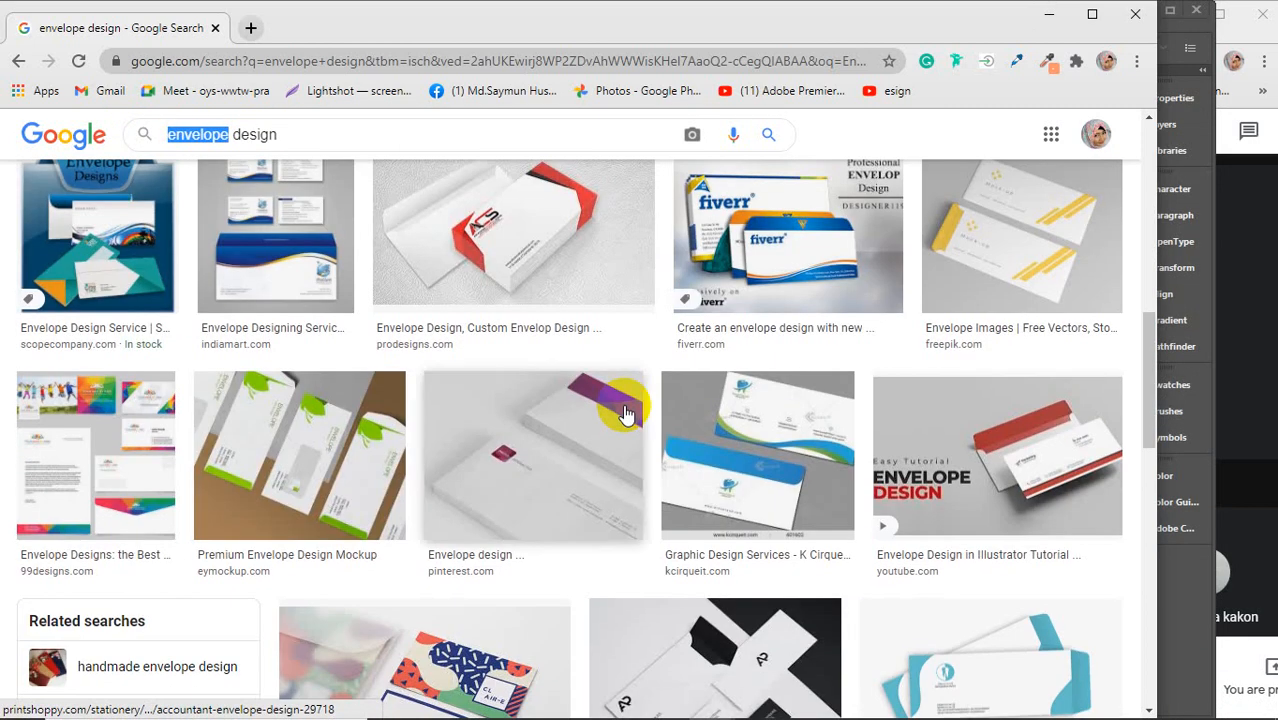
scroll(623, 410, down, 6)
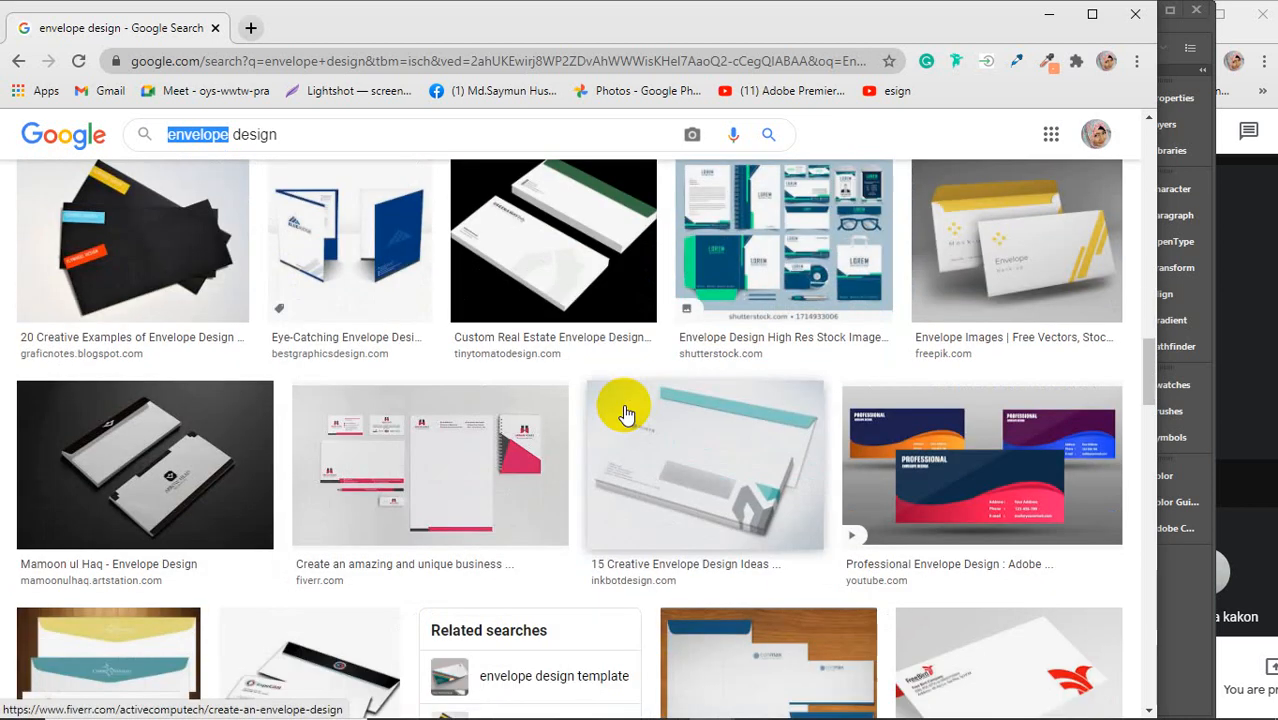
scroll(625, 413, down, 5)
scroll(625, 413, down, 2)
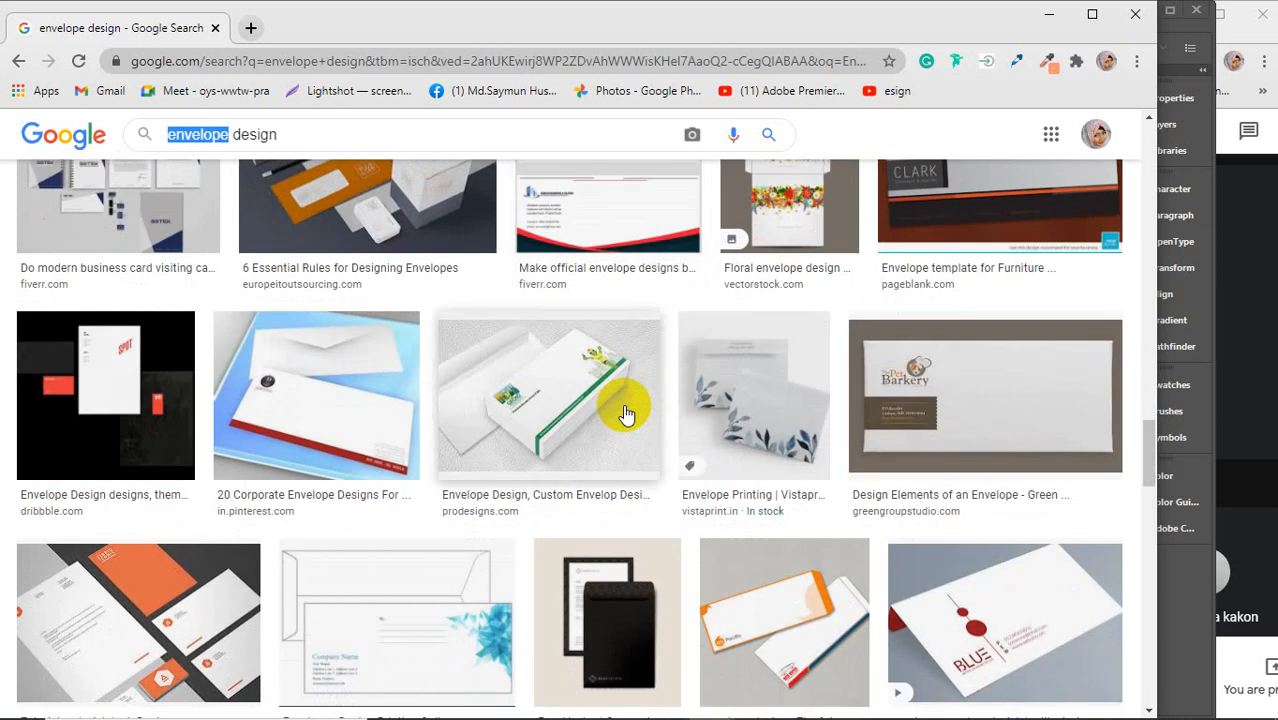
scroll(624, 413, down, 2)
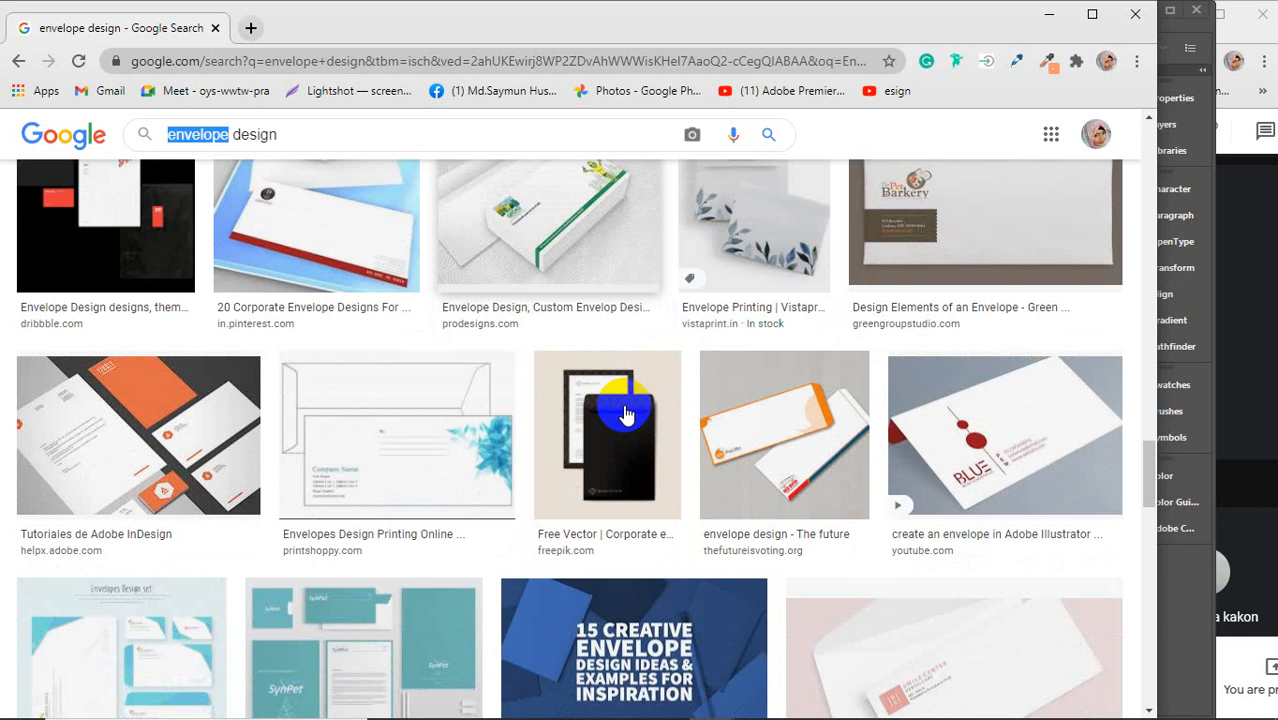
Search Google Images for envelope and examine the plain envelope shapes, previewing the white one with a pointed flap.
drag(329, 141, 229, 125)
key(BackSpace)
key(Return)
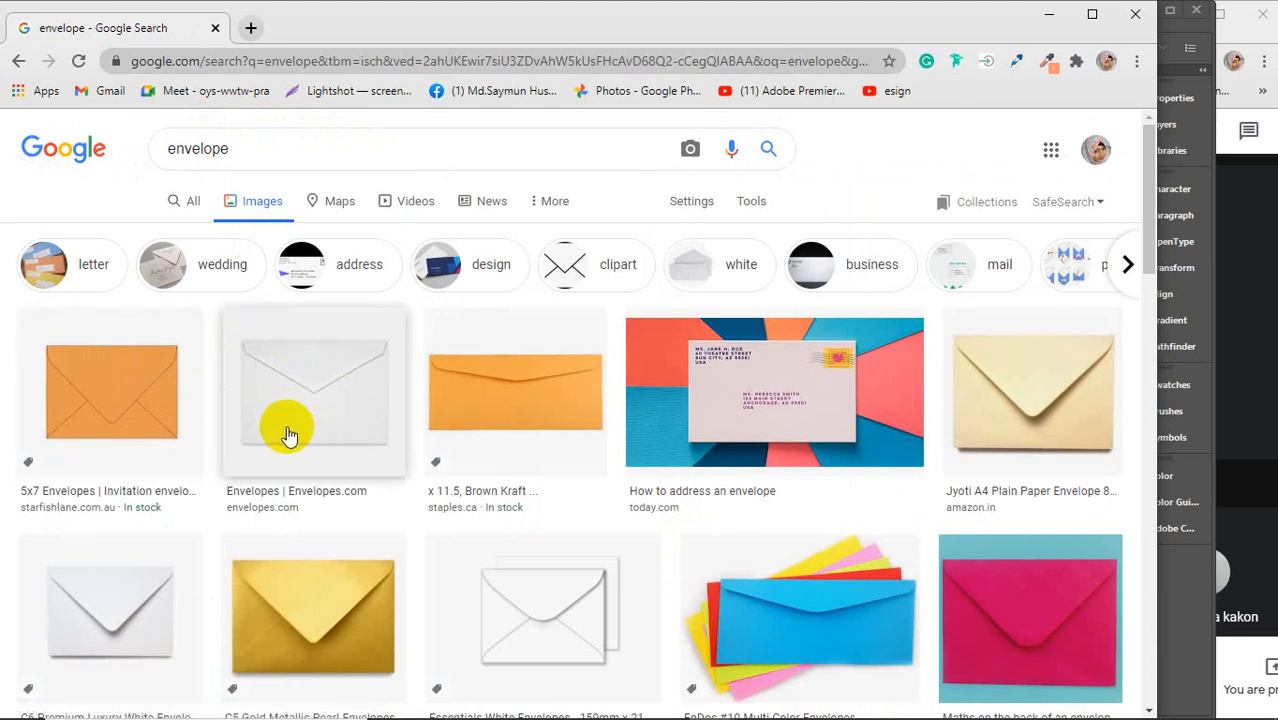
scroll(287, 436, down, 1)
scroll(287, 436, down, 2)
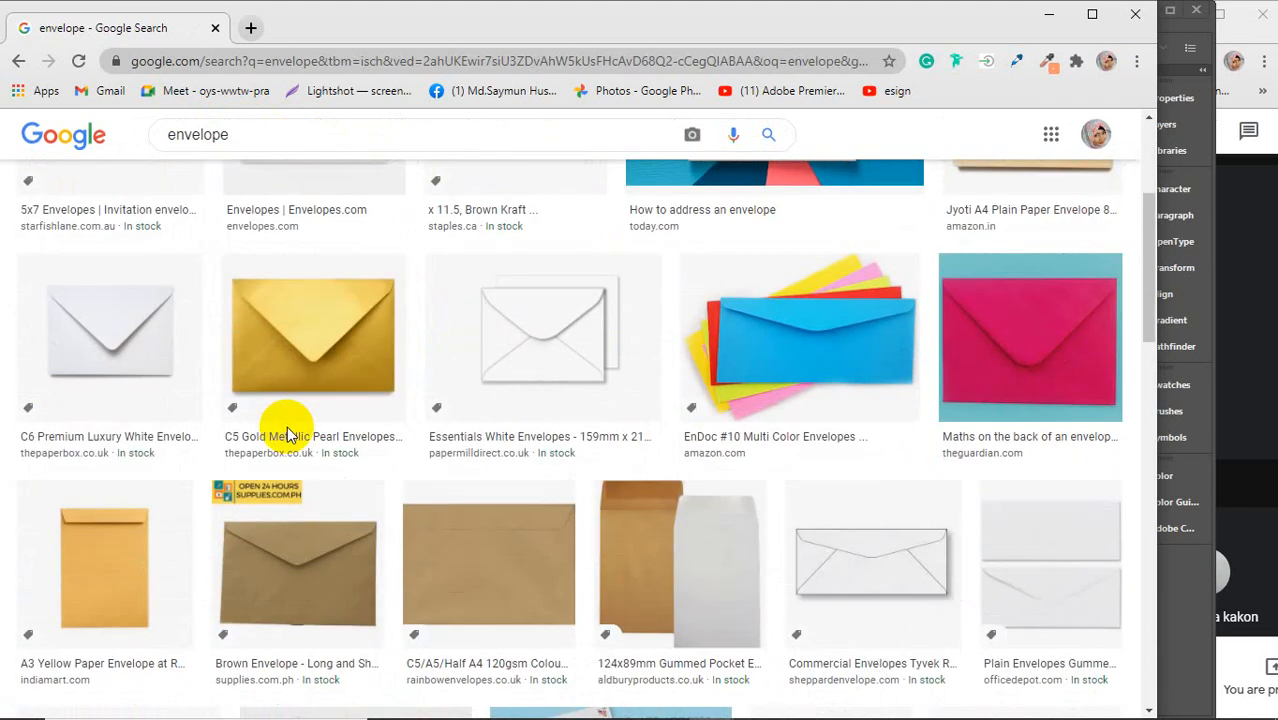
scroll(287, 436, down, 1)
scroll(287, 436, up, 3)
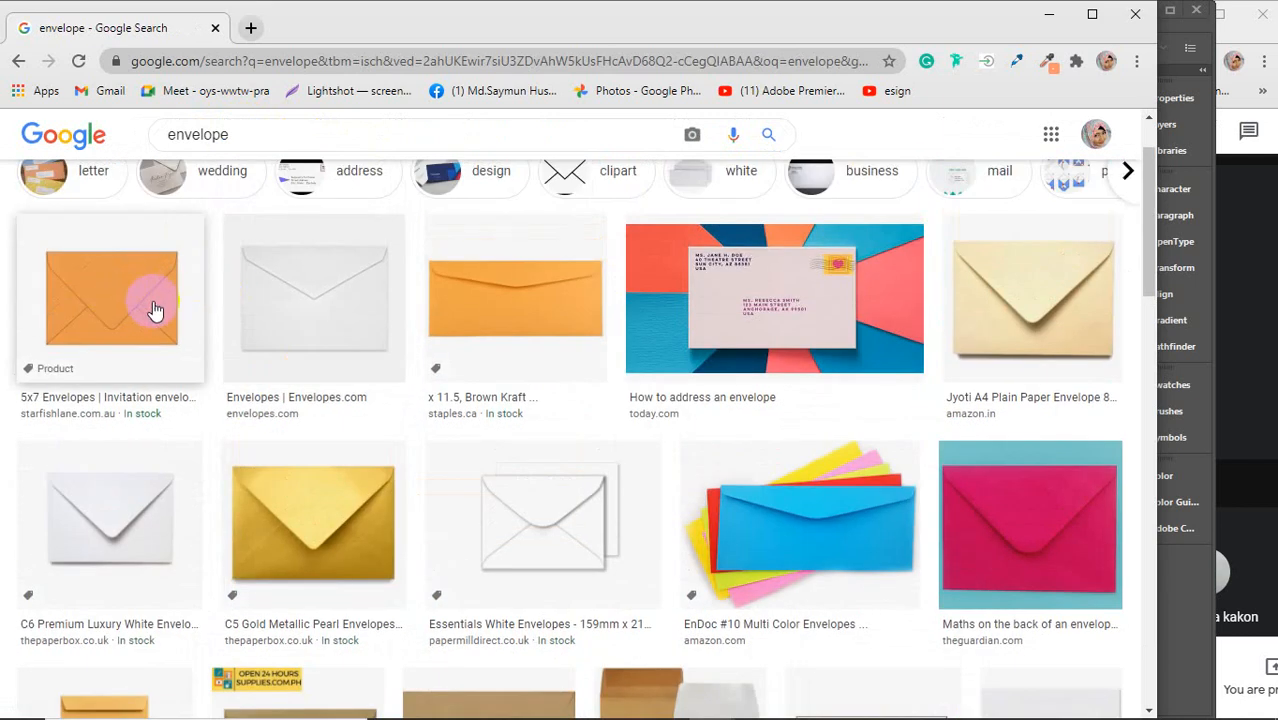
click(321, 293)
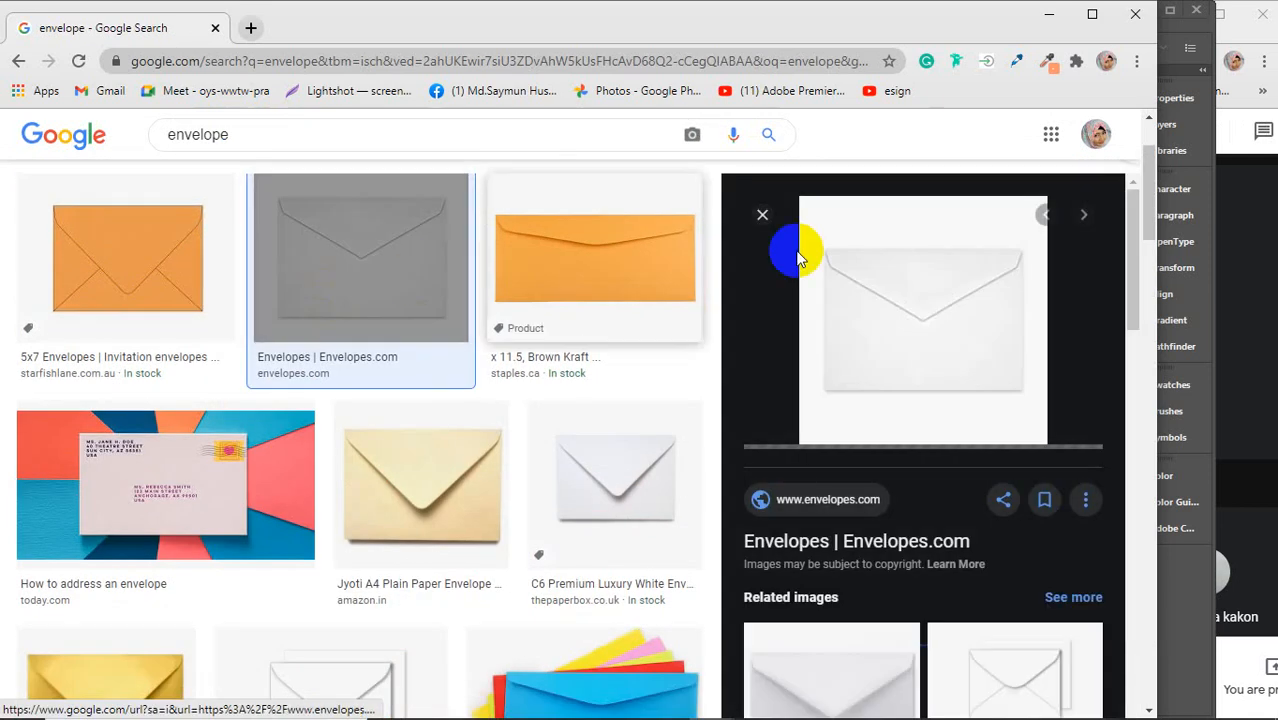
click(762, 214)
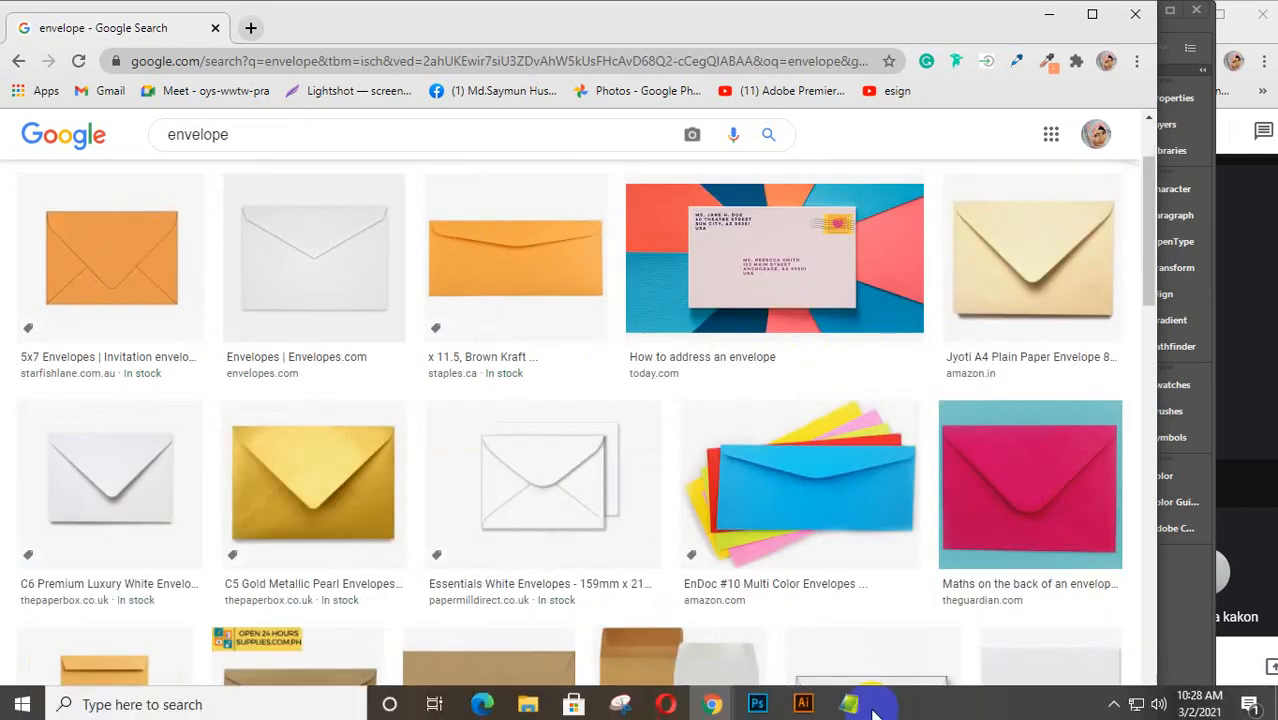
Switch to Illustrator and draw a white landscape rectangle with a black outline as the body of a new envelope.
click(803, 701)
click(23, 196)
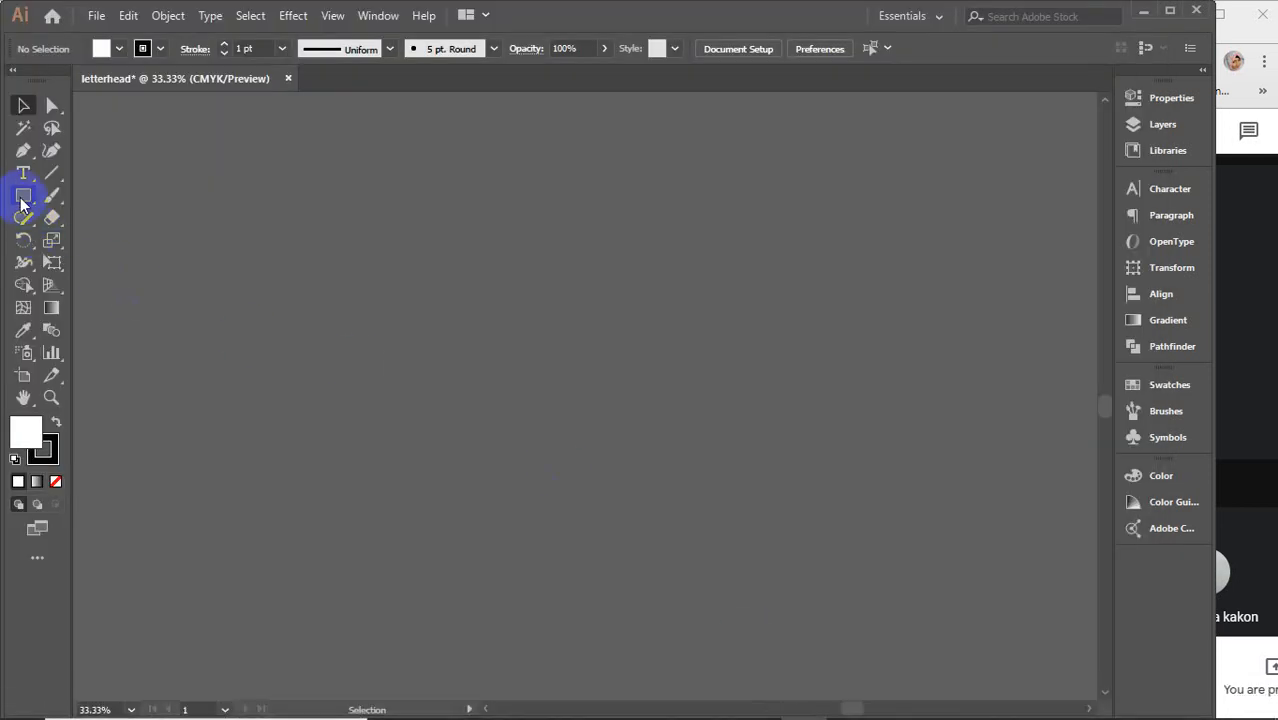
drag(400, 288, 660, 447)
click(23, 105)
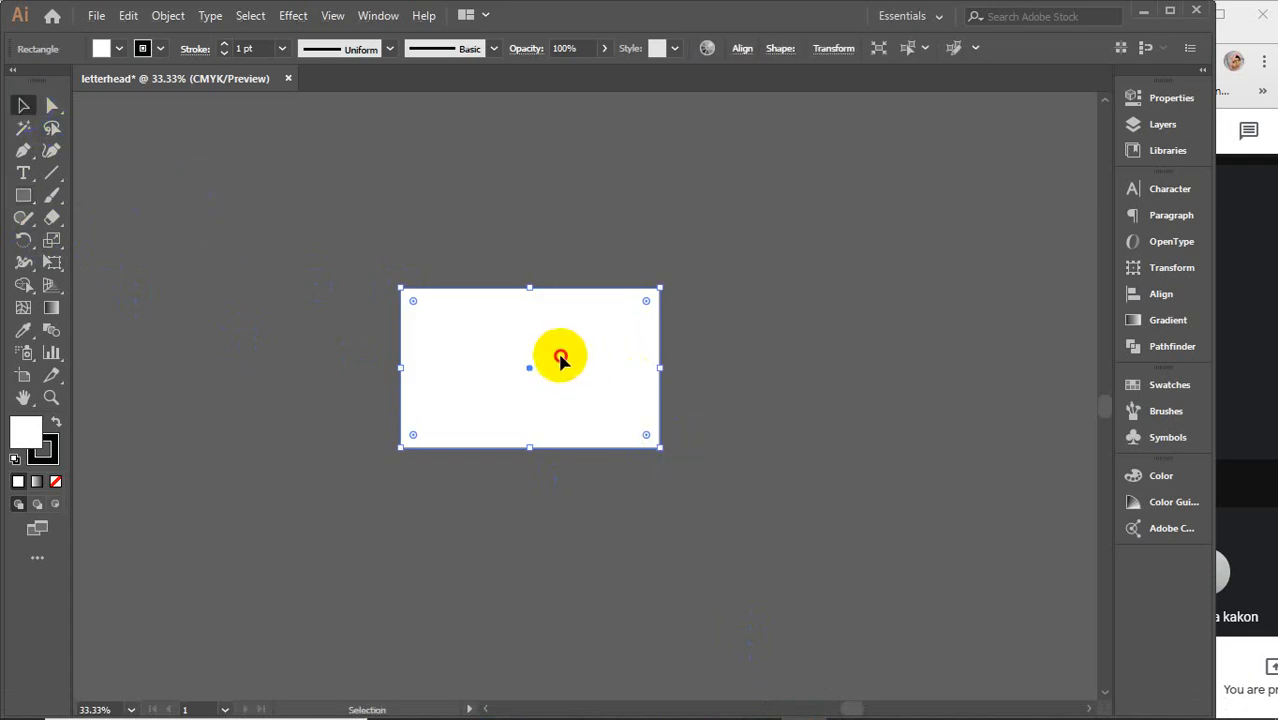
Duplicate the envelope body rectangle directly below itself and shorten the copy to a bit over half its height.
drag(566, 362, 568, 520)
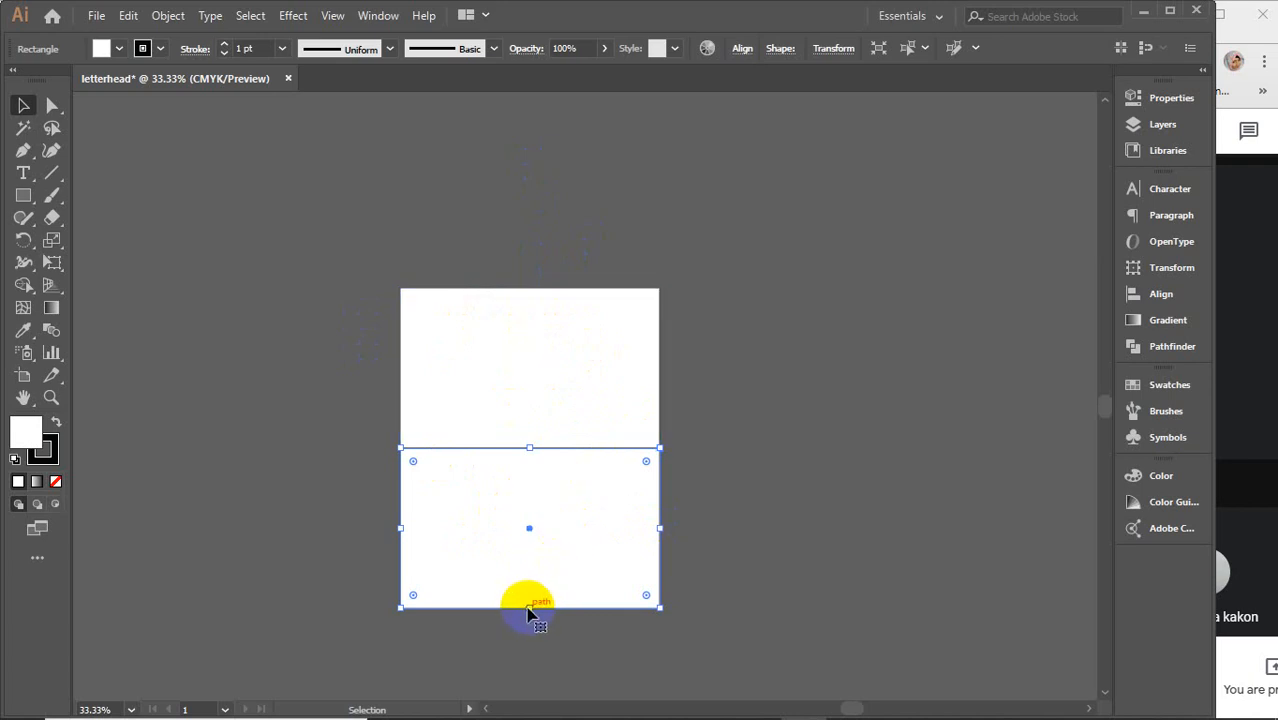
mouse_move(531, 608)
mouse_down()
mouse_move(517, 590)
mouse_move(519, 540)
mouse_up()
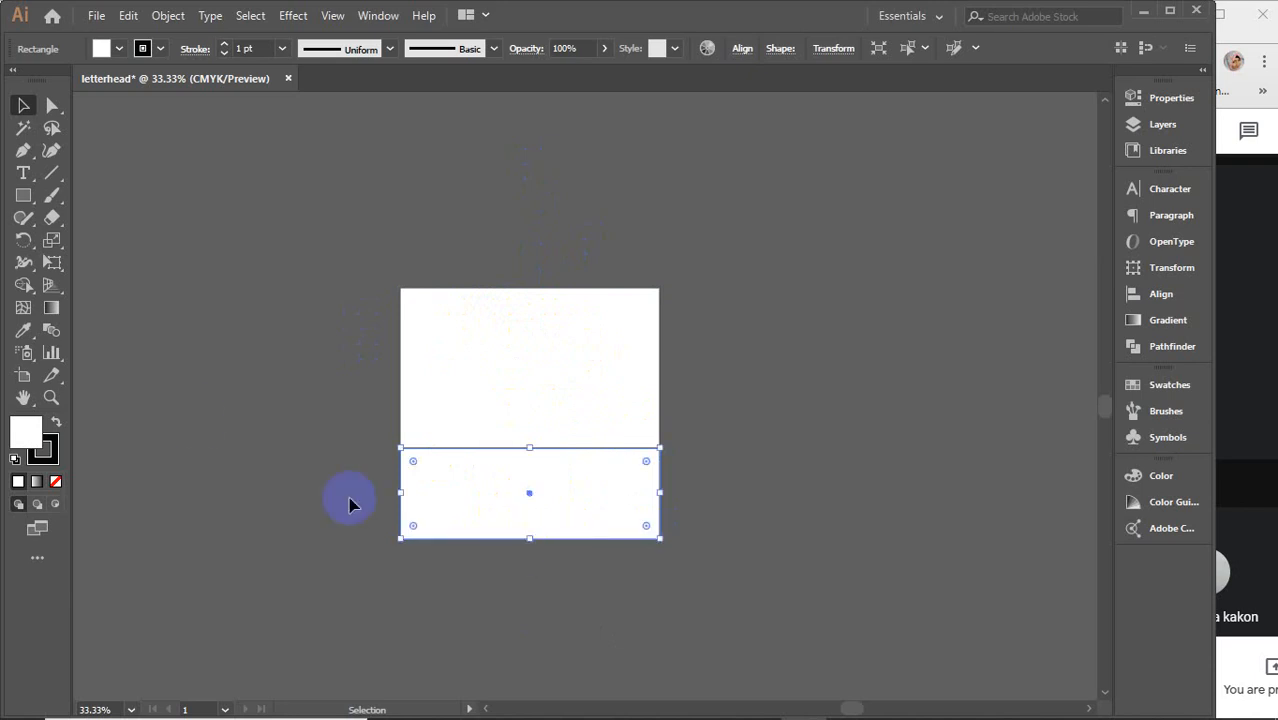
Turn the lower rectangle into a downward-pointing triangular flap by adding a bottom midpoint anchor and deleting both bottom corner points.
click(52, 152)
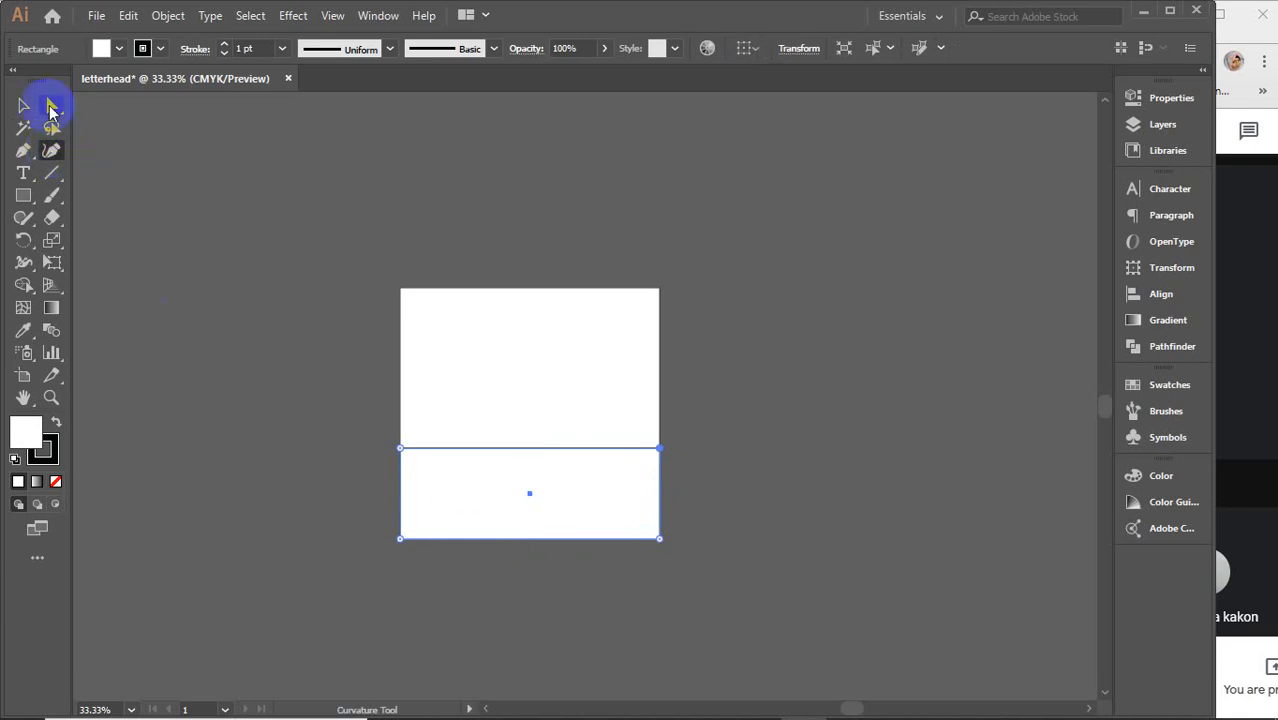
drag(23, 150, 105, 172)
click(529, 538)
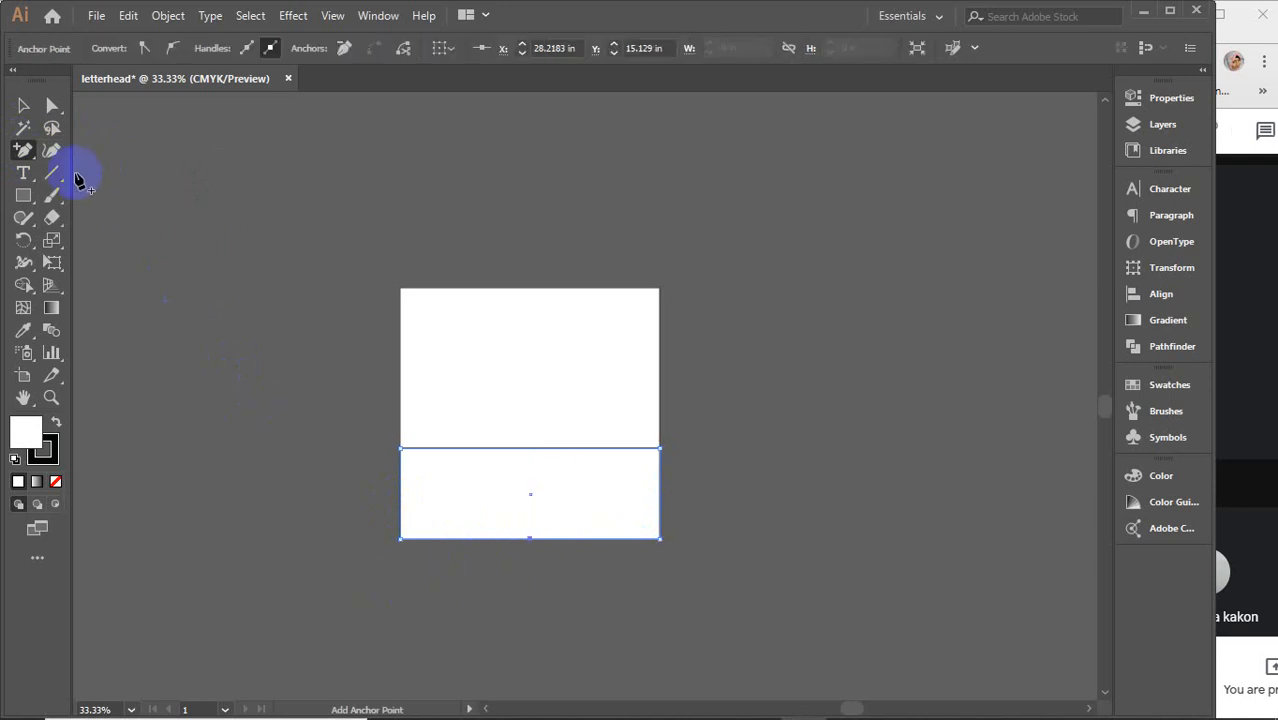
click(51, 150)
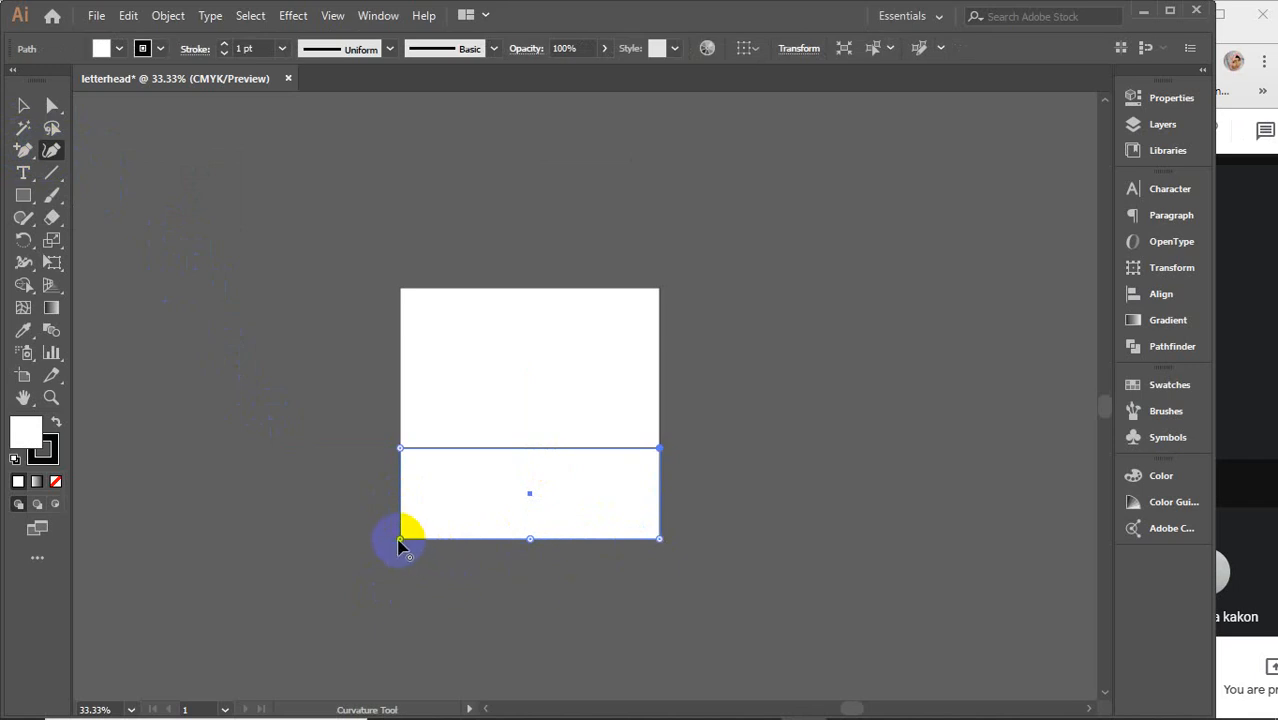
click(401, 535)
key(Delete)
click(658, 539)
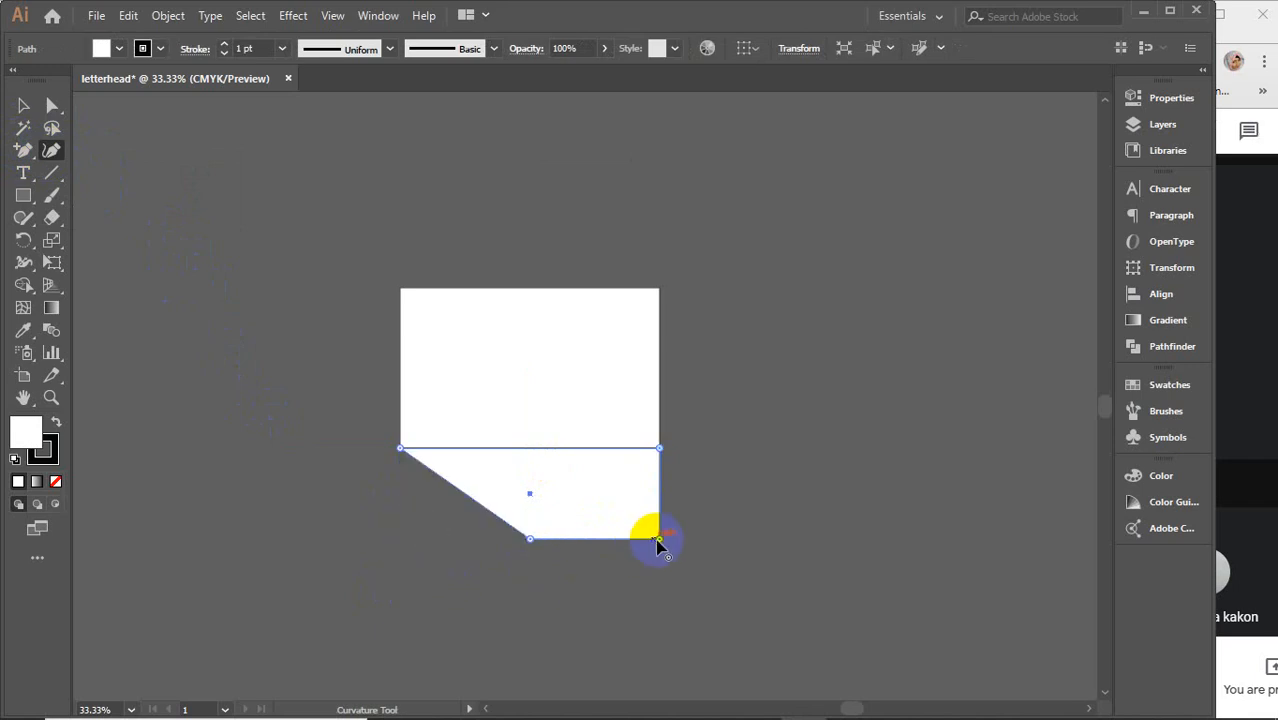
key(Delete)
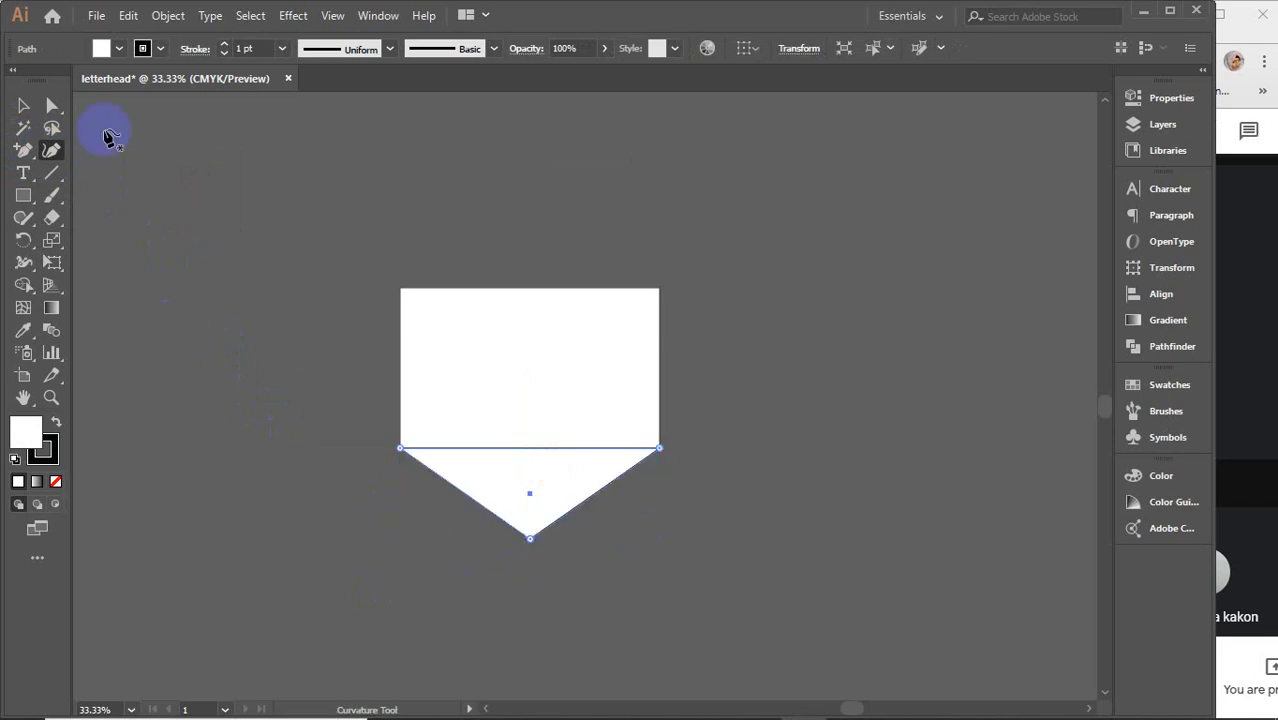
click(23, 105)
click(474, 405)
click(320, 400)
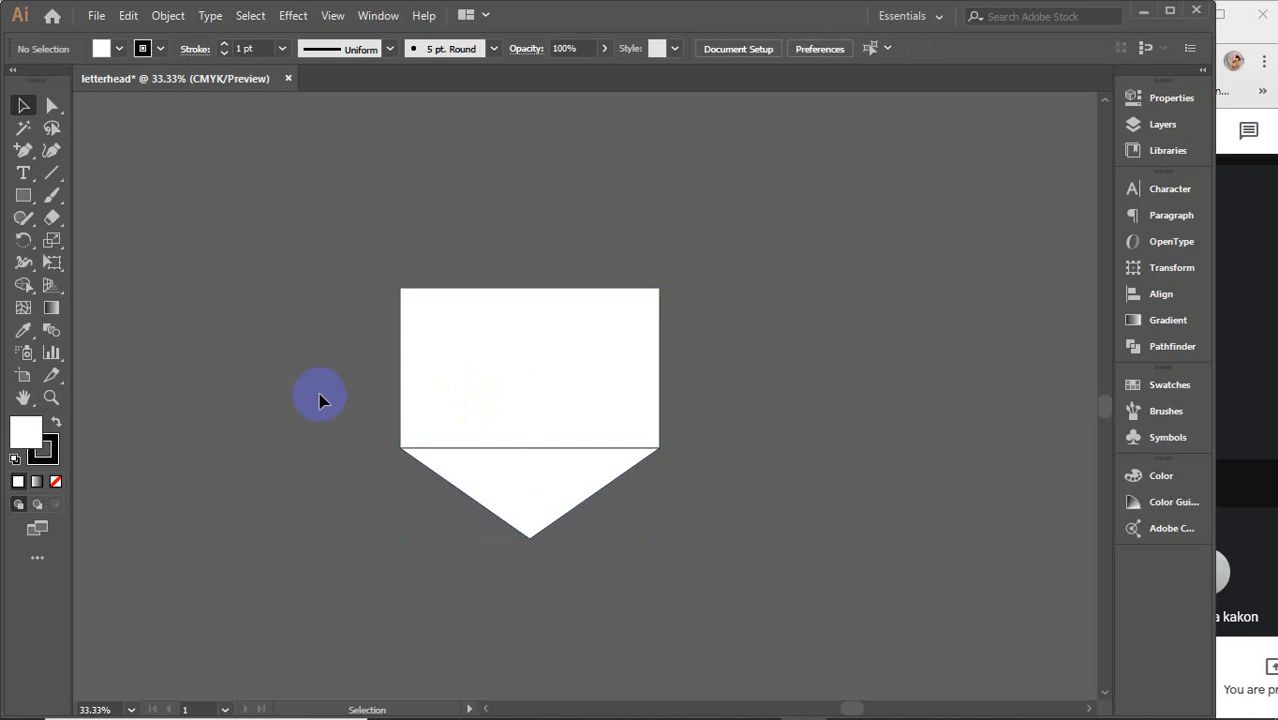
Duplicate the envelope body against its left edge and narrow the copy from its outer side to about 5.3 in wide.
click(426, 374)
drag(633, 383, 380, 362)
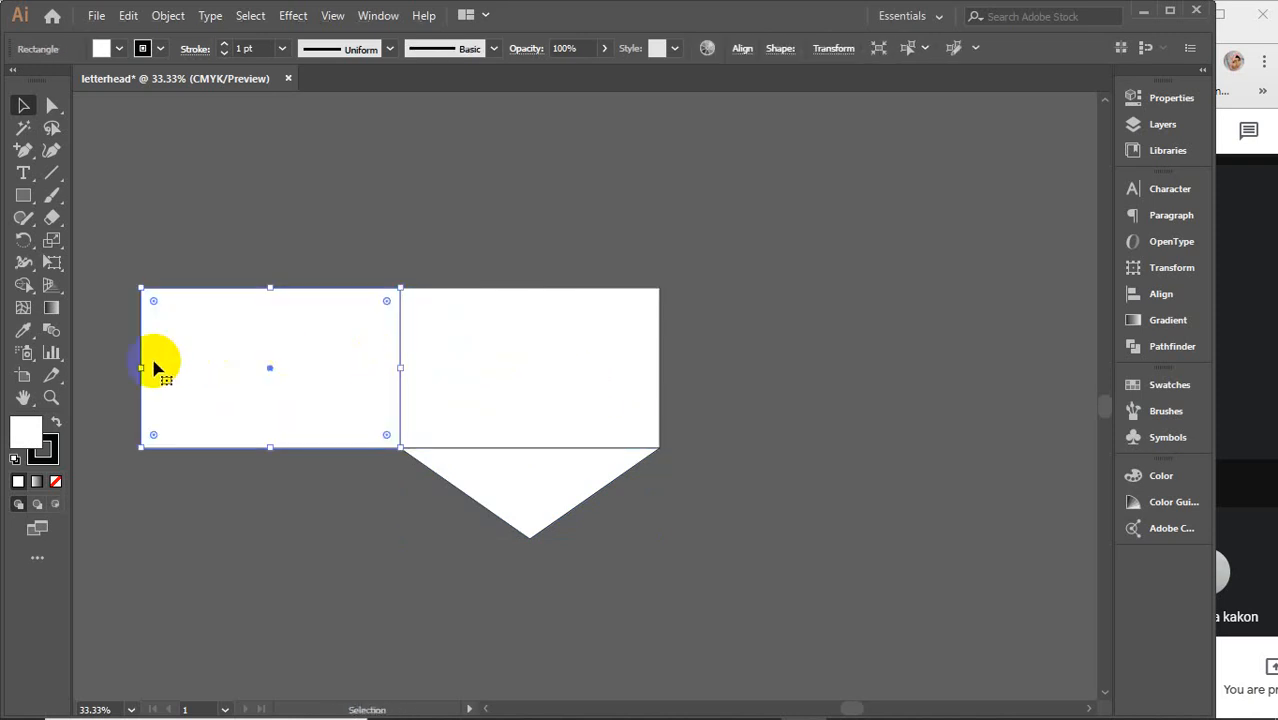
drag(141, 368, 263, 370)
Turn the left rectangle into an outward-pointing triangular flap by adding a midpoint anchor on its outer edge and deleting both outer corners.
alt+click(23, 150)
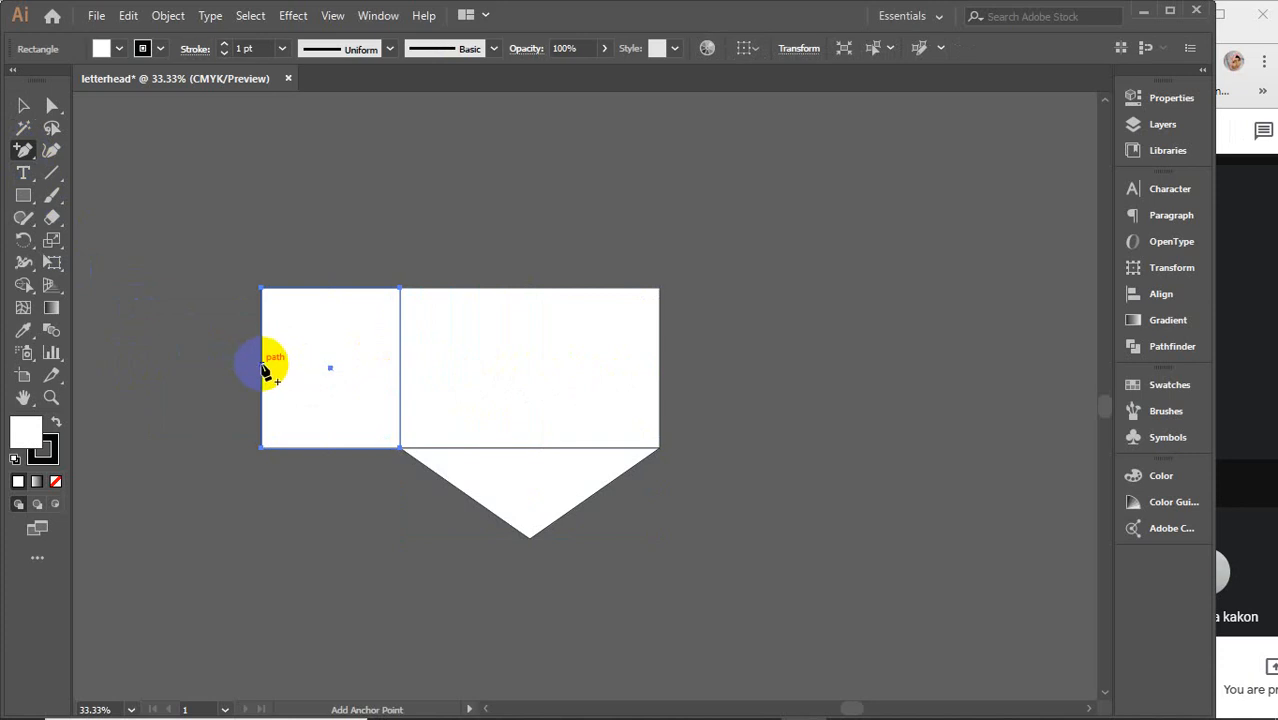
click(262, 368)
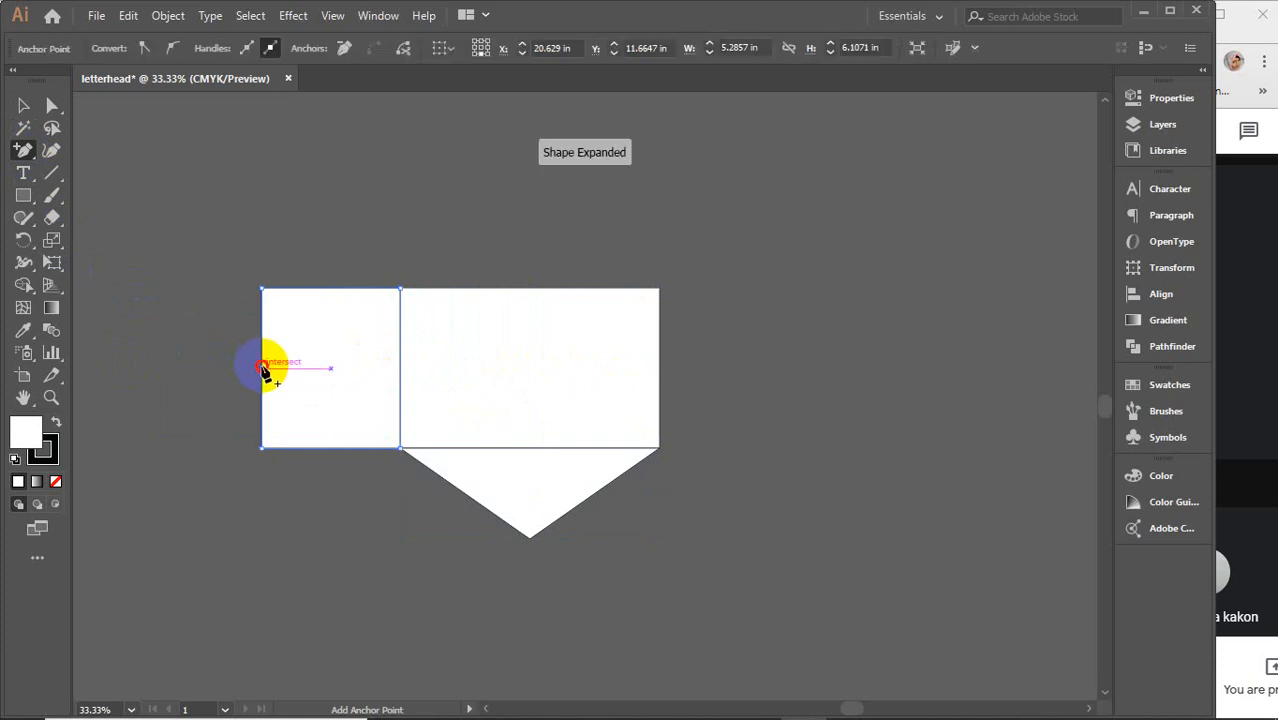
click(51, 150)
click(262, 291)
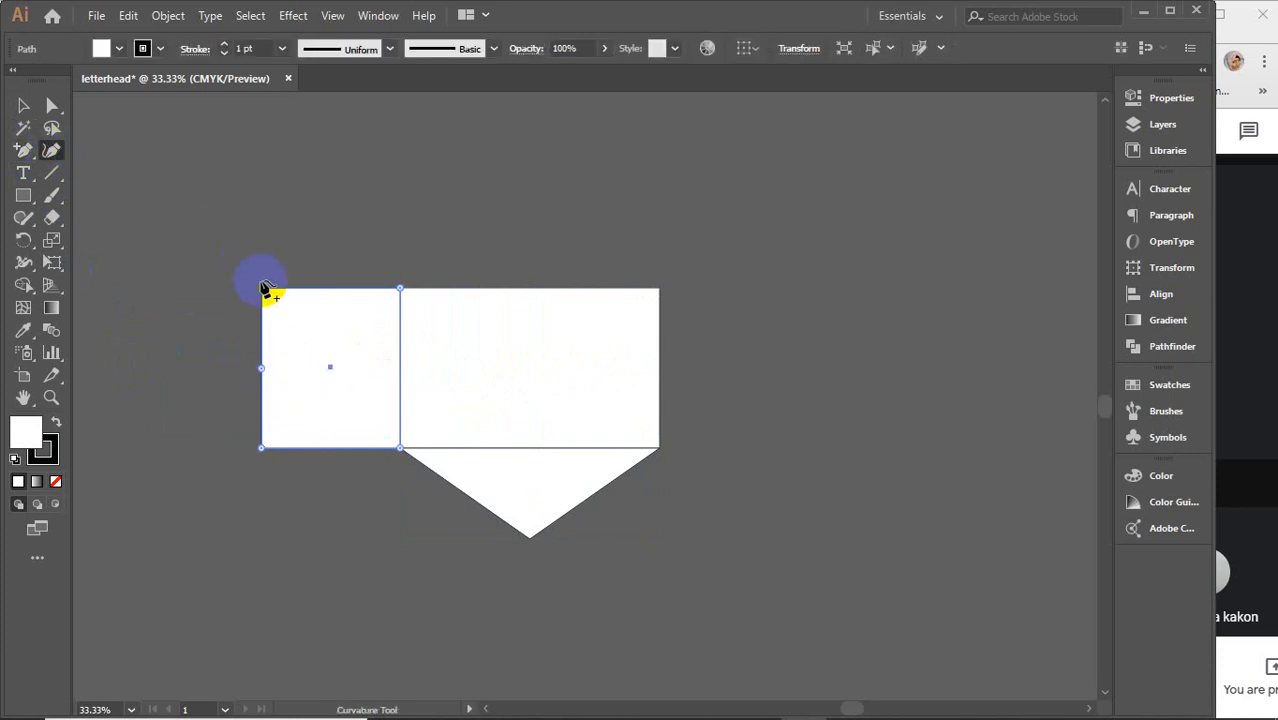
key(Delete)
click(263, 449)
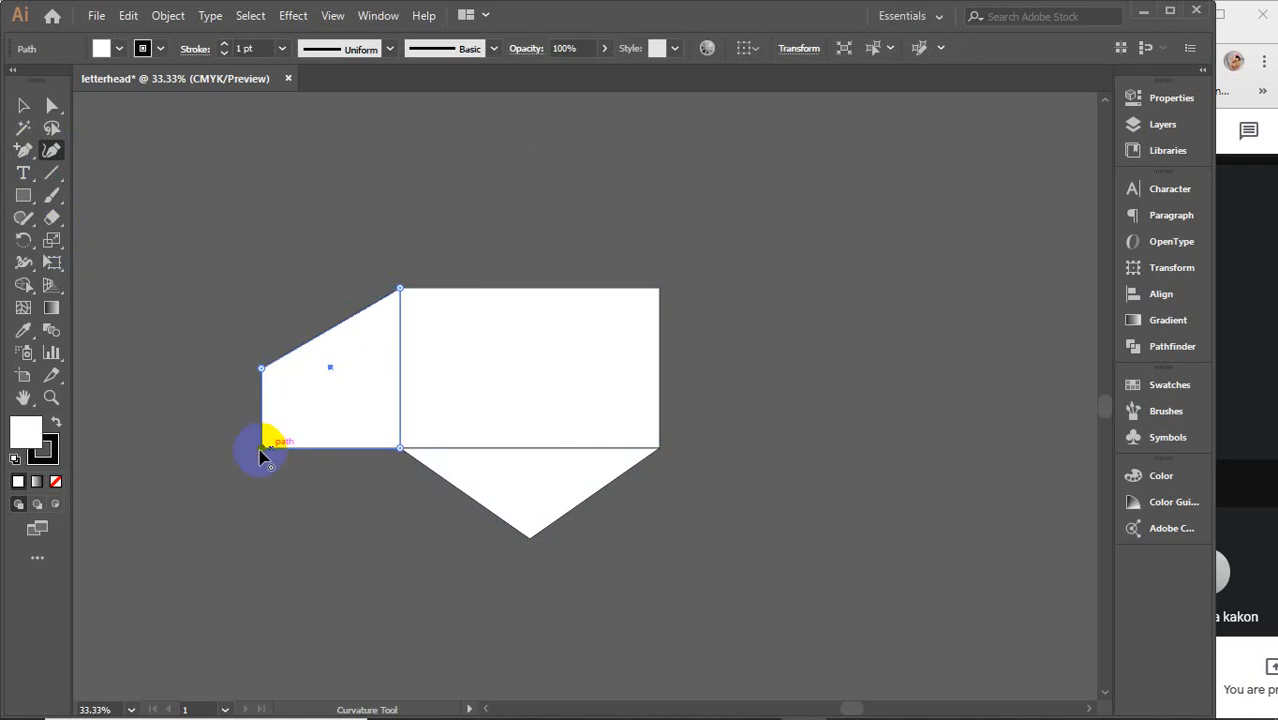
key(Delete)
click(23, 105)
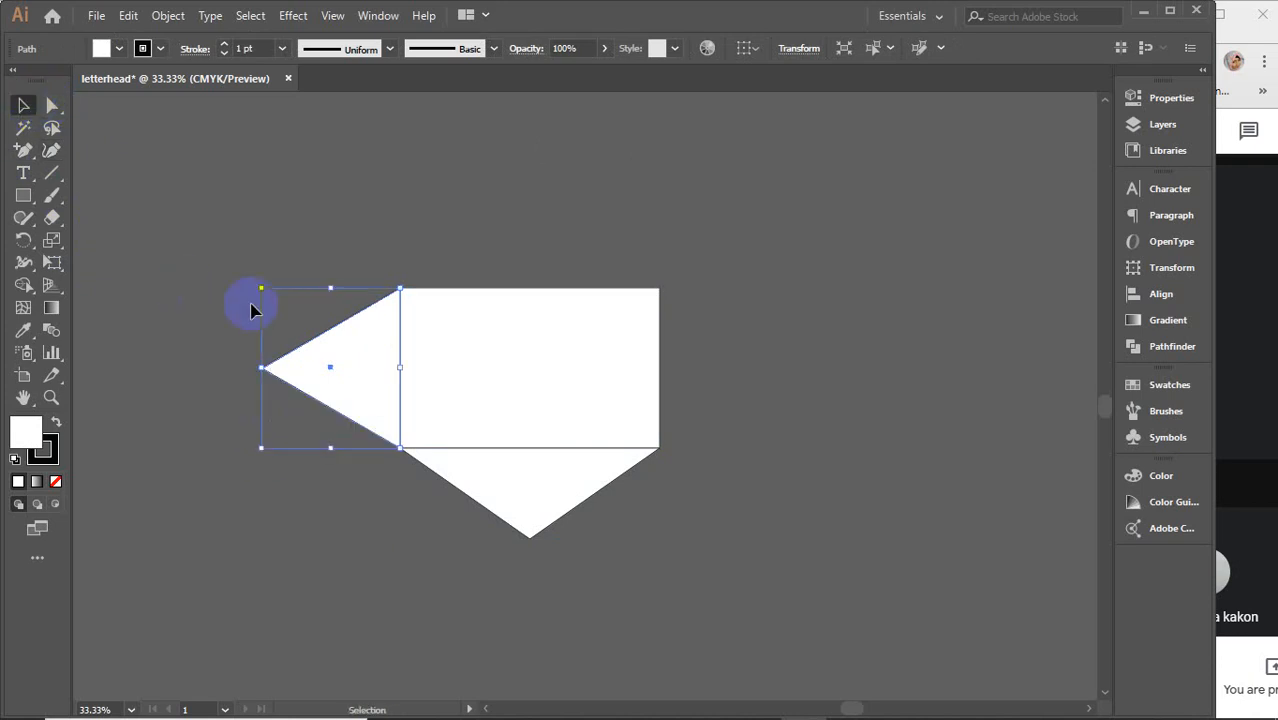
Duplicate the left triangular flap against the body's right edge and open the transform options for the copy.
click(306, 382)
drag(306, 382, 705, 374)
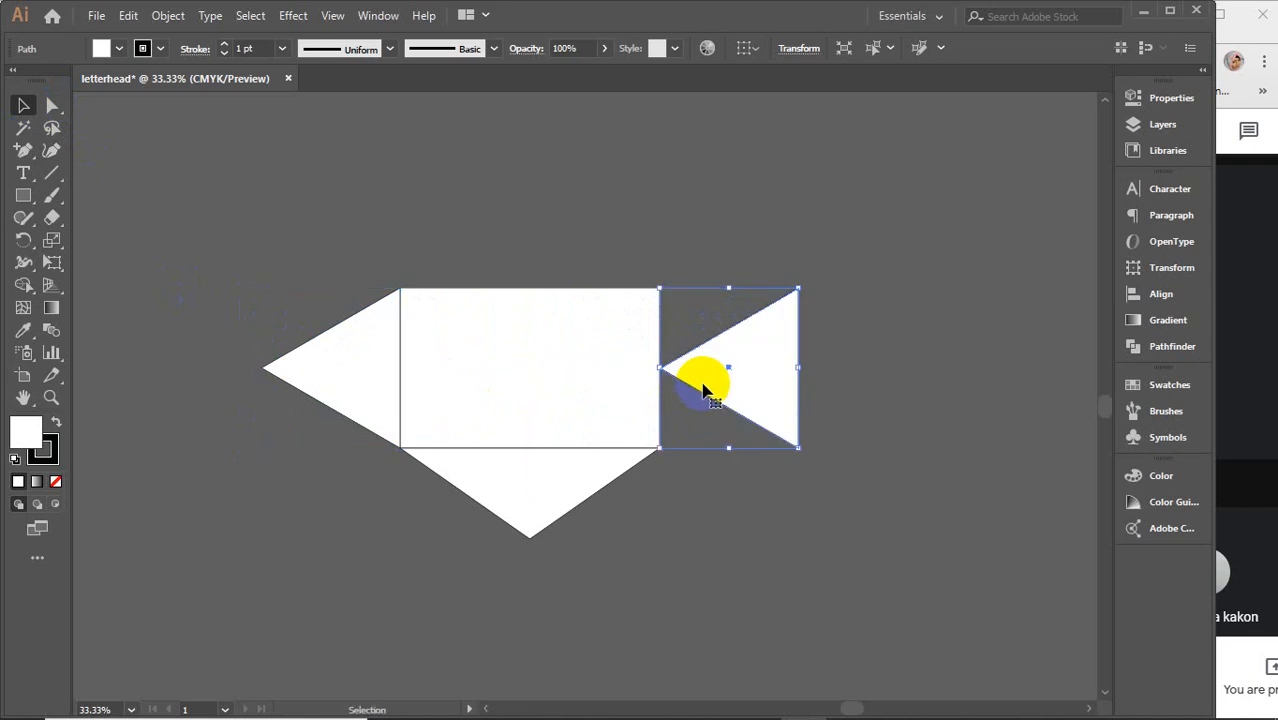
right_click(713, 380)
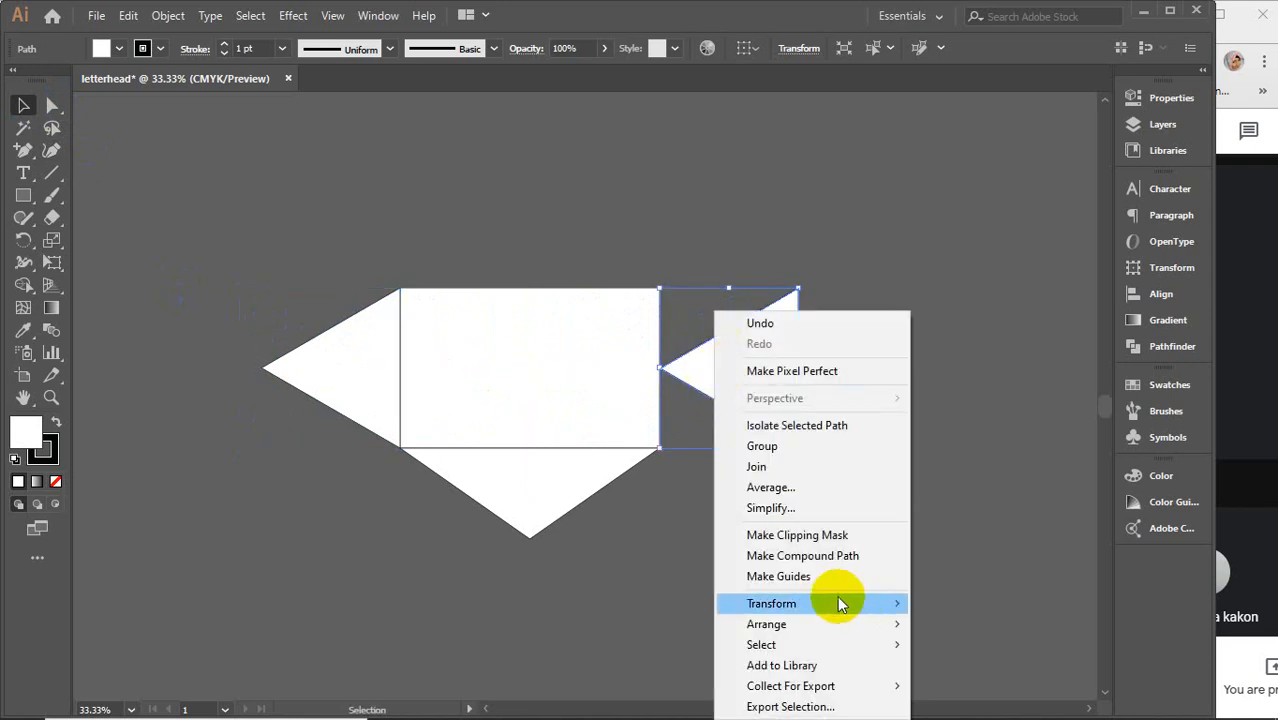
Reflect the right-hand triangular flap across the vertical axis so its tip points away from the central rectangle.
mouse_move(799, 603)
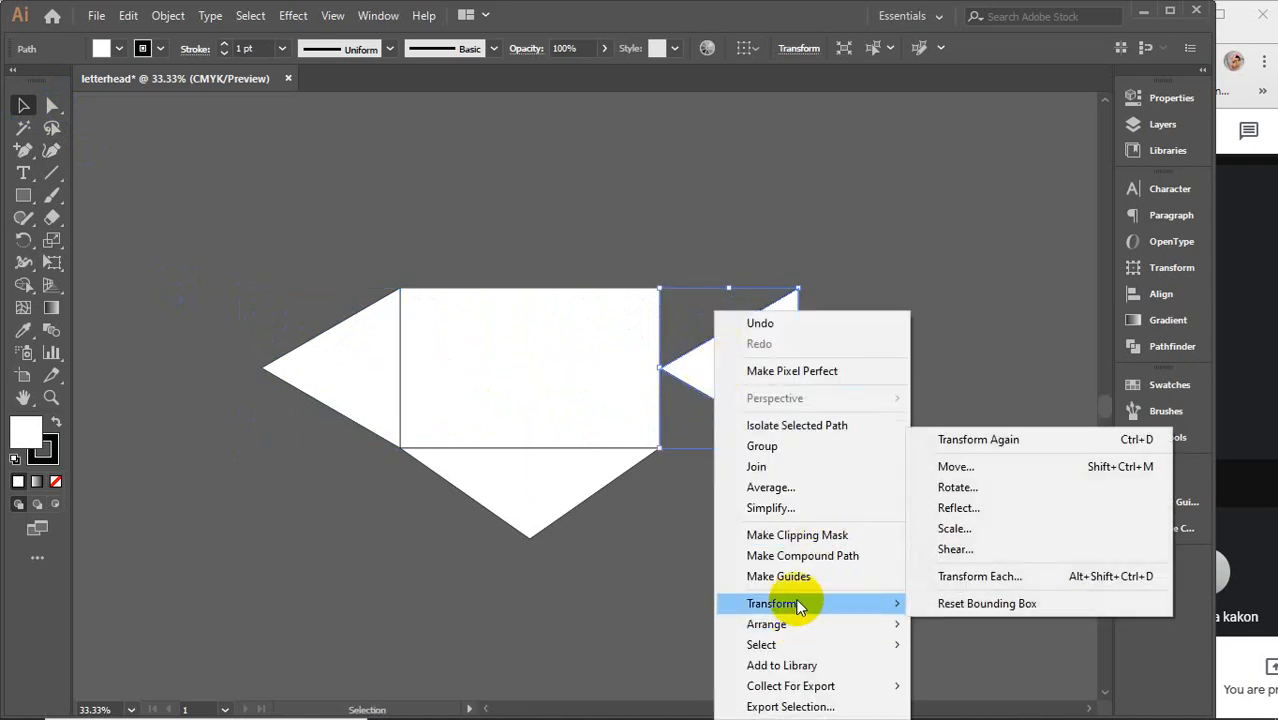
click(945, 510)
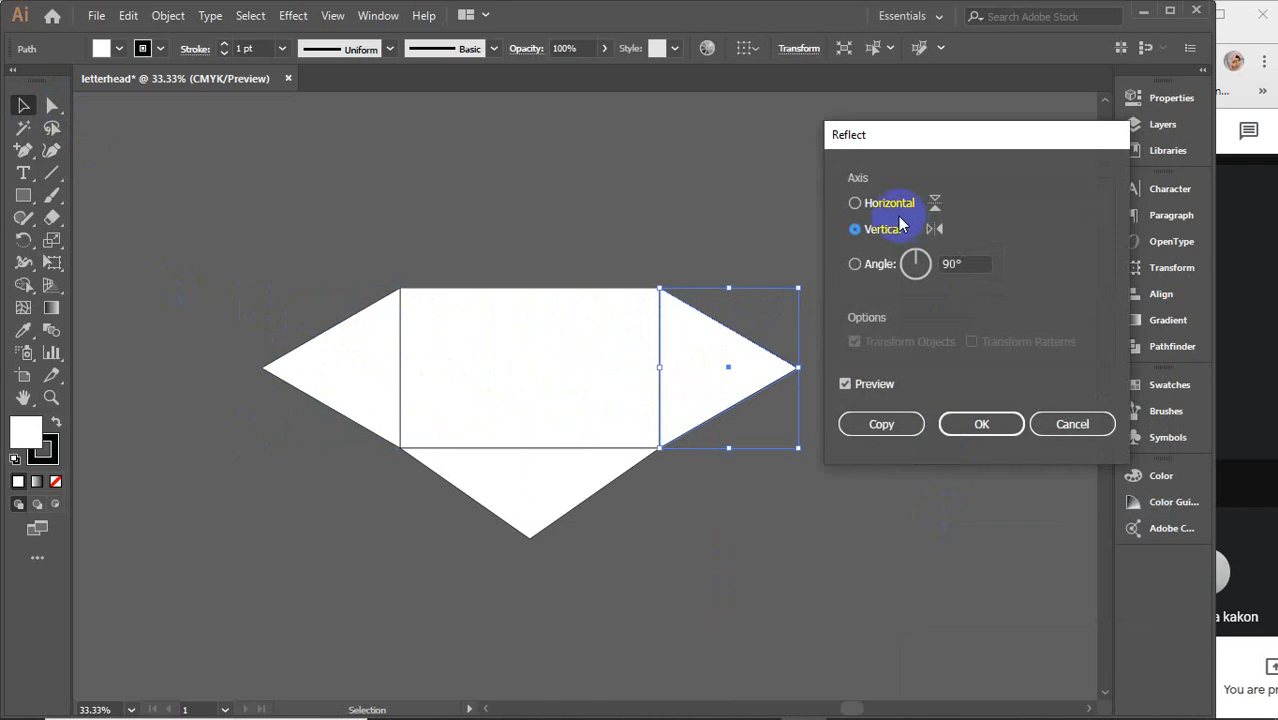
click(958, 437)
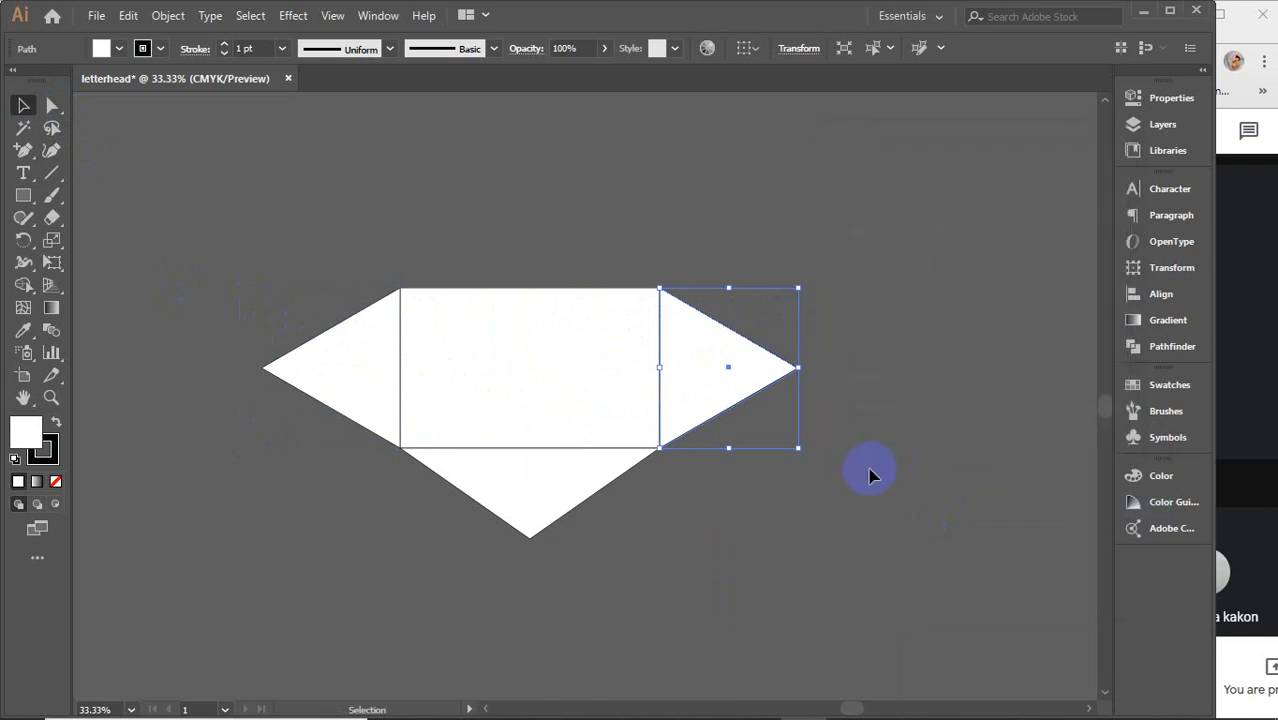
click(877, 447)
Duplicate the central rectangle directly above itself and shorten the copy by lowering its upper edge.
scroll(562, 370, up, 1)
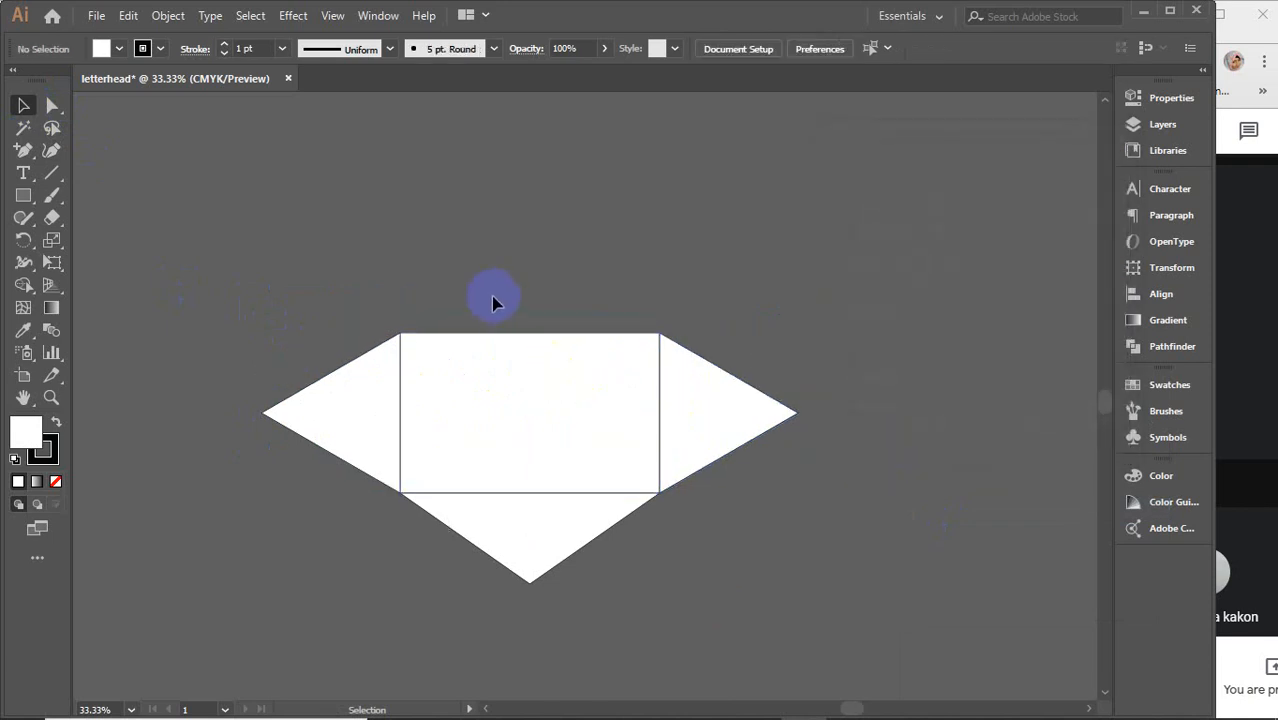
scroll(491, 476, up, 1)
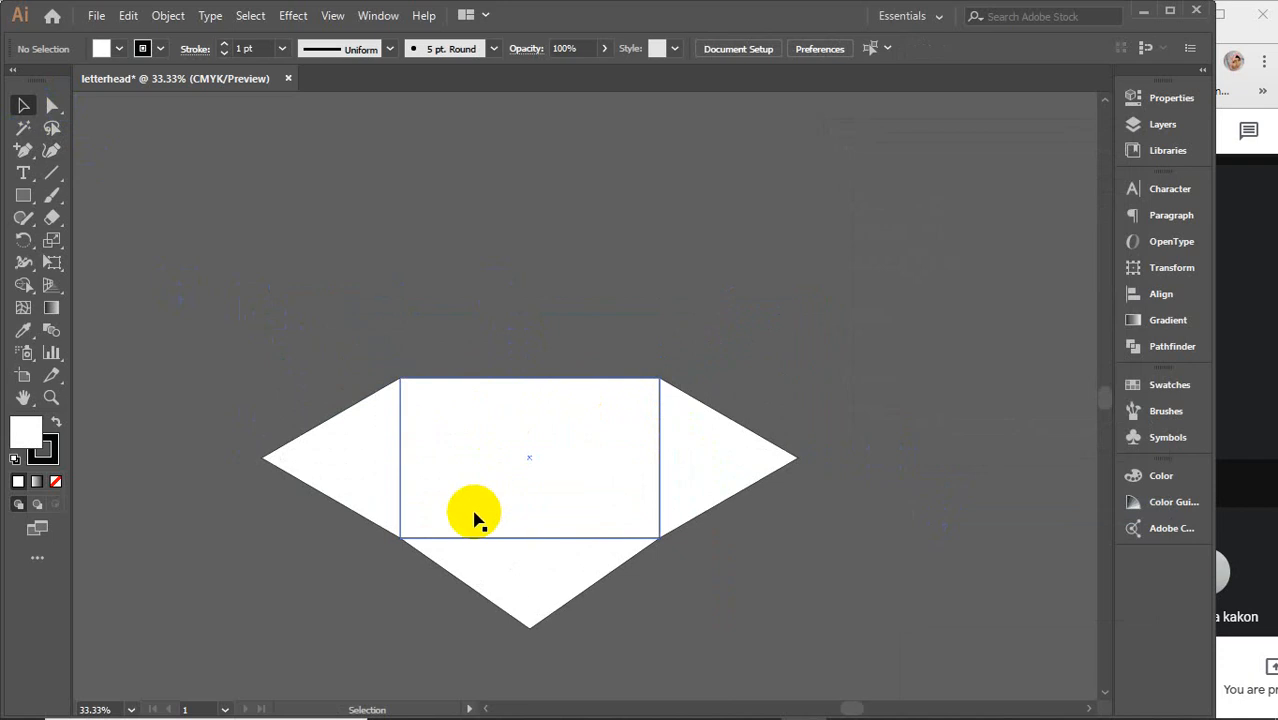
click(474, 524)
drag(478, 527, 484, 366)
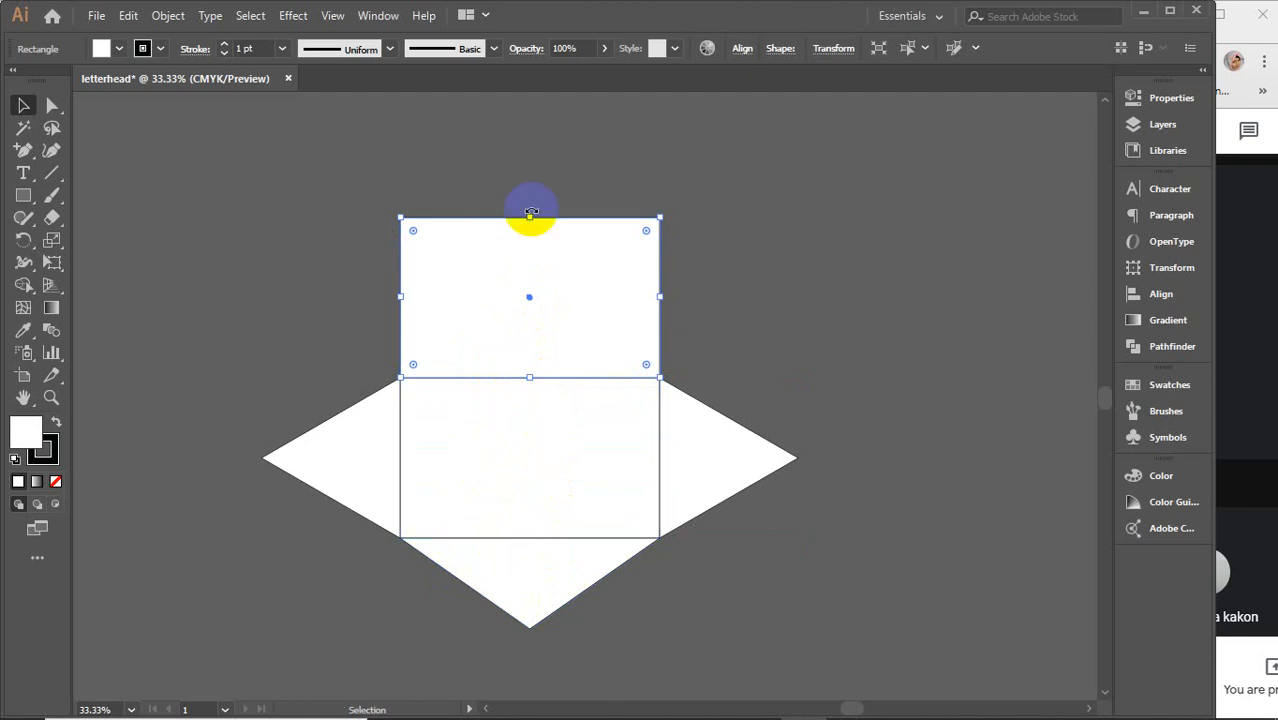
drag(531, 217, 533, 265)
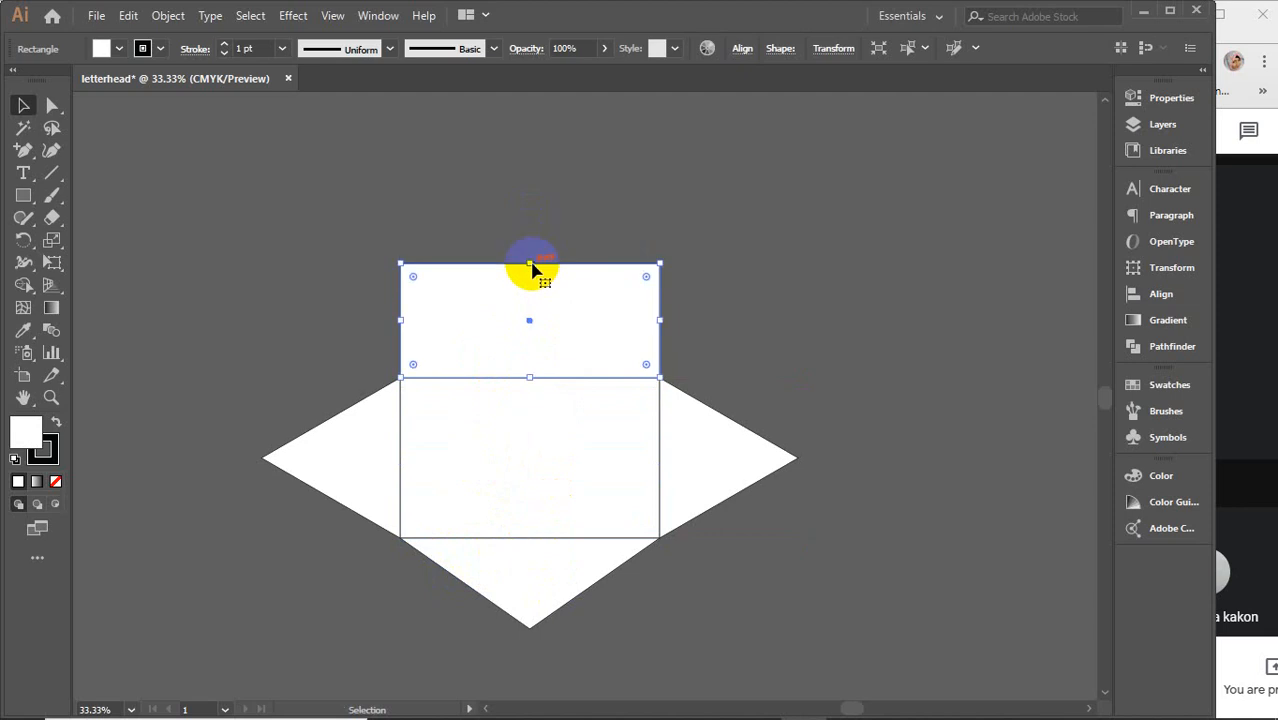
Turn the upper rectangle into a triangular flap by adding an anchor point at its top-edge midpoint and deleting both top corners.
click(23, 152)
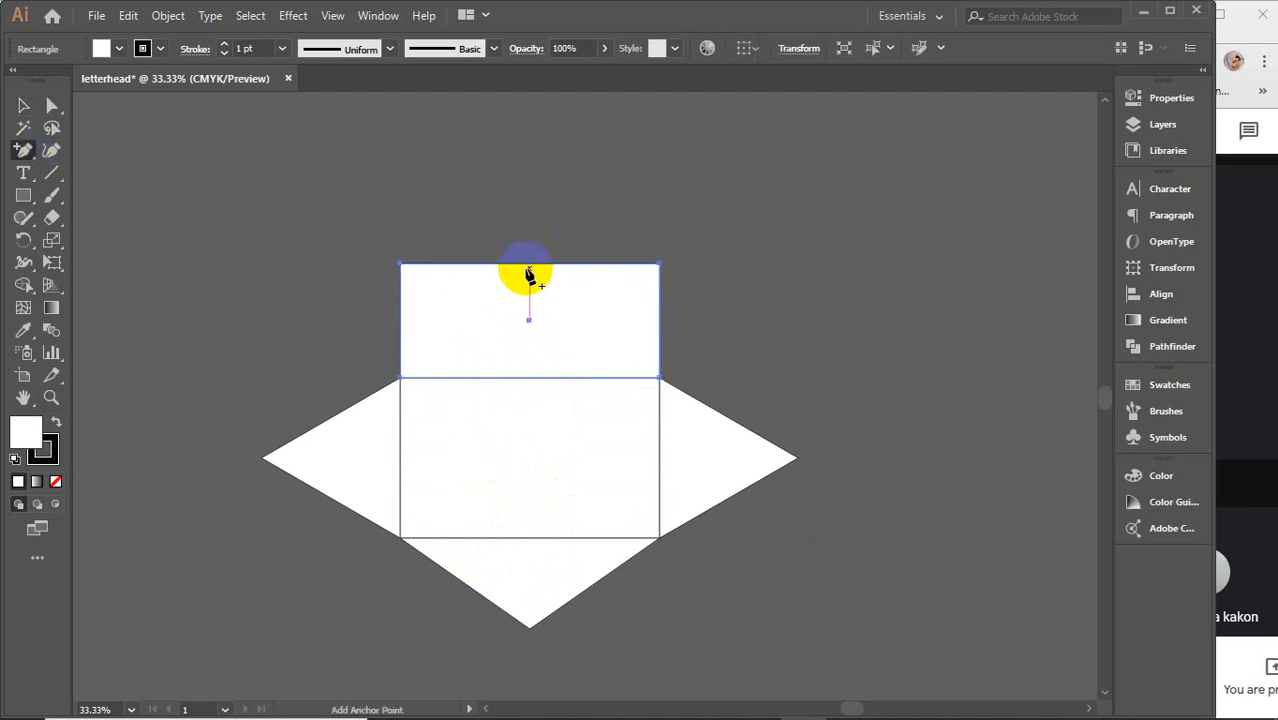
click(529, 265)
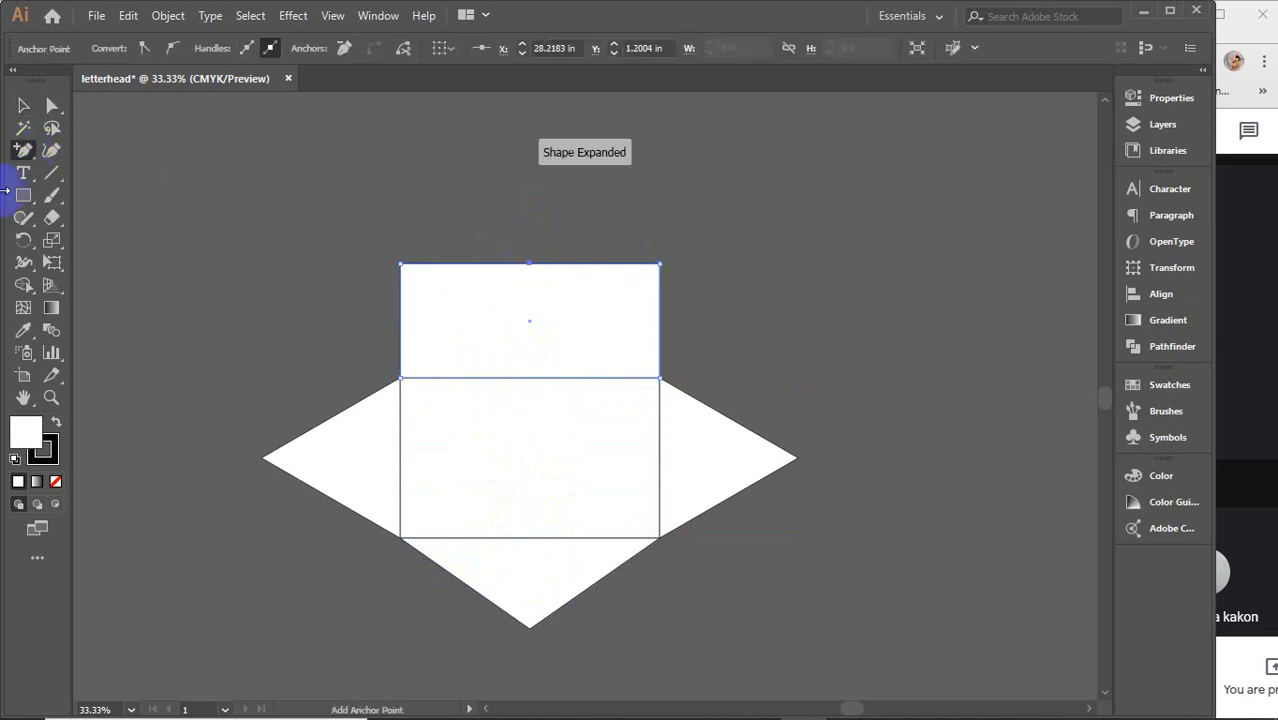
click(51, 150)
click(401, 264)
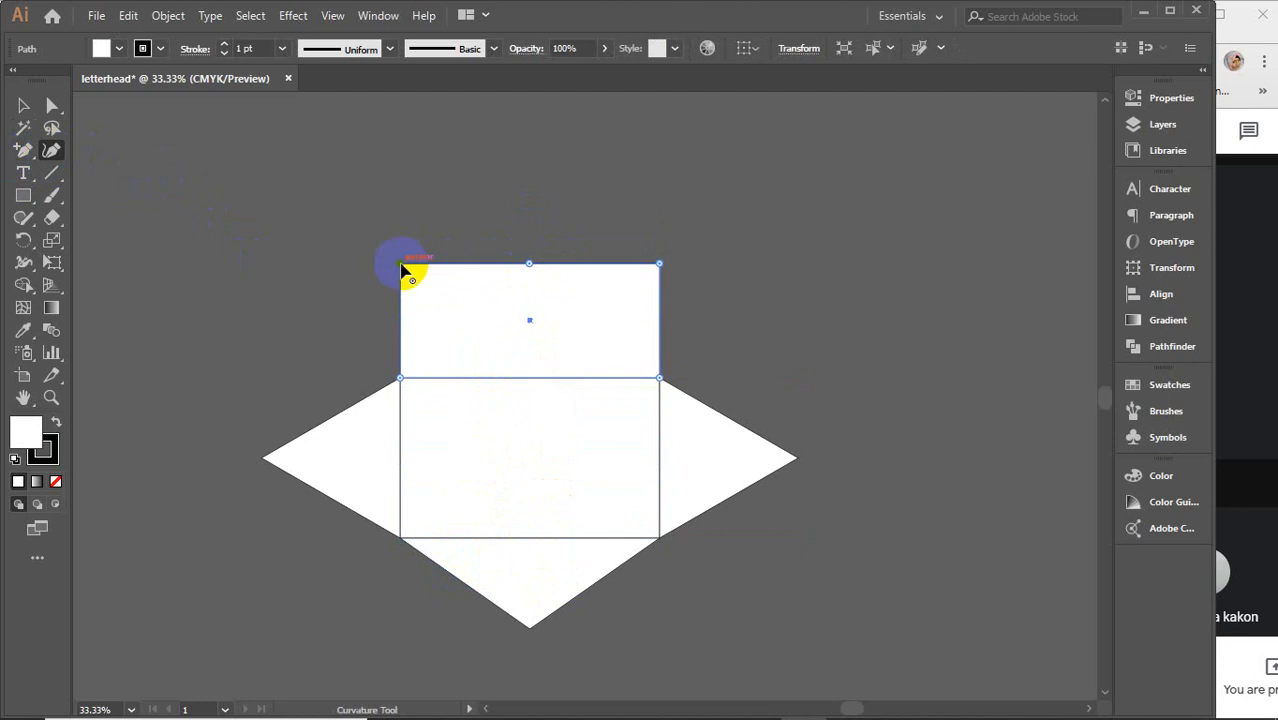
key(Delete)
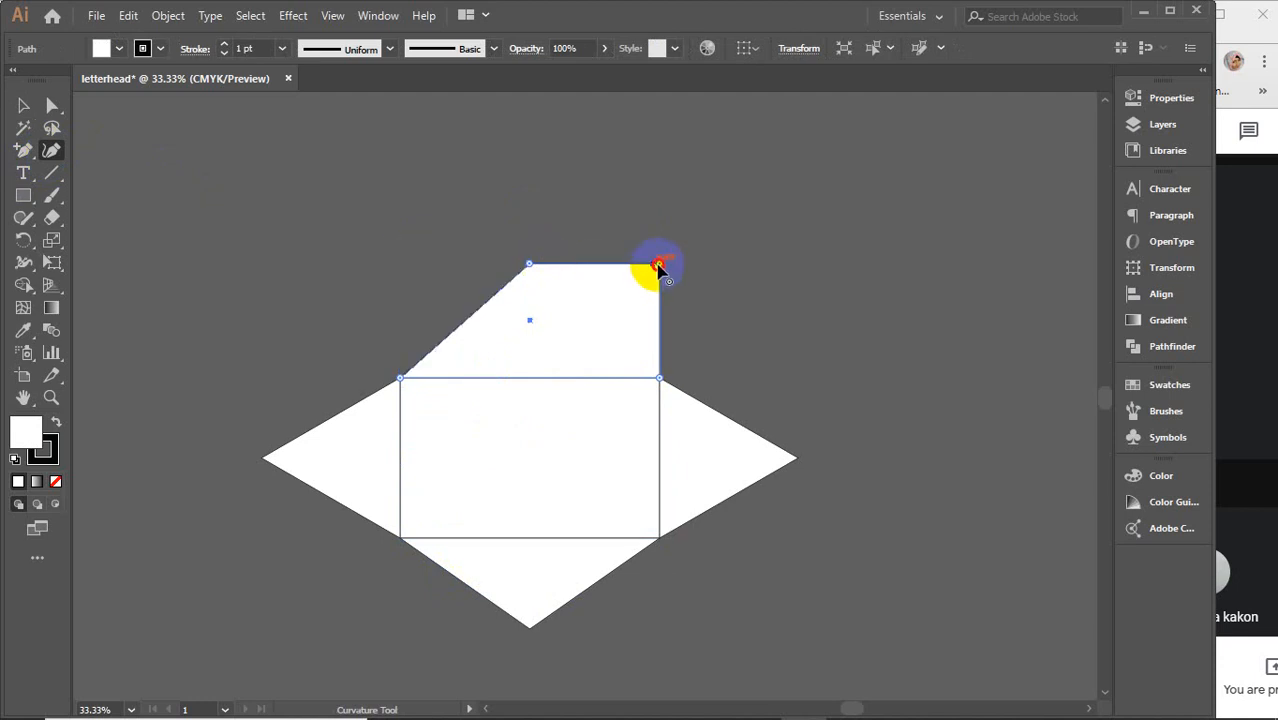
key(Delete)
click(23, 105)
click(298, 181)
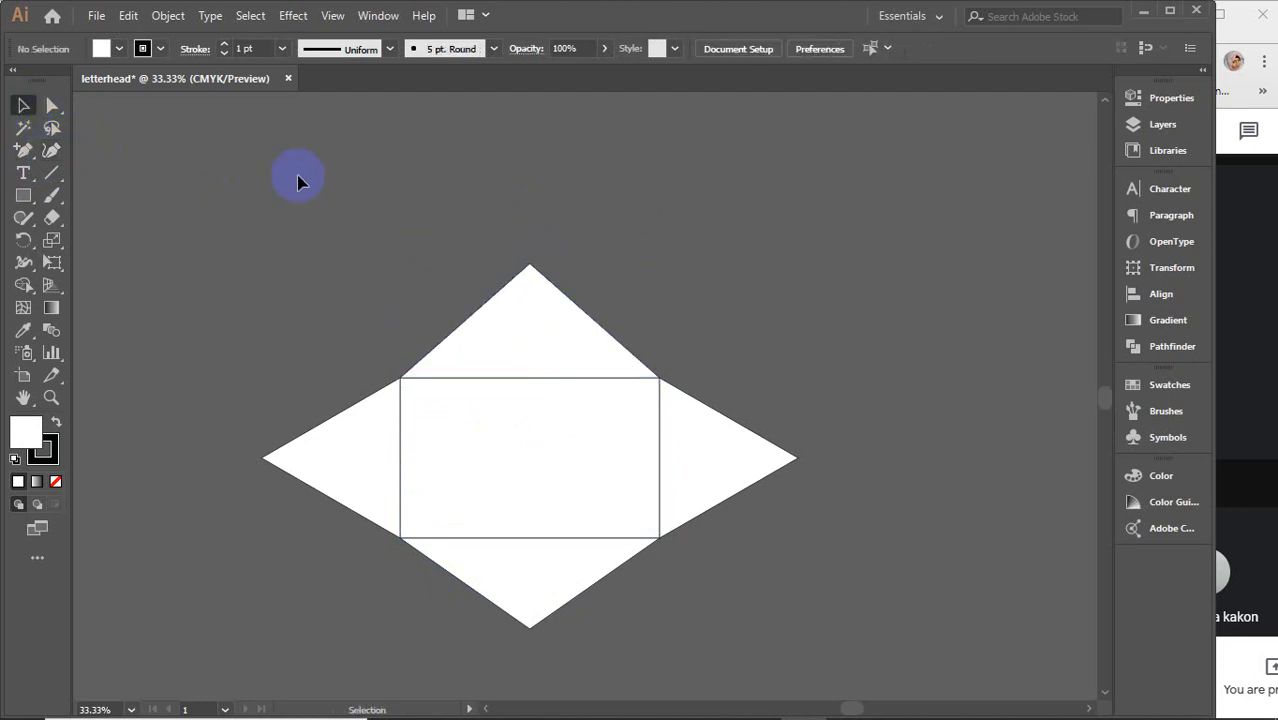
Check the four flaps of the envelope outline against the envelope reference images in Chrome and return to Illustrator.
click(288, 457)
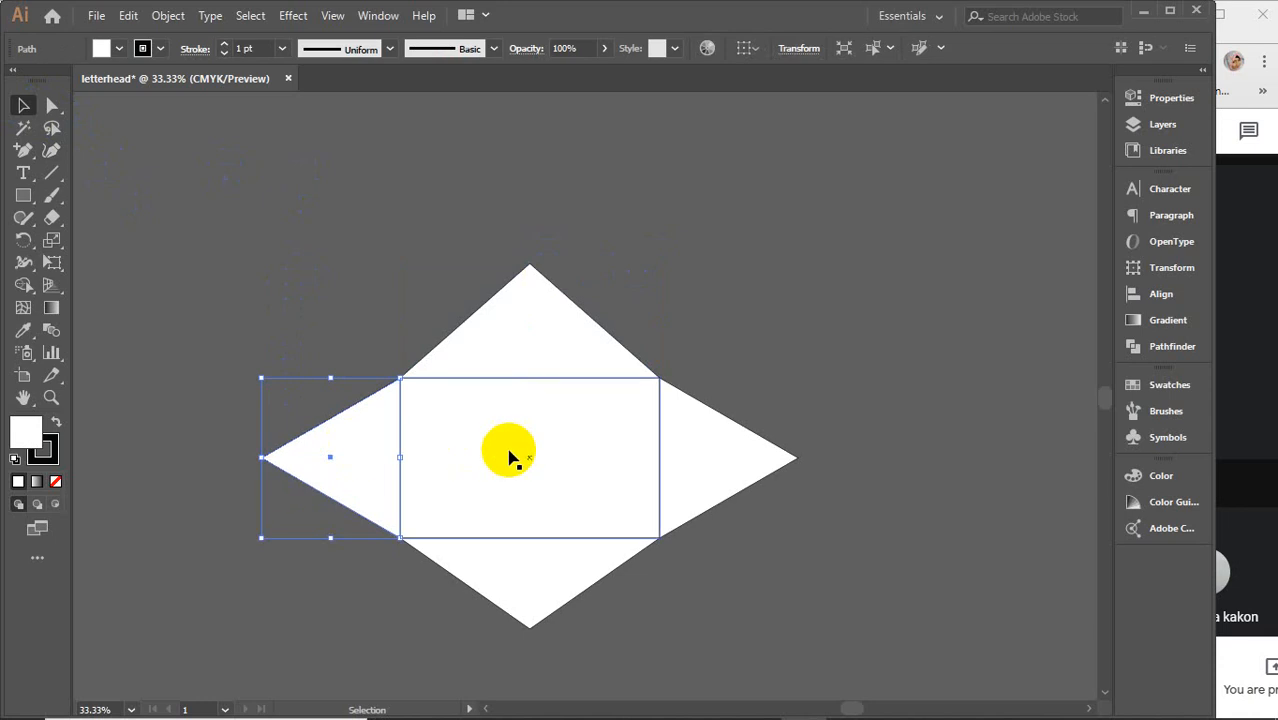
click(772, 454)
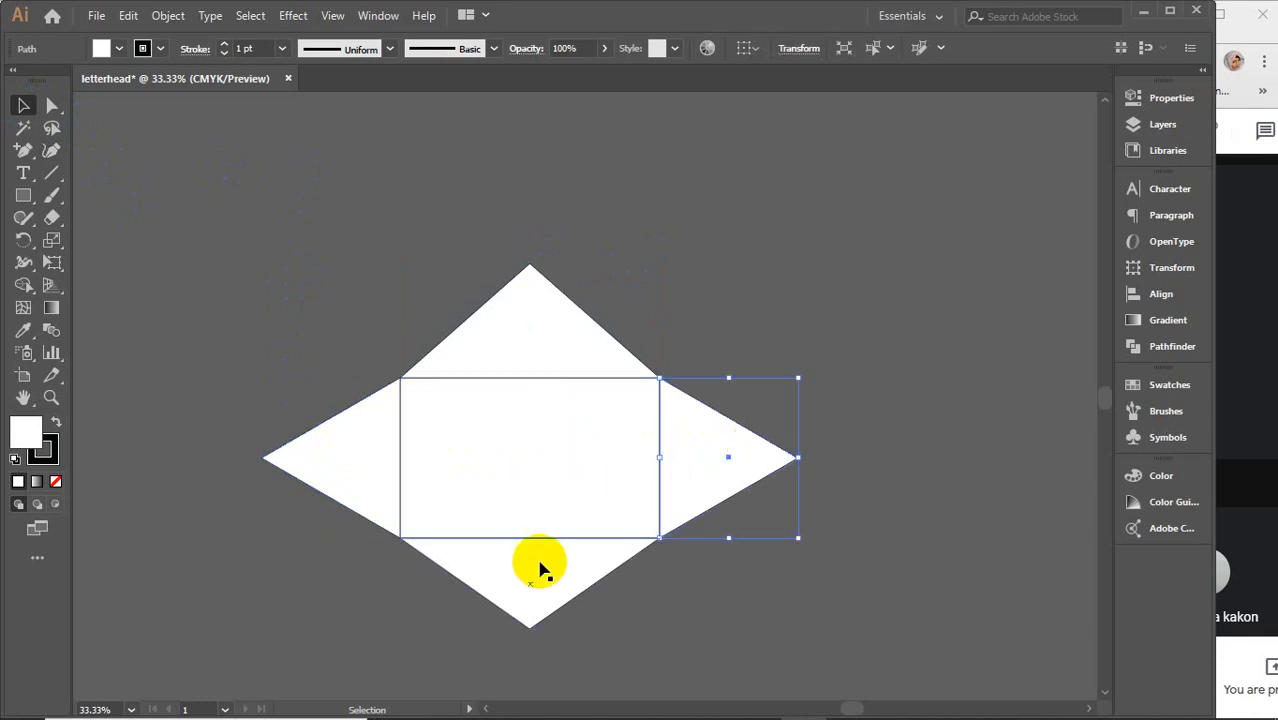
click(520, 597)
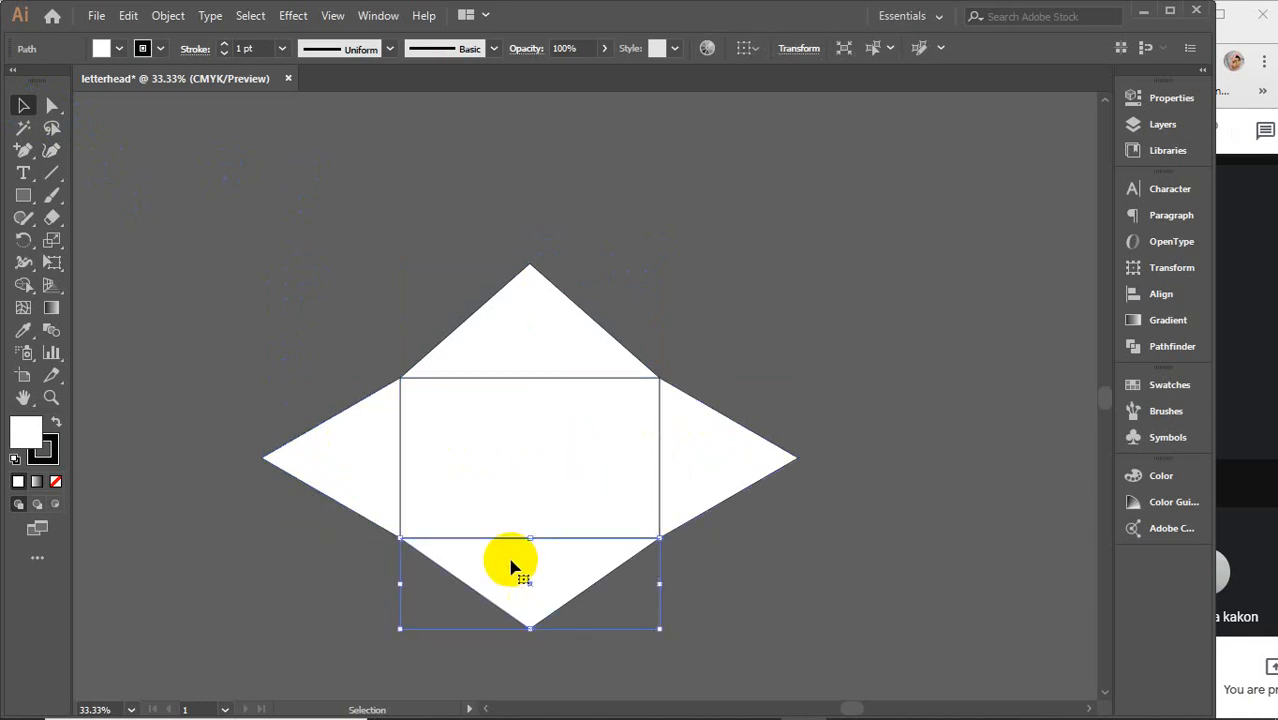
click(516, 300)
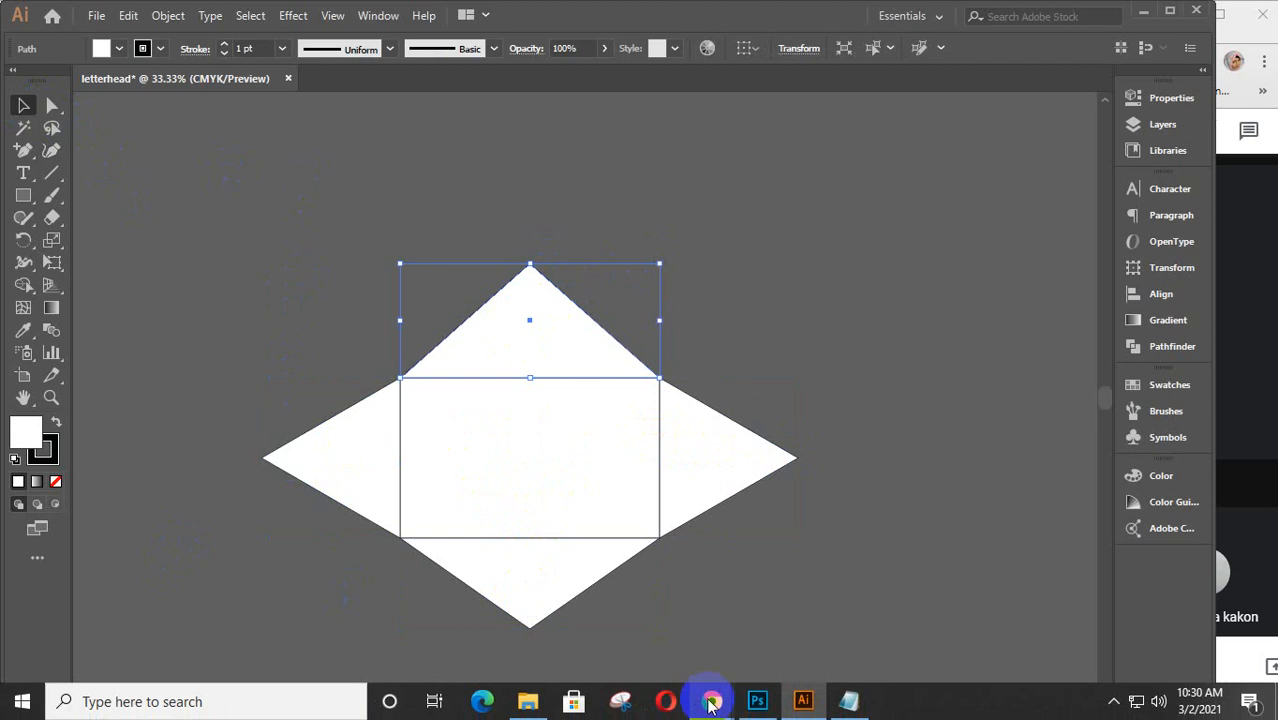
mouse_move(712, 702)
click(860, 615)
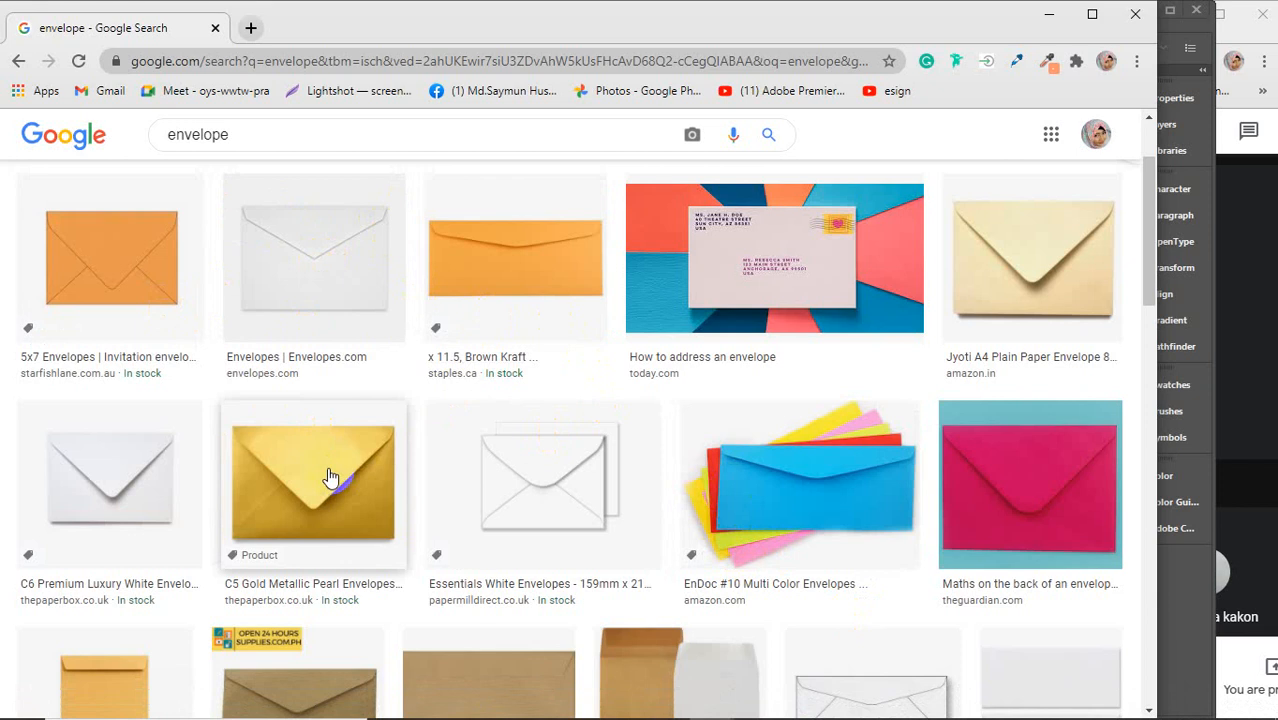
click(1049, 14)
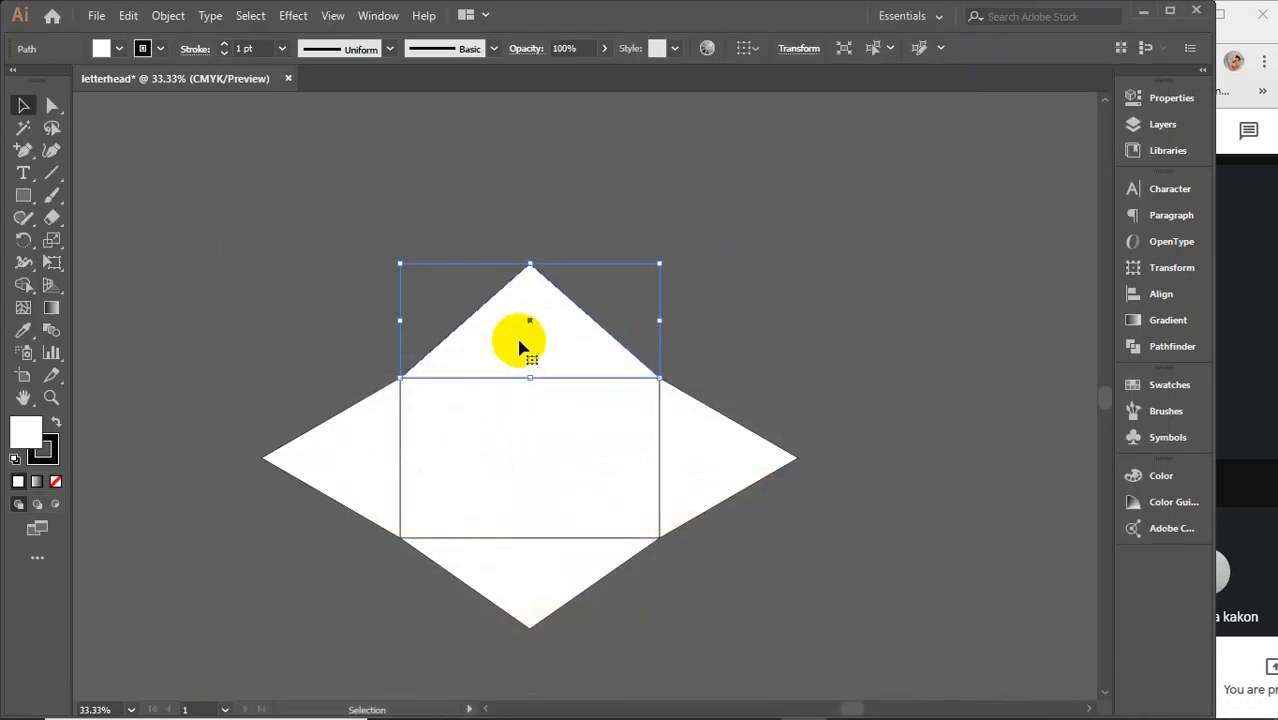
Round the tip of the upper flap with a corner radius of about 0.46 in.
click(56, 108)
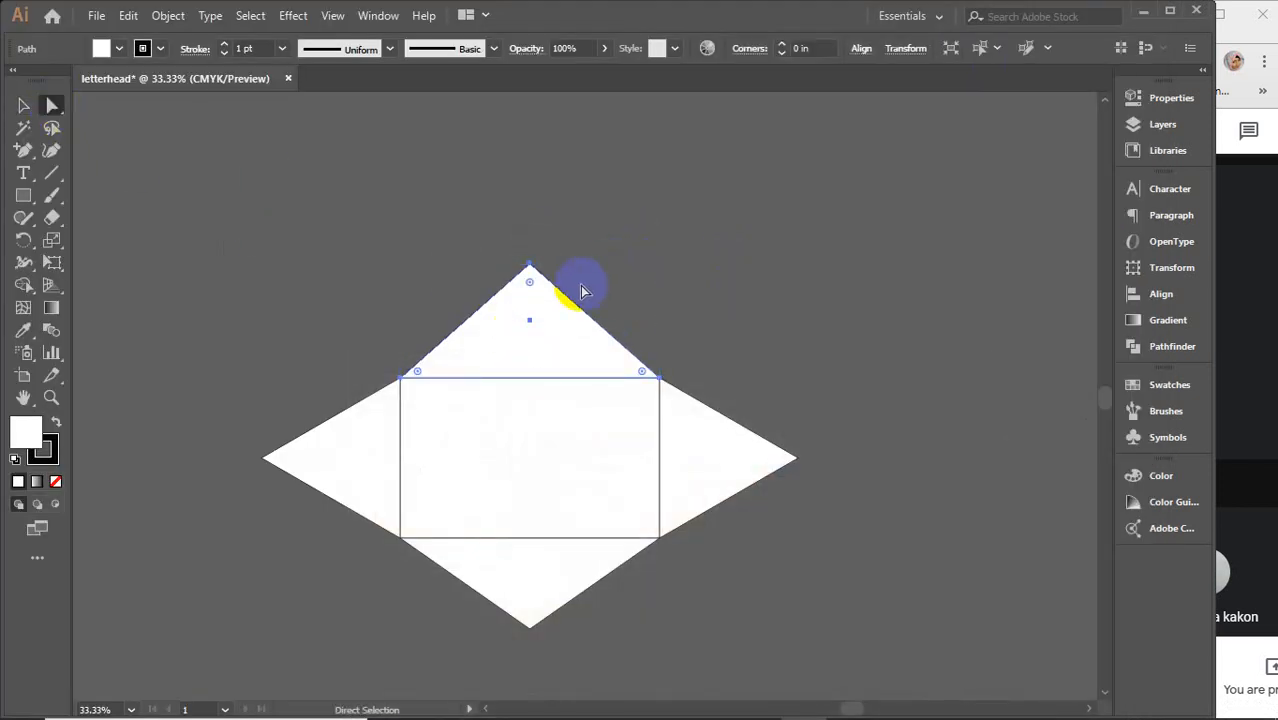
scroll(582, 289, up, 2)
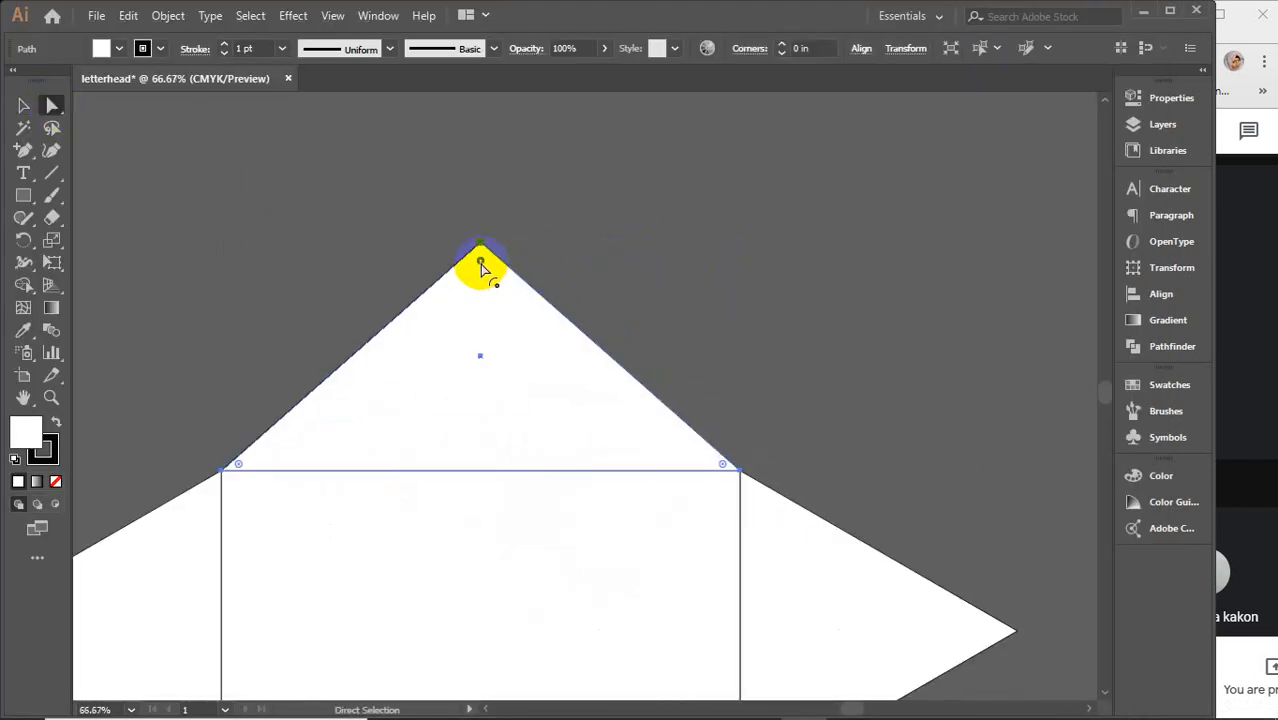
drag(481, 268, 478, 278)
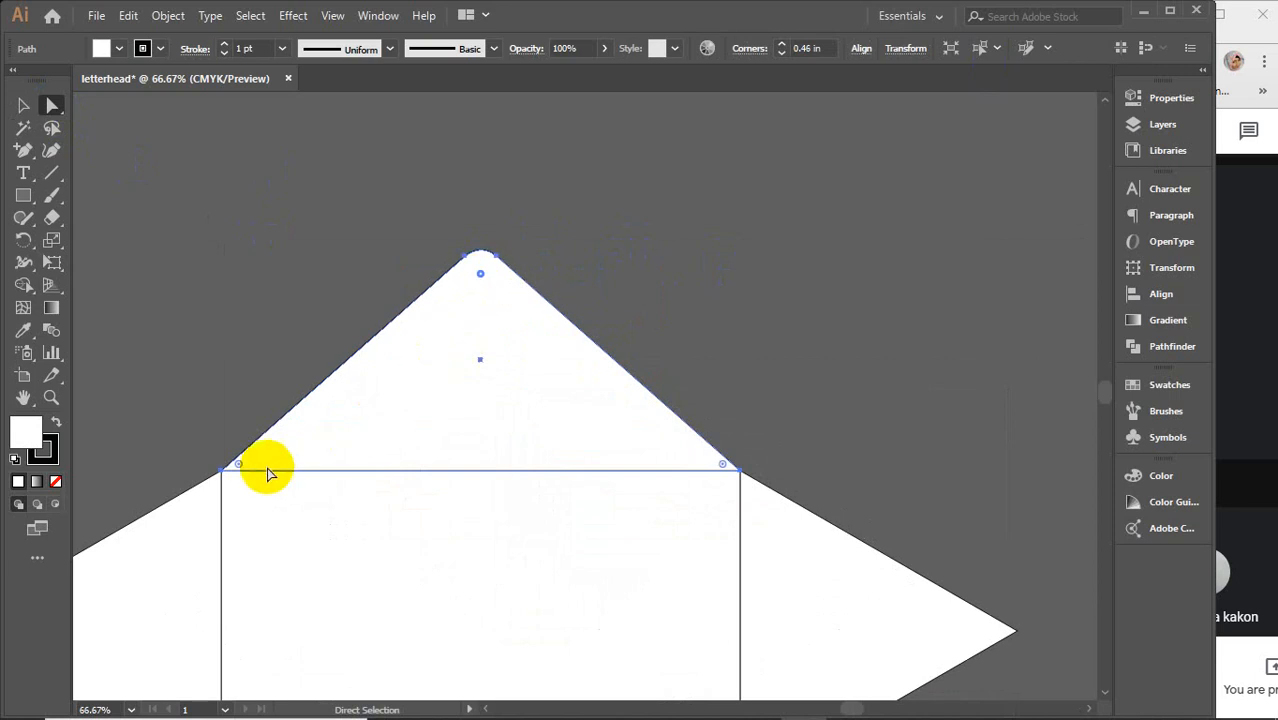
Add Curvature tool points near the base of both slanted edges of the upper flap and at its tip.
click(53, 151)
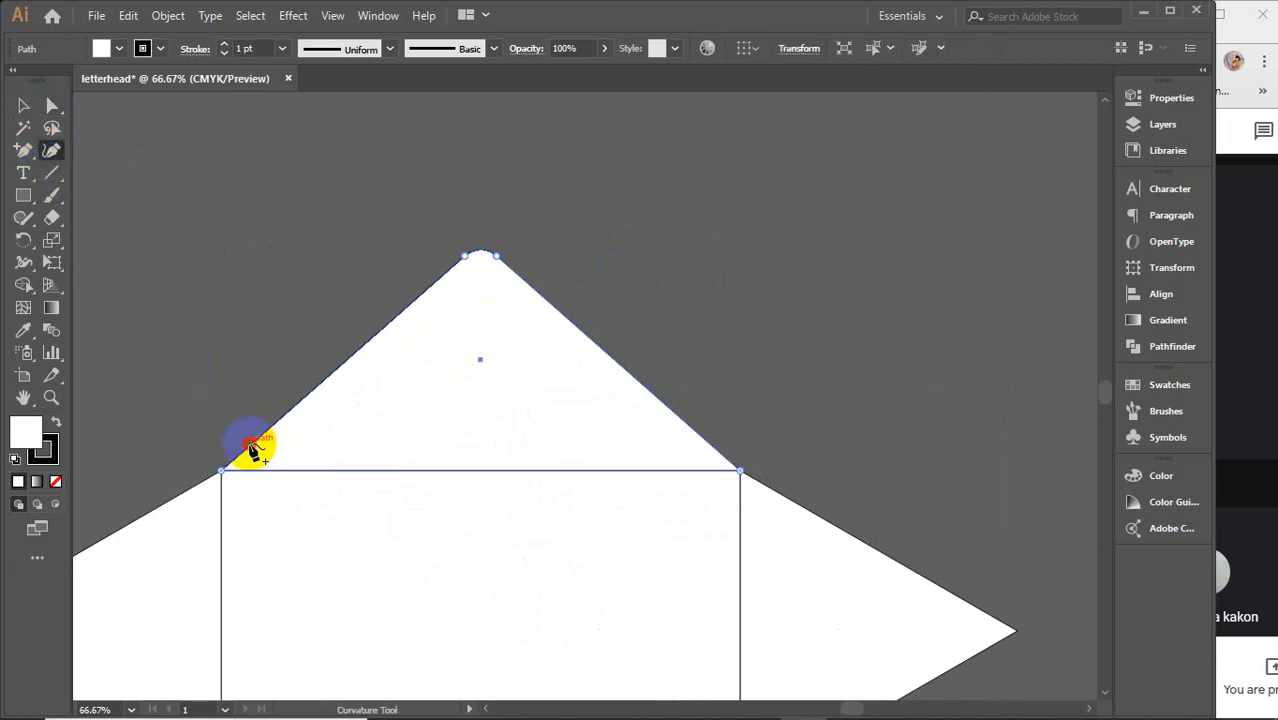
click(250, 446)
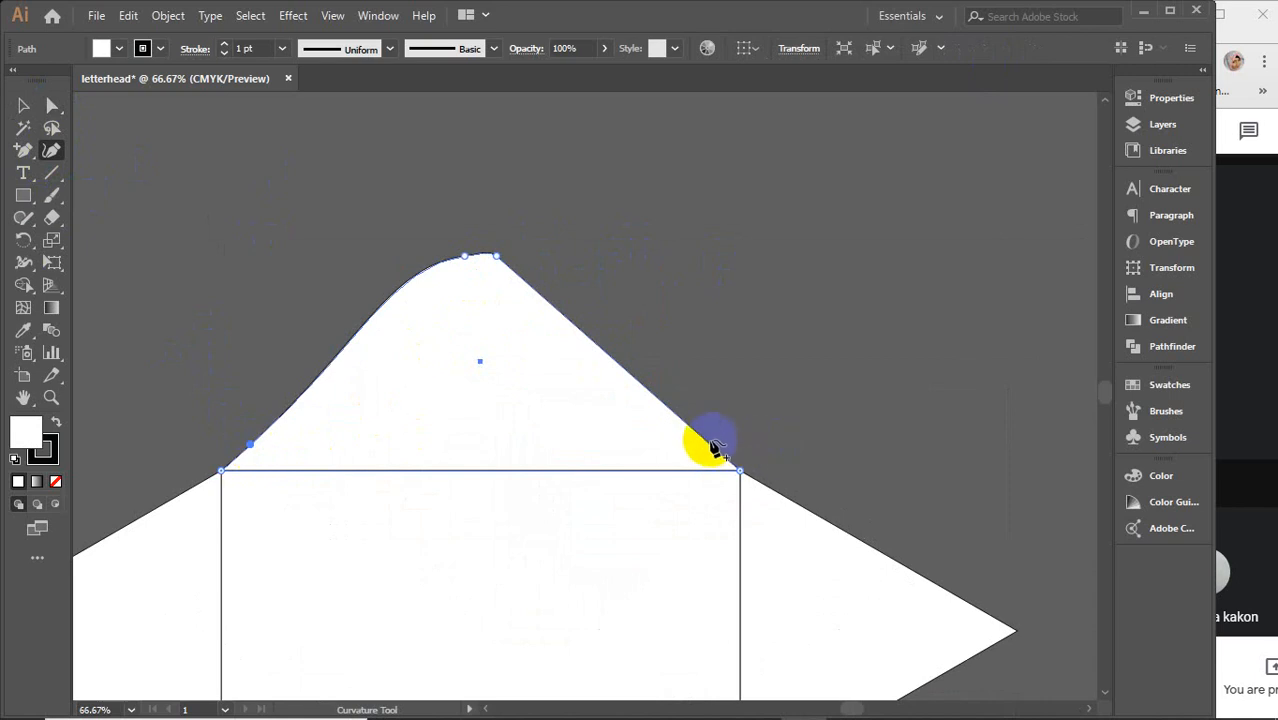
click(709, 446)
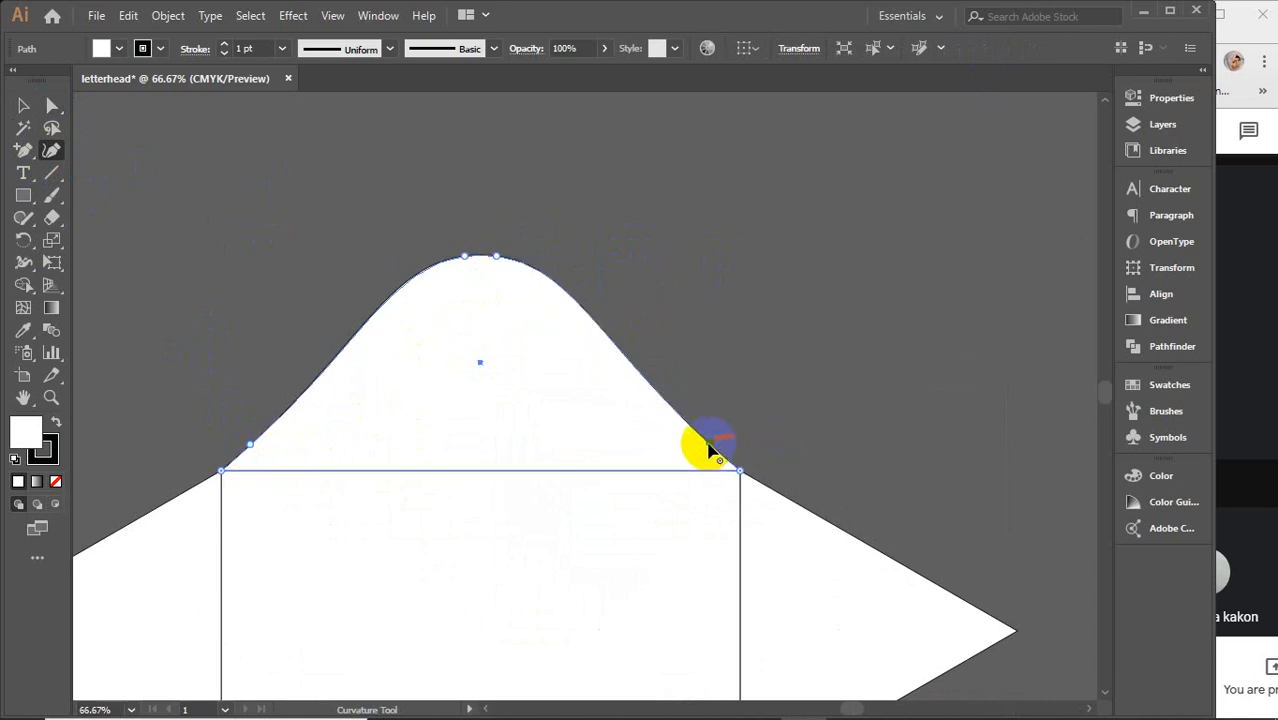
click(477, 260)
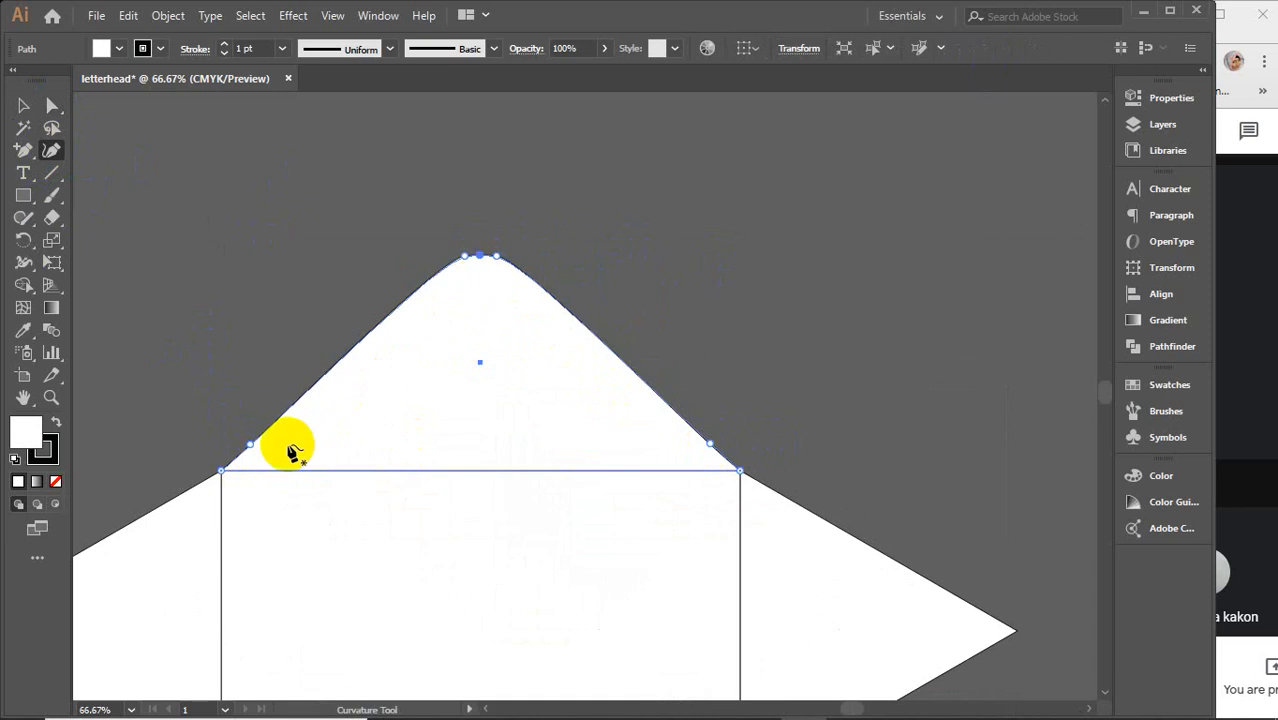
Reshape the upper flap with inward-curving sides and a slightly higher rounded tip by moving its curvature points.
click(253, 446)
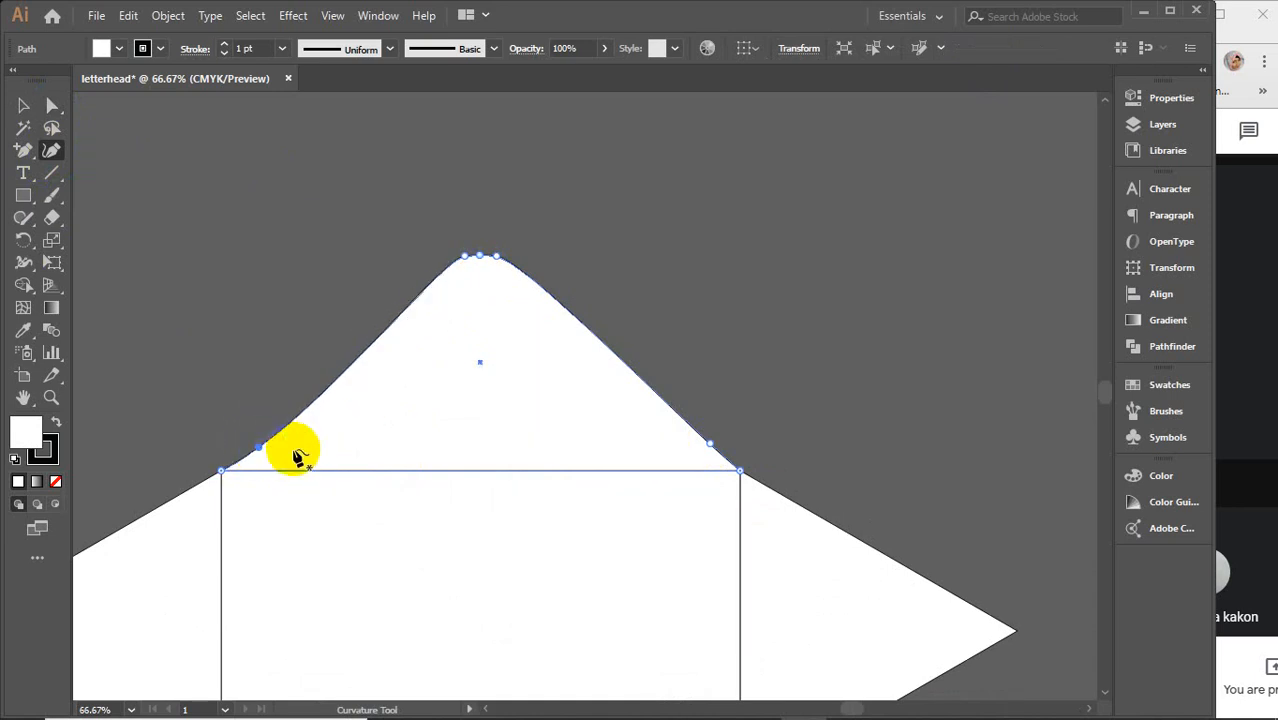
click(707, 448)
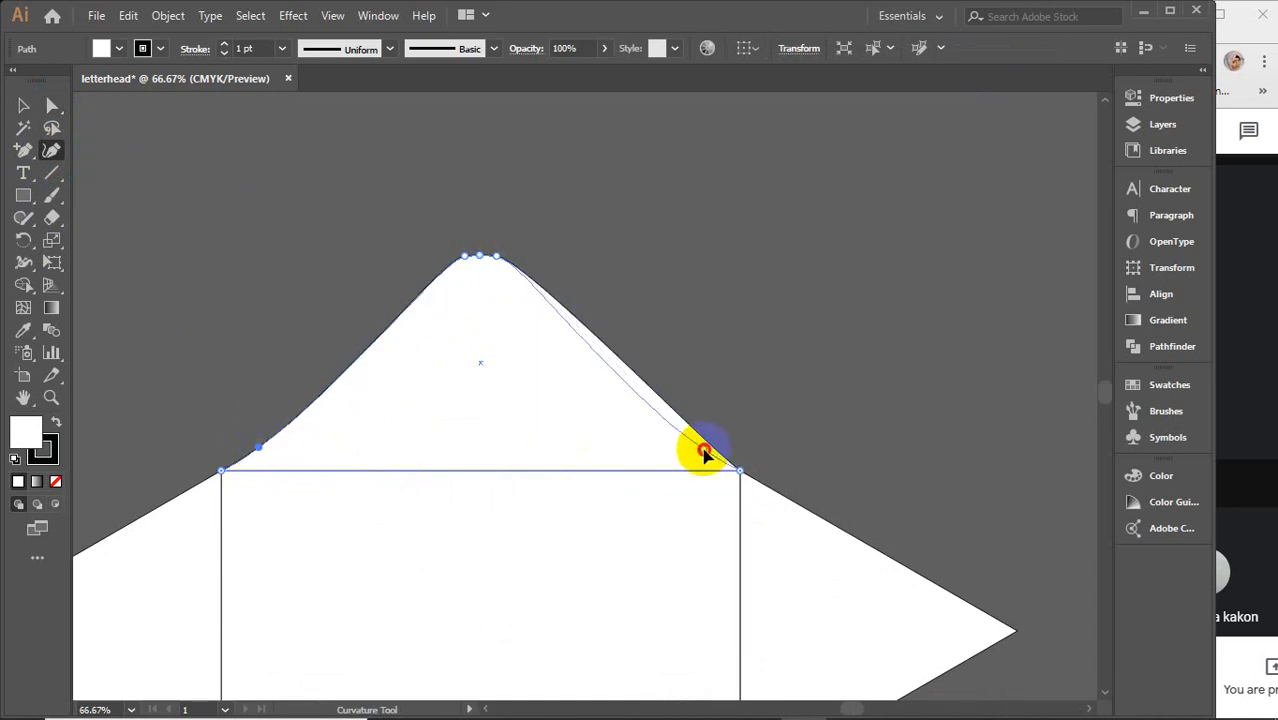
click(496, 265)
drag(479, 256, 479, 246)
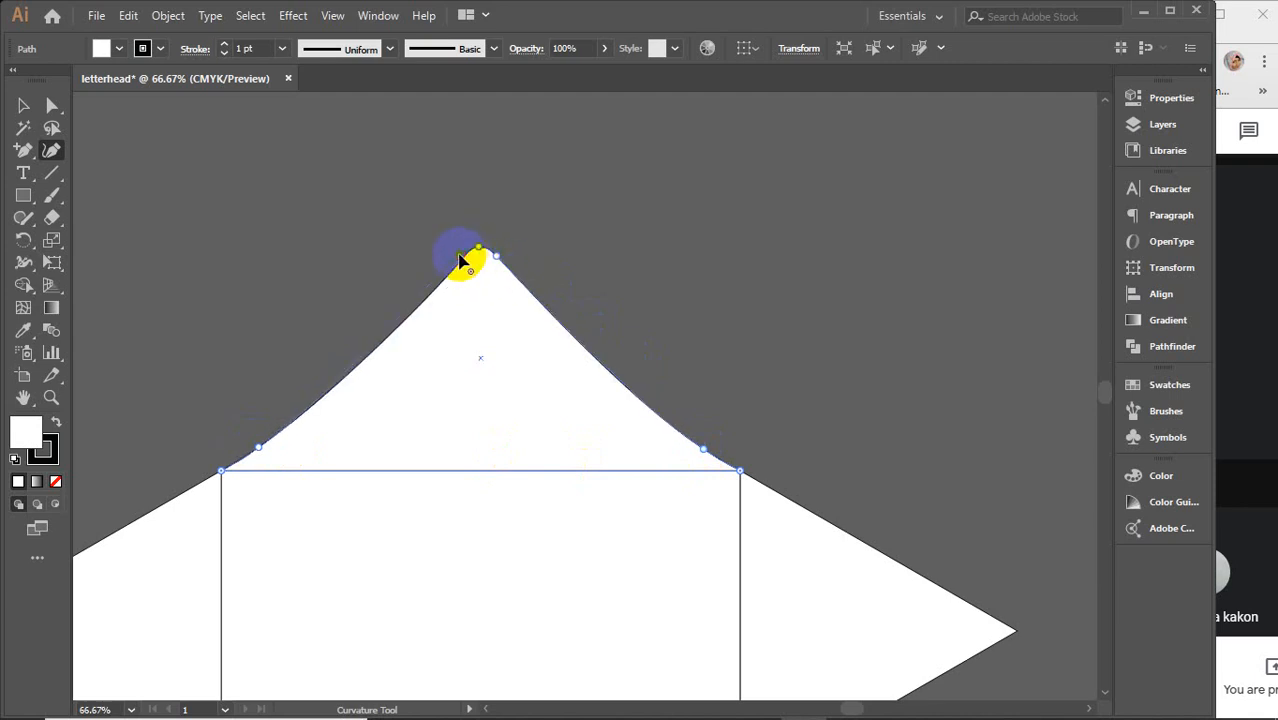
click(459, 257)
drag(496, 258, 498, 257)
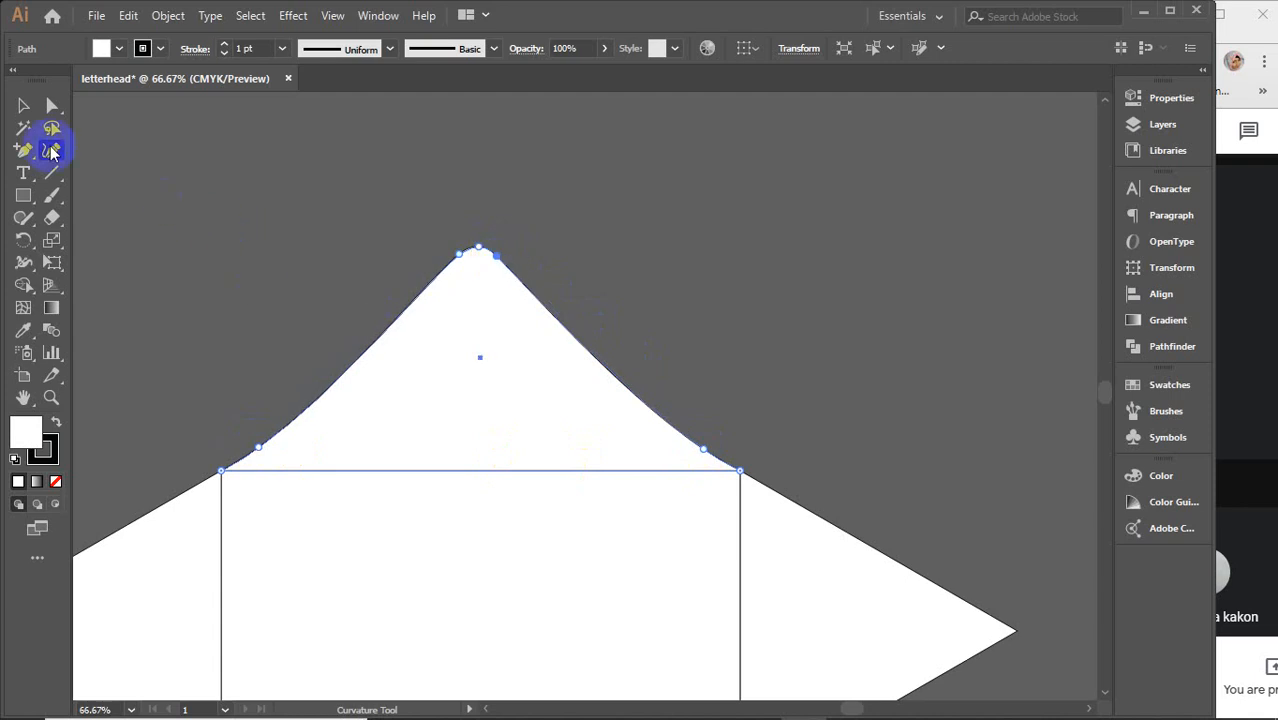
click(22, 105)
click(263, 167)
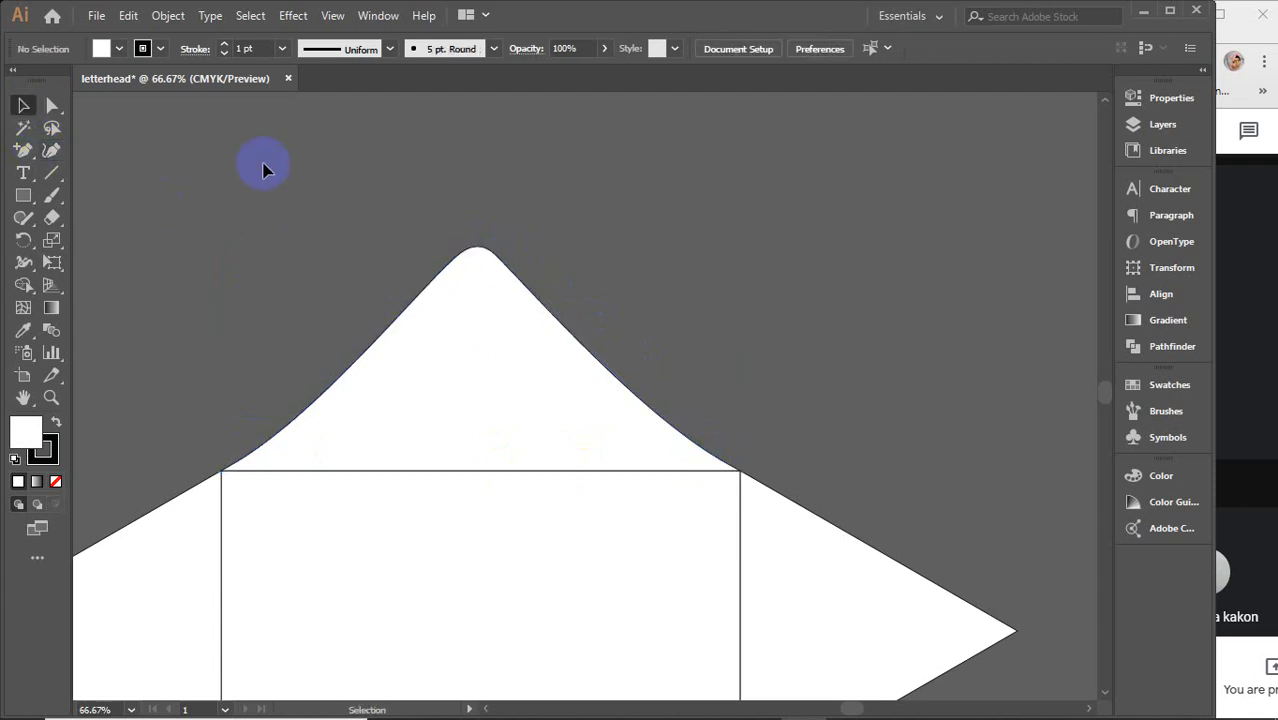
Bring an empty area of the canvas away from the envelope template into view.
scroll(263, 167, down, 2)
key(space)
drag(254, 168, 437, 220)
drag(199, 243, 850, 634)
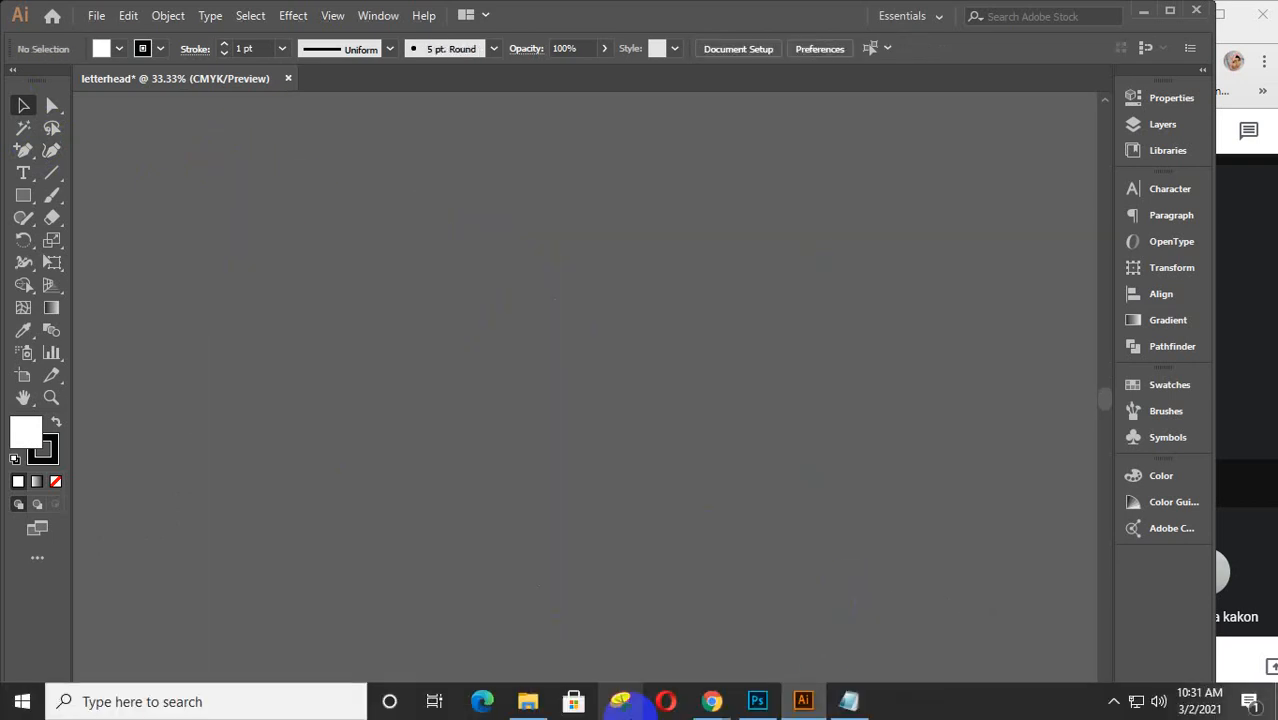
Switch to Chrome and search Google Images for "wall calendar design".
click(712, 701)
click(862, 620)
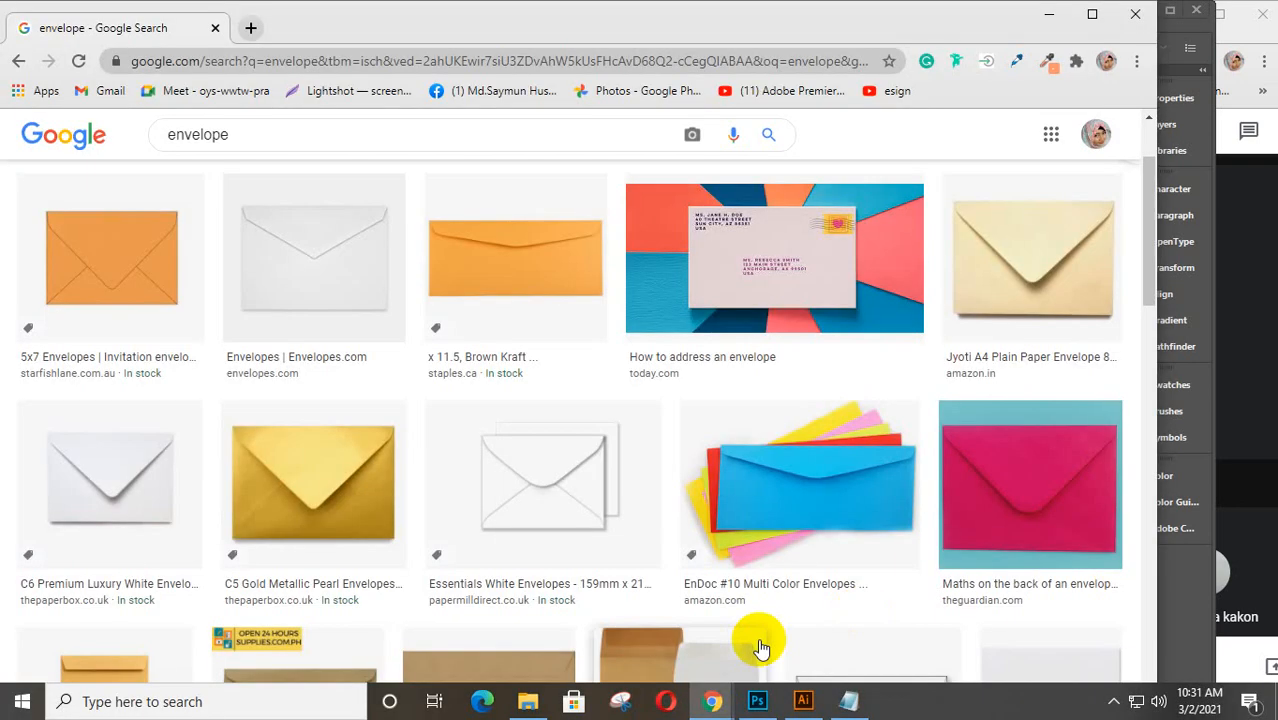
drag(232, 134, 117, 148)
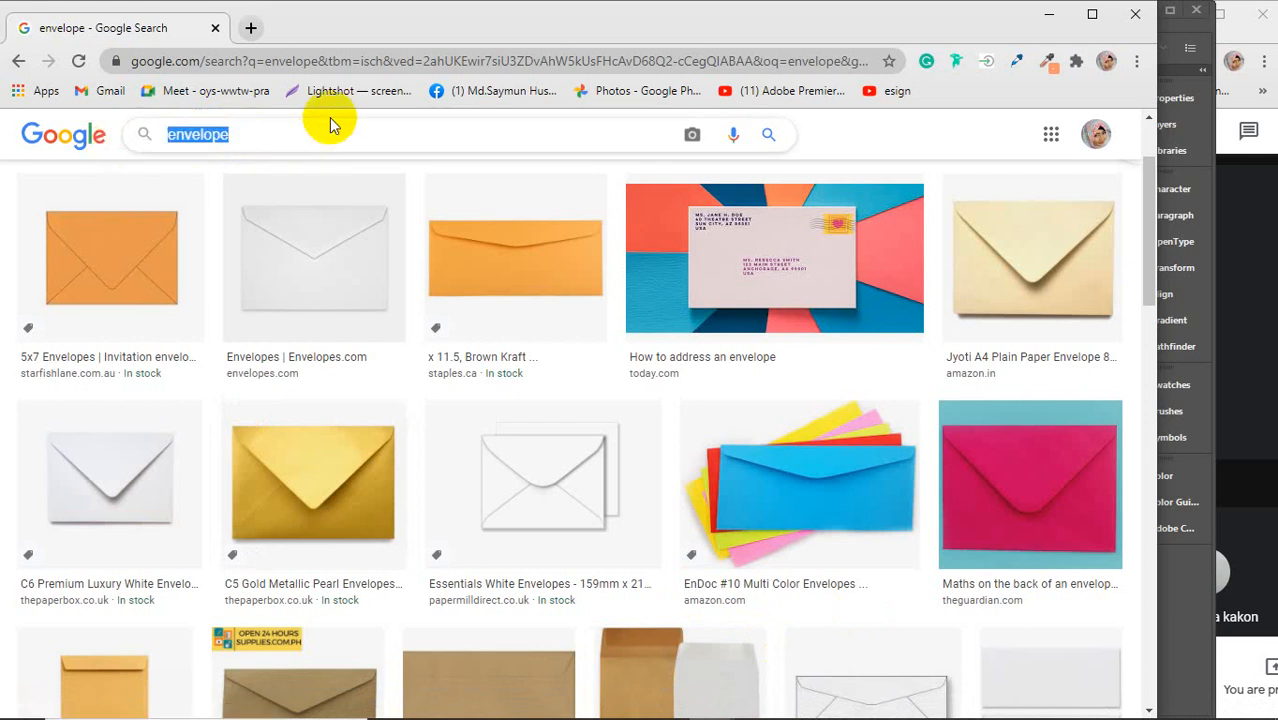
text(wa)
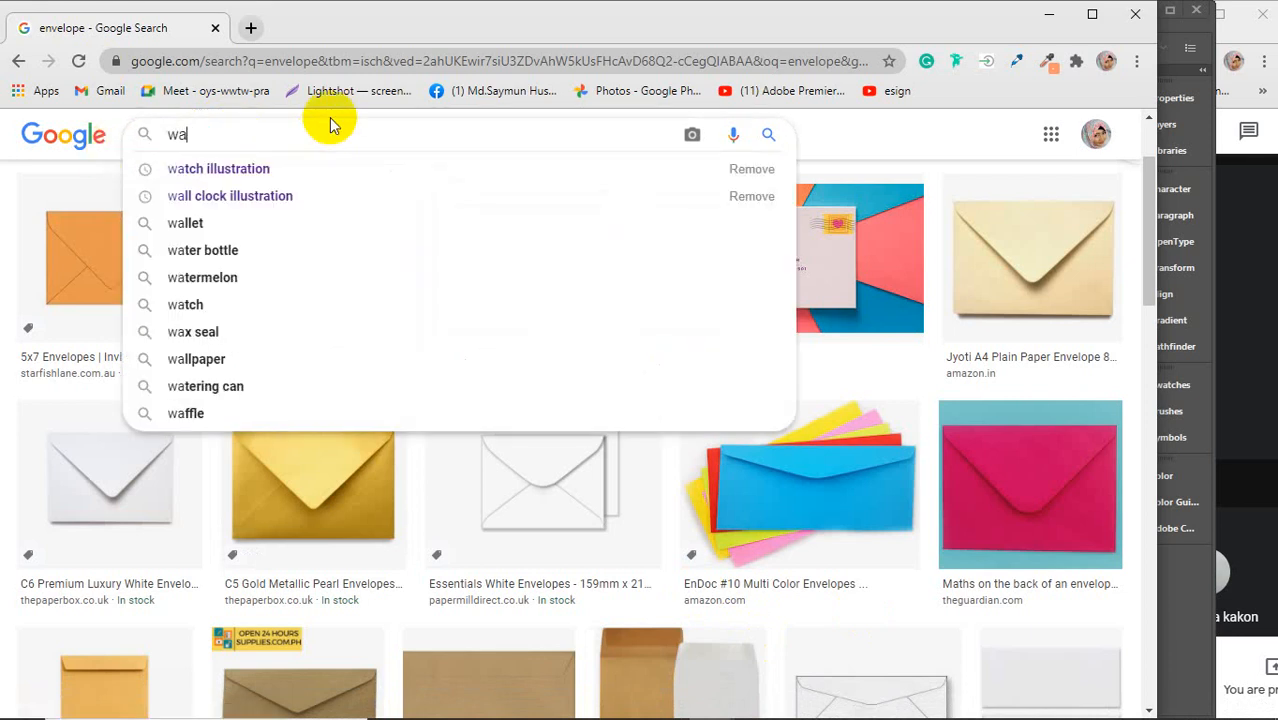
text(ll )
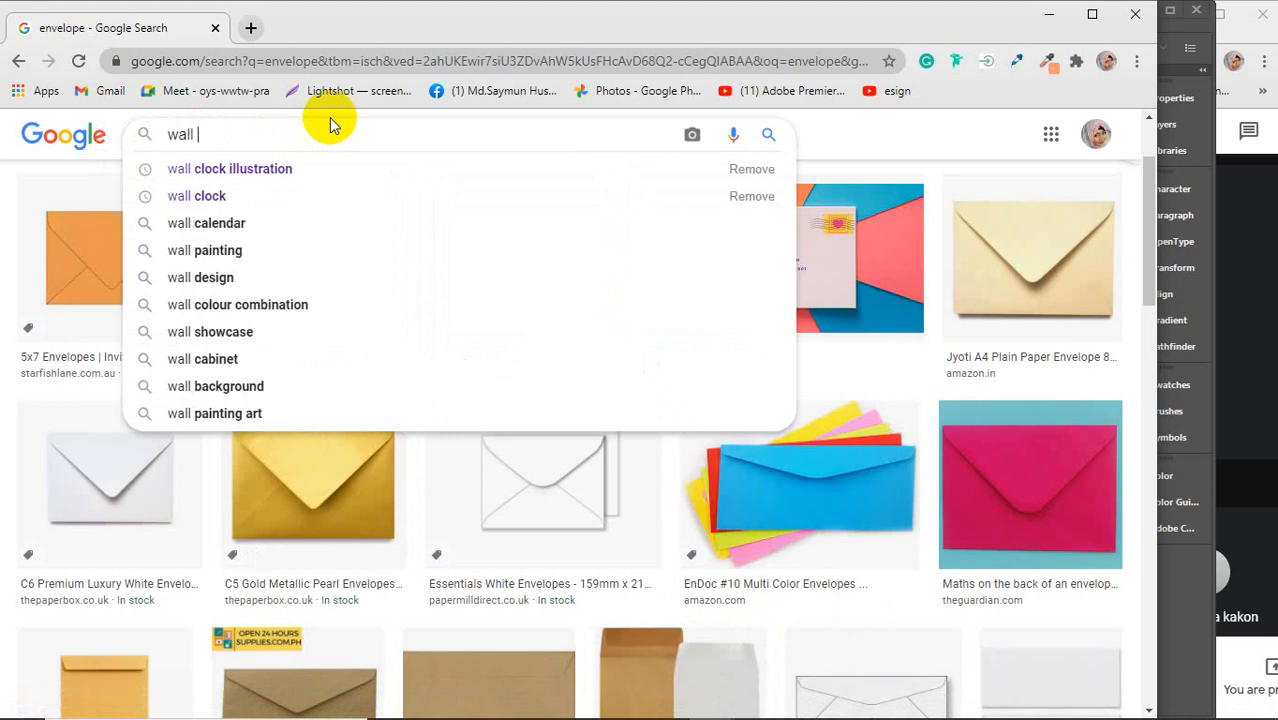
text(ca)
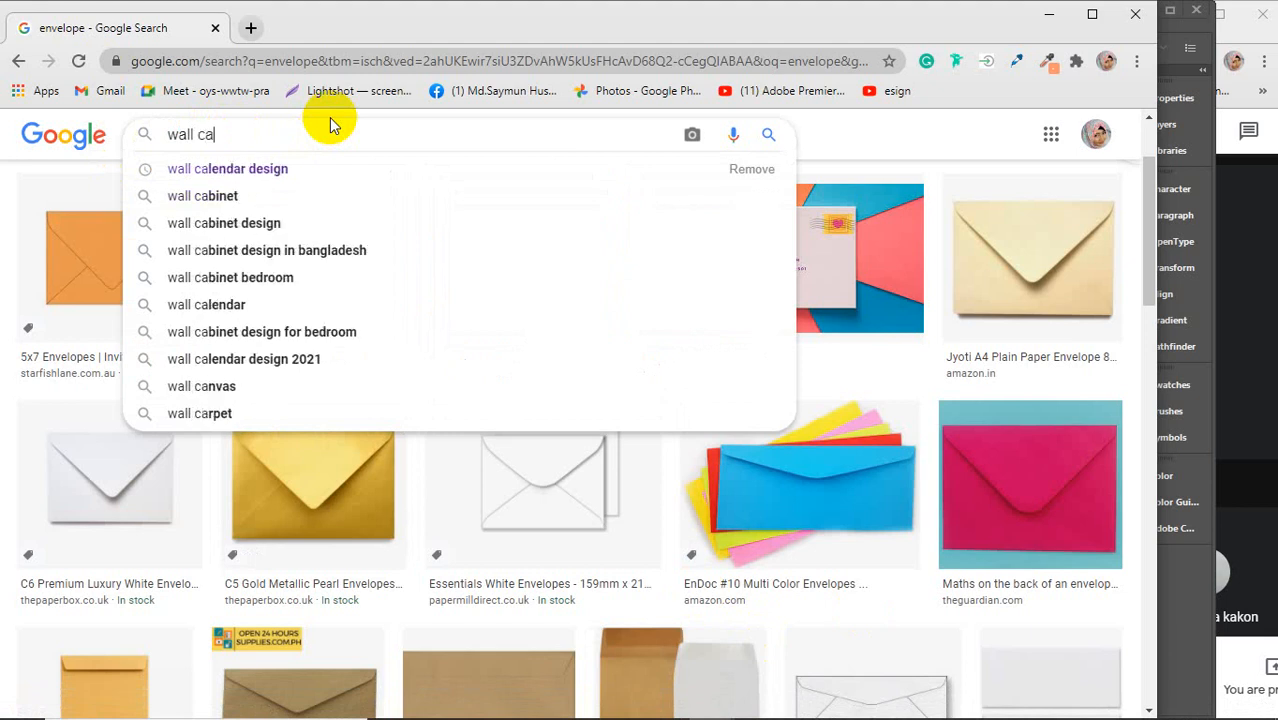
key(Down)
key(Return)
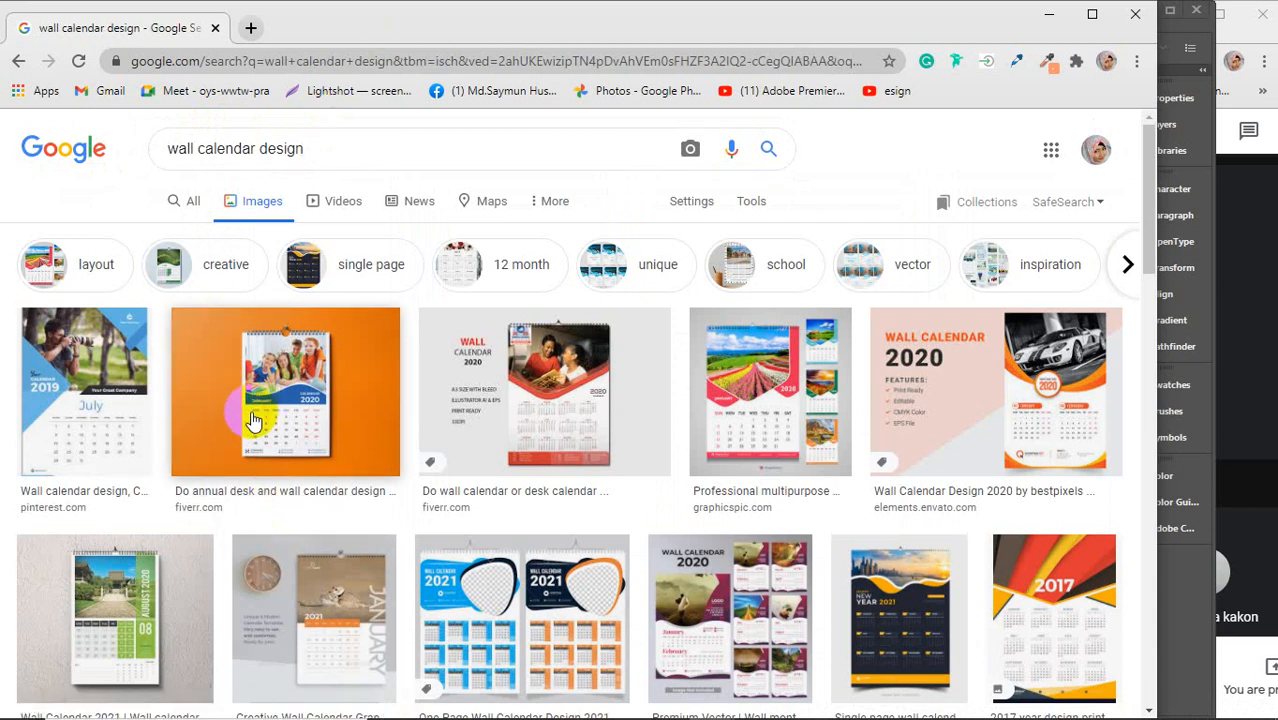
Examine the layouts of several wall calendar designs in the image results, including the Fiverr, Envato Elements and Freepik previews.
click(563, 391)
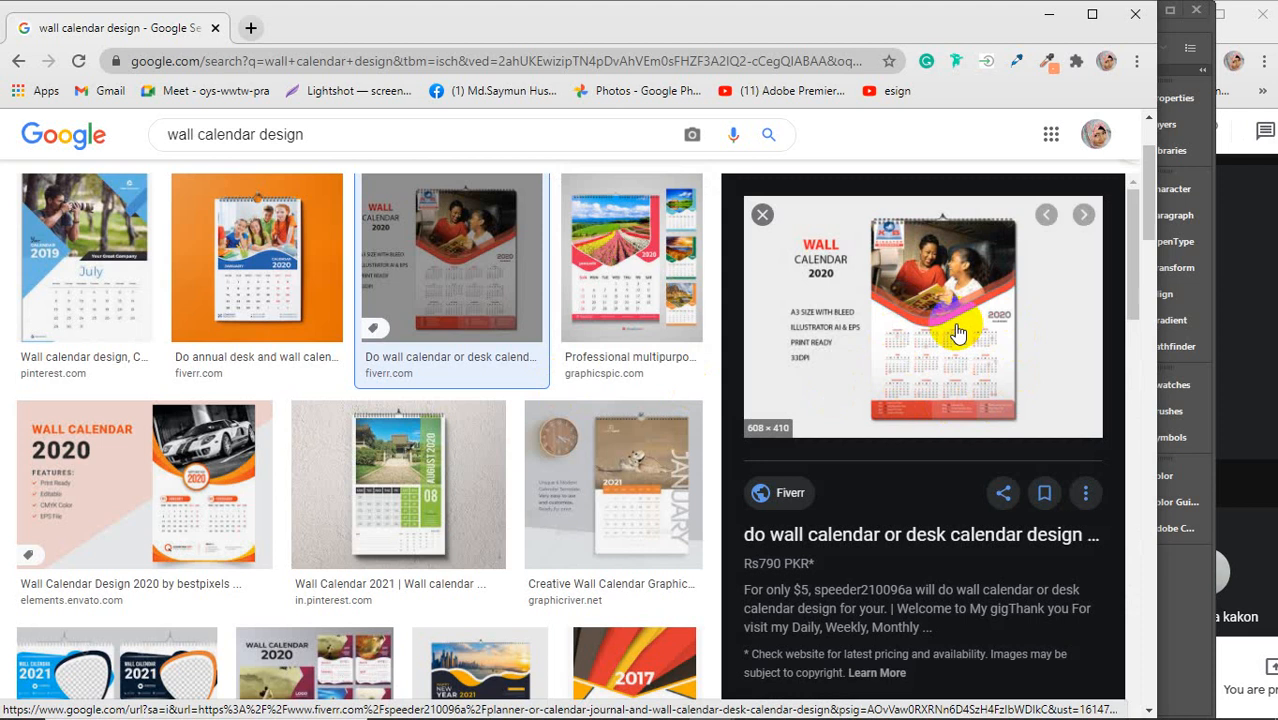
click(265, 290)
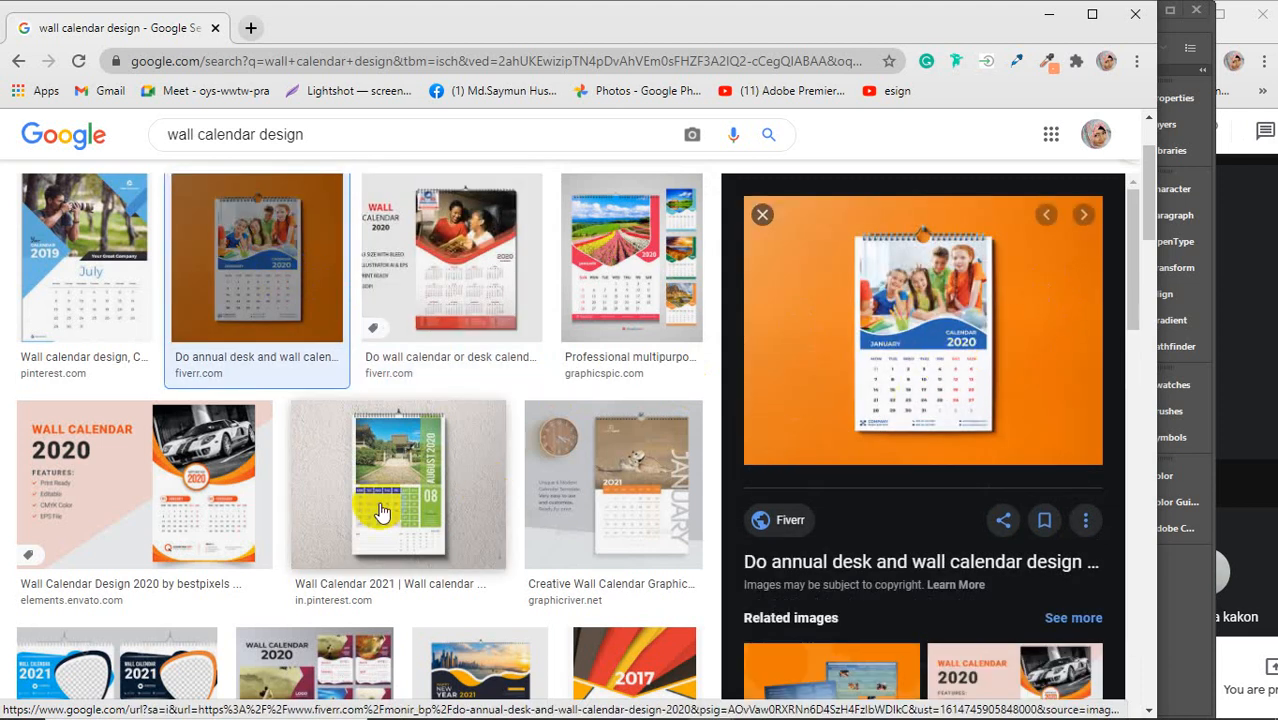
click(241, 500)
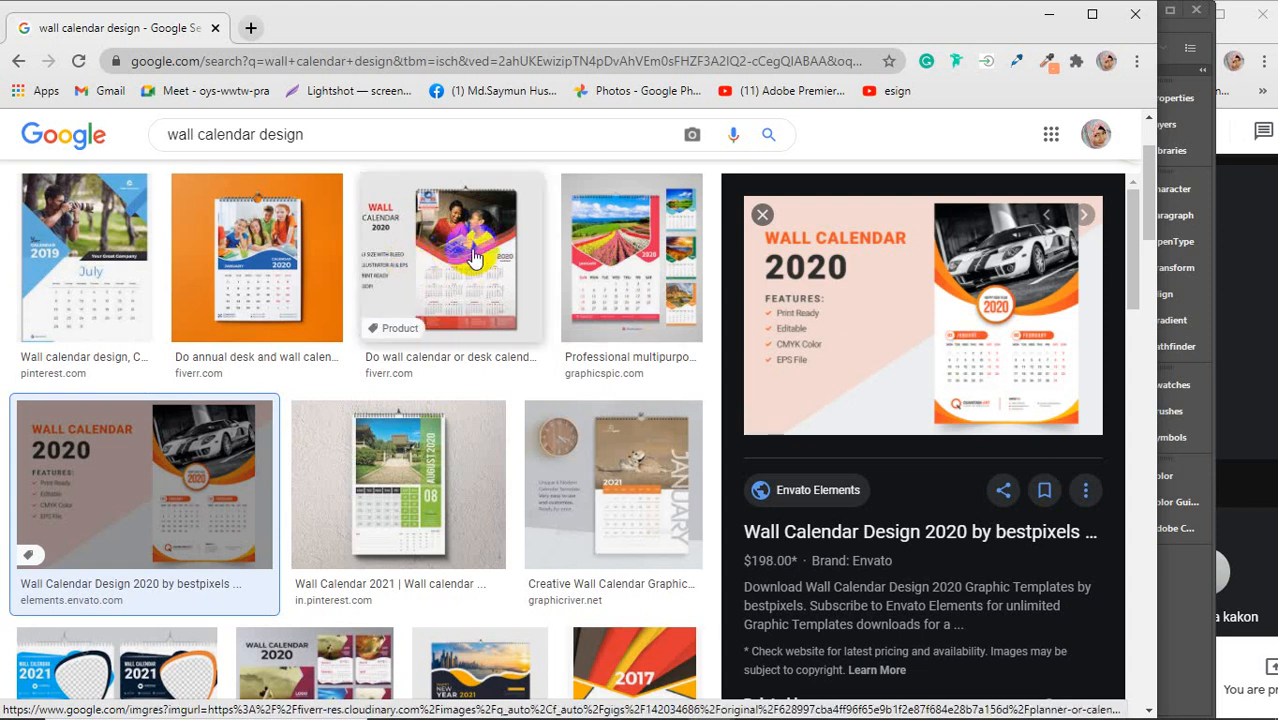
click(411, 262)
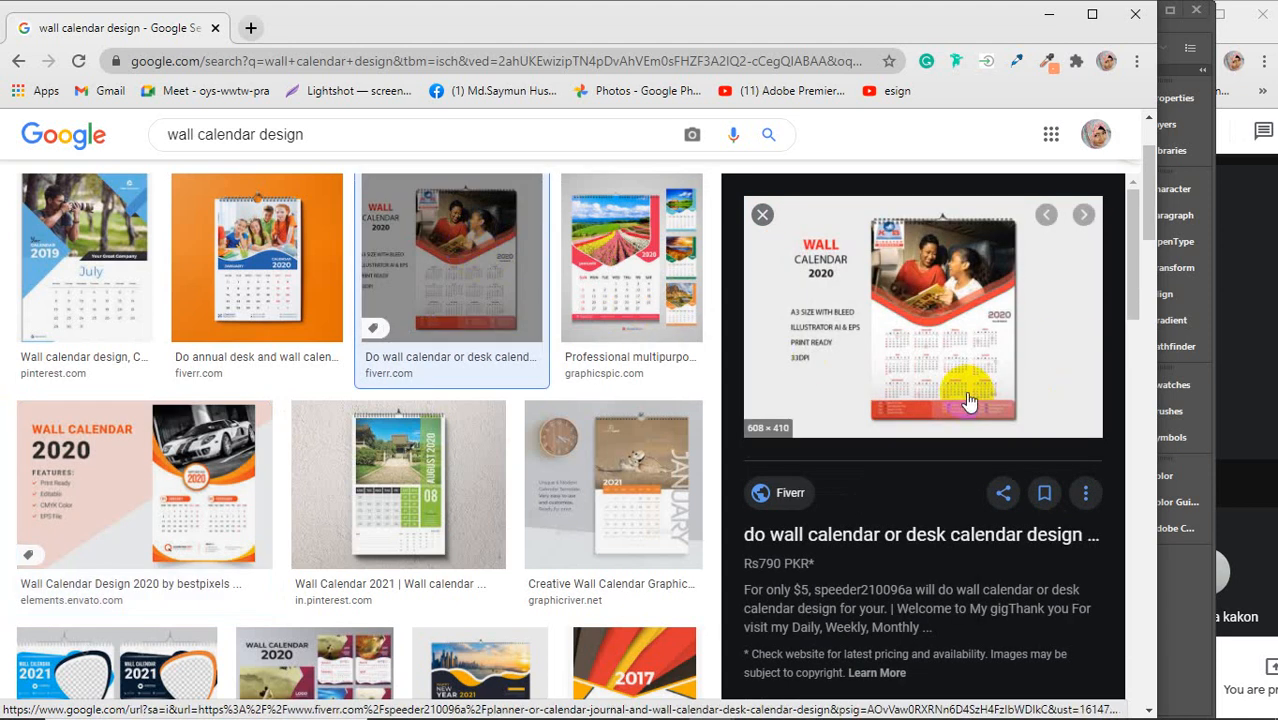
click(252, 273)
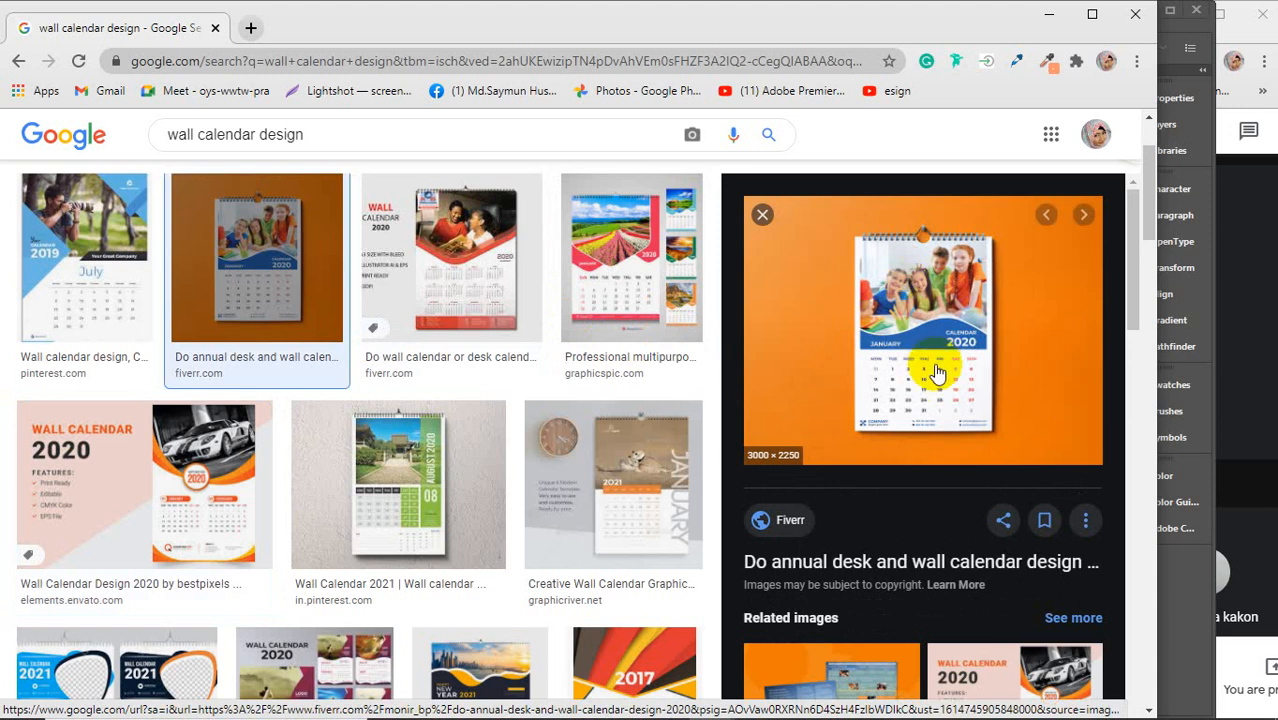
click(452, 258)
click(320, 295)
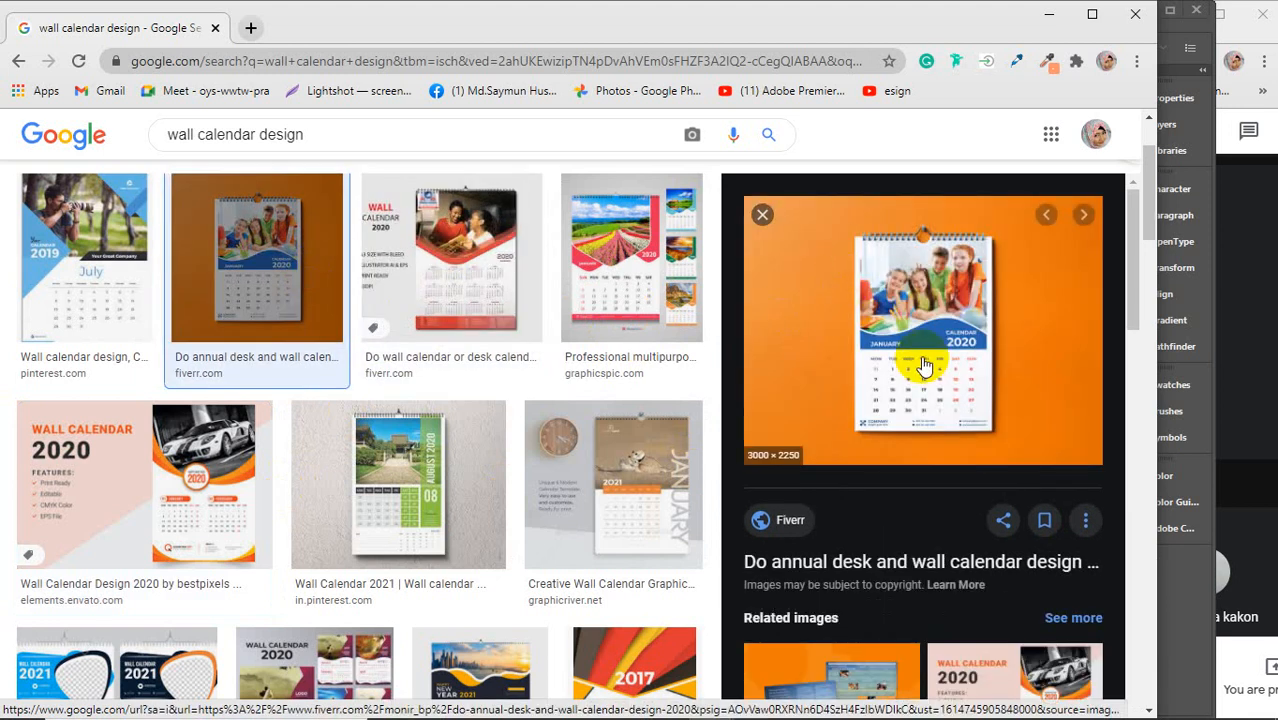
click(205, 481)
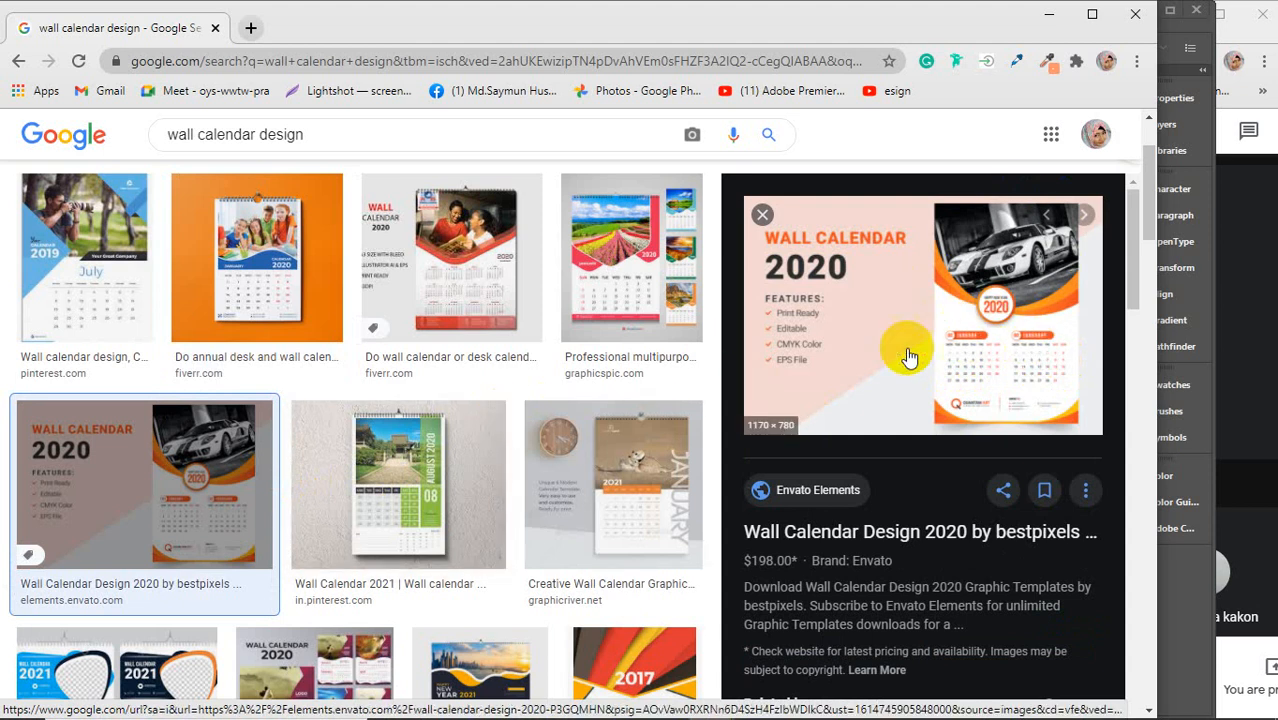
scroll(513, 405, down, 4)
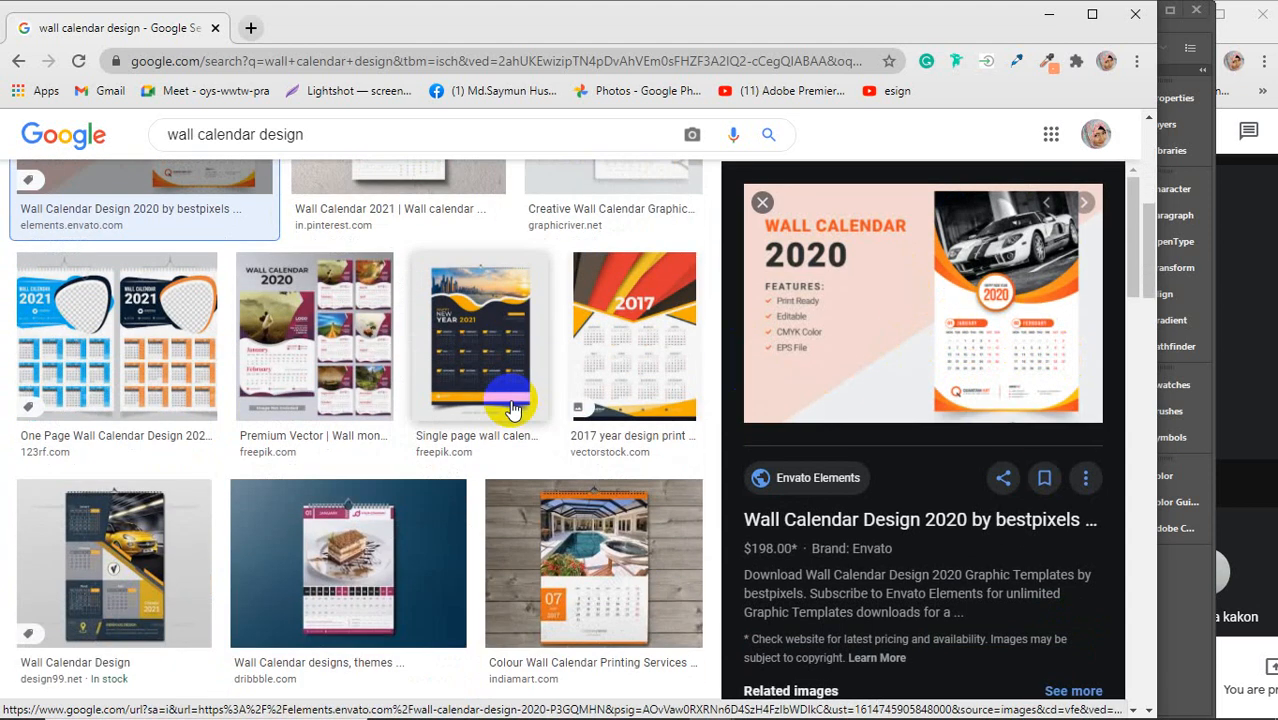
click(487, 360)
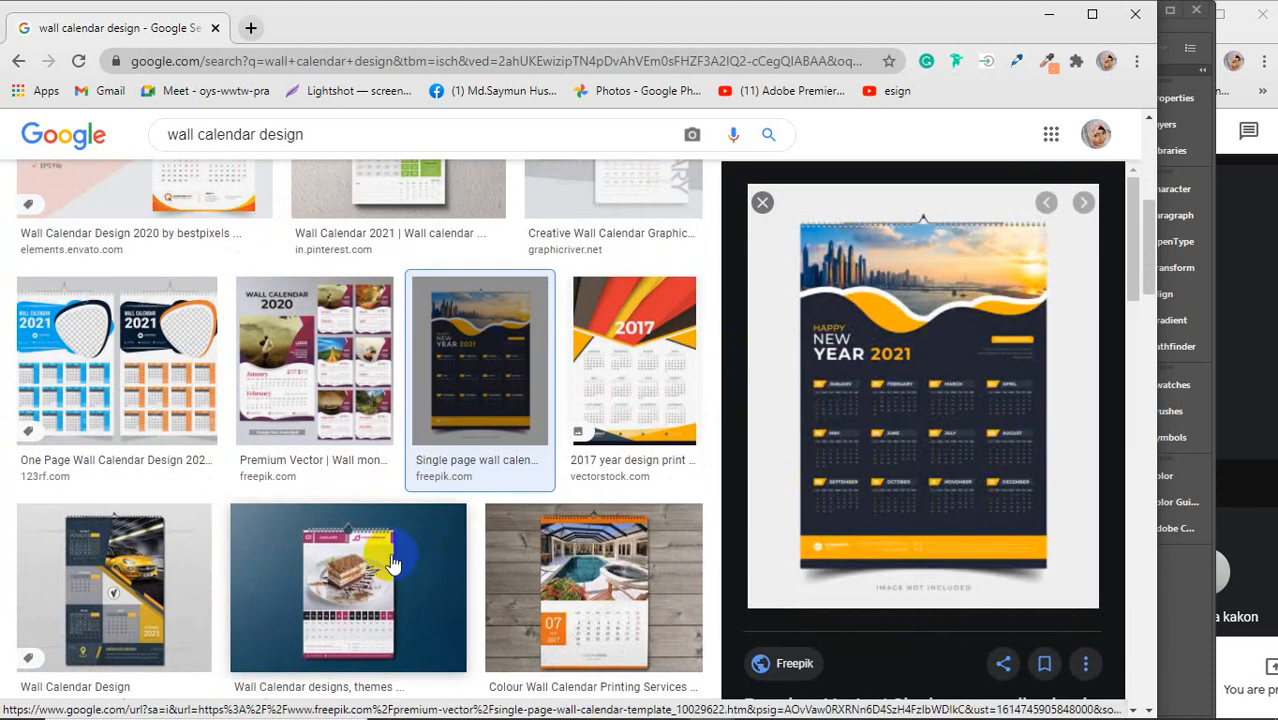
scroll(392, 565, down, 2)
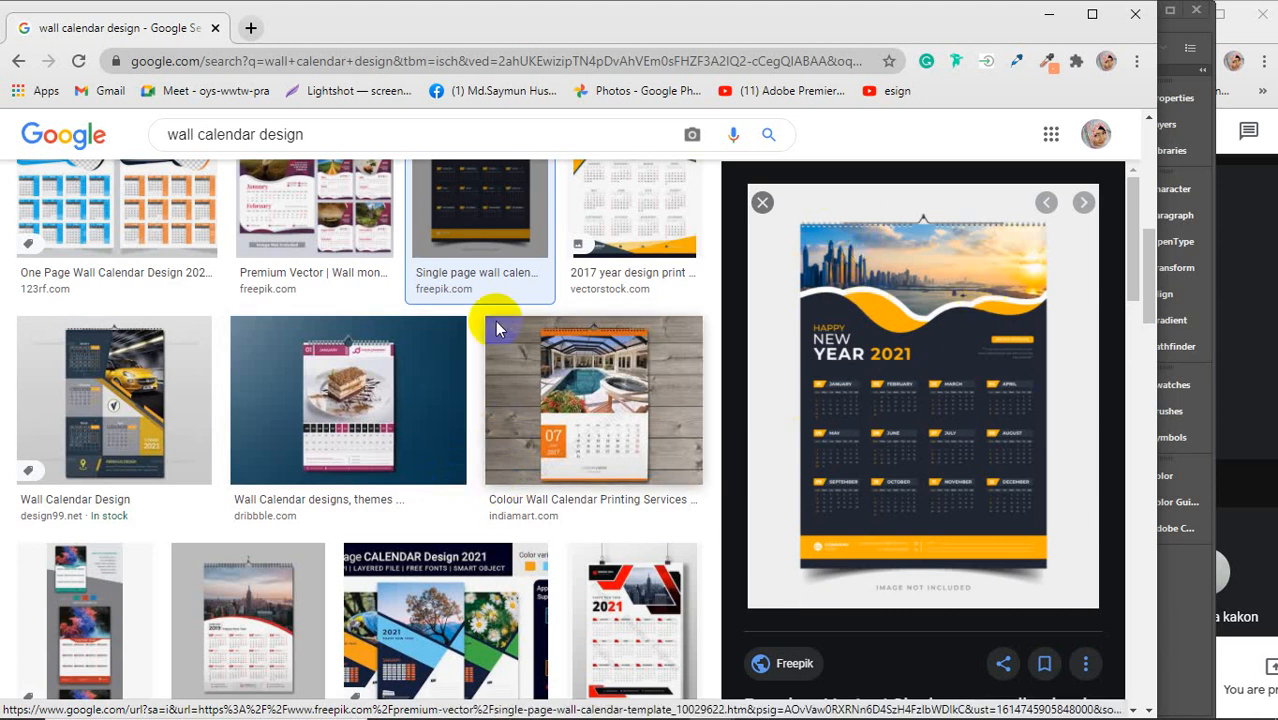
scroll(491, 320, up, 5)
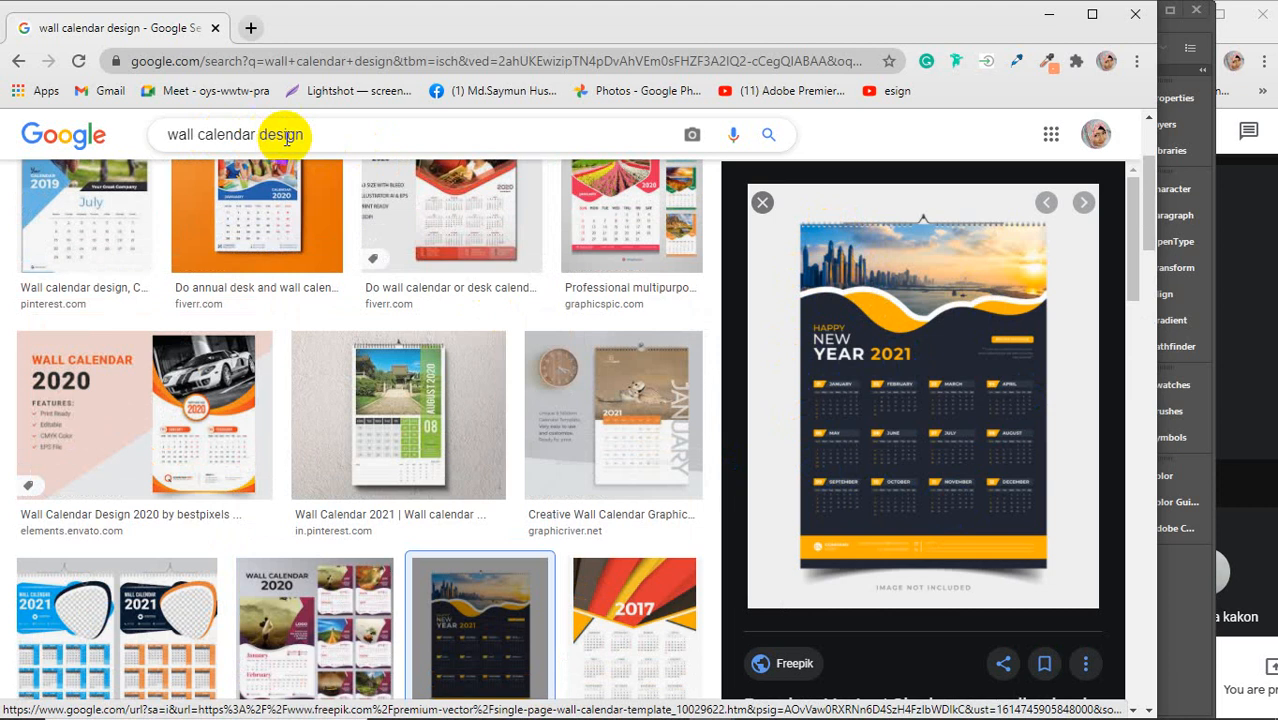
Change the image search to "desk calendar design" and run it.
double_click(170, 137)
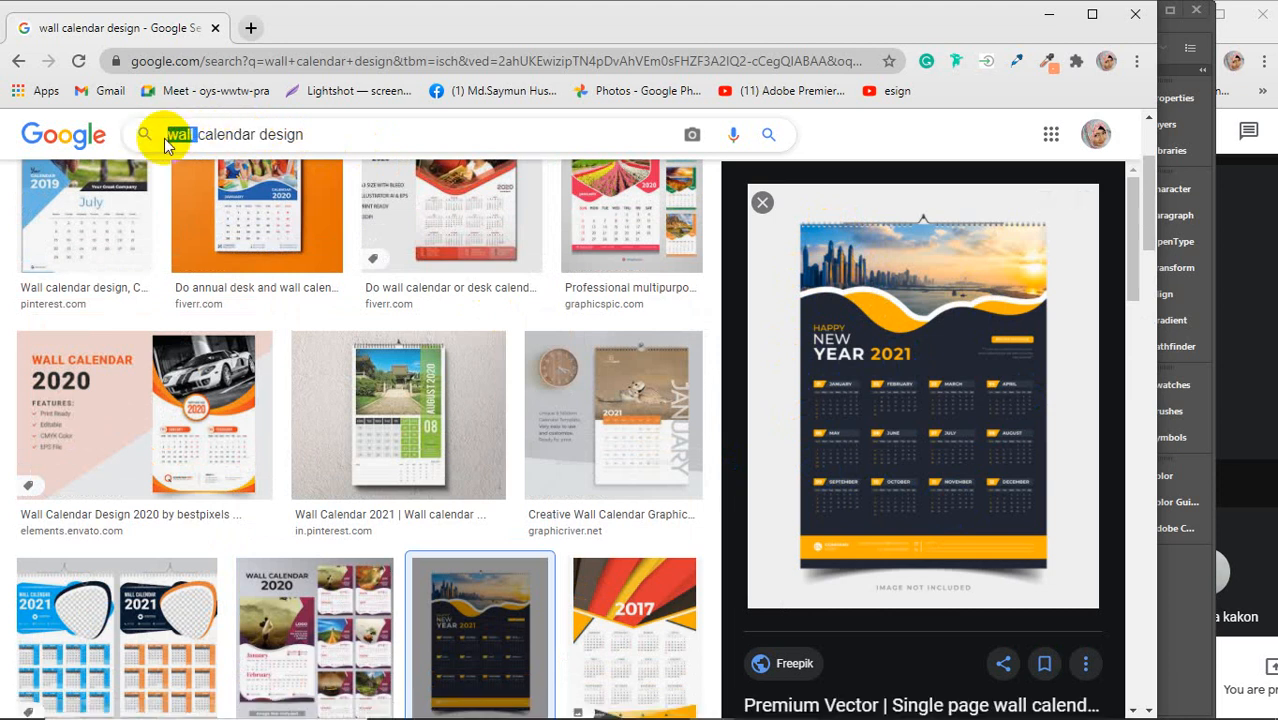
text(des)
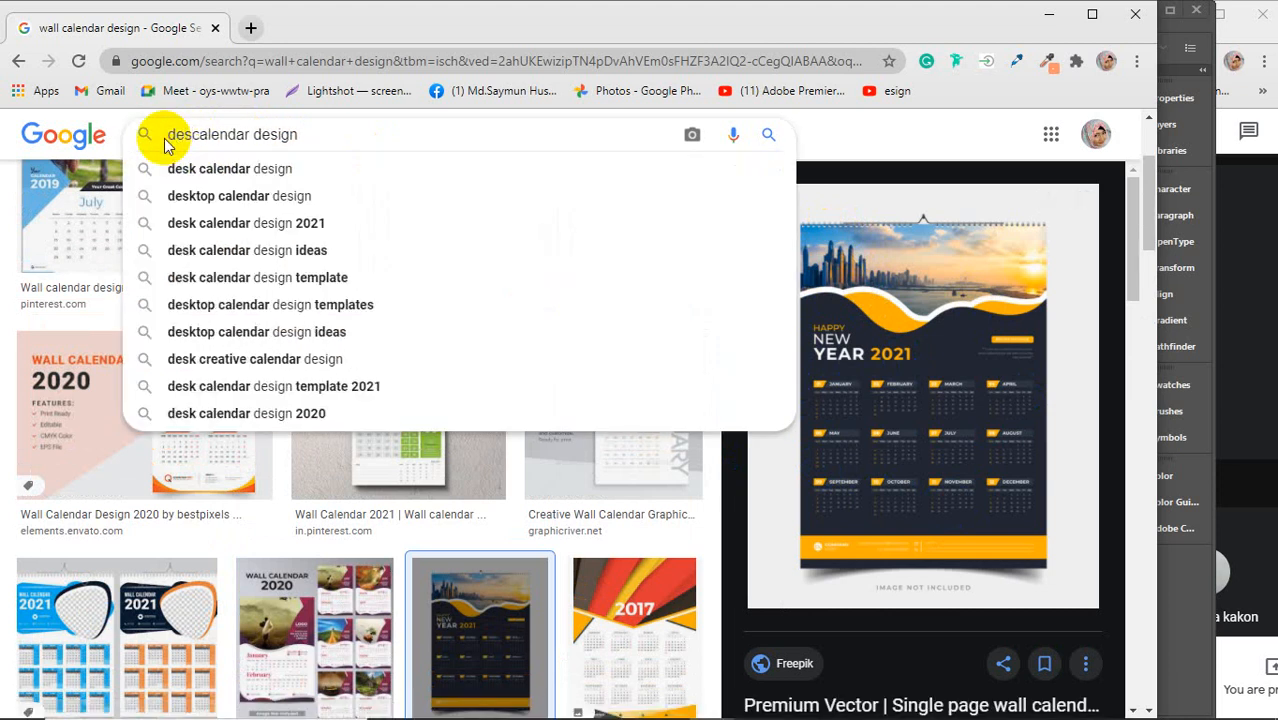
key(BackSpace)
text(k)
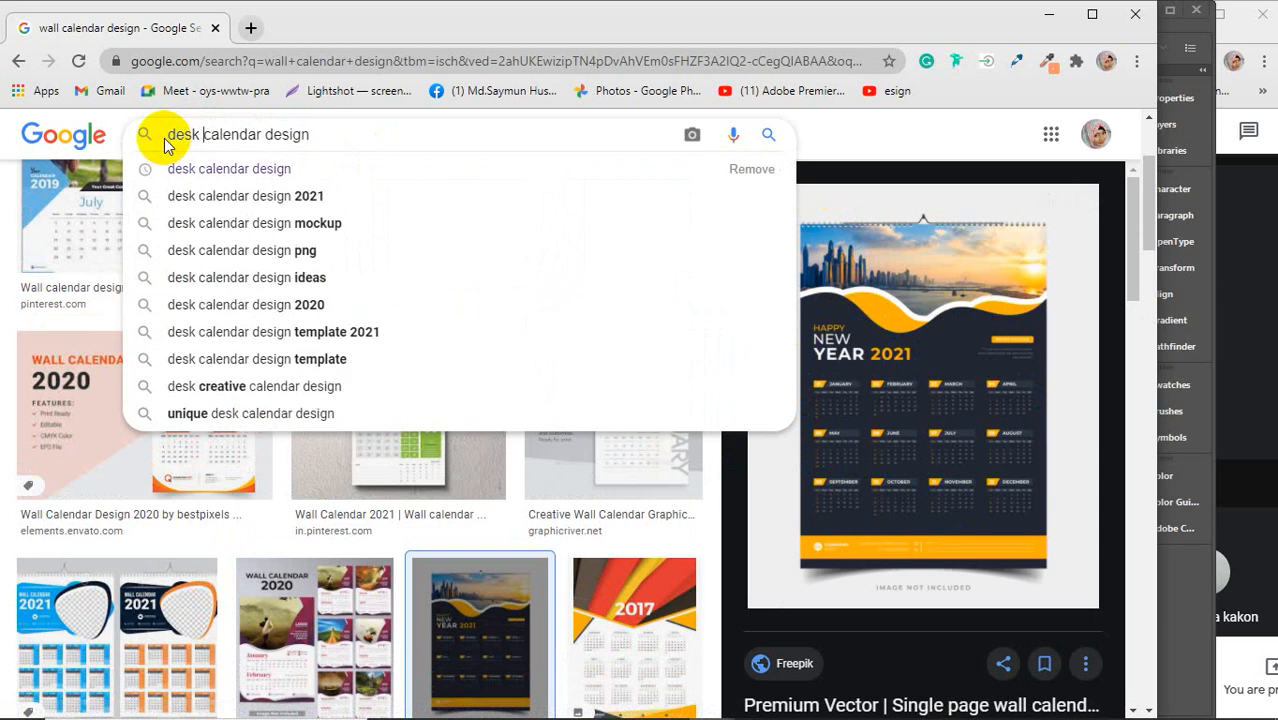
key(Return)
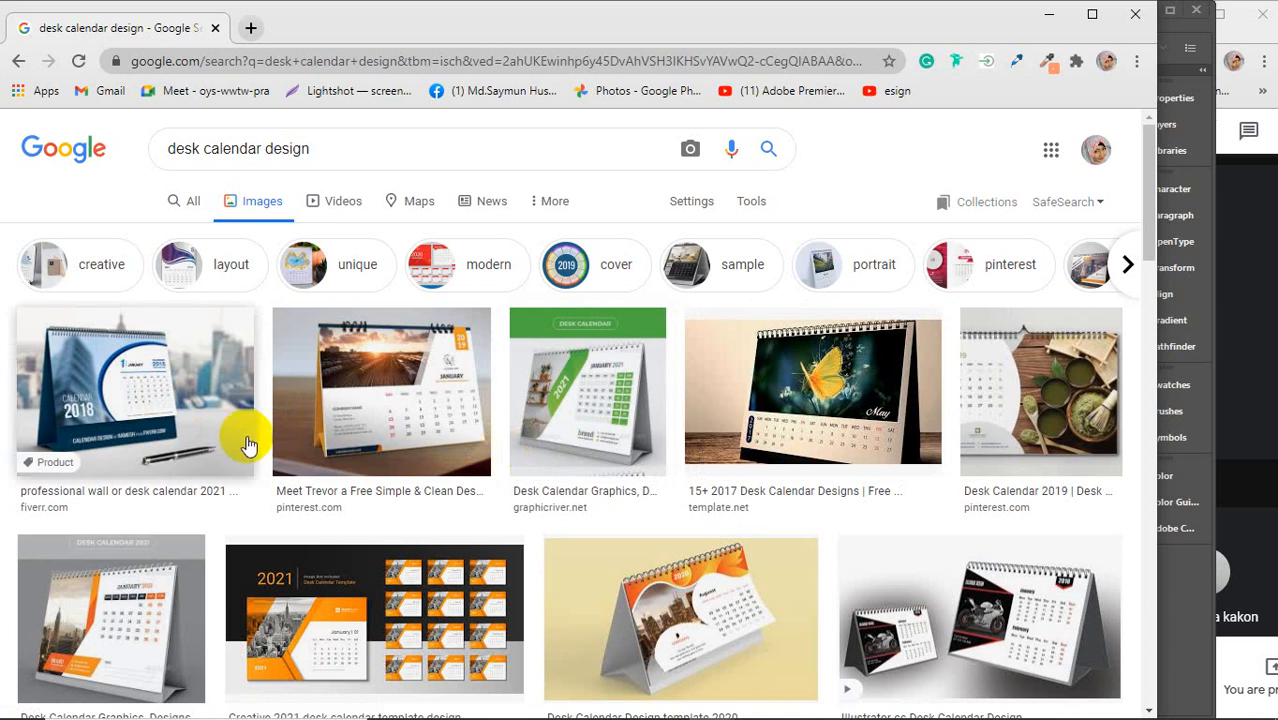
Examine the desk calendar results, previewing the Fiverr and YouTube examples for their stand and page layout, and return to Illustrator.
click(168, 400)
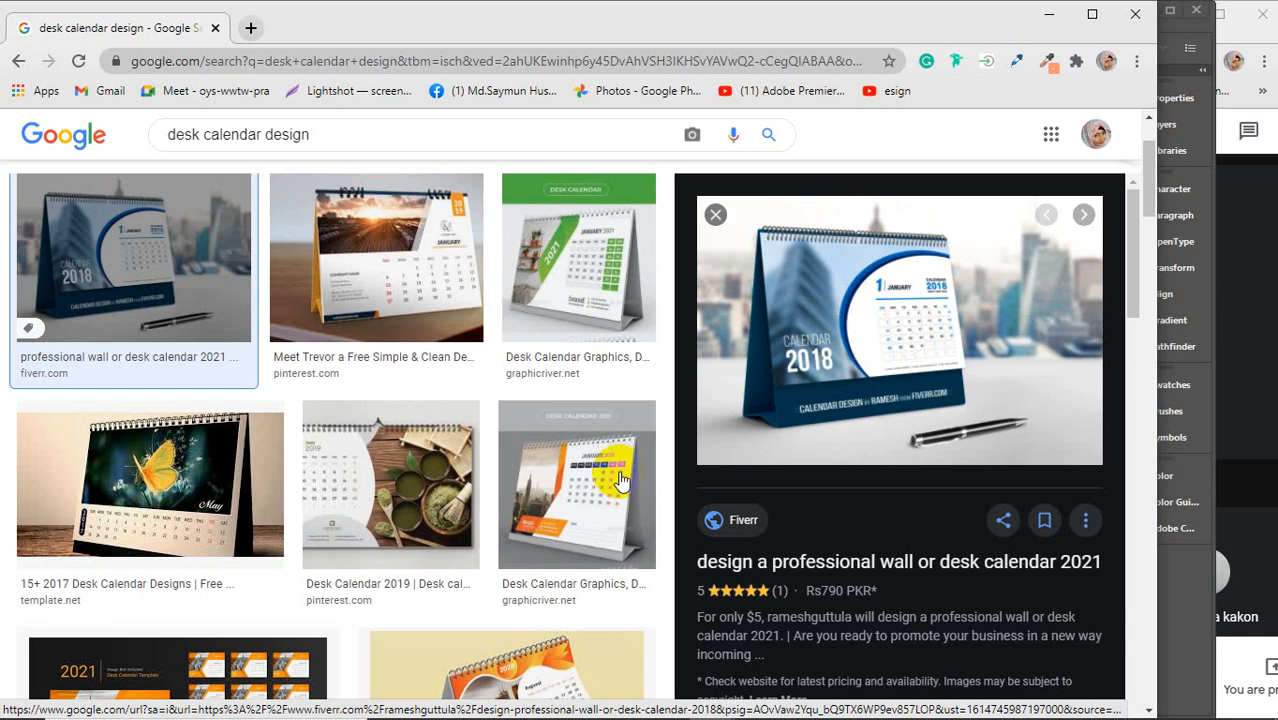
scroll(174, 495, down, 4)
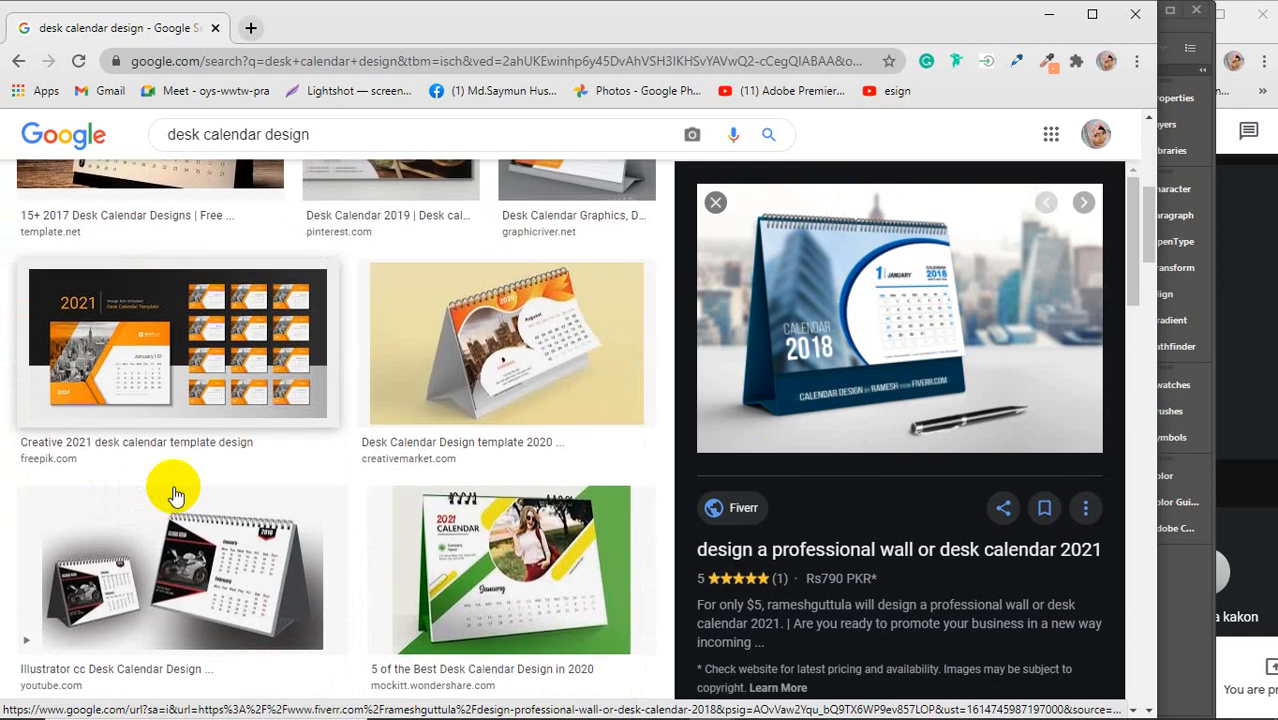
scroll(174, 495, up, 5)
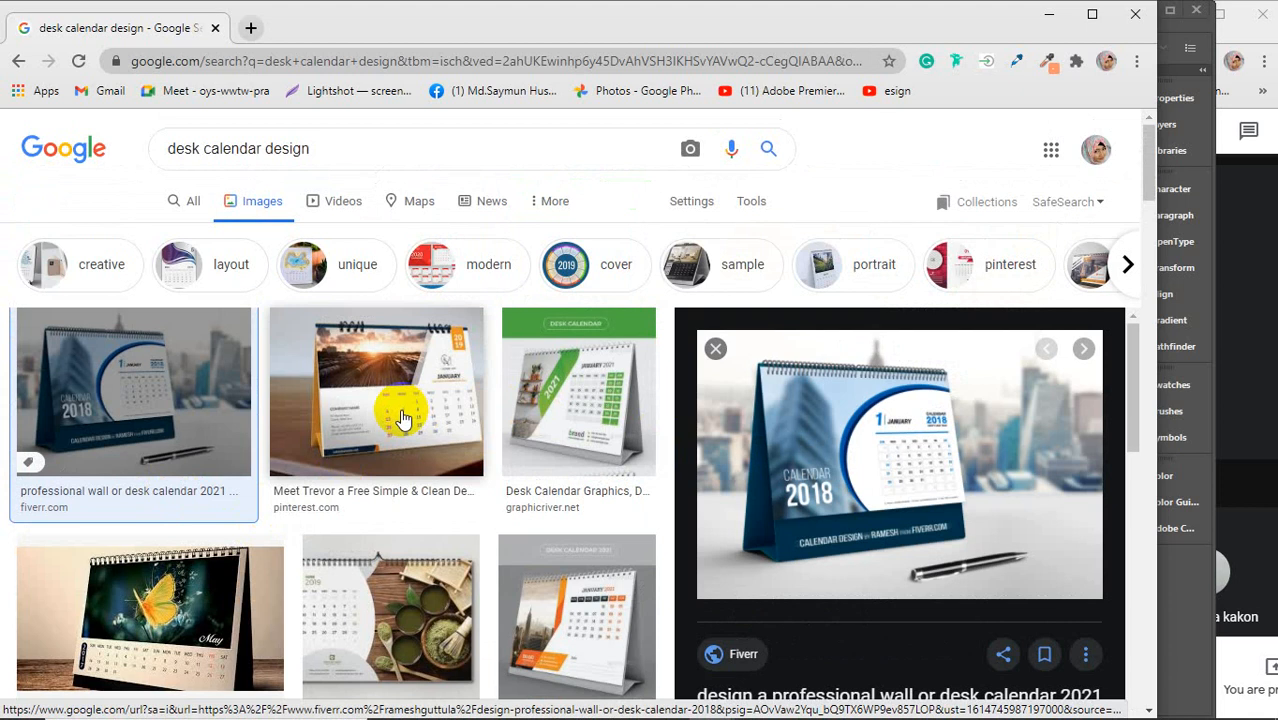
scroll(403, 418, down, 1)
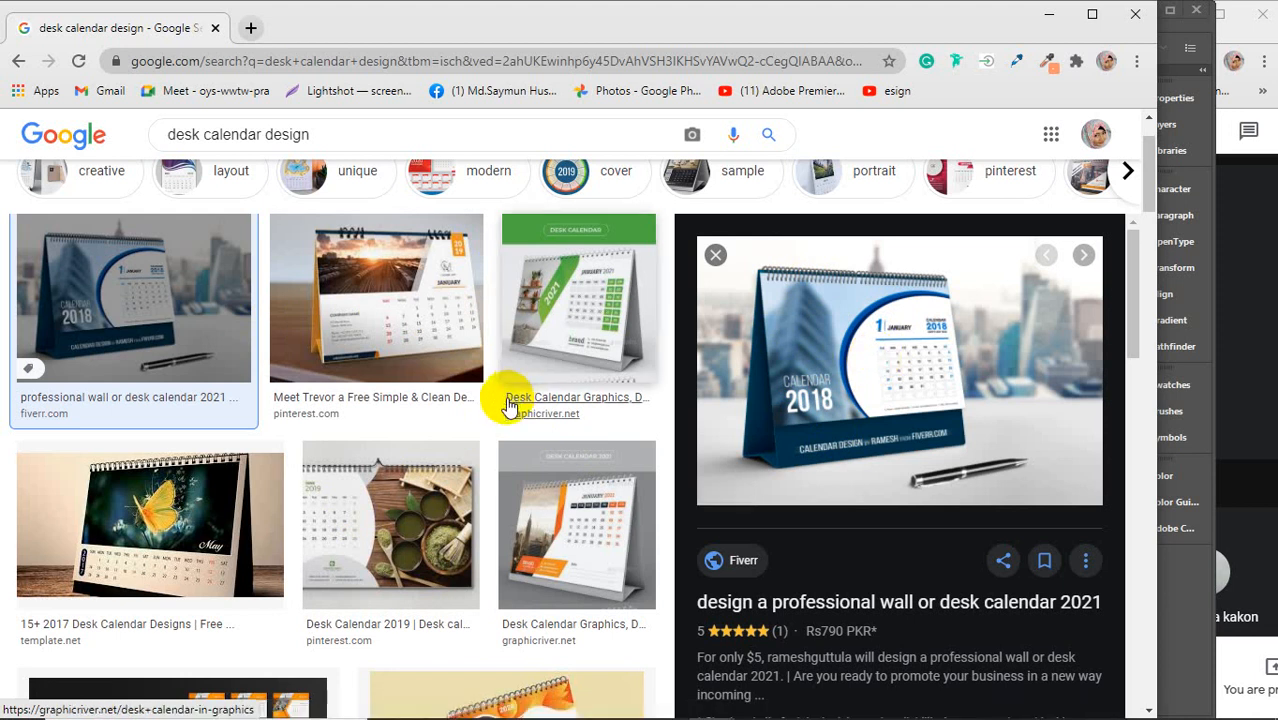
scroll(500, 400, down, 4)
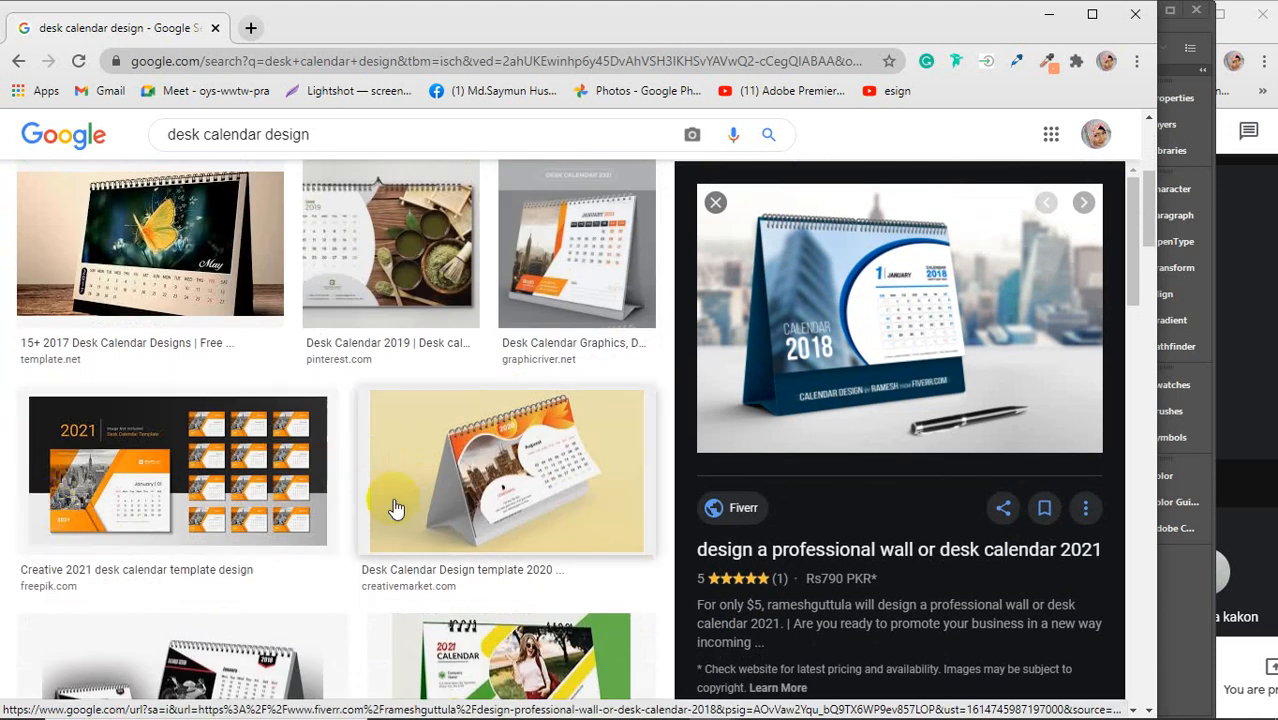
scroll(292, 492, down, 2)
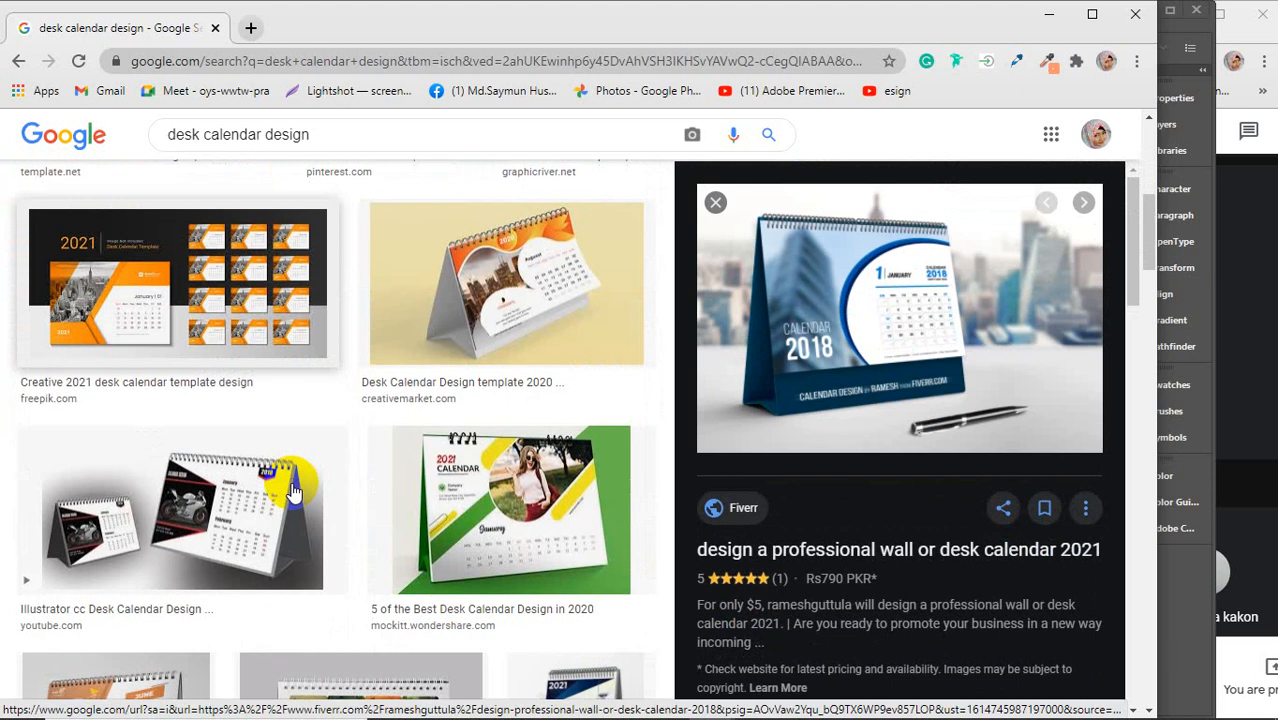
click(340, 482)
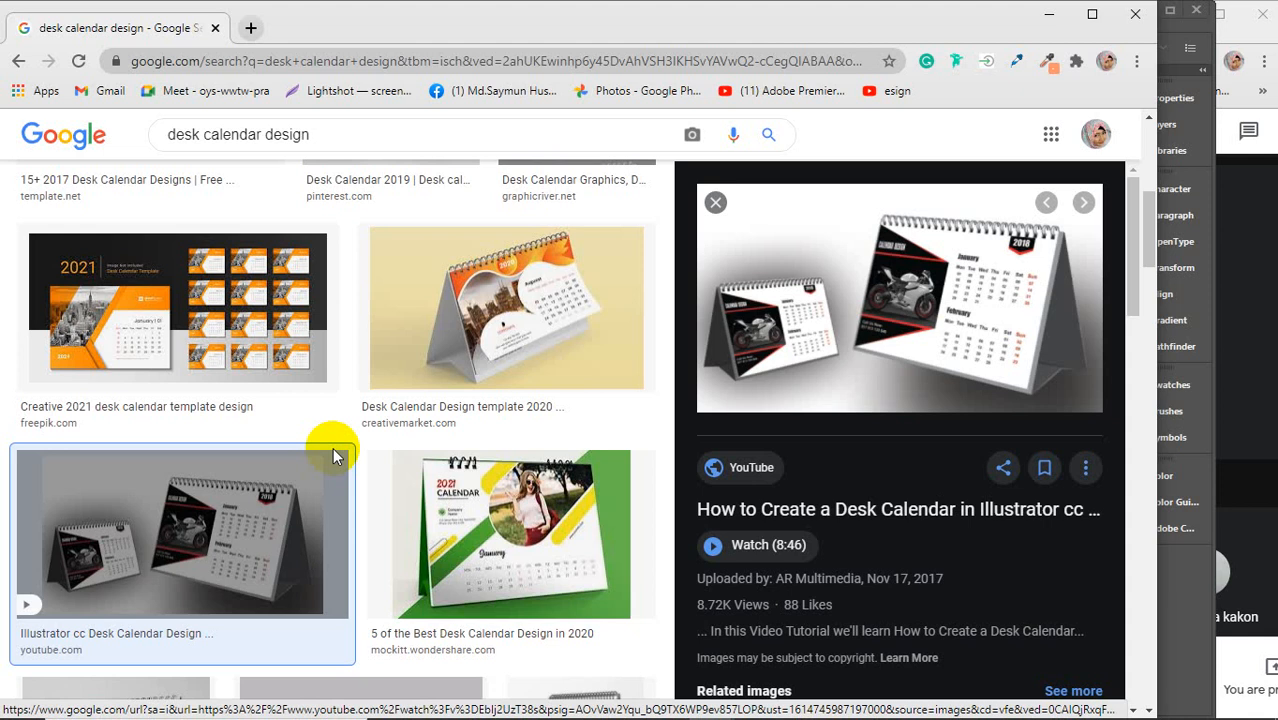
click(1050, 12)
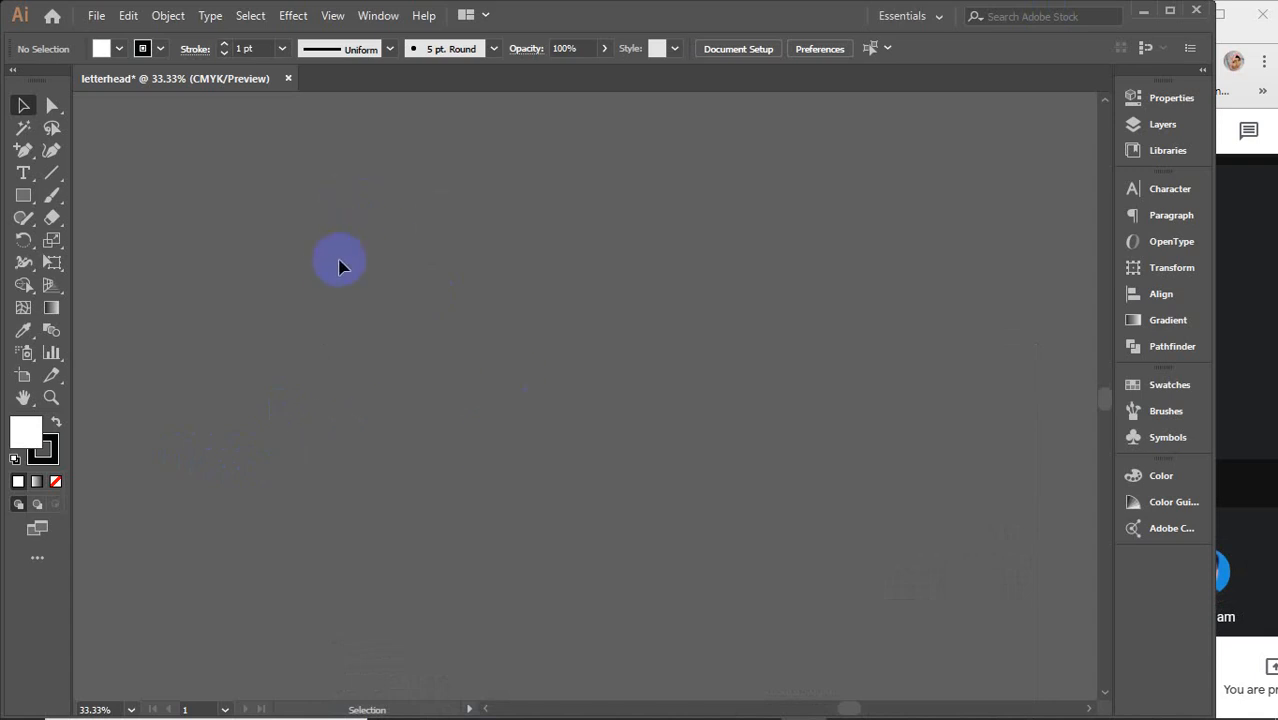
Create a rectangle 8 in wide and 6 in high on the empty canvas.
drag(341, 195, 669, 510)
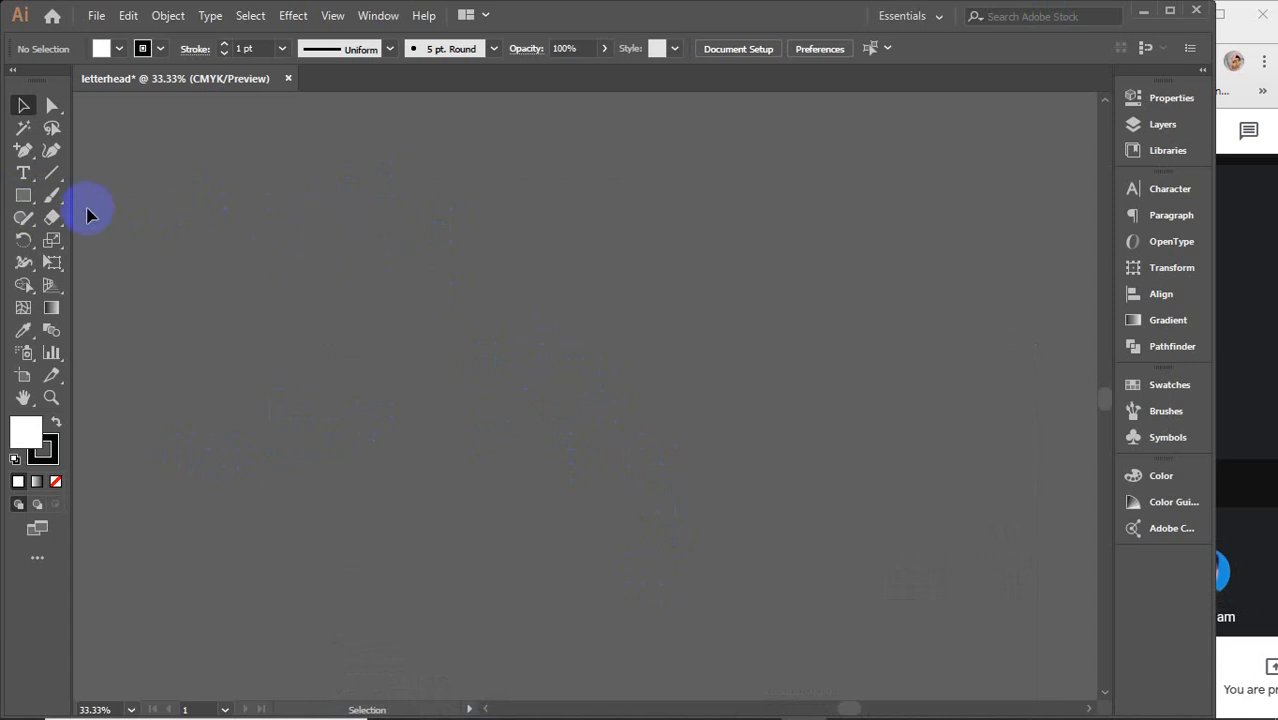
click(23, 196)
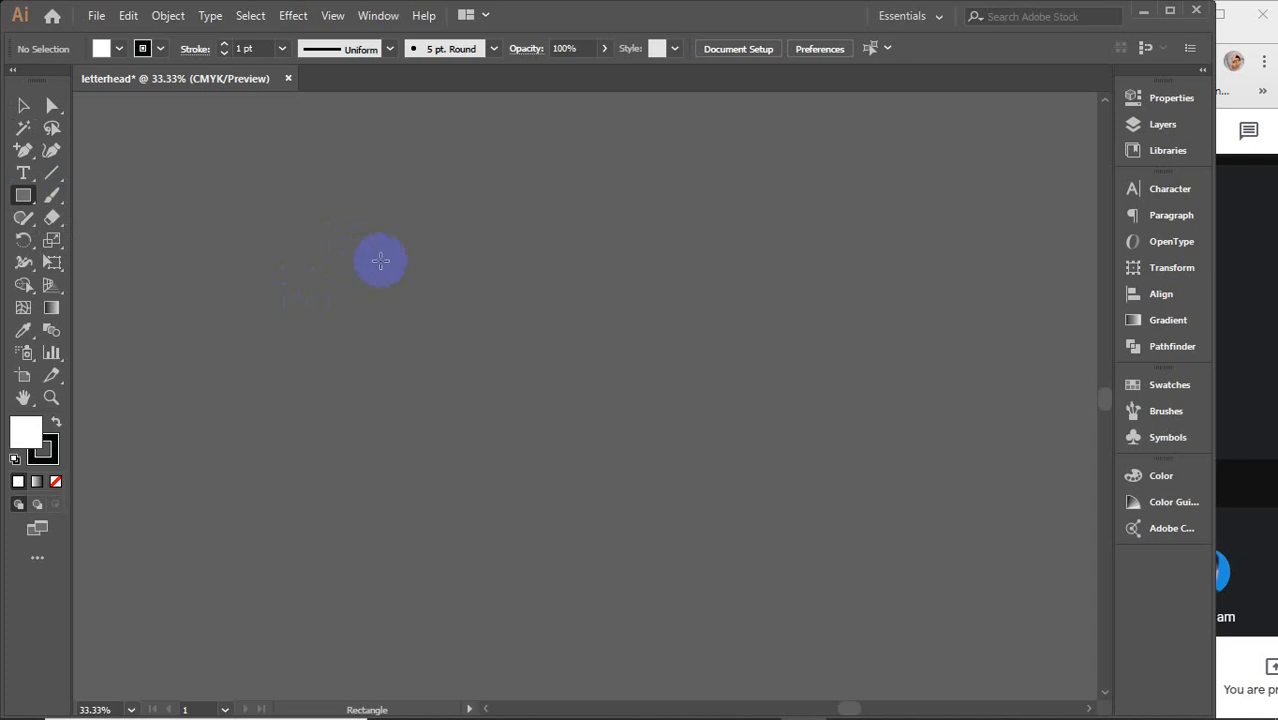
click(380, 261)
text(8)
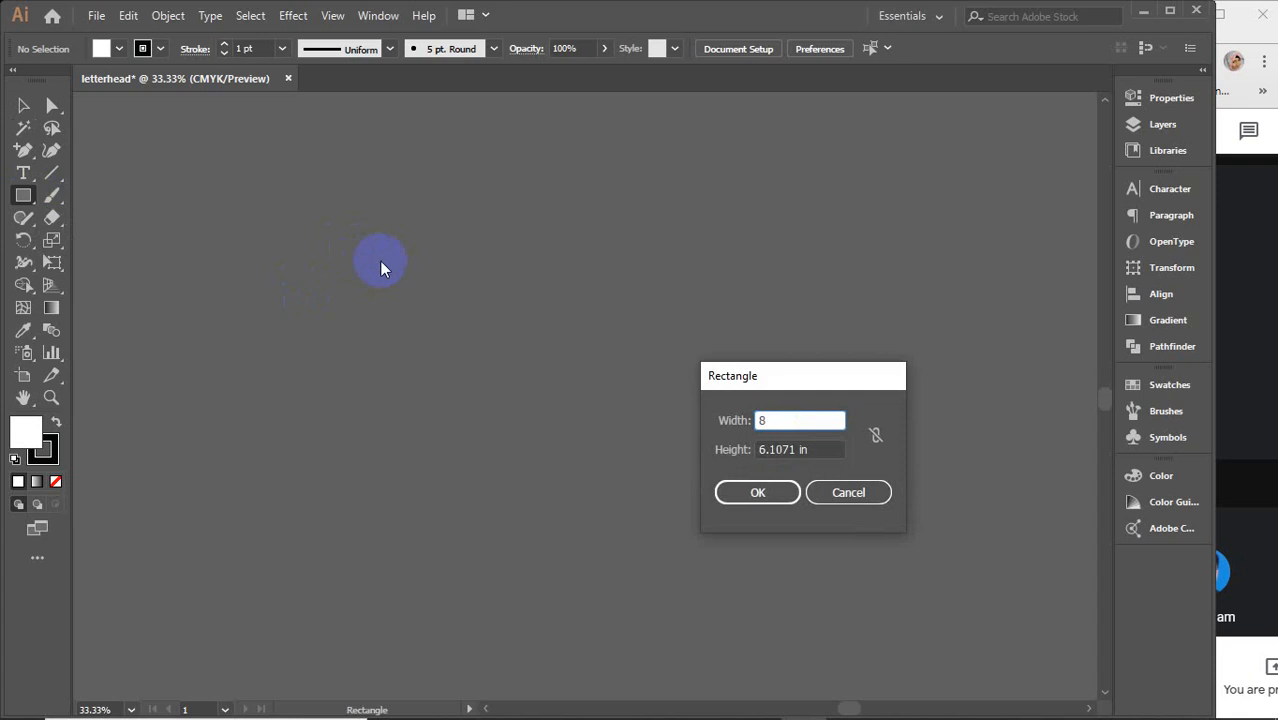
key(Tab)
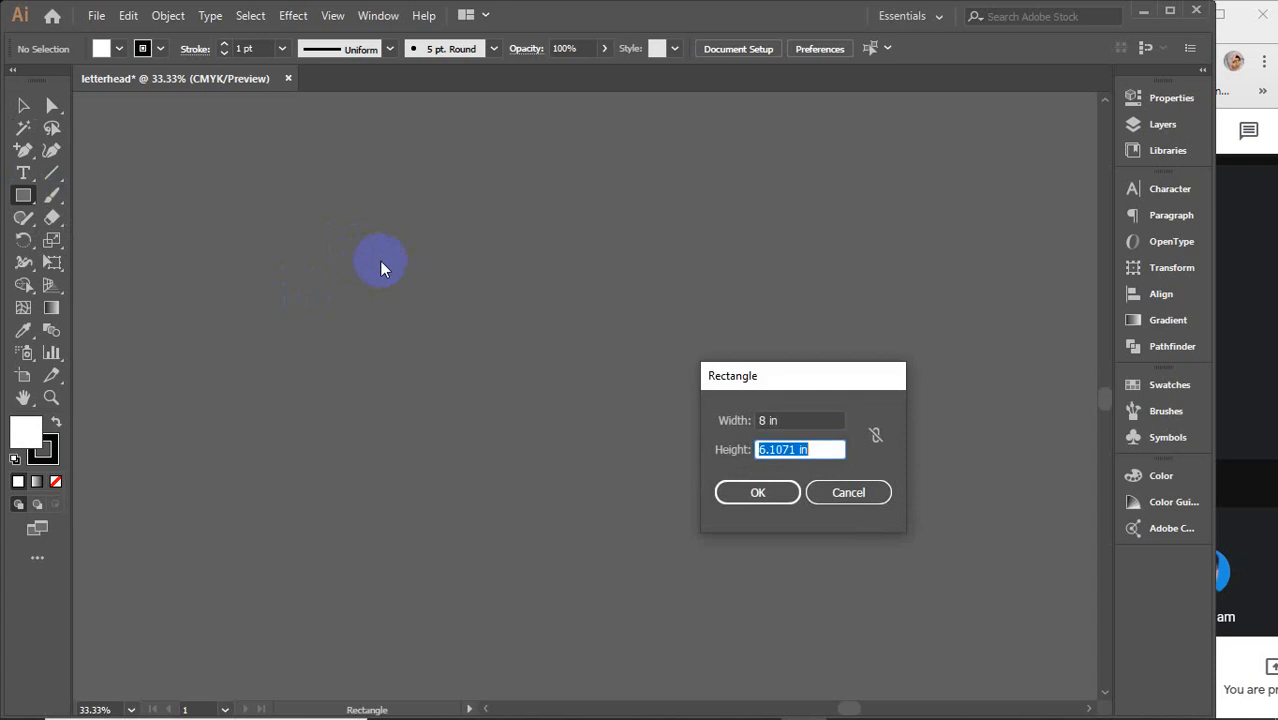
text(6)
key(Return)
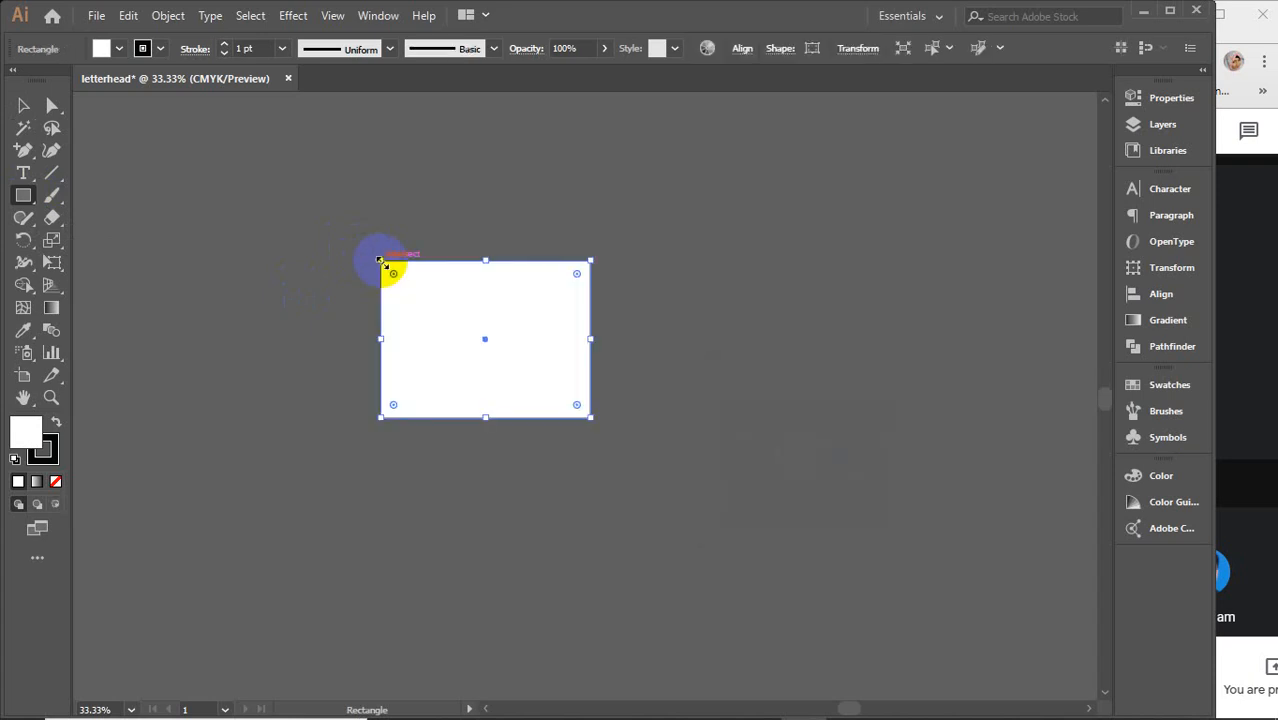
key(v)
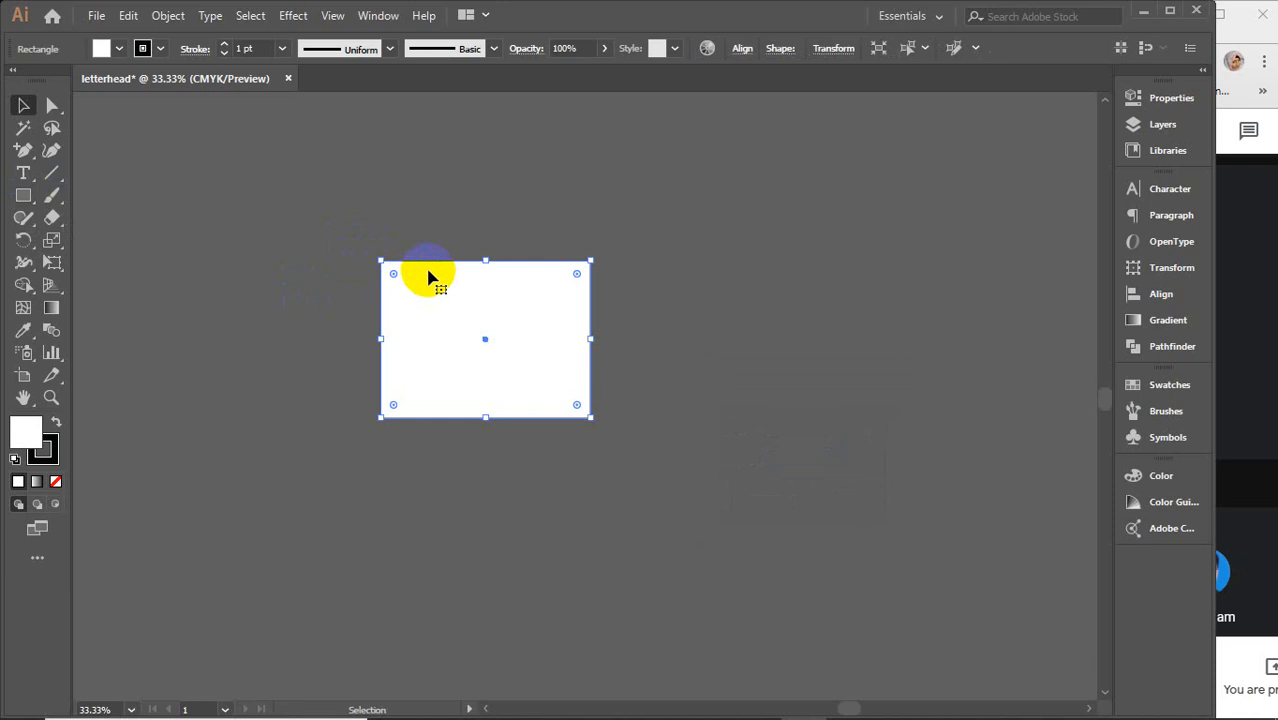
scroll(518, 353, up, 2)
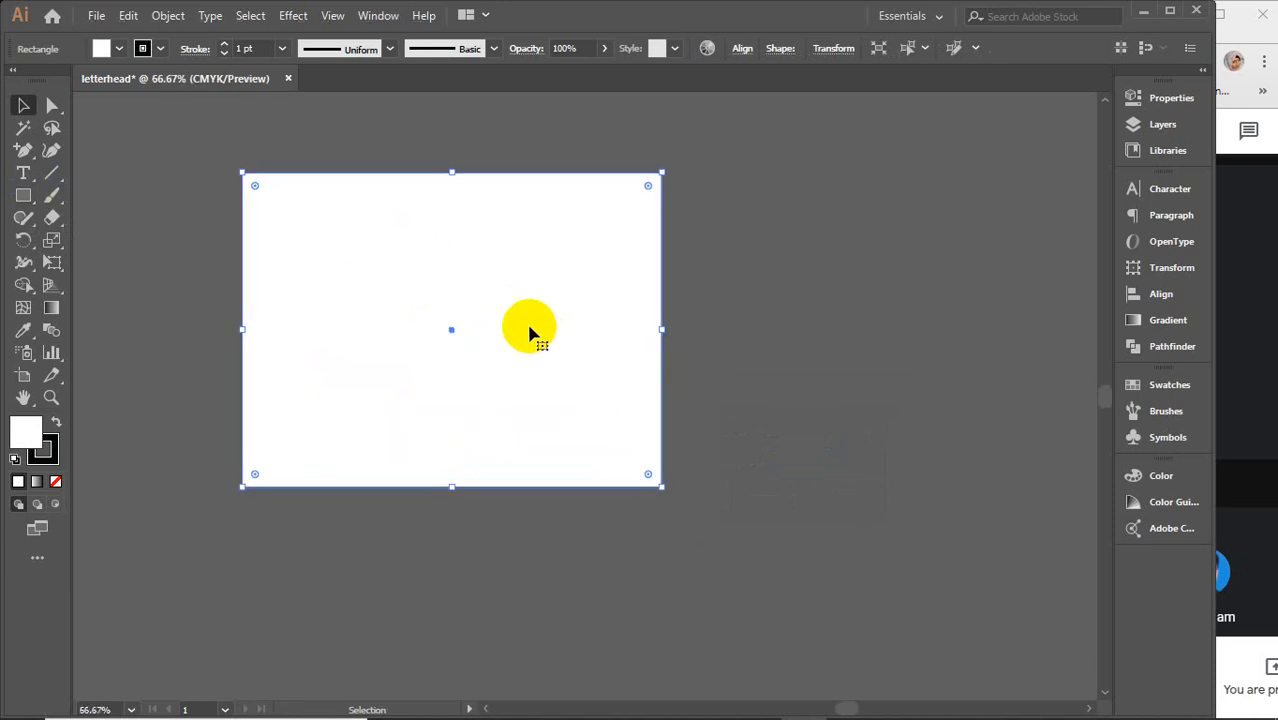
key(space)
drag(531, 334, 543, 384)
click(780, 259)
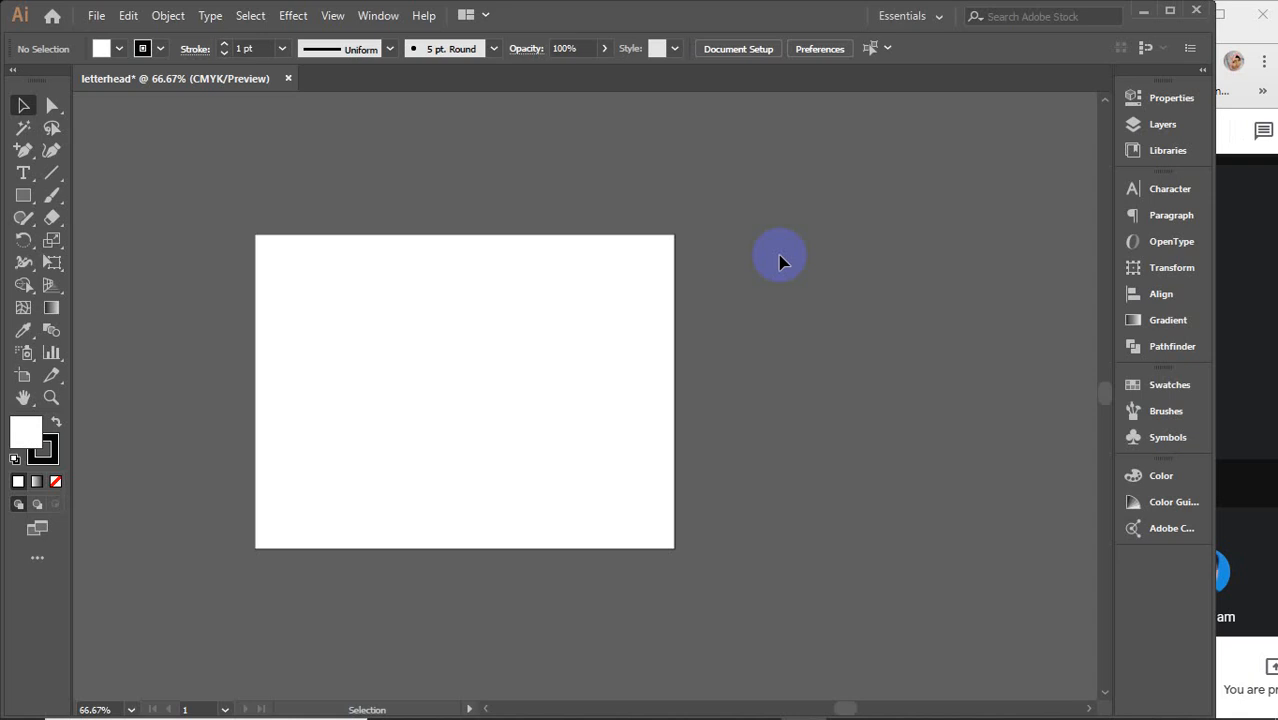
click(491, 300)
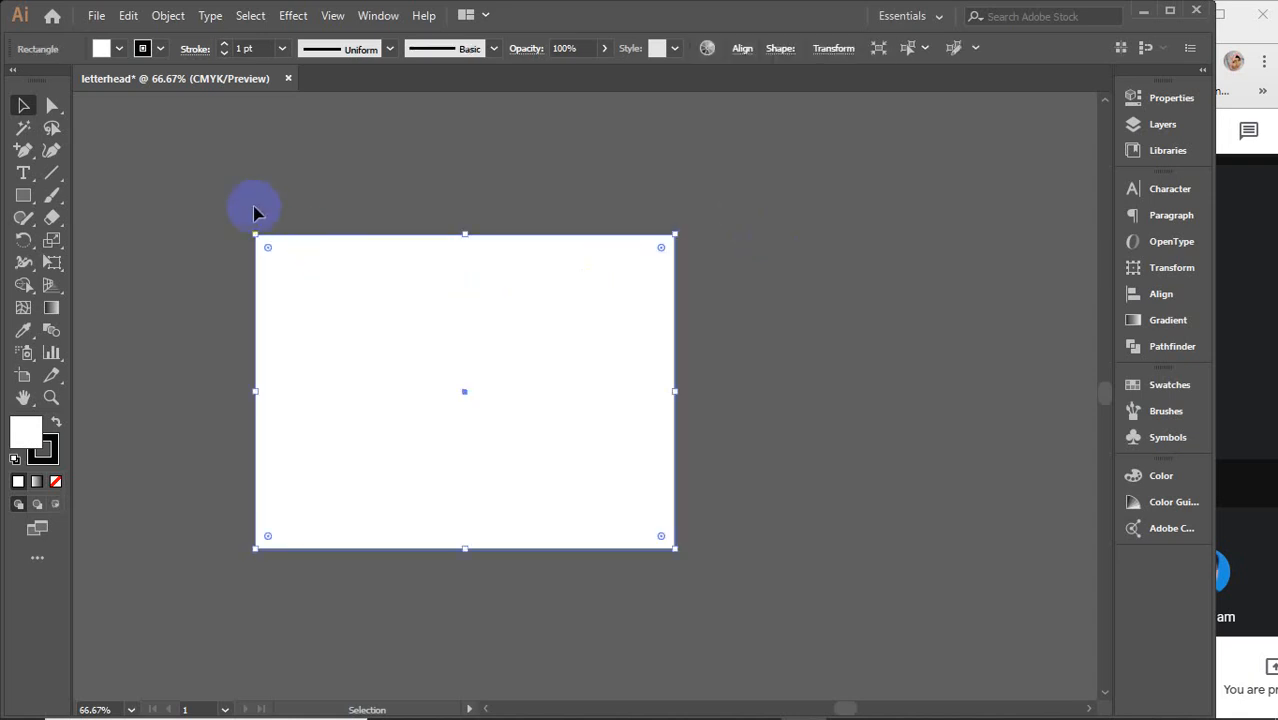
drag(212, 176, 742, 619)
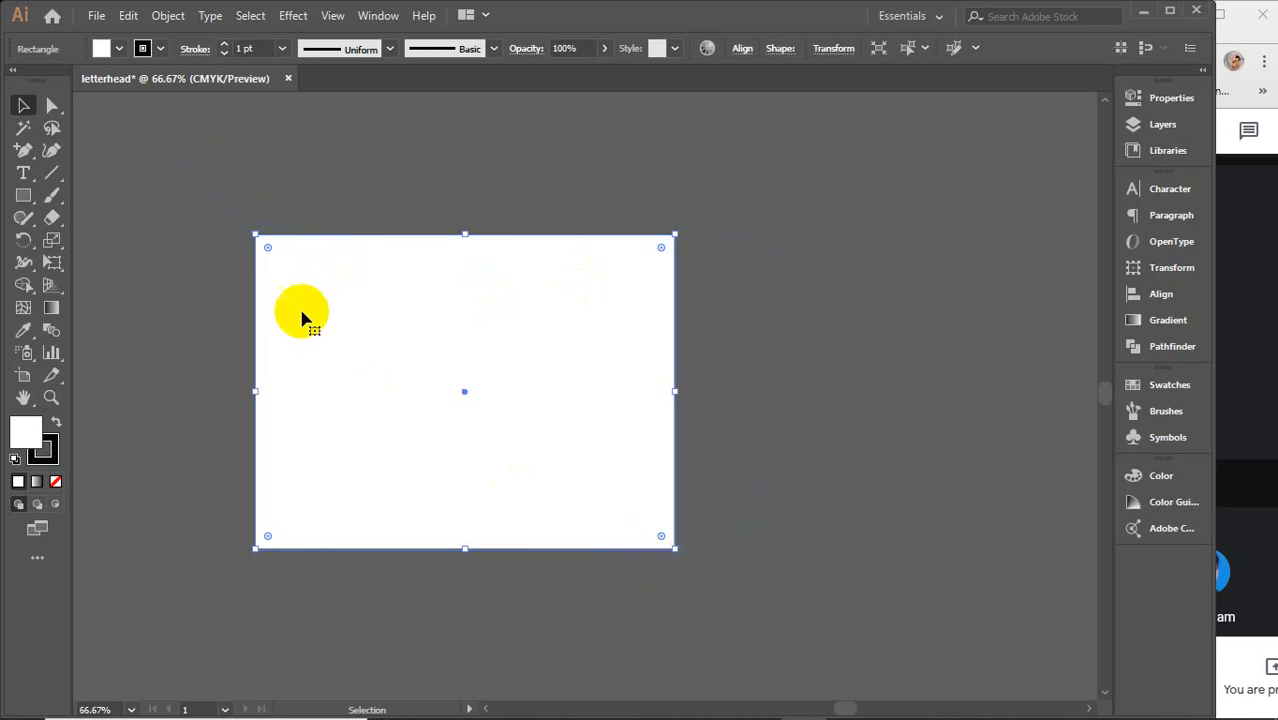
drag(207, 178, 733, 383)
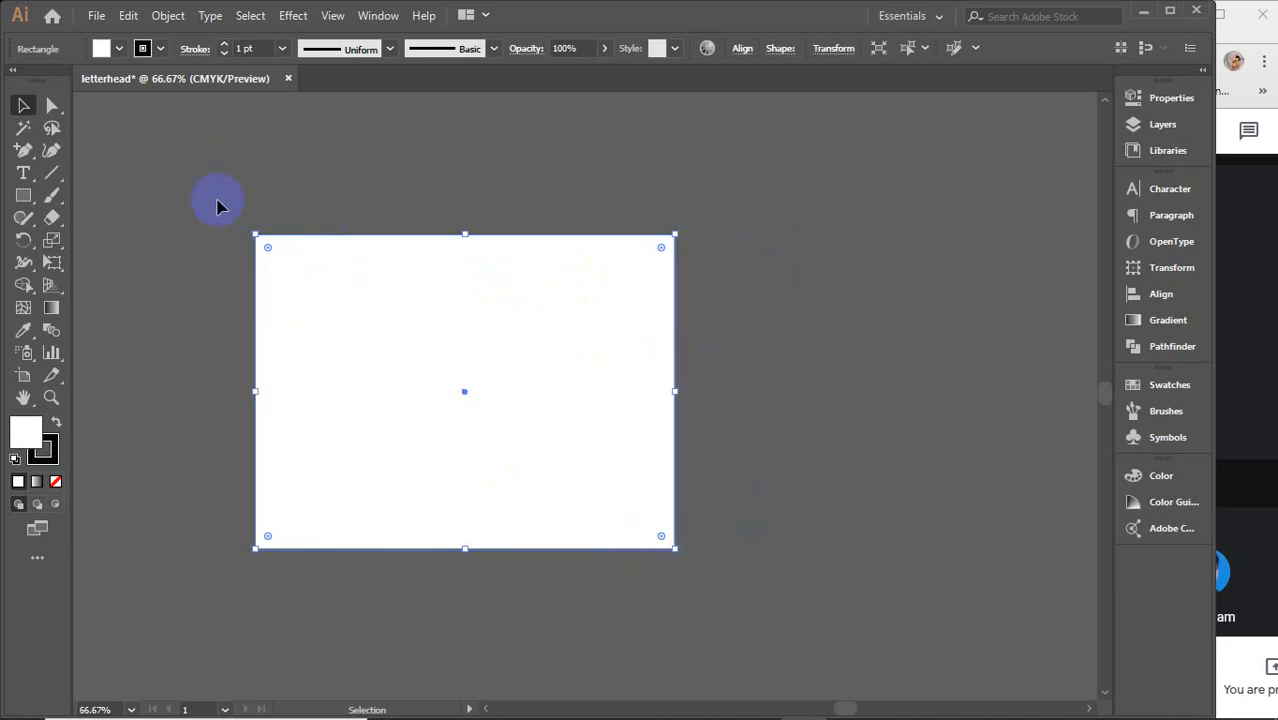
drag(196, 190, 438, 566)
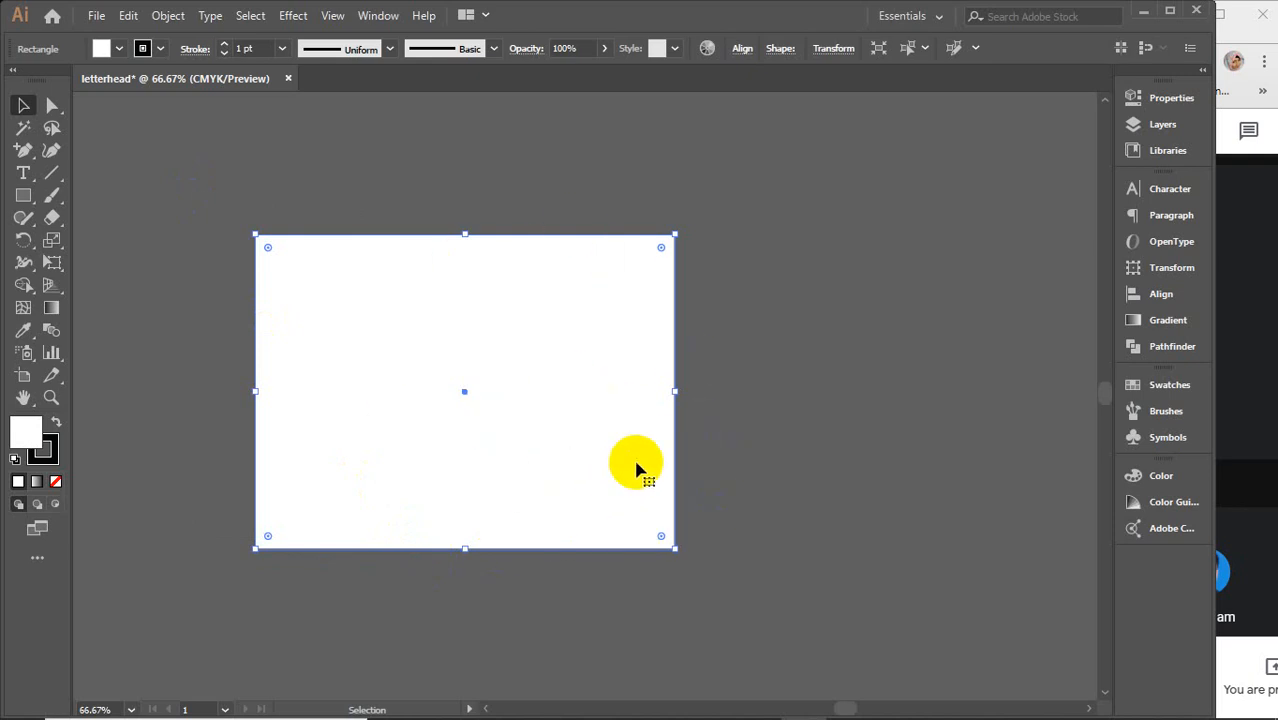
click(30, 203)
click(119, 48)
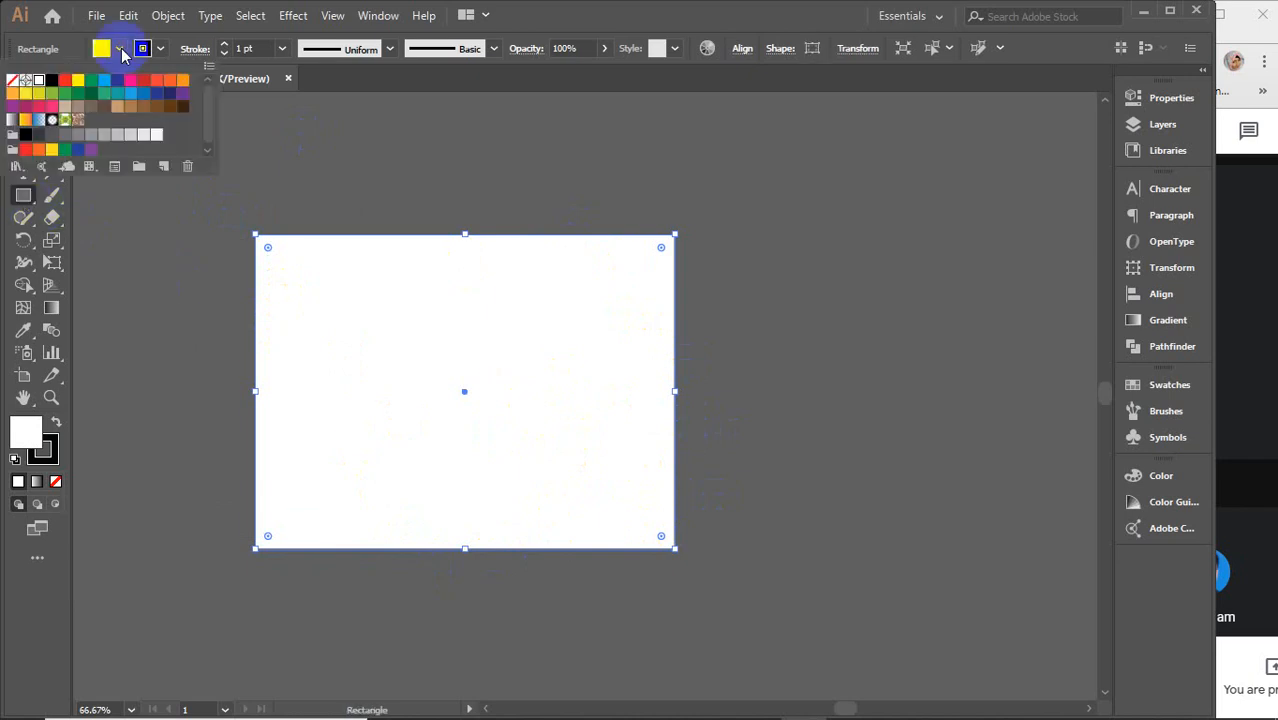
click(79, 81)
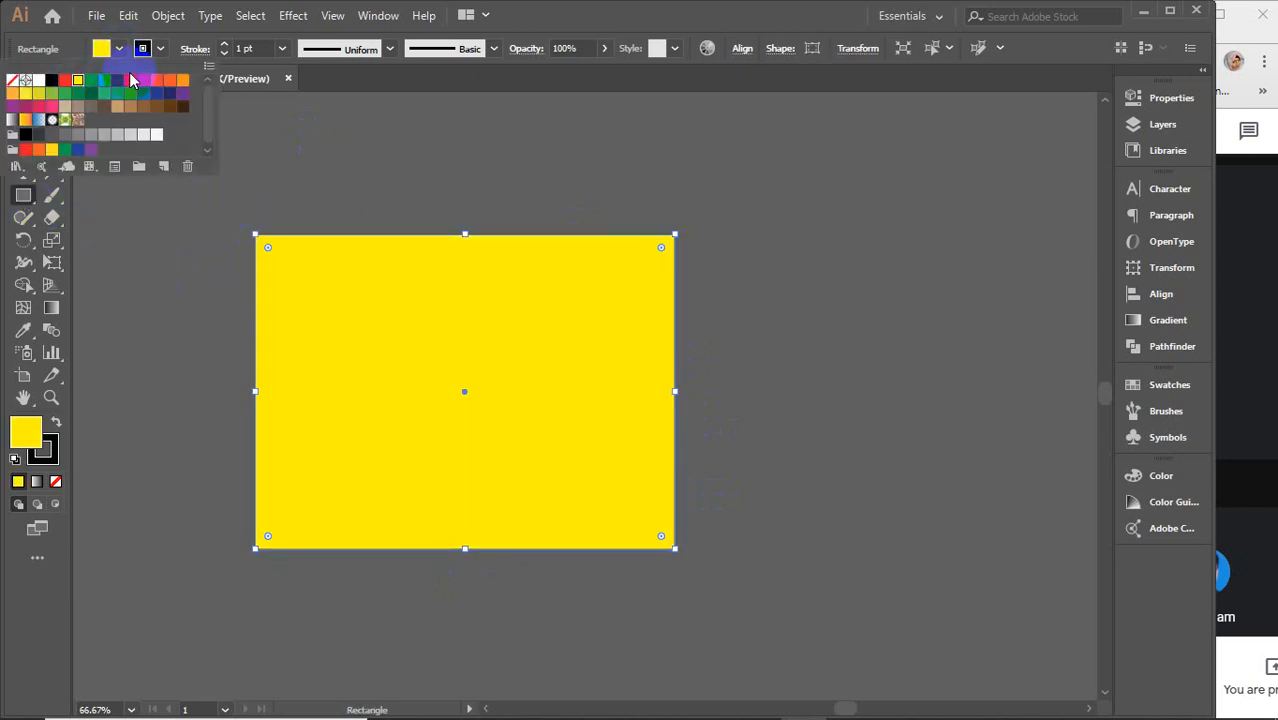
key(Escape)
key(ctrl+z)
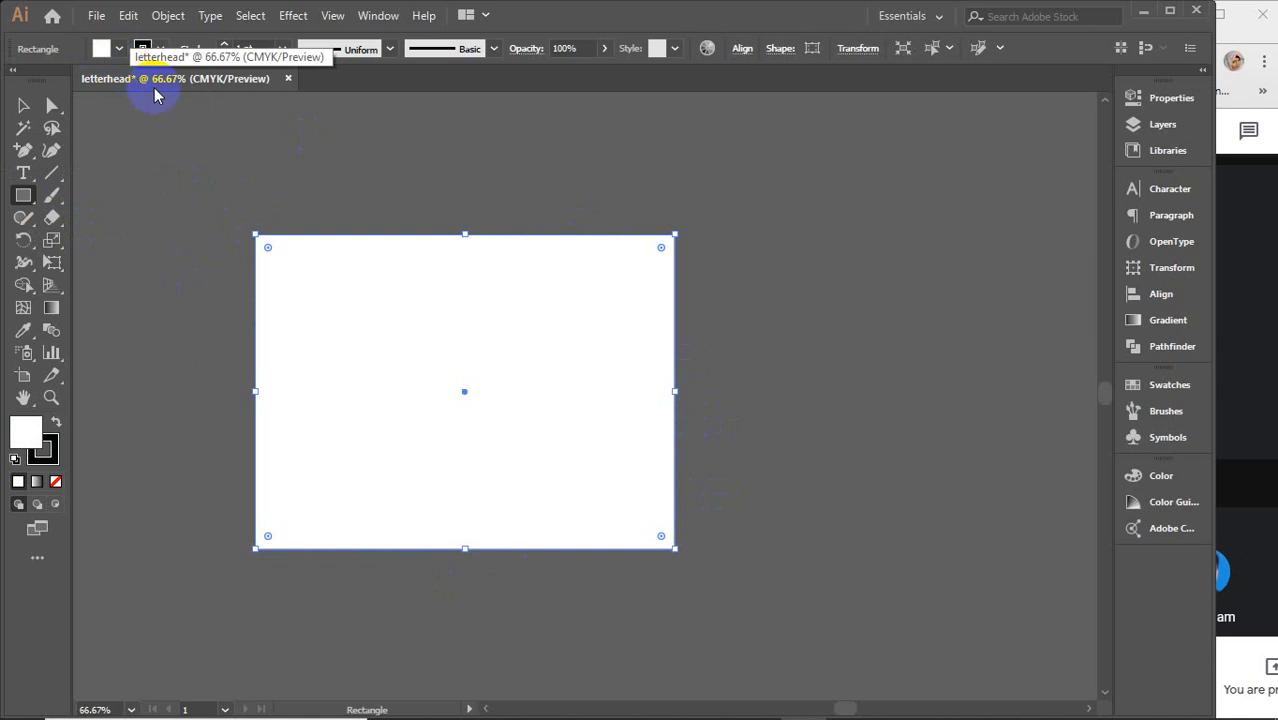
click(157, 131)
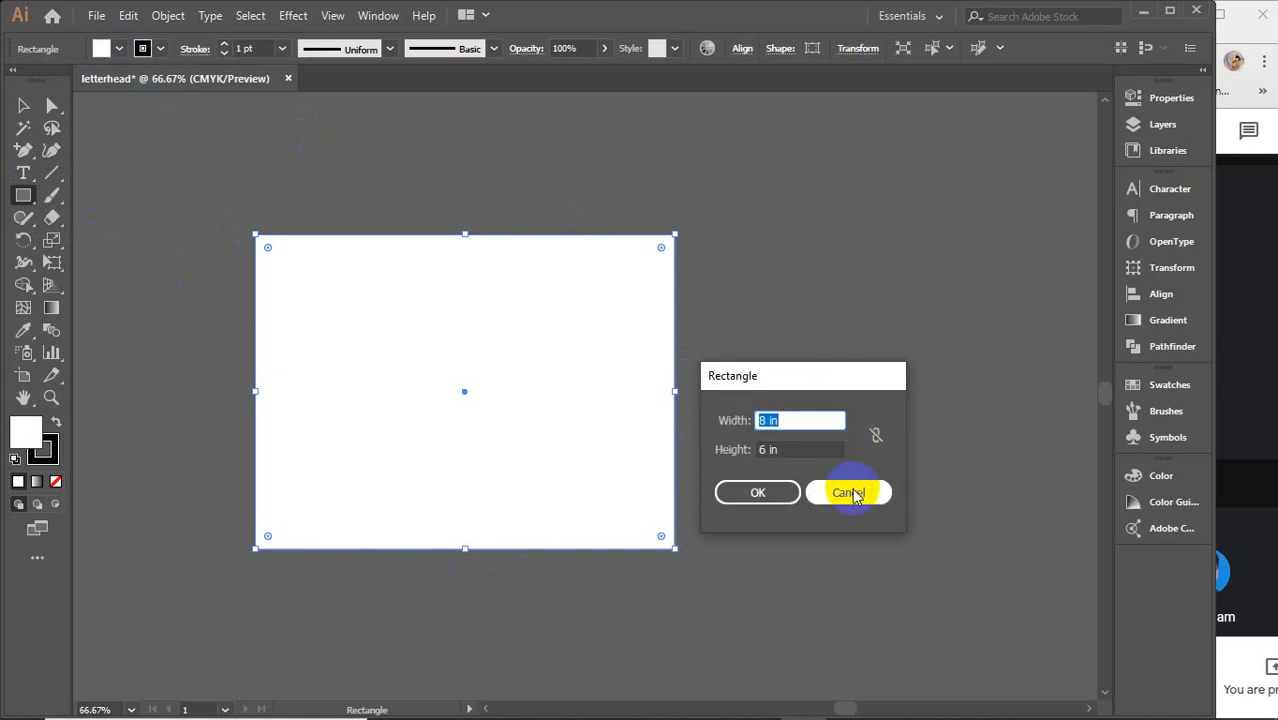
click(847, 491)
click(23, 105)
click(134, 148)
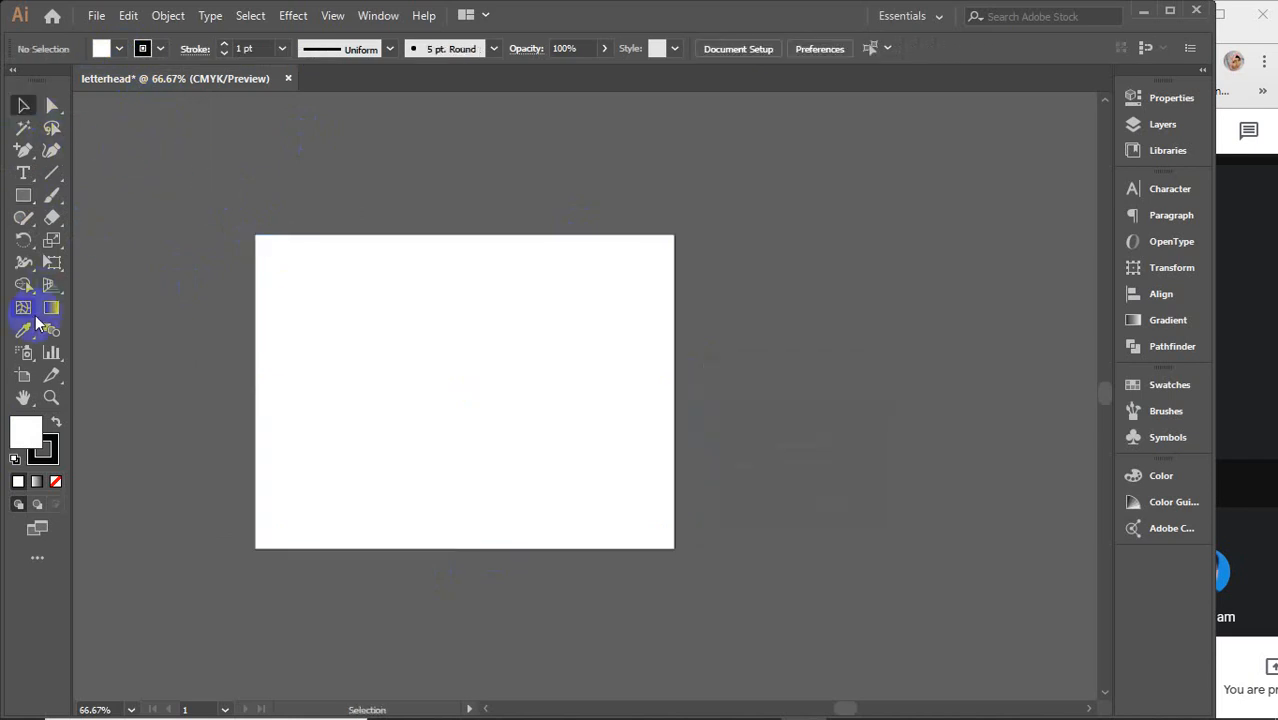
Draw three dark blue rectangles over the white page: a full-height block on its left side and two stacked blocks on its right.
click(23, 195)
click(120, 48)
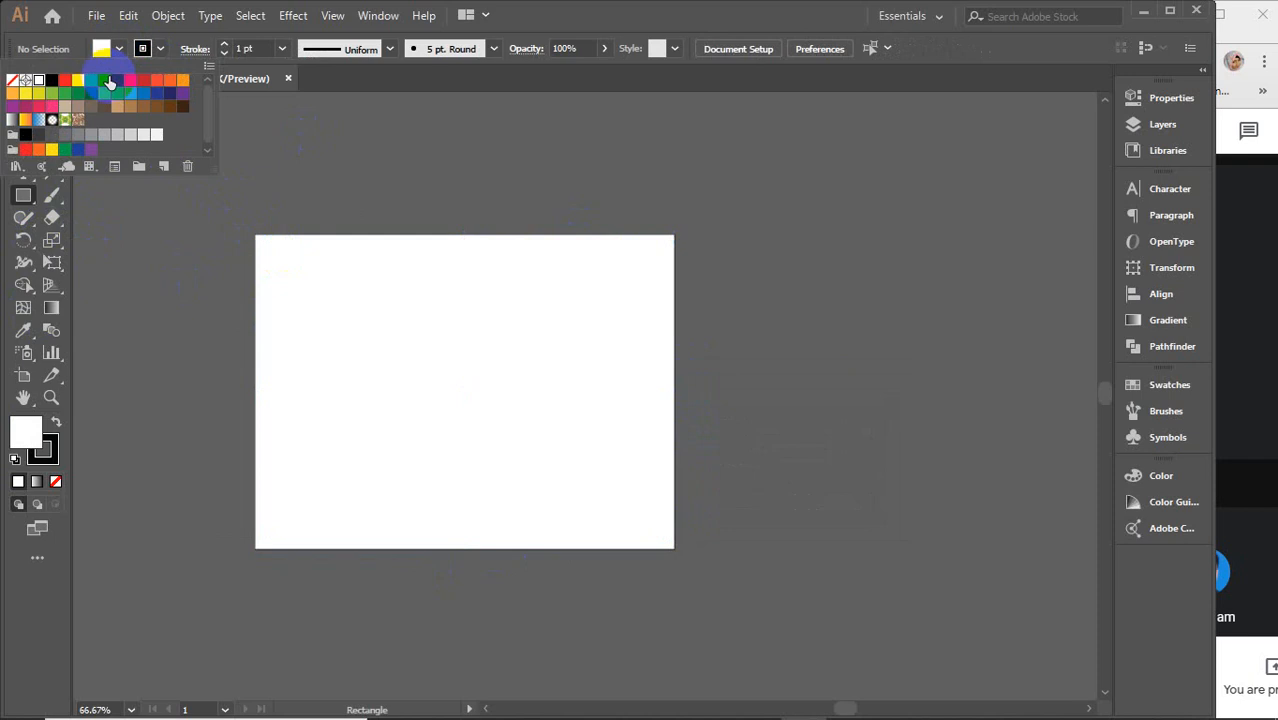
click(113, 85)
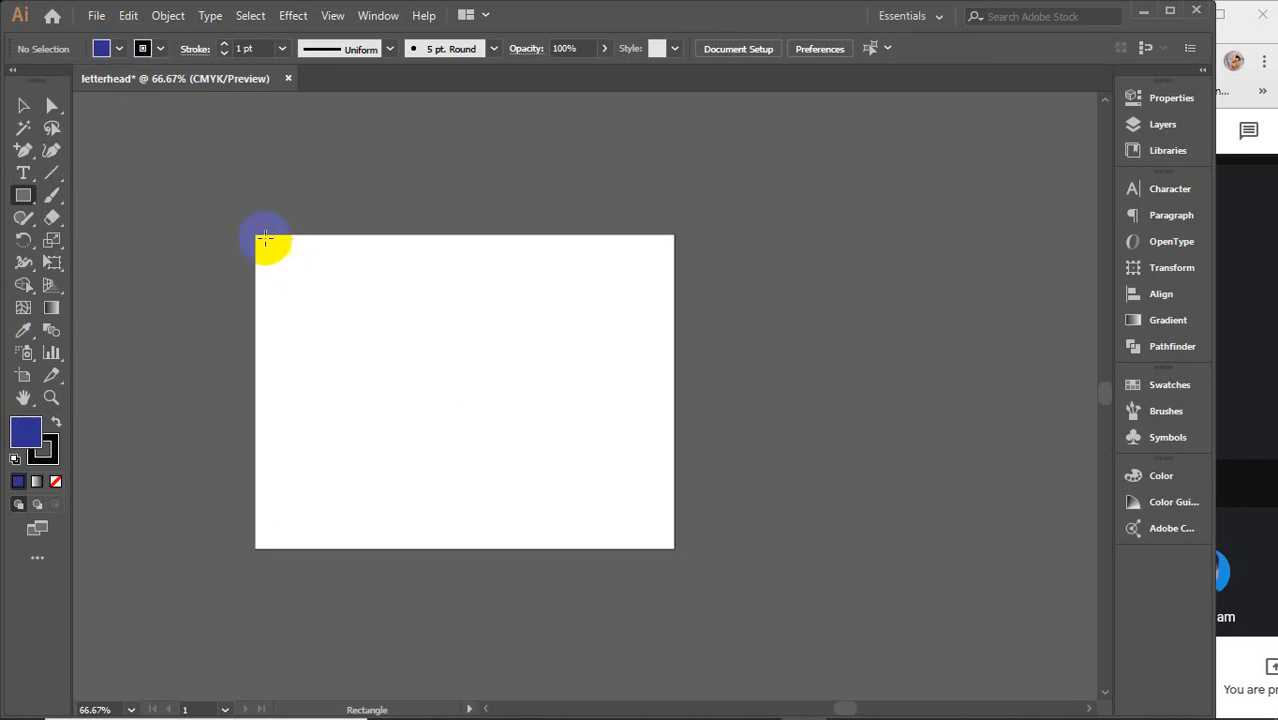
drag(251, 237, 435, 537)
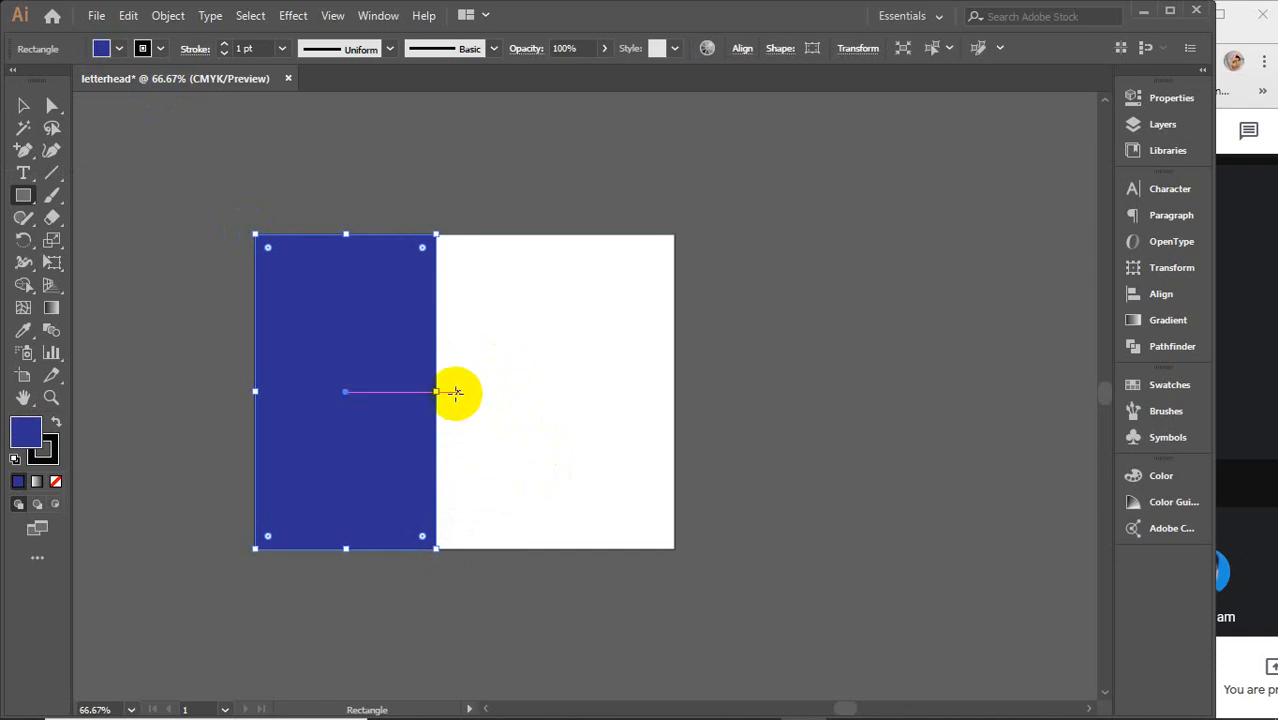
drag(455, 392, 660, 535)
drag(455, 256, 660, 366)
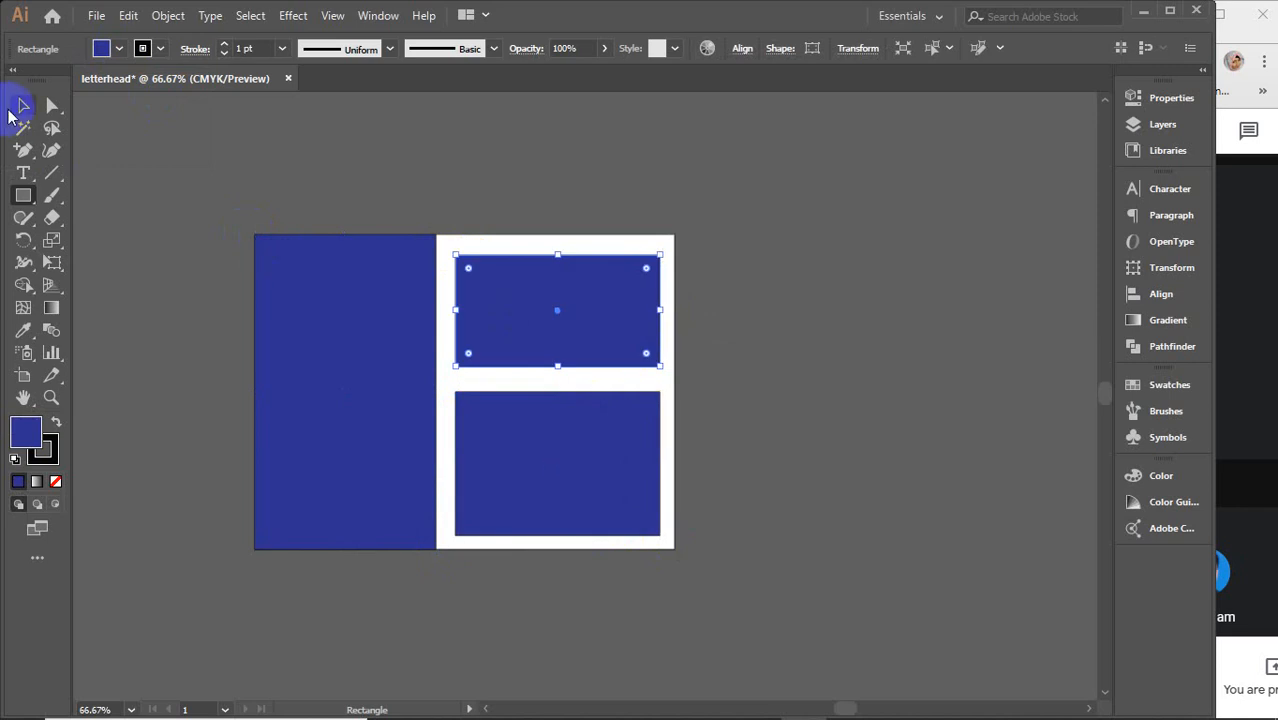
Delete the three dark blue rectangles from the white page.
click(24, 108)
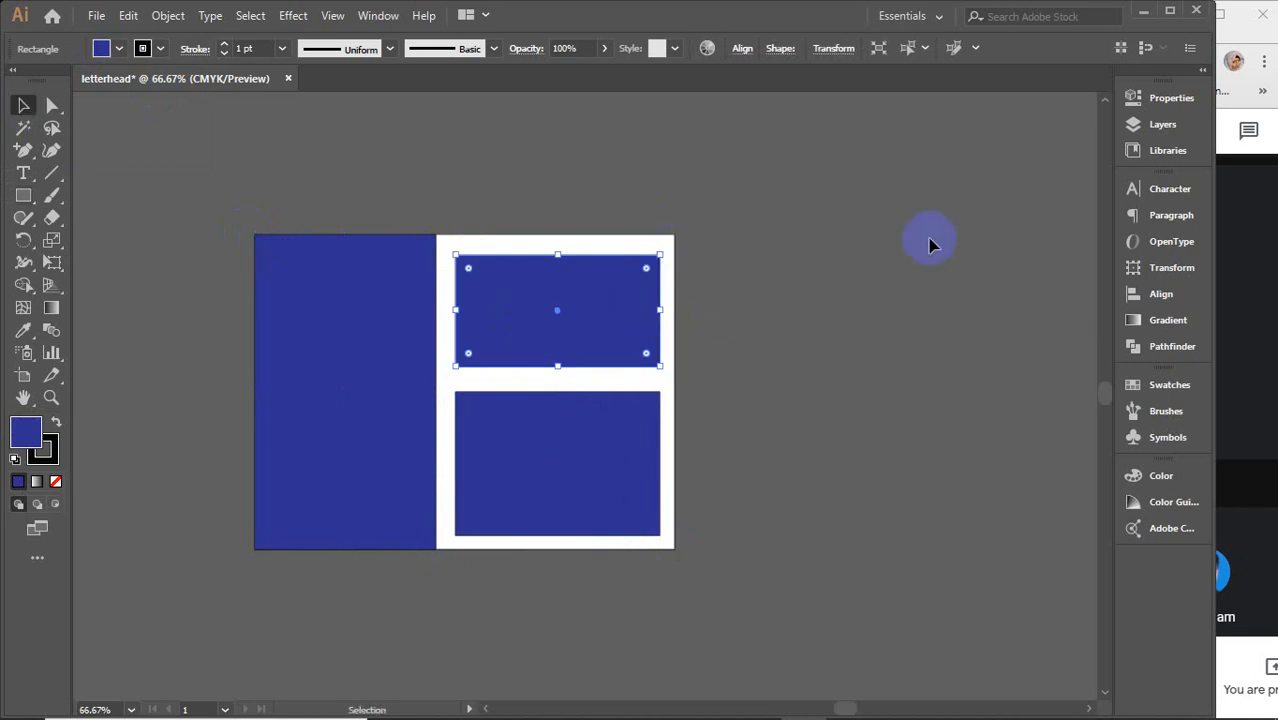
key(Delete)
click(365, 280)
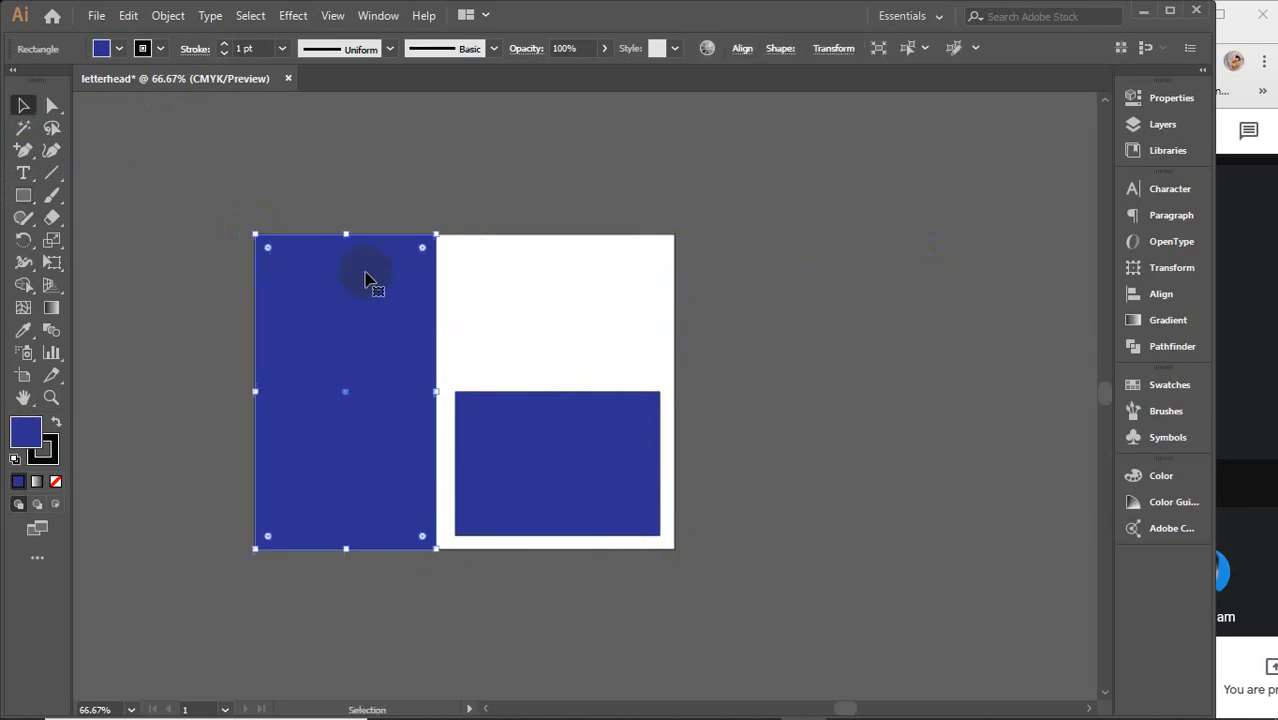
key(Delete)
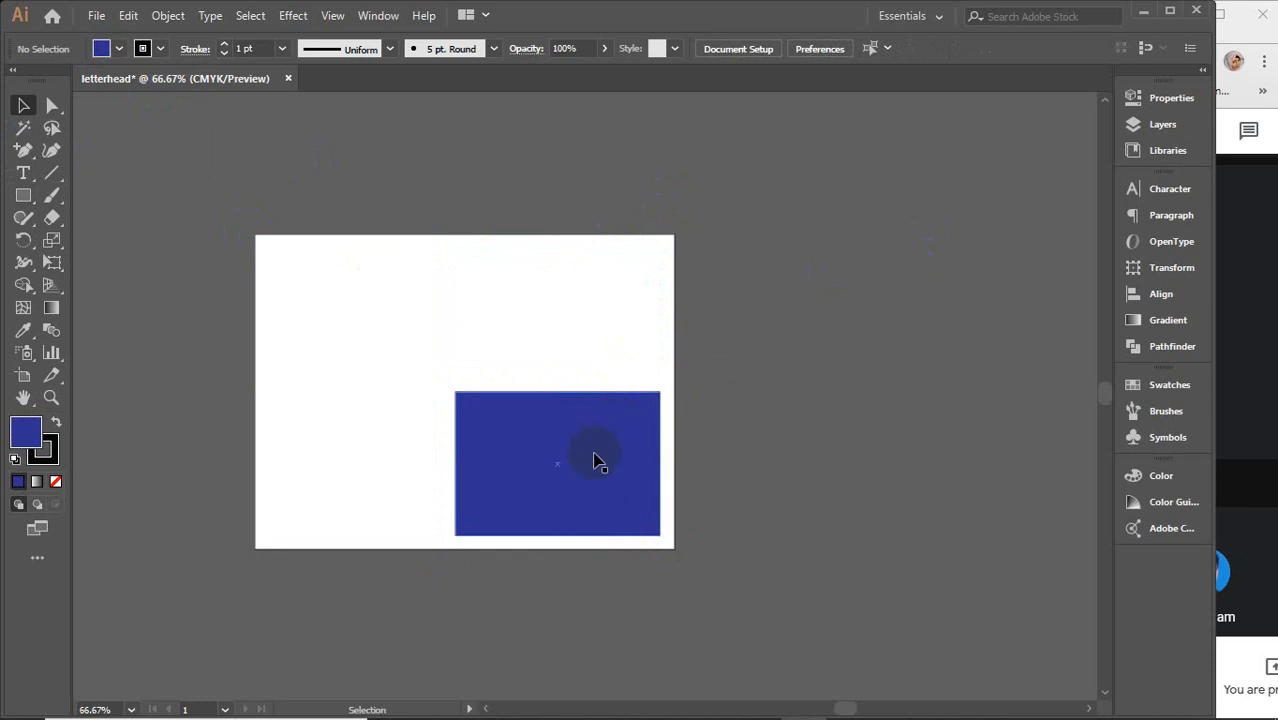
click(597, 459)
key(Delete)
Offset the white page rectangle's path by -0.25 in and convert the inner rectangle into margin guides.
click(448, 371)
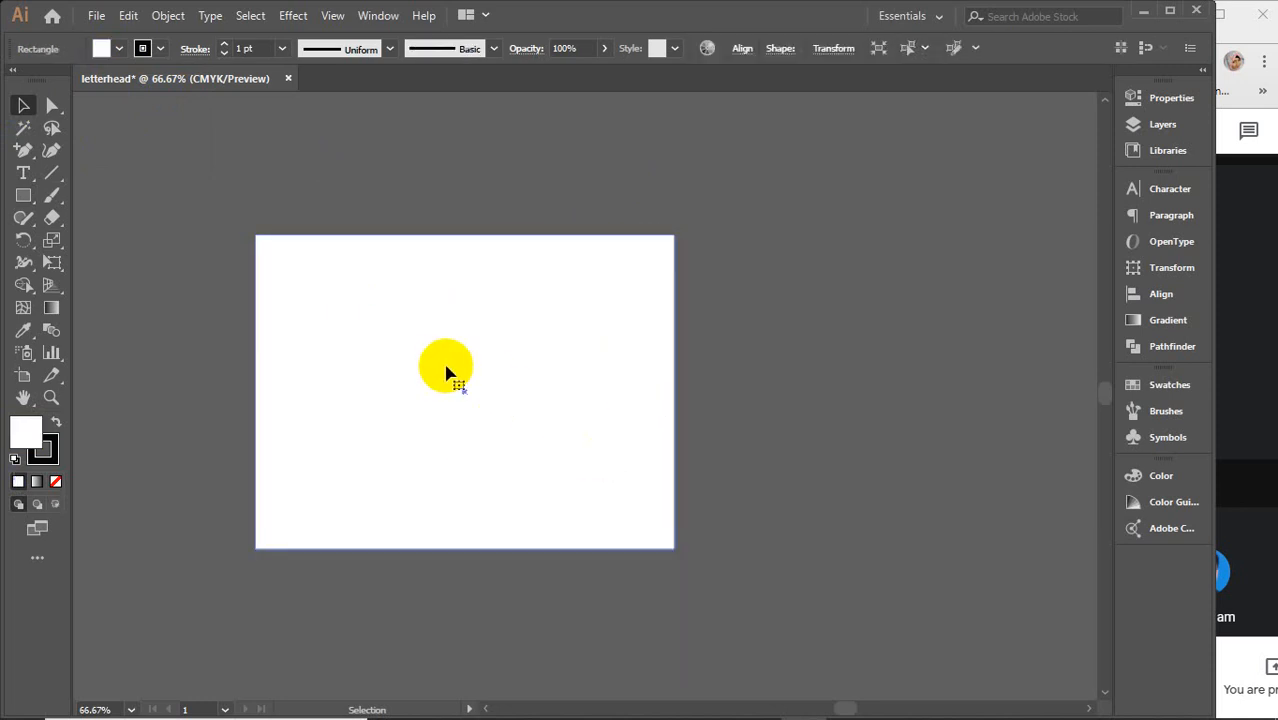
click(168, 15)
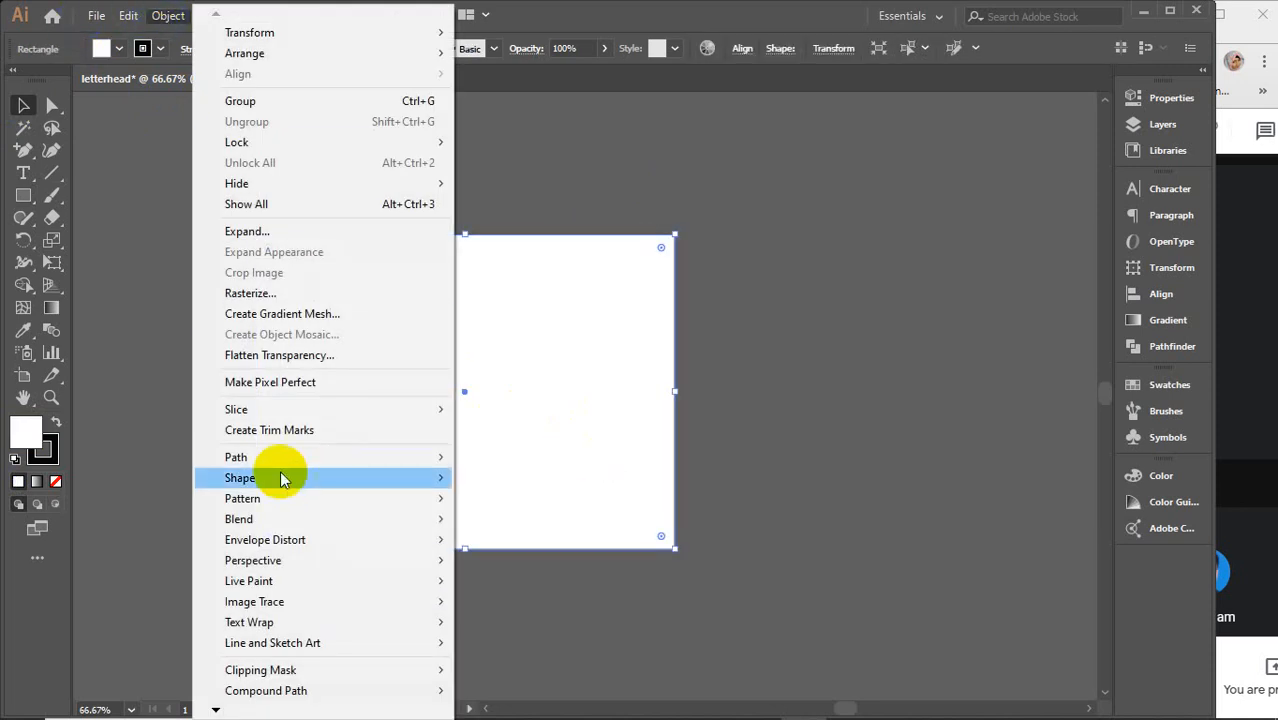
mouse_move(271, 457)
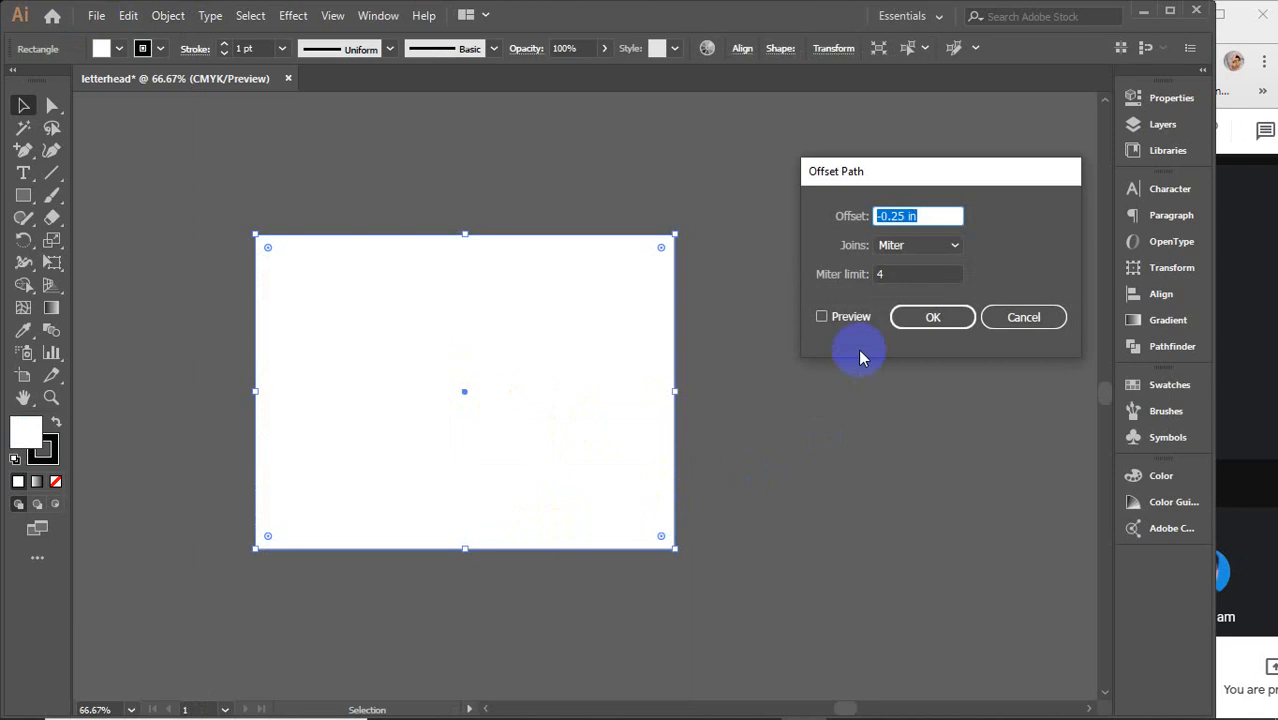
click(840, 318)
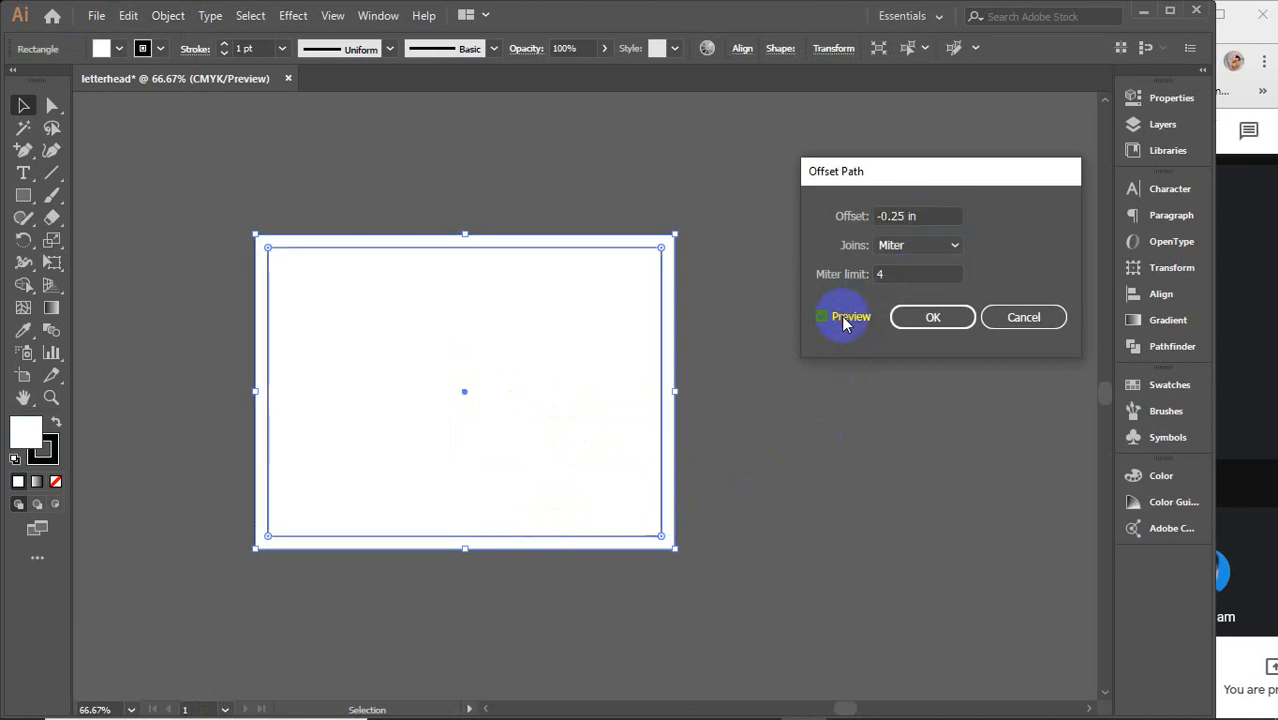
click(922, 320)
key(ctrl)
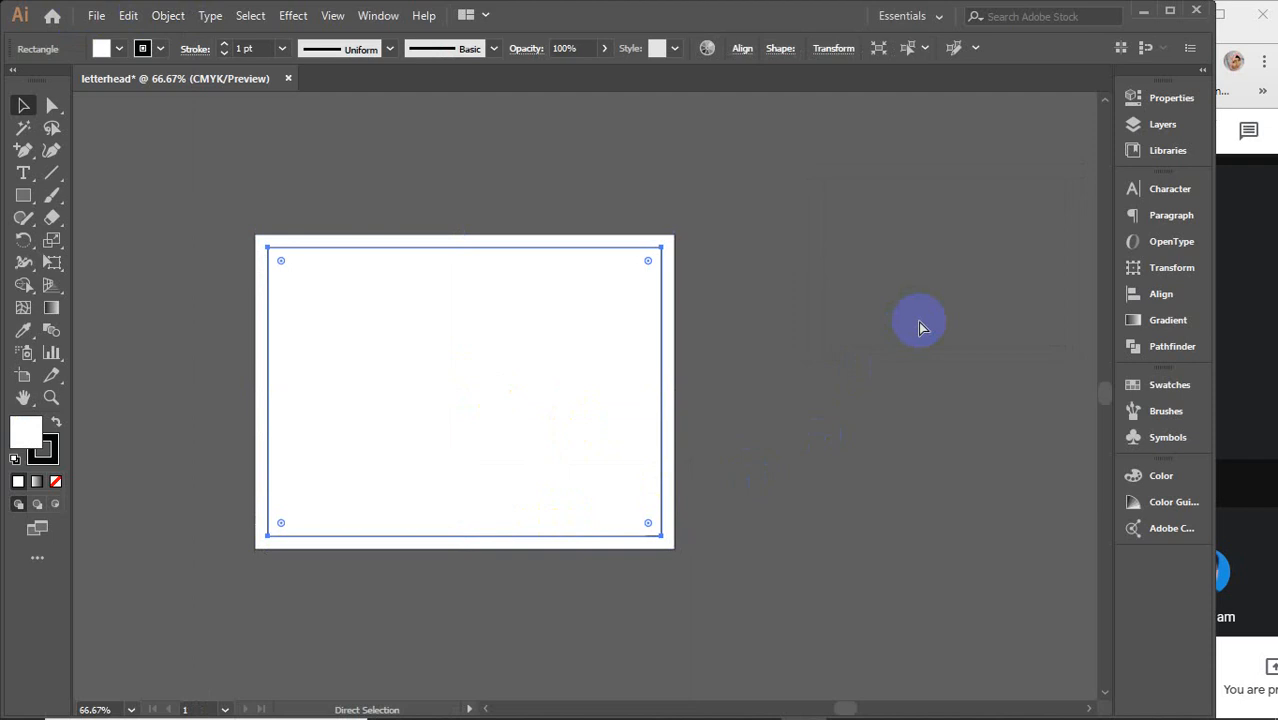
click(831, 293)
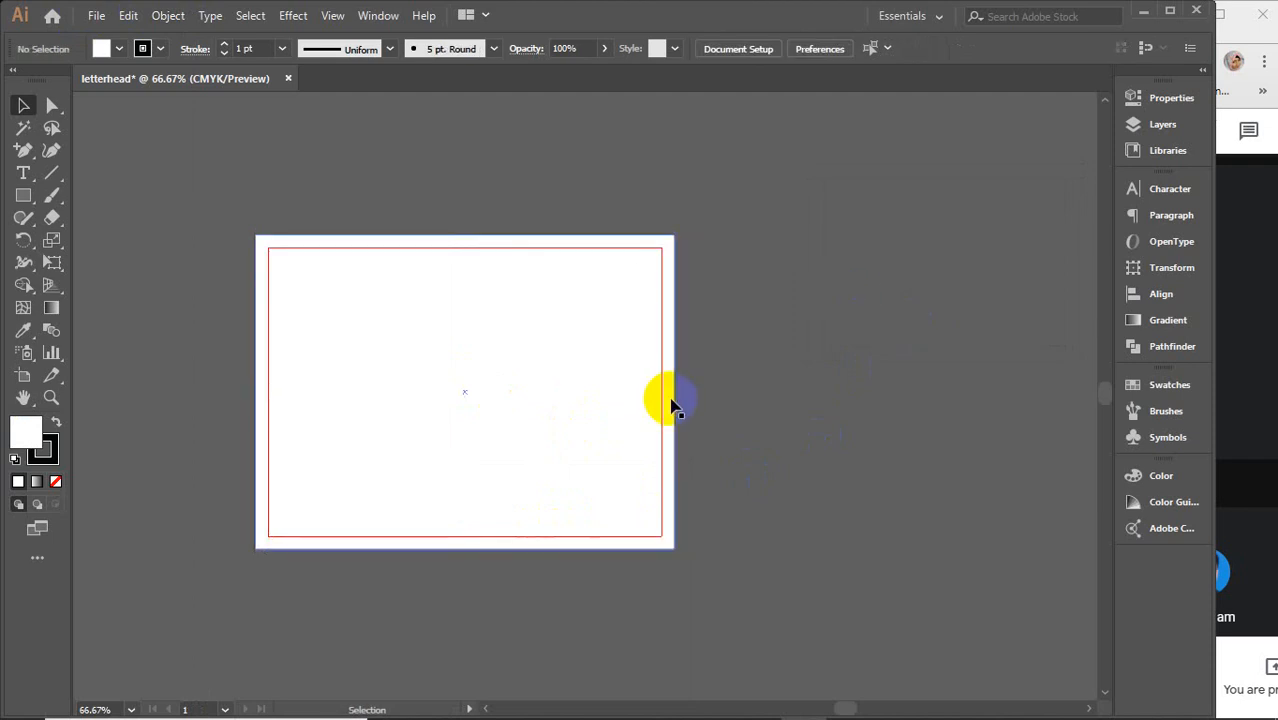
Draw a white rectangle about 4 × 2.75 in inside the lower-right corner of the margin guides and move it onto empty canvas beside the page.
click(23, 196)
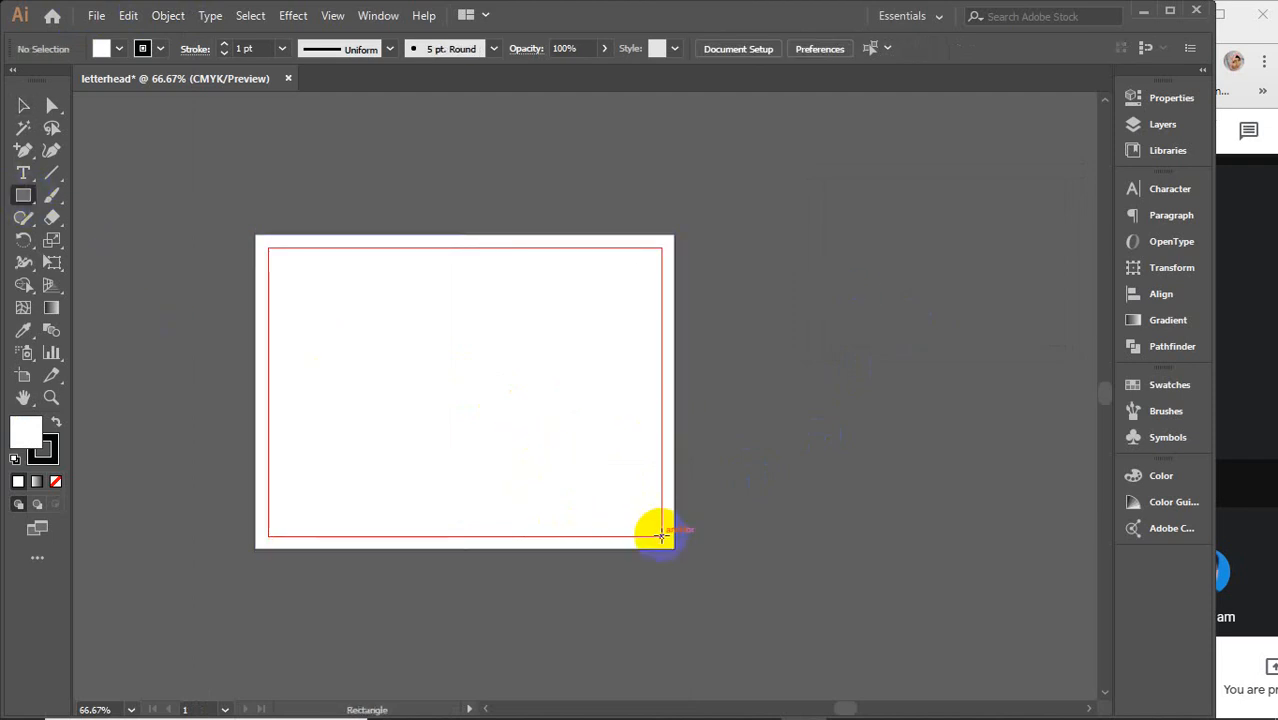
drag(660, 536, 453, 390)
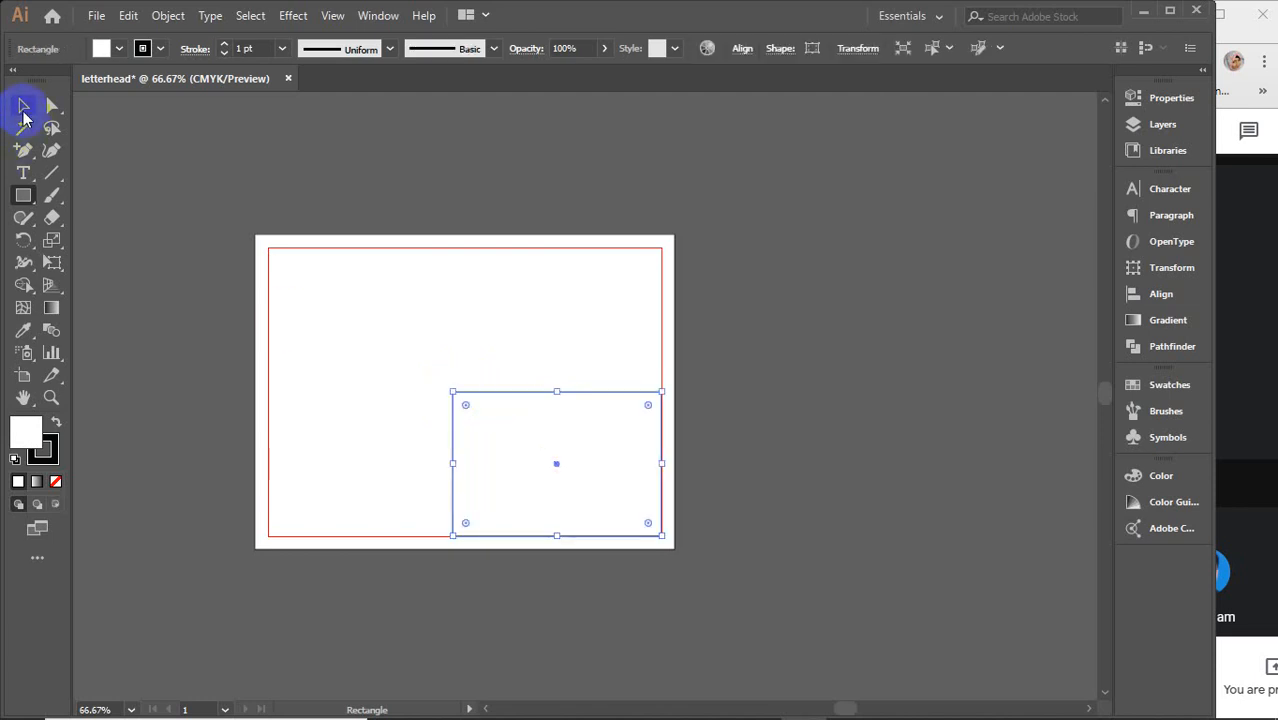
click(23, 105)
drag(510, 478, 907, 469)
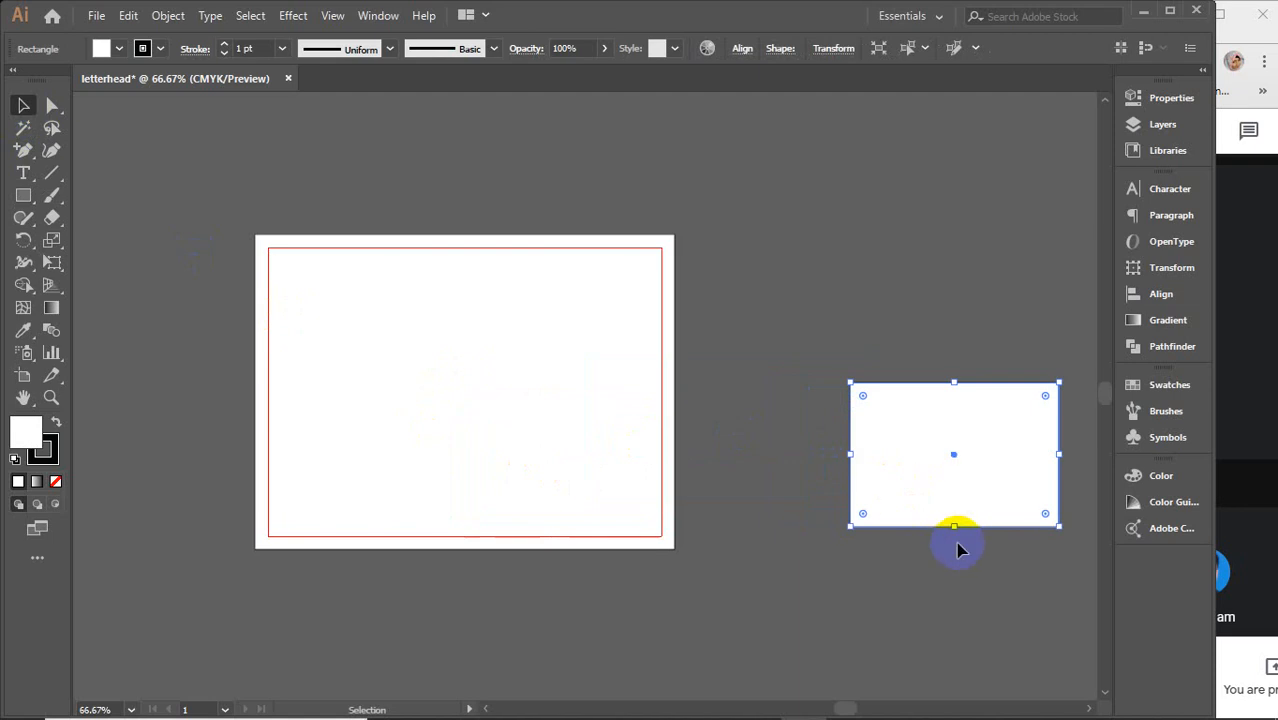
drag(972, 549, 231, 528)
drag(271, 465, 736, 403)
alt+scroll(736, 401, up, 2)
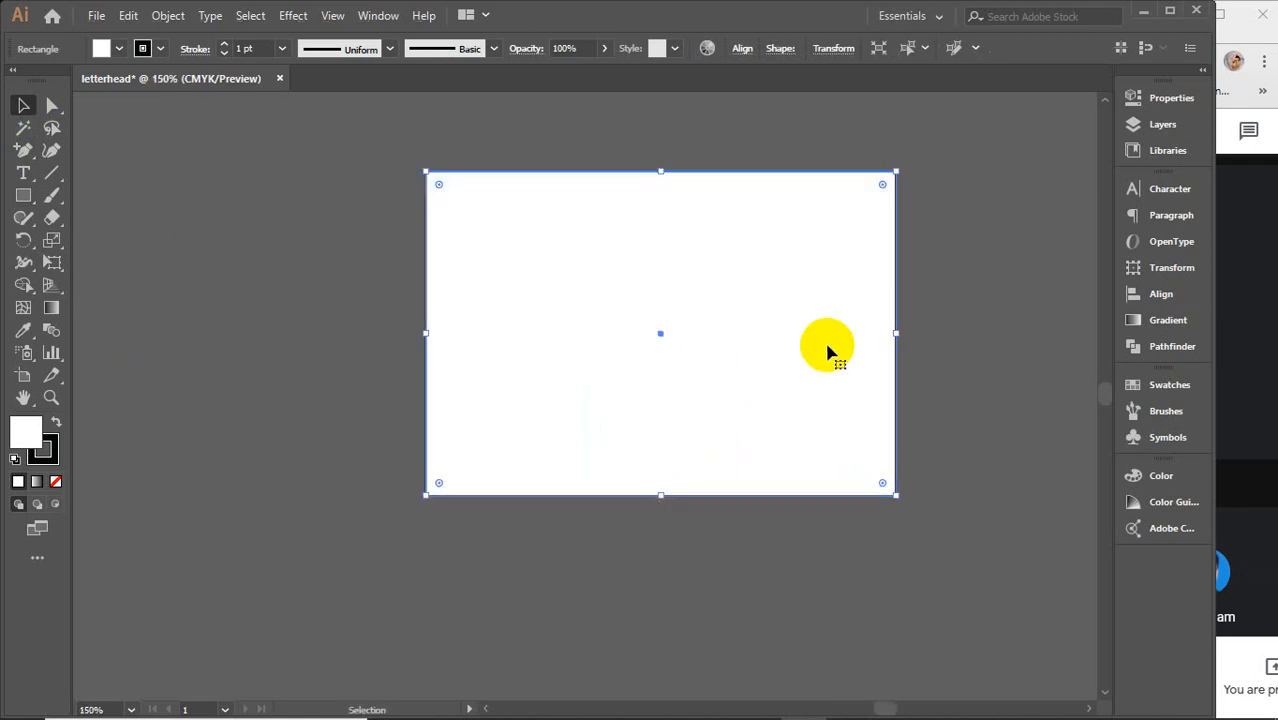
drag(836, 344, 716, 408)
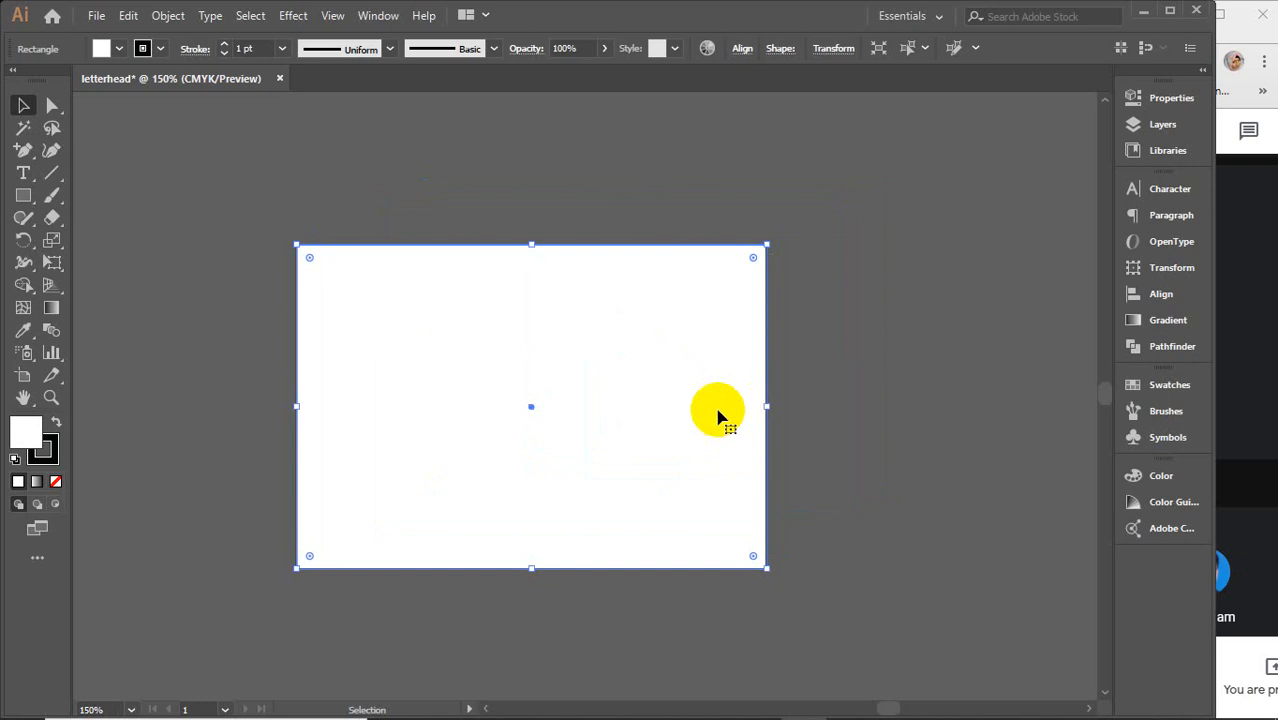
Start splitting the white rectangle beside the page into a grid with the preview enabled and 7 columns.
click(166, 17)
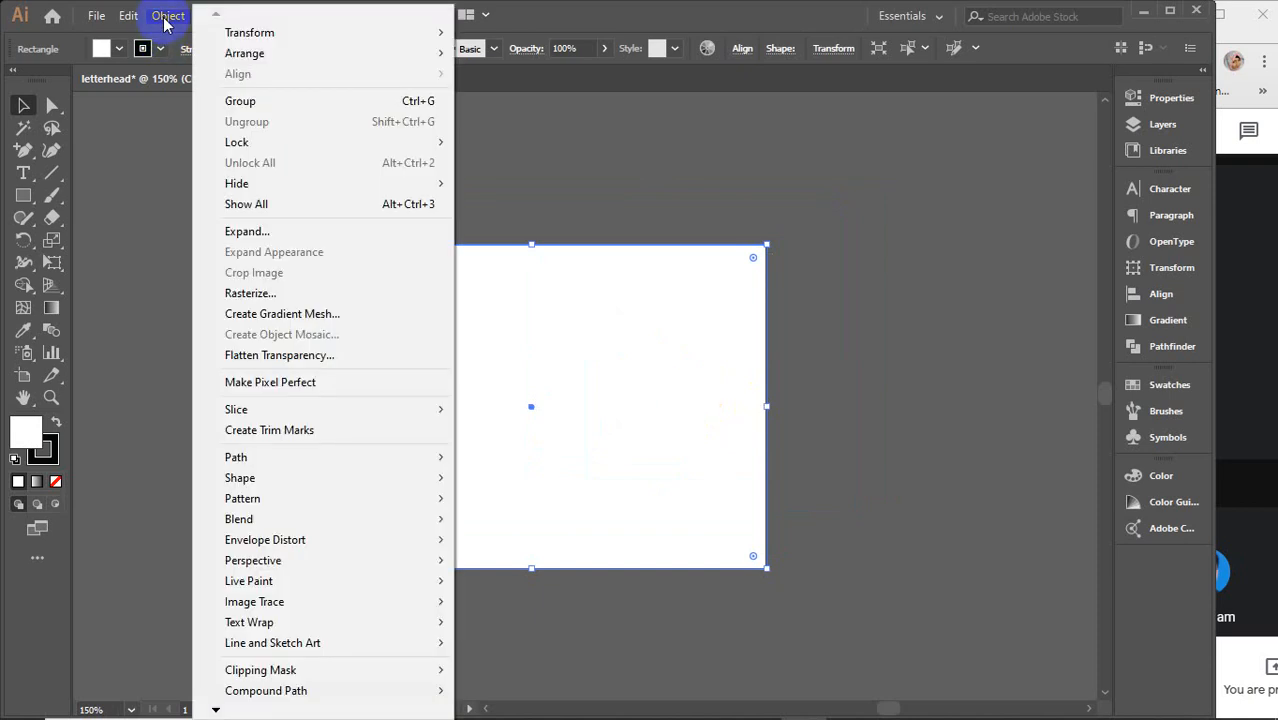
mouse_move(268, 462)
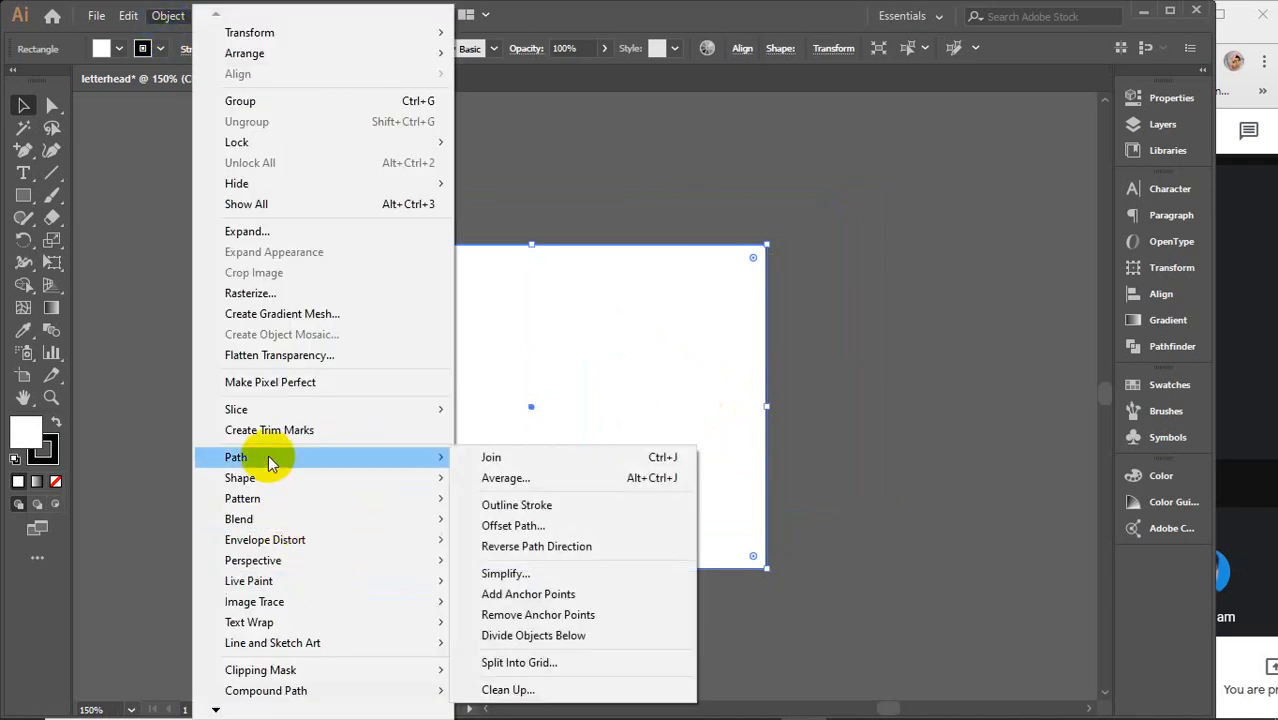
click(556, 665)
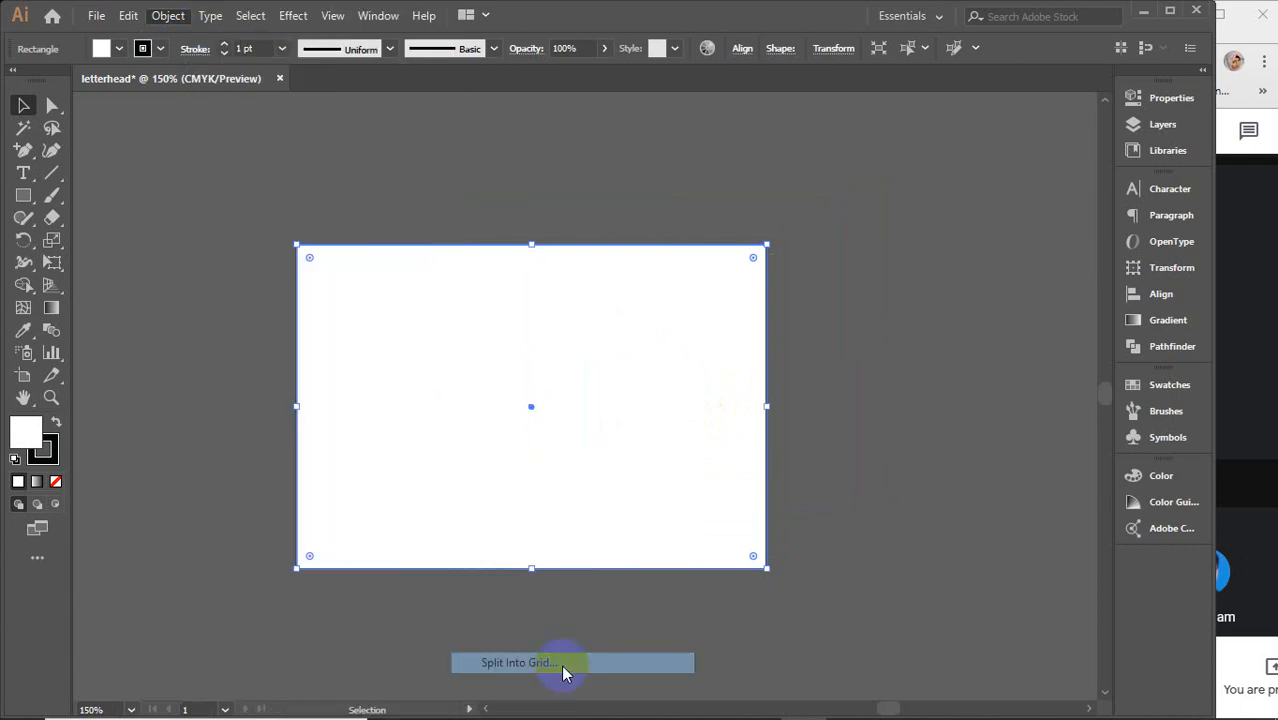
drag(978, 80, 936, 80)
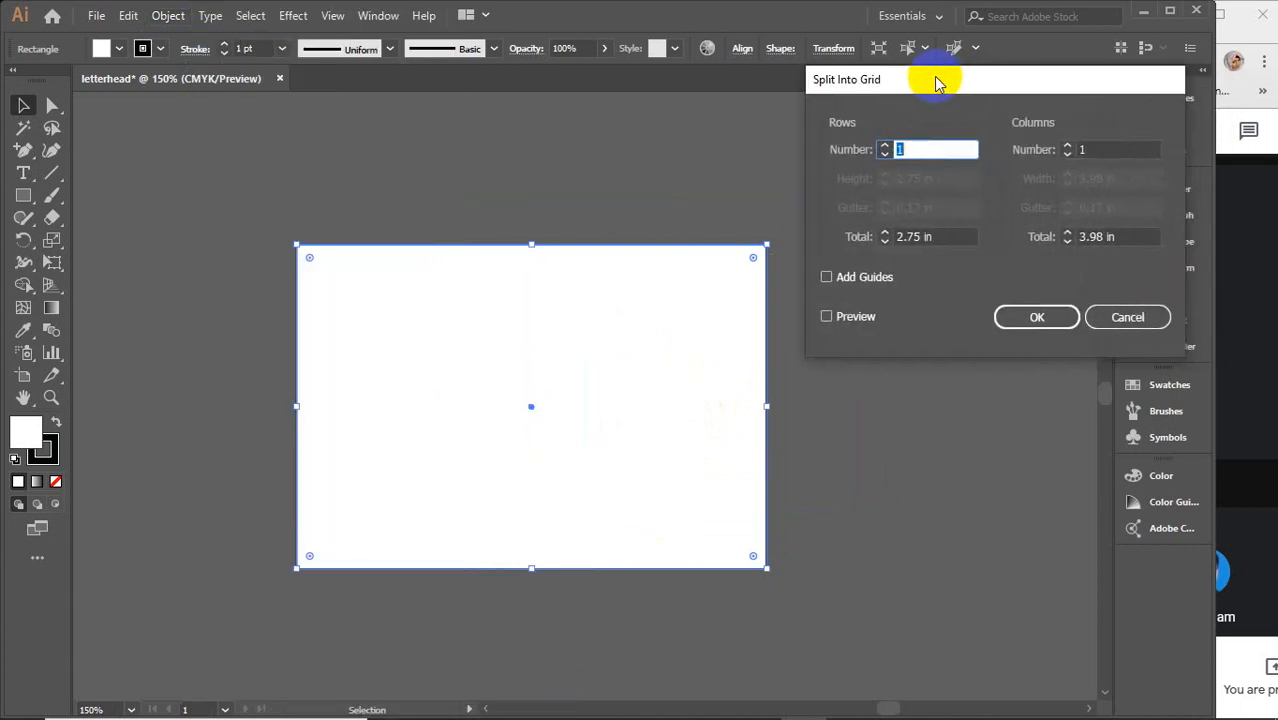
click(853, 317)
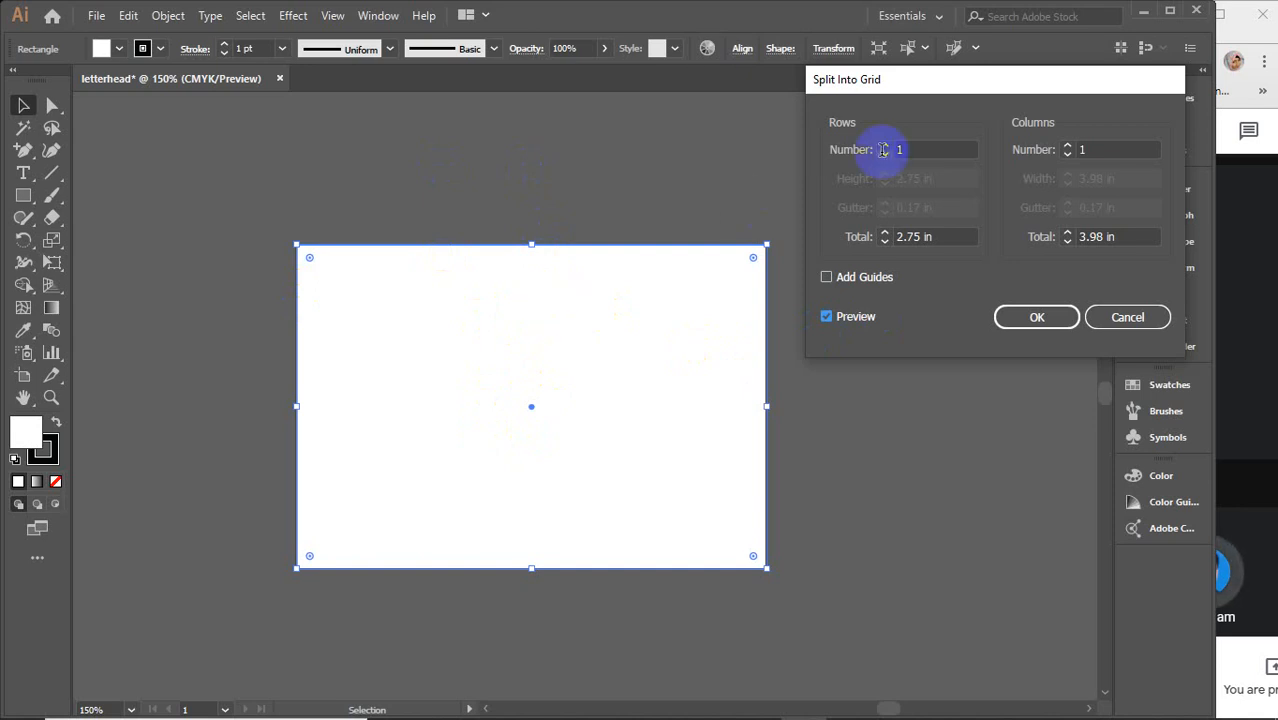
double_click(1109, 151)
key(Up)
key(Up)
key(Up)
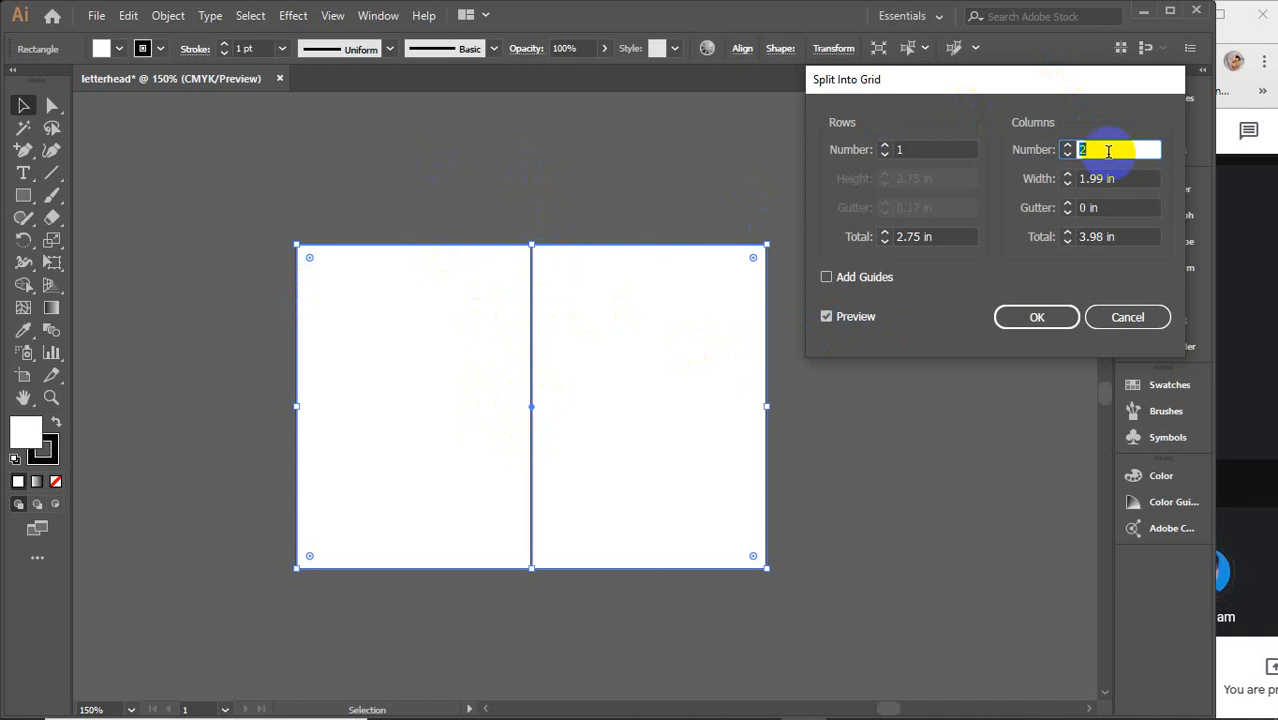
key(Up)
key(Up)
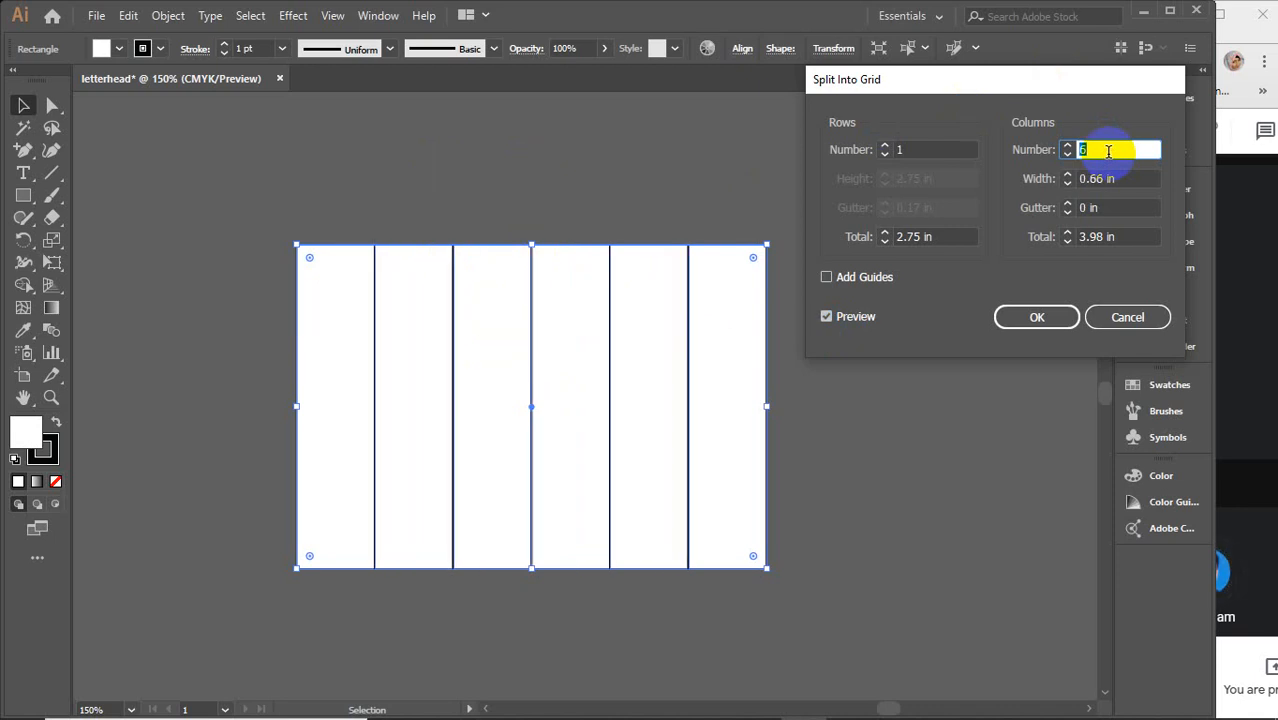
key(Up)
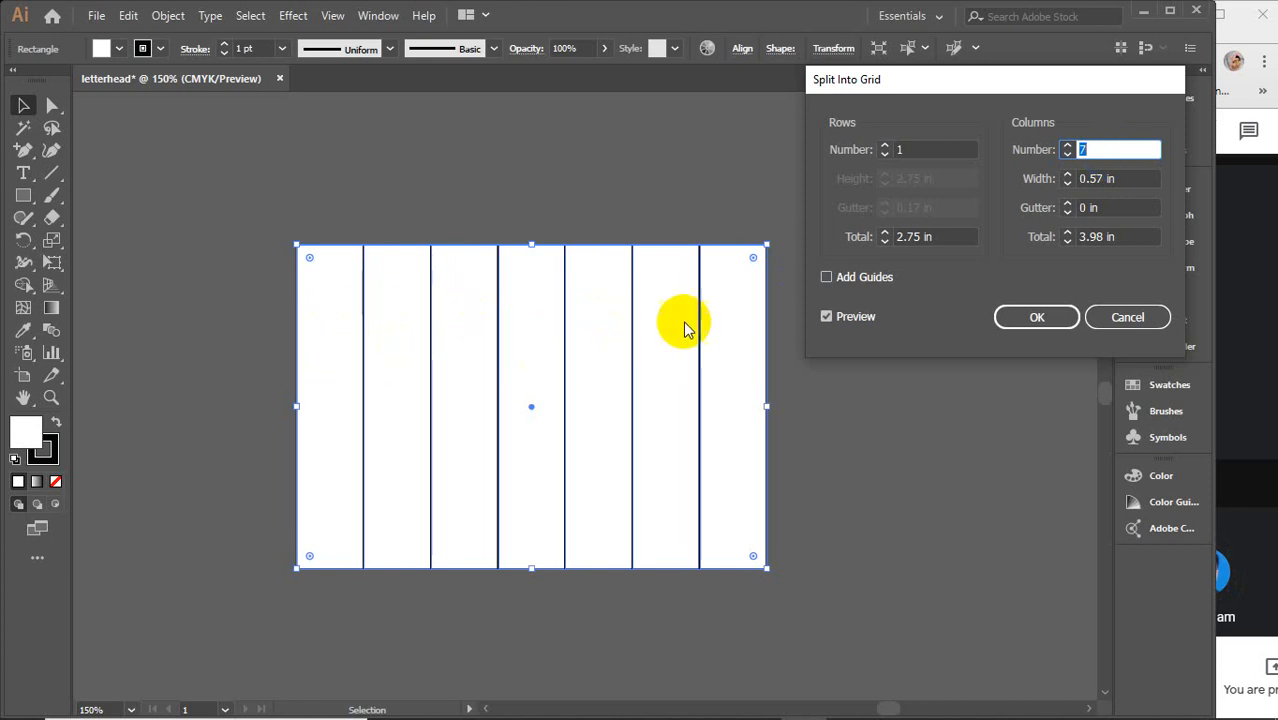
Set the grid to 6 rows and apply the split to the white rectangle.
click(925, 151)
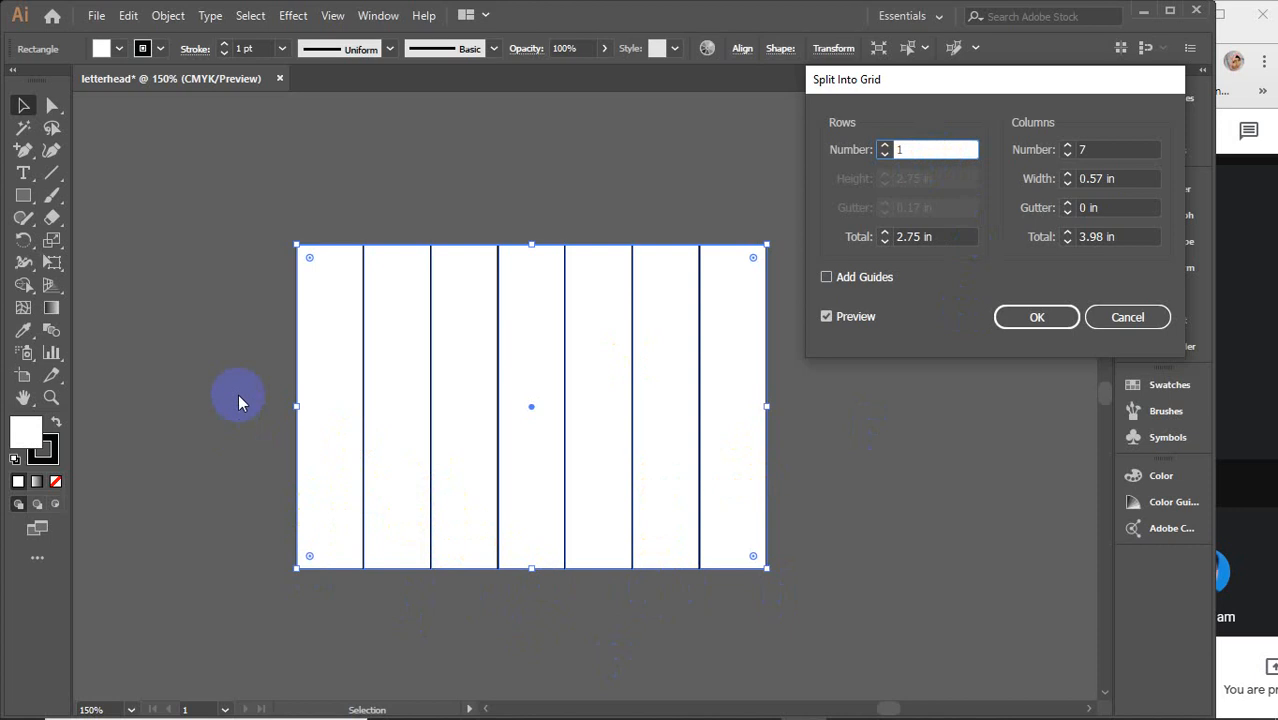
double_click(919, 149)
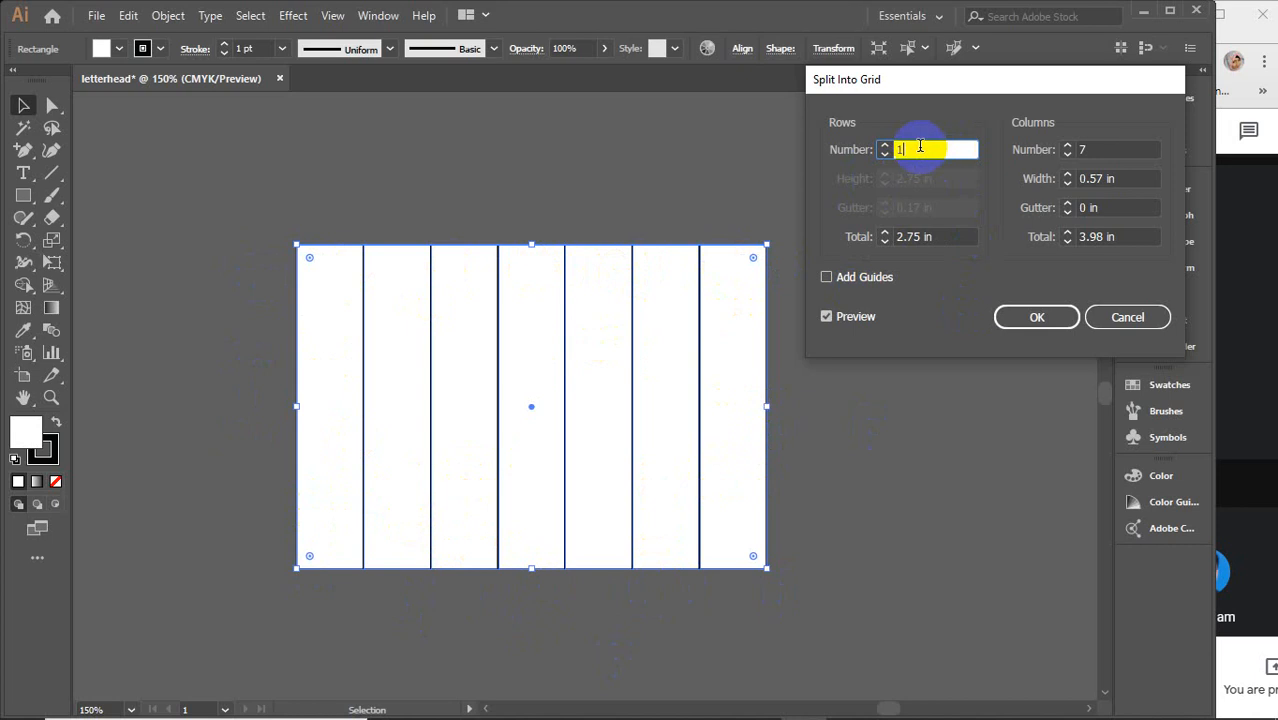
key(Up)
key(Up)
key(Up)
key(Up)
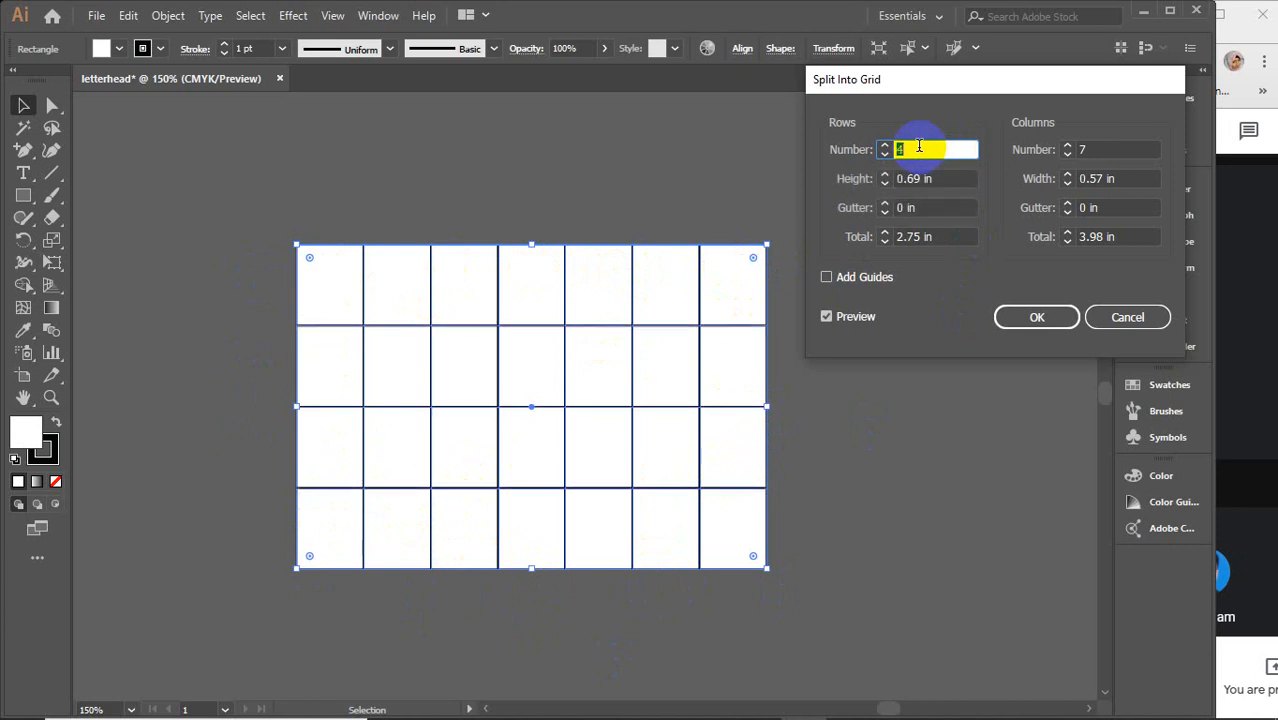
key(Up)
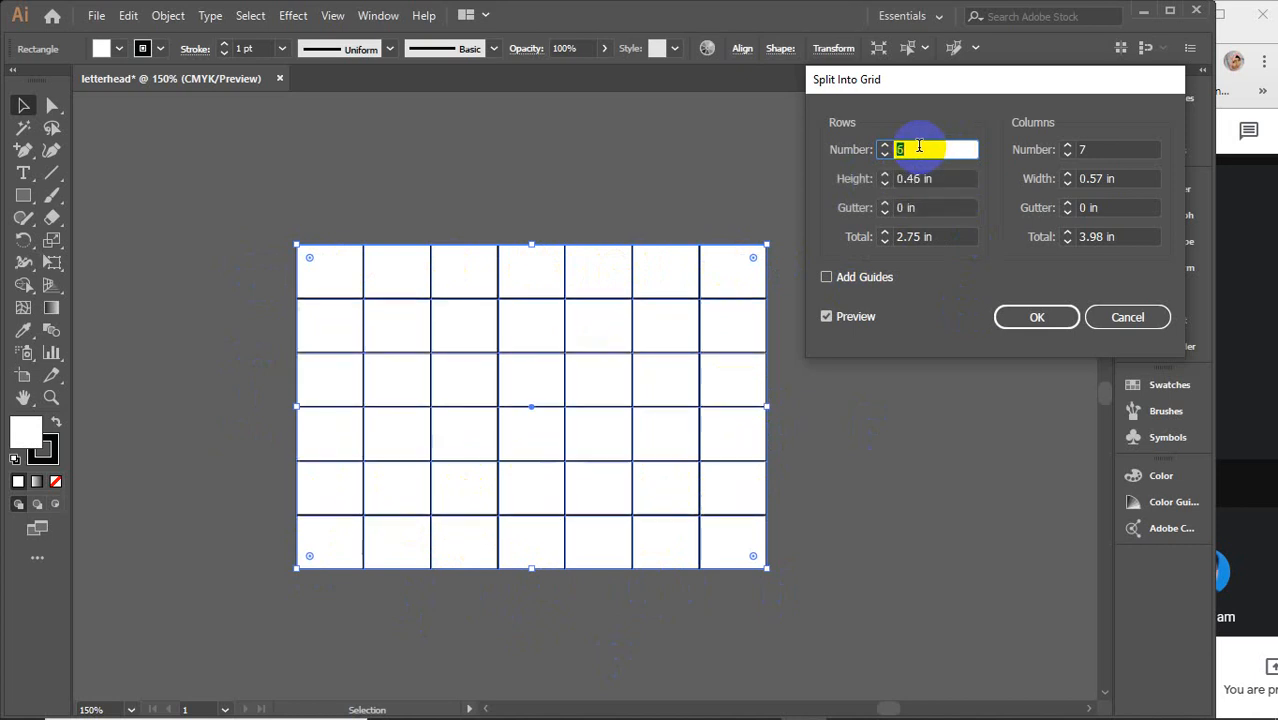
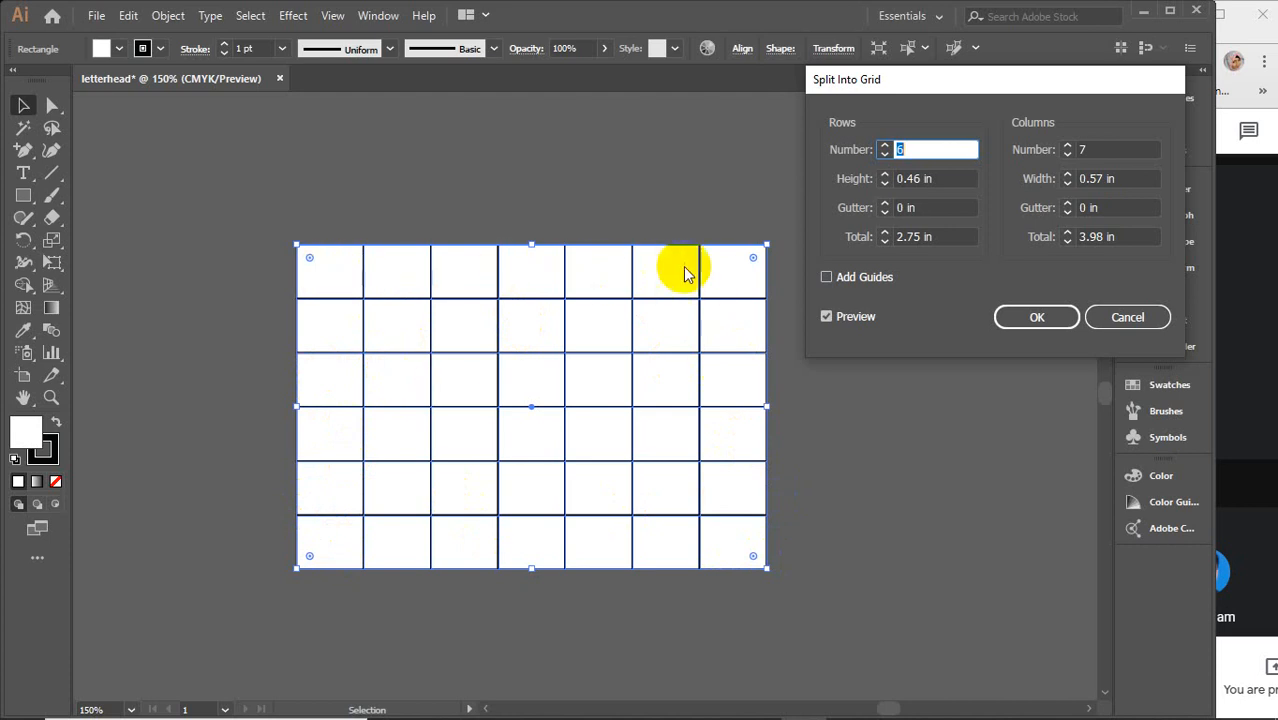
click(1034, 318)
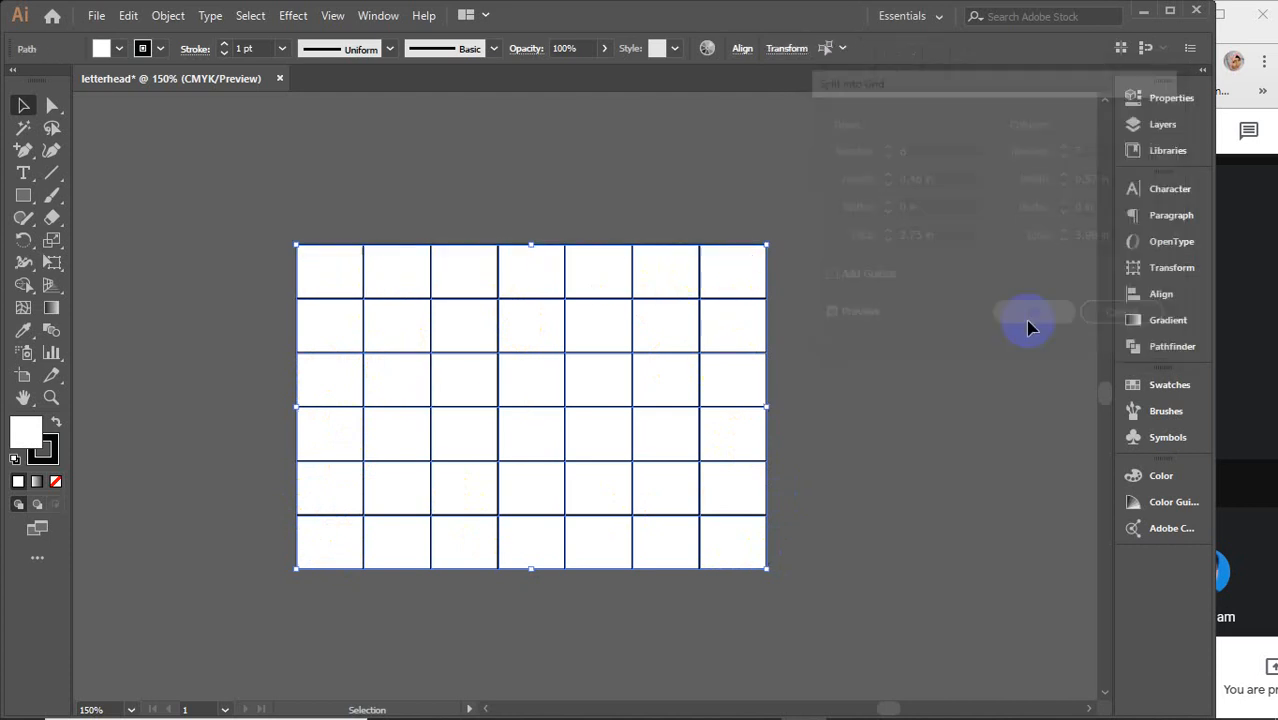
click(557, 217)
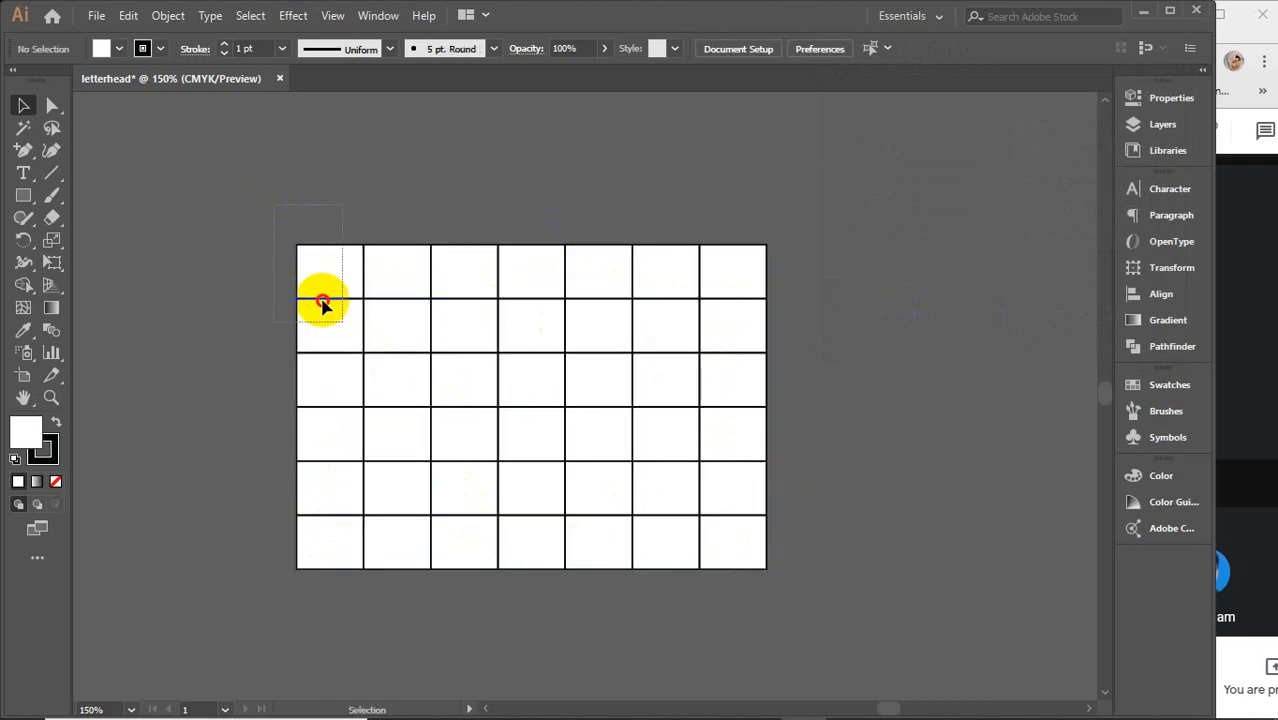
drag(275, 206, 860, 585)
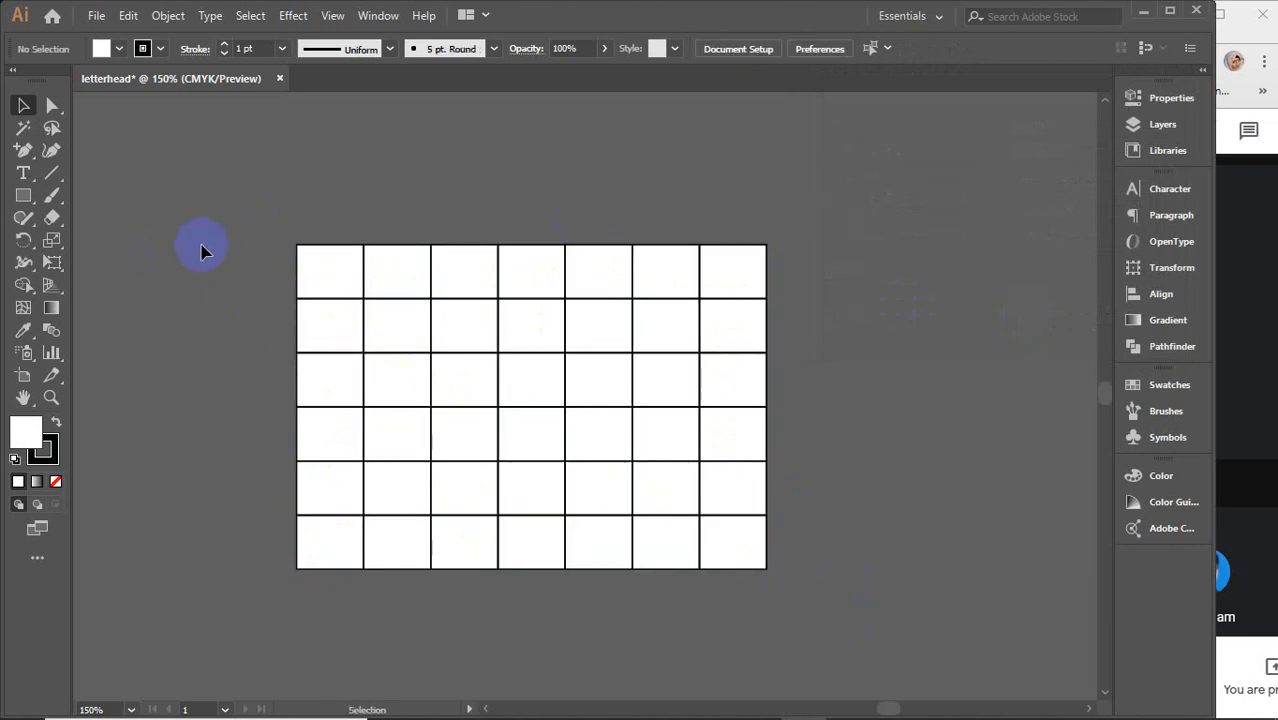
Draw an area text frame about 3.9 × 2.67 in just inside the grid's outer edges and delete its placeholder text.
click(20, 175)
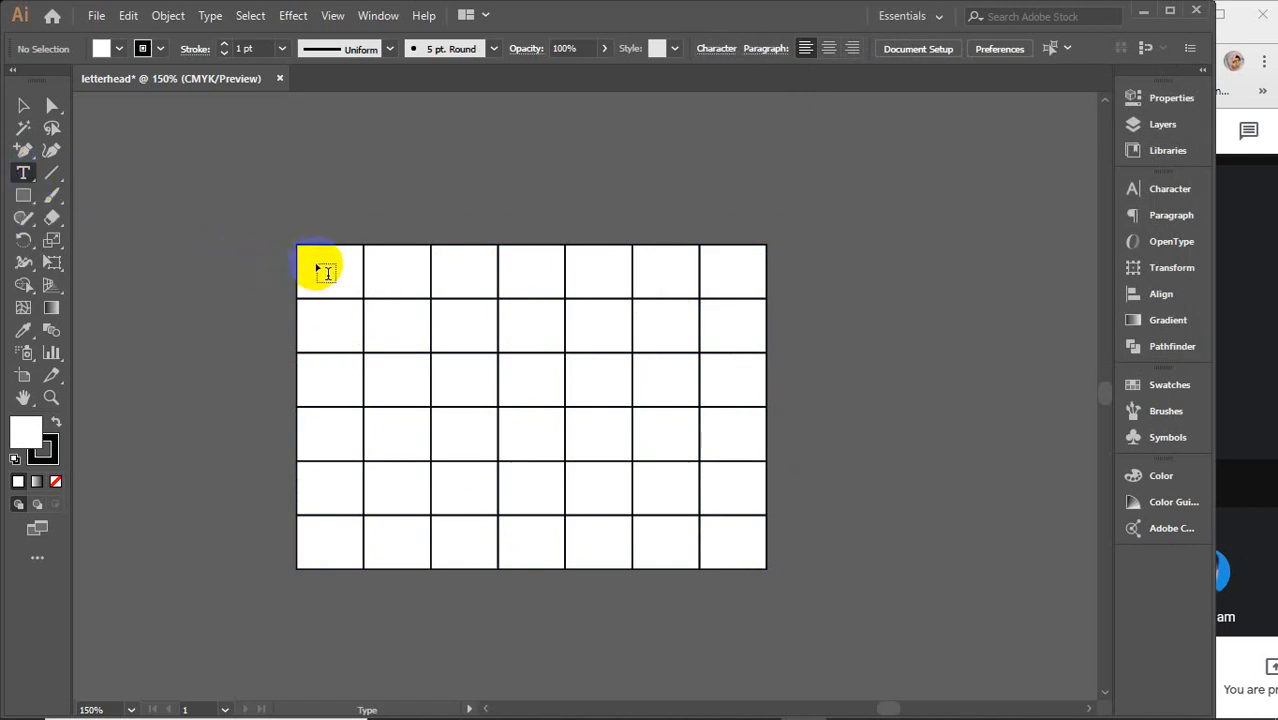
scroll(314, 263, up, 2)
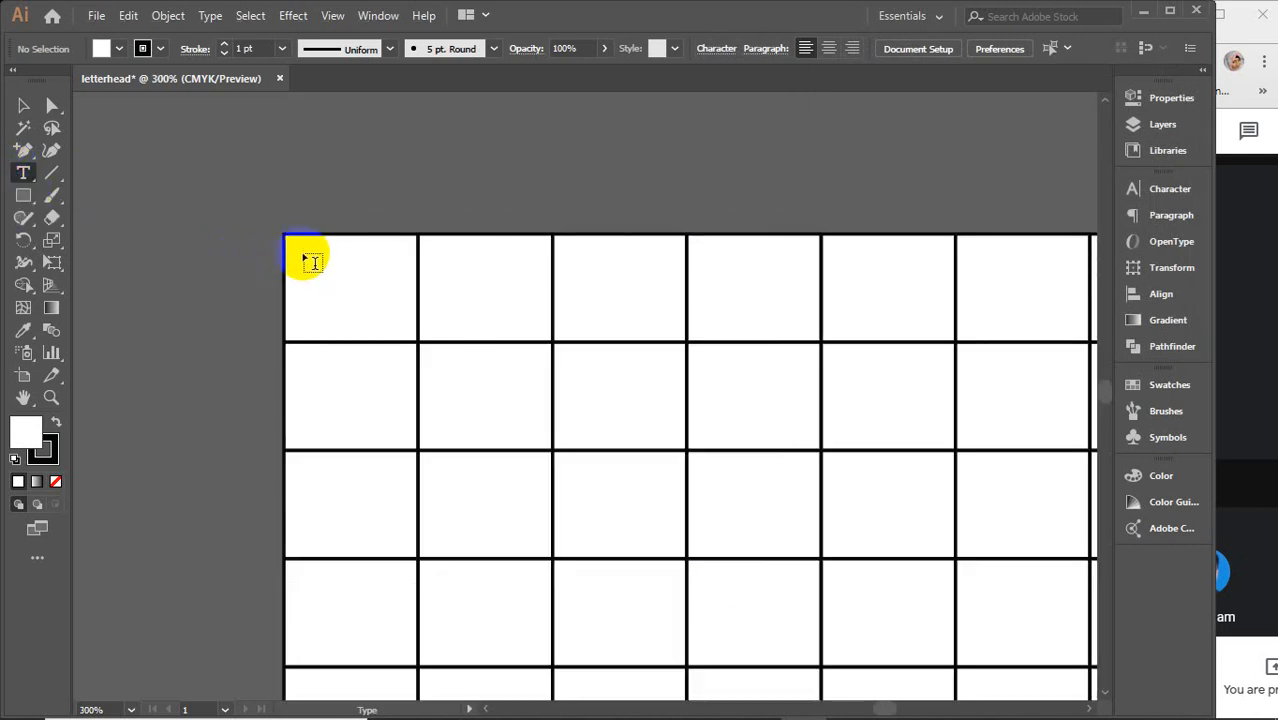
scroll(309, 263, down, 1)
drag(351, 303, 319, 279)
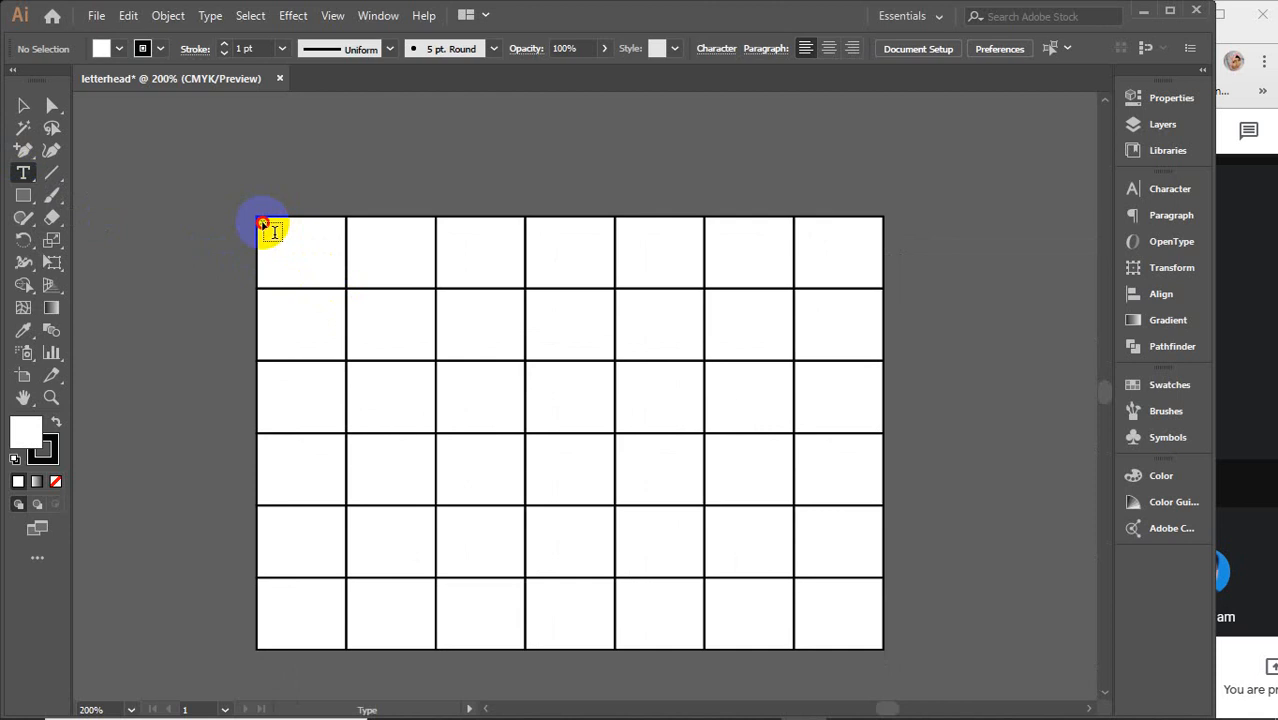
drag(262, 222, 878, 644)
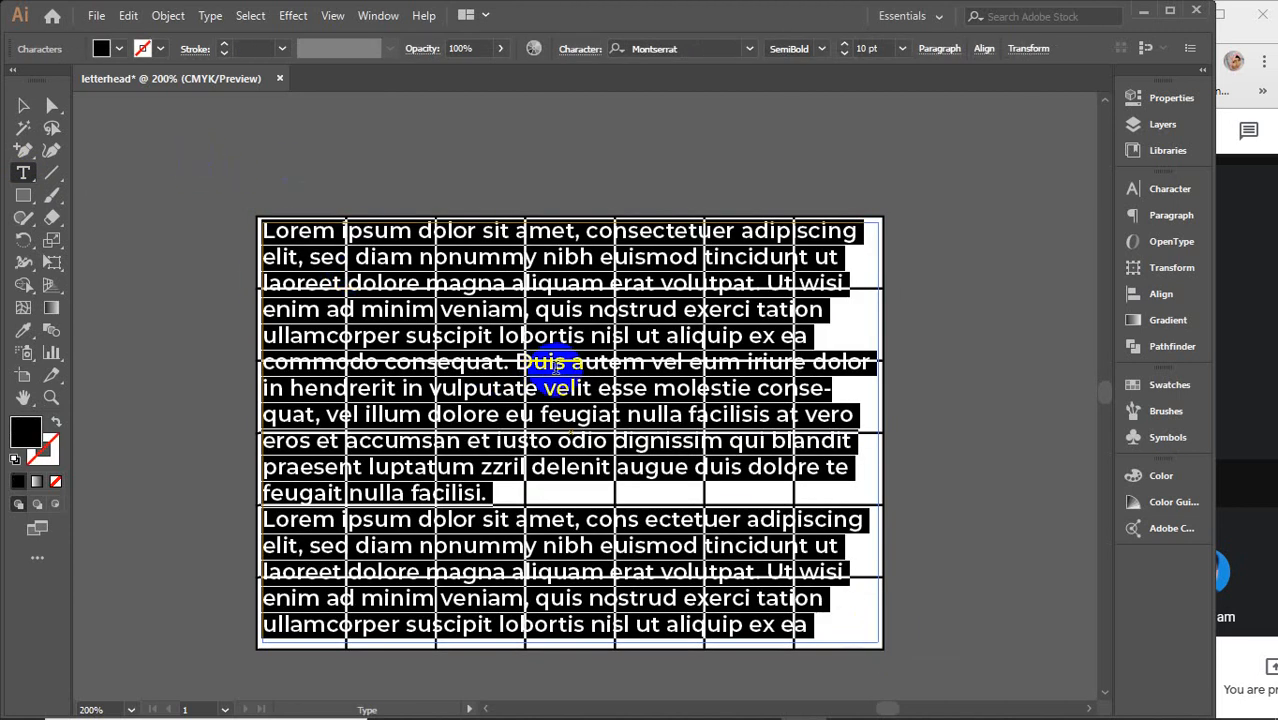
key(BackSpace)
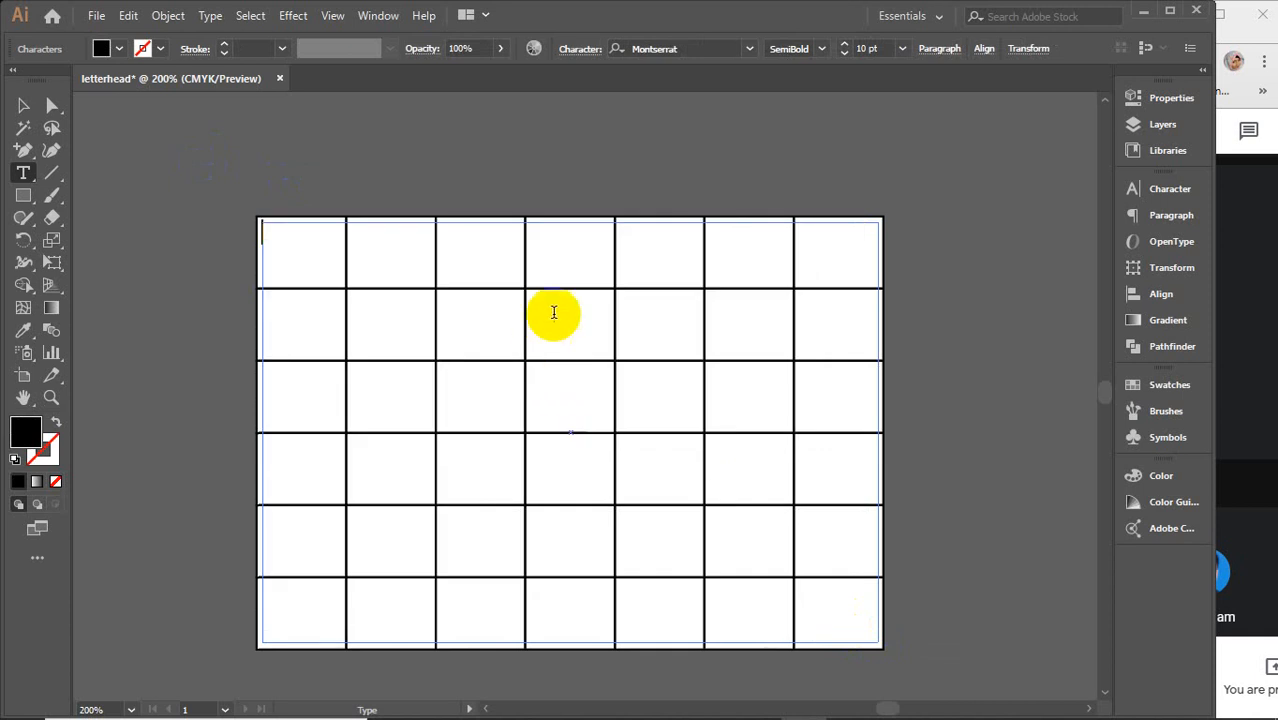
Open the text frame's Area Type Options, enable the preview and divide the frame into 6 rows.
click(210, 16)
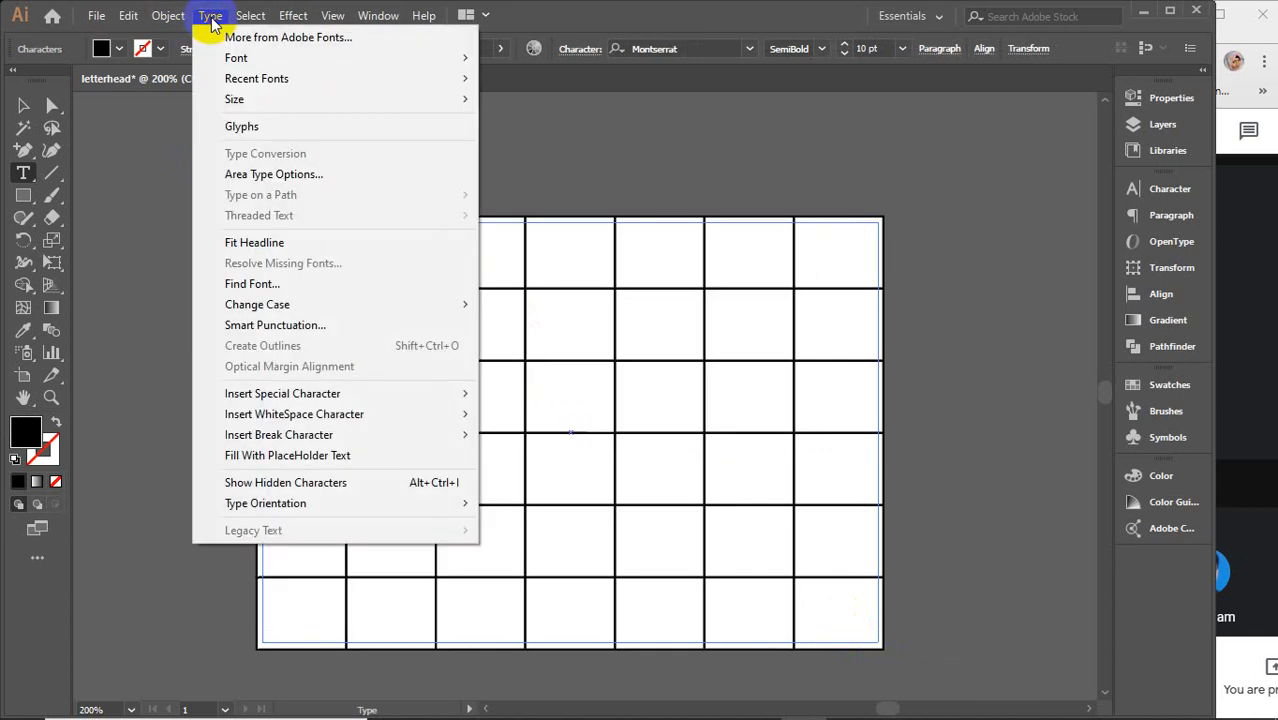
click(264, 174)
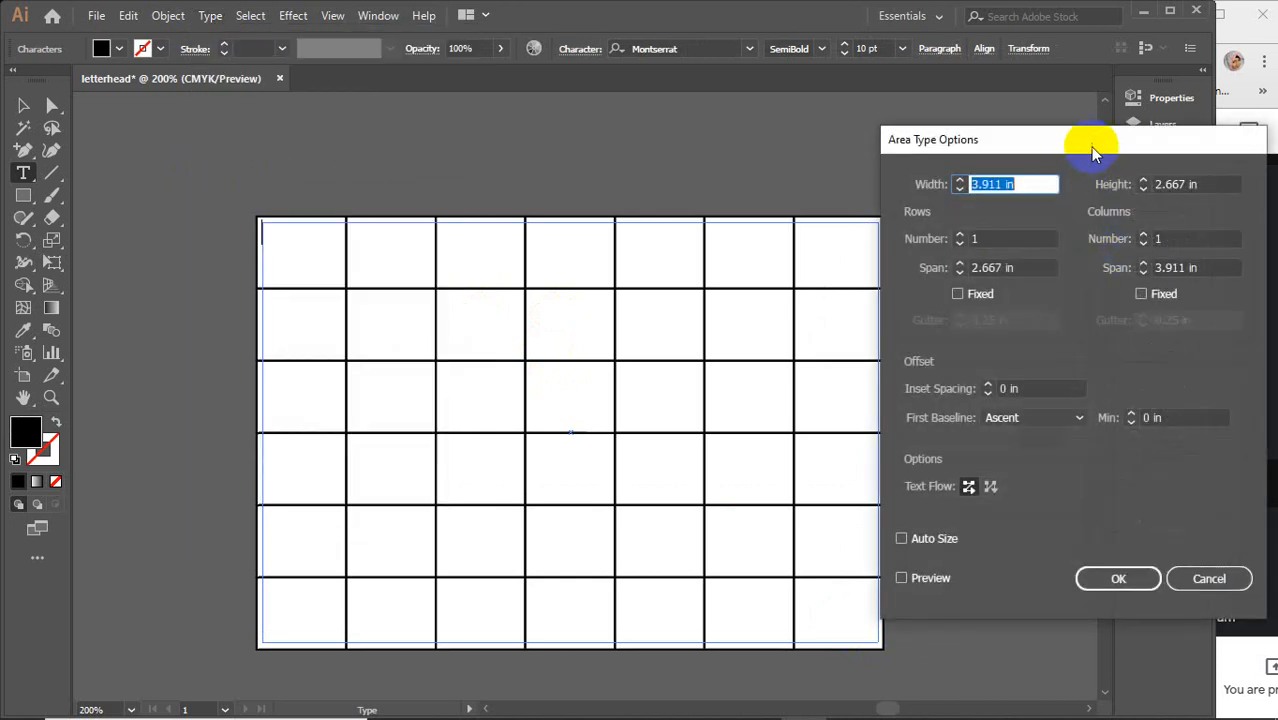
drag(1093, 145, 1088, 89)
click(926, 522)
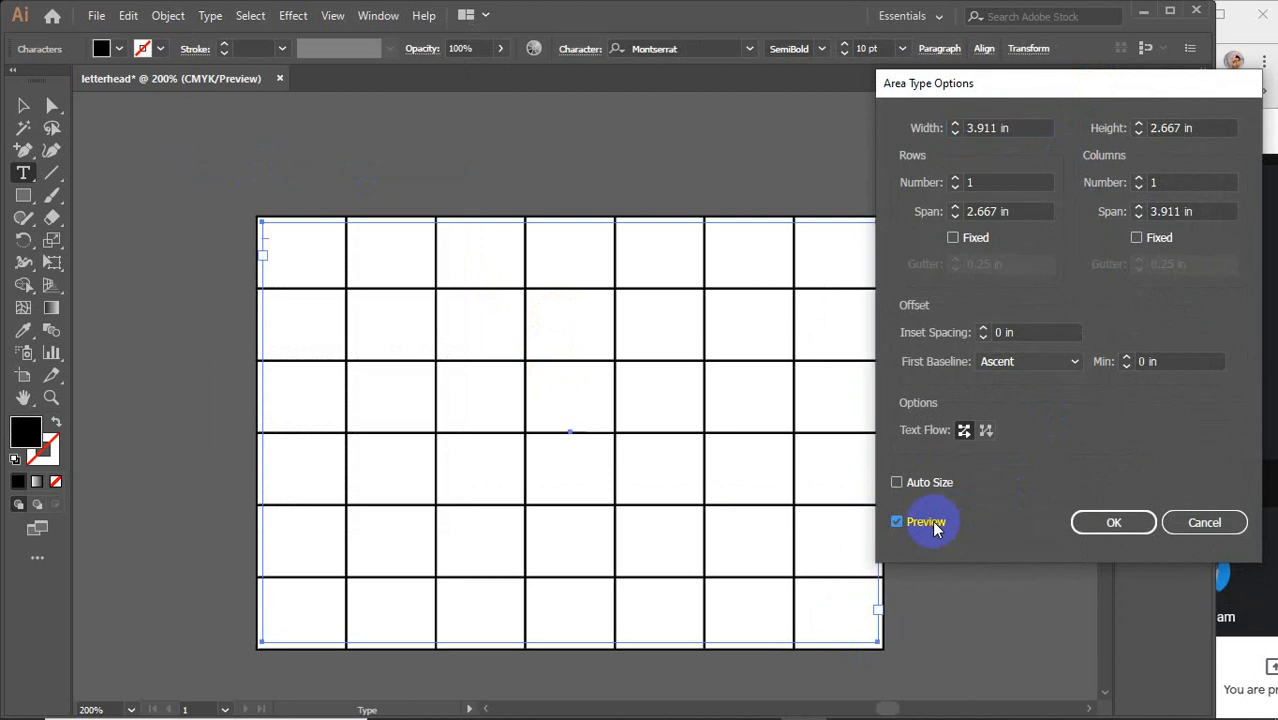
click(985, 184)
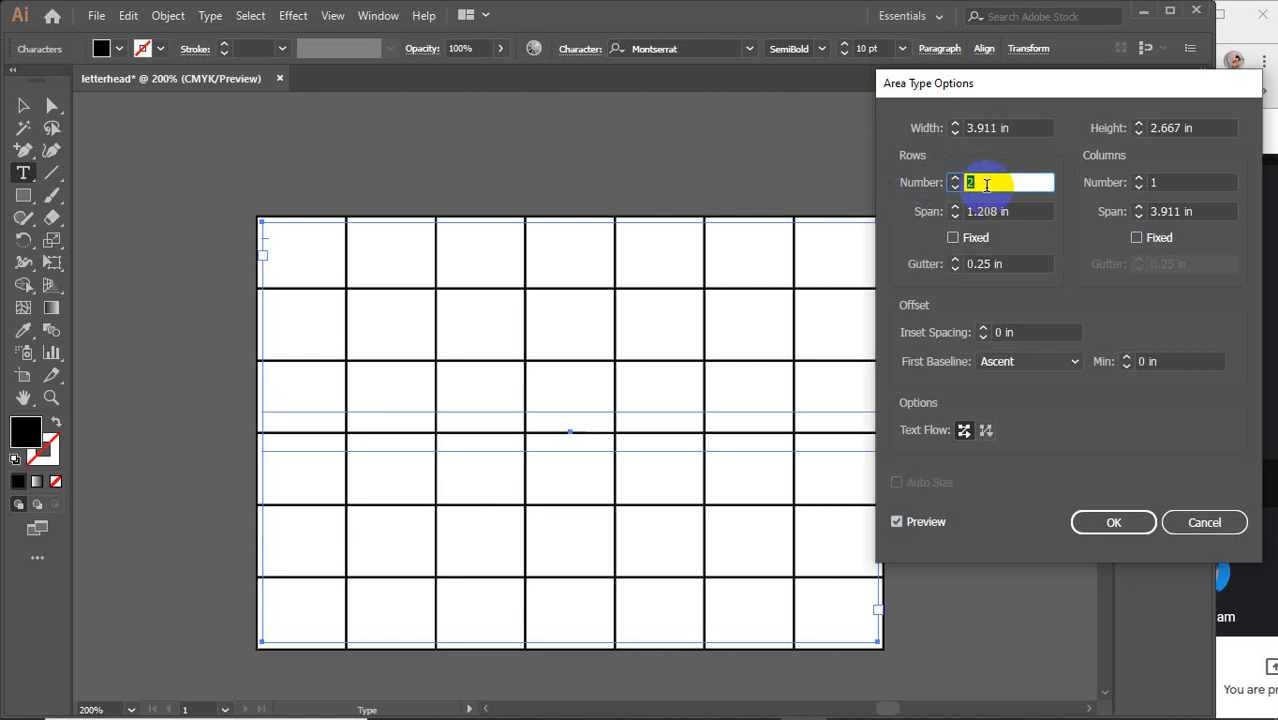
key(Up)
key(Up)
key(Up)
key(Up)
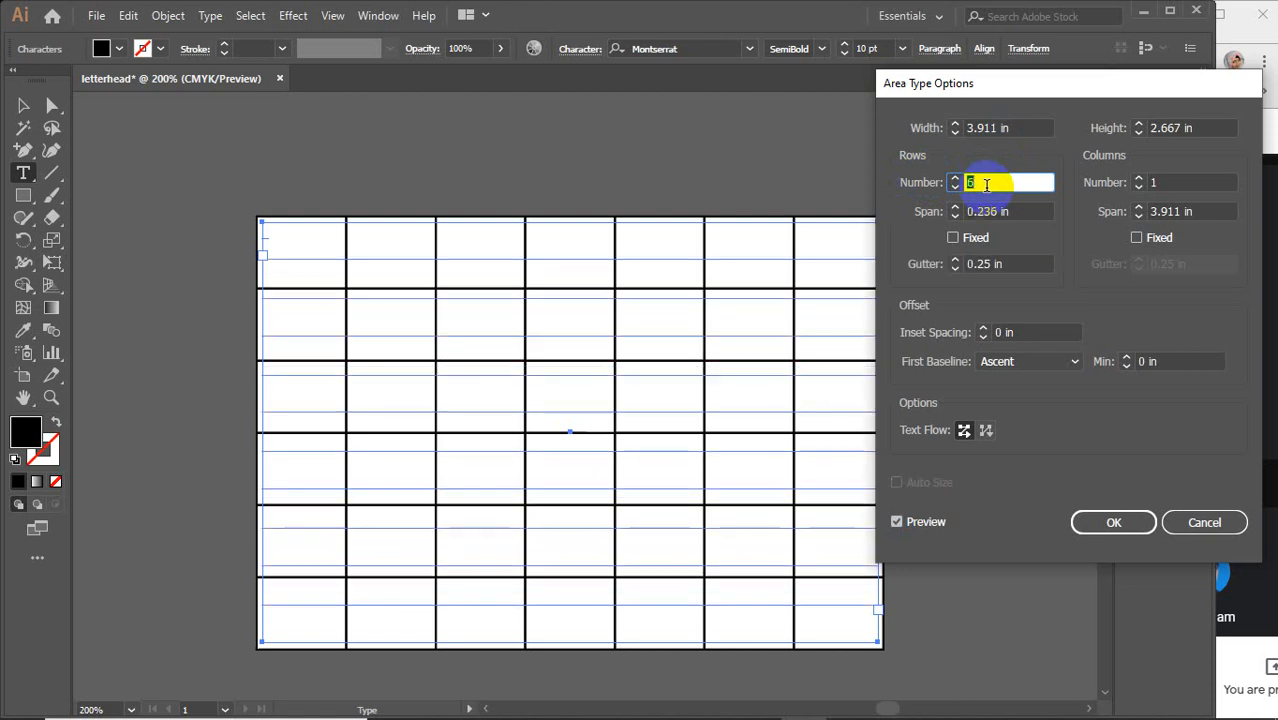
Divide the text frame into 7 columns.
click(1175, 183)
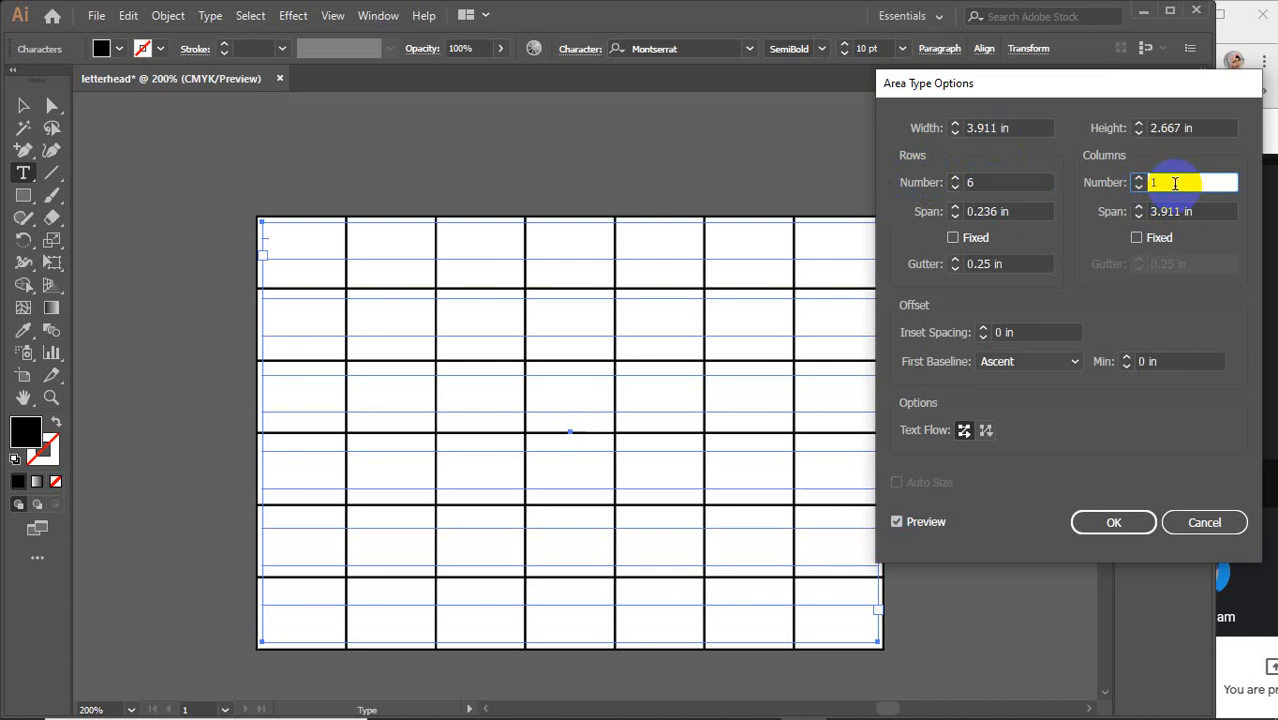
key(Up)
key(Up)
key(Up)
key(Up)
key(Up)
key(Up)
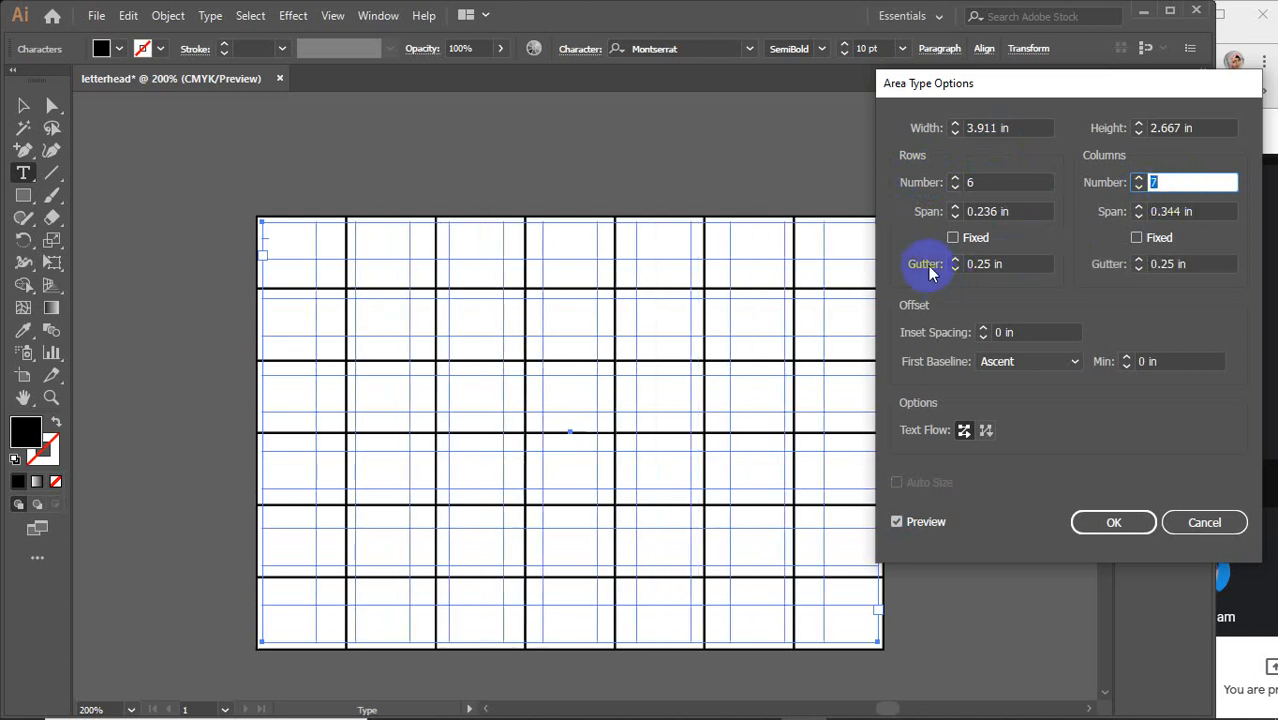
Set the text frame's row and column gutters to 0.1 in with text flowing by rows, and apply the options.
click(1013, 263)
click(991, 264)
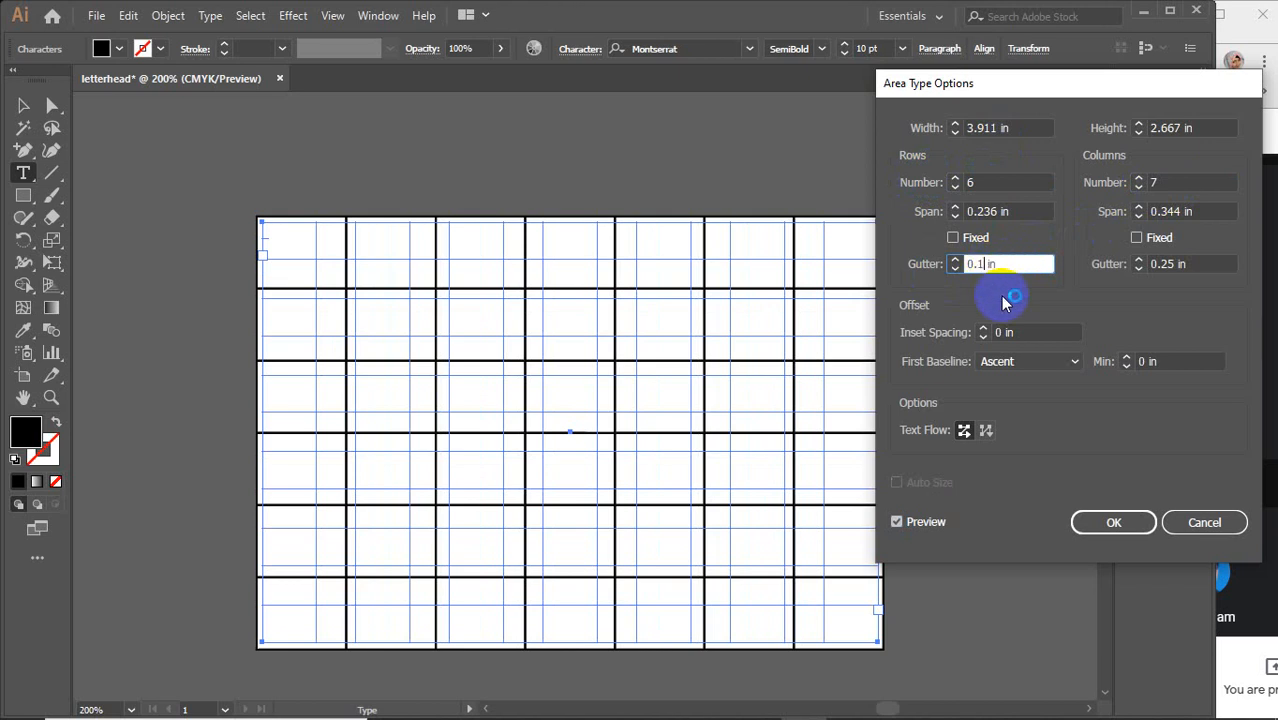
text(1)
click(1190, 263)
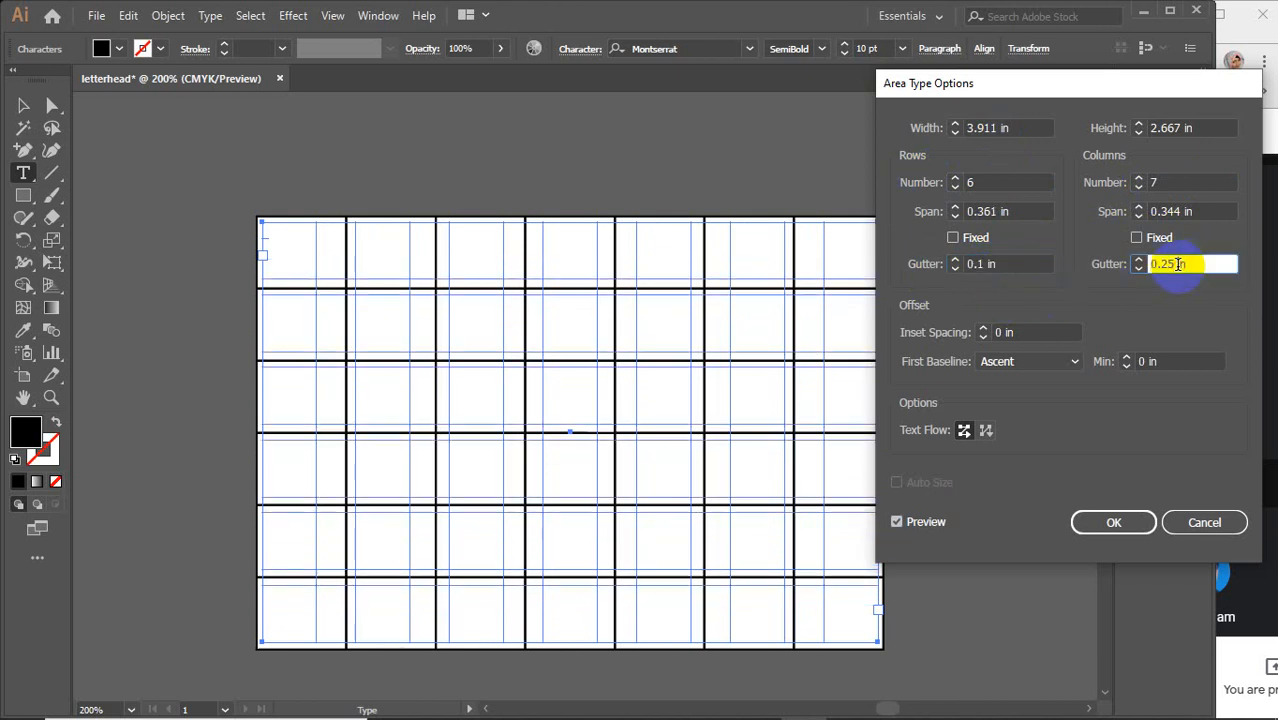
click(1176, 264)
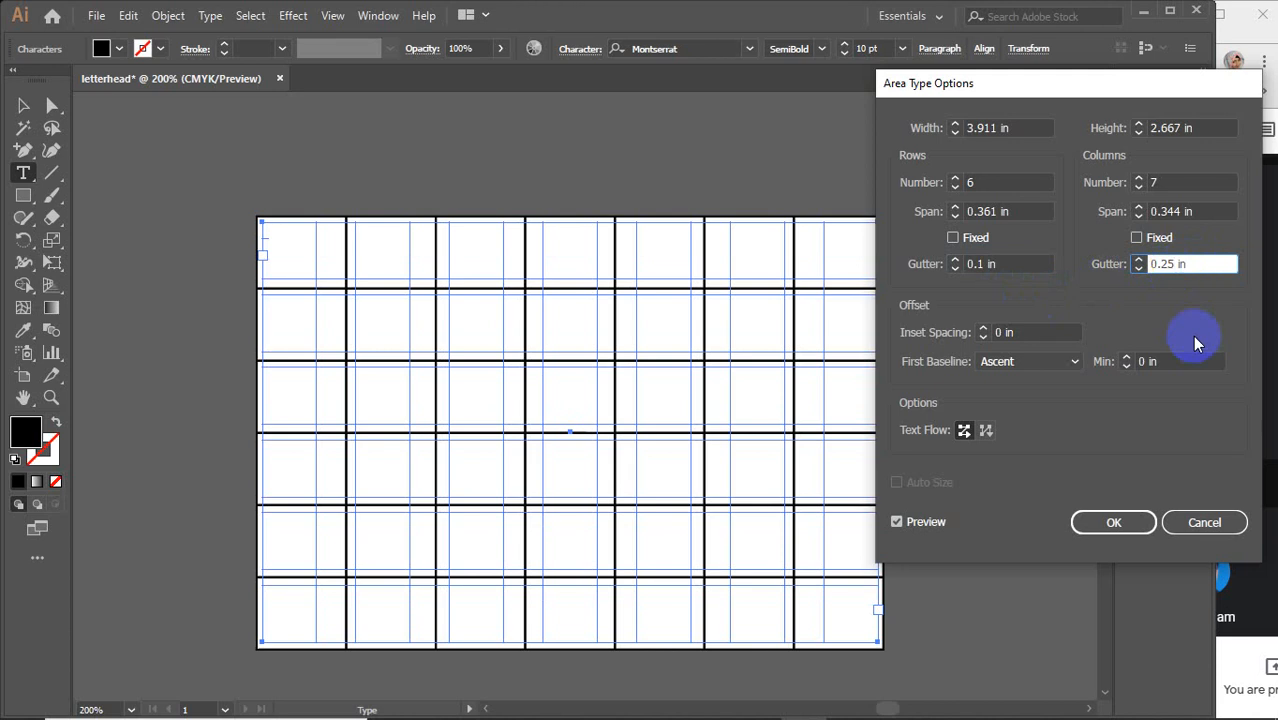
key(BackSpace)
key(BackSpace)
text(1)
click(1027, 263)
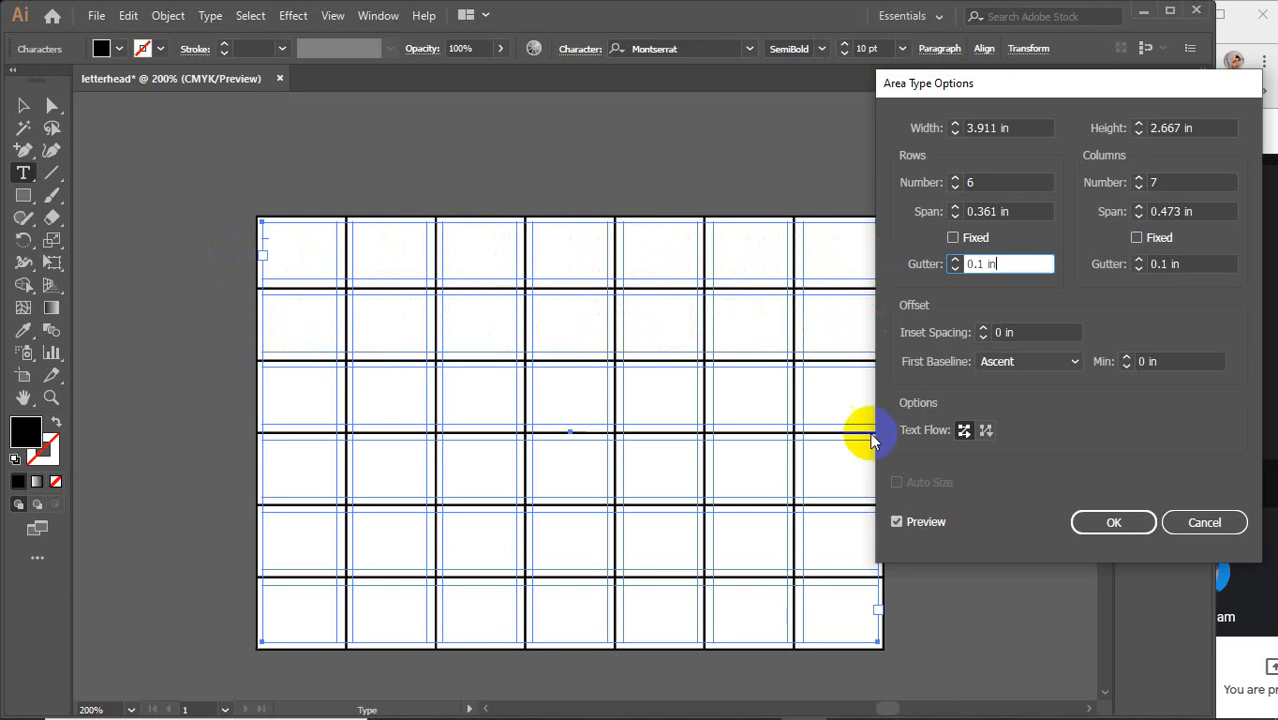
click(965, 431)
click(1113, 522)
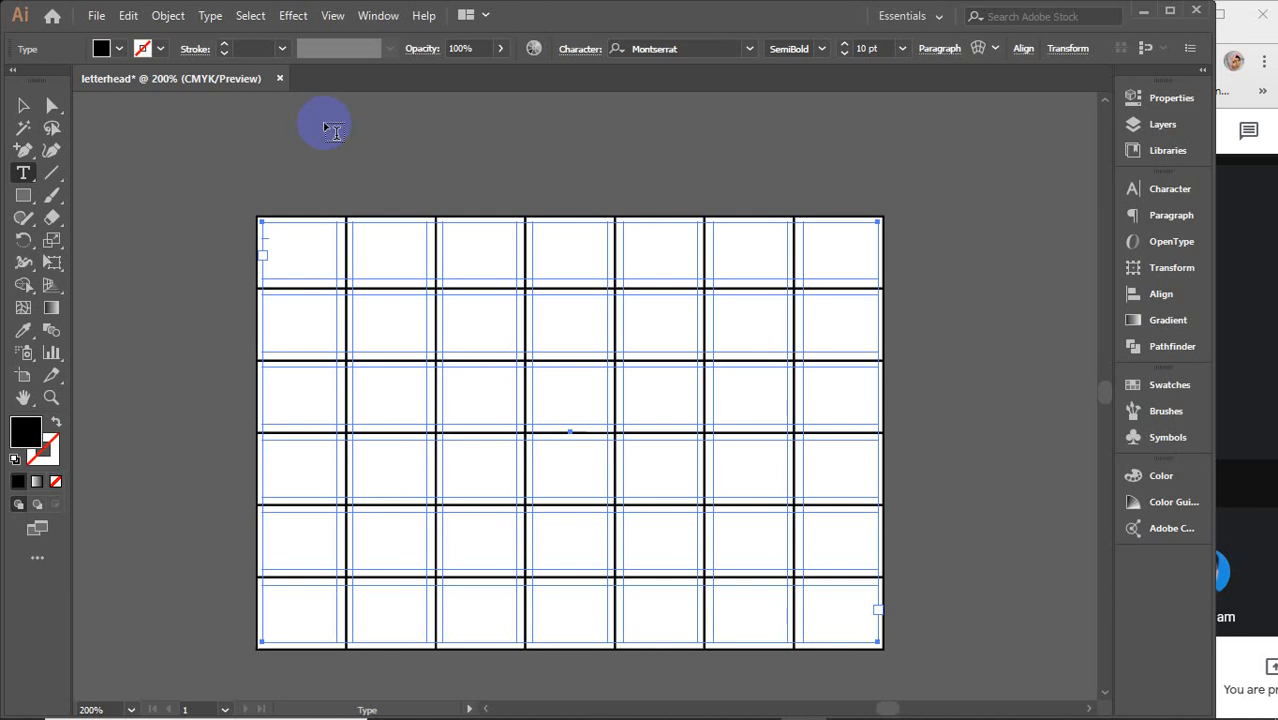
key(shift+s)
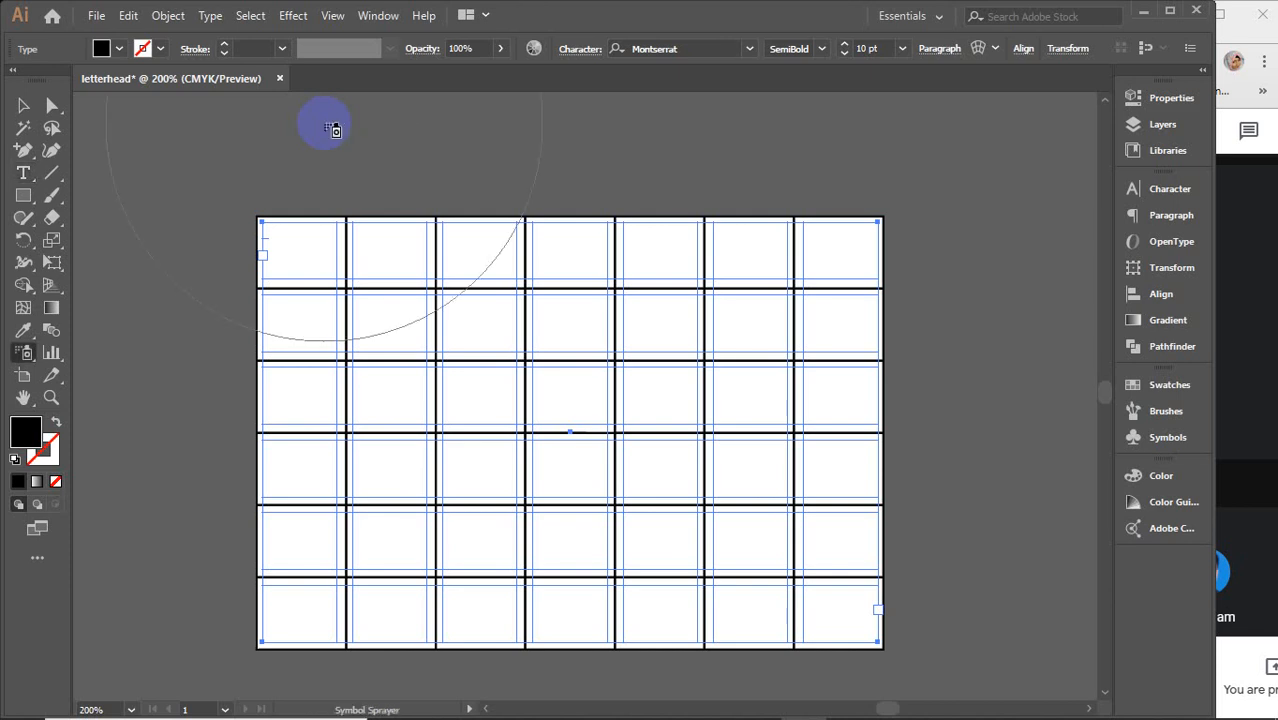
key(a)
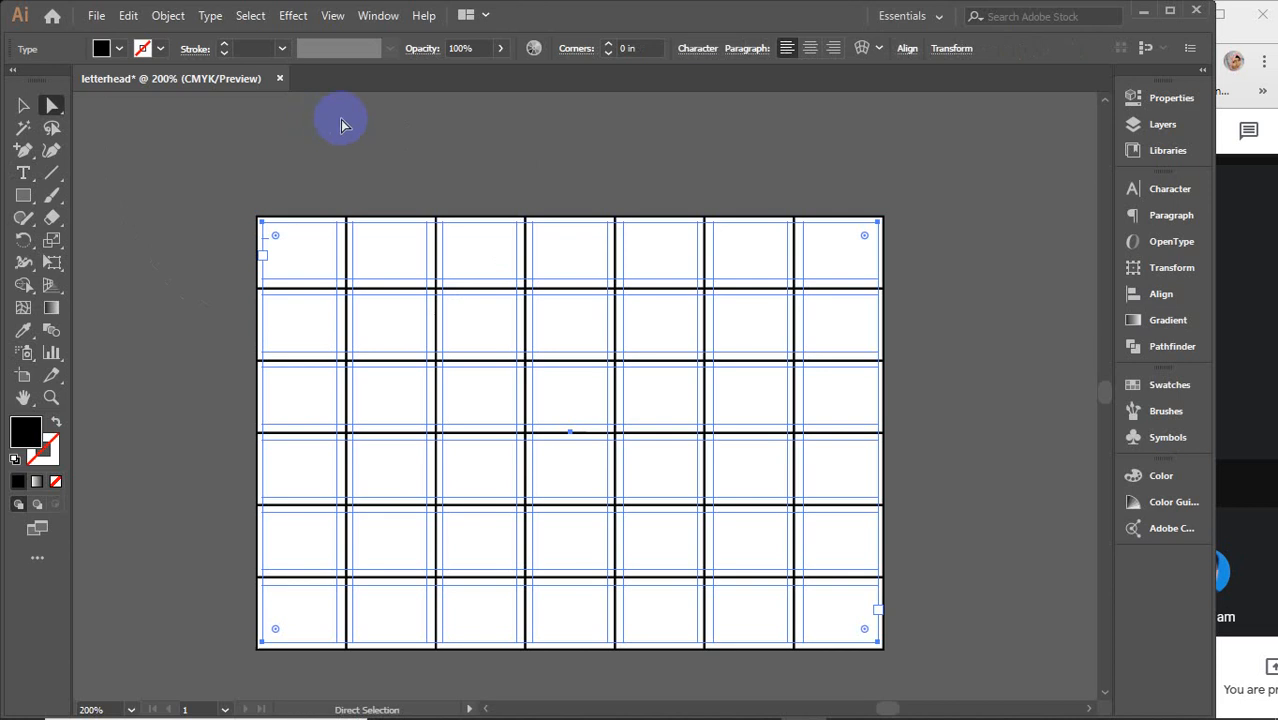
Enter the weekday headings SAT and SUN in capitals in the text frame's first two cells.
click(24, 180)
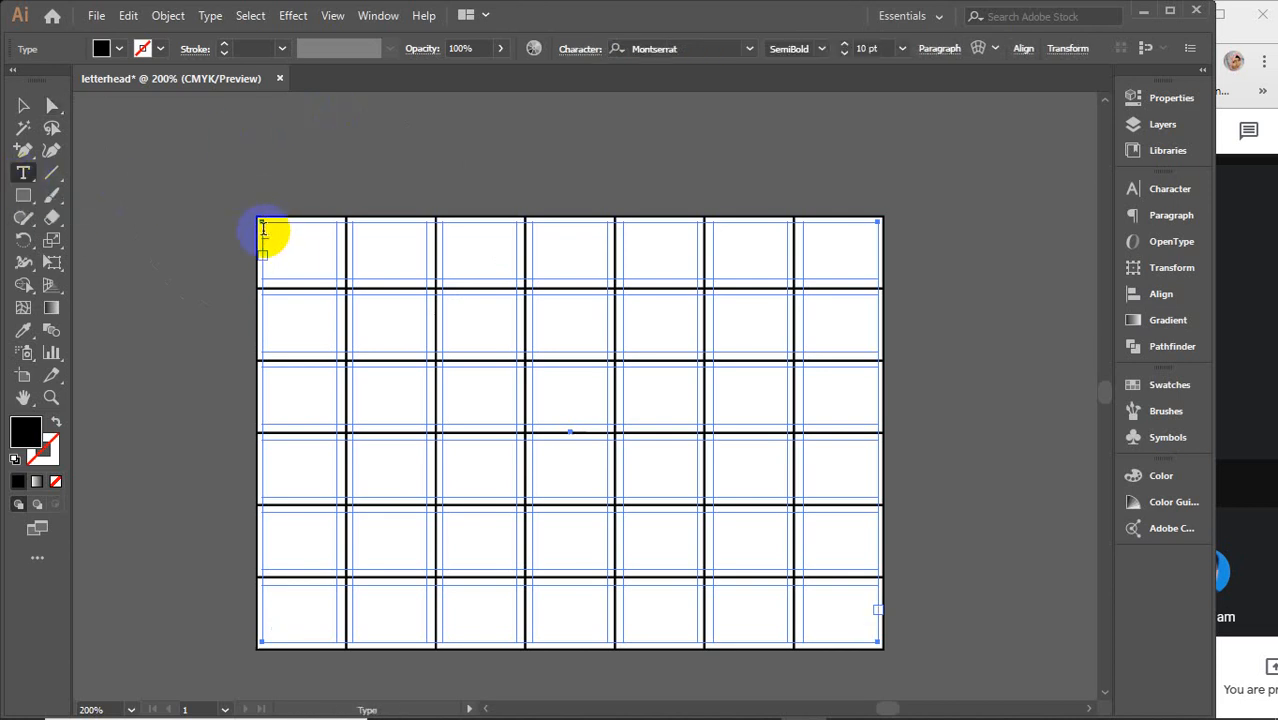
click(263, 230)
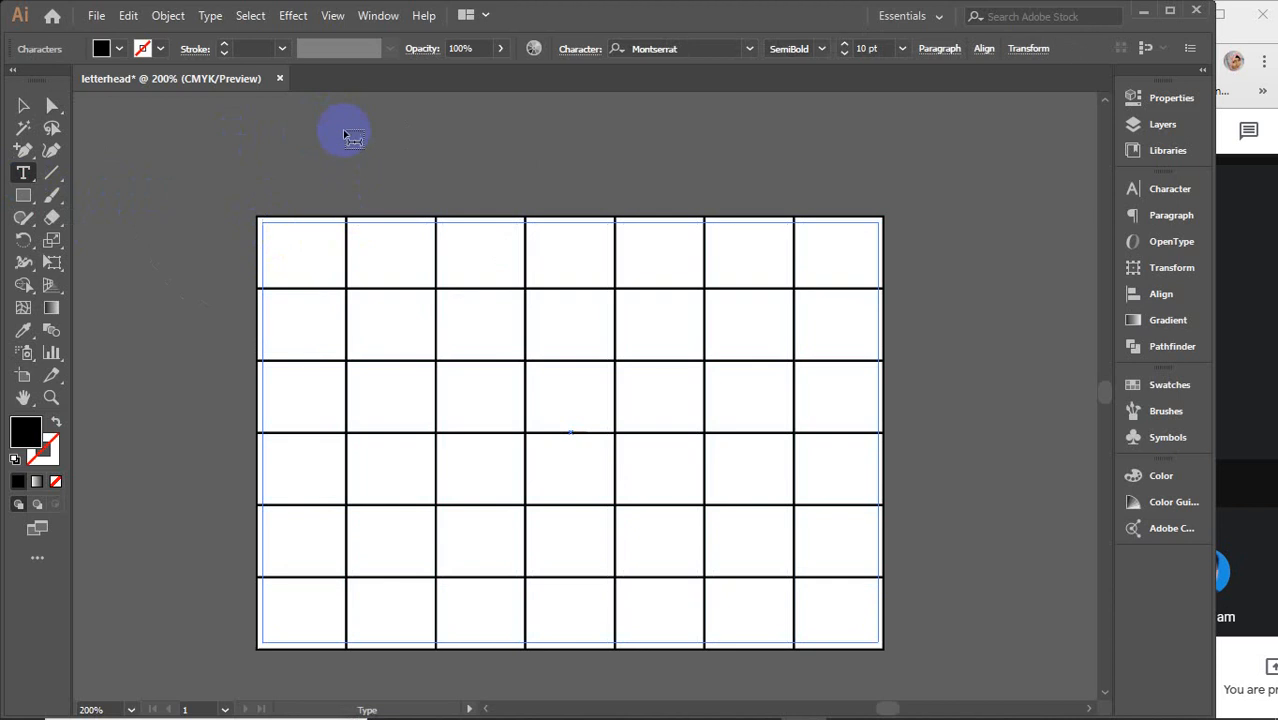
text(Sat)
key(Return)
key(BackSpace)
key(BackSpace)
key(BackSpace)
text(AT)
key(Return)
key(Return)
text(SUN)
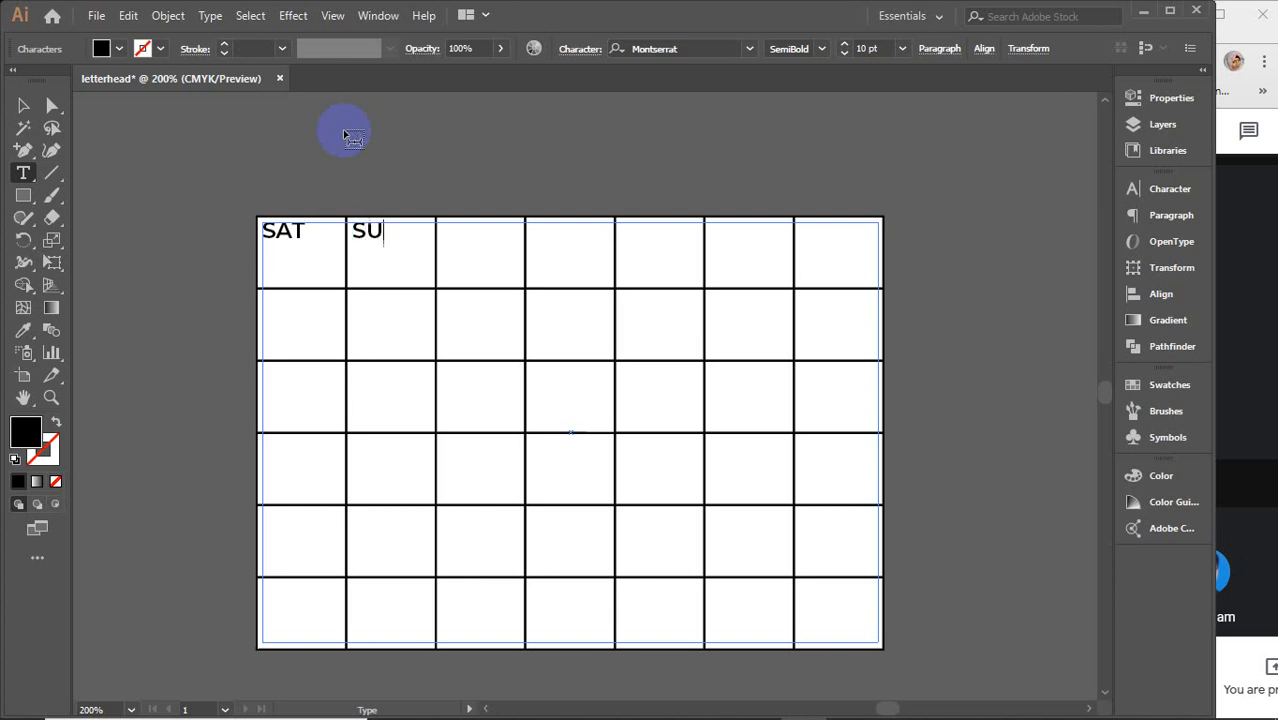
key(Return)
key(Return)
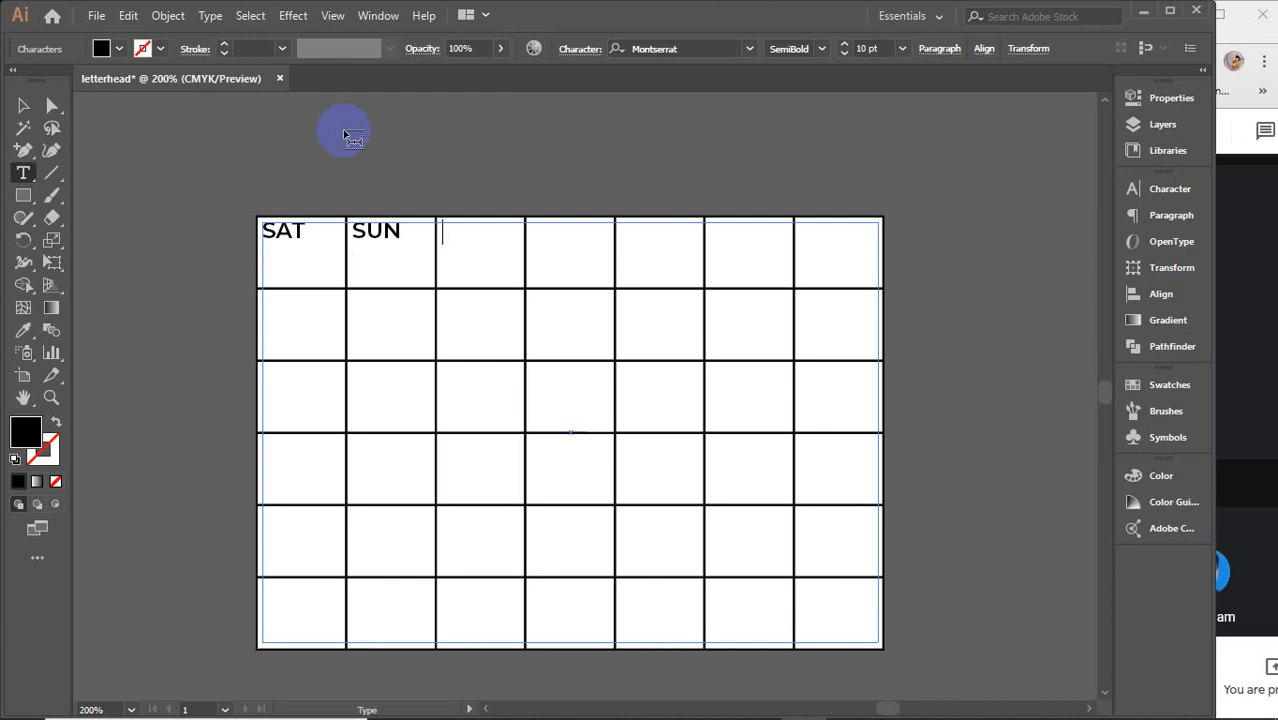
Enter the headings MON, TUE, WED, THU and FRI in the remaining five cells of the first row.
text(MON)
key(Return)
key(Return)
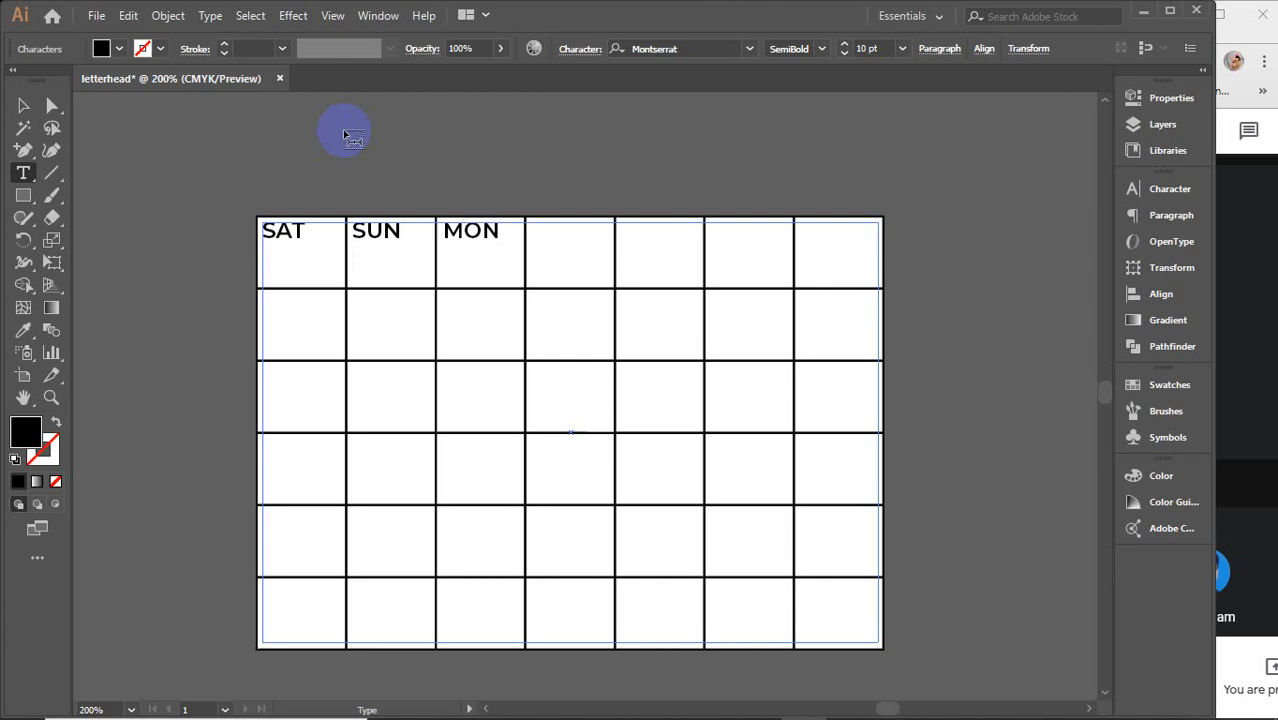
text(TUE)
key(Return)
key(Return)
text(WED)
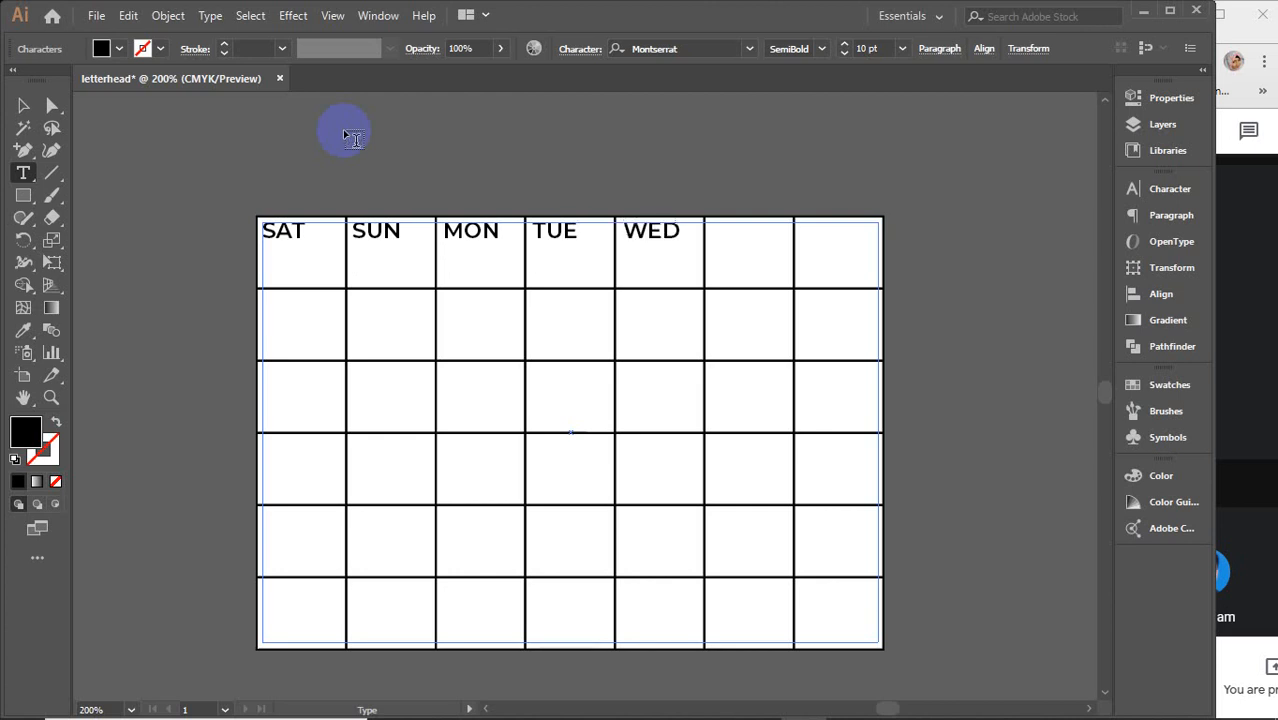
key(Return)
key(Return)
text(THU)
key(Return)
key(Return)
text(FRI)
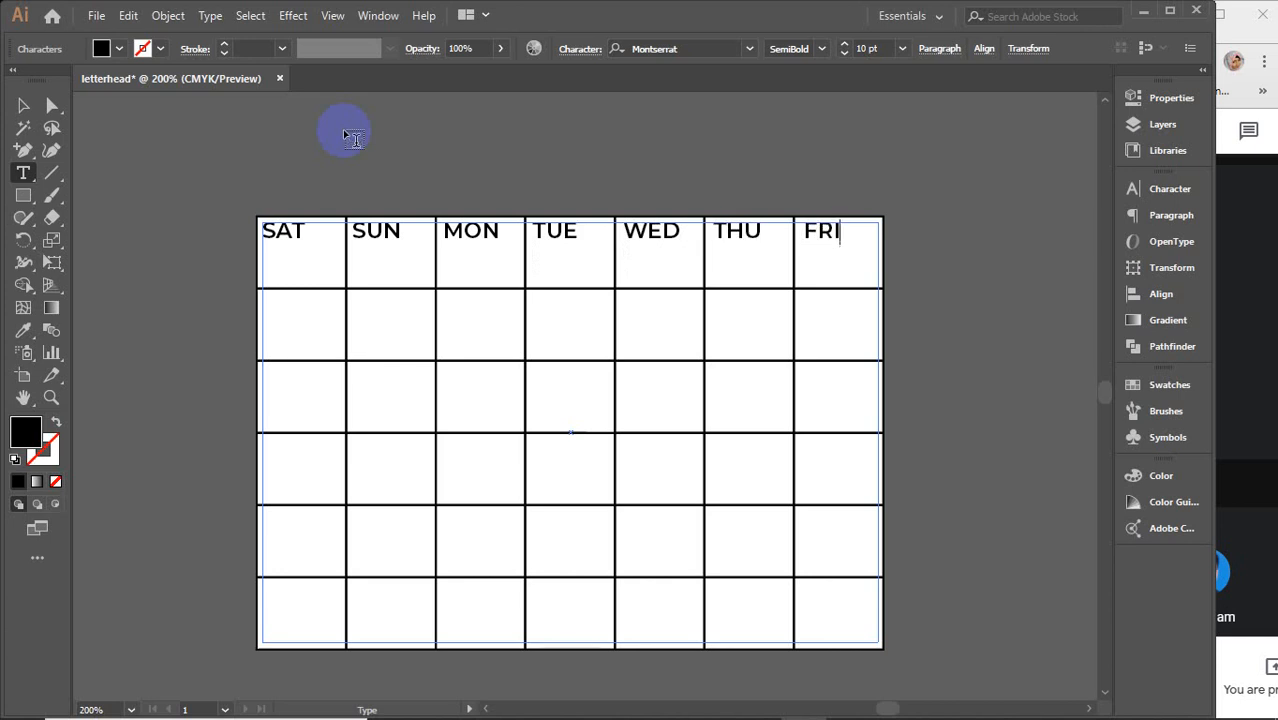
key(Return)
key(Return)
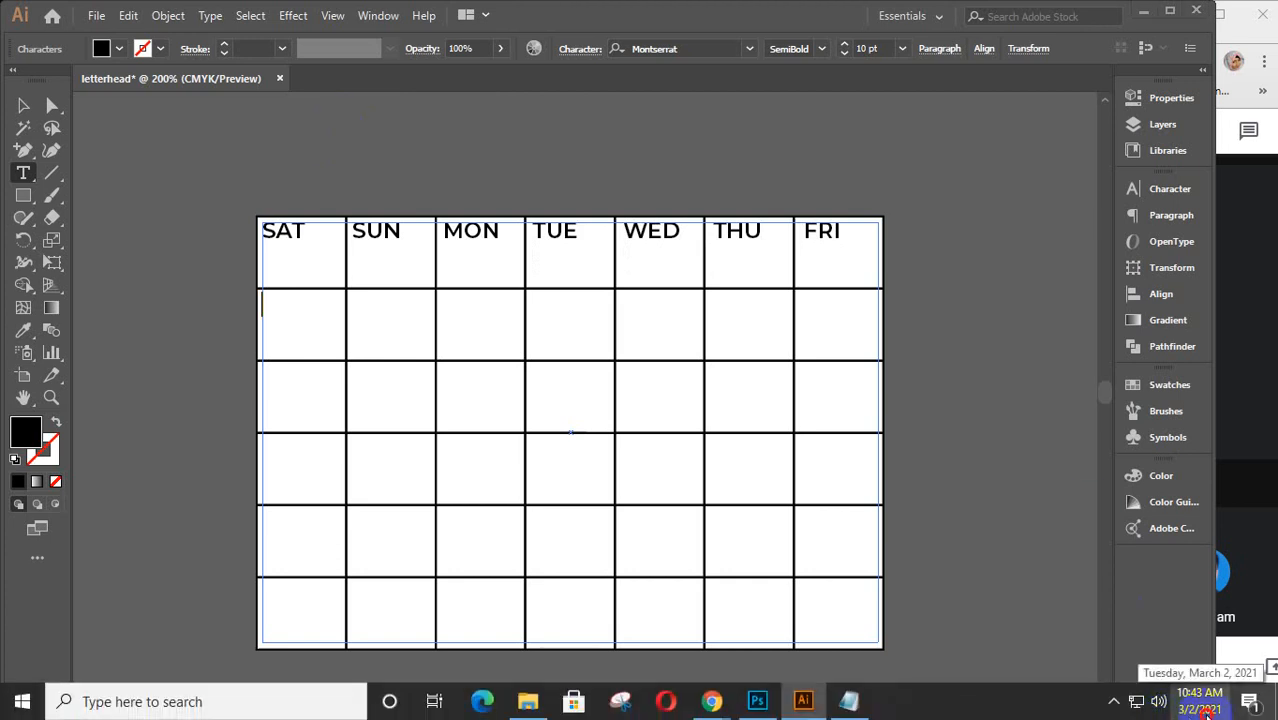
Look up January 2021 in the system calendar to check which weekday the month starts on.
click(1206, 714)
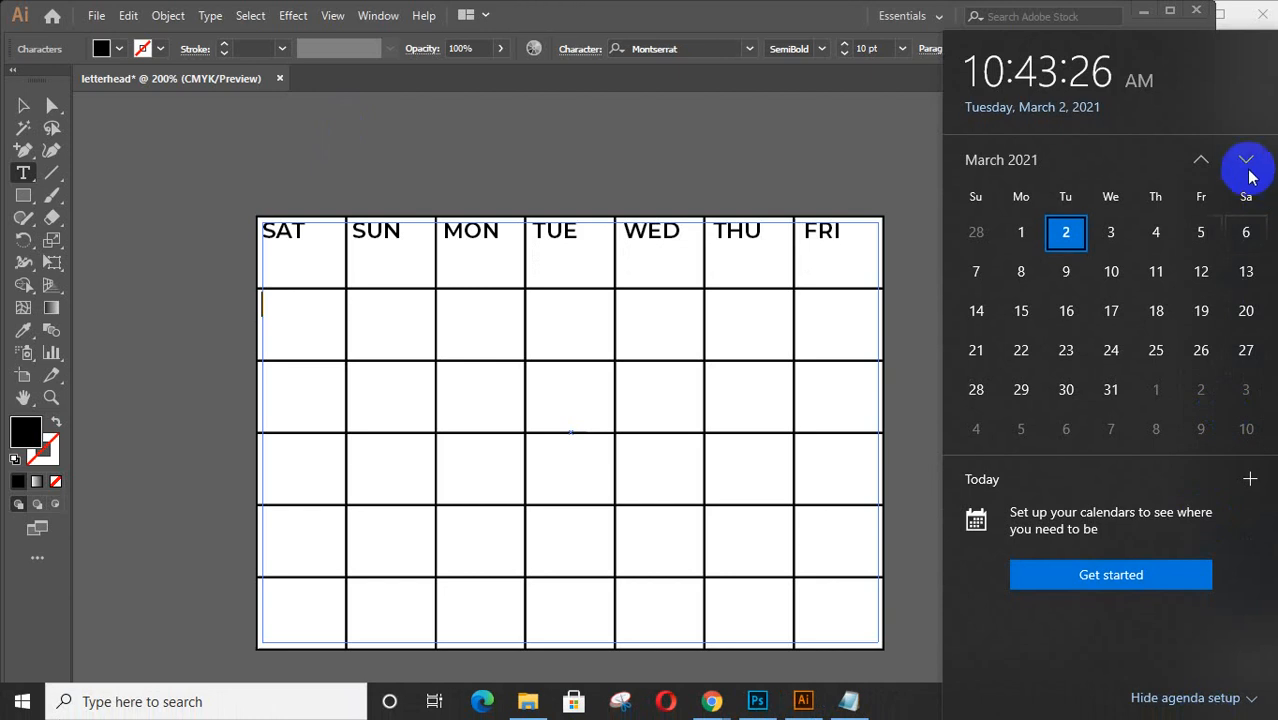
click(1201, 161)
click(1201, 161)
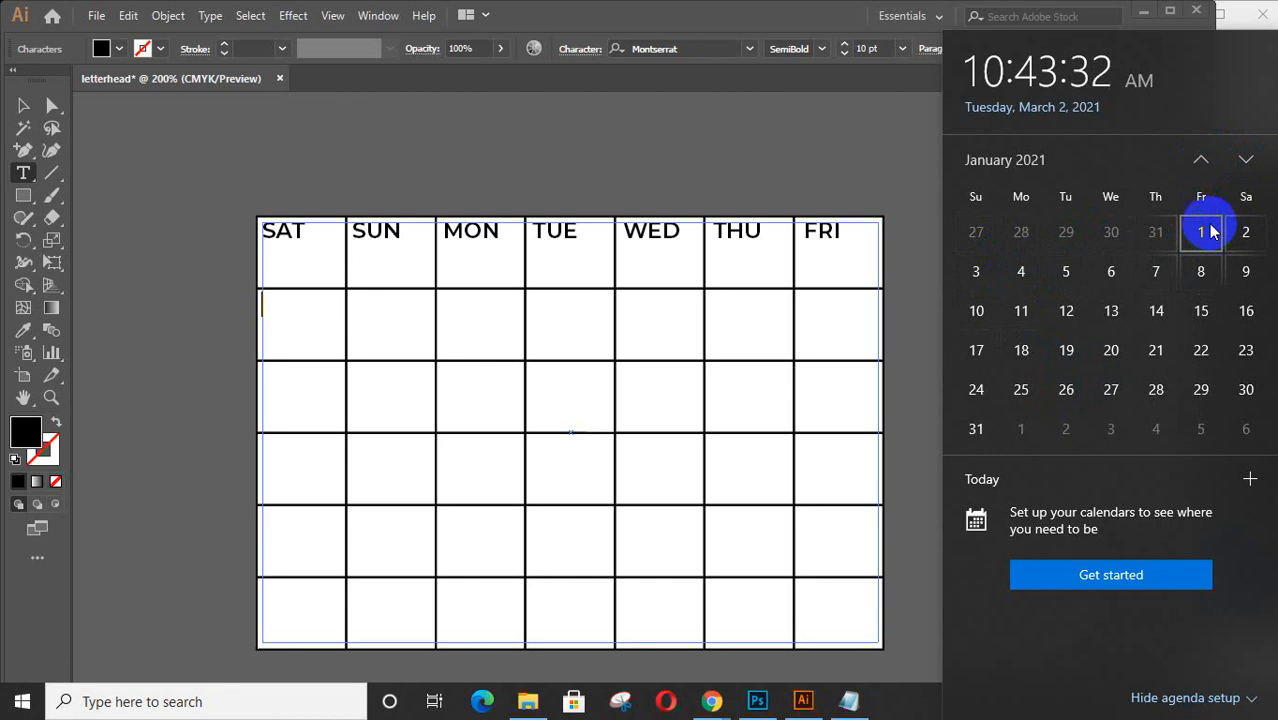
click(819, 234)
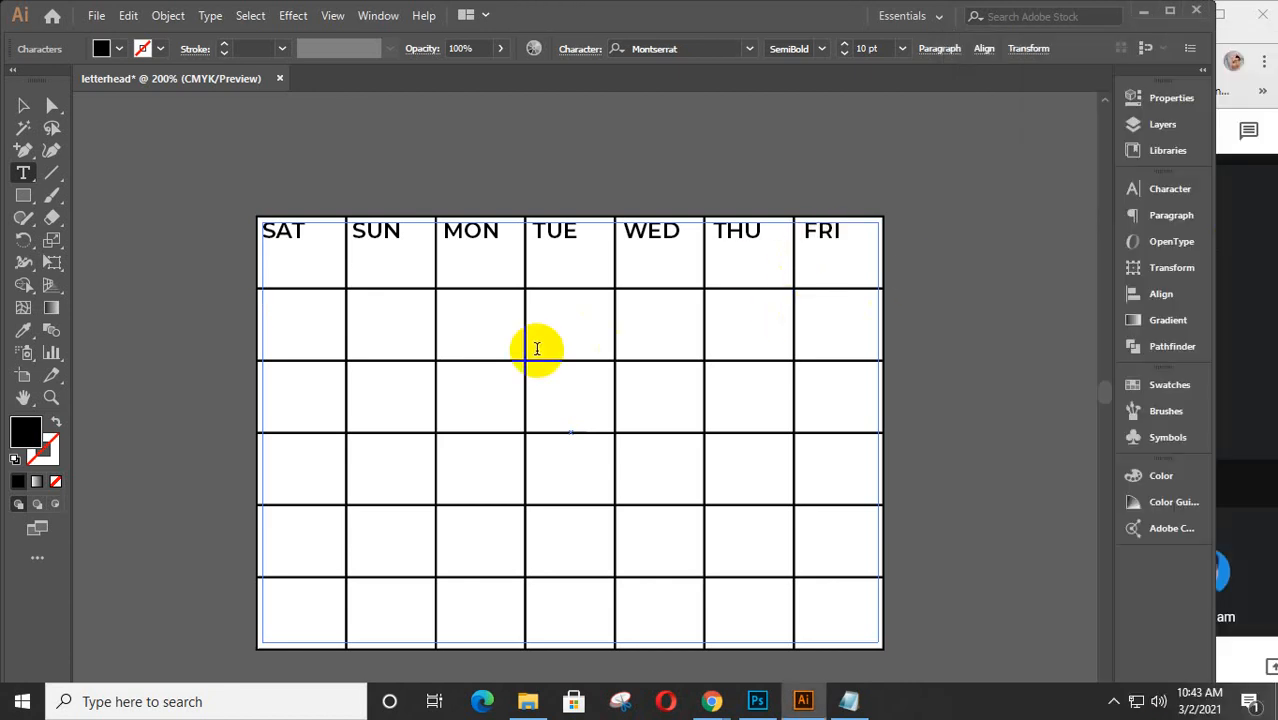
Skip the first six cells of the second row and enter 1 in the cell under FRI.
click(265, 300)
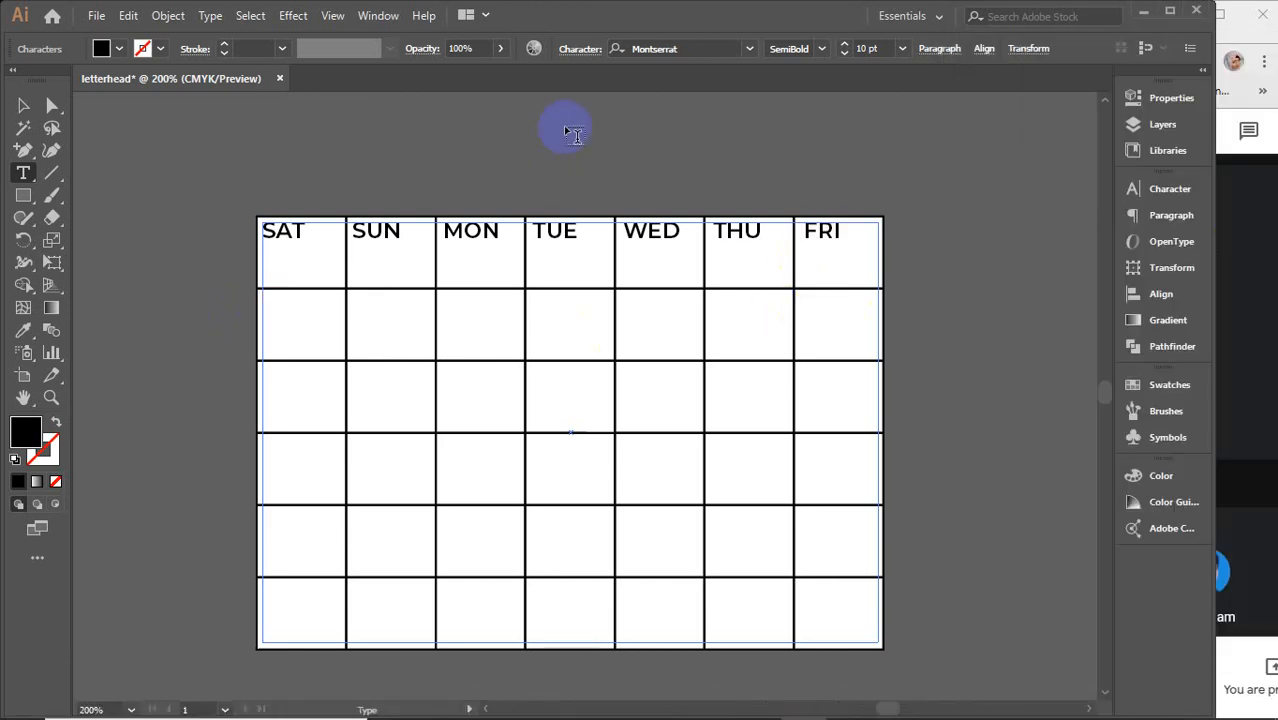
key(Tab)
key(Tab)
key(Tab)
key(Tab)
key(Tab)
key(Tab)
text(1)
key(Return)
key(Return)
Fill the third row with the dates 2 to 8, one per cell from SAT to FRI.
text(2)
key(Return)
key(Return)
text(3)
key(Return)
key(Return)
text(4)
key(Return)
key(Return)
text(5)
key(Return)
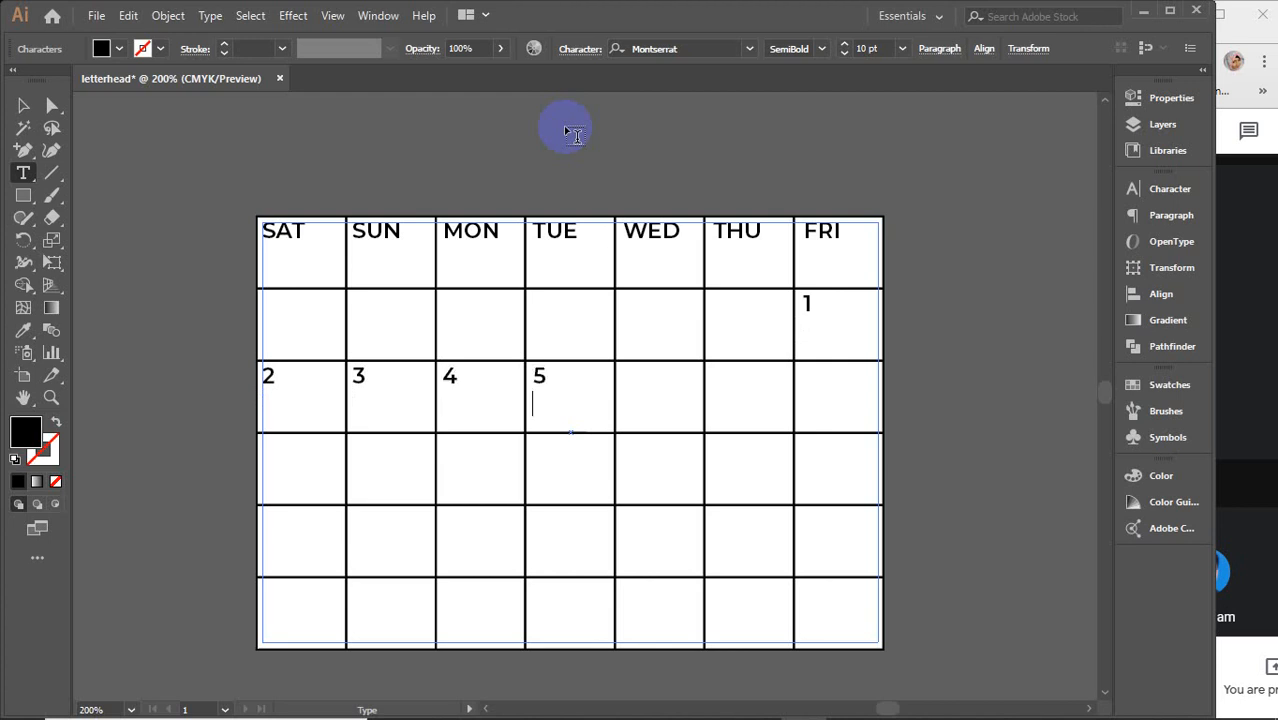
key(Return)
text(6)
key(Return)
key(Return)
text(7)
key(Return)
key(Return)
text(8)
key(Return)
key(Return)
Fill the fourth row with the dates 9 to 15, one per cell.
text(9)
key(Return)
key(Return)
text(10)
key(Return)
key(Return)
text(11)
key(Return)
key(Return)
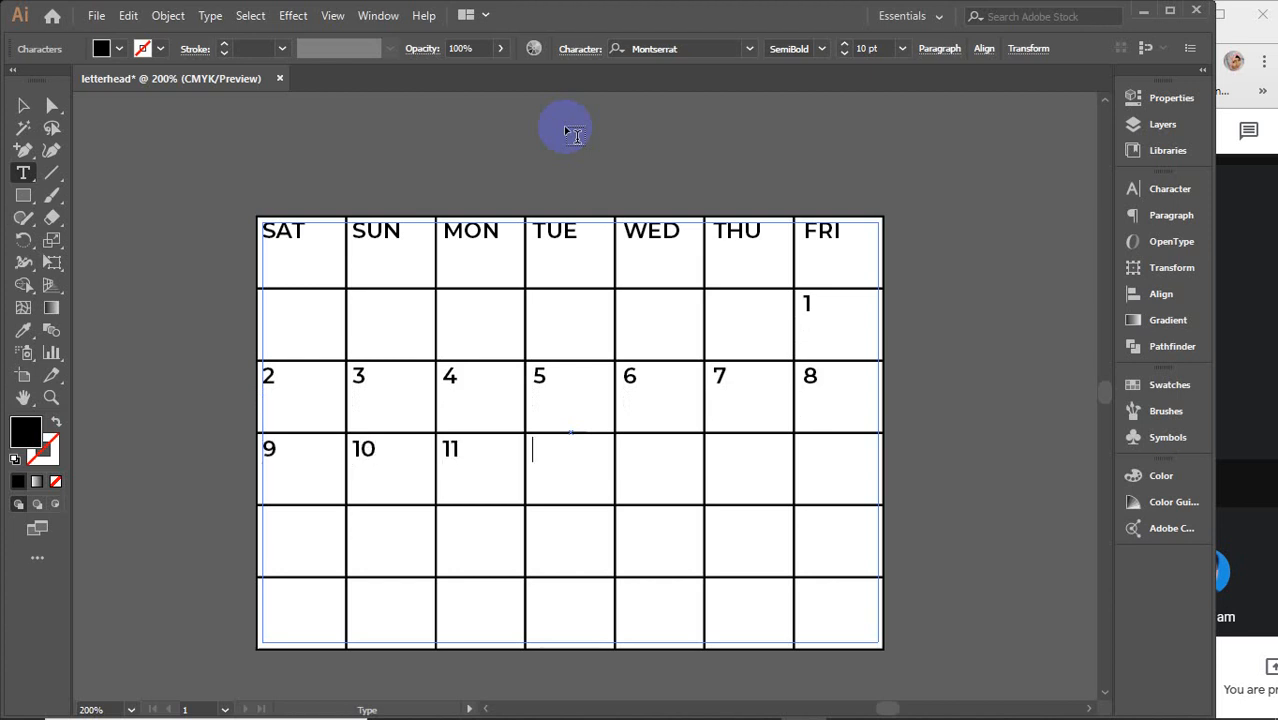
text(12)
key(Return)
key(Return)
text(13)
key(Return)
key(Return)
text(14)
key(Return)
key(Return)
text(1)
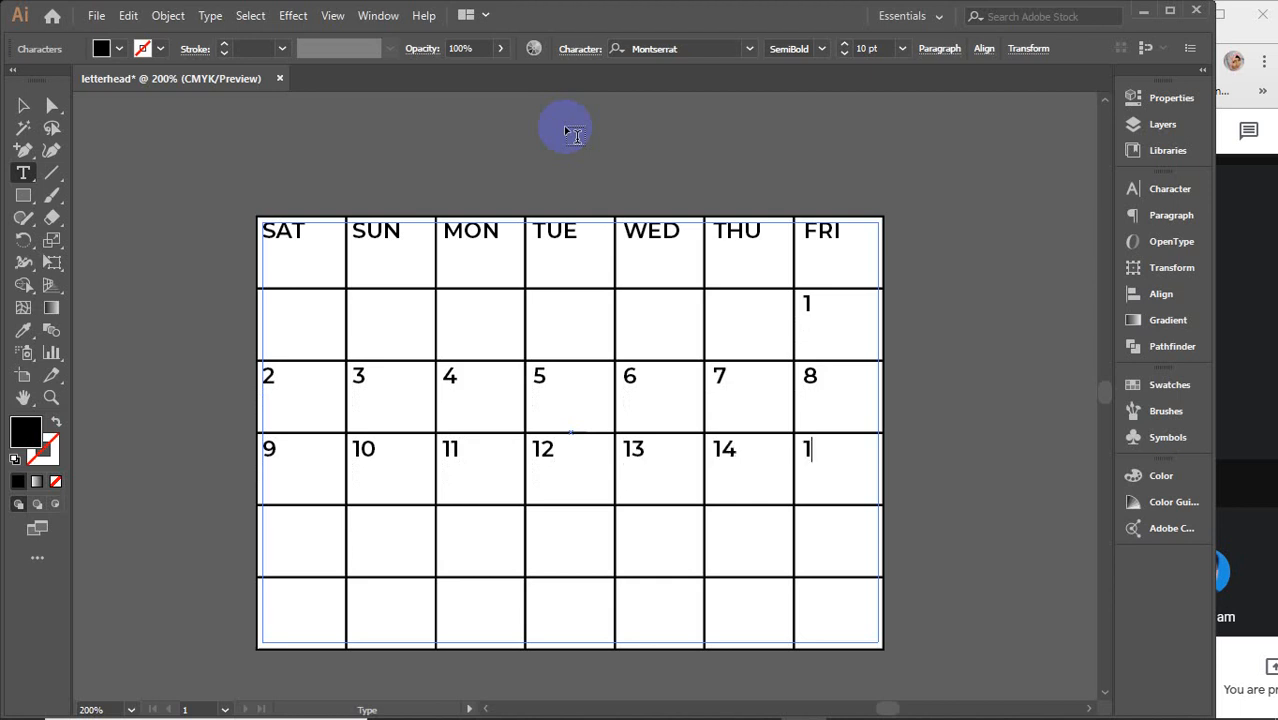
text(5)
key(Return)
key(Return)
Fill the fifth row with the dates 16 to 22, one per cell.
text(16)
key(Return)
key(Return)
text(17)
key(Return)
key(Return)
text(18)
key(Return)
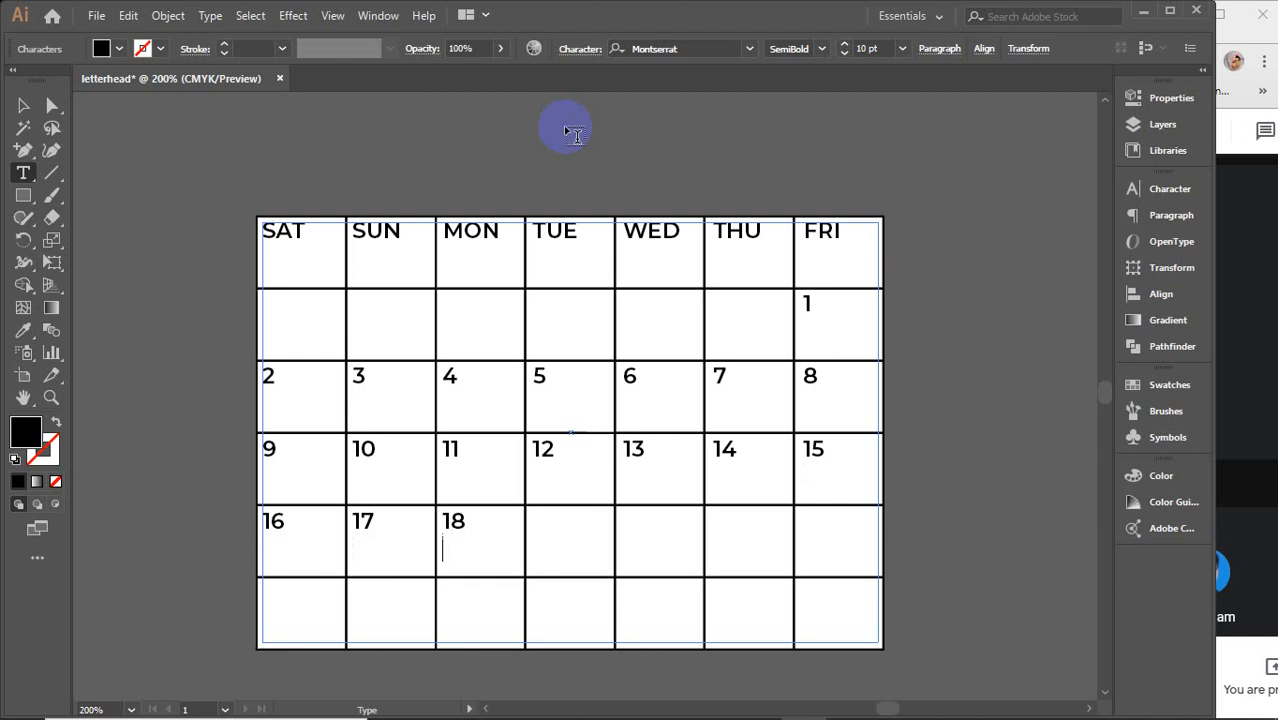
key(Return)
text(19)
key(Return)
key(Return)
text(20)
key(Return)
key(Return)
text(21)
key(Return)
key(Return)
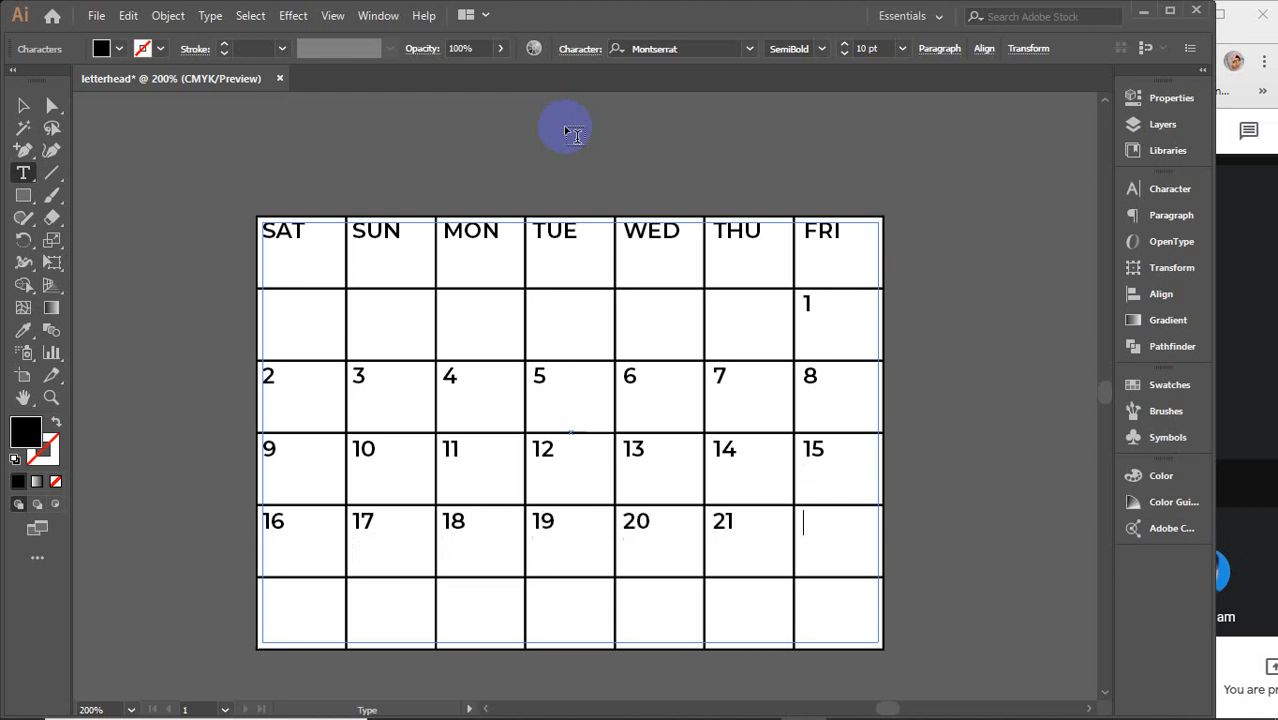
text(22)
key(Return)
key(Return)
Fill the last row with the dates 23 to 29, one per cell.
text(23)
key(Return)
key(Return)
text(24)
key(Return)
key(Return)
text(25)
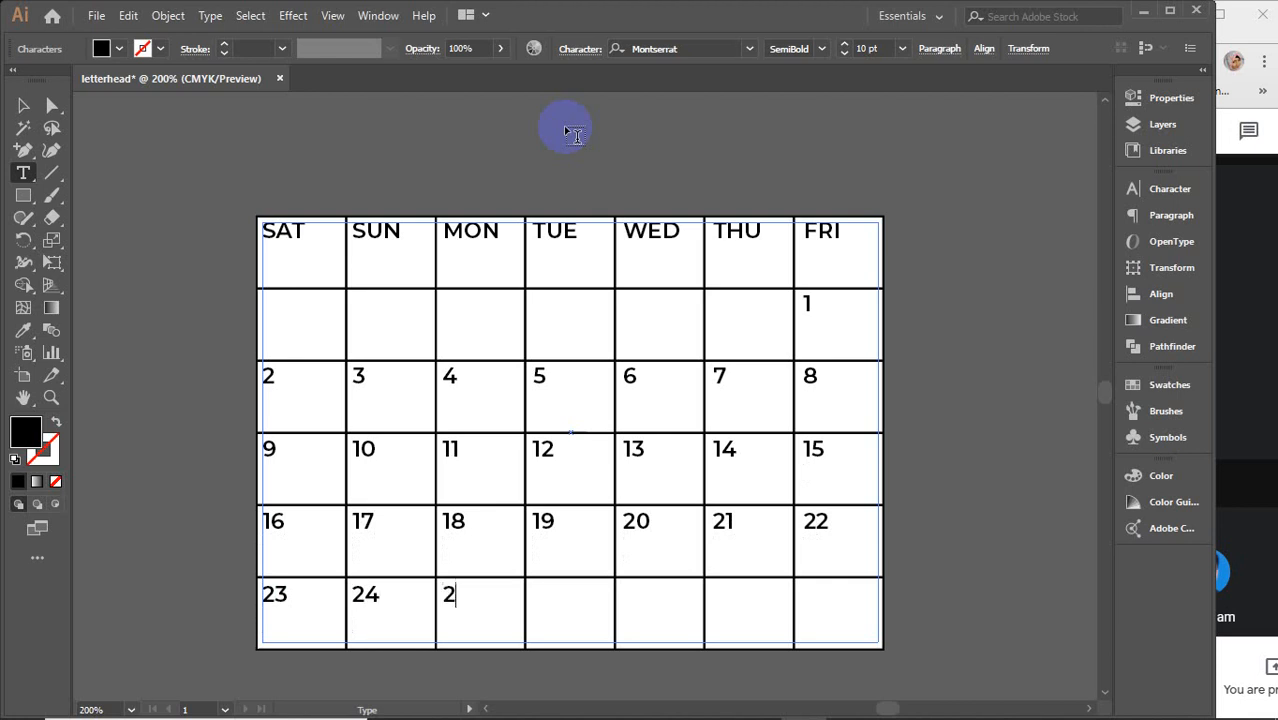
key(Return)
key(Return)
text(26)
key(Return)
key(Return)
text(27)
key(Return)
key(Return)
text(28)
key(Return)
key(Return)
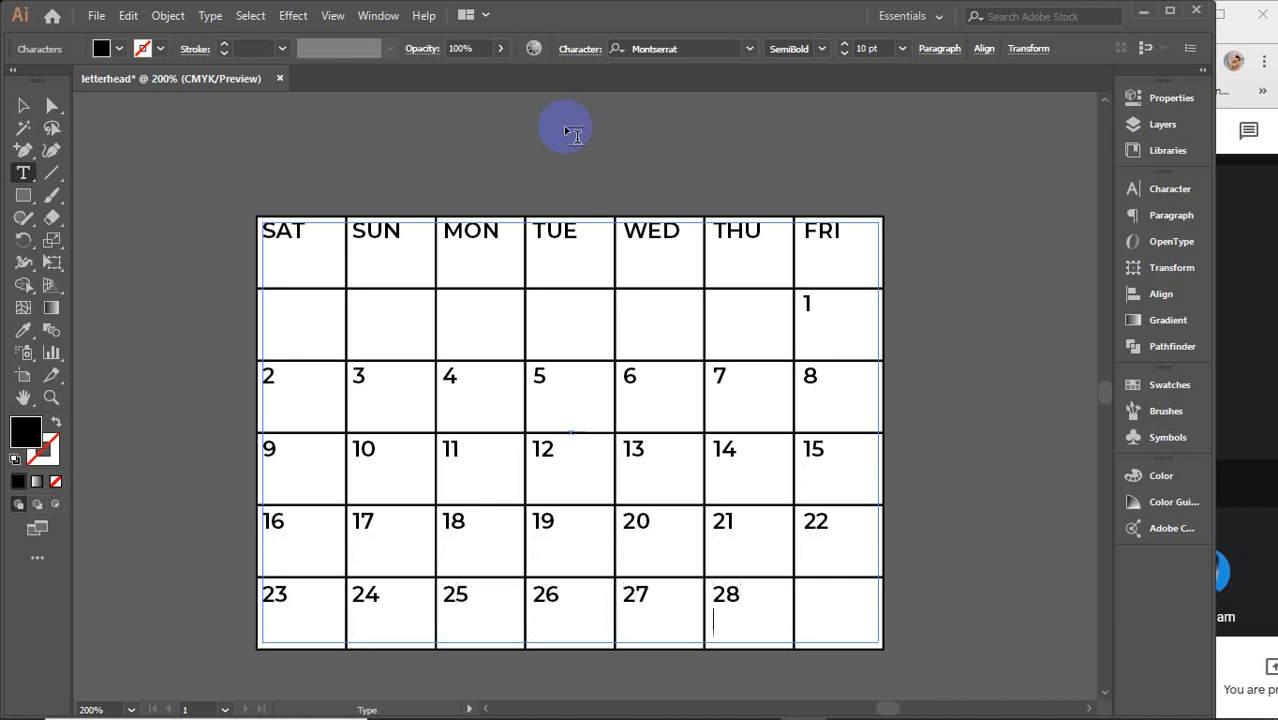
text(29)
Enter 30 and 31 in the empty second-row cells under SAT and SUN.
click(262, 302)
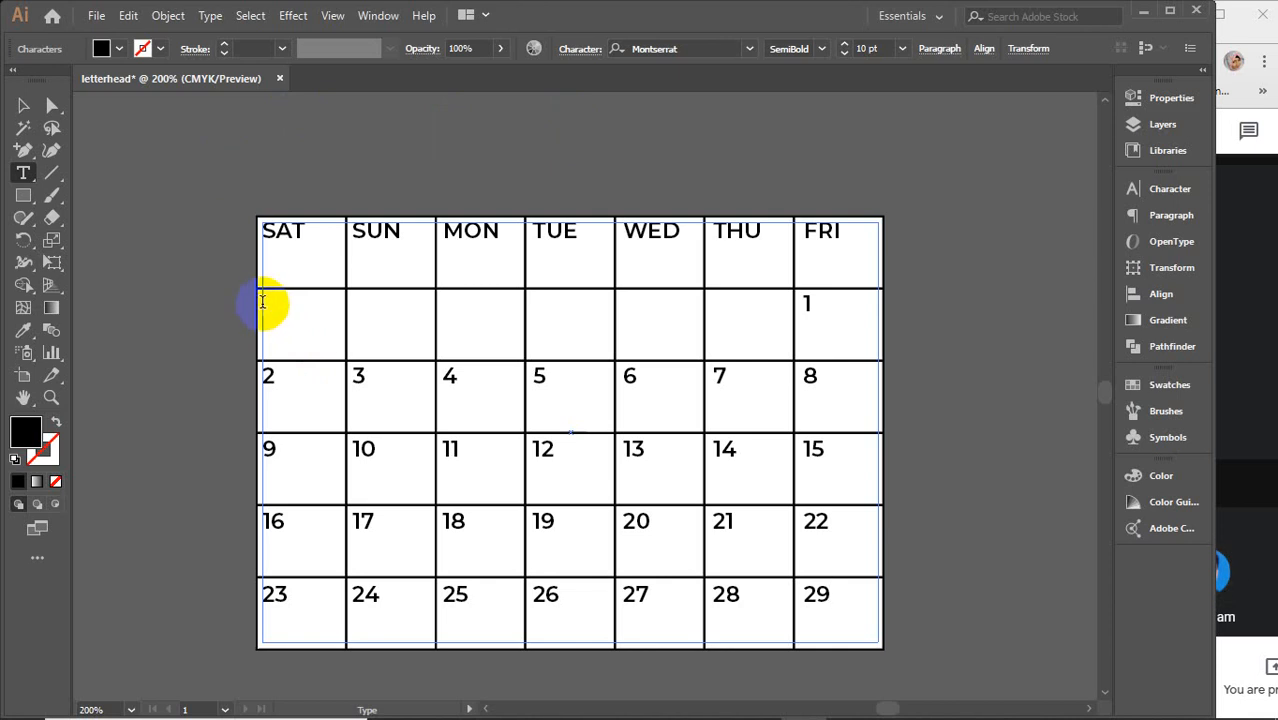
click(261, 302)
text(30)
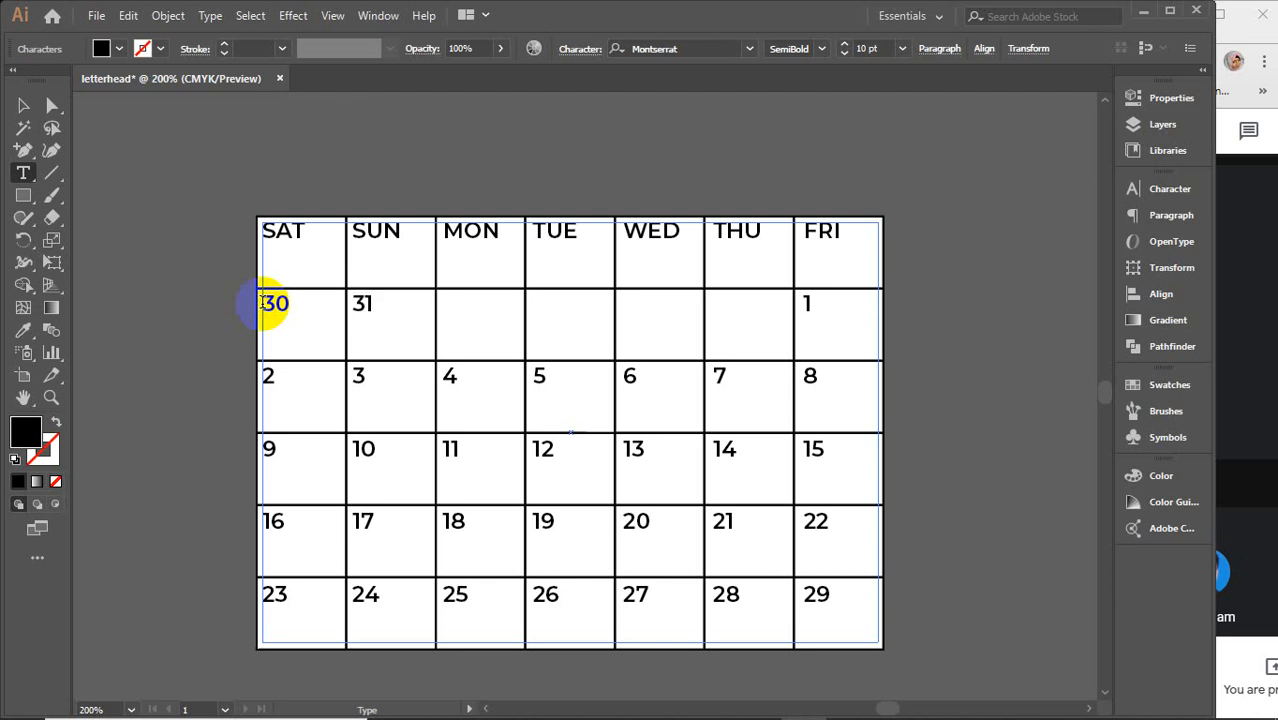
Centre the text in the calendar cells by justifying the whole text frame with the last line centred.
click(22, 105)
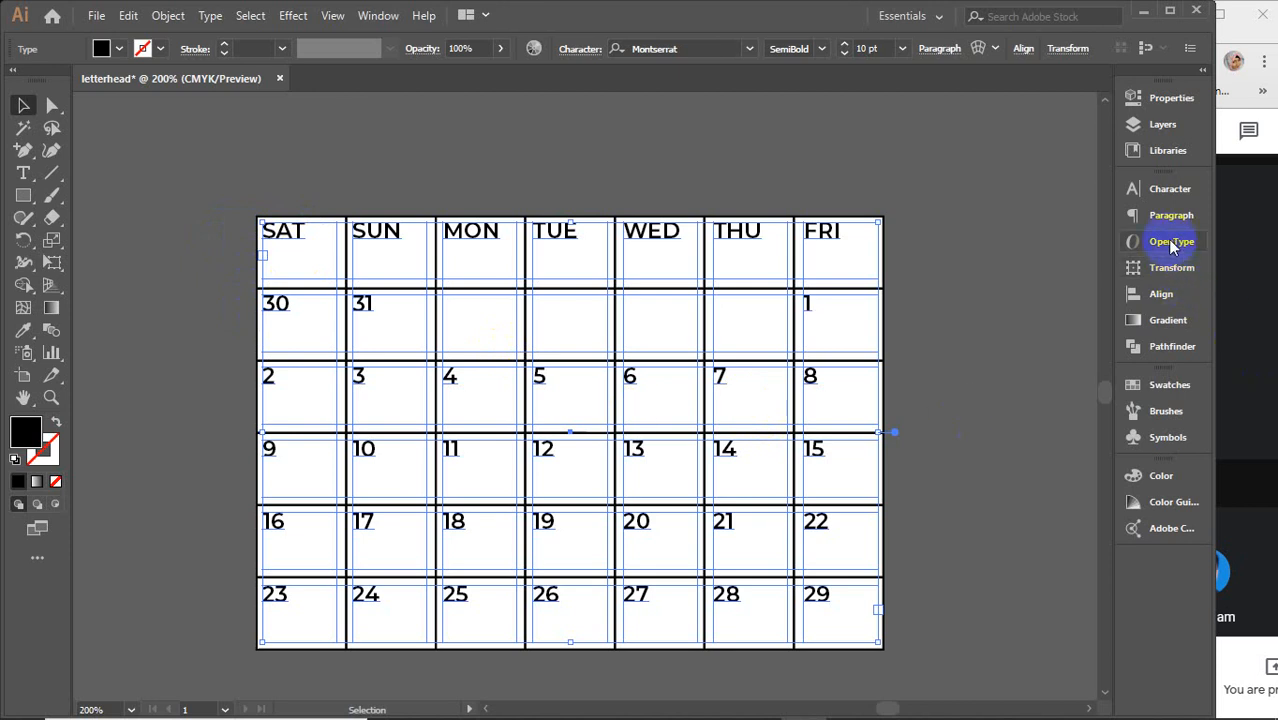
click(1170, 194)
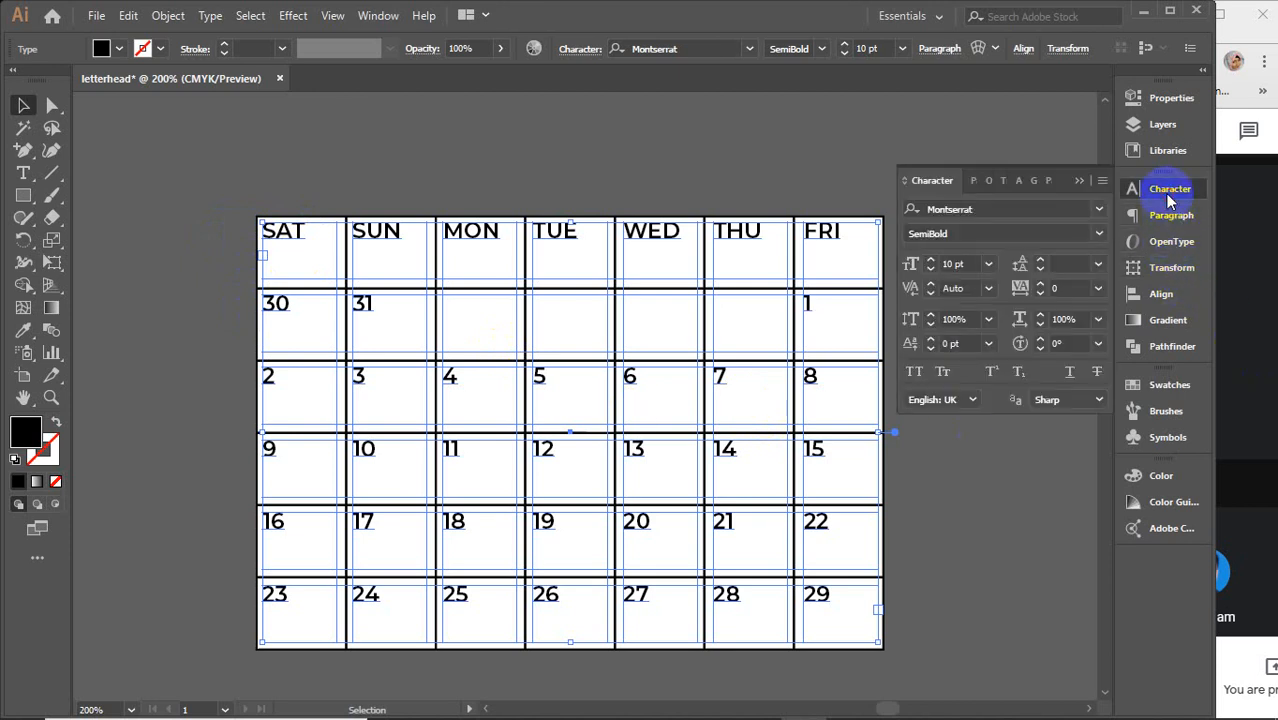
click(973, 181)
click(945, 220)
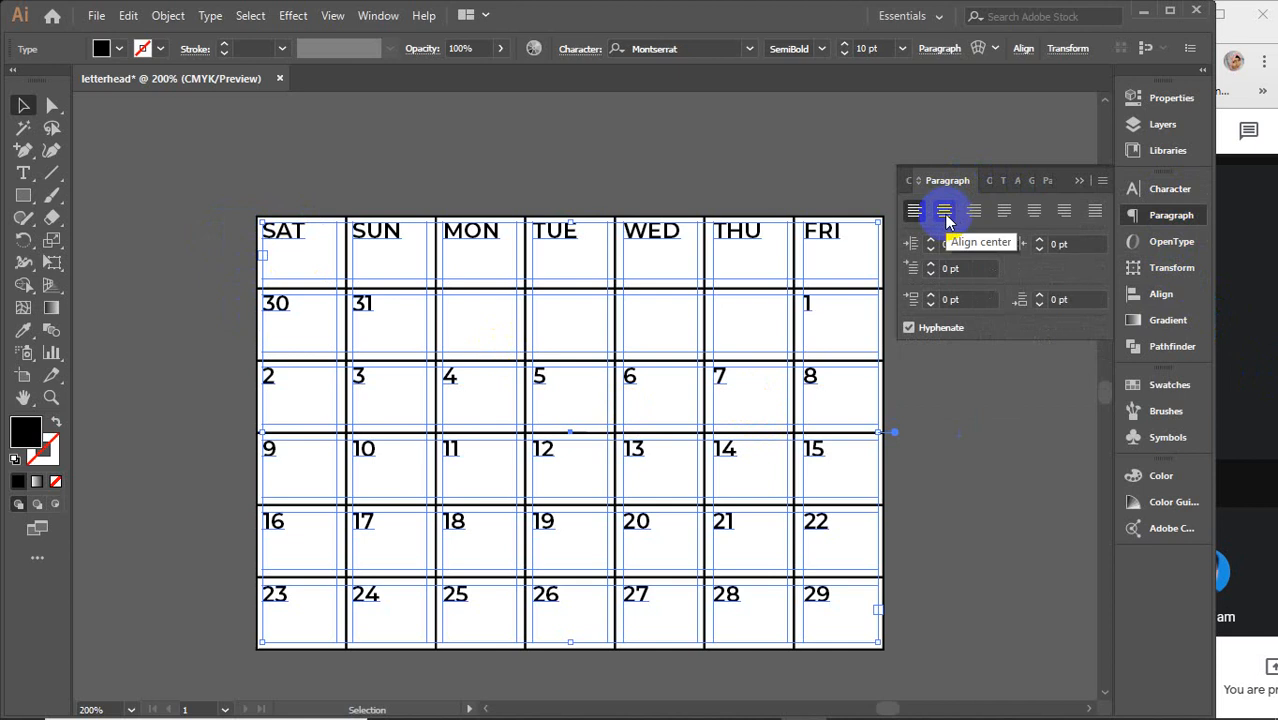
click(1034, 210)
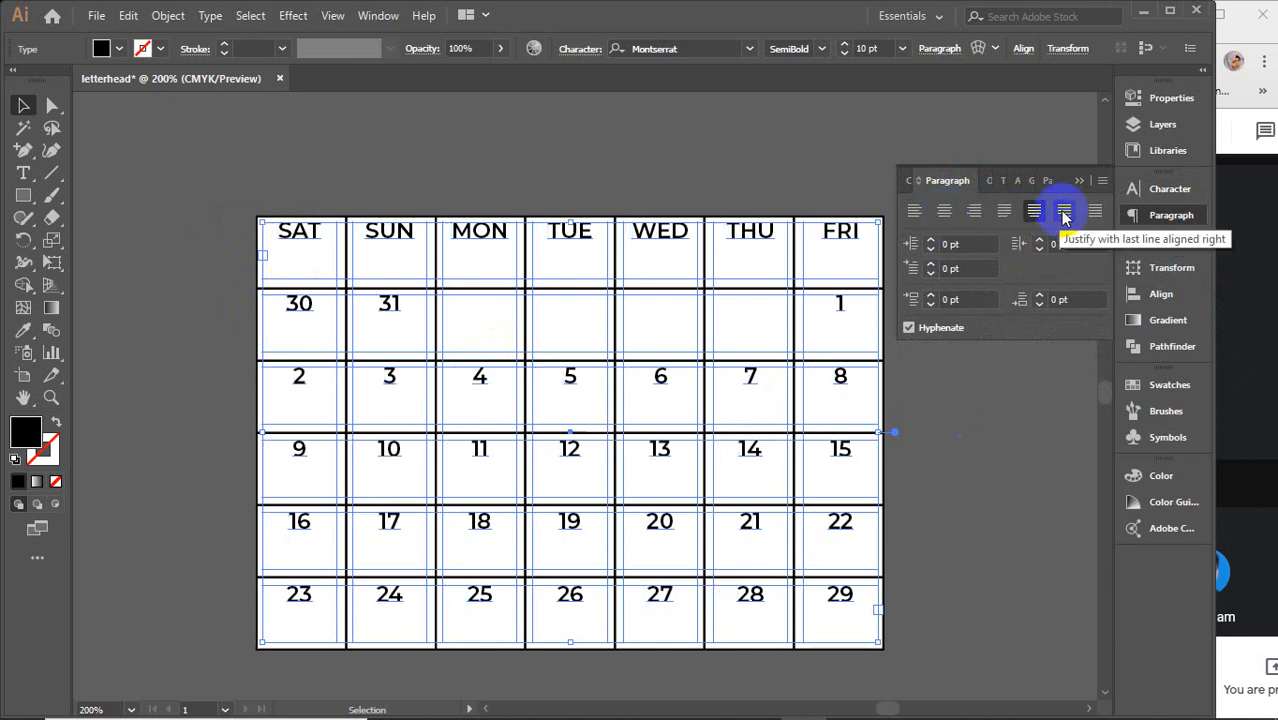
click(1077, 180)
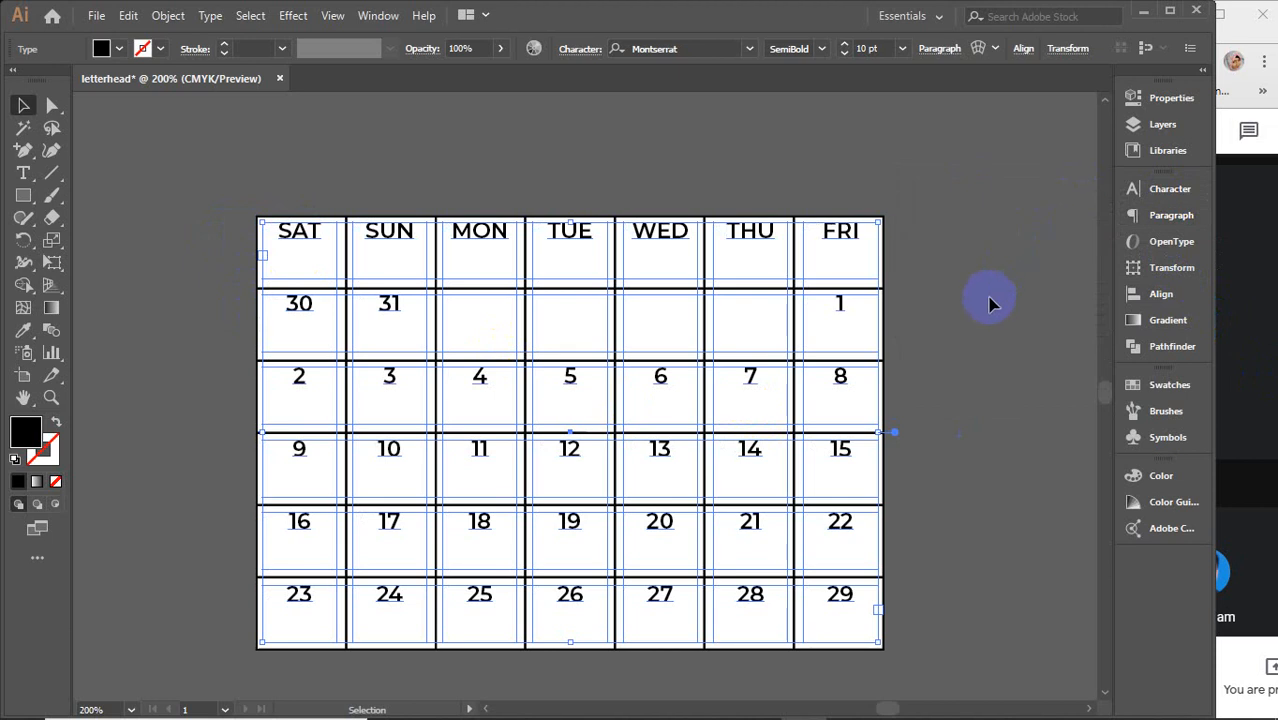
Nudge the text frame down until the headings and dates sit vertically centred in the grid cells, and deselect it.
key(Down)
key(Down)
key(Down)
key(Down)
key(Down)
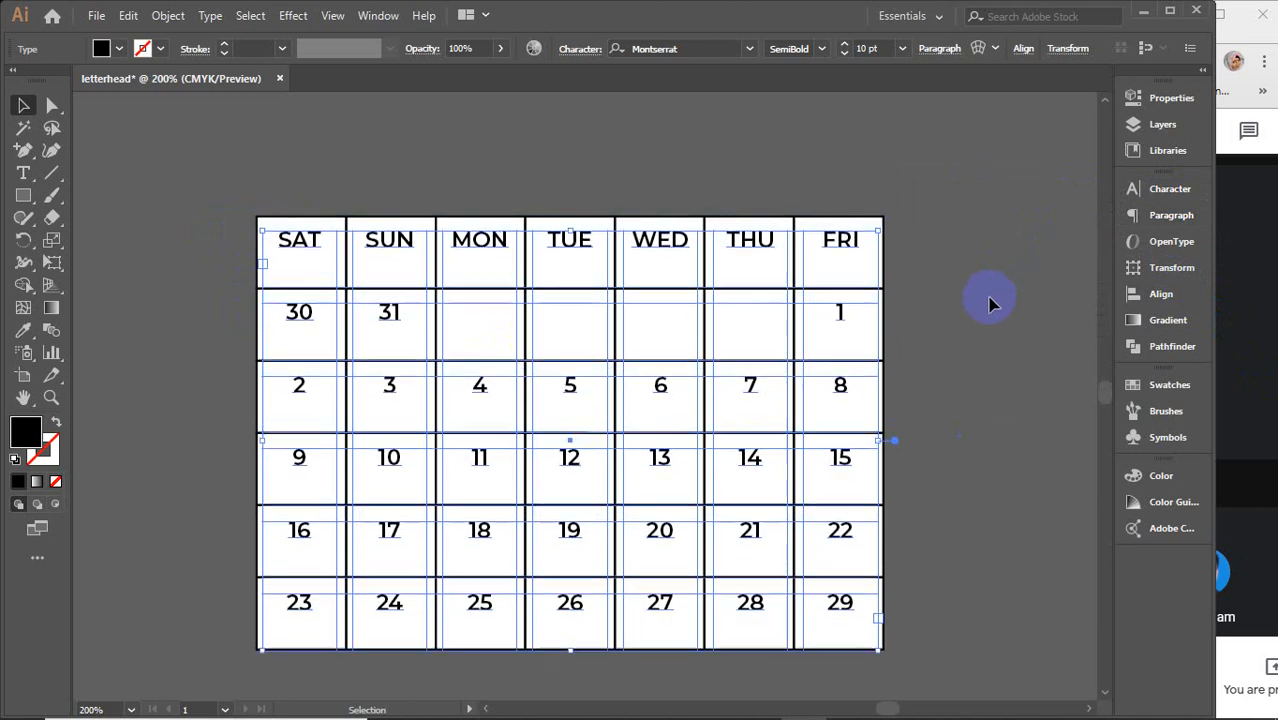
key(Down)
key(Down)
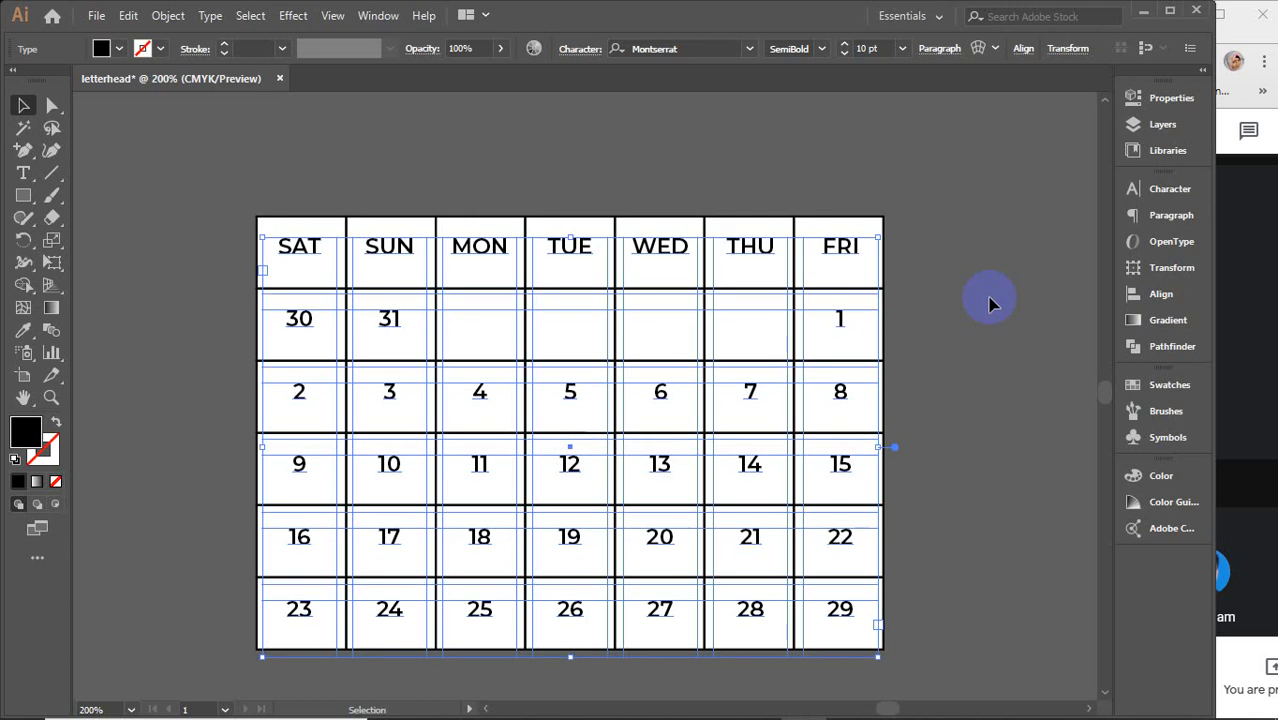
key(Down)
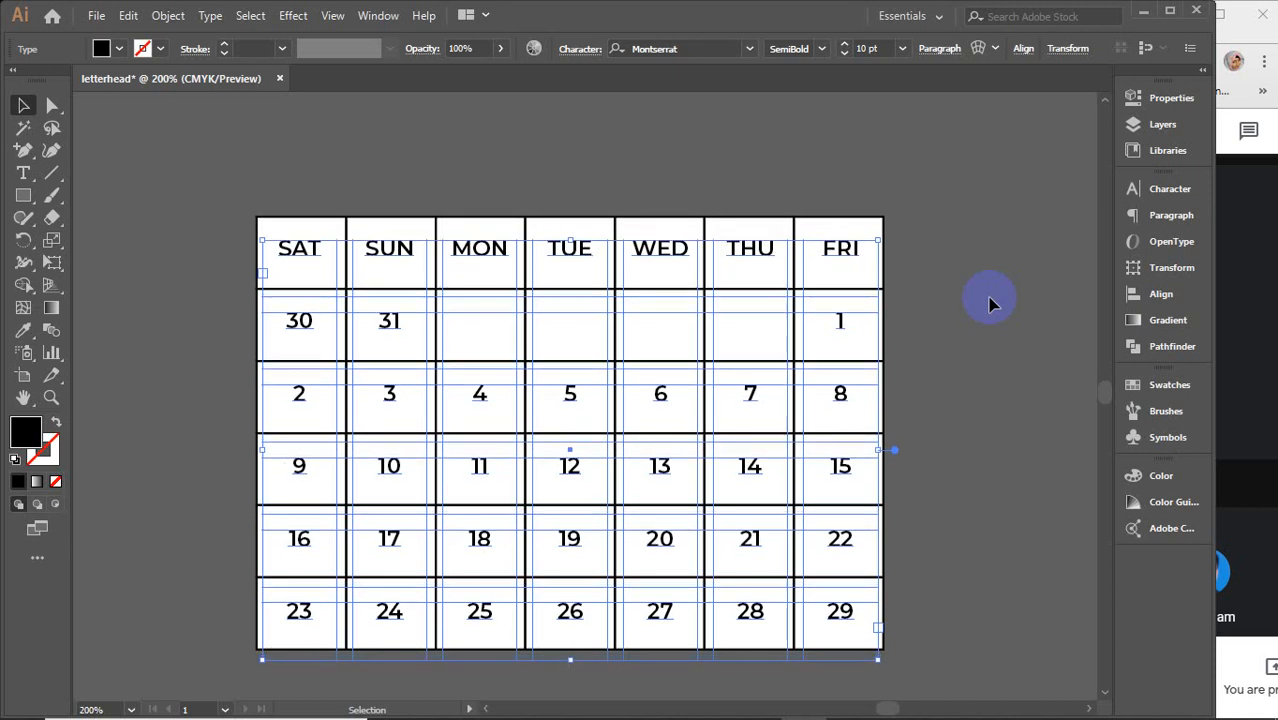
click(1008, 378)
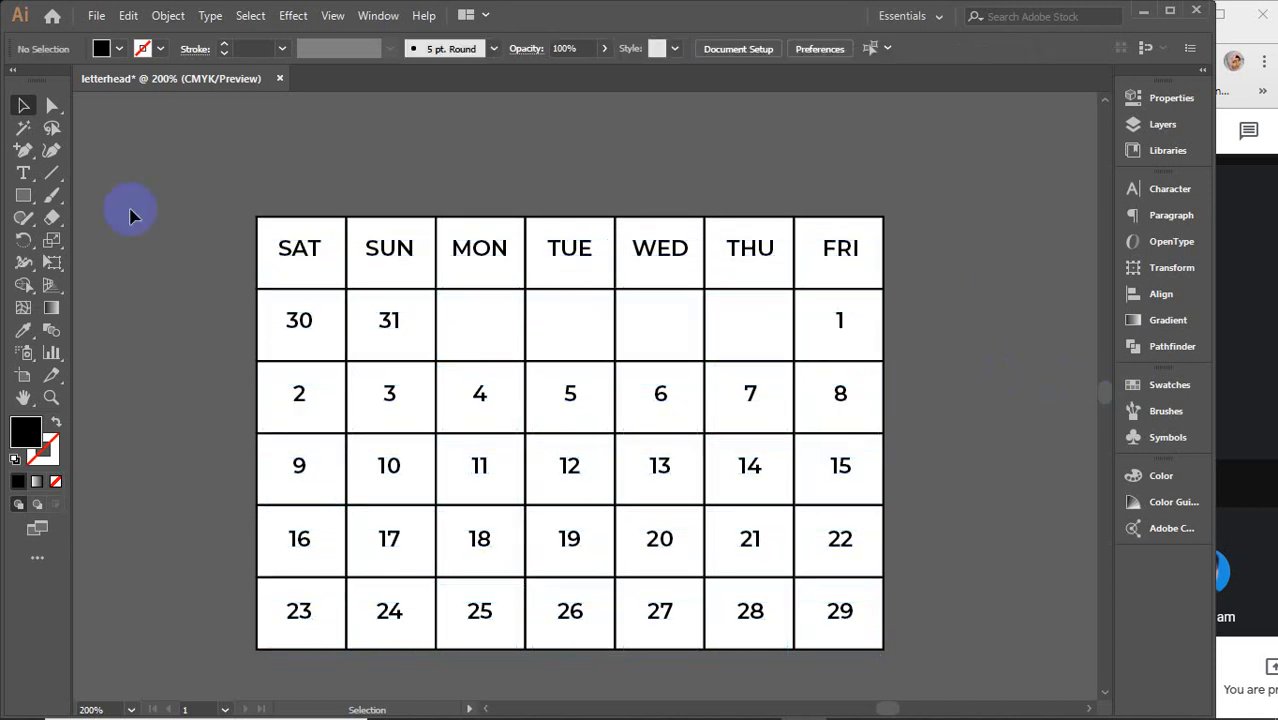
Change the fill colour of the FRI heading to red (ff0000).
click(24, 174)
click(829, 248)
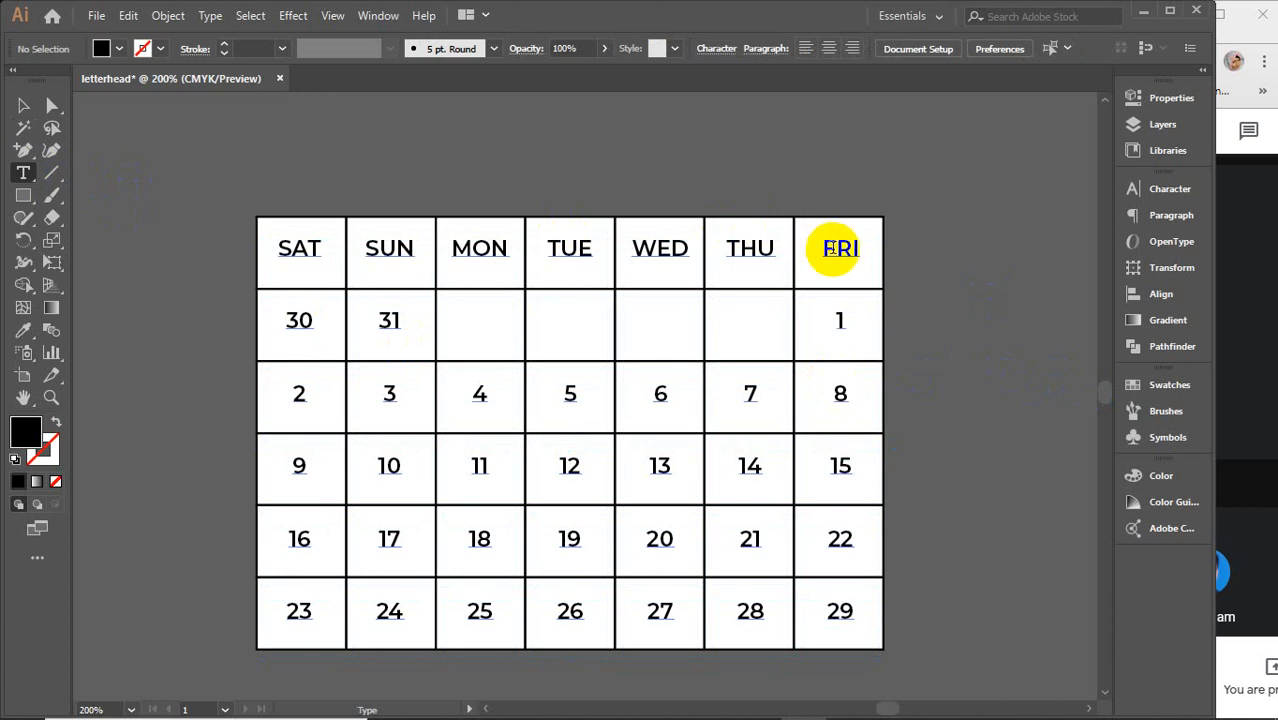
drag(829, 248, 856, 243)
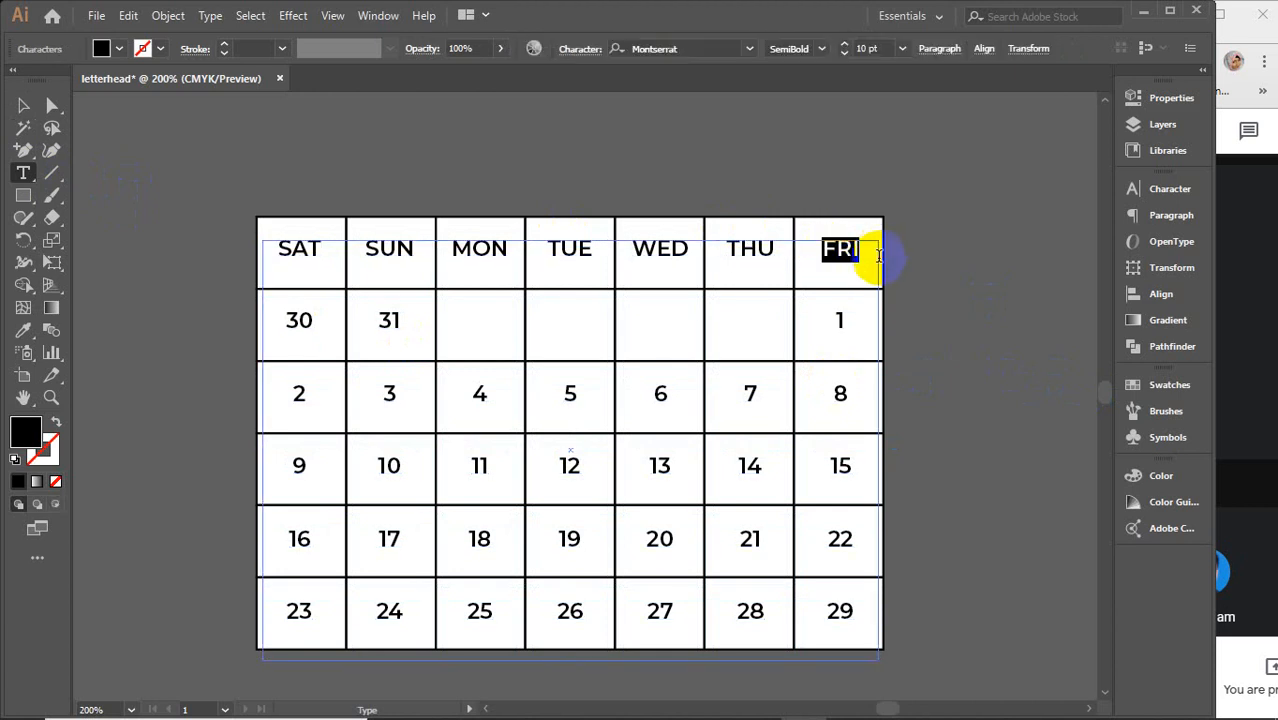
double_click(19, 438)
drag(955, 215, 955, 162)
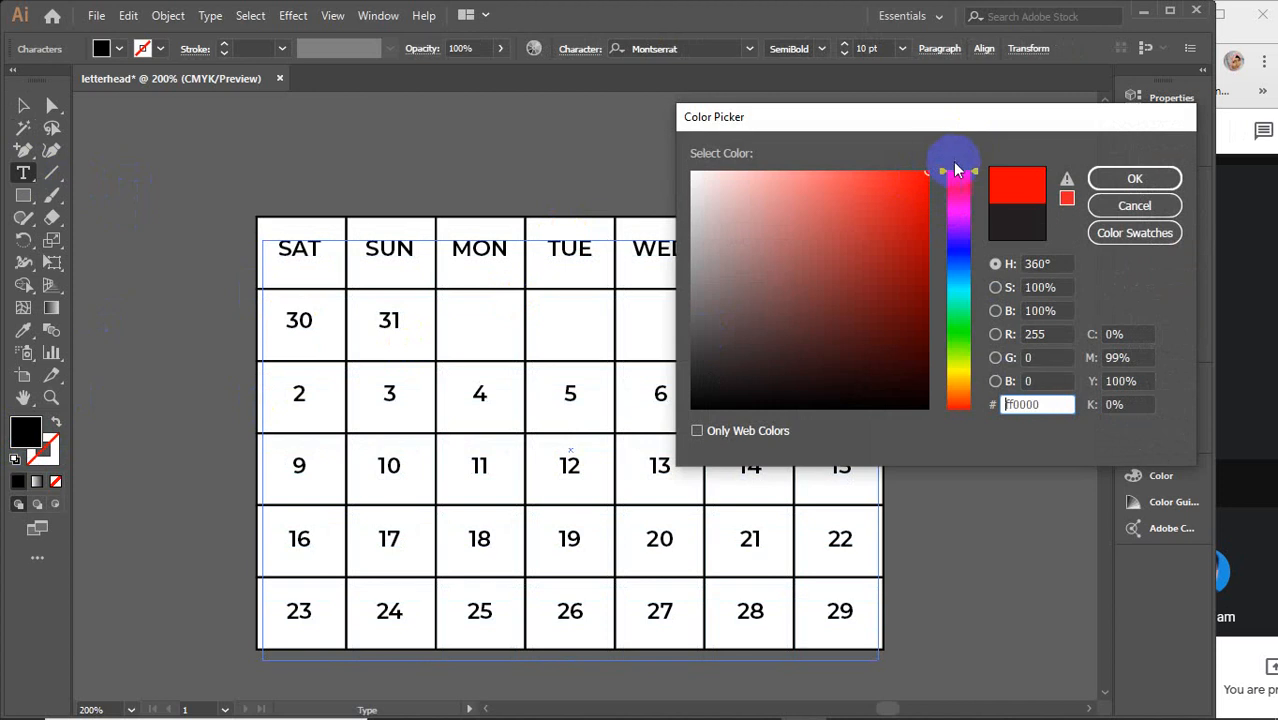
click(1128, 174)
Change the fill colour of the date 1 under FRI to red.
click(841, 313)
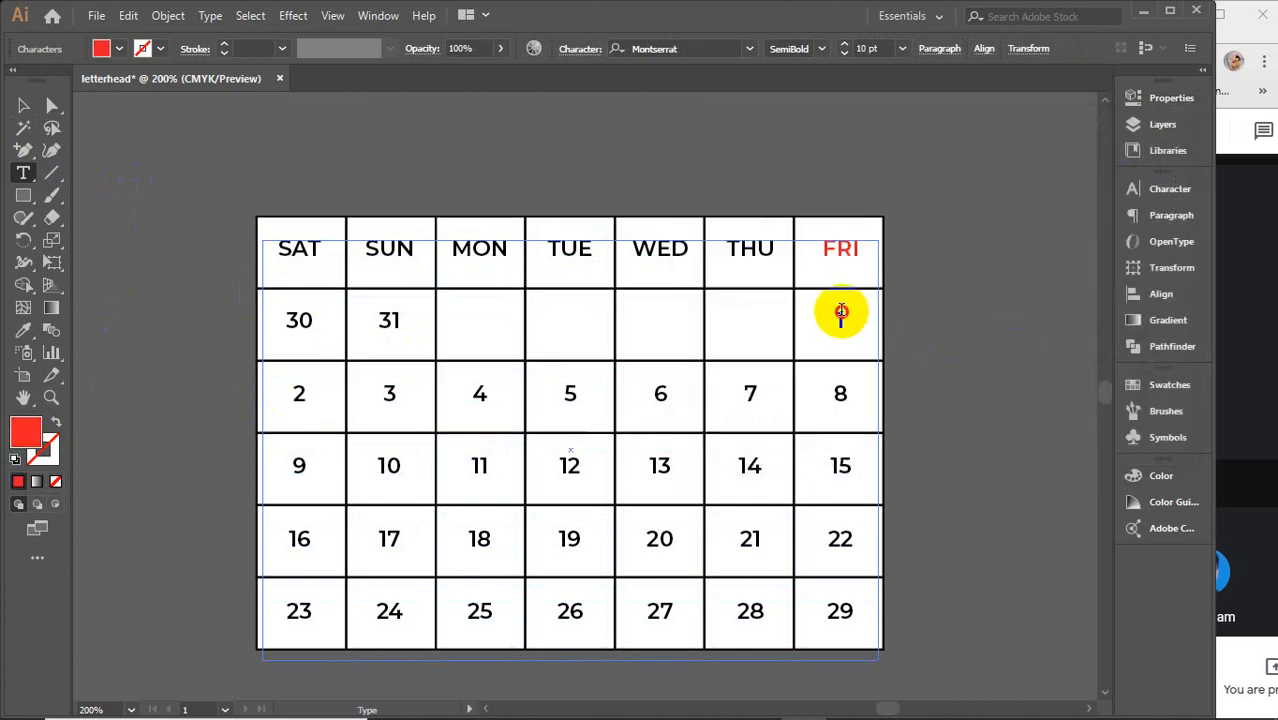
triple_click(836, 315)
click(842, 320)
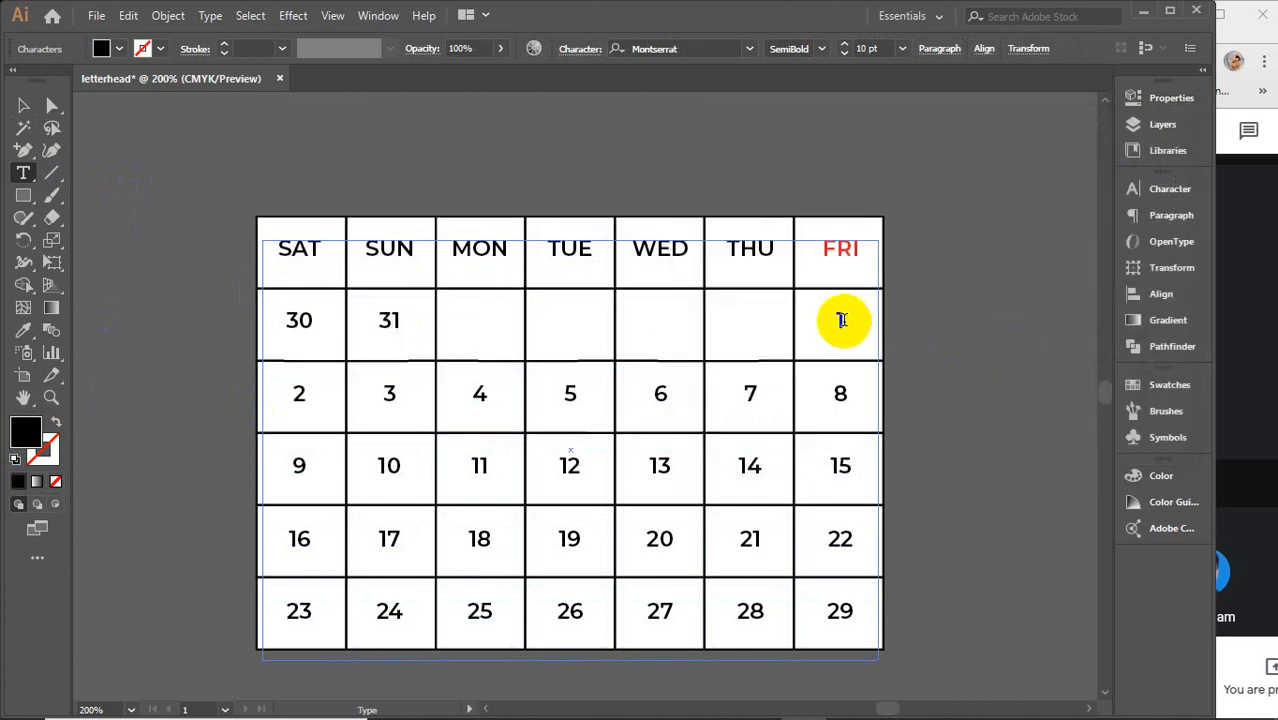
double_click(26, 431)
mouse_move(830, 323)
mouse_down()
mouse_move(939, 162)
mouse_move(958, 160)
mouse_up()
click(1104, 177)
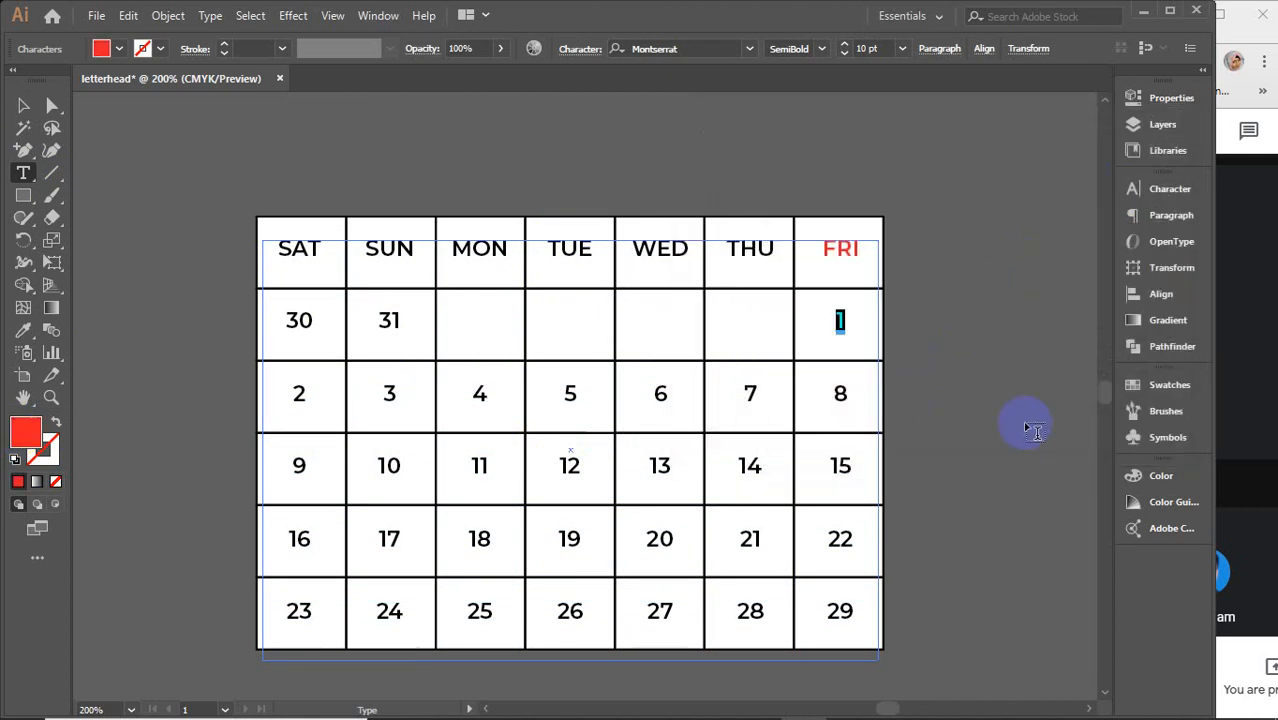
Change the fill colour of the date 8 under FRI to red (ff0000).
click(840, 393)
double_click(840, 393)
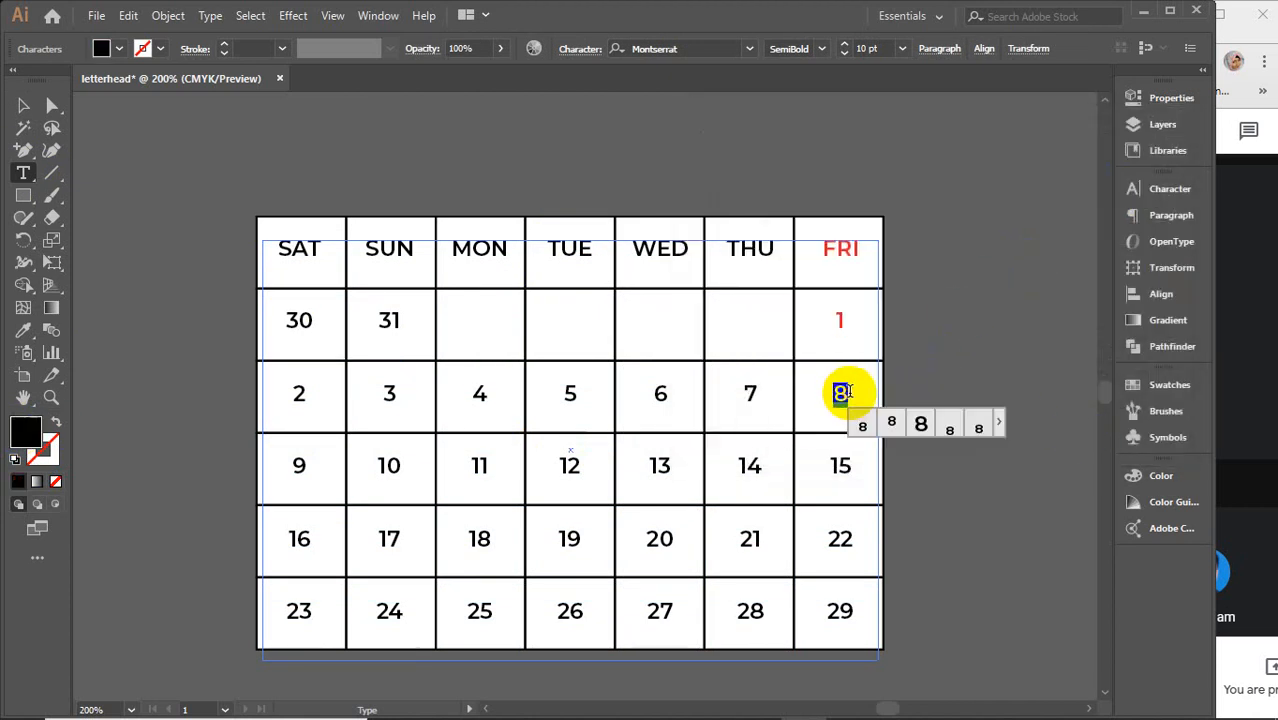
double_click(28, 435)
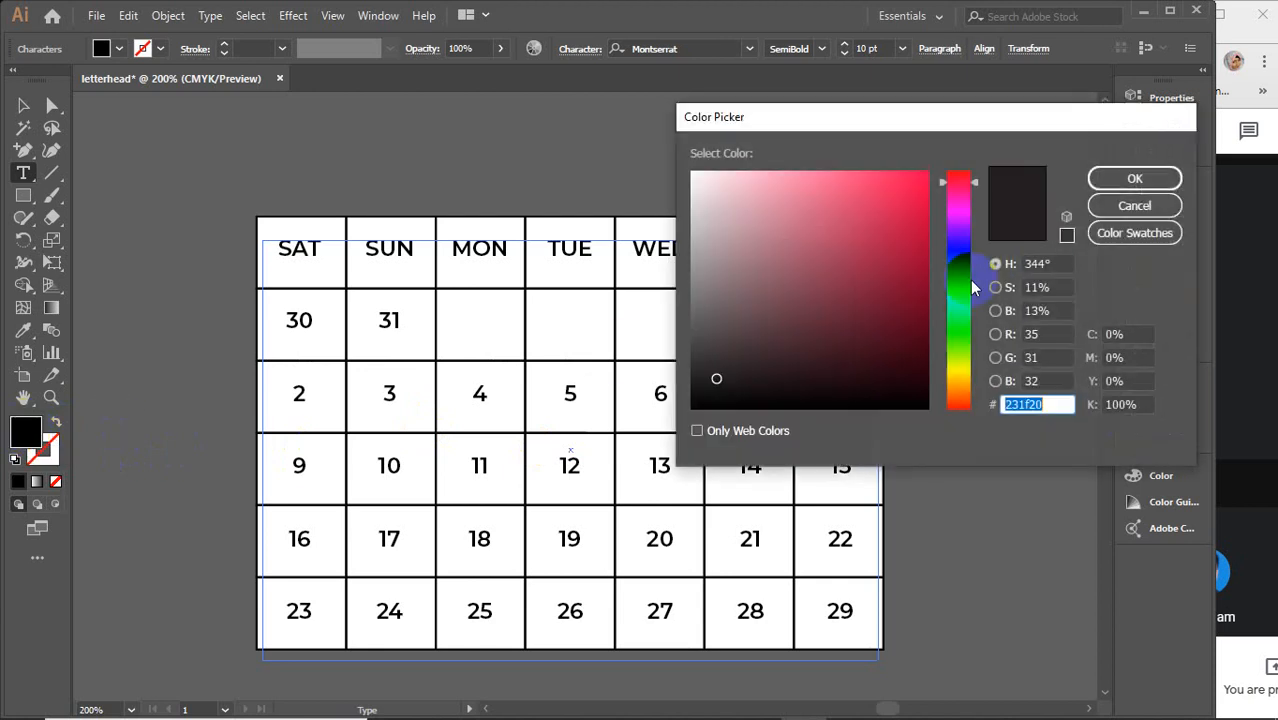
click(960, 167)
drag(918, 183, 927, 160)
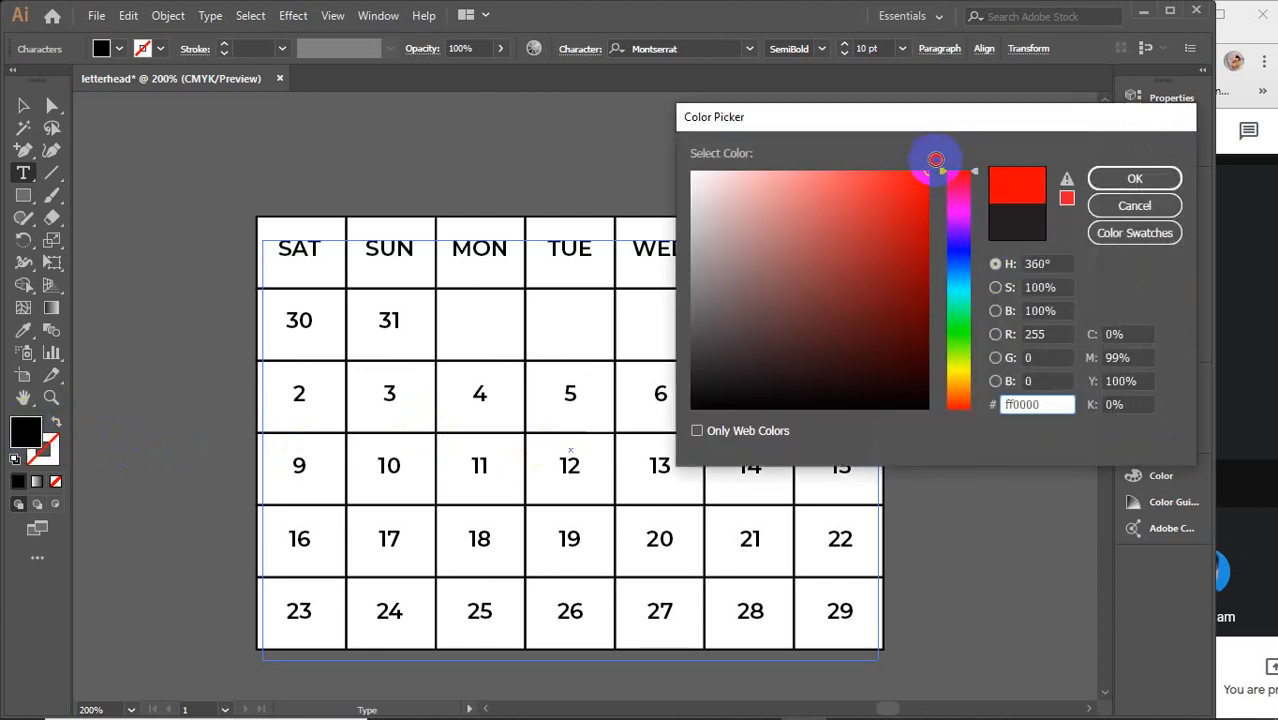
click(1134, 178)
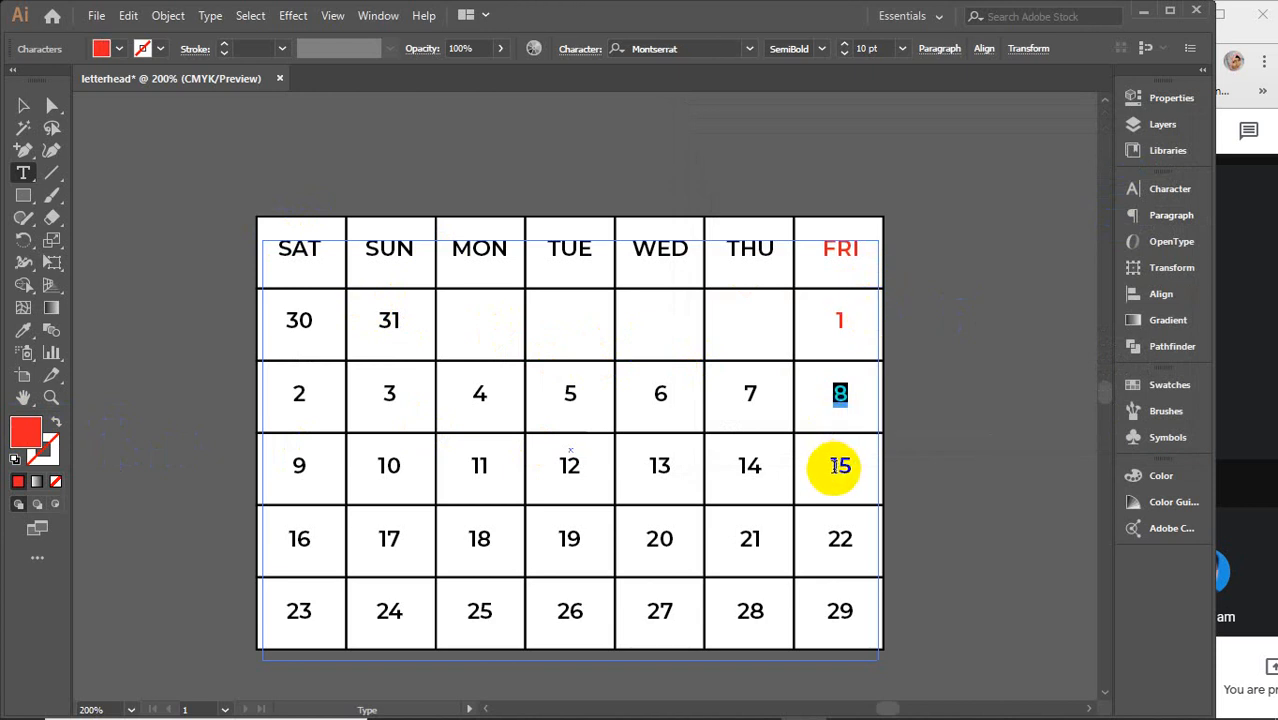
Recolour the date 15 in the FRI column with a red fill (ff0000).
drag(832, 467, 851, 468)
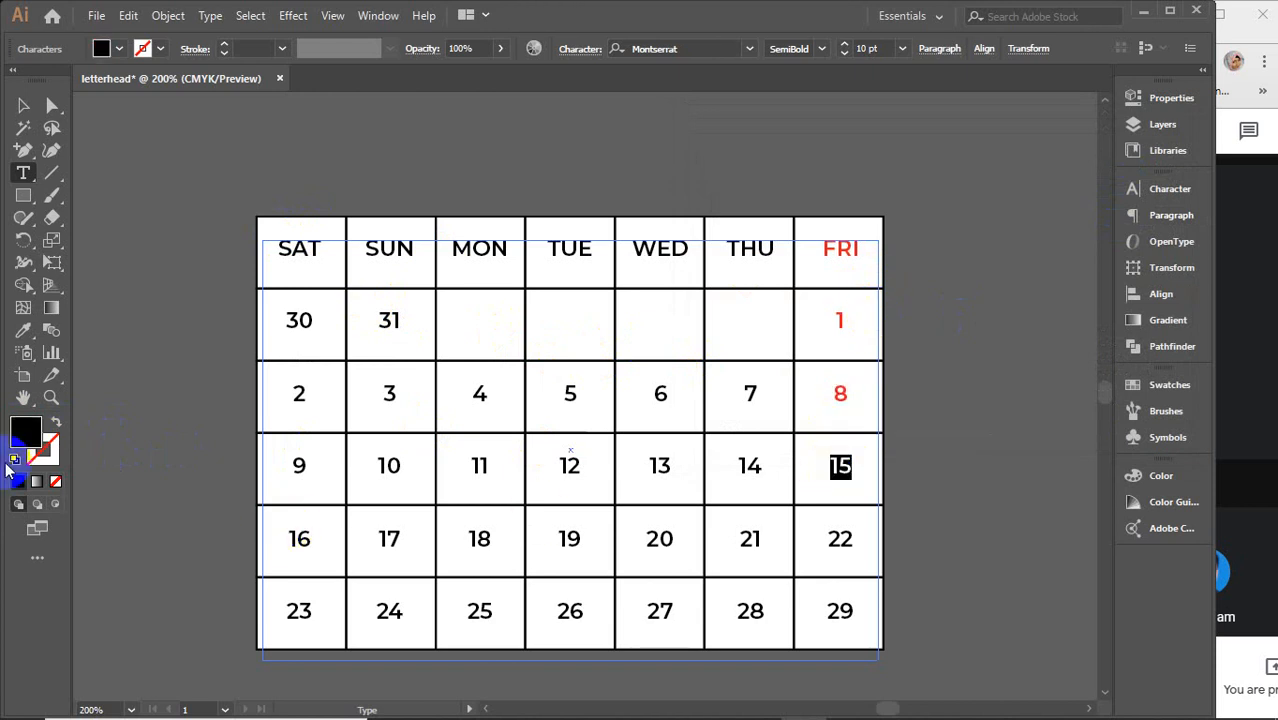
double_click(25, 435)
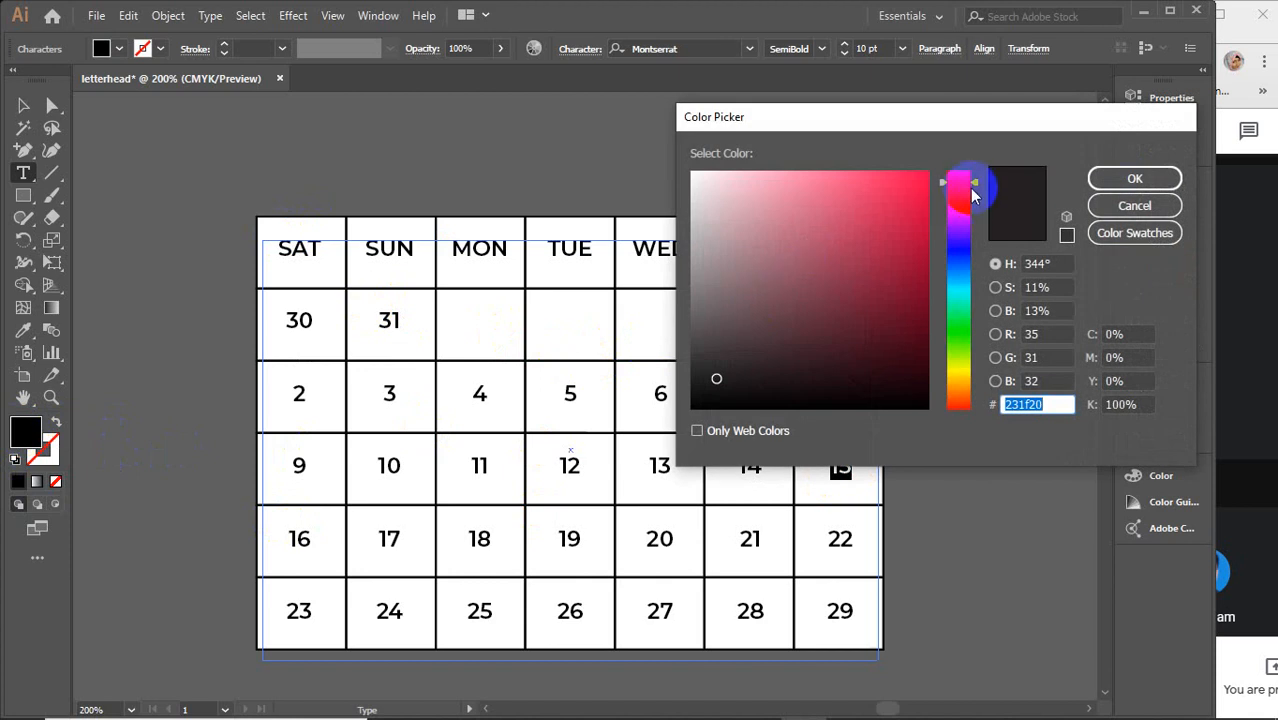
drag(951, 190, 927, 163)
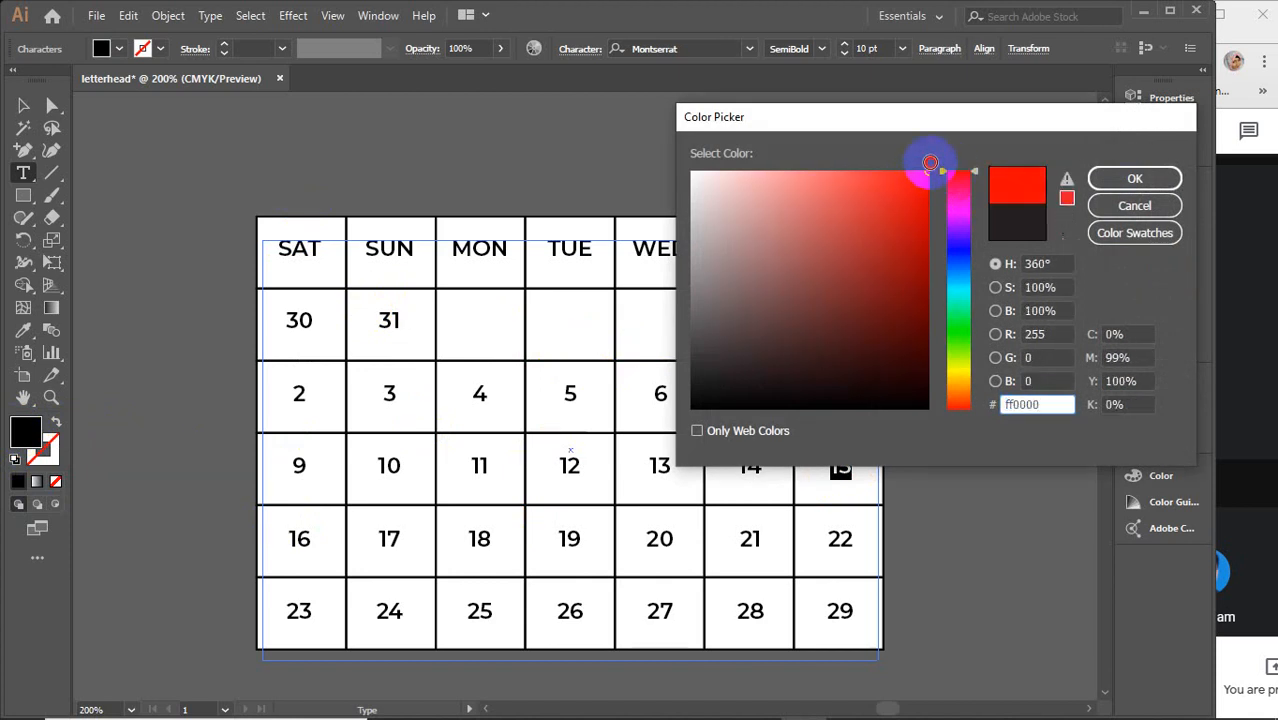
click(1134, 178)
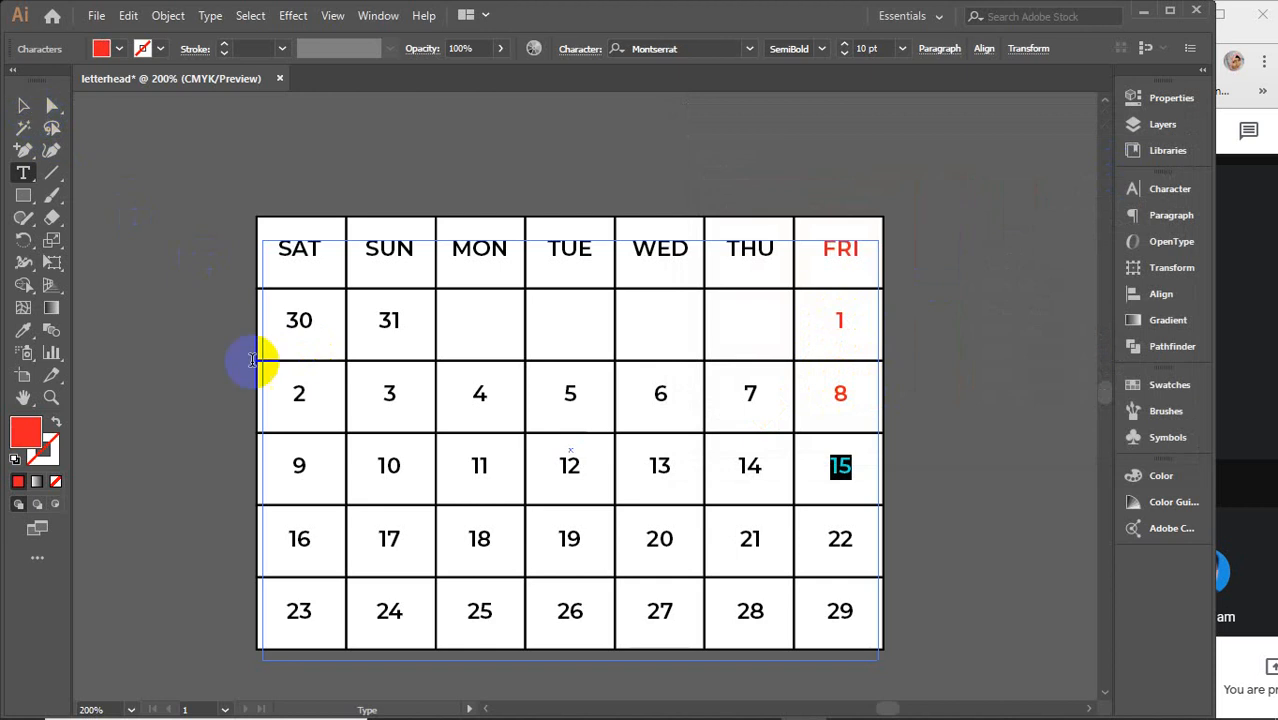
Give the date 22 in the FRI column a red fill (f90606).
double_click(838, 537)
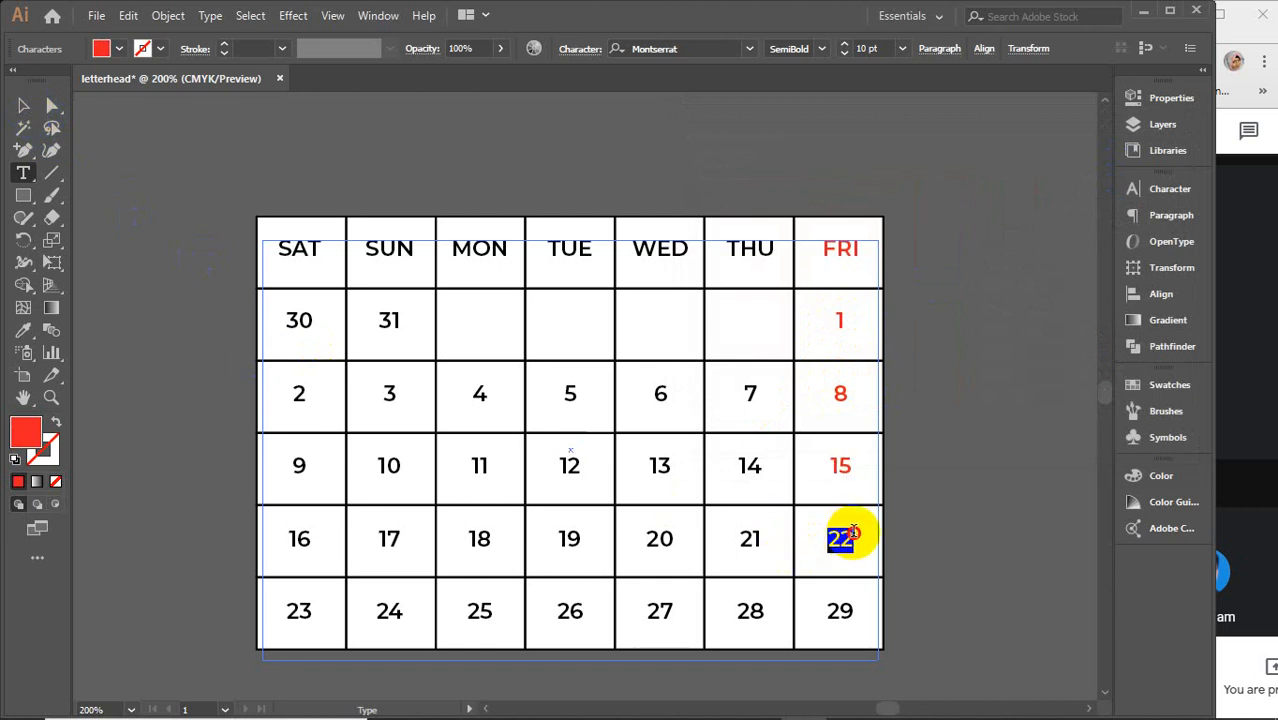
double_click(24, 430)
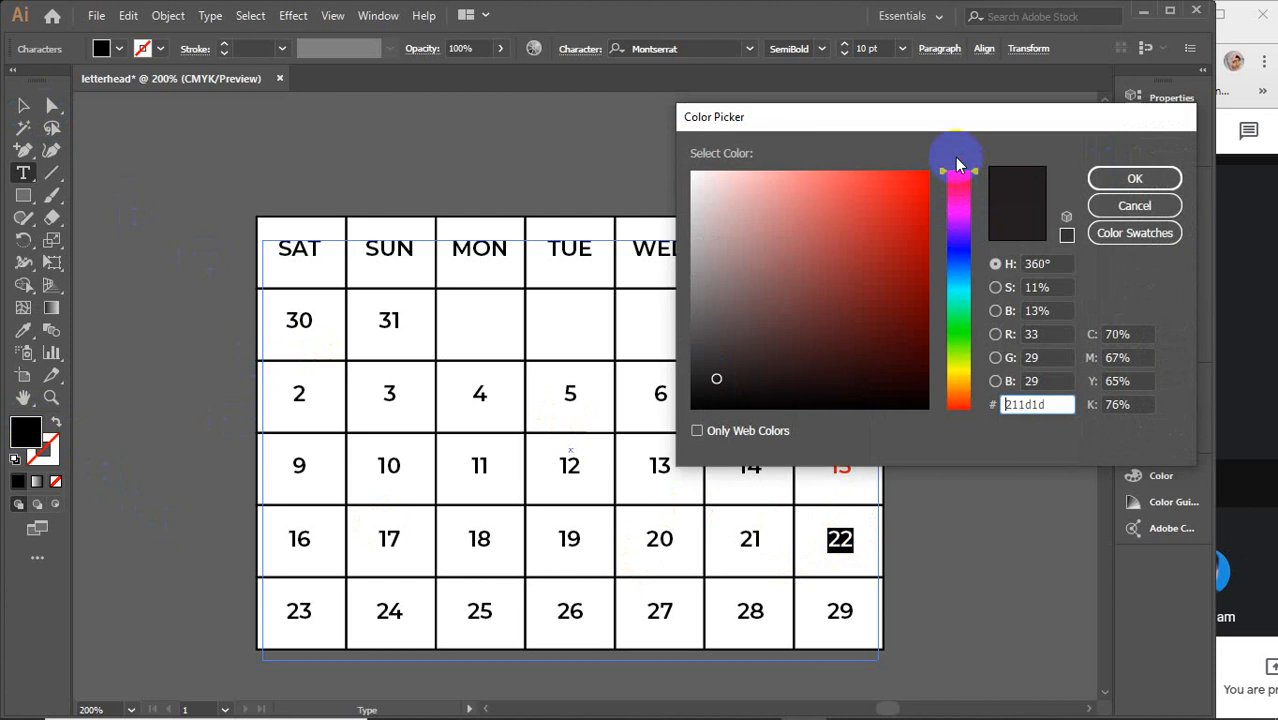
click(925, 173)
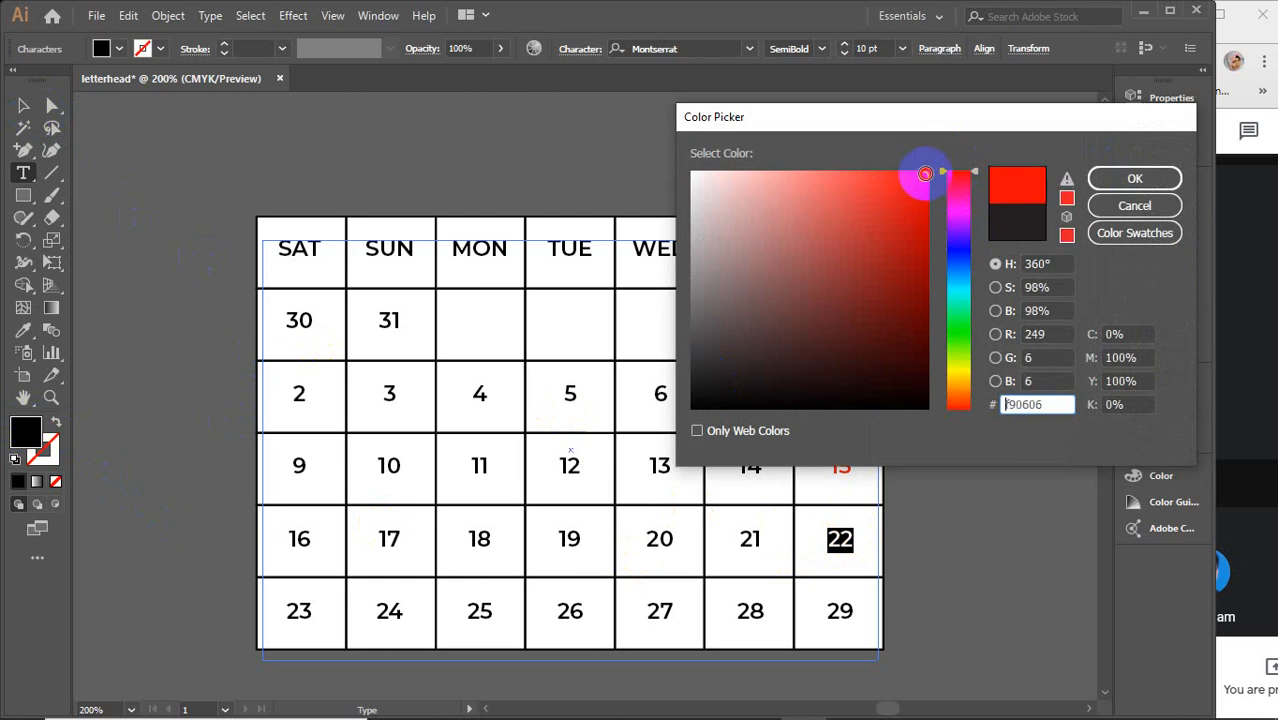
click(1130, 177)
Change the fill colour of the date 29 under FRI to red (ff0000) and deselect the text.
drag(856, 583, 852, 609)
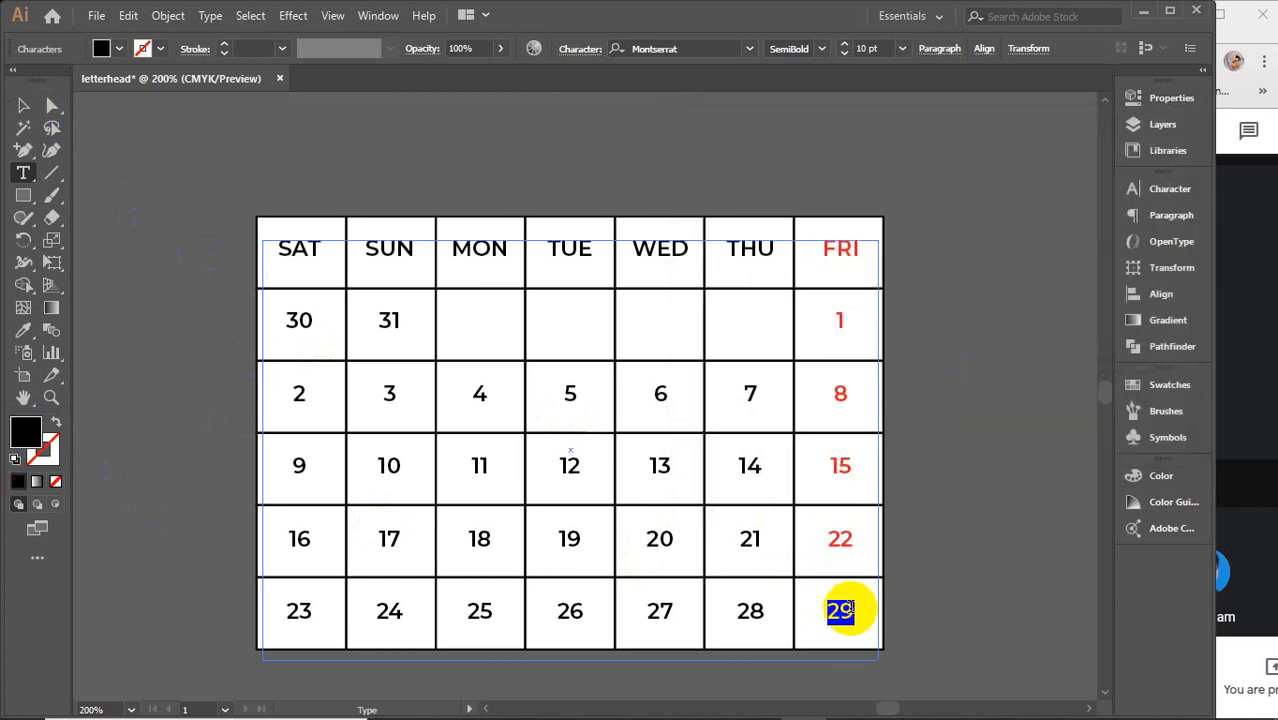
double_click(25, 434)
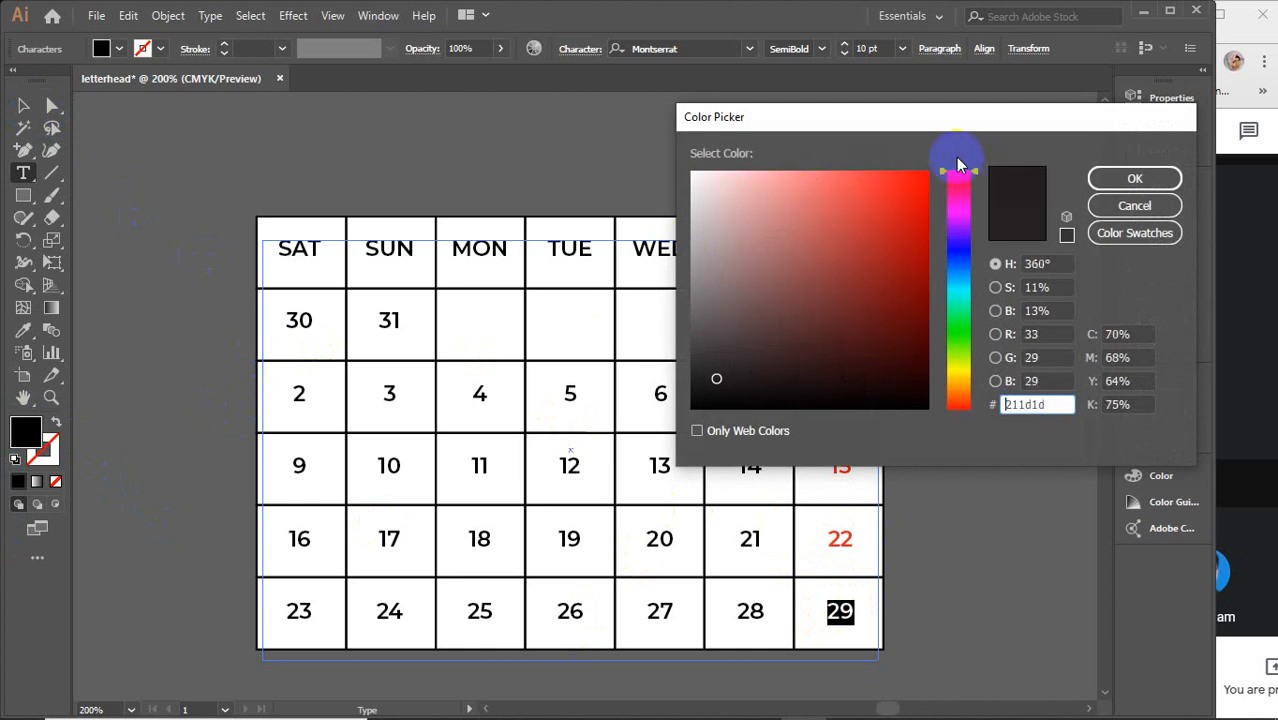
click(927, 172)
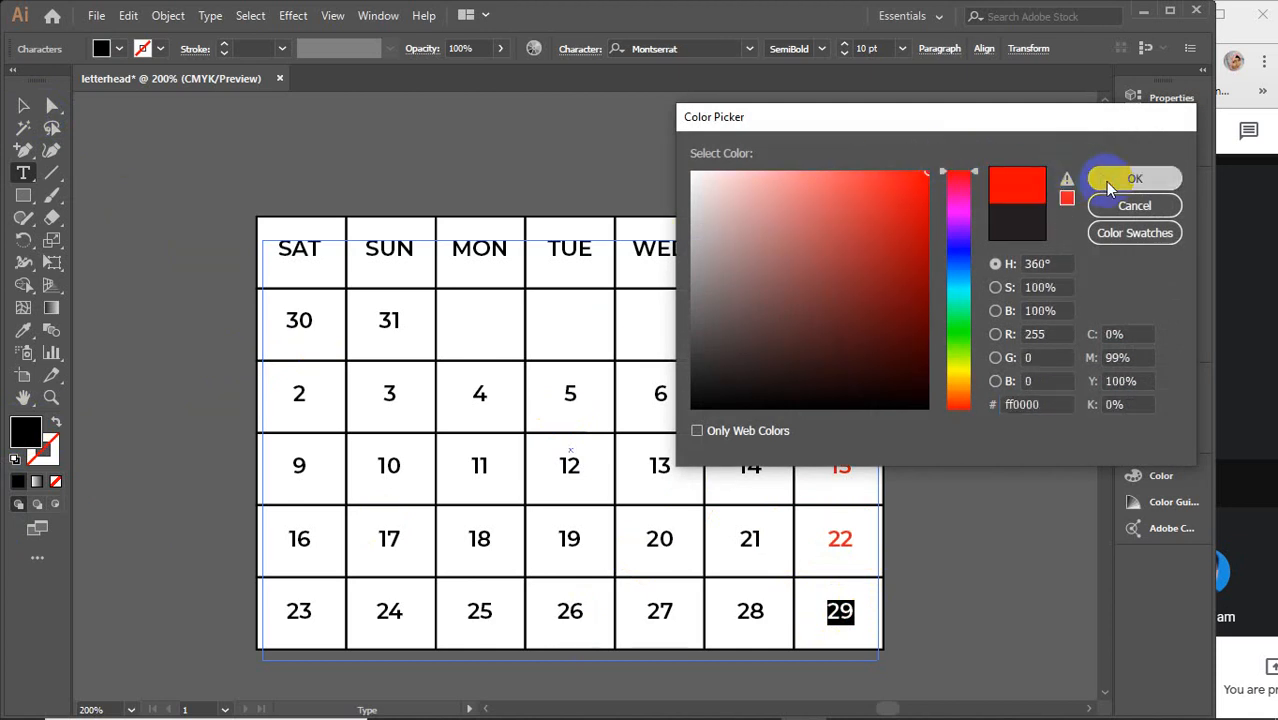
click(1110, 185)
click(23, 104)
click(427, 178)
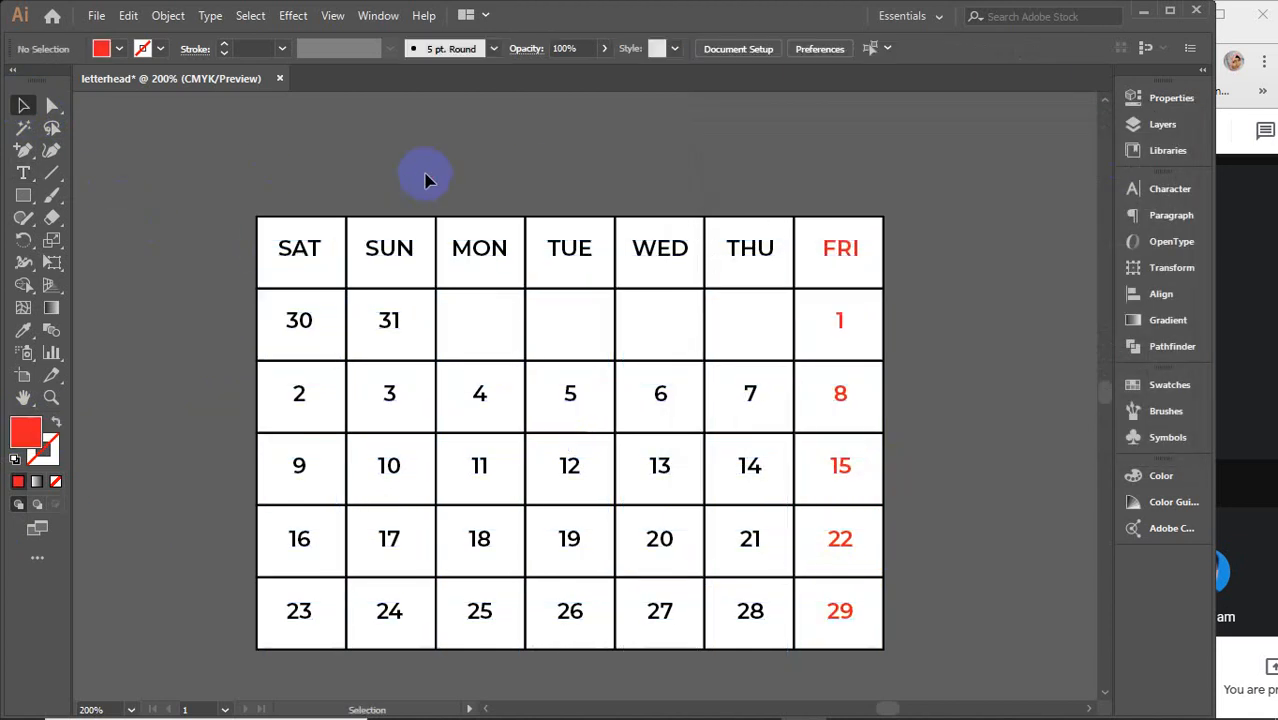
Draw a rectangle of about 3.98 × 2.29 in over the five date rows and move it beside the calendar, level with those rows.
scroll(428, 326, down, 1)
drag(579, 465, 478, 398)
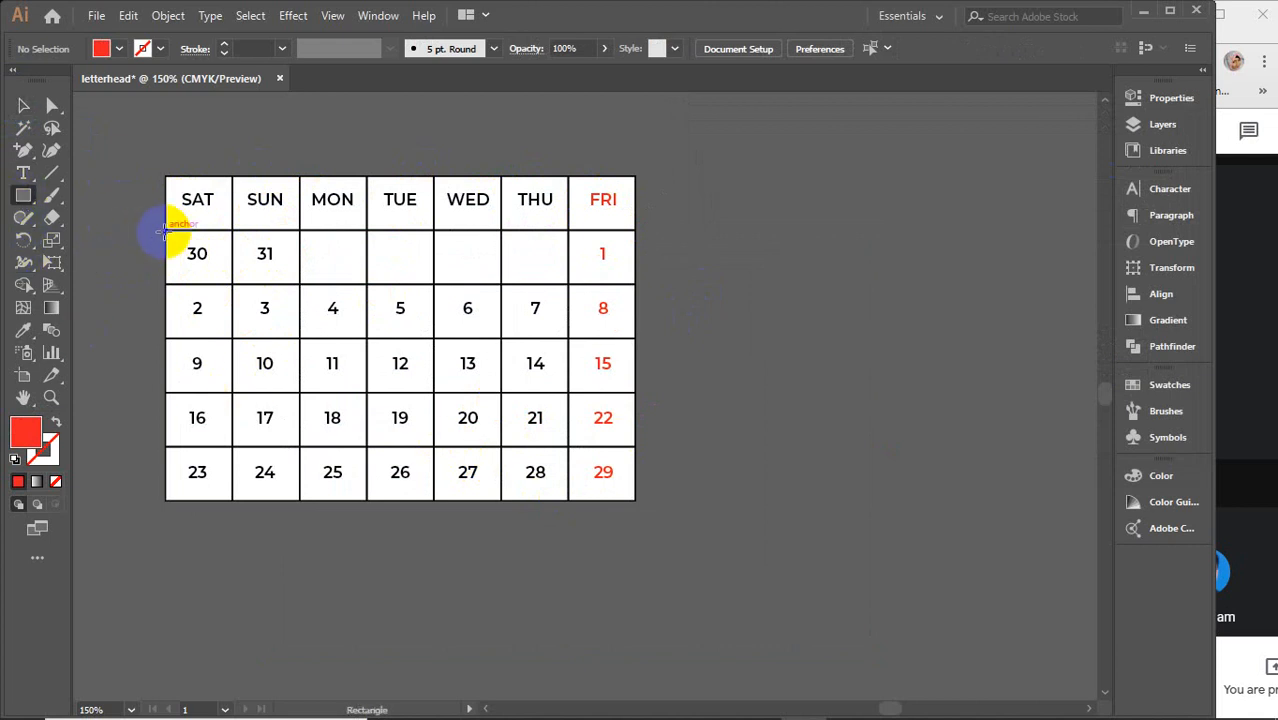
drag(164, 231, 616, 488)
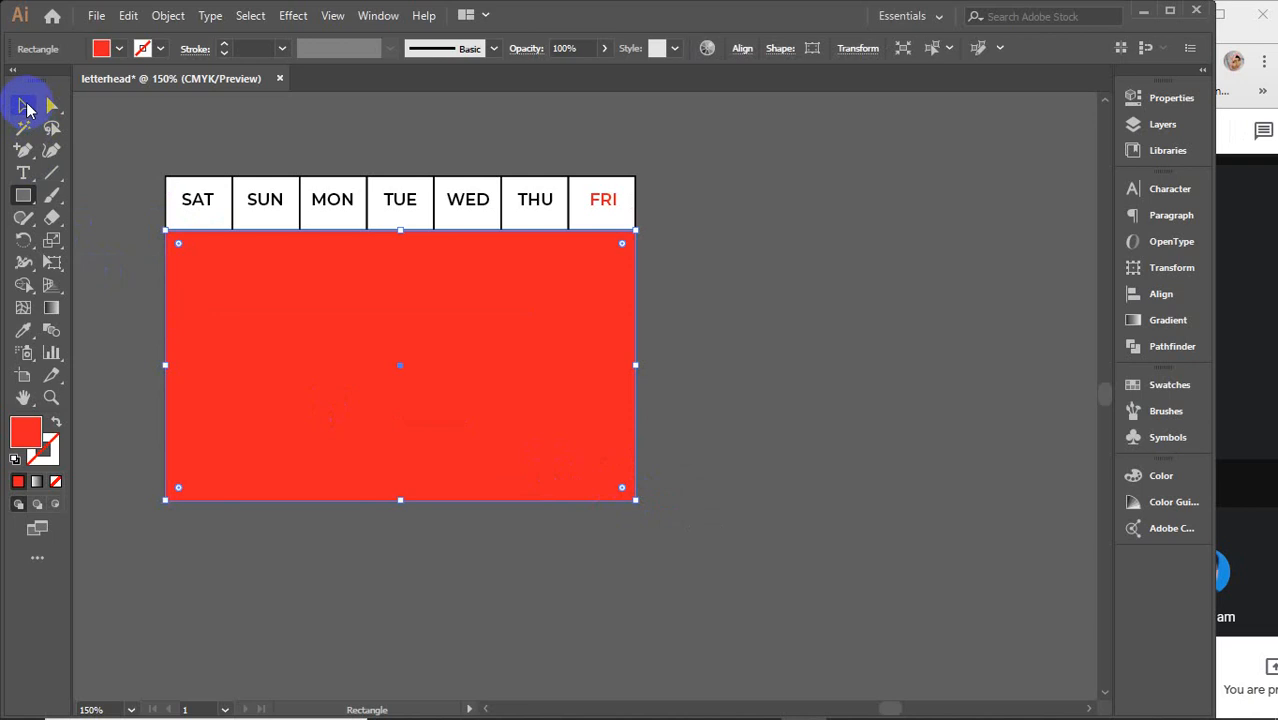
click(26, 108)
drag(302, 331, 794, 333)
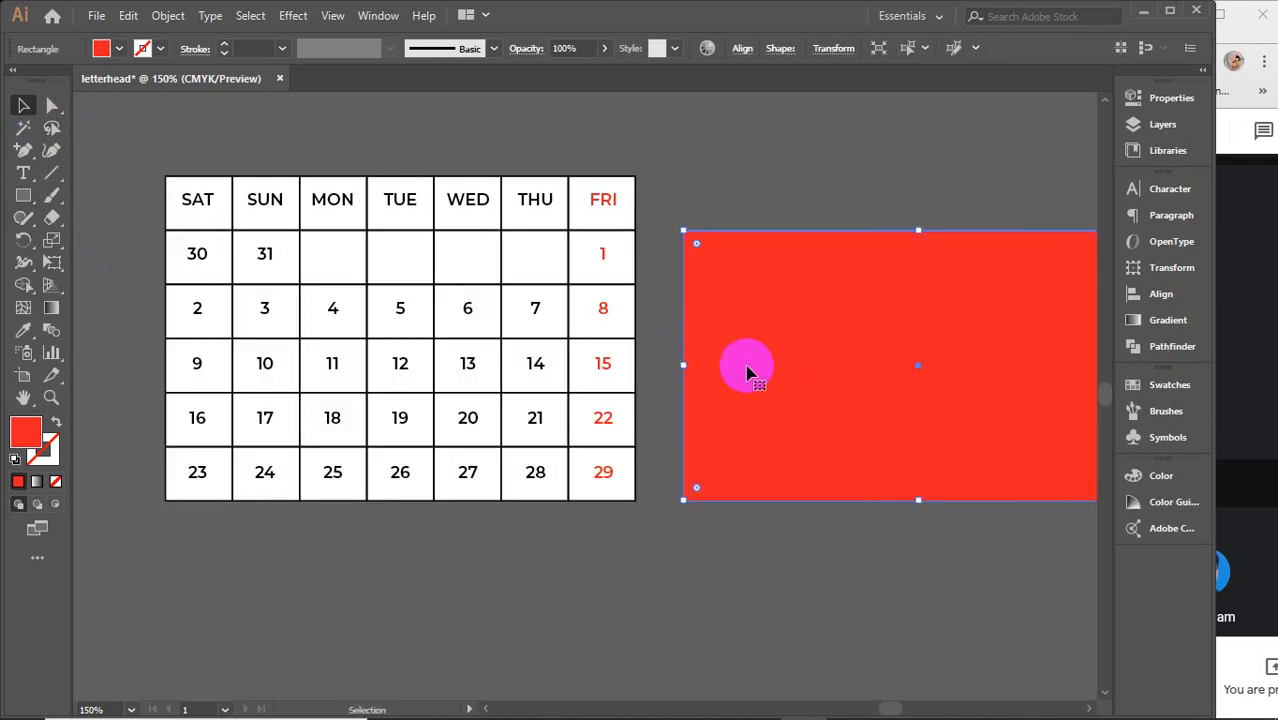
Change the fill of the red rectangle beside the calendar to white.
drag(742, 397, 599, 391)
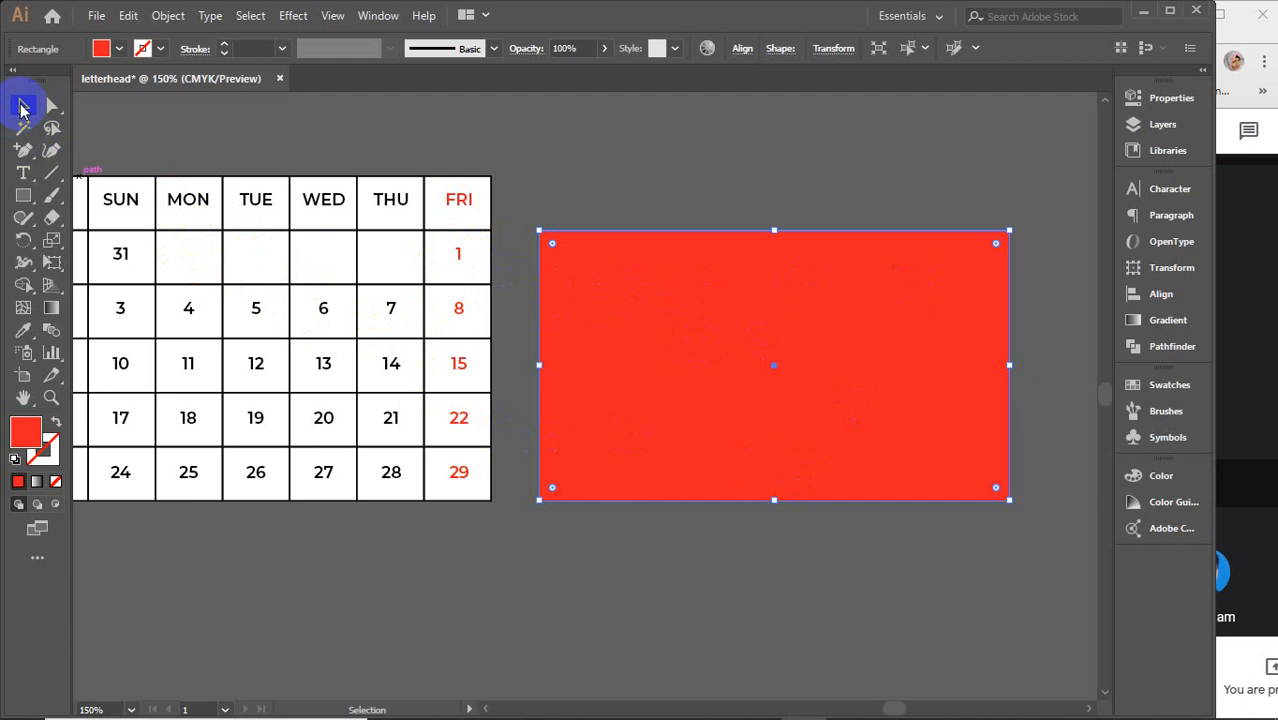
click(704, 178)
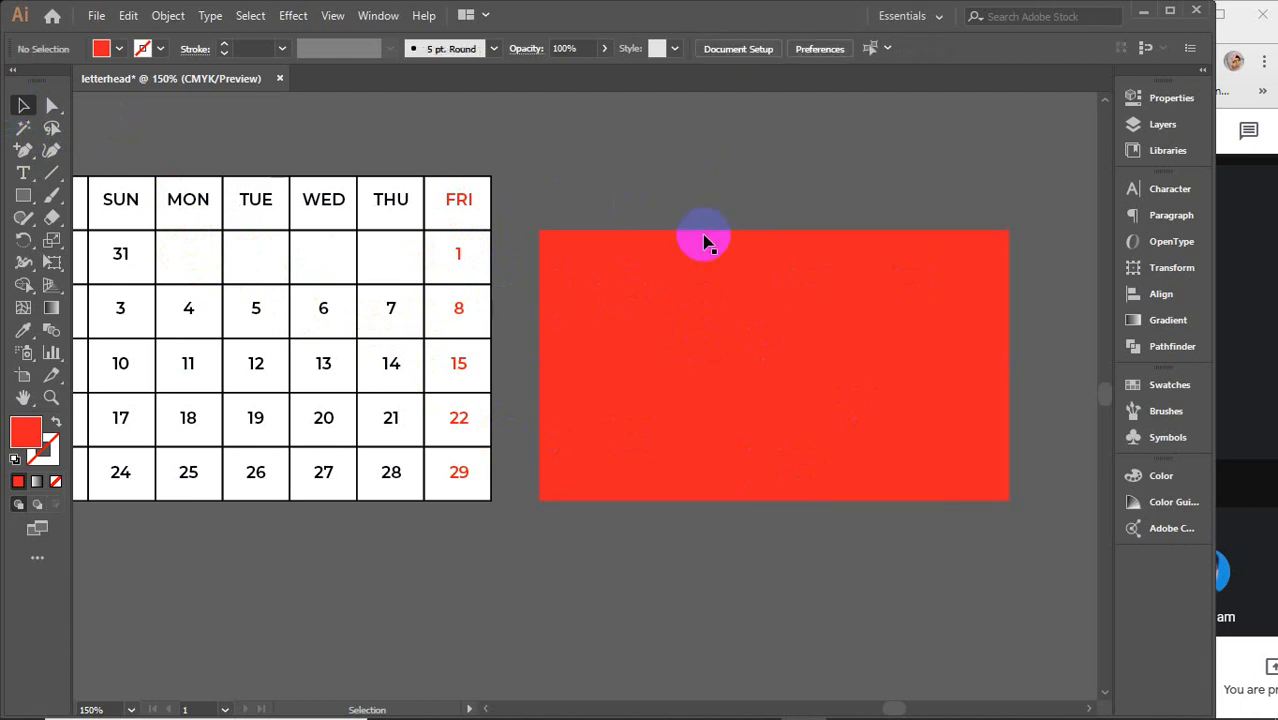
click(707, 258)
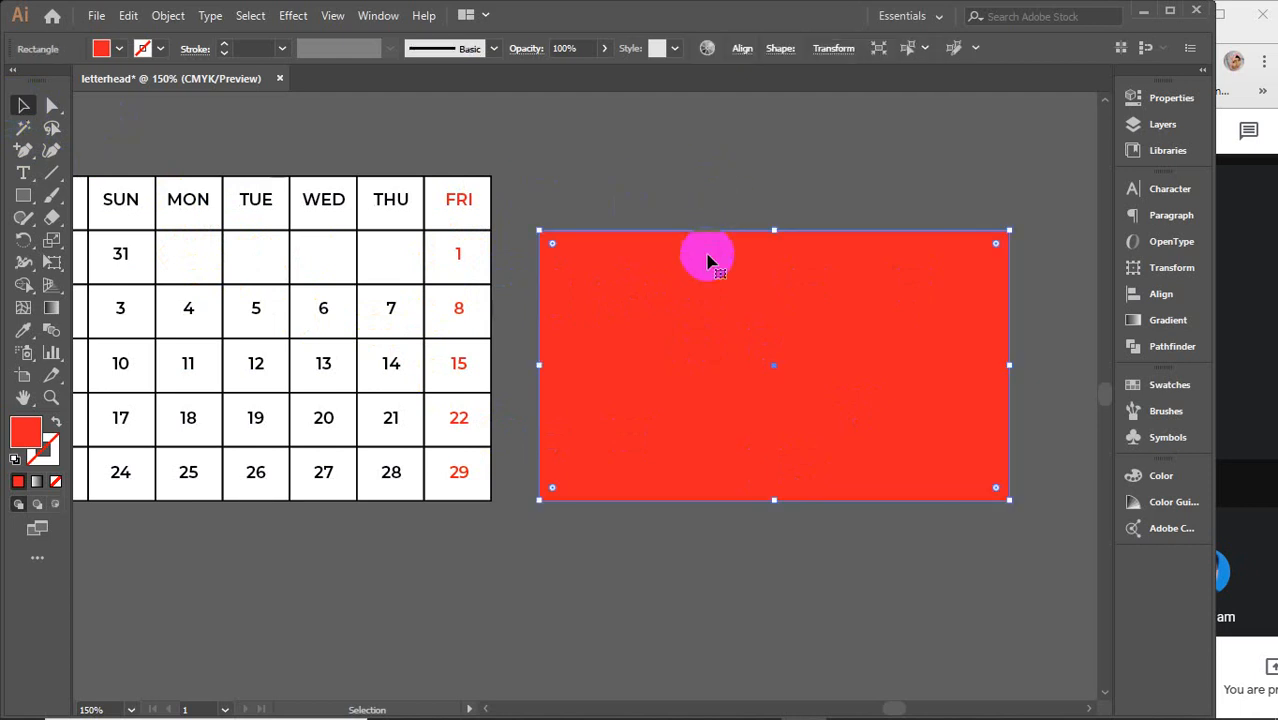
drag(671, 306, 765, 293)
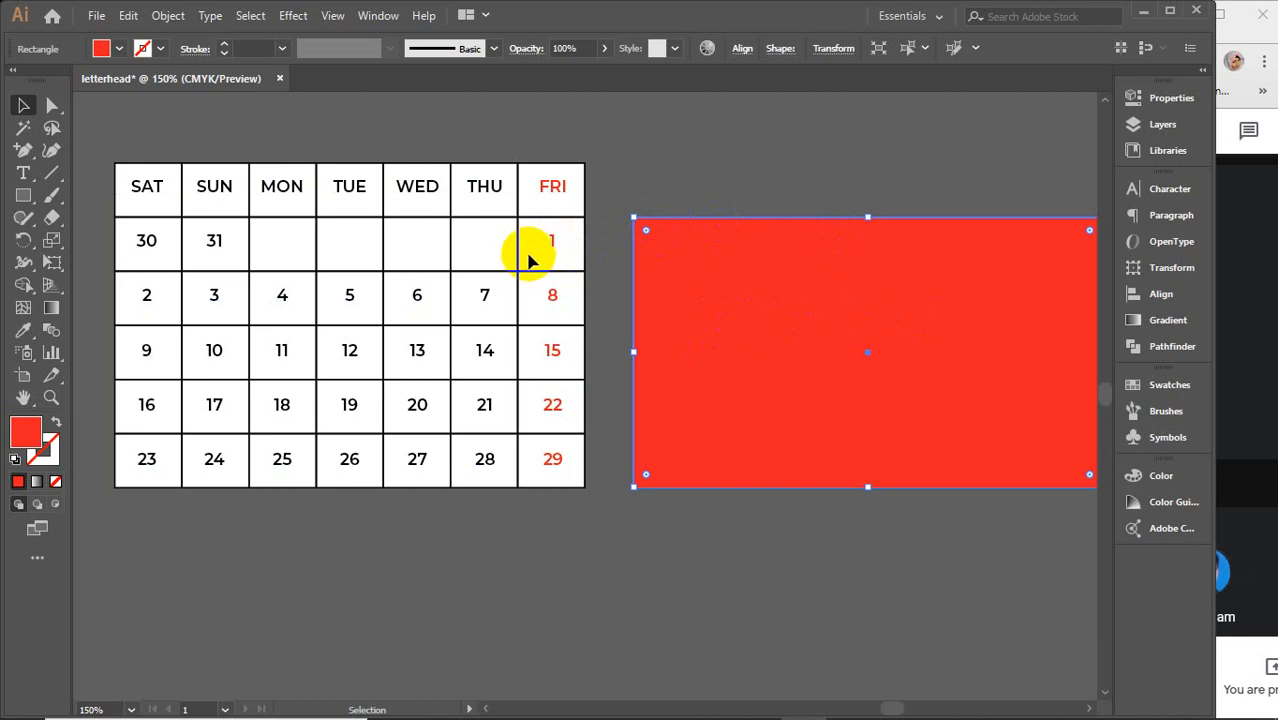
click(117, 48)
click(40, 82)
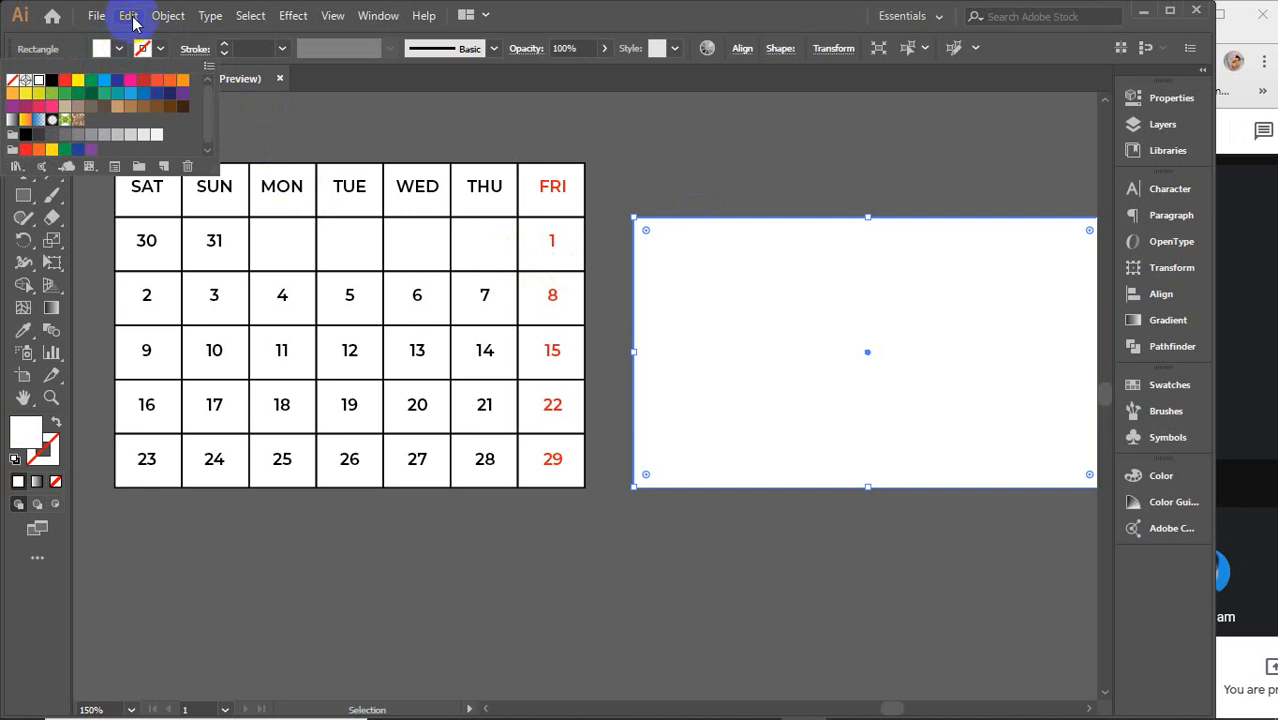
Start Split Into Grid on the white rectangle with the preview on and set the number of columns to 7.
click(168, 15)
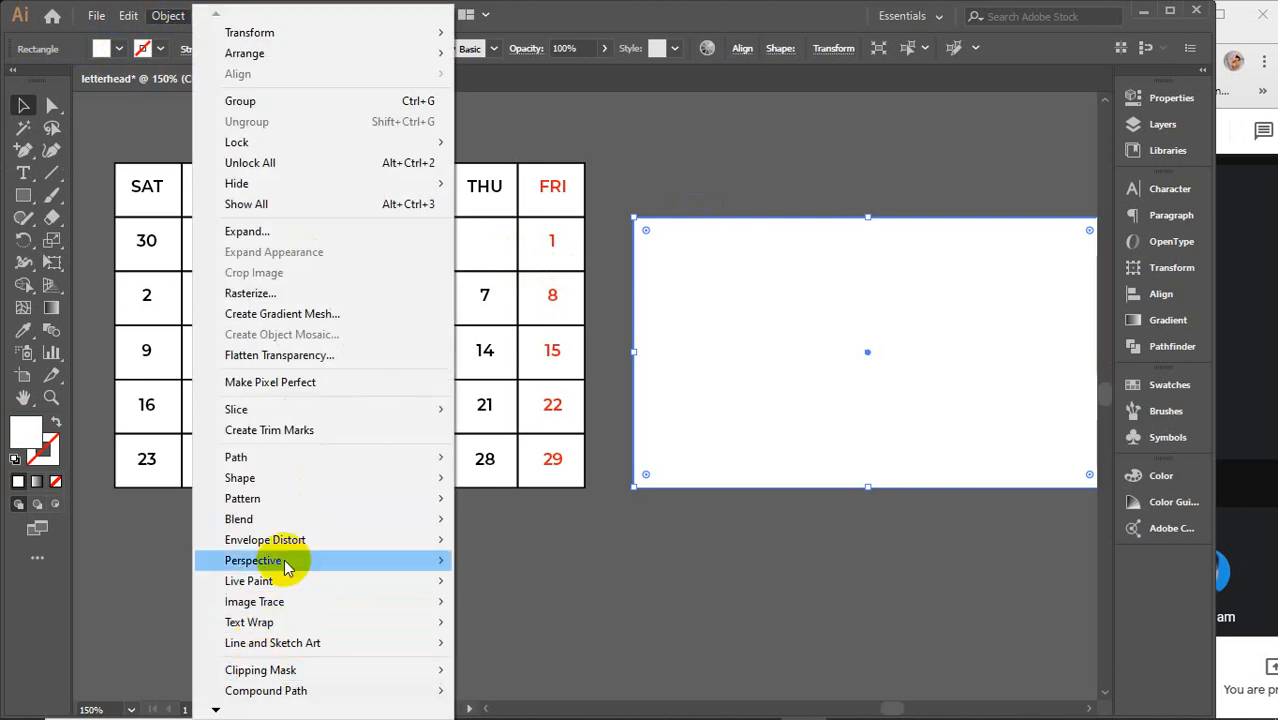
mouse_move(285, 456)
click(551, 661)
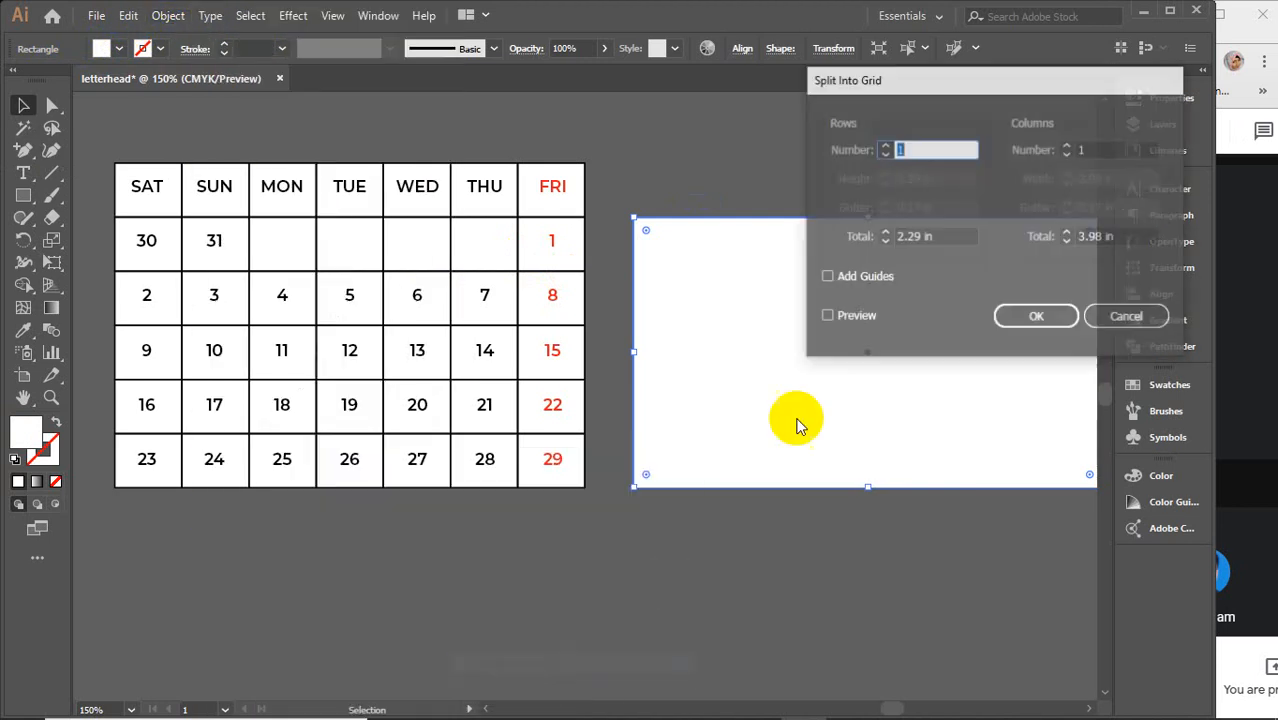
click(845, 325)
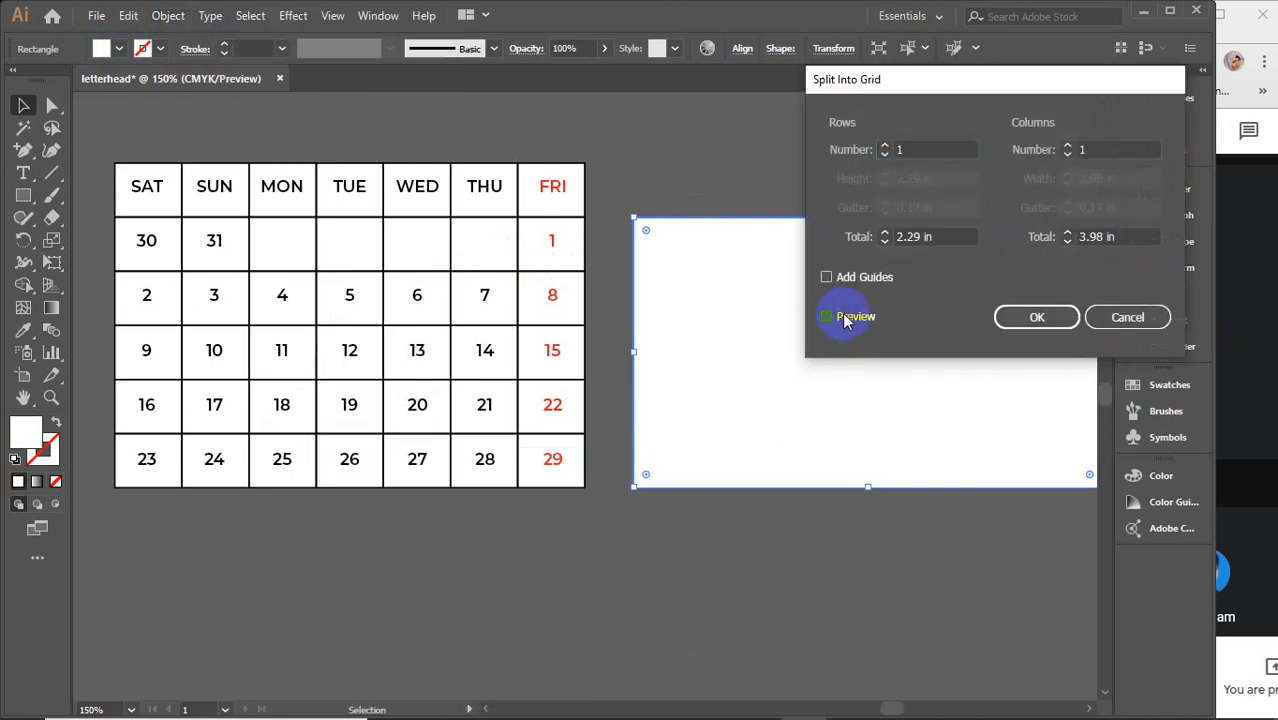
click(1113, 149)
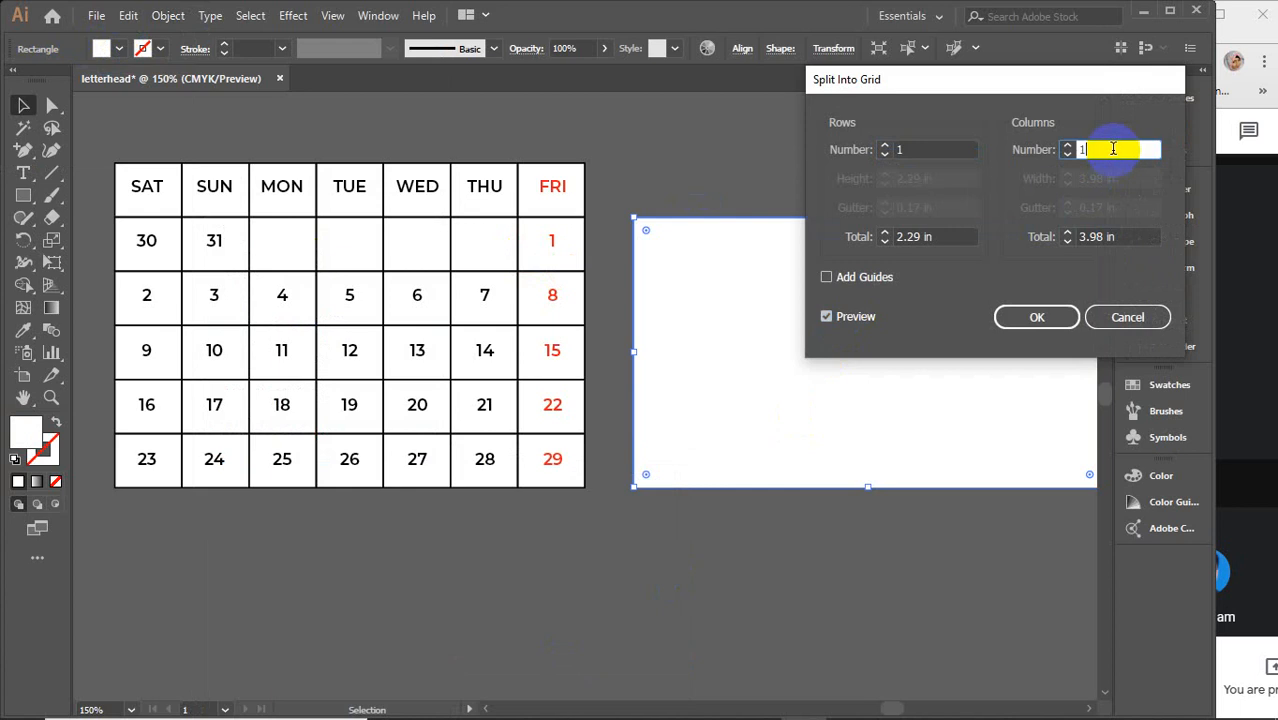
key(Up)
key(Up)
key(Up)
key(Up)
key(Up)
key(Up)
key(Up)
key(Up)
key(Down)
key(Down)
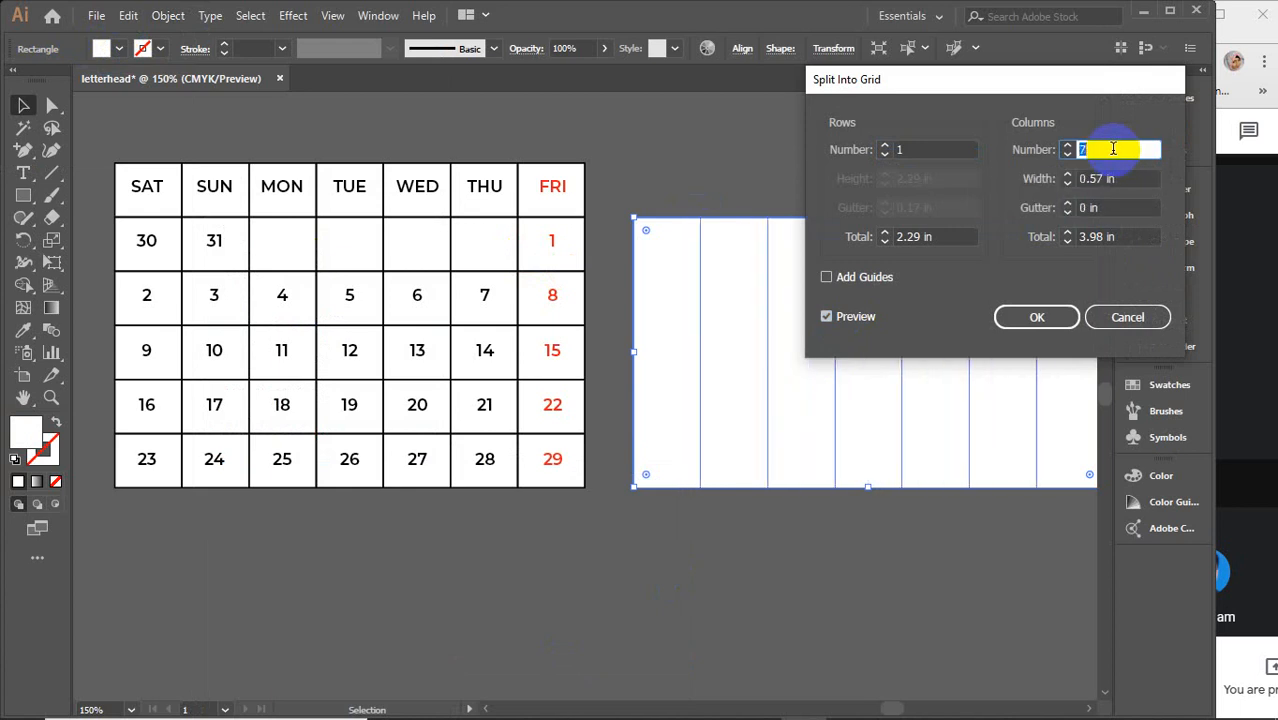
Set the grid's number of rows to 5 and apply the split to the white rectangle.
click(919, 149)
key(Up)
key(Up)
key(Up)
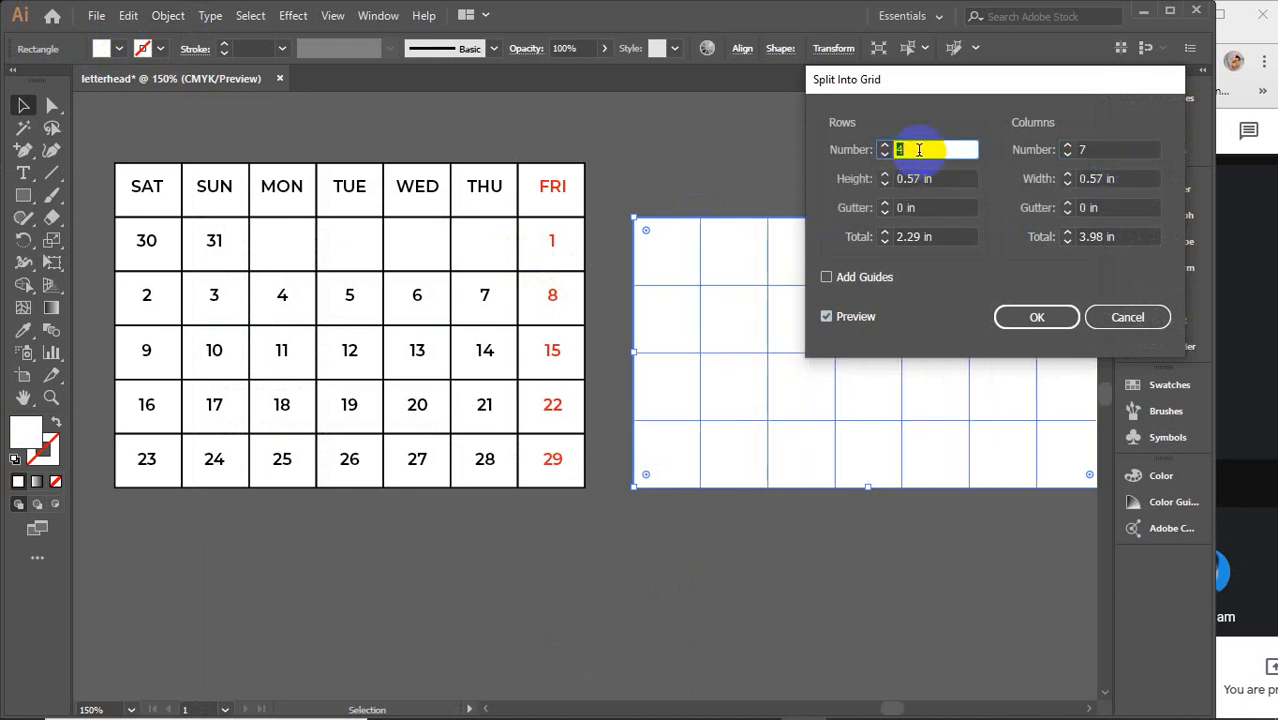
key(Up)
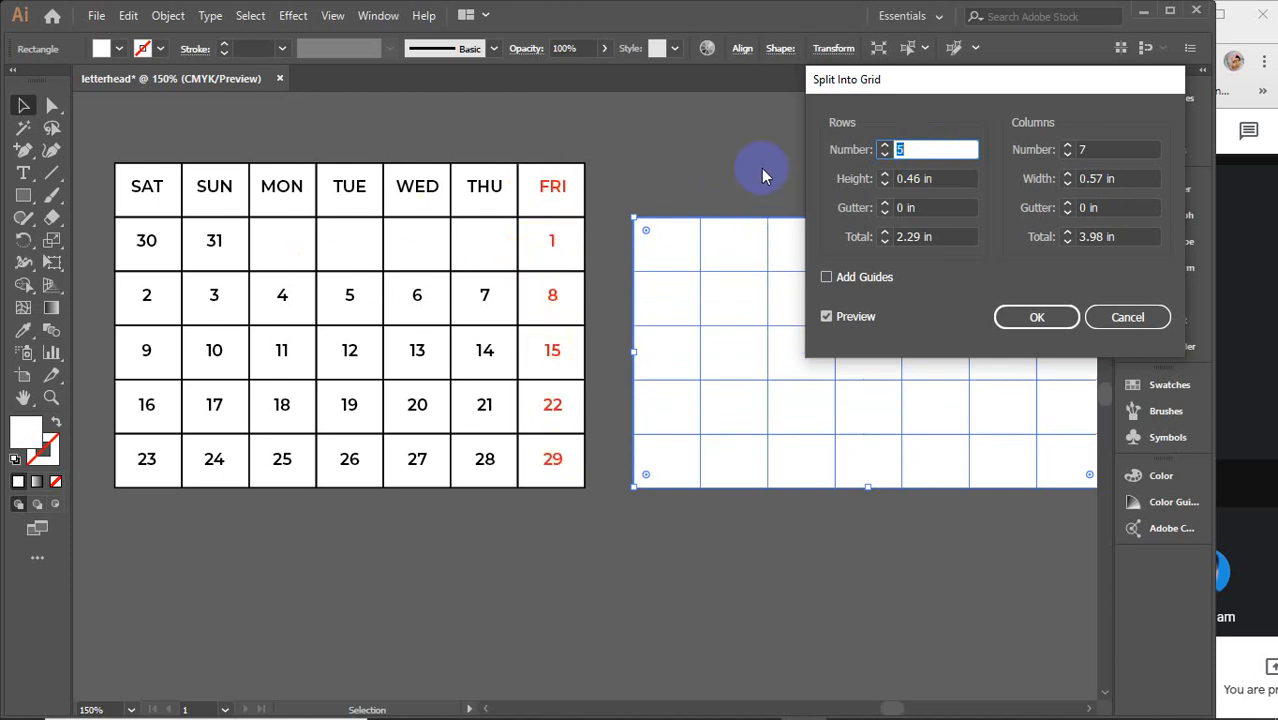
click(1037, 316)
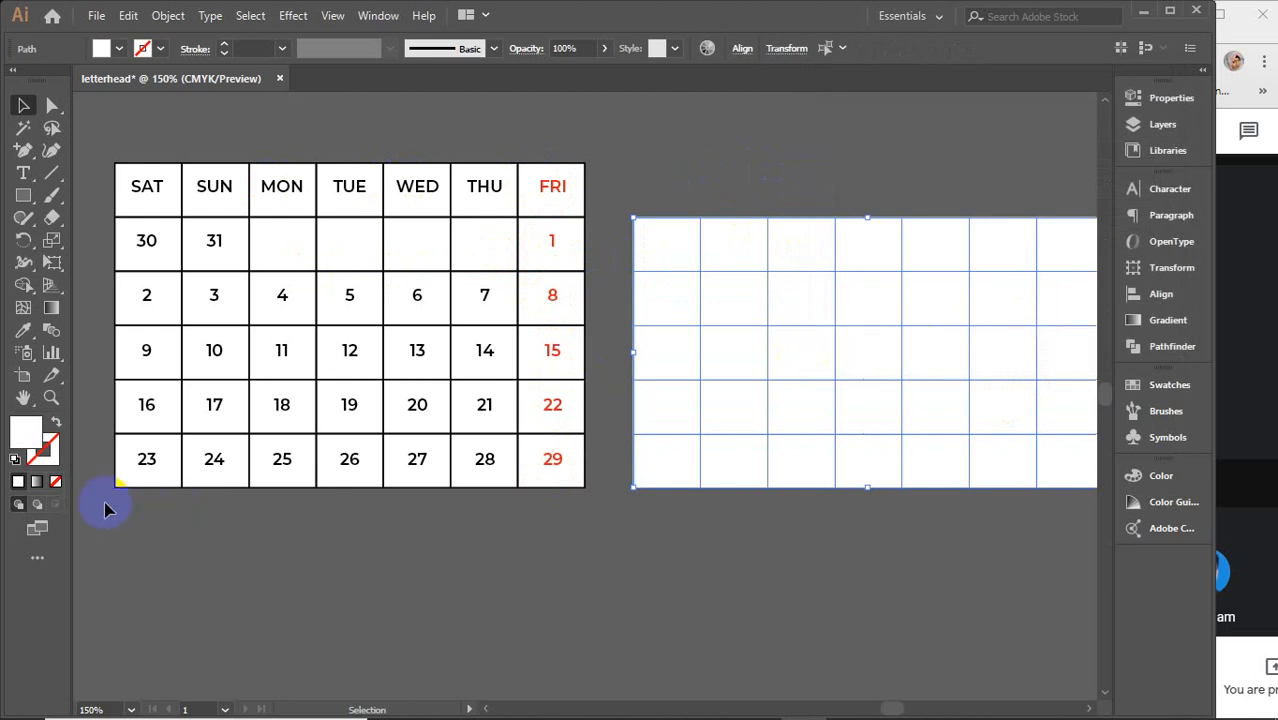
Give the cells of the blank grid a black stroke and deselect them.
click(18, 481)
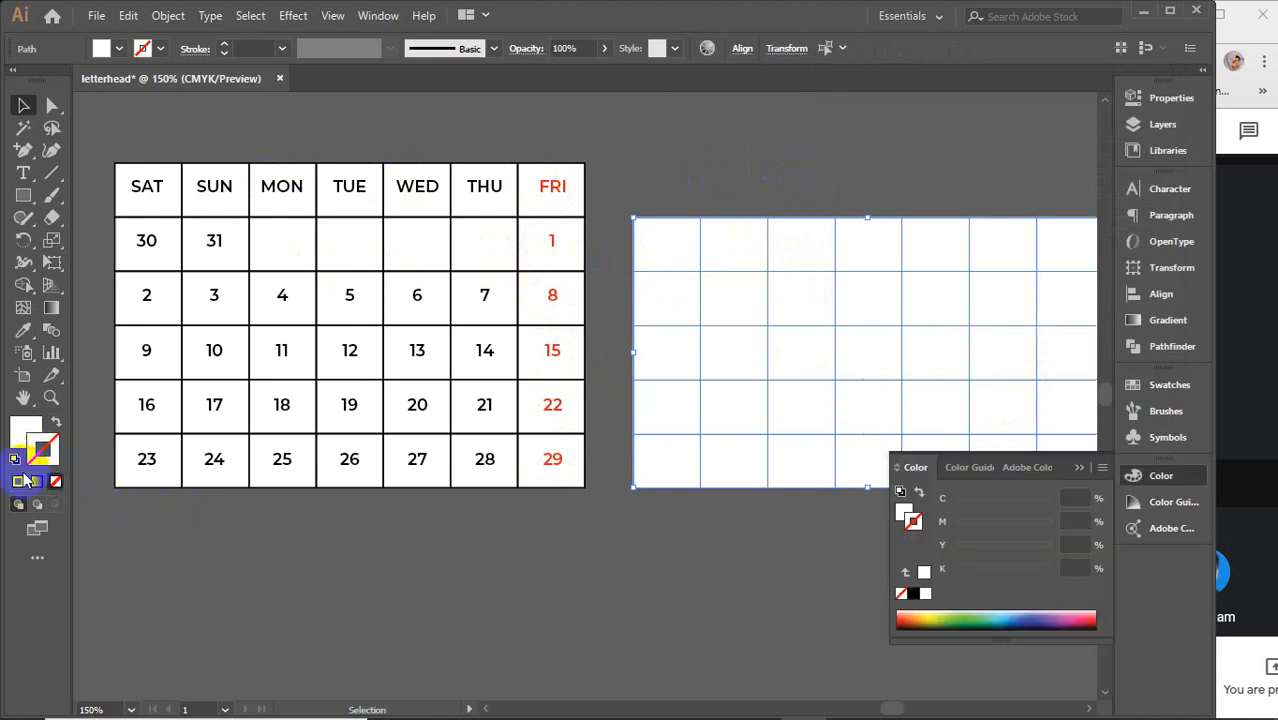
click(913, 594)
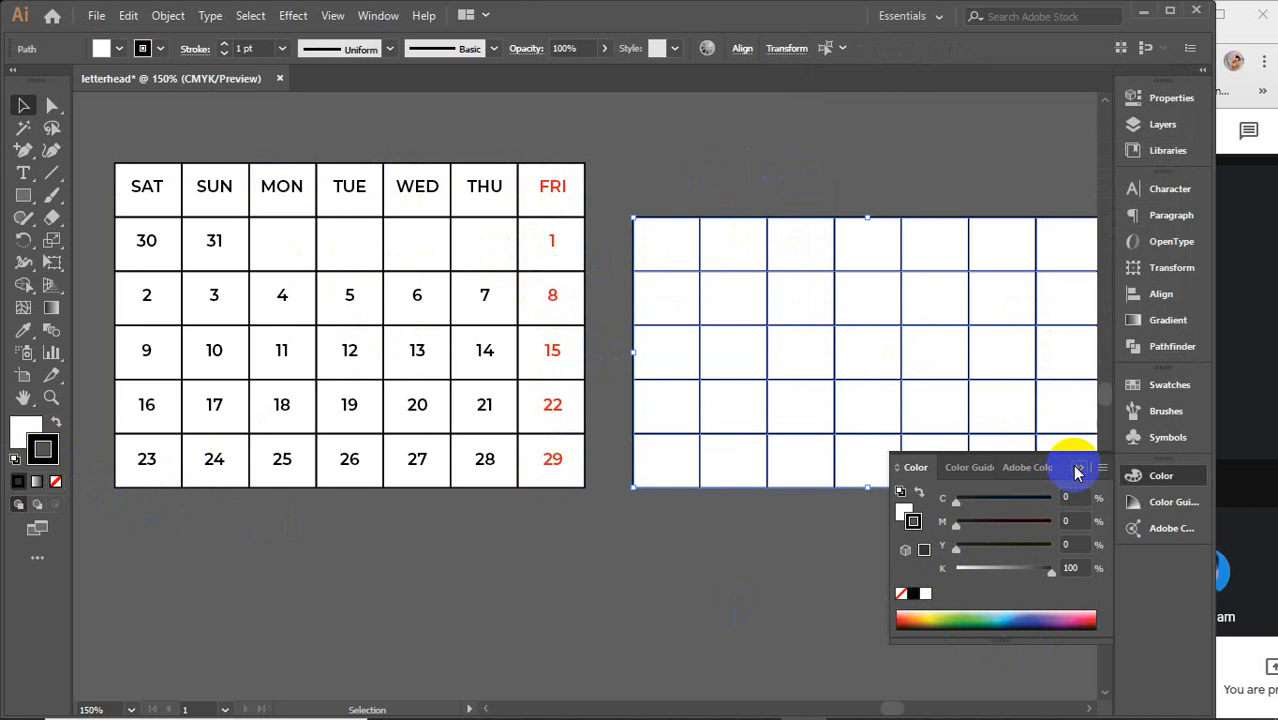
click(1079, 468)
click(730, 603)
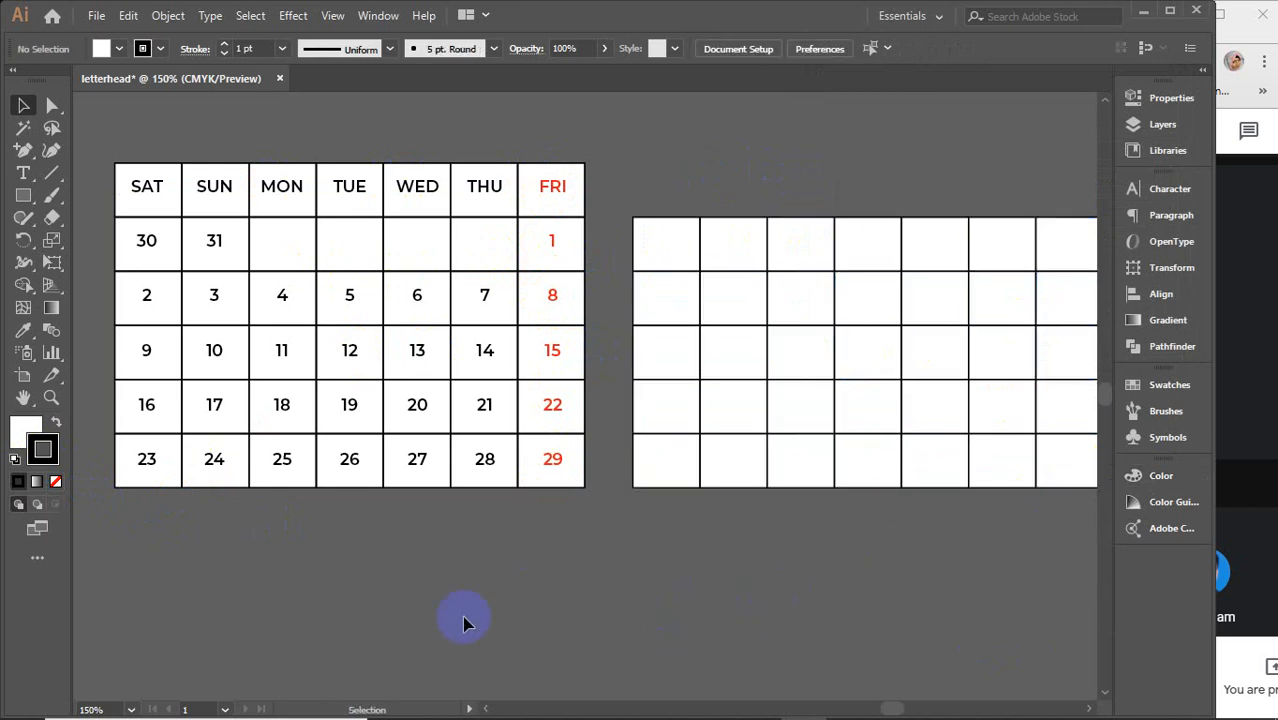
Draw an area text frame covering the whole blank grid and delete its placeholder text.
click(23, 172)
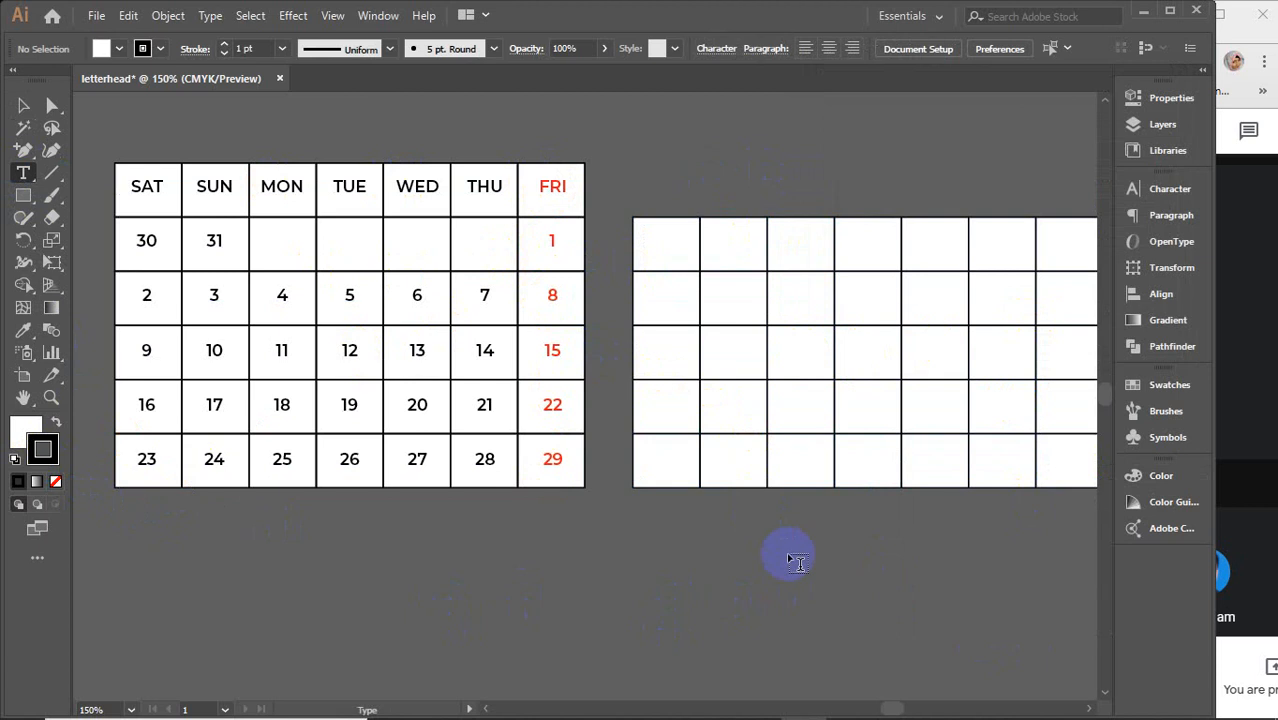
drag(833, 560, 705, 560)
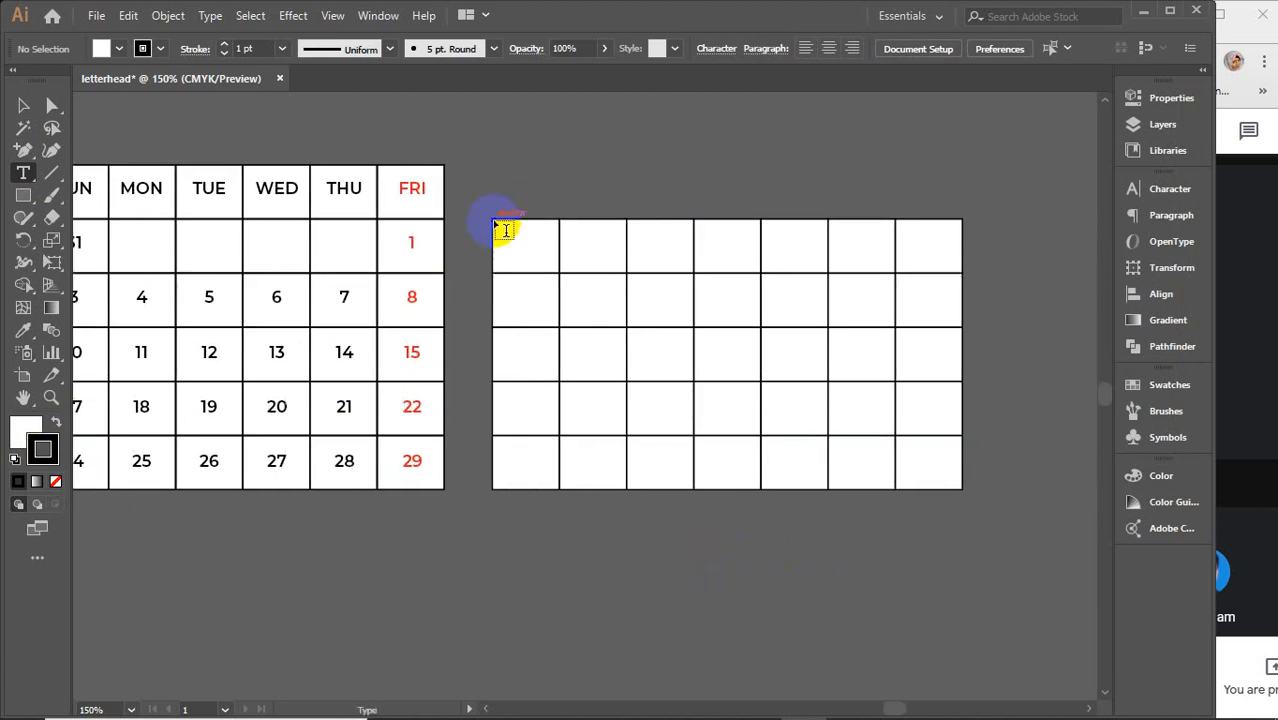
drag(494, 221, 965, 490)
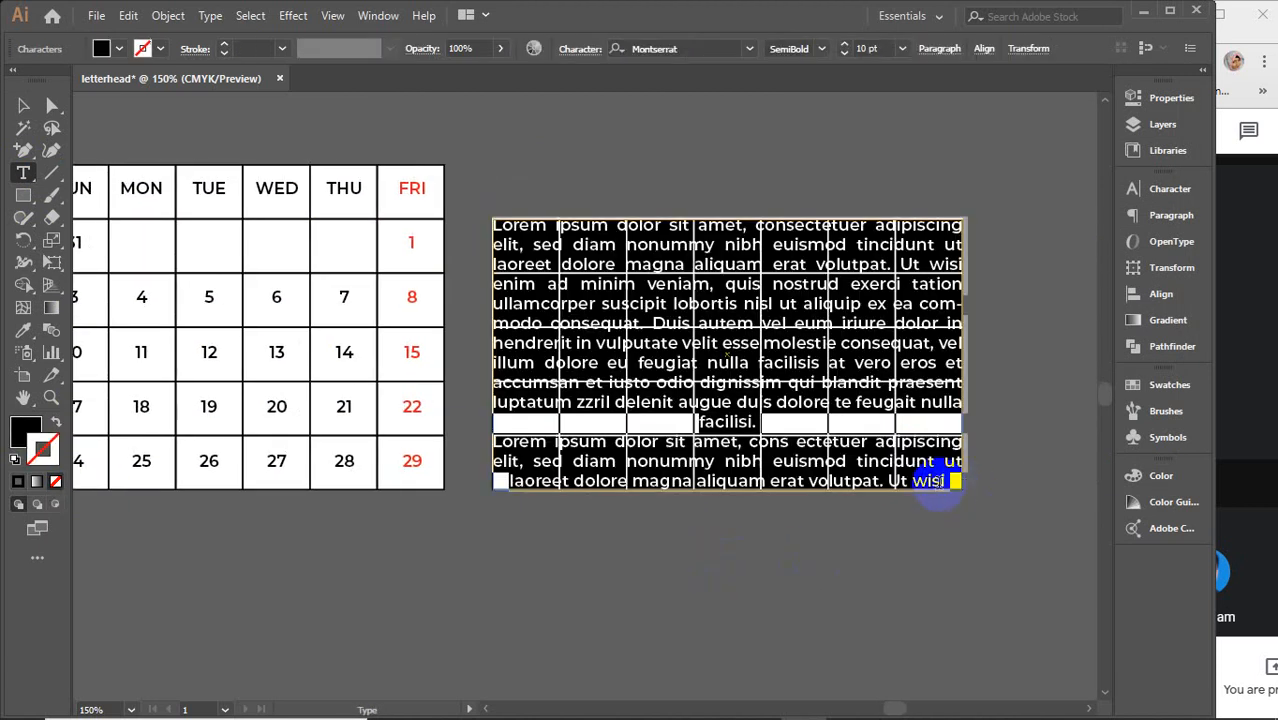
key(BackSpace)
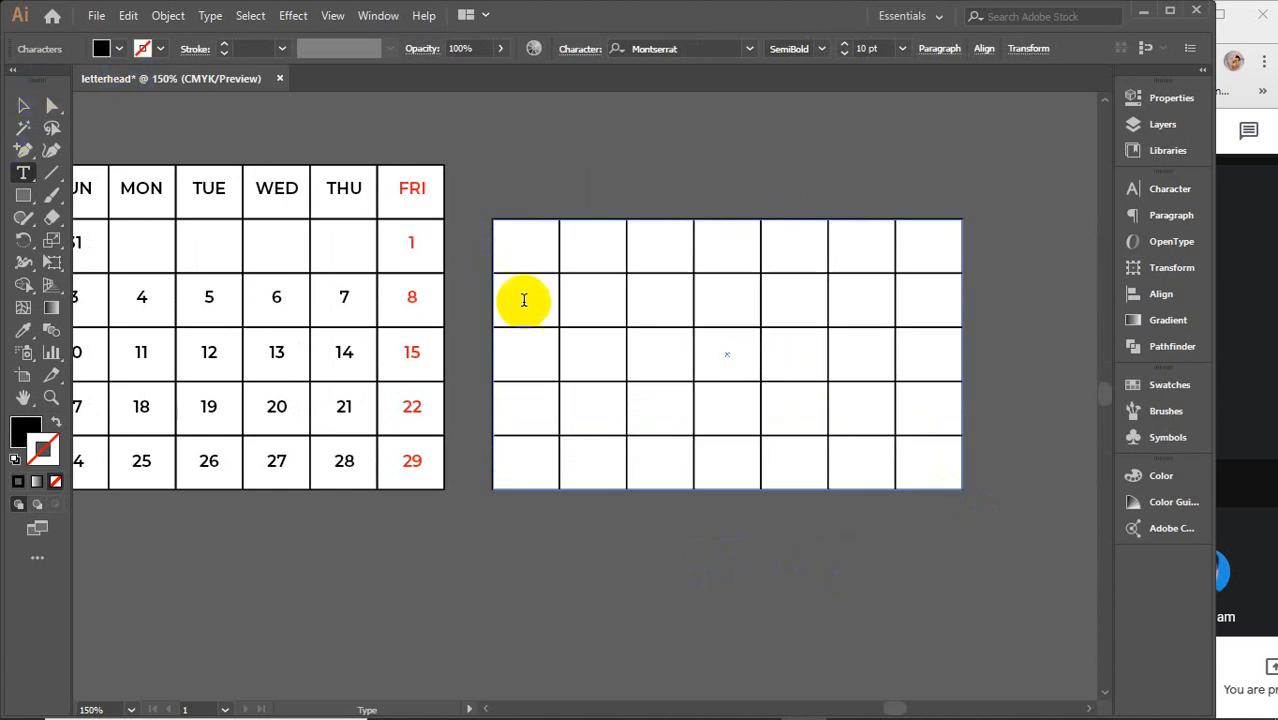
Start Area Type Options on the empty text frame, set the number of rows to 5 and turn on the preview.
click(206, 17)
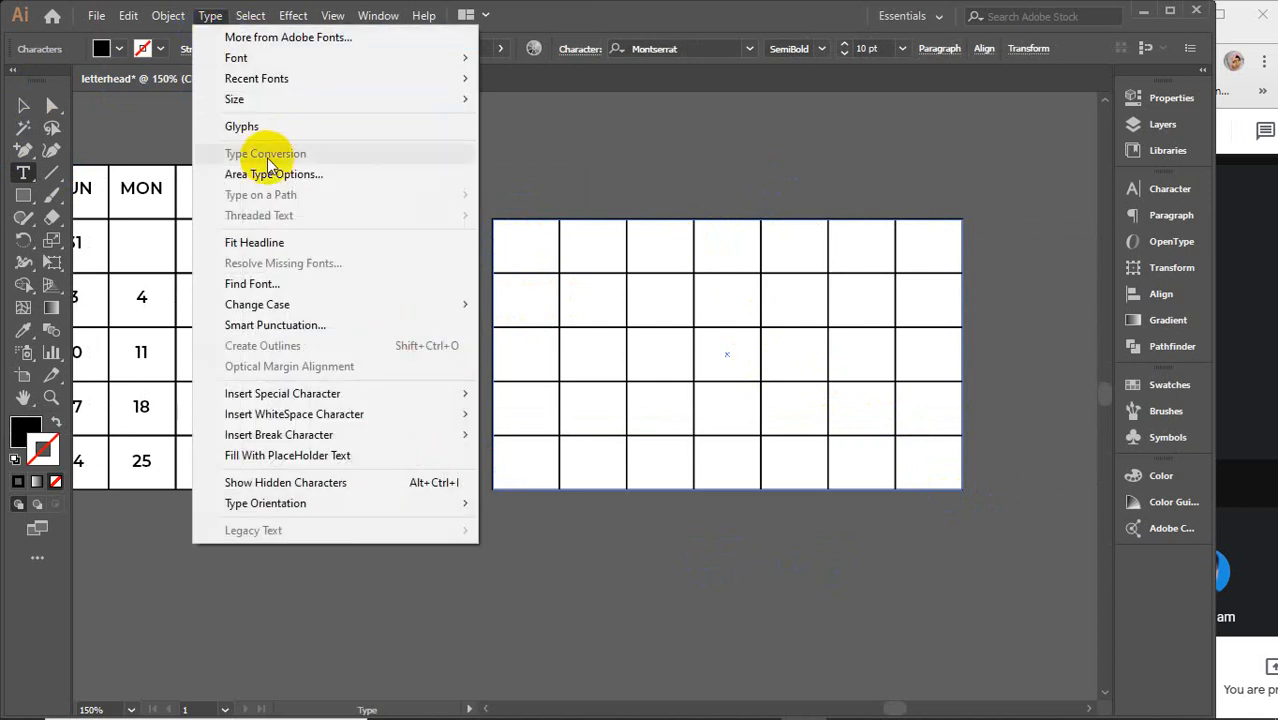
click(266, 171)
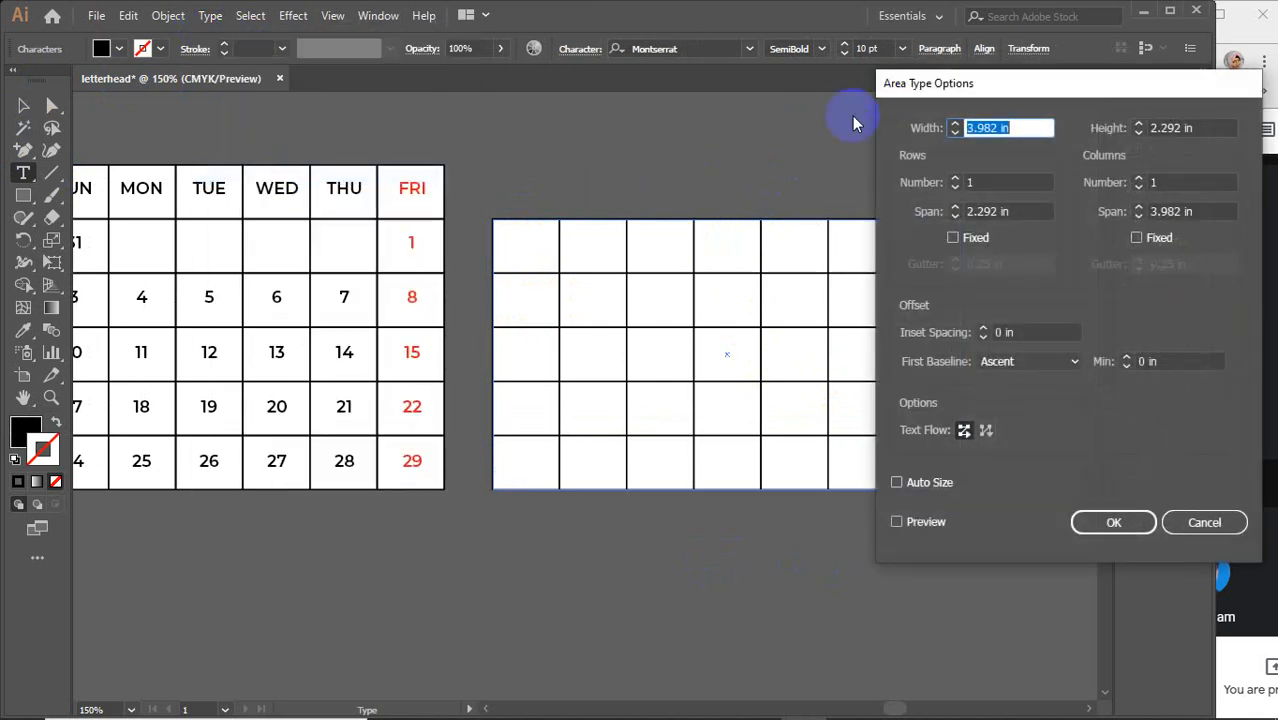
drag(989, 83, 1026, 83)
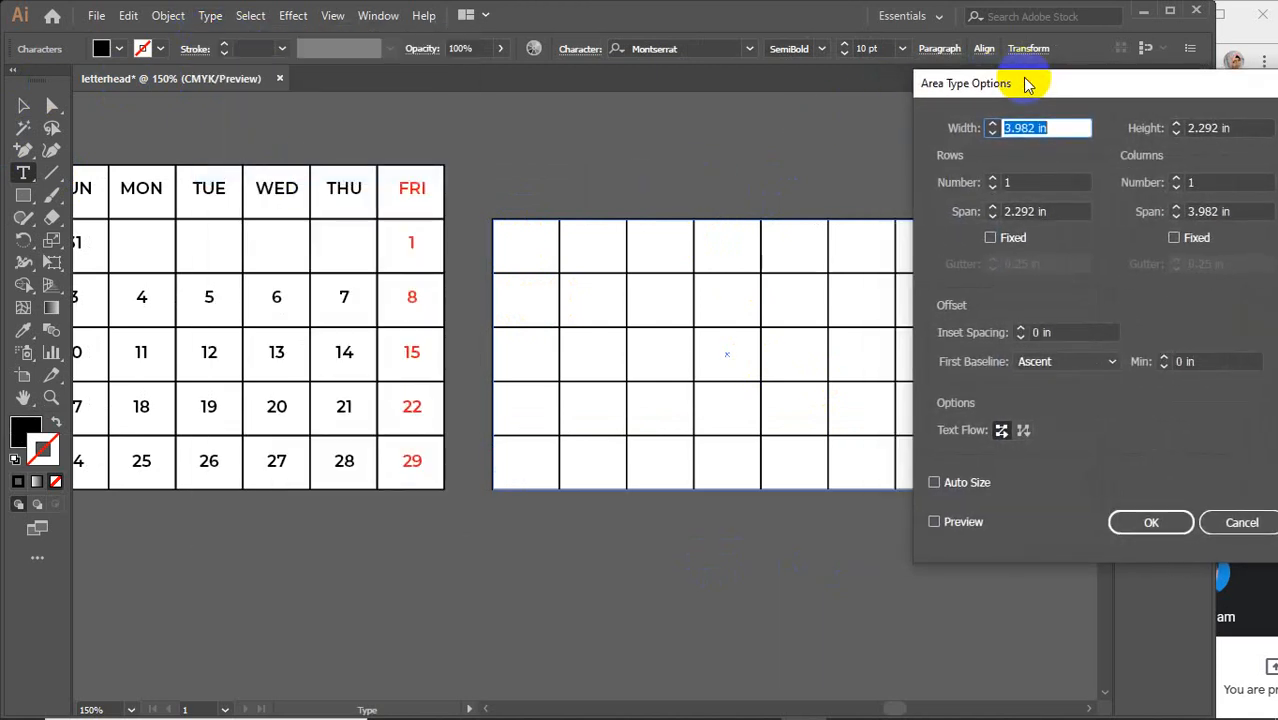
click(1026, 184)
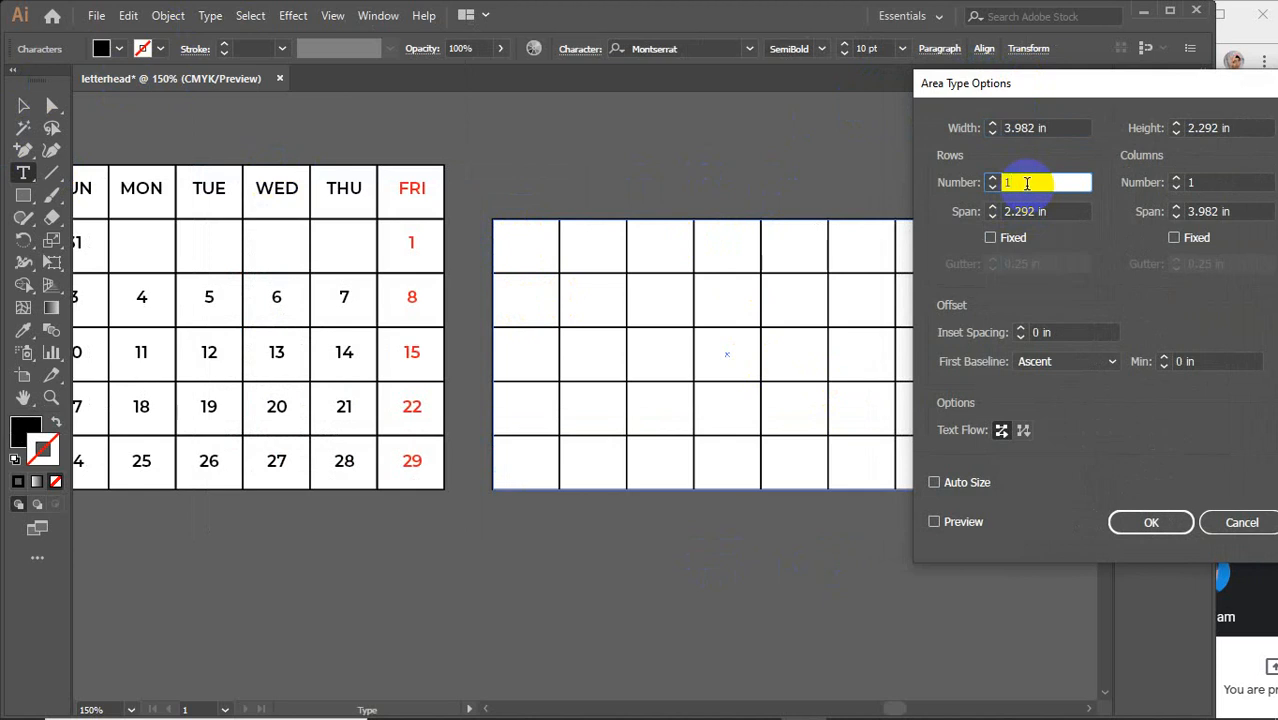
key(Up)
key(Up)
key(Up)
key(Up)
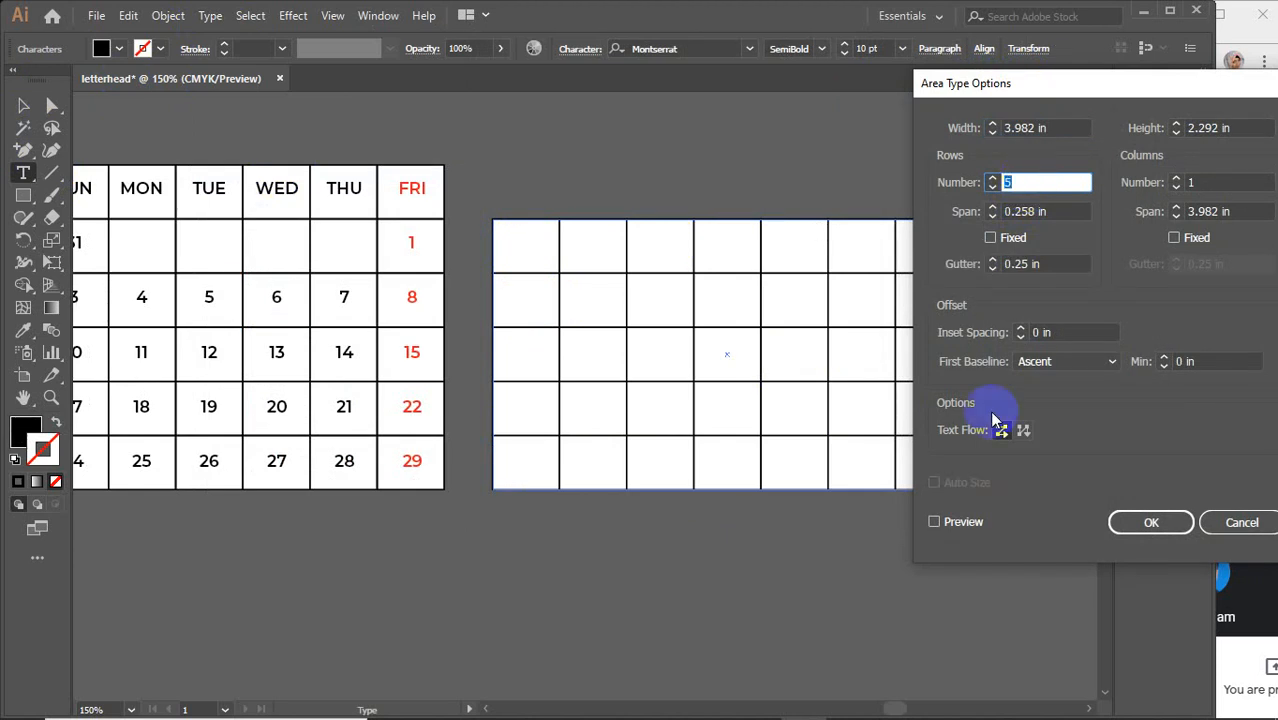
click(955, 521)
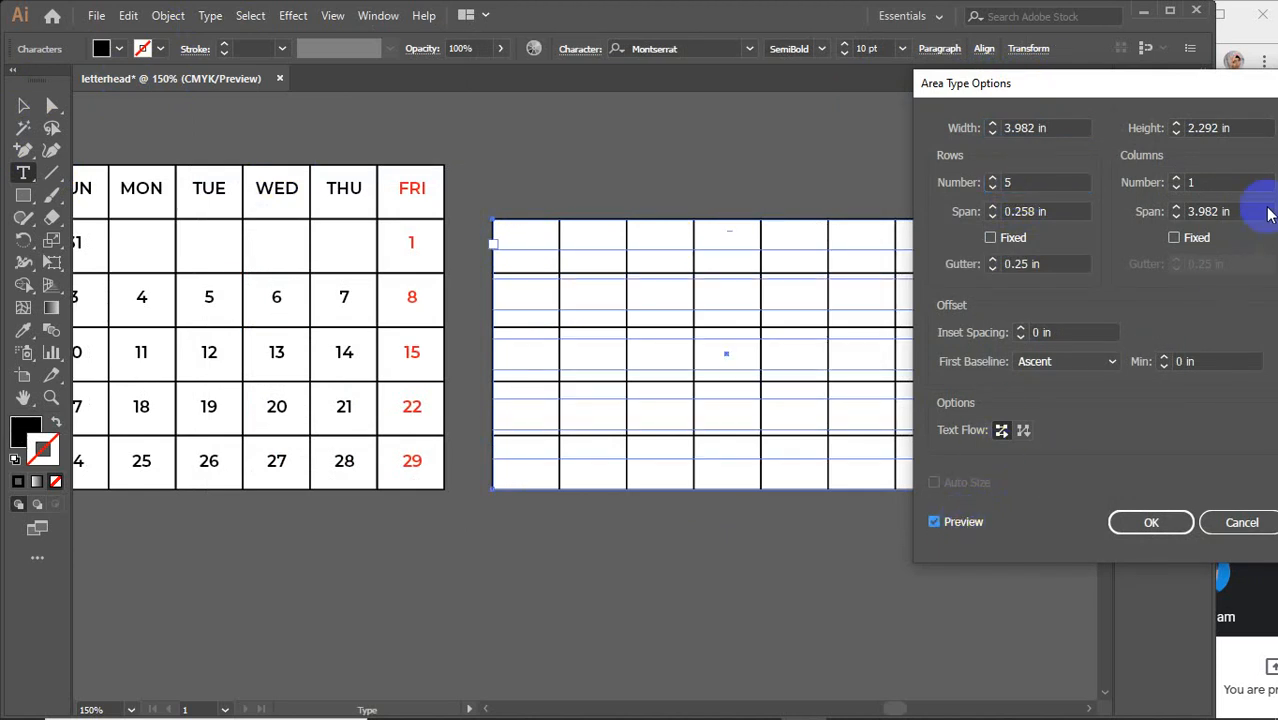
Set the text frame's number of columns to 7.
click(1206, 182)
key(Up)
key(Up)
key(Up)
key(Up)
key(Up)
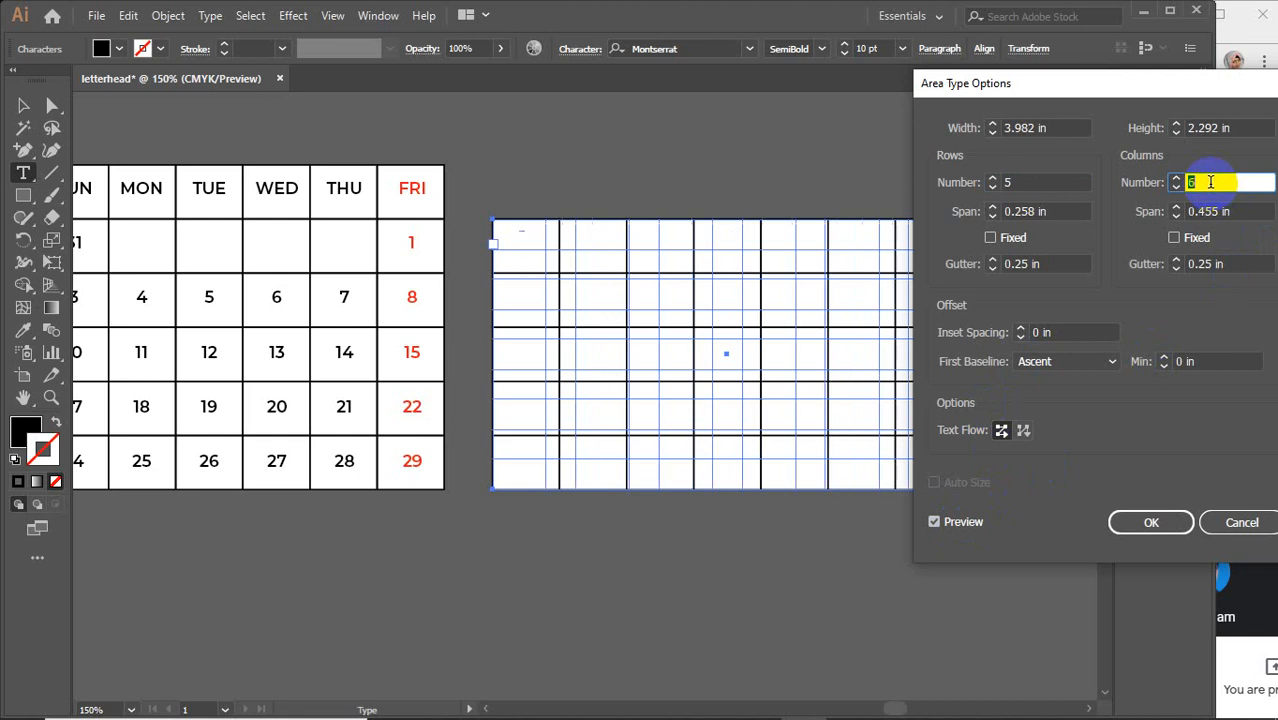
key(Up)
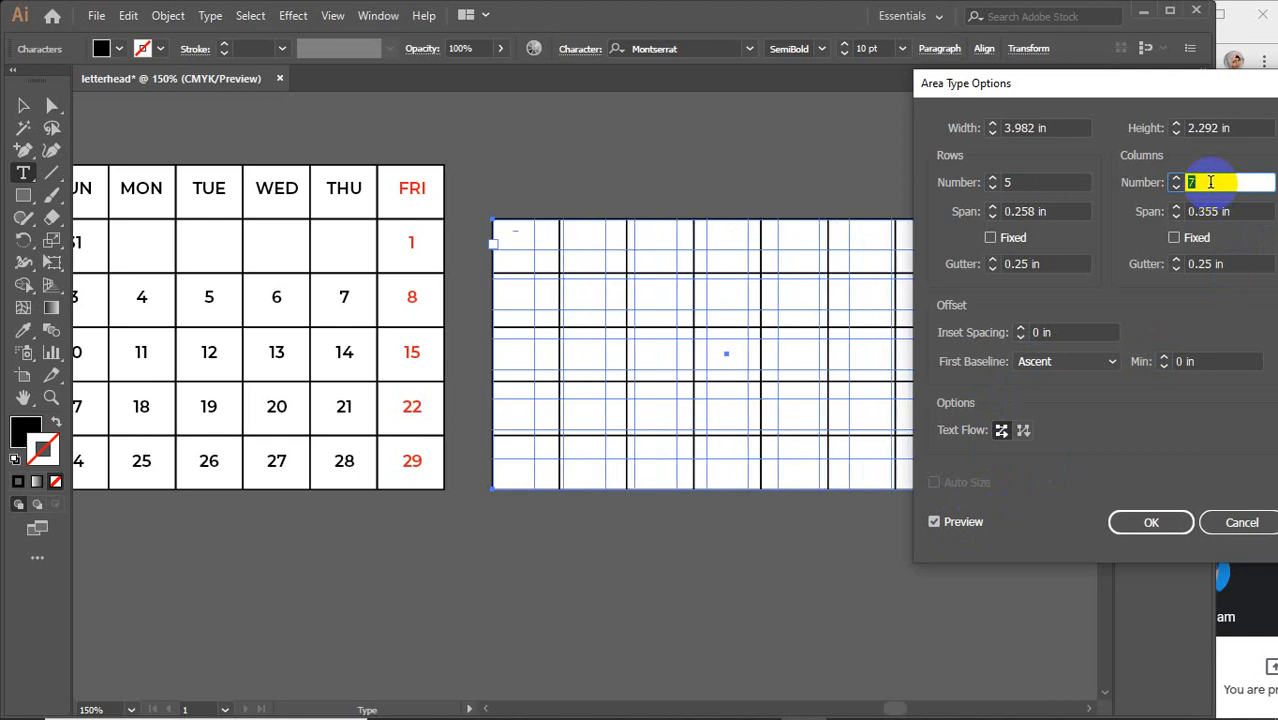
Set the gutter between the text frame's rows to 0.1 in.
click(1020, 264)
key(BackSpace)
key(BackSpace)
key(BackSpace)
key(BackSpace)
text(0.1)
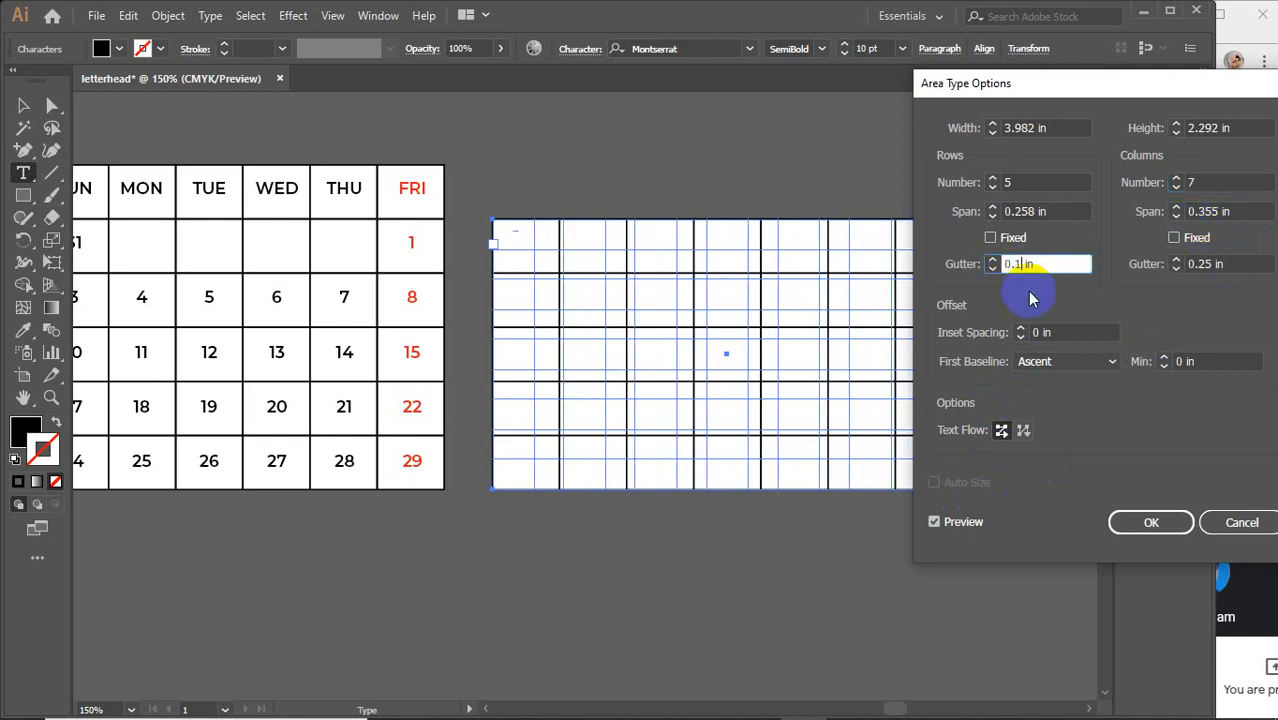
Set the column gutter to 0.1 in, keep the text flowing by rows and apply the area type options.
click(1210, 265)
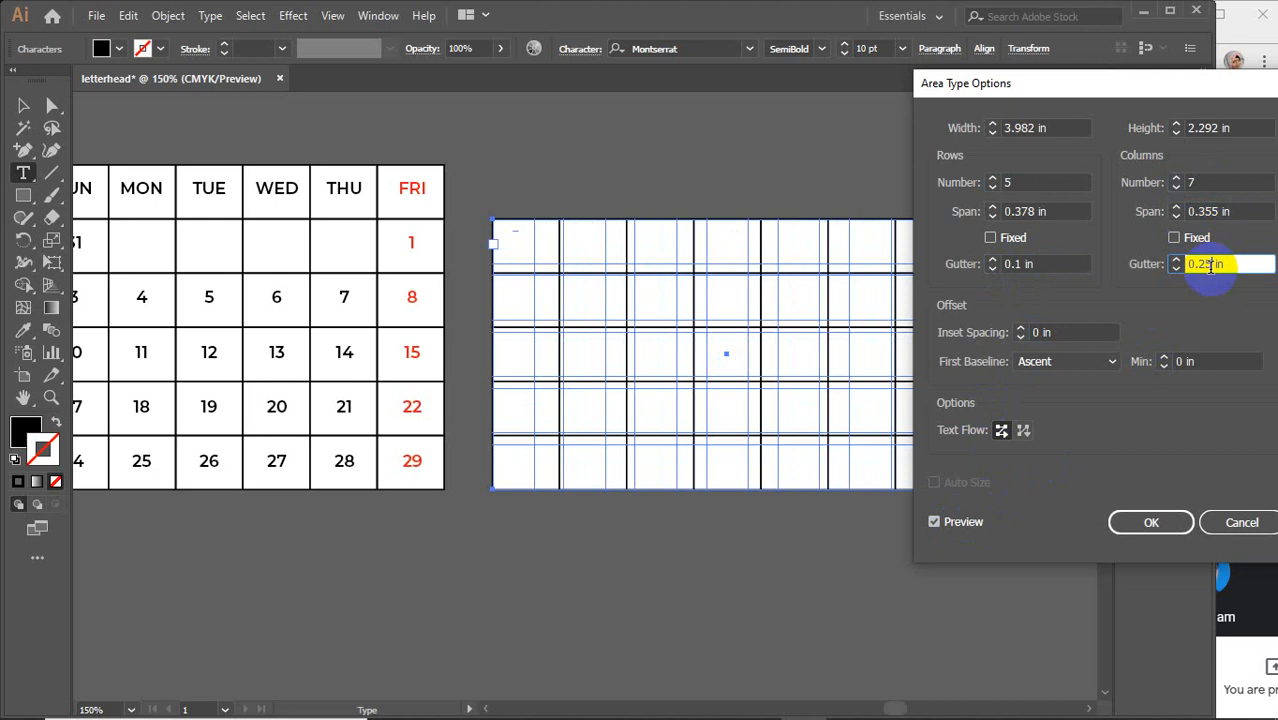
key(BackSpace)
key(BackSpace)
text(1)
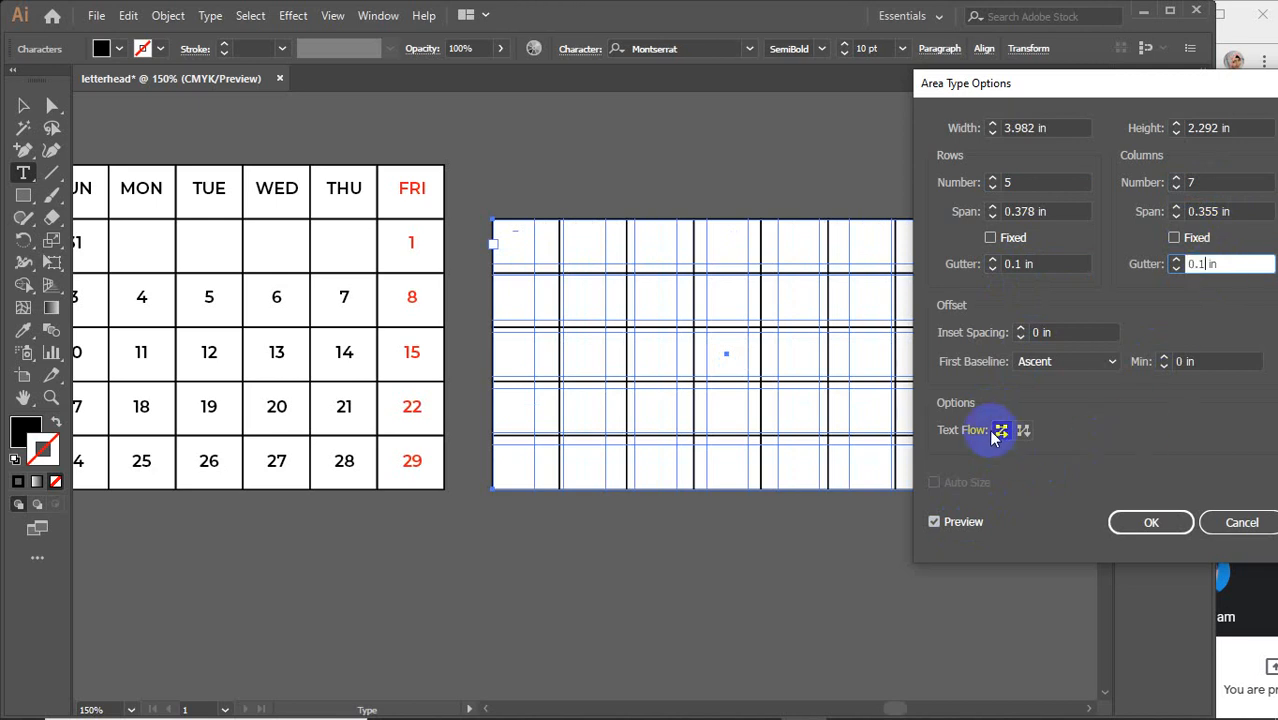
click(1001, 430)
click(1160, 520)
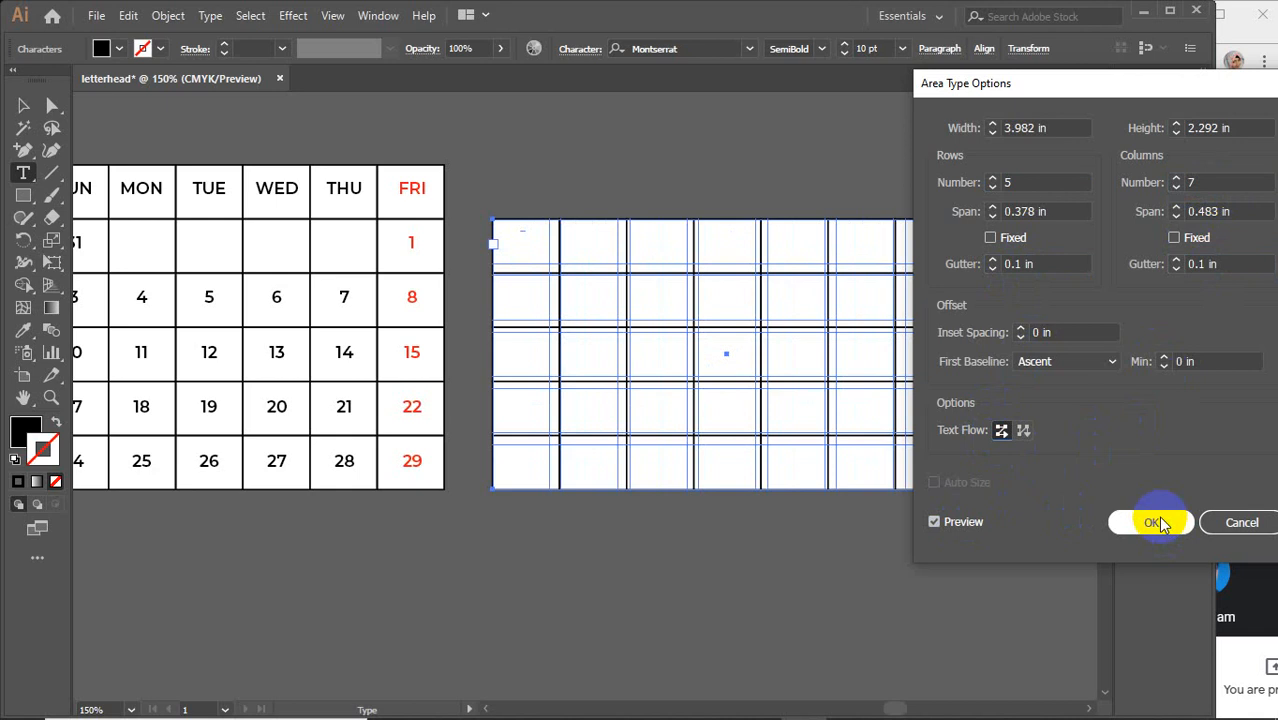
click(1158, 522)
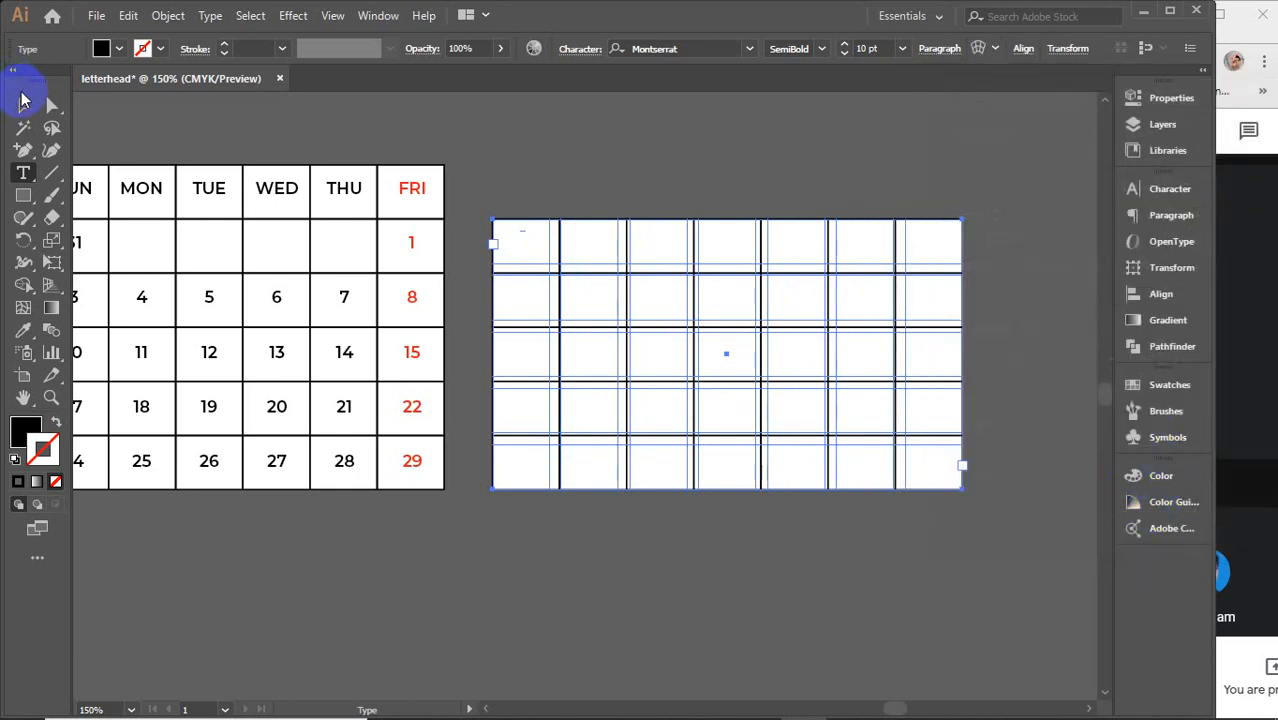
Place the text cursor in the divided text frame, launch Avro Keyboard and switch its typing language to Bangla.
click(510, 250)
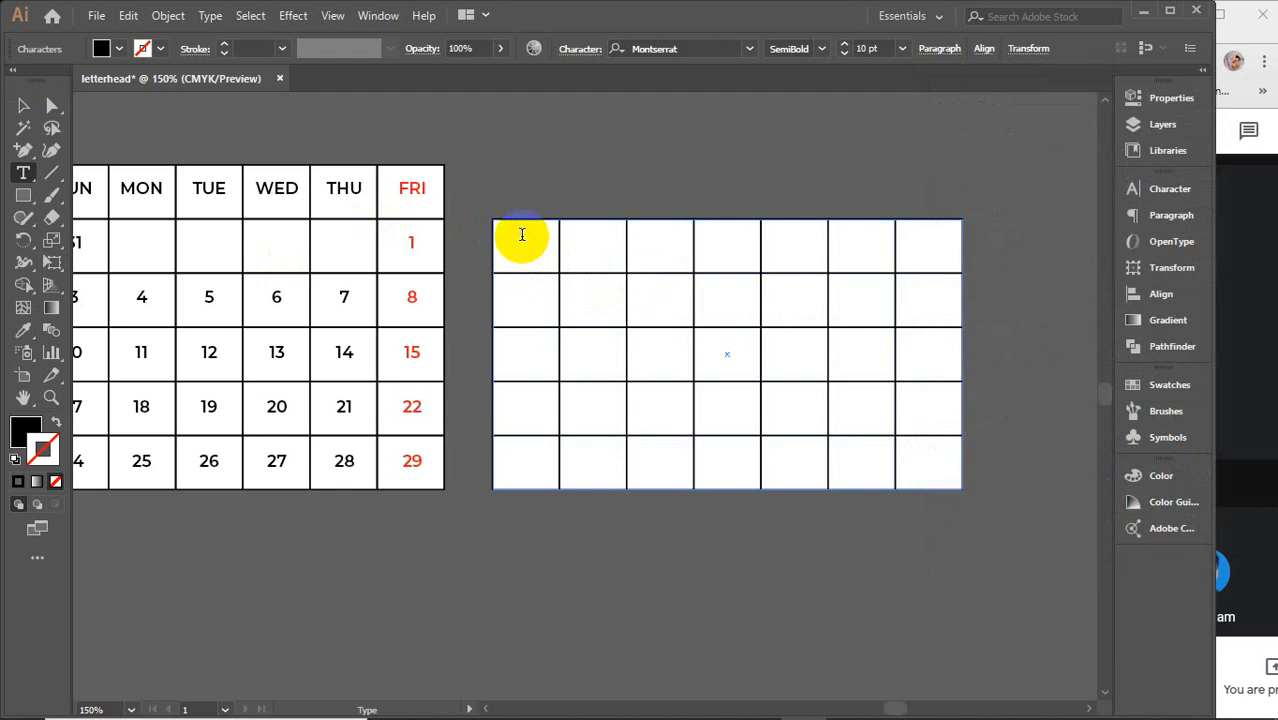
mouse_move(25, 708)
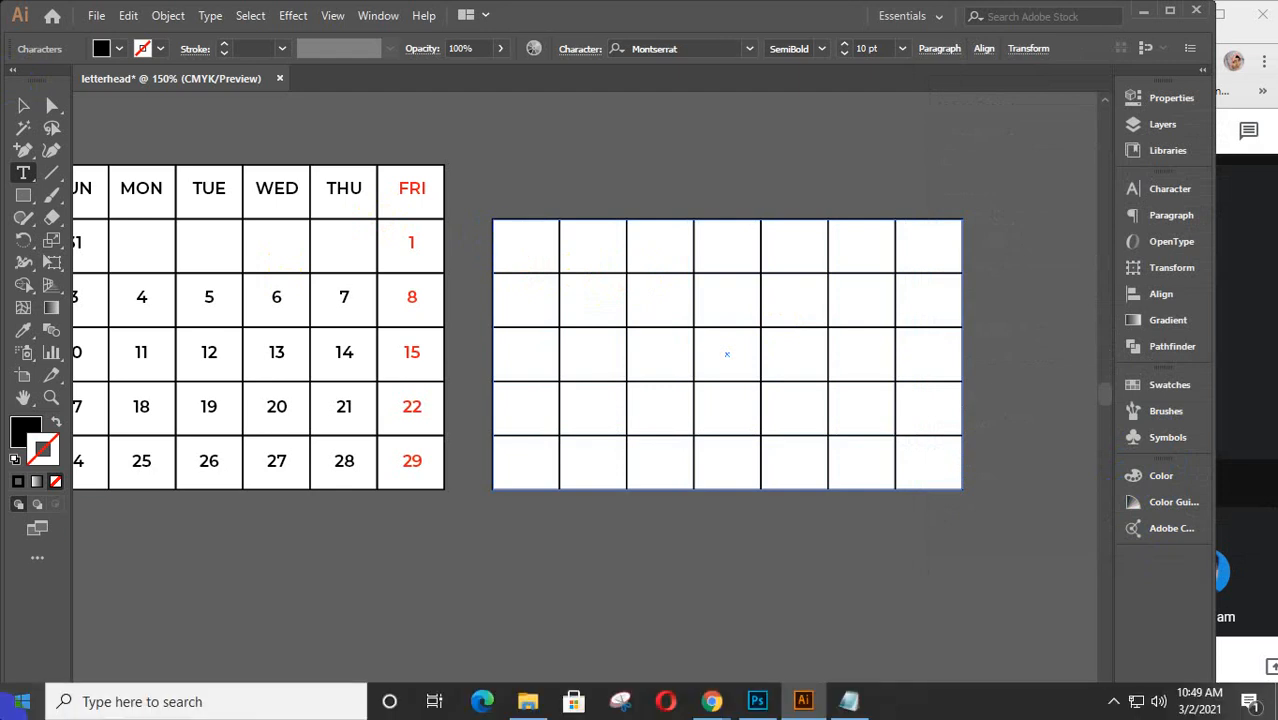
click(23, 704)
text(av)
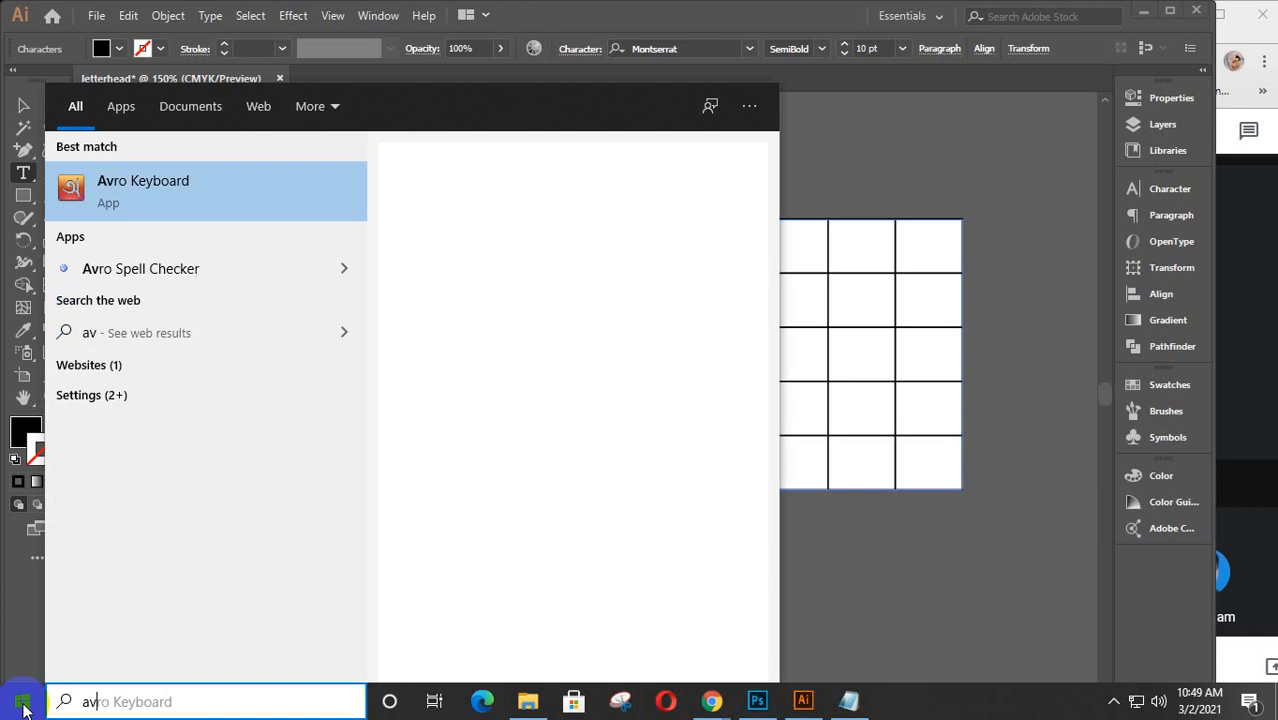
click(232, 178)
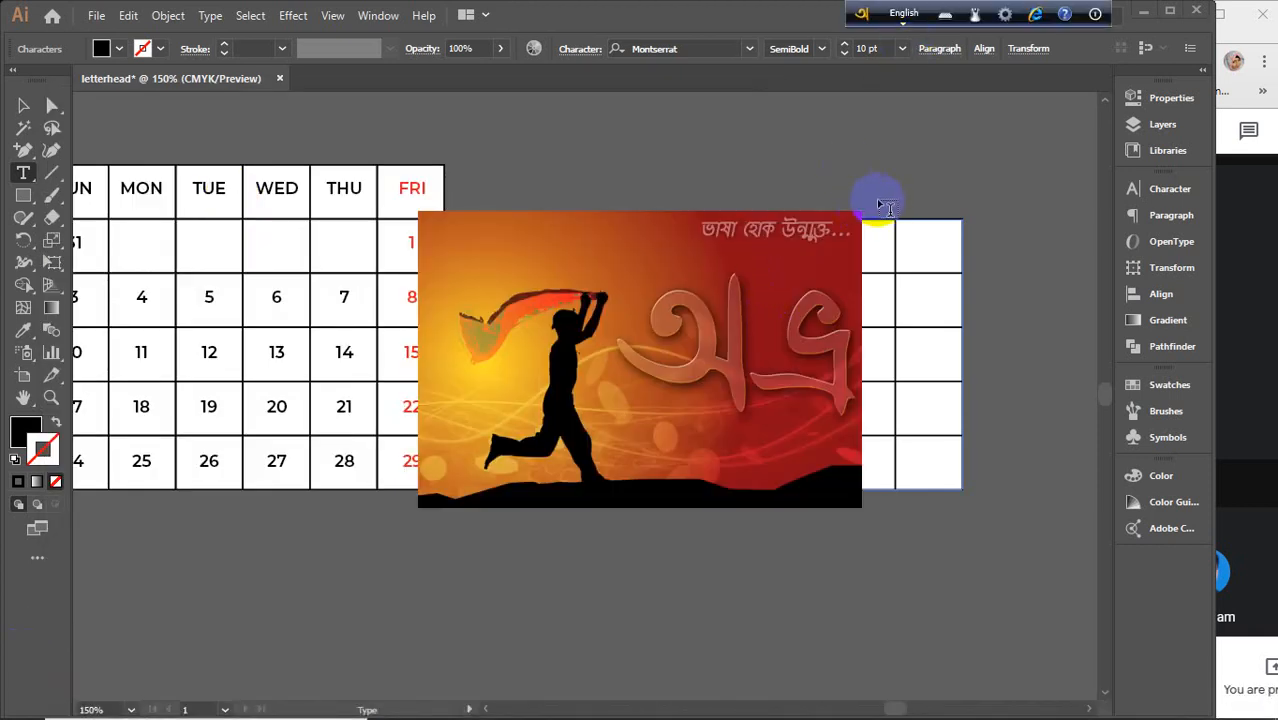
click(899, 14)
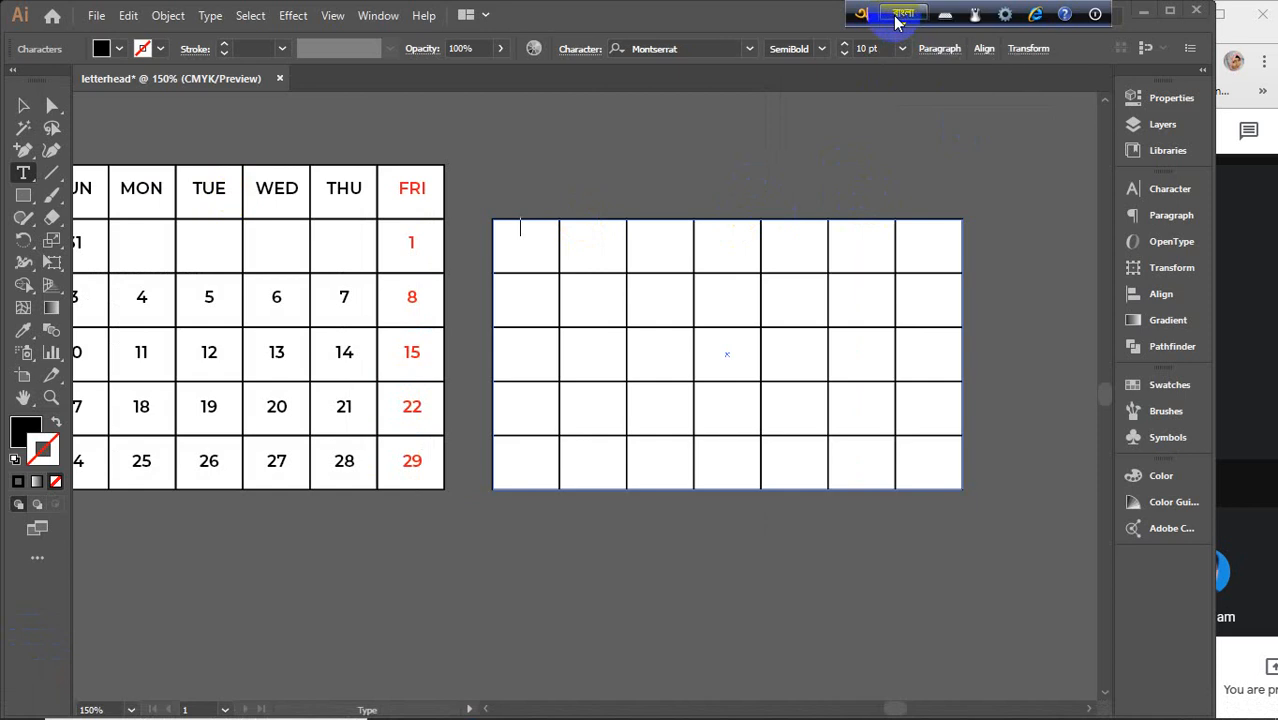
Set the font of the empty text frame to Ajanta.
click(1175, 198)
click(1100, 210)
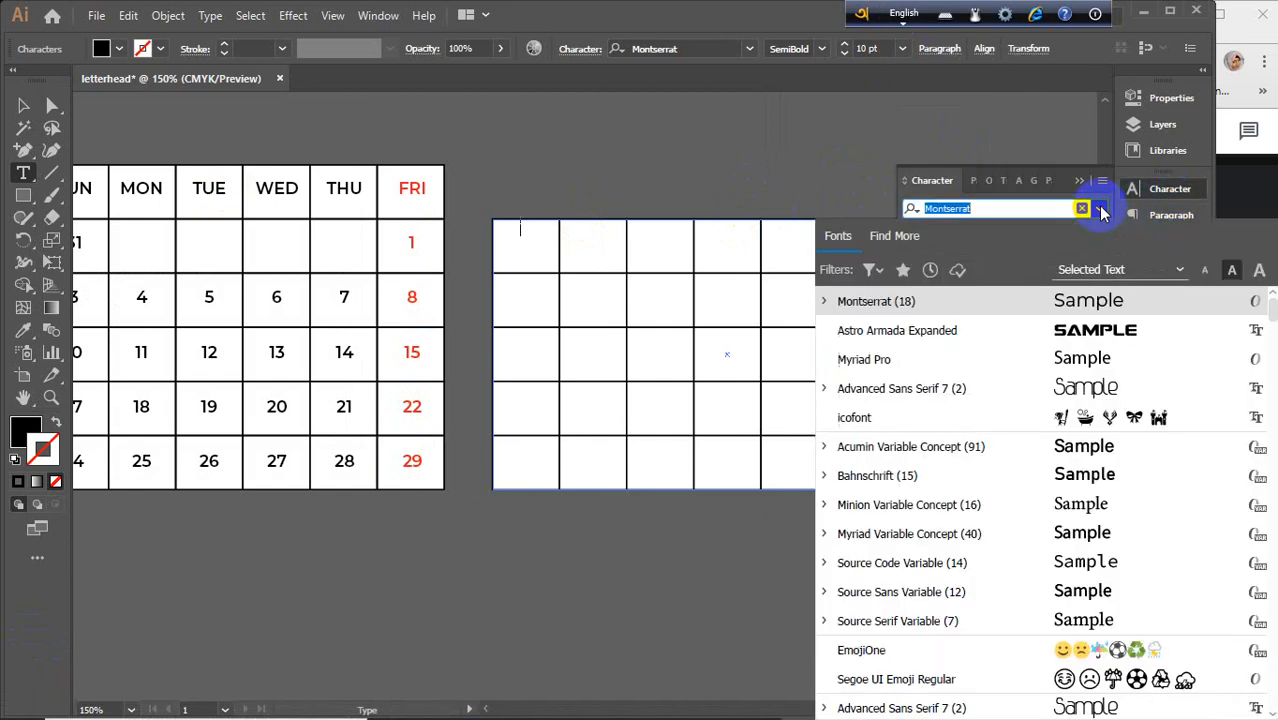
scroll(1035, 535, down, 3)
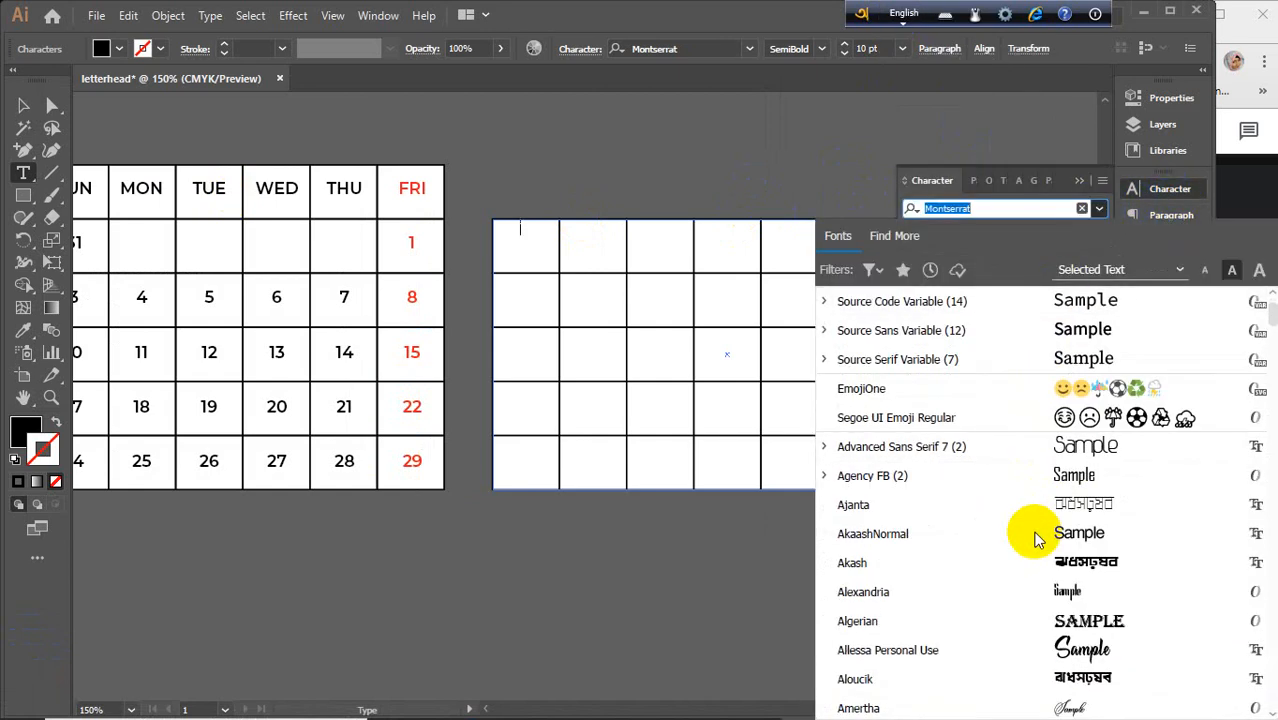
click(1024, 500)
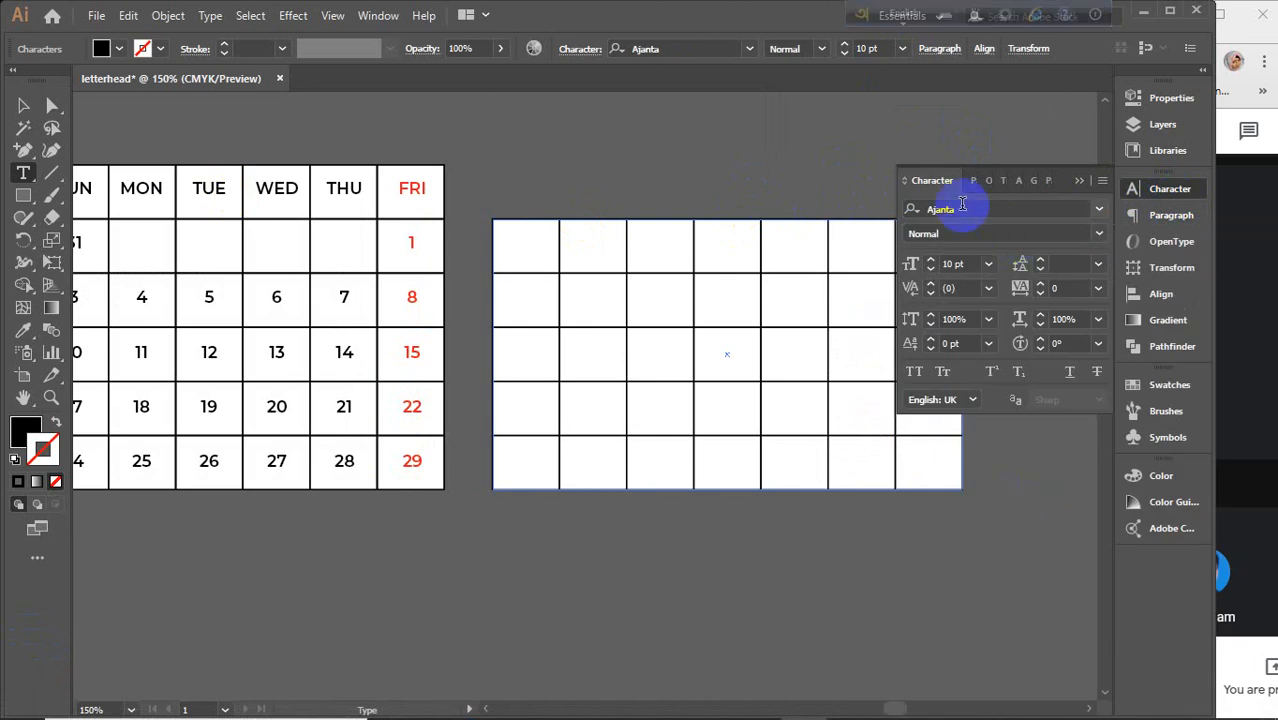
Toggle the Avro Keyboard typing language and advance the text cursor two cells along the blank grid's first row.
click(912, 18)
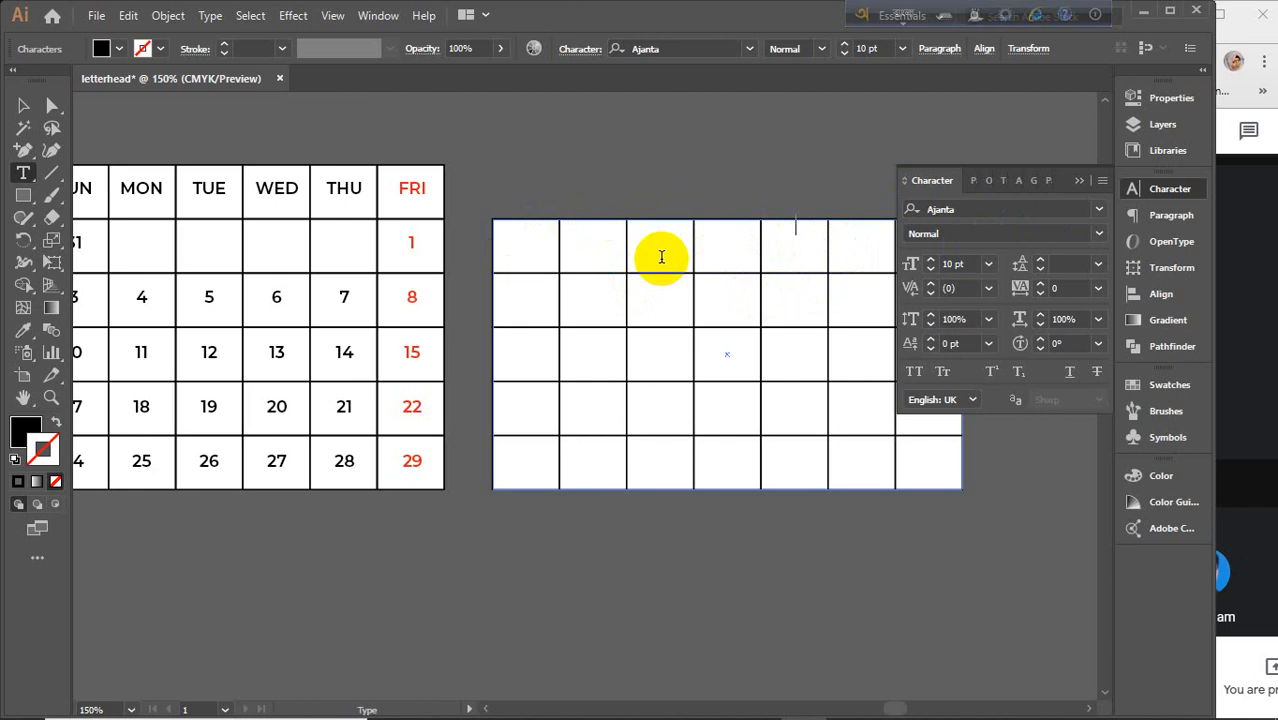
key(Return)
key(Return)
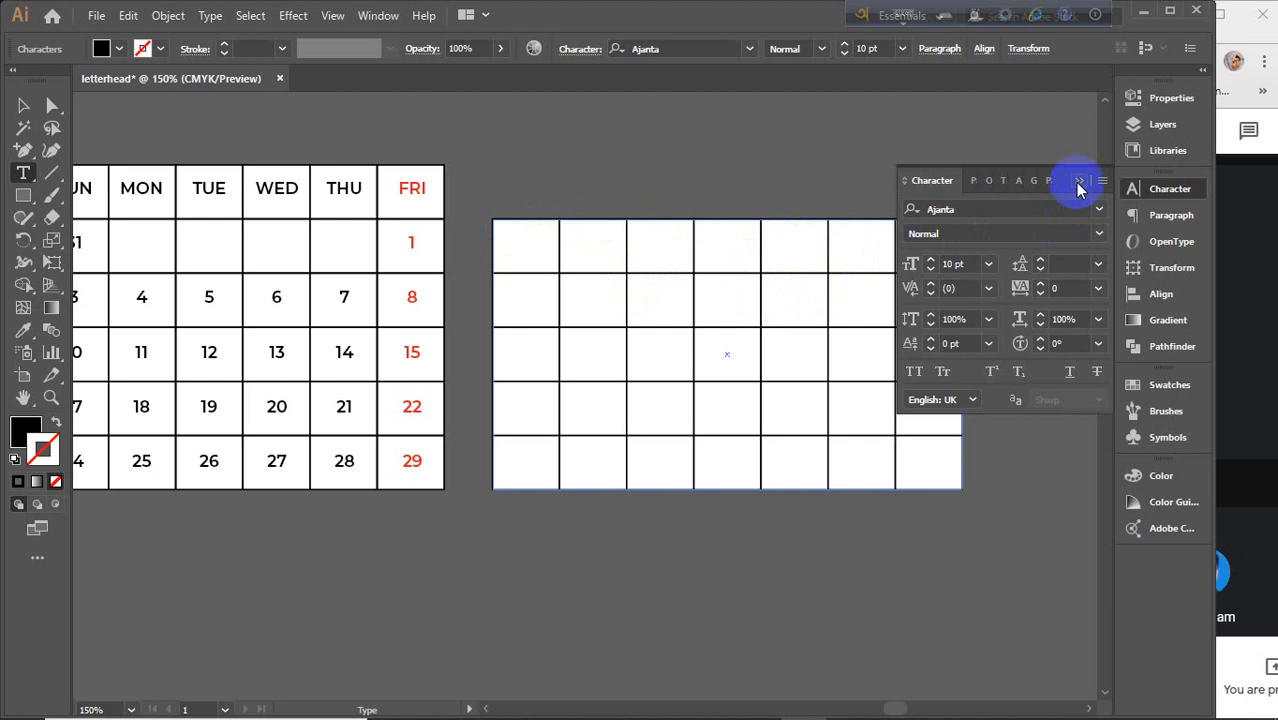
Set the font of the text frame over the blank grid to Anik.
click(1099, 209)
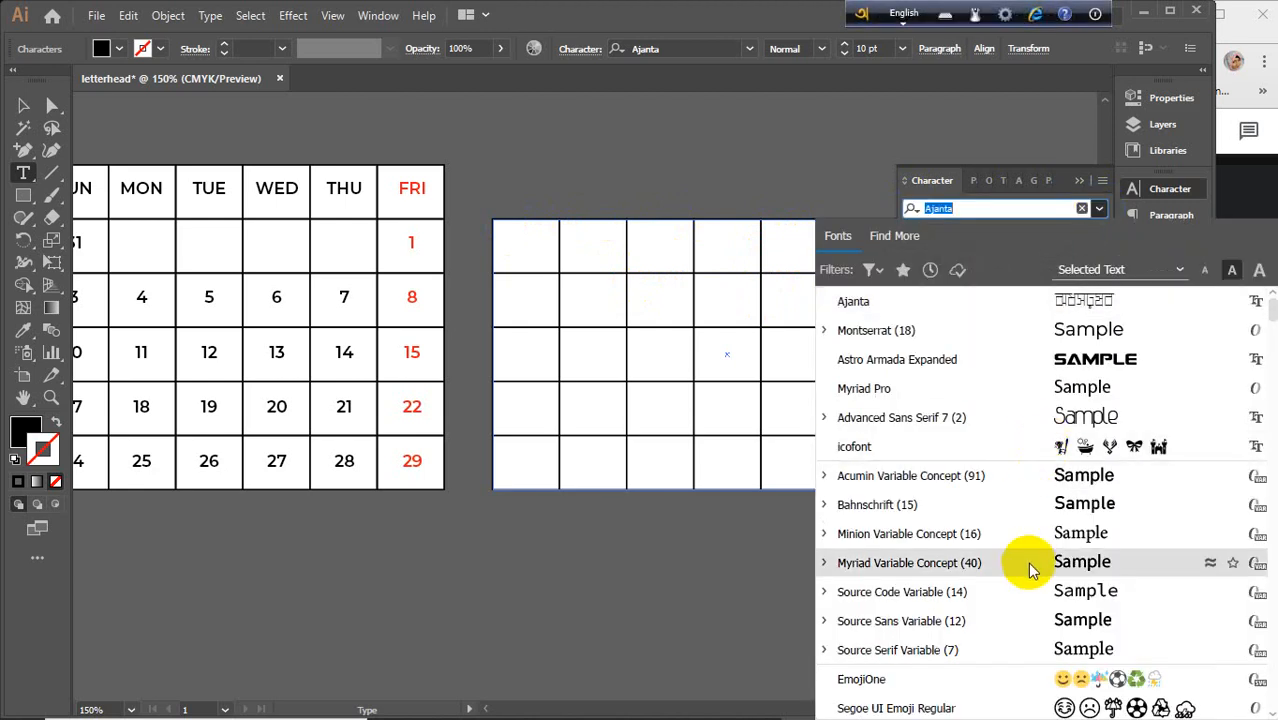
scroll(1030, 563, down, 8)
scroll(1033, 566, down, 5)
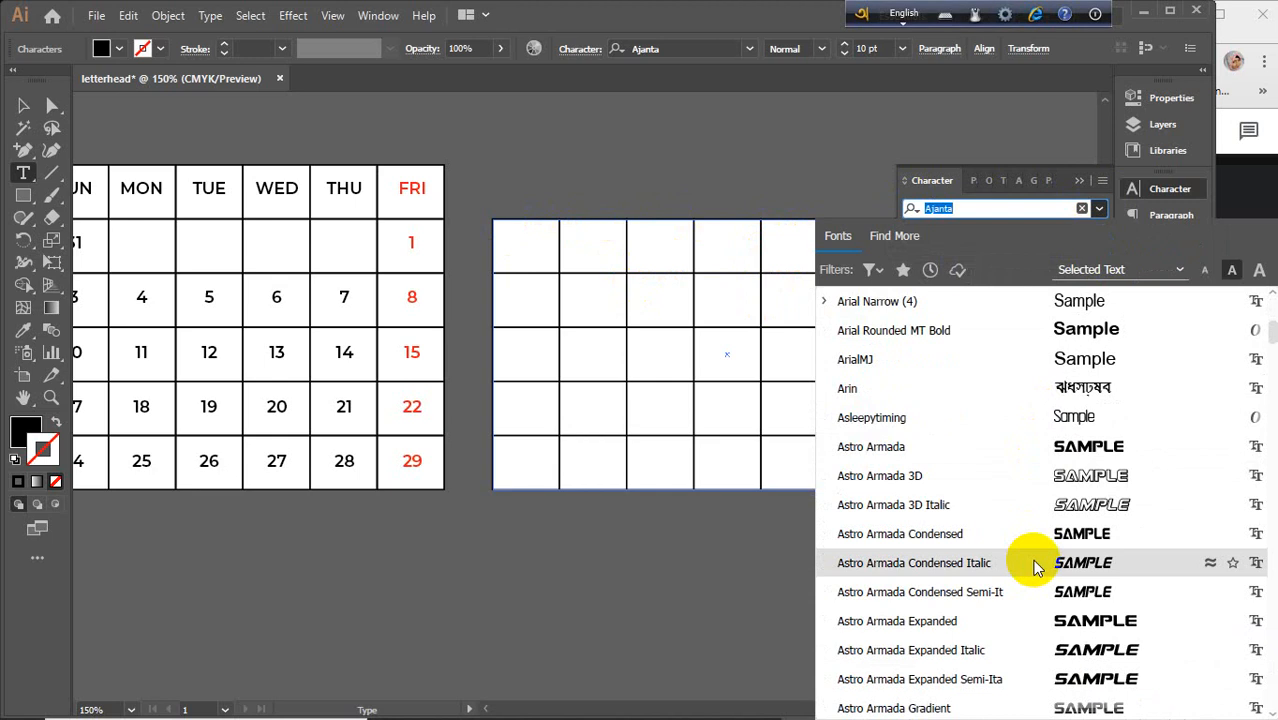
scroll(1035, 567, up, 2)
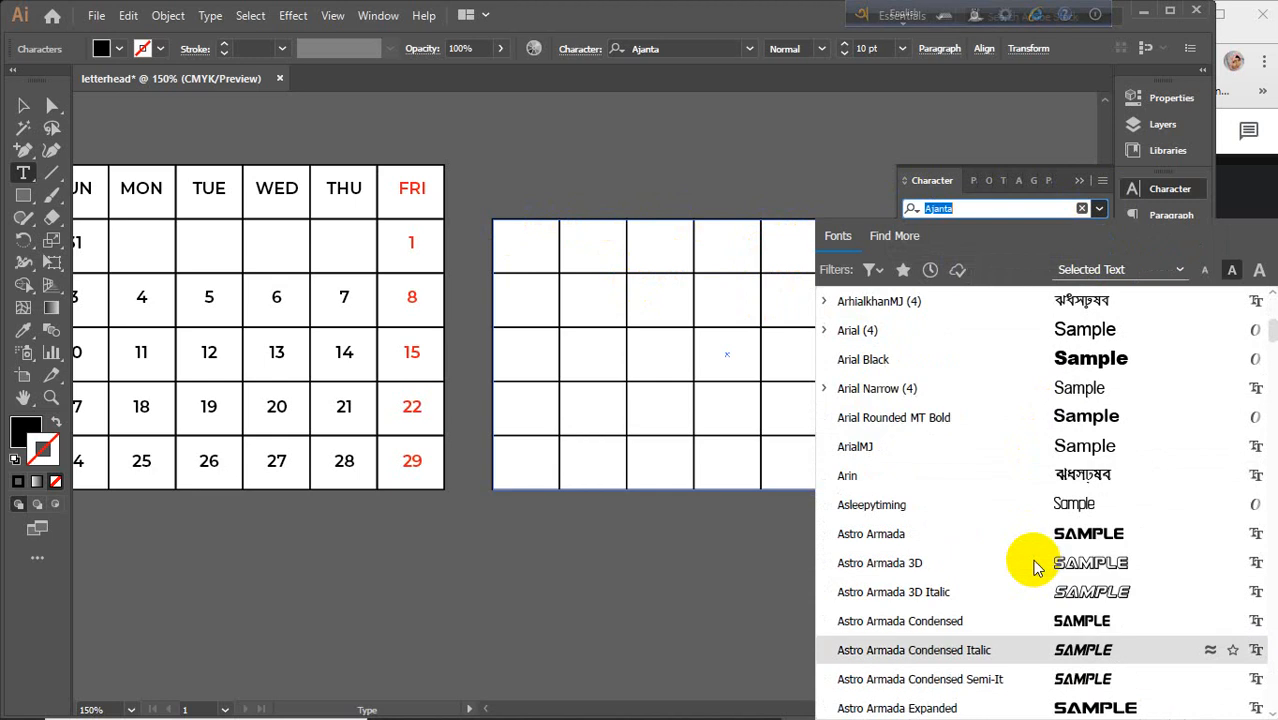
click(1060, 301)
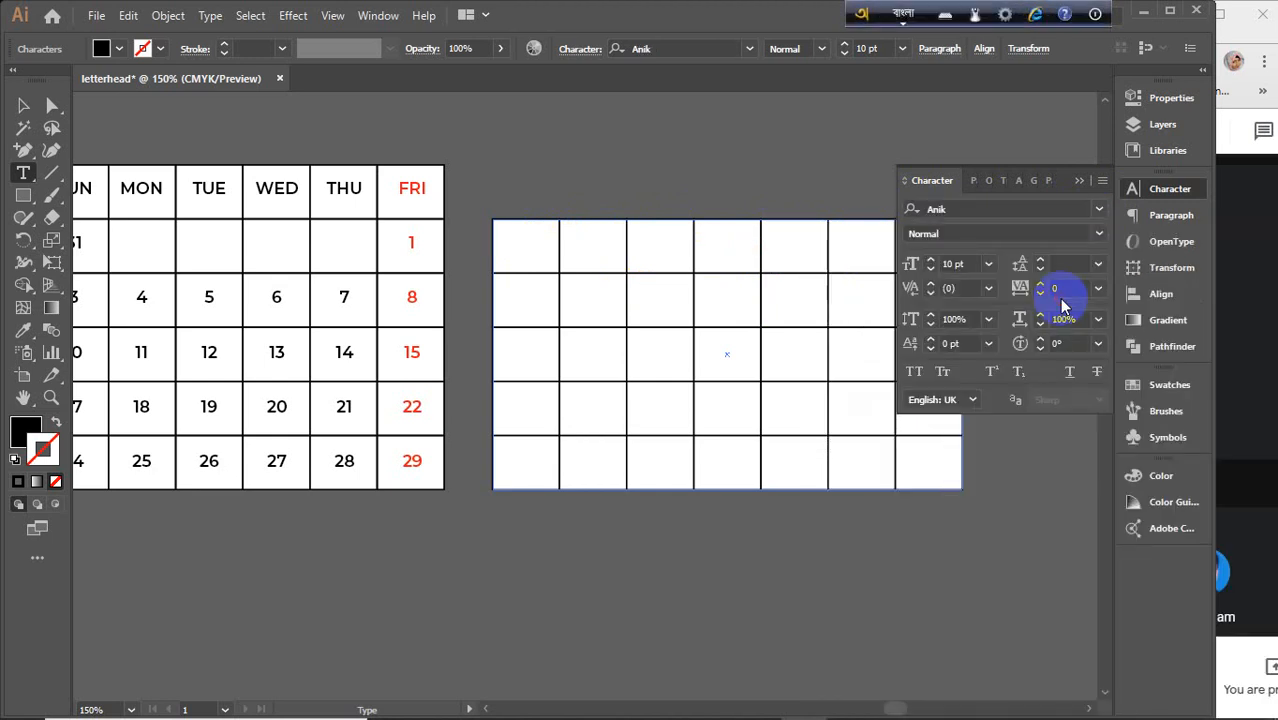
click(1079, 181)
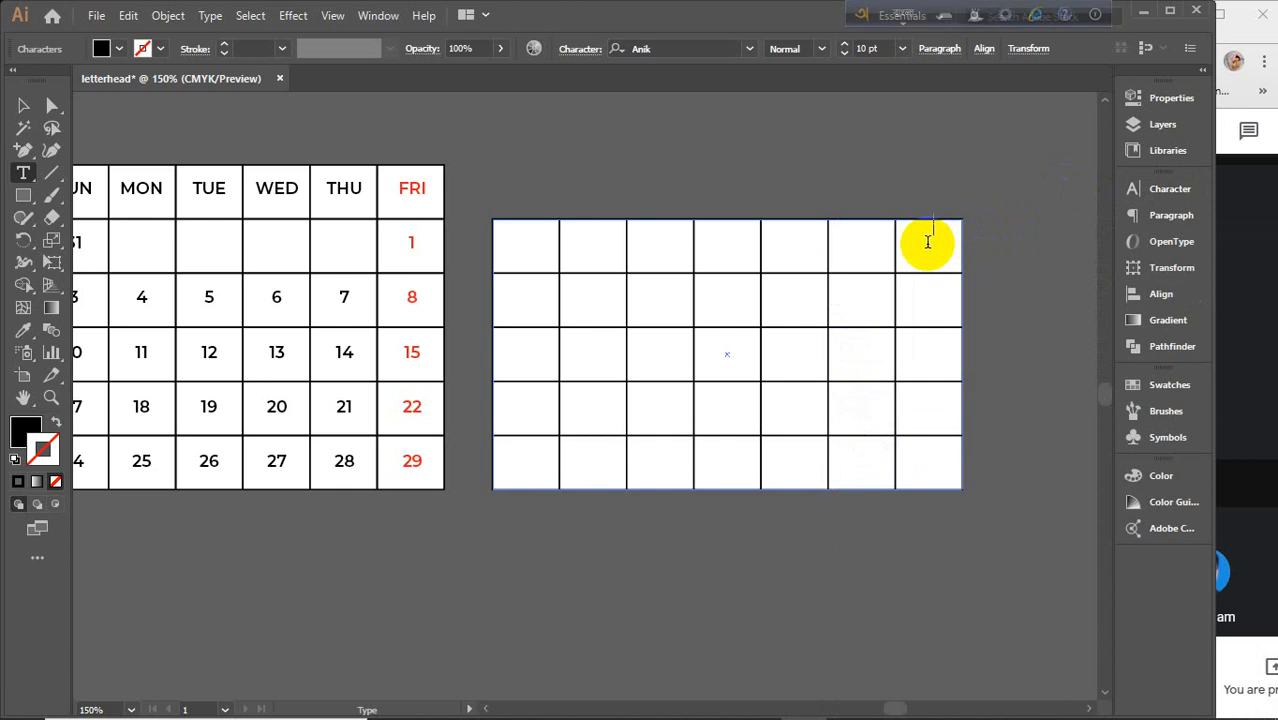
Enter the Bangla dates 12 in the last cell of the blank grid's first row and 13 to 19 across its second row.
text(12)
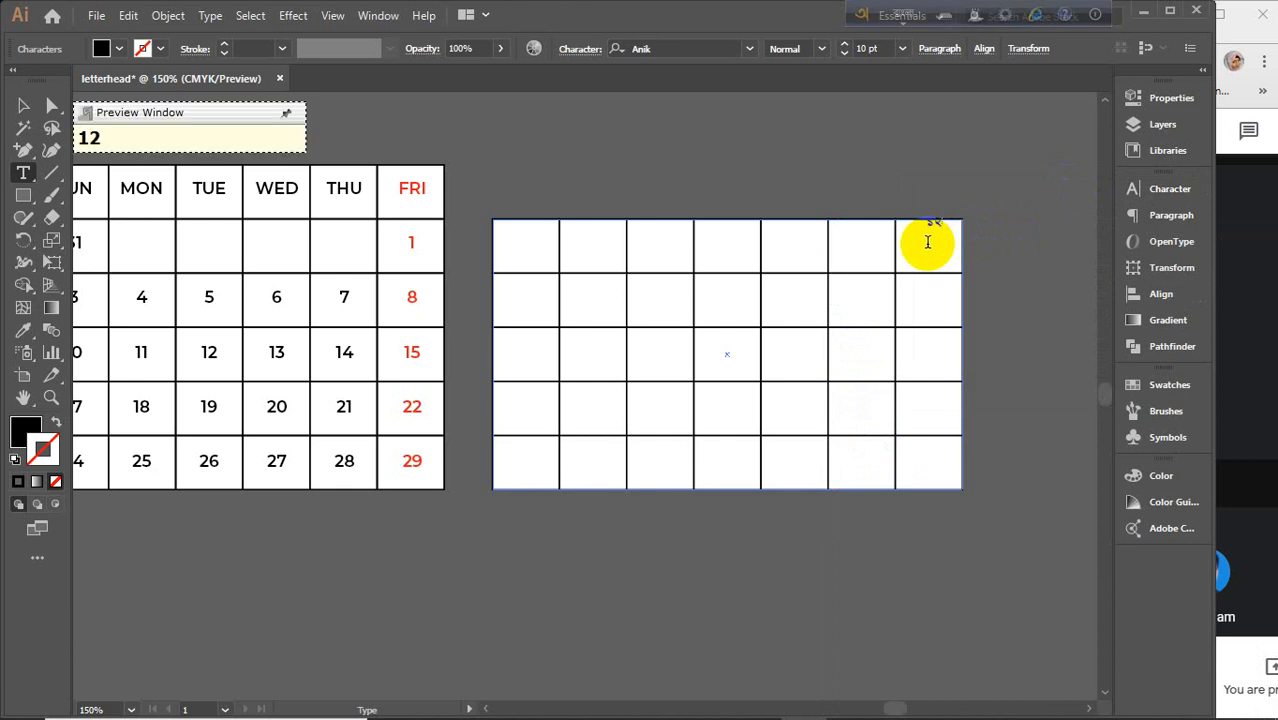
key(Return)
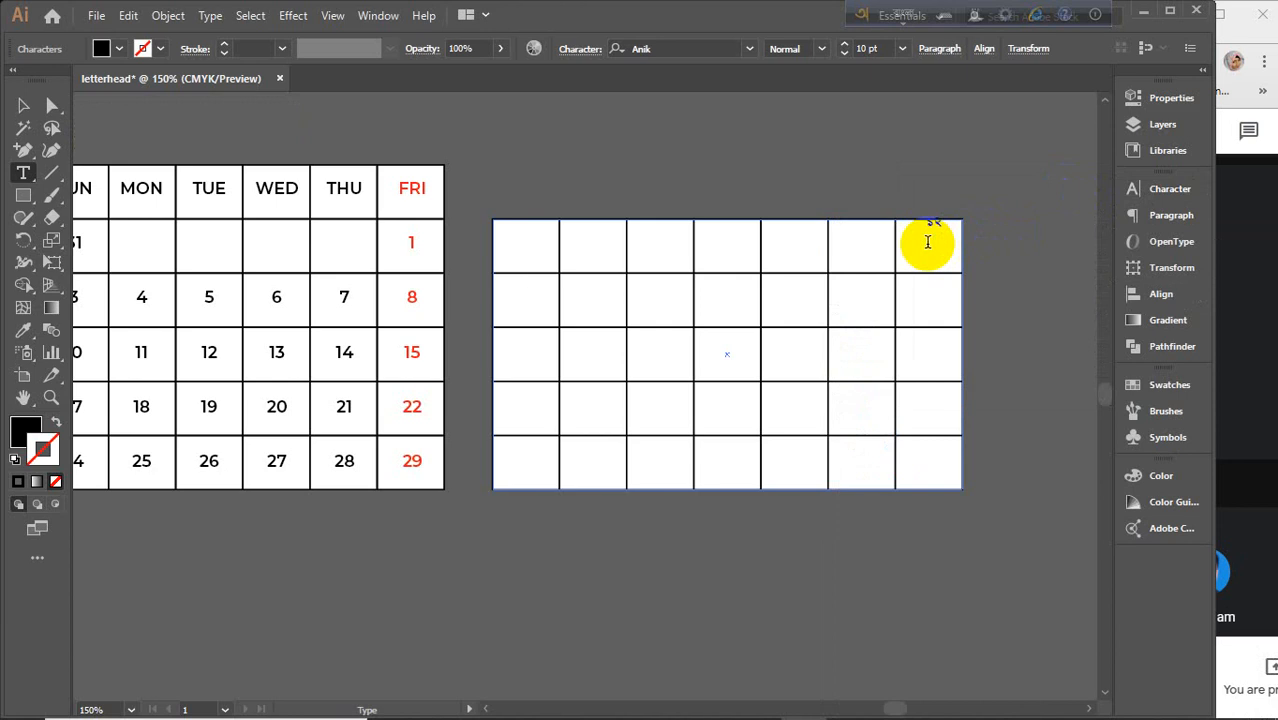
text(13)
key(Return)
text(14)
key(Return)
text(15)
key(Return)
key(Tab)
text(16)
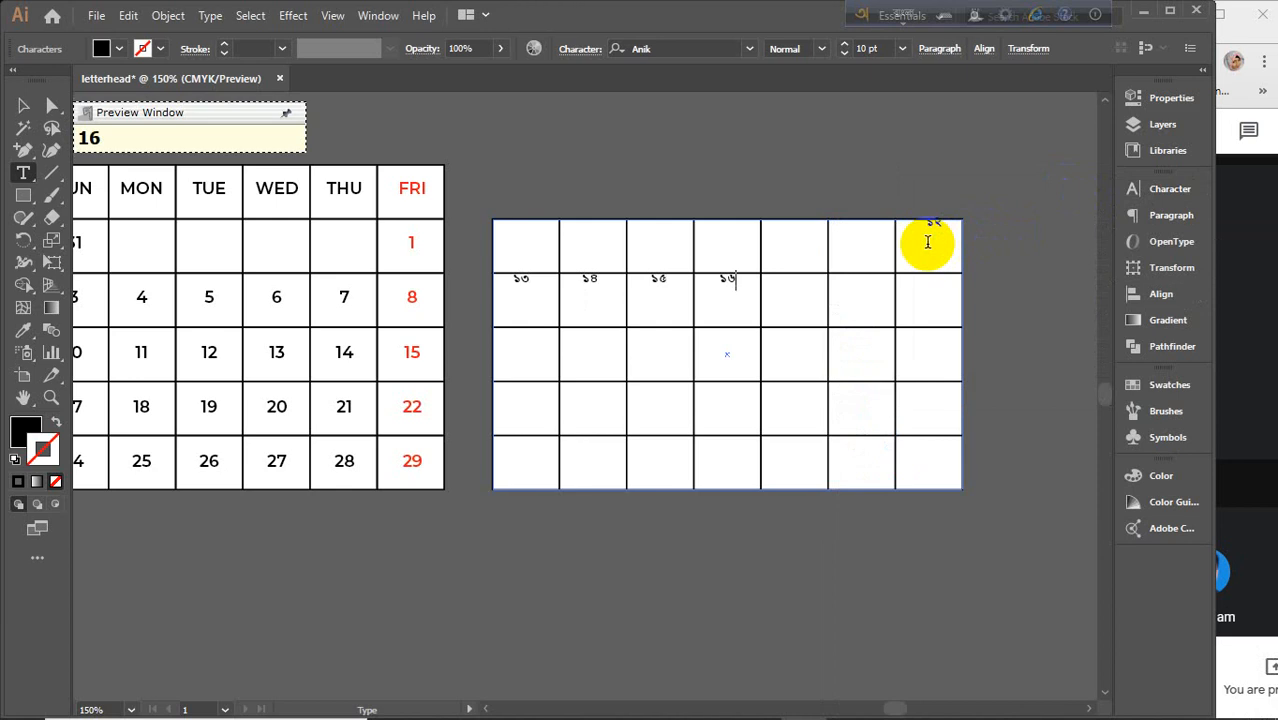
key(Return)
key(Tab)
text(17)
key(Return)
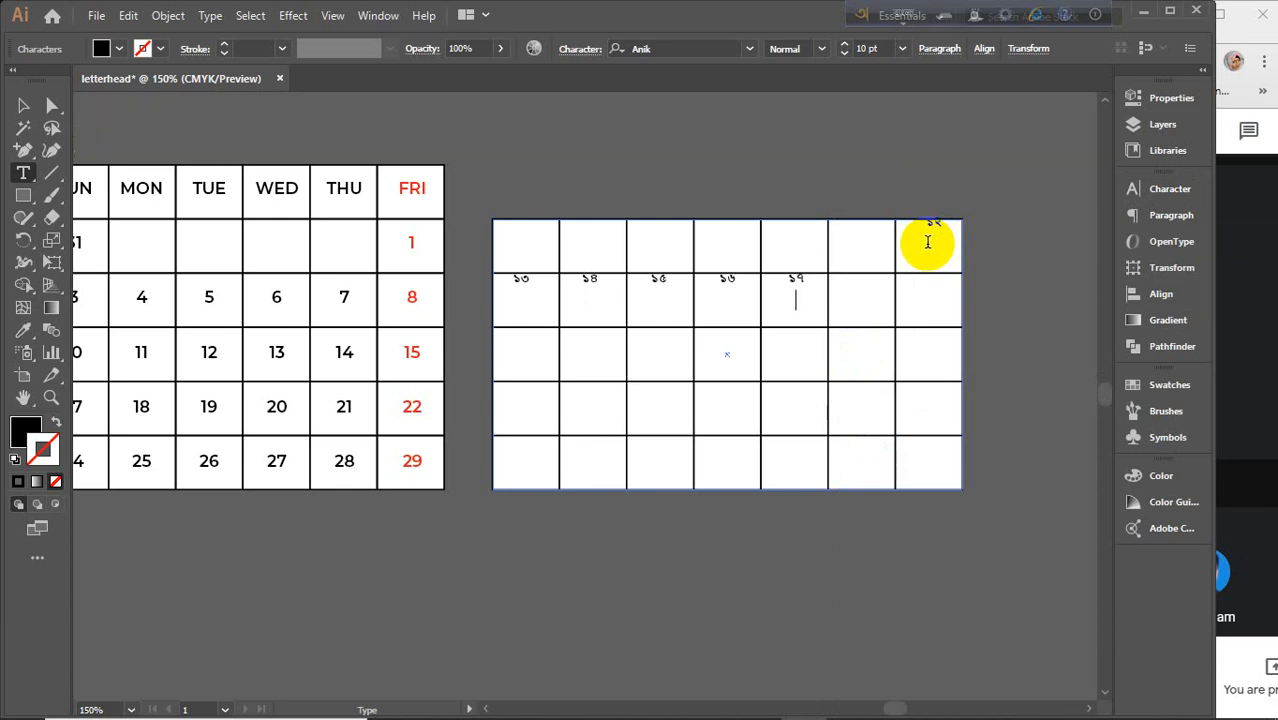
key(Tab)
text(18)
key(Return)
key(Tab)
text(1)
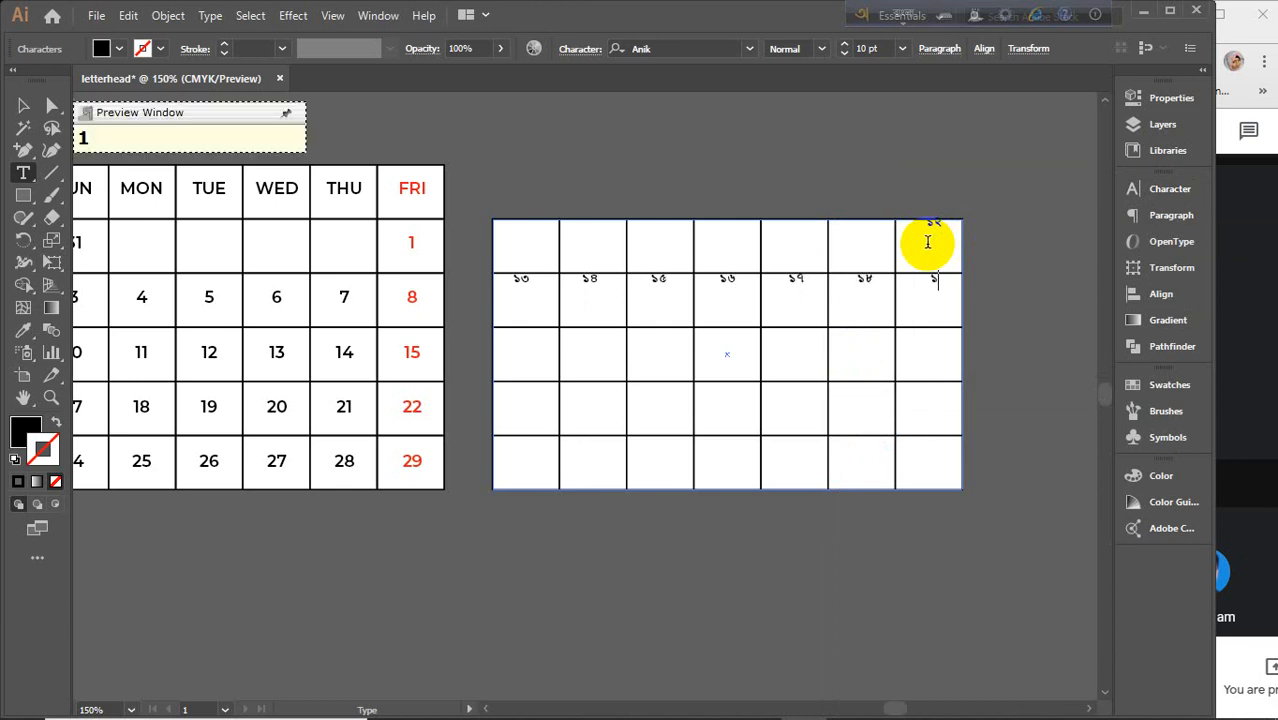
text(9)
key(Return)
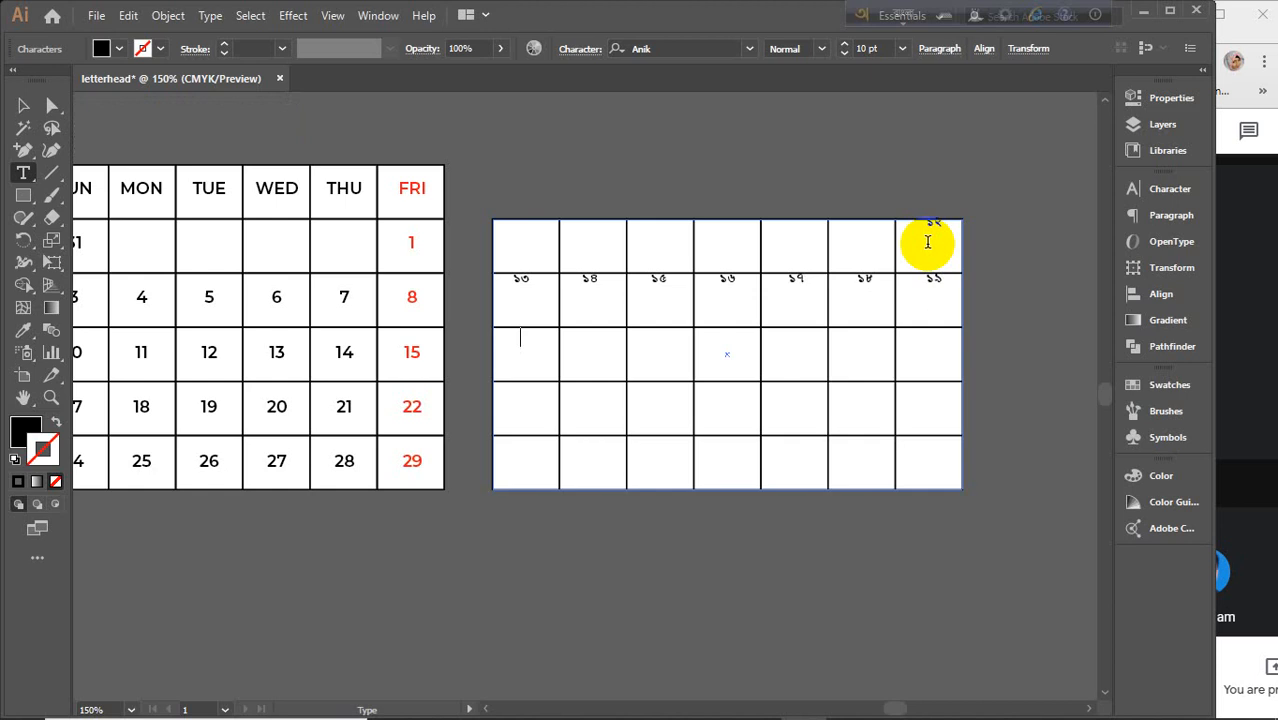
Enter the Bangla dates 20 to 26 across the third row of the blank grid.
text(20)
key(Return)
key(Tab)
text(21)
key(Return)
key(Tab)
text(22)
key(Return)
text(23)
key(Return)
key(Tab)
text(2)
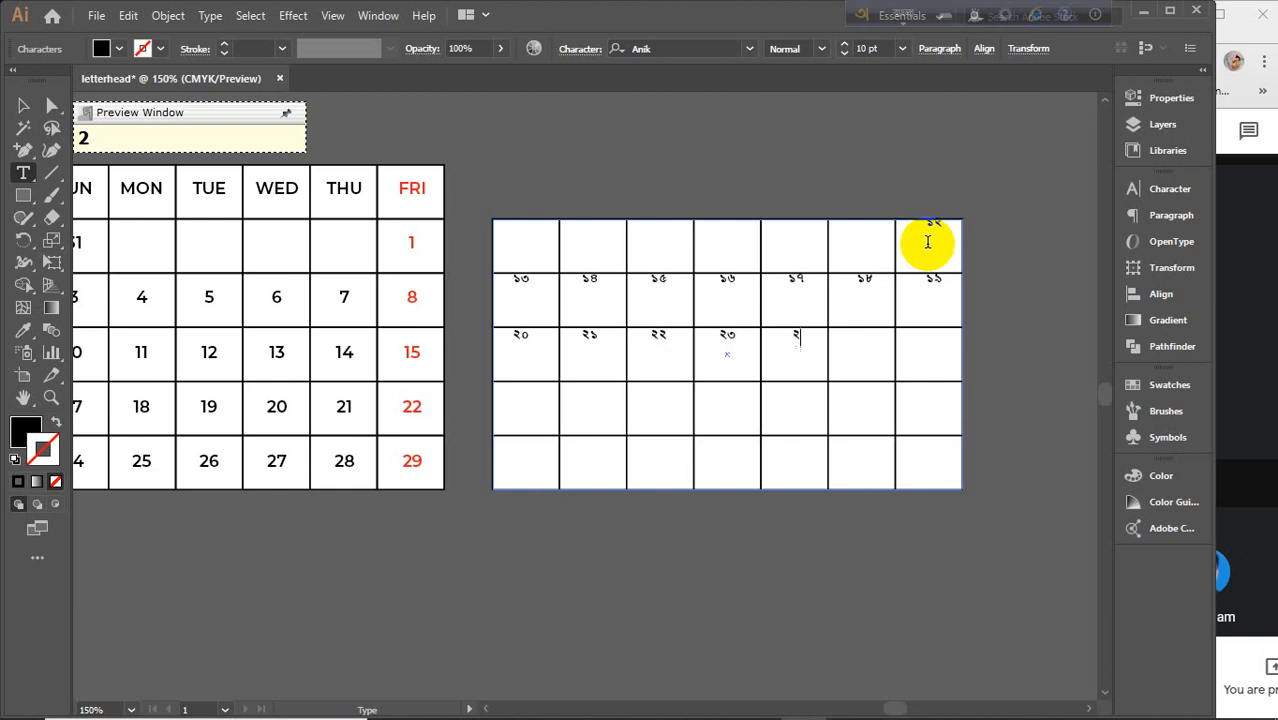
text(4)
key(Return)
key(Tab)
text(25)
key(Return)
key(Tab)
text(26)
key(Return)
key(Tab)
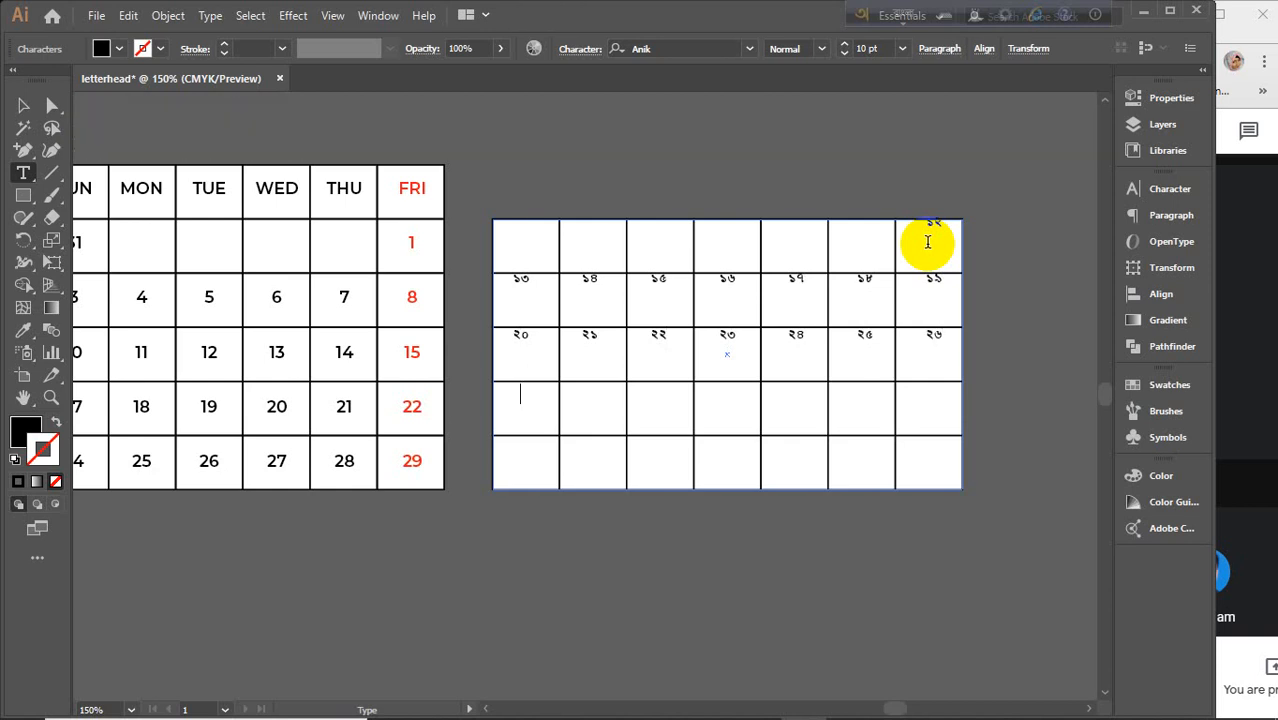
Fill the grid's fourth row with the Bangla dates 27 to 30 followed by 1 to 3.
text(27)
key(Return)
key(Tab)
text(28)
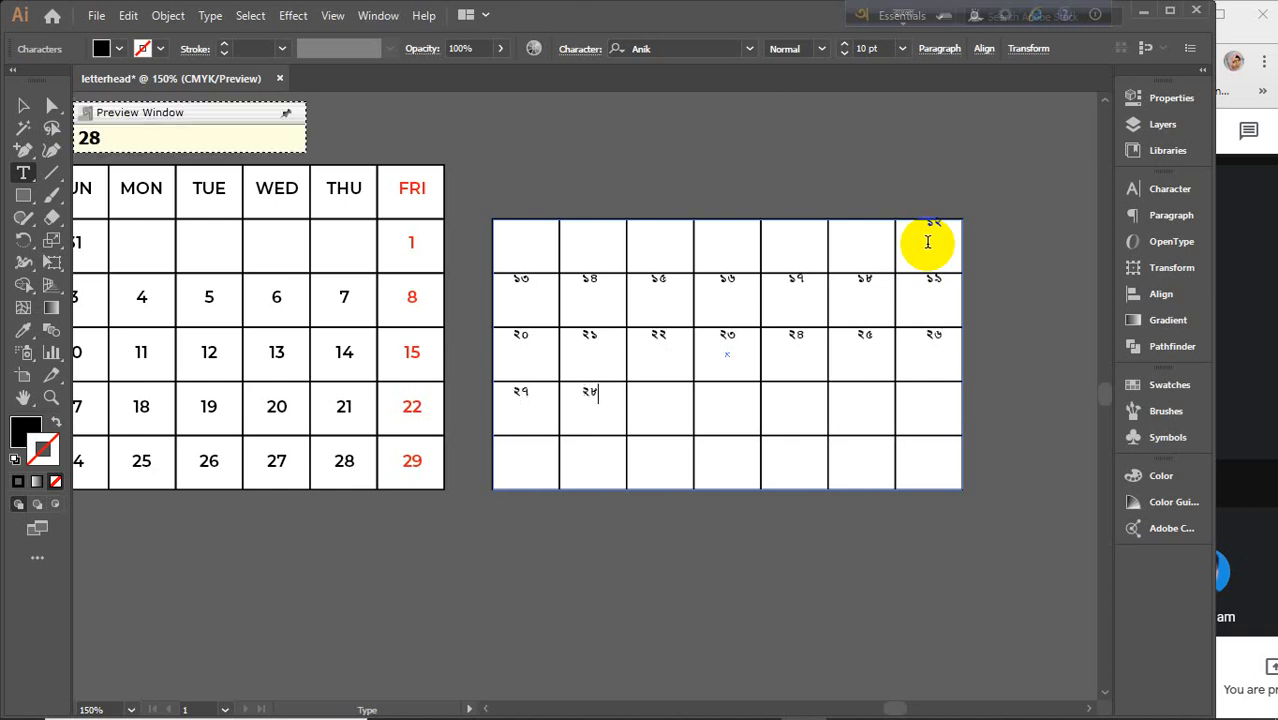
key(Return)
key(Tab)
text(29)
key(Return)
key(Tab)
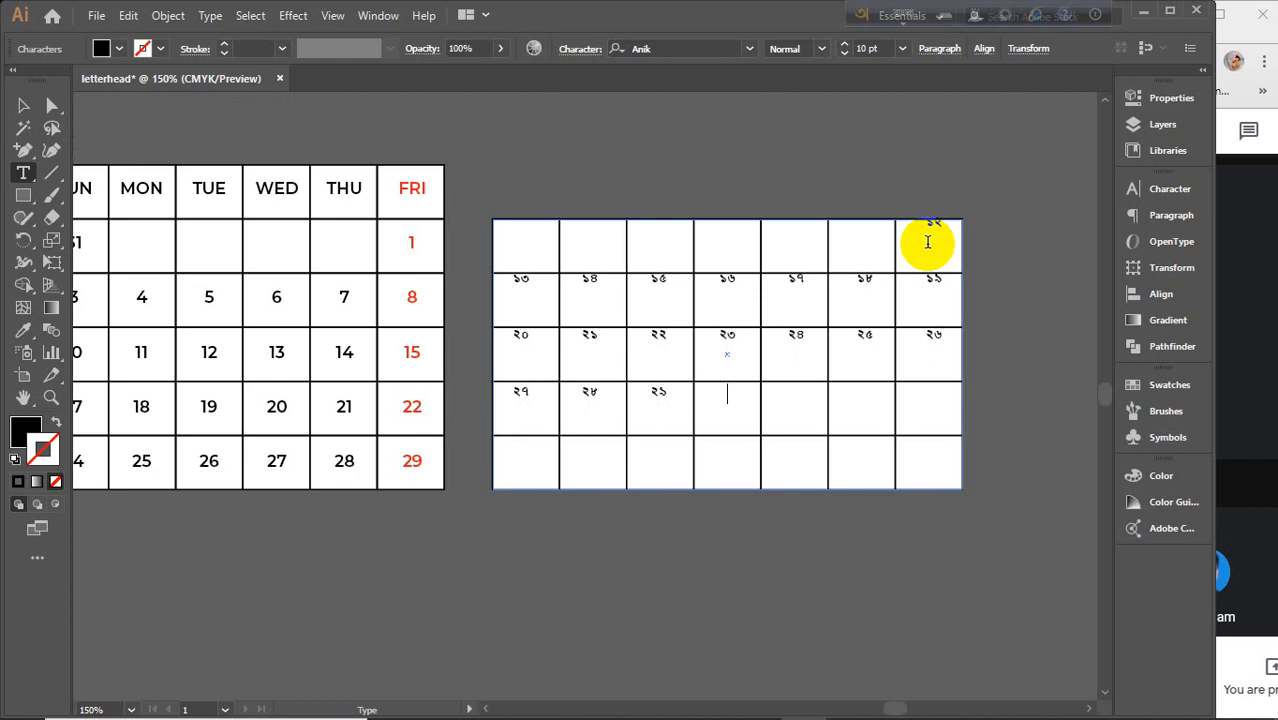
text(30)
key(Return)
key(Tab)
text(1)
key(Return)
key(Tab)
text(2)
key(Return)
key(Tab)
text(3)
key(Return)
Enter the Bangla dates 4 to 10 across the last row of the grid.
text(4)
key(Return)
key(Tab)
text(5)
key(Return)
text(6)
key(Return)
text(7)
key(Return)
text(8)
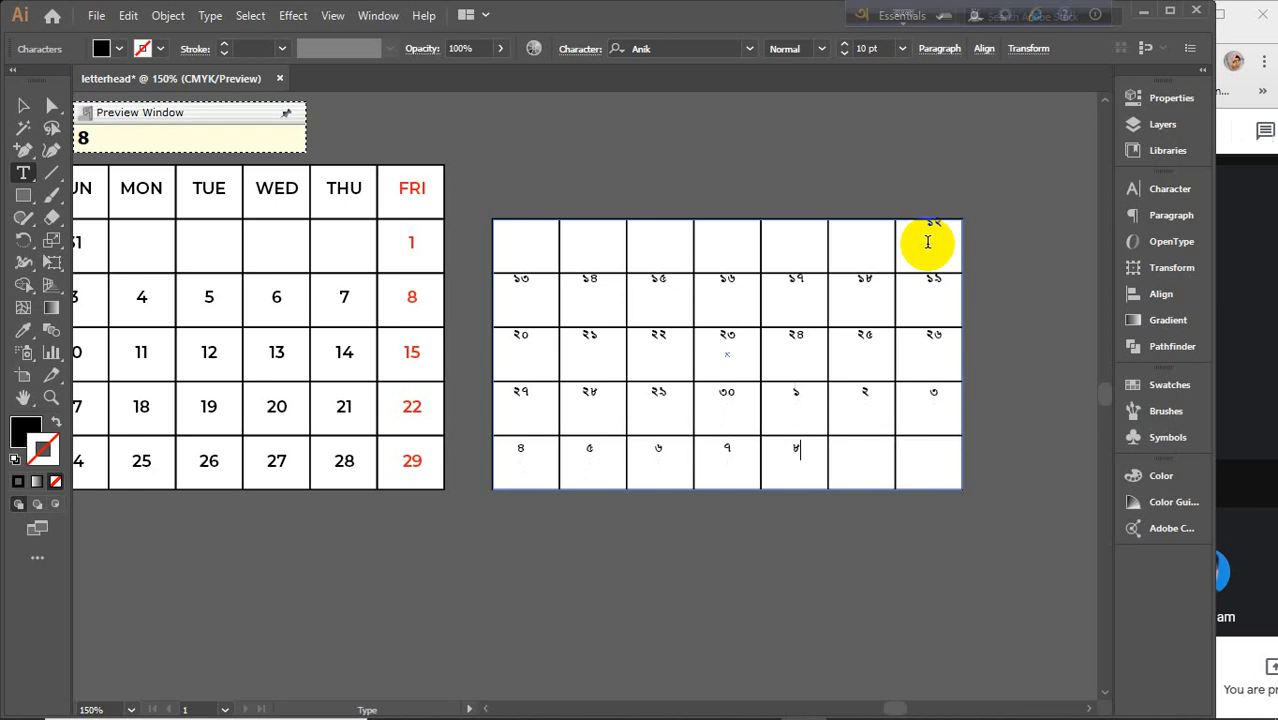
key(Return)
key(Tab)
text(9)
key(Return)
key(Tab)
text(10)
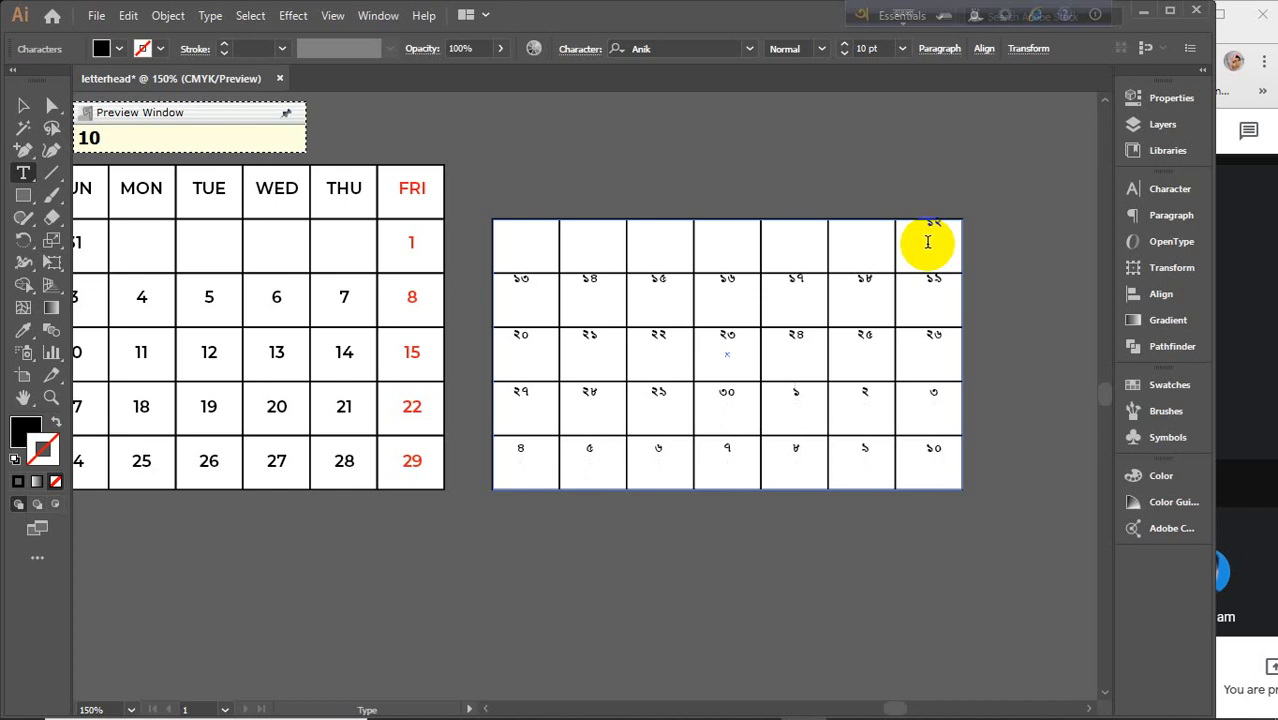
click(517, 247)
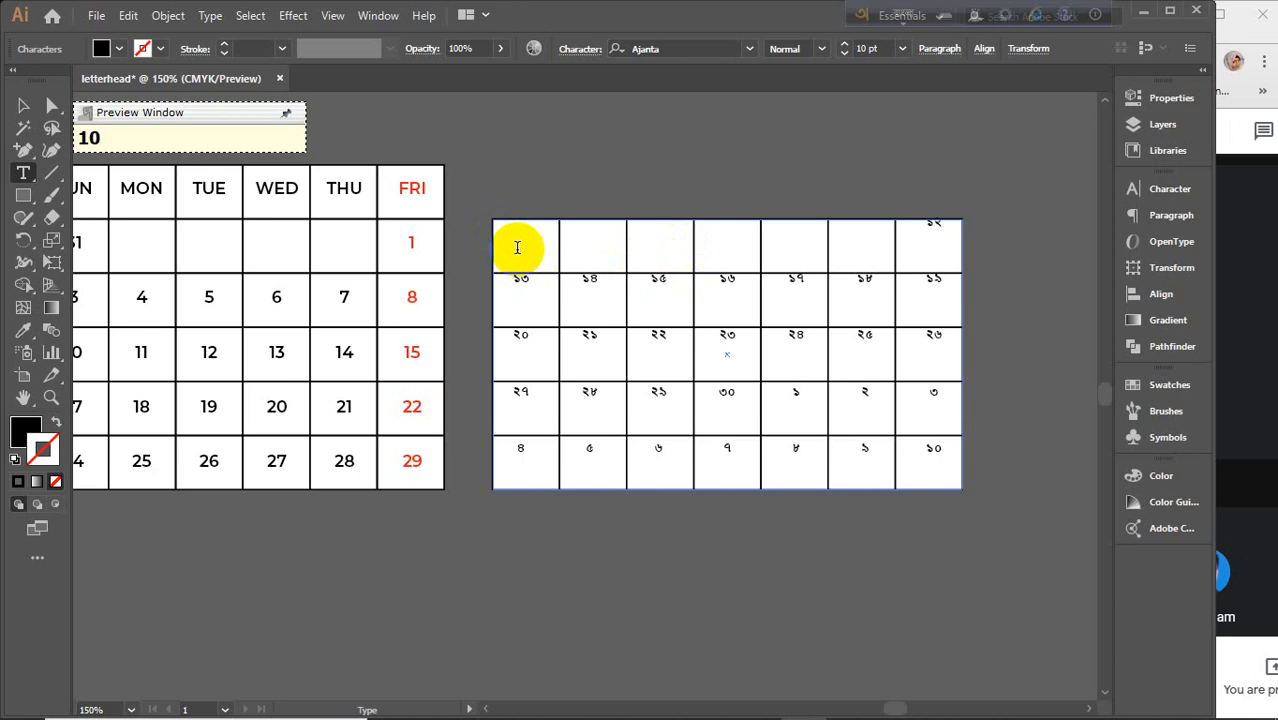
text(14)
key(Tab)
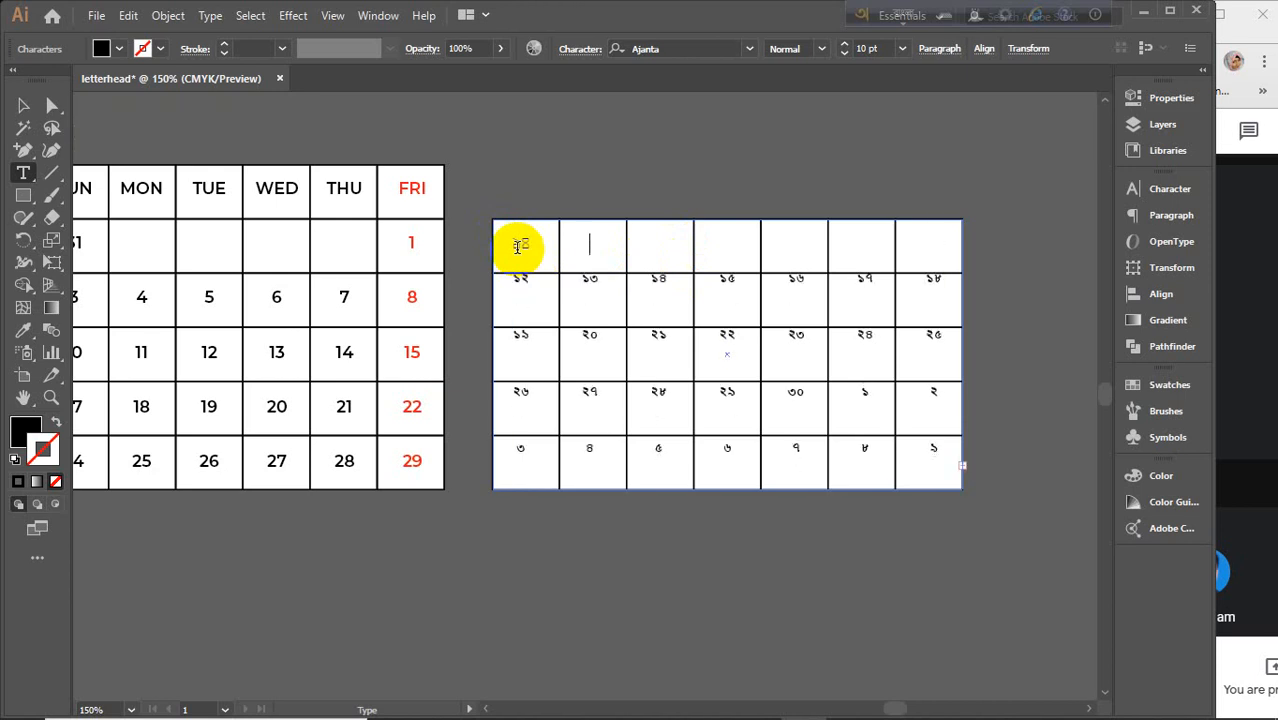
key(BackSpace)
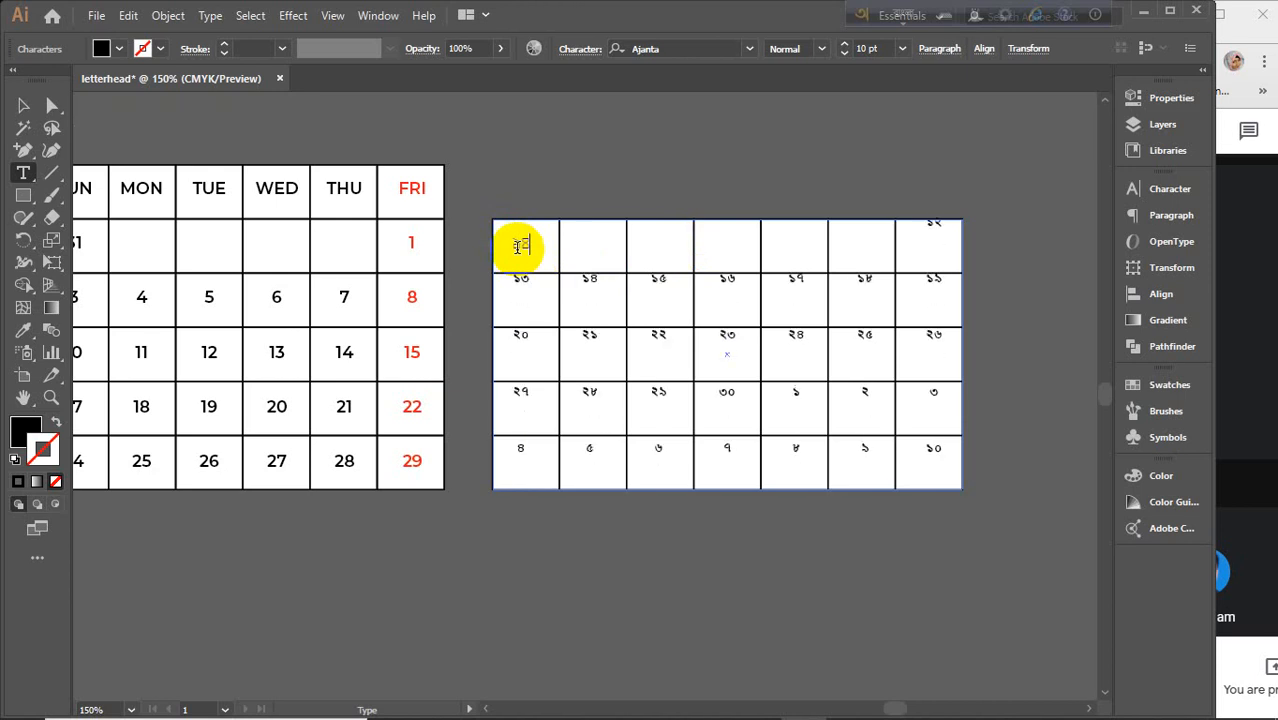
key(BackSpace)
key(BackSpace)
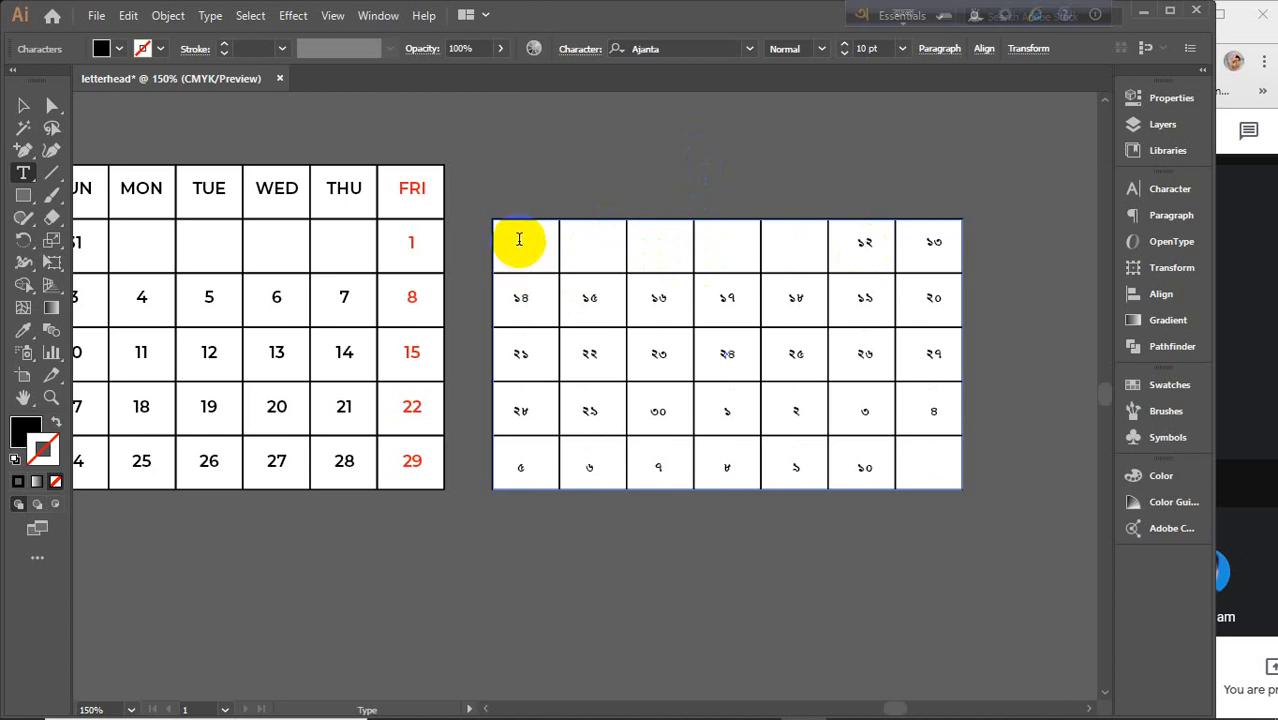
Set the font of the empty leading cells in the Bangla grid's first row to Anik.
click(519, 239)
click(590, 250)
click(650, 250)
click(741, 245)
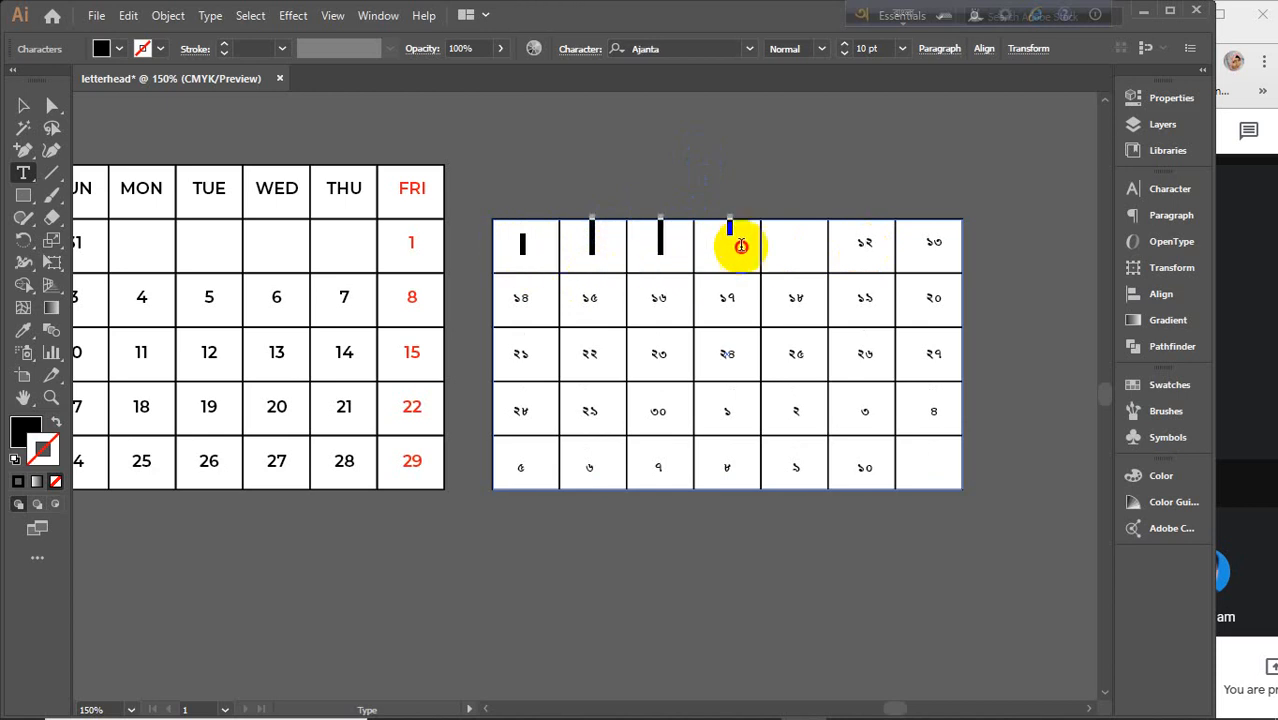
click(789, 248)
click(736, 46)
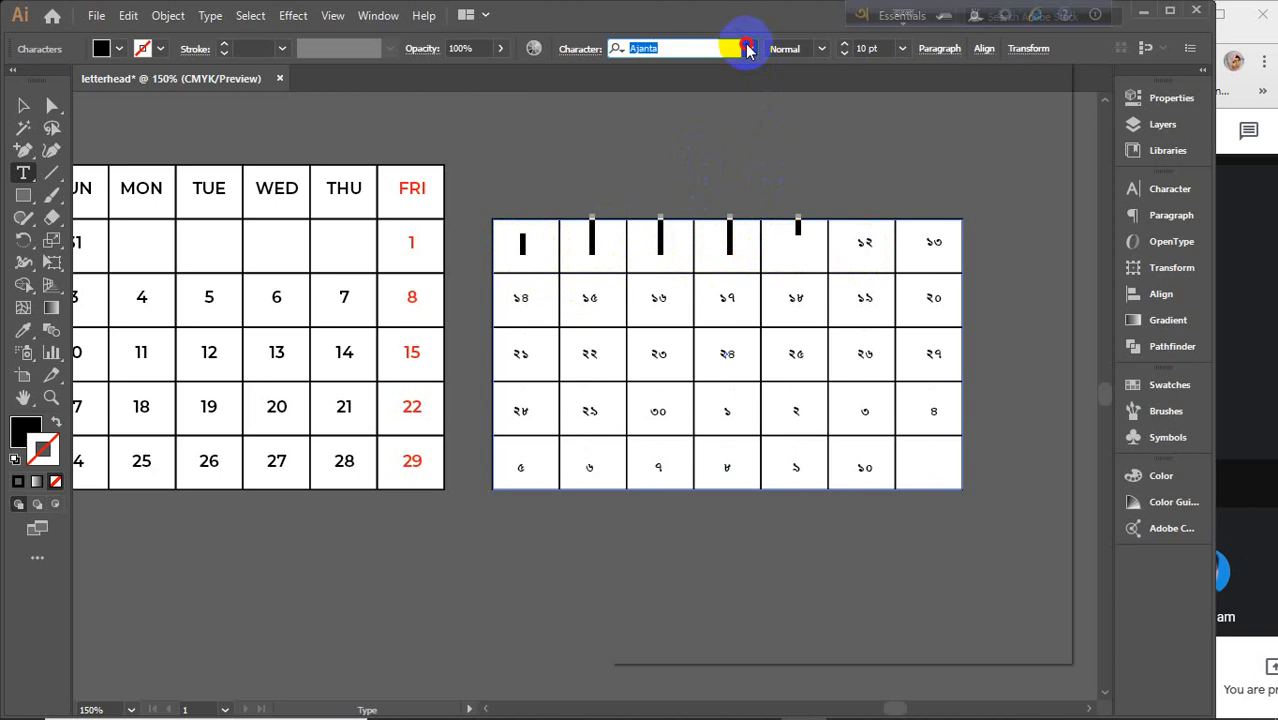
scroll(668, 195, up, 1)
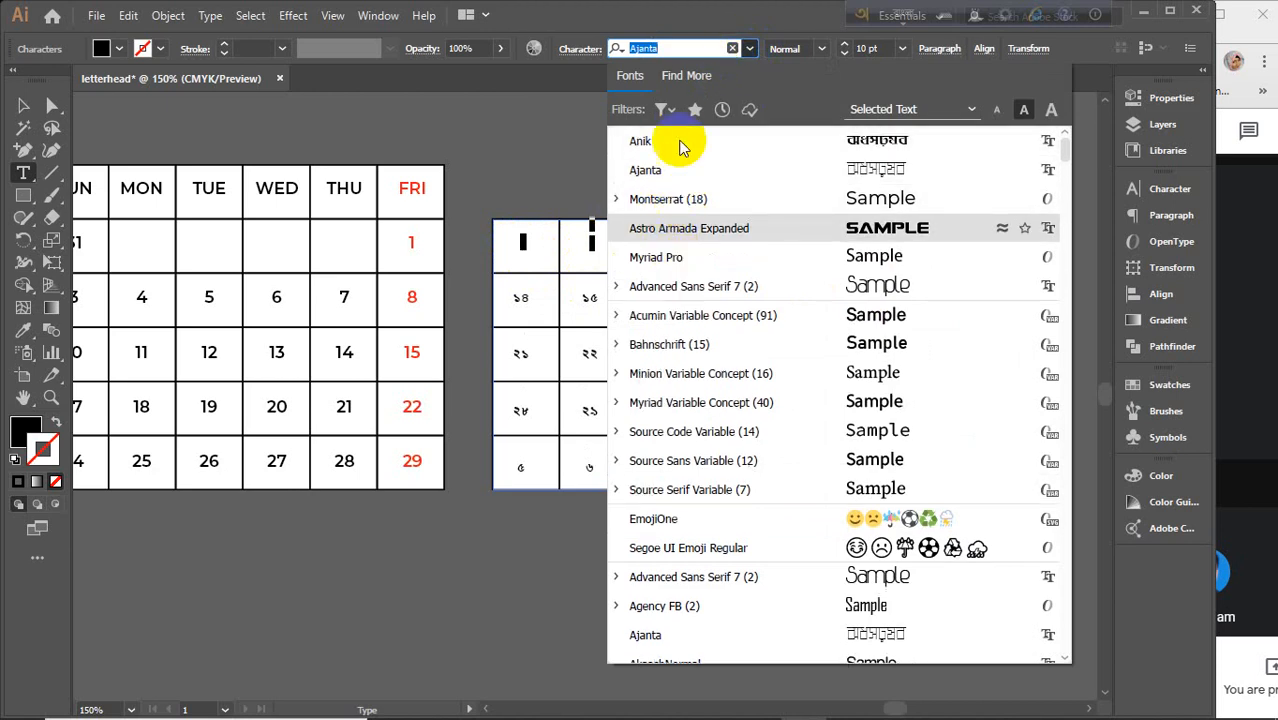
click(665, 143)
Enter the Bangla dates 14 and 15 in the first two cells of the grid's top row.
click(524, 240)
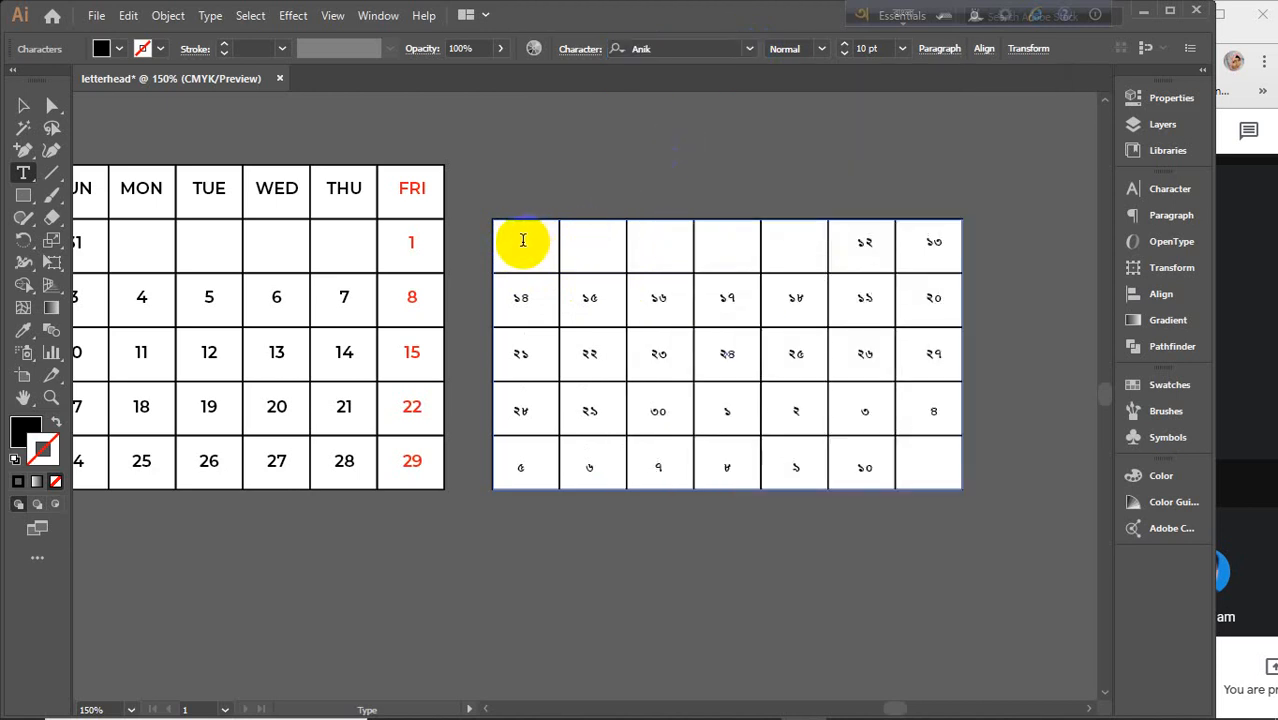
text(14)
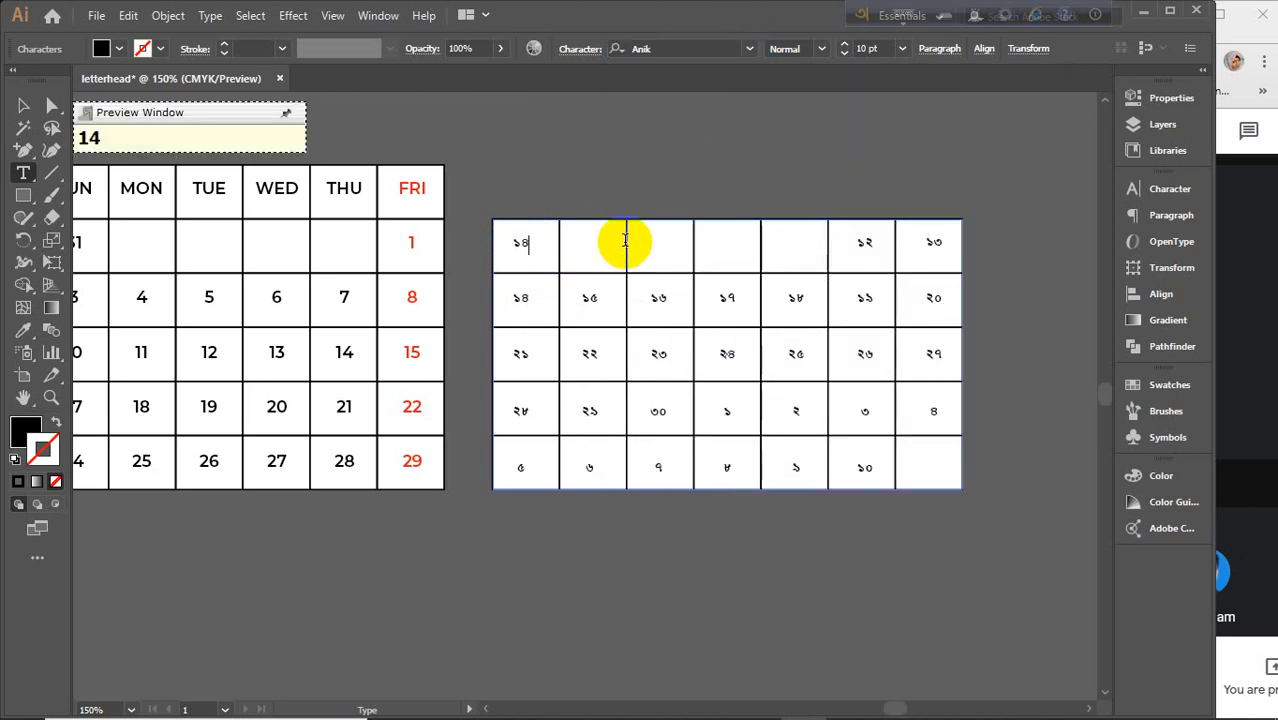
click(625, 240)
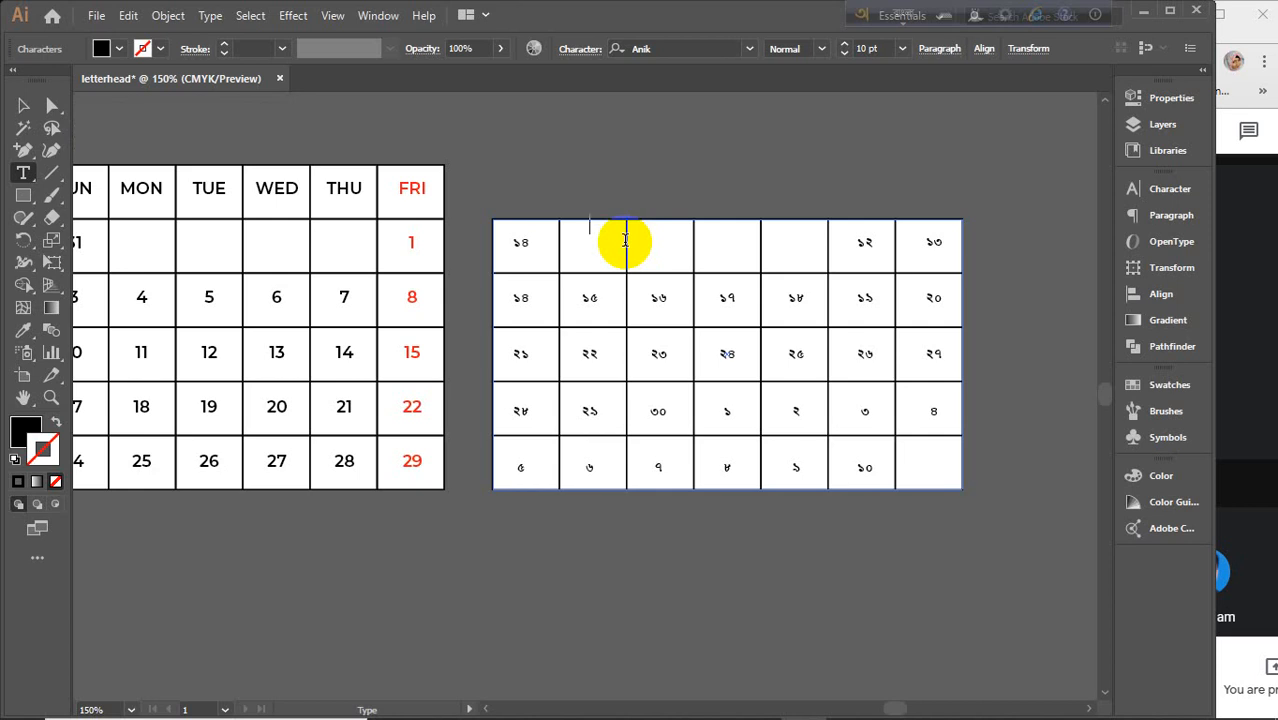
text(15)
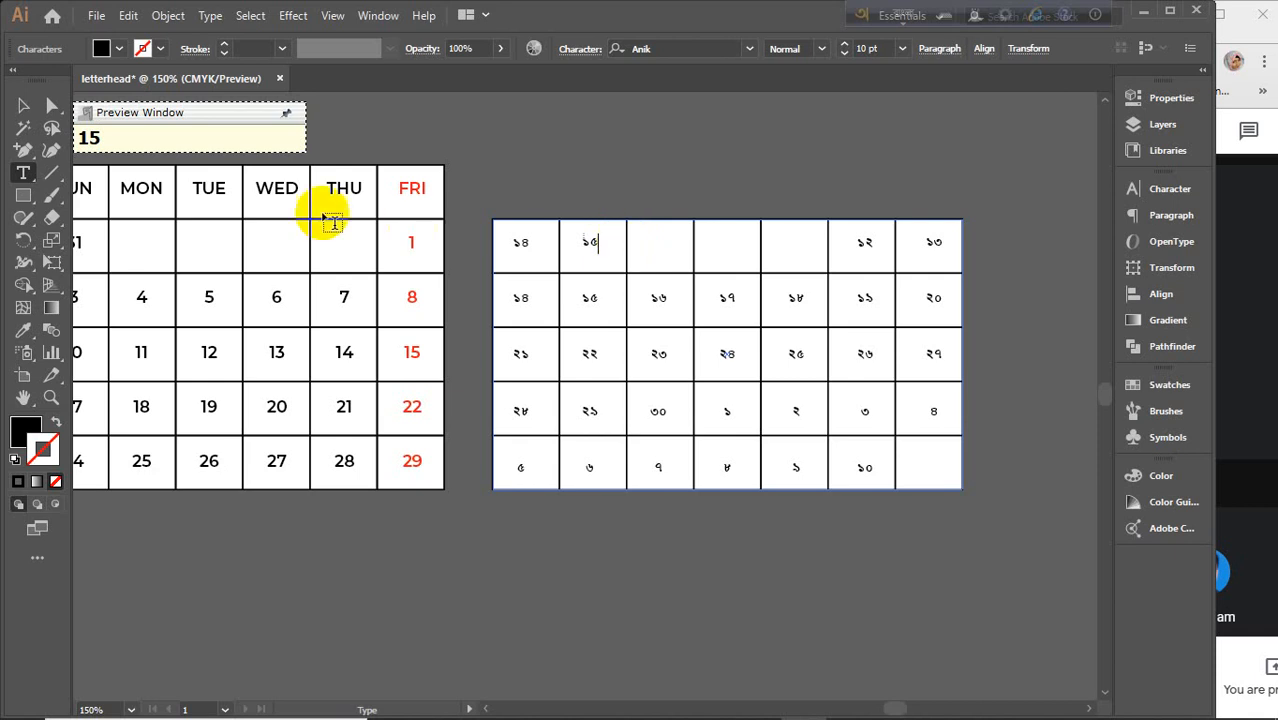
Move the Bangla date text frame off its grid and onto the January calendar grid.
click(23, 105)
click(529, 175)
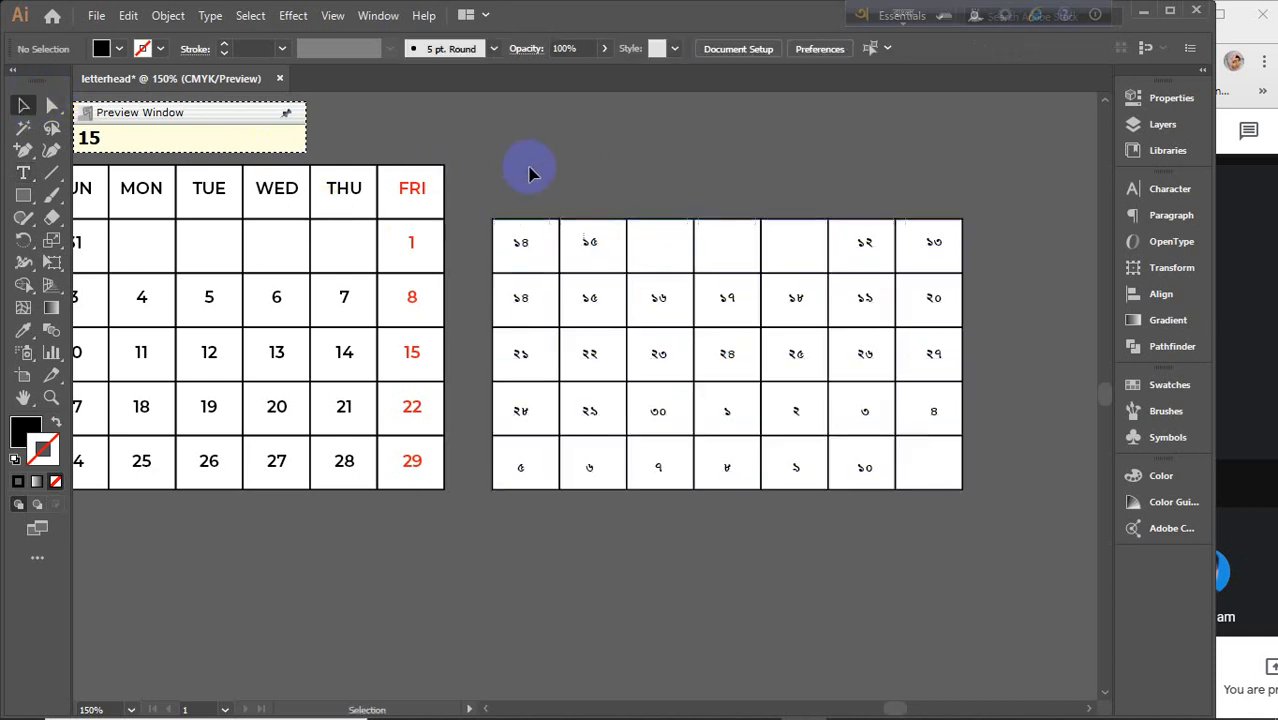
scroll(529, 175, down, 1)
drag(528, 226, 342, 330)
click(675, 320)
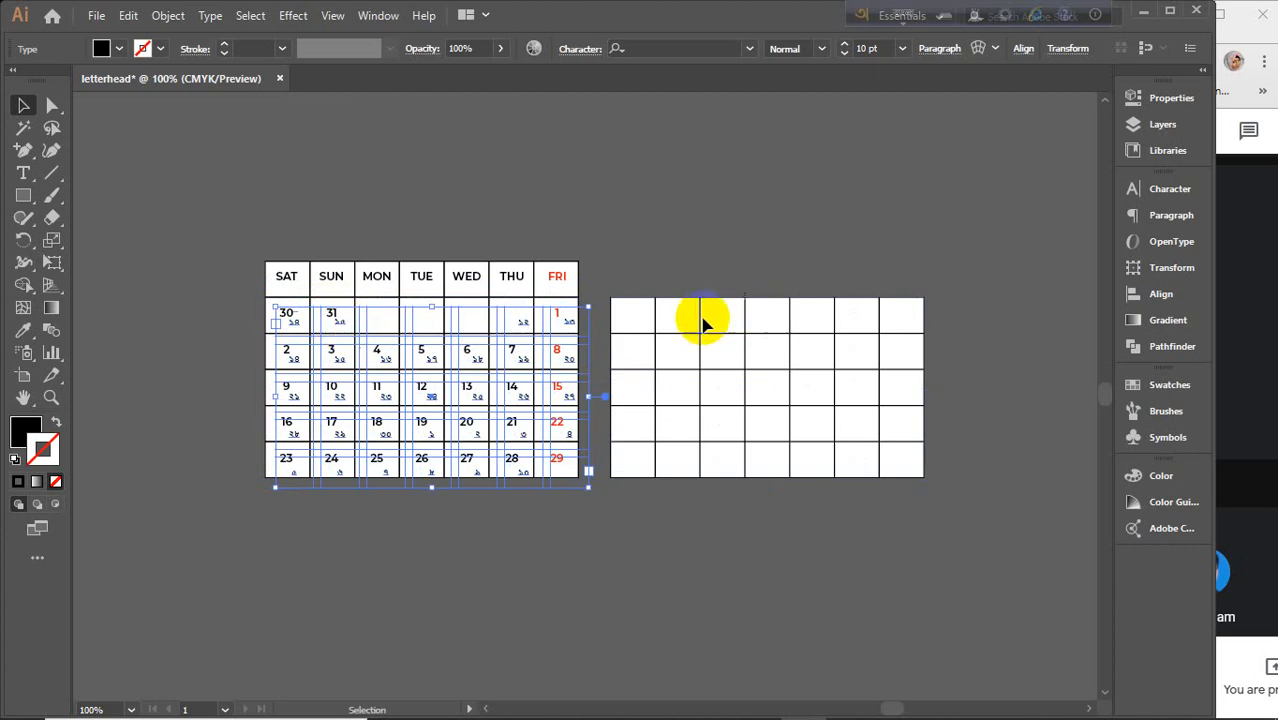
Nudge the Bangla date frame so its numerals sit at the lower right of each calendar cell, and shorten the frame slightly.
scroll(536, 348, up, 3)
scroll(540, 355, down, 1)
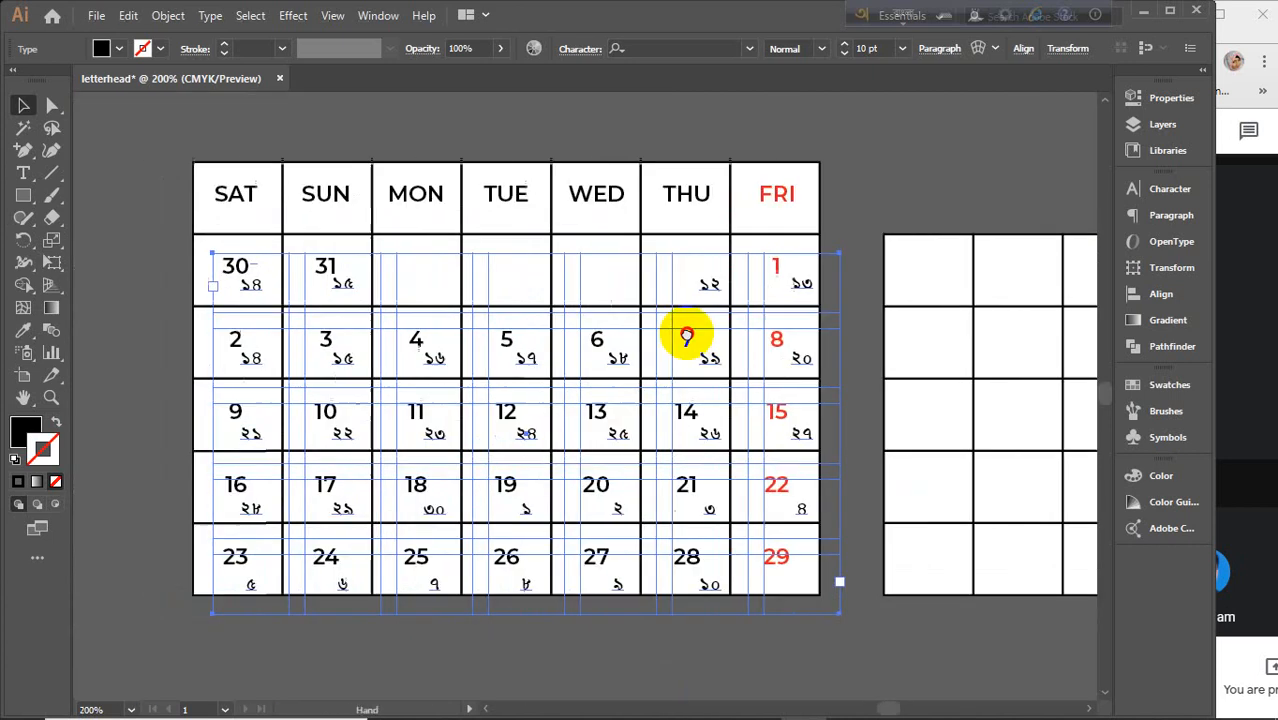
key(Left)
key(Left)
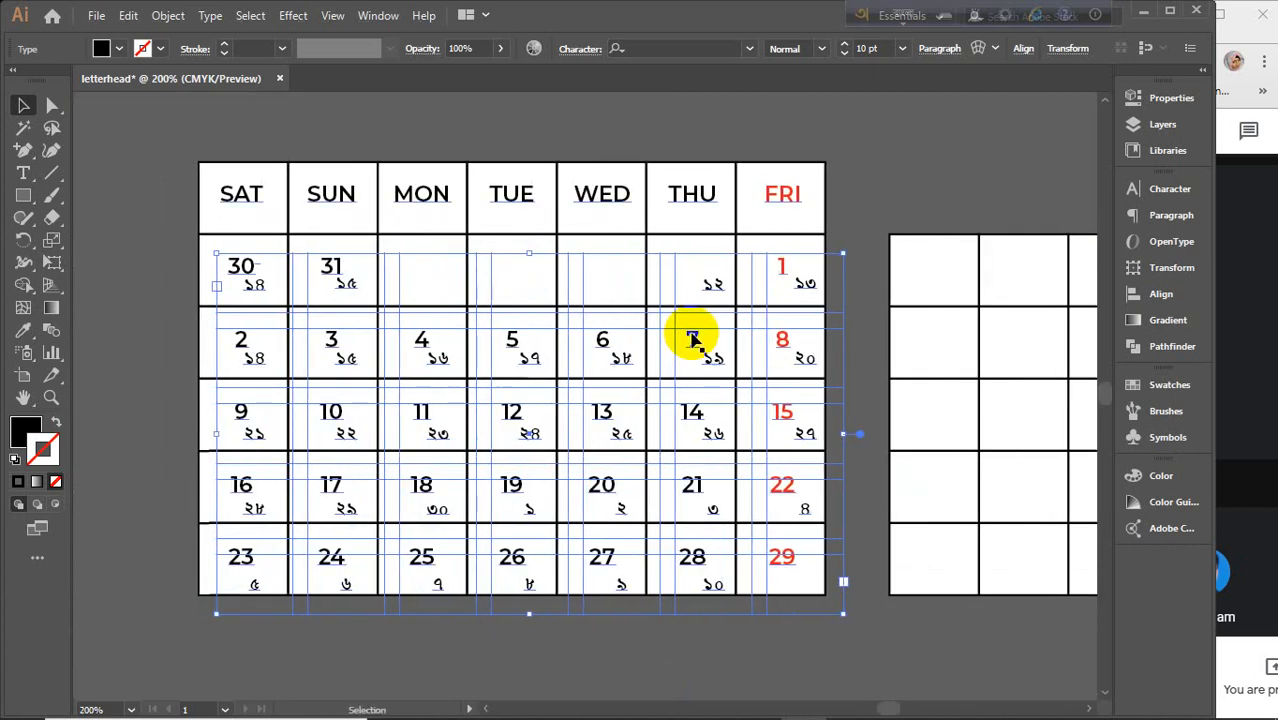
key(Left)
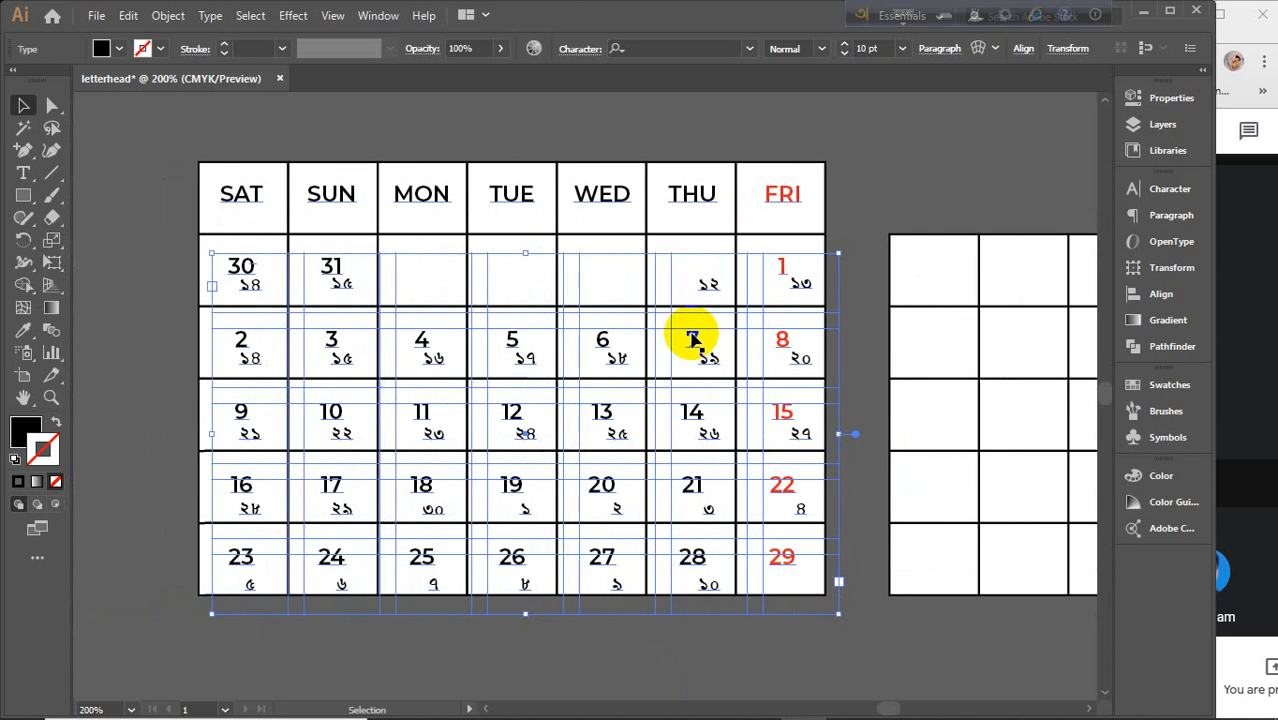
key(Up)
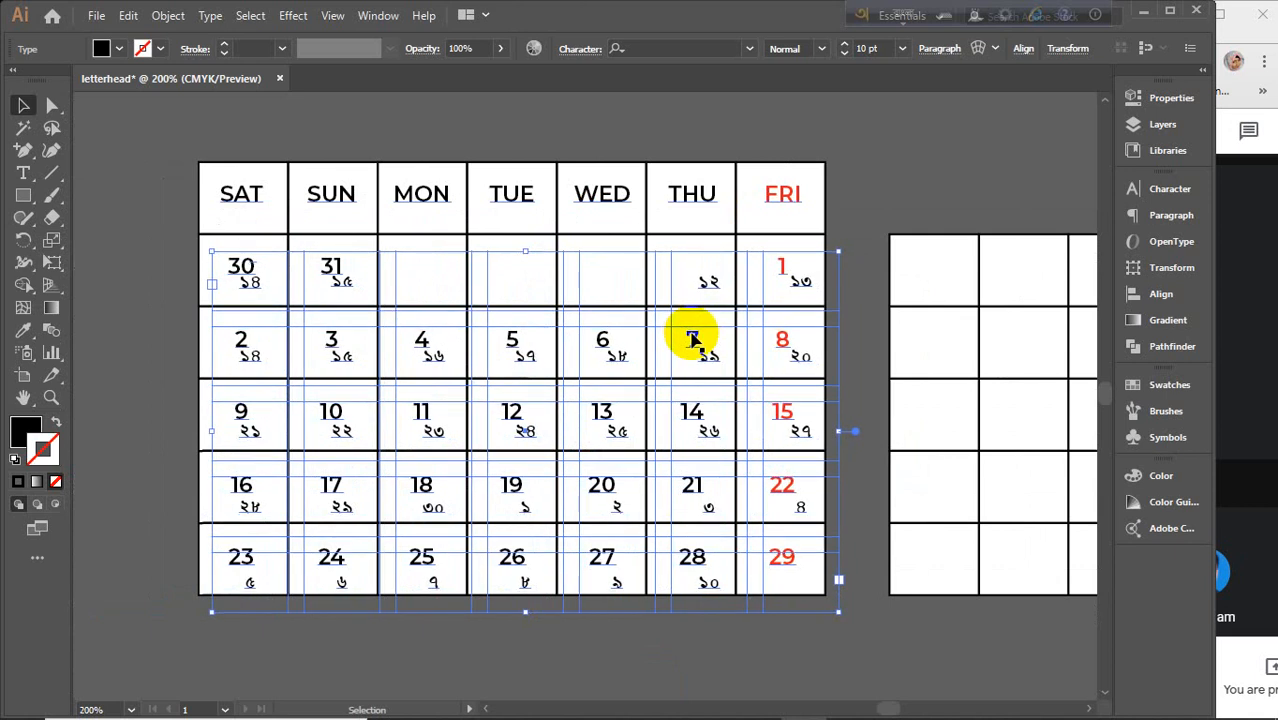
key(Right)
key(Right)
key(Down)
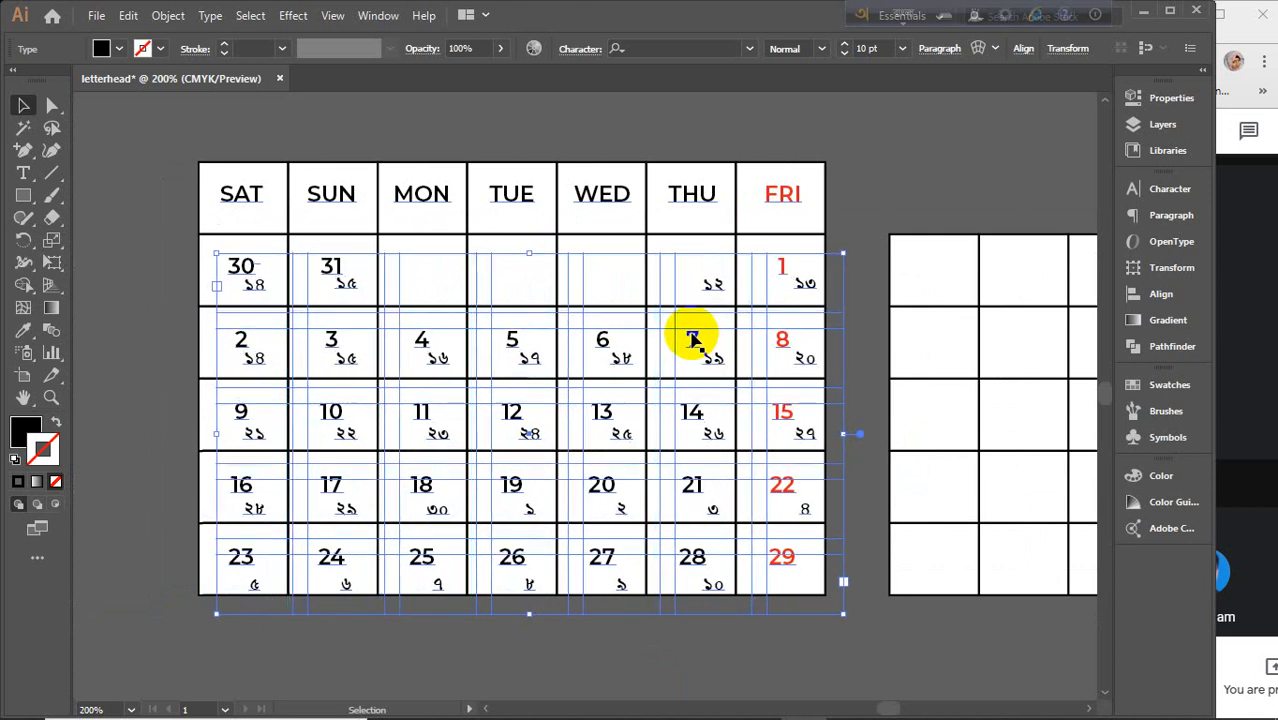
key(Down)
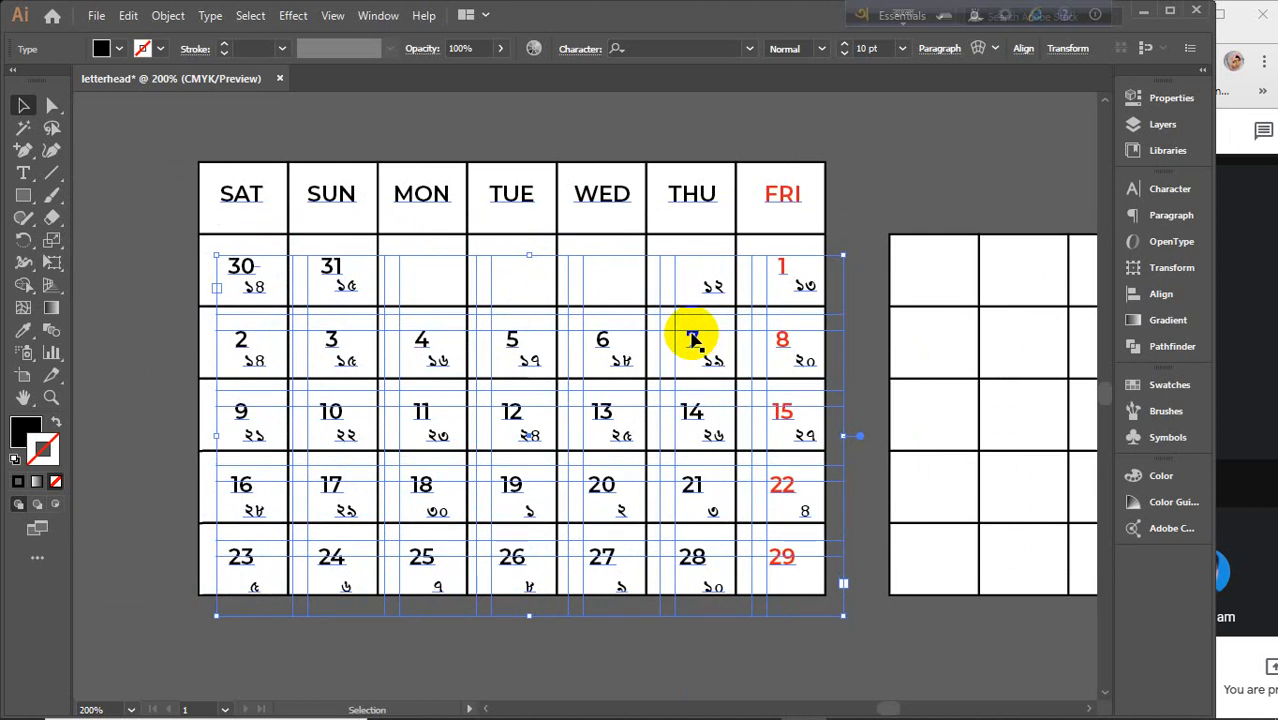
key(Right)
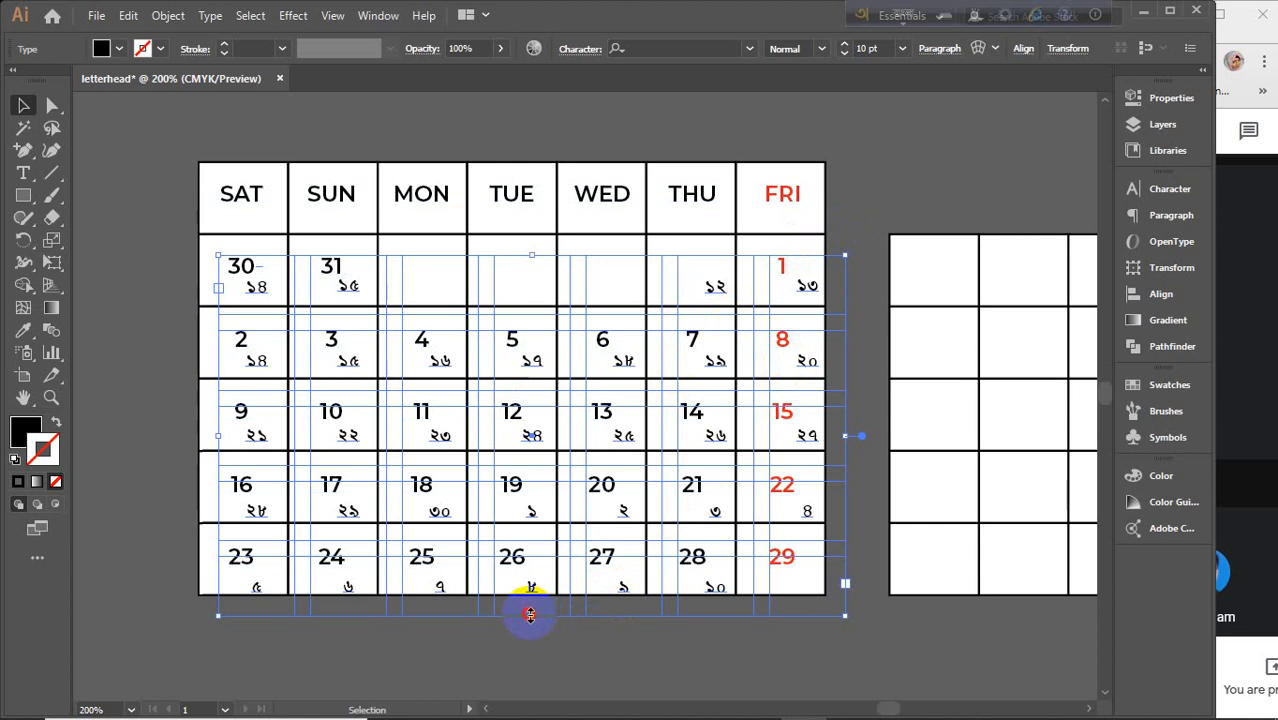
drag(530, 614, 532, 610)
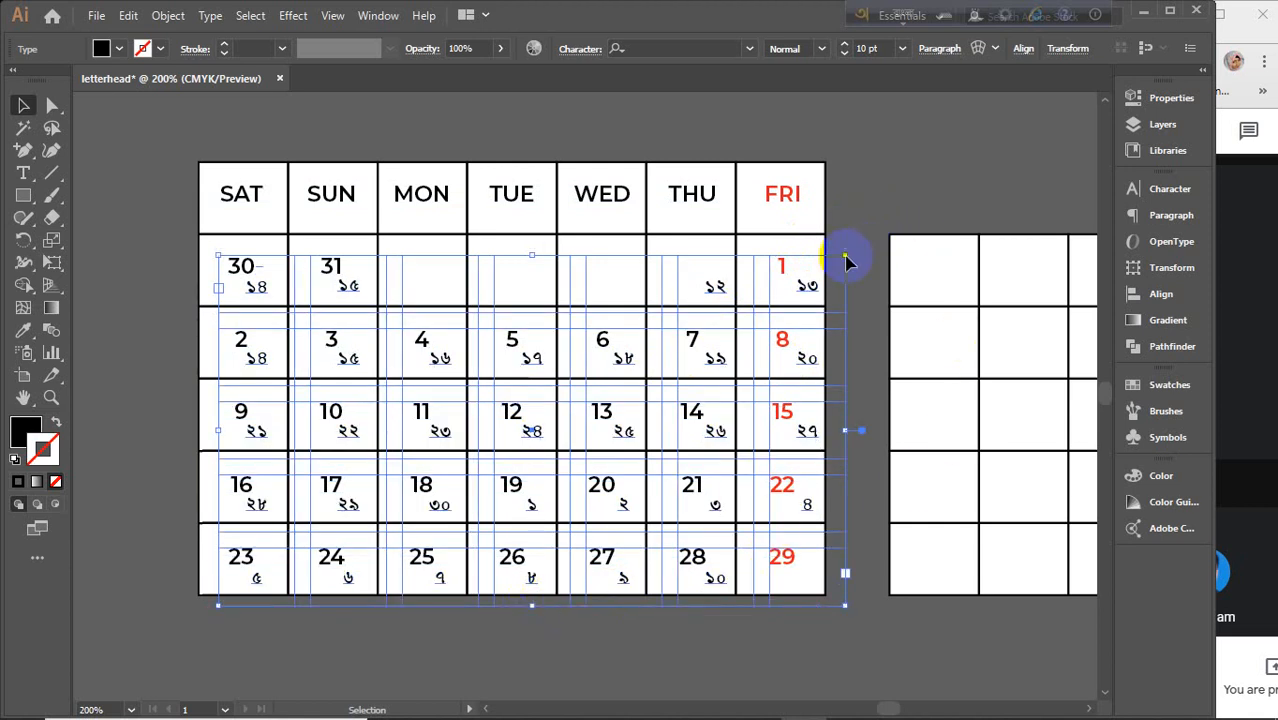
Enter the Bangla date 11 under Friday the 29th in the last row of the calendar grid.
click(23, 173)
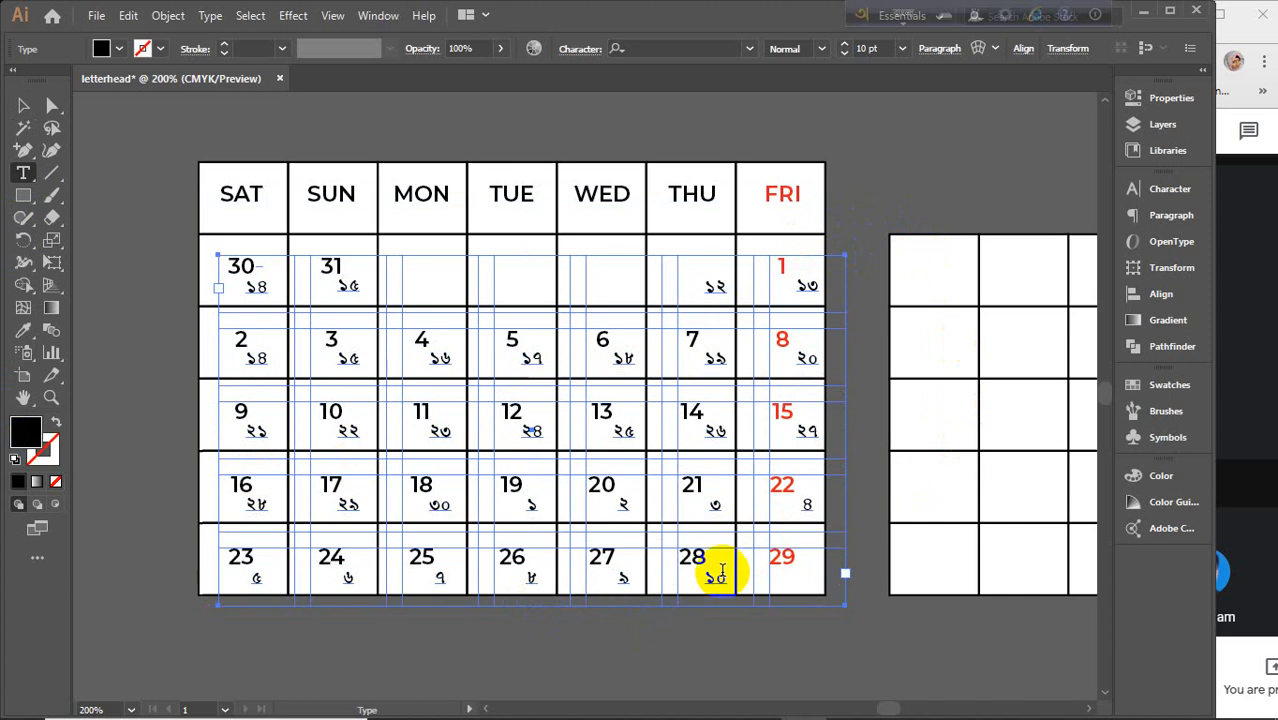
click(880, 668)
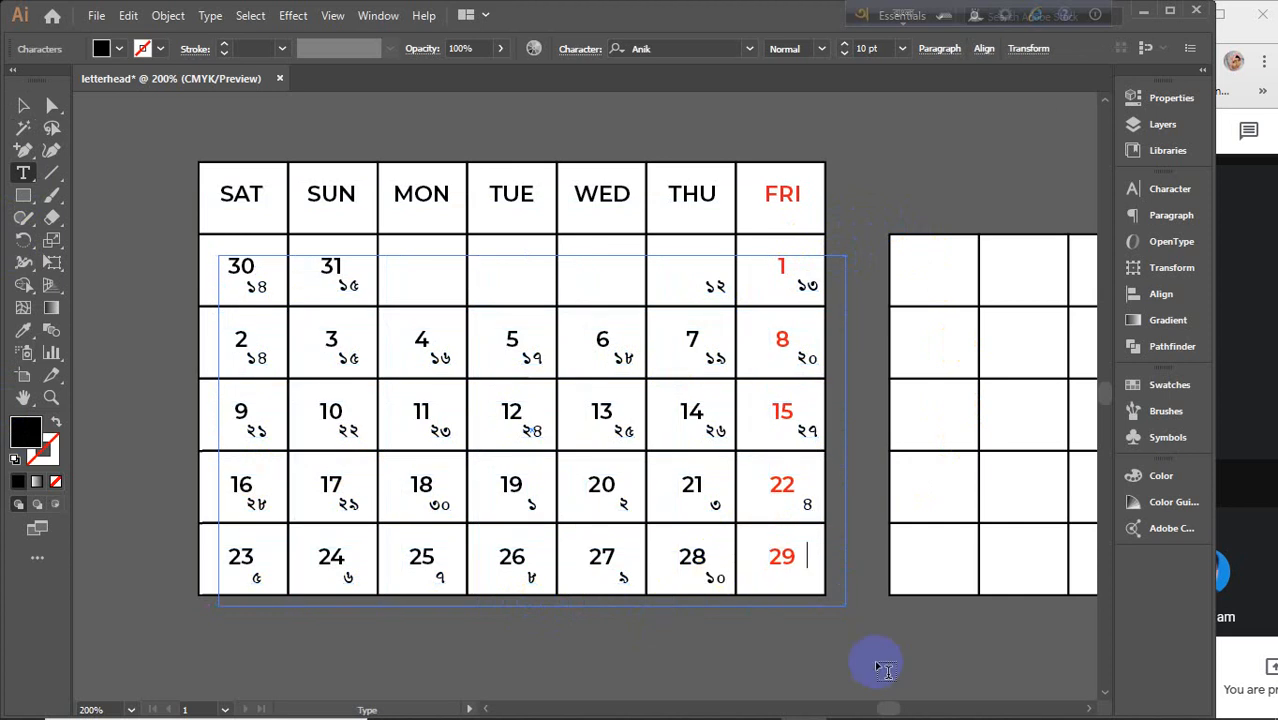
text(11)
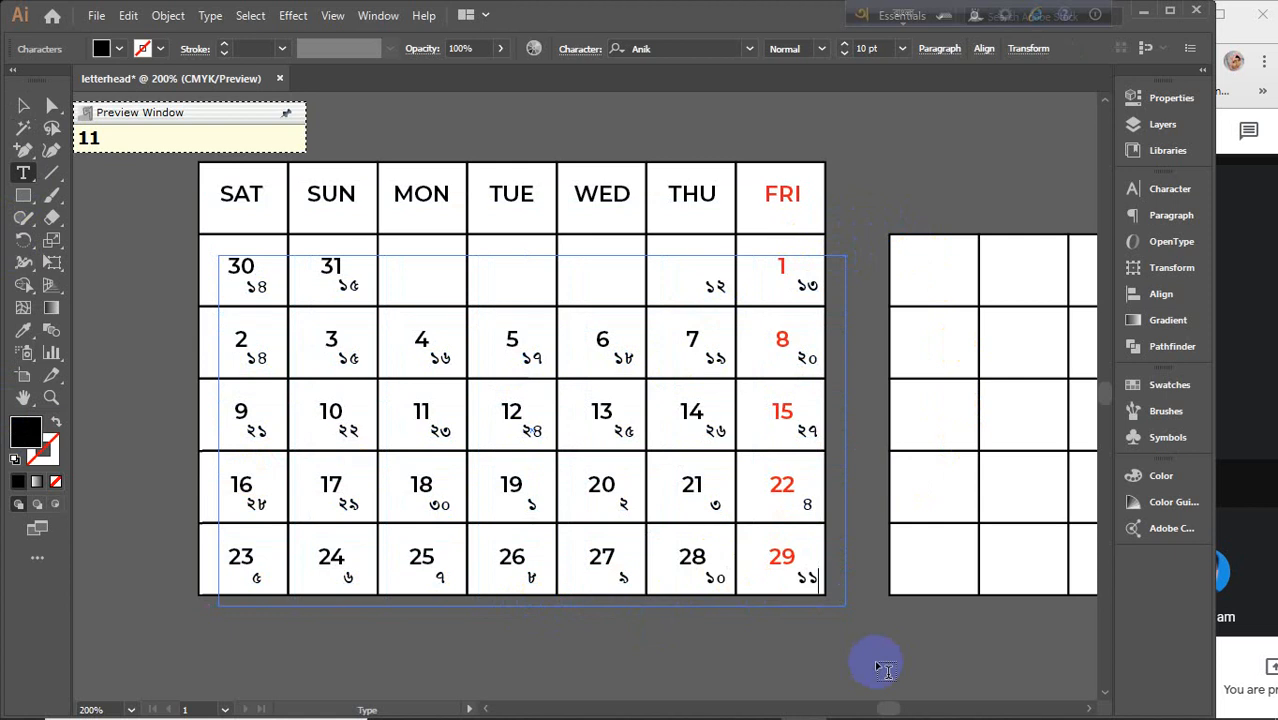
click(23, 105)
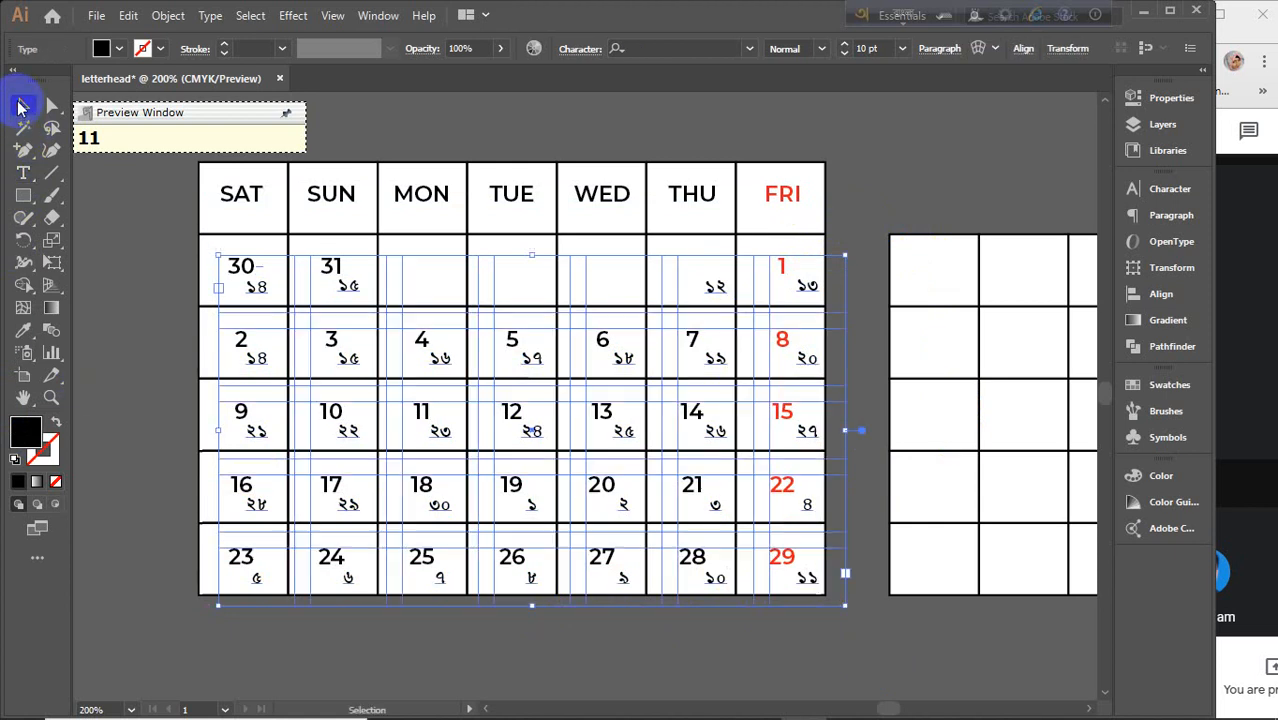
click(745, 150)
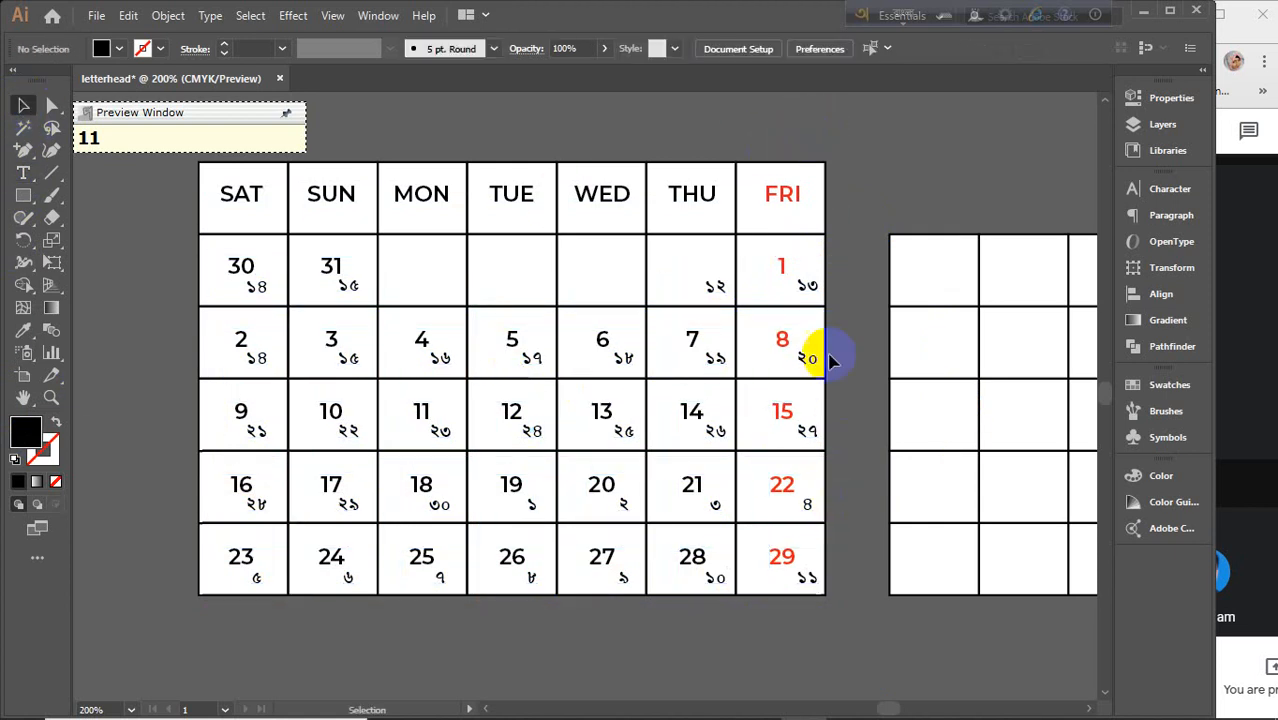
Nudge the Bangla date frame slightly left so its numerals sit inside the calendar cells.
click(808, 288)
key(Left)
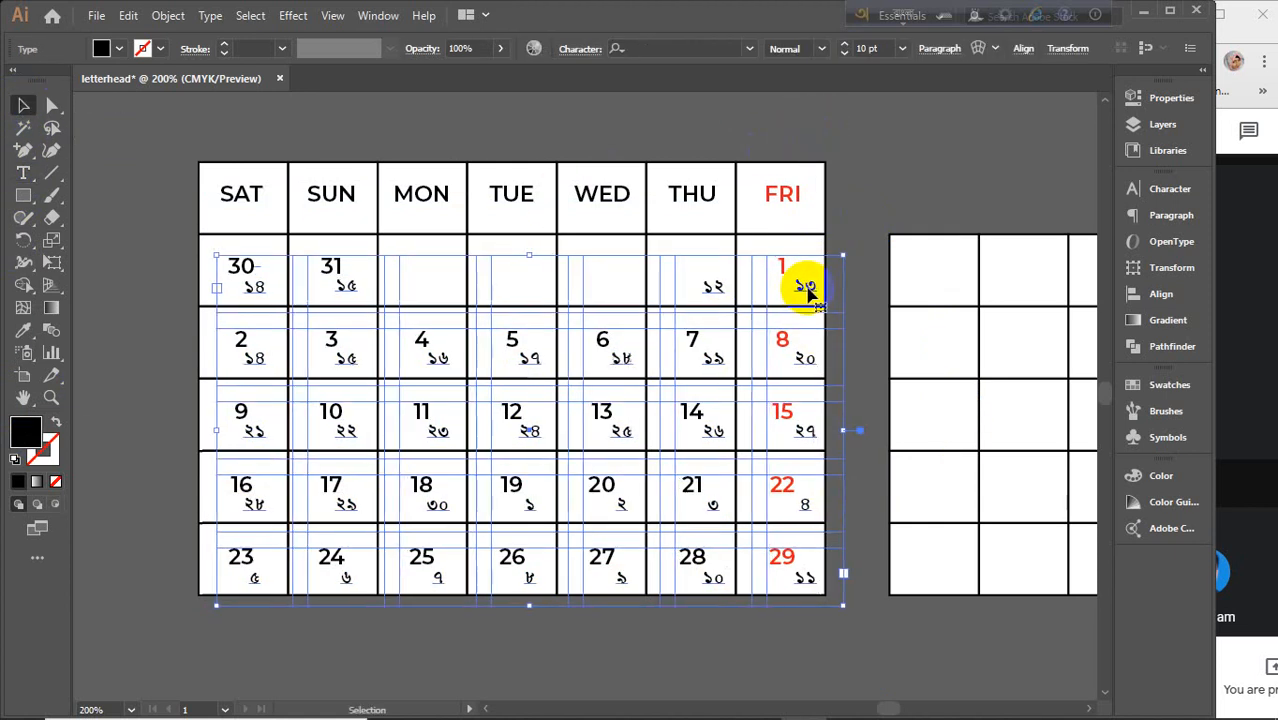
key(Left)
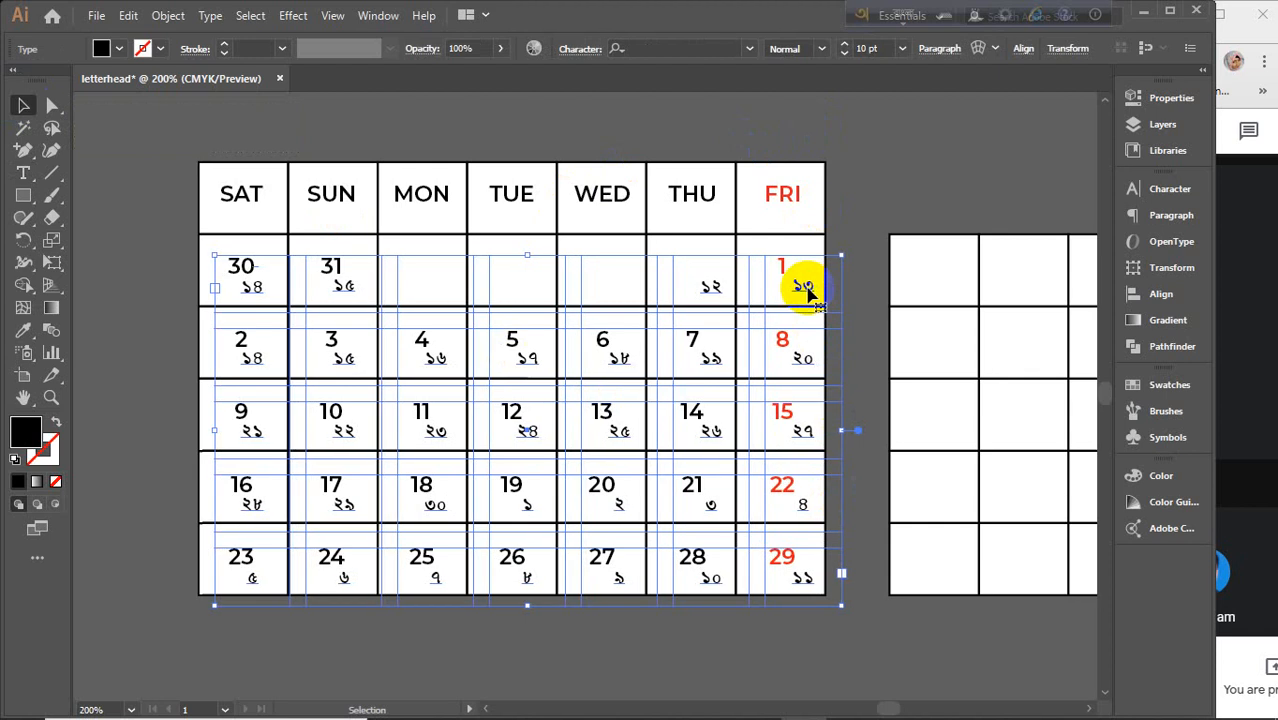
click(873, 232)
Delete the empty spare grid beside the January calendar.
scroll(874, 237, down, 2)
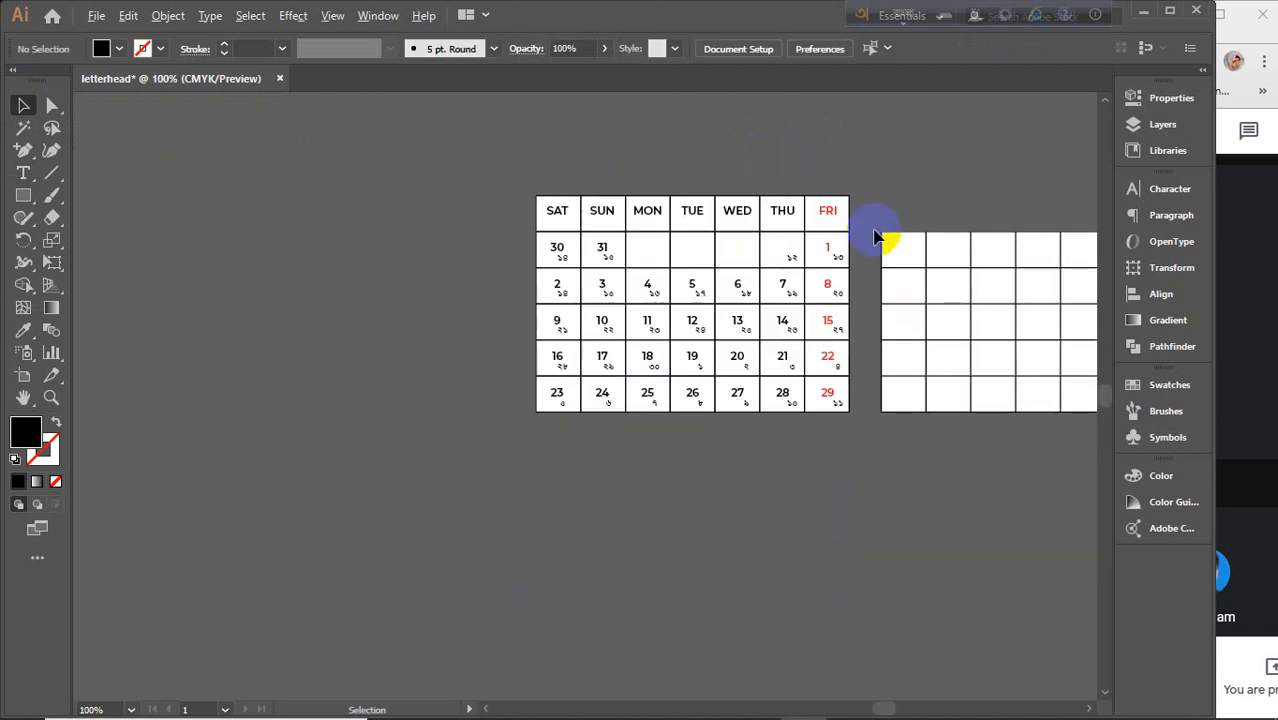
drag(799, 417, 671, 457)
click(755, 249)
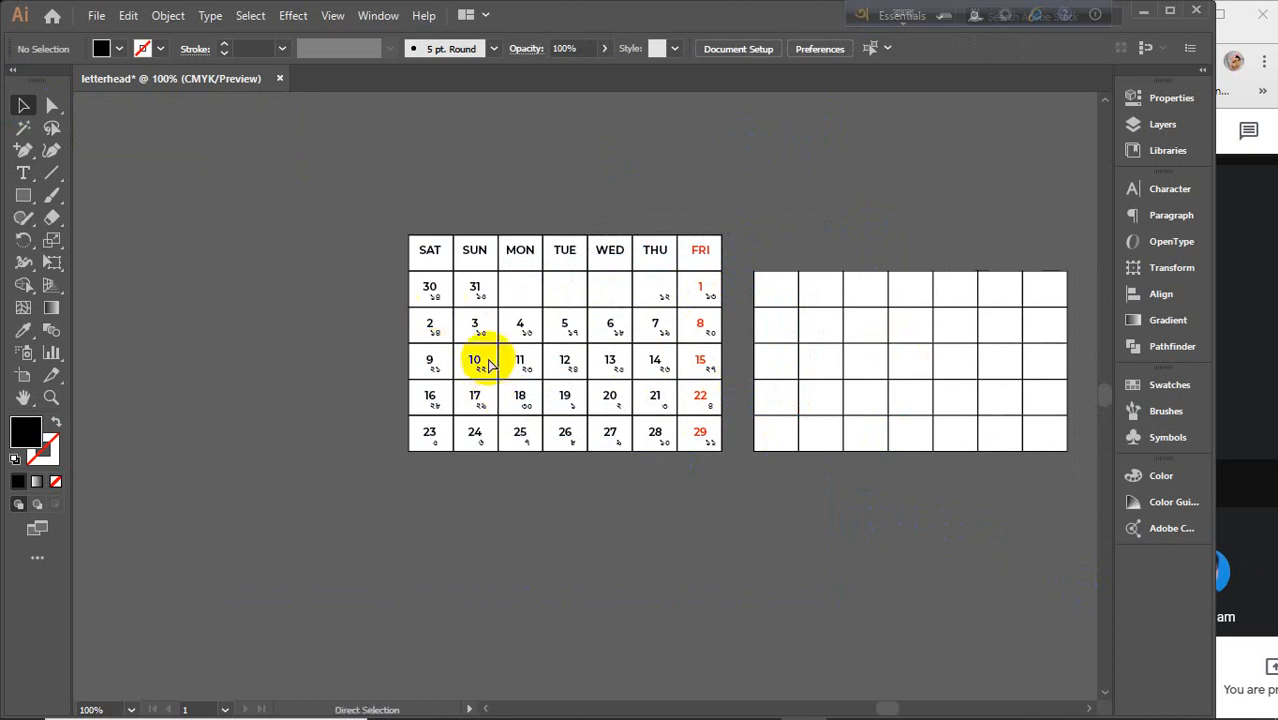
click(487, 363)
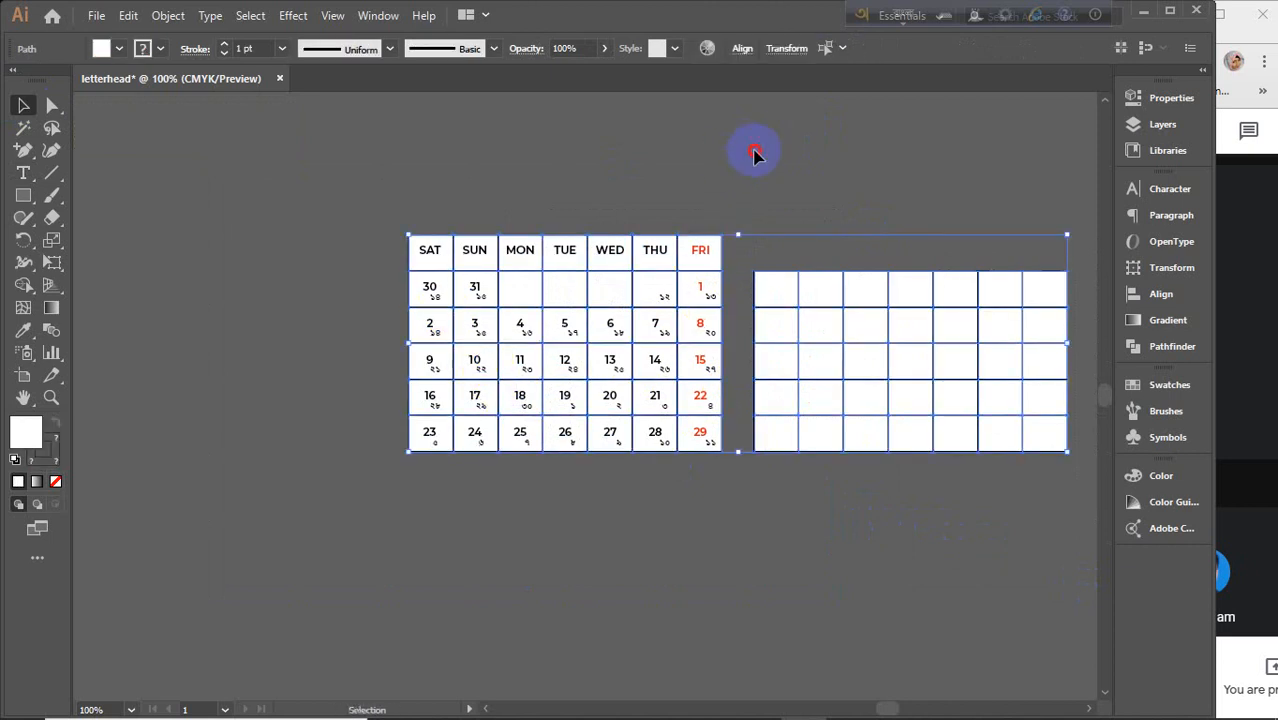
drag(756, 154, 1070, 534)
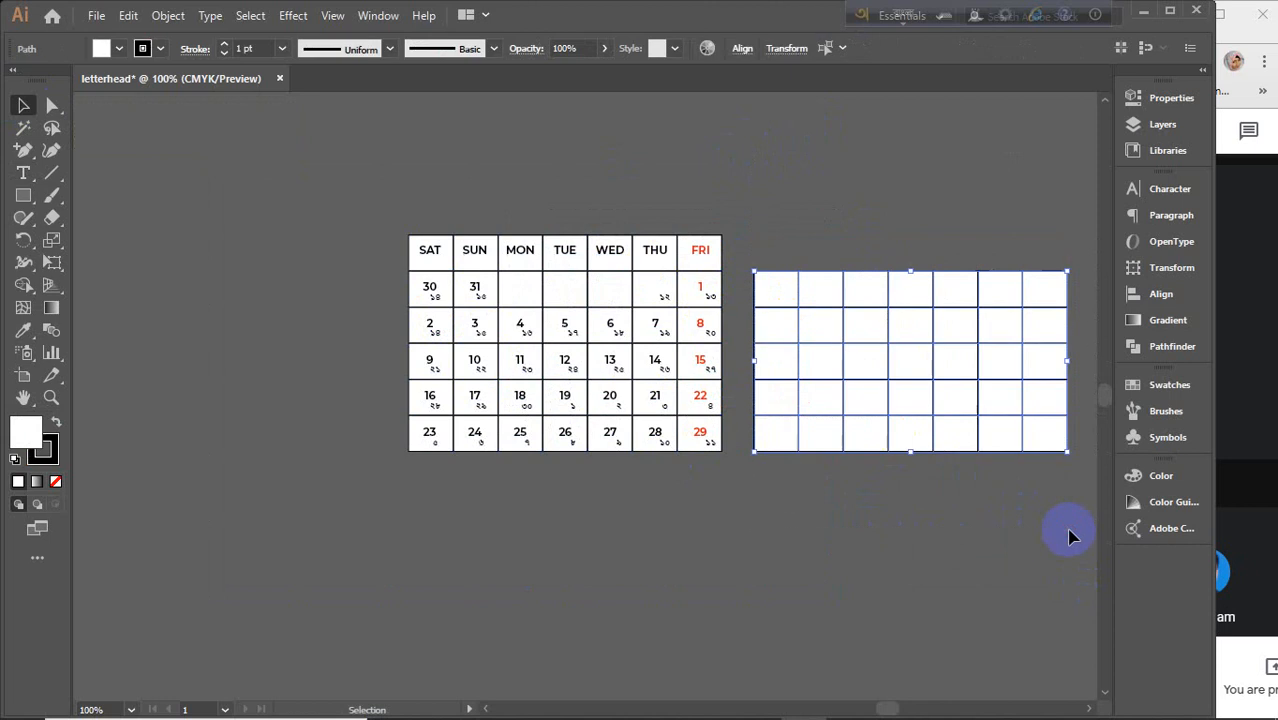
key(Delete)
Group the calendar grid with its date text and move the group into the lower right corner of the desk calendar page.
drag(351, 205, 955, 525)
key(ctrl+g)
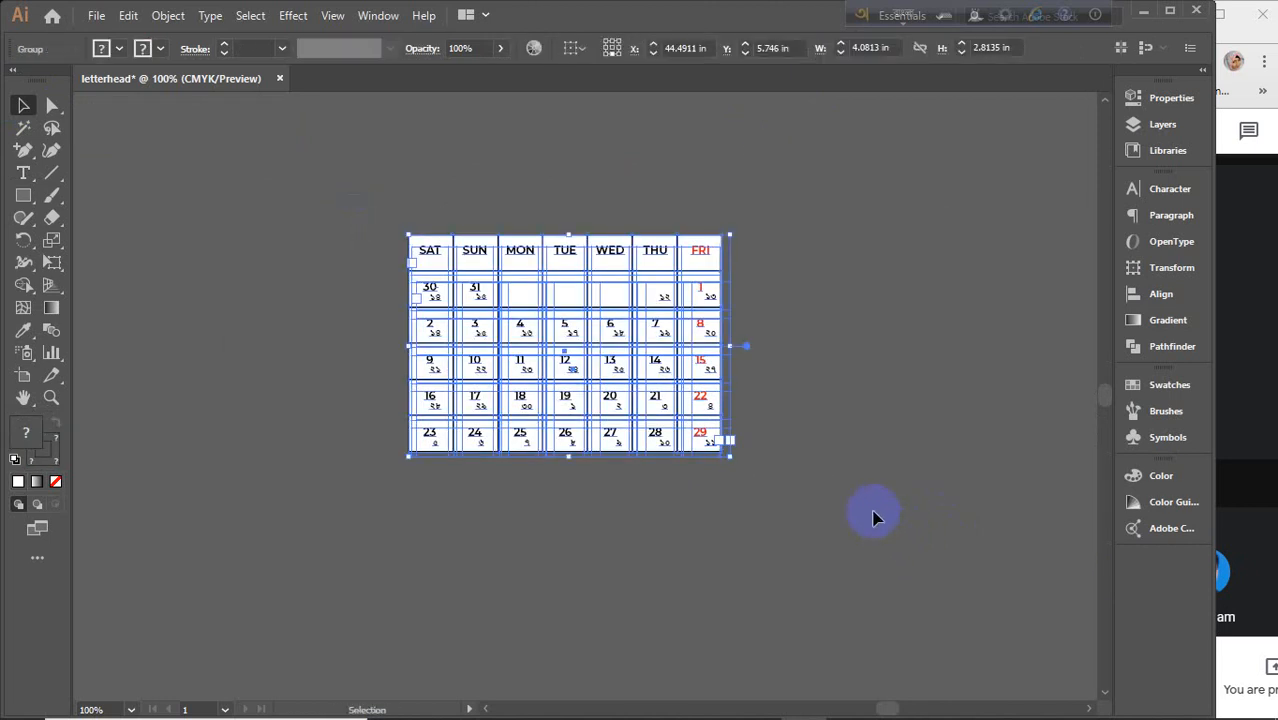
scroll(870, 515, down, 2)
scroll(790, 480, left, 5)
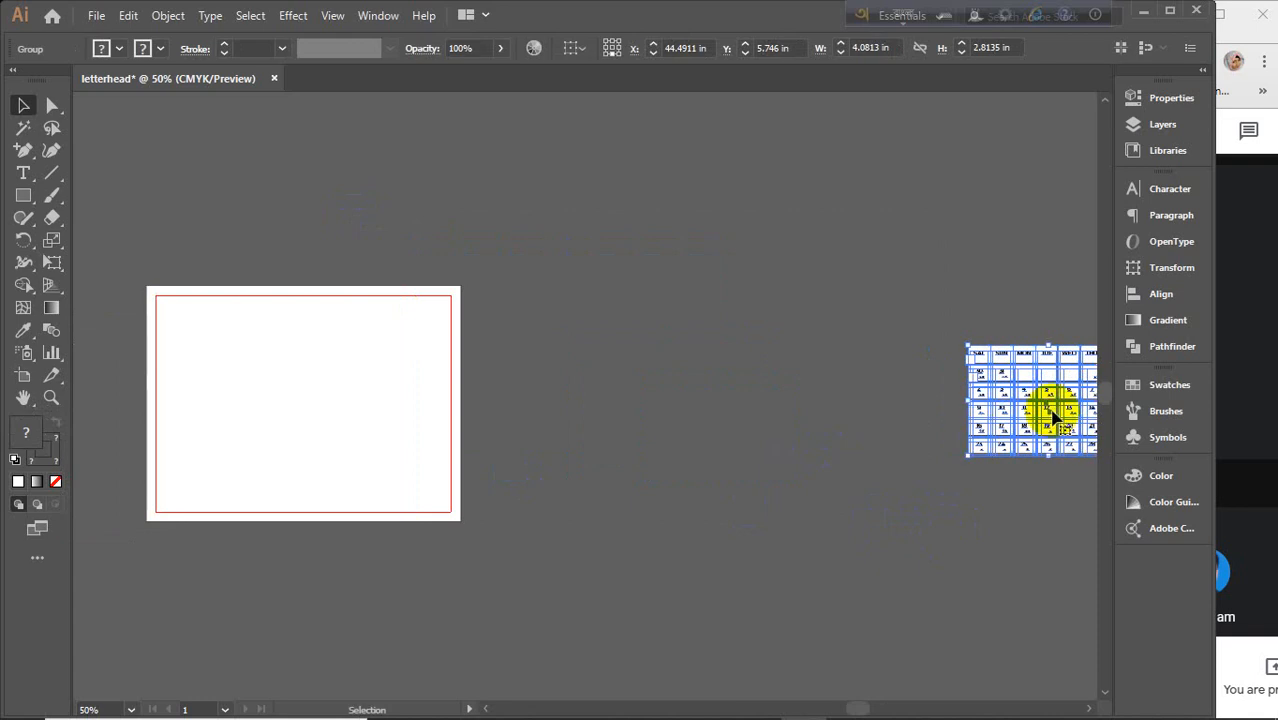
drag(1047, 408, 646, 397)
scroll(370, 457, up, 3)
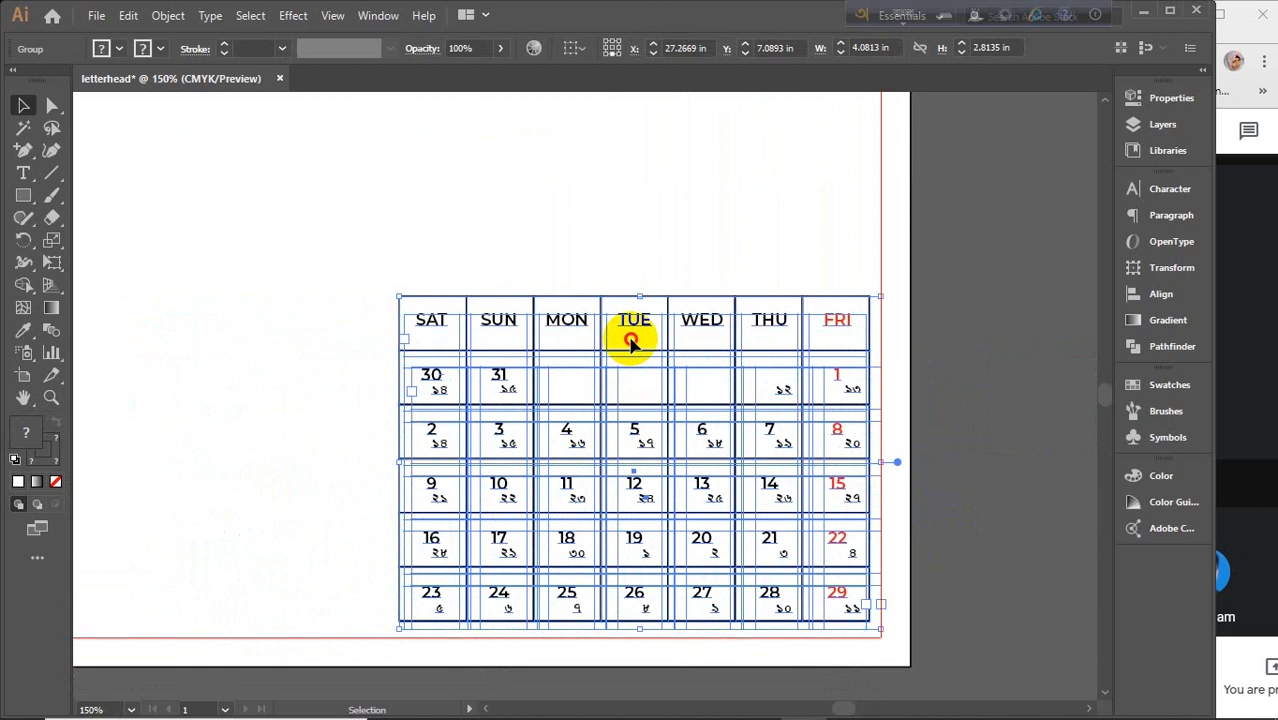
Fine-tune the calendar group's vertical position so it sits just above the page's lower red margin line.
drag(630, 342, 631, 347)
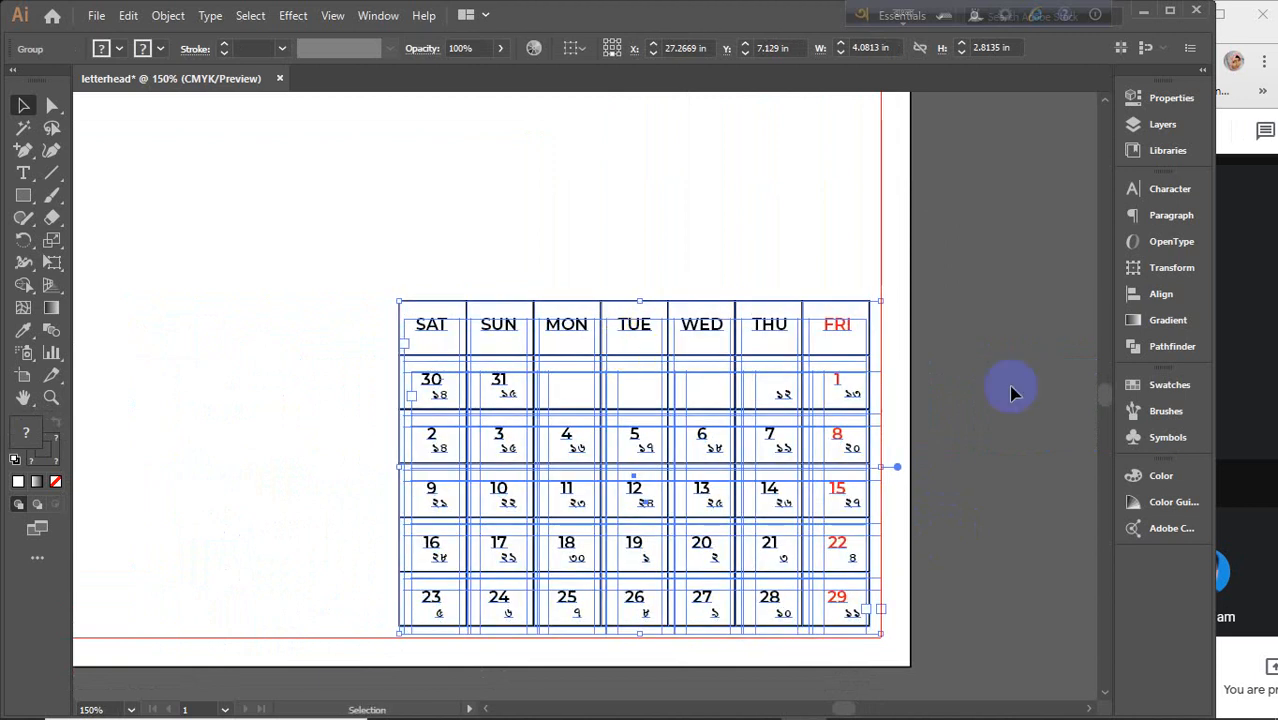
key(Up)
key(Up)
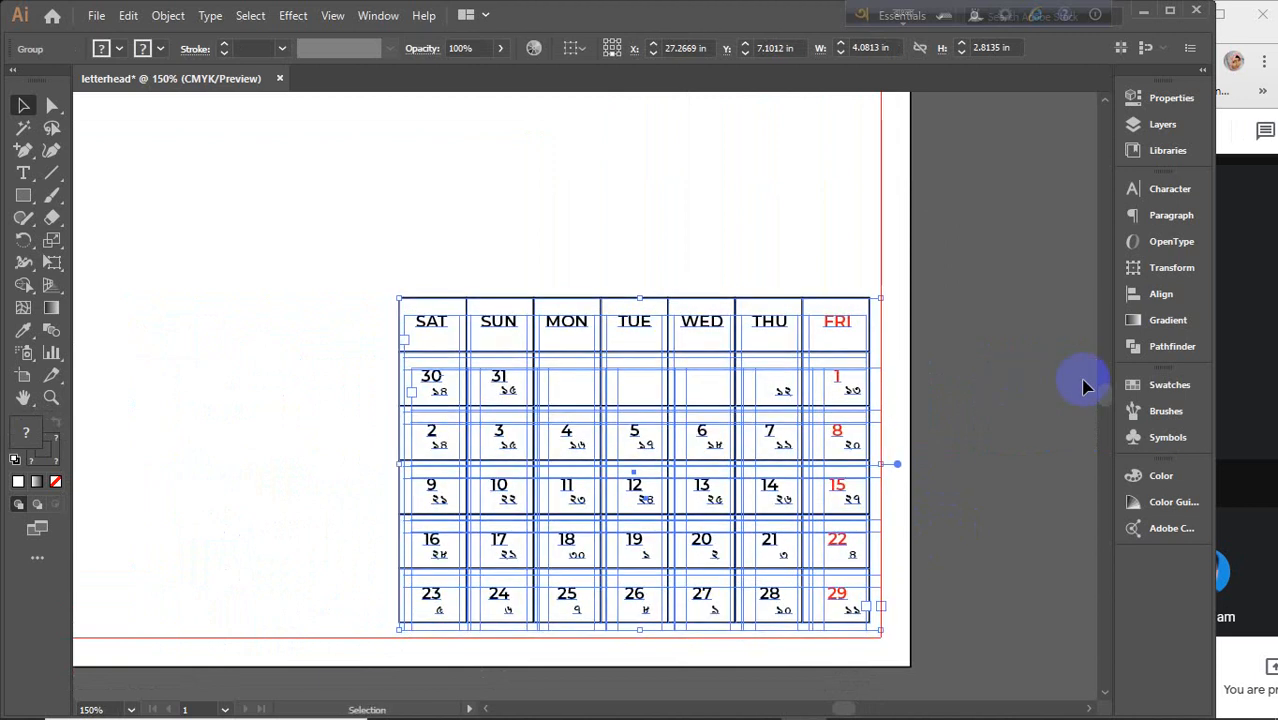
key(Down)
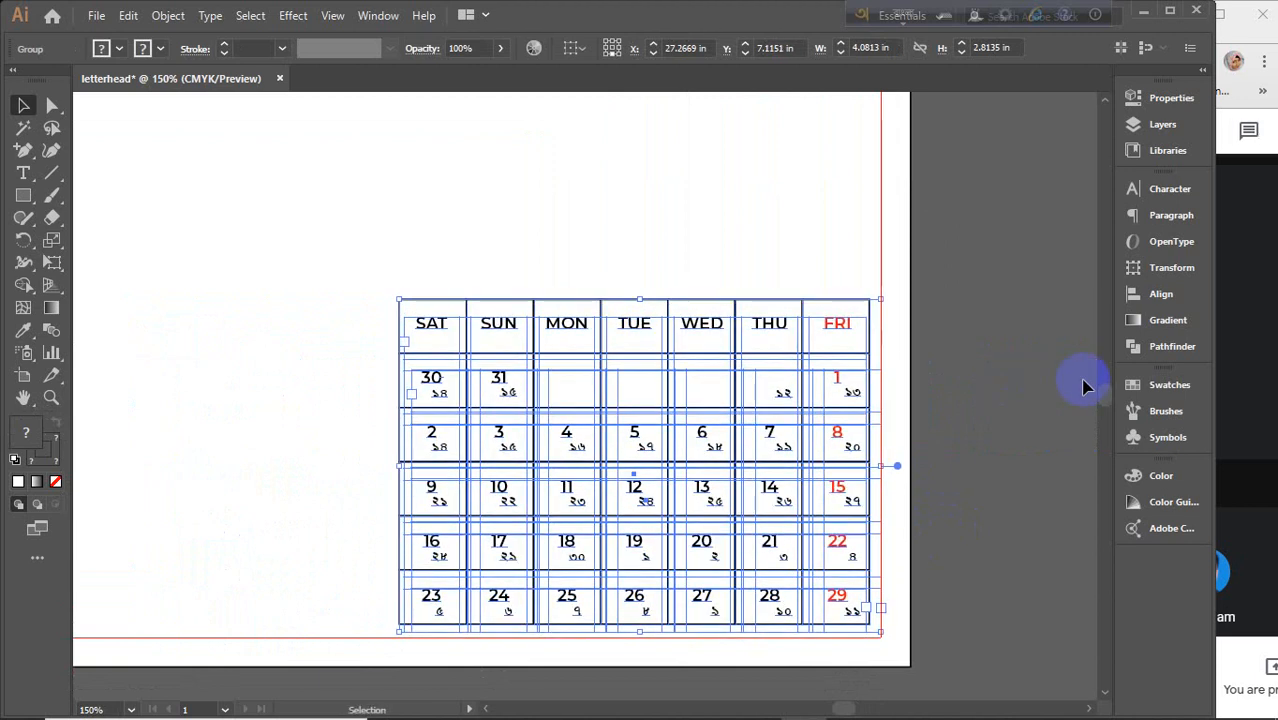
click(1085, 386)
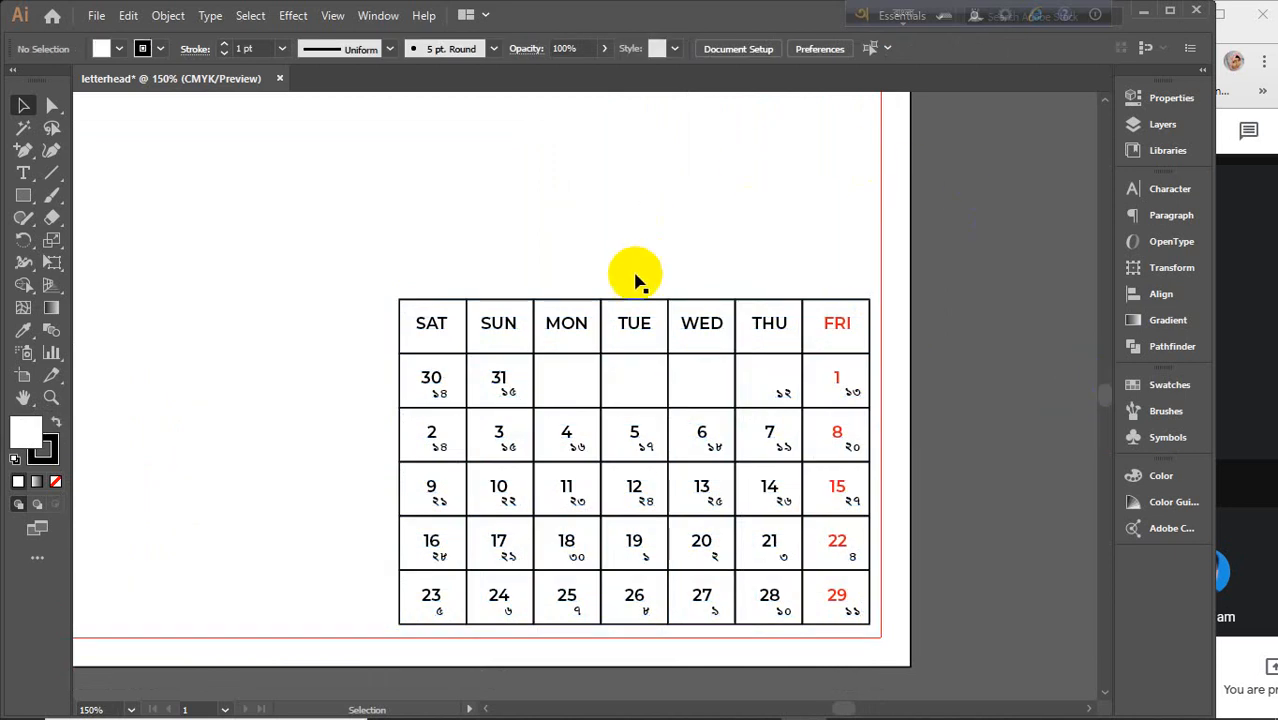
Isolate the calendar group and select all seven weekday header cells, SAT through FRI.
scroll(608, 322, up, 2)
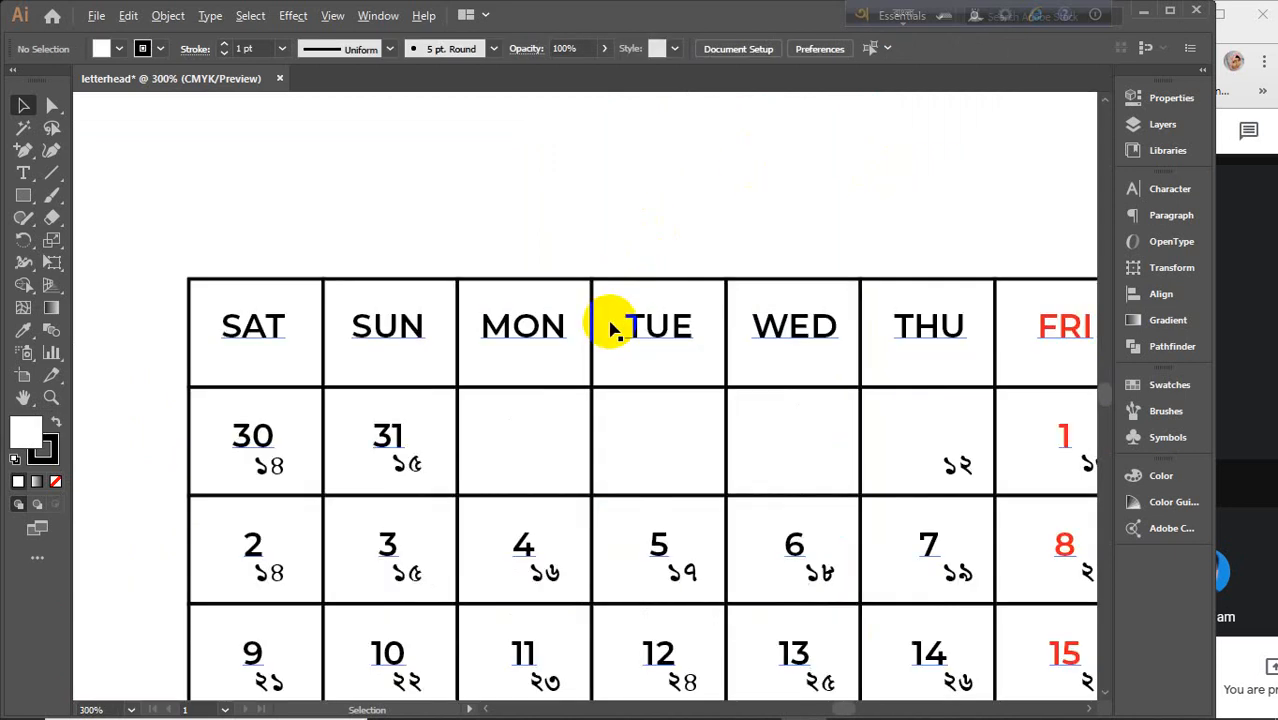
double_click(577, 284)
click(577, 284)
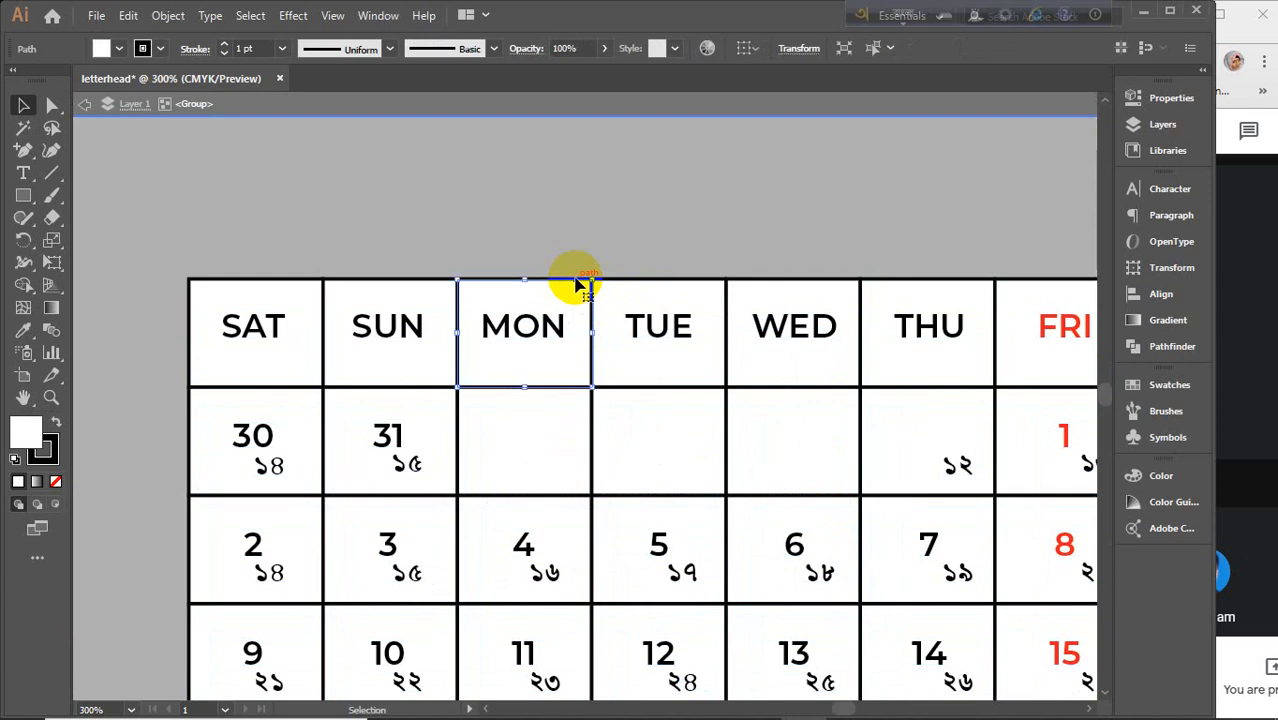
scroll(577, 284, down, 2)
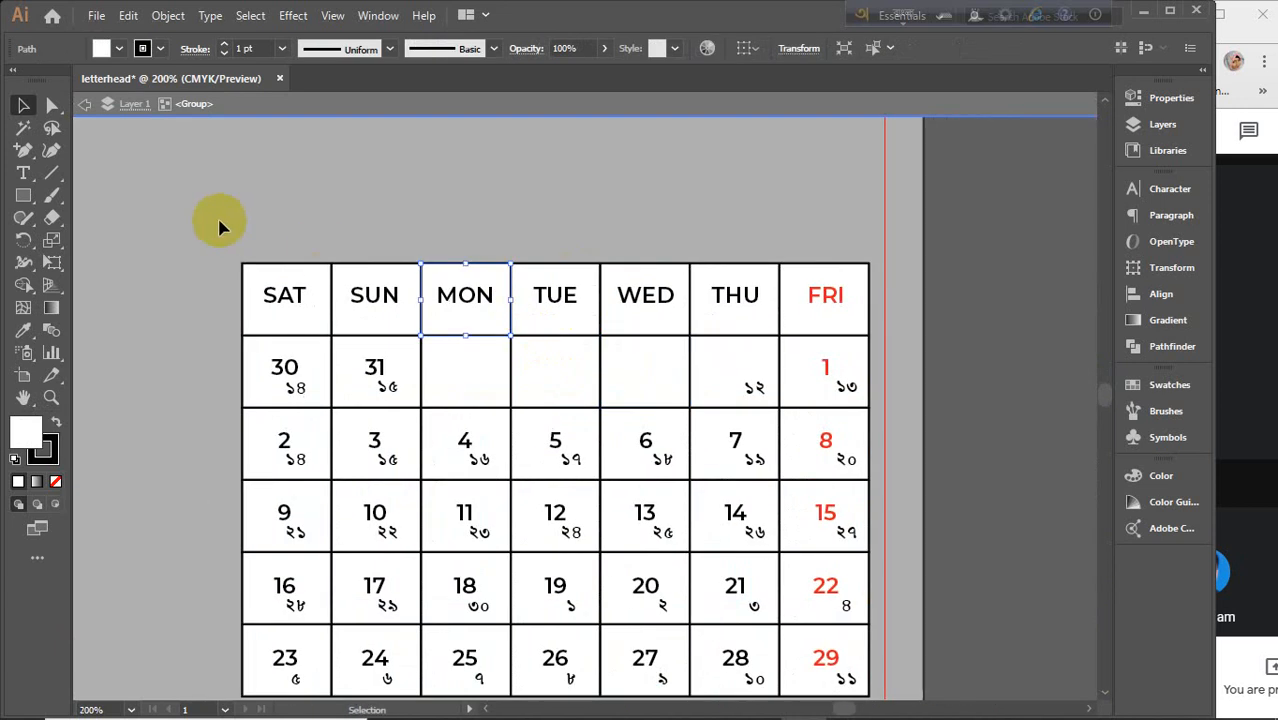
drag(207, 222, 876, 274)
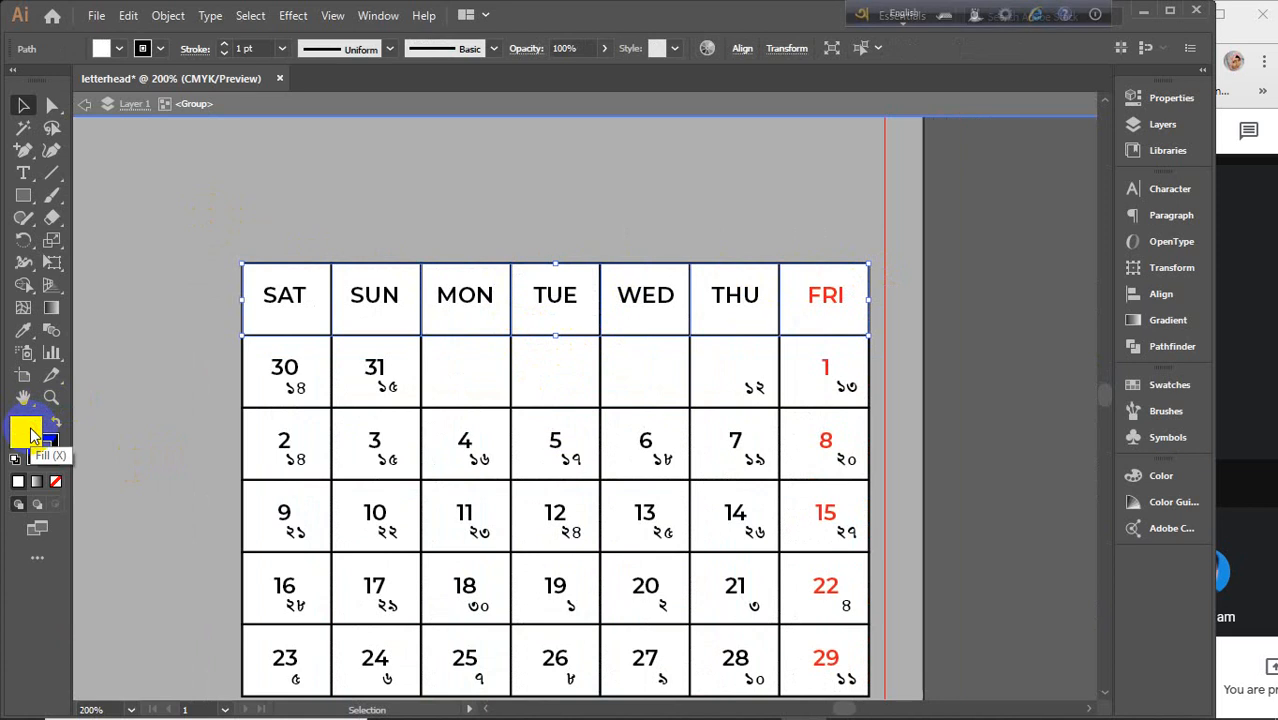
Fill the weekday header cells with amber #ffc200.
double_click(30, 433)
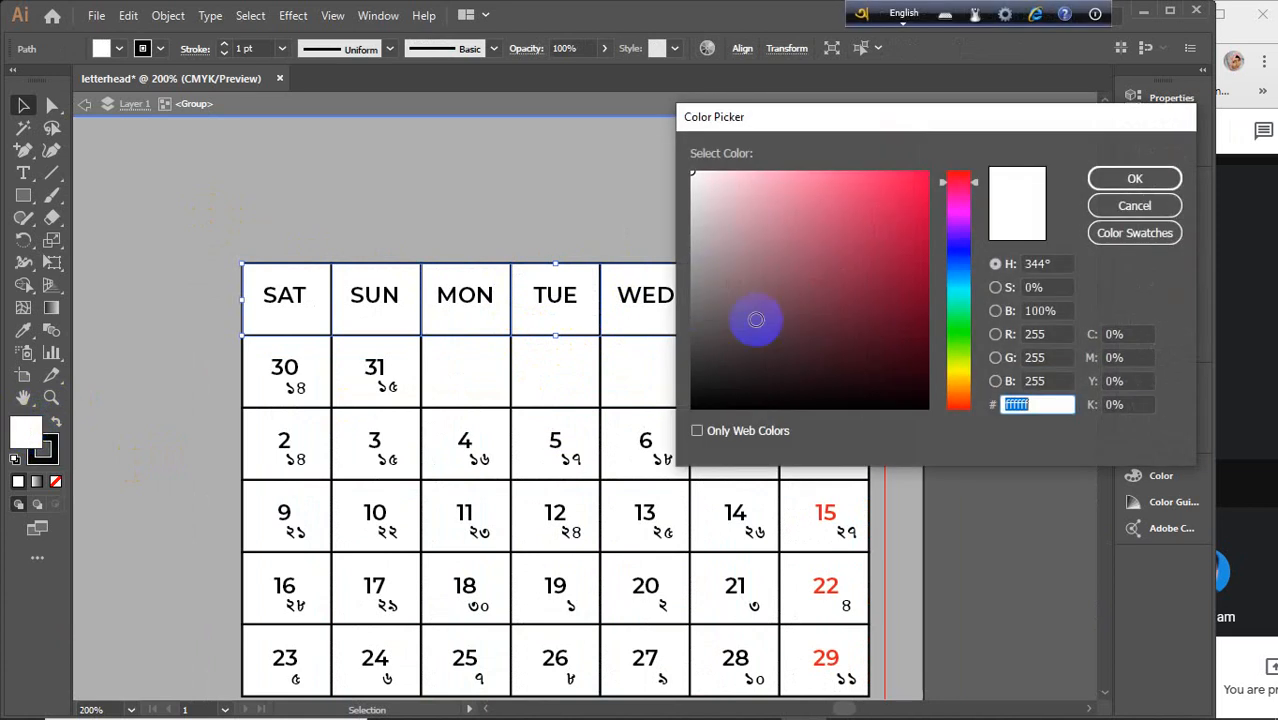
click(953, 380)
mouse_move(906, 304)
mouse_down()
mouse_move(949, 236)
mouse_move(957, 250)
mouse_move(970, 126)
mouse_move(955, 166)
mouse_up()
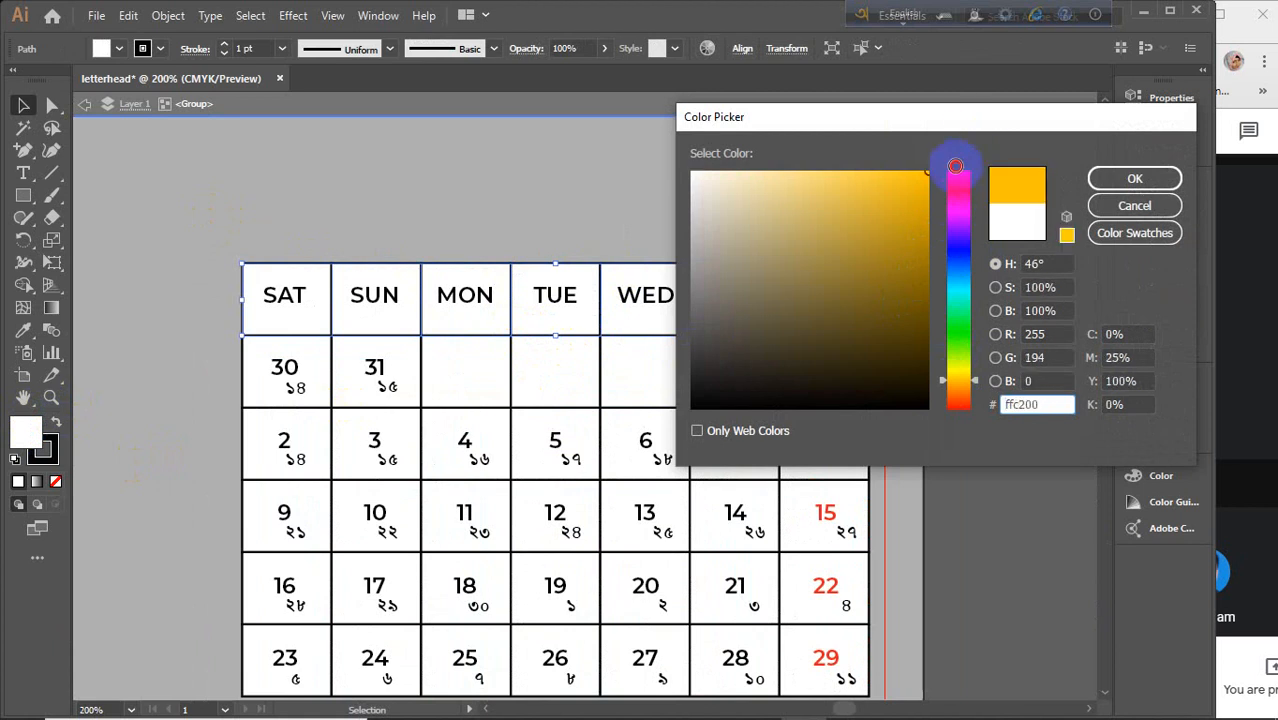
click(1152, 179)
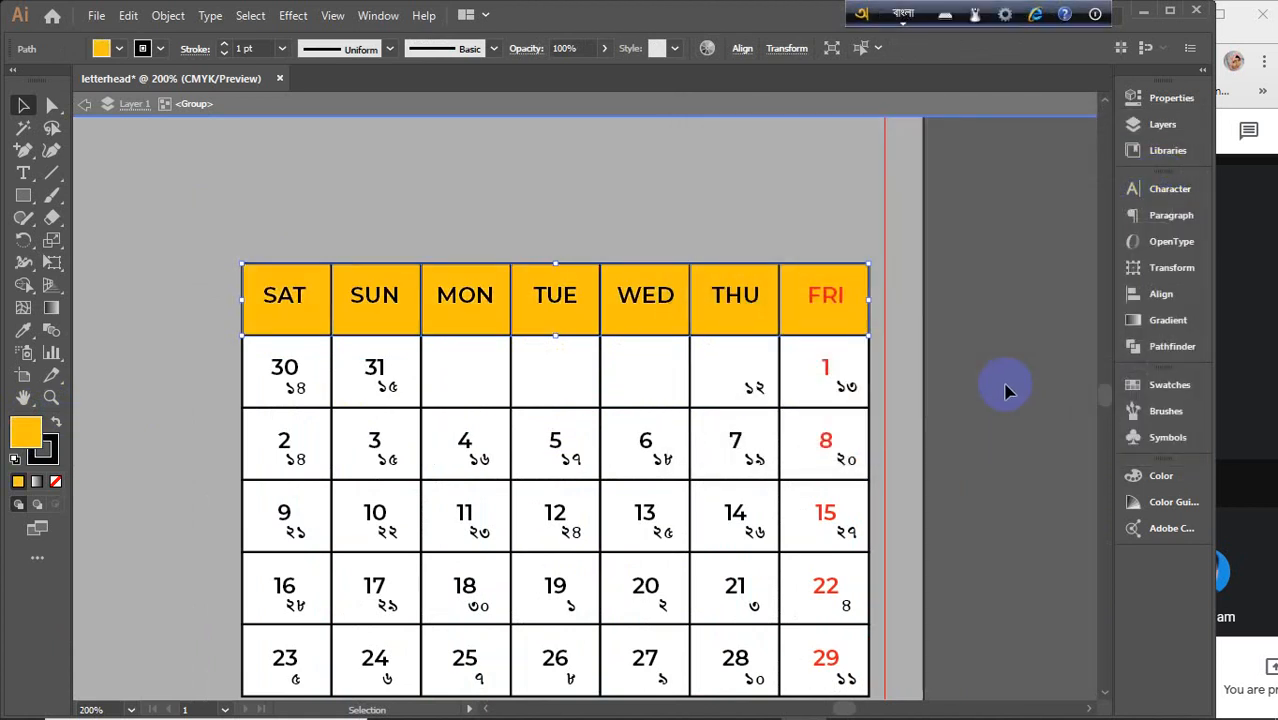
Change the fill of the weekday header cells to a very dark green.
double_click(13, 445)
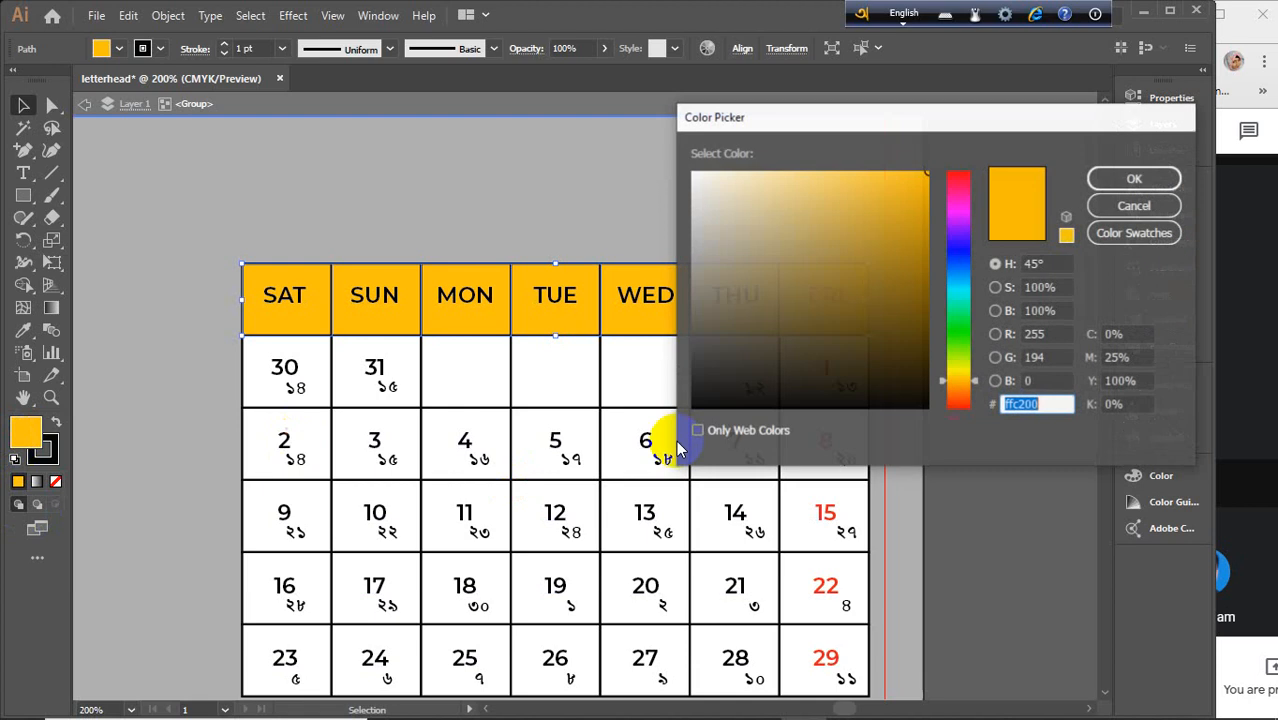
mouse_move(958, 379)
mouse_down()
mouse_move(958, 352)
mouse_move(917, 360)
mouse_up()
click(1136, 180)
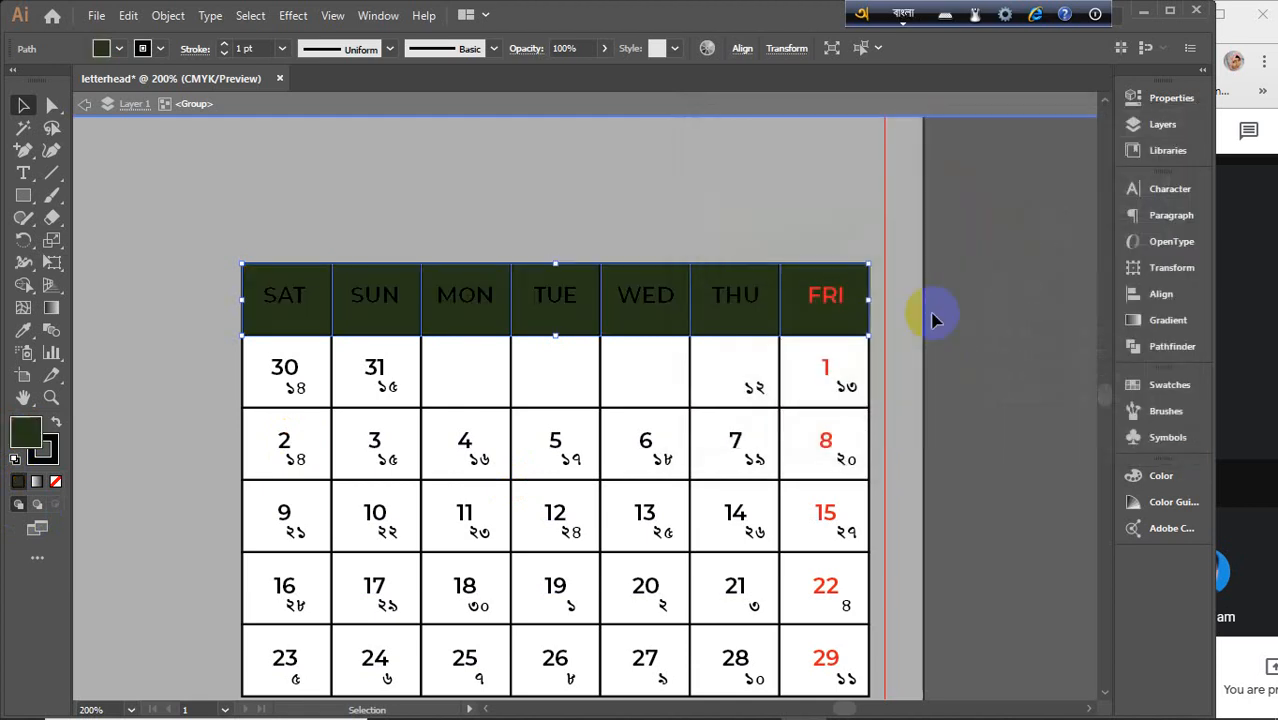
click(910, 365)
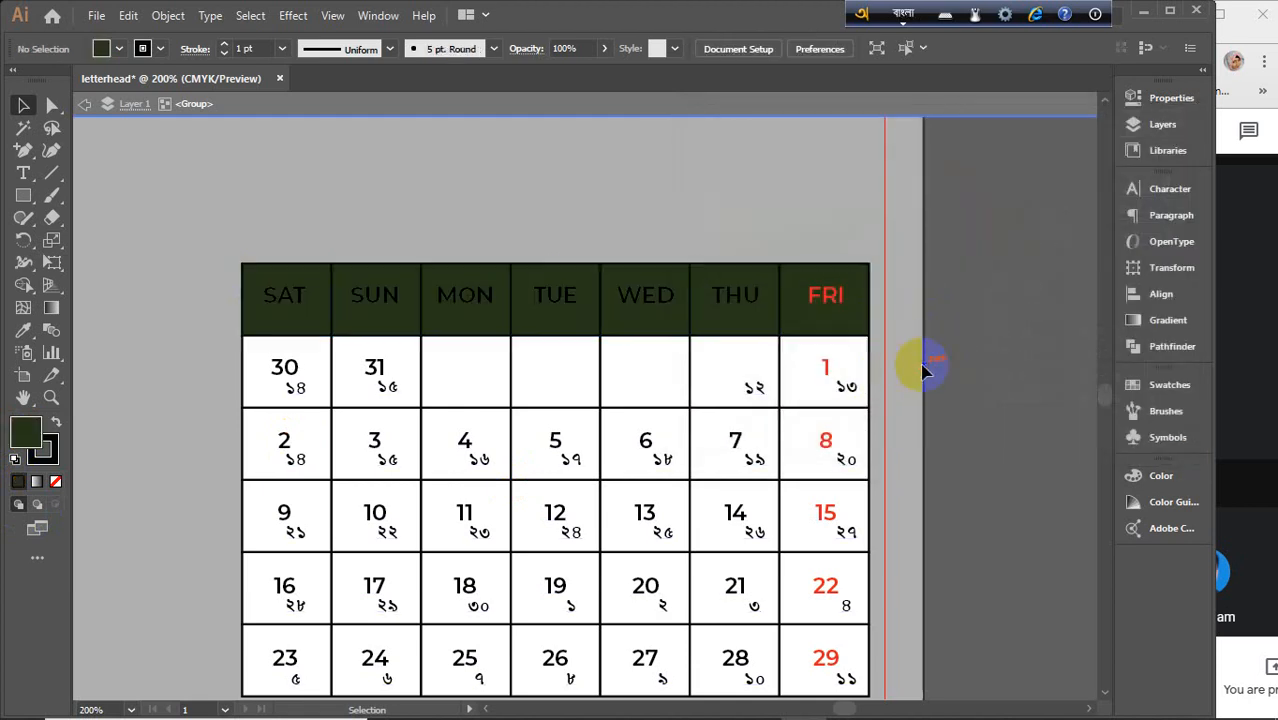
Set the text color of the weekday labels SAT through THU to white.
click(281, 300)
click(25, 173)
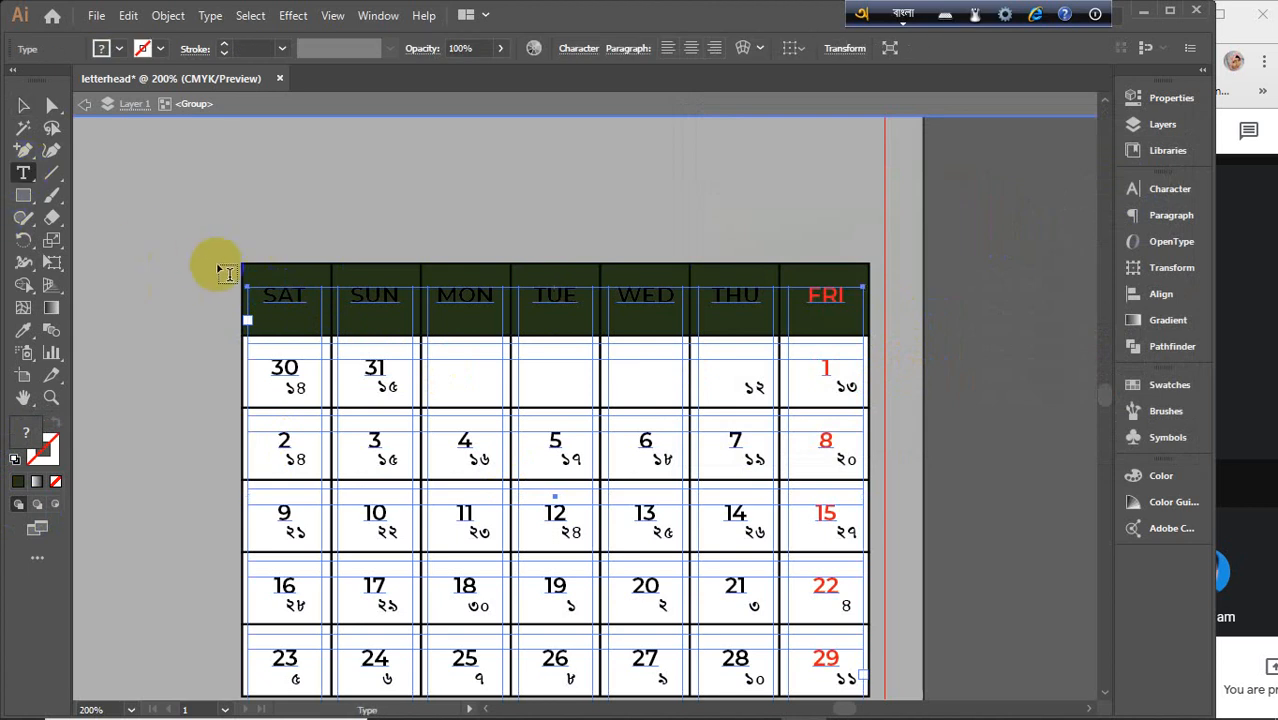
drag(262, 291, 747, 291)
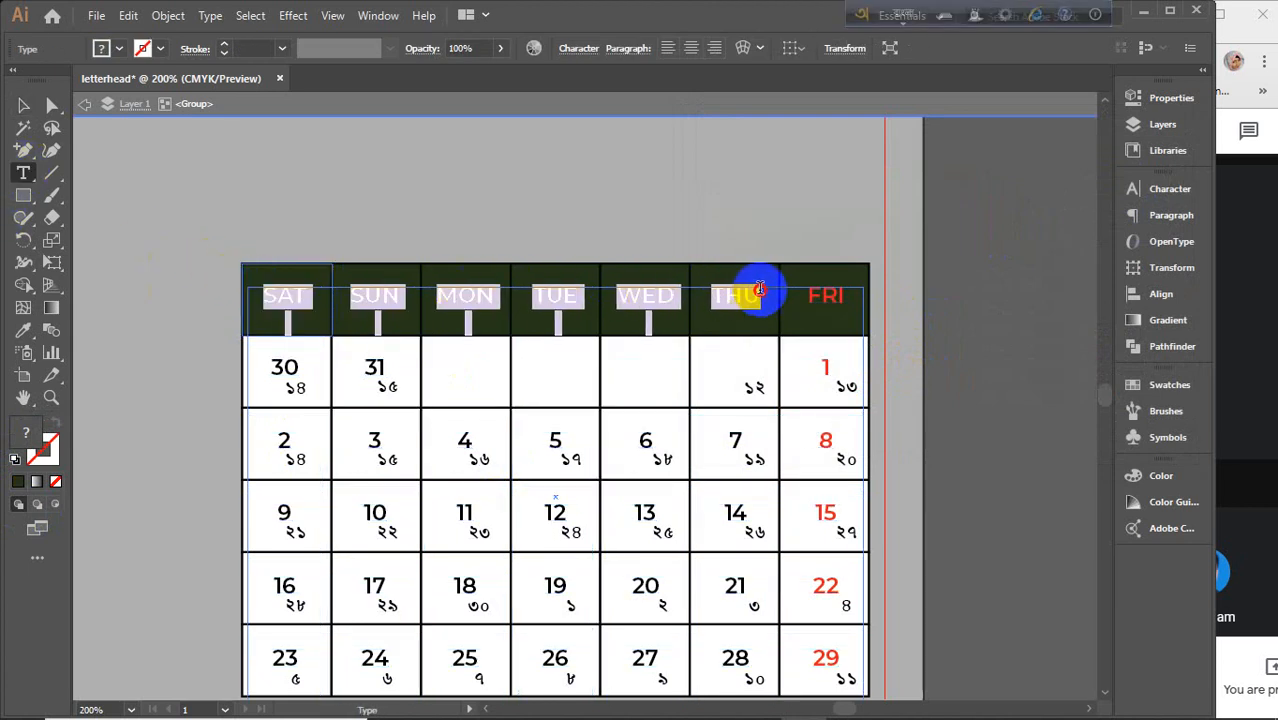
click(121, 48)
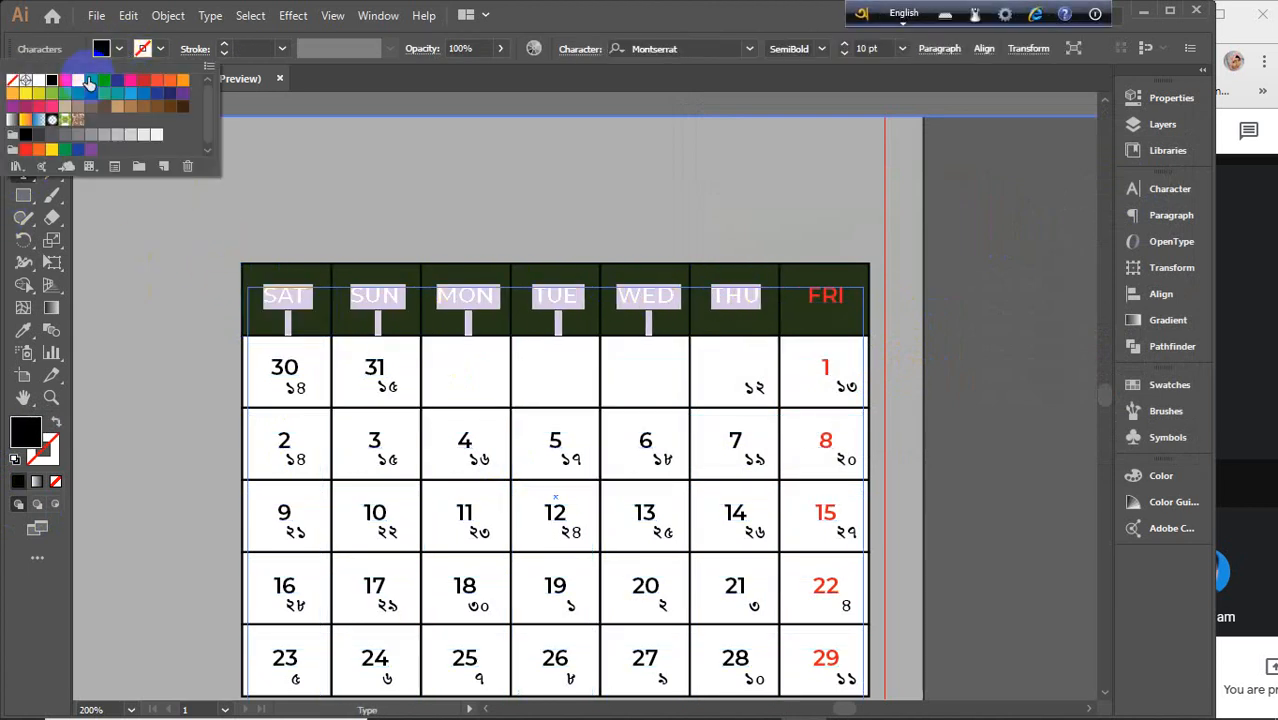
click(37, 82)
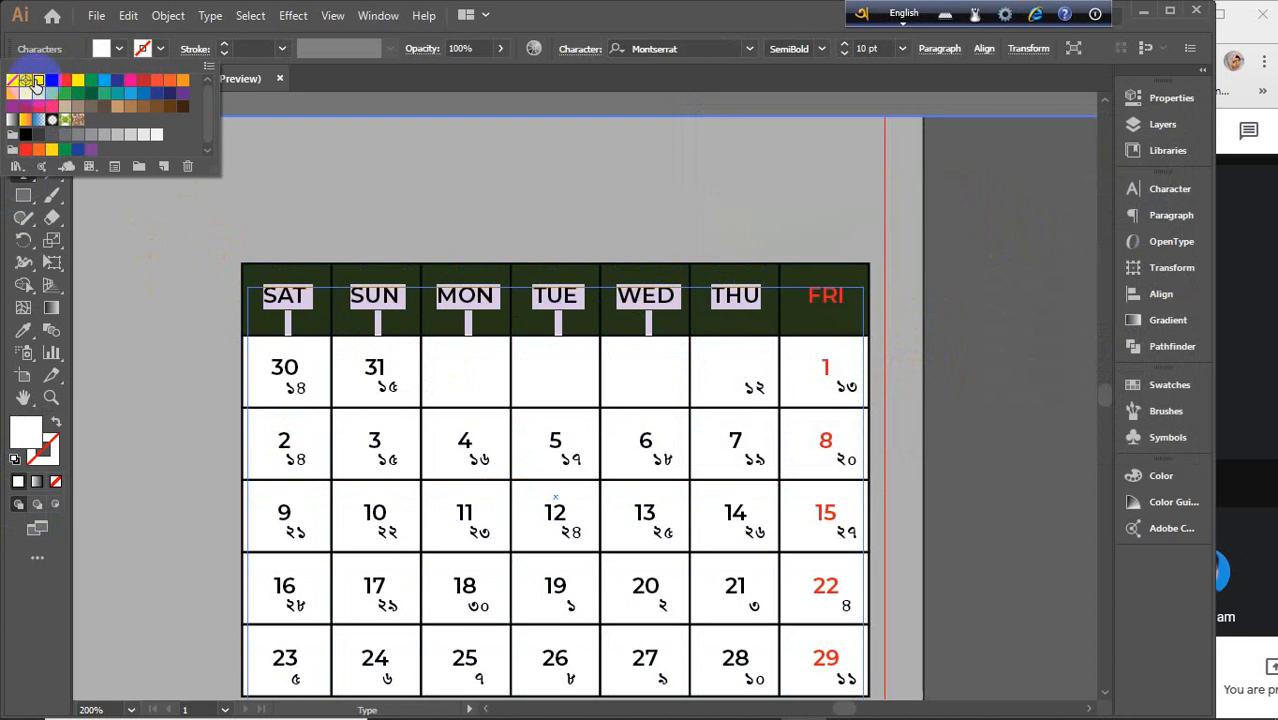
click(119, 48)
click(25, 106)
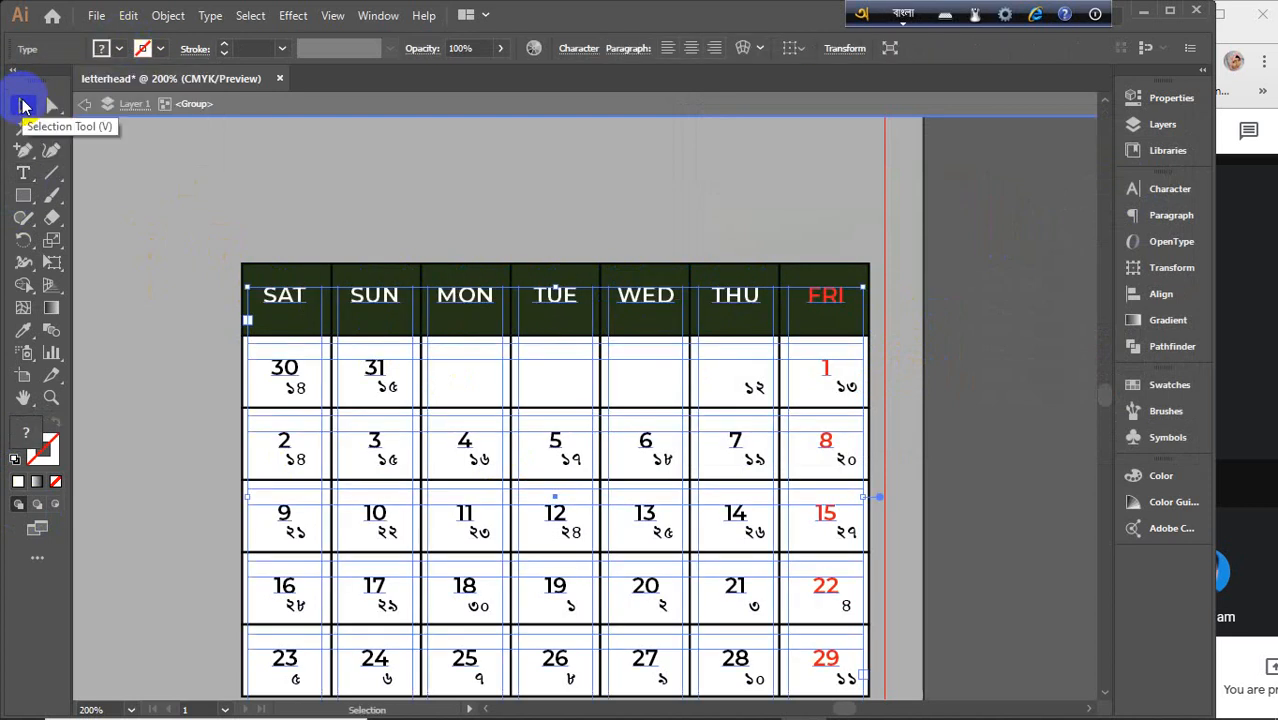
Set the font style of the weekday labels SAT through FRI to Montserrat ExtraBold and leave group isolation.
click(23, 173)
click(252, 285)
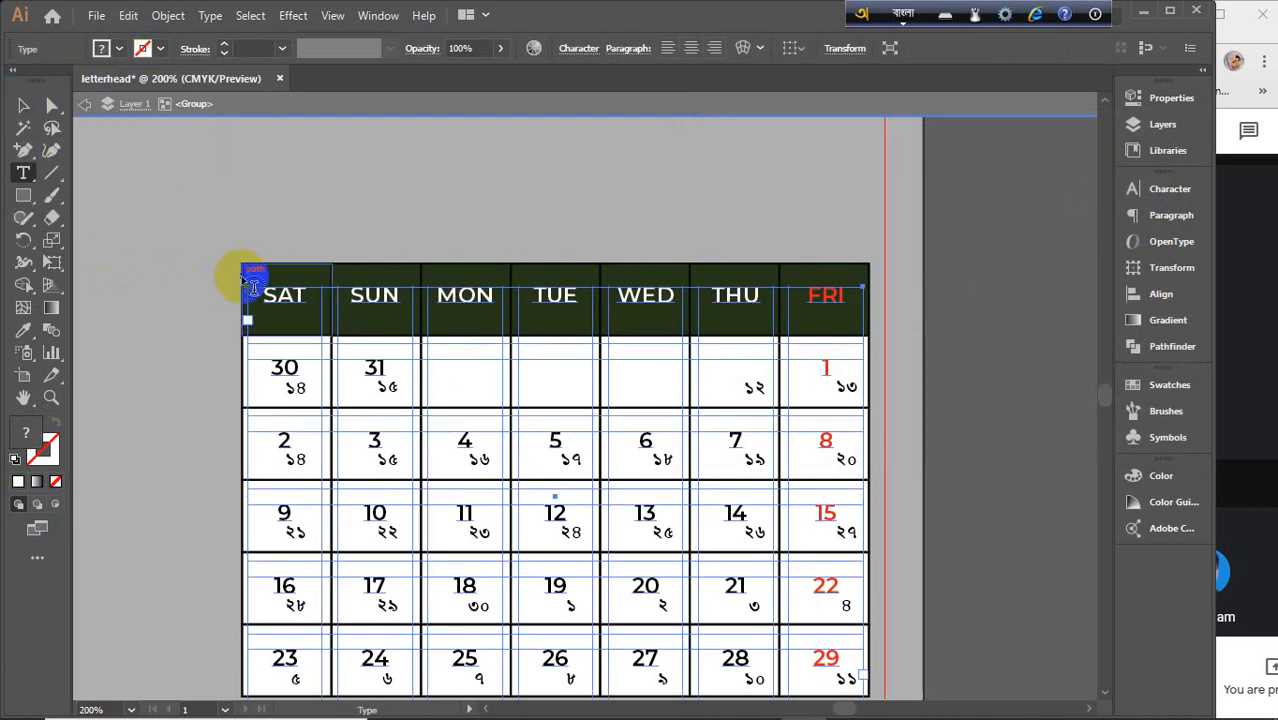
drag(268, 291, 841, 275)
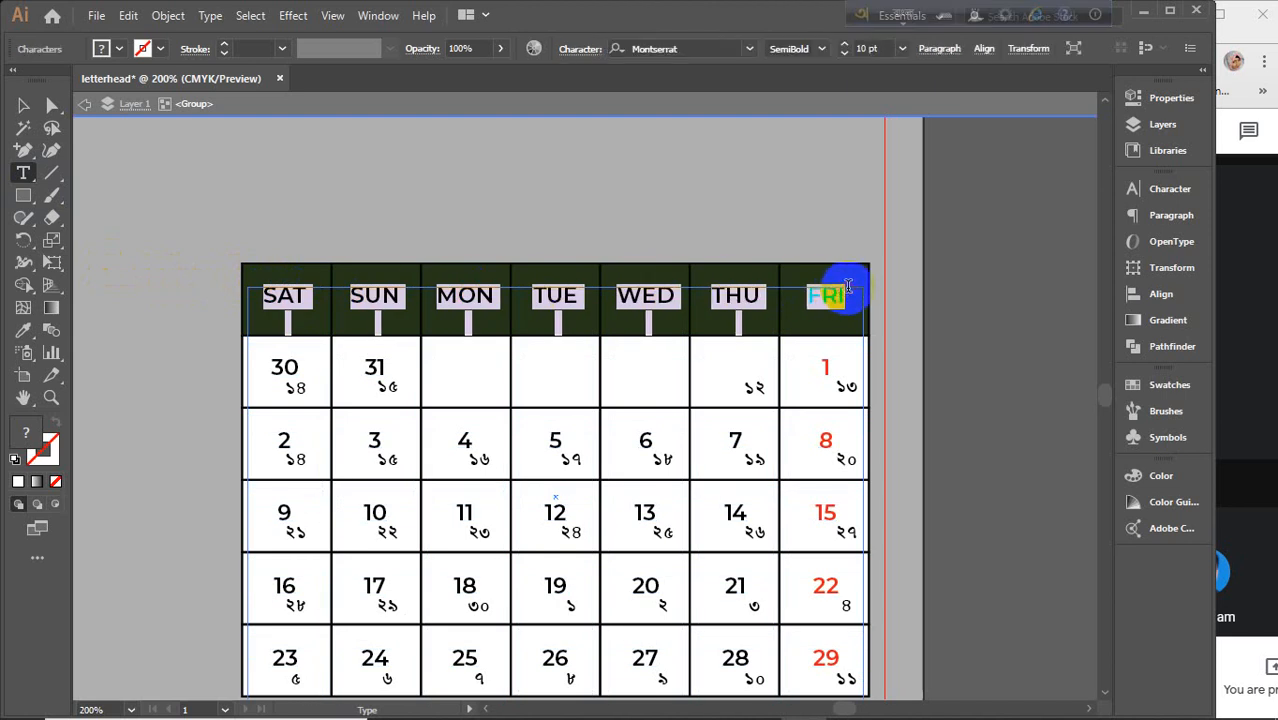
click(821, 49)
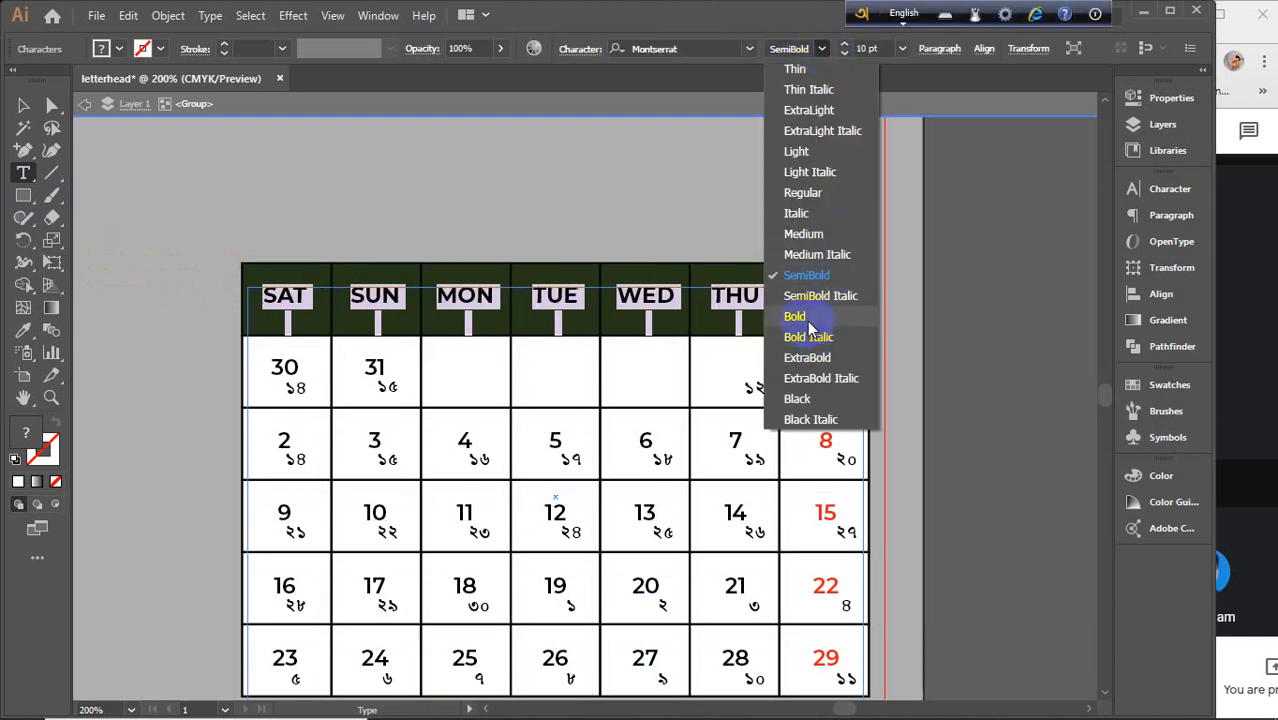
click(820, 360)
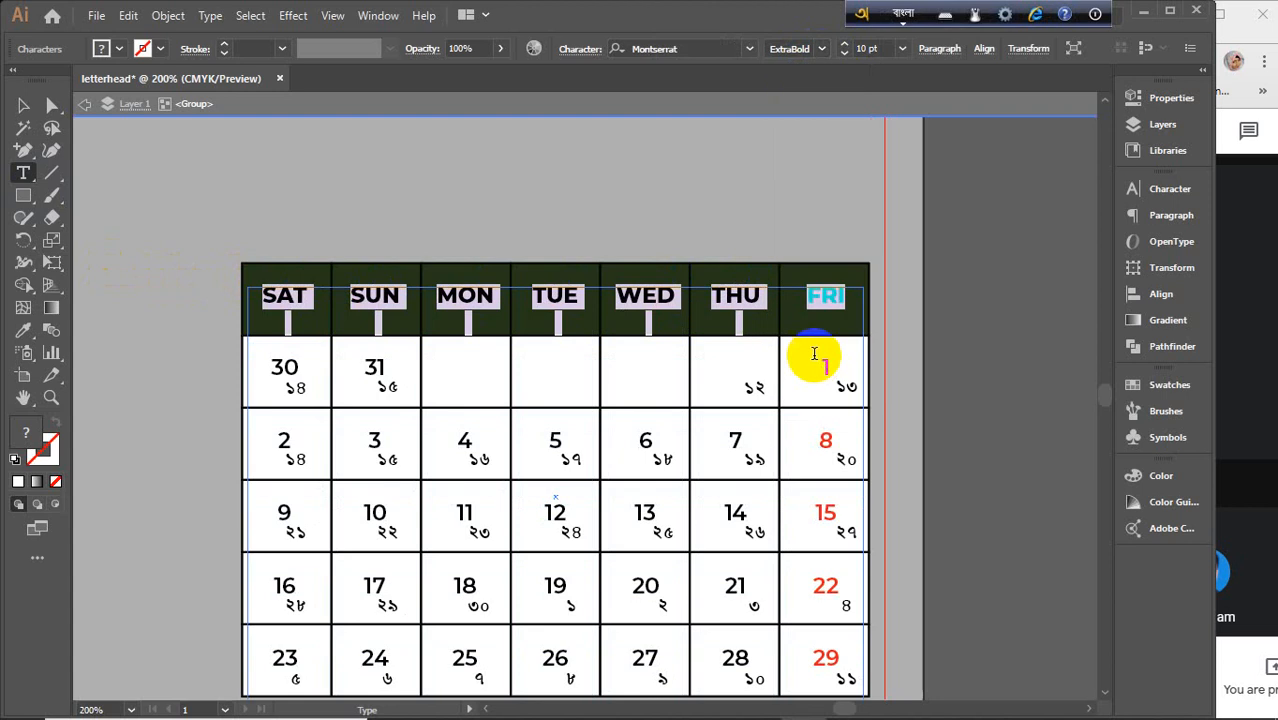
click(22, 106)
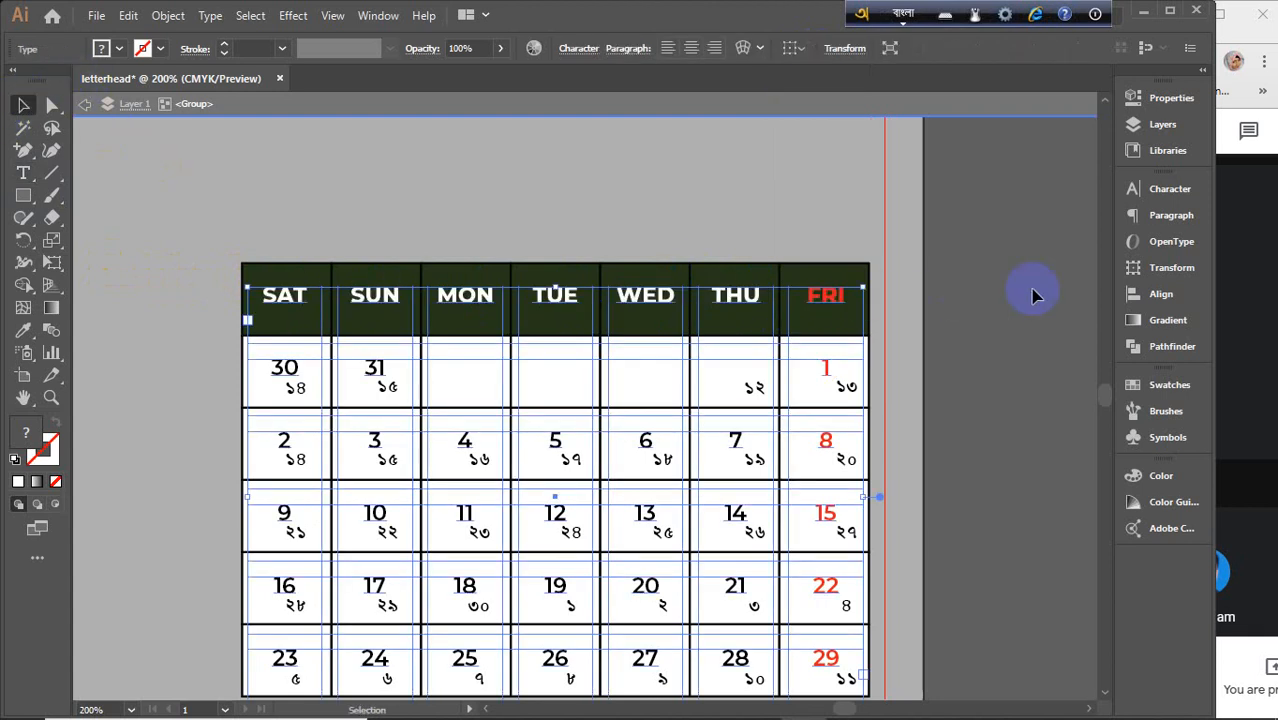
click(1003, 281)
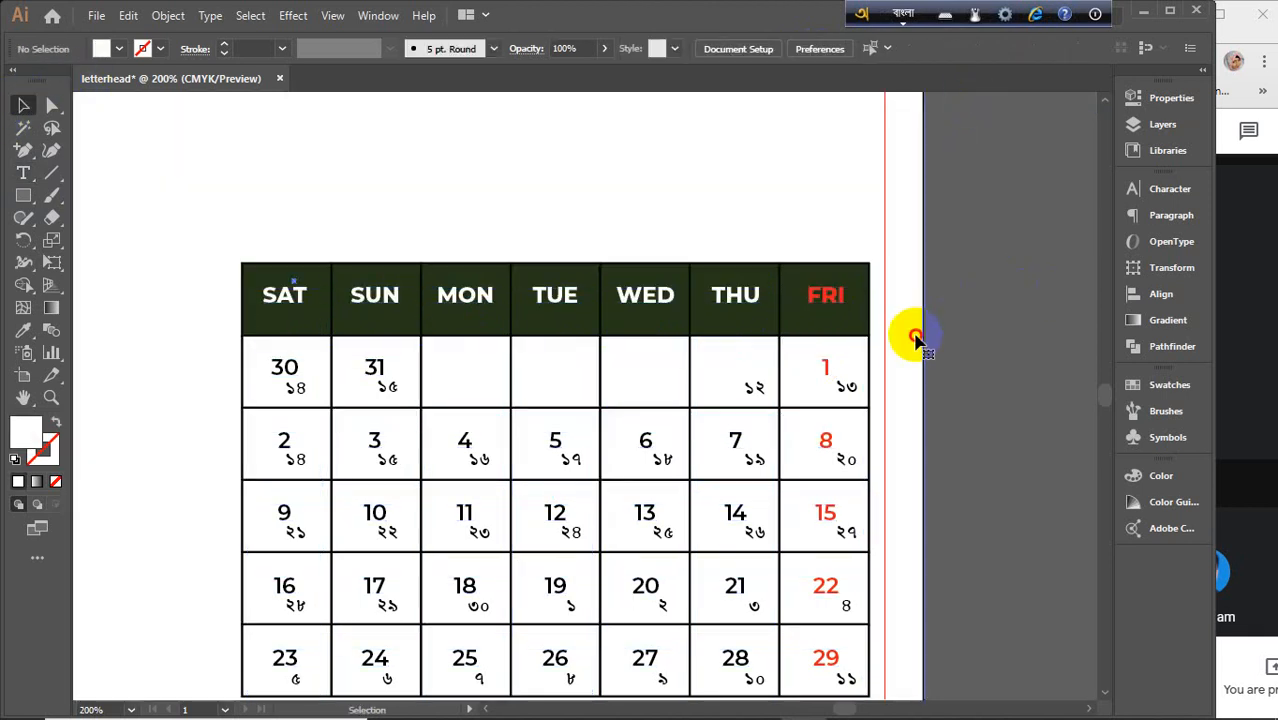
click(915, 340)
scroll(915, 340, down, 3)
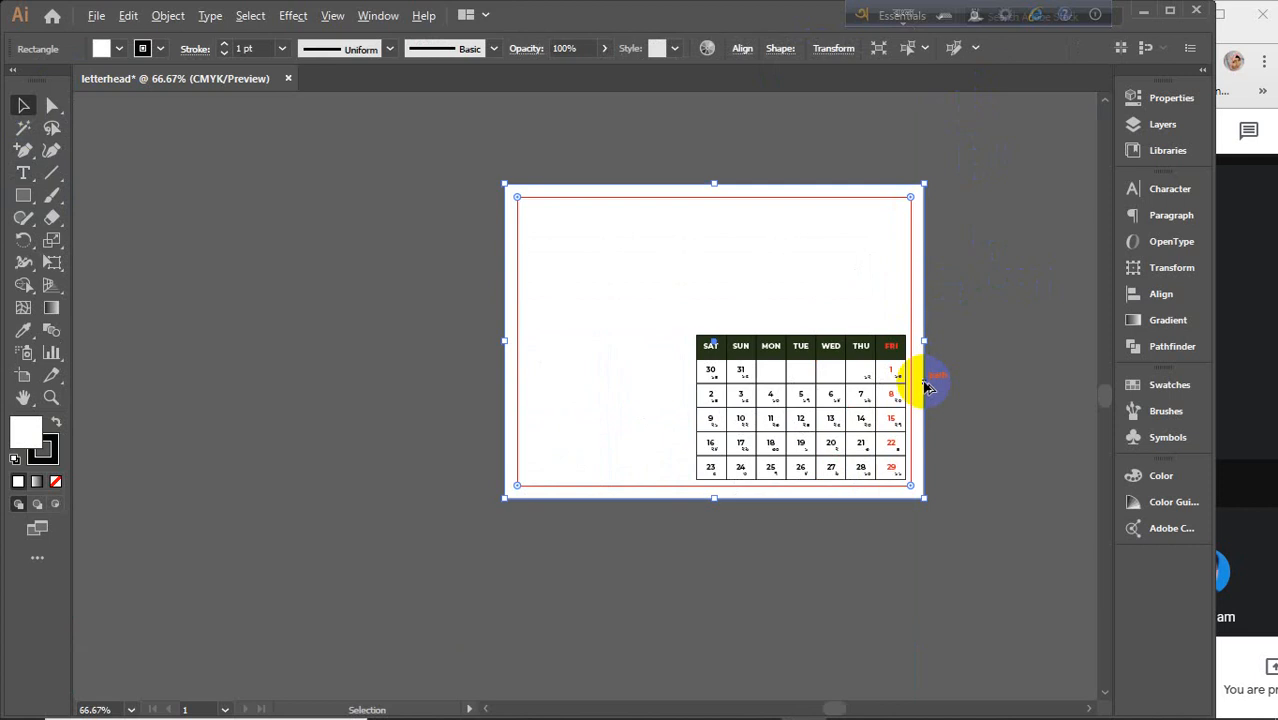
drag(930, 417, 801, 435)
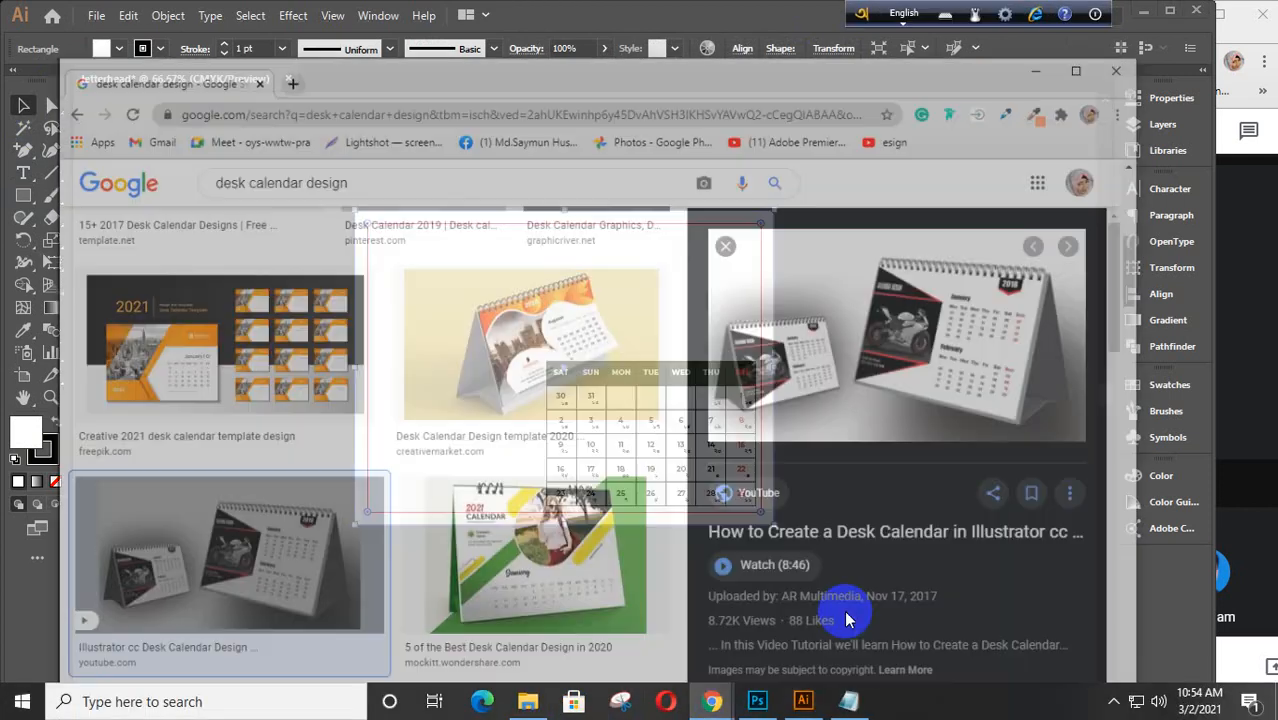
Switch to Chrome and search Google Images for "wallpaper design".
click(850, 615)
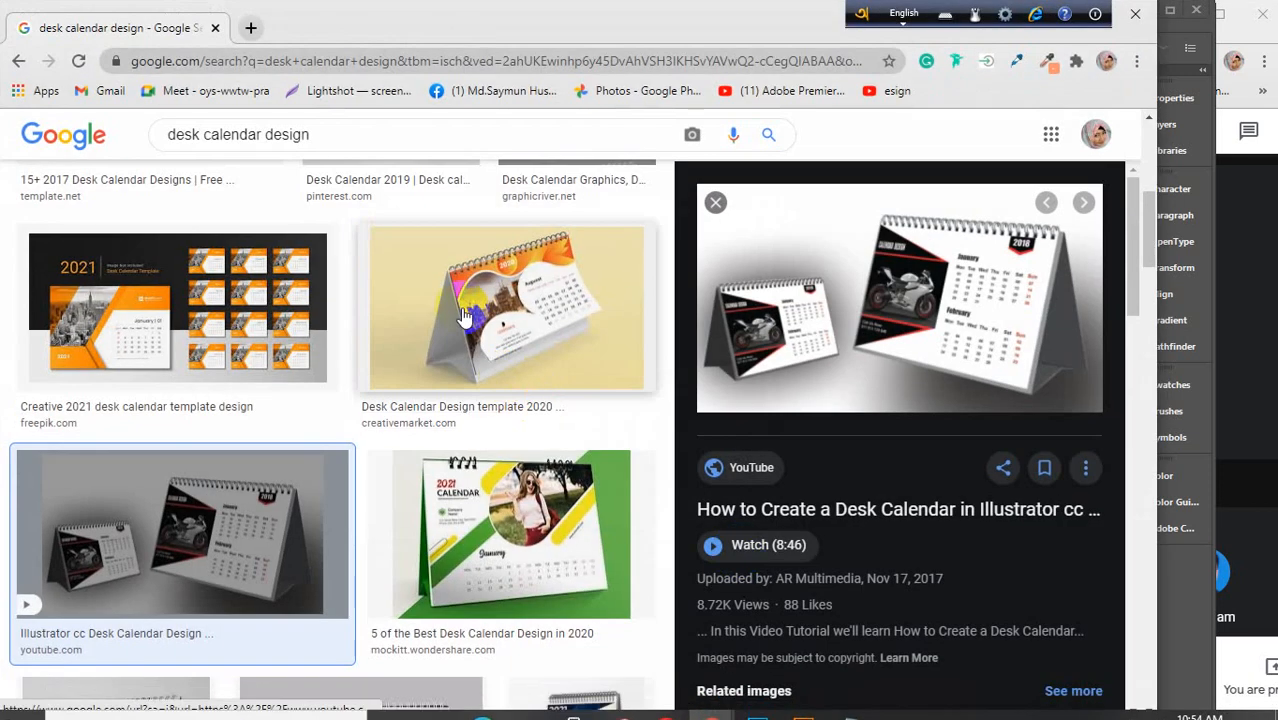
drag(313, 130, 125, 133)
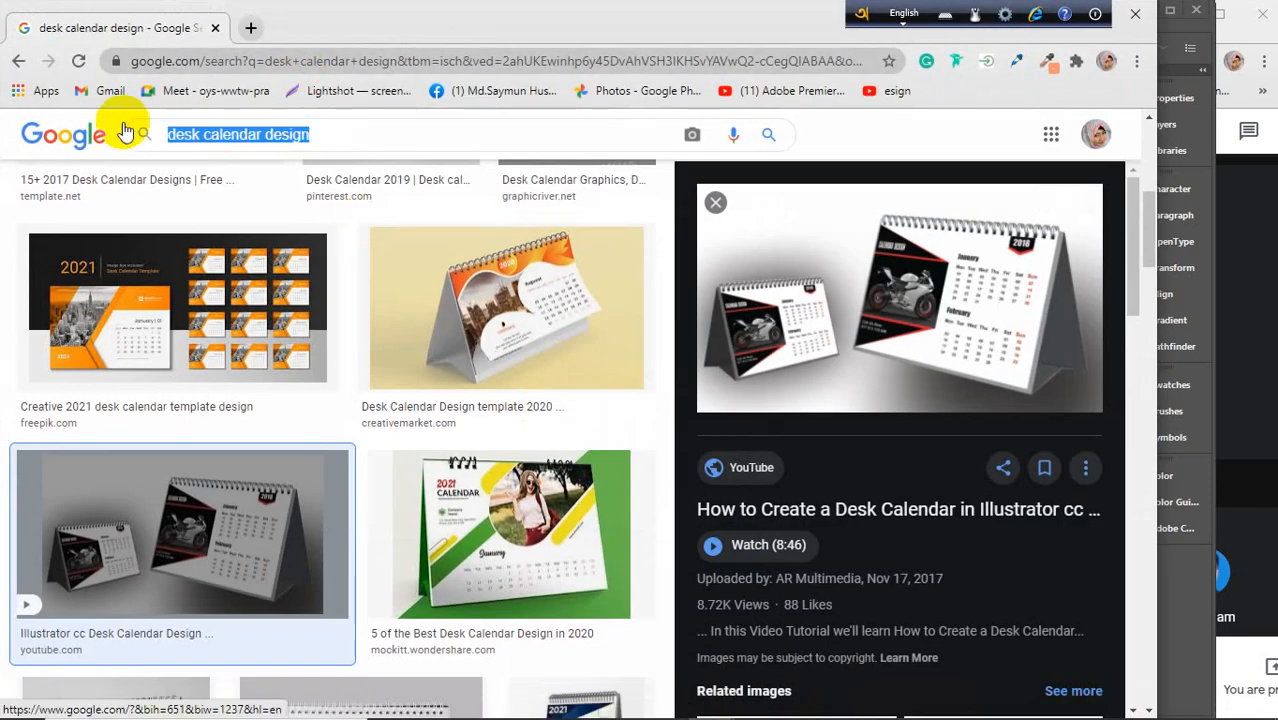
text(wall)
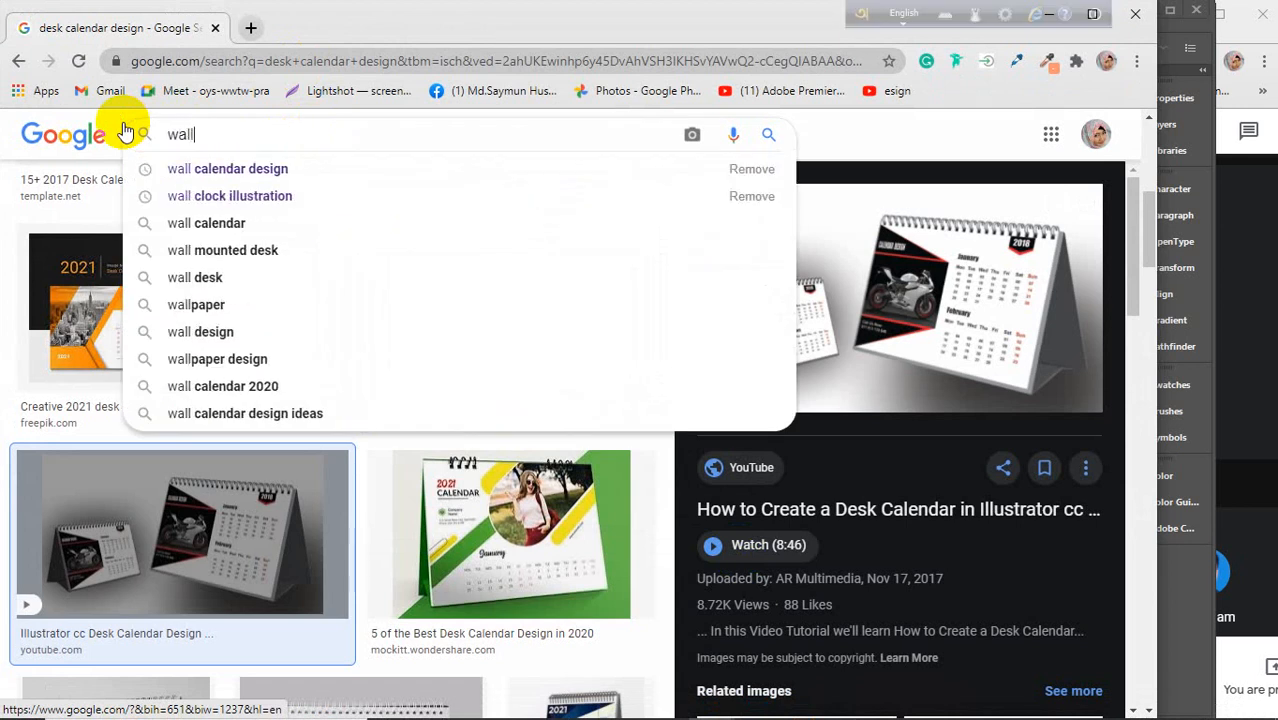
text(p)
key(Down)
key(Down)
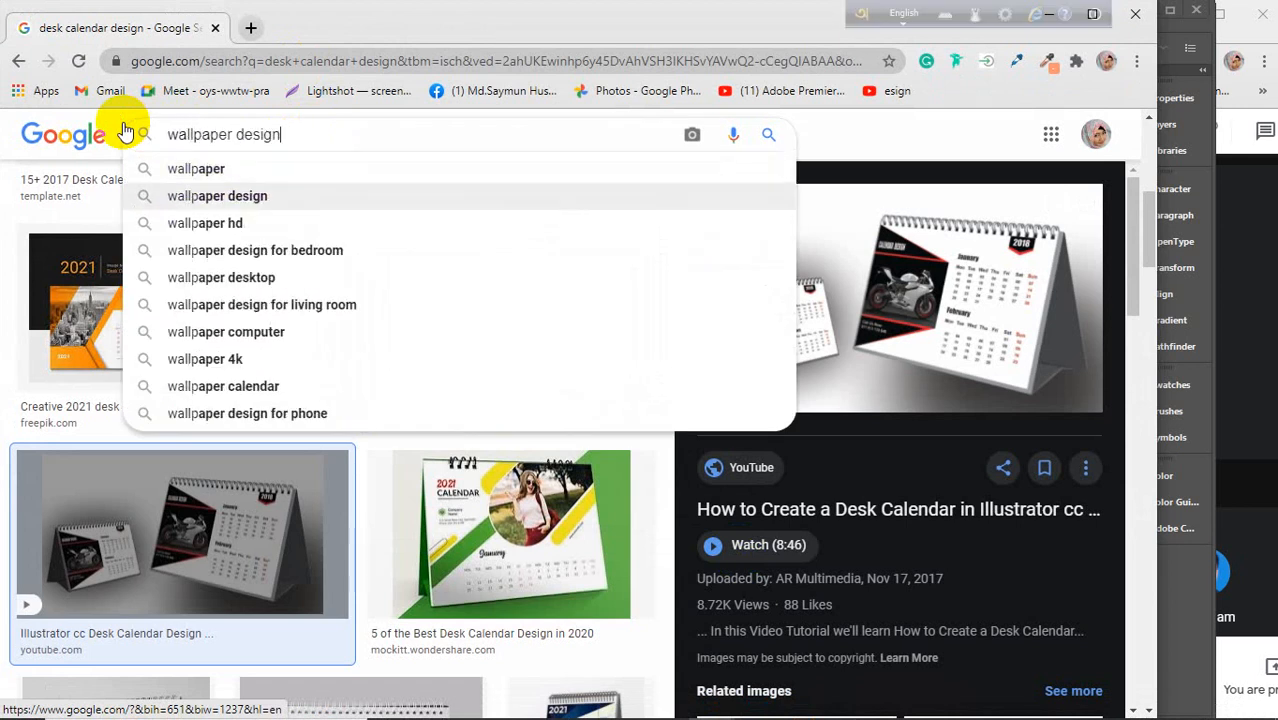
key(Return)
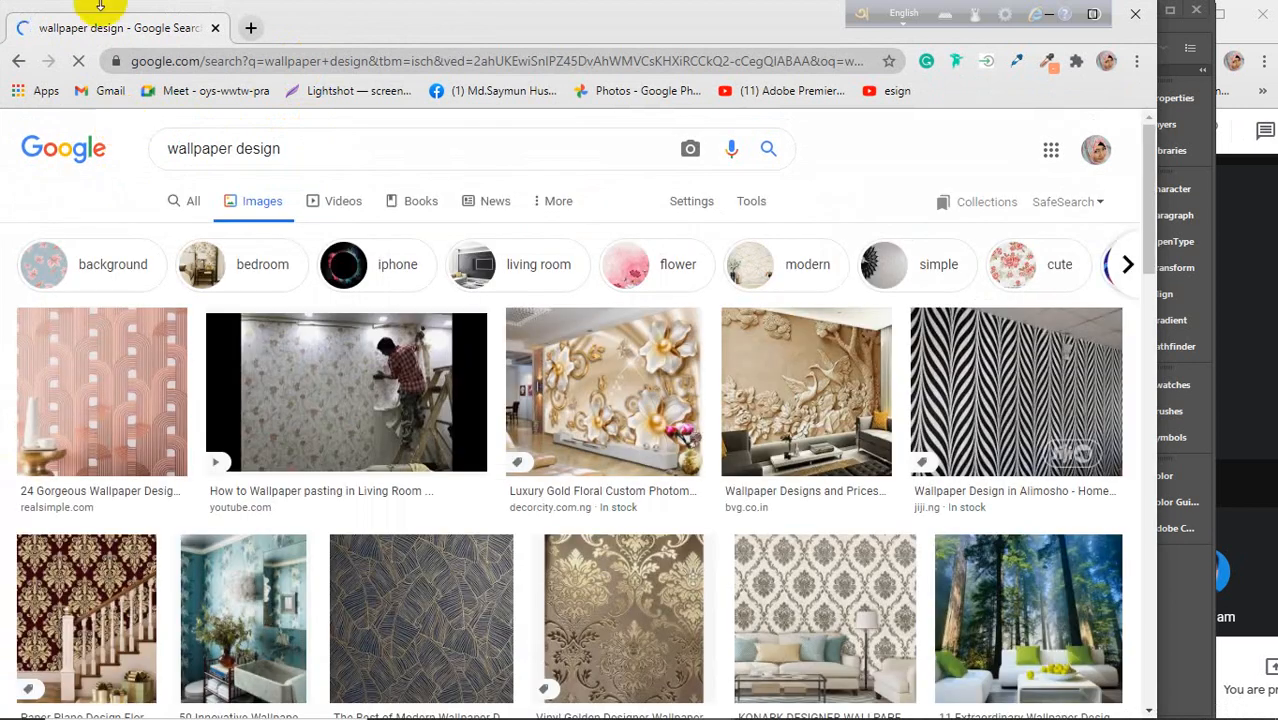
Refine the image search to "background wallpaper design" and browse the results for a suitable background.
click(174, 141)
text(bac)
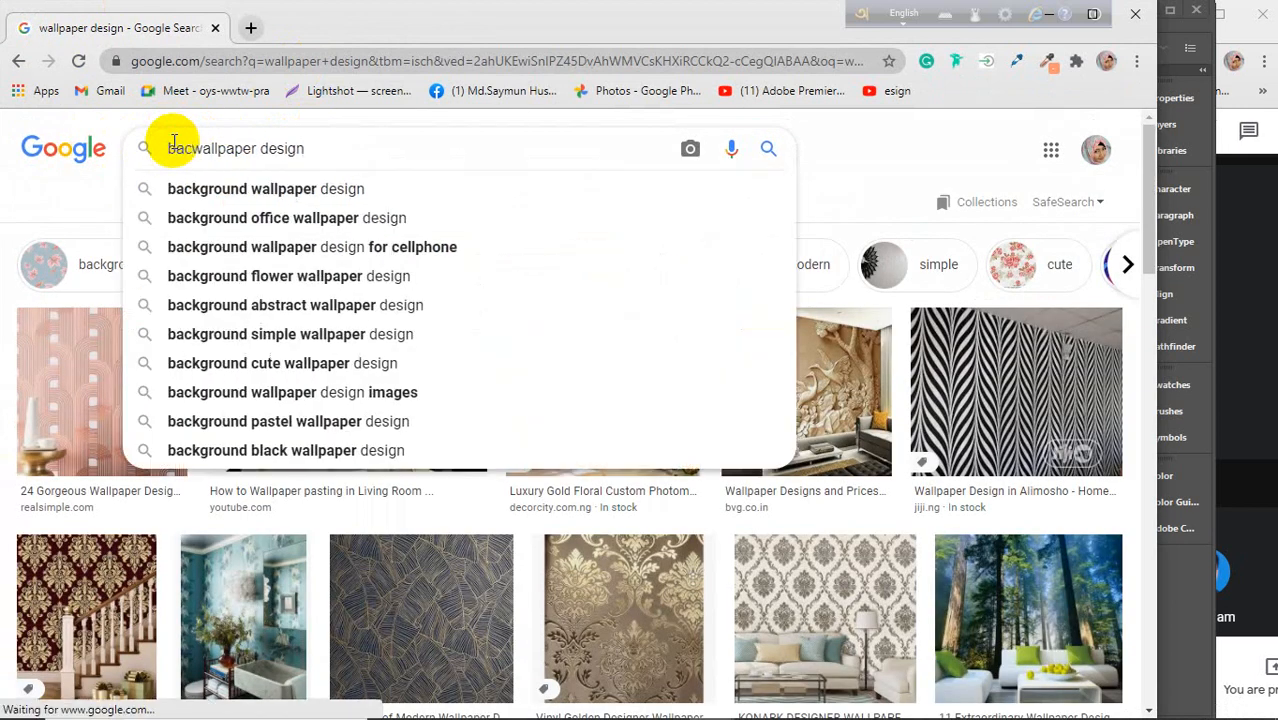
text(kground)
key(Return)
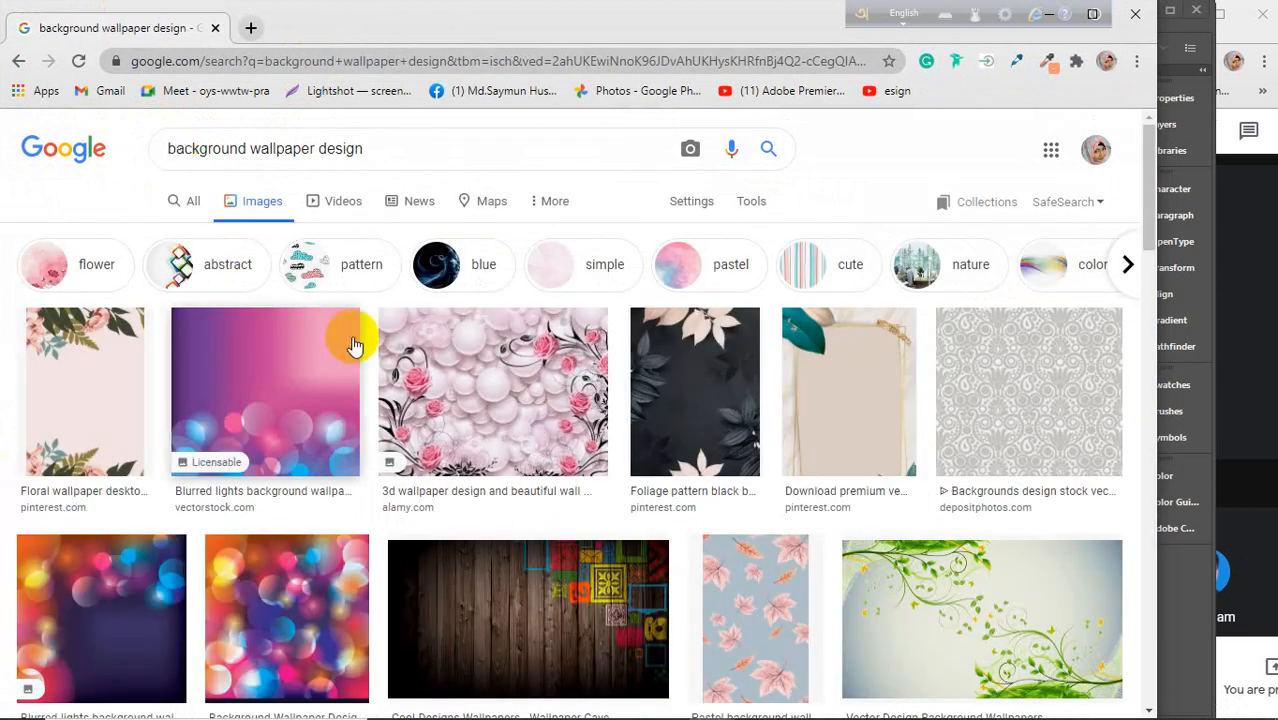
scroll(351, 338, down, 5)
scroll(345, 340, down, 5)
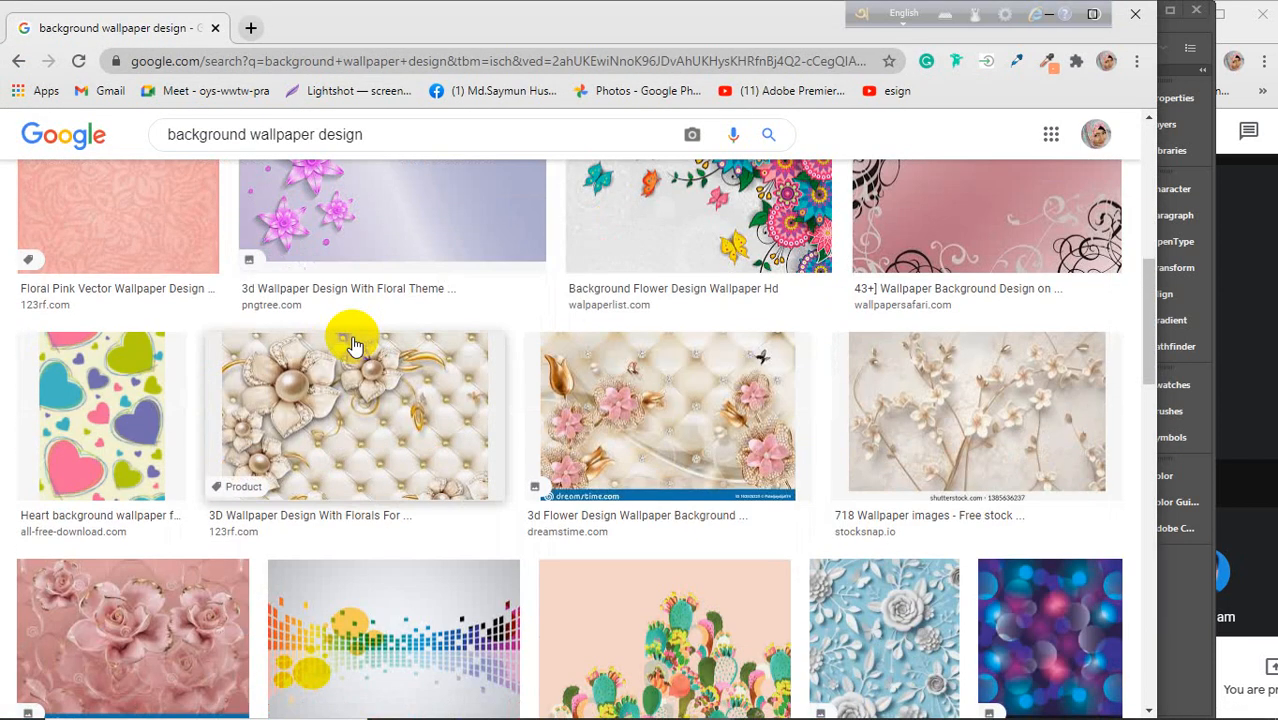
scroll(350, 345, up, 6)
scroll(351, 345, up, 4)
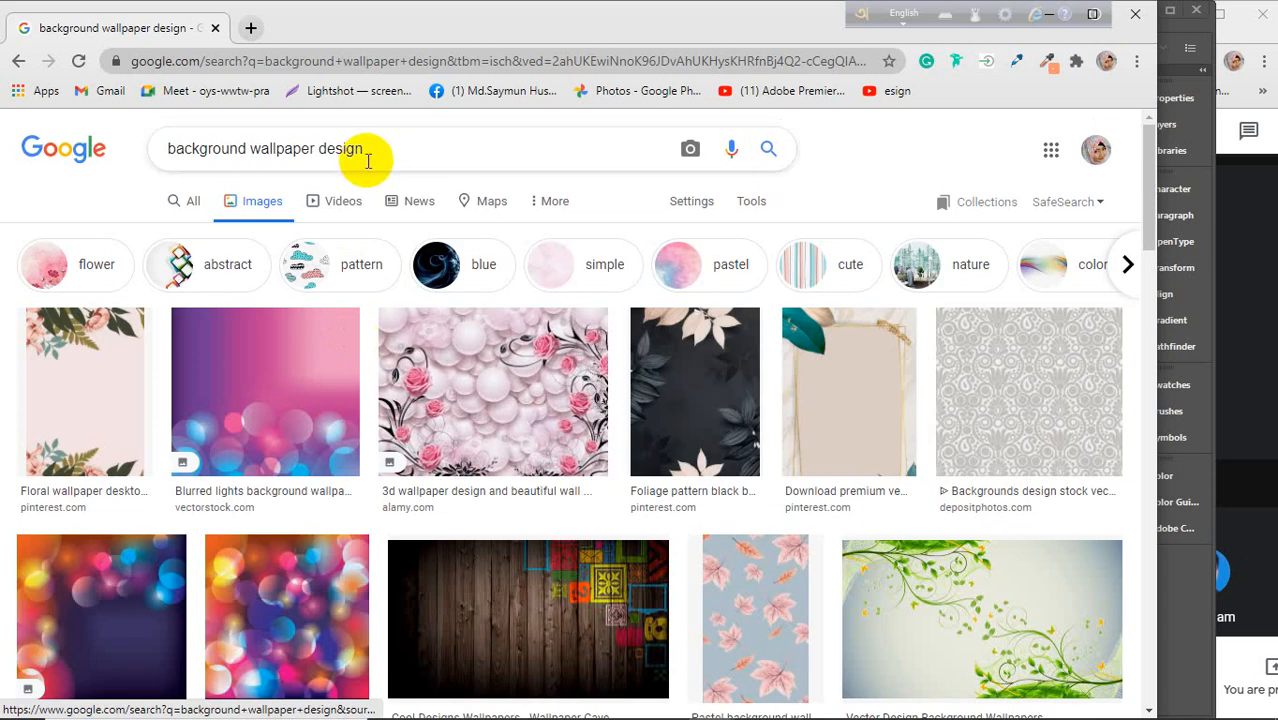
Search images for "background wallpaper hd" and open the preview of the dark green fern wallpaper from Unsplash.
drag(370, 152, 318, 170)
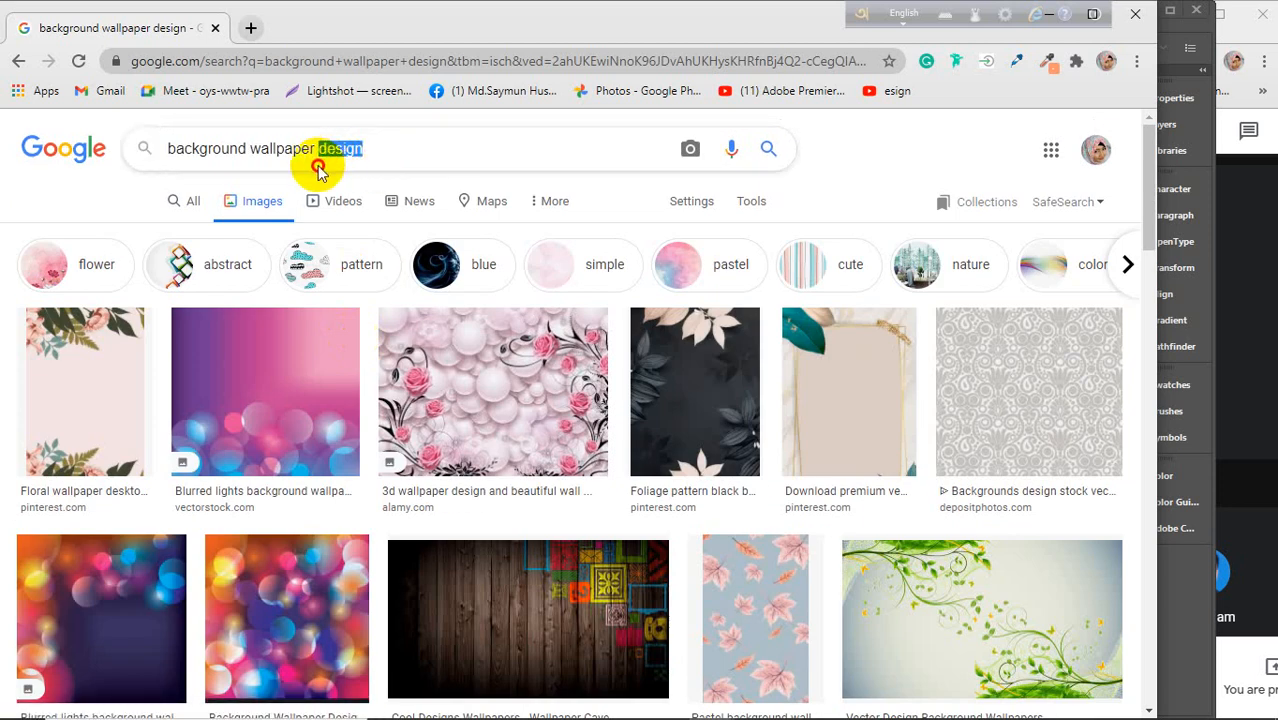
text(h)
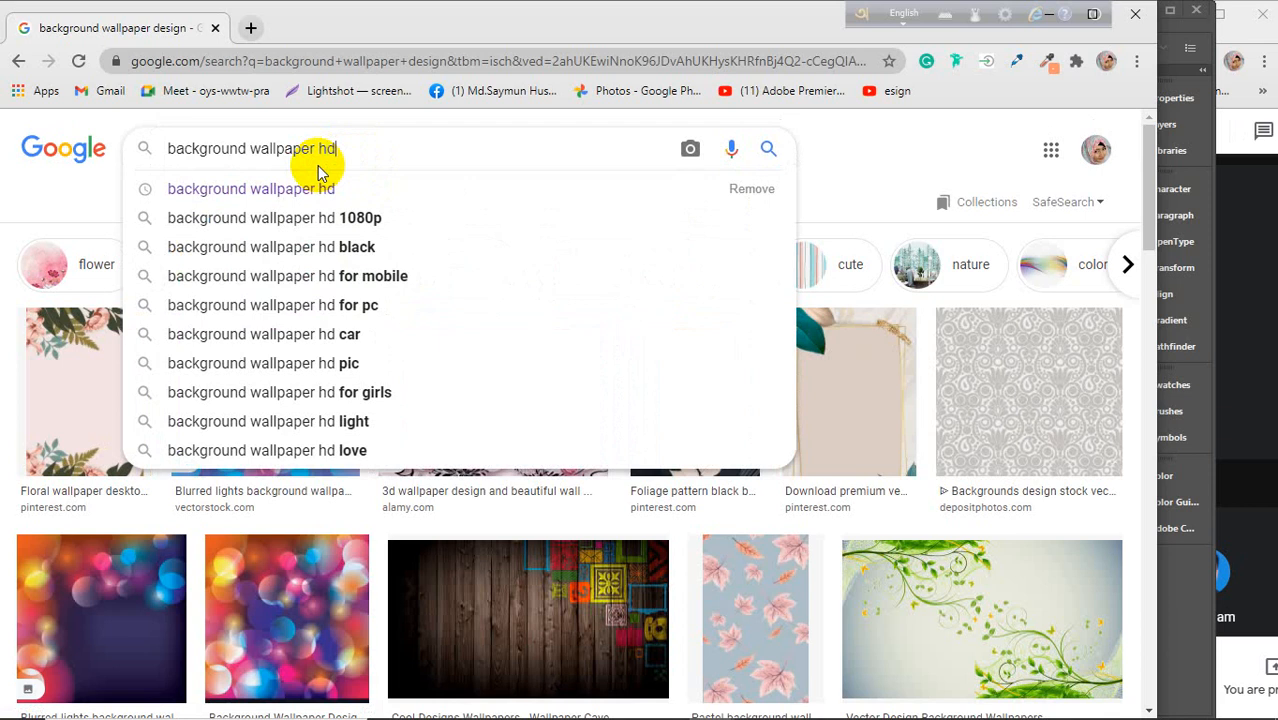
key(Return)
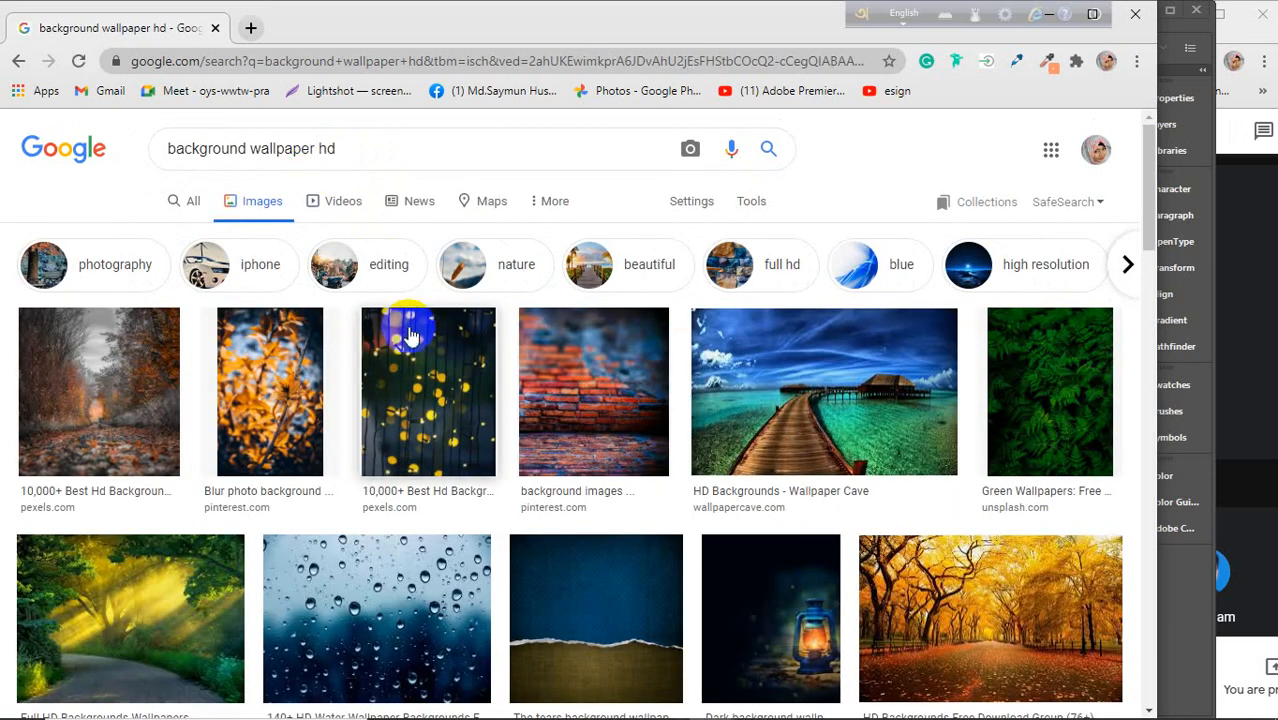
click(400, 360)
scroll(400, 360, down, 3)
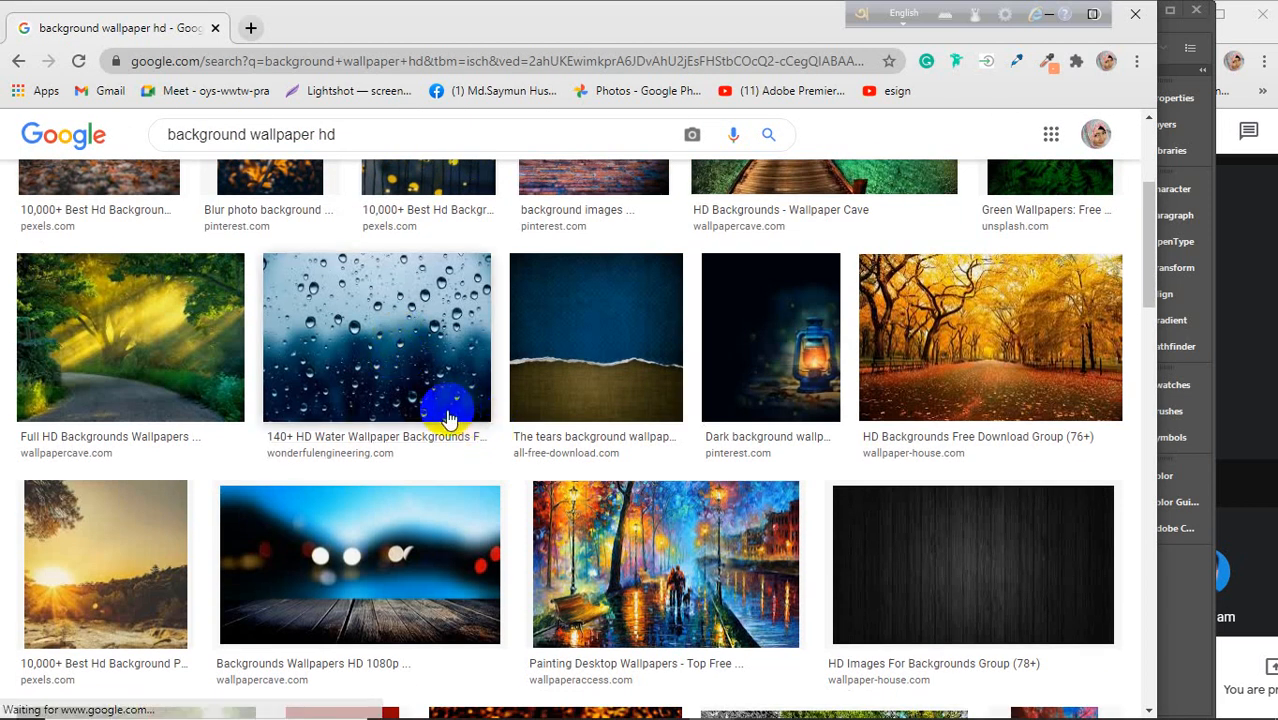
scroll(448, 418, up, 3)
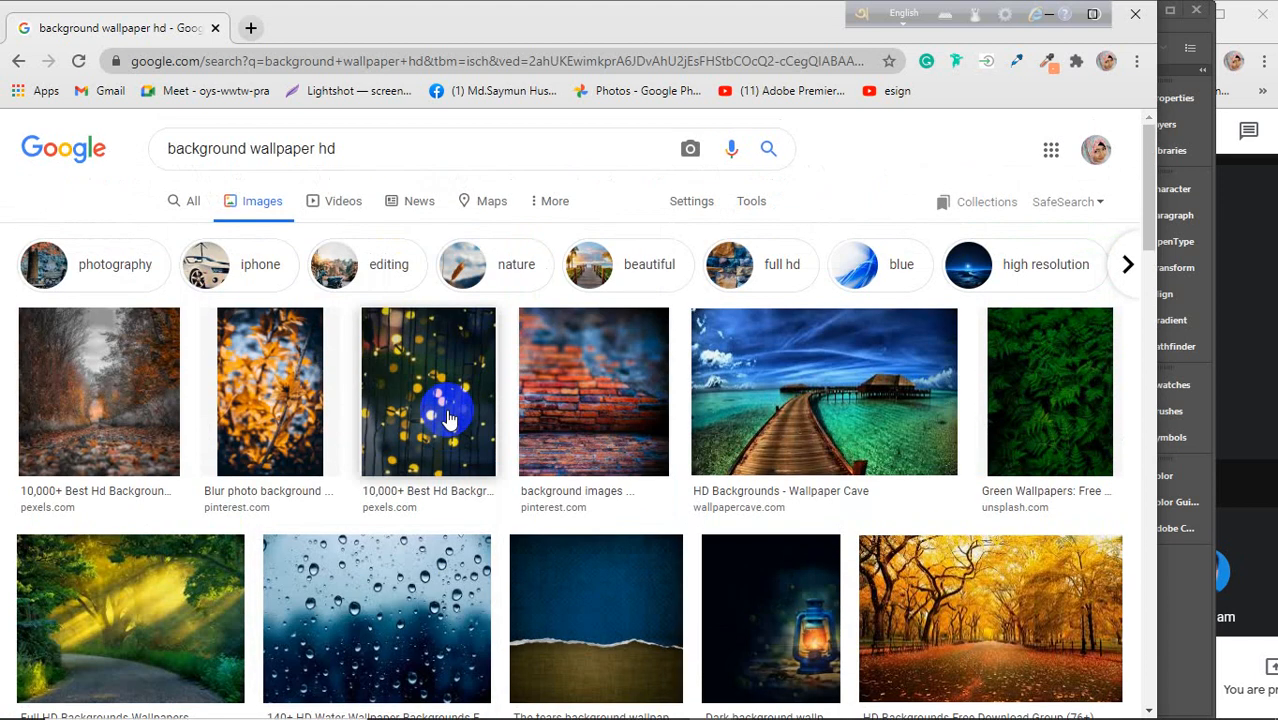
click(1053, 382)
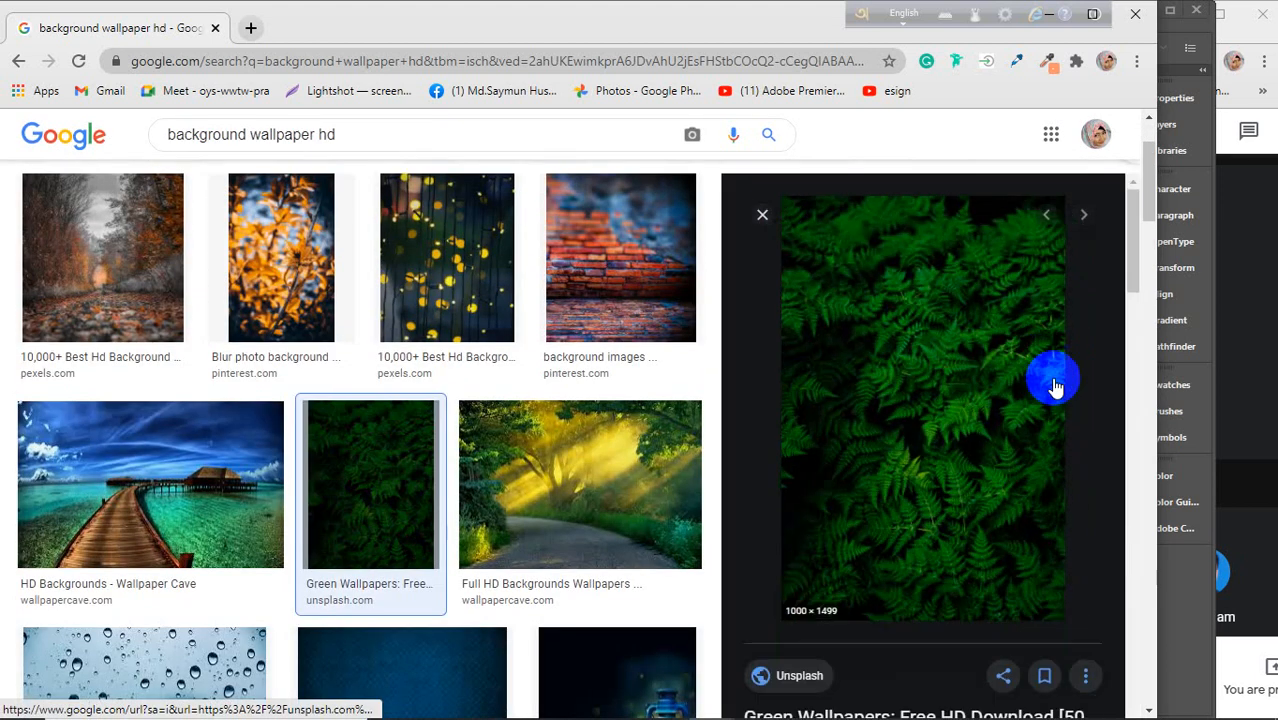
Copy the green fern wallpaper image from the browser results and paste it into the letterhead document in Illustrator.
right_click(901, 340)
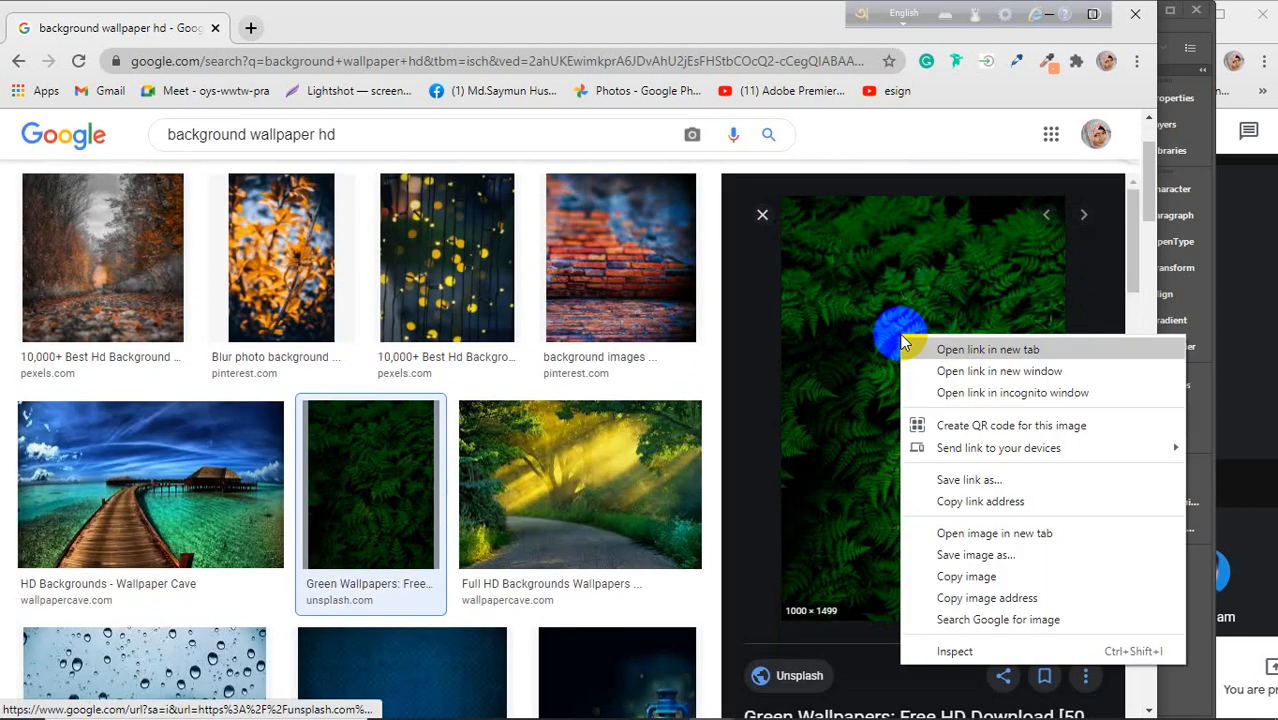
click(952, 571)
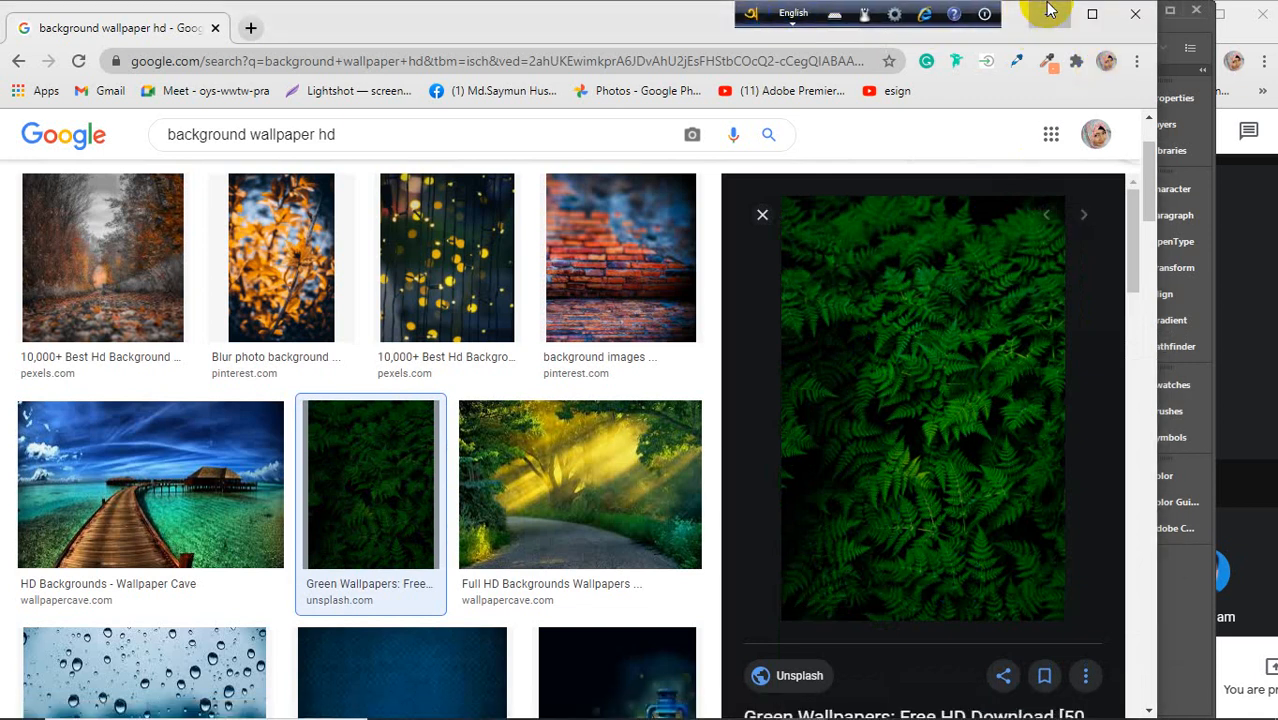
click(1048, 14)
click(849, 430)
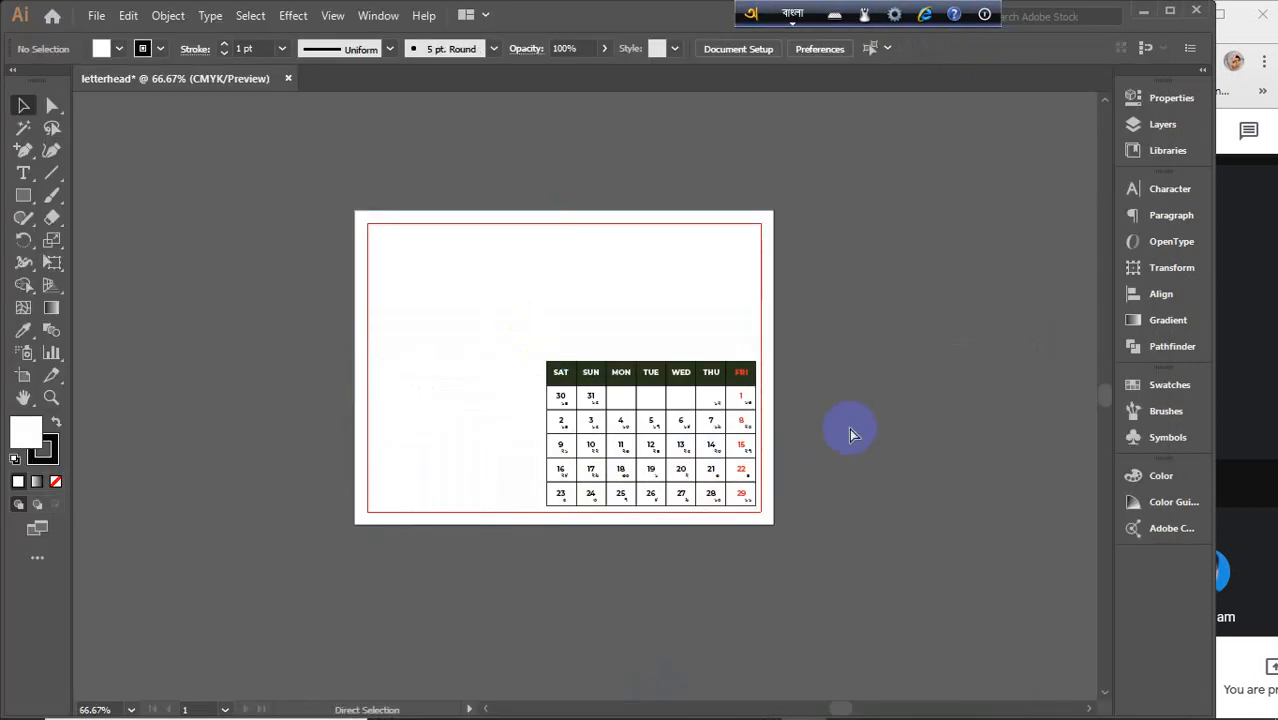
key(ctrl+v)
Scale the pasted fern image down proportionally and move it onto the empty canvas left of the artboard.
scroll(849, 430, down, 2)
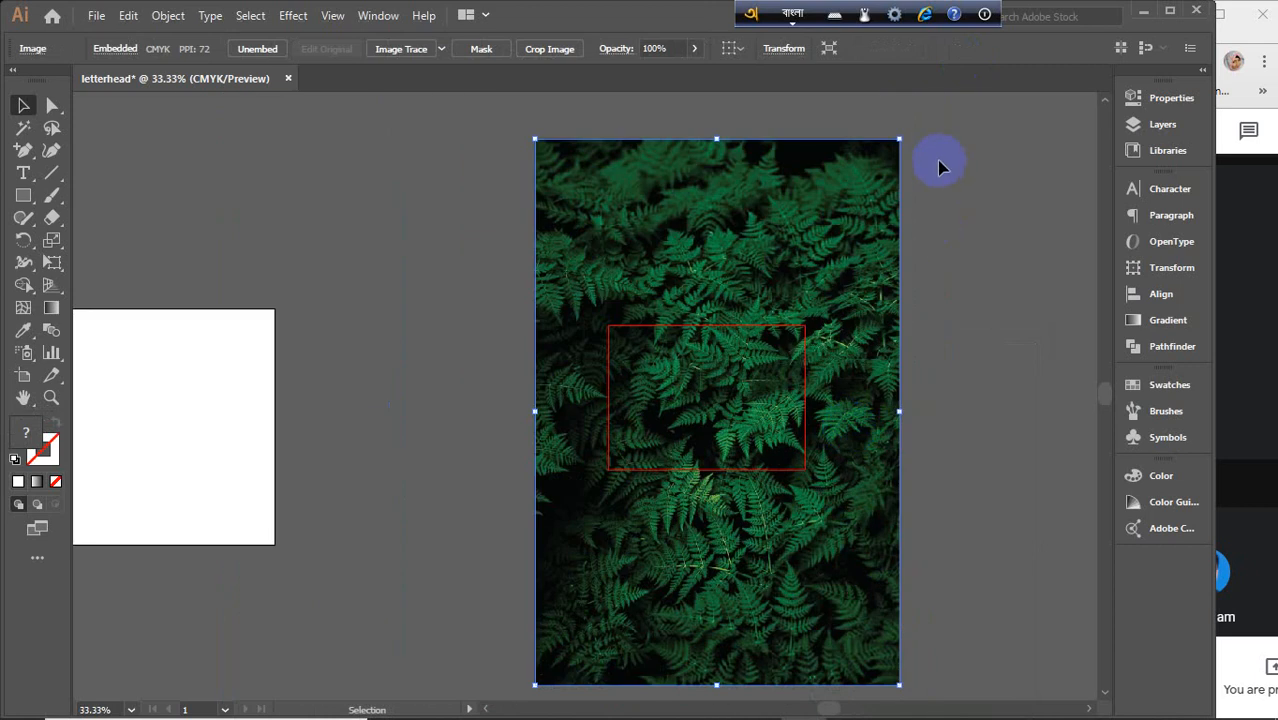
drag(900, 143, 757, 342)
scroll(703, 383, up, 2)
scroll(703, 383, up, 1)
scroll(699, 379, down, 1)
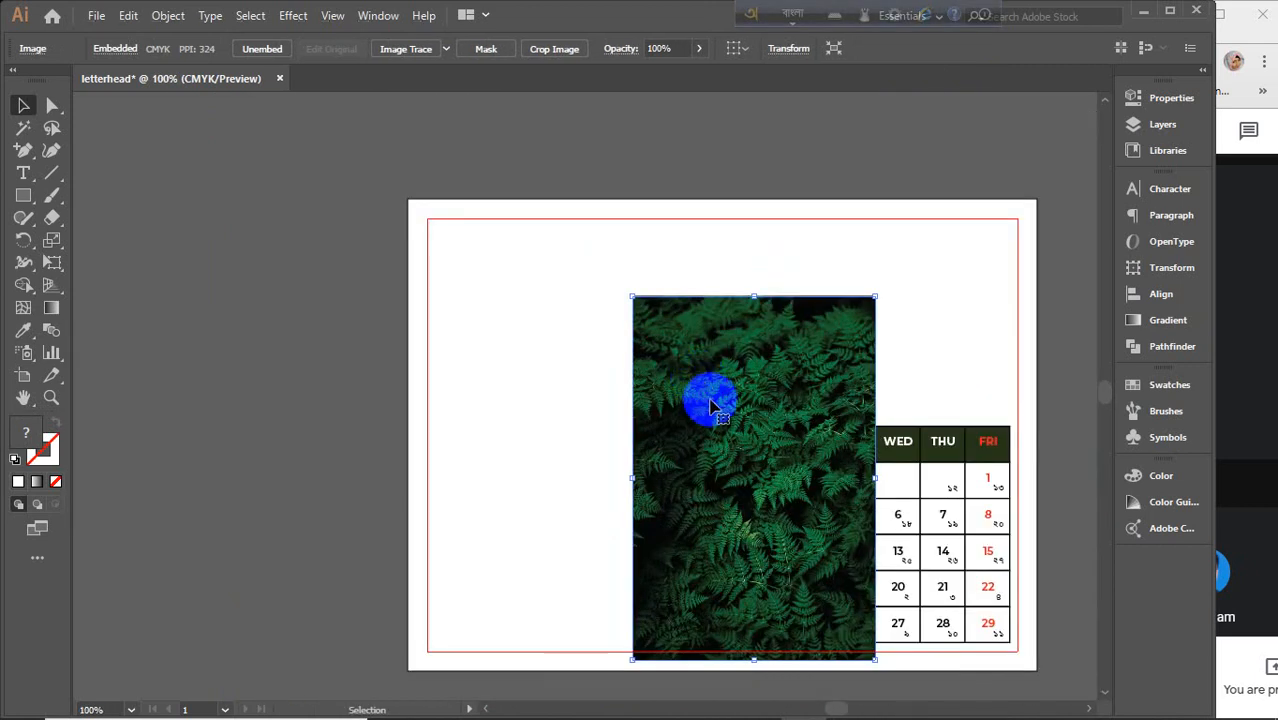
drag(713, 400, 155, 248)
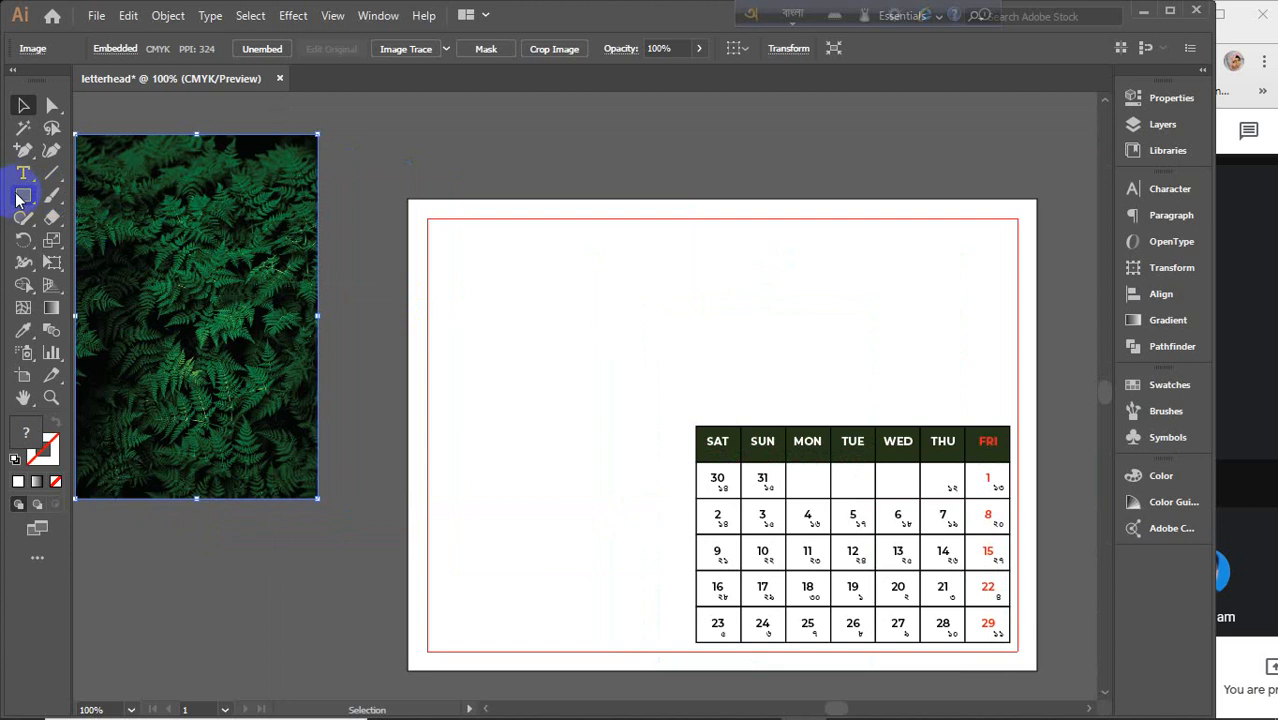
Draw a rectangle about 3.57 × 6 in over the artboard's left part, at full height, and fill it with yellow.
click(23, 195)
scroll(400, 229, down, 1)
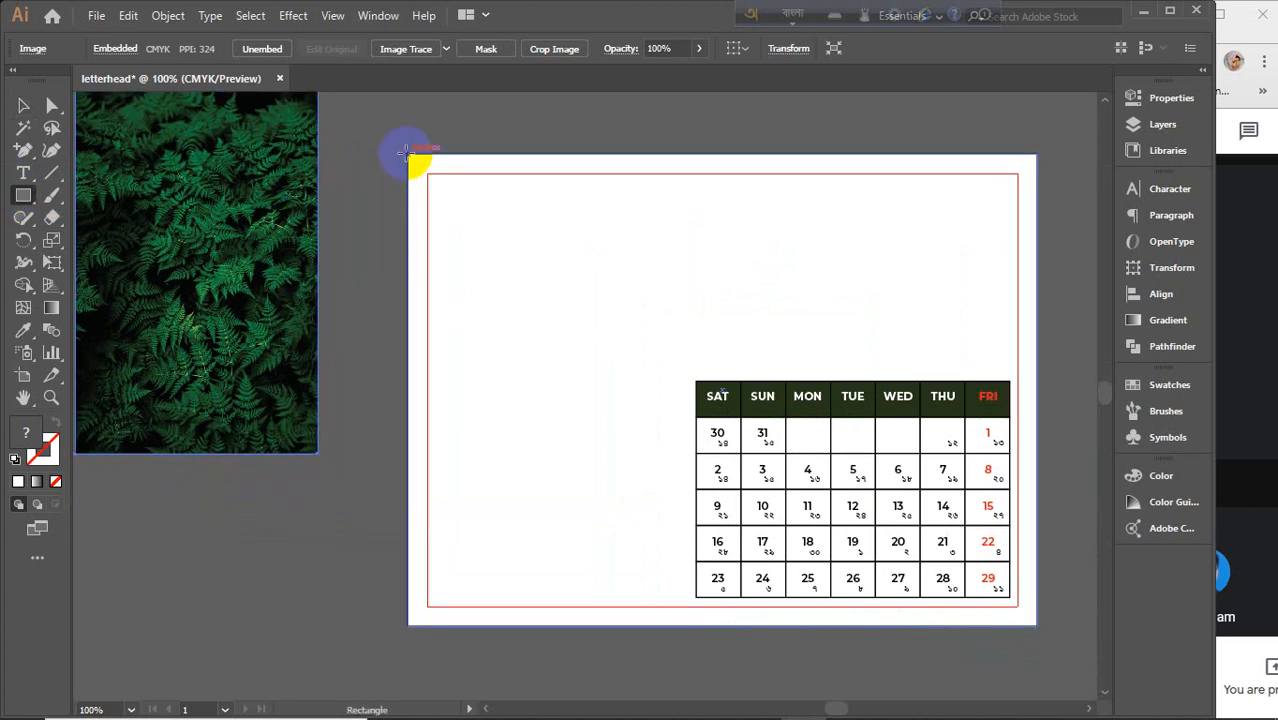
drag(406, 151, 688, 622)
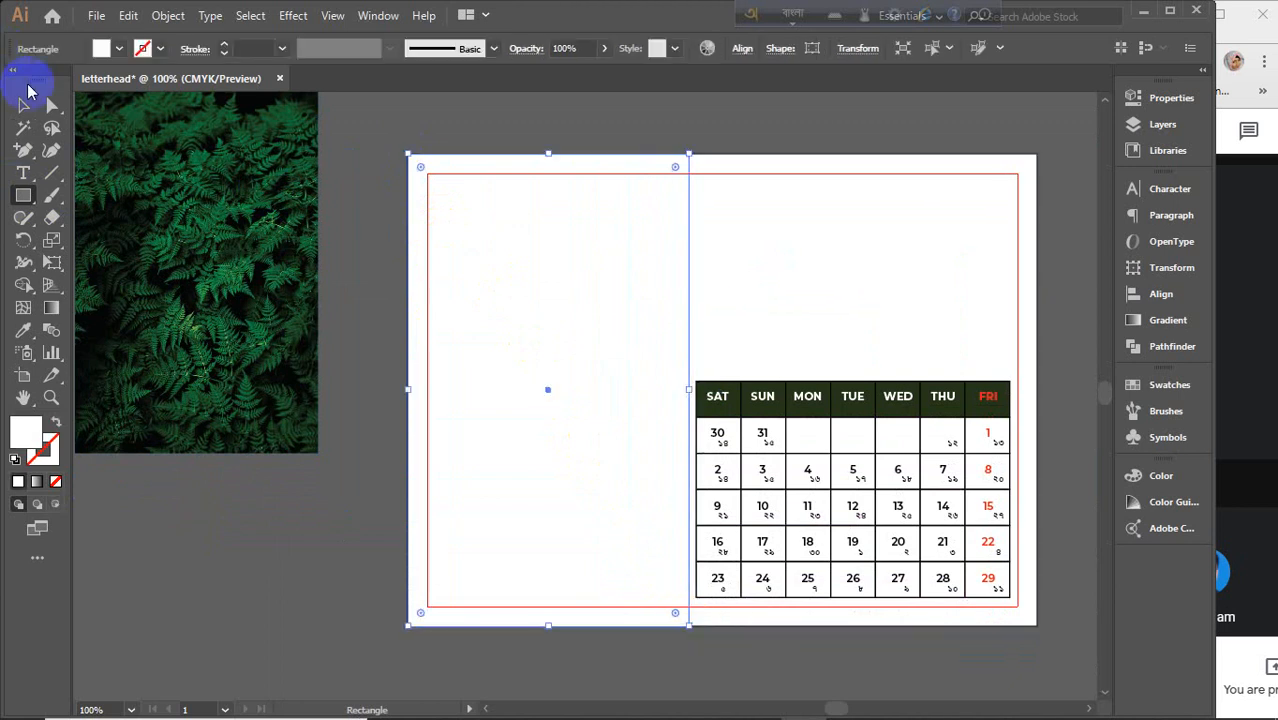
click(24, 108)
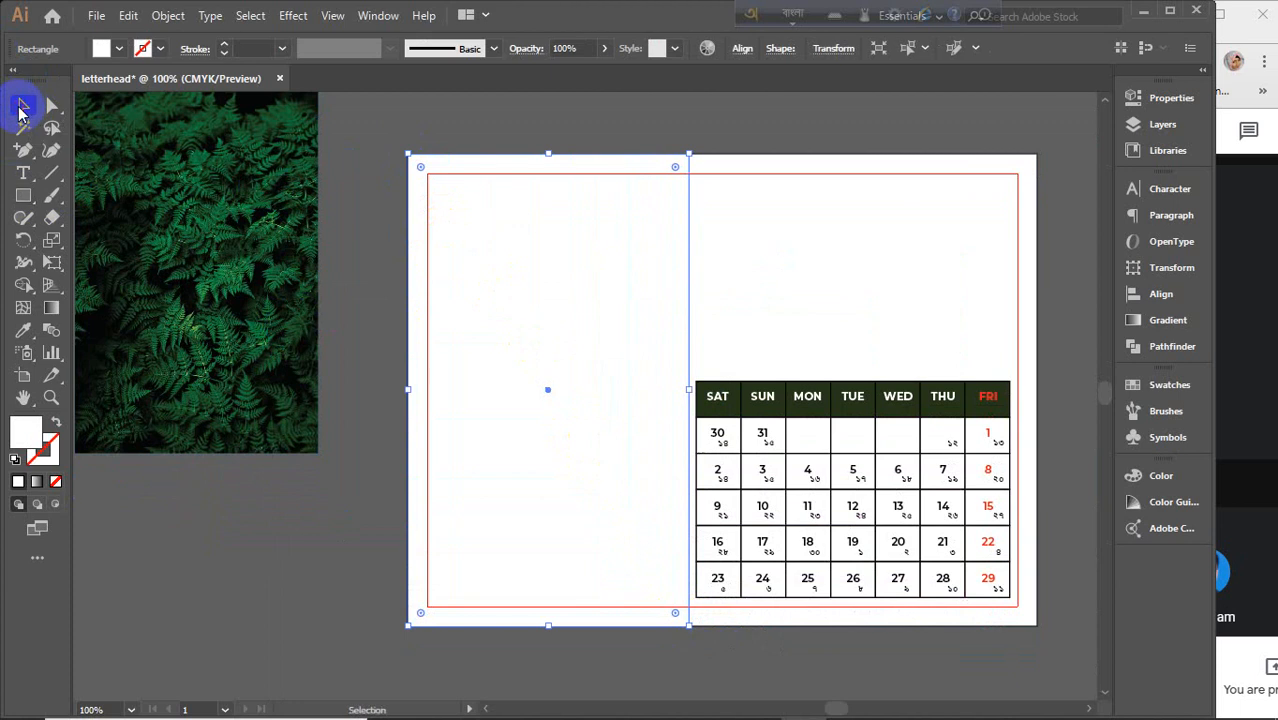
click(113, 48)
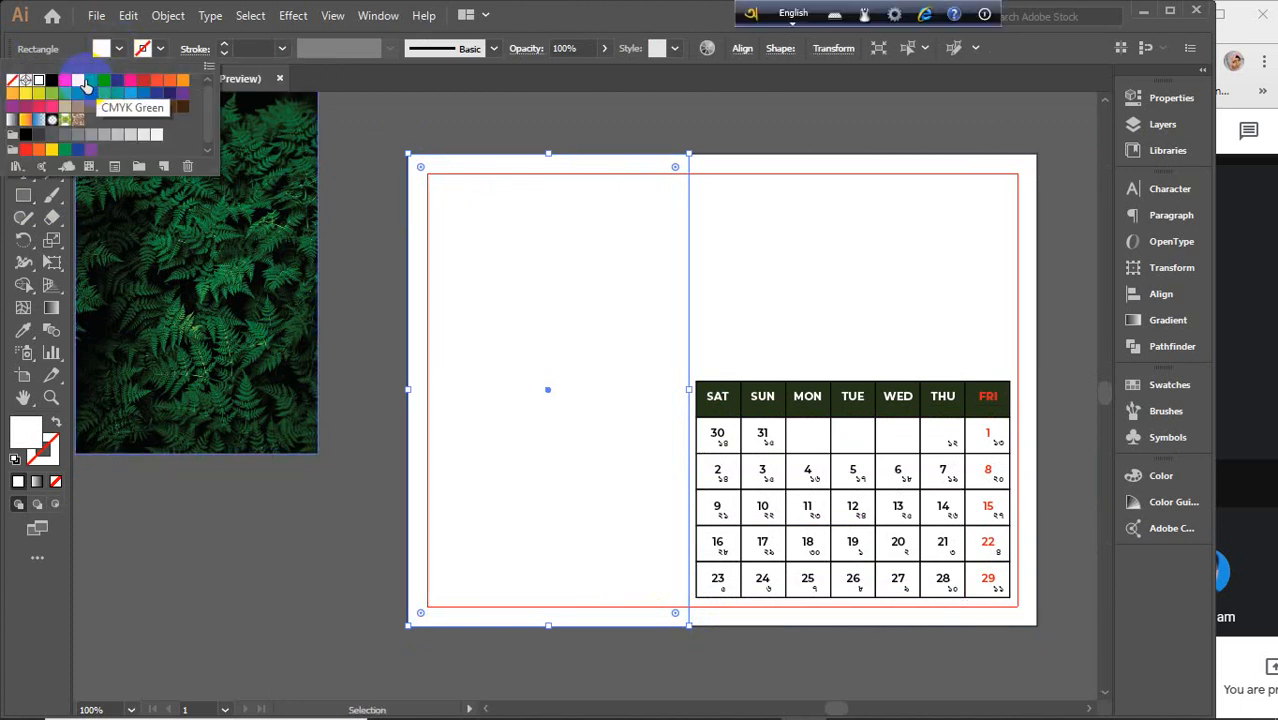
click(78, 81)
click(266, 558)
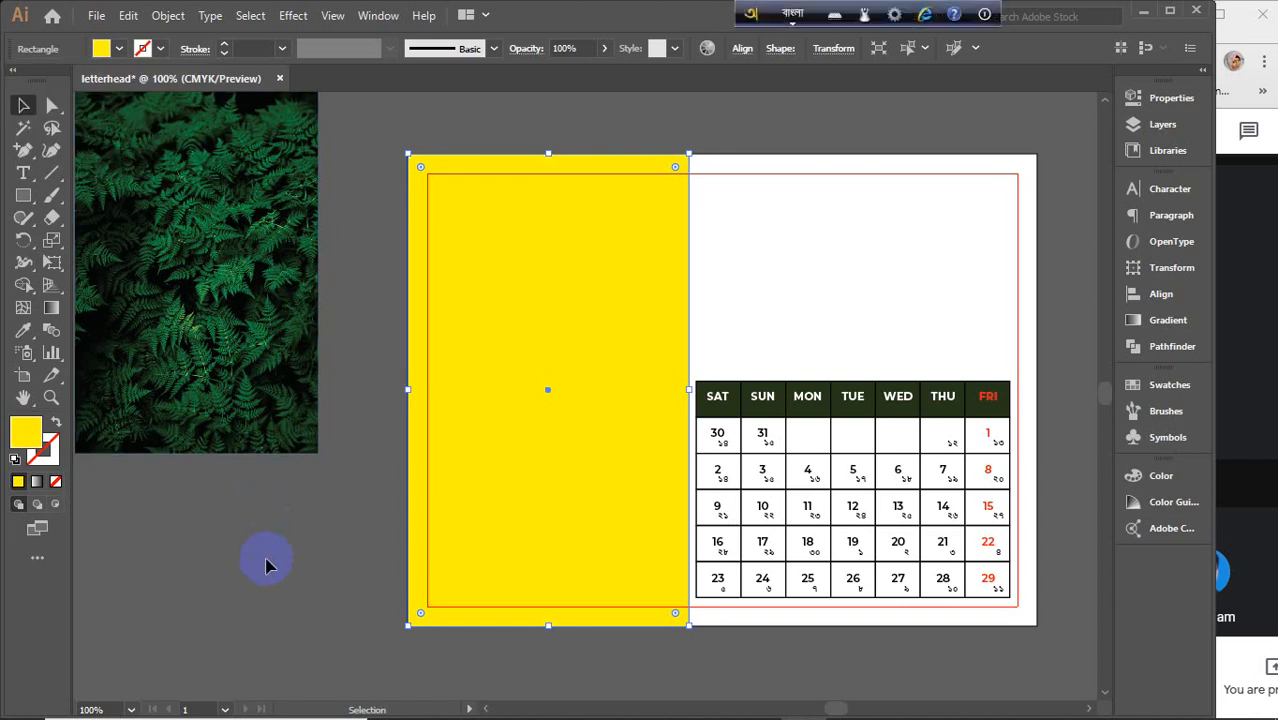
click(266, 563)
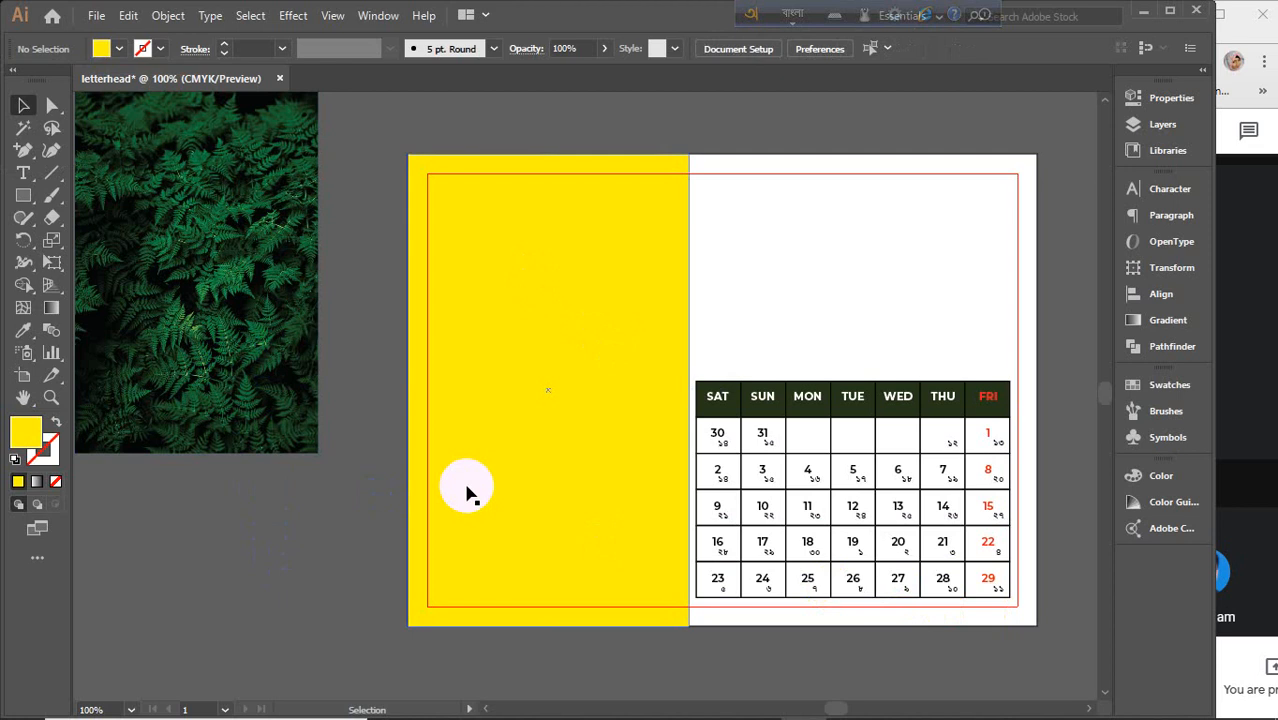
Move the fern image behind the yellow rectangle and enlarge it proportionally to about 4.06 × 6.08 in.
scroll(467, 487, down, 1)
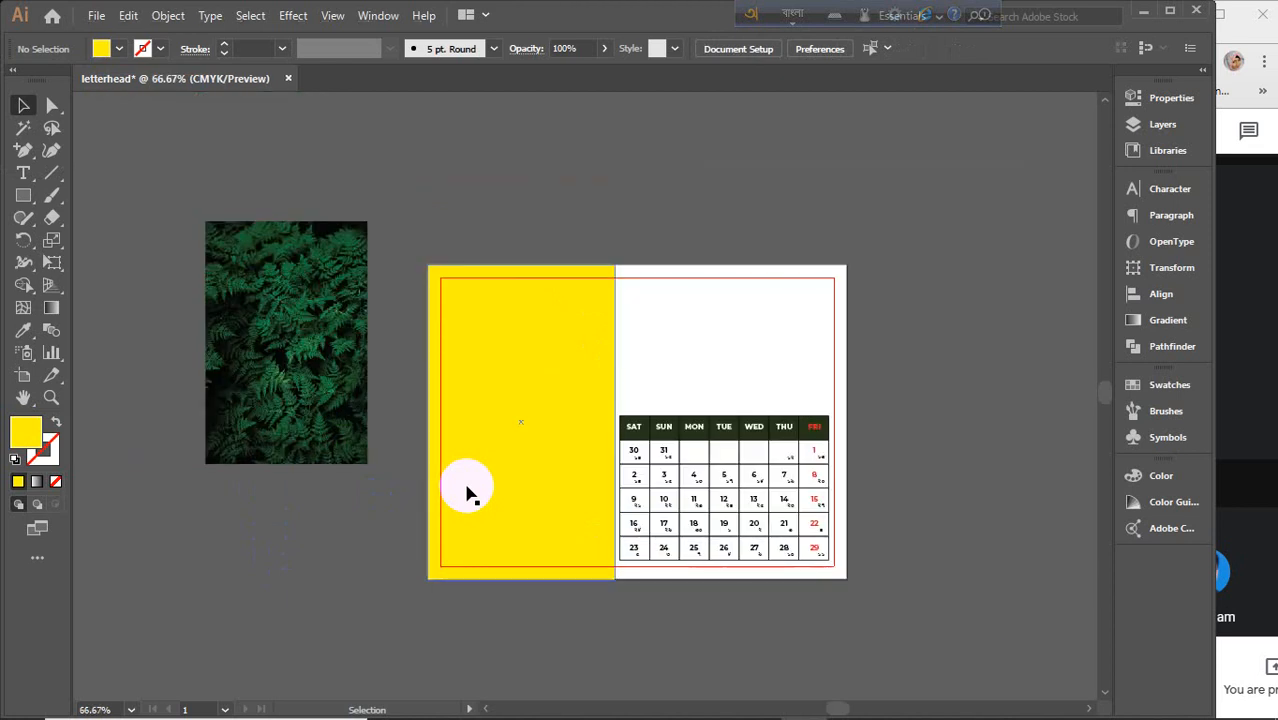
drag(470, 470, 456, 505)
click(307, 376)
drag(297, 376, 519, 433)
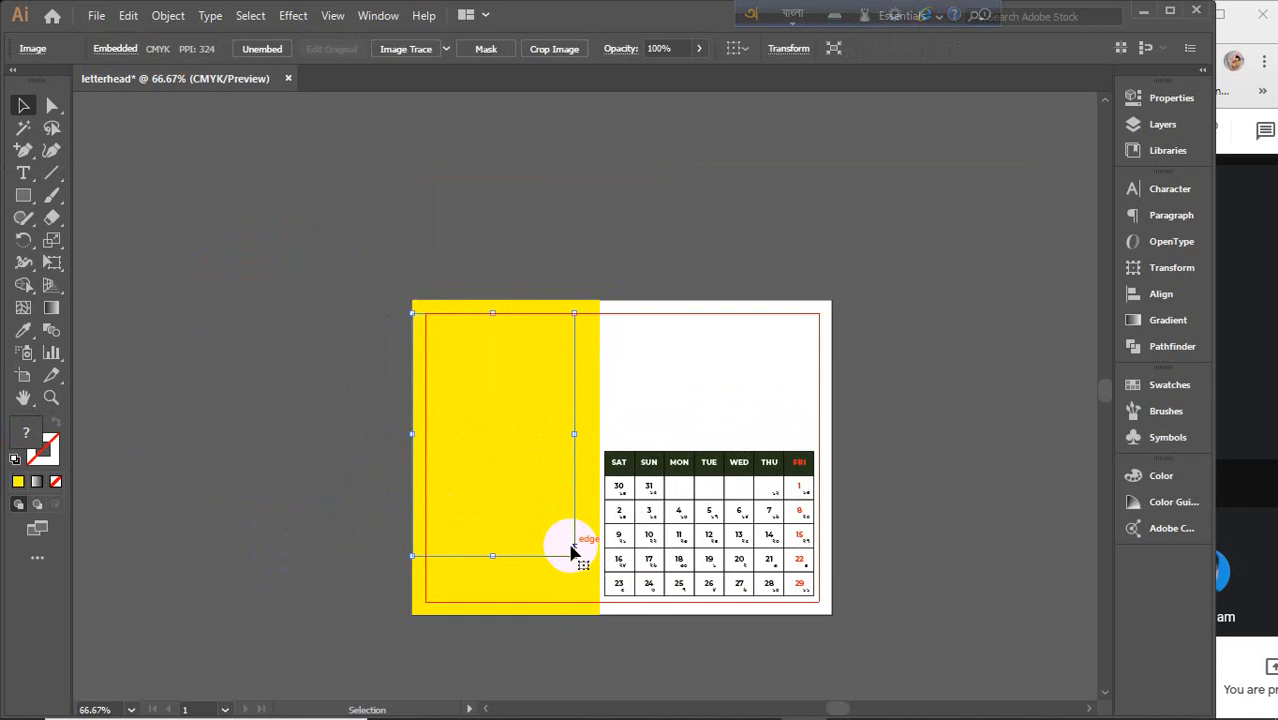
drag(574, 555, 600, 600)
Center the fern image horizontally and vertically on the yellow rectangle, using the rectangle as the key object.
shift+click(535, 612)
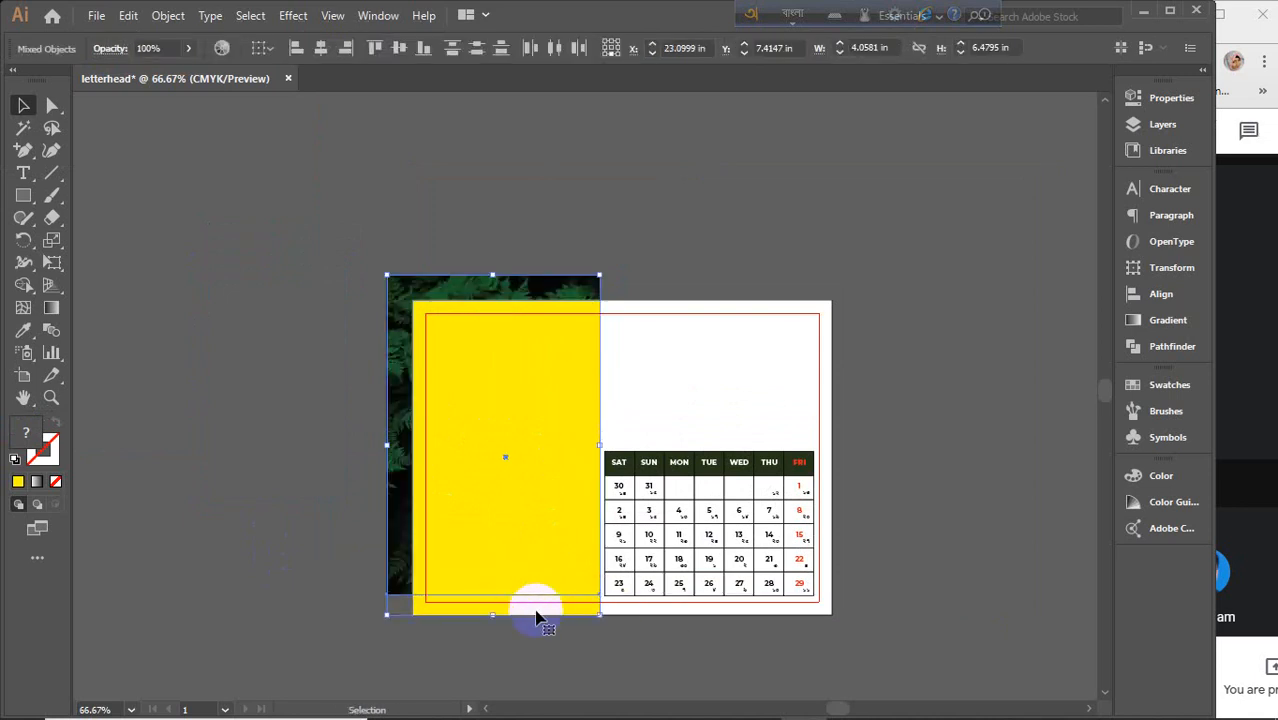
click(535, 612)
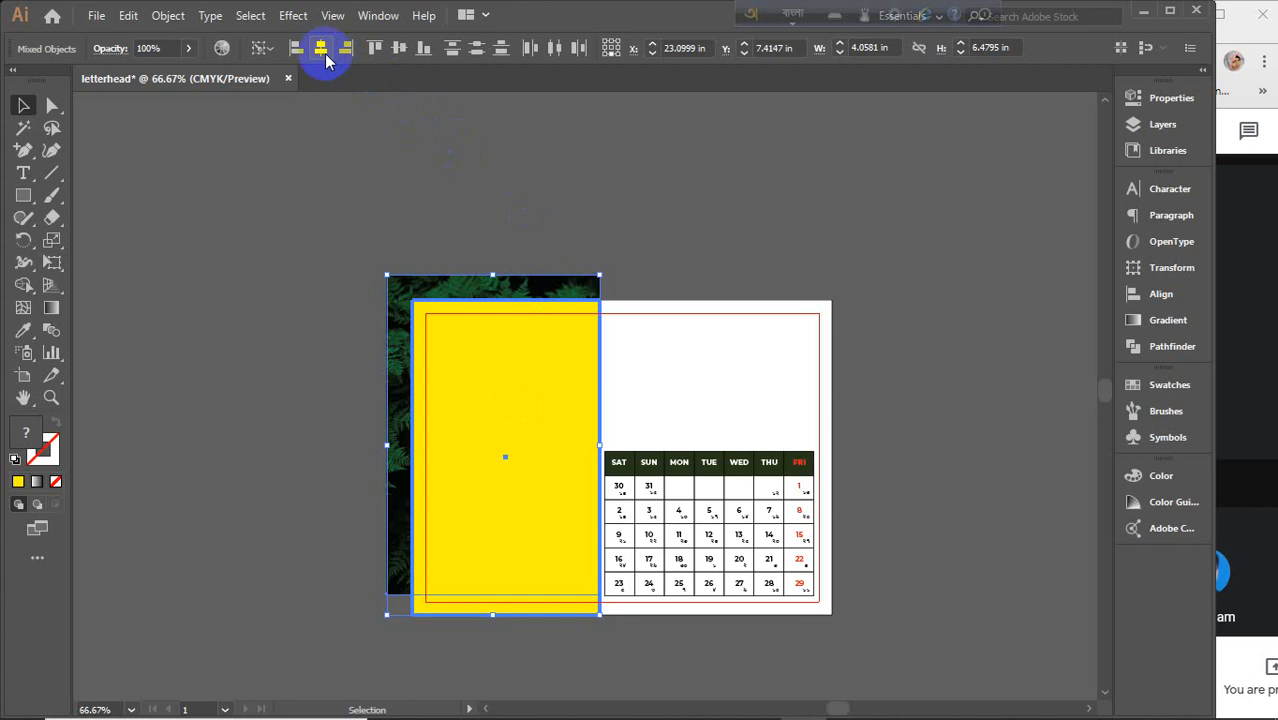
click(321, 48)
click(399, 48)
click(491, 177)
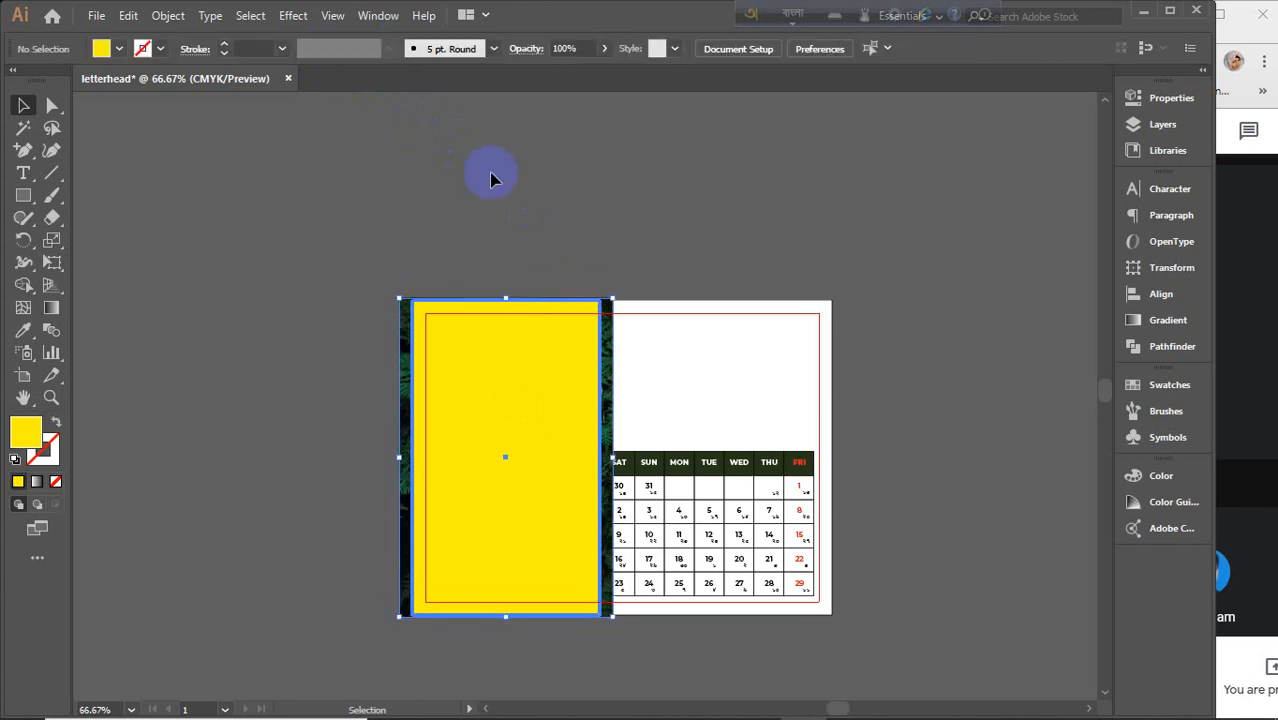
Make a clipping mask from the yellow rectangle and the fern image so the photo is cropped to the rectangle.
scroll(613, 442, up, 3)
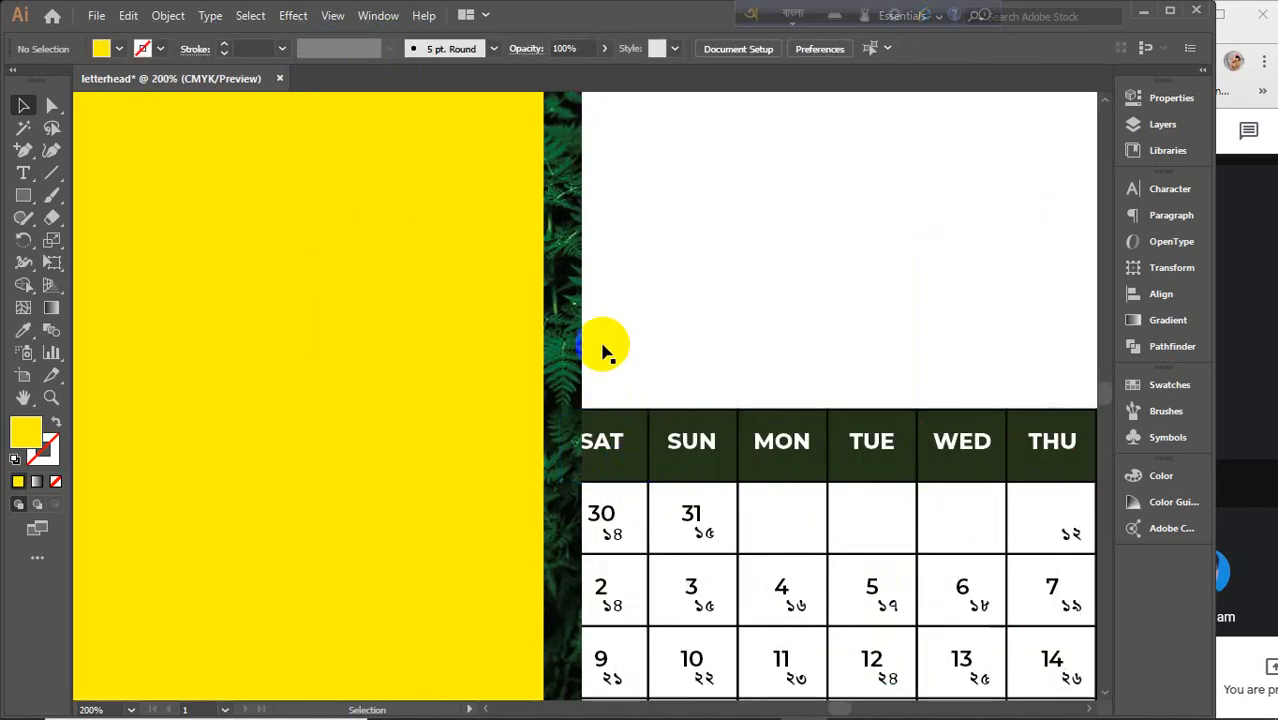
click(563, 330)
shift+click(484, 325)
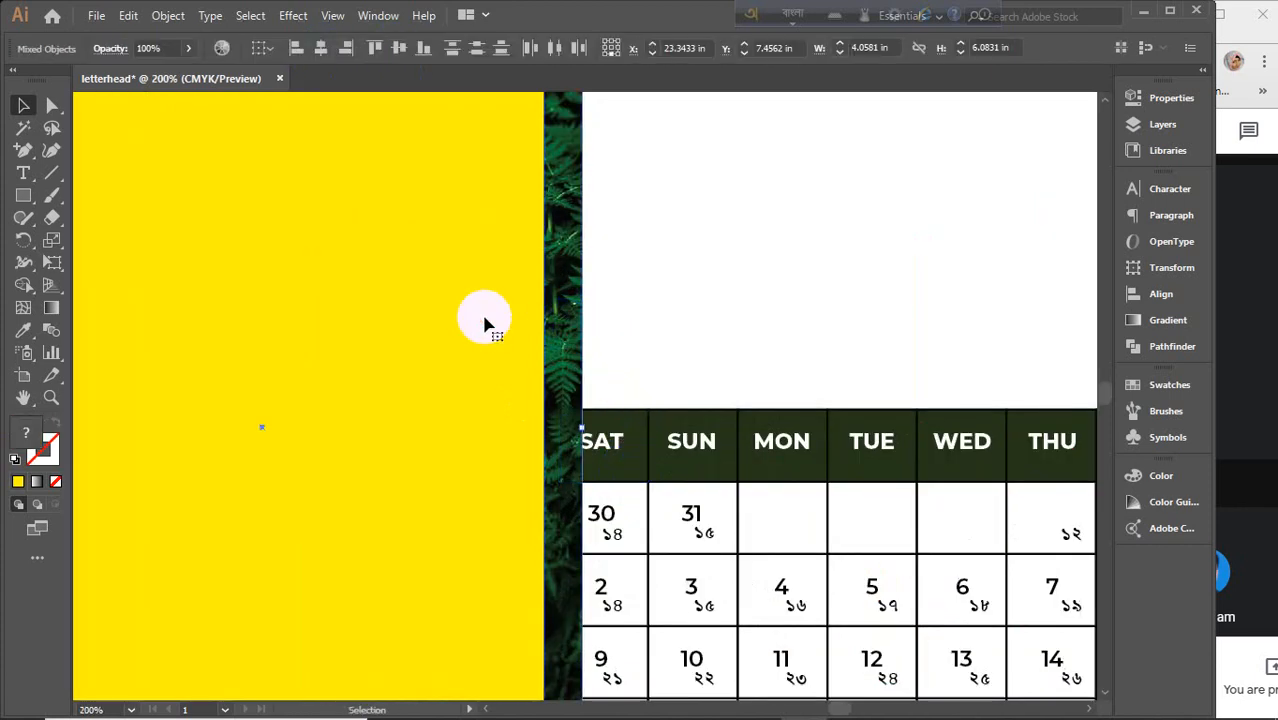
right_click(484, 325)
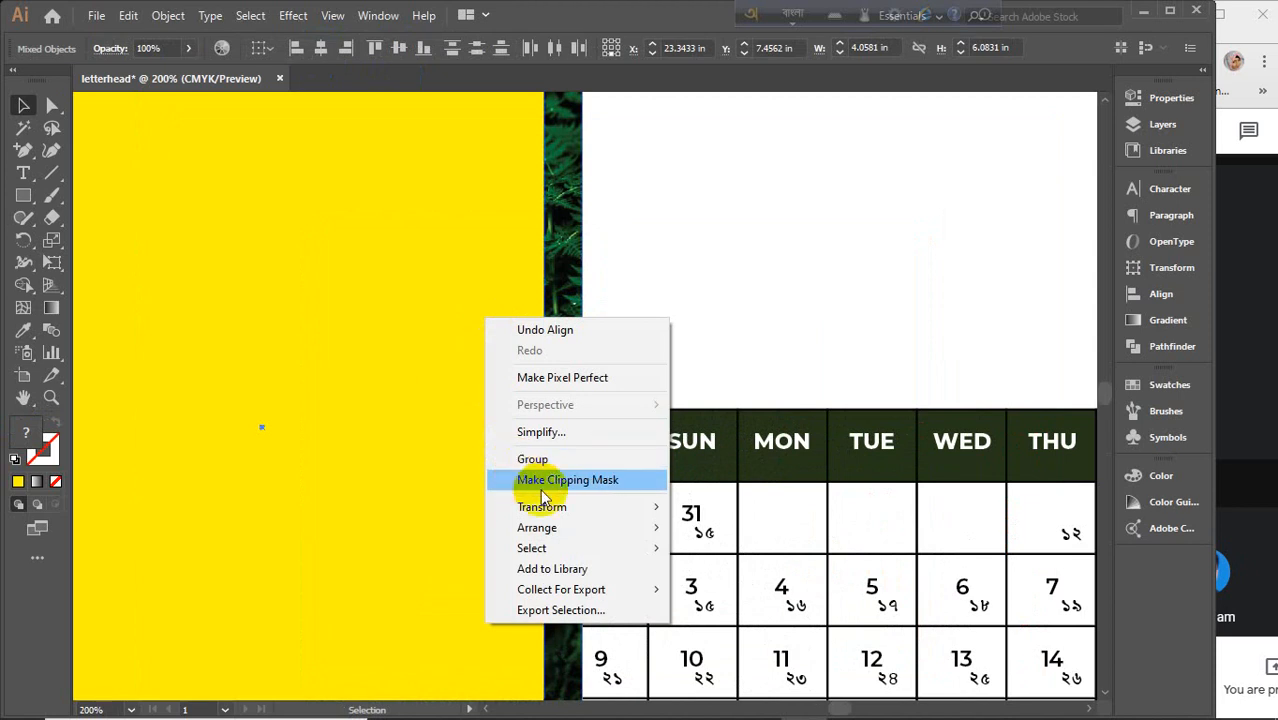
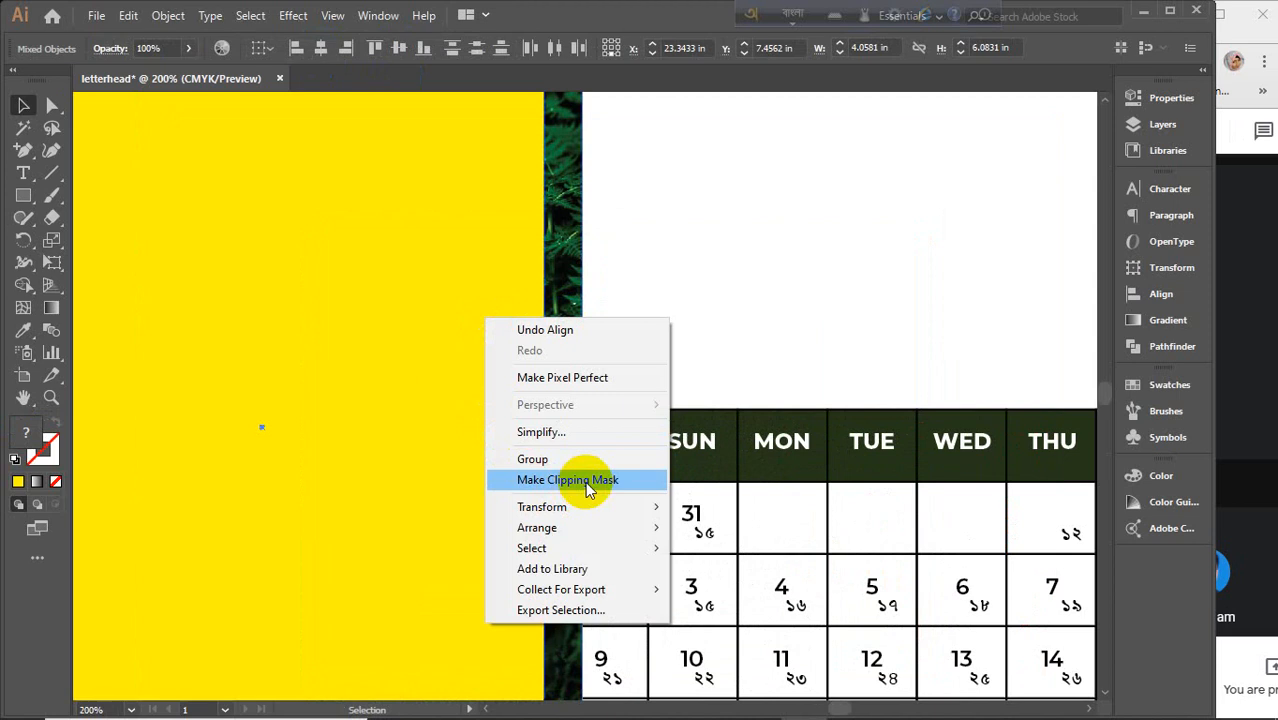
click(545, 483)
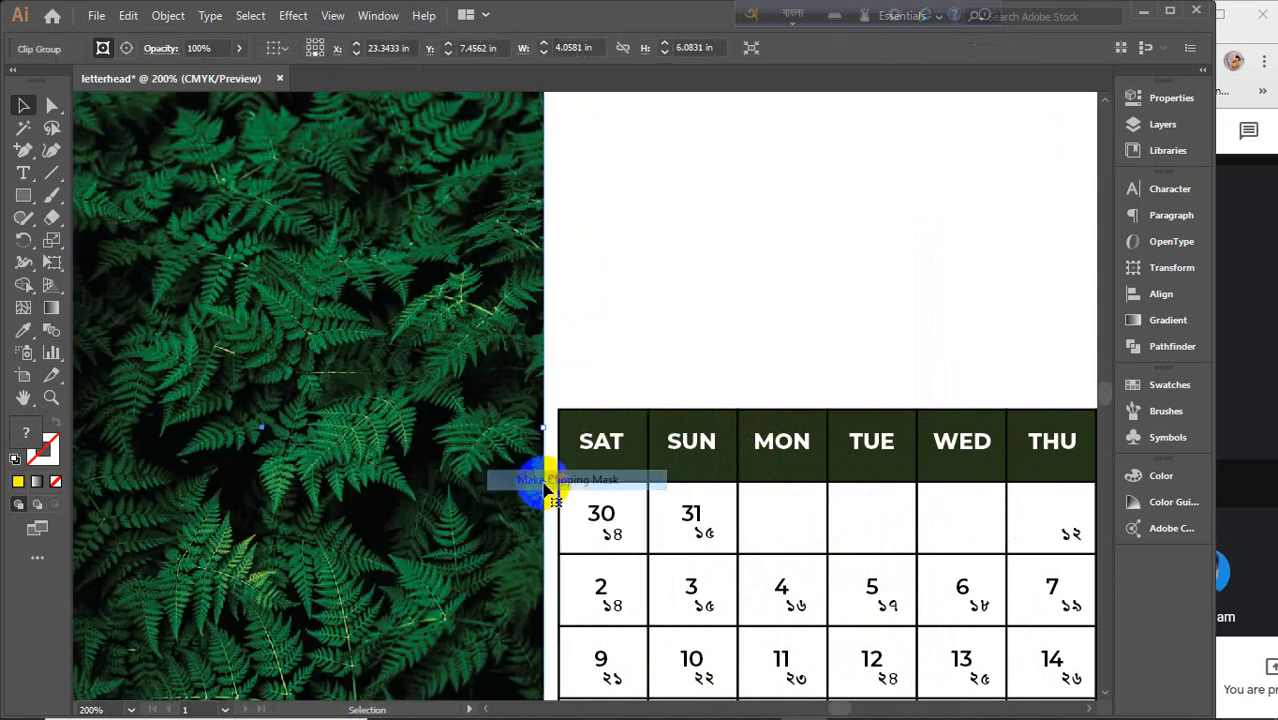
scroll(478, 478, down, 2)
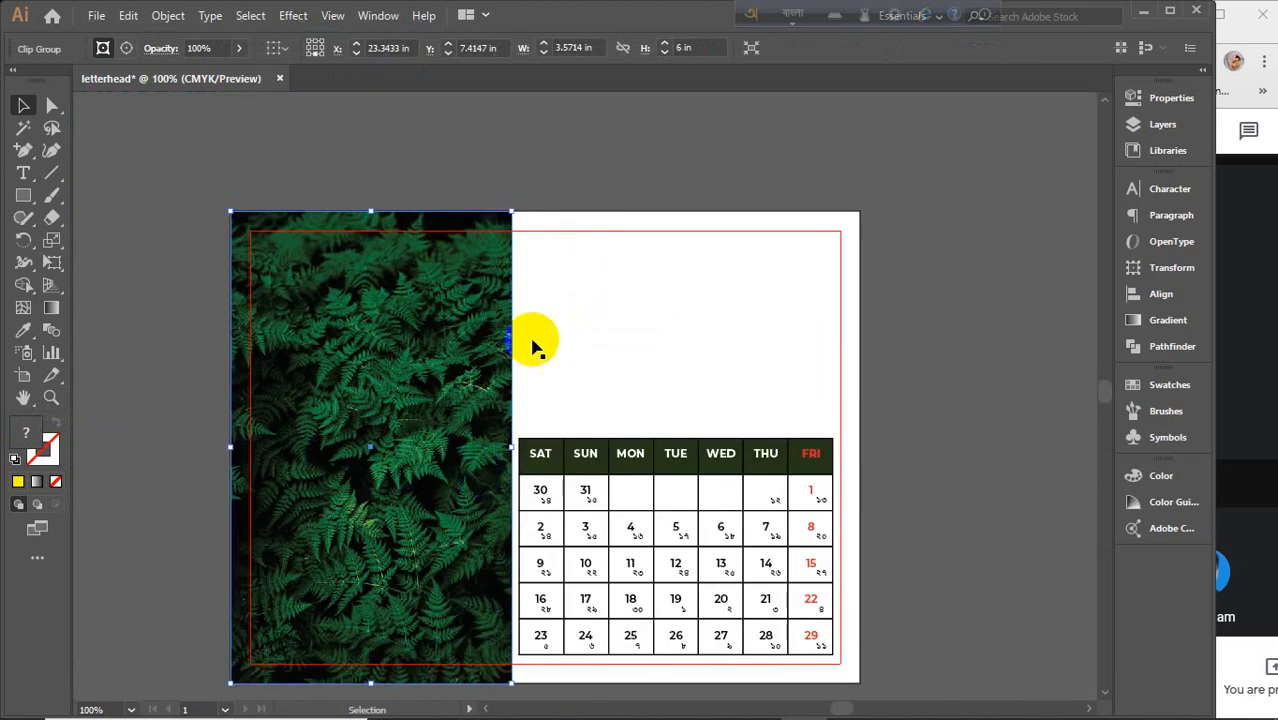
click(502, 153)
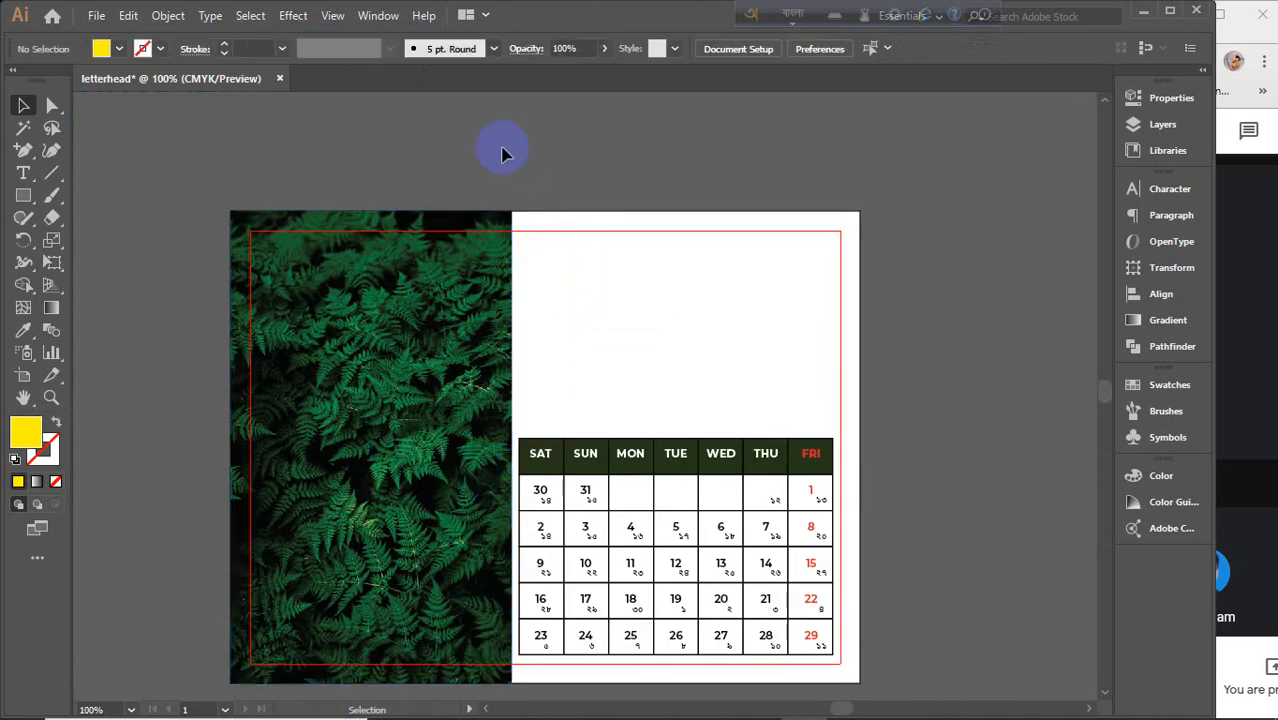
Nudge the grouped calendar grid down slightly so its lower edge sits near the red margin line.
click(563, 567)
key(Down)
key(Down)
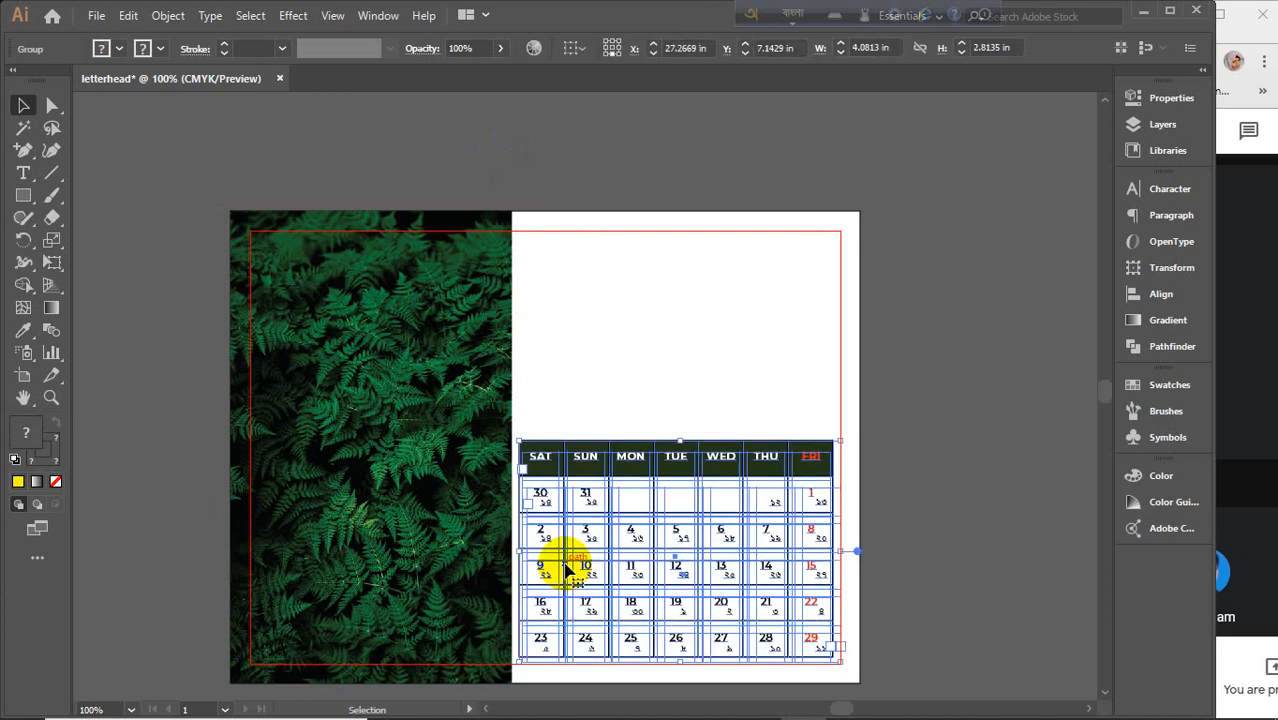
key(Down)
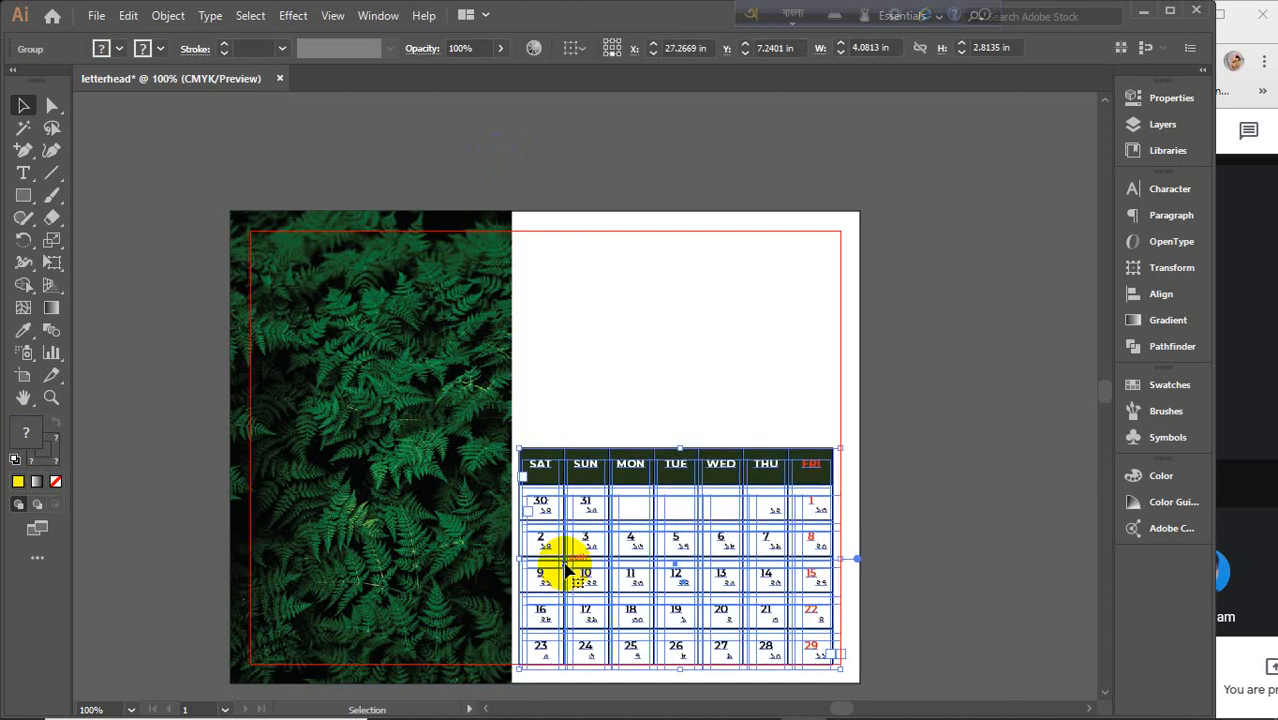
key(Down)
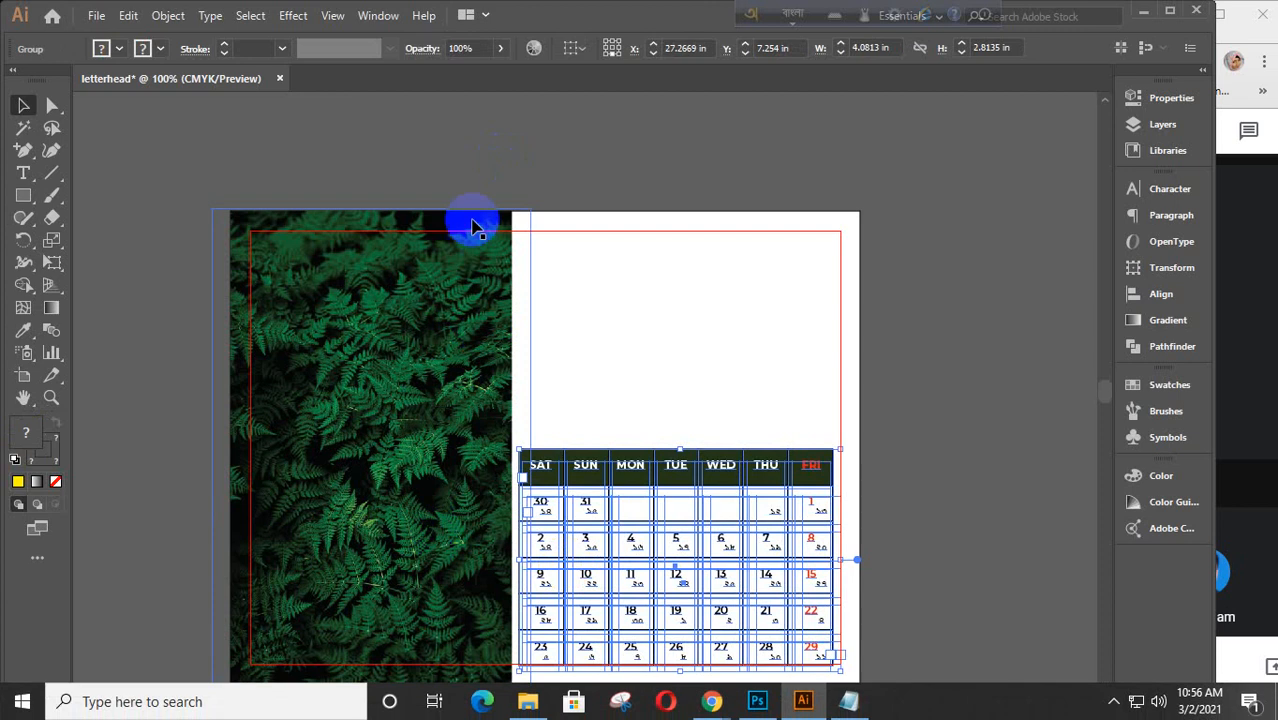
click(709, 160)
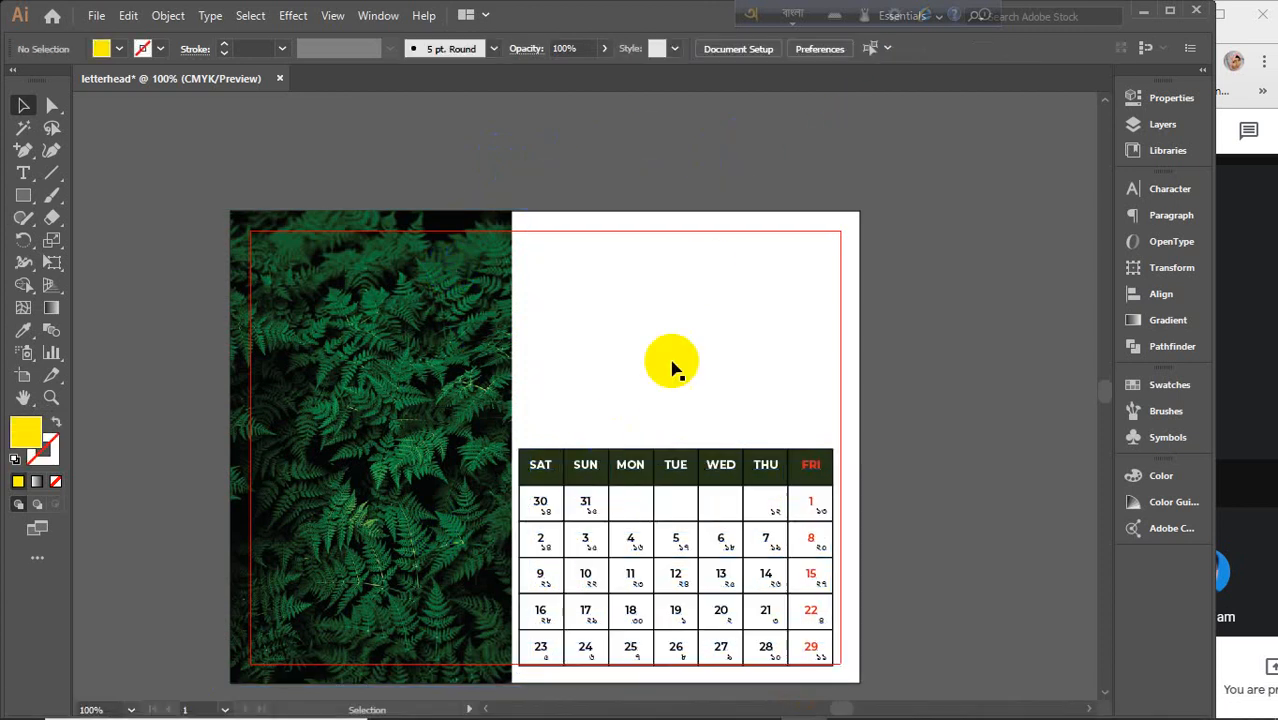
Add a 20 pt text area at the top of the white space above the calendar, trimming the placeholder to "Lorem ipsum".
scroll(652, 300, up, 1)
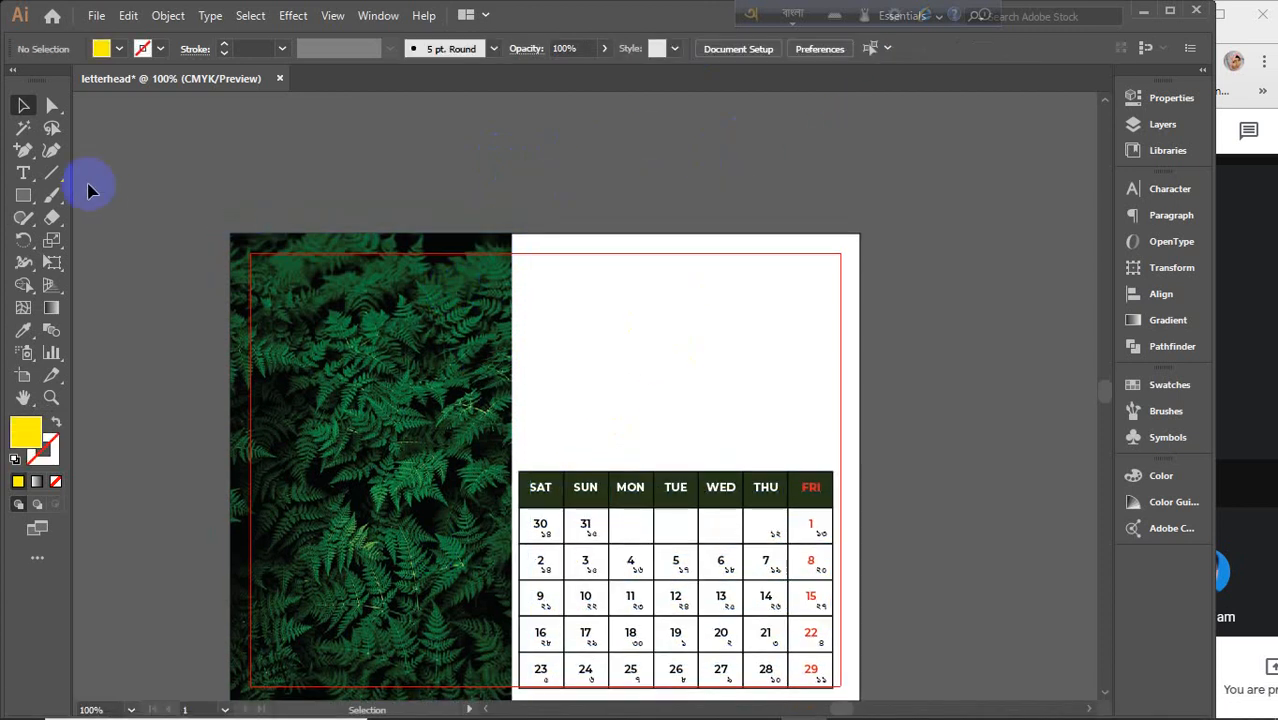
click(22, 176)
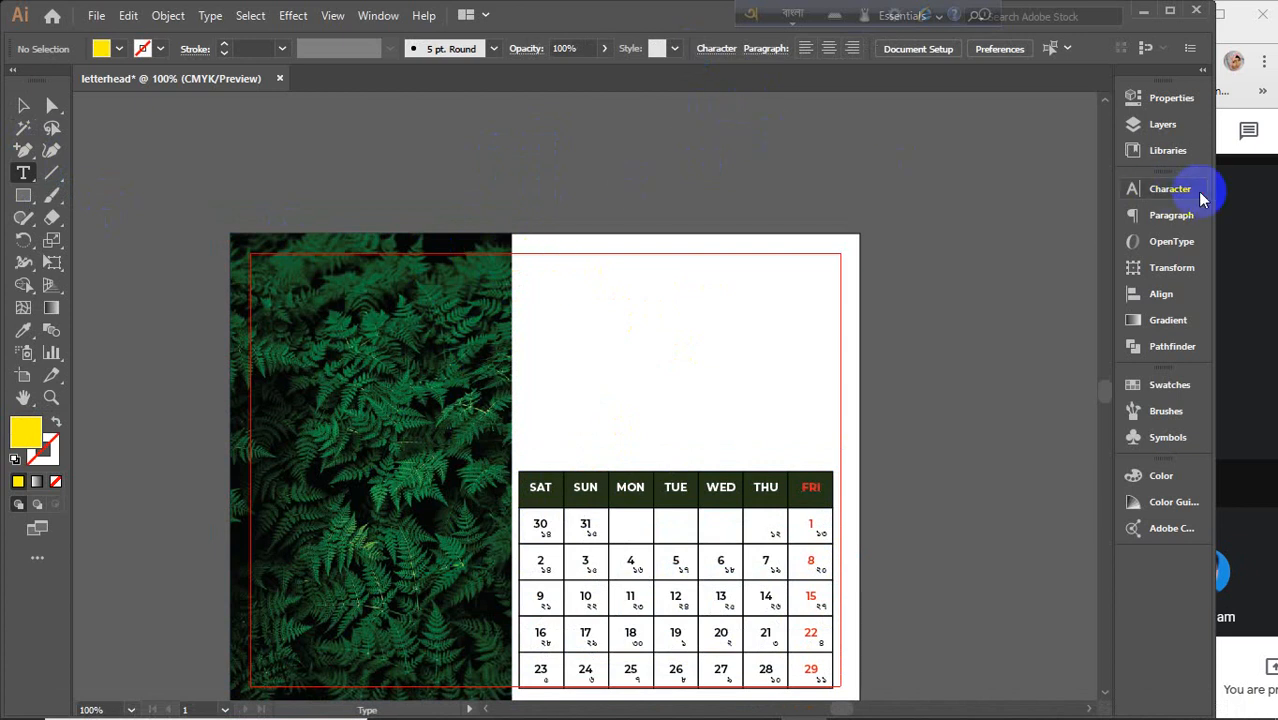
click(1133, 189)
click(957, 265)
text(16)
key(Return)
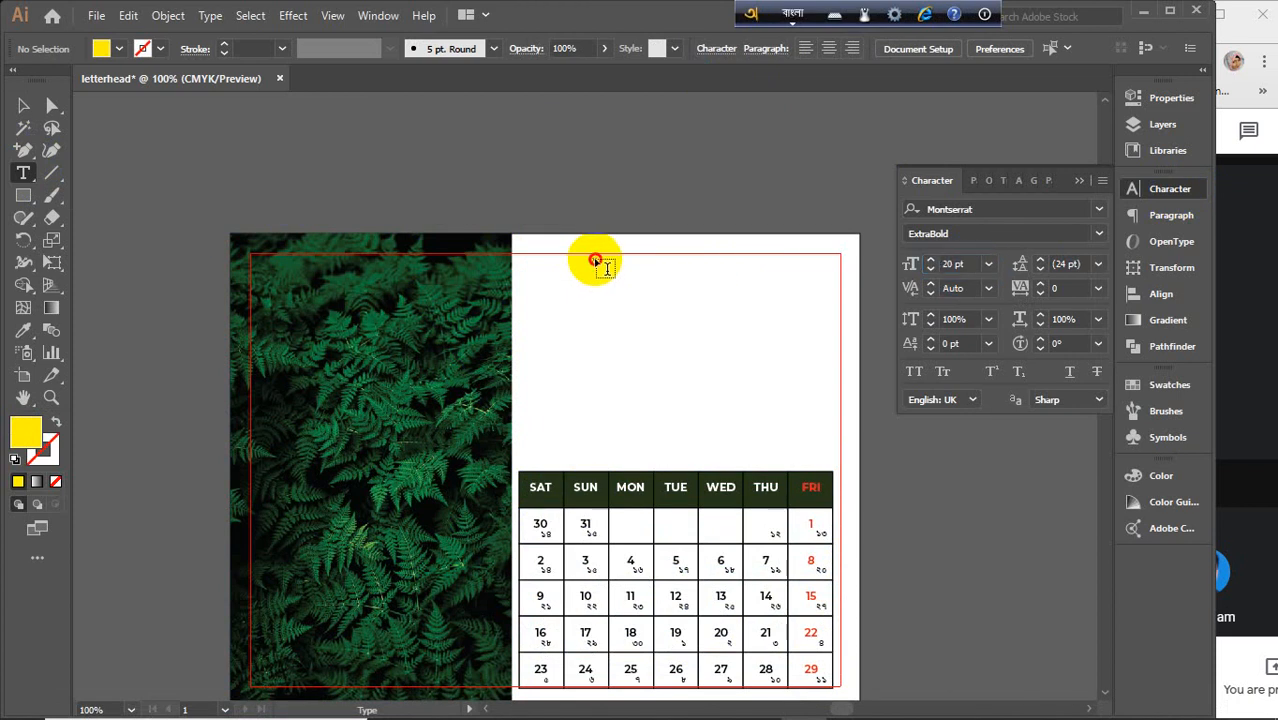
drag(595, 261, 762, 272)
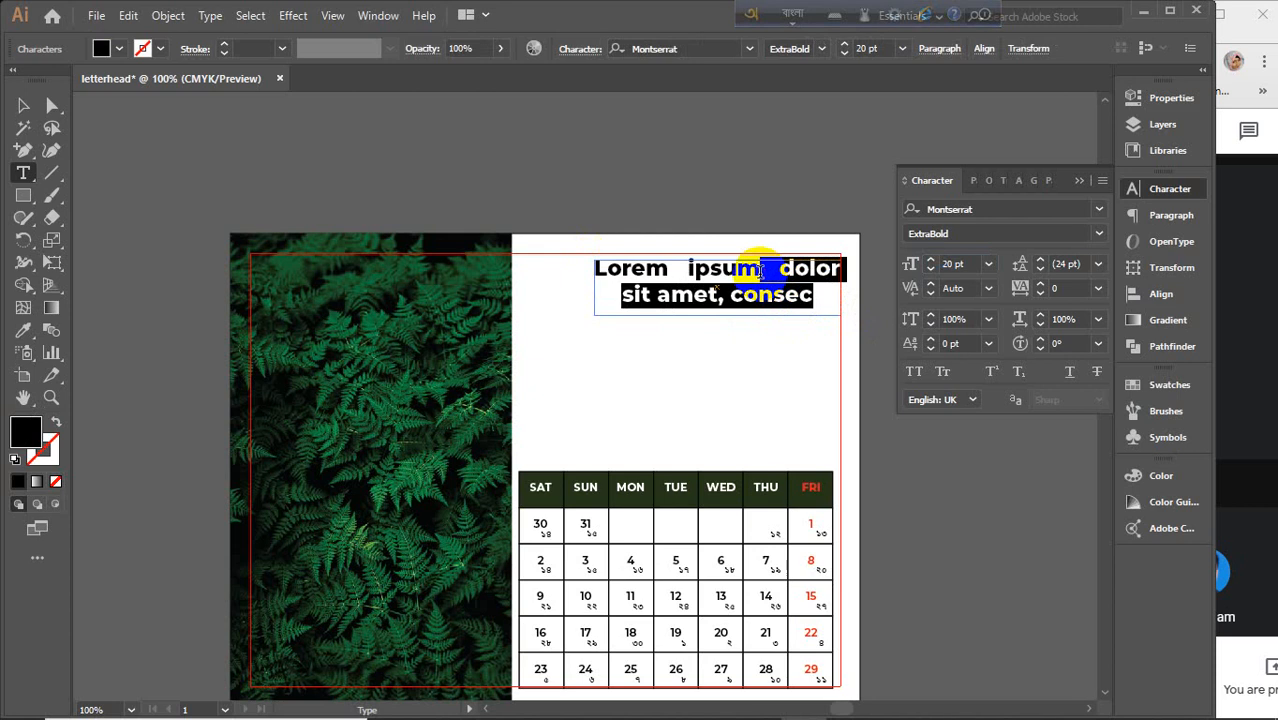
key(BackSpace)
click(23, 105)
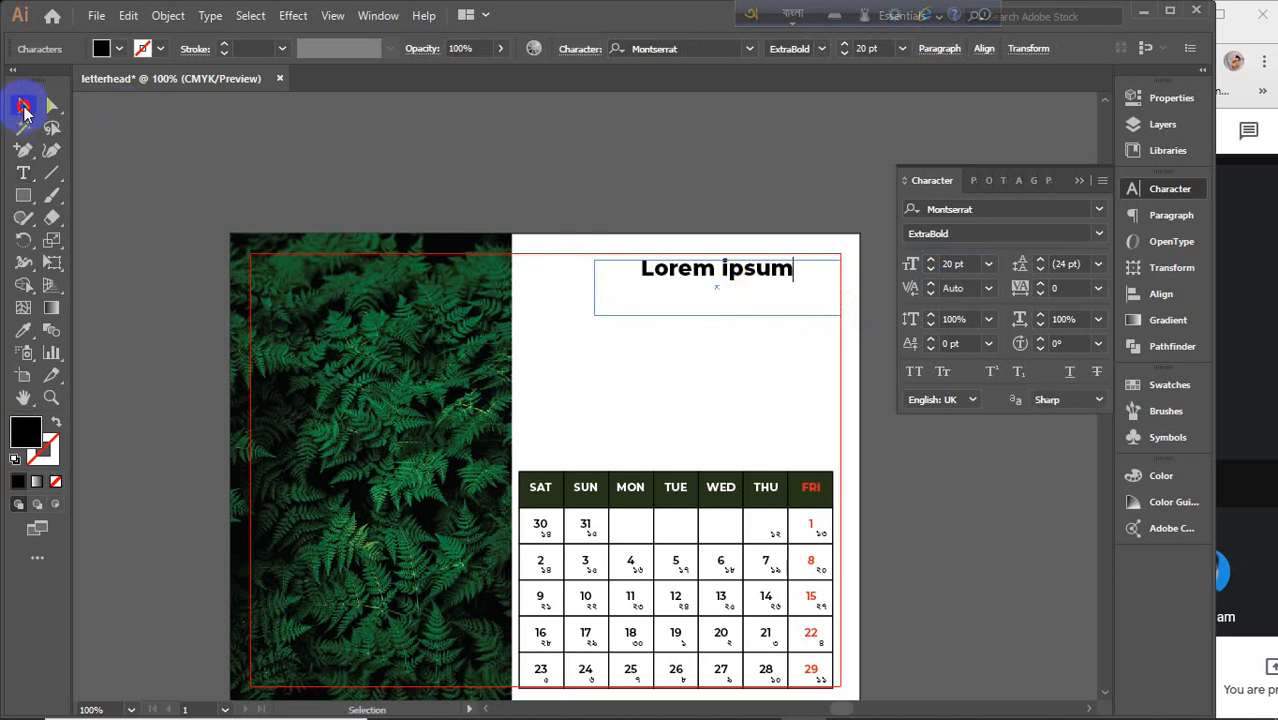
Set the font size of the "Lorem ipsum" heading to 32 pt.
click(955, 263)
scroll(955, 263, up, 13)
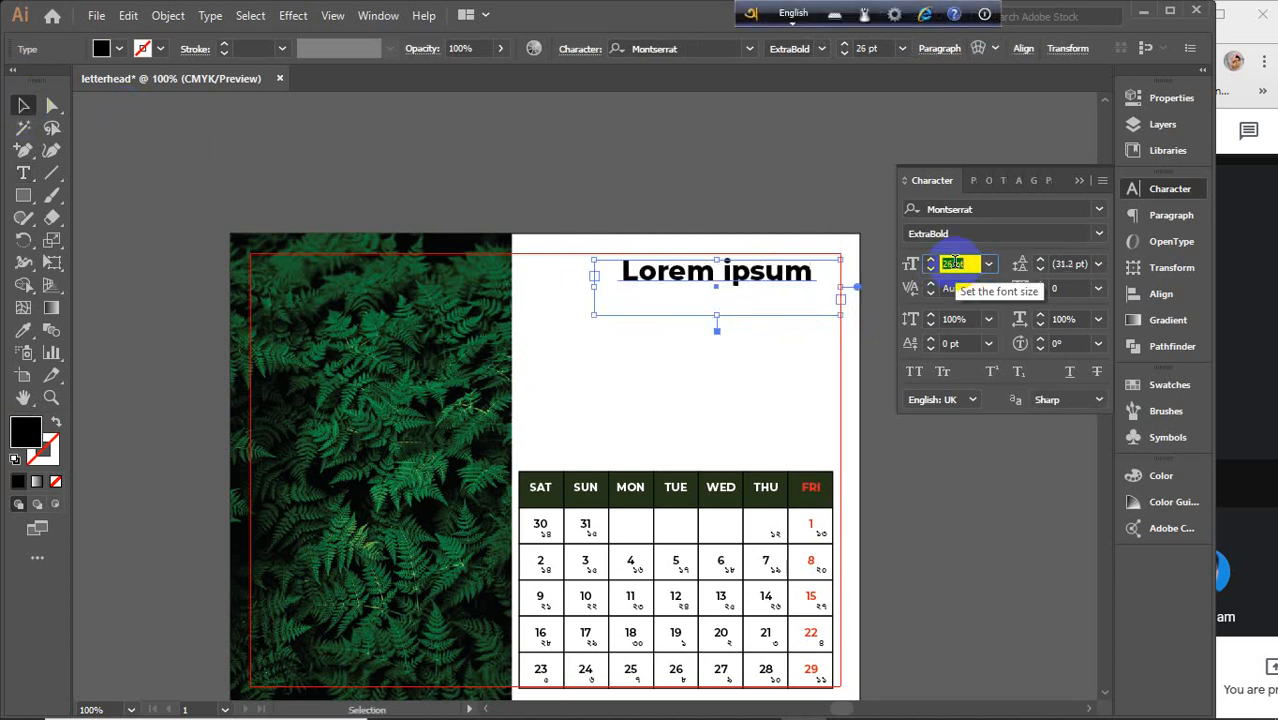
scroll(955, 263, down, 1)
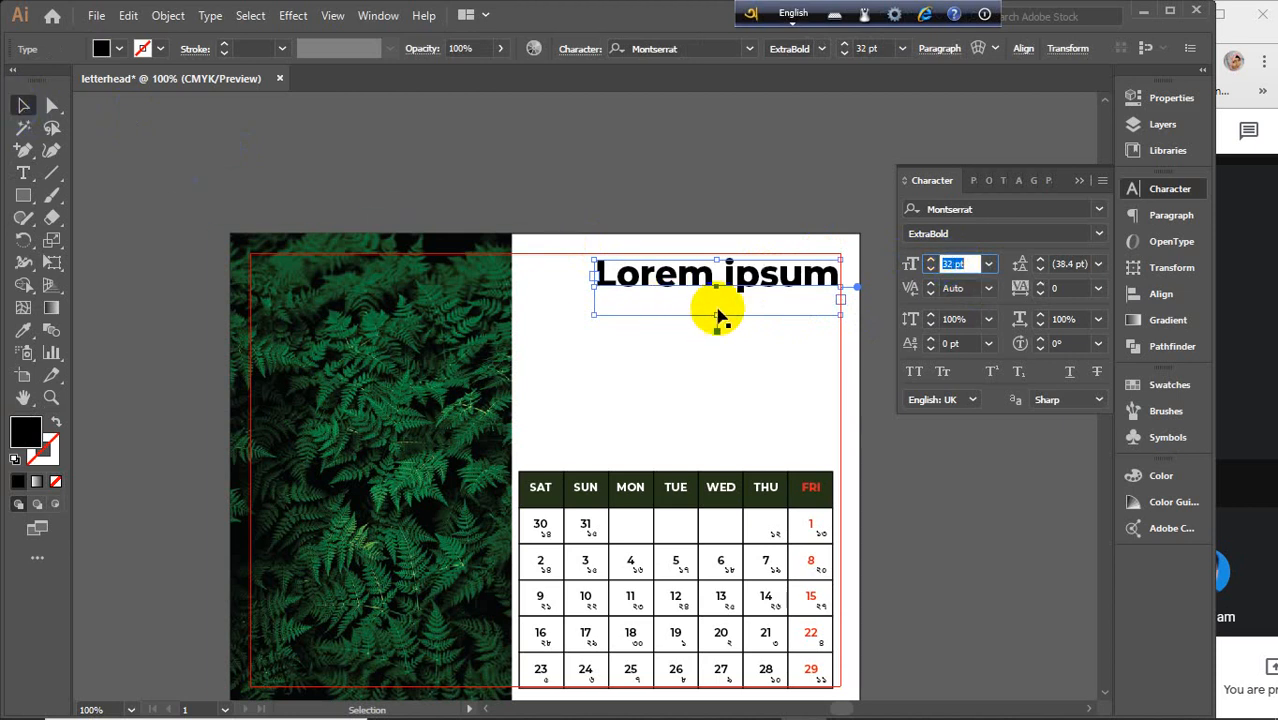
Shorten the "Lorem ipsum" heading's text frame to the height of its single line.
drag(714, 316, 711, 291)
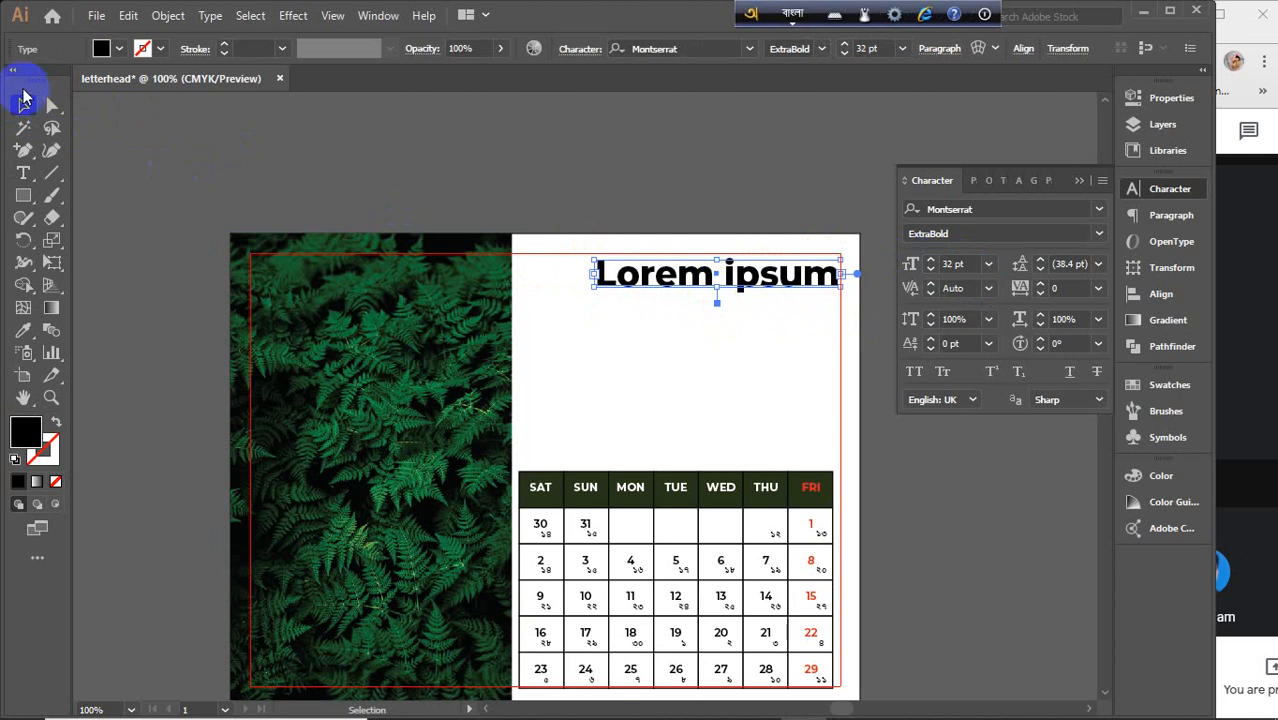
click(499, 197)
Set the font size to 16 pt and draw a placeholder text area beneath the heading, ending at the right red margin line.
click(956, 264)
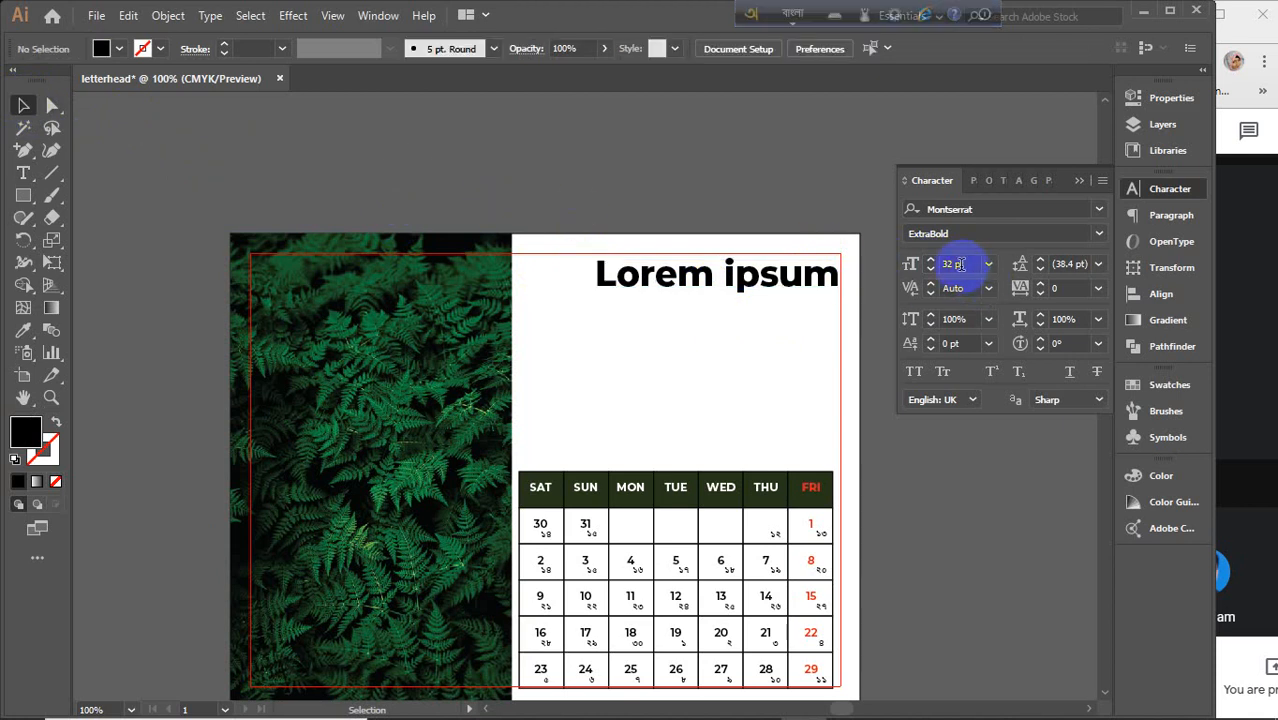
scroll(960, 264, down, 5)
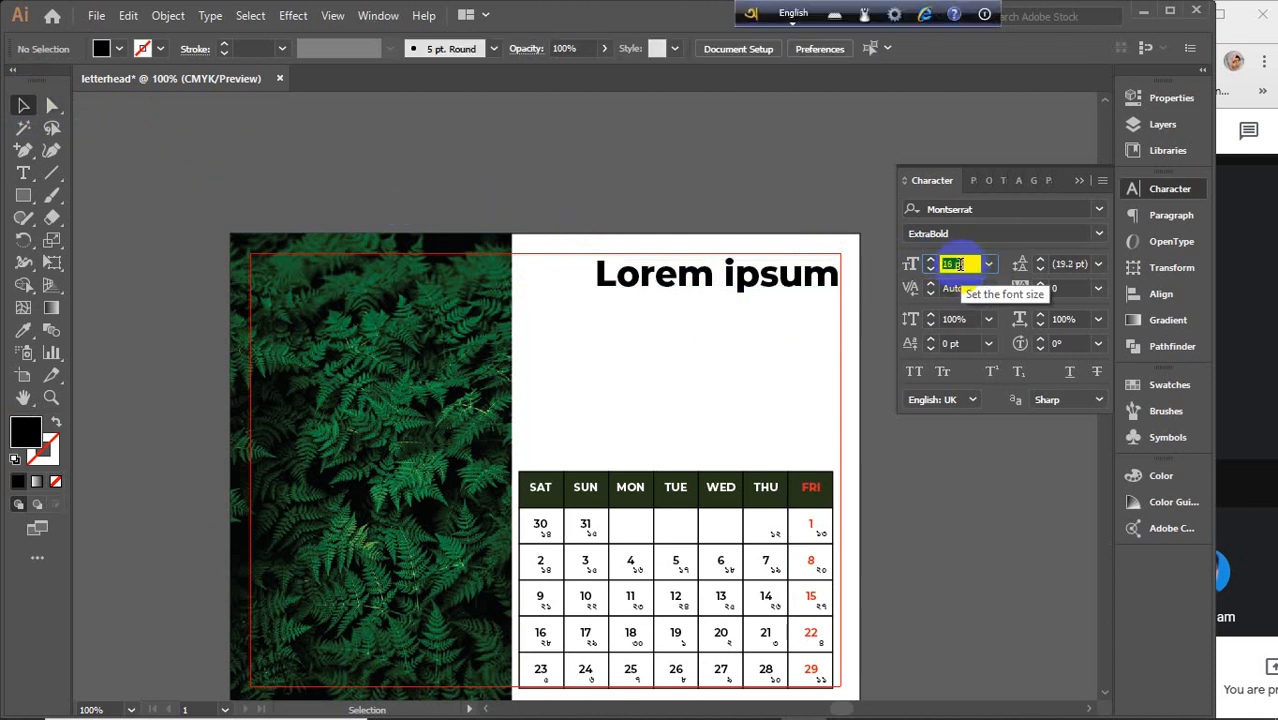
click(277, 285)
click(23, 173)
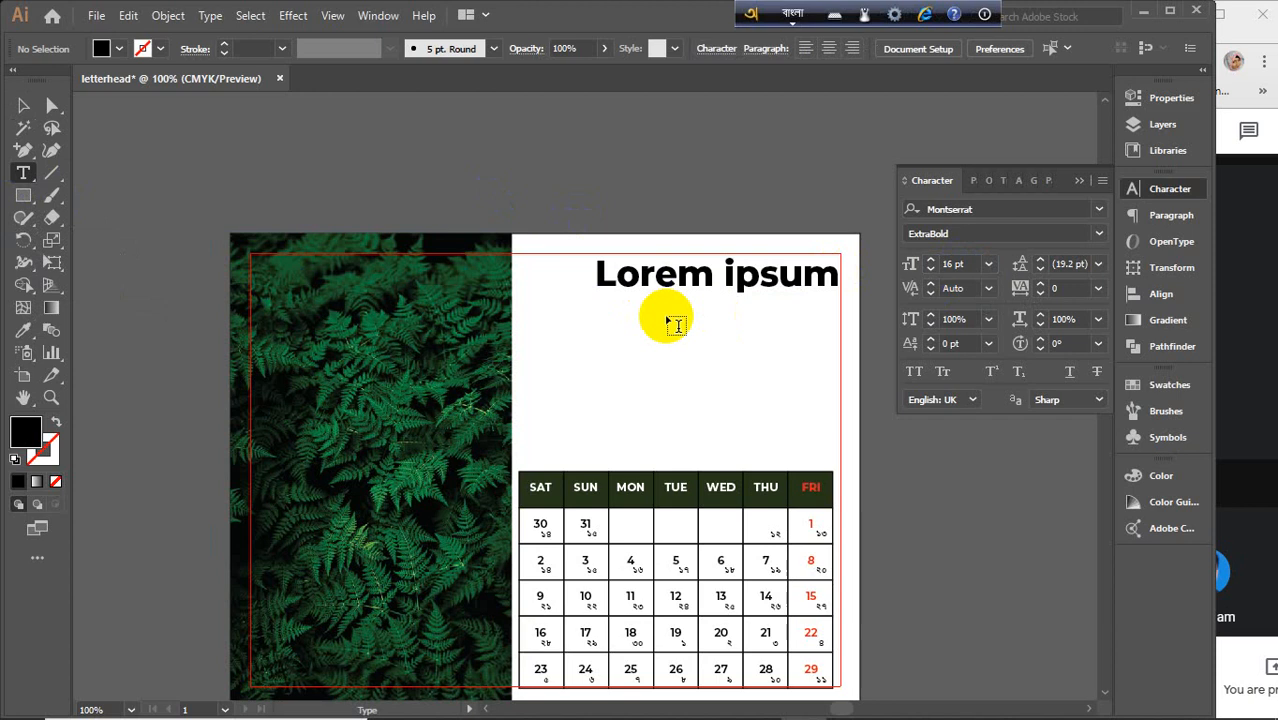
drag(840, 307, 666, 418)
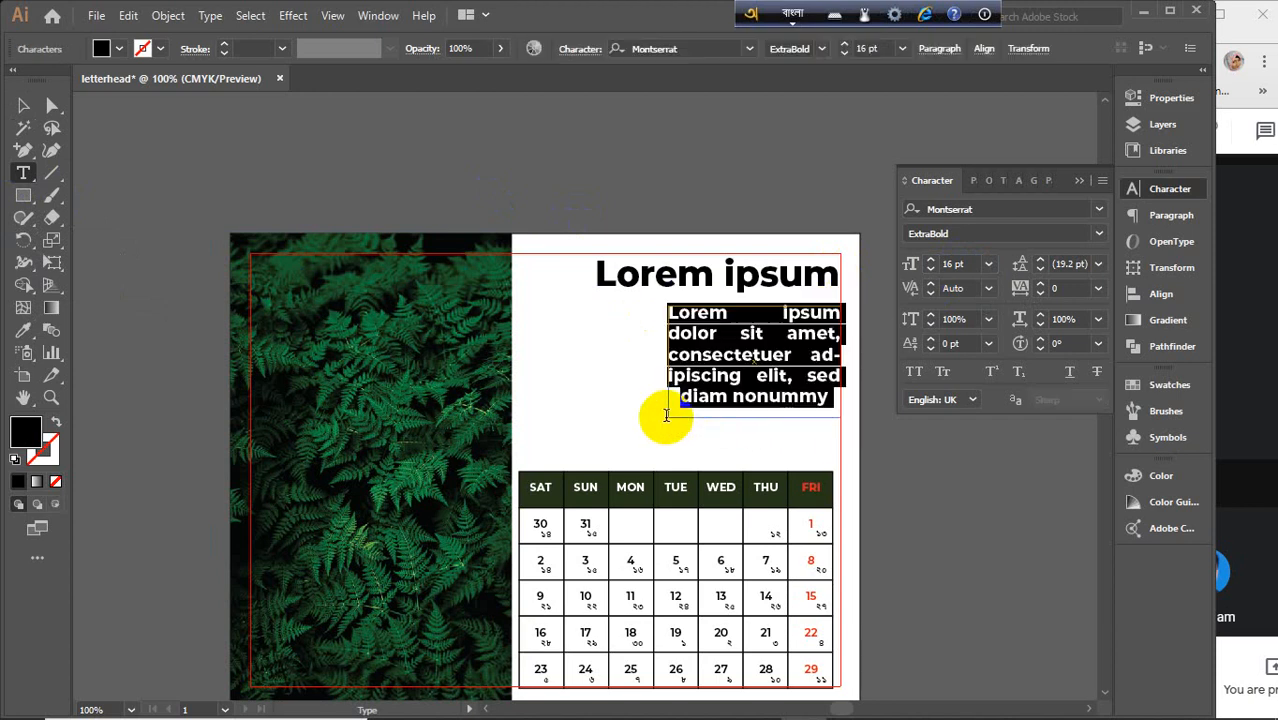
Align the paragraph text below the heading to the right, without justification.
click(975, 182)
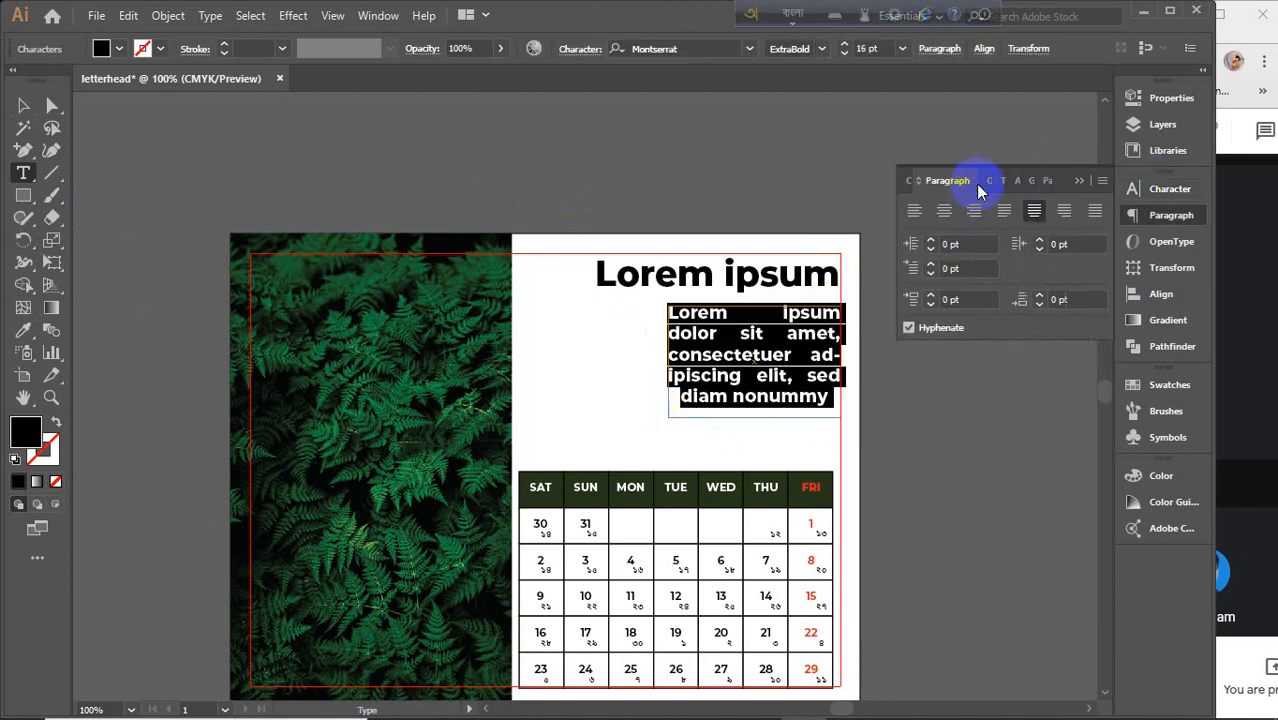
click(1065, 212)
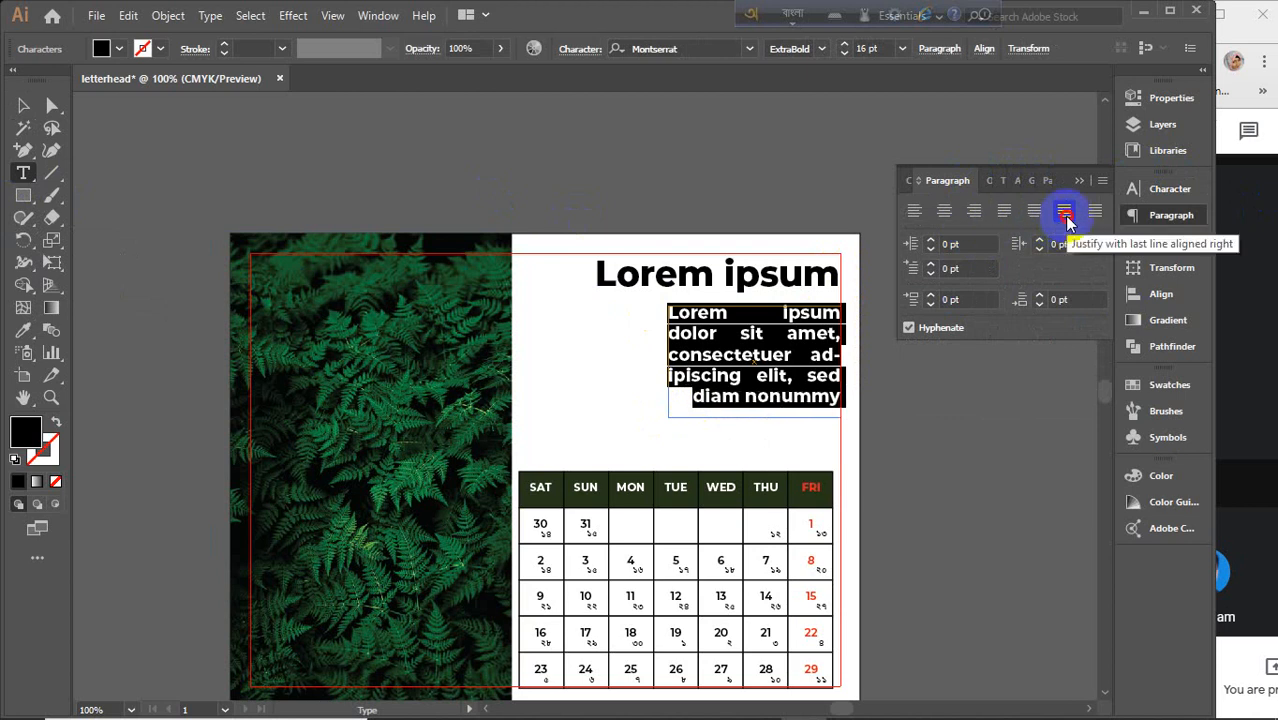
click(975, 212)
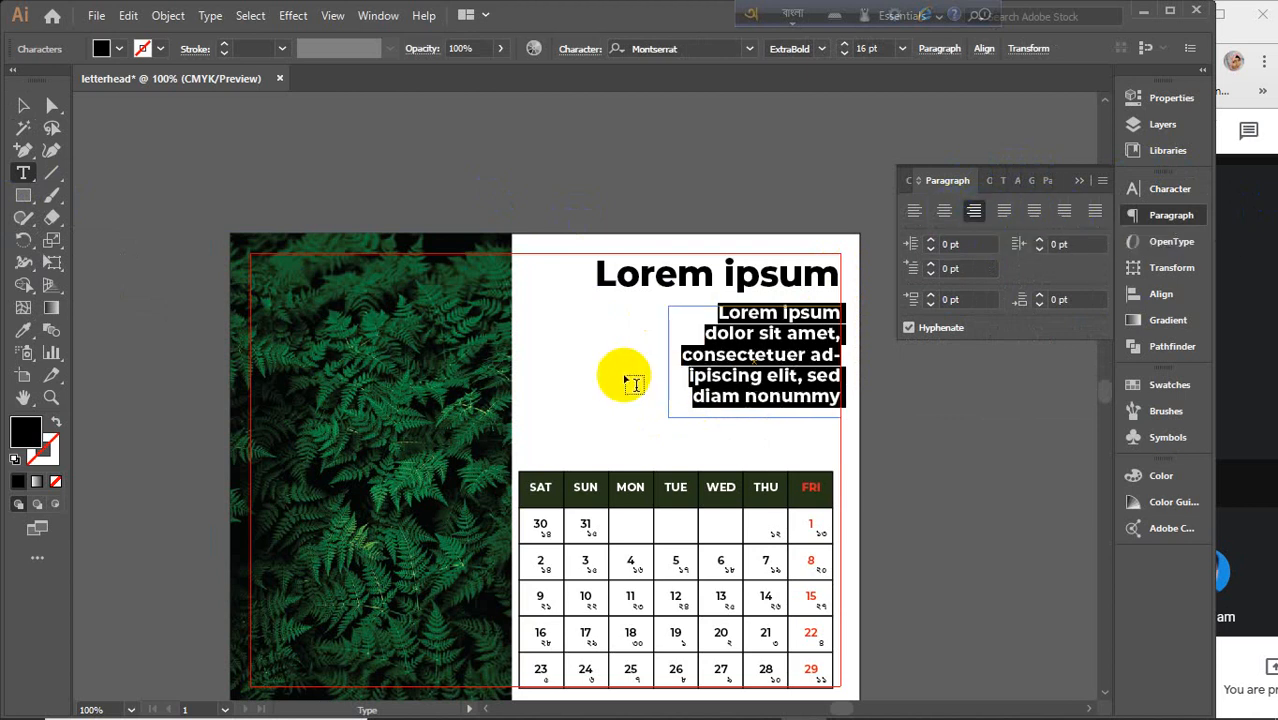
click(23, 106)
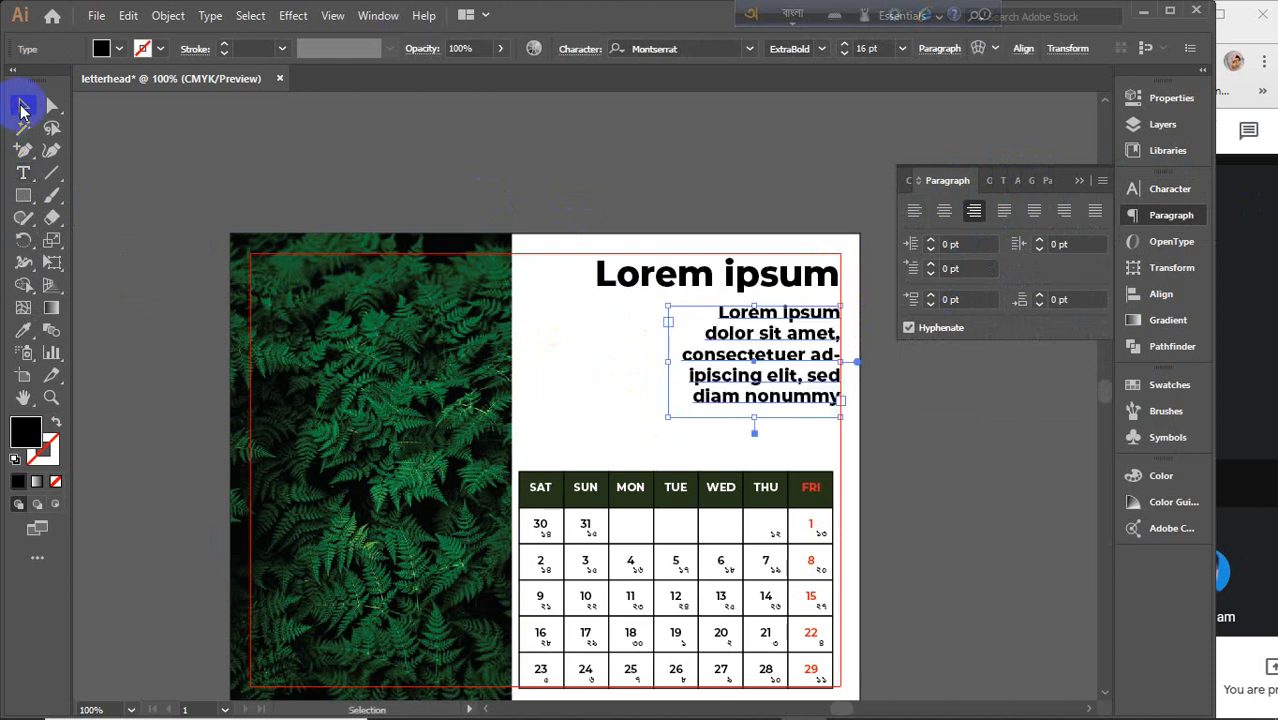
Change the font style of the paragraph below the heading to Montserrat SemiBold.
click(907, 183)
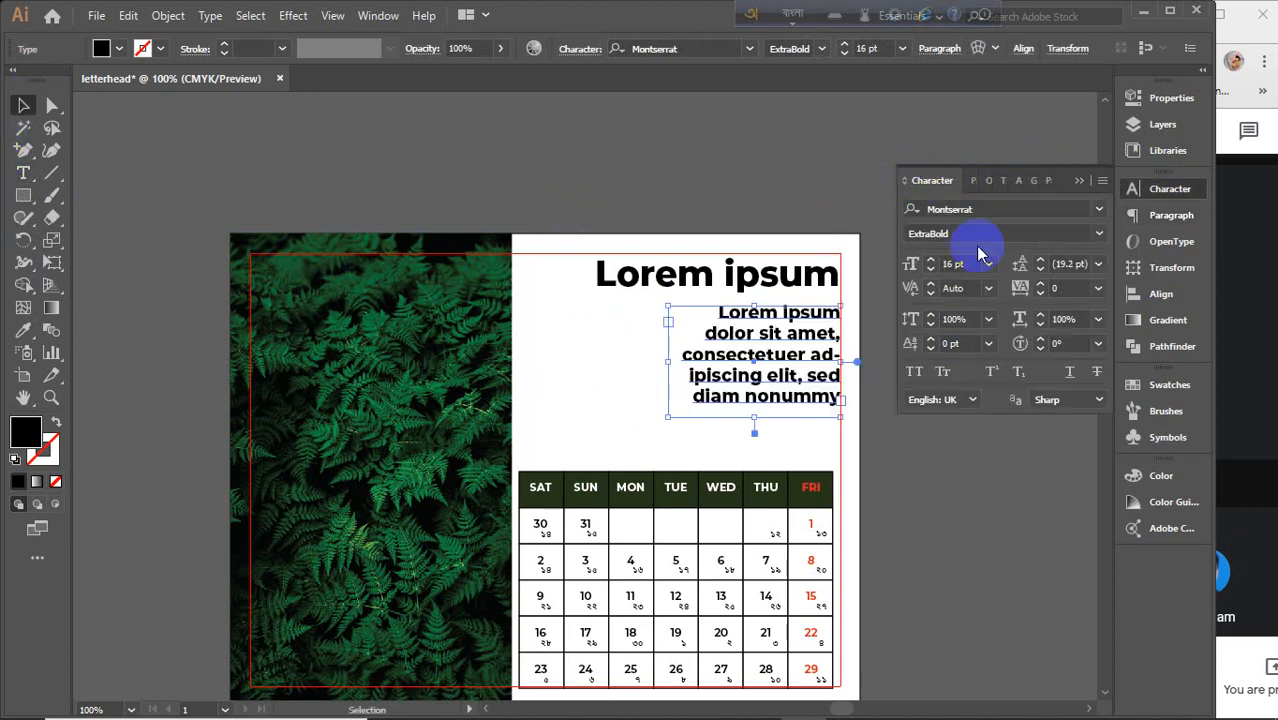
click(1098, 233)
click(989, 459)
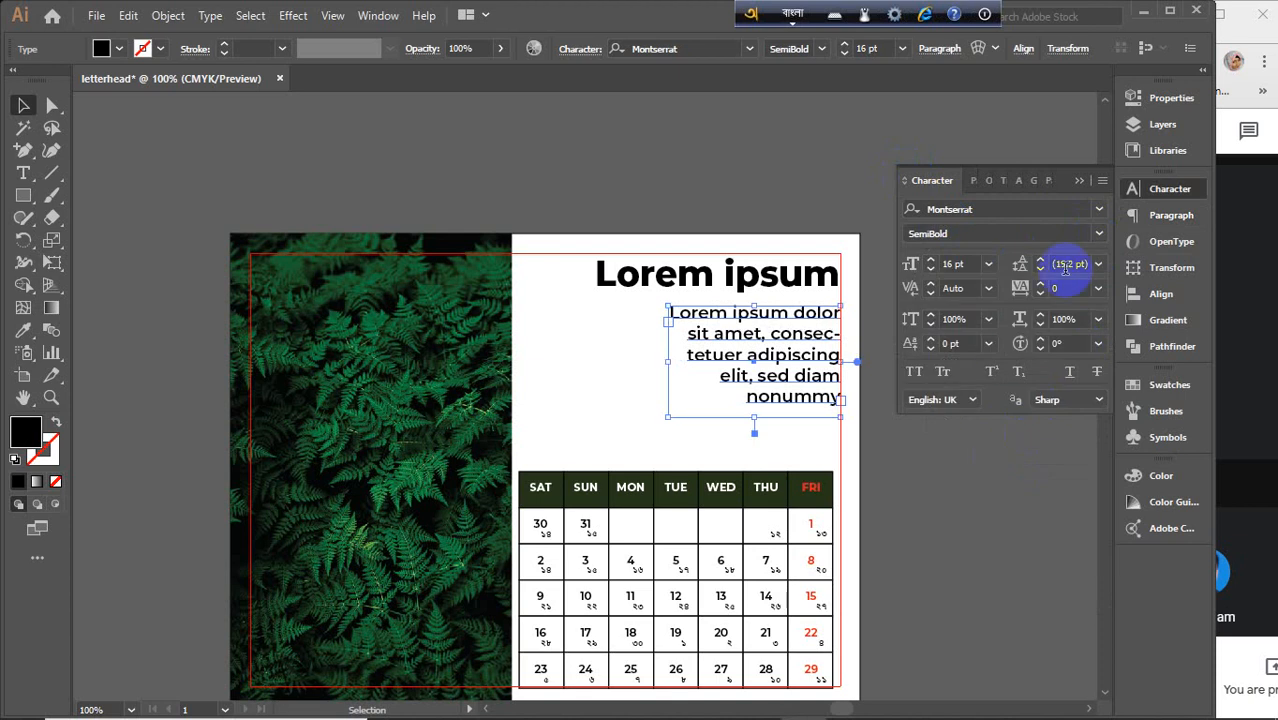
click(1078, 182)
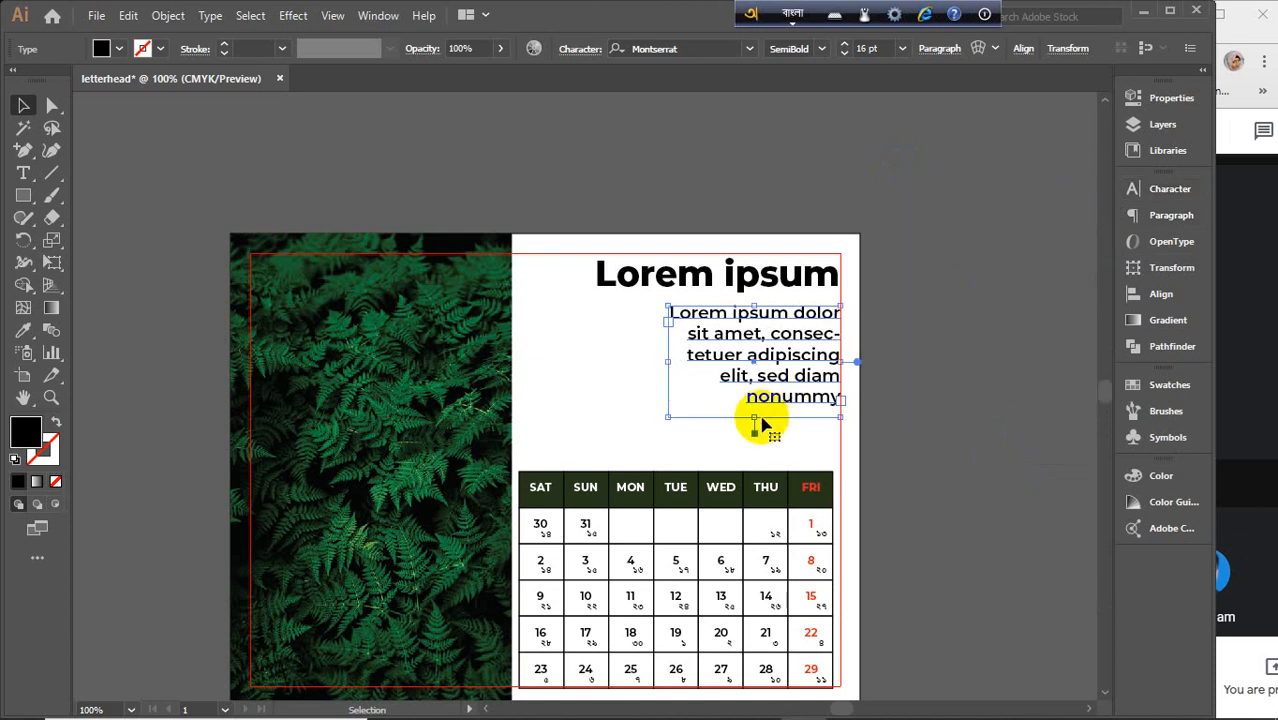
Shorten the paragraph's text frame and extend it to the left so the text runs over four lines.
drag(754, 416, 754, 386)
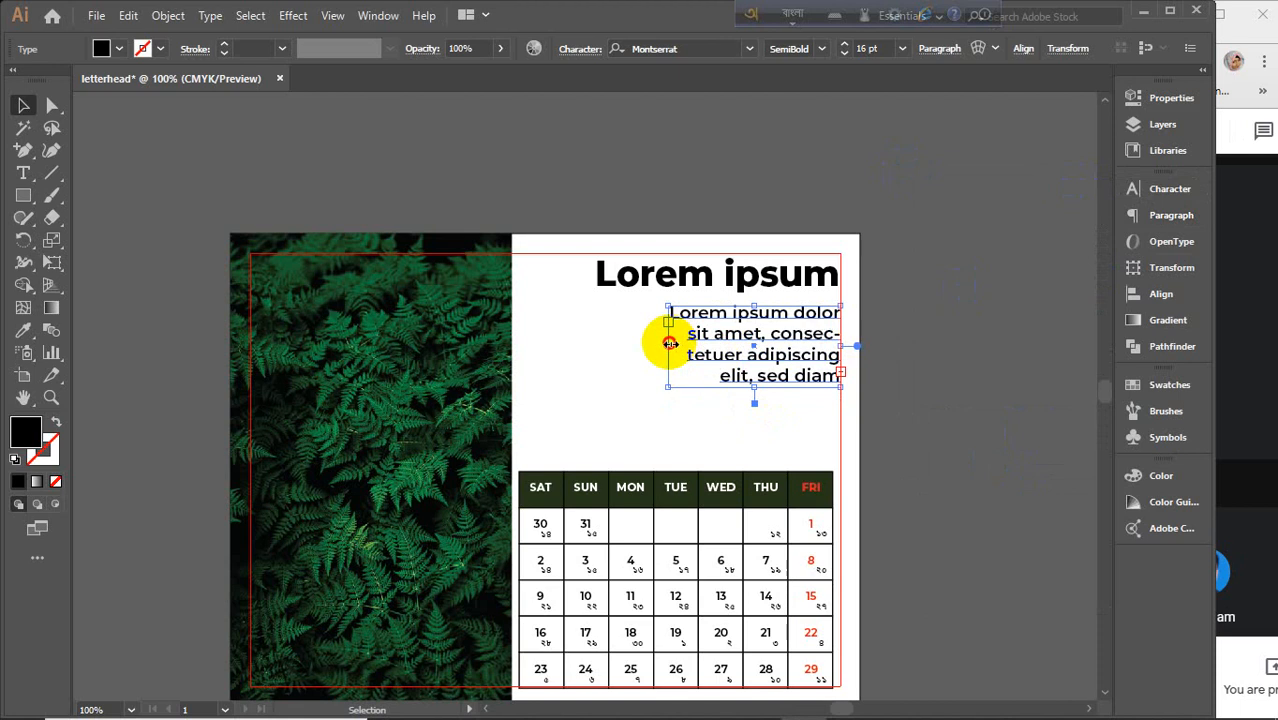
drag(670, 343, 640, 352)
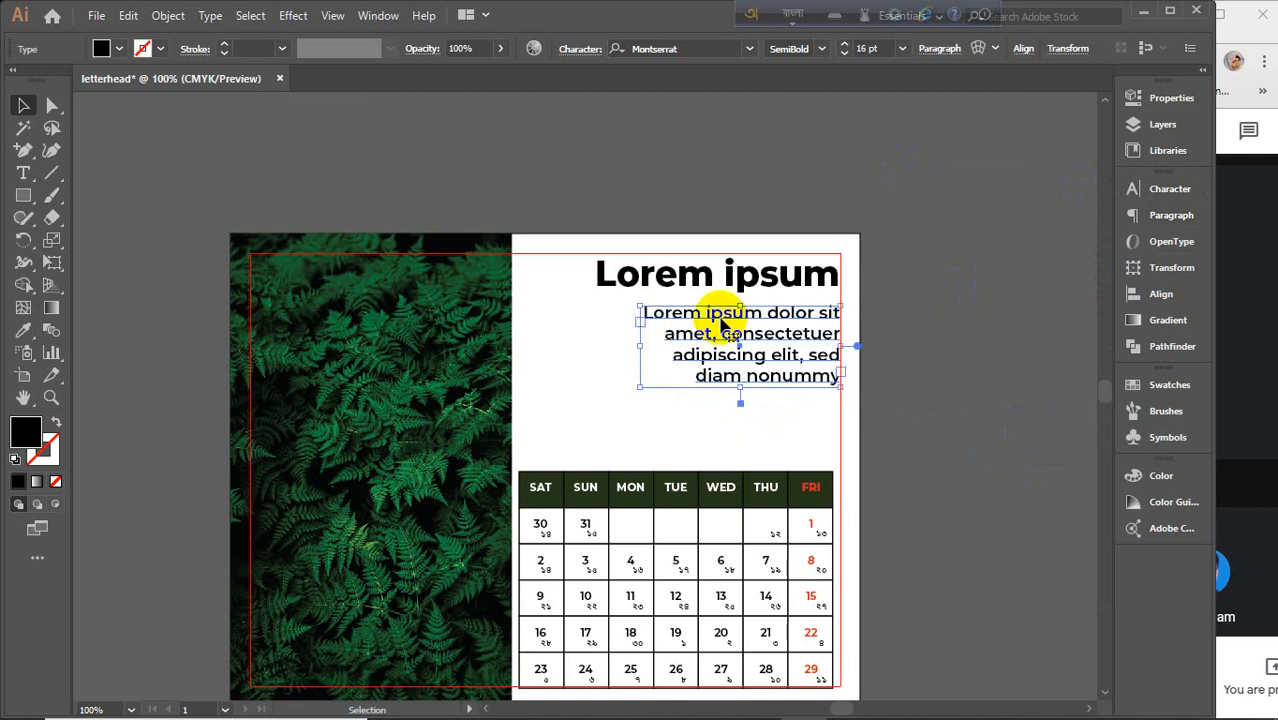
mouse_move(720, 321)
mouse_down()
mouse_move(723, 338)
mouse_move(736, 318)
mouse_up()
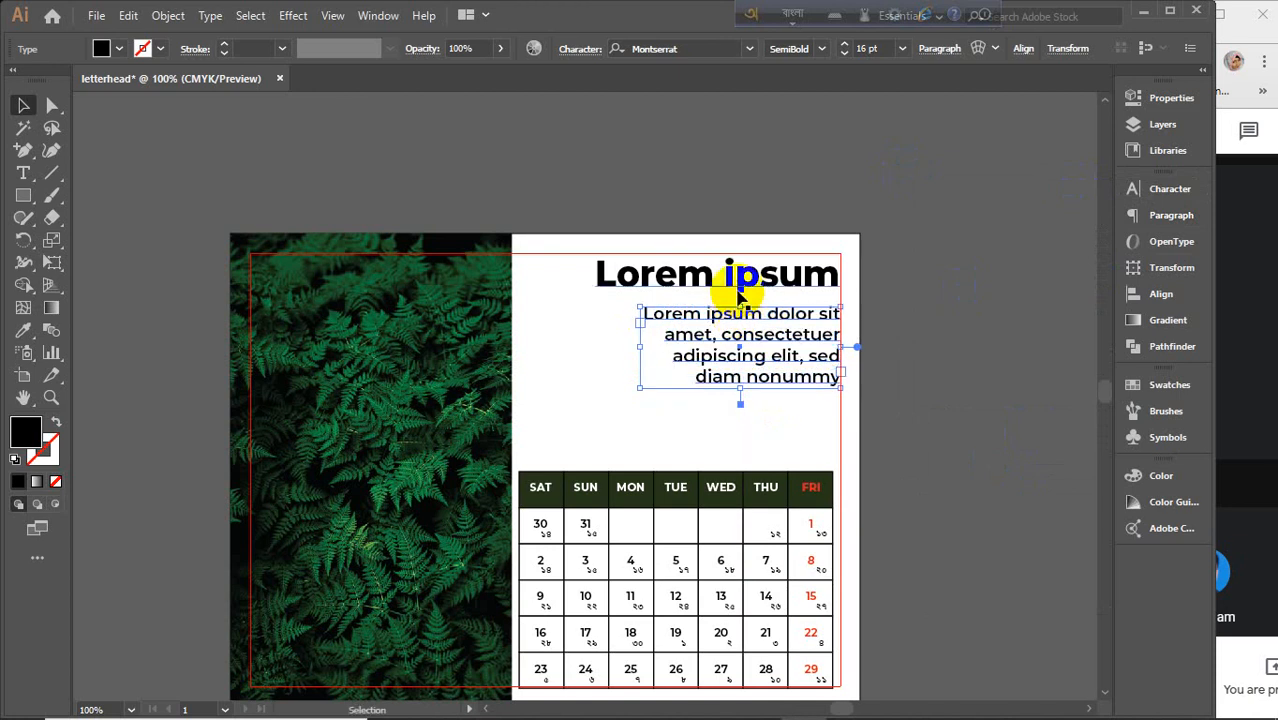
Align the heading and the paragraph with each other along their right edges.
shift+click(736, 263)
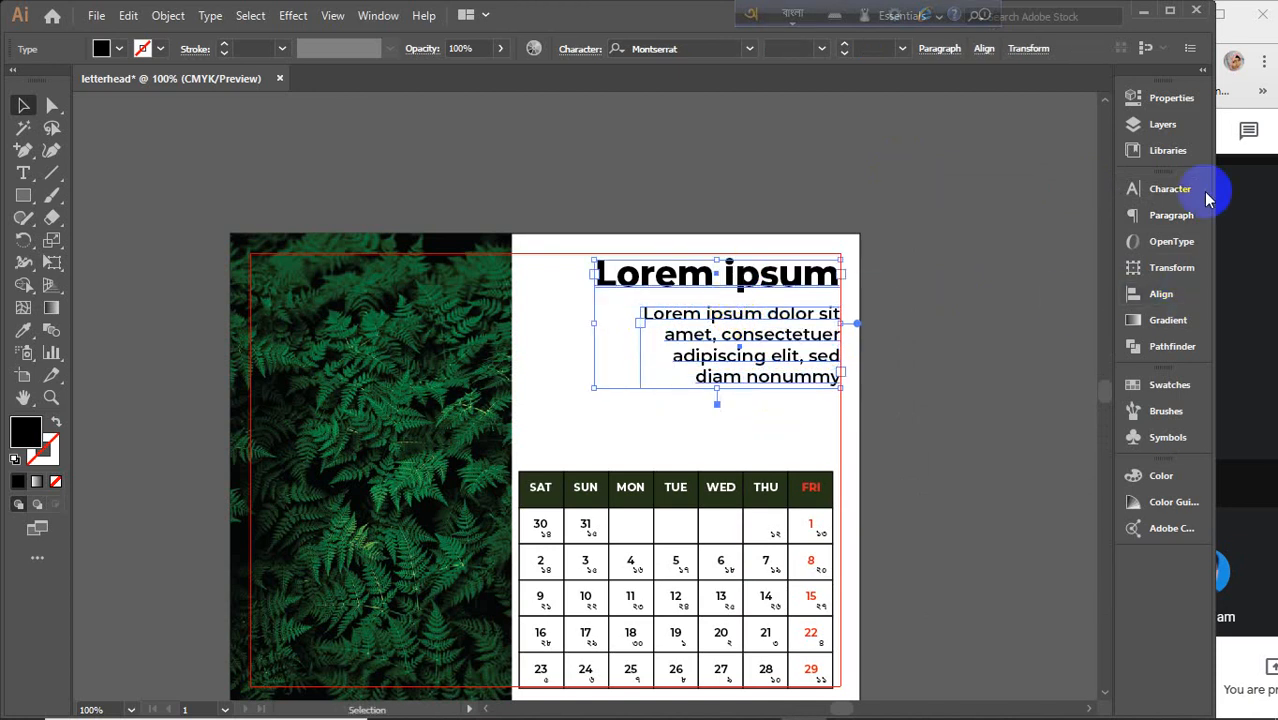
click(1161, 294)
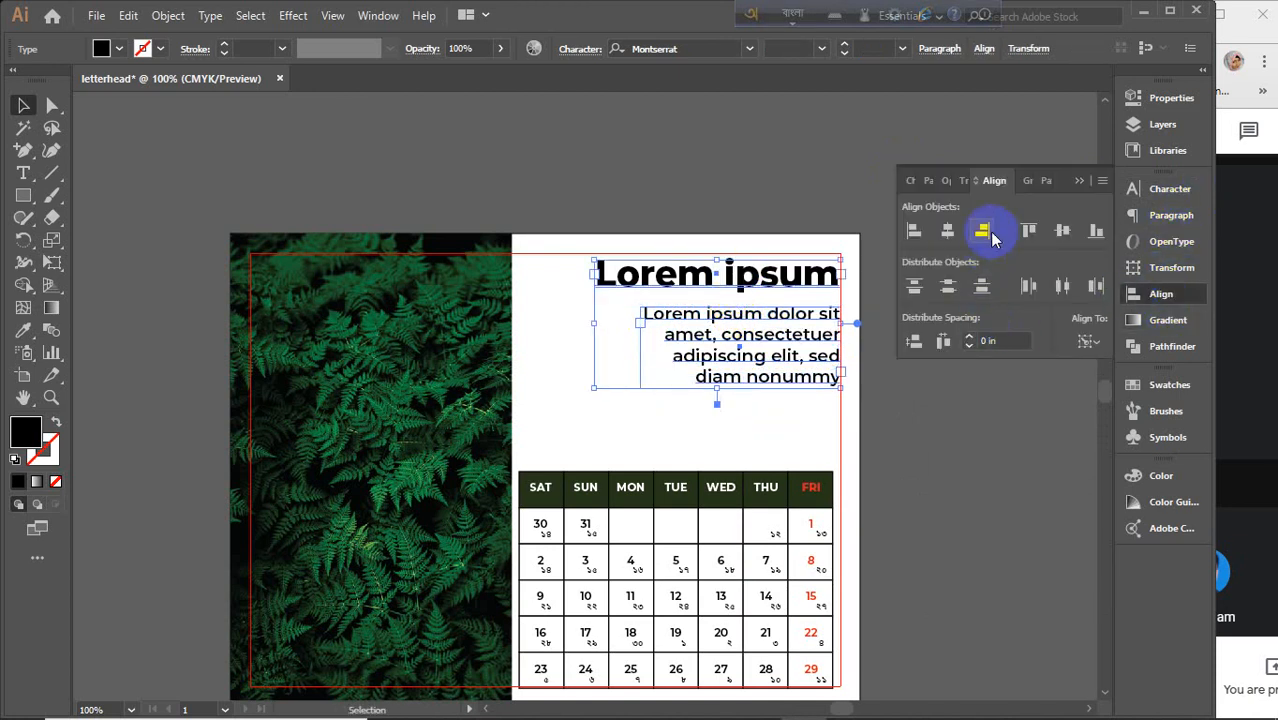
click(1083, 181)
click(850, 371)
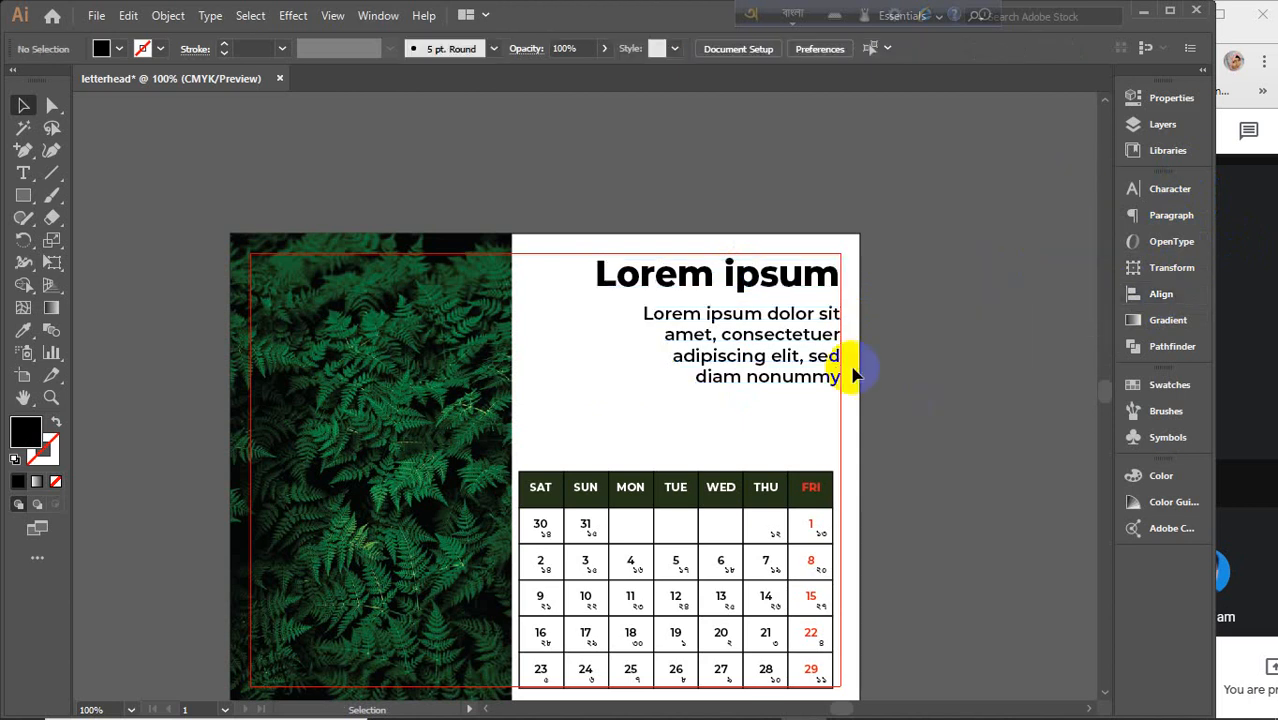
Move the paragraph up slightly so it sits directly beneath the "Lorem ipsum" heading.
click(822, 337)
drag(822, 337, 820, 328)
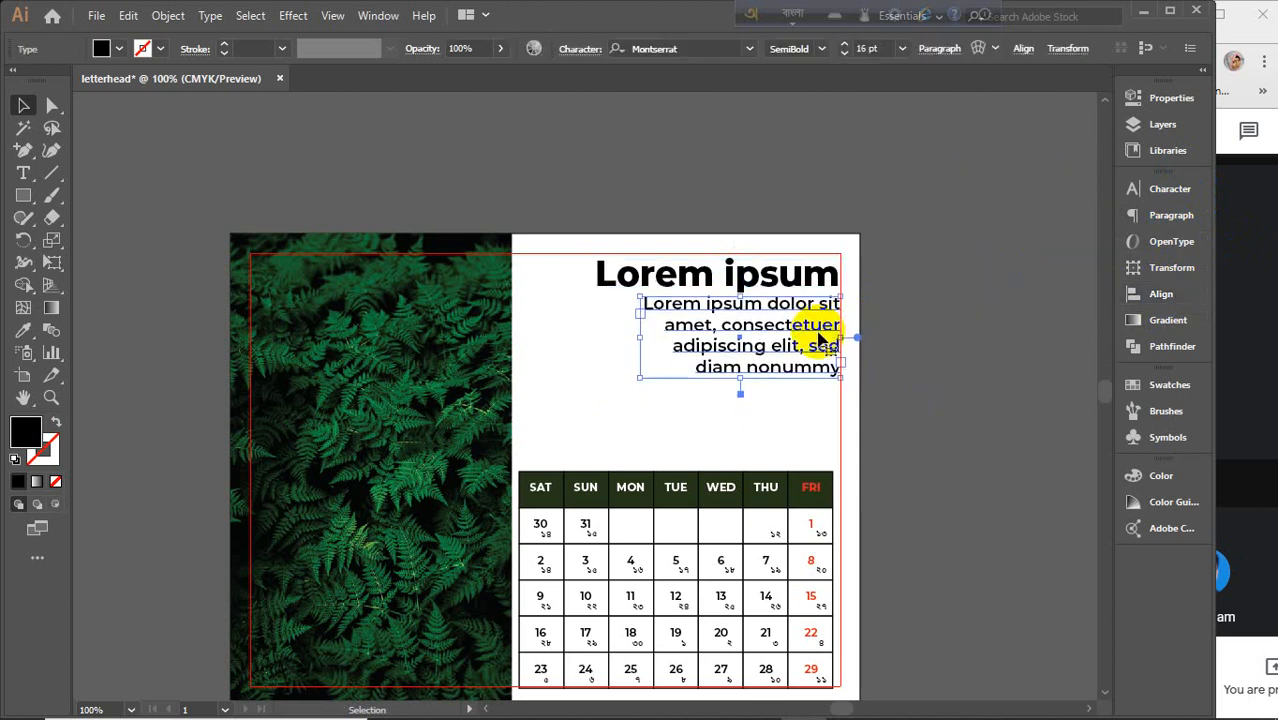
click(964, 406)
Add the text "2021", enlarge it to about 47 pt and place it in the upper-left corner of the fern photo.
click(23, 171)
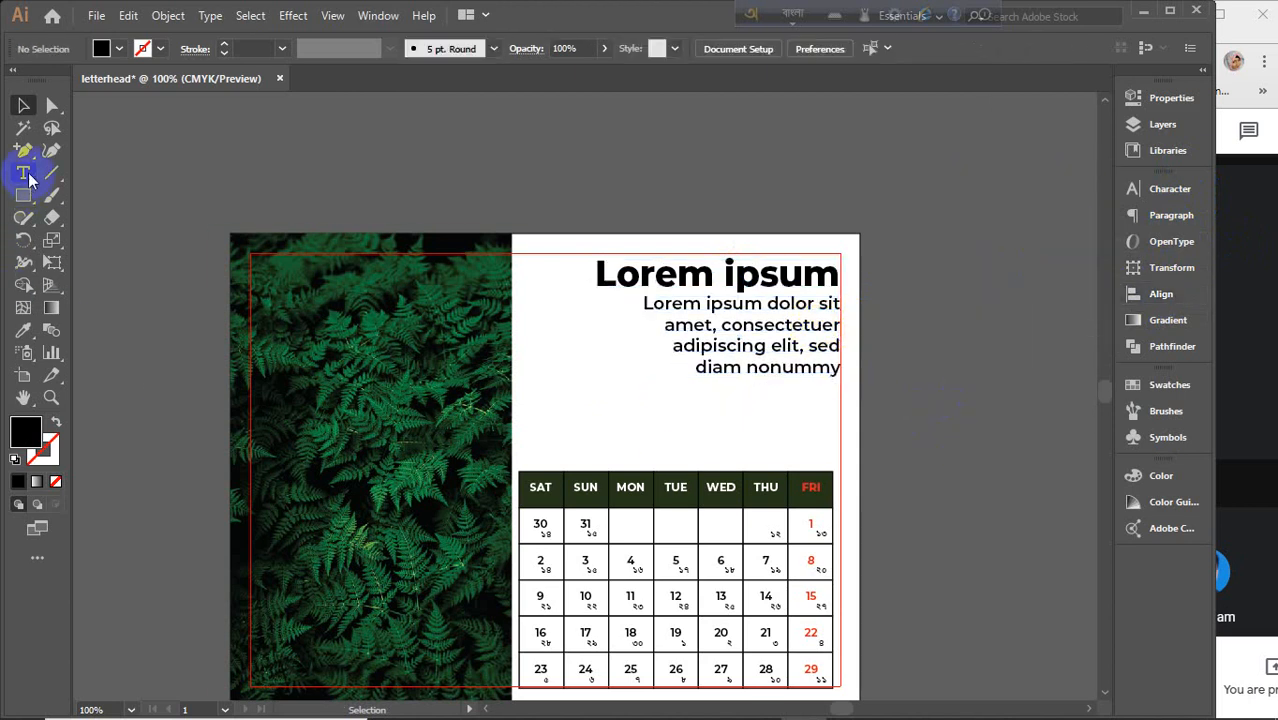
click(713, 180)
text(20)
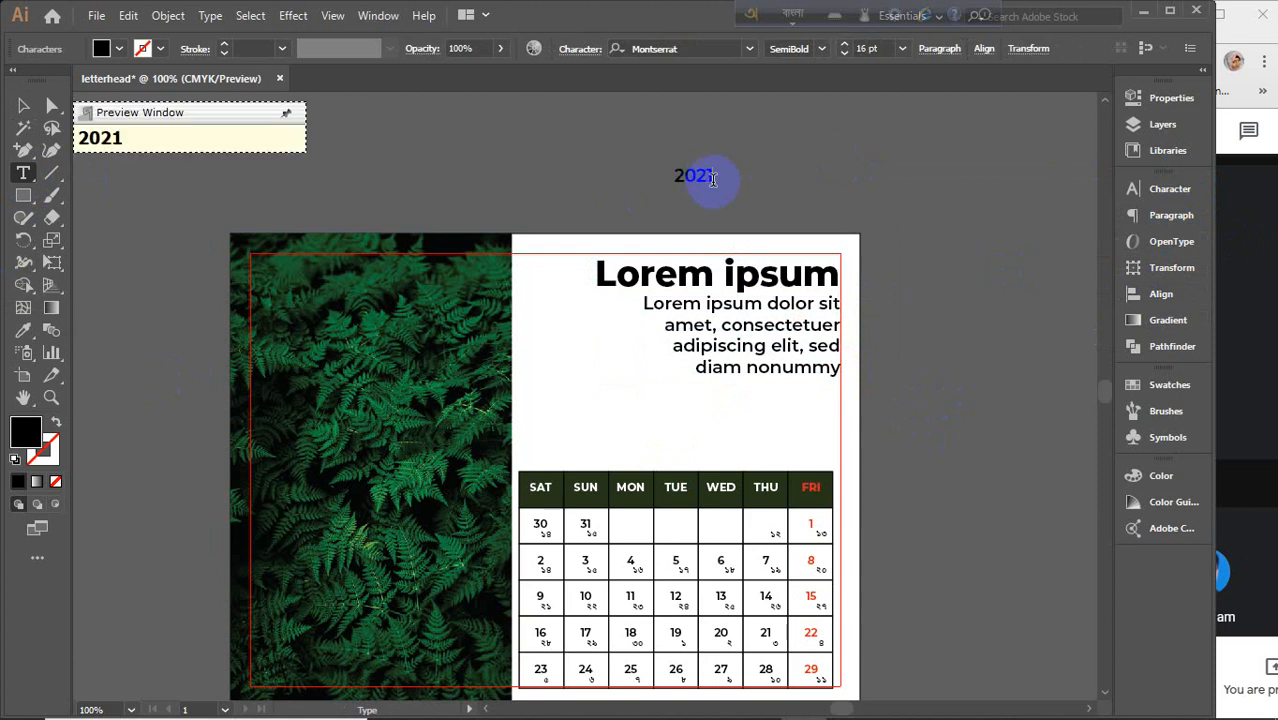
text(21)
click(23, 105)
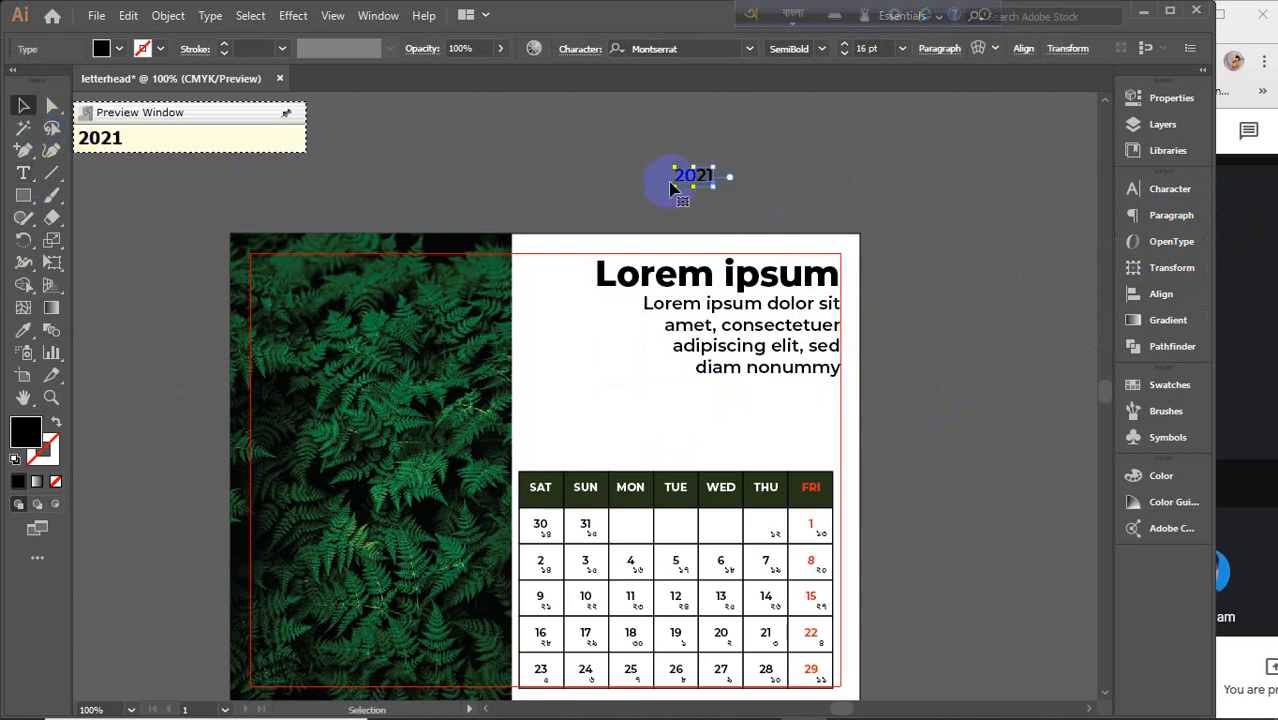
drag(714, 183, 333, 285)
Fill the "2021" text with white.
click(119, 49)
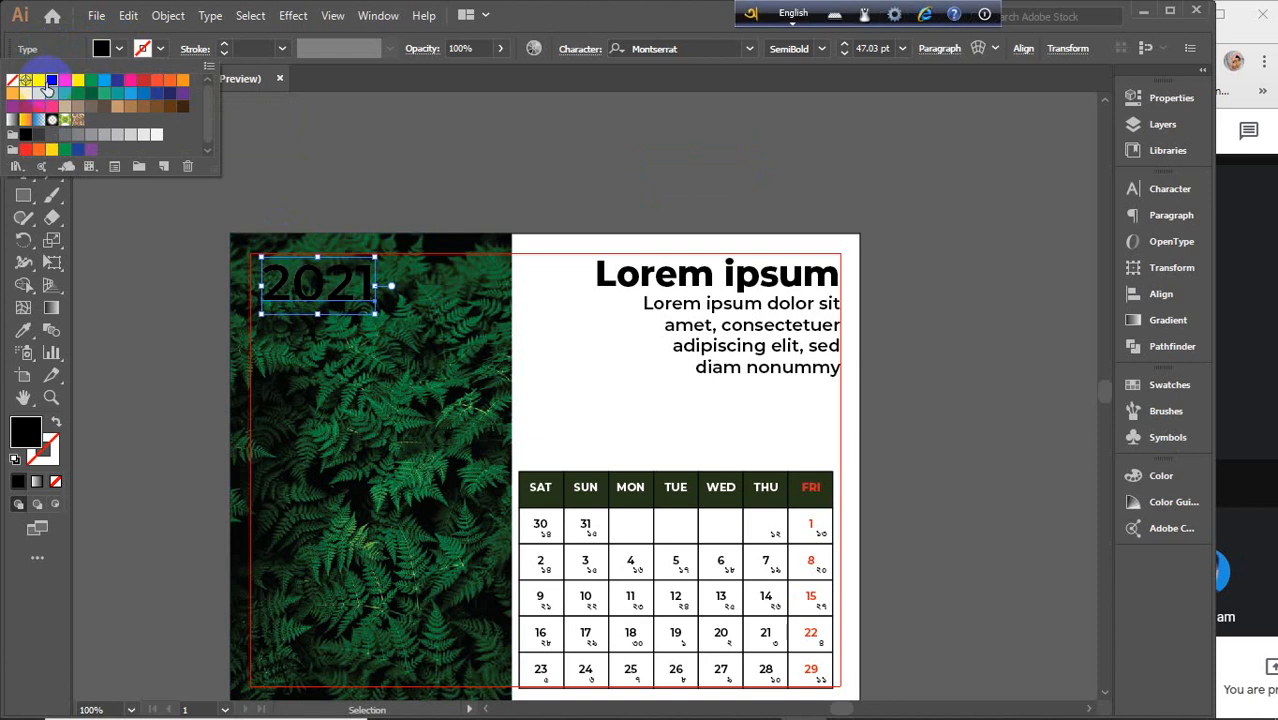
click(39, 81)
click(434, 163)
click(435, 166)
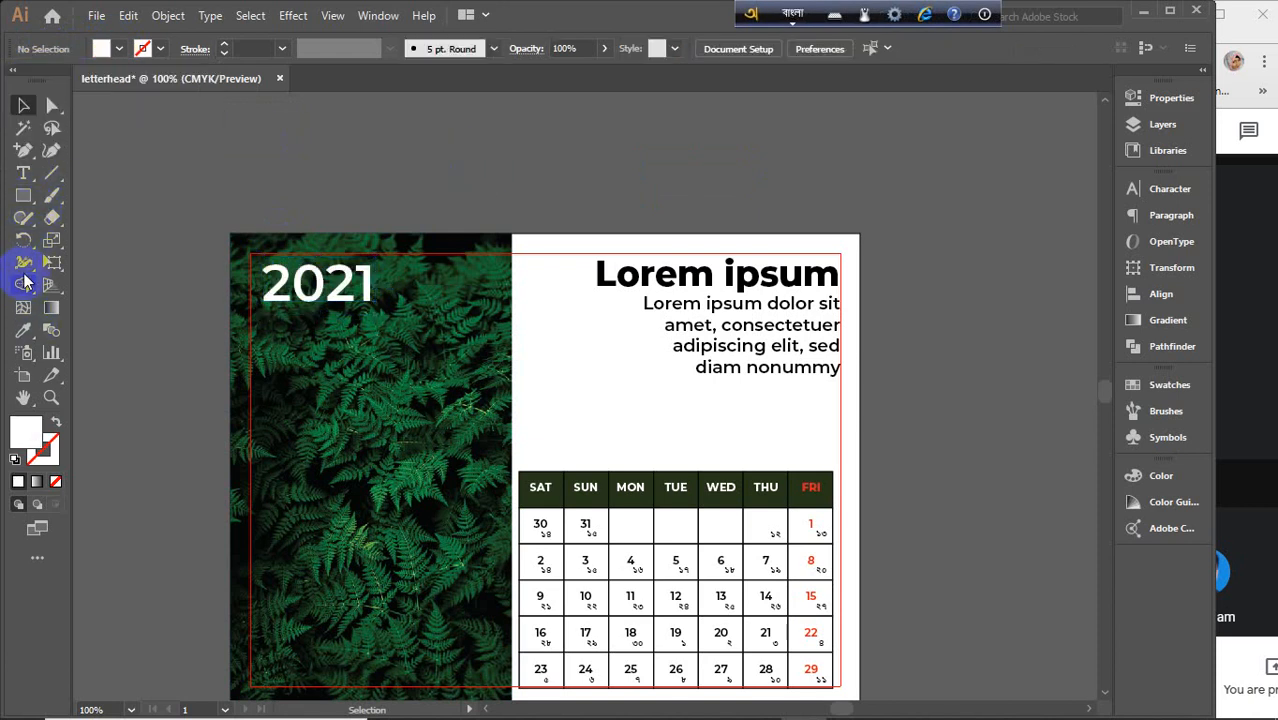
Add a "January" text beside the white area, switching the keyboard input to English and replacing the garbled characters.
click(23, 173)
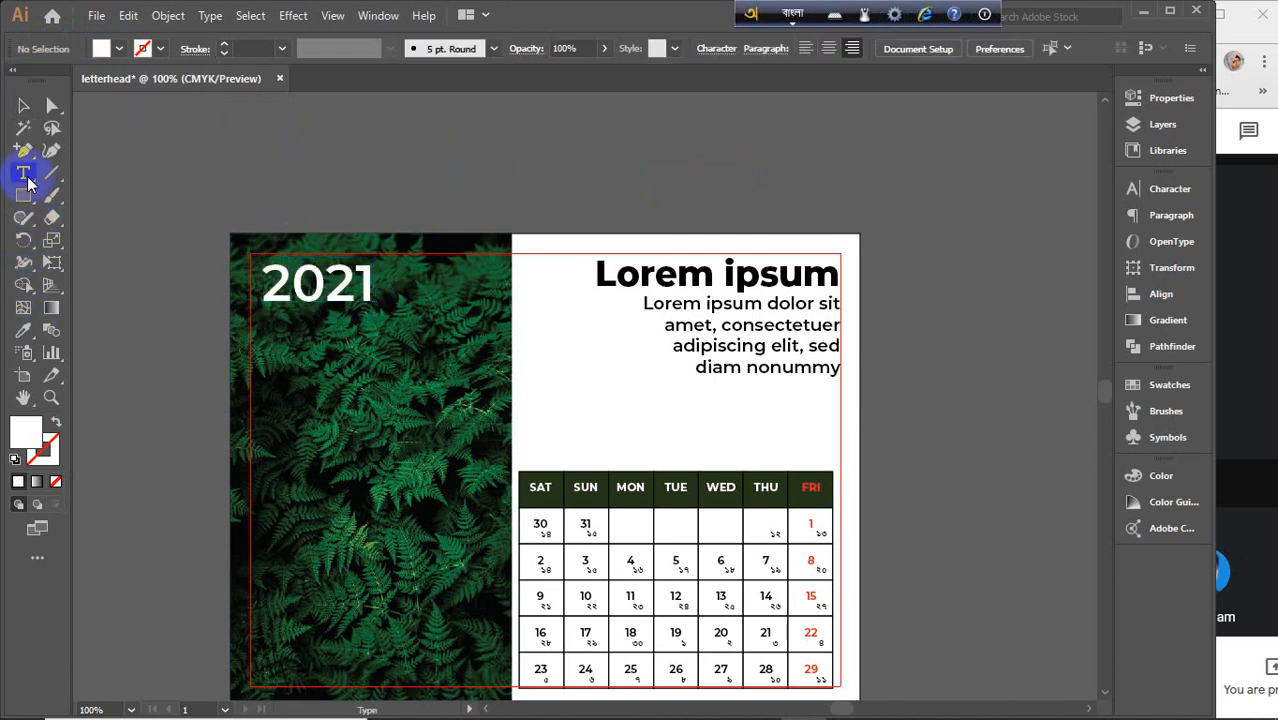
click(901, 408)
text(Janua)
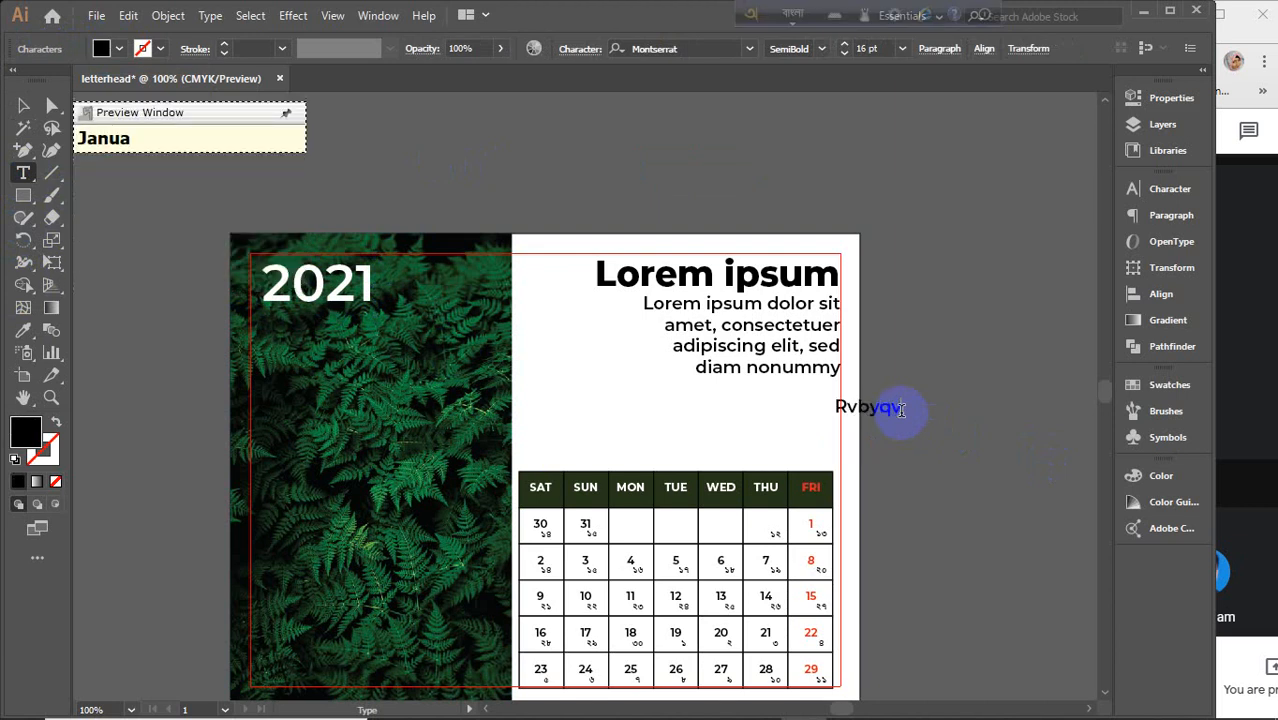
text(ry)
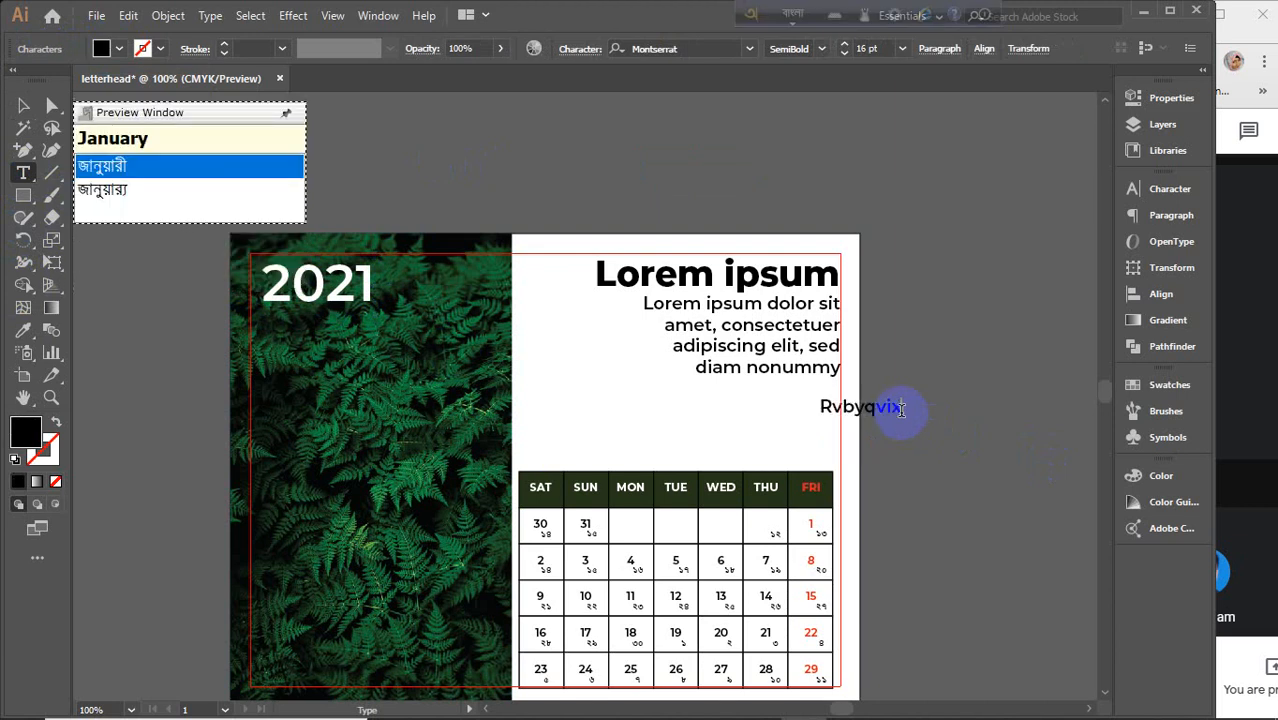
drag(901, 410, 750, 397)
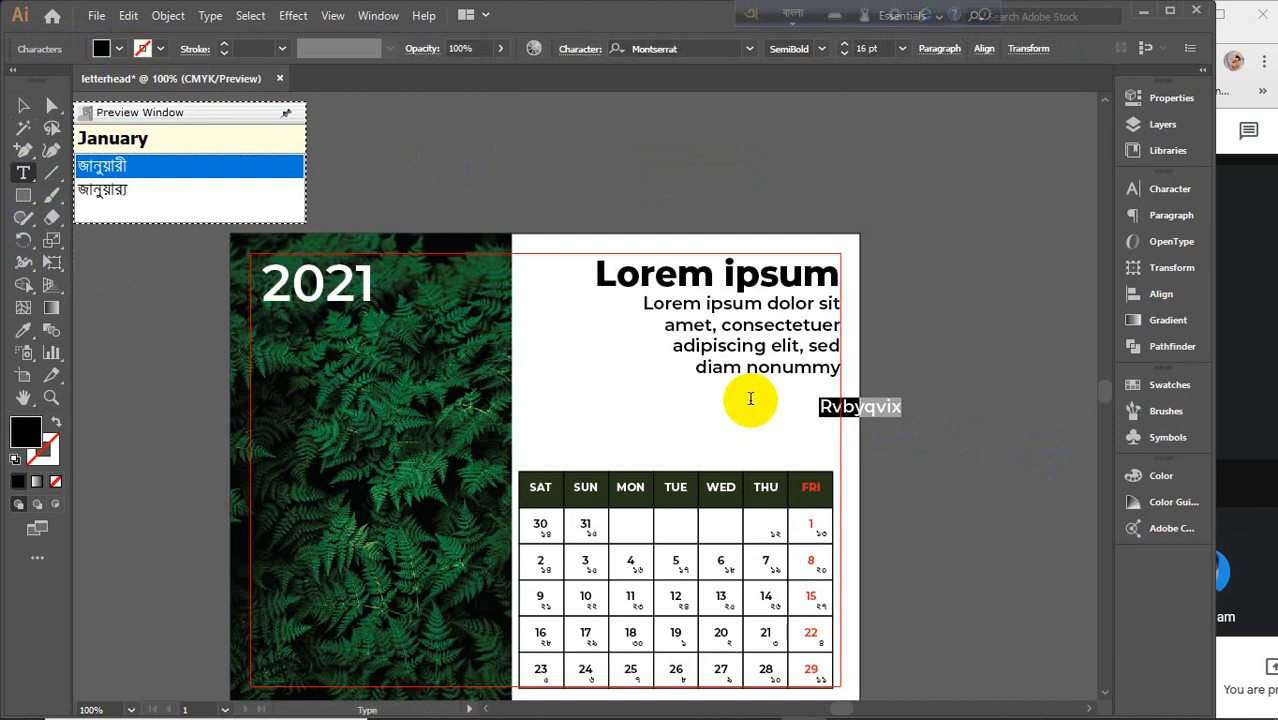
click(768, 63)
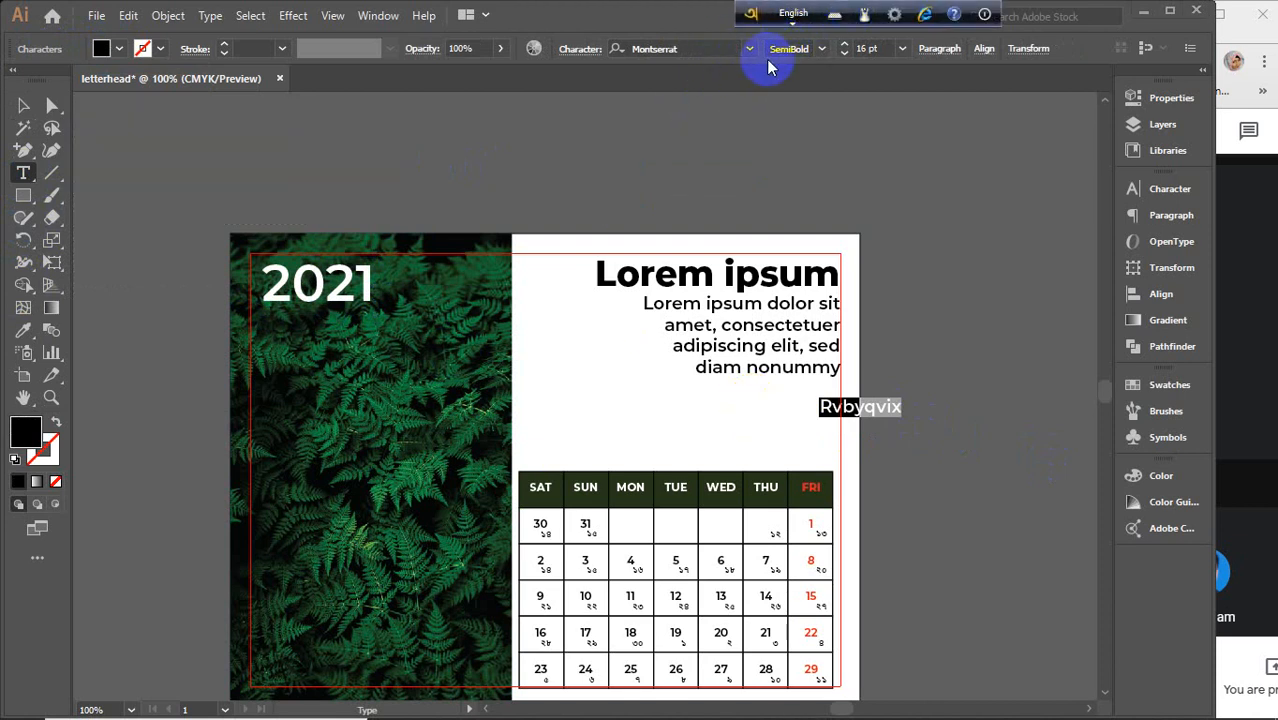
click(880, 407)
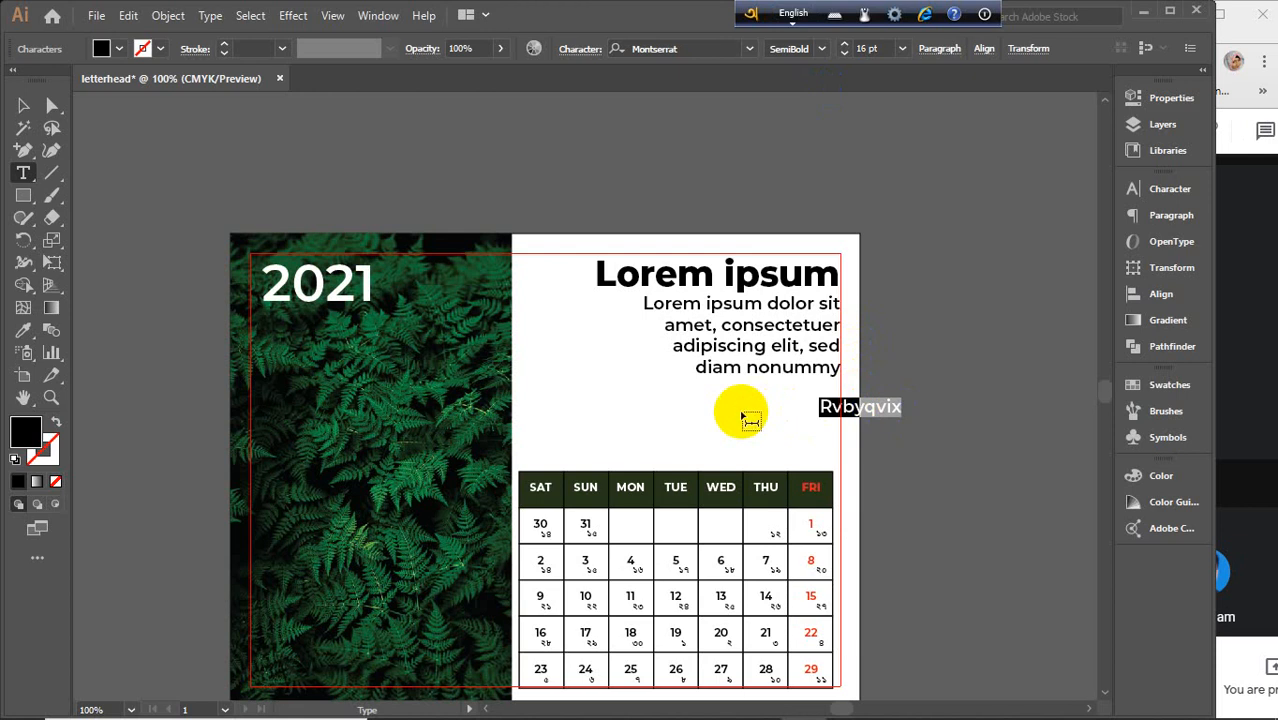
text(Jan)
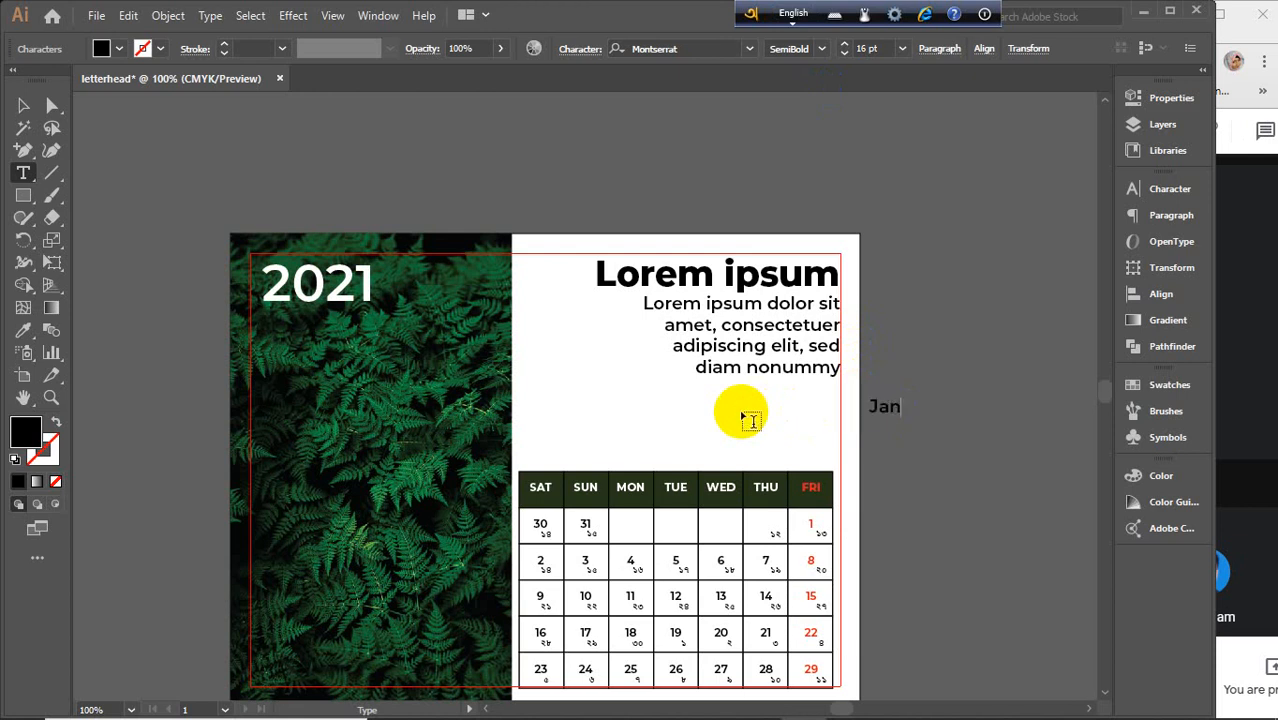
text(uary)
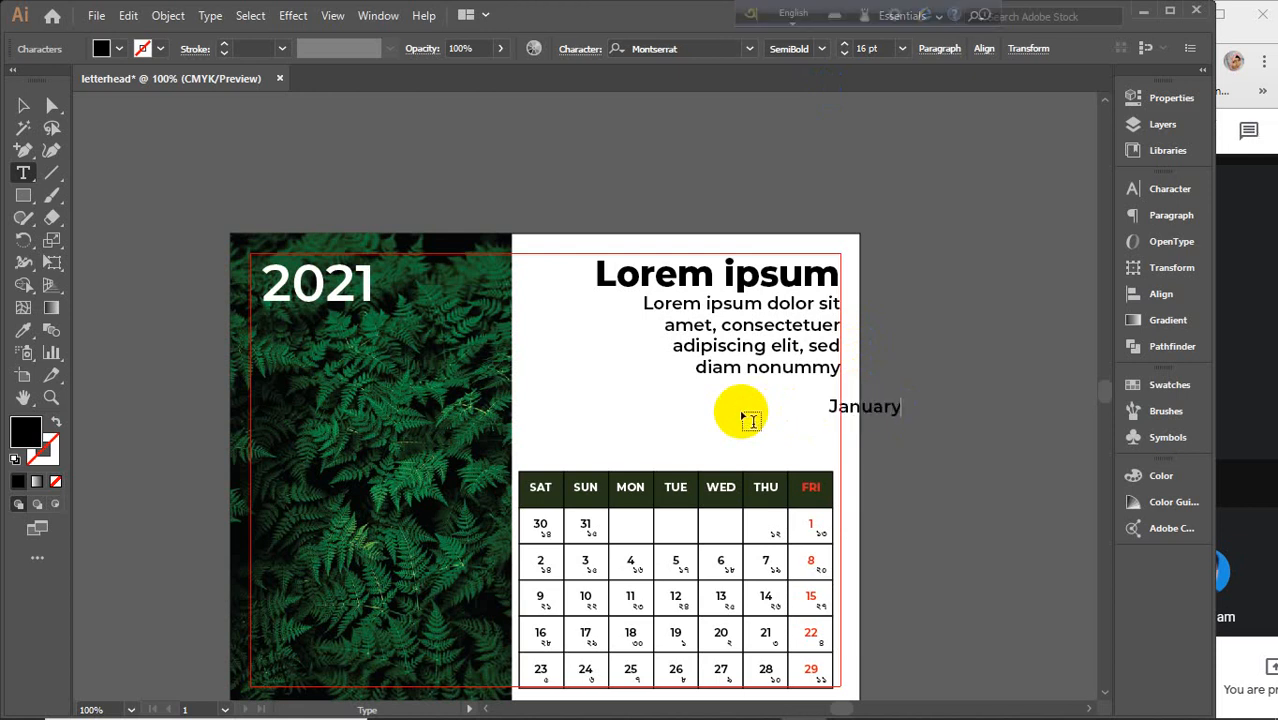
Enlarge the "January" text and place it just above the calendar grid, flush with the grid's right edge.
click(23, 106)
click(886, 404)
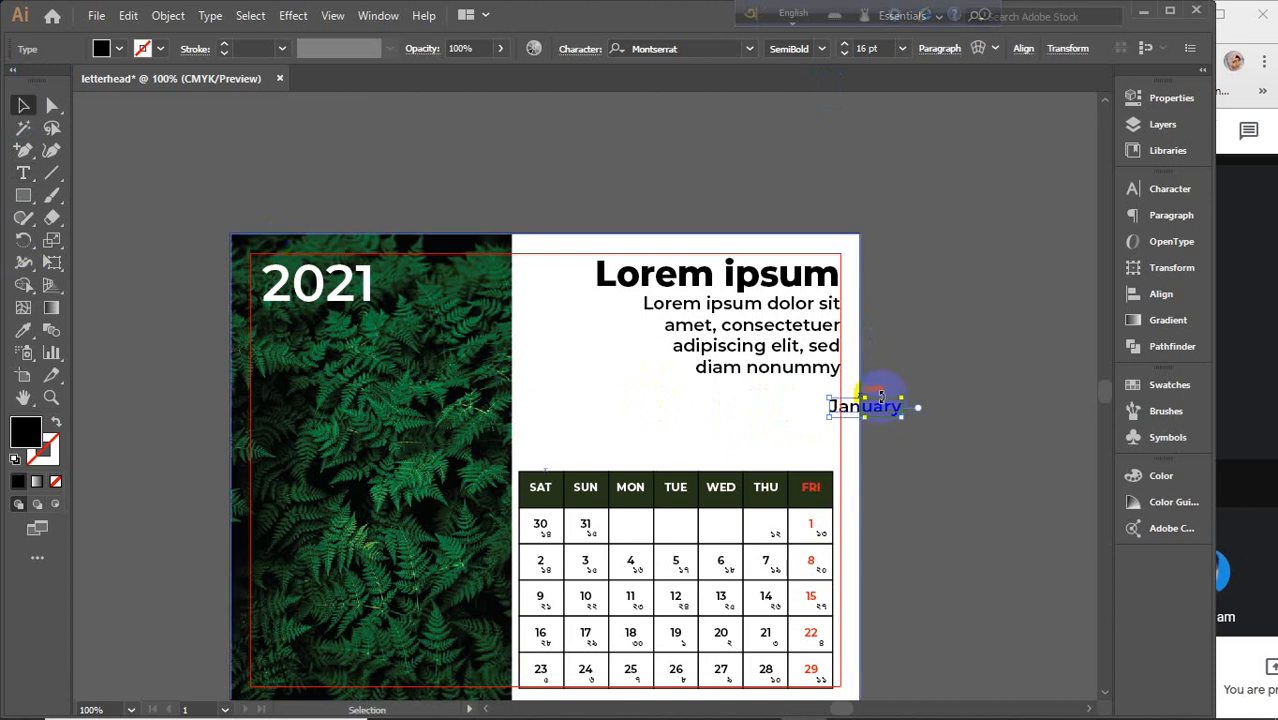
drag(826, 416, 720, 448)
click(950, 427)
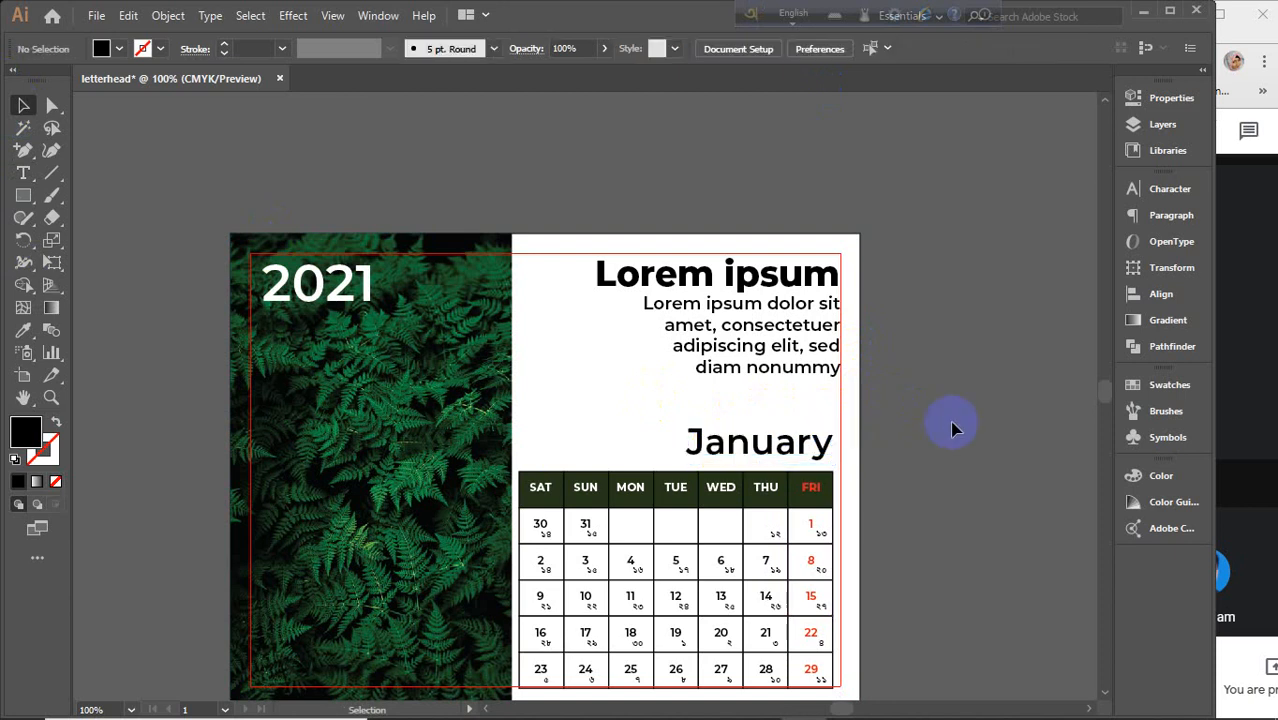
Draw a rectangle around the "January" text, remove its fill and give it a dark green stroke.
click(23, 196)
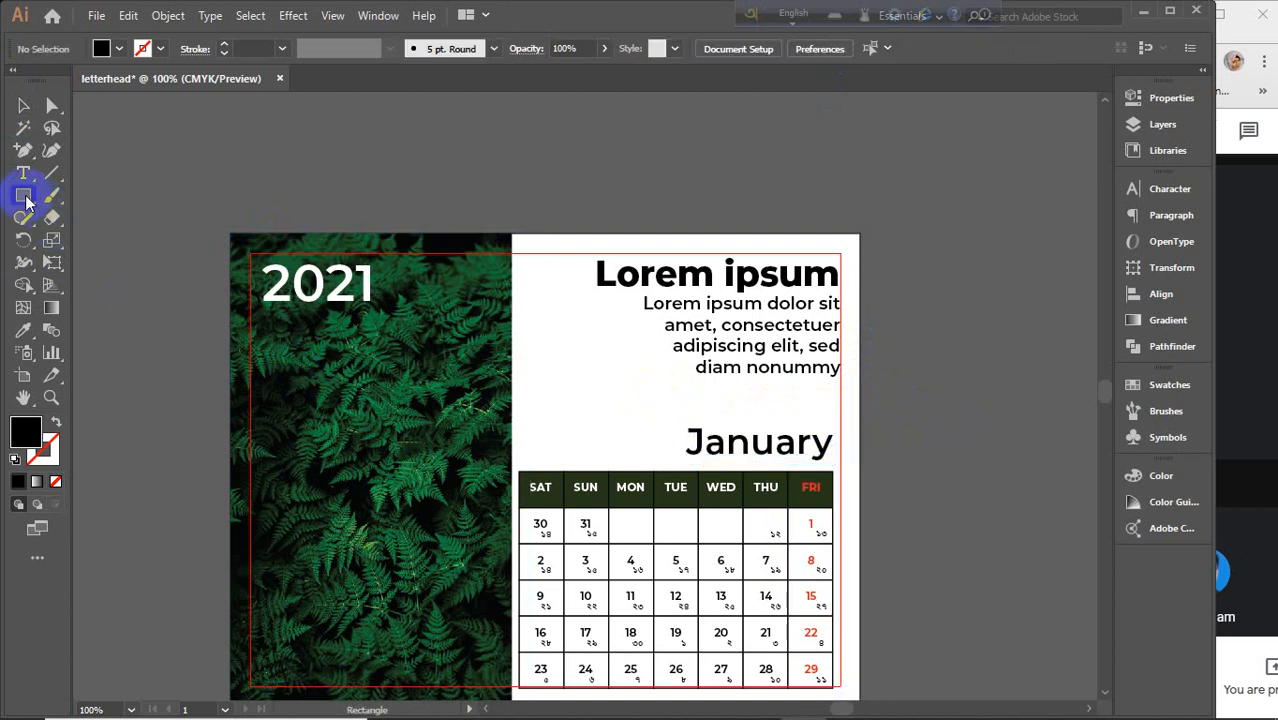
mouse_move(667, 420)
mouse_down()
mouse_move(818, 466)
mouse_move(839, 444)
mouse_move(838, 460)
mouse_up()
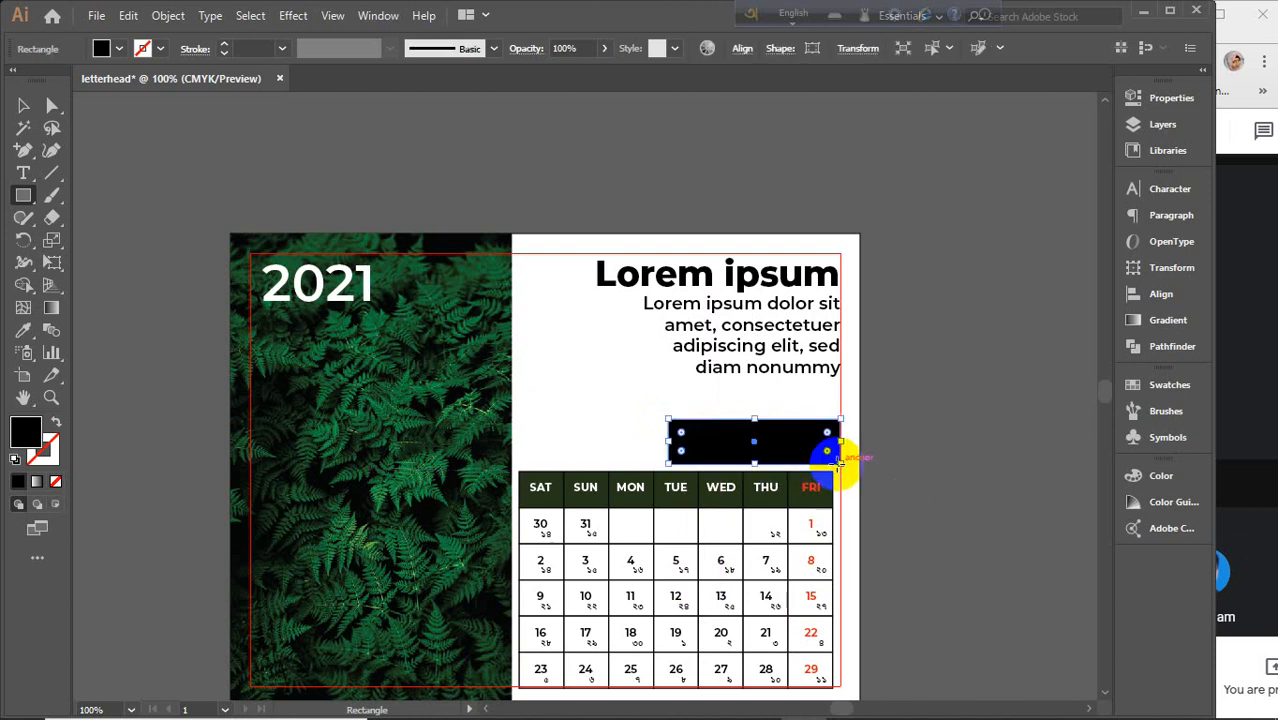
click(23, 105)
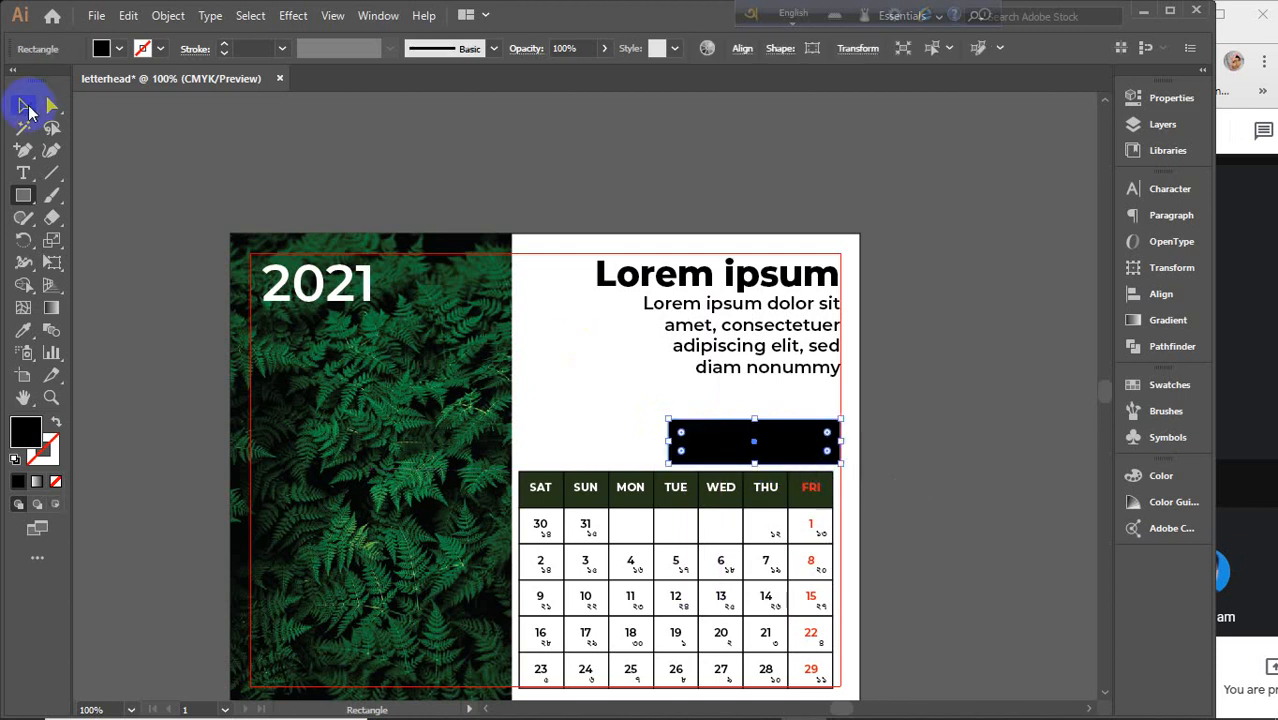
click(55, 482)
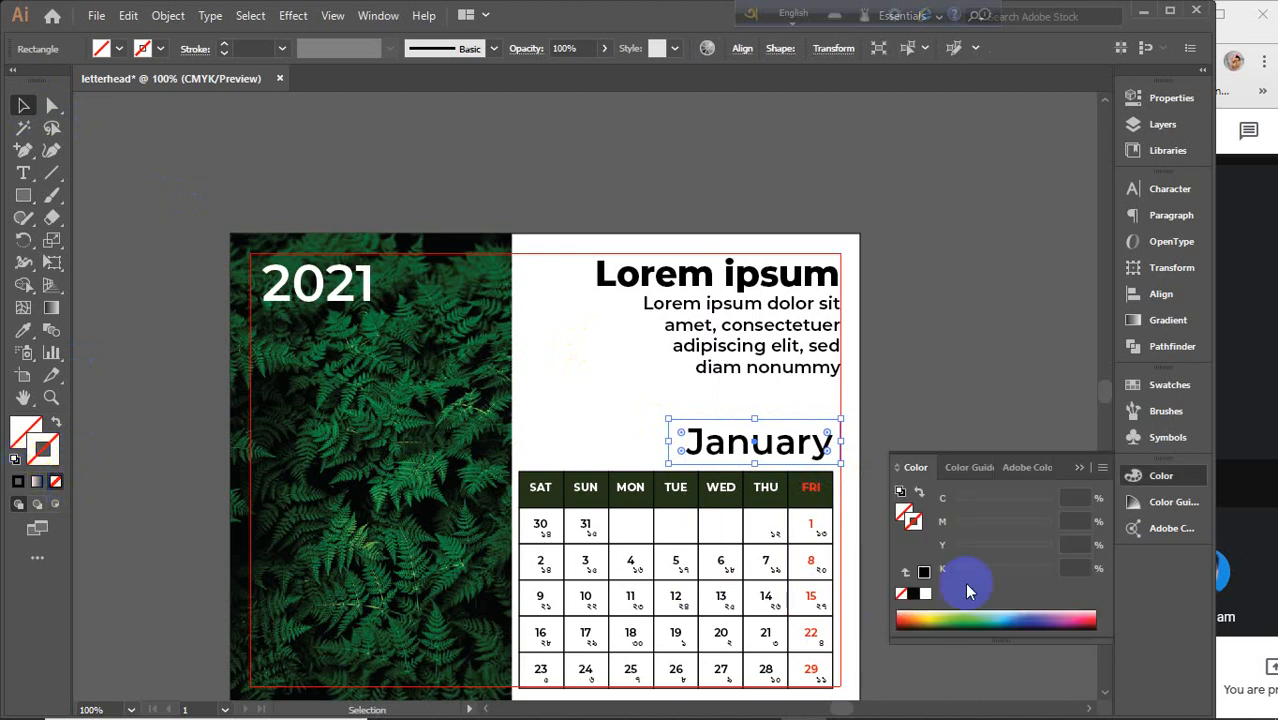
click(954, 618)
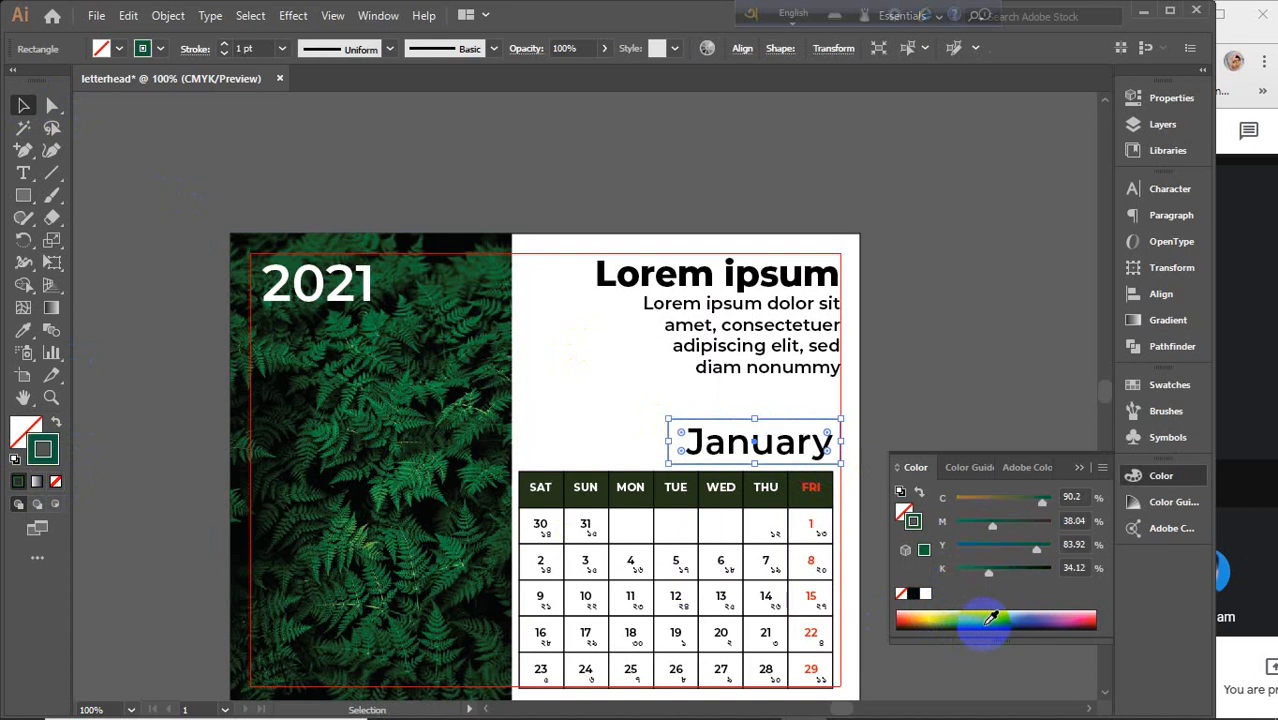
click(1080, 467)
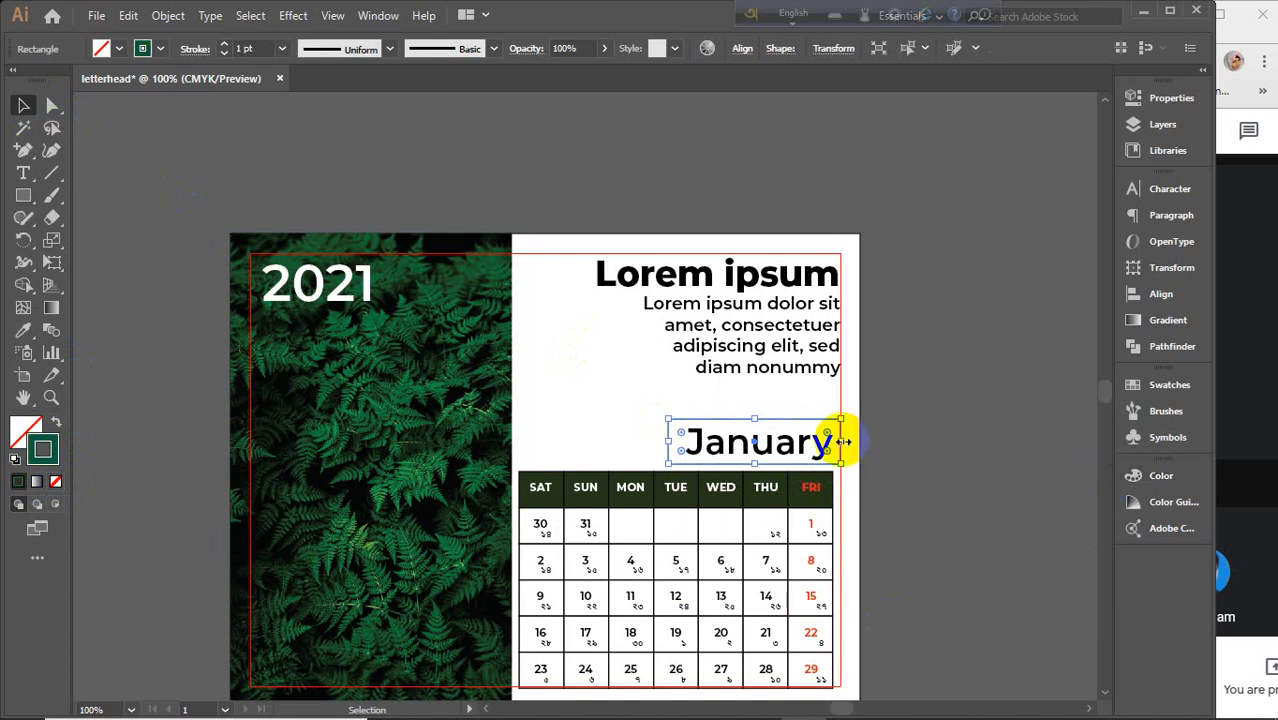
Widen the rectangle on both sides so it reaches the page's right edge, and fully round its upper-left corner.
drag(843, 440, 858, 441)
drag(666, 440, 658, 439)
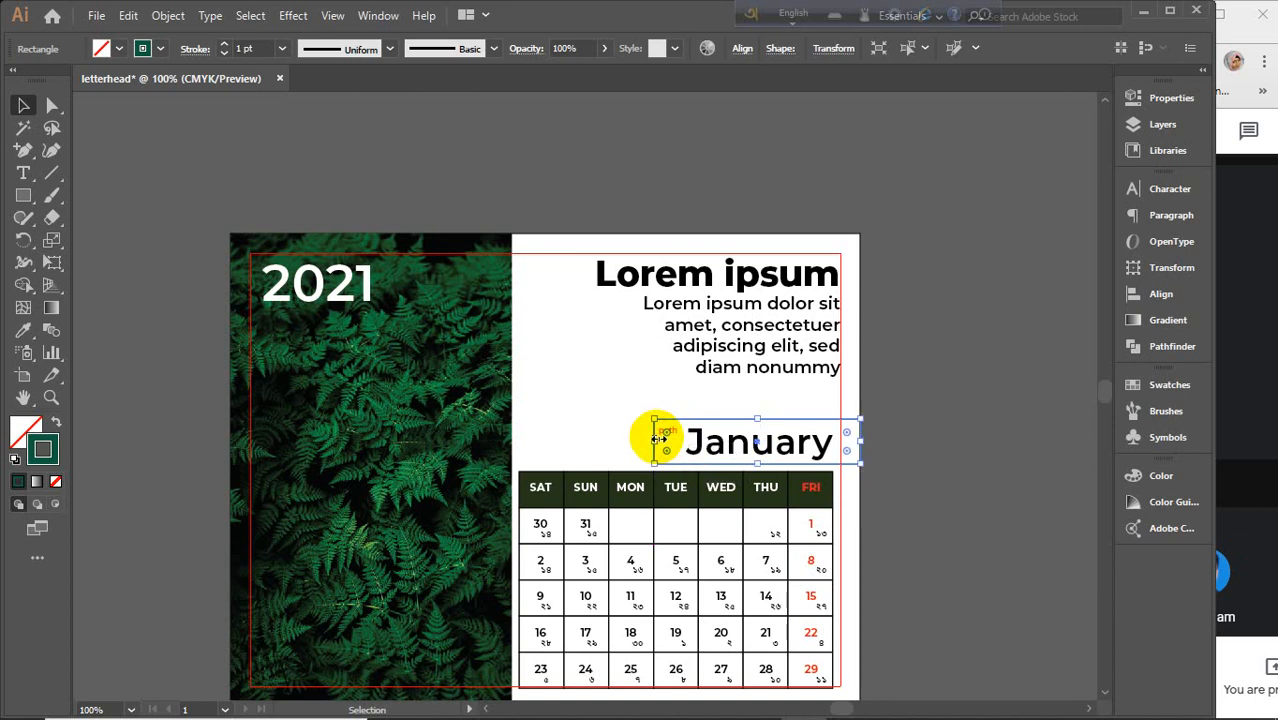
scroll(665, 445, up, 3)
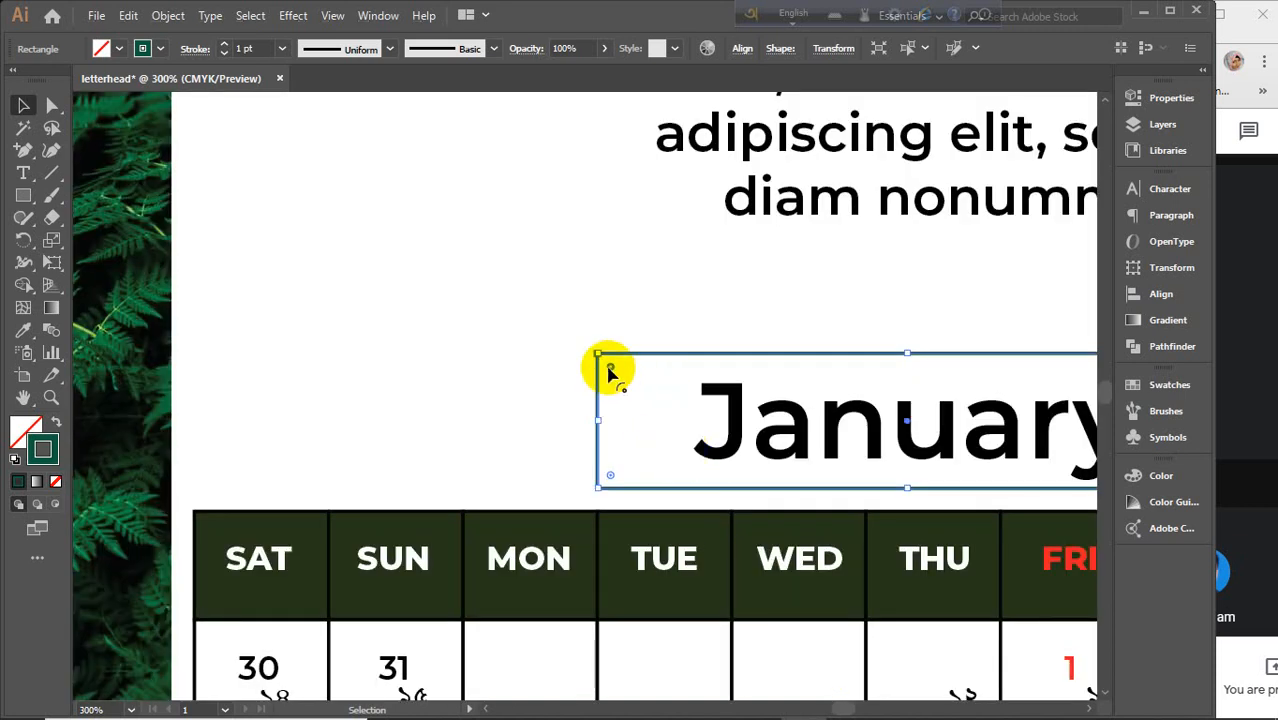
drag(622, 375, 764, 479)
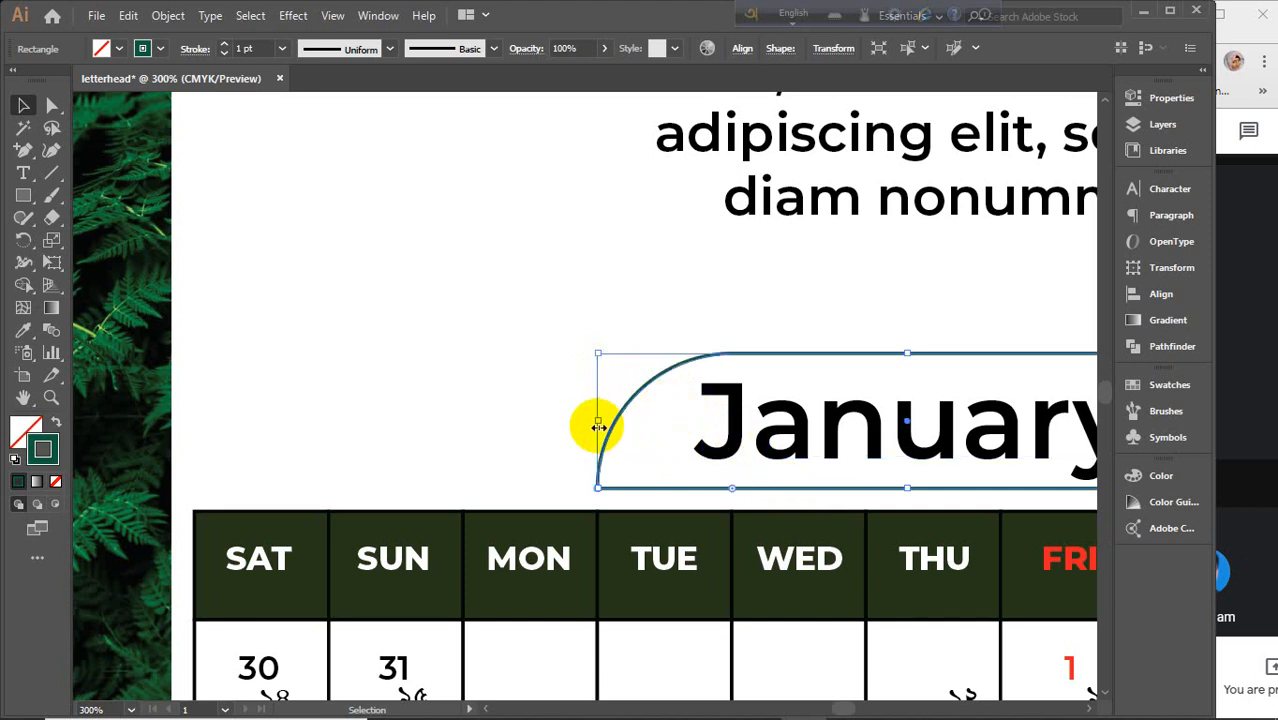
drag(597, 426, 542, 419)
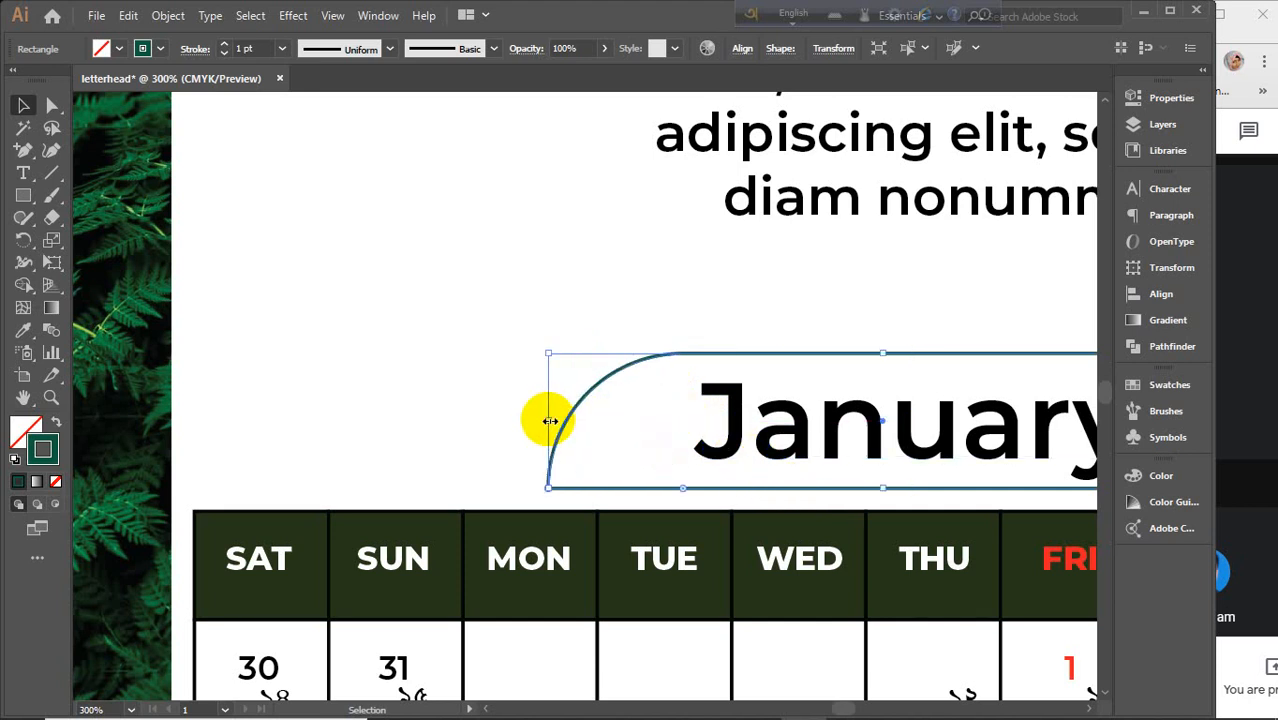
Try to lower the top edge of the frame around "January" to reduce its height.
scroll(542, 419, down, 2)
scroll(549, 421, down, 1)
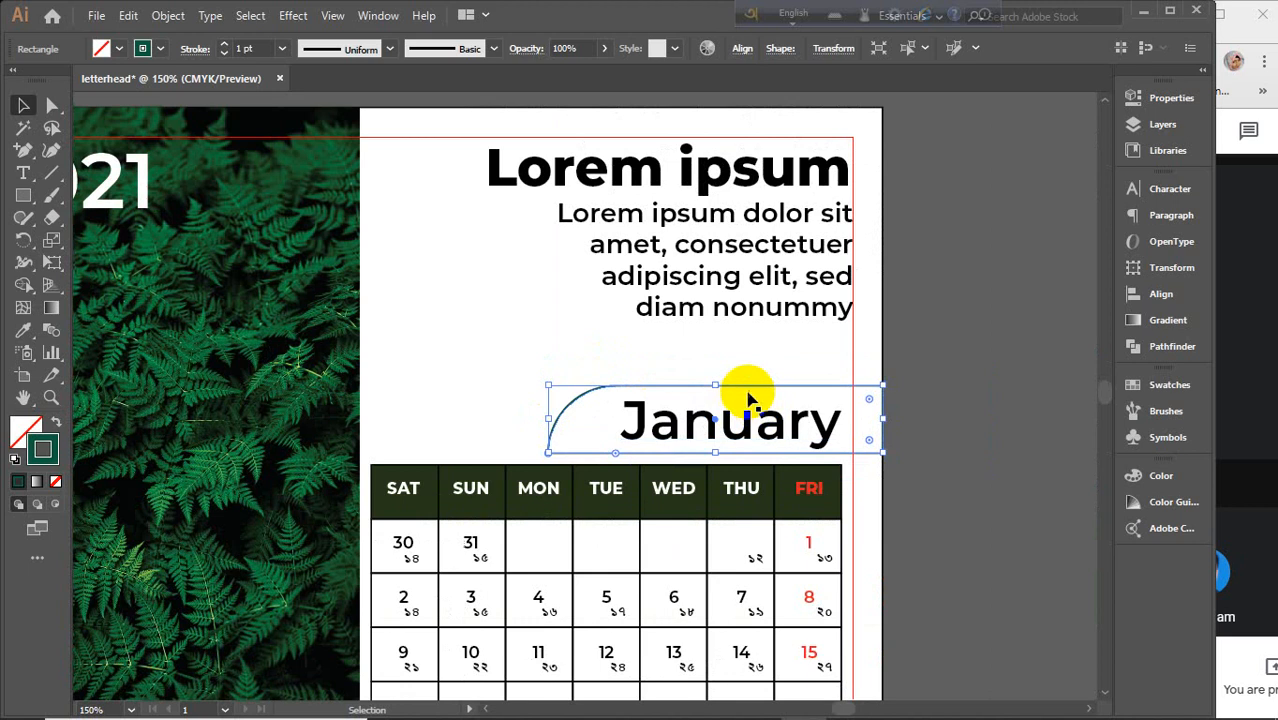
drag(714, 385, 714, 386)
click(972, 417)
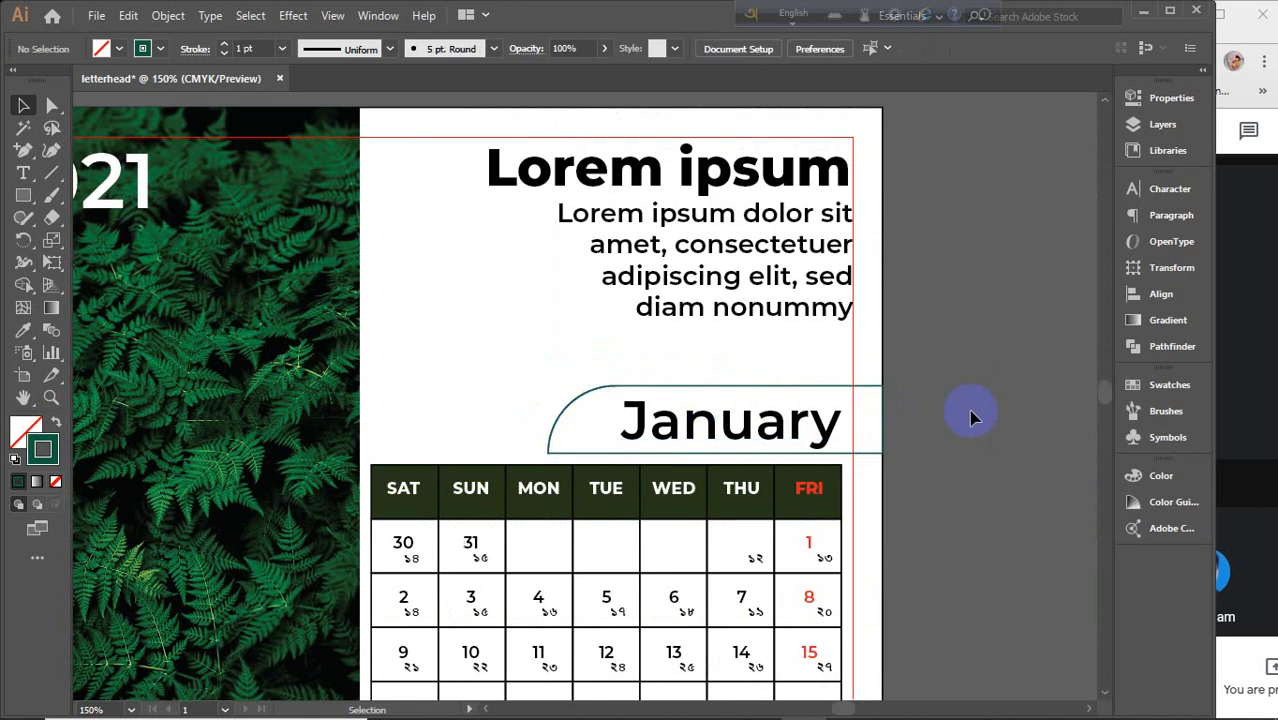
click(742, 390)
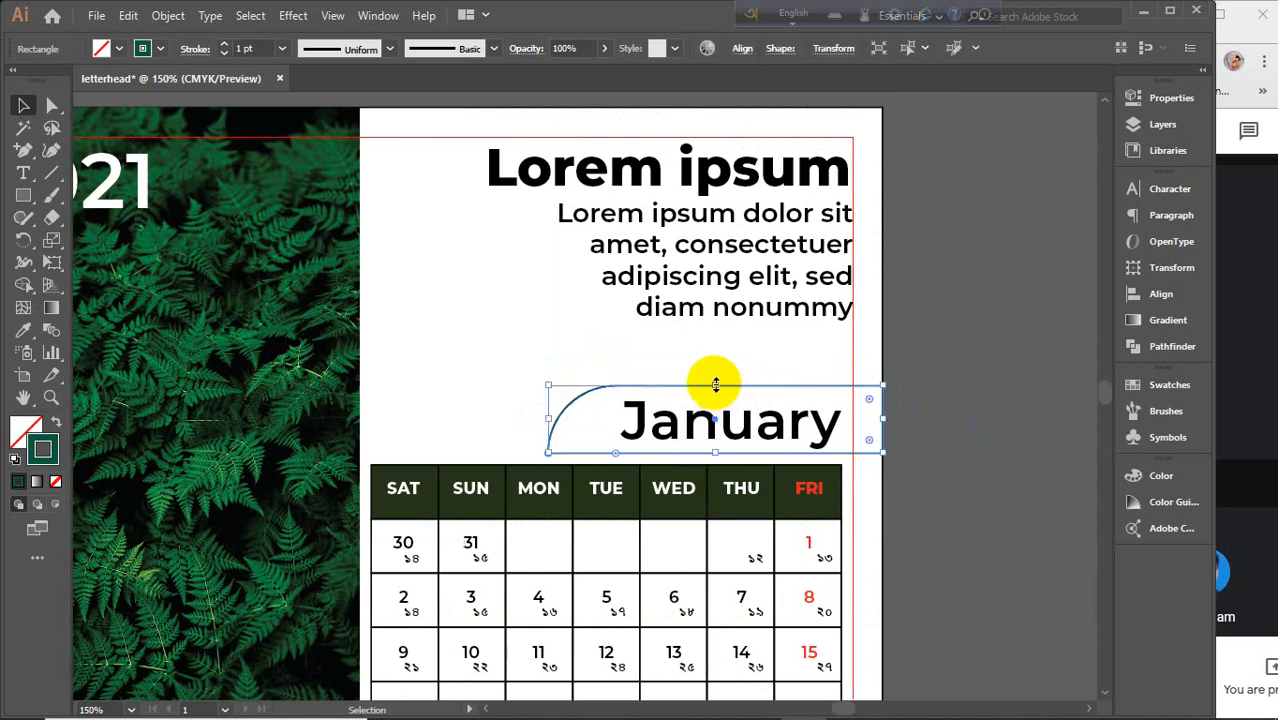
drag(714, 384, 710, 400)
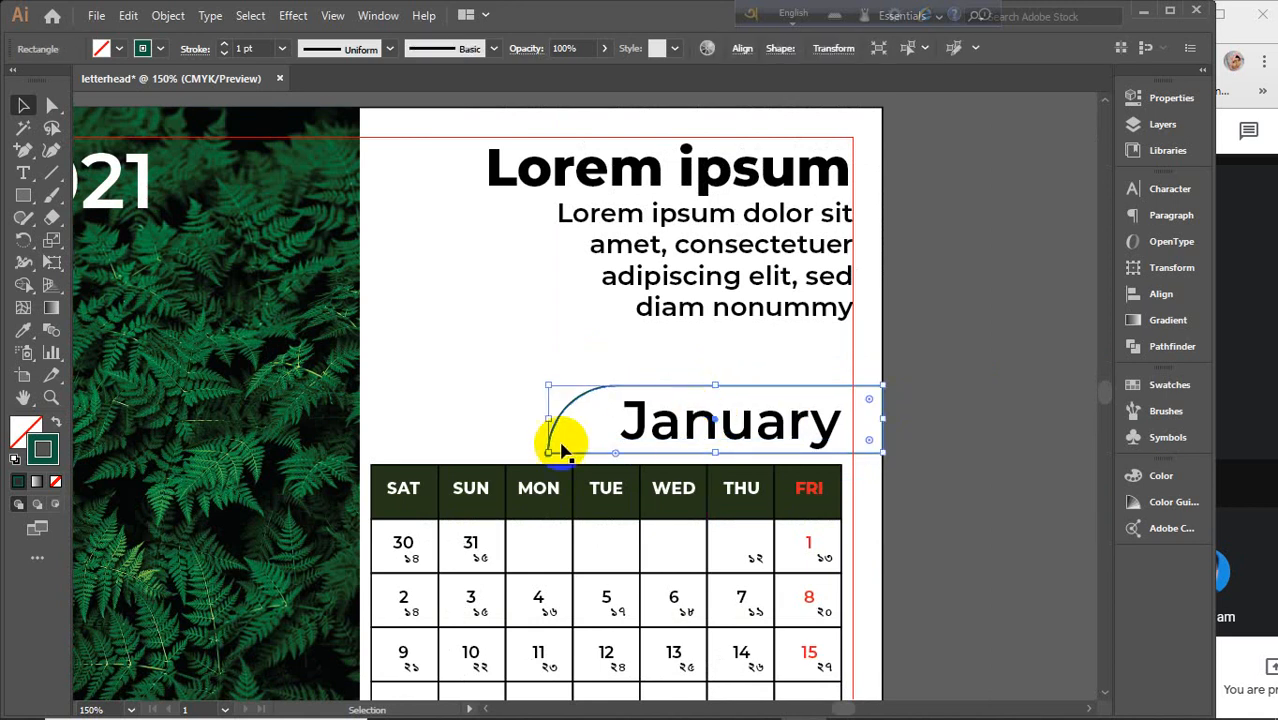
scroll(729, 435, up, 2)
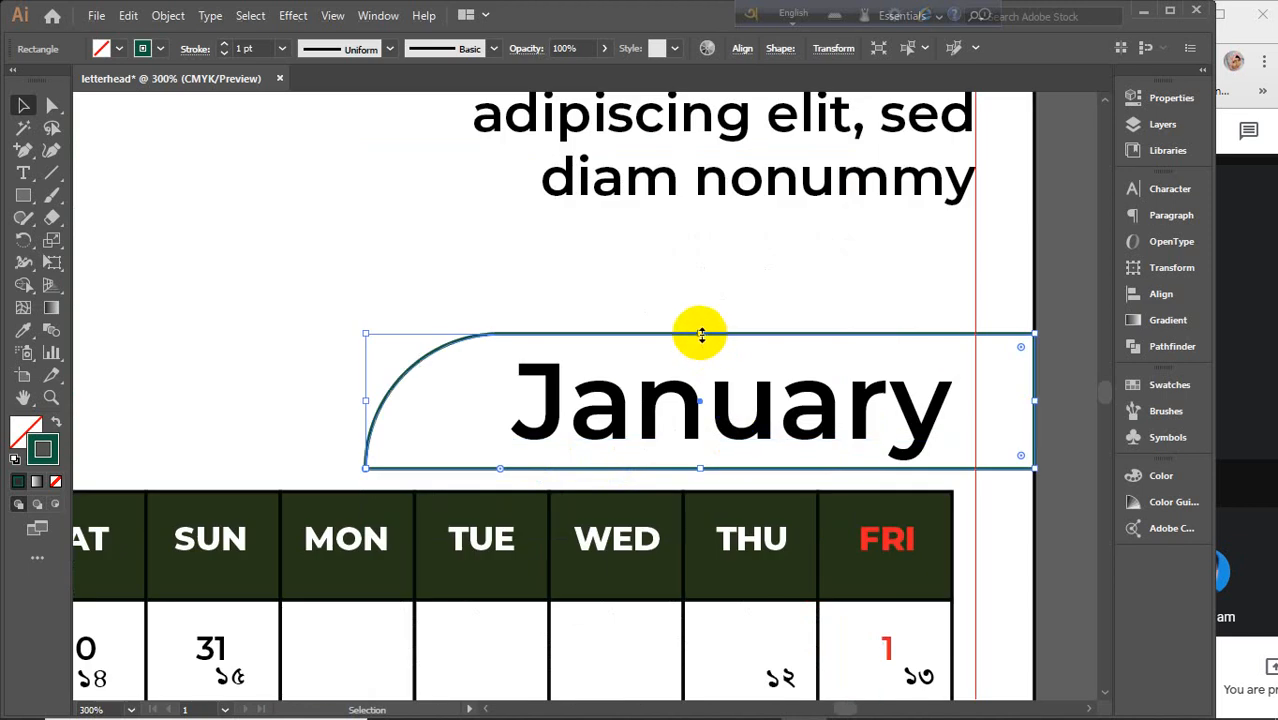
click(1020, 340)
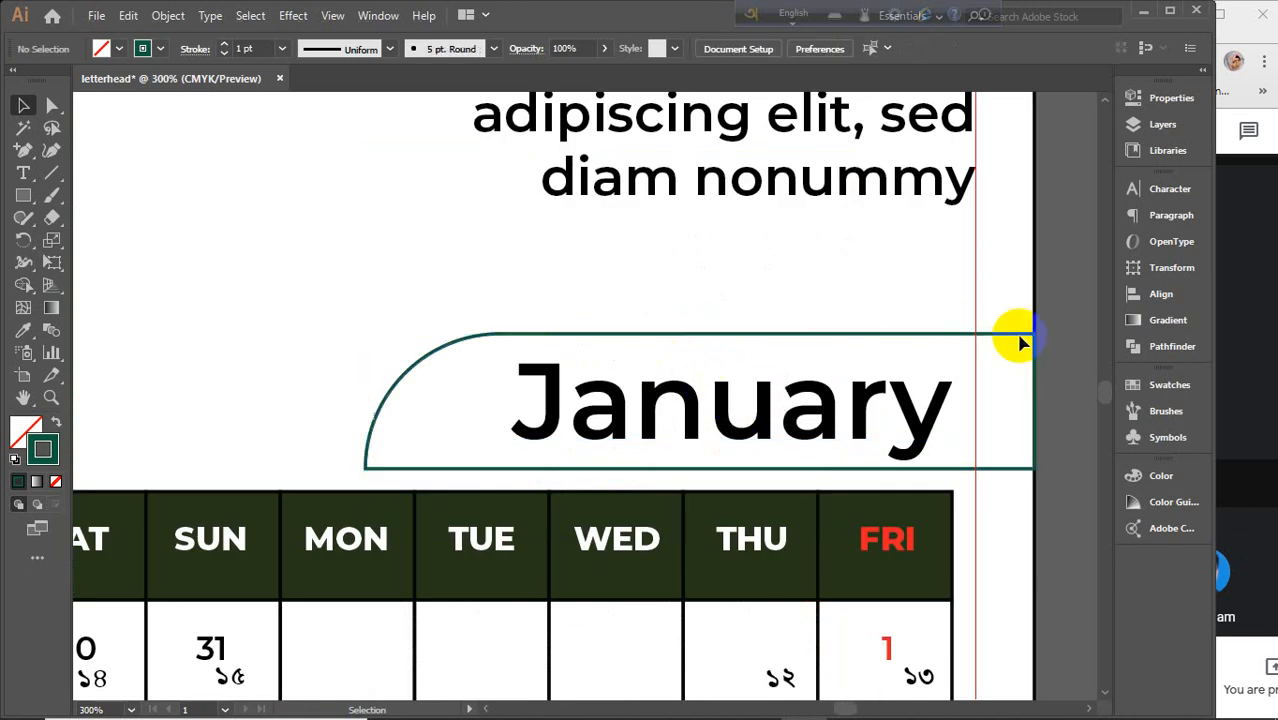
Move the frame up and left off the "January" text and resize it to about 3.27 in wide and 0.5 in high.
drag(765, 334, 405, 213)
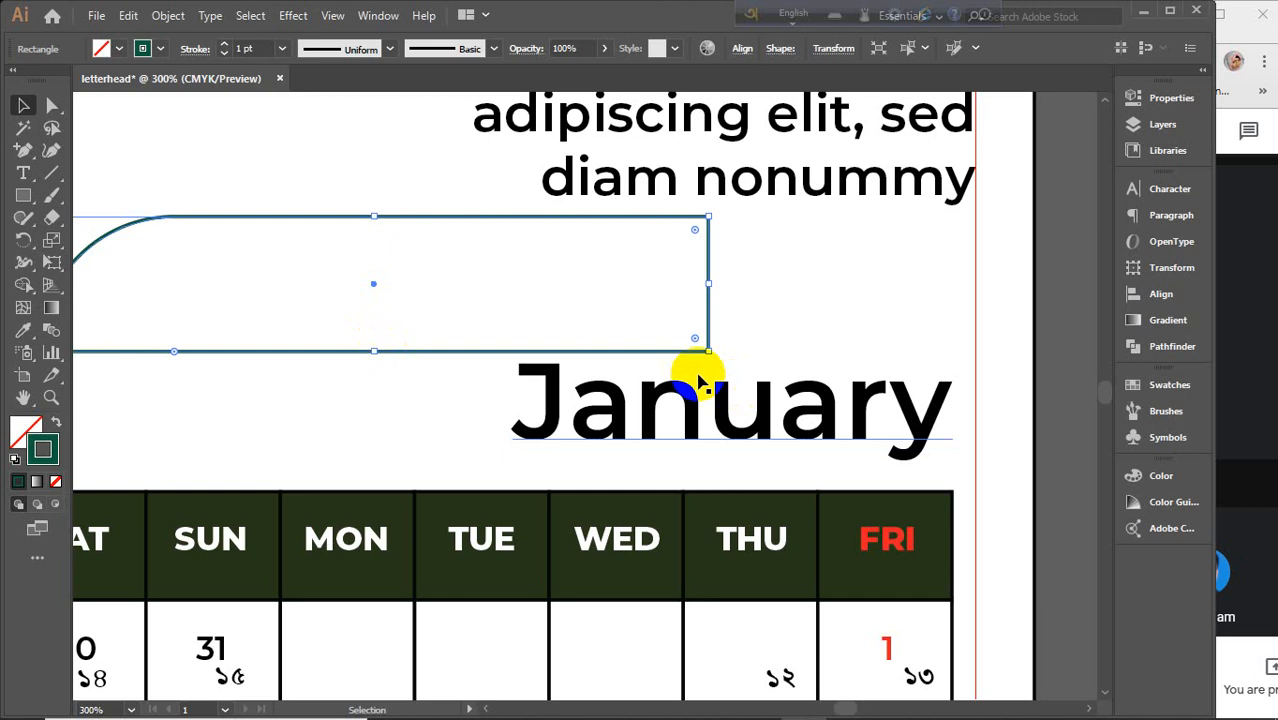
drag(707, 349, 812, 340)
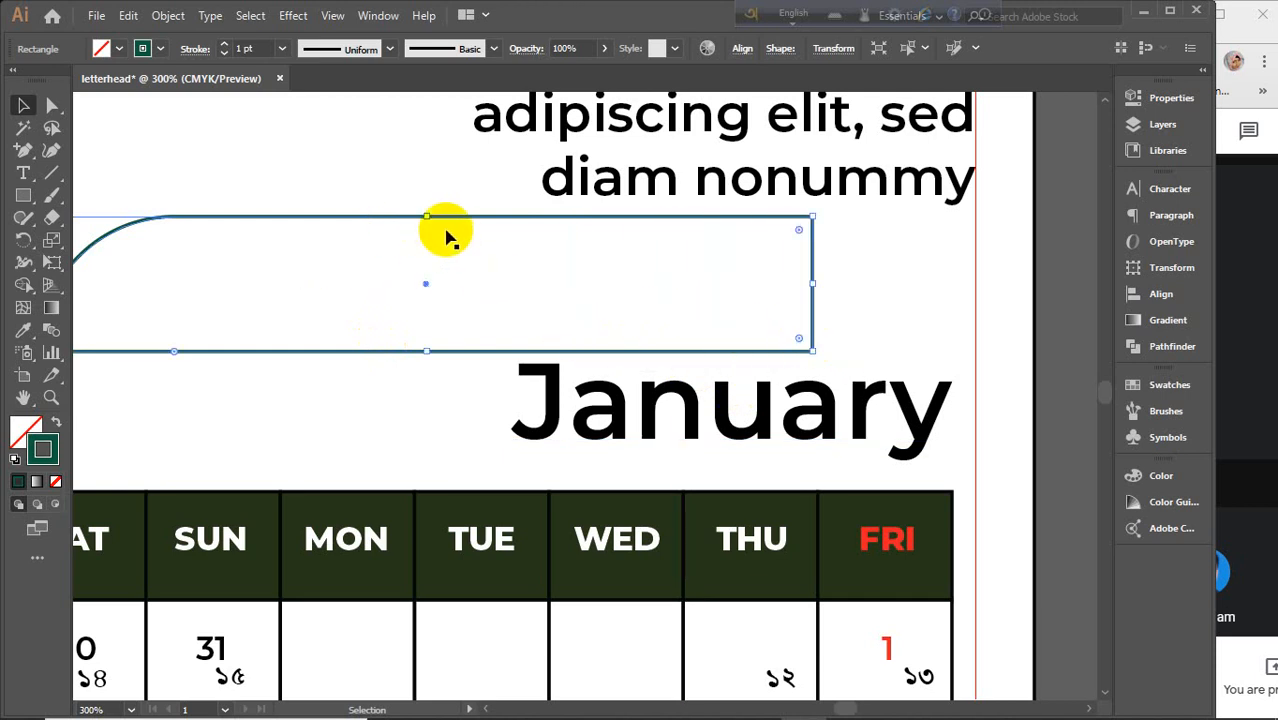
click(833, 50)
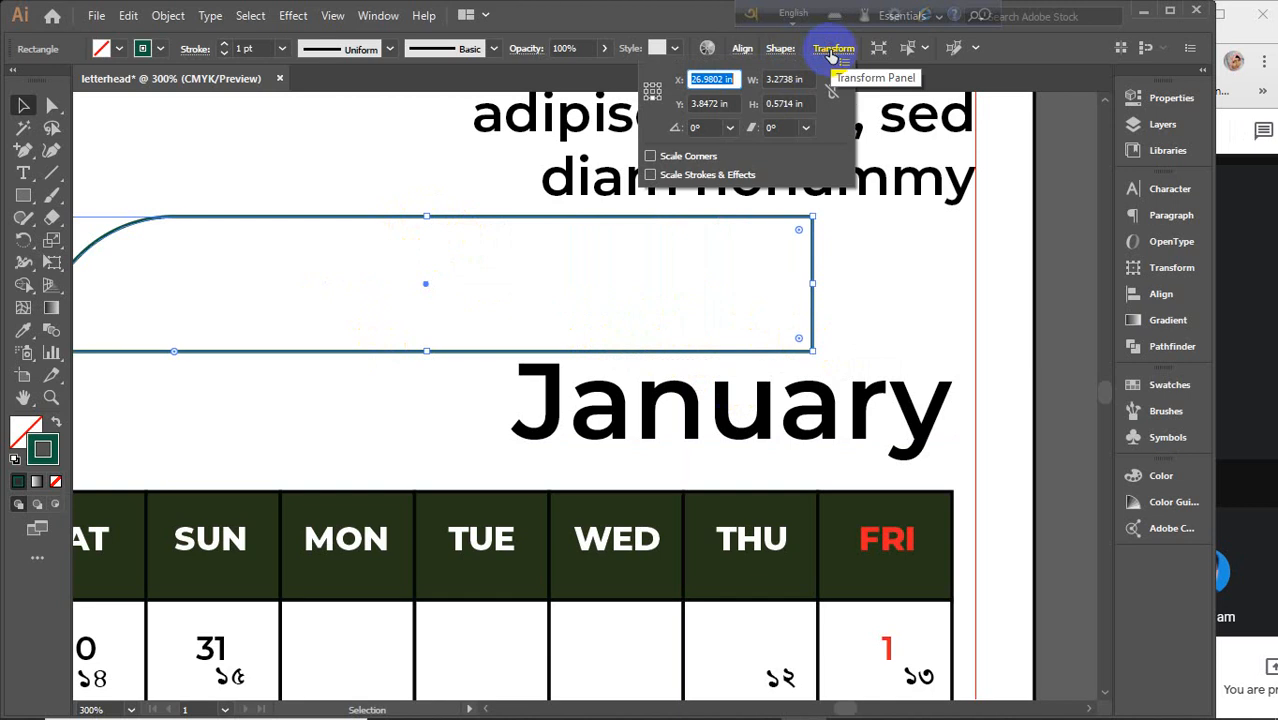
click(788, 104)
text(0.25)
key(Return)
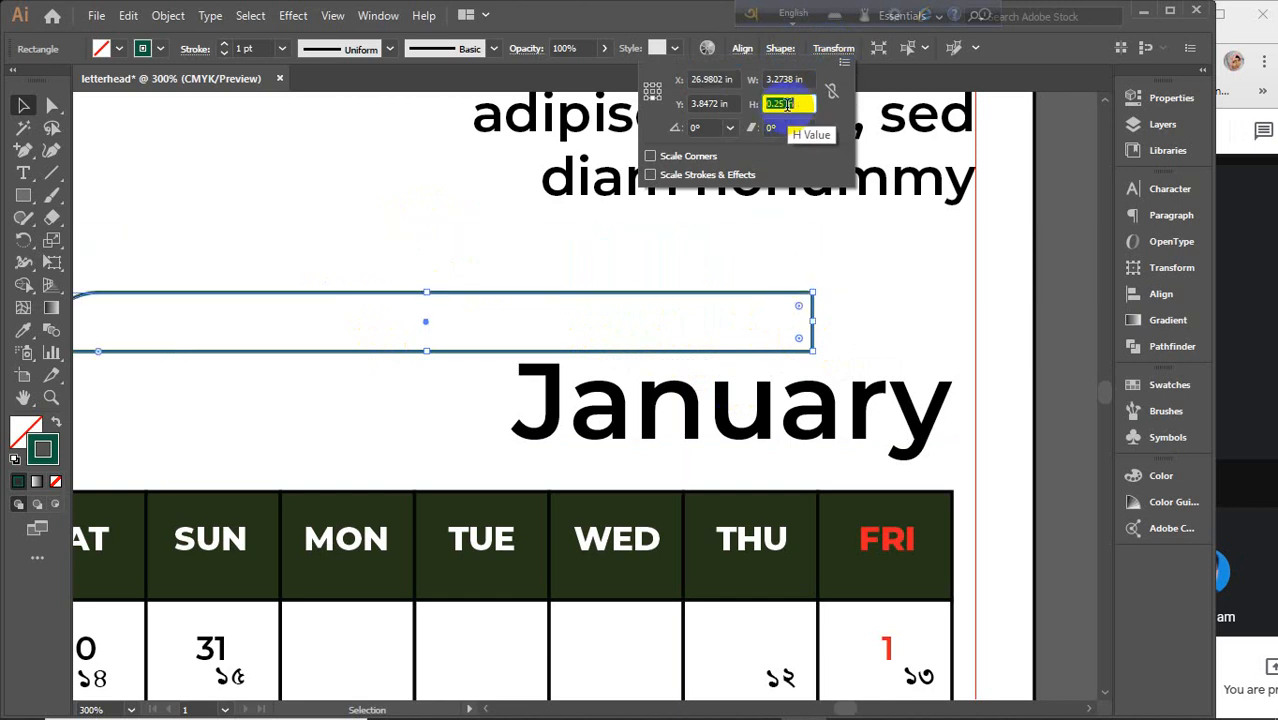
text(0.375)
key(Return)
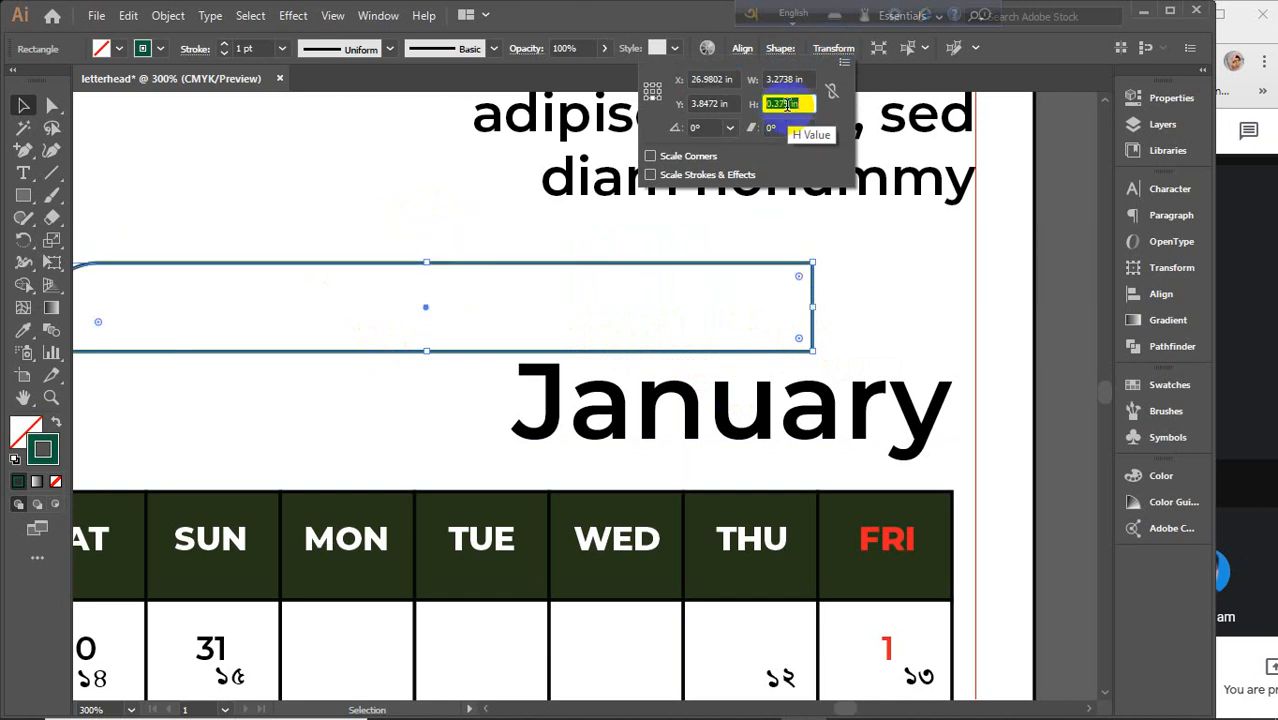
key(Up)
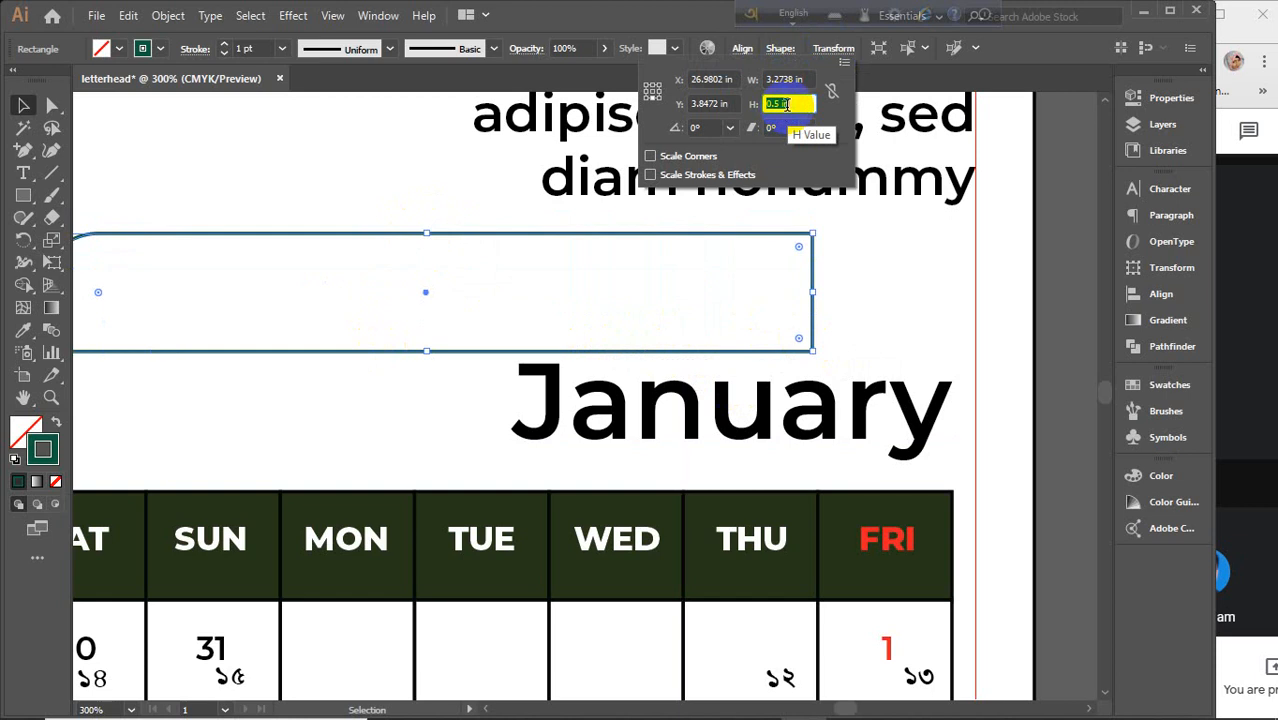
click(833, 50)
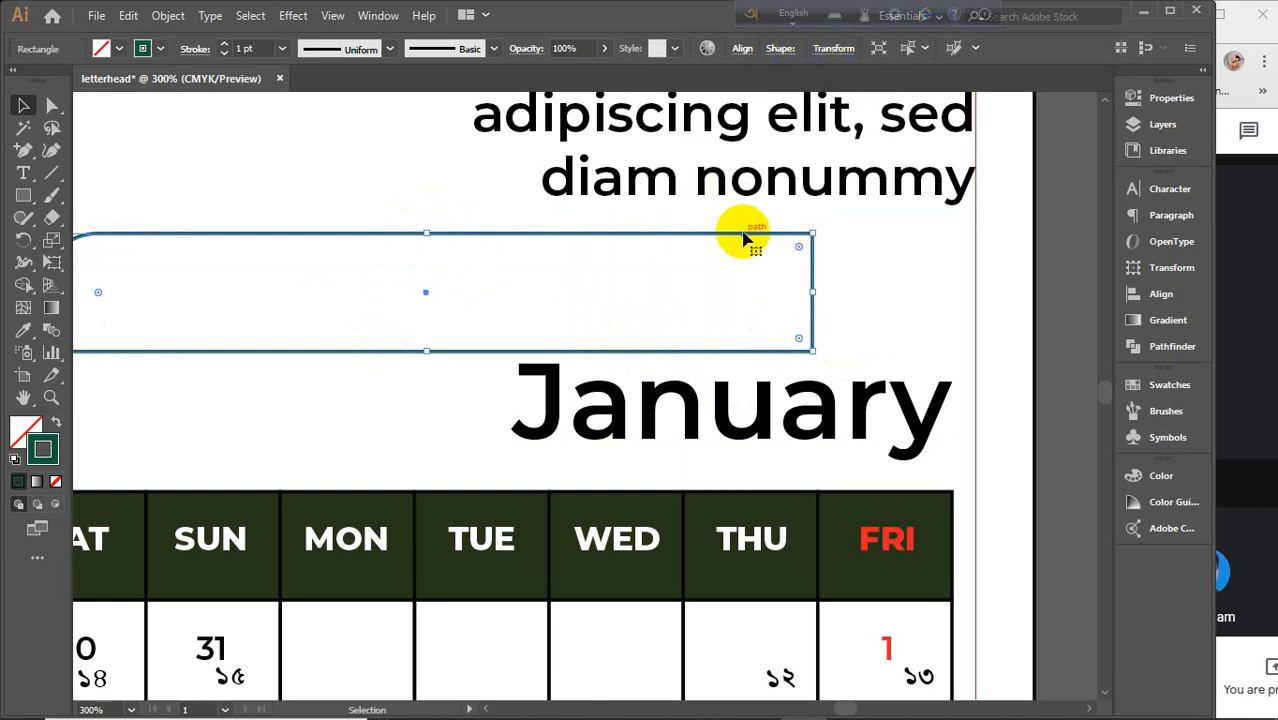
Move the frame back around the "January" text, flush with the page's right edge, and fine-tune its vertical position above the grid.
drag(747, 237, 962, 362)
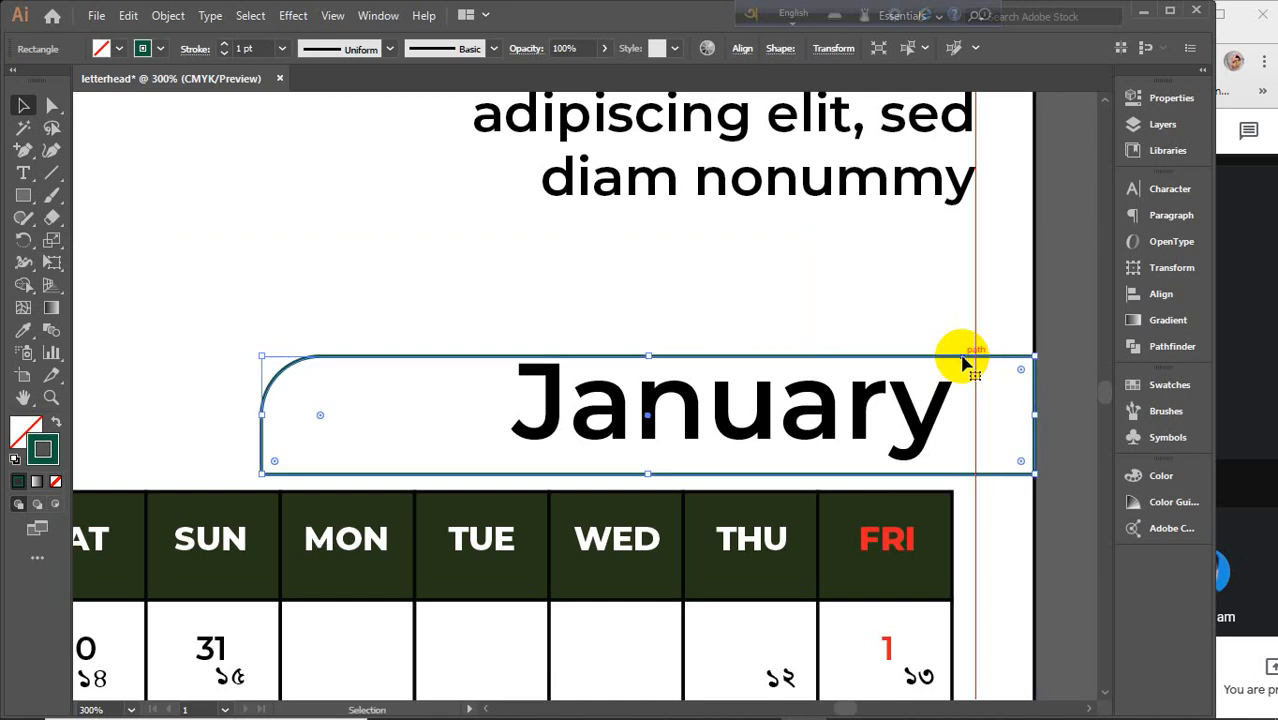
key(Up)
key(Up)
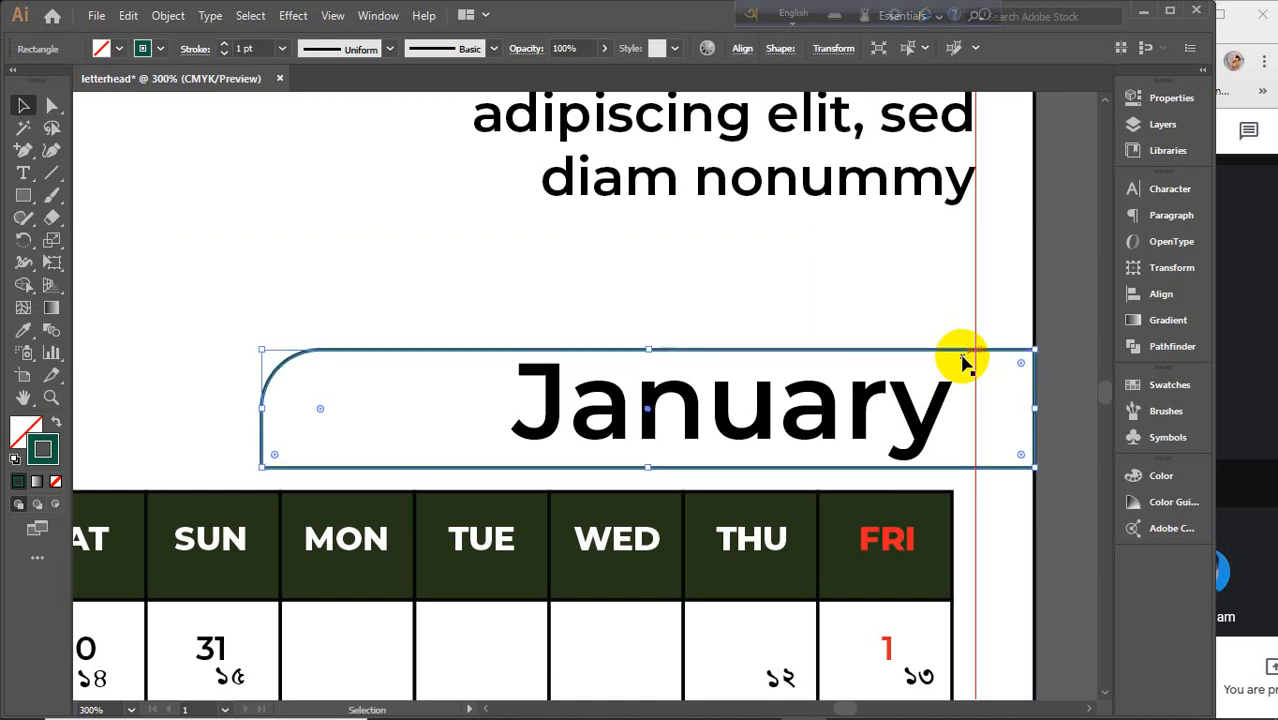
key(Down)
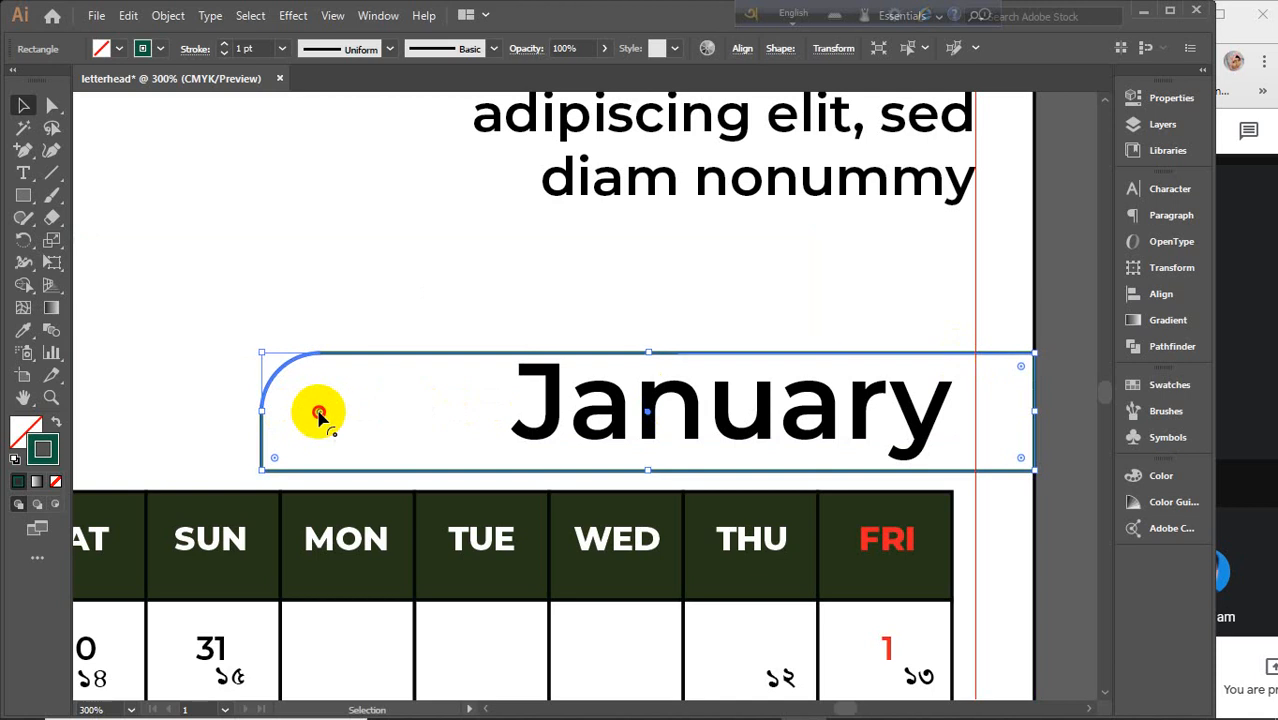
Increase the rounding of the frame's upper-left corner to its full height and shorten the frame from its left side.
drag(320, 413, 474, 460)
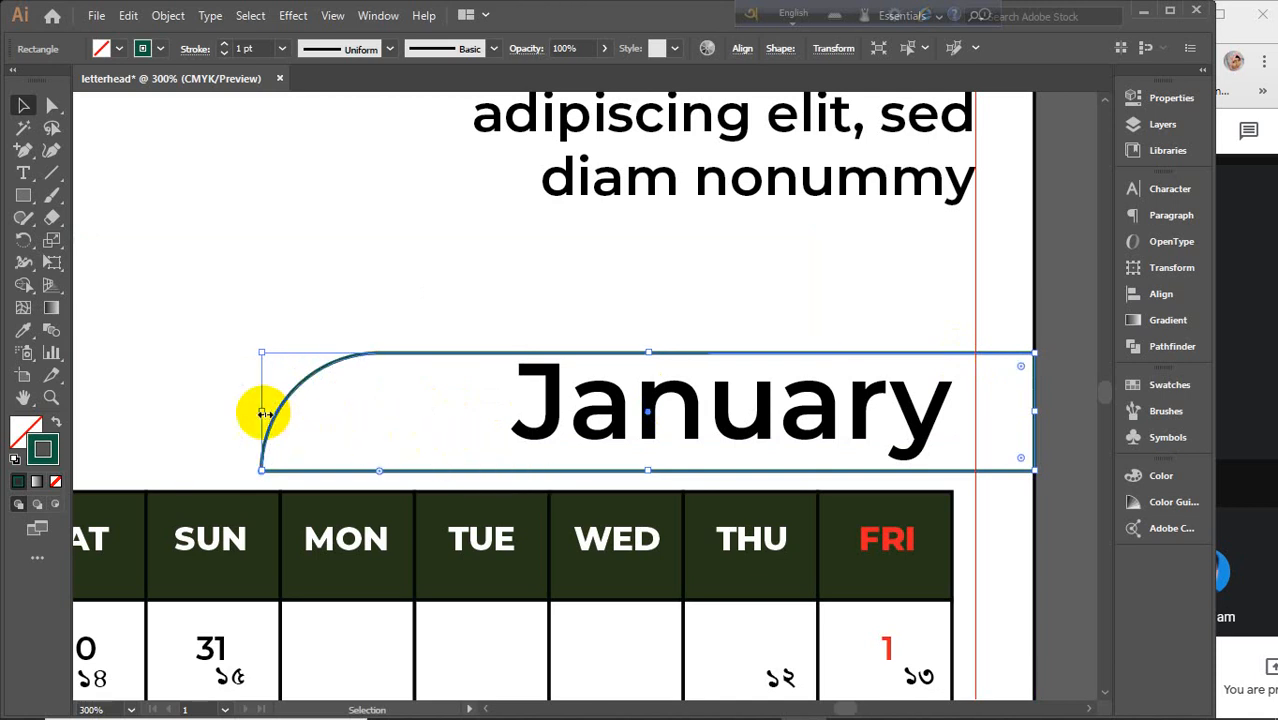
drag(262, 412, 356, 423)
click(1062, 416)
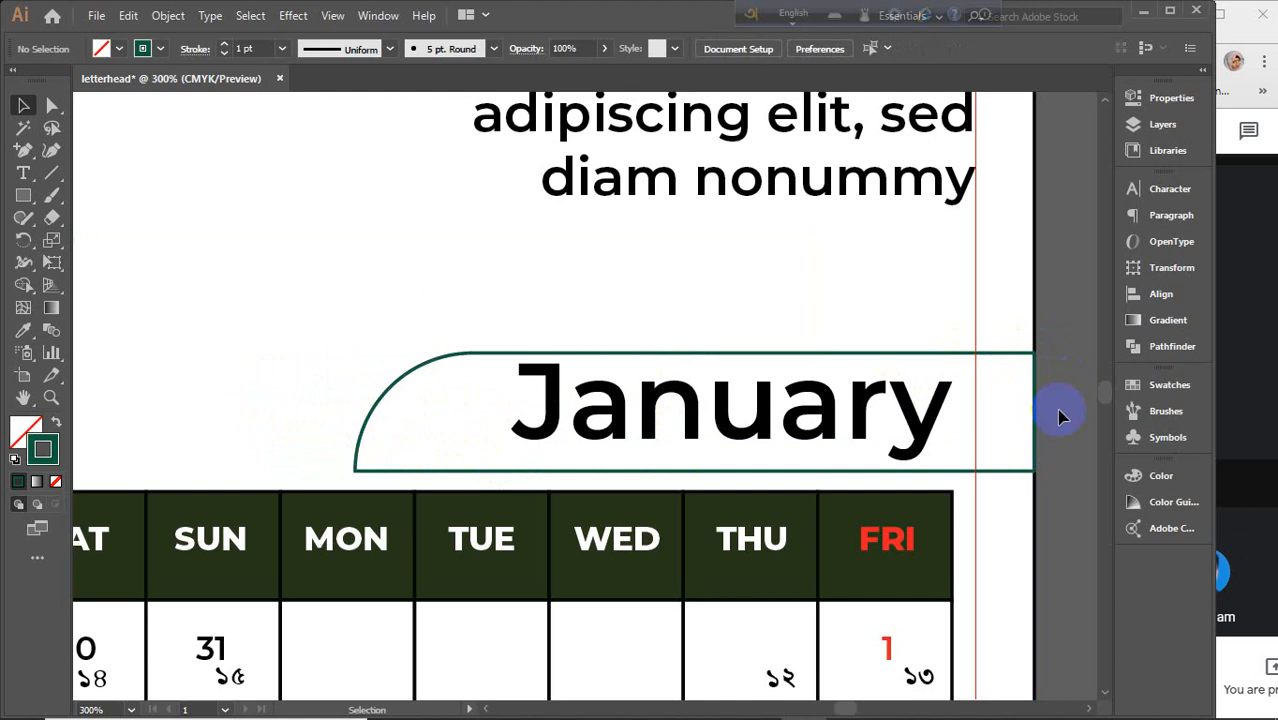
Unlock all objects and delete the blue rectangle covering the blank artboard beside the calendar.
scroll(1074, 416, down, 4)
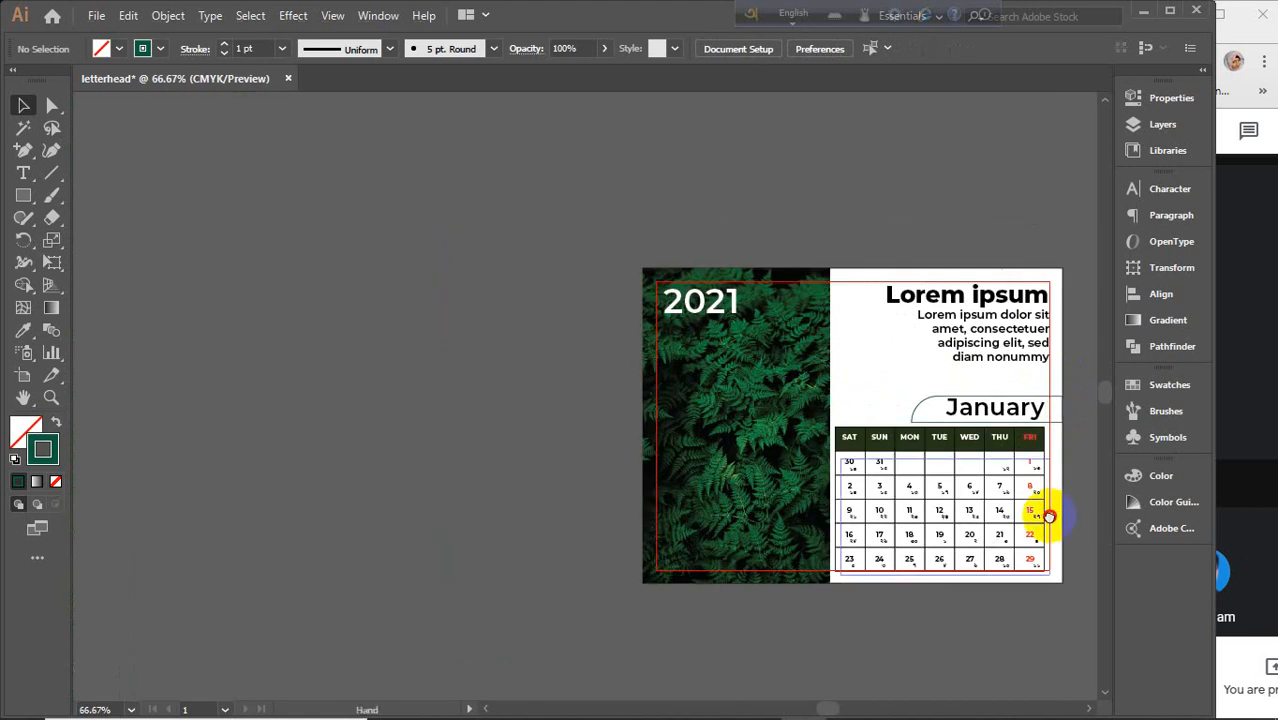
drag(1050, 513, 773, 476)
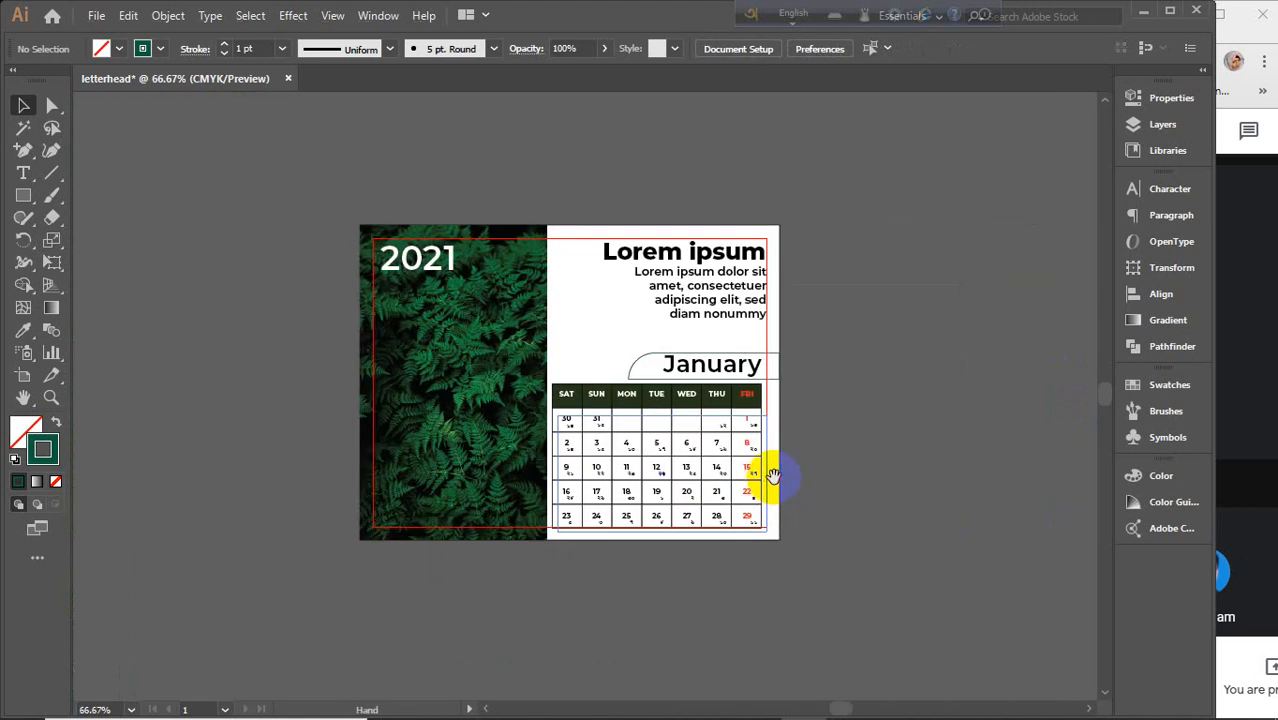
key(ctrl+alt+2)
click(945, 432)
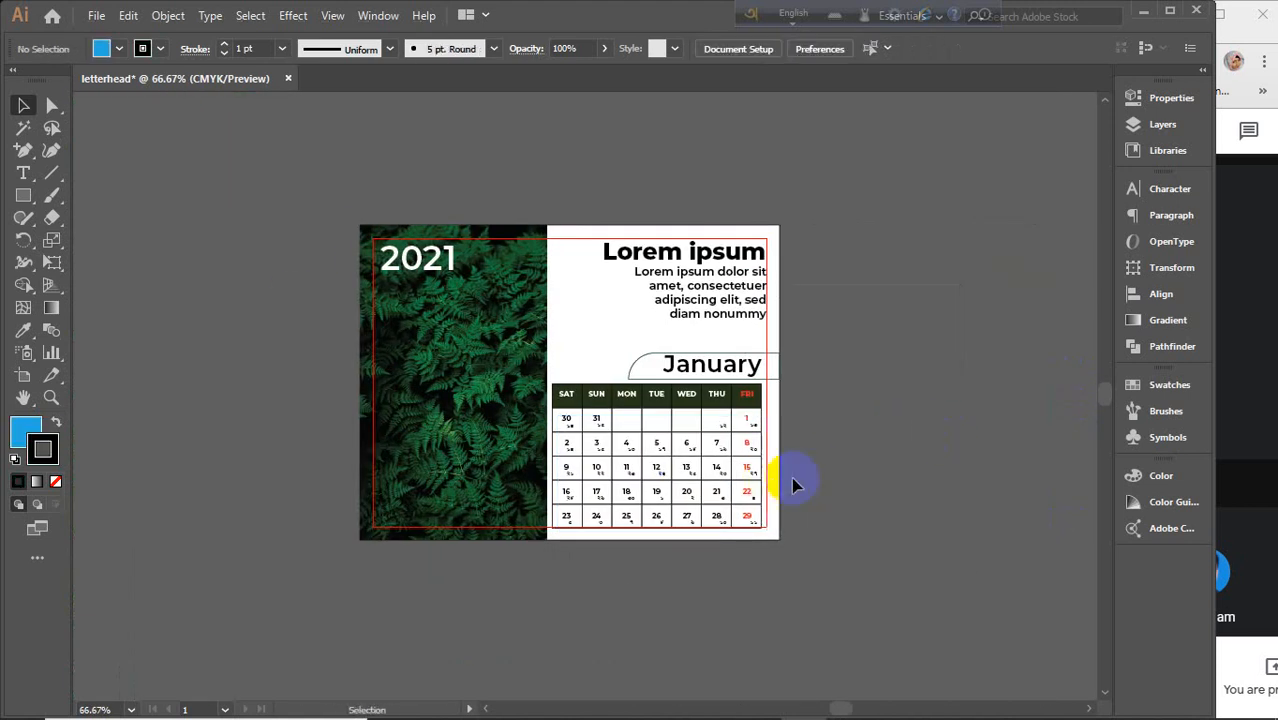
scroll(793, 470, down, 4)
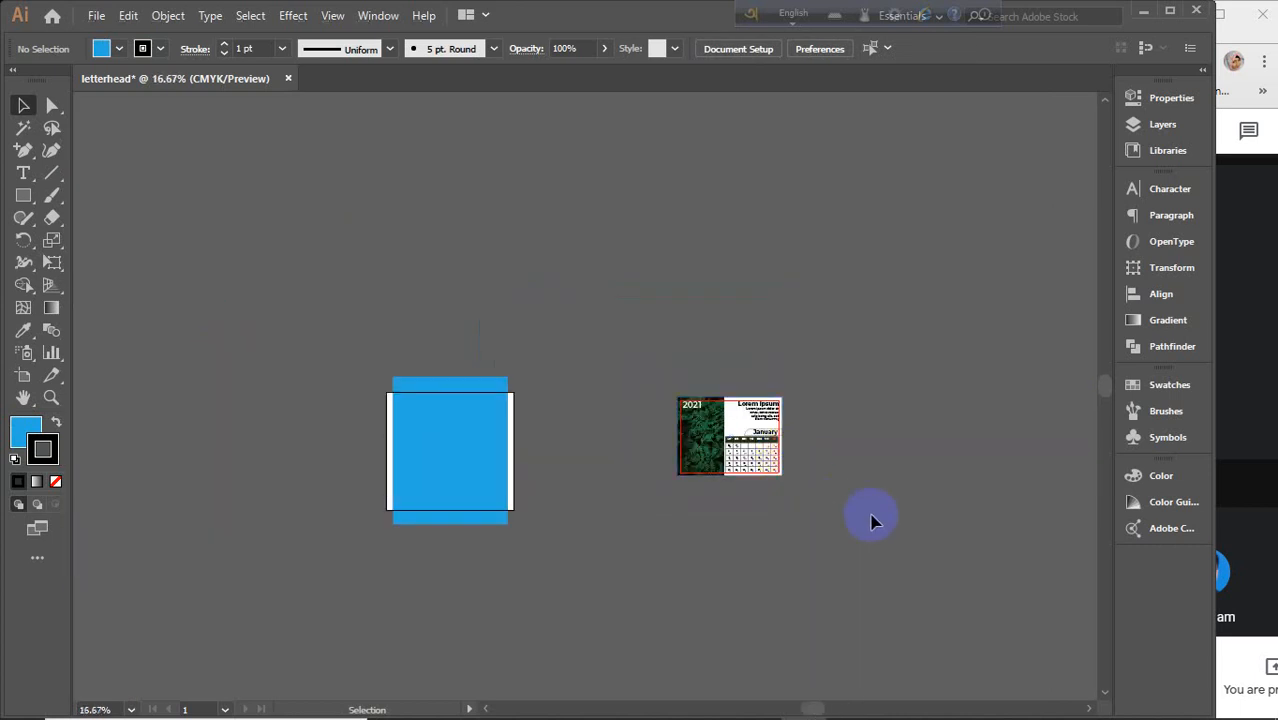
key(space)
drag(893, 524, 640, 462)
drag(158, 274, 241, 482)
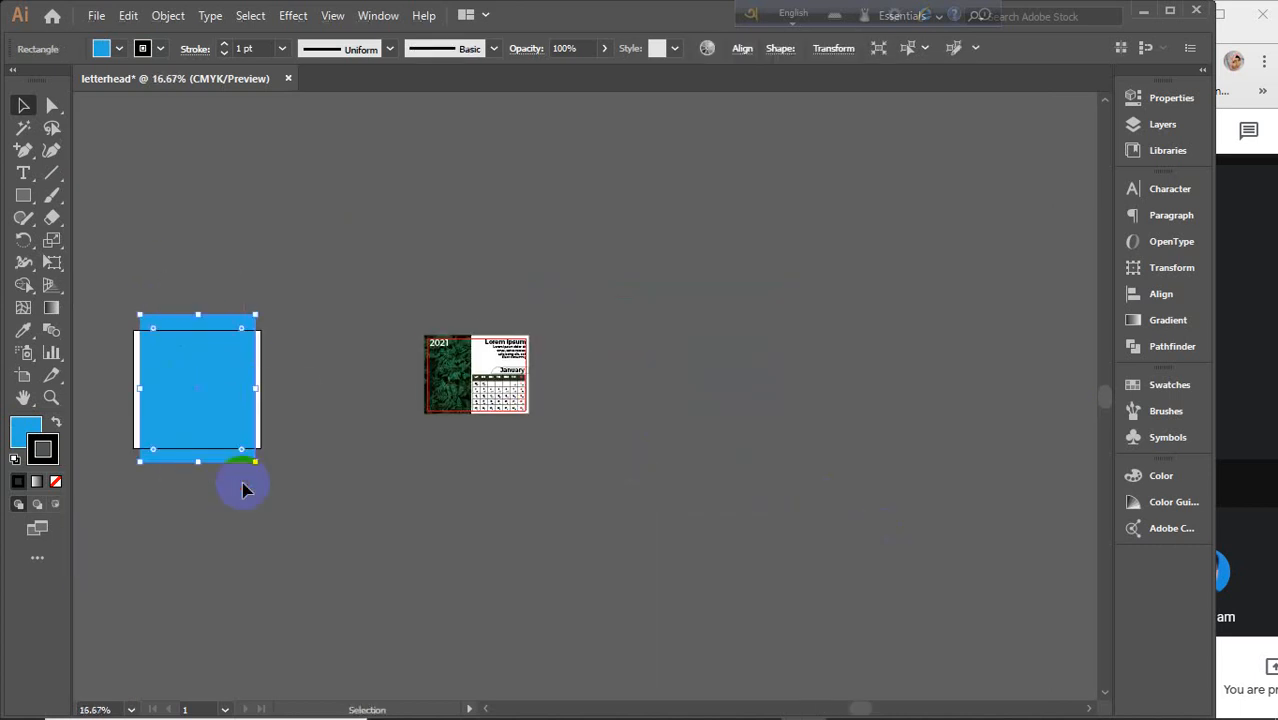
key(Delete)
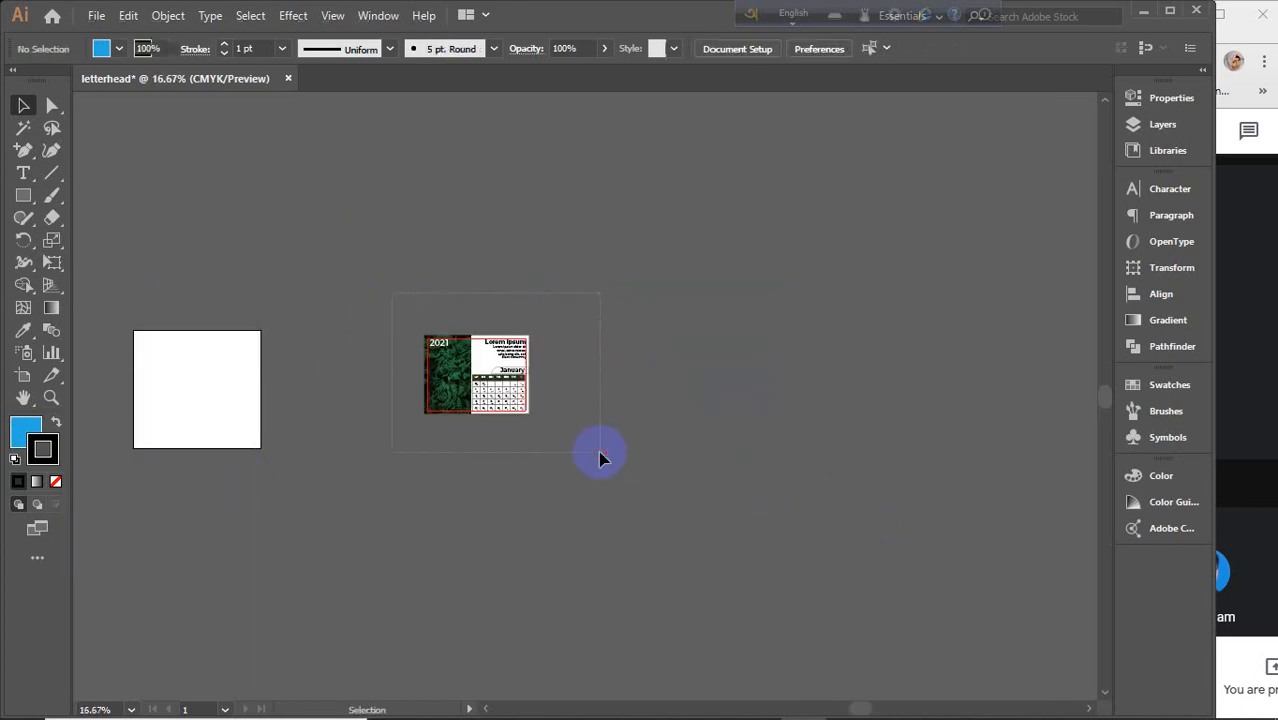
Select all of the calendar page artwork and group it.
drag(600, 456, 601, 465)
key(ctrl+g)
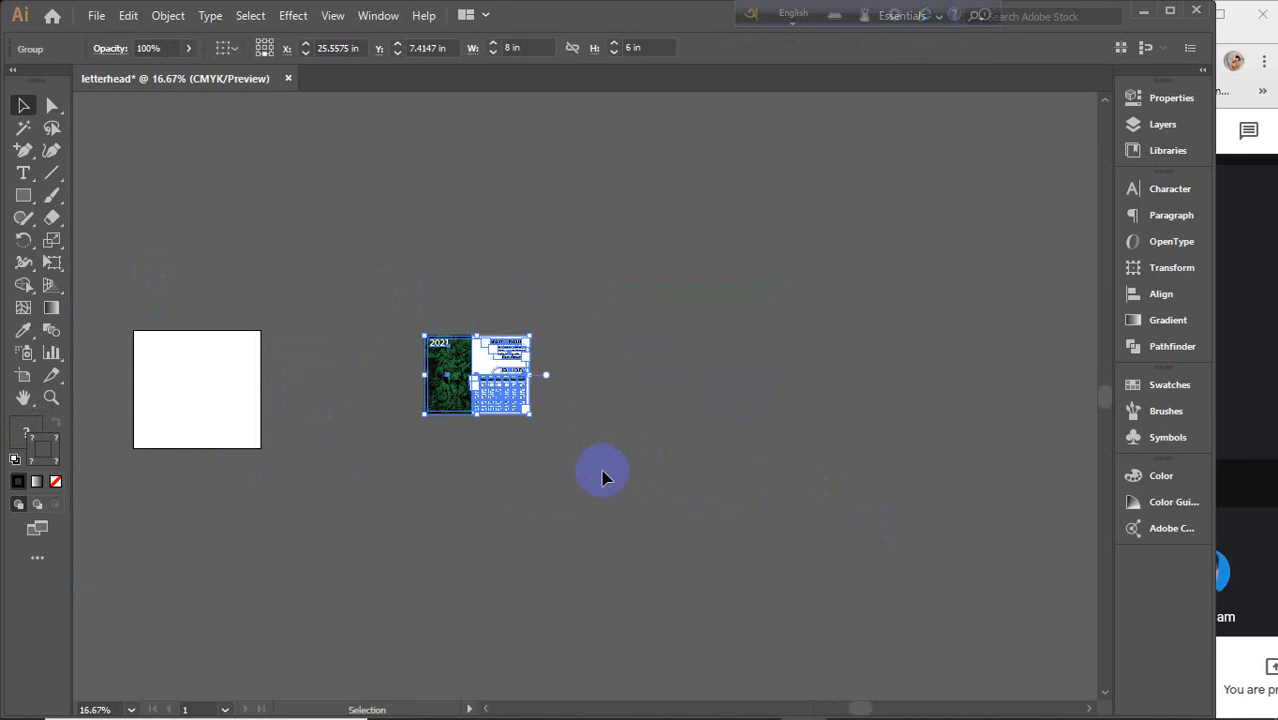
Duplicate the calendar page group to the right at 8.5 in spacing, repeating the copy to form a row of six pages.
drag(472, 373, 584, 374)
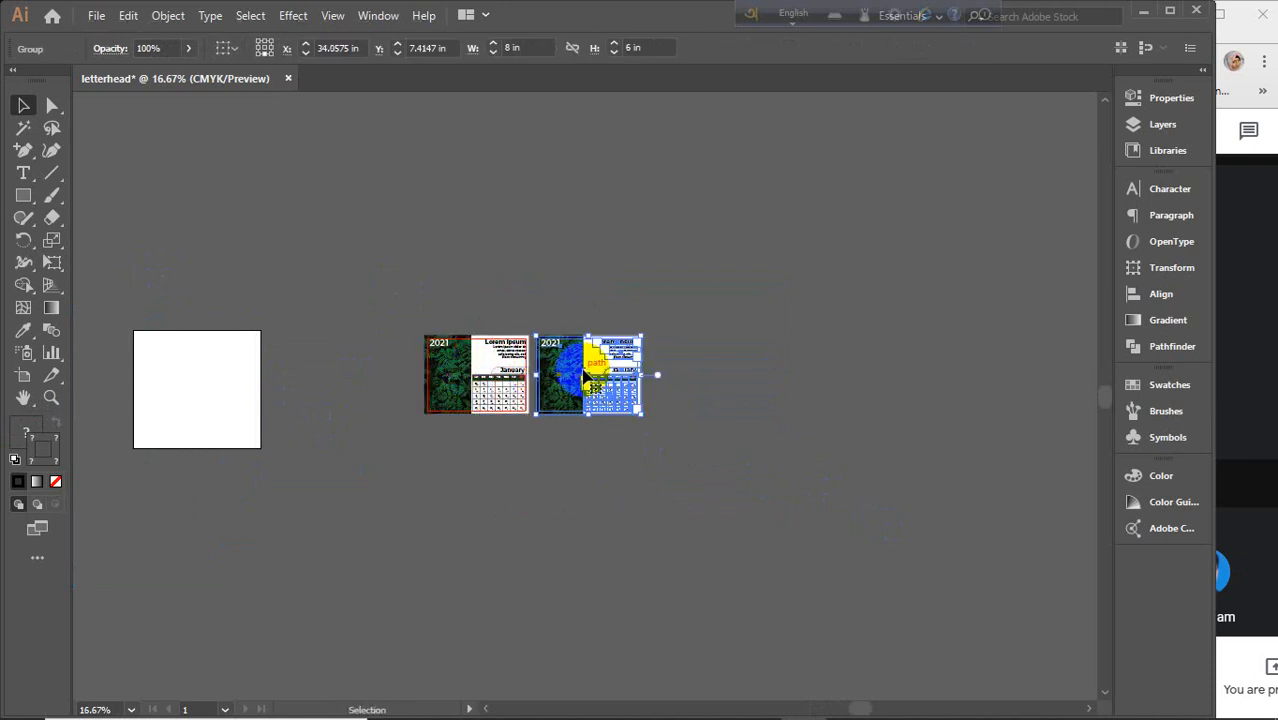
key(ctrl+d)
key(ctrl+d)
key(ctrl+d)
key(ctrl+d)
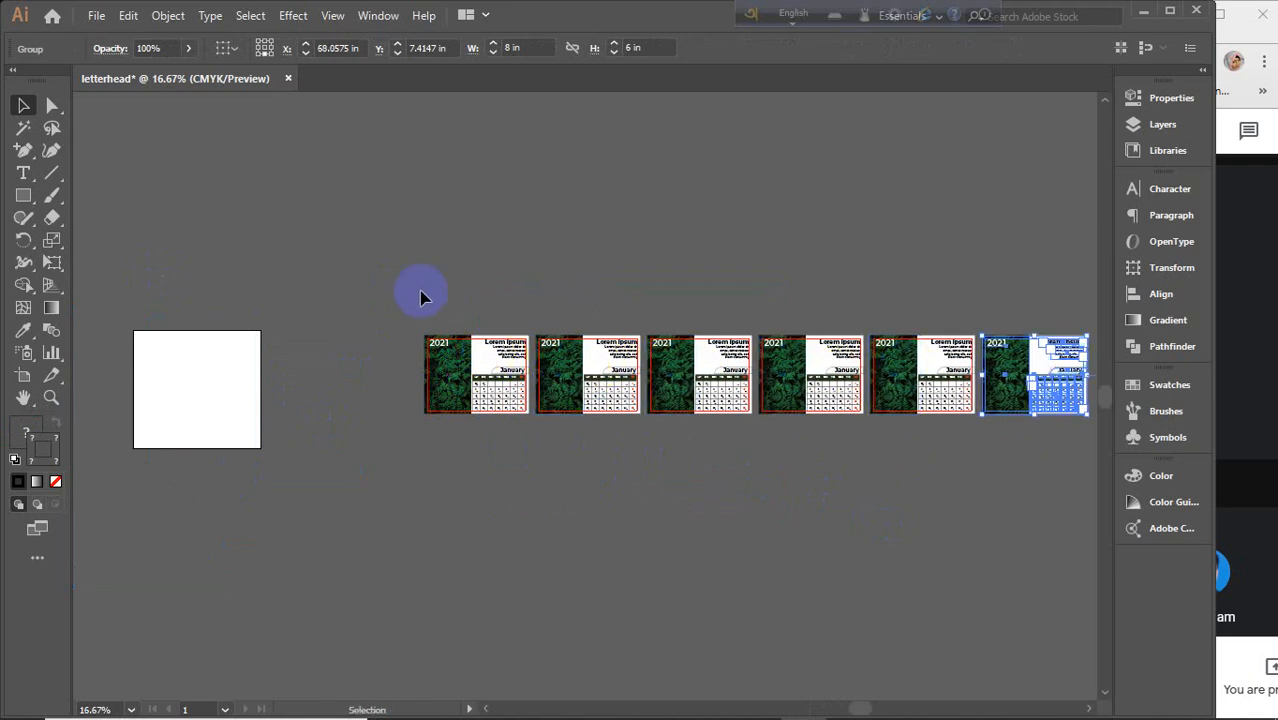
Select the whole row of six calendar pages and copy it 7 in straight down to form a second row.
drag(982, 441, 1026, 441)
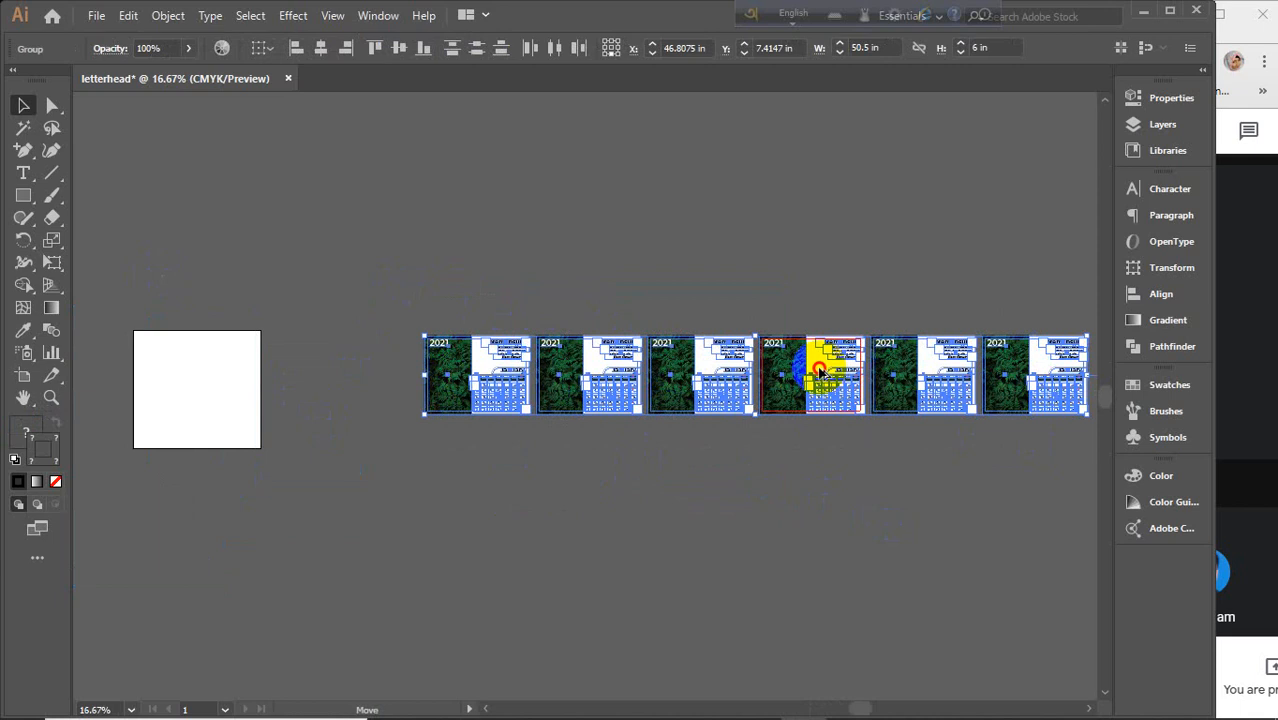
drag(819, 372, 820, 465)
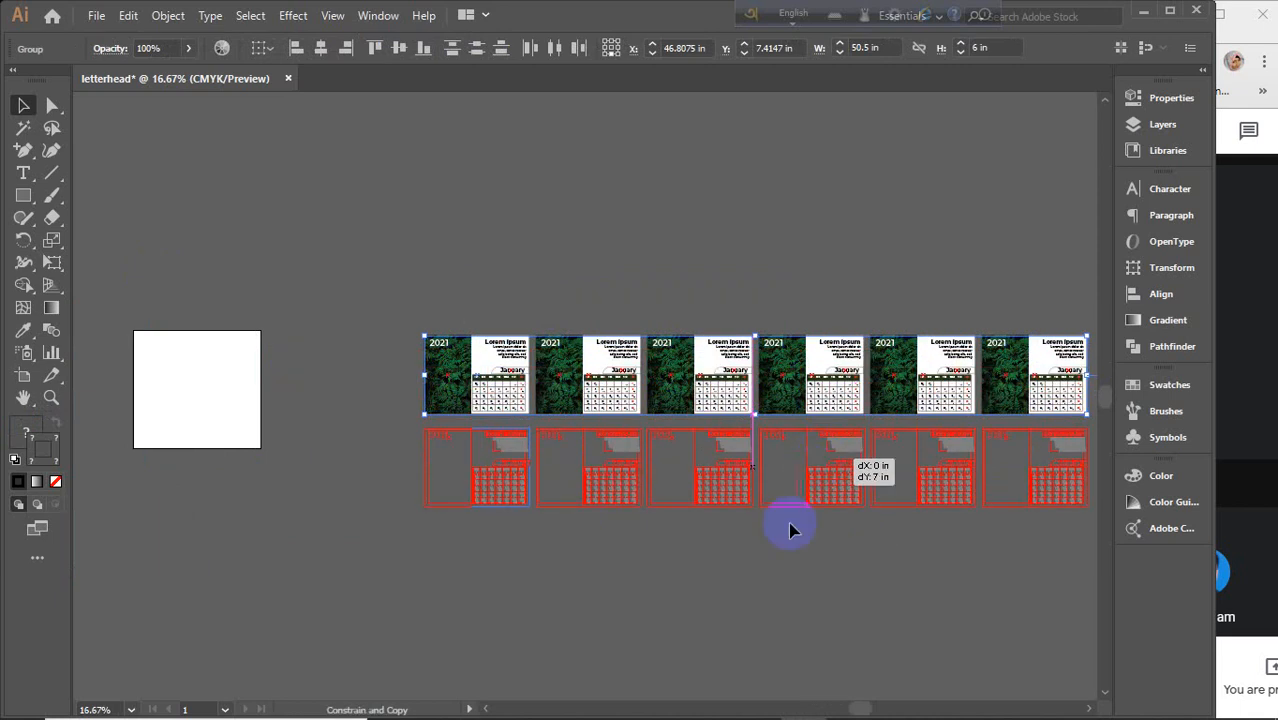
drag(789, 523, 685, 548)
scroll(505, 385, up, 2)
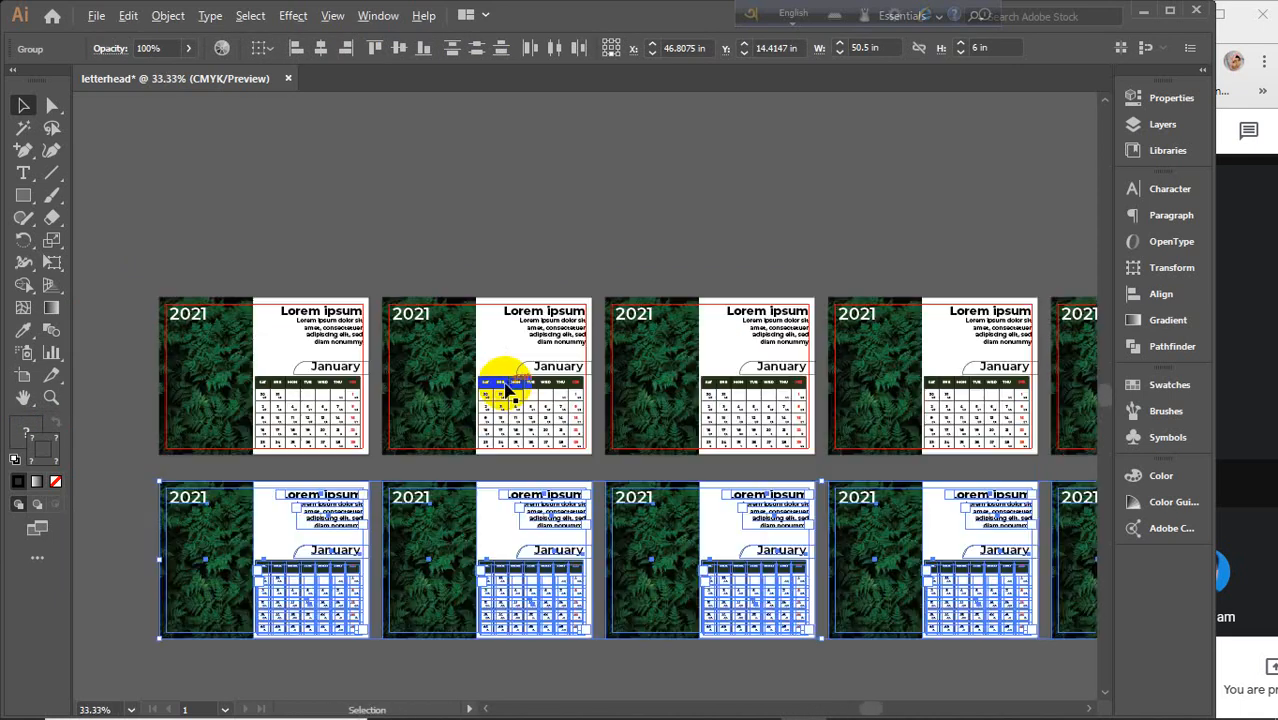
scroll(505, 385, up, 1)
click(23, 173)
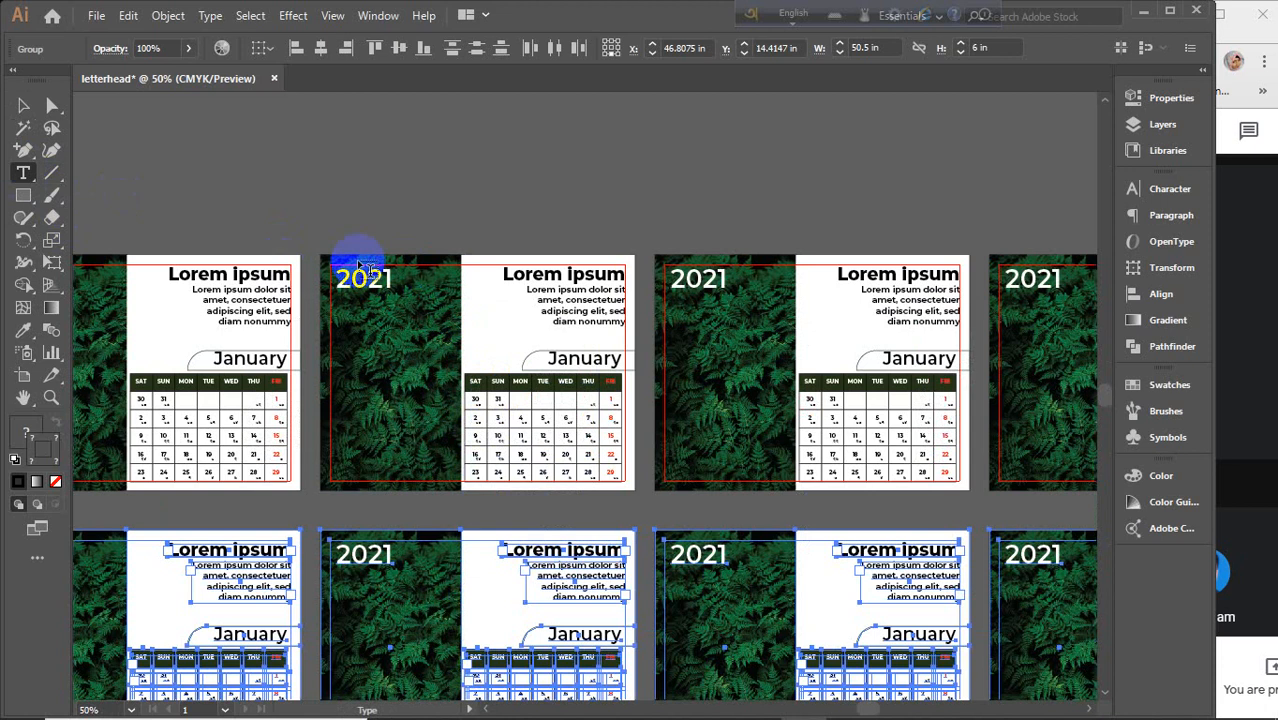
double_click(545, 356)
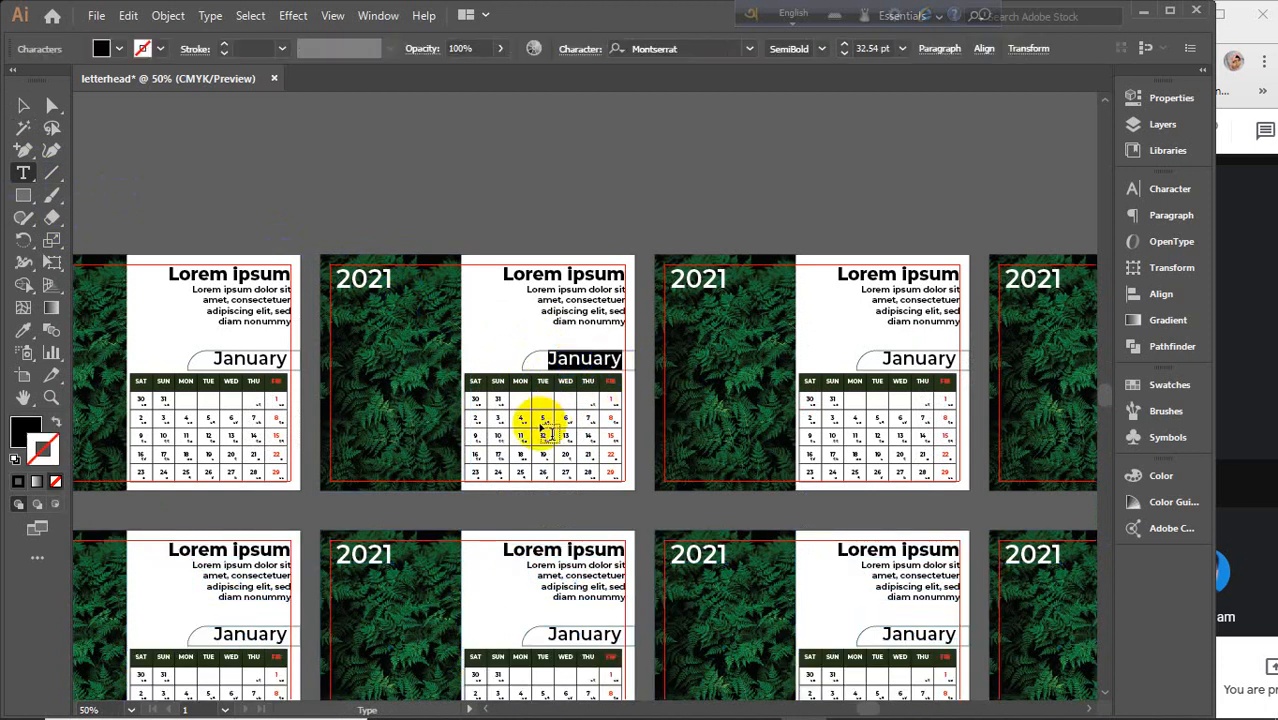
scroll(538, 423, up, 2)
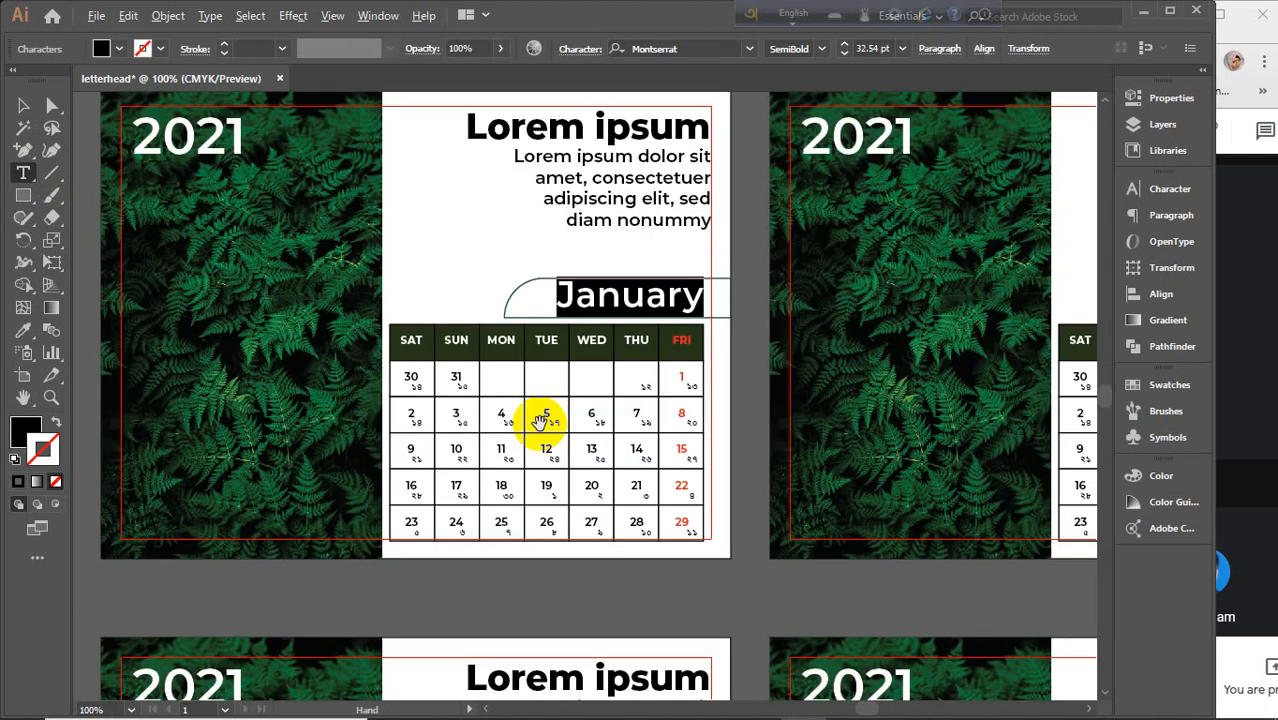
click(680, 380)
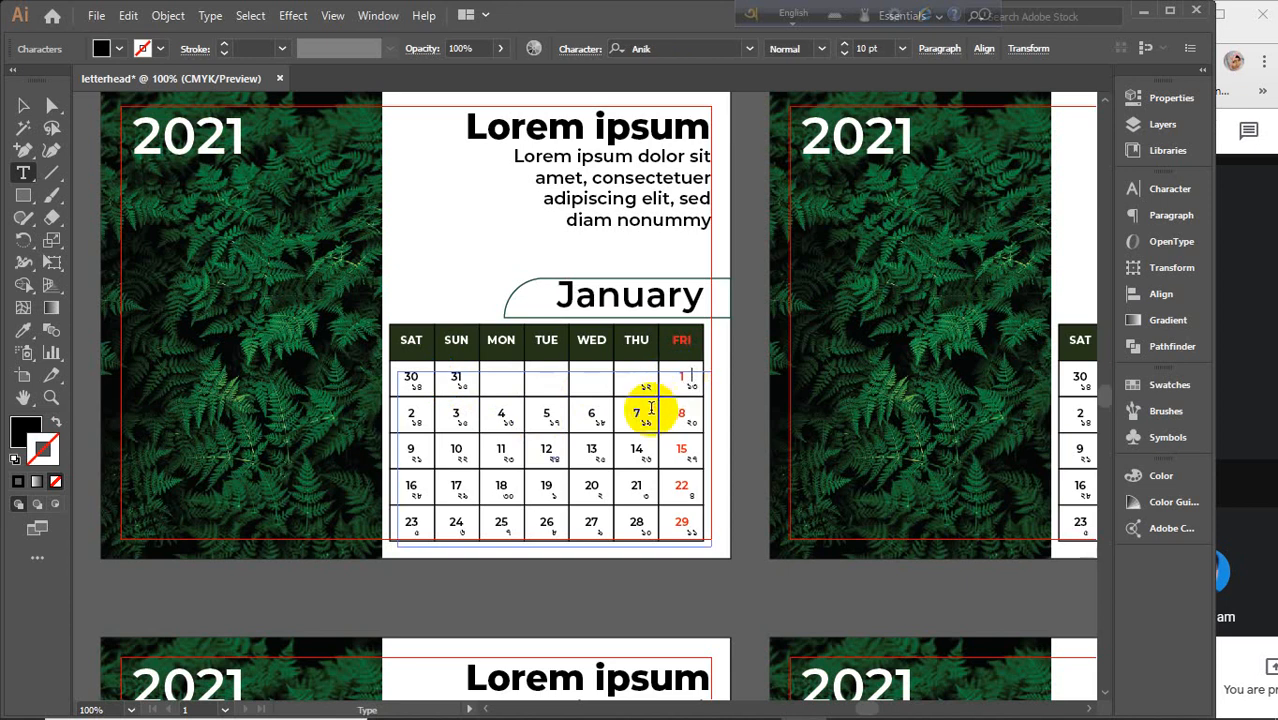
scroll(651, 410, up, 1)
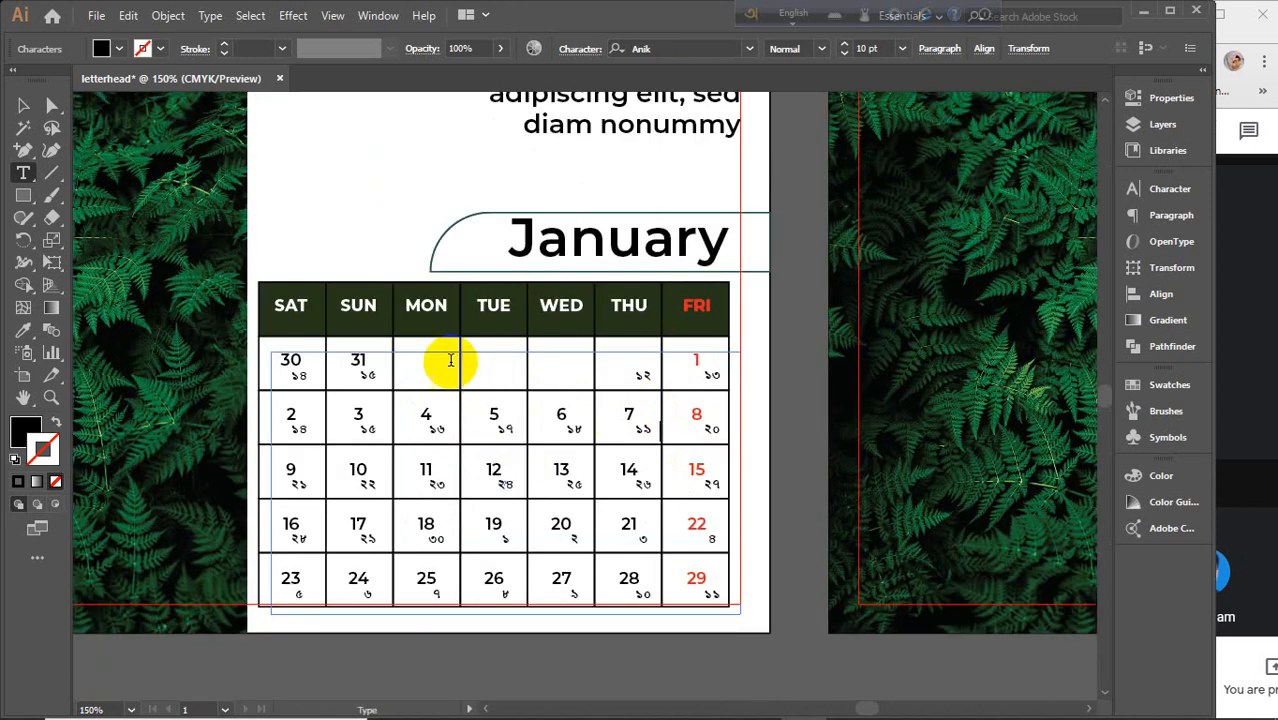
click(421, 349)
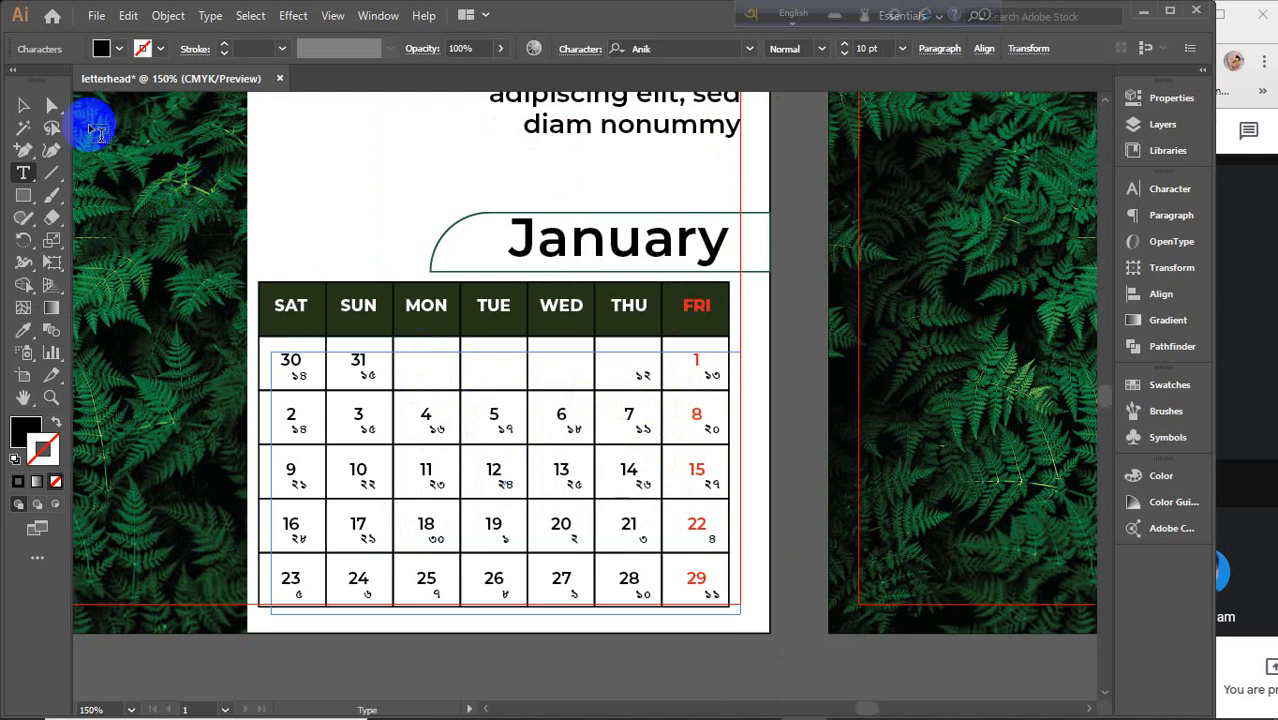
click(23, 105)
scroll(495, 372, down, 1)
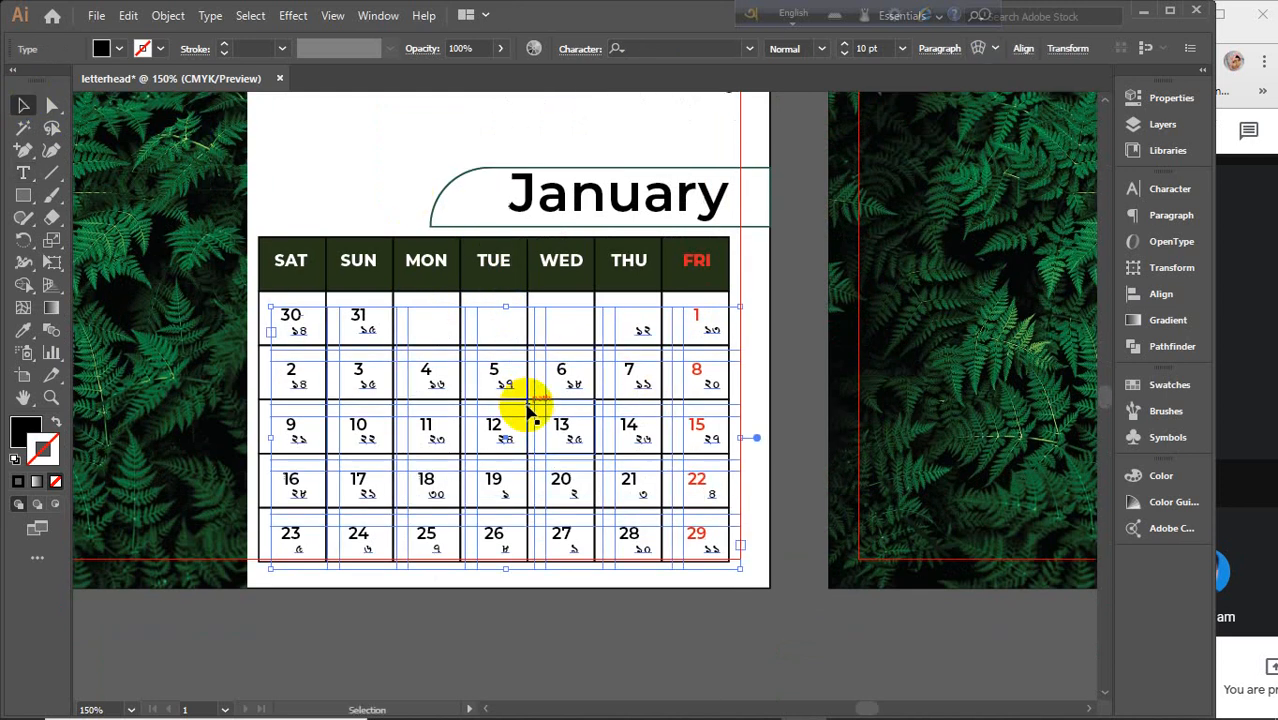
click(499, 262)
click(357, 254)
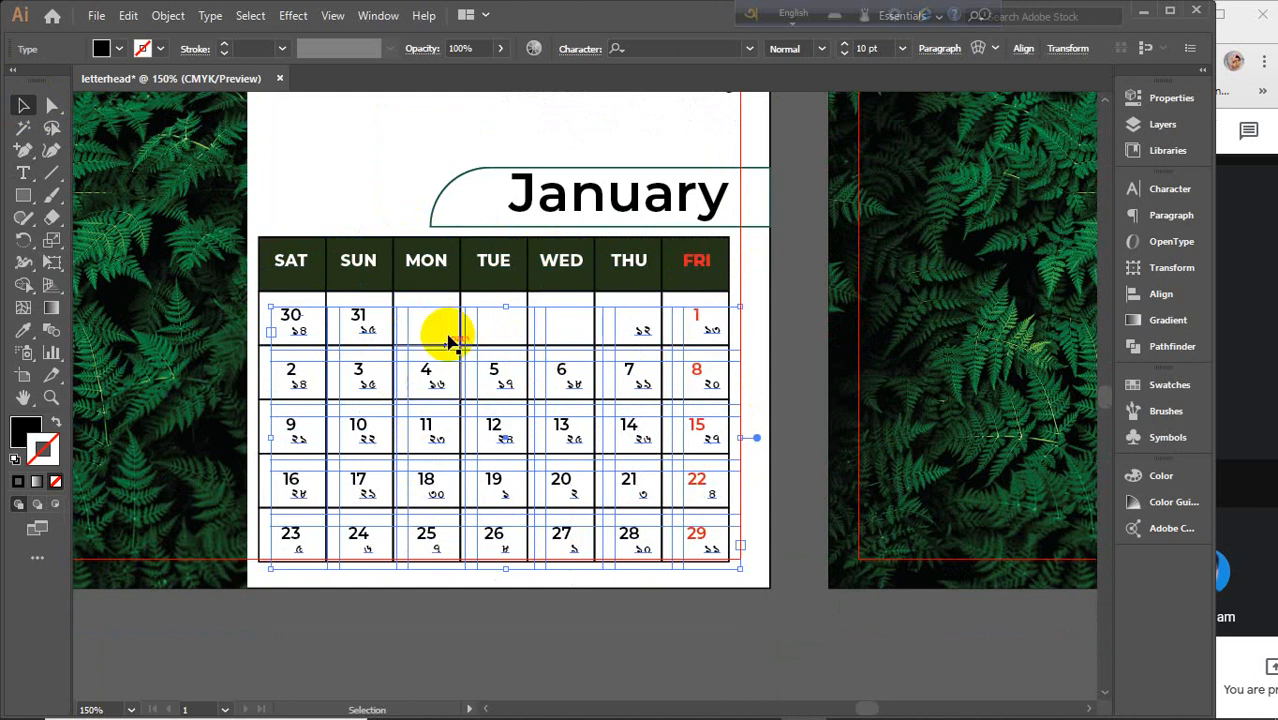
Remove the spacing before date 1 in the second page's grid so that the 1 falls under MON.
click(25, 174)
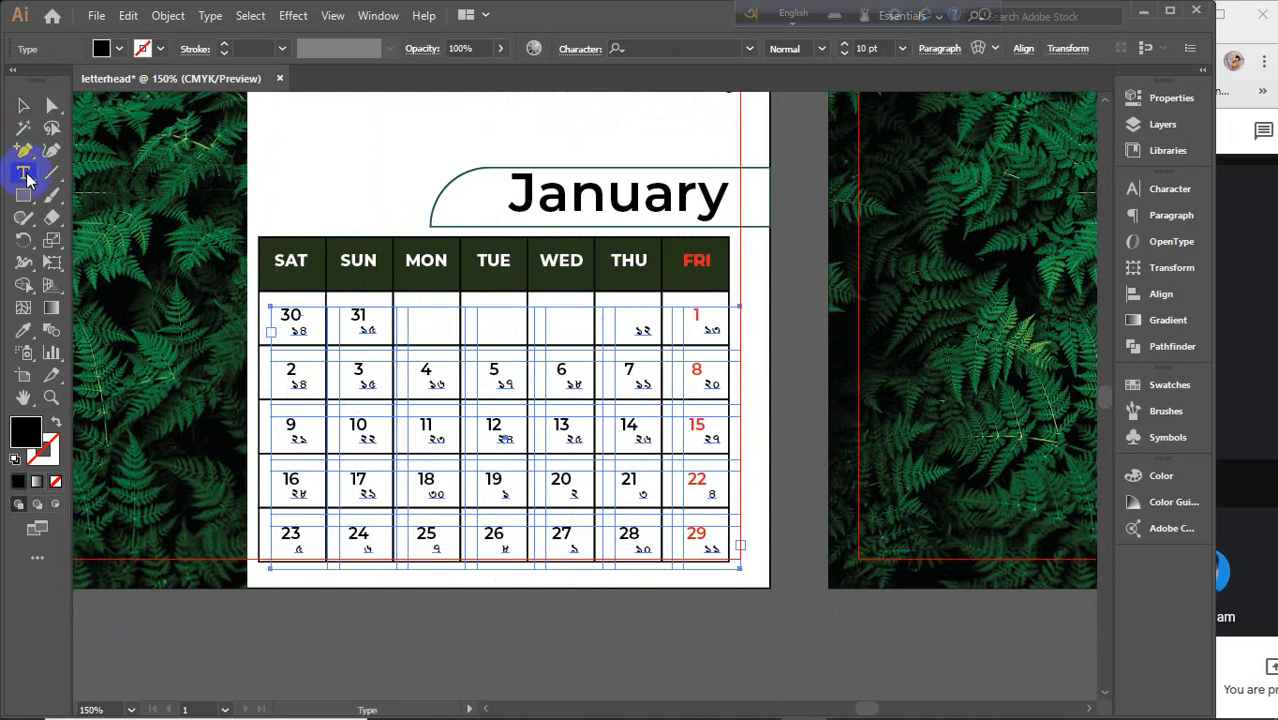
click(695, 314)
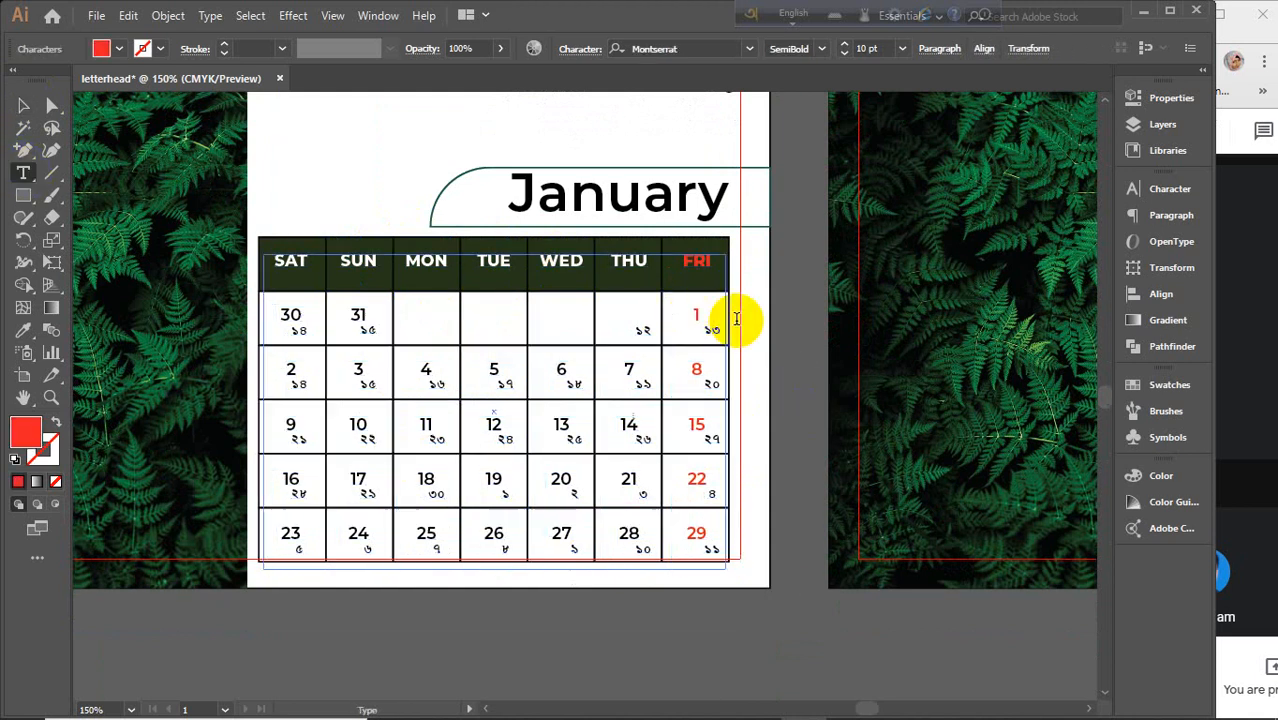
key(BackSpace)
key(BackSpace)
key(BackSpace)
key(BackSpace)
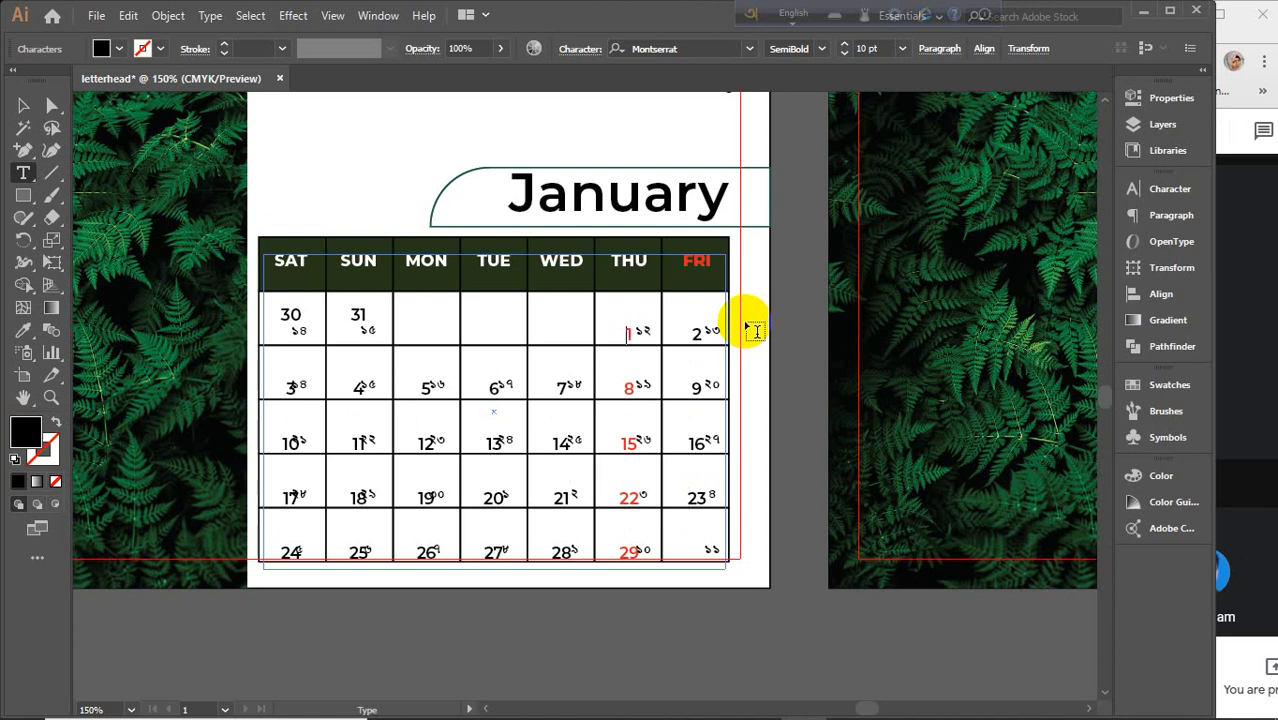
key(BackSpace)
key(BackSpace)
key(BackSpace)
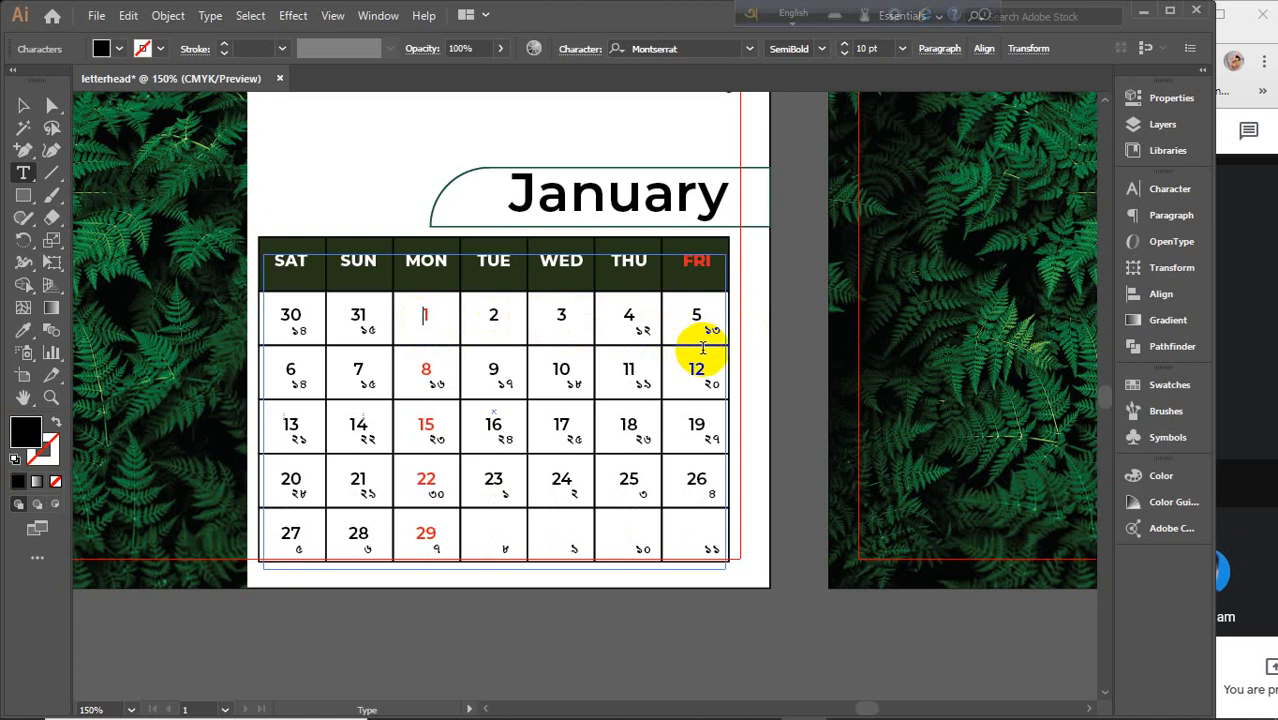
Delete the 29 from the second page's dates and clear the leading 30 and 31, keeping the 1 under MON.
double_click(420, 530)
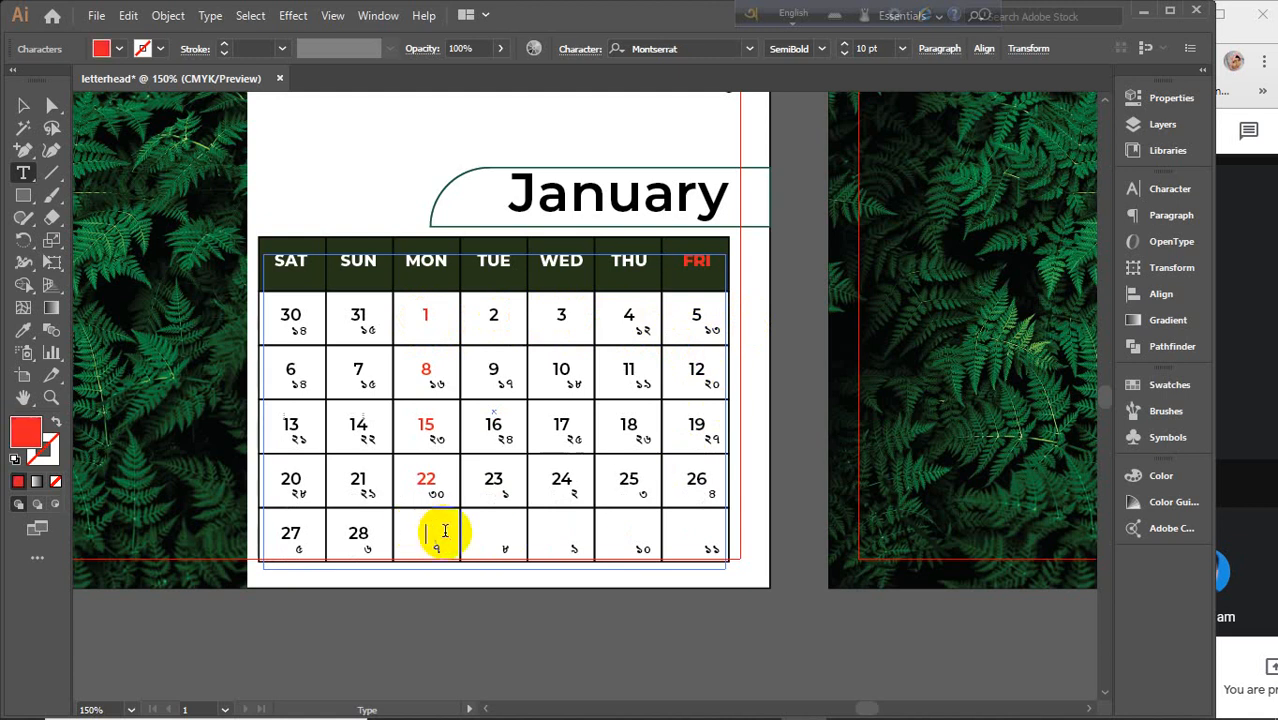
key(BackSpace)
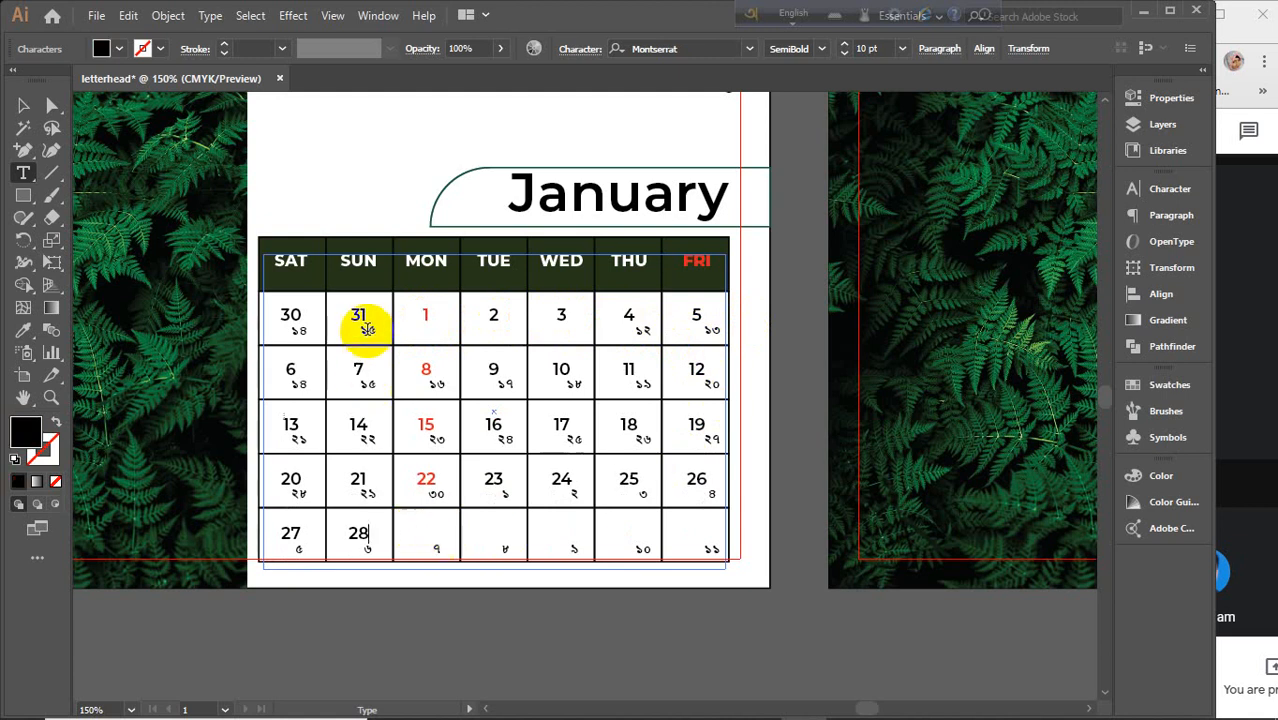
drag(368, 316, 265, 312)
key(BackSpace)
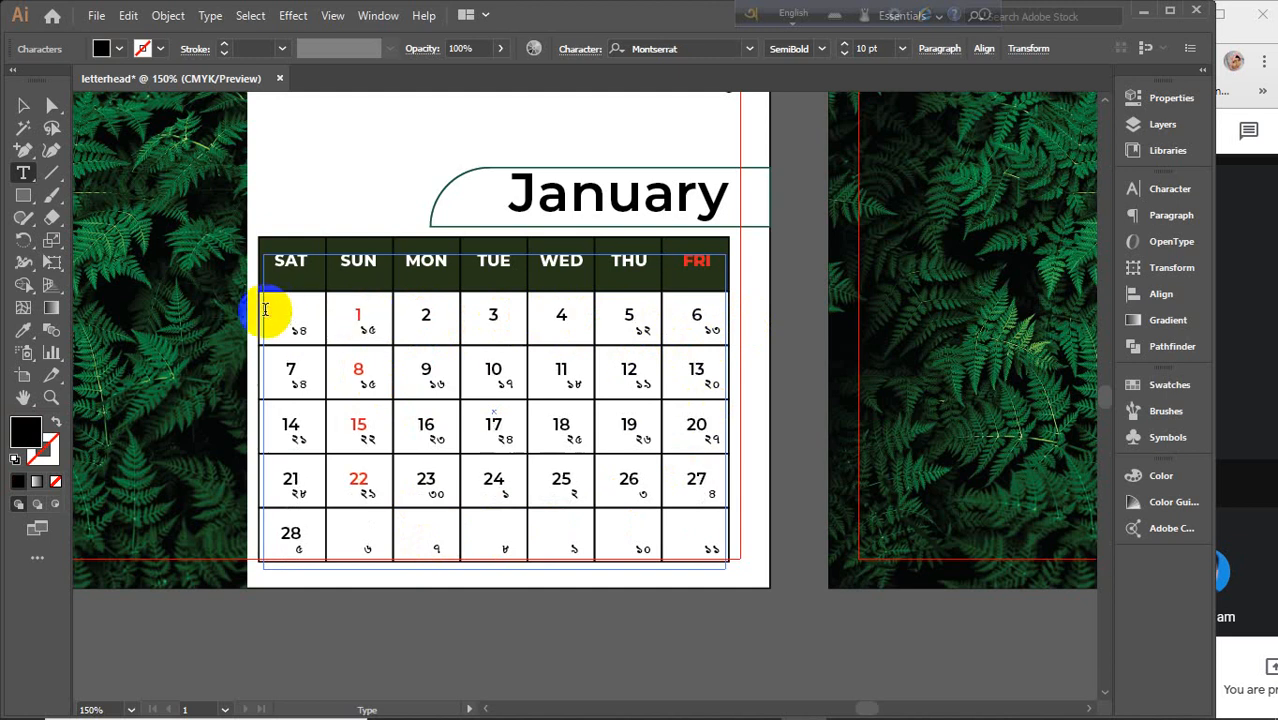
key(Tab)
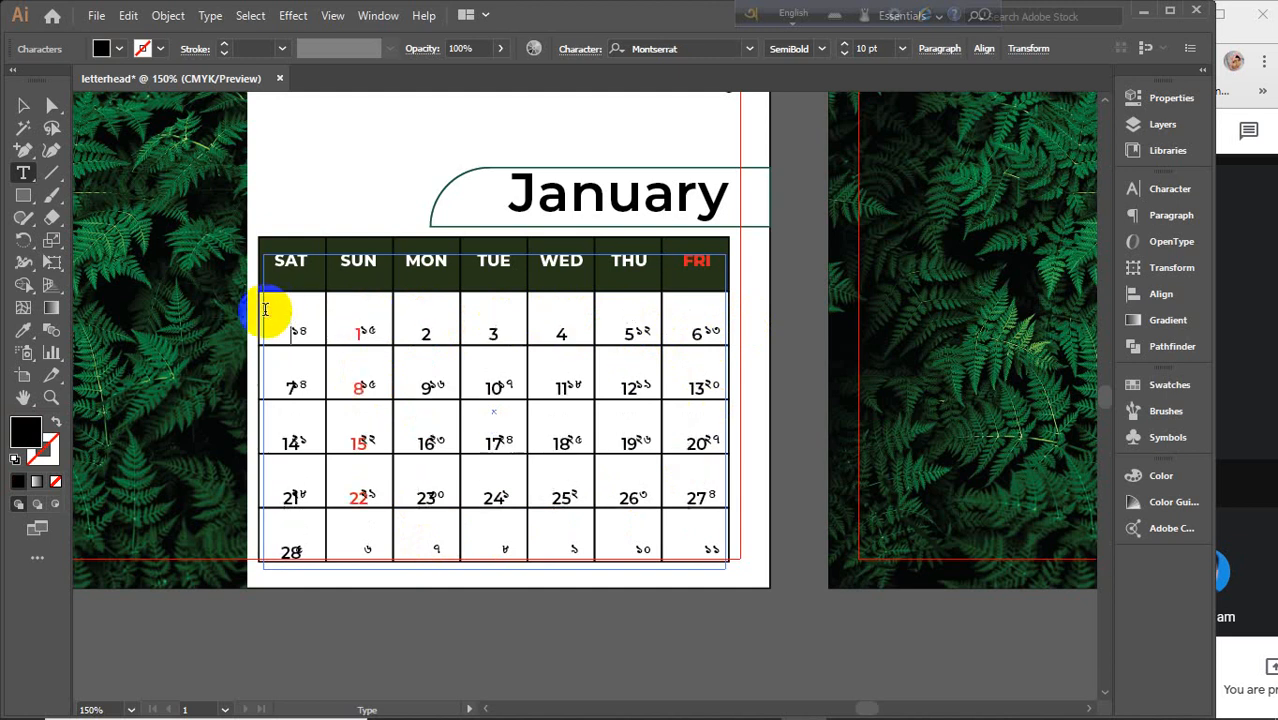
key(Tab)
key(Escape)
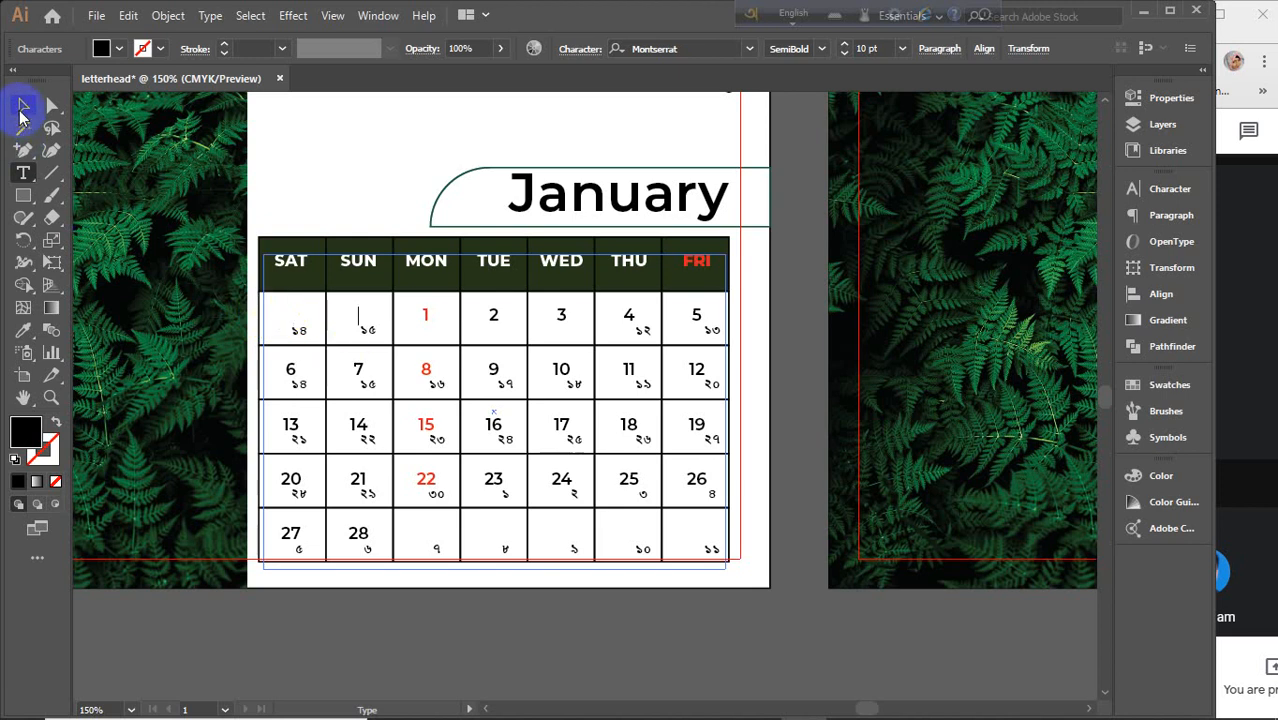
Compare the second page's dates with the first page, undo all date edits on the second page and deselect its text.
scroll(507, 324, down, 1)
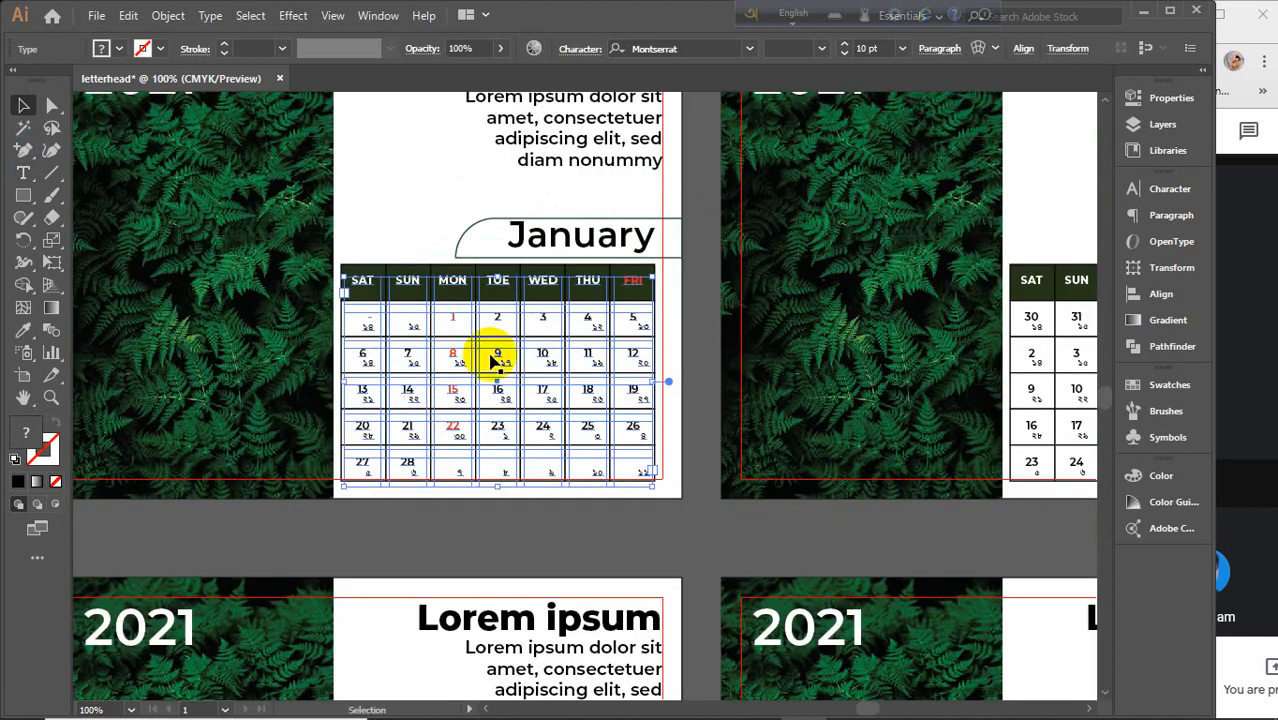
drag(374, 343, 850, 363)
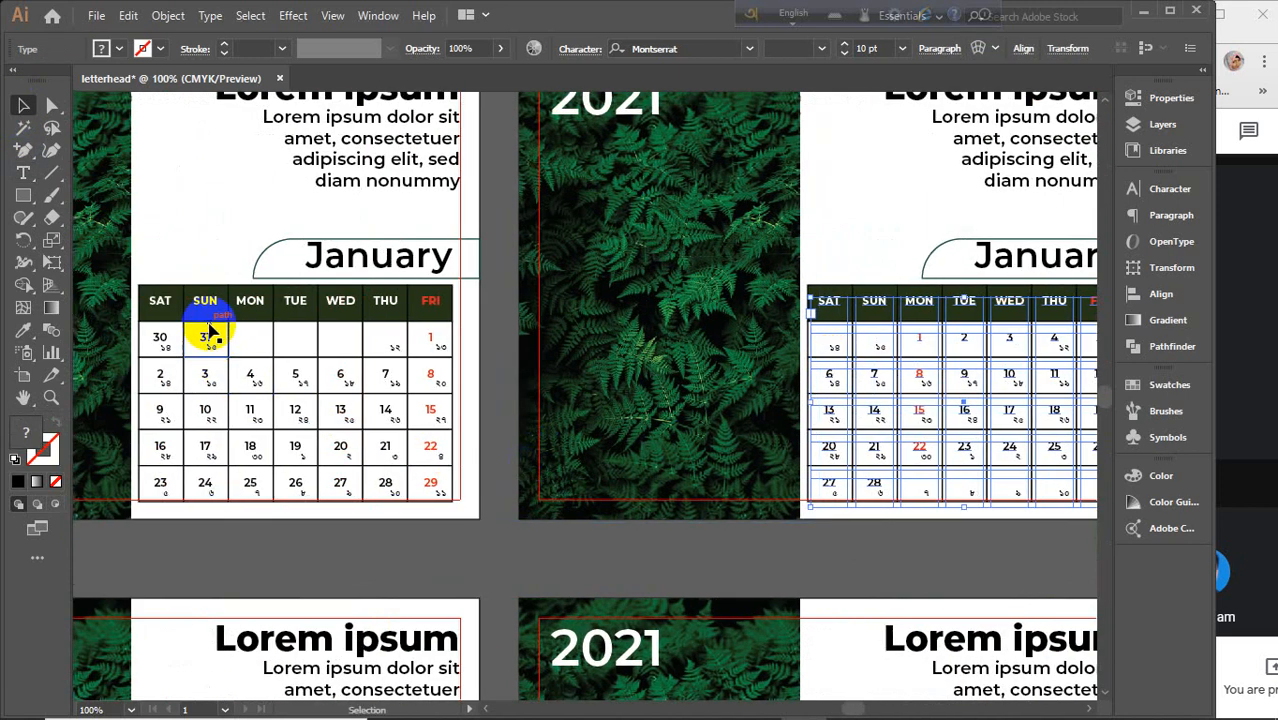
key(space)
drag(898, 420, 530, 412)
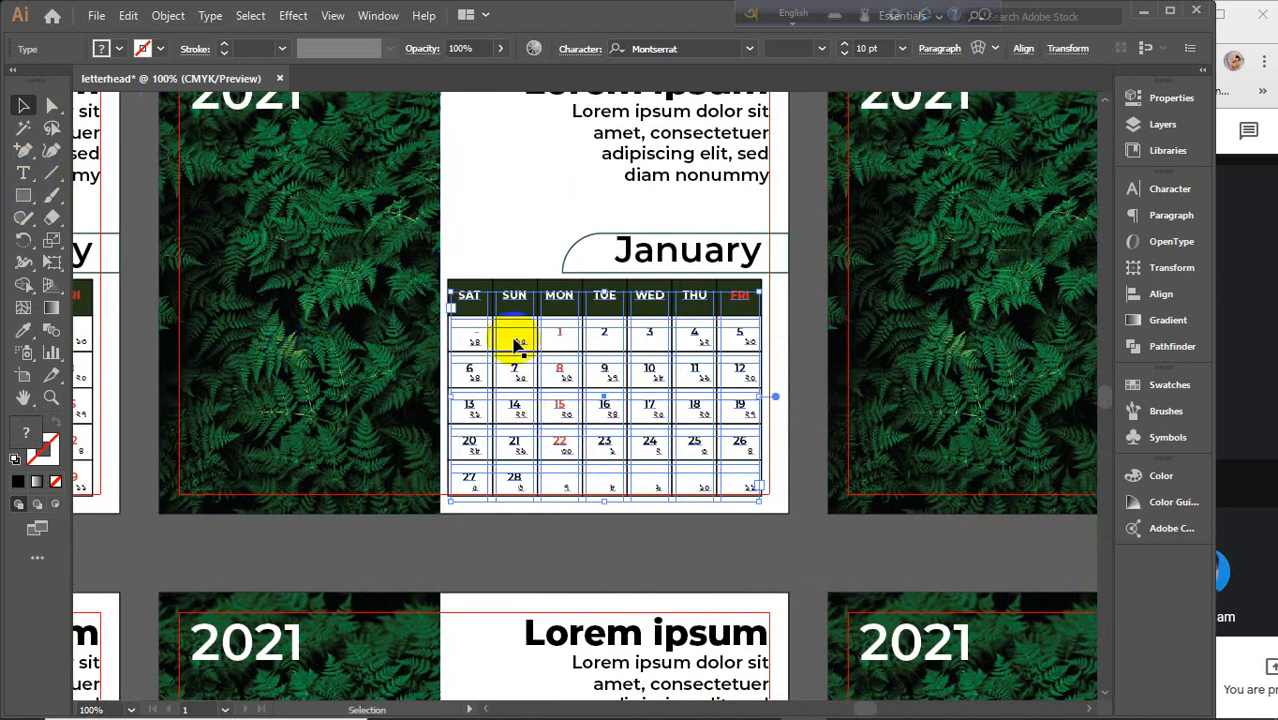
key(ctrl+z)
key(ctrl+z)
key(ctrl+z)
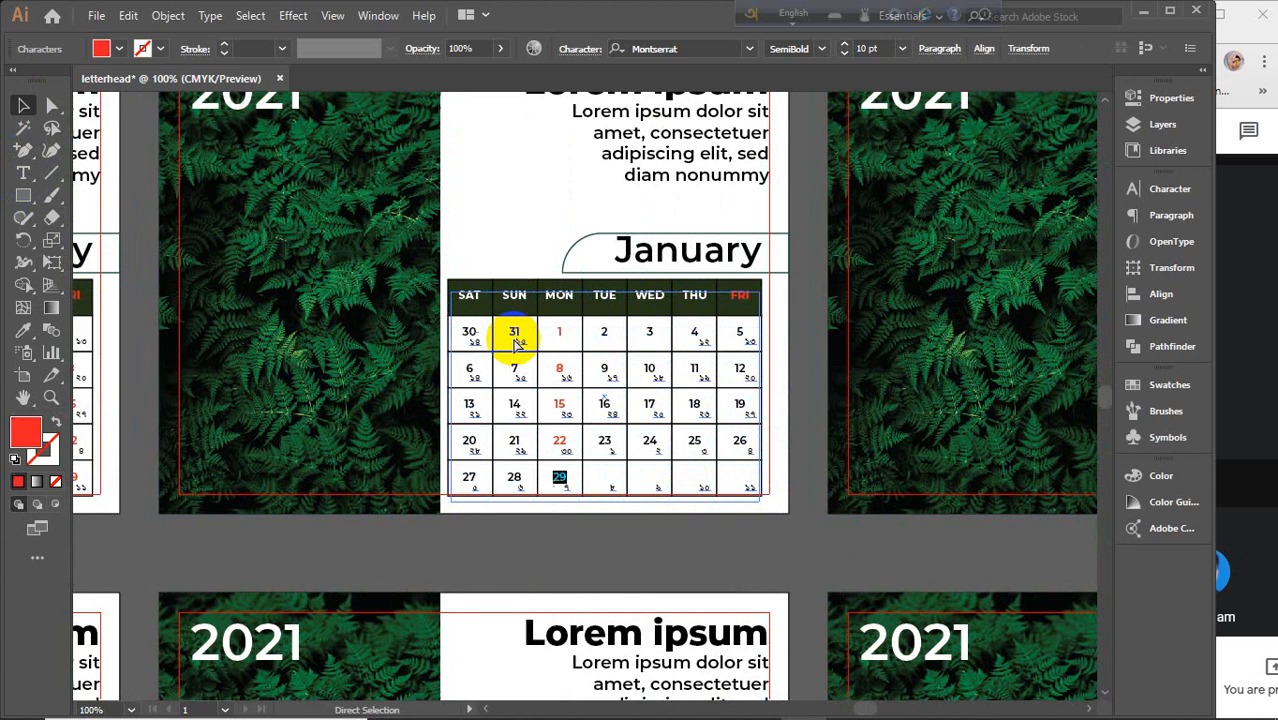
key(ctrl+z)
key(ctrl+z)
key(ctrl+z)
key(ctrl+z)
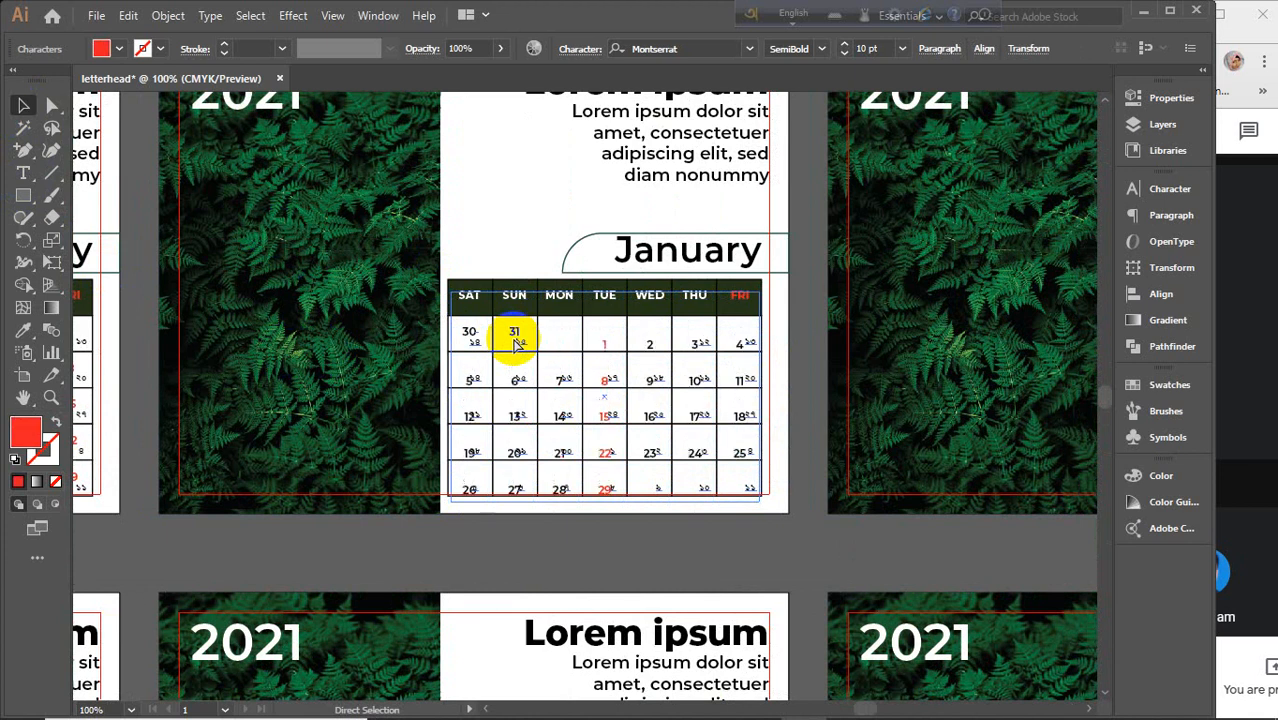
key(ctrl+z)
key(ctrl+z)
key(ctrl+z)
key(ctrl+z)
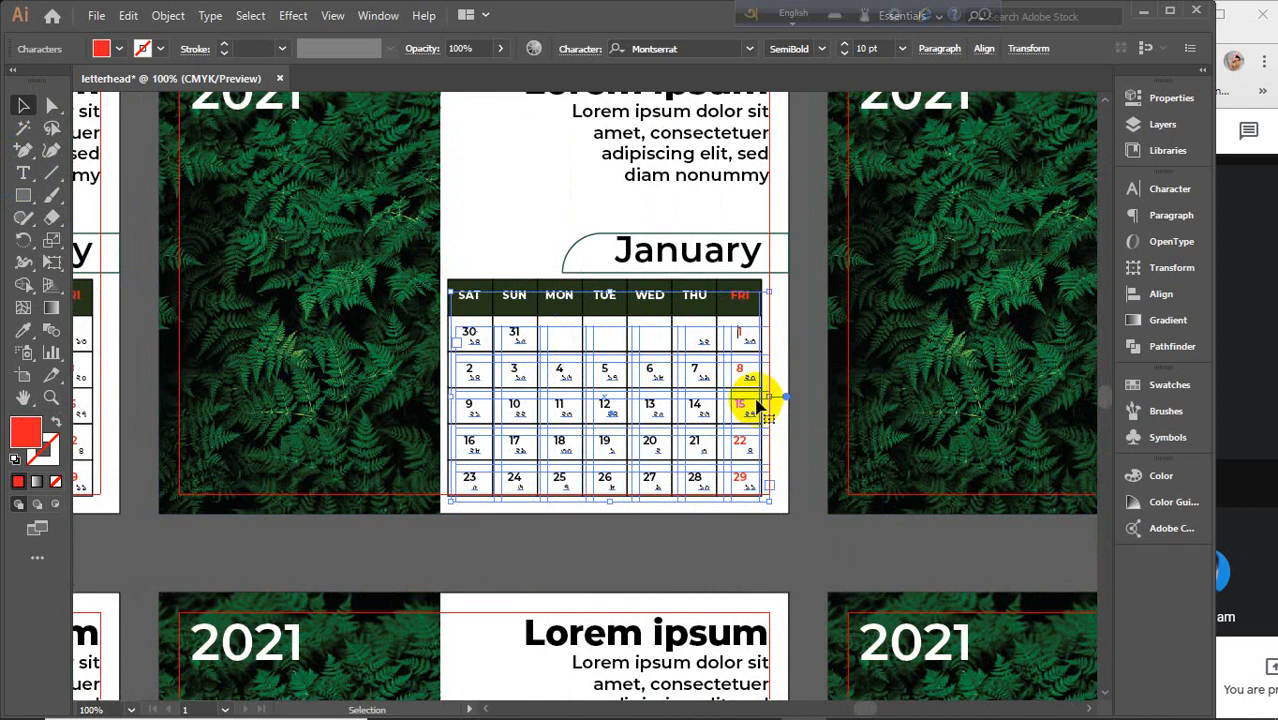
click(807, 414)
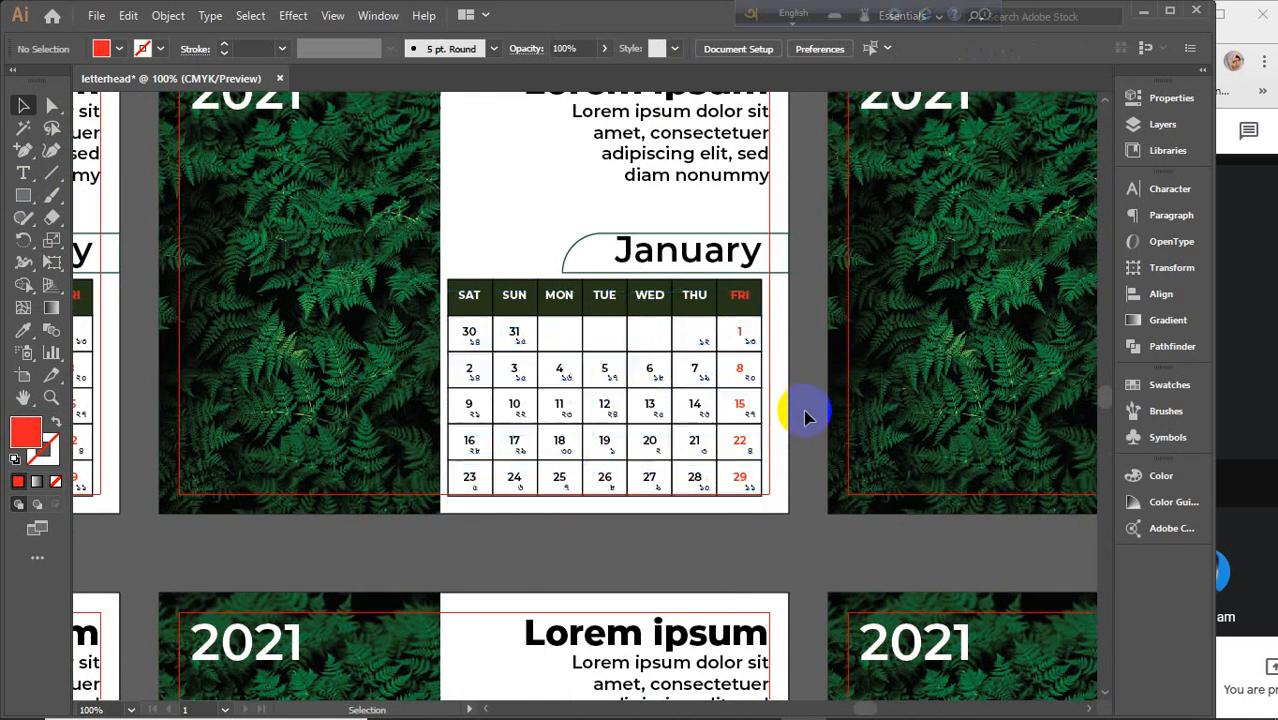
Place the first calendar page group in the empty area above the rows and duplicate it beside itself with a small gap.
scroll(538, 425, down, 2)
scroll(474, 406, left, 4)
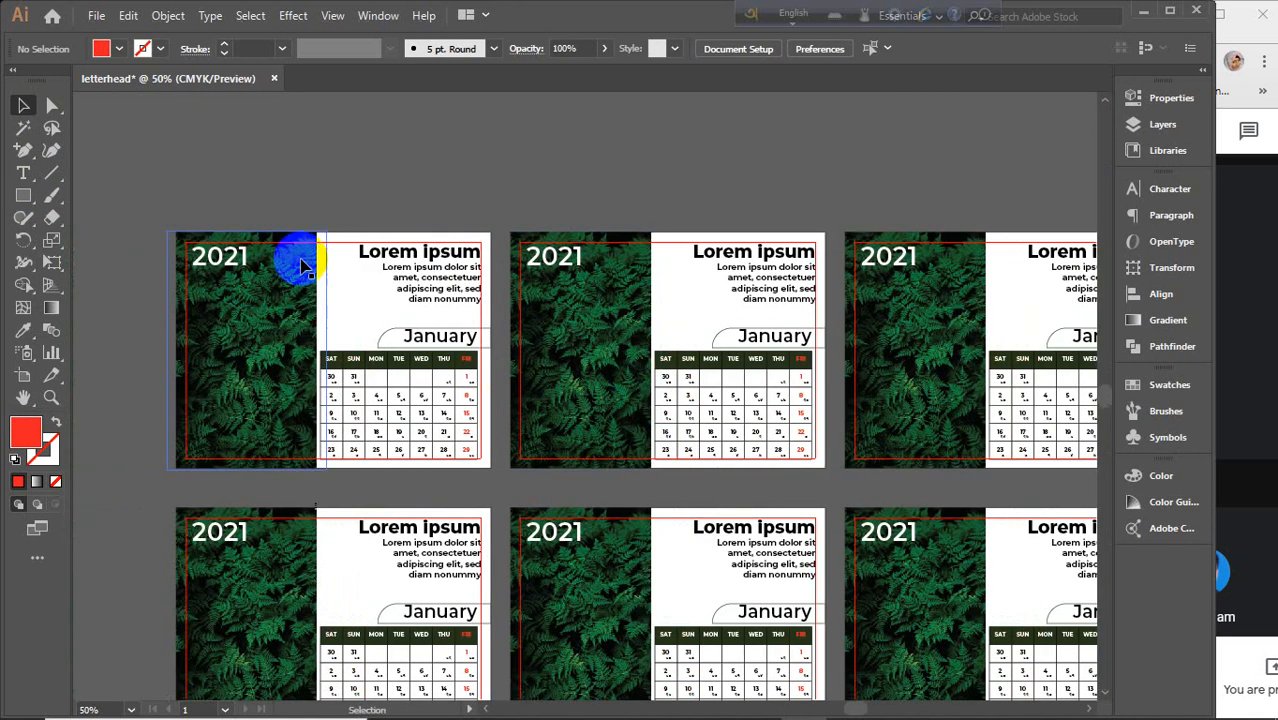
drag(171, 181, 504, 494)
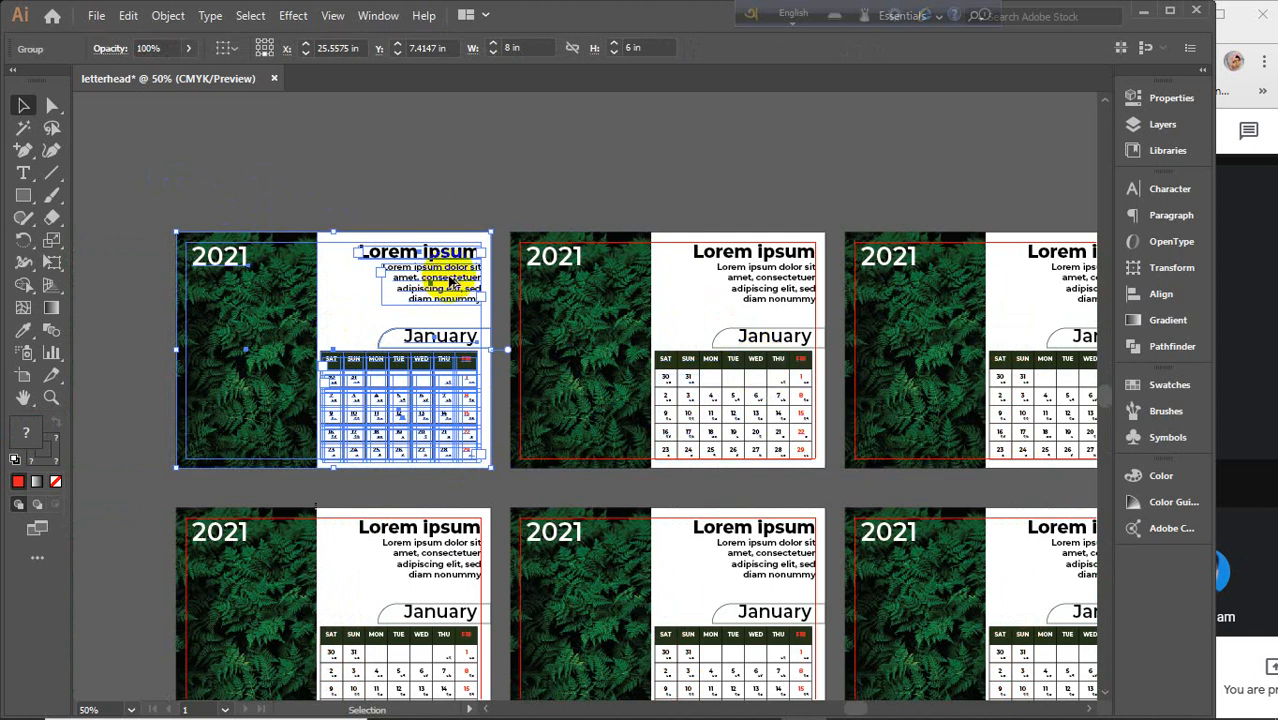
scroll(451, 271, down, 1)
scroll(455, 610, up, 3)
drag(455, 610, 612, 205)
drag(747, 237, 658, 319)
scroll(495, 300, up, 1)
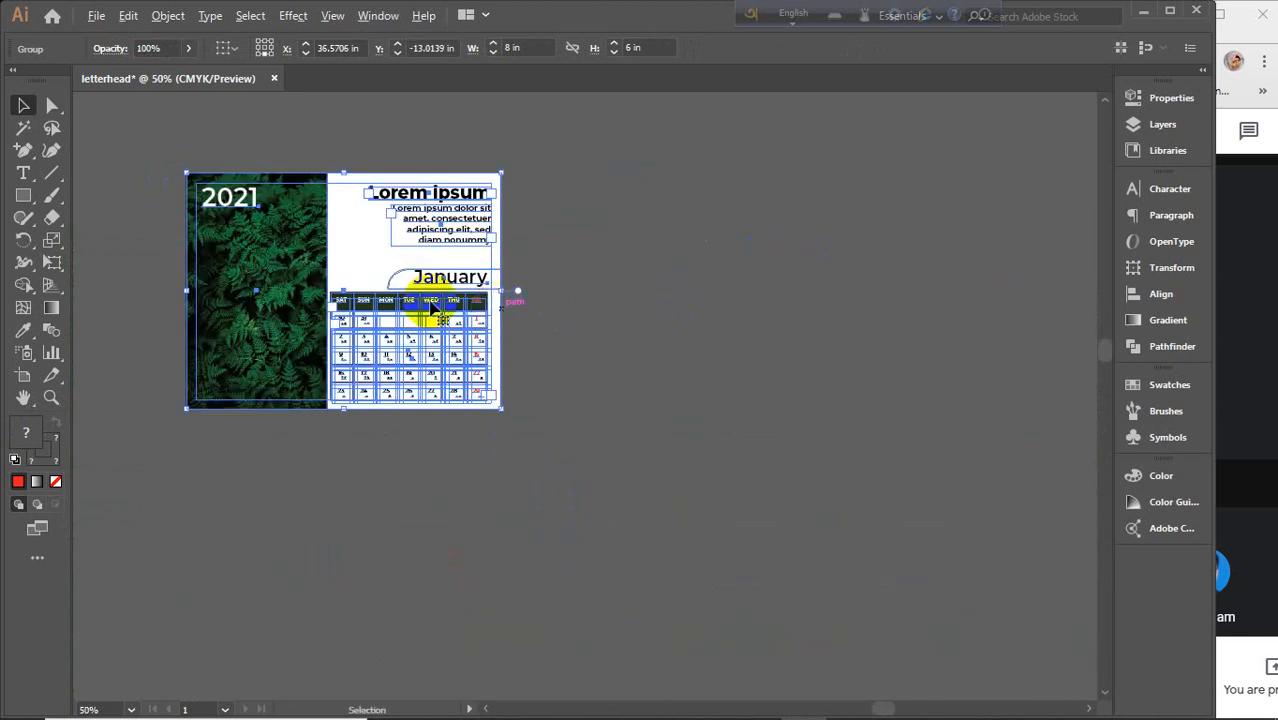
drag(343, 302, 670, 305)
Change the month name on the duplicated calendar page from January to February.
scroll(807, 280, up, 3)
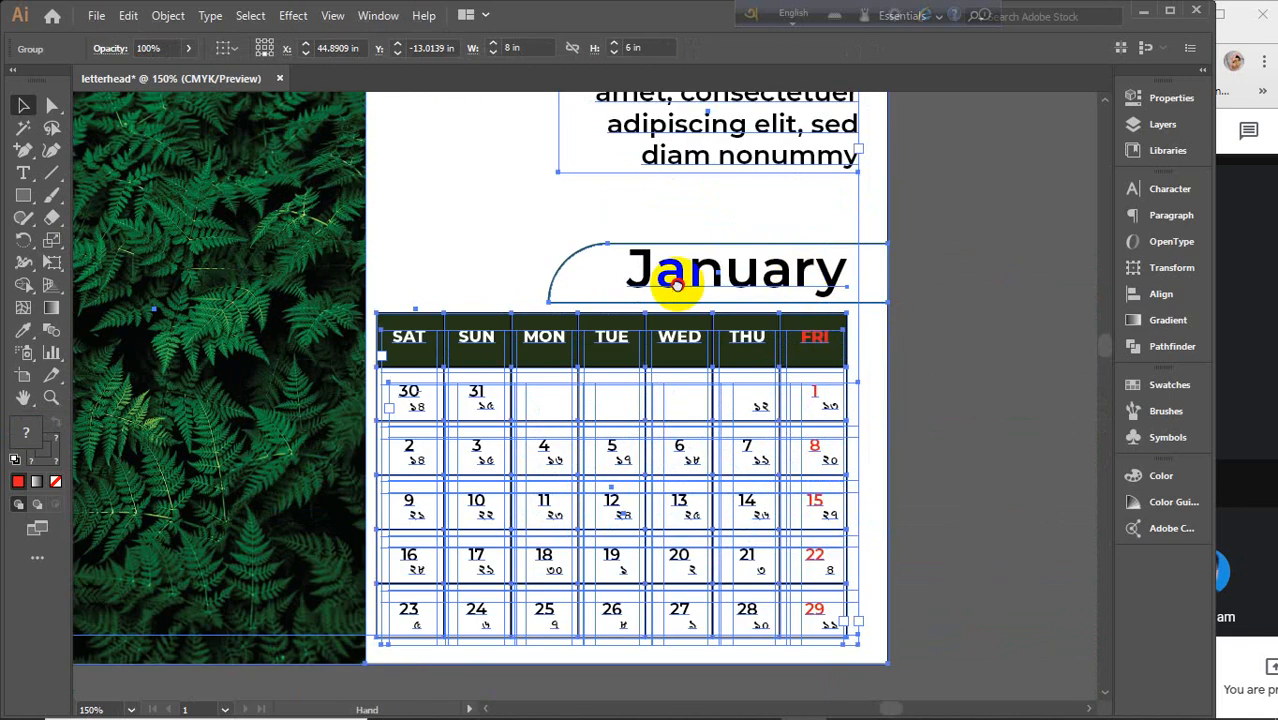
scroll(600, 300, up, 1)
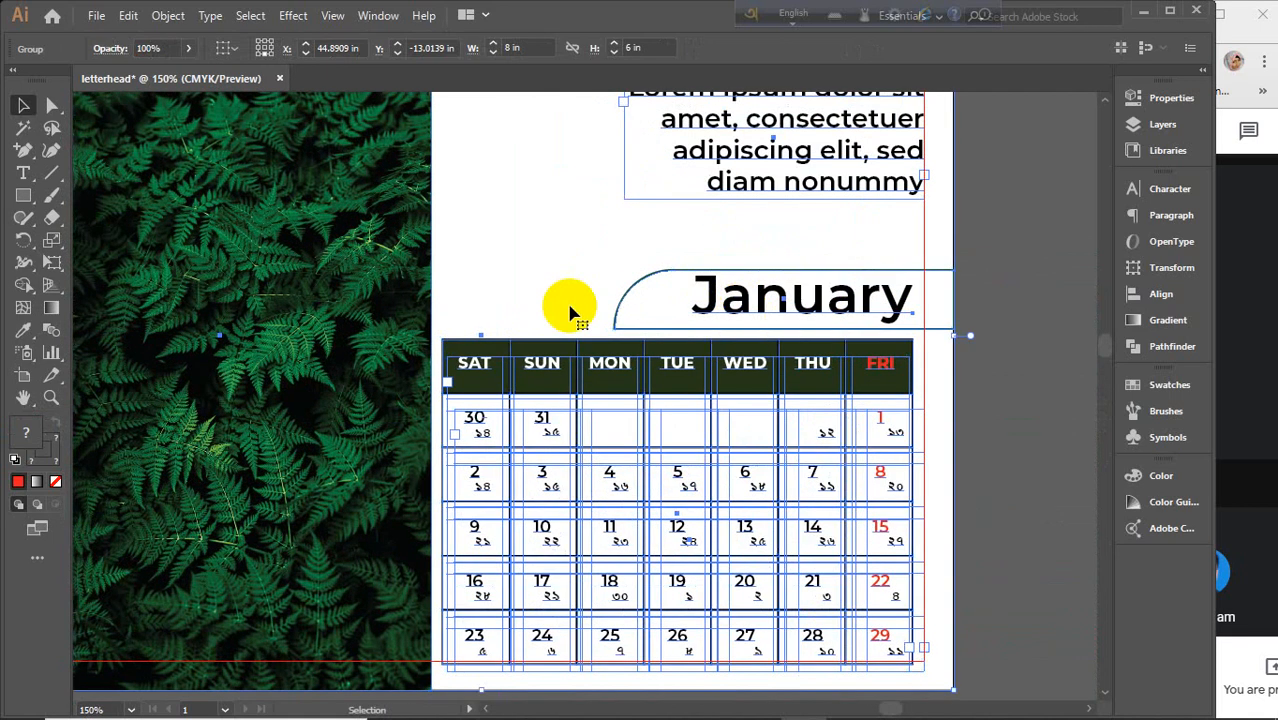
click(23, 173)
mouse_move(693, 295)
mouse_down()
mouse_move(893, 294)
mouse_move(830, 321)
mouse_up()
text(F)
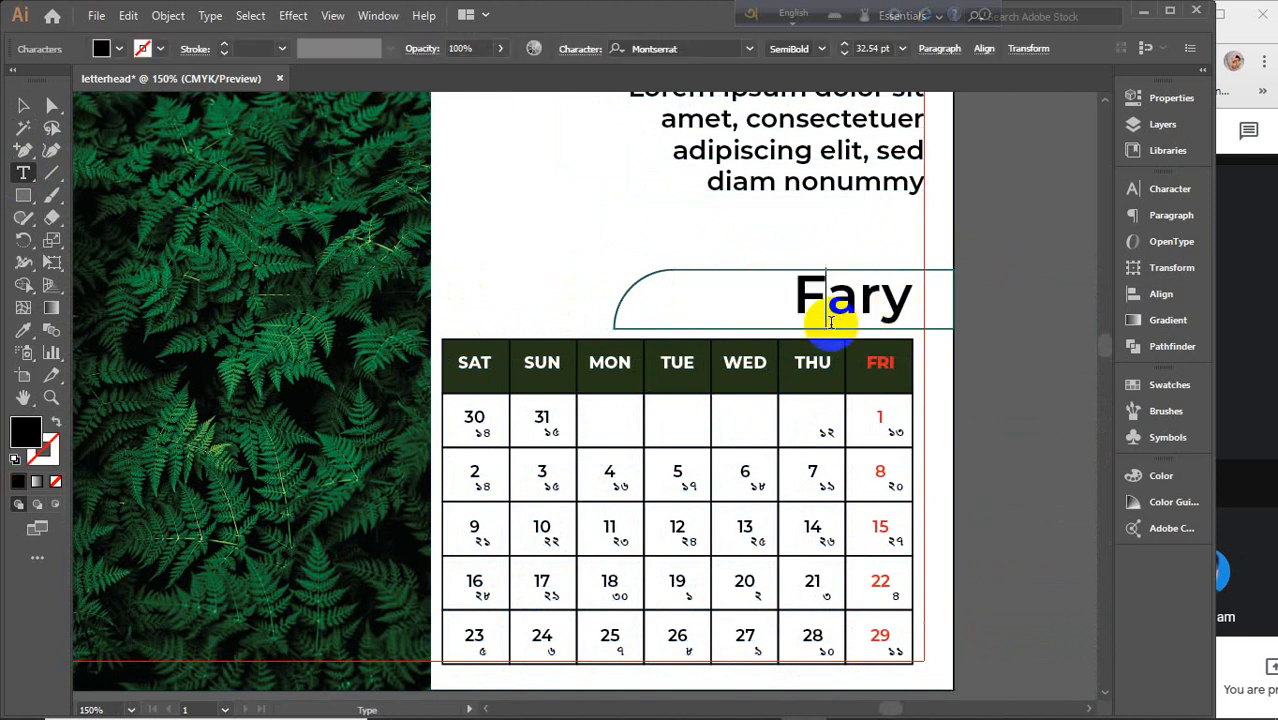
text(ebru)
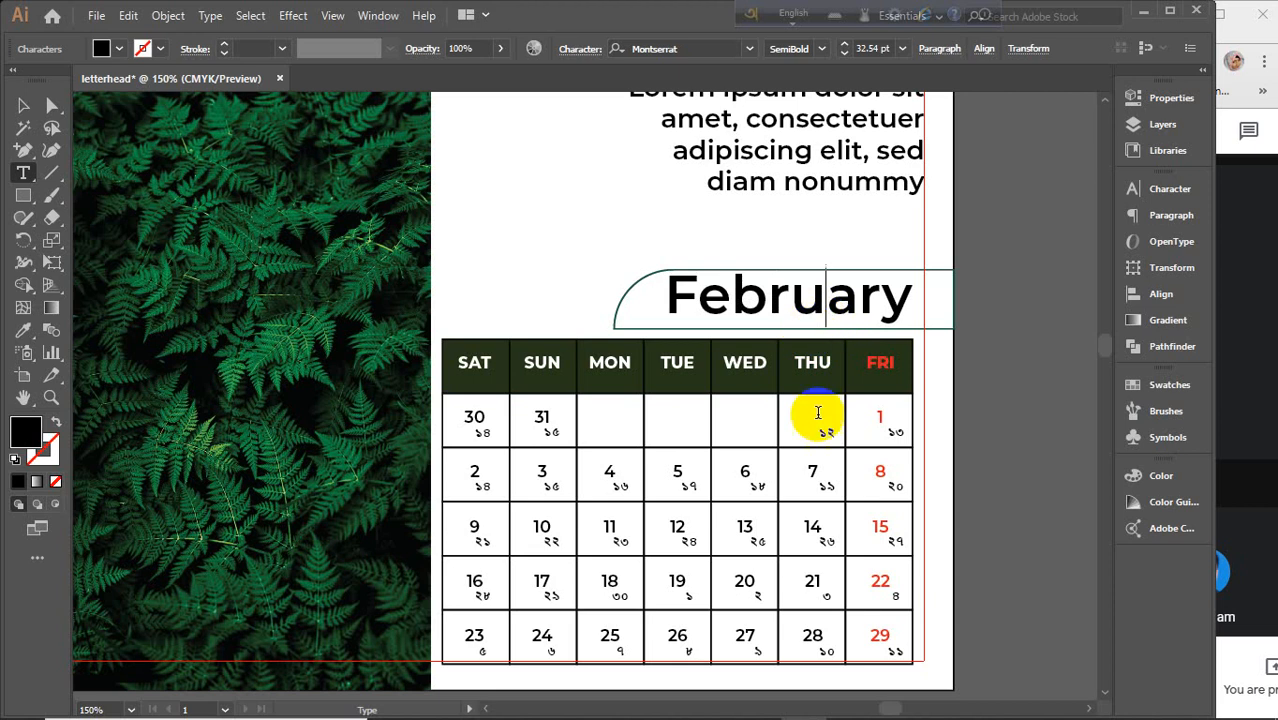
Hide the February month name and the small Bengali dates, leaving the main dates accessible for editing.
scroll(816, 435, down, 1)
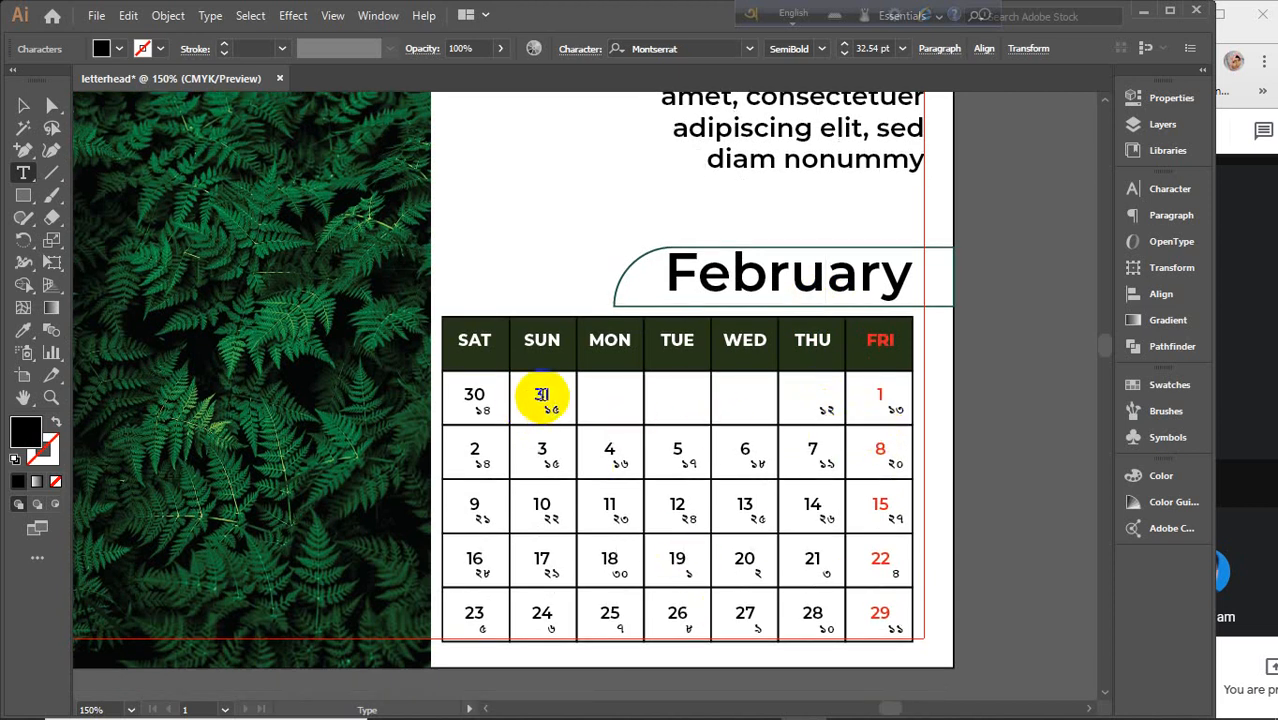
click(541, 340)
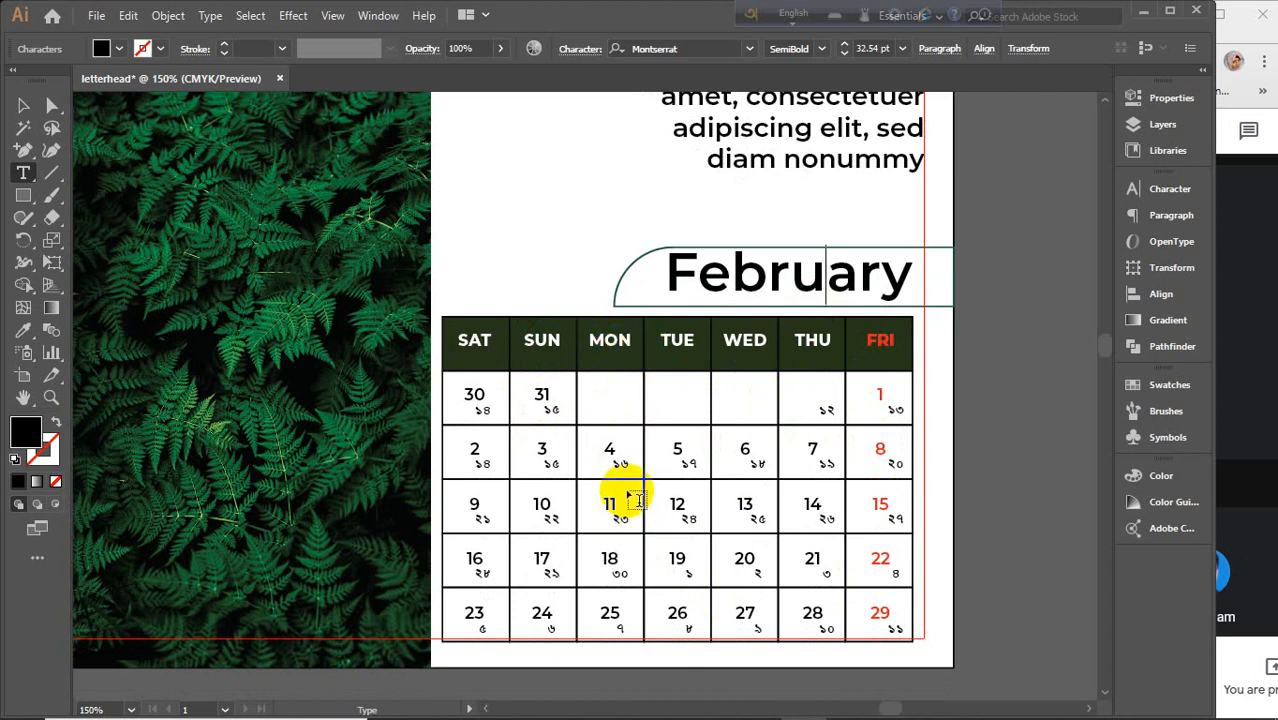
click(610, 341)
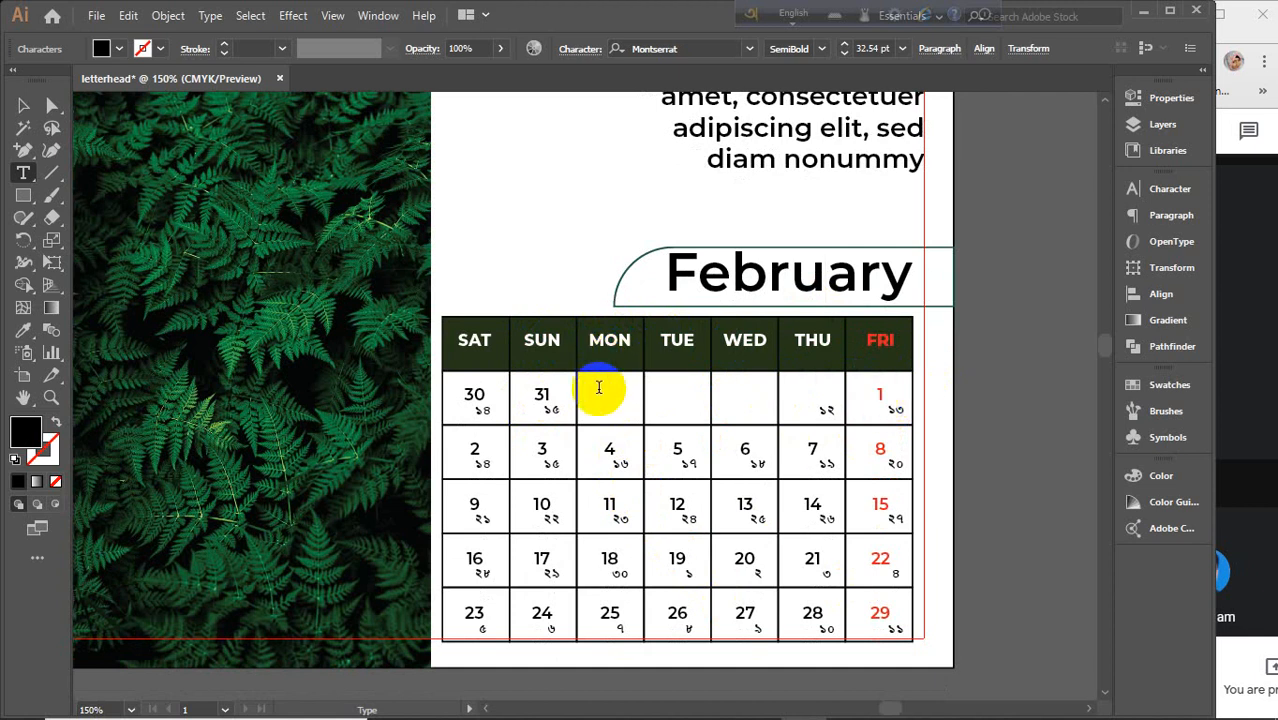
scroll(650, 414, up, 1)
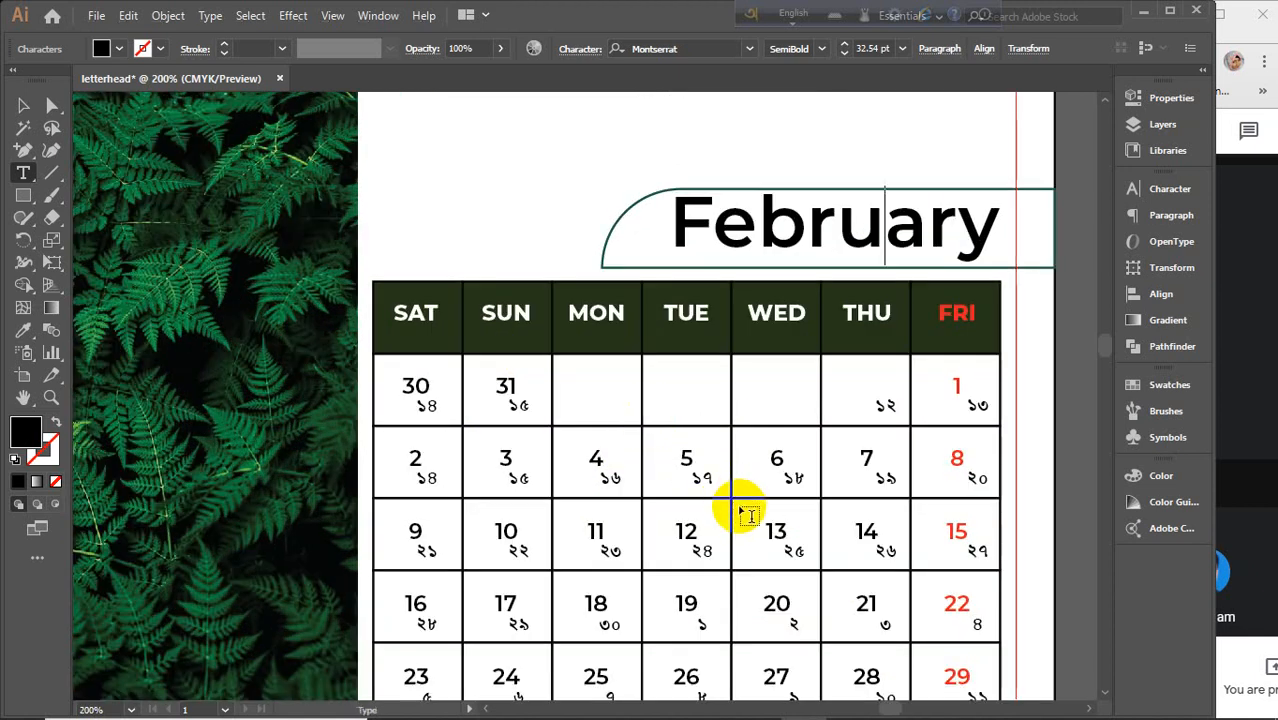
scroll(736, 508, down, 1)
scroll(748, 512, down, 1)
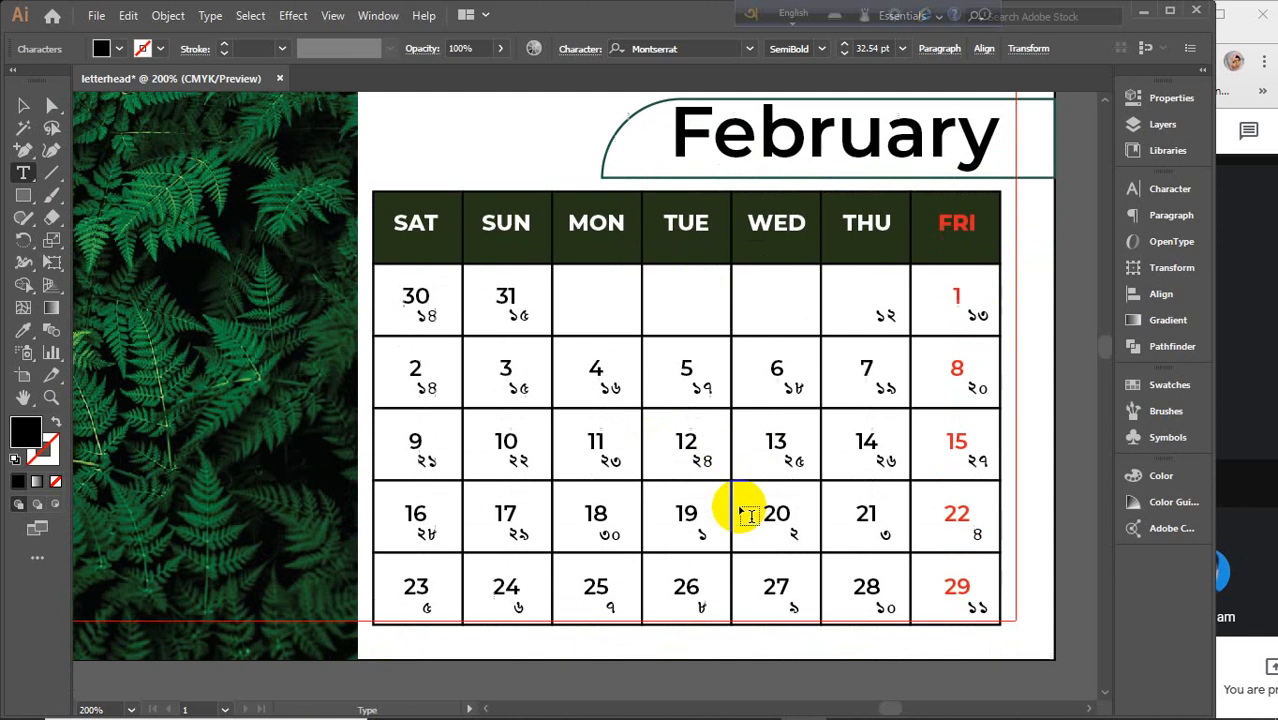
click(957, 296)
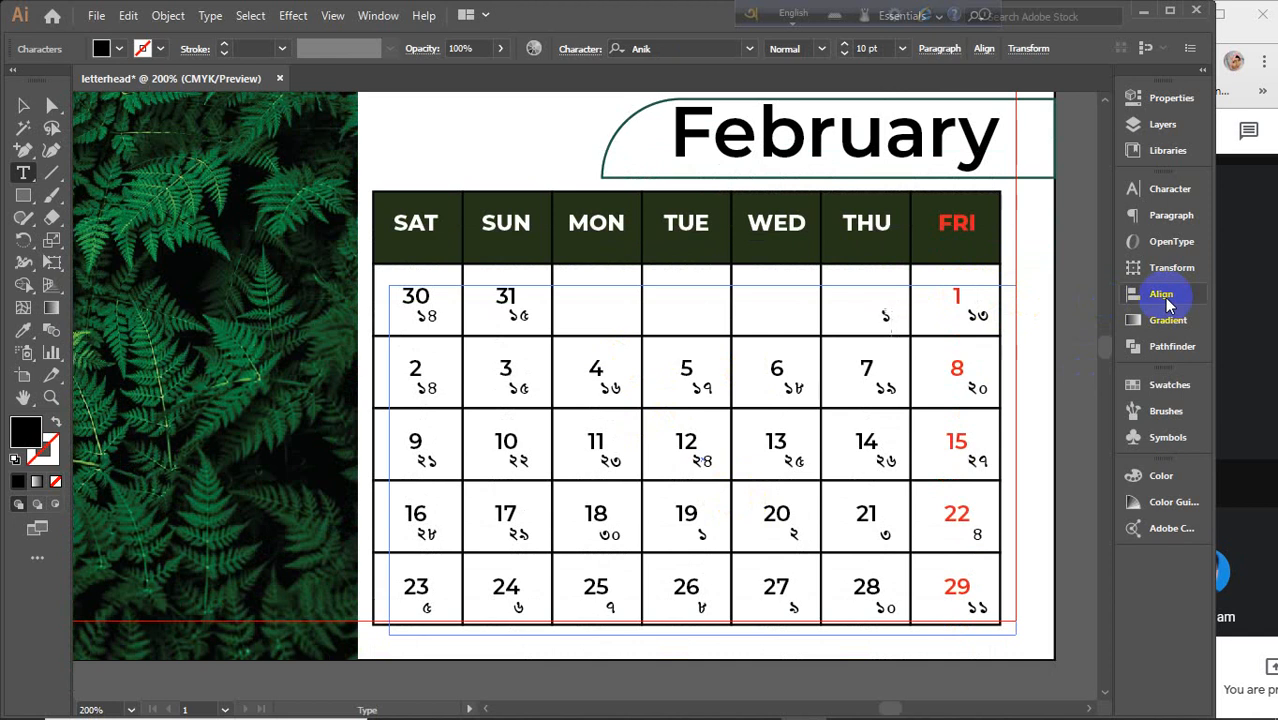
double_click(953, 286)
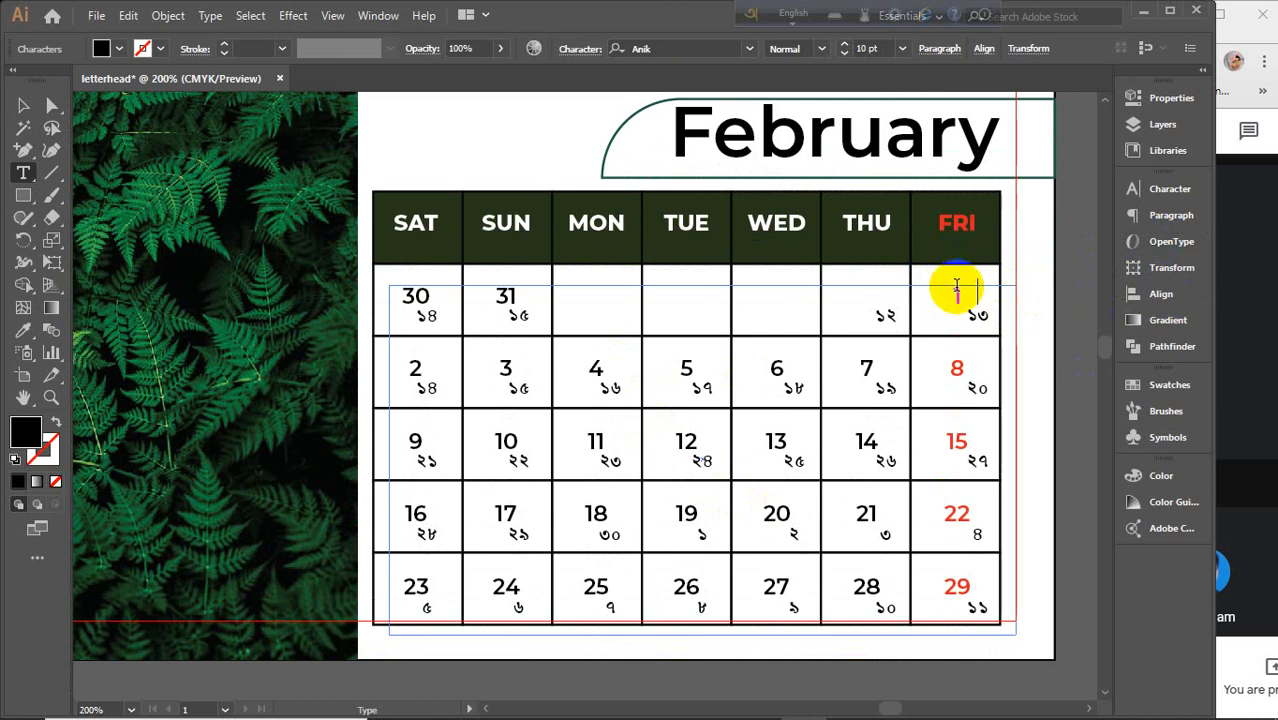
key(Escape)
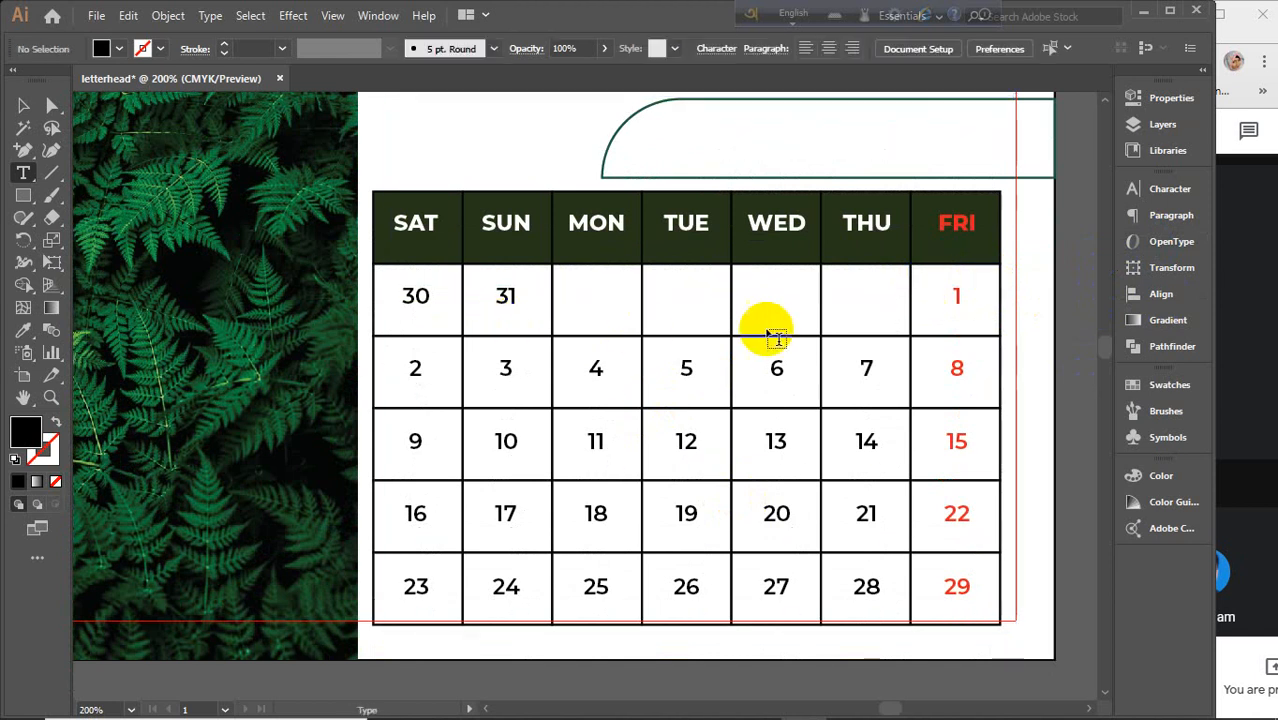
Remove the spacing before date 1 in the February grid so that the 1 falls under MON.
click(959, 298)
key(BackSpace)
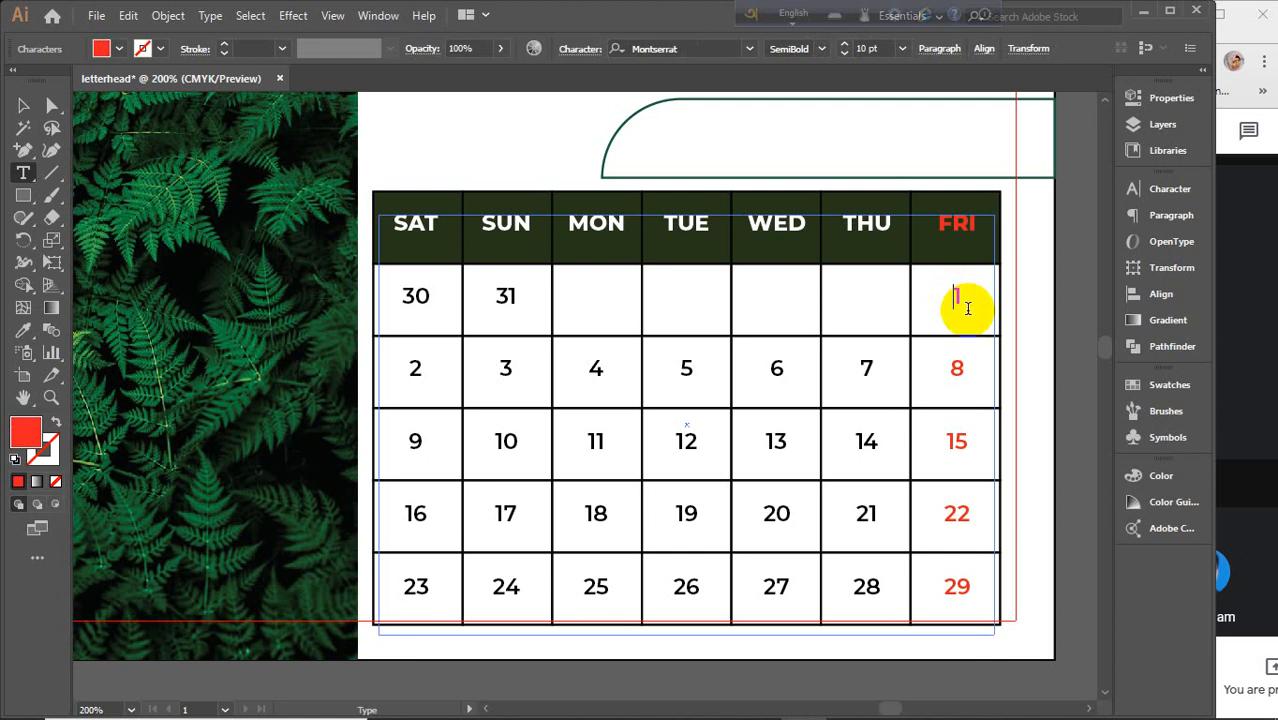
key(BackSpace)
key(BackSpace)
key(BackSpace)
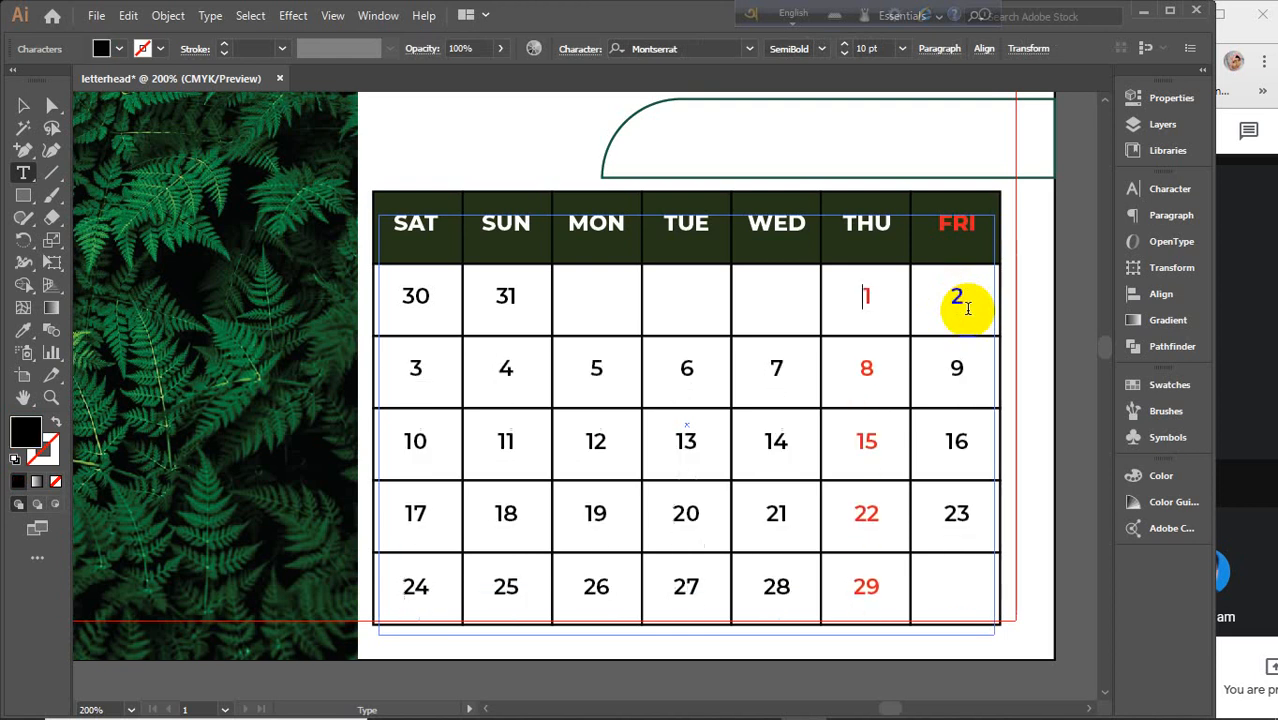
key(BackSpace)
key(BackSpace)
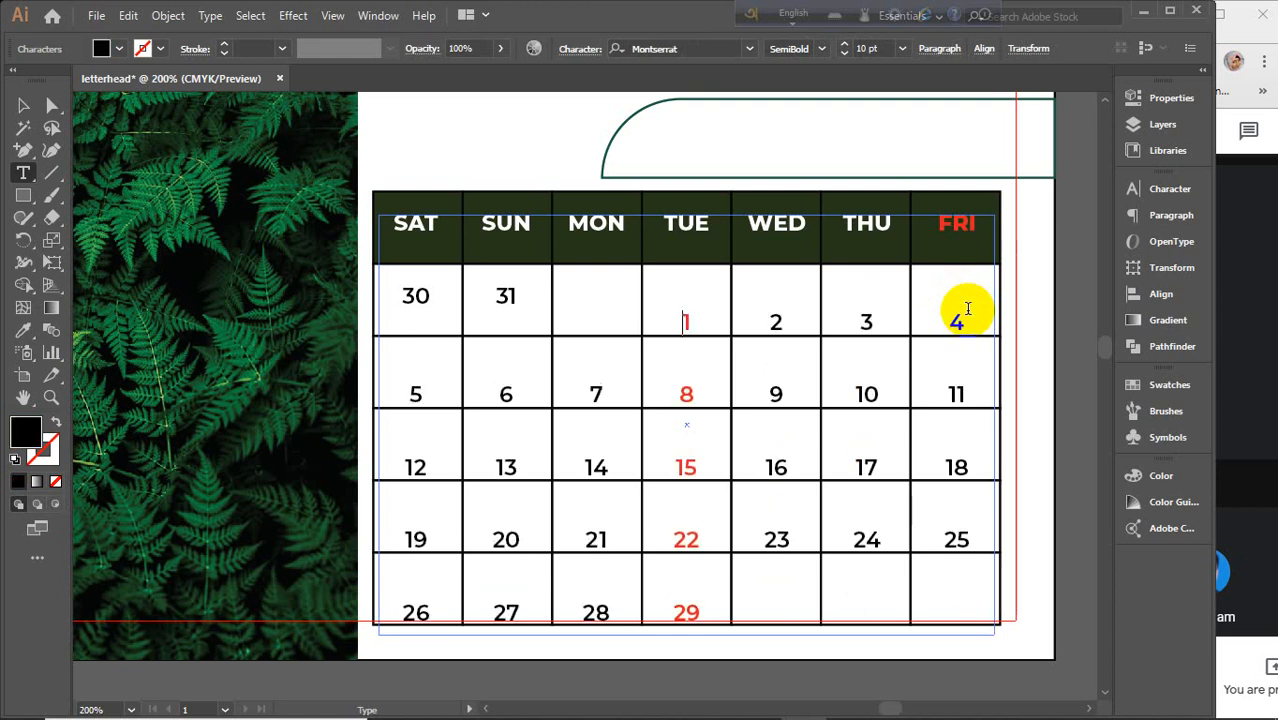
key(BackSpace)
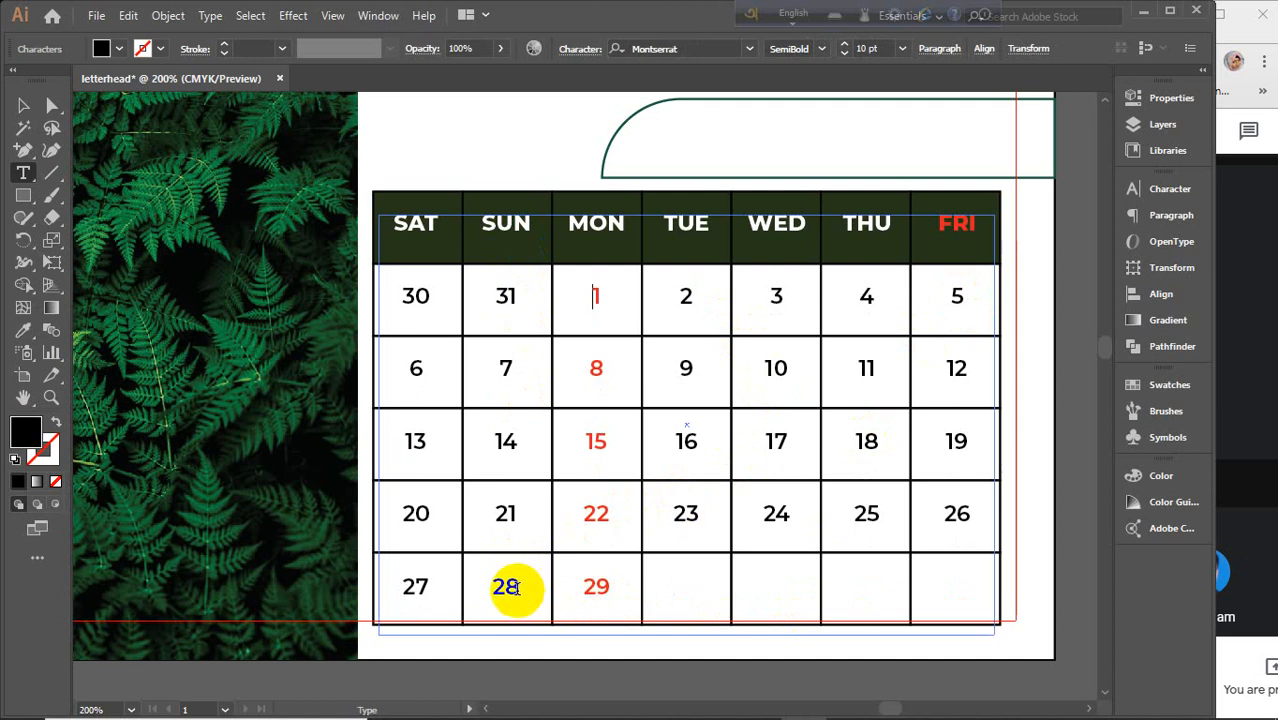
Delete the 29 from February's dates, clear the leading 30 and 31, and deselect the date text.
drag(548, 587, 613, 587)
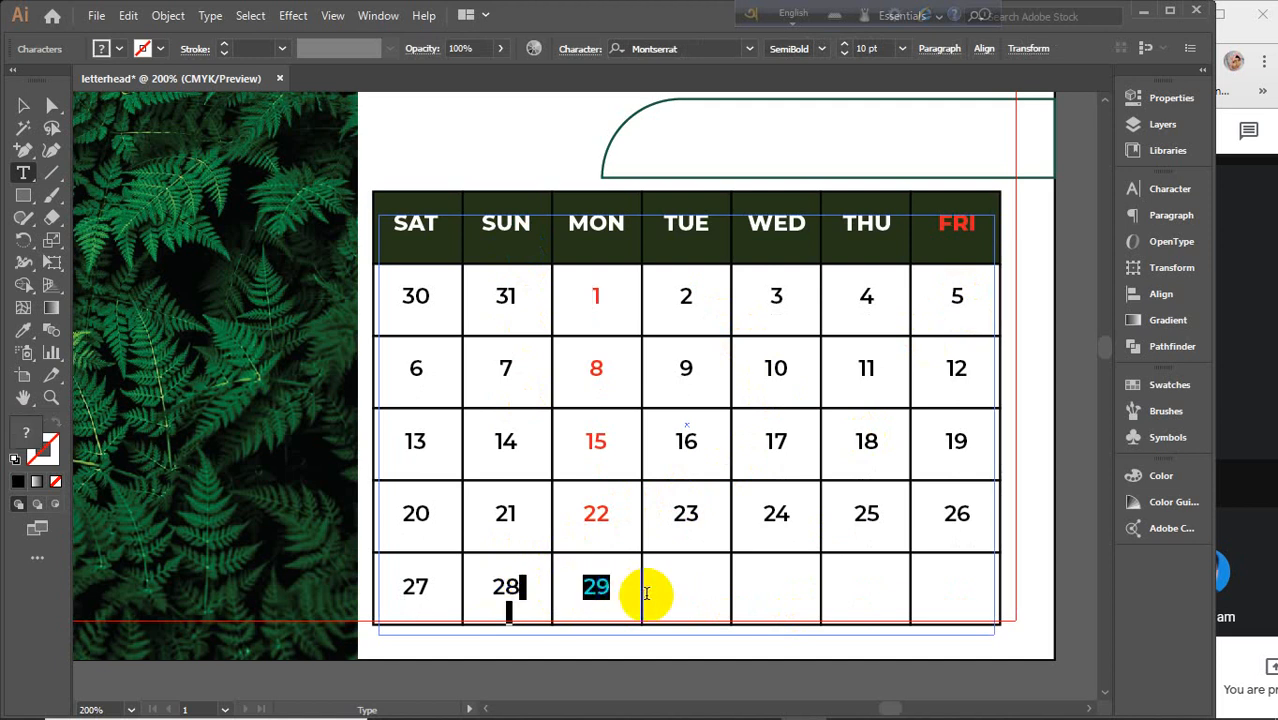
key(BackSpace)
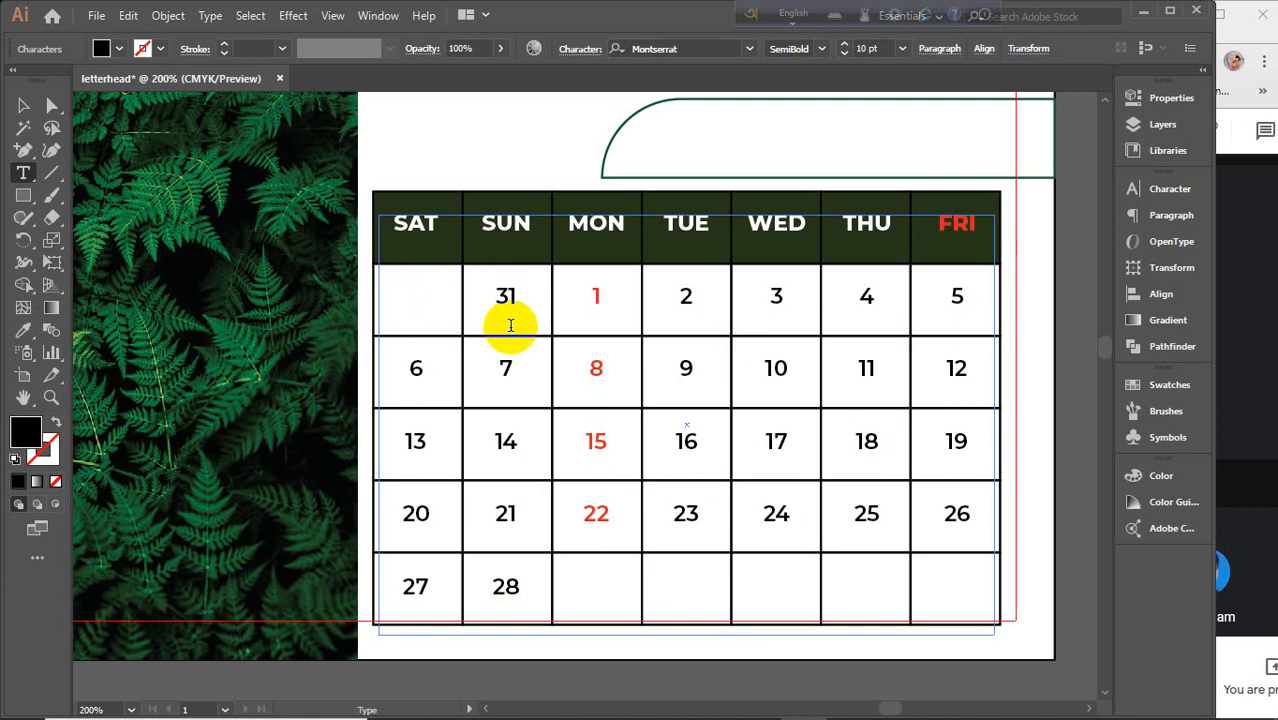
key(BackSpace)
click(21, 104)
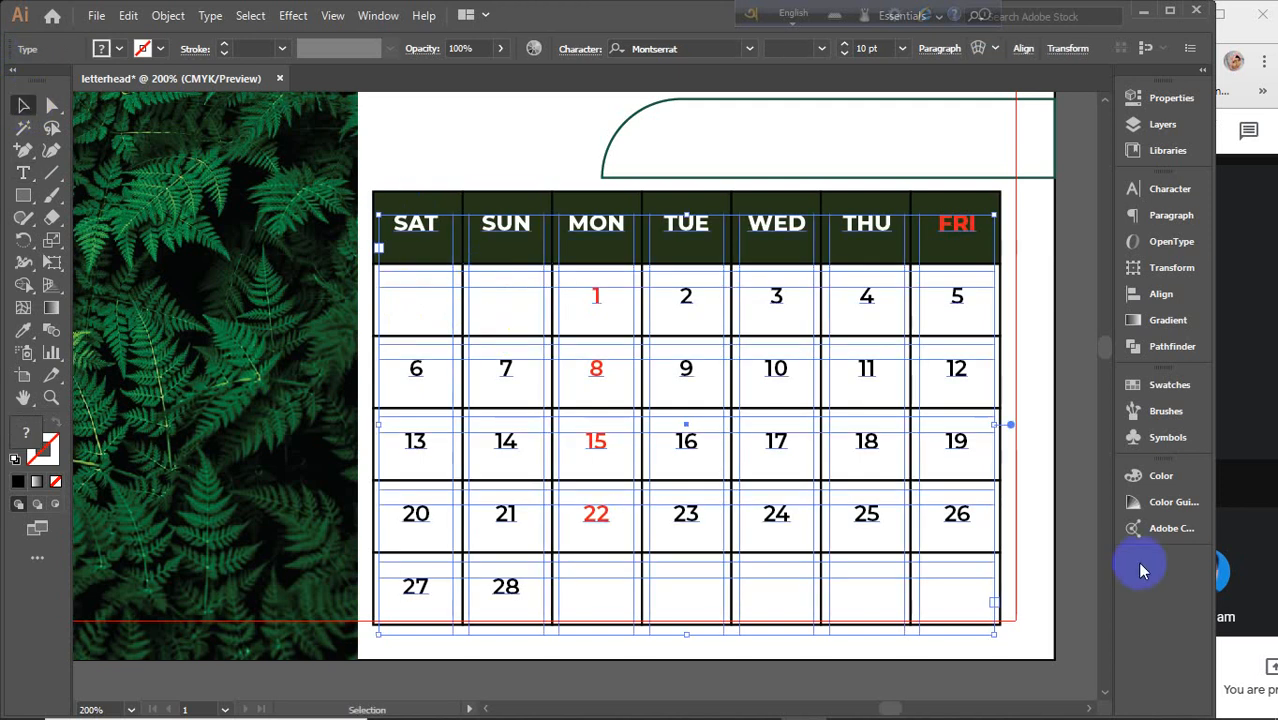
click(1082, 509)
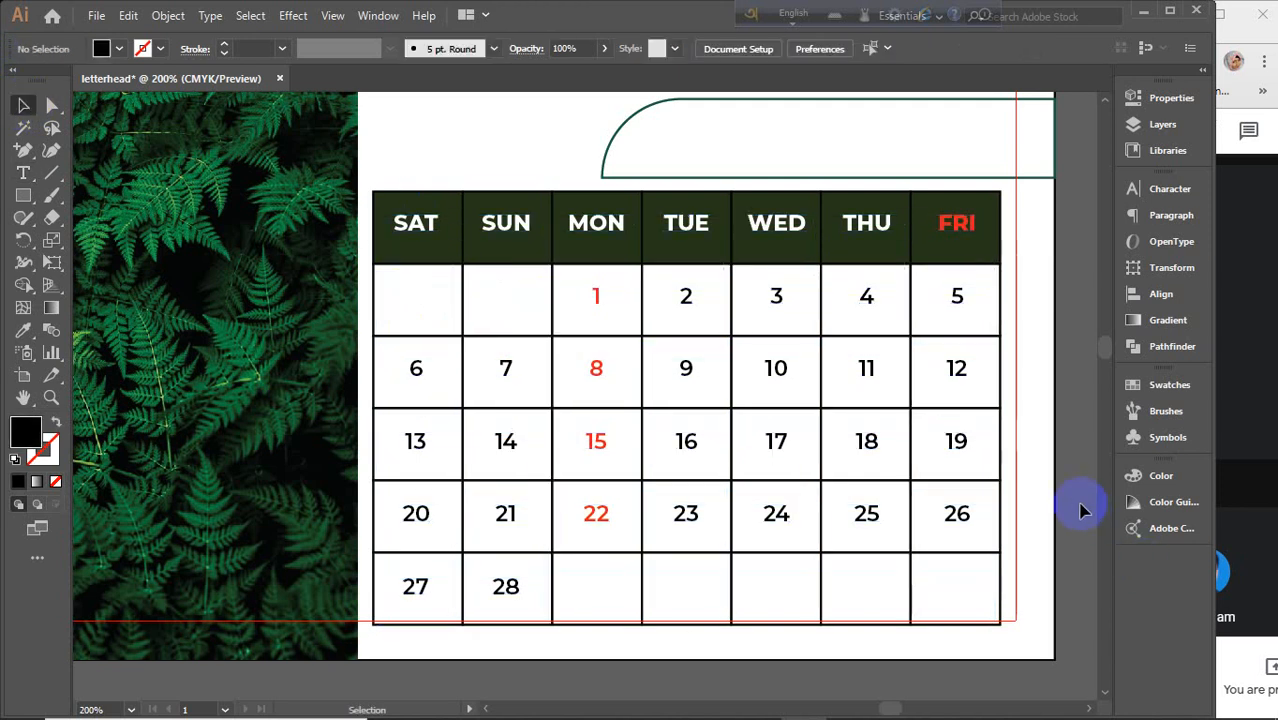
Show the hidden month name and small Bengali dates again on the February page.
key(ctrl)
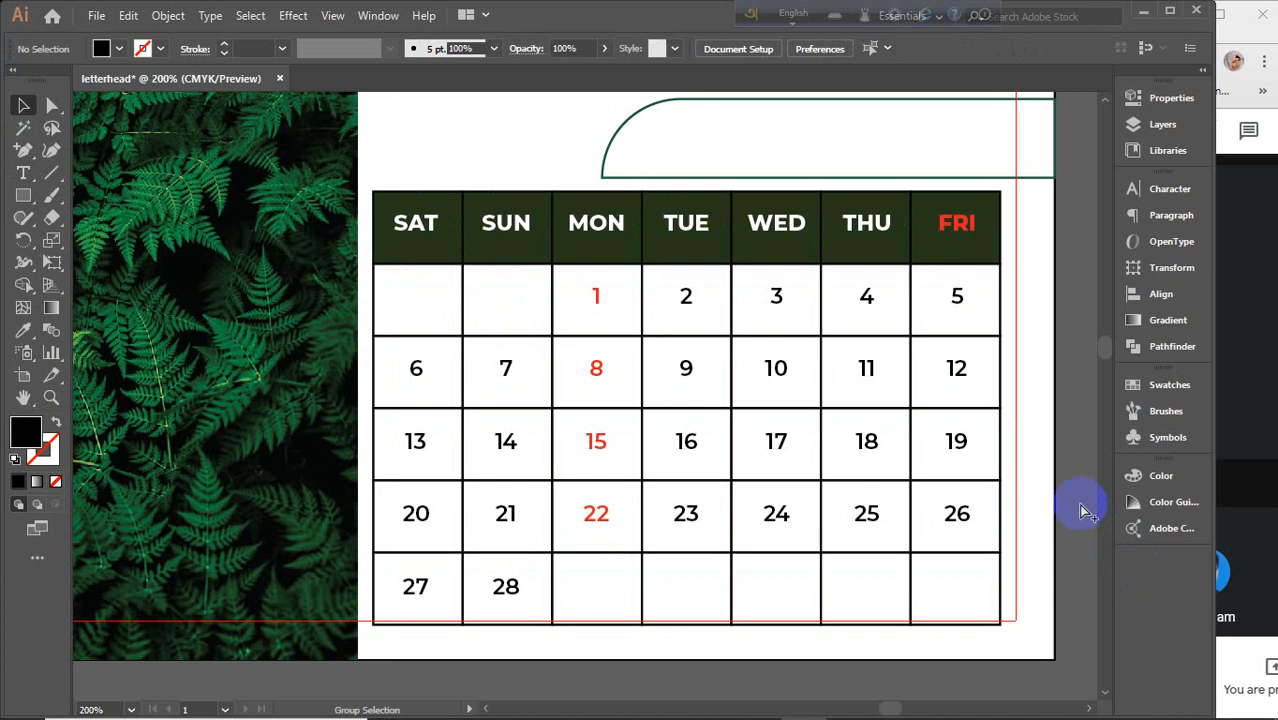
key(ctrl+alt+3)
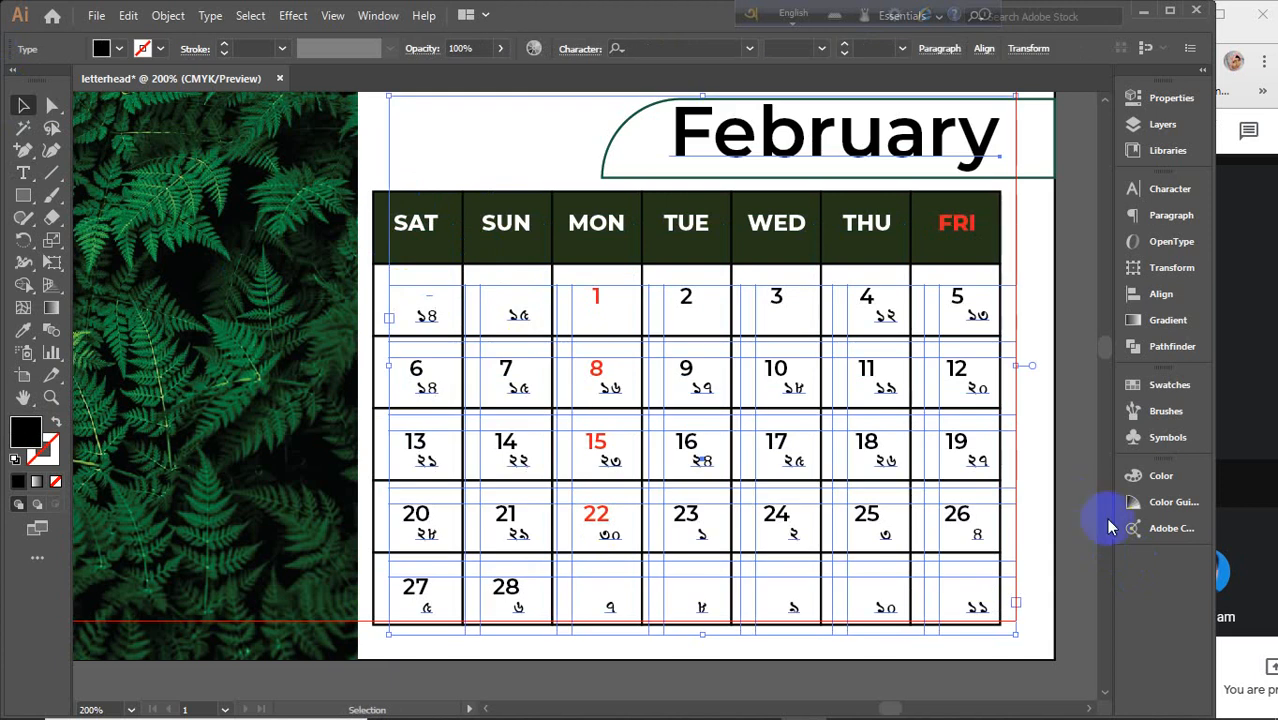
click(23, 173)
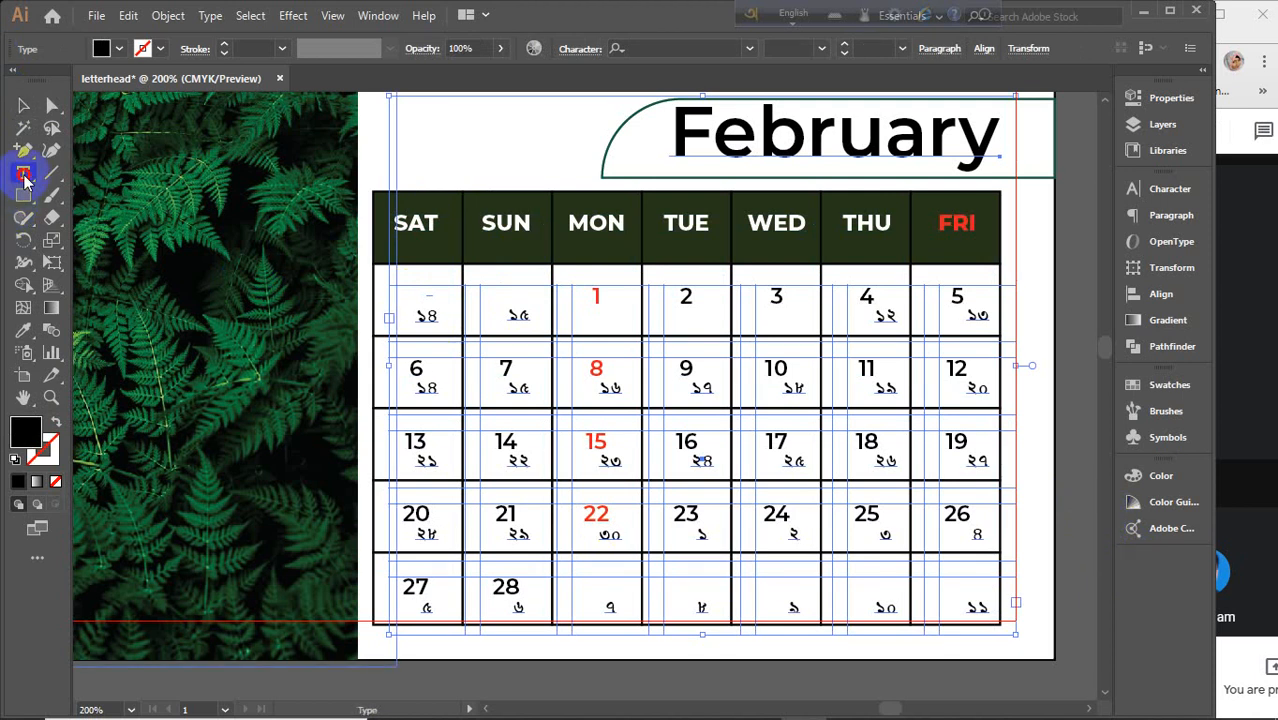
click(620, 228)
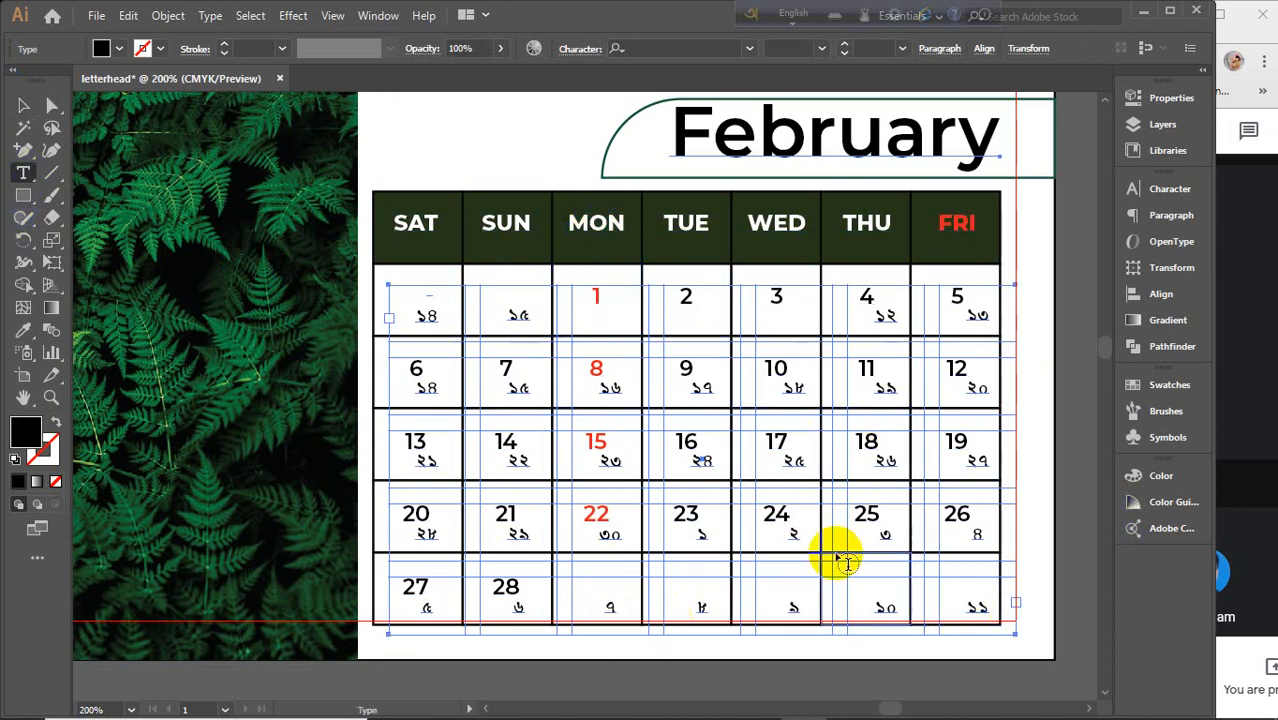
click(590, 240)
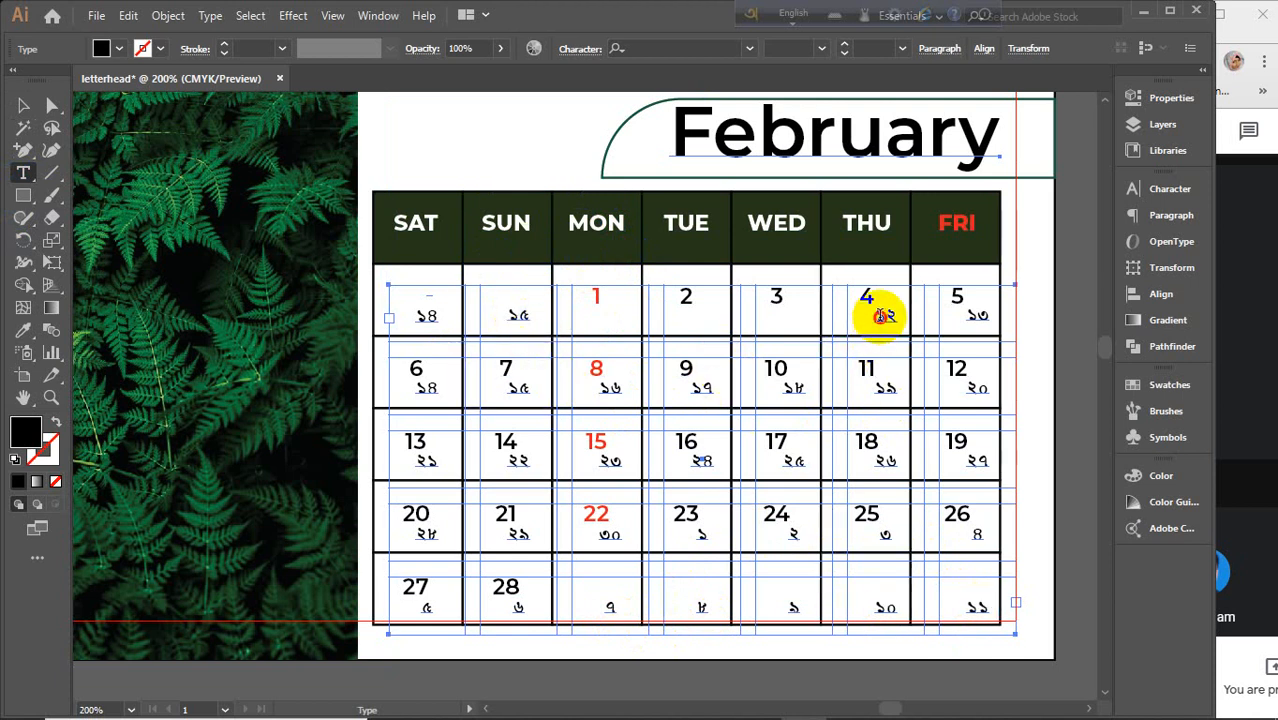
Remove the spacing before ১২ in the Bengali dates so that it falls under MON beside the 1.
click(880, 316)
double_click(884, 316)
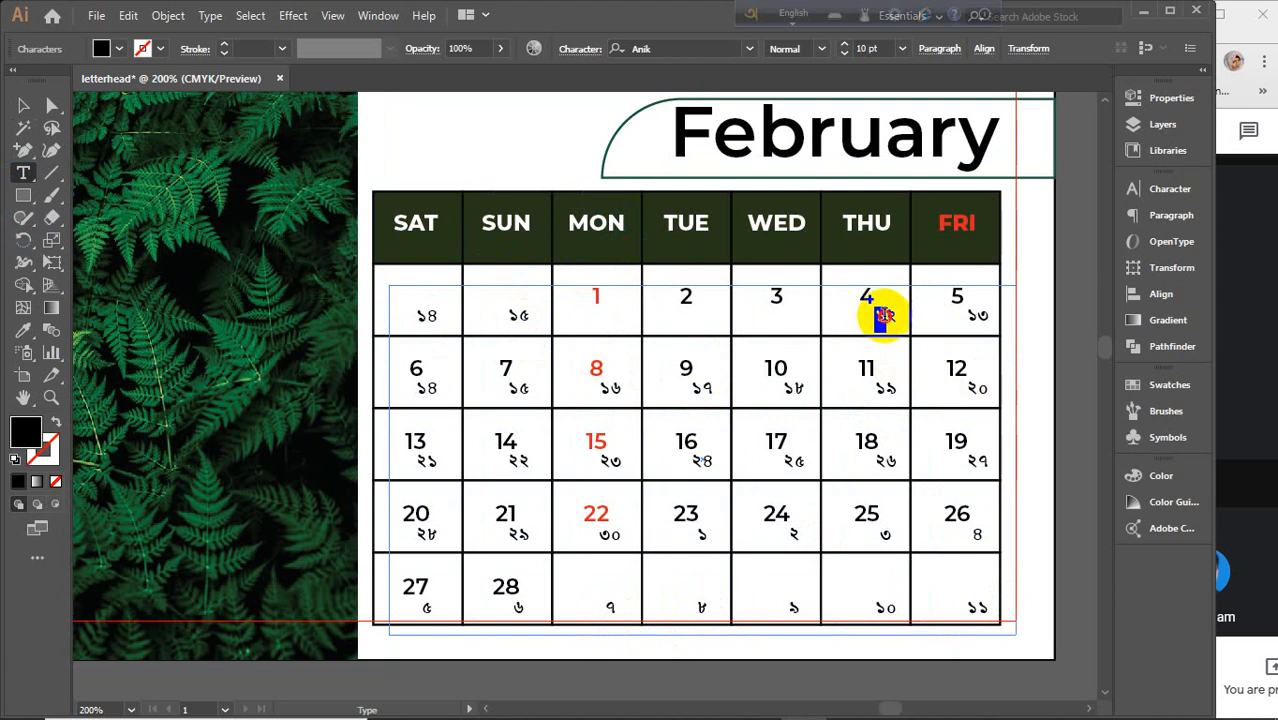
drag(884, 316, 900, 320)
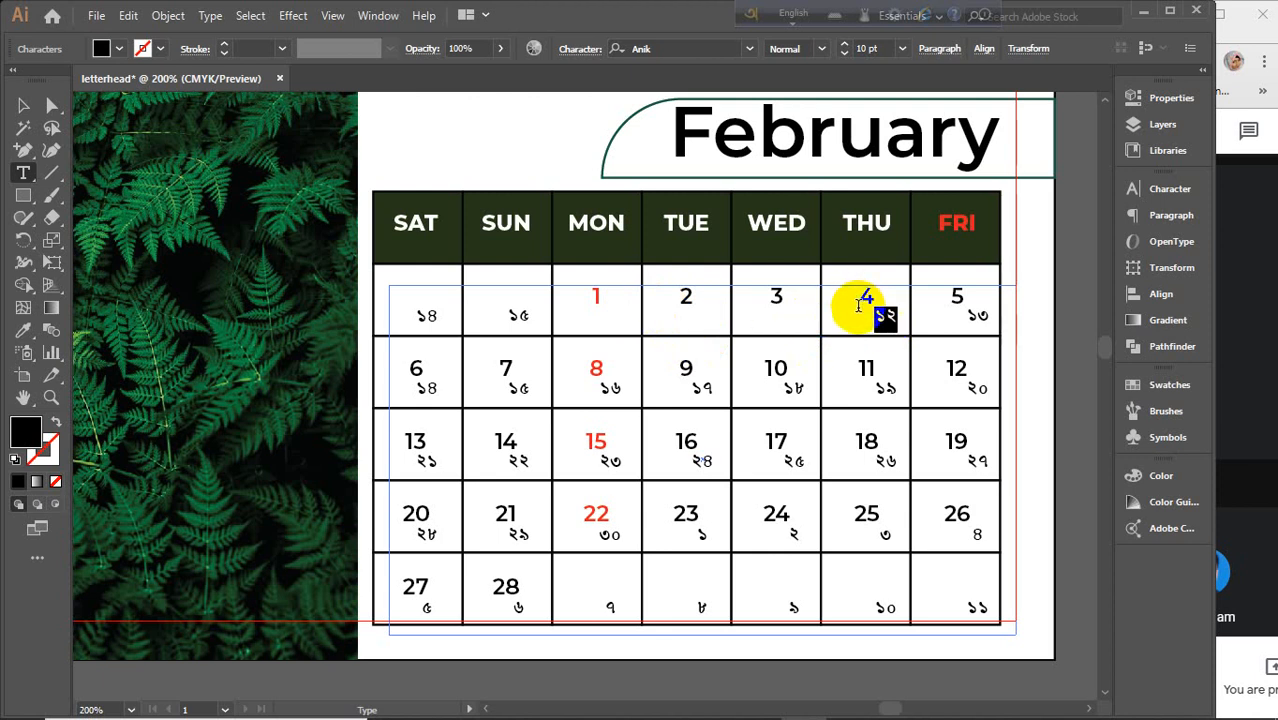
key(BackSpace)
key(BackSpace)
key(BackSpace)
key(BackSpace)
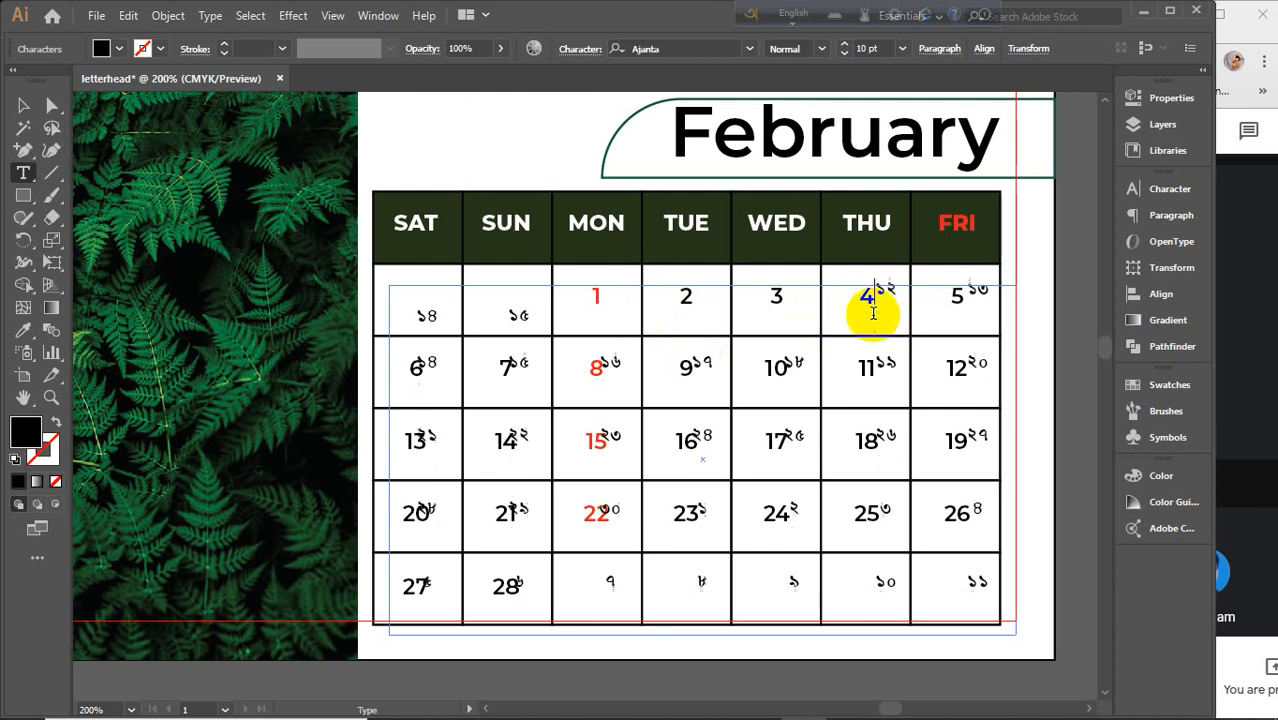
key(BackSpace)
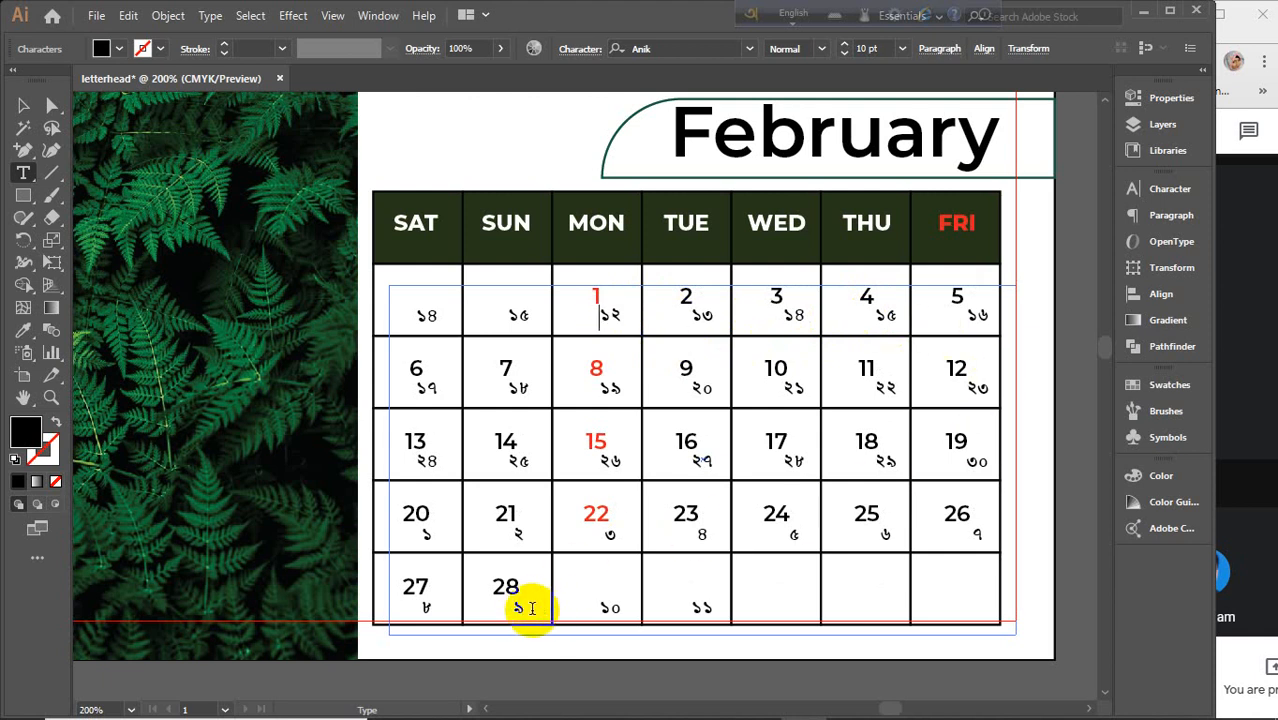
Delete the Bengali dates ১০ and ১১ after the 28, clear the two leading ones under SAT and SUN, and deselect the text.
drag(516, 608, 764, 620)
key(BackSpace)
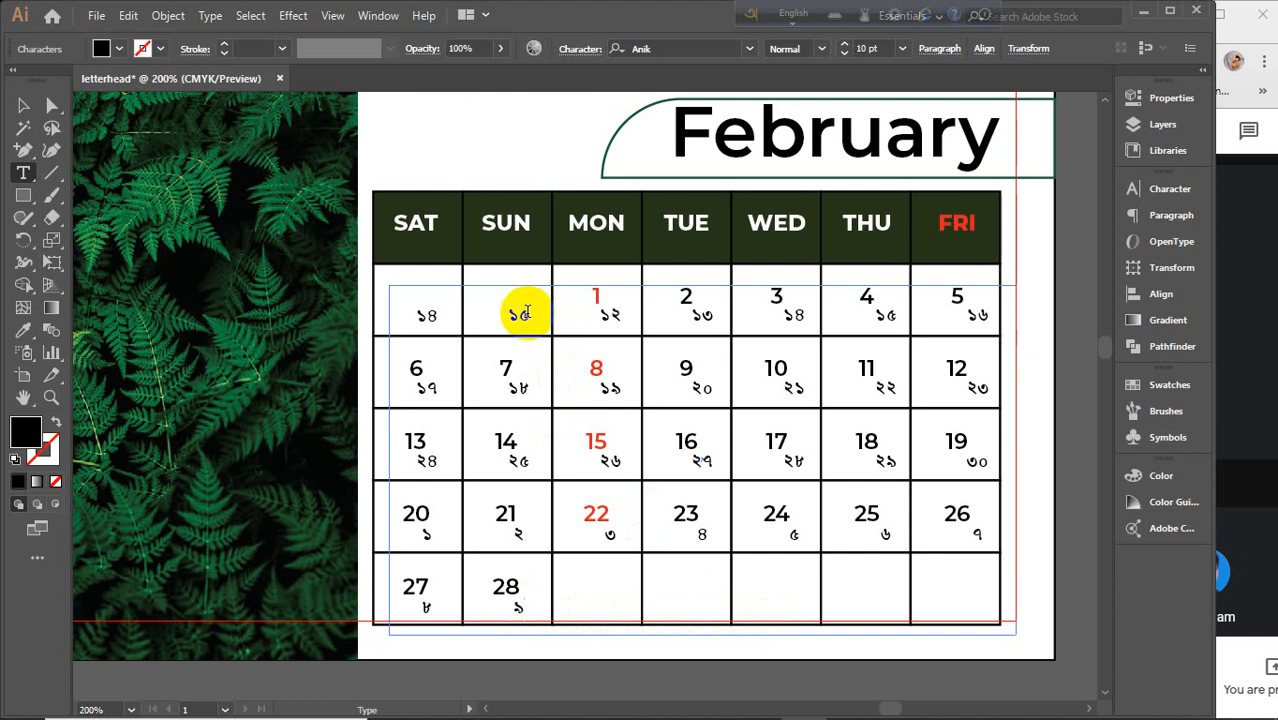
key(BackSpace)
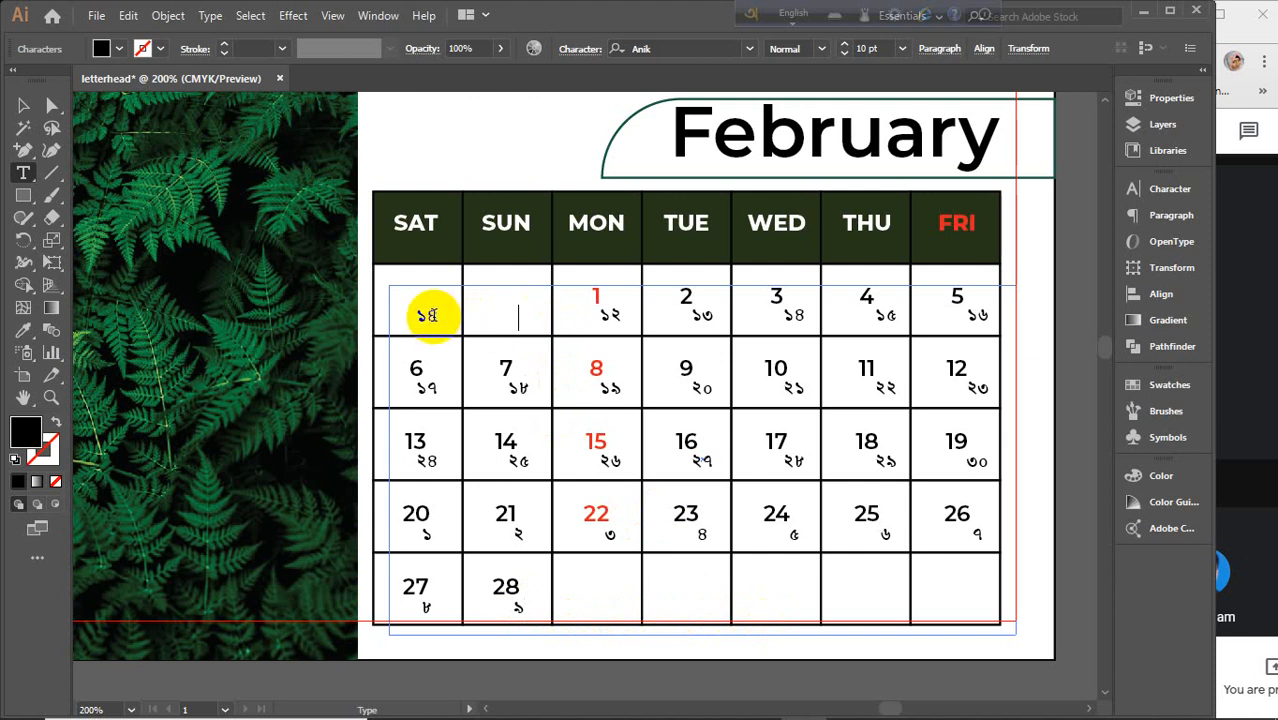
double_click(430, 316)
key(BackSpace)
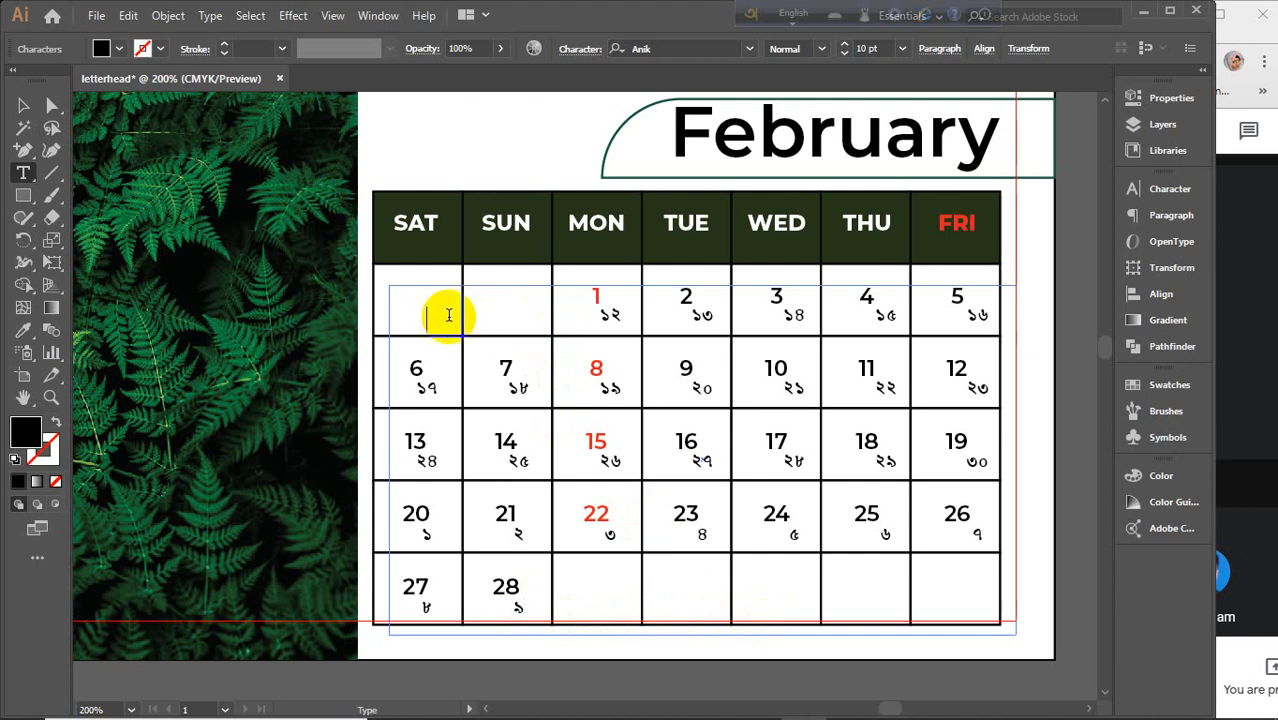
click(25, 108)
click(1083, 316)
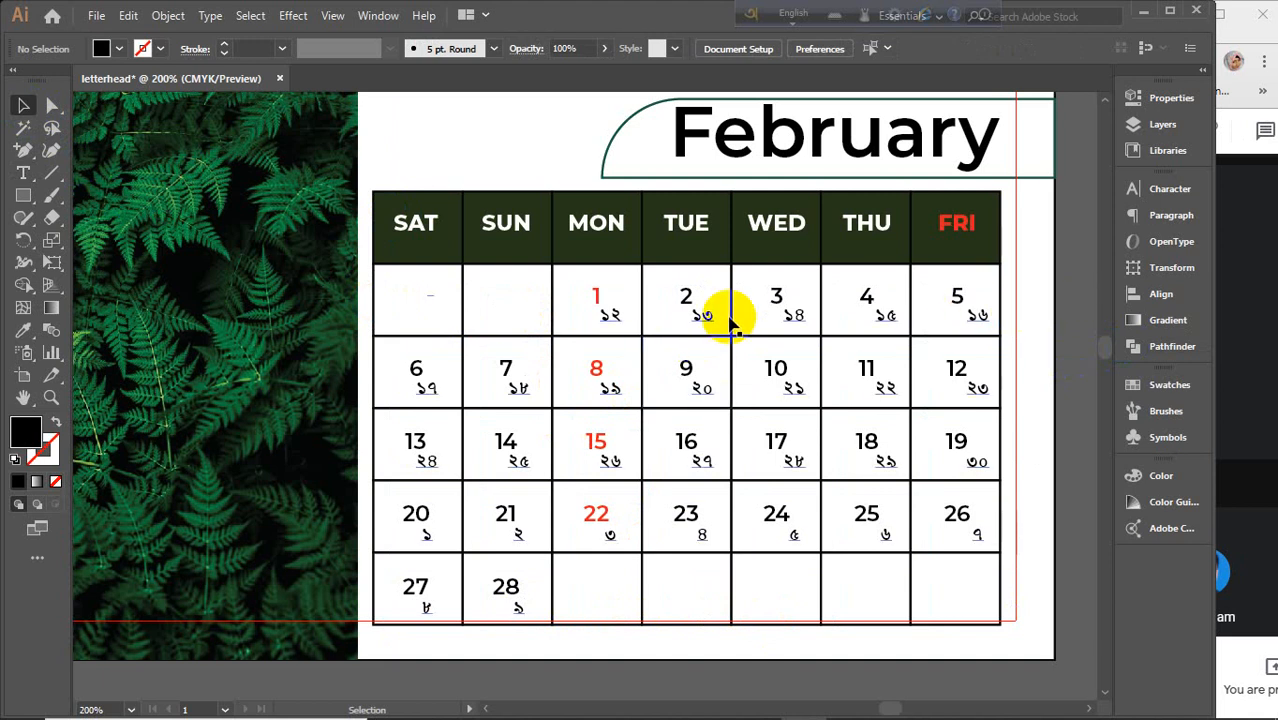
Select the whole February page group and ungroup it.
key(ctrl+a)
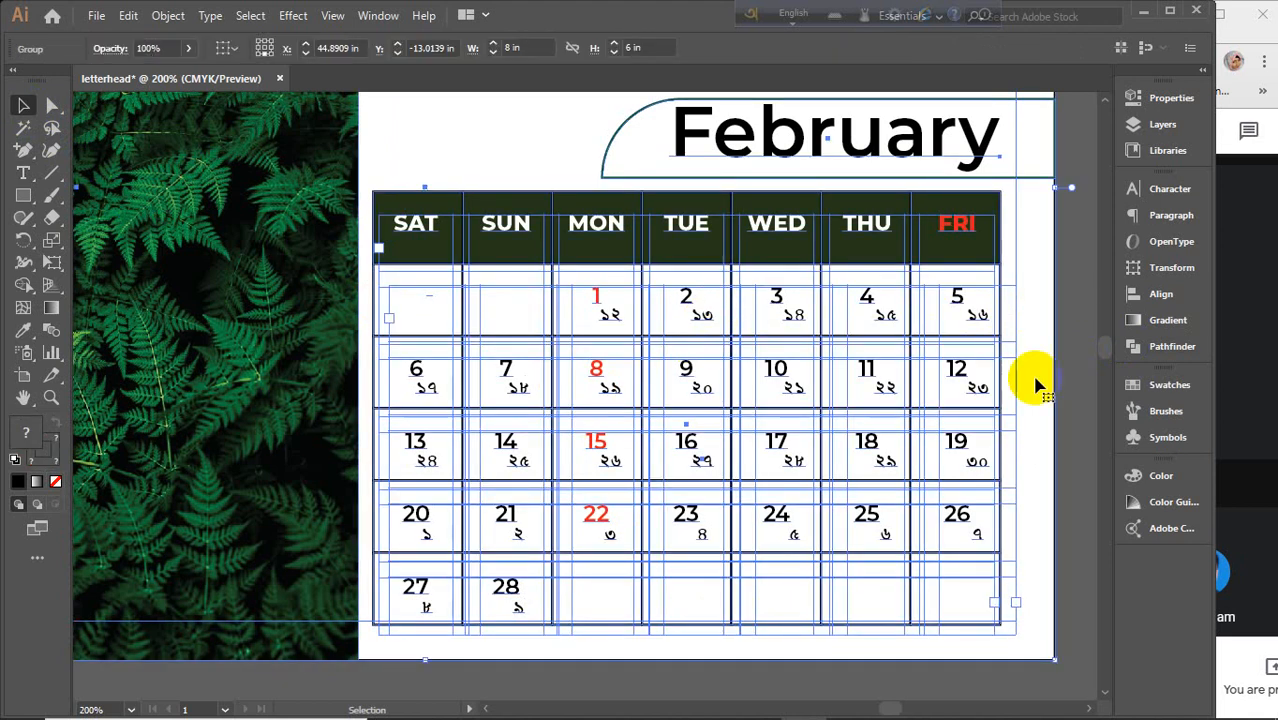
right_click(705, 316)
click(860, 472)
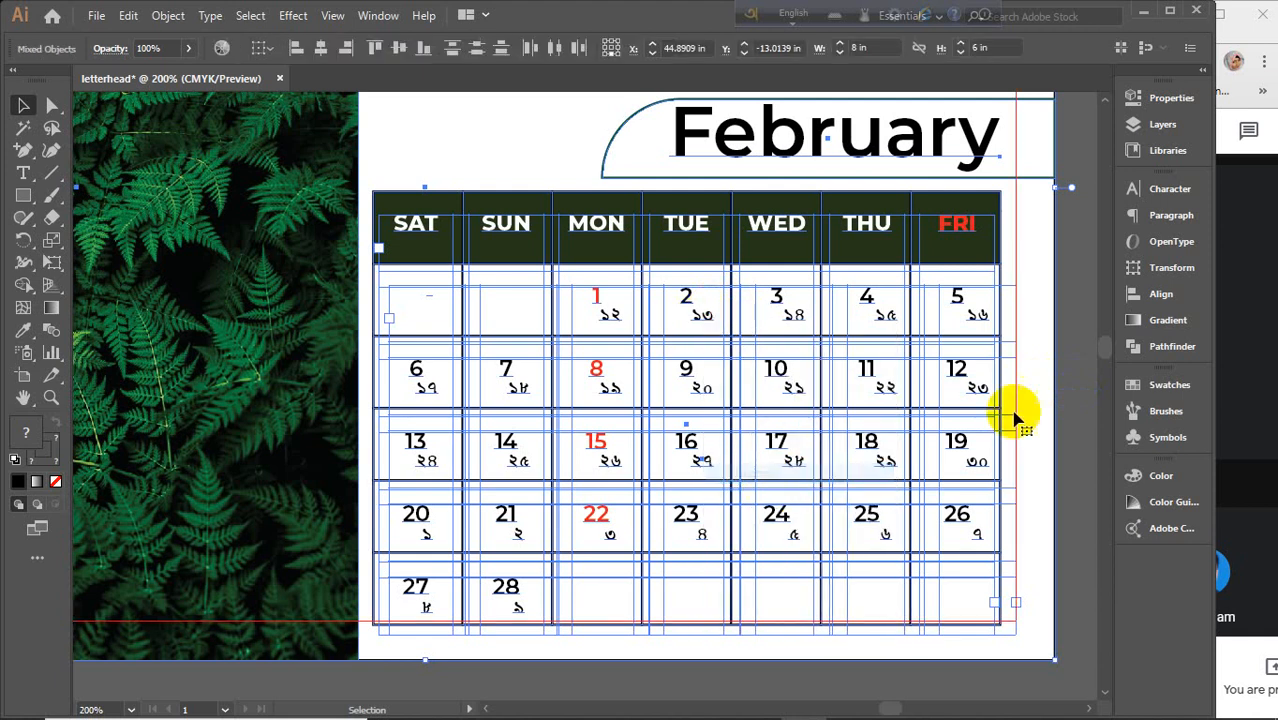
Ungroup the calendar table on the February page so that its grid and date texts are separate objects.
click(1082, 400)
click(884, 314)
right_click(888, 316)
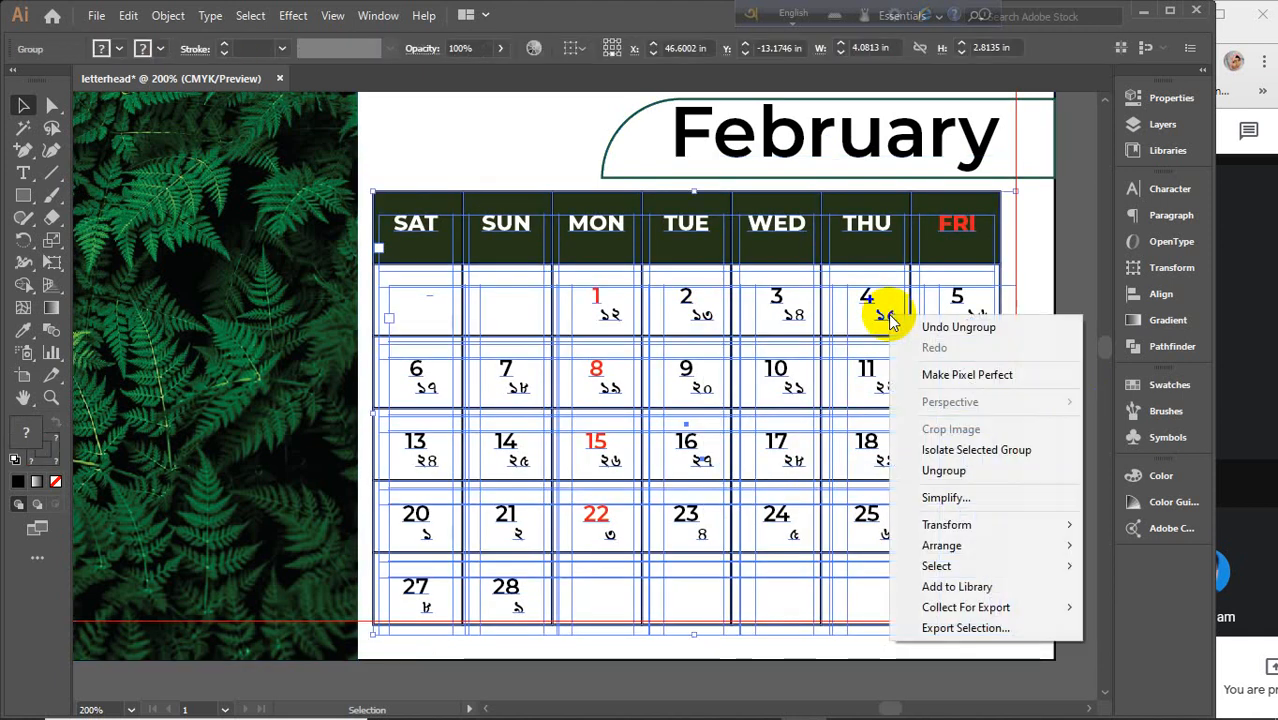
click(970, 472)
click(1078, 412)
Hide the small Bengali dates and the weekday and date text on the February page, and bring both back.
key(ctrl+a)
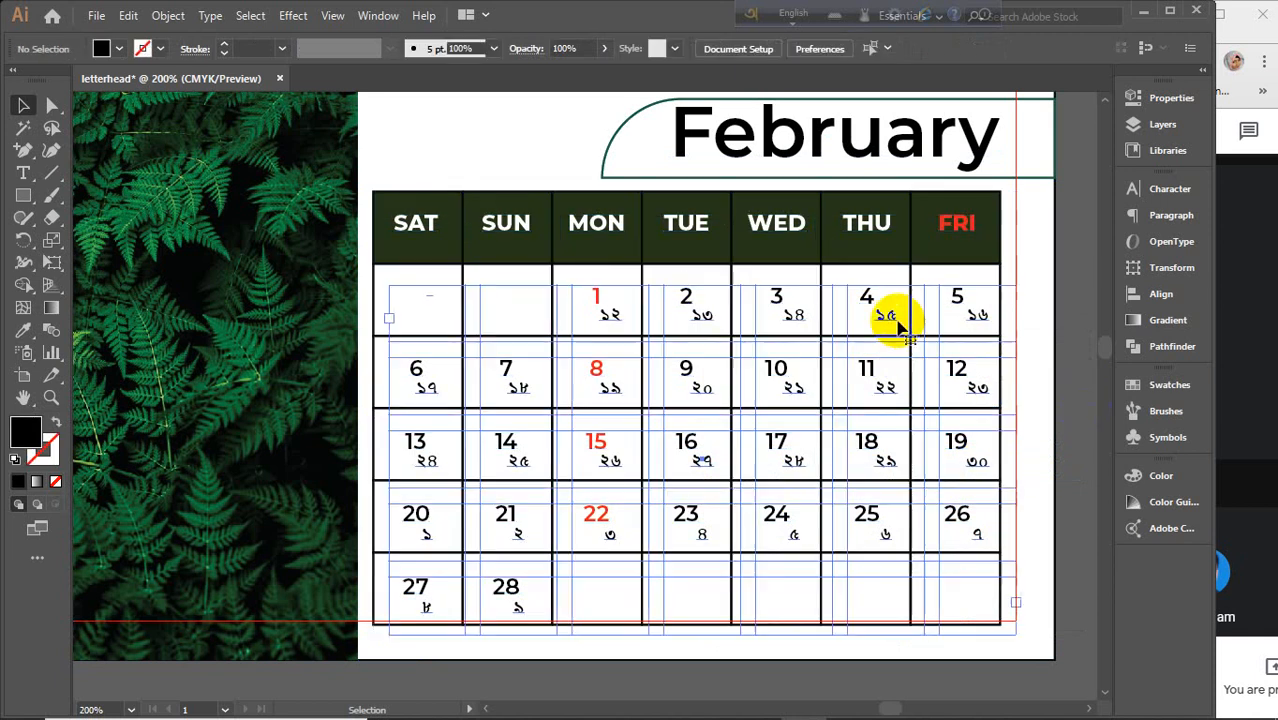
key(Delete)
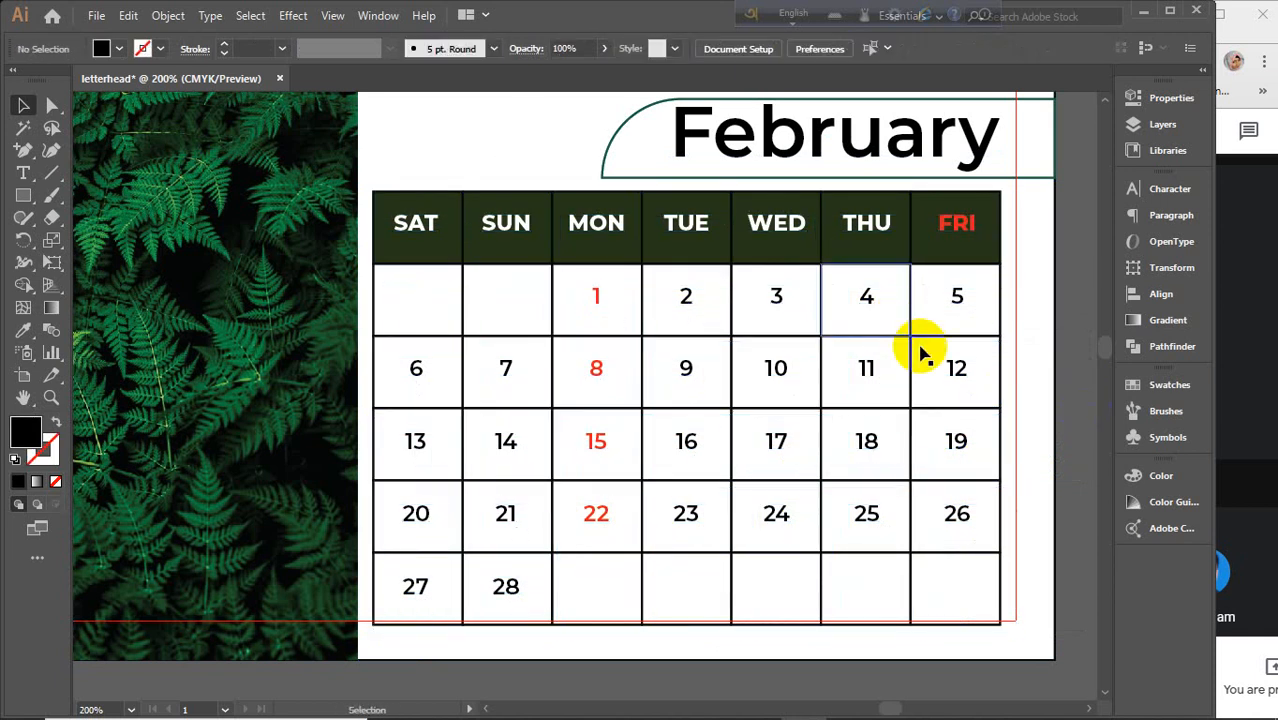
click(958, 304)
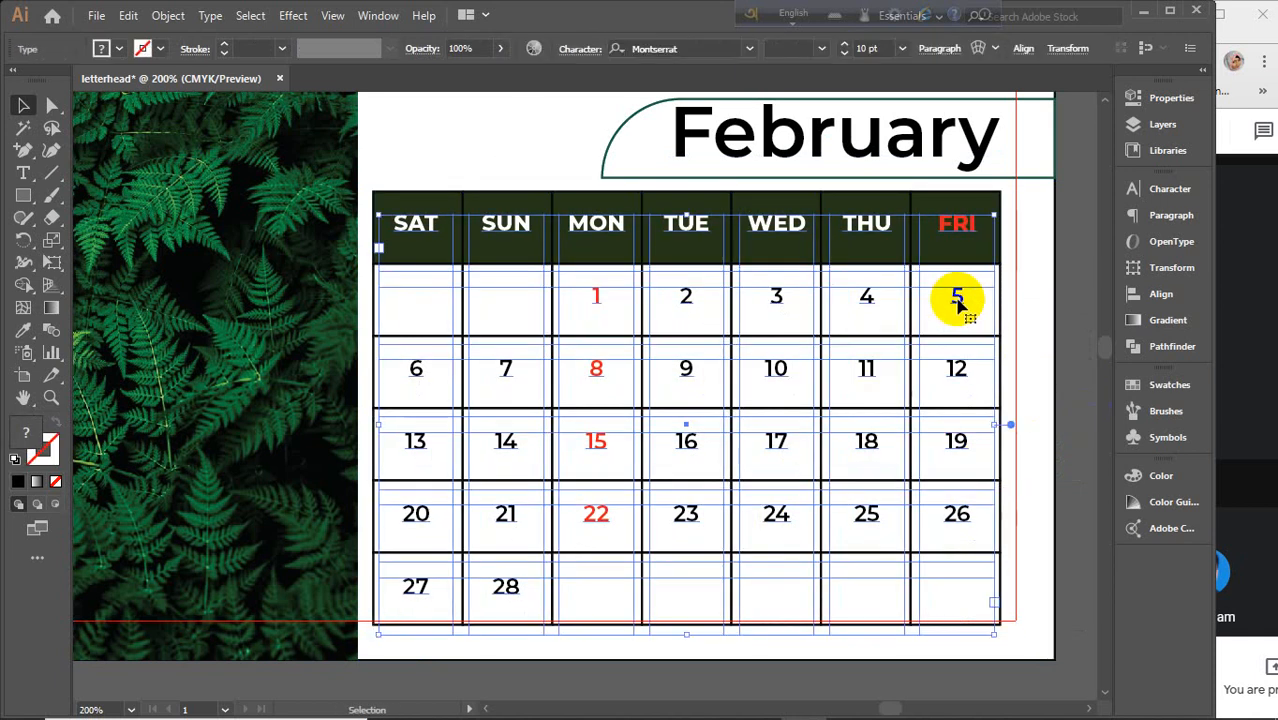
key(Delete)
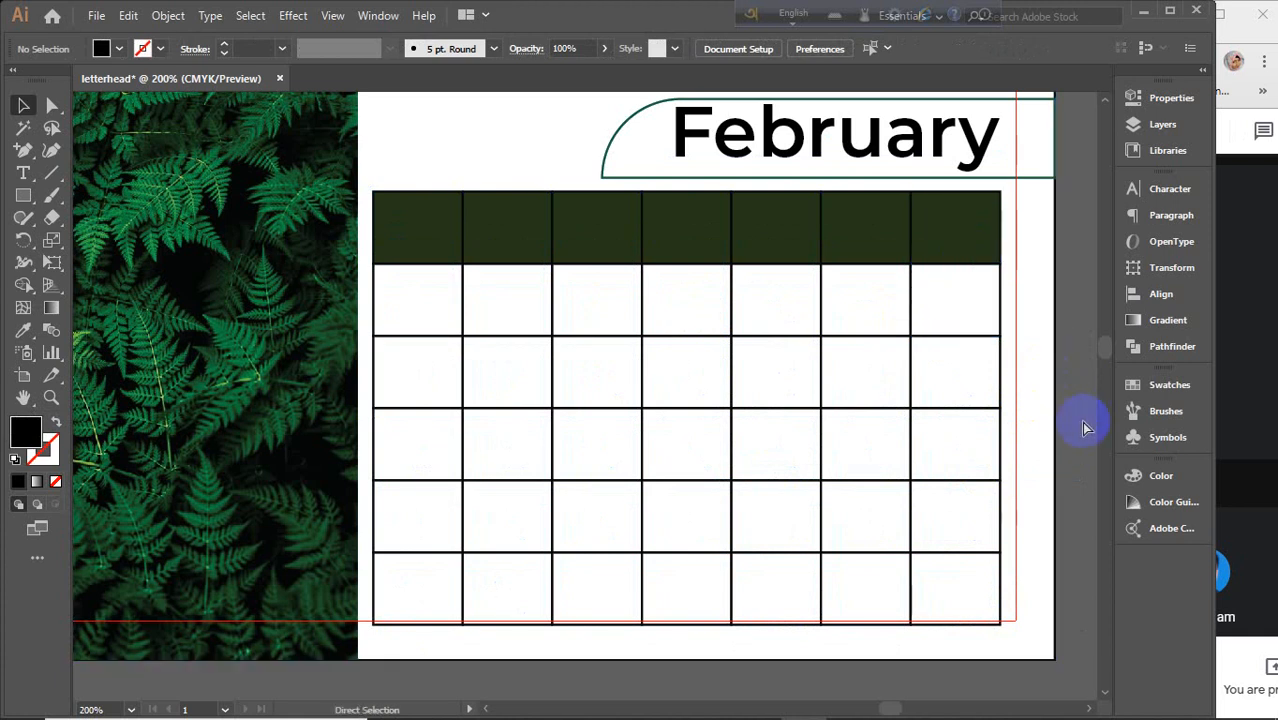
key(ctrl+z)
key(ctrl+z)
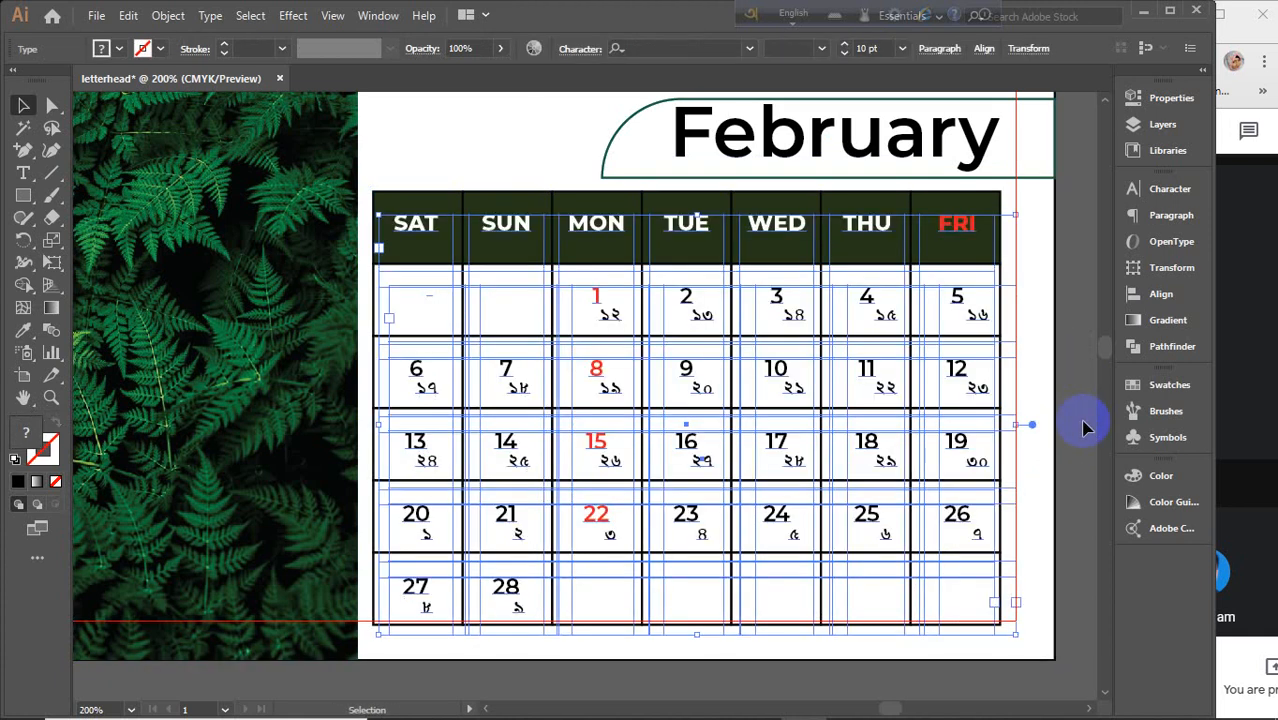
click(1088, 428)
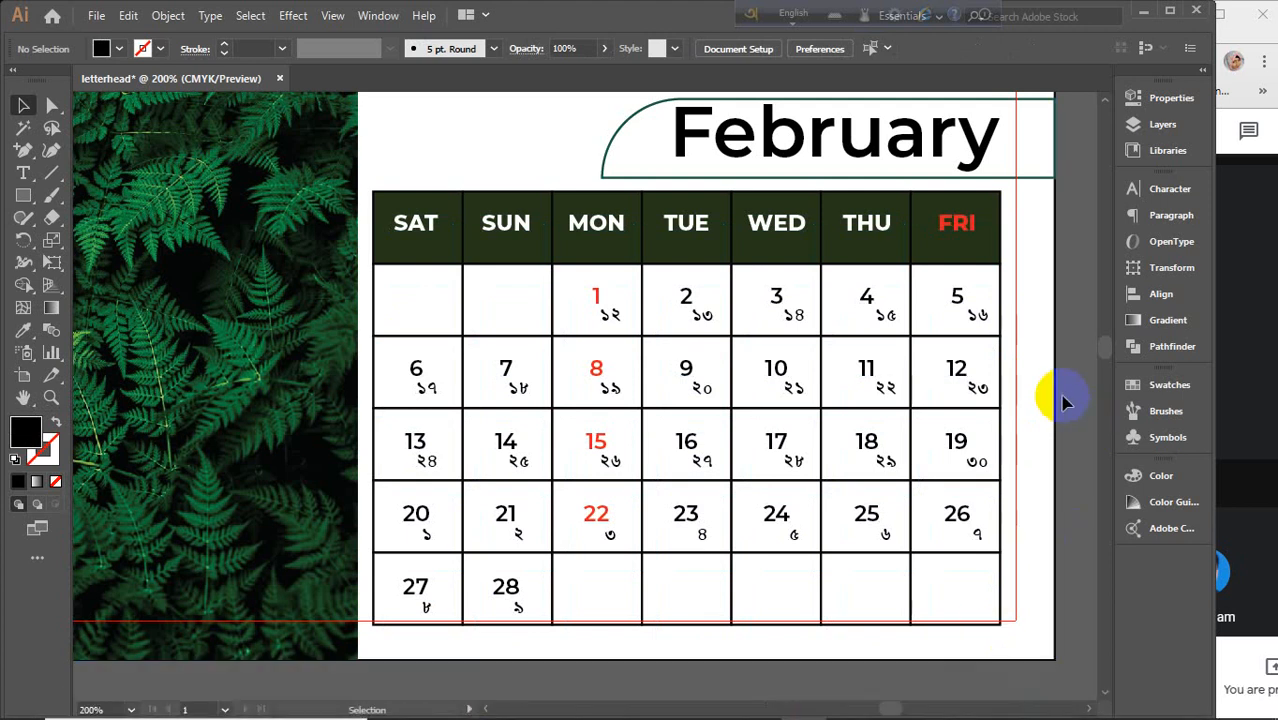
Release the clipping mask of the fern photo on the February page.
scroll(1062, 396, down, 2)
drag(676, 285, 690, 376)
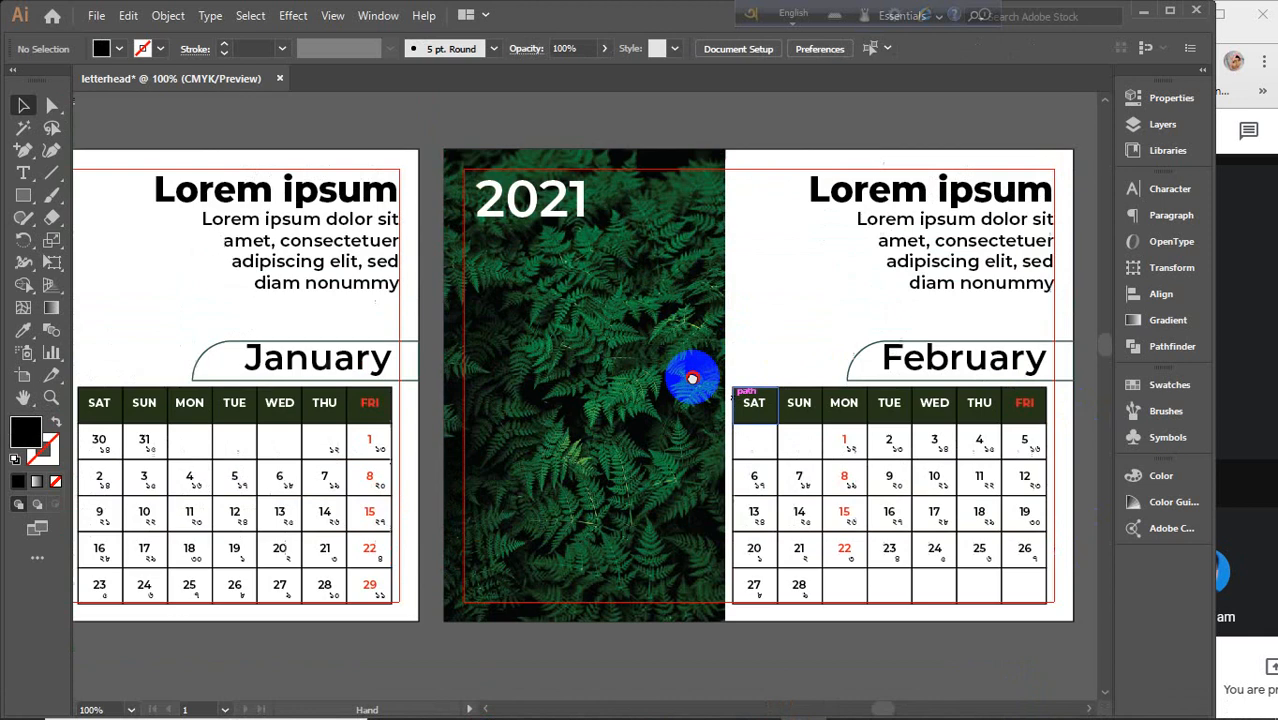
click(571, 355)
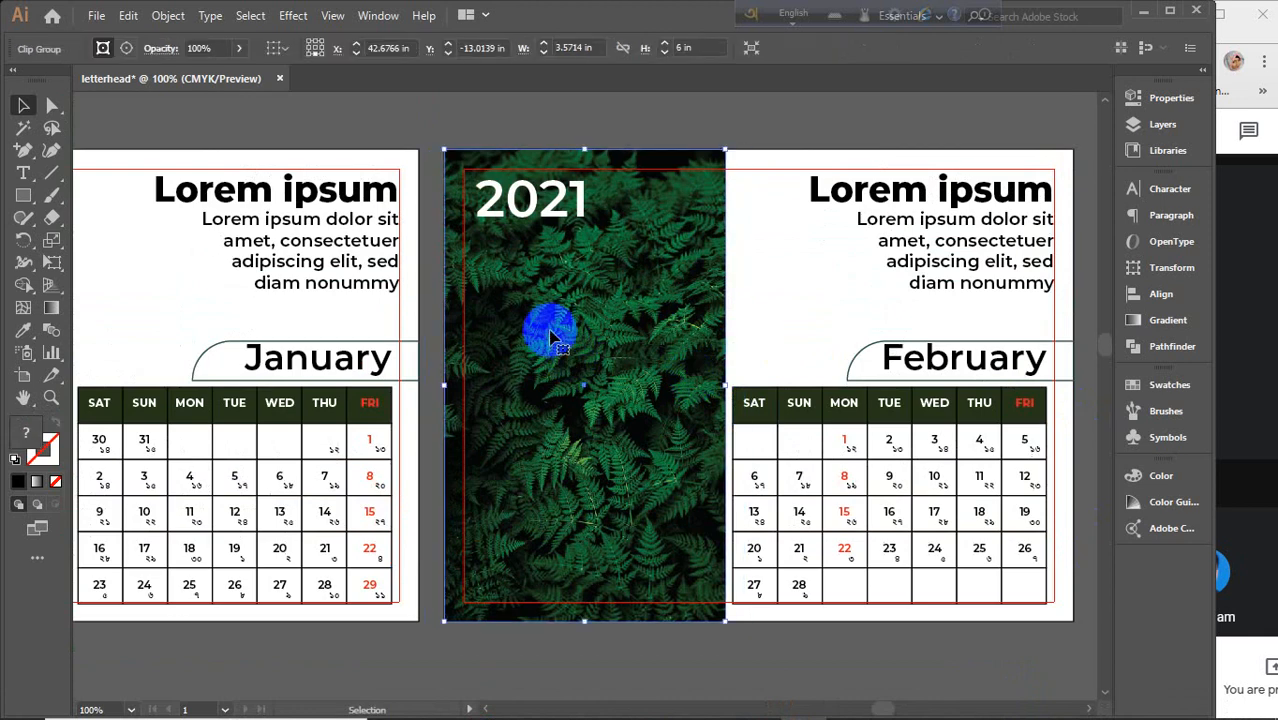
right_click(550, 331)
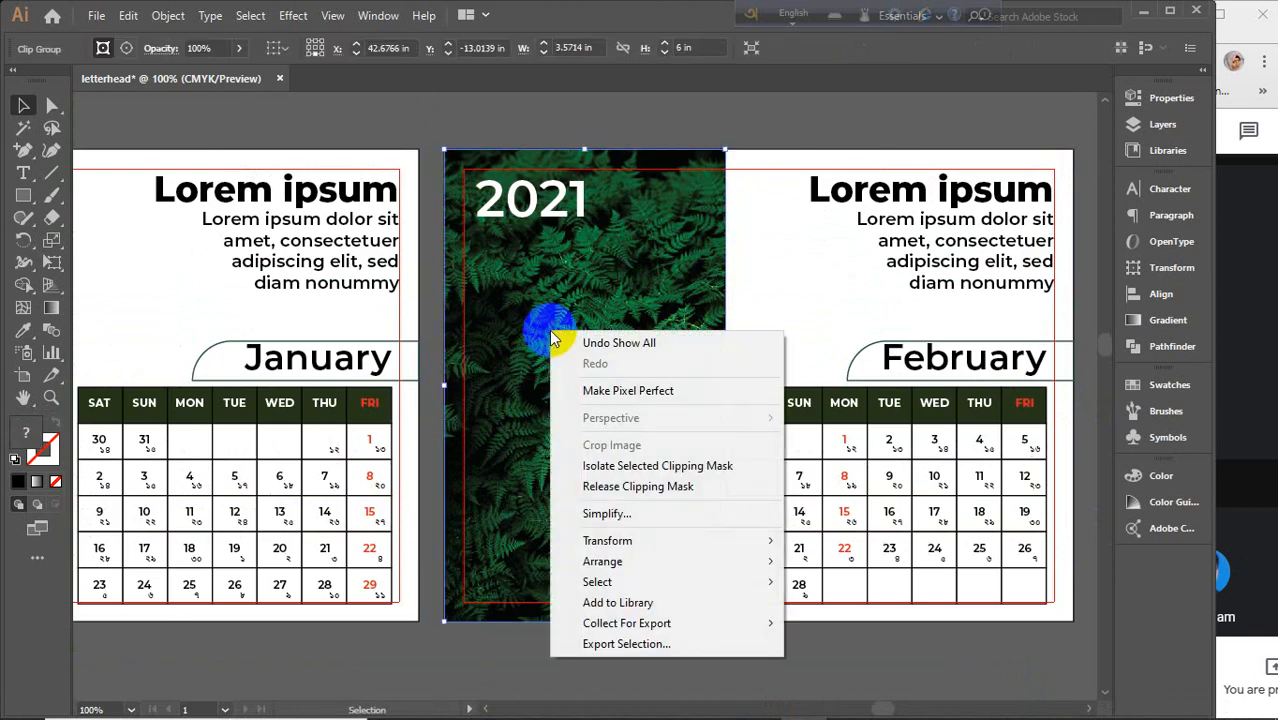
click(600, 492)
click(556, 143)
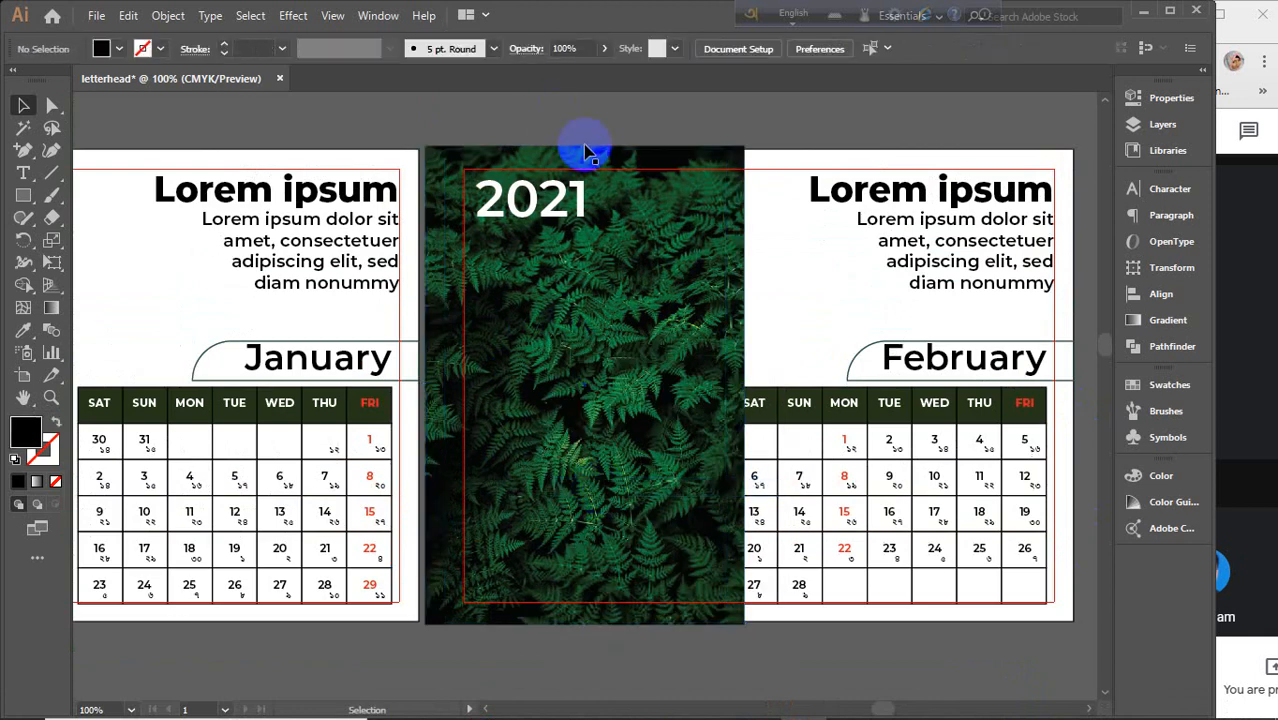
Delete the fern photo from the February page and fill the remaining frame rectangle with black.
click(731, 215)
key(Delete)
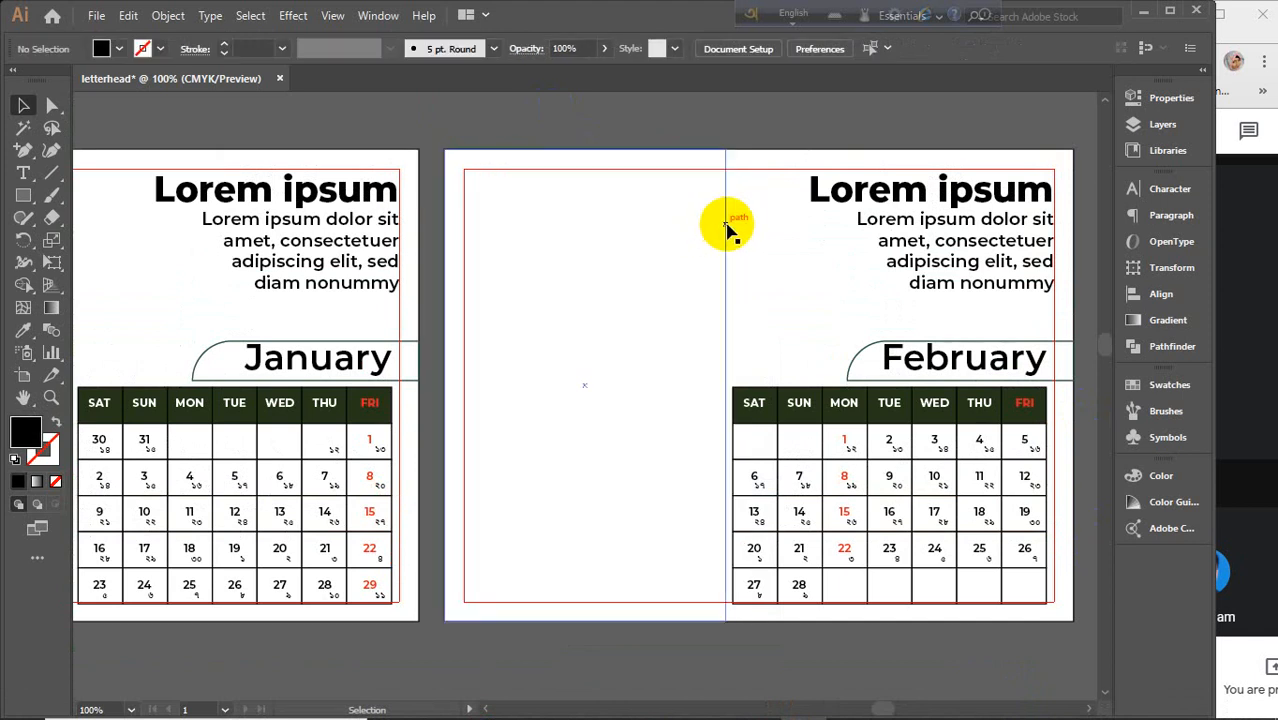
click(724, 228)
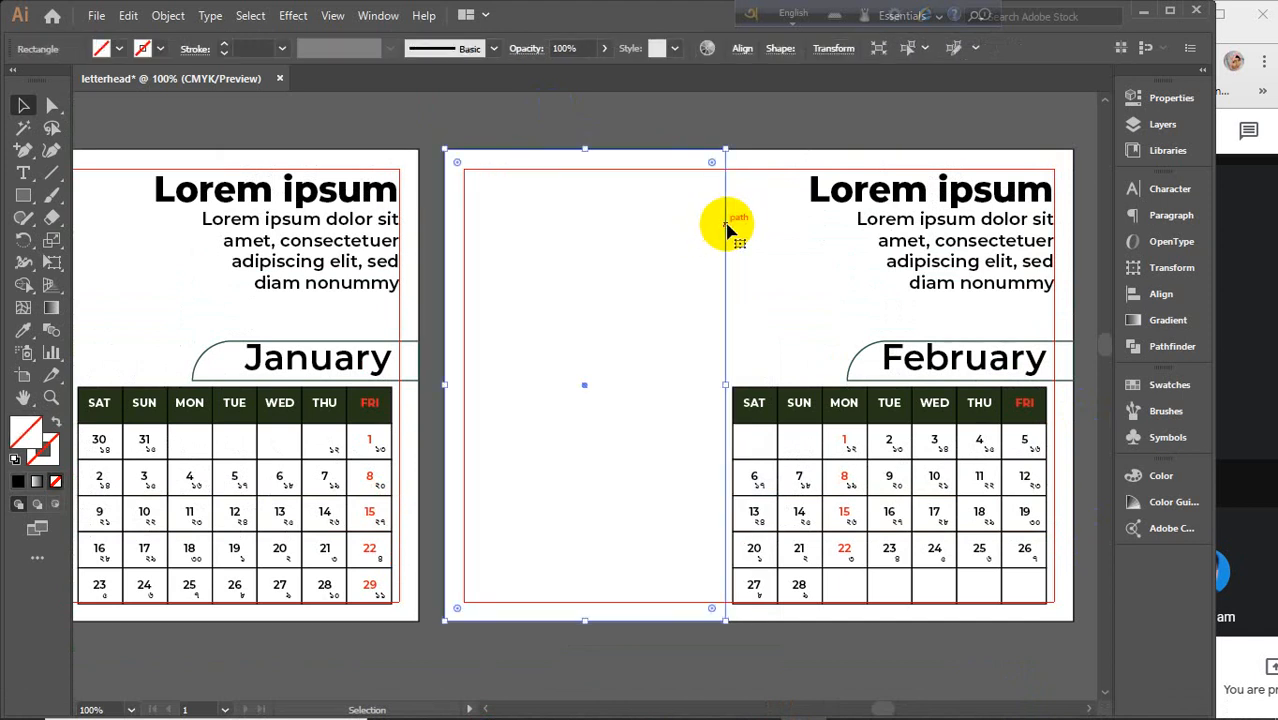
click(16, 481)
Switch to Chrome and copy the dark image with yellow hanging lights from the "background wallpaper hd" results.
mouse_move(433, 710)
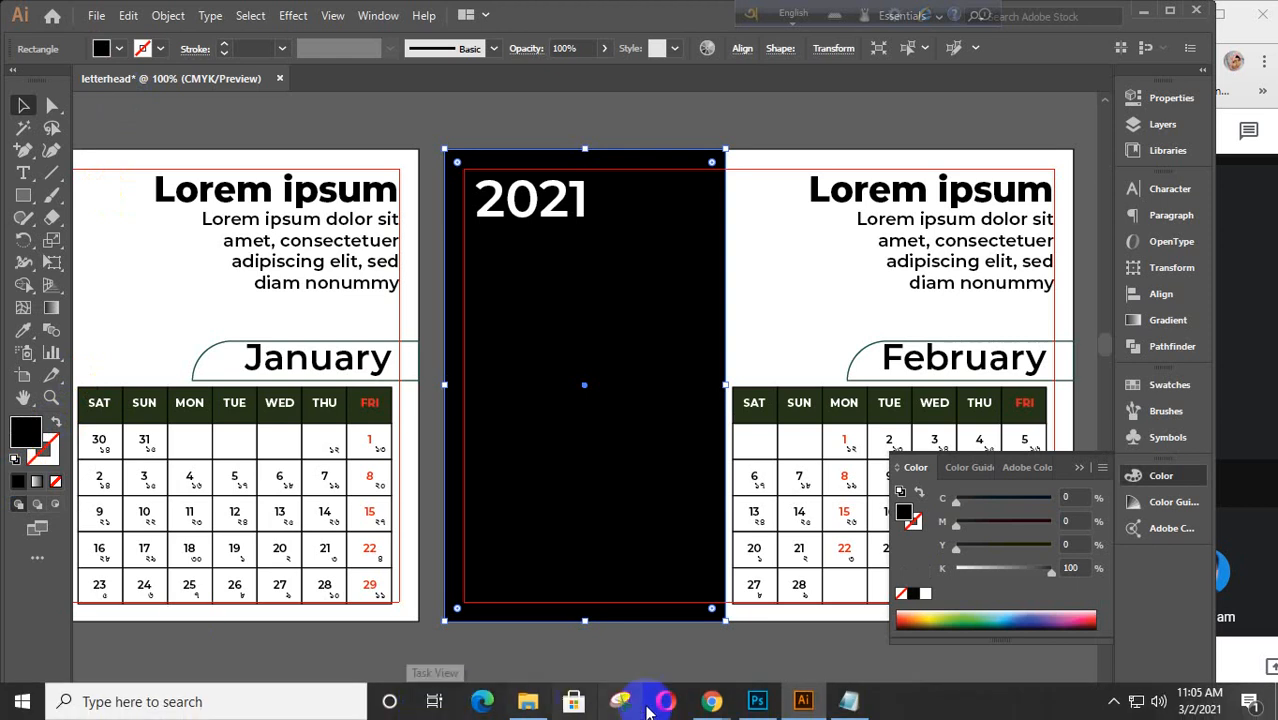
click(866, 628)
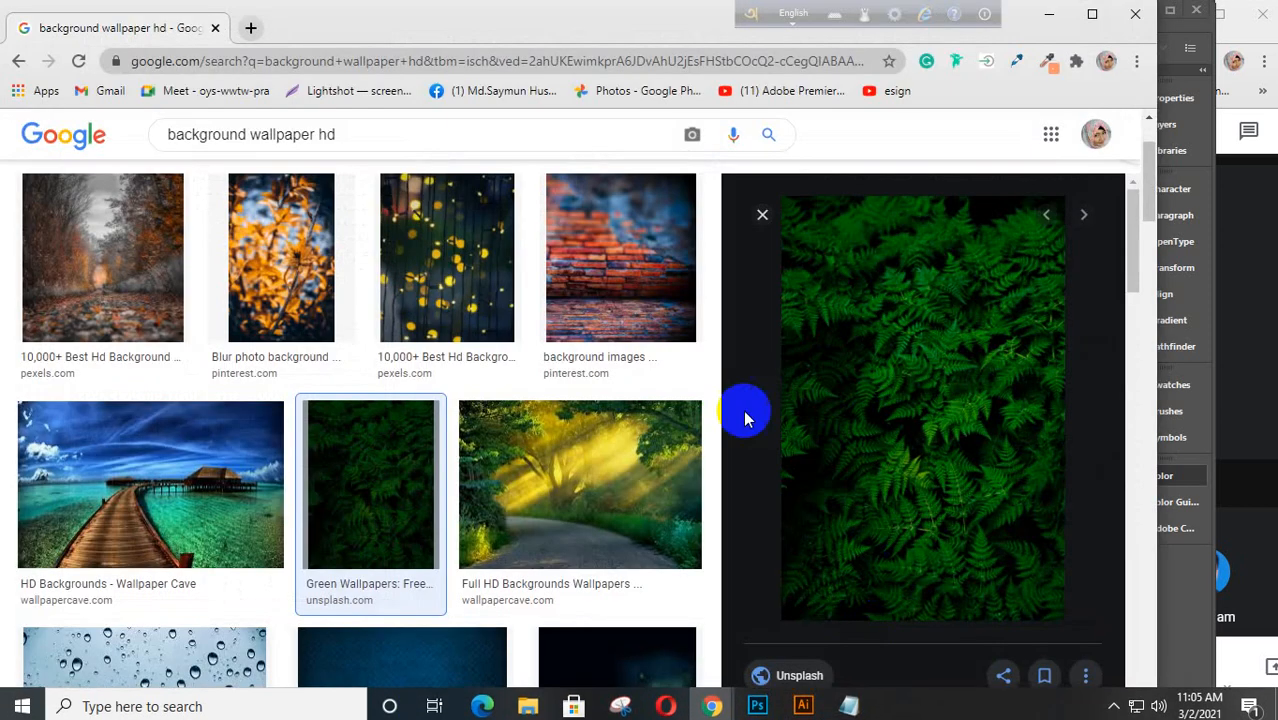
click(407, 243)
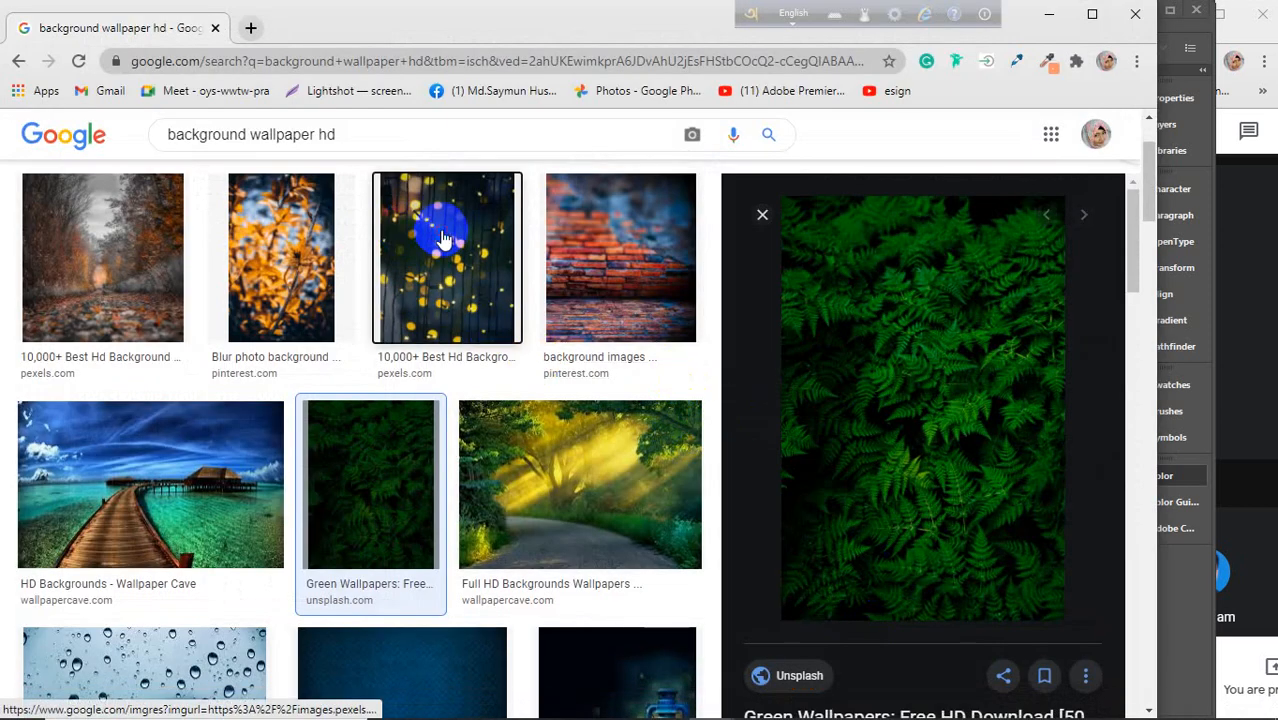
right_click(905, 318)
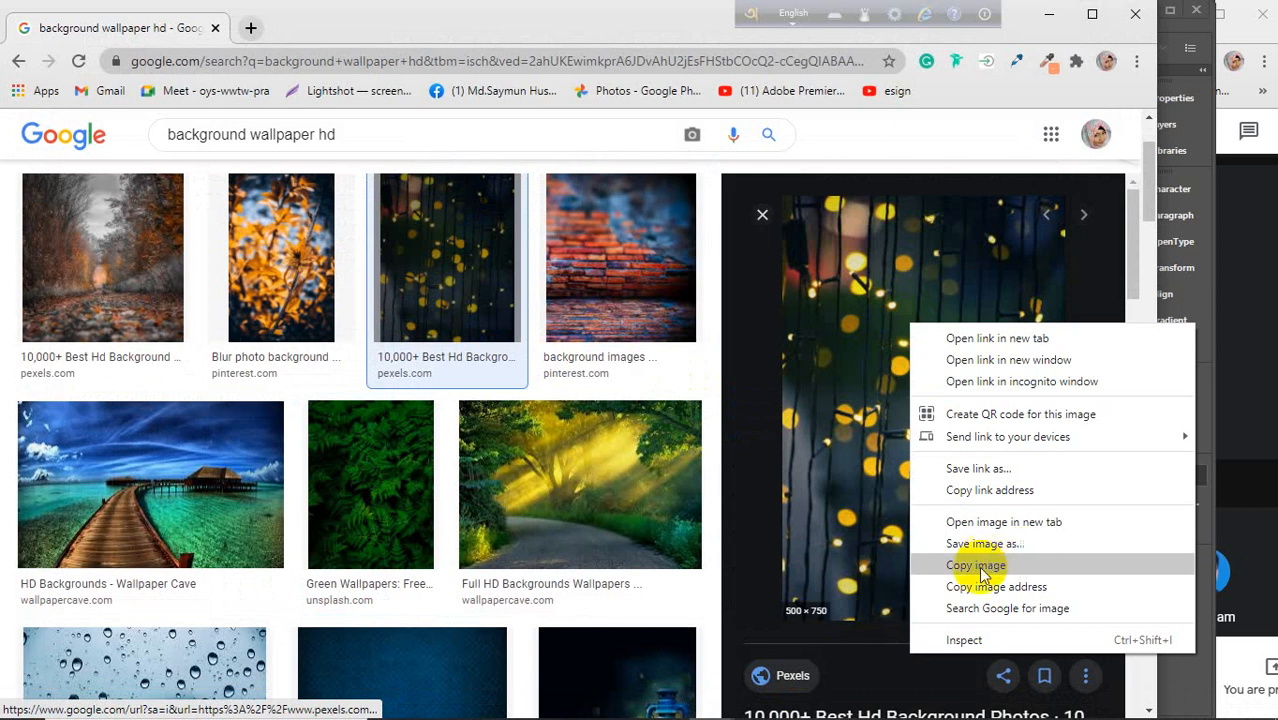
click(977, 568)
Return to Illustrator, paste the lights image, scale it down over February's black frame and stretch its height to cover the frame's upper edge.
click(1049, 14)
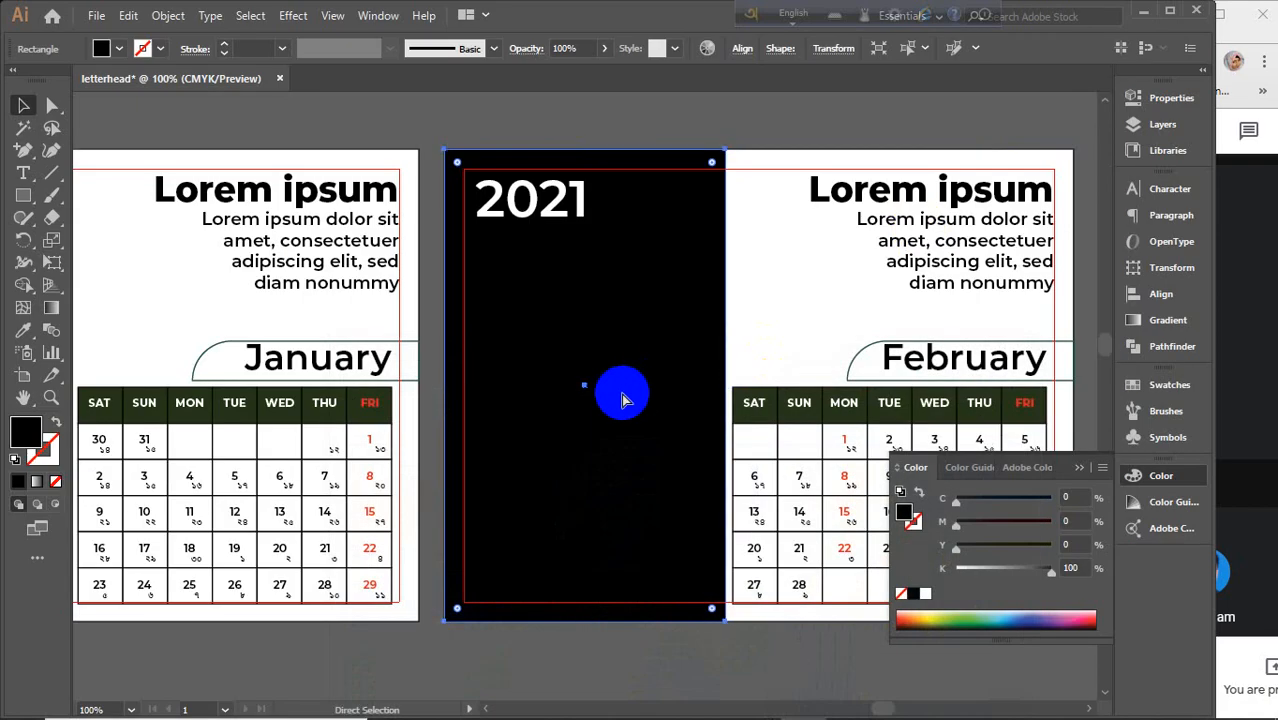
key(ctrl+v)
scroll(622, 400, down, 2)
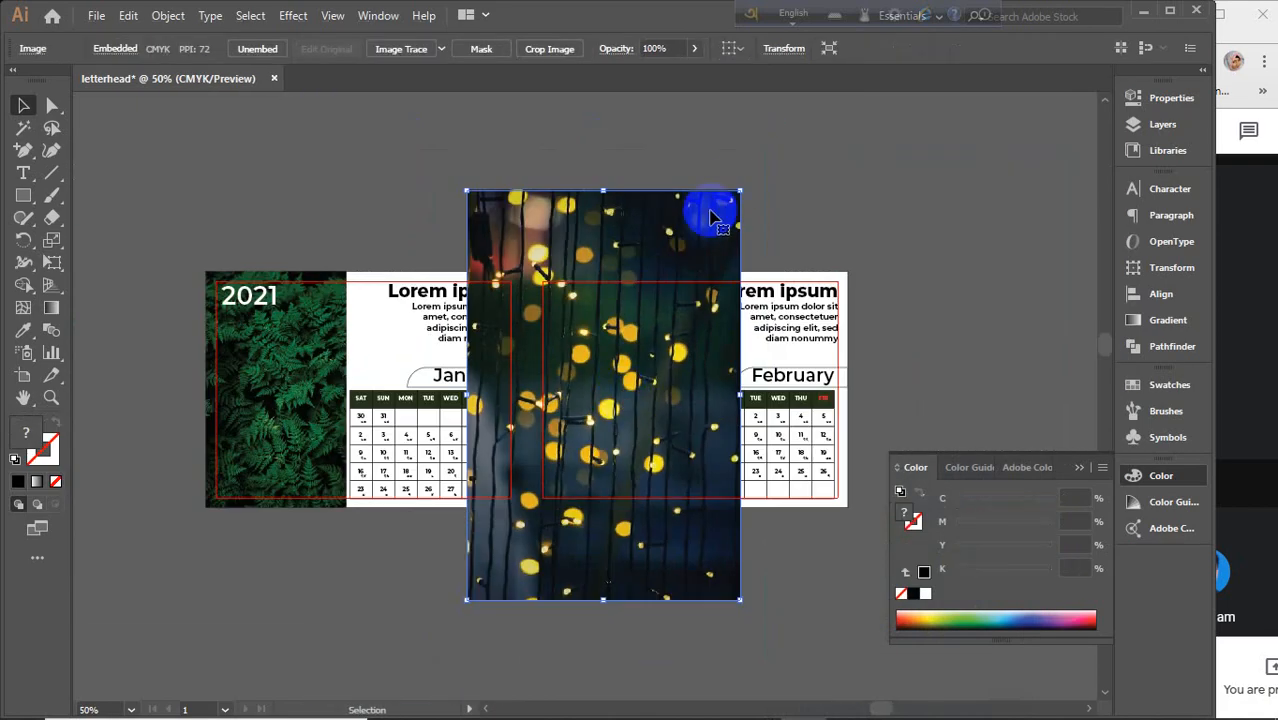
drag(730, 194, 690, 279)
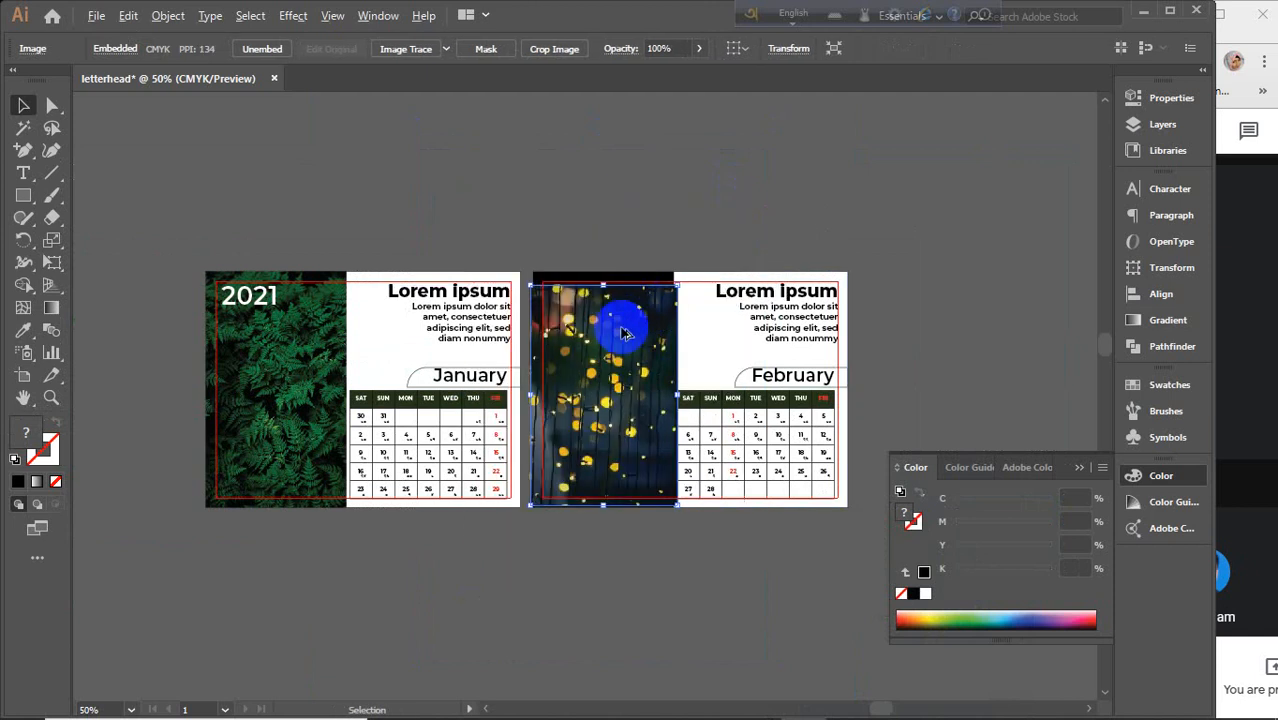
scroll(619, 328, up, 2)
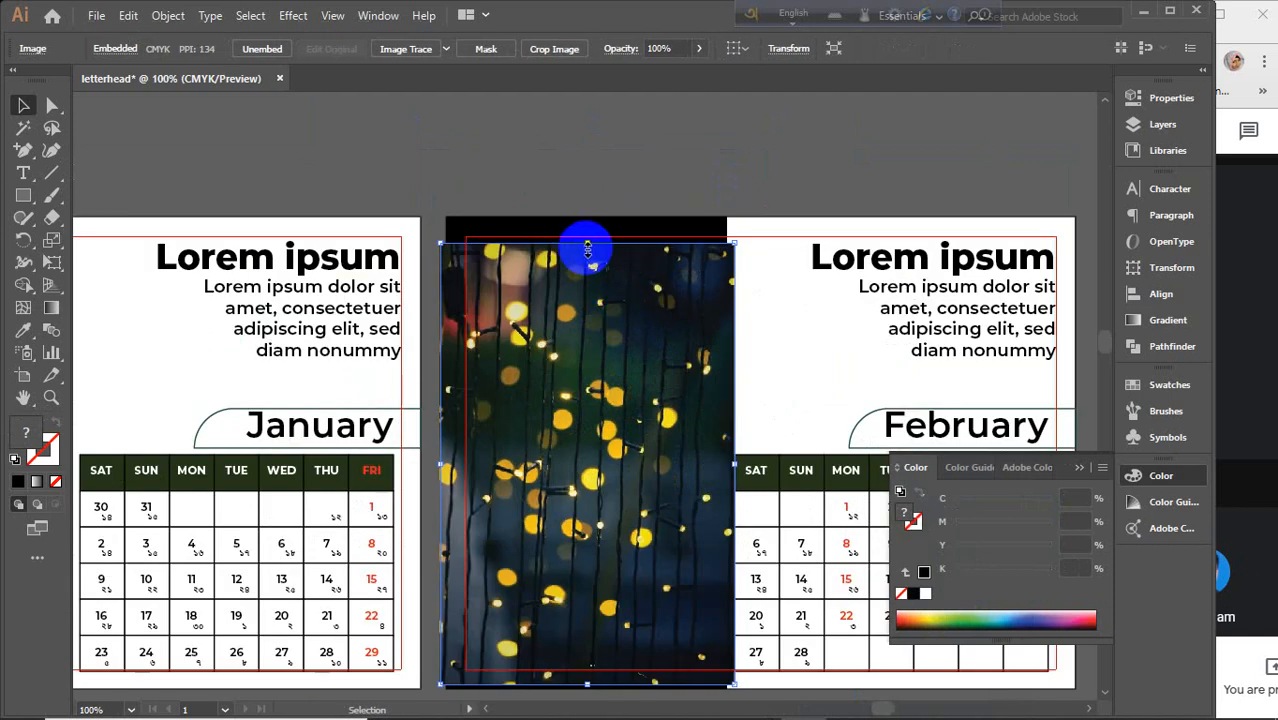
drag(587, 243, 586, 206)
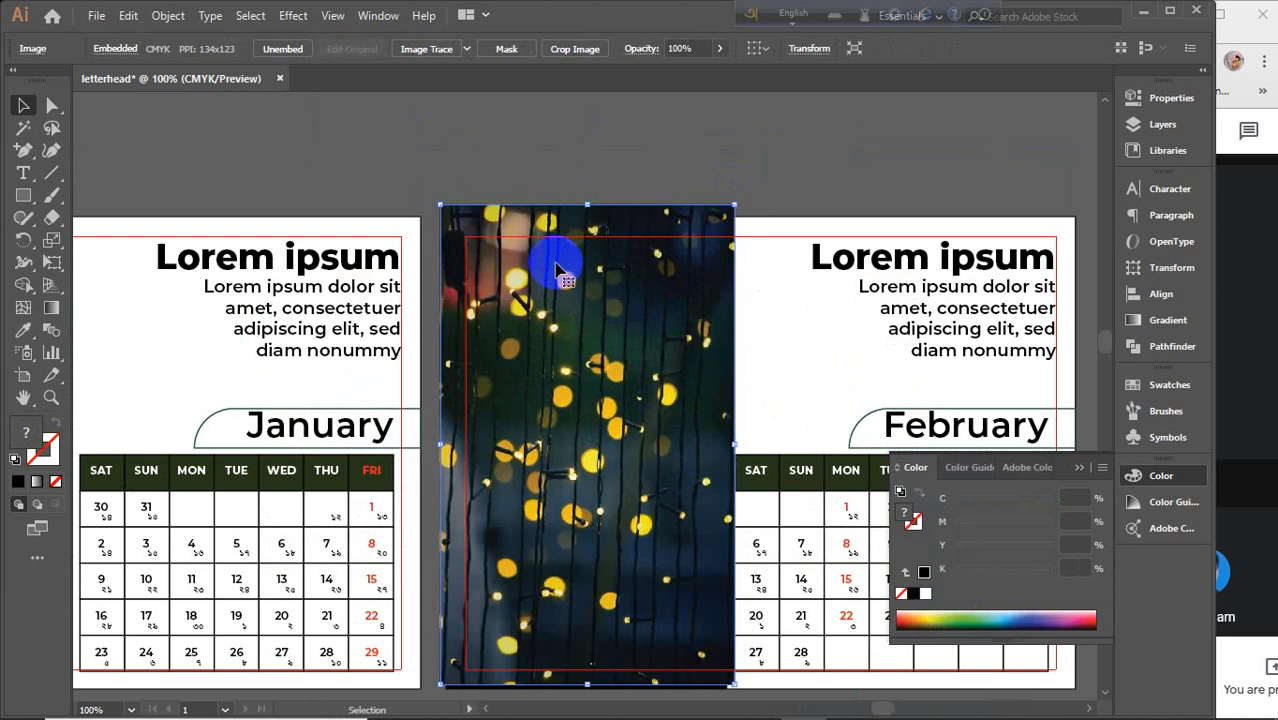
Send the lights image to the back, behind the black frame and the 2021 title.
right_click(582, 458)
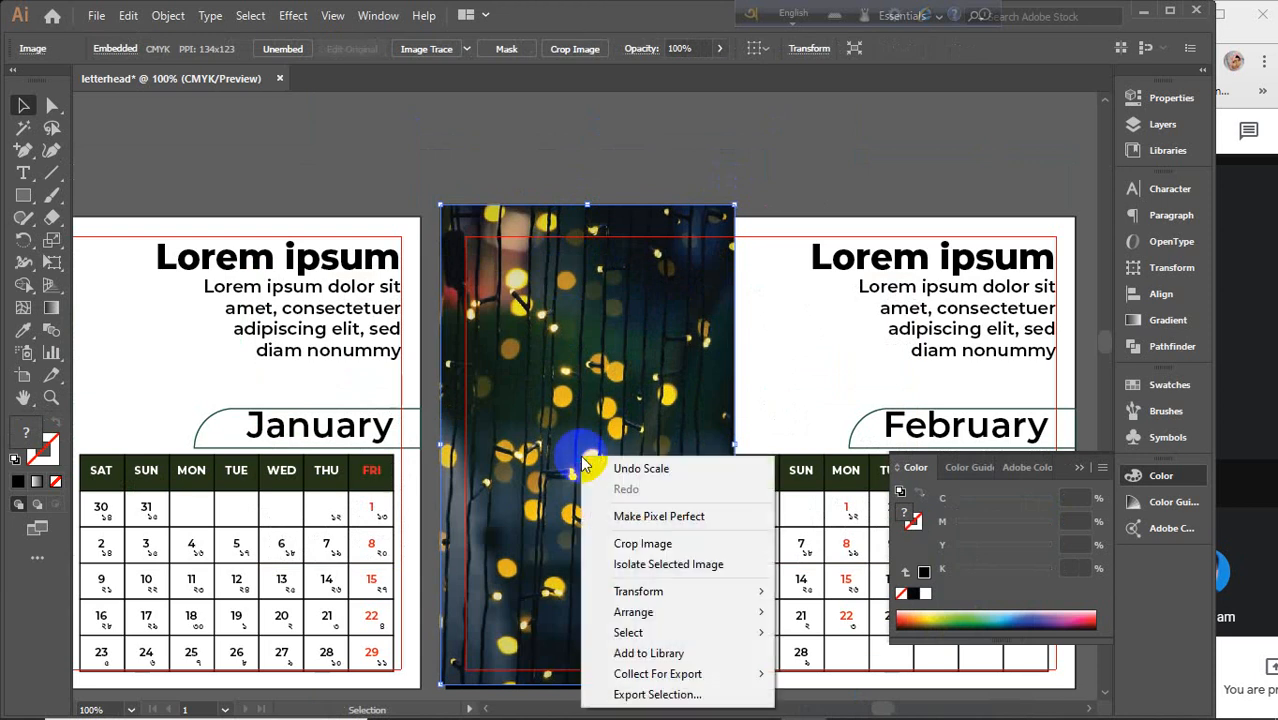
mouse_move(650, 612)
click(830, 655)
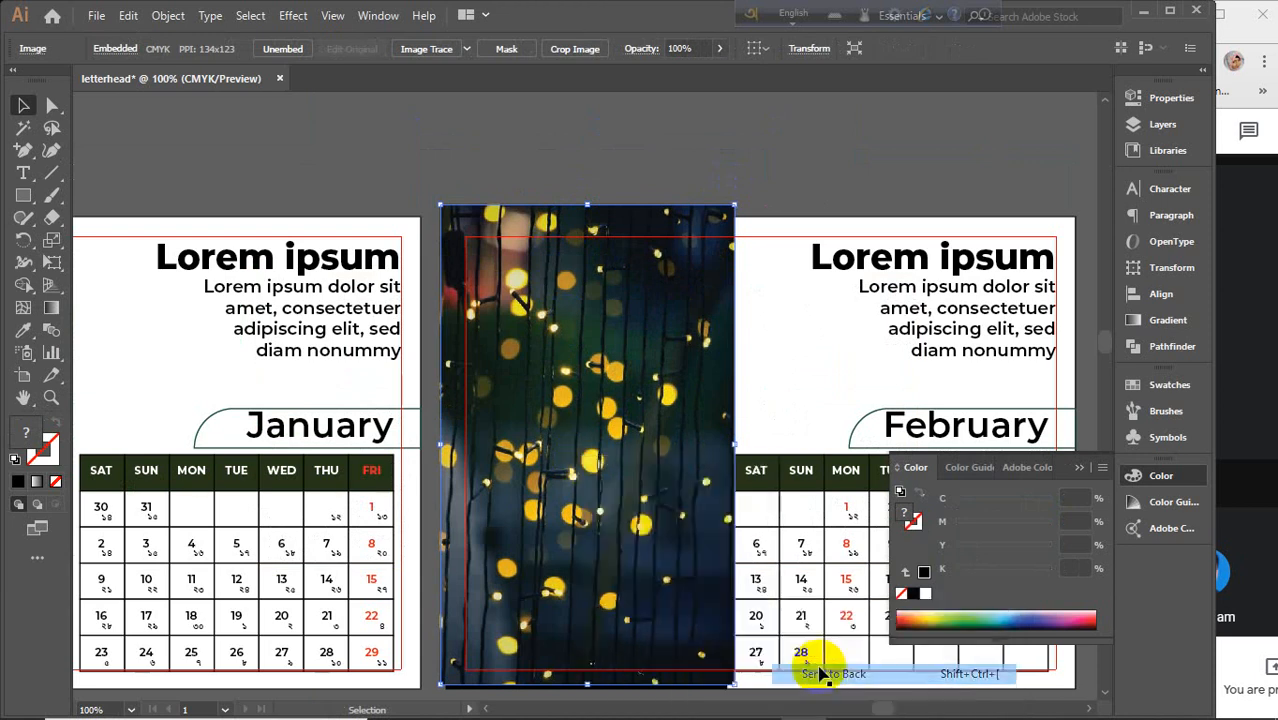
Center the lights image horizontally and vertically on the black frame and clip it to that frame with a clipping mask.
shift+click(584, 457)
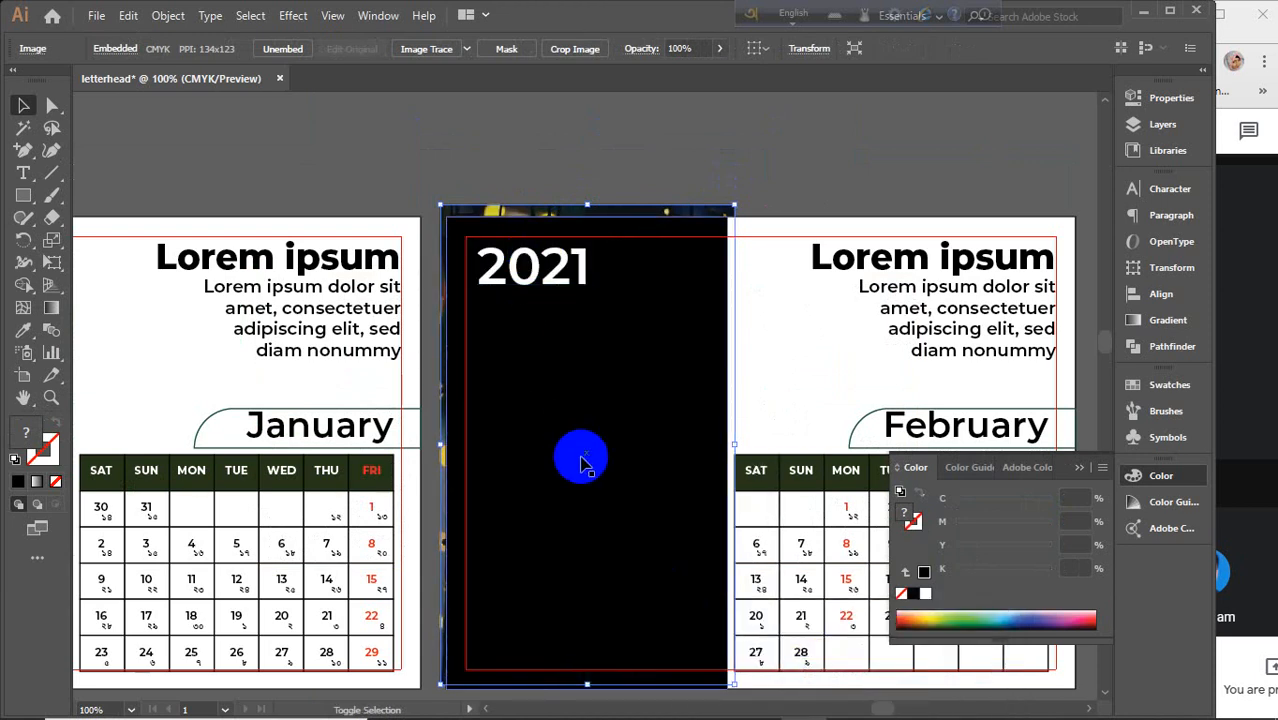
click(585, 460)
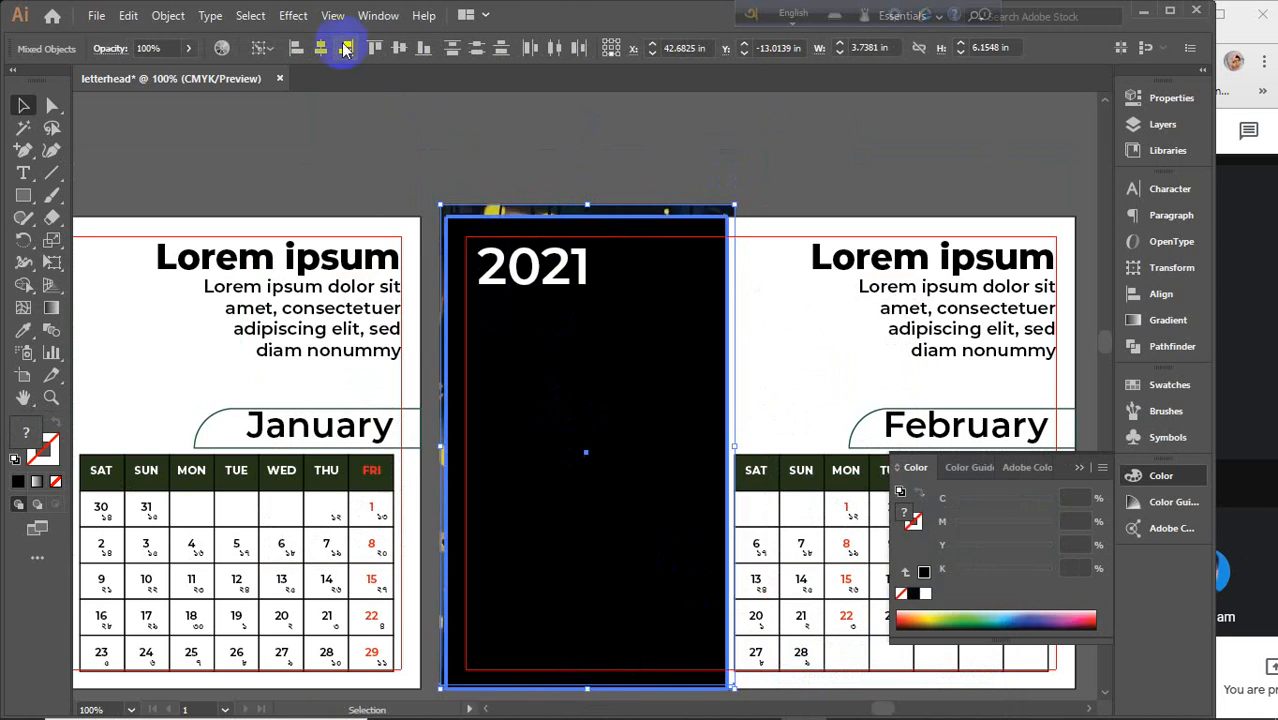
click(323, 50)
click(401, 45)
right_click(646, 390)
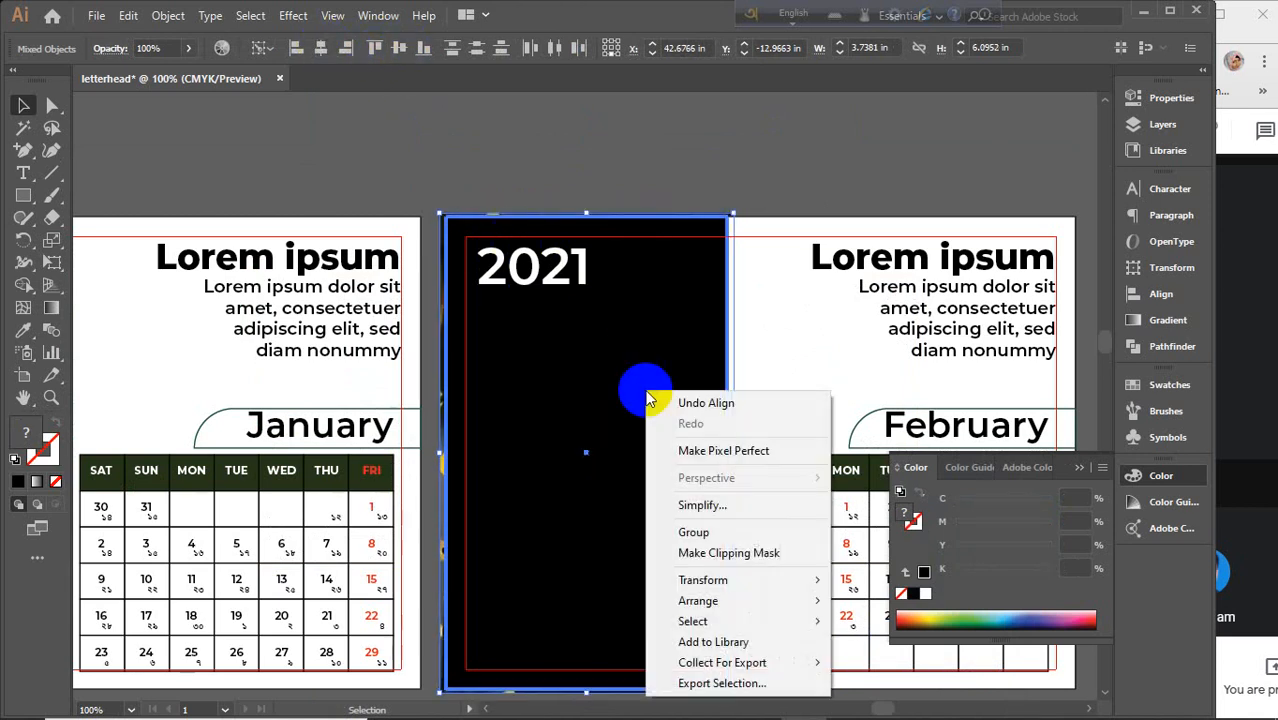
click(705, 553)
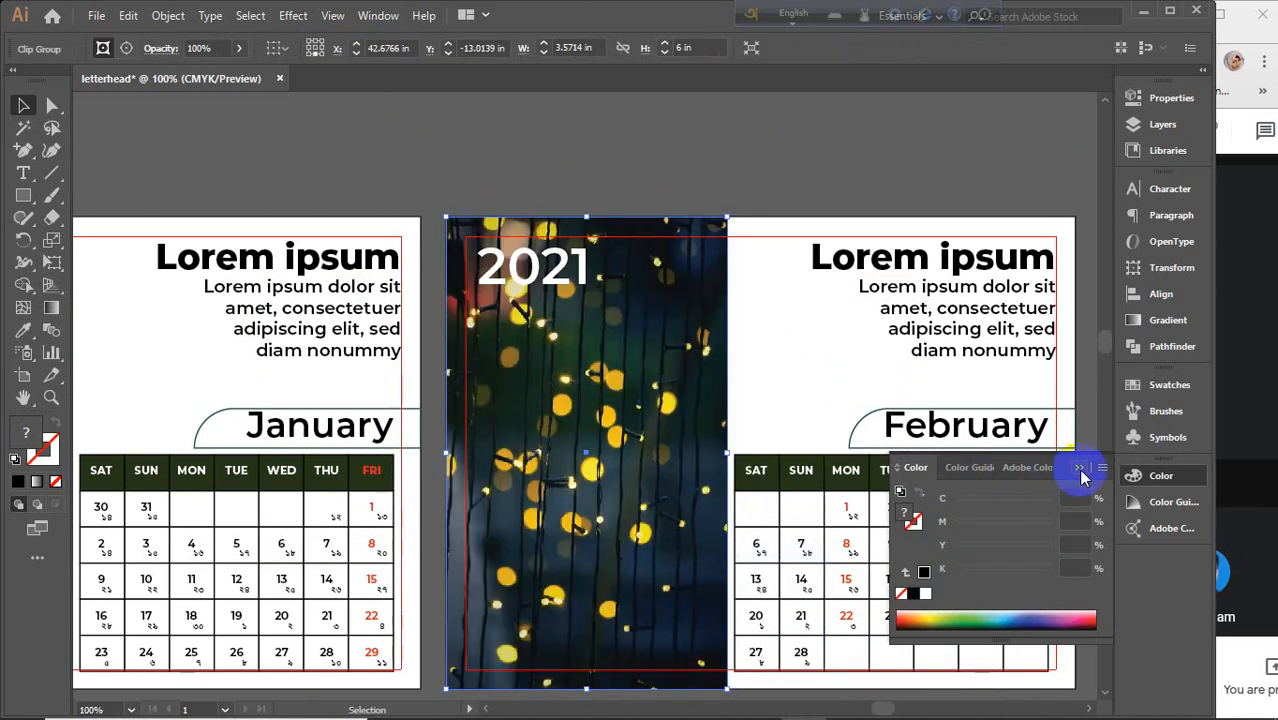
click(797, 215)
Look over the January and February pages side by side and the rows of duplicated January pages.
scroll(757, 180, down, 1)
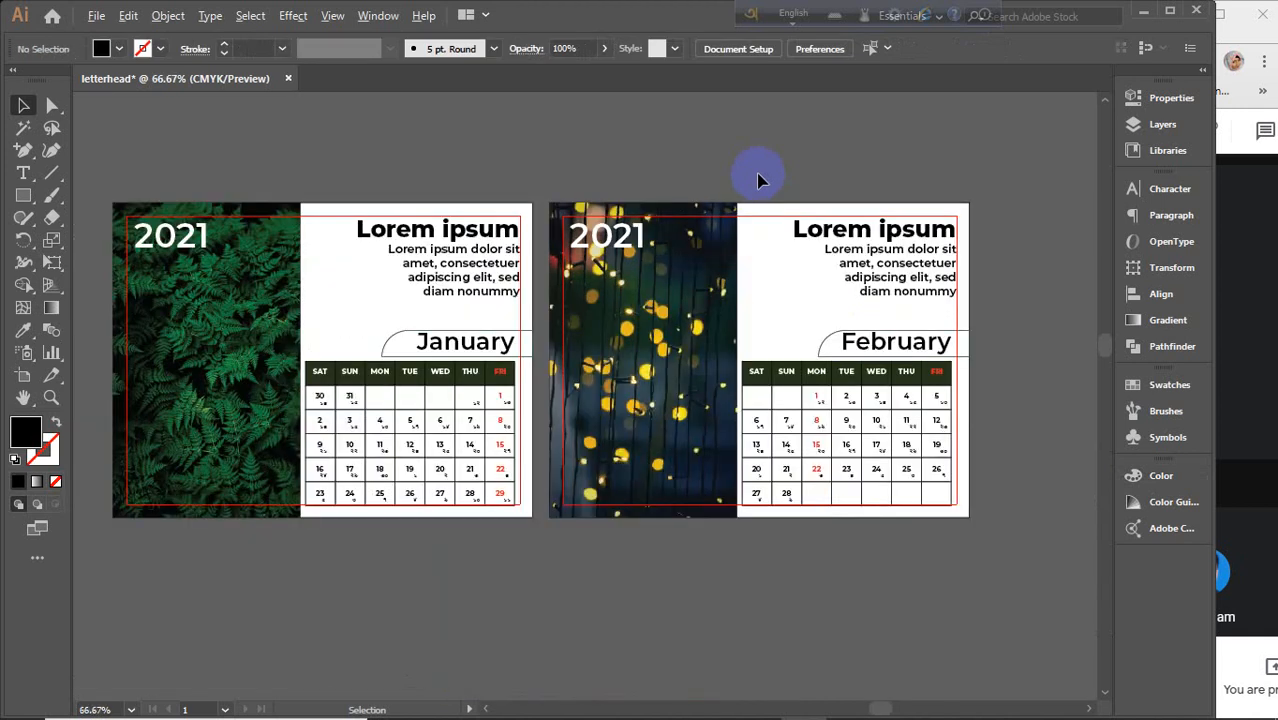
scroll(530, 440, down, 1)
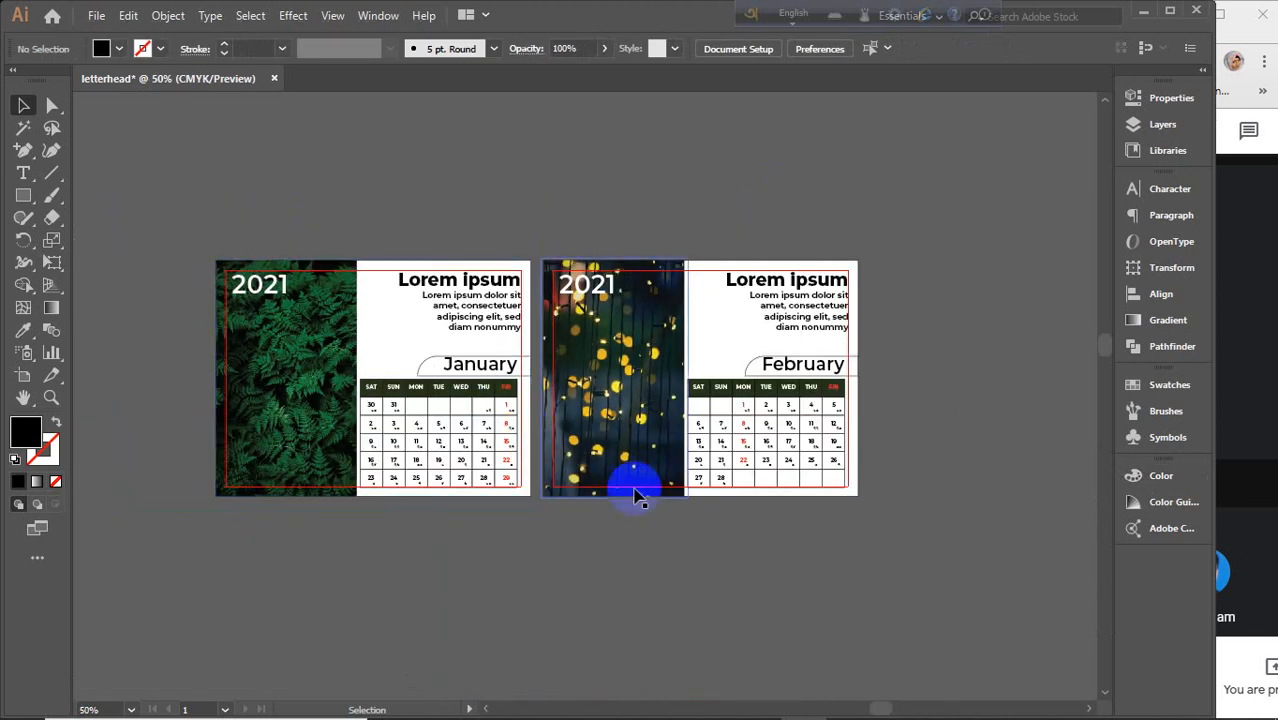
drag(675, 535, 620, 468)
scroll(620, 468, down, 2)
drag(660, 556, 555, 410)
drag(245, 155, 699, 388)
key(Delete)
scroll(699, 390, down, 5)
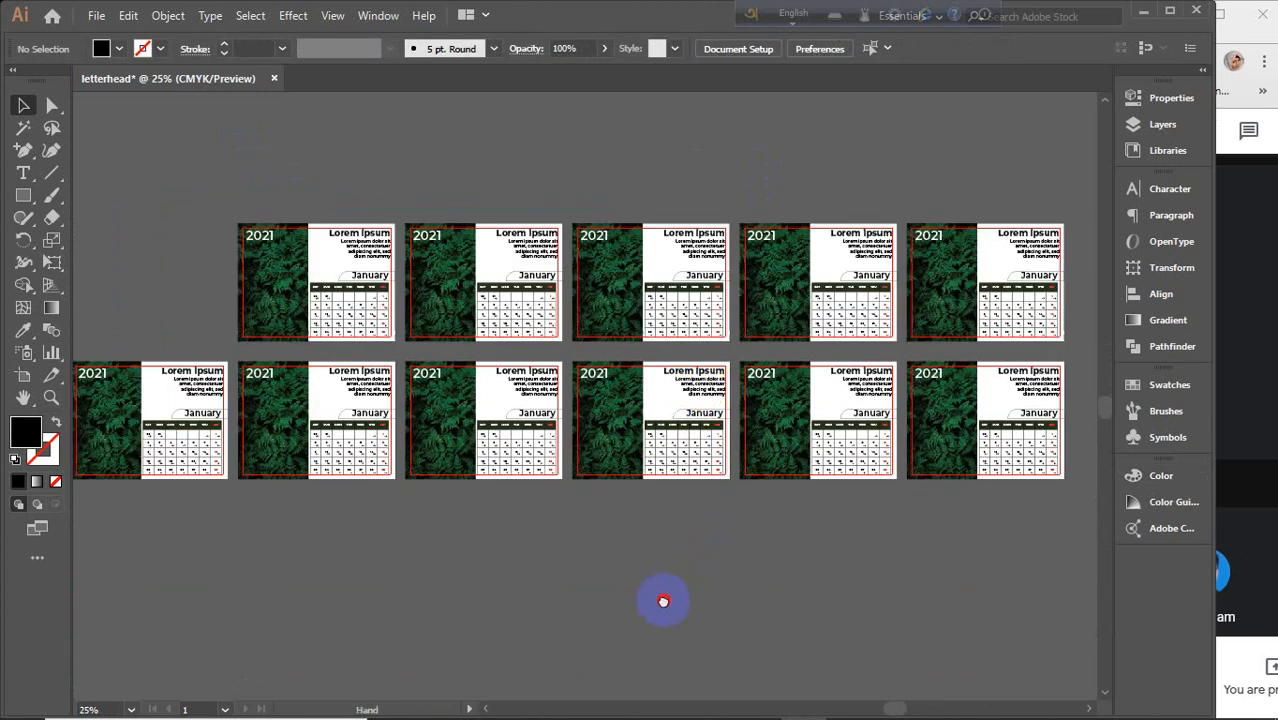
Draw a rectangle 22 in wide and 30 in high in the empty area below the duplicated calendar pages.
drag(663, 601, 691, 451)
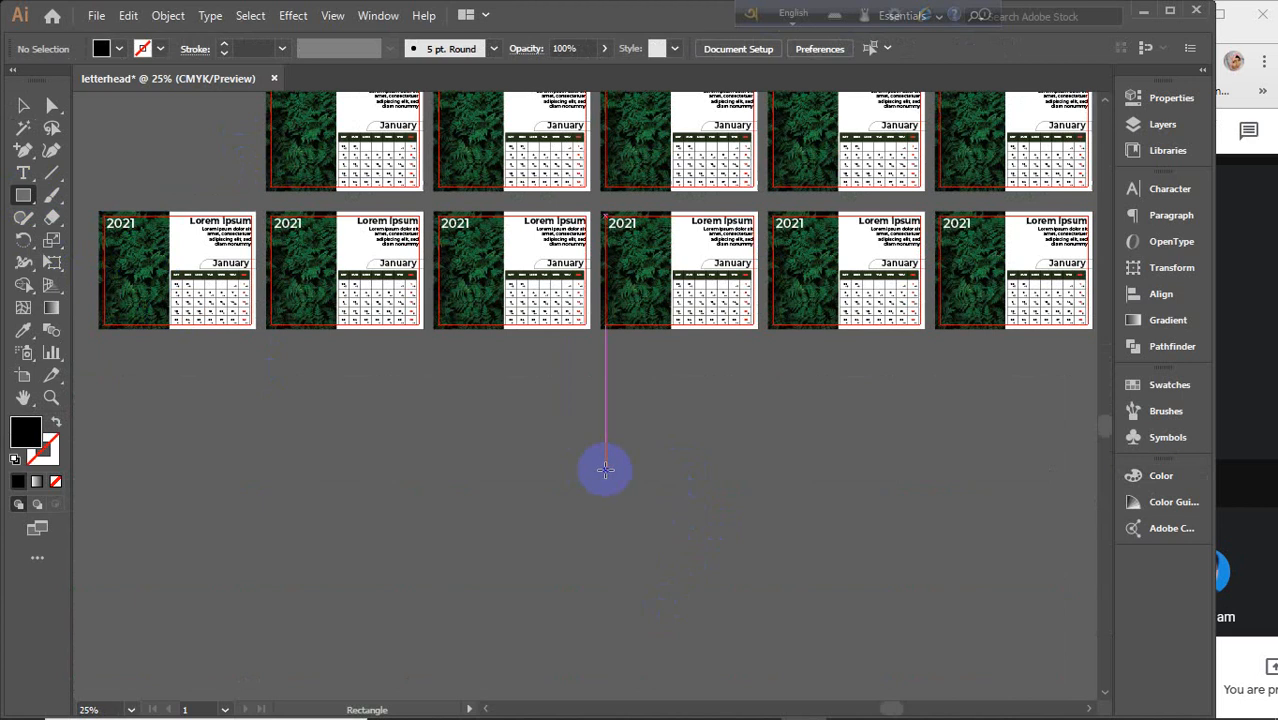
scroll(606, 464, down, 5)
click(602, 462)
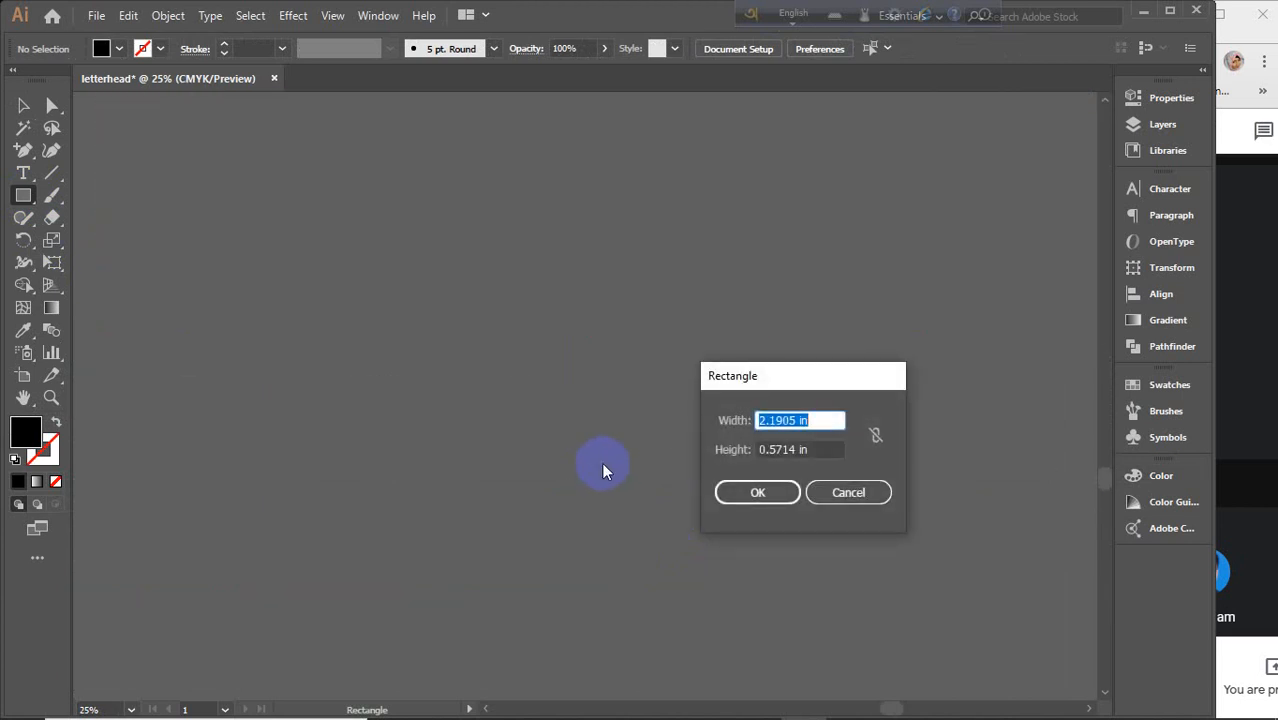
text(22)
click(813, 449)
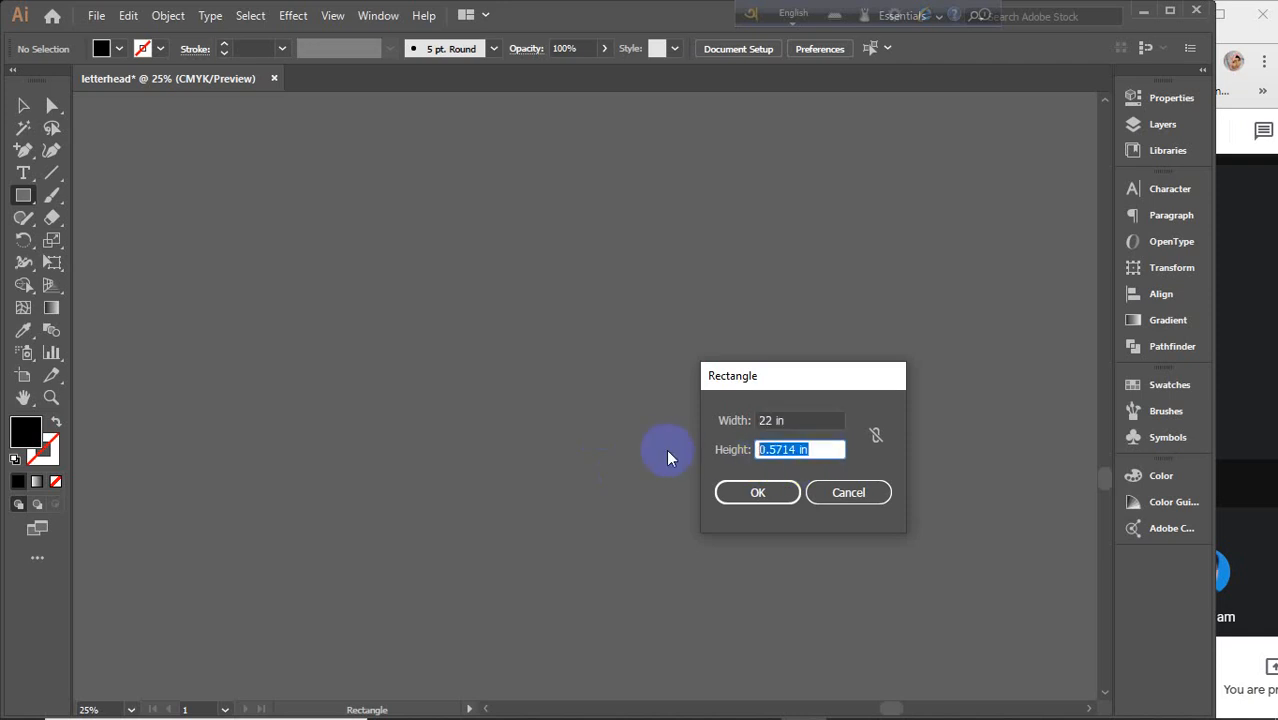
text(30)
key(Return)
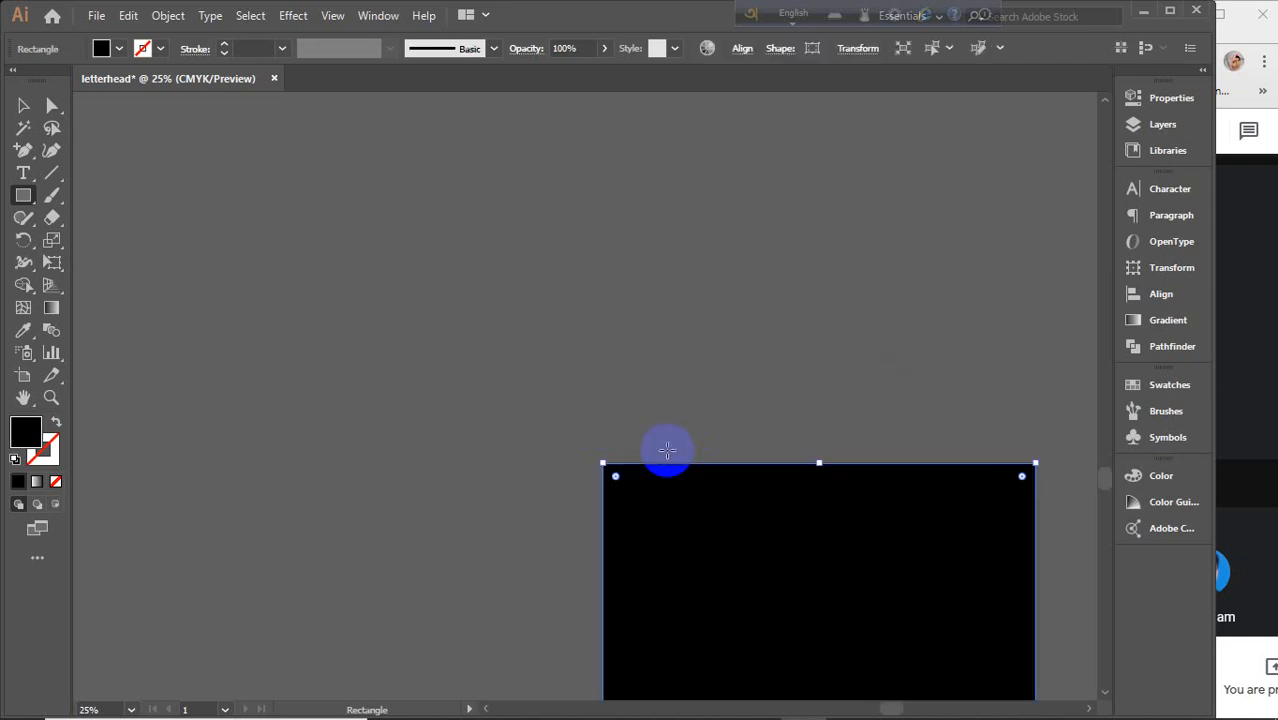
Move the 22 × 30 in rectangle farther into the empty canvas area and fill it with white.
key(v)
drag(785, 608, 476, 288)
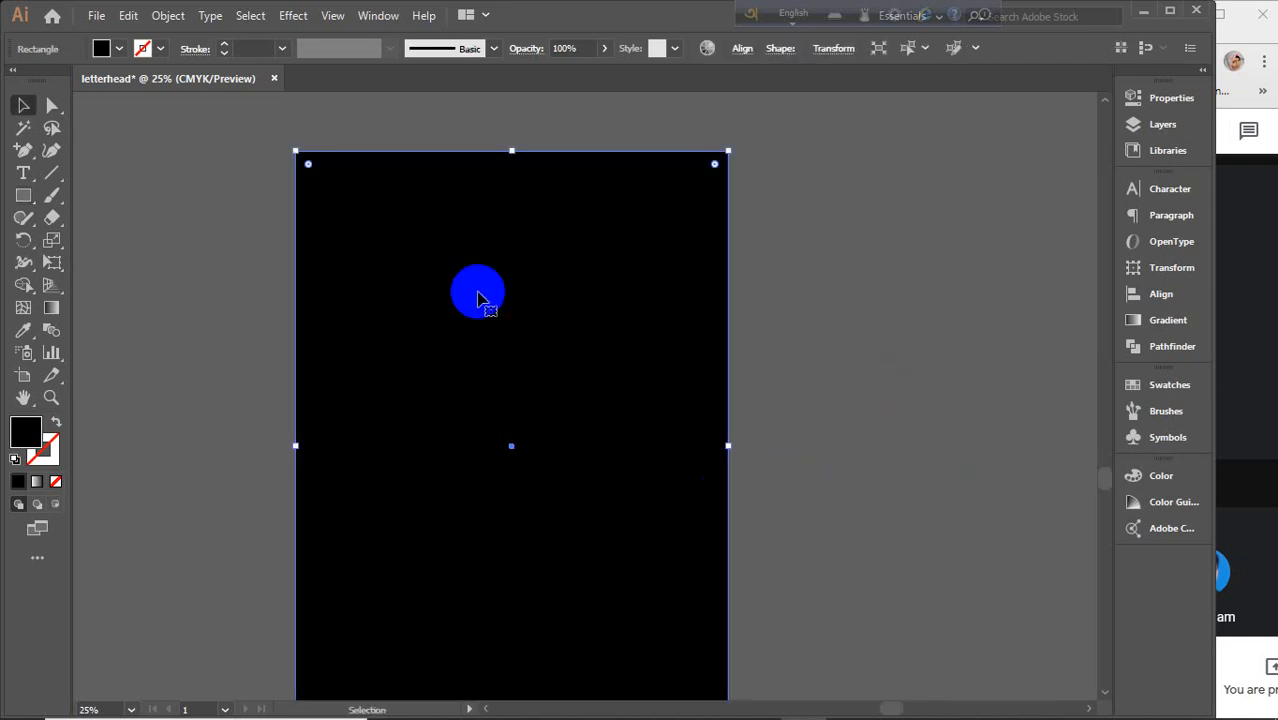
scroll(476, 288, down, 1)
drag(505, 352, 536, 359)
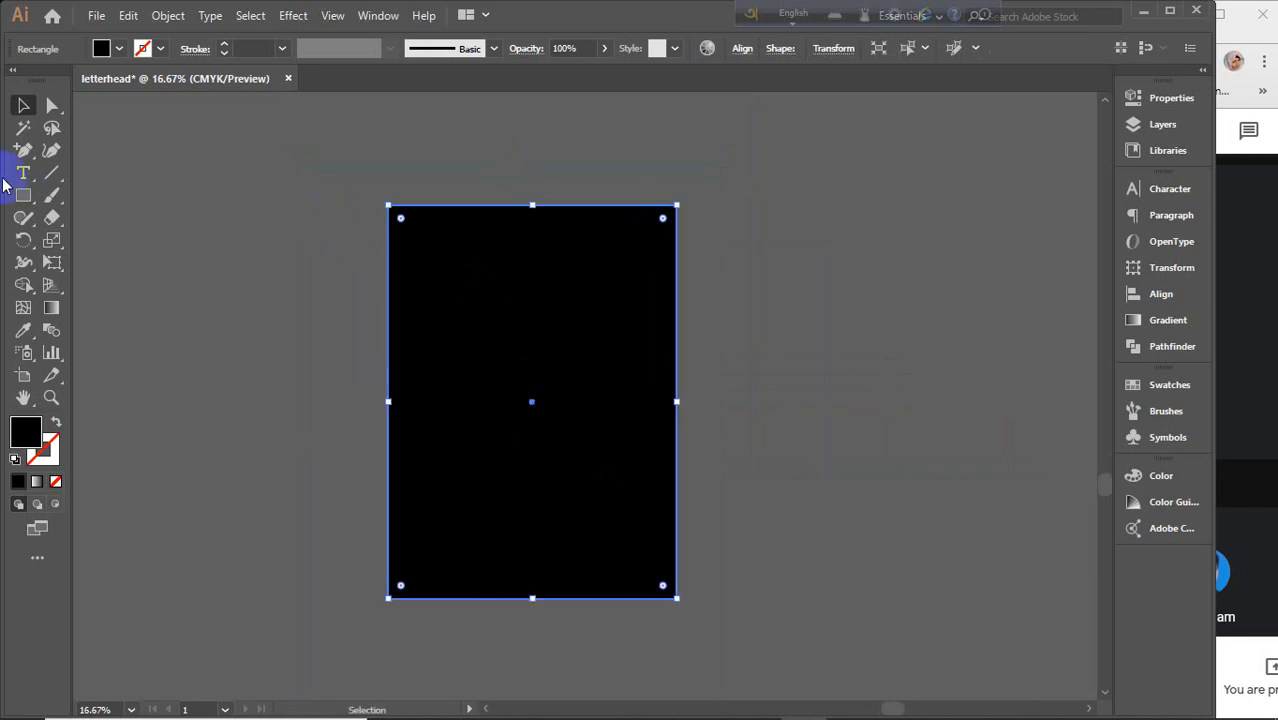
click(120, 50)
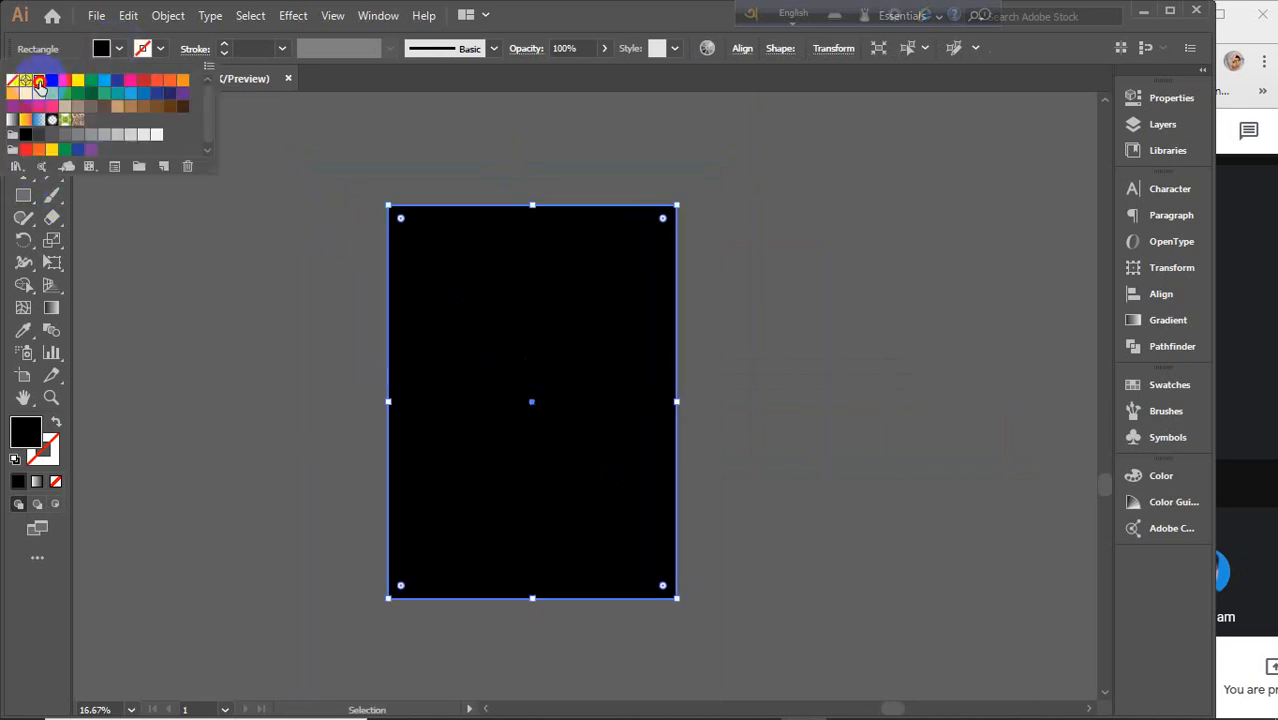
click(38, 82)
click(466, 428)
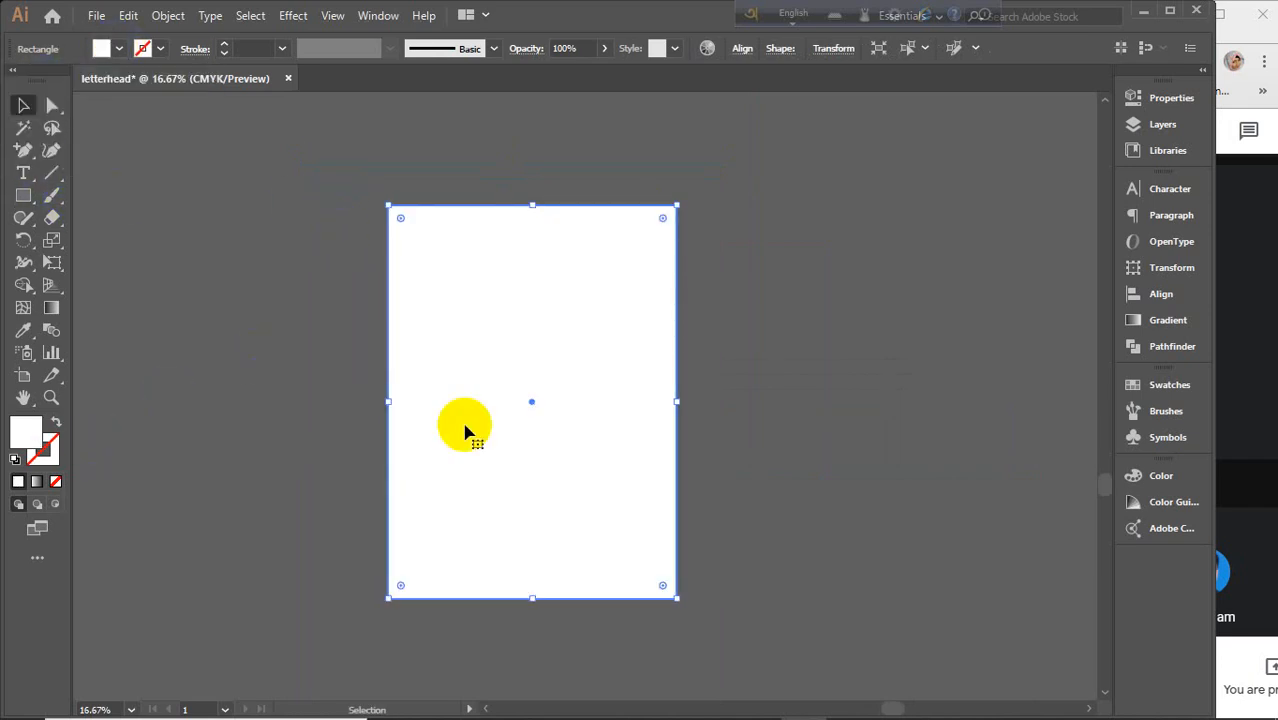
Give the white 22 × 30 in page rectangle a black 1 pt stroke.
click(27, 483)
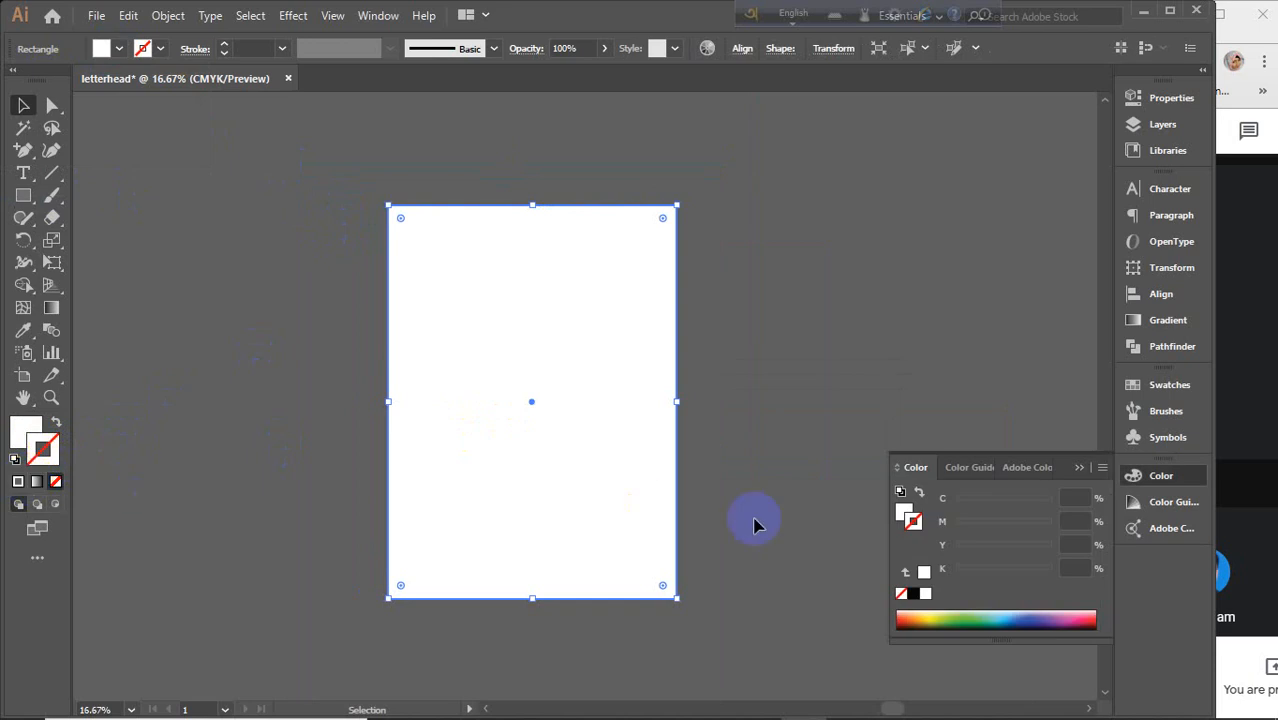
click(1084, 465)
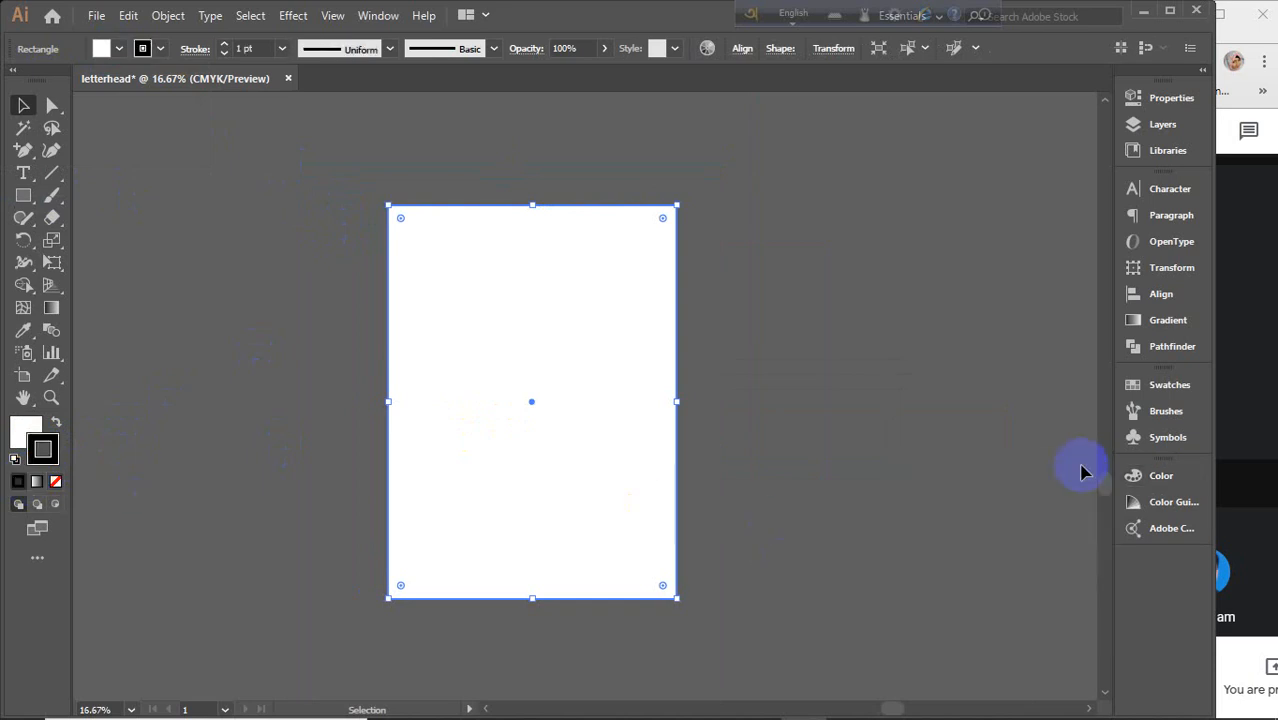
click(819, 394)
click(415, 262)
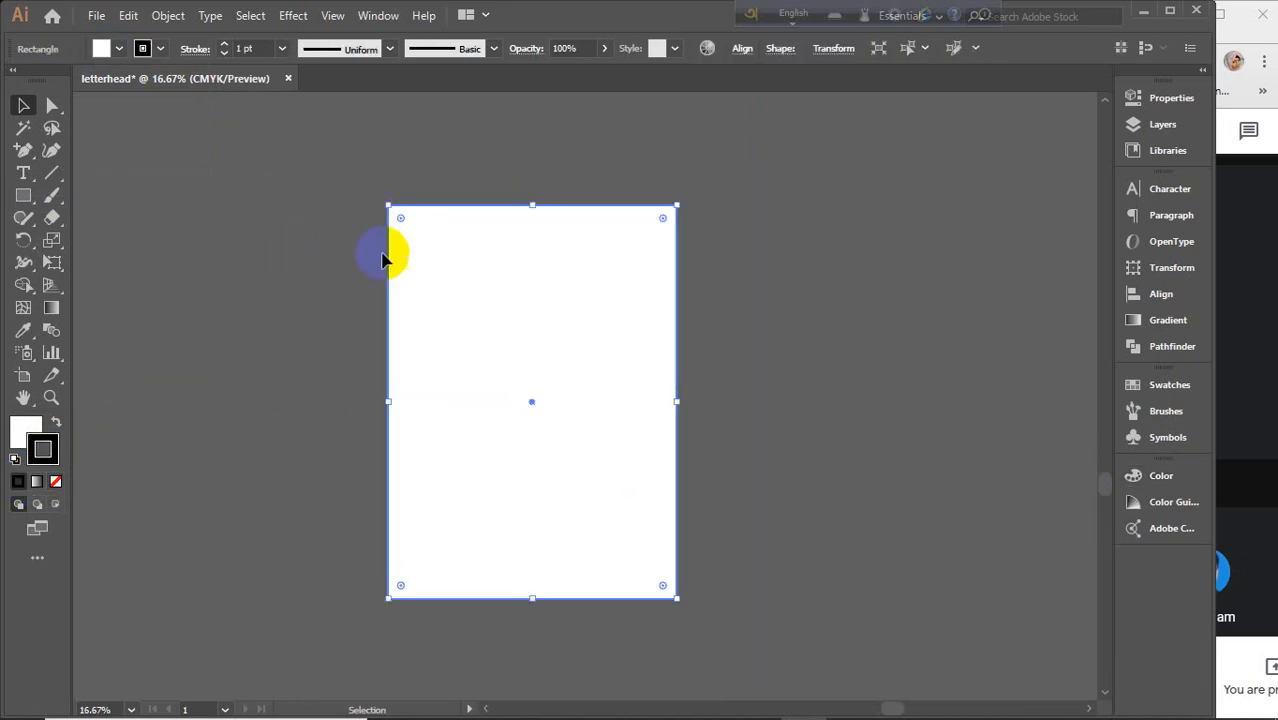
click(182, 224)
Draw a header rectangle across the full width of the page's upper part.
click(23, 198)
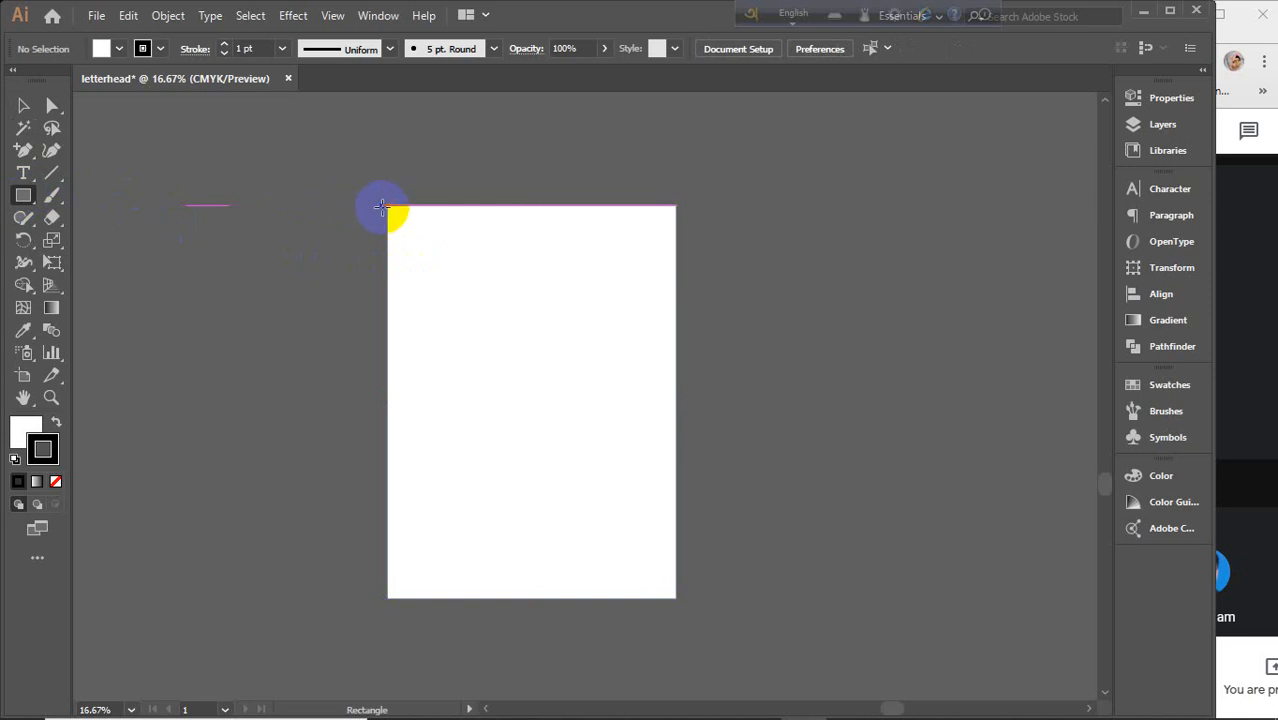
drag(396, 206, 676, 318)
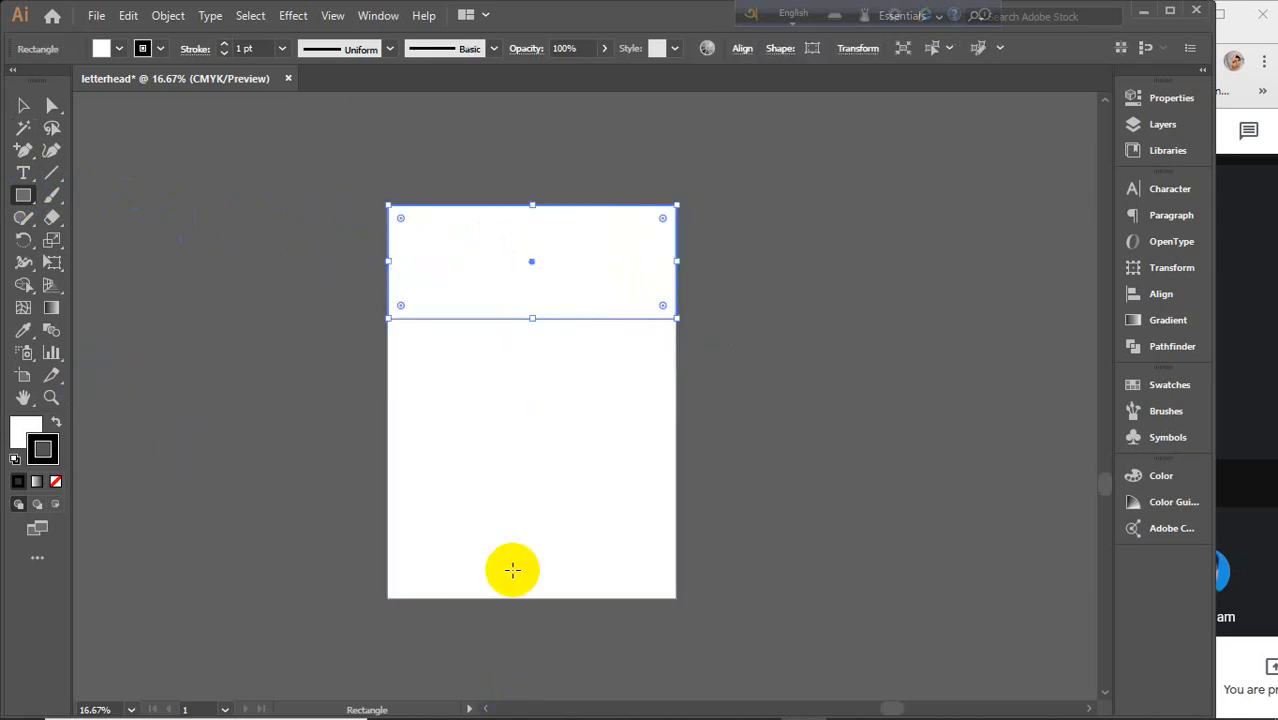
Paste the lights image, rotate it 90° and place it in the page's upper-left corner.
key(ctrl+v)
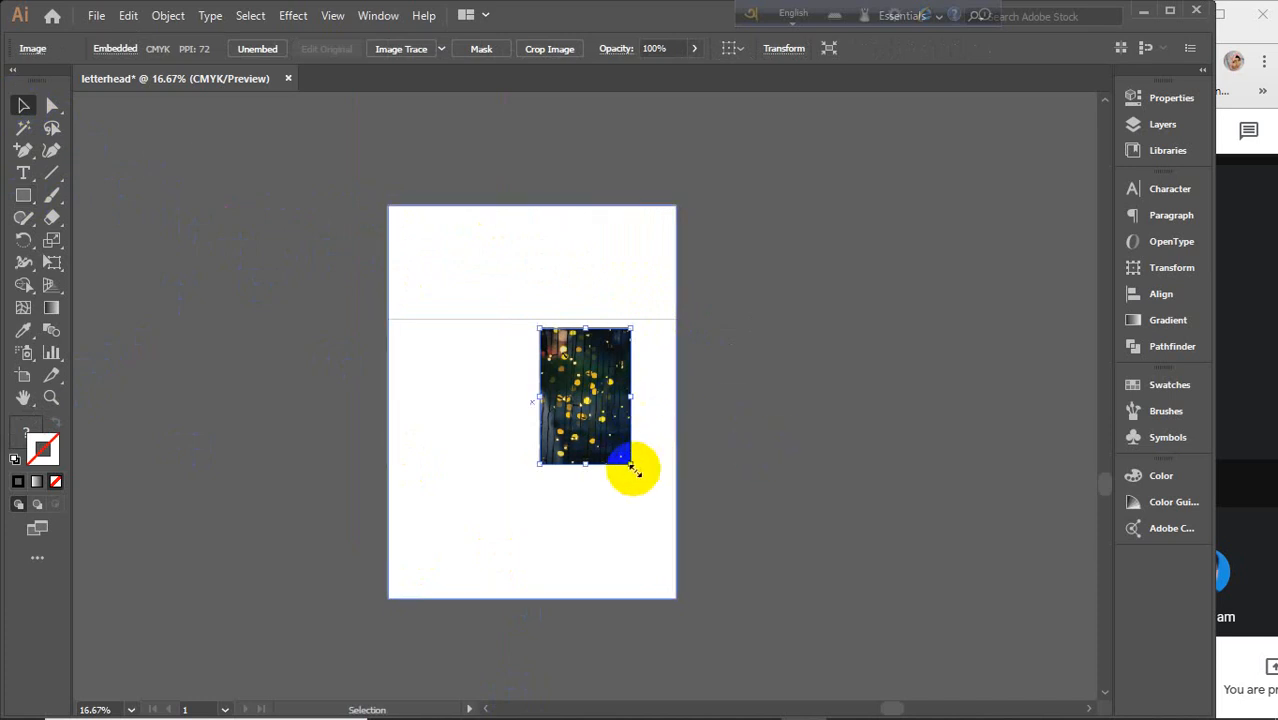
drag(640, 468, 707, 334)
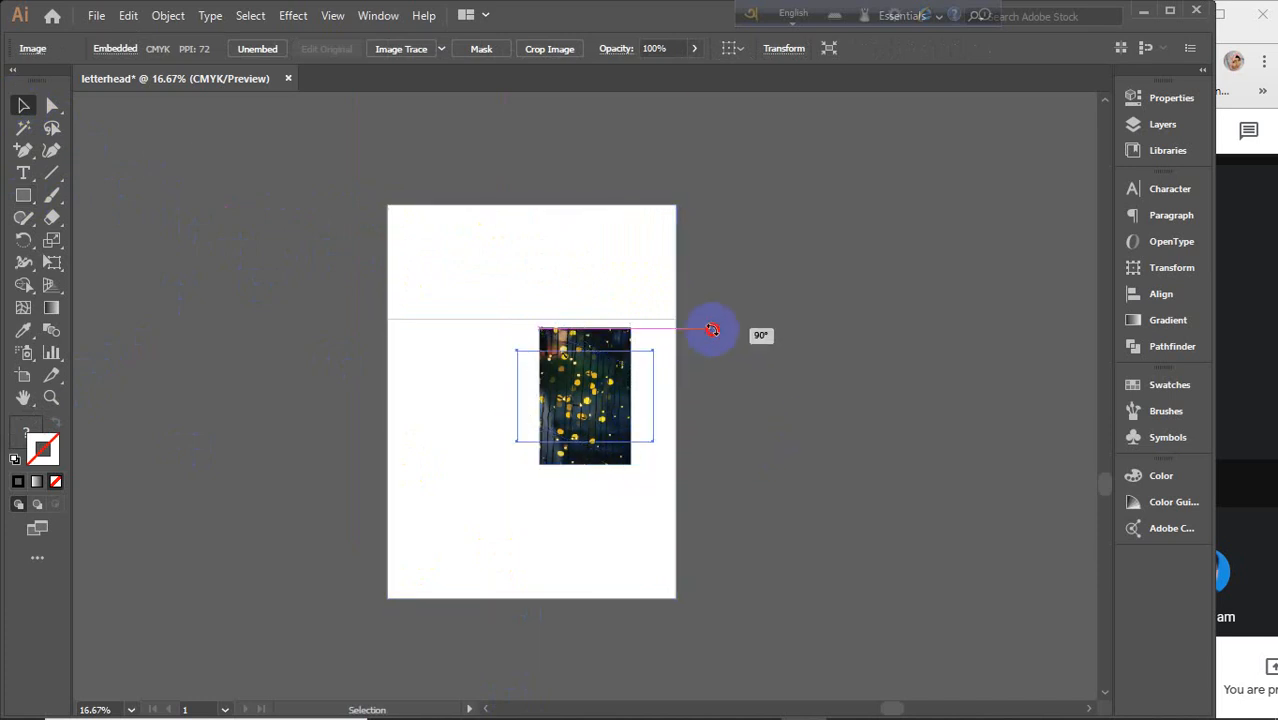
drag(612, 403, 484, 258)
Delete the header rectangle, then enlarge the lights image and stretch it across the full page width.
click(623, 320)
key(Delete)
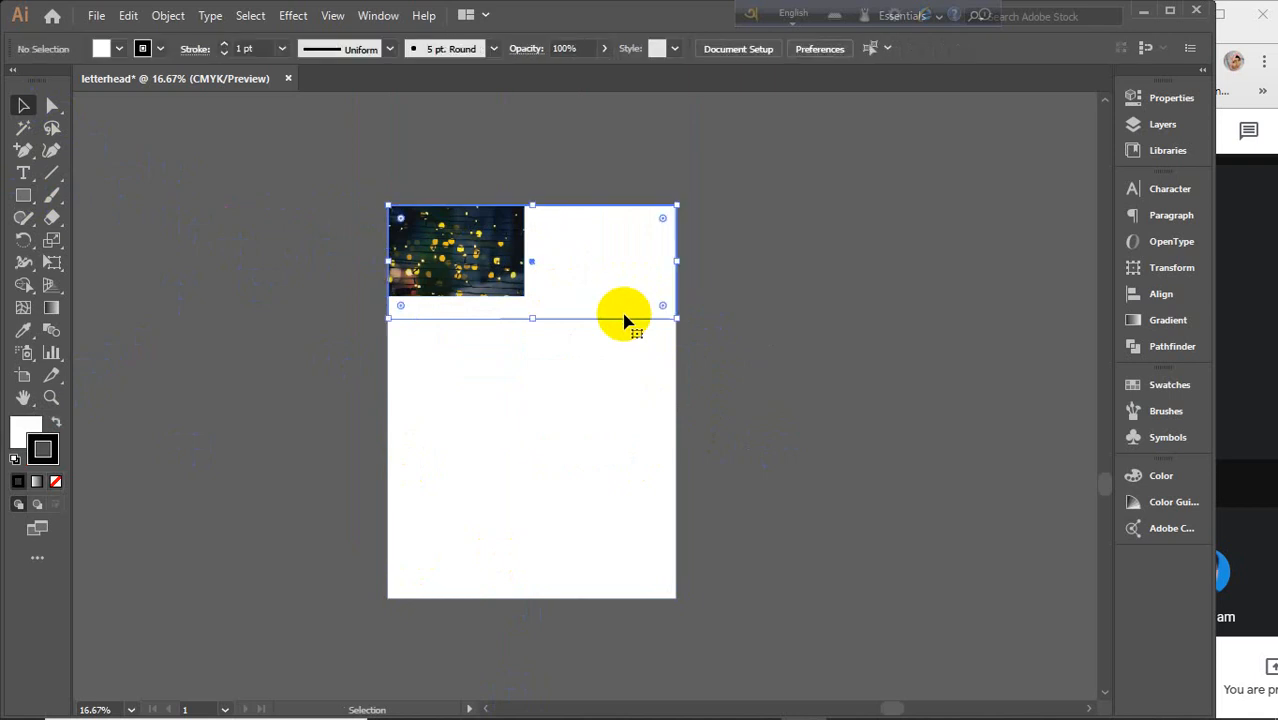
click(475, 290)
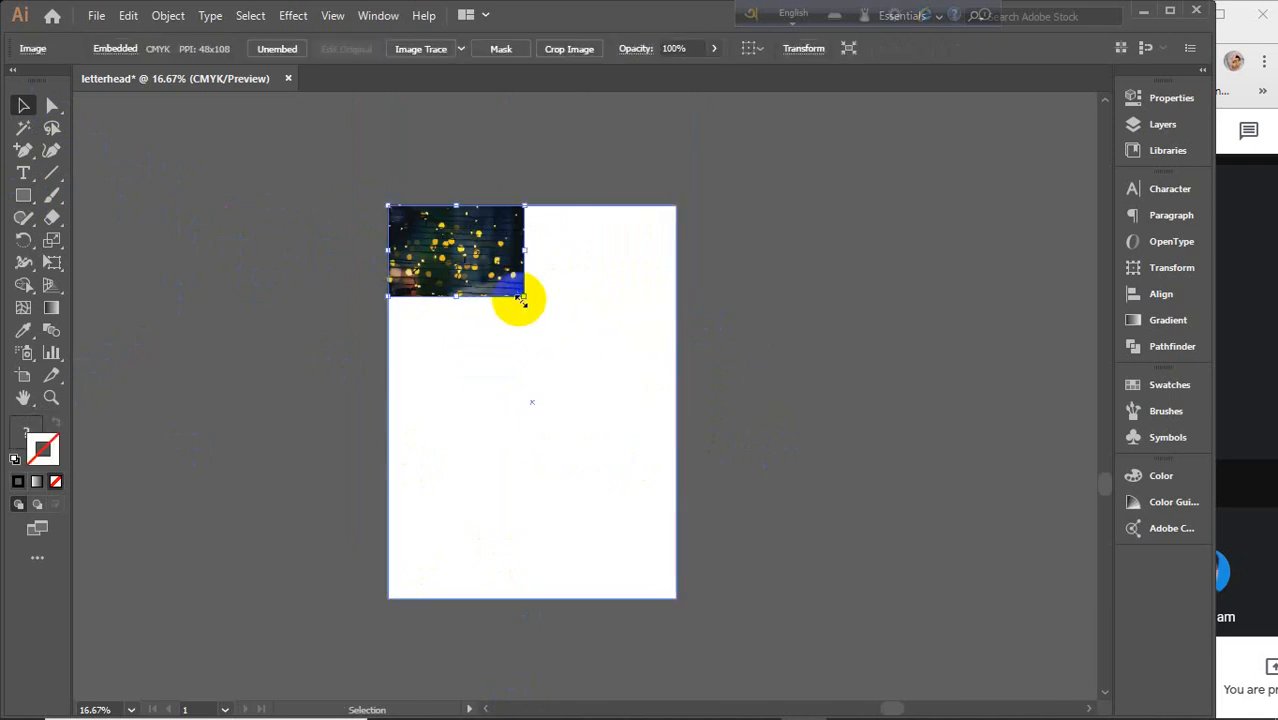
drag(521, 299, 549, 321)
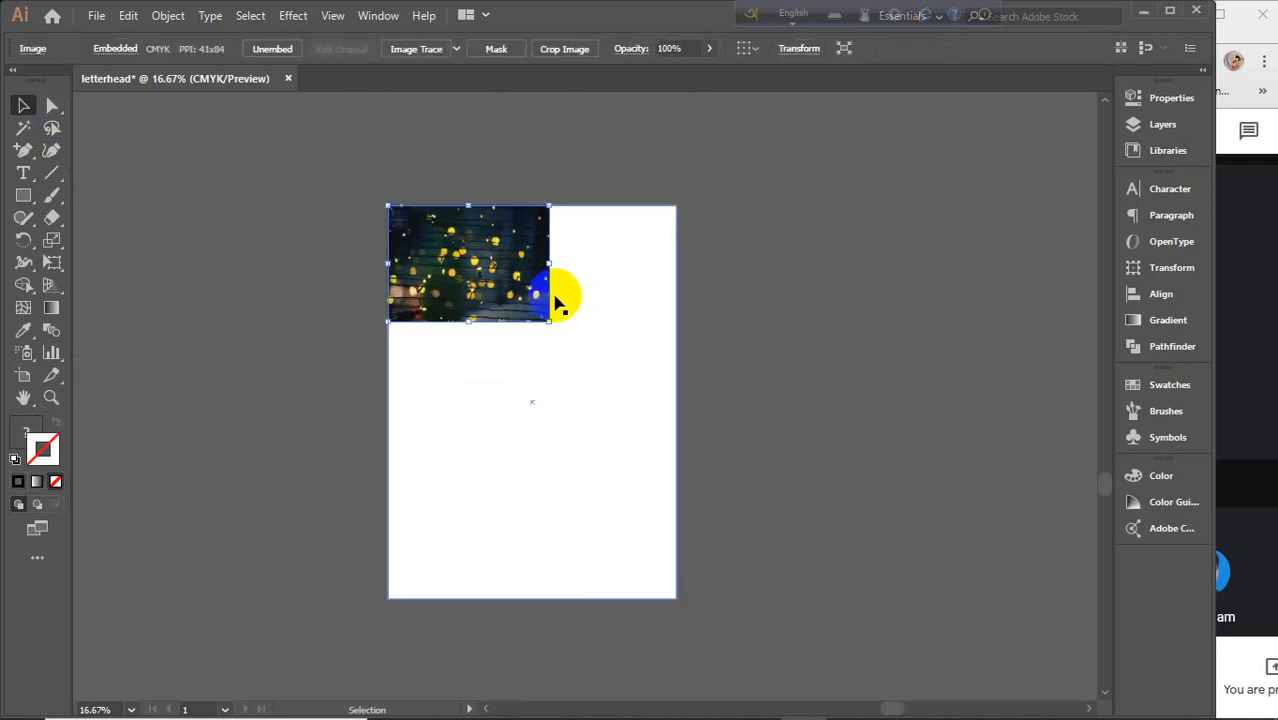
drag(545, 263, 679, 269)
click(789, 312)
Duplicate one of the January calendar pages into the empty area beside the white page.
scroll(789, 312, down, 2)
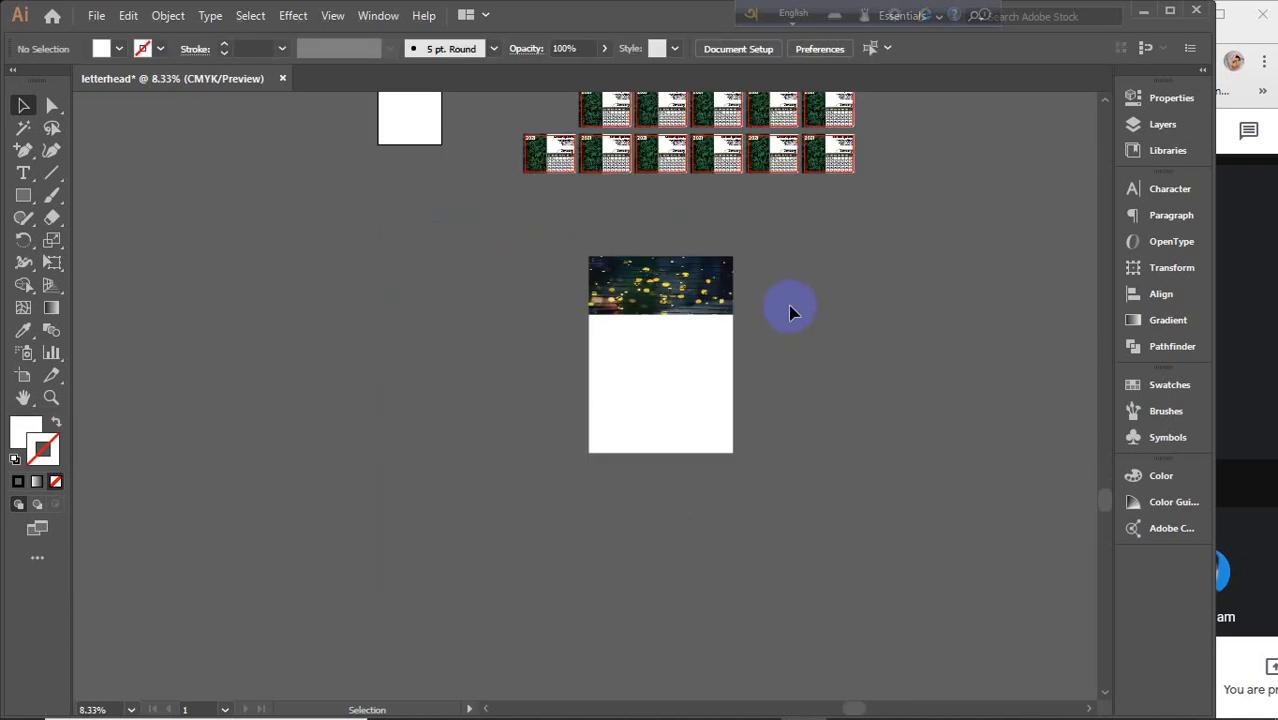
drag(826, 296, 790, 425)
drag(597, 287, 418, 588)
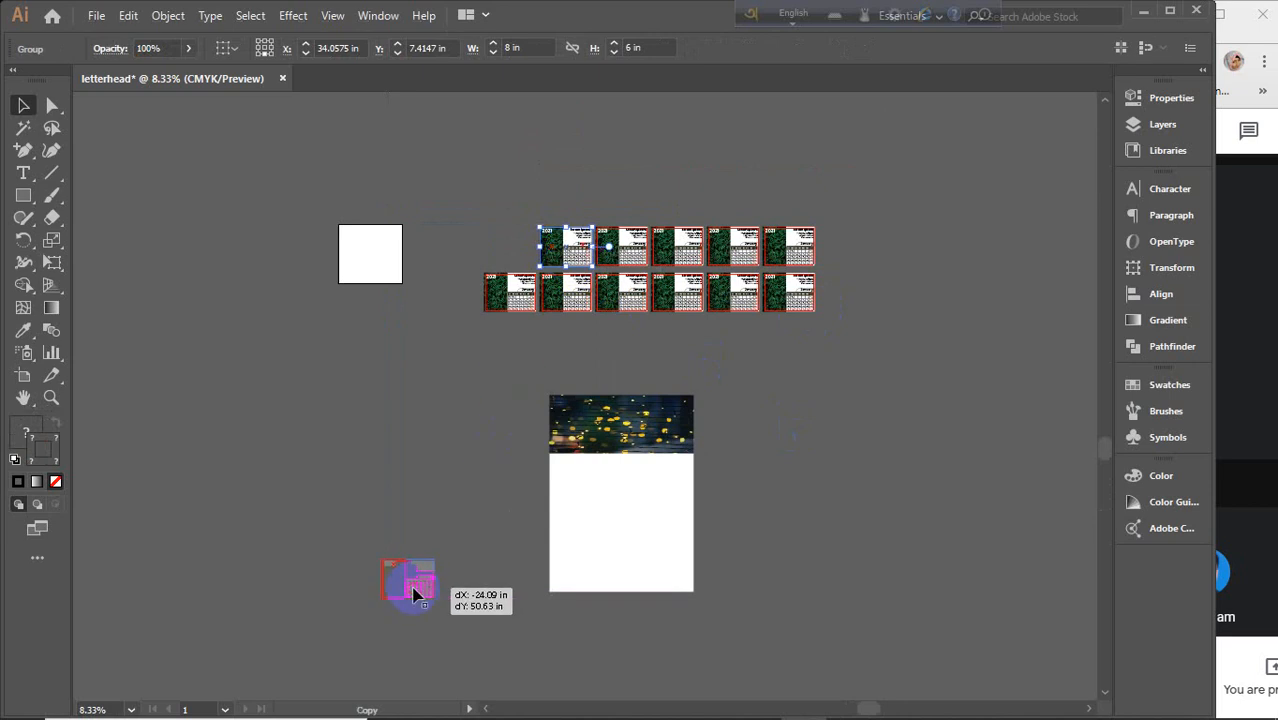
Ungroup the copied January page and move its date grid onto the white page below the lights image.
scroll(418, 585, up, 3)
right_click(412, 575)
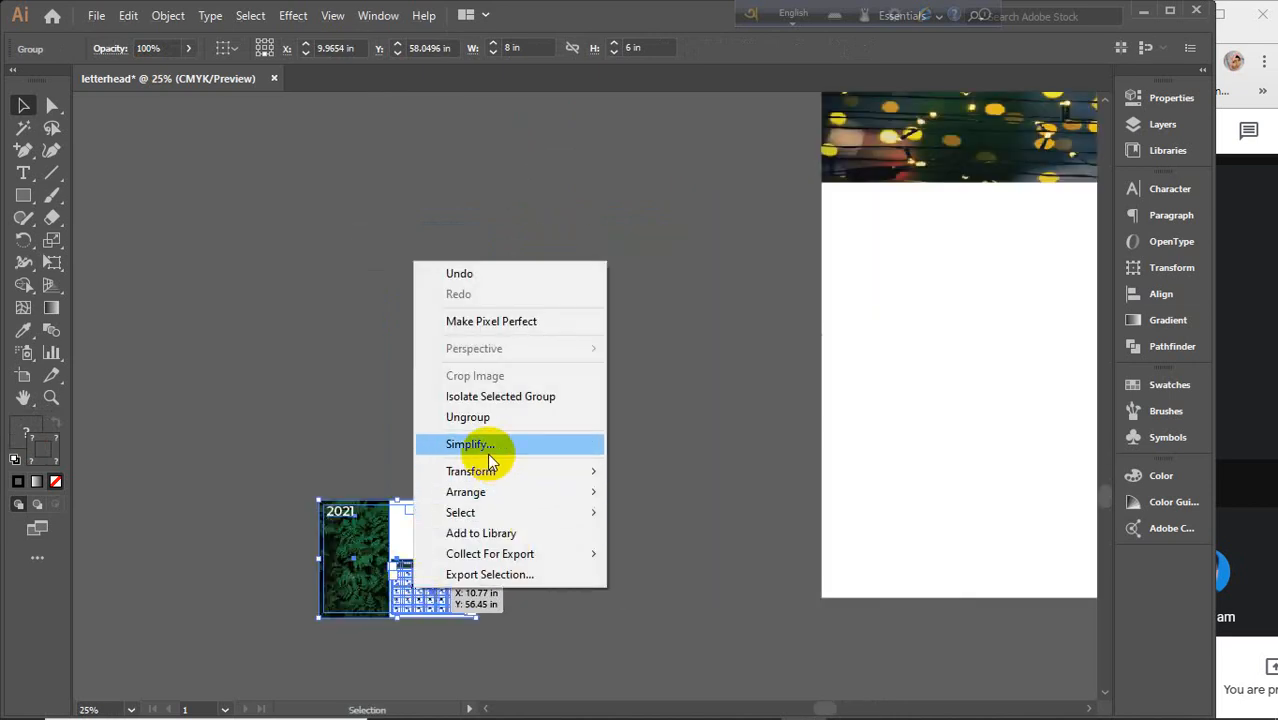
click(478, 417)
click(465, 466)
drag(420, 585, 619, 359)
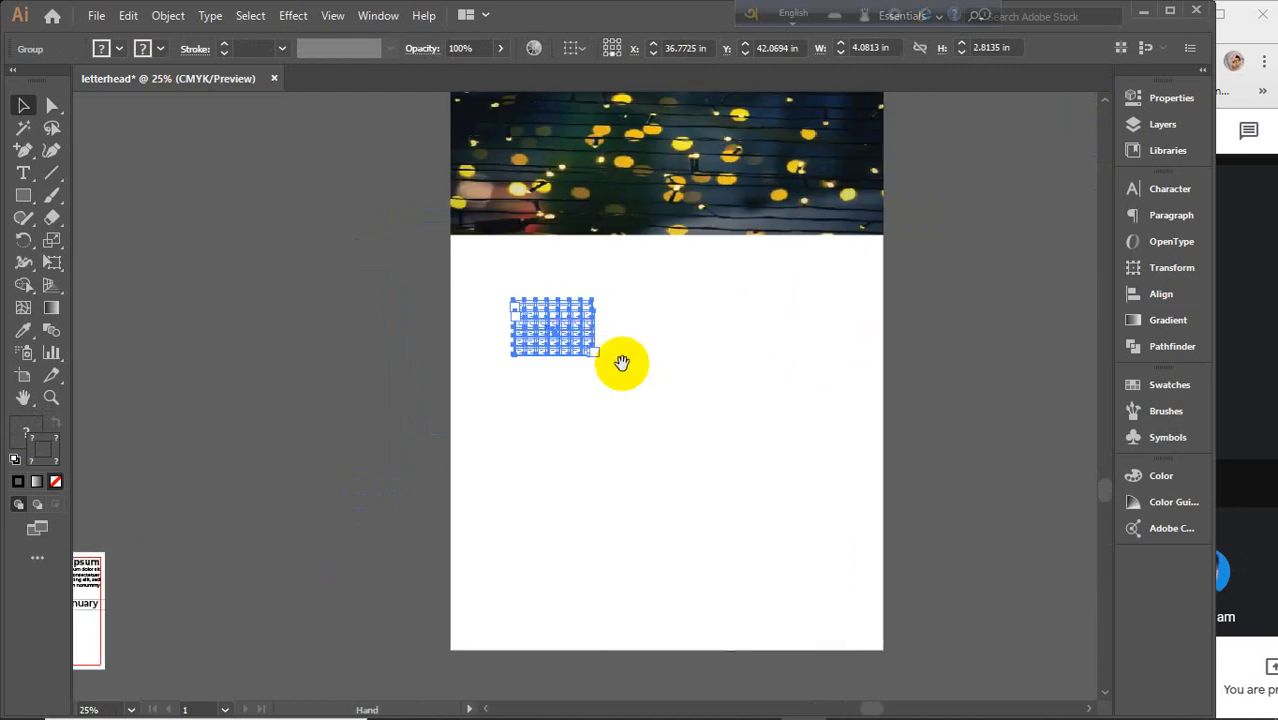
Bring the date grid to the front of the white page.
right_click(552, 335)
mouse_move(628, 566)
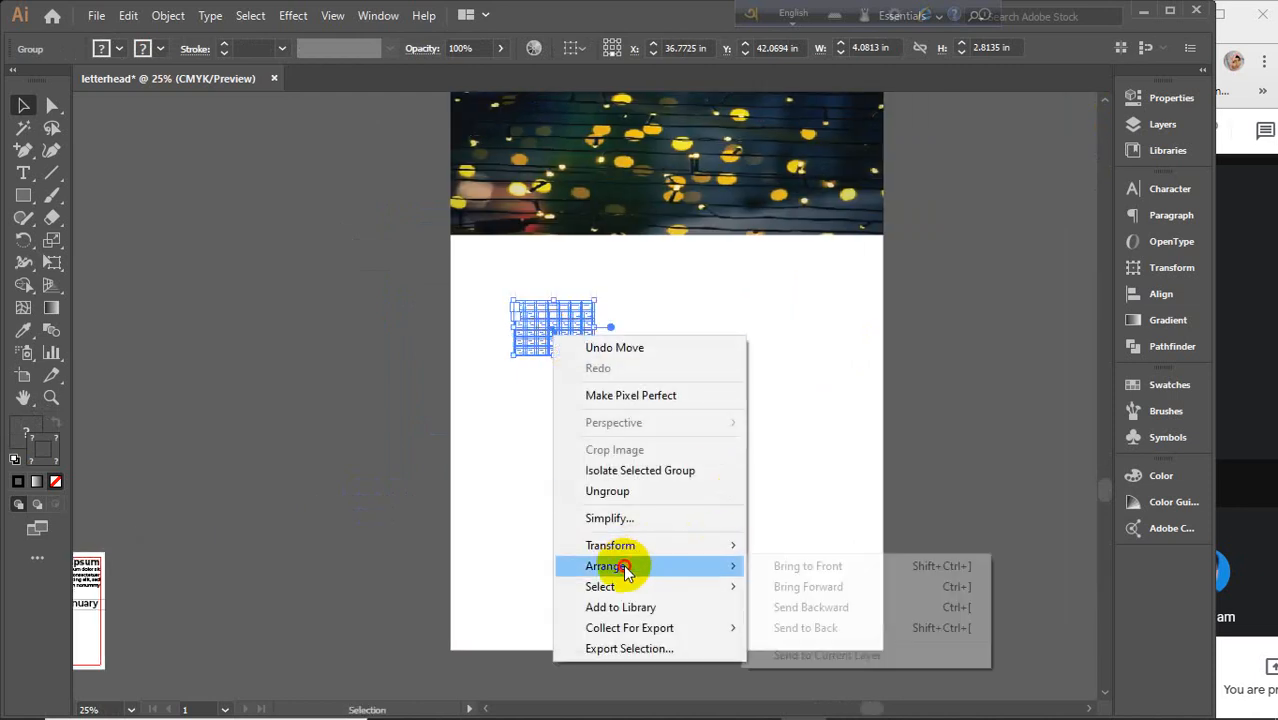
click(748, 566)
Duplicate the date grid three times sideways at equal spacing to form a row of four.
drag(556, 332, 632, 298)
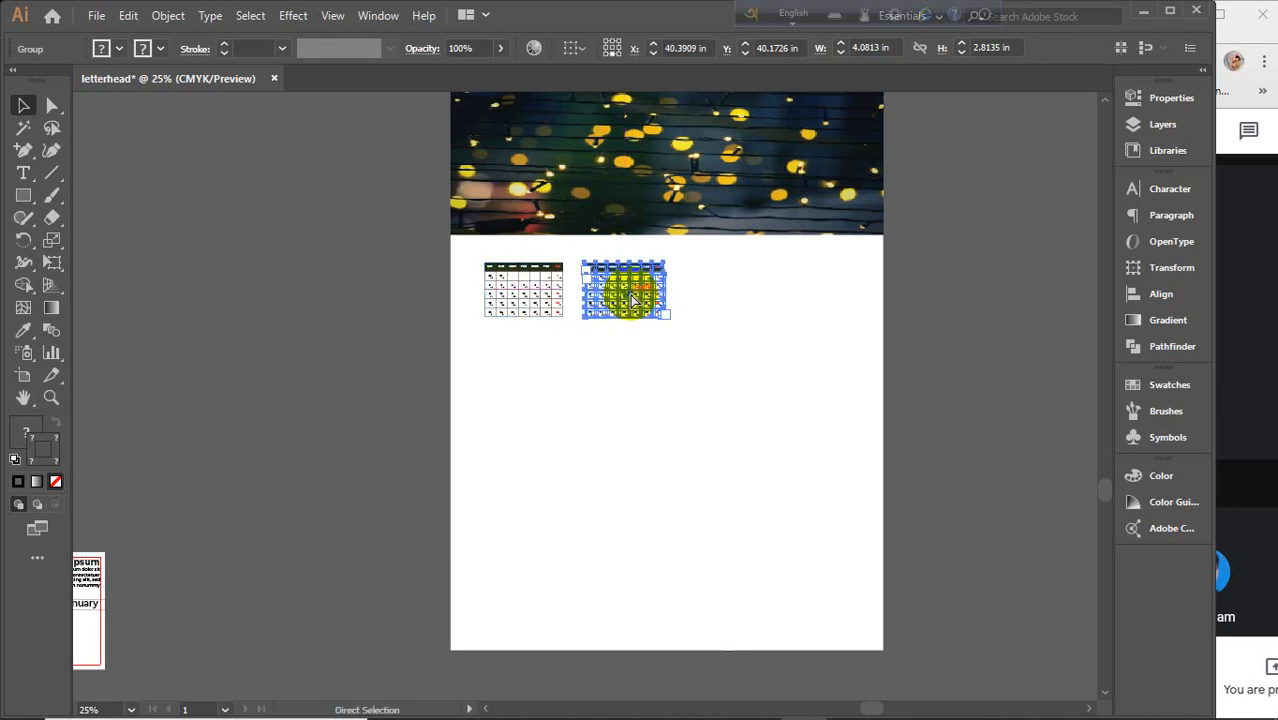
key(ctrl+d)
key(ctrl+d)
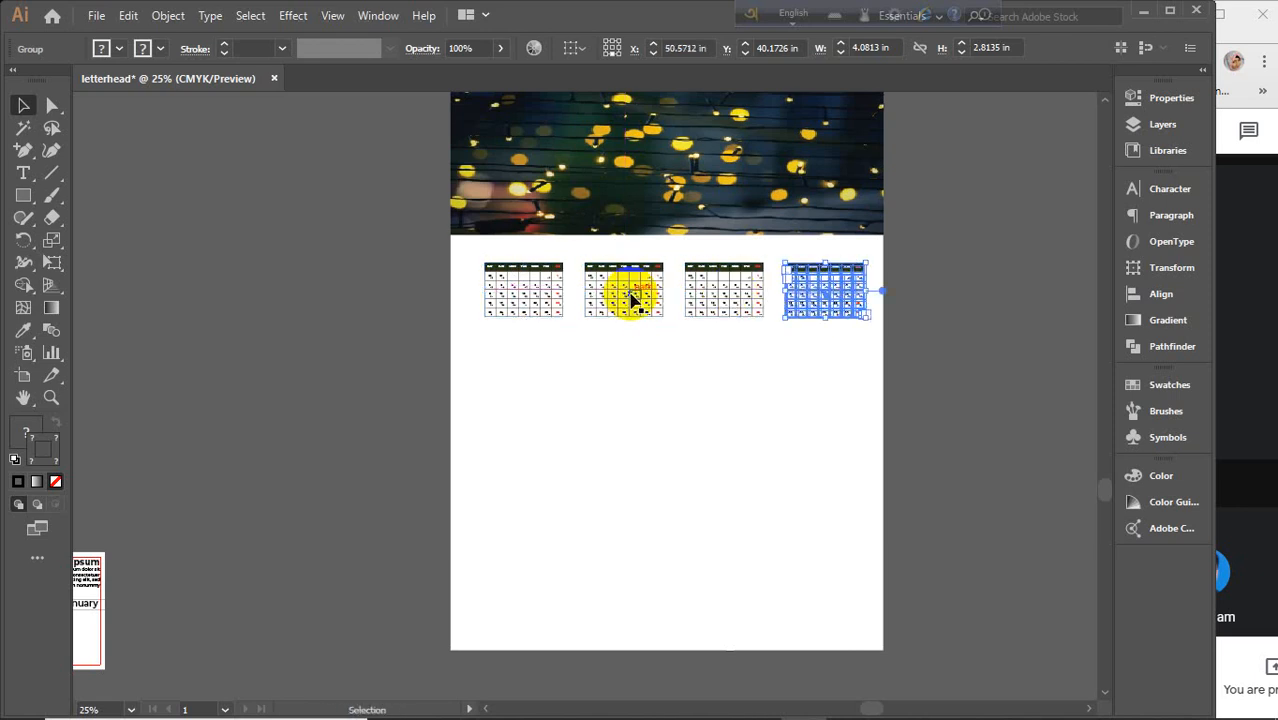
Select all four date grids and duplicate the row downward three times to form four rows.
shift+click(536, 292)
shift+click(630, 290)
shift+click(718, 293)
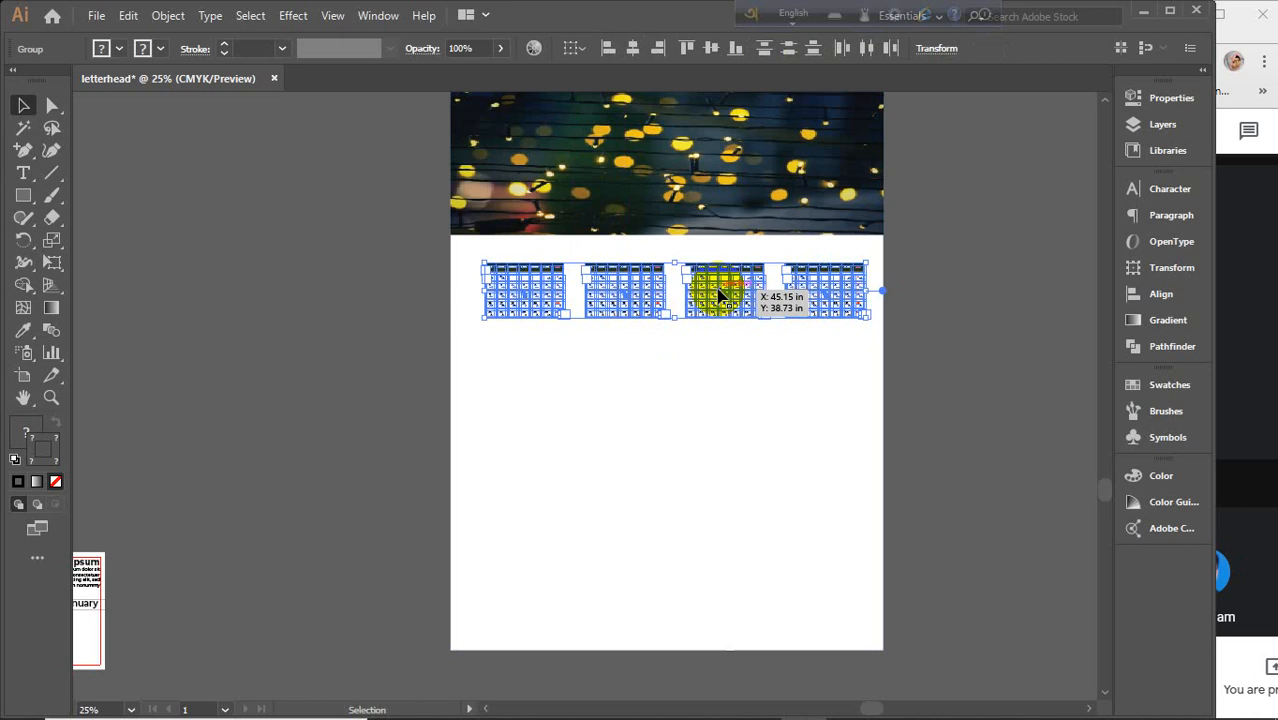
drag(718, 293, 717, 368)
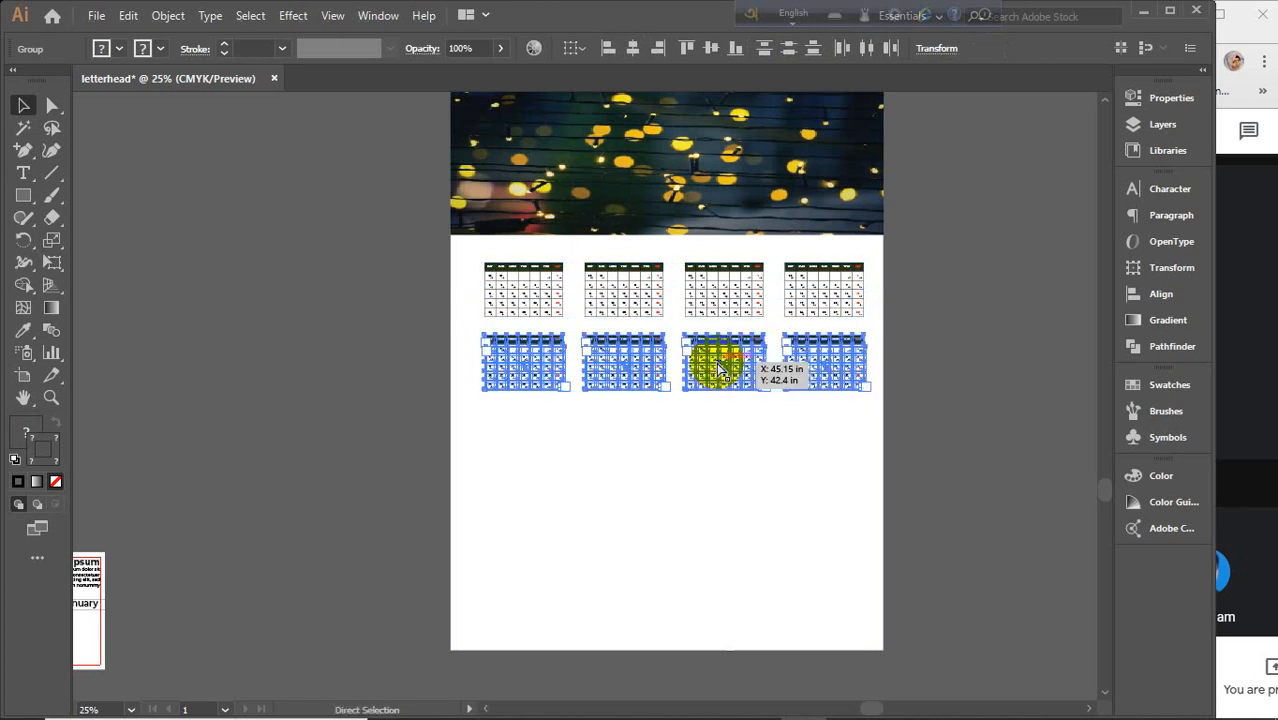
key(ctrl+d)
key(ctrl+d)
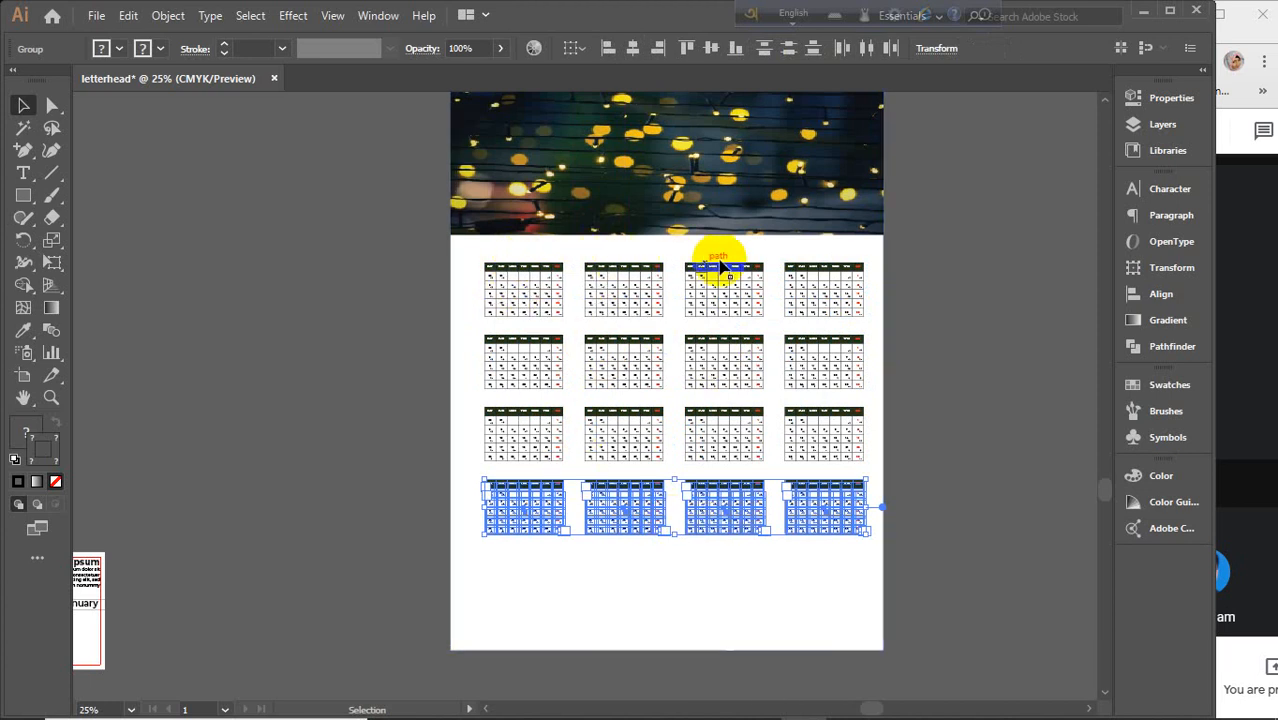
Try duplicating a single grid in the lowest row, then undo back to one row of date grids.
click(930, 388)
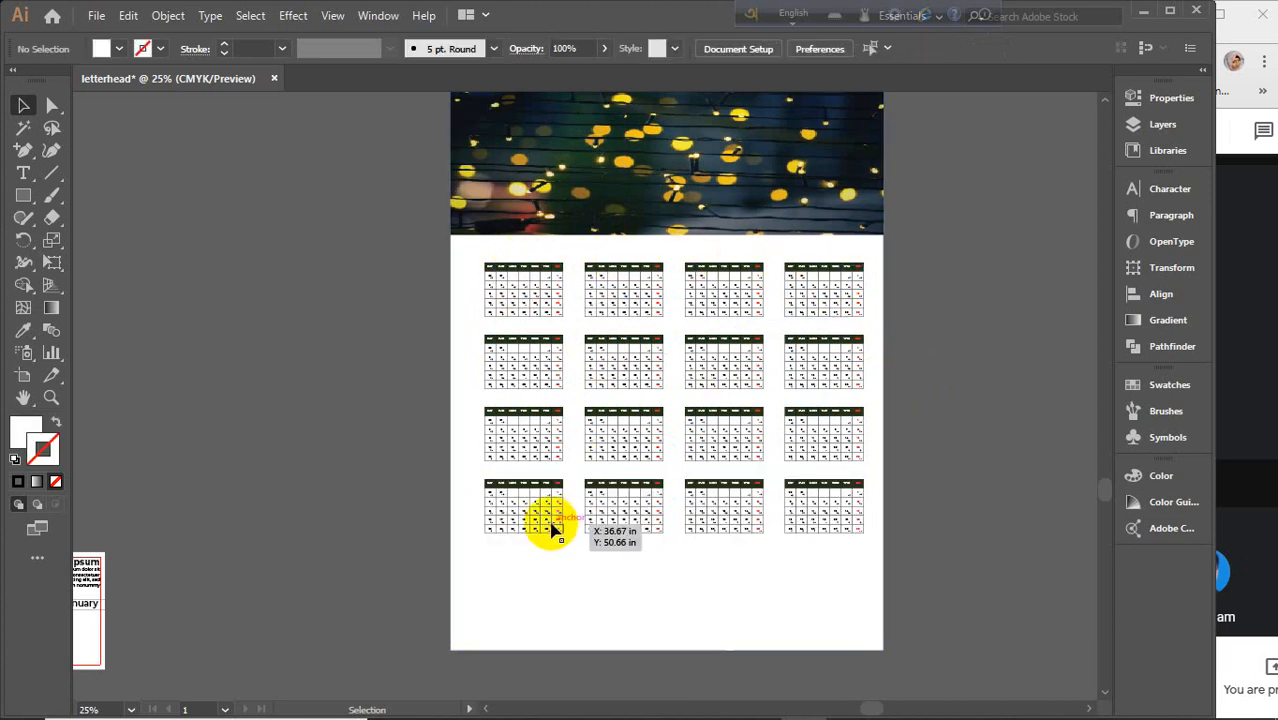
drag(527, 521, 530, 565)
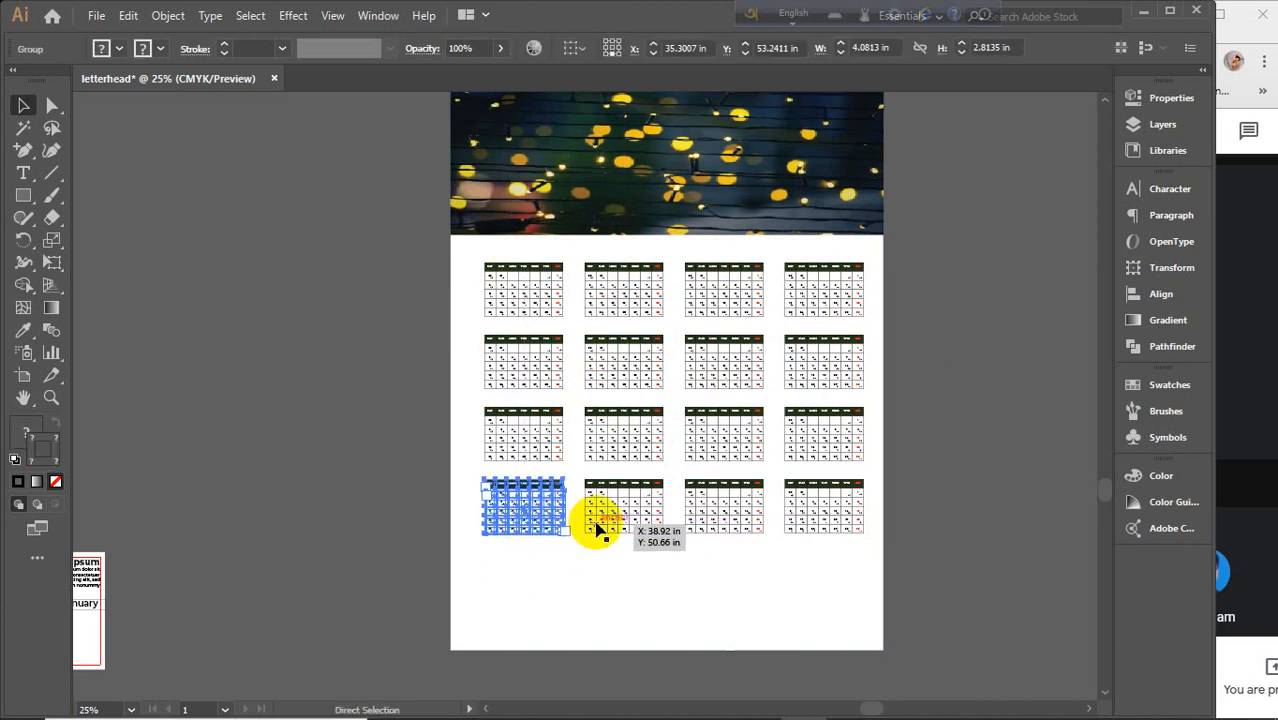
key(ctrl+z)
key(ctrl+z)
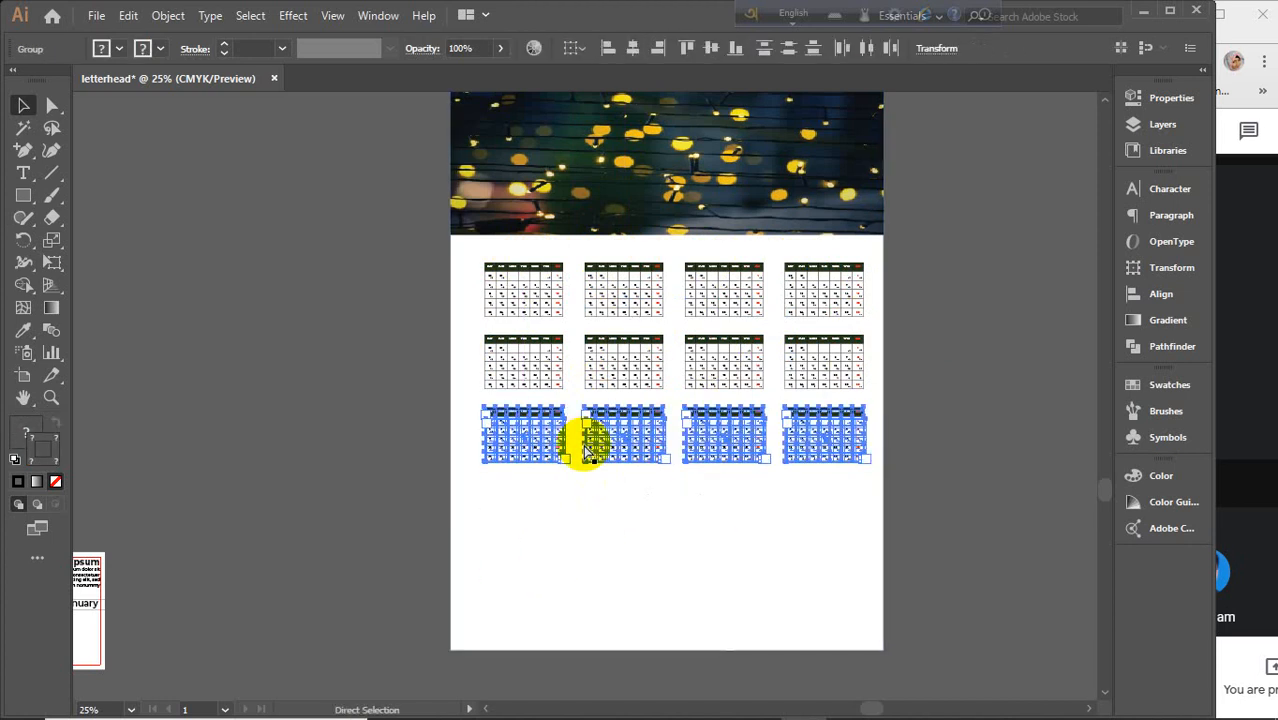
key(ctrl+z)
Move the row of four date grids slightly down and center it horizontally on the white page.
drag(540, 300, 529, 314)
drag(388, 302, 596, 480)
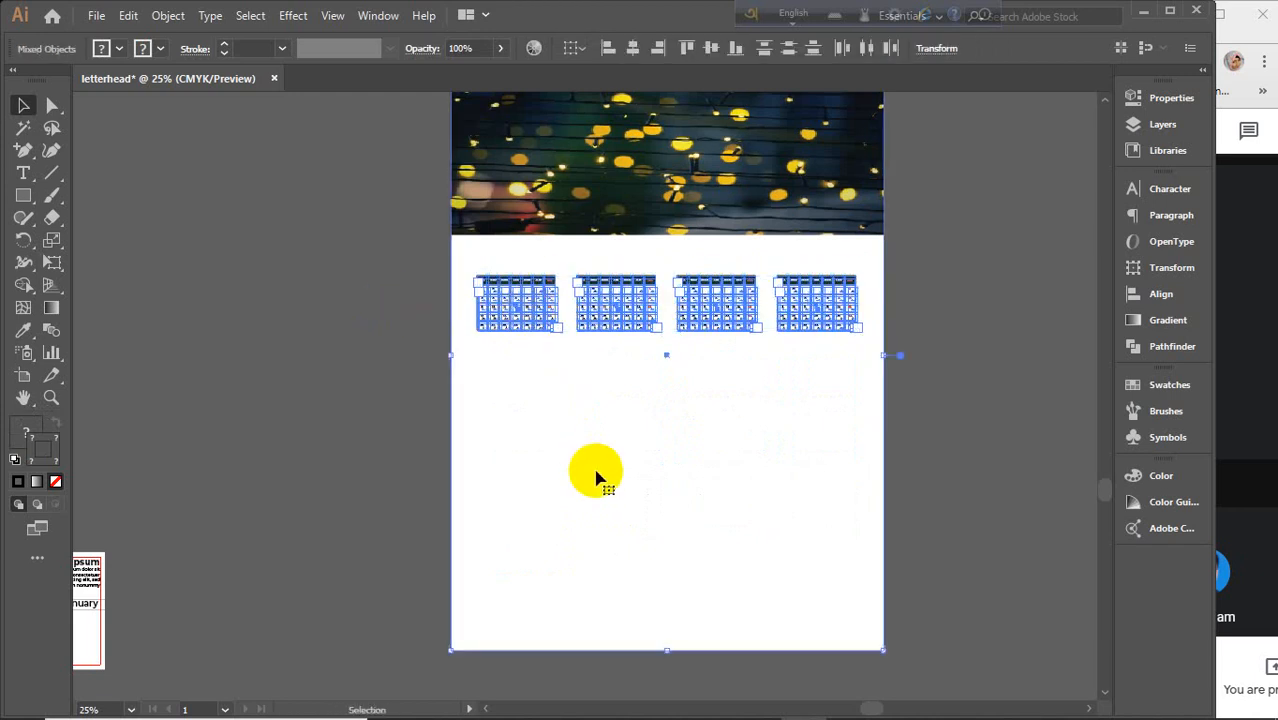
click(636, 56)
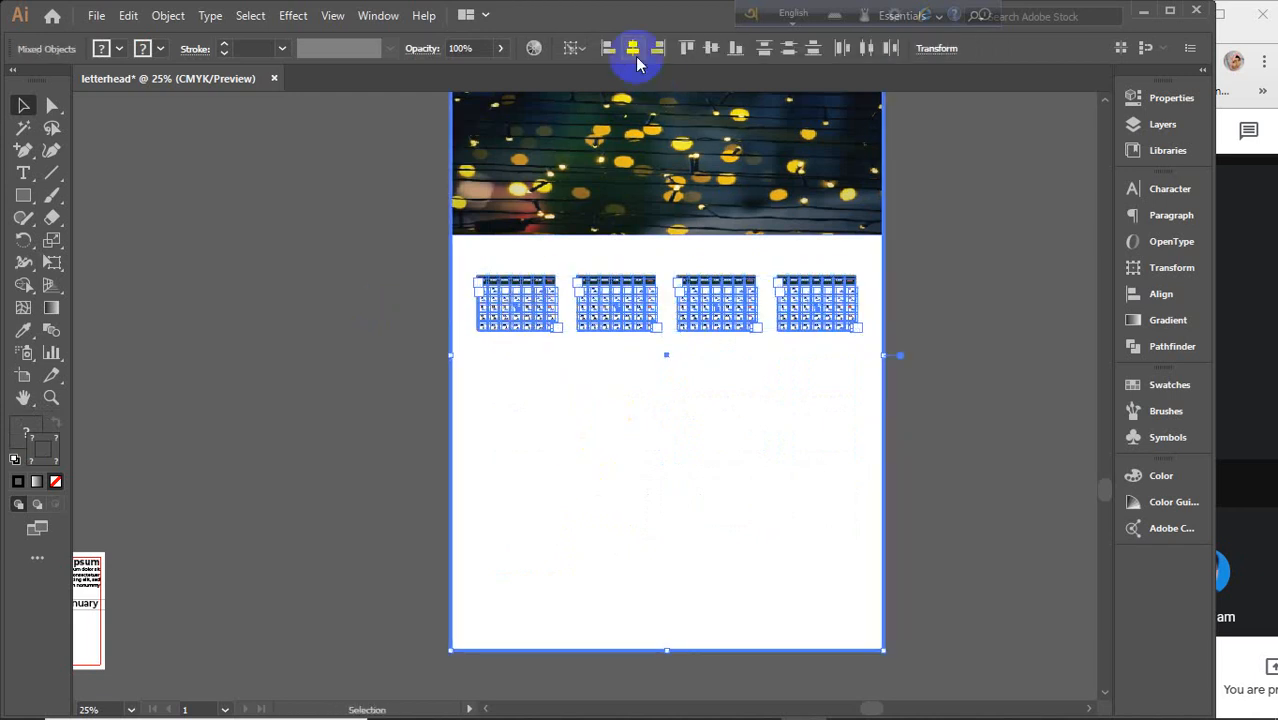
click(957, 370)
Nudge the centered row of date grids slightly upward, keeping its horizontal position.
drag(740, 326, 727, 302)
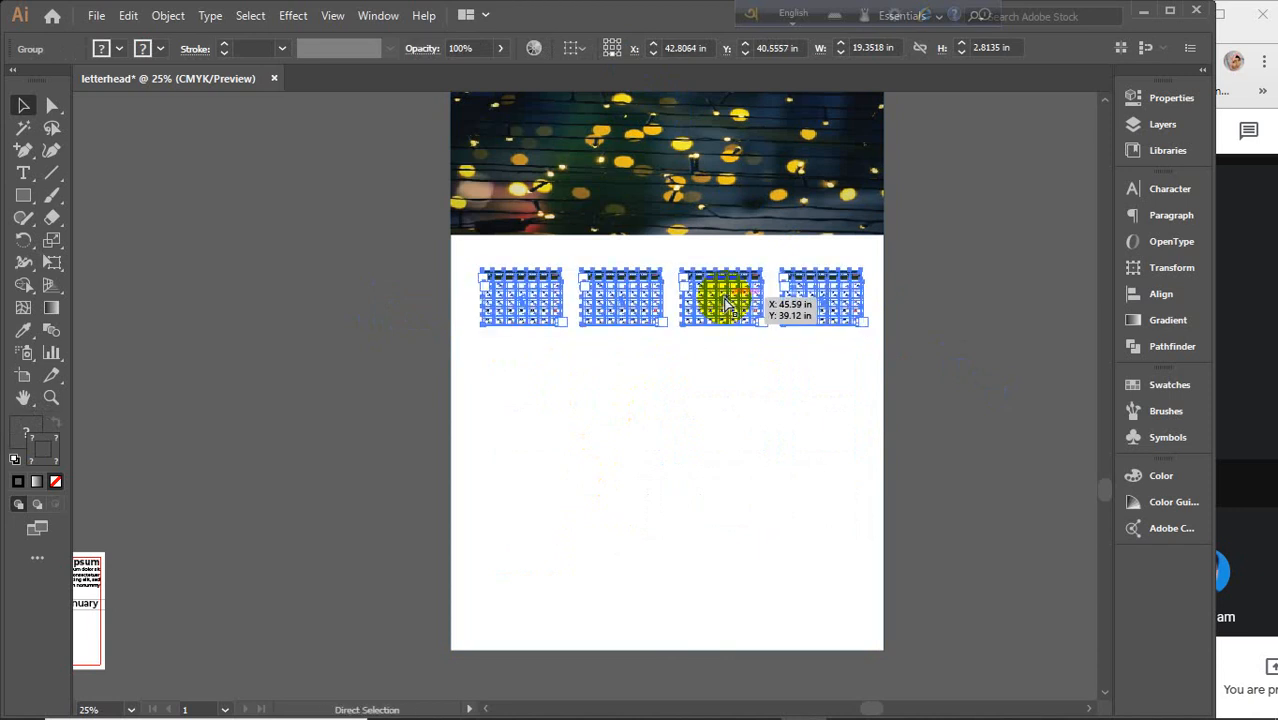
key(ctrl+z)
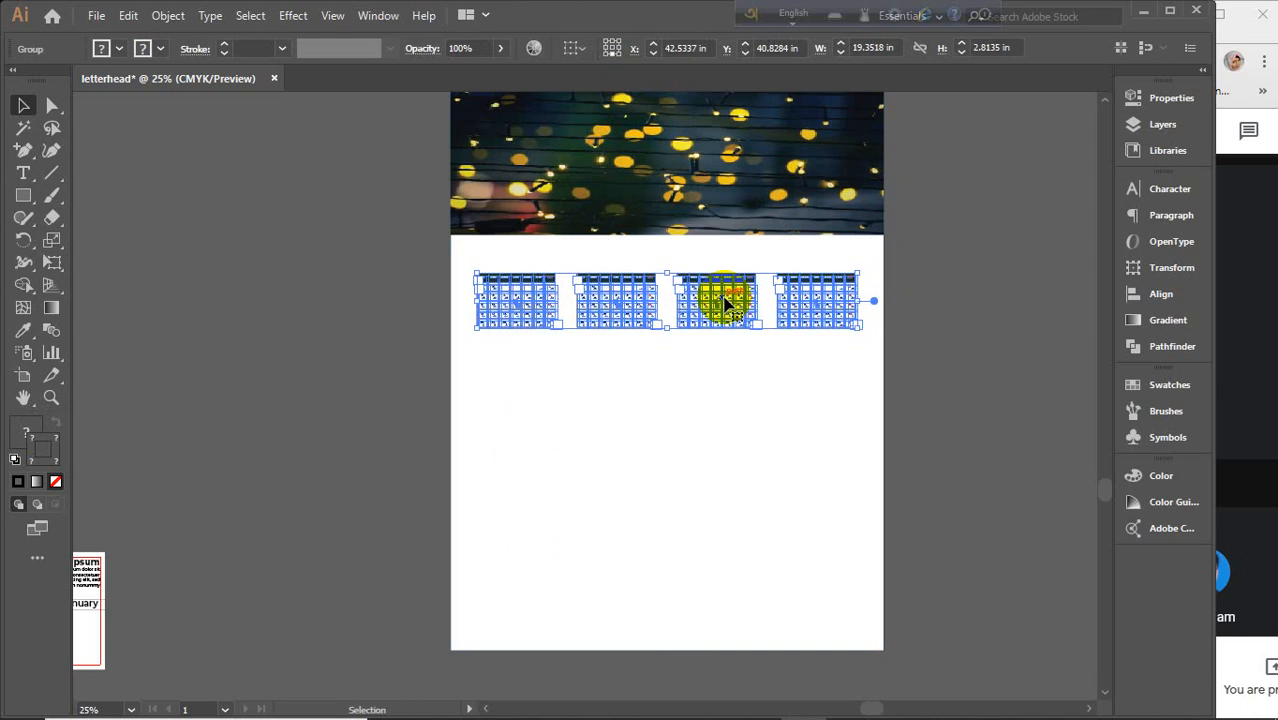
key(Up)
key(Up)
key(Up)
Try duplicating the centered row of date grids below itself.
drag(718, 295, 716, 380)
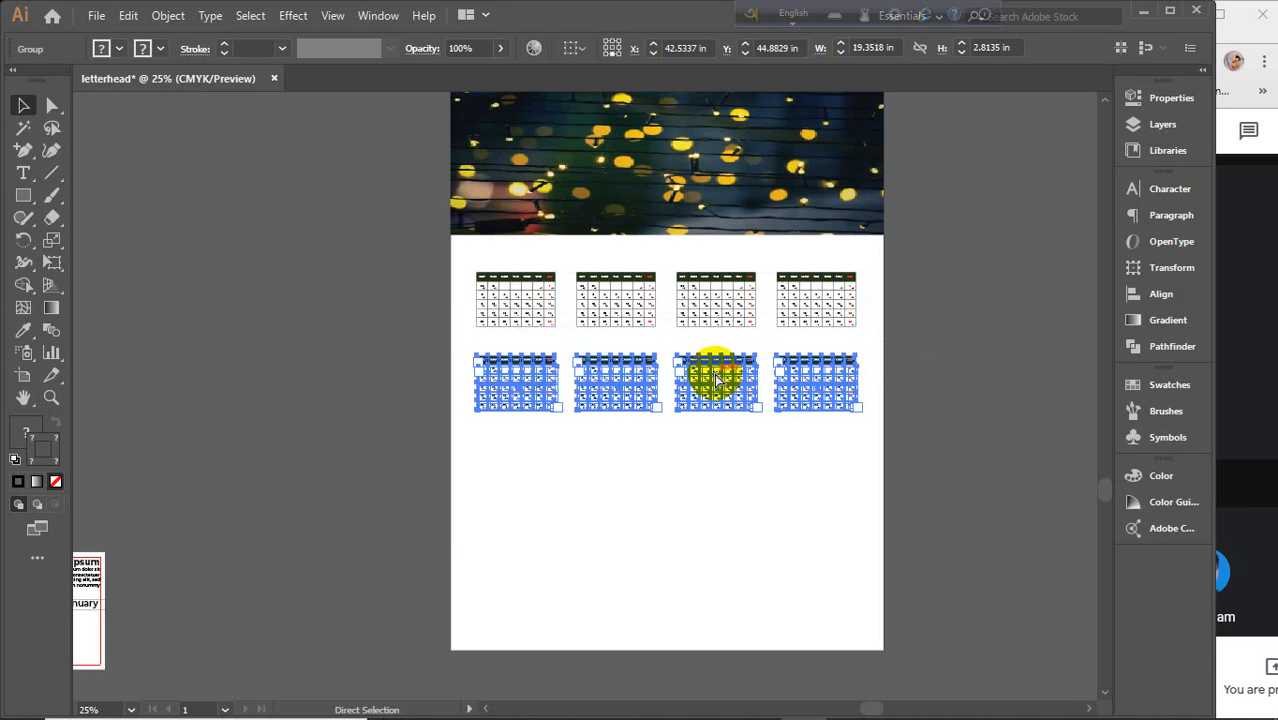
key(Delete)
Undo the duplicated lower row and delete the second, third and fourth date grids of the remaining row.
click(628, 298)
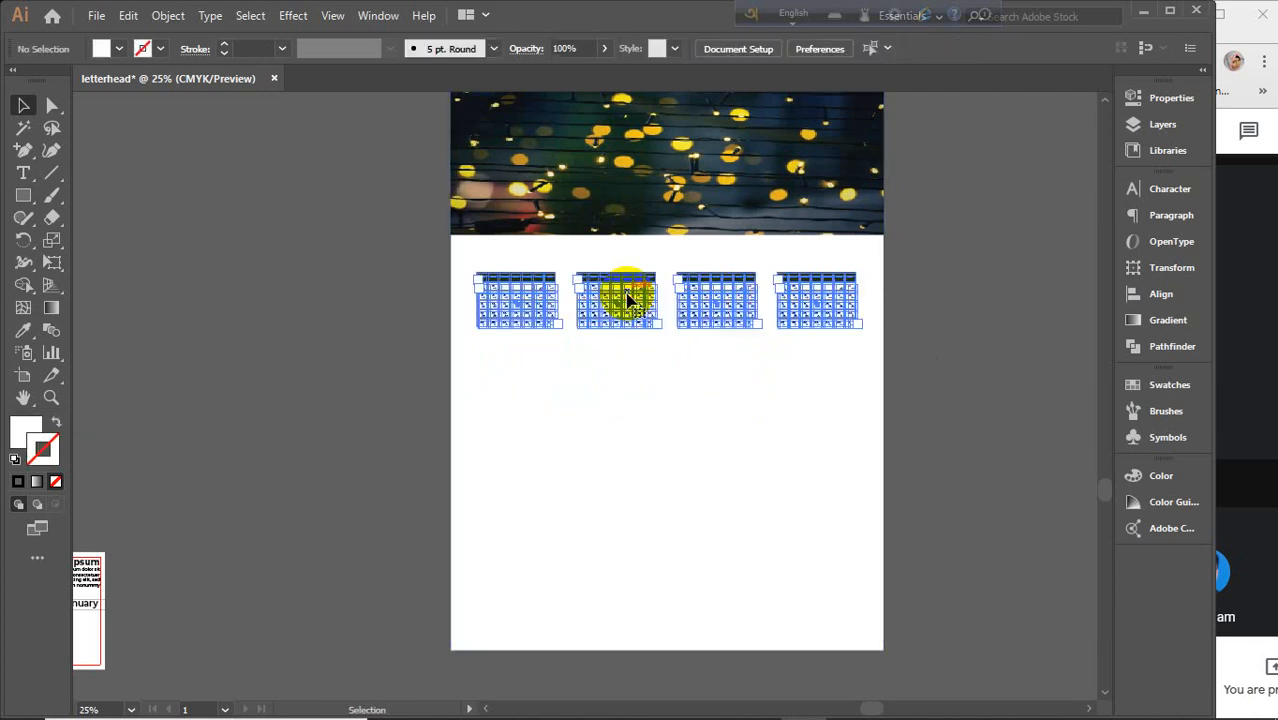
double_click(625, 303)
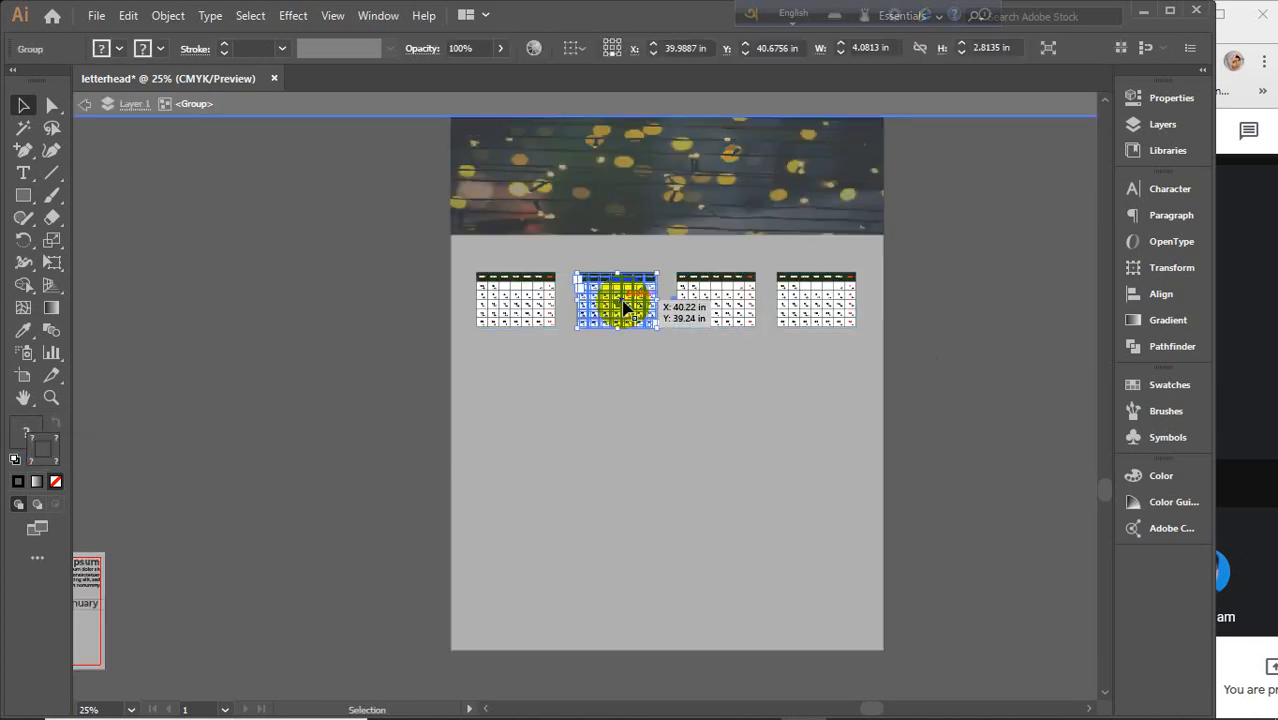
key(Delete)
click(696, 309)
key(Delete)
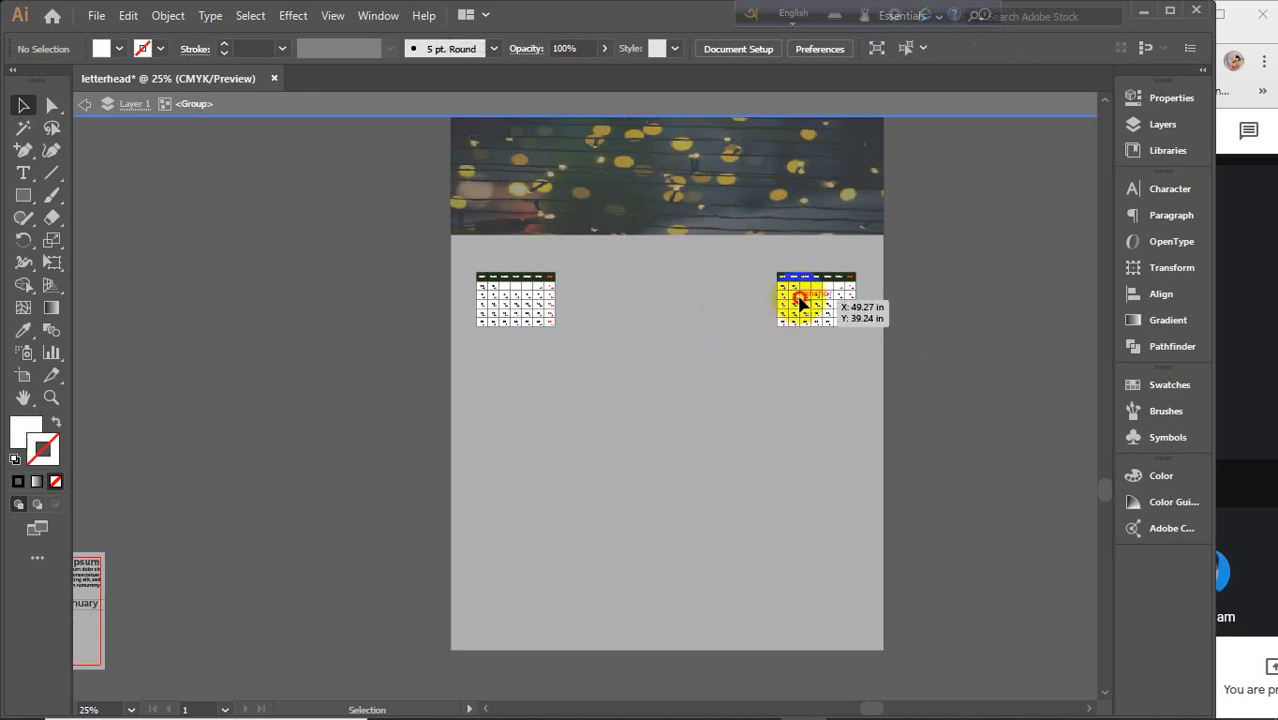
click(800, 300)
key(Delete)
click(556, 108)
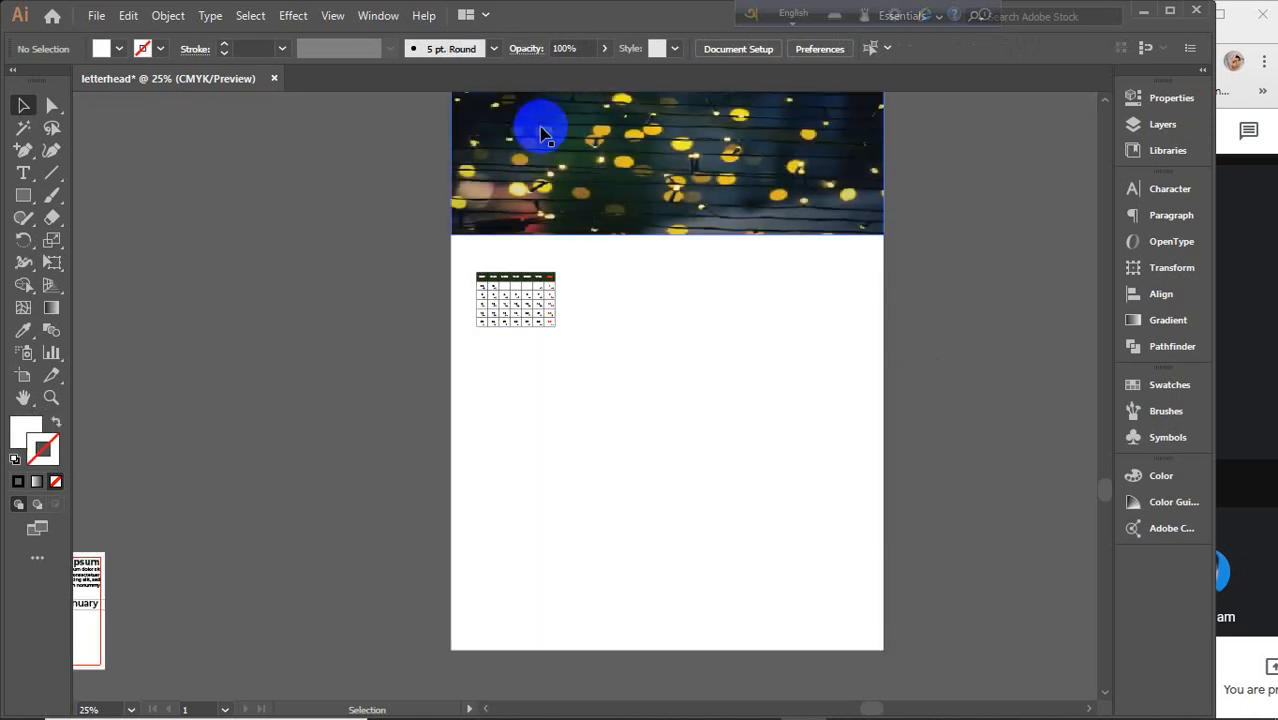
Enlarge the remaining date grid proportionally to about 5.39 × 3.72 in near the page's left edge.
scroll(513, 309, up, 3)
key(space)
drag(545, 272, 551, 305)
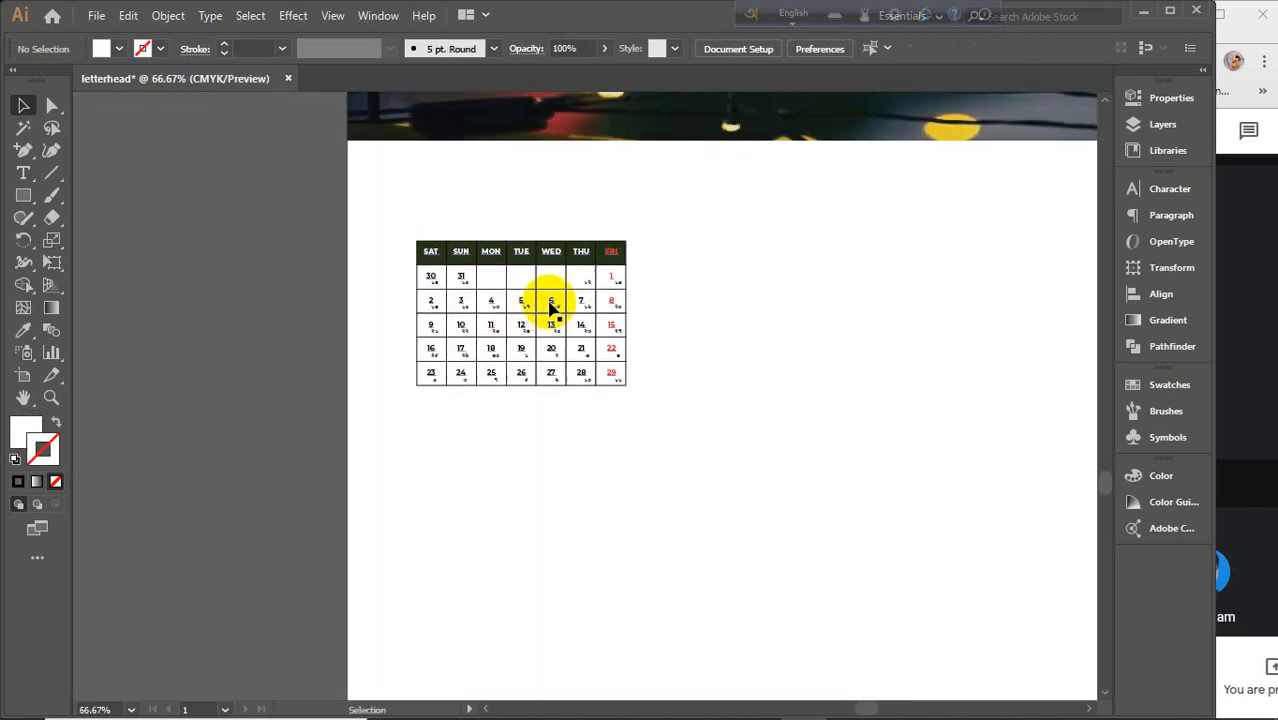
click(610, 378)
drag(625, 388, 662, 428)
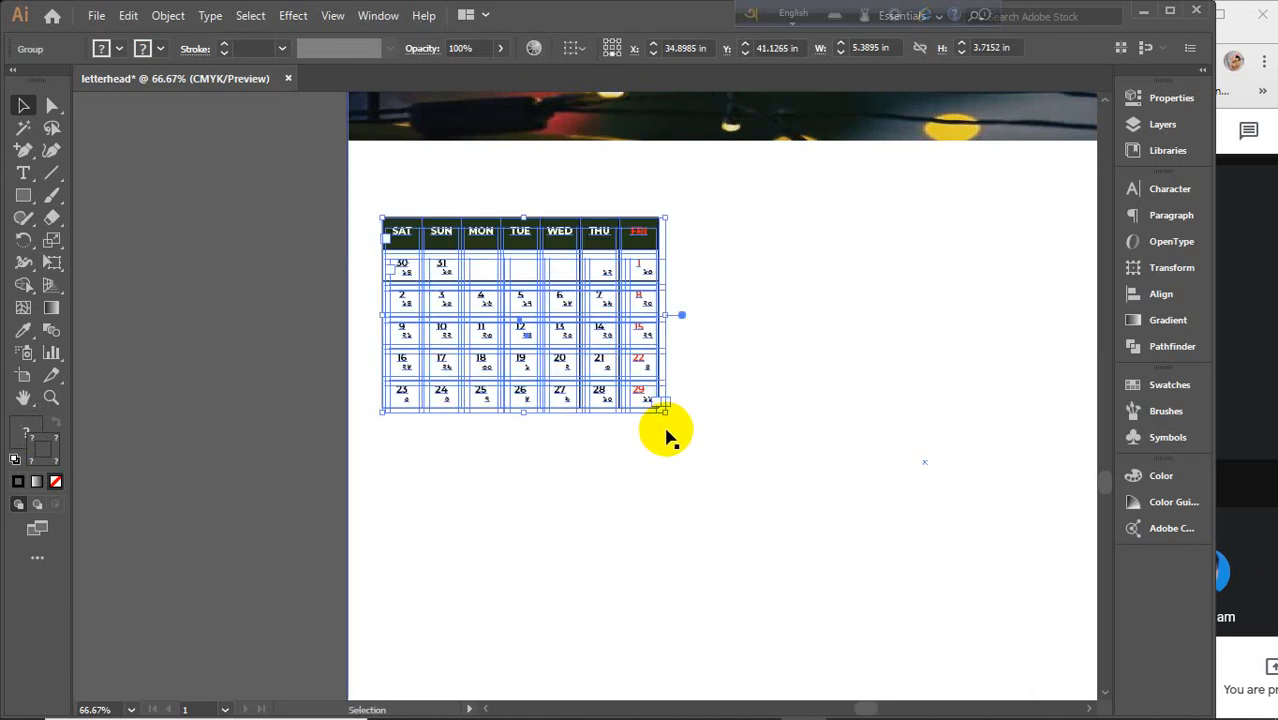
click(228, 300)
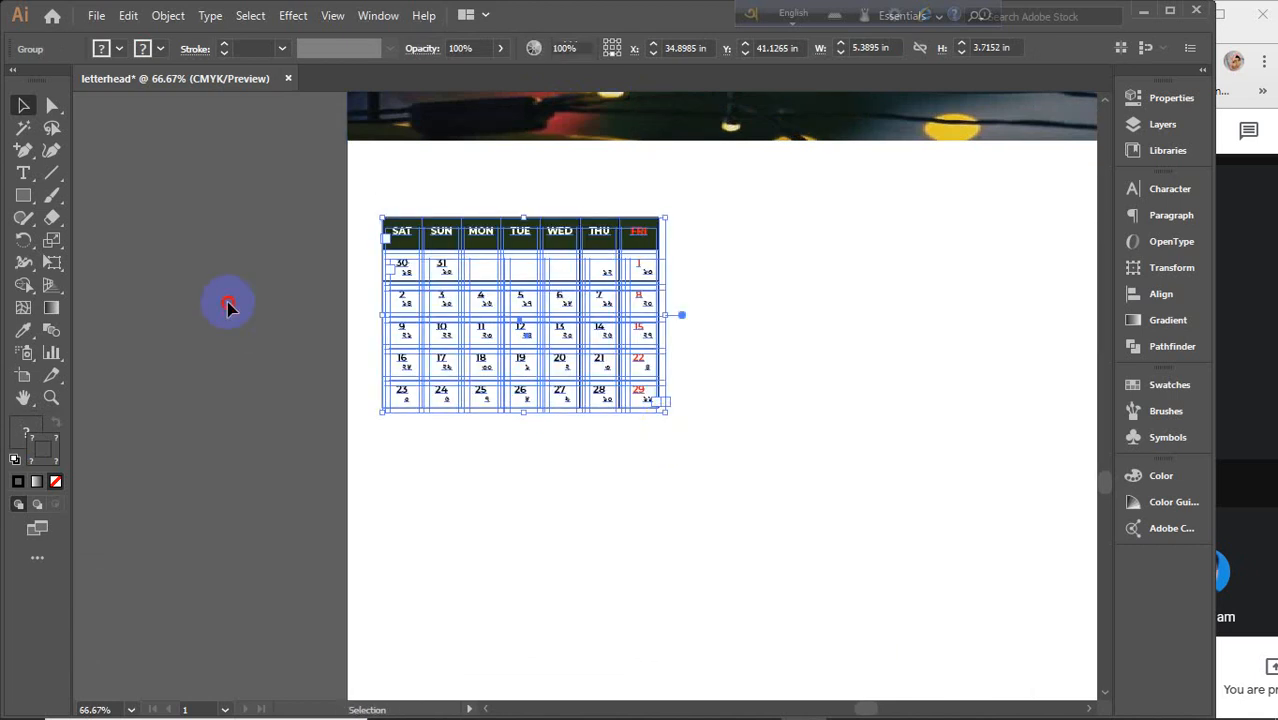
Add the text "January" on the empty canvas to the left of the page.
click(30, 180)
click(165, 240)
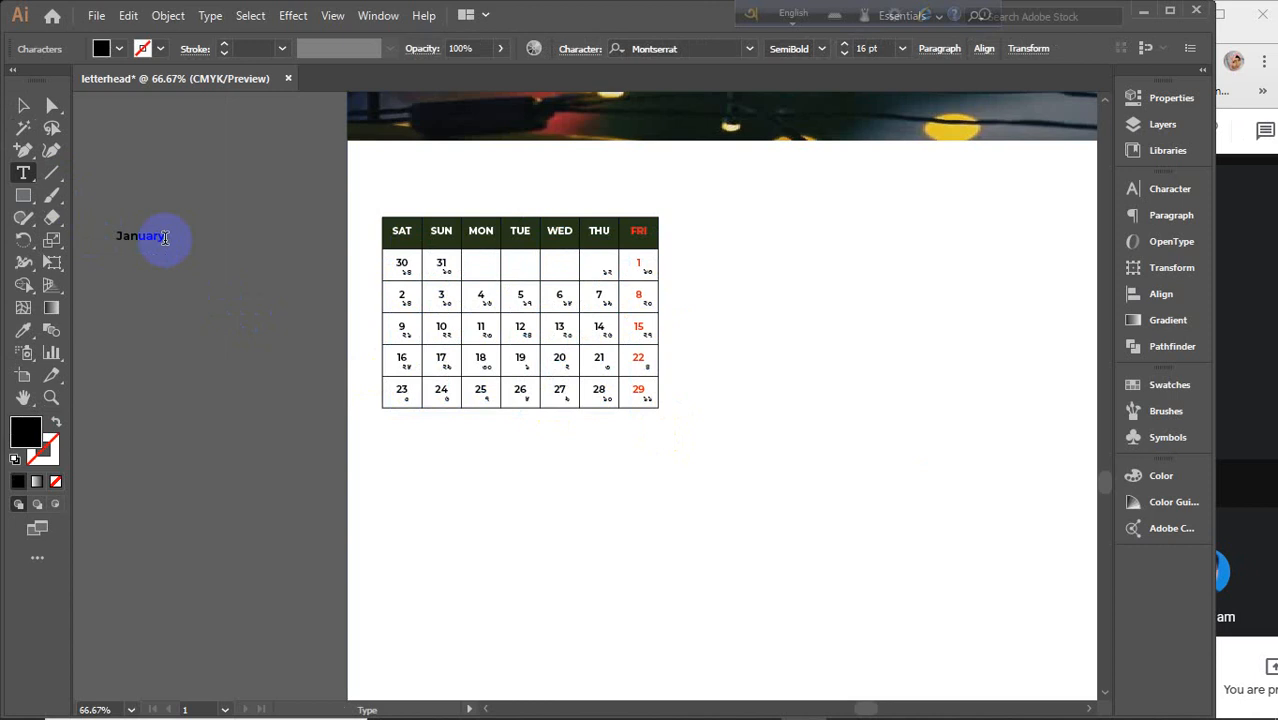
click(24, 107)
Draw a rectangle over the January text and fill it with pink #ff4379.
click(21, 202)
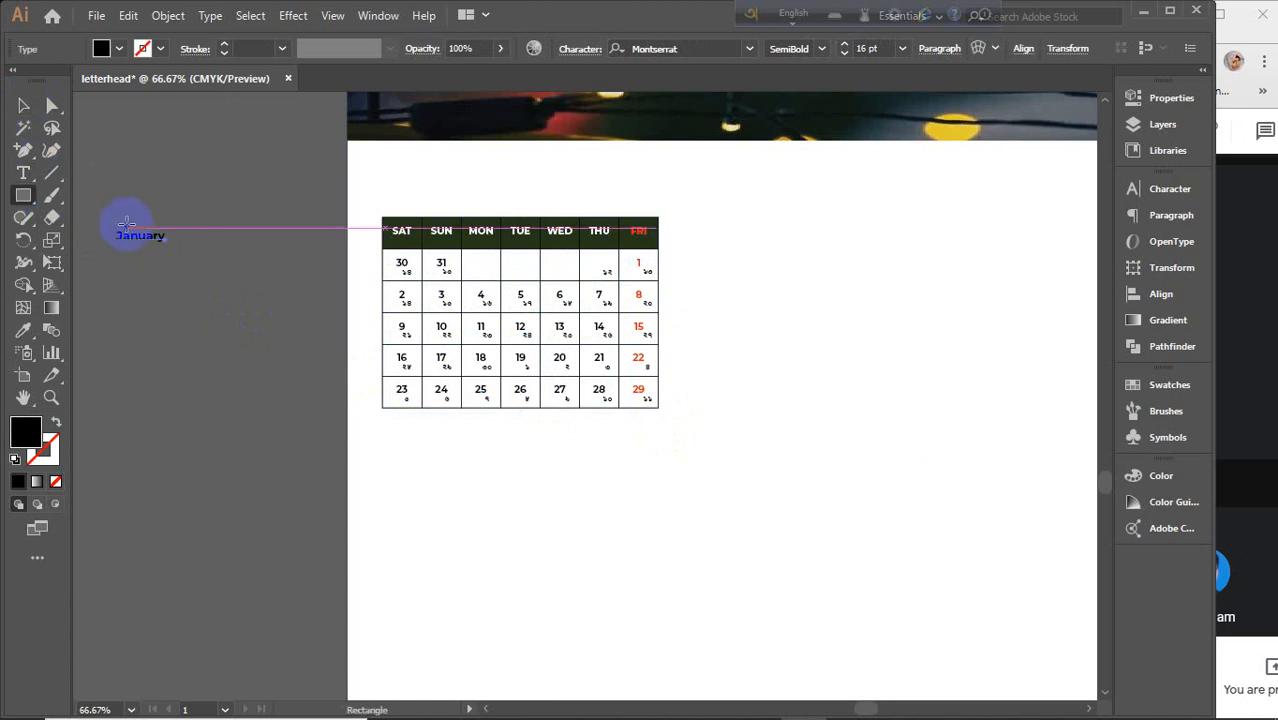
mouse_move(108, 226)
mouse_down()
mouse_move(167, 266)
mouse_move(302, 285)
mouse_up()
click(23, 106)
scroll(126, 248, up, 4)
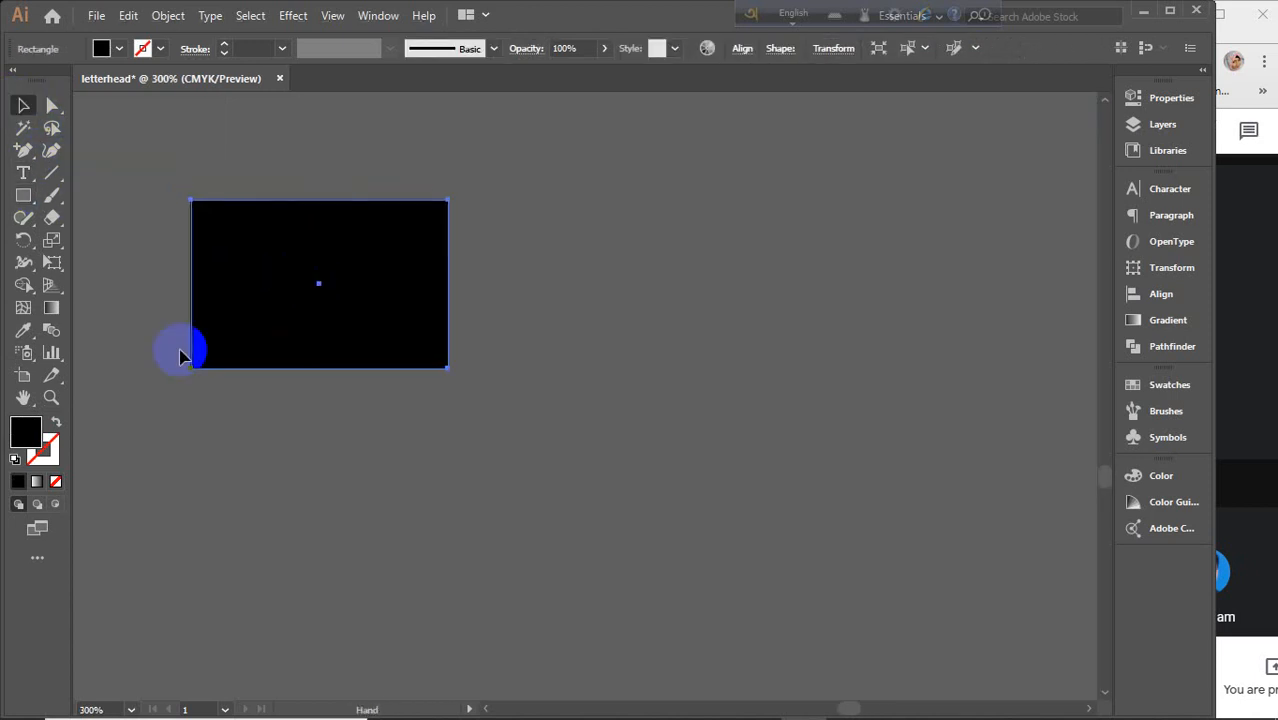
double_click(16, 440)
drag(819, 286, 868, 160)
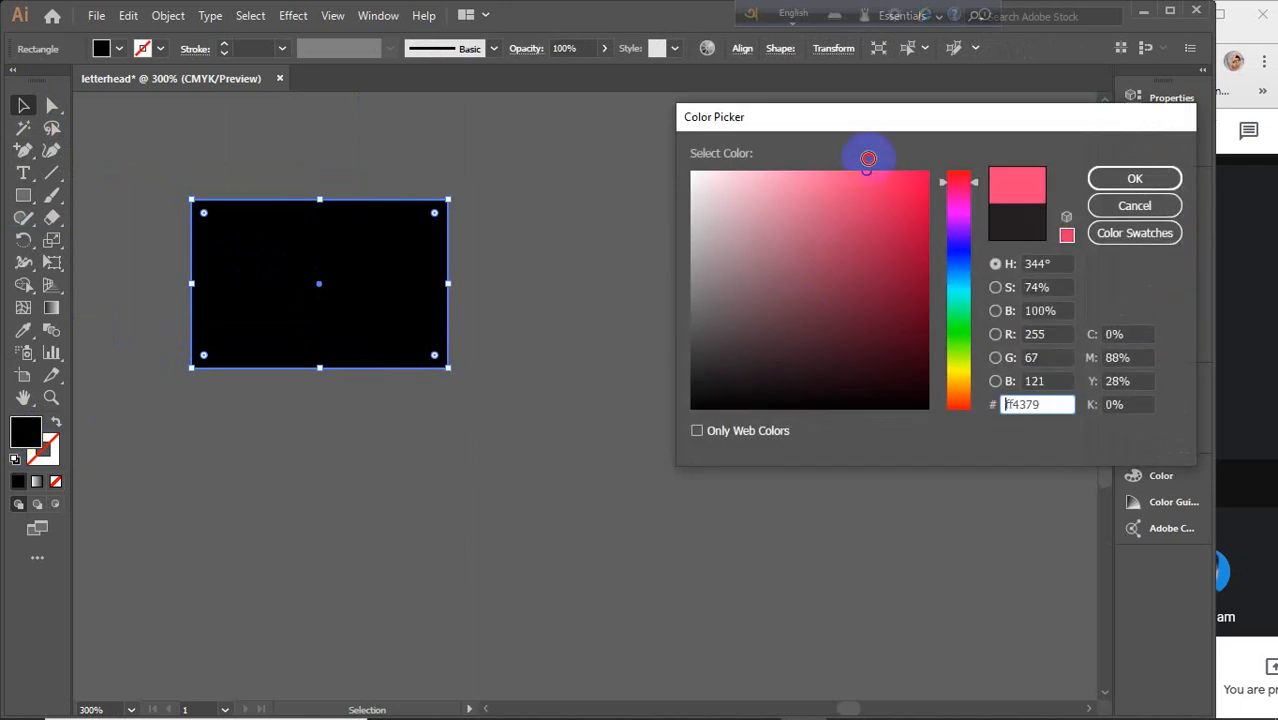
click(1122, 178)
Send the pink rectangle behind the January text and shorten it from below to about 0.32 in high.
right_click(410, 243)
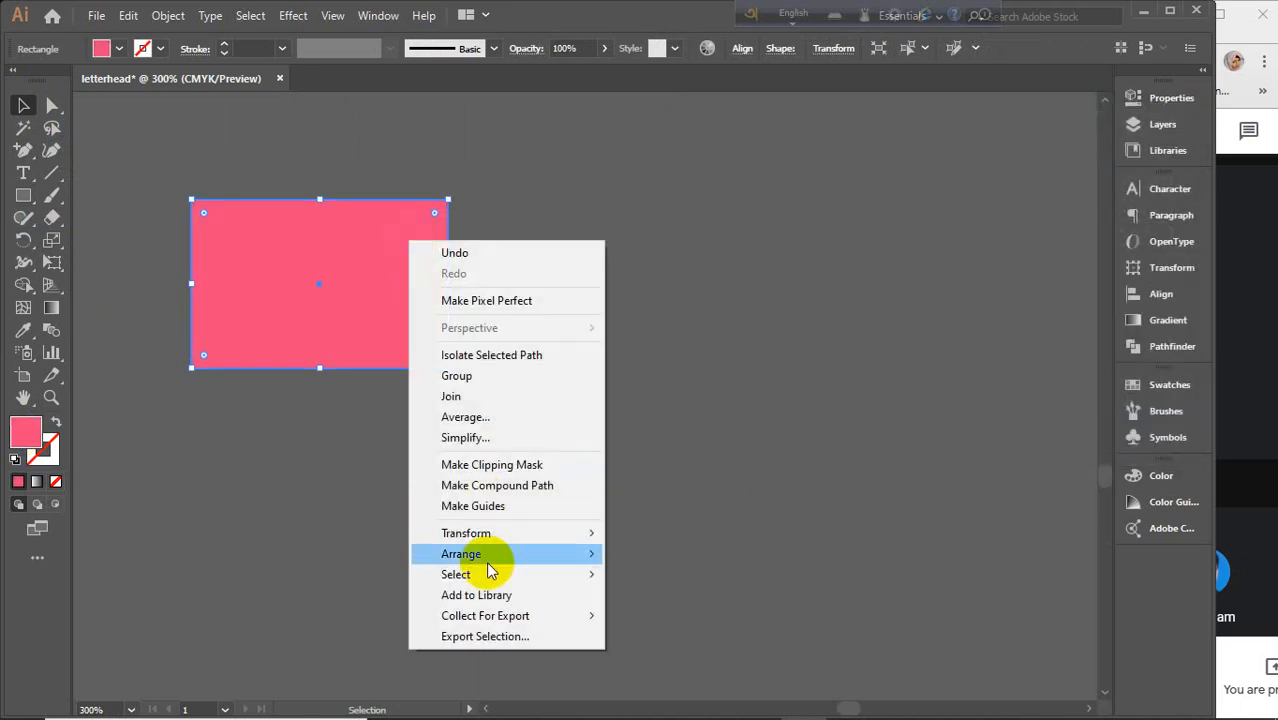
mouse_move(484, 572)
mouse_move(471, 549)
click(652, 614)
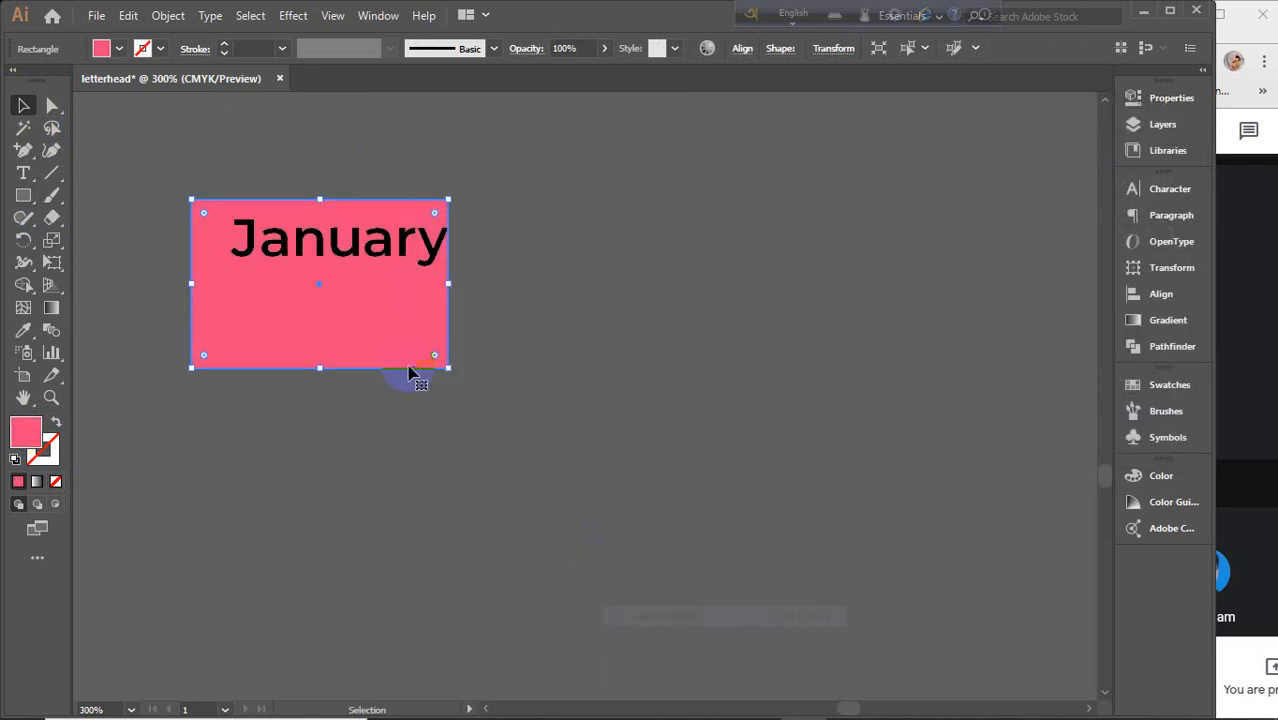
drag(317, 368, 314, 274)
Center the January text and the pink rectangle on each other horizontally and vertically.
drag(236, 123, 380, 356)
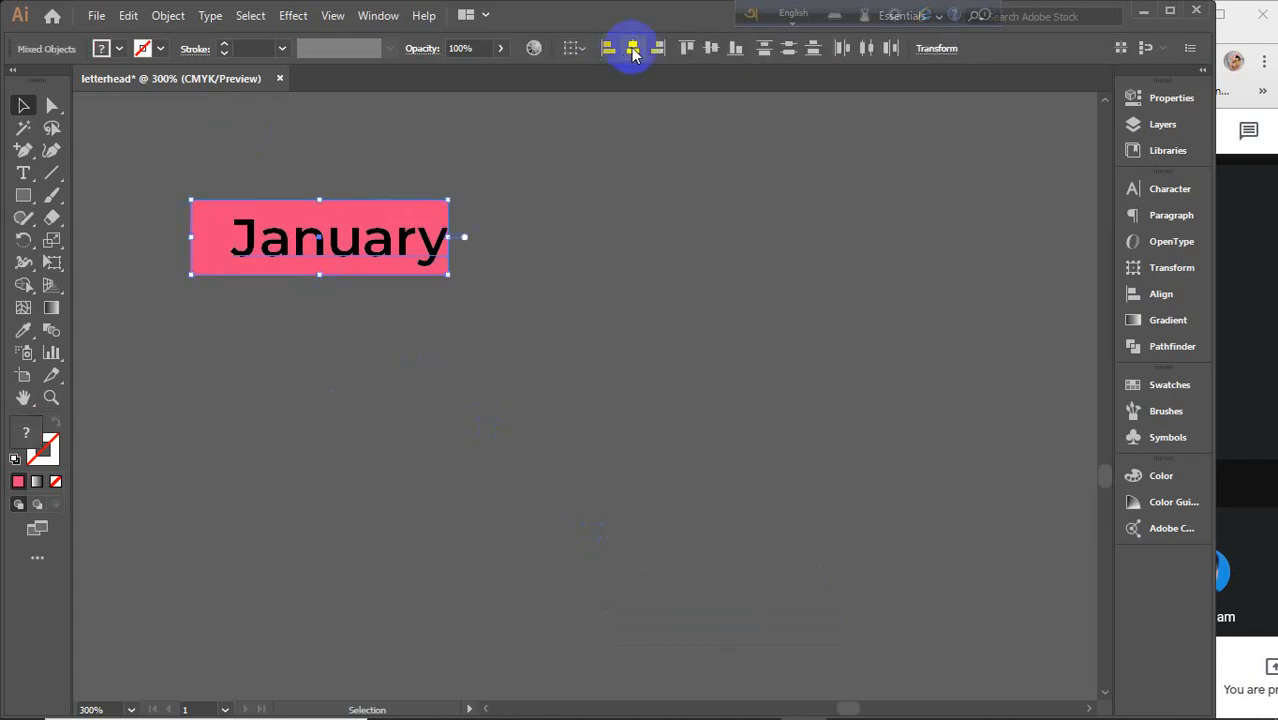
click(632, 50)
click(711, 49)
click(585, 220)
Round only the two upper corners of the pink rectangle behind January.
click(385, 205)
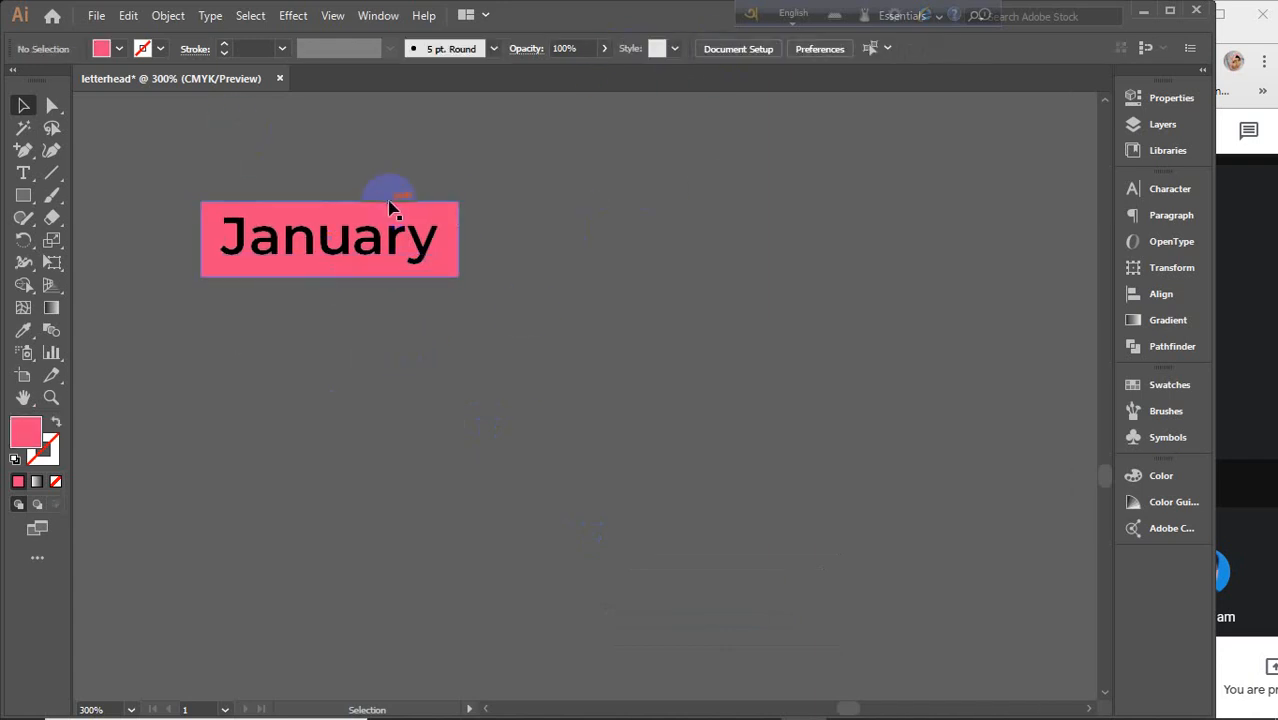
scroll(340, 228, up, 2)
drag(265, 218, 484, 254)
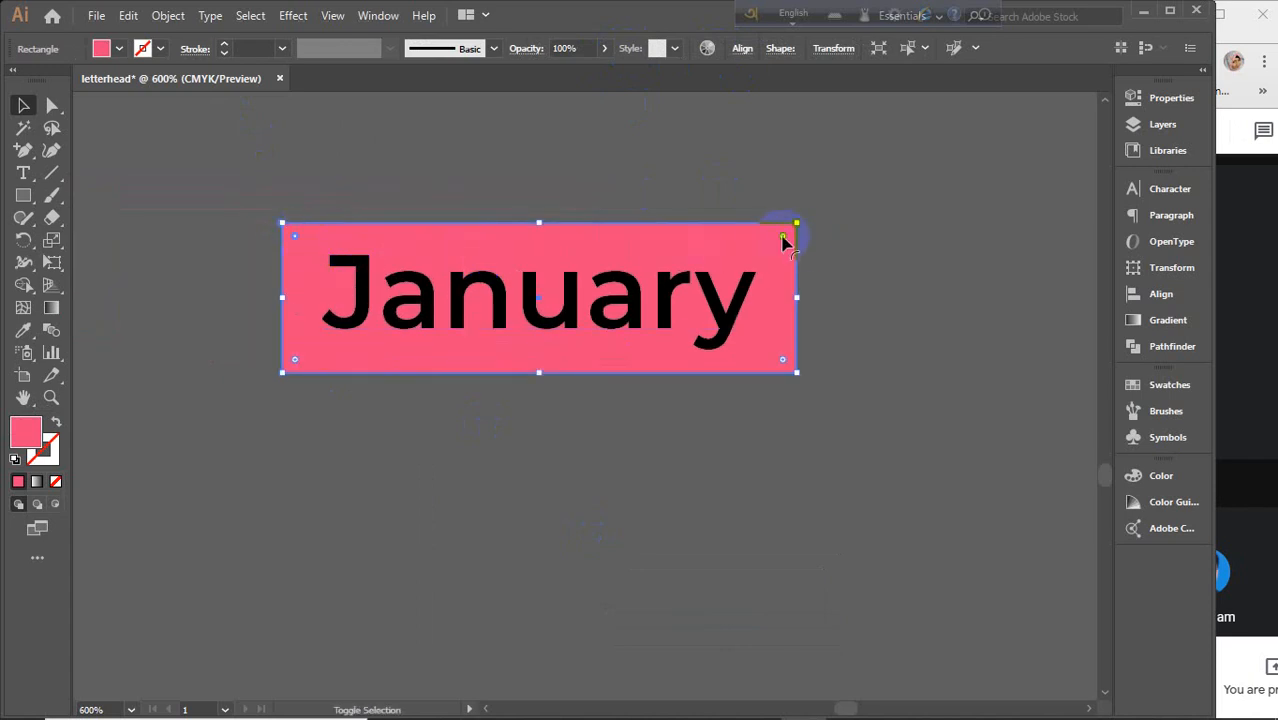
drag(782, 237, 752, 287)
click(385, 180)
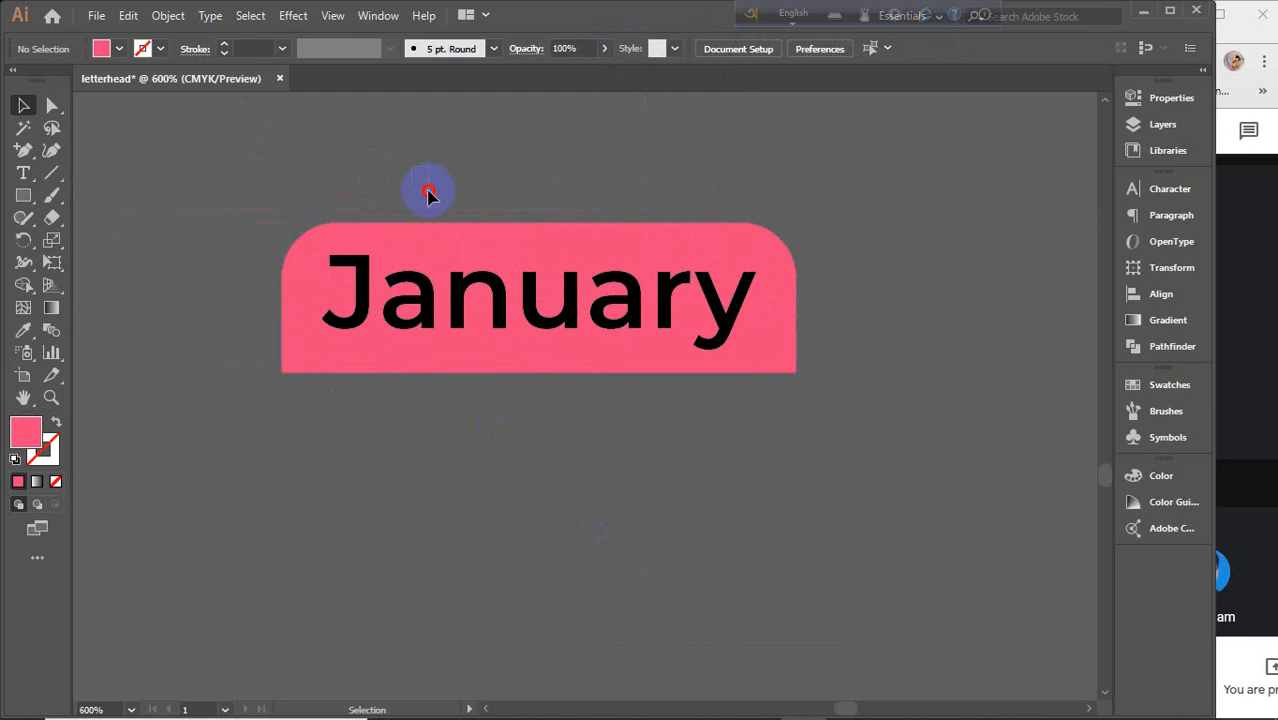
Color the January text white and group it with the pink rounded rectangle.
click(463, 290)
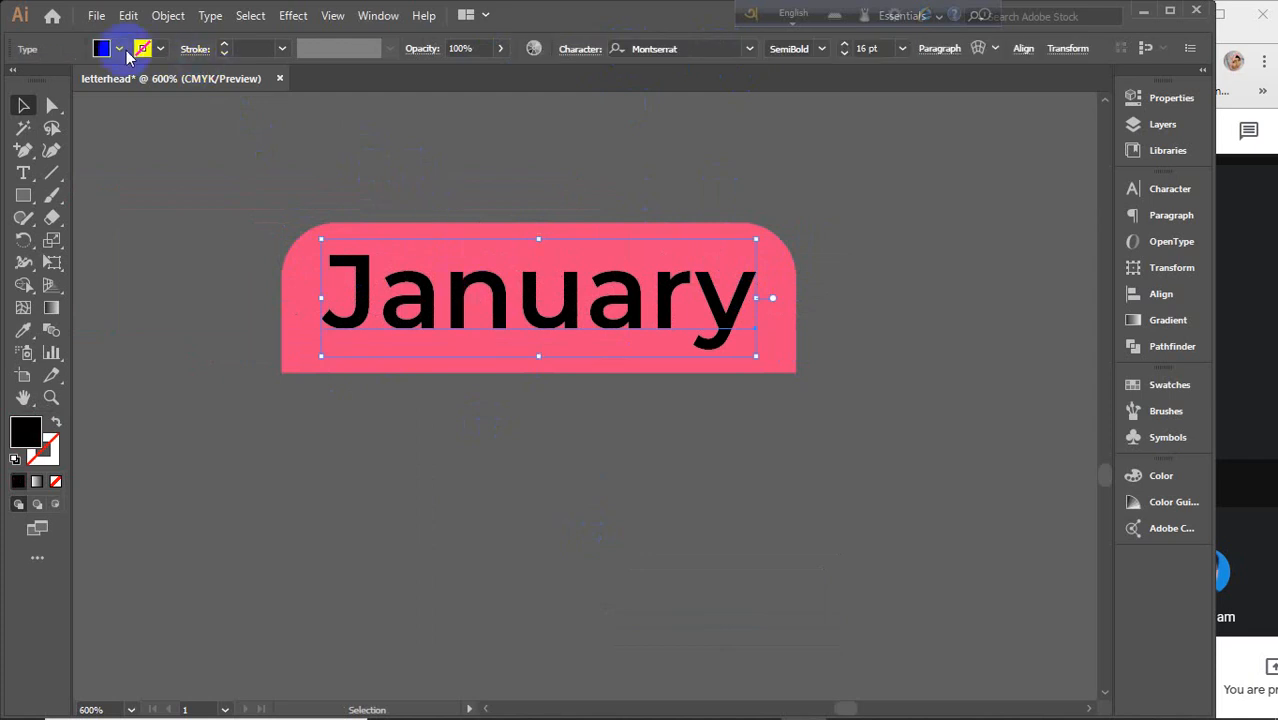
click(120, 50)
click(35, 81)
click(385, 163)
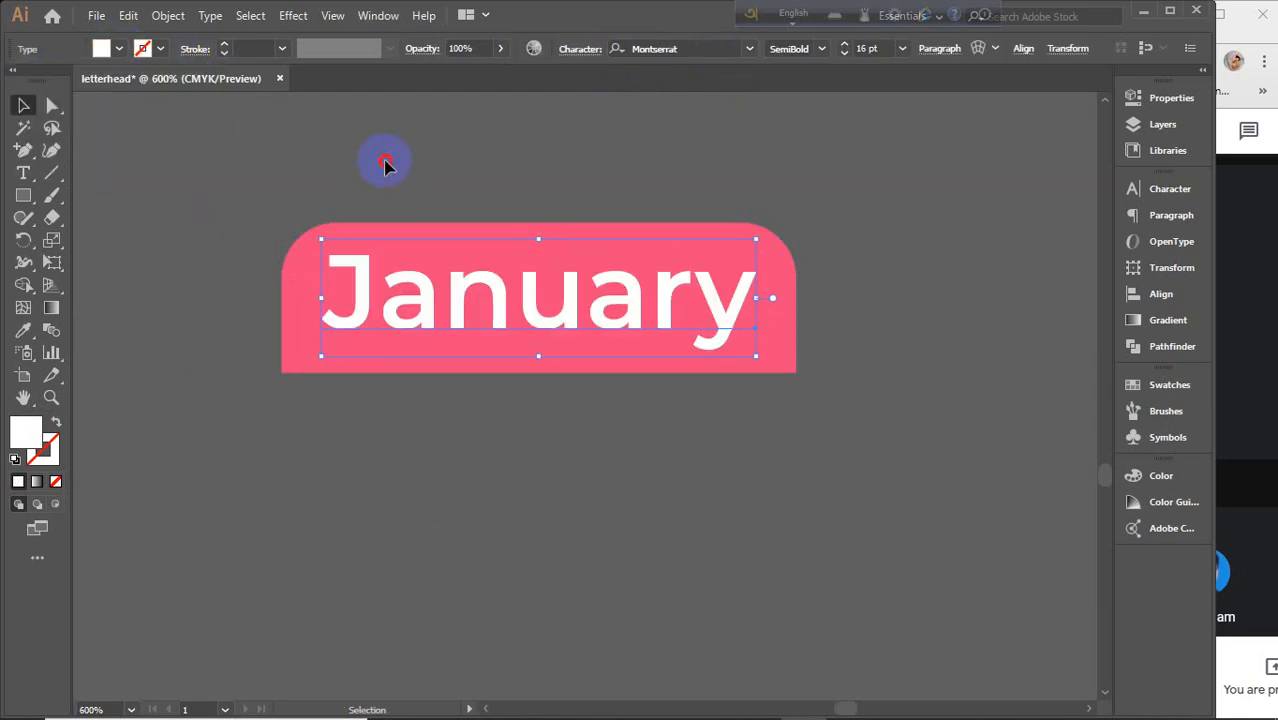
key(ctrl+a)
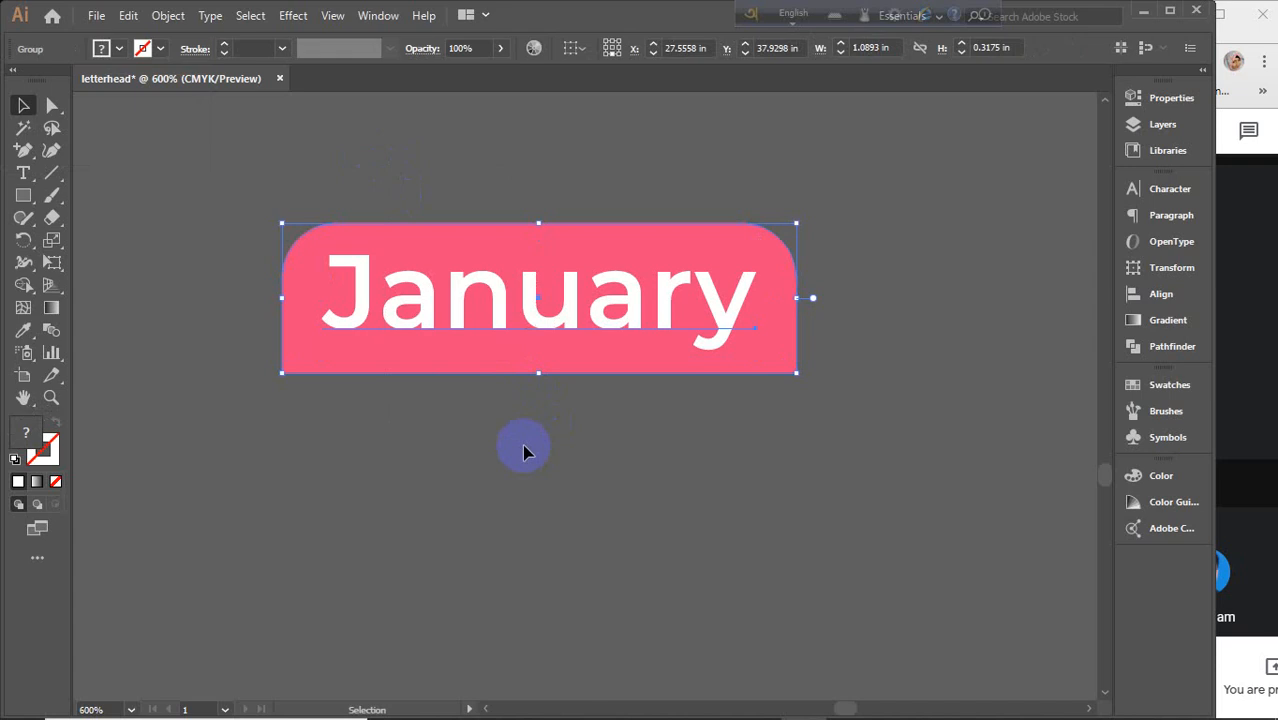
Place the January label directly above the date grid and enlarge it to about 2.81 × 0.82 in.
scroll(524, 452, down, 4)
scroll(524, 446, down, 2)
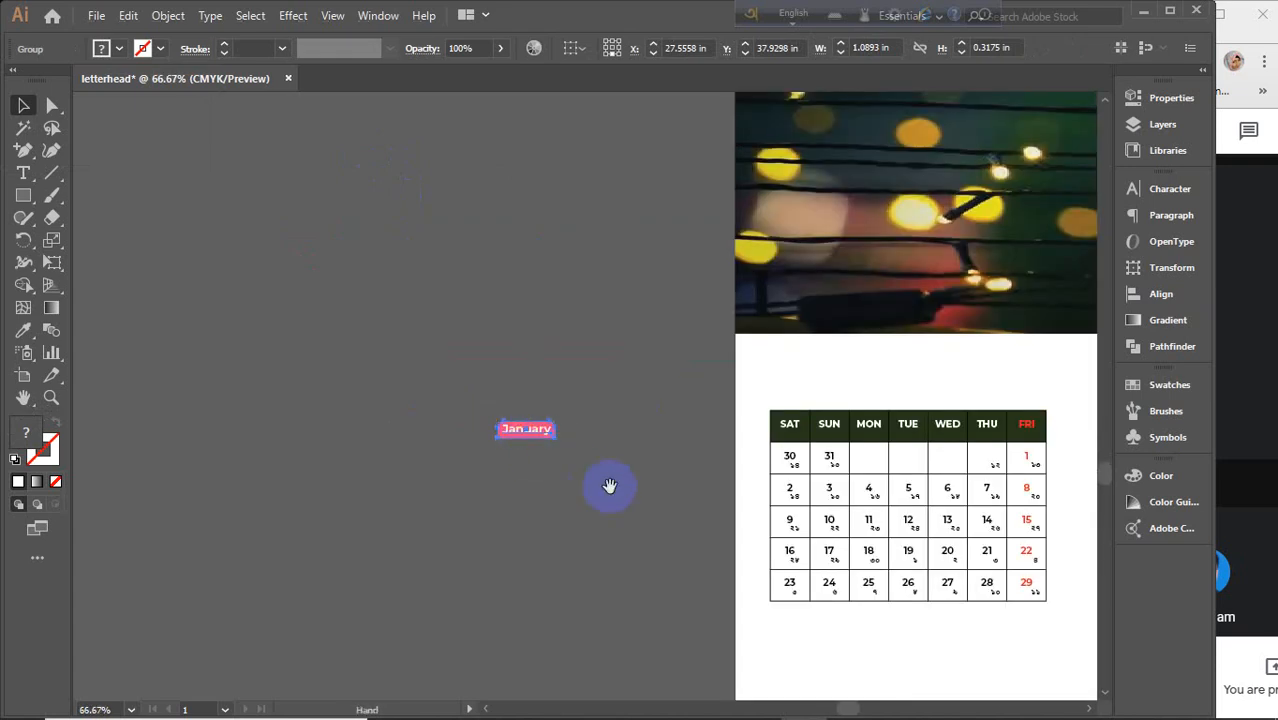
drag(608, 488, 257, 354)
drag(152, 290, 658, 228)
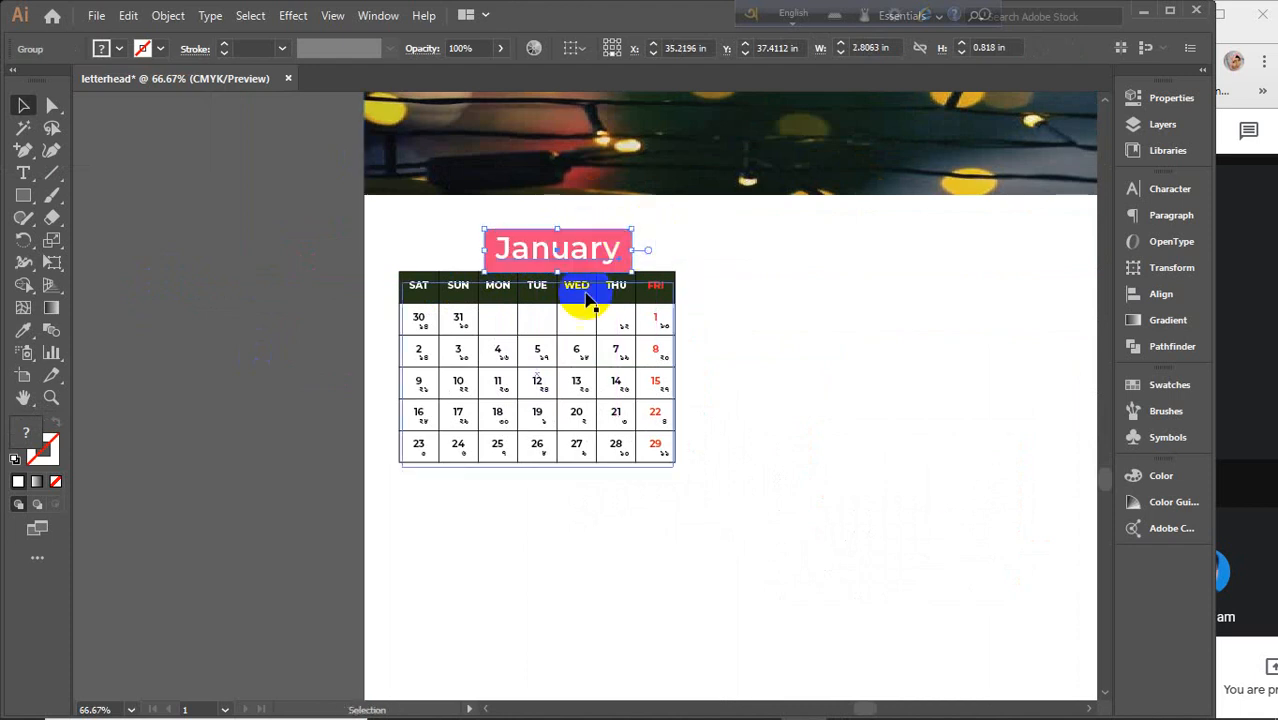
Align the January label and the date grid on their horizontal centers.
shift+click(548, 305)
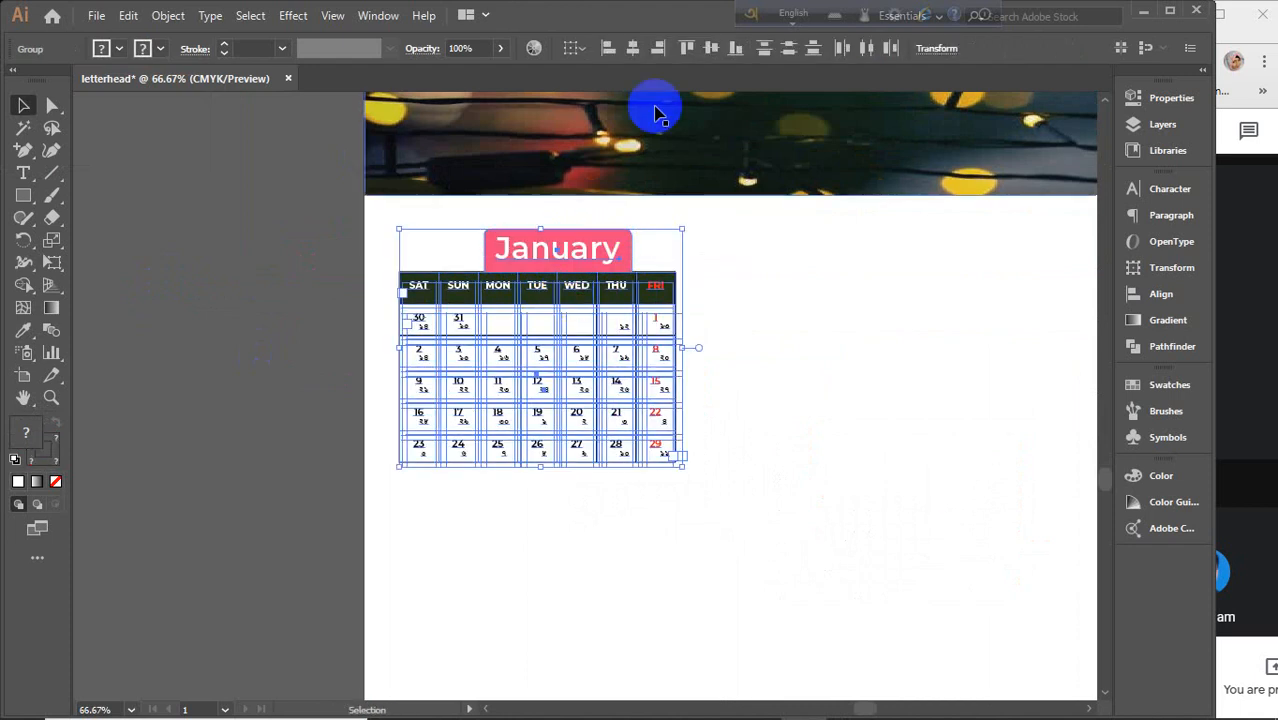
click(633, 57)
click(325, 332)
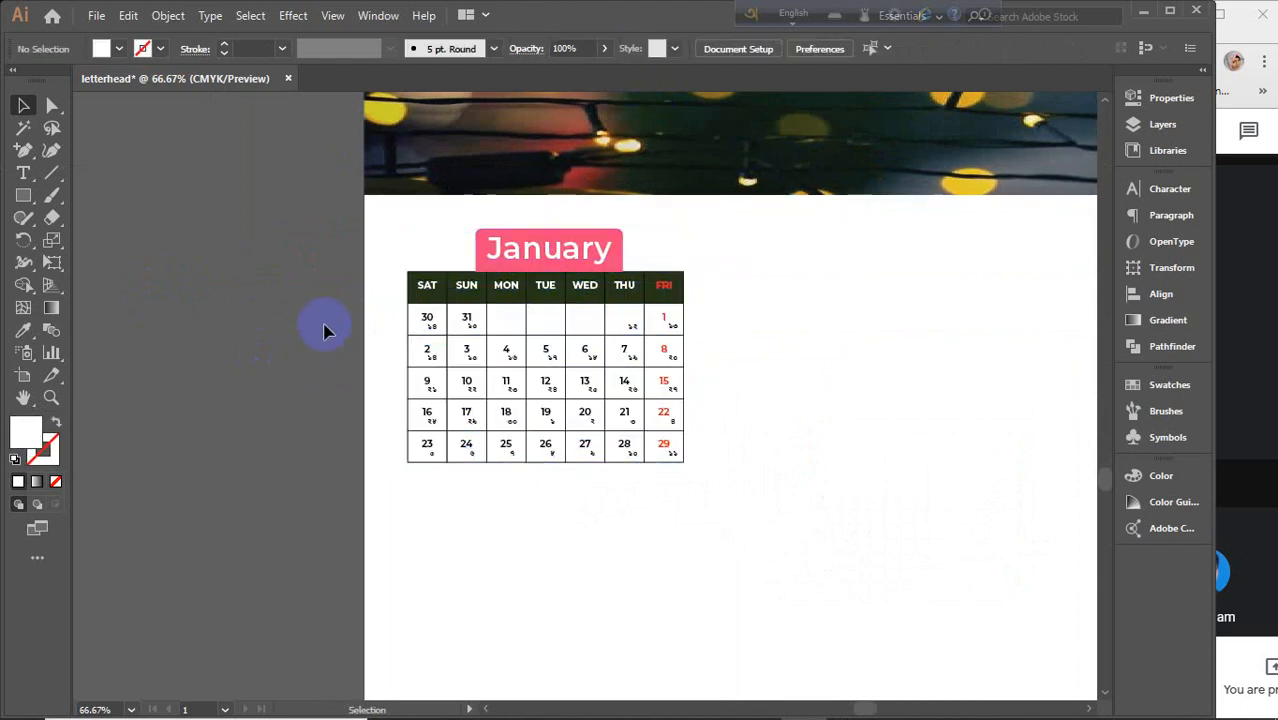
Group the January label with its date grid into a single month block.
scroll(512, 272, up, 2)
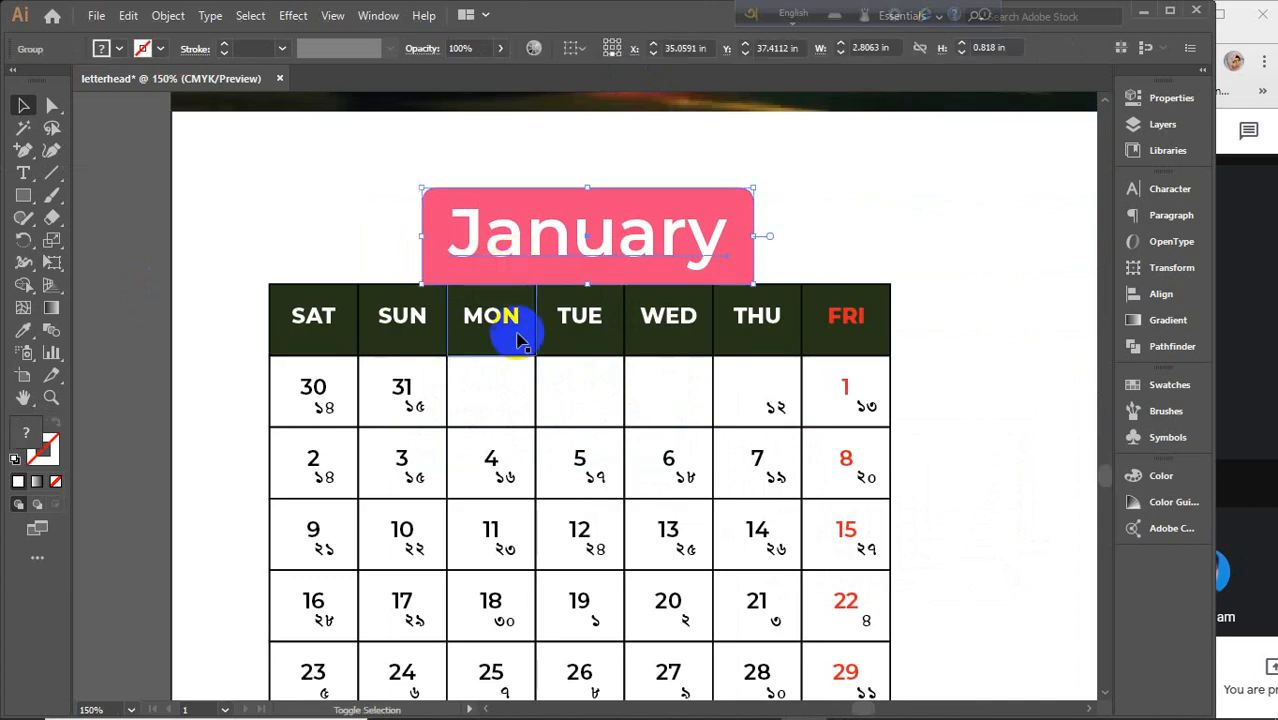
click(517, 339)
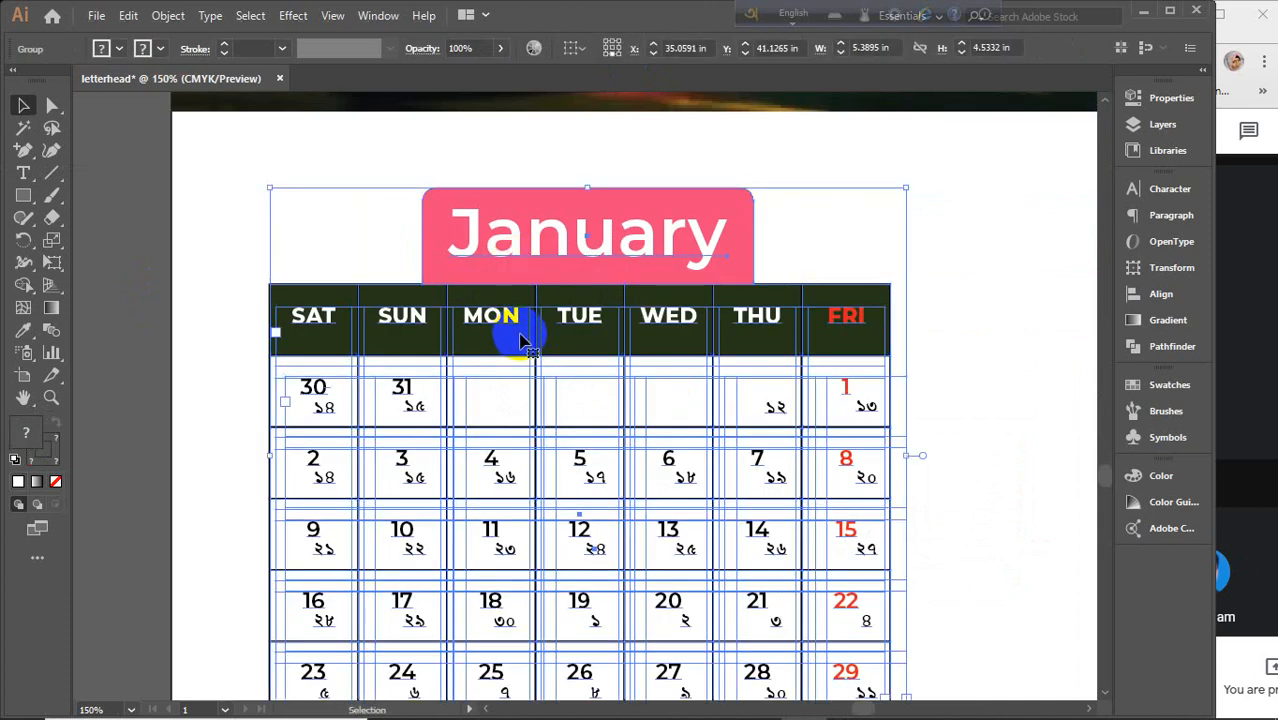
scroll(517, 339, down, 5)
drag(635, 453, 541, 436)
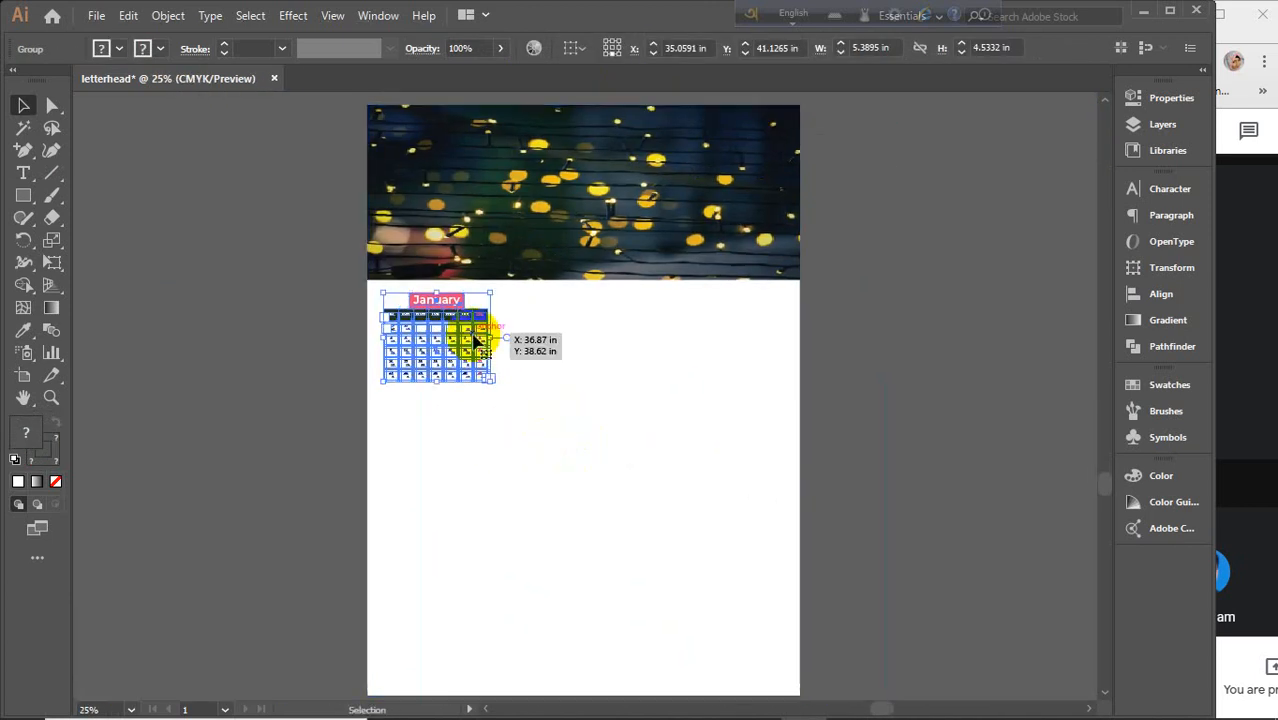
Duplicate the January month block three times to the right to form an evenly spaced row of four.
drag(442, 347, 552, 350)
key(ctrl+d)
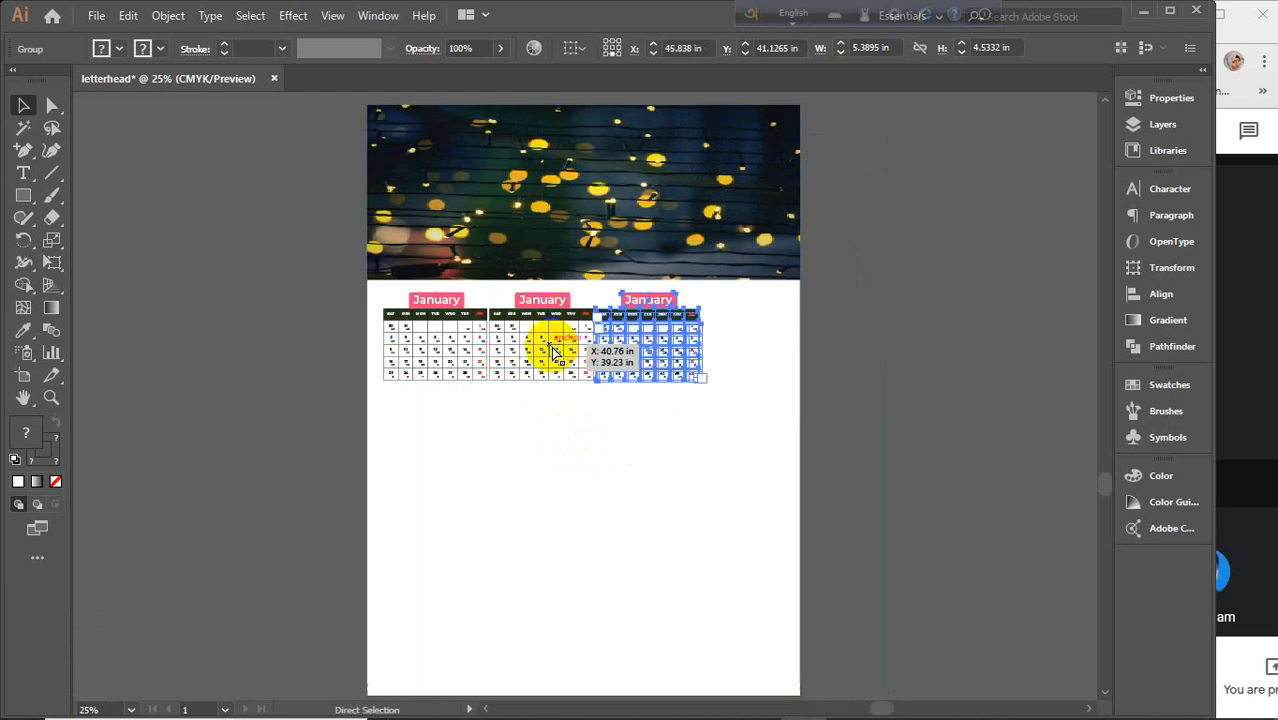
key(ctrl+d)
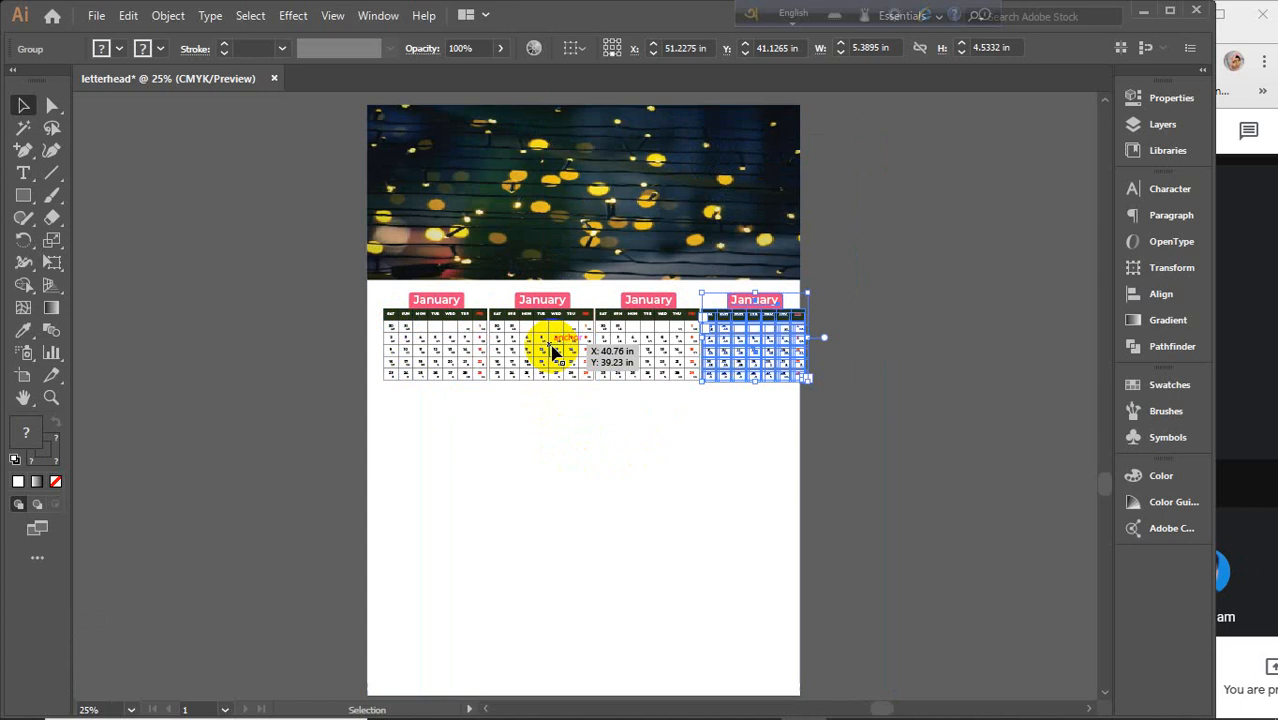
Scale the row of four January blocks down slightly so it fits within the page's right edge.
shift+click(599, 357)
shift+click(542, 357)
shift+click(448, 357)
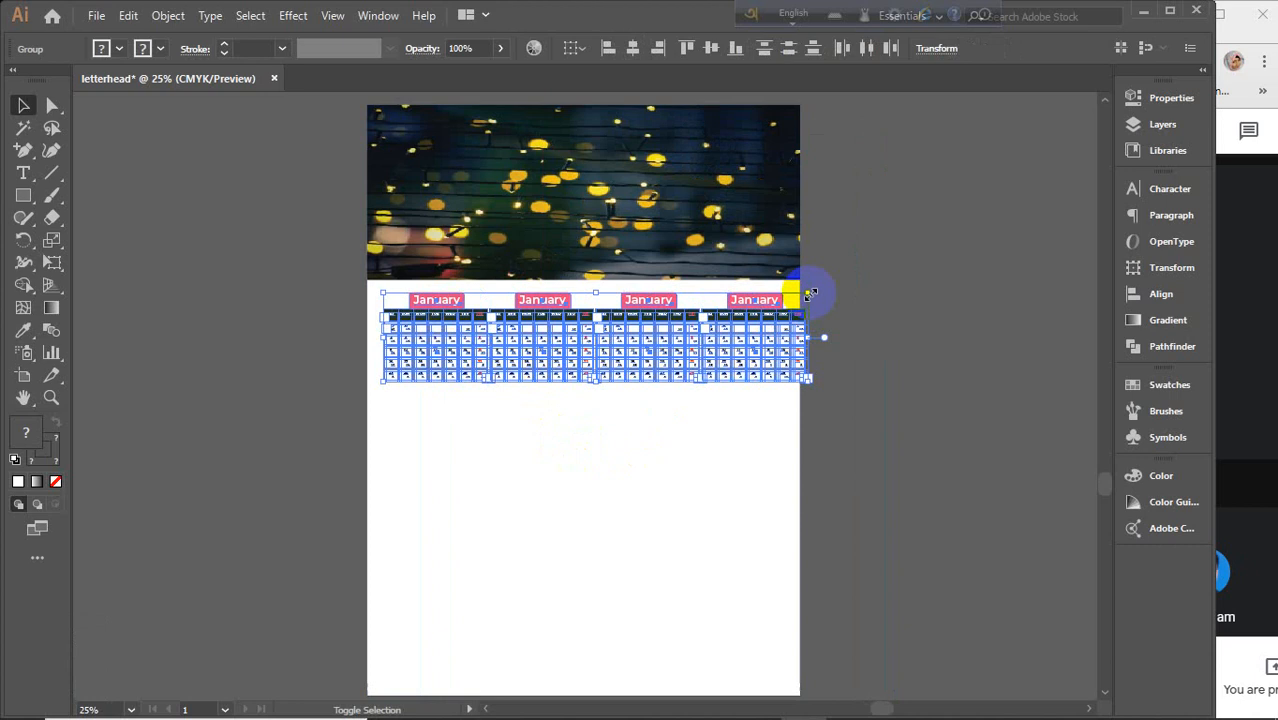
drag(810, 294, 808, 297)
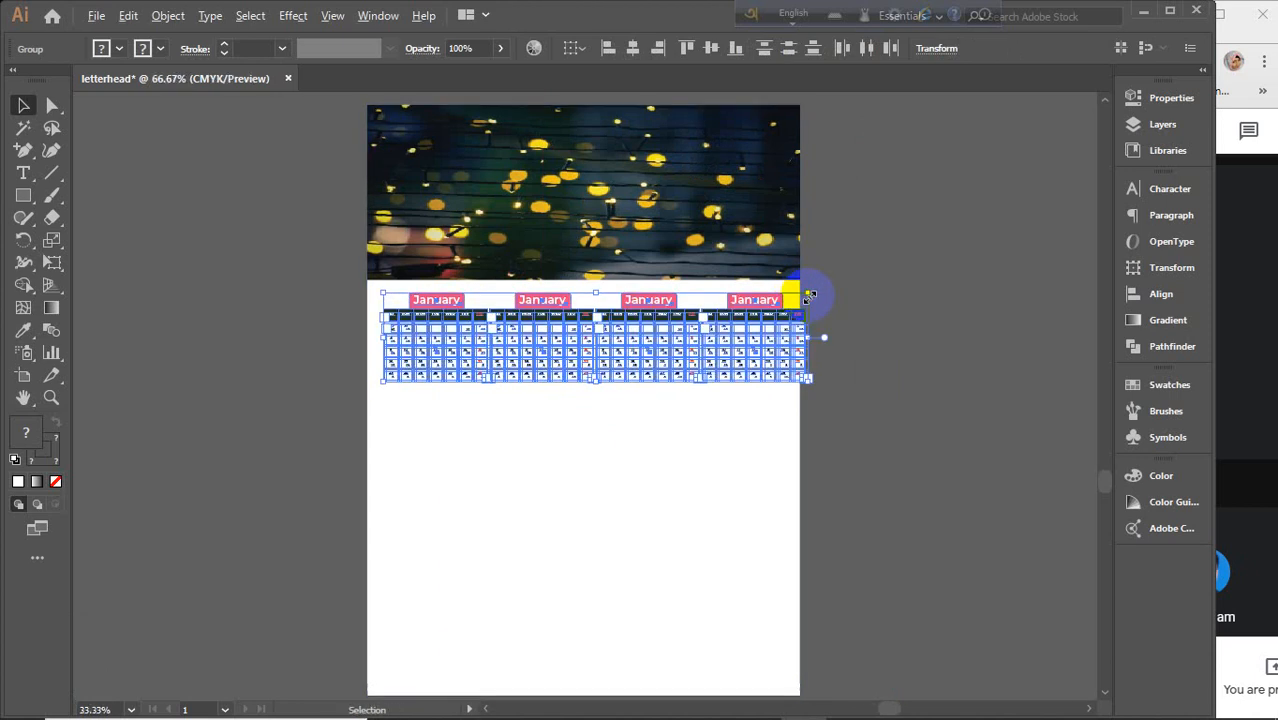
scroll(808, 293, up, 4)
drag(808, 282, 775, 294)
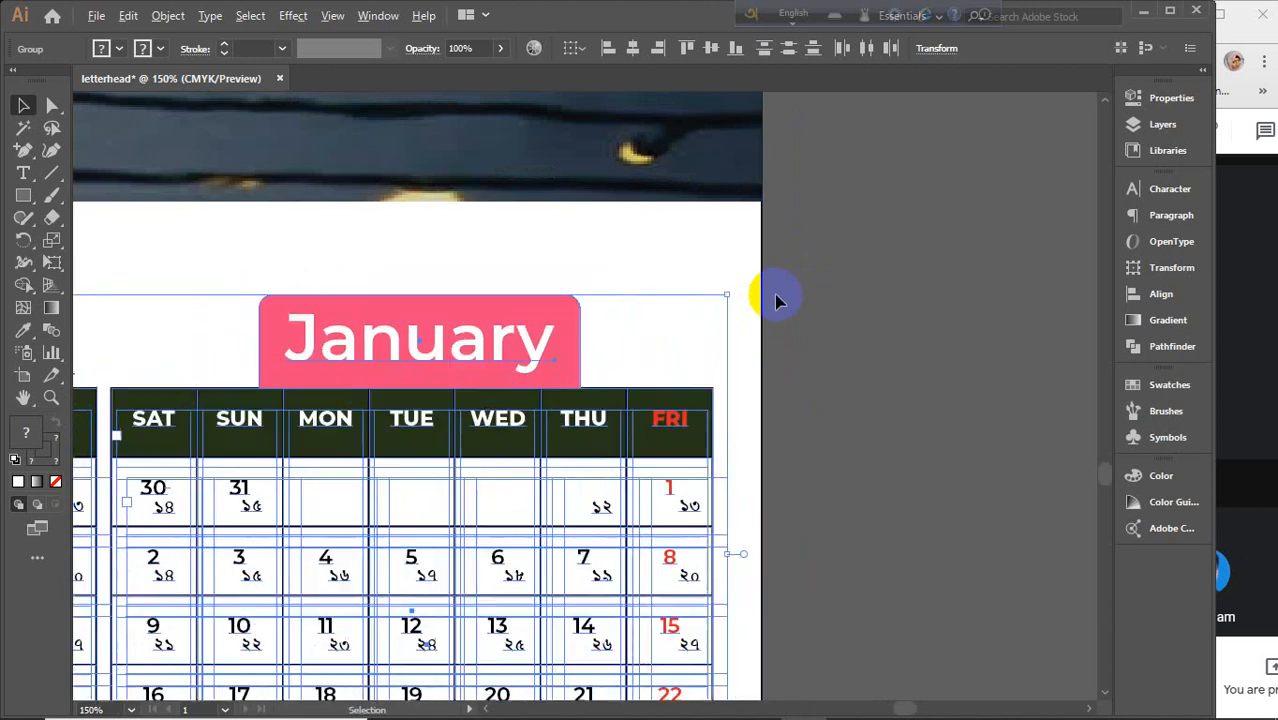
scroll(776, 298, down, 3)
scroll(774, 294, down, 1)
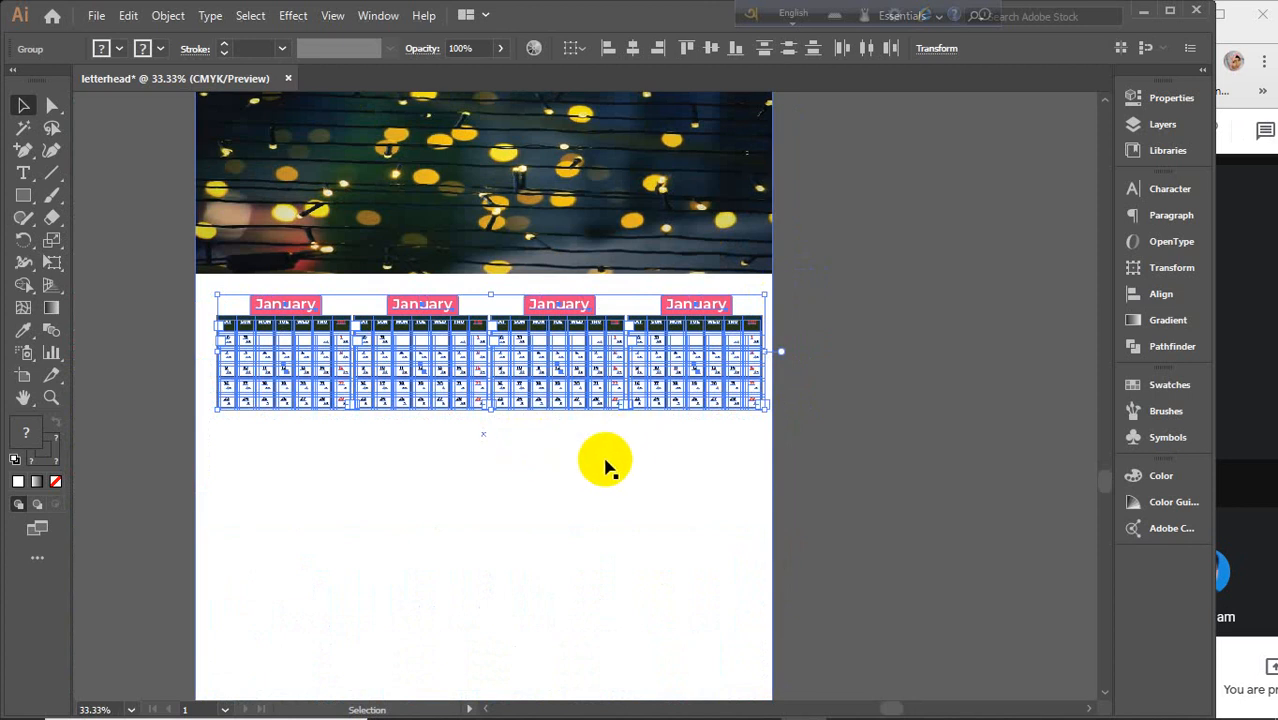
click(844, 380)
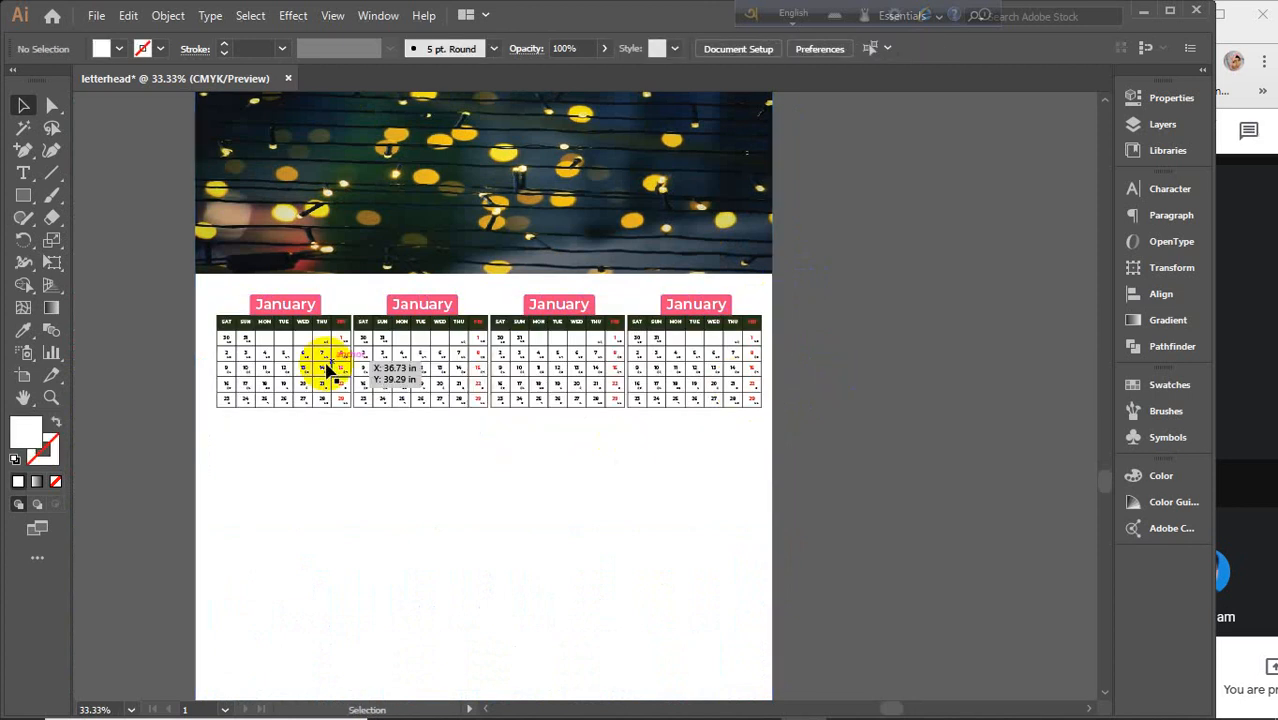
Move the first January block closer to the page's left edge and distribute the row's four blocks evenly in the horizontal direction.
drag(288, 366, 263, 364)
shift+click(396, 368)
shift+click(528, 362)
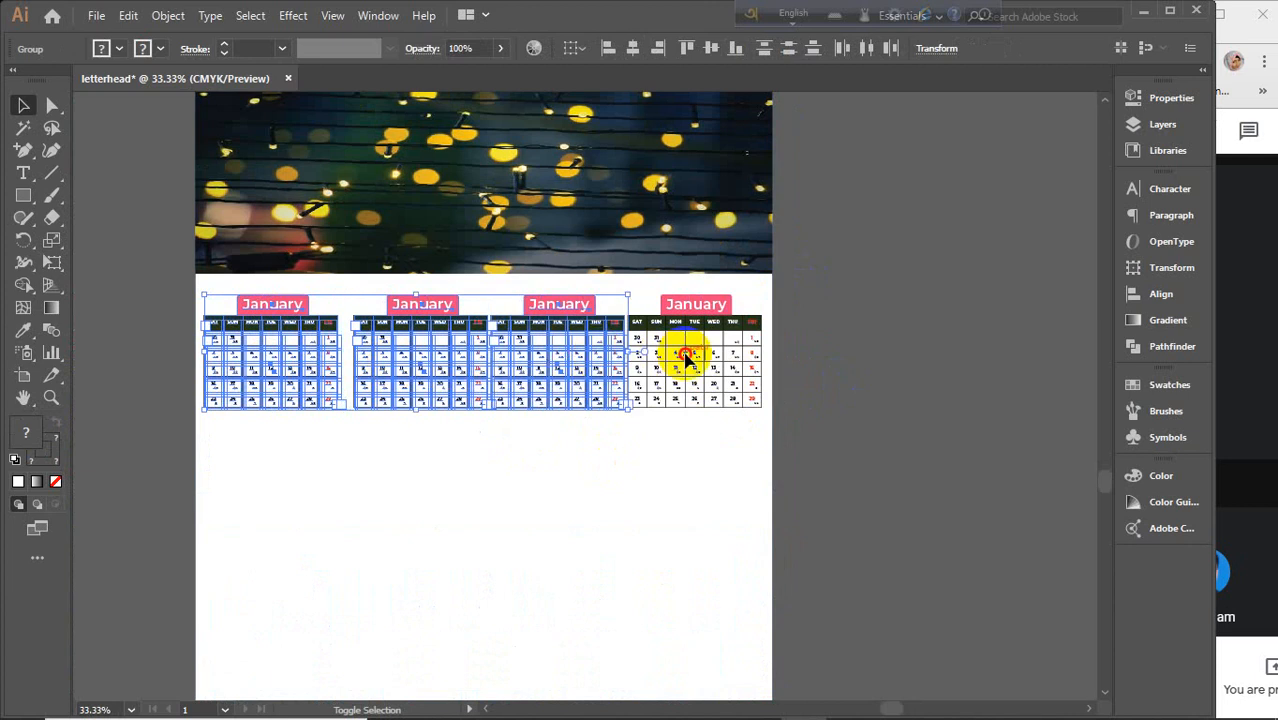
shift+click(685, 354)
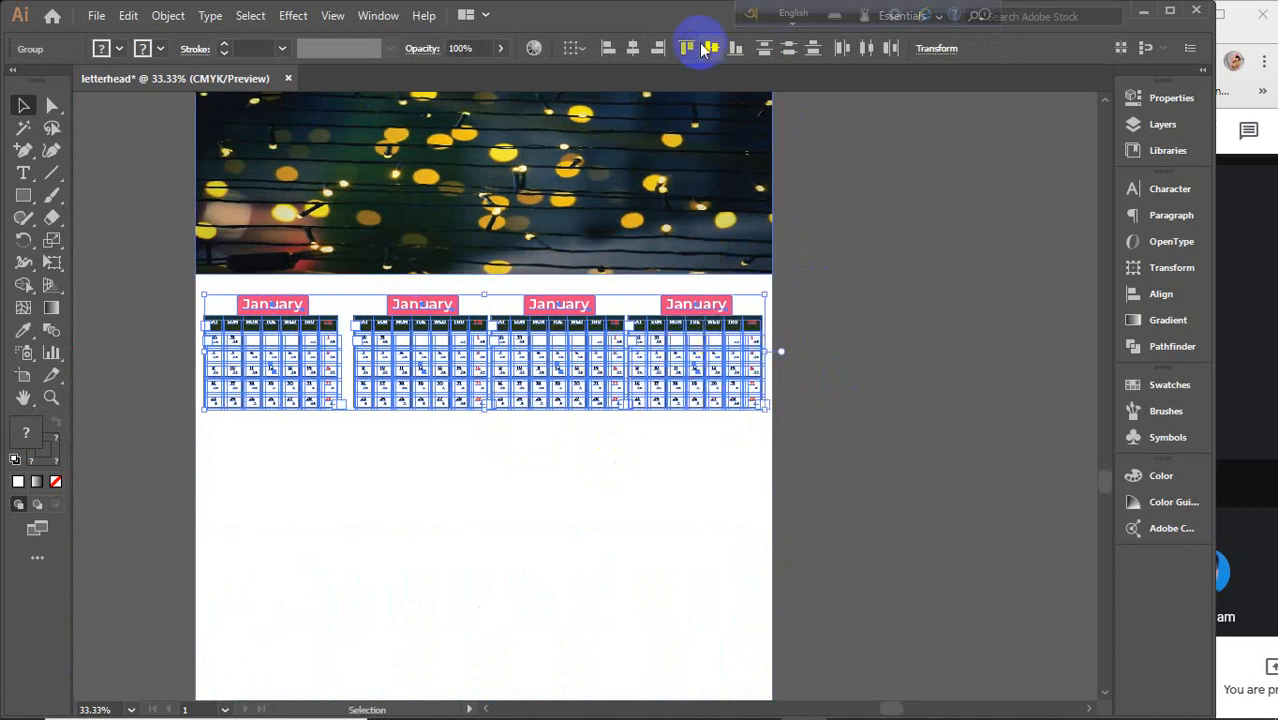
click(868, 54)
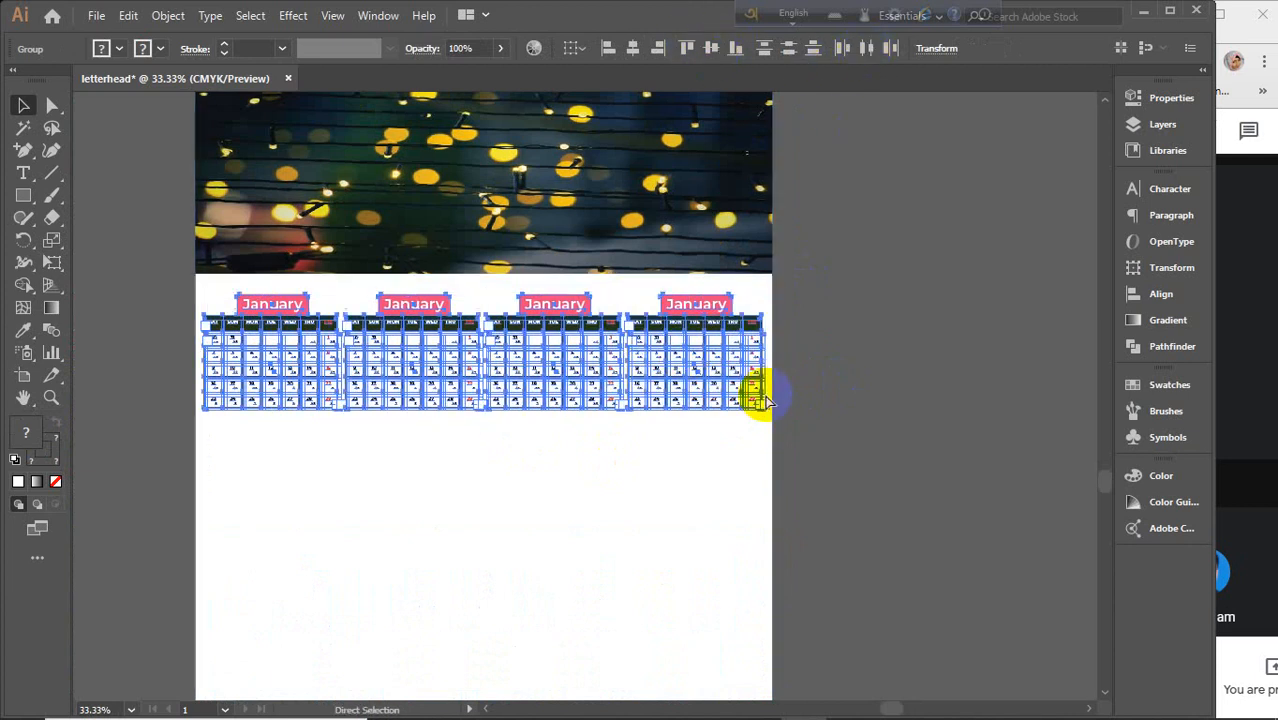
Duplicate the row of four January blocks downward at equal spacing to make three rows, deleting the surplus fourth row.
scroll(493, 412, down, 4)
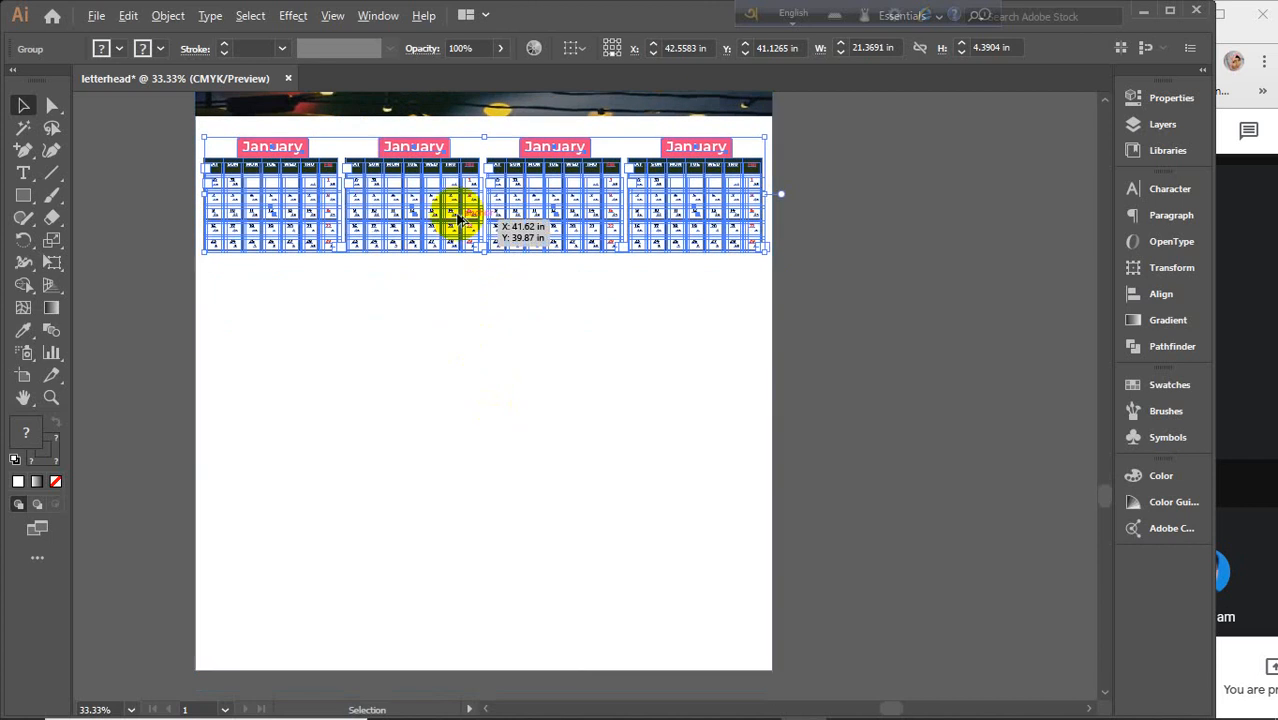
drag(455, 223, 459, 338)
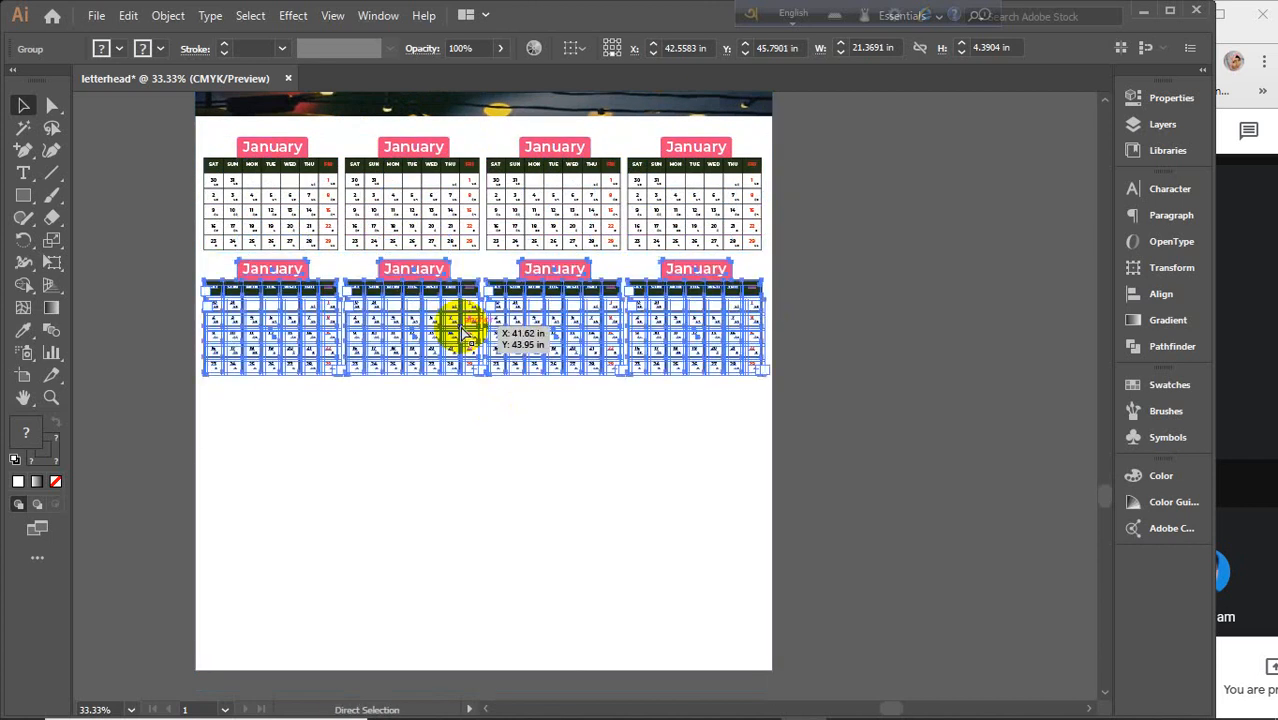
key(ctrl+d)
key(ctrl+d)
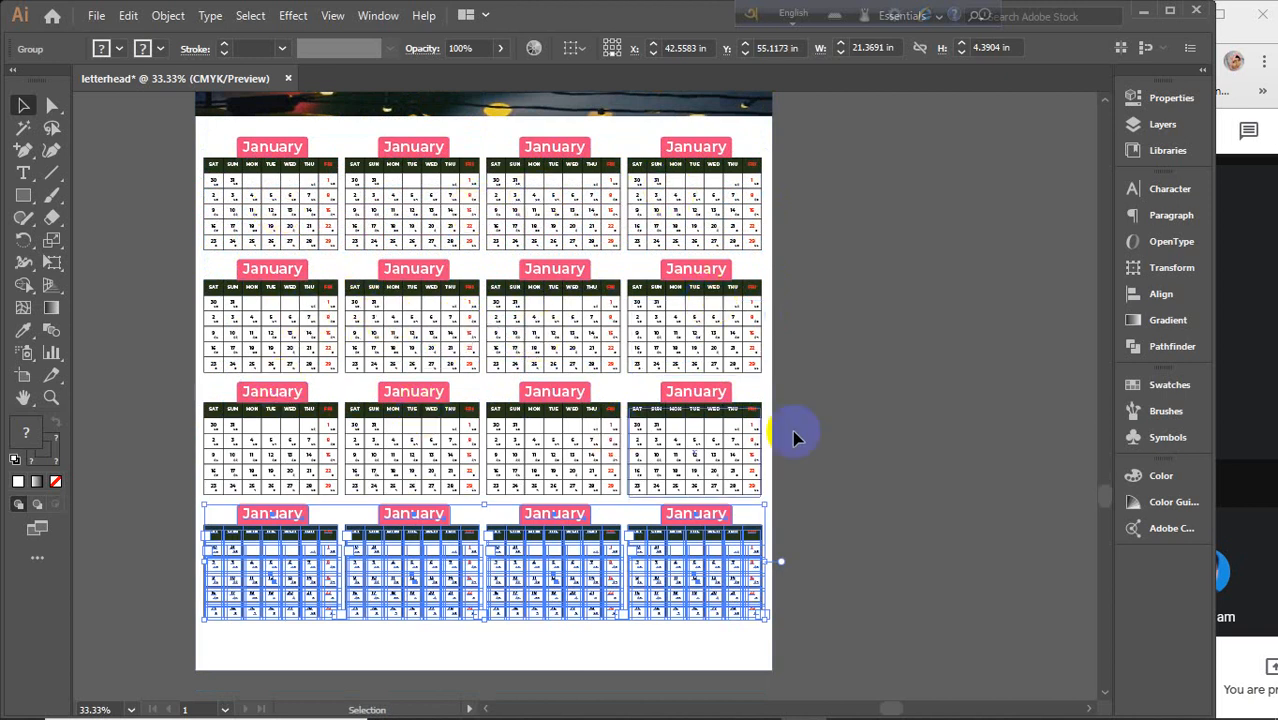
key(Delete)
scroll(707, 550, up, 2)
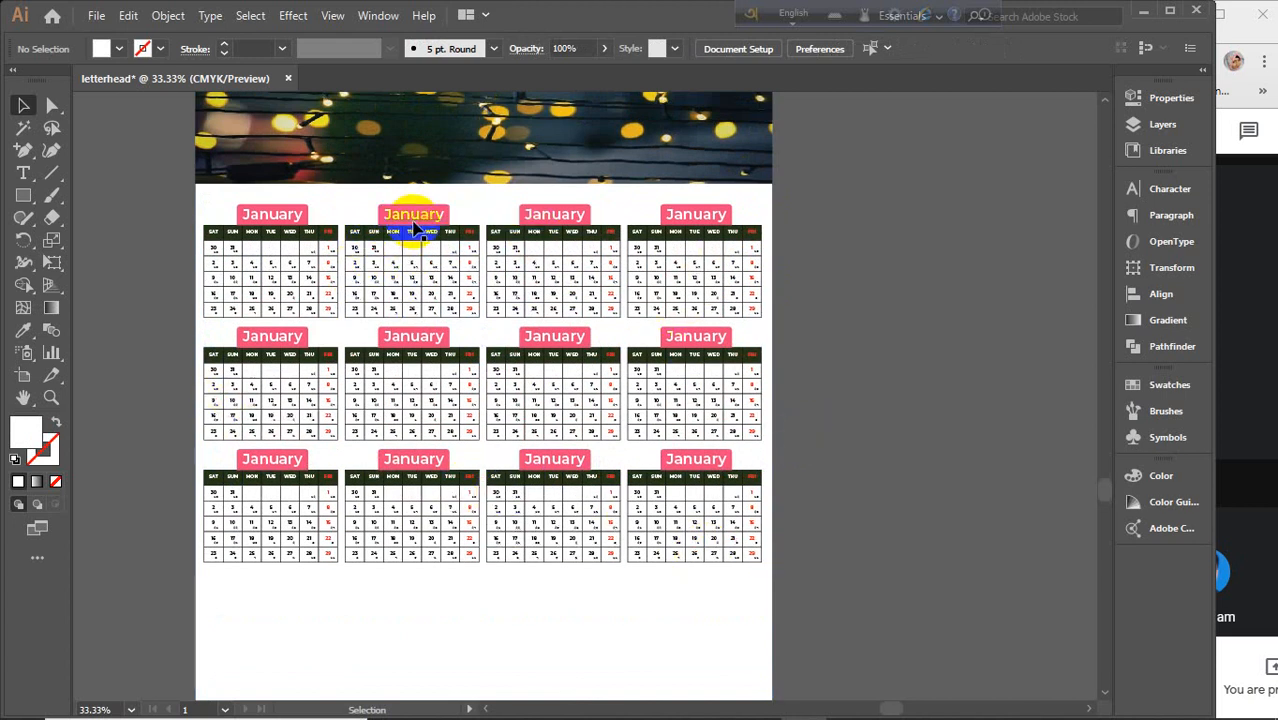
scroll(567, 537, down, 1)
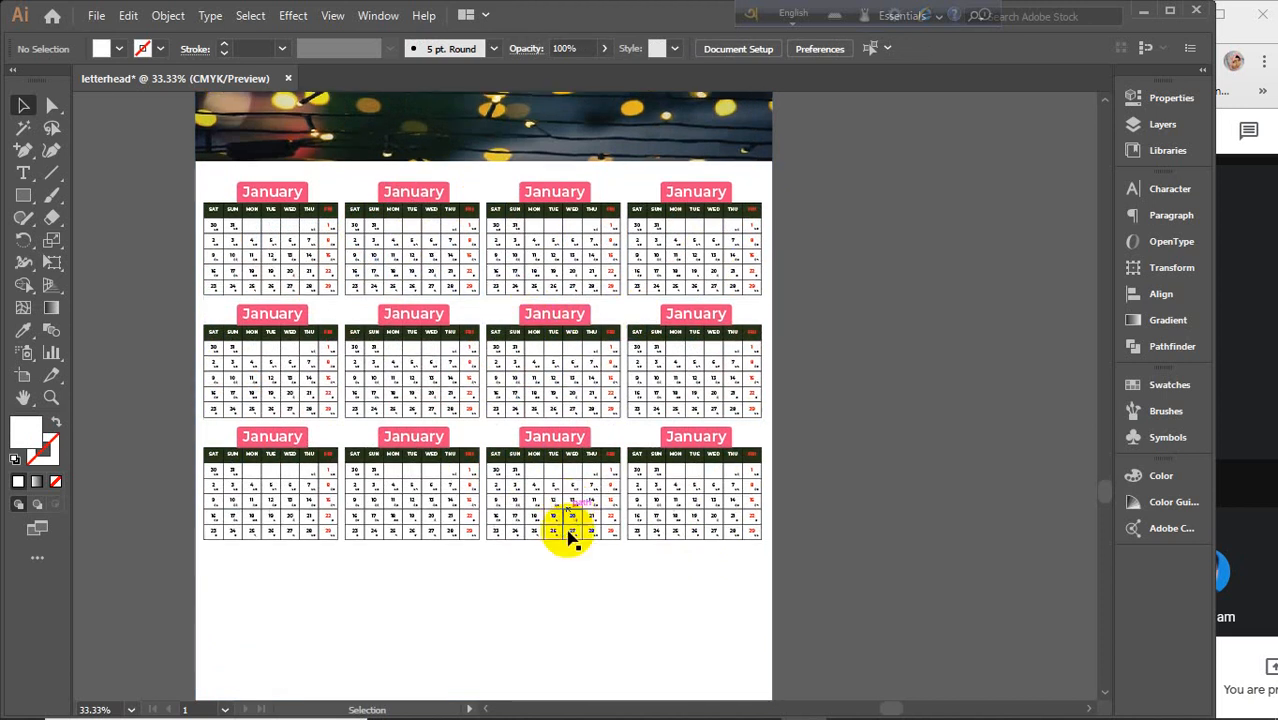
scroll(567, 537, down, 4)
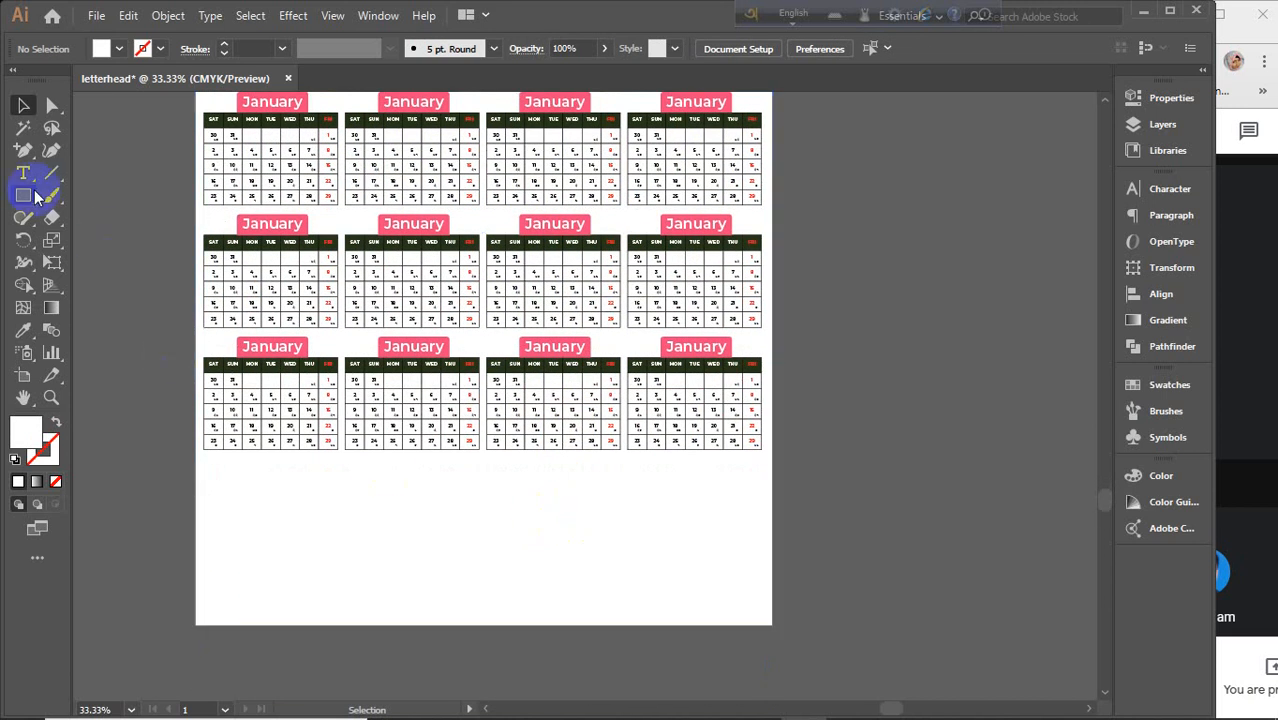
click(23, 174)
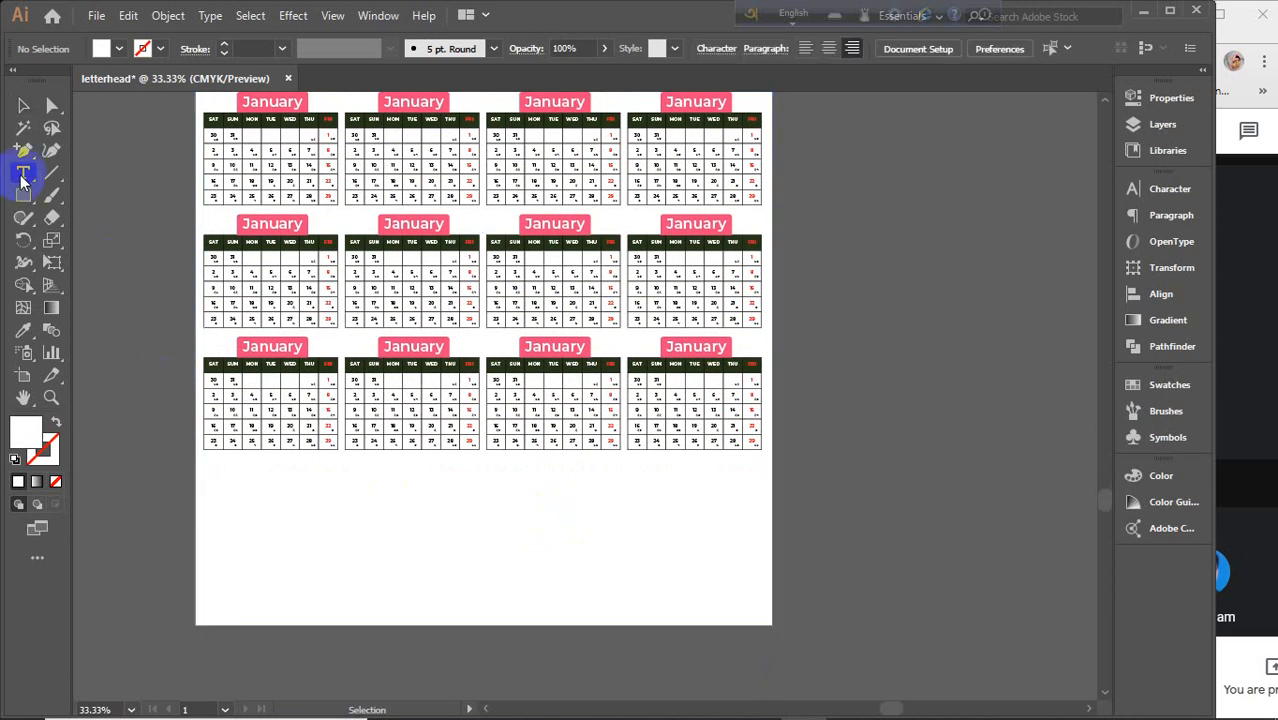
click(218, 489)
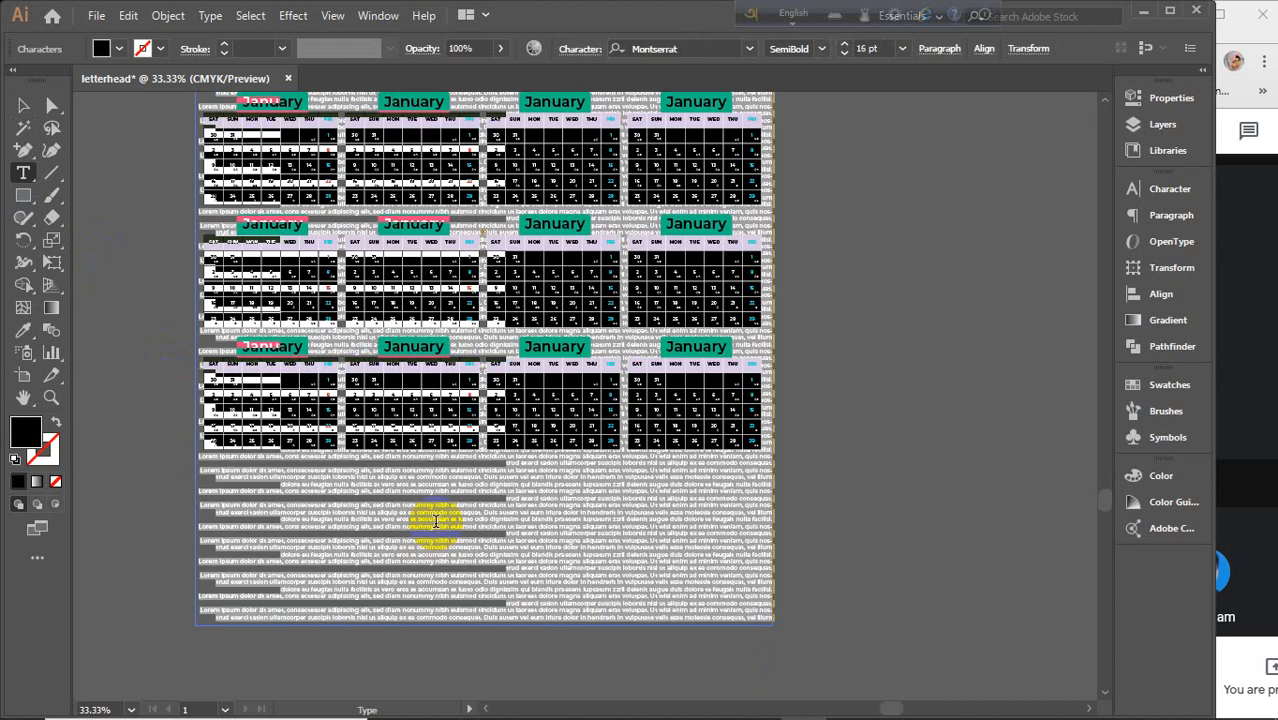
key(ctrl+z)
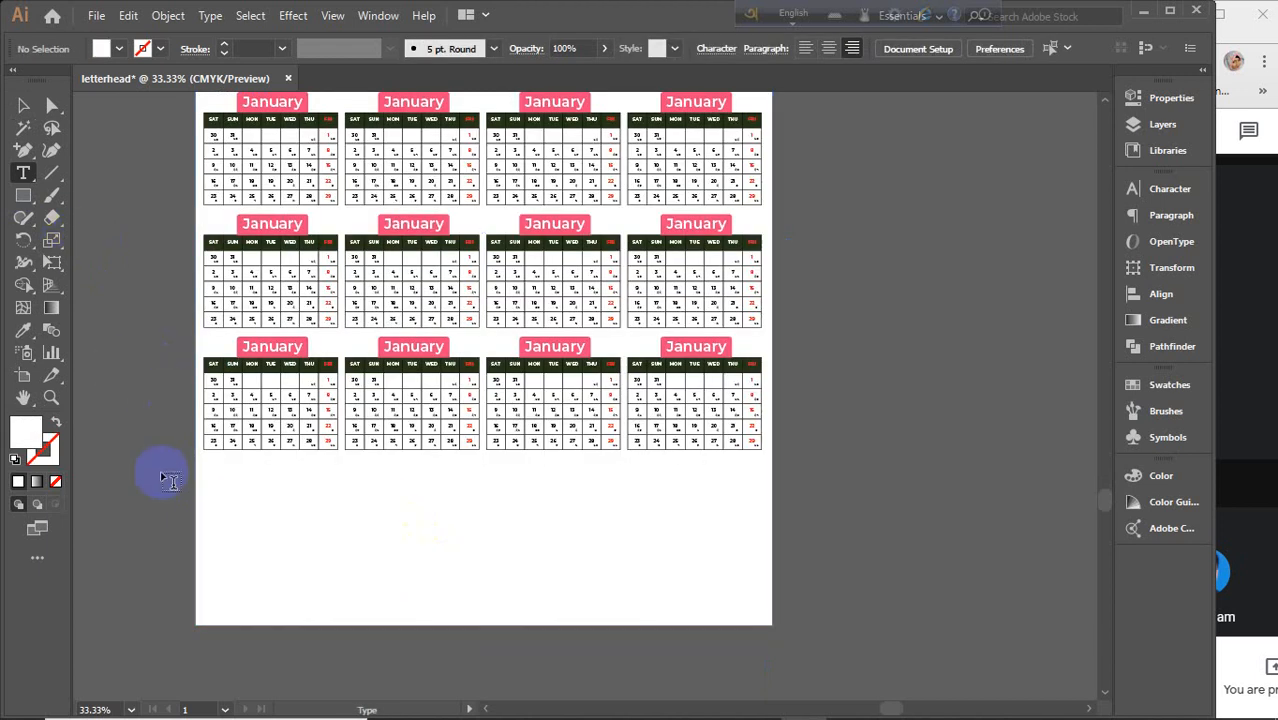
Add three placeholder paragraph text boxes below the month grids, two narrow ones and one nearly page-wide at the bottom.
drag(215, 472, 424, 502)
drag(212, 522, 444, 549)
drag(214, 577, 716, 597)
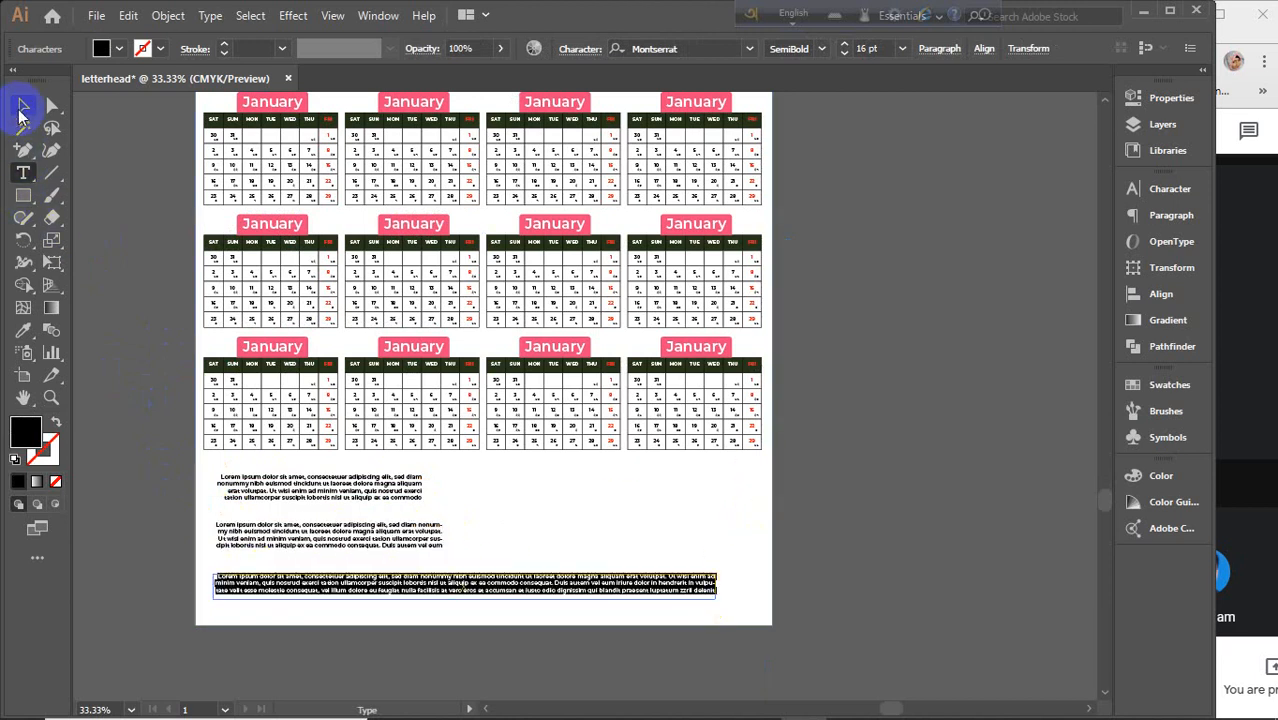
click(22, 108)
drag(790, 428, 320, 632)
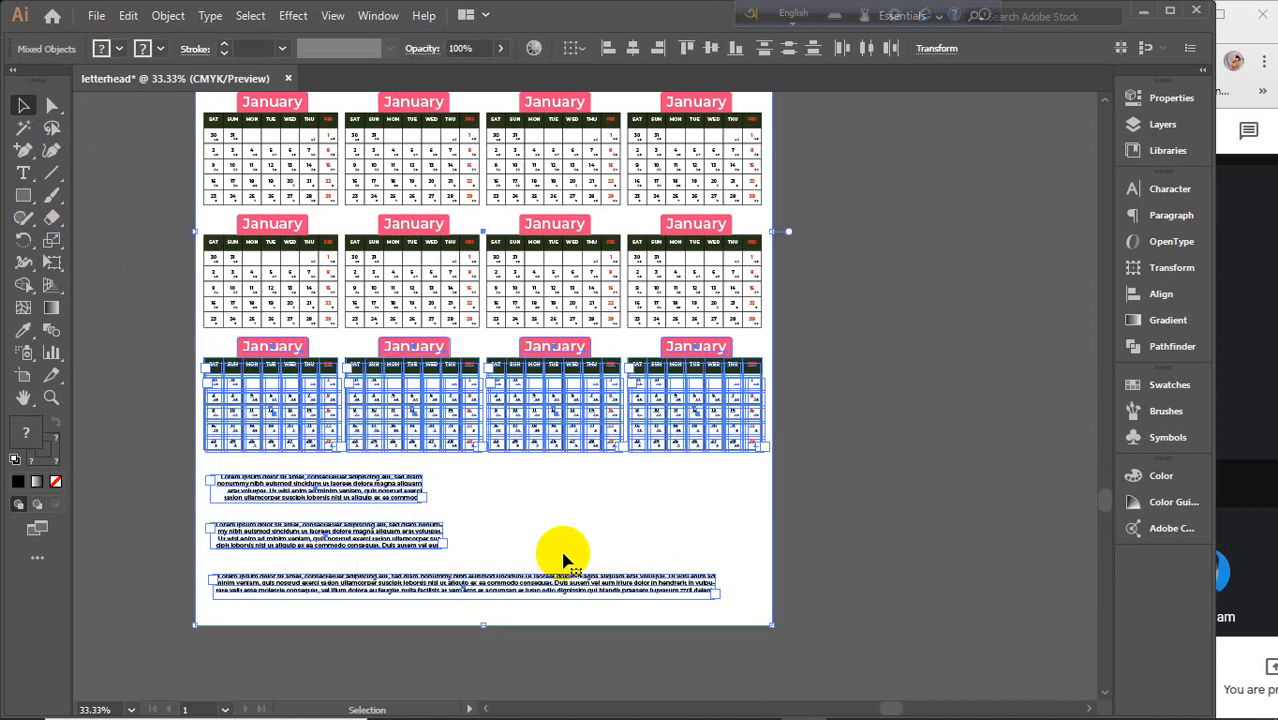
scroll(563, 560, down, 2)
click(680, 510)
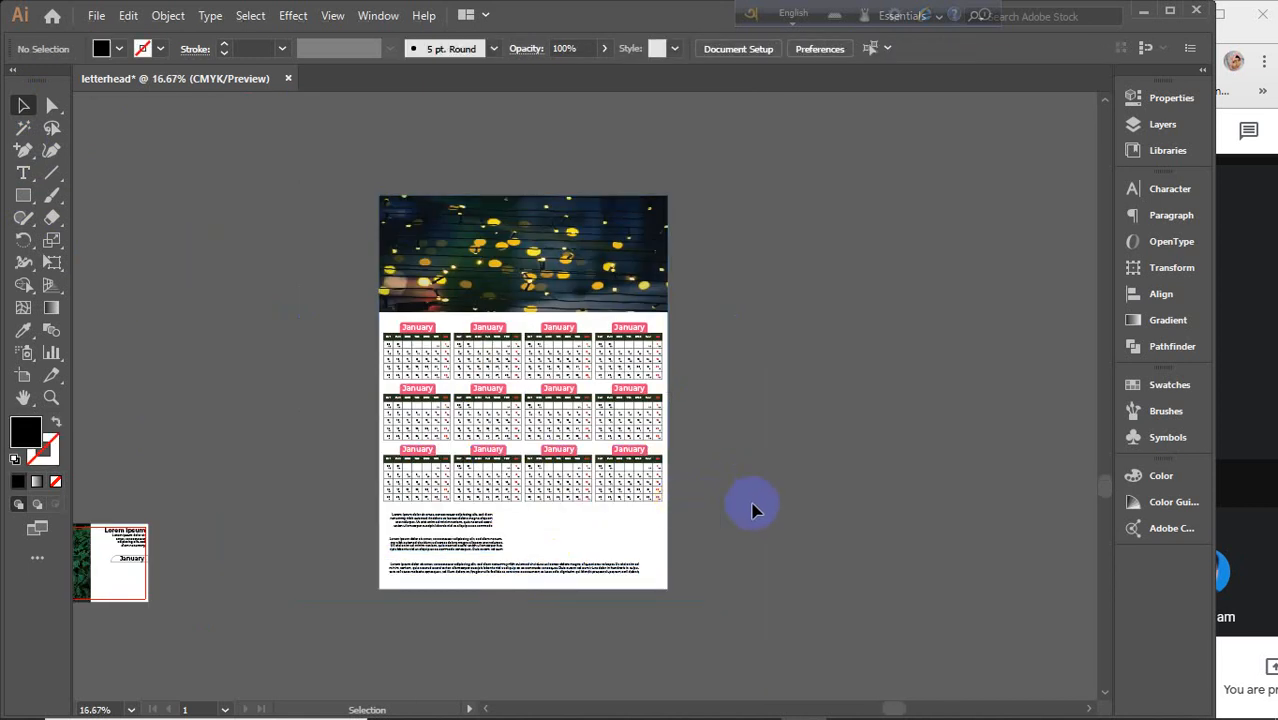
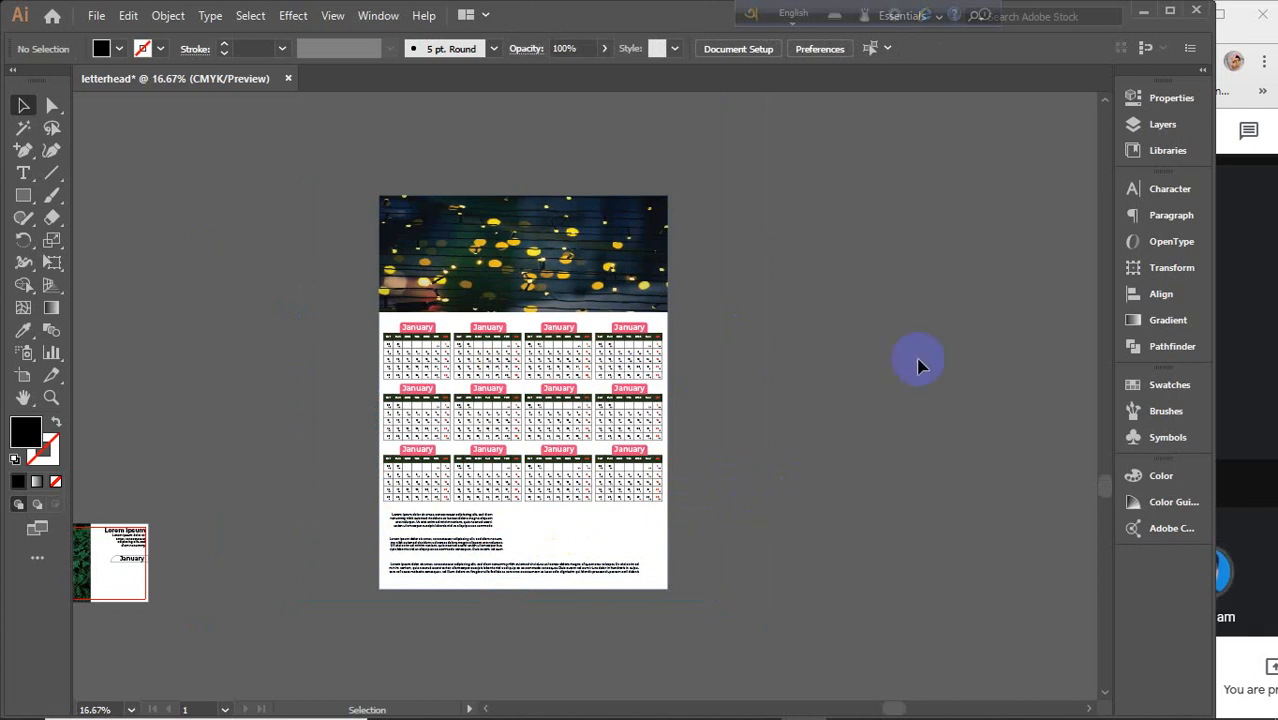
click(1143, 12)
right_click(517, 184)
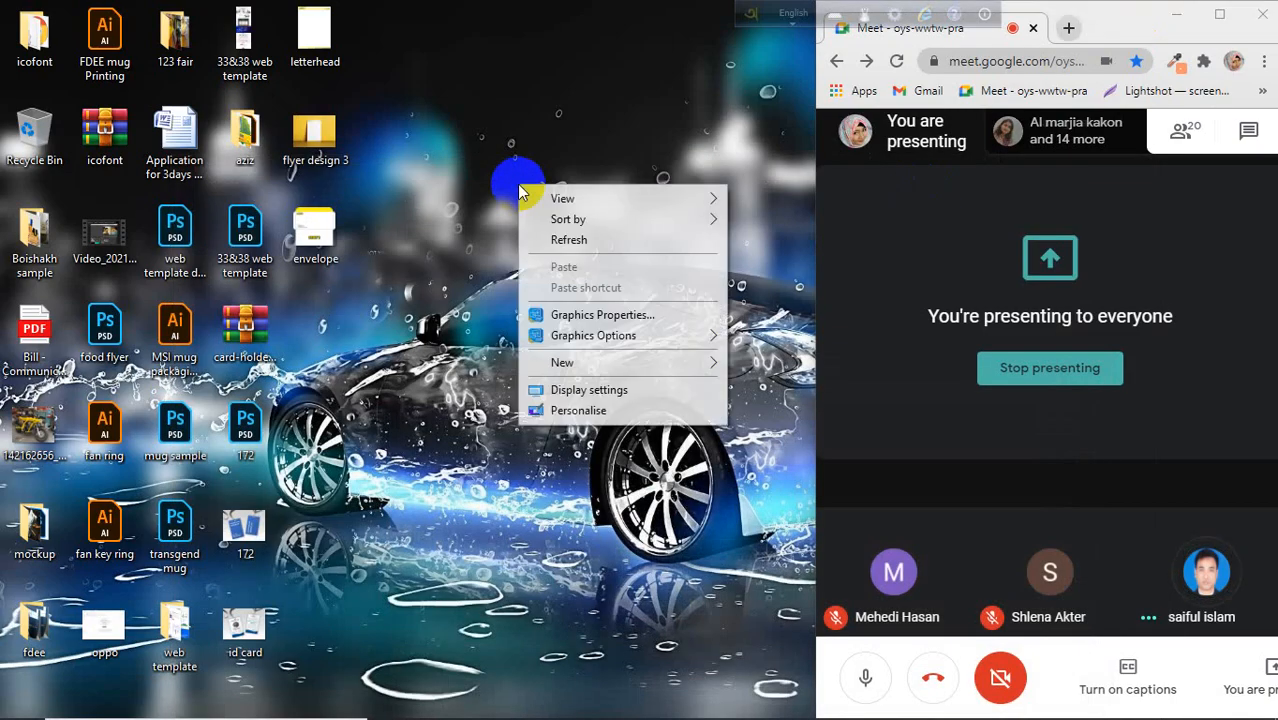
click(575, 250)
right_click(498, 156)
click(568, 190)
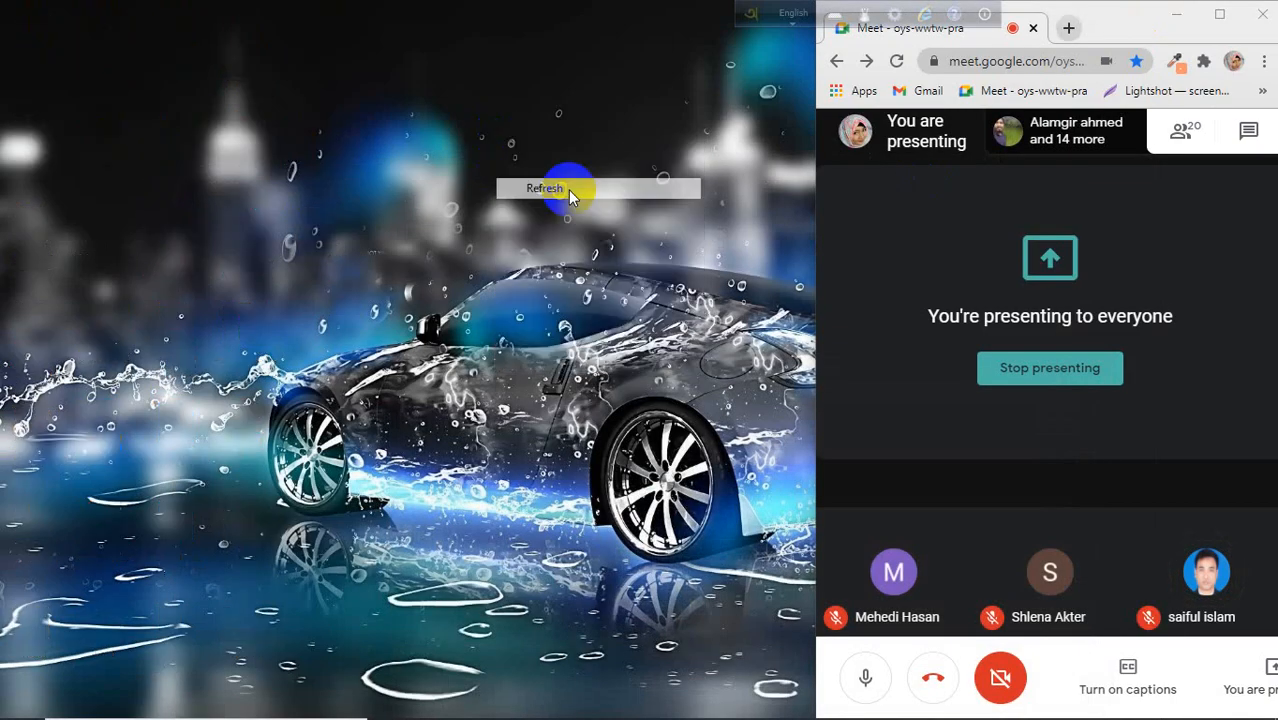
right_click(498, 150)
click(524, 173)
right_click(499, 128)
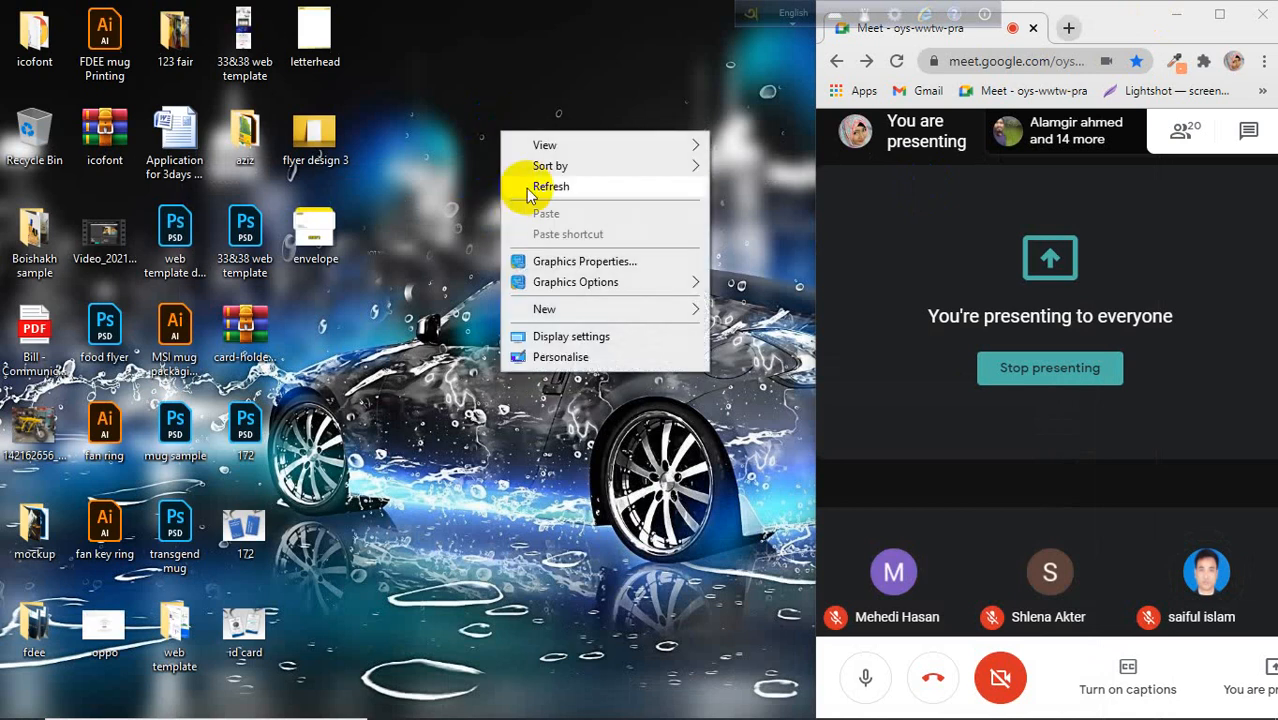
click(522, 179)
right_click(497, 166)
click(545, 209)
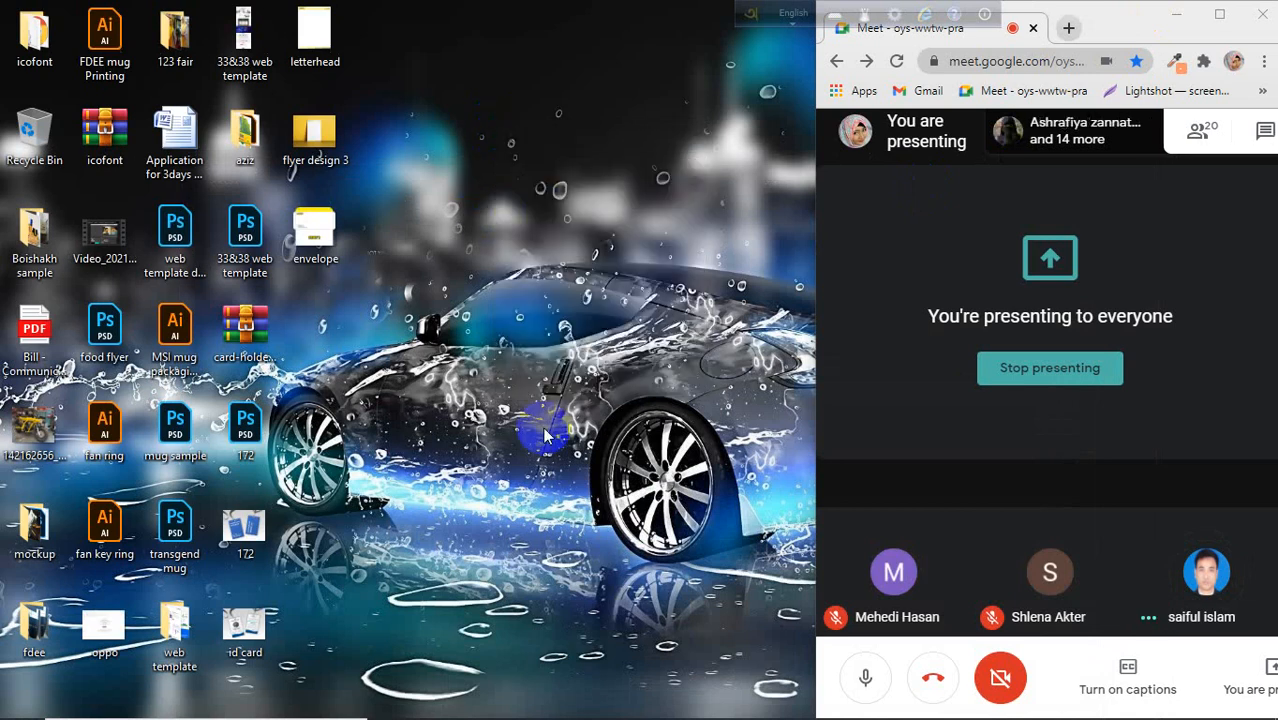
mouse_move(600, 716)
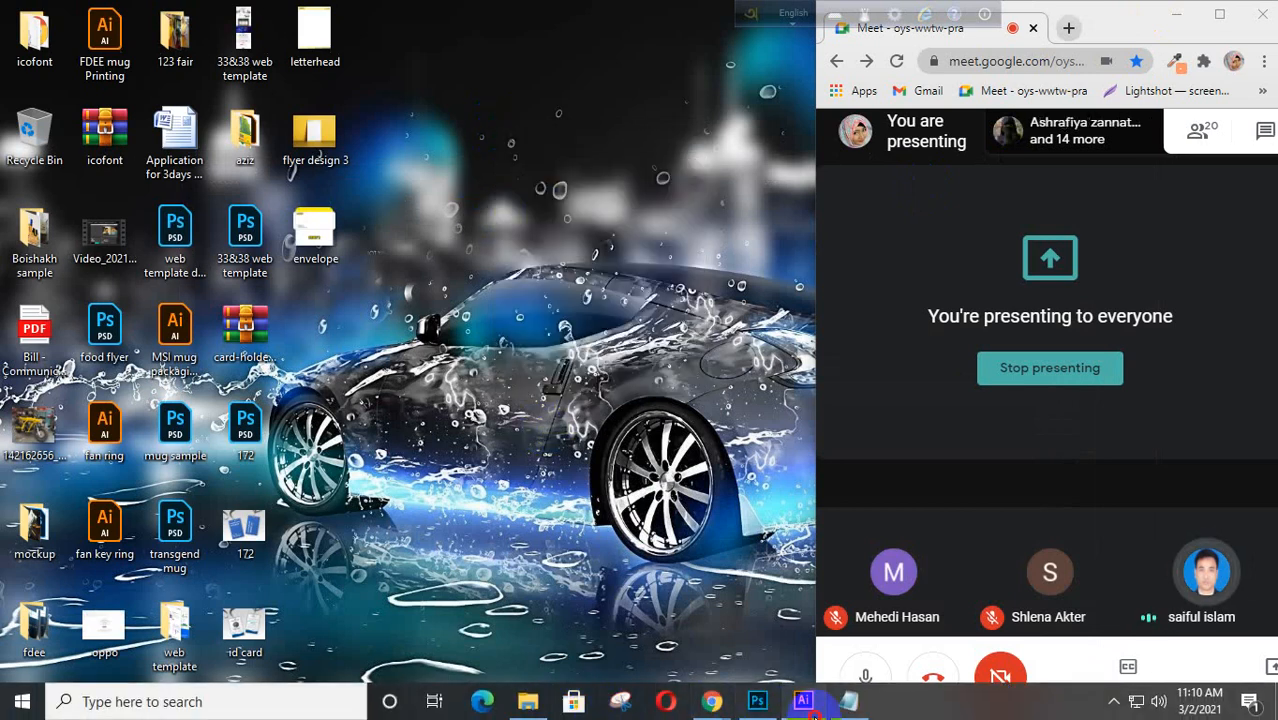
click(806, 705)
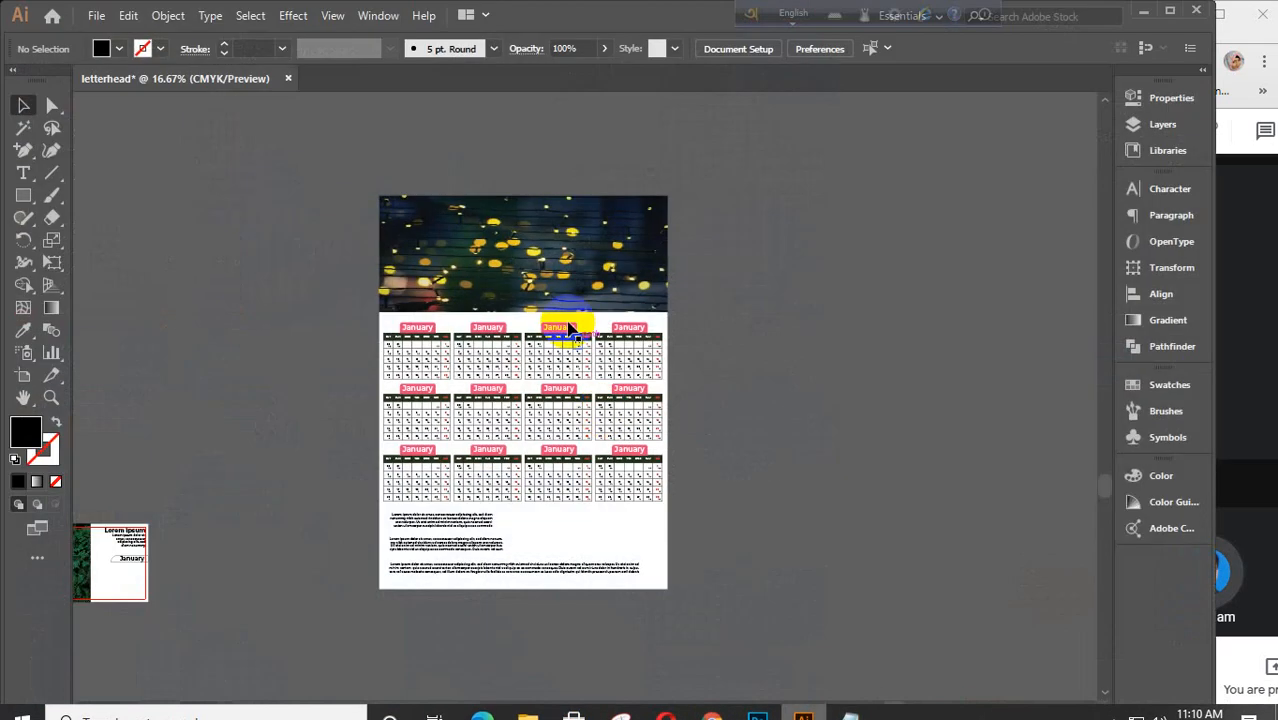
Delete the three placeholder text boxes below the month grids.
click(456, 532)
key(Delete)
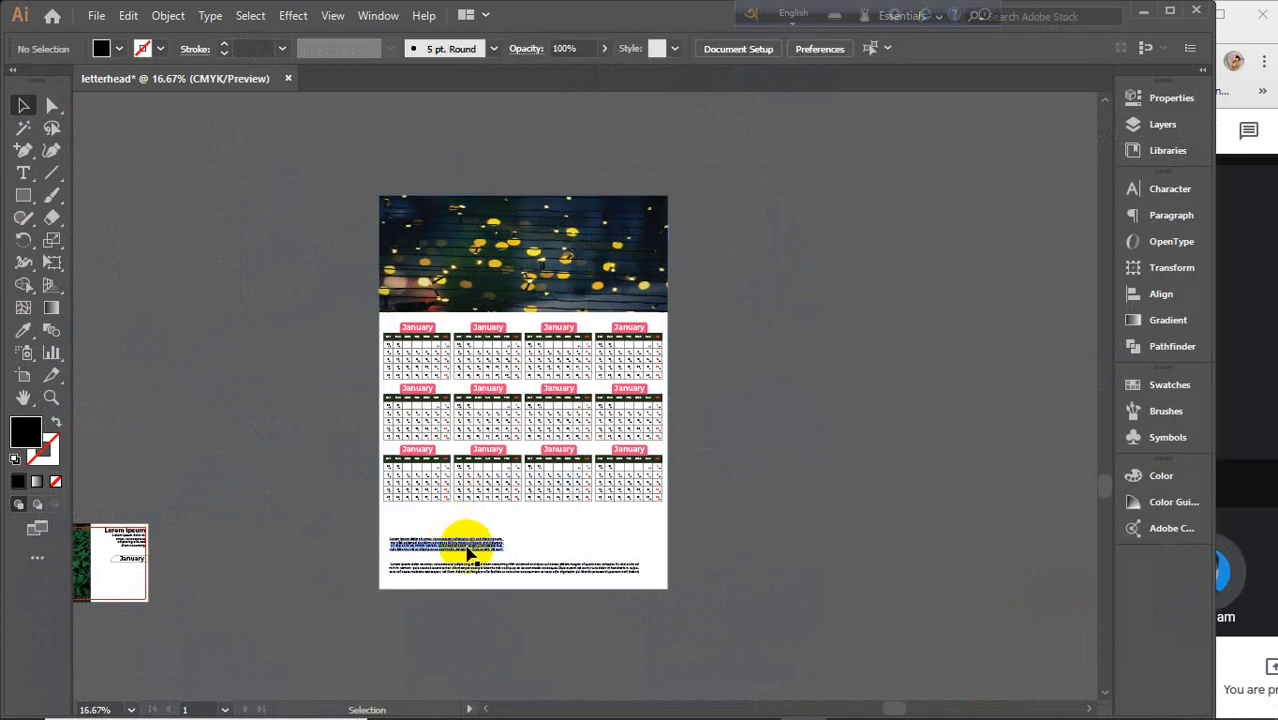
click(467, 547)
key(Delete)
click(476, 572)
key(Delete)
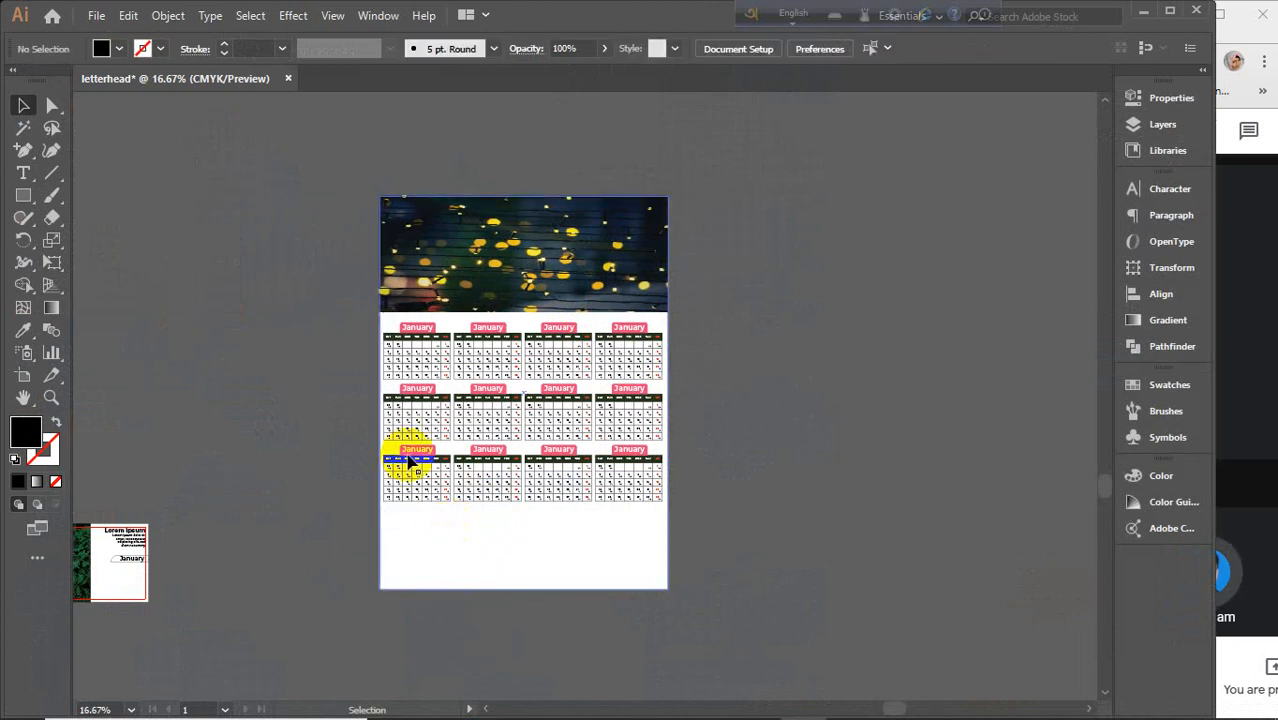
scroll(425, 335, up, 5)
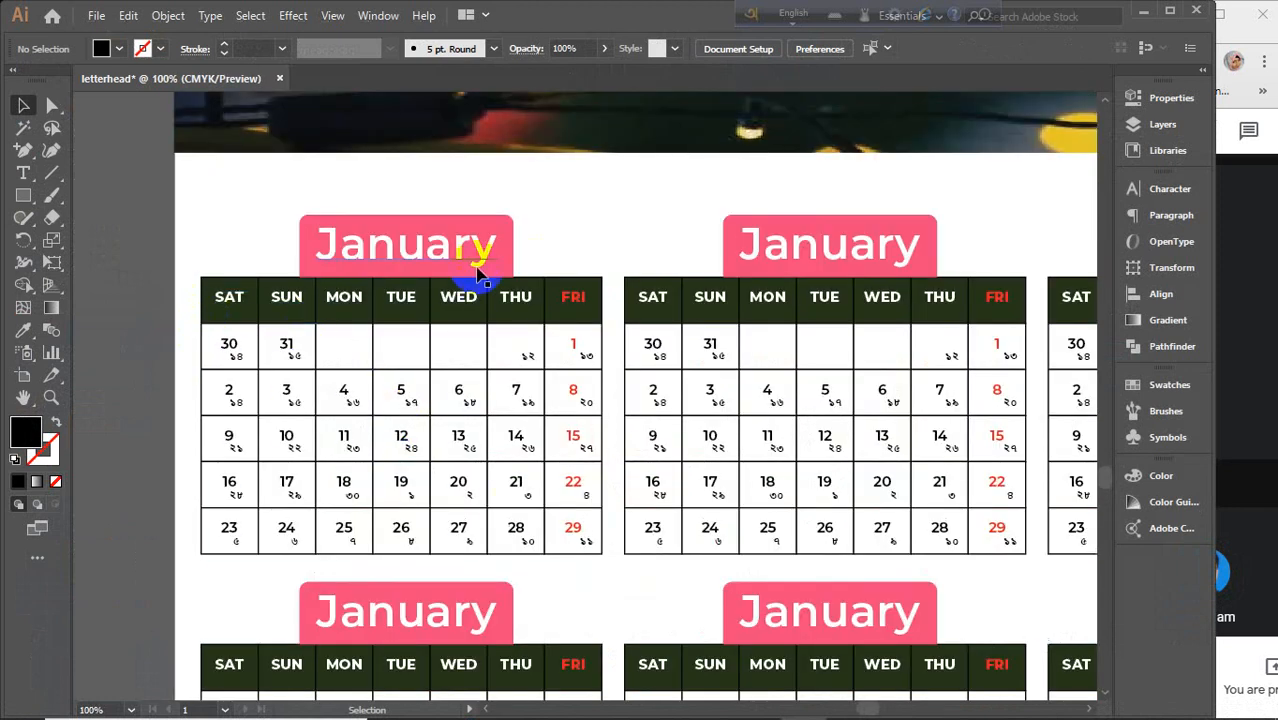
scroll(440, 380, down, 5)
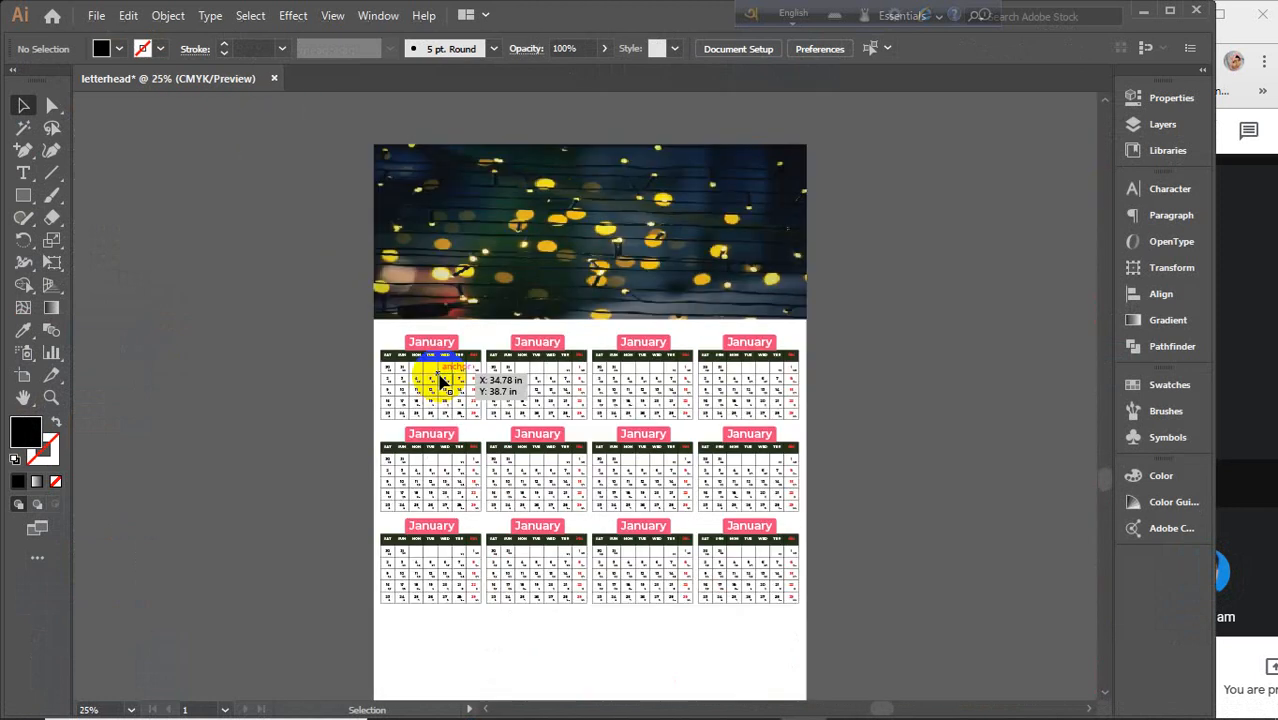
scroll(440, 380, down, 2)
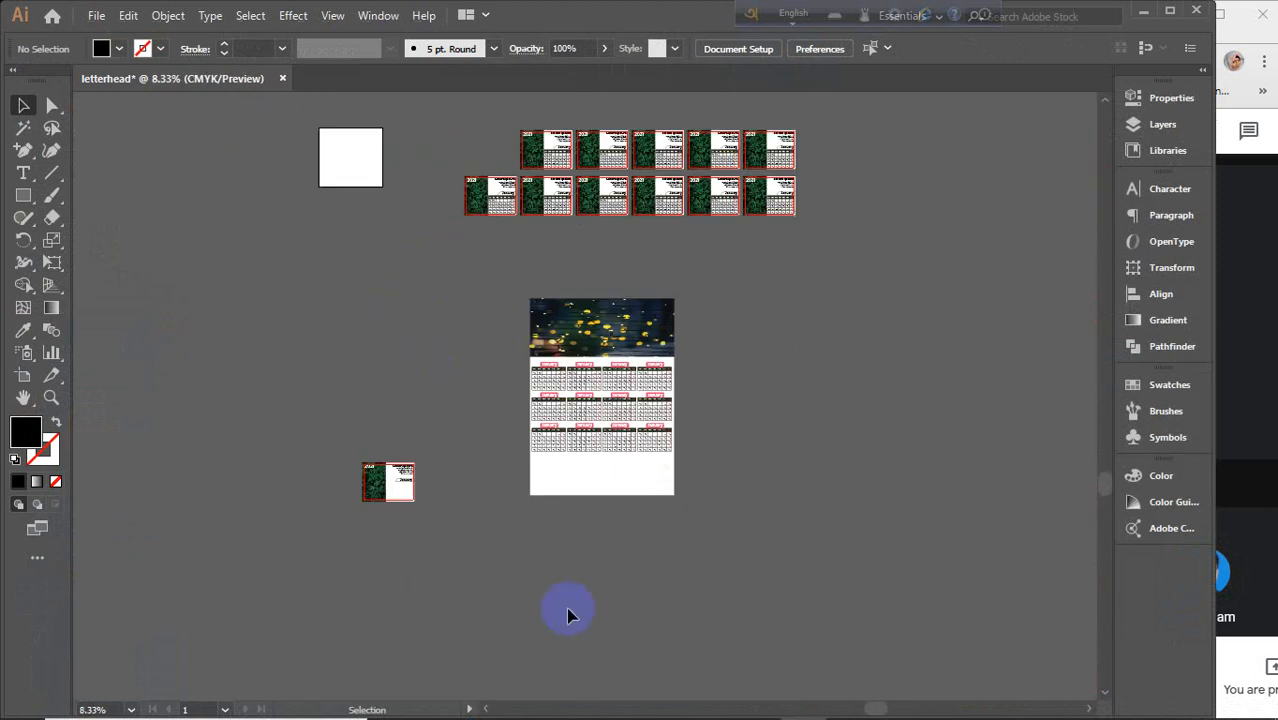
Switch to the Chrome window with the wallpaper search and go back to the "desk calendar design" image results.
mouse_move(712, 700)
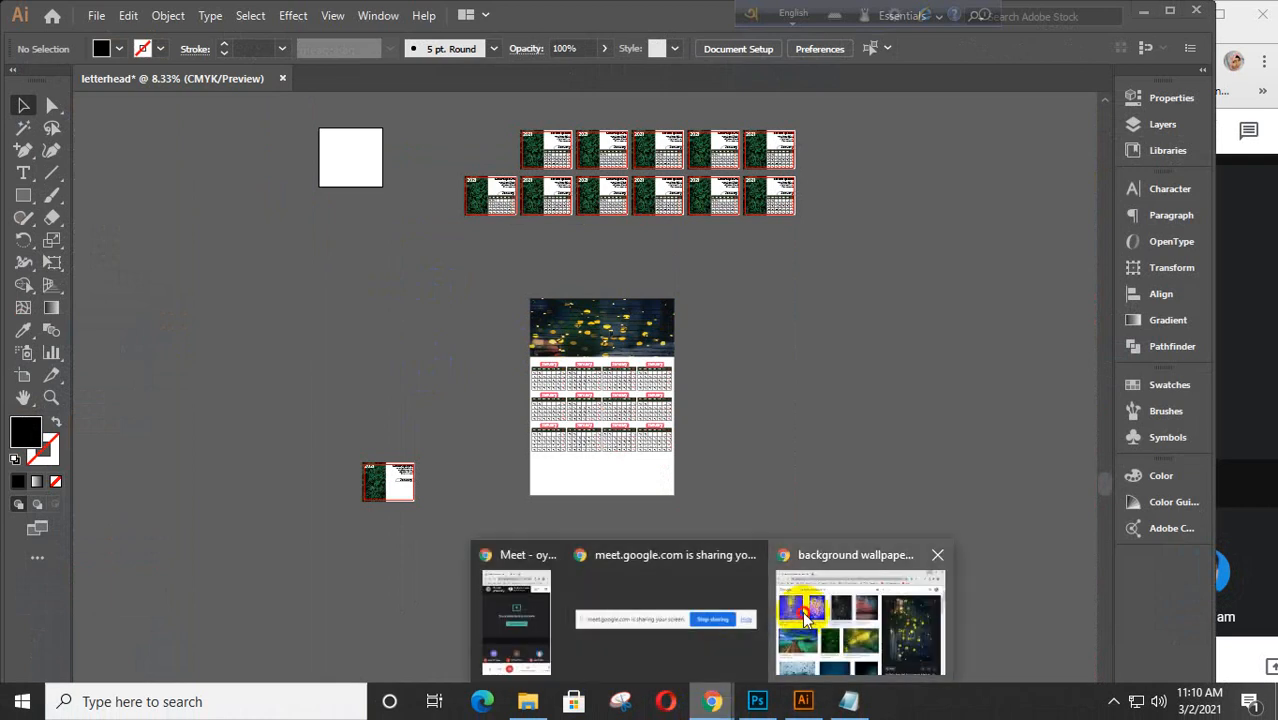
click(806, 617)
click(20, 62)
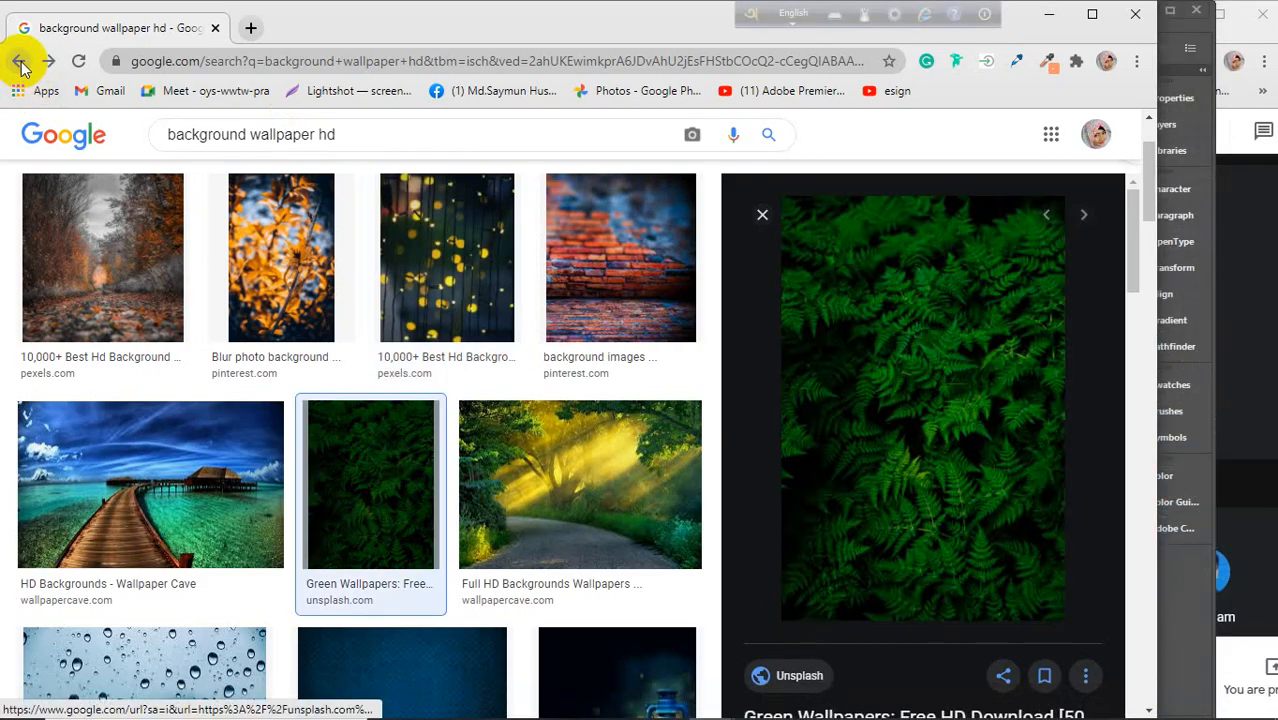
click(20, 62)
click(20, 62)
click(20, 62)
click(20, 62)
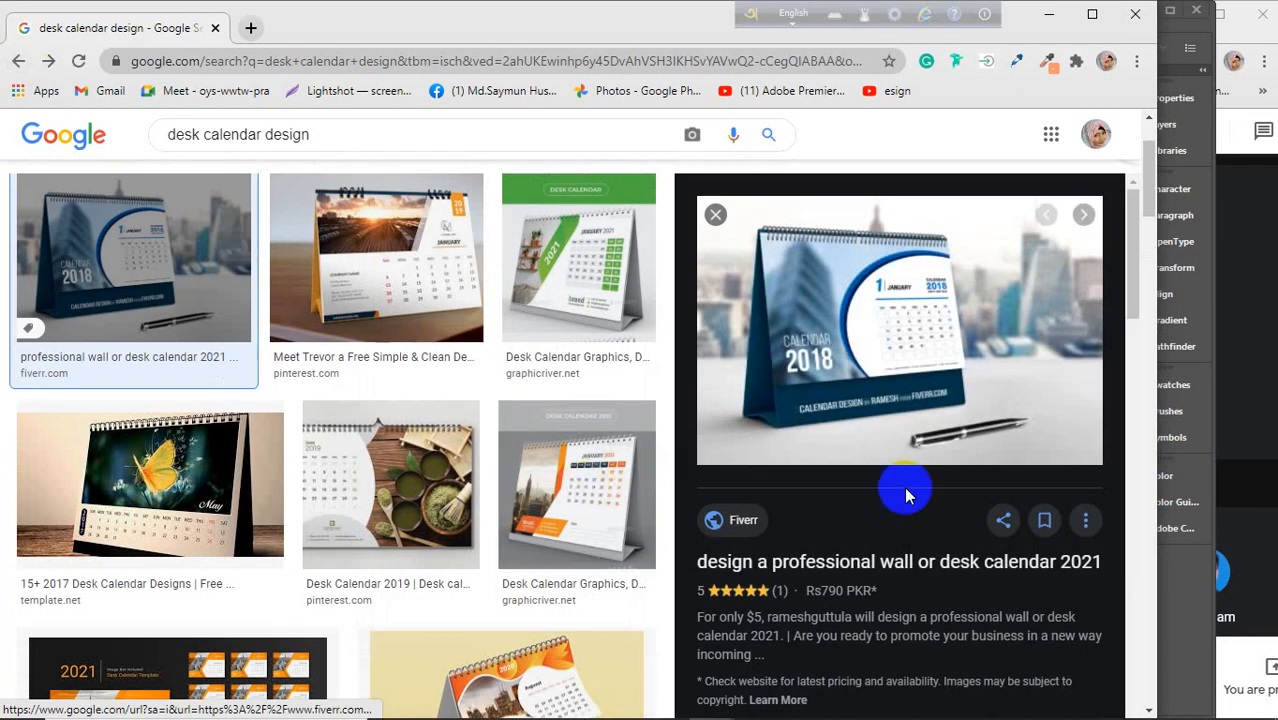
Preview several desk calendar designs in the image results, including the Creative Market, Wondershare Mockitt and Green Corporate templates.
scroll(904, 490, down, 4)
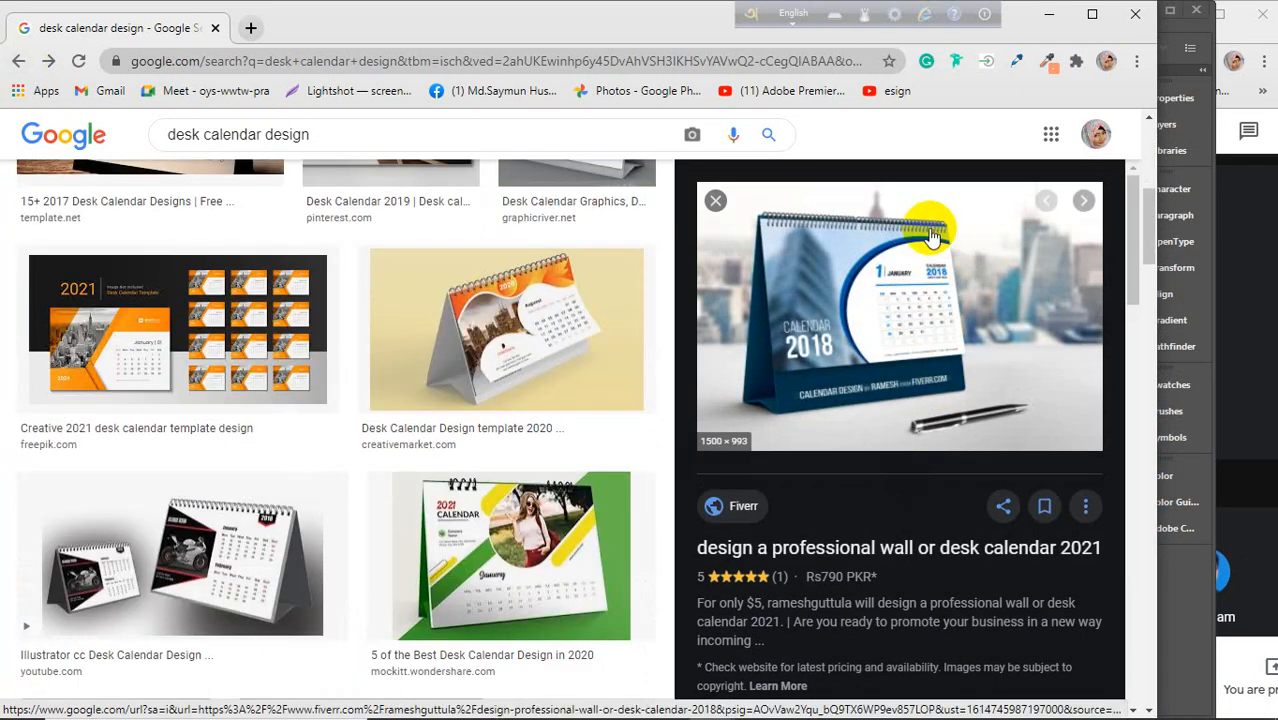
click(562, 310)
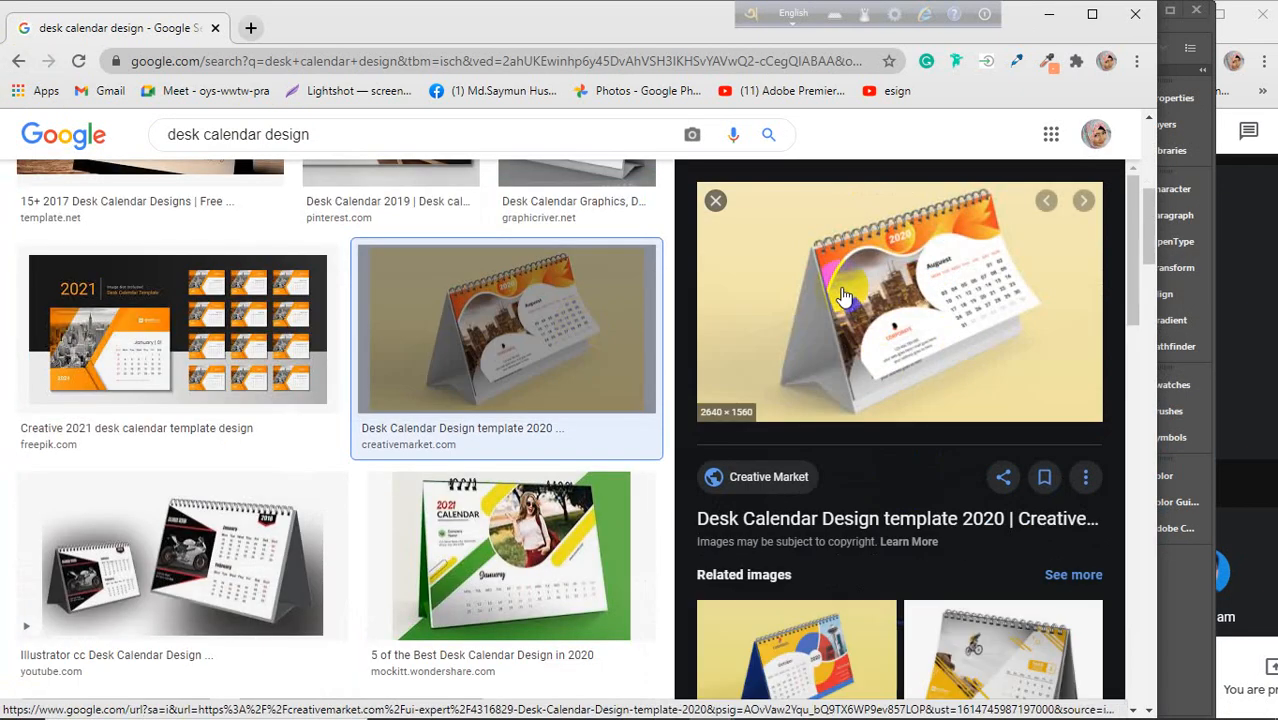
click(462, 544)
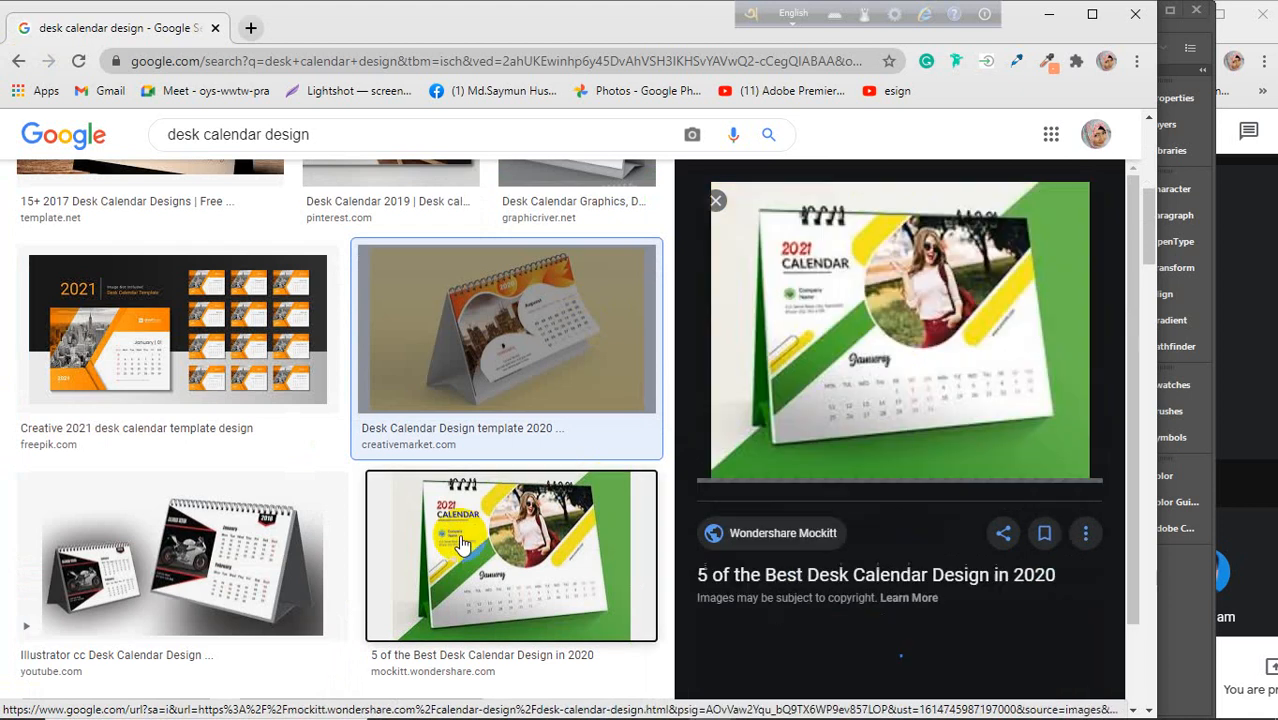
scroll(744, 494, down, 5)
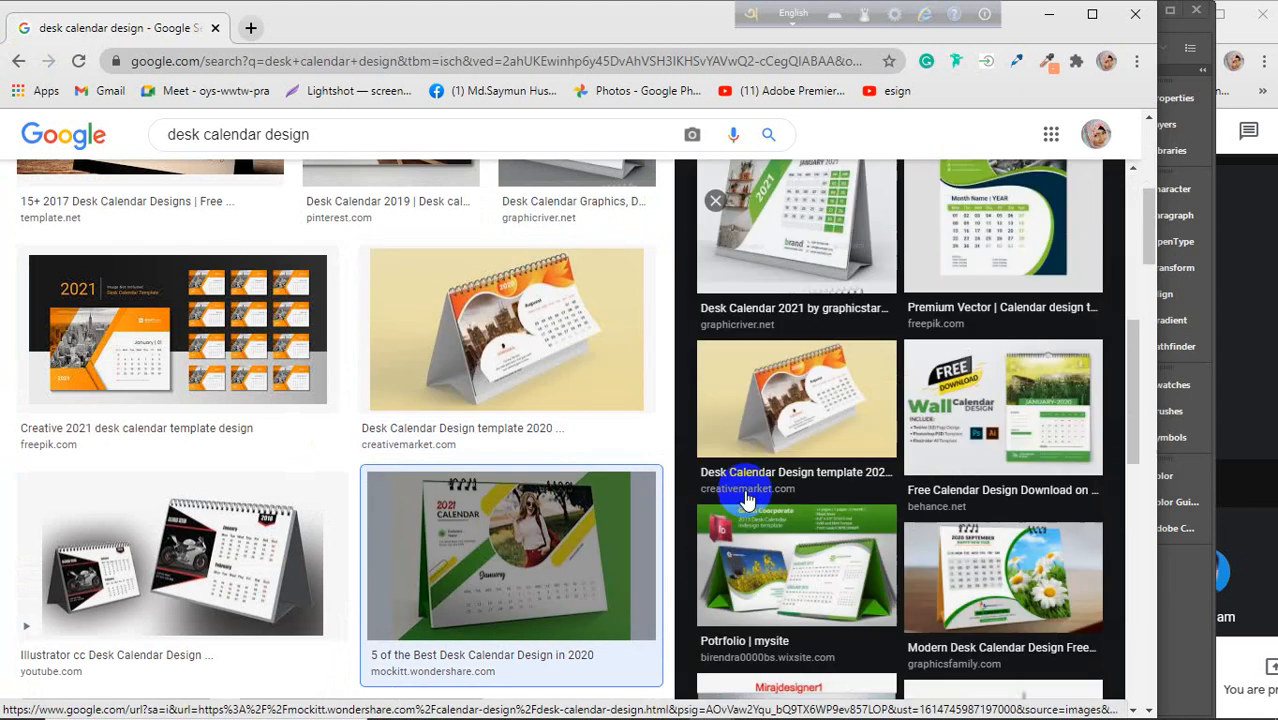
click(790, 530)
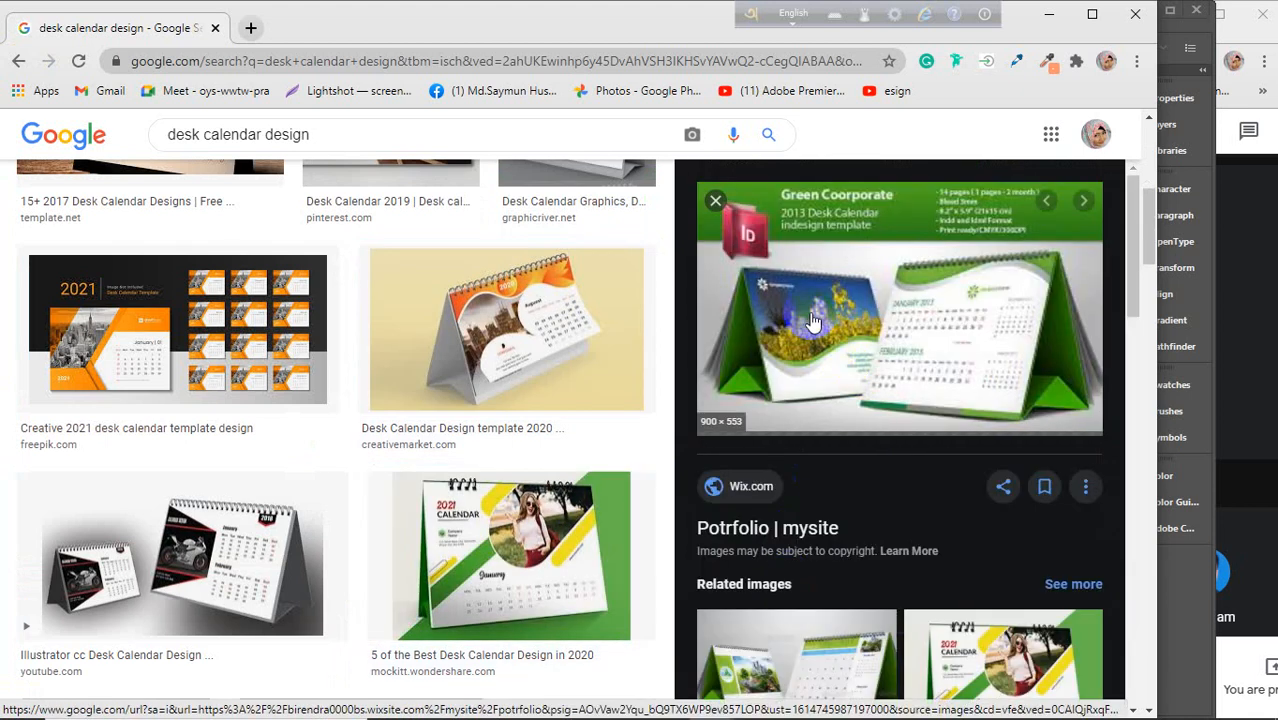
Preview more desk calendar designs in the image results, including the two YouTube tutorial designs and the FreeCreatives InDesign calendar.
scroll(416, 516, down, 2)
click(178, 402)
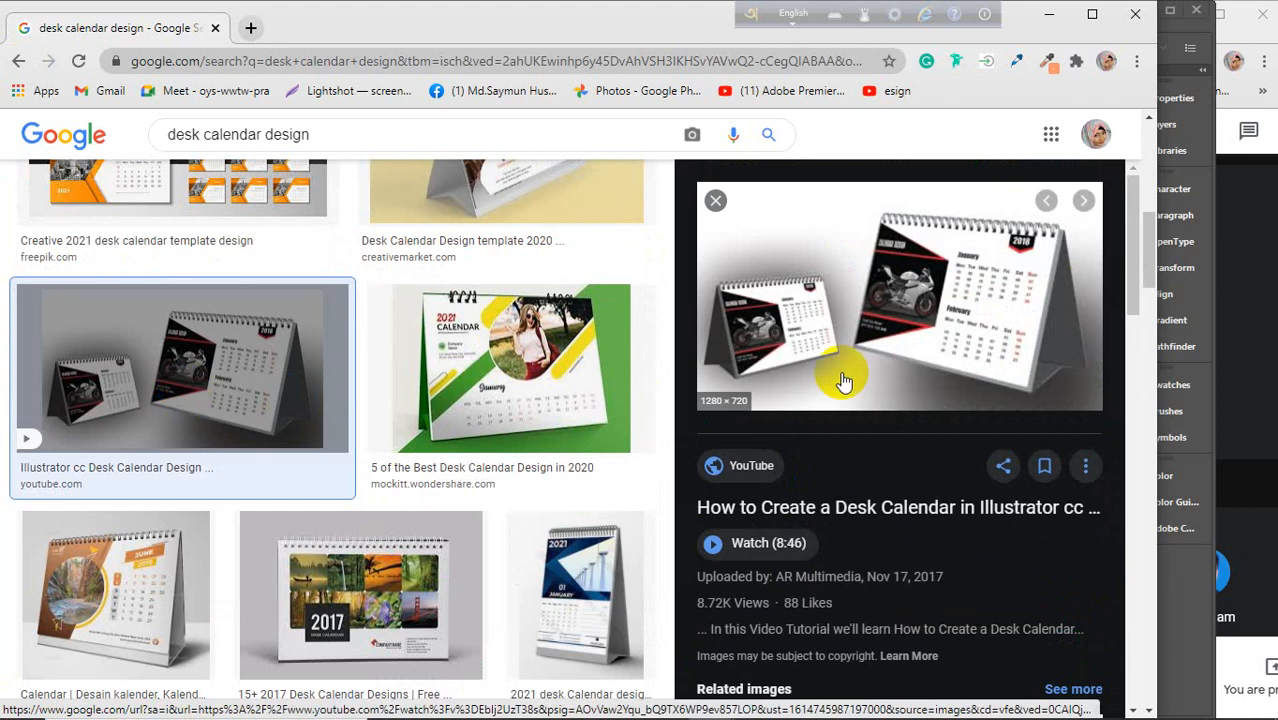
right_click(725, 333)
scroll(479, 371, down, 3)
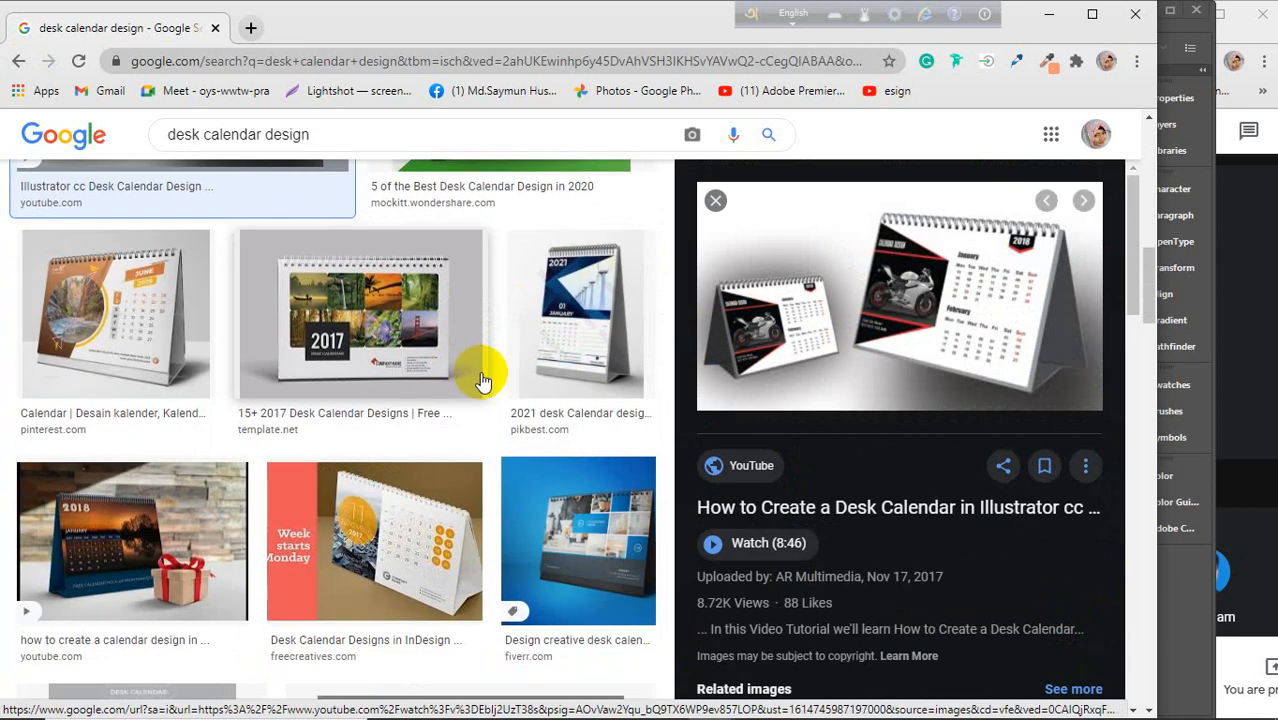
click(177, 525)
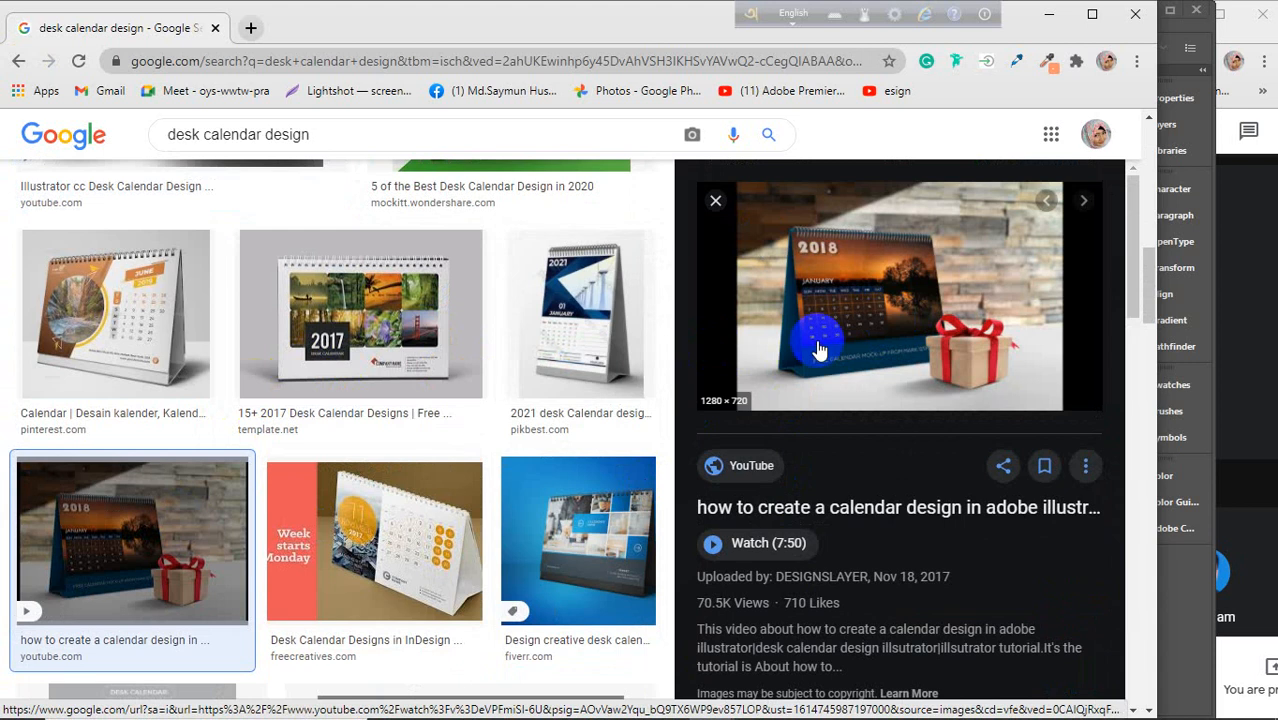
click(393, 502)
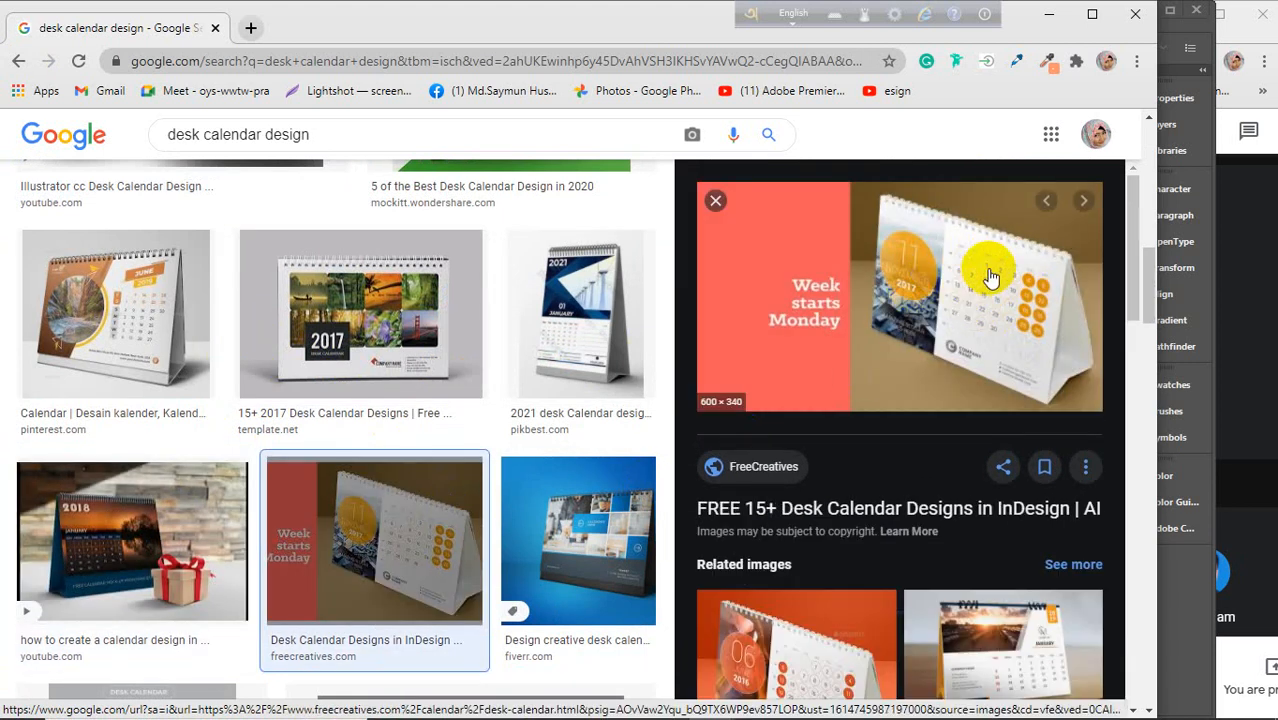
Minimize the browser window and close Illustrator without saving the changes to the letterhead document.
click(1049, 14)
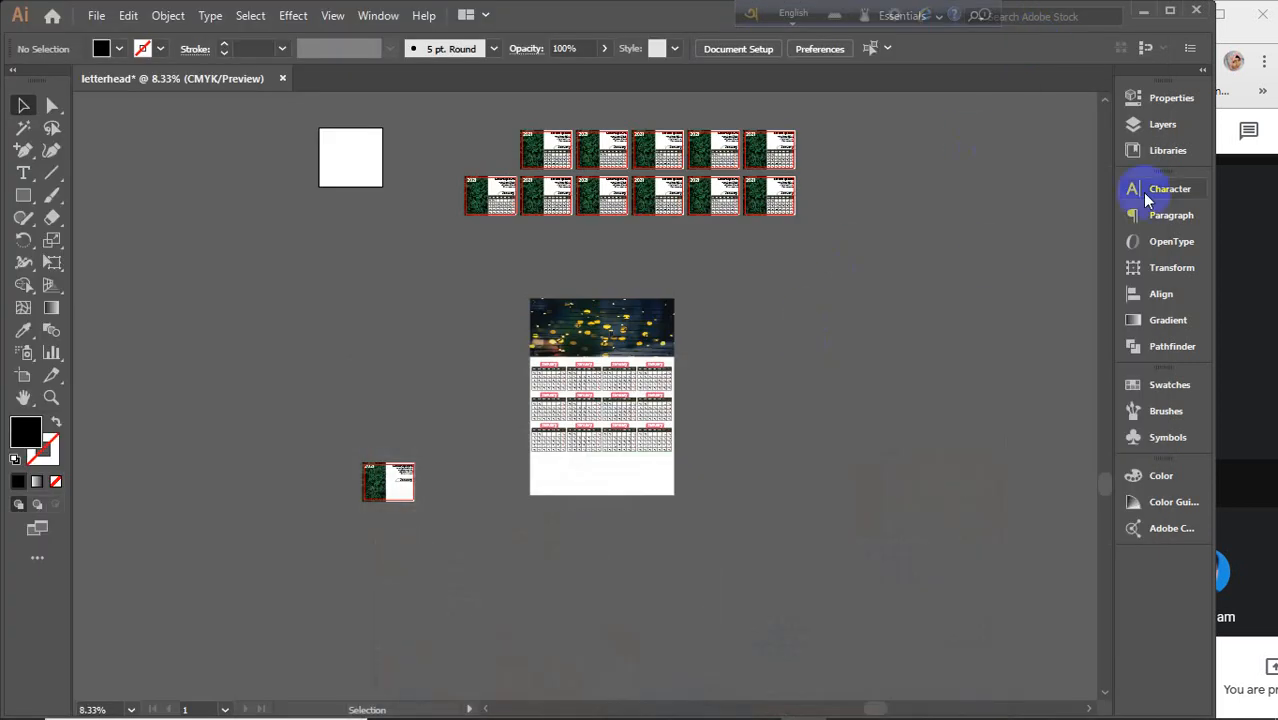
click(1195, 15)
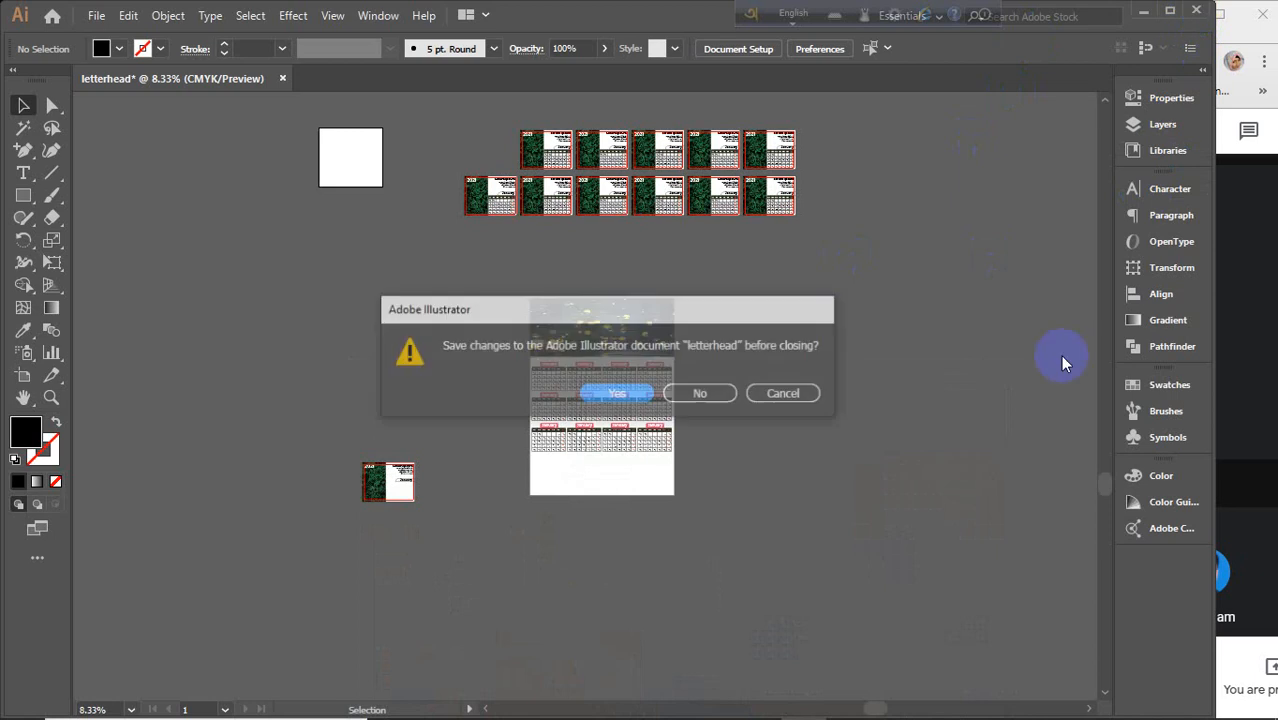
click(697, 393)
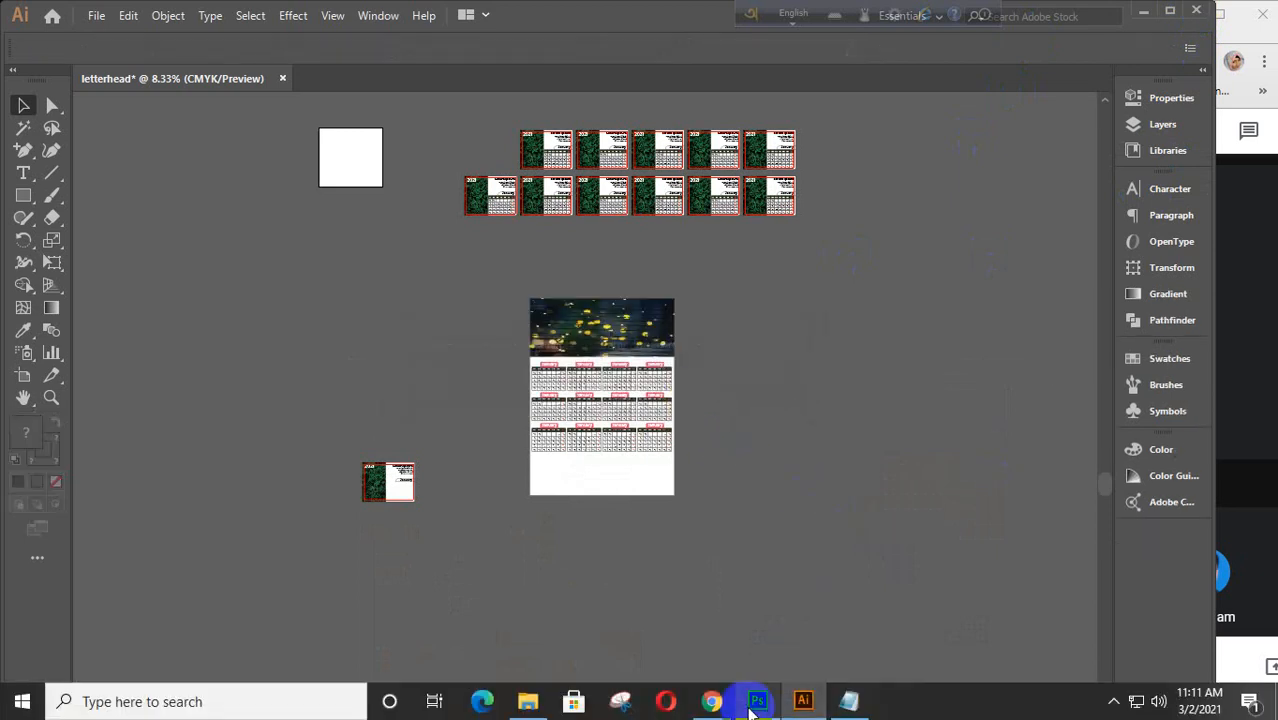
Switch to Photoshop and close it without saving the changes to 313-stationery-scene-mockup.psd.
click(757, 701)
click(1177, 11)
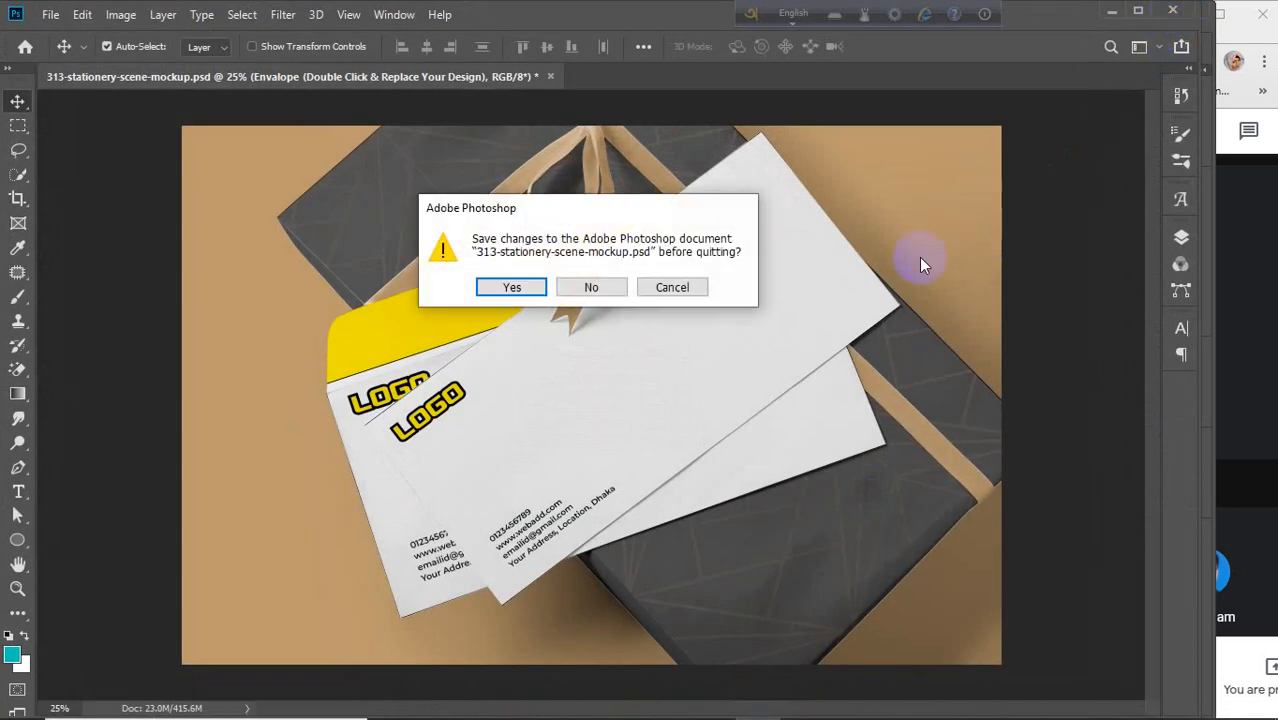
click(591, 288)
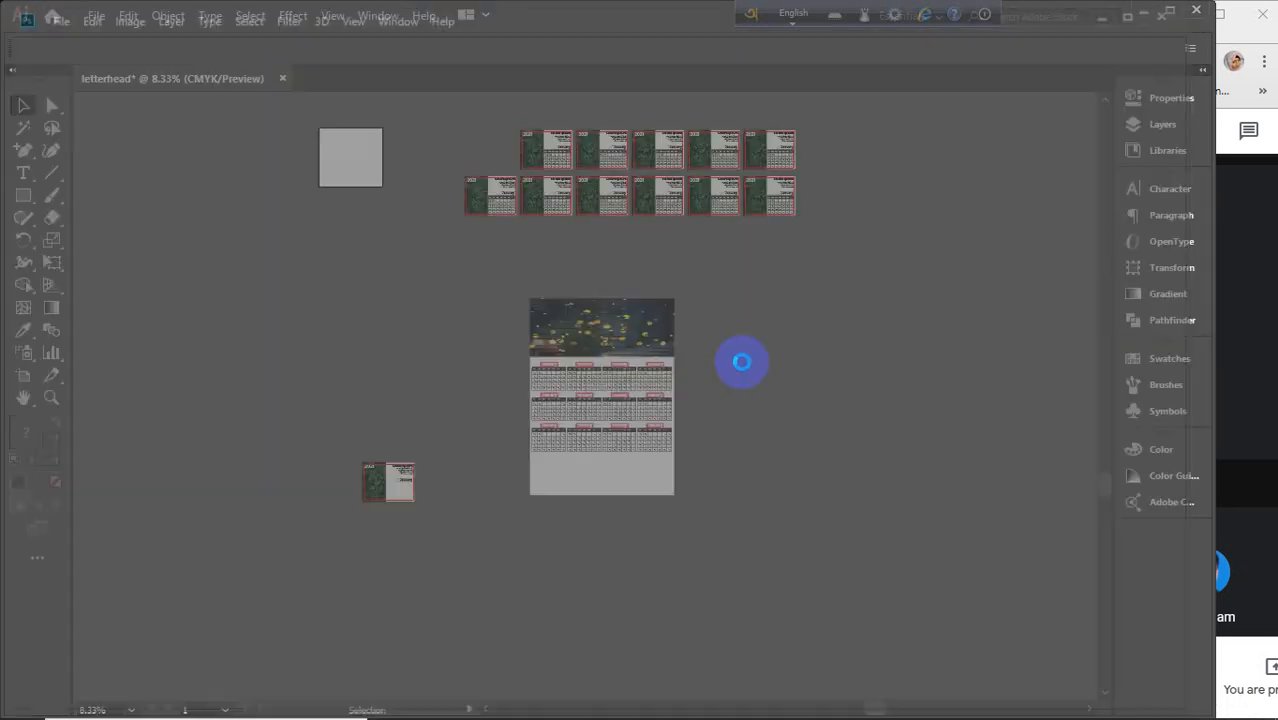
click(743, 368)
Refresh the Windows desktop twice.
right_click(501, 213)
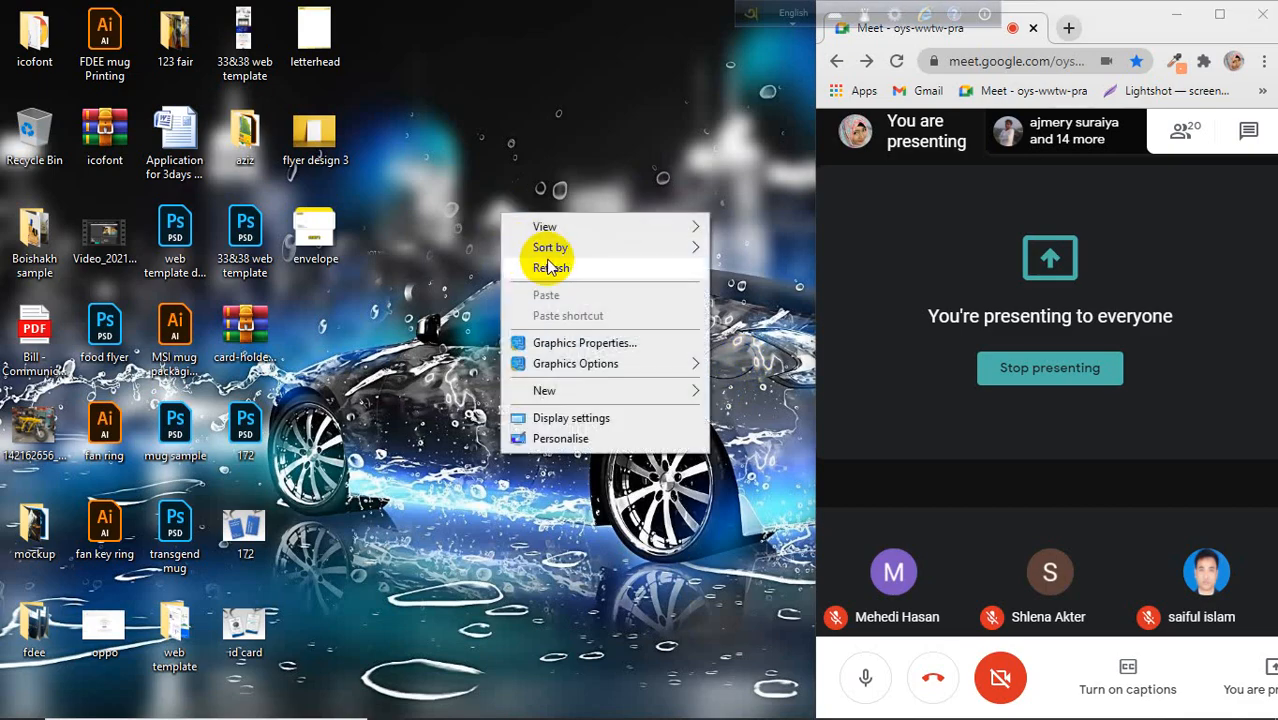
click(549, 268)
right_click(492, 103)
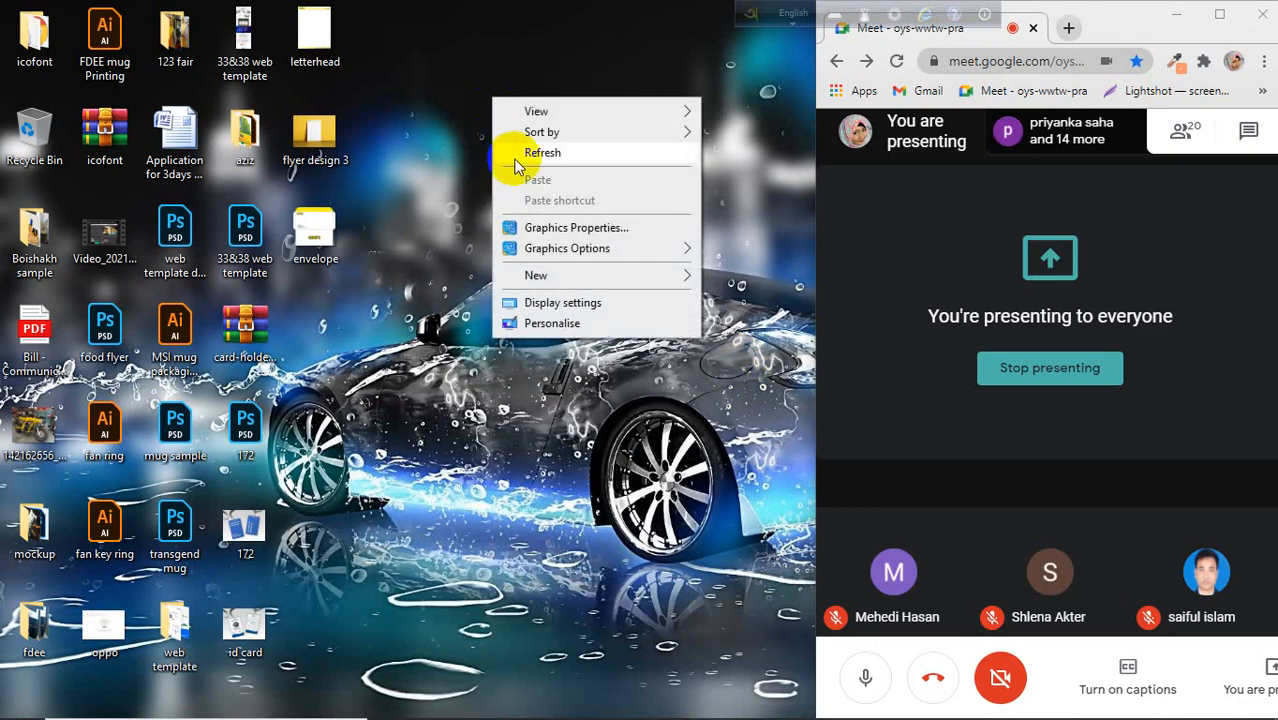
click(525, 152)
Switch back to the Chrome window with the "desk calendar design" image results.
mouse_move(757, 705)
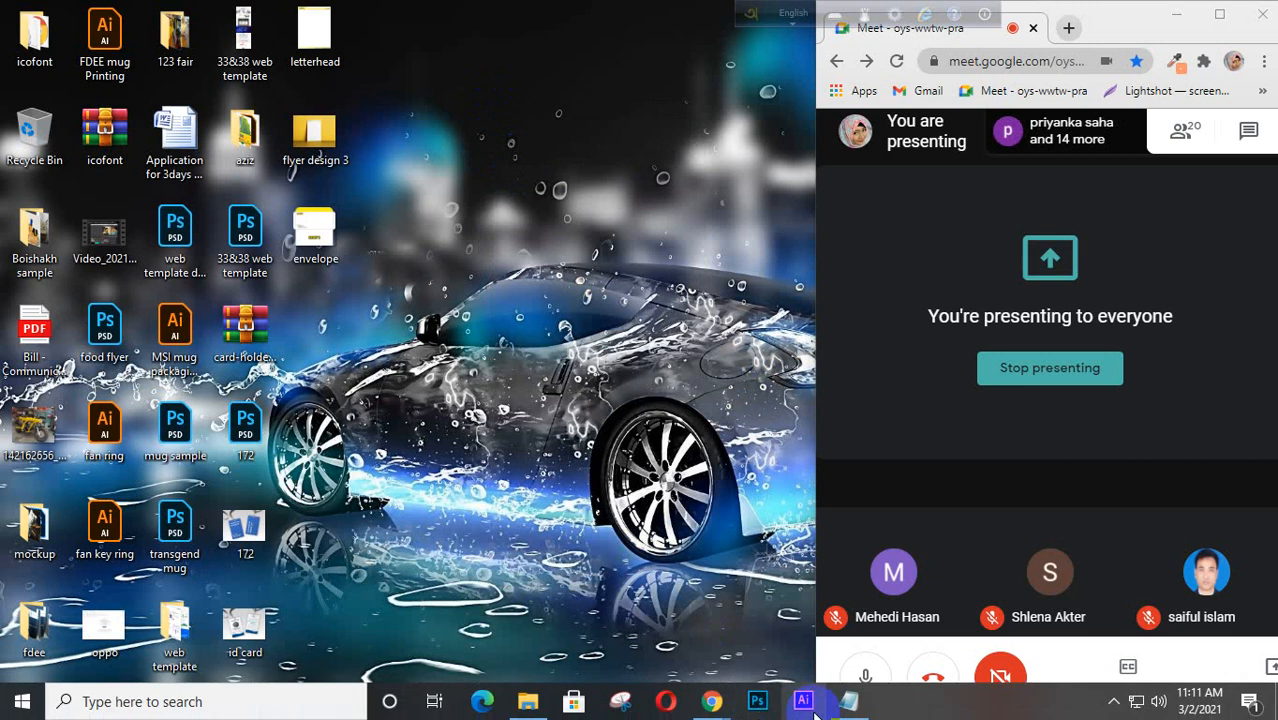
mouse_move(847, 710)
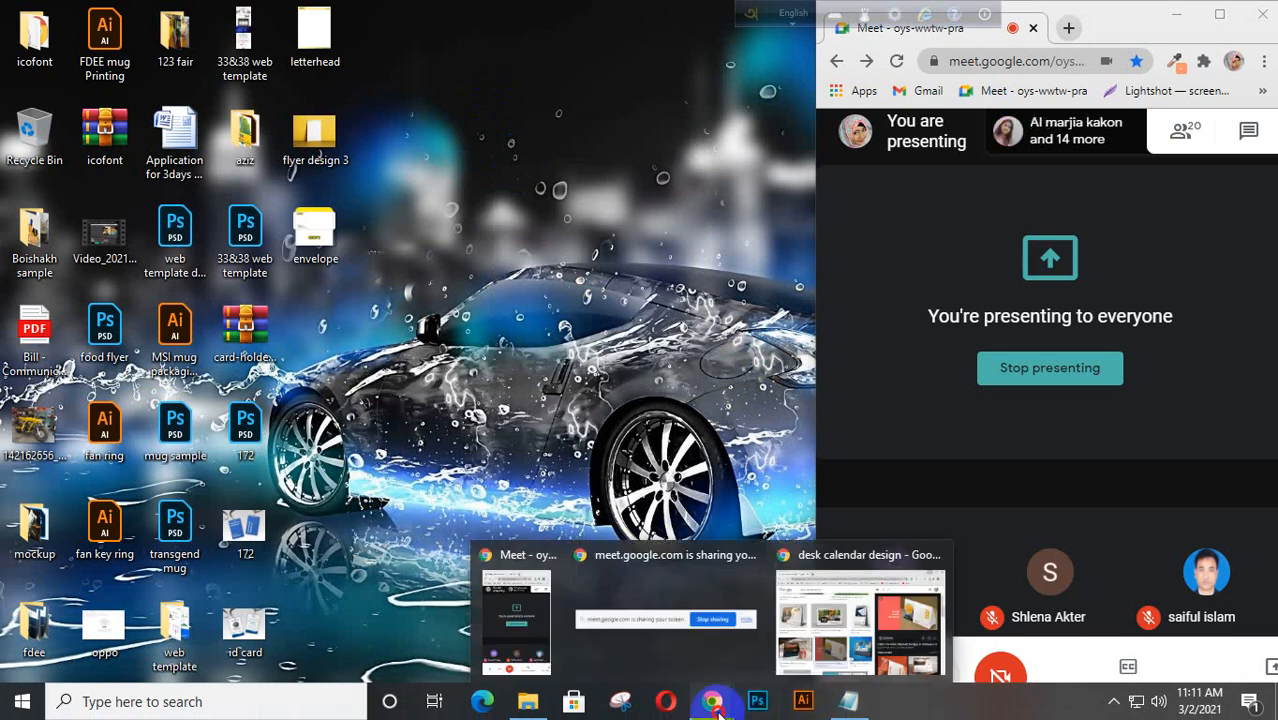
click(858, 618)
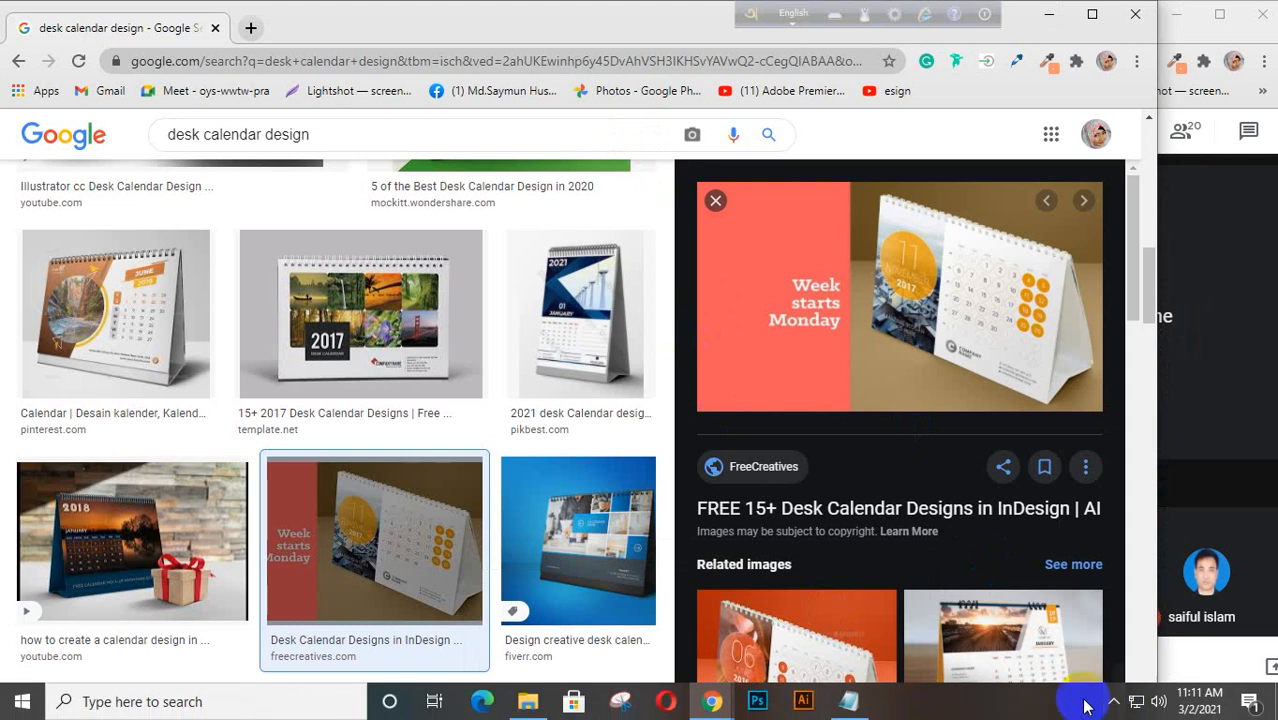